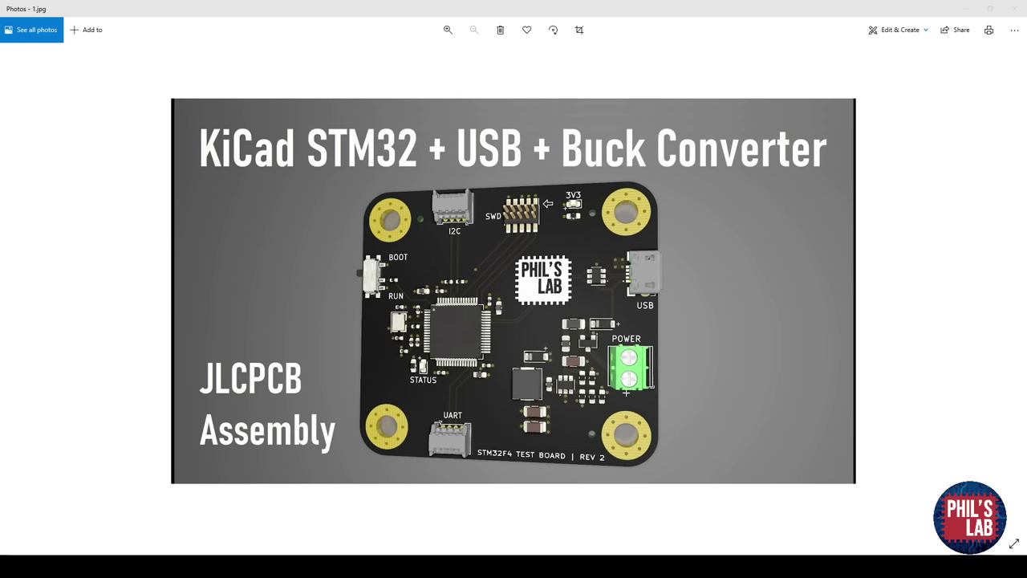
Browse through the example PCB photos from 1.jpg to 5.jpg.
click(288, 340)
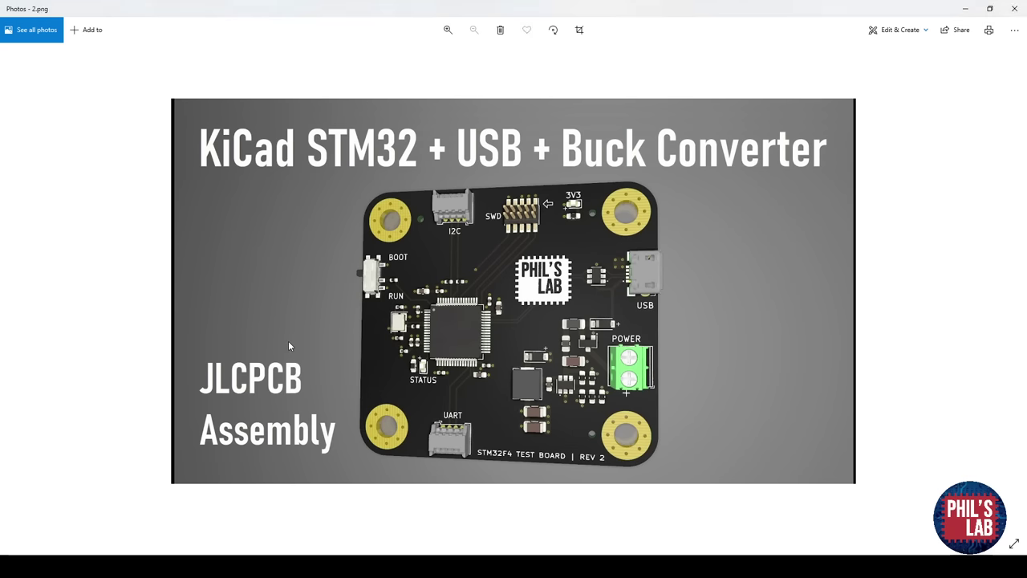
key(Right)
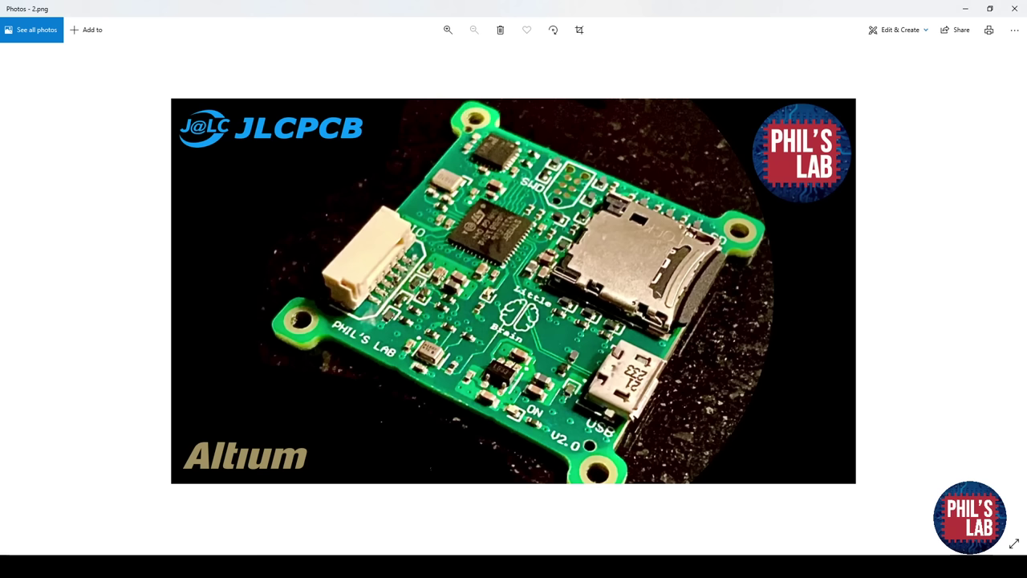
key(Right)
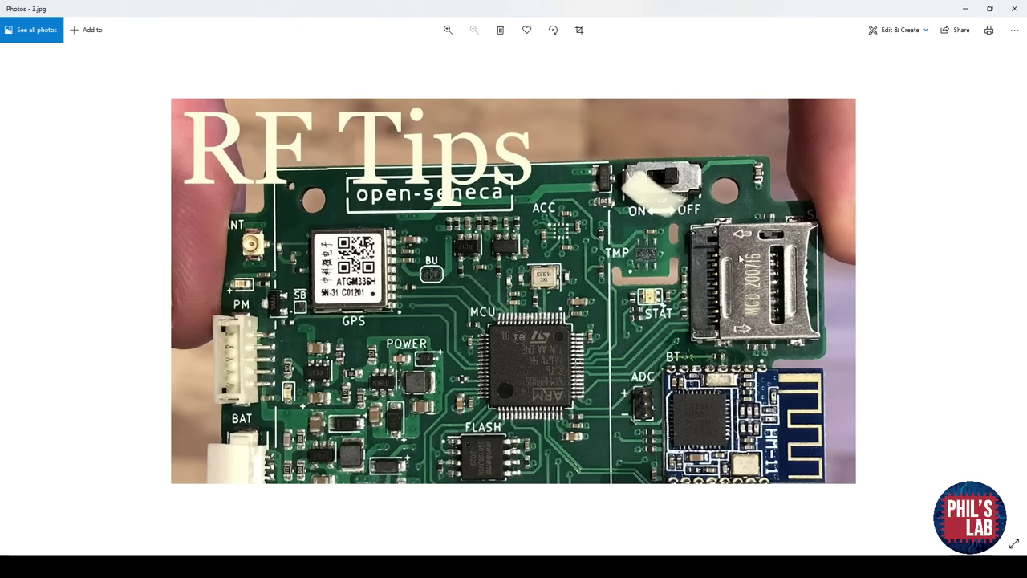
key(Right)
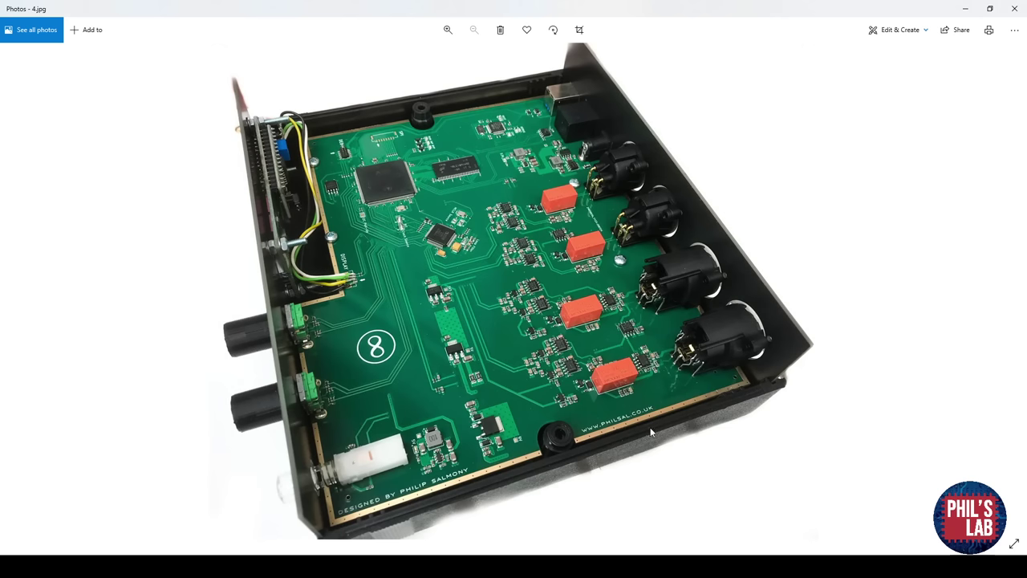
key(Right)
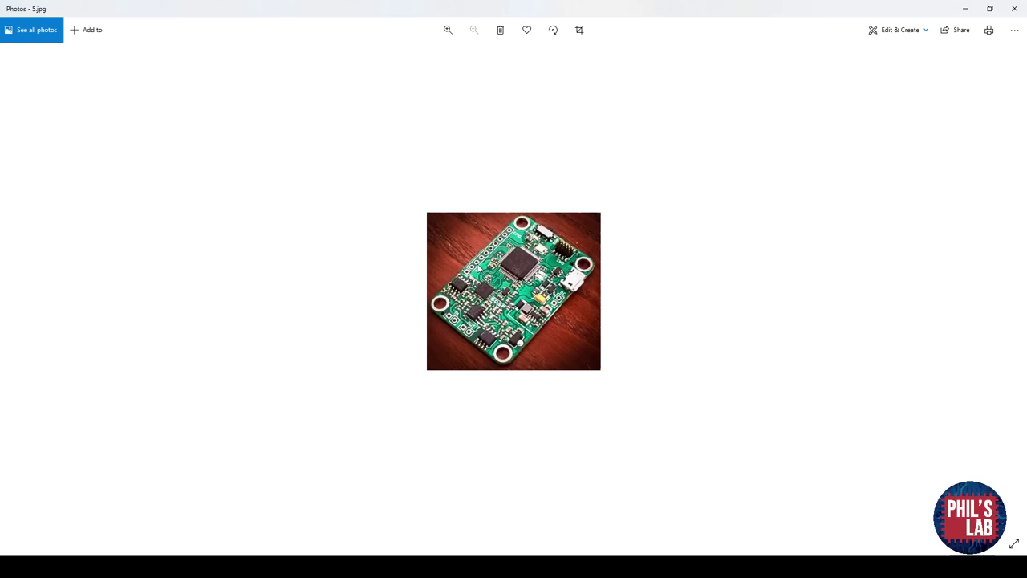
Switch to the web browser and view the JLCPCB home page and the Altium Designer free trial page.
click(80, 565)
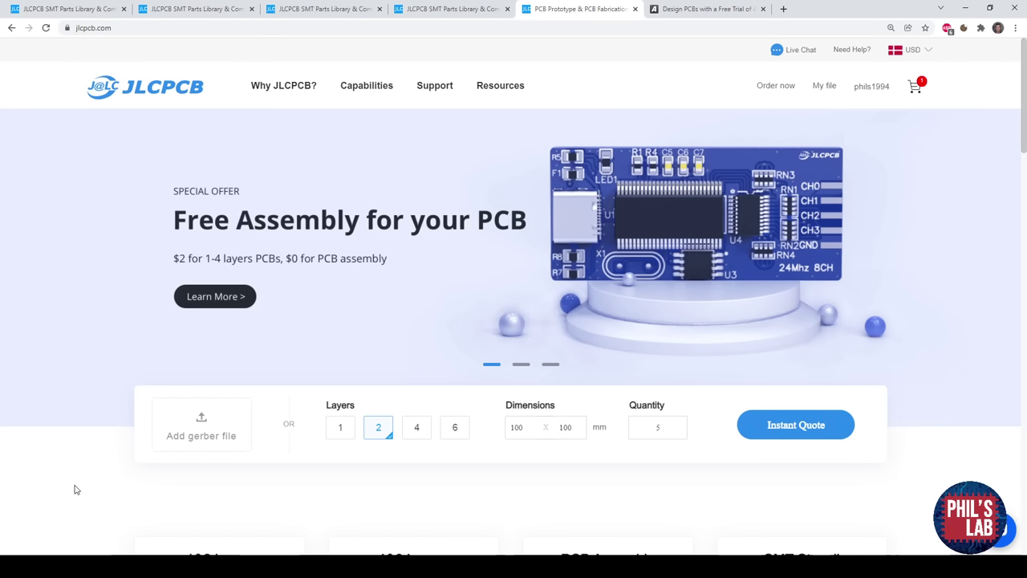
click(683, 10)
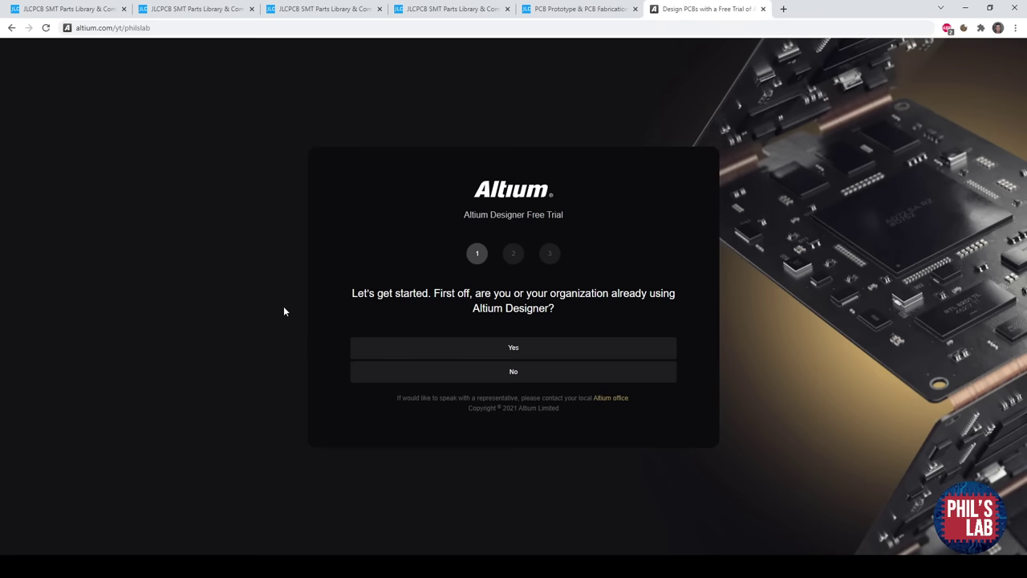
From the stm32 search results, open the parts library's All Categories page separately, review the component categories, and close it.
click(90, 9)
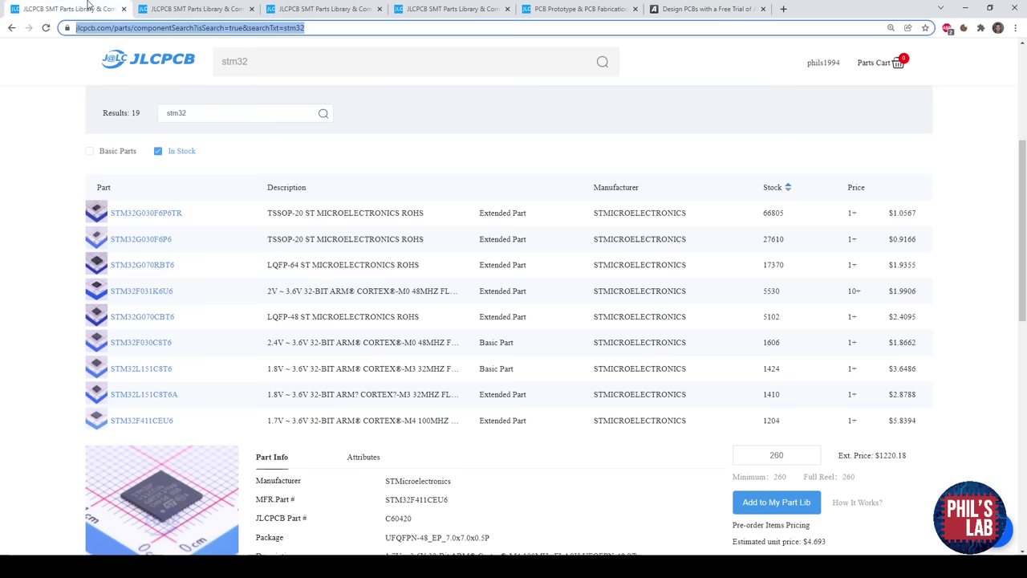
scroll(180, 269, up, 4)
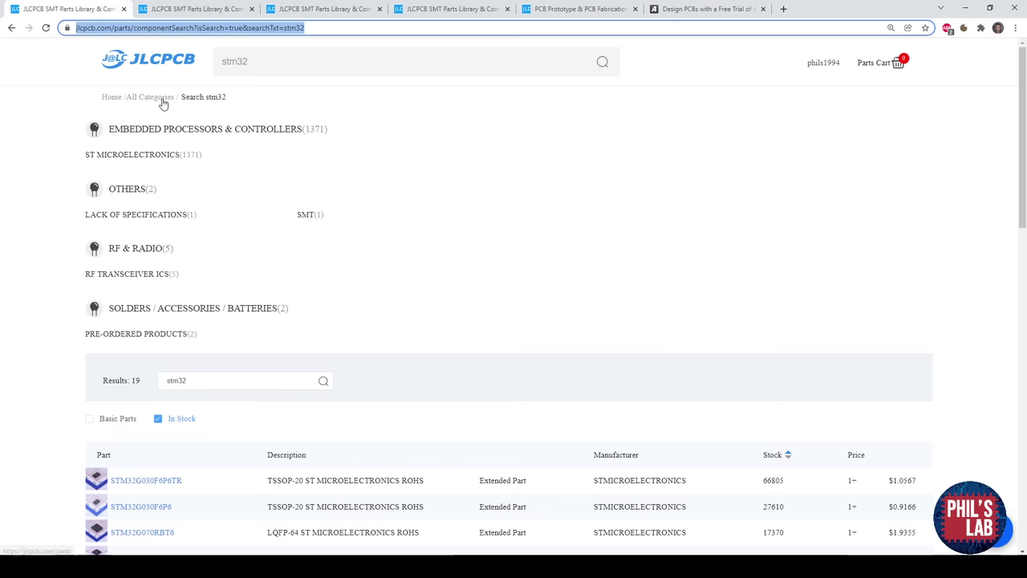
middle_click(122, 97)
click(193, 10)
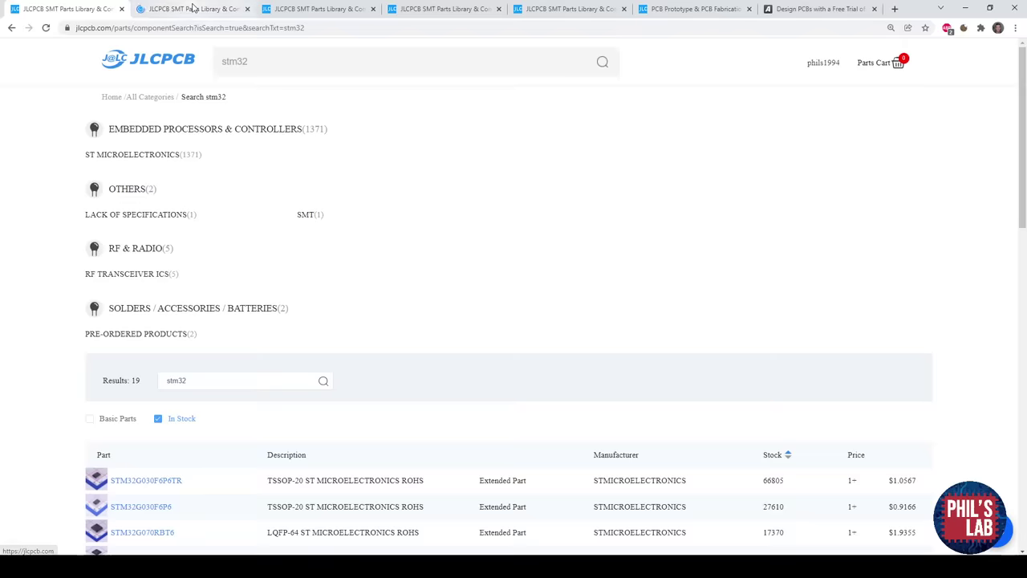
scroll(428, 343, down, 4)
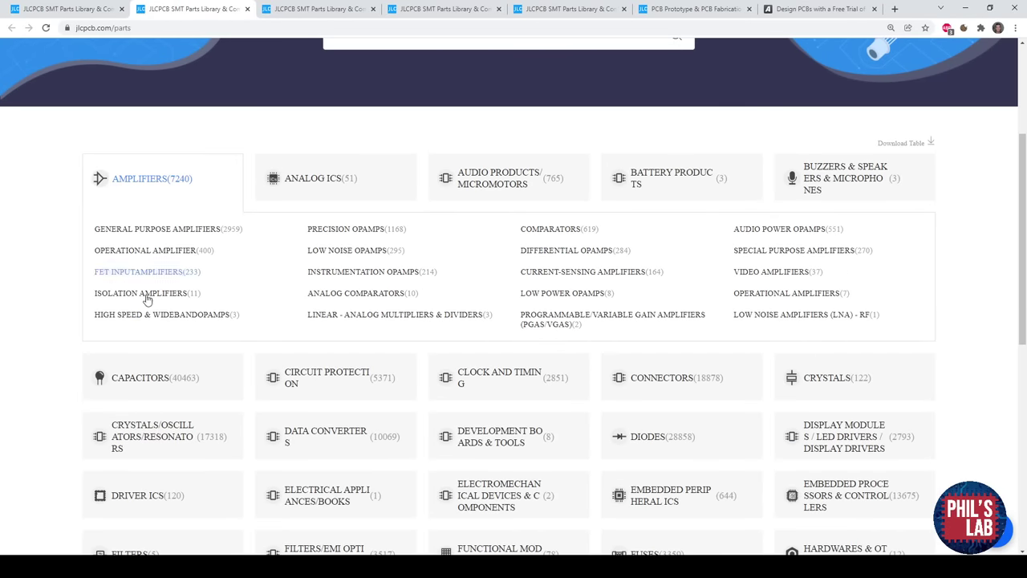
scroll(659, 421, down, 2)
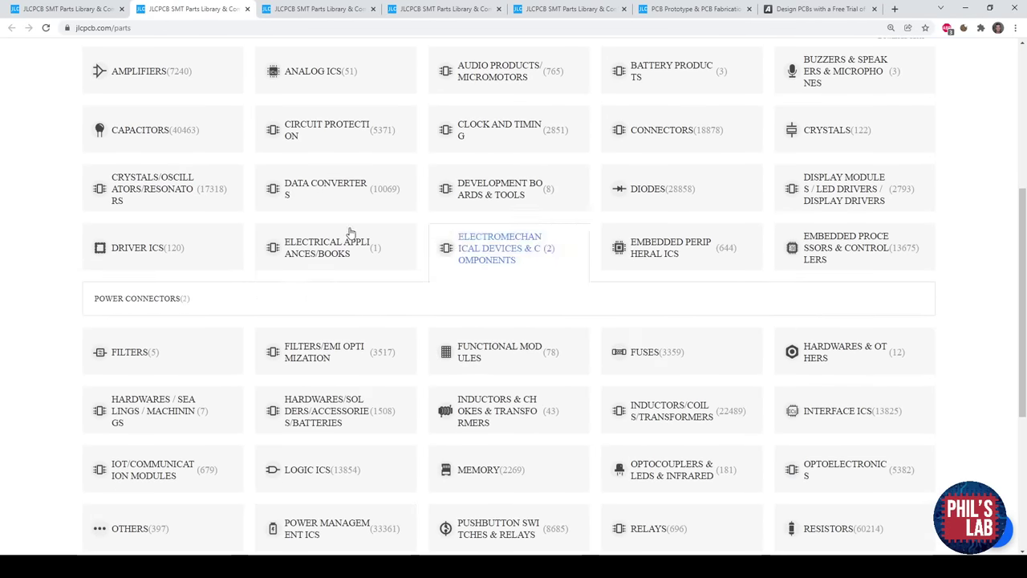
scroll(53, 267, down, 2)
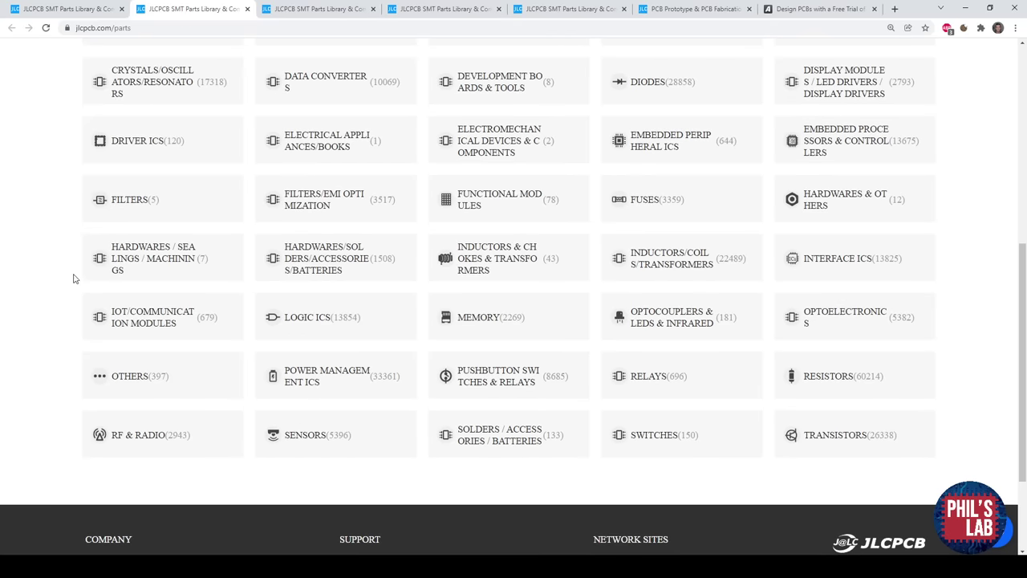
key(ctrl+w)
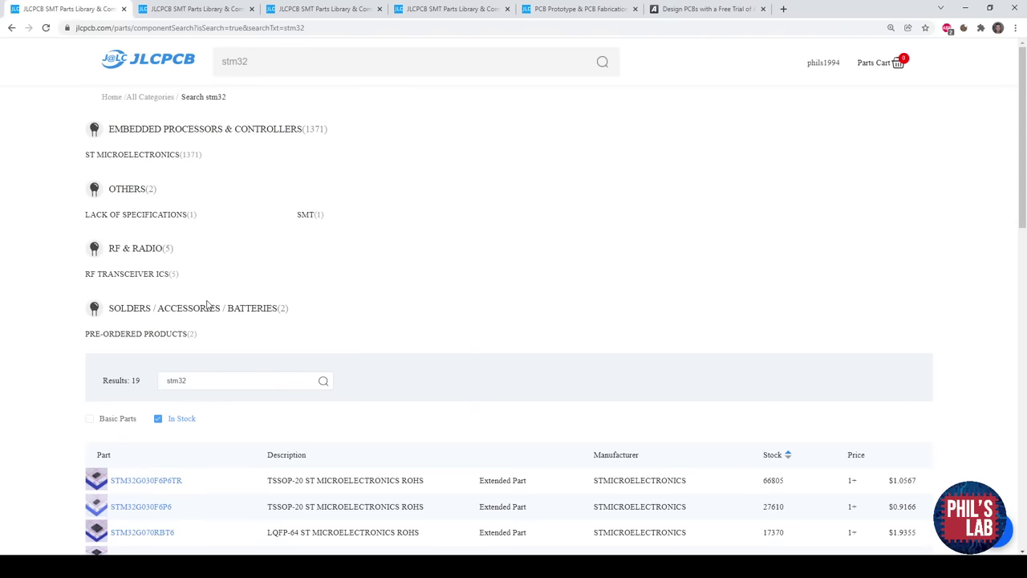
Examine the STM32F411CEU6 entry in the in-stock stm32 results, including its part number, package and enlarged photo.
scroll(207, 305, down, 4)
mouse_move(186, 383)
scroll(186, 383, down, 1)
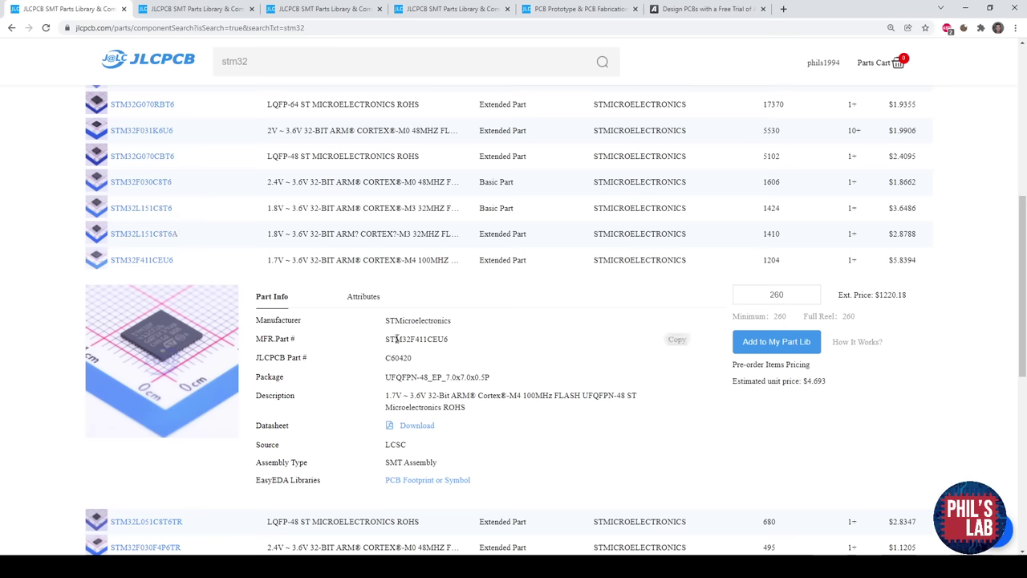
scroll(564, 360, up, 1)
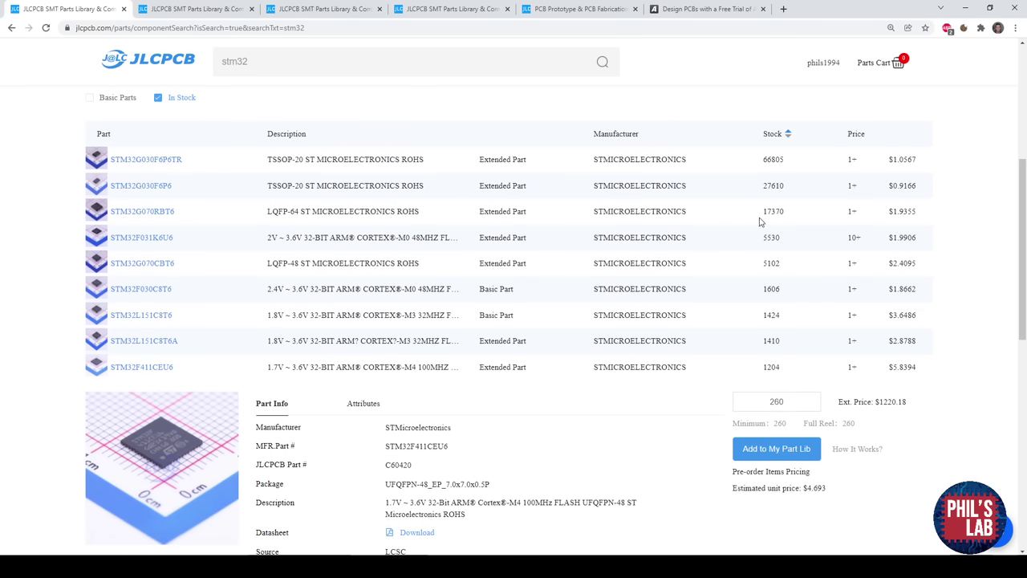
scroll(380, 341, down, 1)
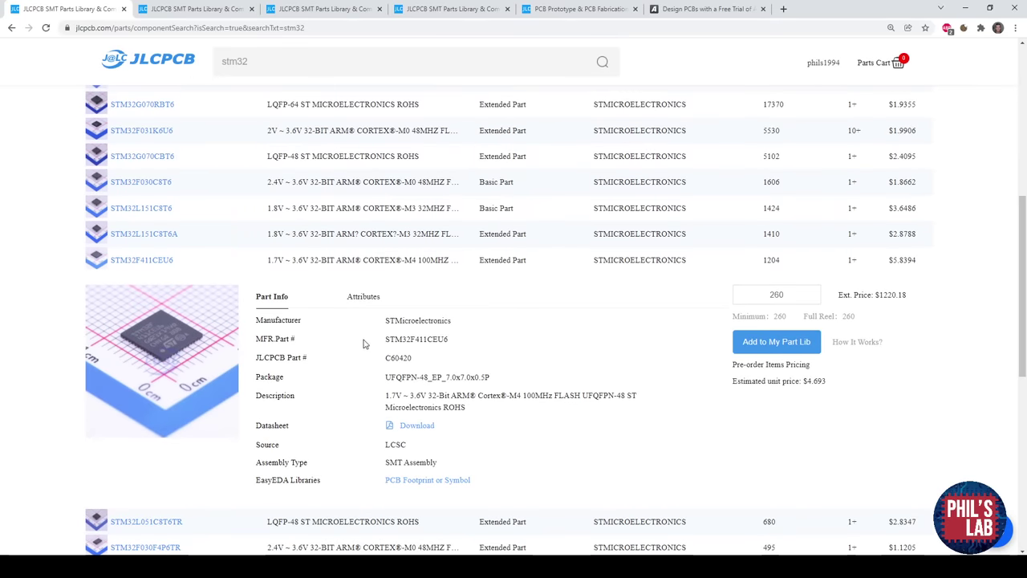
mouse_move(423, 365)
drag(386, 378, 442, 381)
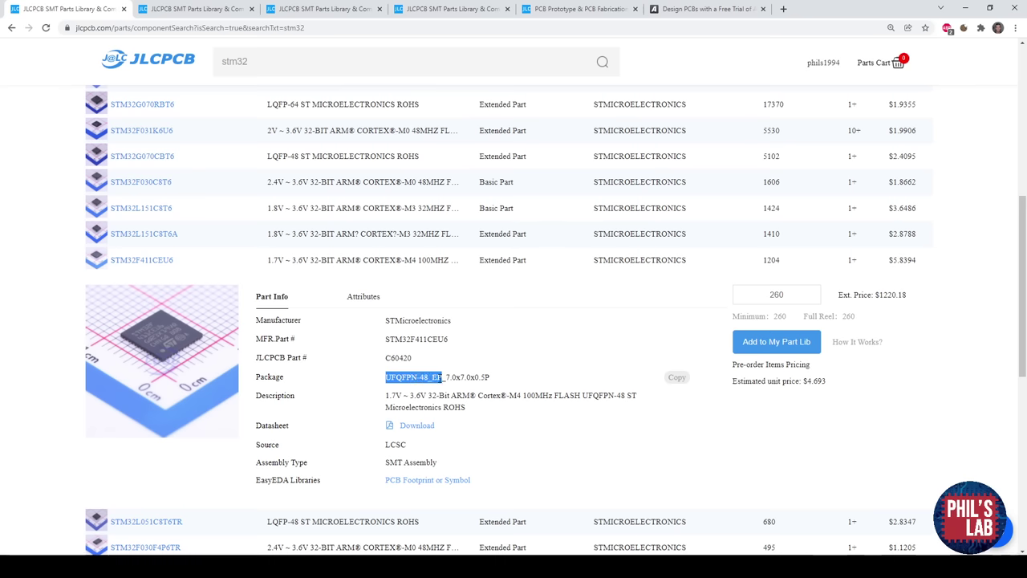
click(441, 378)
mouse_move(137, 347)
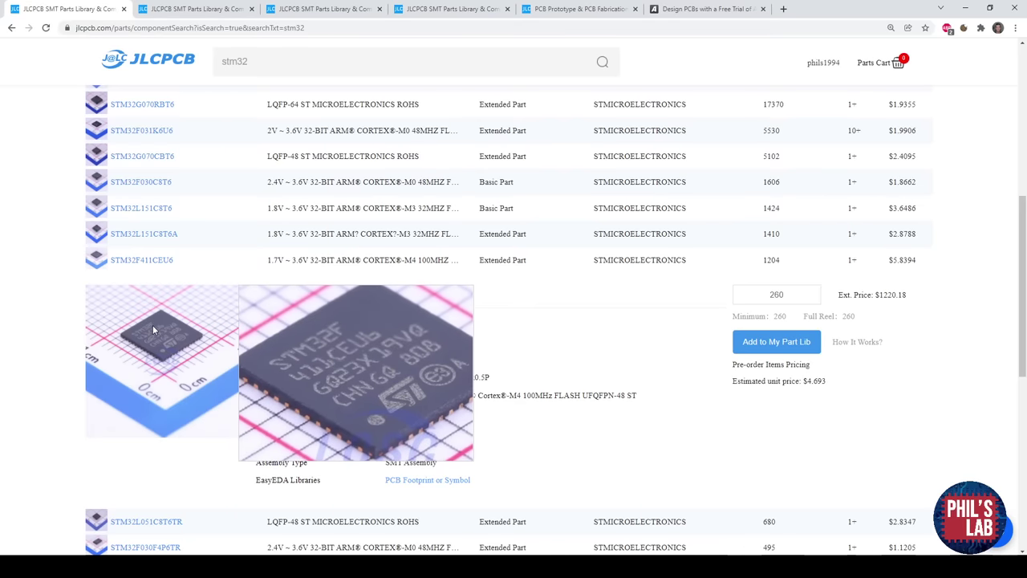
Open the STM32F411CEU6 datasheet and read the core, flash, RAM and USB OTG FS details on its first page.
click(417, 426)
click(192, 7)
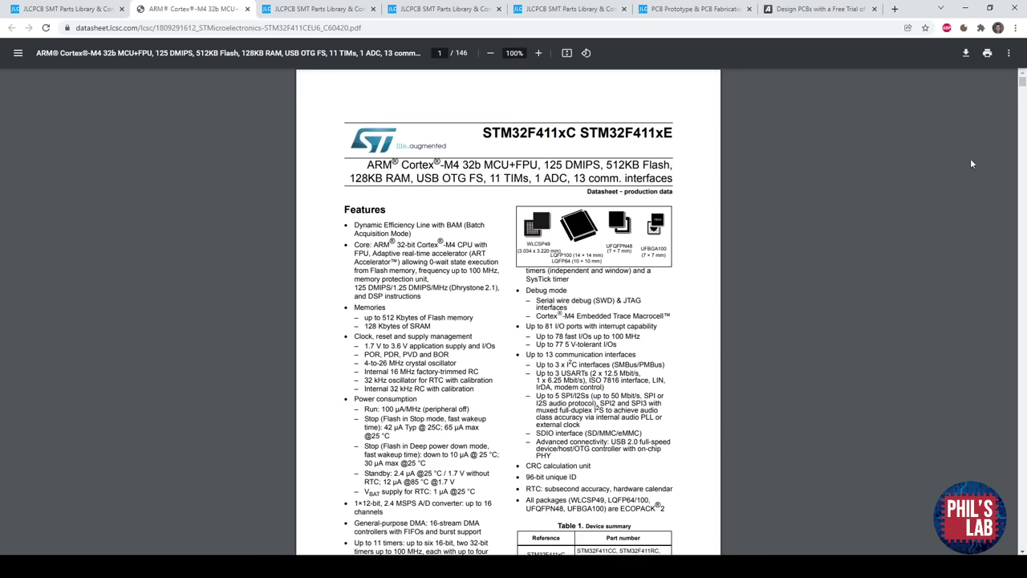
drag(403, 164, 542, 166)
drag(606, 165, 662, 169)
drag(419, 176, 479, 179)
click(476, 182)
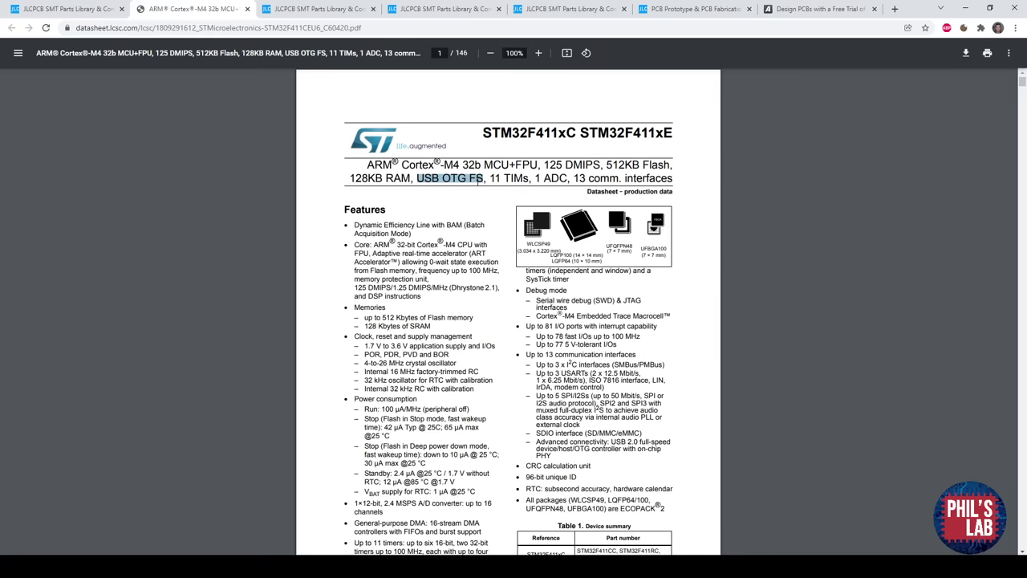
click(608, 201)
scroll(642, 240, down, 3)
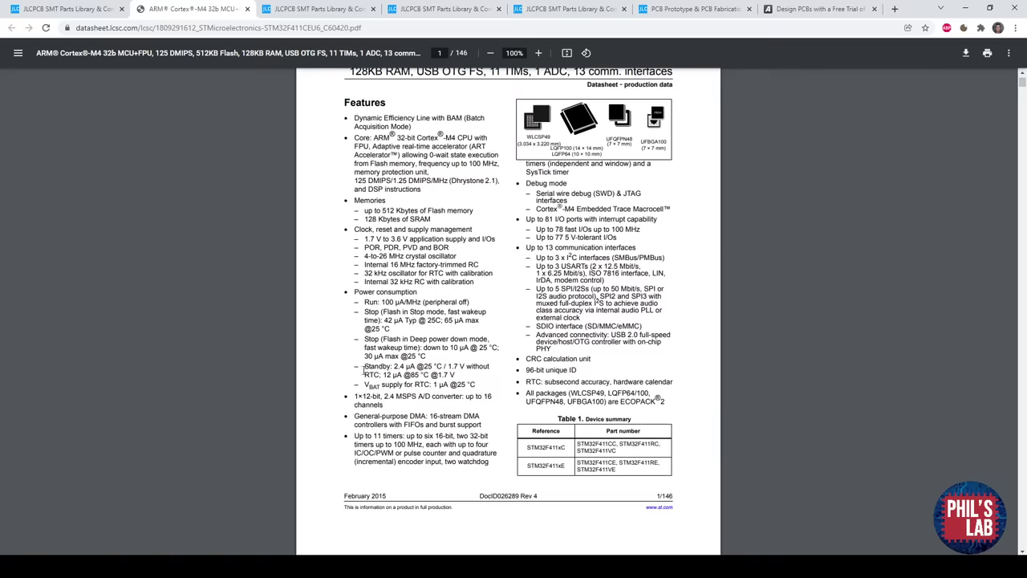
scroll(570, 277, up, 3)
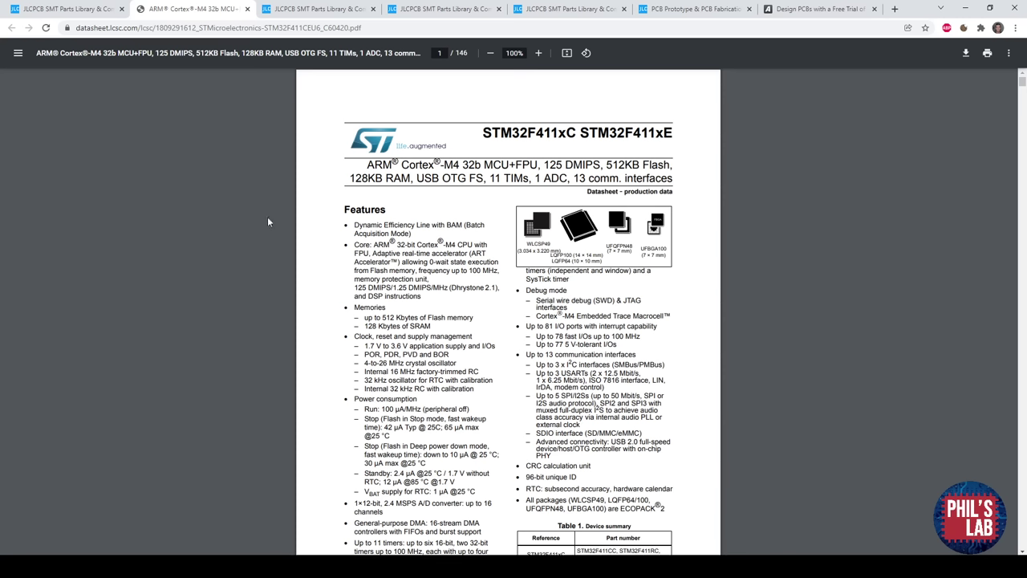
Return to the stm32 results, check the STM32F411CEU6 price and stock, and close its datasheet.
click(73, 9)
scroll(274, 246, up, 1)
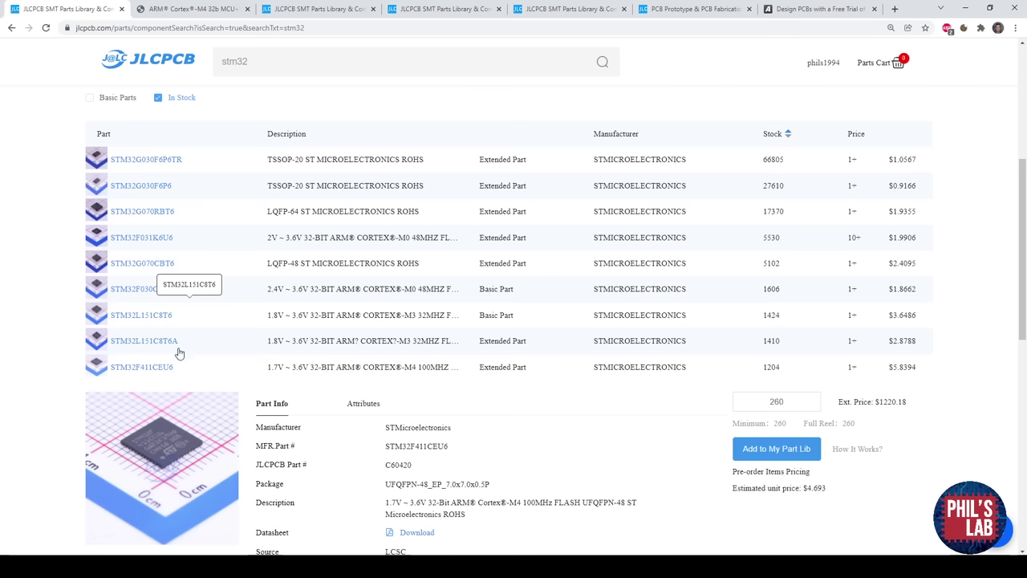
scroll(317, 450, down, 1)
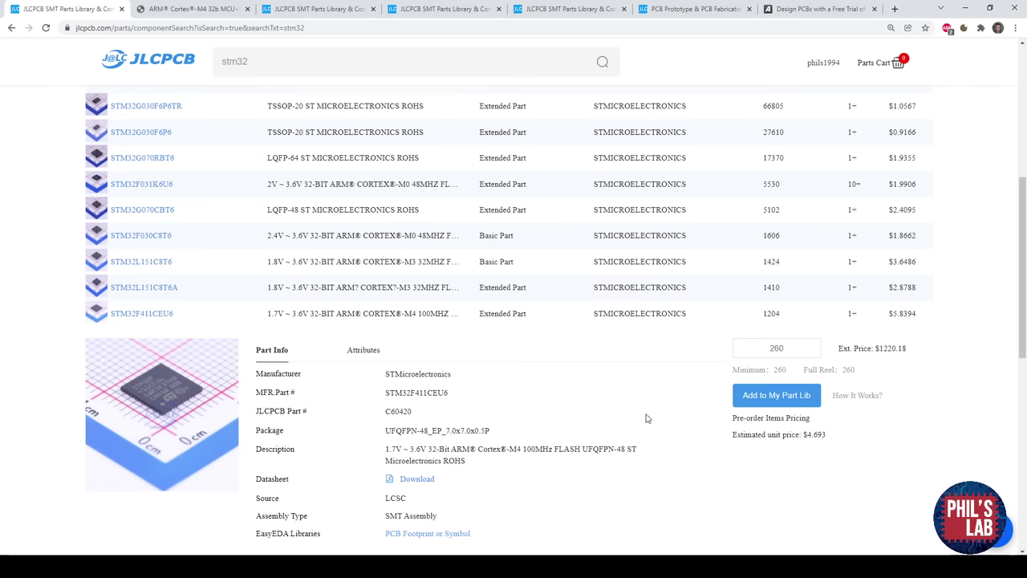
drag(920, 315, 889, 314)
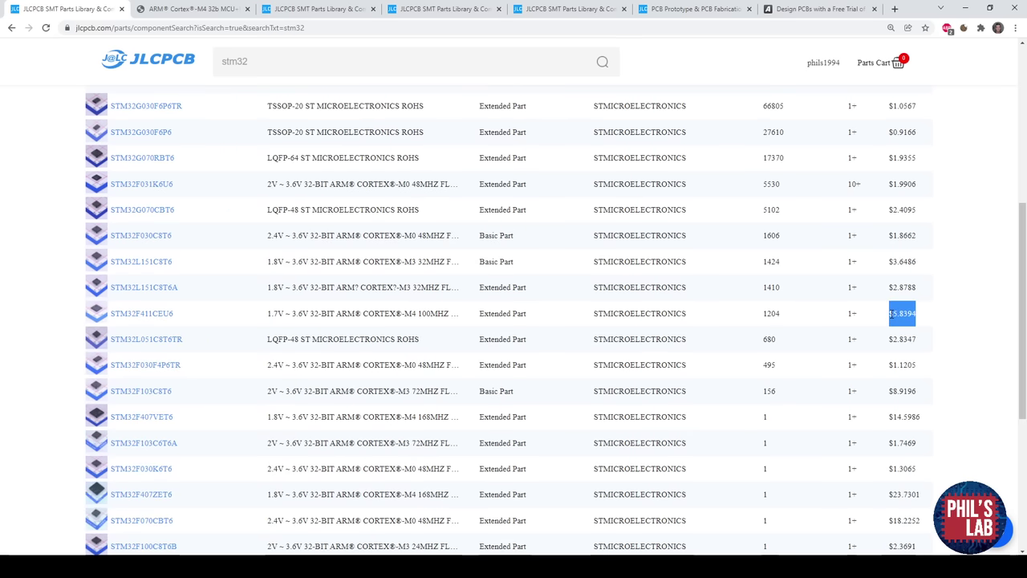
click(855, 311)
scroll(217, 337, down, 1)
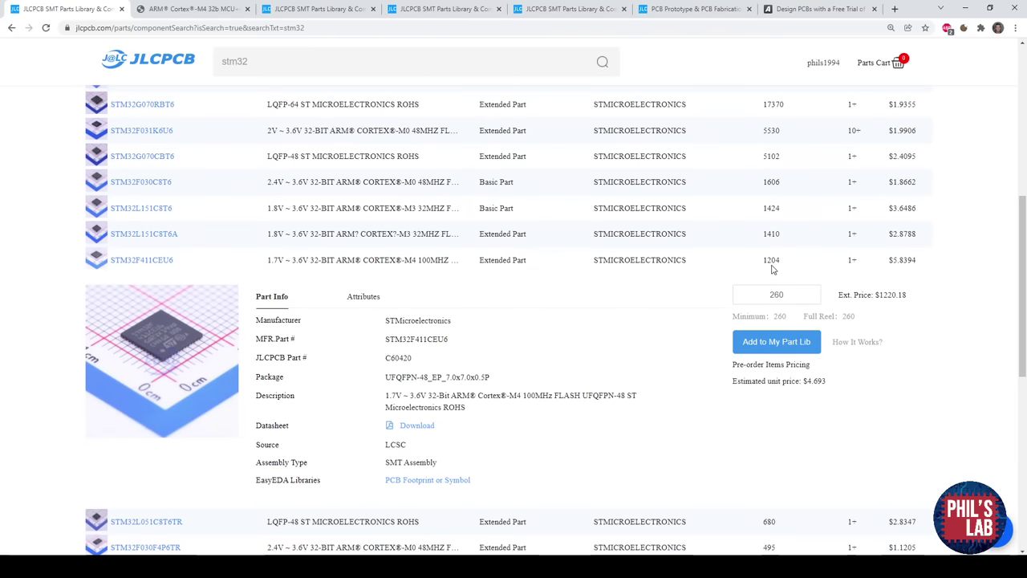
click(198, 10)
click(247, 8)
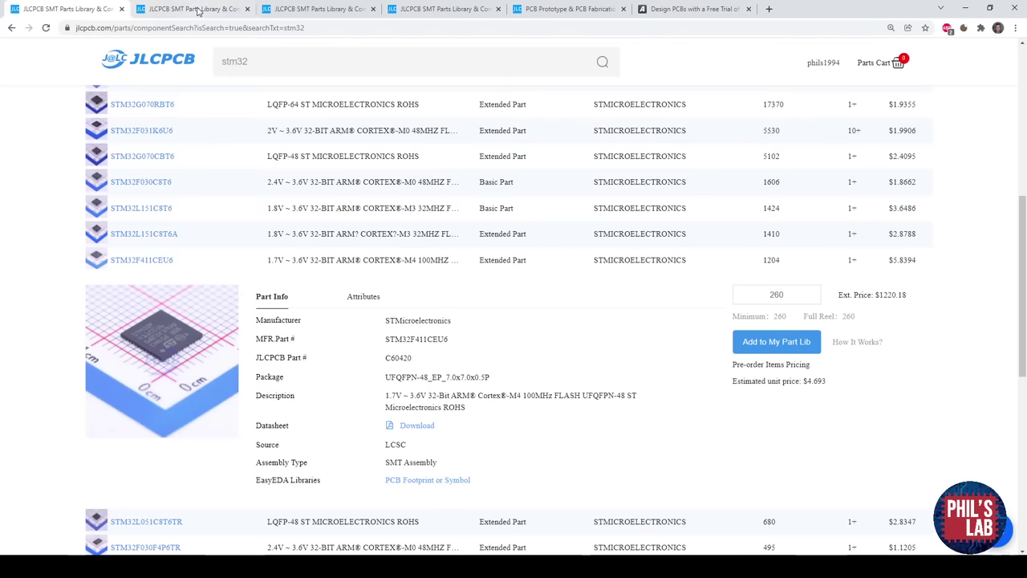
Examine the MPU-6050 entry and the other in-stock parts in the attitude sensors list.
click(198, 9)
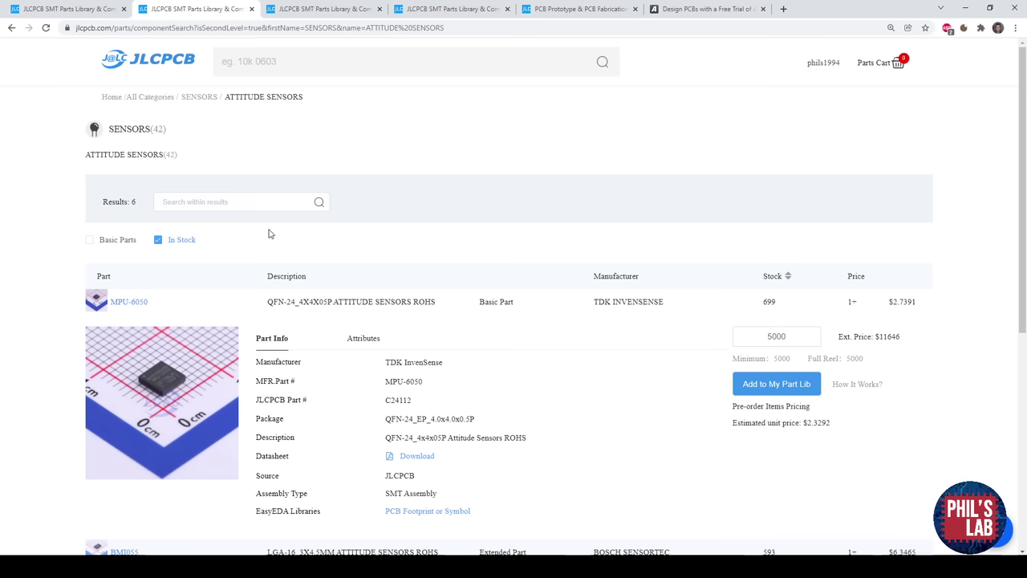
drag(429, 382, 386, 382)
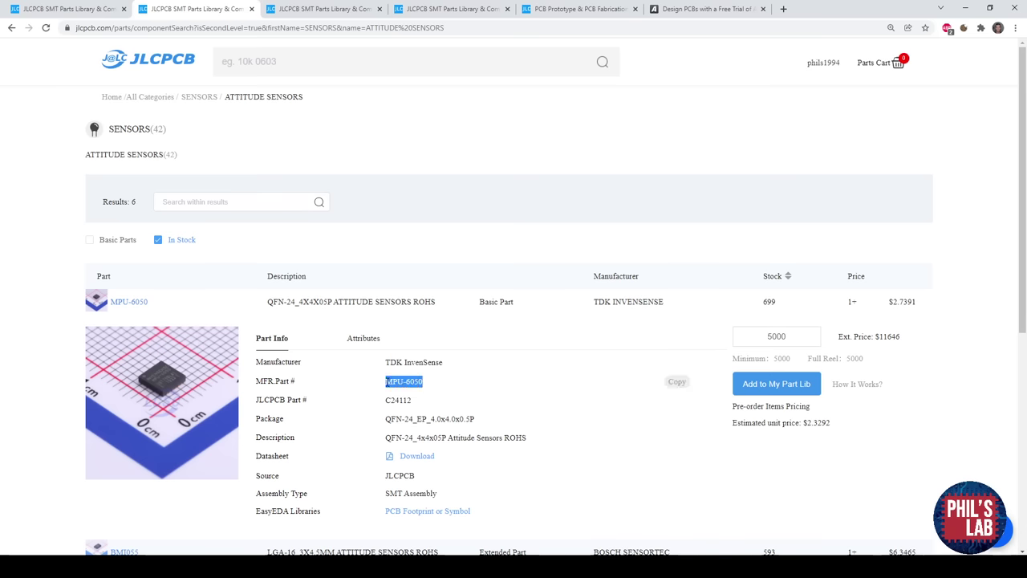
scroll(450, 337, down, 2)
click(473, 297)
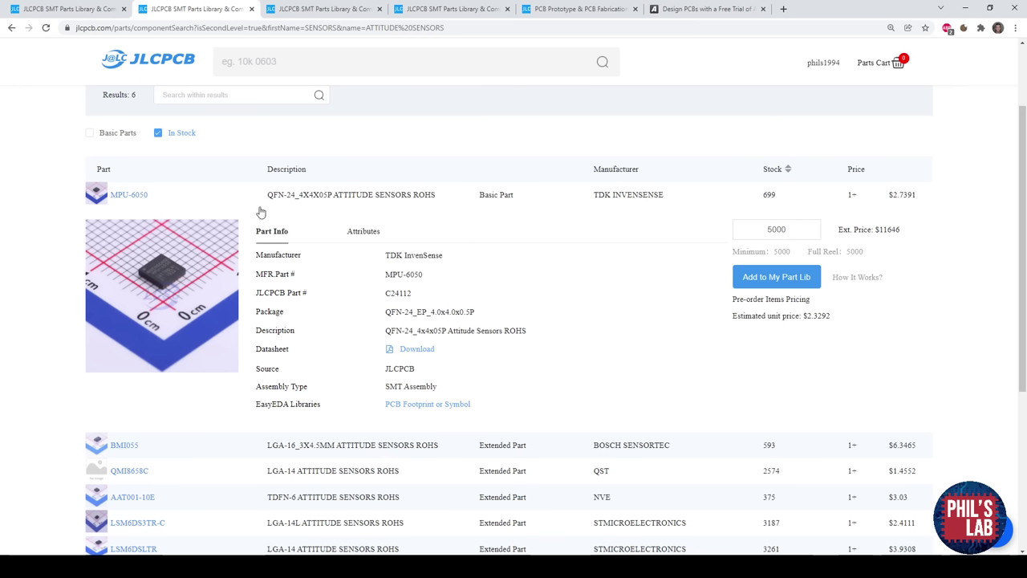
Examine the AMS1117-3.3 in the linear voltage regulators list and the Molex 473460001 Micro-B receptacle in the USB connectors list.
click(325, 11)
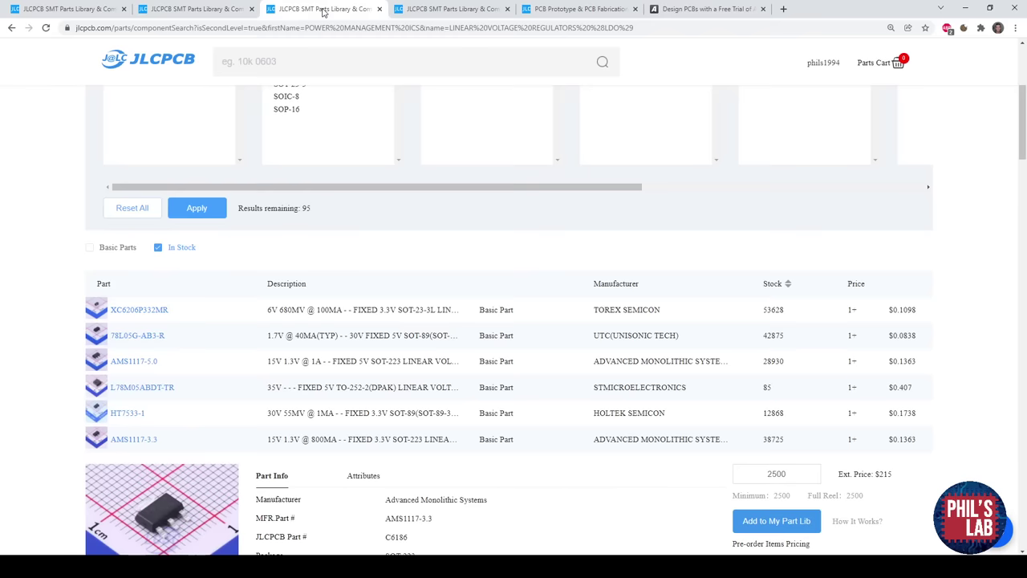
scroll(53, 303, down, 2)
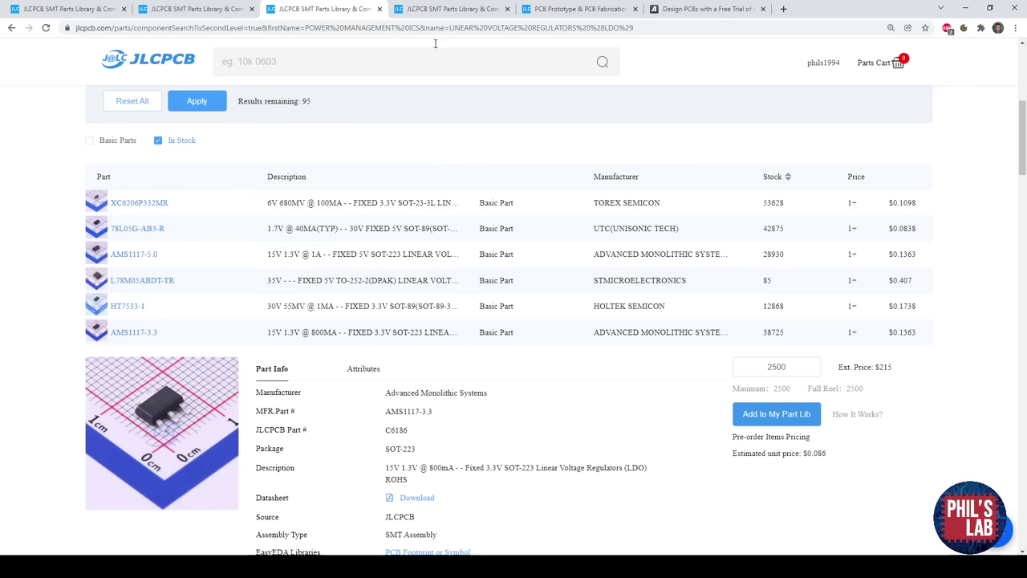
click(455, 10)
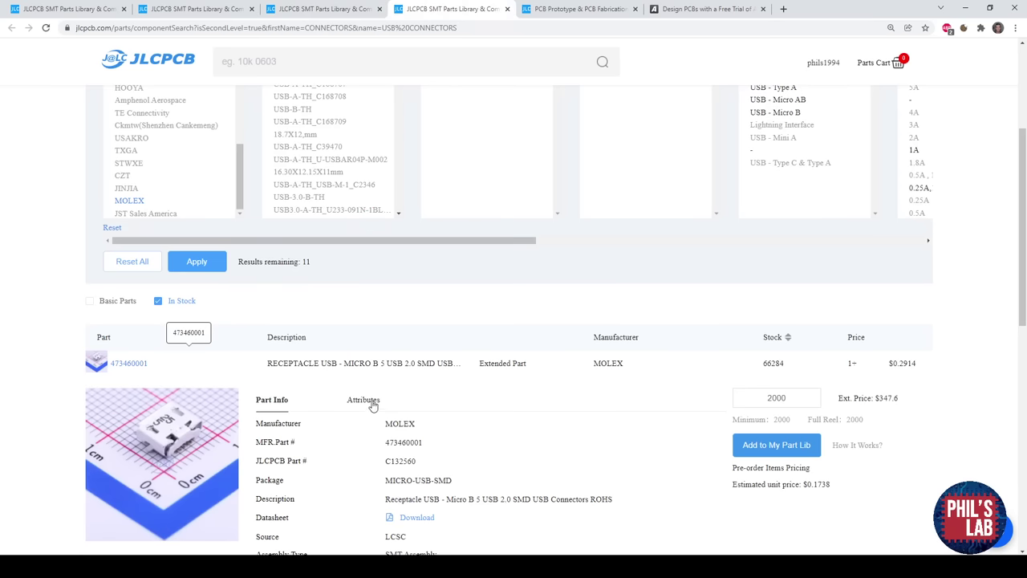
scroll(362, 346, down, 2)
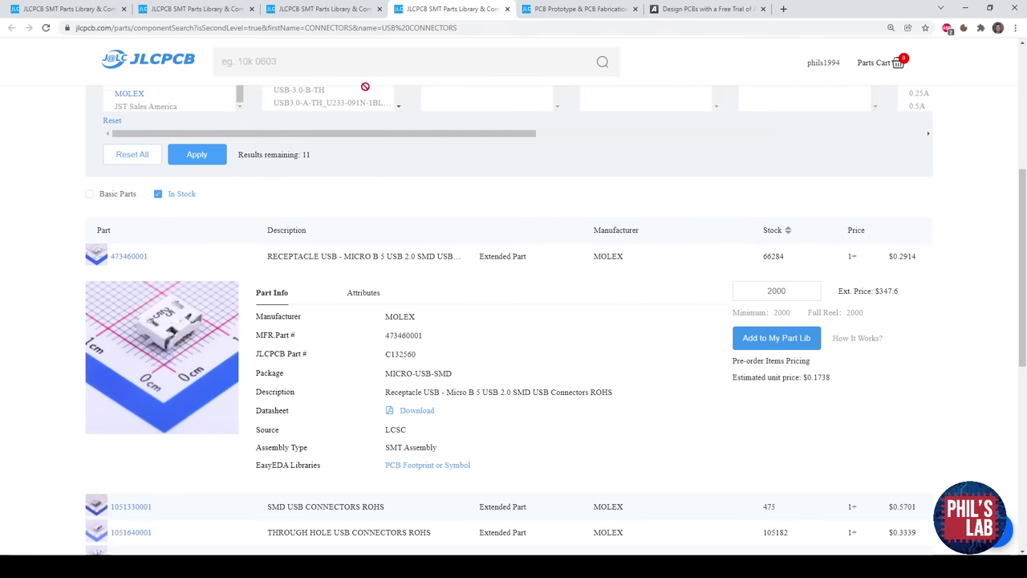
Compare the AMS1117-3.3 regulator's details with the supply voltage range in the STM32F411CEU6 description.
click(344, 10)
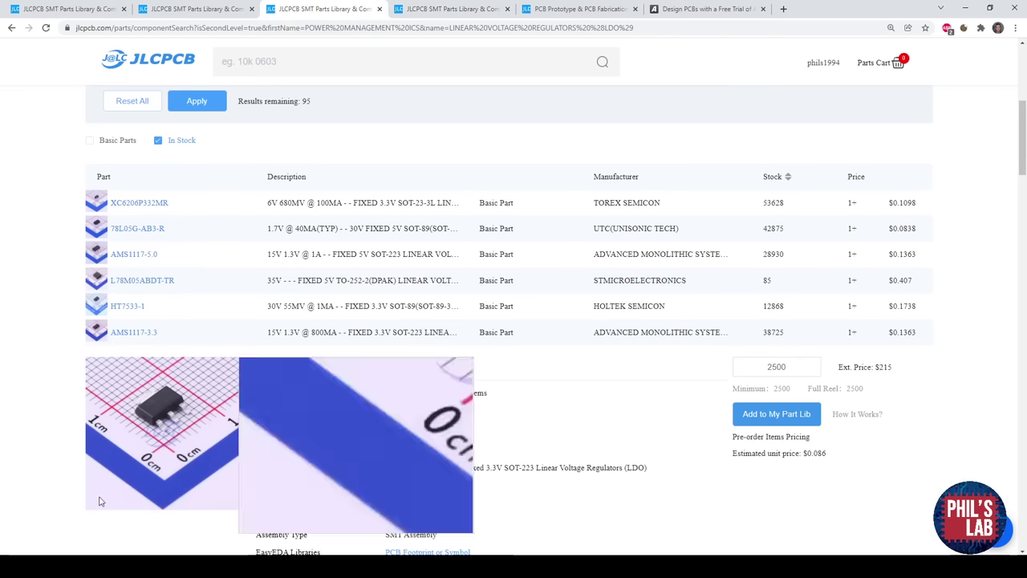
mouse_move(402, 425)
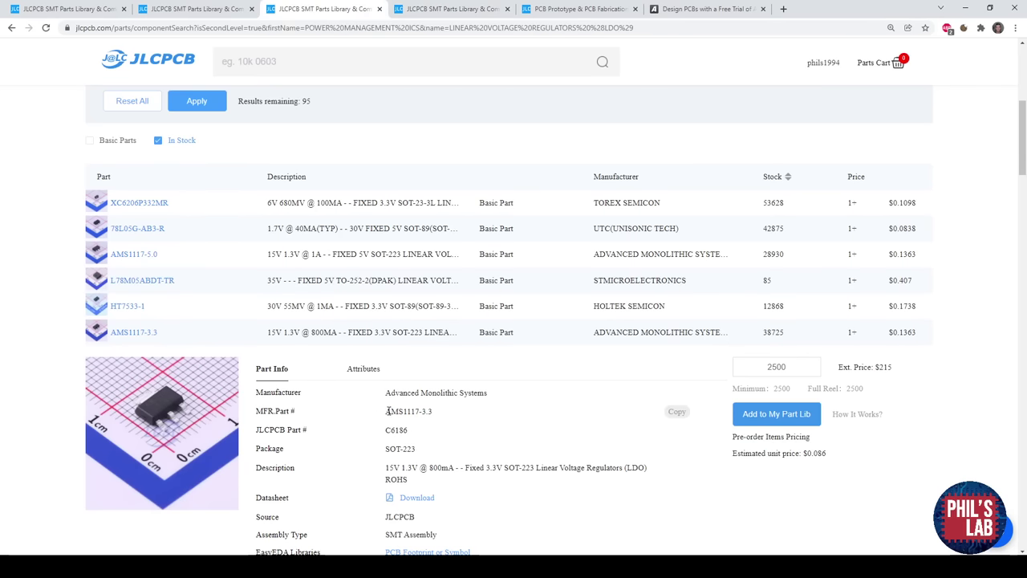
click(72, 9)
mouse_move(169, 360)
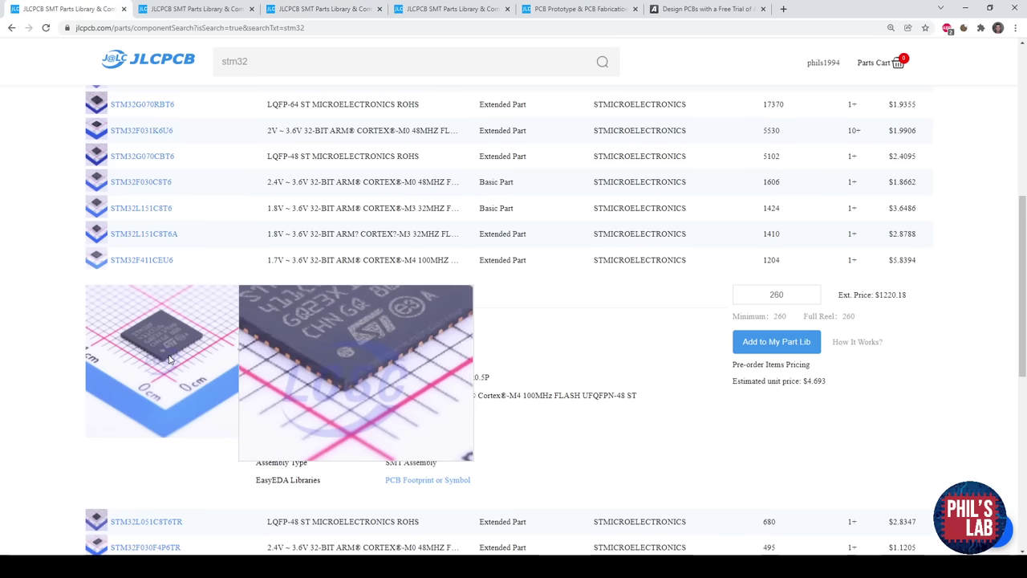
mouse_move(421, 393)
drag(427, 396, 391, 396)
Recheck the MPU-6050, STM32F411CEU6, AMS1117-3.3 and Molex 473460001 entries, and view the JLCPCB home page and Altium free trial page.
click(207, 8)
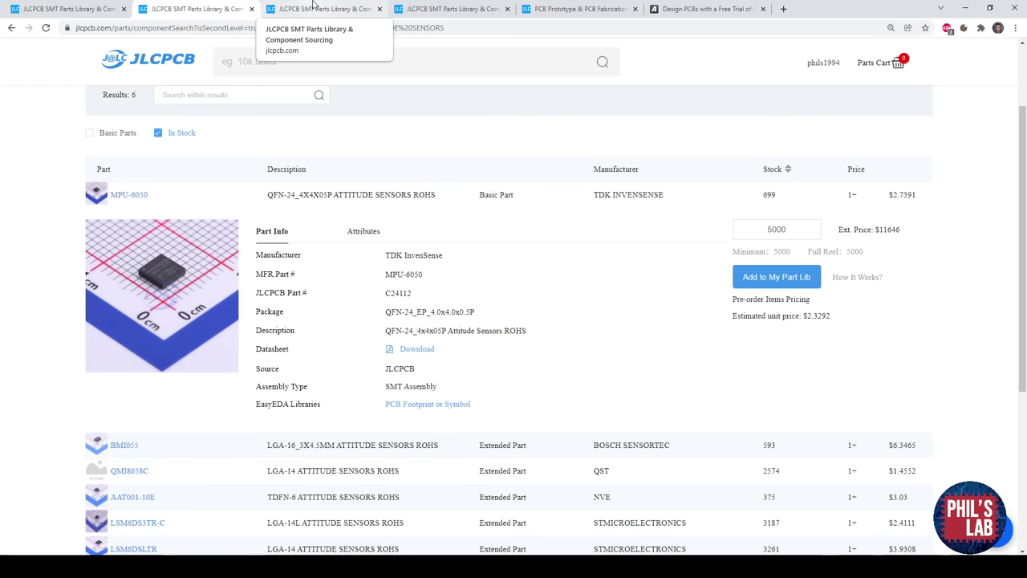
click(73, 6)
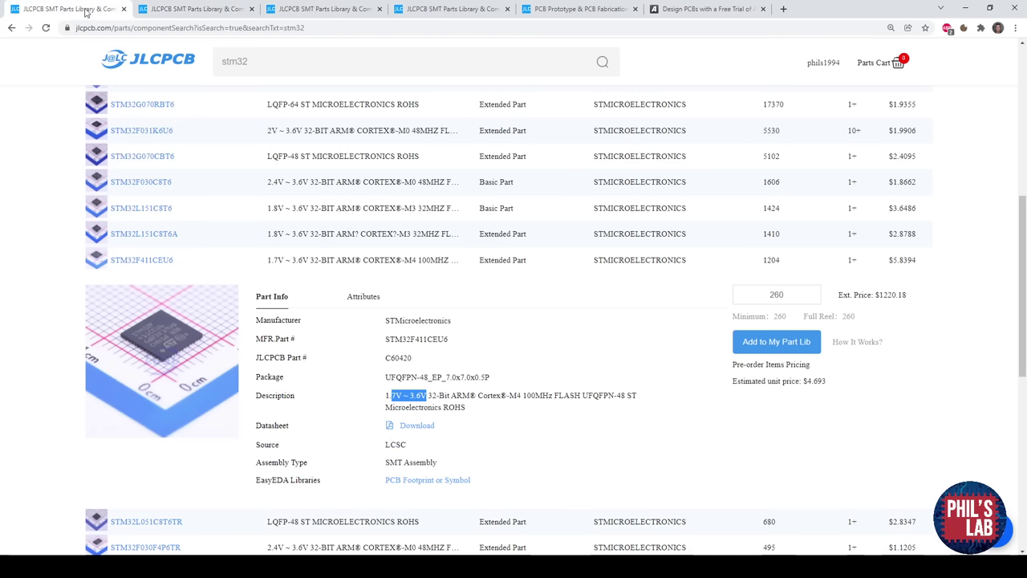
click(221, 8)
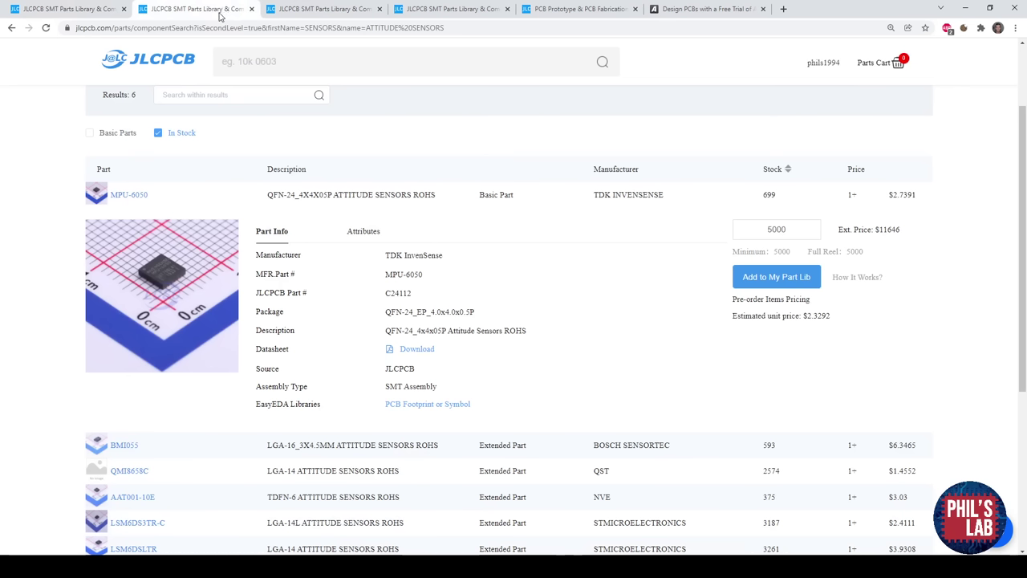
click(299, 13)
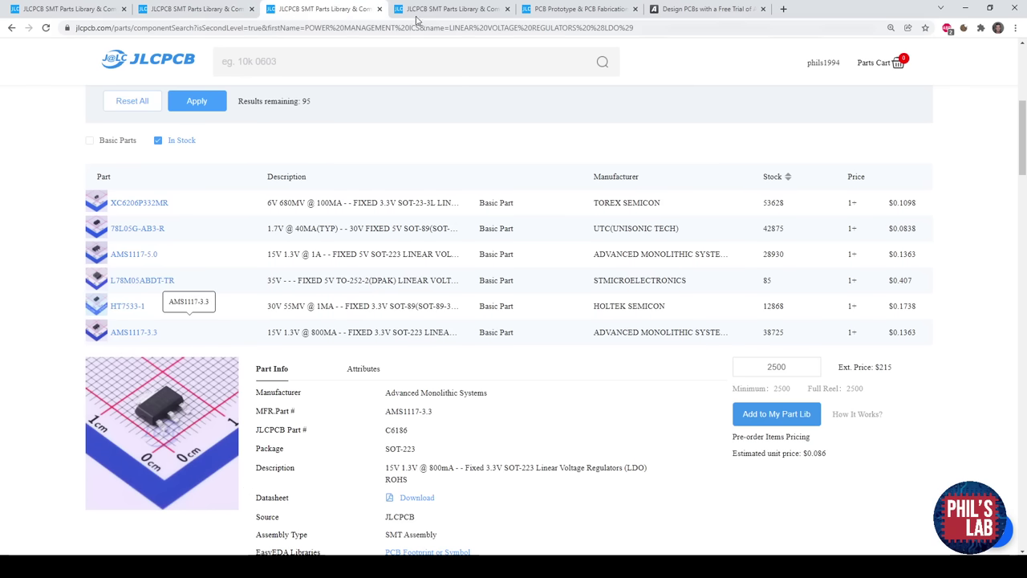
click(450, 9)
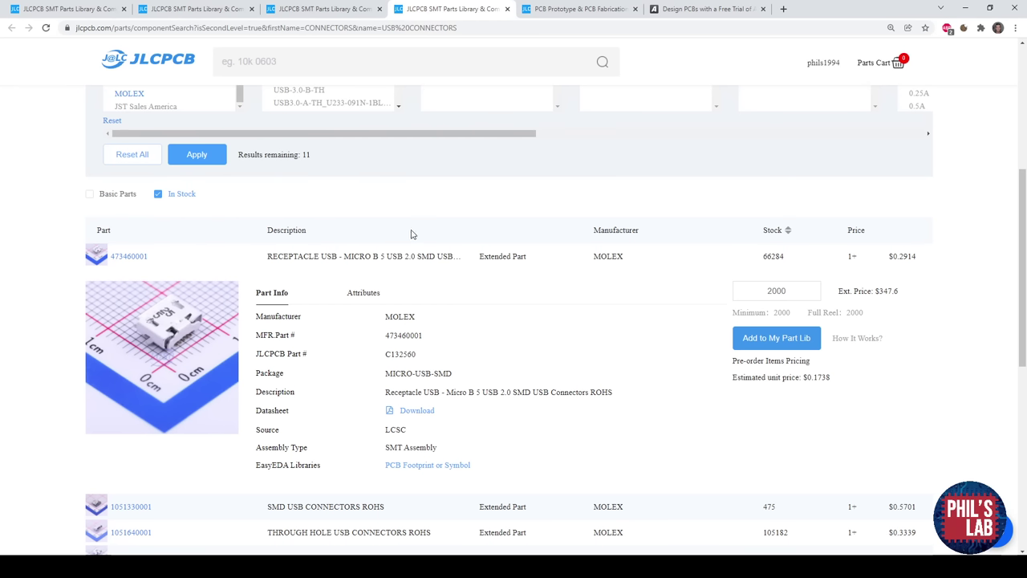
click(564, 10)
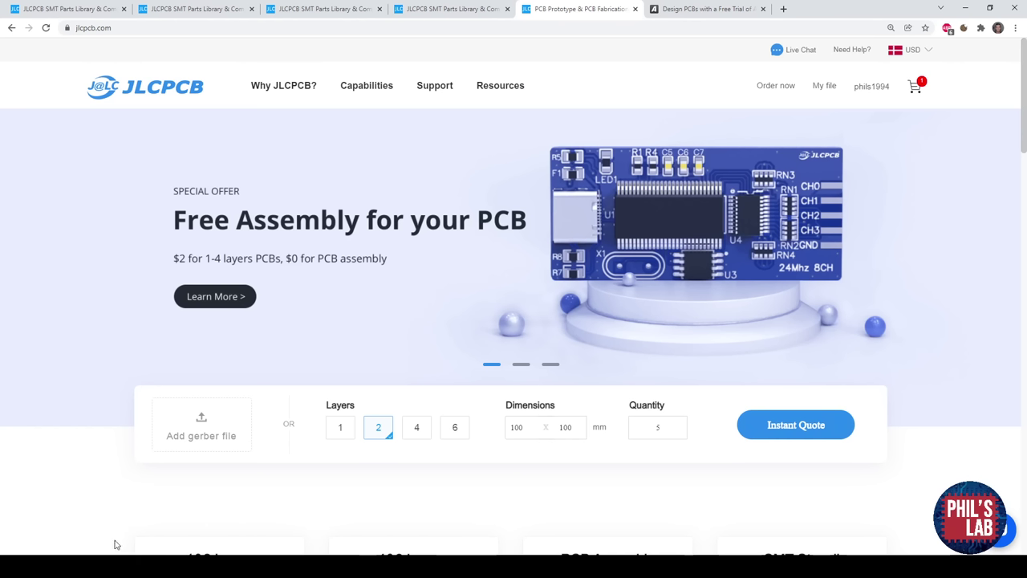
click(673, 9)
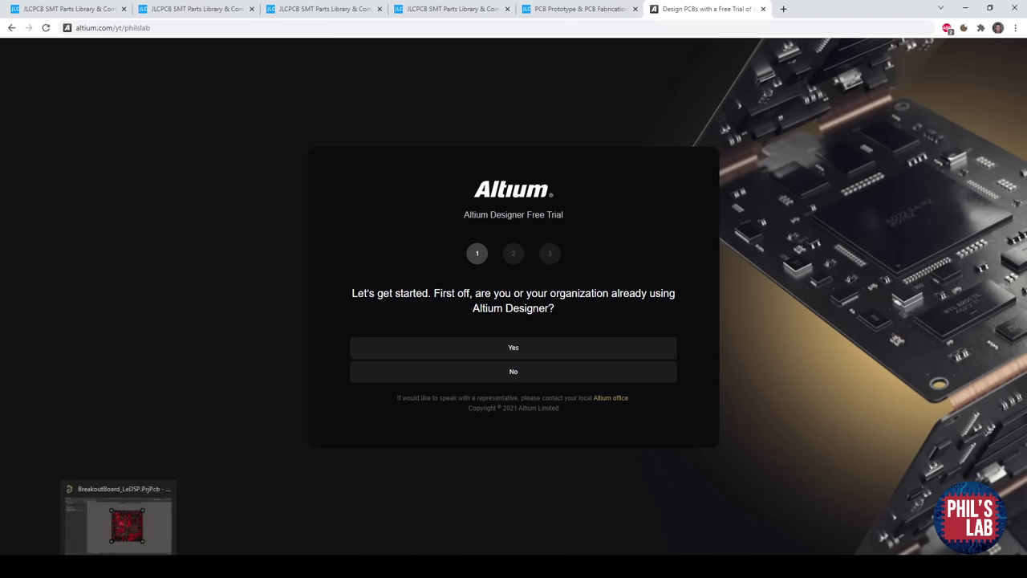
Switch to Altium Designer, narrow the project tree pane and begin a new empty PCB project as a local project.
click(118, 566)
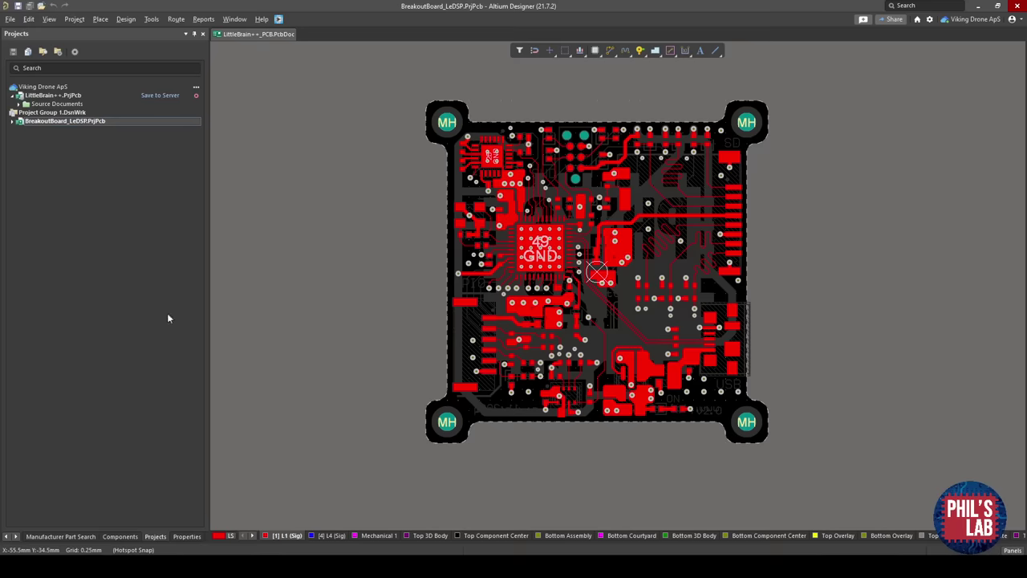
drag(211, 253, 167, 253)
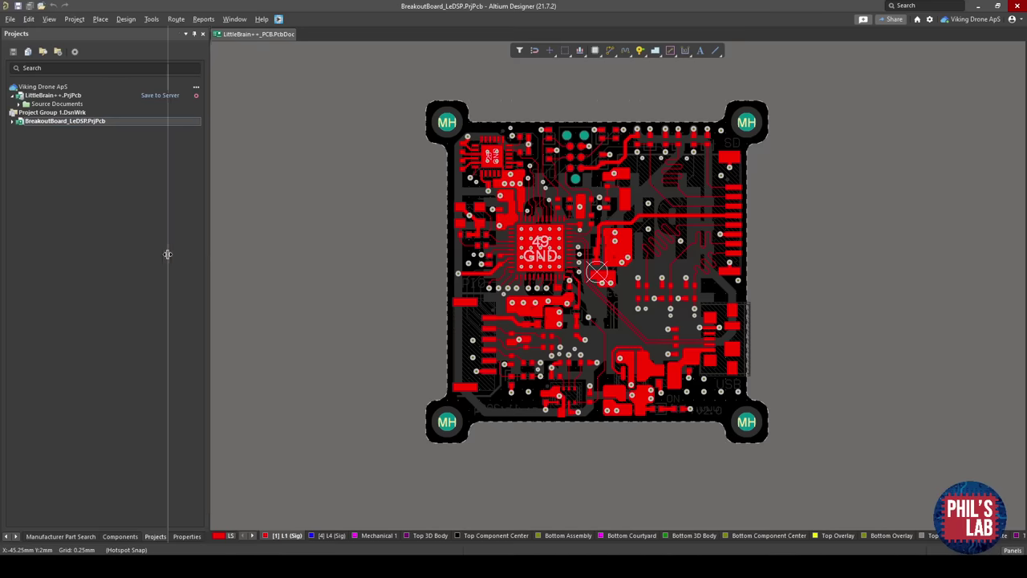
click(11, 19)
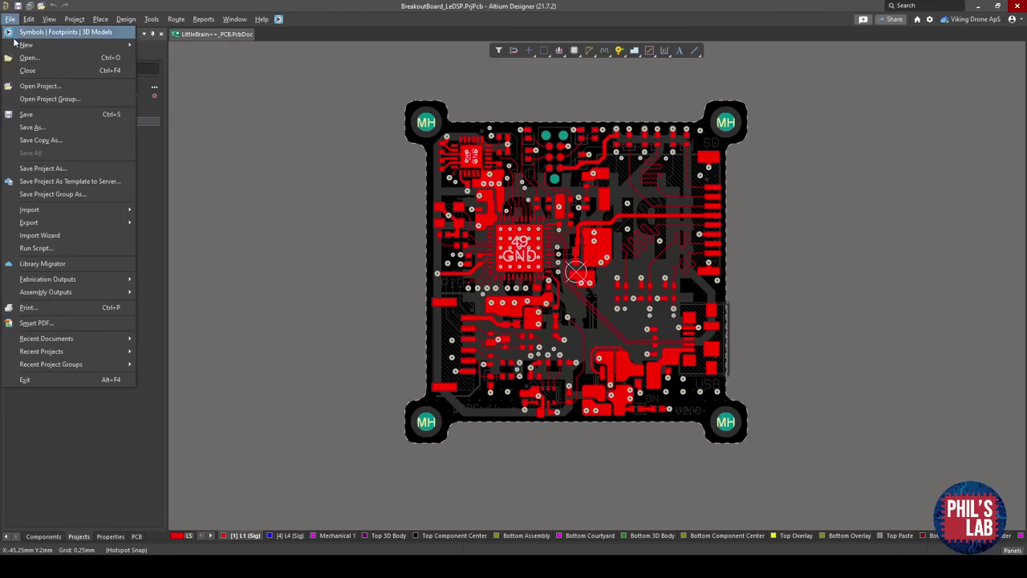
mouse_move(15, 46)
click(141, 45)
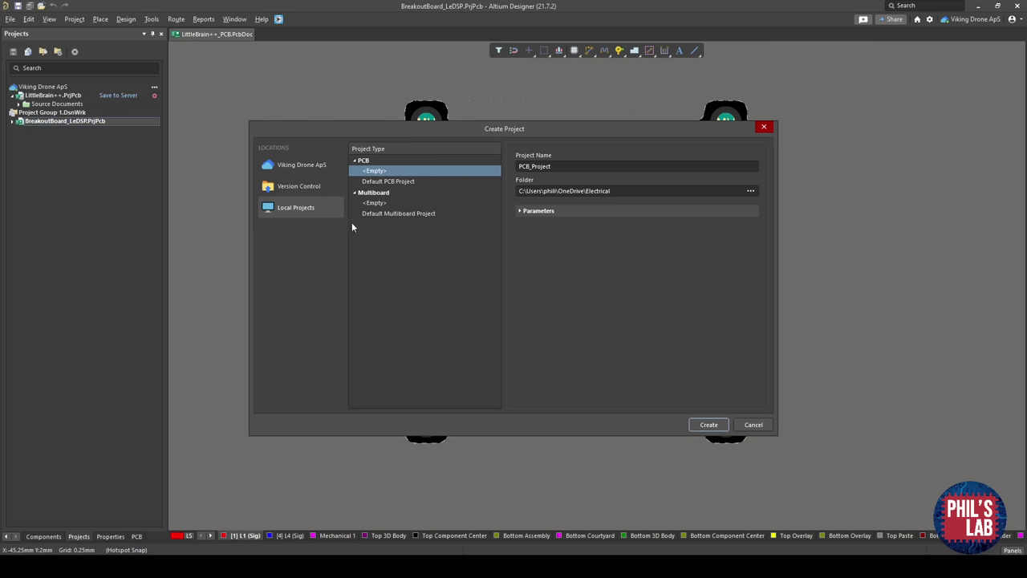
click(308, 210)
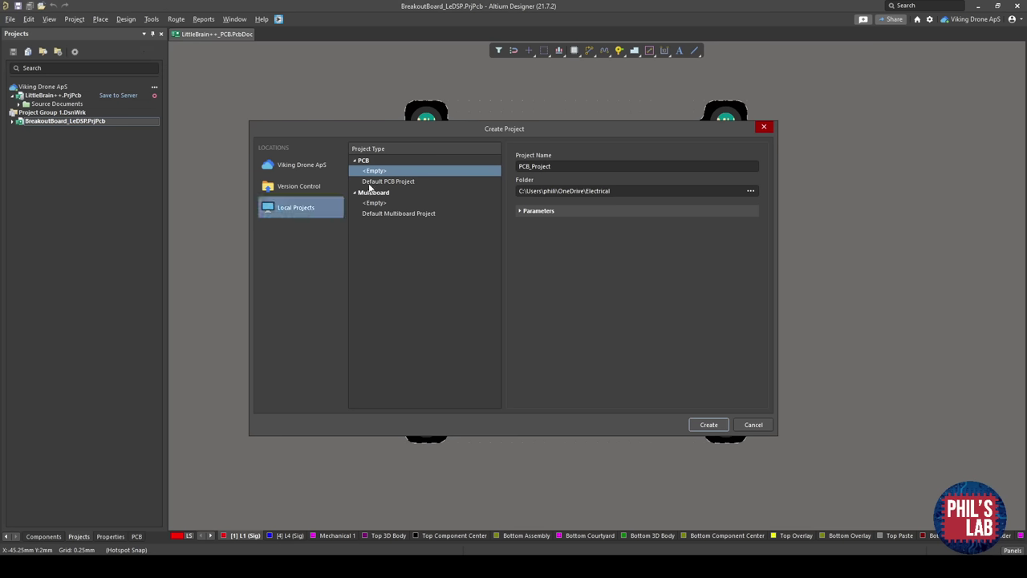
Name the new project AltiumSTM32_ExamplePCB and create it in the proposed Electrical folder.
click(597, 164)
double_click(597, 164)
text(Alt)
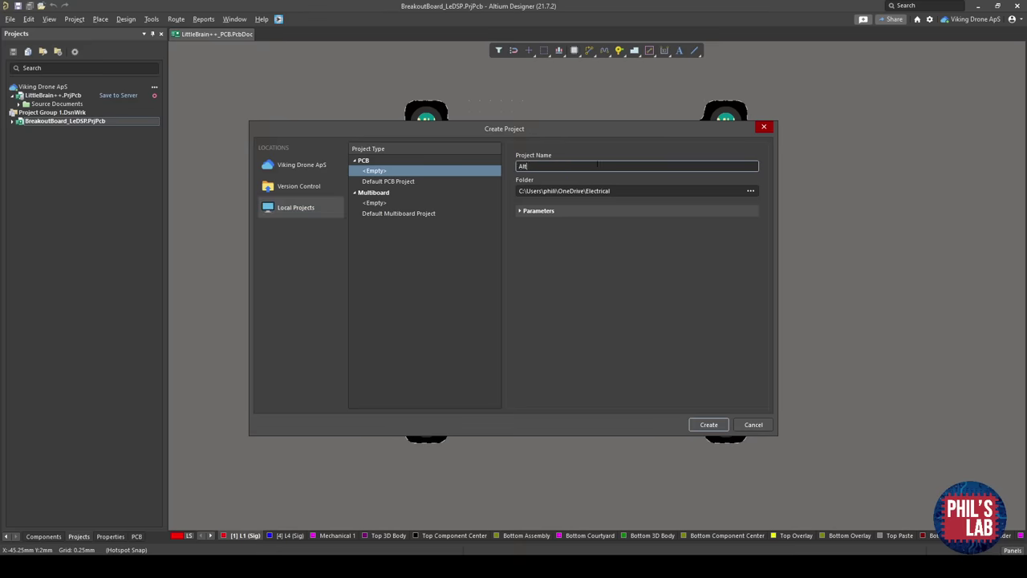
text(iumSTM32_ExamplePCB)
click(521, 211)
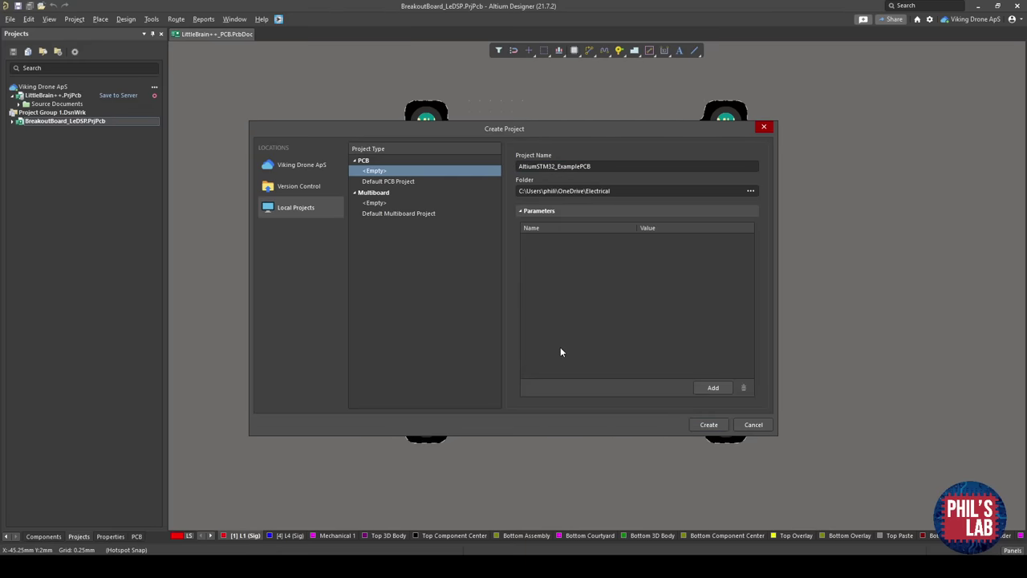
click(711, 424)
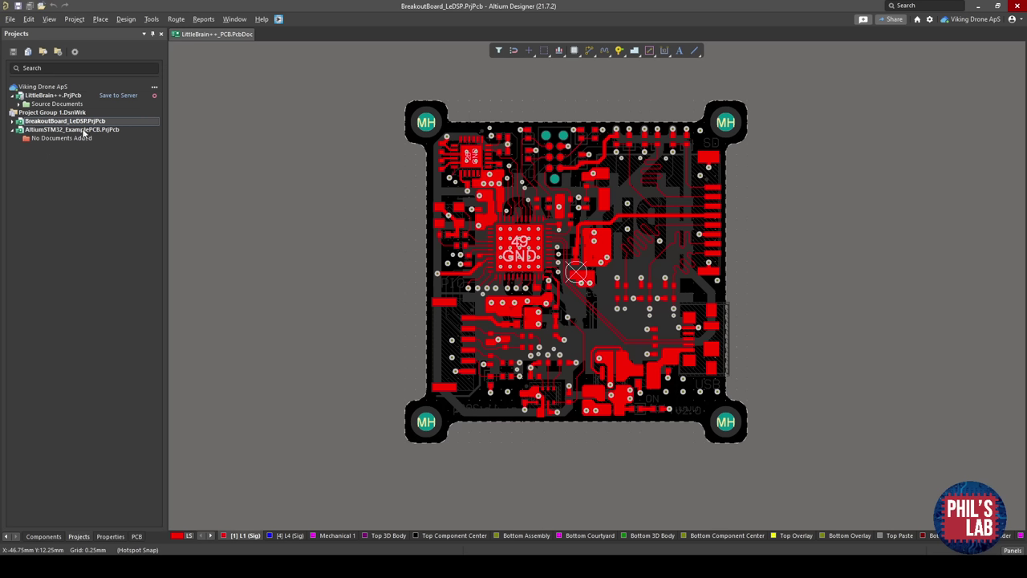
Add a new schematic document to the AltiumSTM32_ExamplePCB project.
right_click(84, 134)
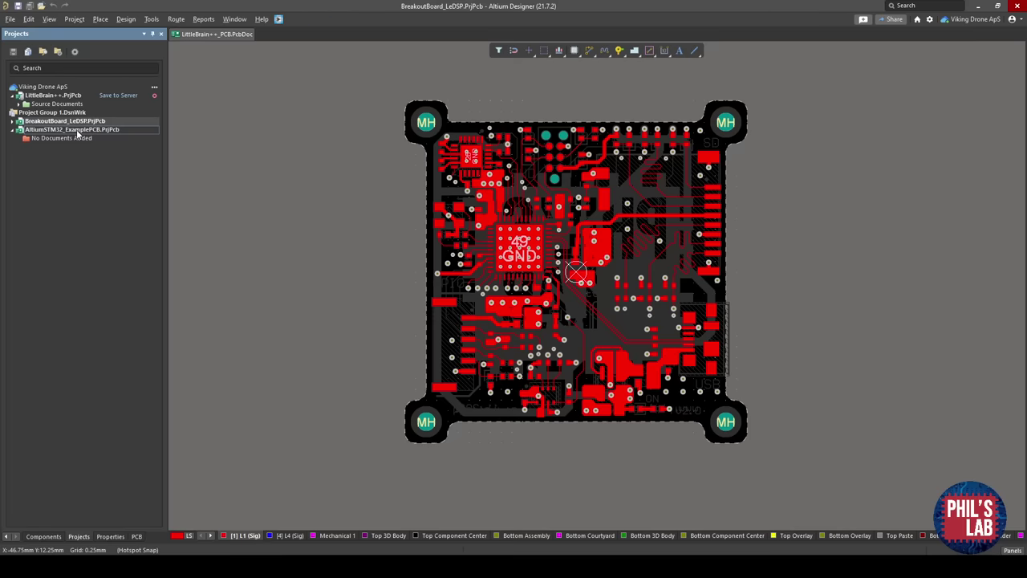
right_click(78, 131)
mouse_move(133, 169)
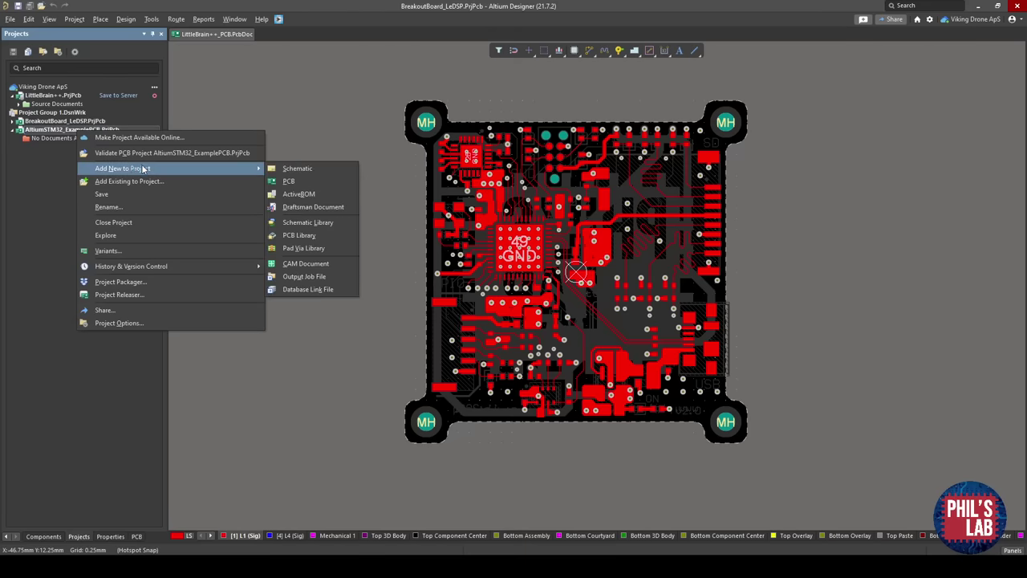
click(296, 171)
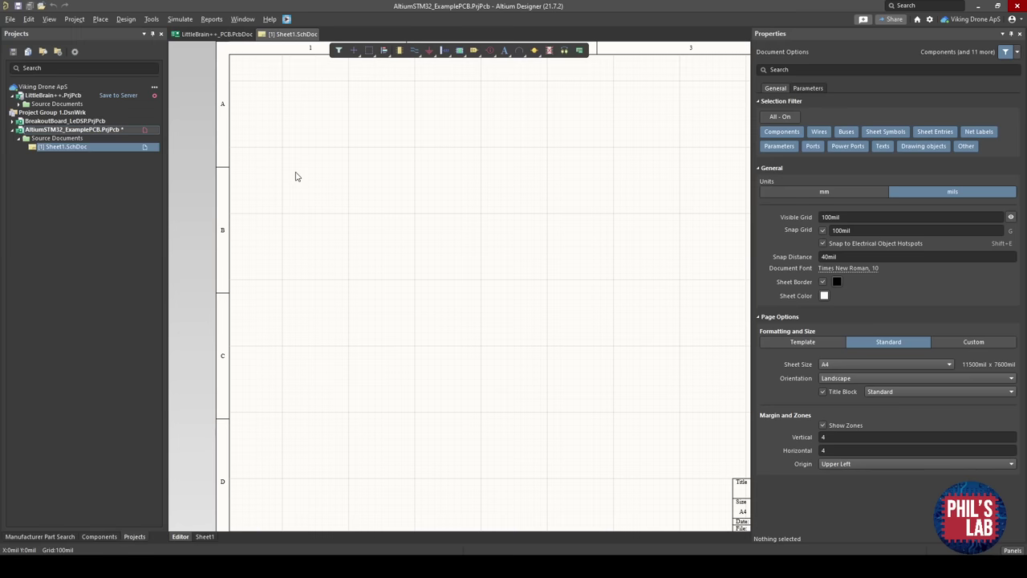
Narrow the document properties pane and set the schematic's sheet size to A3.
right_drag(481, 183, 375, 185)
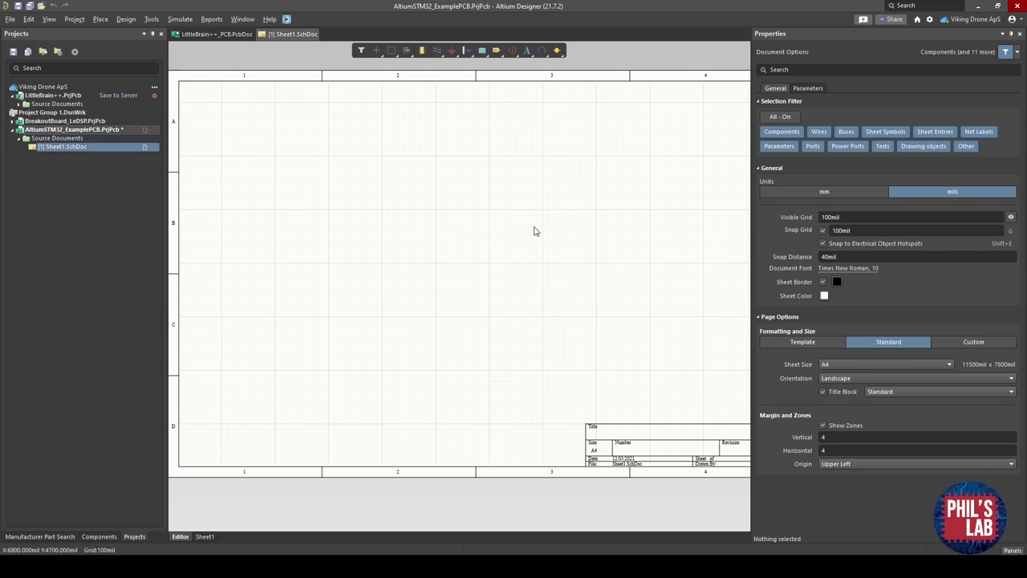
ctrl+scroll(528, 229, down, 1)
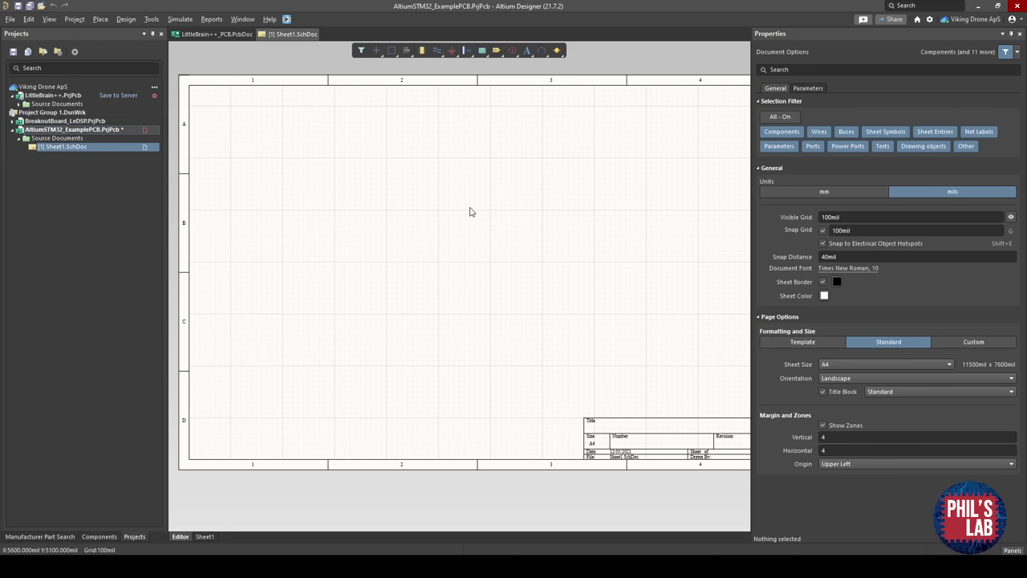
drag(752, 202, 836, 203)
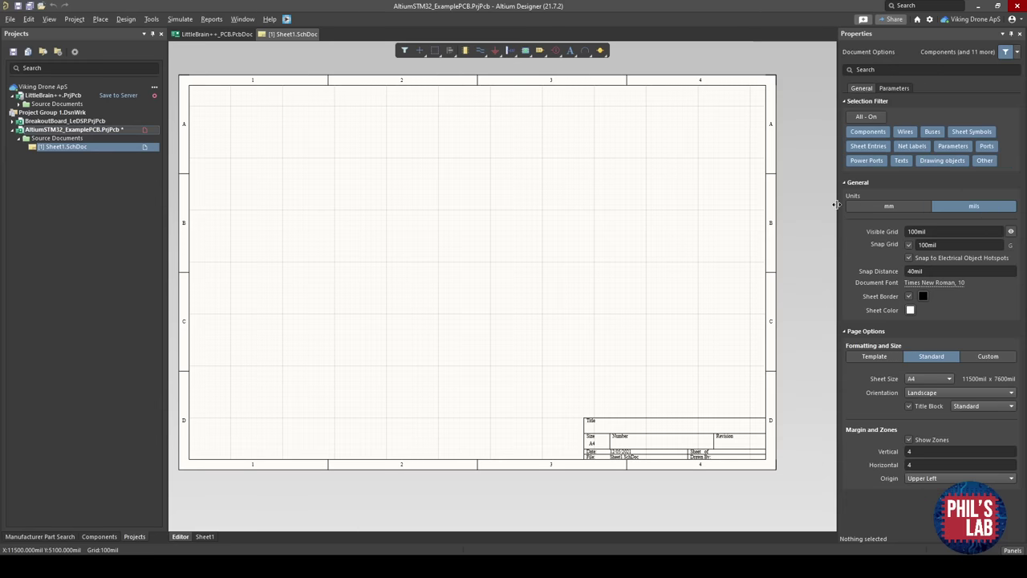
middle_drag(521, 203, 520, 200)
right_drag(520, 200, 554, 200)
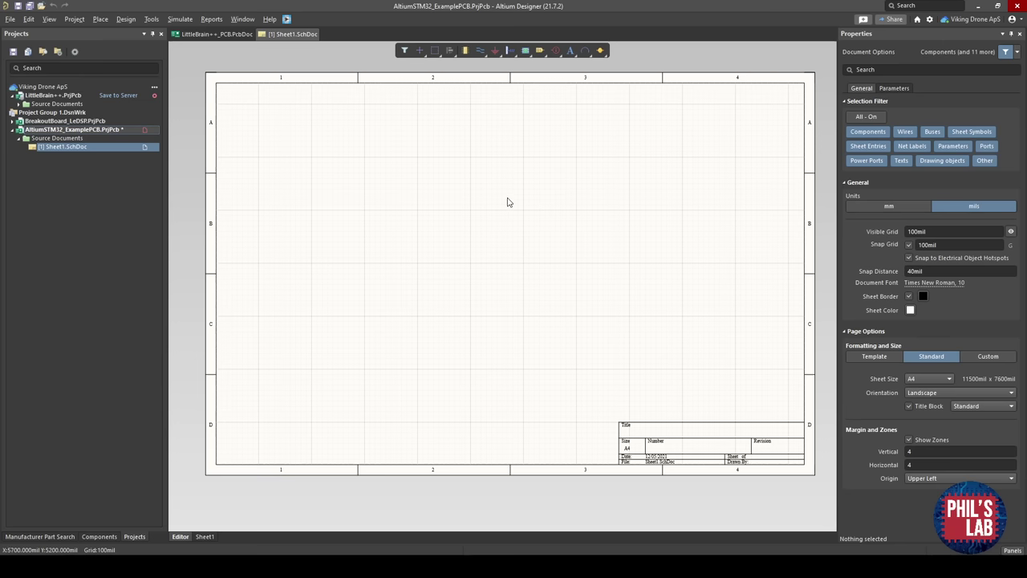
click(926, 378)
click(922, 400)
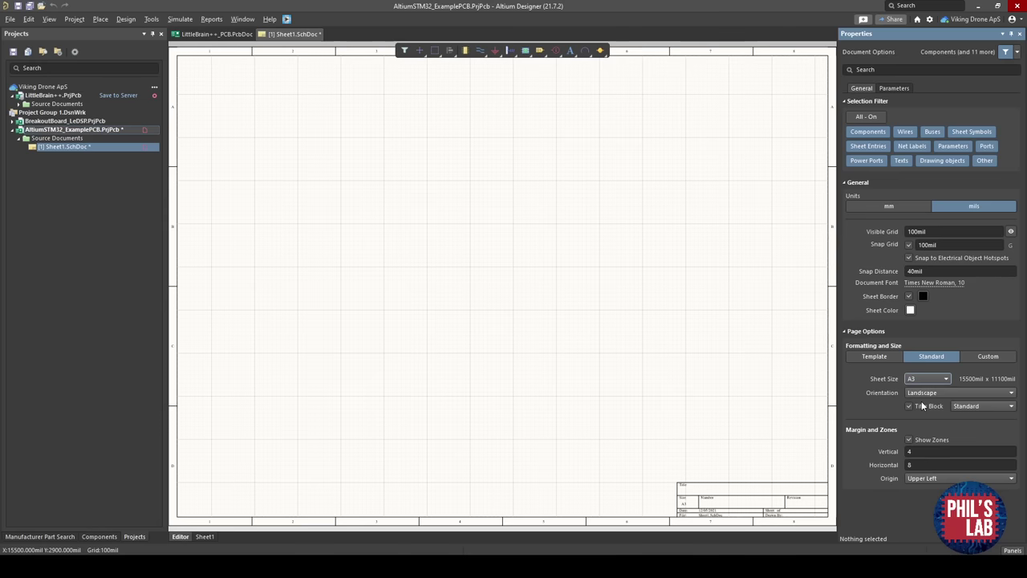
key(ctrl+Page_Down)
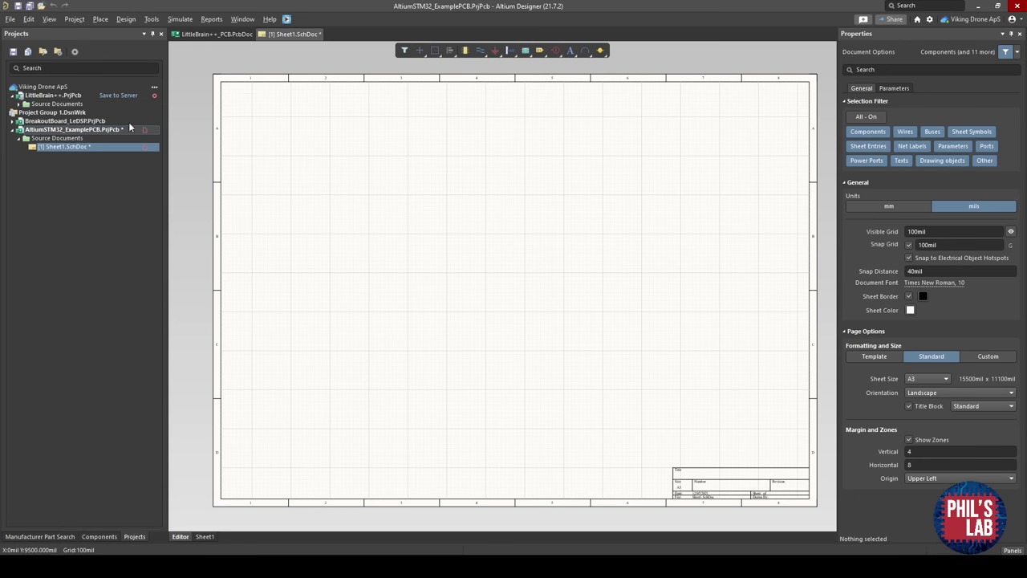
Save the schematic as AltiumSTM32_Schematic in the AltiumSTM32_ExamplePCB project folder.
click(18, 6)
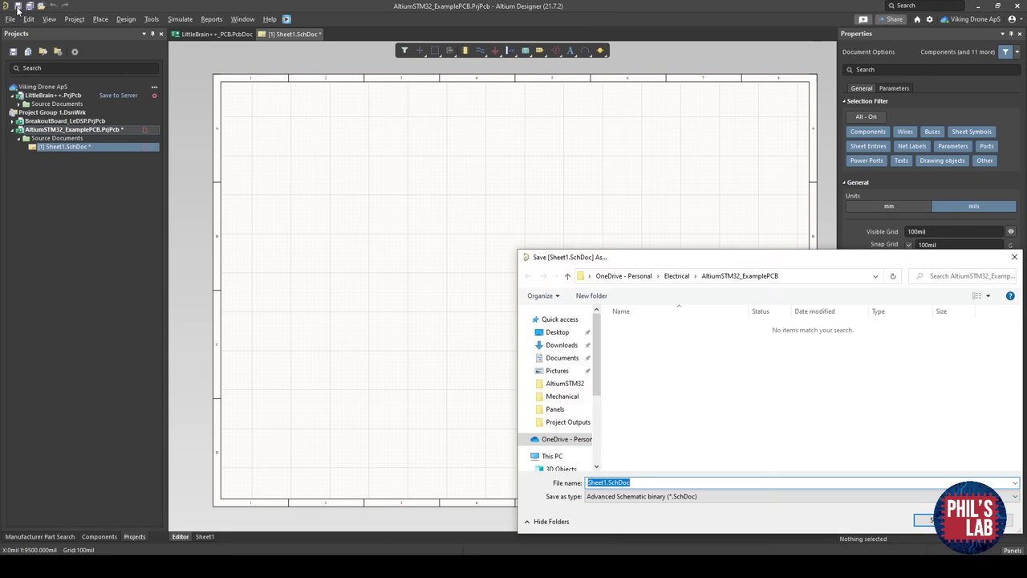
drag(678, 258, 439, 170)
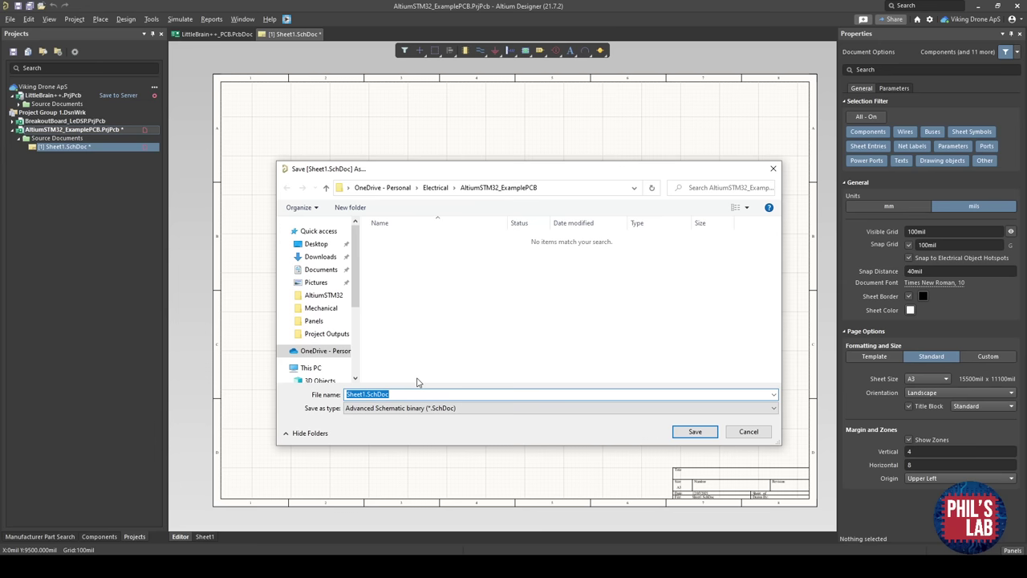
text(AltiumSTM32_)
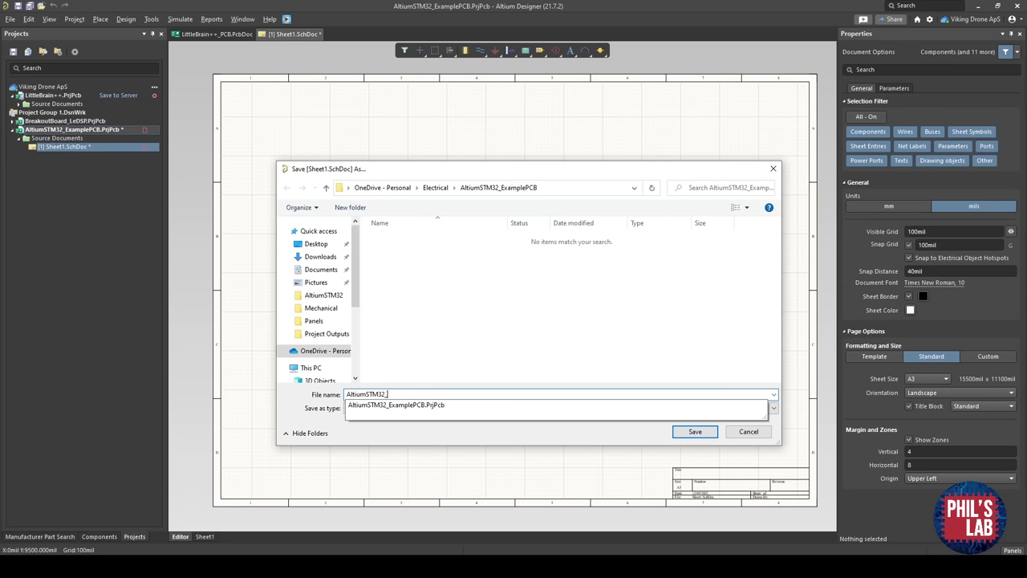
text(Scehm)
text(matic)
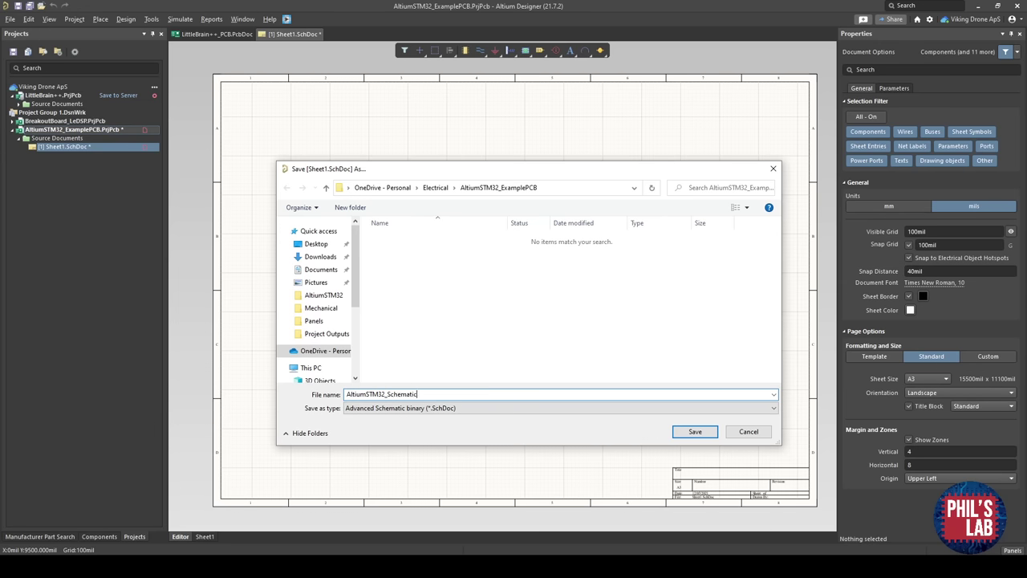
key(Return)
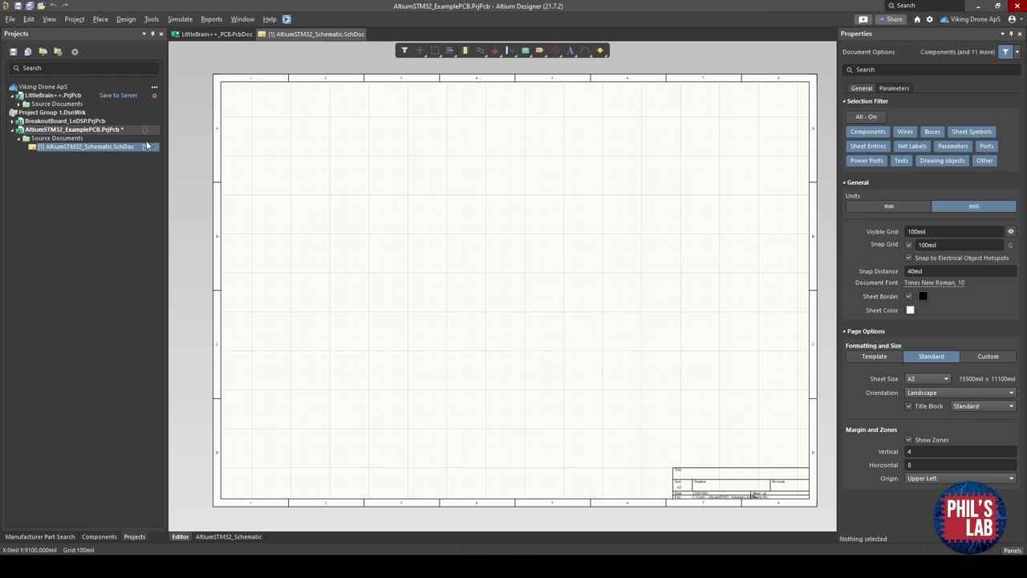
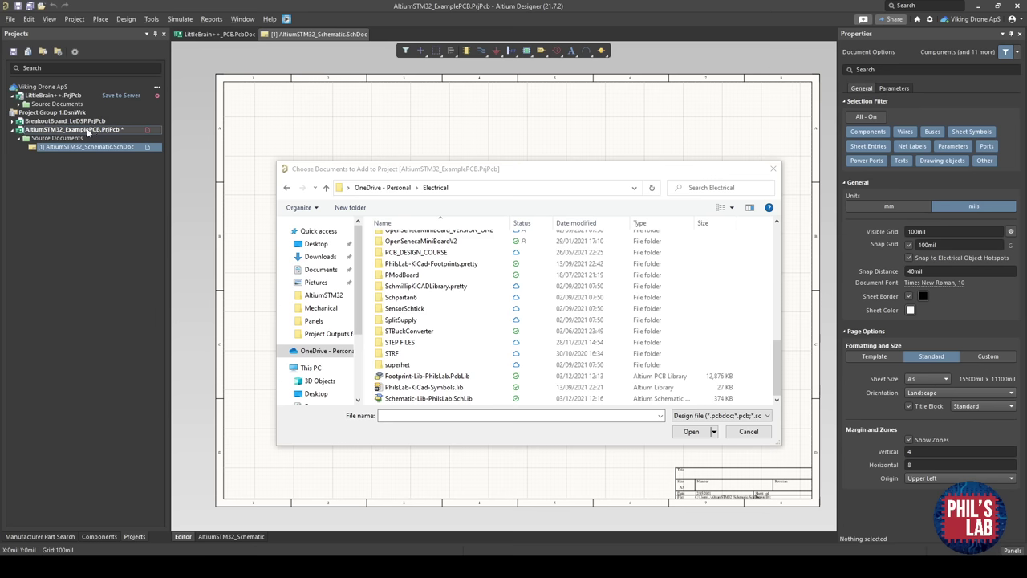
Add the existing Footprint-Lib-PhilsLab.PcbLib and Schematic-Lib-PhilsLab.SchLib libraries to the AltiumSTM32_ExamplePCB project.
click(453, 377)
ctrl+click(449, 398)
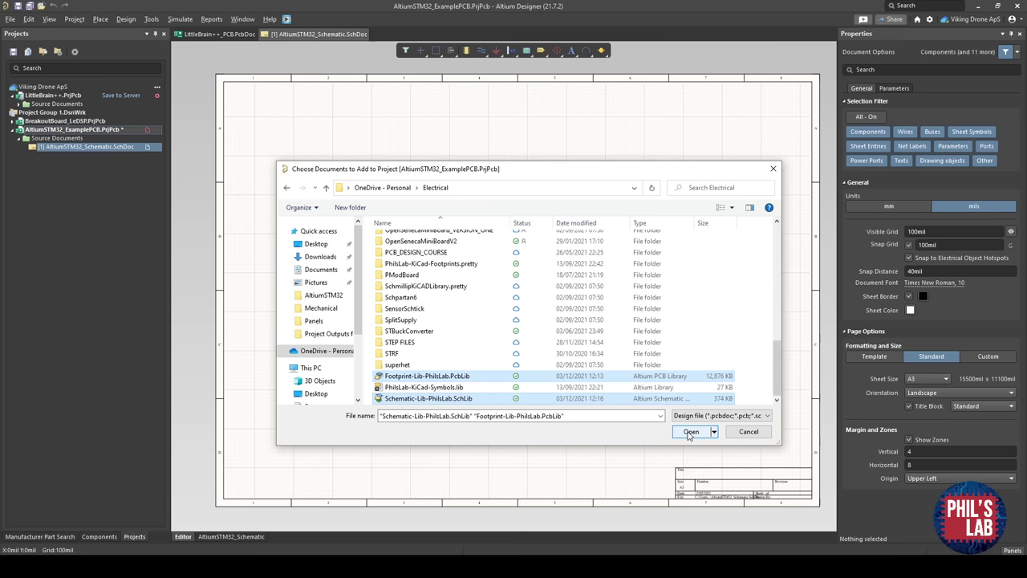
click(689, 431)
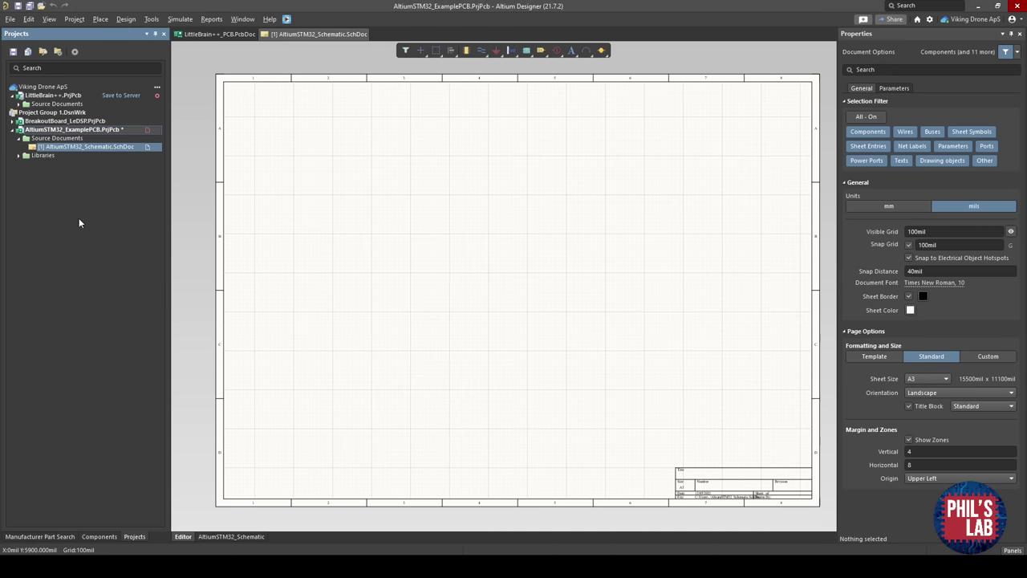
Open Schematic-Lib-PhilsLab.SchLib from the project's schematic libraries and view the 1-1734248-5 FFC connector symbol.
click(20, 156)
click(25, 163)
click(26, 180)
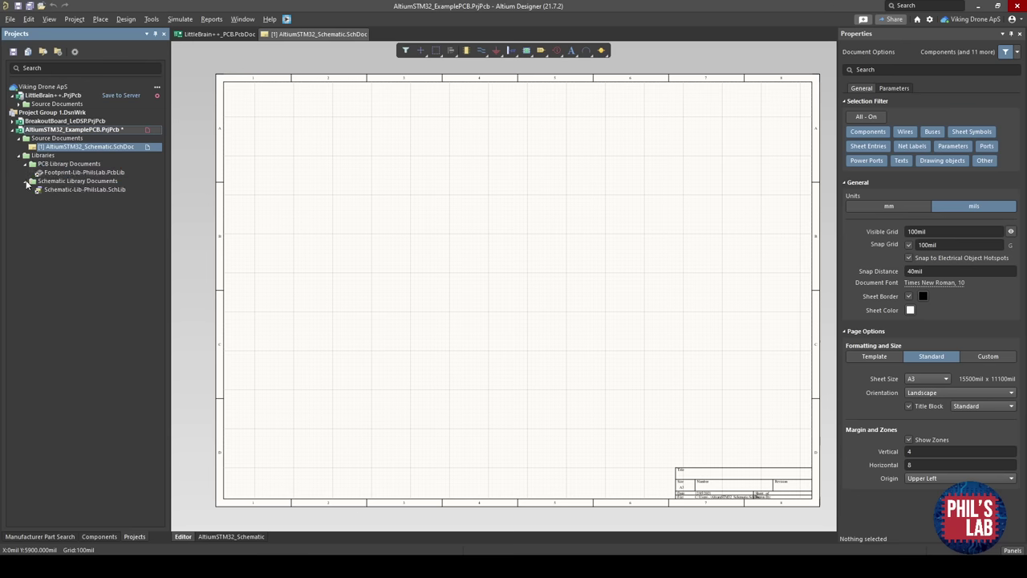
double_click(82, 190)
ctrl+scroll(395, 217, down, 1)
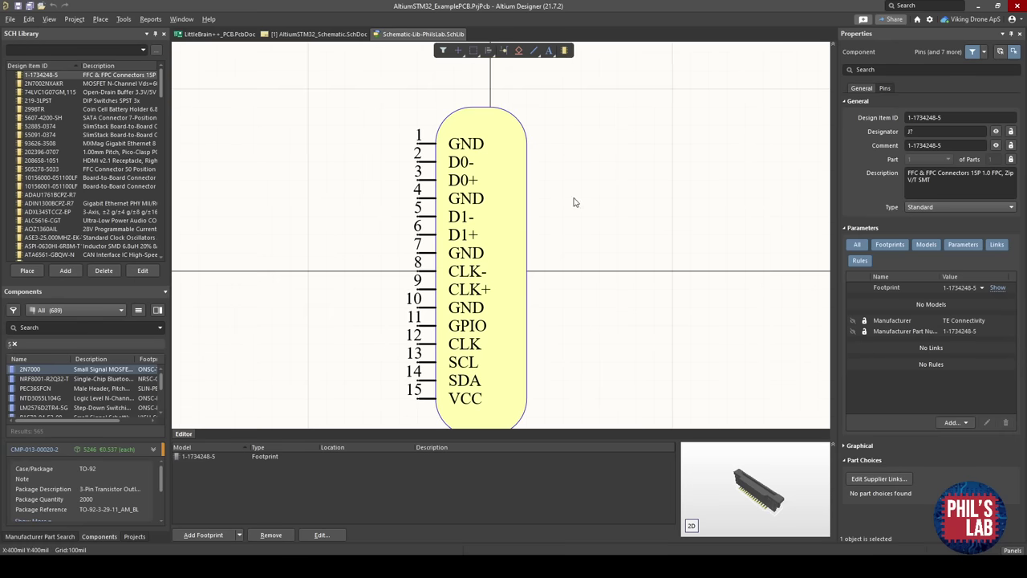
ctrl+scroll(508, 158, down, 2)
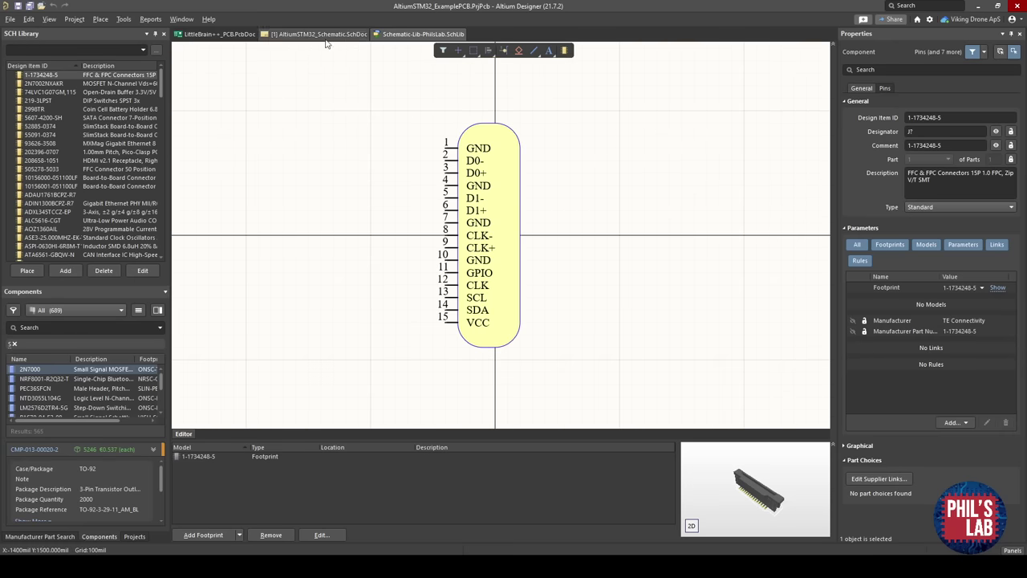
ctrl+scroll(642, 225, up, 1)
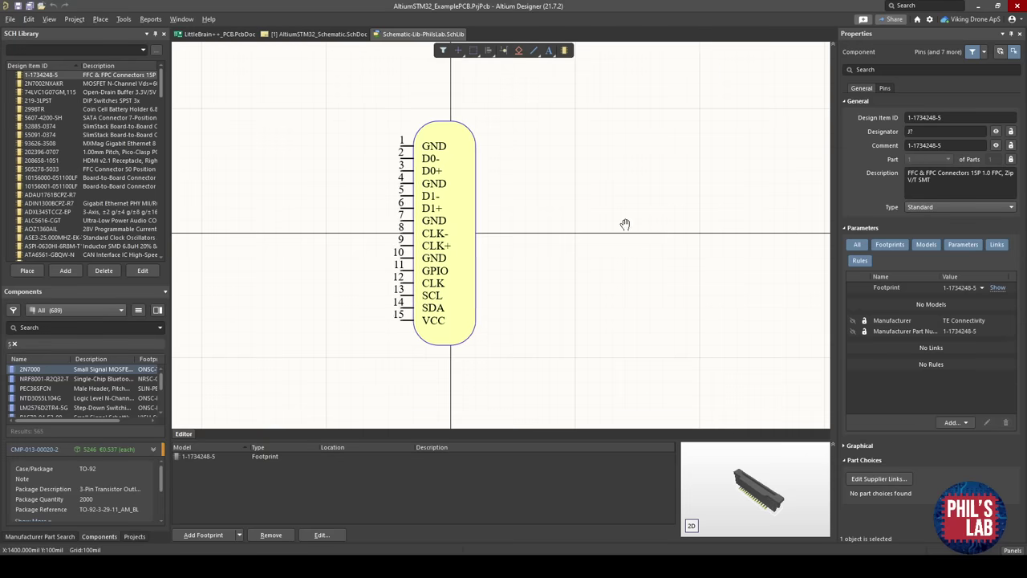
ctrl+scroll(482, 233, up, 1)
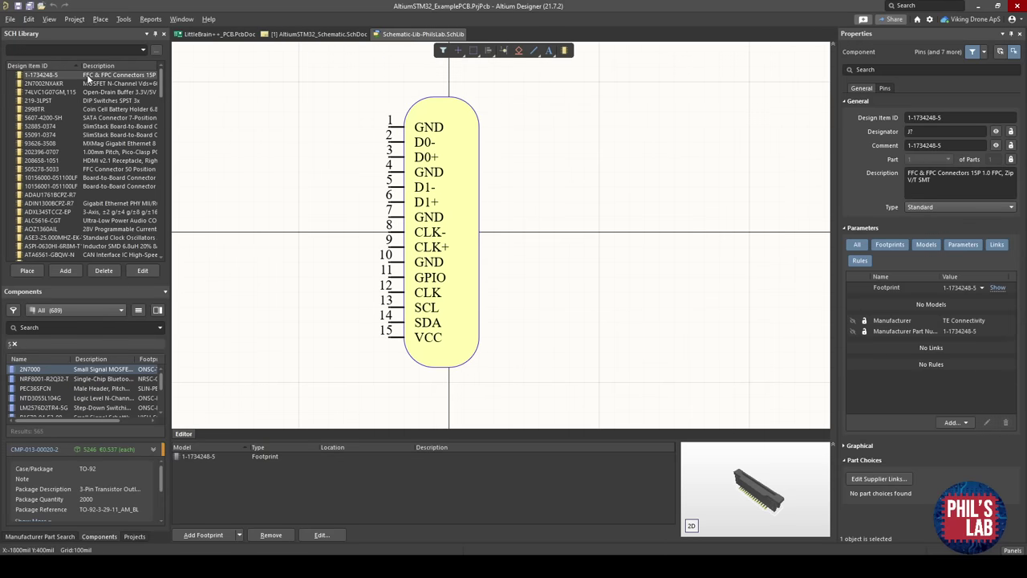
Inspect the 1-1734248-5 connector's footprint and manufacturer parameters and the kinds of entries that can be added.
click(926, 289)
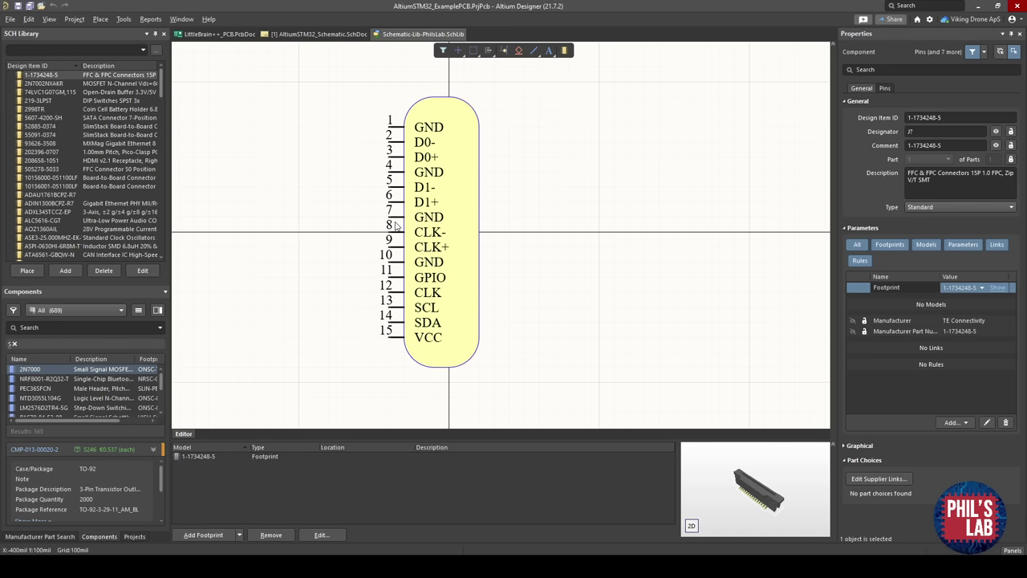
click(914, 320)
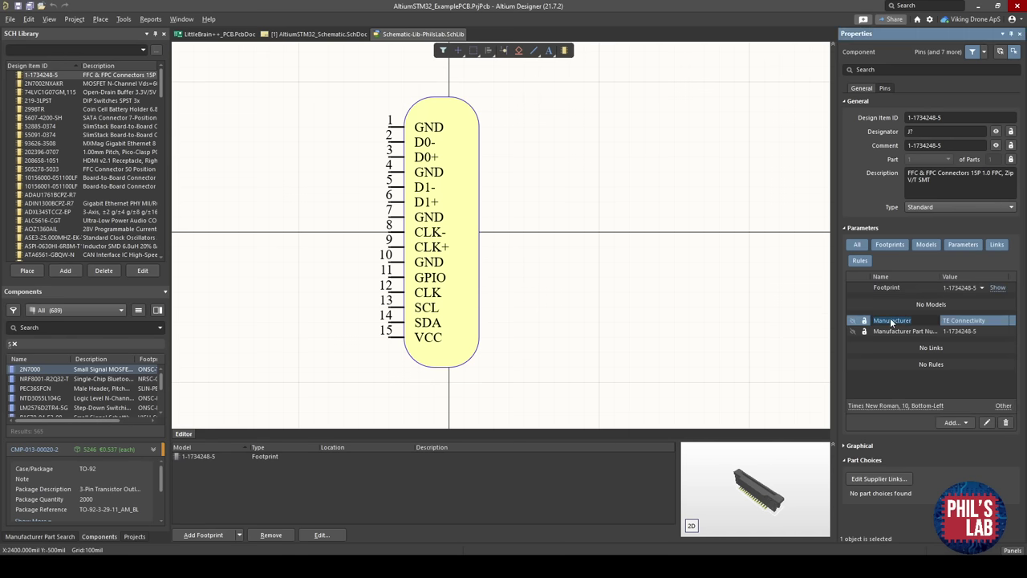
click(966, 423)
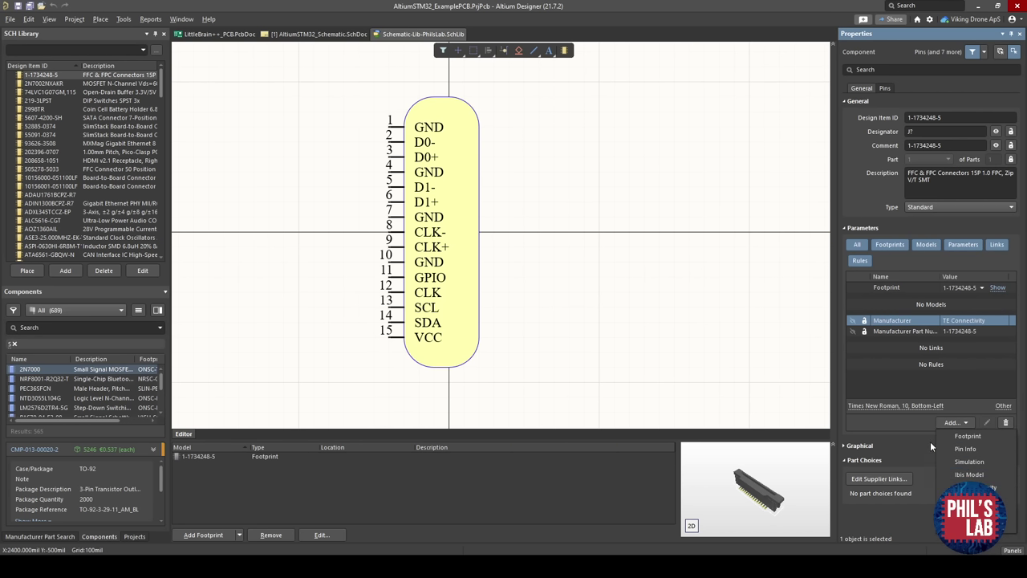
click(923, 437)
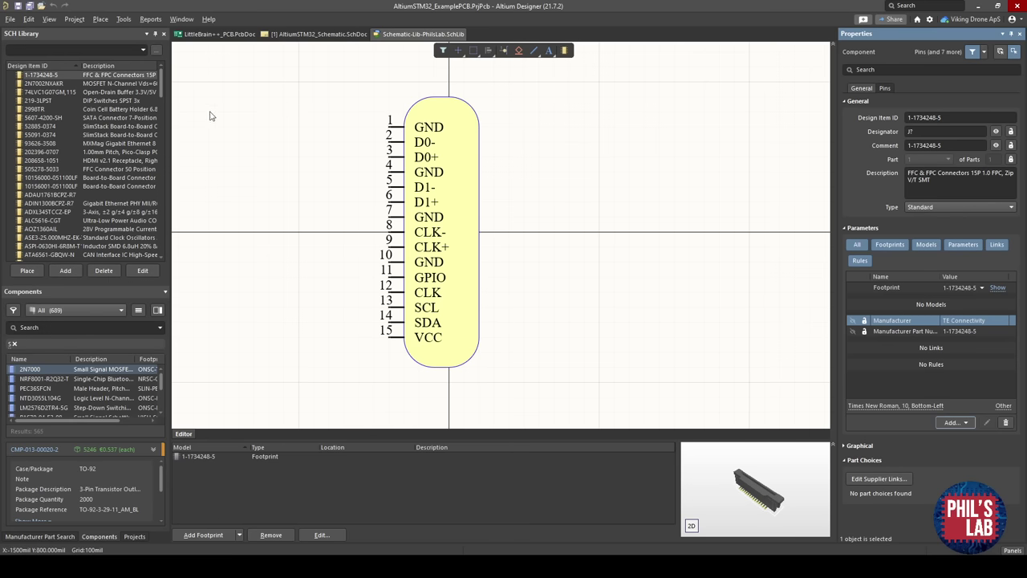
Browse the library's CAP_0603_6V3 and CAP_0603_50V capacitors, RES_0402 resistor and S25FL128SAGBHIZ00 flash symbols.
drag(162, 87, 157, 122)
click(38, 119)
click(40, 151)
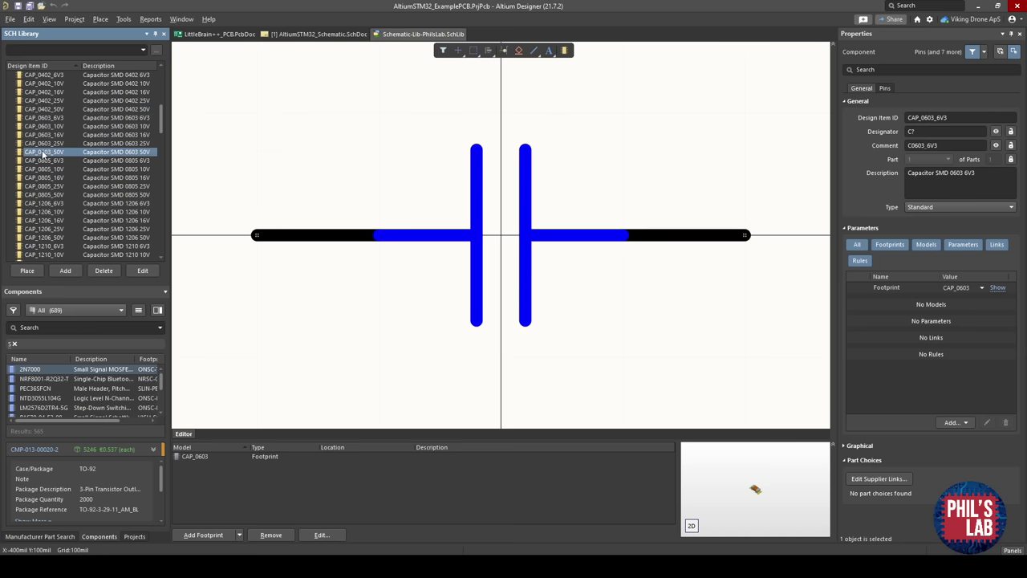
scroll(53, 164, down, 4)
drag(162, 130, 160, 116)
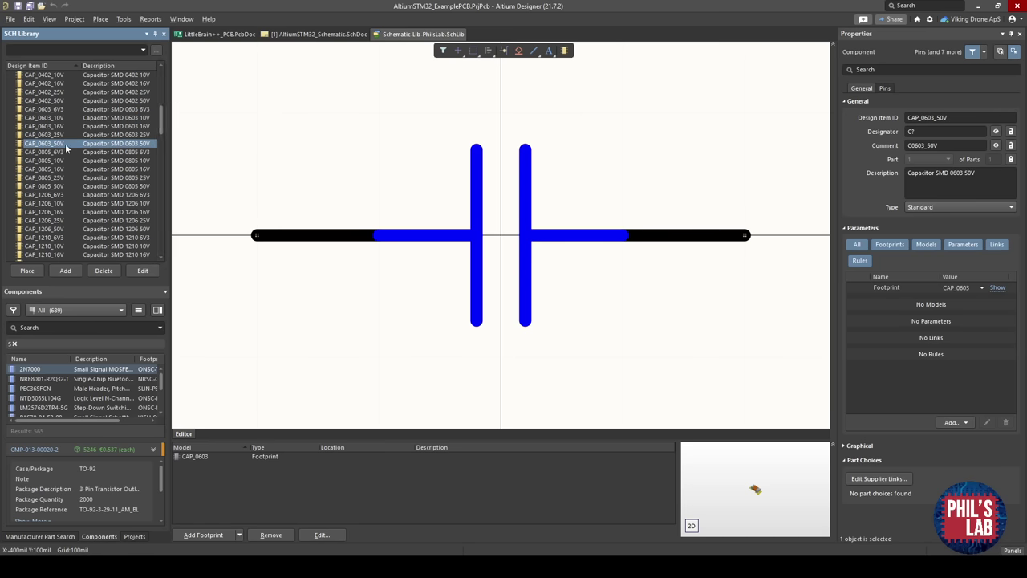
scroll(161, 150, down, 11)
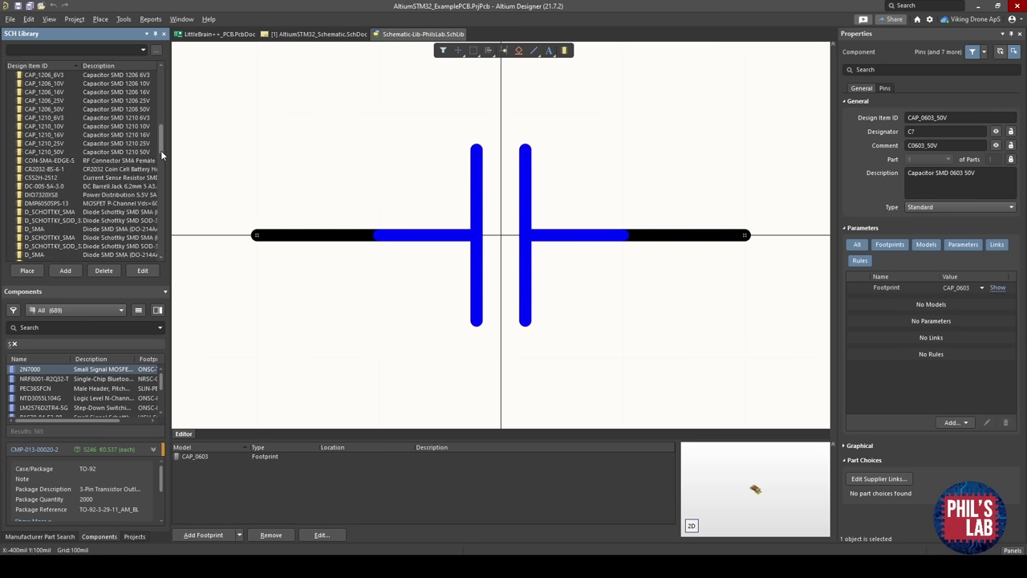
click(48, 117)
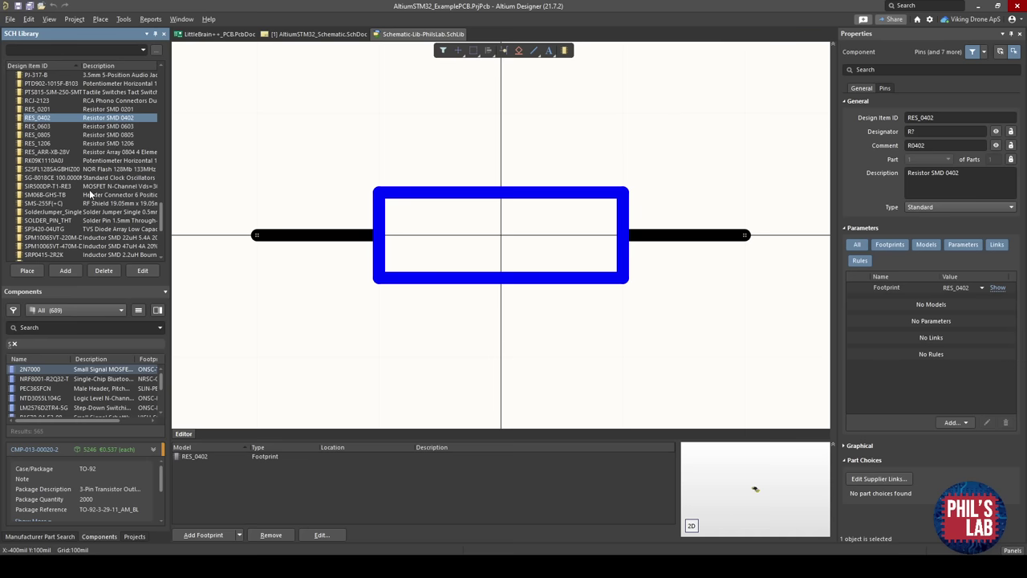
click(76, 169)
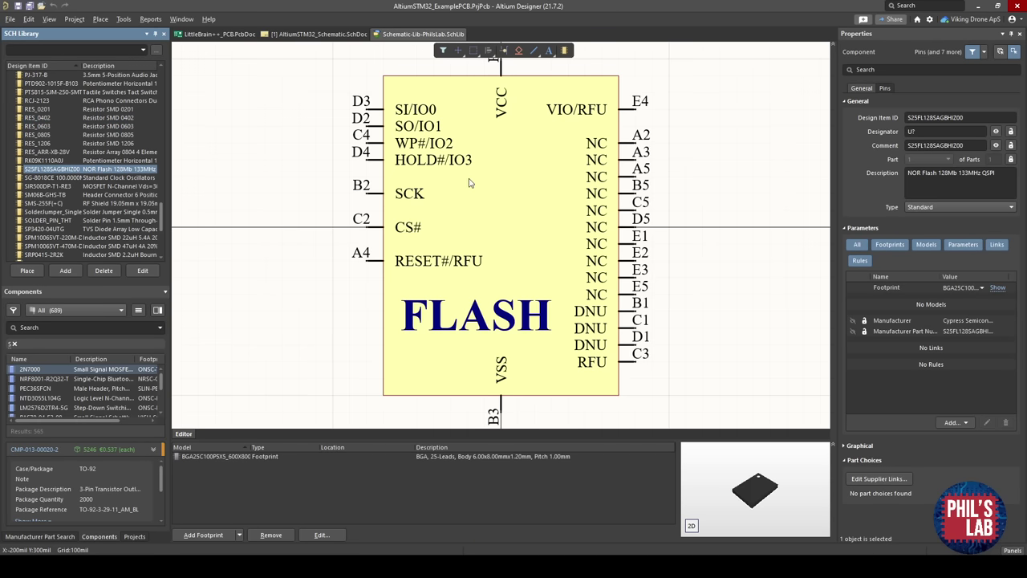
ctrl+scroll(423, 177, down, 1)
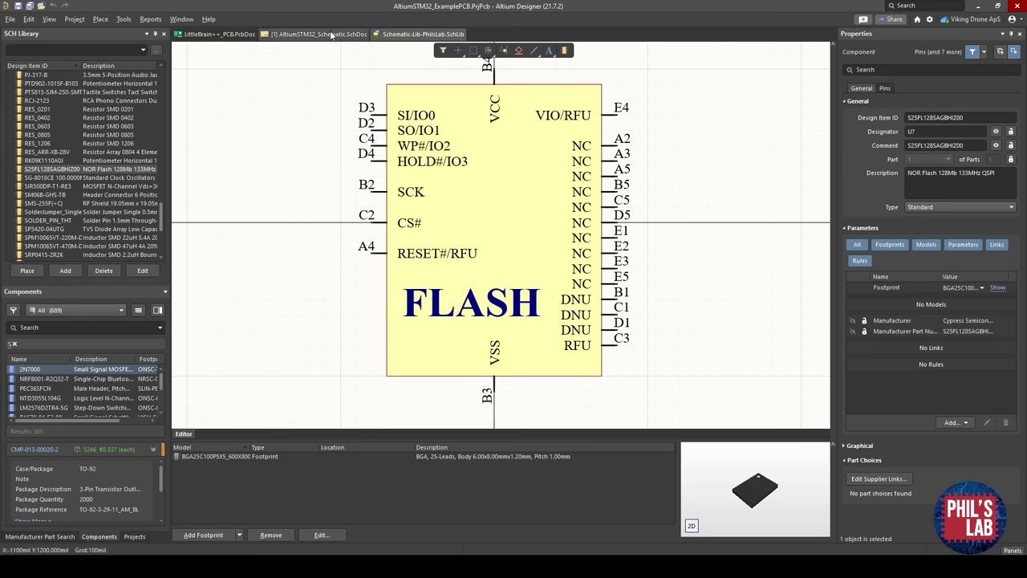
Return to the AltiumSTM32_Schematic sheet and open the manufacturer part search.
click(330, 34)
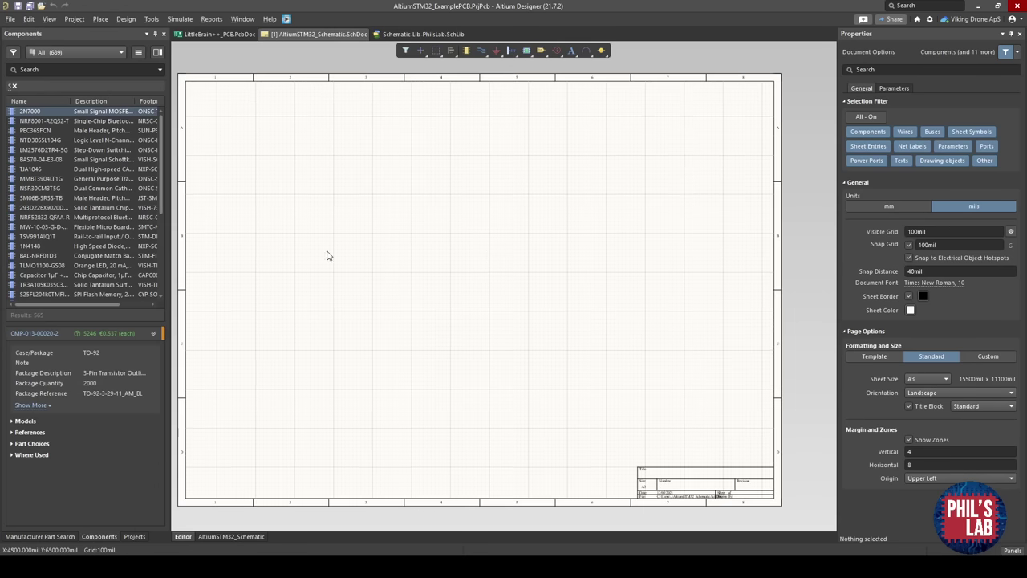
ctrl+scroll(243, 248, up, 1)
click(40, 536)
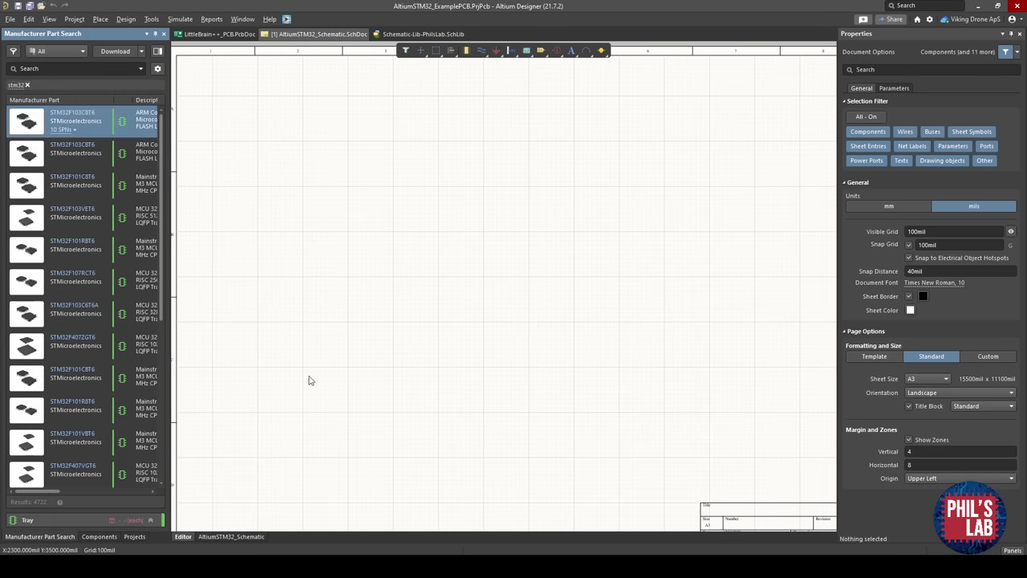
ctrl+scroll(442, 329, down, 3)
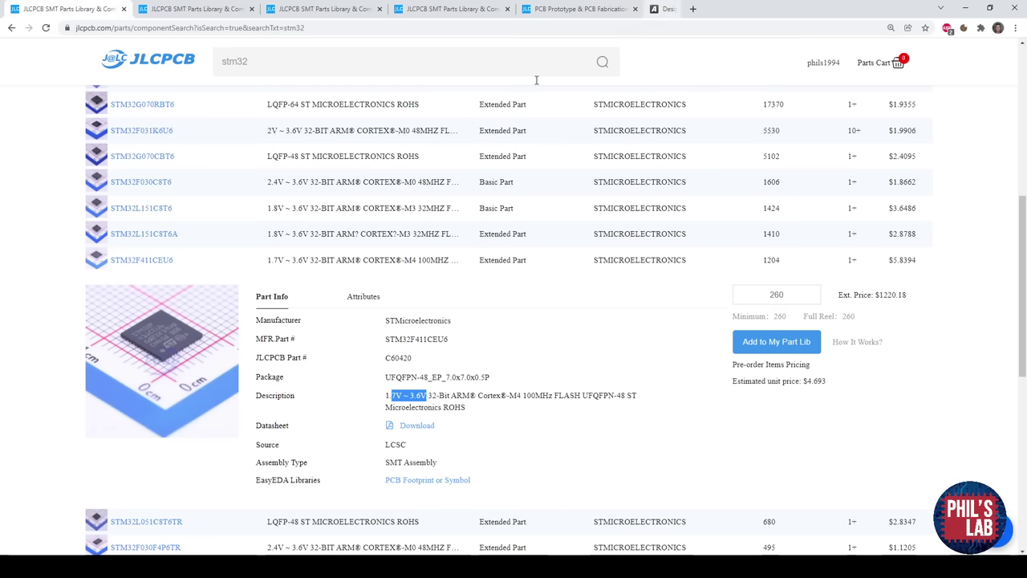
Check the microcontroller's part number on the JLCPCB parts page and search Altium's manufacturer parts for STM32F411CEU6.
drag(453, 338, 383, 345)
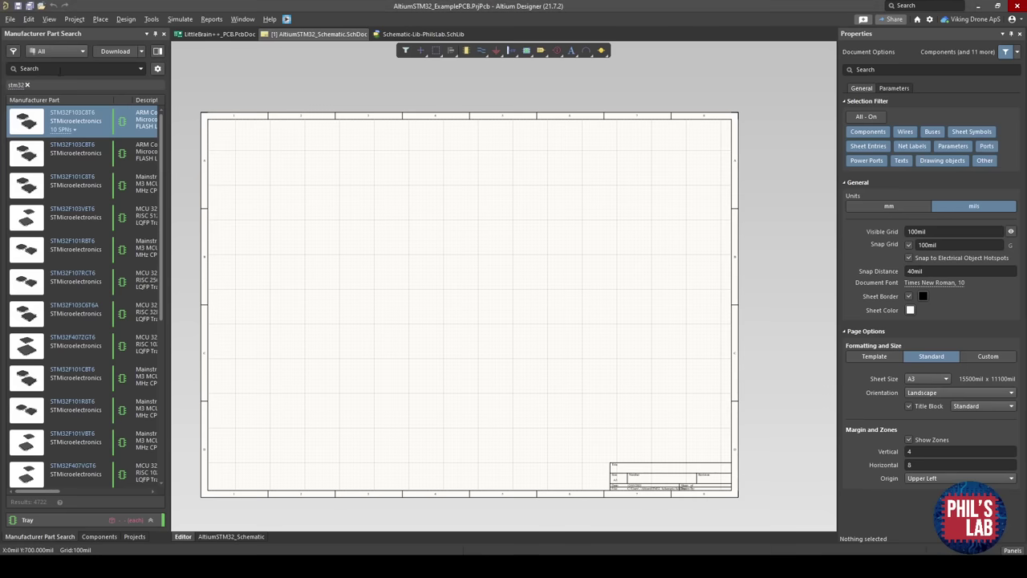
click(59, 69)
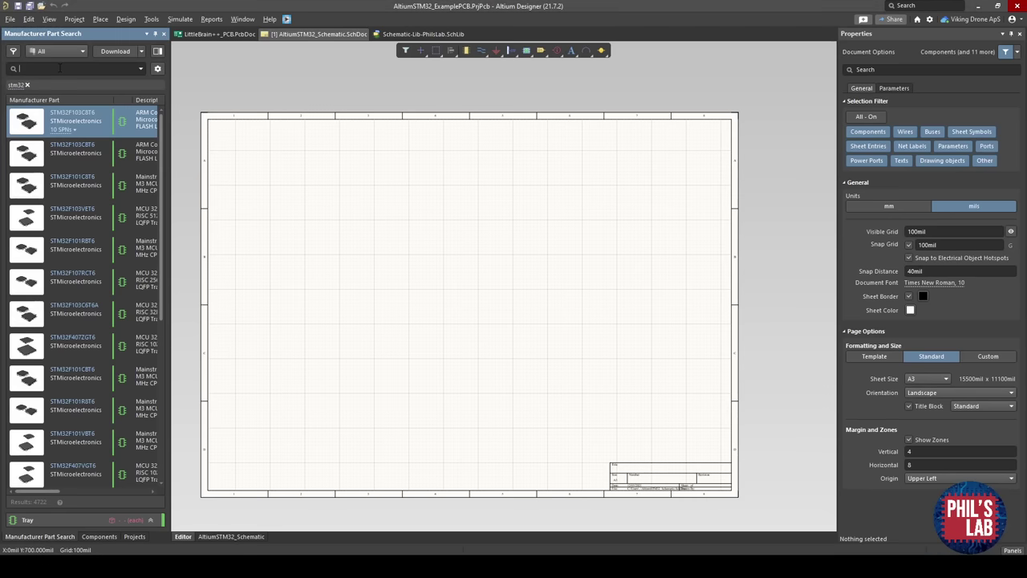
drag(338, 4, 626, 65)
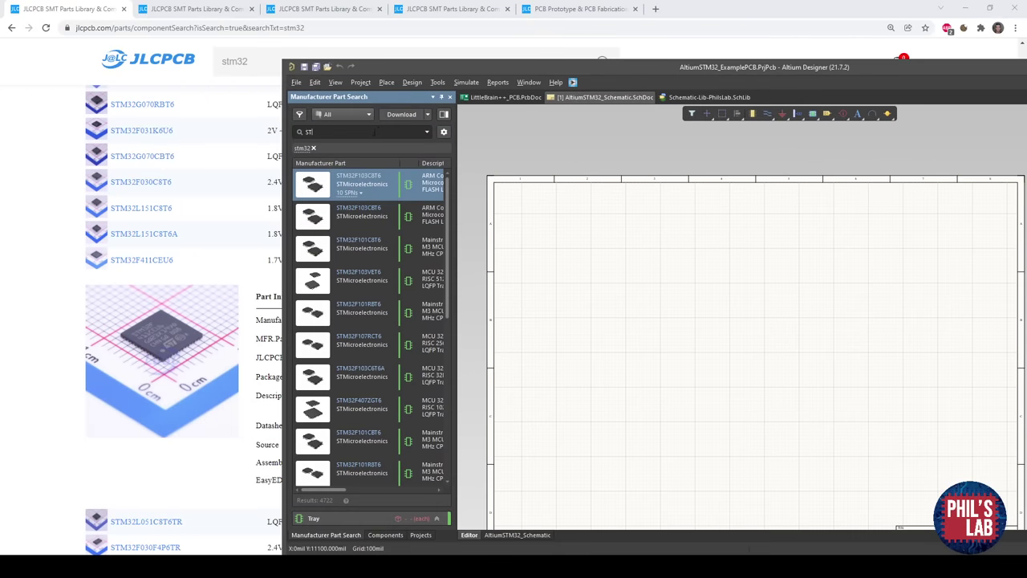
text(STM32F411)
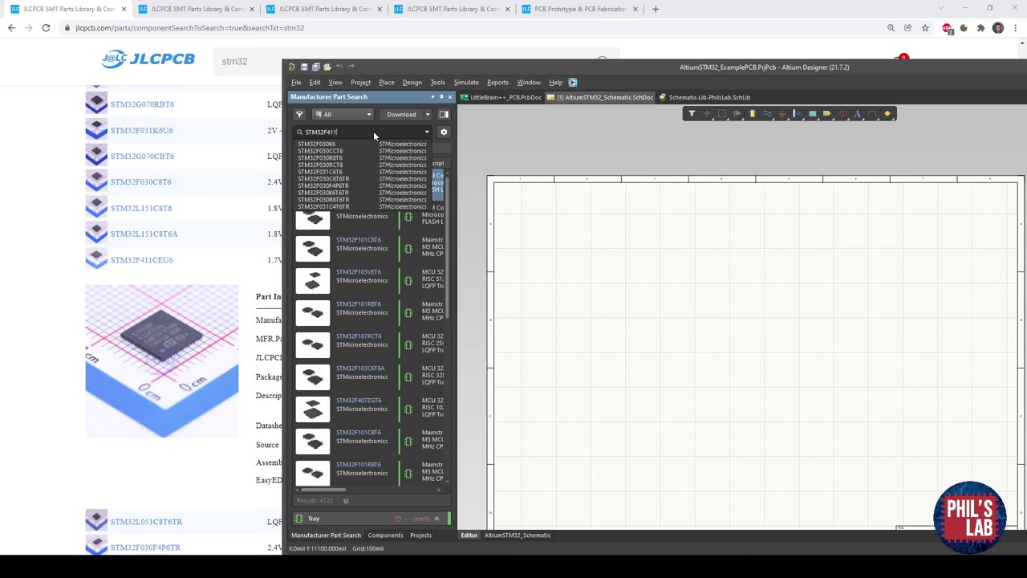
text(CEU6)
key(Return)
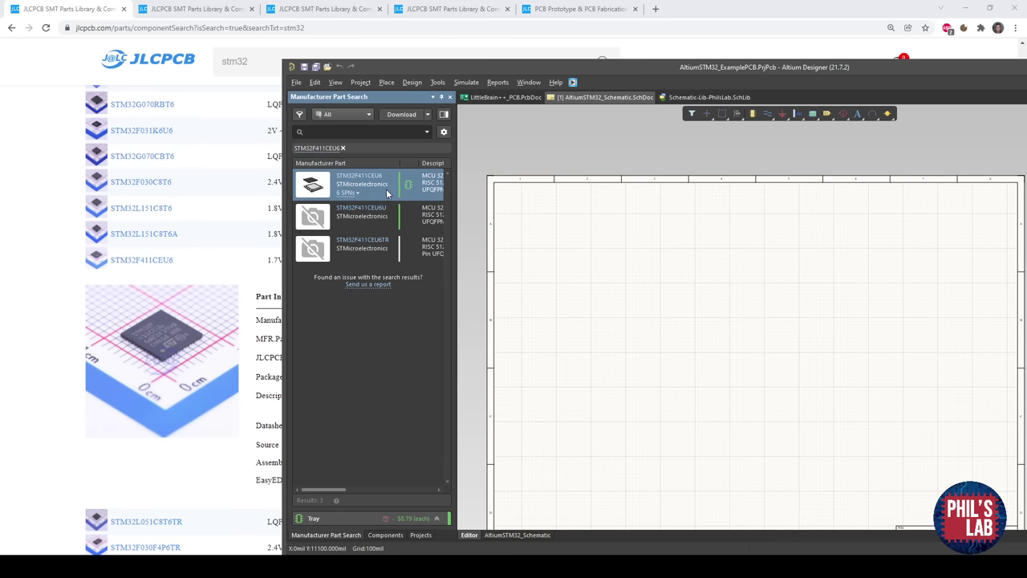
Place one STM32F411CEU6 in the upper-left area of the schematic sheet and maximize the Altium Designer window.
right_click(387, 190)
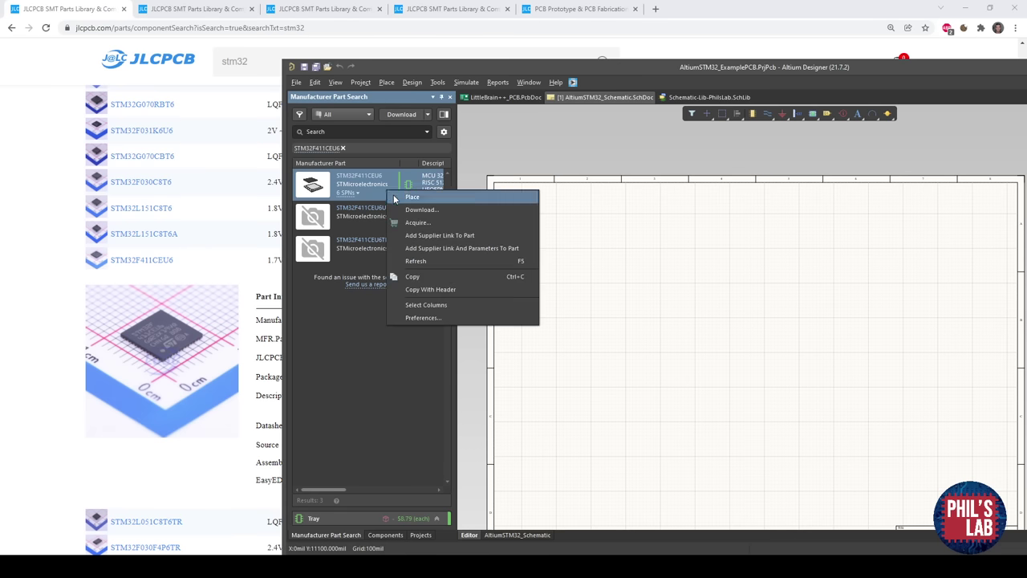
click(397, 198)
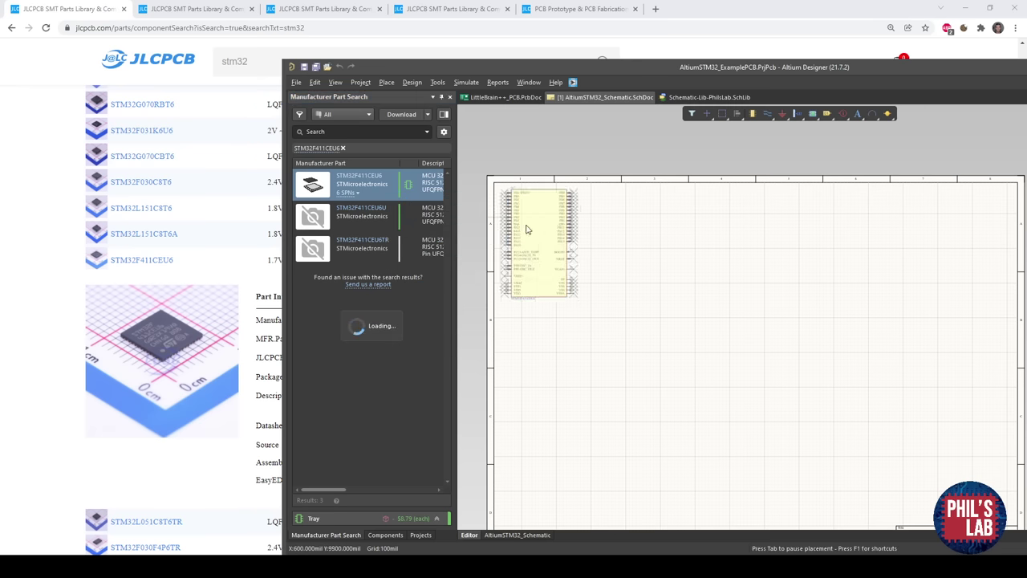
click(640, 269)
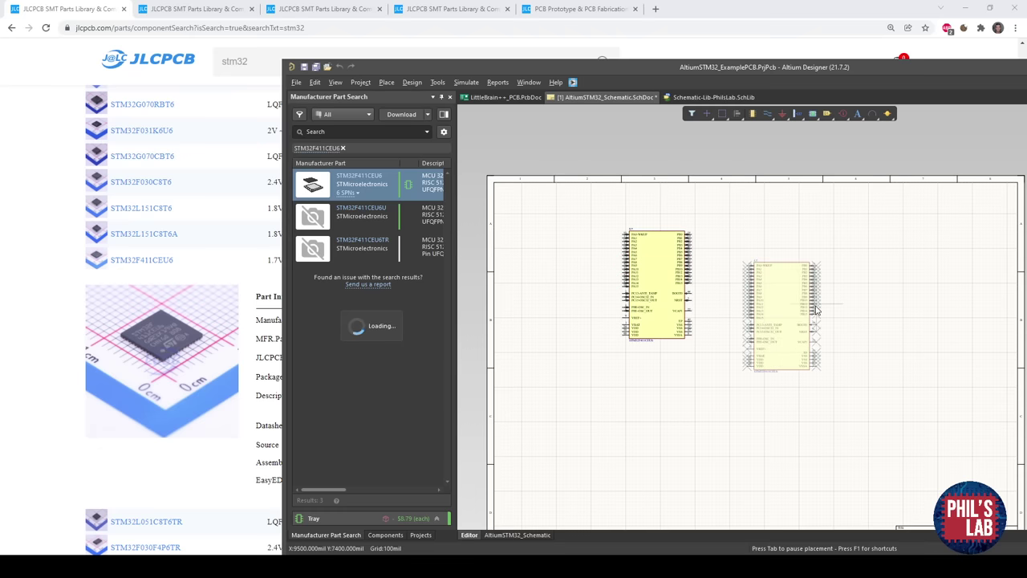
key(Escape)
click(747, 251)
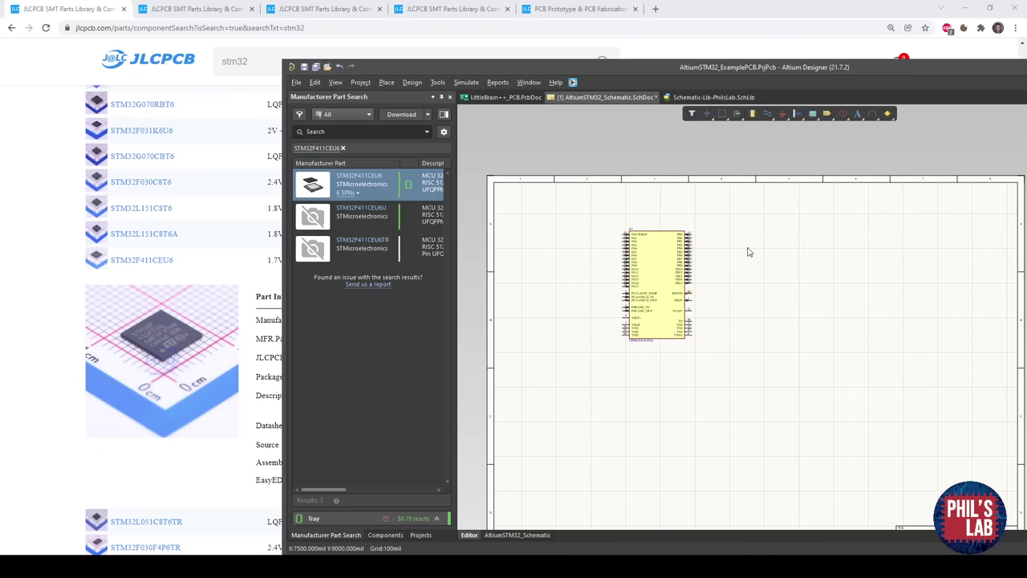
double_click(916, 68)
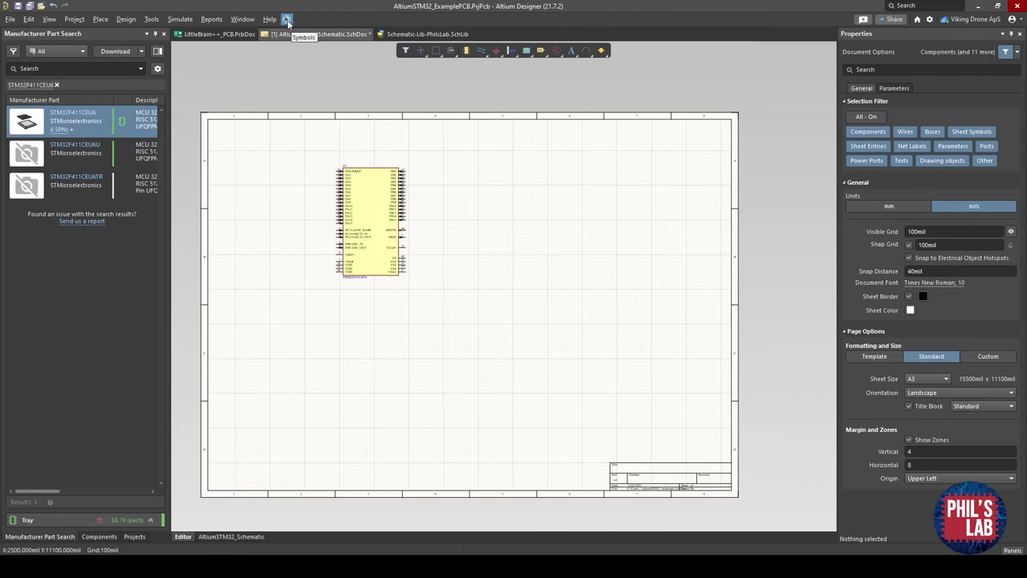
Search Altium Library Loader for STM32 microcontroller models and close the loader.
ctrl+scroll(327, 165, up, 3)
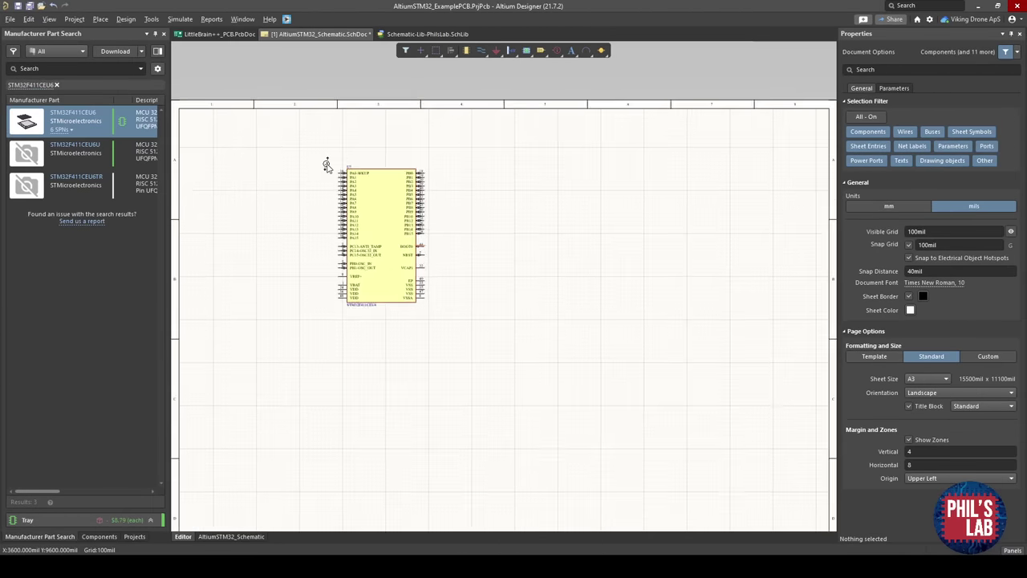
click(288, 19)
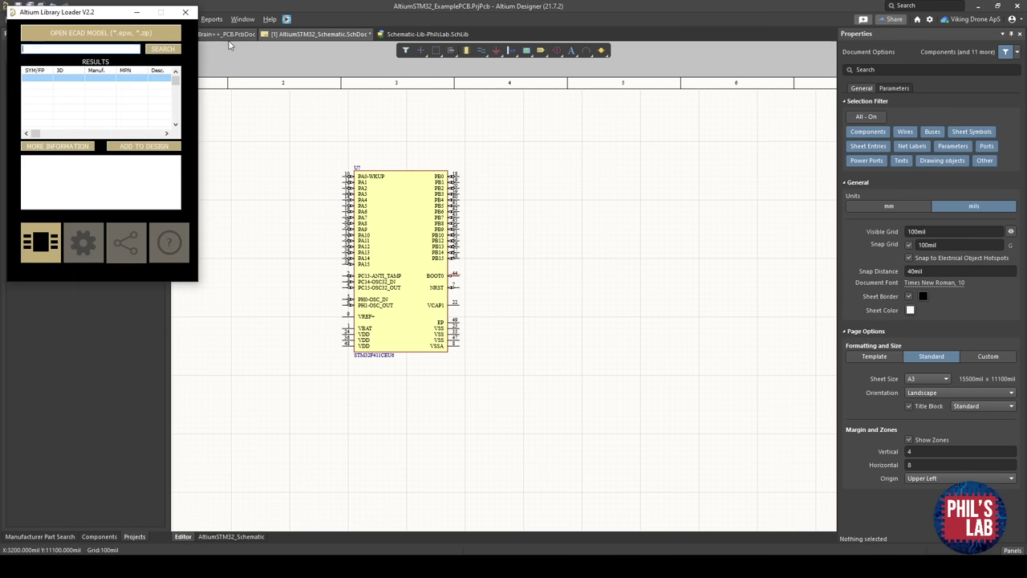
drag(88, 14, 268, 80)
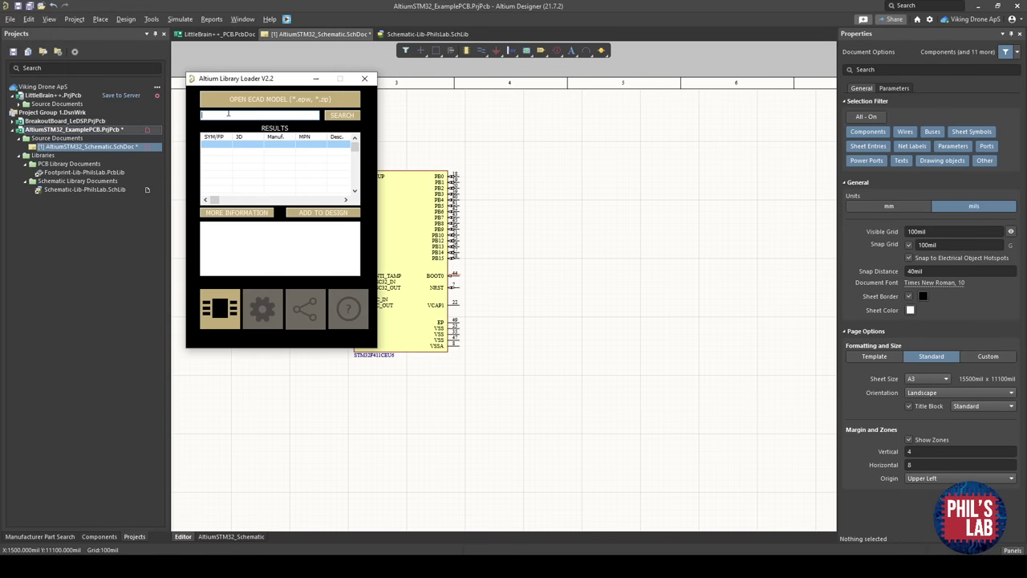
text(s)
click(339, 116)
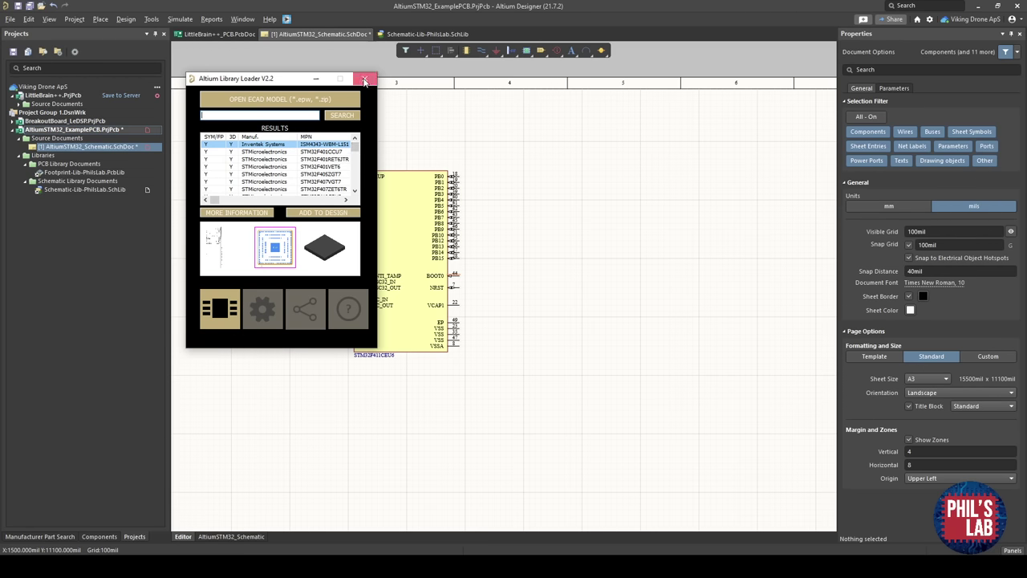
click(364, 81)
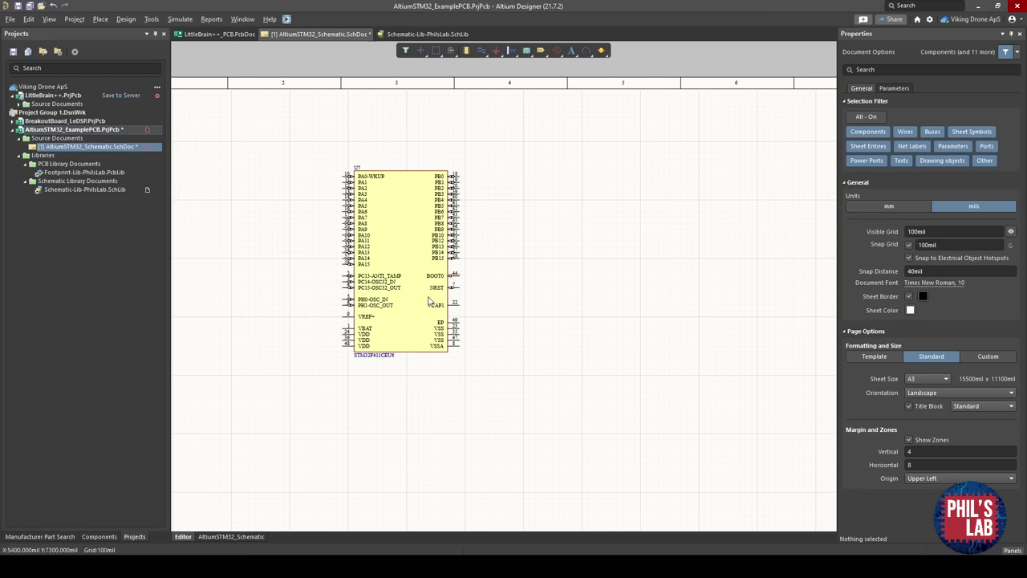
ctrl+scroll(426, 307, up, 2)
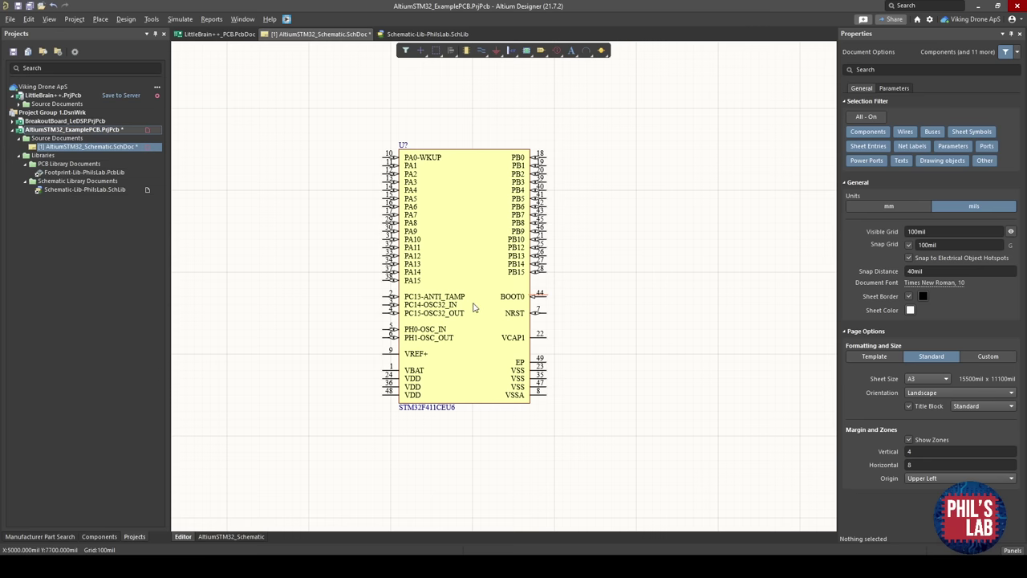
ctrl+scroll(473, 305, down, 1)
mouse_move(469, 313)
right_down()
mouse_move(438, 319)
mouse_move(532, 323)
mouse_move(478, 316)
right_up()
ctrl+scroll(510, 314, up, 1)
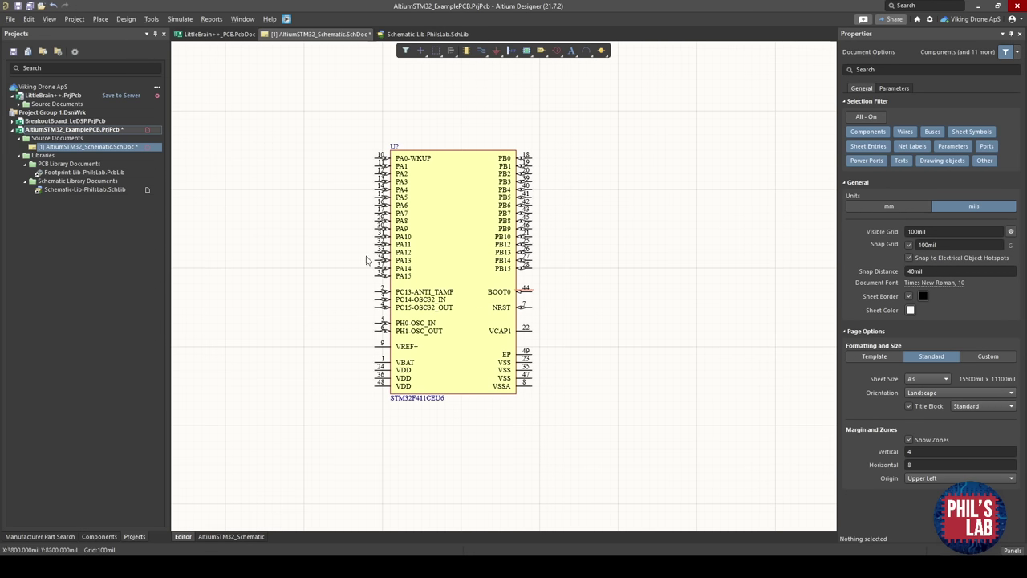
Examine the pins of the STM32F411CEU6 symbol, including its supply, ground, oscillator, BOOT0, NRST and VCAP1 pins.
ctrl+scroll(508, 333, up, 1)
right_drag(493, 346, 503, 327)
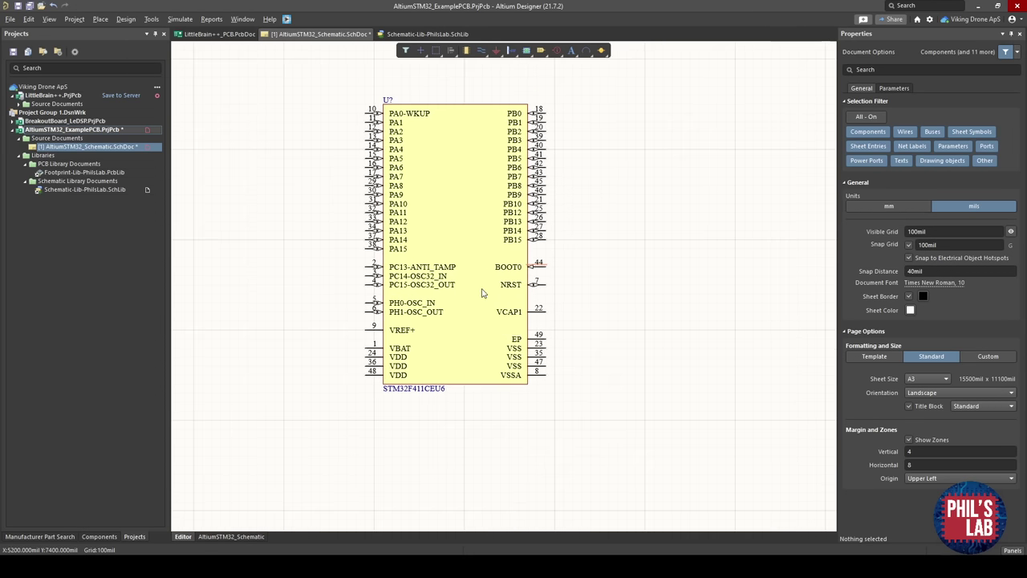
mouse_move(479, 287)
mouse_down()
mouse_move(544, 316)
mouse_move(544, 334)
mouse_move(560, 331)
mouse_up()
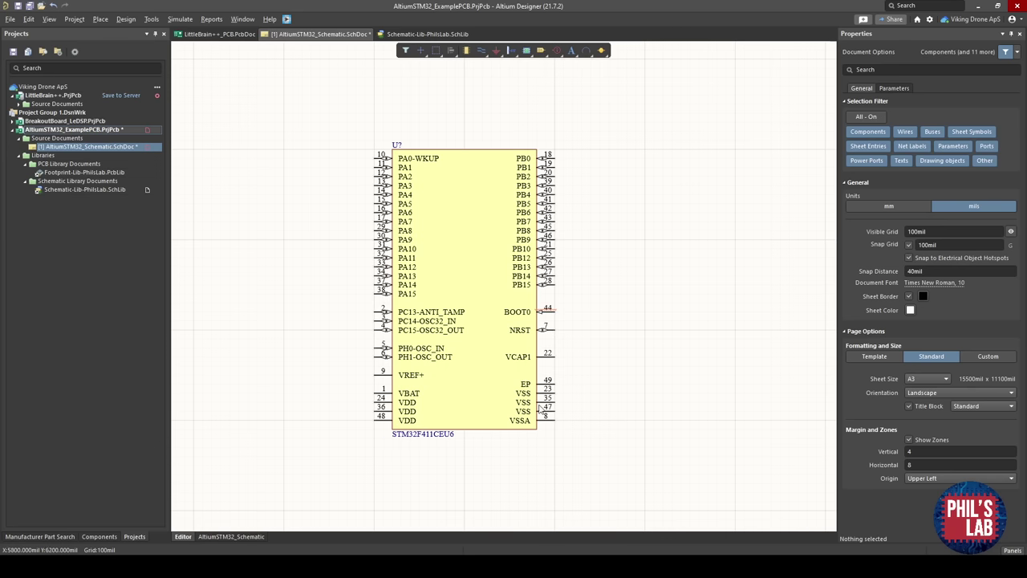
ctrl+scroll(539, 410, up, 1)
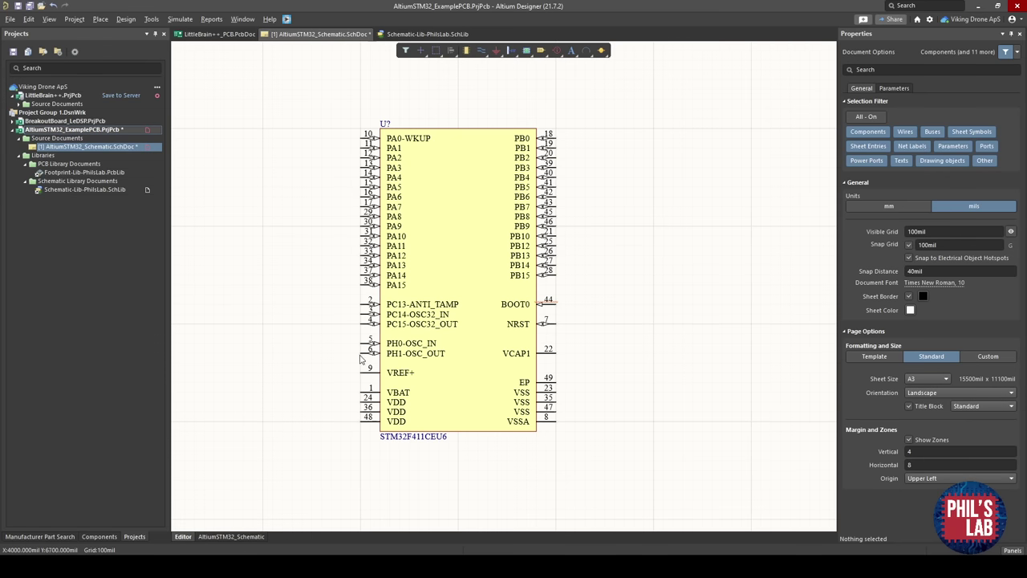
right_drag(398, 290, 405, 303)
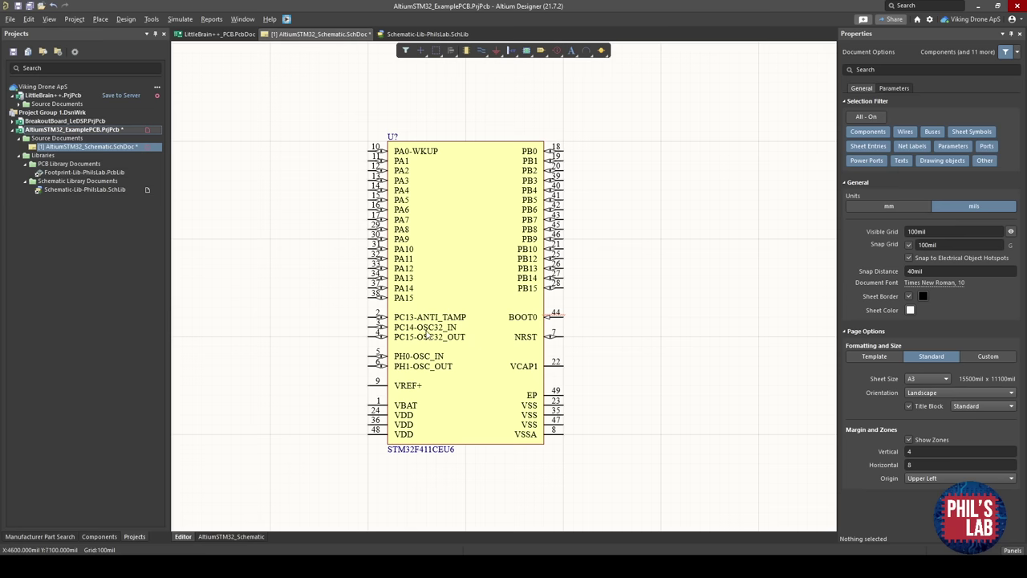
ctrl+scroll(415, 330, up, 1)
ctrl+scroll(415, 330, up, 1)
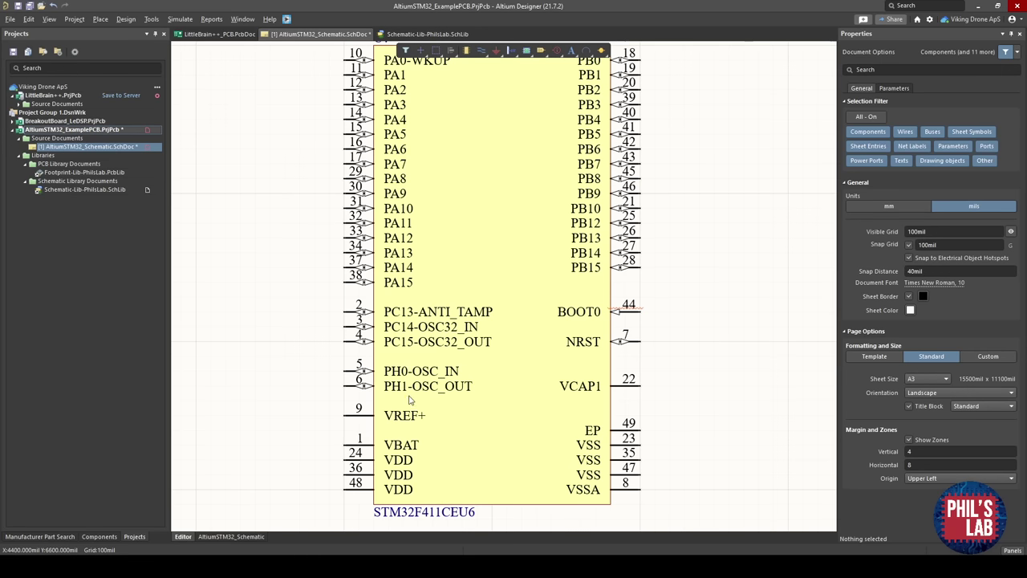
ctrl+scroll(409, 399, down, 2)
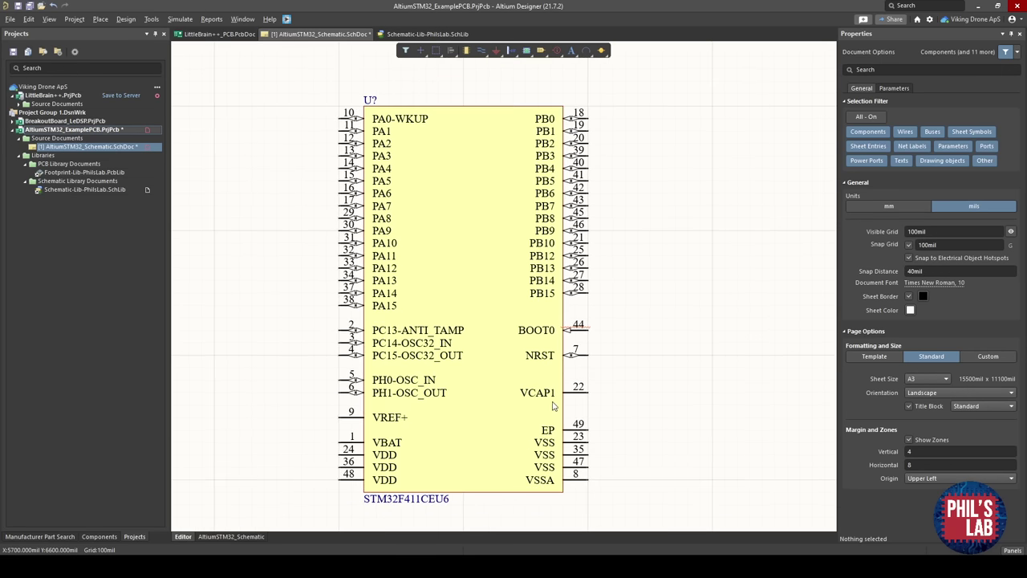
right_drag(549, 379, 446, 342)
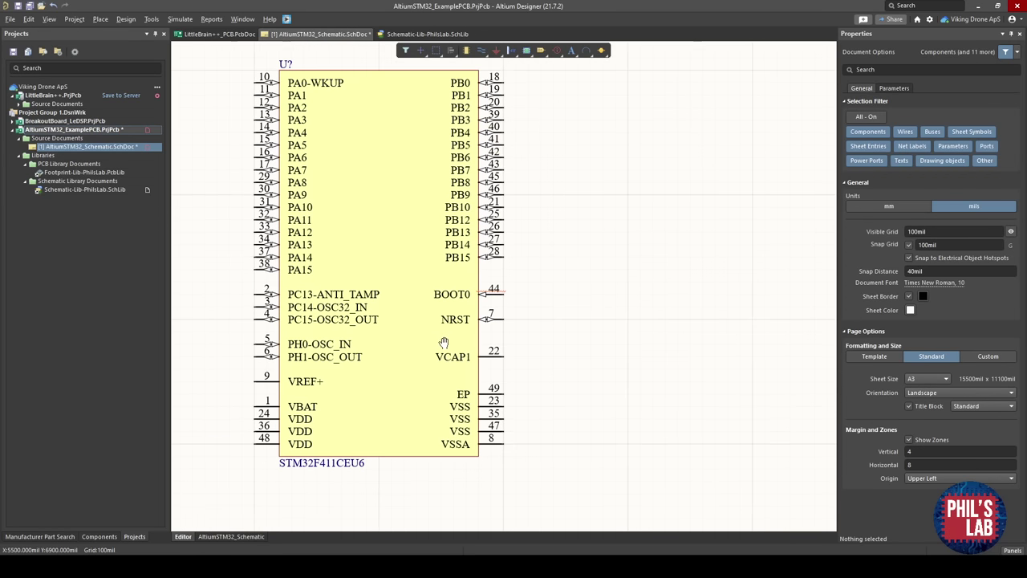
ctrl+scroll(446, 360, up, 2)
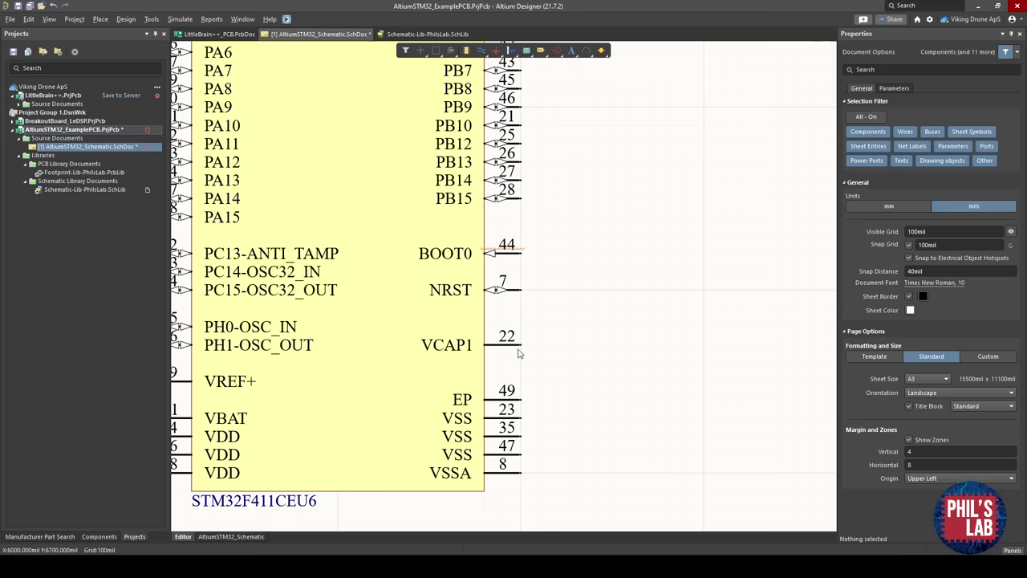
ctrl+scroll(419, 358, down, 3)
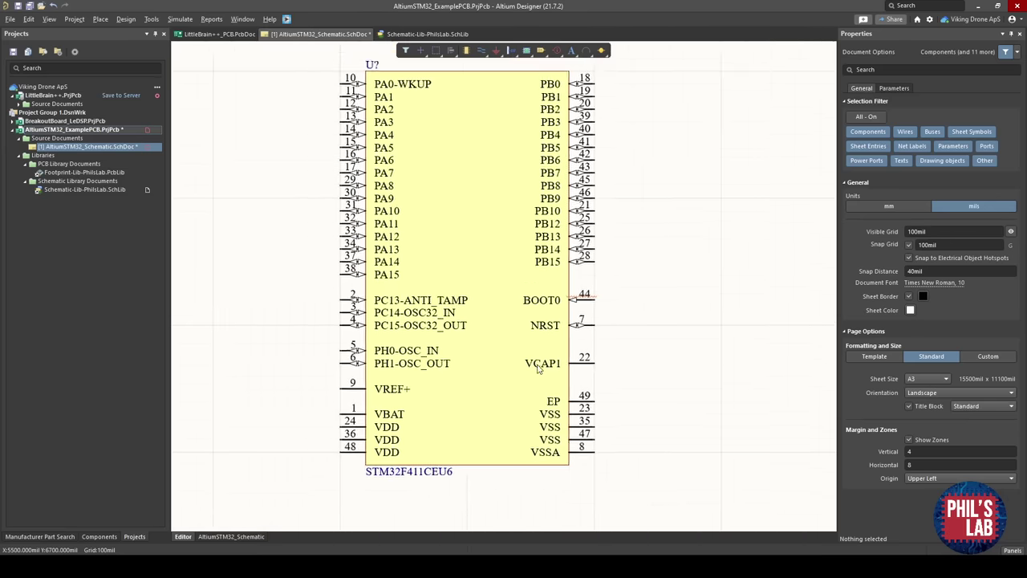
right_drag(538, 368, 505, 379)
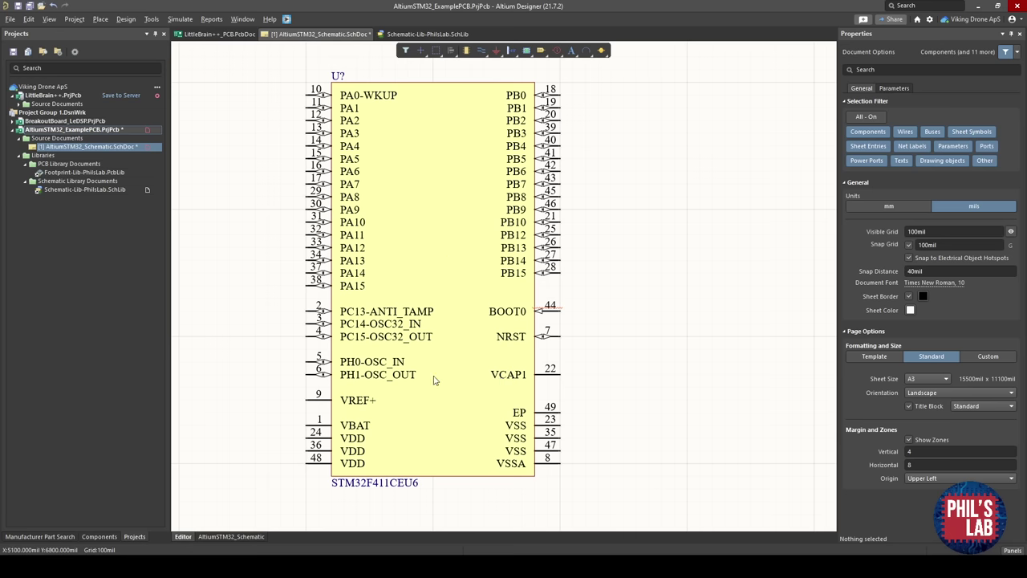
right_drag(435, 381, 460, 396)
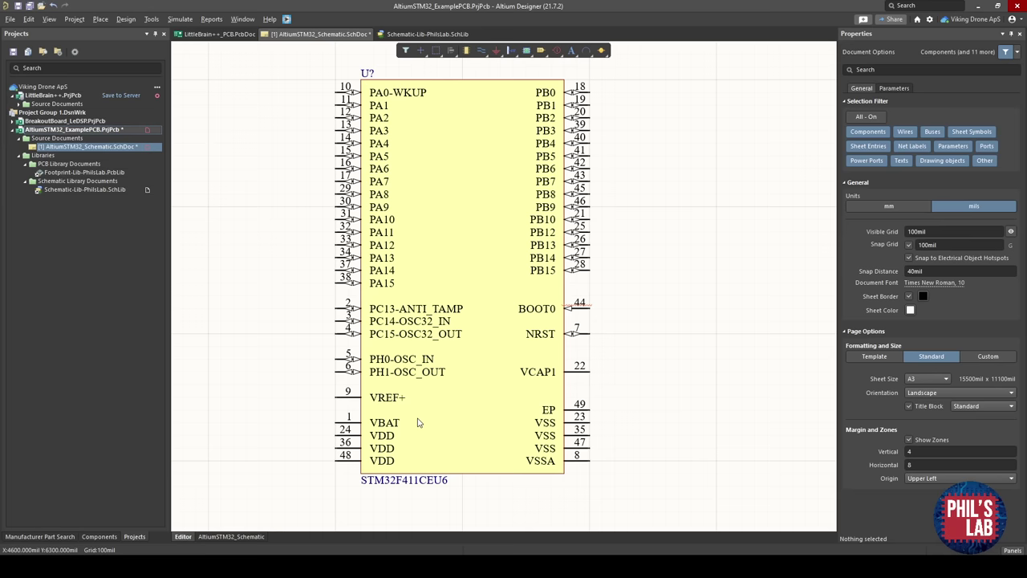
right_drag(443, 396, 468, 395)
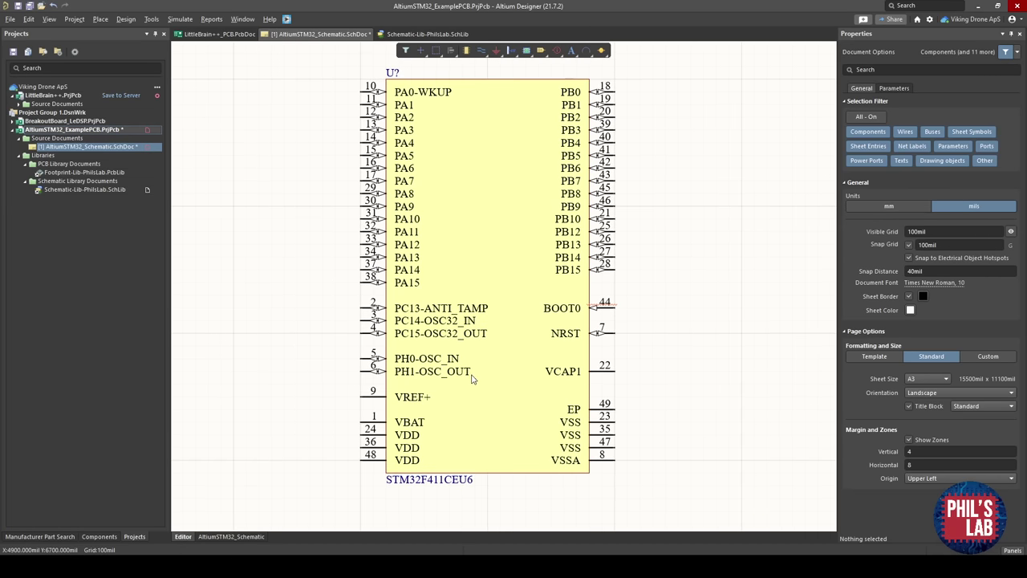
ctrl+scroll(471, 379, down, 1)
ctrl+scroll(472, 376, up, 1)
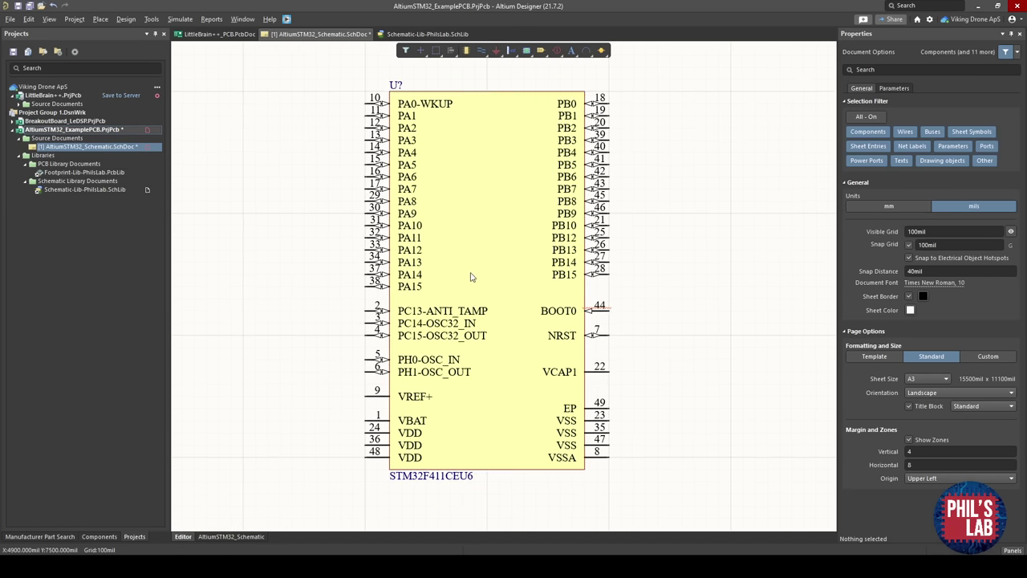
Place a bar-style power port named +3V3 to the left of the microcontroller, slightly above its VREF+ pin.
right_click(496, 51)
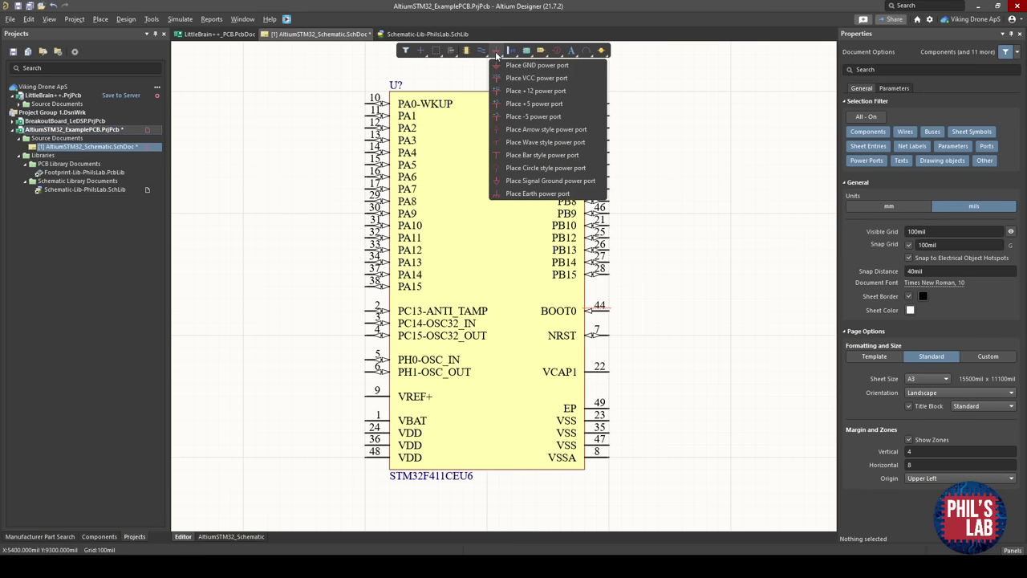
click(534, 78)
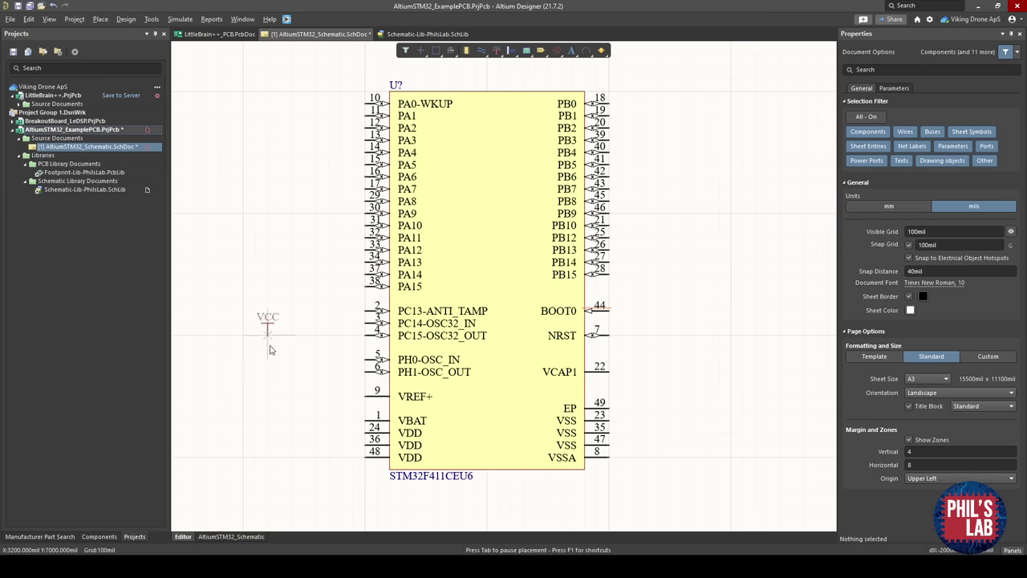
key(Tab)
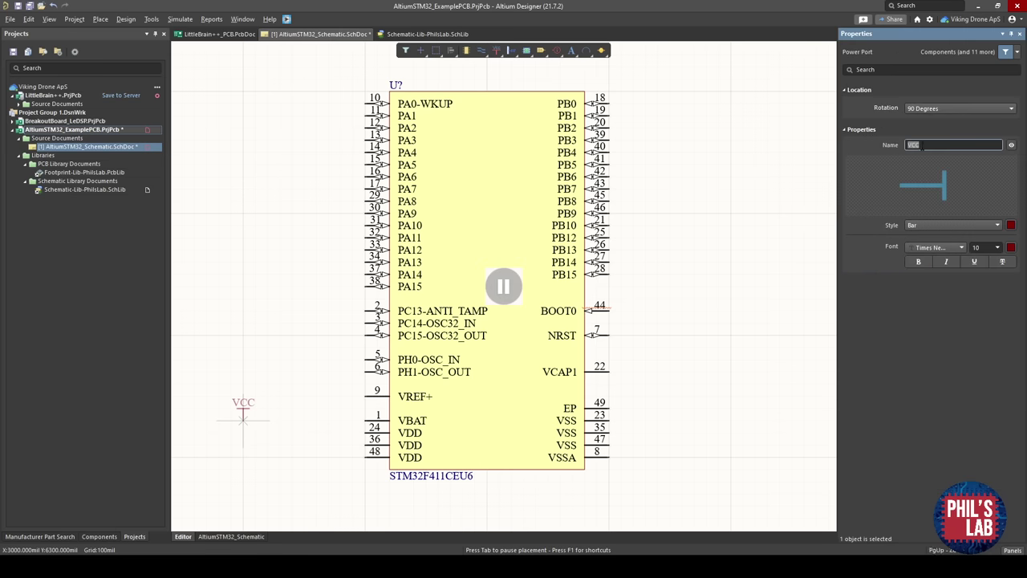
text(+3V3)
key(Return)
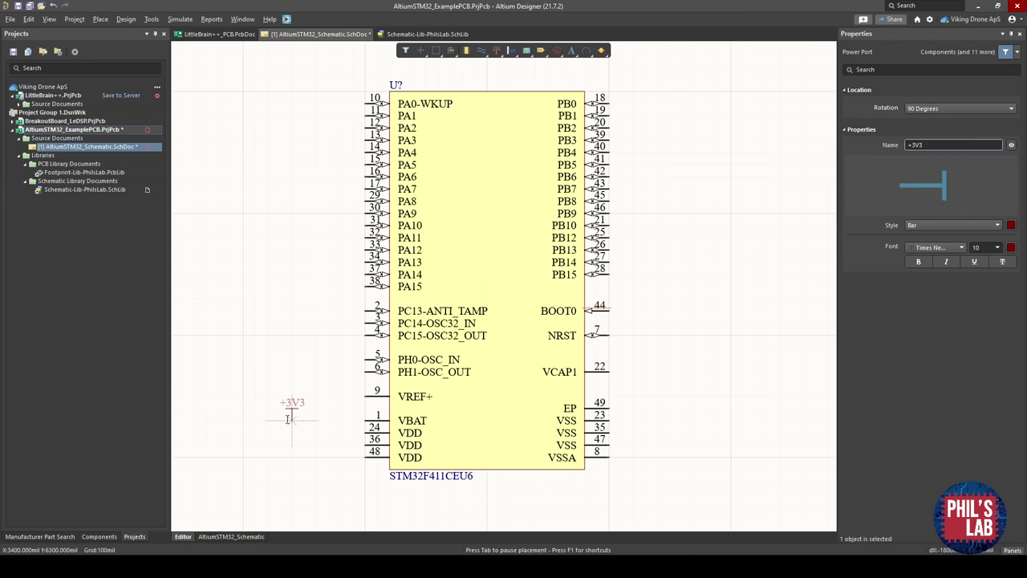
click(279, 380)
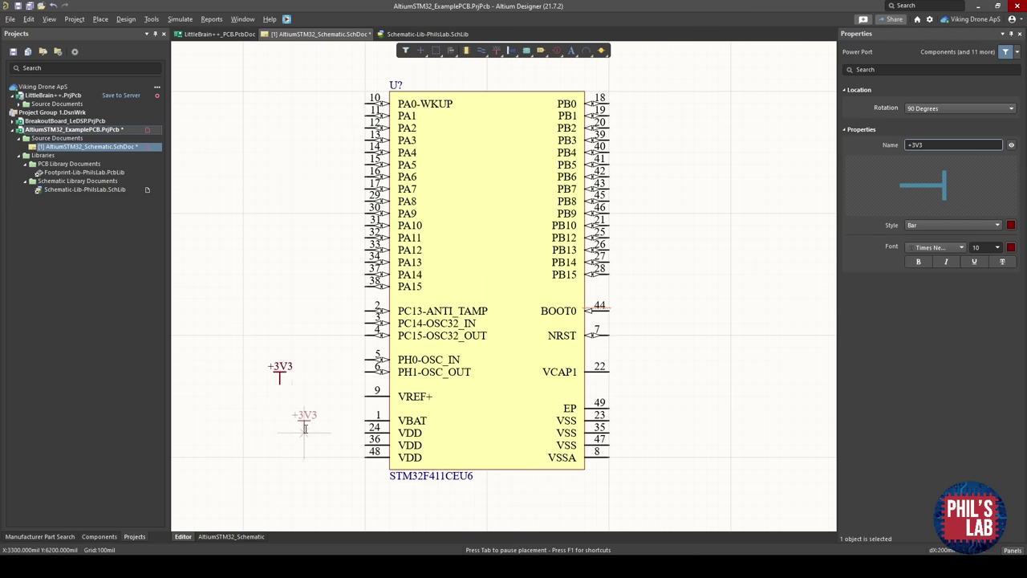
key(Escape)
Wire the +3V3 power port to the microcontroller's VREF+ pin.
ctrl+scroll(300, 447, up, 3)
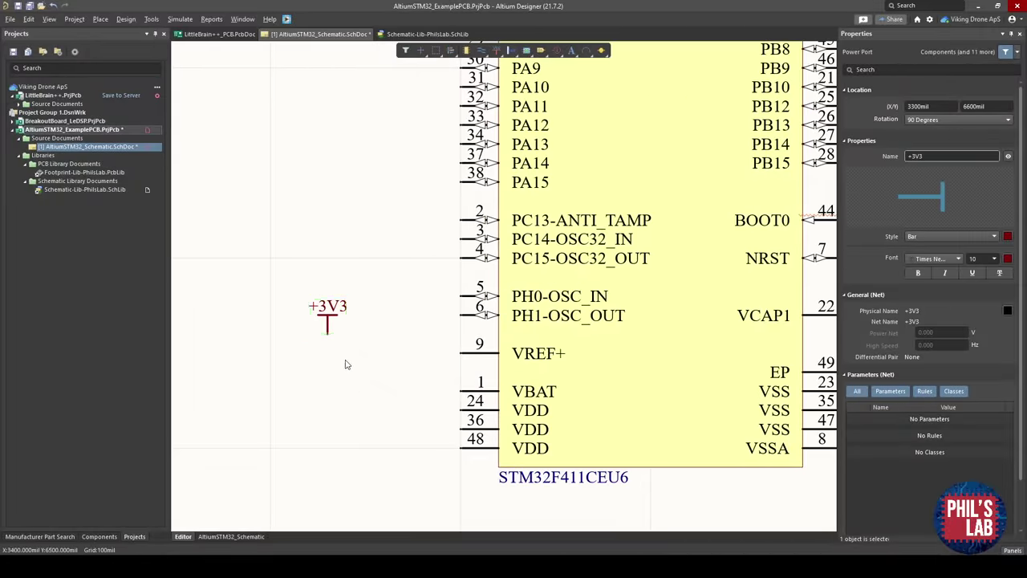
key(ctrl+w)
click(328, 353)
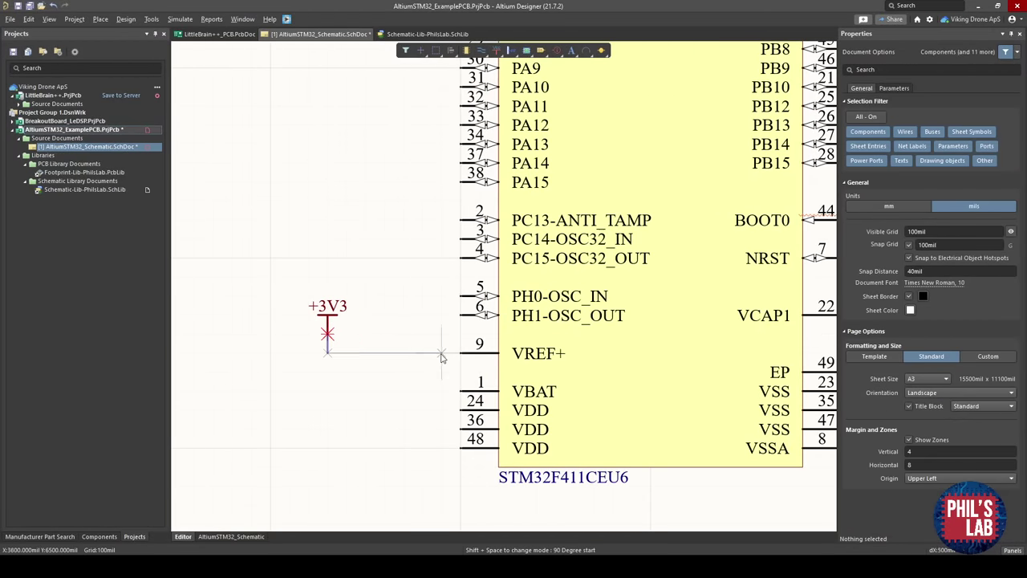
click(460, 353)
Wire the microcontroller's VBAT pin and all three VDD pins to the +3V3 net at VREF+.
click(460, 391)
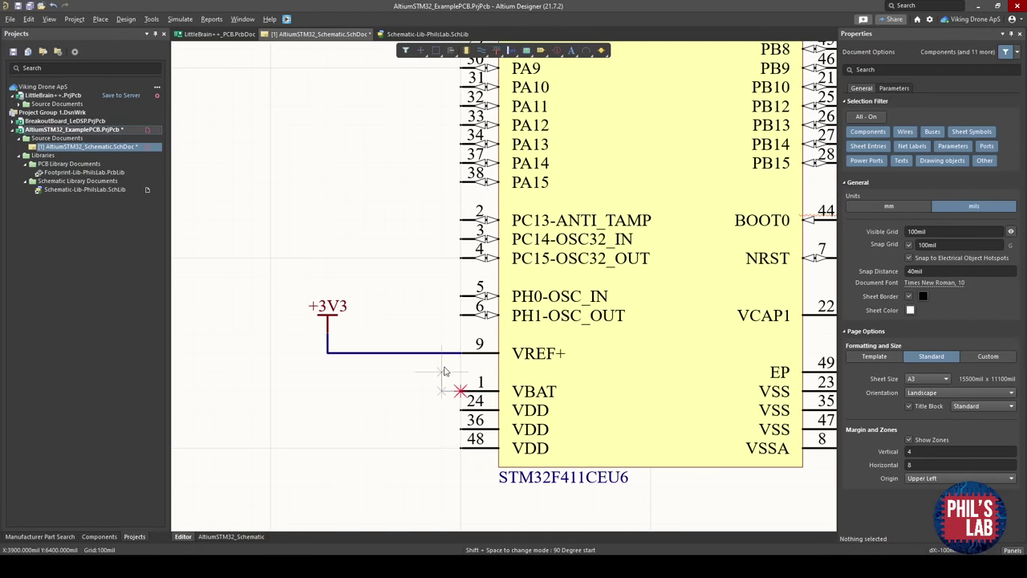
click(441, 353)
click(459, 410)
click(440, 391)
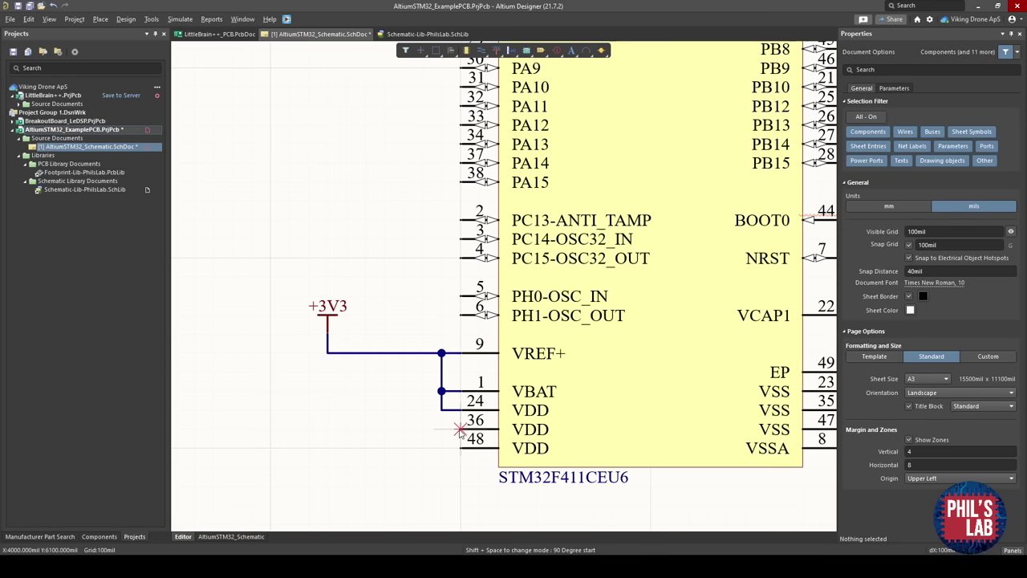
click(460, 430)
click(441, 410)
click(442, 429)
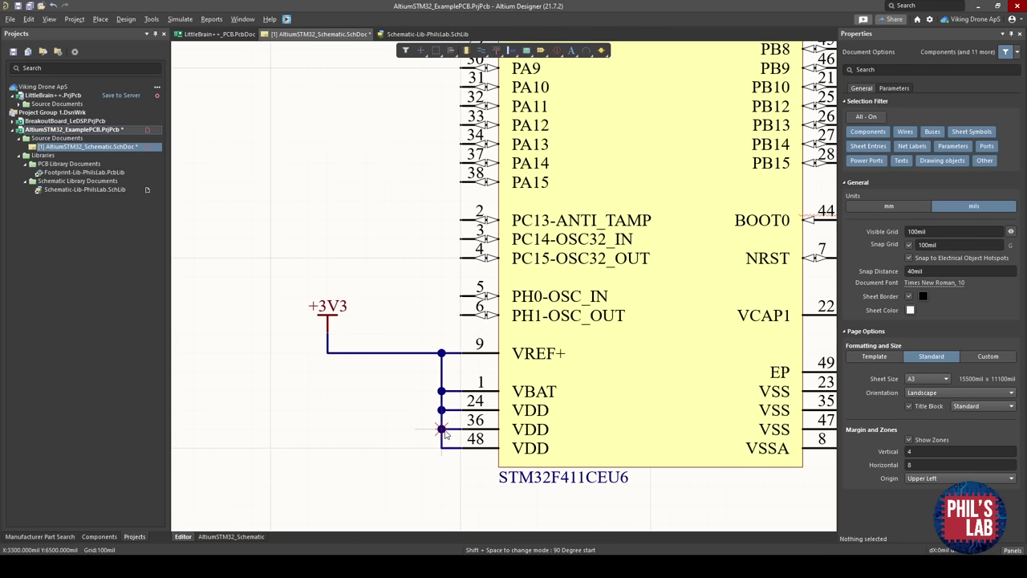
right_click(442, 431)
click(401, 413)
Review the +3V3 wiring at the microcontroller's VREF+, VBAT and VDD pins.
right_drag(411, 402, 305, 407)
right_drag(412, 369, 457, 375)
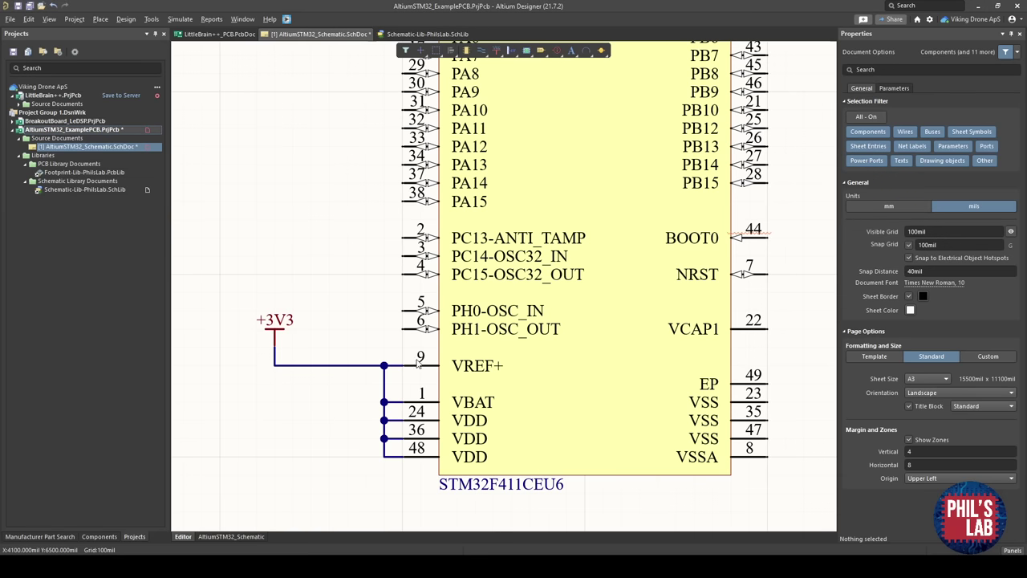
right_drag(401, 403, 457, 354)
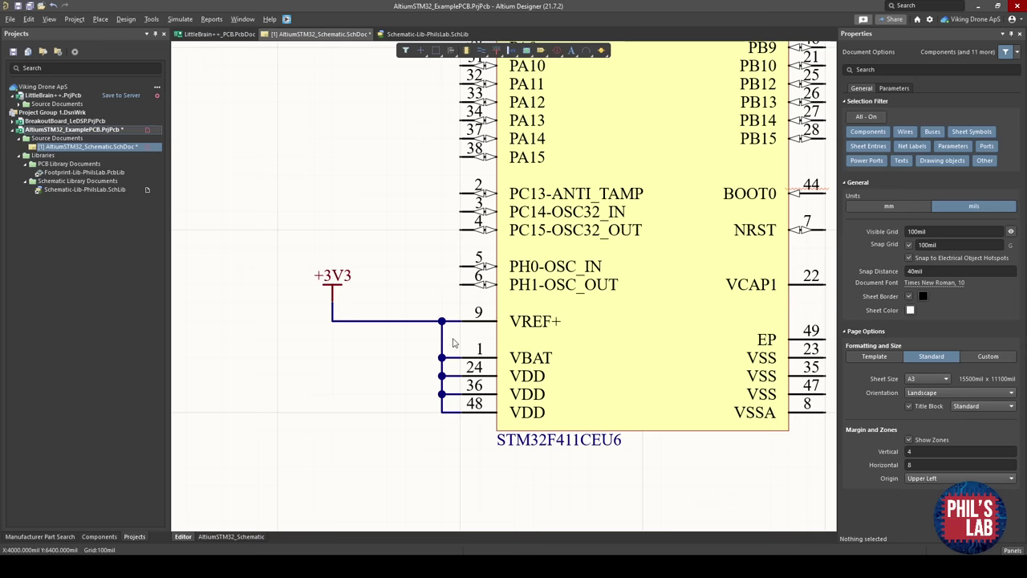
right_drag(484, 363, 421, 349)
ctrl+scroll(421, 347, up, 1)
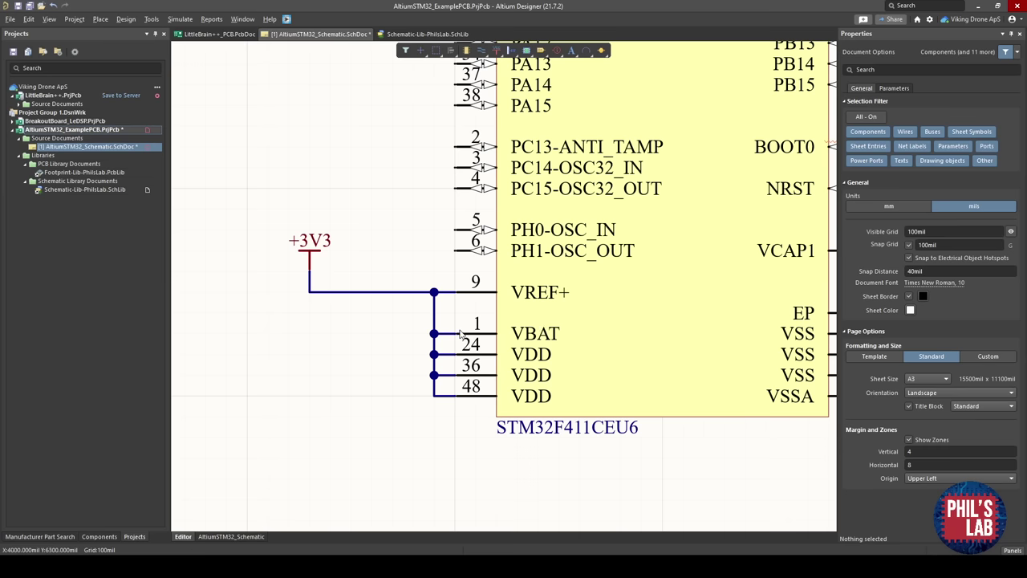
right_drag(529, 337, 479, 331)
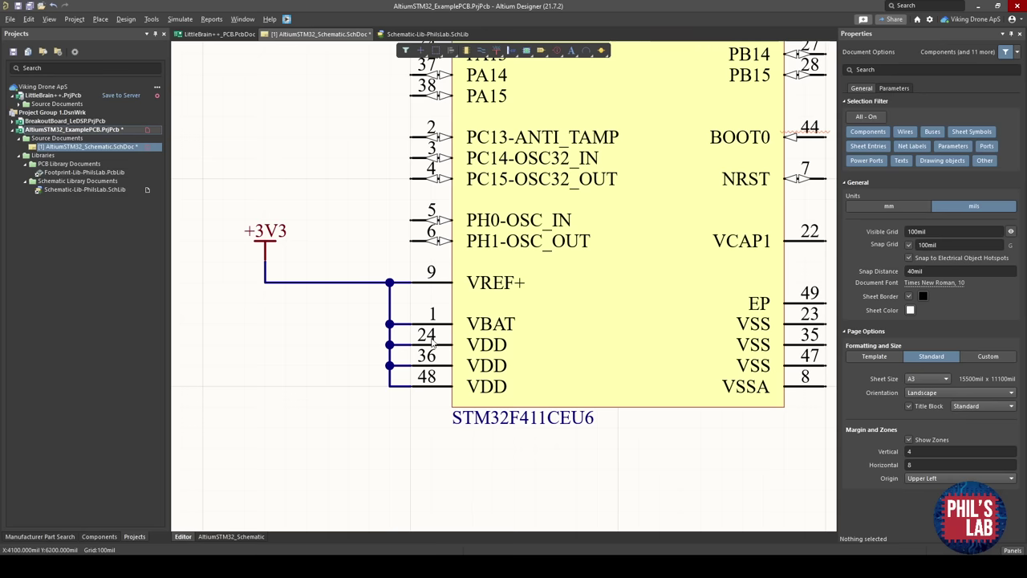
ctrl+scroll(432, 343, down, 1)
scroll(432, 345, up, 2)
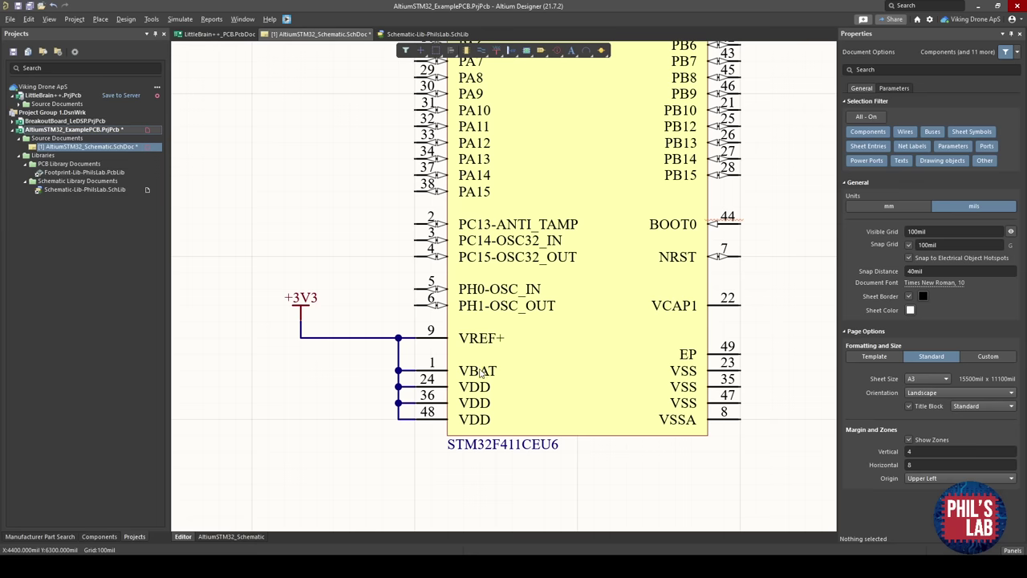
Place a GND power port with its name hidden below and to the right of the microcontroller's VSSA pin.
right_drag(456, 337, 340, 327)
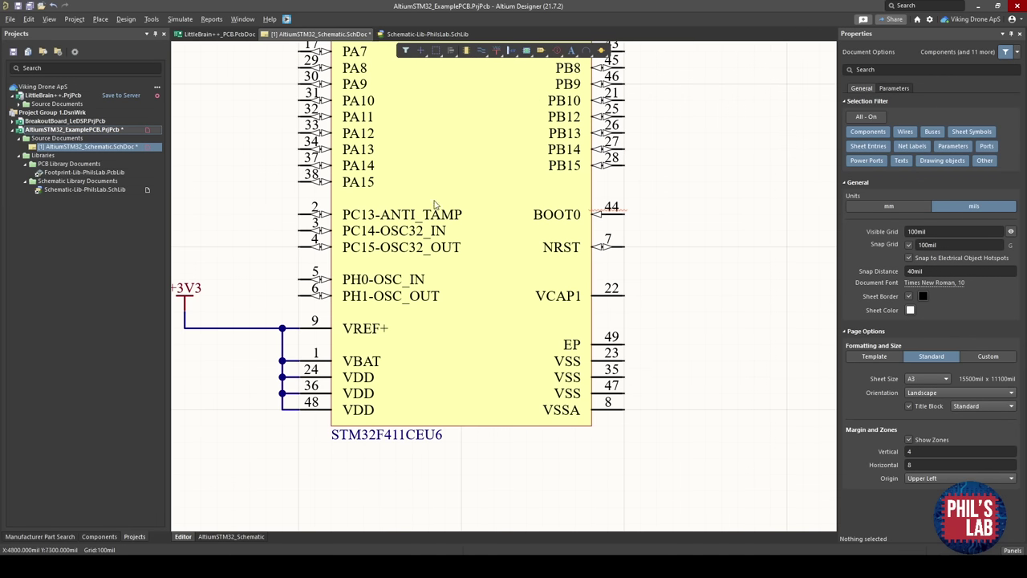
click(498, 53)
click(529, 65)
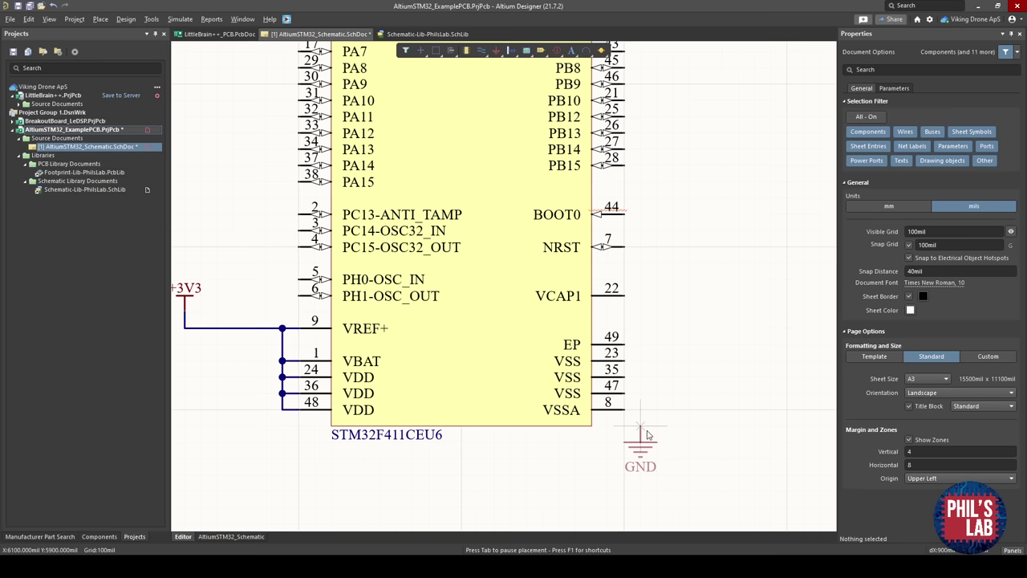
key(Tab)
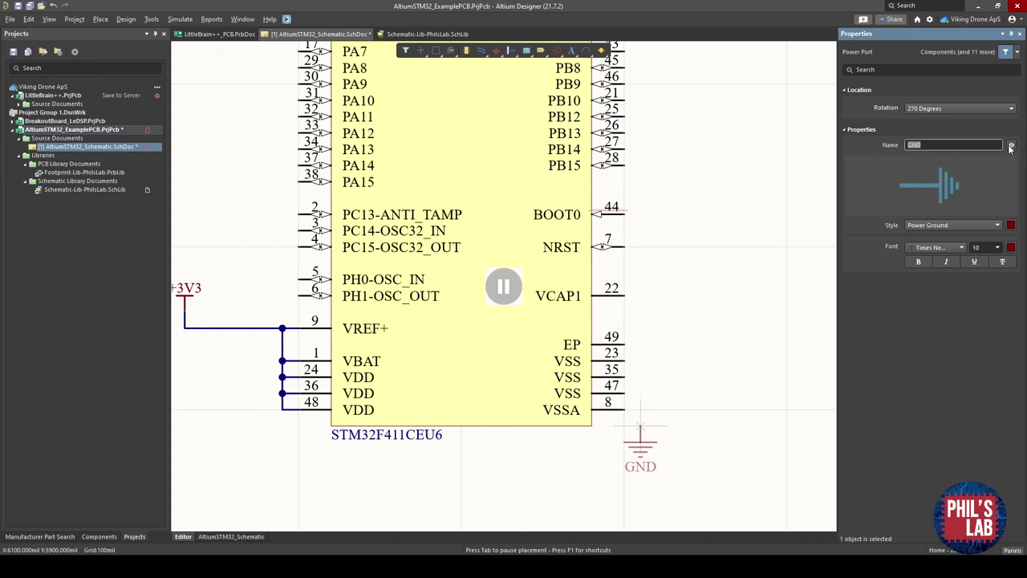
click(1010, 146)
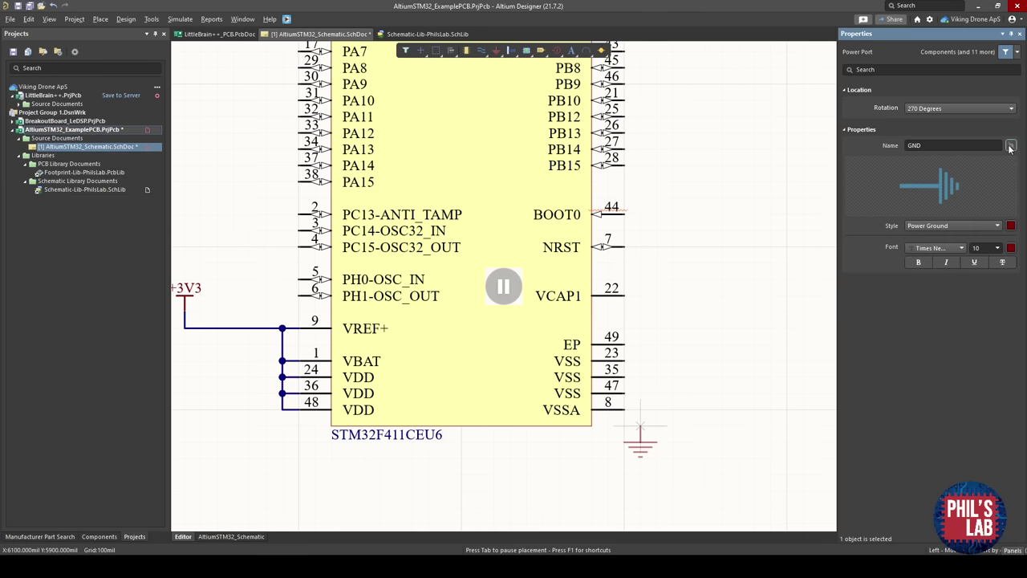
click(503, 287)
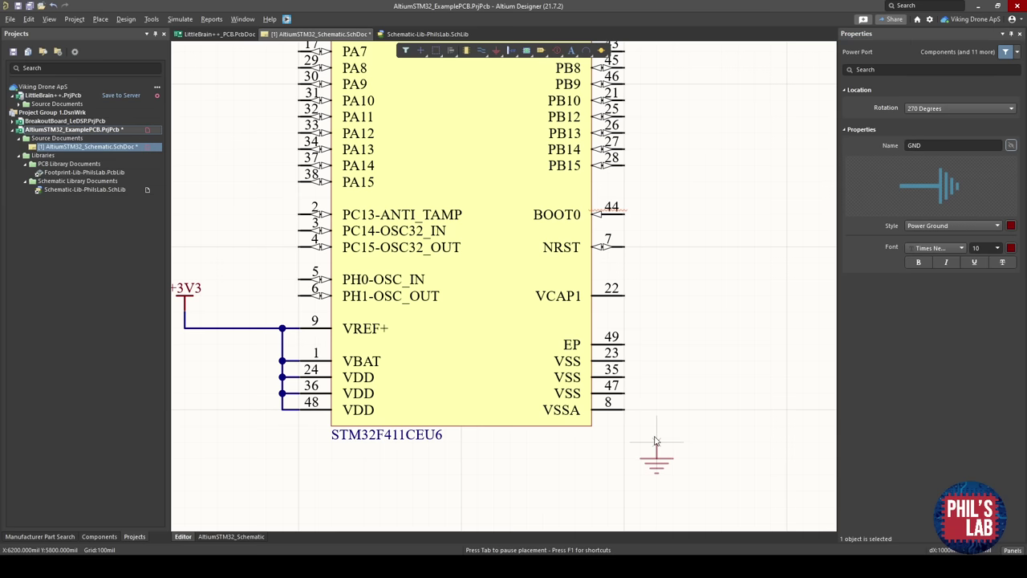
click(655, 440)
key(Escape)
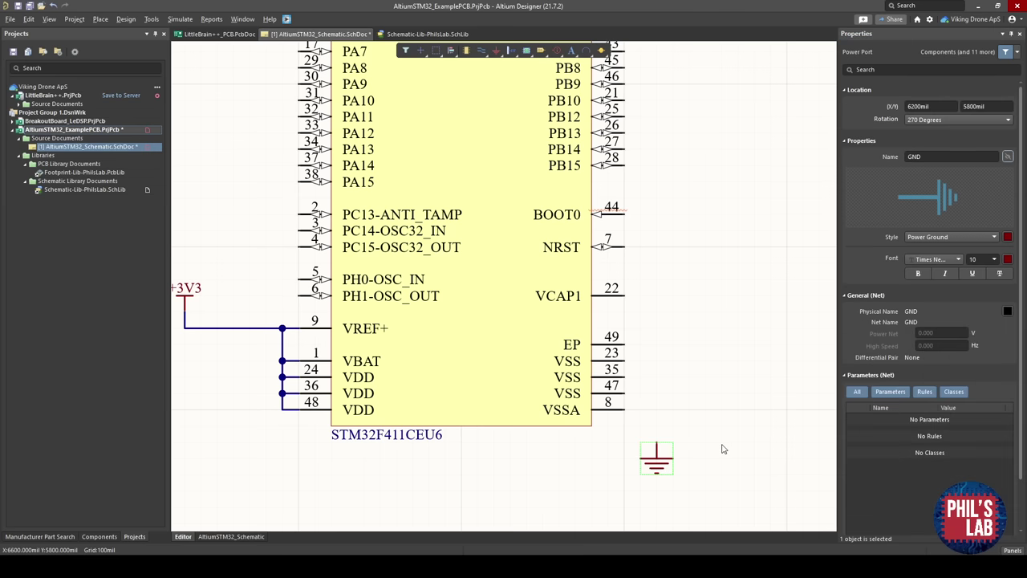
Wire the GND power port to the microcontroller's EP pin with a right-angled wire.
ctrl+scroll(720, 461, up, 1)
scroll(720, 462, down, 1)
key(ctrl+w)
click(651, 424)
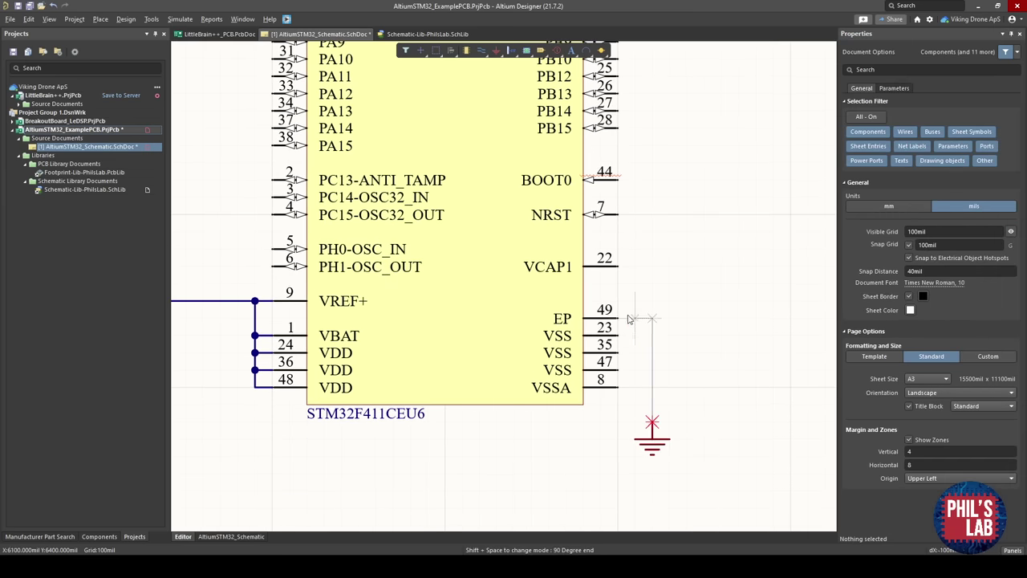
click(618, 318)
Wire the microcontroller's three VSS pins and its VSSA pin to the vertical ground wire and save the schematic.
click(618, 335)
click(652, 336)
click(618, 352)
click(652, 352)
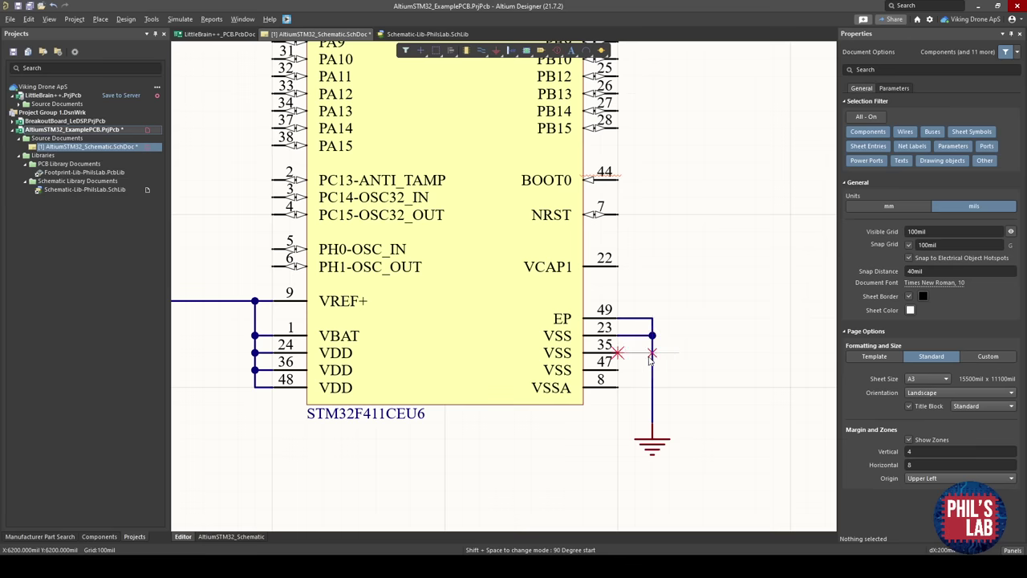
click(618, 369)
click(653, 370)
click(618, 387)
click(653, 386)
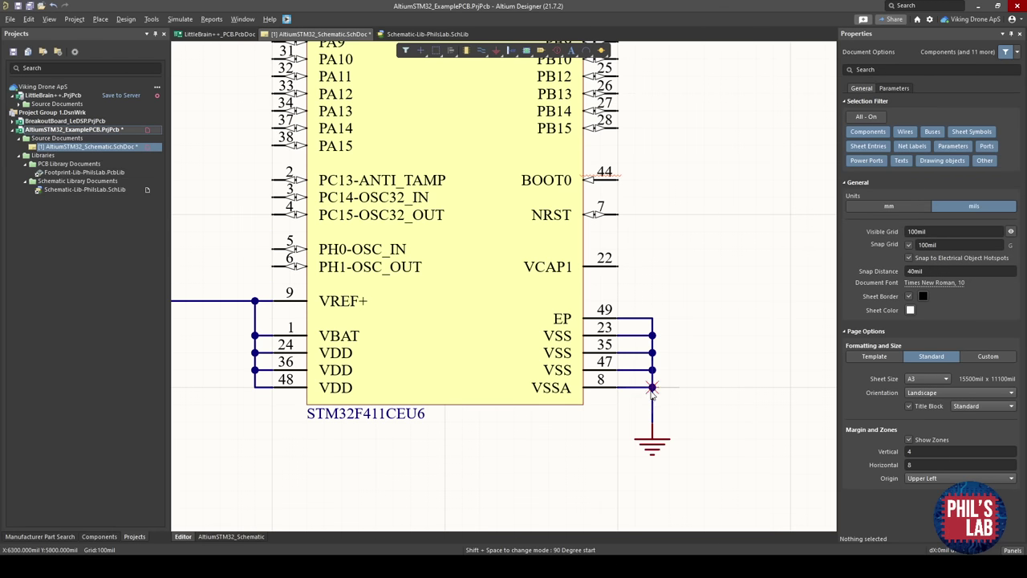
right_click(629, 412)
ctrl+scroll(520, 445, down, 3)
right_drag(520, 445, 601, 423)
key(ctrl+s)
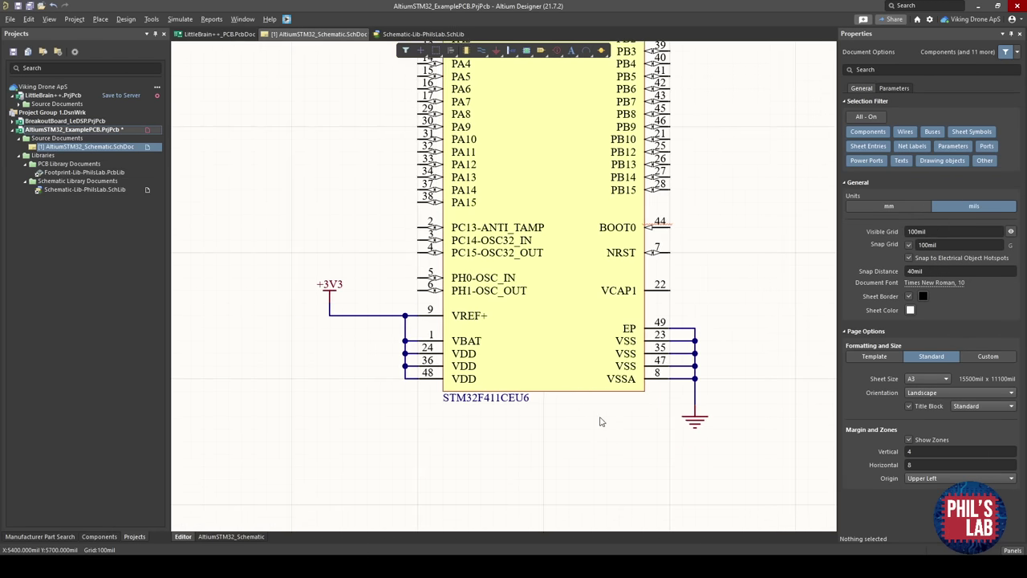
Review the +3V3 and ground wiring around the microcontroller's power pins.
right_drag(525, 420, 432, 434)
ctrl+scroll(514, 450, down, 1)
ctrl+scroll(384, 431, up, 2)
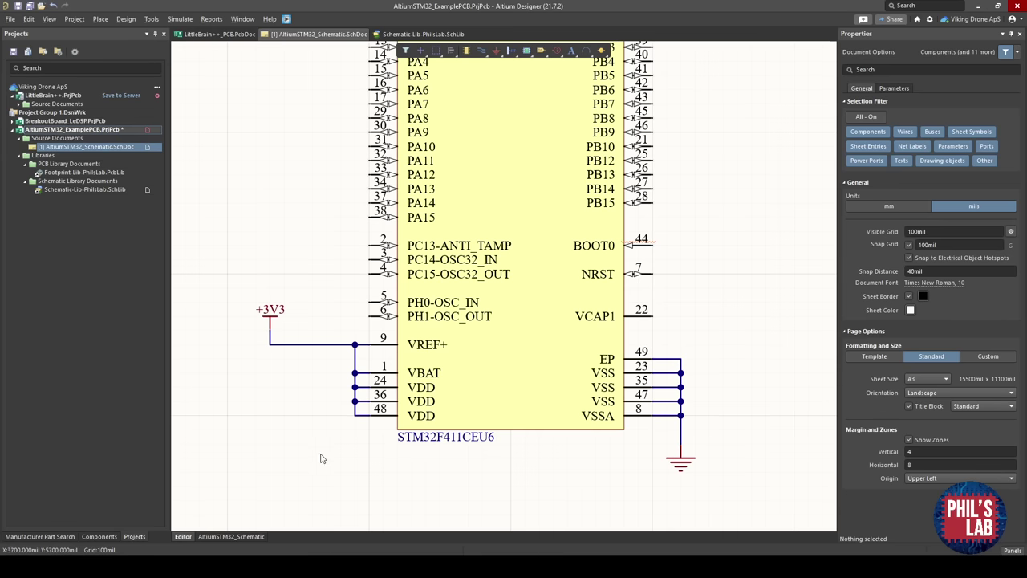
right_drag(393, 467, 403, 495)
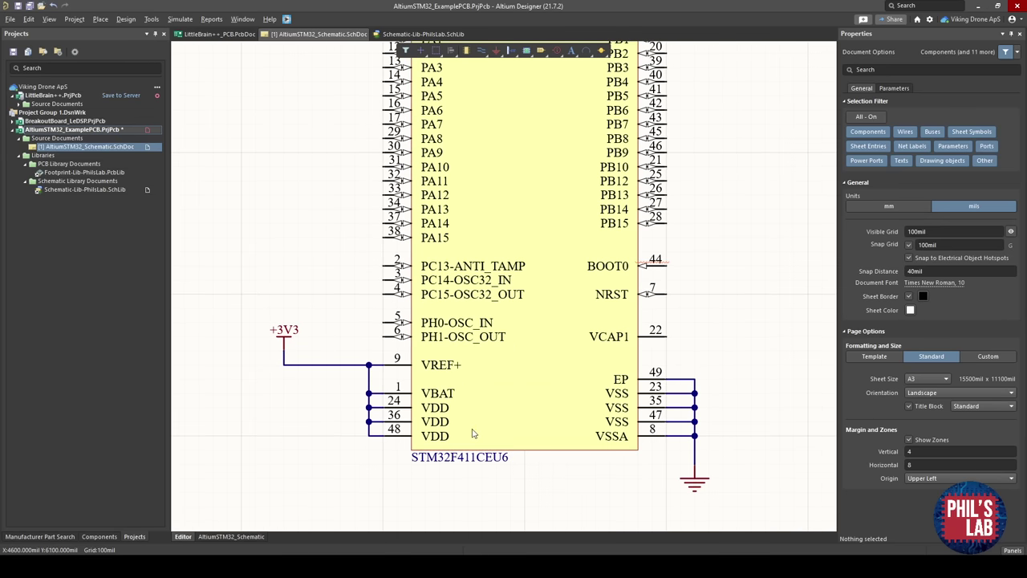
ctrl+scroll(474, 434, down, 1)
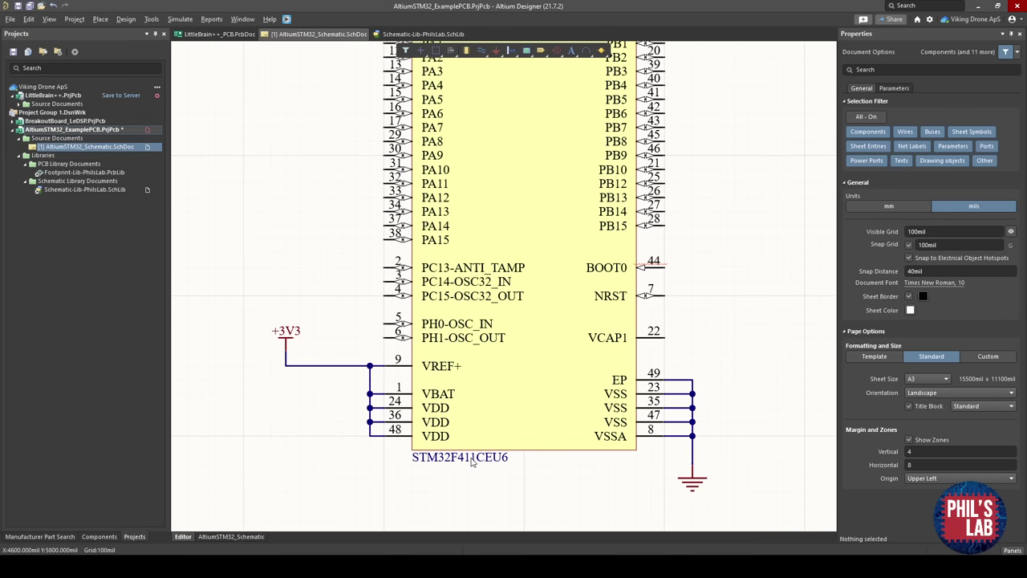
ctrl+scroll(514, 369, down, 1)
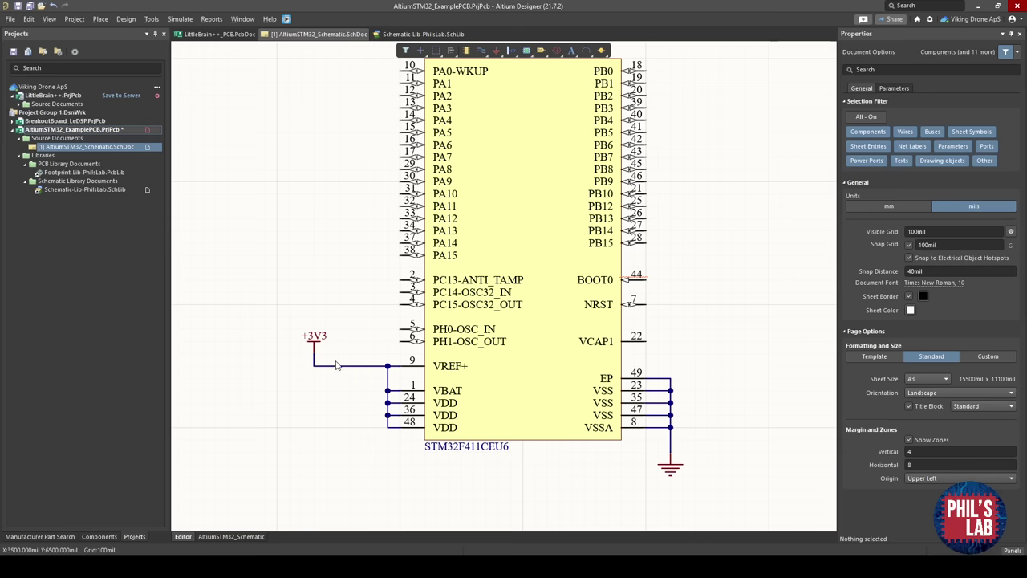
right_drag(451, 404, 464, 378)
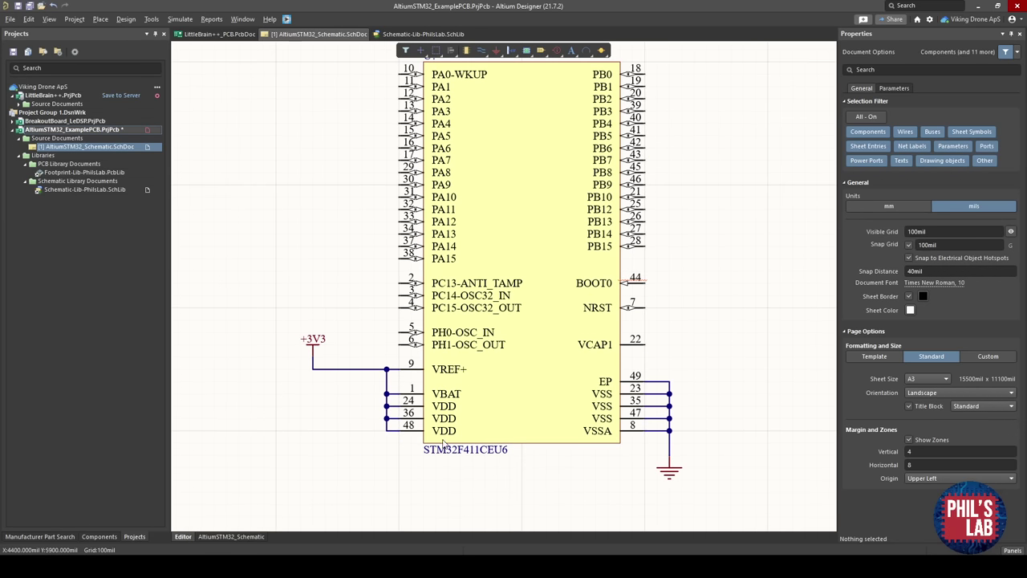
right_drag(442, 441, 424, 430)
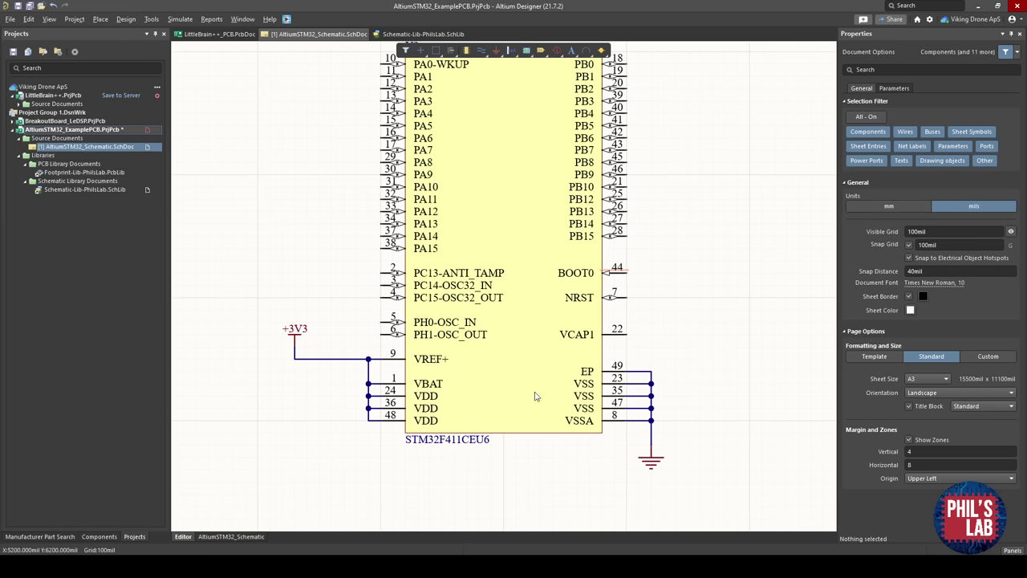
right_drag(417, 341, 420, 326)
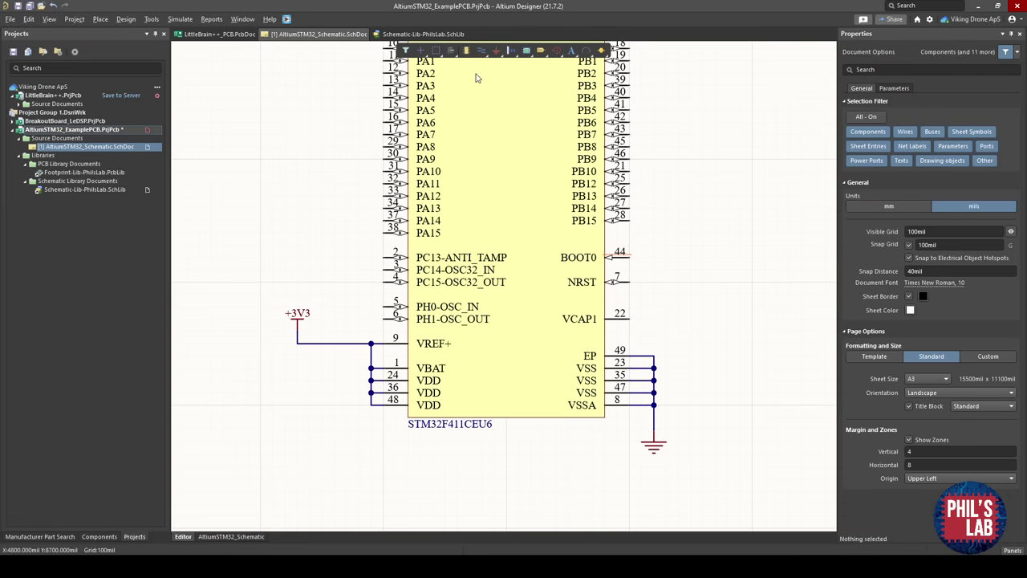
Search the Schematic-Lib-PhilsLab.SchLib component library for CAP.
click(99, 537)
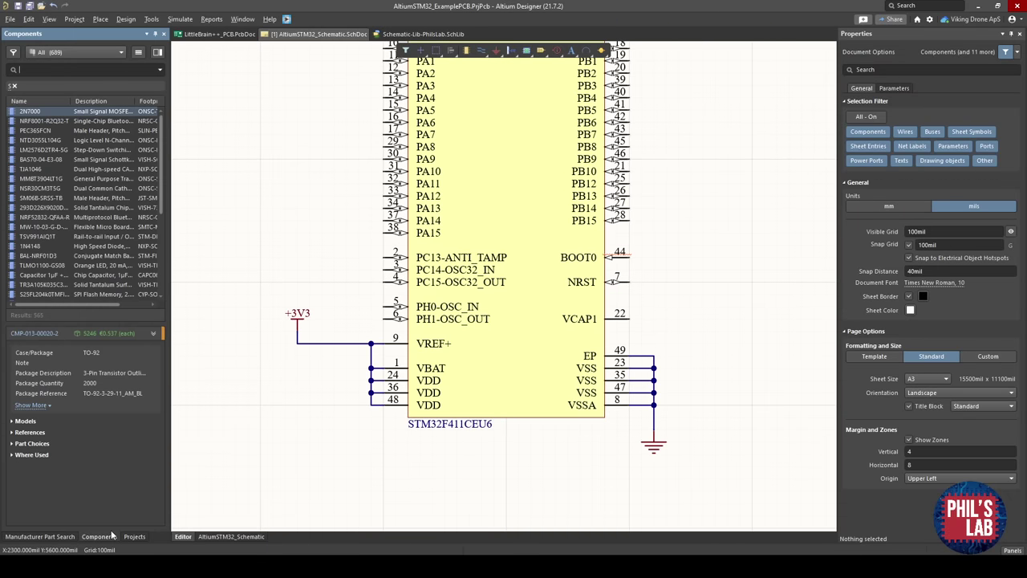
click(76, 55)
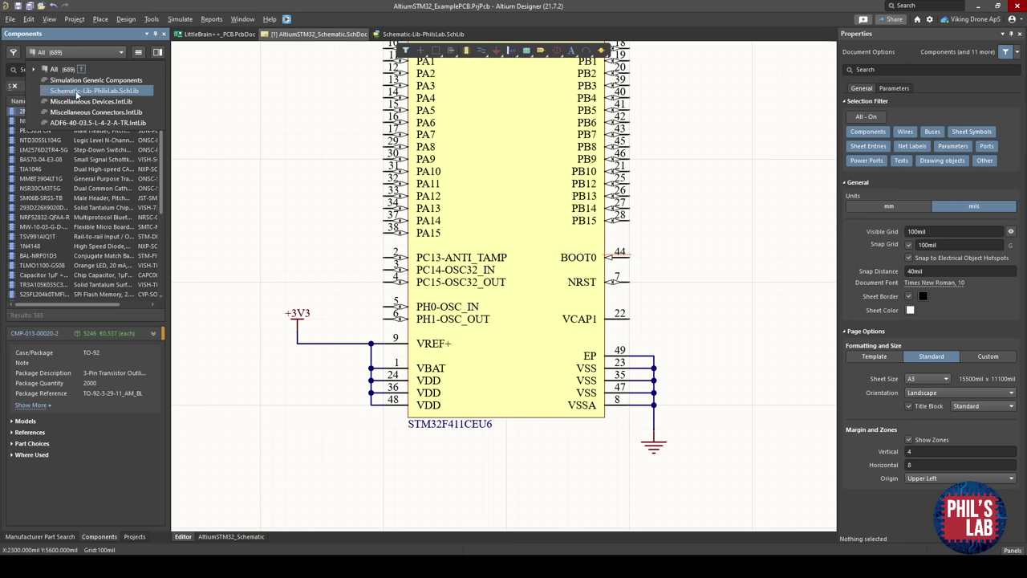
click(98, 94)
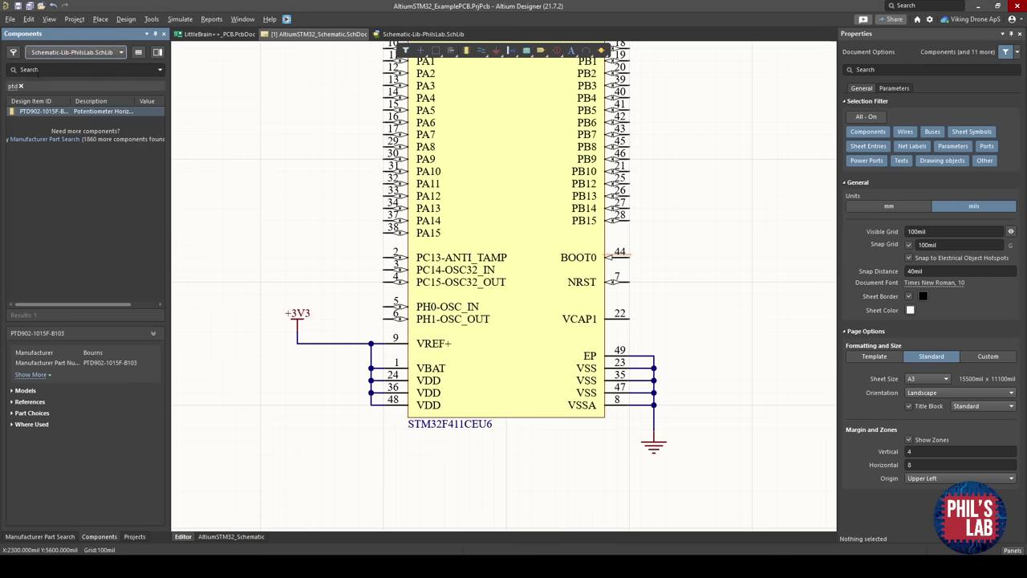
click(40, 70)
text(CAP)
key(Return)
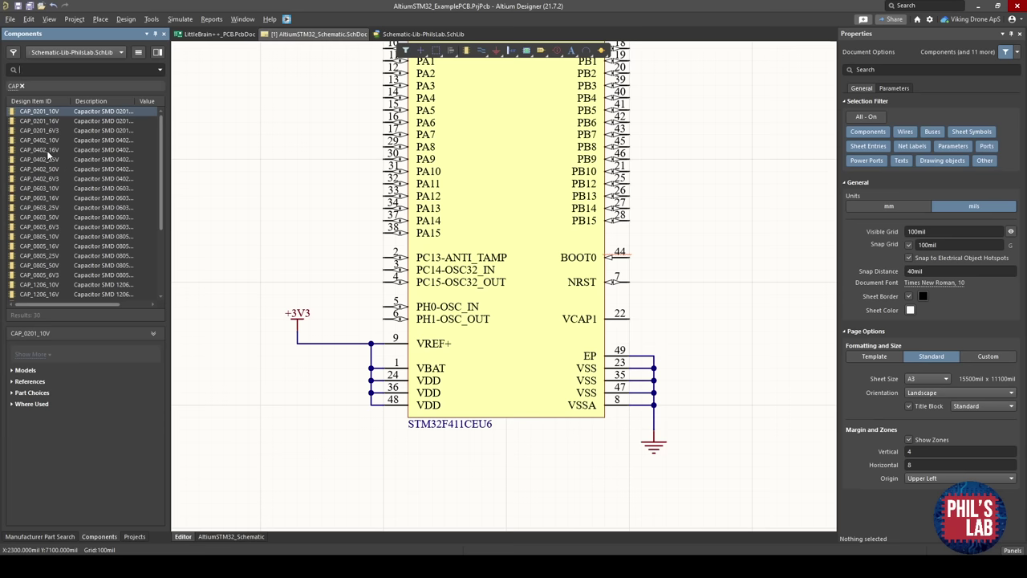
Place a vertical CAP_0402_16V capacitor below the +3V3 port and set its value to 100n.
drag(45, 150, 286, 426)
key(space)
double_click(325, 422)
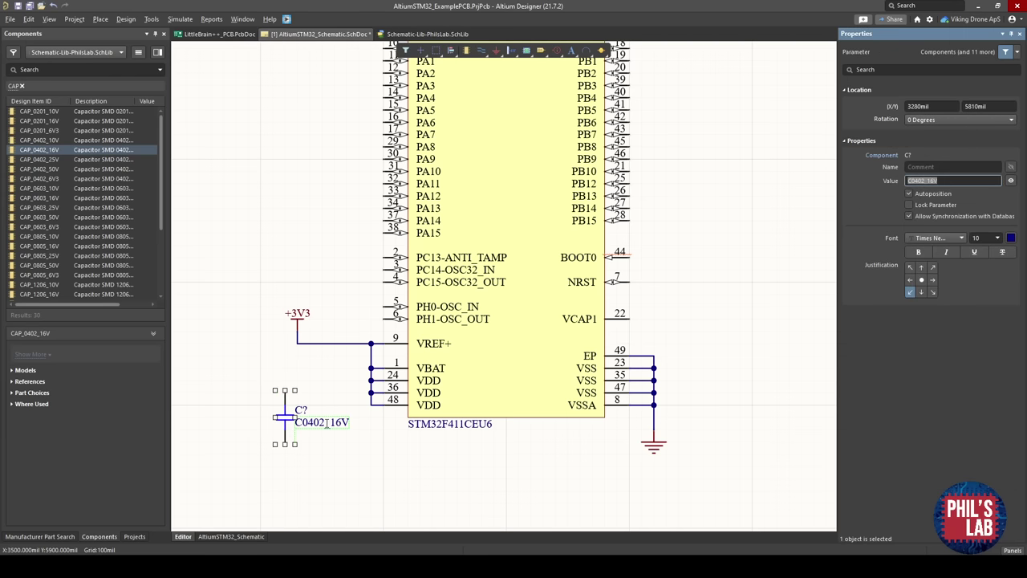
text(100n)
key(Return)
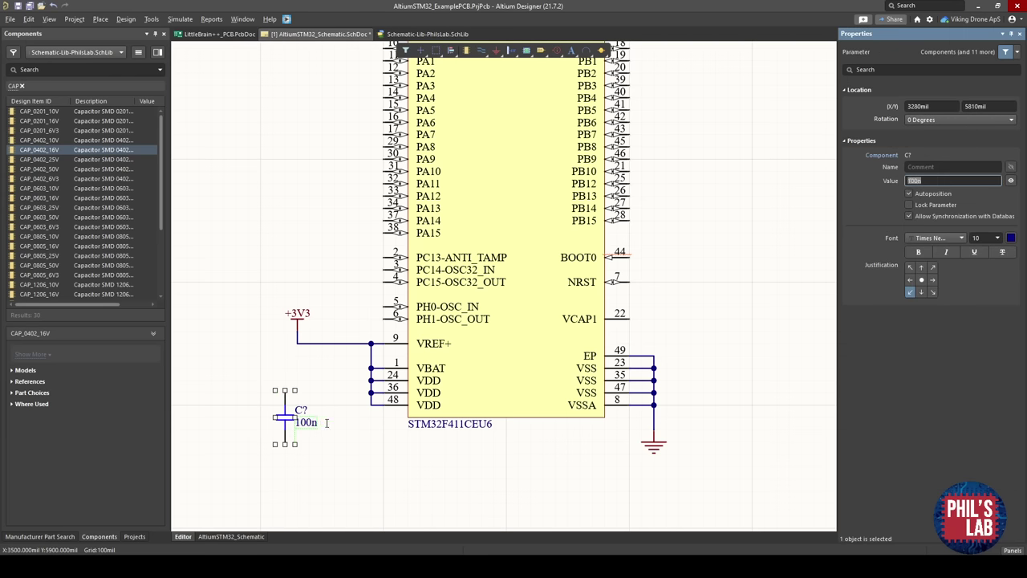
click(340, 449)
Move the 100n capacitor beneath the horizontal +3V3 wire and wire its upper pin to that net.
ctrl+scroll(316, 458, up, 1)
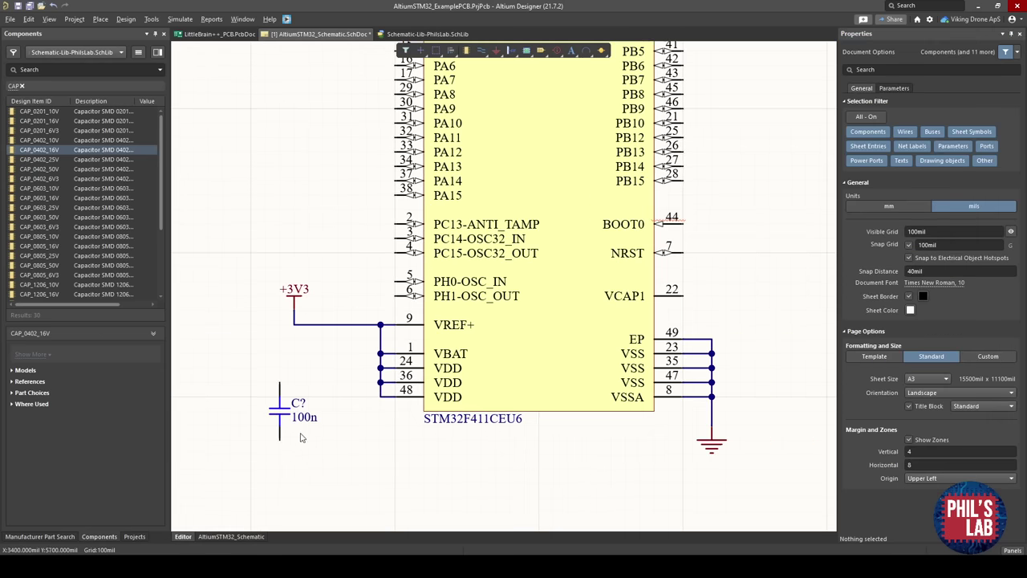
ctrl+scroll(317, 459, up, 1)
drag(343, 407, 386, 410)
ctrl+scroll(386, 409, up, 1)
key(ctrl+w)
click(385, 358)
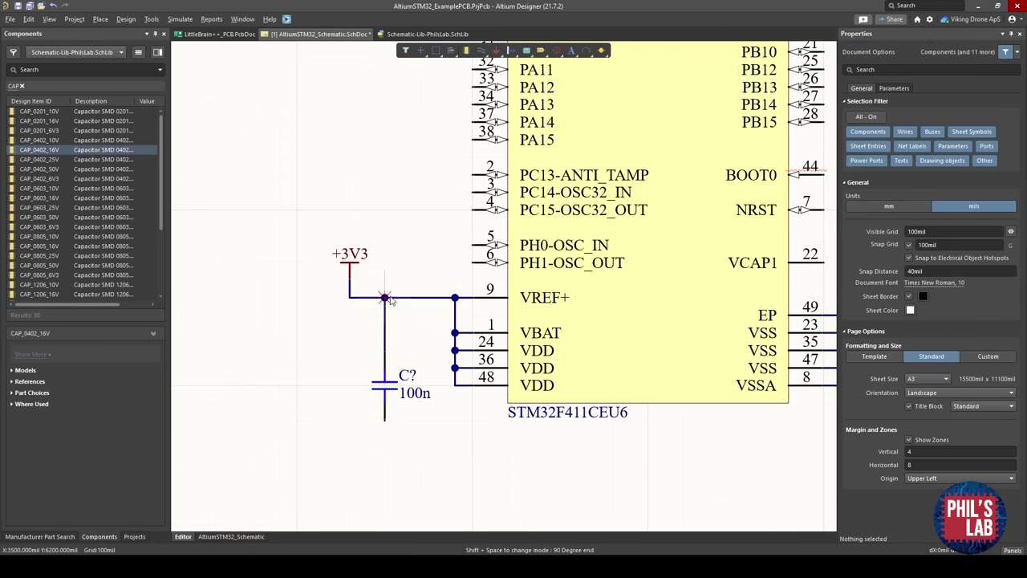
click(385, 297)
key(Escape)
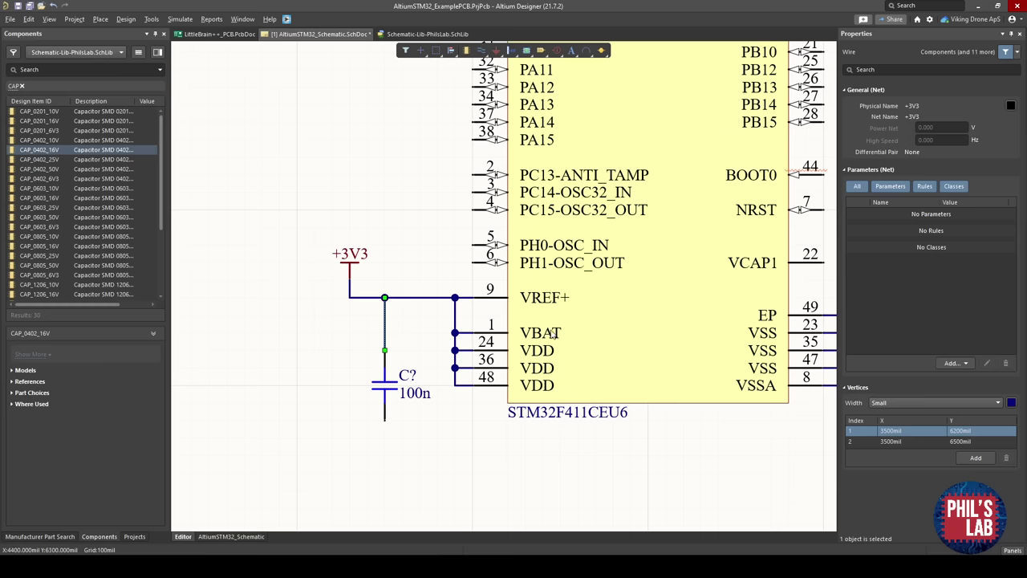
Copy the 100n capacitor four times leftward at 400 mil spacing and move the +3V3 port left beyond the copies.
click(370, 384)
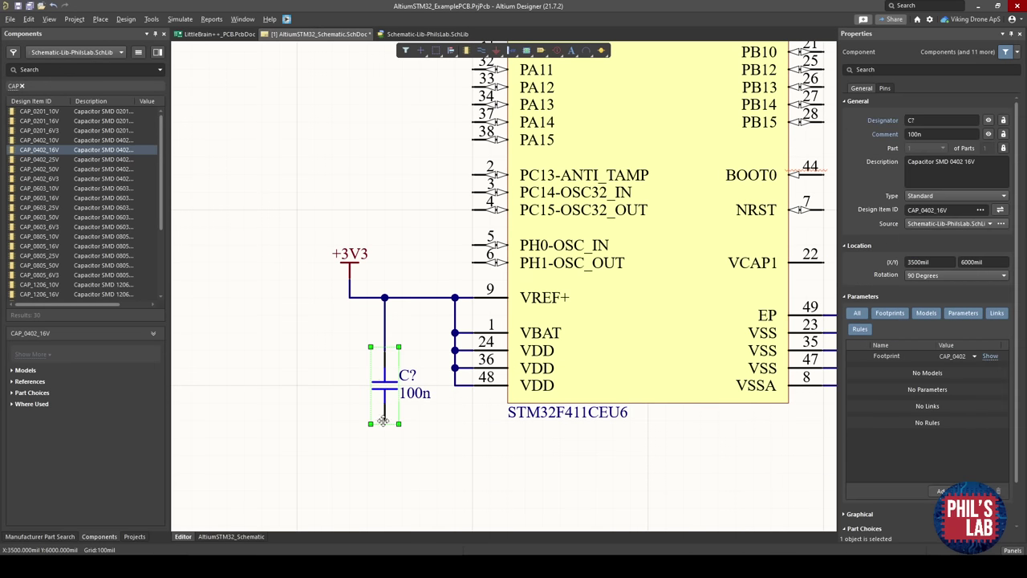
shift+drag(384, 421, 317, 425)
click(317, 426)
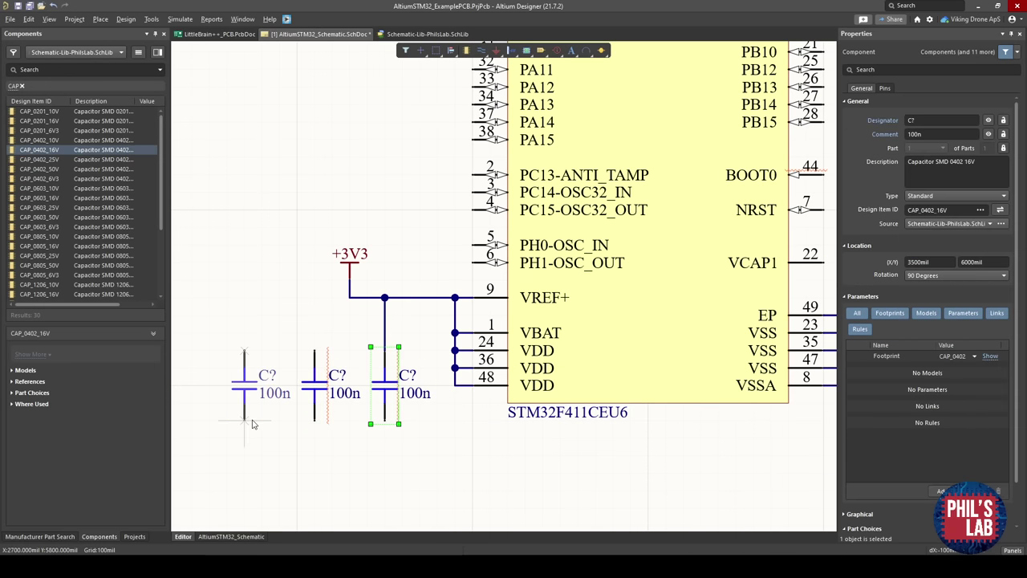
click(248, 425)
right_click(239, 443)
ctrl+scroll(352, 432, down, 1)
right_drag(239, 445, 445, 425)
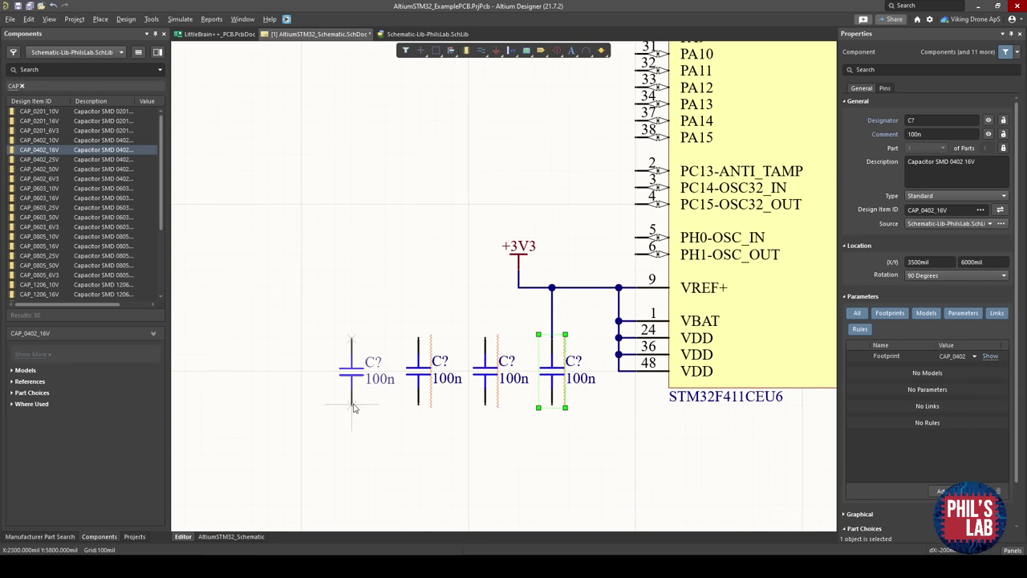
click(354, 408)
shift+drag(286, 406, 286, 406)
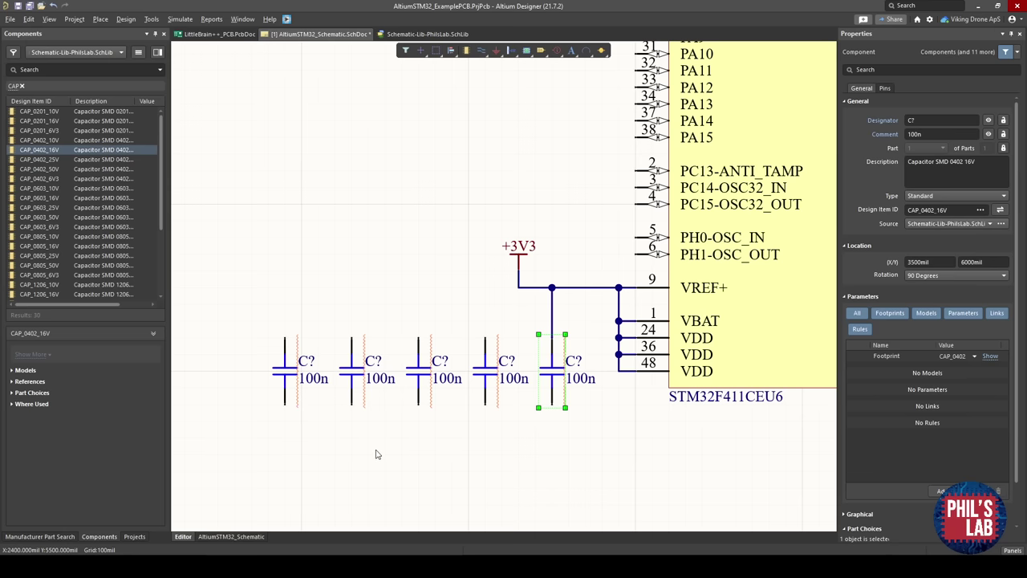
click(376, 455)
drag(519, 278, 255, 278)
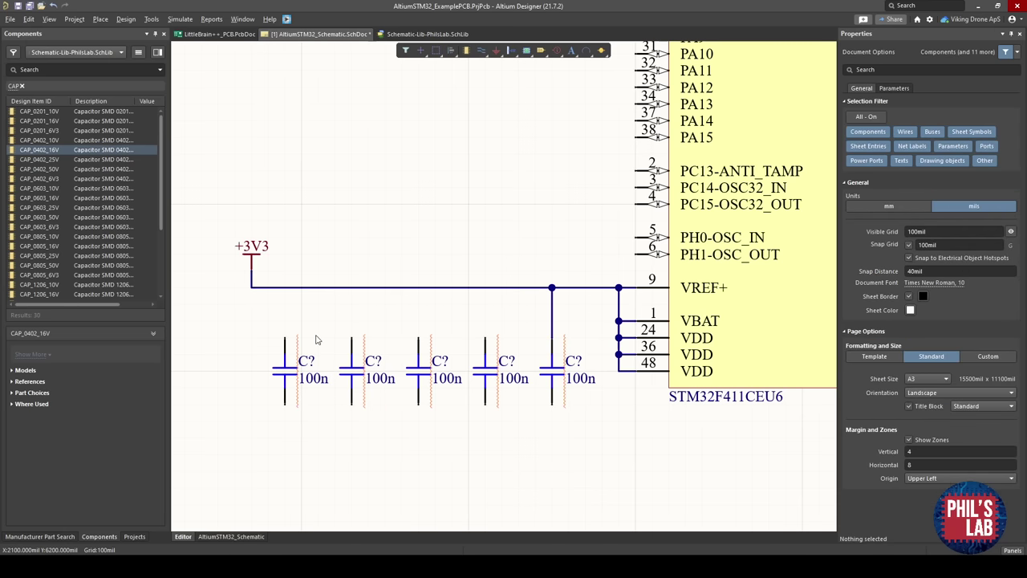
Compare the row of 100n capacitors with the microcontroller's VREF+, VBAT and VDD supply pins.
ctrl+scroll(594, 423, down, 1)
right_drag(594, 424, 467, 418)
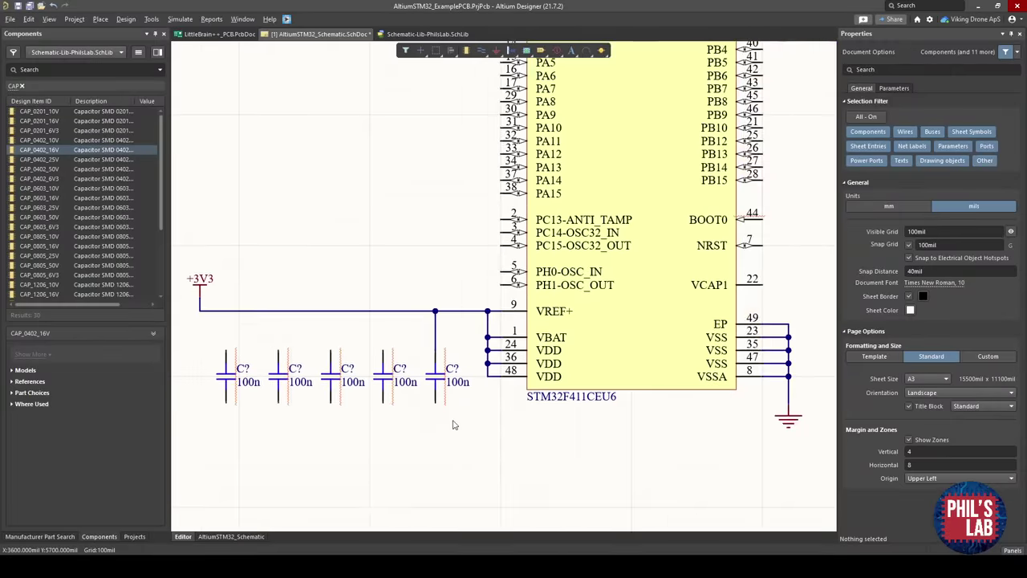
ctrl+scroll(454, 425, down, 1)
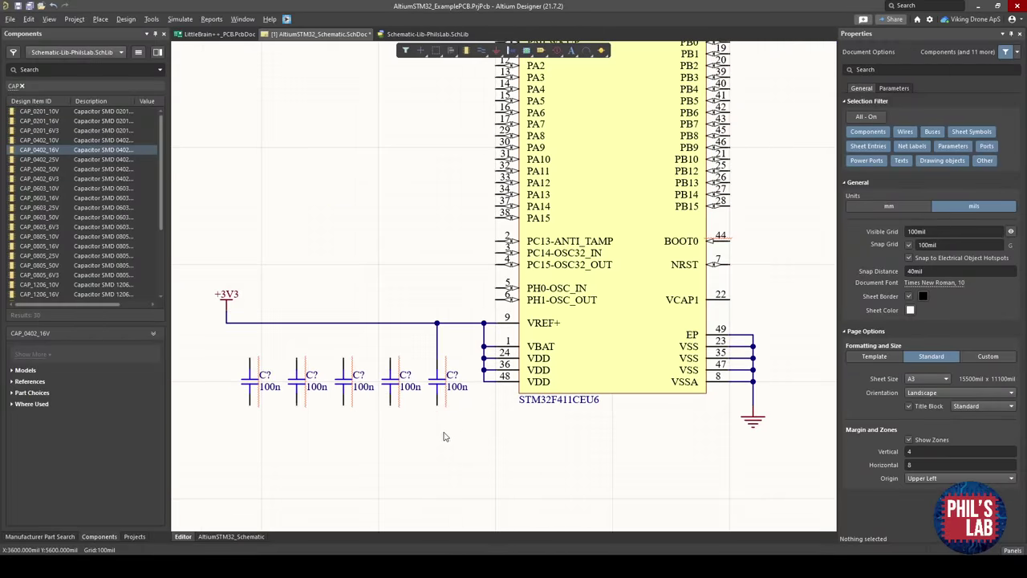
right_drag(407, 436, 446, 431)
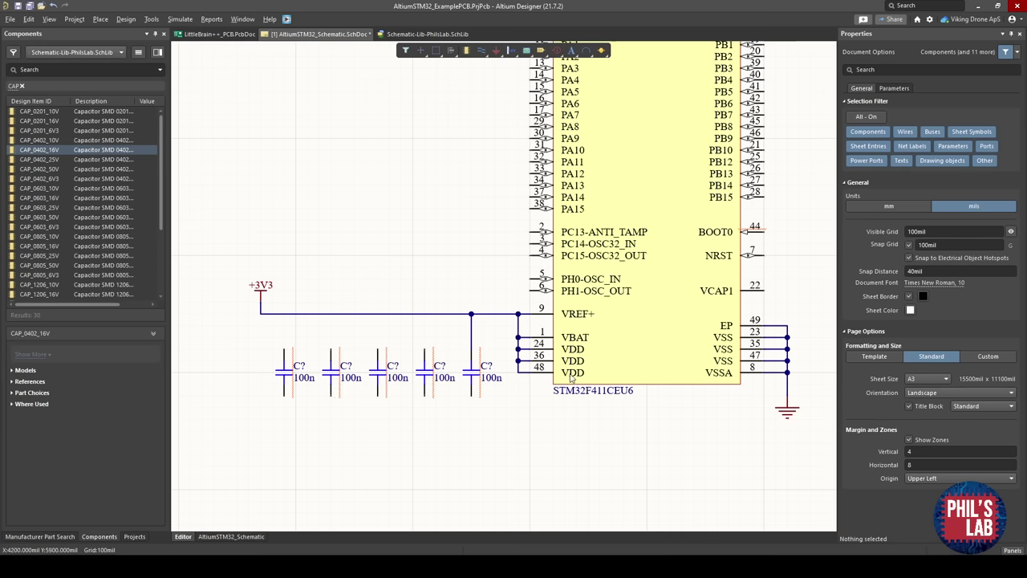
ctrl+scroll(514, 368, down, 2)
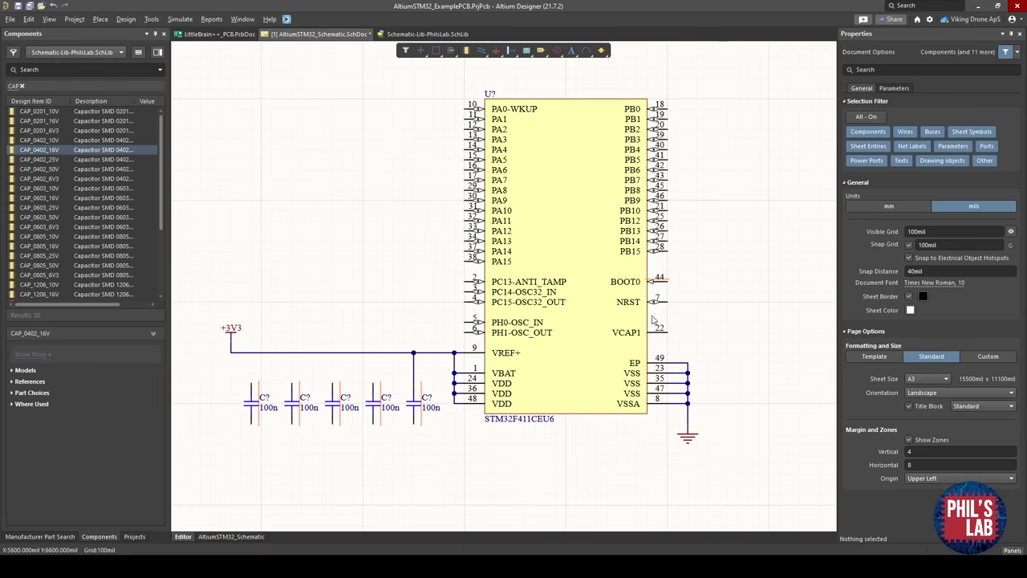
right_drag(287, 393, 375, 385)
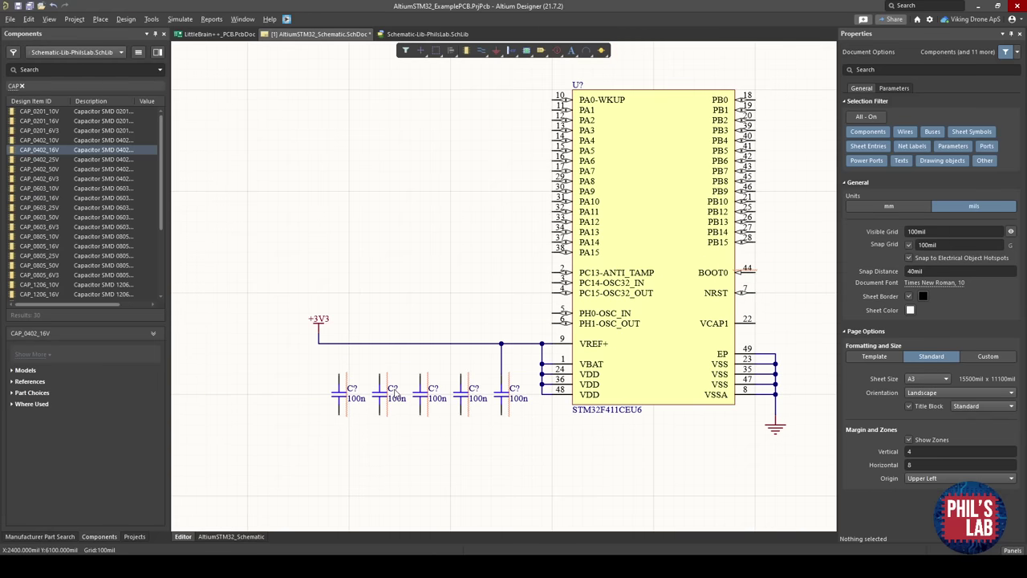
Place a vertical CAP_0603_16V capacitor left of the 100n row, aligned with it, and set its value to 2.2u.
ctrl+scroll(359, 411, up, 3)
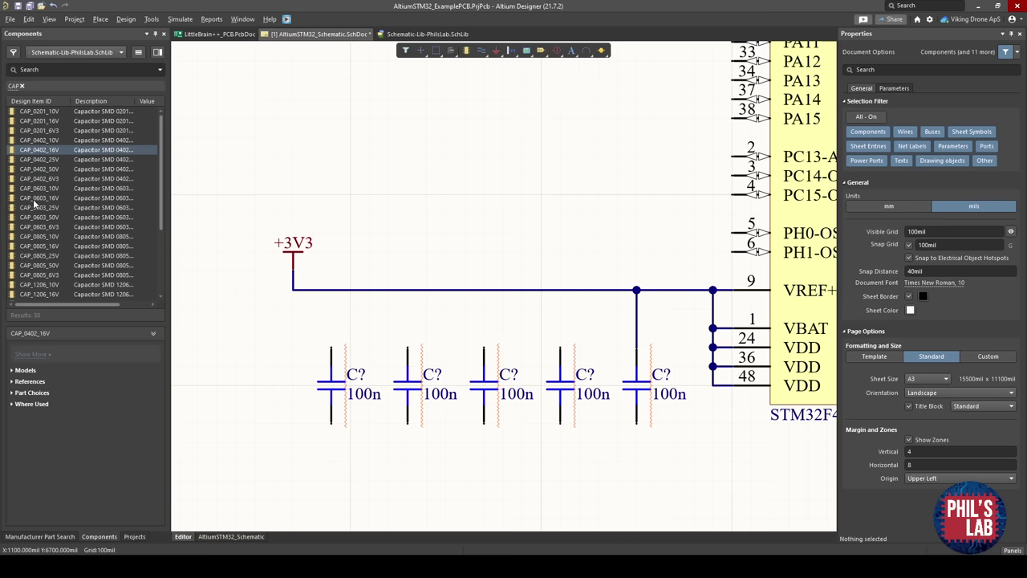
drag(43, 201, 239, 390)
key(space)
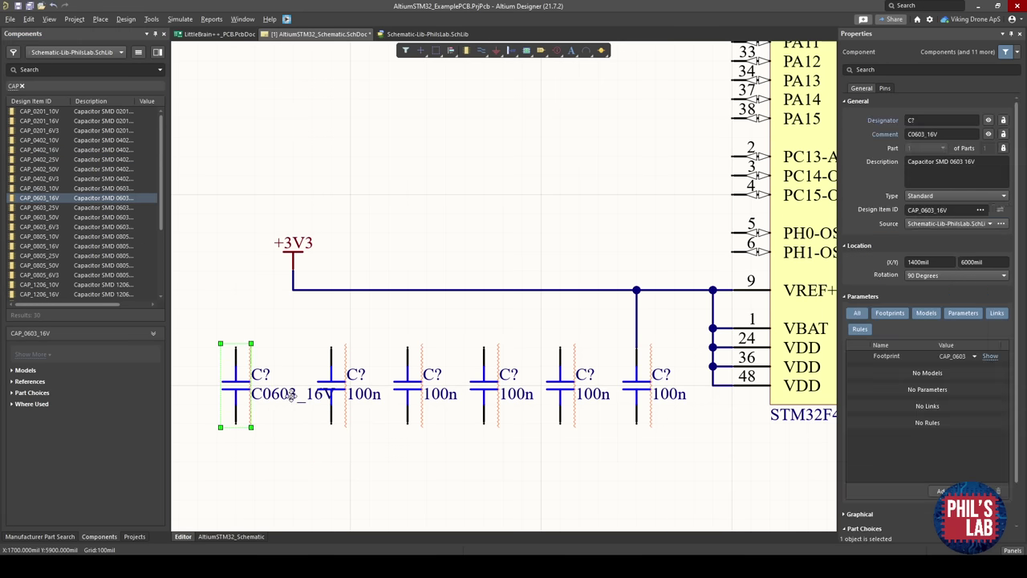
double_click(292, 395)
text(2.2u)
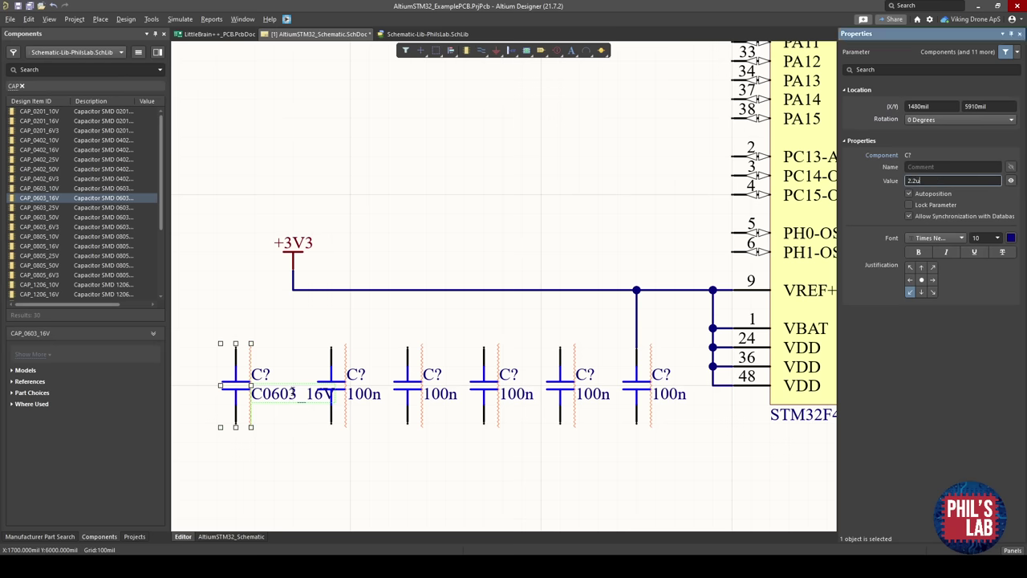
key(Return)
click(317, 361)
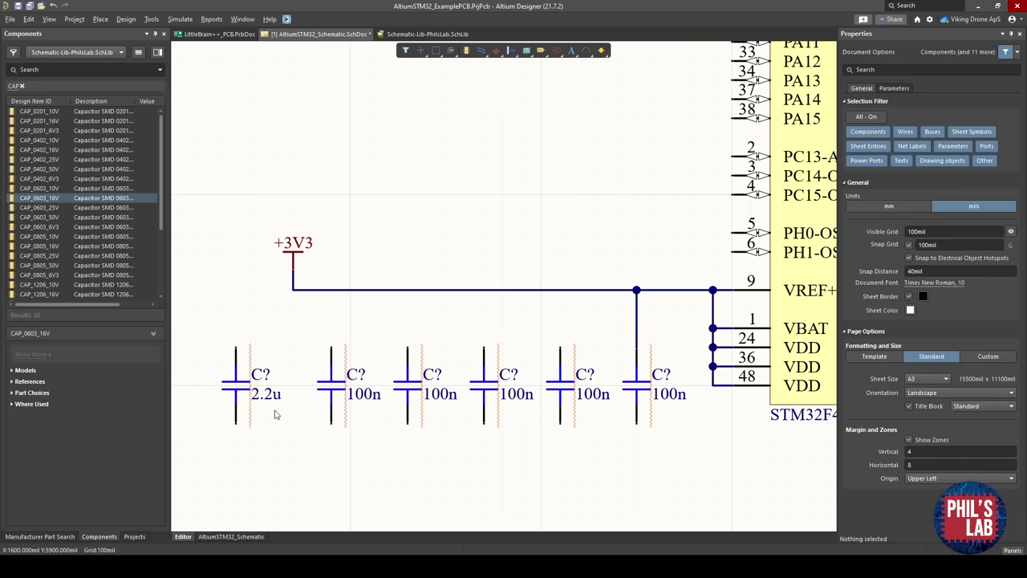
ctrl+scroll(281, 397, up, 2)
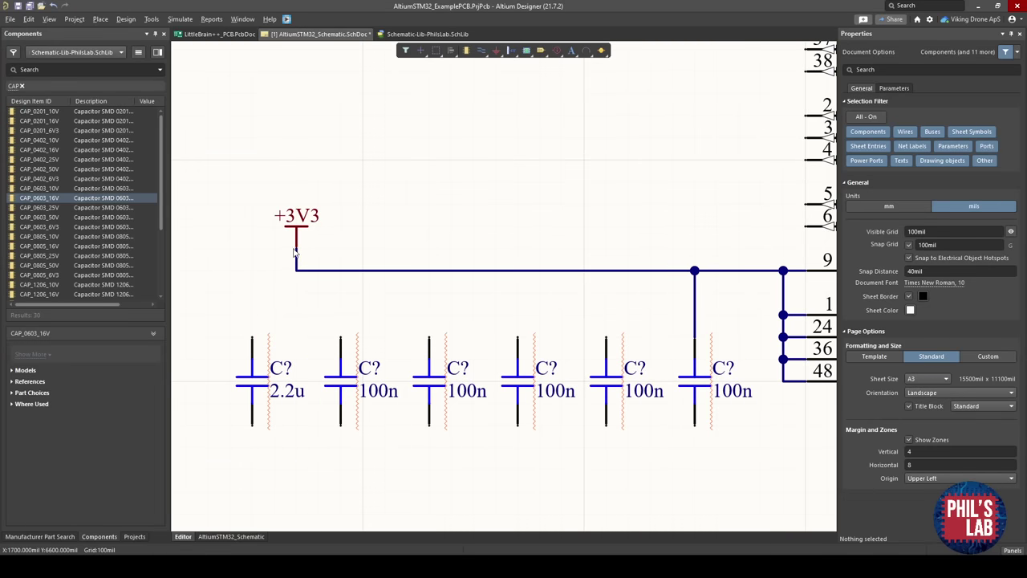
Align the +3V3 port above the 2.2u capacitor and move the whole capacitor row up to 100 mil below the supply wire.
drag(293, 240, 251, 243)
click(321, 248)
drag(725, 504, 252, 293)
click(554, 228)
Wire the upper pins of the 2.2u capacitor and the four unconnected 100n capacitors straight up to the +3V3 wire.
key(ctrl+w)
click(606, 293)
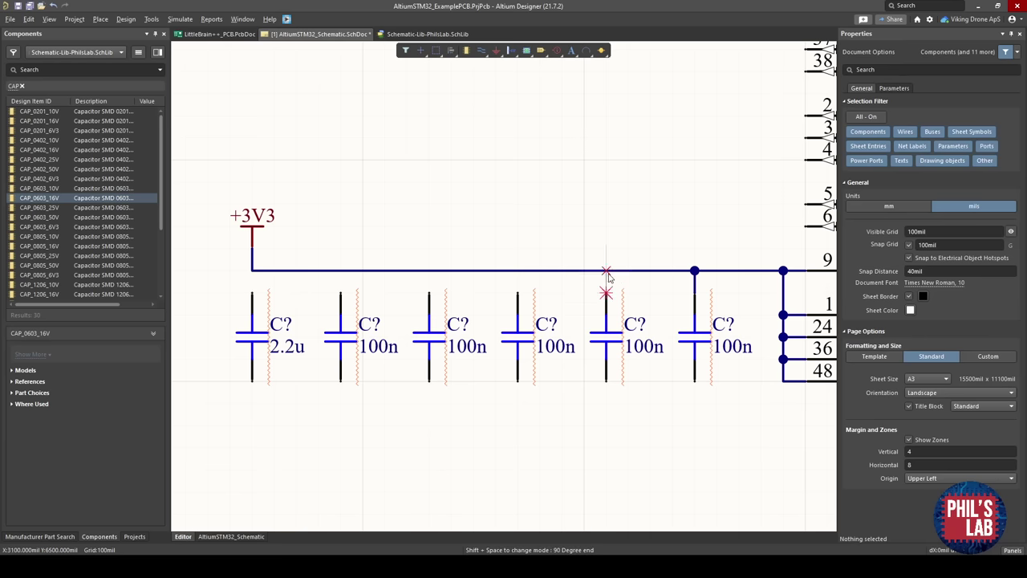
click(606, 271)
click(517, 293)
click(518, 270)
click(429, 293)
click(430, 270)
click(341, 293)
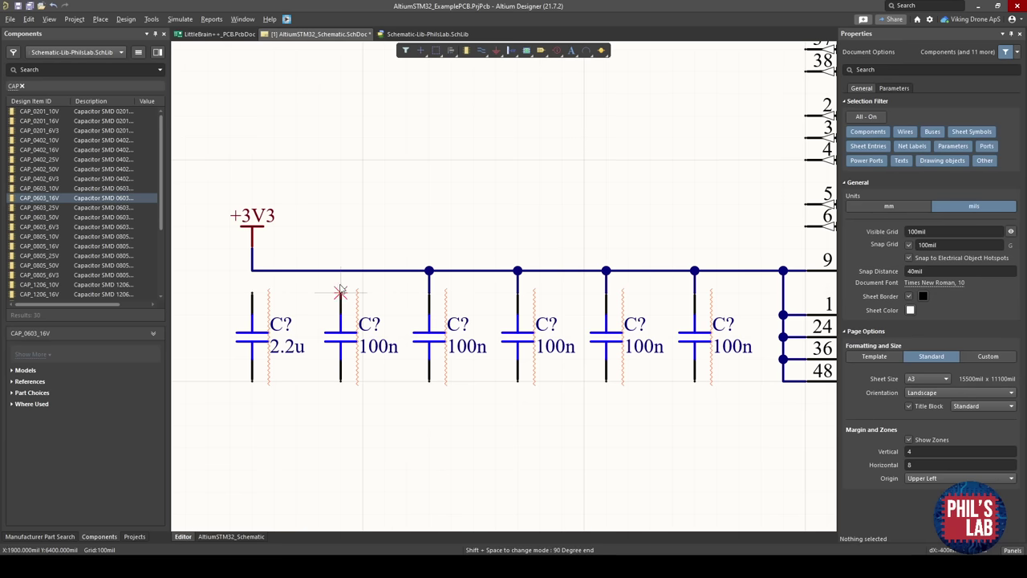
click(340, 271)
click(252, 293)
click(252, 270)
key(Escape)
click(384, 235)
Copy the GND port from the microcontroller's VSS pins and place the copy directly beneath the 2.2u capacitor.
ctrl+scroll(474, 261, down, 5)
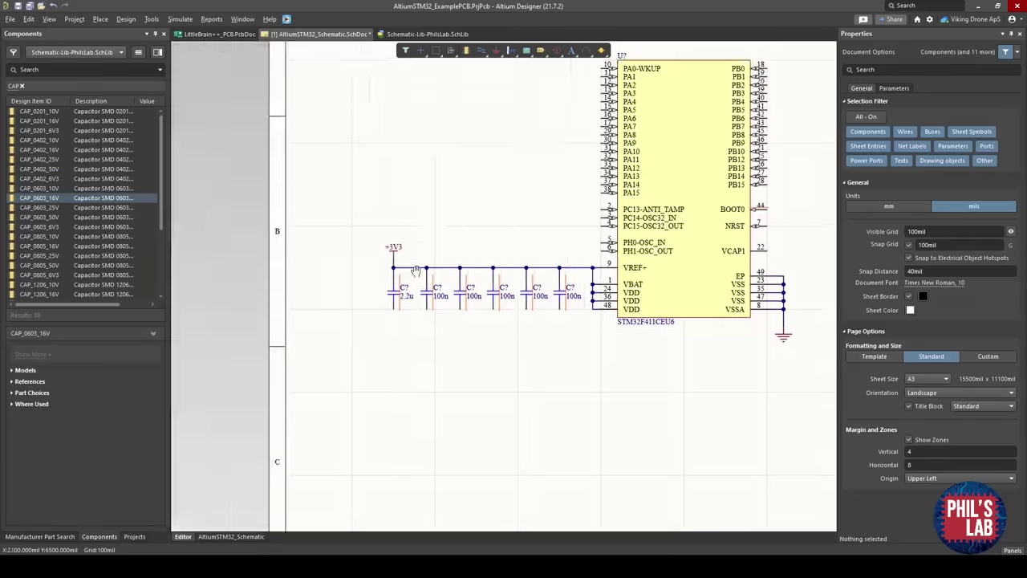
ctrl+scroll(782, 333, up, 1)
right_drag(782, 333, 625, 332)
click(628, 337)
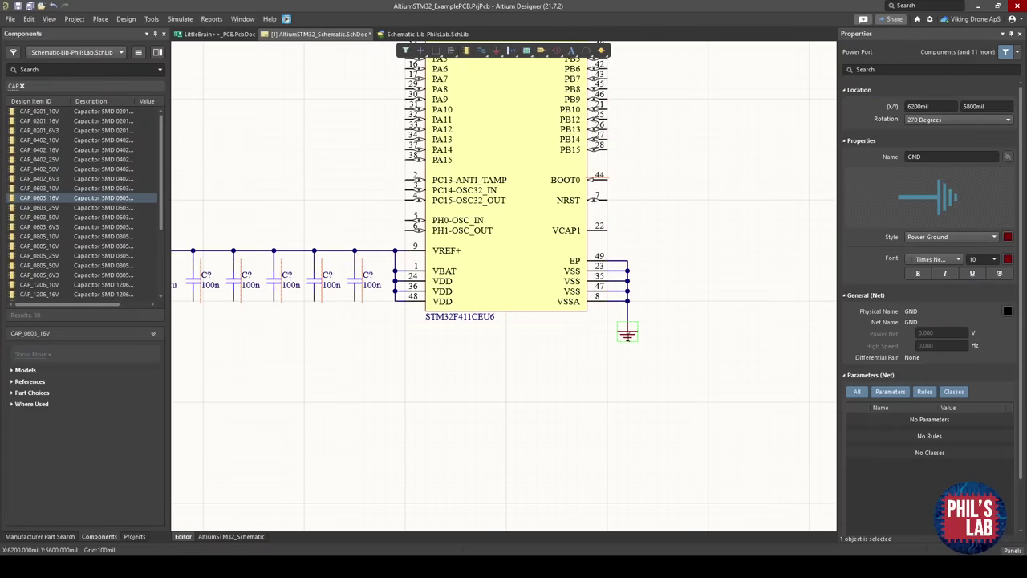
ctrl+scroll(300, 348, up, 2)
shift+scroll(301, 349, up, 3)
ctrl+scroll(412, 326, up, 2)
key(ctrl+v)
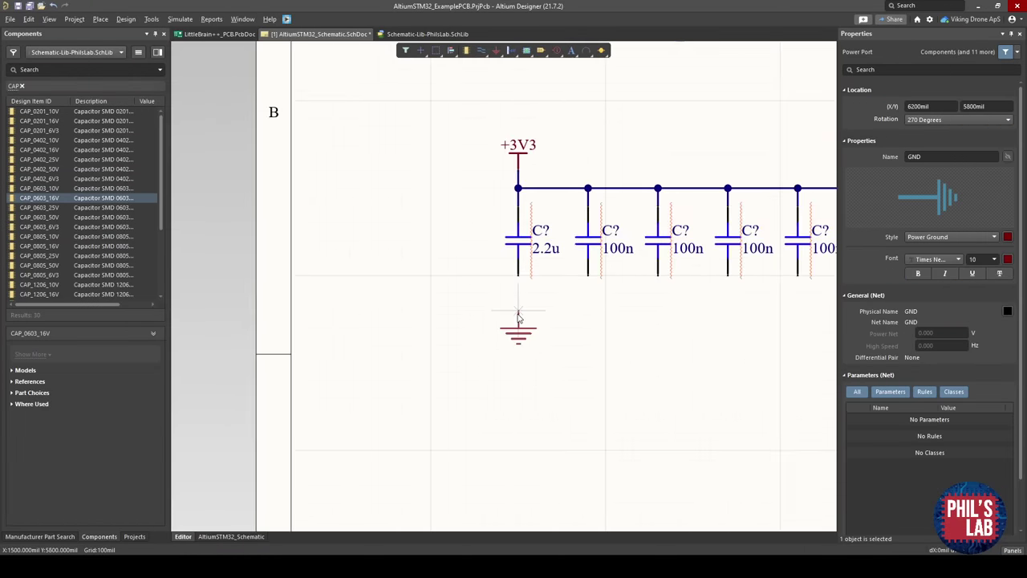
click(520, 321)
key(Escape)
Connect the lower pins of all six capacitors to the new GND port with a common horizontal wire 100 mil below them.
key(ctrl+w)
click(518, 292)
shift+scroll(642, 291, right, 3)
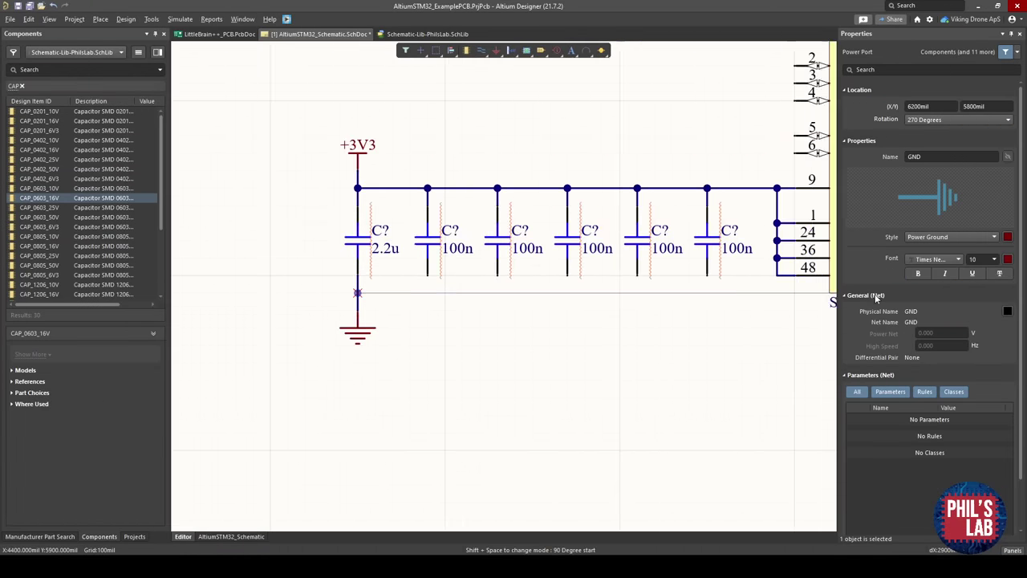
click(658, 275)
click(589, 275)
click(589, 292)
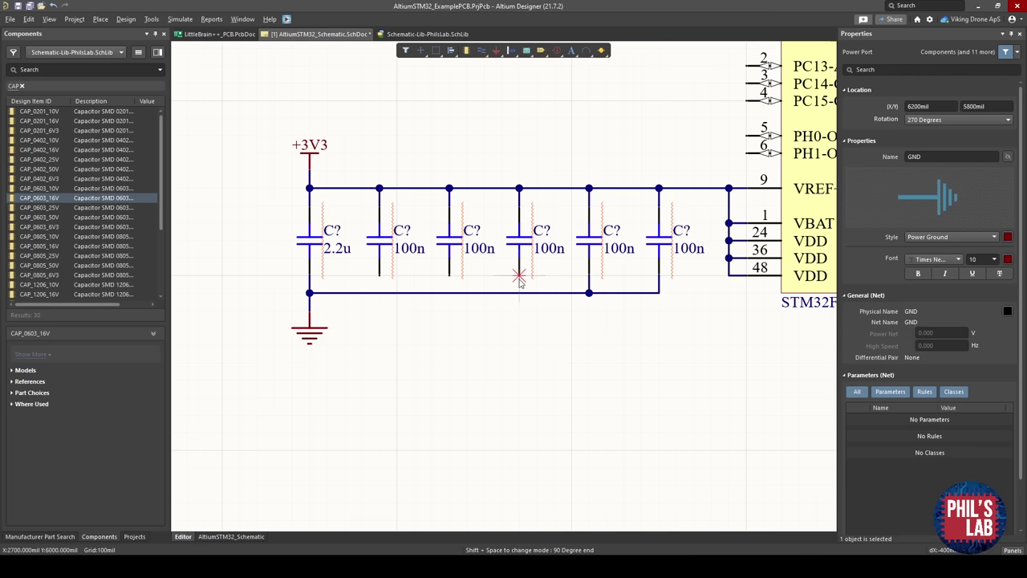
click(519, 292)
click(448, 275)
click(448, 292)
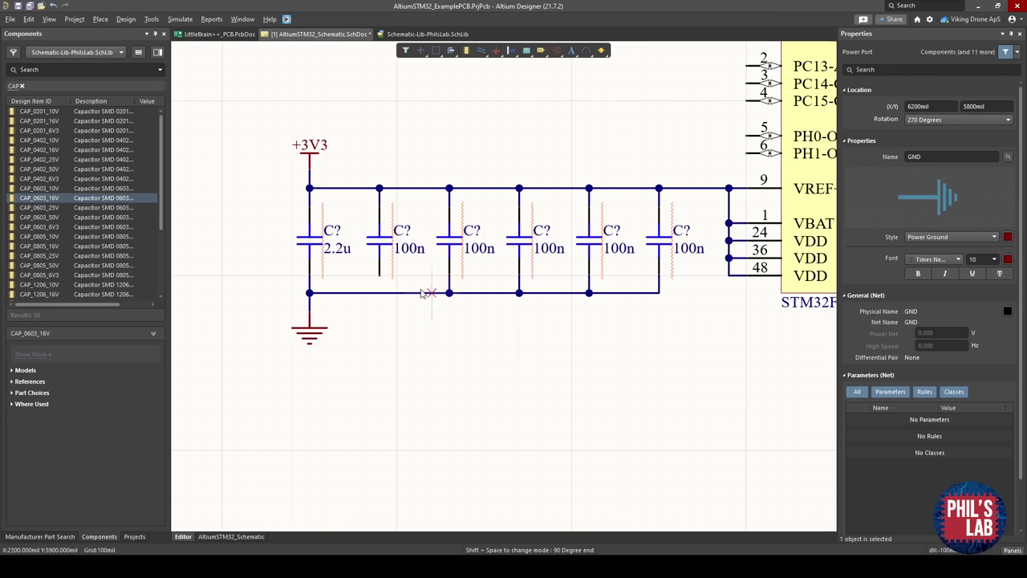
click(379, 275)
click(379, 292)
key(Escape)
key(Escape)
shift+scroll(658, 348, right, 2)
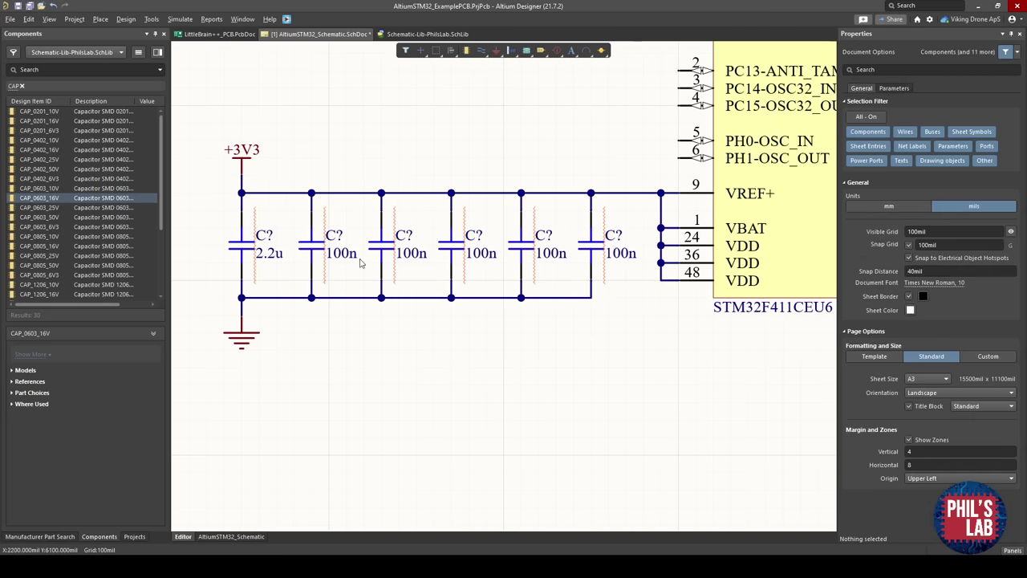
right_drag(615, 263, 531, 282)
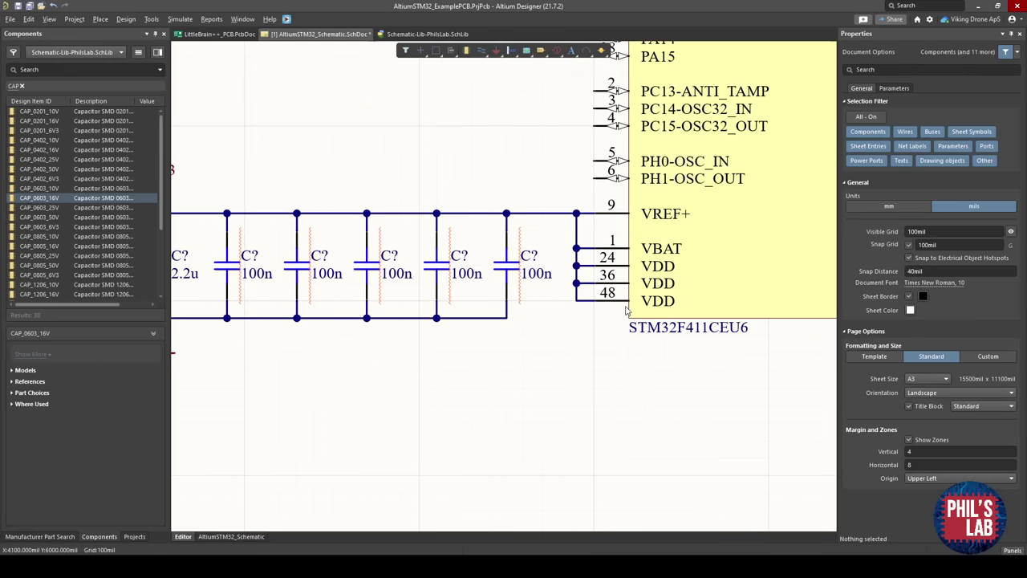
shift+scroll(654, 237, left, 2)
scroll(654, 236, up, 1)
ctrl+scroll(268, 250, down, 2)
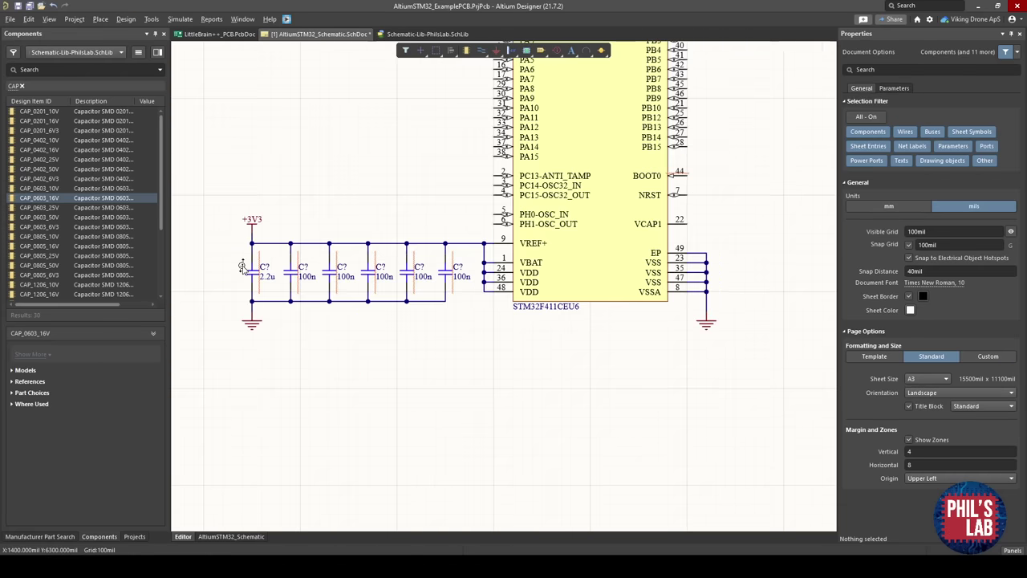
right_drag(499, 278, 484, 281)
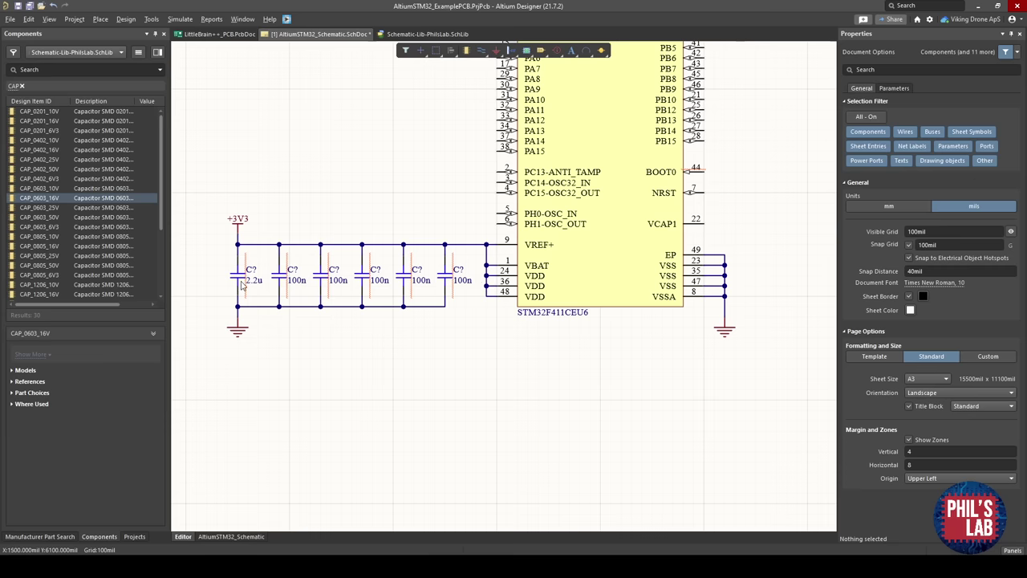
Copy the 2.2u capacitor and place it vertically to the right of the microcontroller's ground wiring, below the VCAP1 pin level.
ctrl+scroll(243, 283, up, 1)
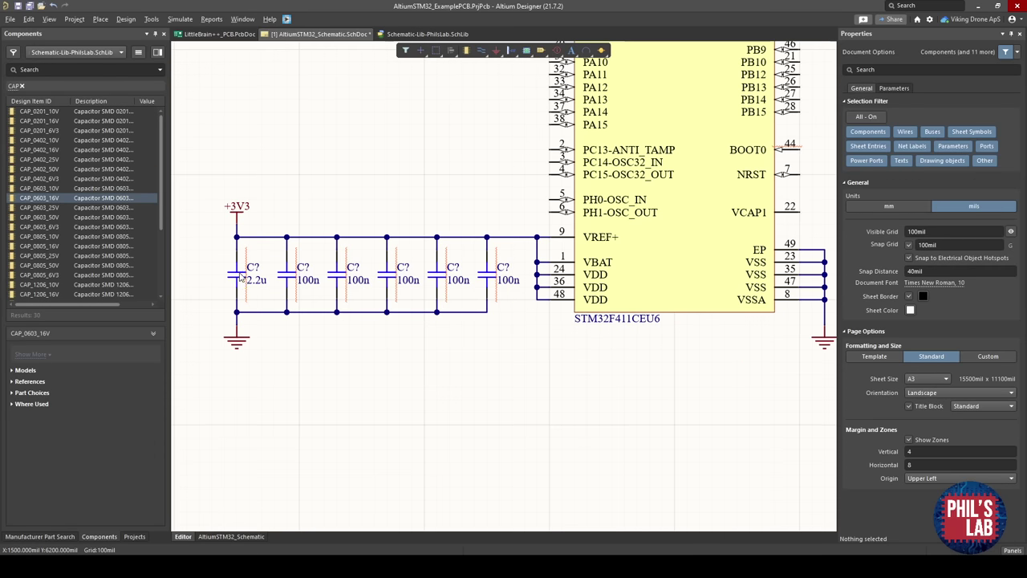
click(240, 277)
key(ctrl+c)
right_drag(745, 290, 520, 293)
key(ctrl+v)
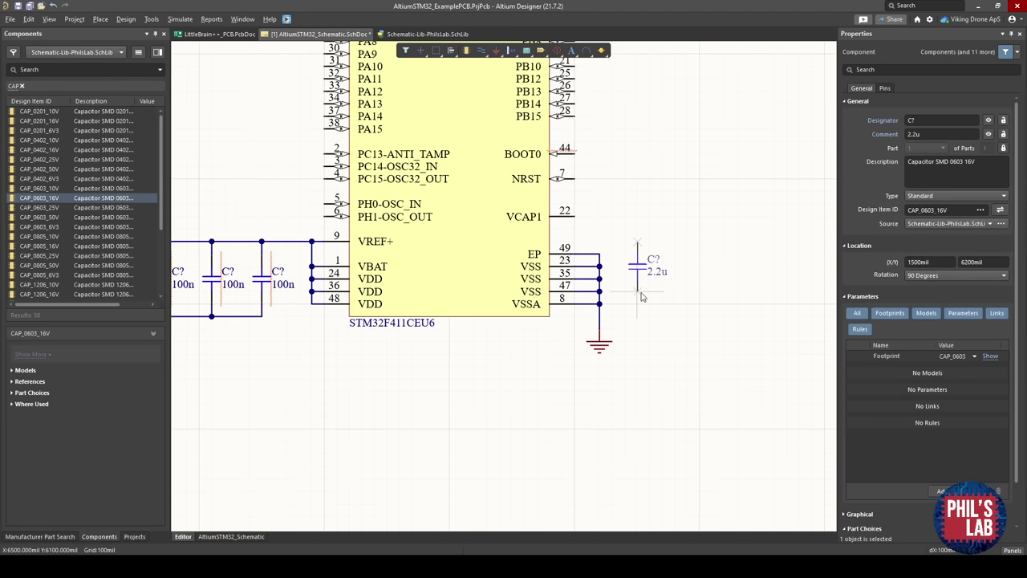
drag(642, 297, 642, 297)
ctrl+scroll(590, 217, up, 1)
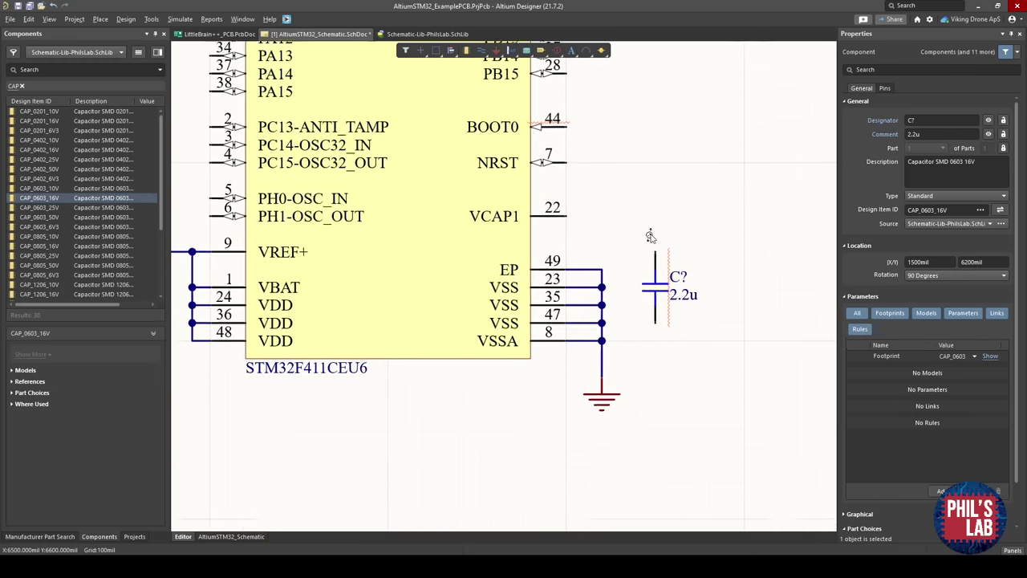
Wire the copied 2.2u capacitor's upper pin to the microcontroller's VCAP1 pin with a right-angled wire.
key(ctrl+w)
click(672, 251)
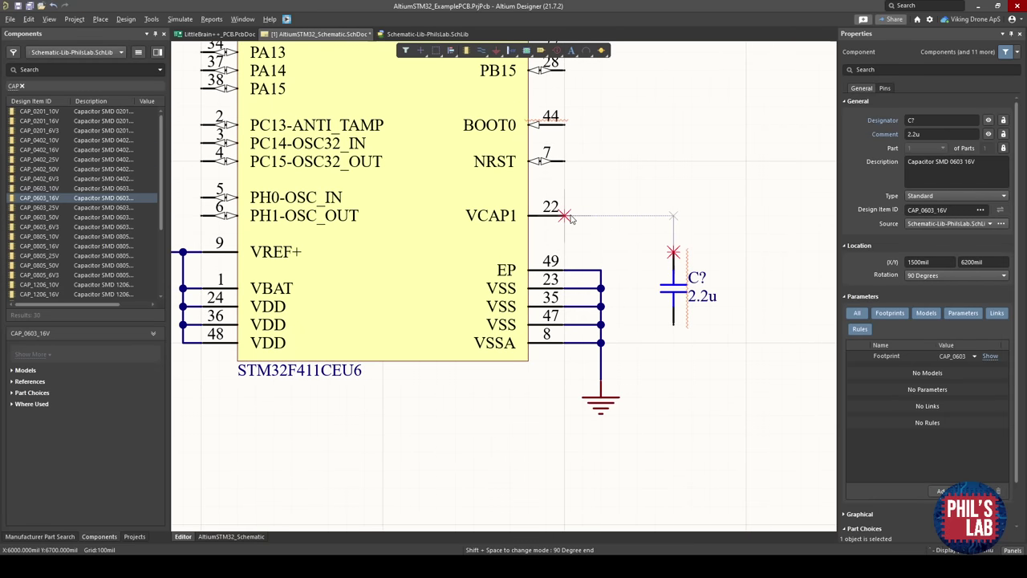
click(567, 215)
key(Escape)
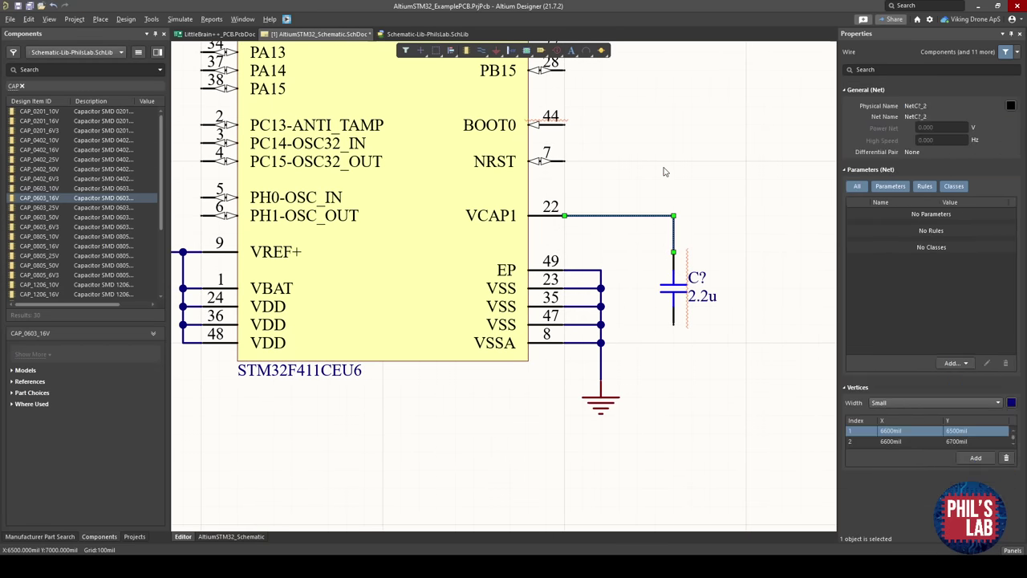
ctrl+scroll(658, 359, up, 1)
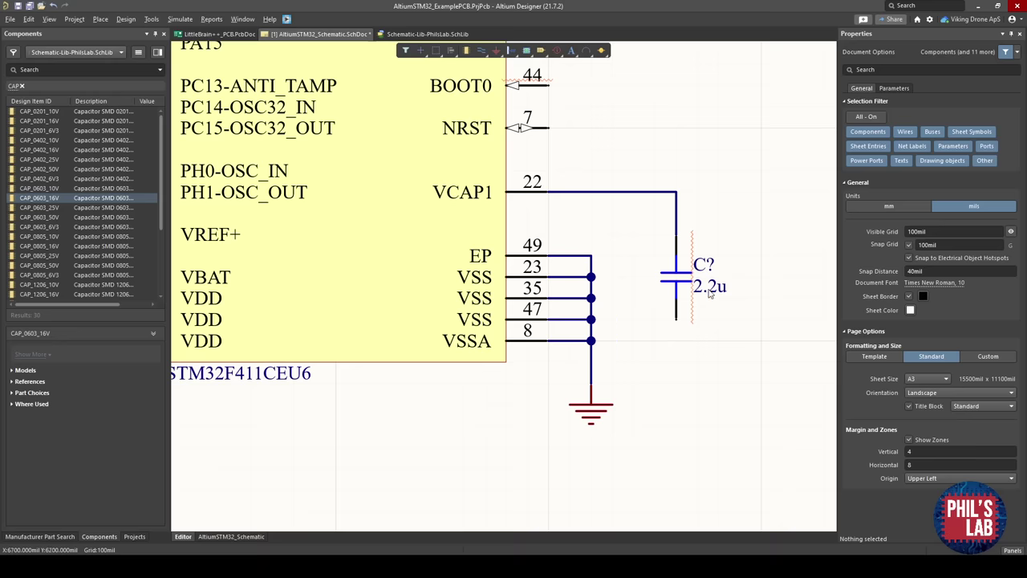
Wire the VCAP1 capacitor's lower pin to the vertical ground wire between the VSSA pin and the GND port.
key(ctrl+w)
click(675, 320)
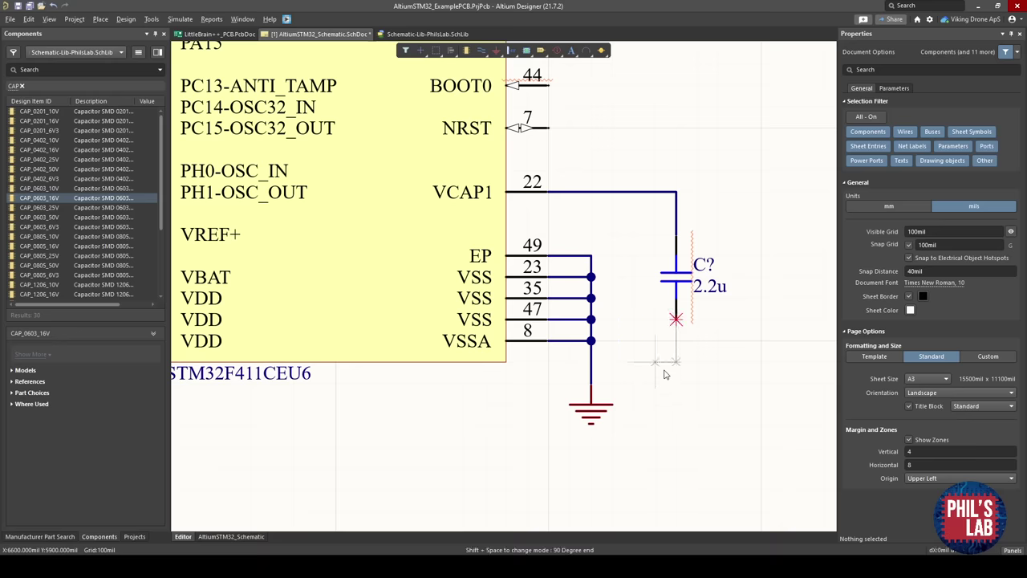
click(591, 361)
right_click(598, 369)
click(616, 246)
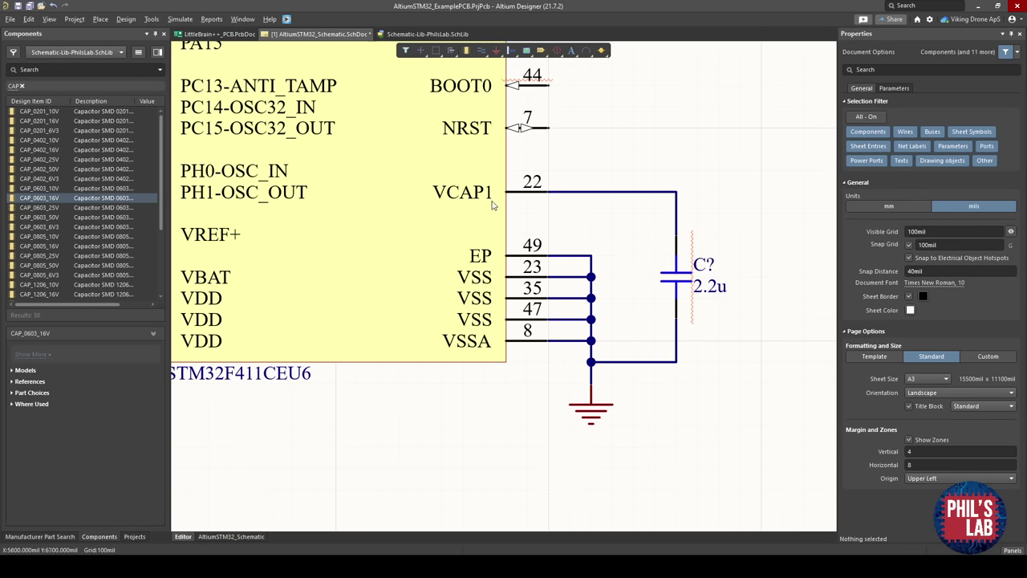
Examine the +3V3 decoupling row, the ground pins and the VCAP1 capacitor connection around the microcontroller.
right_drag(485, 219, 523, 269)
ctrl+scroll(524, 269, down, 3)
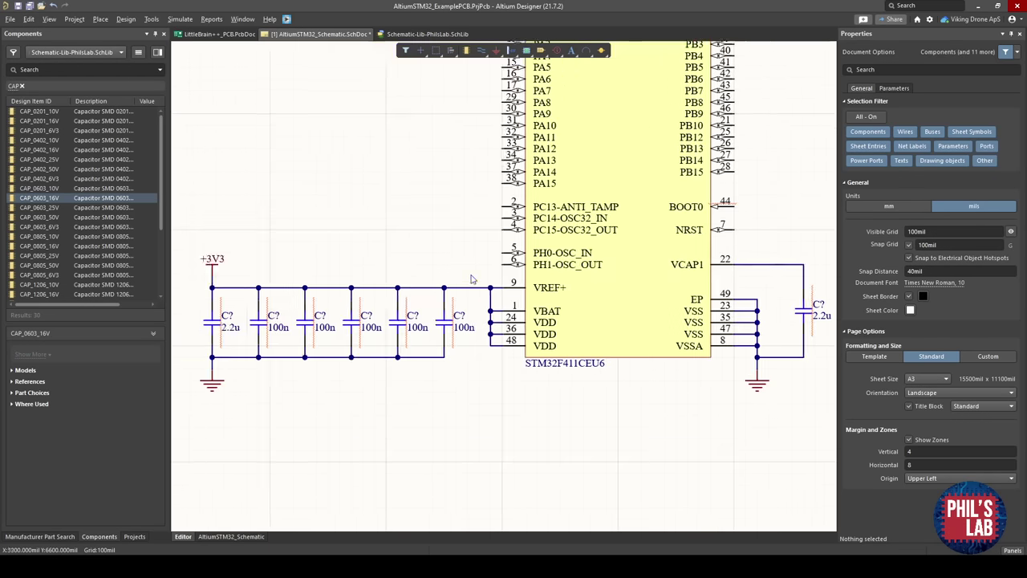
shift+scroll(444, 277, right, 3)
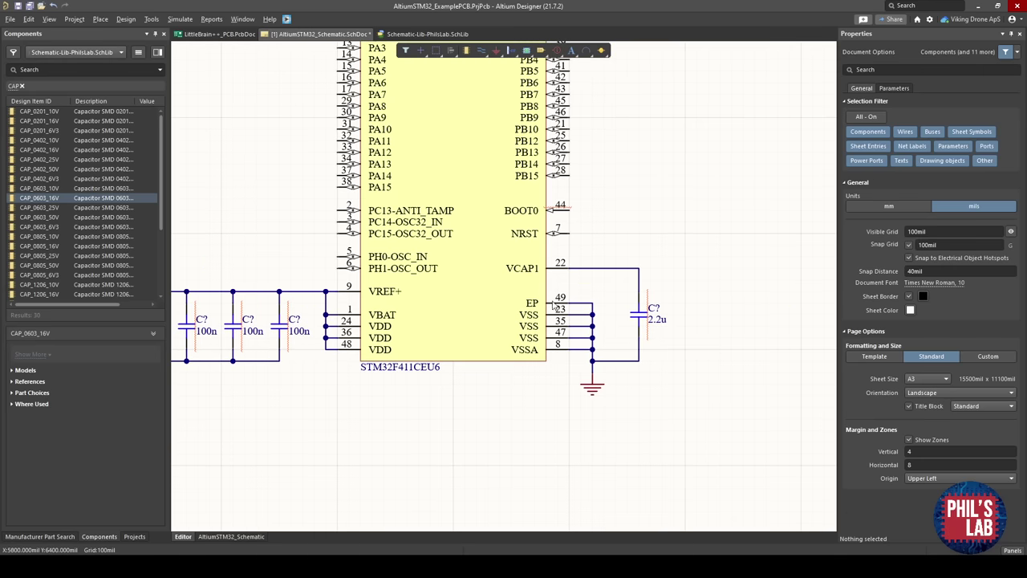
right_drag(555, 305, 510, 310)
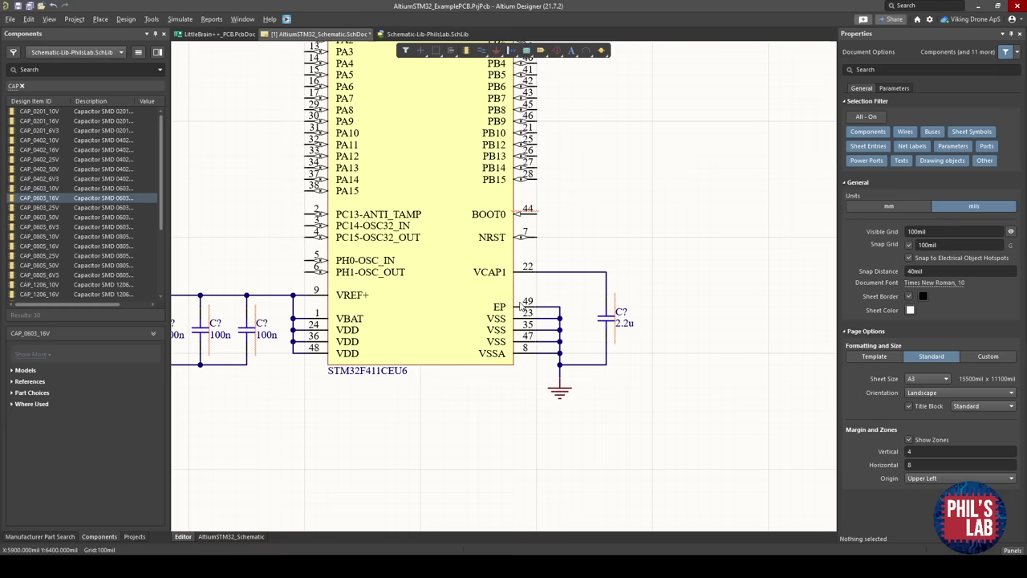
ctrl+scroll(559, 309, up, 2)
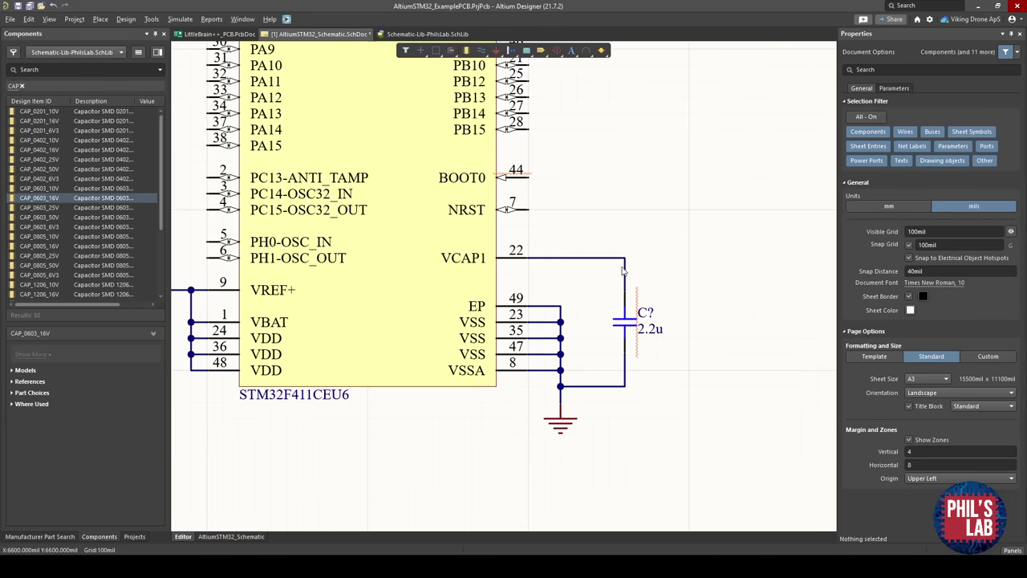
ctrl+scroll(624, 272, up, 1)
right_drag(474, 267, 653, 272)
mouse_move(419, 304)
right_down()
mouse_move(636, 300)
mouse_move(763, 278)
right_up()
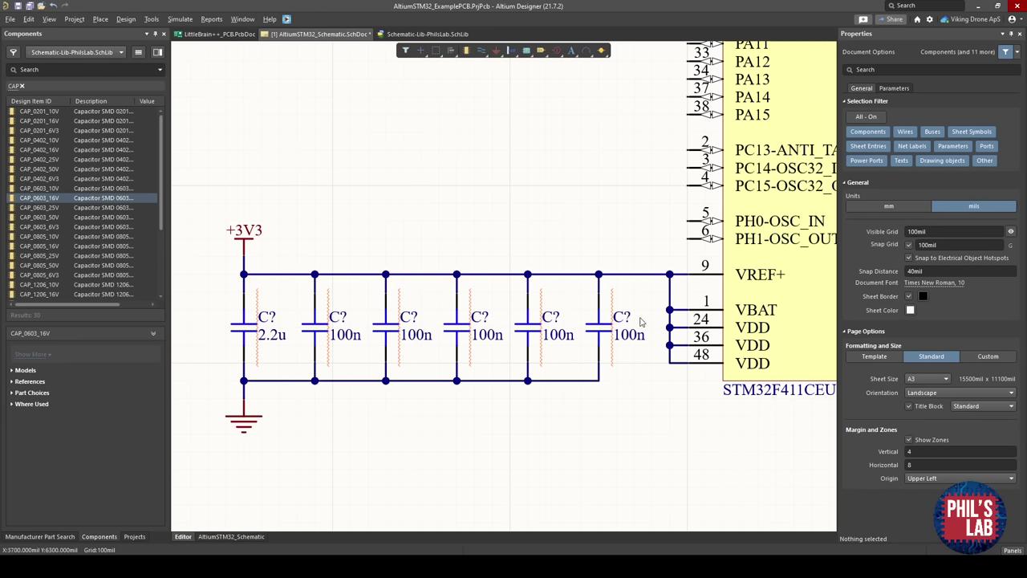
right_drag(345, 311, 280, 305)
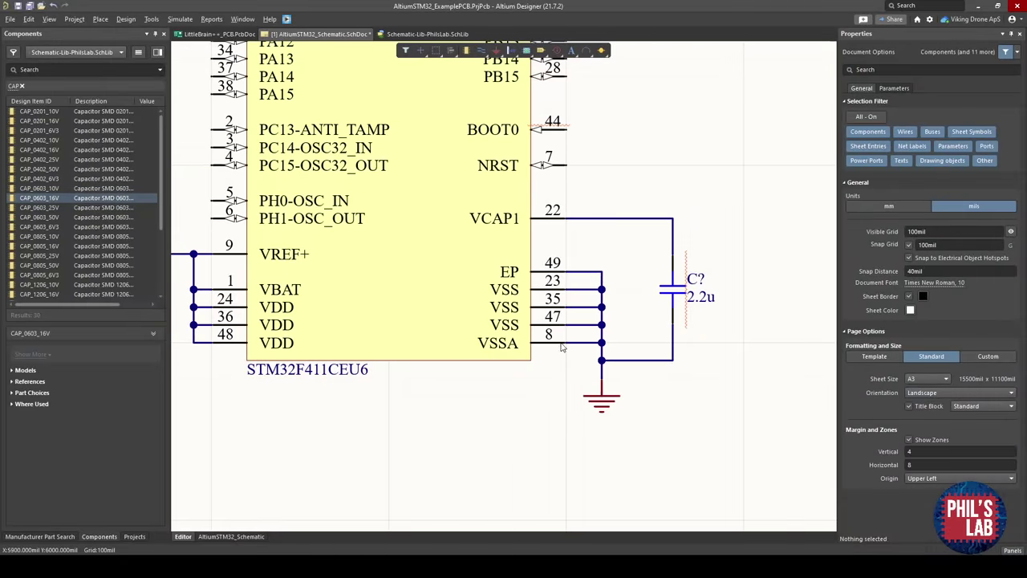
click(598, 402)
click(530, 392)
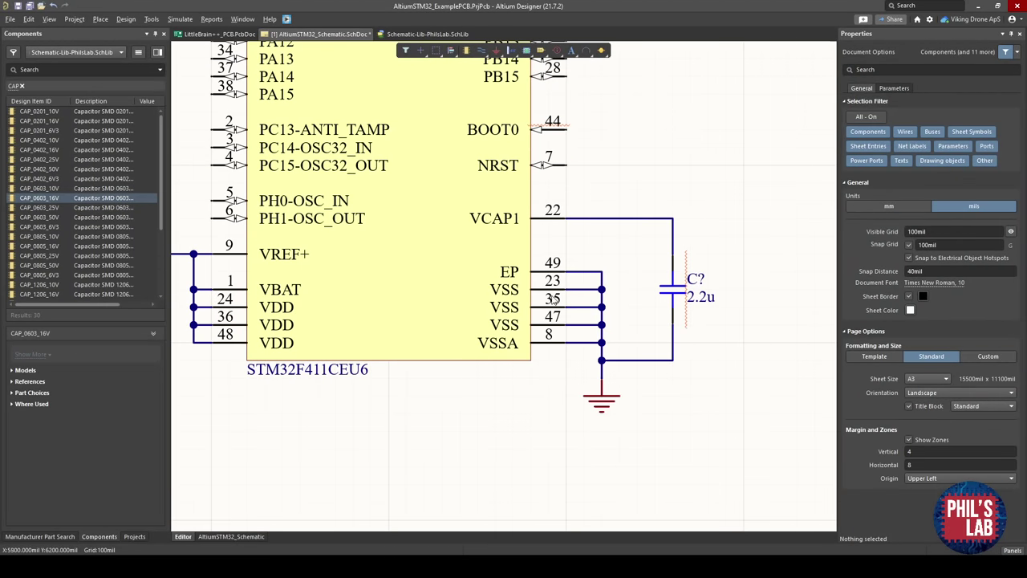
click(596, 219)
ctrl+scroll(638, 227, up, 1)
middle_drag(638, 228, 638, 224)
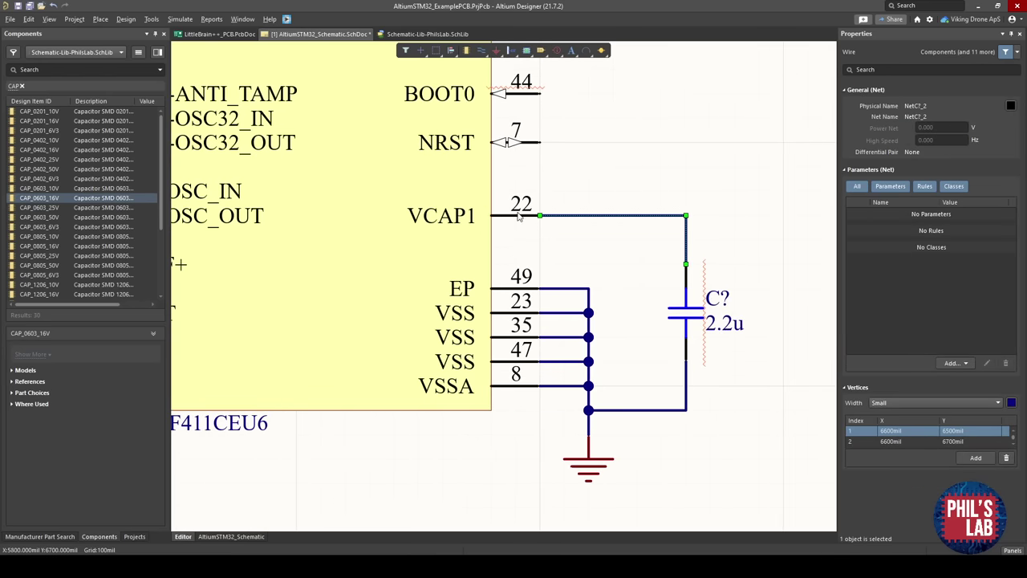
right_drag(683, 266, 628, 277)
ctrl+scroll(650, 246, up, 1)
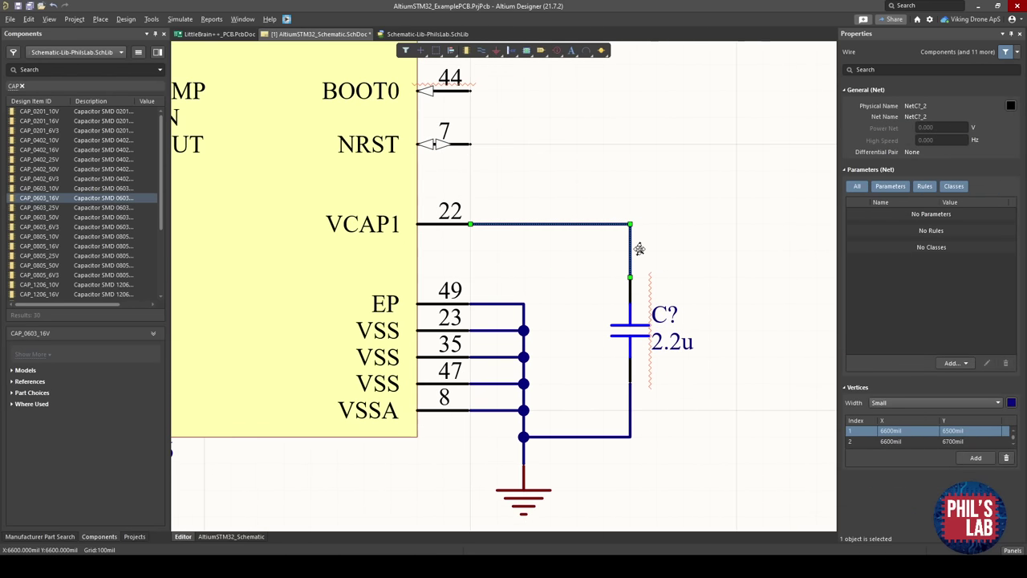
click(668, 232)
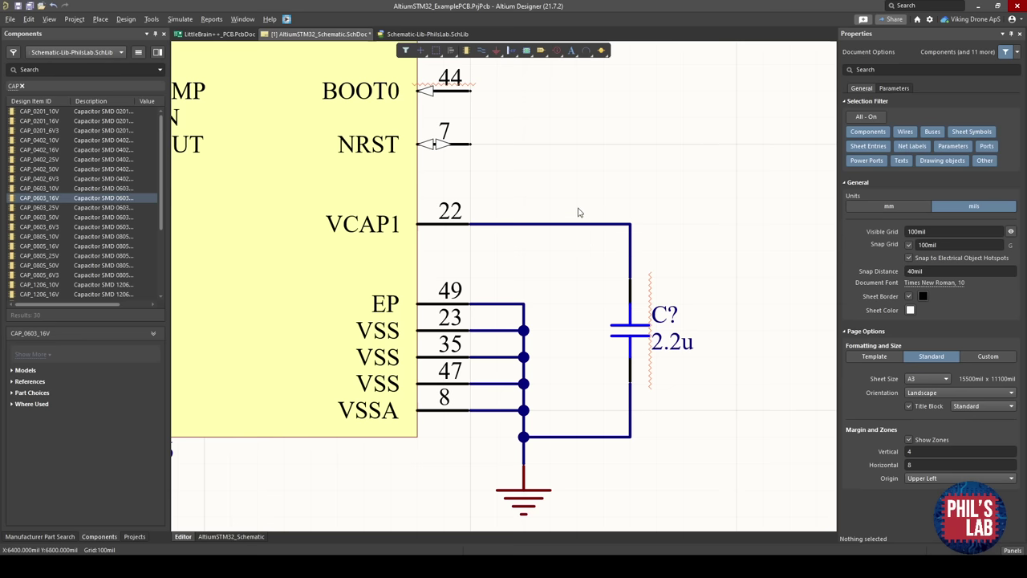
Place a net label named MCU_VCAP1 on the wire between the VCAP1 pin and its 2.2u capacitor.
key(p)
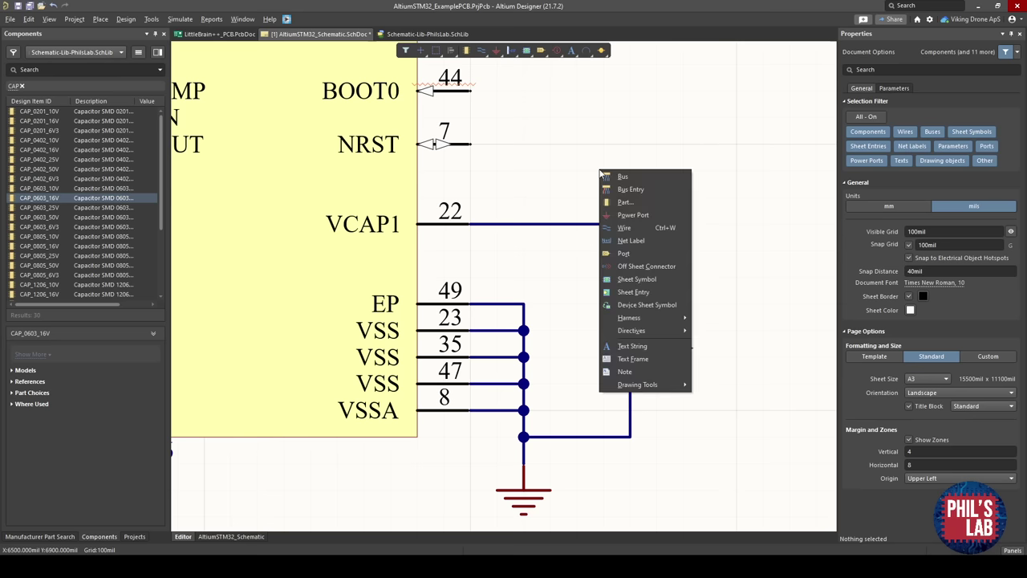
click(629, 240)
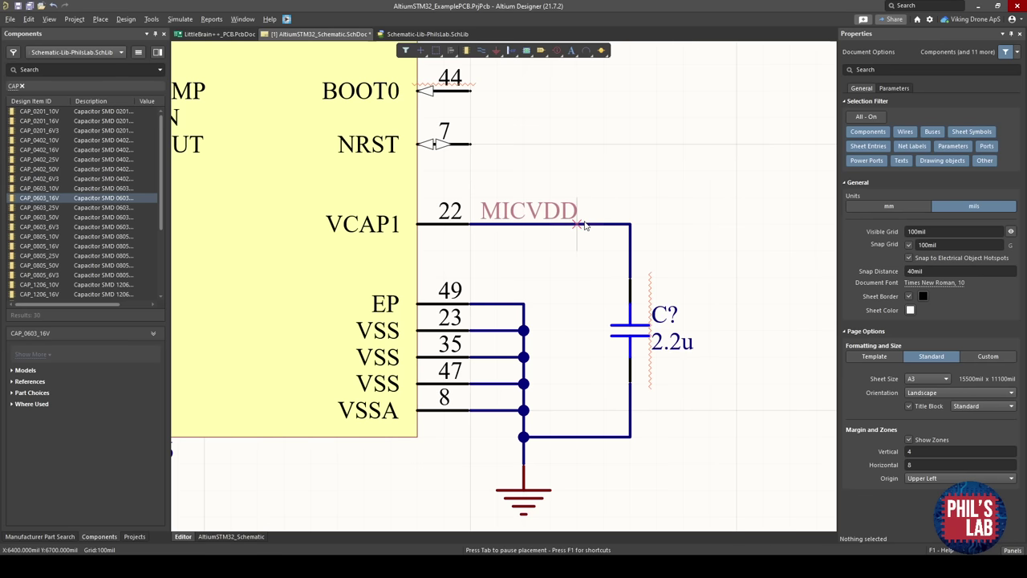
key(Tab)
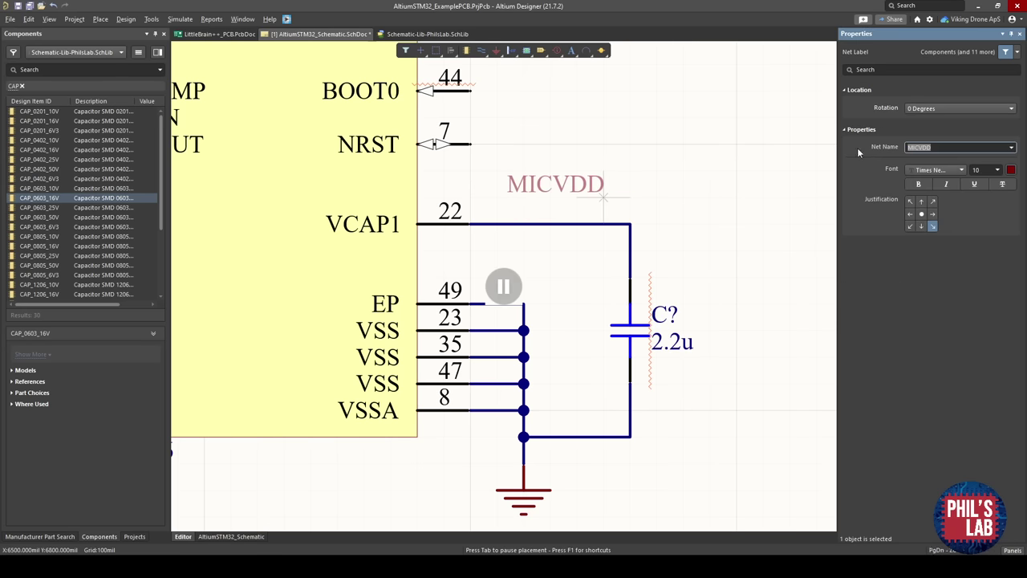
text(MCU_VCAP1)
key(Return)
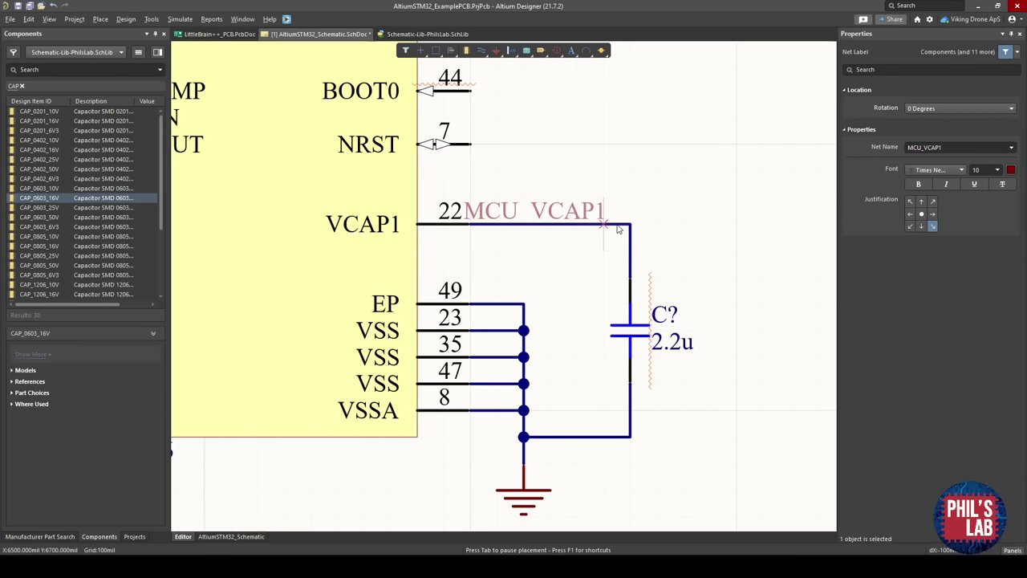
click(631, 224)
key(Escape)
click(717, 228)
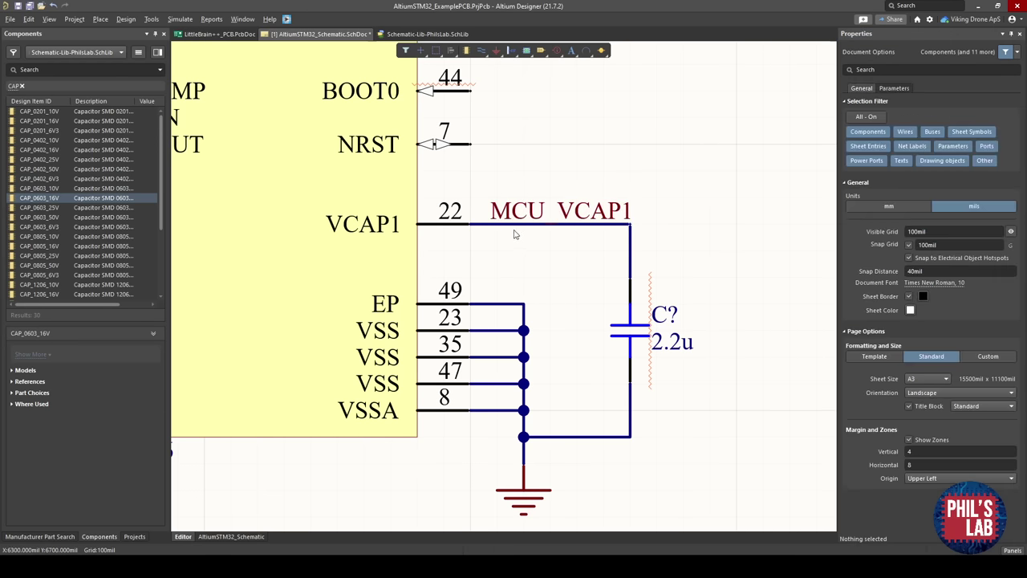
Examine the labelled VCAP1 capacitor connection and the +3V3 decoupling row around the microcontroller.
click(549, 224)
click(546, 242)
ctrl+scroll(633, 194, down, 1)
right_drag(631, 203, 641, 260)
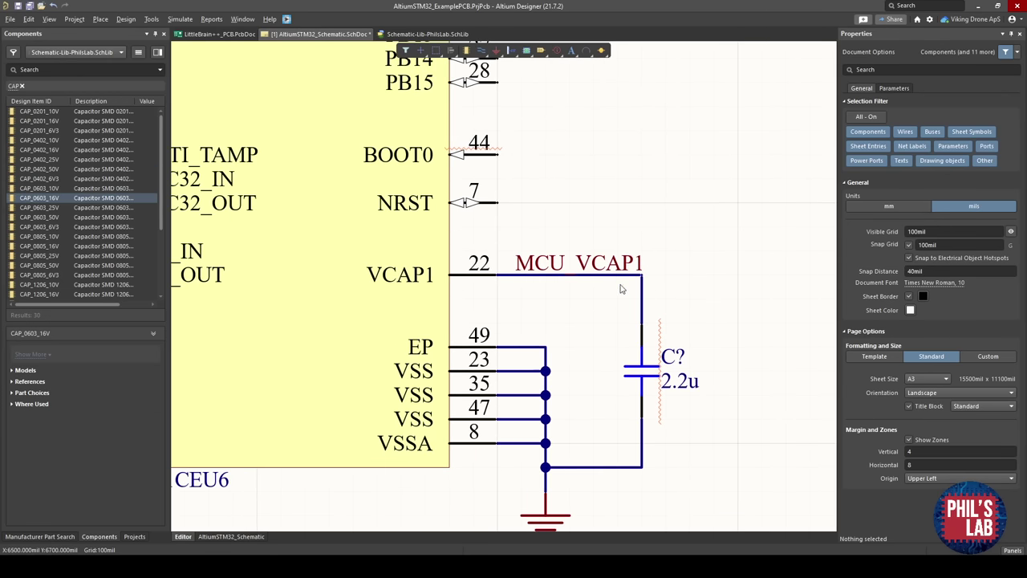
ctrl+scroll(628, 289, down, 5)
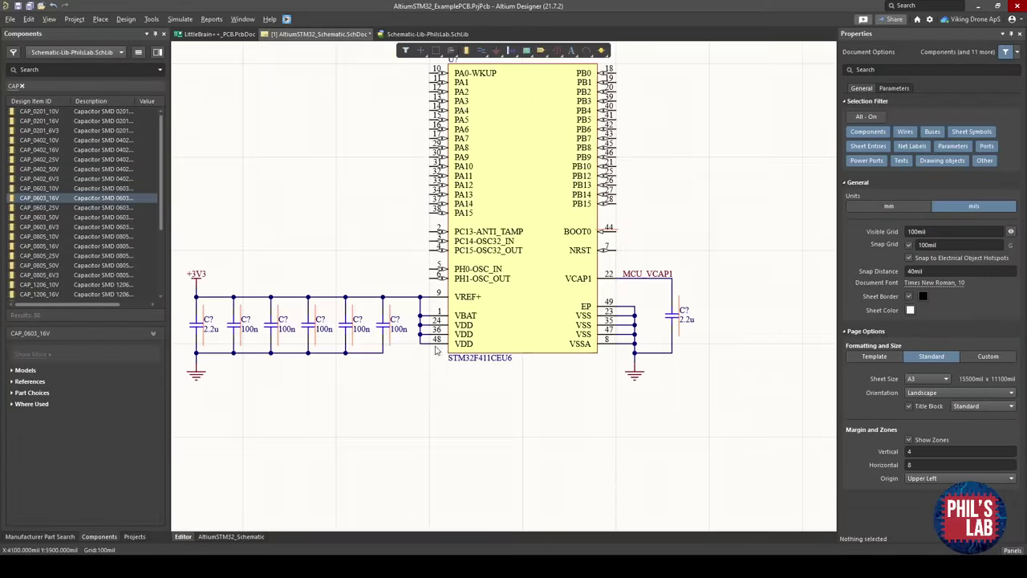
right_drag(712, 327, 669, 330)
right_drag(504, 337, 621, 332)
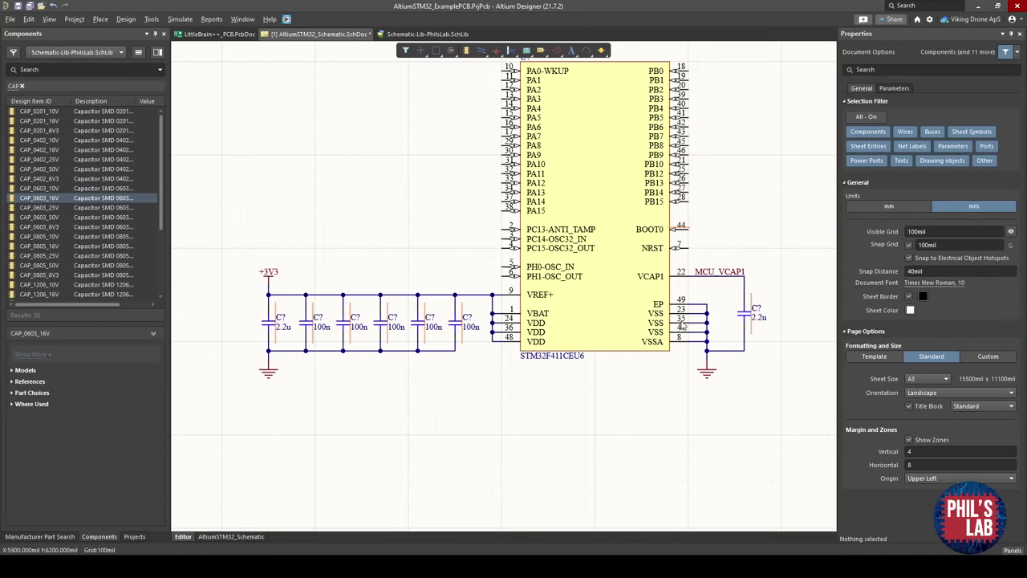
right_drag(686, 325, 608, 340)
right_drag(652, 303, 572, 308)
ctrl+scroll(572, 308, up, 3)
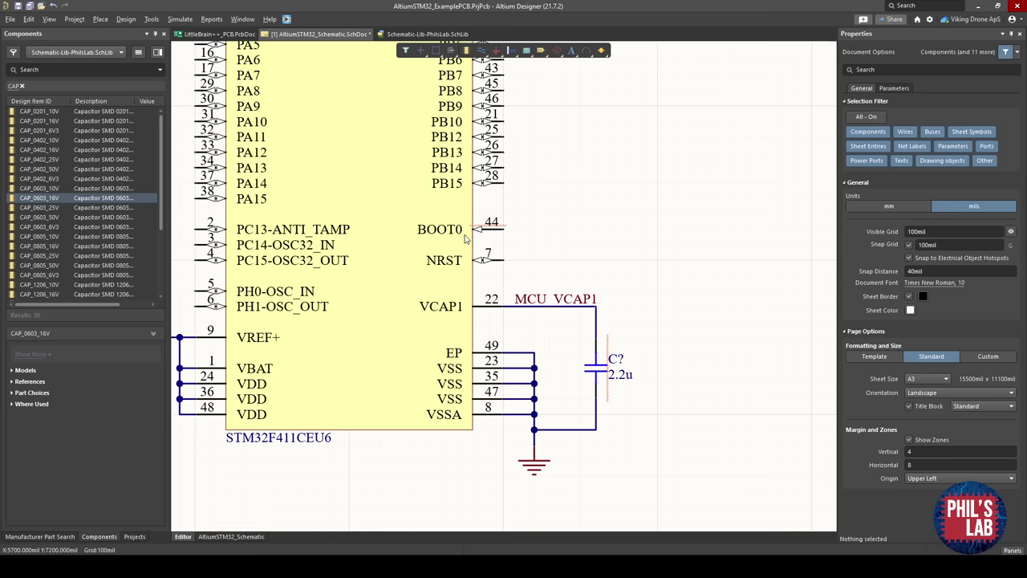
Examine the unconnected BOOT0 pin, including its net details, and the neighbouring NRST pin.
mouse_move(485, 232)
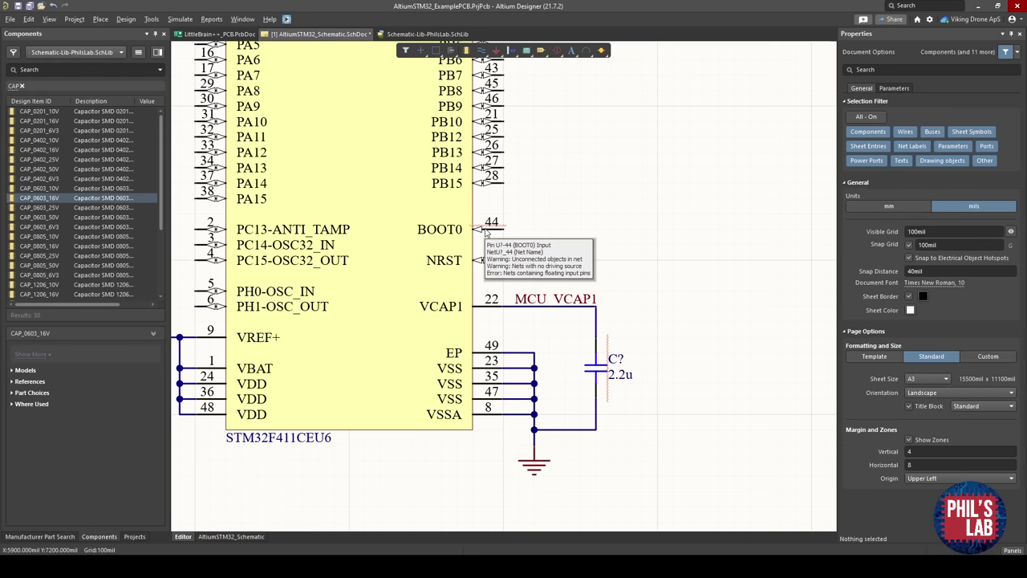
ctrl+scroll(495, 248, up, 2)
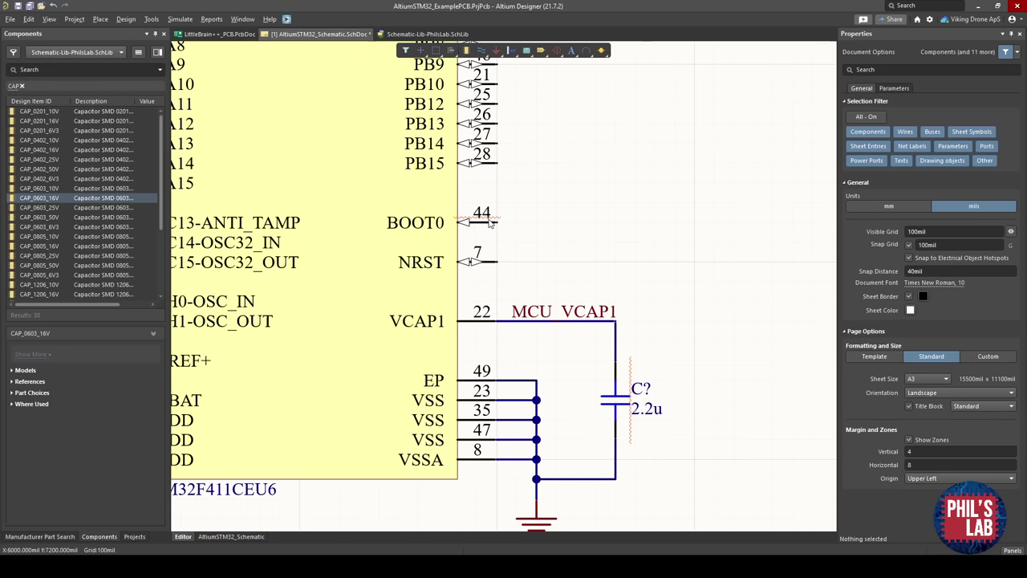
right_drag(492, 223, 564, 234)
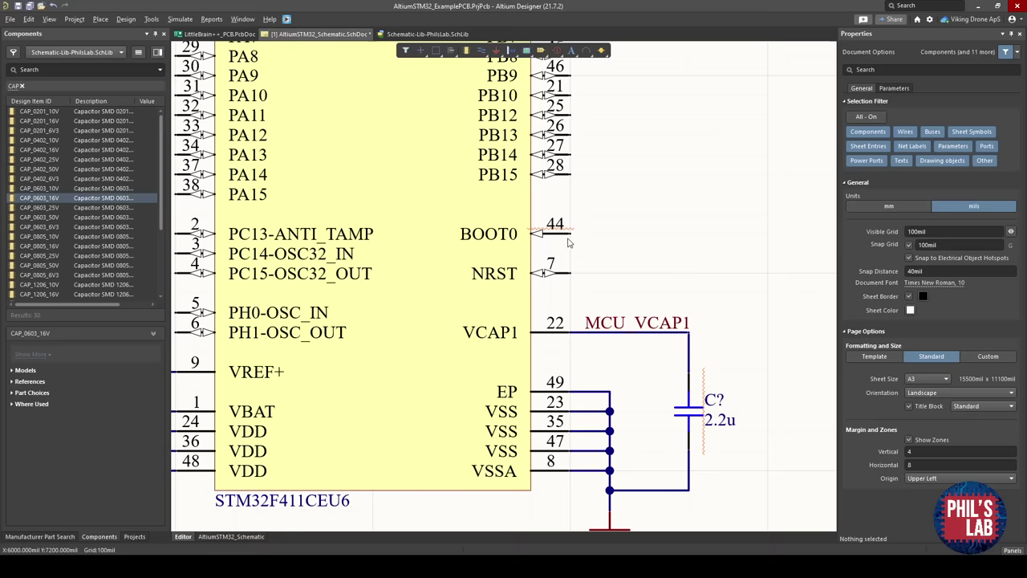
ctrl+scroll(570, 240, down, 2)
ctrl+scroll(511, 164, down, 1)
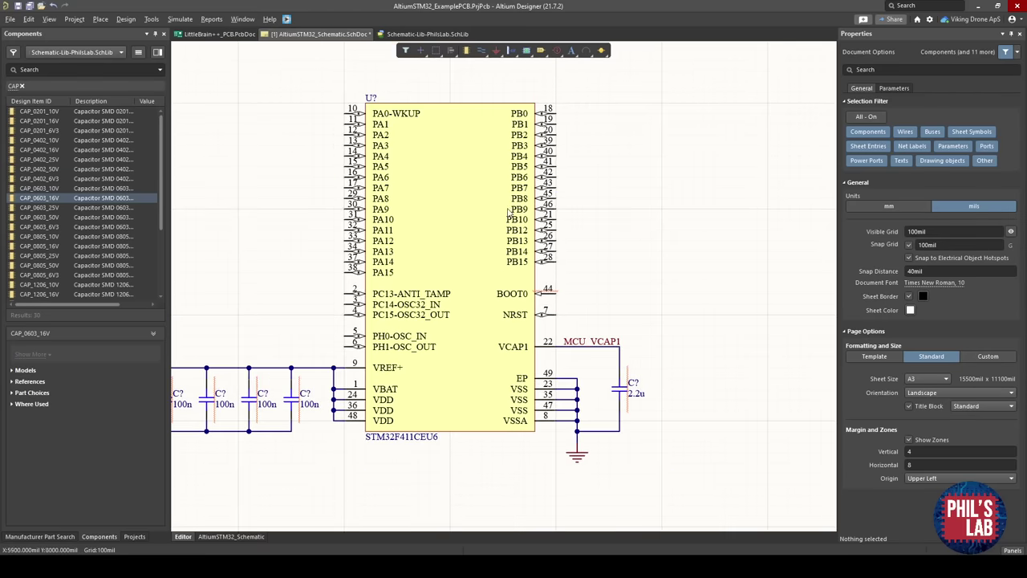
ctrl+scroll(559, 317, up, 2)
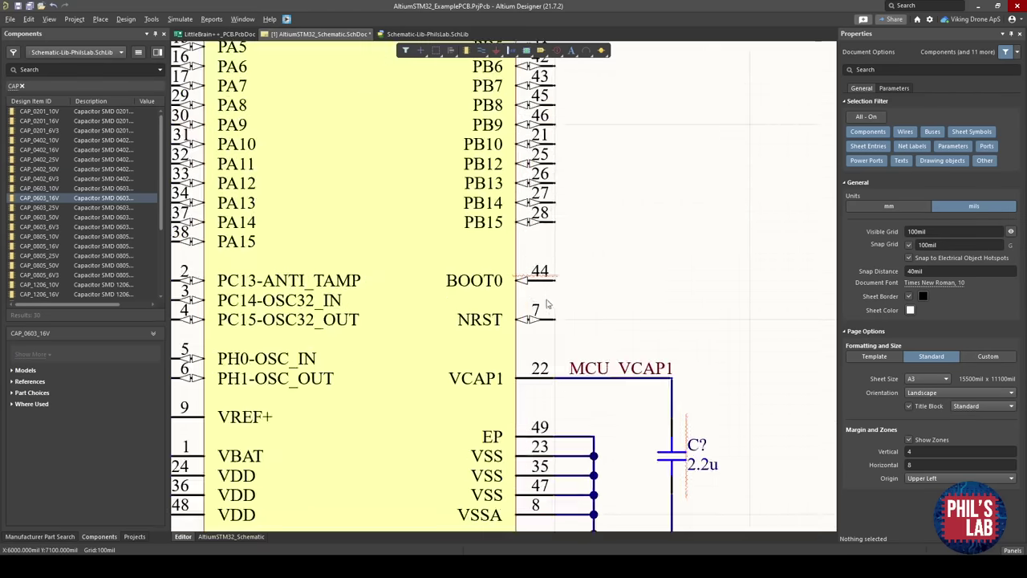
ctrl+scroll(477, 288, down, 3)
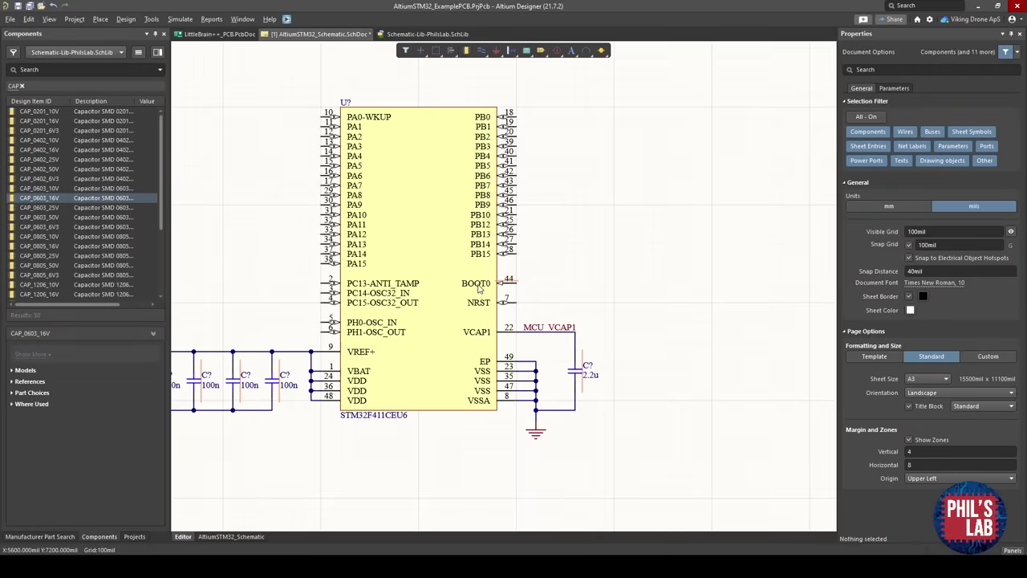
ctrl+scroll(520, 293, up, 1)
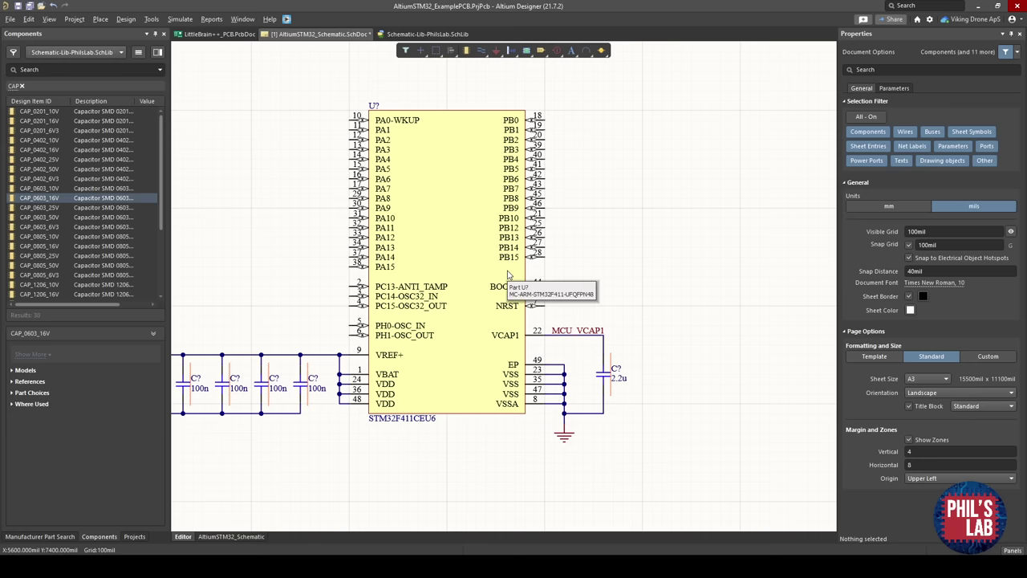
ctrl+scroll(535, 285, up, 2)
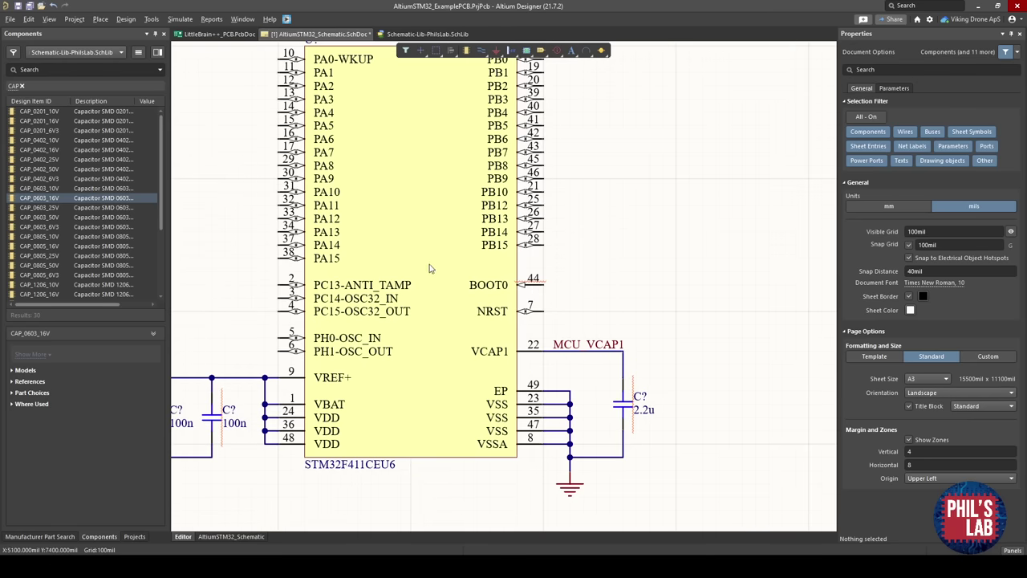
shift+scroll(433, 273, right, 3)
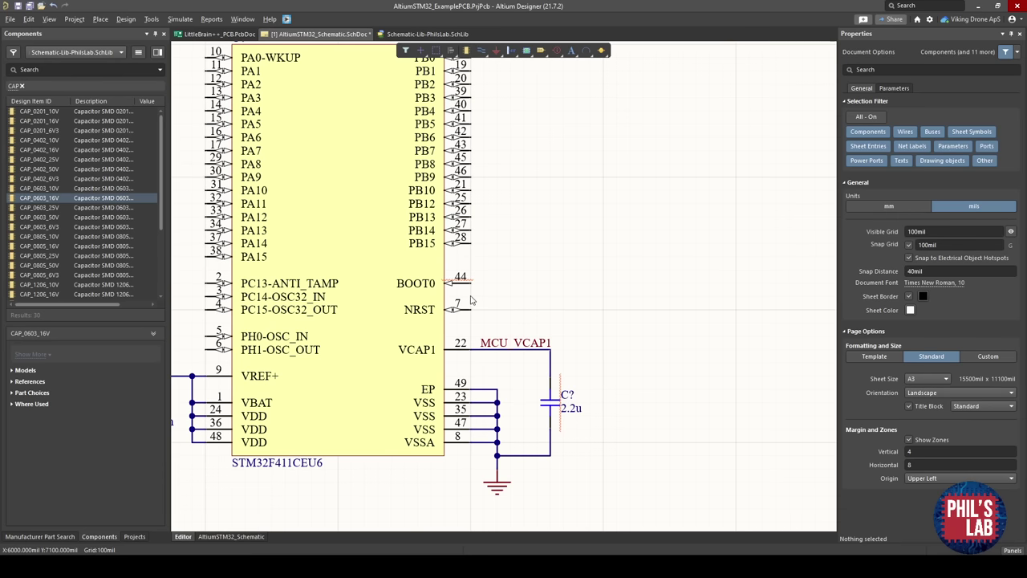
right_drag(471, 299, 530, 304)
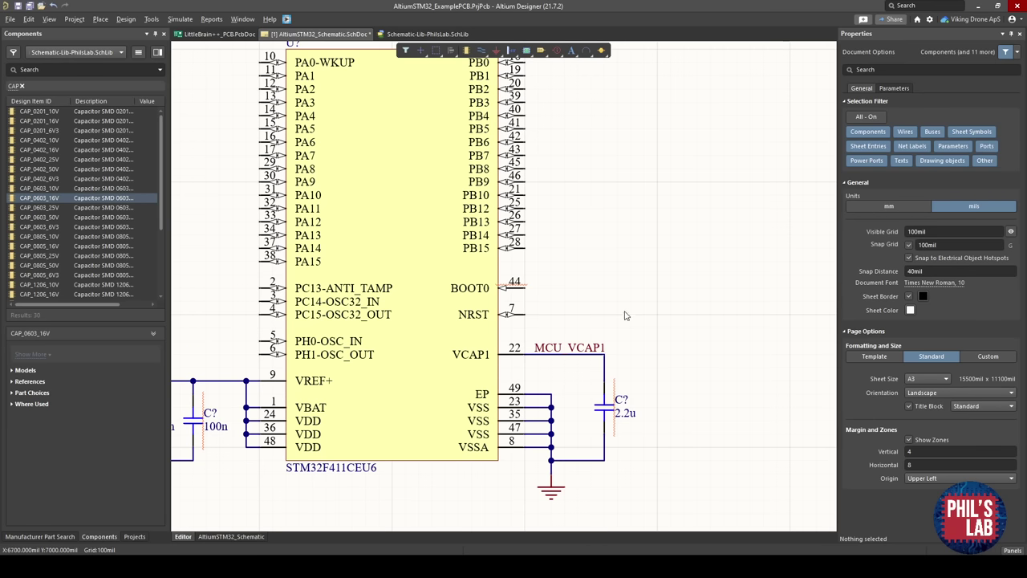
right_drag(627, 314, 619, 313)
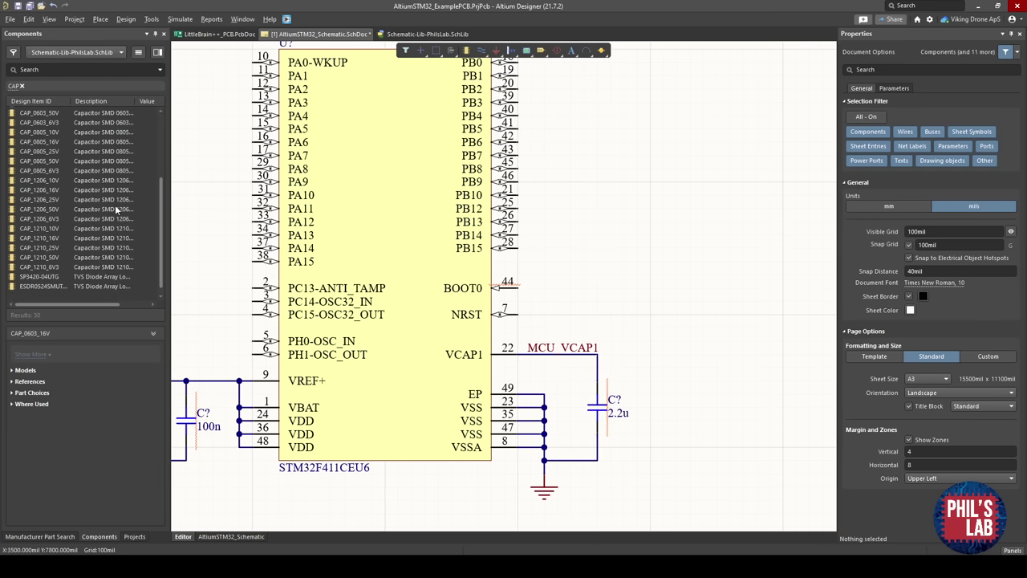
Search the component library for RES and place a RES_0402 resistor to the right of the 2.2u VCAP1 capacitor.
click(72, 70)
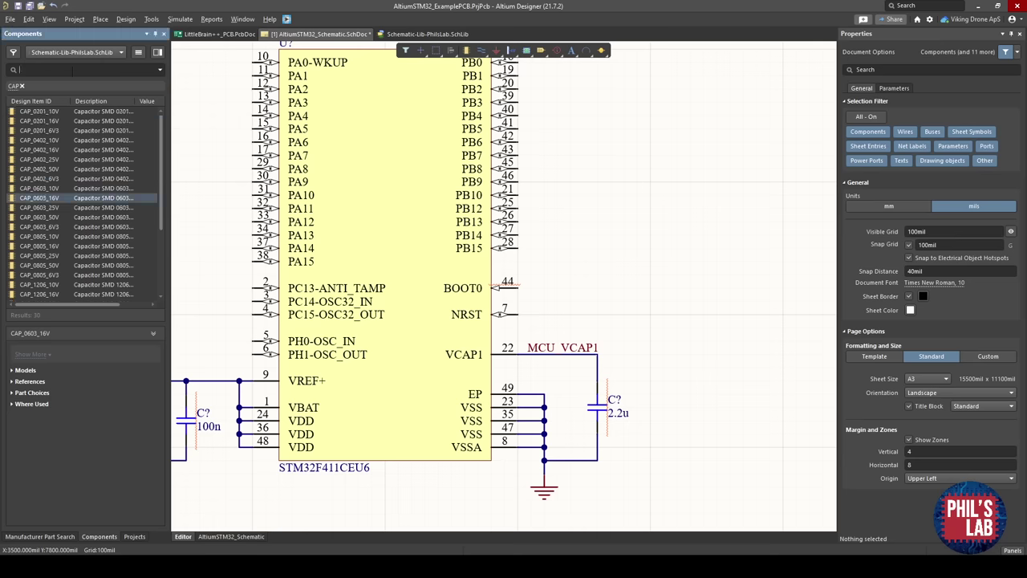
text(RES)
key(Return)
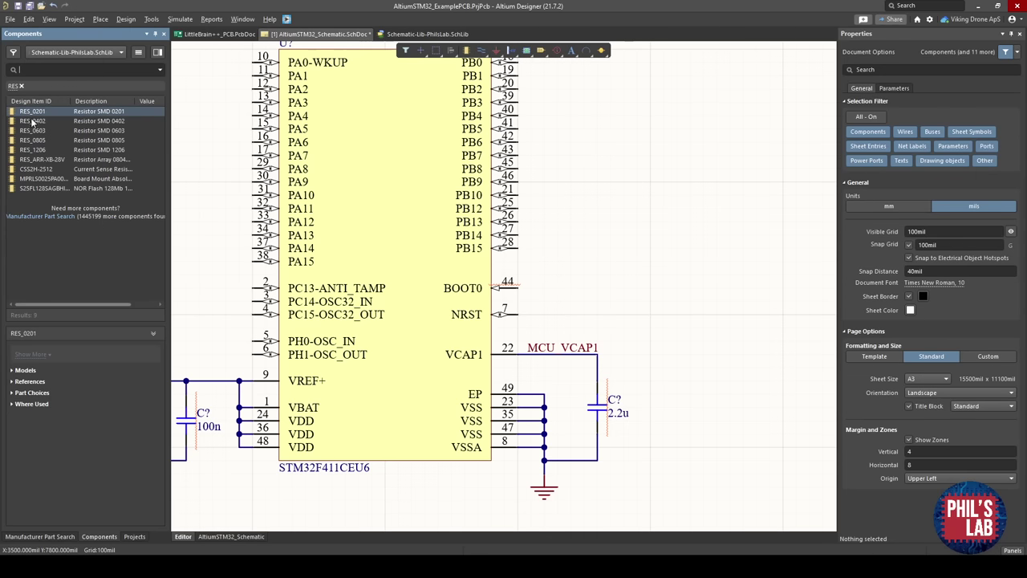
click(54, 122)
drag(54, 122, 671, 408)
Set the value of the placed 0402 resistor to 10k.
double_click(678, 413)
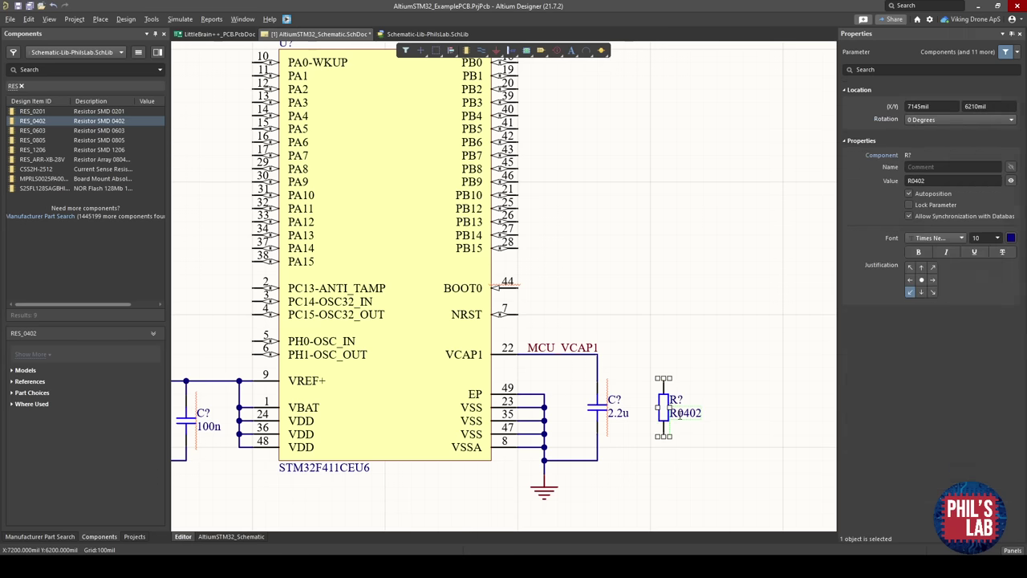
text(10k)
click(677, 367)
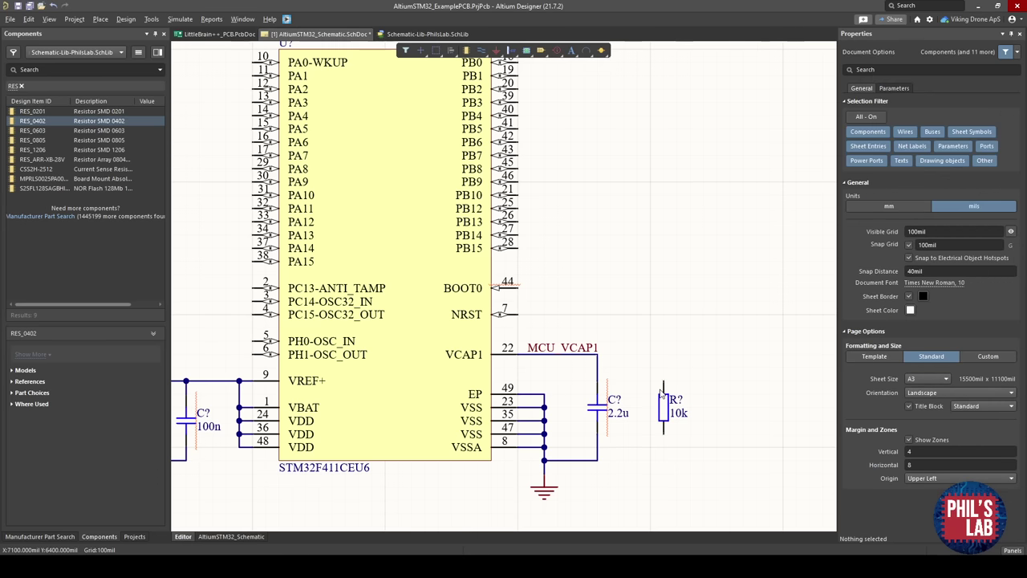
Wire the 10k resistor's upper pin to the BOOT0 pin and its lower pin to the ground wire below the VCAP1 capacitor.
key(ctrl+w)
click(663, 379)
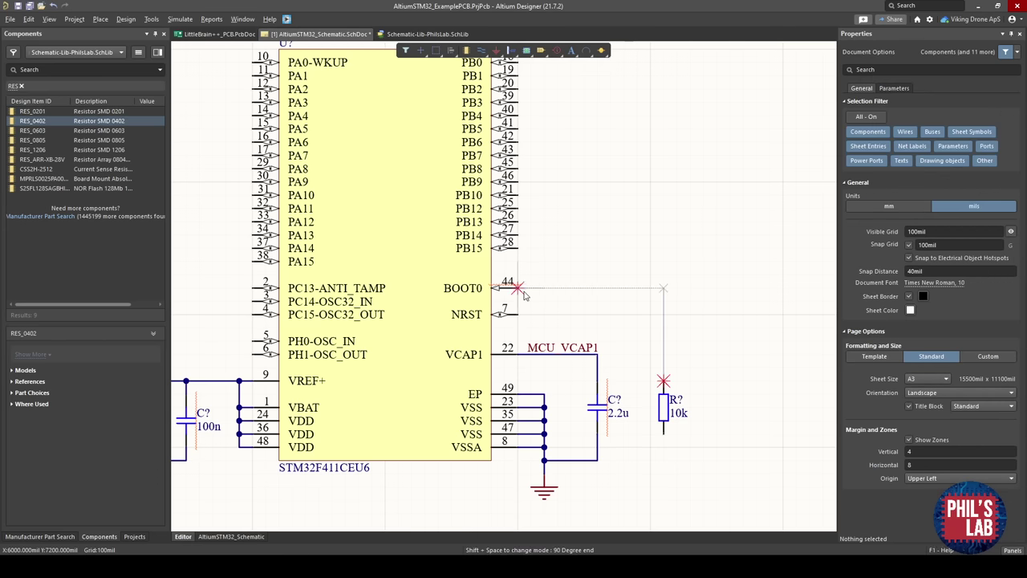
click(517, 287)
click(663, 435)
click(597, 461)
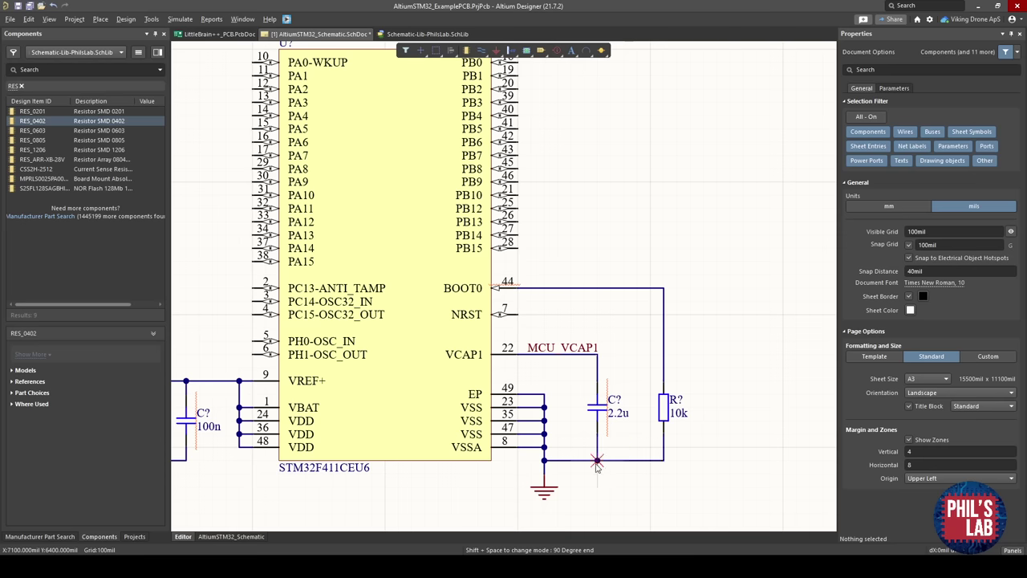
right_click(598, 460)
ctrl+scroll(674, 421, up, 1)
click(709, 401)
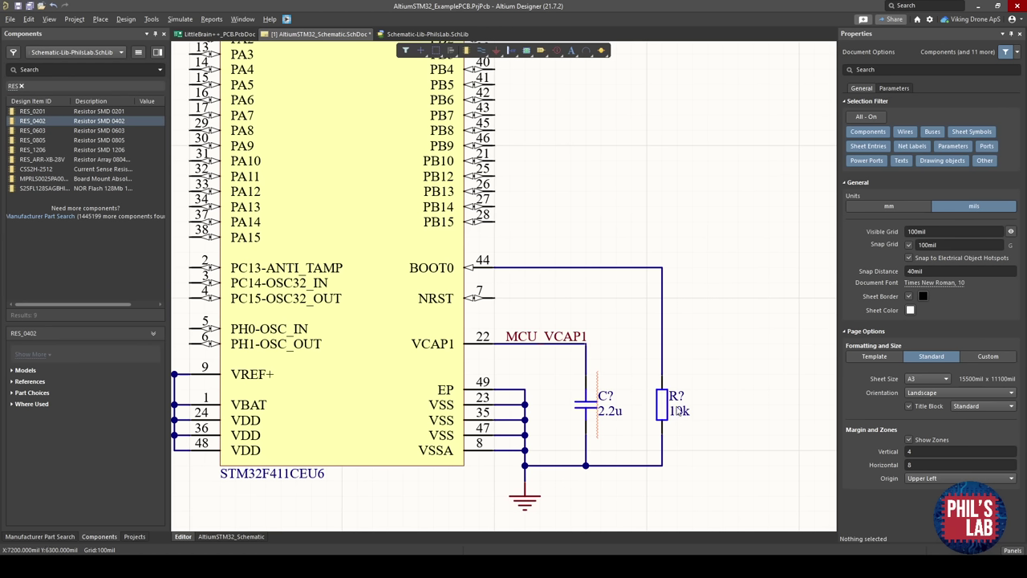
click(662, 310)
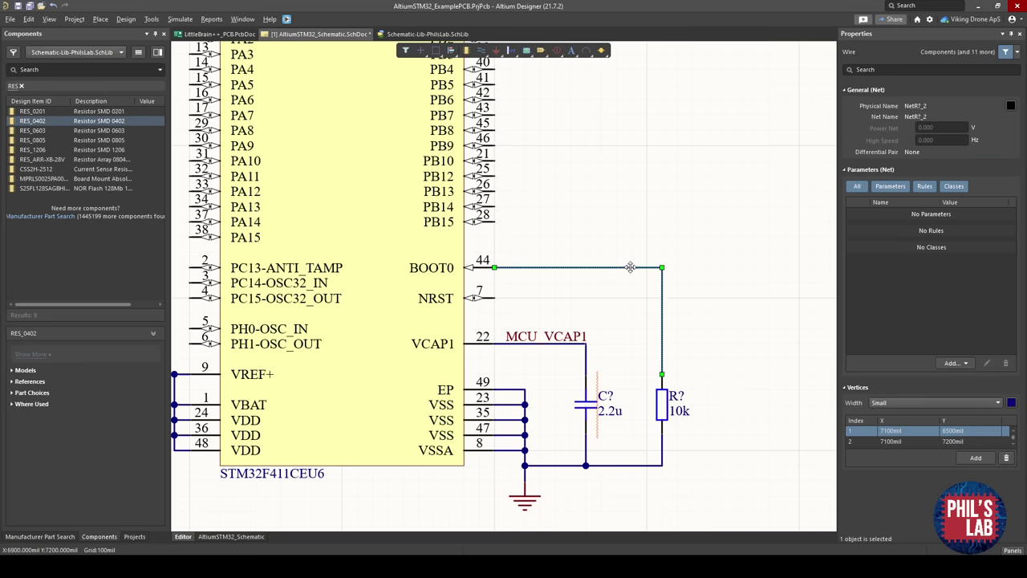
click(704, 361)
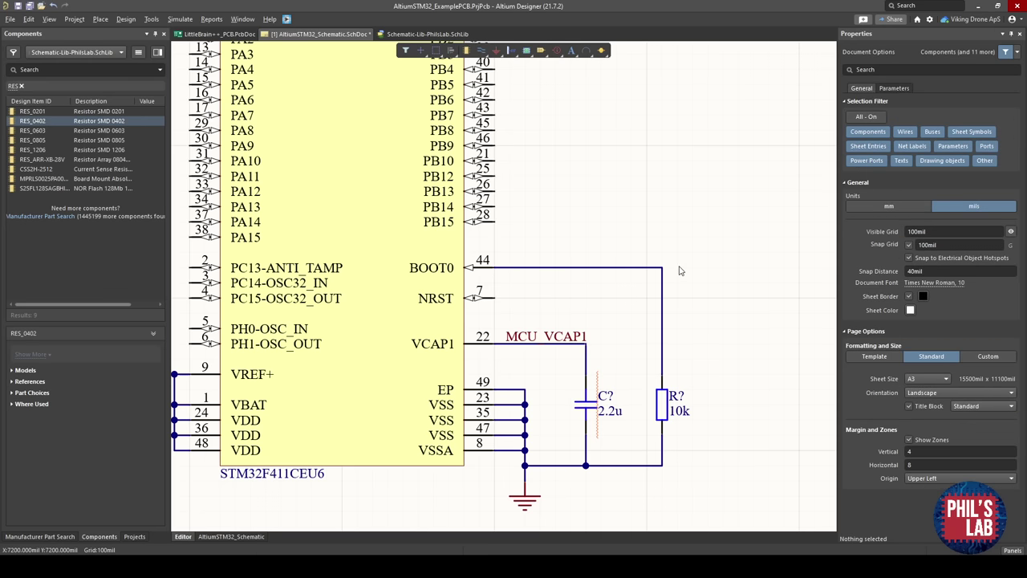
Copy the MCU_VCAP1 net label onto the BOOT0 wire and rename the copy MCU_BOOT0.
click(580, 340)
shift+drag(580, 340, 584, 268)
ctrl+scroll(565, 278, up, 3)
double_click(573, 249)
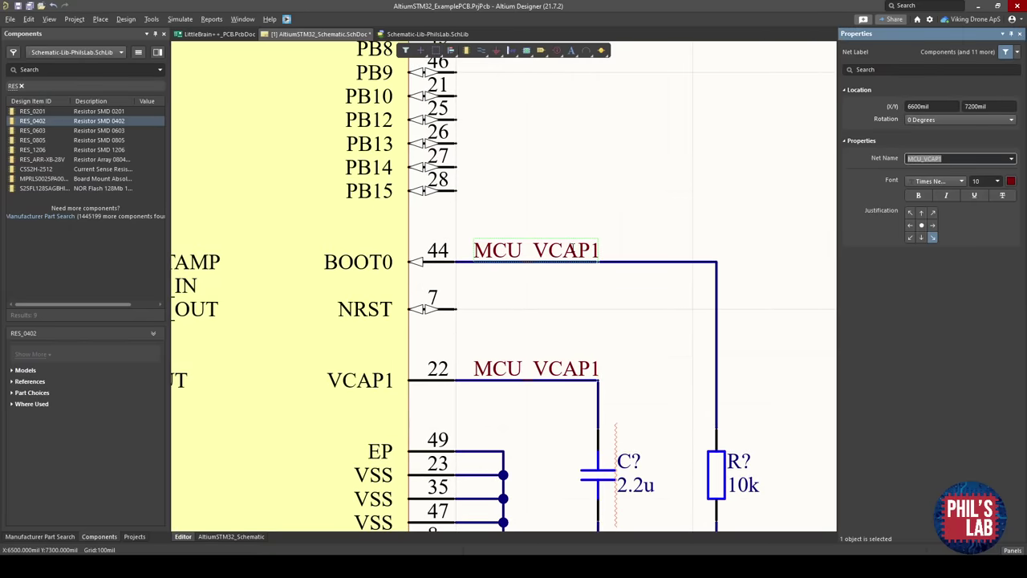
text(BOOT)
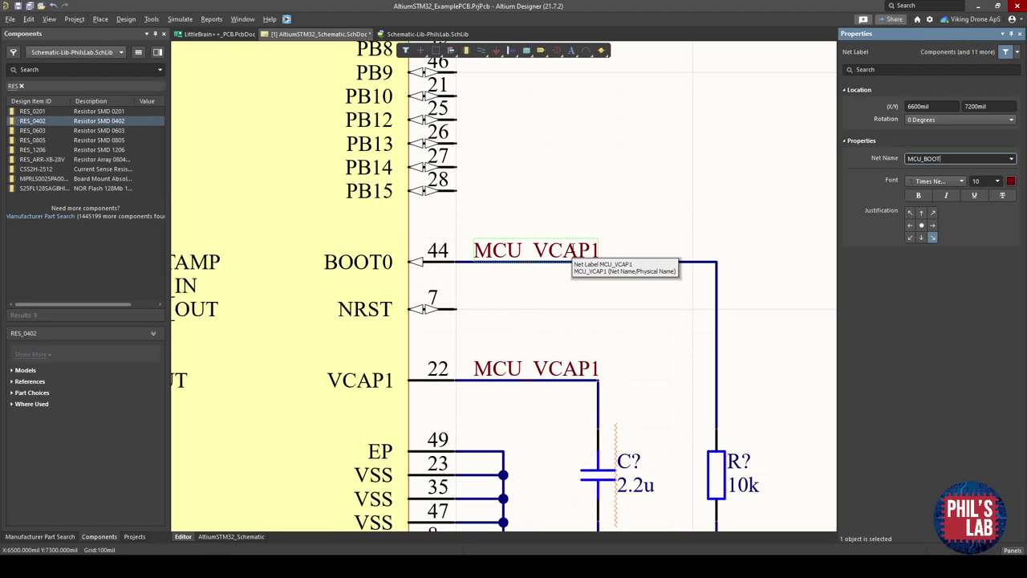
text(0)
key(Return)
click(593, 230)
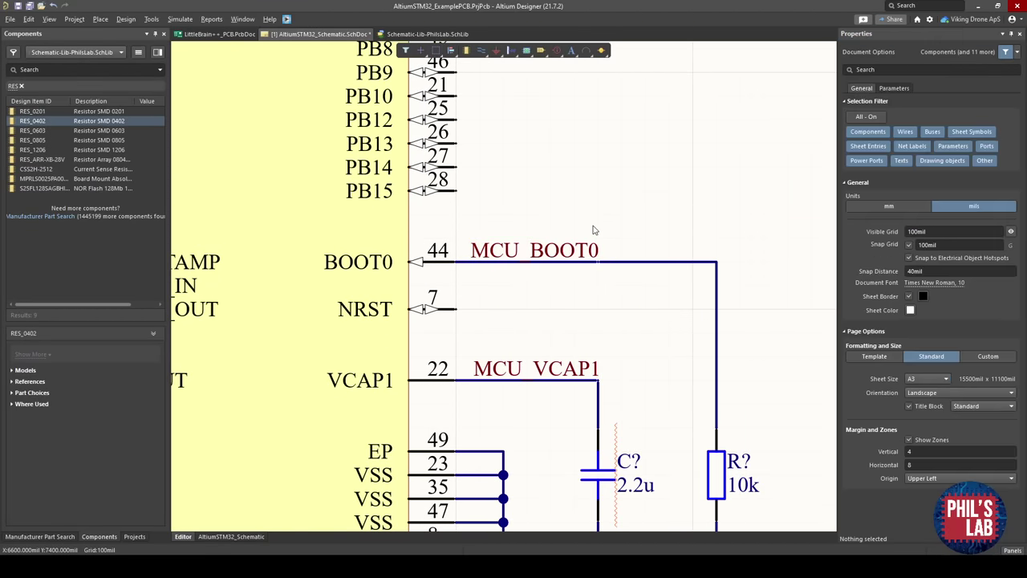
Shift the 10k resistor one grid step left with its wires attached, and realign the MCU_BOOT0 label above the MCU_VCAP1 label.
right_drag(698, 441, 657, 425)
ctrl+drag(670, 460, 660, 413)
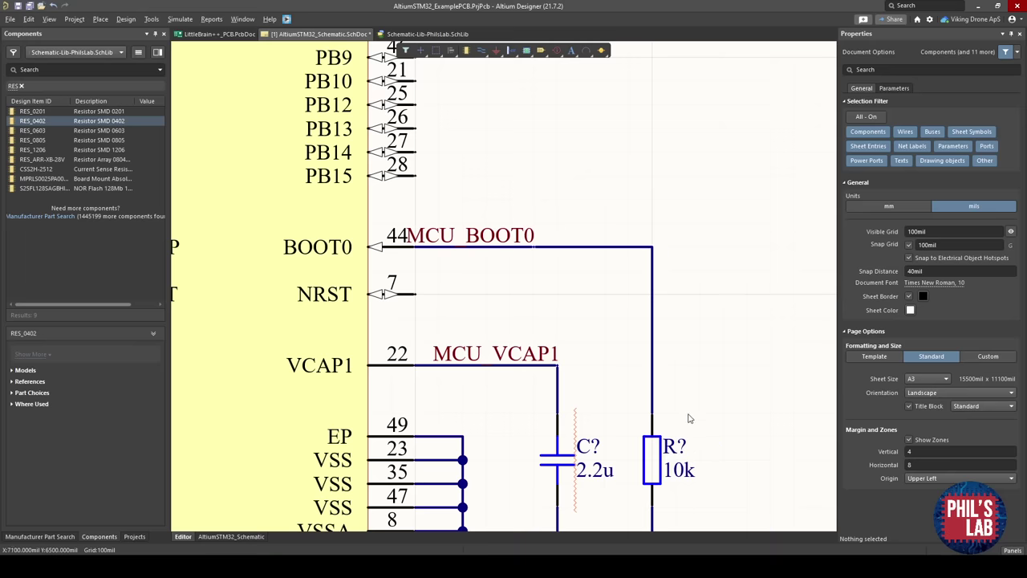
click(506, 235)
drag(535, 232, 559, 243)
click(584, 237)
middle_drag(623, 372, 623, 375)
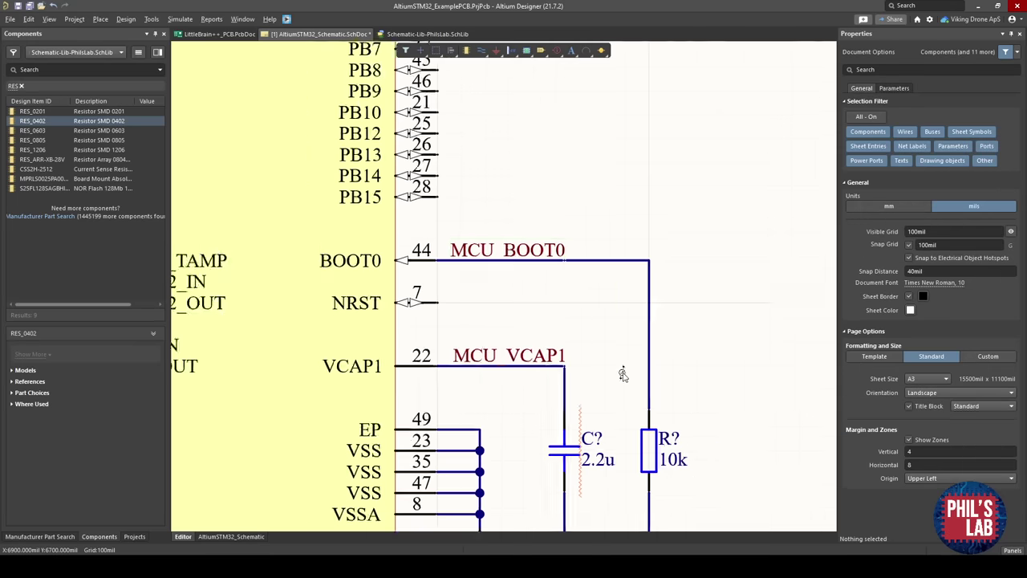
Examine the microcontroller's NRST pin and the surrounding BOOT0 and VCAP1 connections.
ctrl+scroll(522, 265, down, 3)
ctrl+scroll(467, 297, up, 3)
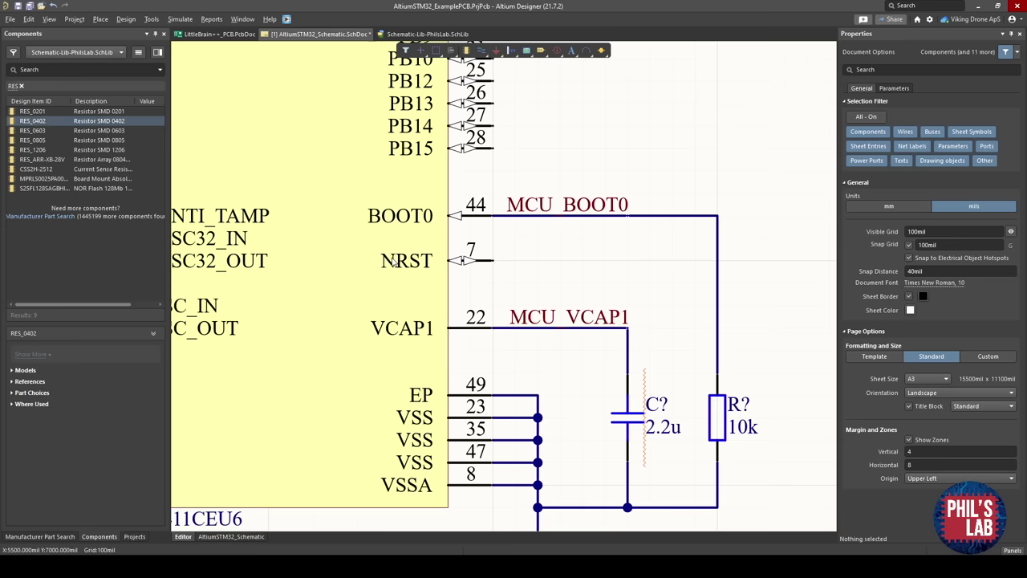
ctrl+scroll(451, 262, down, 2)
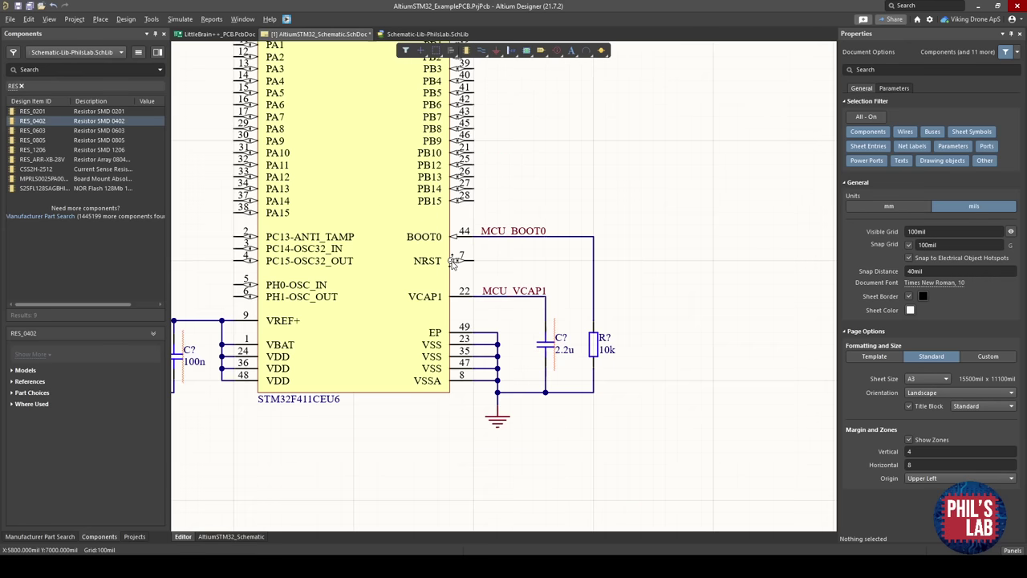
right_drag(451, 263, 476, 270)
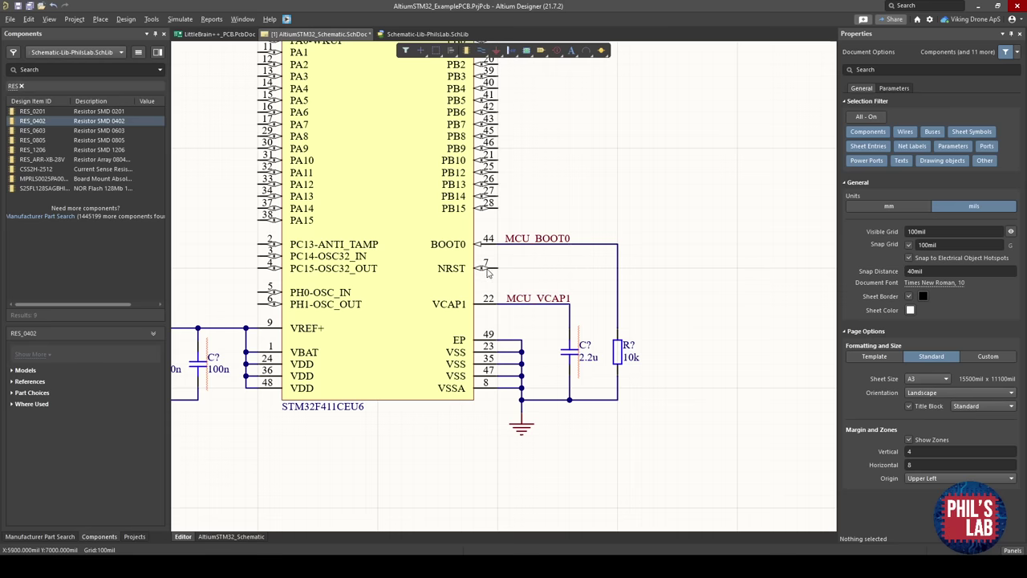
right_drag(473, 255, 520, 294)
ctrl+scroll(531, 343, up, 2)
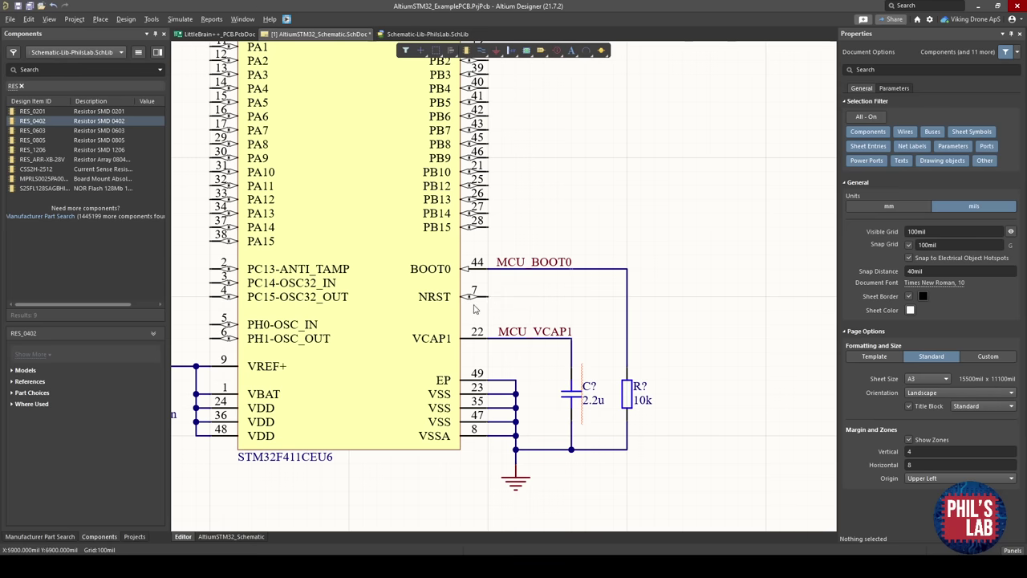
ctrl+scroll(481, 304, up, 2)
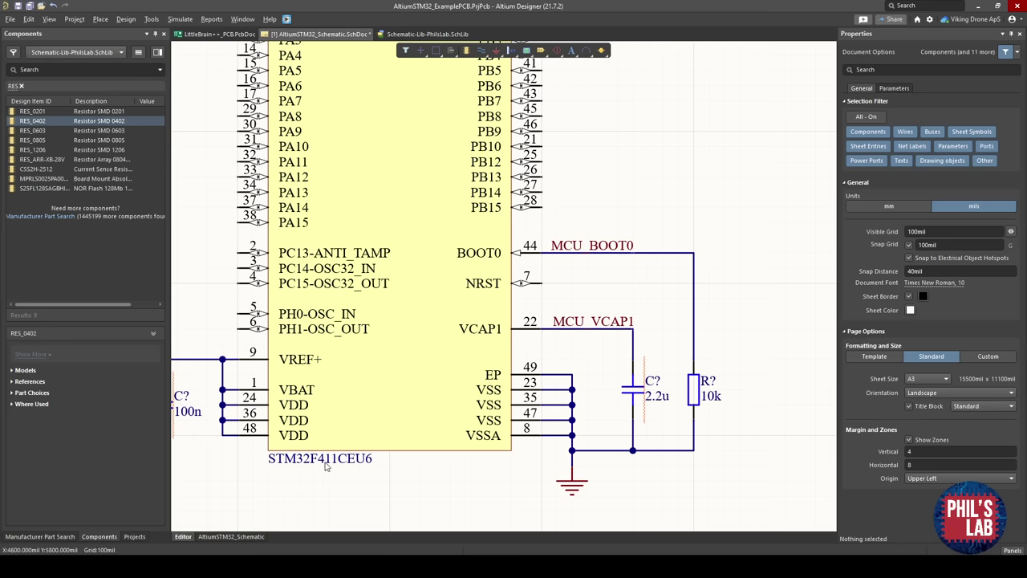
right_drag(394, 437, 391, 444)
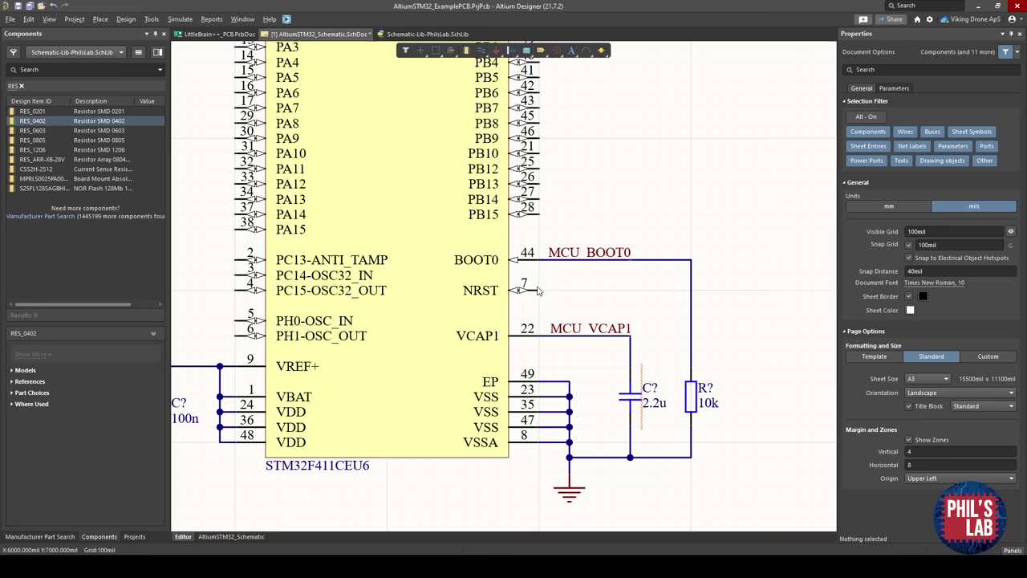
Duplicate one of the 100n decoupling capacitors and place the copy to the right of the BOOT0 pull-down resistor.
ctrl+scroll(452, 331, down, 2)
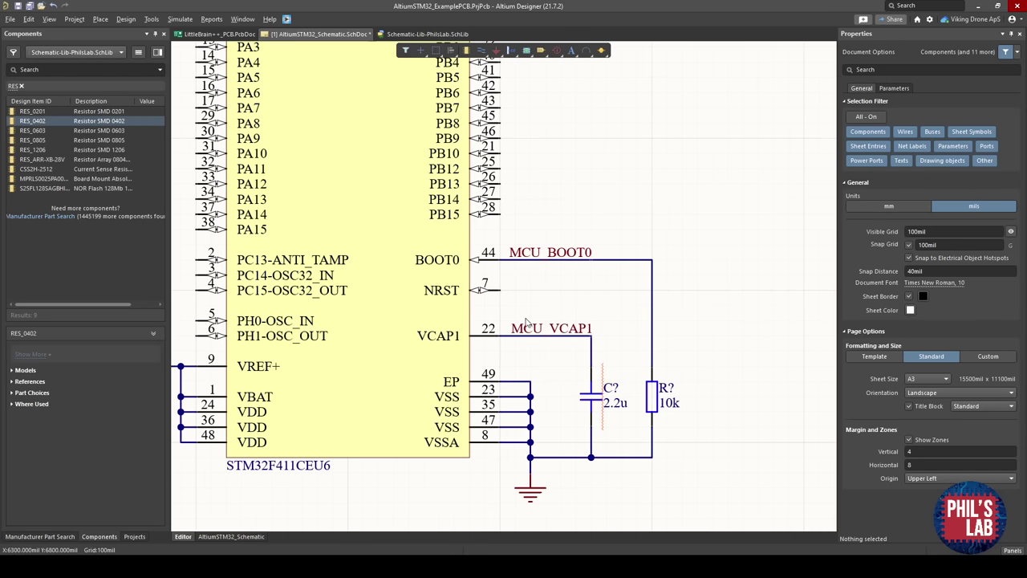
right_drag(452, 331, 519, 318)
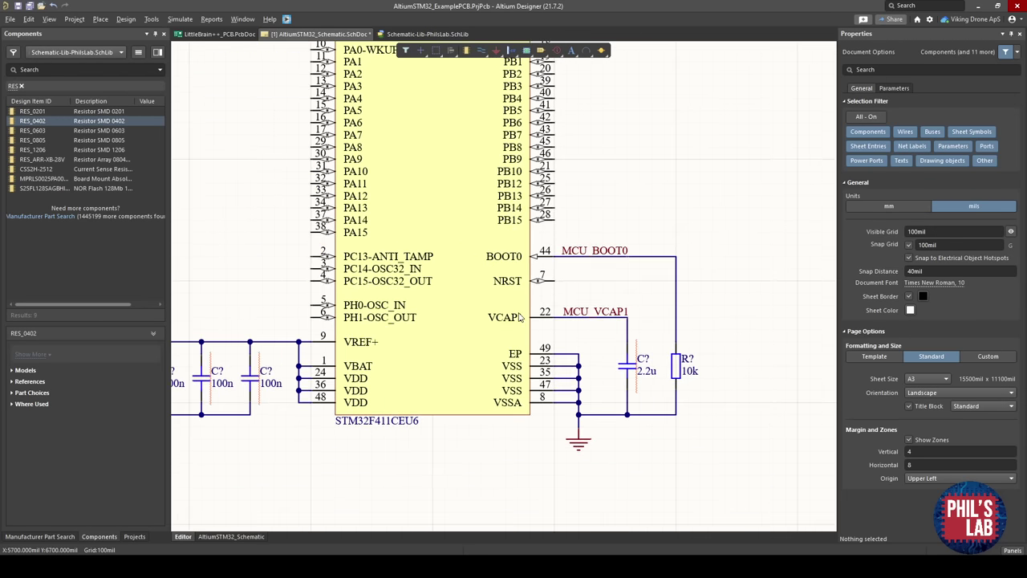
click(249, 388)
shift+drag(249, 389, 734, 366)
ctrl+scroll(735, 365, up, 2)
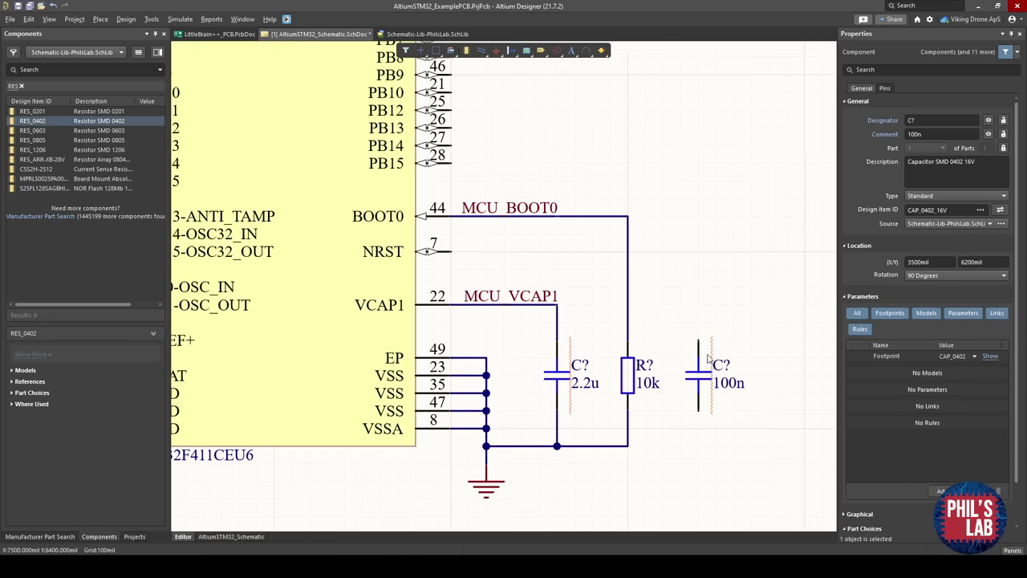
Wire the new 100n capacitor's upper pin to the NRST pin and its lower pin to the ground wire below the 10k resistor.
key(ctrl+w)
click(698, 338)
click(451, 252)
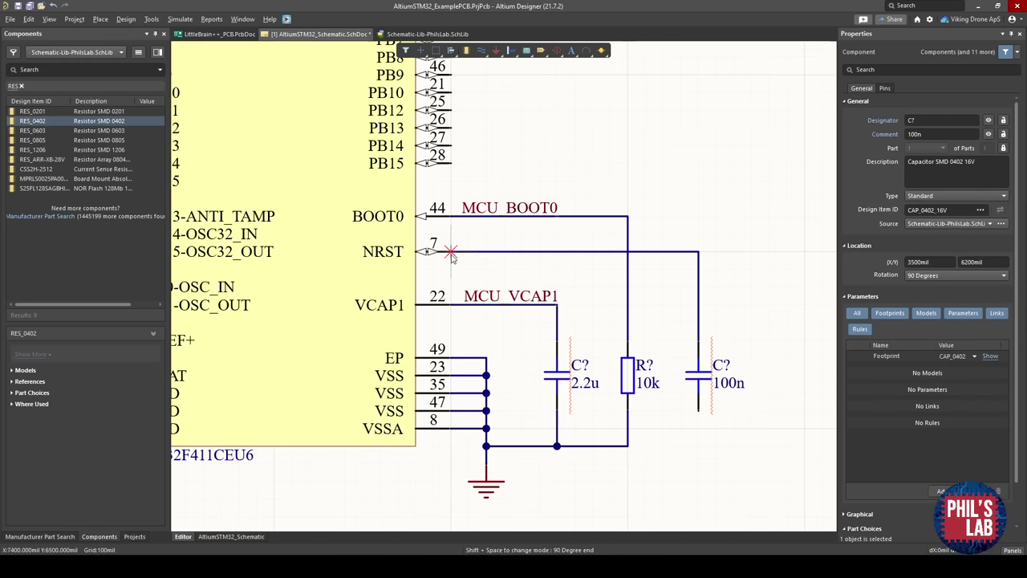
click(698, 412)
click(628, 446)
key(Escape)
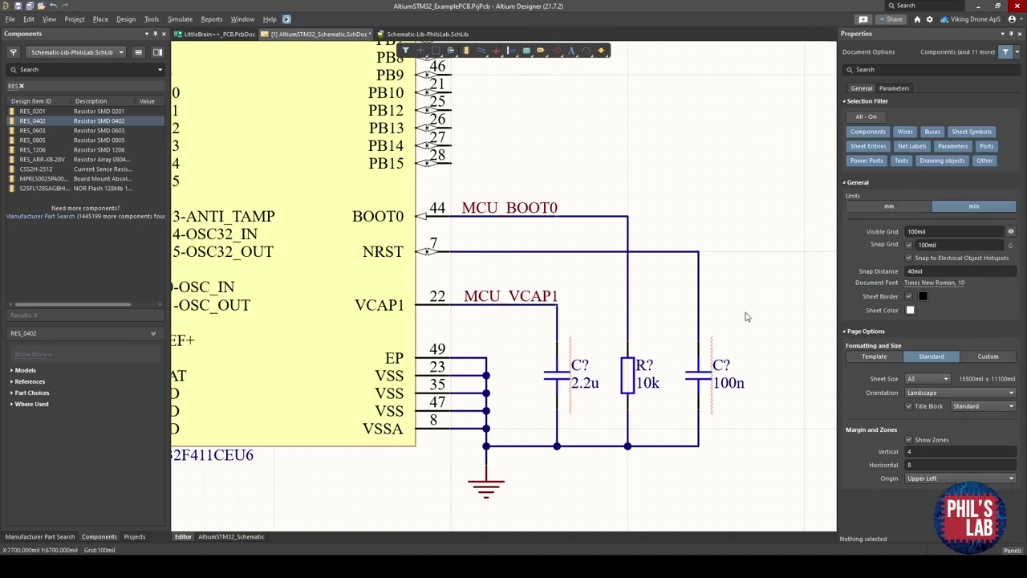
Copy the 10k BOOT0 resistor and place the copy vertically above the NRST wire, in line with its 100n capacitor.
right_drag(733, 323, 683, 335)
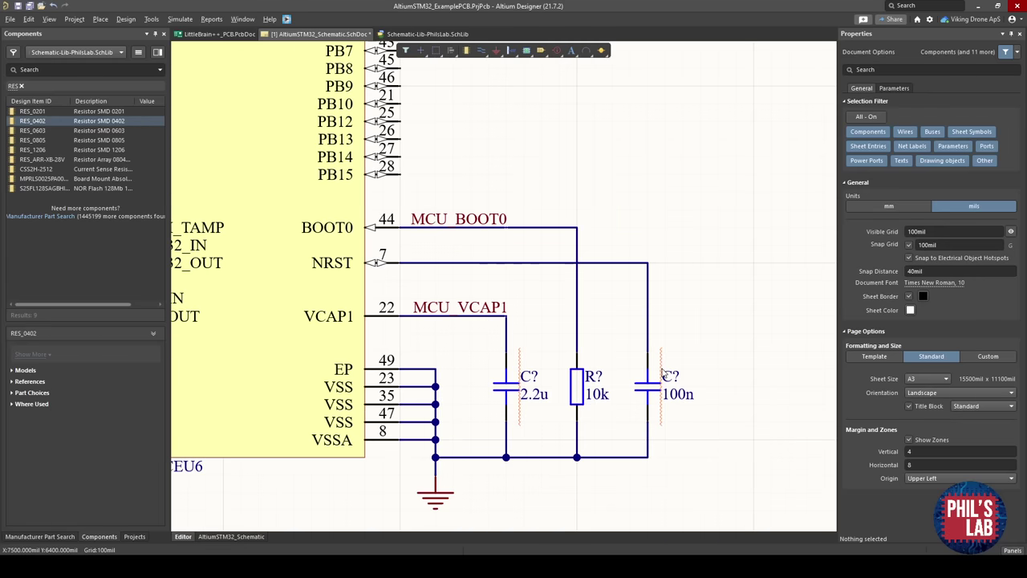
ctrl+scroll(662, 373, down, 2)
click(597, 390)
key(ctrl+c)
key(ctrl+v)
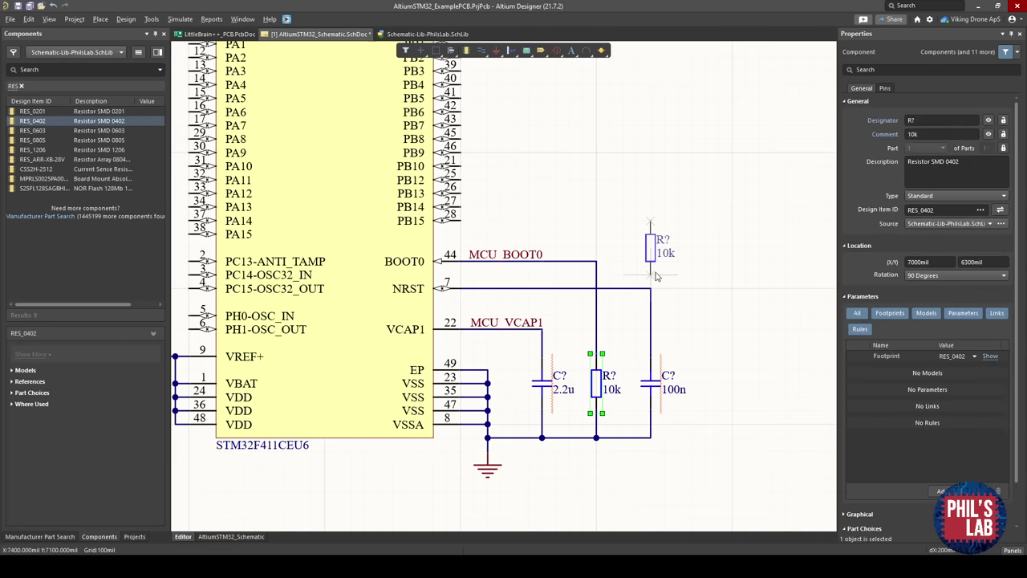
ctrl+scroll(654, 276, up, 1)
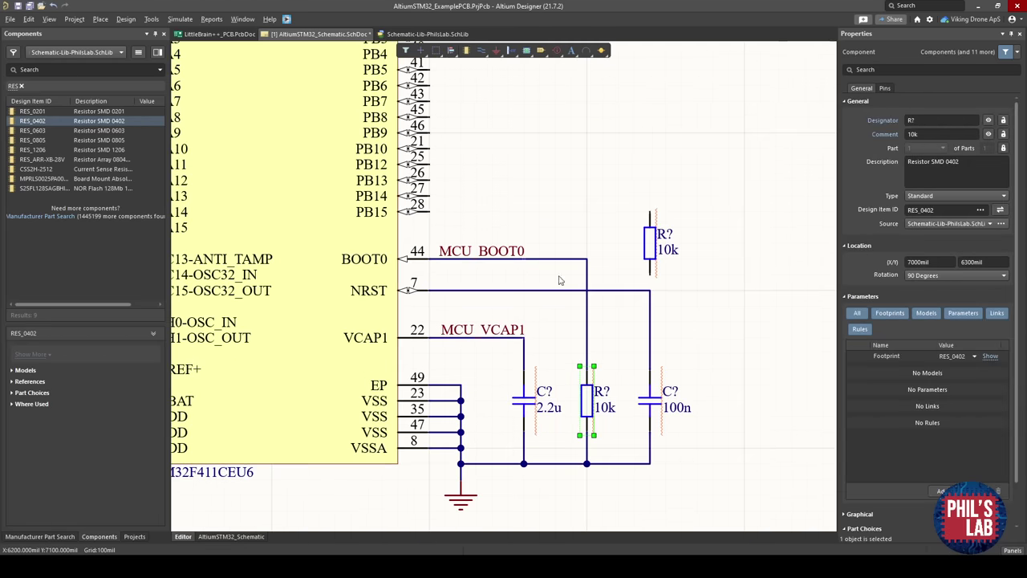
Wire the copied 10k resistor's lower pin to the NRST wire above the 100n capacitor.
key(ctrl+w)
click(650, 275)
click(650, 290)
right_click(651, 291)
click(688, 279)
Copy the +3V3 power port from the decoupling capacitors and attach the copy to the NRST pull-up resistor's upper pin.
ctrl+scroll(681, 299, down, 2)
right_drag(388, 333, 545, 323)
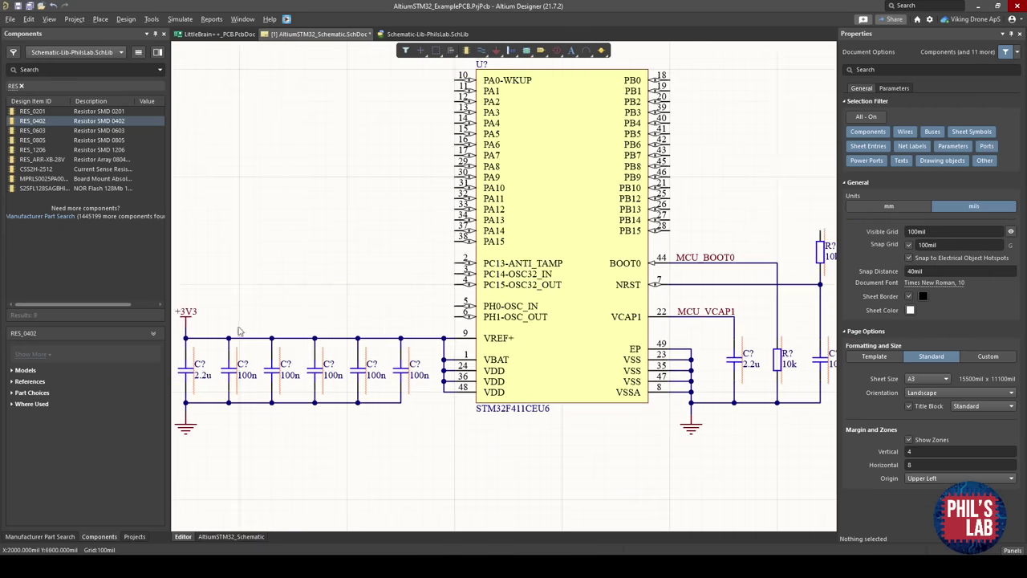
click(187, 319)
key(ctrl+c)
right_drag(626, 317, 460, 328)
ctrl+scroll(663, 257, up, 1)
key(ctrl+v)
click(654, 230)
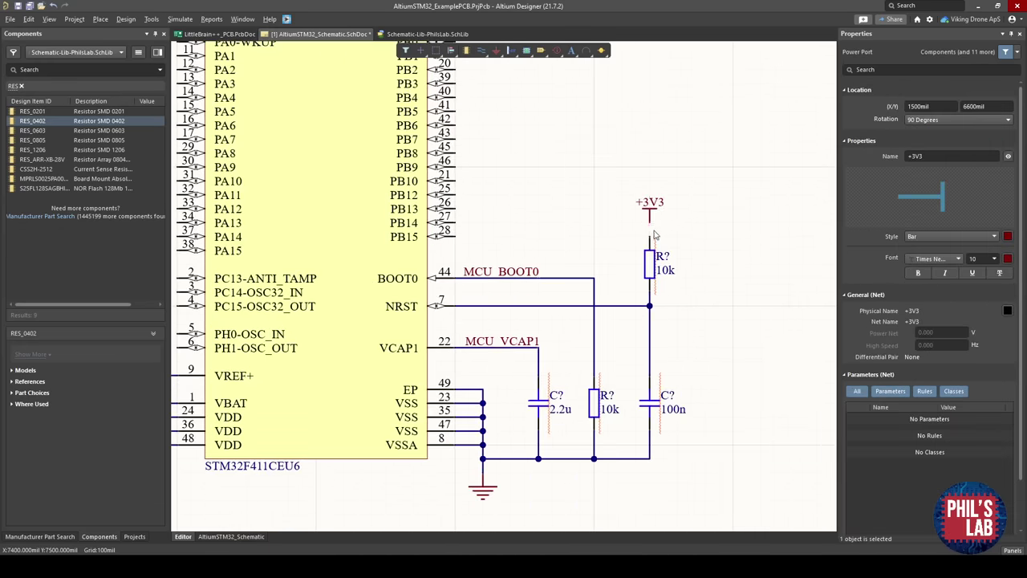
drag(654, 234, 651, 236)
click(684, 289)
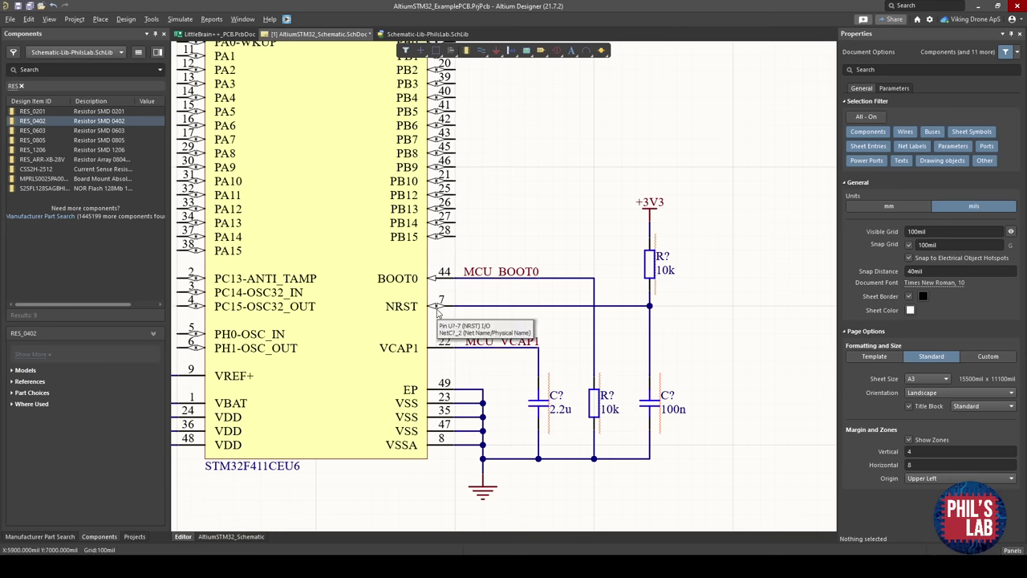
Copy the MCU_BOOT0 net label onto the NRST wire and rename the copy MCU_NRST.
right_drag(465, 329, 492, 337)
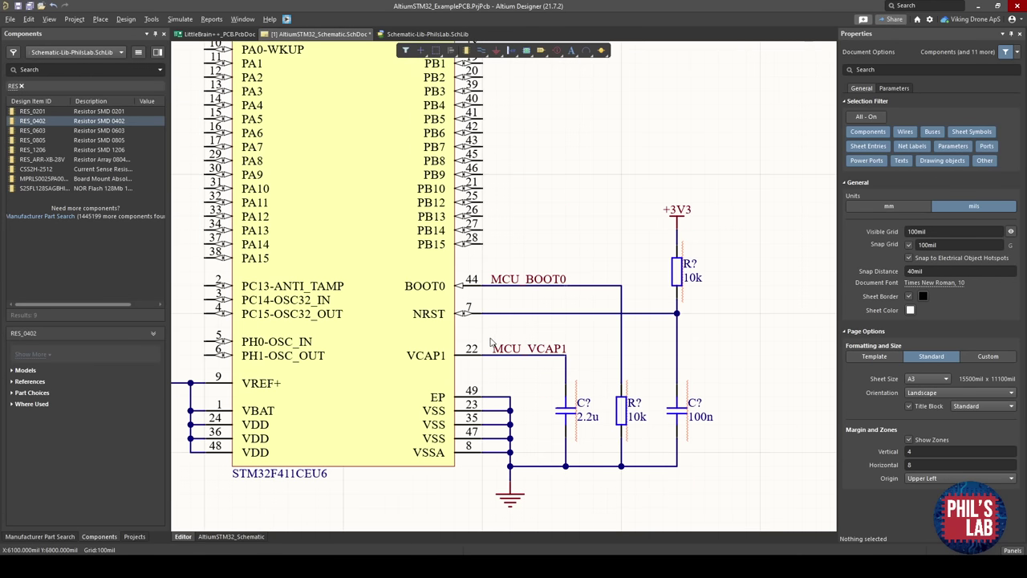
ctrl+scroll(504, 344, up, 2)
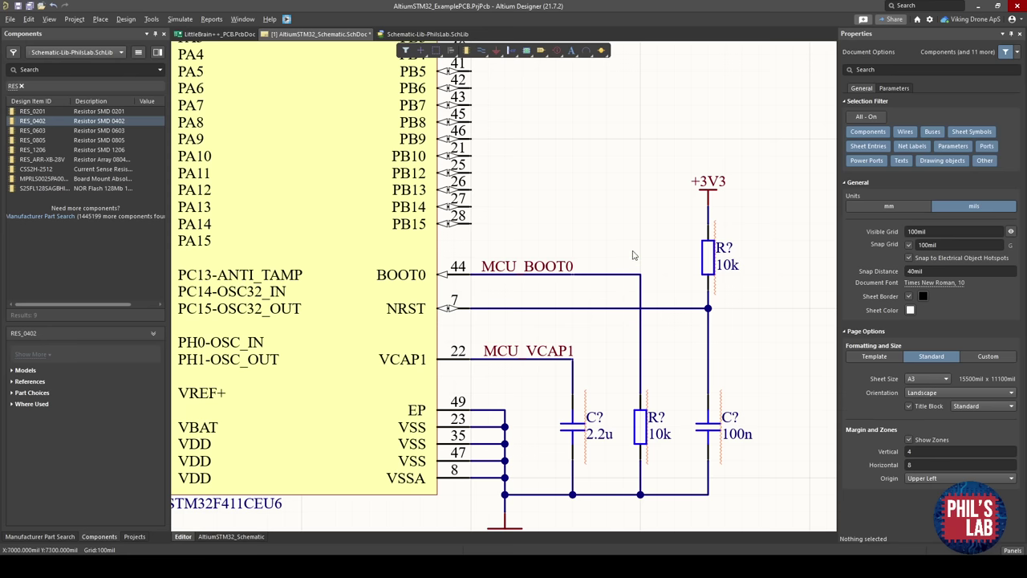
click(572, 268)
key(ctrl+c)
key(ctrl+v)
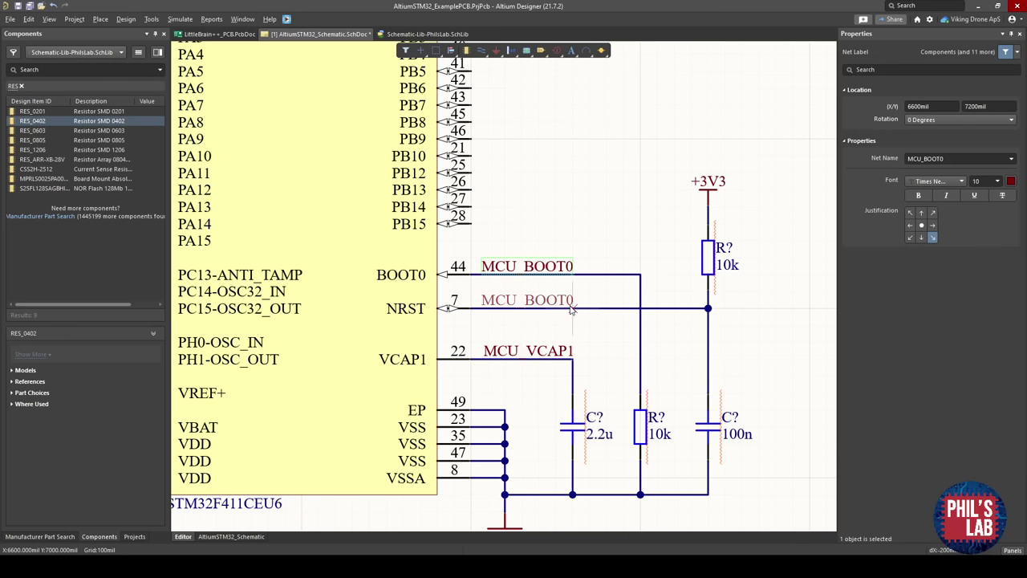
click(571, 306)
double_click(566, 304)
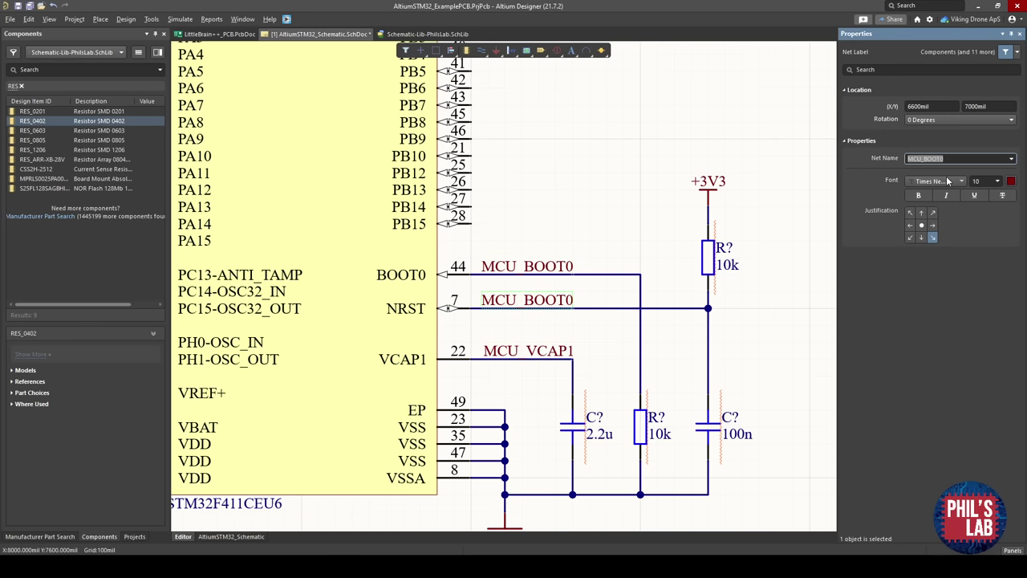
text(NRST)
key(Return)
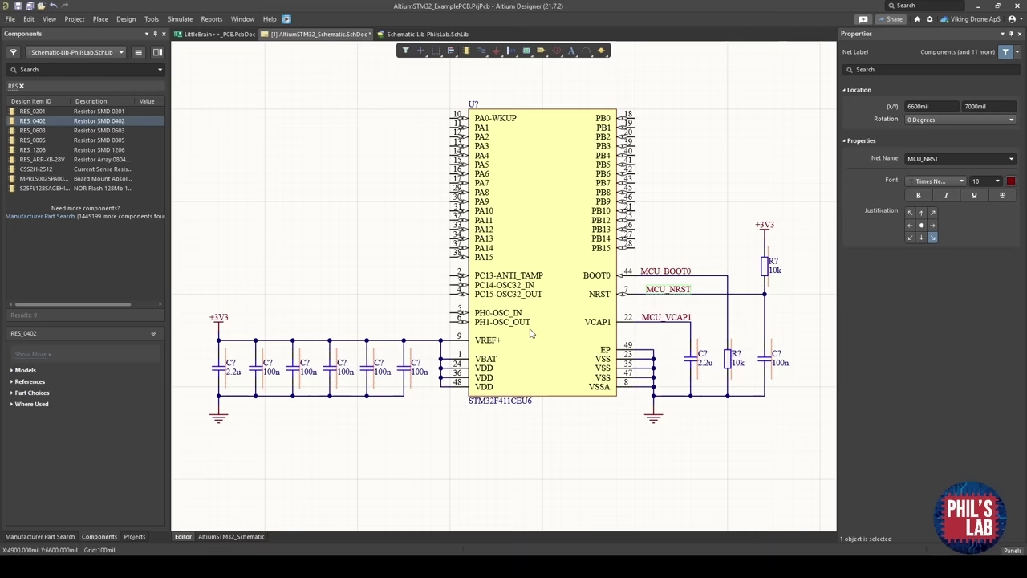
Switch to the STM32F411 datasheet in the browser and search it for hse.
ctrl+scroll(528, 327, up, 3)
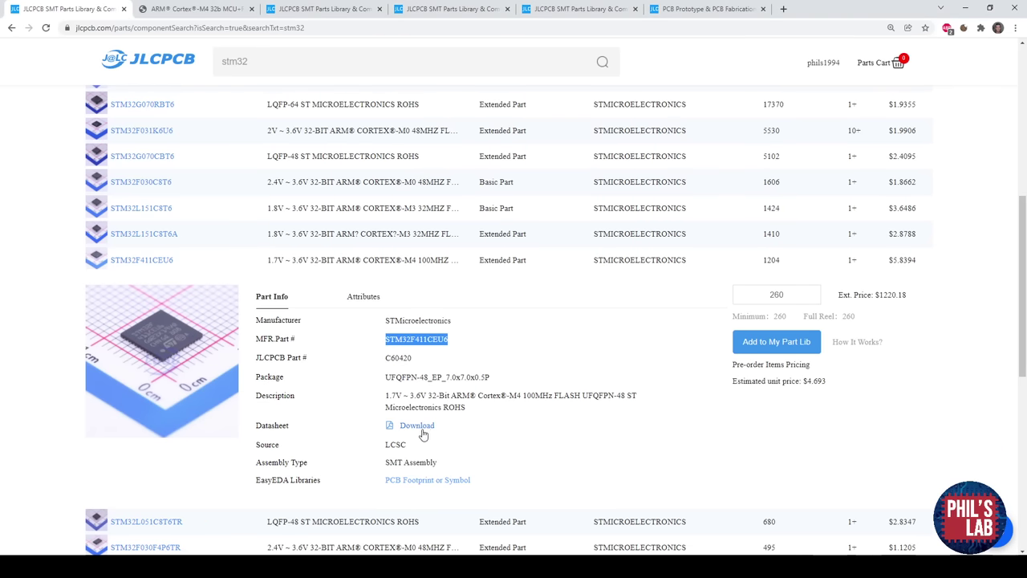
click(200, 7)
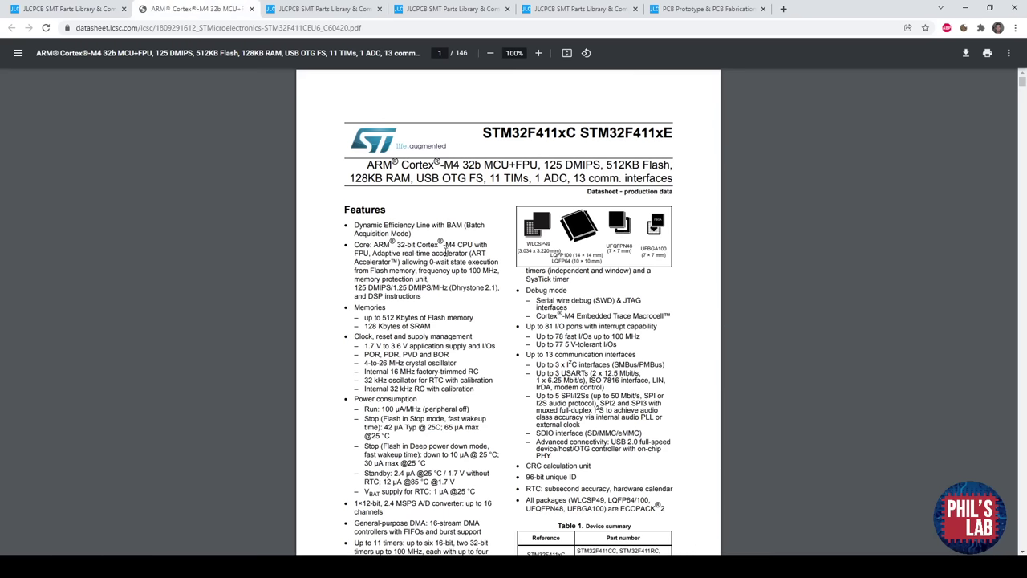
key(ctrl+f)
text(hse)
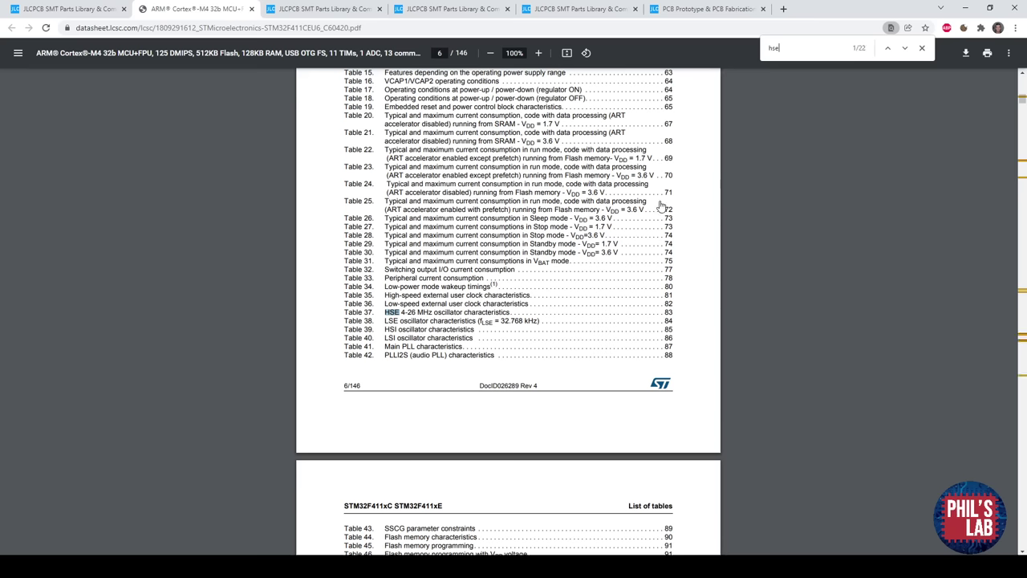
click(537, 55)
click(537, 55)
click(537, 55)
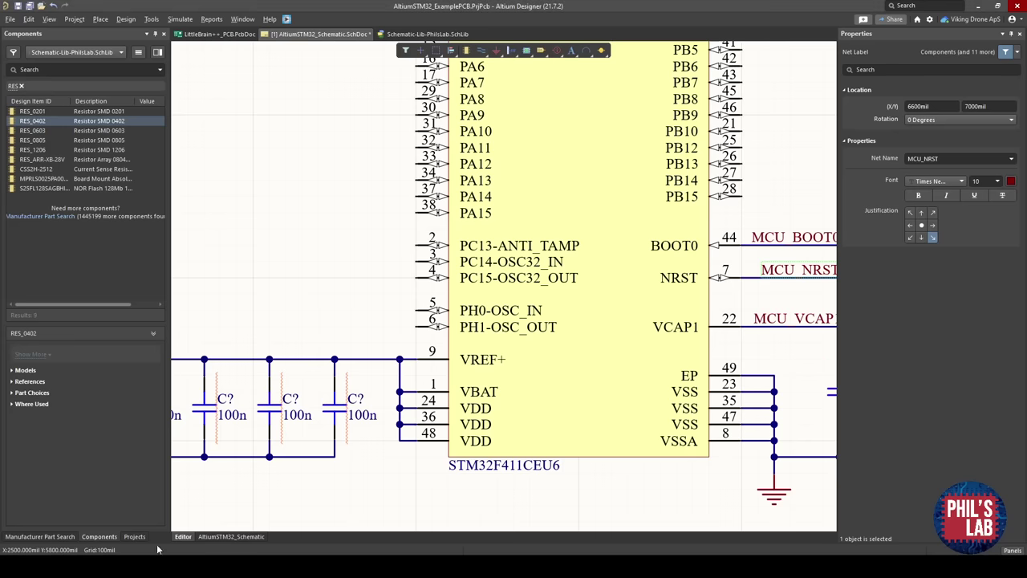
Back in Altium Designer, search the schematic library for crystal and place the TSX-3225 24MHz crystal left of the decoupling capacitors.
ctrl+scroll(504, 285, down, 1)
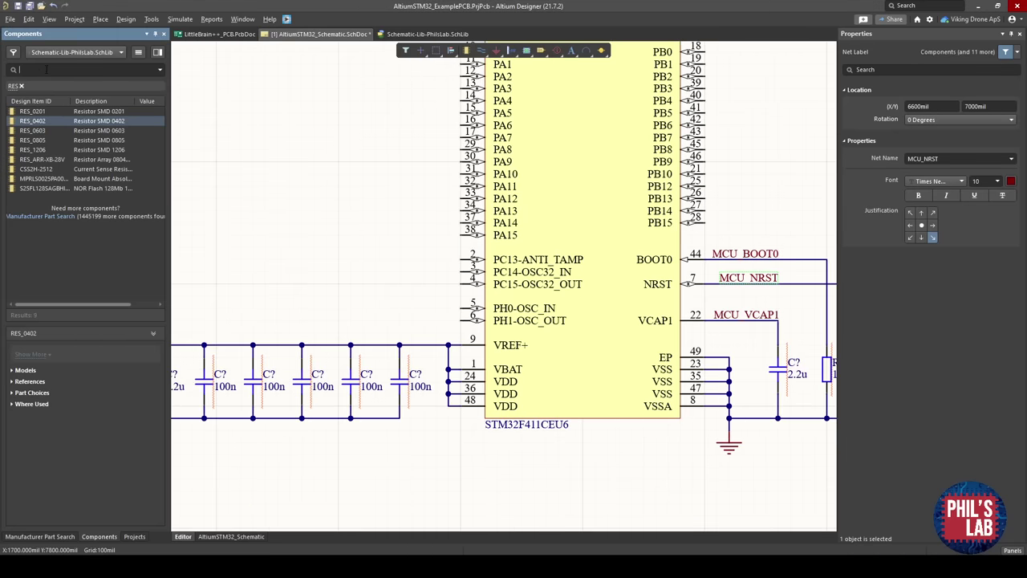
text(al)
key(Return)
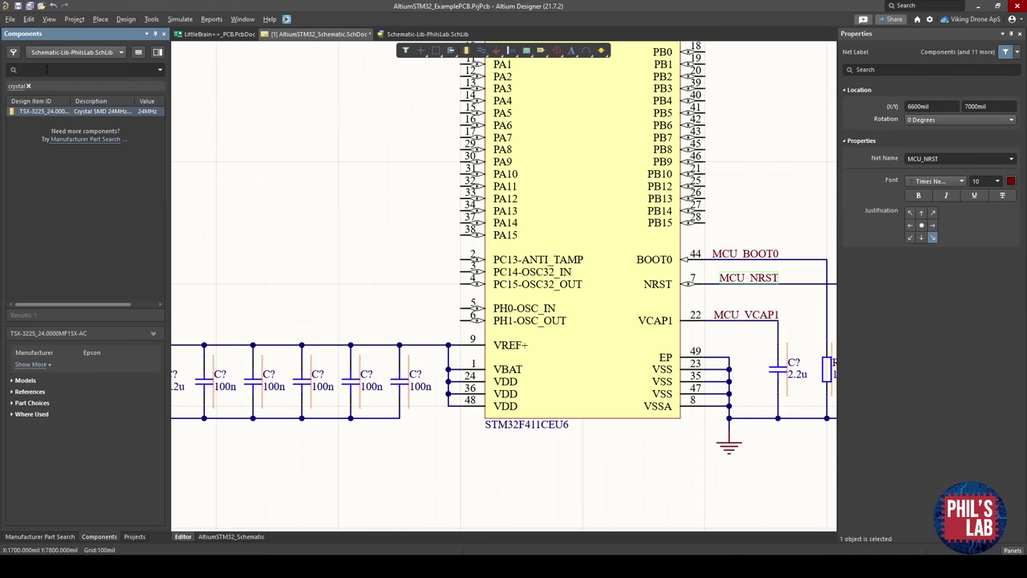
ctrl+scroll(280, 168, down, 1)
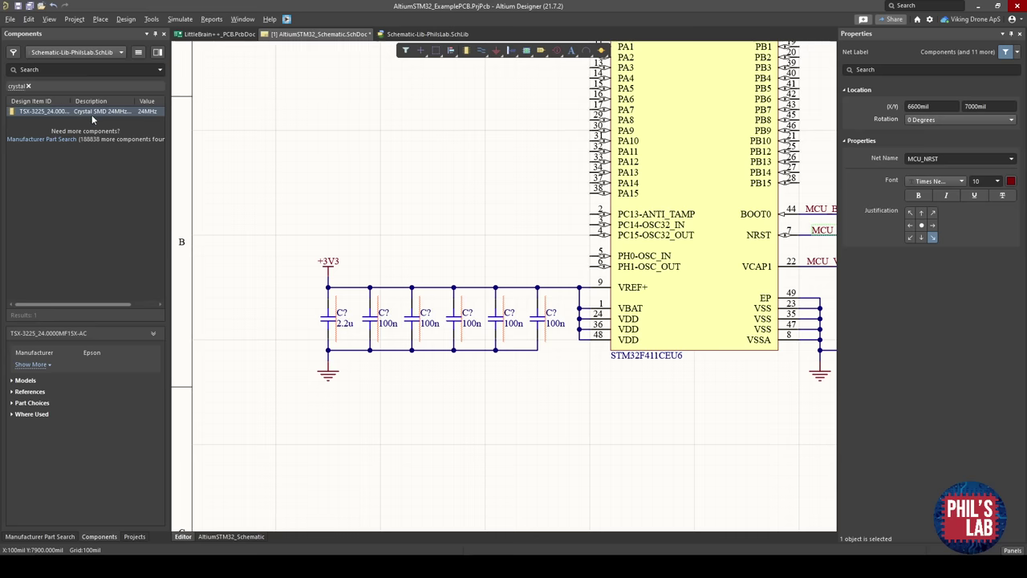
drag(93, 110, 266, 241)
ctrl+scroll(352, 224, down, 1)
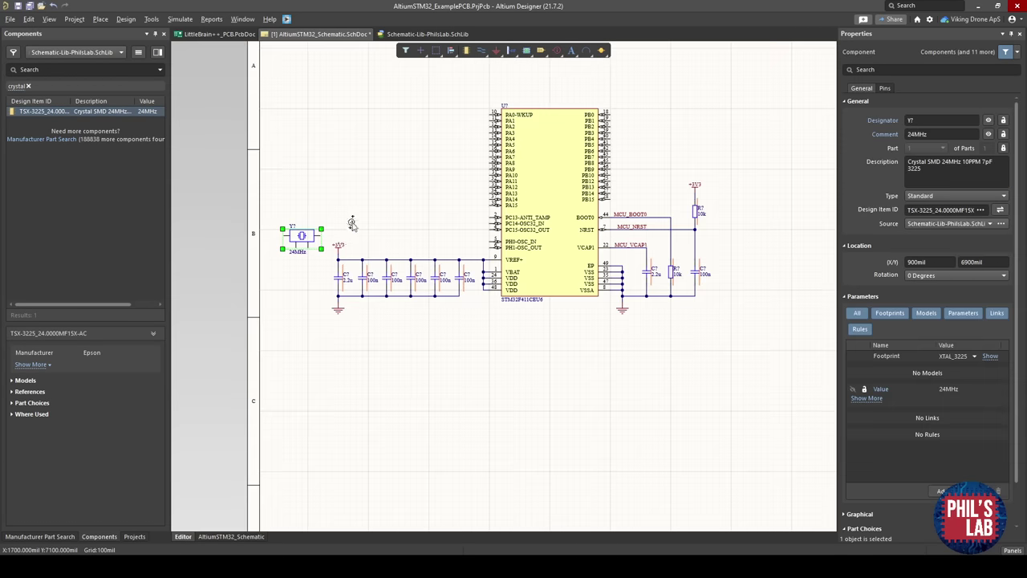
right_drag(351, 225, 214, 245)
Move the whole circuit about 2000 mil to the right, and set the crystal apart from the decoupling capacitors, level with their +3V3 wire.
click(257, 565)
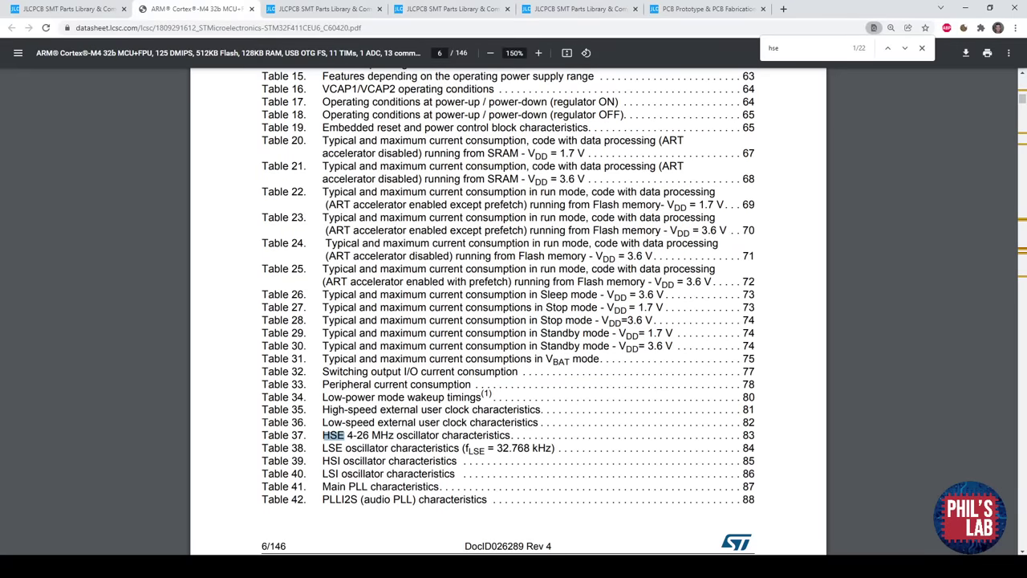
click(273, 565)
right_drag(459, 379, 516, 405)
drag(699, 395, 208, 113)
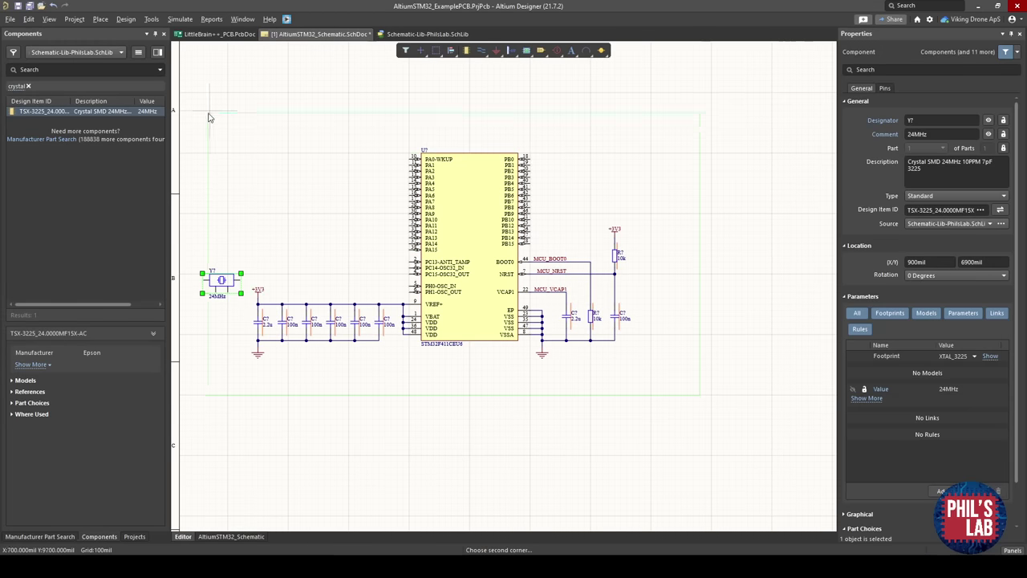
click(208, 118)
drag(532, 200, 654, 198)
click(454, 254)
ctrl+scroll(351, 286, up, 2)
drag(345, 281, 299, 318)
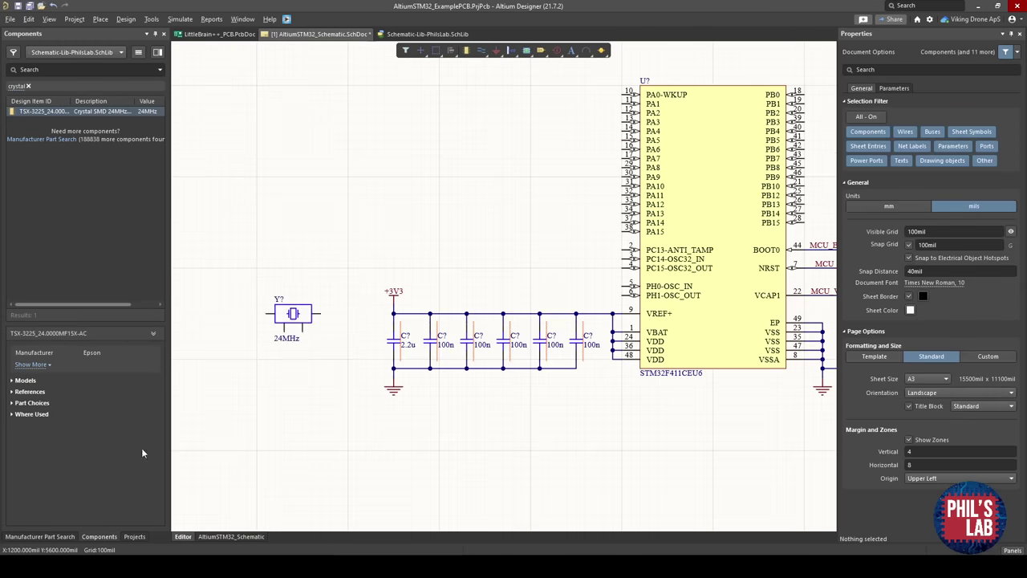
Switch to the JLCPCB parts library in the browser and search it for 24mhz.
key(alt+Tab)
click(321, 9)
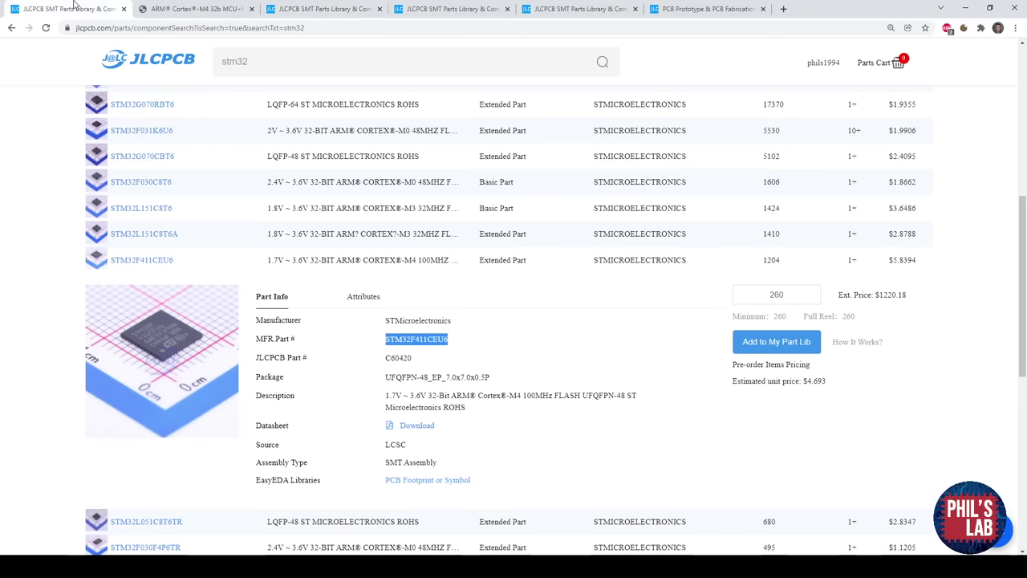
click(281, 60)
double_click(282, 60)
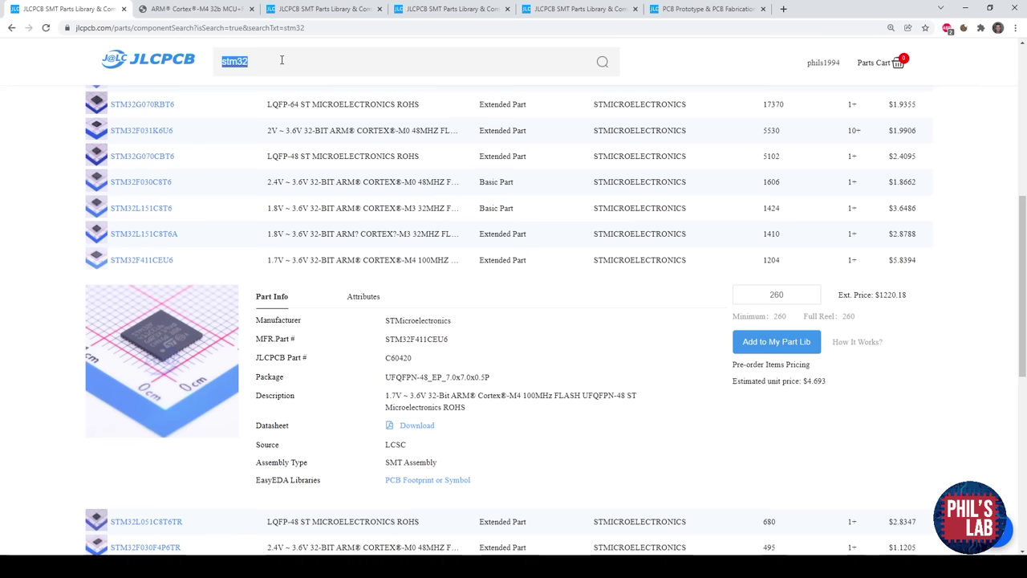
click(281, 60)
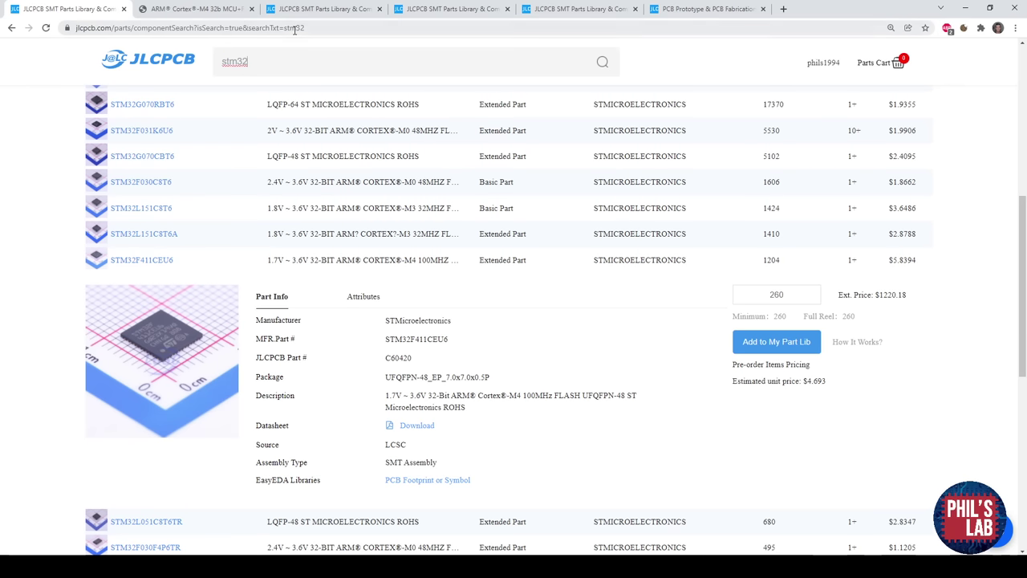
click(295, 28)
double_click(295, 29)
text(24mhz)
key(Return)
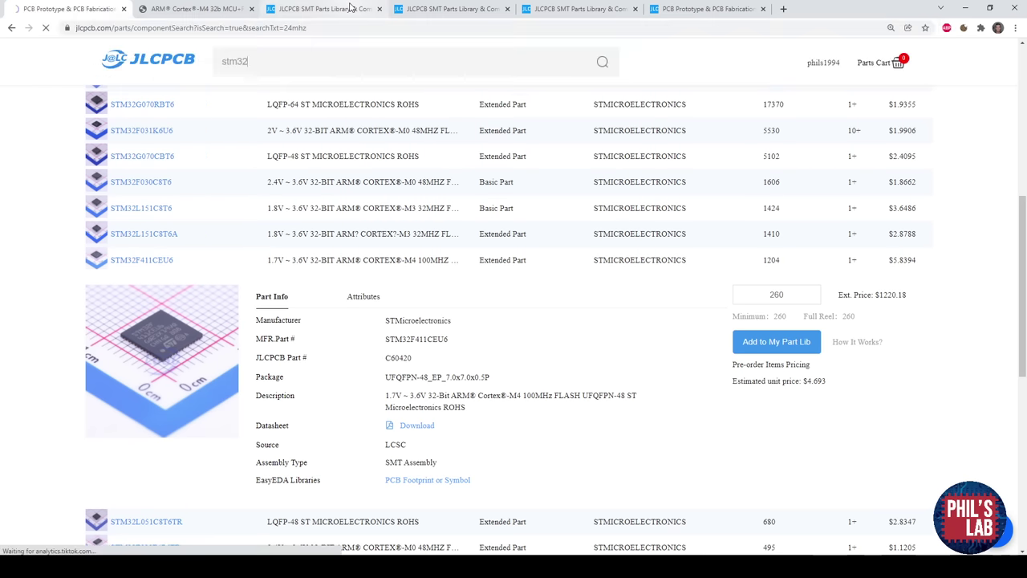
Limit the 24mhz results to in-stock parts and examine the listed crystals' packages, tolerances and load capacitances.
scroll(229, 294, down, 5)
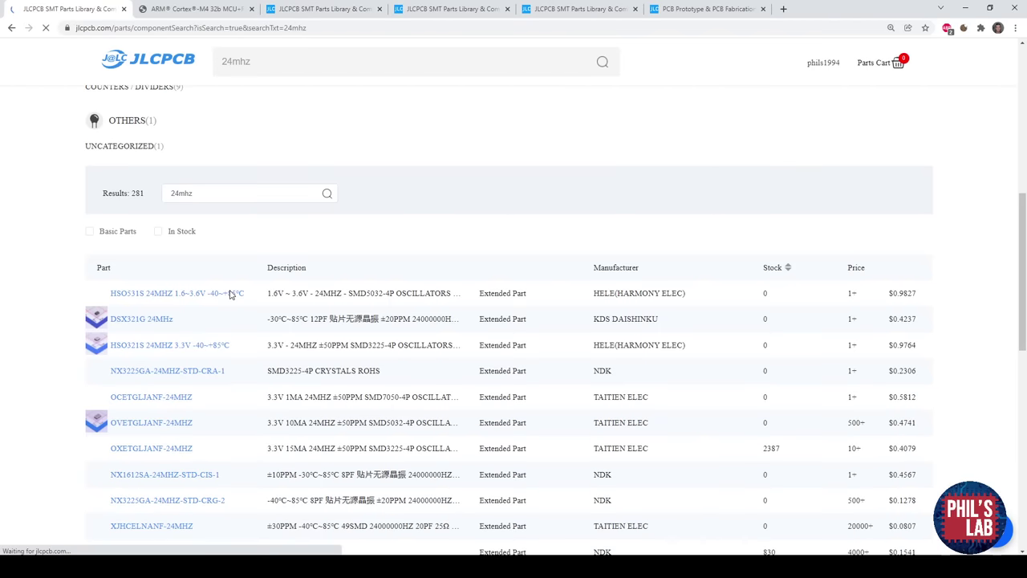
click(180, 232)
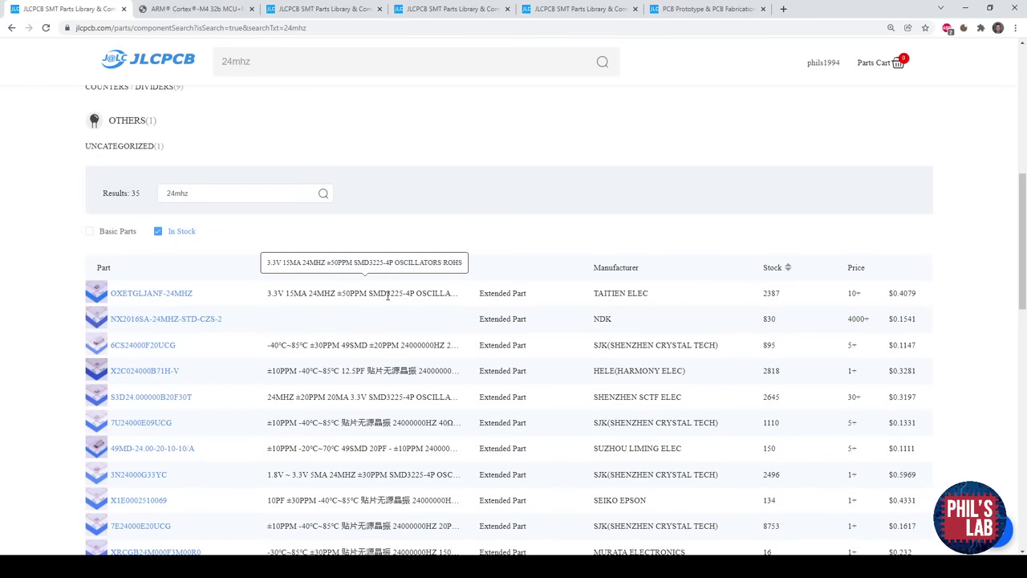
scroll(408, 326, down, 9)
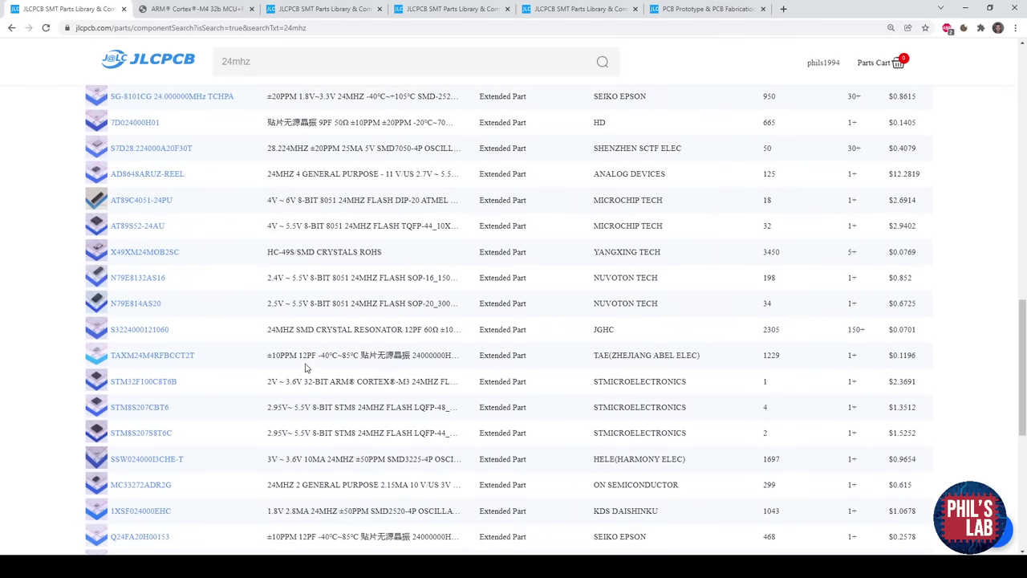
scroll(225, 426, up, 4)
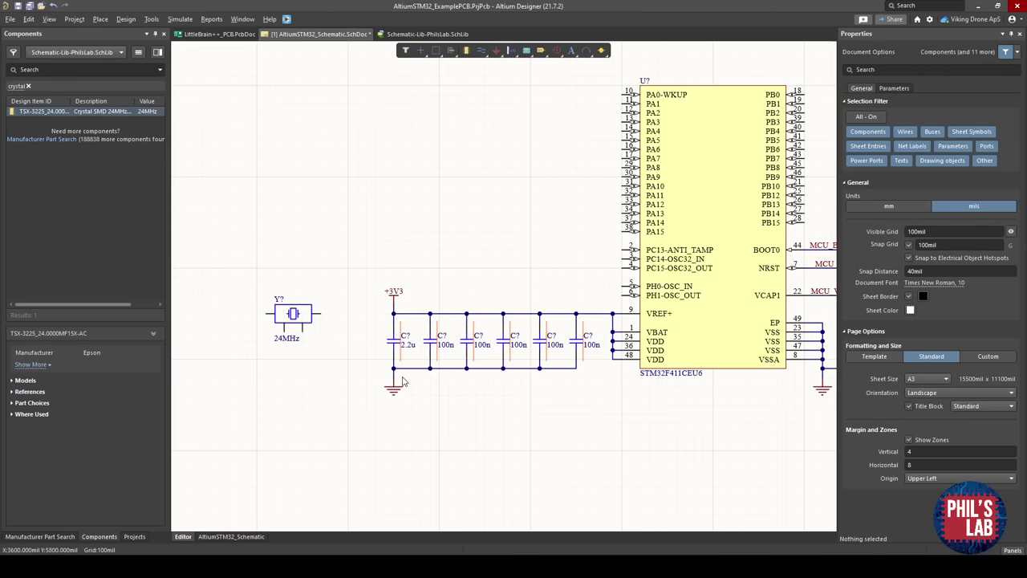
Move the 24MHz crystal 100 mil up and 100 mil right, level with the decoupling capacitors' +3V3 wire.
ctrl+scroll(365, 379, up, 3)
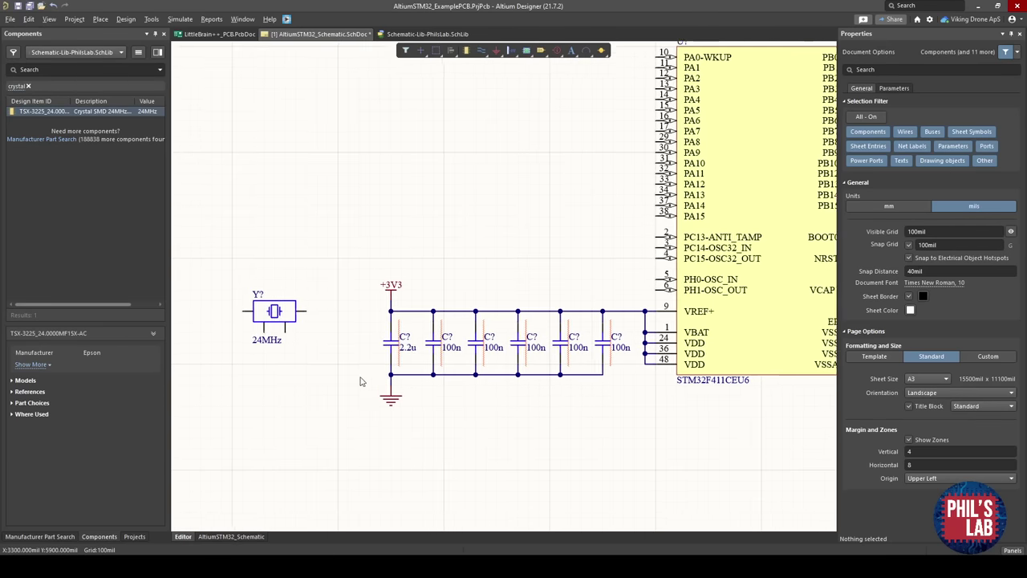
ctrl+scroll(323, 368, up, 2)
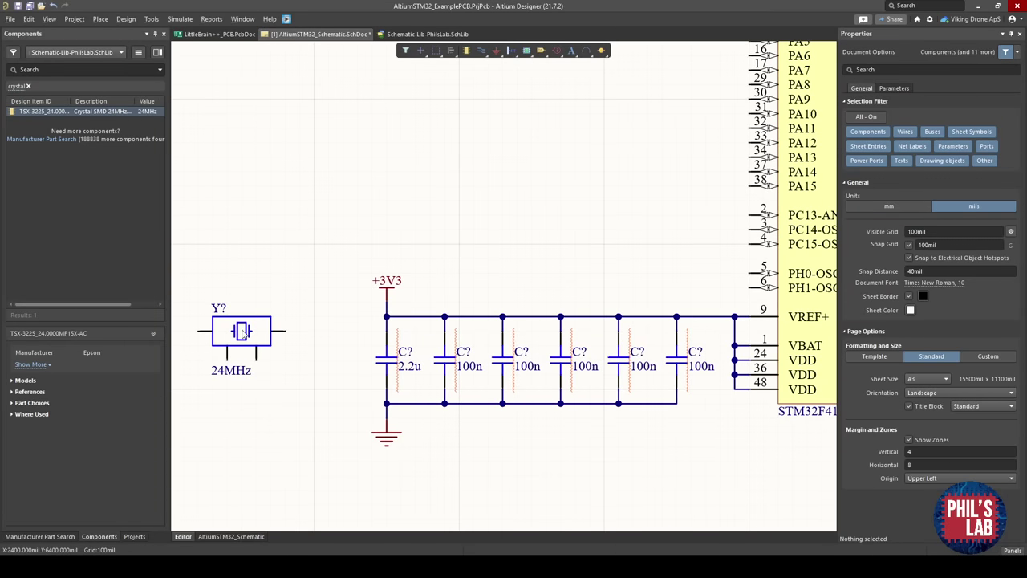
key(ctrl+w)
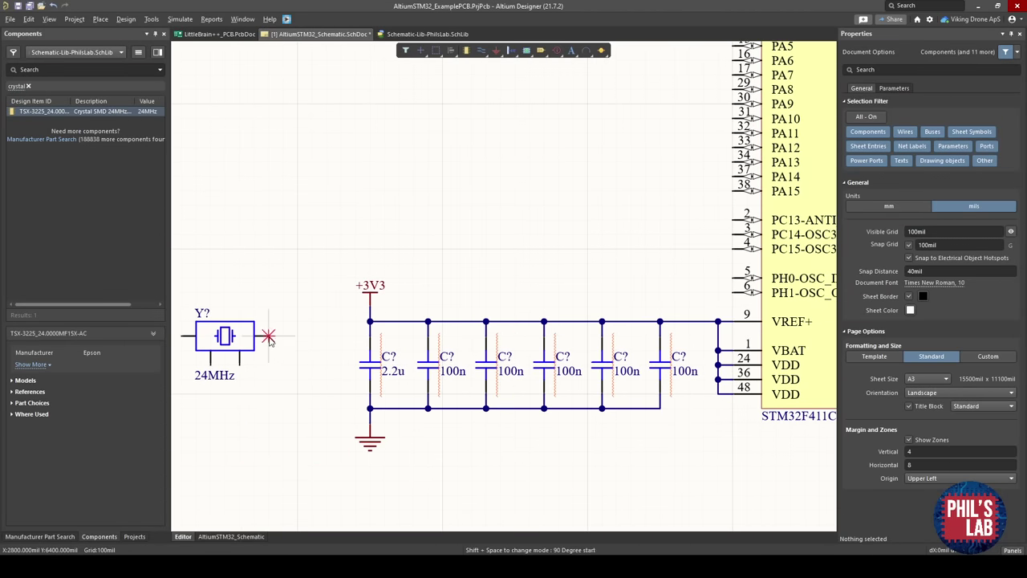
key(Escape)
mouse_move(234, 337)
mouse_down()
mouse_move(246, 337)
mouse_move(247, 324)
mouse_up()
Wire the crystal's right pin to the microcontroller's PH1-OSC_OUT pin, routing the wire over the +3V3 power port.
key(ctrl+w)
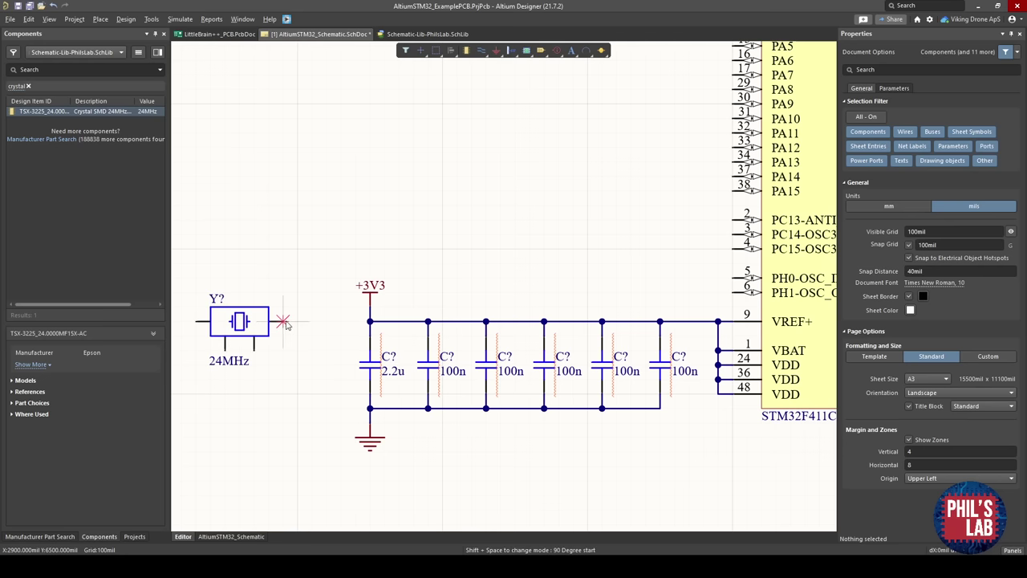
click(285, 322)
click(312, 262)
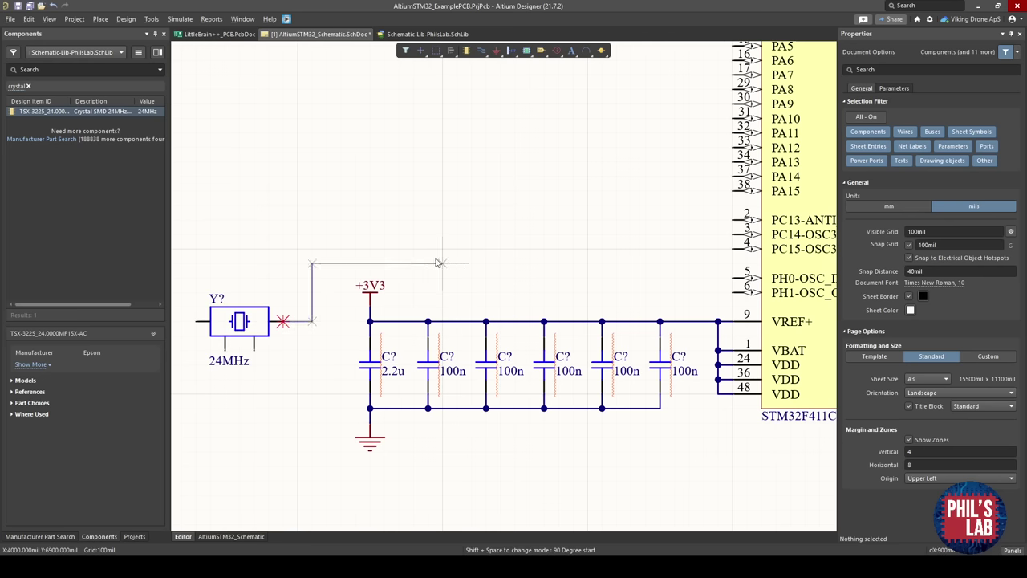
click(443, 292)
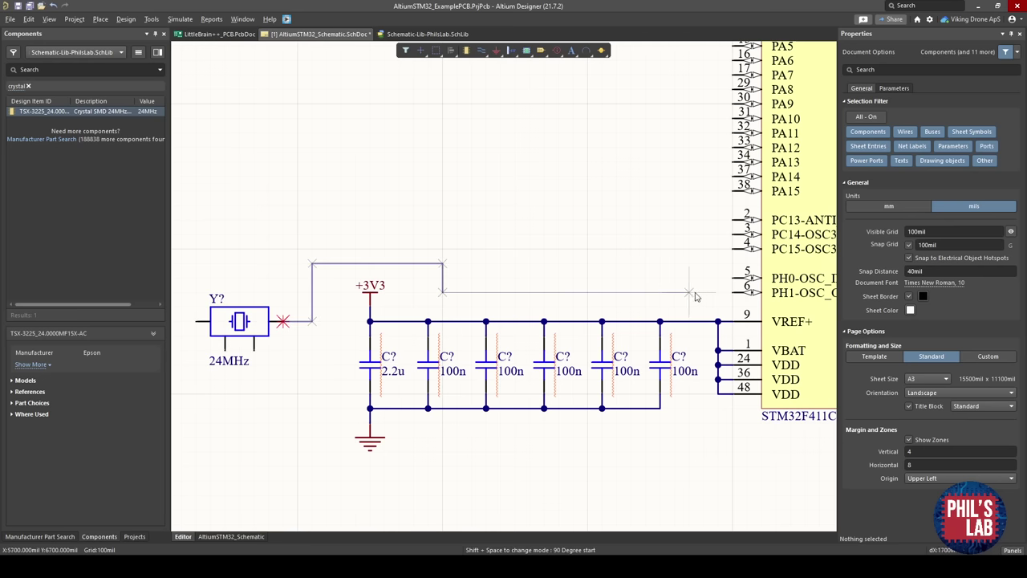
click(733, 293)
Wire the PH0-OSC_IN pin to the crystal's left pin, routing the wire above the PH1-OSC_OUT wire and around the crystal.
click(732, 278)
click(456, 277)
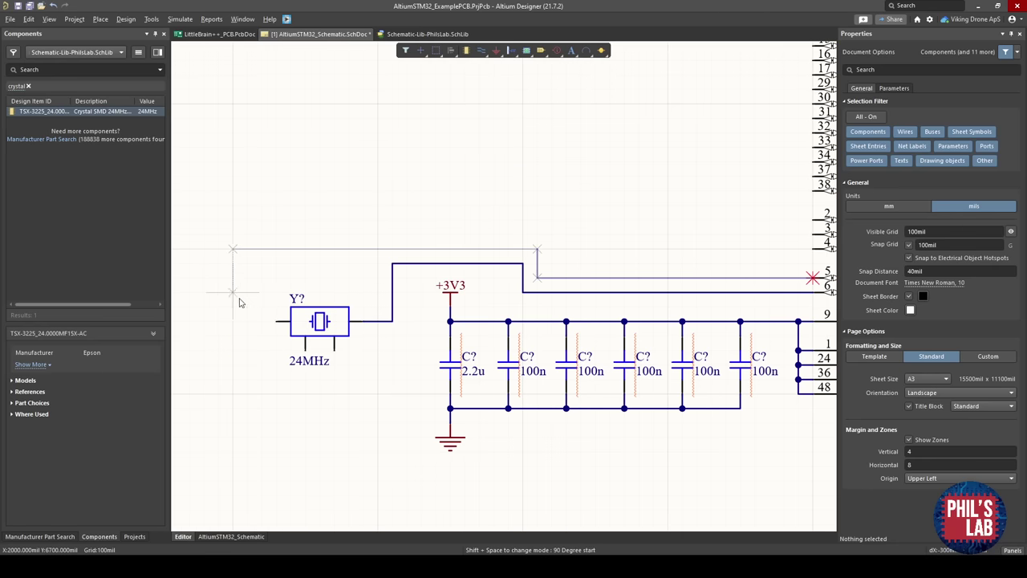
click(247, 321)
click(275, 322)
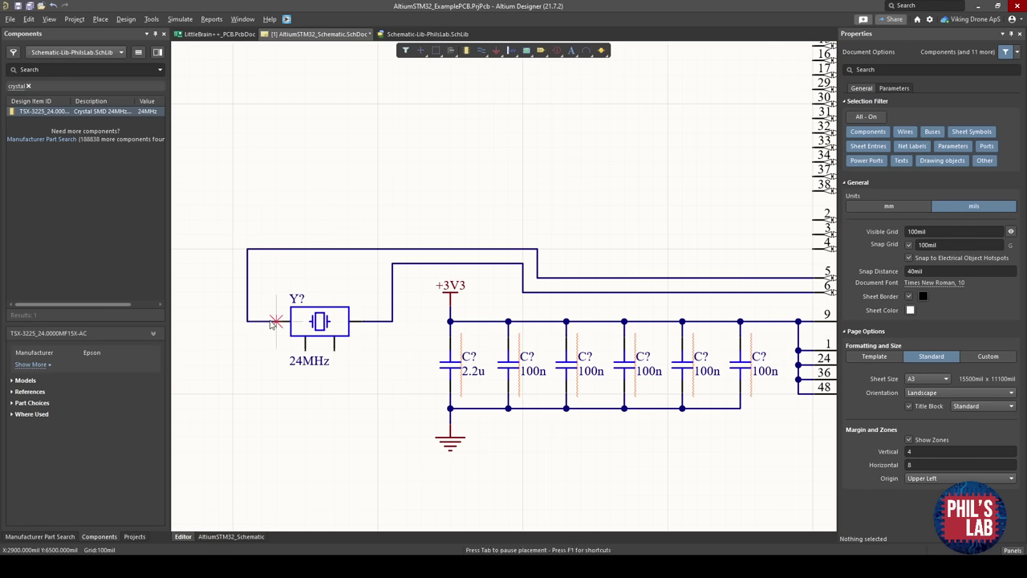
right_click(270, 322)
Space the PH0-OSC_IN wire from the inner one by moving its upper segment 200 mil up and its right vertical segment 100 mil right.
click(521, 225)
mouse_move(550, 302)
right_down()
mouse_move(377, 305)
mouse_move(552, 306)
right_up()
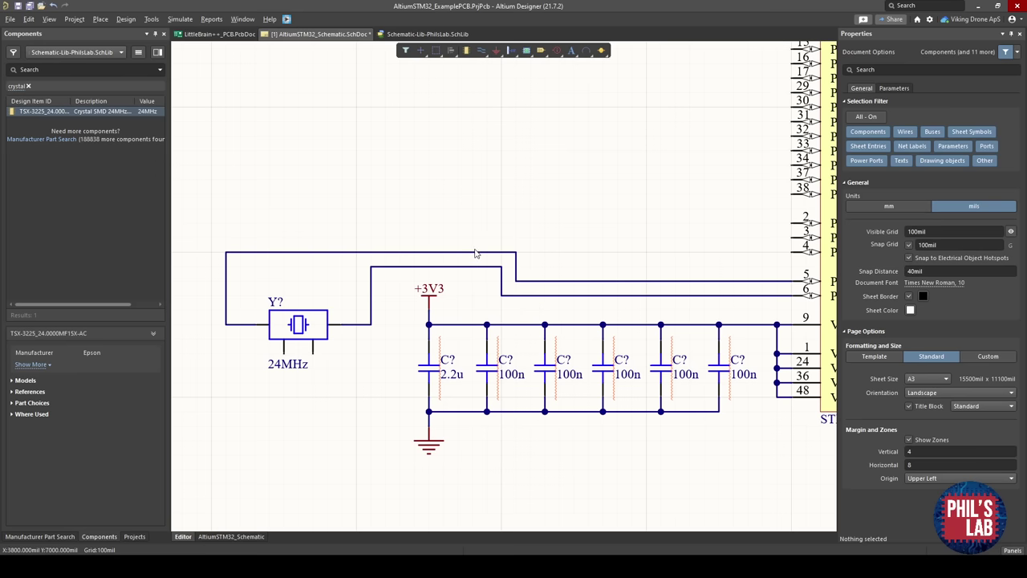
drag(478, 252, 475, 228)
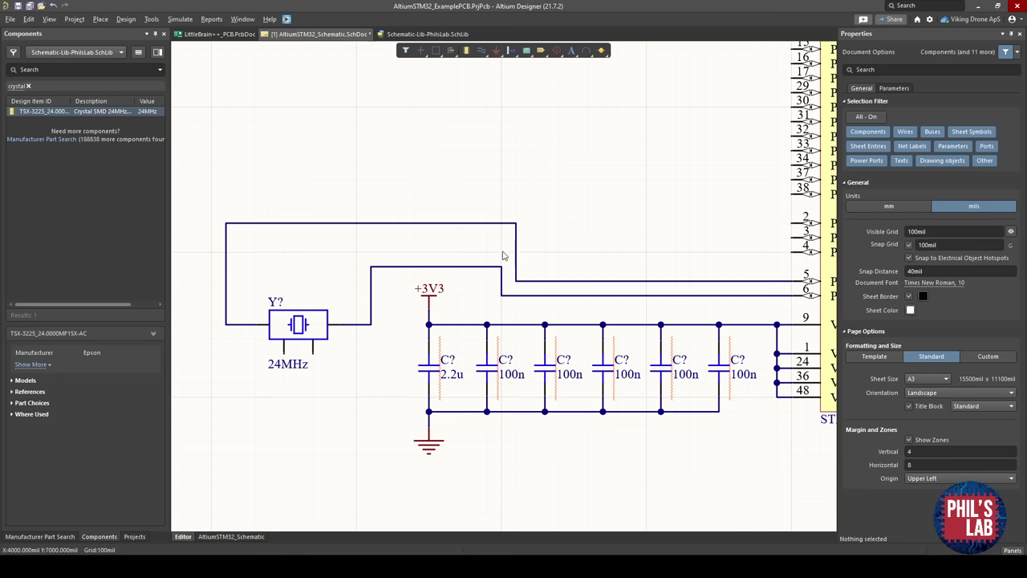
mouse_move(519, 259)
mouse_down()
mouse_move(511, 274)
mouse_move(530, 253)
mouse_up()
key(ctrl+z)
Move the crystal's 24MHz value label from below the symbol to above its right end, level with the designator.
right_drag(285, 340, 369, 332)
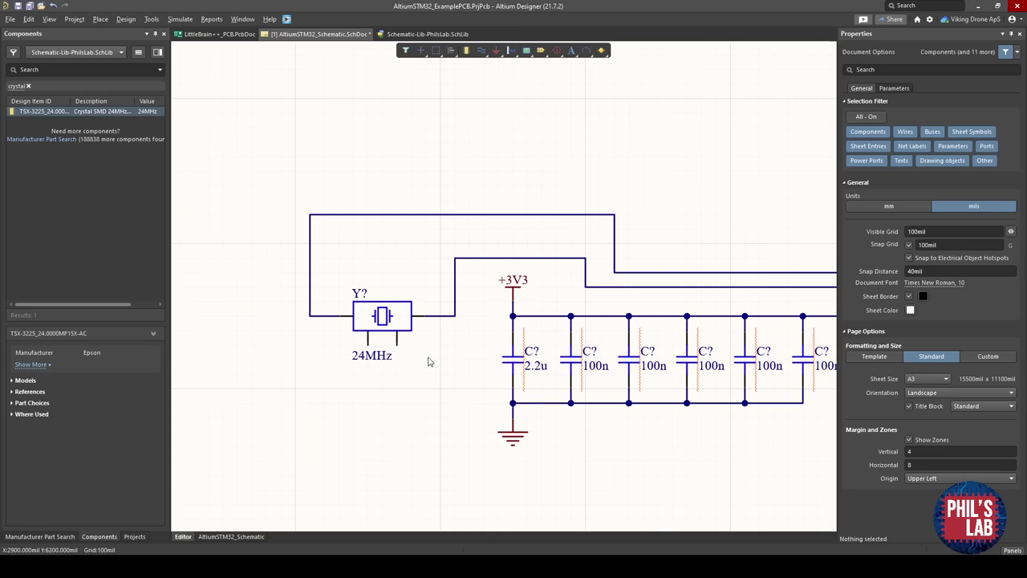
right_drag(622, 346, 519, 348)
right_drag(391, 334, 475, 335)
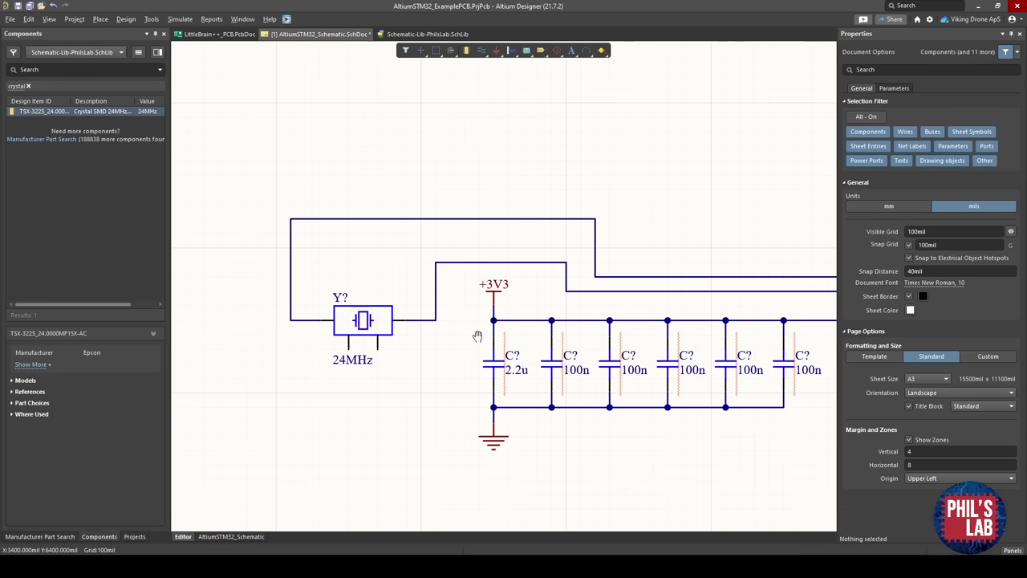
drag(358, 370, 399, 309)
click(343, 411)
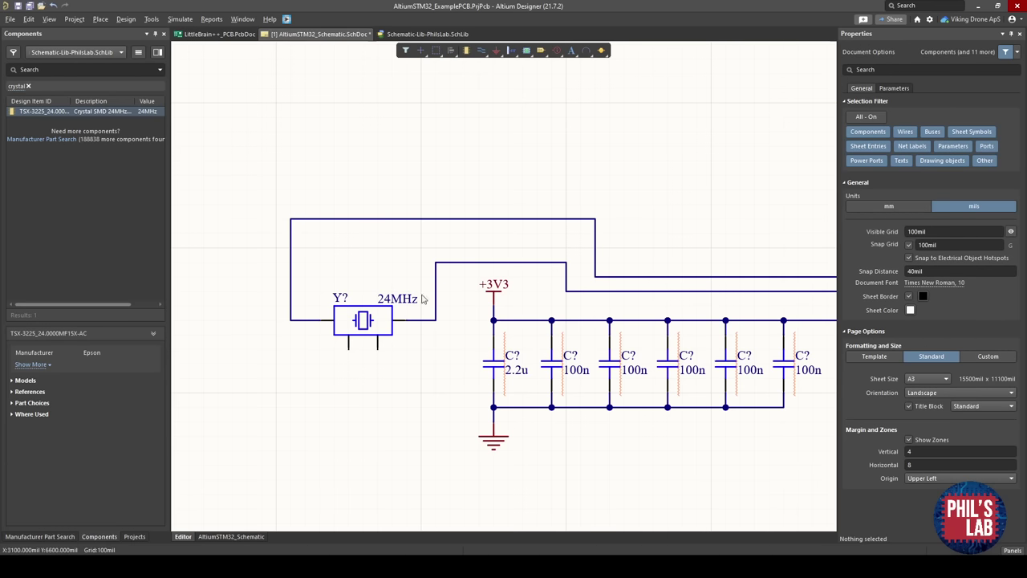
ctrl+scroll(366, 327, up, 1)
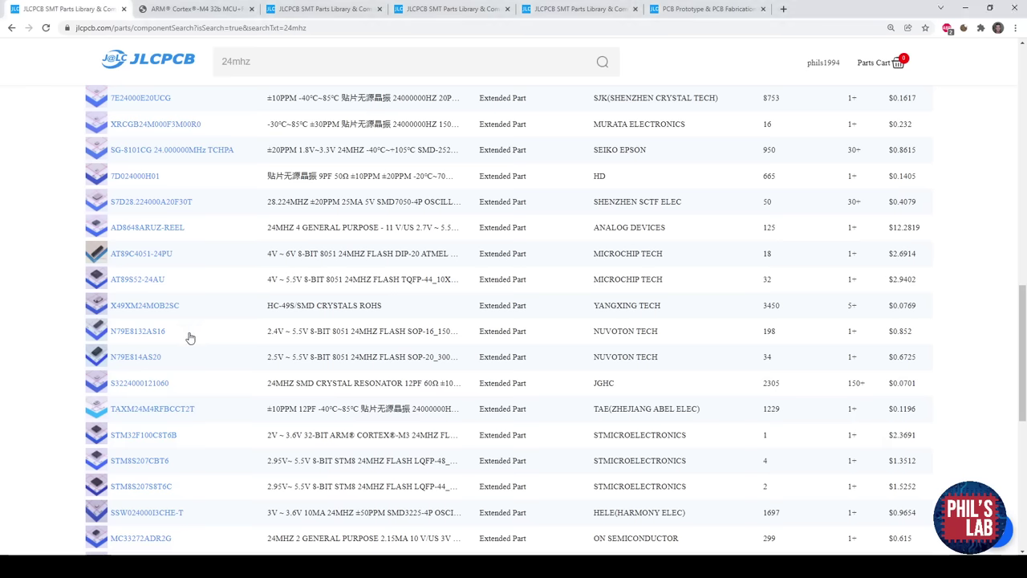
scroll(207, 313, up, 2)
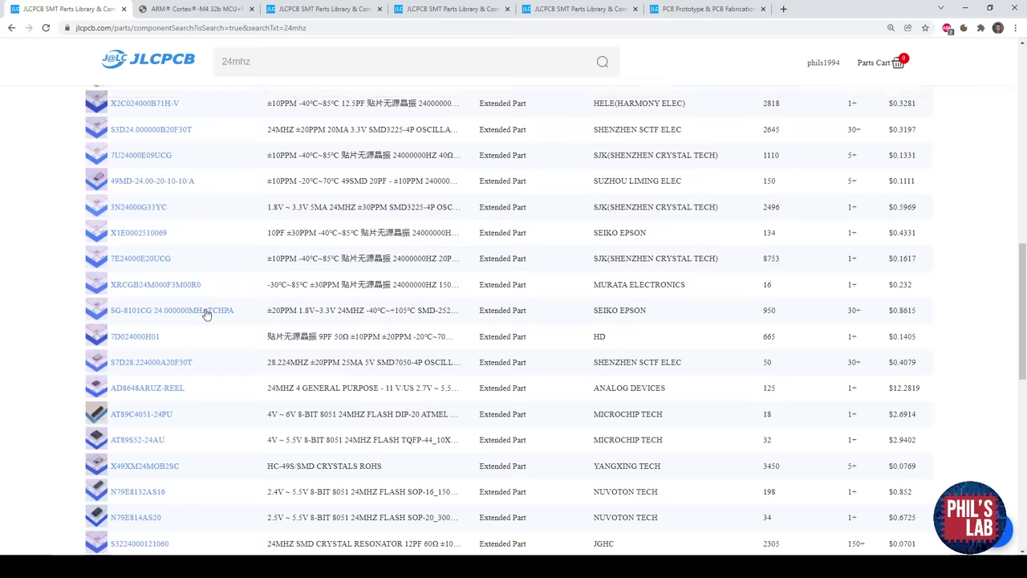
click(147, 239)
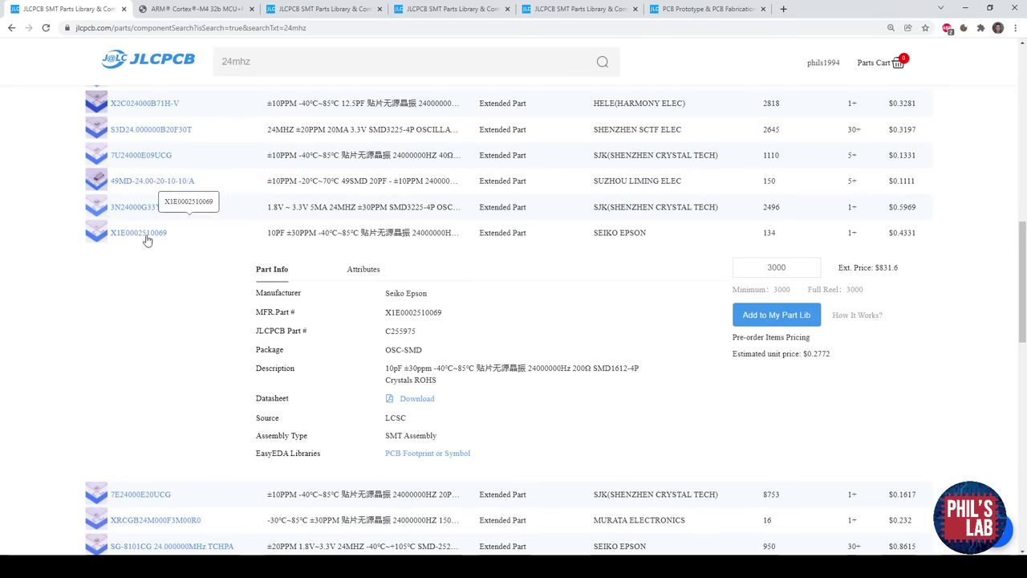
click(417, 398)
click(181, 8)
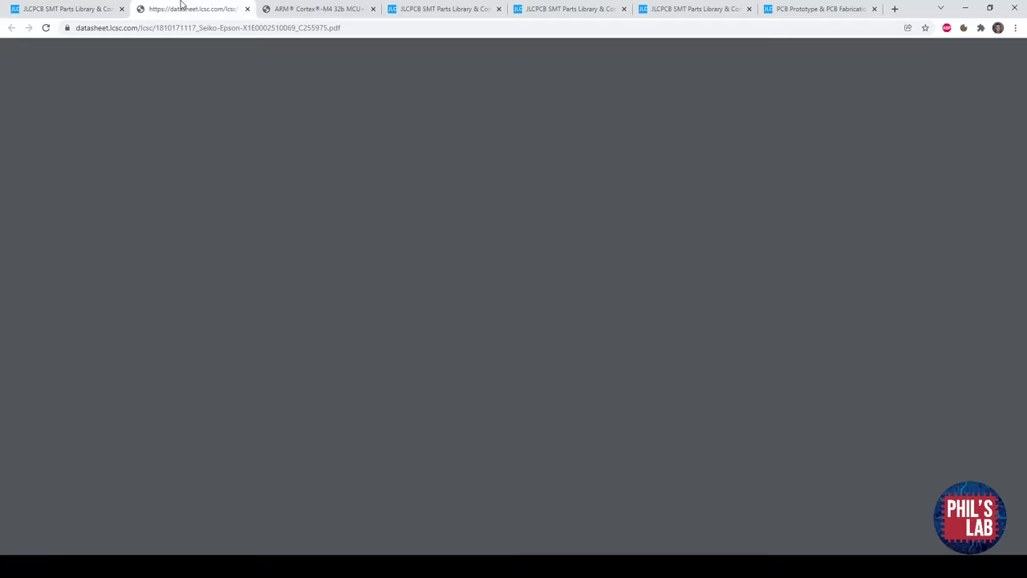
Examine the FA-118T crystal datasheet's dimensions and specification table, especially the load capacitance CL.
scroll(247, 385, down, 4)
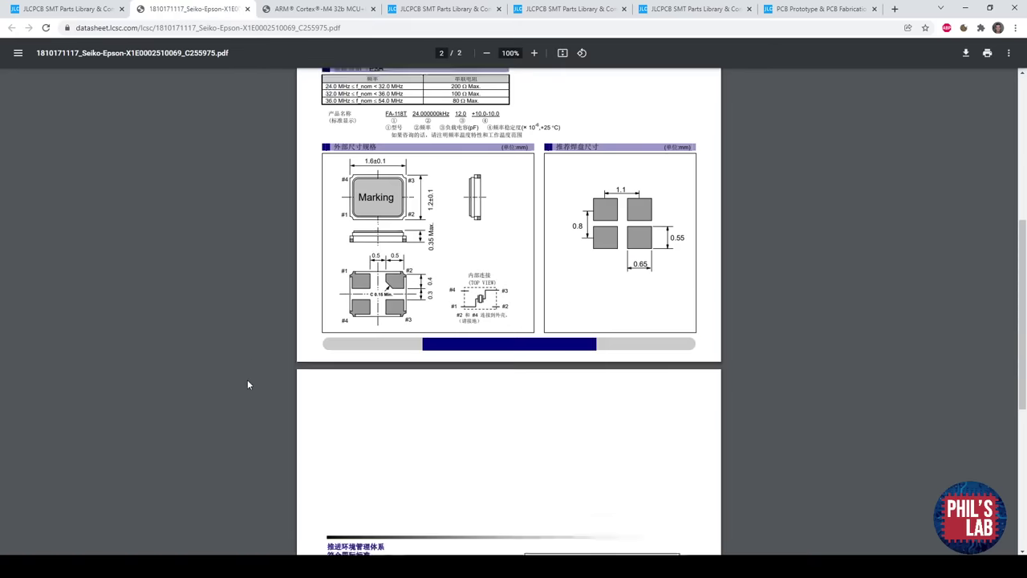
scroll(247, 380, down, 2)
scroll(247, 380, up, 5)
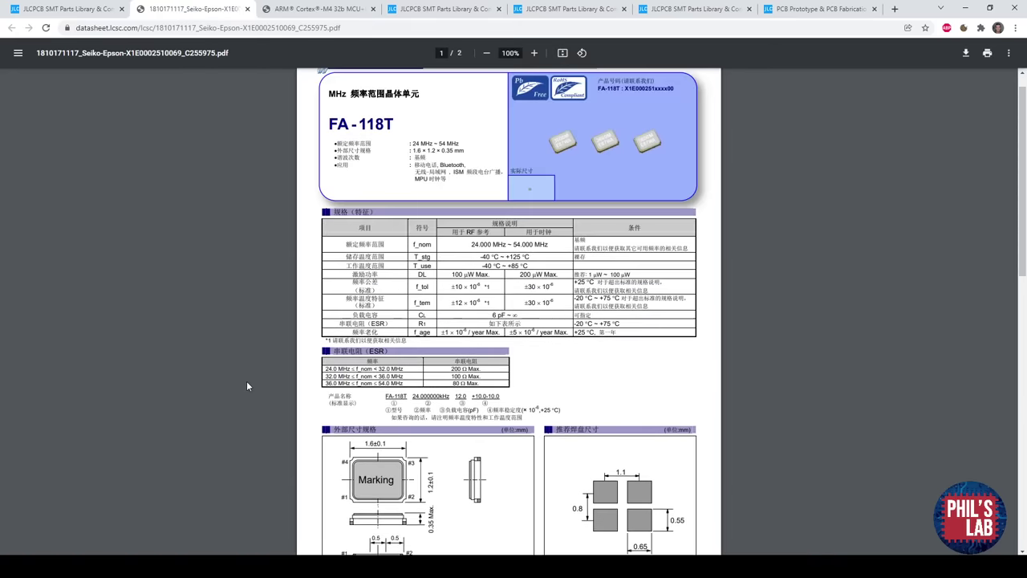
scroll(246, 380, down, 1)
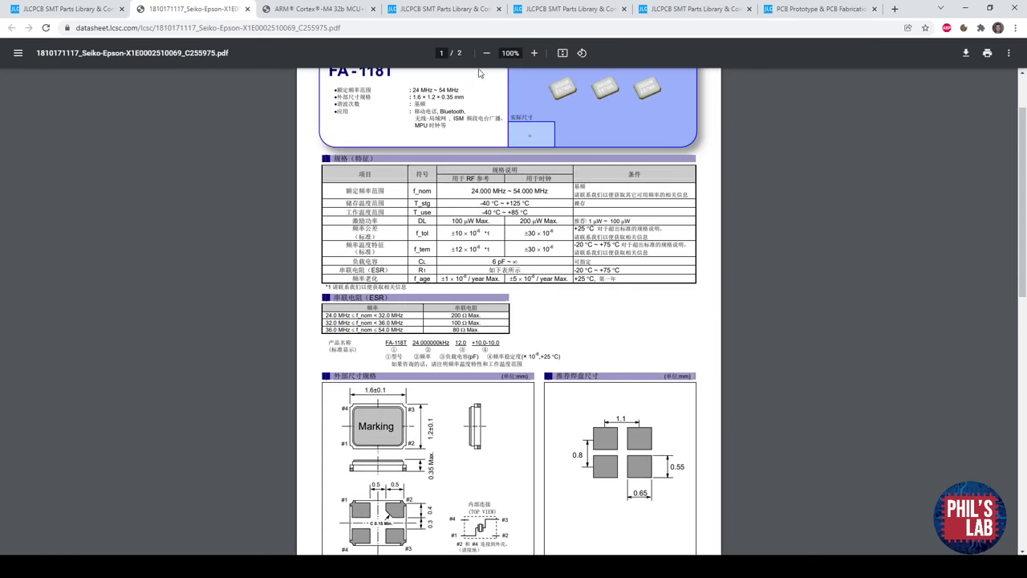
click(533, 53)
click(533, 53)
click(533, 53)
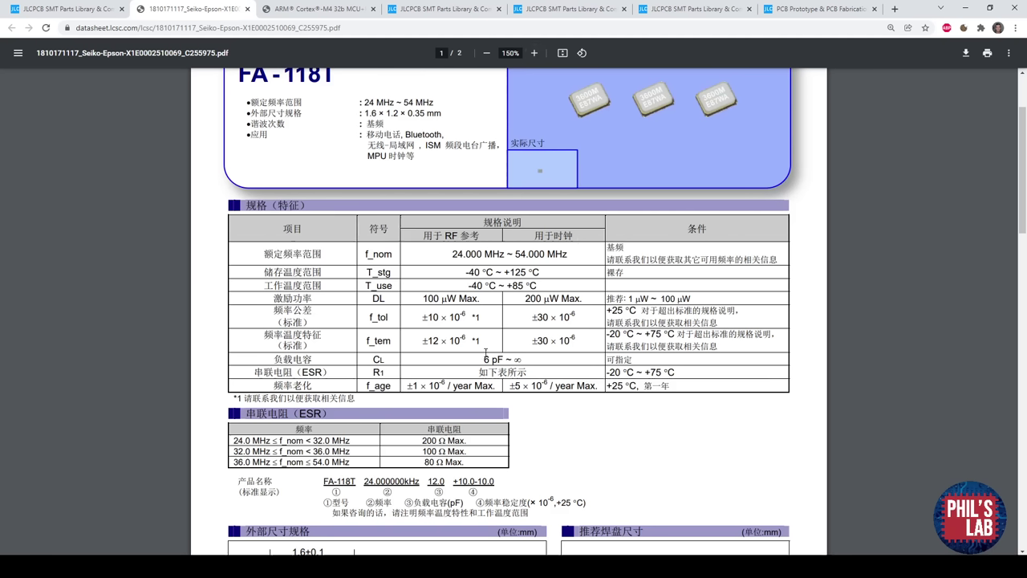
drag(371, 358, 386, 361)
drag(483, 360, 523, 362)
click(540, 362)
click(87, 6)
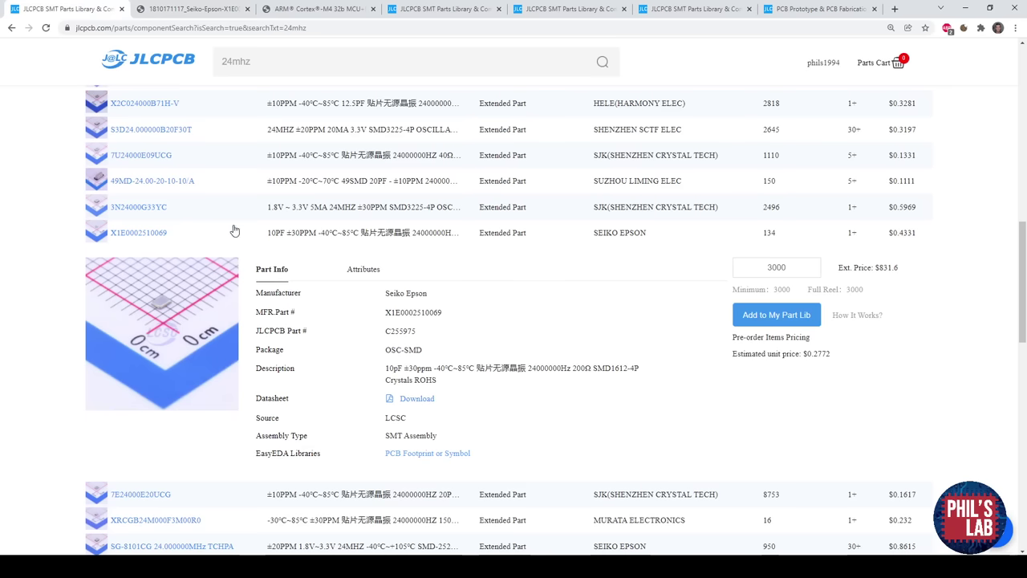
click(268, 232)
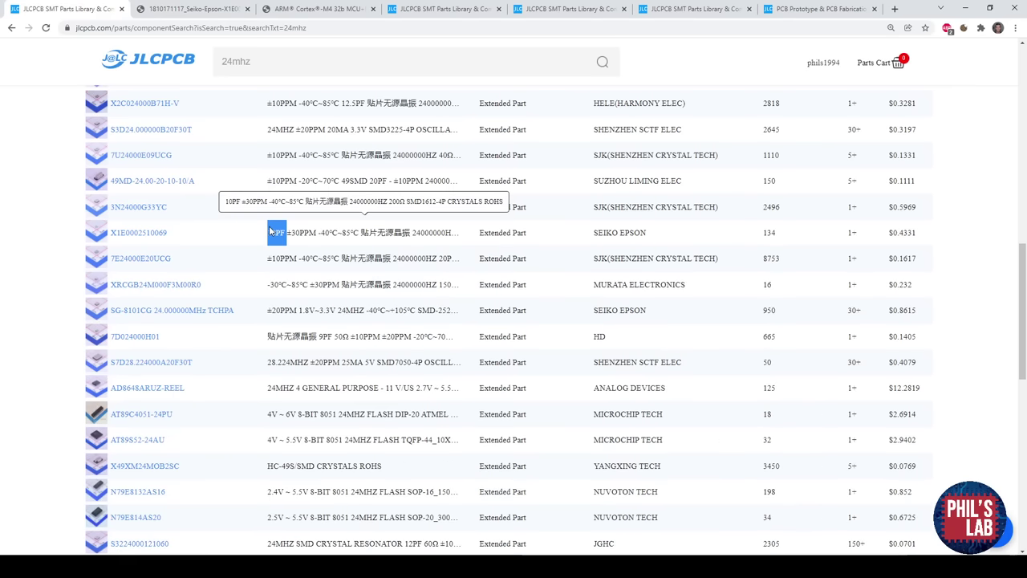
click(219, 238)
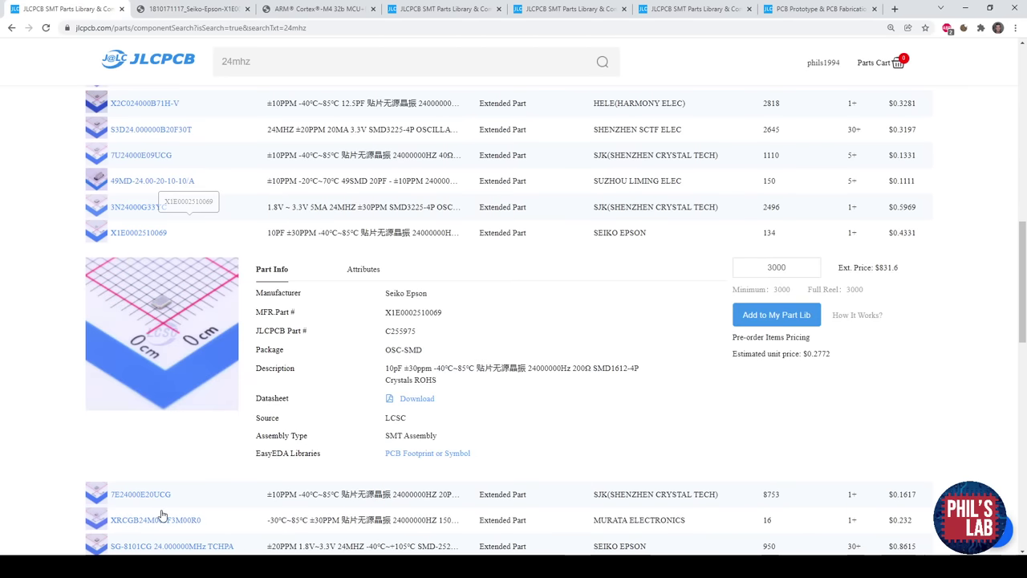
Back in Altium Designer, search the schematic library for CAP and place a CAP_0402_16V capacitor below the crystal's left wire.
click(142, 566)
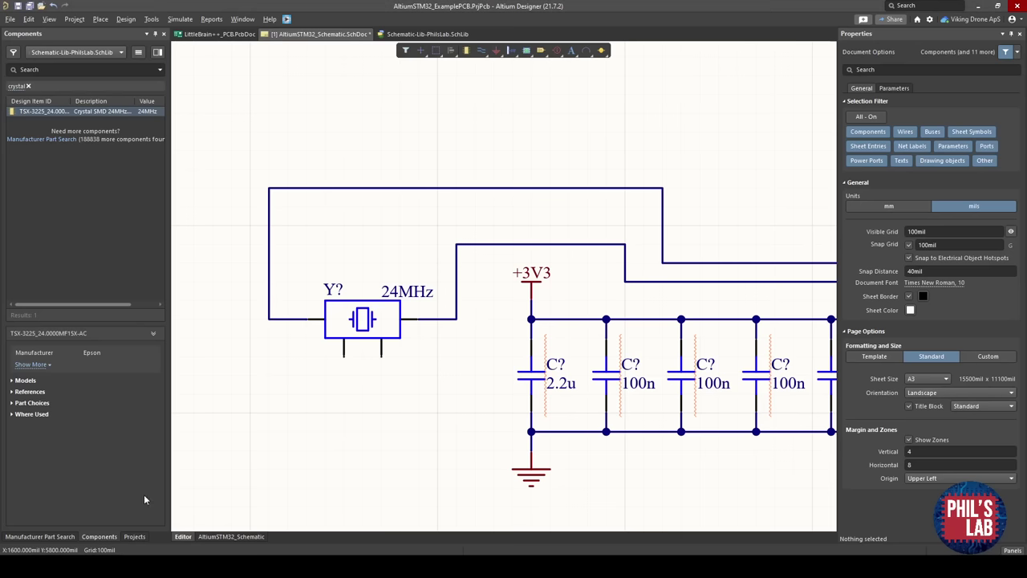
click(616, 377)
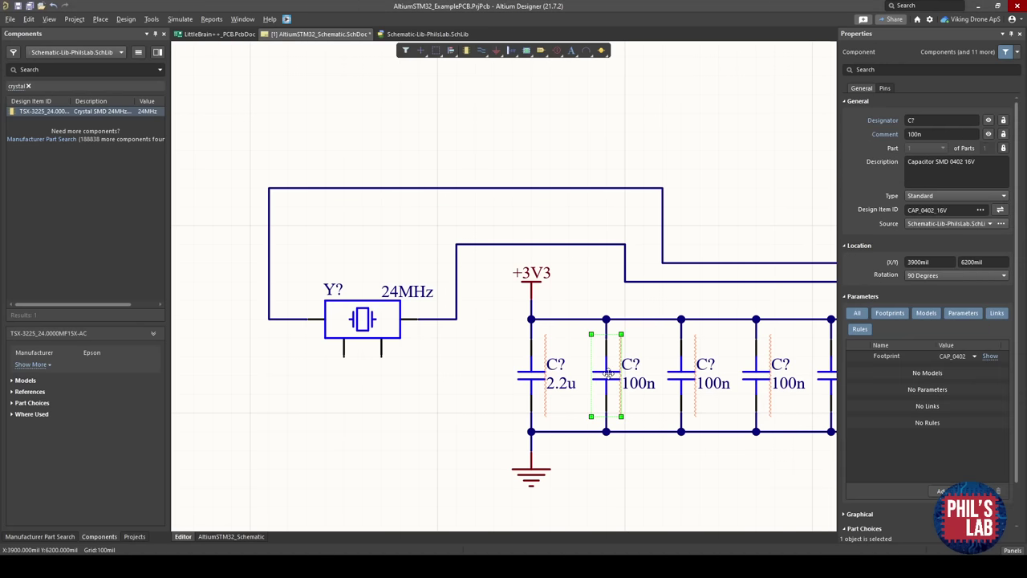
right_click(609, 373)
click(110, 69)
text(CA)
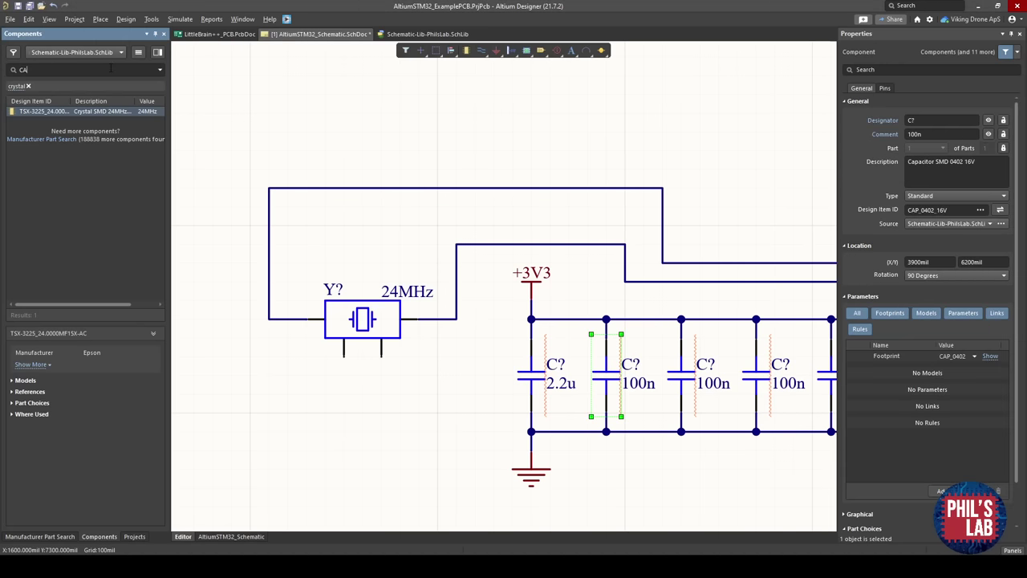
text(P)
key(Return)
drag(58, 151, 270, 416)
Duplicate the new CAP_0402_16V capacitor and place the copy below the wire on the crystal's right side.
key(ctrl+c)
key(ctrl+v)
click(454, 416)
Wire the upper pins of both load capacitors to the crystal's left and right wires.
key(ctrl+w)
click(268, 338)
click(269, 320)
click(456, 338)
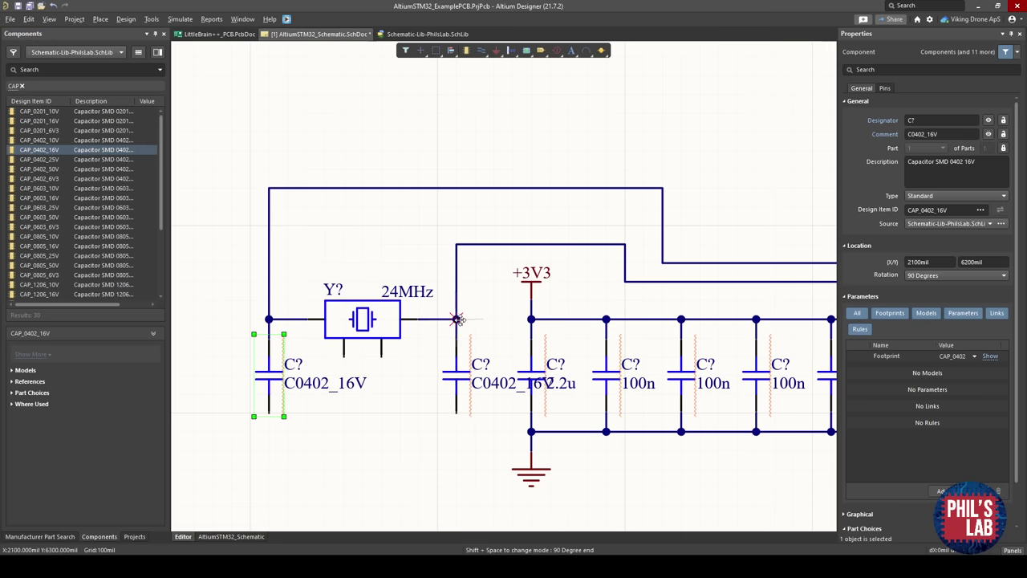
click(457, 319)
key(Escape)
click(441, 425)
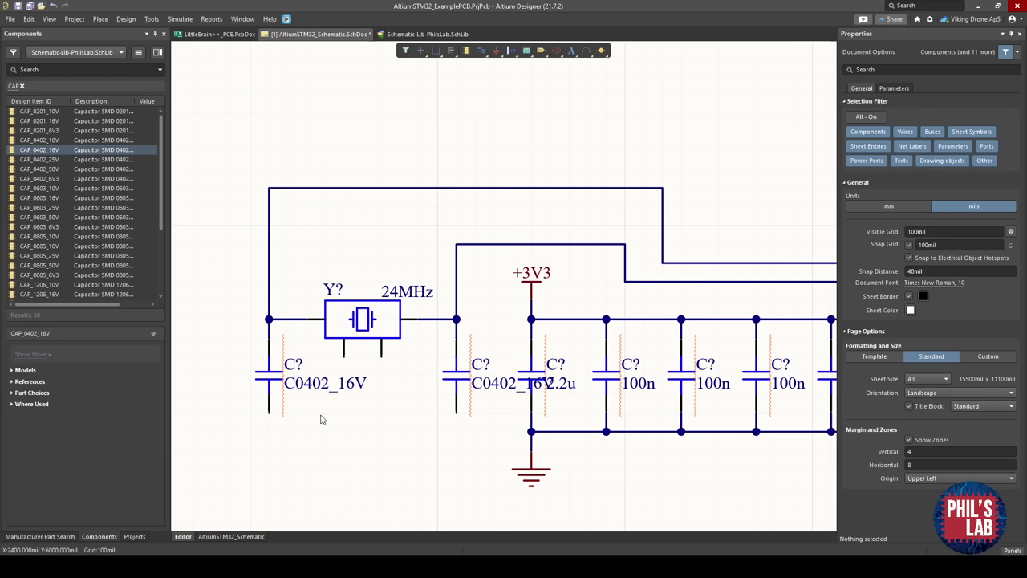
Check the crystal's properties and set the value of both load capacitors to 10p.
click(382, 335)
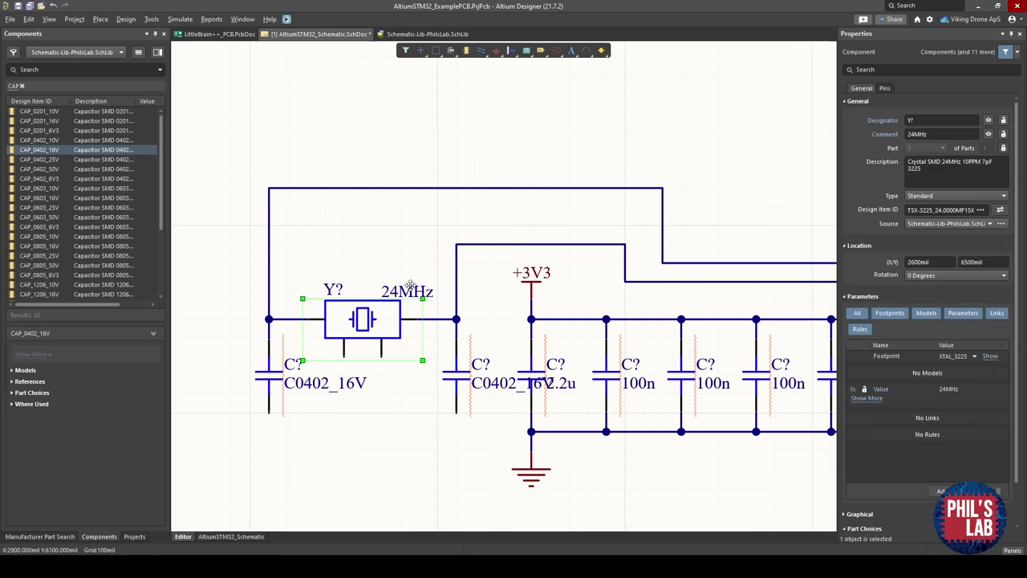
click(359, 264)
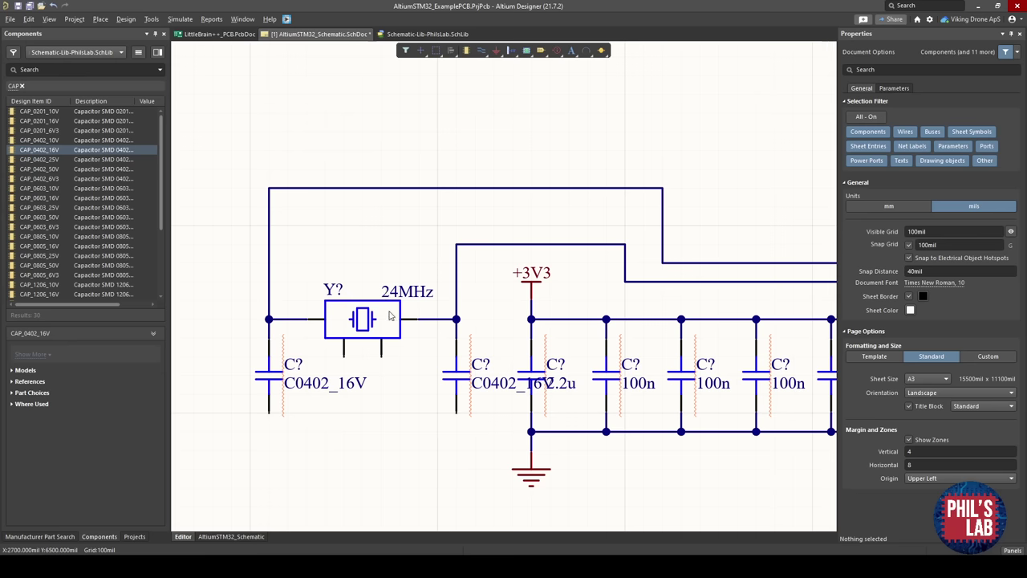
click(337, 386)
text(10p)
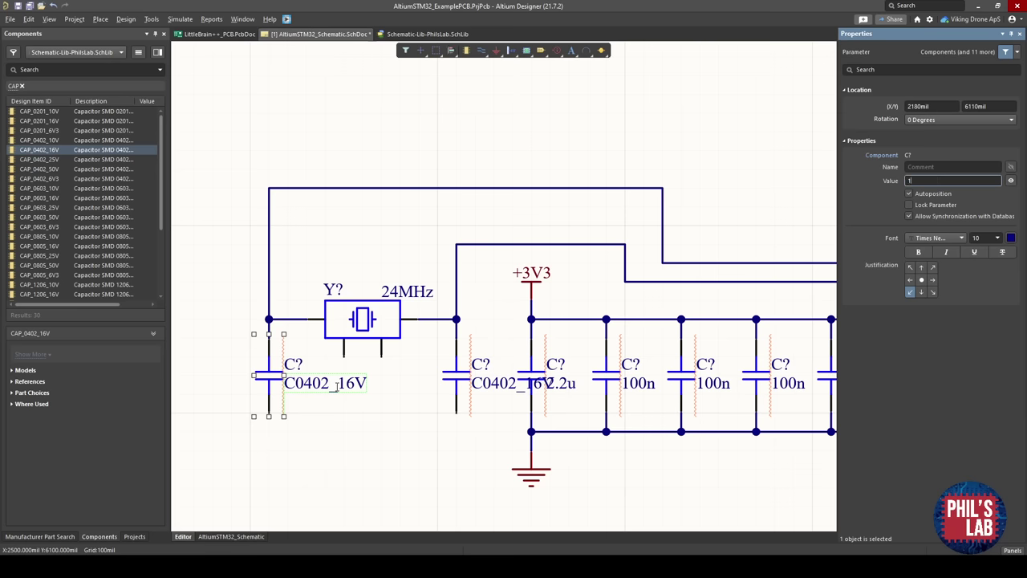
key(Return)
click(491, 383)
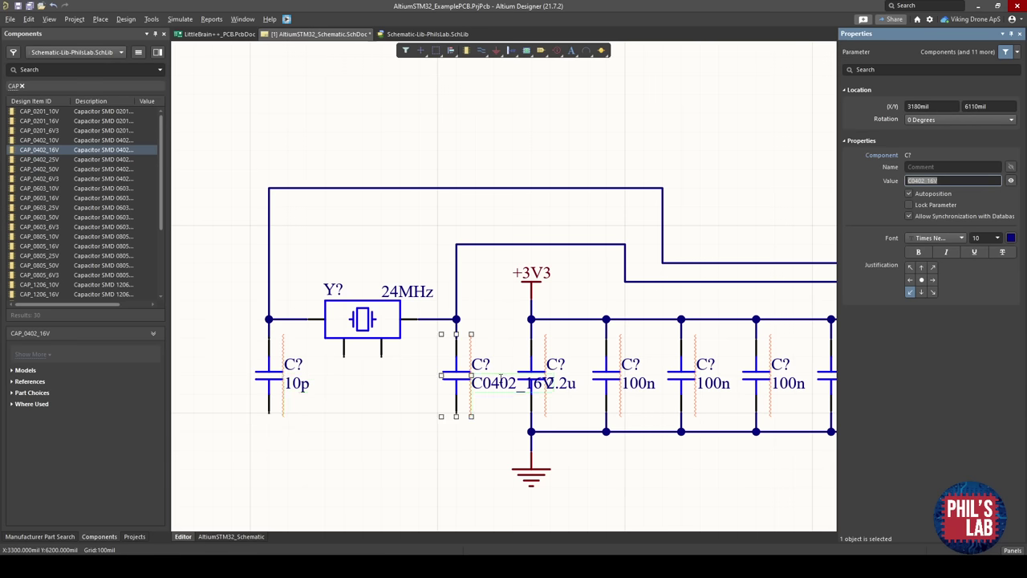
text(10p)
key(Return)
click(363, 447)
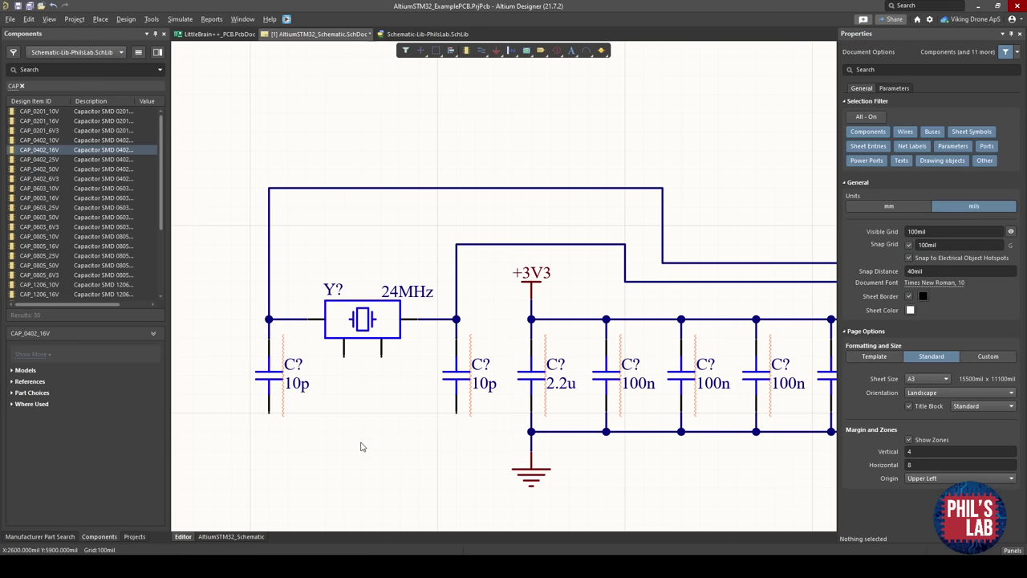
Switch to the browser and open ST's oscillator design guide for STM8AF/AL/S and STM32 from the search results.
key(alt+Tab)
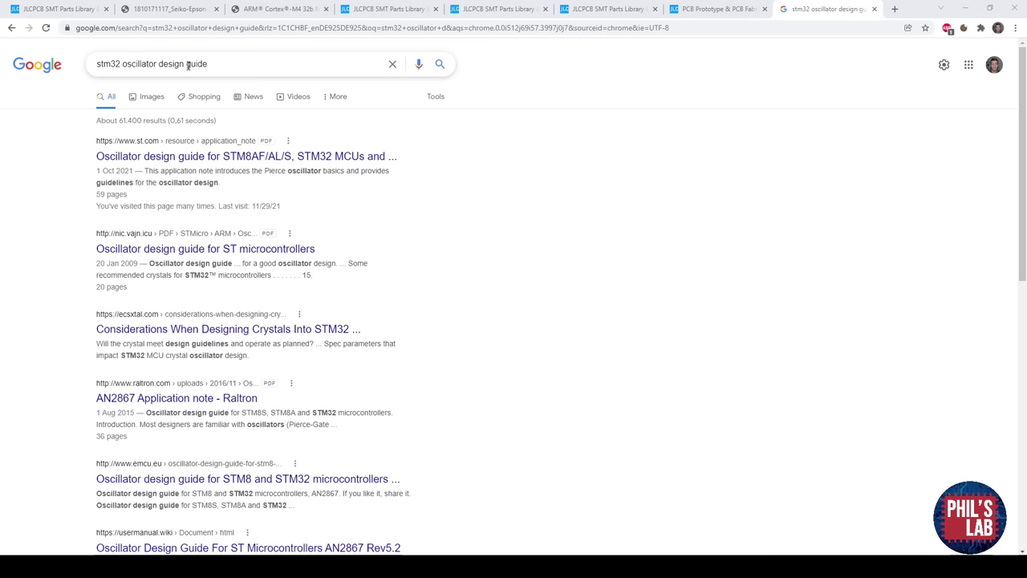
click(239, 66)
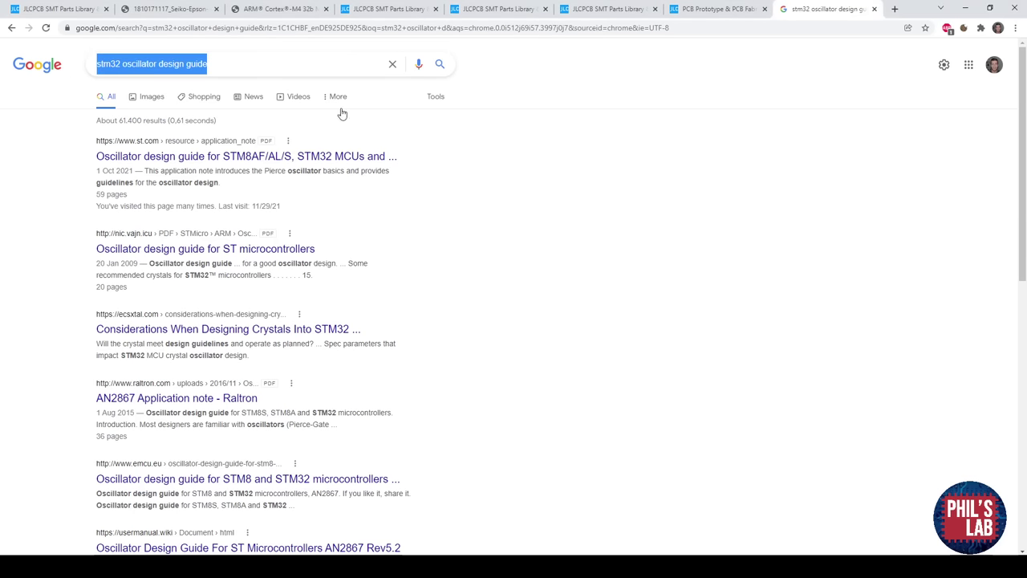
click(249, 157)
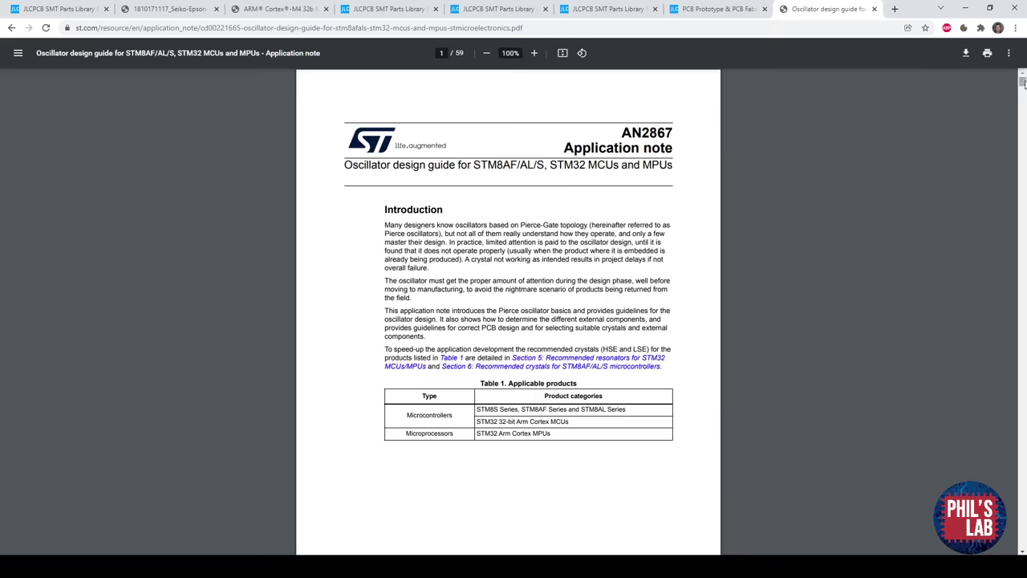
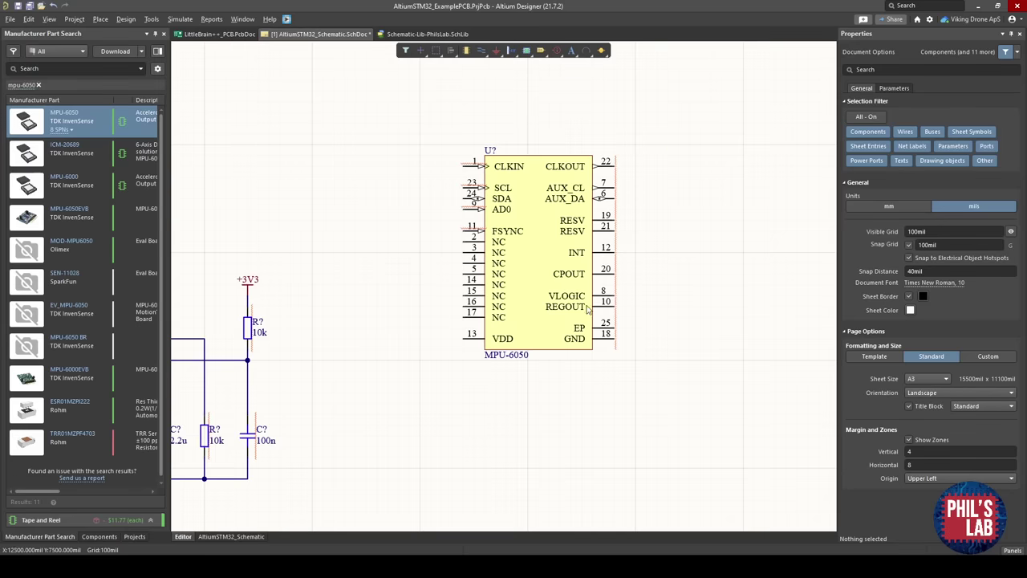
In Altium Designer, move the MPU-6050 symbol further down in the free area beside the microcontroller circuit.
drag(544, 342, 614, 371)
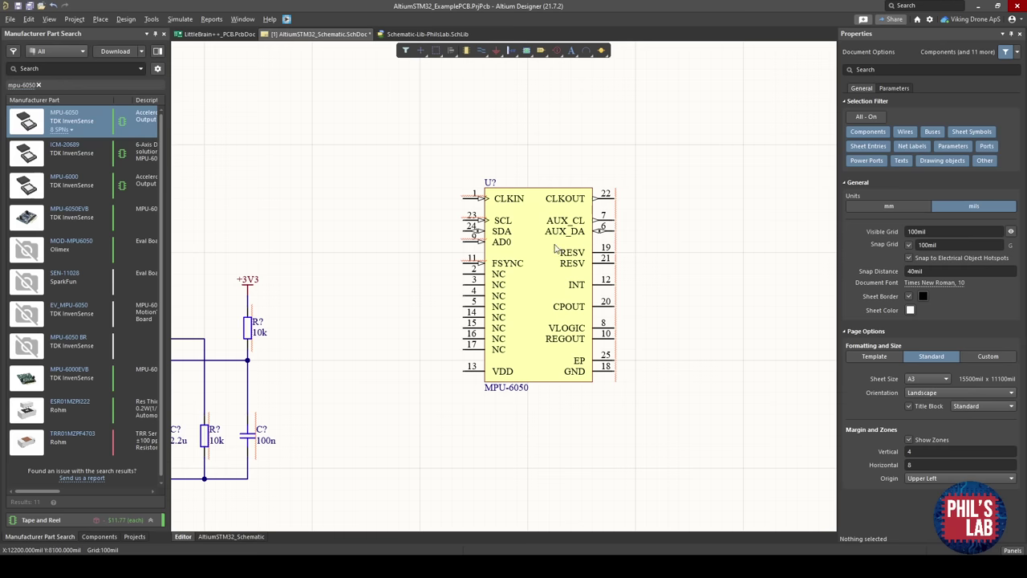
ctrl+scroll(446, 367, down, 3)
right_drag(449, 367, 551, 355)
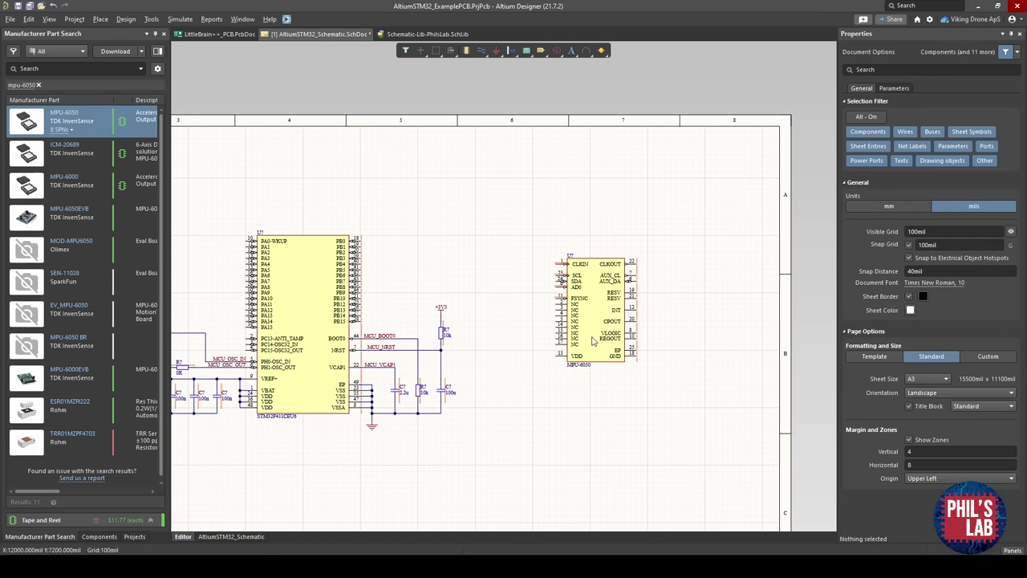
ctrl+scroll(593, 341, up, 1)
ctrl+scroll(593, 340, up, 1)
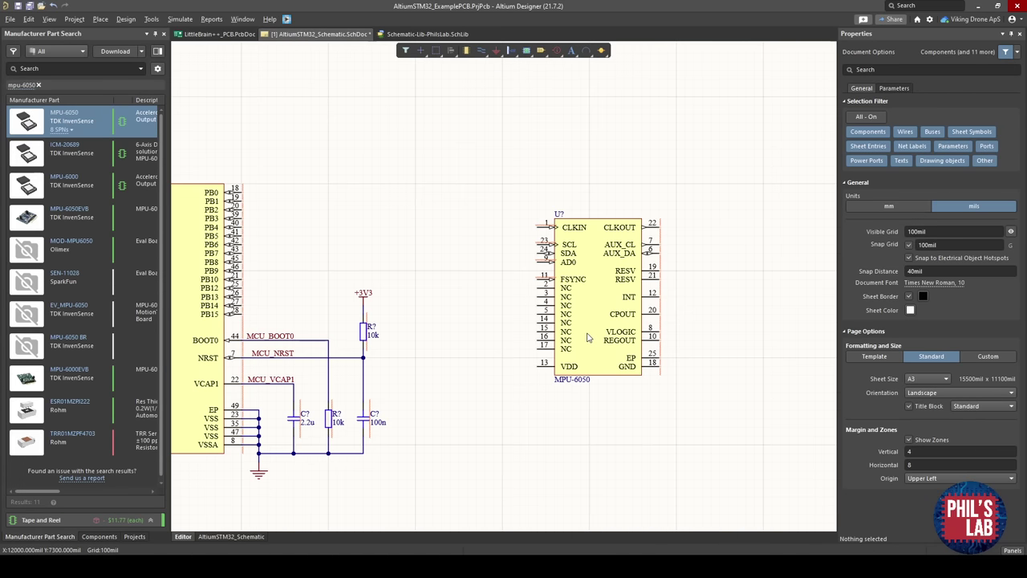
drag(587, 339, 596, 365)
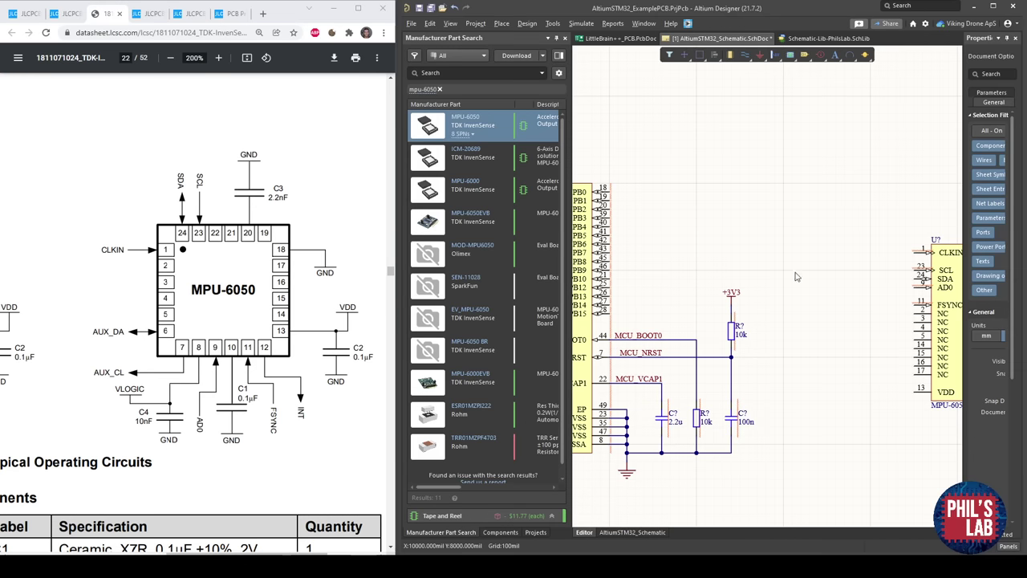
Copy the microcontroller's ground port and place the copy just below and outside the MPU-6050's GND pin.
right_drag(858, 280, 688, 287)
ctrl+scroll(830, 309, up, 2)
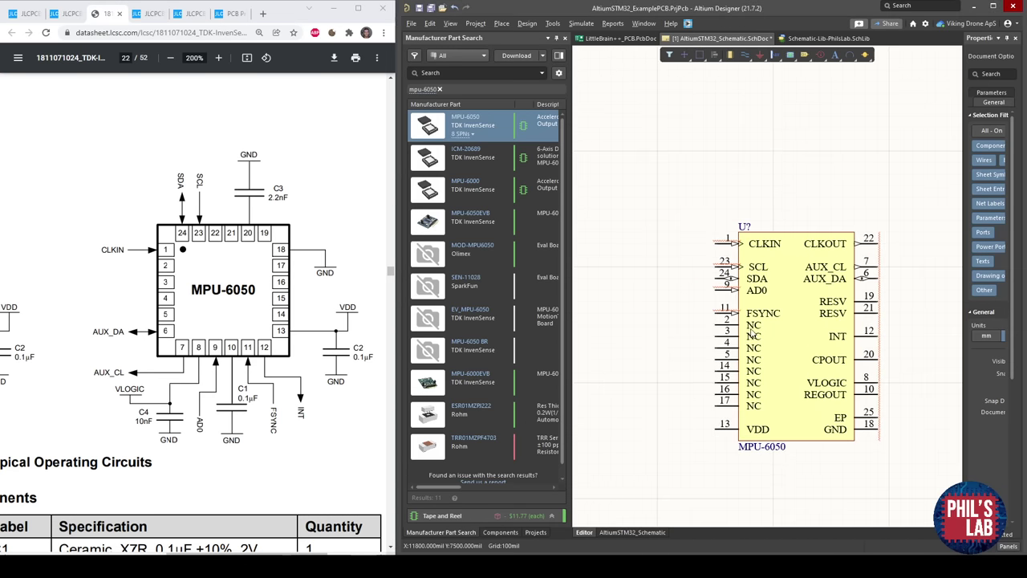
right_drag(751, 332, 741, 317)
ctrl+scroll(701, 345, down, 1)
right_drag(691, 365, 813, 293)
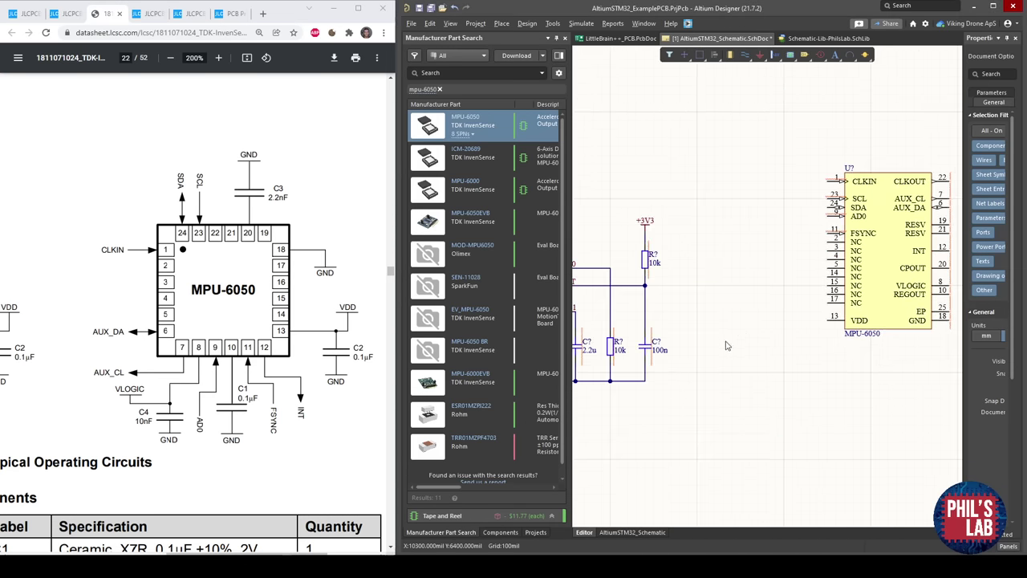
right_drag(725, 342, 858, 327)
click(676, 392)
right_drag(889, 361, 617, 375)
ctrl+scroll(813, 350, up, 2)
key(ctrl+v)
click(835, 348)
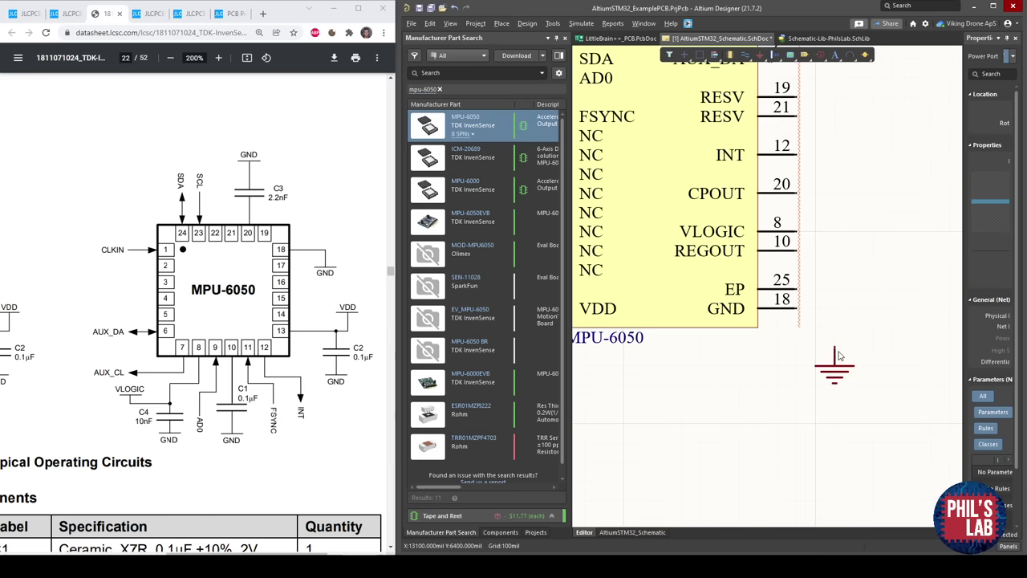
Wire the MPU-6050's EP pin 25 and GND pin 18 to the new ground port.
key(ctrl+w)
click(835, 349)
click(797, 296)
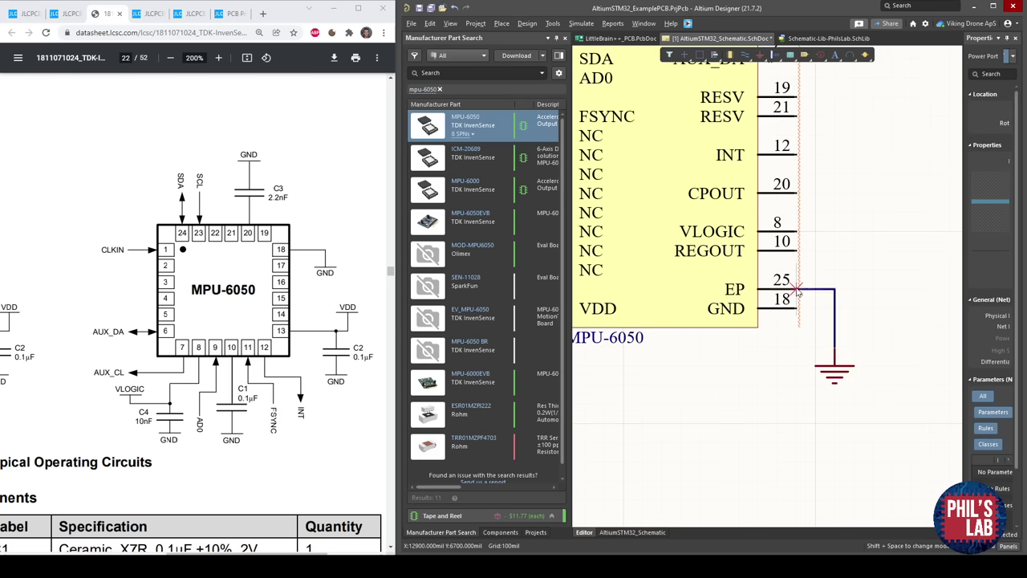
key(Escape)
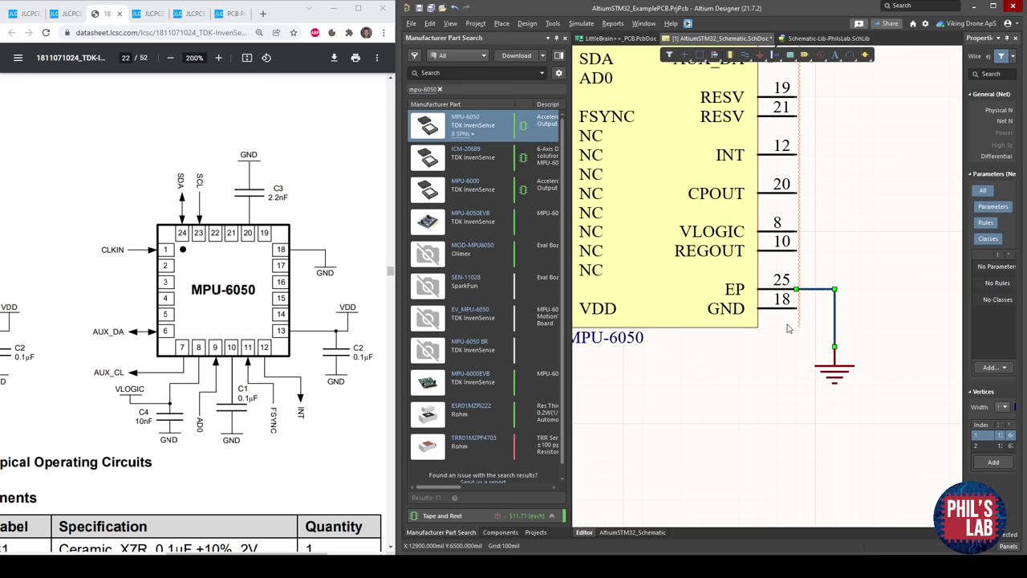
click(788, 328)
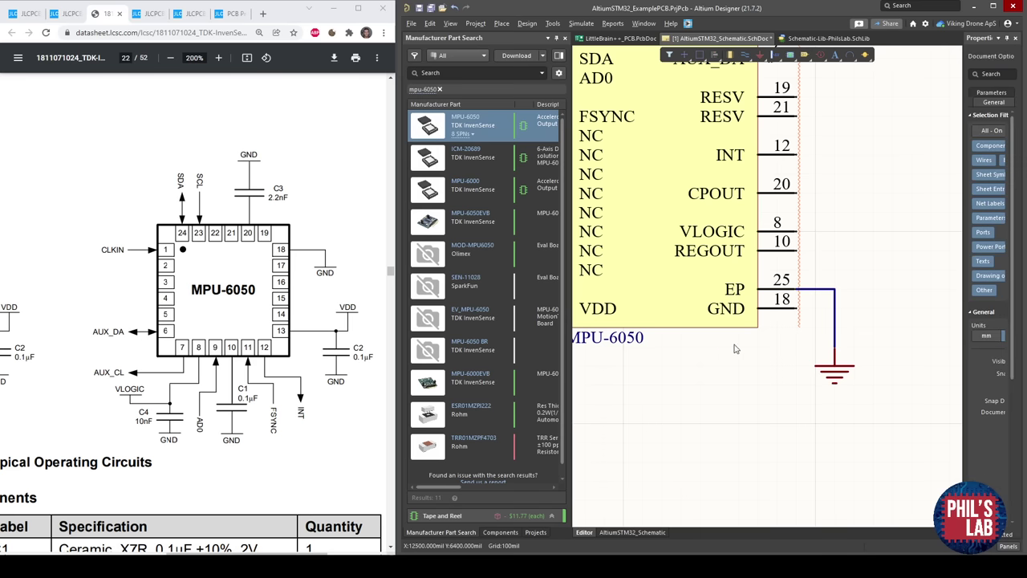
key(ctrl+w)
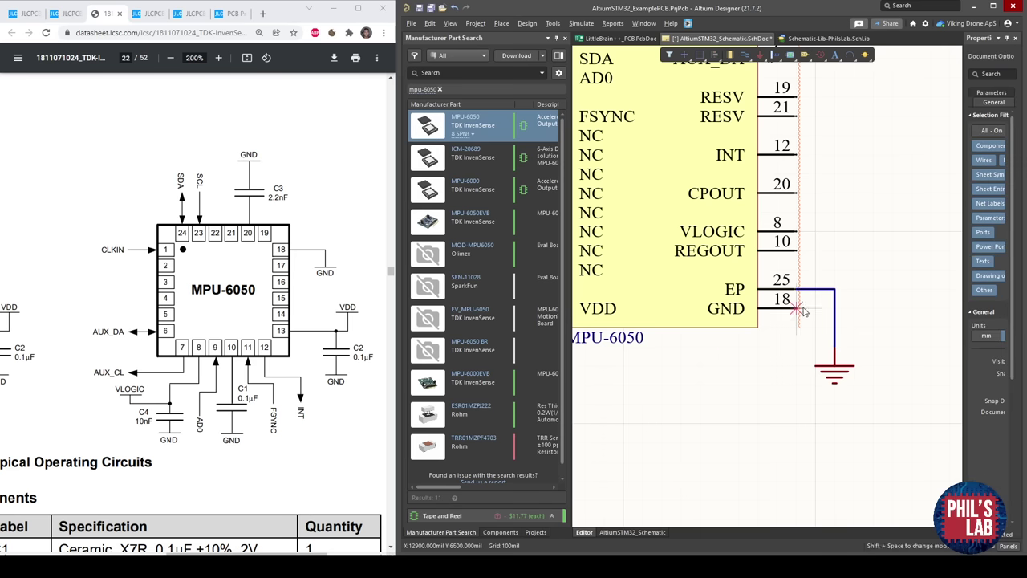
click(797, 308)
click(839, 309)
key(Escape)
click(776, 354)
Duplicate the +3V3 power port above the reset pull-up resistor and place it rotated, in line with the MPU-6050's VDD pin.
right_drag(705, 353, 833, 353)
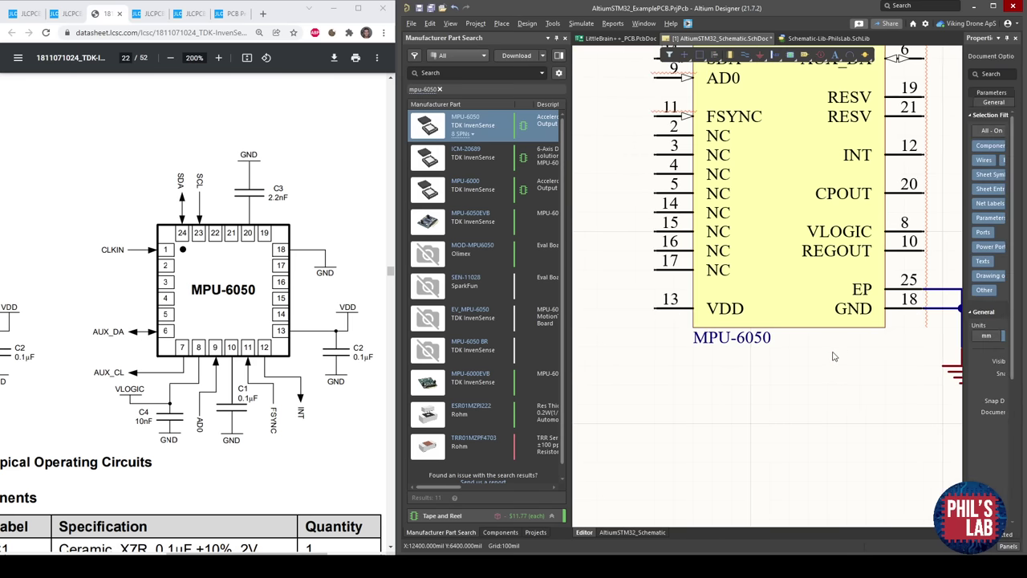
shift+scroll(640, 350, left, 3)
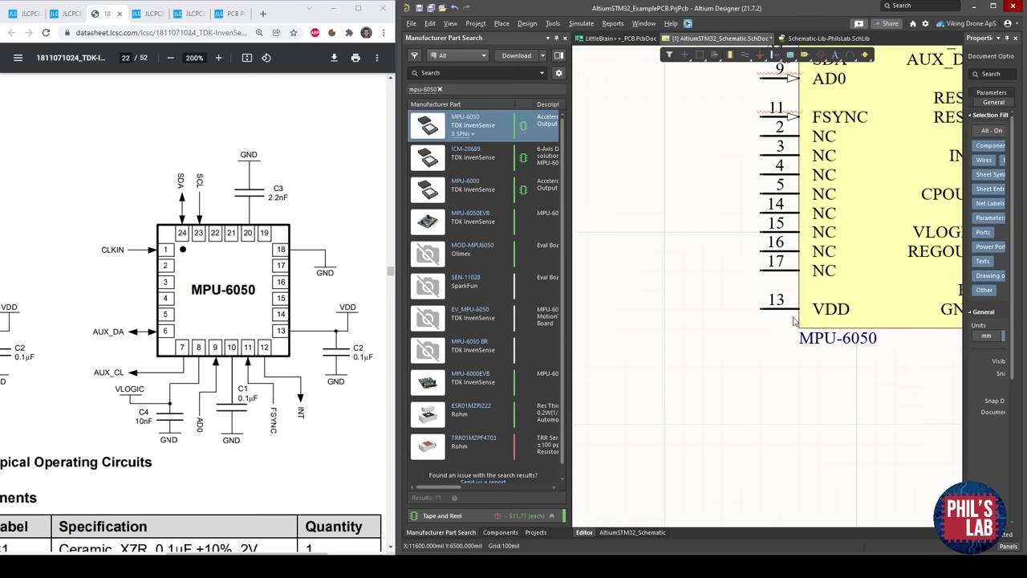
ctrl+scroll(707, 306, down, 3)
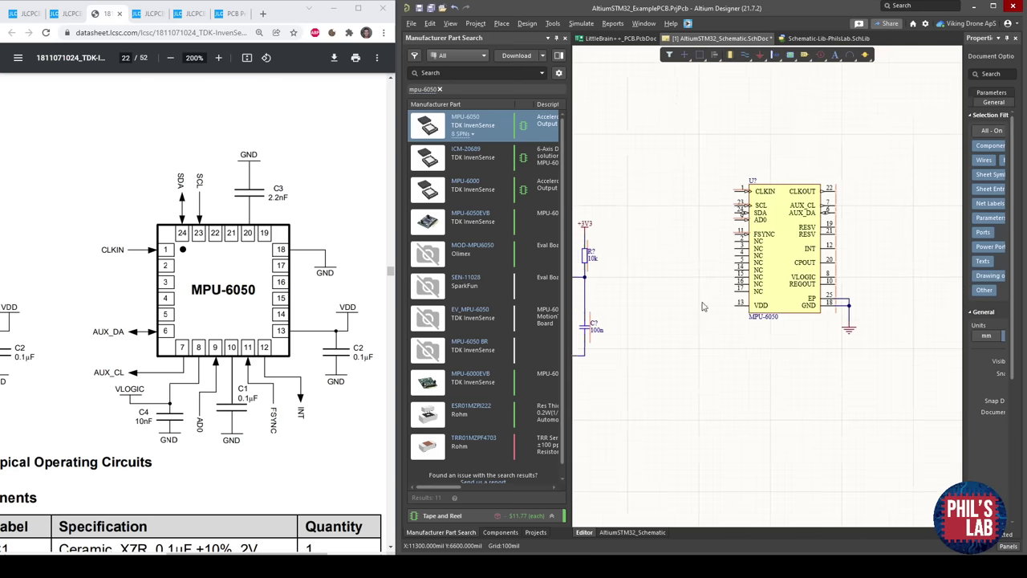
right_drag(706, 306, 867, 295)
right_drag(700, 245, 750, 249)
click(800, 218)
shift+scroll(796, 223, right, 5)
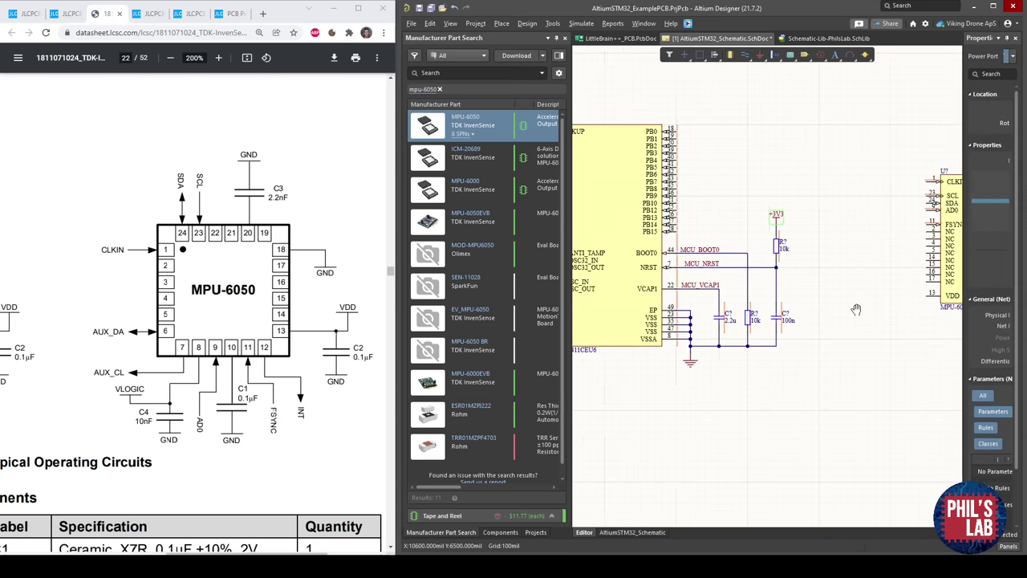
ctrl+scroll(794, 317, up, 3)
key(space)
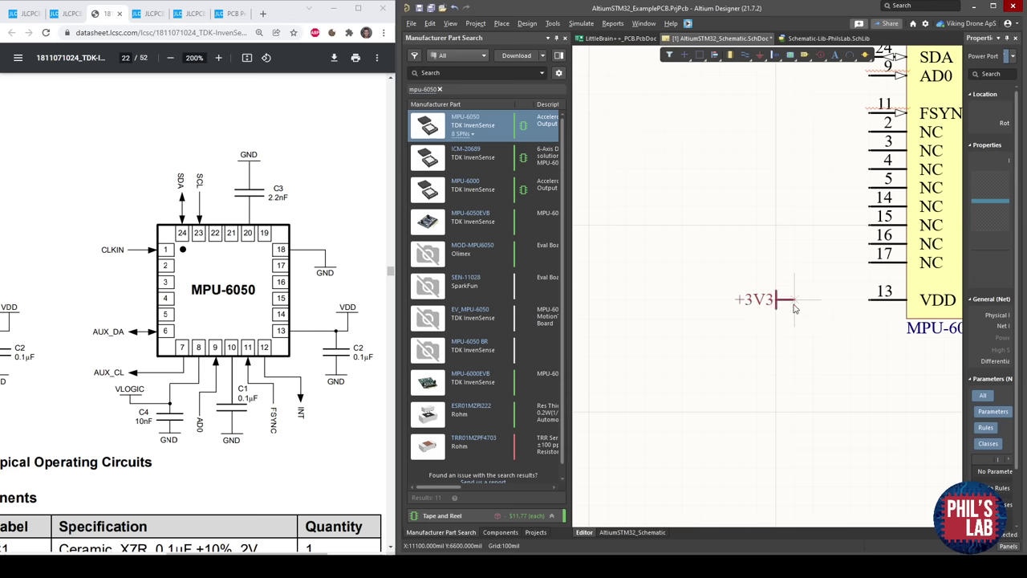
click(795, 309)
Duplicate the 100n reset capacitor and position the copy below the gap between the +3V3 port and the MPU-6050's VDD pin.
ctrl+scroll(794, 309, down, 3)
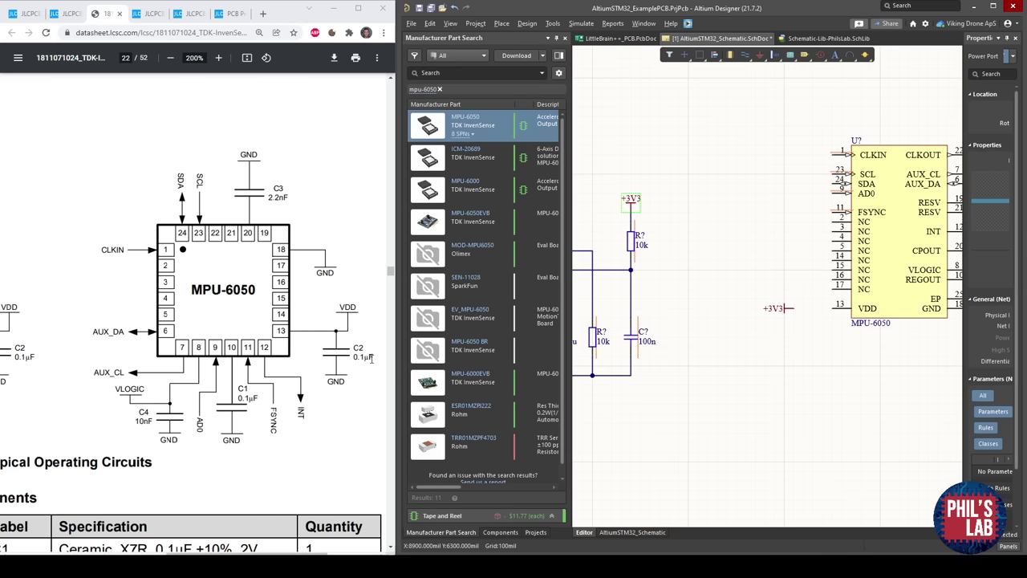
click(641, 340)
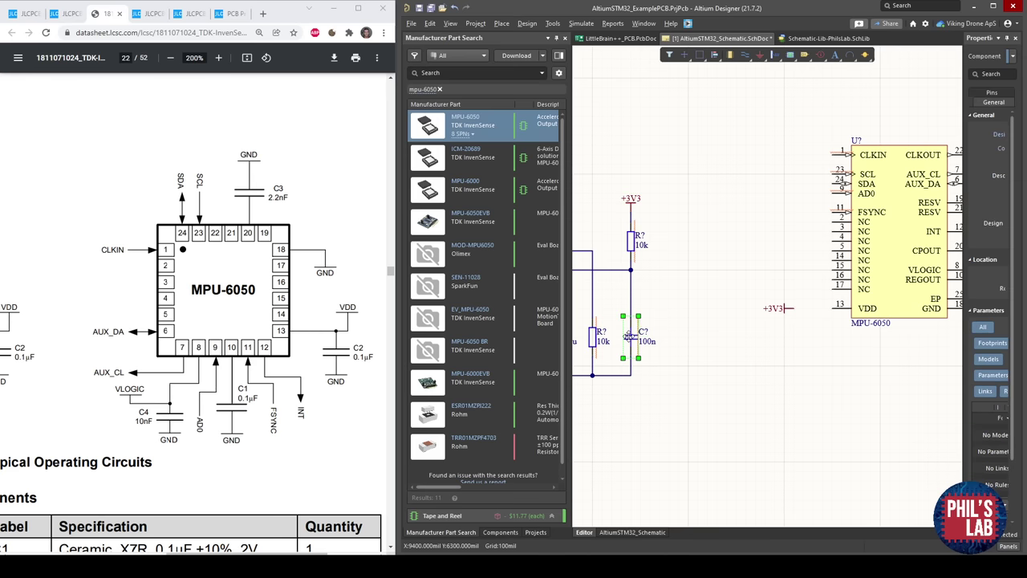
key(ctrl+v)
ctrl+scroll(826, 317, up, 3)
click(822, 336)
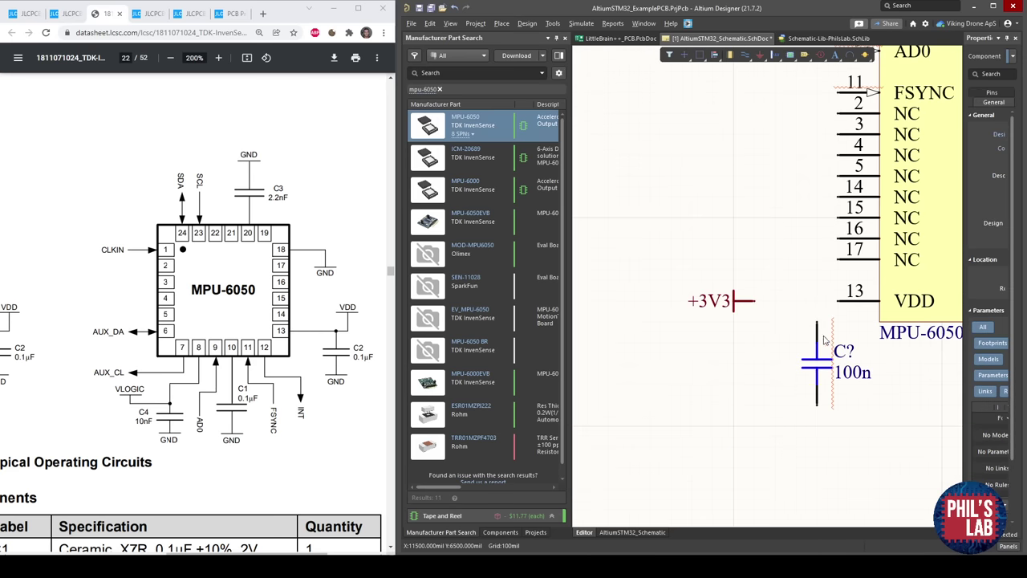
drag(817, 393, 797, 404)
Wire the MPU-6050's VDD pin to the +3V3 port and connect the 100n capacitor's upper pin to that wire.
key(ctrl+w)
click(837, 302)
click(751, 302)
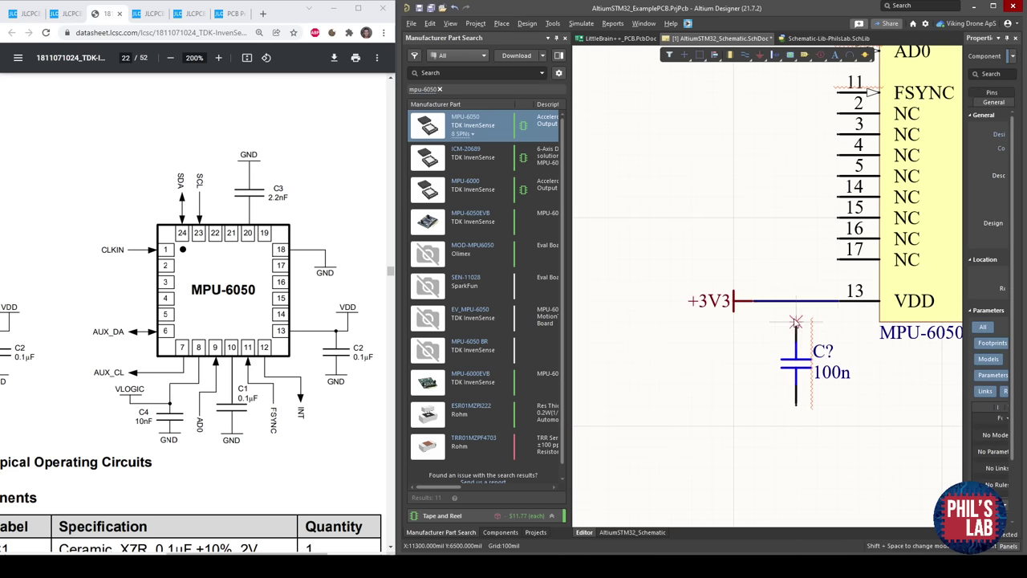
click(796, 323)
click(796, 302)
right_click(799, 299)
Copy the MPU-6050's ground port below the VDD decoupling capacitor and wire it to the capacitor's lower pin.
ctrl+scroll(807, 291, down, 3)
right_drag(923, 310, 750, 309)
click(767, 319)
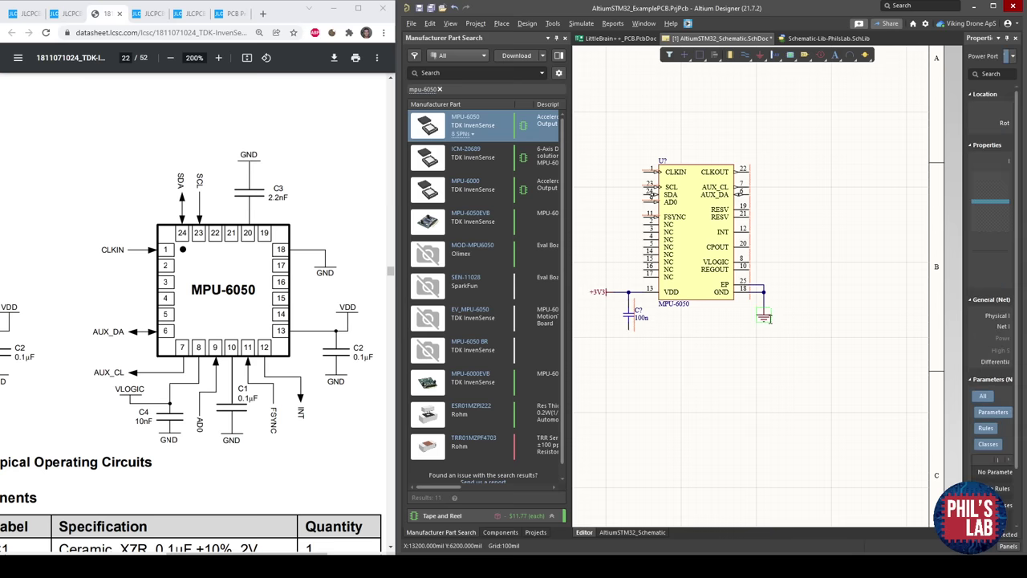
key(ctrl+c)
ctrl+scroll(596, 339, up, 5)
key(ctrl+v)
click(666, 337)
key(ctrl+w)
click(666, 337)
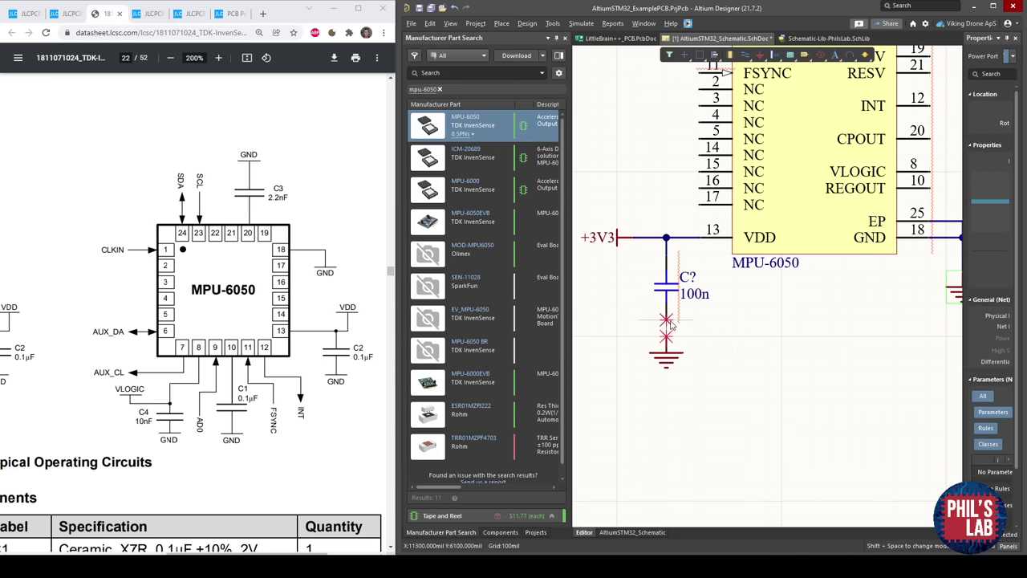
click(667, 321)
right_click(673, 319)
click(742, 305)
Copy the 100n VDD decoupling capacitor and place the copy beyond the MPU-6050's ground port, beside the REGOUT and GND pins.
right_drag(746, 307, 670, 369)
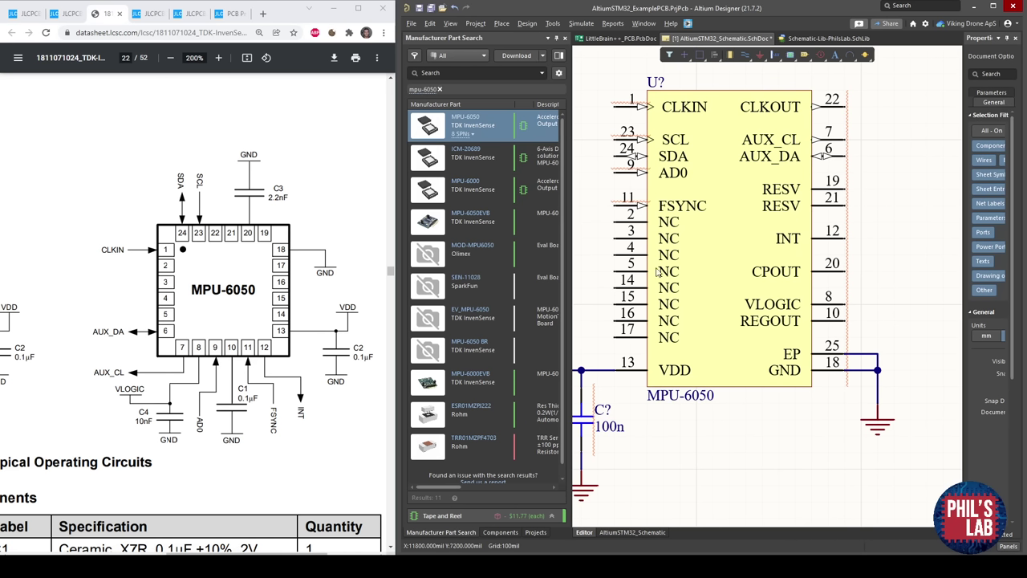
right_drag(618, 384, 640, 366)
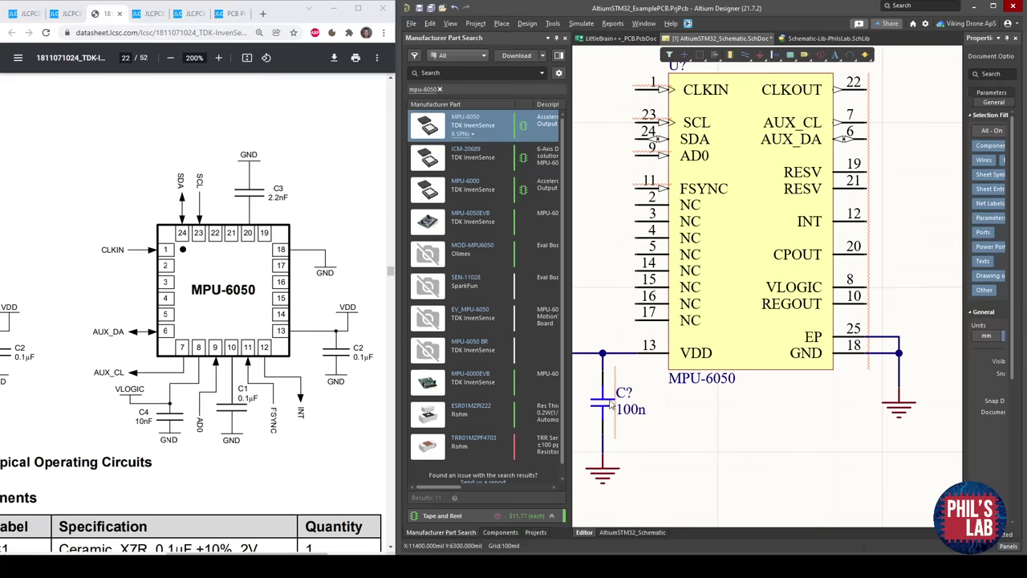
click(592, 407)
key(ctrl+c)
right_drag(827, 394, 750, 394)
key(ctrl+v)
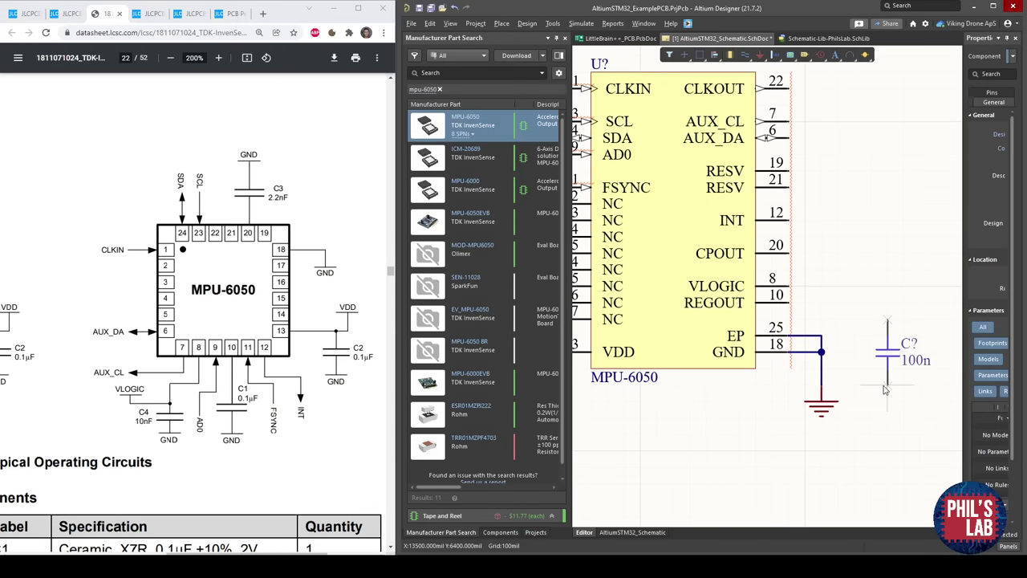
click(888, 385)
Wire the upper pin of the new 100n capacitor to the MPU-6050's REGOUT pin 10.
key(ctrl+w)
click(888, 320)
click(791, 303)
right_click(791, 305)
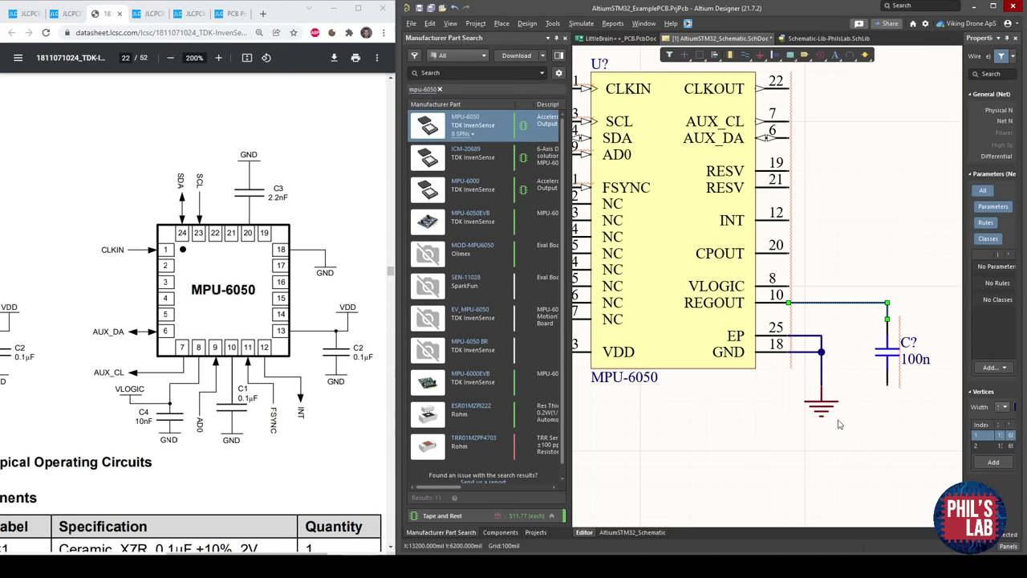
Lower the ground port under the EP and GND pins and wire the REGOUT capacitor's lower pin to its ground wire.
mouse_move(826, 405)
mouse_down()
mouse_move(825, 436)
mouse_move(825, 425)
mouse_up()
key(ctrl+w)
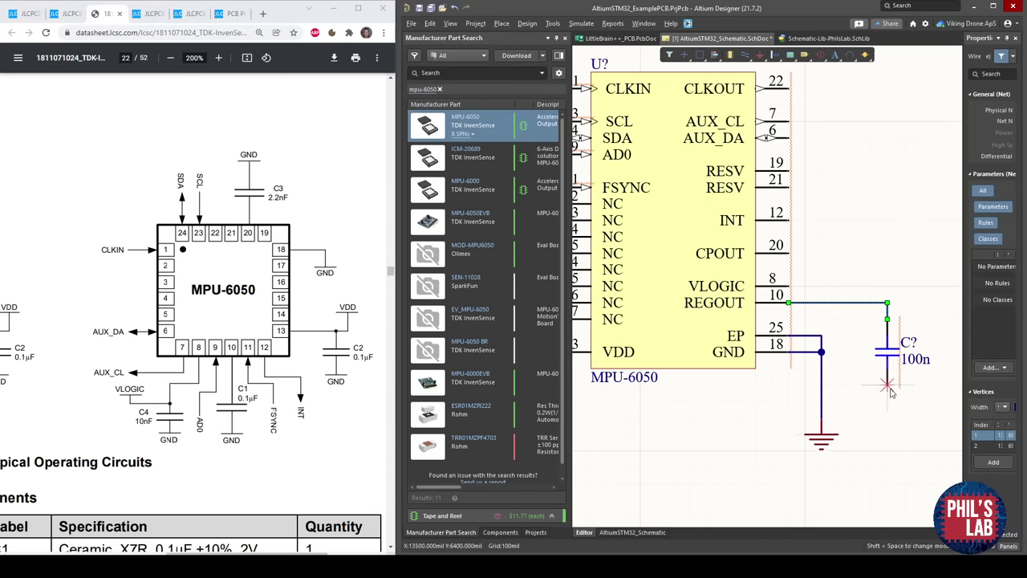
click(888, 386)
click(821, 401)
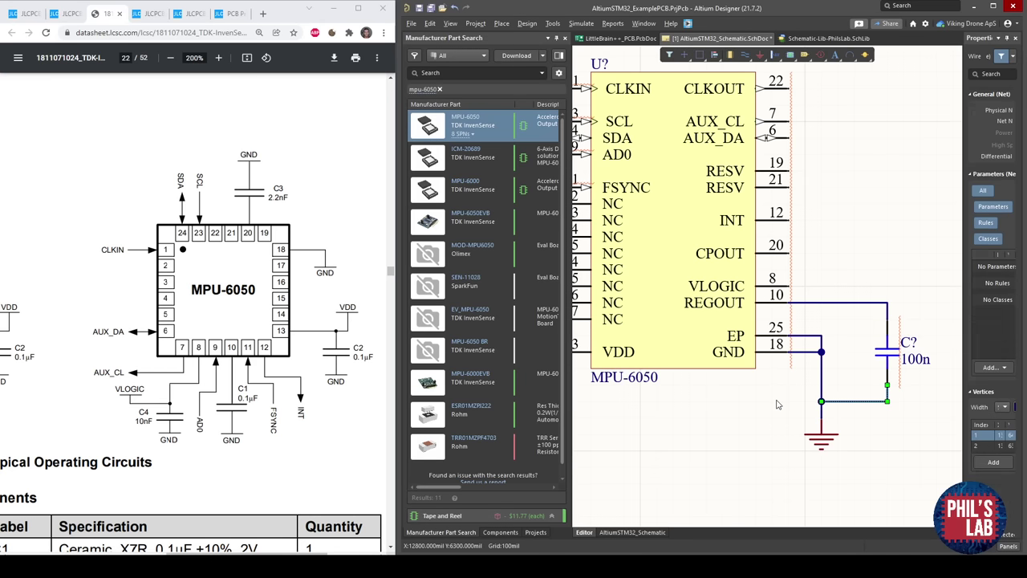
key(Escape)
Place a net label named IMU_REGOUT on the wire between the MPU-6050's REGOUT pin and its 100n capacitor.
ctrl+scroll(693, 406, down, 1)
key(p)
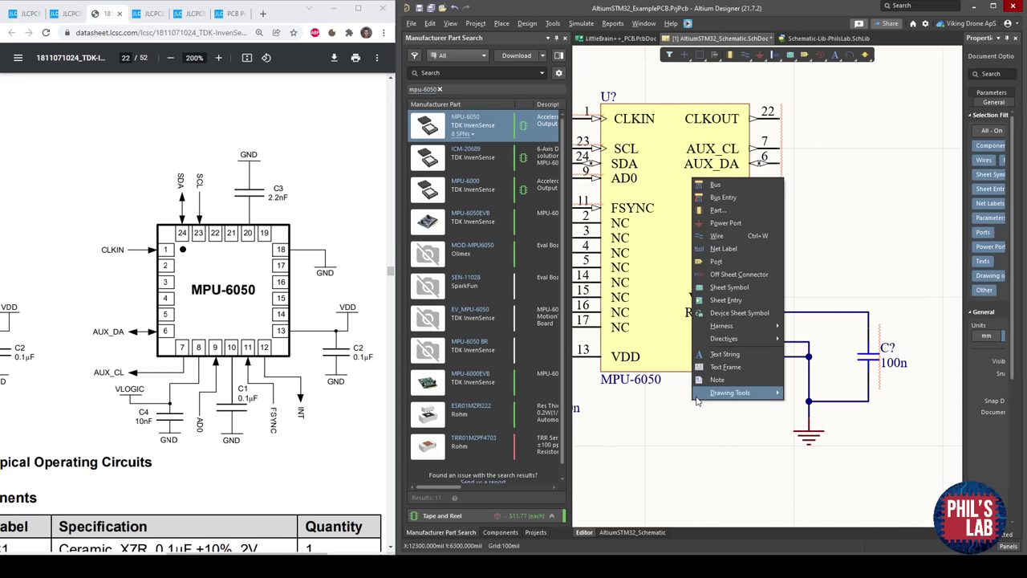
click(662, 448)
key(p)
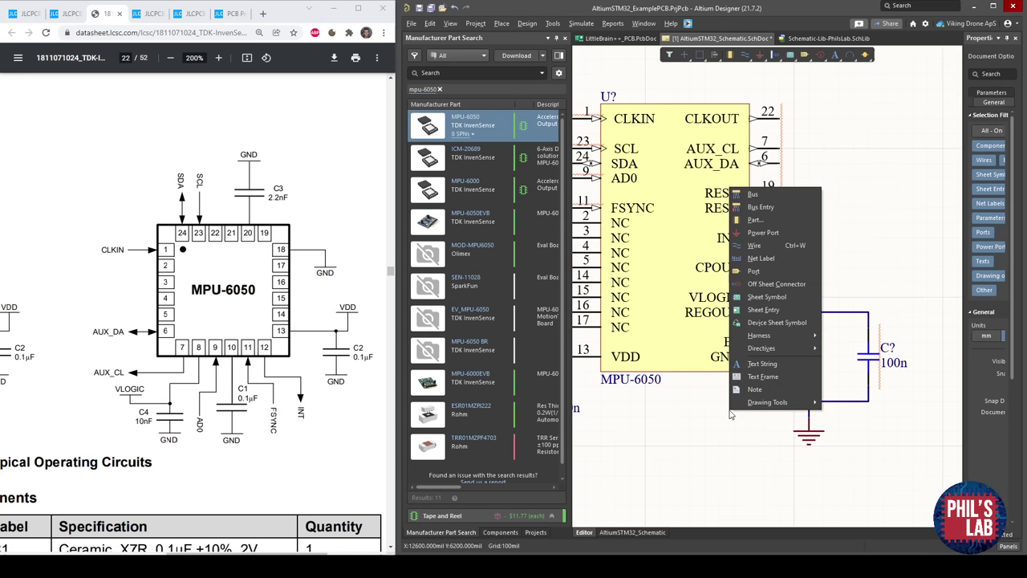
key(n)
key(Tab)
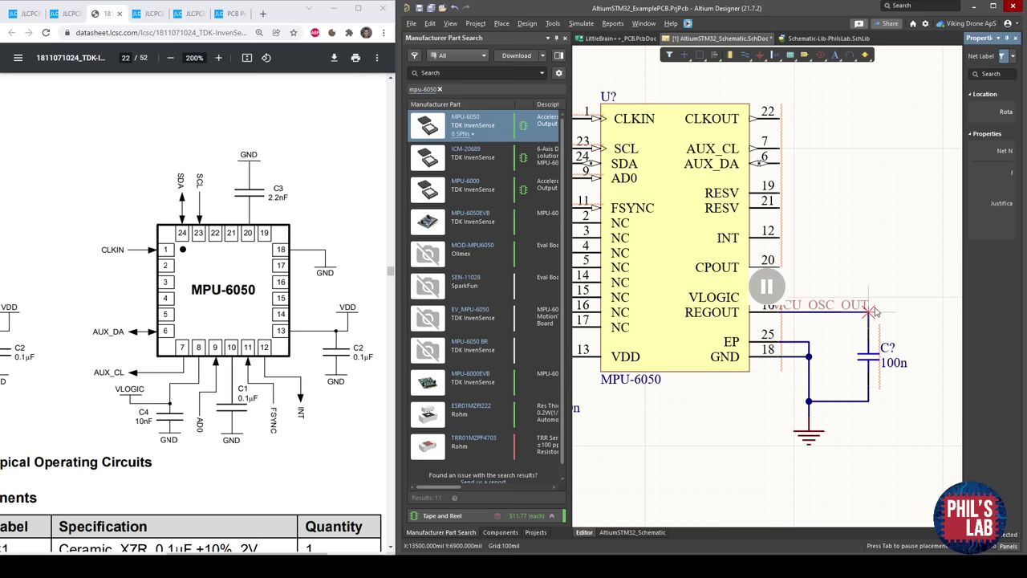
key(Return)
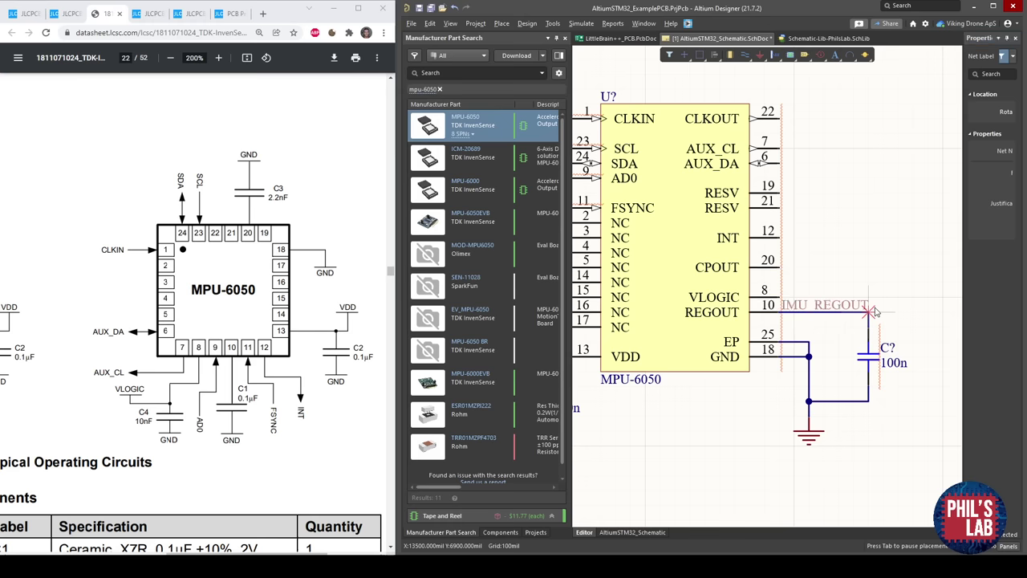
click(873, 312)
key(Escape)
ctrl+scroll(817, 317, down, 1)
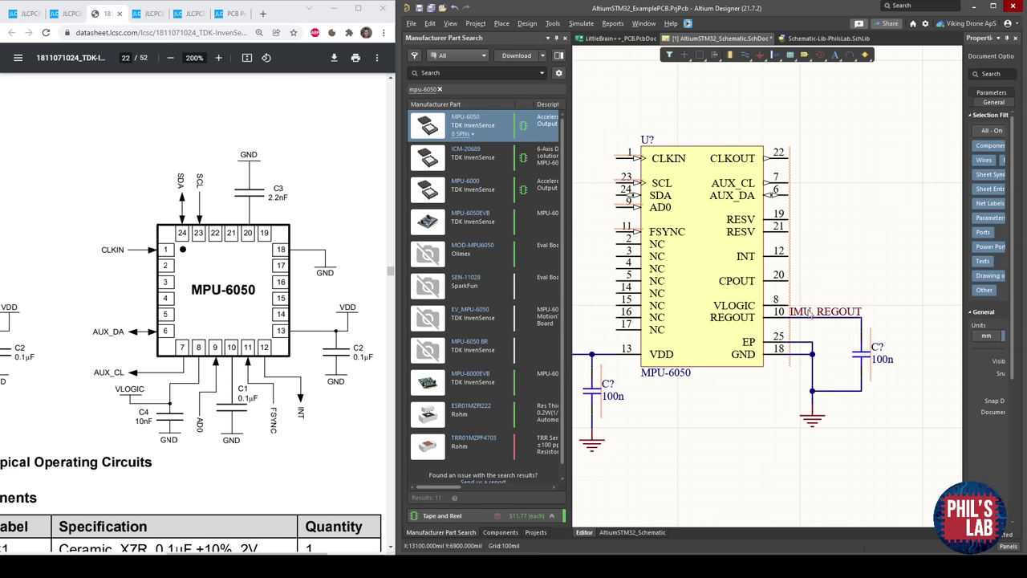
Compare the IMU's REGOUT capacitor wiring with the microcontroller's VCAP1 capacitor circuit.
ctrl+scroll(817, 317, up, 1)
right_drag(790, 231, 836, 230)
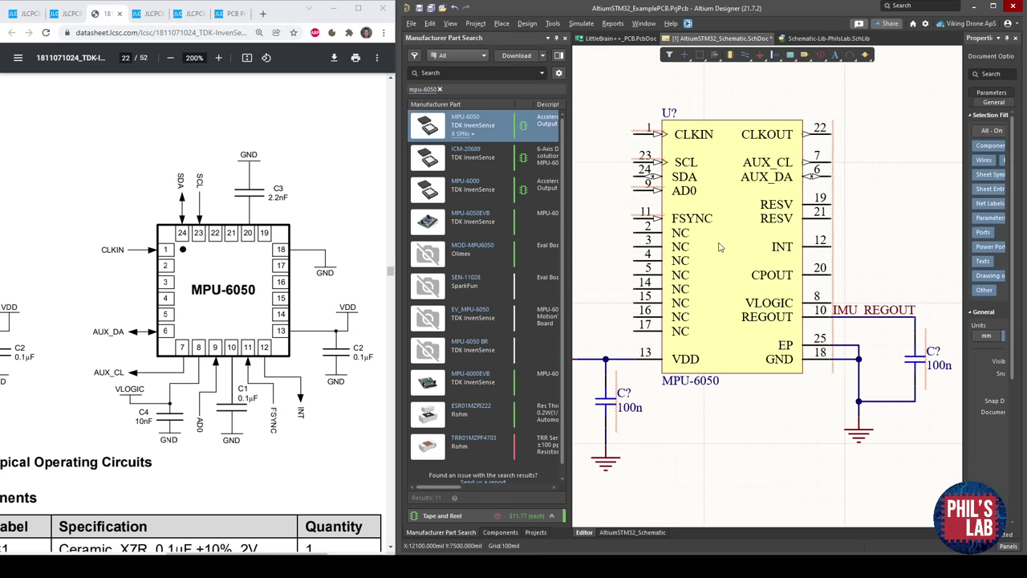
right_drag(743, 247, 742, 262)
ctrl+scroll(817, 321, down, 2)
right_drag(663, 331, 933, 286)
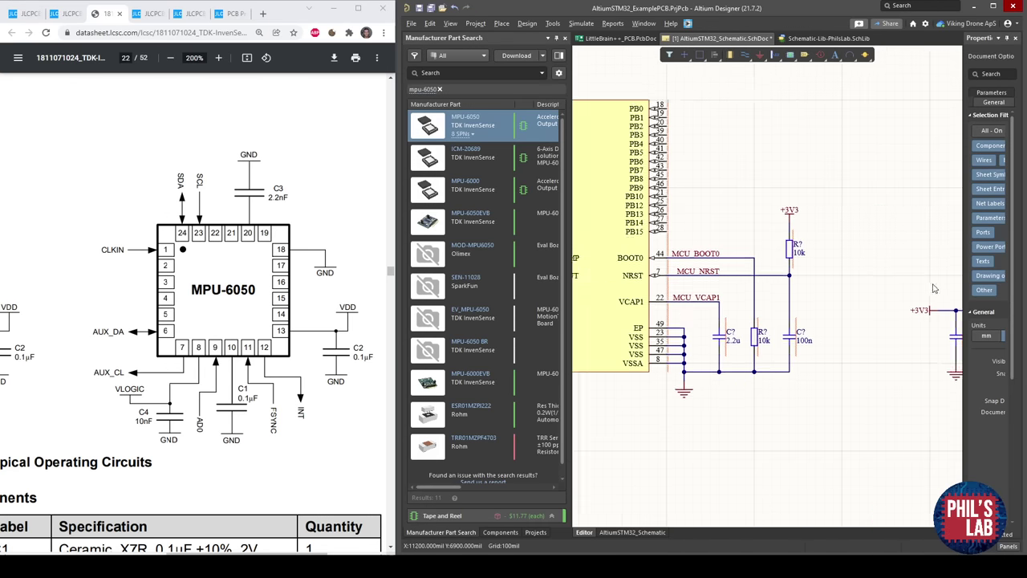
right_drag(713, 296, 772, 296)
ctrl+scroll(772, 298, up, 2)
ctrl+scroll(757, 323, down, 2)
right_drag(868, 309, 596, 309)
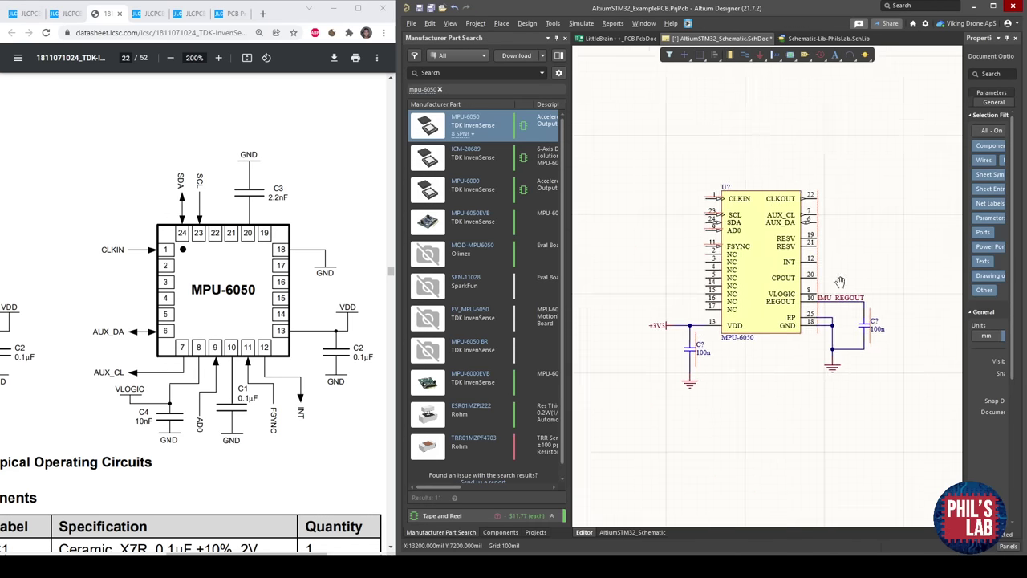
right_drag(839, 285, 823, 287)
ctrl+scroll(831, 295, up, 1)
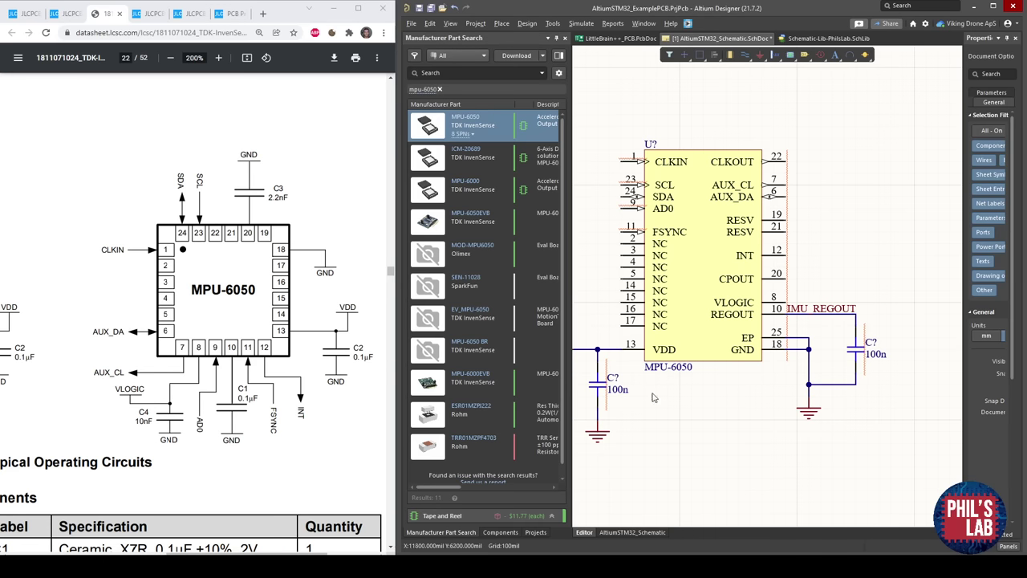
Check the VLOGIC and VDD supply connections in the datasheet's typical operating circuit for the MPU-6050.
right_drag(841, 397, 723, 398)
ctrl+scroll(746, 349, up, 1)
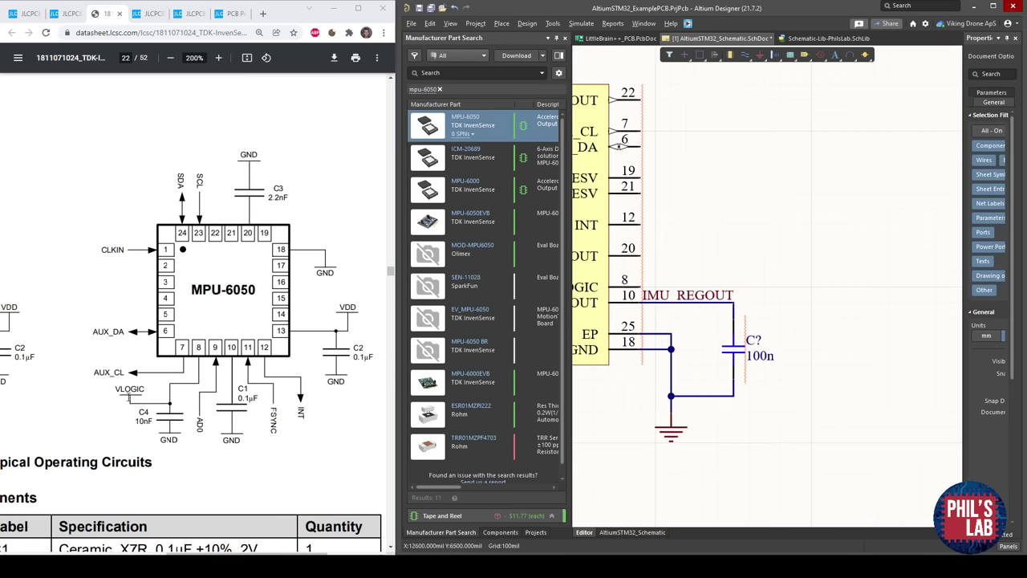
mouse_move(116, 388)
mouse_down()
mouse_move(146, 390)
mouse_move(121, 391)
mouse_up()
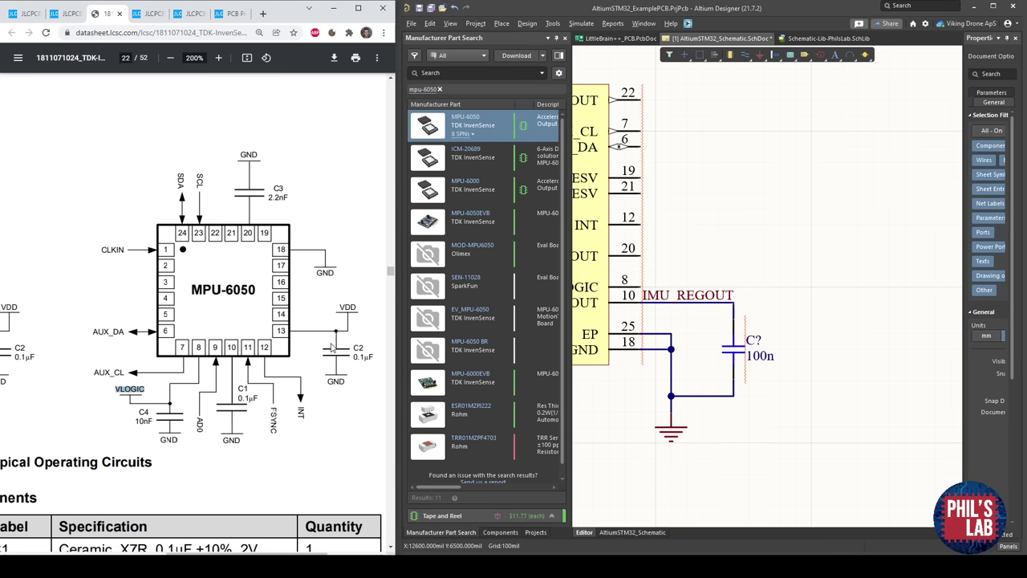
double_click(346, 308)
drag(147, 390, 116, 390)
click(361, 309)
drag(150, 391, 120, 387)
click(204, 379)
Copy the 100n REGOUT capacitor and place the copy beside it, farther from the MPU-6050.
click(736, 348)
key(ctrl+c)
key(ctrl+v)
click(796, 386)
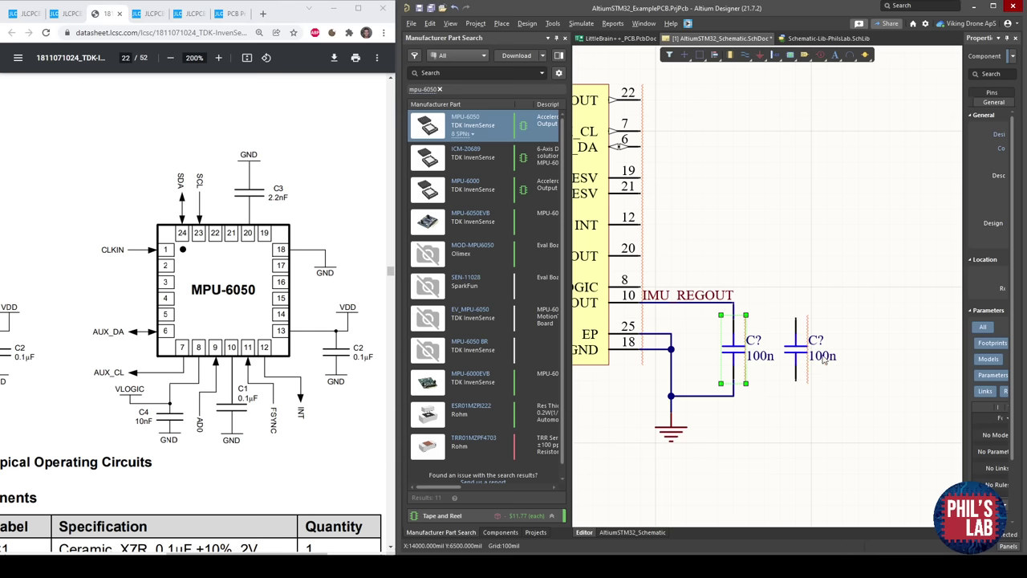
Set the copied capacitor's value to 10n.
click(825, 361)
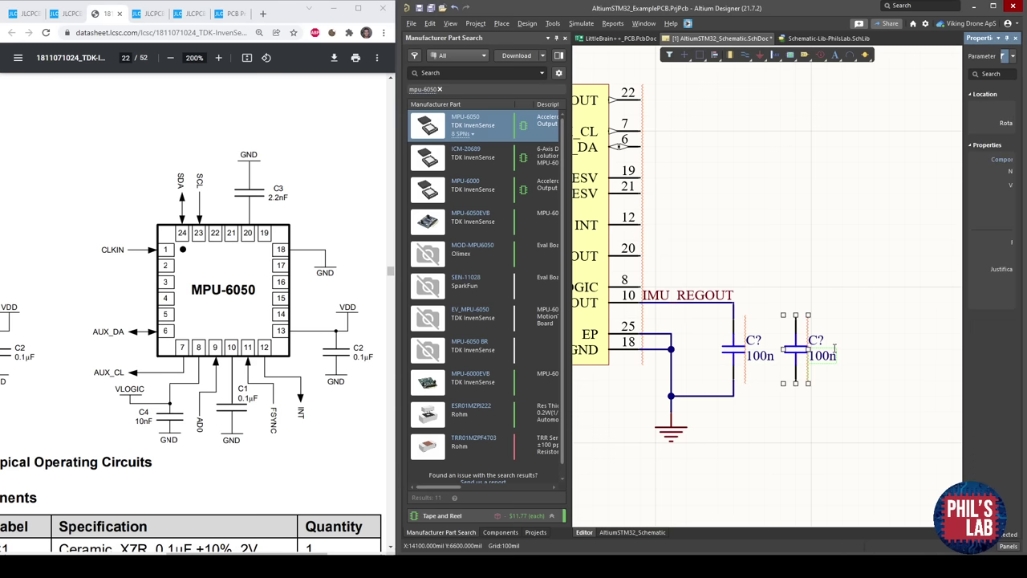
key(BackSpace)
key(BackSpace)
click(871, 288)
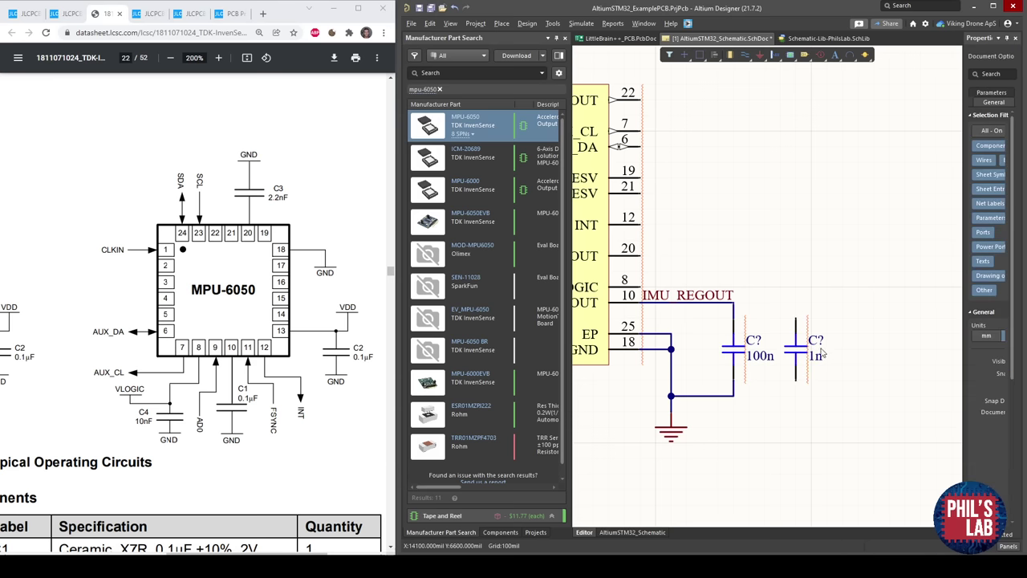
click(815, 354)
click(816, 354)
text(0)
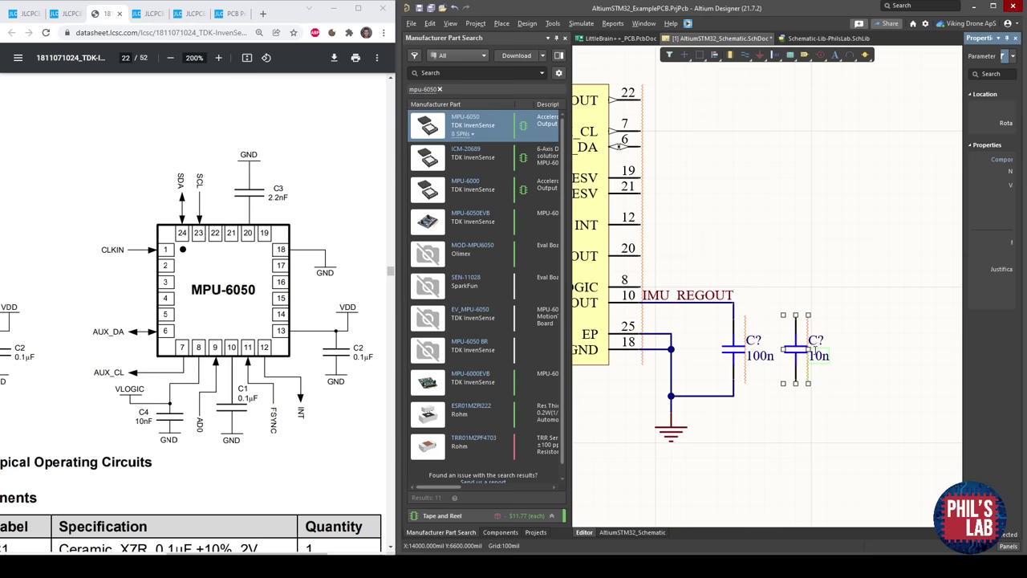
click(836, 272)
Wire the 10n capacitor's lower pin to the ground wire and its upper pin to VLOGIC pin 8.
key(ctrl+w)
click(794, 393)
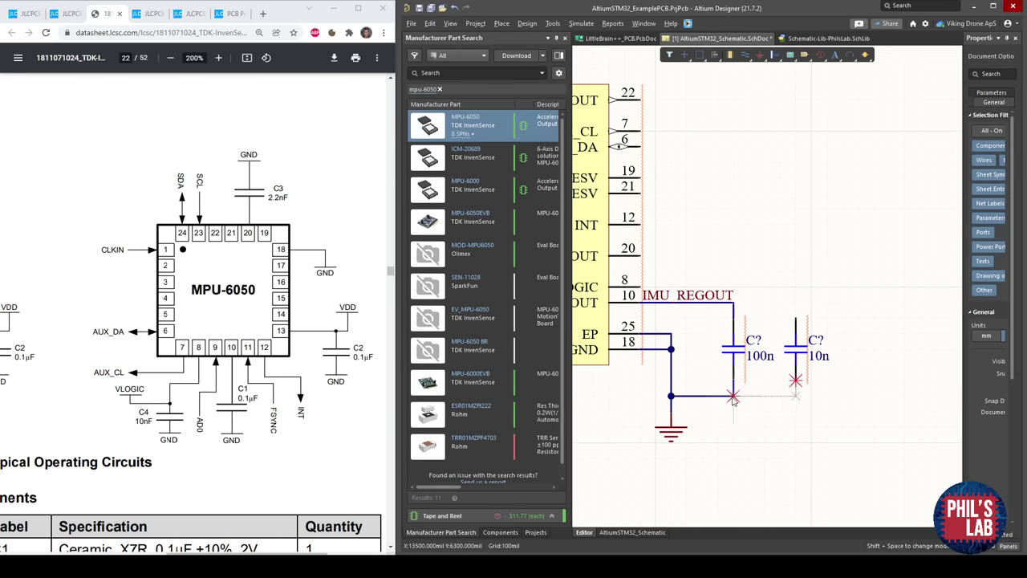
click(733, 396)
click(641, 287)
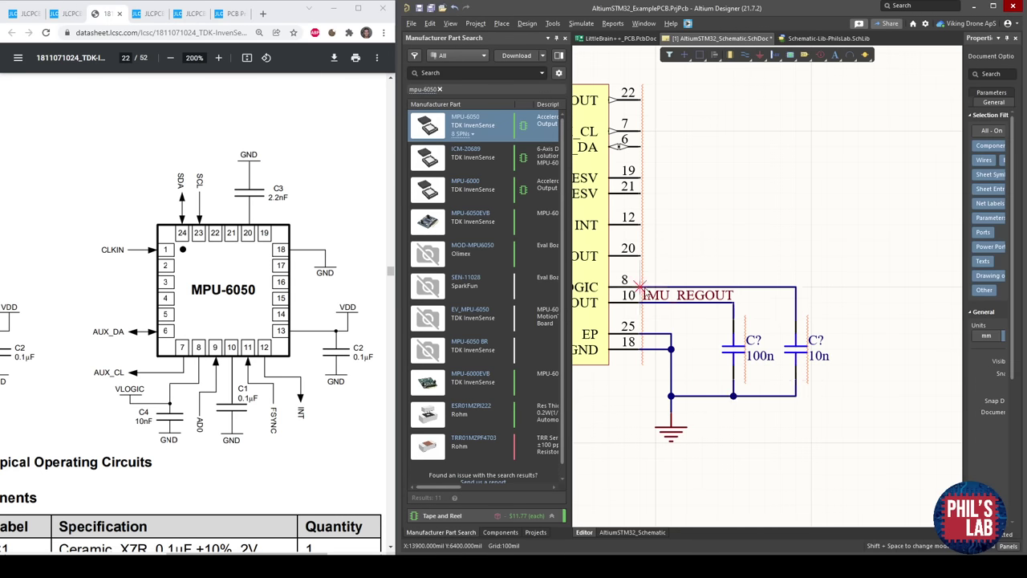
key(Escape)
click(702, 258)
Copy the +3V3 power port from the VDD pin and place it upright above the 10n capacitor.
ctrl+scroll(774, 269, down, 1)
right_drag(776, 270, 710, 291)
click(614, 324)
key(ctrl+c)
ctrl+scroll(714, 290, up, 2)
key(ctrl+v)
key(space)
key(space)
key(space)
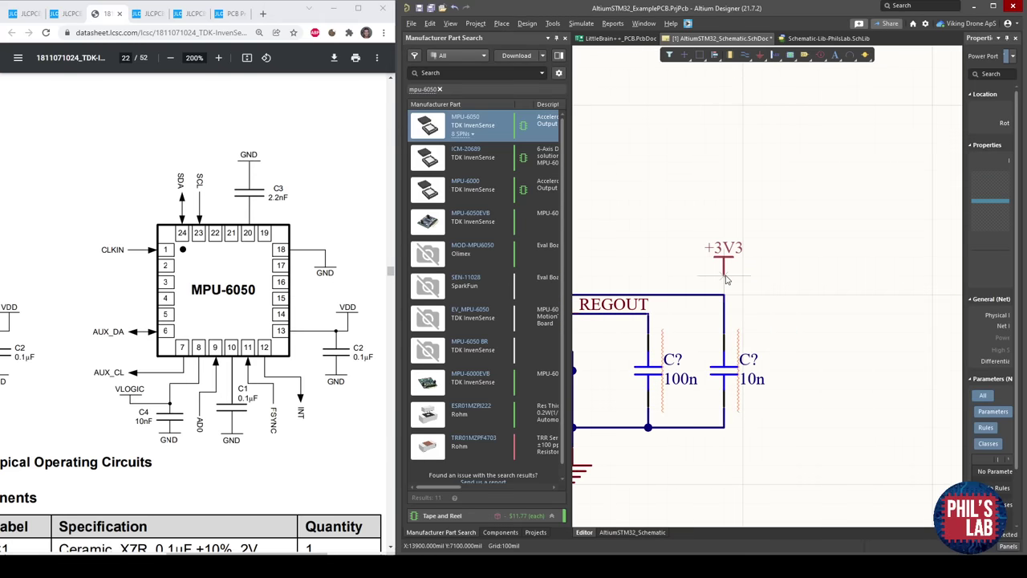
click(724, 276)
Wire the upright +3V3 port down to the VLOGIC wire above the 10n capacitor.
right_drag(744, 327, 848, 329)
key(ctrl+w)
click(830, 275)
click(830, 294)
key(Escape)
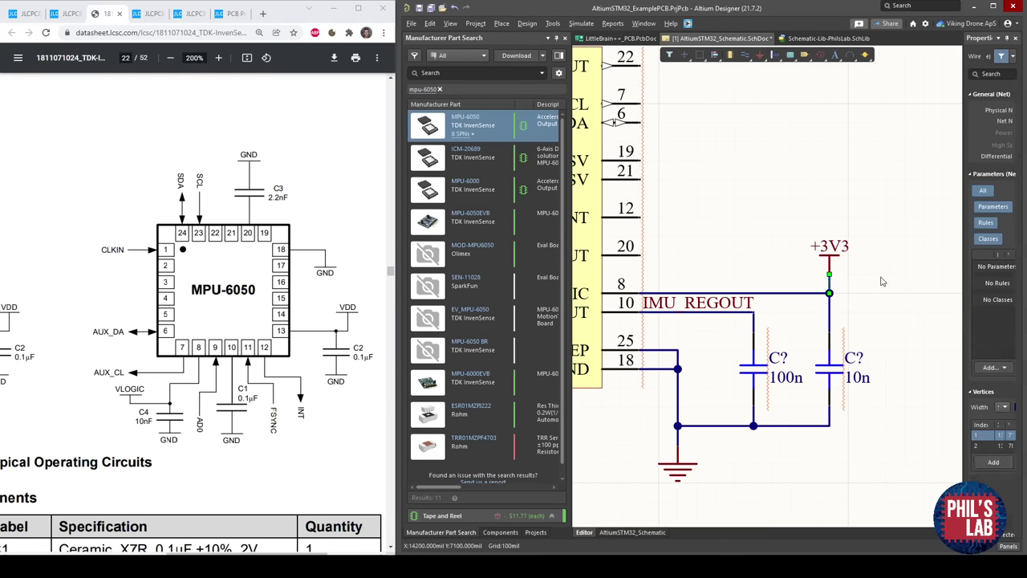
click(883, 279)
right_drag(822, 272, 866, 269)
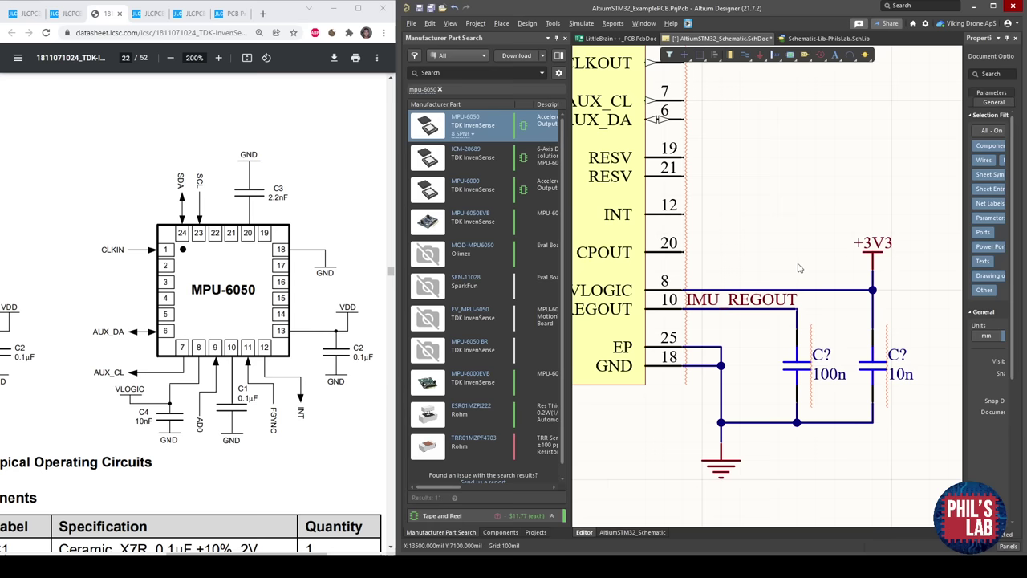
ctrl+scroll(799, 271, down, 1)
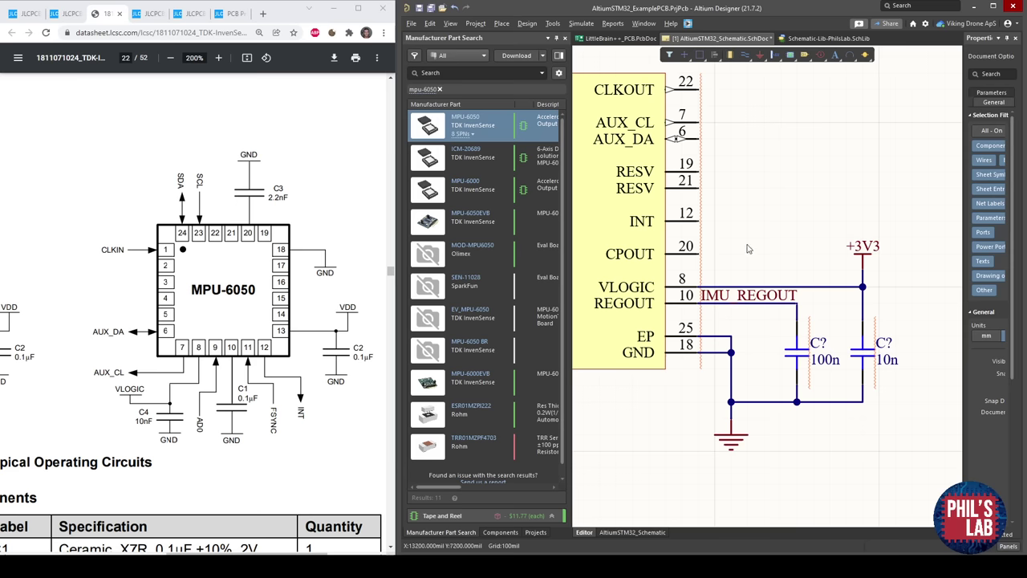
Rotate the +3V3 port above the 10n capacitor to horizontal and move it in line with the VLOGIC wire.
right_drag(870, 296, 815, 296)
click(809, 269)
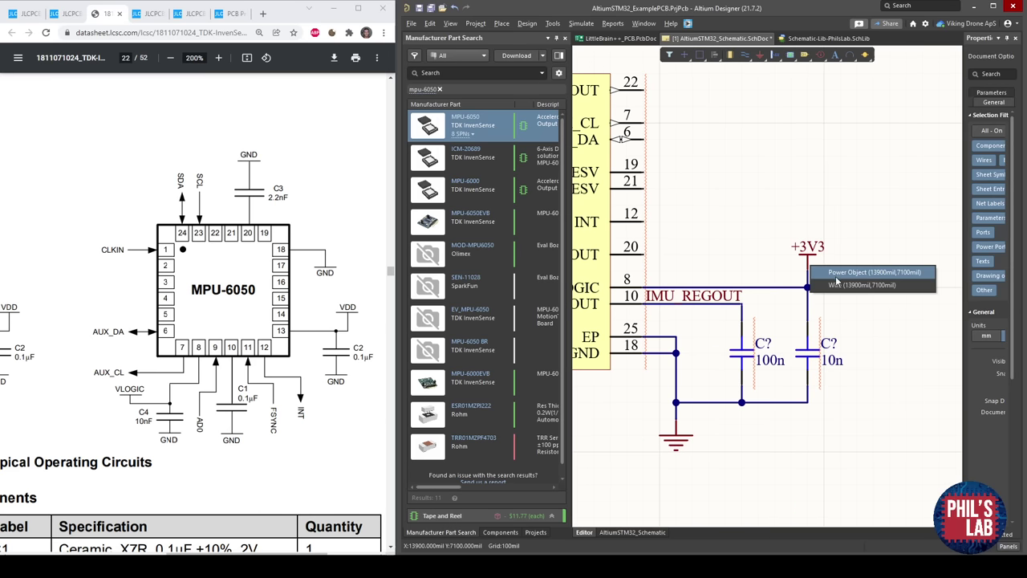
click(837, 286)
key(space)
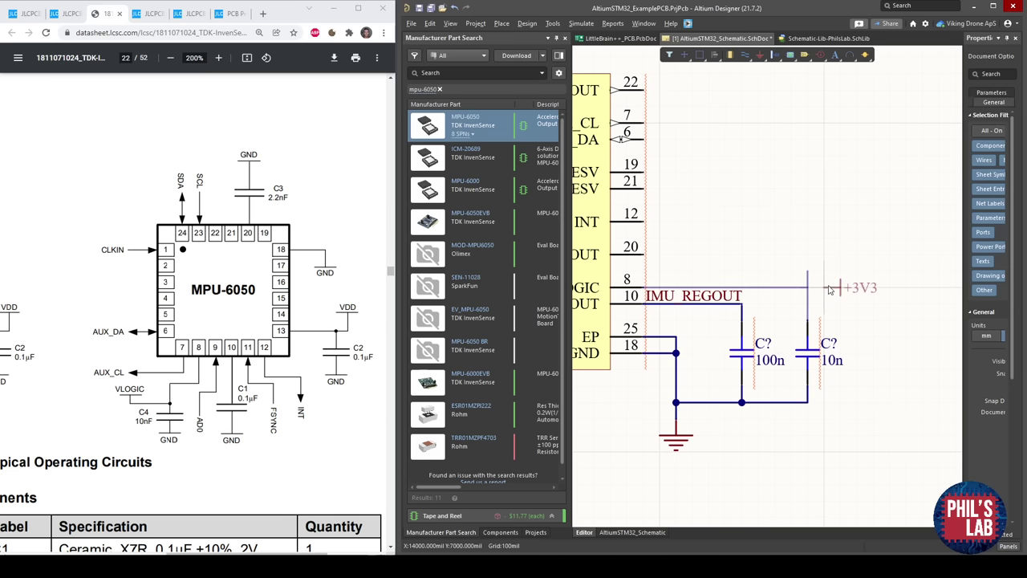
click(828, 288)
Delete the leftover vertical wire stub and wire the horizontal +3V3 port to the VLOGIC wire's corner.
click(808, 272)
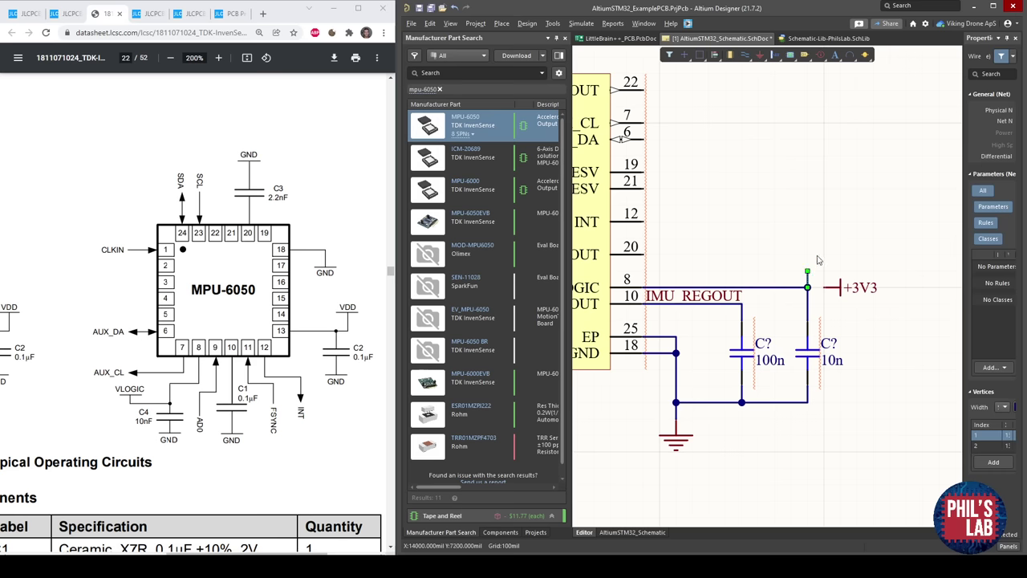
key(Delete)
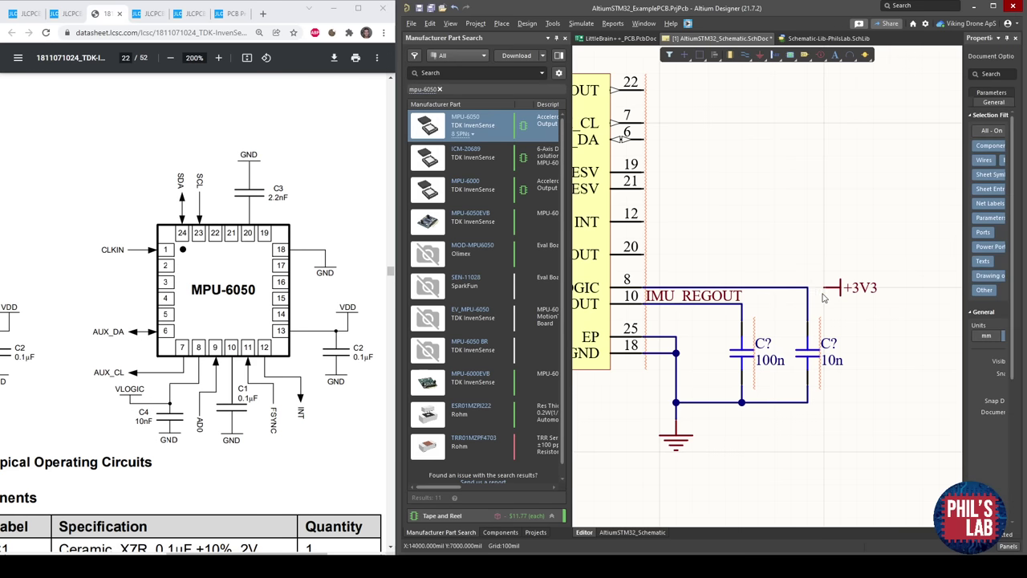
key(ctrl+w)
click(824, 289)
click(807, 289)
right_click(794, 295)
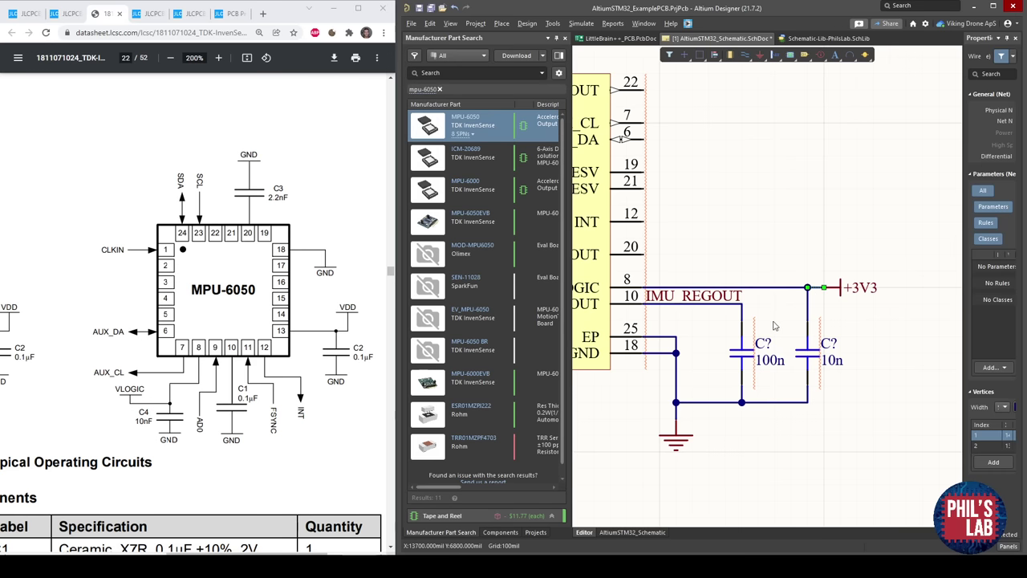
Copy the 10n capacitor to the free area beyond the +3V3 port and set the copy's value to 2n2.
ctrl+scroll(791, 336, down, 1)
right_drag(801, 342, 716, 340)
click(717, 352)
shift+drag(717, 351, 811, 380)
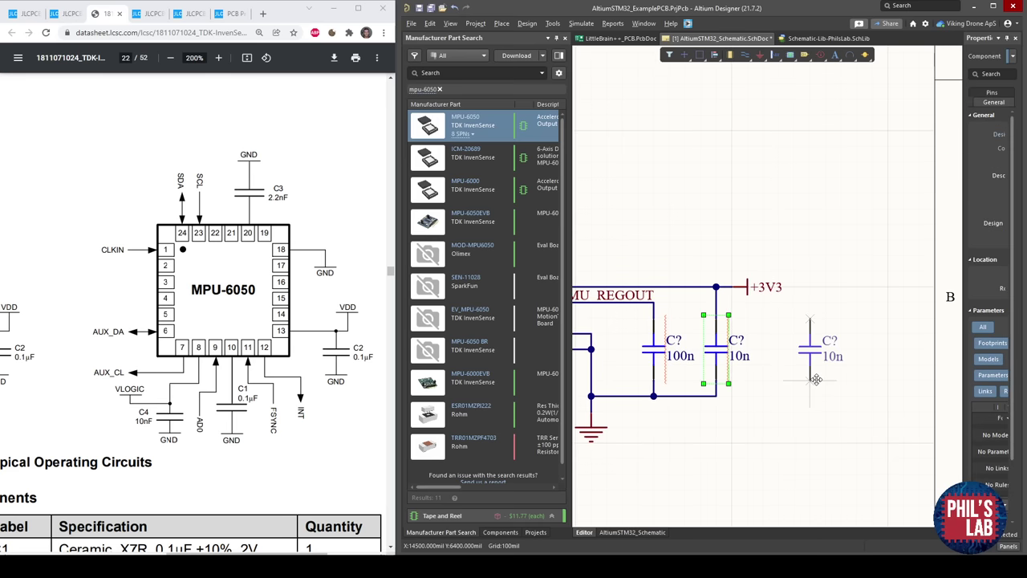
click(832, 377)
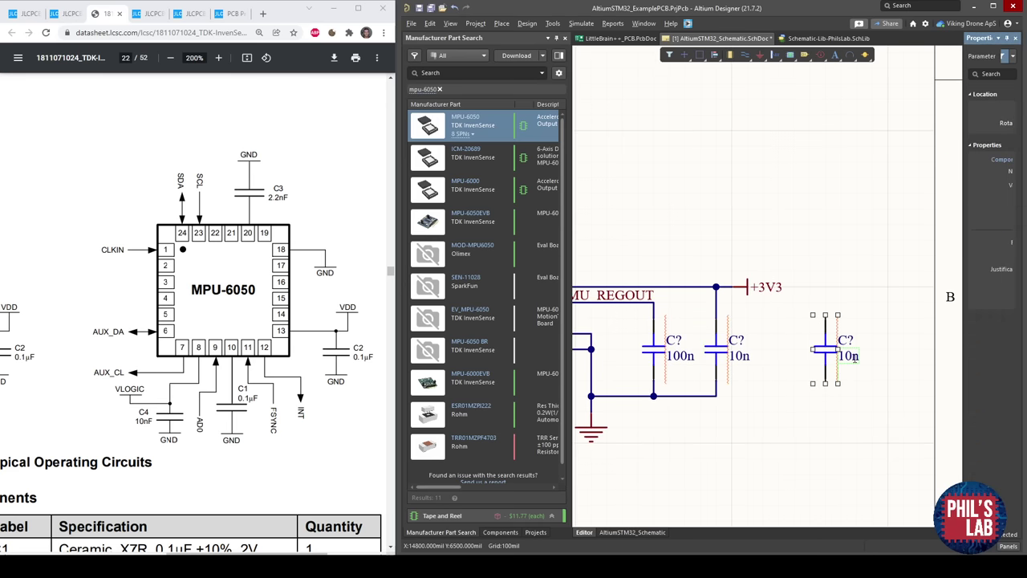
text(2n2)
click(851, 299)
Wire the 2n2 capacitor's upper pin to CPOUT pin 20 and its lower pin to the shared ground wire.
ctrl+scroll(847, 329, up, 2)
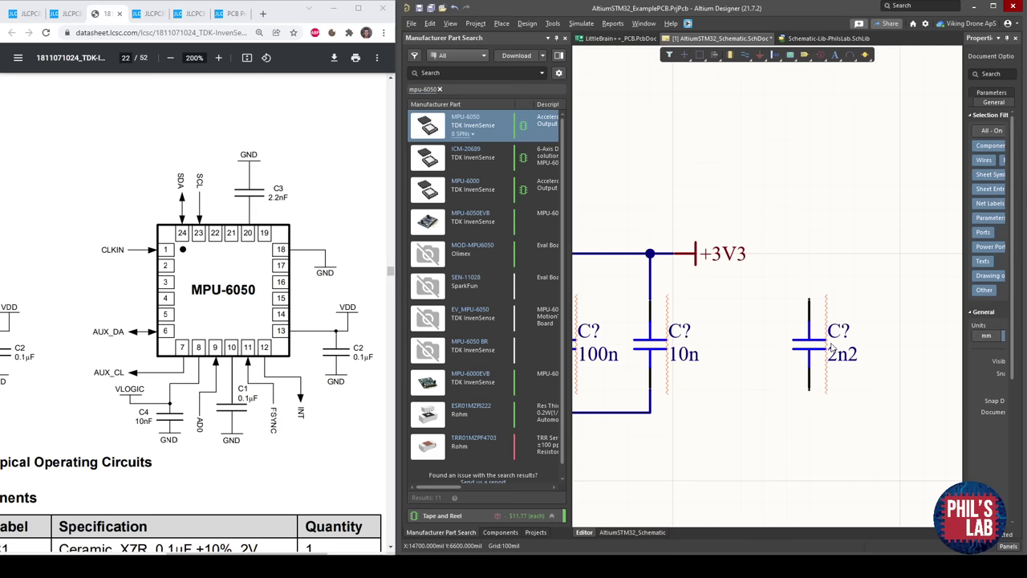
ctrl+scroll(859, 365, down, 5)
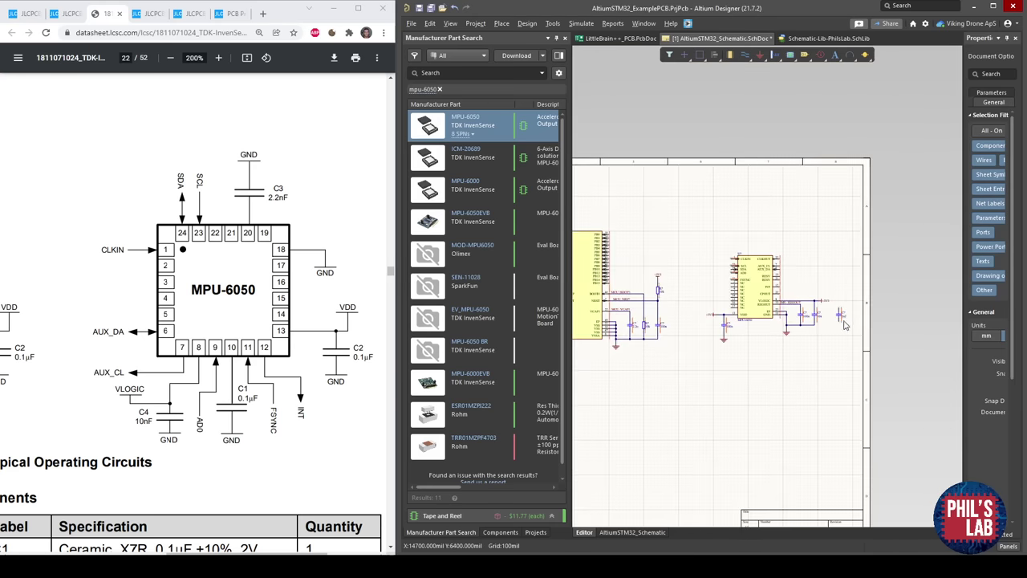
ctrl+scroll(847, 313, up, 5)
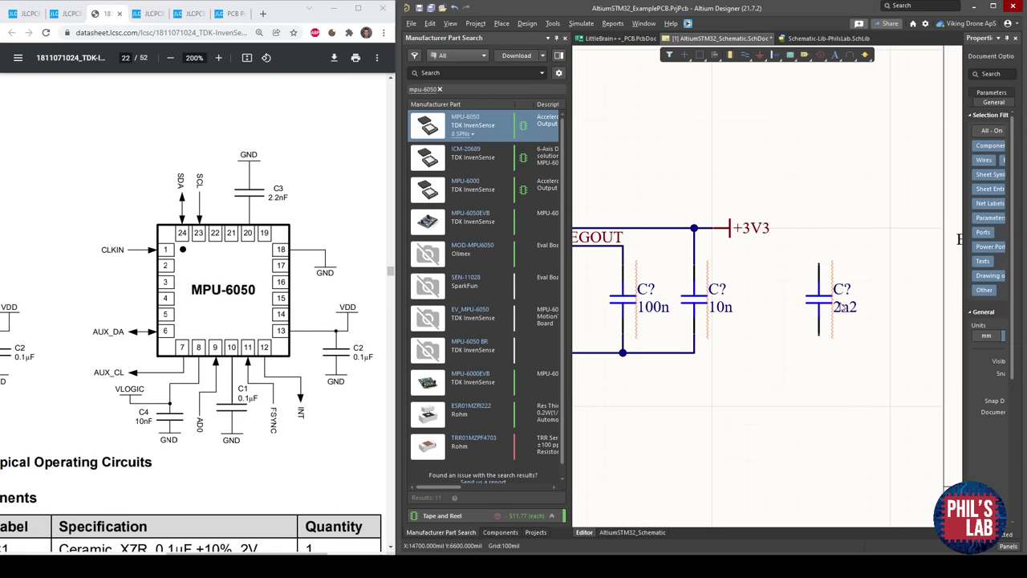
right_drag(841, 306, 887, 353)
ctrl+scroll(829, 348, down, 1)
ctrl+scroll(806, 361, down, 3)
key(ctrl+w)
click(896, 331)
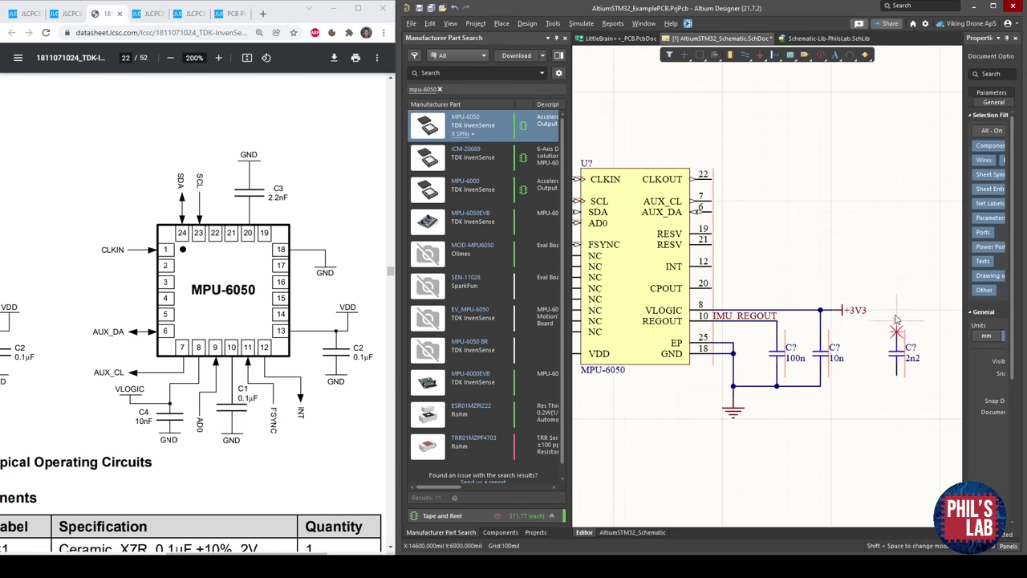
click(717, 288)
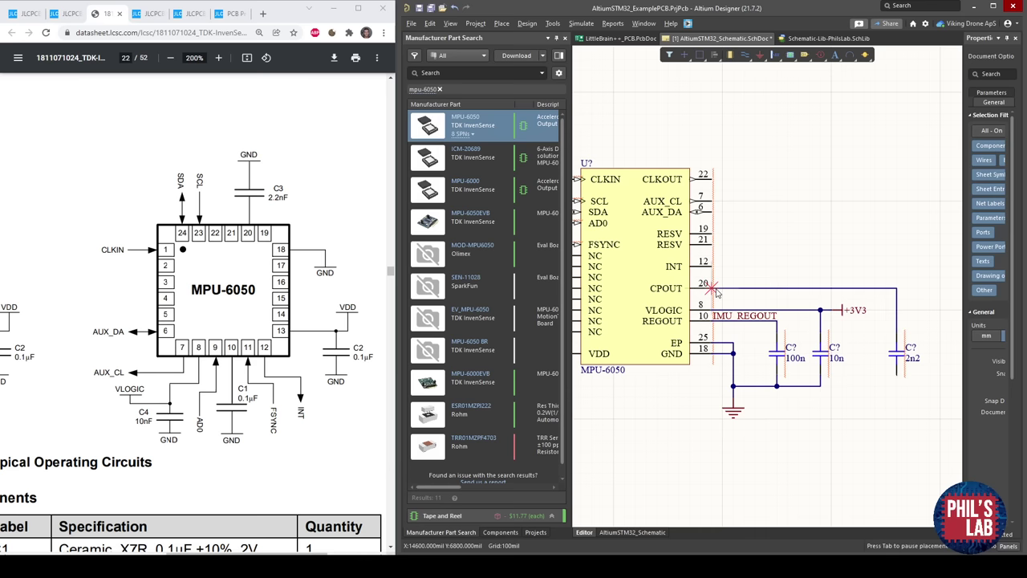
click(820, 386)
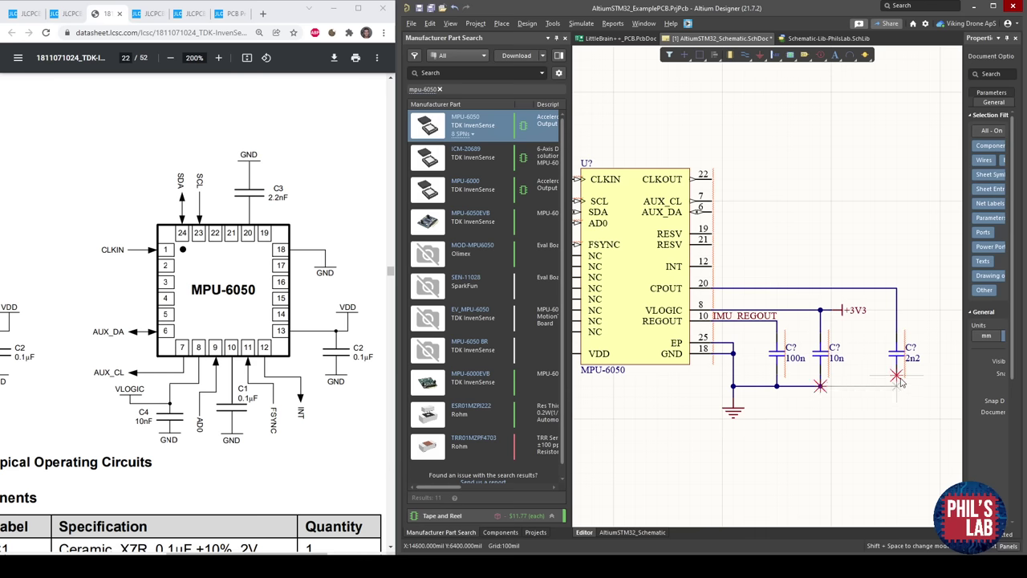
click(896, 372)
key(Escape)
Copy the IMU_REGOUT net label onto the CPOUT pin 20 wire, name the copy IMU_CPOUT, and save the schematic.
ctrl+scroll(762, 319, up, 1)
click(774, 318)
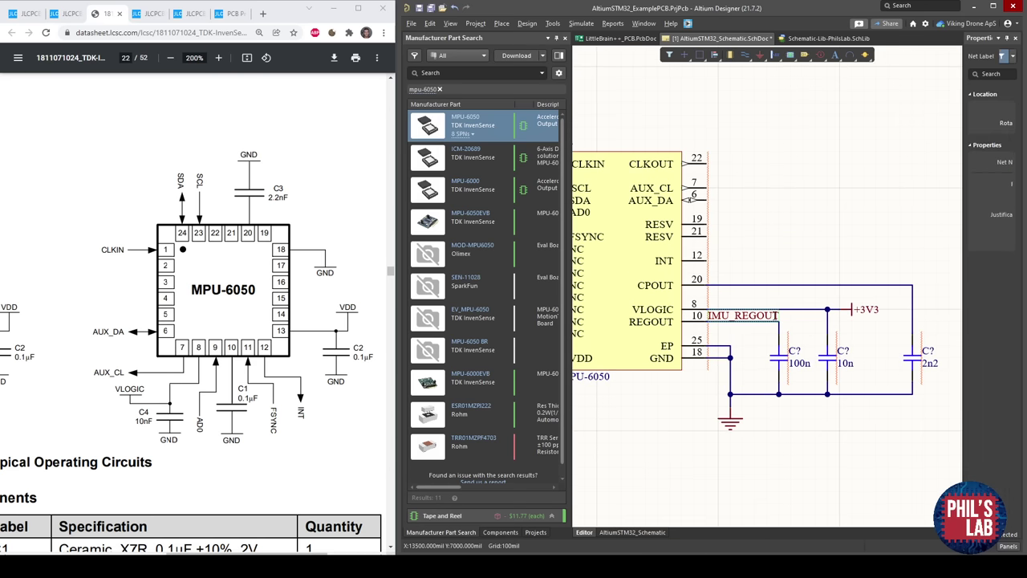
shift+drag(774, 318, 777, 282)
click(776, 280)
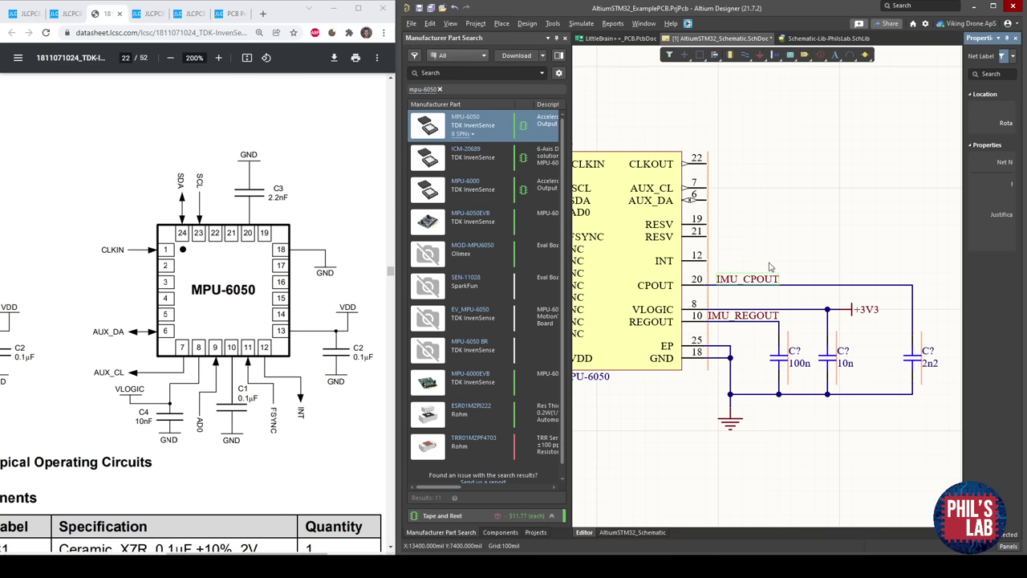
click(772, 268)
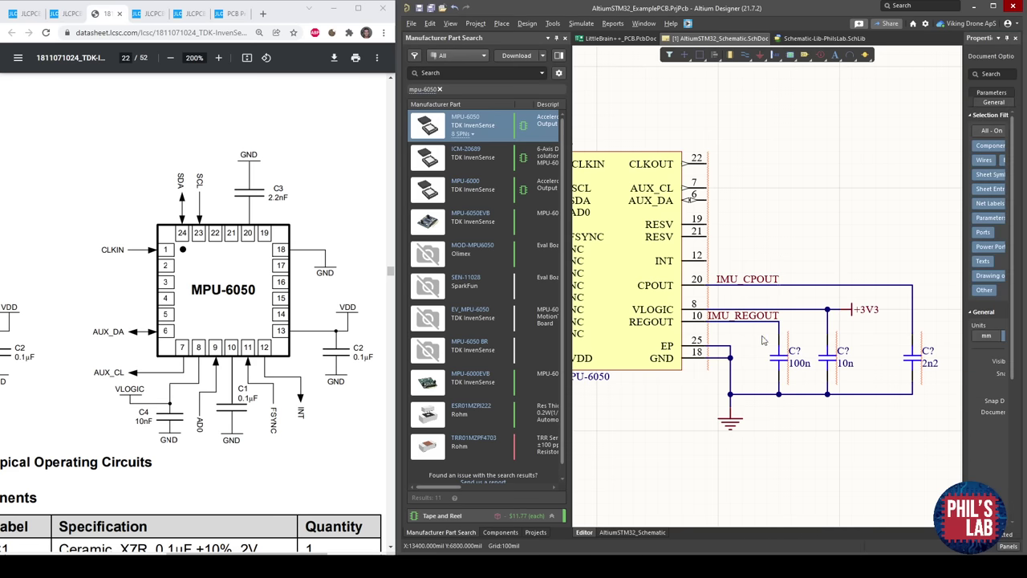
Bring up the schematic directives available for placement beside the MPU-6050's unconnected CLKIN and SCL pins.
right_drag(763, 343, 839, 345)
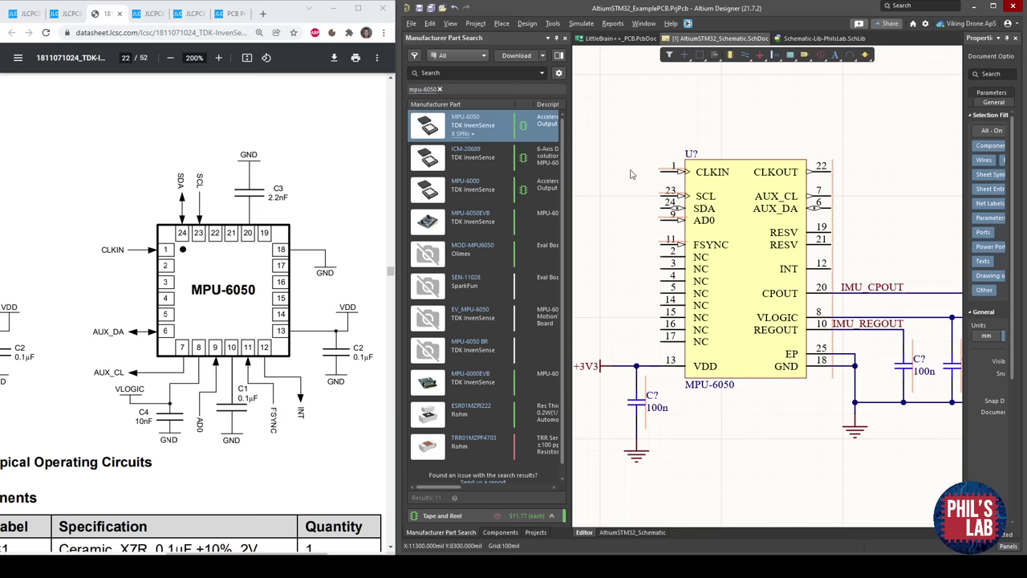
ctrl+scroll(692, 208, up, 3)
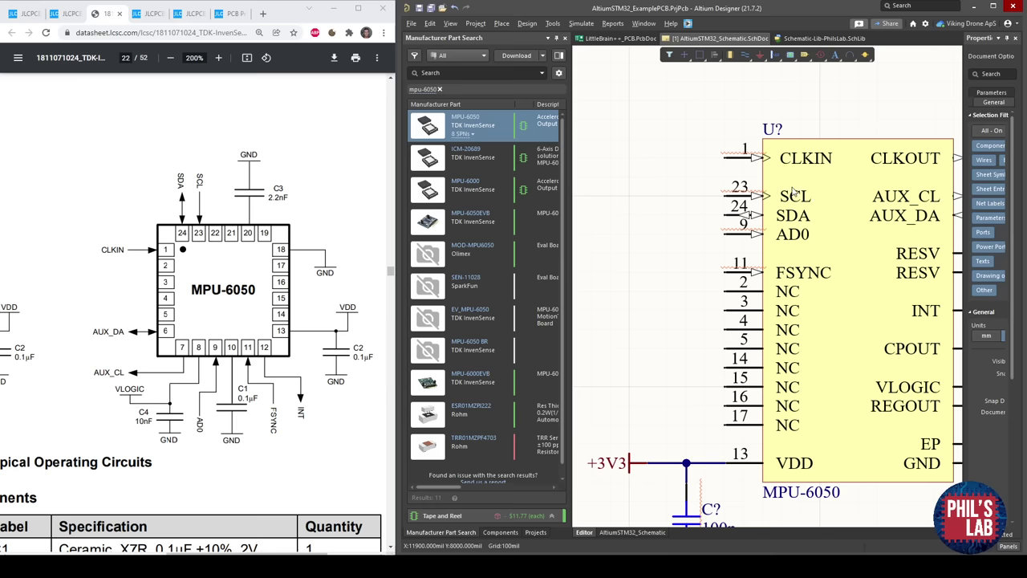
ctrl+scroll(794, 201, down, 3)
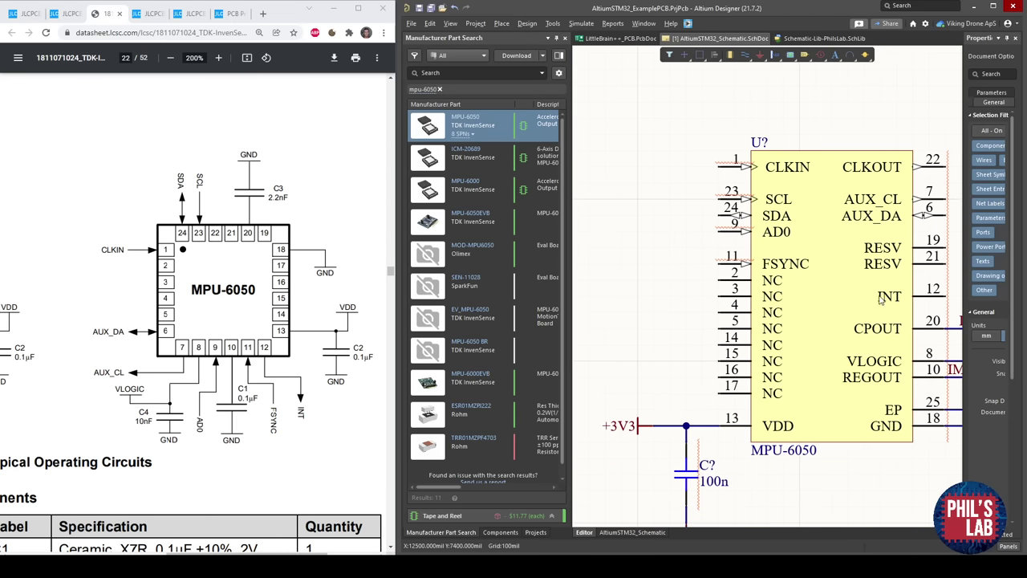
right_drag(880, 300, 806, 301)
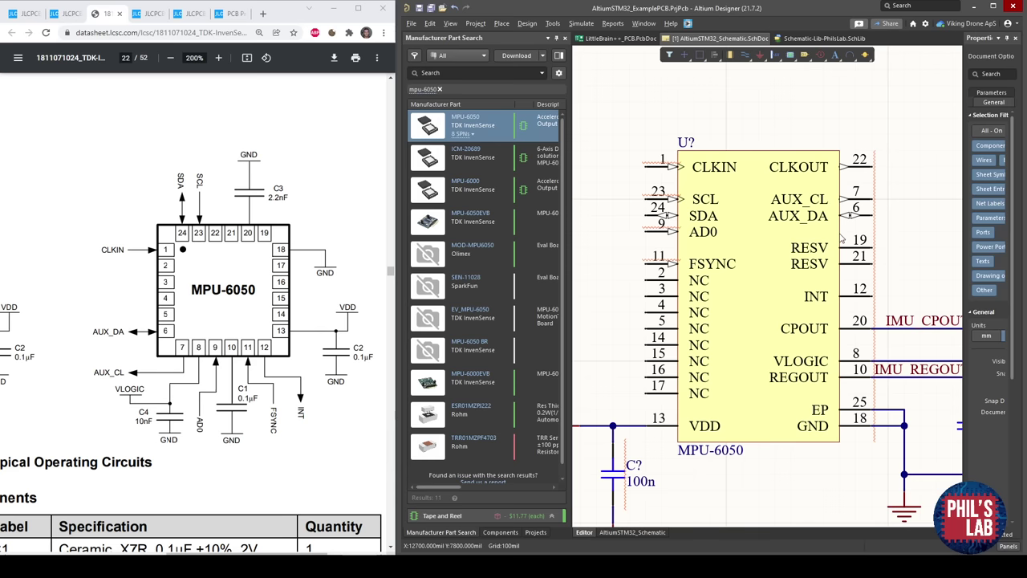
right_drag(867, 269, 848, 262)
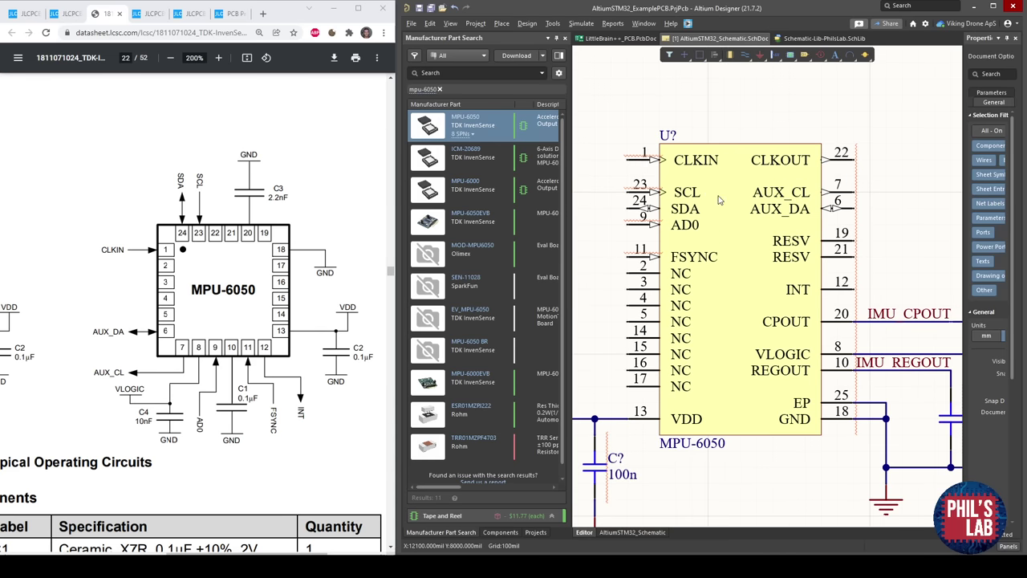
right_drag(708, 183, 776, 180)
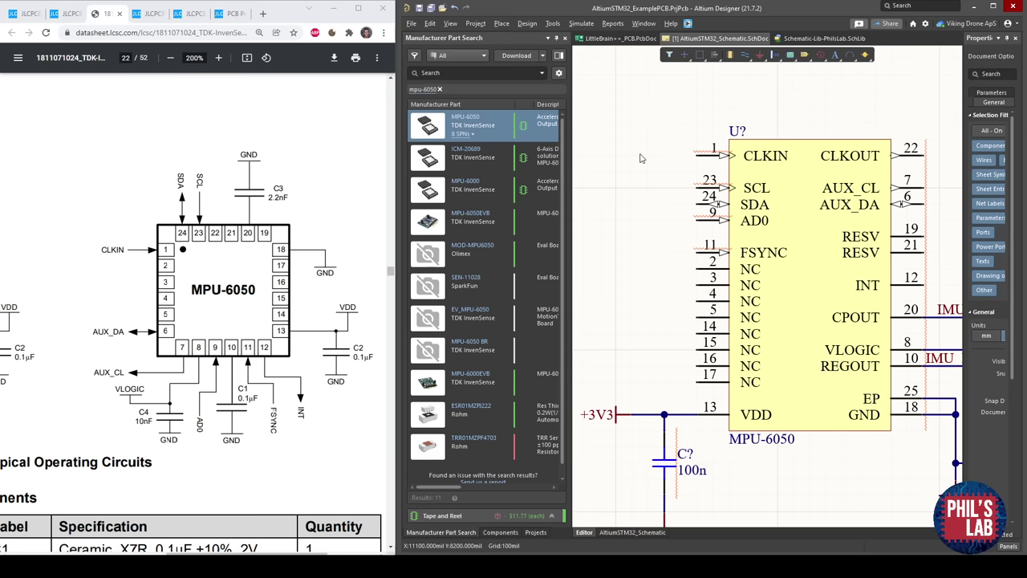
right_click(642, 158)
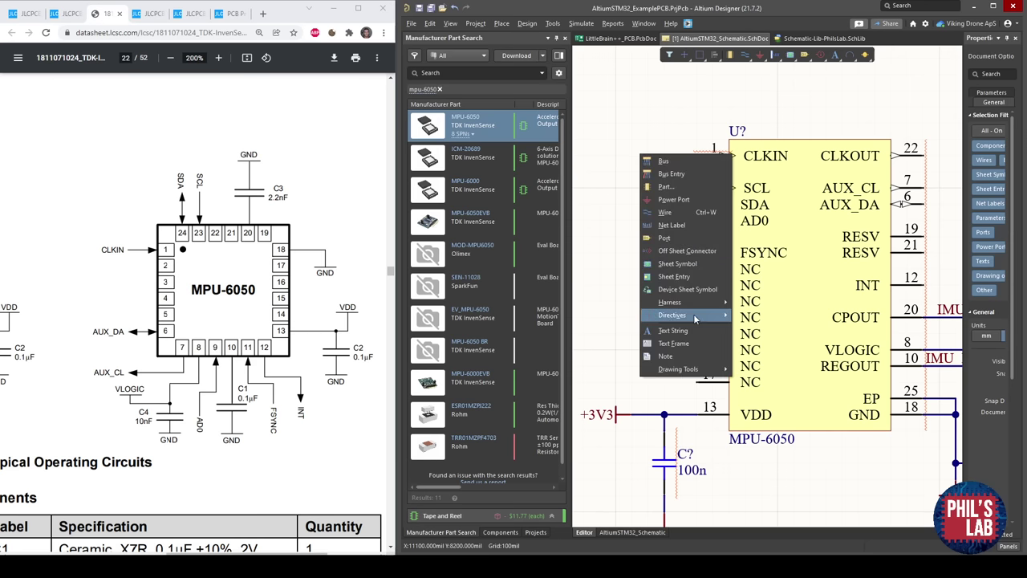
mouse_move(693, 315)
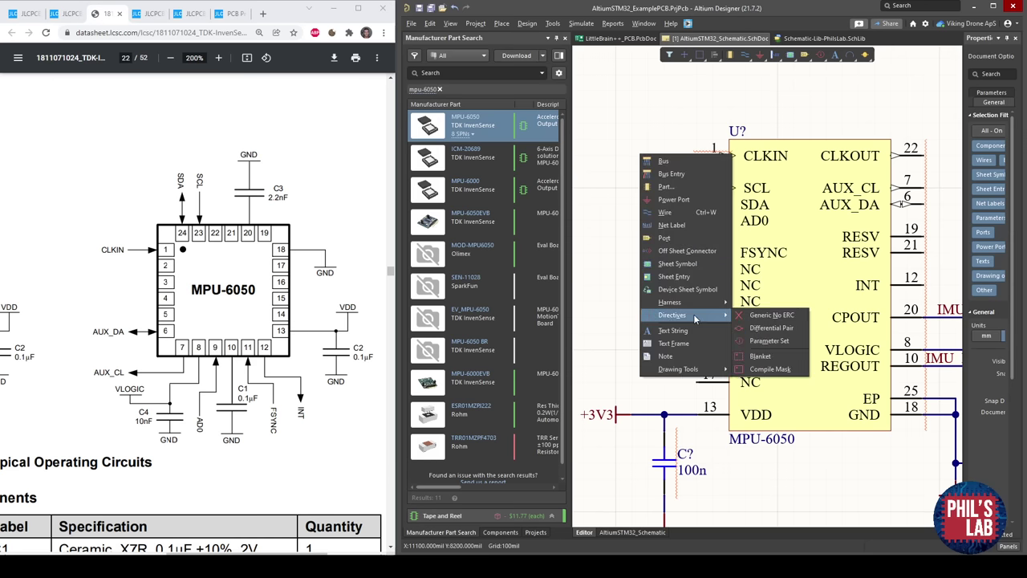
Place Generic No ERC markers on the MPU-6050's eight NC pins, 2 to 5 and 14 to 17.
click(785, 316)
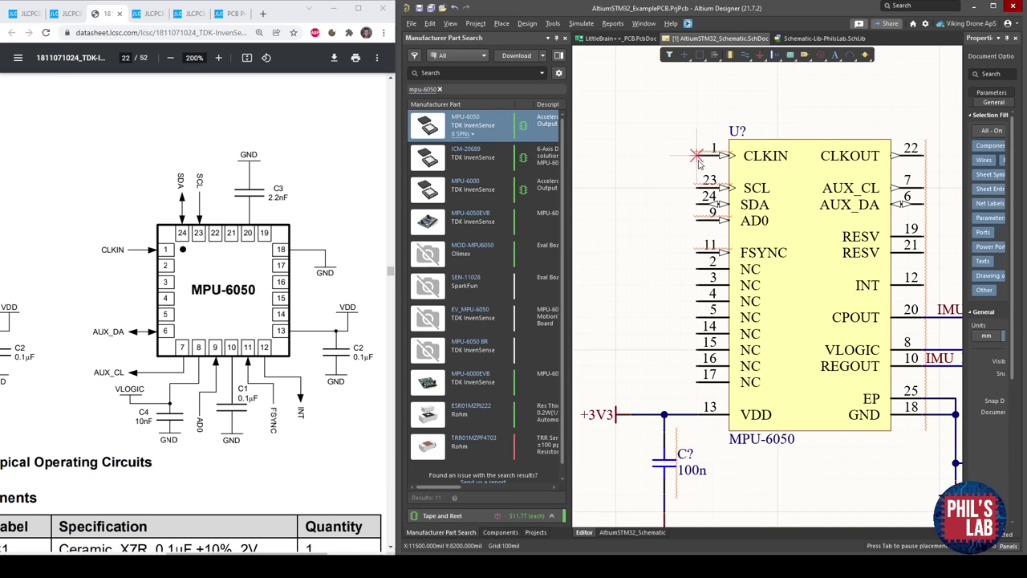
click(697, 269)
click(697, 285)
click(696, 301)
click(697, 317)
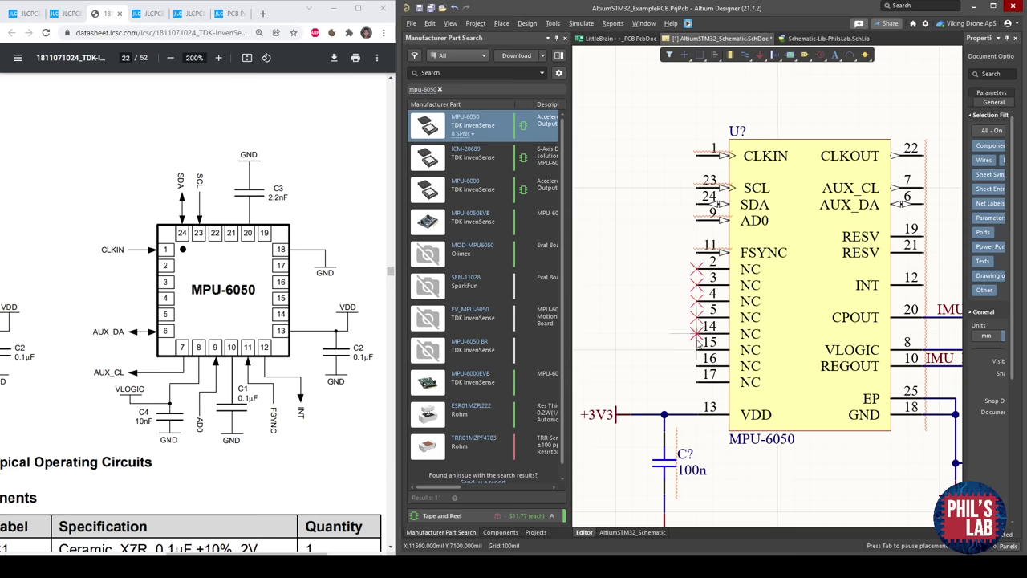
click(696, 333)
click(697, 349)
click(696, 365)
click(696, 382)
Copy the ground symbol below the VDD decoupling capacitor and place the copy beside the MPU-6050's NC pins.
ctrl+scroll(654, 298, down, 1)
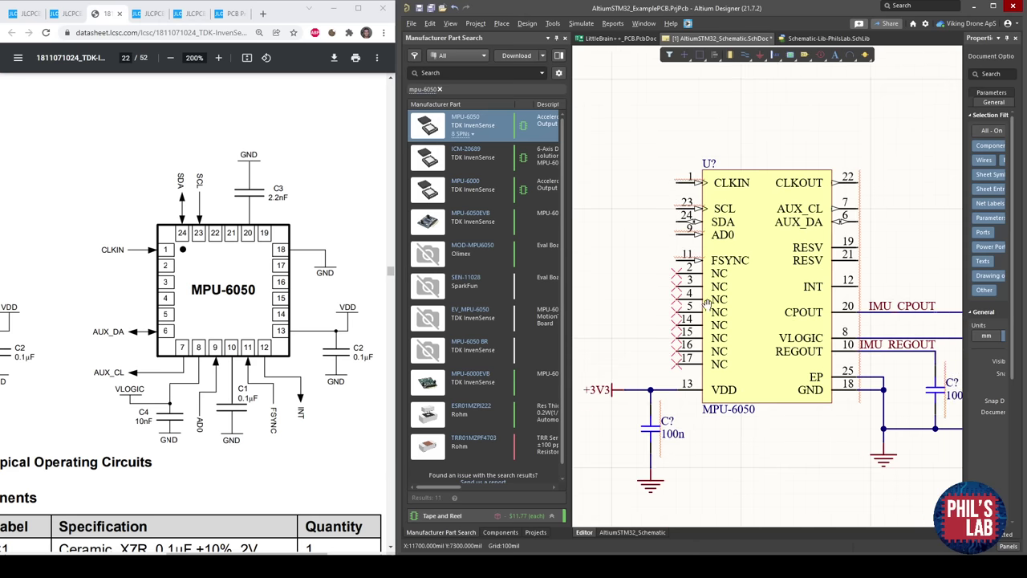
right_drag(708, 301, 688, 297)
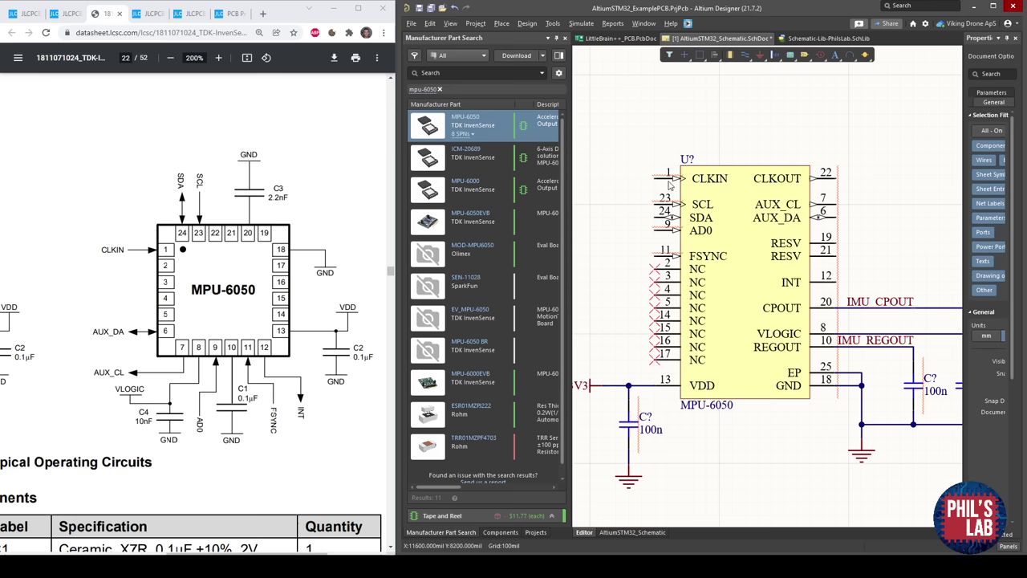
click(632, 482)
key(ctrl+c)
key(ctrl+v)
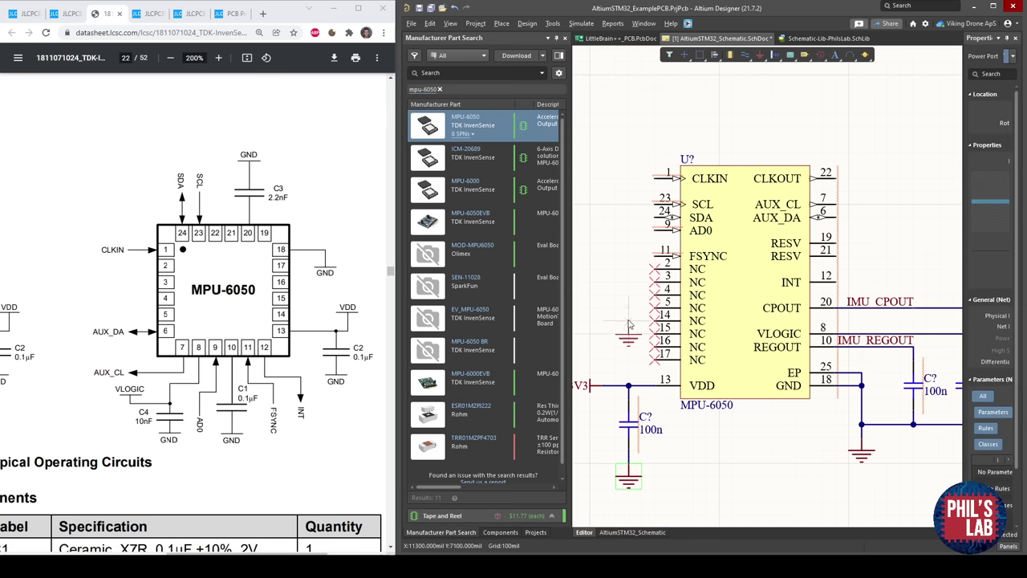
click(629, 284)
Examine the datasheet's pin description table for how to connect the CLKIN, FSYNC and AD0 pins.
ctrl+scroll(217, 315, down, 4)
scroll(217, 315, down, 1)
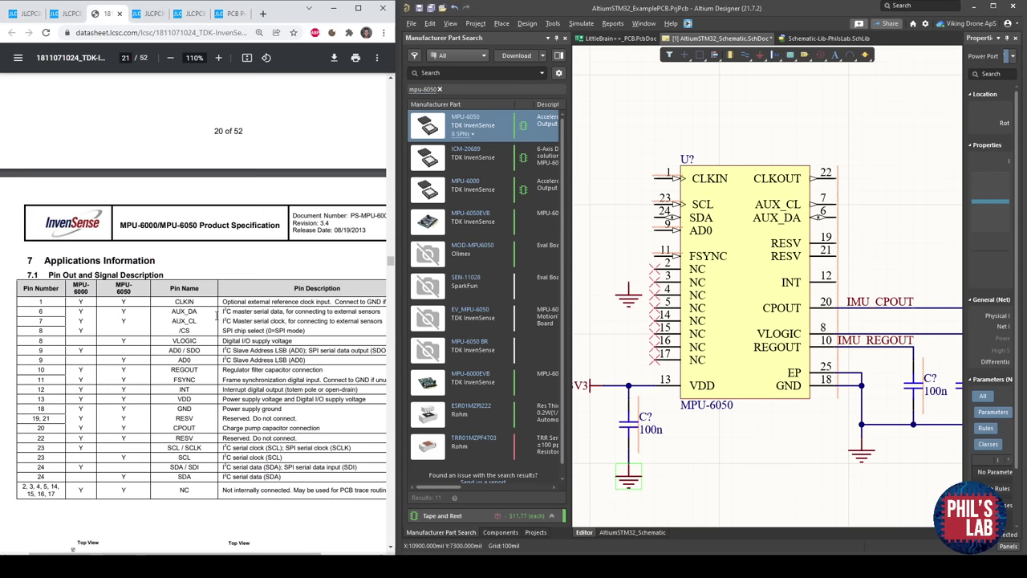
scroll(227, 363, down, 1)
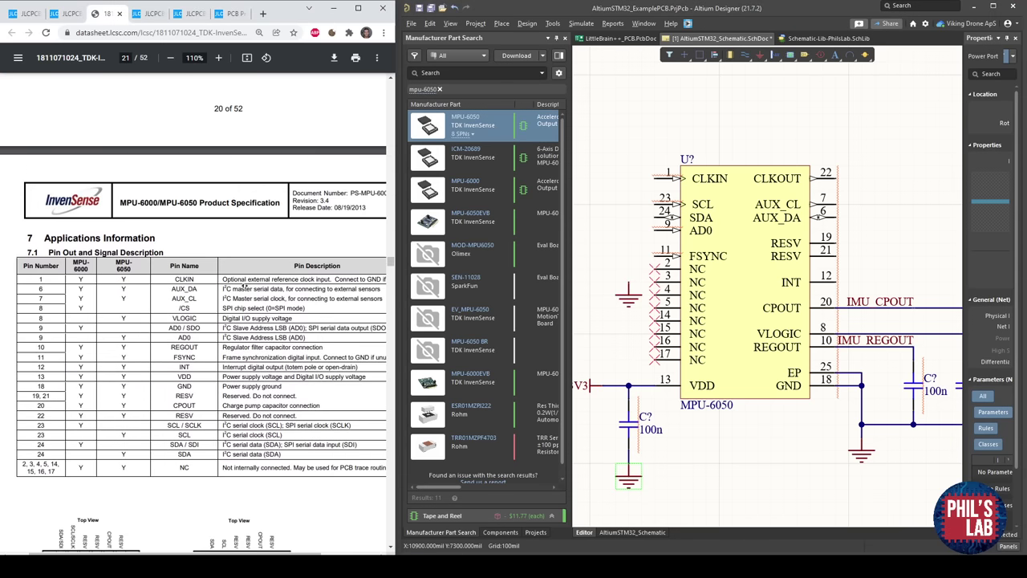
scroll(243, 286, left, 1)
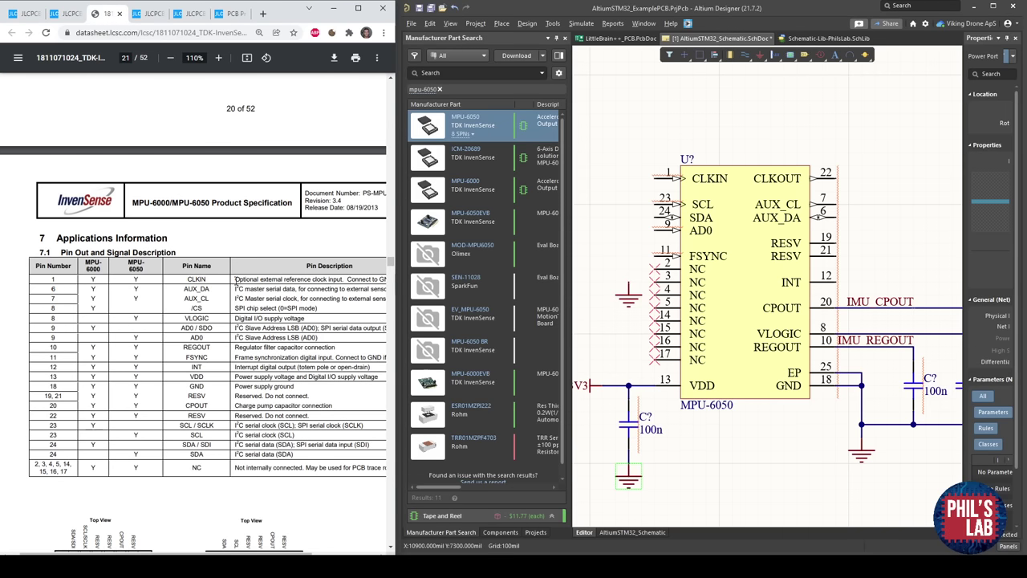
scroll(241, 285, right, 5)
scroll(241, 284, right, 1)
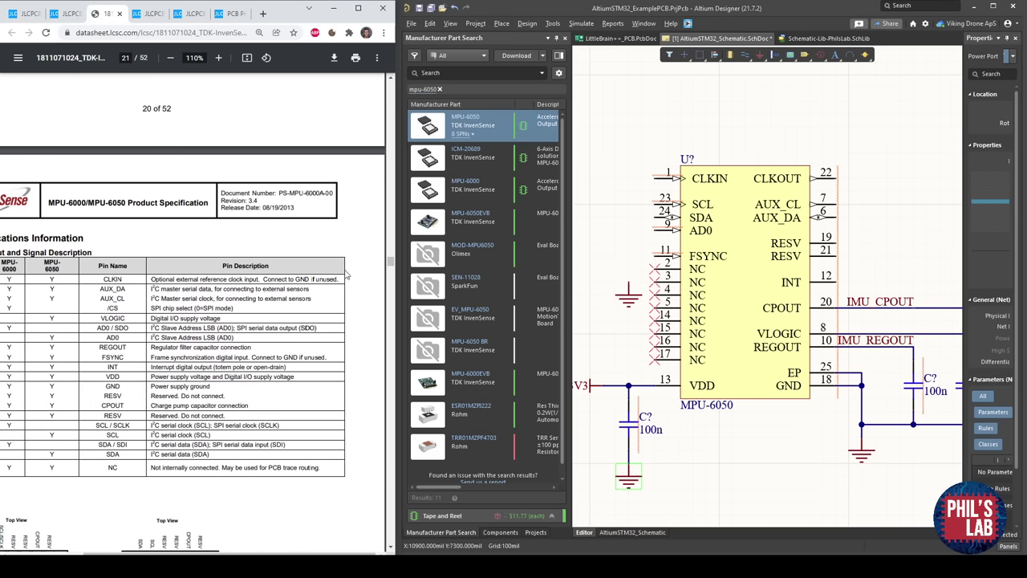
scroll(209, 298, left, 5)
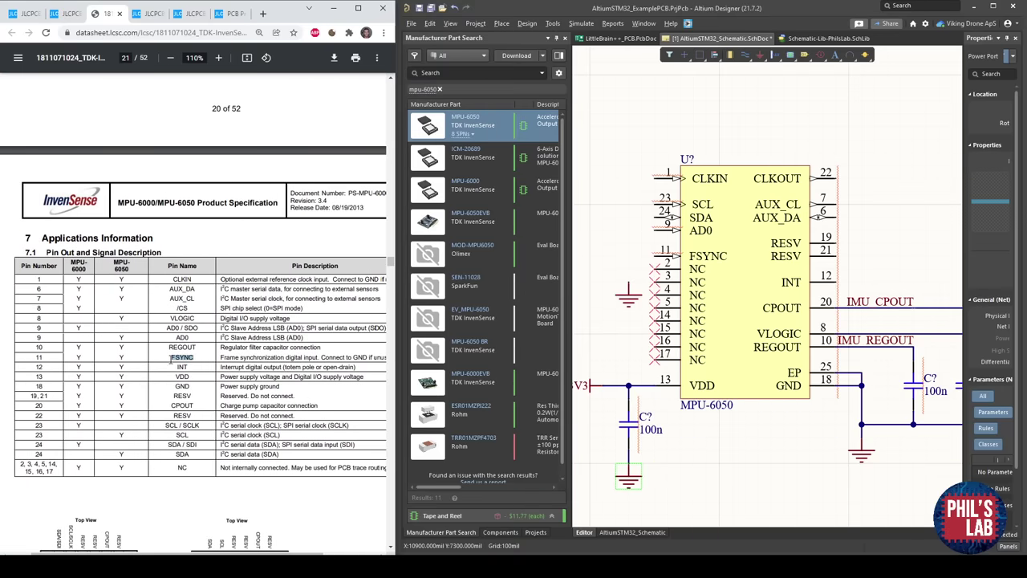
scroll(289, 358, right, 3)
scroll(308, 357, right, 1)
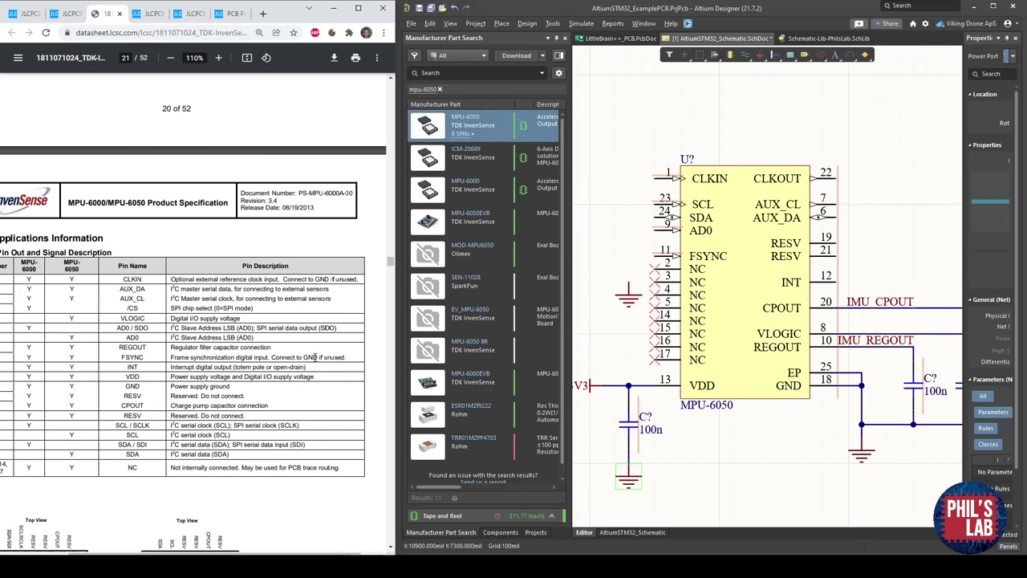
scroll(298, 372, left, 4)
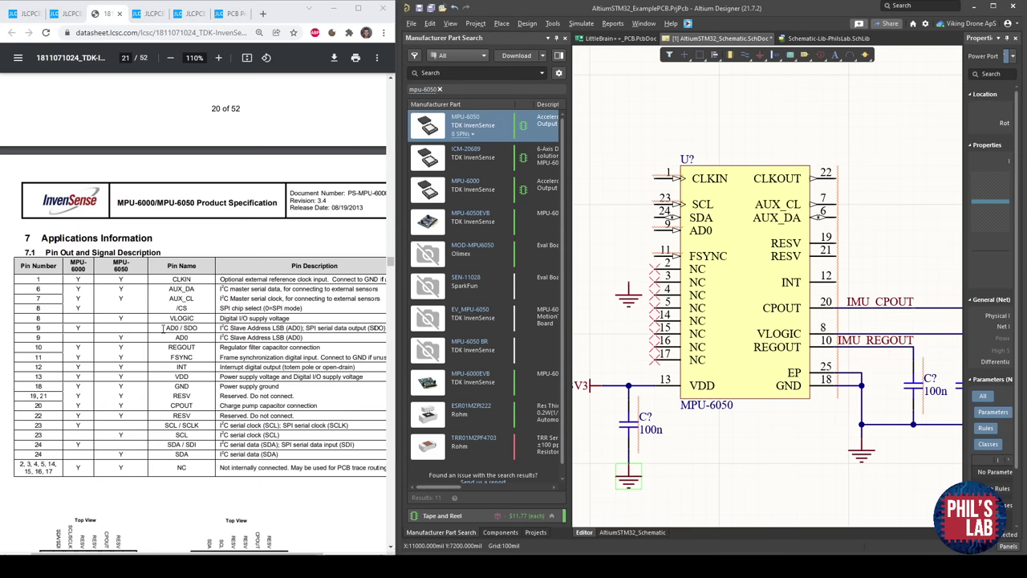
drag(163, 328, 191, 331)
click(218, 59)
click(218, 59)
middle_click(277, 423)
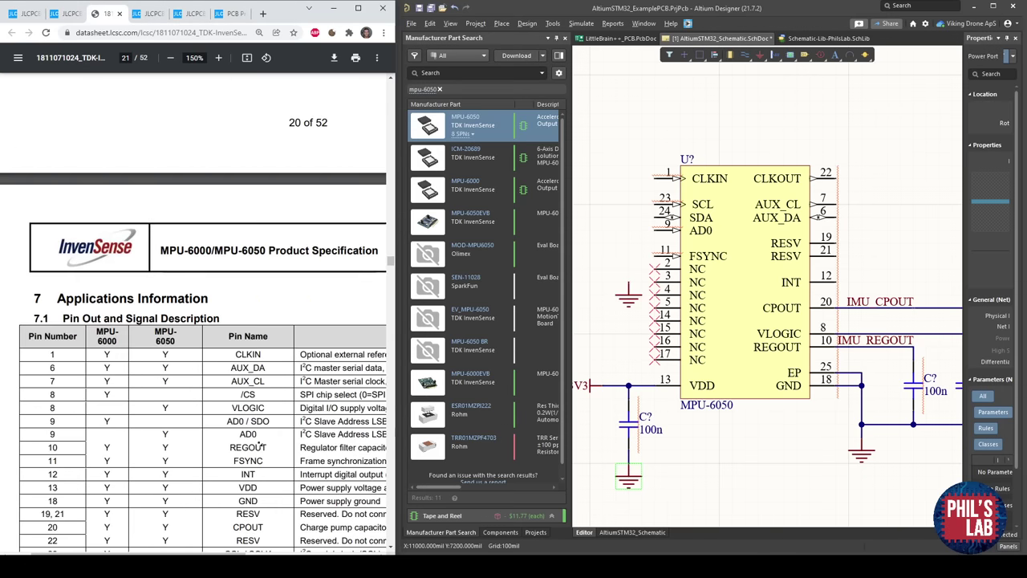
scroll(279, 421, right, 2)
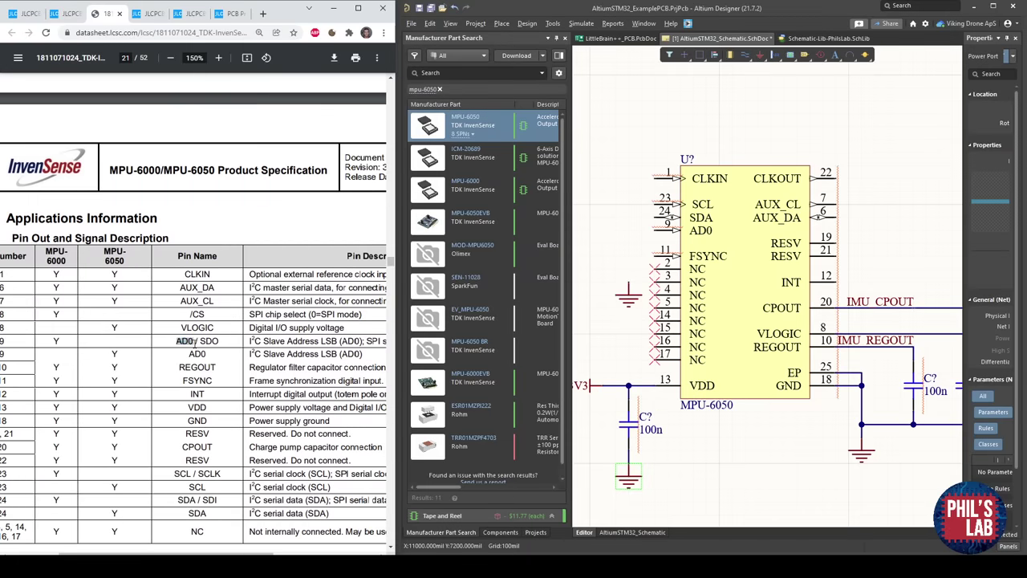
scroll(276, 353, right, 1)
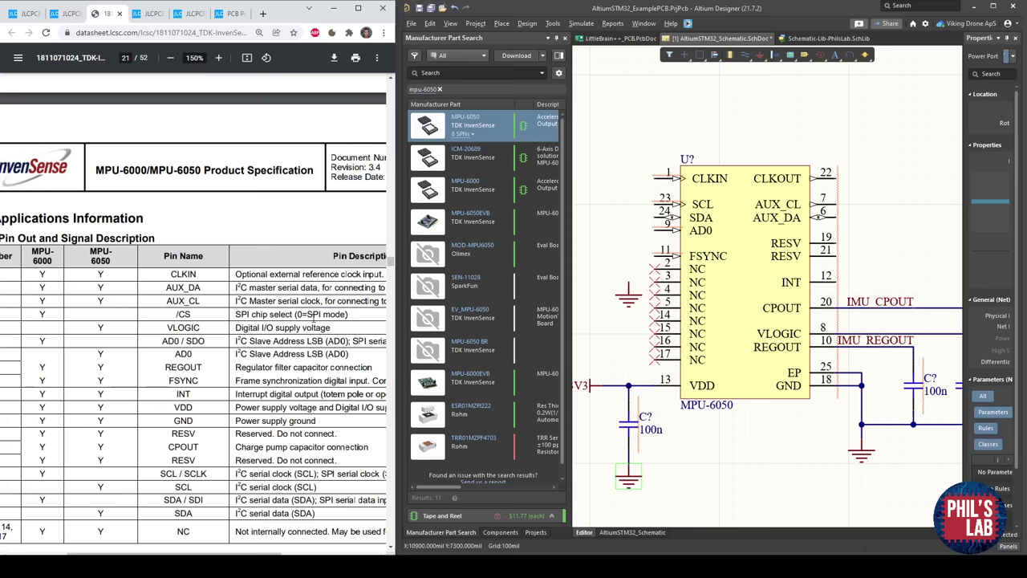
Wire the MPU-6050's CLKIN, FSYNC and AD0 pins to the new ground symbol.
ctrl+scroll(716, 273, down, 2)
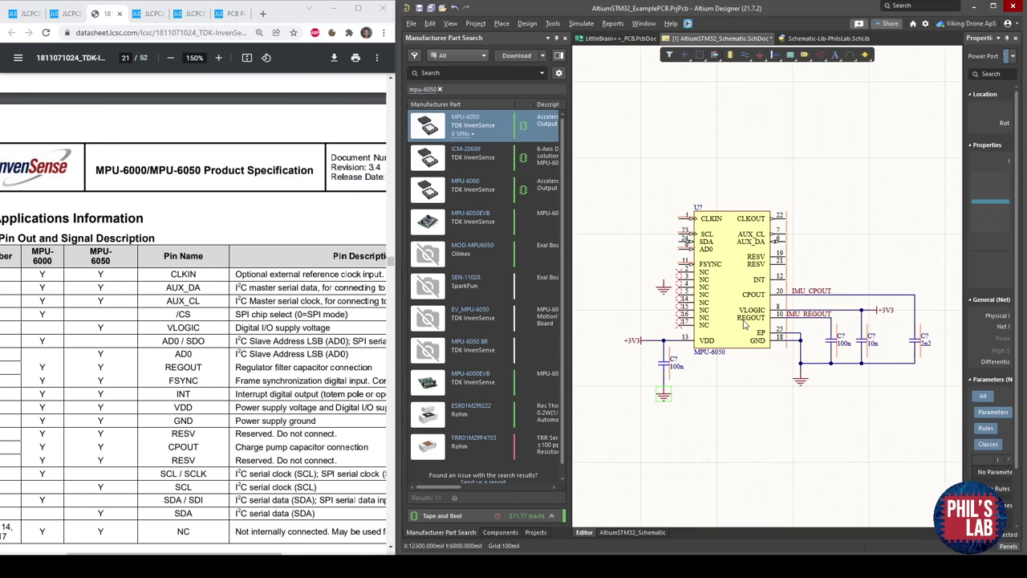
ctrl+scroll(758, 325, up, 2)
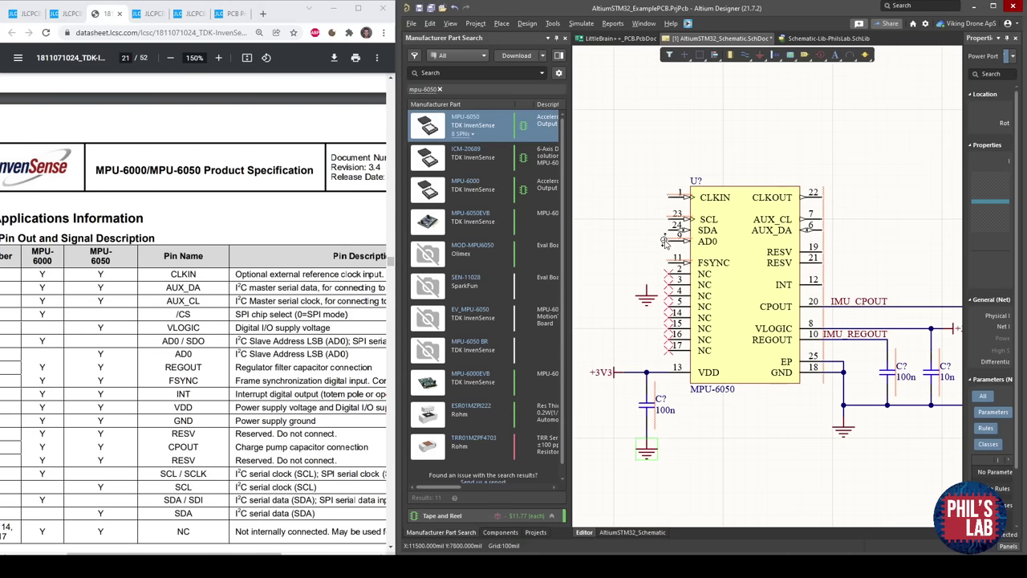
ctrl+scroll(666, 245, up, 1)
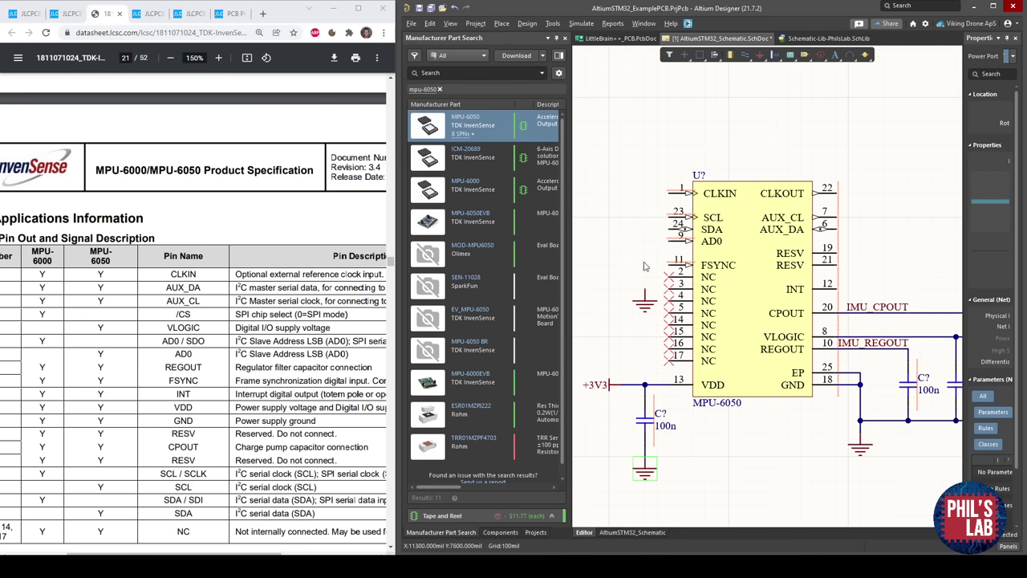
ctrl+scroll(654, 278, up, 1)
right_drag(654, 276, 676, 308)
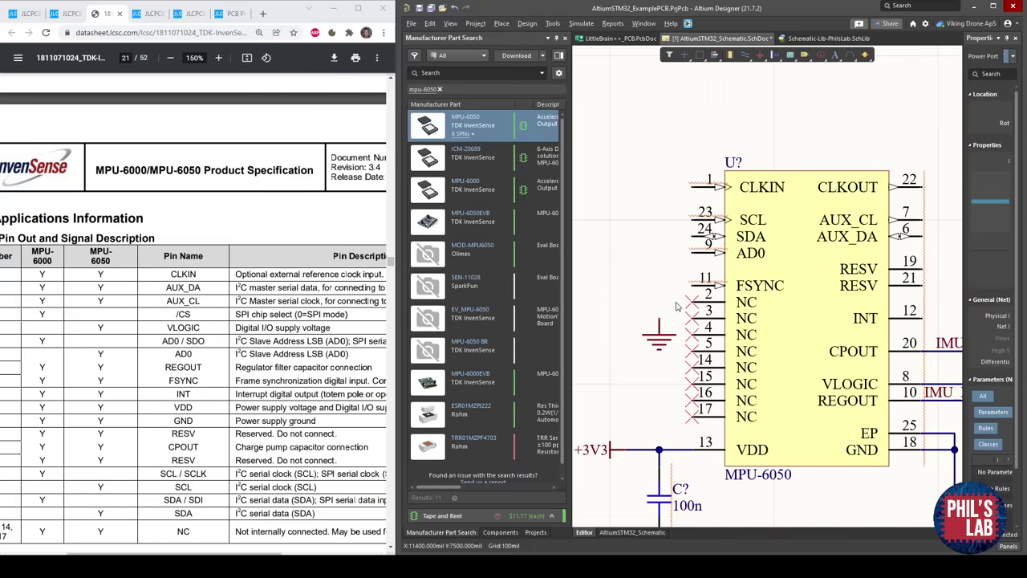
key(ctrl+w)
click(690, 187)
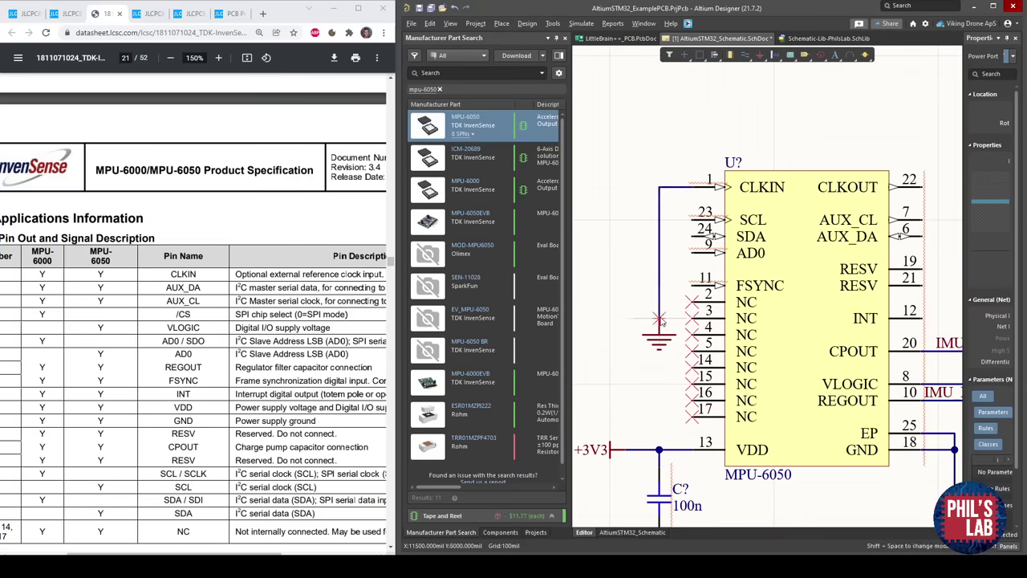
click(659, 285)
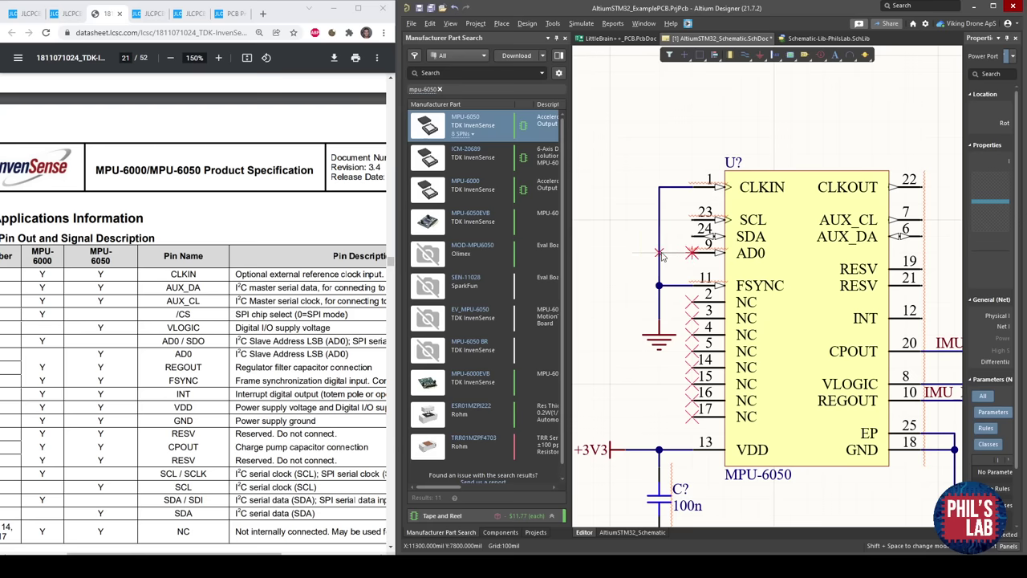
click(659, 253)
key(Escape)
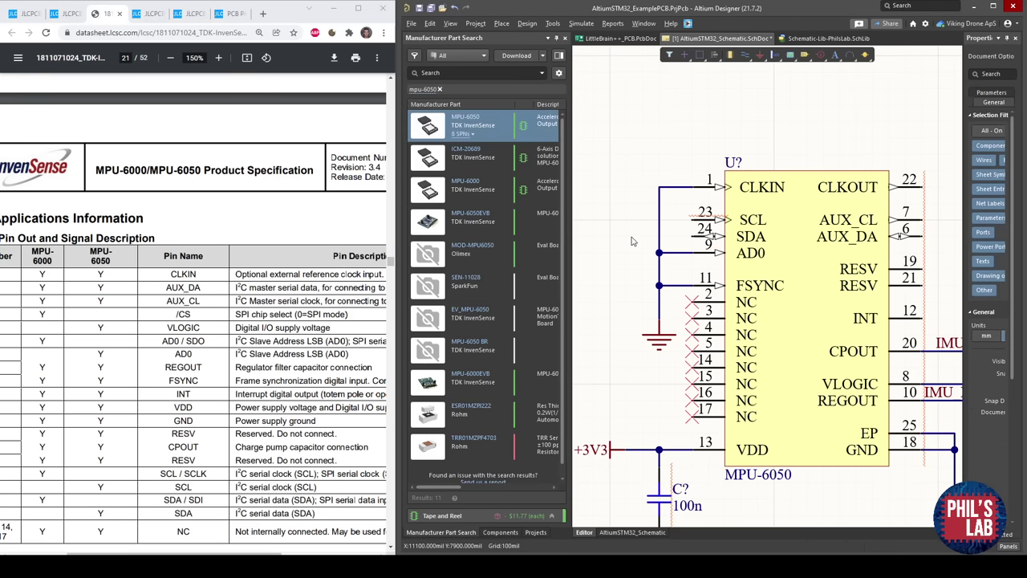
Check the datasheet's pin descriptions and place Generic No ERC markers on the CLKOUT, AUX_CL, AUX_DA and both RESV pins.
ctrl+scroll(631, 241, down, 3)
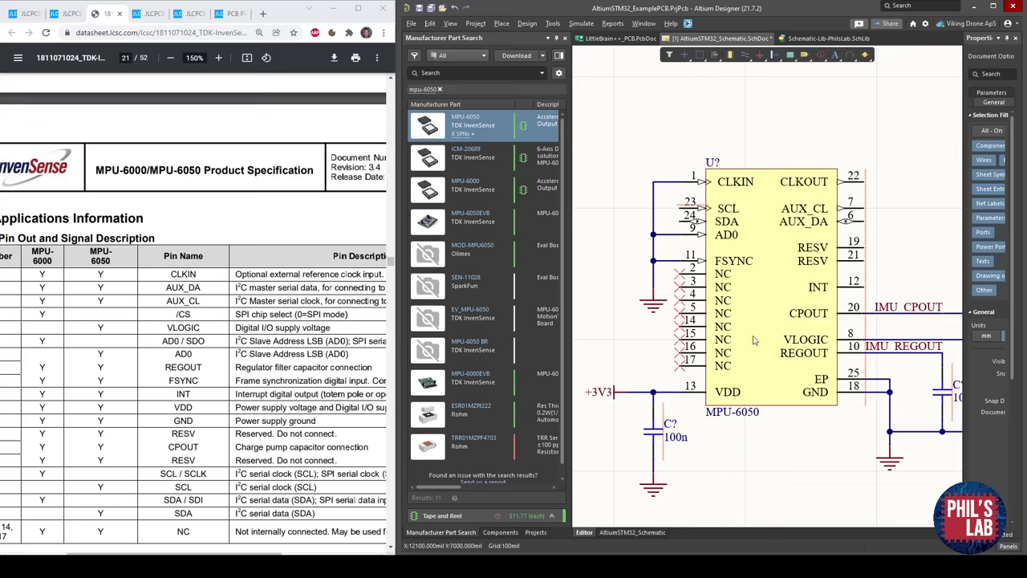
right_drag(774, 310, 709, 307)
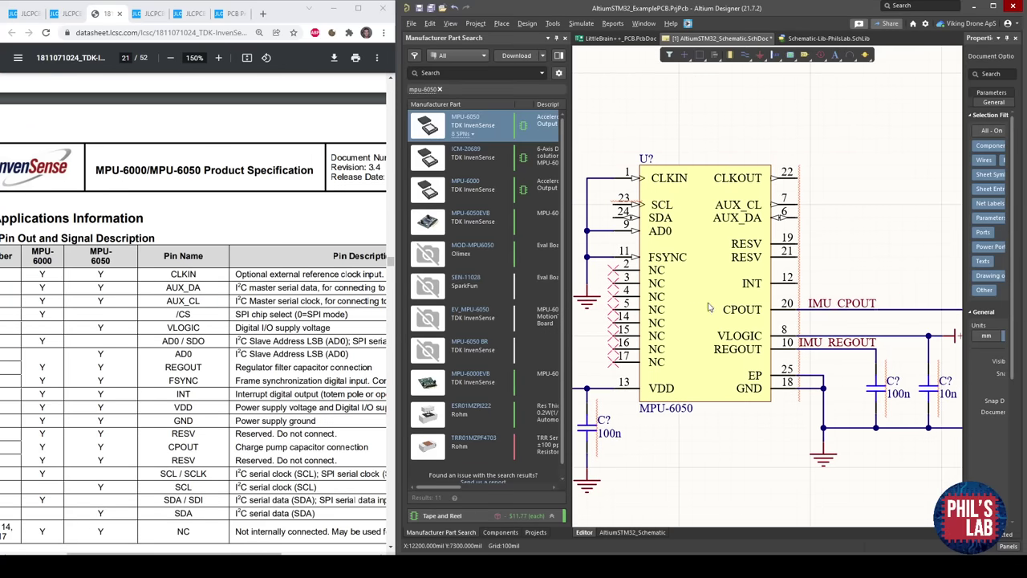
scroll(224, 368, down, 1)
scroll(224, 368, down, 1)
scroll(227, 352, right, 3)
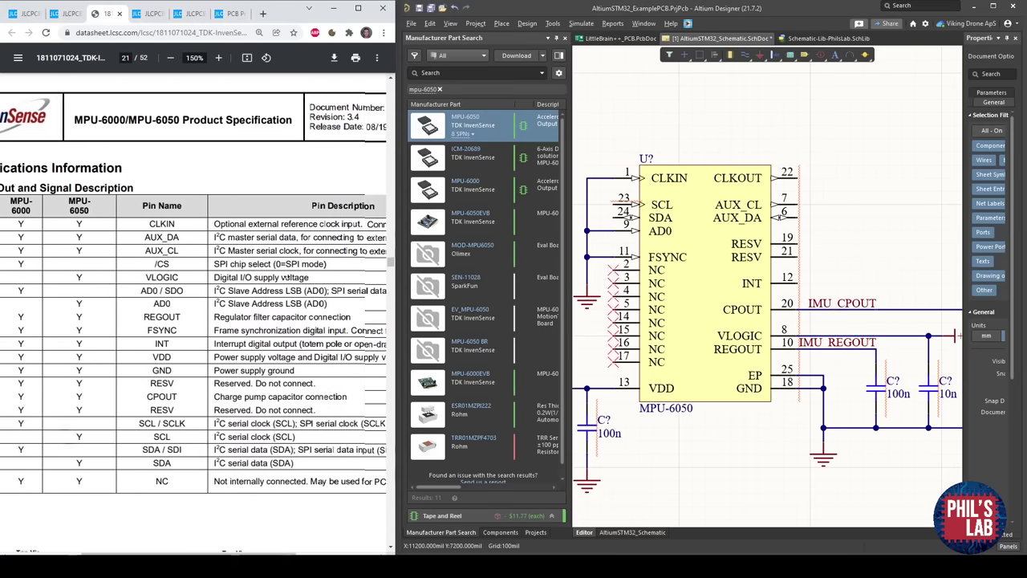
scroll(239, 266, left, 1)
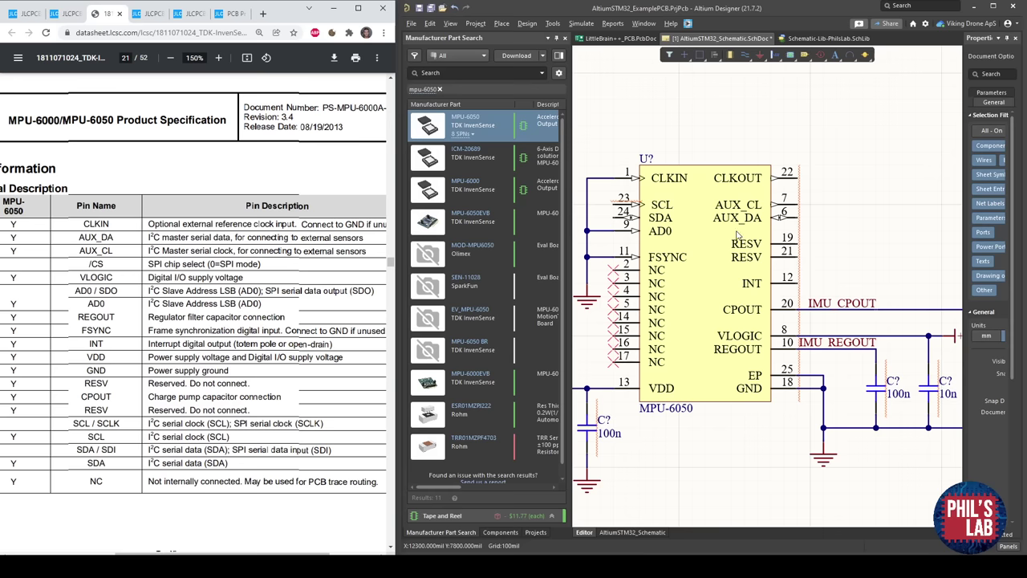
right_click(818, 216)
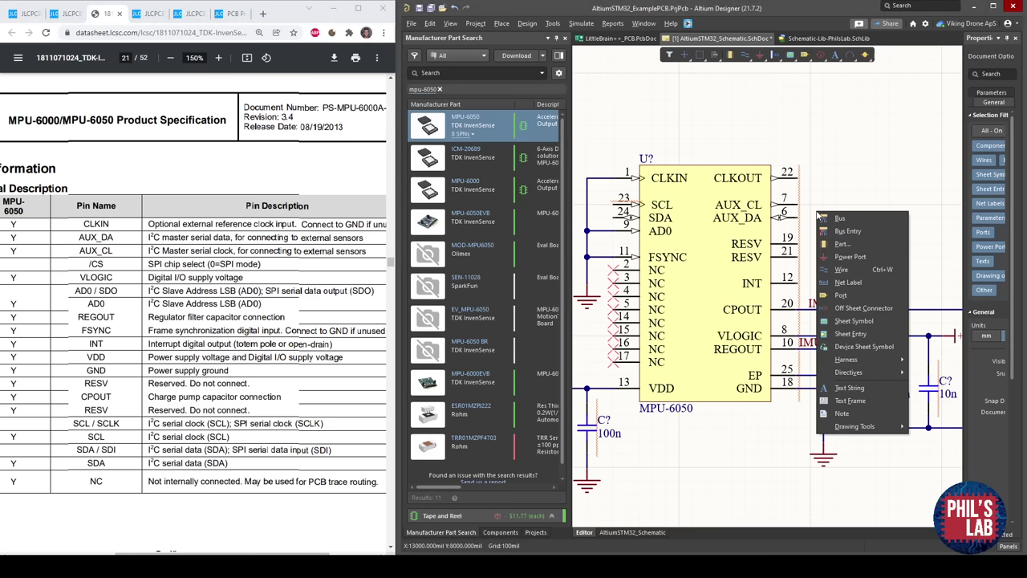
mouse_move(849, 372)
click(941, 373)
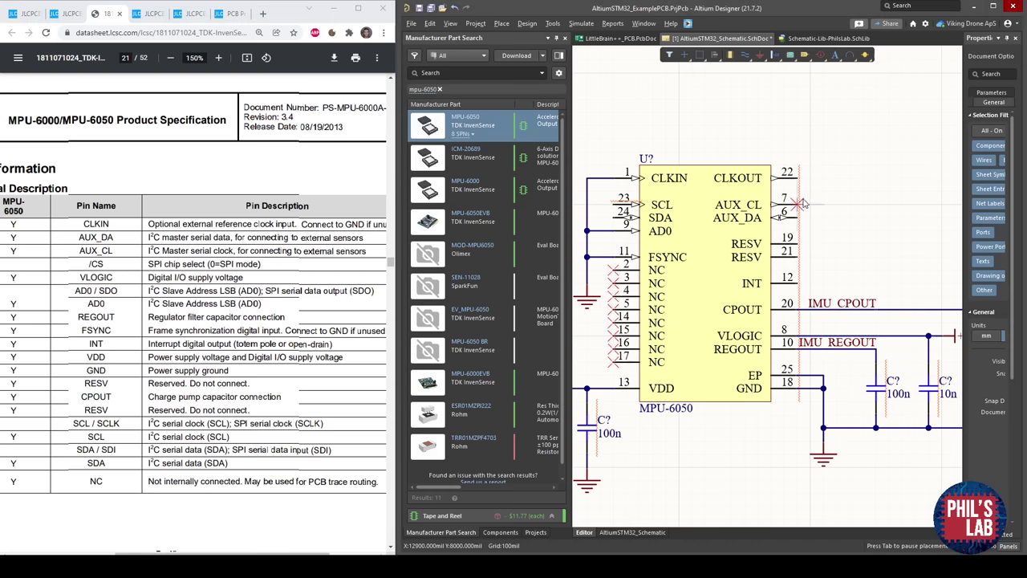
click(800, 205)
click(799, 218)
click(798, 179)
click(794, 212)
click(795, 238)
click(794, 252)
right_click(850, 244)
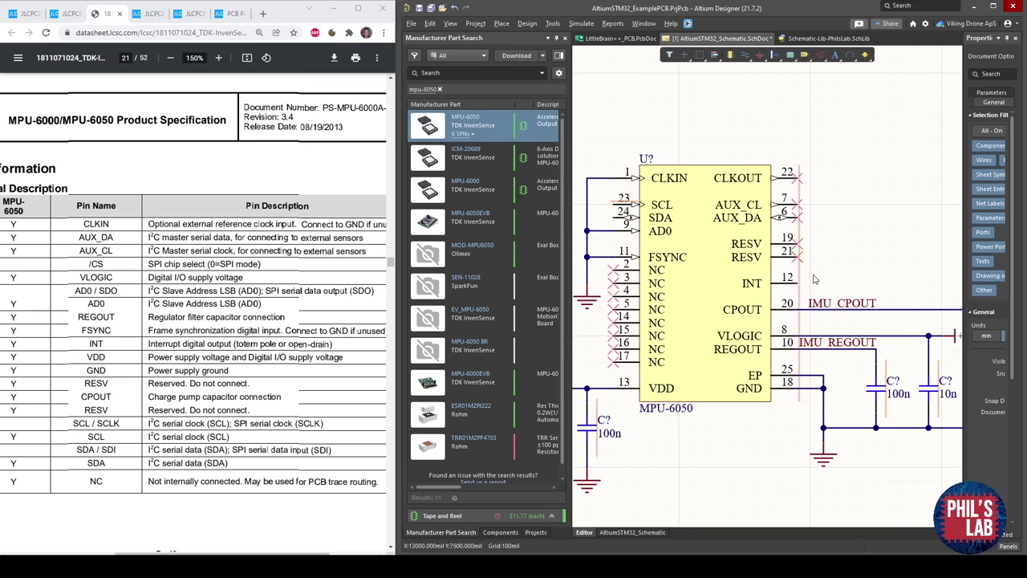
Examine the MPU-6050's unconnected INT pin and the microcontroller's PB0 to PB15 pins.
right_drag(739, 294, 729, 295)
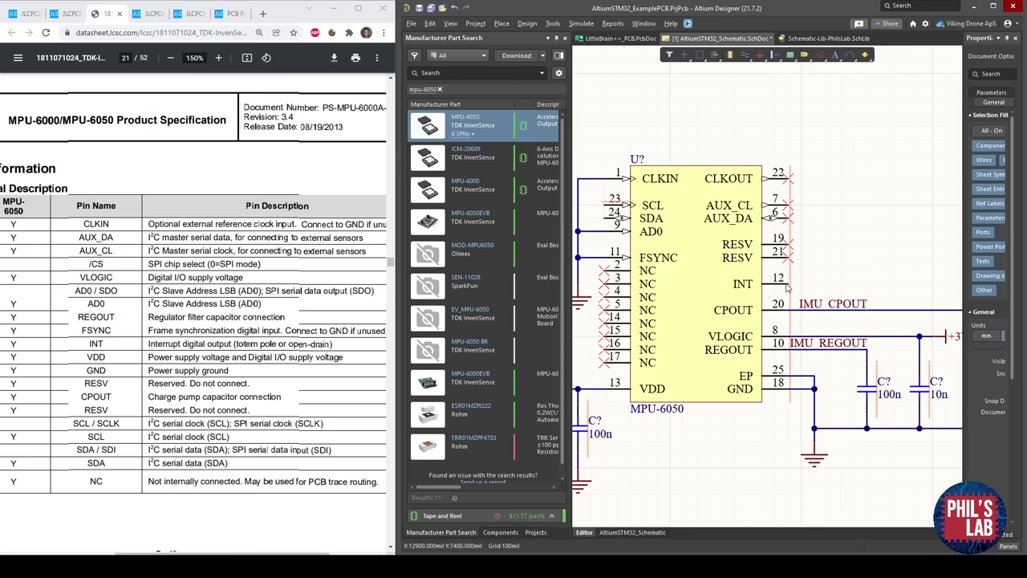
ctrl+scroll(786, 289, down, 3)
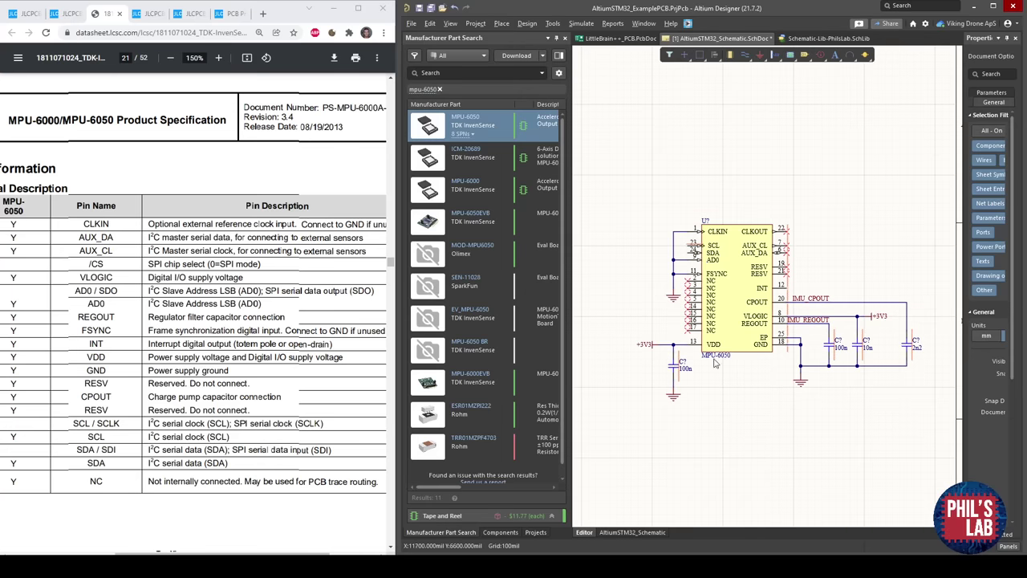
mouse_move(742, 296)
ctrl+scroll(741, 296, down, 3)
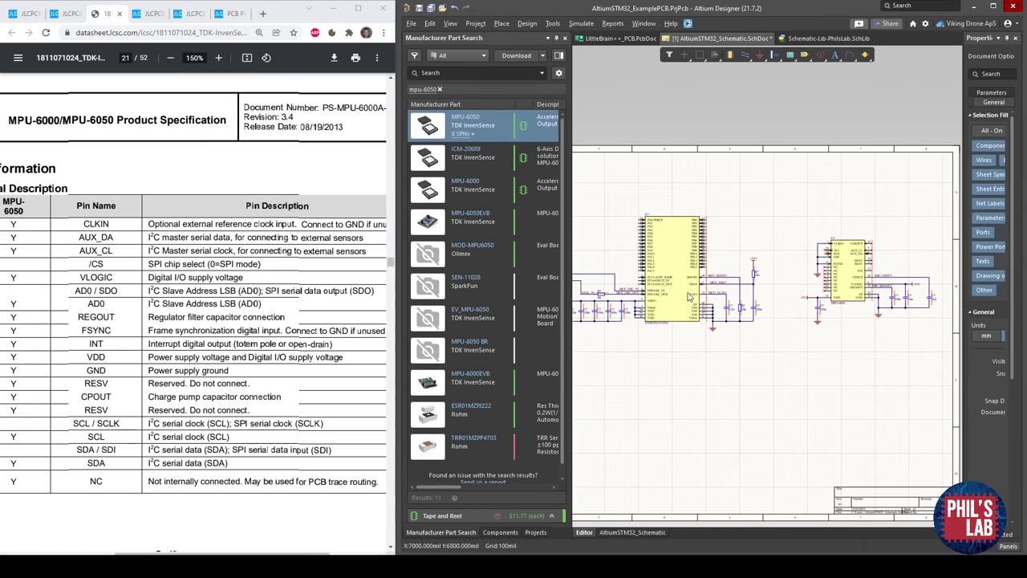
ctrl+scroll(883, 269, up, 3)
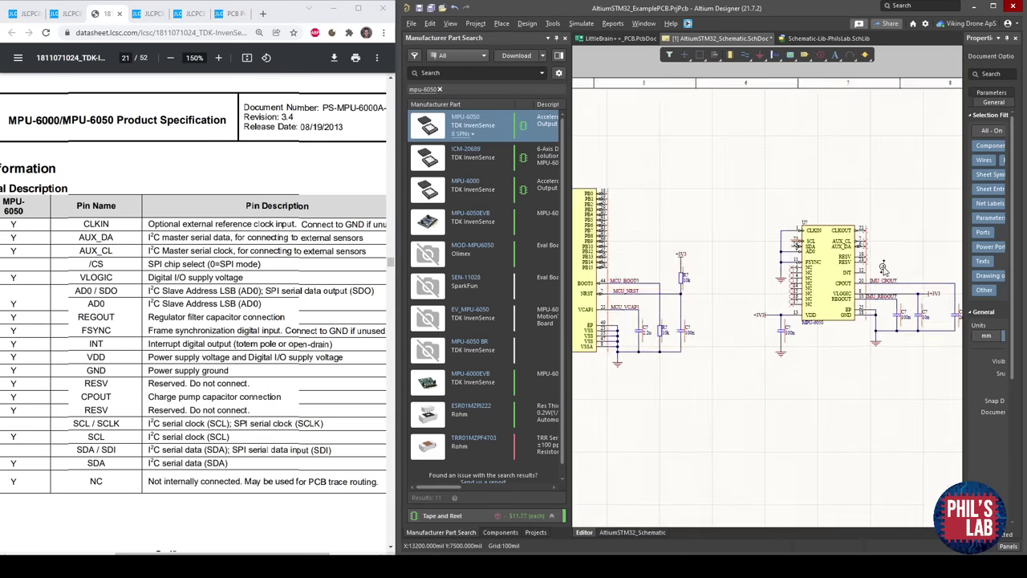
ctrl+scroll(883, 269, up, 2)
right_drag(577, 268, 807, 274)
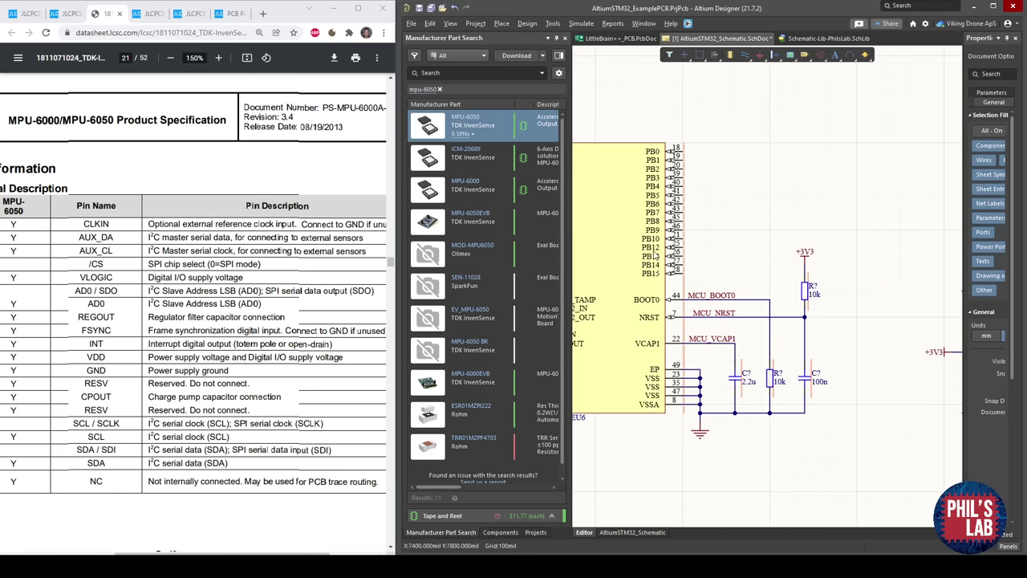
ctrl+scroll(665, 242, down, 1)
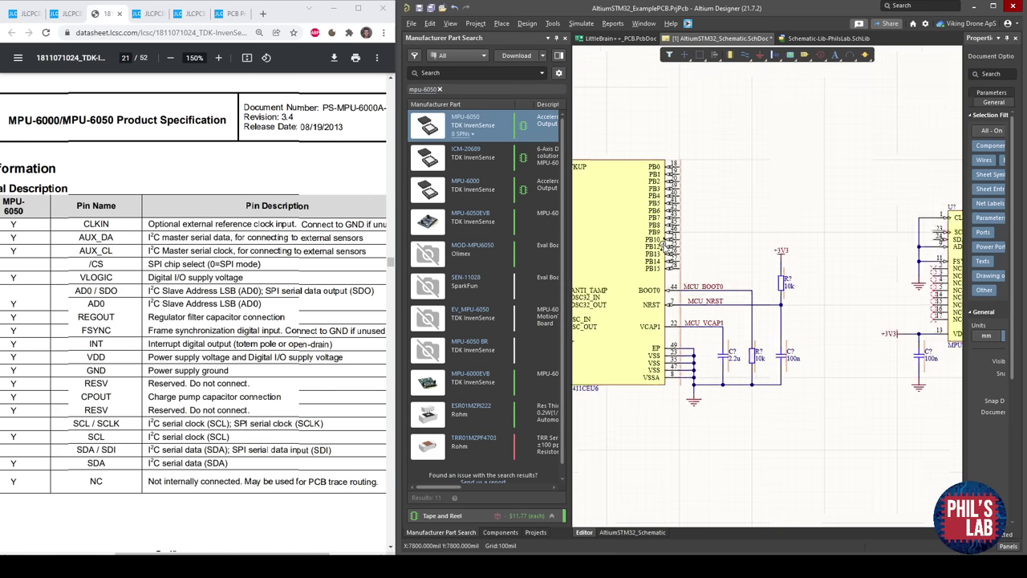
Examine the MPU-6050's INT pin and its datasheet description for the interrupt output type, totem pole or open-drain.
ctrl+scroll(665, 242, down, 2)
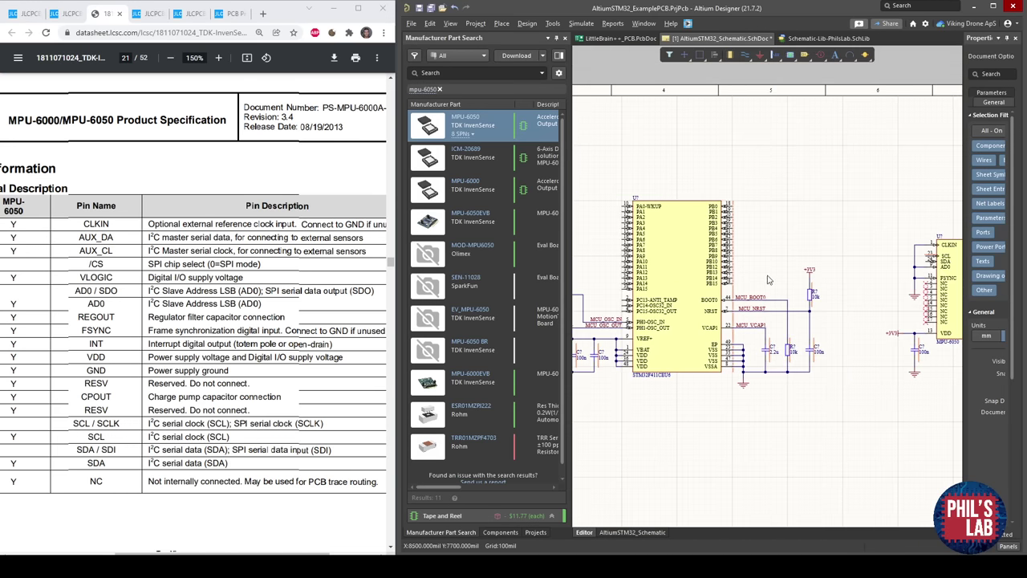
right_drag(768, 278, 668, 284)
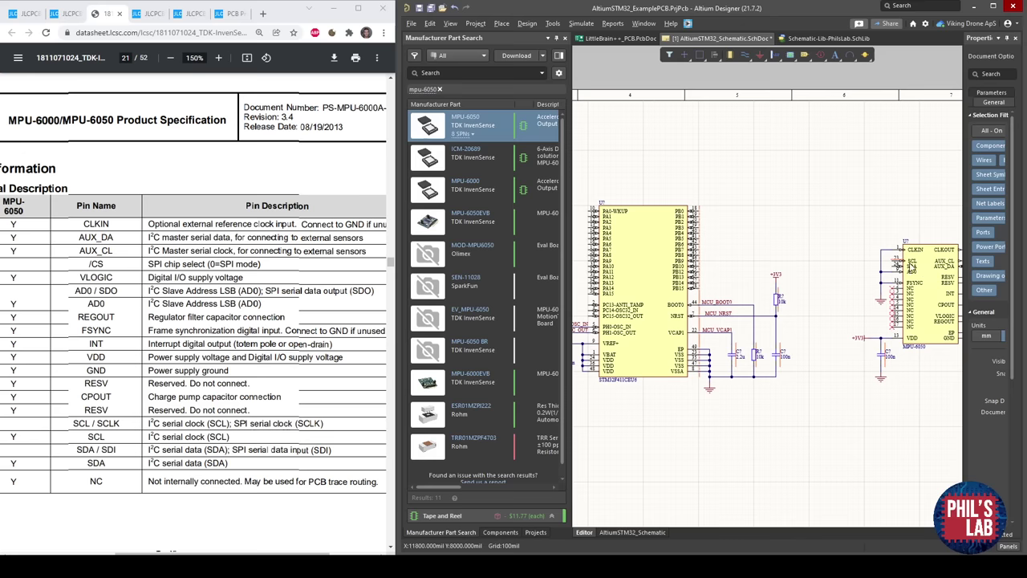
right_drag(912, 266, 761, 270)
ctrl+scroll(827, 294, up, 3)
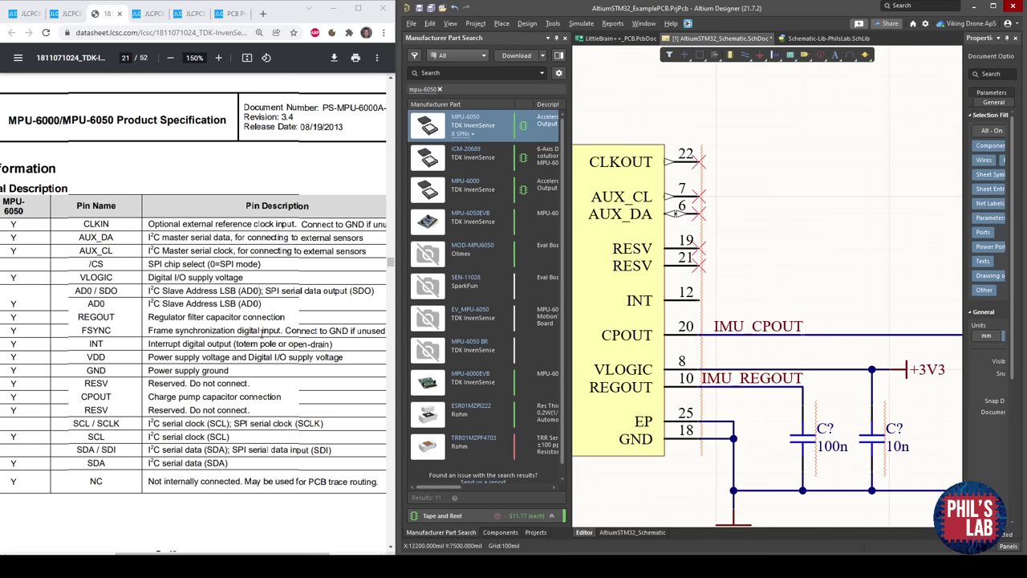
drag(152, 344, 238, 347)
double_click(247, 345)
click(238, 347)
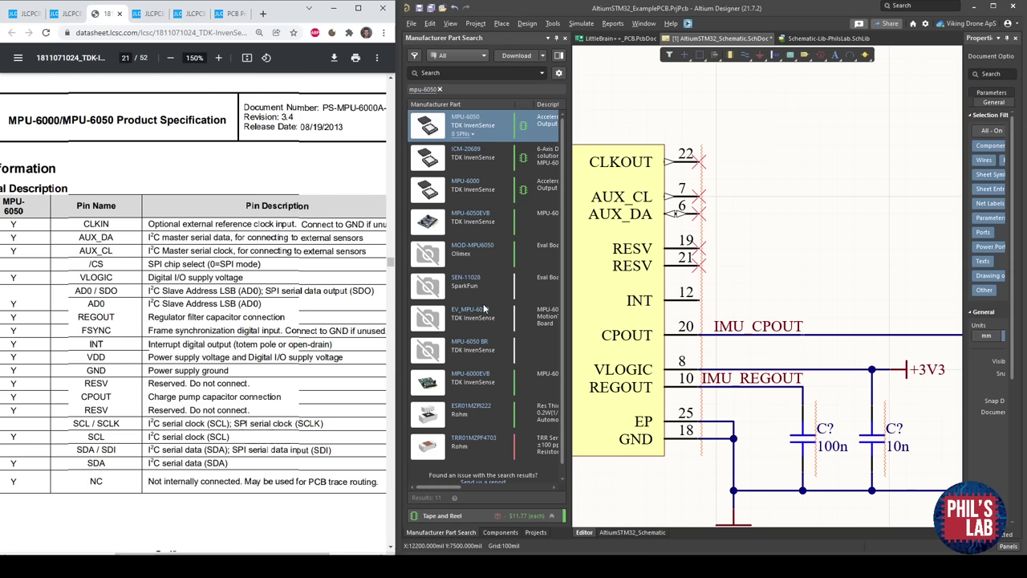
click(820, 274)
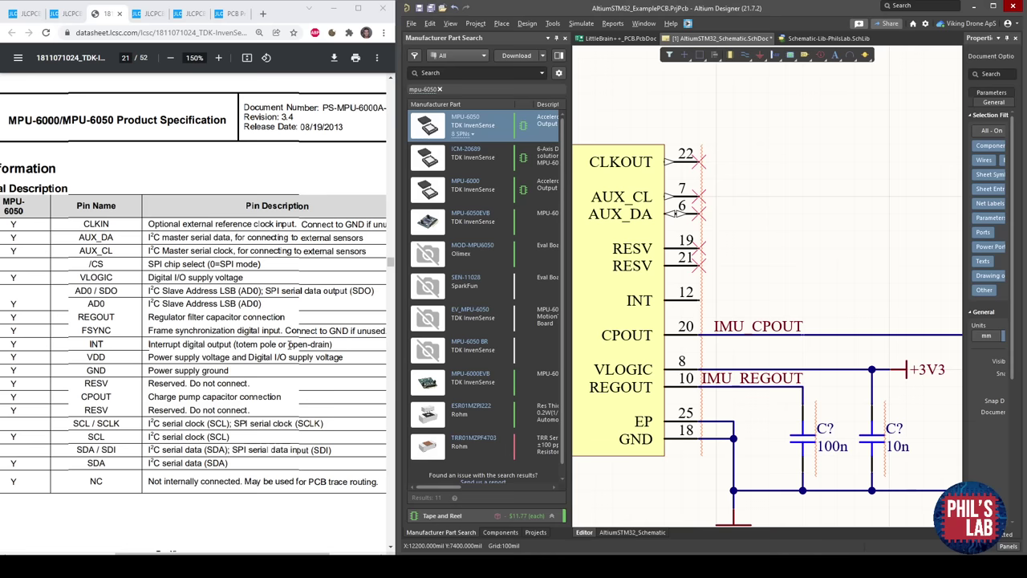
drag(289, 344, 332, 344)
Place a net label named IMU_INT beside the MPU-6050's INT pin.
click(859, 256)
ctrl+scroll(859, 256, down, 1)
right_drag(830, 272, 781, 273)
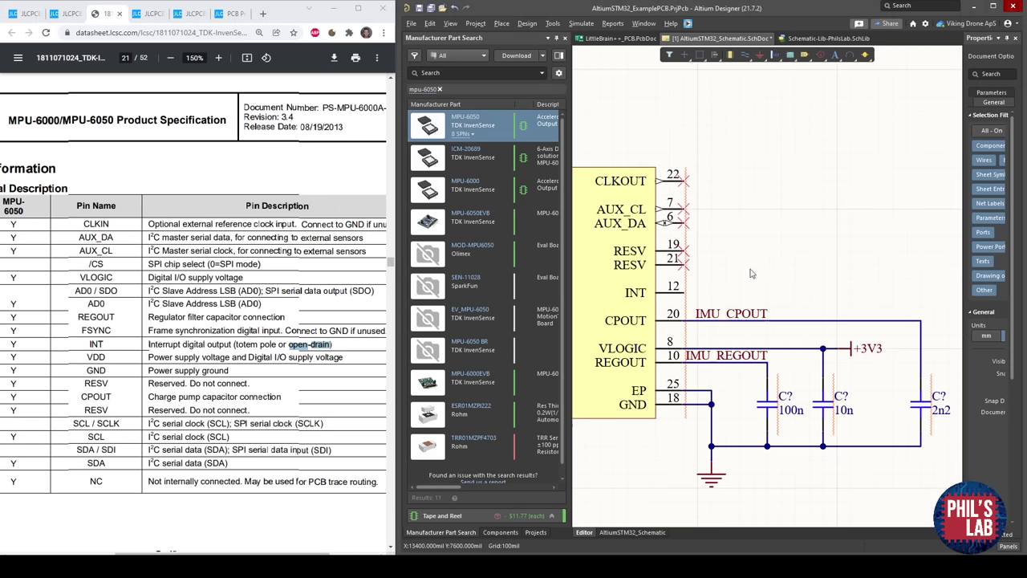
right_click(751, 273)
click(834, 426)
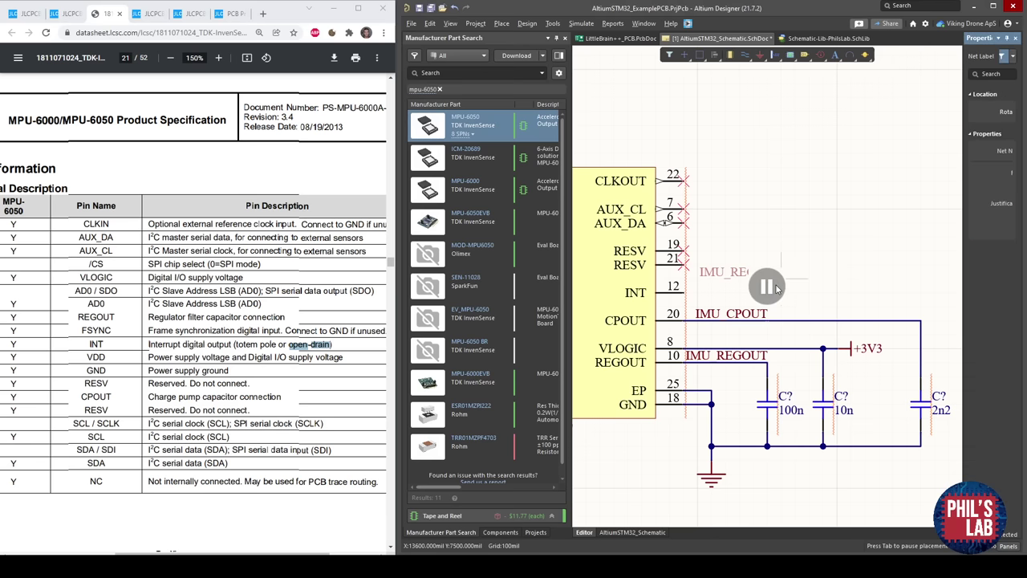
click(766, 286)
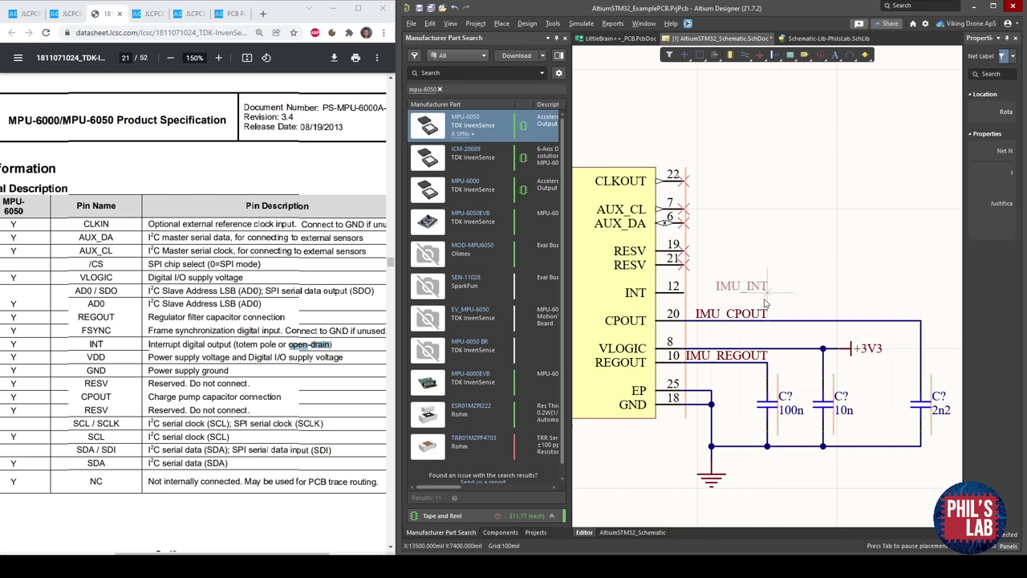
click(777, 294)
key(Escape)
Wire the MPU-6050's INT pin to the IMU_INT net label and save the schematic.
key(ctrl+w)
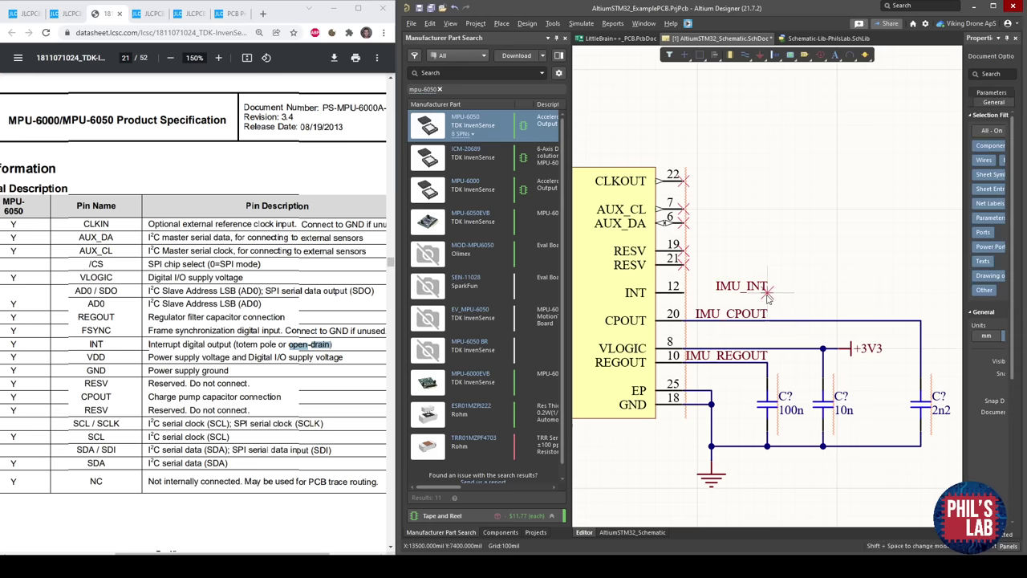
click(767, 287)
click(684, 293)
key(Escape)
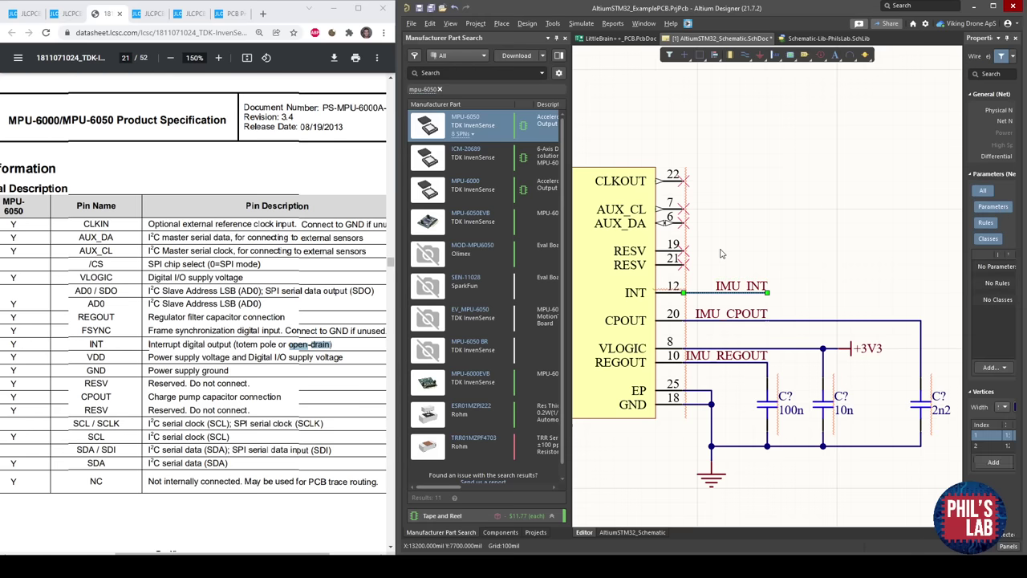
ctrl+scroll(715, 250, down, 3)
right_drag(680, 272, 814, 259)
key(ctrl+s)
Widen the Properties panel to show its options in full, keeping the MPU-6050 circuit in view.
right_drag(694, 290, 761, 301)
ctrl+scroll(805, 237, up, 2)
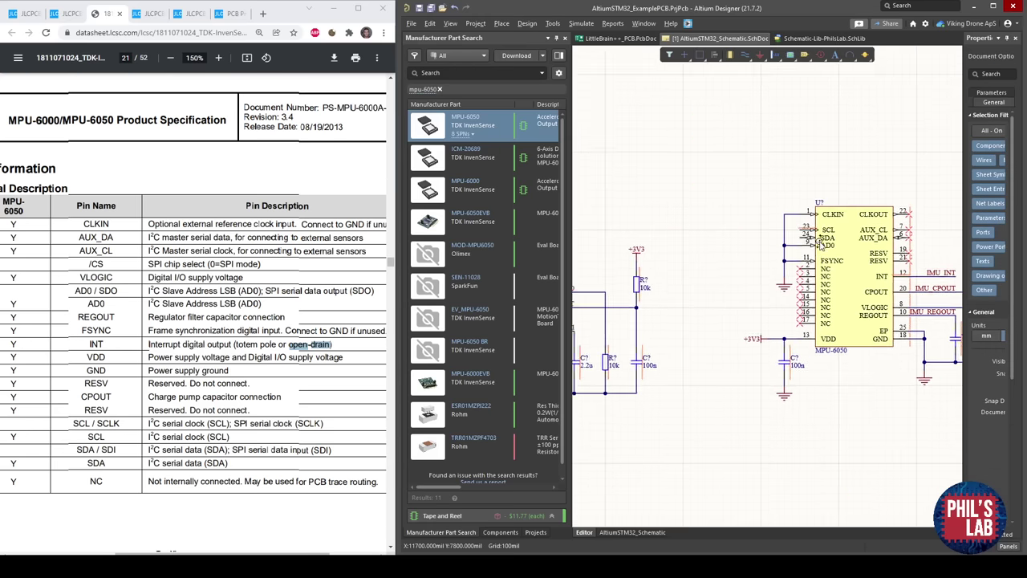
right_drag(836, 229, 772, 238)
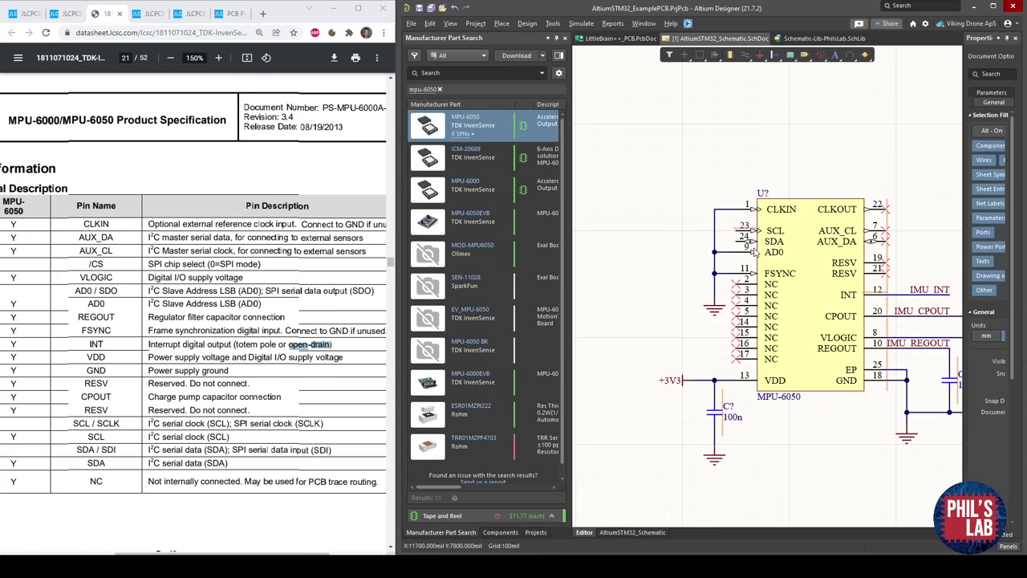
ctrl+scroll(830, 259, up, 1)
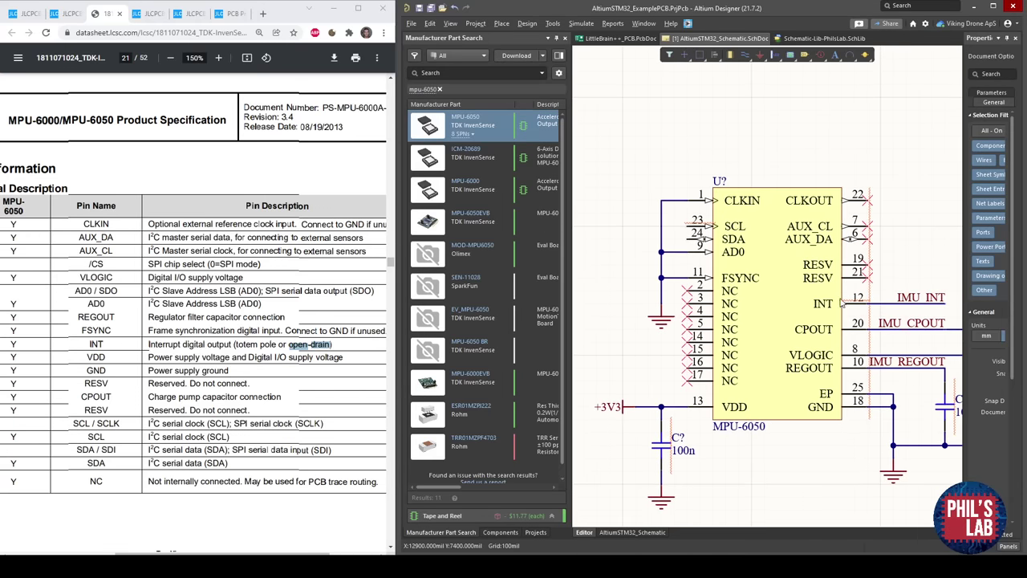
right_drag(615, 250, 679, 253)
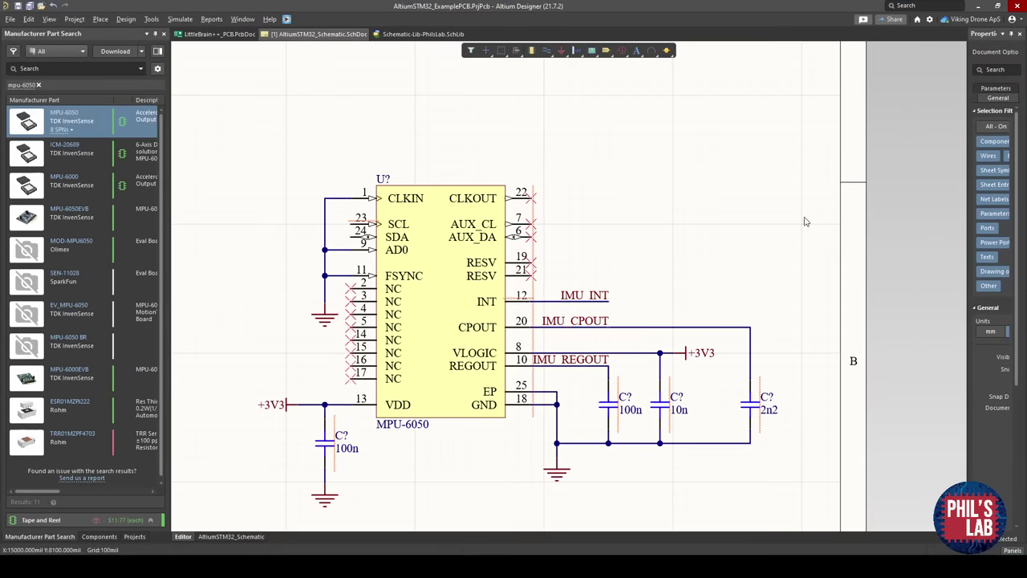
drag(967, 228, 861, 247)
right_drag(662, 246, 737, 244)
right_drag(426, 148, 459, 164)
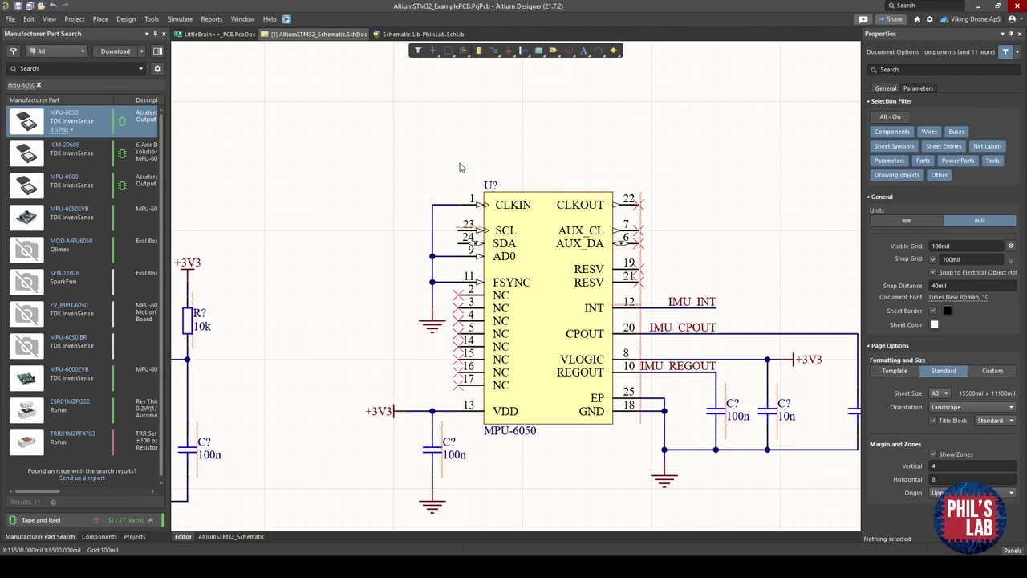
Place a net label named IMU_SCL with bottom-left justification, level with the MPU-6050's SCL pin and outside the ground wiring.
key(p)
key(n)
key(Tab)
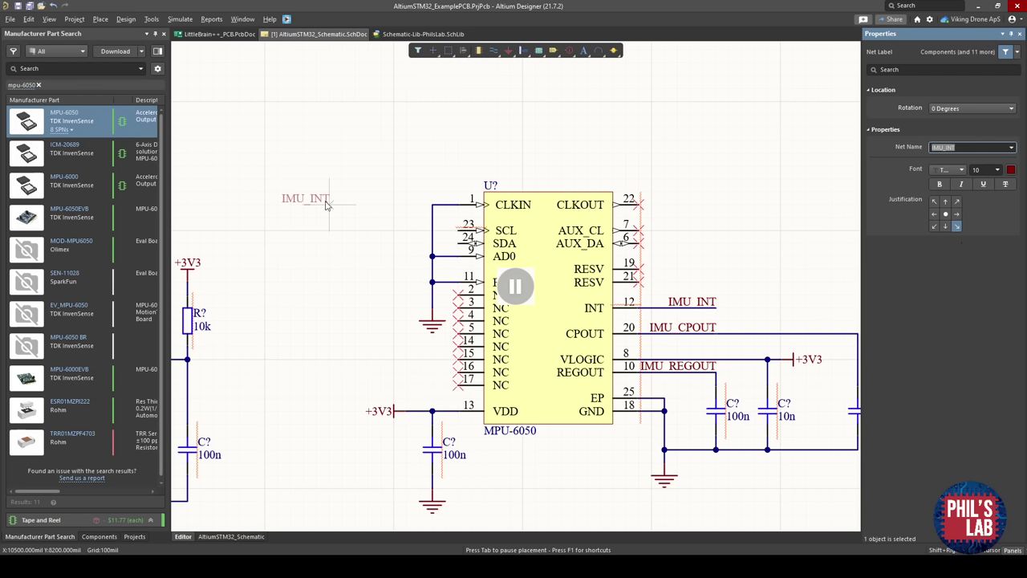
click(935, 227)
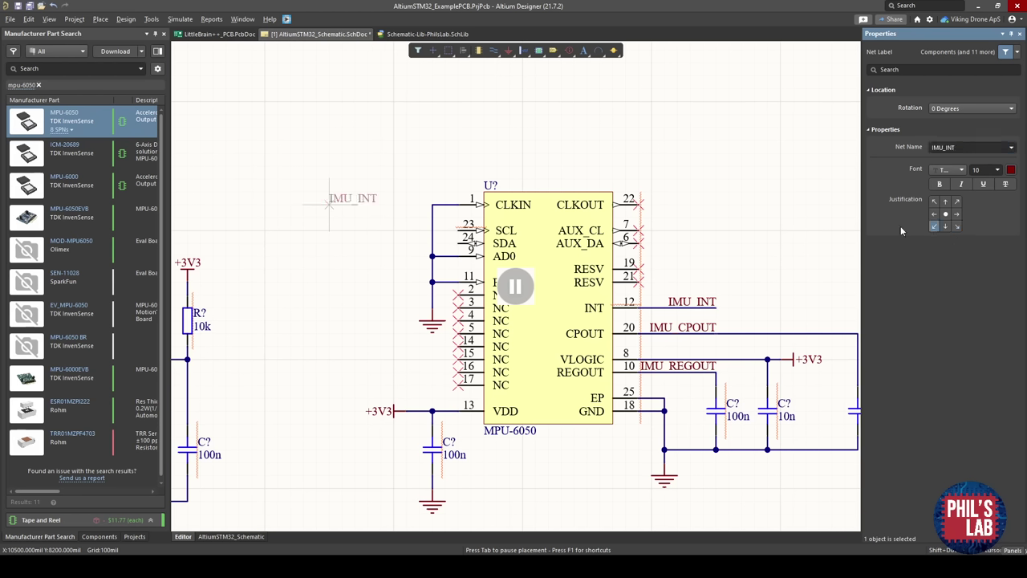
key(Tab)
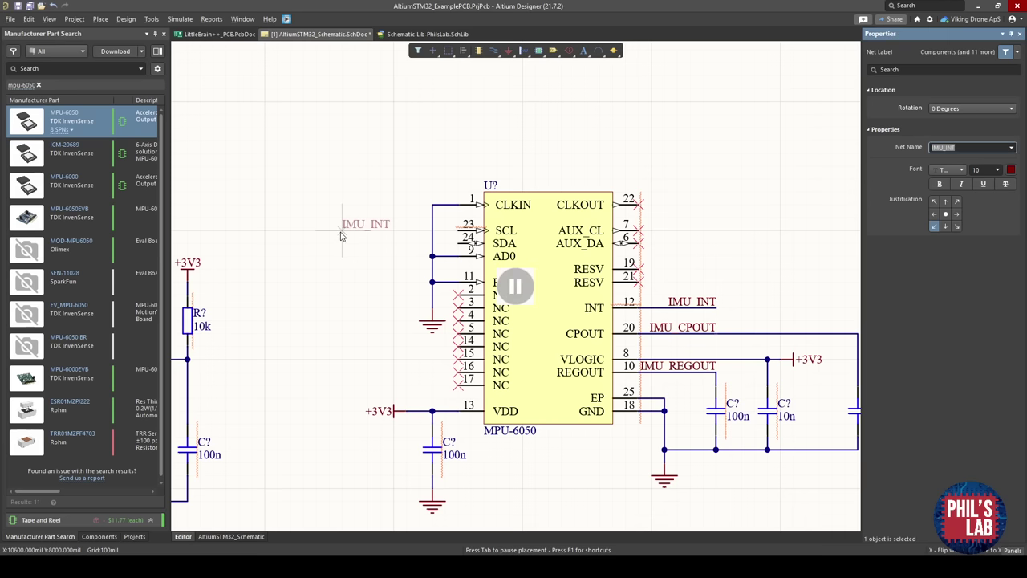
text(IMU_SCL)
key(Return)
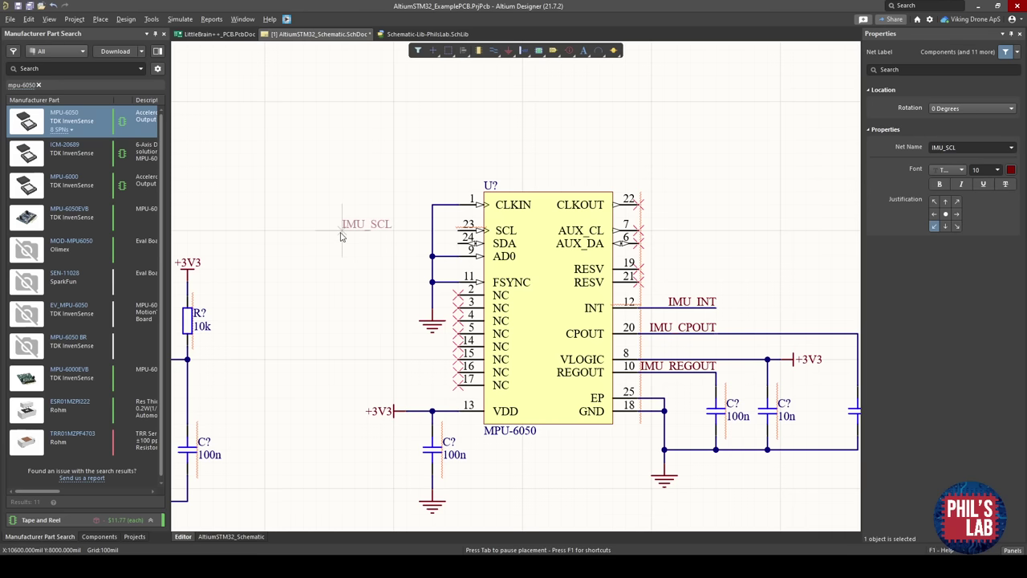
click(340, 236)
Place a net label named IMU_SDA directly below the IMU_SCL label, level with the SDA pin.
key(Tab)
text(IMU_SDA)
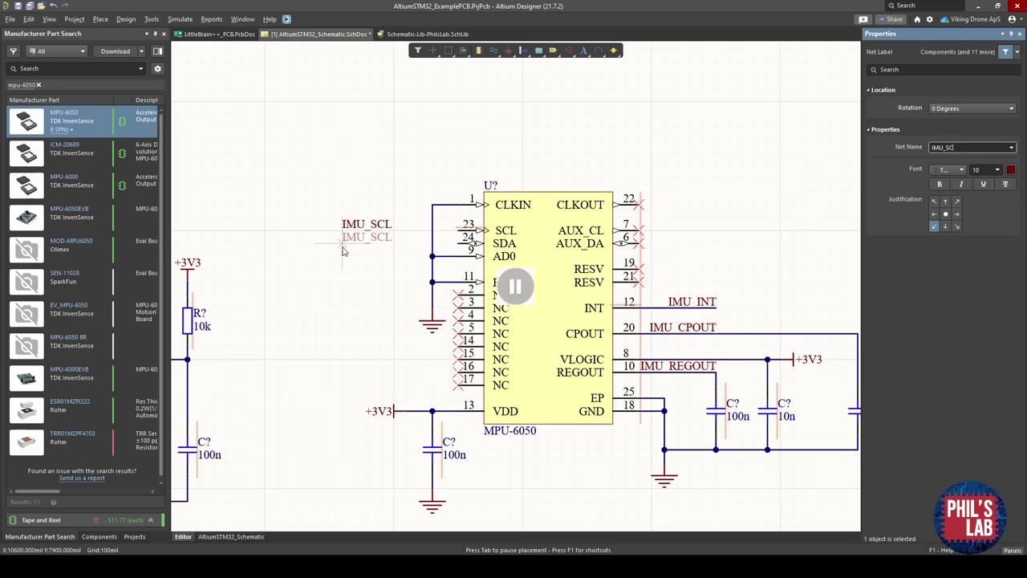
key(Return)
click(343, 247)
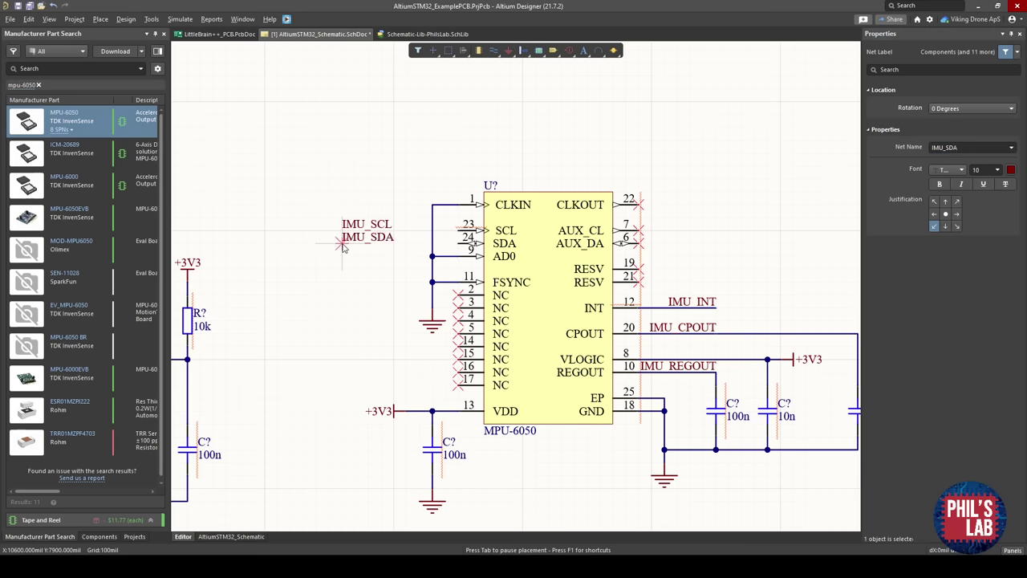
key(Escape)
click(364, 186)
Examine the microcontroller's port B pins and the MPU-6050's SCL and SDA pins for the connection between the two chips.
right_drag(391, 228, 659, 234)
ctrl+scroll(499, 241, down, 1)
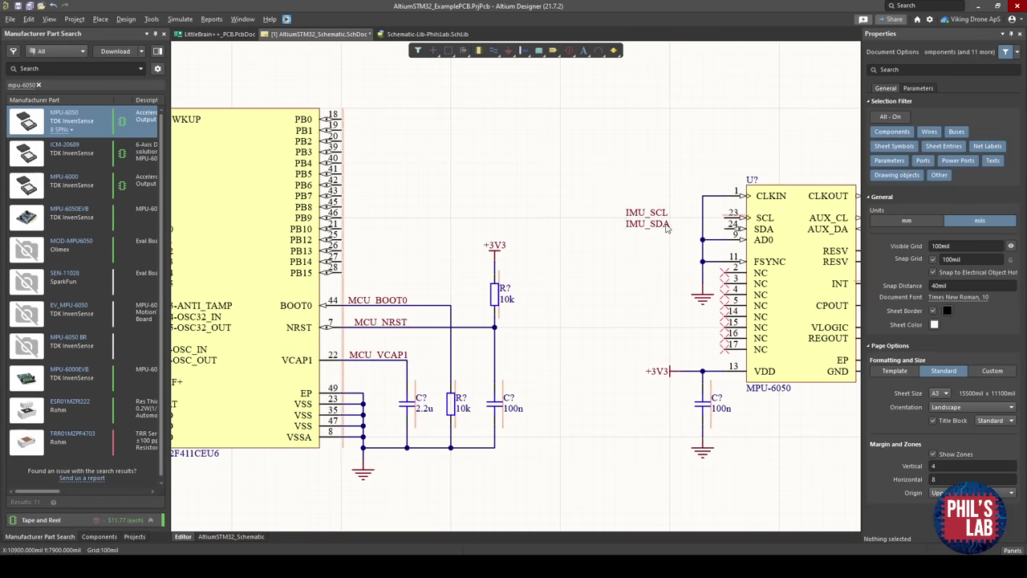
ctrl+scroll(764, 227, up, 1)
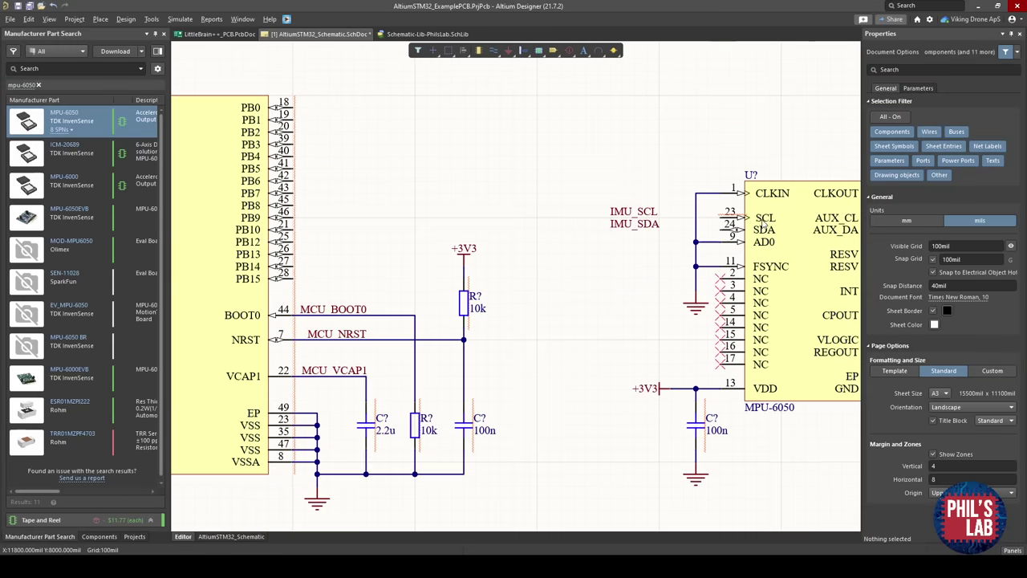
right_drag(762, 227, 702, 215)
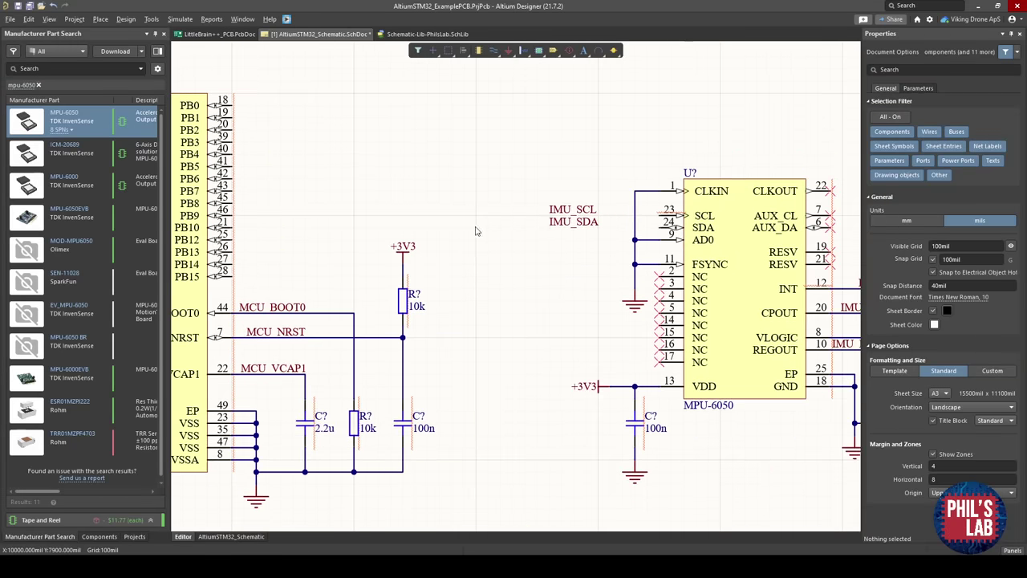
right_drag(475, 230, 601, 230)
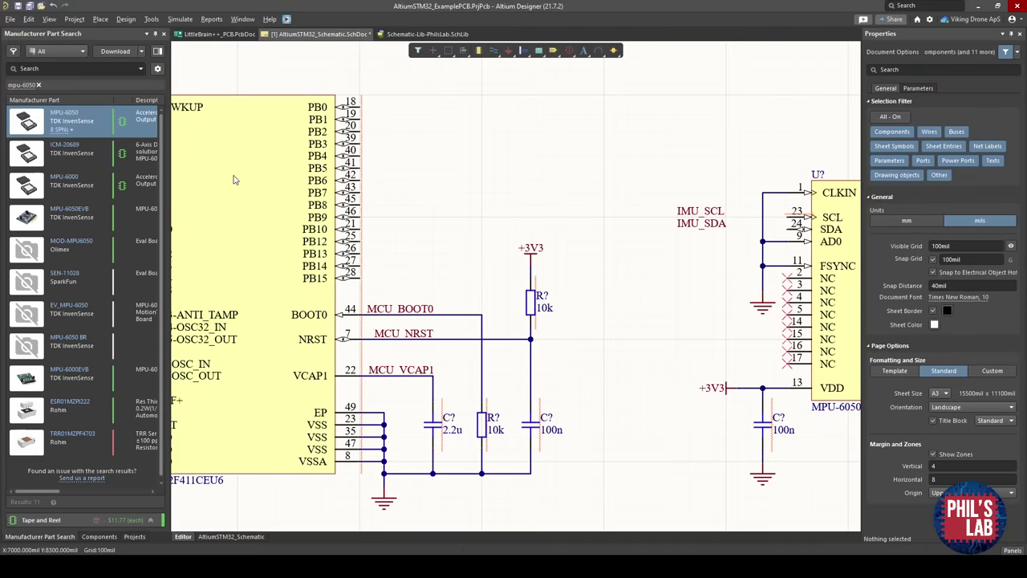
right_drag(673, 219, 594, 225)
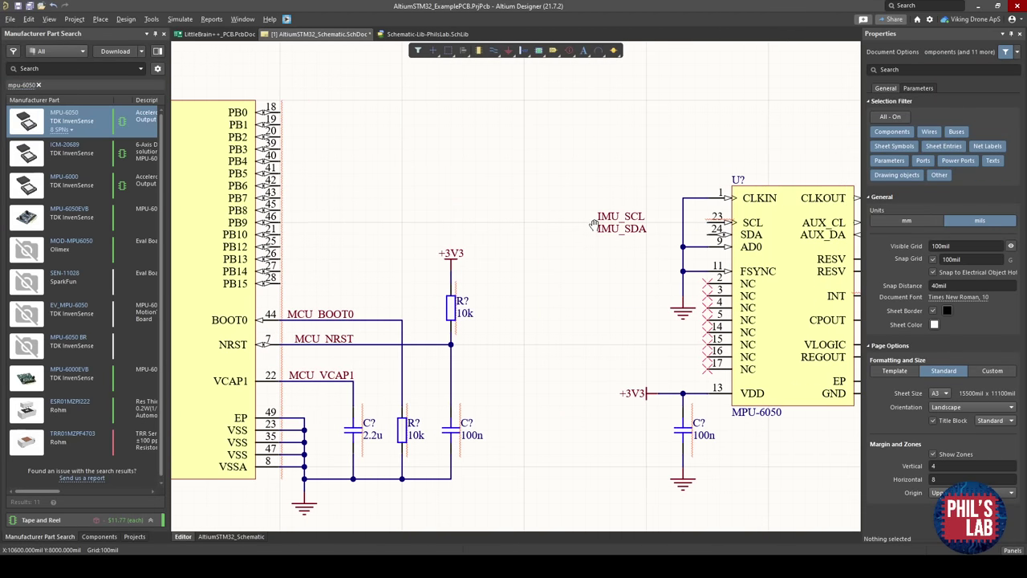
ctrl+scroll(650, 227, up, 2)
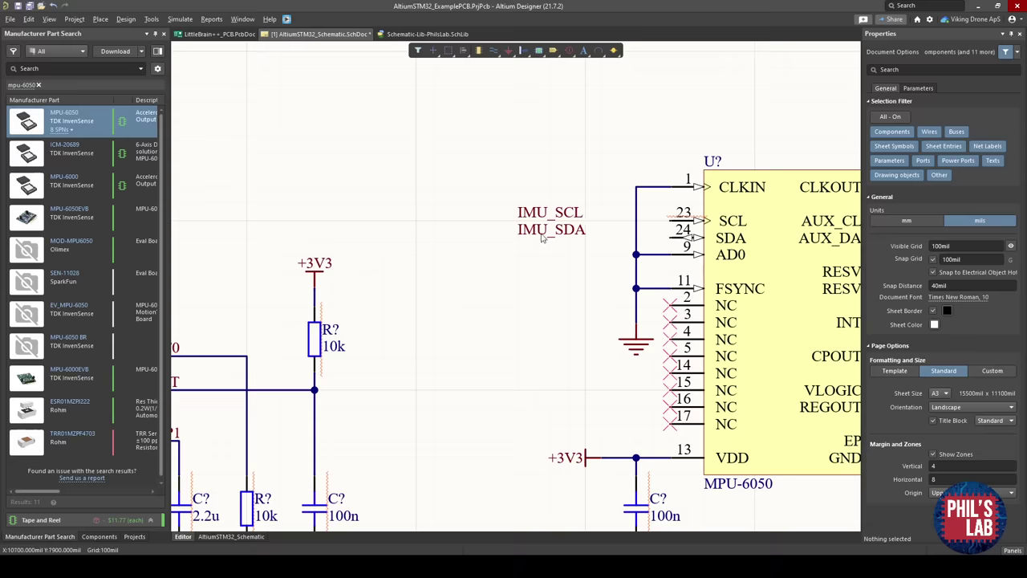
right_drag(443, 241, 731, 242)
ctrl+scroll(439, 243, down, 1)
right_drag(439, 242, 602, 242)
right_drag(674, 208, 341, 214)
shift+scroll(341, 212, right, 2)
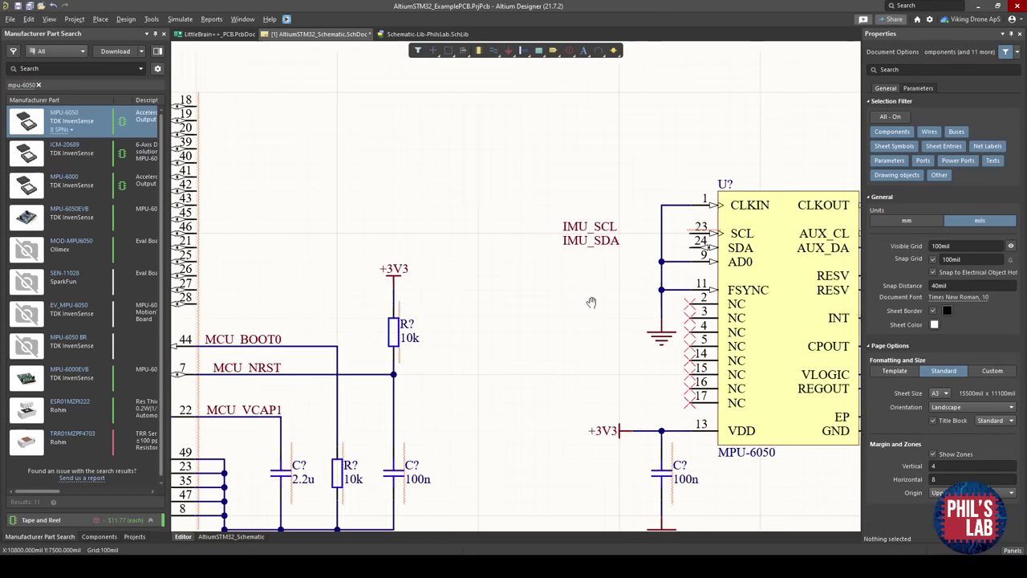
Move the IMU_SCL and IMU_SDA net labels together one 100 mil grid step closer to the MPU-6050.
ctrl+scroll(576, 242, up, 1)
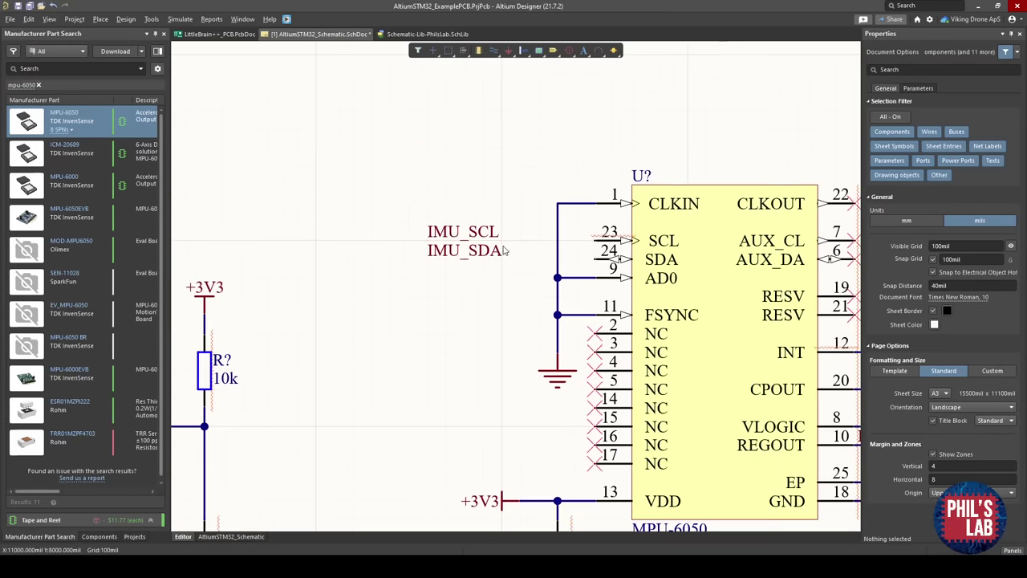
shift+click(453, 254)
shift+click(451, 233)
drag(450, 234, 446, 240)
click(568, 232)
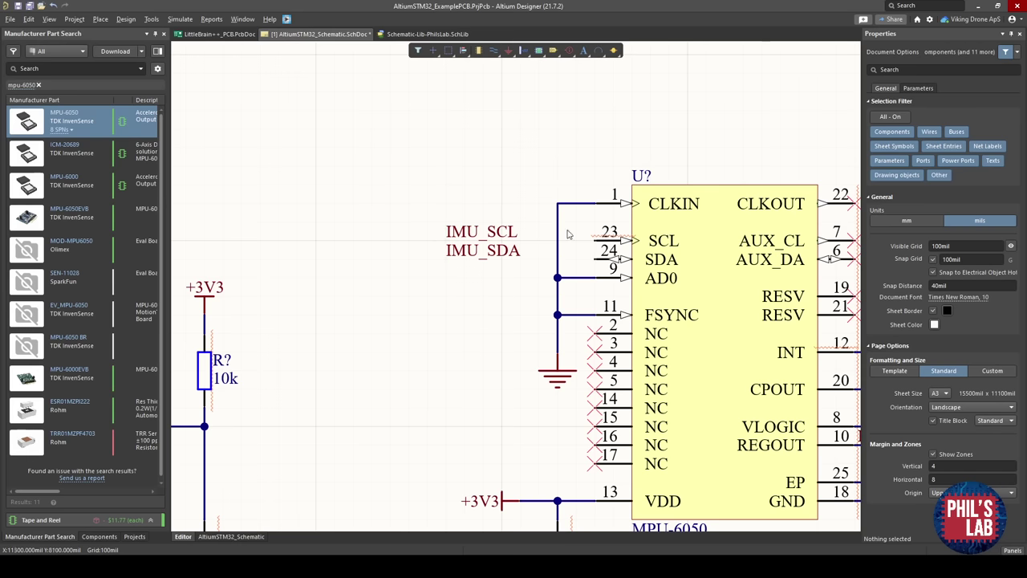
Wire the MPU-6050's SCL and SDA pins to the IMU_SCL and IMU_SDA net labels.
key(ctrl+w)
click(595, 241)
click(447, 240)
right_click(447, 241)
click(593, 262)
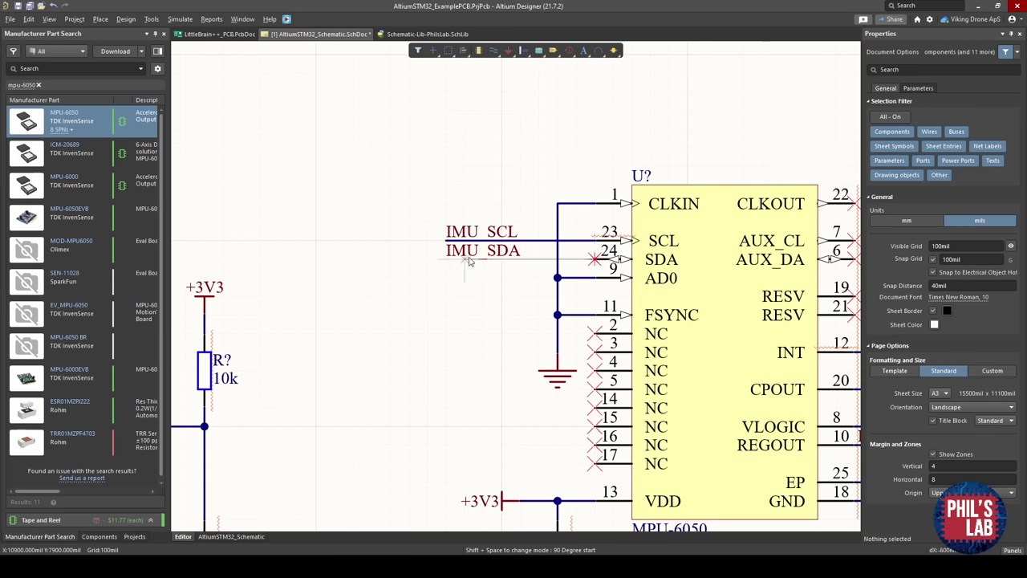
click(446, 258)
key(Escape)
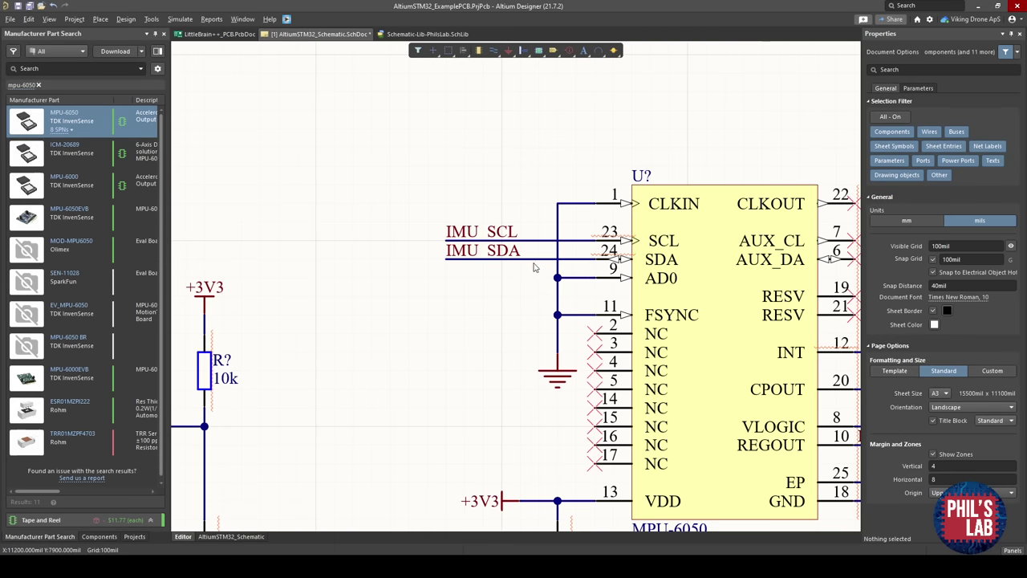
ctrl+scroll(534, 267, down, 4)
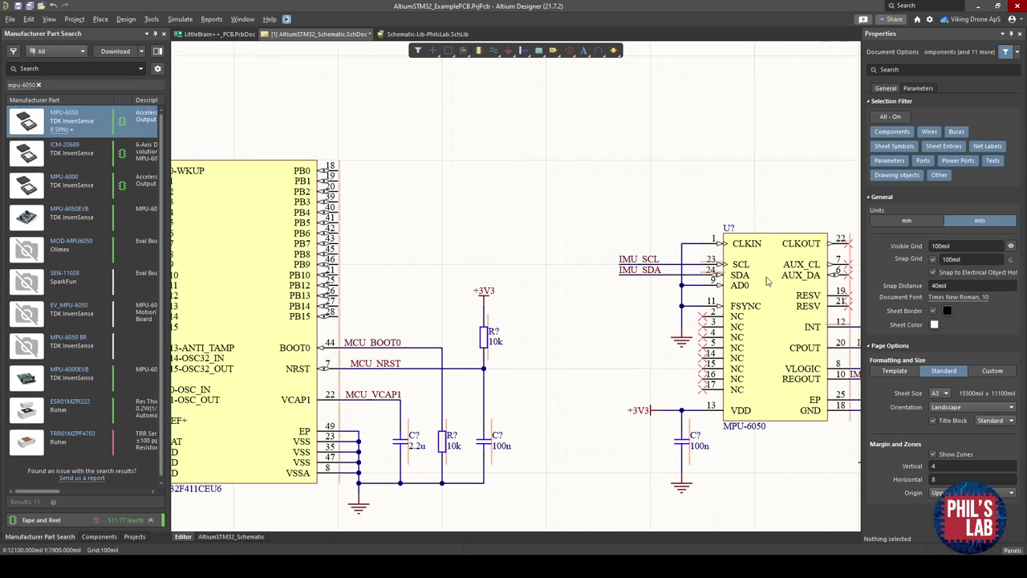
right_drag(698, 256, 650, 261)
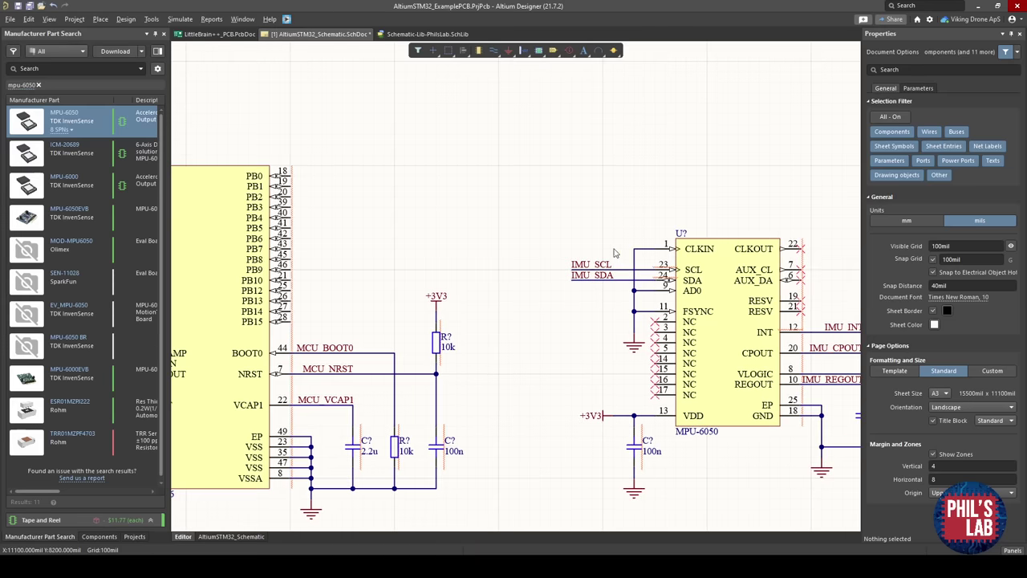
shift+scroll(612, 259, left, 4)
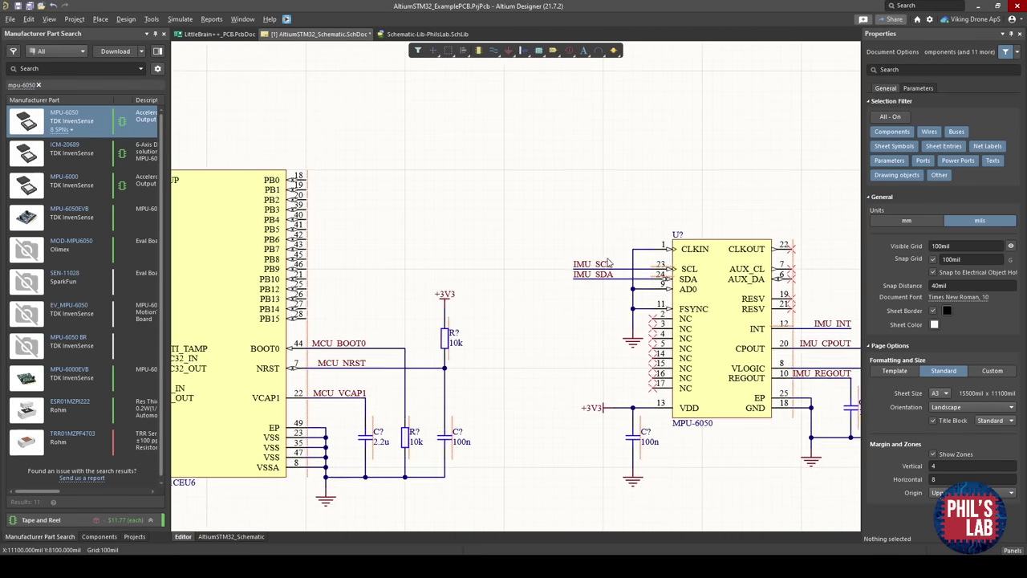
Review the microcontroller's pins and the completed MPU-6050 circuit, including its supply, capacitor and I2C connections.
shift+scroll(355, 389, left, 2)
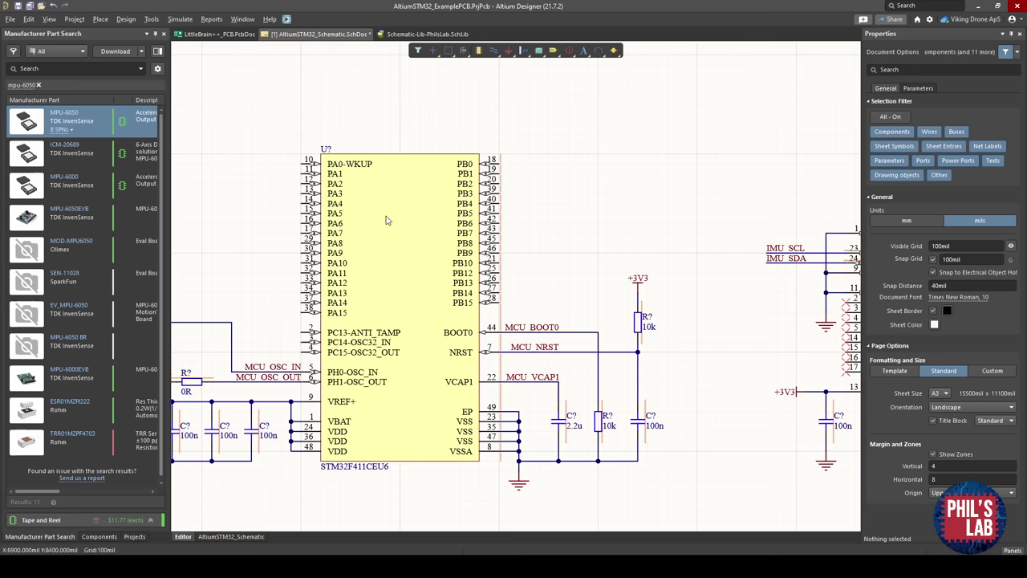
shift+scroll(520, 360, right, 3)
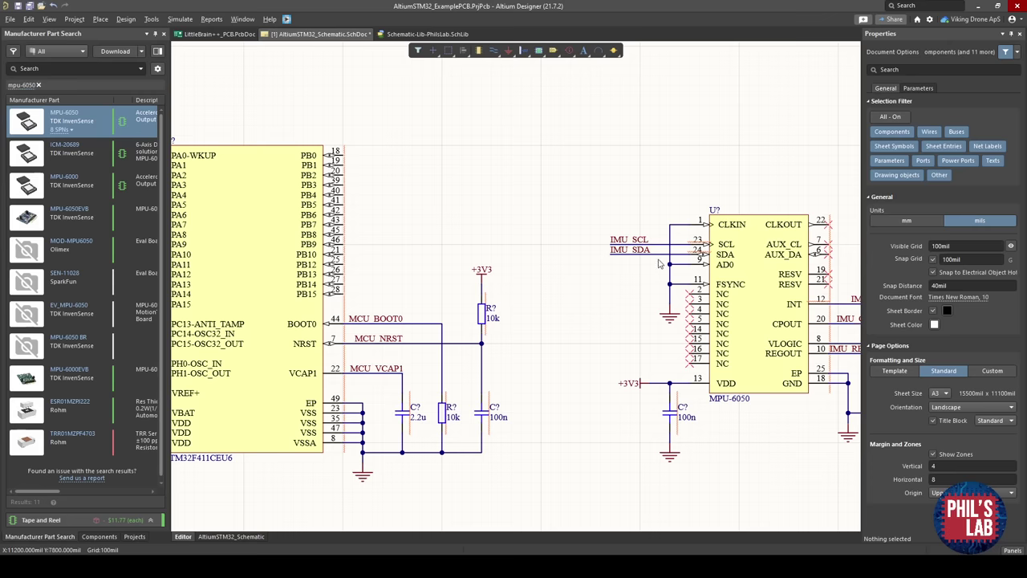
shift+scroll(658, 264, right, 4)
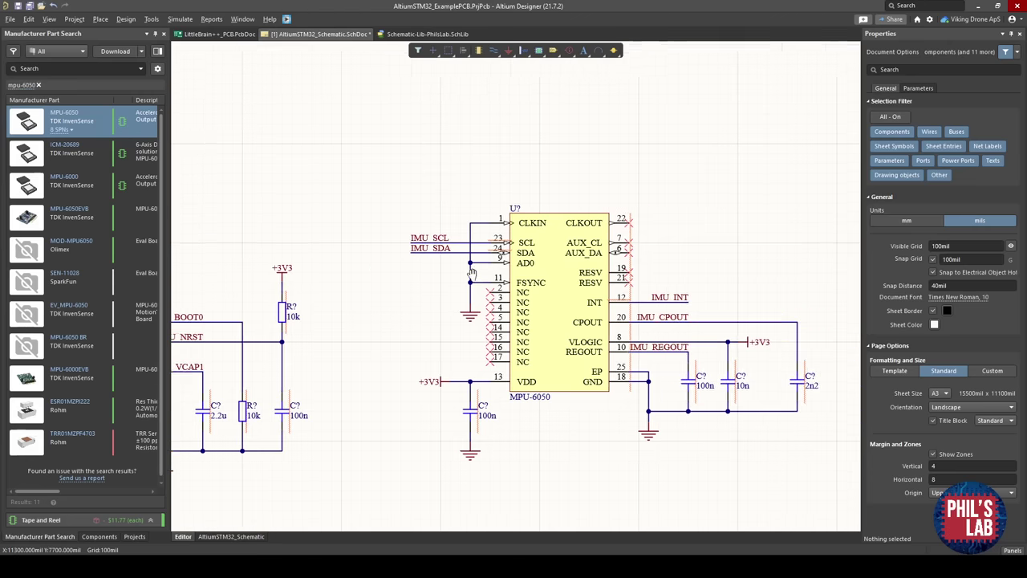
right_drag(729, 231, 638, 223)
middle_drag(638, 223, 601, 280)
right_drag(602, 279, 669, 245)
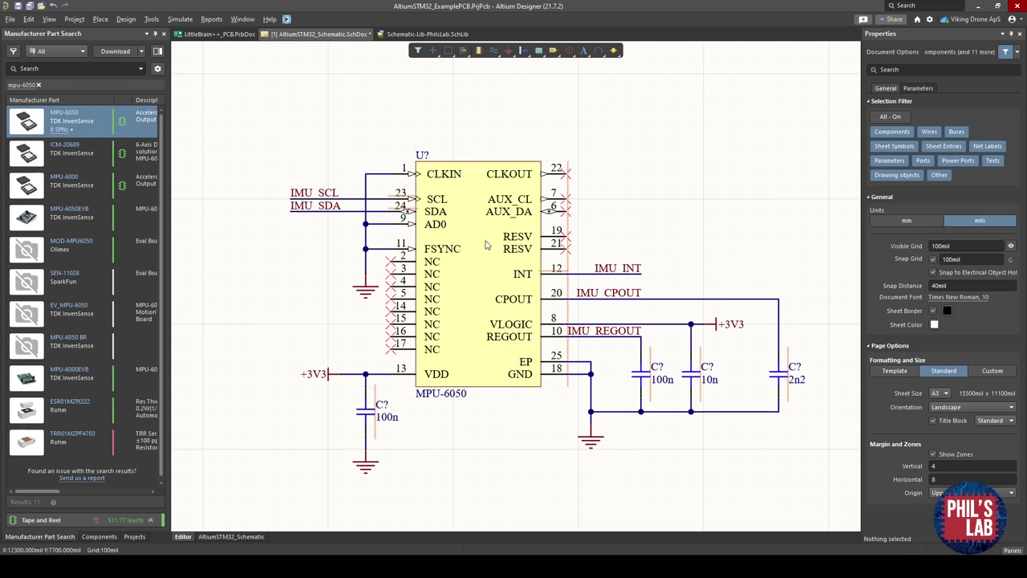
ctrl+scroll(491, 254, down, 2)
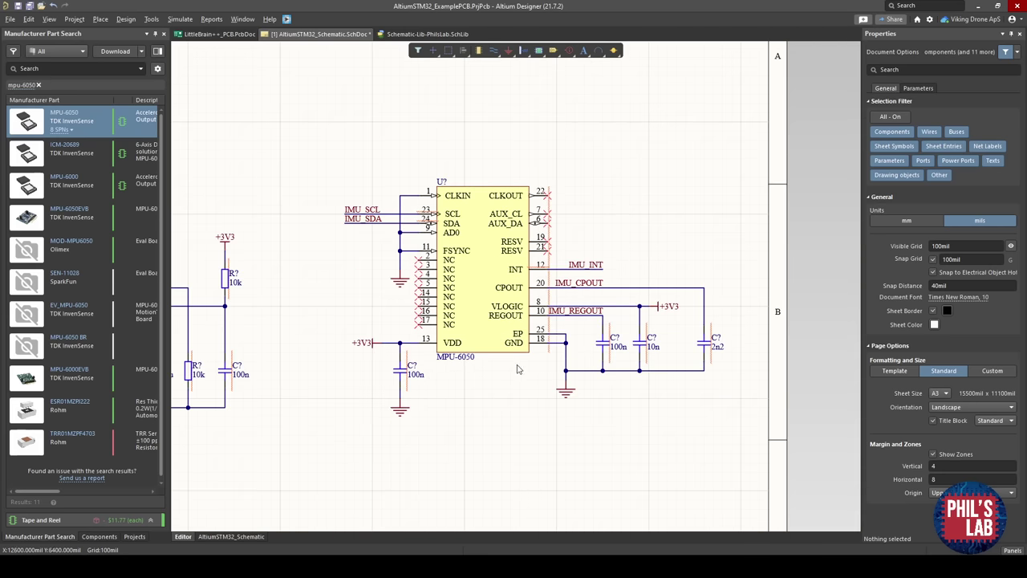
right_drag(430, 345, 603, 341)
ctrl+scroll(603, 337, down, 1)
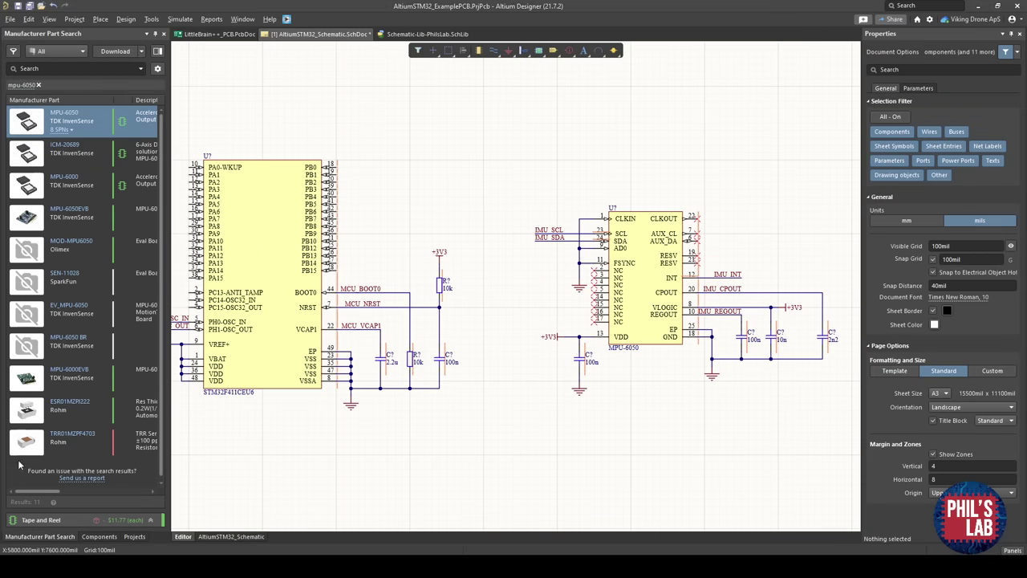
Set the value of the capacitor on the MCU_VCAP1 net to 2u2.
ctrl+scroll(325, 381, up, 4)
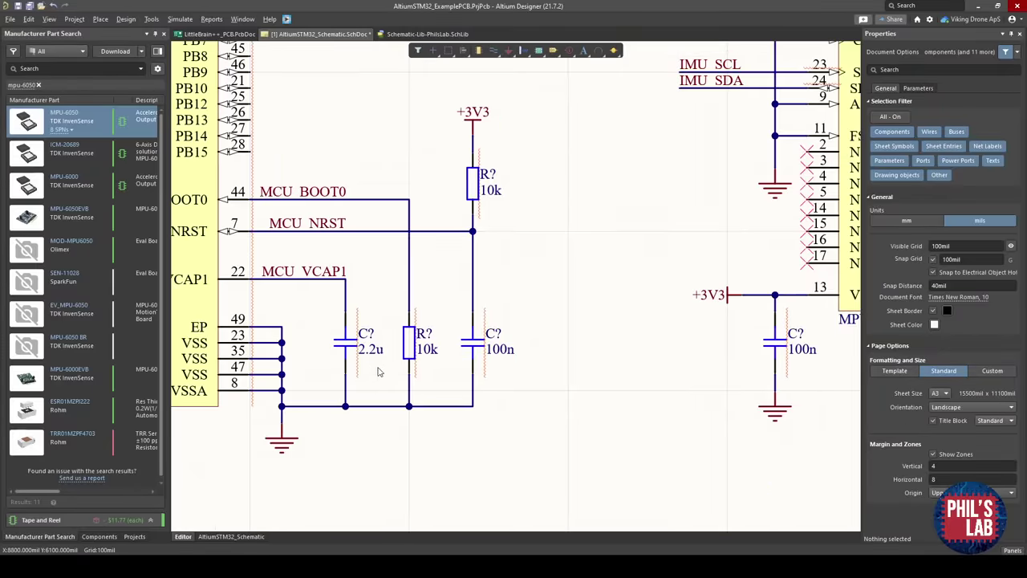
ctrl+scroll(384, 357, up, 2)
click(370, 349)
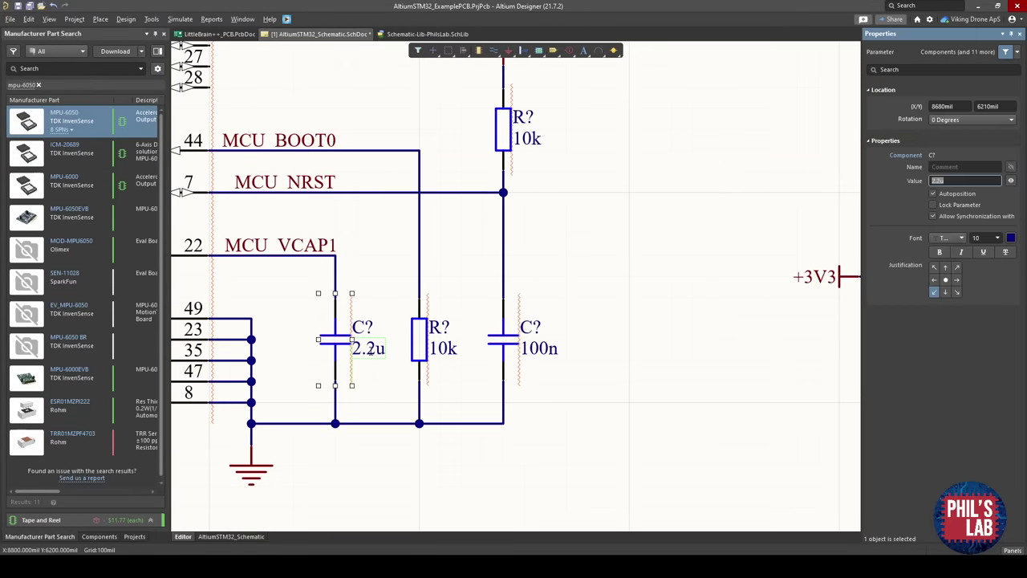
key(Return)
click(361, 250)
Set the value of the first +3V3 decoupling capacitor, beside the crystal circuit, to 2u2.
ctrl+scroll(362, 253, down, 2)
right_drag(383, 294, 551, 300)
right_drag(228, 330, 525, 314)
right_drag(342, 302, 496, 300)
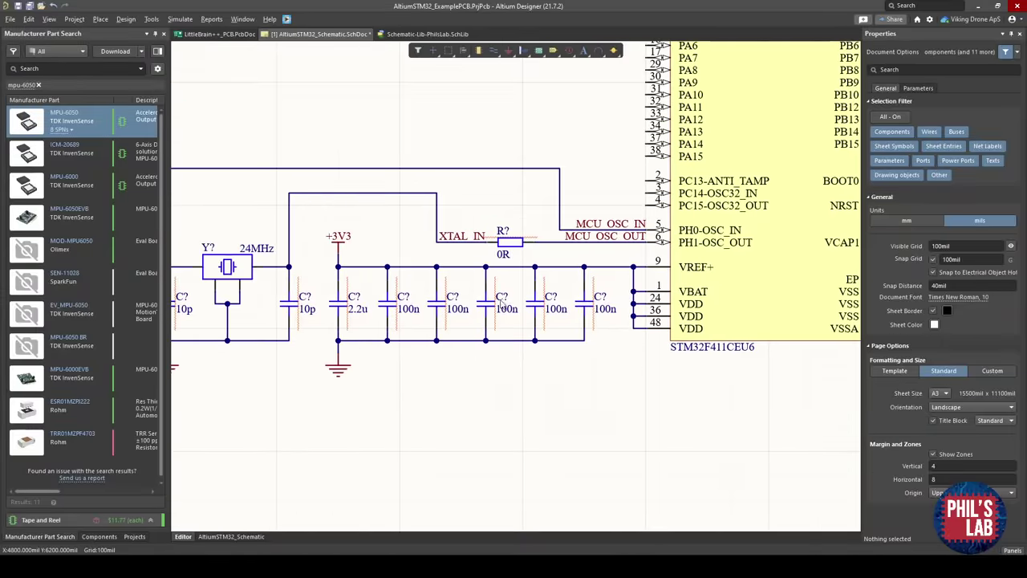
double_click(353, 310)
text(2u2)
key(Return)
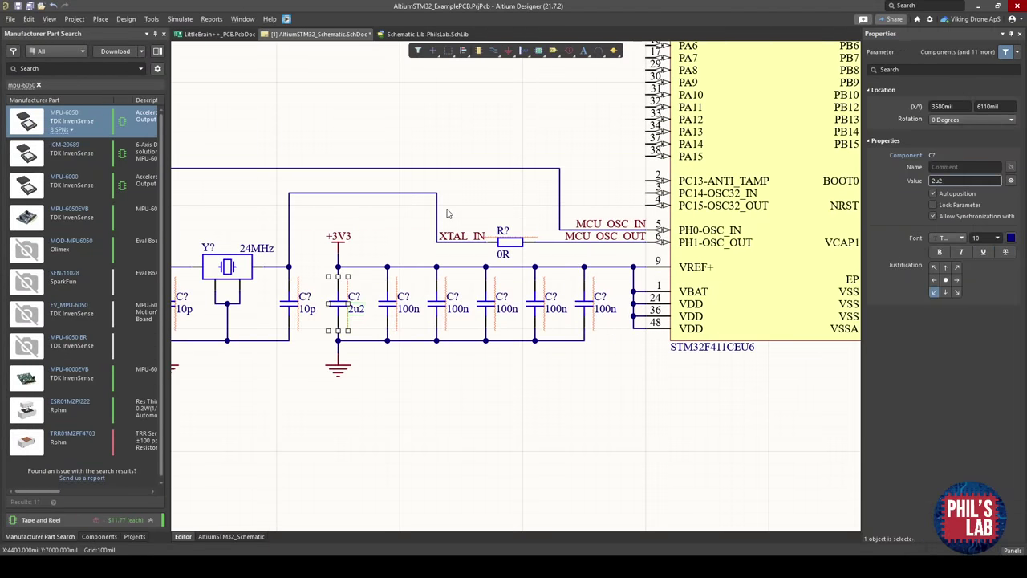
click(447, 214)
ctrl+scroll(614, 261, down, 2)
right_drag(710, 271, 486, 336)
ctrl+scroll(530, 333, down, 1)
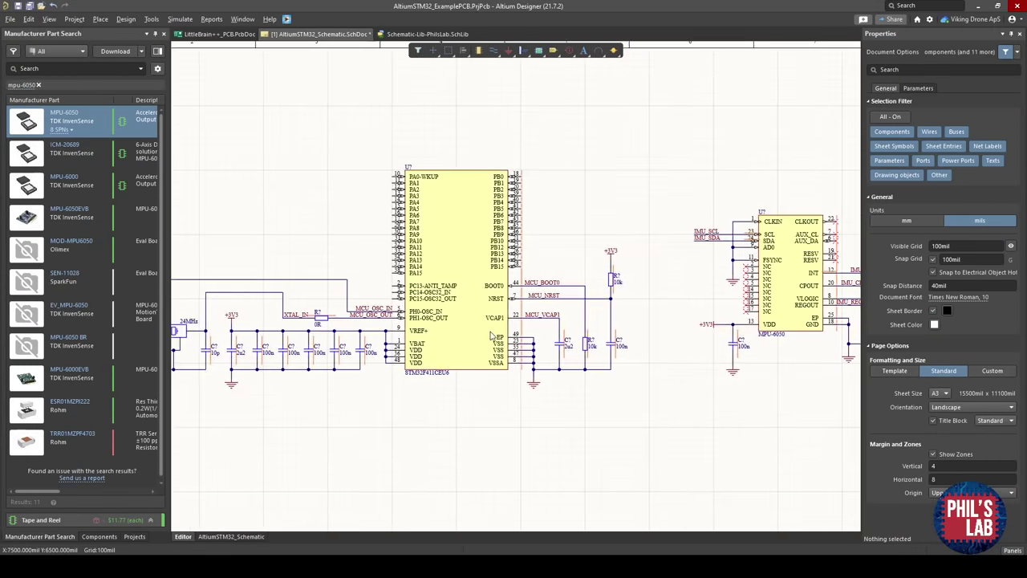
right_drag(596, 332, 542, 331)
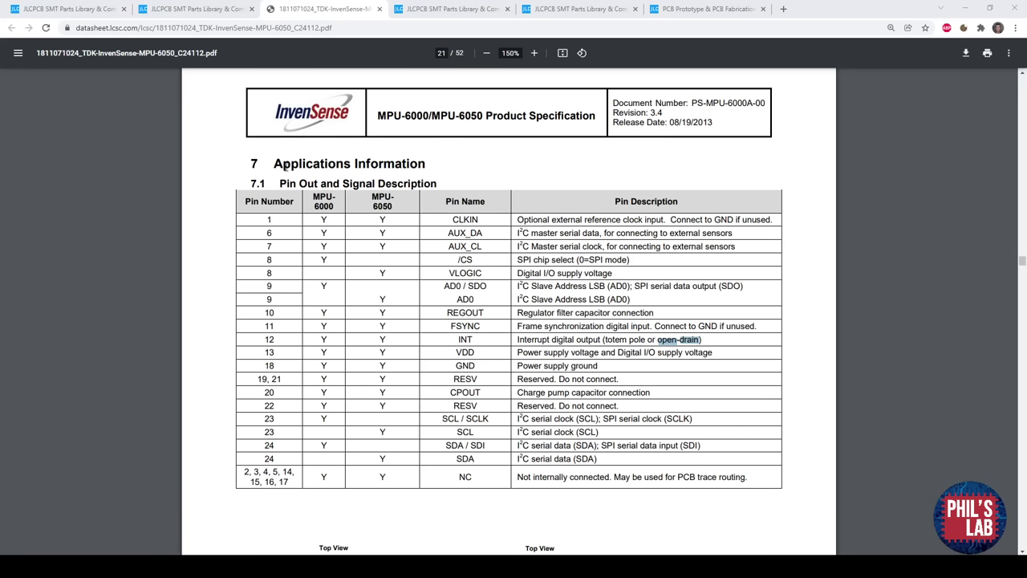
Switch to the browser and close the 24 MHz crystal, attitude sensor and MPU-6050 datasheet pages.
click(73, 9)
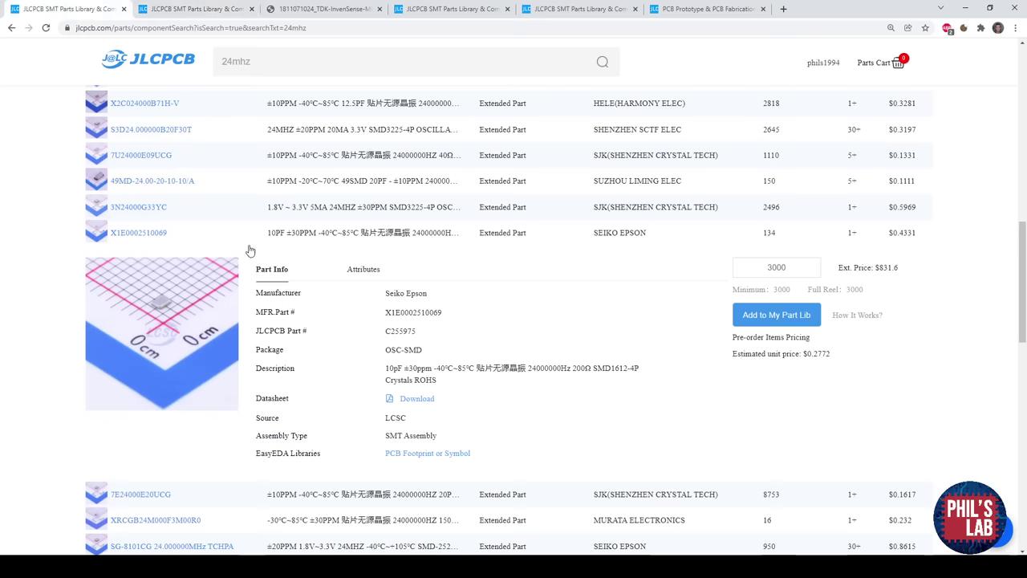
scroll(192, 178, up, 3)
middle_click(81, 6)
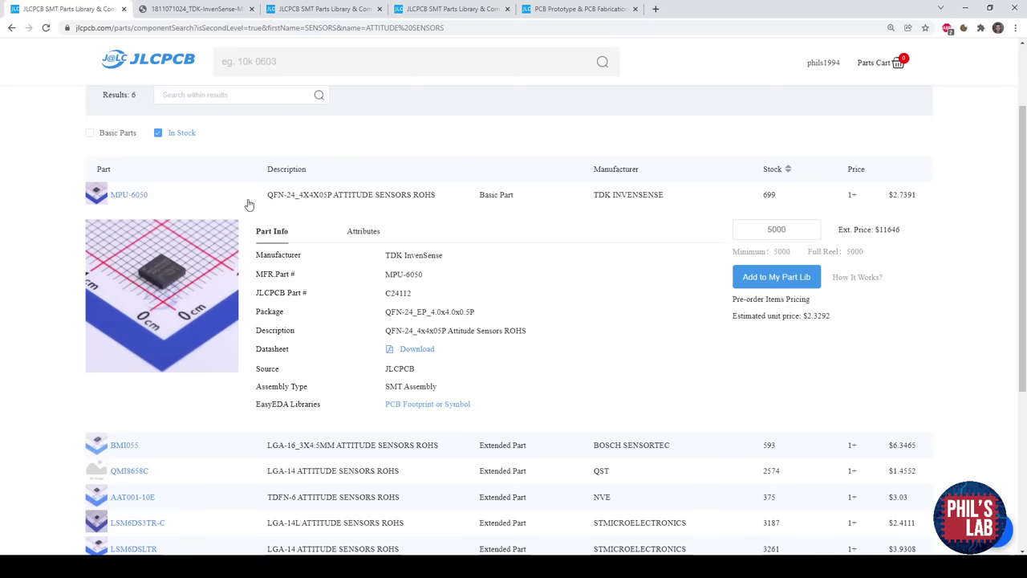
middle_click(84, 8)
middle_click(85, 8)
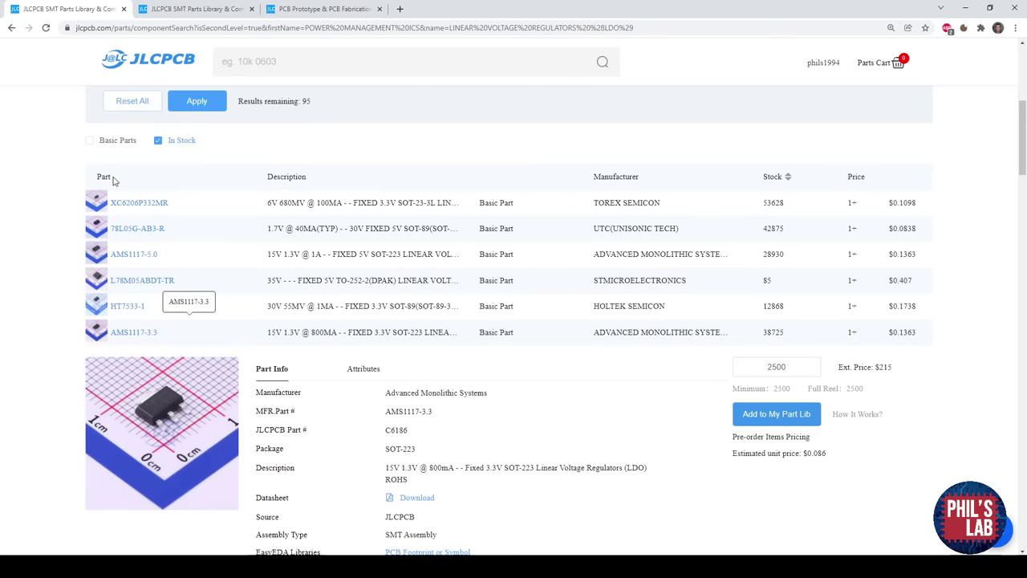
Check the JLCPCB listings for the Molex USB connector and the AMS1117-3.3 regulator, including the regulator's current rating and stock.
click(194, 9)
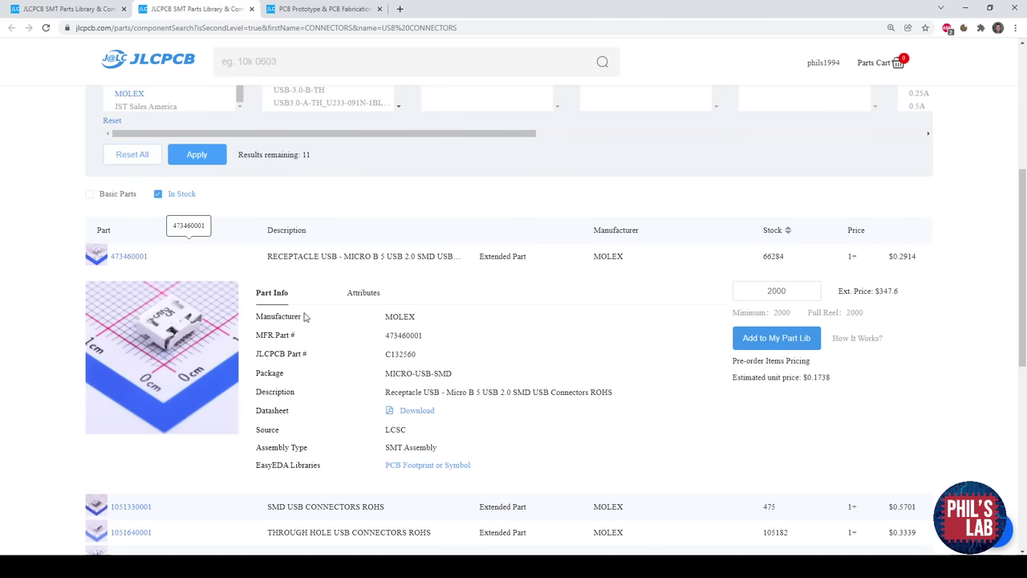
click(68, 9)
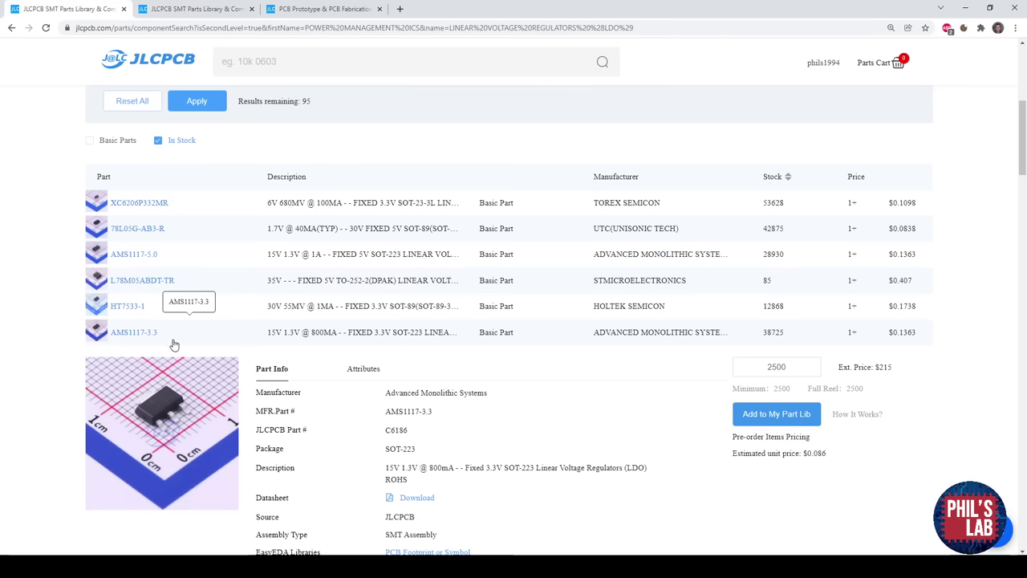
scroll(259, 353, down, 1)
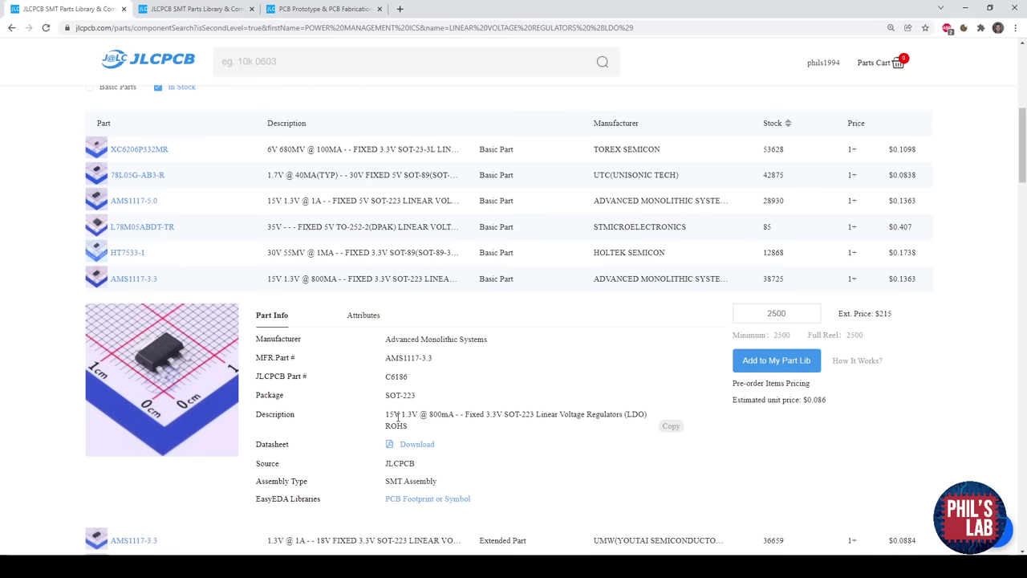
drag(402, 415, 451, 414)
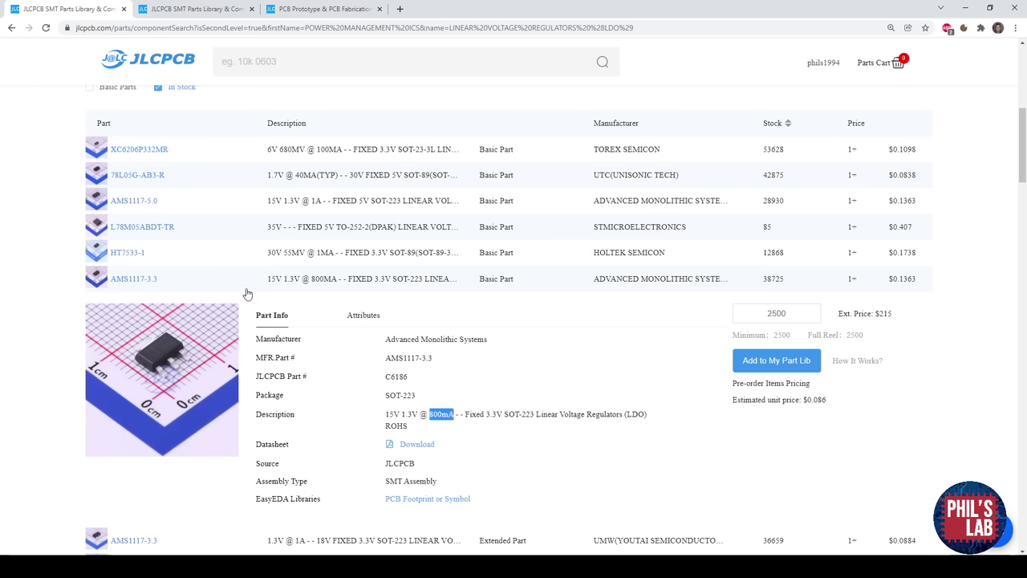
drag(792, 284, 736, 280)
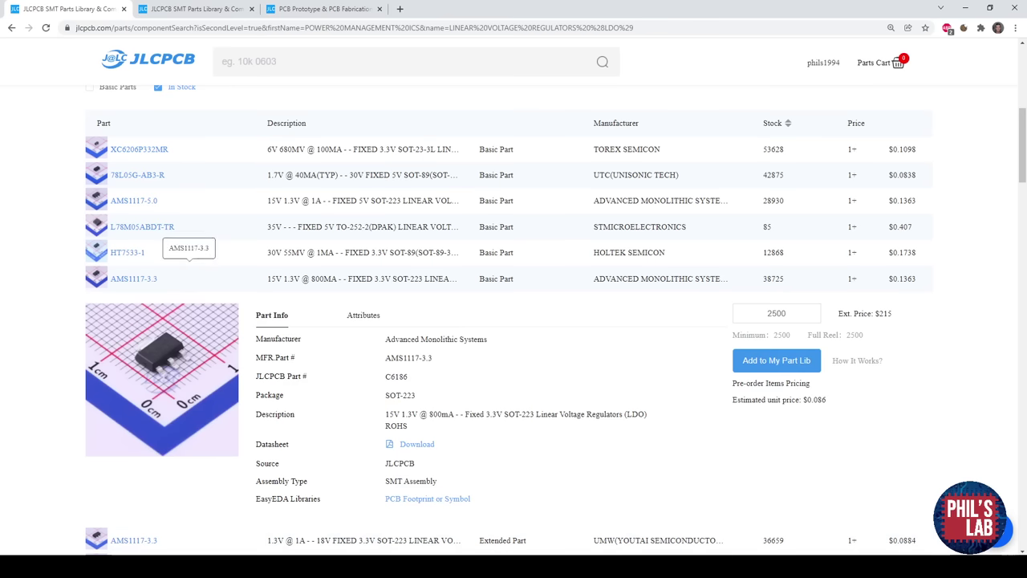
Switch to Altium Designer and search the manufacturer parts for AMS1117.
click(231, 565)
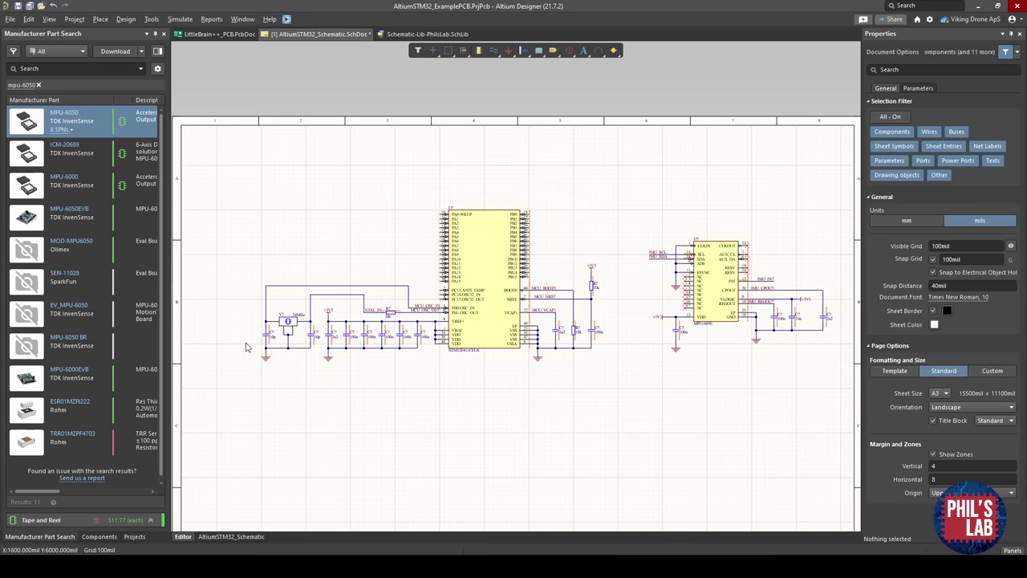
click(112, 66)
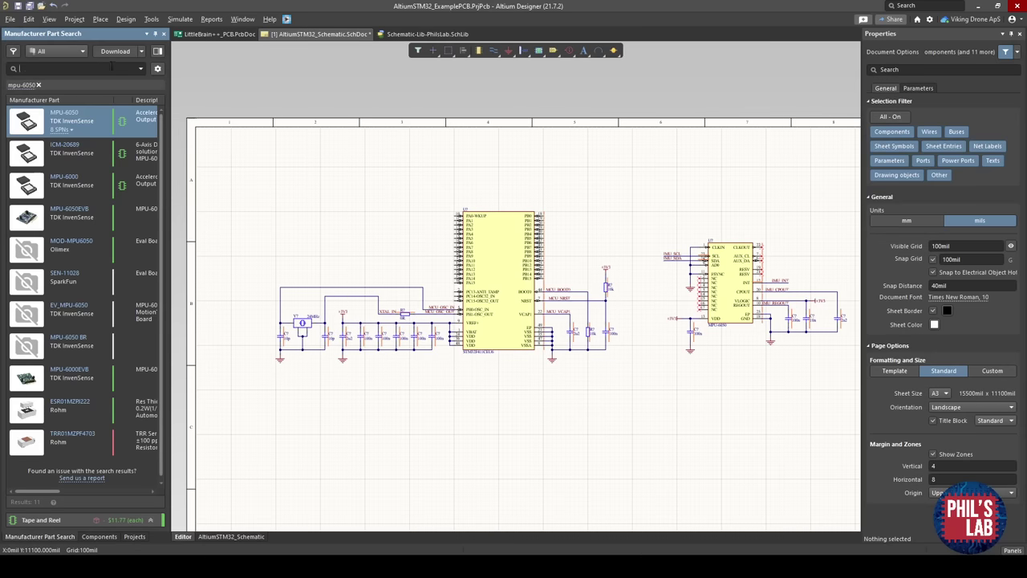
text(AMS1117)
key(Return)
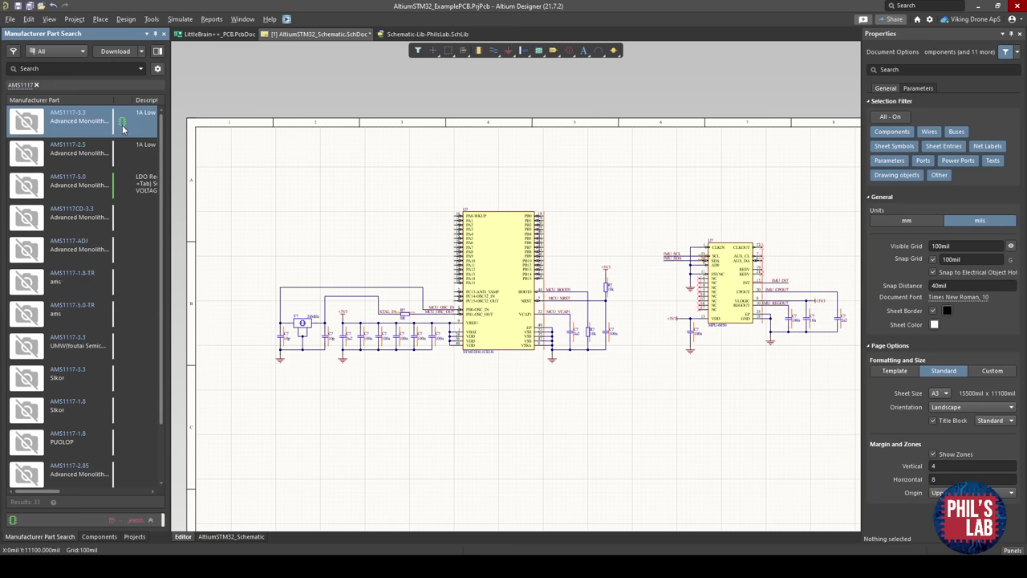
Place one AMS1117-3.3 regulator from Advanced Monolithic Systems in the free area above the crystal circuit.
right_click(122, 127)
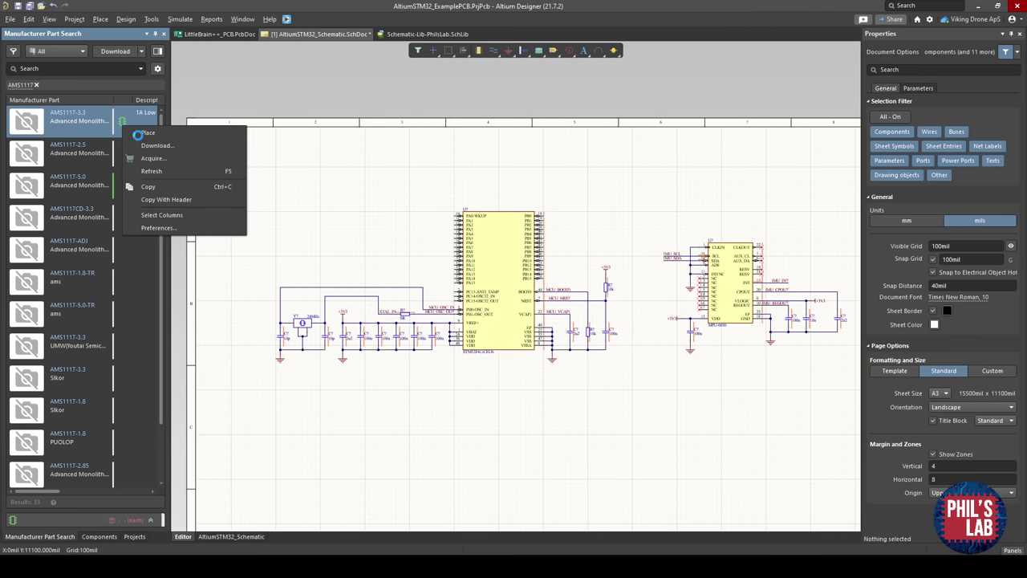
click(138, 135)
click(282, 193)
ctrl+scroll(309, 252, up, 2)
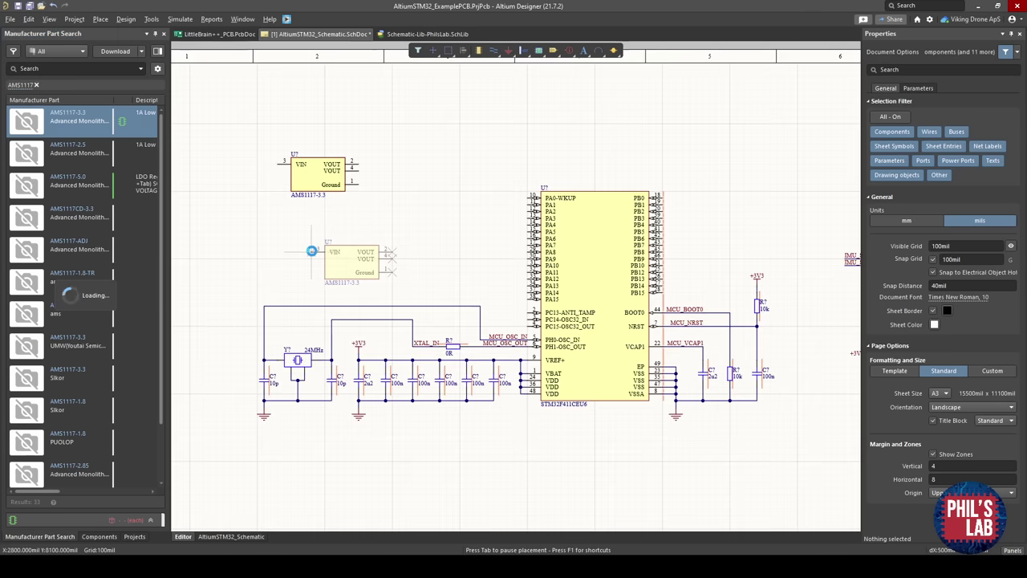
key(Escape)
ctrl+scroll(312, 203, up, 1)
click(341, 224)
ctrl+scroll(342, 227, down, 3)
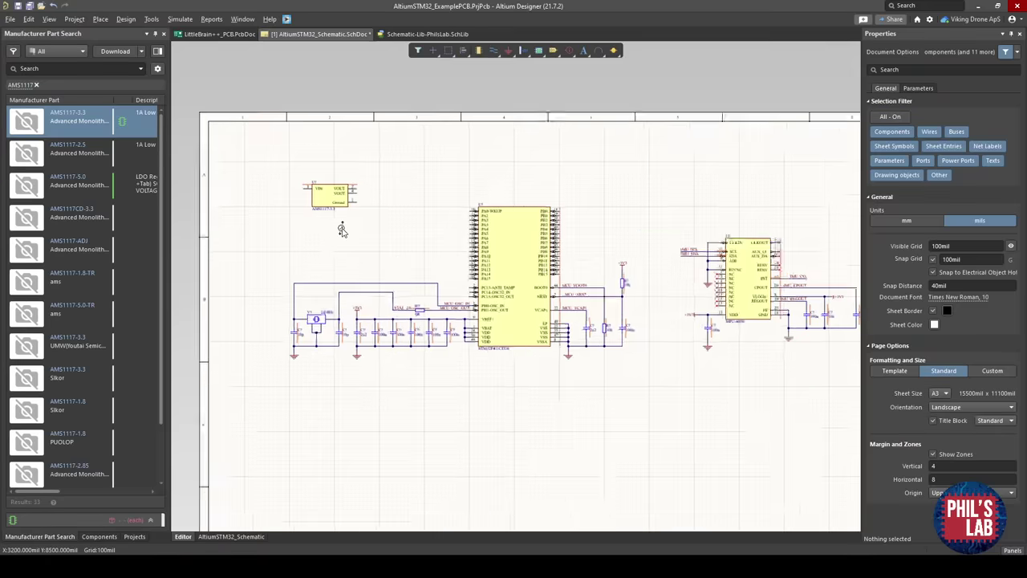
Move the whole MPU-6050 circuit down to the free area above the title block.
middle_drag(342, 229, 345, 241)
right_drag(427, 271, 382, 241)
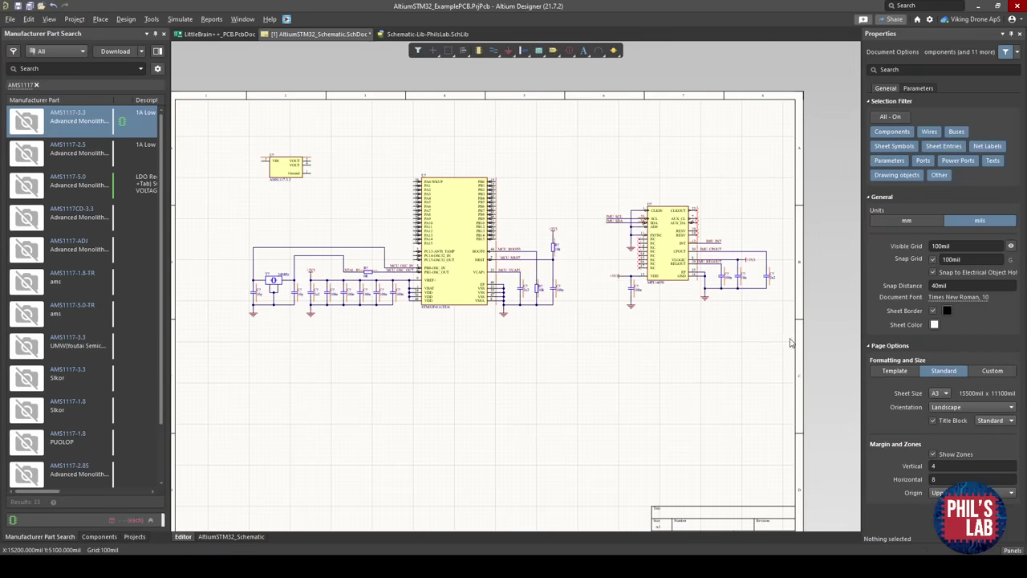
drag(791, 342, 603, 197)
drag(640, 245, 619, 367)
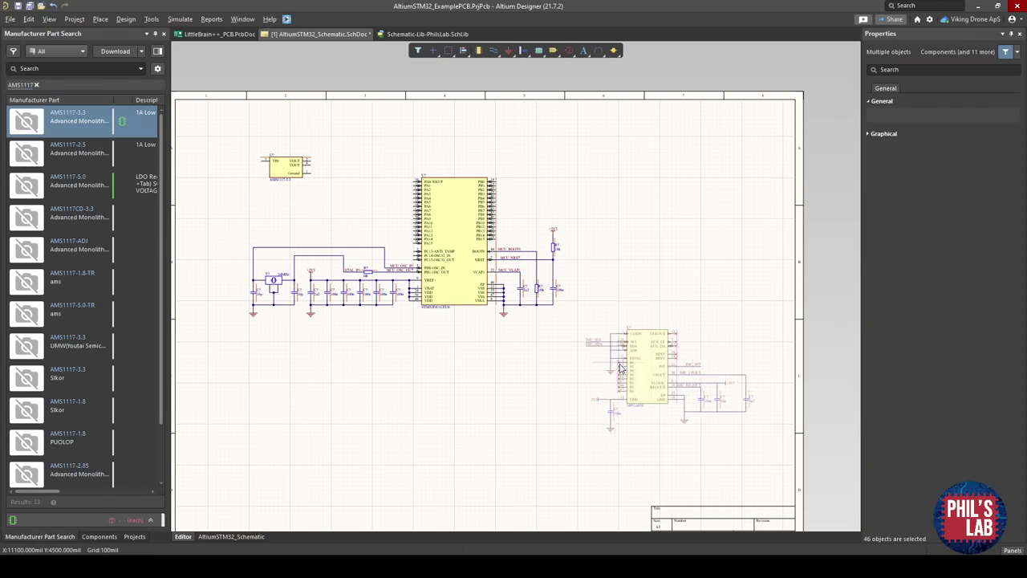
click(544, 333)
Move the microcontroller circuit and regulator together down the sheet, and shift the MPU-6050 circuit slightly lower.
drag(217, 131, 566, 319)
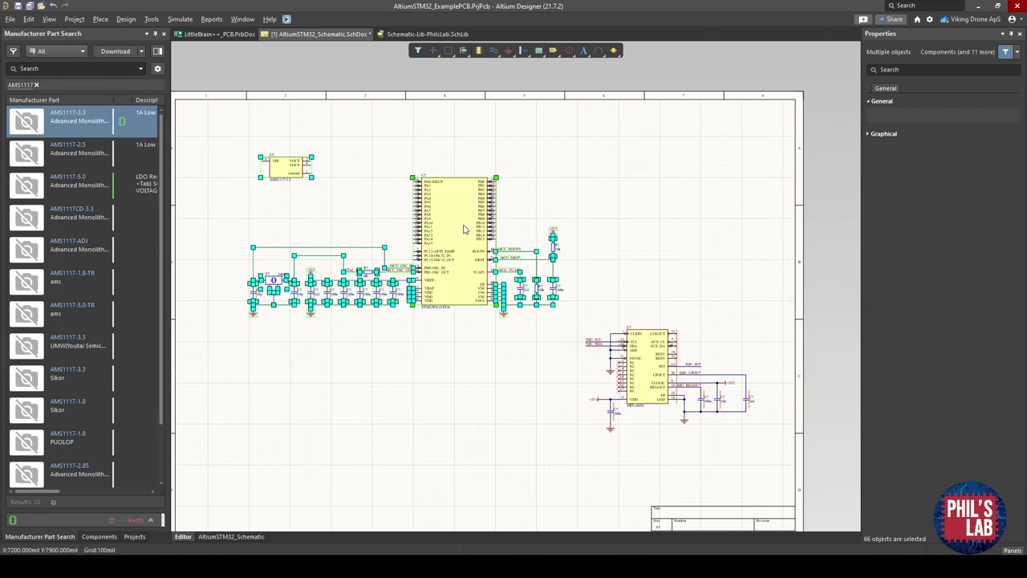
drag(464, 230, 458, 354)
click(469, 332)
drag(782, 459, 585, 334)
drag(644, 362, 643, 378)
click(537, 380)
Move the AMS1117-3.3 regulator up into the empty upper area of the sheet, well above the crystal circuit.
right_drag(544, 404, 625, 357)
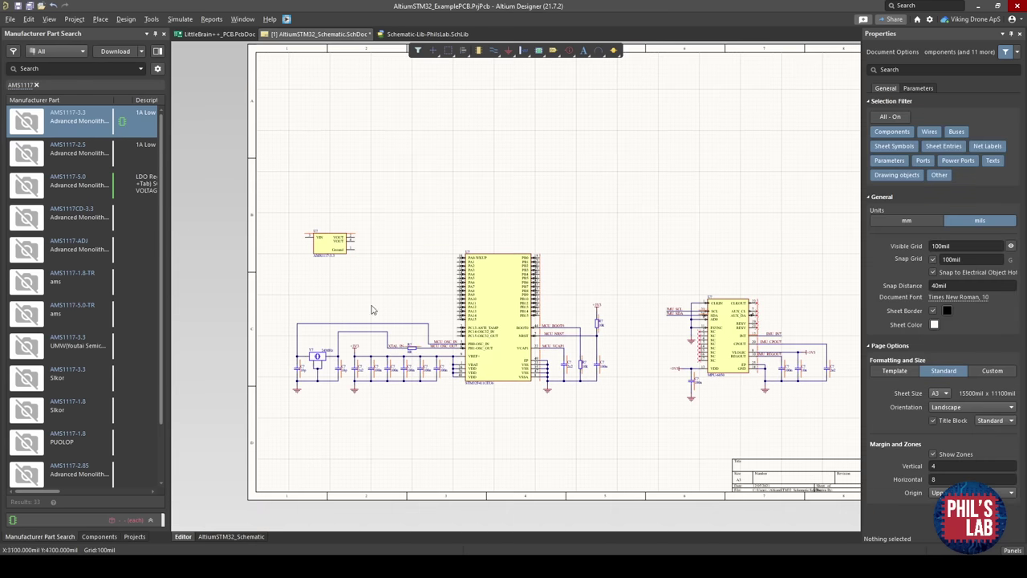
drag(332, 248, 357, 126)
ctrl+scroll(411, 163, up, 2)
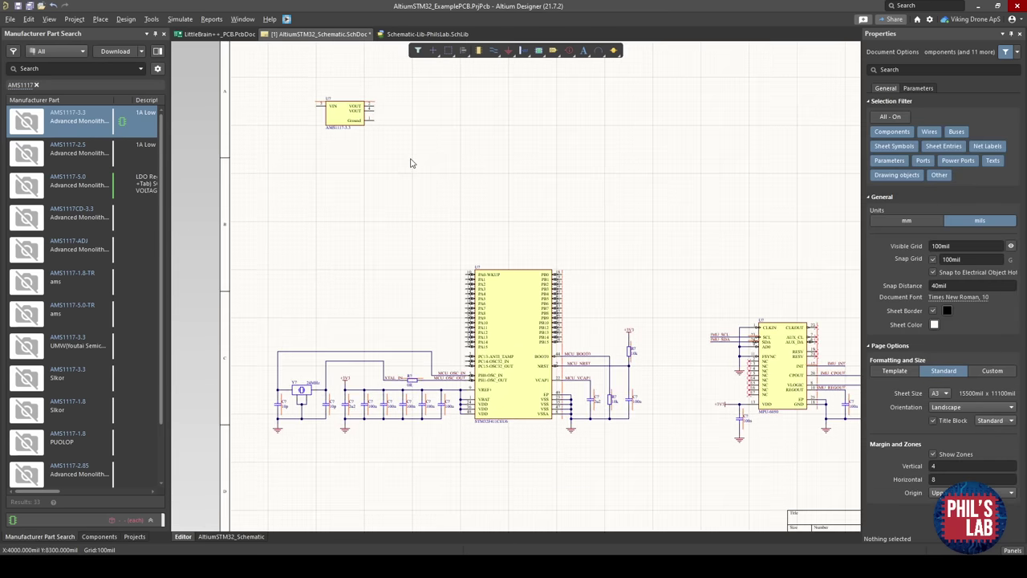
right_drag(476, 197, 422, 202)
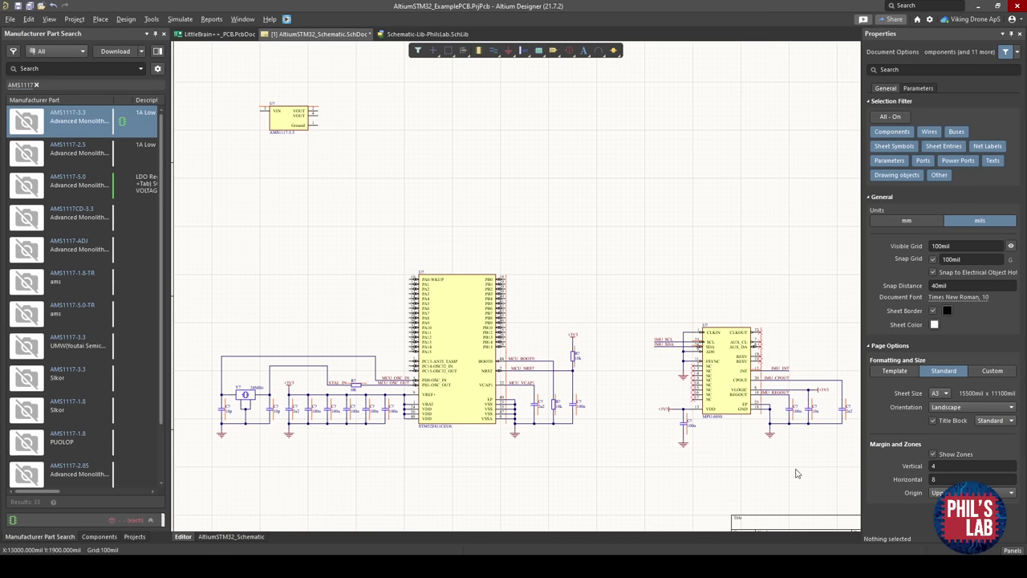
right_drag(775, 433, 756, 457)
right_drag(478, 308, 509, 326)
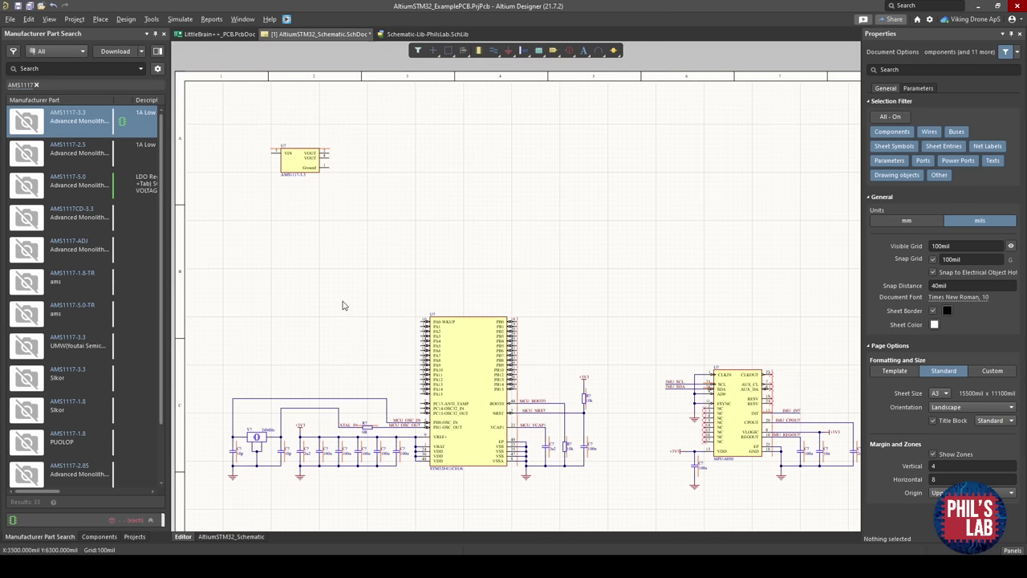
Switch to the browser and view the JLCPCB listing for the Molex 473460001 Micro-B USB receptacle.
mouse_move(68, 565)
click(67, 517)
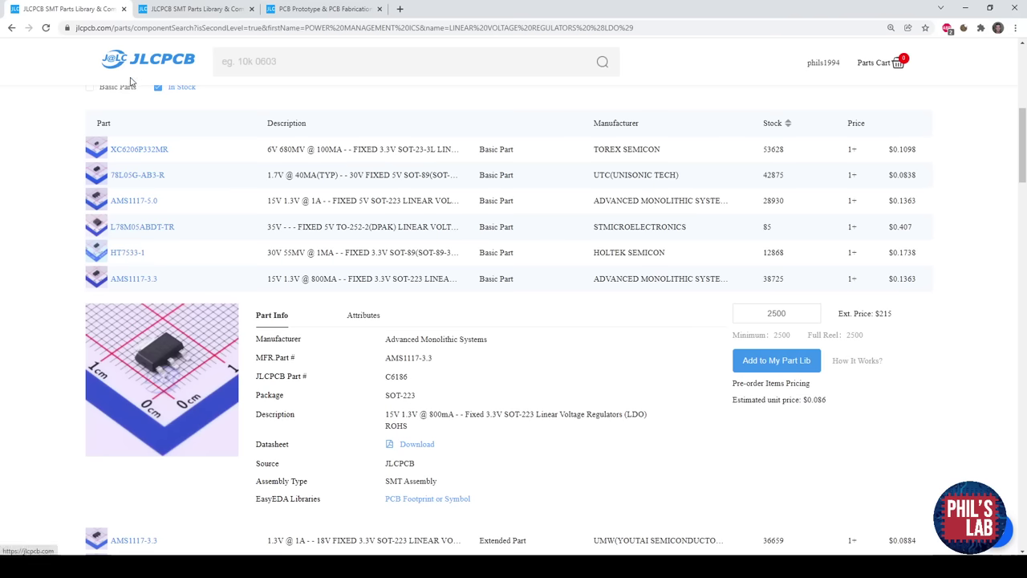
click(180, 9)
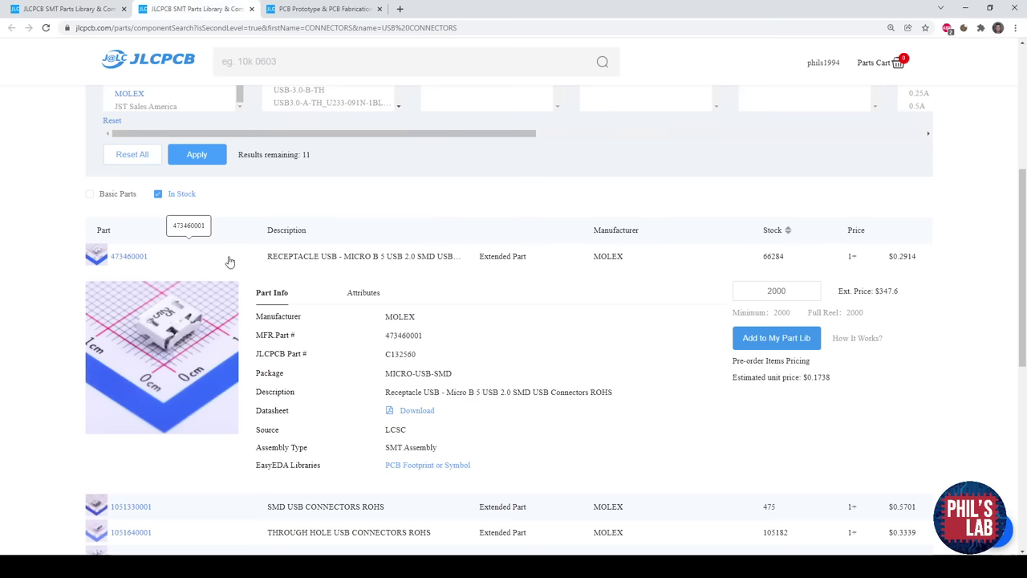
Copy the Molex connector's manufacturer part number from the listing, return to Altium Designer and search manufacturer parts for 473460001.
drag(439, 342, 377, 335)
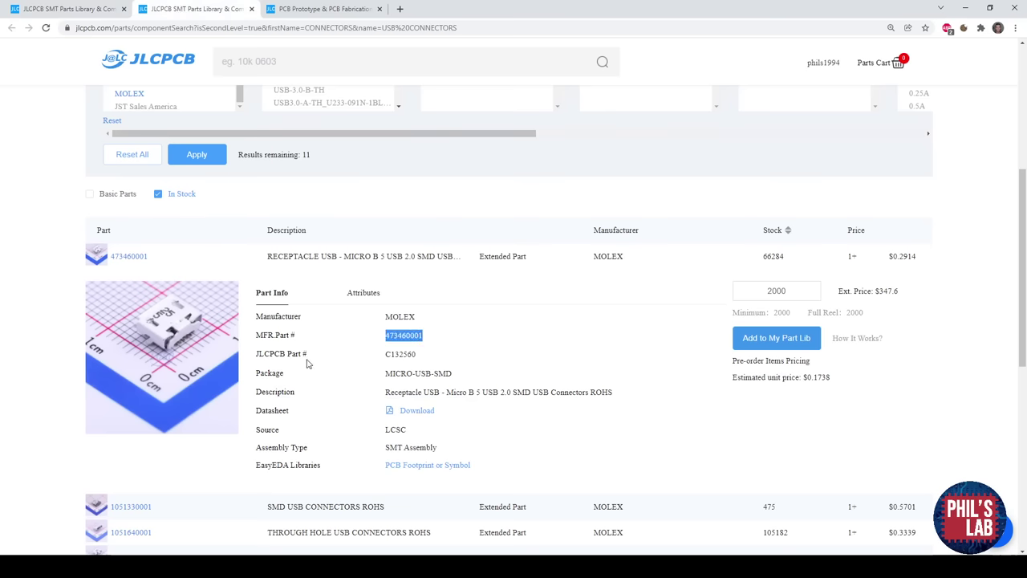
key(alt+Tab)
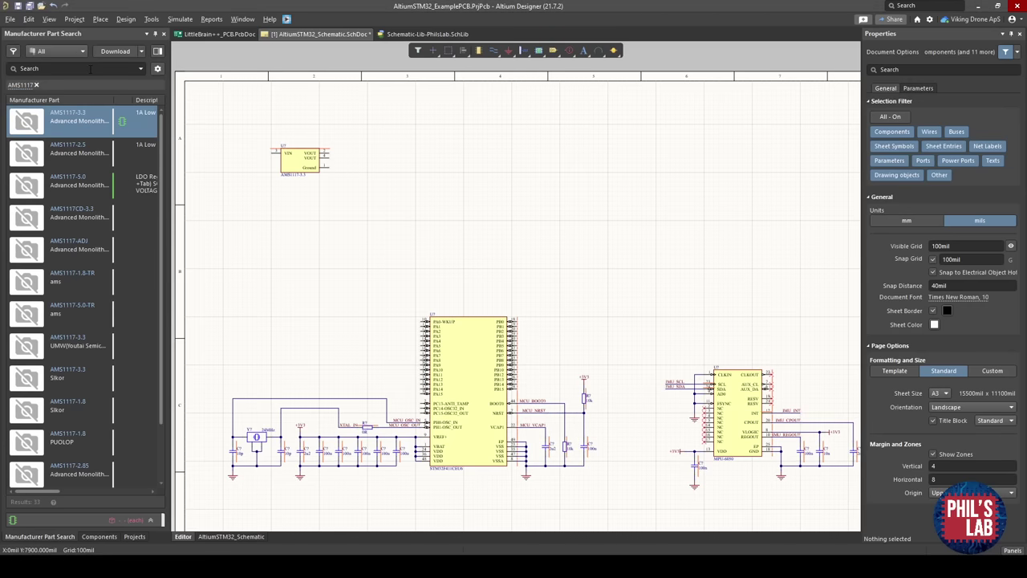
click(58, 69)
key(alt+Tab)
drag(332, 10, 629, 85)
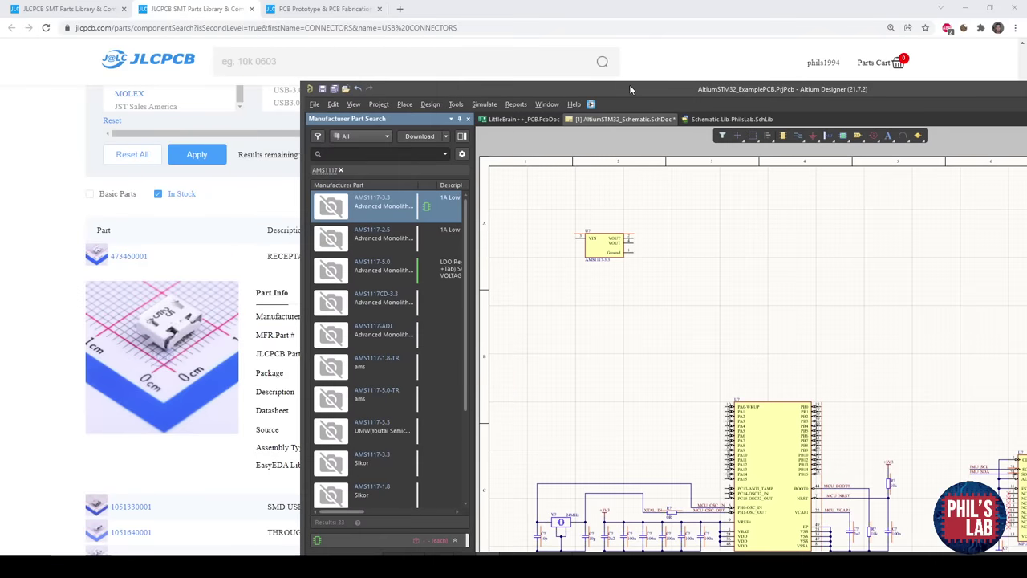
click(430, 152)
text(473460001)
key(Return)
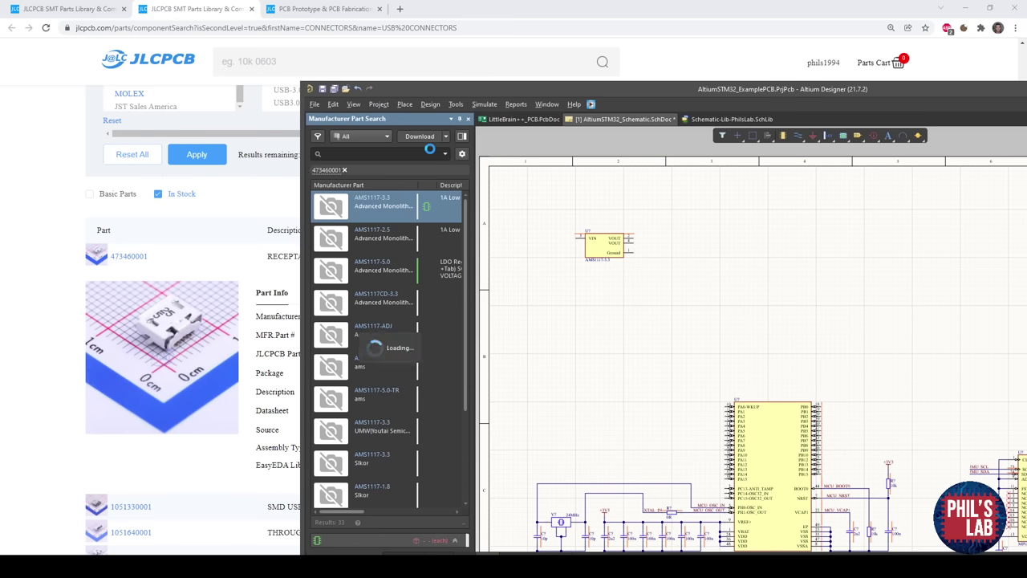
double_click(727, 87)
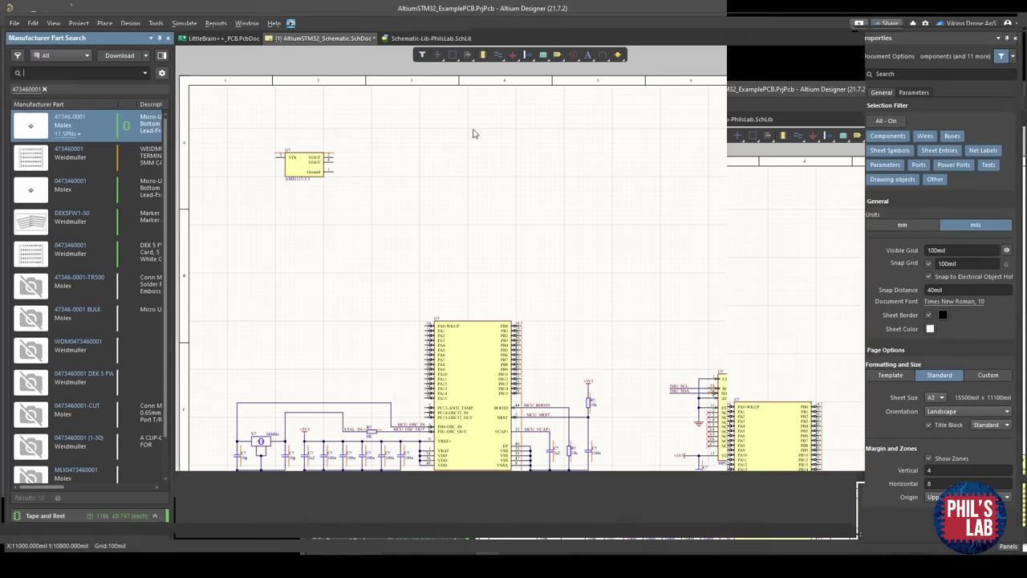
Place the Molex 47346-0001 connector on the sheet, in the free area below the AMS1117-3.3 regulator.
right_click(80, 121)
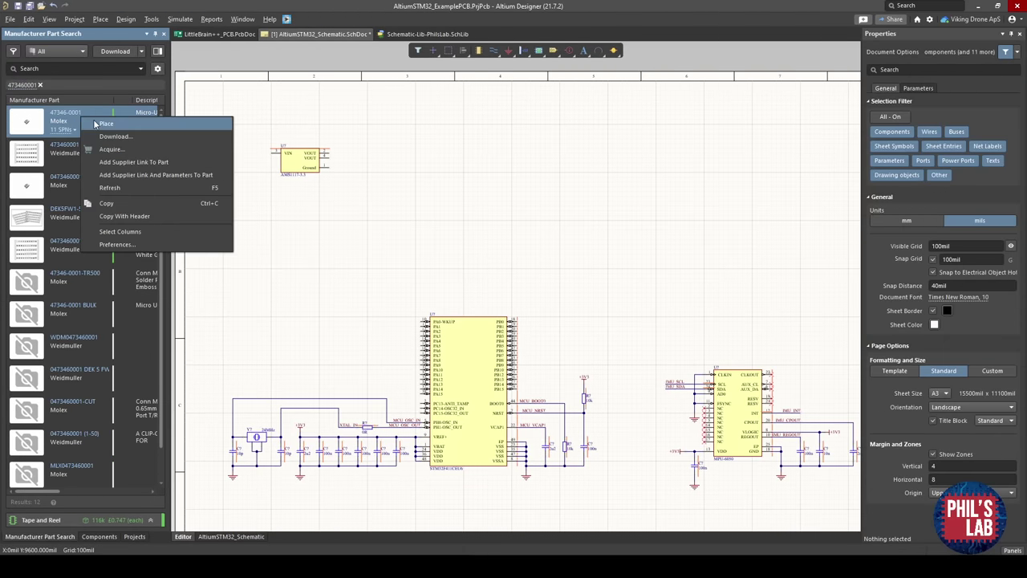
click(151, 125)
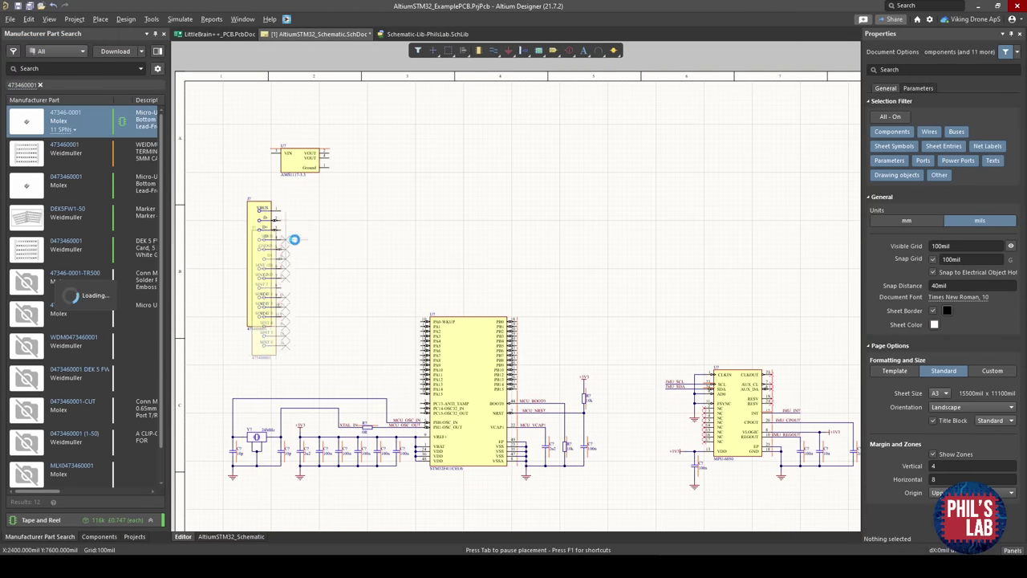
click(294, 238)
key(Escape)
Move the AMS1117-3.3 regulator further right and raise the USB connector to the same height on its left.
ctrl+scroll(312, 189, up, 2)
drag(304, 160, 566, 159)
drag(279, 211, 303, 157)
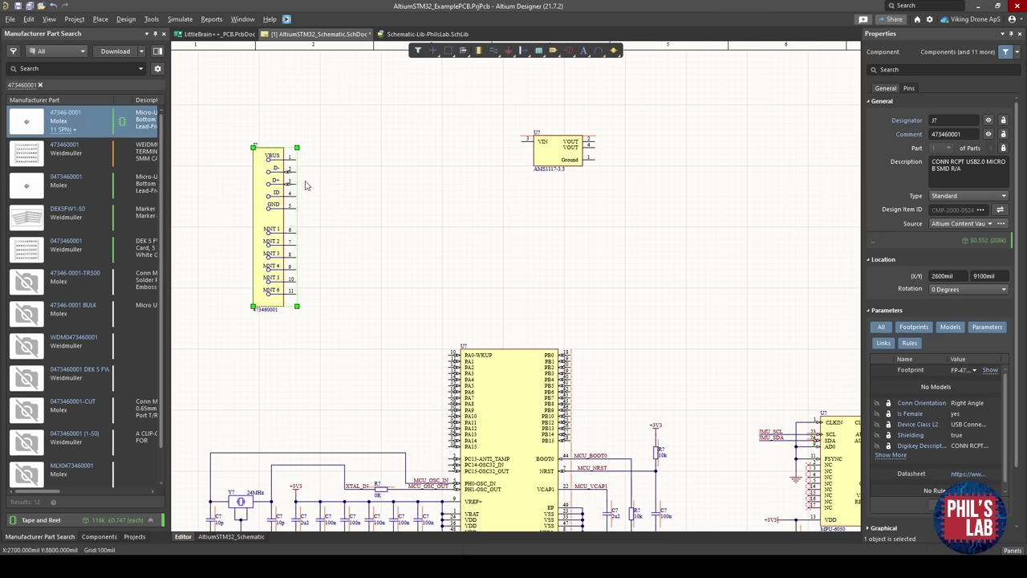
click(308, 181)
Examine the USB connector's signal pins and its six MNT mounting pins.
ctrl+scroll(289, 157, up, 1)
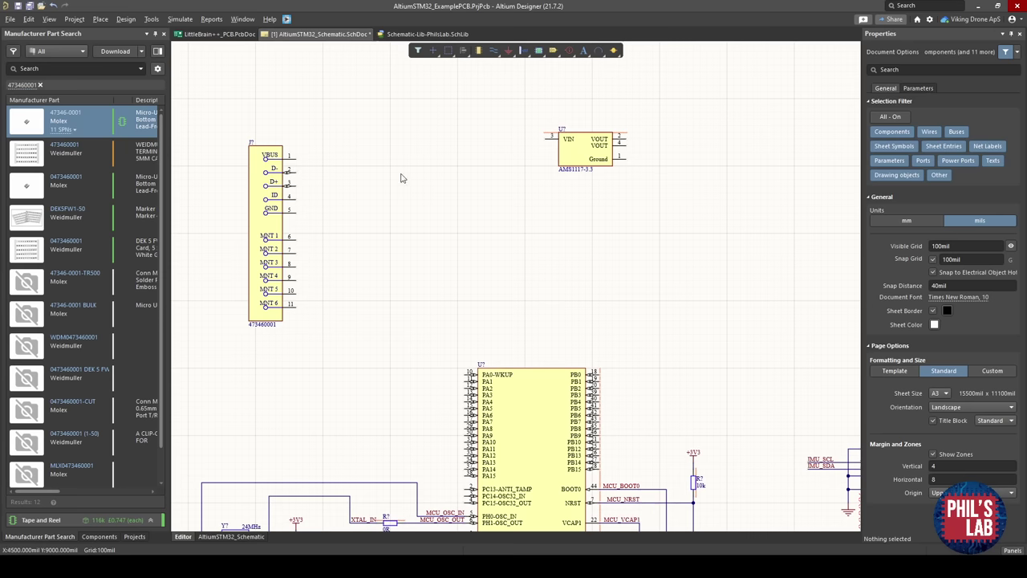
right_drag(502, 401, 492, 281)
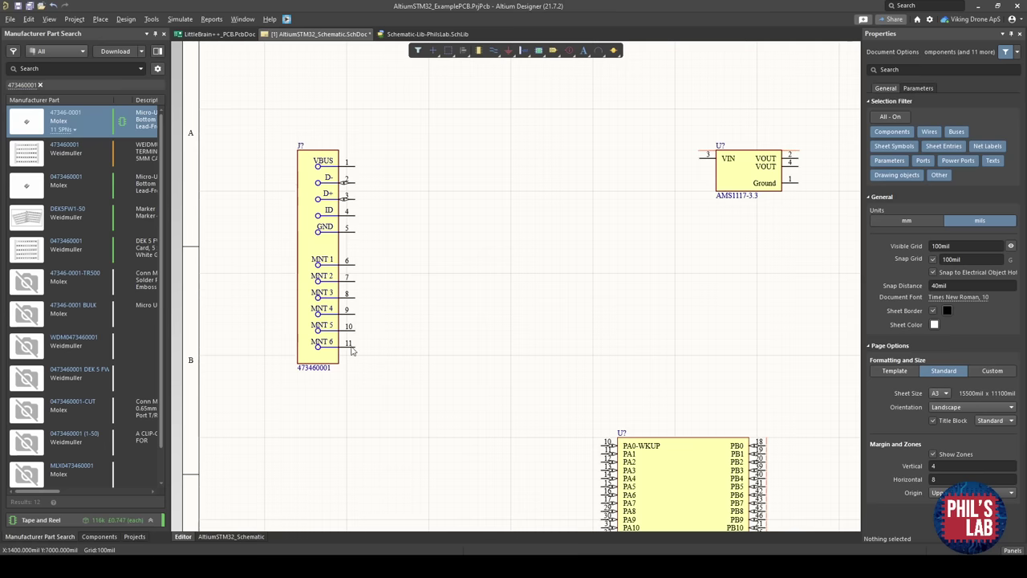
right_drag(503, 313, 547, 336)
ctrl+scroll(406, 309, up, 1)
right_drag(408, 311, 403, 319)
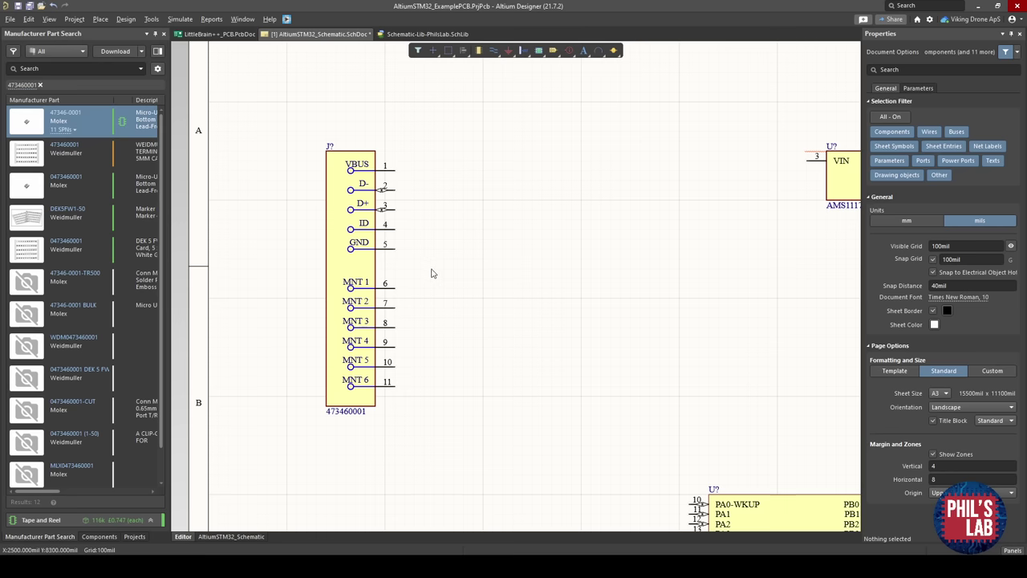
ctrl+scroll(431, 269, down, 3)
right_drag(495, 276, 418, 287)
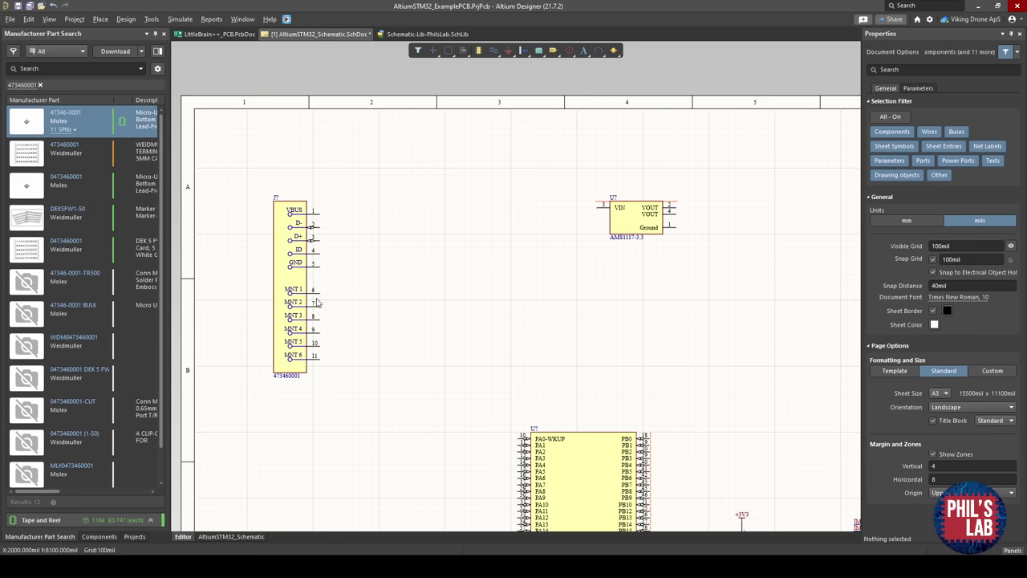
ctrl+scroll(317, 301, up, 2)
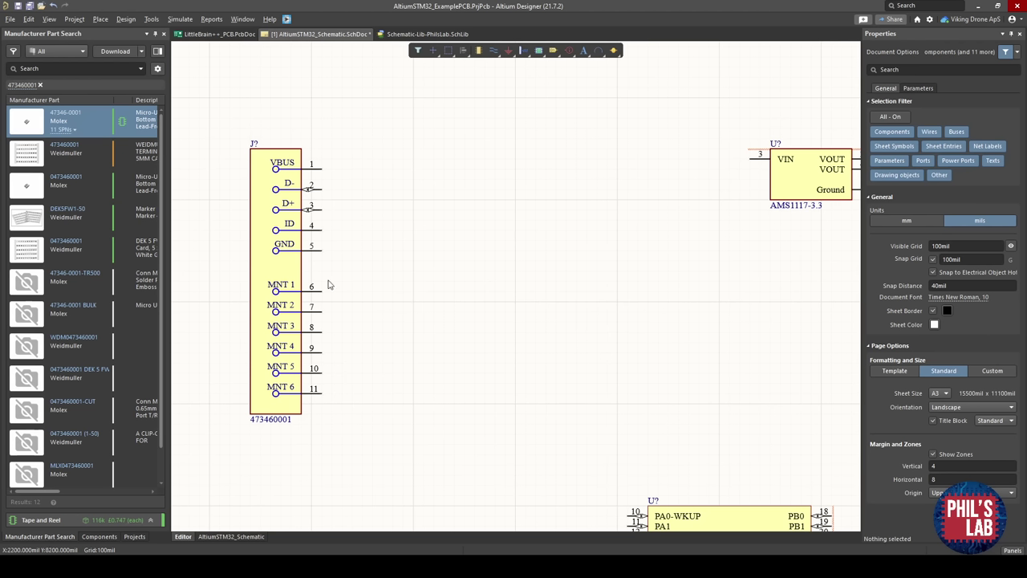
Place No ERC markers on the USB connector's MNT 1 to MNT 4 pins.
right_click(375, 350)
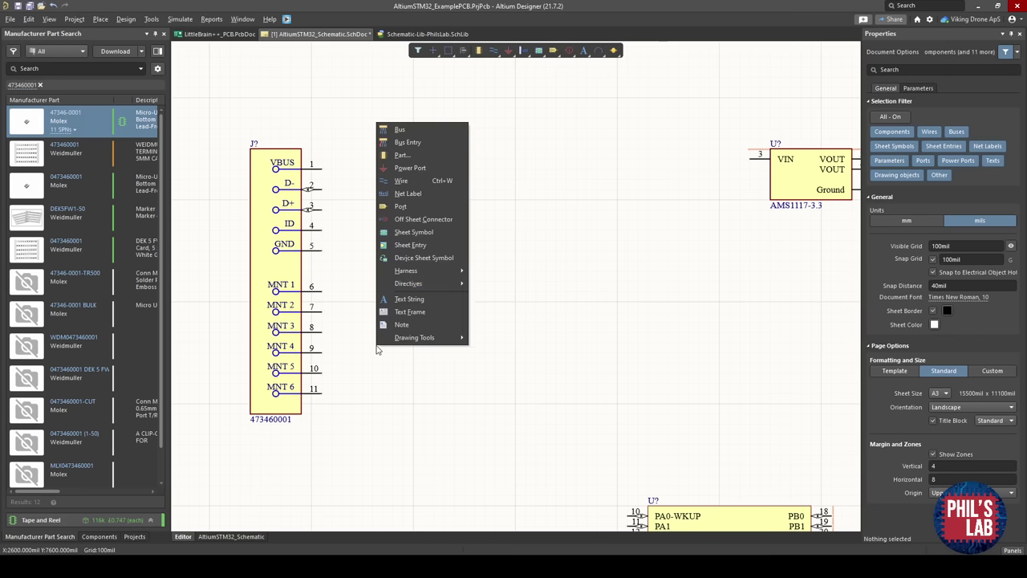
mouse_move(401, 280)
click(498, 280)
click(321, 291)
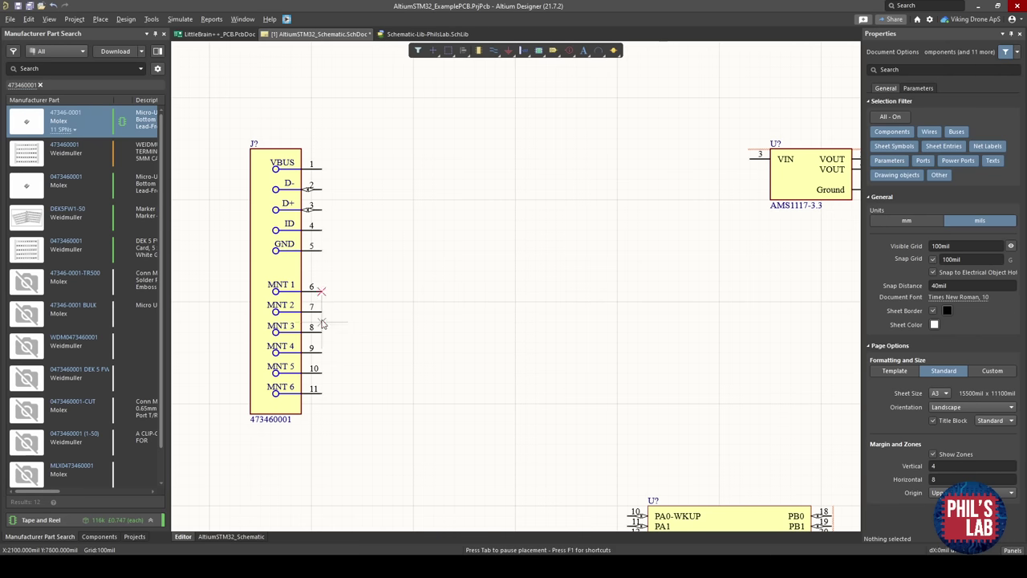
click(321, 311)
click(321, 330)
click(321, 353)
right_click(339, 373)
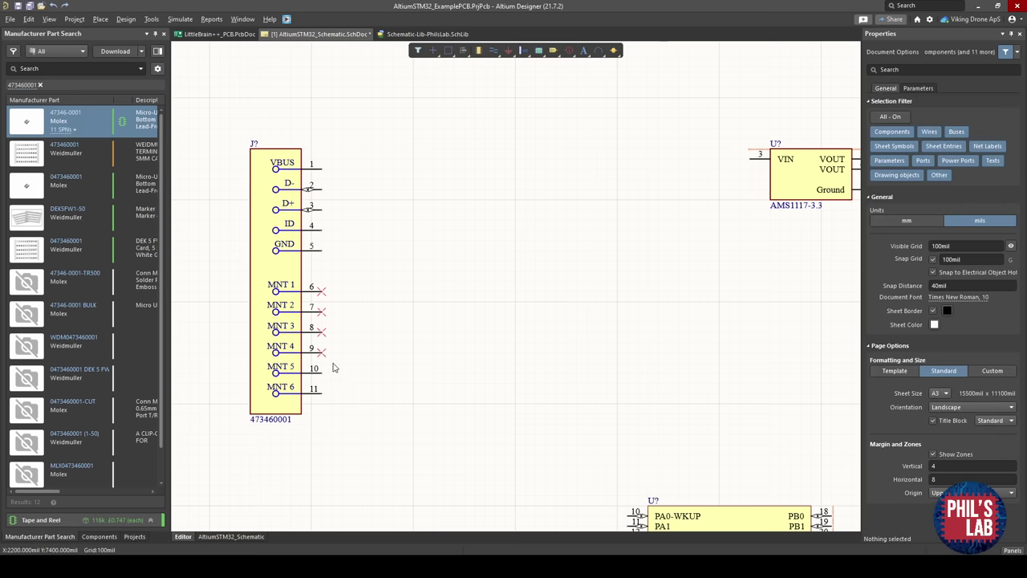
Place No ERC markers on the USB connector's remaining MNT 5 and MNT 6 pins.
right_click(332, 360)
right_click(329, 359)
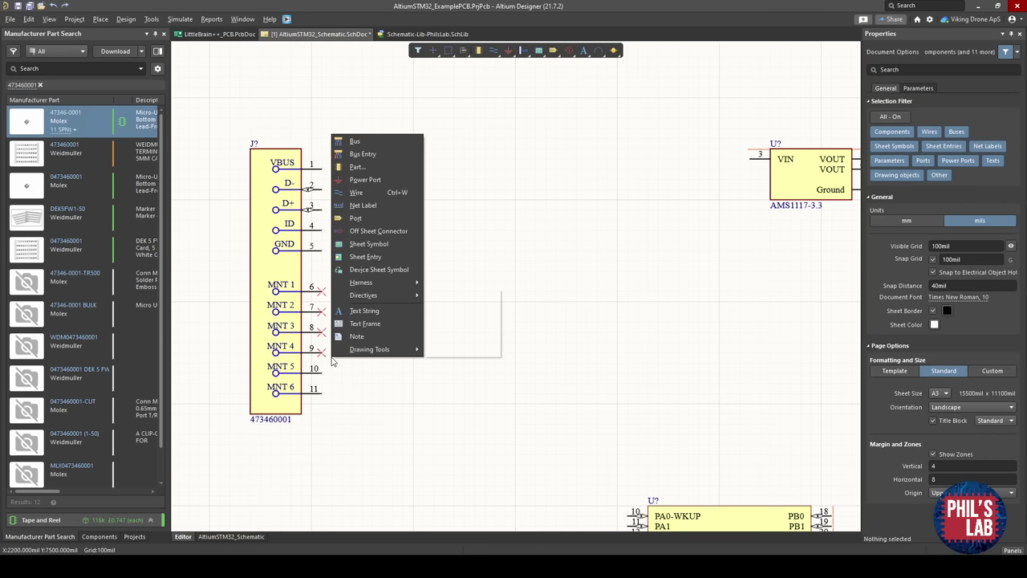
mouse_move(367, 294)
click(464, 294)
click(323, 374)
click(322, 394)
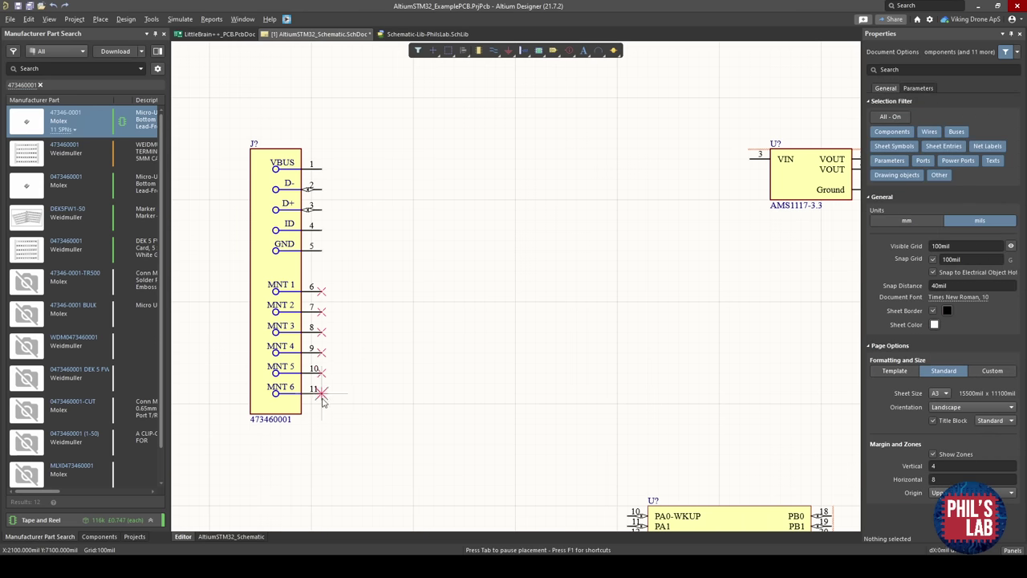
right_click(372, 362)
click(474, 302)
Copy the ground port from the crystal circuit and connect it to the USB connector's GND pin with a short wire.
ctrl+scroll(442, 324, down, 3)
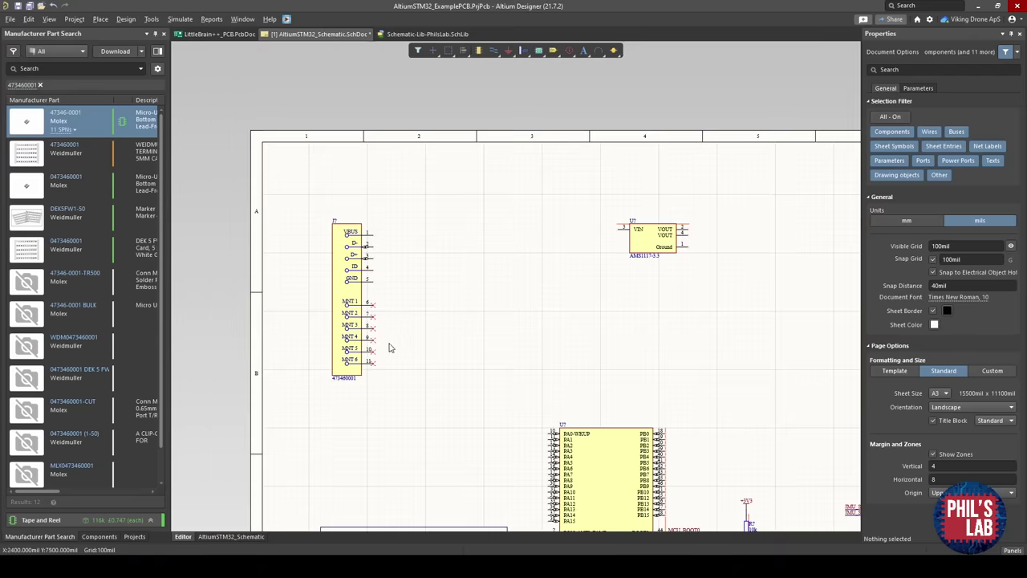
ctrl+scroll(357, 356, up, 3)
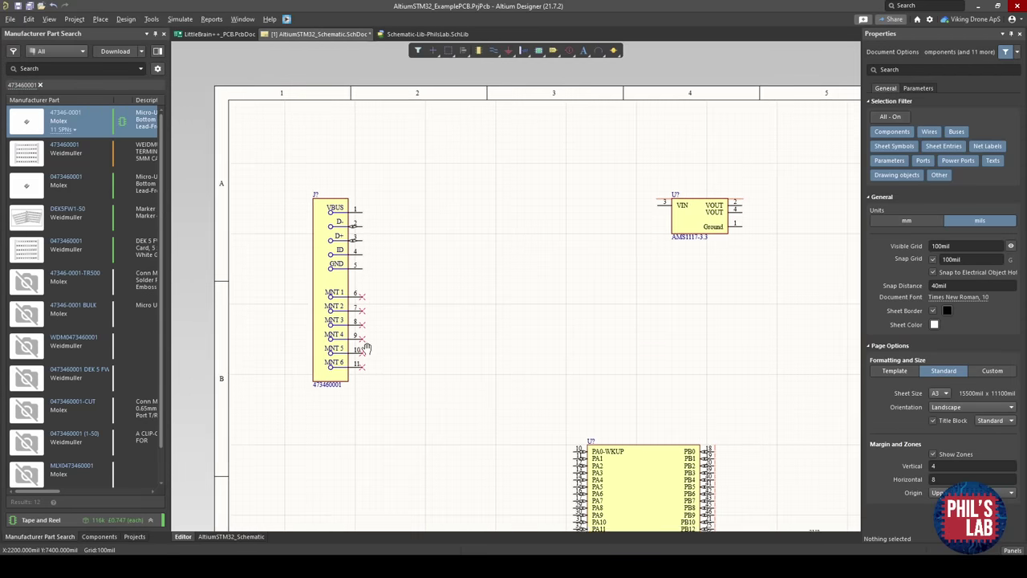
right_drag(497, 382, 460, 297)
middle_drag(508, 264, 509, 285)
right_drag(368, 457, 347, 386)
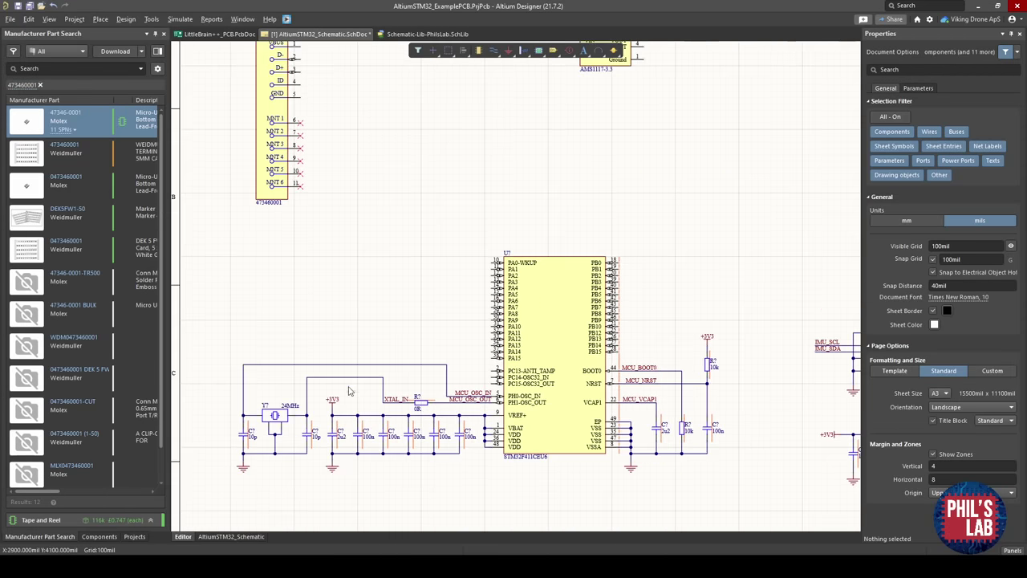
click(244, 468)
key(ctrl+c)
right_drag(309, 311, 352, 434)
ctrl+scroll(344, 223, up, 4)
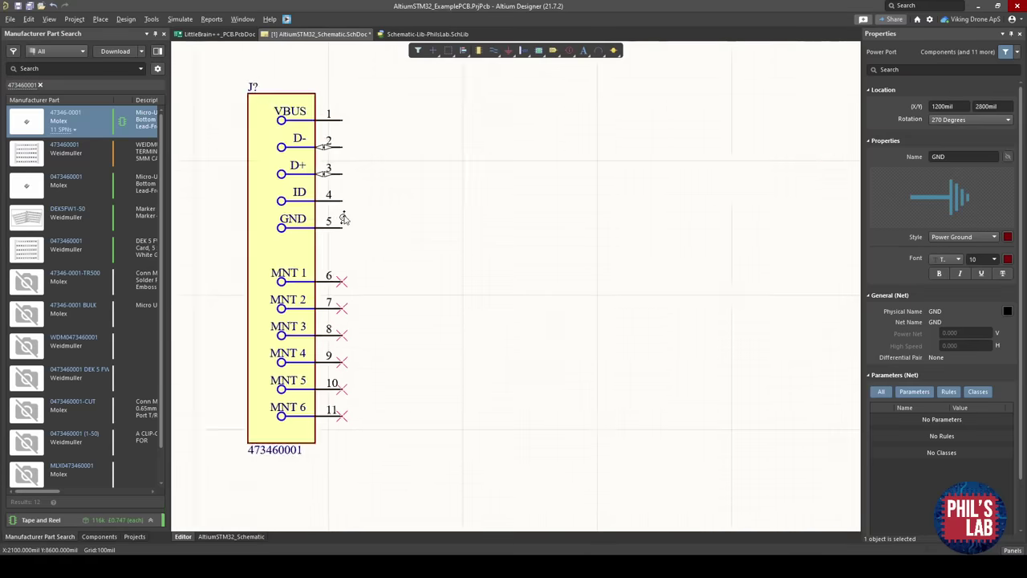
key(ctrl+v)
mouse_move(358, 235)
mouse_down()
mouse_move(361, 244)
mouse_move(345, 232)
mouse_up()
click(345, 231)
right_click(417, 229)
click(417, 230)
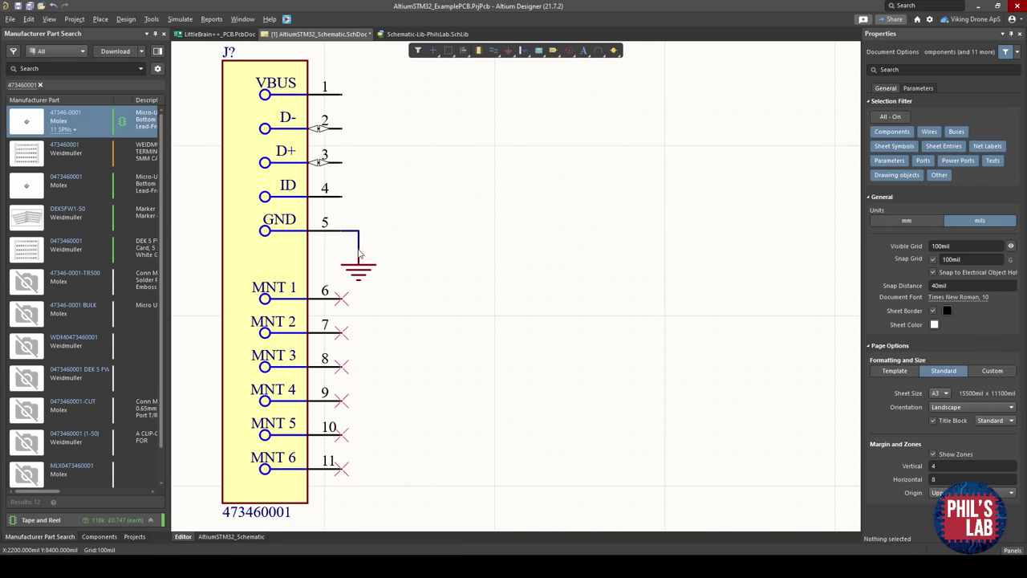
Place a bar-style power port named VBUS, with its name shown, just above and beside the connector's VBUS pin.
right_drag(391, 243, 371, 386)
ctrl+scroll(375, 315, down, 2)
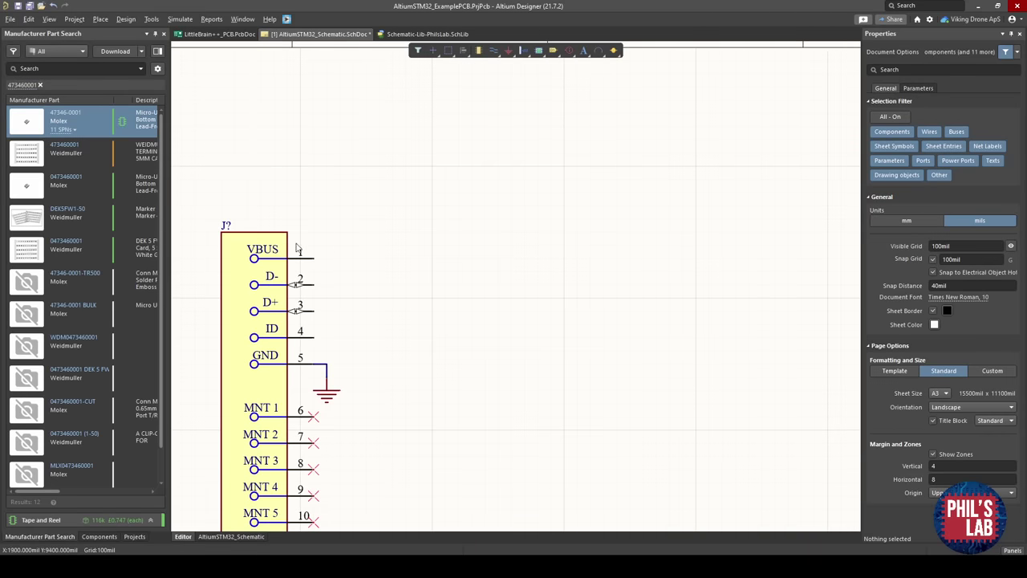
click(507, 52)
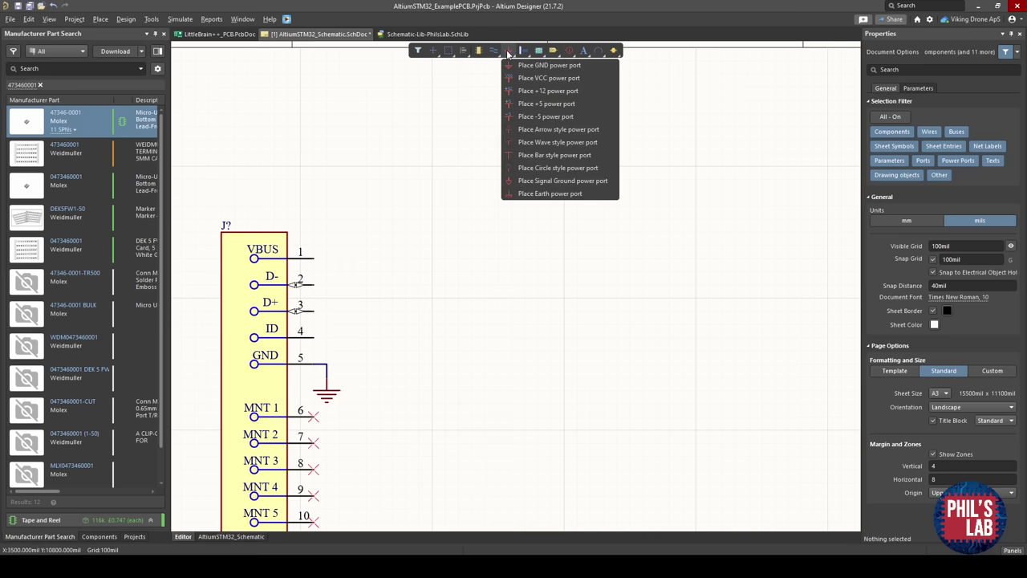
click(529, 78)
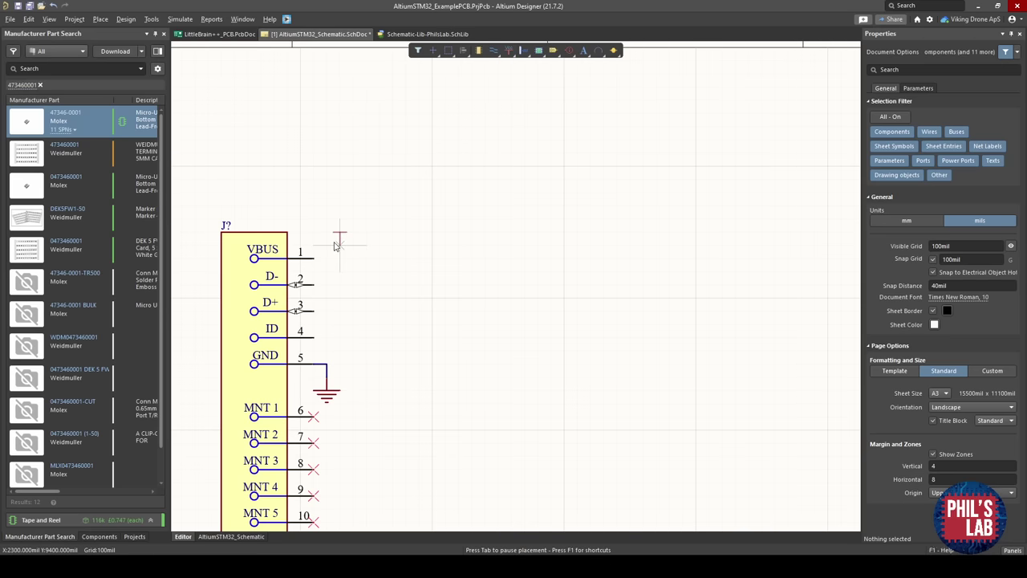
key(Tab)
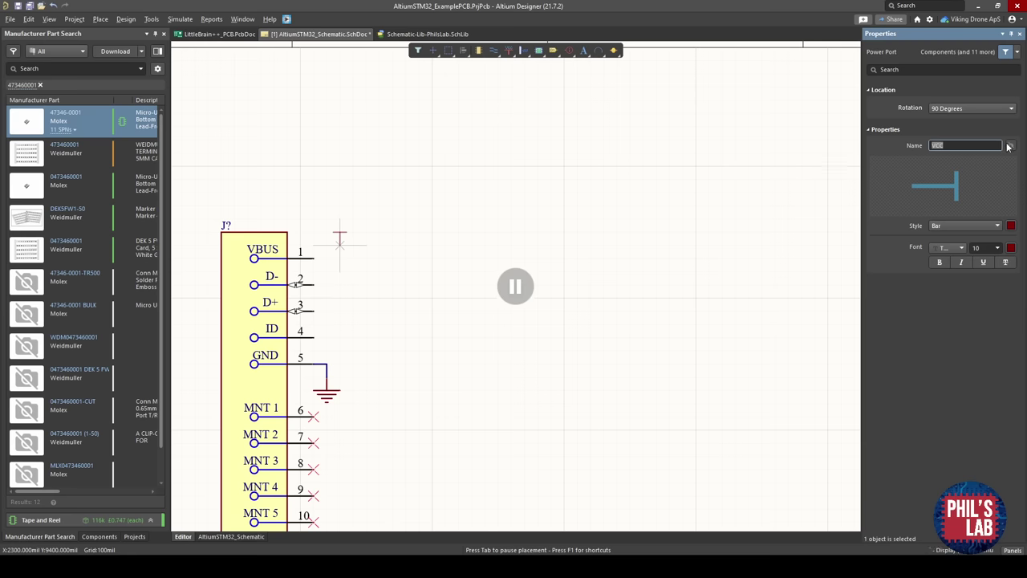
click(1011, 146)
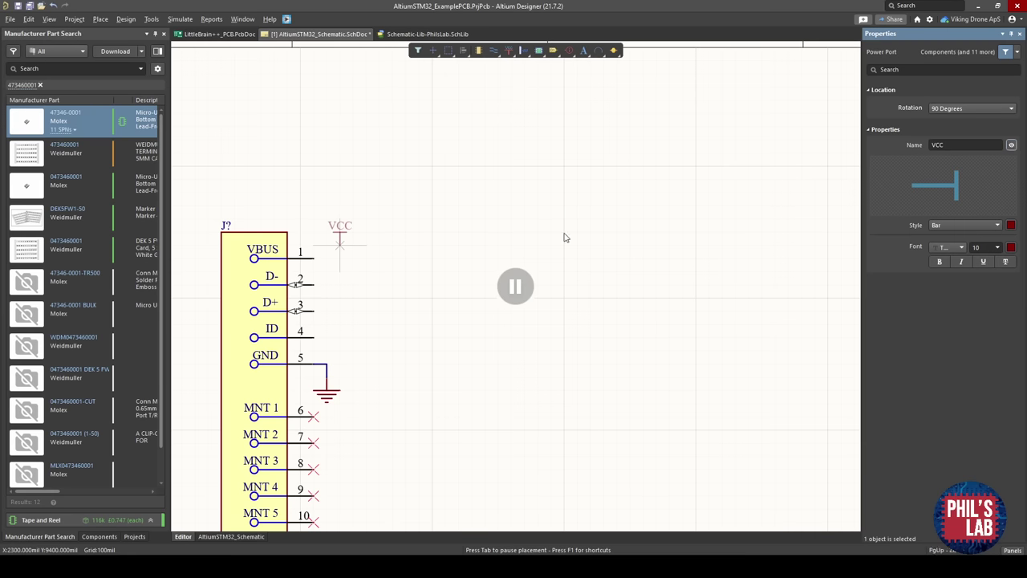
click(958, 146)
text(VBUS)
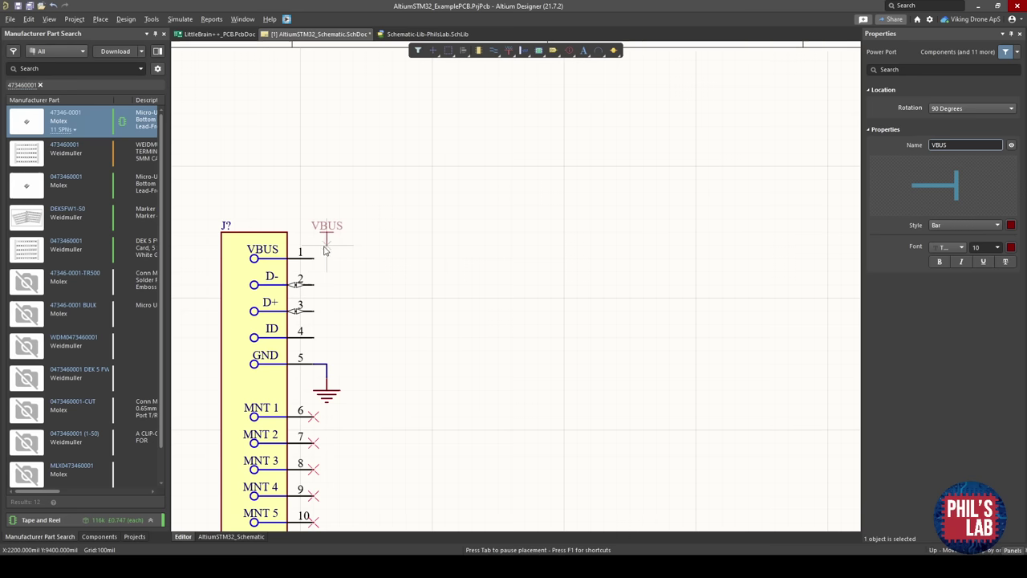
click(325, 251)
key(Escape)
Wire the USB connector's VBUS pin to the VBUS power port.
ctrl+scroll(327, 263, up, 1)
ctrl+scroll(327, 262, up, 2)
key(ctrl+w)
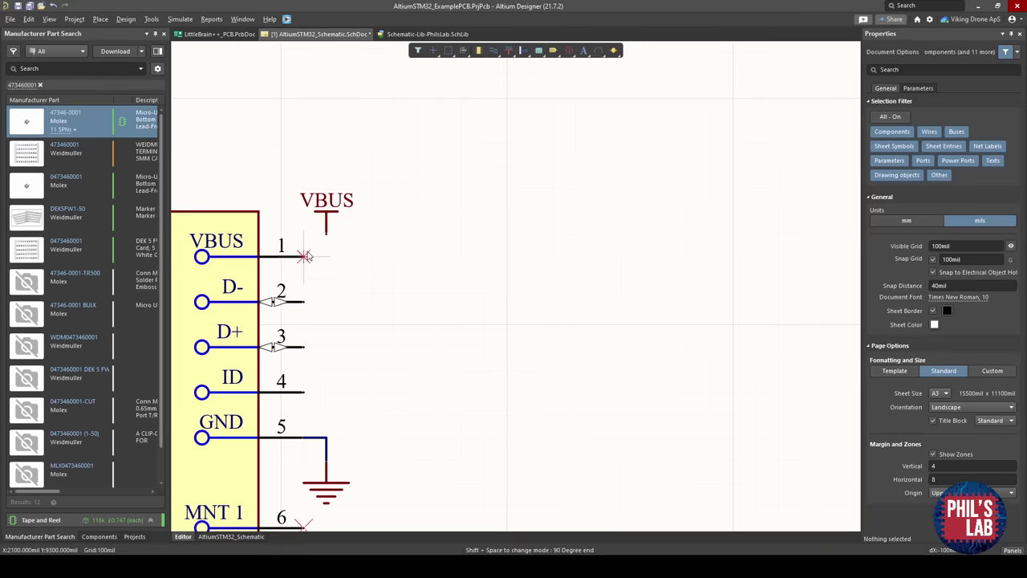
click(305, 257)
click(327, 235)
key(Escape)
click(409, 241)
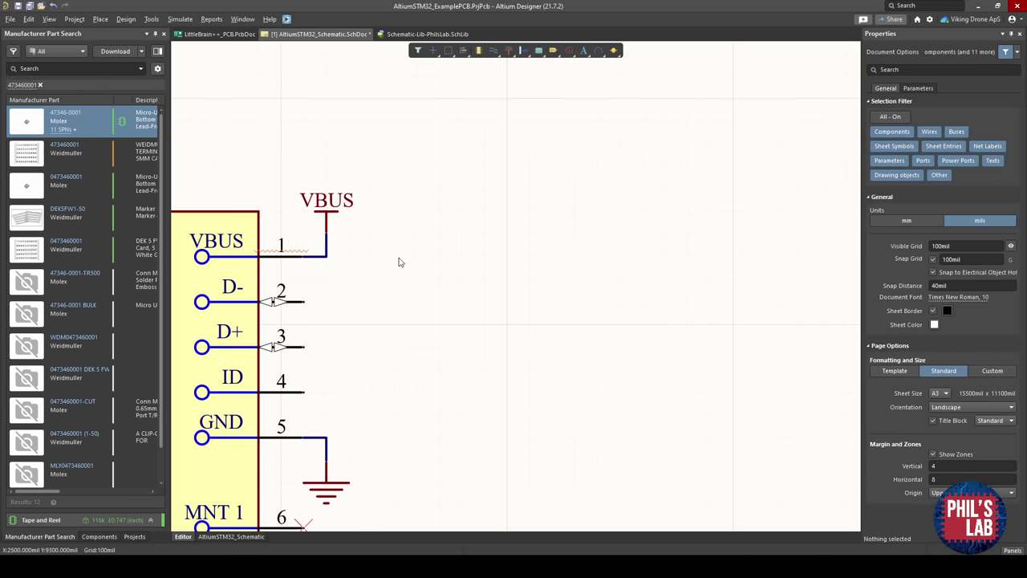
Place a No ERC marker on the USB connector's unused ID pin.
right_drag(310, 371, 399, 334)
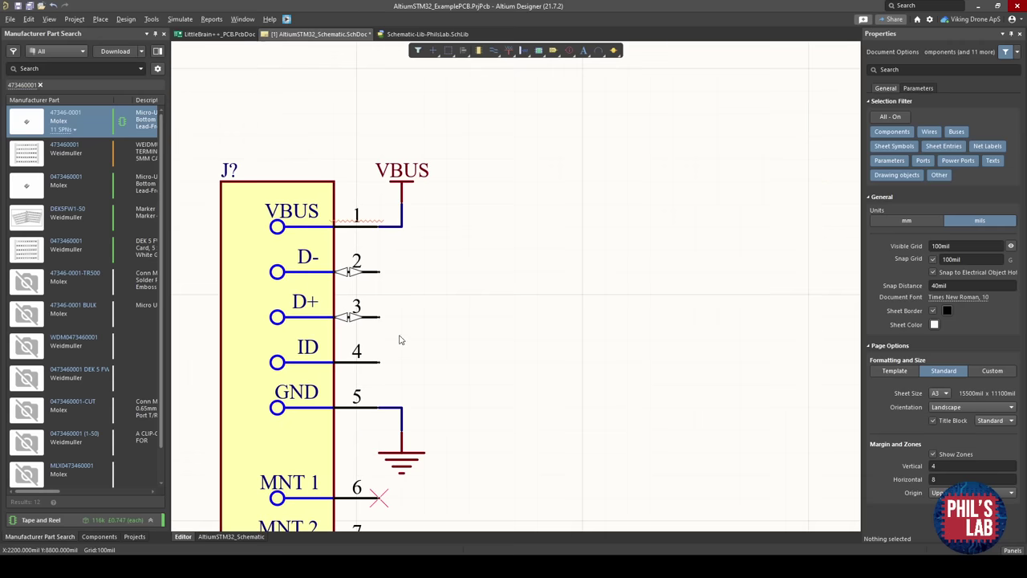
right_click(353, 364)
mouse_move(378, 296)
click(473, 296)
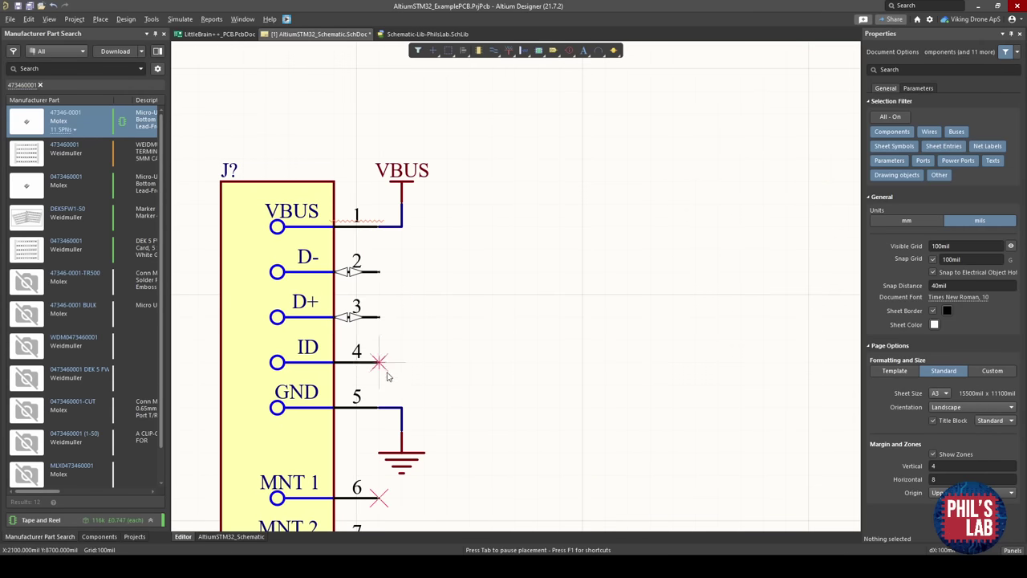
click(386, 374)
key(Escape)
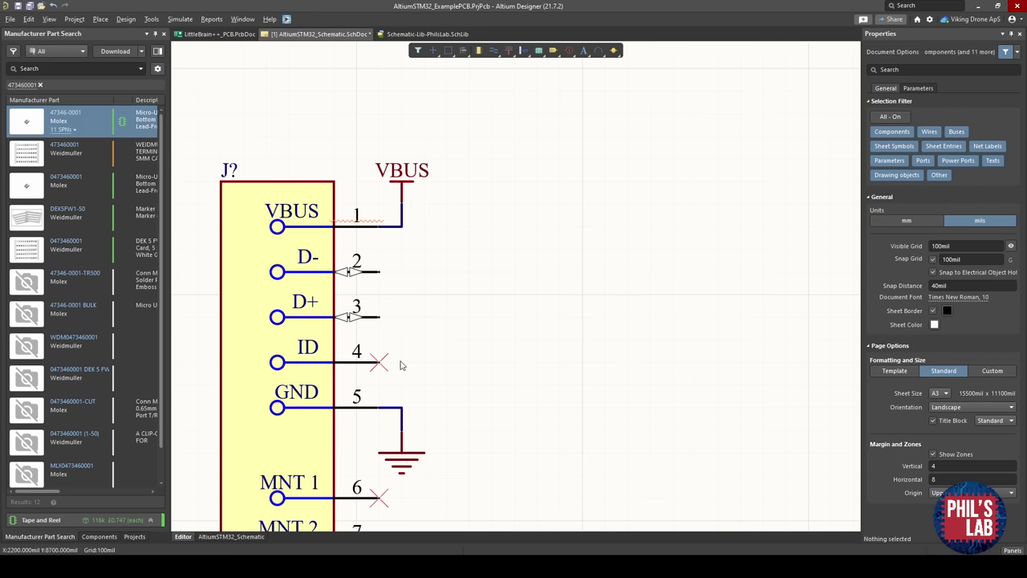
right_drag(375, 369, 299, 363)
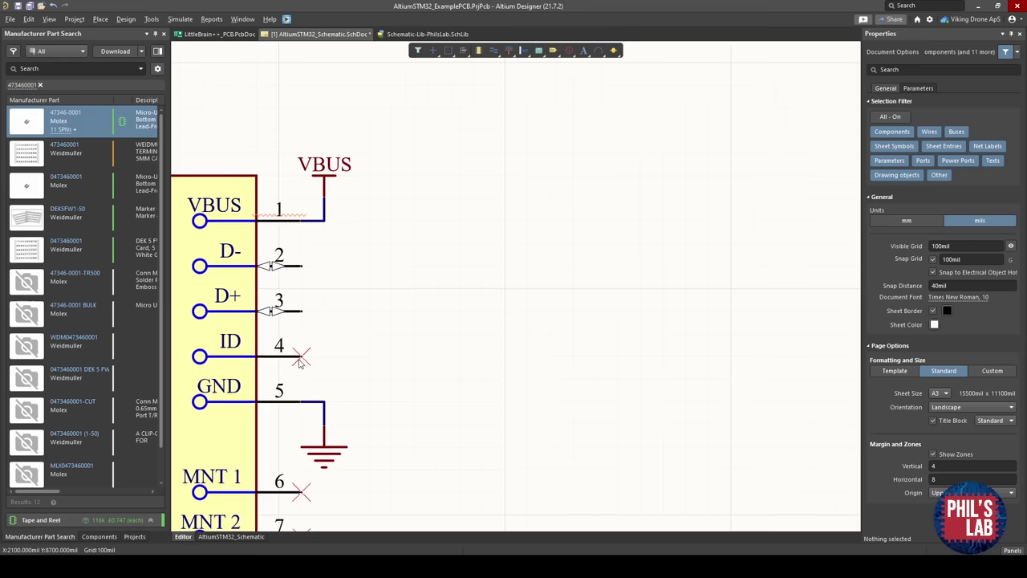
right_drag(412, 308, 419, 309)
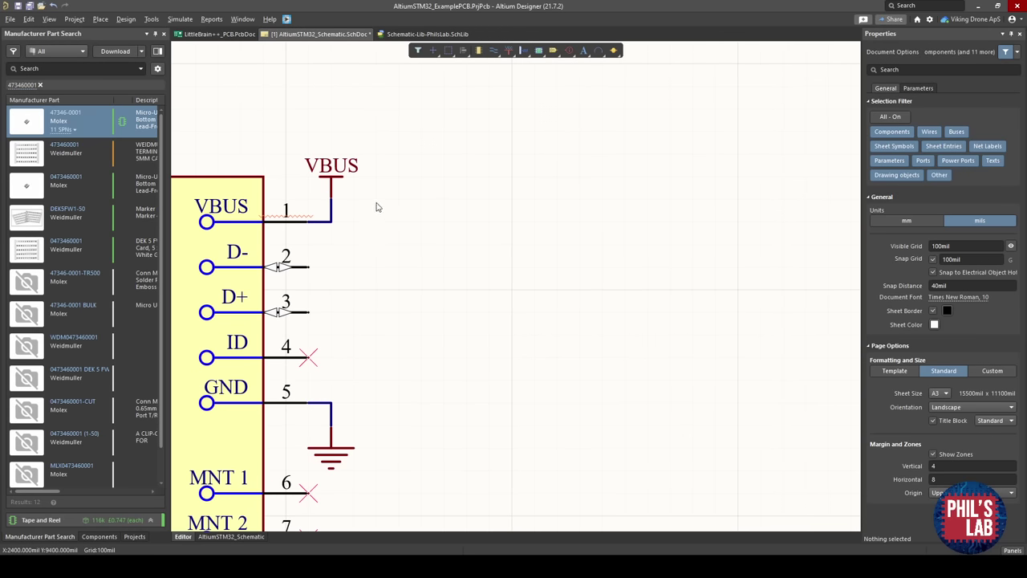
right_drag(437, 208, 496, 188)
middle_drag(494, 189, 494, 194)
right_drag(484, 212, 440, 216)
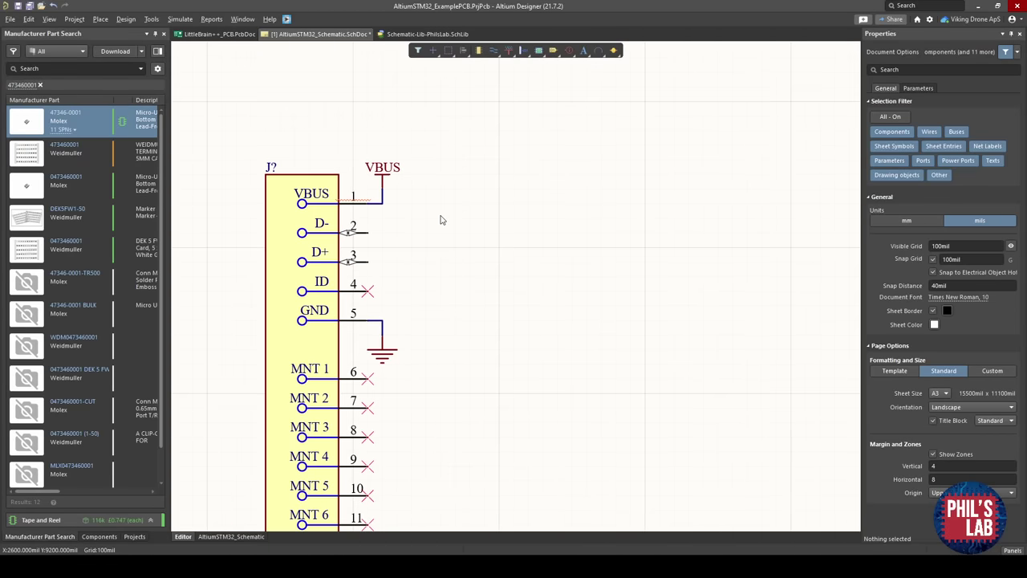
ctrl+scroll(441, 220, down, 3)
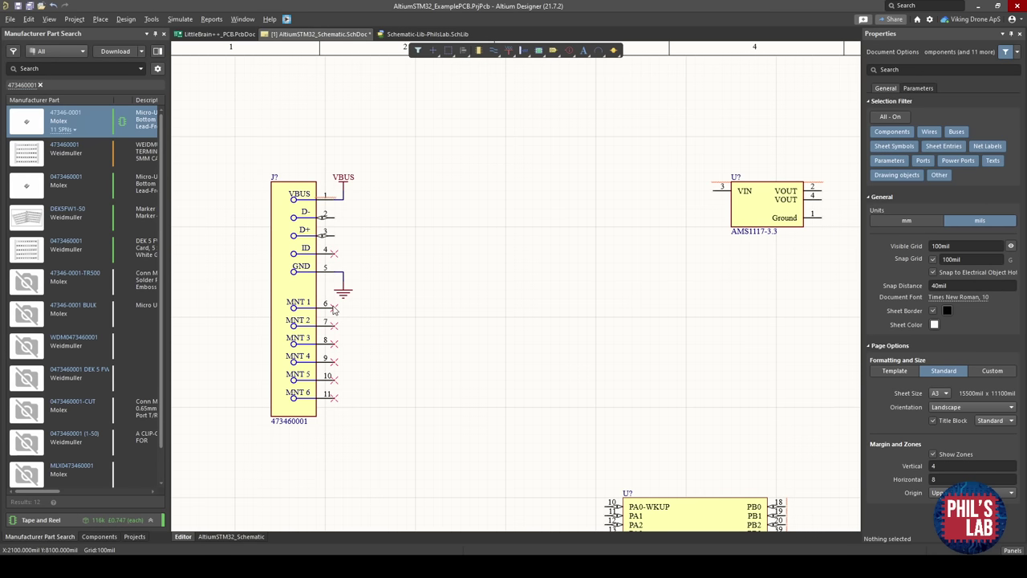
right_drag(500, 317, 480, 310)
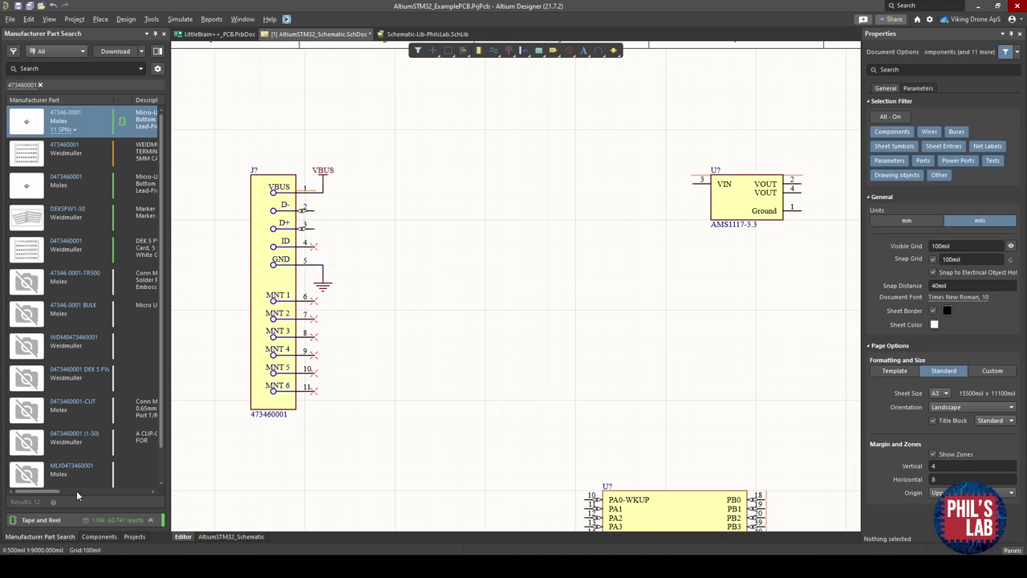
Search the schematic library for "bead" and place the FB_0603 ferrite bead in line with the USB connector's VBUS pin.
click(94, 537)
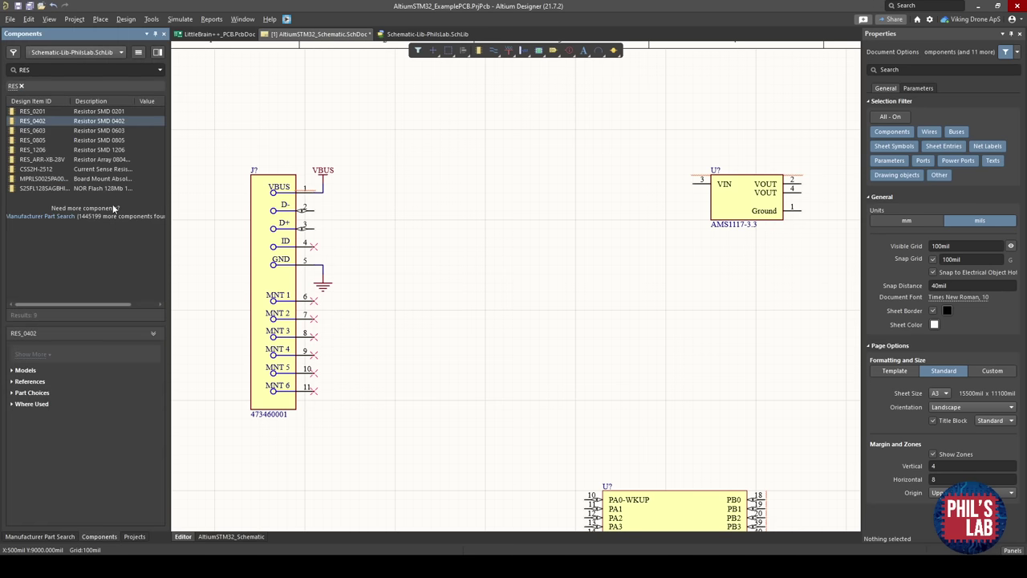
right_drag(409, 394, 392, 321)
click(69, 69)
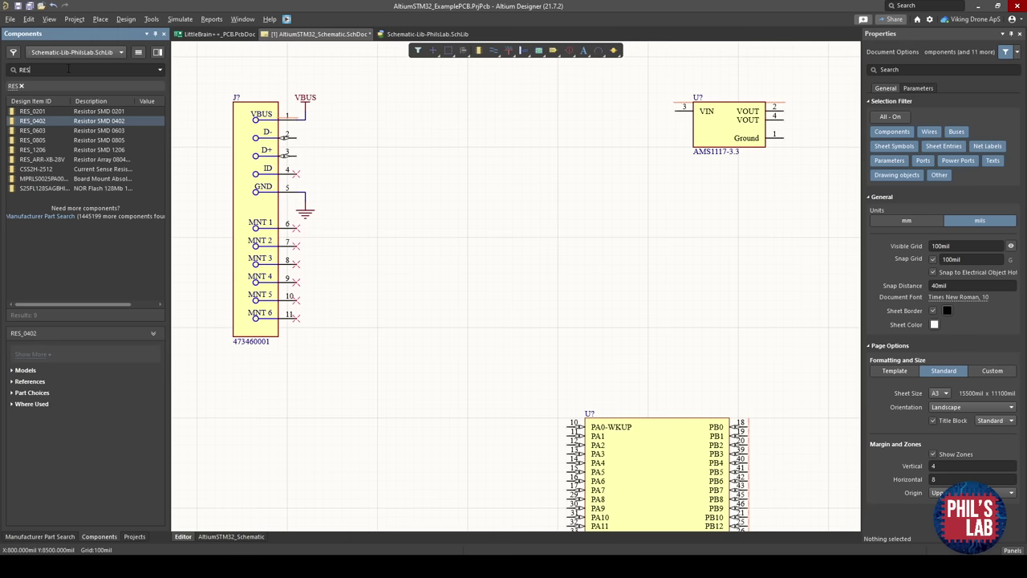
click(68, 69)
text(bead)
key(Return)
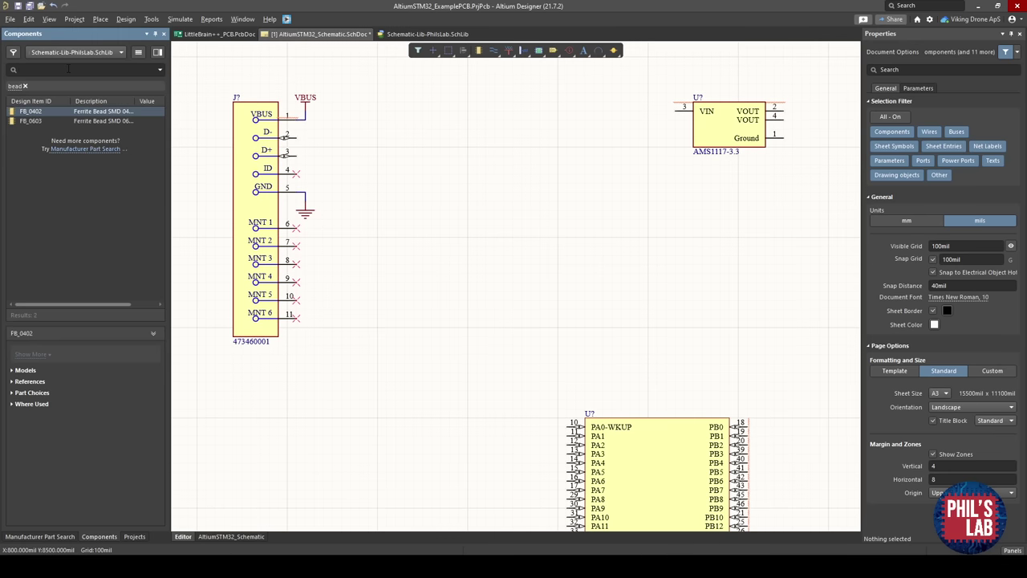
click(43, 121)
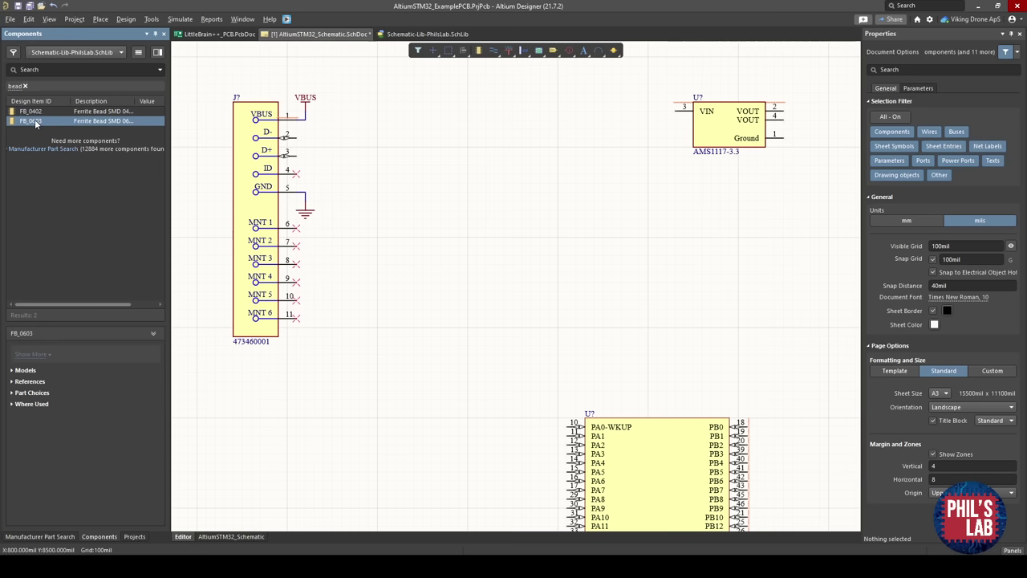
drag(35, 121, 361, 101)
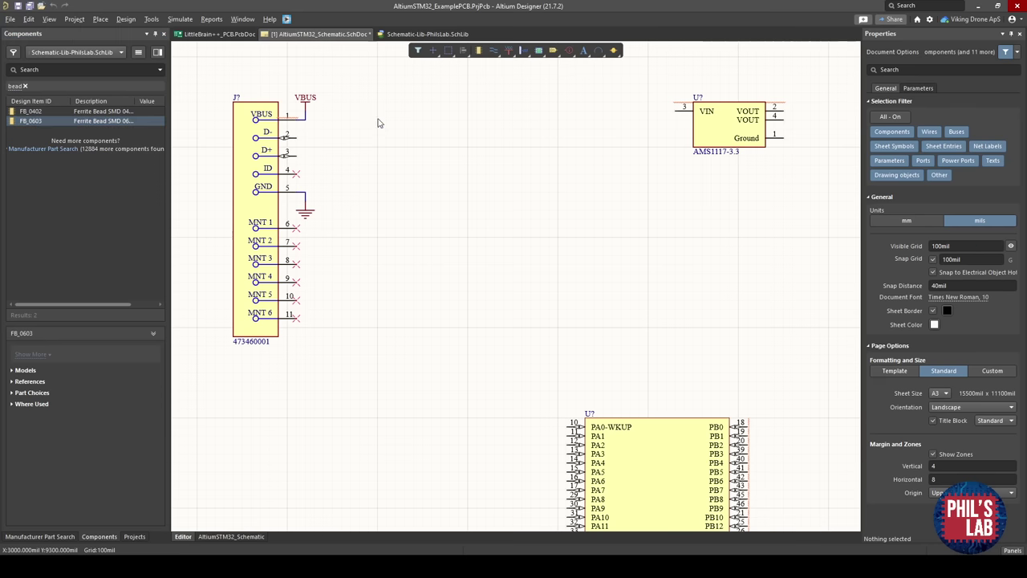
ctrl+scroll(362, 101, down, 1)
ctrl+scroll(362, 101, up, 3)
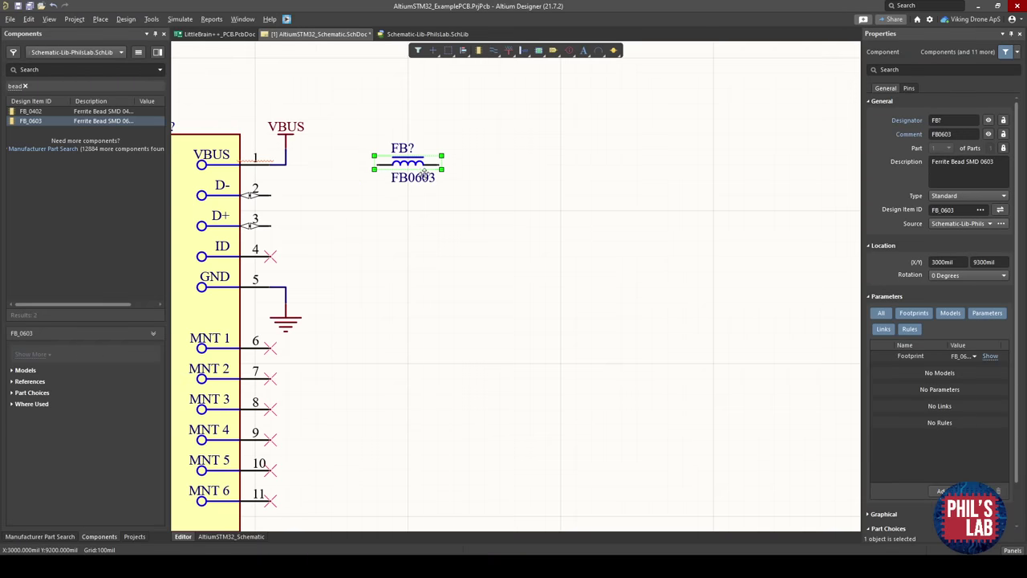
click(464, 142)
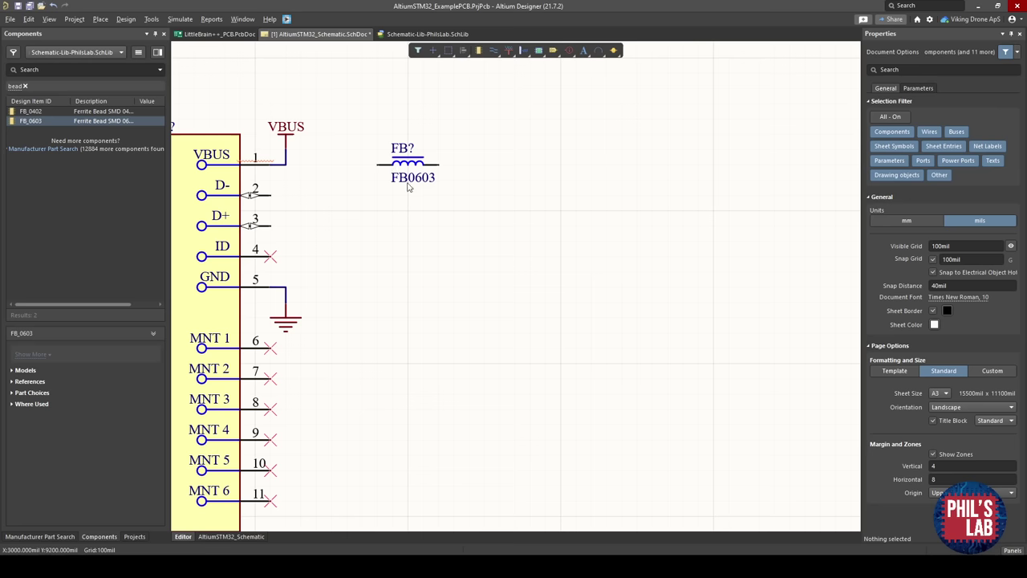
Set the ferrite bead's comment value to 120R.
click(407, 182)
text(120R)
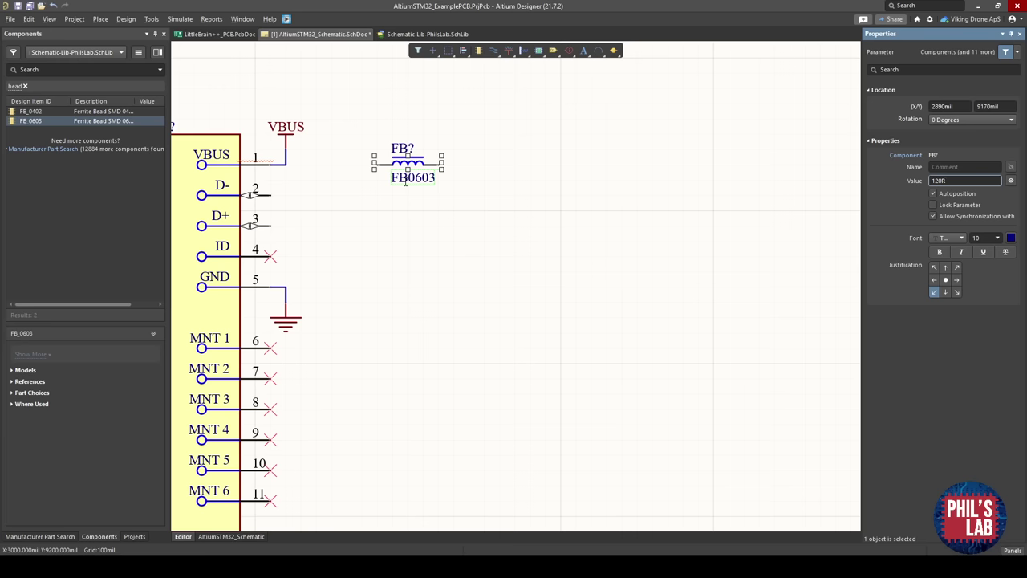
key(Return)
click(782, 173)
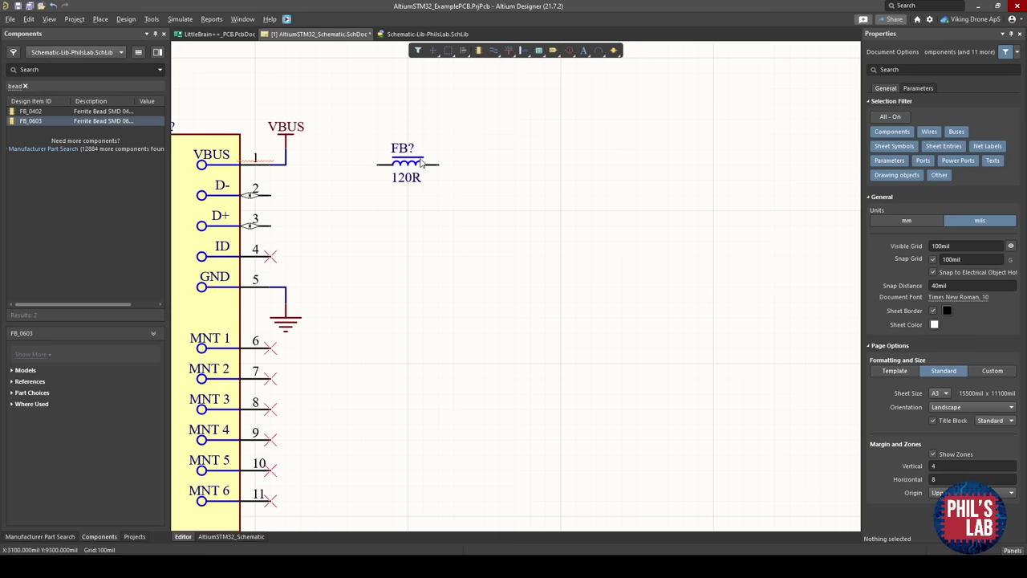
Move the ferrite bead slightly farther from the USB connector and wire its near pin to the VBUS net.
drag(434, 165, 469, 169)
key(ctrl+w)
click(408, 164)
click(286, 166)
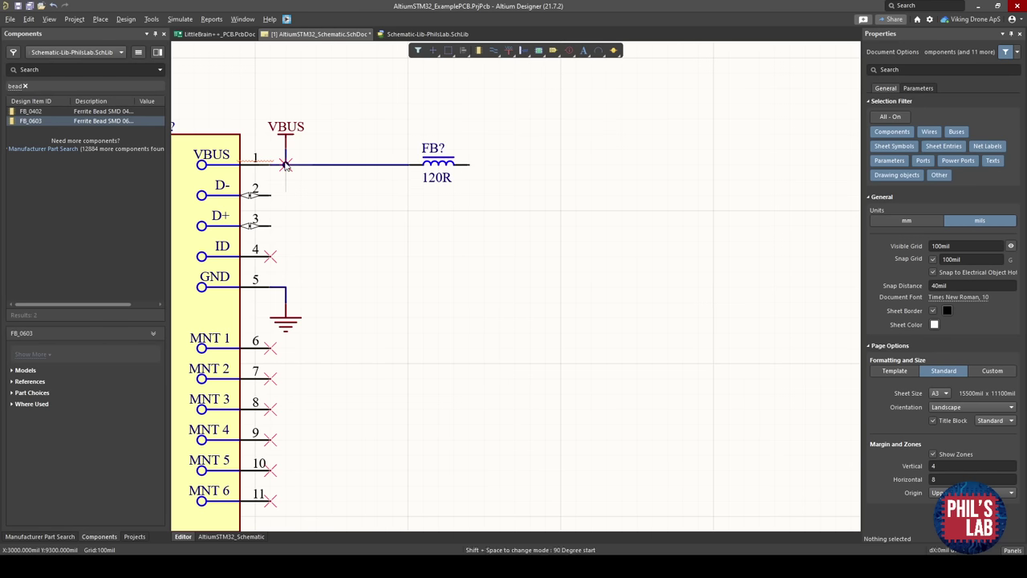
right_click(290, 171)
click(383, 207)
Copy the existing 2u2 capacitor, place it below the VBUS wire ahead of the ferrite bead, and wire its upper pin to that wire.
ctrl+scroll(393, 220, down, 2)
right_drag(425, 328, 436, 207)
right_drag(486, 276, 518, 261)
click(313, 443)
right_drag(346, 327, 385, 395)
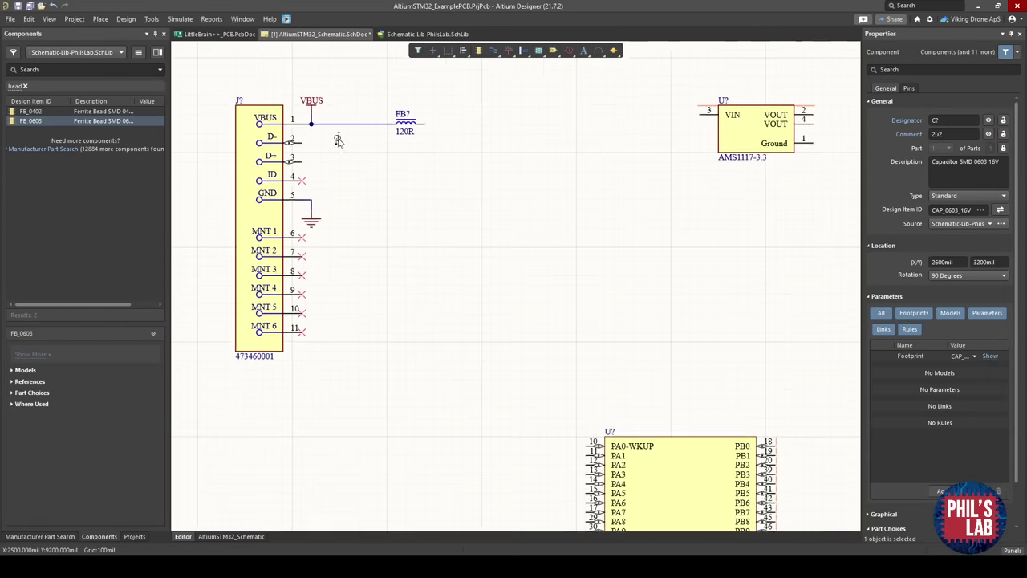
ctrl+scroll(378, 161, up, 2)
click(403, 128)
key(ctrl+w)
click(403, 129)
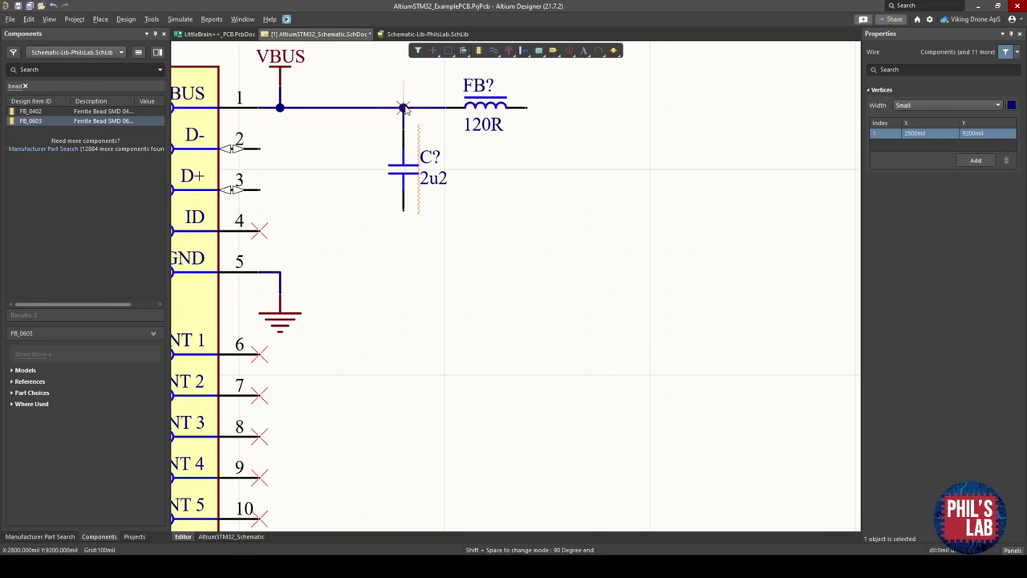
click(403, 108)
right_click(403, 109)
Copy the 2u2 capacitor to the far side of the ferrite bead and wire its upper pin to the bead's output.
click(404, 169)
key(ctrl+c)
key(ctrl+v)
click(569, 210)
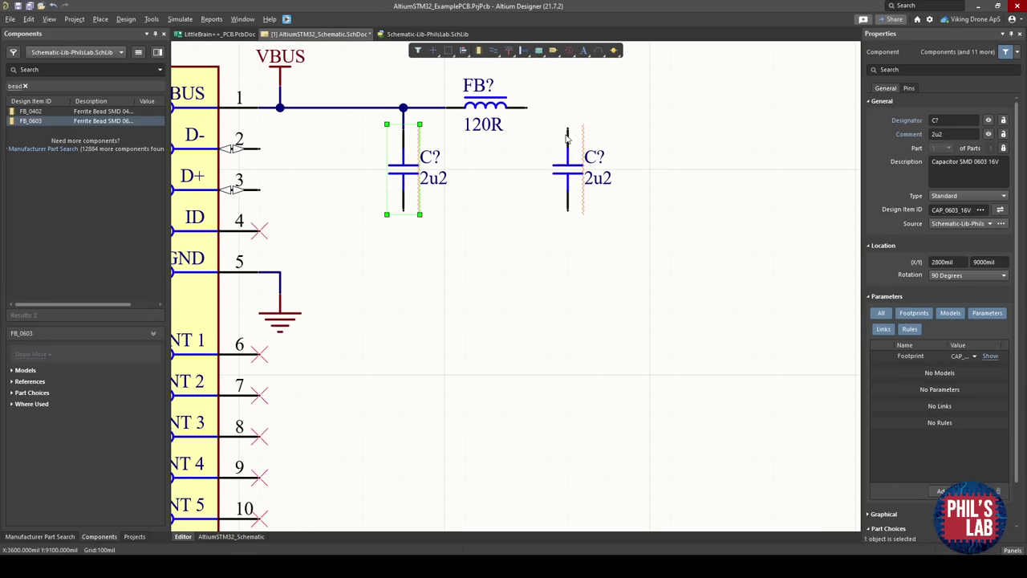
key(ctrl+w)
click(569, 128)
click(527, 108)
right_click(531, 108)
click(620, 99)
Wire both capacitors' lower pins to the connector's ground net and shift both capacitors down by one 100 mil grid step.
right_drag(510, 132, 520, 205)
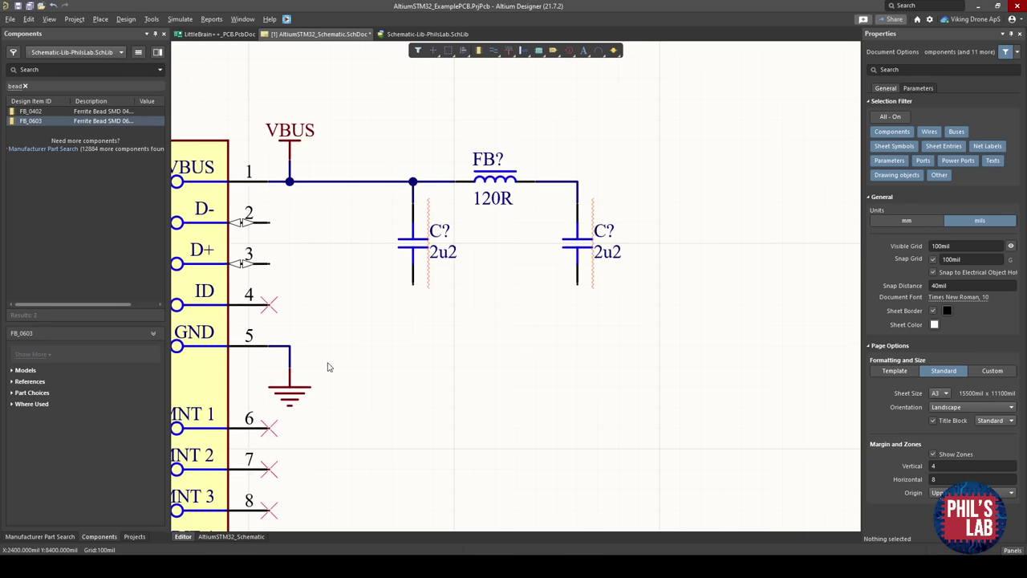
key(ctrl+w)
click(290, 346)
click(412, 346)
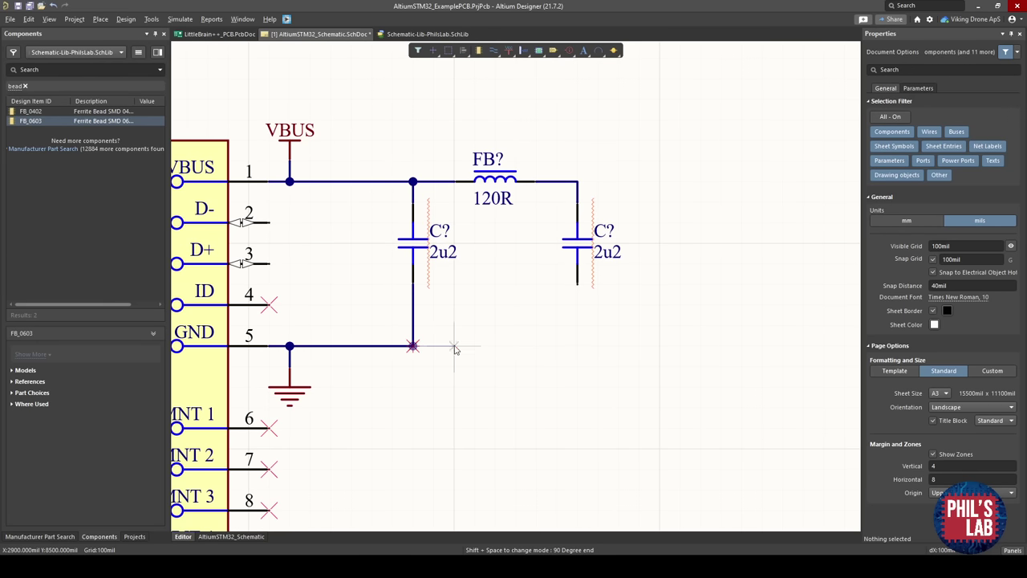
click(578, 283)
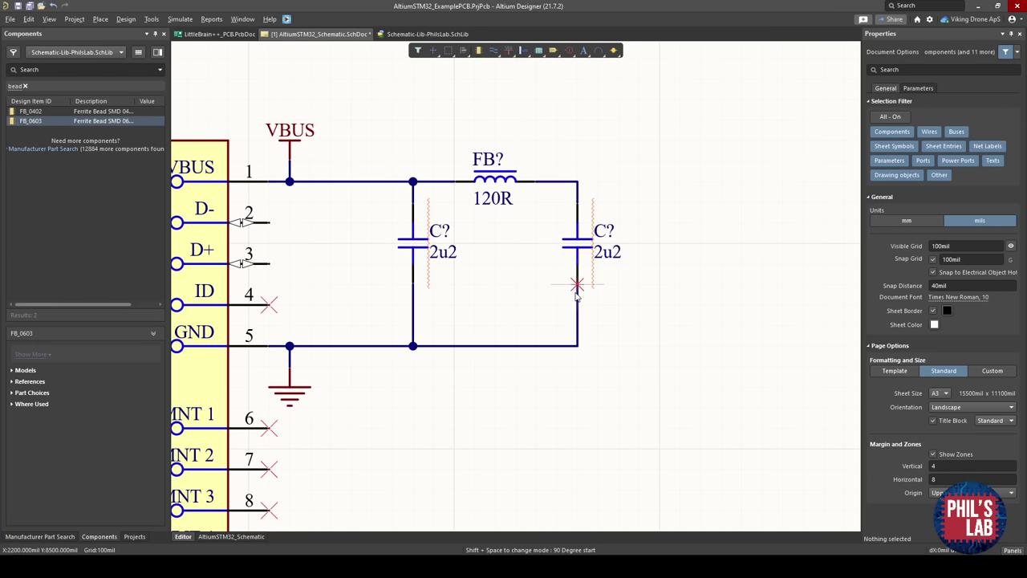
key(Escape)
drag(413, 299, 413, 320)
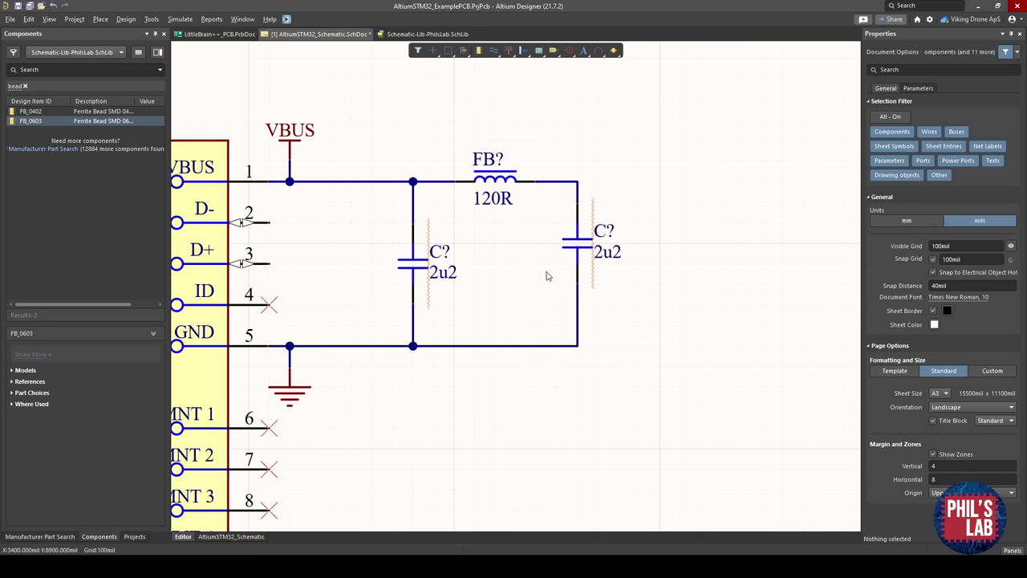
drag(577, 289, 578, 310)
Search the schematic library for "tvs" and place the D_TVS_0402 diode between the VBUS and ground wires beside the USB connector.
ctrl+scroll(349, 138, down, 3)
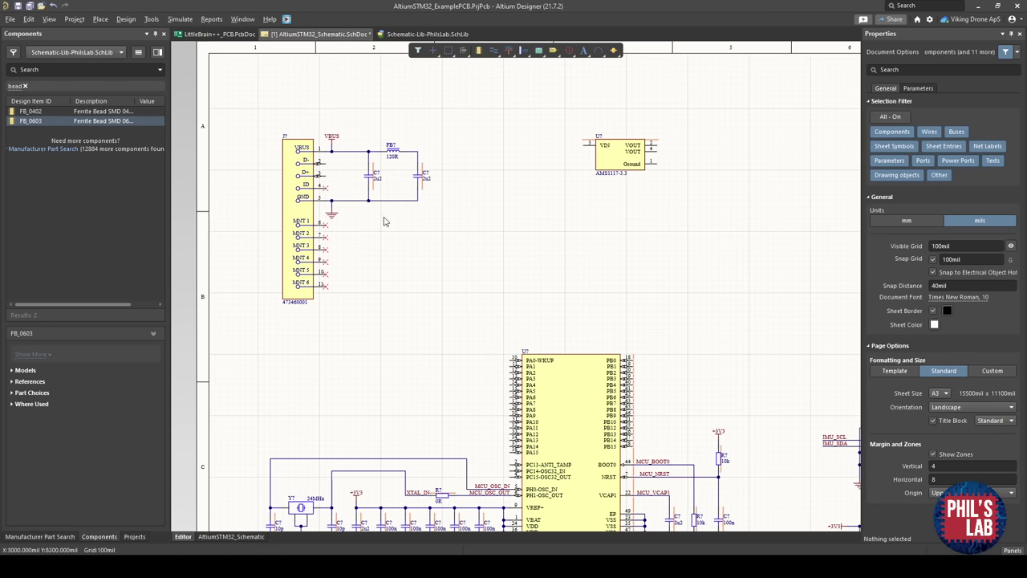
ctrl+scroll(336, 158, up, 2)
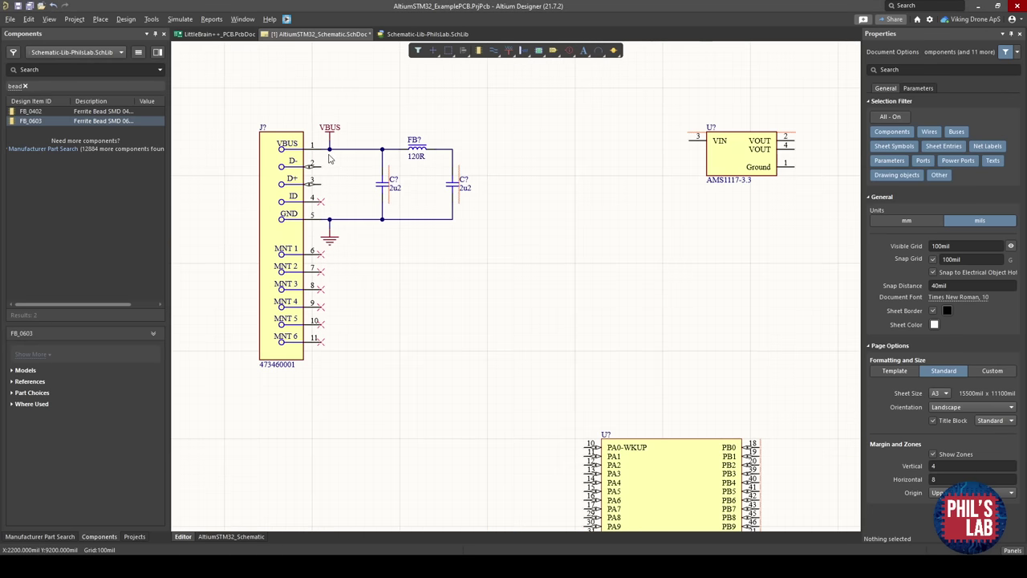
click(70, 69)
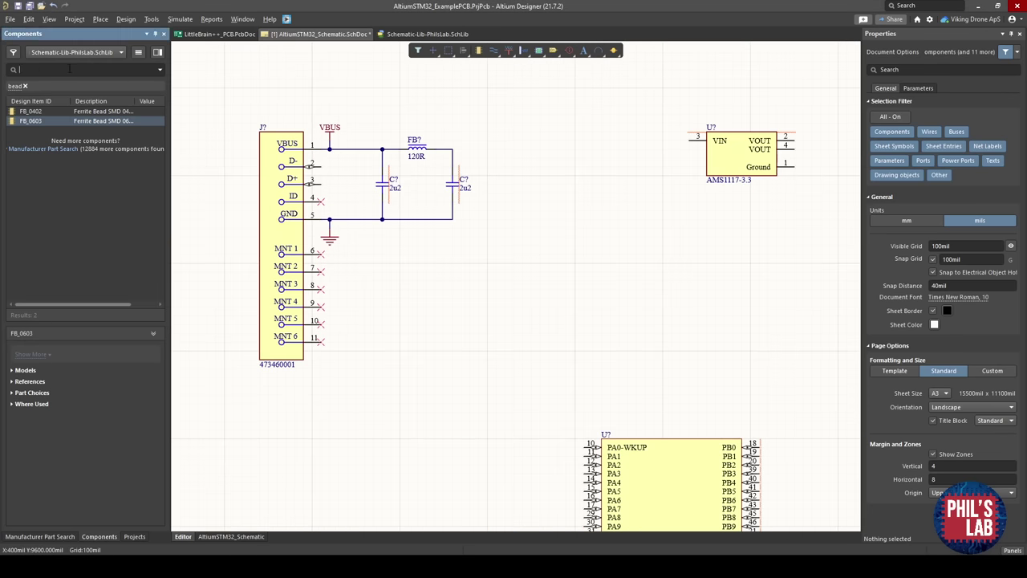
text(tvs)
key(Return)
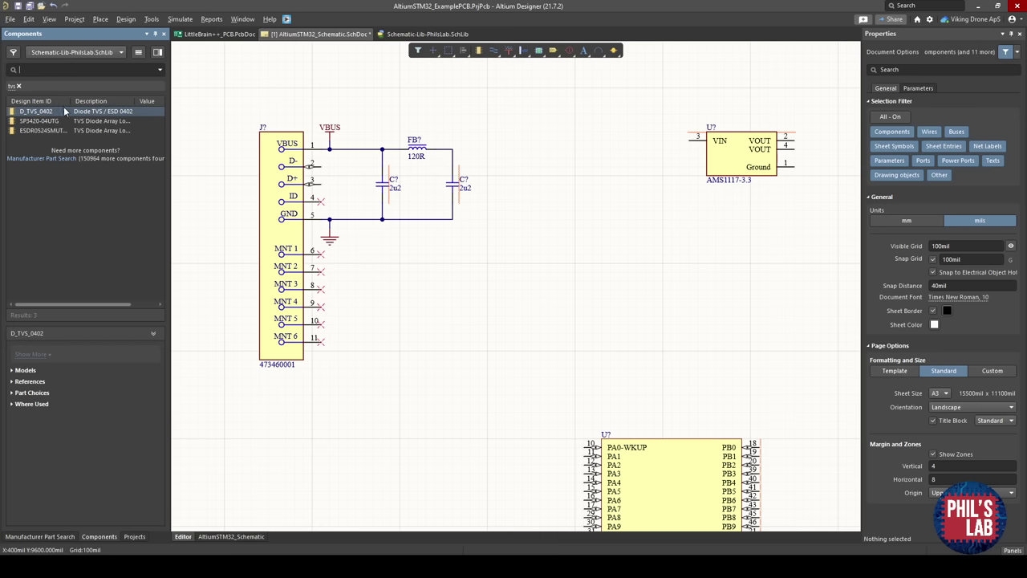
drag(64, 106, 339, 185)
ctrl+scroll(339, 185, up, 2)
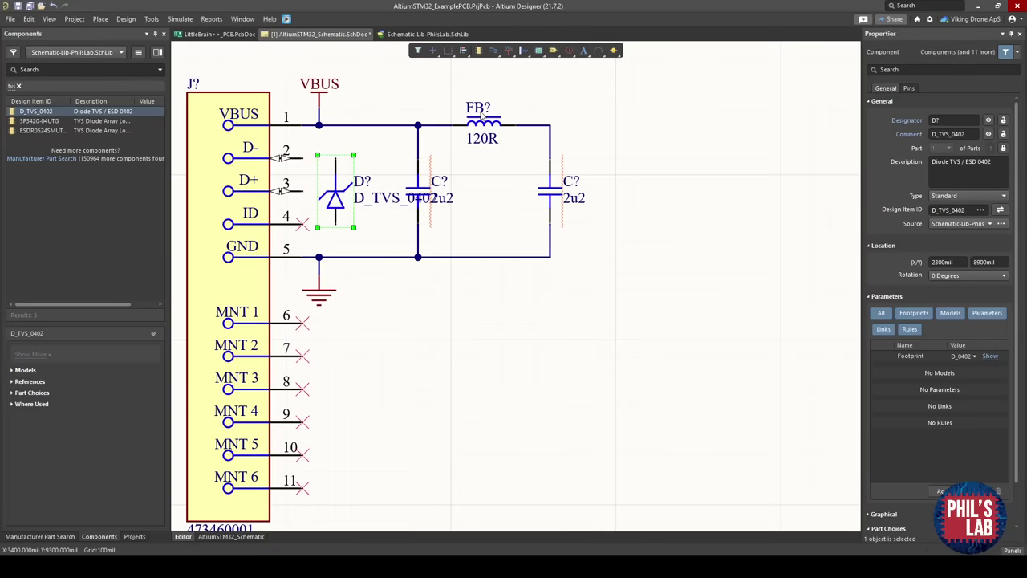
Wire the TVS diode's upper pin to the VBUS wire and its lower pin to the ground wire.
key(ctrl+w)
click(336, 160)
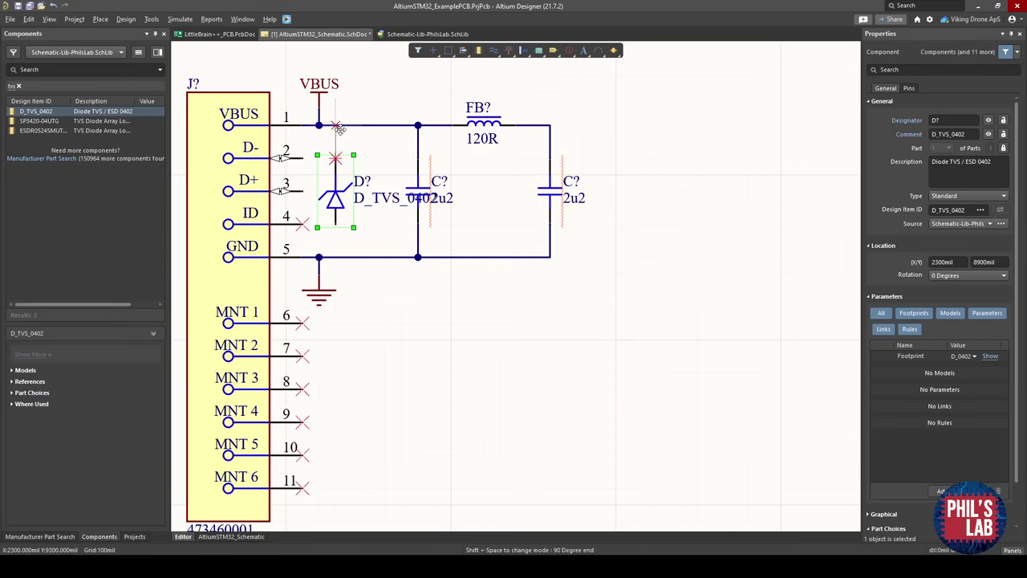
click(336, 125)
click(335, 227)
click(335, 257)
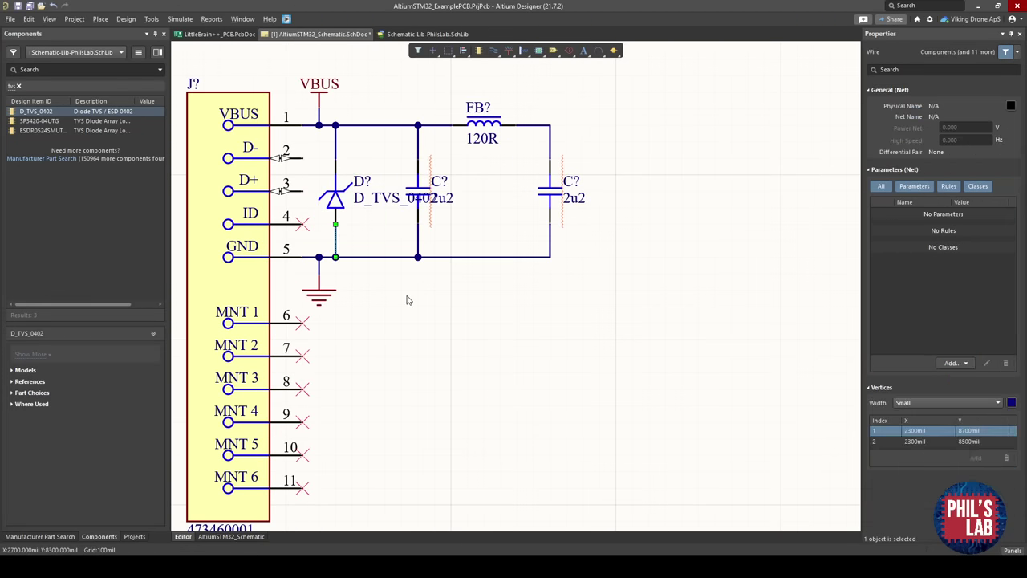
click(407, 300)
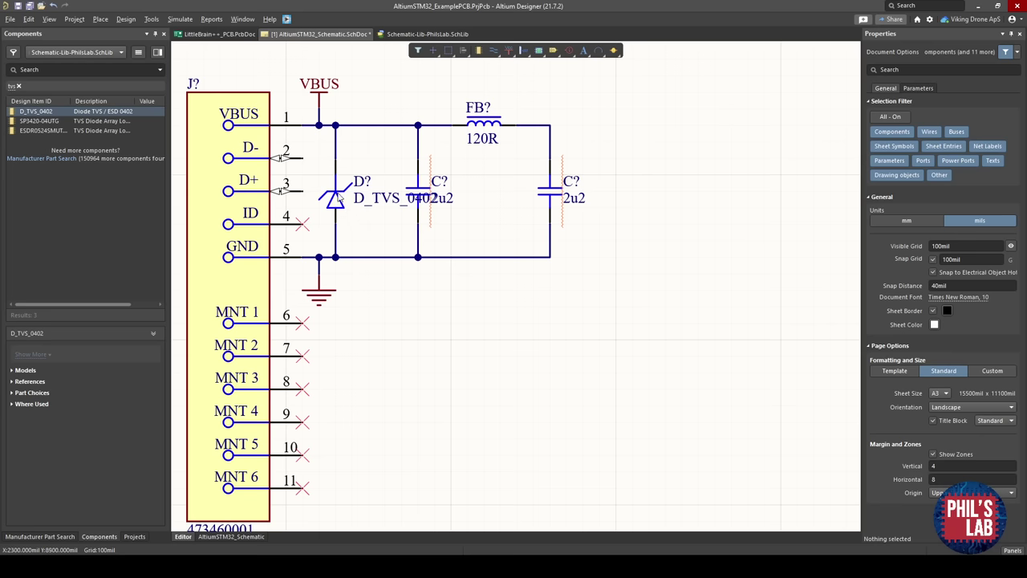
Delete the TVS diode and its two leftover wire stubs from the VBUS and ground wires.
ctrl+scroll(345, 251, down, 2)
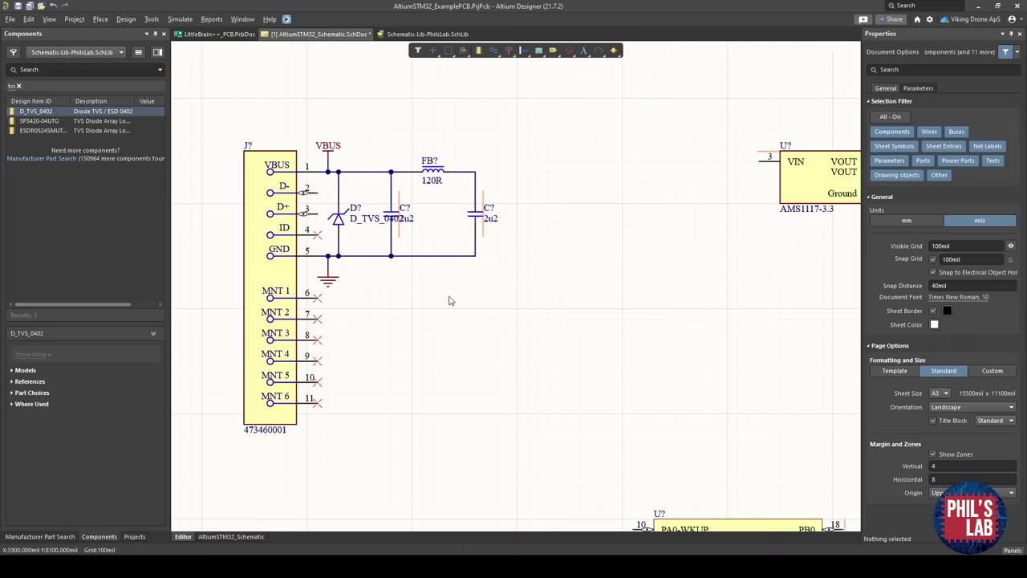
ctrl+scroll(439, 276, up, 3)
right_drag(337, 247, 429, 279)
click(331, 189)
key(Delete)
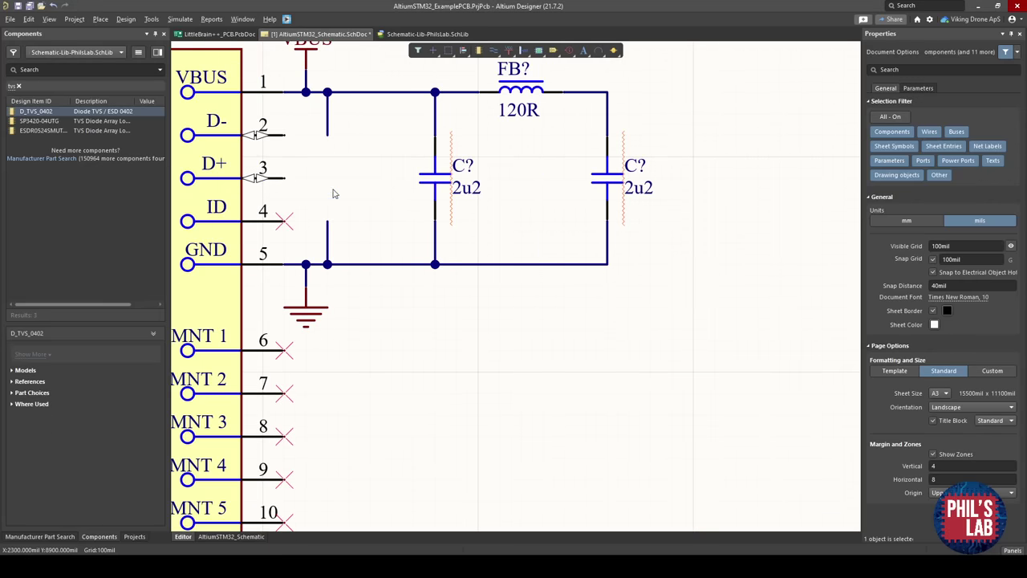
ctrl+scroll(401, 202, down, 1)
click(346, 228)
key(Delete)
click(346, 148)
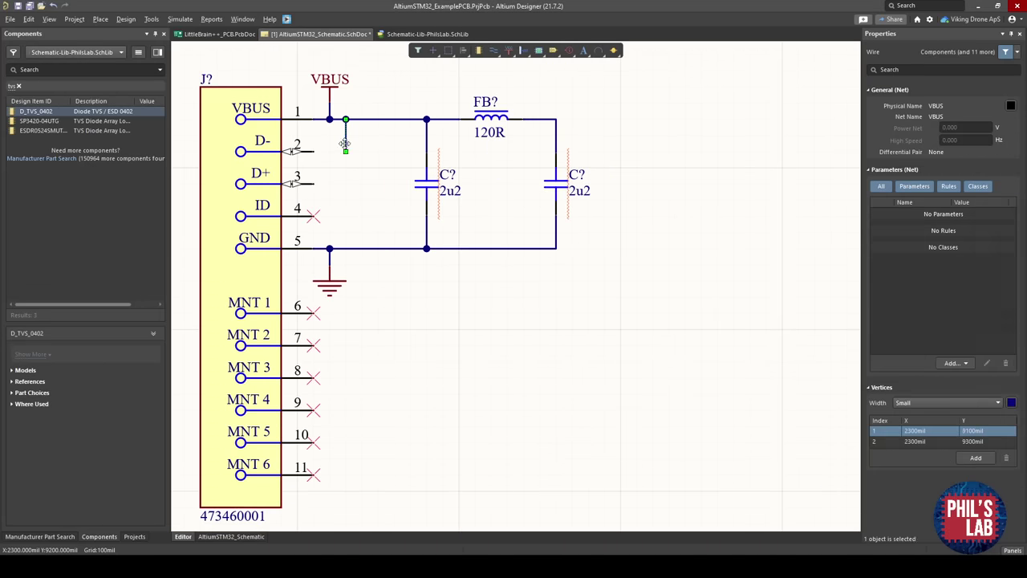
key(Delete)
scroll(401, 208, up, 1)
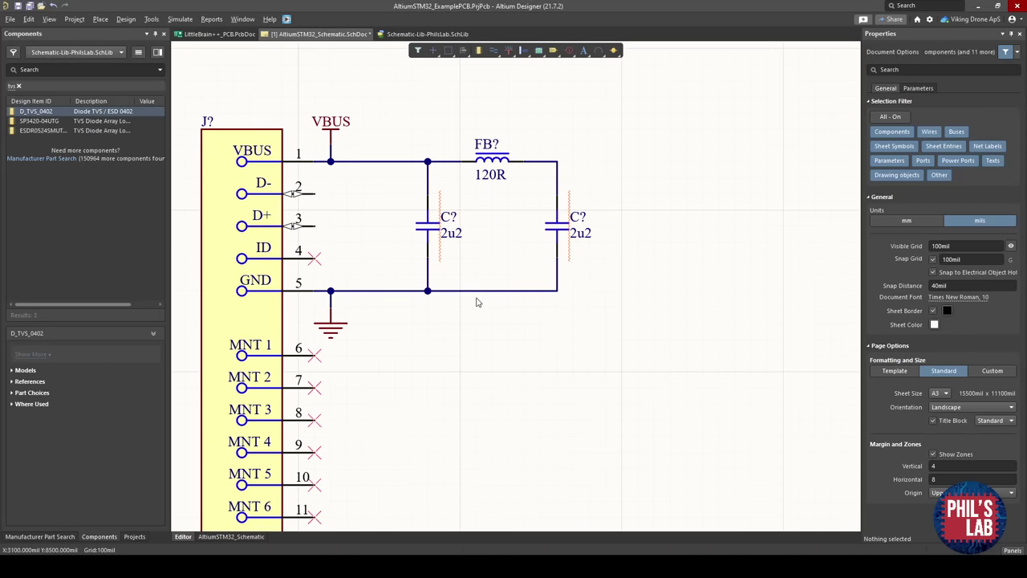
ctrl+scroll(476, 302, down, 4)
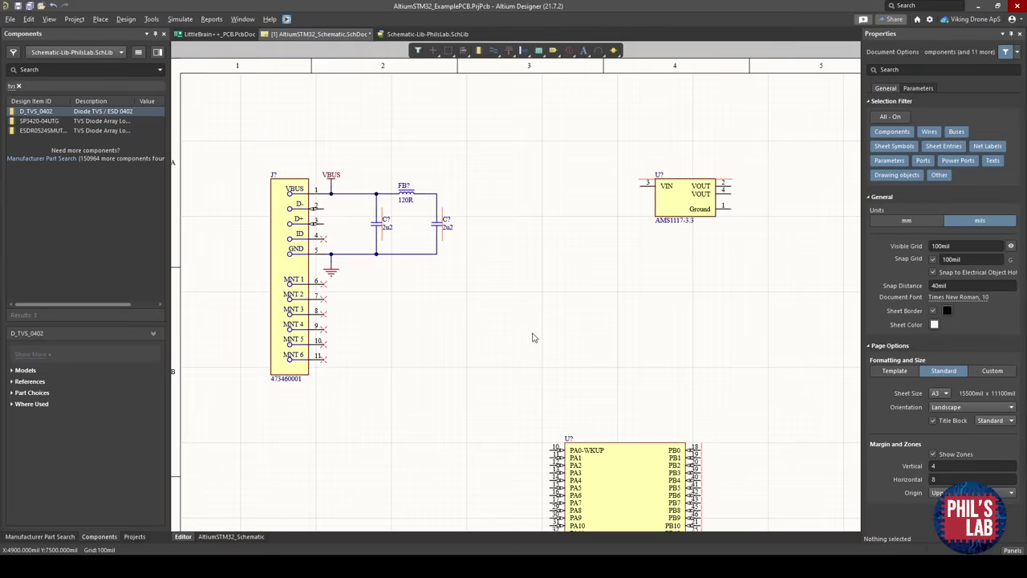
ctrl+scroll(522, 313, up, 1)
click(605, 363)
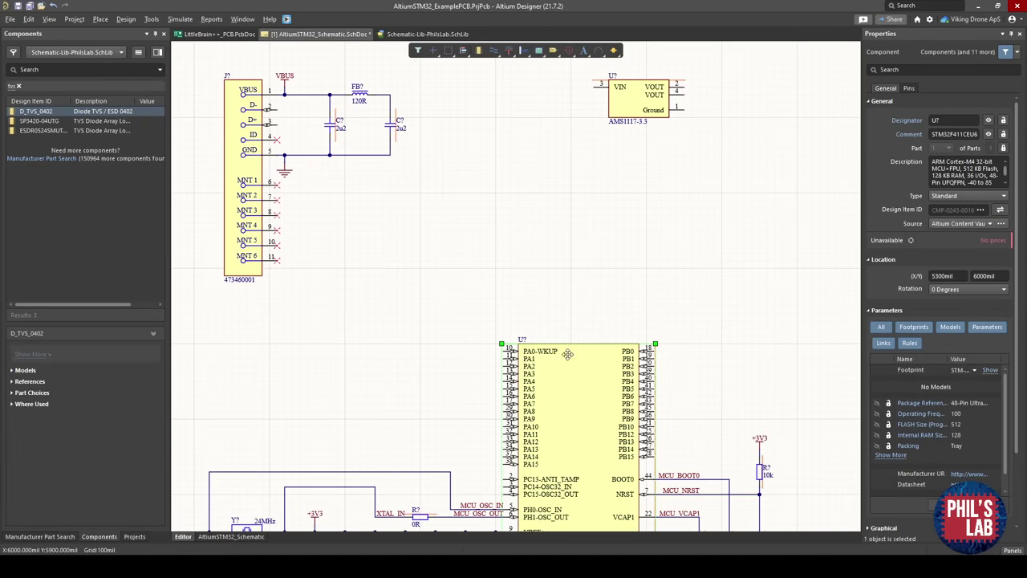
Look over the whole schematic from the USB connector and regulator to the microcontroller and the MPU-6050 sensor.
scroll(660, 295, down, 2)
scroll(597, 173, up, 3)
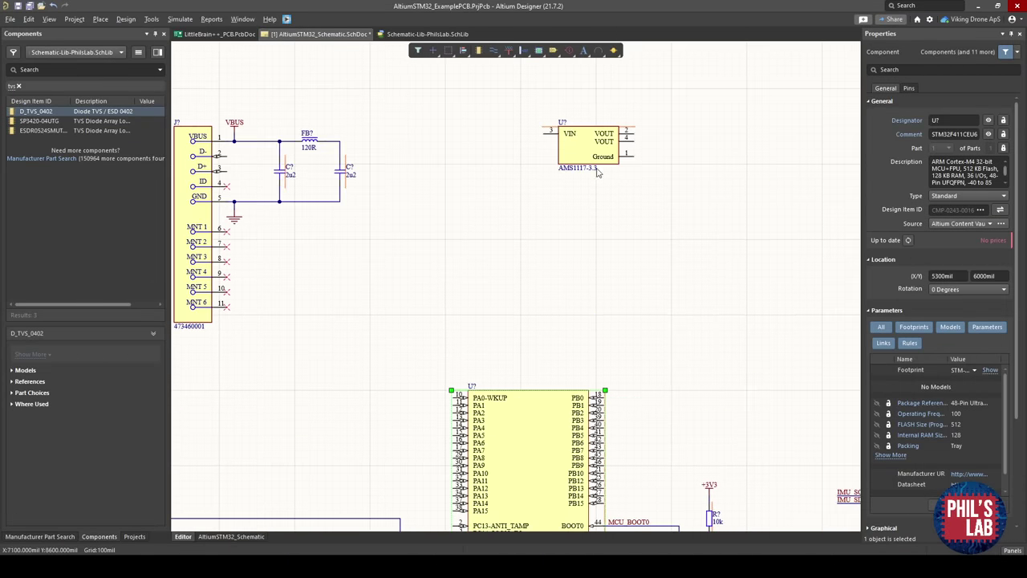
ctrl+scroll(672, 325, down, 2)
click(526, 317)
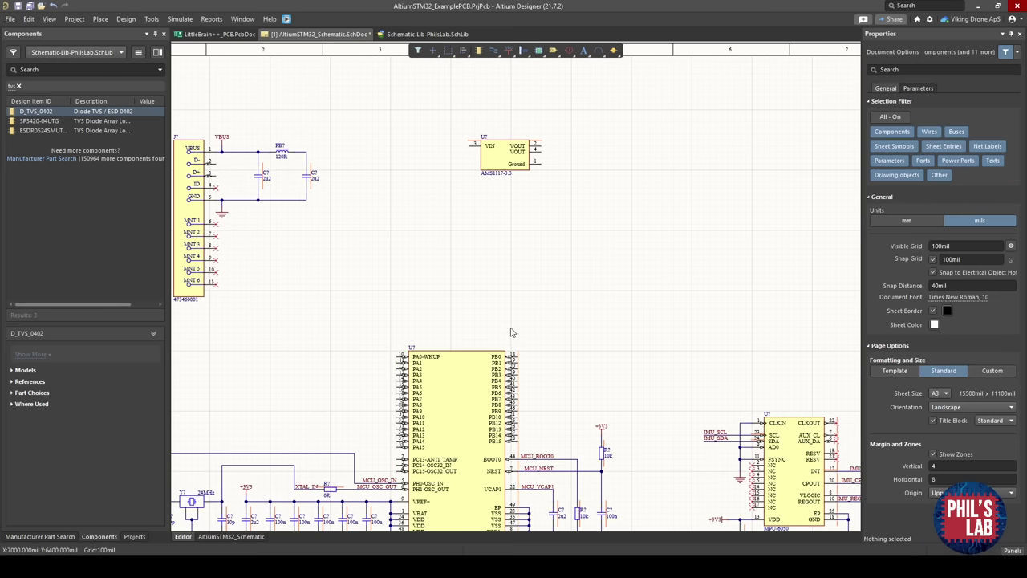
right_drag(561, 359, 605, 312)
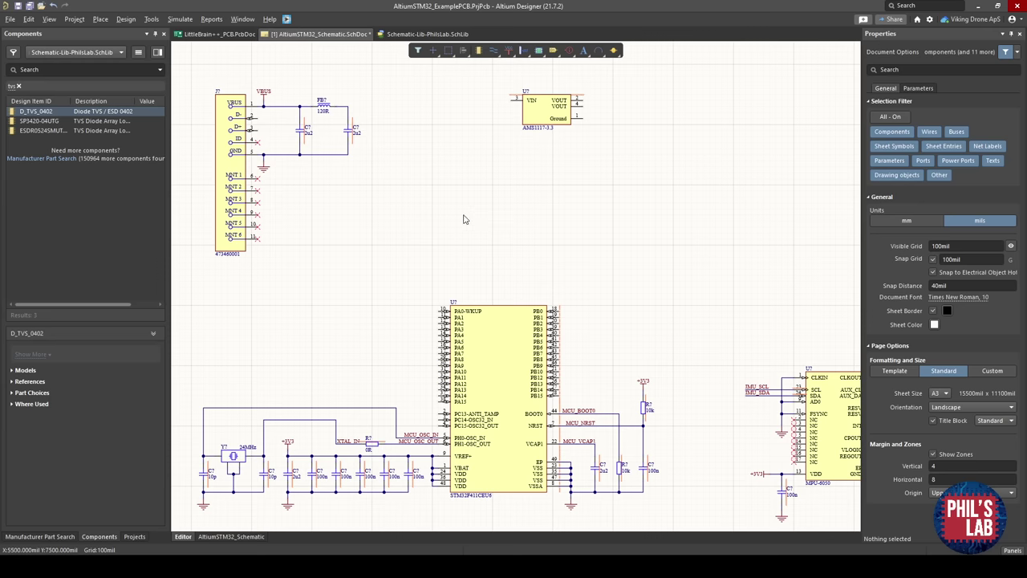
mouse_move(622, 278)
right_down()
mouse_move(447, 241)
mouse_move(591, 281)
mouse_move(637, 278)
right_up()
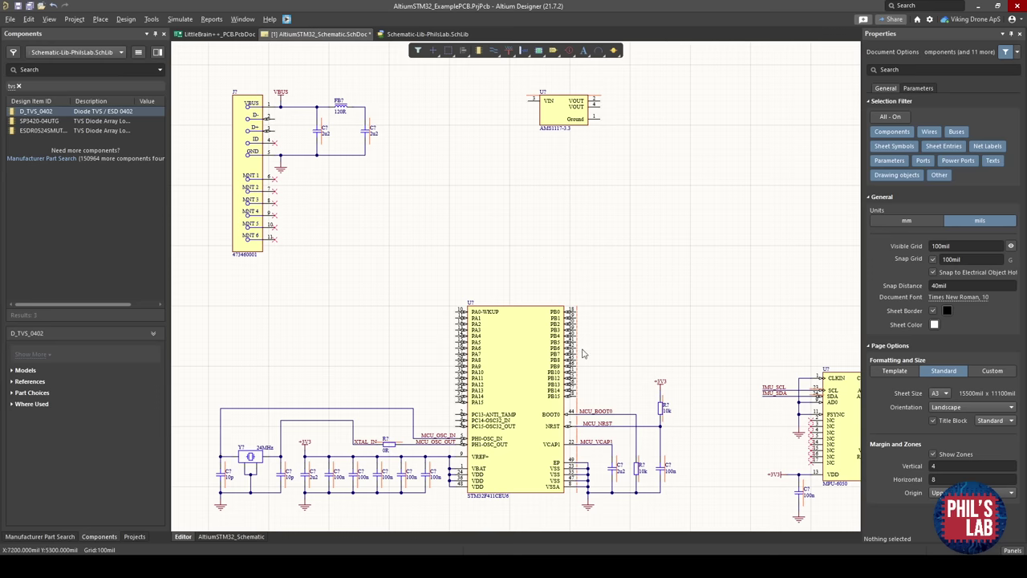
right_drag(650, 383, 478, 338)
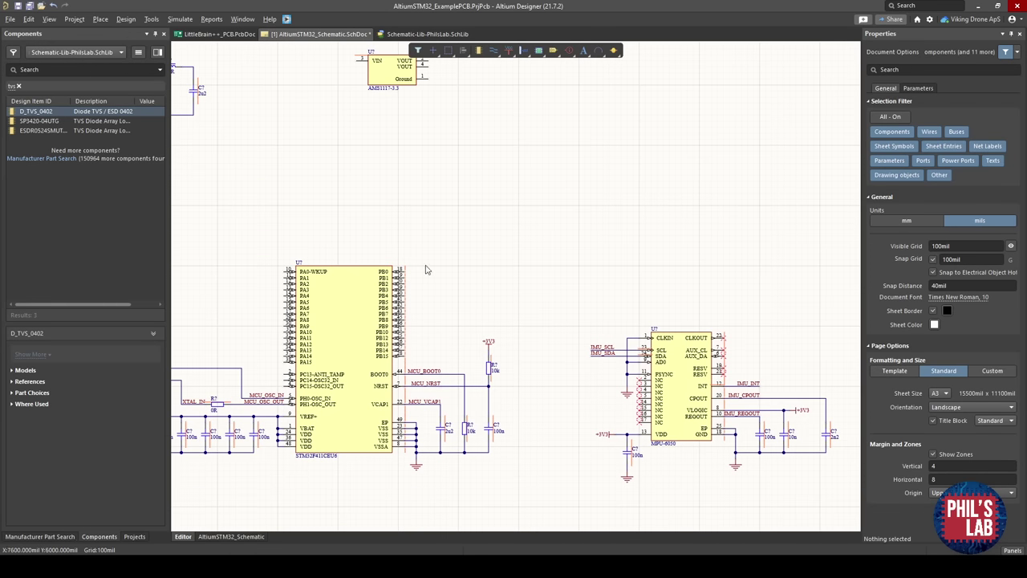
right_drag(442, 290, 648, 377)
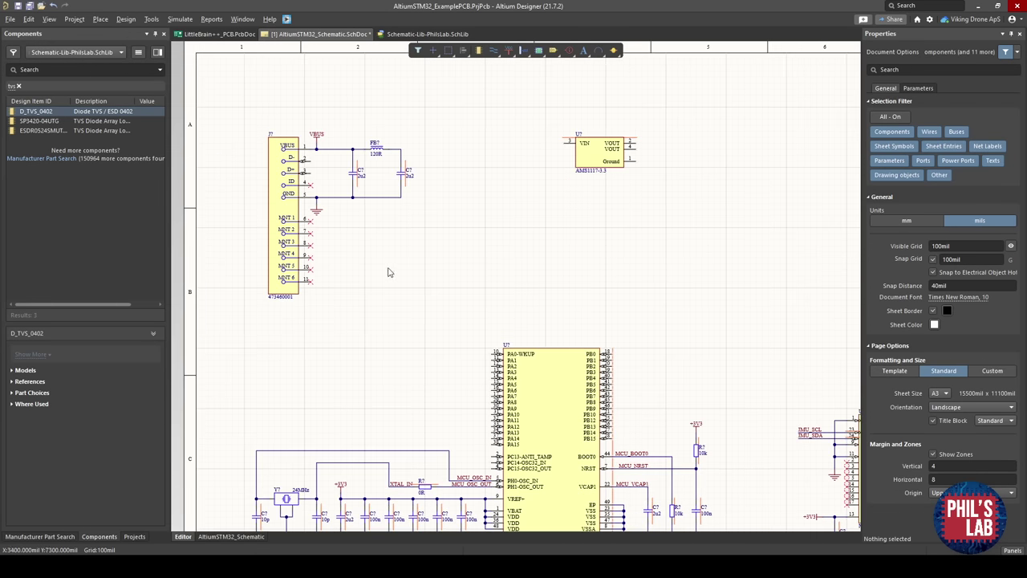
ctrl+scroll(336, 232, up, 4)
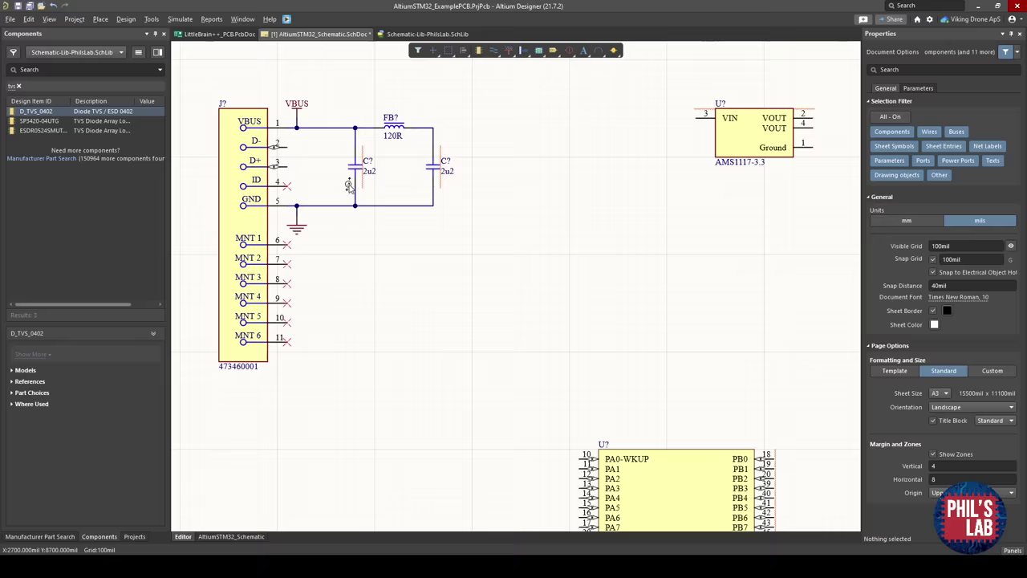
Place a bar-style power port named +5V above the second 2u2 capacitor at the ferrite bead's output.
click(509, 50)
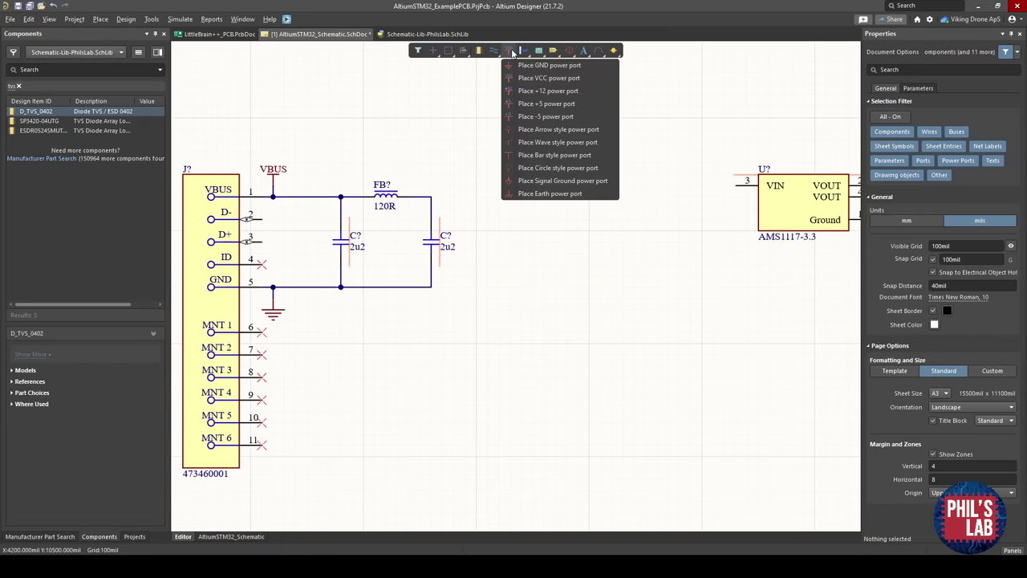
click(523, 103)
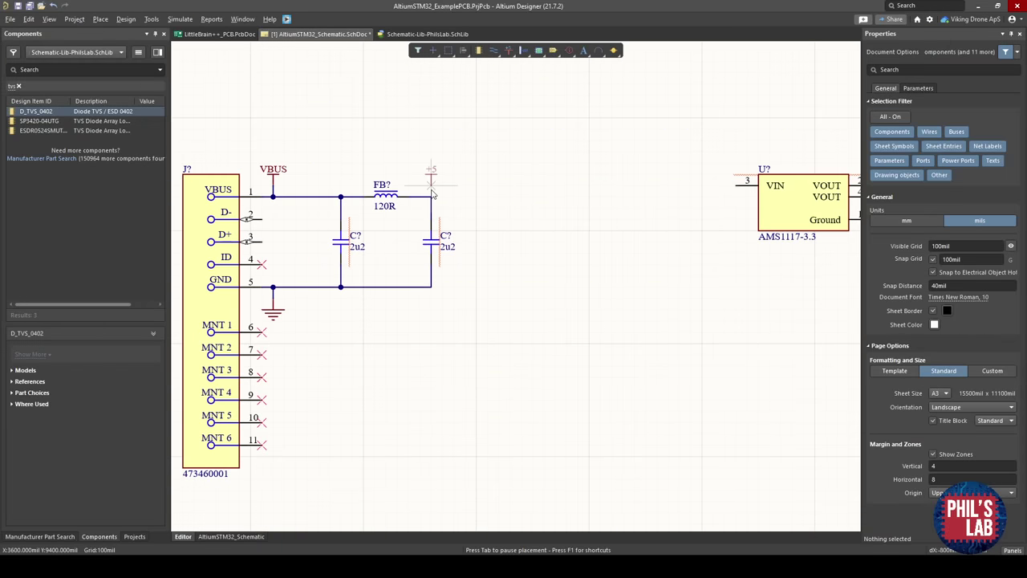
key(Tab)
text(+)
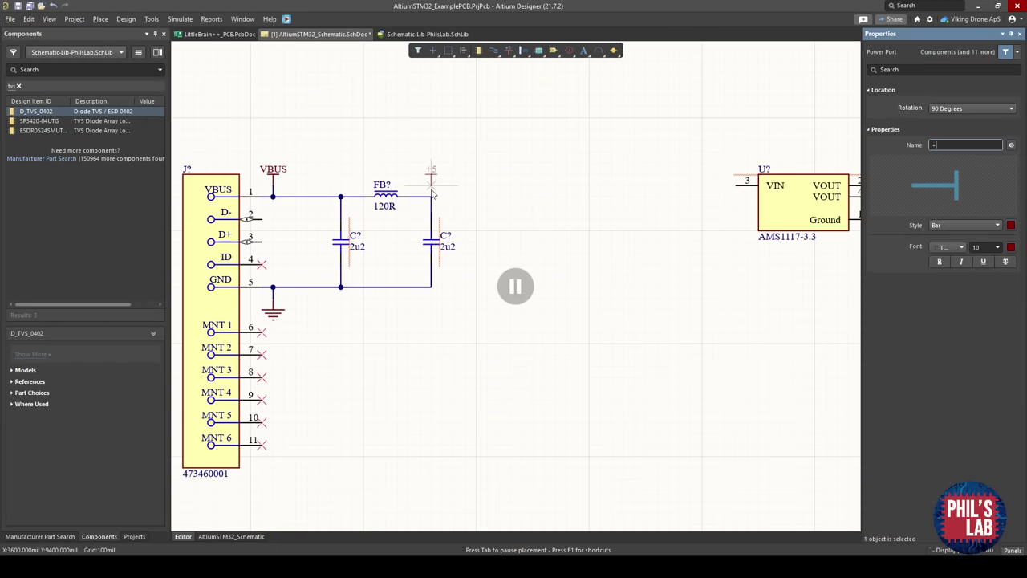
text(5V)
key(Return)
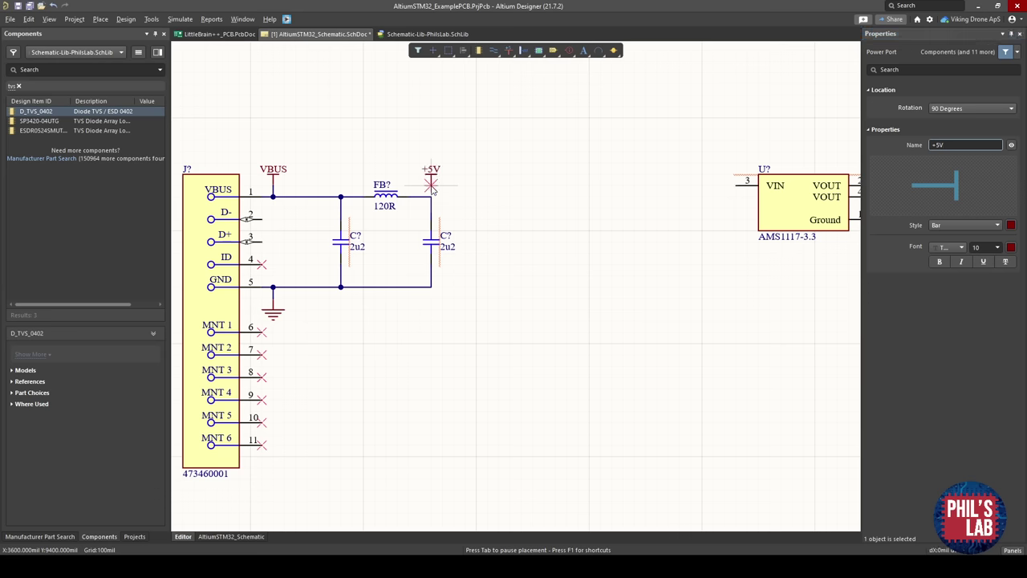
click(431, 195)
Wire the +5V power port down to the junction of the ferrite bead and the second capacitor.
ctrl+scroll(431, 195, up, 2)
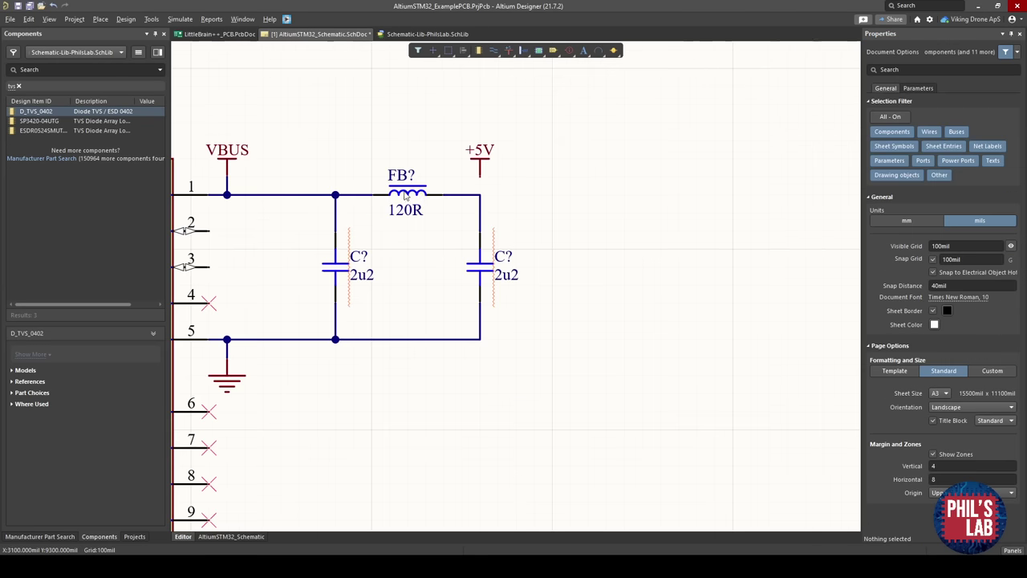
right_click(480, 195)
click(335, 158)
right_drag(207, 149, 343, 150)
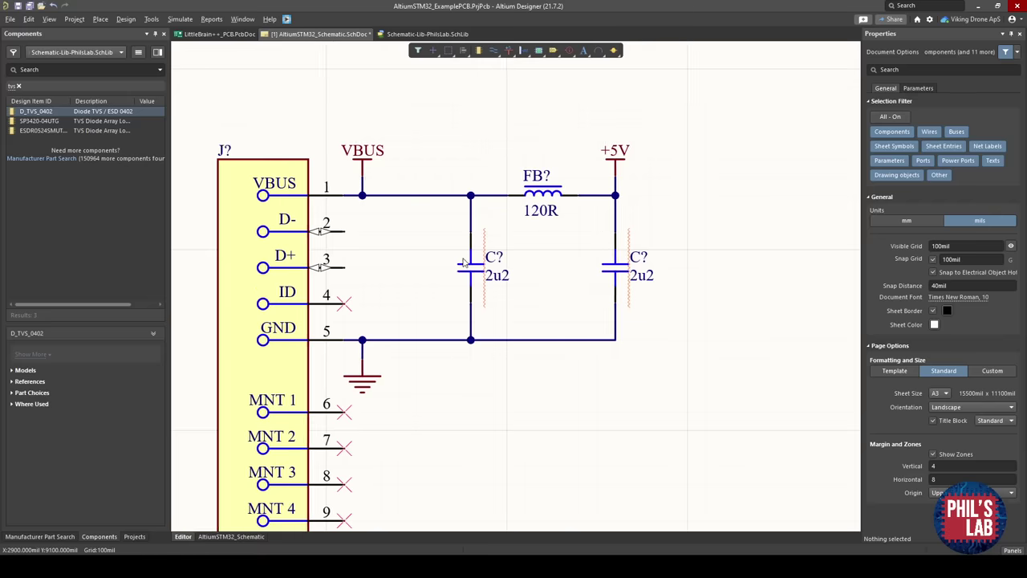
Examine the filtered +5V supply, the USB connector's data pins and the microcontroller's port pins.
right_drag(590, 216, 473, 219)
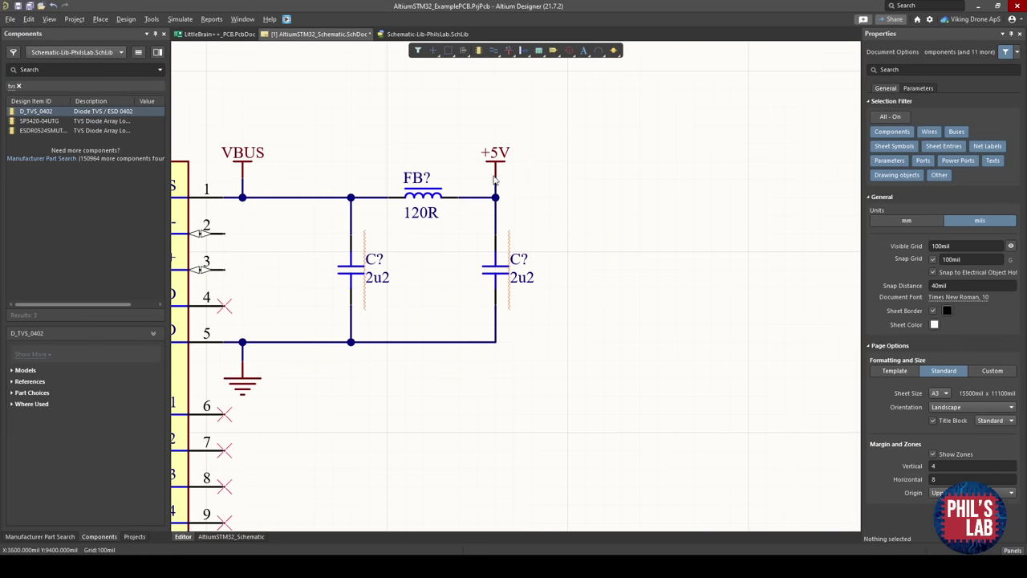
ctrl+scroll(548, 174, down, 2)
right_drag(547, 174, 442, 175)
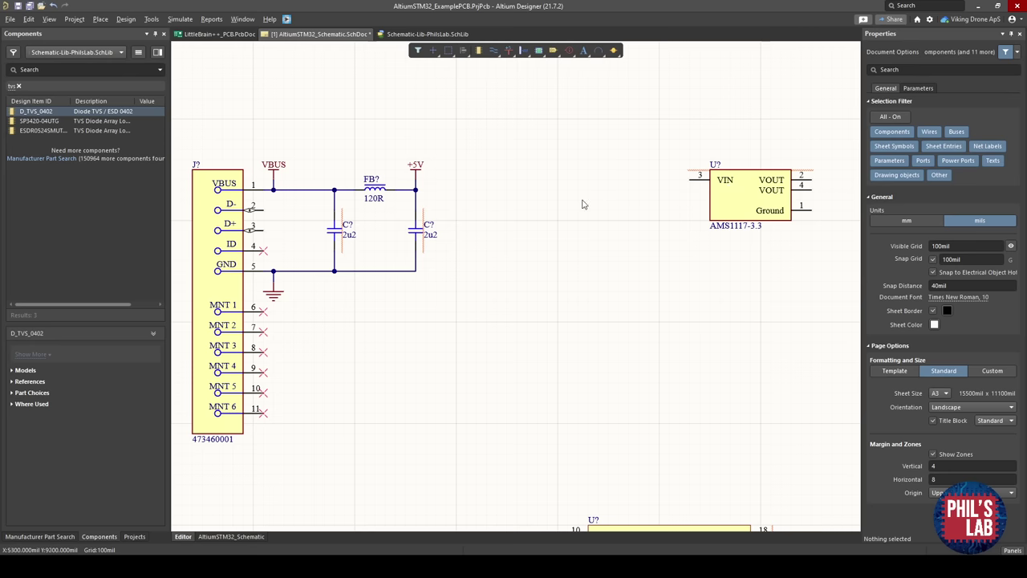
ctrl+scroll(381, 270, up, 1)
right_drag(337, 298, 368, 293)
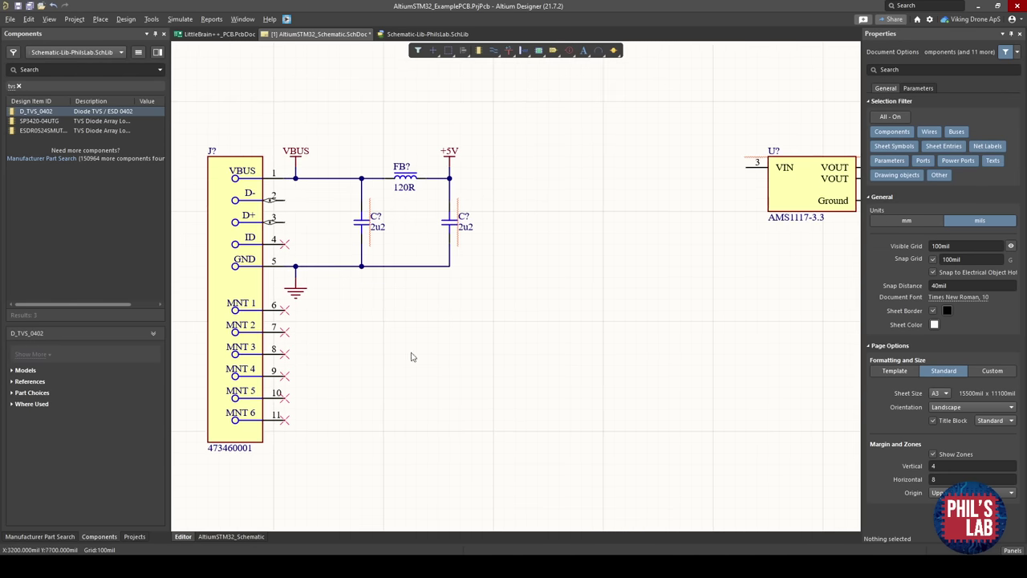
ctrl+scroll(417, 386, down, 2)
right_drag(418, 388, 419, 315)
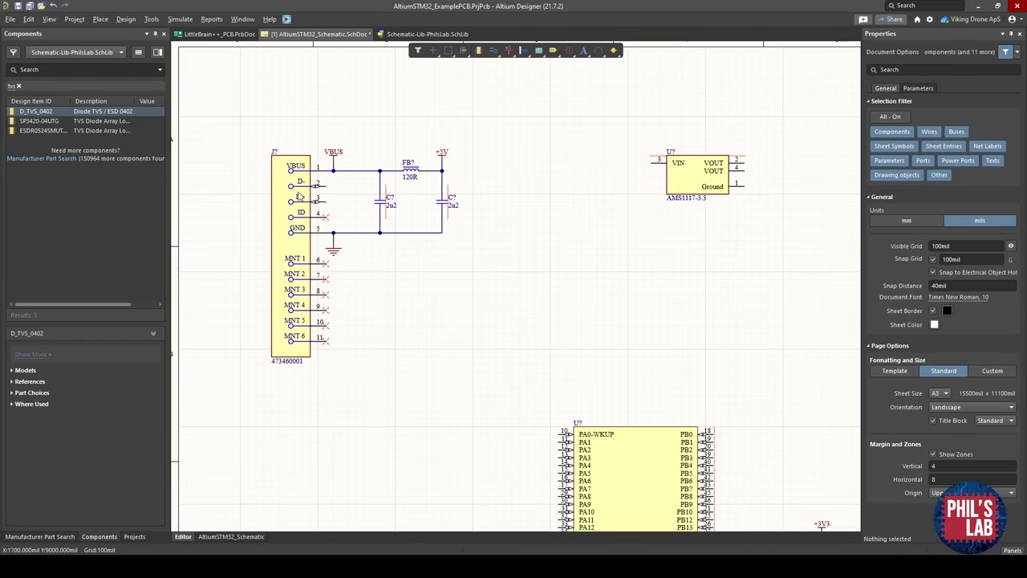
ctrl+scroll(332, 180, up, 2)
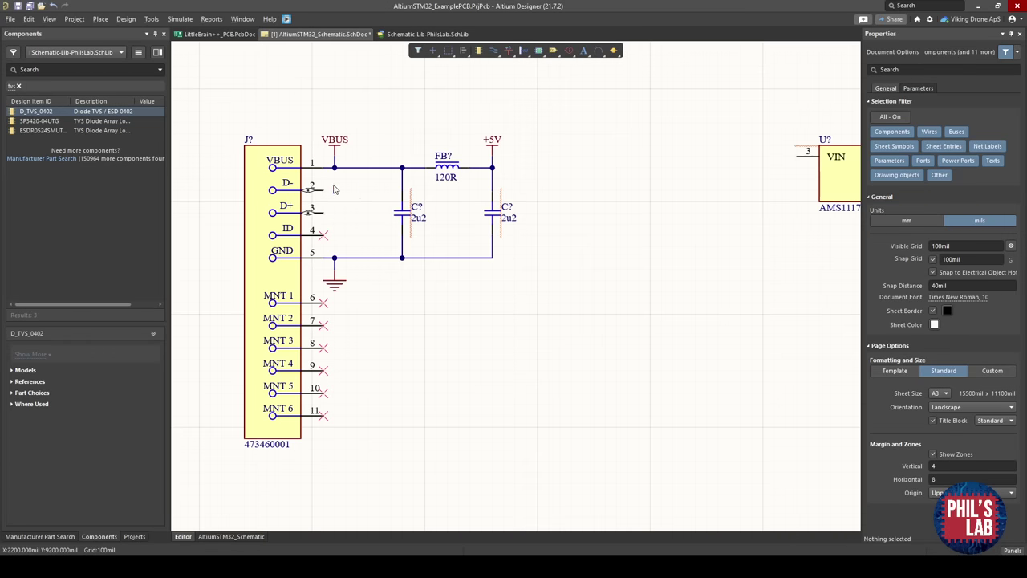
ctrl+scroll(335, 189, up, 1)
ctrl+scroll(516, 356, down, 3)
ctrl+scroll(574, 382, up, 1)
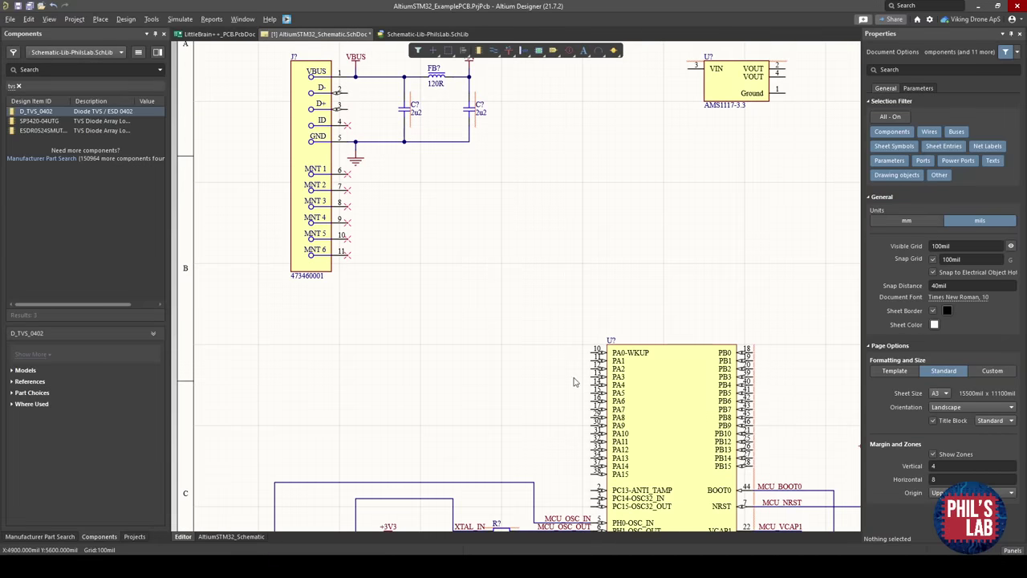
scroll(445, 406, up, 2)
ctrl+scroll(355, 297, up, 3)
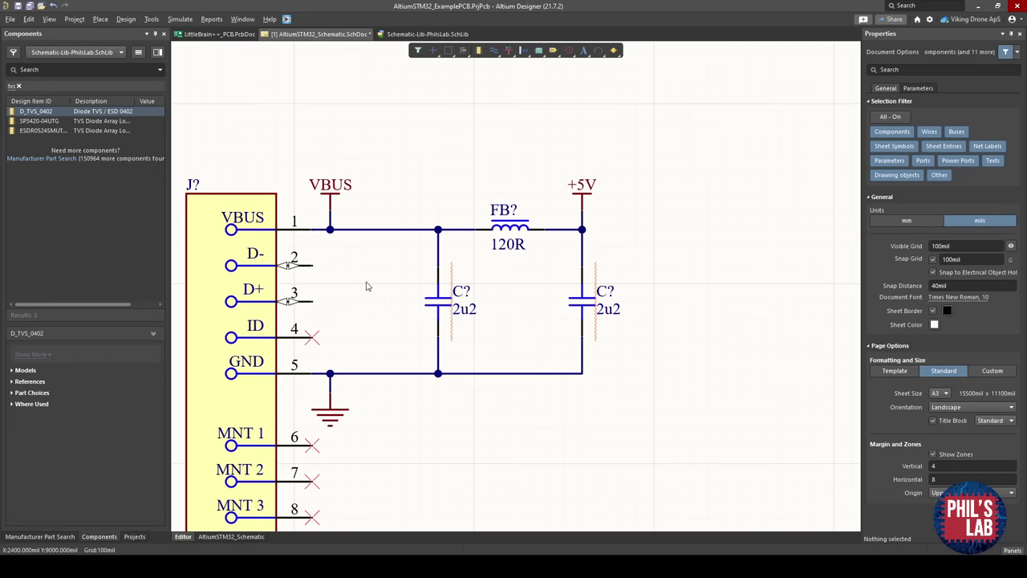
Place a net label named USB_D_N with bottom-right justification beside the USB connector's D- pin.
key(p)
key(n)
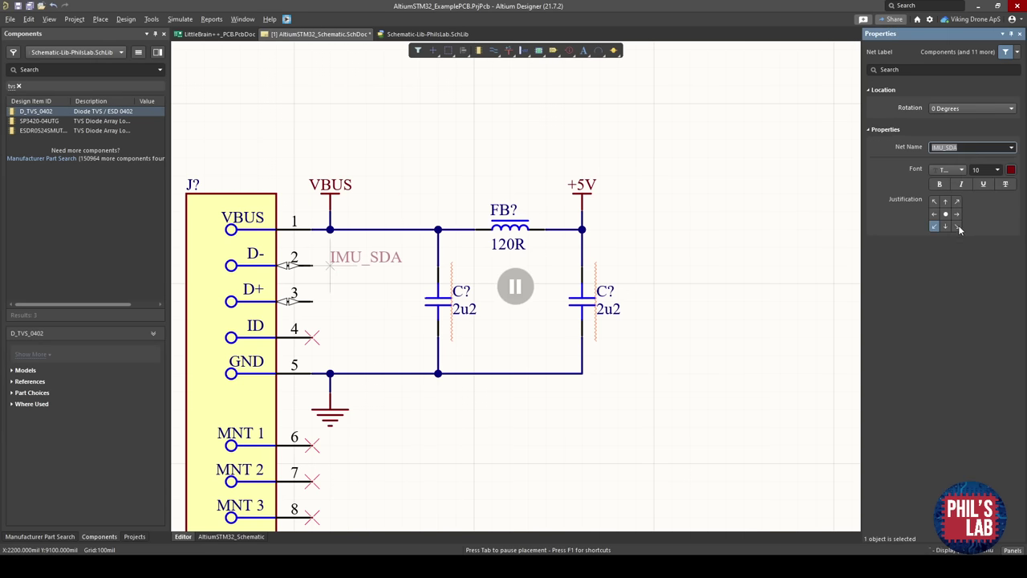
click(957, 227)
click(972, 150)
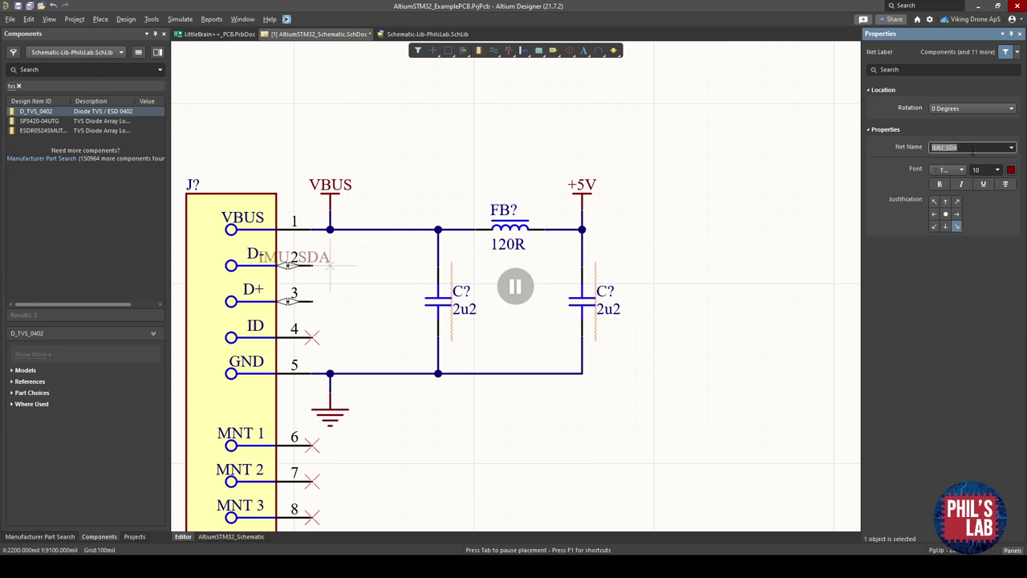
text(USB_D_N)
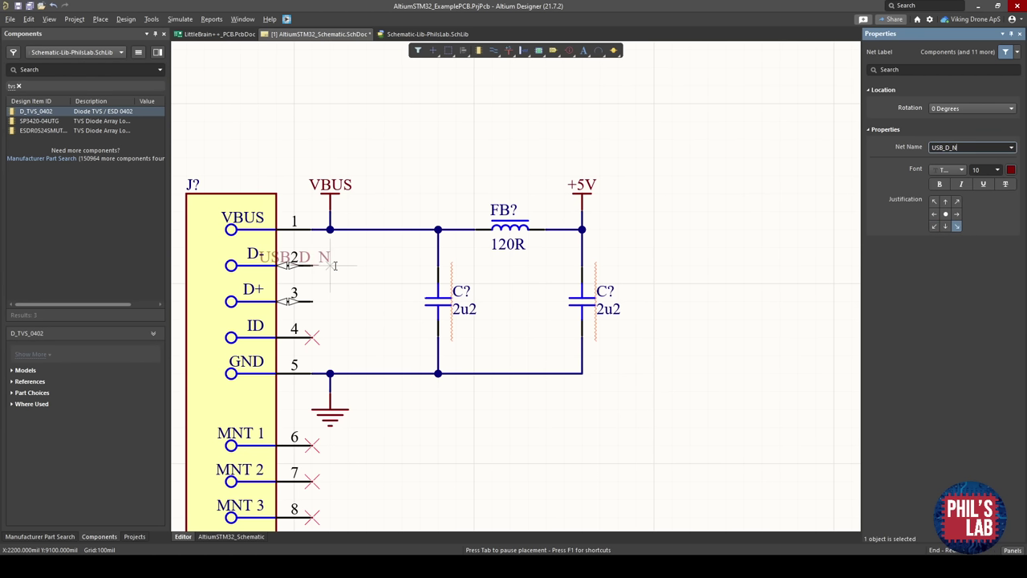
key(Return)
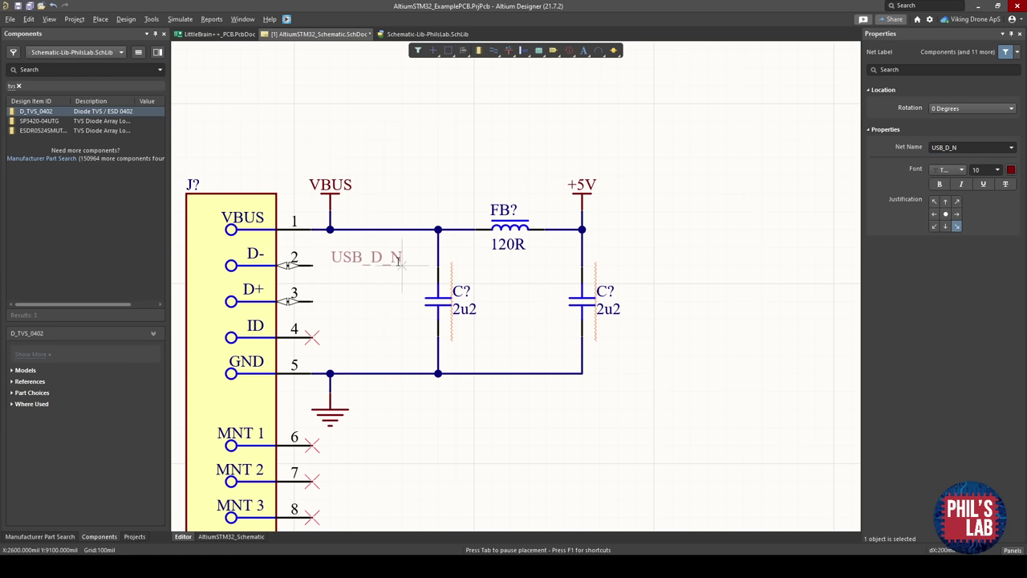
click(403, 265)
Place a second net label named USB_D_P beside the USB connector's D+ pin, aligned below the first label.
key(Tab)
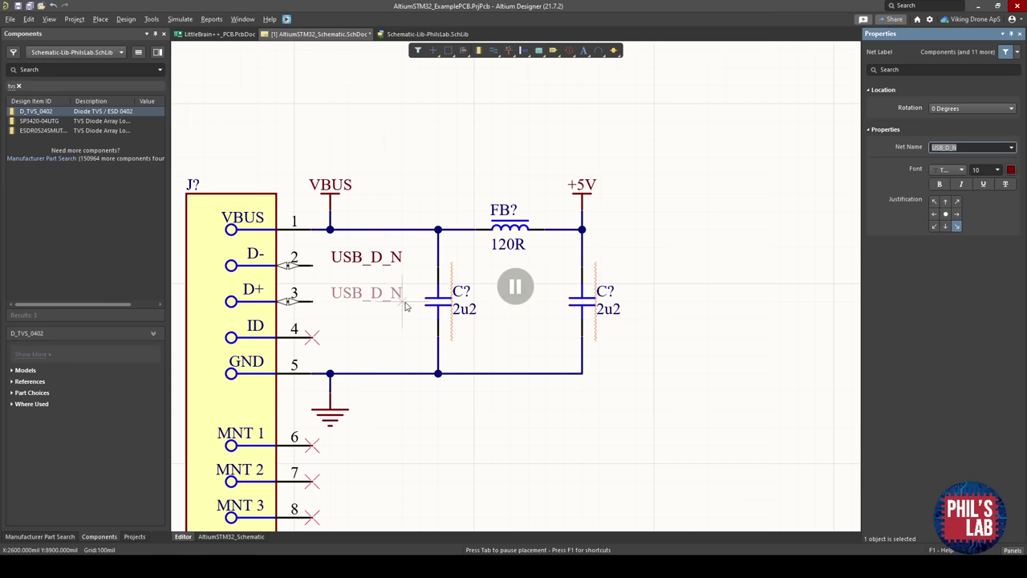
key(End)
key(BackSpace)
text(P)
key(Return)
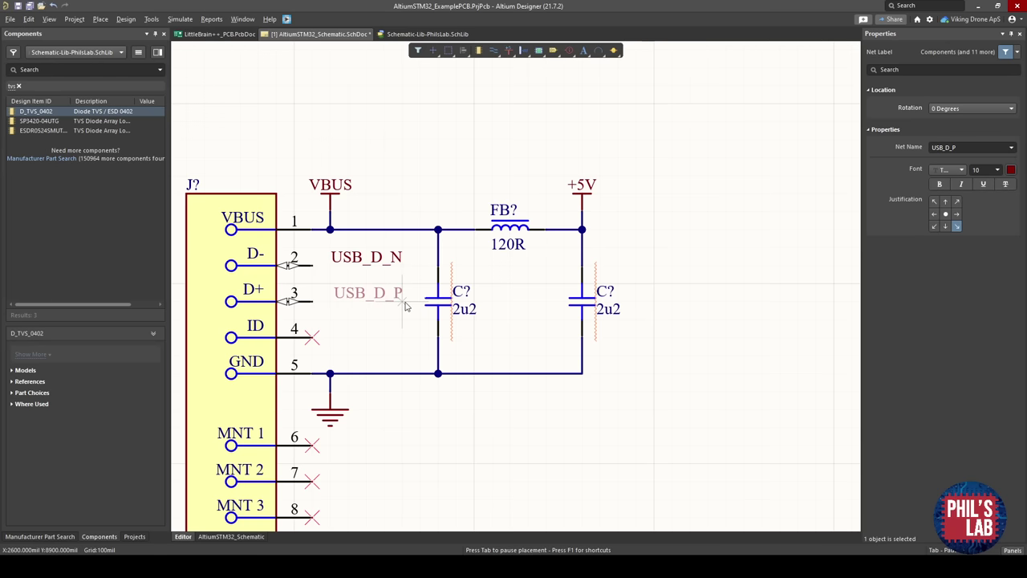
click(405, 307)
key(Escape)
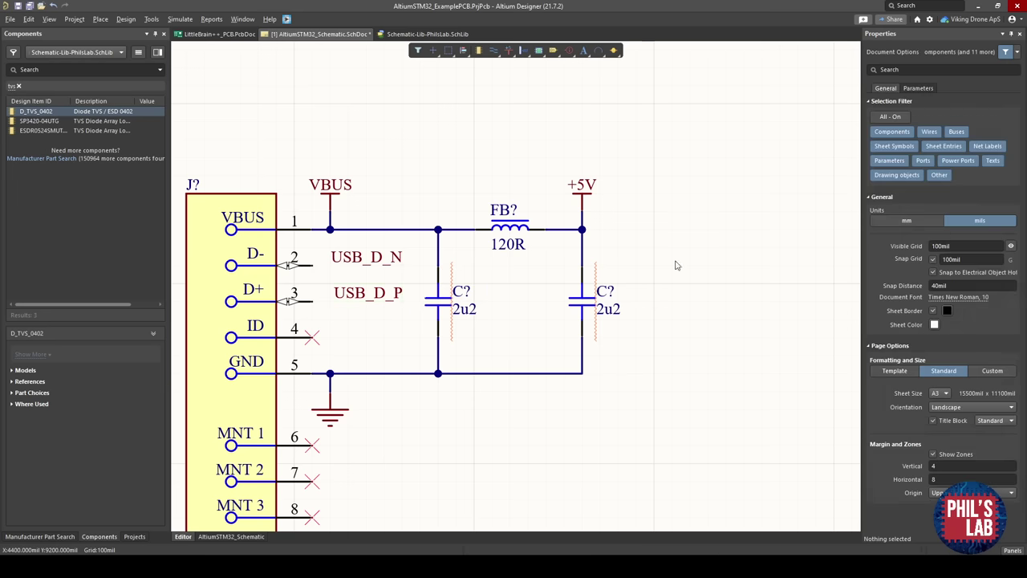
Wire the connector's D- and D+ pins out to the ends of the USB_D_N and USB_D_P labels.
key(ctrl+w)
click(403, 266)
click(311, 265)
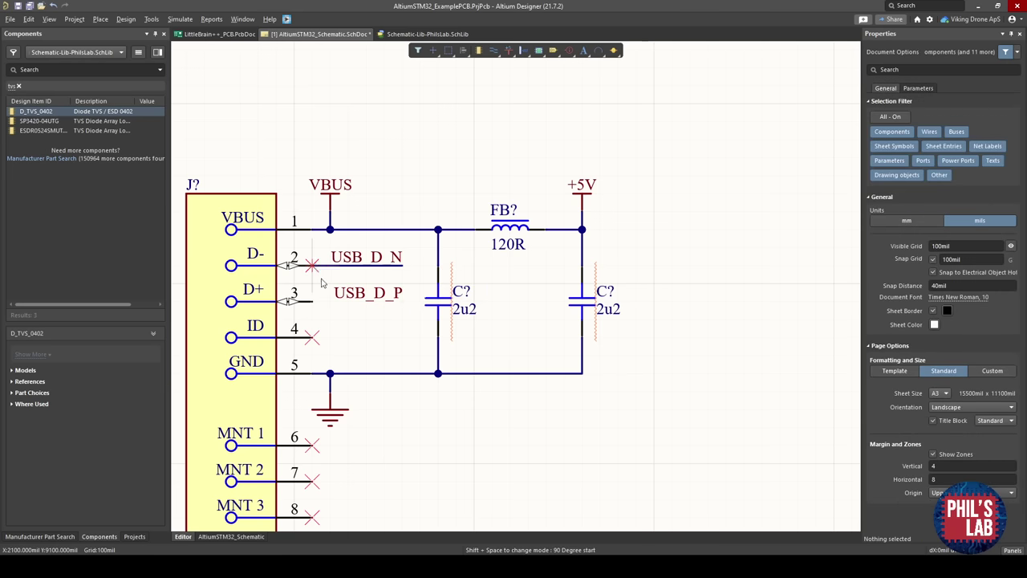
click(312, 302)
click(403, 302)
key(Escape)
key(Escape)
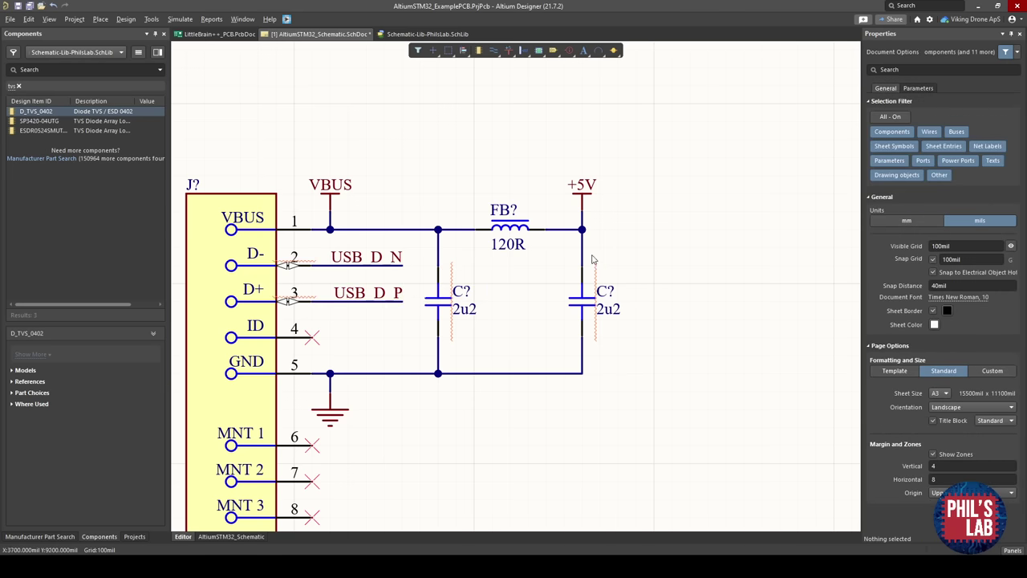
Move the two capacitors, the ferrite bead and the +5V port together about 400 mil away from the connector.
ctrl+scroll(582, 311, down, 2)
drag(615, 363, 491, 225)
drag(538, 257, 604, 258)
click(525, 240)
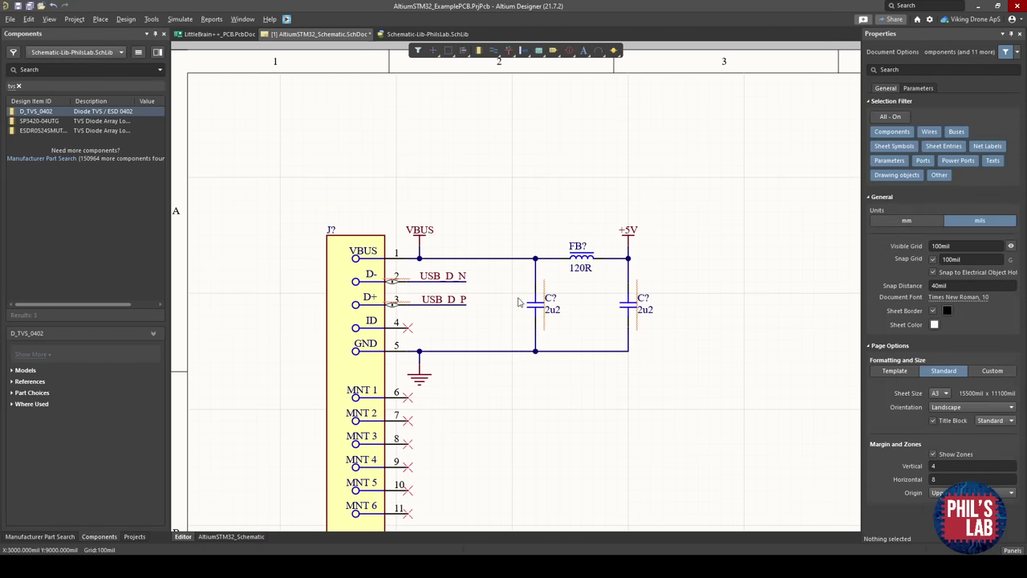
Shift both USB data net labels about 300 mil away from the connector, extending their wires with them.
ctrl+scroll(455, 286, up, 2)
drag(483, 330, 458, 267)
drag(472, 278, 532, 279)
click(506, 208)
Place a differential pair directive on the USB_D_N wire between the D- pin and its net label.
right_click(505, 207)
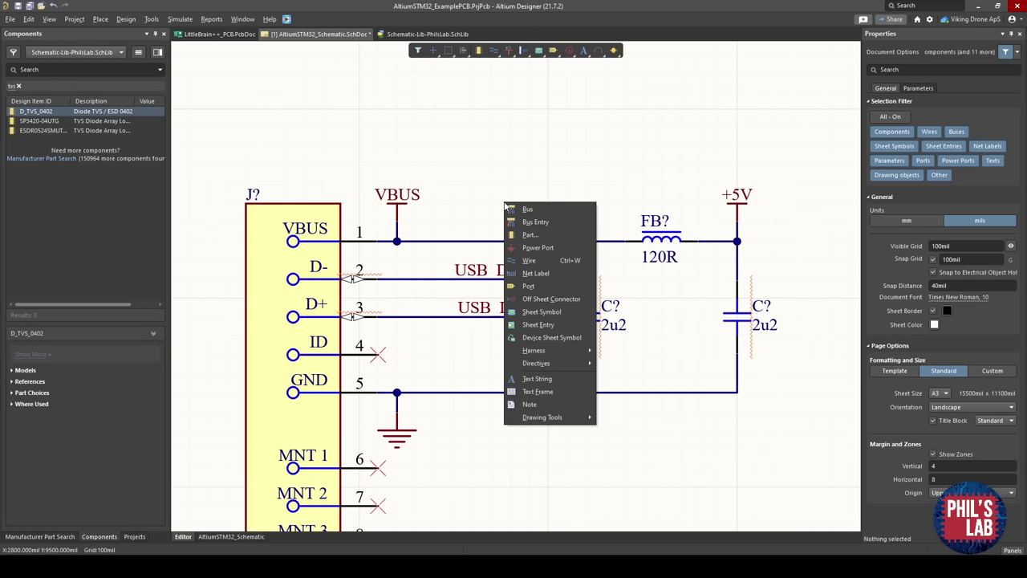
mouse_move(551, 363)
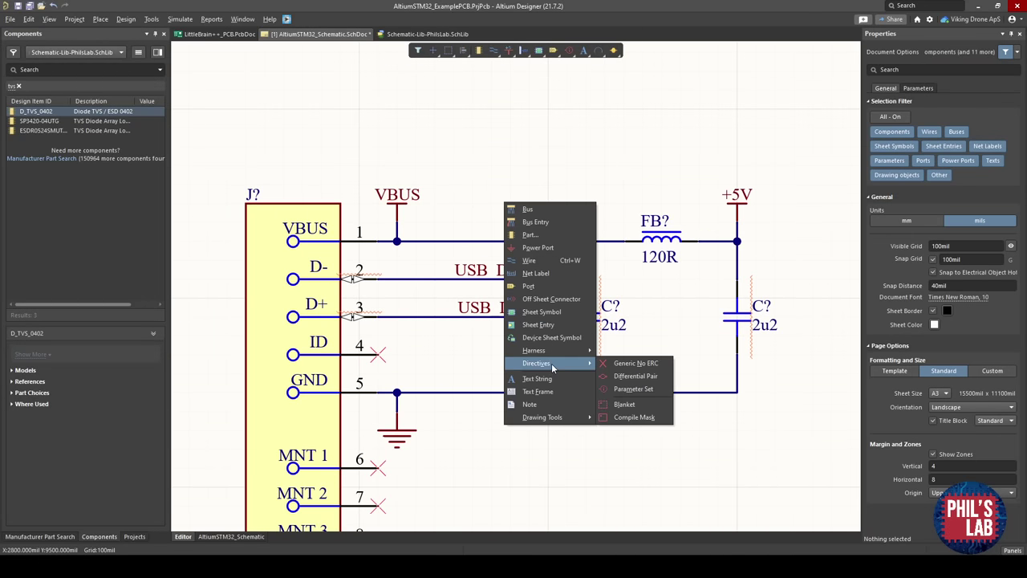
click(626, 376)
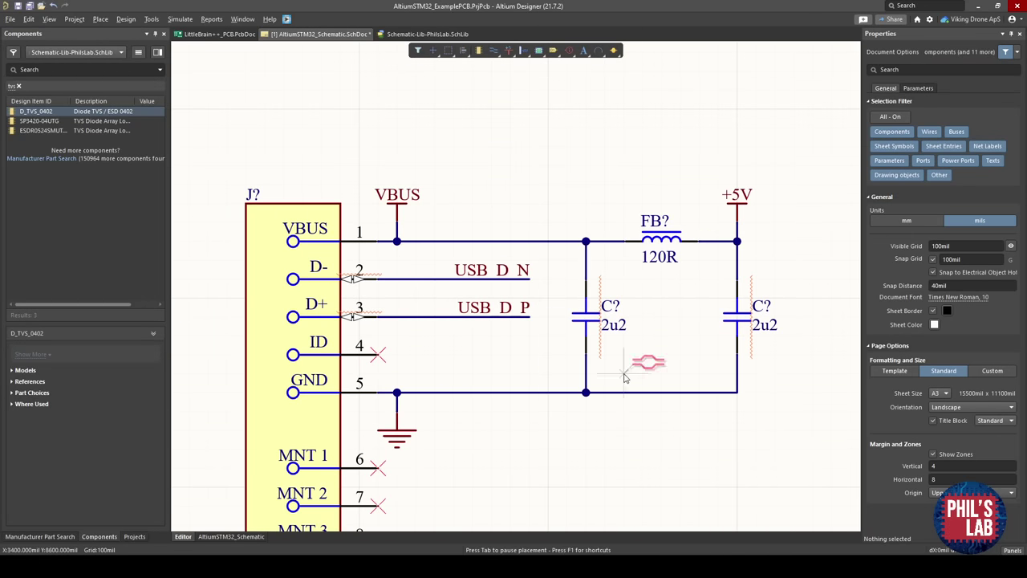
click(399, 277)
key(Escape)
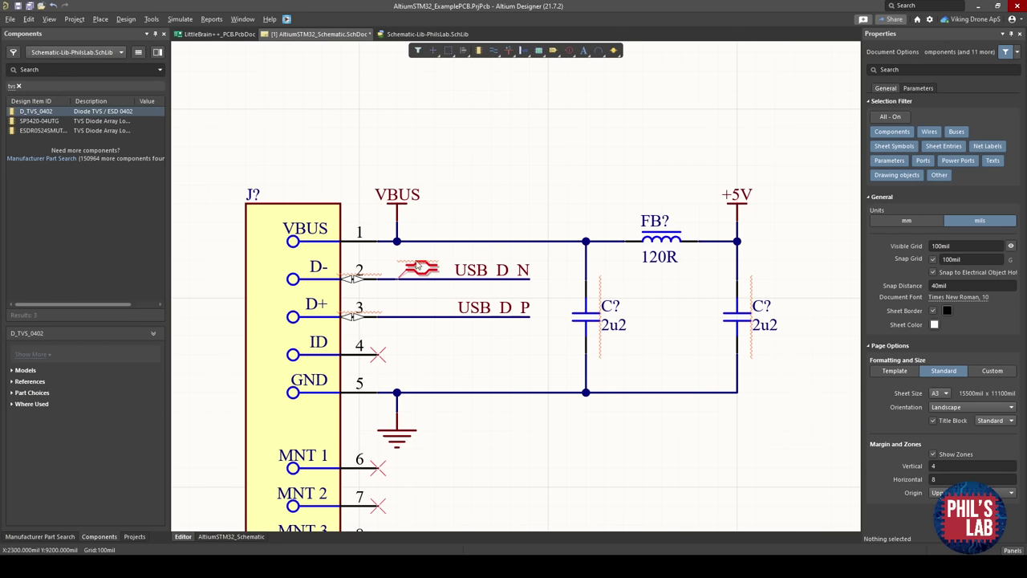
ctrl+scroll(407, 267, up, 2)
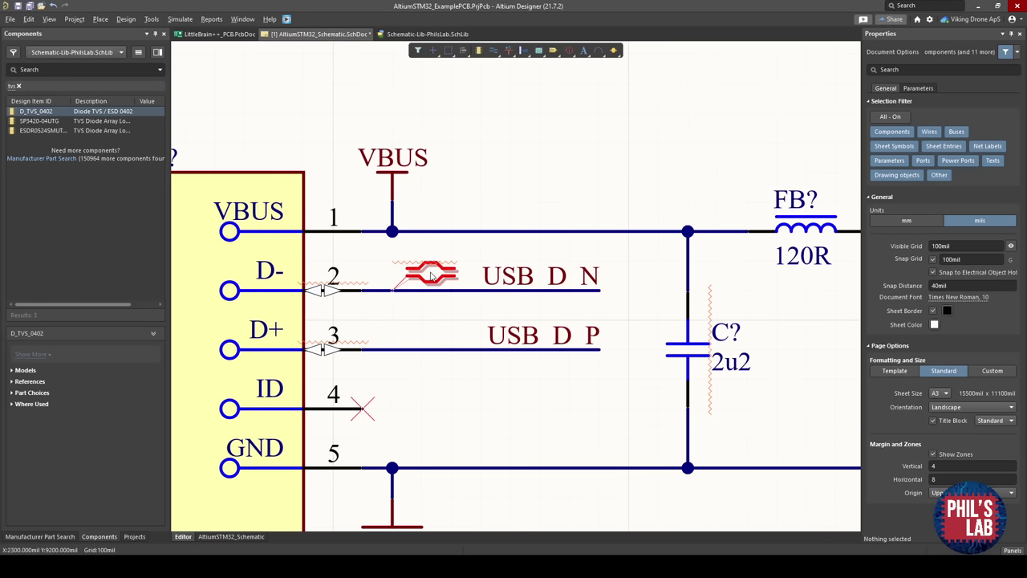
Copy the differential pair directive from the USB_D_N wire onto the USB_D_P wire.
click(431, 274)
shift+drag(431, 272, 398, 351)
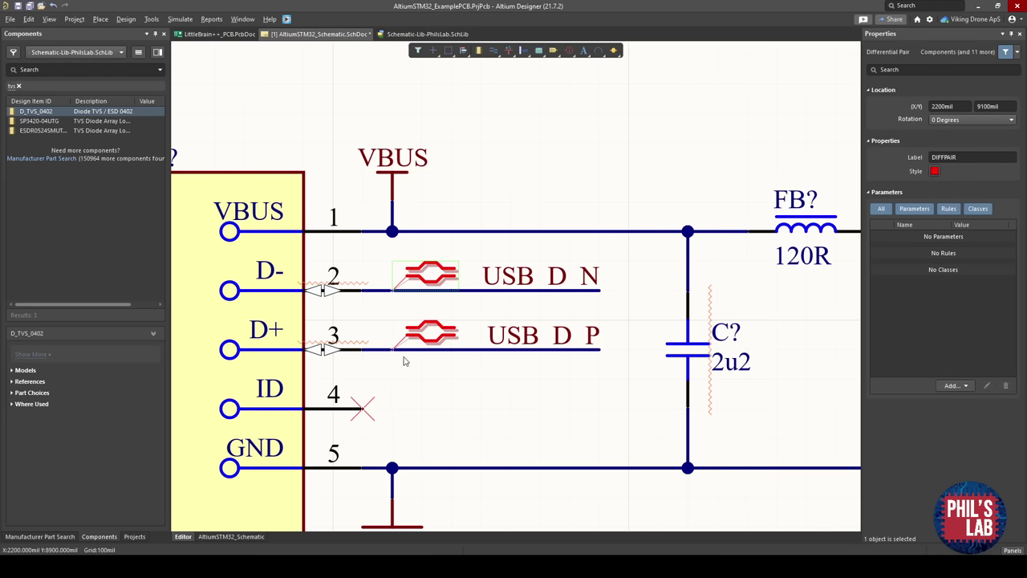
click(470, 390)
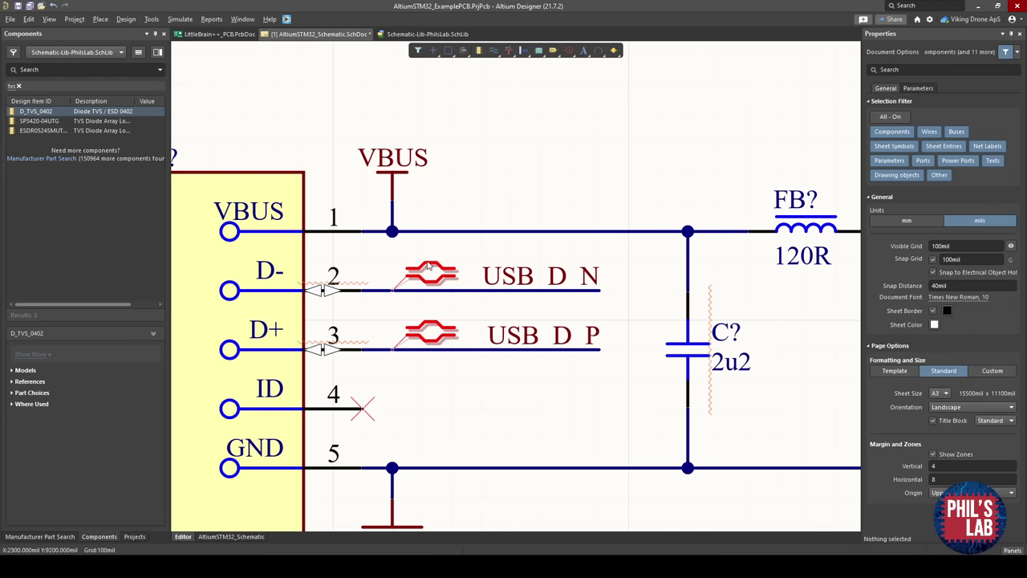
ctrl+scroll(526, 291, down, 2)
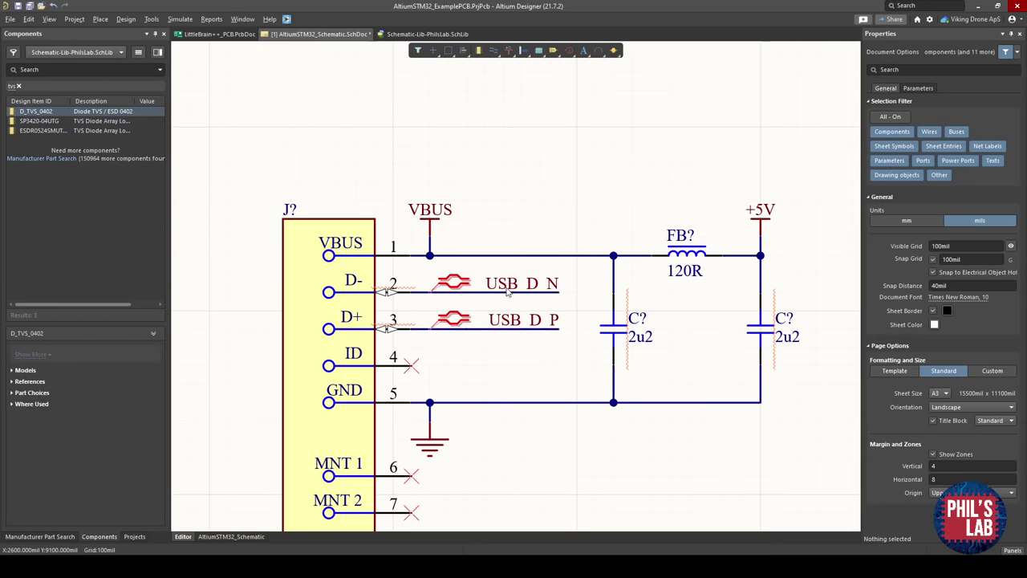
Add a differential pair net class named DIFF_USB to the directive on the USB_D_N wire.
click(454, 286)
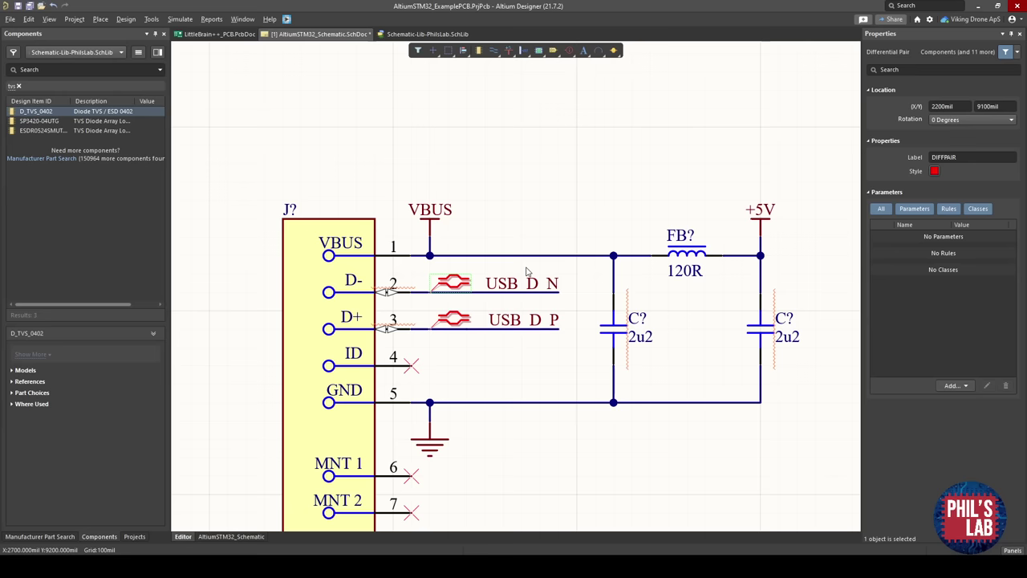
right_drag(614, 350, 527, 337)
click(954, 386)
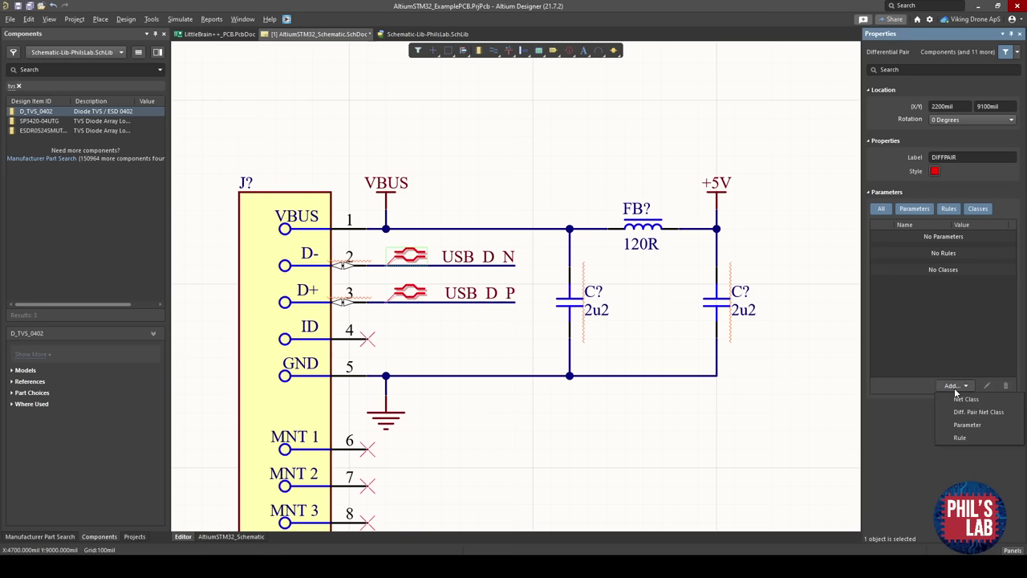
click(965, 416)
click(986, 269)
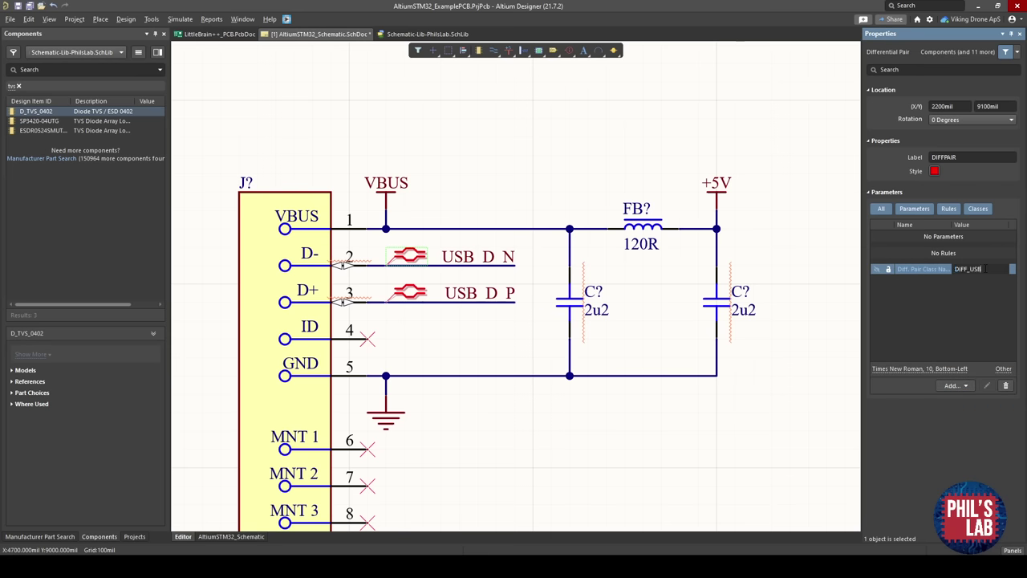
click(843, 298)
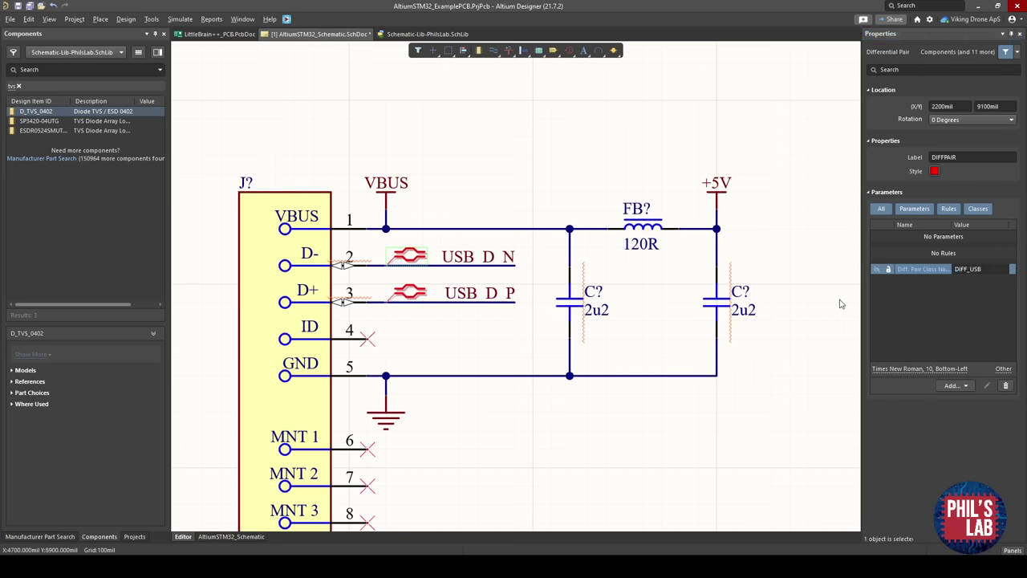
Replace the directive on the USB_D_P wire with a copy of the USB_D_N directive.
click(424, 300)
key(Delete)
click(416, 258)
key(ctrl+c)
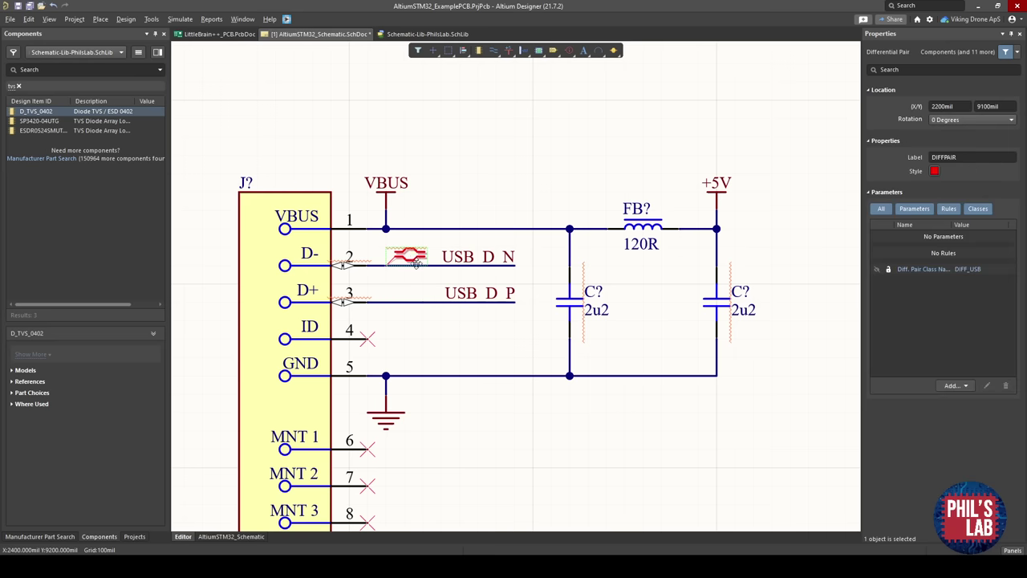
key(ctrl+v)
click(390, 301)
click(538, 215)
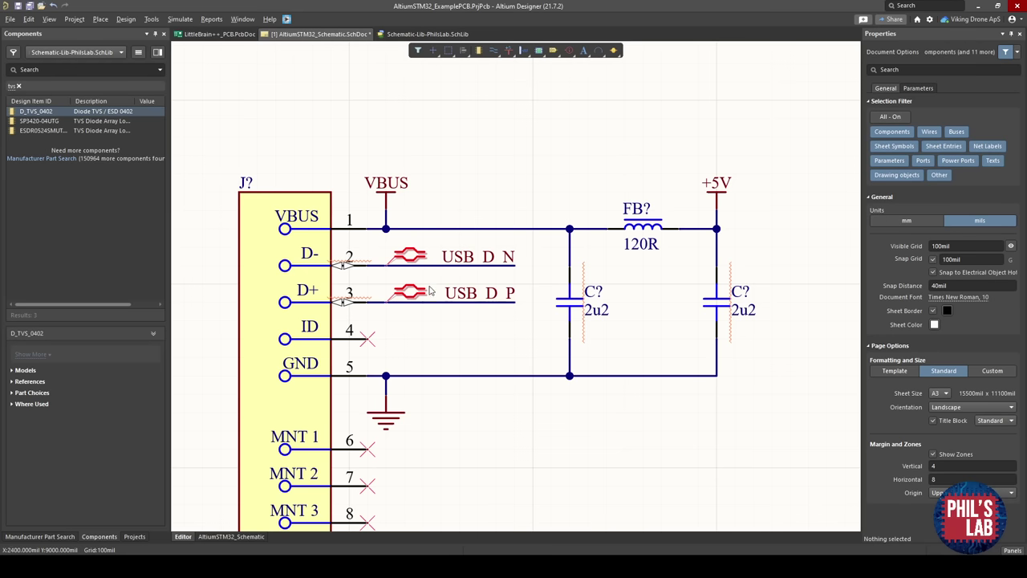
Move the AMS1117-3.3 regulator about 1100 mil closer to the +5V filter section and about 200 mil down.
ctrl+scroll(430, 292, down, 5)
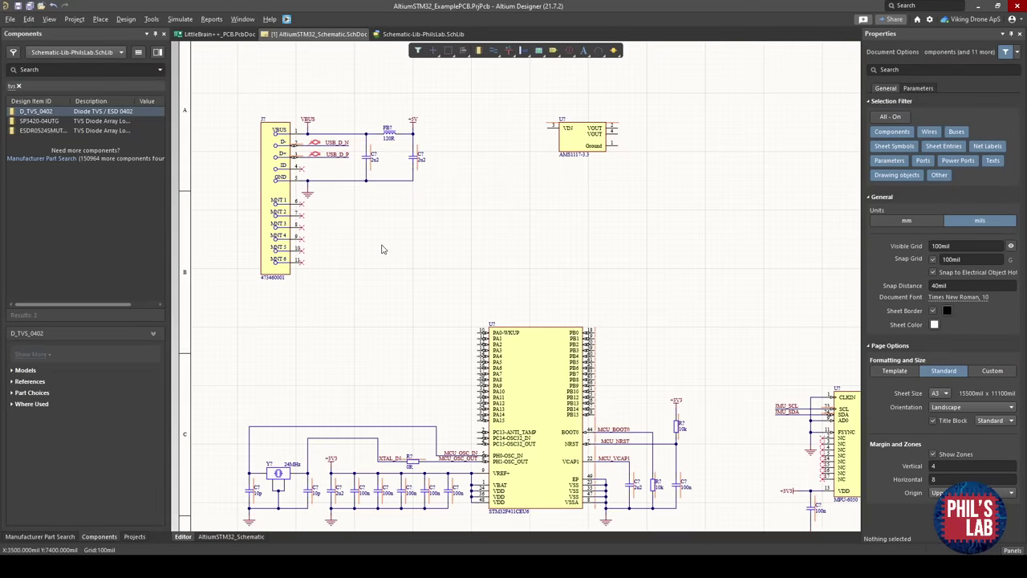
ctrl+scroll(345, 221, up, 2)
ctrl+scroll(385, 222, up, 2)
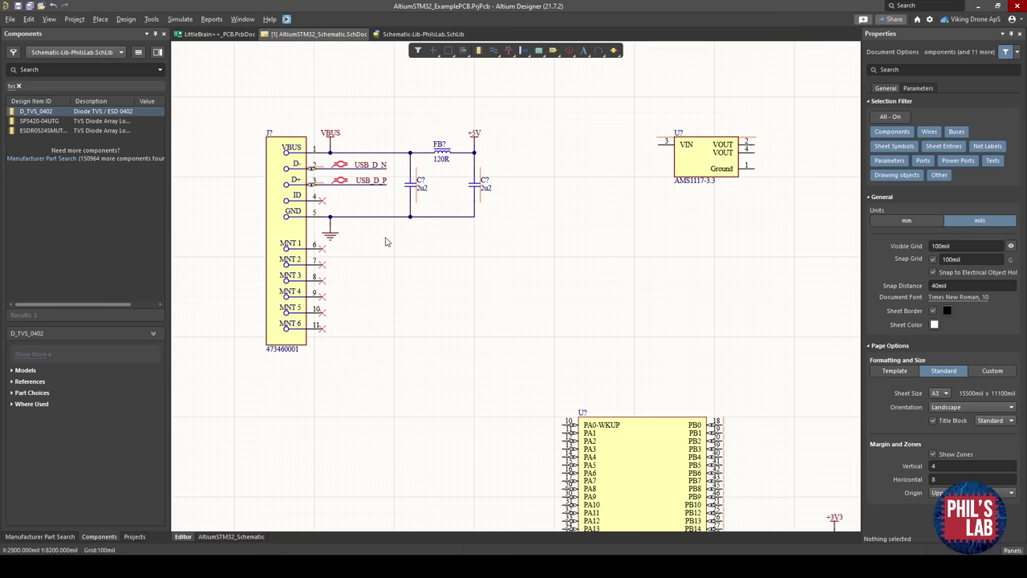
ctrl+scroll(562, 218, up, 2)
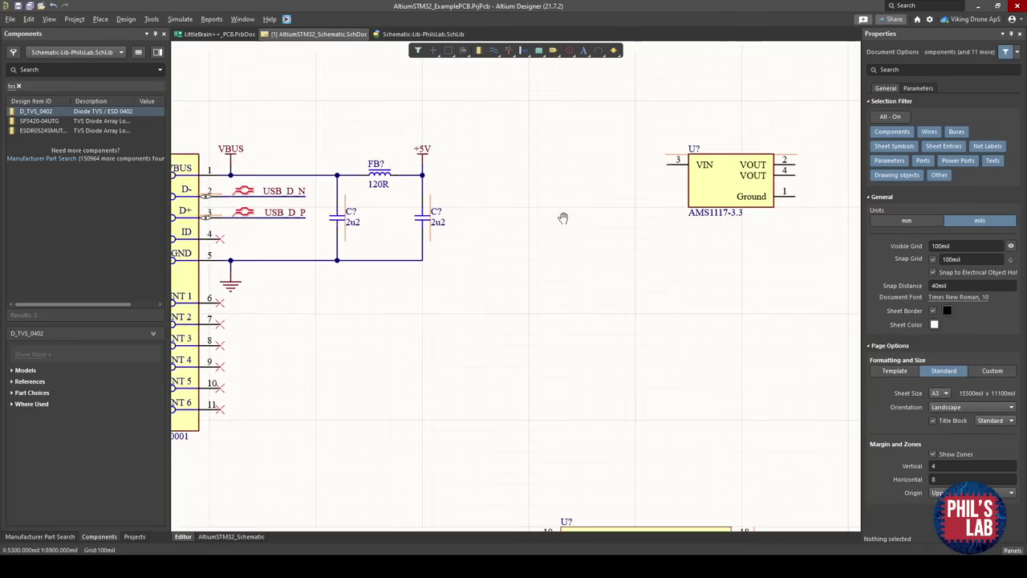
ctrl+scroll(702, 209, up, 1)
drag(702, 209, 500, 209)
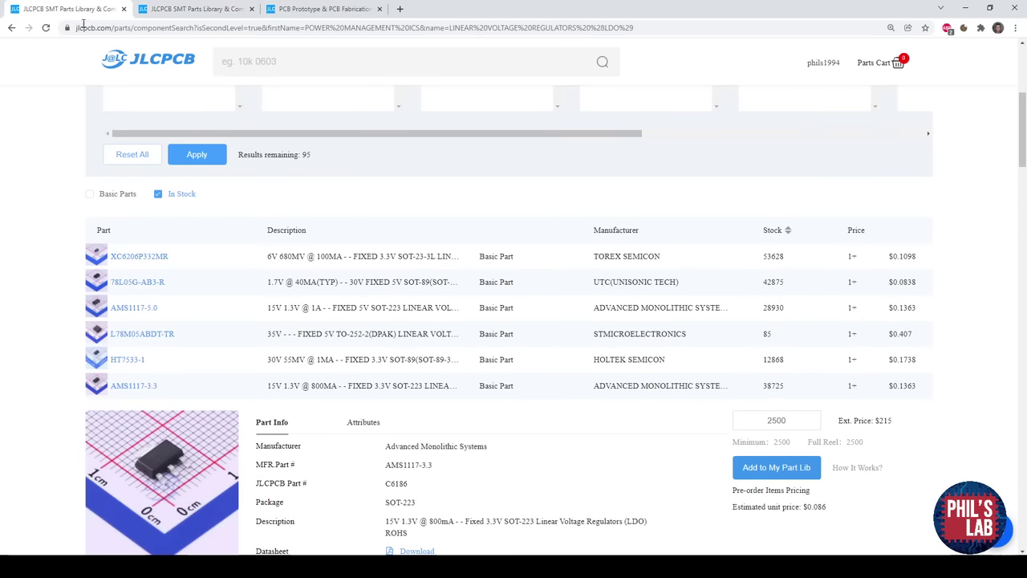
Switch to the JLCPCB parts page in the browser and open the datasheet of the AMS1117-3.3.
scroll(227, 313, down, 2)
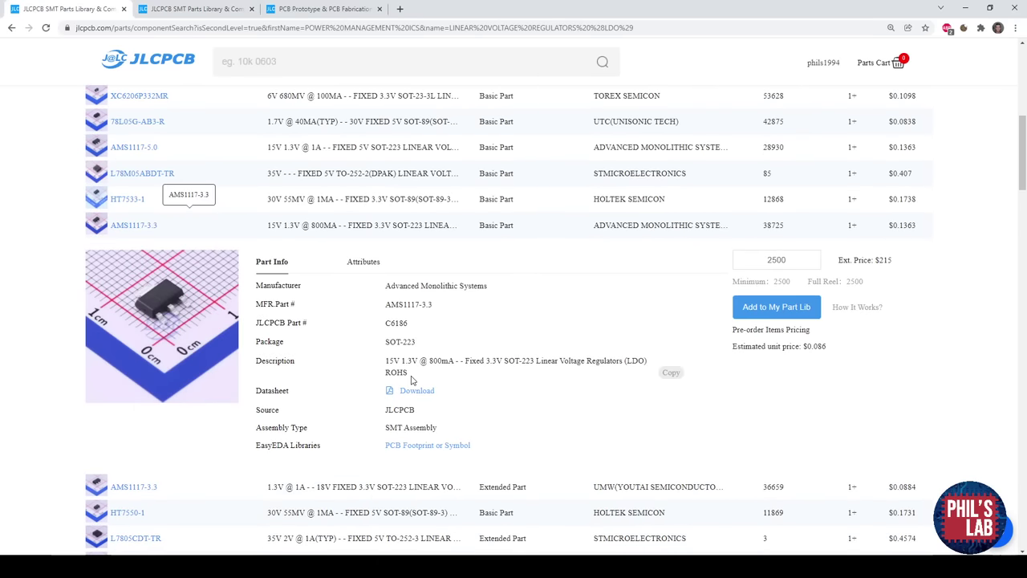
middle_click(413, 390)
click(215, 7)
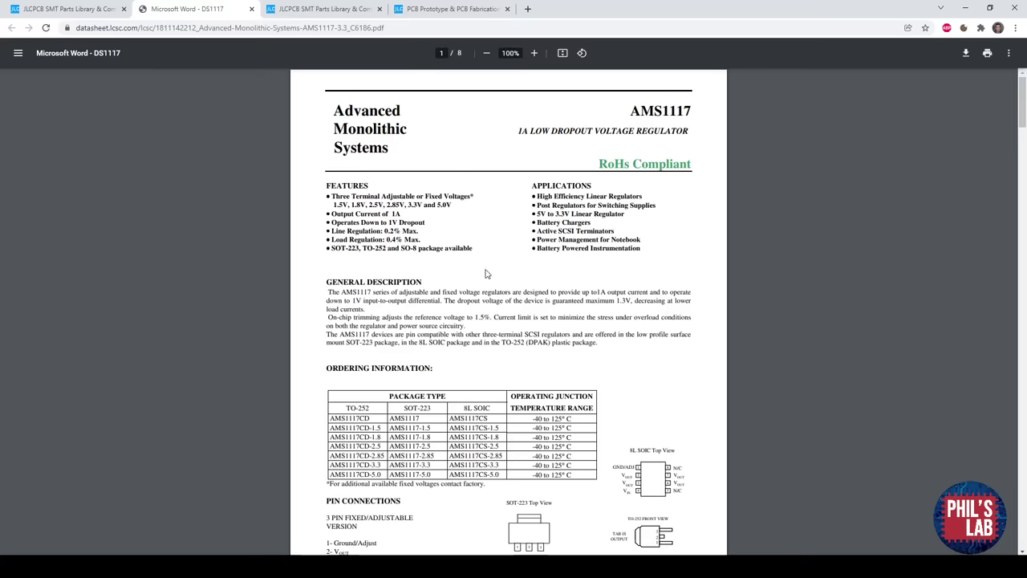
Look through the AMS1117 datasheet for the output capacitor recommendation in the application hints and typical circuit.
scroll(468, 291, down, 5)
scroll(468, 291, down, 4)
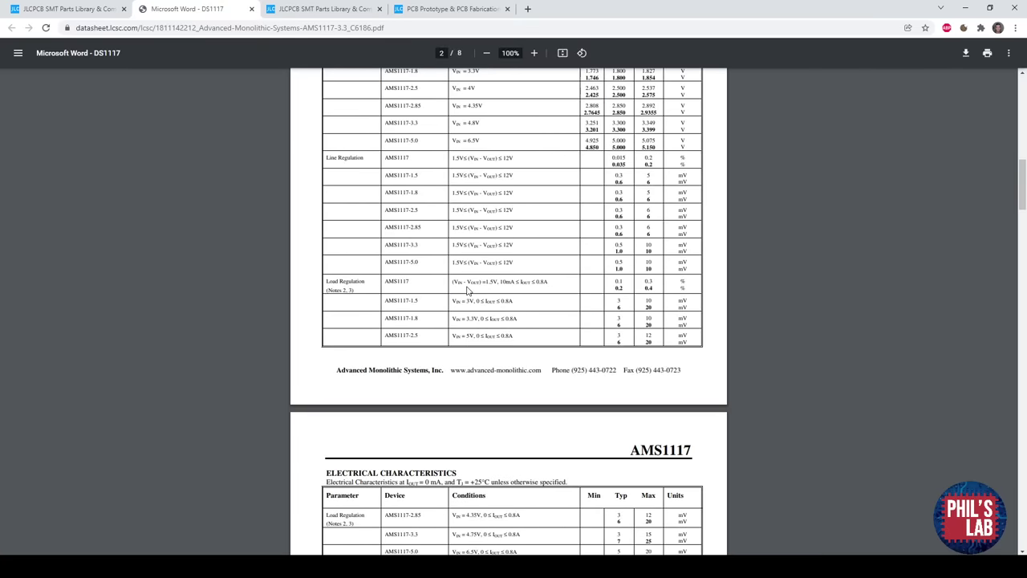
scroll(468, 291, down, 10)
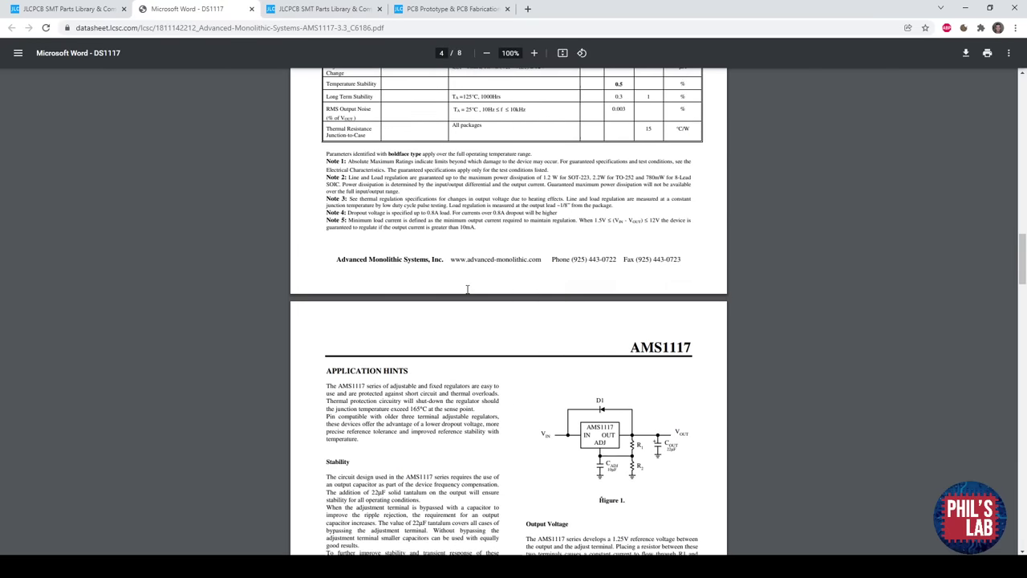
scroll(468, 294, down, 11)
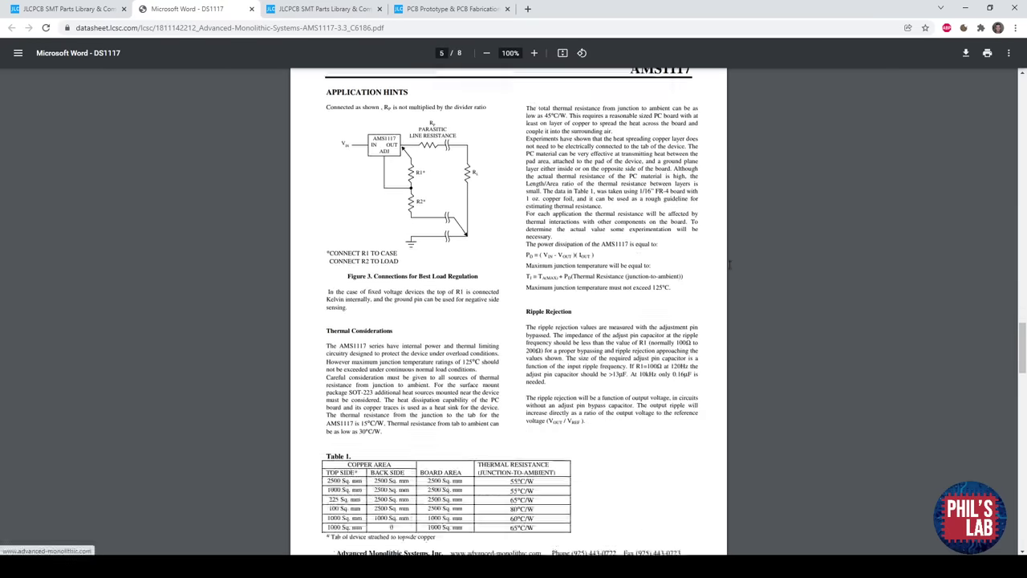
scroll(1024, 361, up, 1)
drag(1023, 375, 1024, 112)
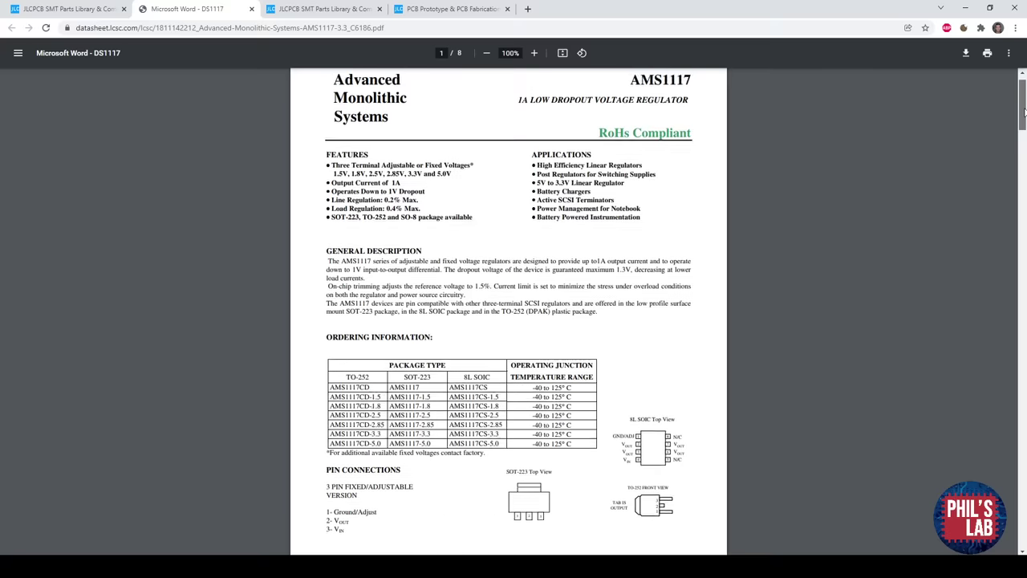
scroll(736, 269, down, 20)
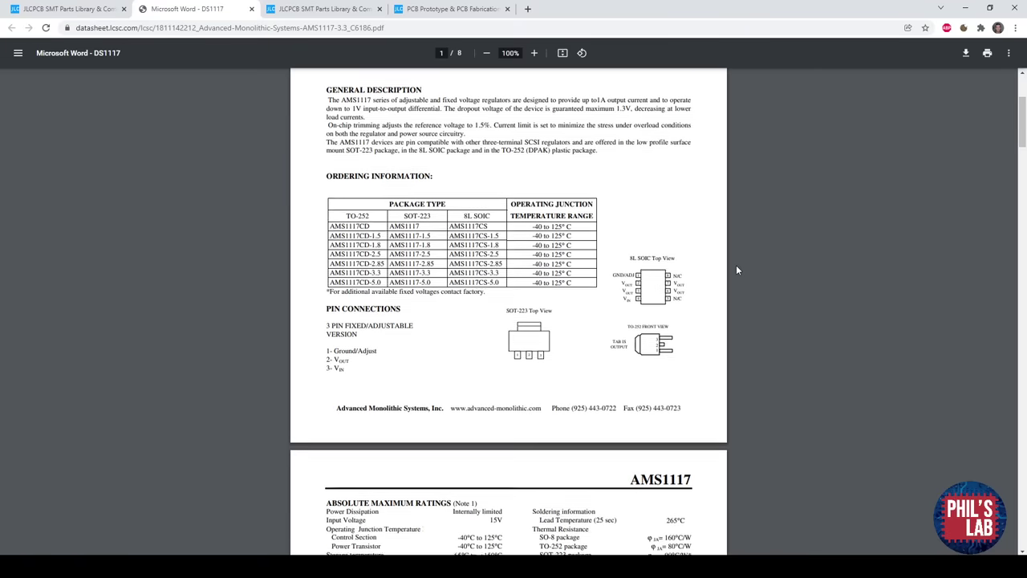
scroll(728, 278, down, 3)
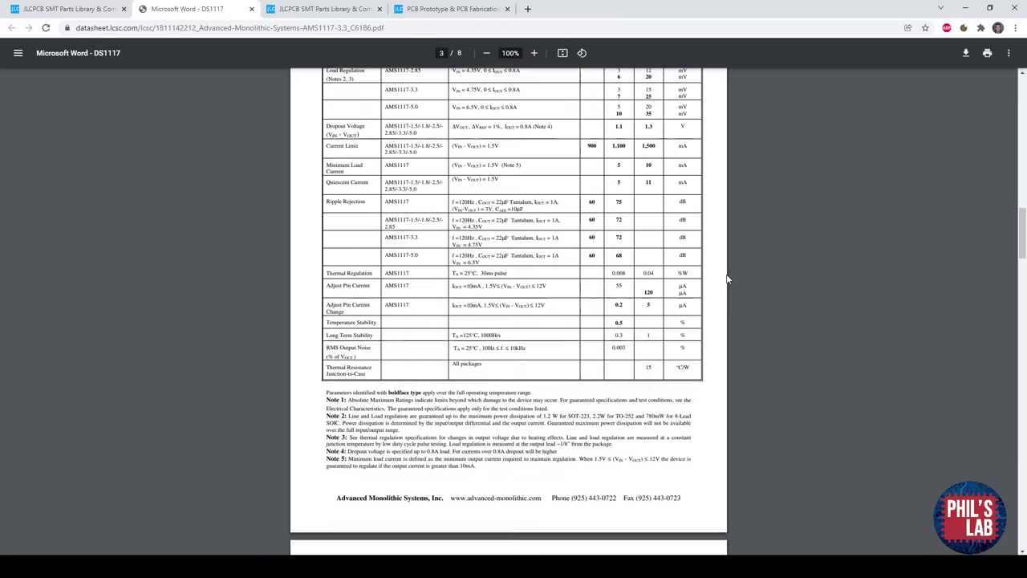
scroll(349, 516, down, 1)
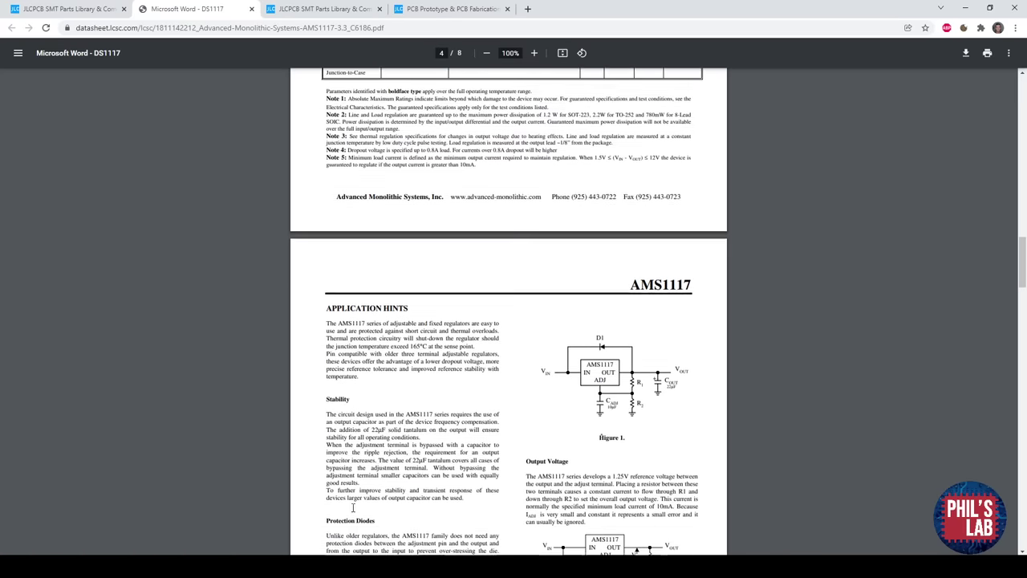
double_click(534, 53)
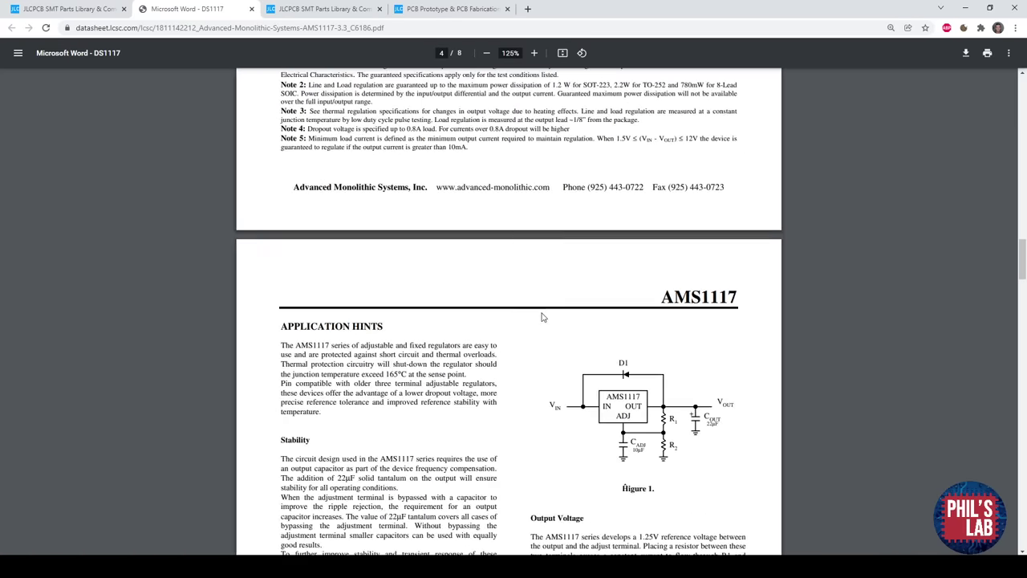
scroll(436, 427, down, 1)
drag(360, 464, 431, 467)
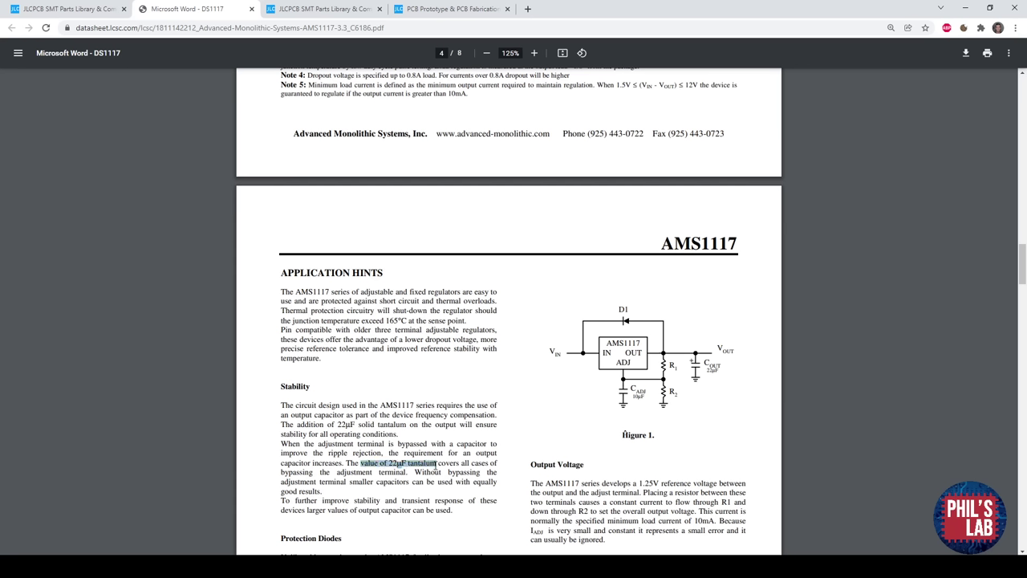
click(468, 456)
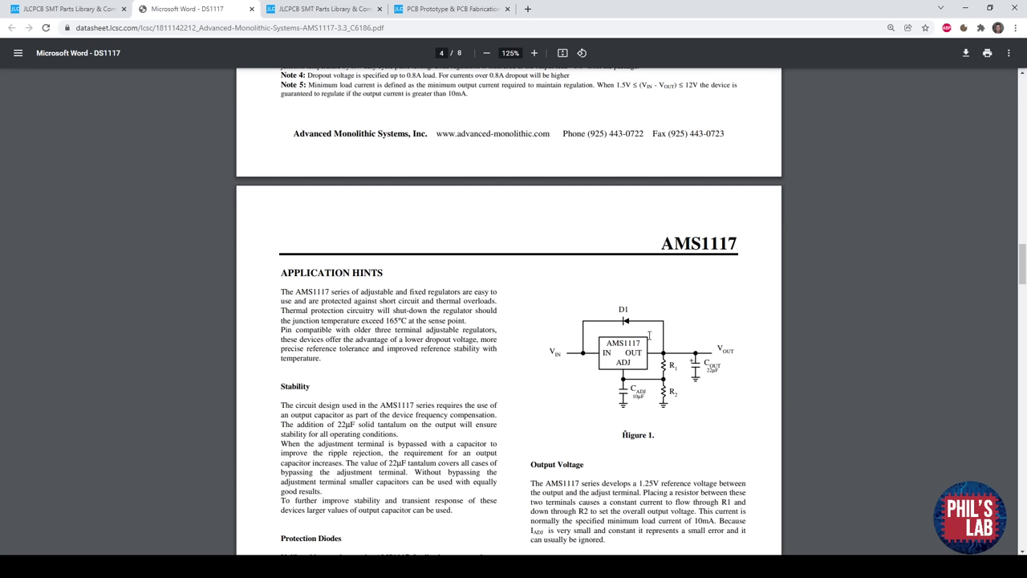
Switch back to Altium Designer and shift the AMS1117-3.3 regulator about 200 mil away from the +5V filter section.
click(990, 8)
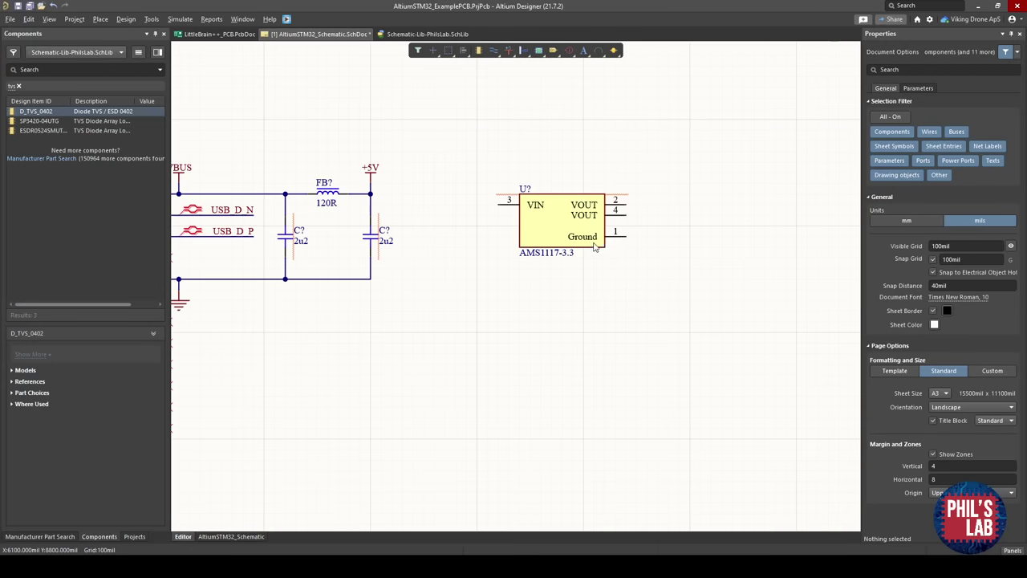
click(551, 230)
drag(535, 221, 522, 207)
click(510, 195)
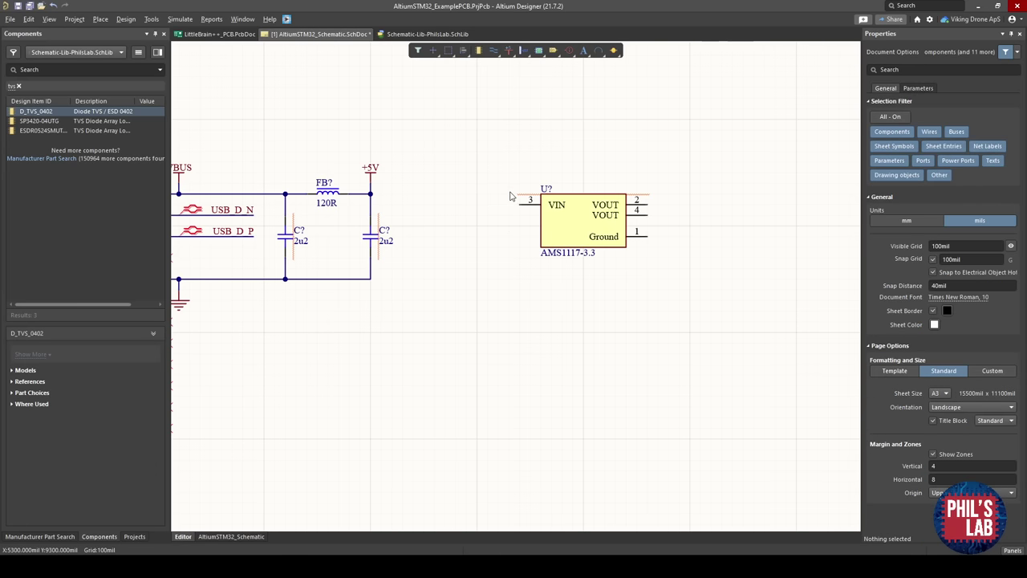
ctrl+scroll(507, 199, down, 5)
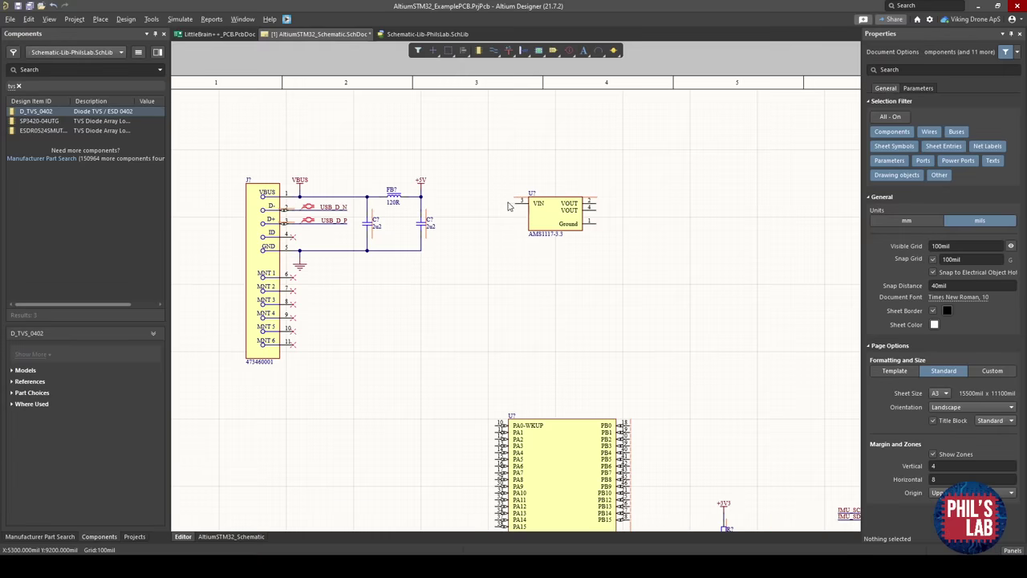
ctrl+scroll(492, 223, up, 6)
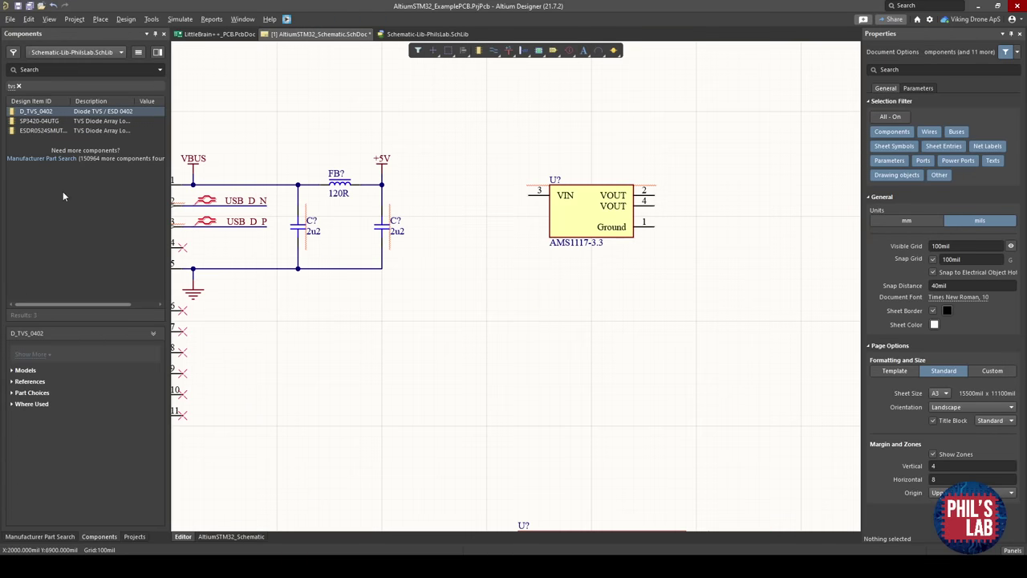
Search the component library for CAP and place a vertical CAP_0805_16V capacitor between the +5V filter section and the AMS1117-3.3 input.
click(84, 70)
right_drag(429, 348, 433, 295)
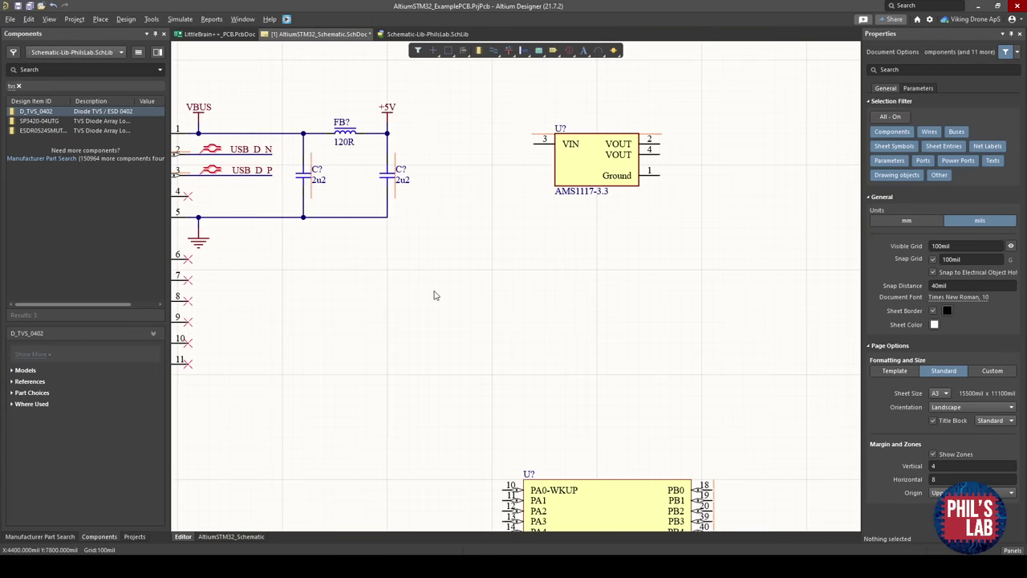
ctrl+scroll(432, 295, down, 2)
right_drag(434, 358, 416, 231)
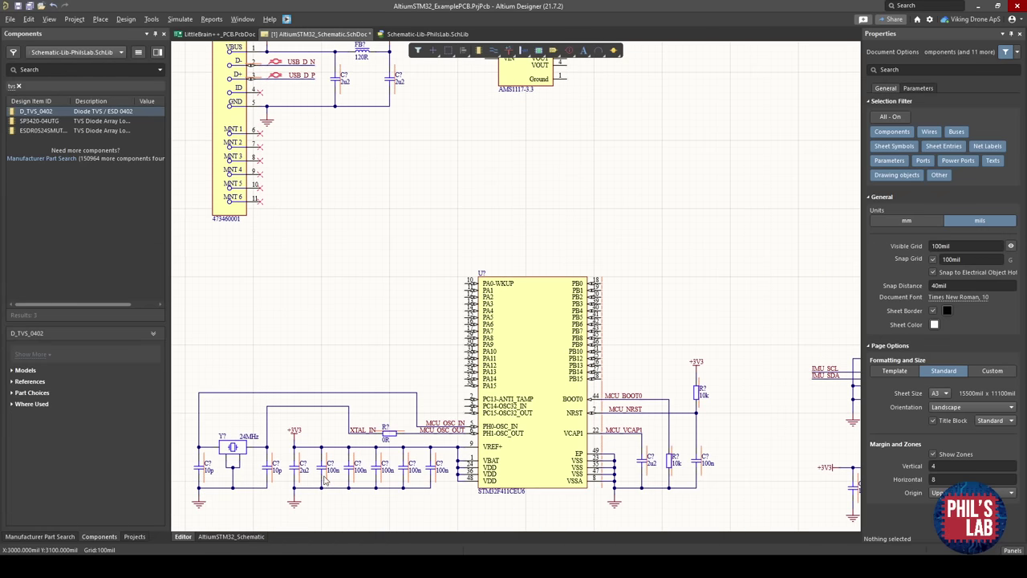
scroll(436, 282, up, 1)
ctrl+scroll(435, 283, up, 3)
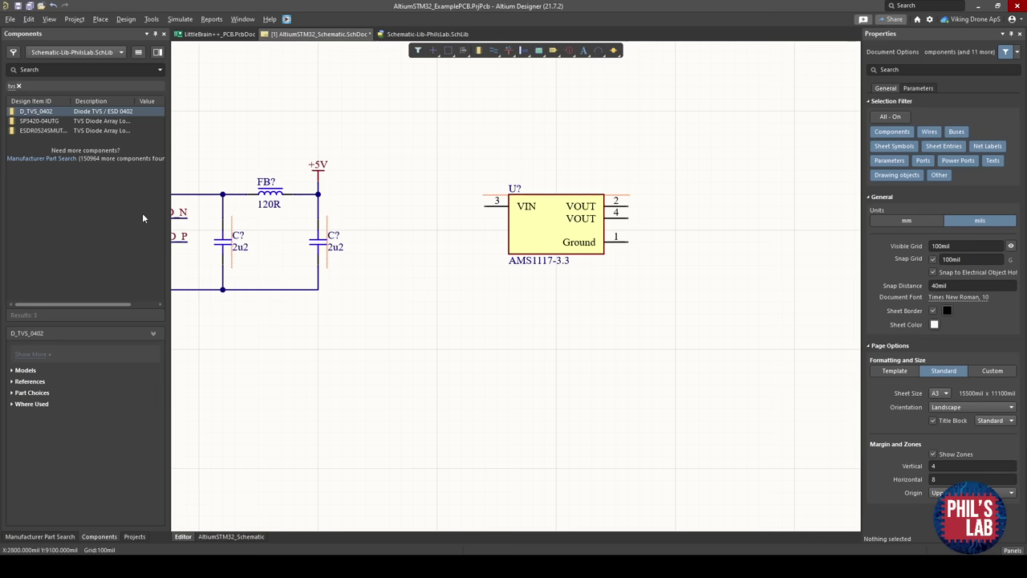
click(94, 71)
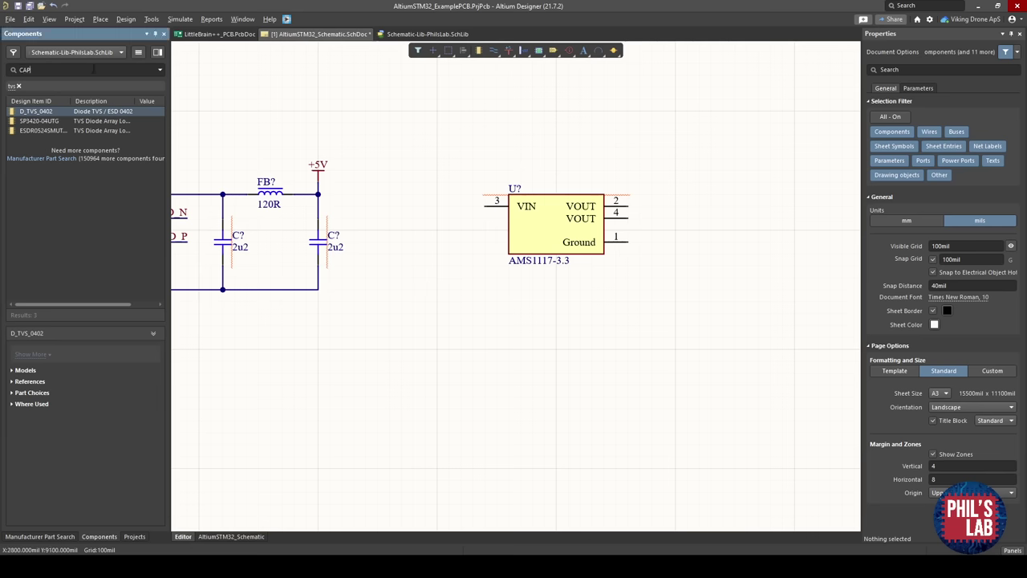
key(Return)
scroll(105, 143, down, 3)
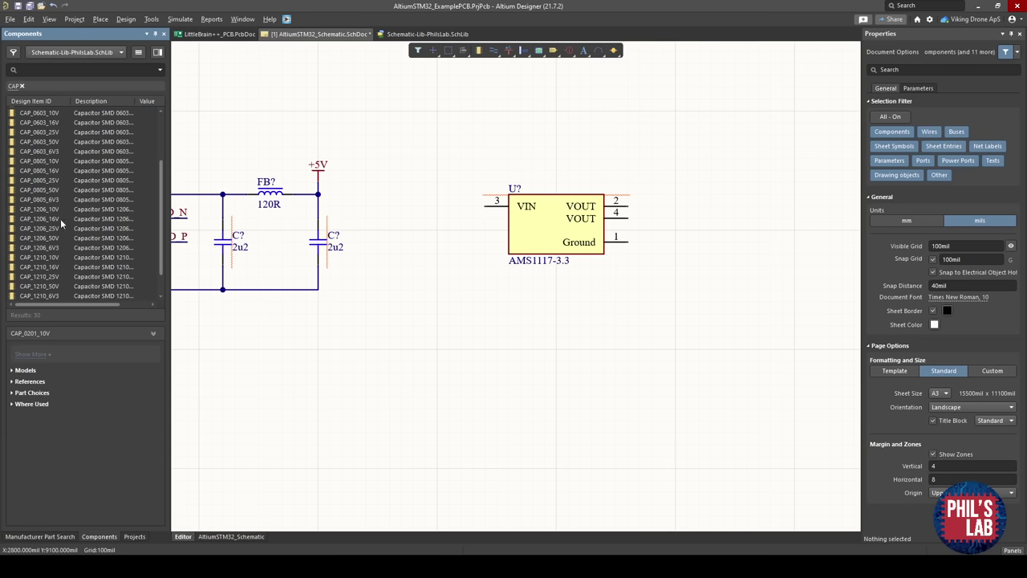
click(54, 171)
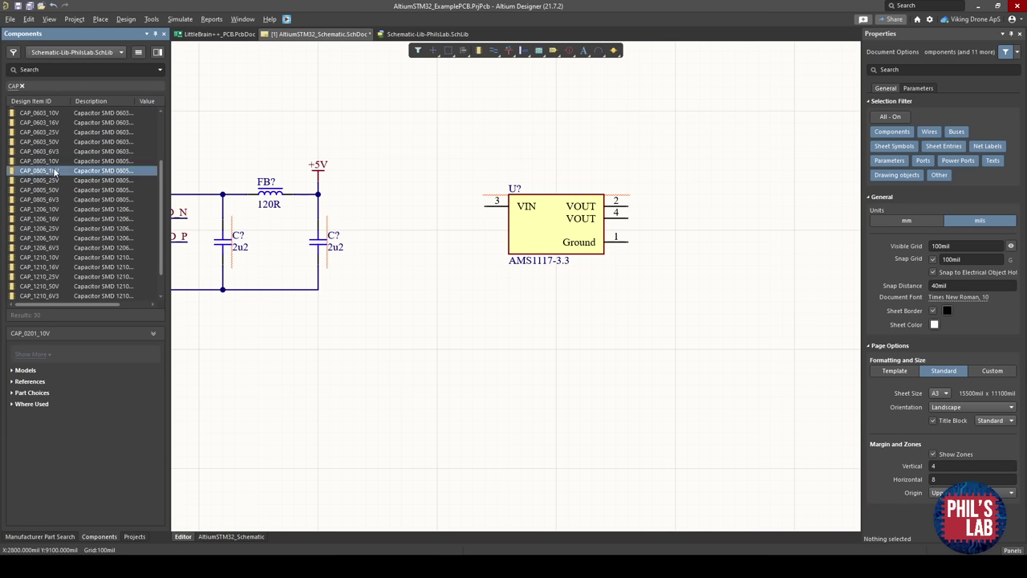
drag(47, 175, 454, 243)
key(space)
click(454, 244)
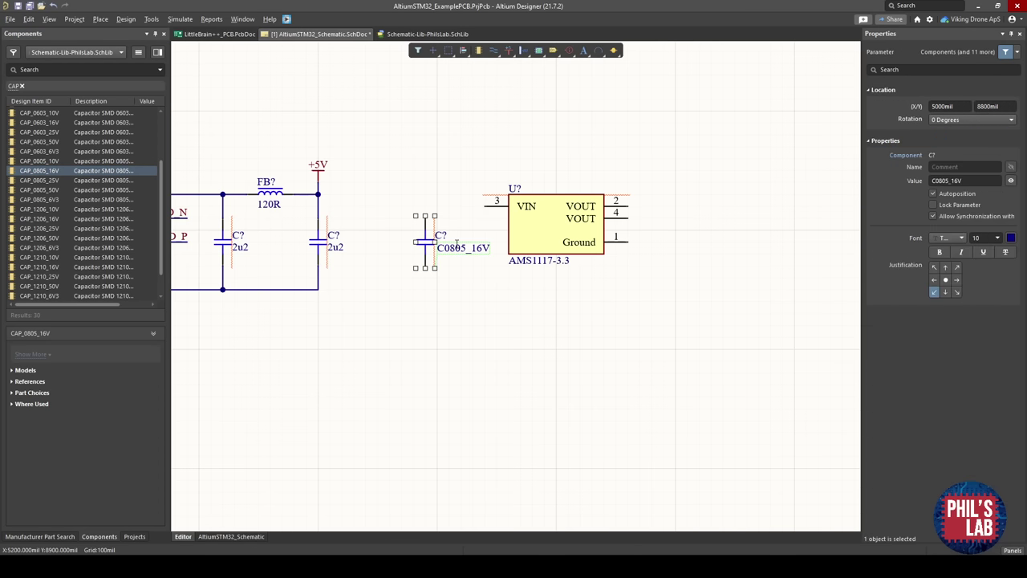
Set the newly placed input capacitor's value to 22u.
click(471, 215)
double_click(460, 247)
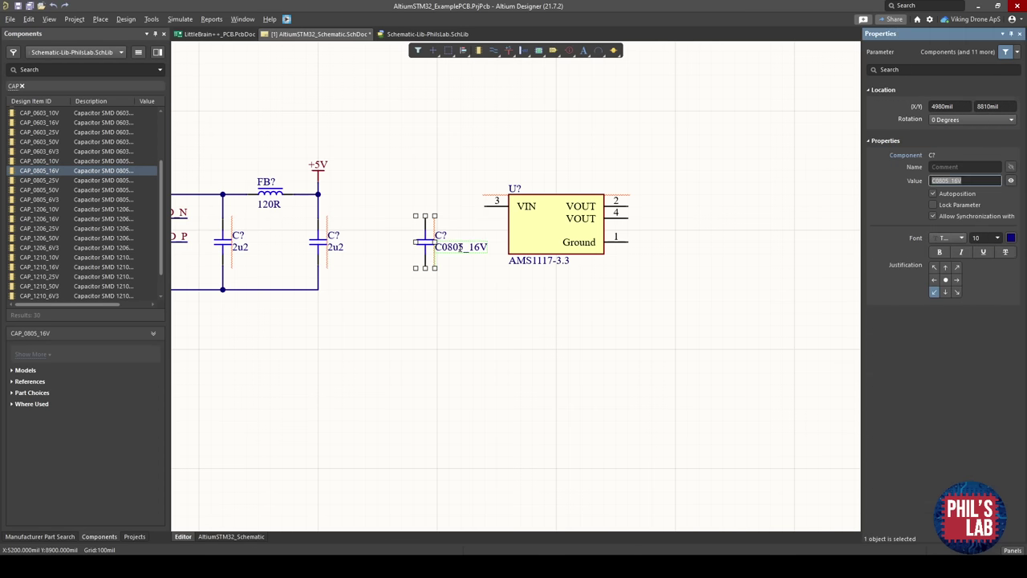
text(22)
click(474, 166)
Wire the regulator's VIN pin to the +5V line and connect the 22u capacitor between that wire and the ground line.
ctrl+scroll(458, 211, up, 1)
key(ctrl+w)
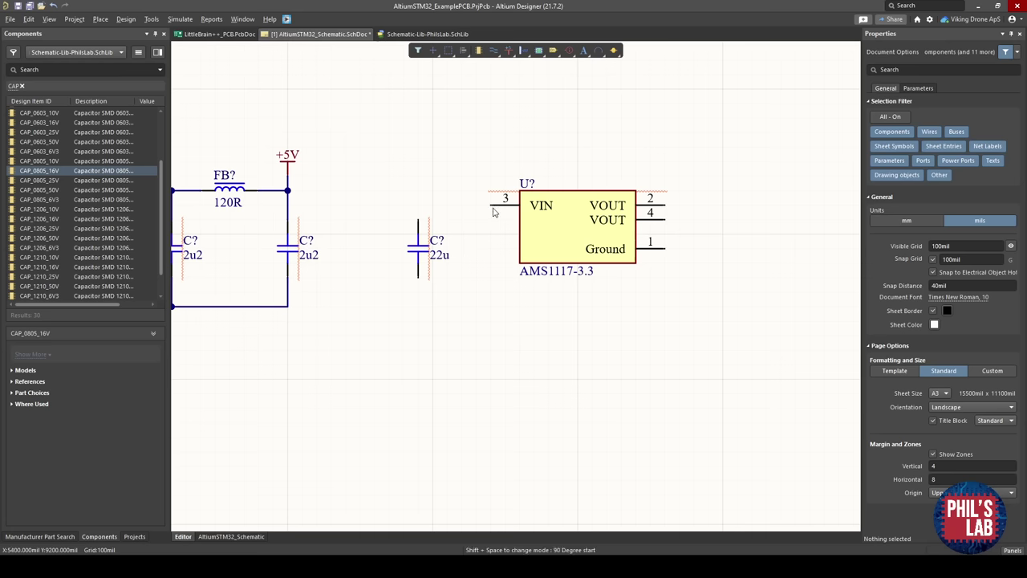
click(491, 207)
click(289, 204)
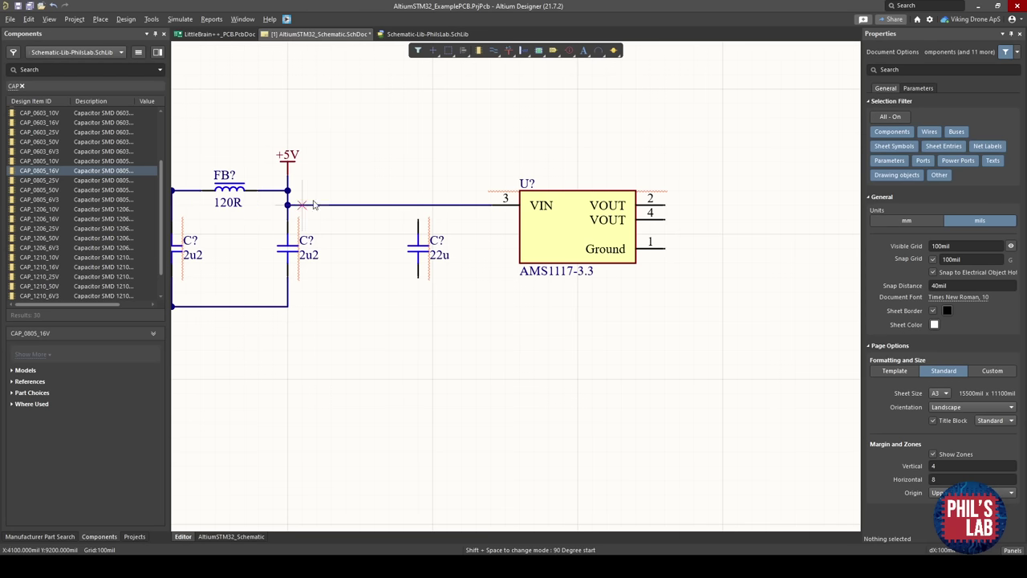
click(418, 205)
click(418, 229)
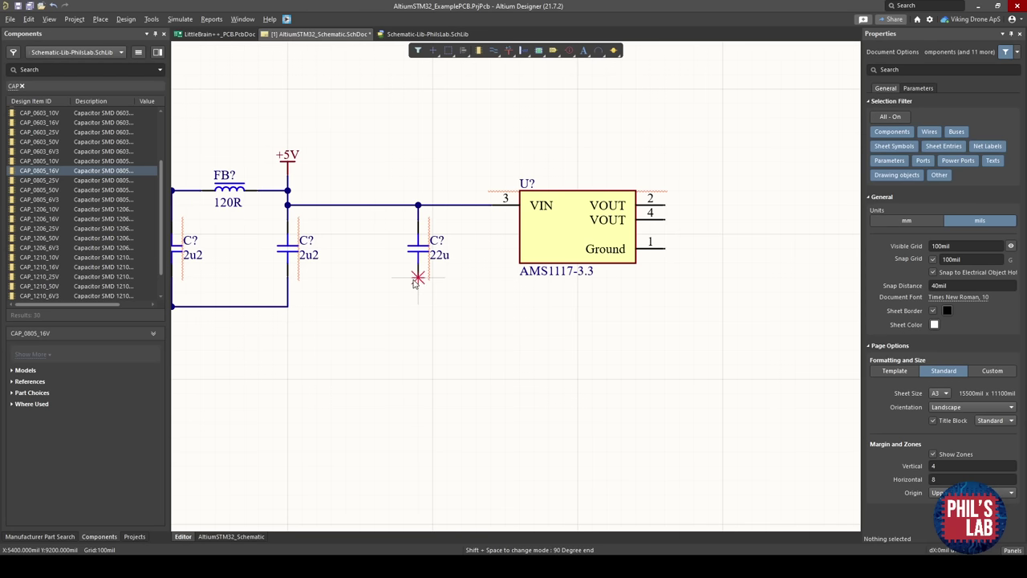
click(418, 277)
click(287, 306)
right_click(465, 256)
click(466, 257)
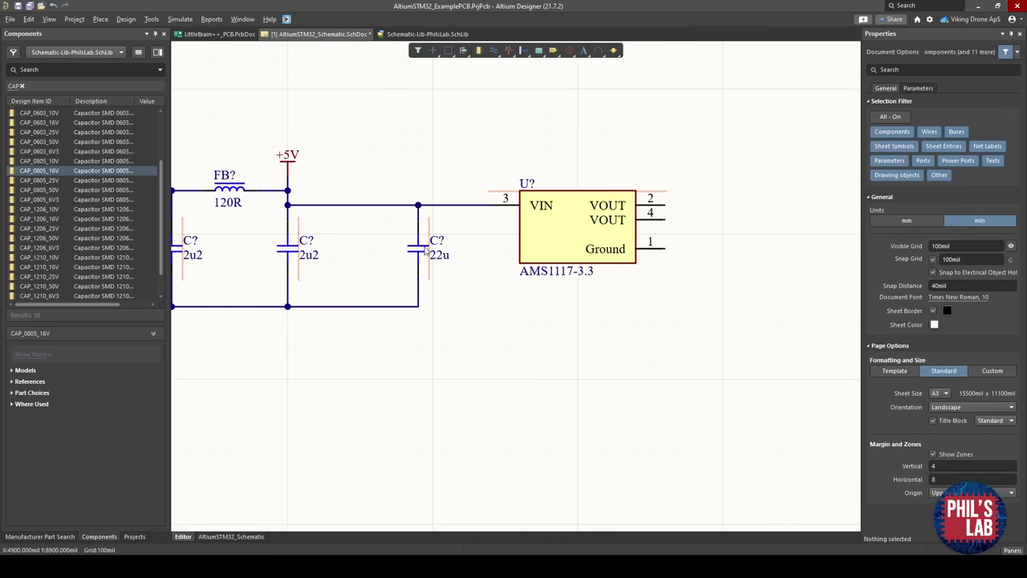
Duplicate the 22u capacitor onto the regulator's output side and wire it to both VOUT pins.
shift+drag(423, 247, 724, 279)
key(ctrl+w)
click(723, 220)
key(space)
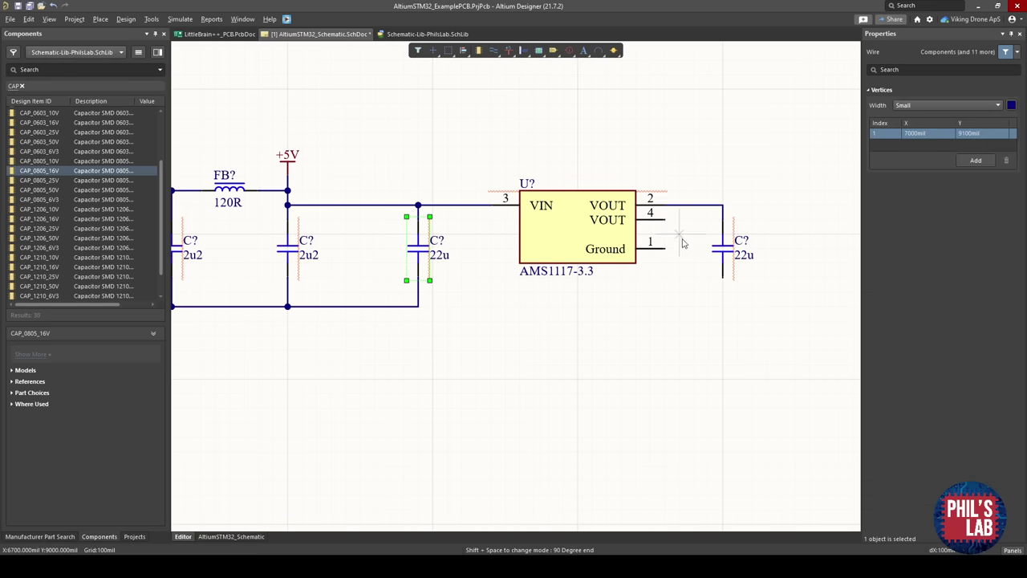
click(682, 208)
Wire the output capacitor and the regulator's Ground pin to the ground line and save the schematic.
click(418, 306)
click(665, 250)
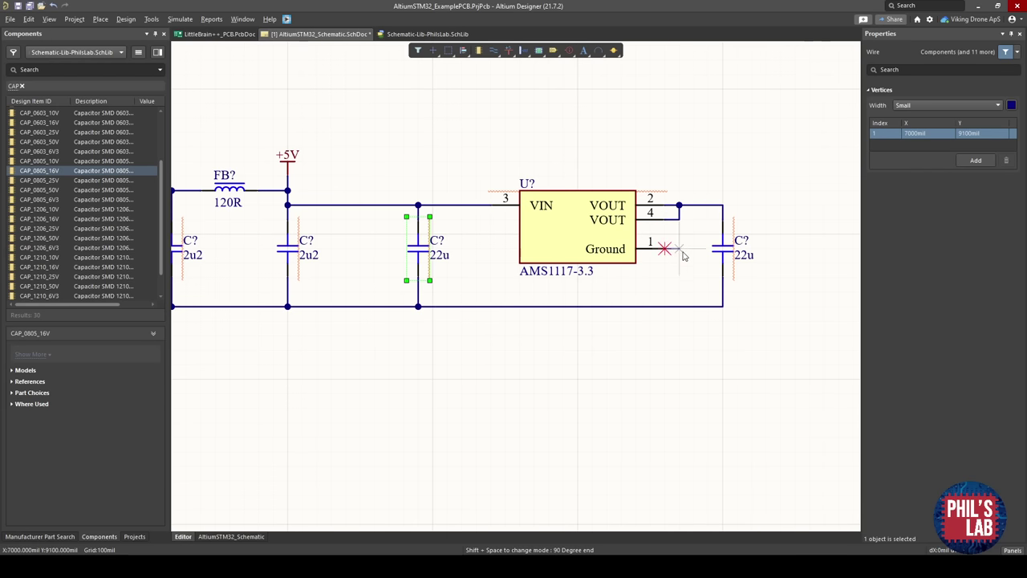
click(679, 306)
key(Escape)
ctrl+scroll(635, 322, down, 4)
key(ctrl+s)
right_drag(532, 348, 525, 307)
ctrl+scroll(375, 257, up, 1)
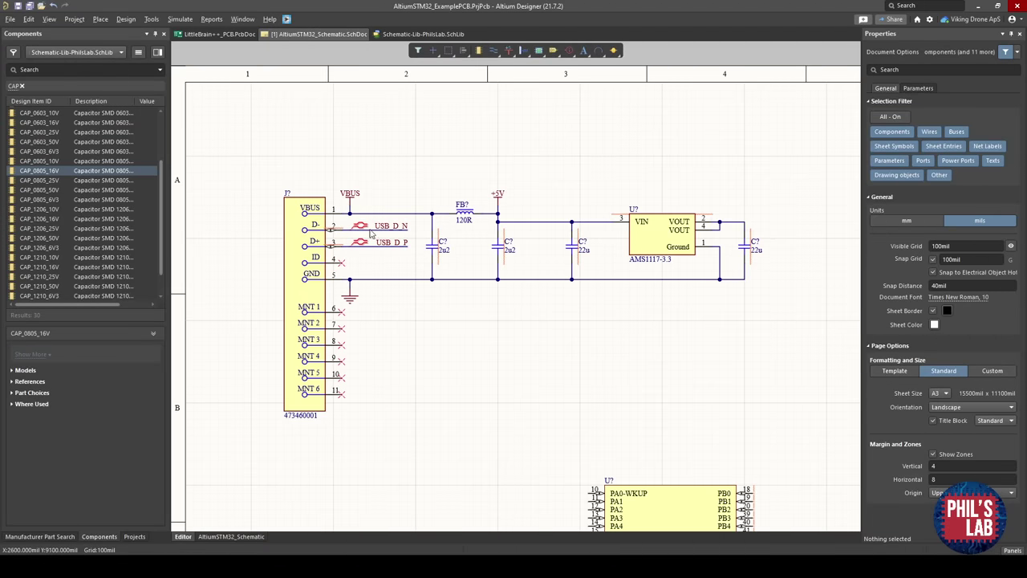
Review the supply path from VBUS through the ferrite bead and +5V node to the AMS1117-3.3 and its output capacitor.
right_drag(556, 407, 520, 309)
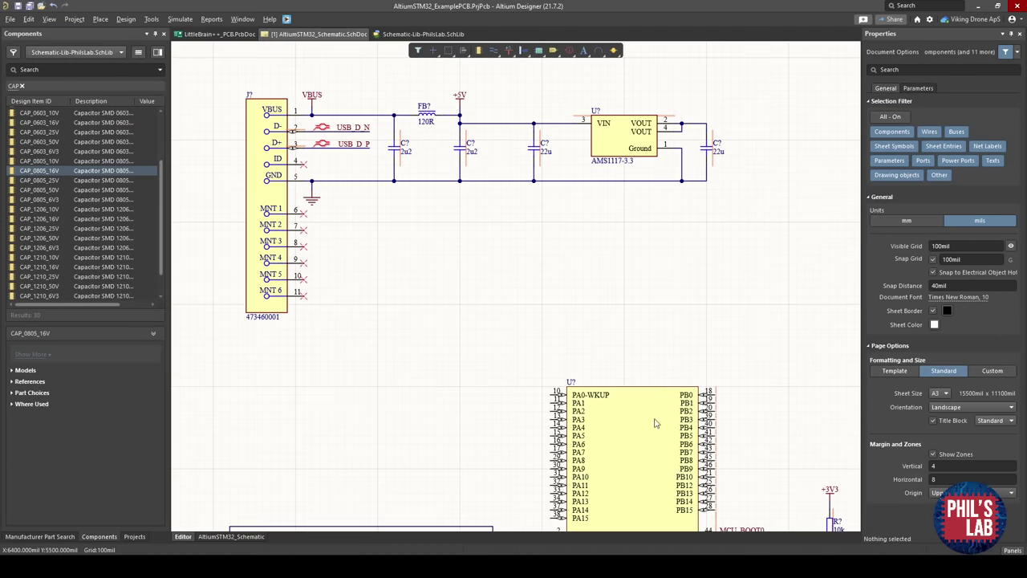
right_drag(607, 442, 586, 528)
ctrl+scroll(317, 222, up, 1)
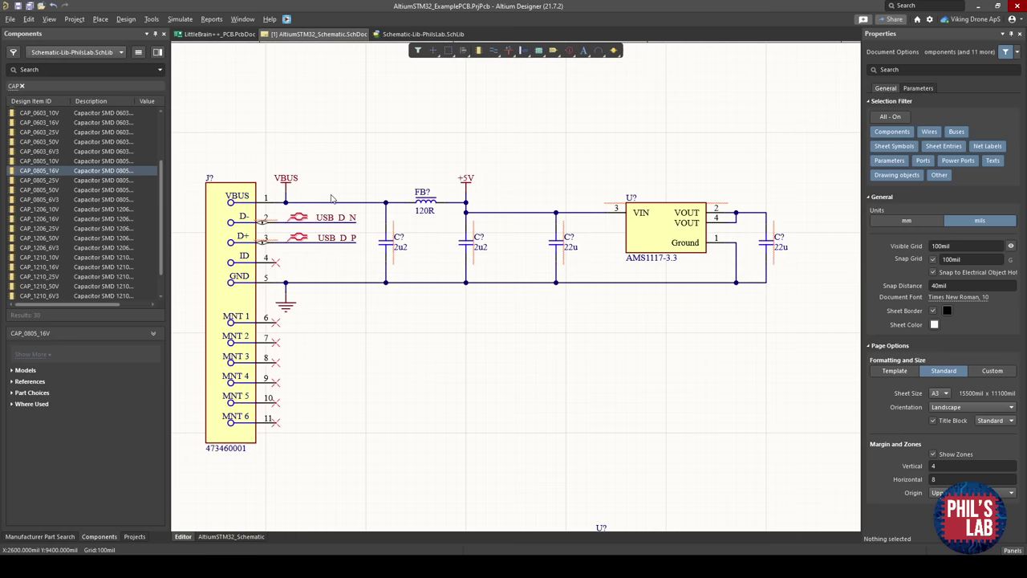
ctrl+scroll(454, 197, up, 1)
ctrl+scroll(458, 213, up, 1)
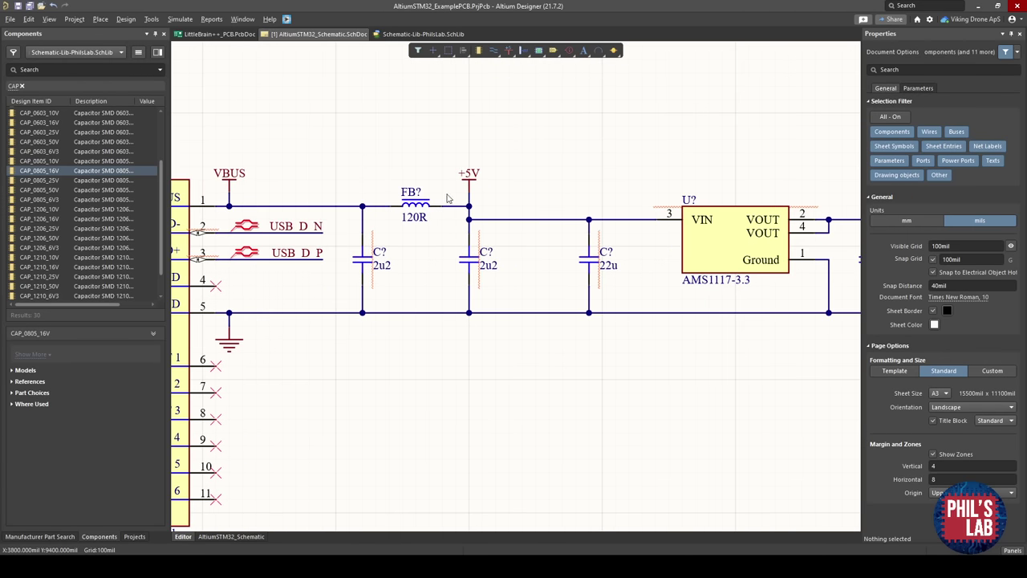
ctrl+scroll(440, 208, up, 1)
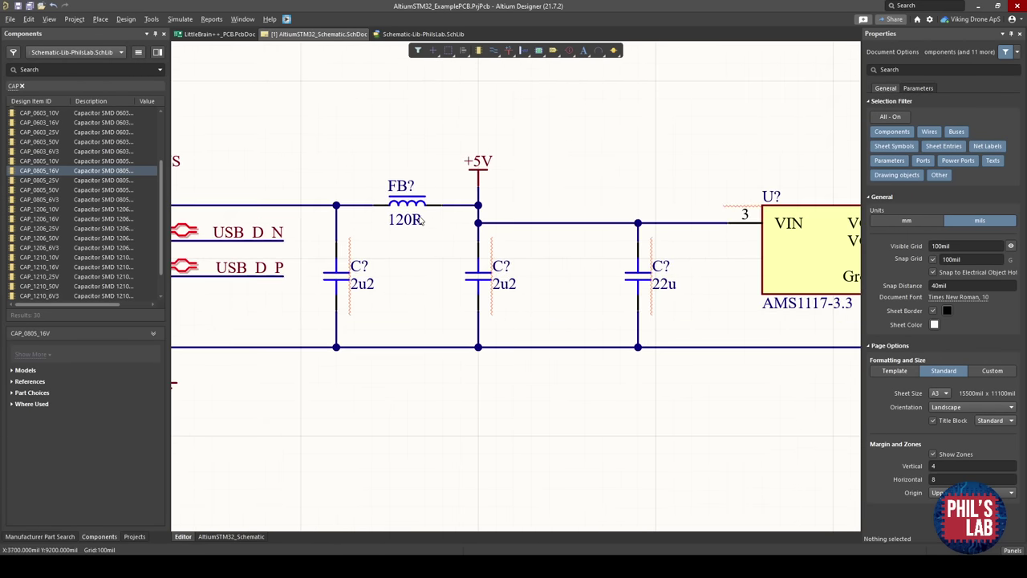
right_drag(487, 227, 403, 225)
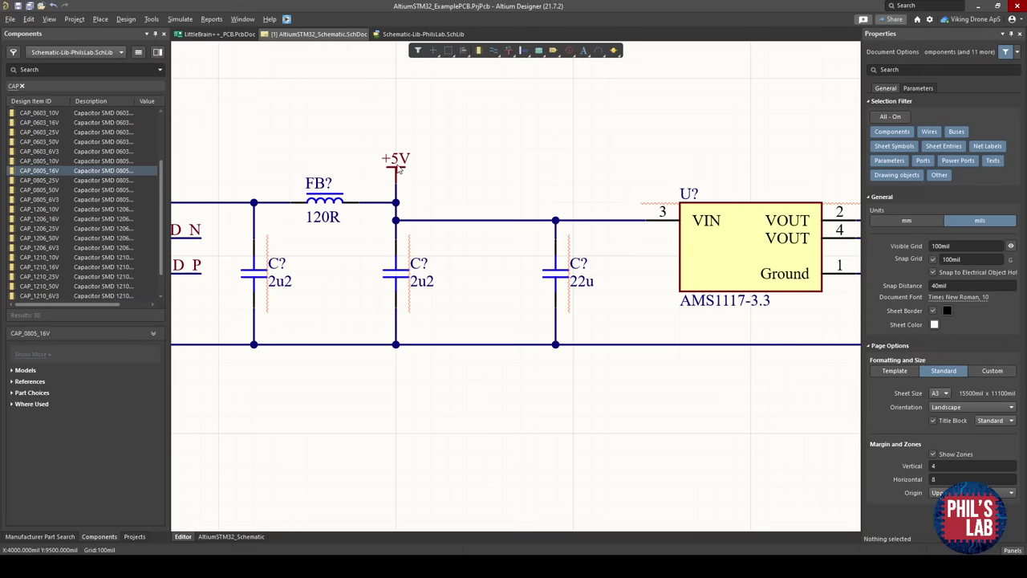
right_drag(484, 195, 382, 186)
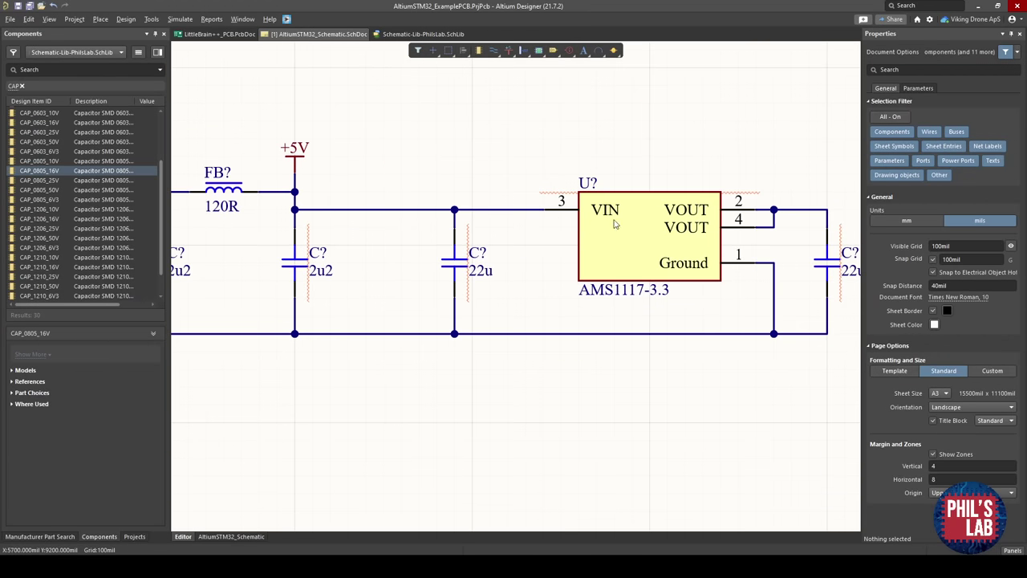
right_drag(697, 193, 654, 193)
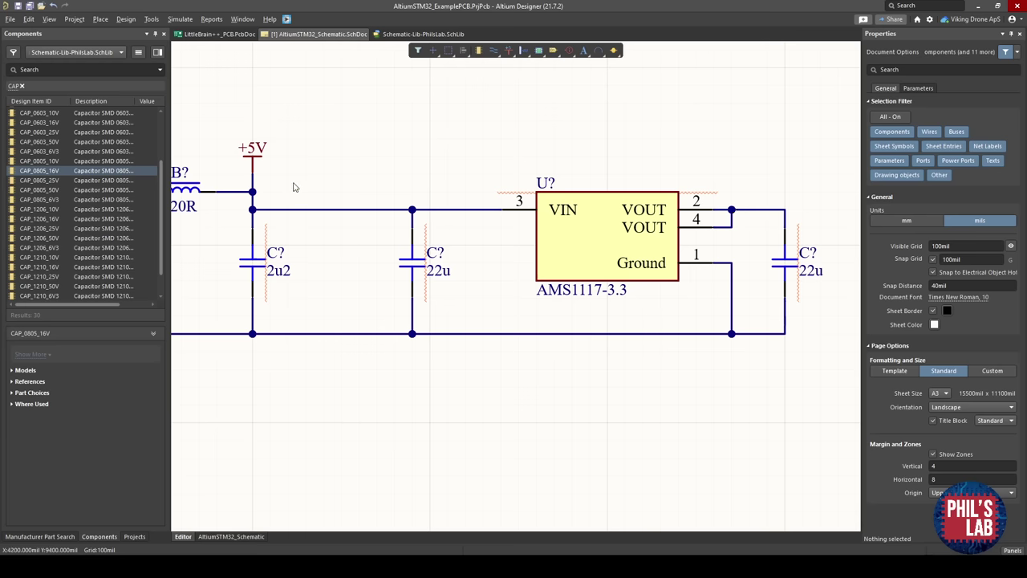
right_drag(585, 208, 500, 218)
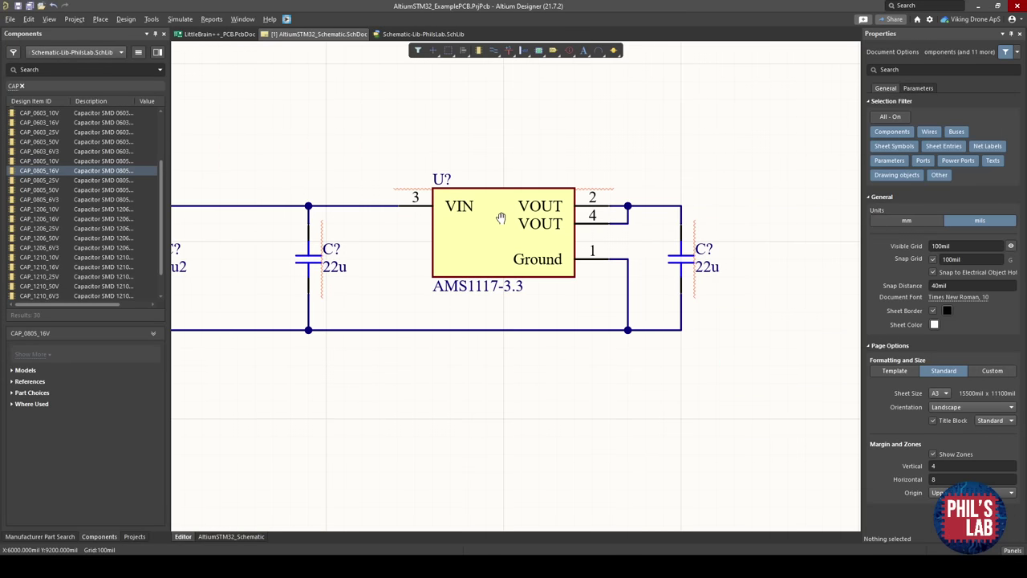
Copy the +3V3 power port from the STM32's decoupling capacitors and place it above the regulator's output capacitor.
ctrl+scroll(687, 182, down, 5)
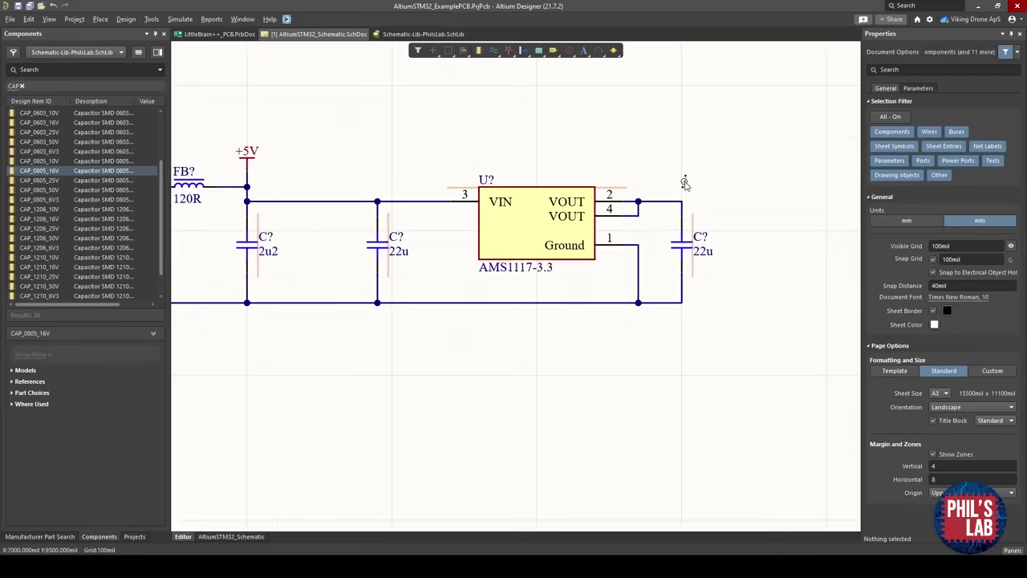
scroll(578, 298, down, 3)
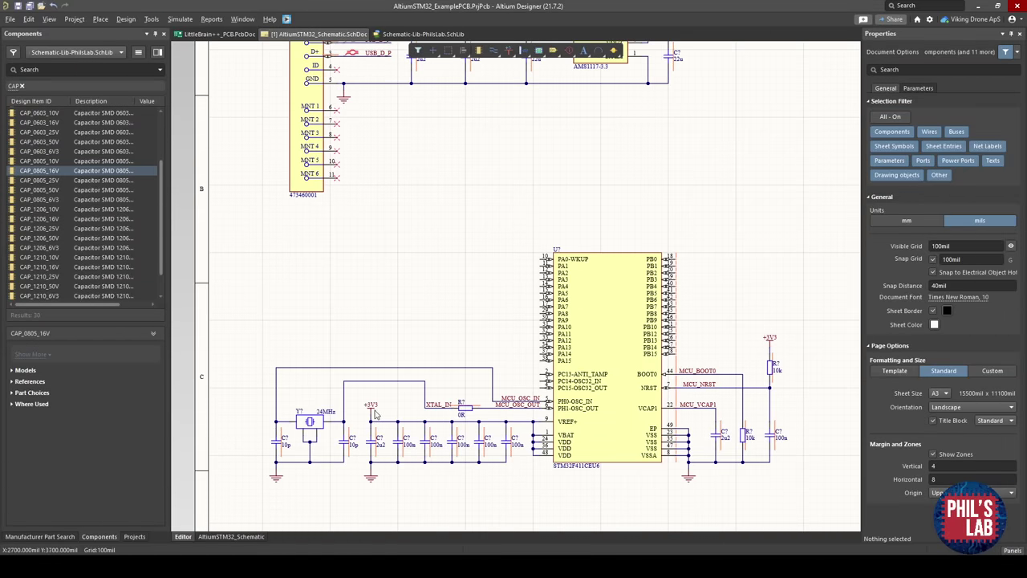
click(372, 412)
right_drag(491, 273, 390, 453)
ctrl+scroll(530, 277, up, 4)
right_drag(581, 208, 545, 306)
ctrl+scroll(545, 306, up, 2)
key(ctrl+v)
click(575, 222)
Wire the +3V3 power port to the regulator's output node and save the schematic.
key(ctrl+w)
click(576, 223)
click(577, 241)
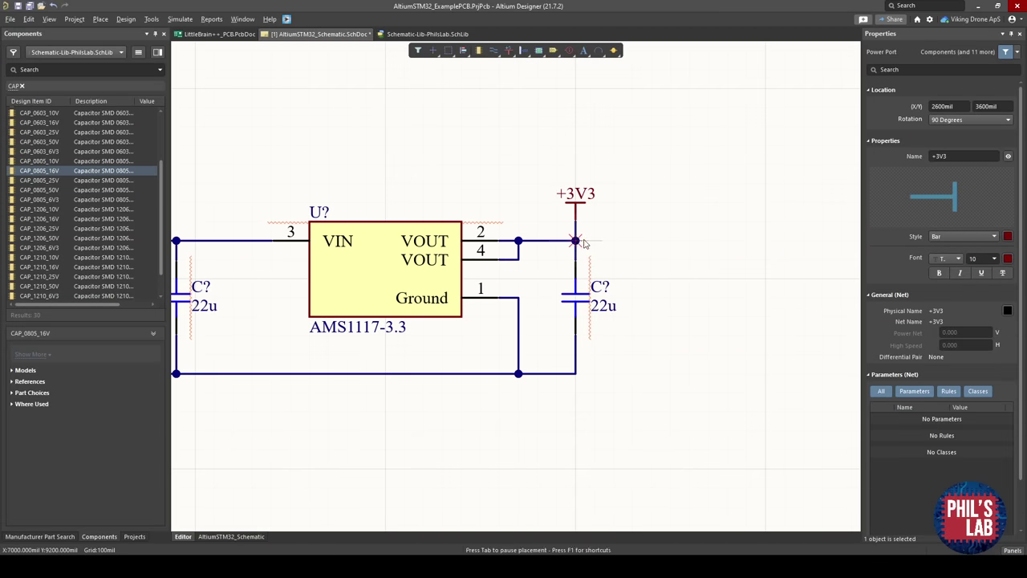
right_click(586, 242)
click(635, 235)
ctrl+scroll(634, 238, down, 3)
key(ctrl+s)
Raise the regulator's +3V3 power port by about 100 mil, level with the +5V port.
right_drag(449, 273, 438, 248)
ctrl+scroll(595, 256, down, 1)
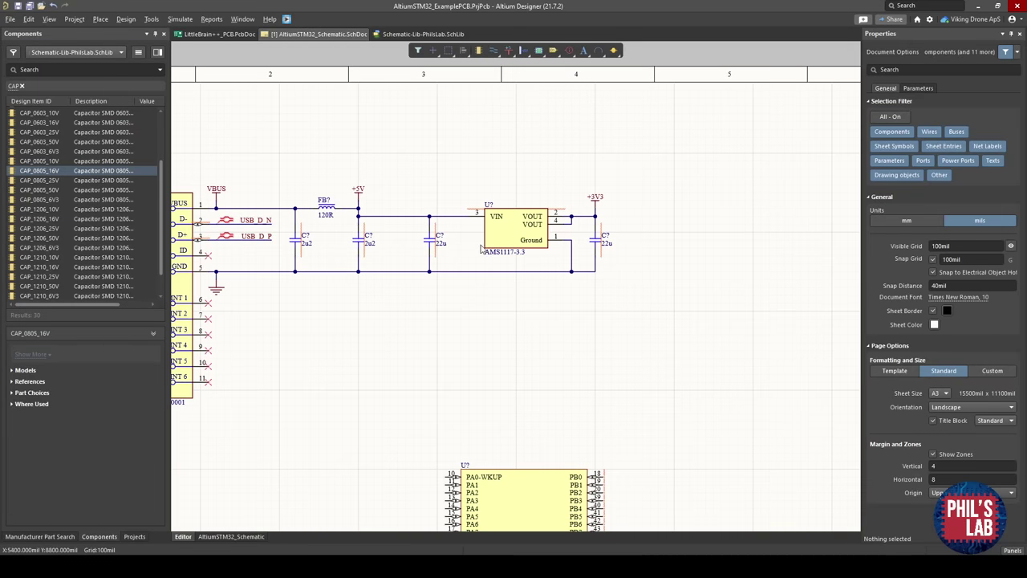
right_drag(587, 225, 527, 245)
ctrl+scroll(530, 231, up, 2)
click(538, 224)
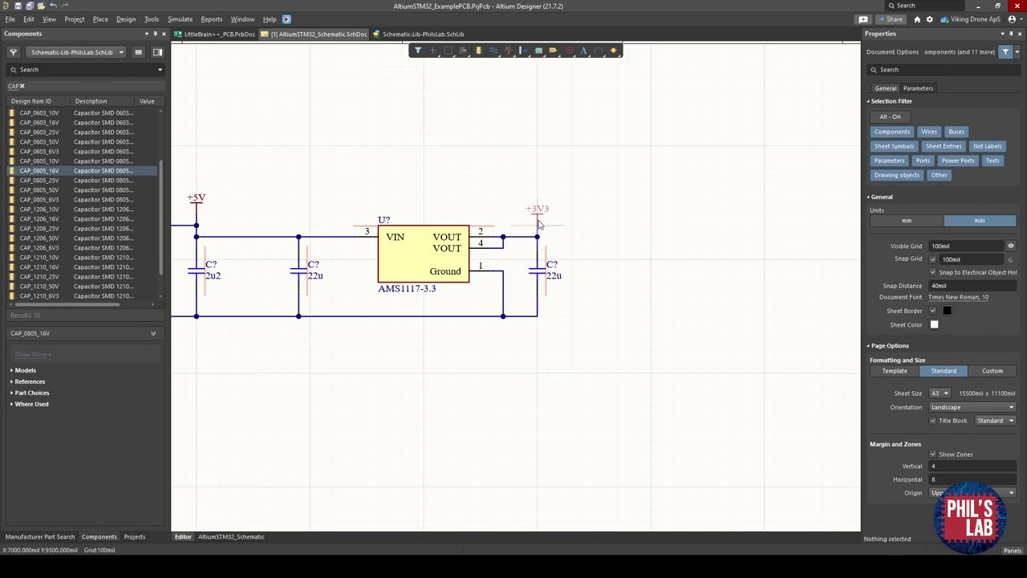
drag(539, 224, 540, 212)
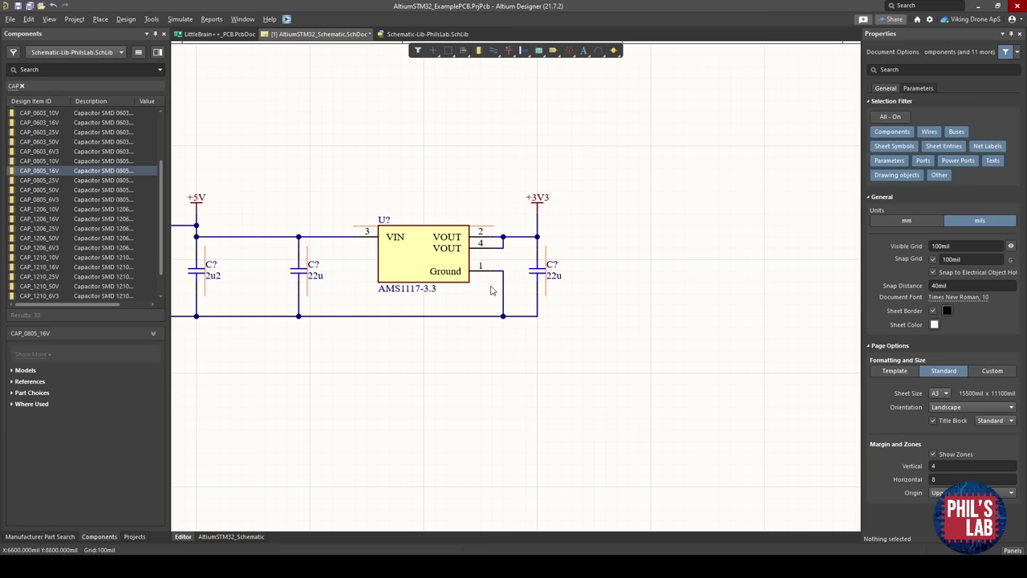
ctrl+scroll(541, 306, down, 2)
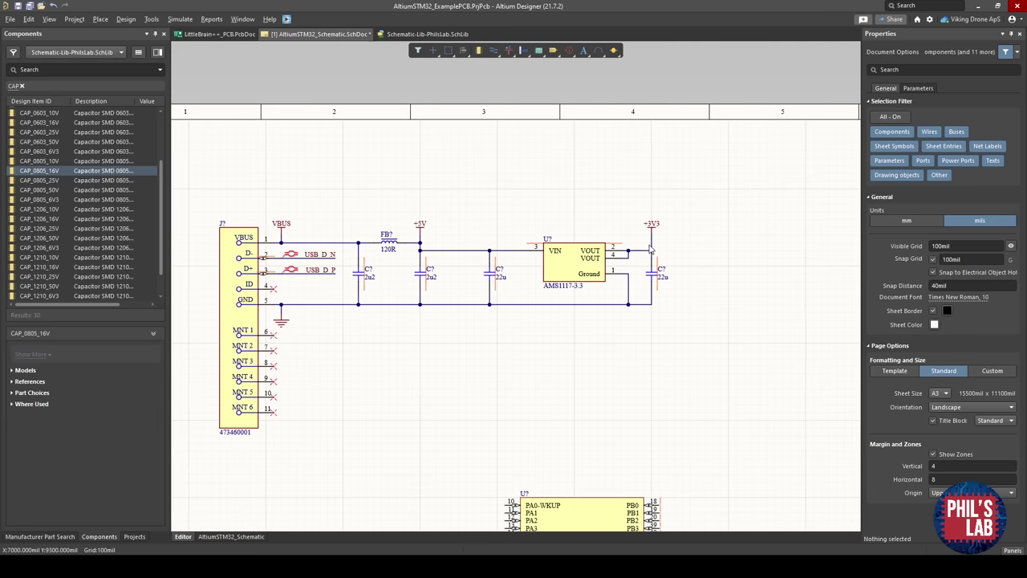
Search the component library for led and place an LED_0402_GREEN beside the regulator's +3V3 output.
ctrl+scroll(671, 239, up, 2)
click(109, 69)
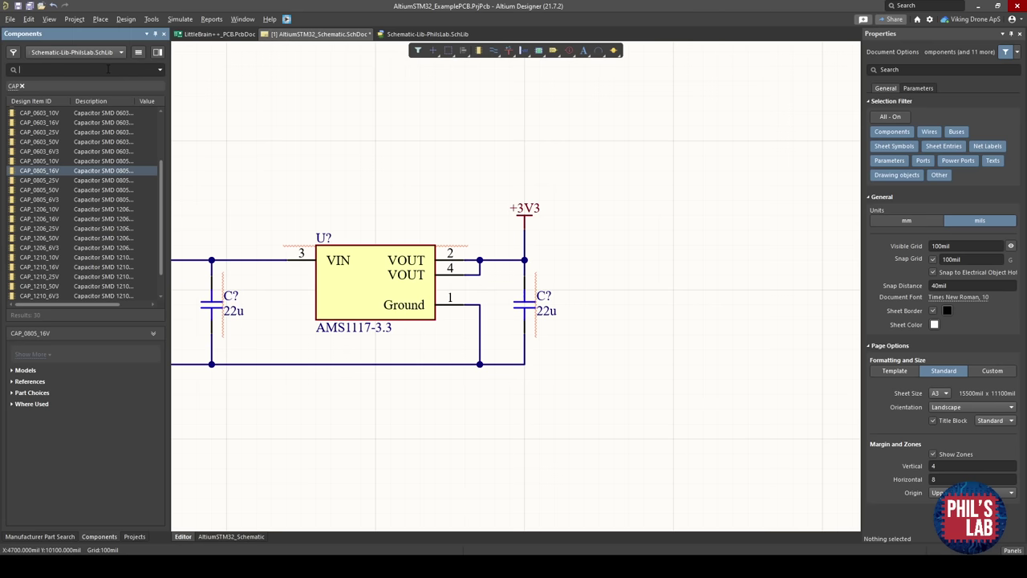
text(led)
key(Return)
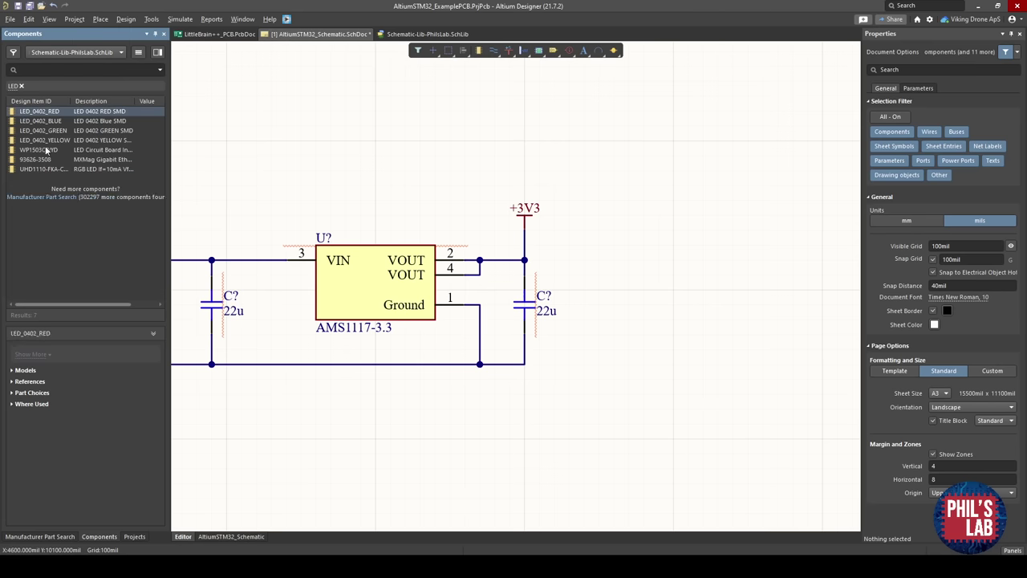
click(45, 138)
drag(45, 131, 612, 248)
Wire the green LED's anode to the line below the +3V3 power port.
ctrl+scroll(590, 255, up, 2)
key(ctrl+w)
click(584, 245)
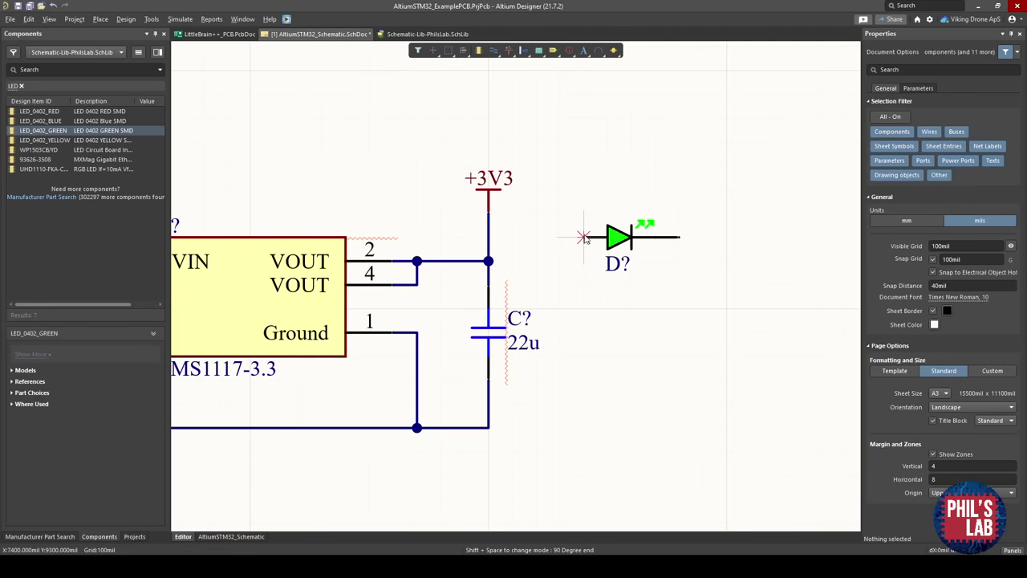
click(491, 239)
right_click(548, 191)
click(551, 191)
Search the component library for RES and place a vertical RES_0402 just below and beyond the green LED's cathode.
shift+scroll(513, 255, down, 3)
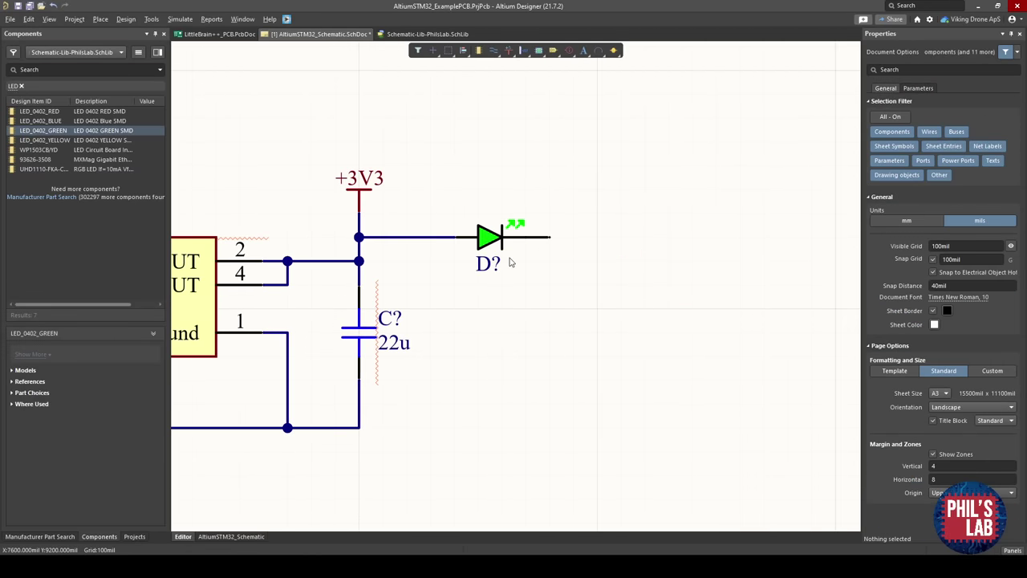
click(60, 70)
text(RES)
key(Return)
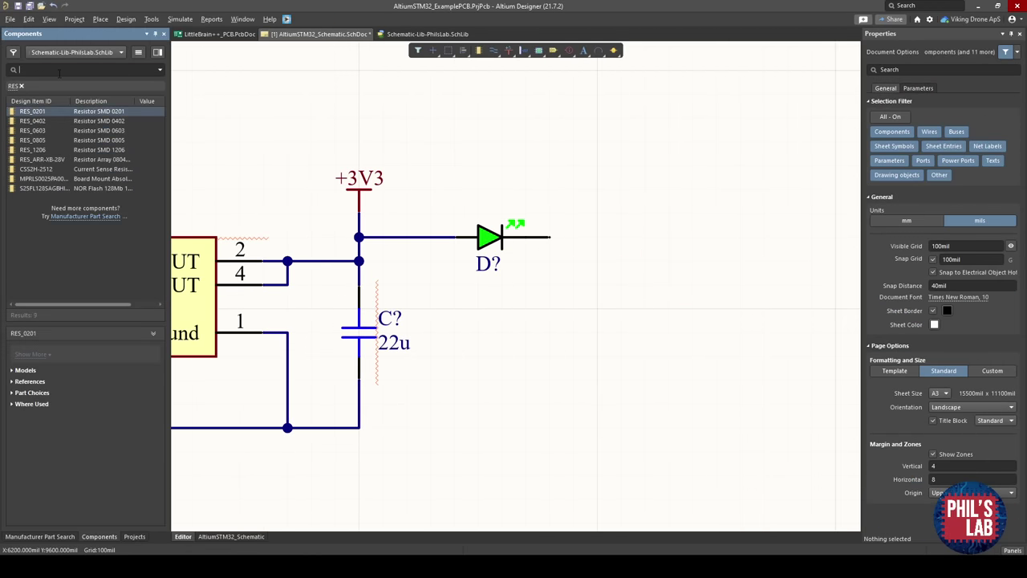
click(48, 121)
drag(48, 121, 585, 299)
key(space)
Wire the resistor's upper pin to the green LED's cathode and its lower pin to the regulator's ground line.
click(573, 281)
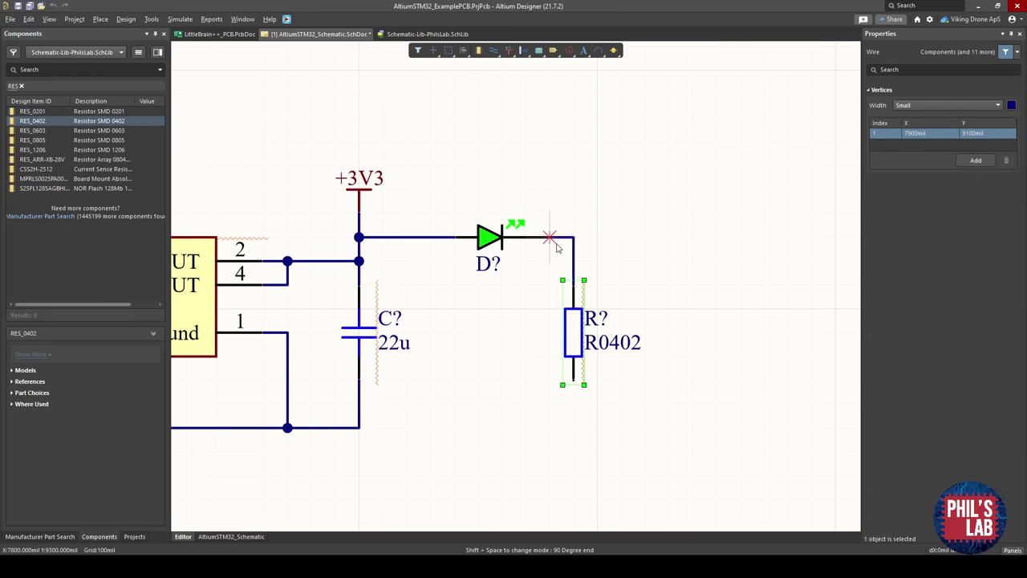
click(573, 378)
click(360, 428)
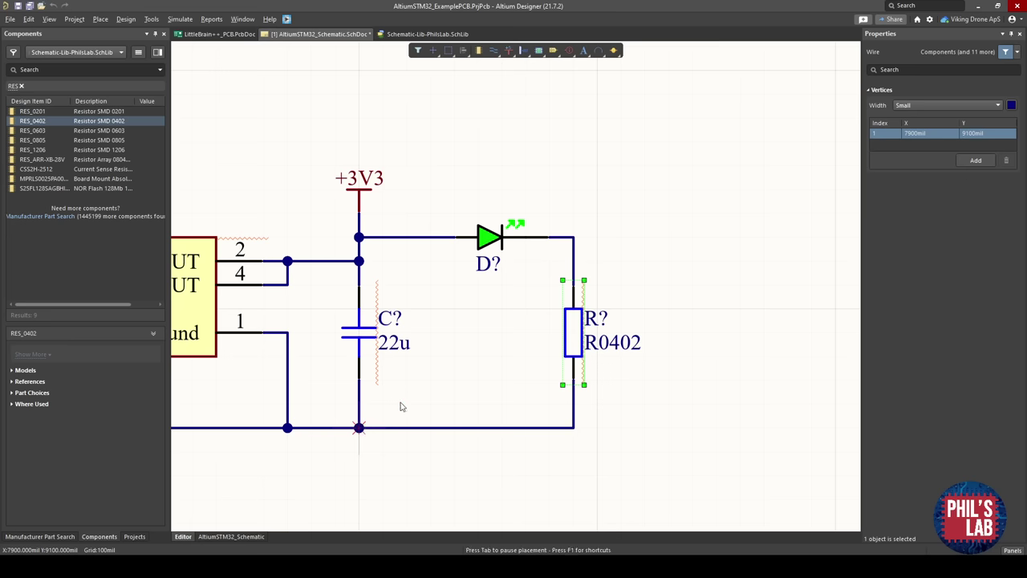
key(Escape)
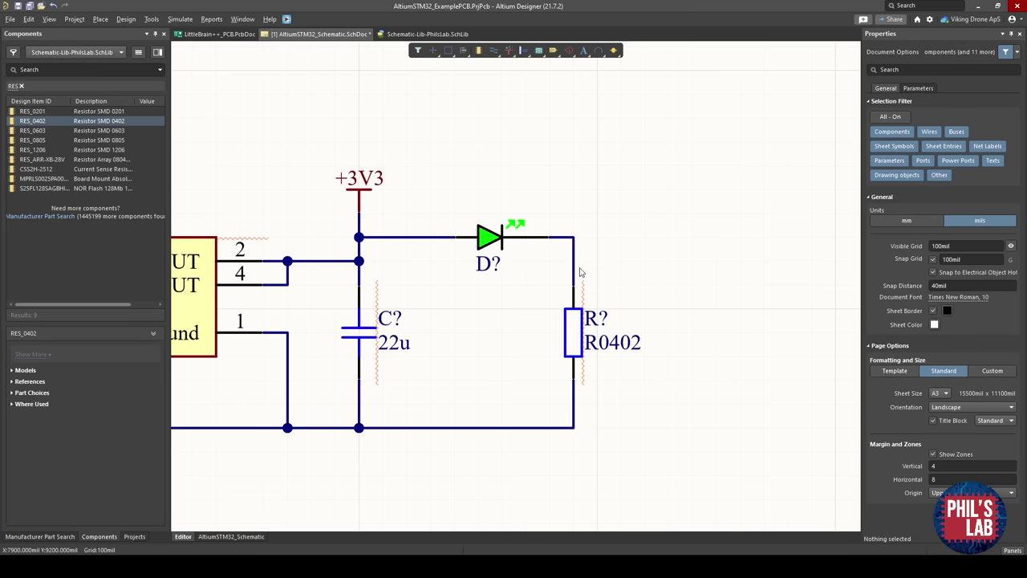
Move the green LED about 100 mil towards the +3V3 power port, keeping it in line with its wire.
ctrl+scroll(607, 306, down, 4)
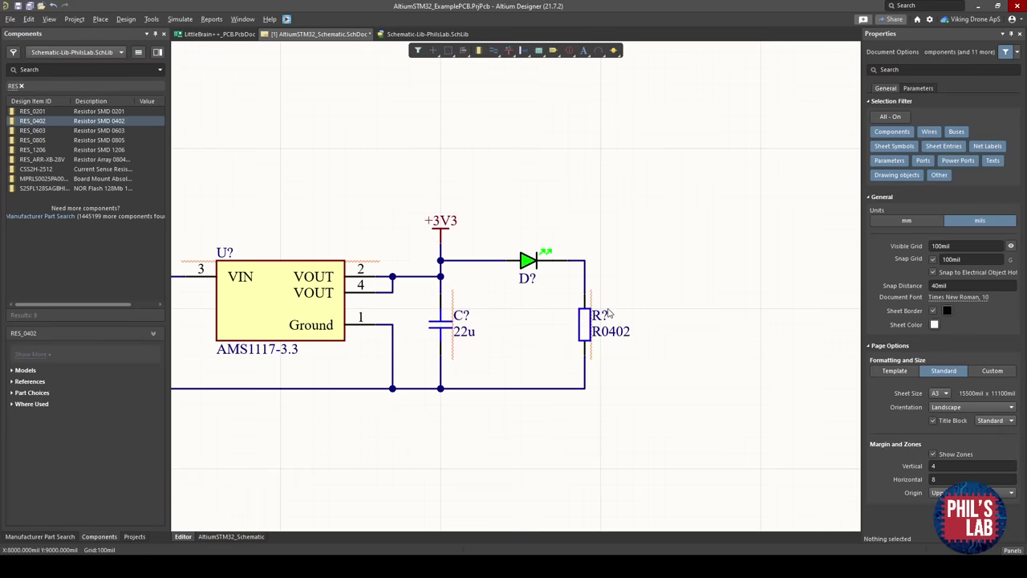
ctrl+scroll(574, 308, up, 2)
drag(516, 254, 472, 254)
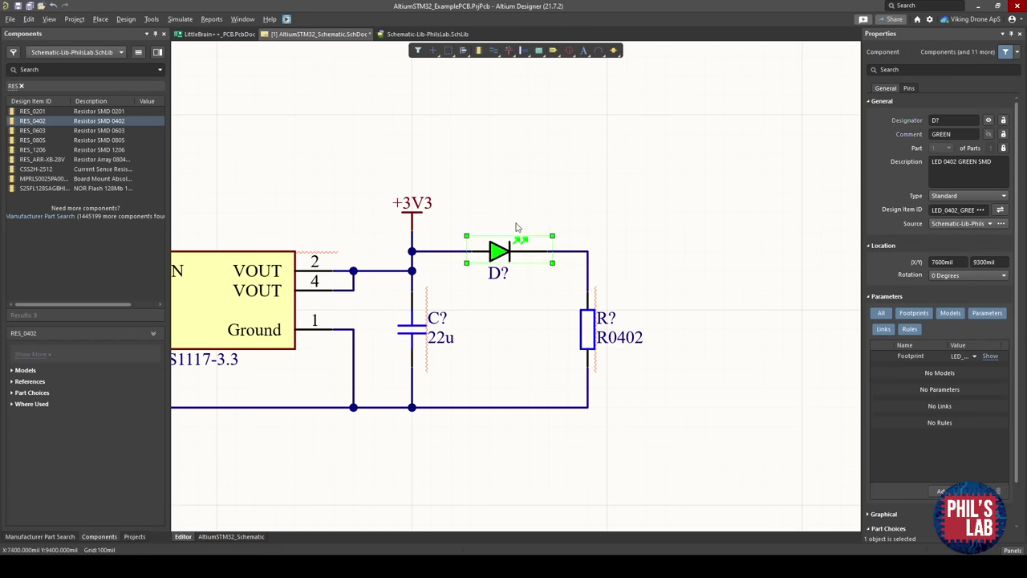
click(543, 226)
Set the value of the LED's series resistor to 1k.
double_click(631, 340)
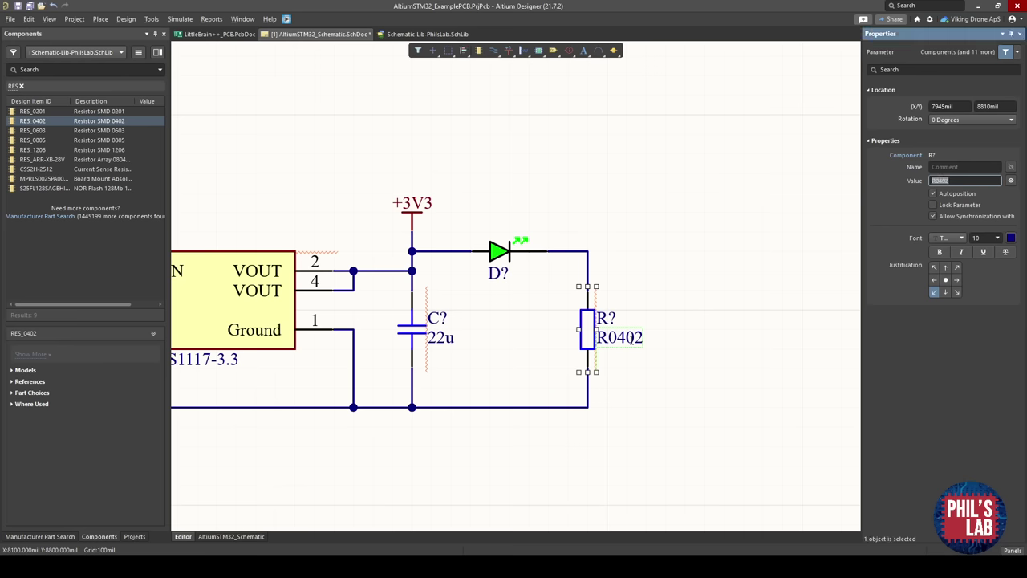
text(1k)
click(673, 241)
ctrl+scroll(651, 294, down, 2)
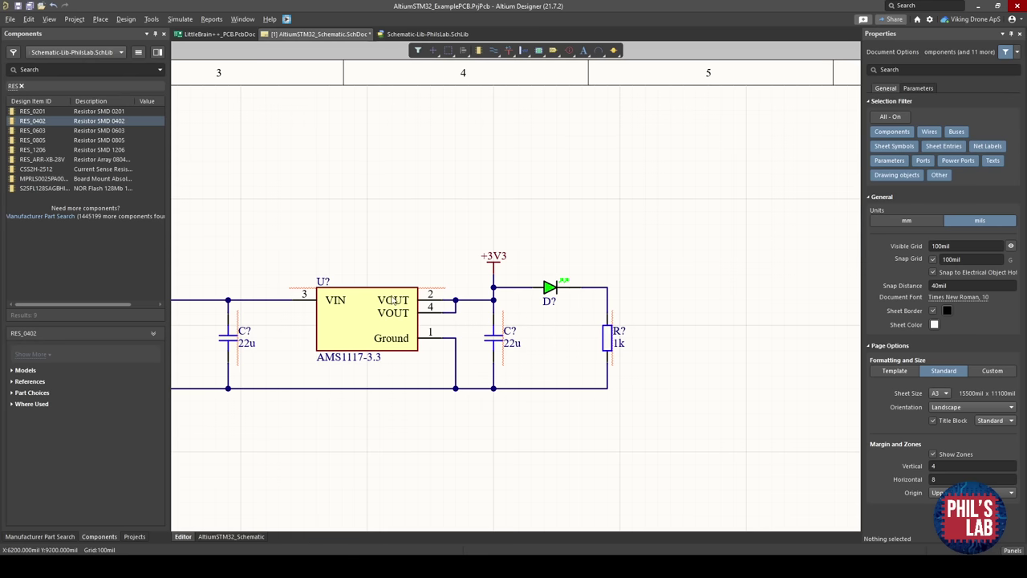
Check the power section's layout and the net name of the wire between the green LED and its resistor.
ctrl+scroll(382, 357, up, 1)
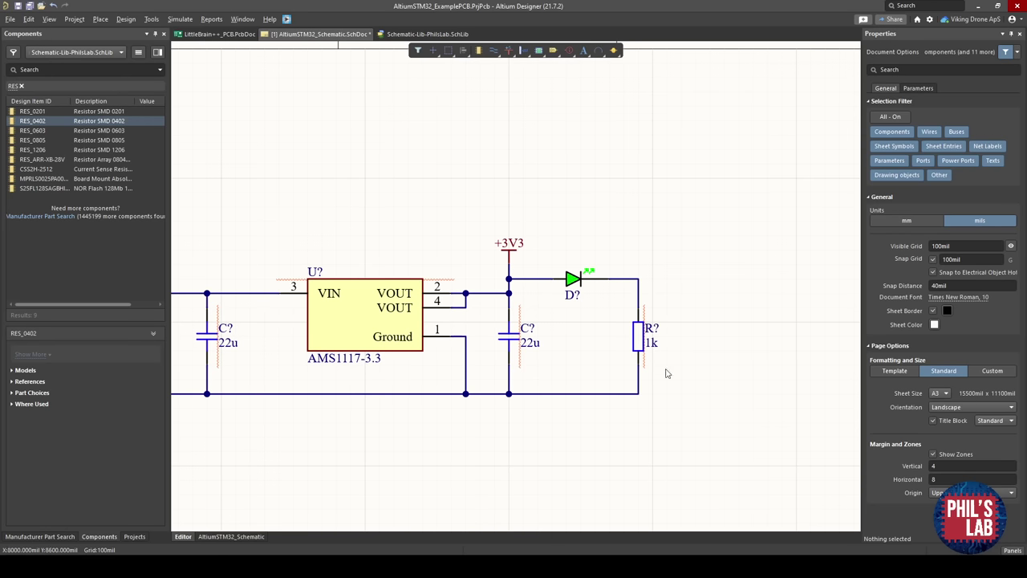
ctrl+scroll(511, 283, down, 3)
mouse_move(551, 402)
right_down()
mouse_move(590, 346)
mouse_move(551, 394)
right_up()
ctrl+scroll(590, 348, down, 1)
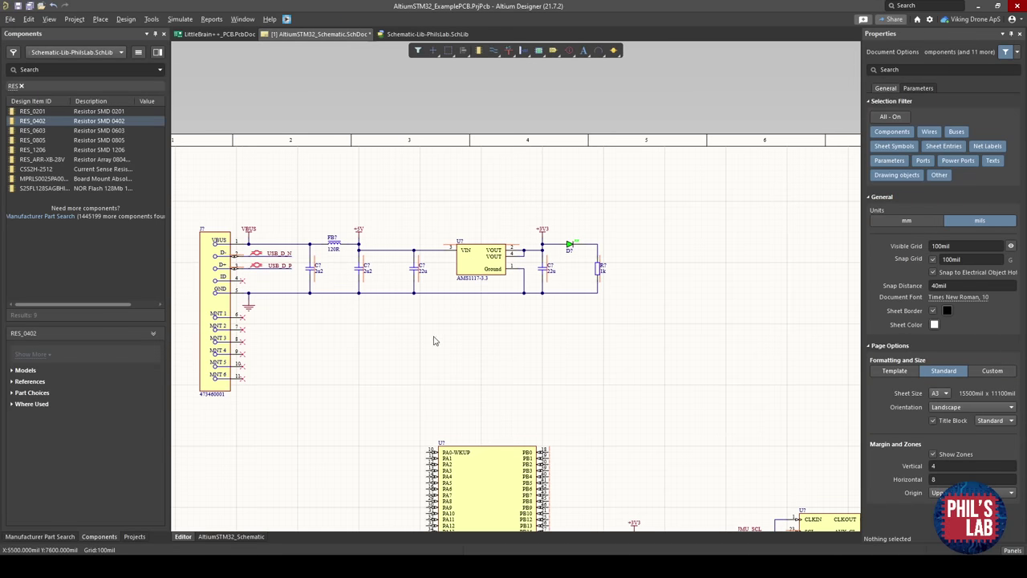
ctrl+scroll(584, 245, up, 6)
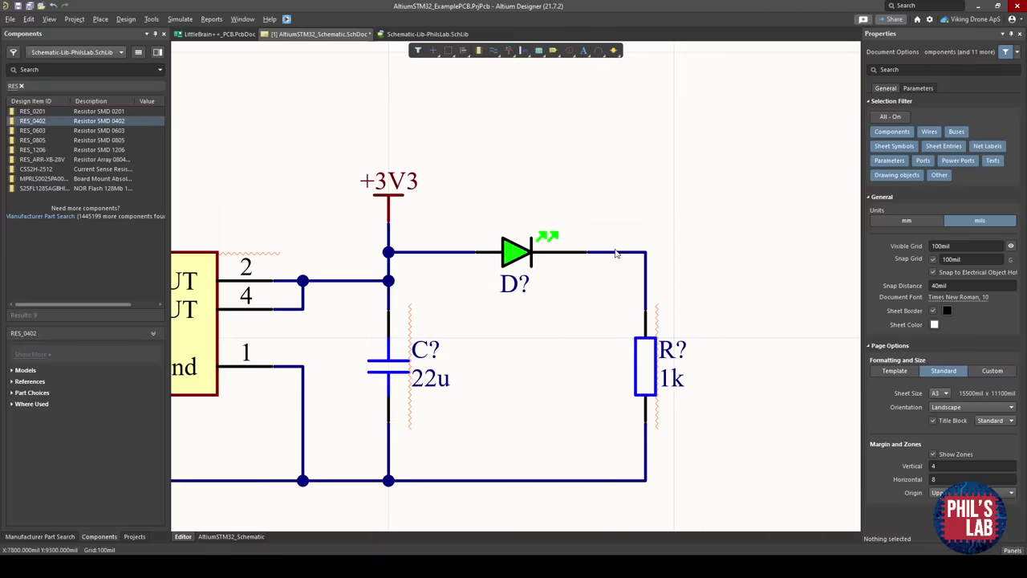
click(647, 254)
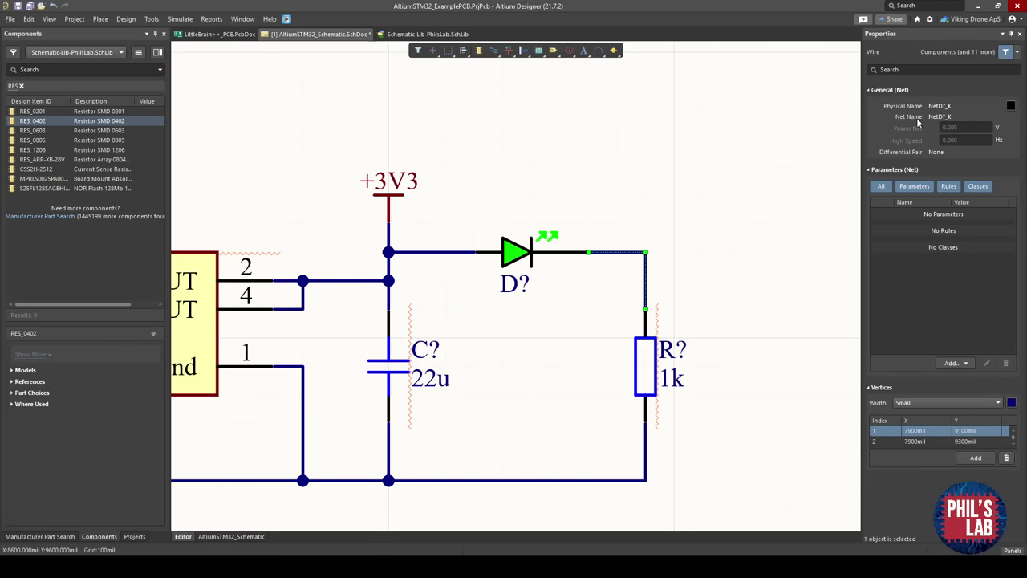
click(733, 146)
ctrl+scroll(687, 195, down, 5)
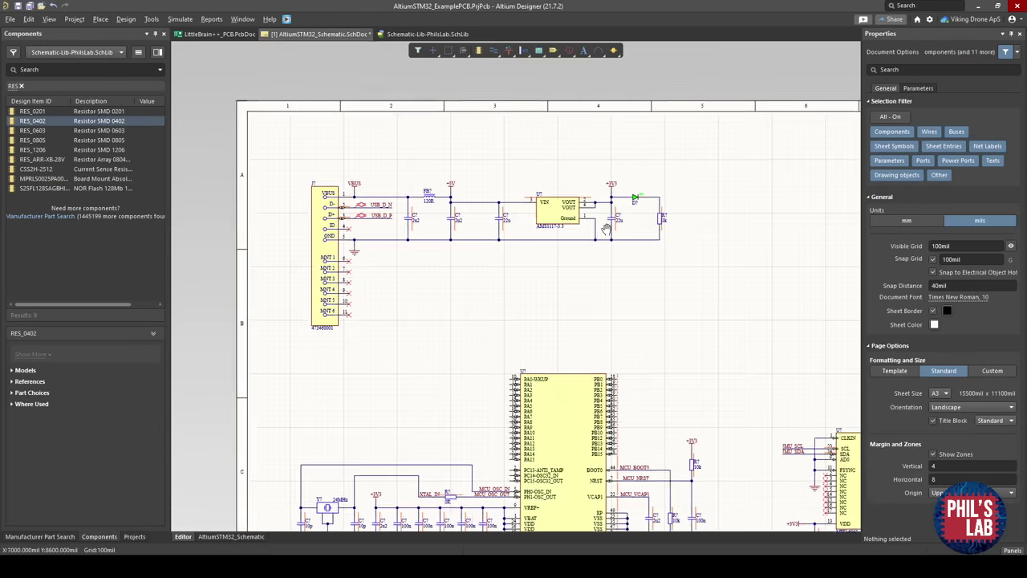
Place a net label named LED_PWR_K on the wire between the green LED's cathode and the resistor.
ctrl+scroll(679, 202, up, 4)
right_click(535, 167)
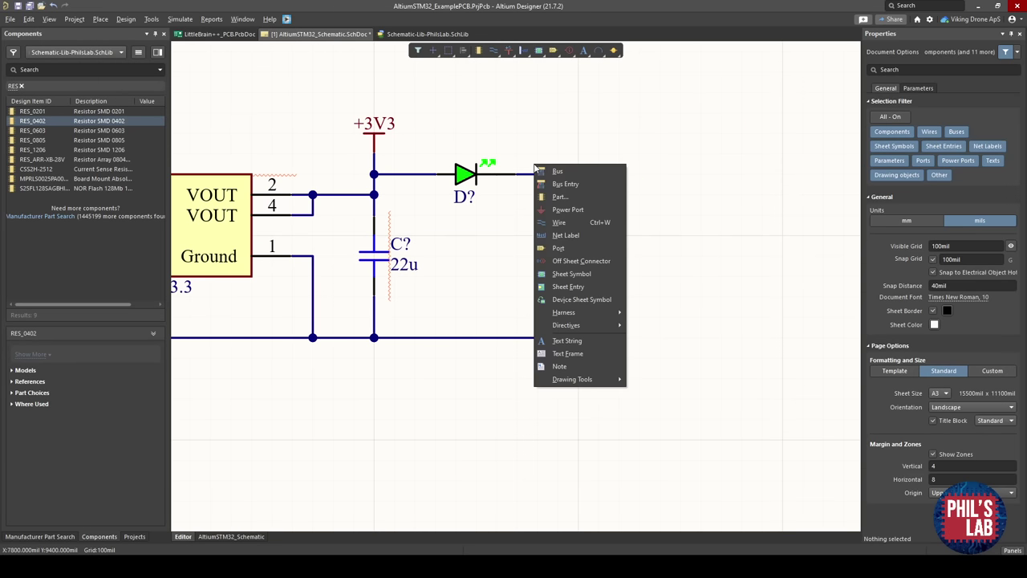
click(566, 235)
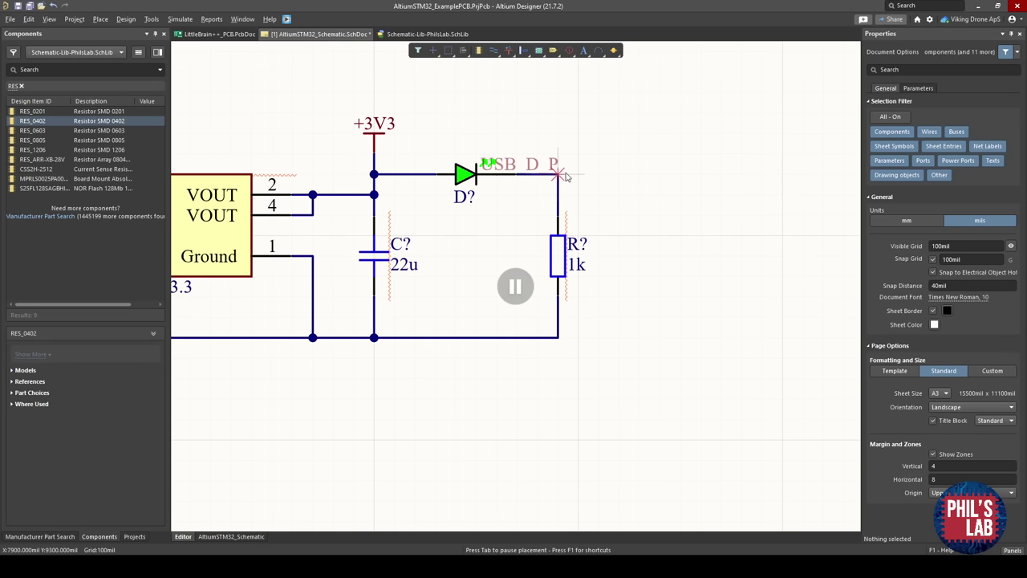
text(LE)
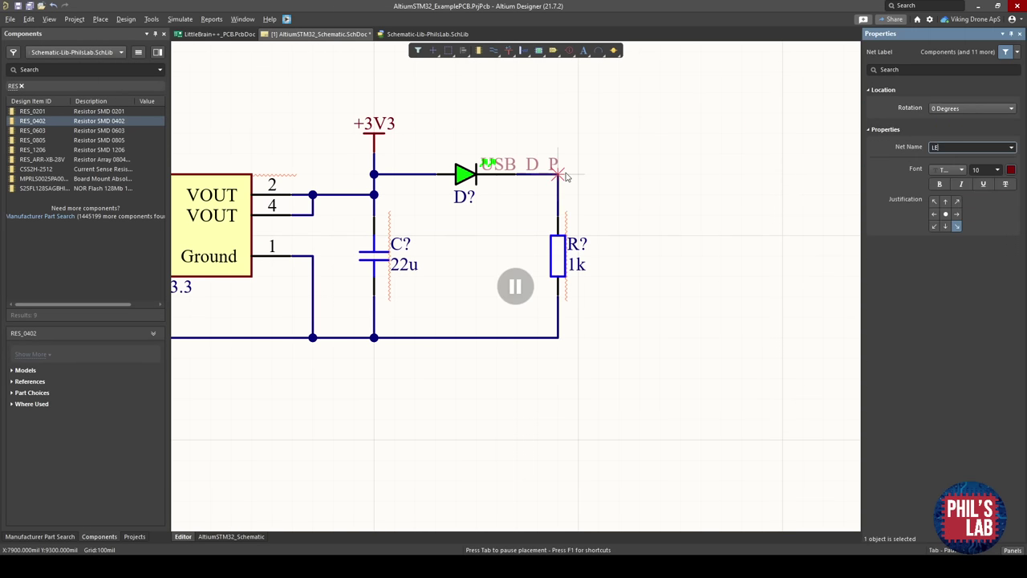
text(D_PWR_K)
key(Return)
click(564, 175)
key(Escape)
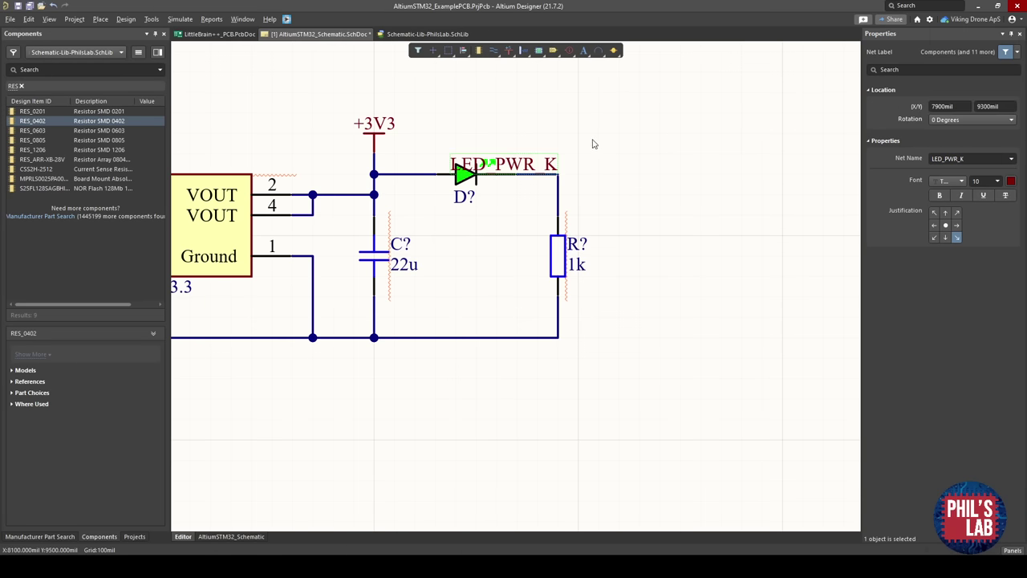
Reduce the font size of the LED_PWR_K net label so it clears the LED symbol.
ctrl+scroll(543, 156, up, 3)
click(532, 201)
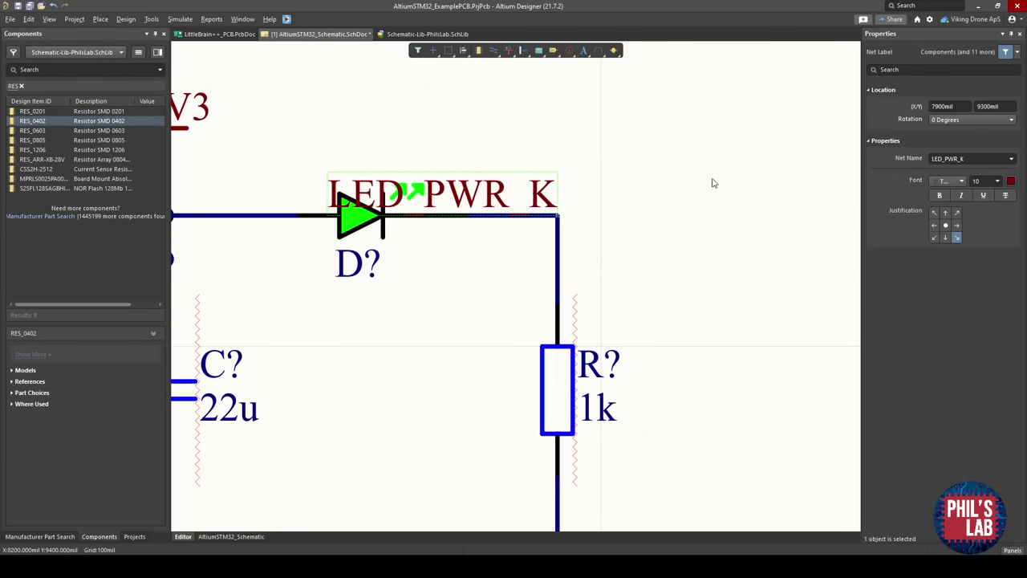
click(998, 184)
click(988, 199)
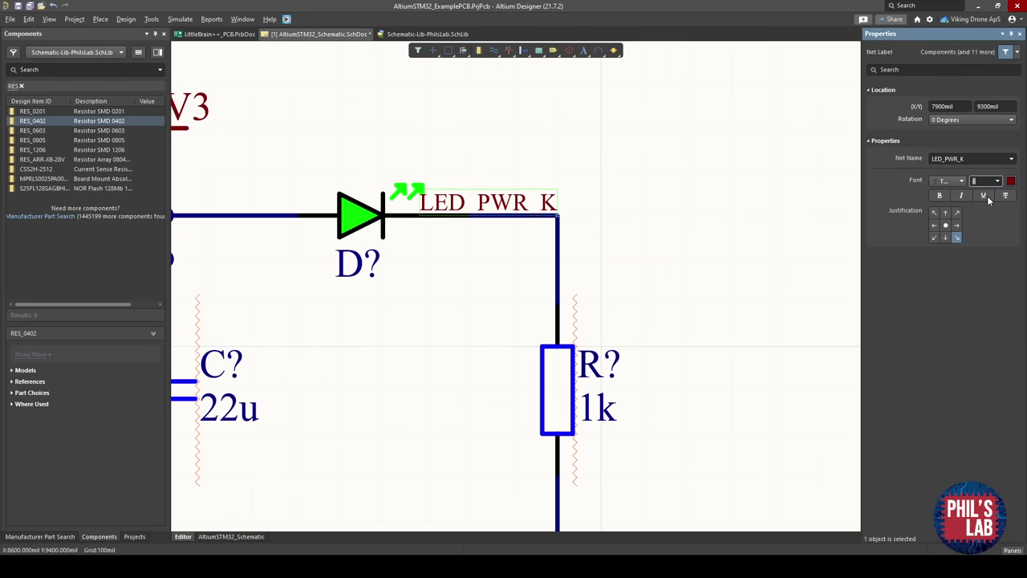
click(656, 188)
ctrl+scroll(606, 309, down, 2)
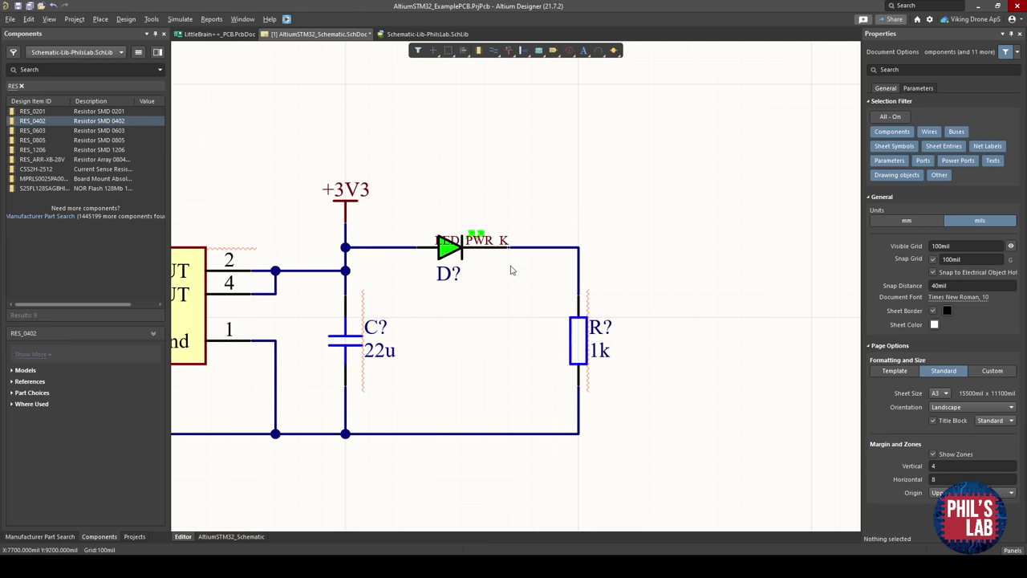
Move the LED_PWR_K net label to the wire's corner above the 1k resistor and save the schematic.
drag(507, 240, 595, 238)
click(596, 239)
ctrl+scroll(598, 238, down, 1)
ctrl+scroll(624, 234, down, 2)
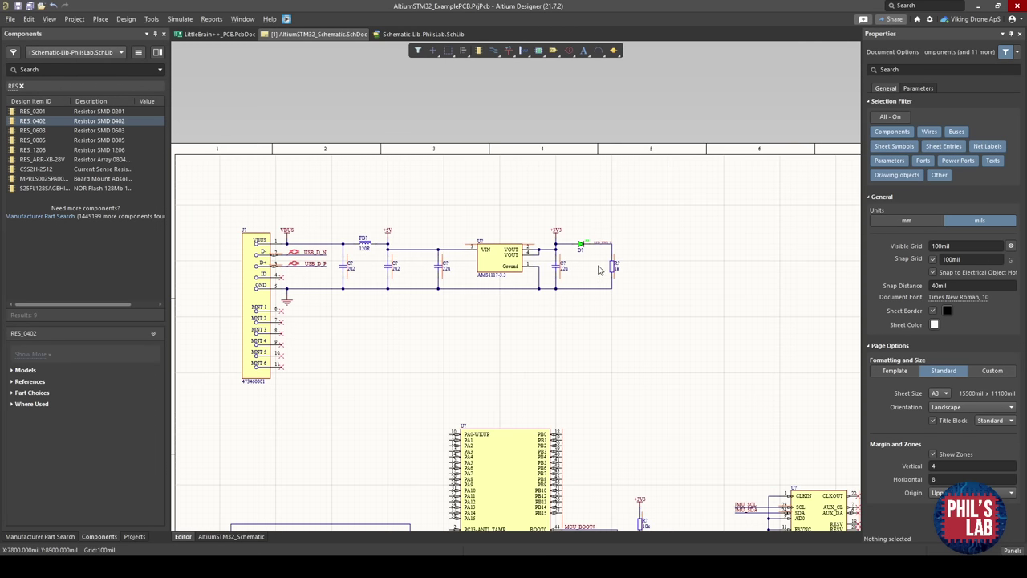
ctrl+scroll(573, 423, down, 1)
right_drag(573, 424, 539, 288)
ctrl+scroll(546, 338, down, 1)
right_drag(546, 337, 522, 372)
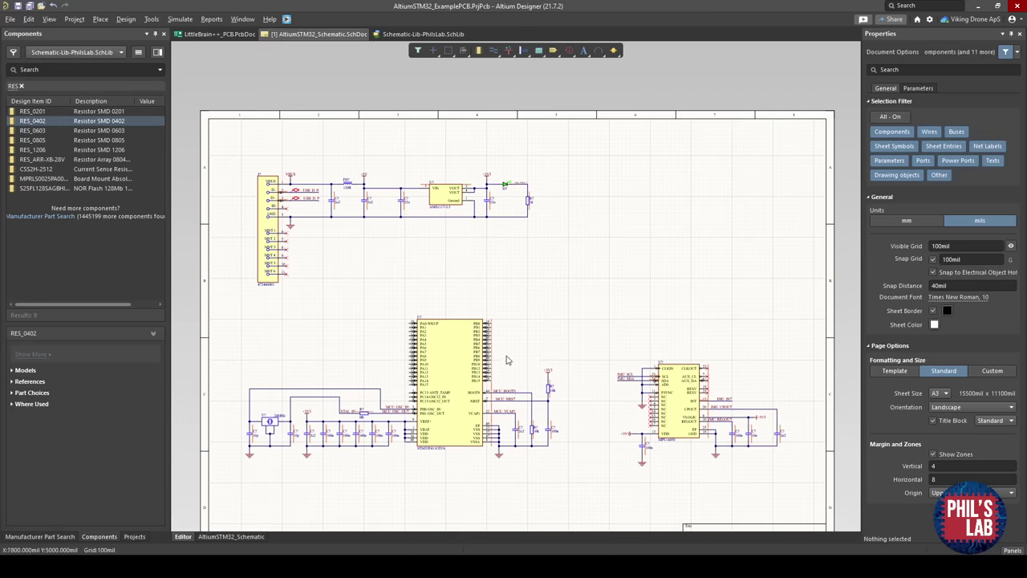
ctrl+scroll(461, 367, up, 2)
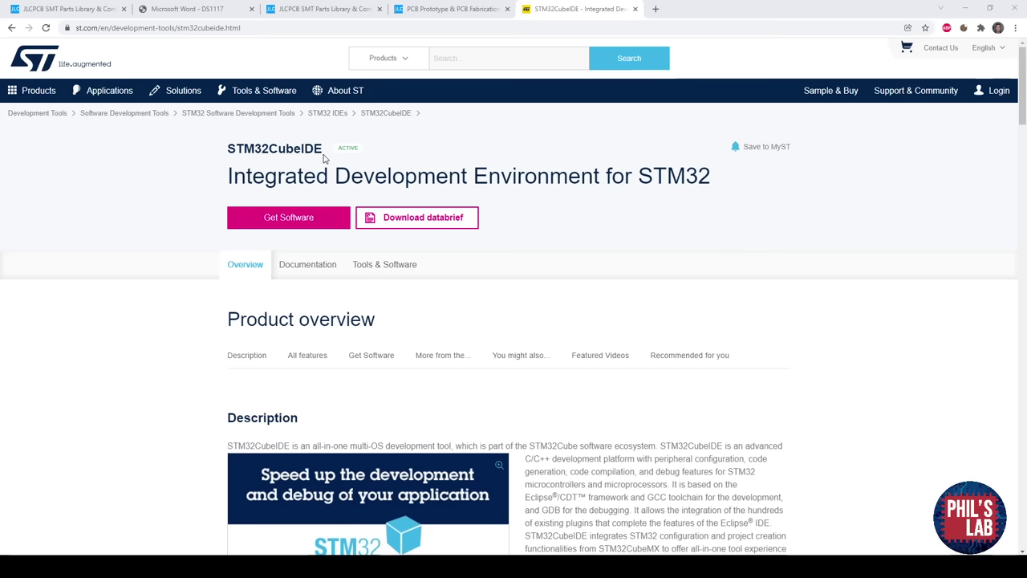
Switch to the browser and look at the STM32CubeIDE product title on the ST website.
drag(324, 158, 230, 151)
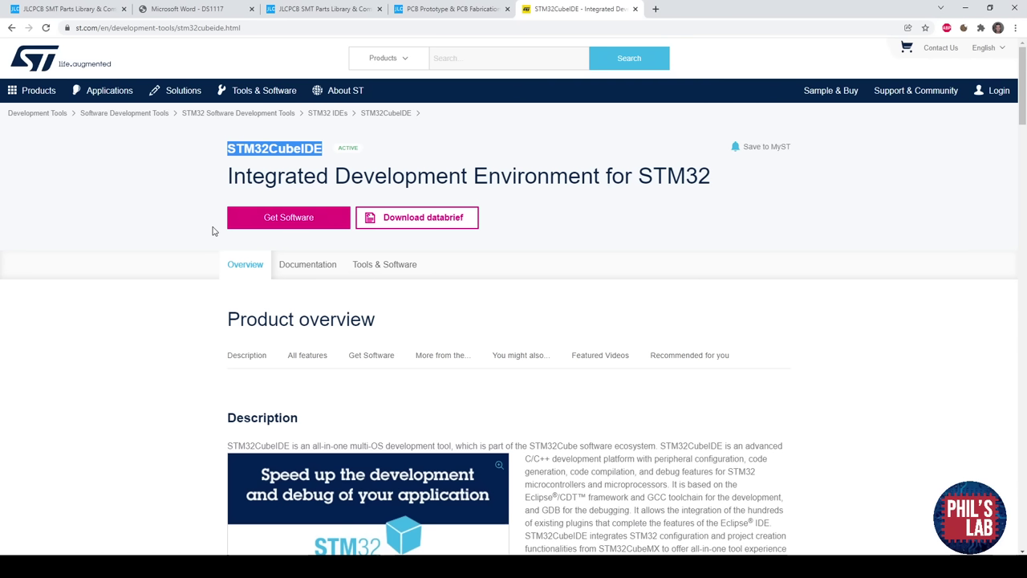
click(189, 335)
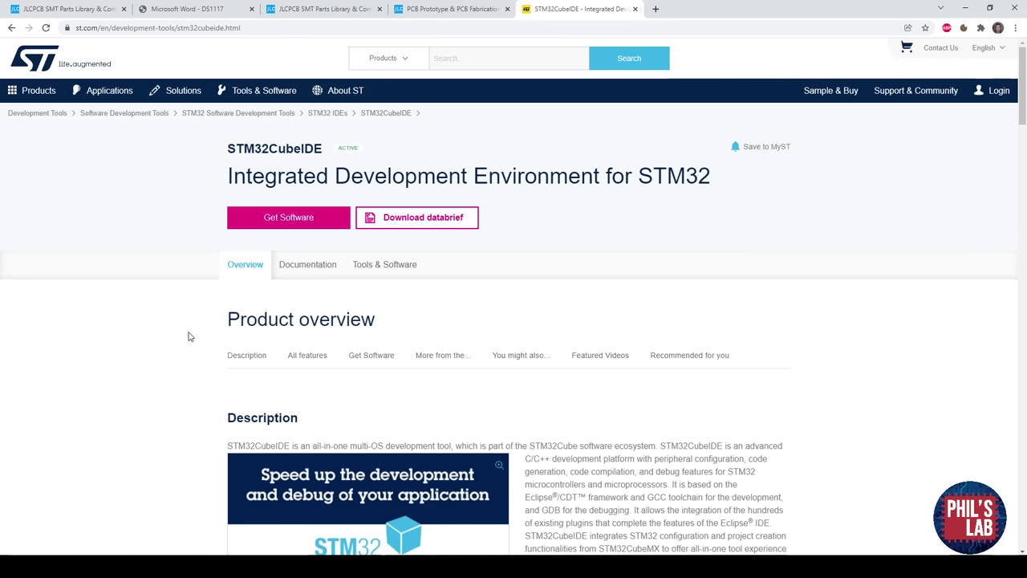
drag(228, 149, 323, 151)
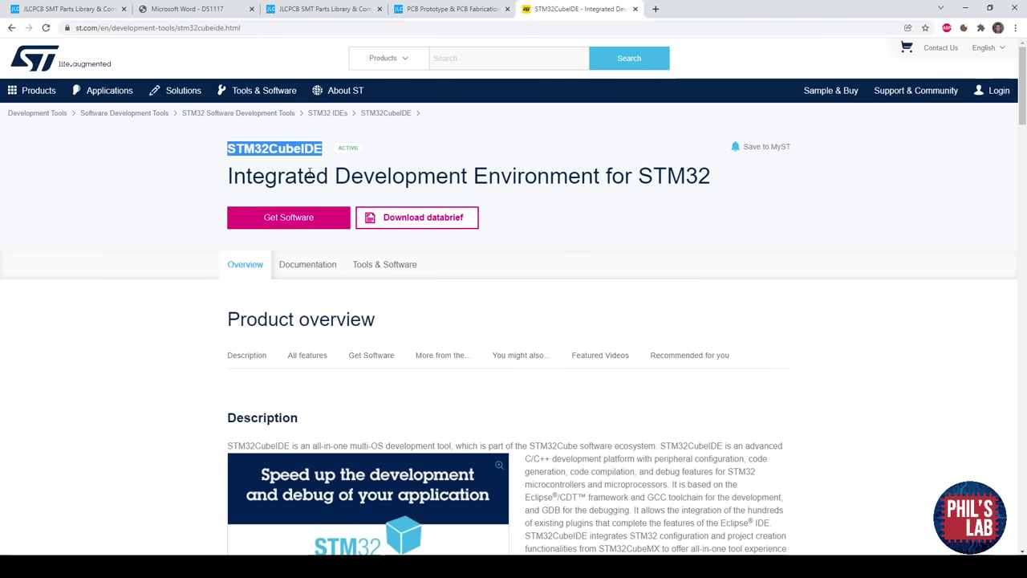
click(313, 169)
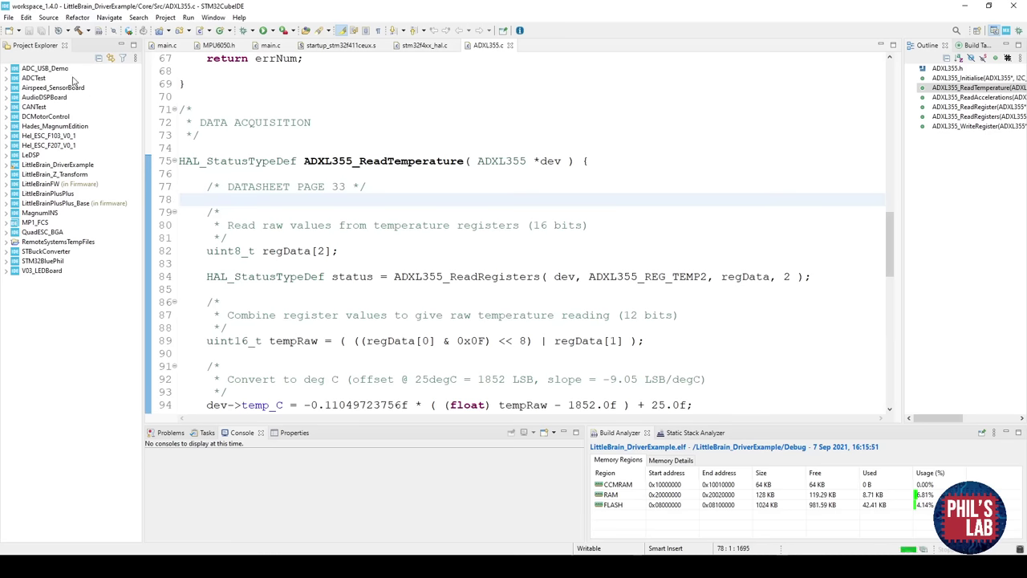
Switch to STM32CubeIDE and start a new STM32 project, viewing the board selection before returning to the MCU/MPU selection.
click(11, 17)
mouse_move(80, 30)
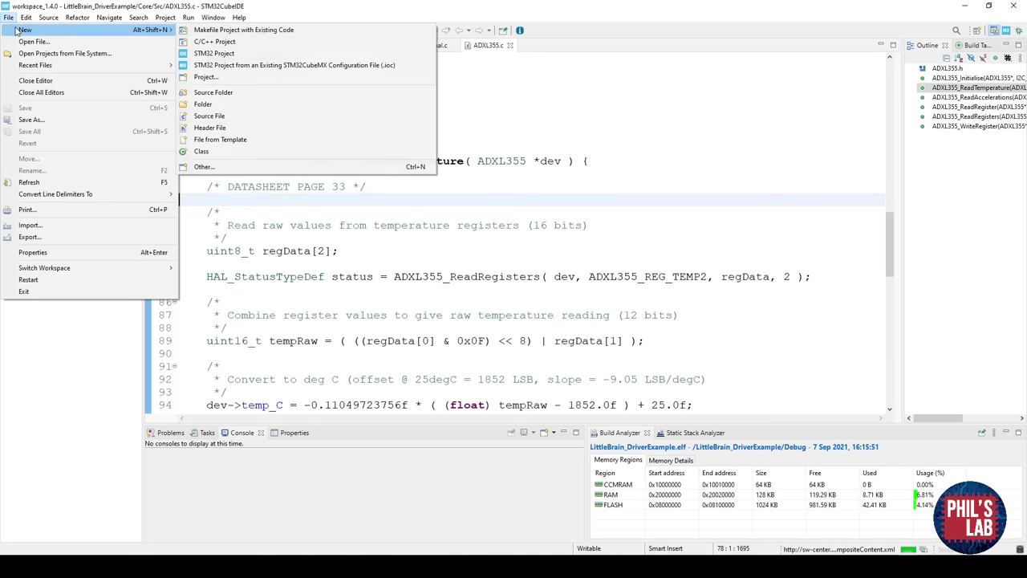
click(231, 53)
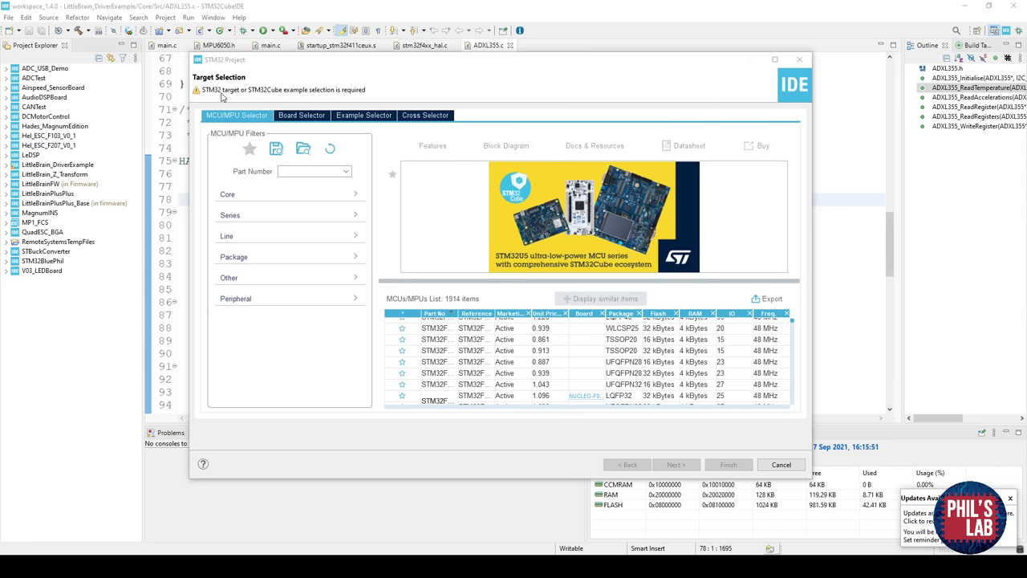
click(301, 115)
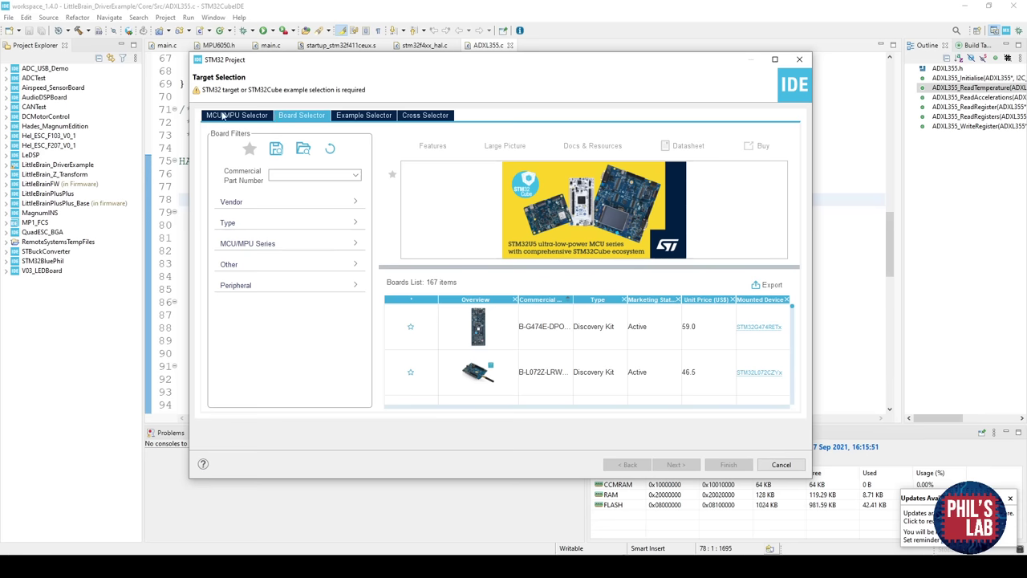
click(253, 117)
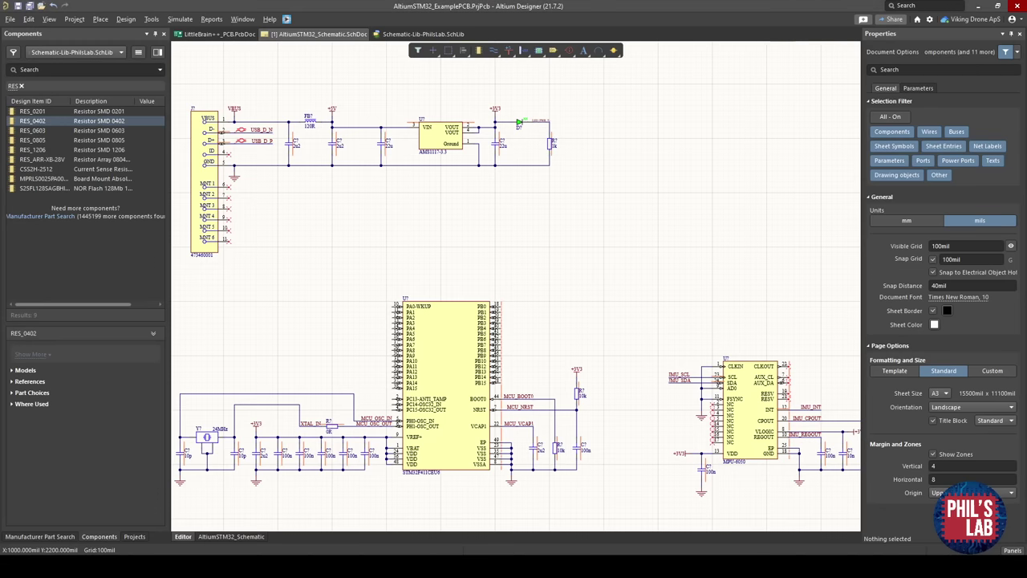
Check the microcontroller in the Altium schematic and filter STM32CubeIDE's MCU list by part number stm32f411ce.
ctrl+scroll(335, 483, up, 2)
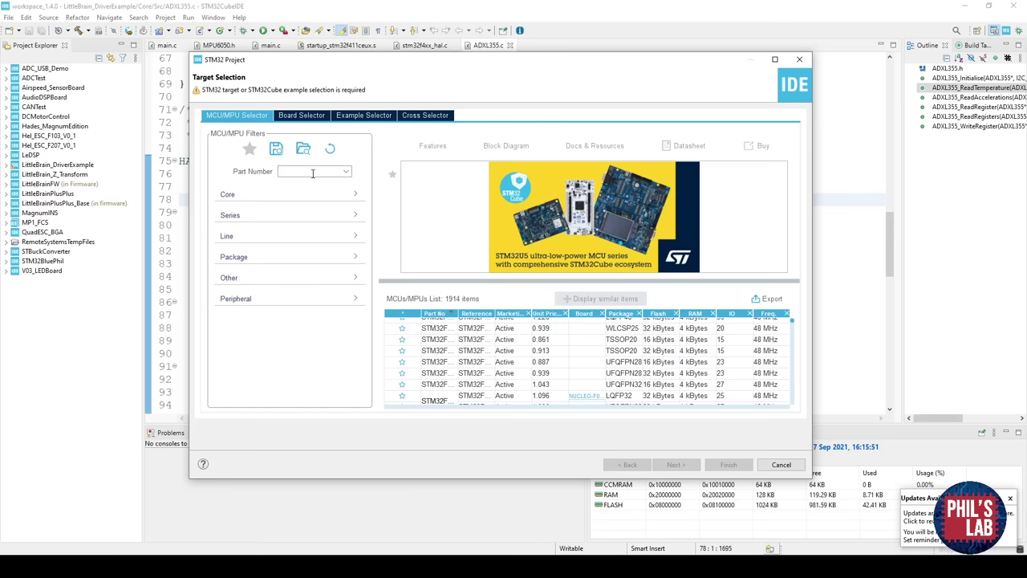
text(stm32f)
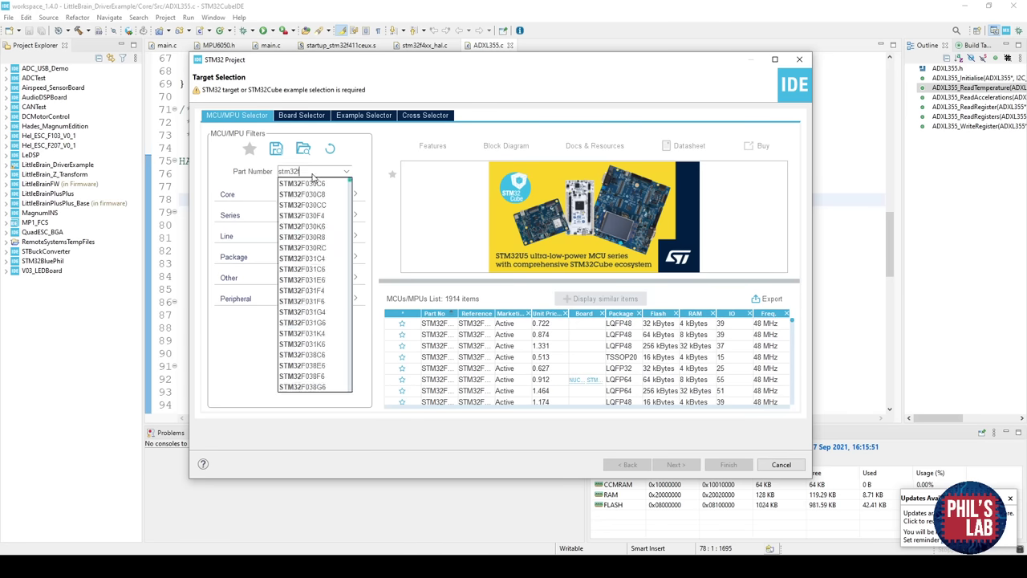
text(411ce)
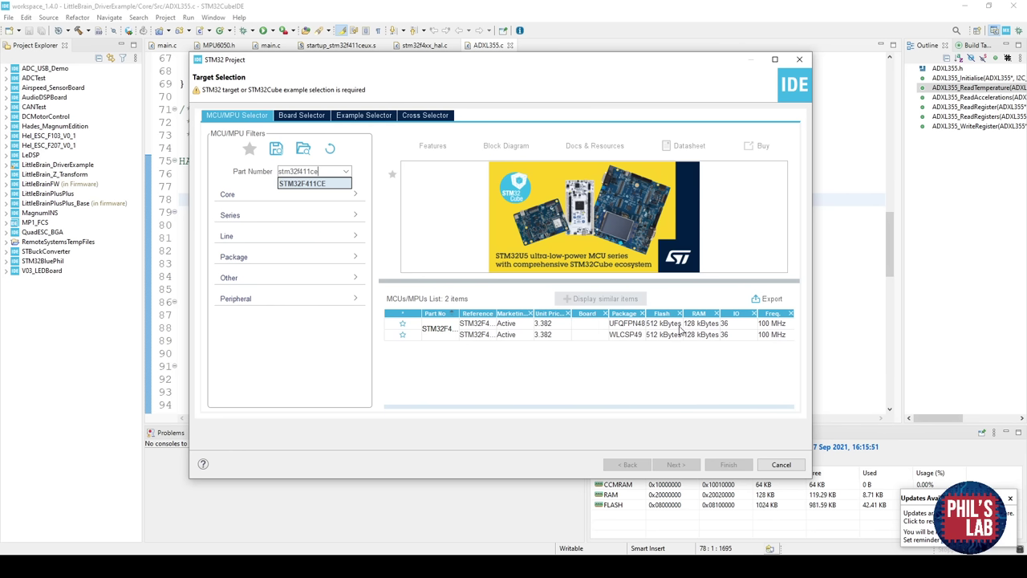
Select the UFQFPN48 variant of the STM32F411CE and create the project as AltiumSTM32_Example with the default options.
click(489, 324)
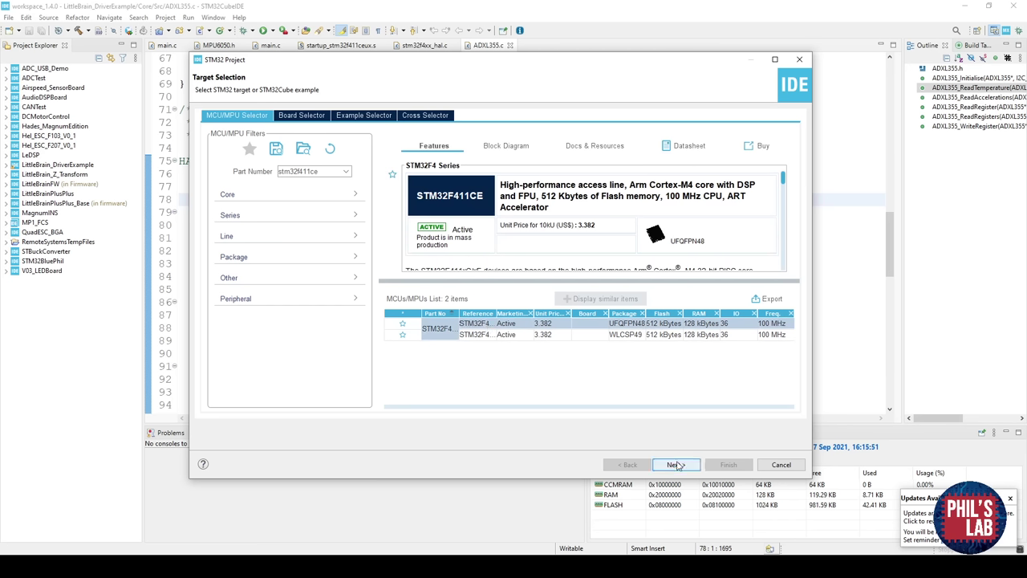
click(676, 464)
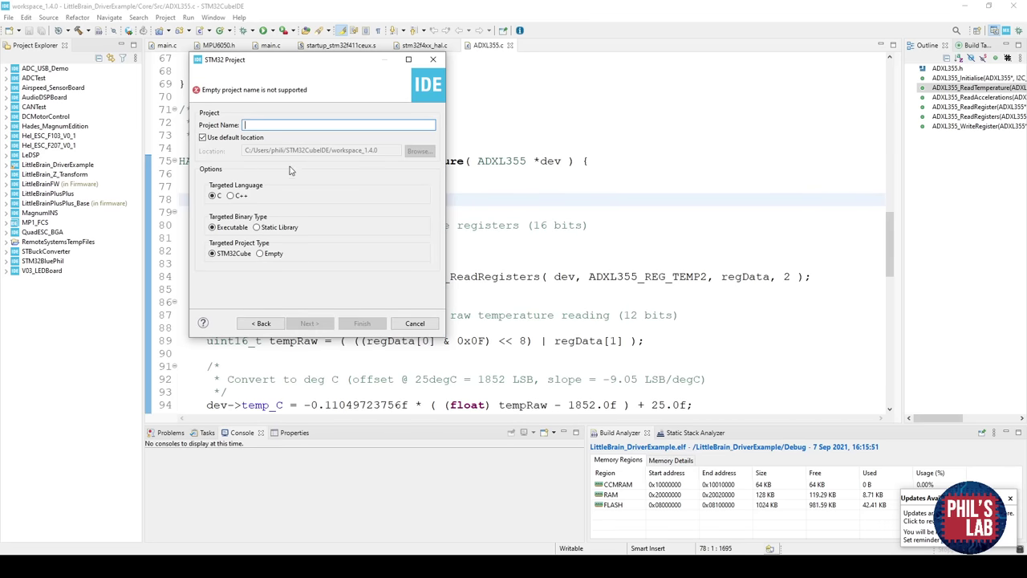
text(AltiumSTM32_Example)
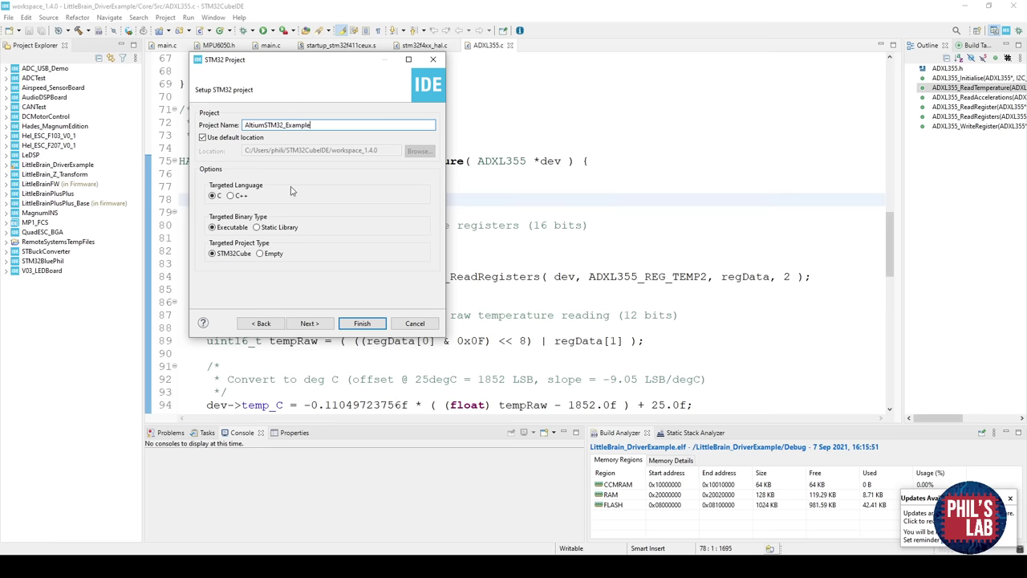
click(363, 323)
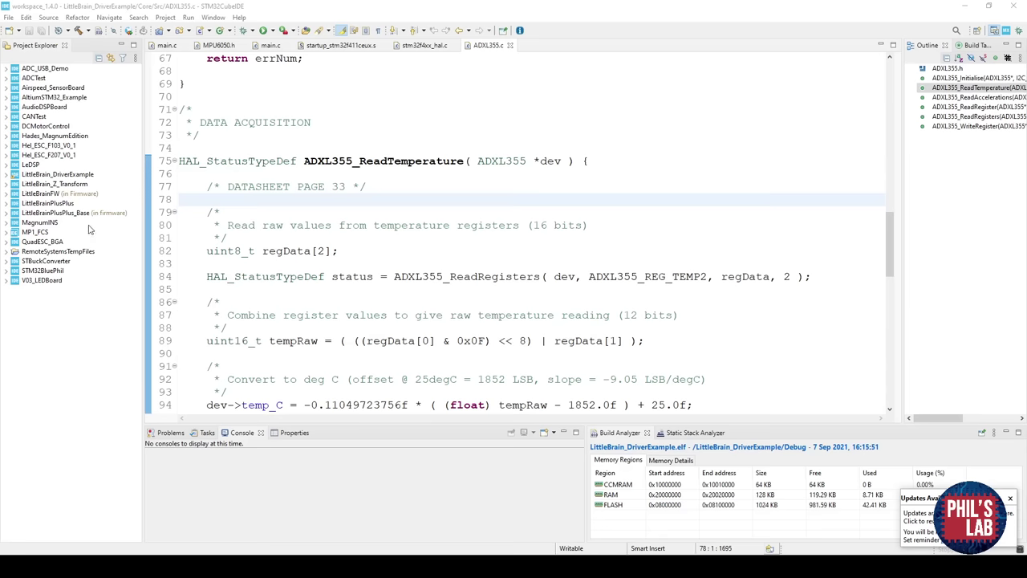
Start another new STM32 project, filter the MCU list by part number stm32f411ce and select the UFQFPN48 variant.
click(12, 17)
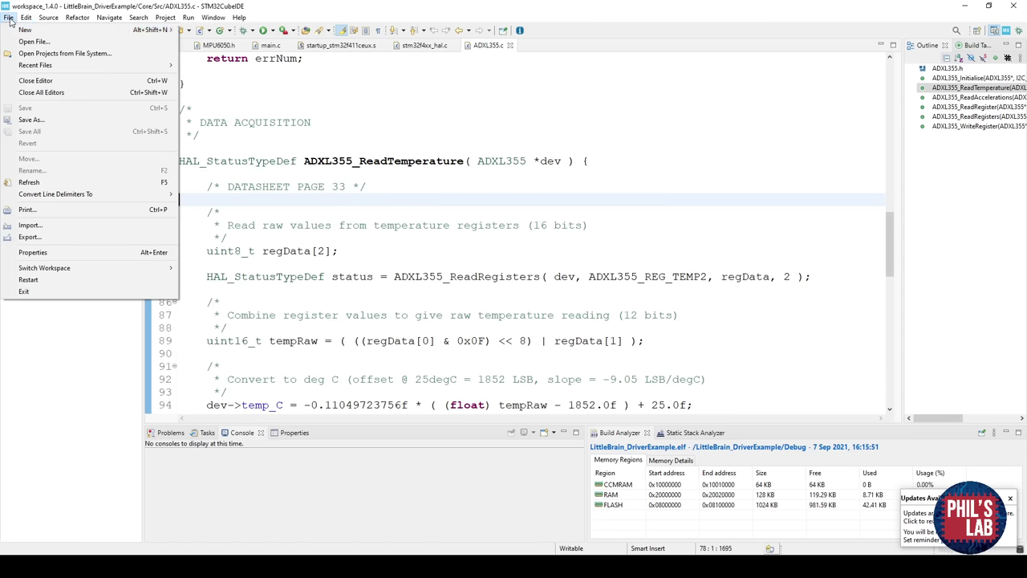
mouse_move(15, 32)
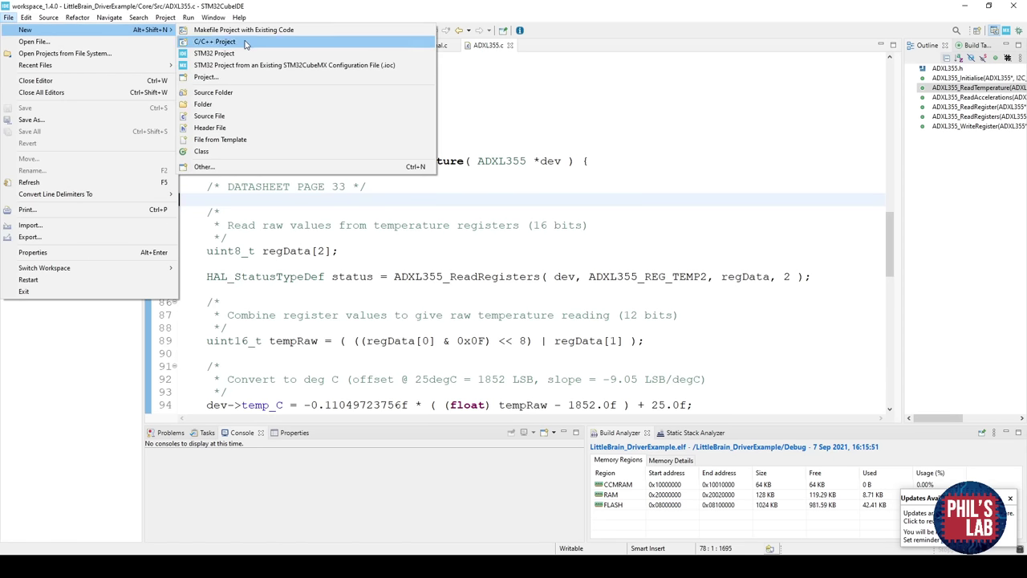
click(221, 53)
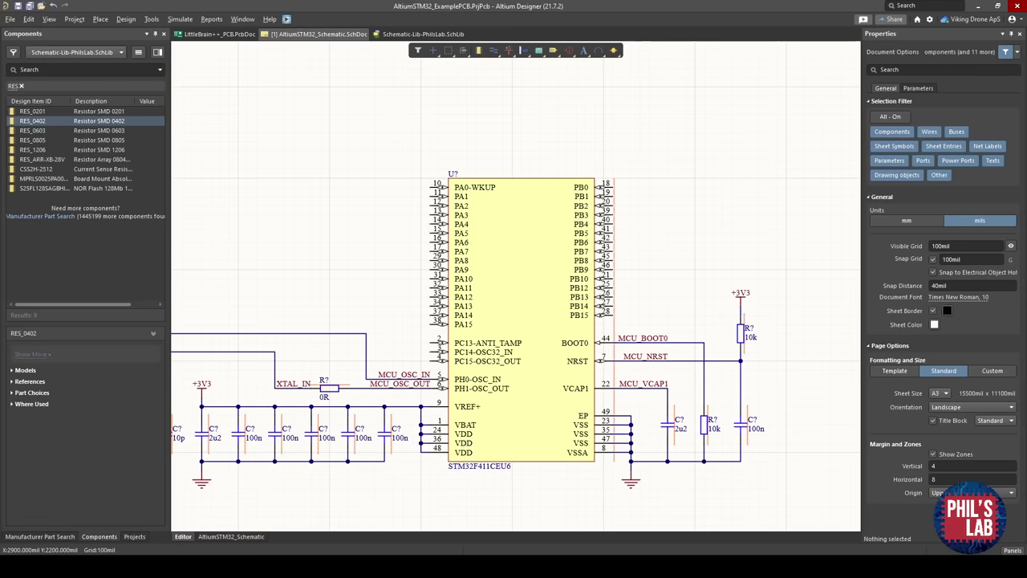
ctrl+scroll(449, 484, up, 3)
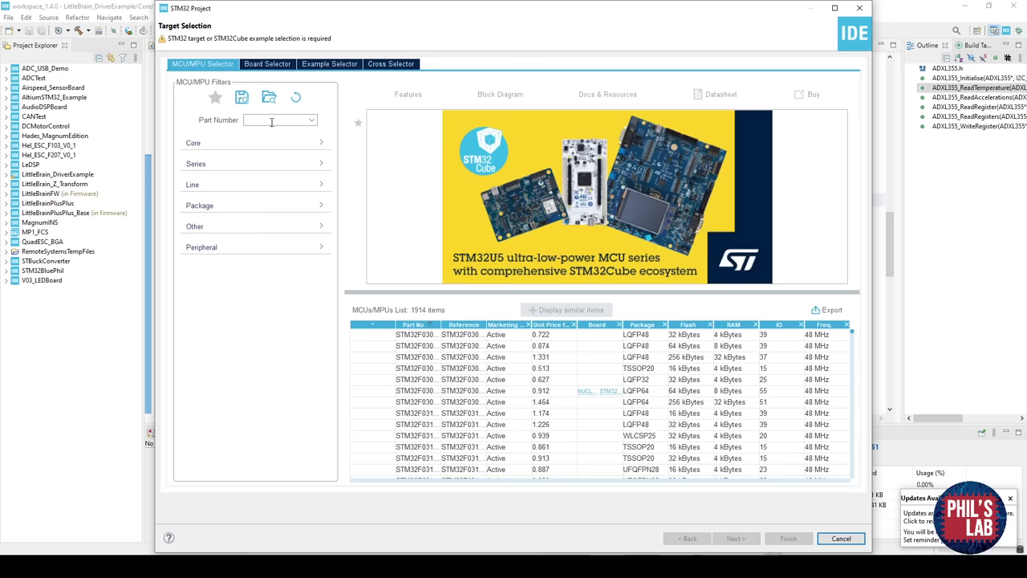
click(272, 120)
text(stm32f411ce)
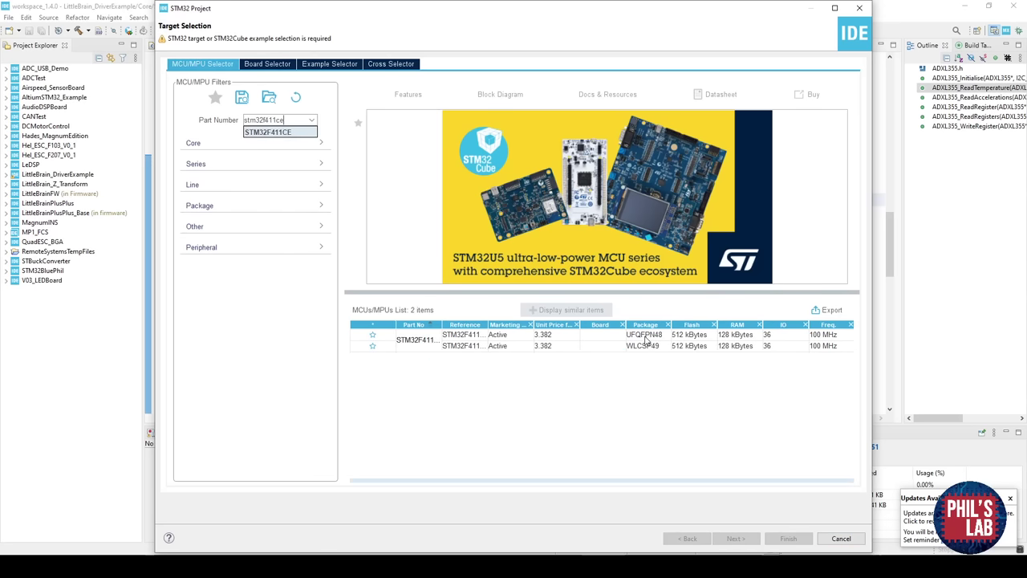
click(646, 338)
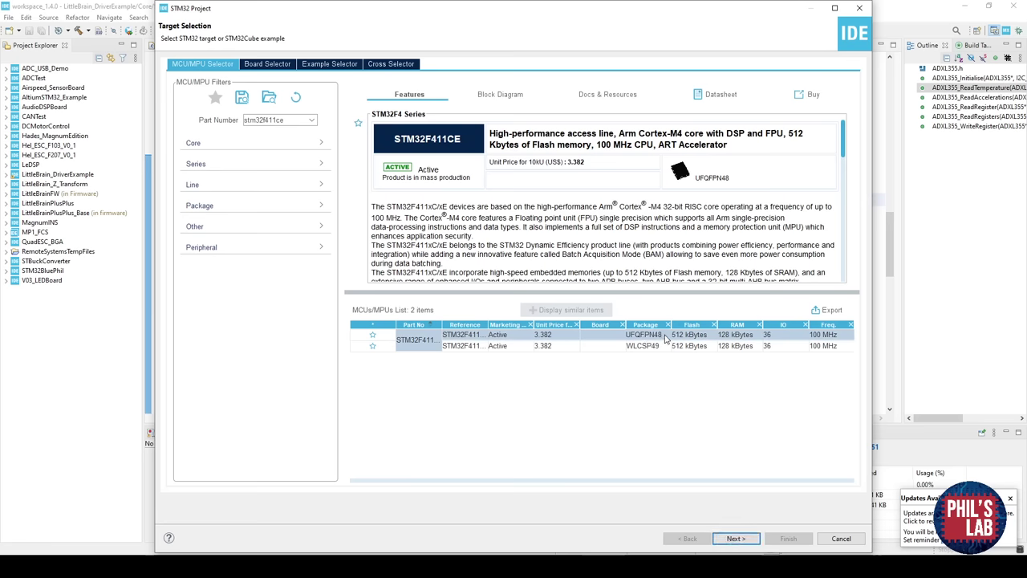
Name the project AltiumSTM32 and create it with the C, Executable and STM32Cube options.
click(736, 539)
text(Altium)
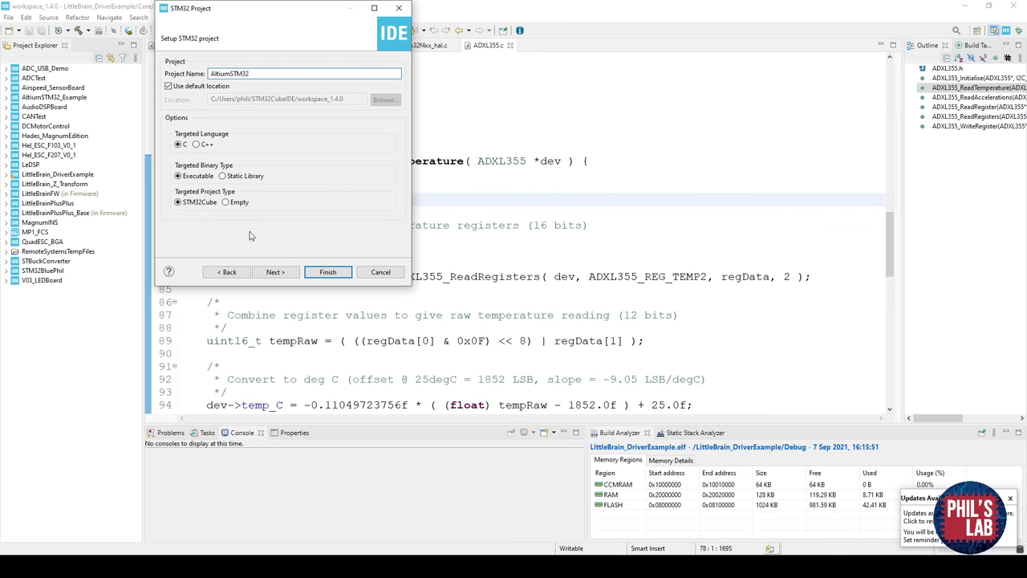
text(STM32)
click(329, 273)
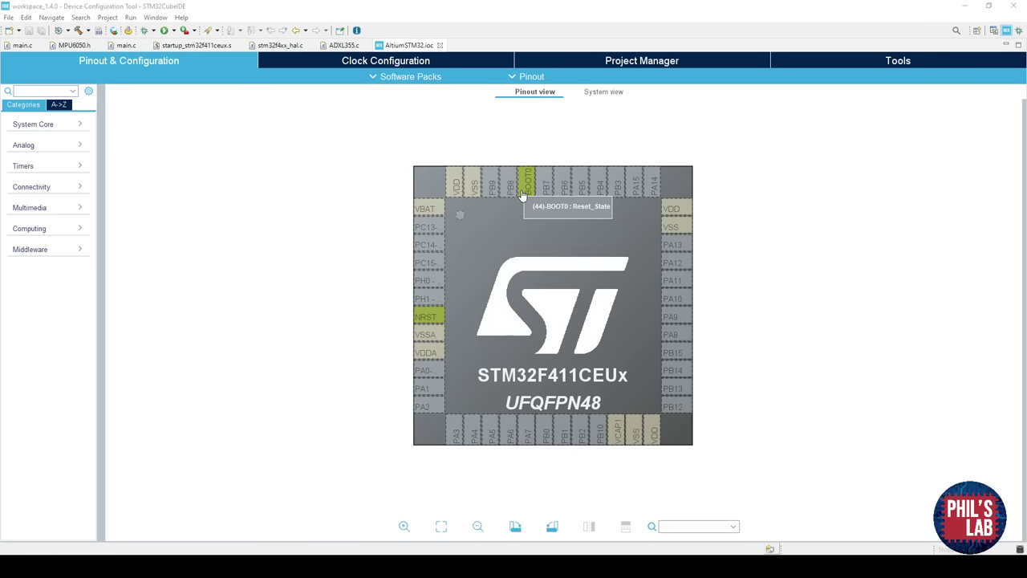
Examine the microcontroller's pinout and the functions available on pins PC13, PC14 and PA1.
scroll(524, 189, up, 2)
drag(524, 188, 527, 207)
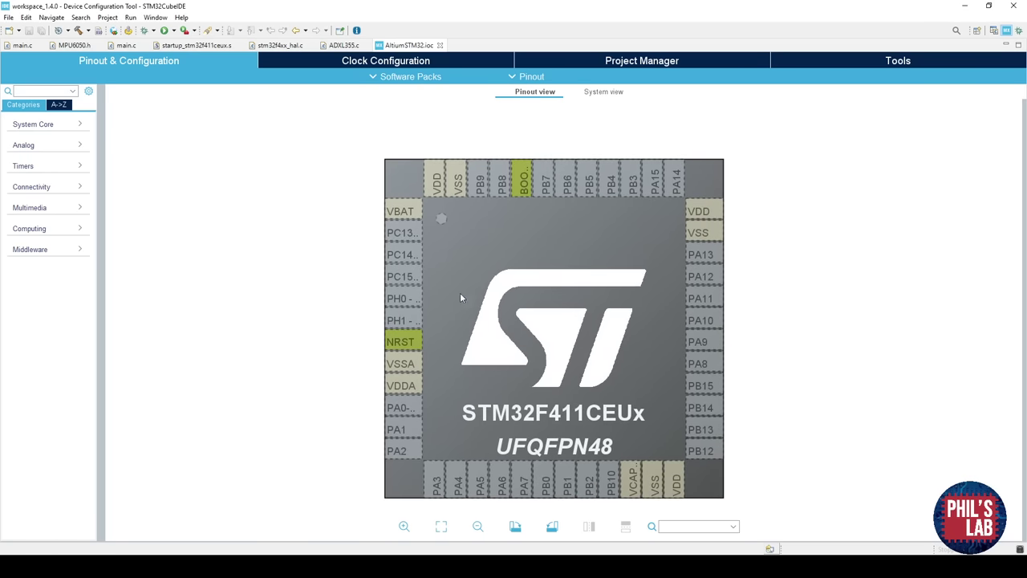
scroll(542, 345, down, 1)
drag(542, 345, 530, 340)
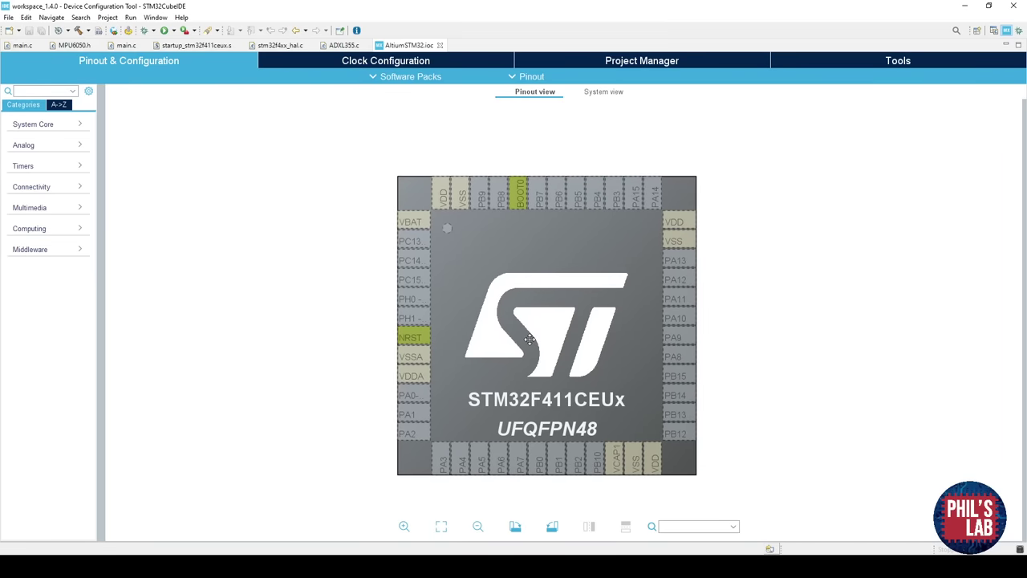
scroll(525, 347, down, 1)
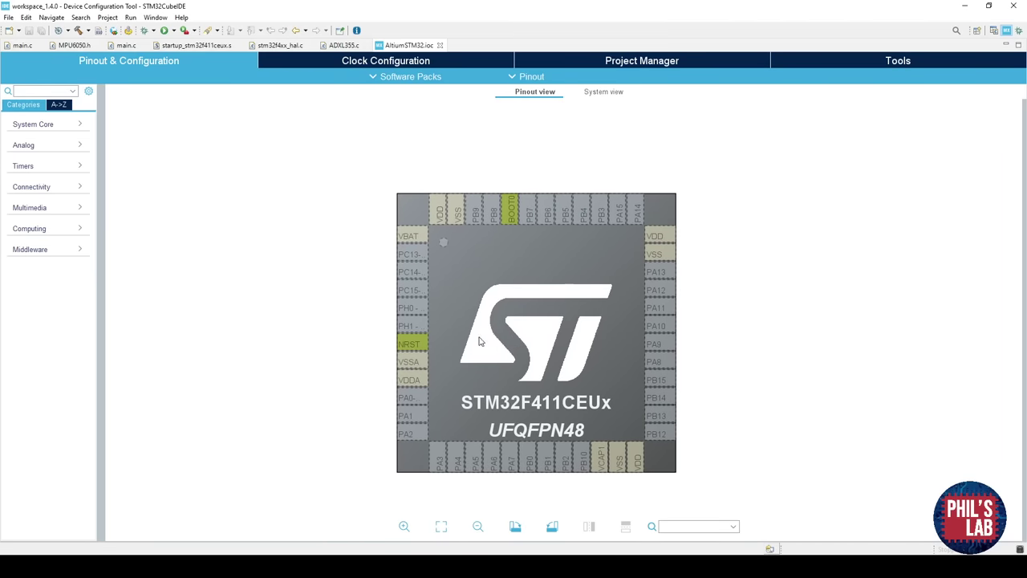
click(411, 255)
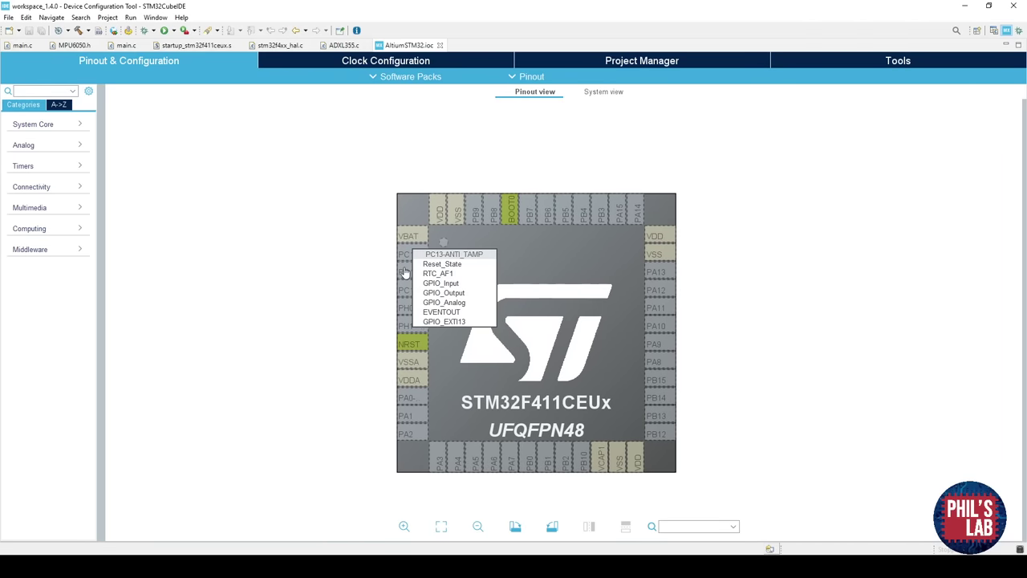
click(405, 273)
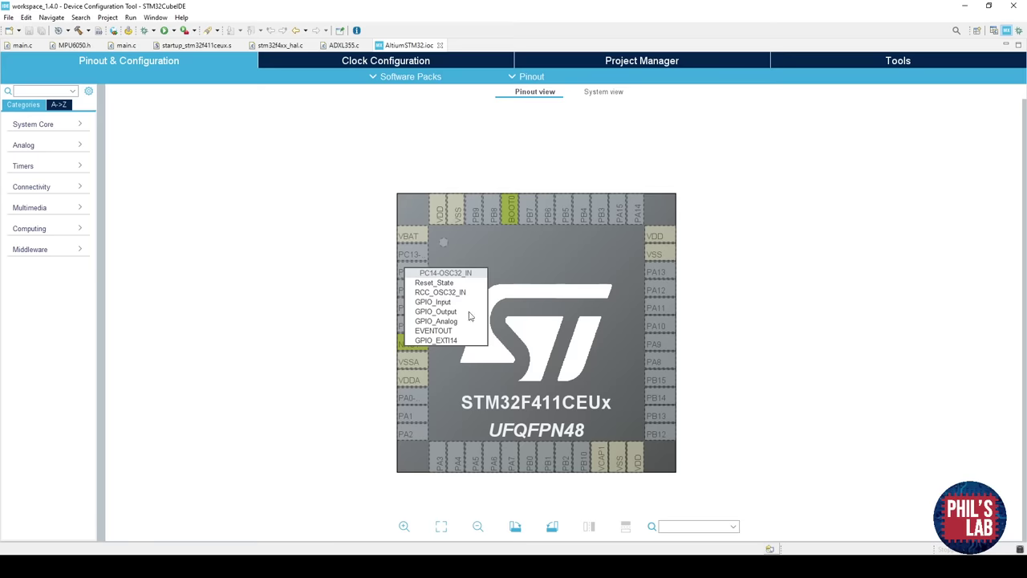
click(420, 411)
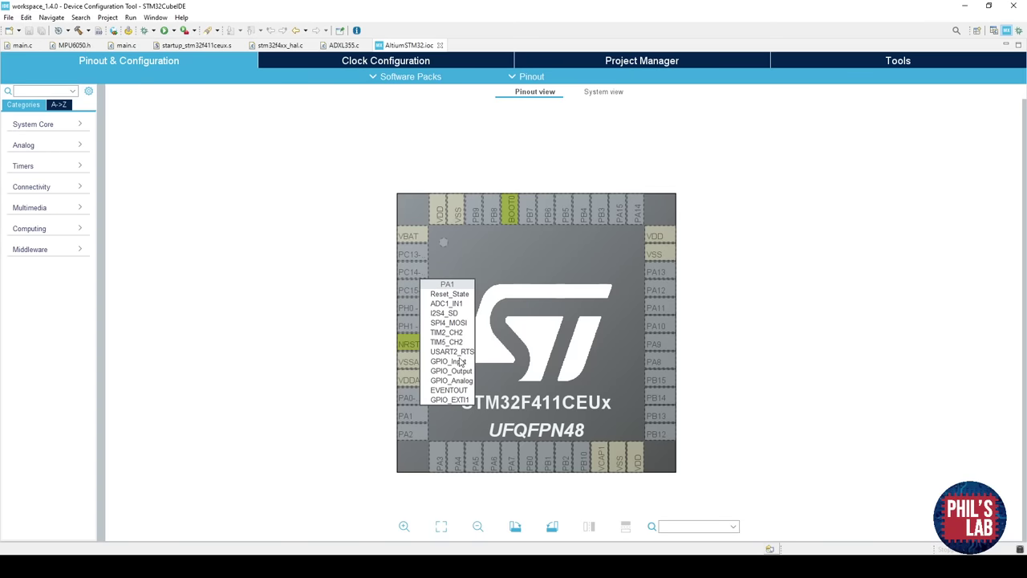
click(562, 299)
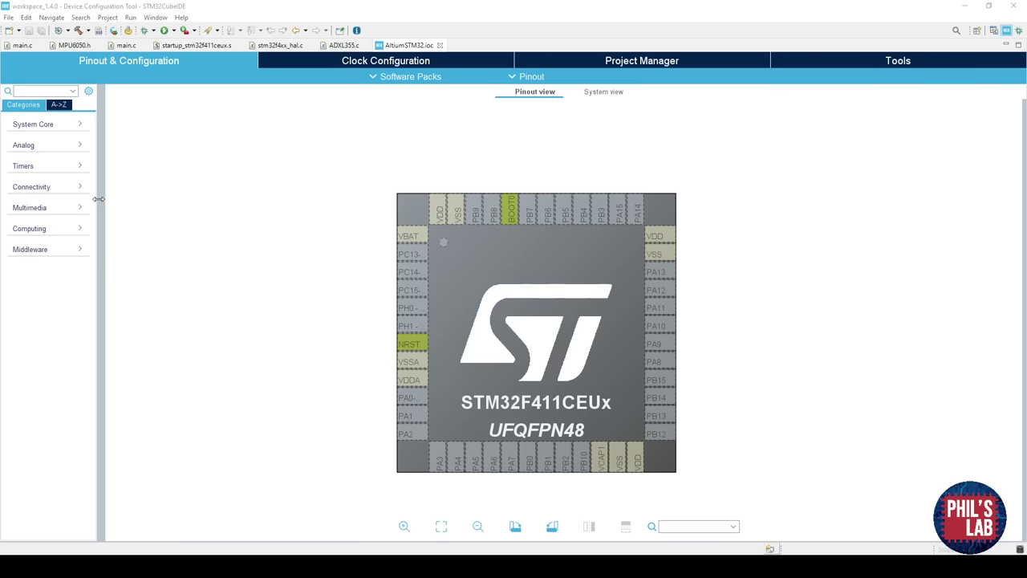
Expand the System Core and Connectivity peripheral lists and enable I2C1 in I2C mode.
drag(98, 199, 132, 199)
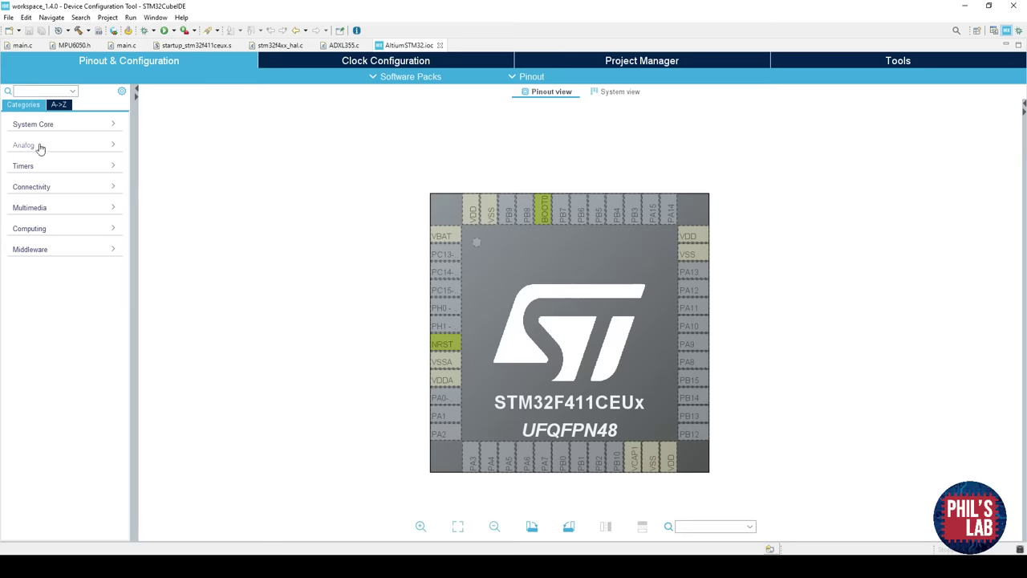
click(69, 128)
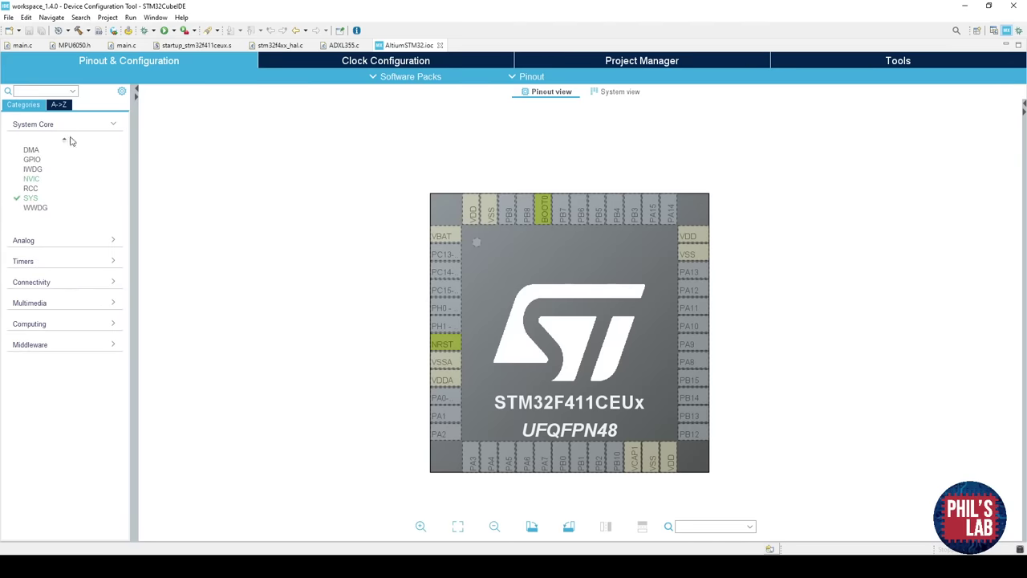
click(78, 285)
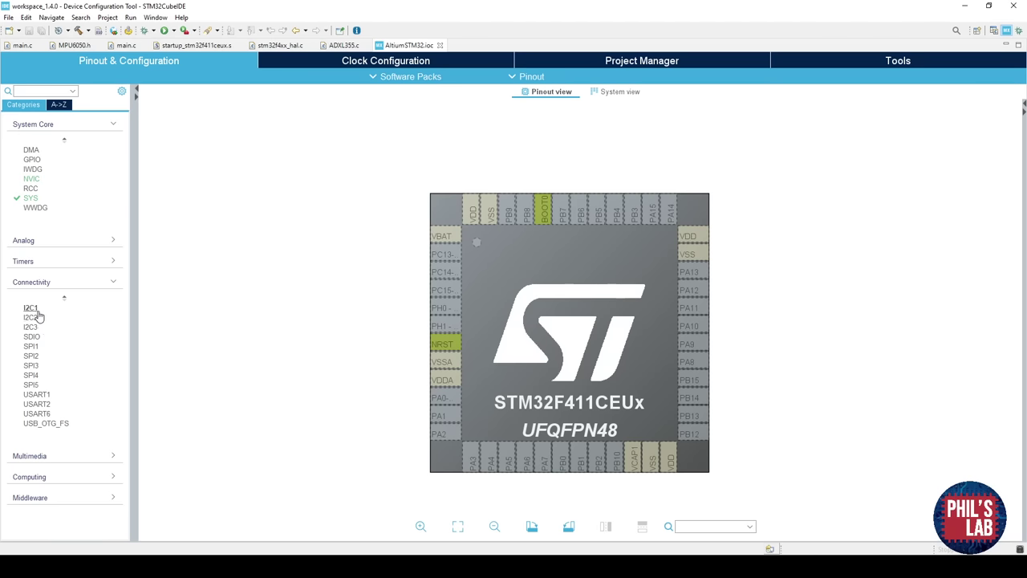
click(30, 308)
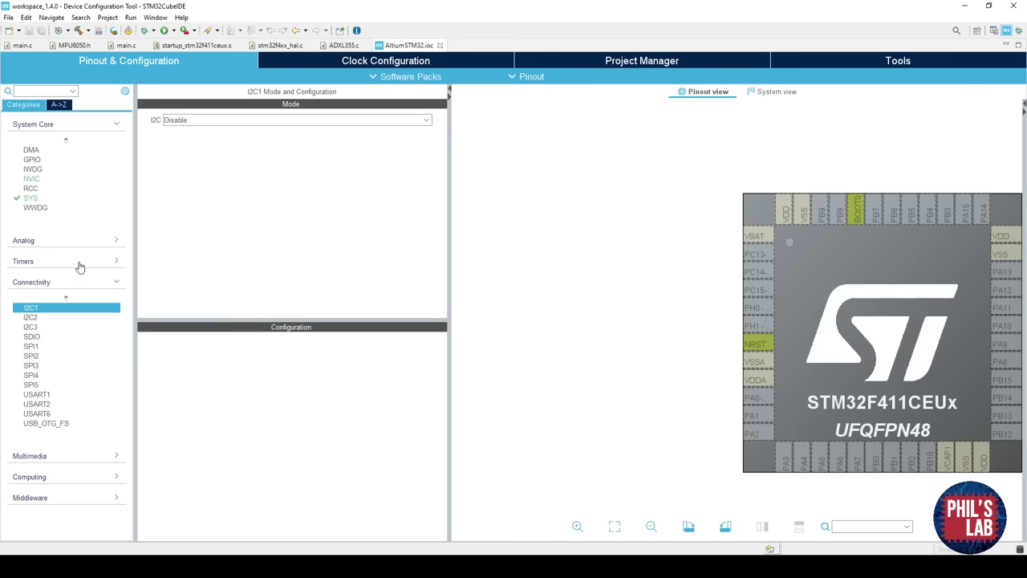
click(190, 122)
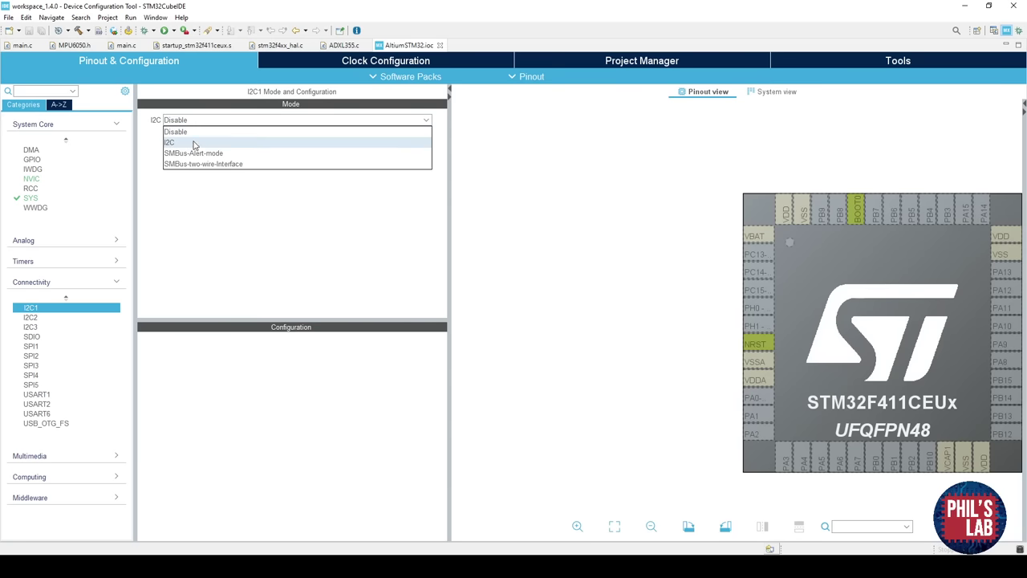
click(192, 143)
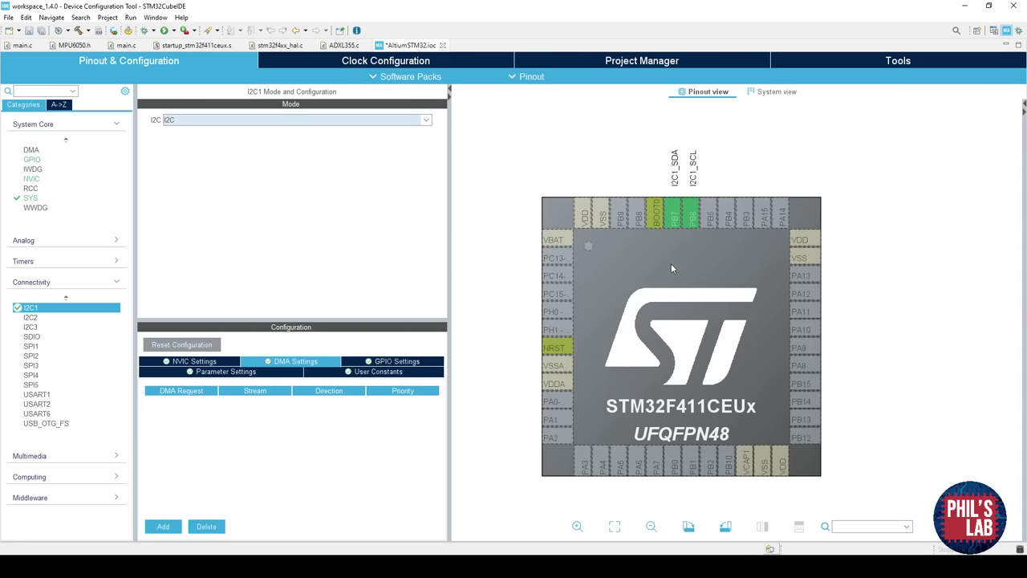
Check the I2C1 SDA and SCL pins PB7 and PB6 in the pinout for alternate pin locations.
drag(671, 264, 663, 289)
ctrl+click(692, 244)
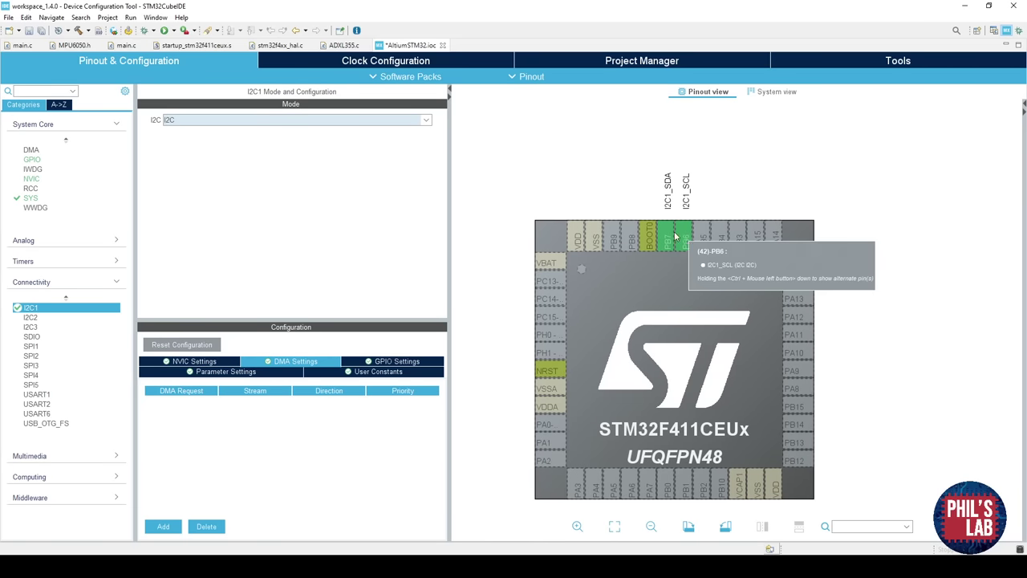
ctrl+drag(674, 233, 674, 234)
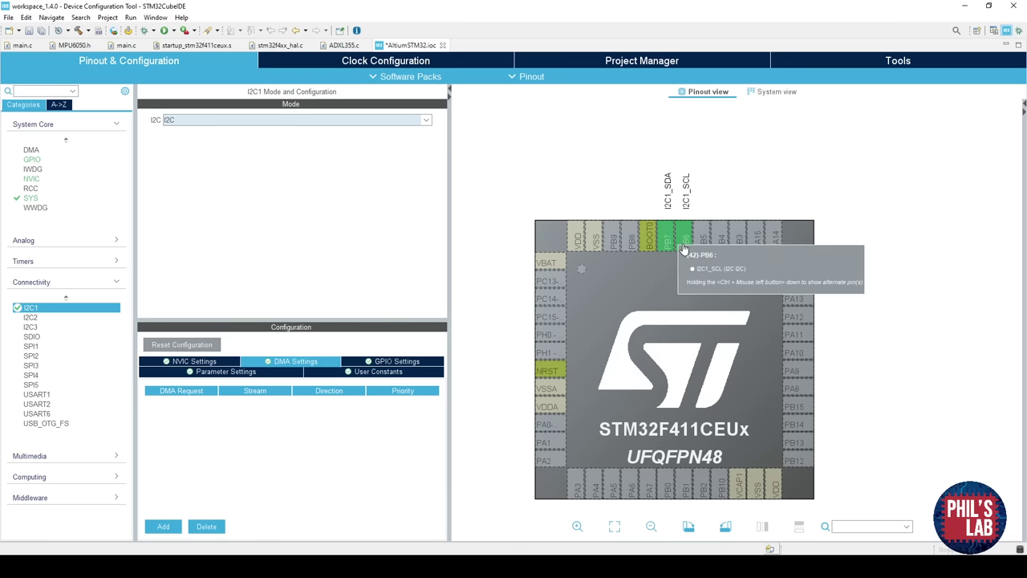
scroll(679, 263, up, 1)
drag(680, 260, 674, 276)
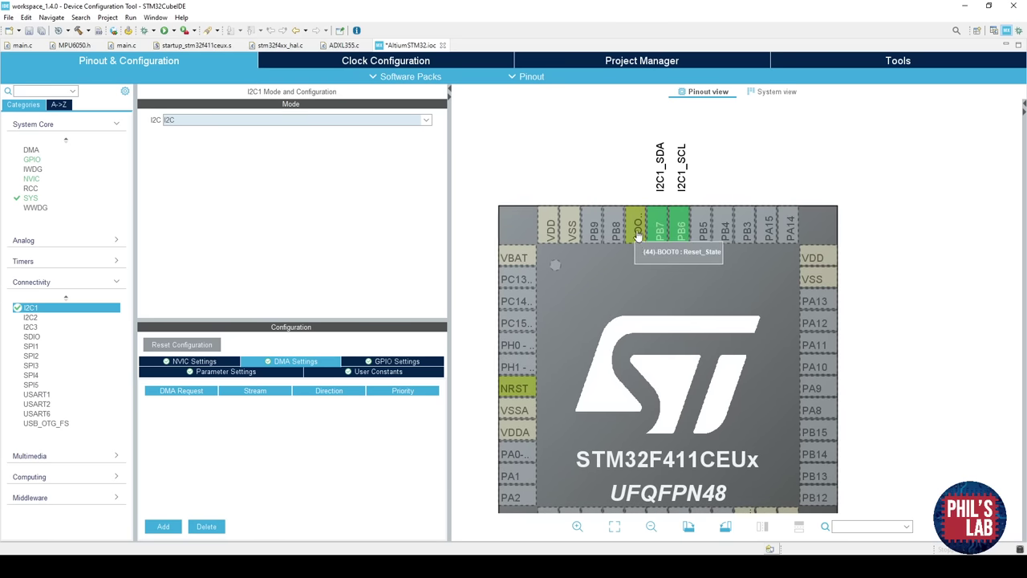
Disable I2C1, enable I2C2 in I2C mode instead and view its pin assignment on the chip.
click(225, 120)
click(224, 129)
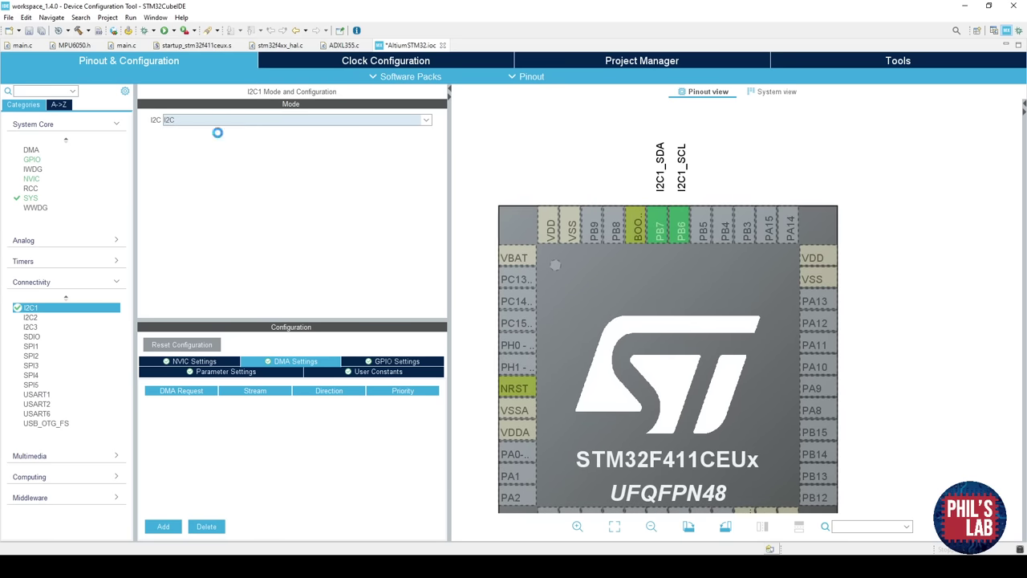
click(32, 317)
click(187, 120)
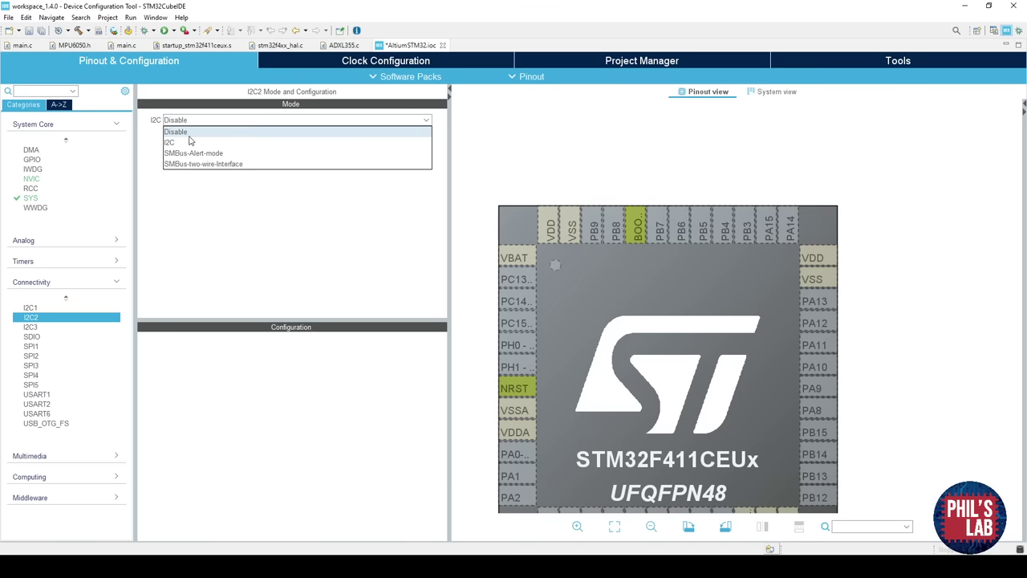
click(189, 140)
drag(678, 381, 643, 313)
scroll(637, 296, down, 2)
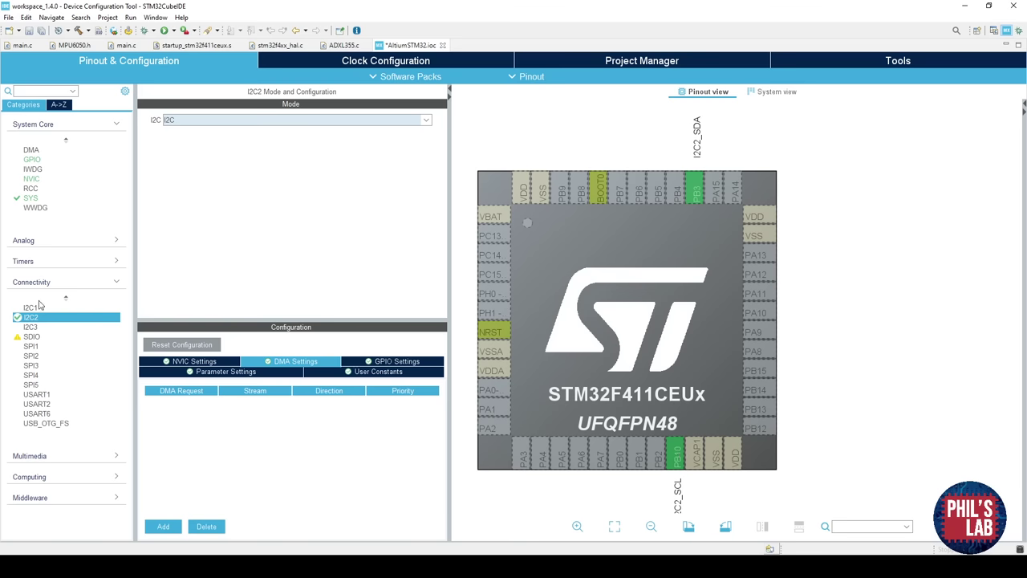
Disable I2C2 and set I2C1 back to I2C mode.
click(233, 119)
click(229, 130)
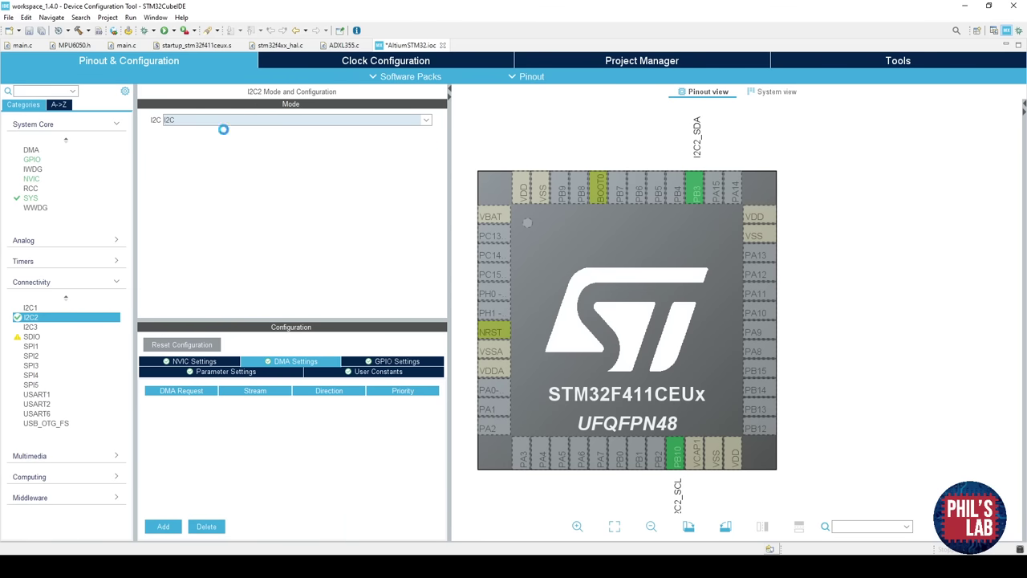
click(47, 309)
click(211, 120)
click(211, 133)
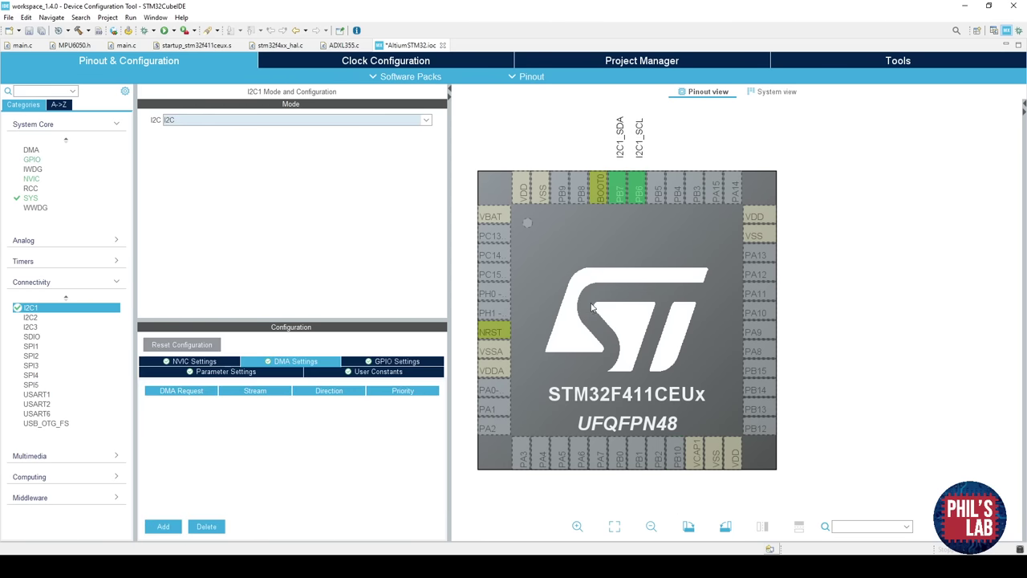
Set the RCC High Speed Clock (HSE) to Crystal/Ceramic Resonator and view its oscillator pins on the chip.
drag(592, 307, 639, 315)
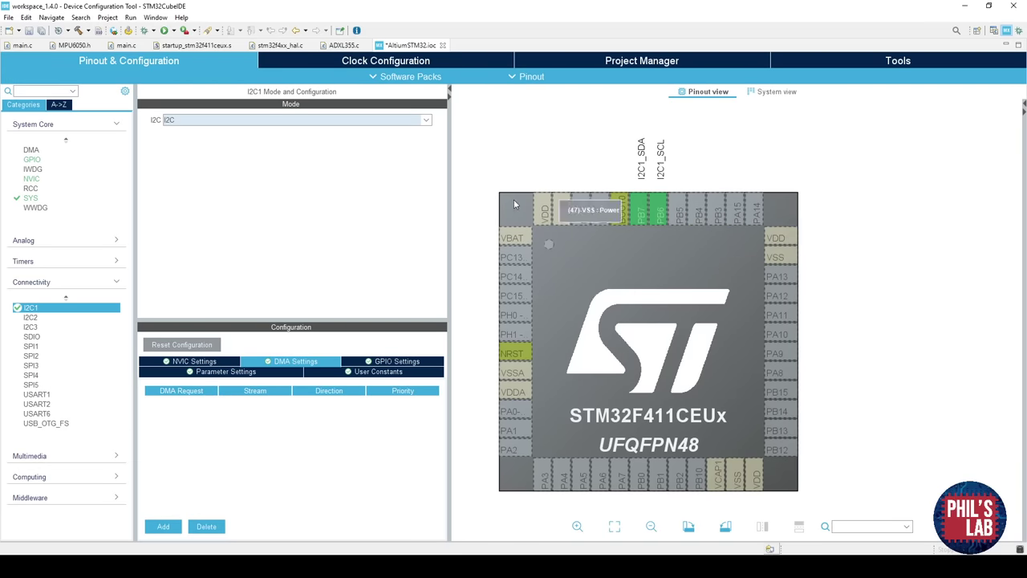
click(38, 189)
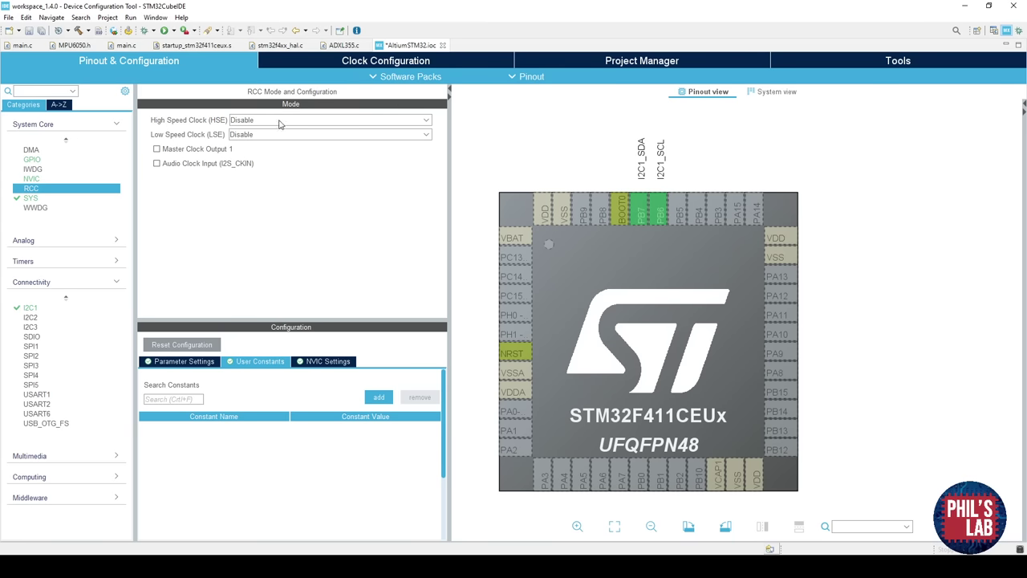
click(279, 121)
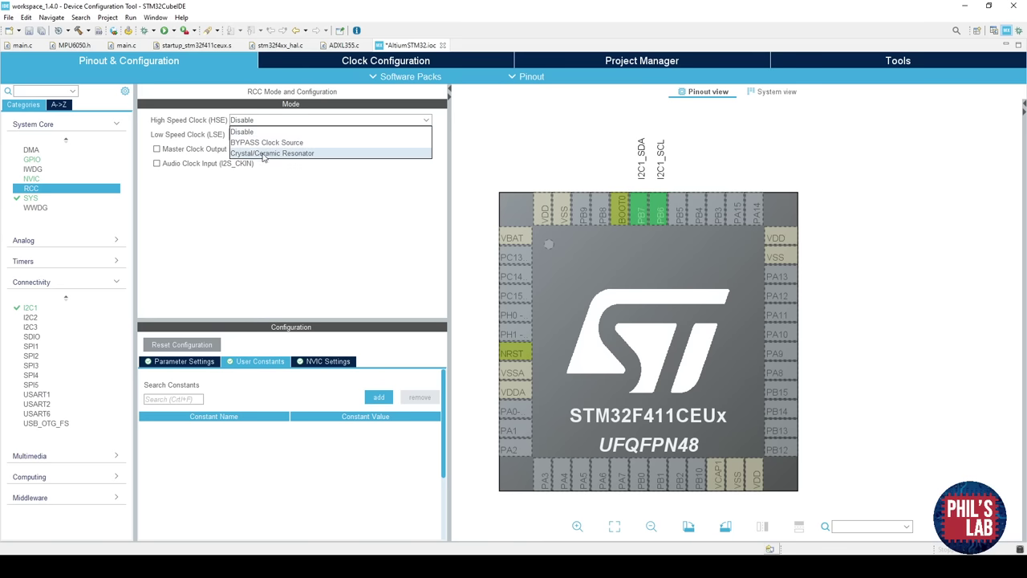
click(280, 153)
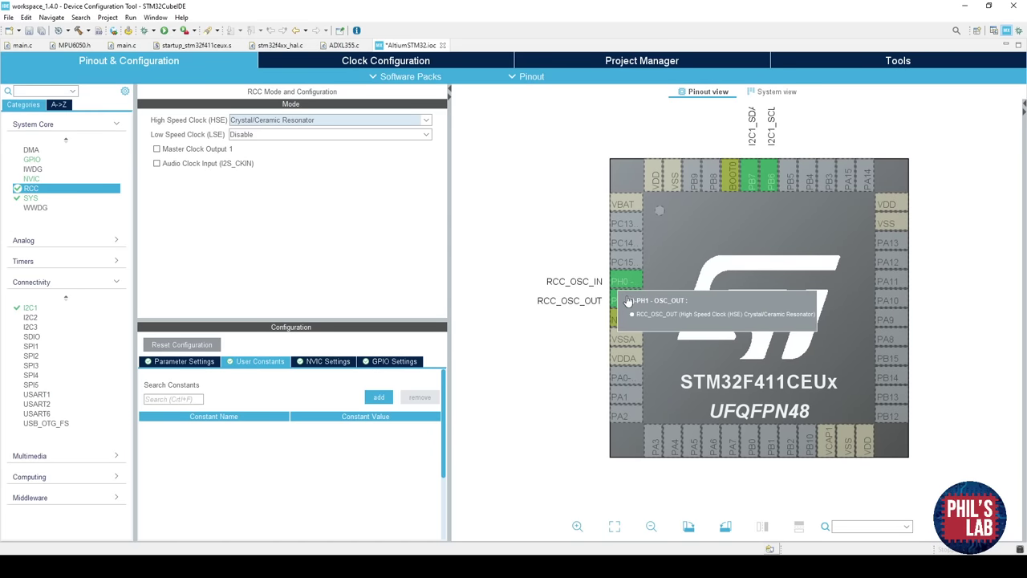
drag(676, 238, 651, 240)
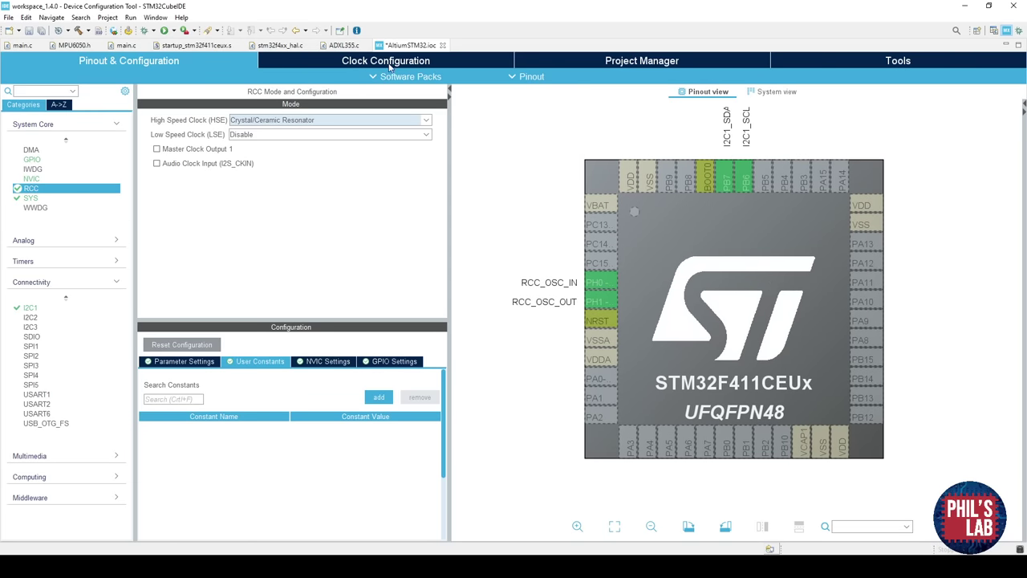
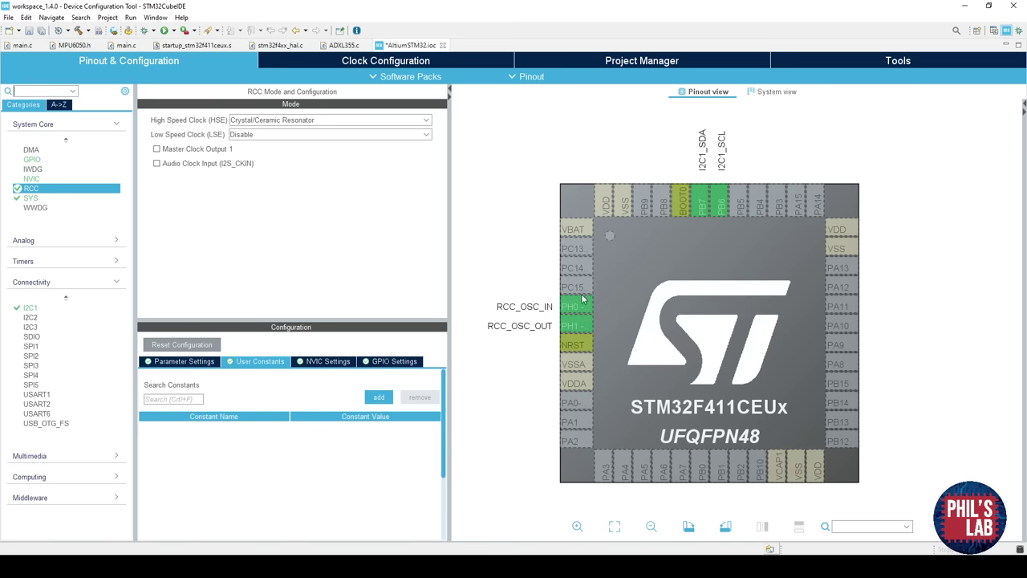
Set the SYS debug mode to Serial Wire.
drag(643, 366, 642, 354)
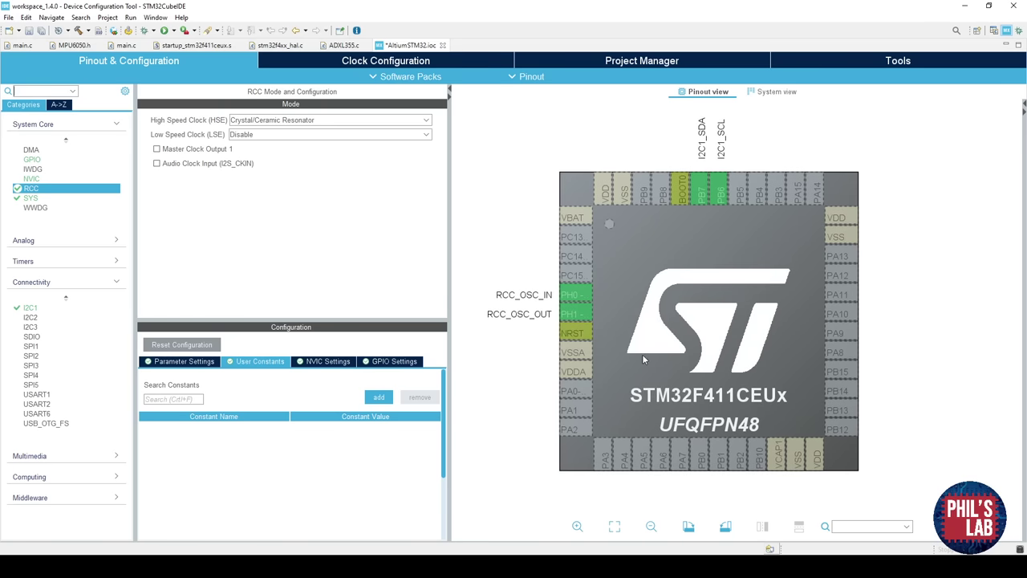
click(51, 201)
mouse_move(656, 279)
mouse_down()
mouse_move(628, 312)
mouse_move(590, 310)
mouse_up()
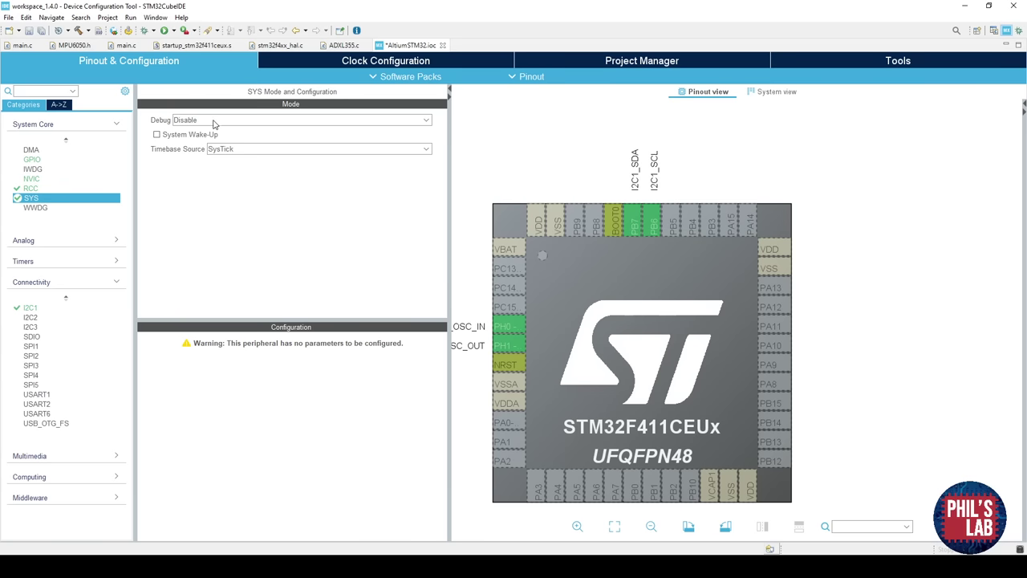
click(214, 123)
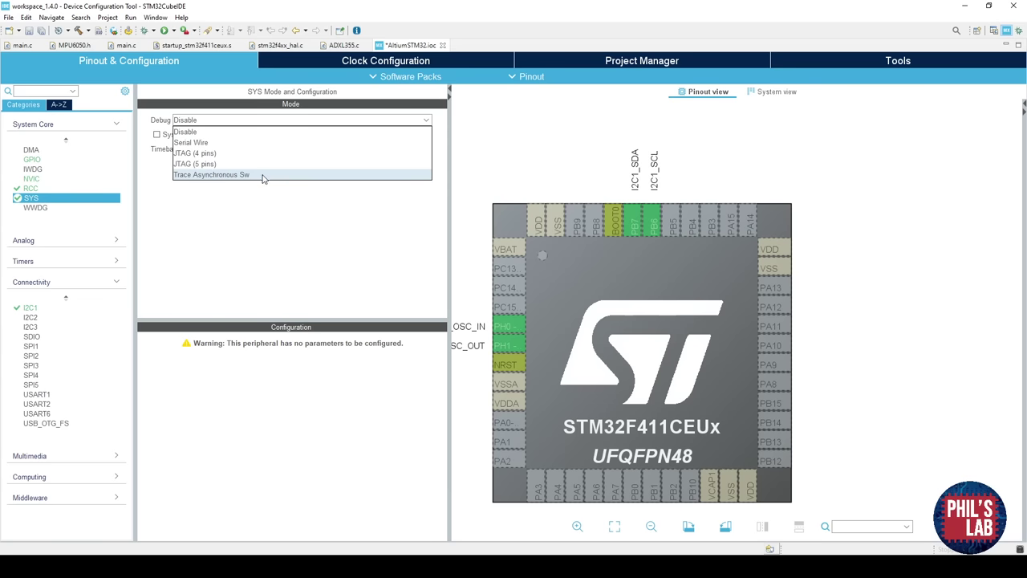
click(196, 143)
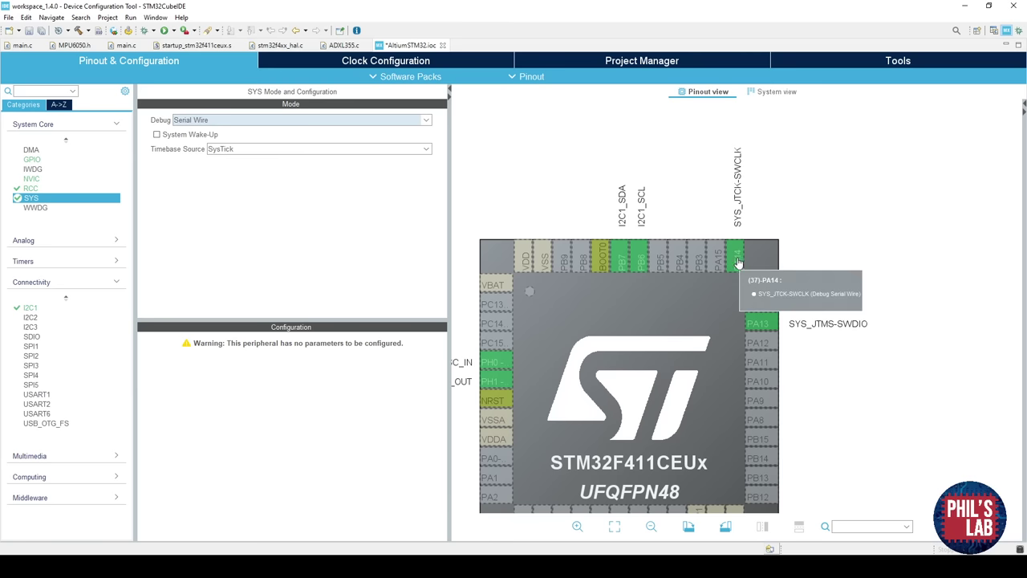
Set the SYS debug mode to Trace Asynchronous Sw.
click(210, 122)
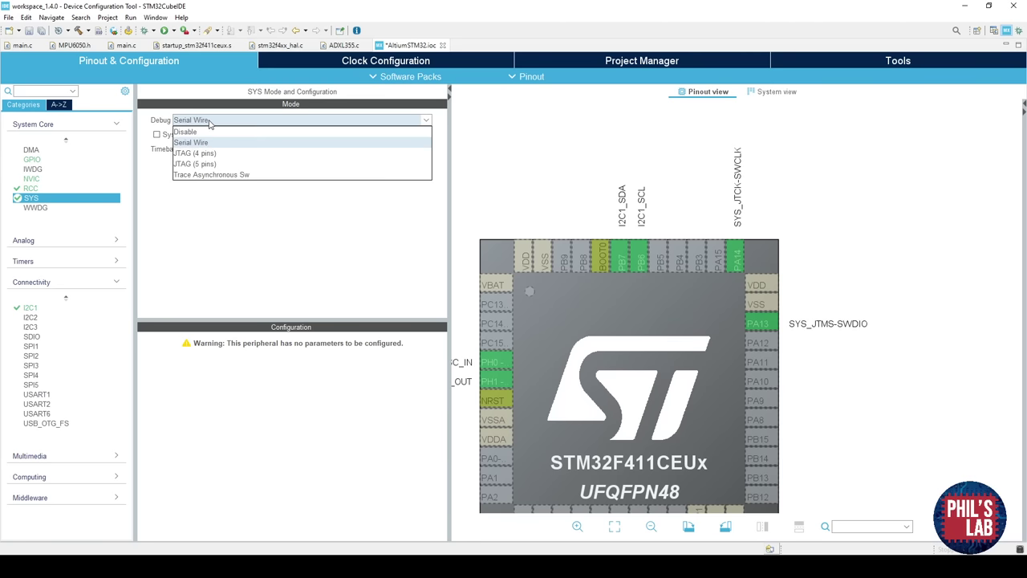
click(219, 179)
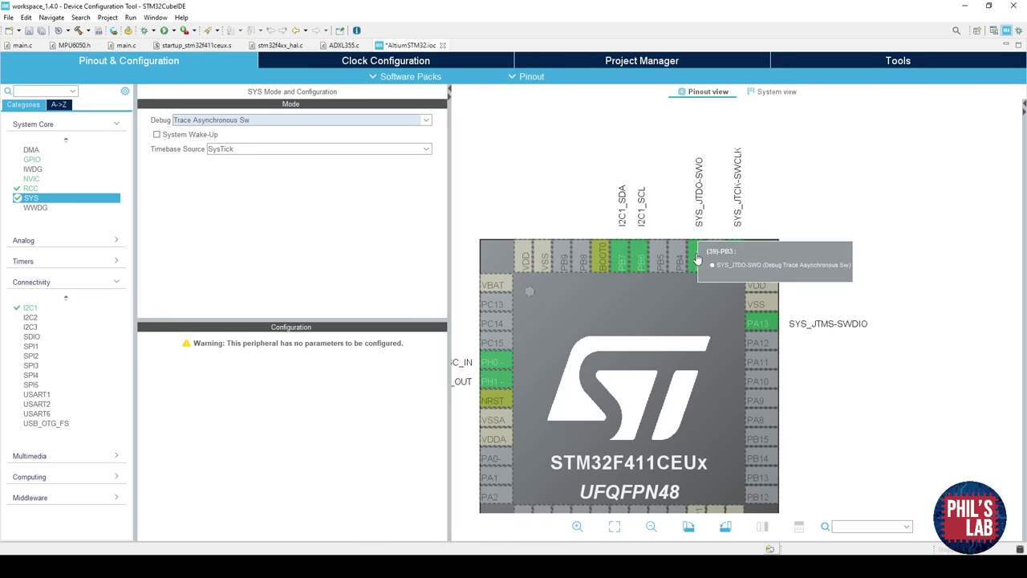
drag(697, 287, 672, 278)
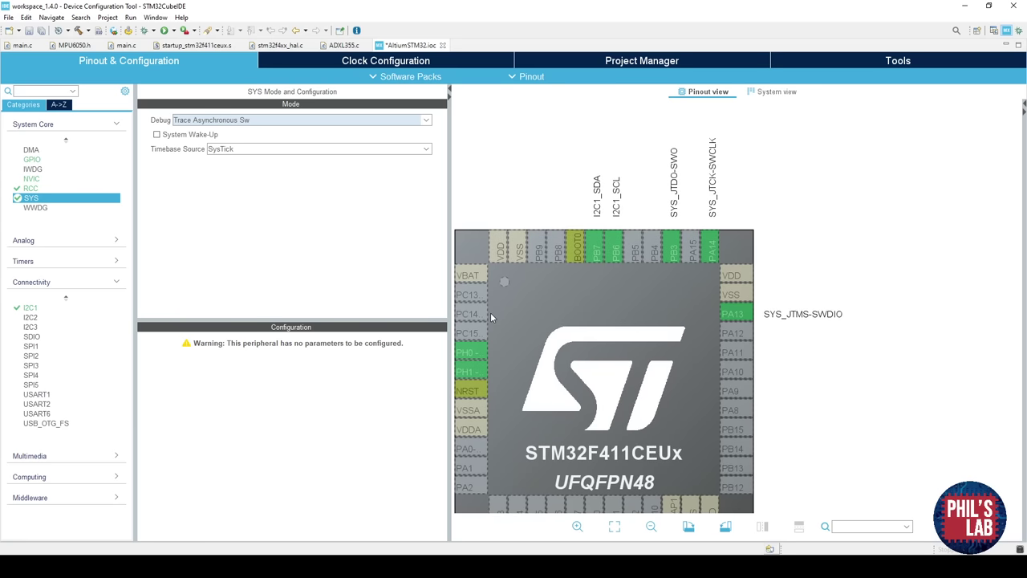
Switch to the schematic in Altium Designer and examine the MPU-6050's I2C and interrupt nets beside the microcontroller.
drag(631, 342, 687, 270)
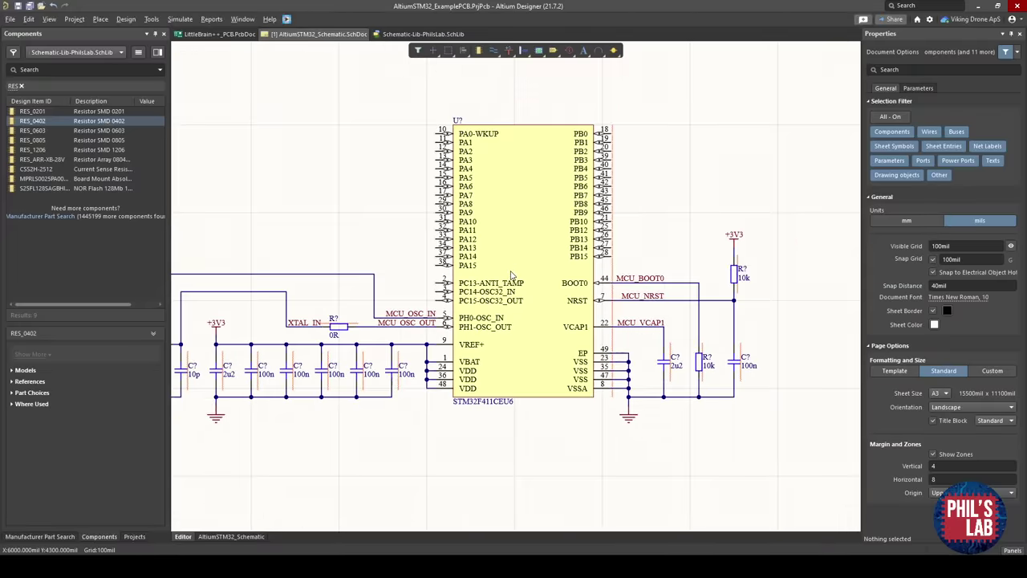
mouse_move(512, 275)
right_down()
mouse_move(451, 306)
mouse_move(425, 337)
mouse_move(295, 332)
right_up()
right_drag(613, 323, 384, 304)
ctrl+scroll(642, 335, up, 2)
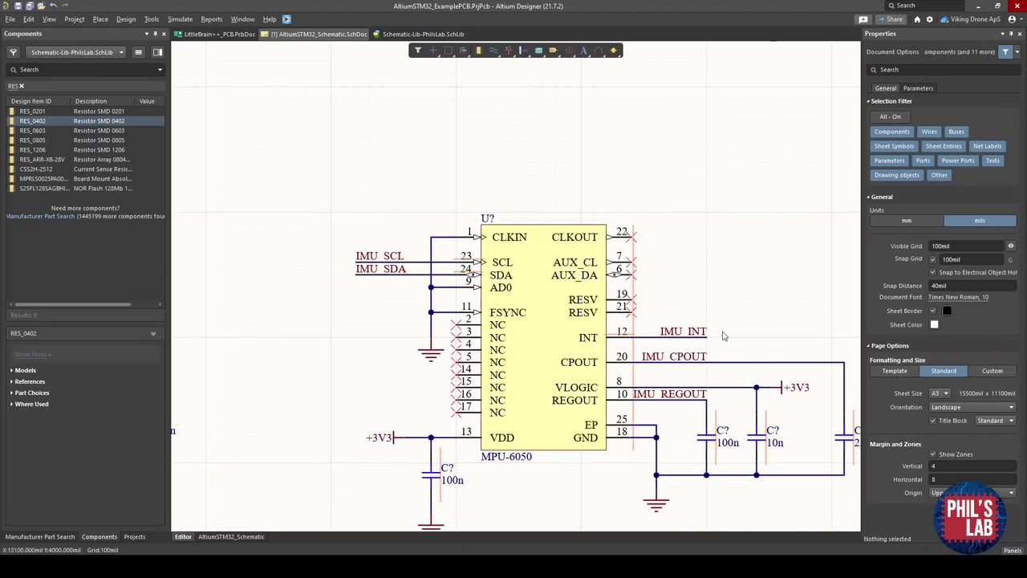
ctrl+scroll(716, 342, down, 2)
shift+scroll(415, 335, left, 5)
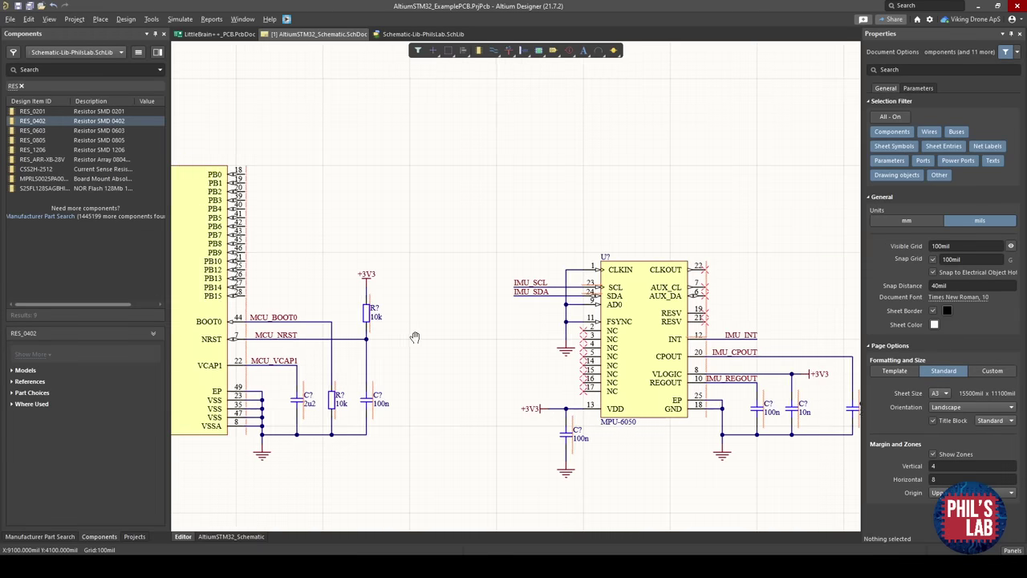
shift+scroll(250, 216, left, 1)
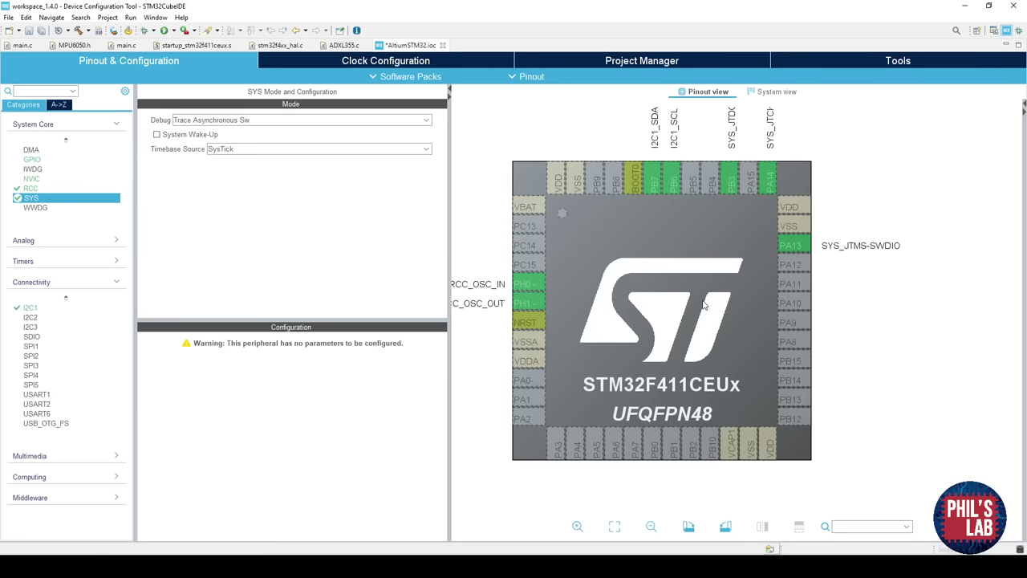
Return to STM32CubeIDE and assign pin PB8, near the I2C1 pins, as GPIO_EXTI8.
drag(702, 305, 682, 379)
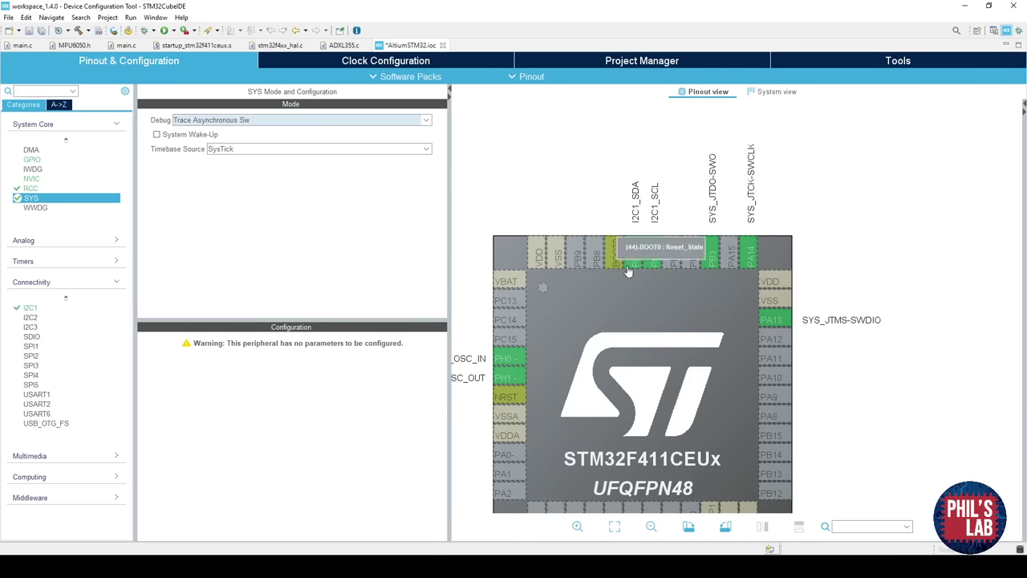
drag(641, 268, 639, 291)
scroll(625, 335, down, 2)
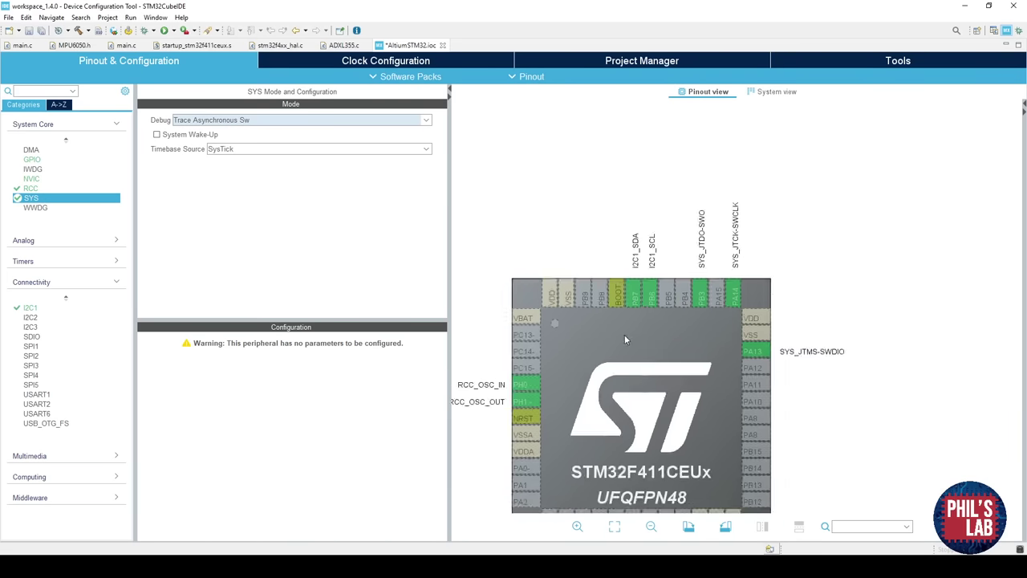
scroll(626, 339, up, 1)
drag(628, 398, 658, 389)
scroll(672, 315, down, 1)
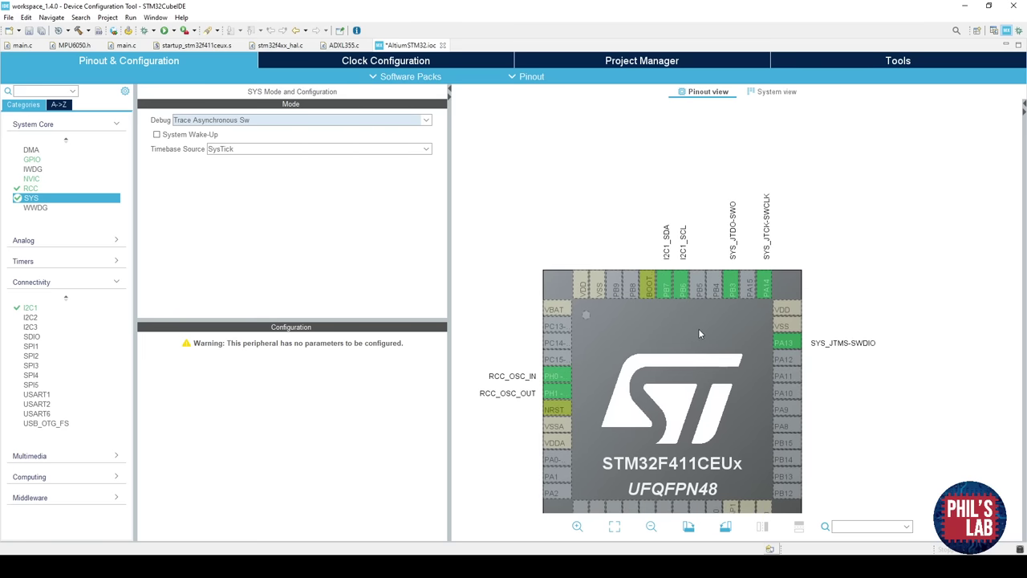
scroll(665, 355, down, 1)
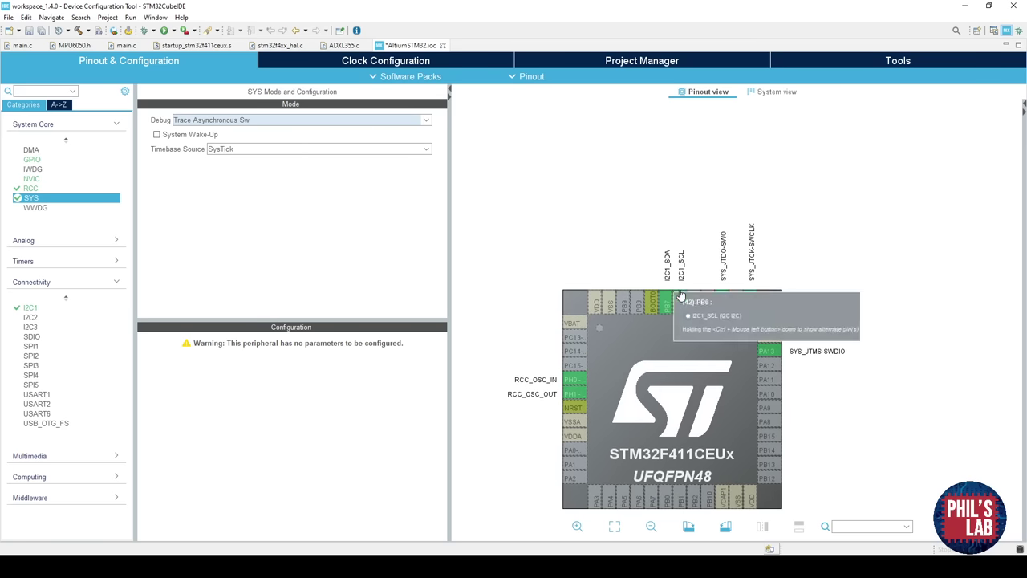
scroll(612, 283, up, 2)
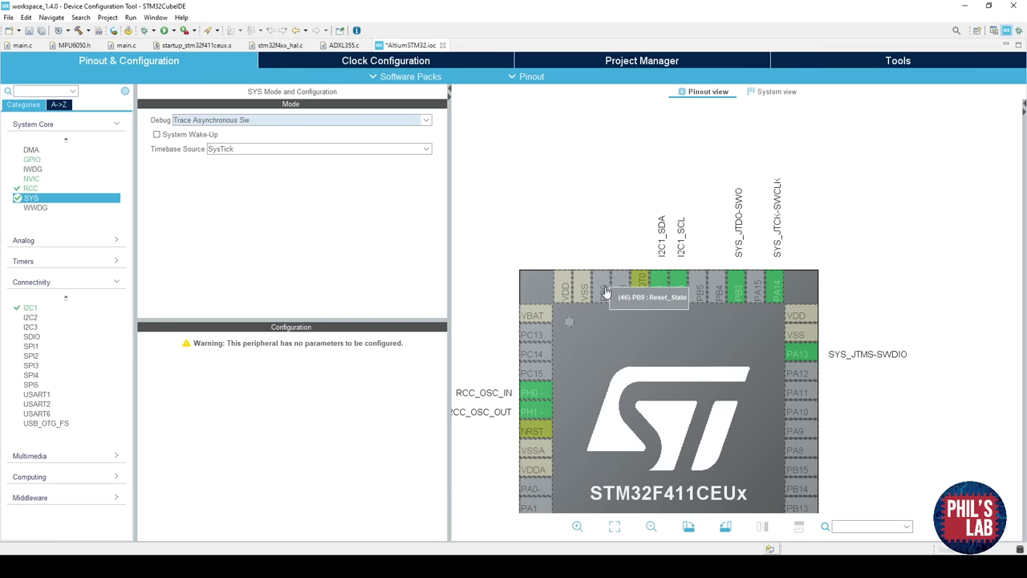
click(623, 295)
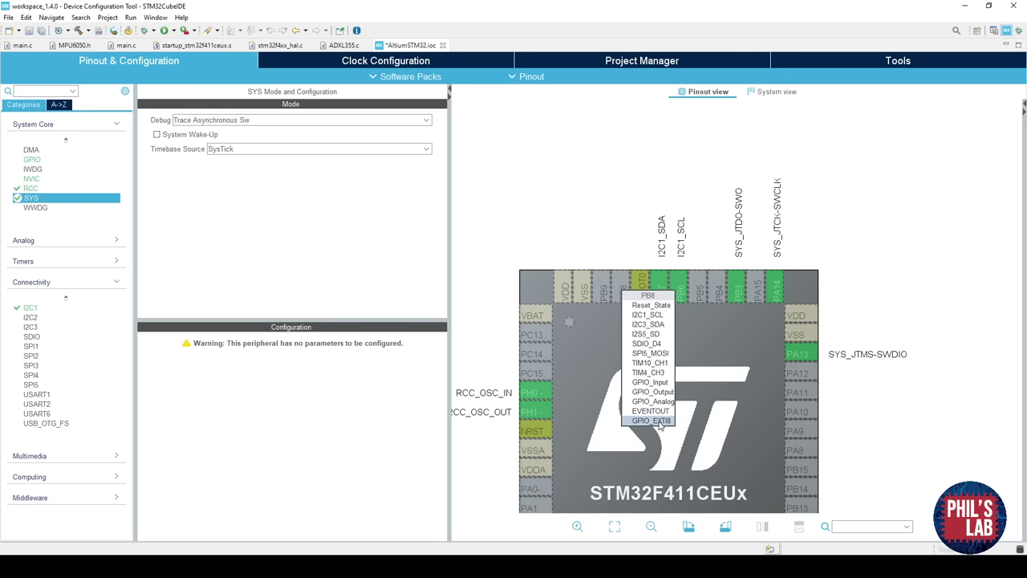
click(659, 424)
Give pin PB8 the user label IMU_INT.
drag(635, 353, 676, 314)
right_click(664, 243)
click(666, 248)
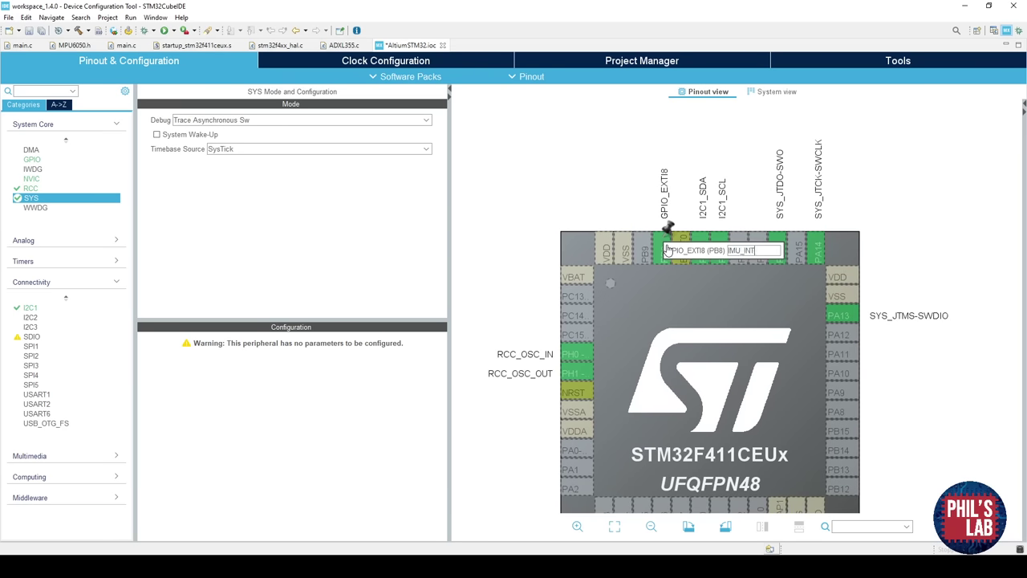
text(IMU_INT)
key(Return)
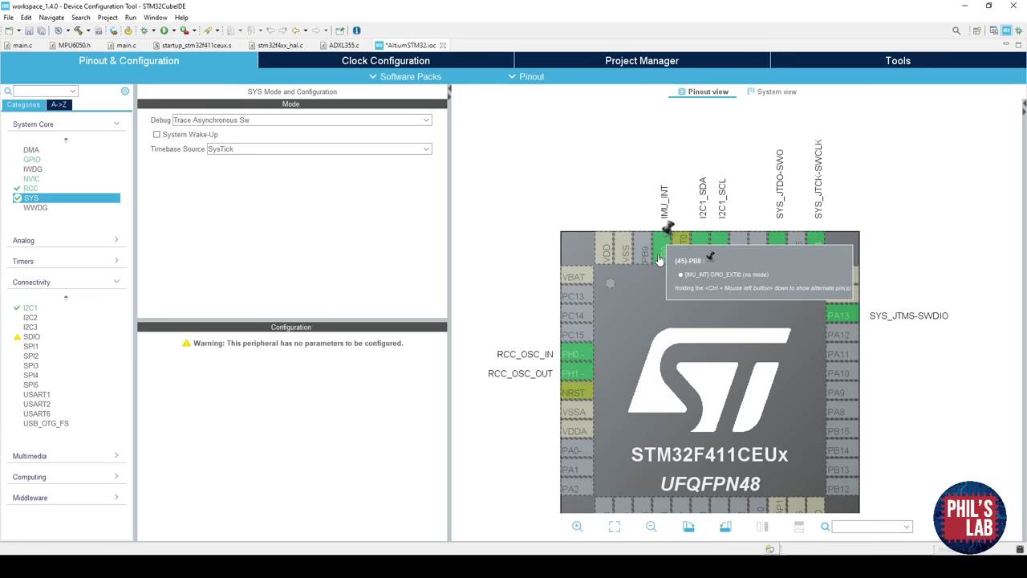
Enable the EXTI line[9:5] interrupts in the NVIC configuration.
drag(738, 328, 722, 315)
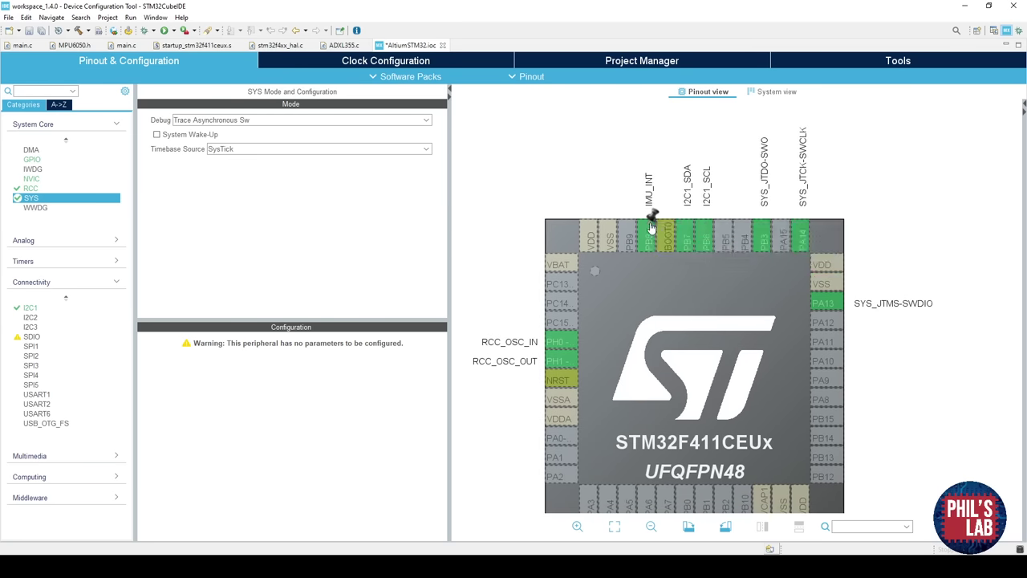
click(29, 179)
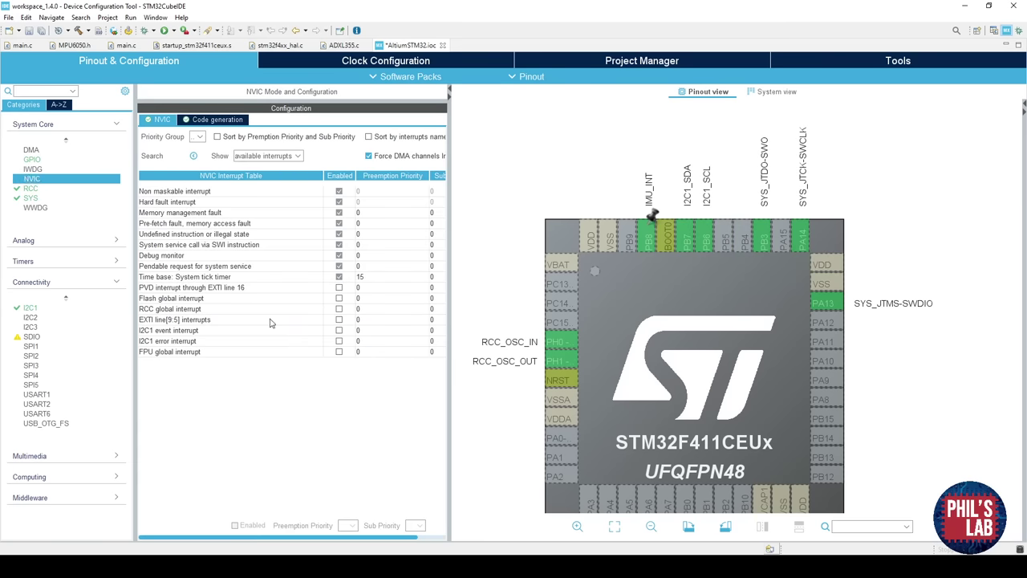
click(339, 320)
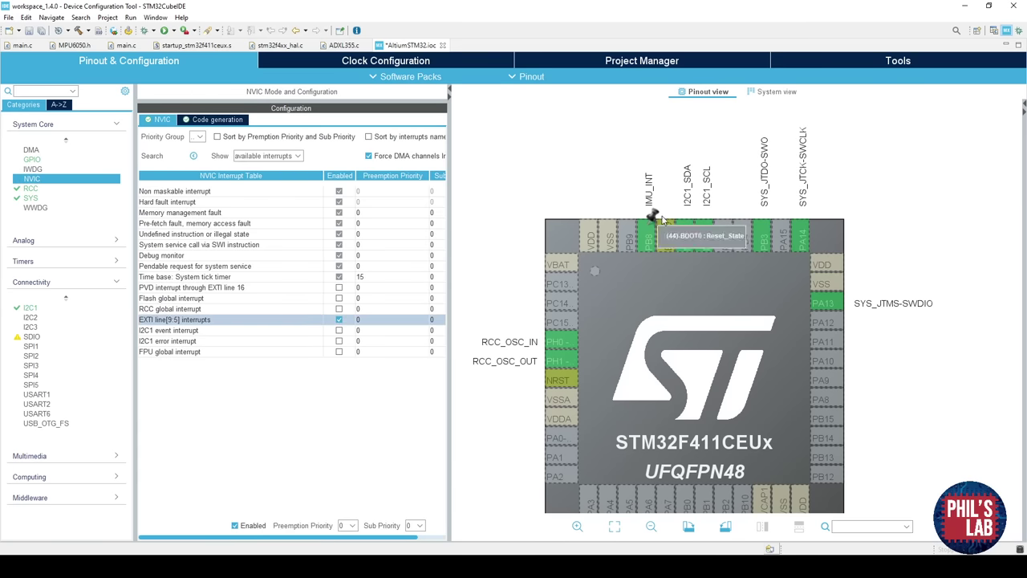
Examine the available functions of the unused pins PA1, PA4 and PA6 on the chip pinout.
scroll(639, 346, down, 1)
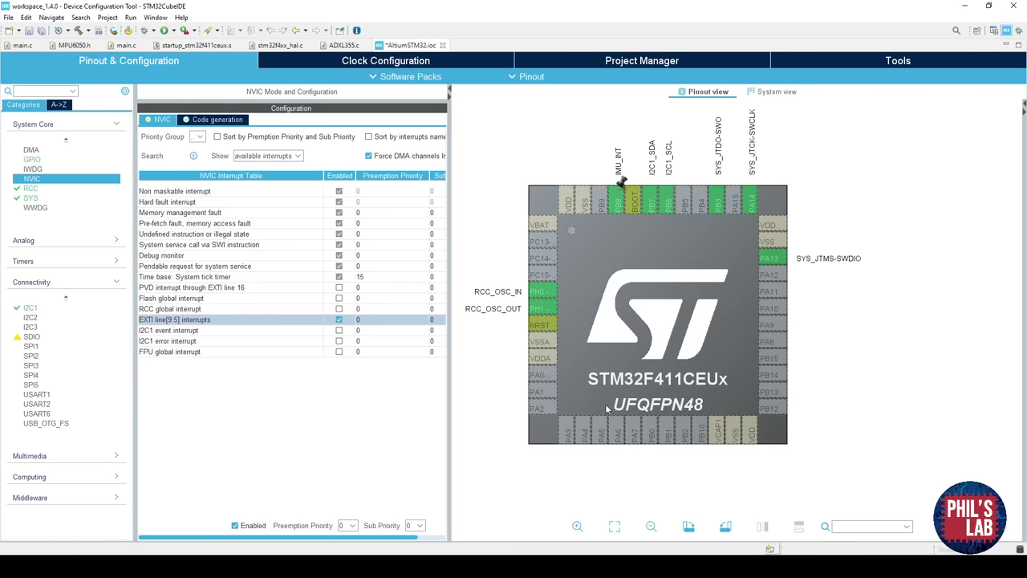
drag(606, 409, 601, 376)
mouse_move(65, 566)
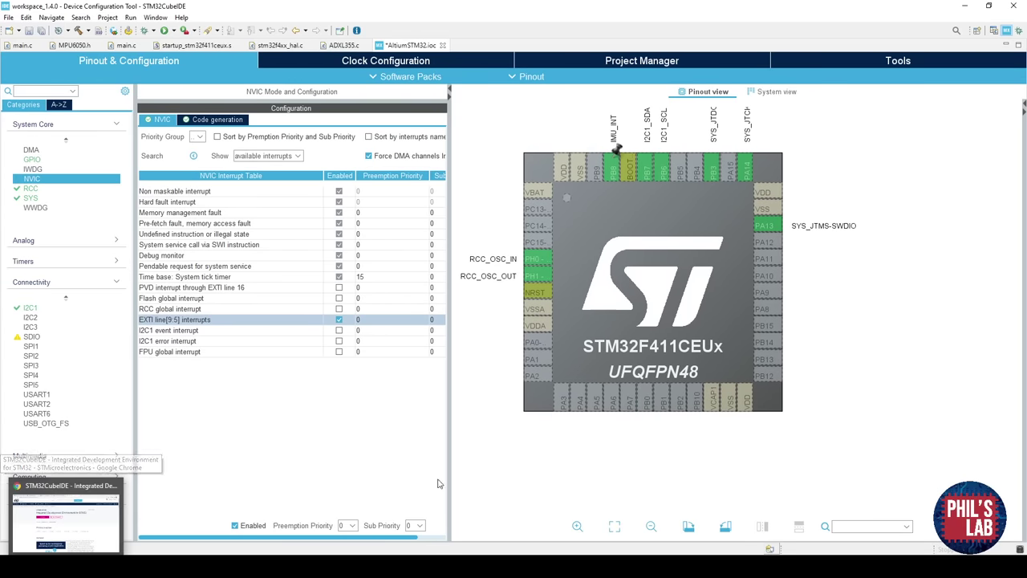
drag(636, 420, 637, 414)
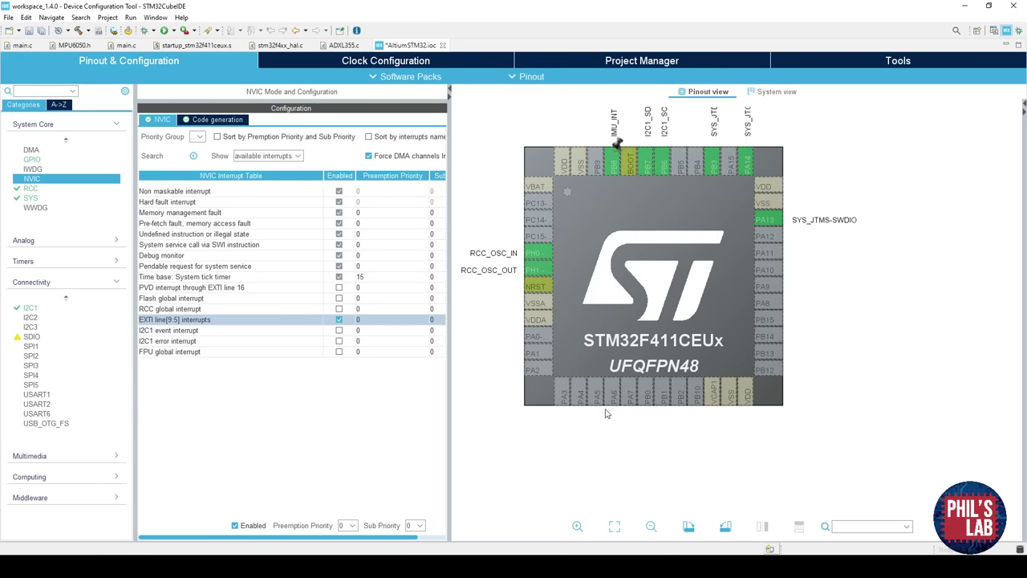
scroll(598, 341, up, 2)
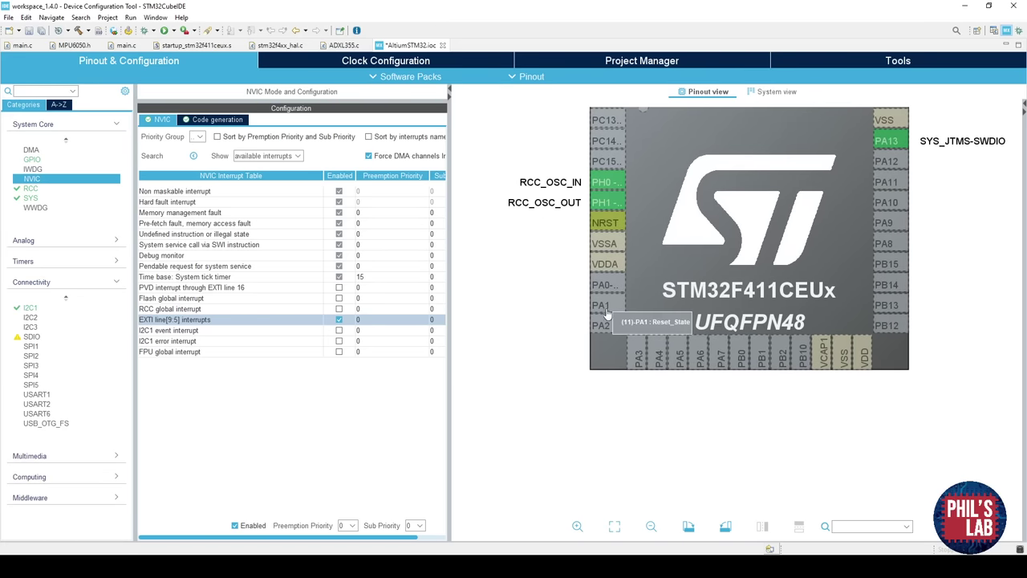
click(602, 308)
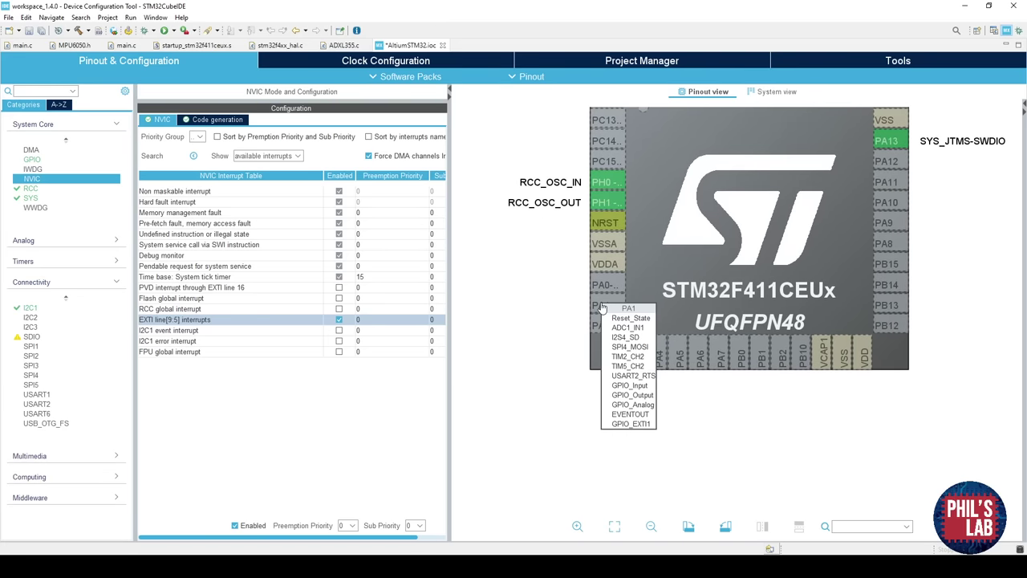
click(647, 364)
click(657, 353)
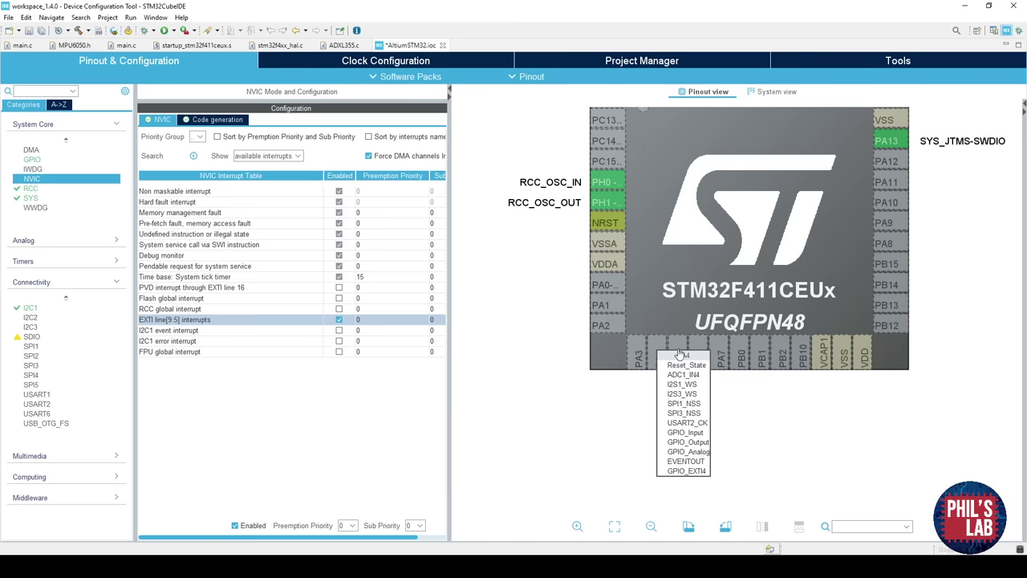
click(677, 329)
click(692, 351)
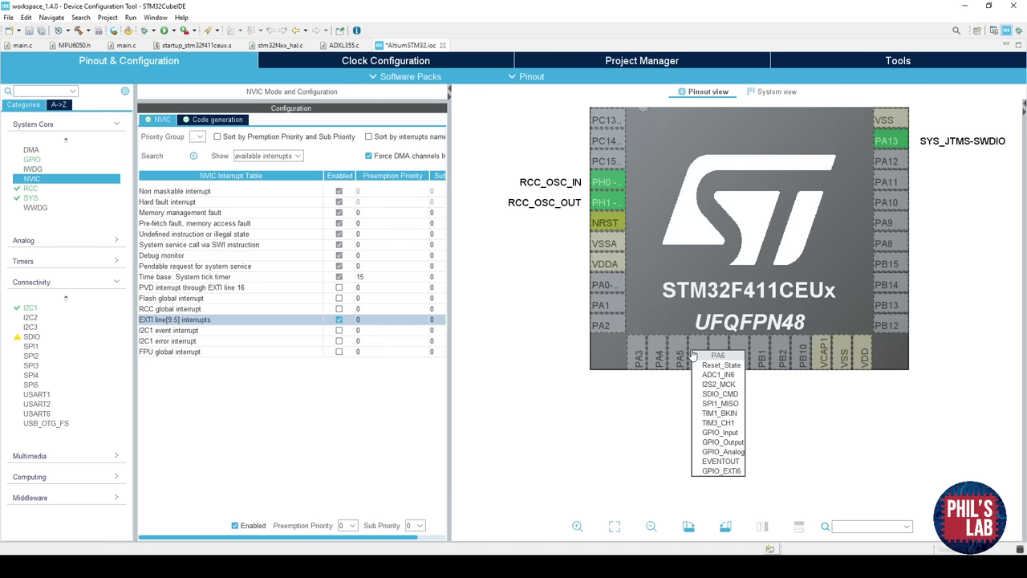
click(605, 396)
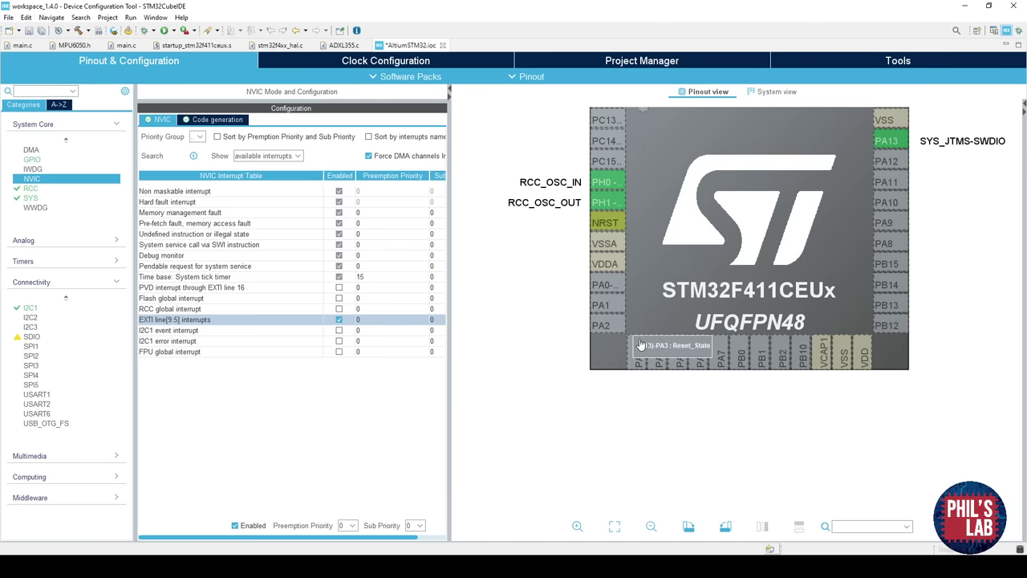
Assign pin PB13 as GPIO_Output.
drag(763, 313, 637, 347)
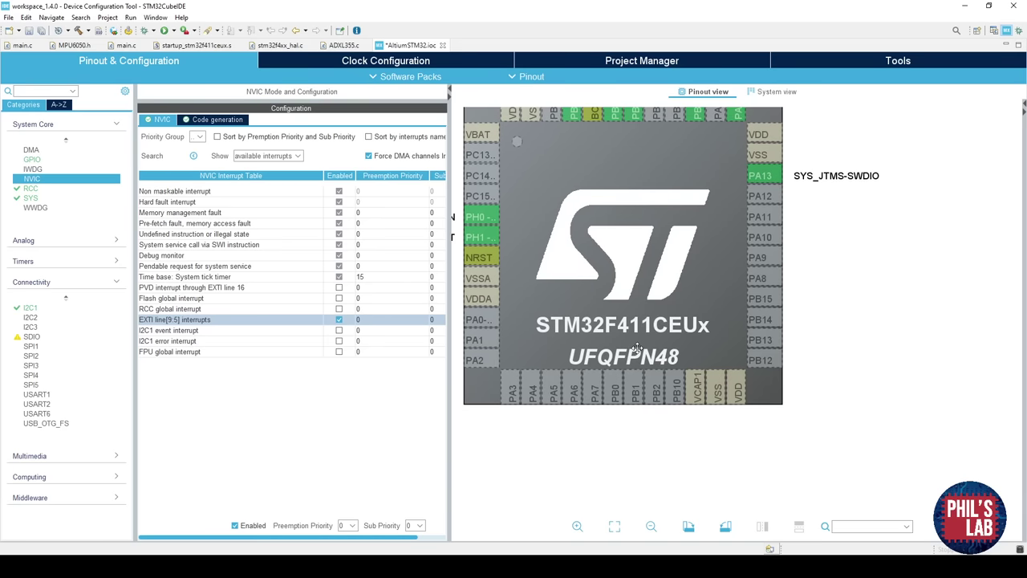
drag(793, 349, 738, 356)
click(714, 348)
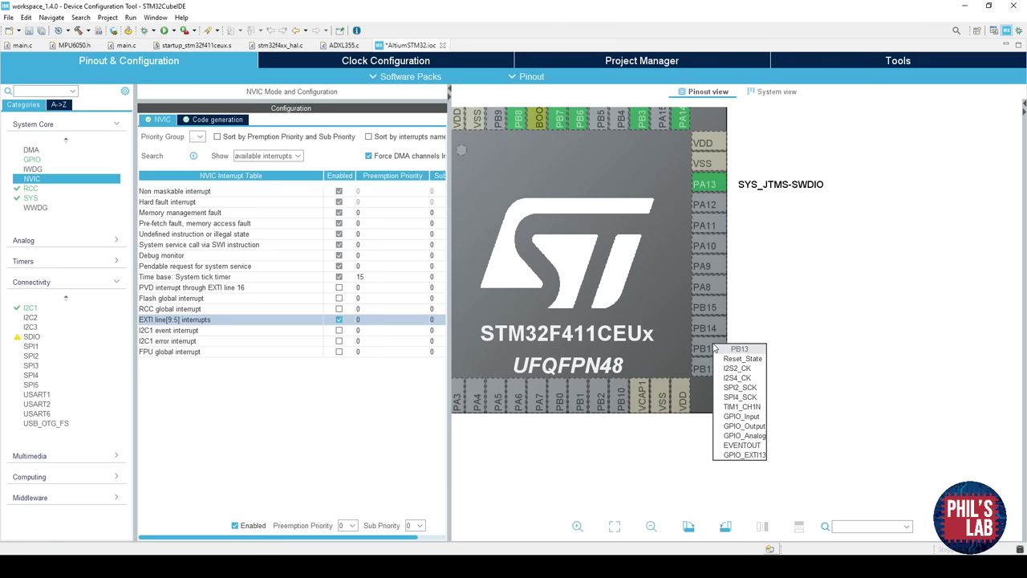
click(743, 426)
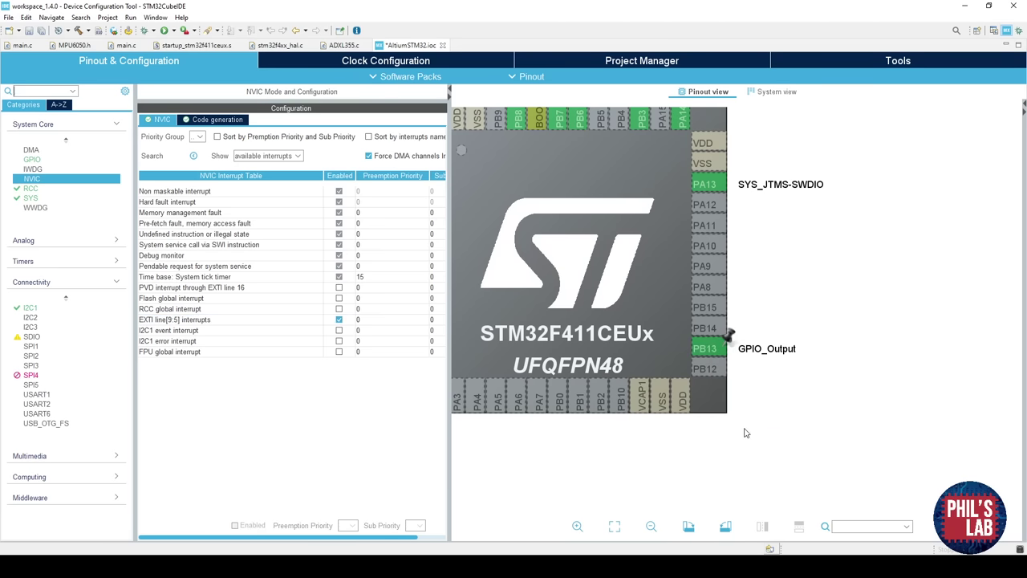
Give pin PB13 the user label LED.
right_click(713, 351)
click(717, 354)
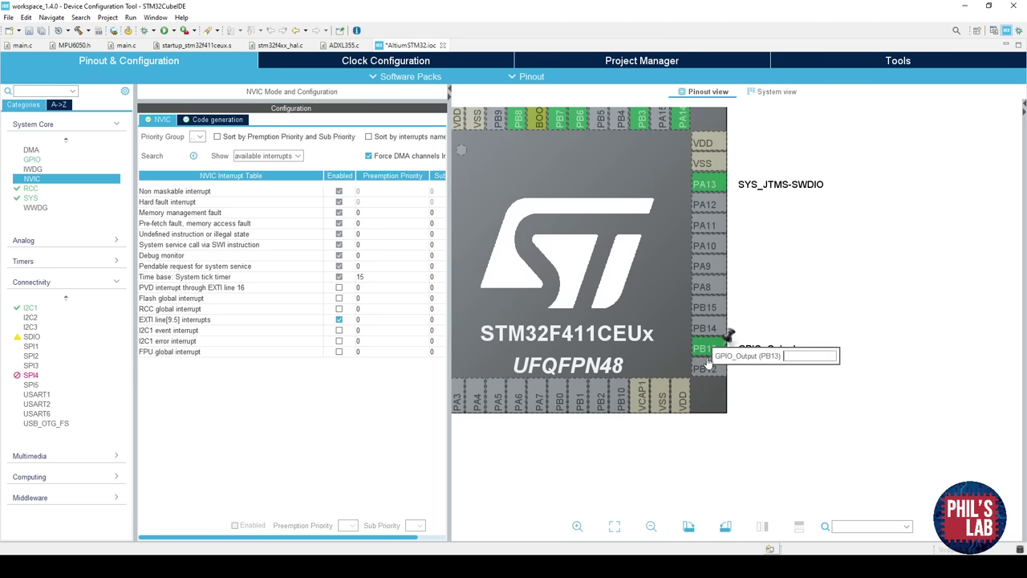
text(LED)
key(Return)
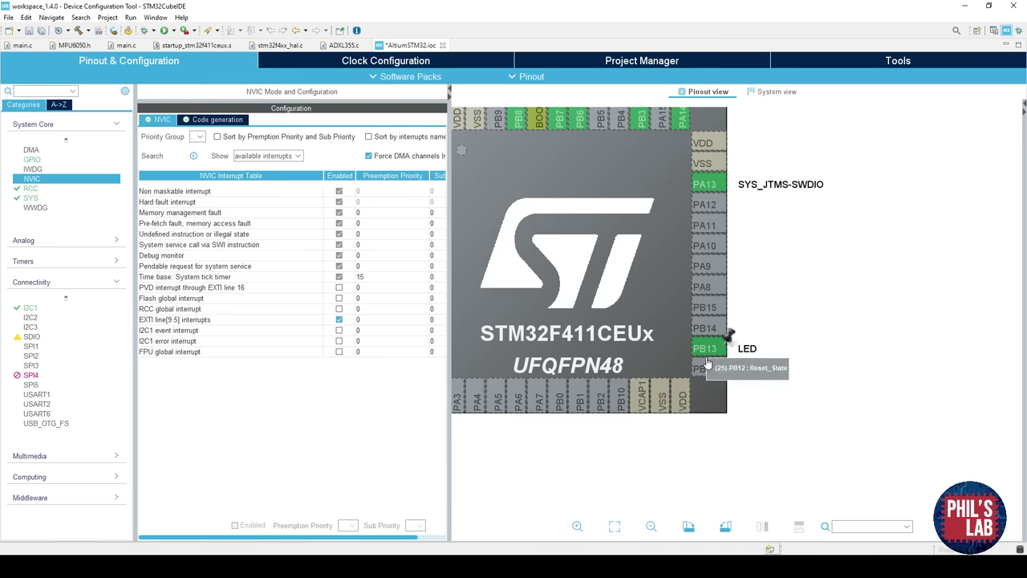
Examine the chip's assigned pins side by side with the STM32F411CEU6 symbol in the Altium Designer schematic.
scroll(723, 345, down, 2)
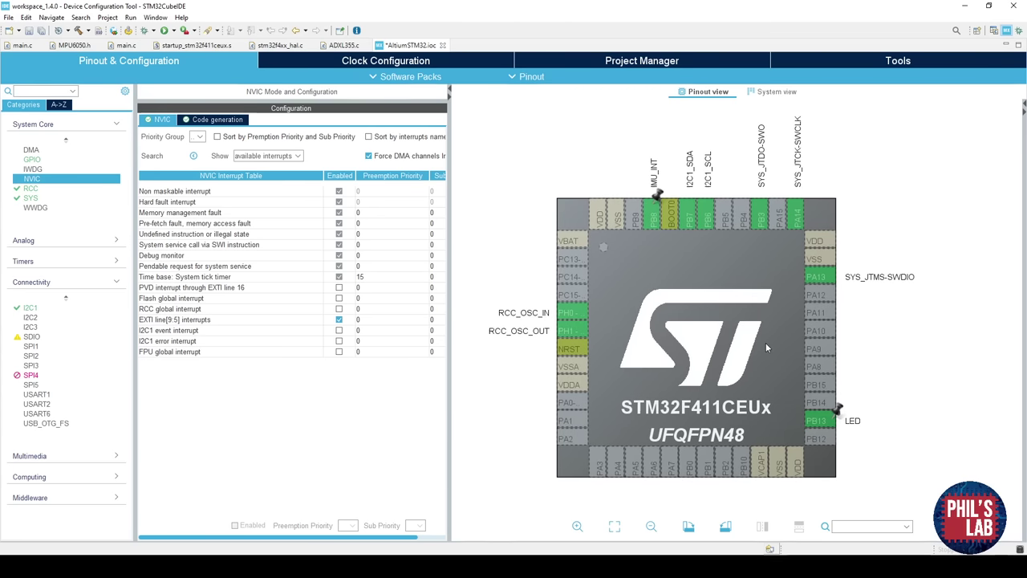
drag(765, 343, 750, 339)
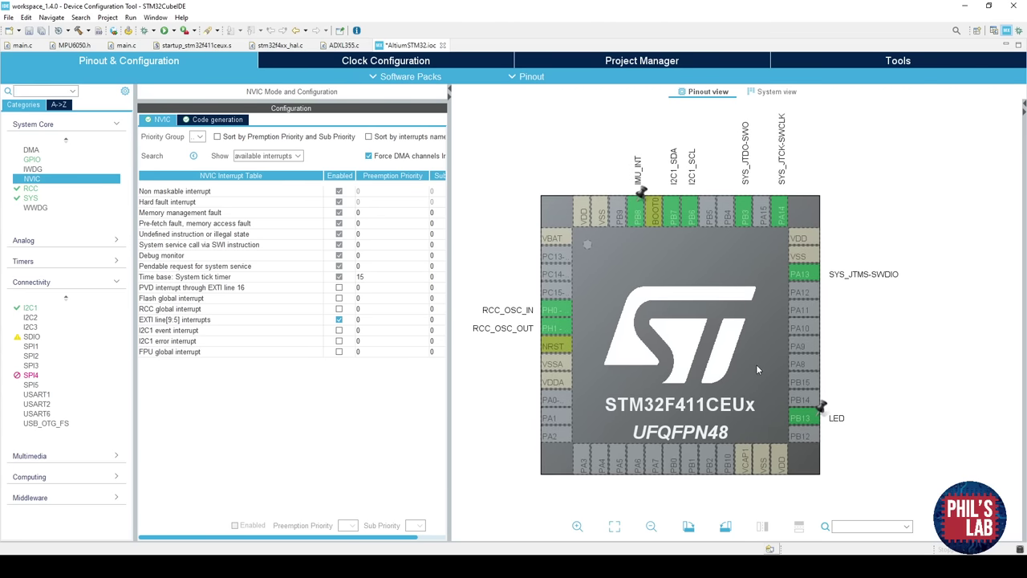
scroll(755, 365, down, 1)
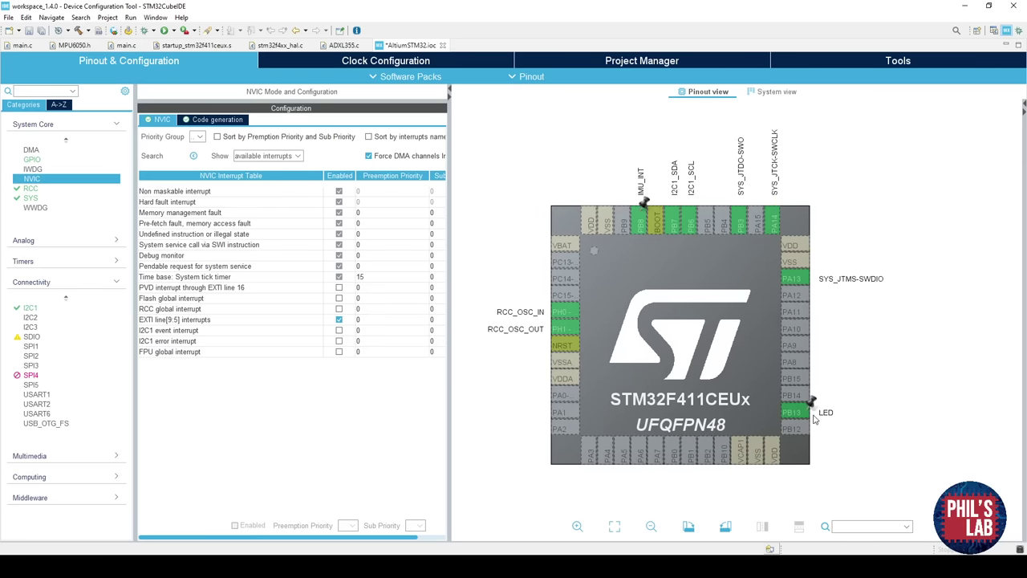
mouse_move(799, 423)
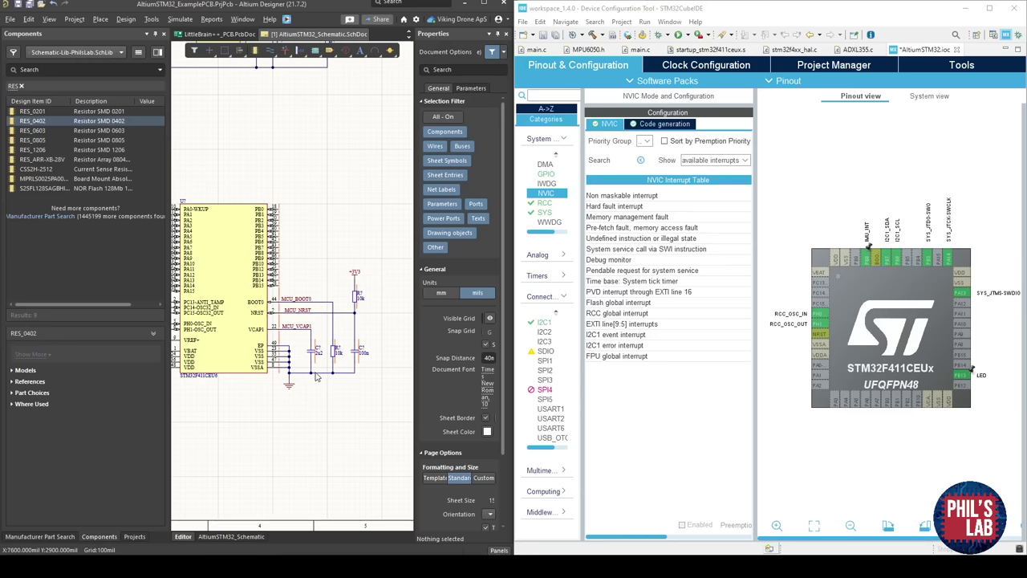
scroll(861, 357, up, 2)
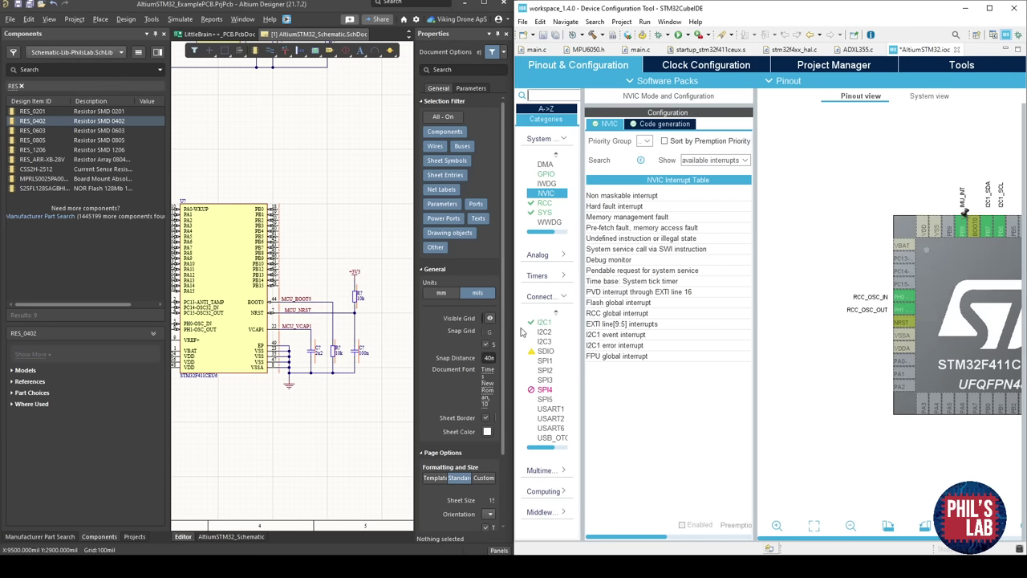
scroll(915, 300, up, 2)
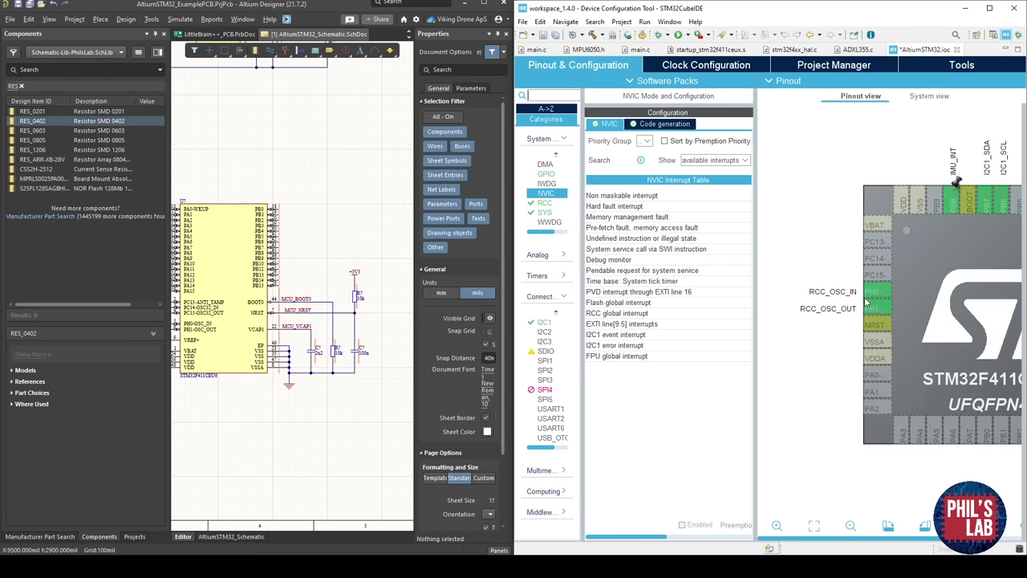
click(273, 320)
ctrl+scroll(273, 320, up, 5)
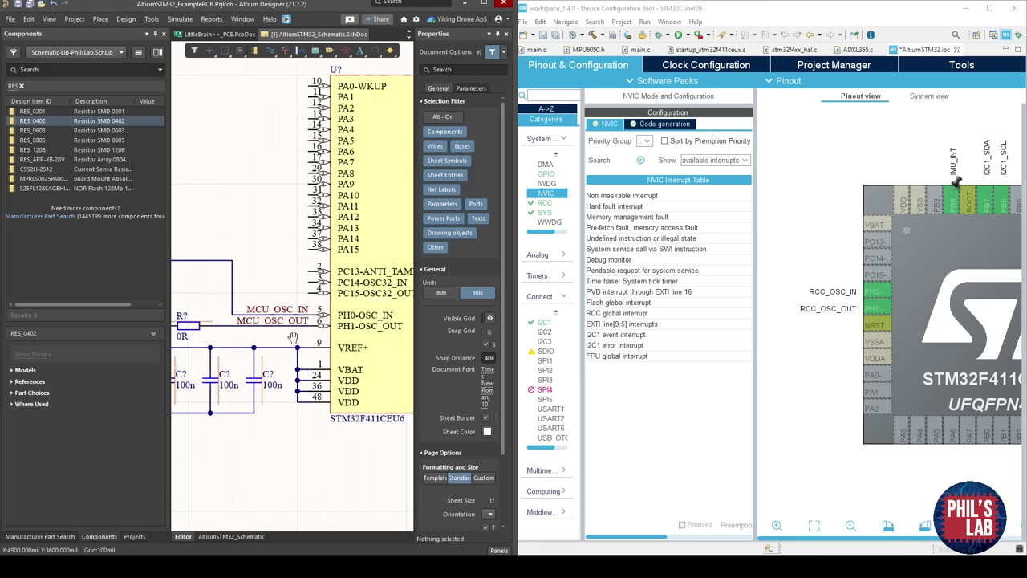
drag(944, 252, 861, 304)
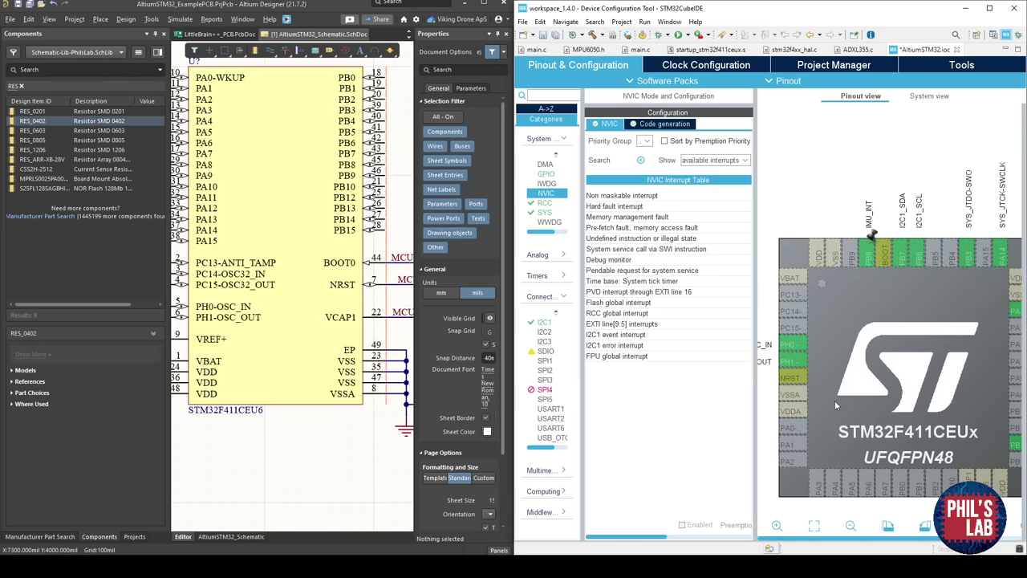
Check the LED pin in the STM32CubeIDE pinout, and in Altium Designer search the library for "led" and place LED_0402_RED beside PB13.
drag(834, 401, 886, 357)
drag(944, 343, 748, 331)
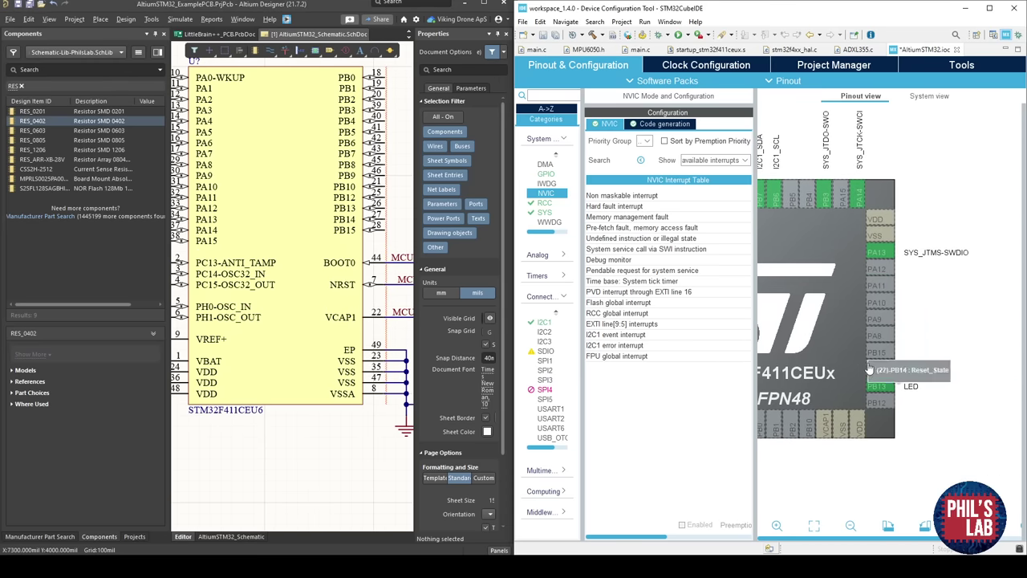
drag(833, 379, 783, 366)
right_drag(298, 330, 164, 360)
right_drag(255, 286, 247, 307)
ctrl+scroll(241, 277, up, 4)
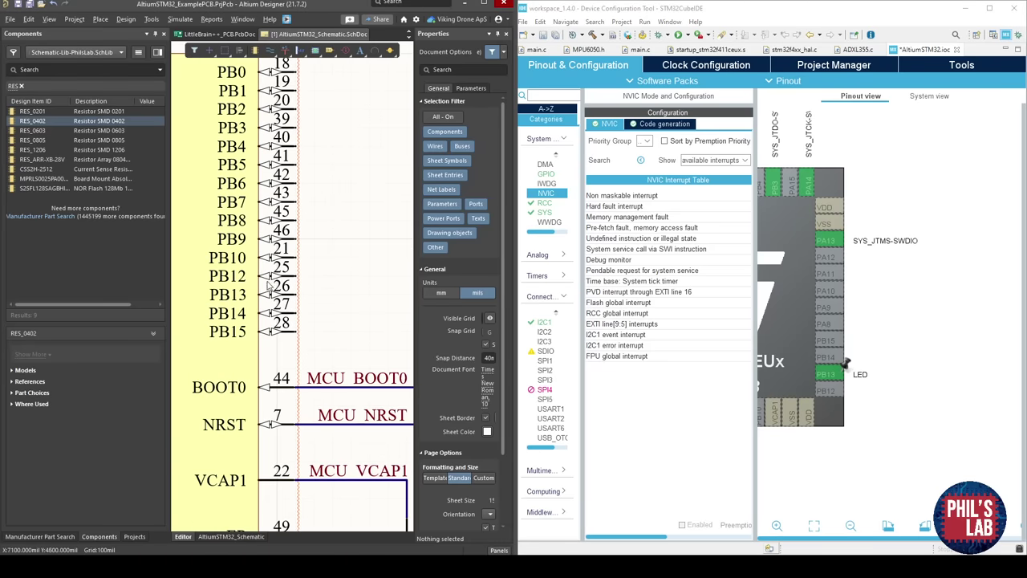
ctrl+scroll(259, 298, down, 2)
click(19, 69)
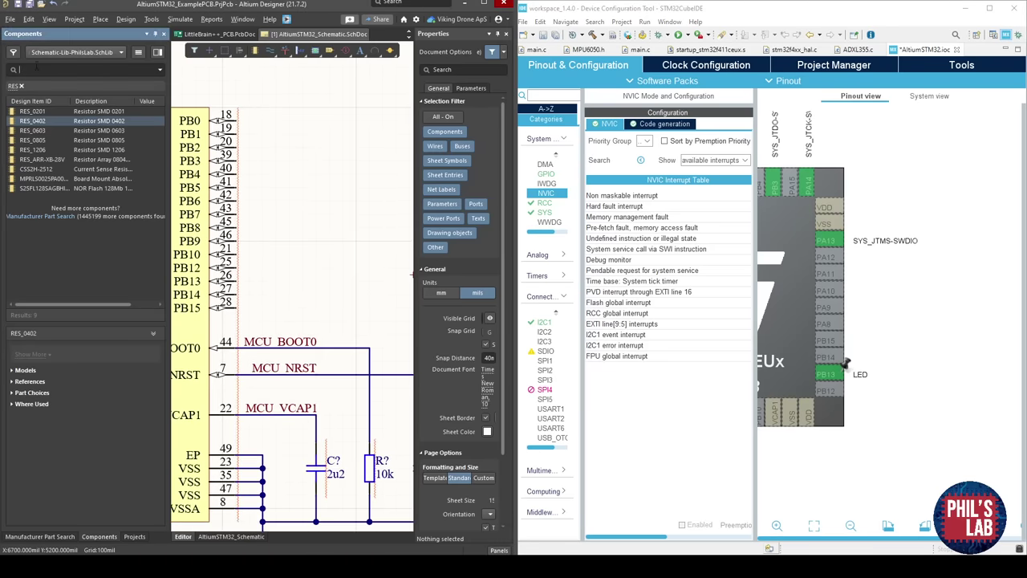
text(led)
key(Return)
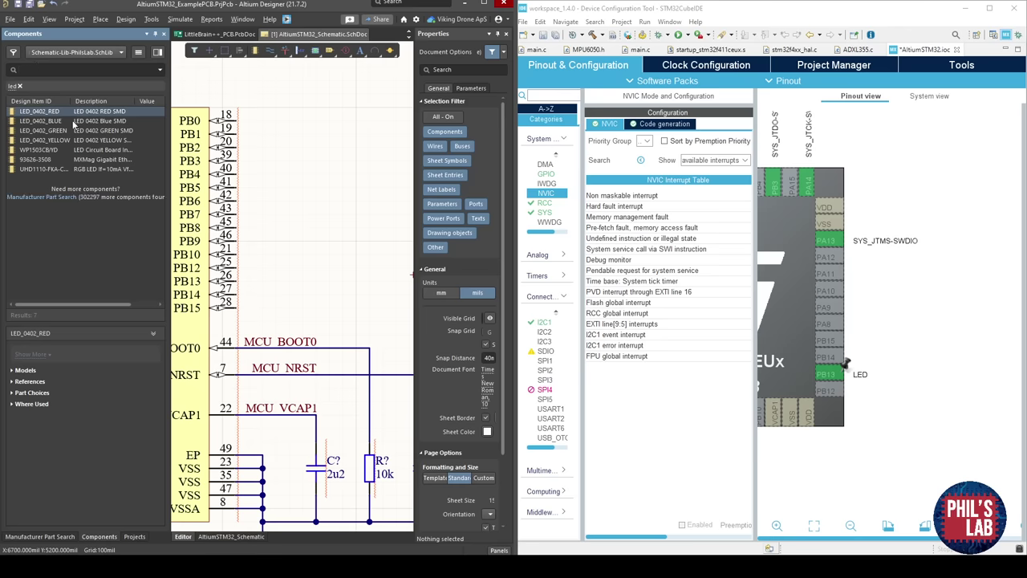
drag(50, 113, 305, 283)
ctrl+scroll(288, 339, down, 3)
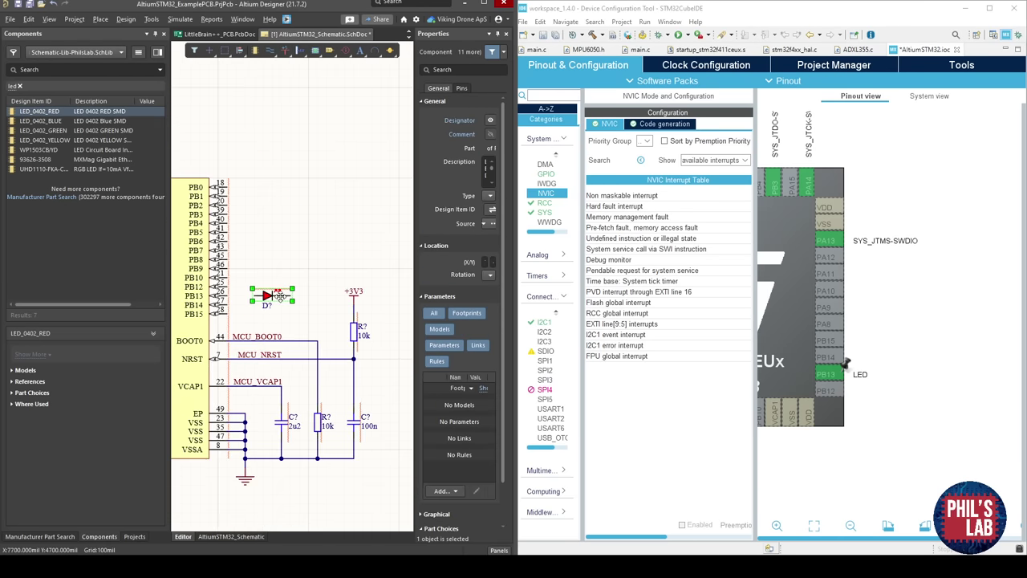
Copy the 1k resistor from the regulator's LED circuit and place it horizontally in line with the new LED's cathode.
ctrl+scroll(305, 345, down, 2)
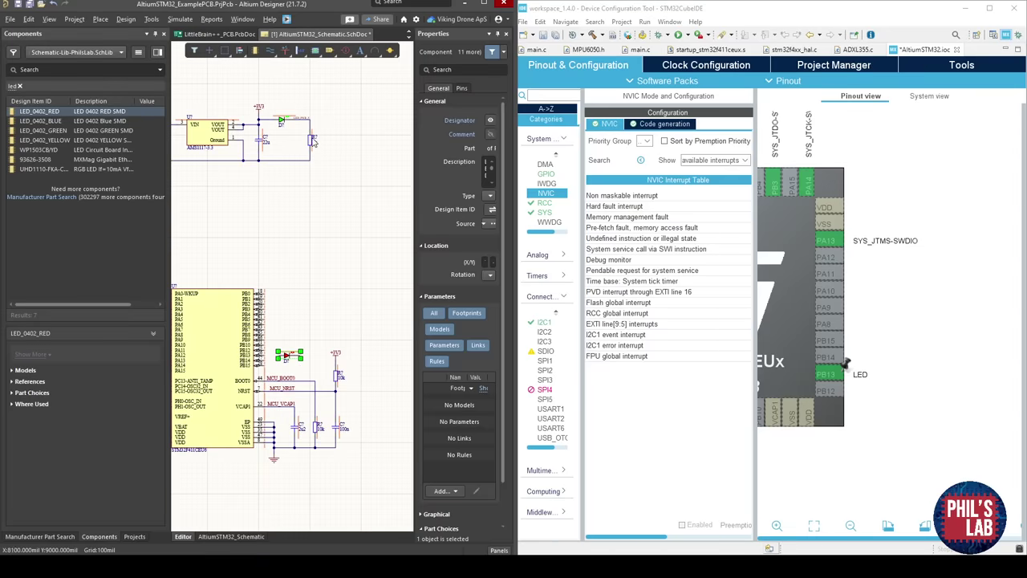
click(312, 139)
key(ctrl+c)
ctrl+scroll(292, 355, up, 3)
key(ctrl+v)
key(space)
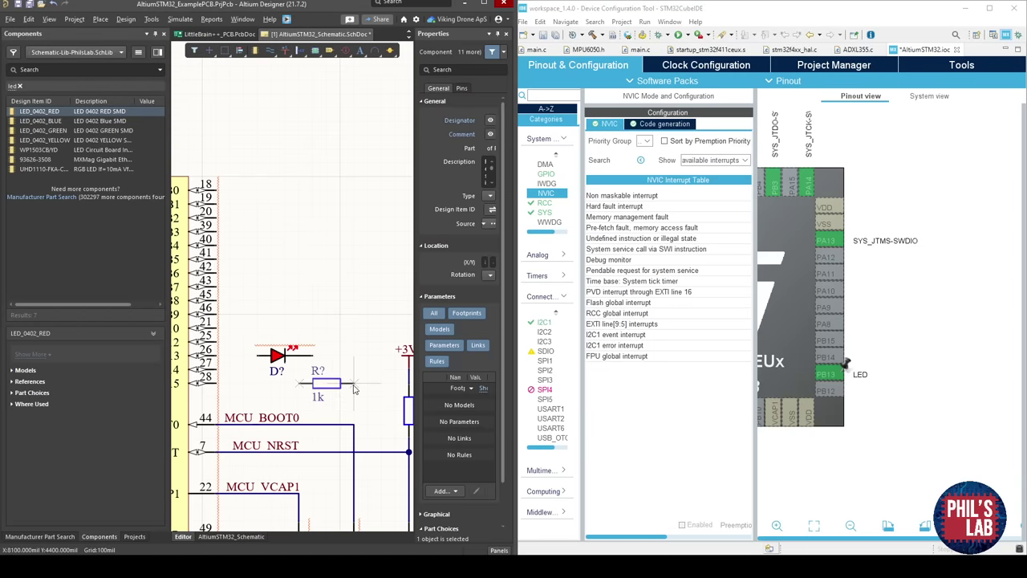
drag(353, 389, 368, 359)
Move the NRST branch with +3V3, the 10k resistor and the 100n capacitor to the right, and shift the MCU_NRST label left.
ctrl+scroll(273, 345, down, 2)
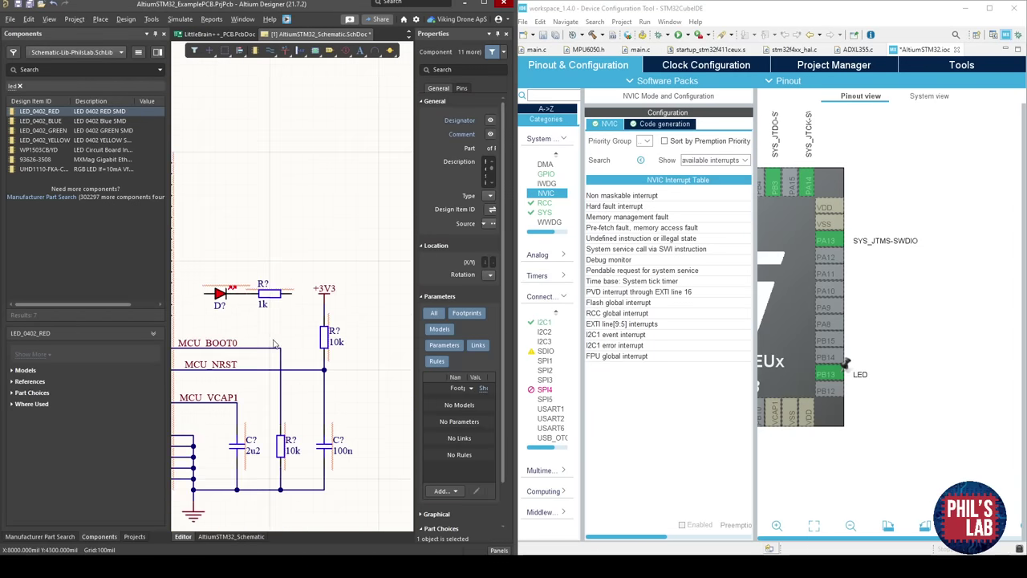
ctrl+scroll(273, 343, down, 2)
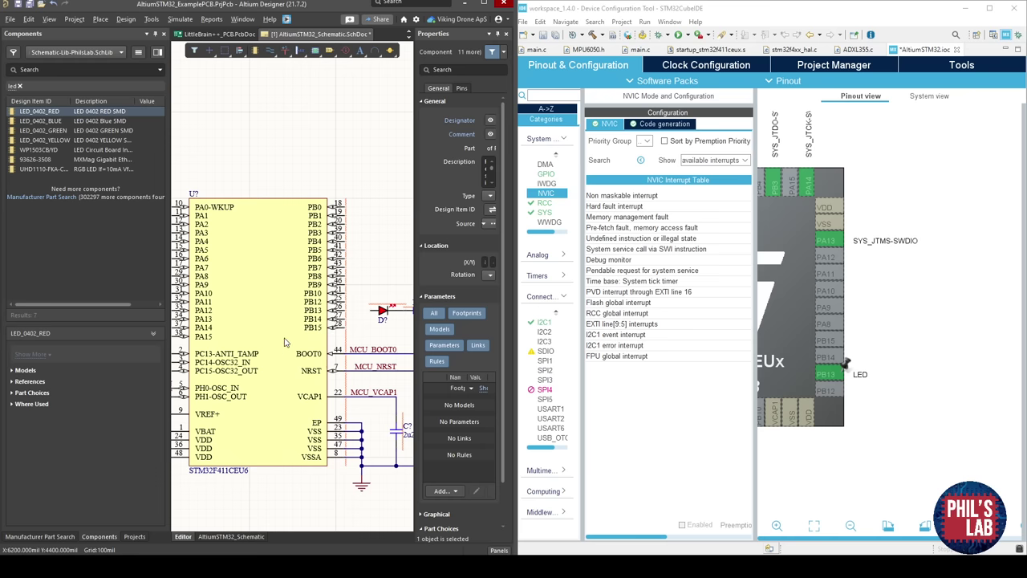
right_drag(304, 315, 221, 317)
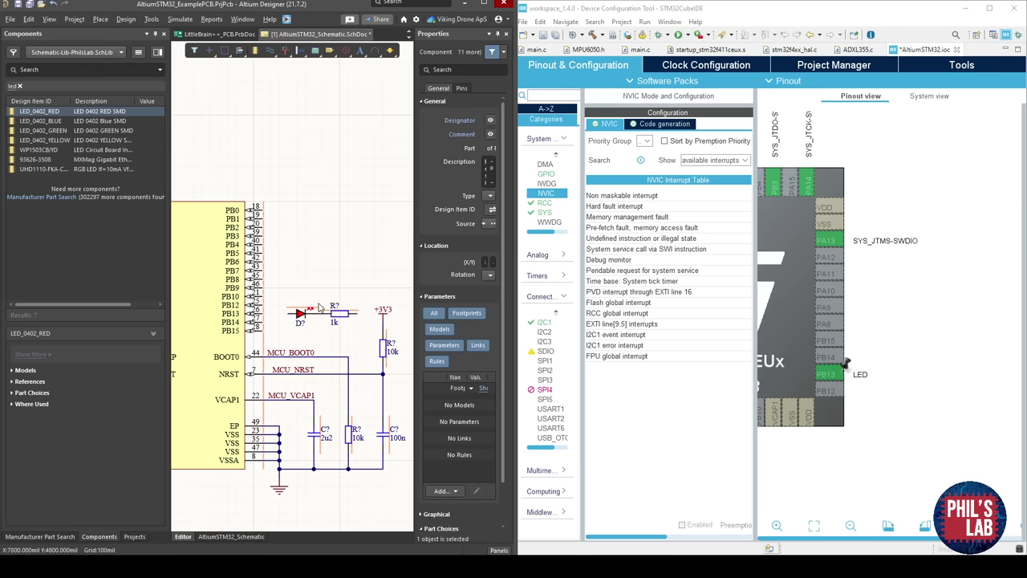
mouse_move(320, 307)
right_down()
mouse_move(266, 296)
mouse_move(285, 315)
mouse_move(300, 311)
right_up()
right_drag(381, 387, 346, 360)
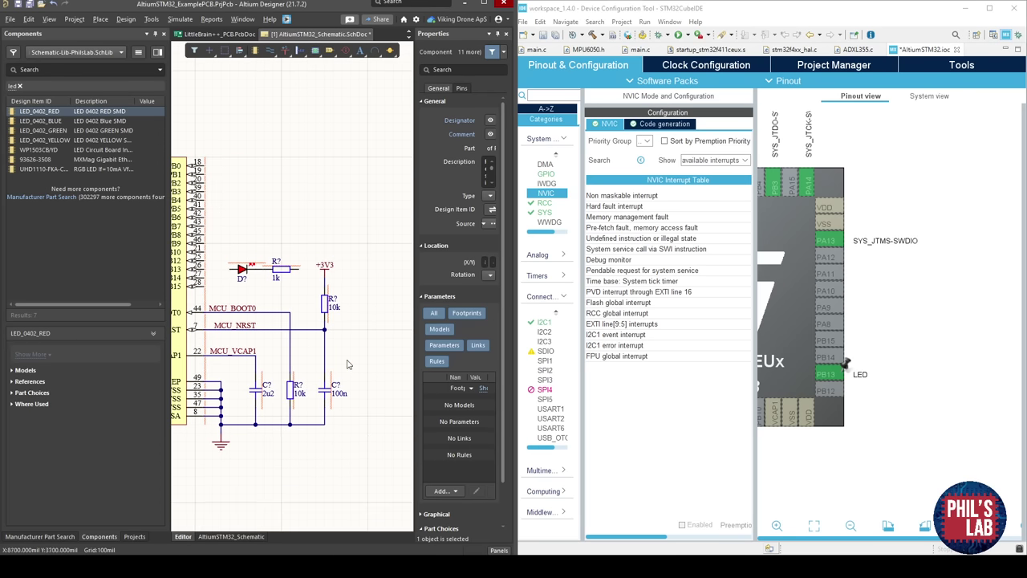
drag(365, 436, 302, 237)
drag(326, 306, 351, 320)
click(321, 322)
ctrl+scroll(259, 329, up, 2)
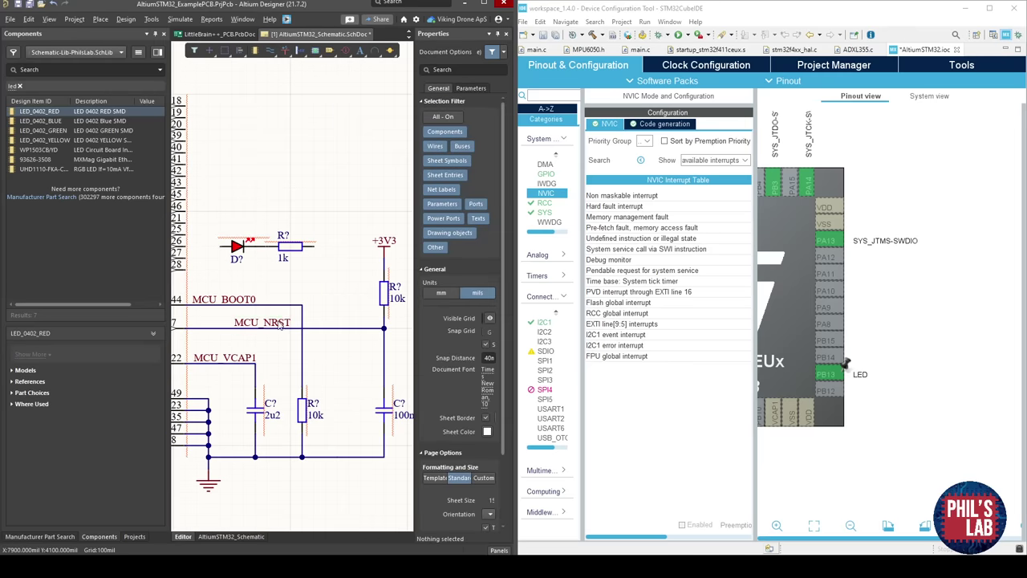
drag(276, 323, 242, 327)
ctrl+scroll(275, 263, up, 1)
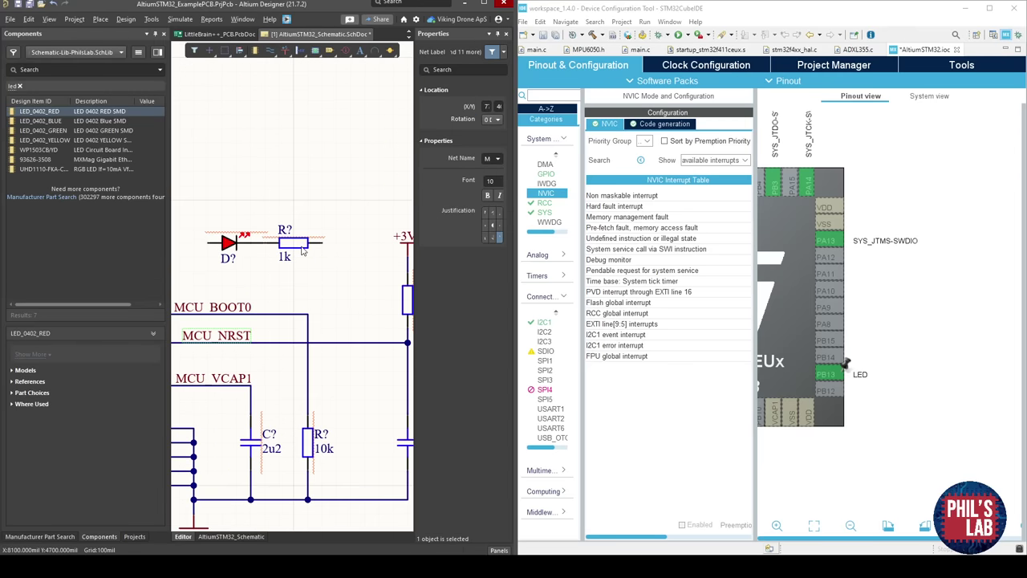
Move the 1k resistor slightly right, leaving a short wire between it and the LED's cathode.
drag(305, 247, 342, 266)
key(space)
key(space)
key(space)
key(space)
Copy the microcontroller's ground symbol to the free end of the 1k resistor and wire the two together.
ctrl+scroll(348, 284, down, 4)
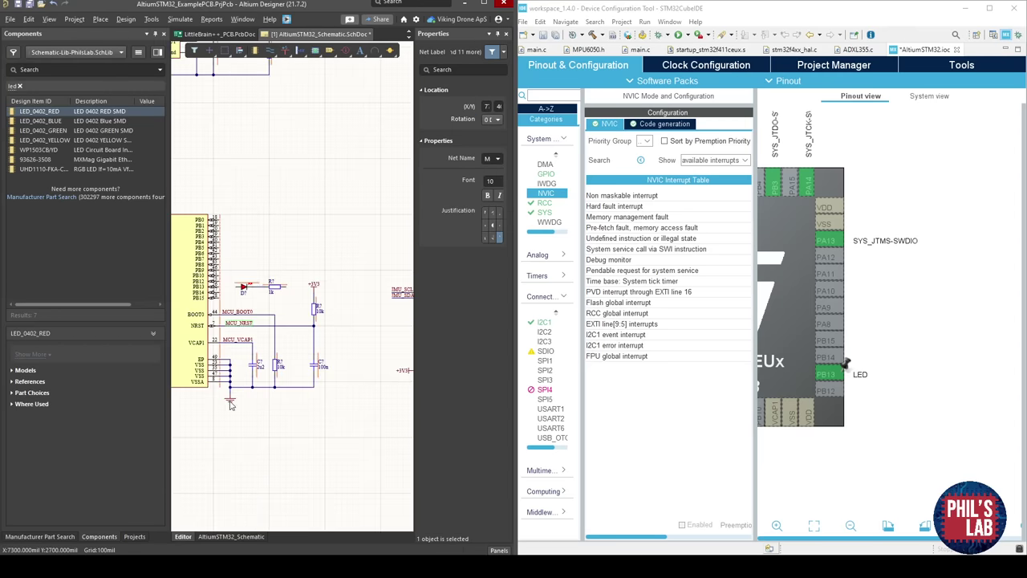
ctrl+scroll(272, 309, up, 4)
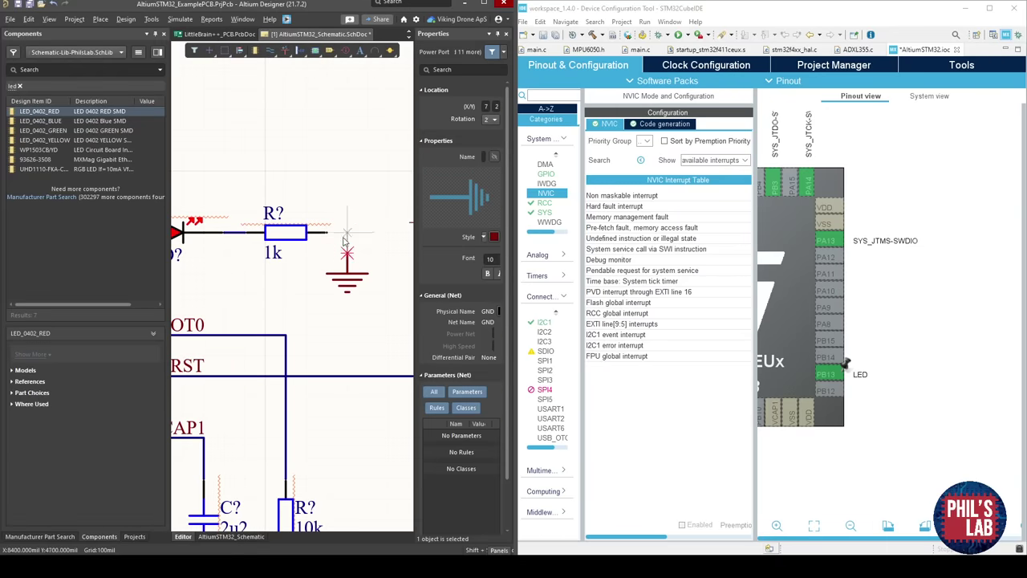
click(325, 235)
click(274, 255)
Wire the LED's anode to pin PB13 of the microcontroller.
right_drag(243, 272, 439, 272)
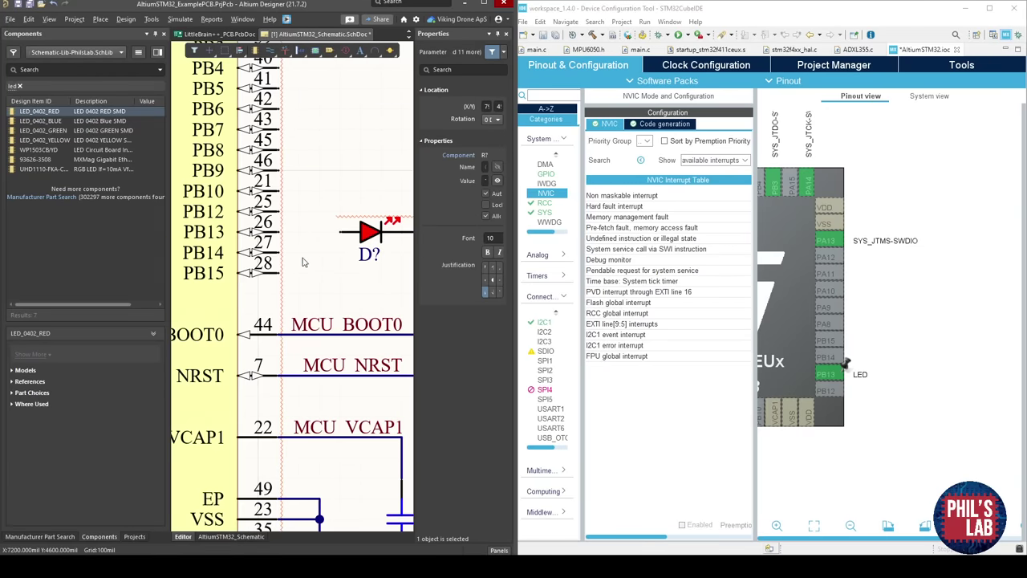
click(335, 233)
click(277, 232)
right_click(277, 233)
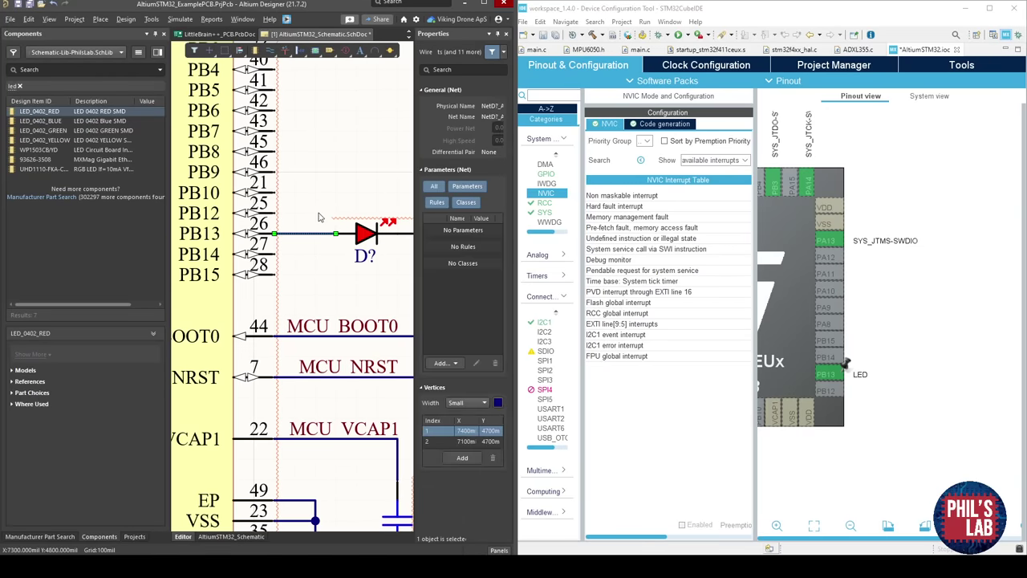
Move the 1k resistor and its ground symbol farther right to lengthen the wire from the LED.
shift+scroll(277, 233, right, 3)
shift+scroll(306, 235, right, 1)
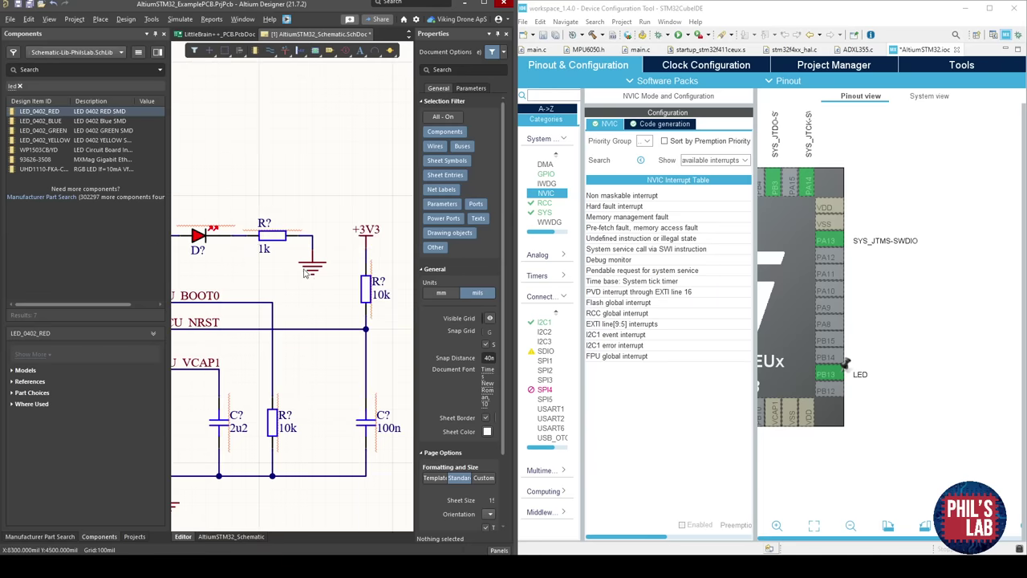
drag(335, 287, 312, 234)
click(302, 212)
ctrl+scroll(300, 213, down, 2)
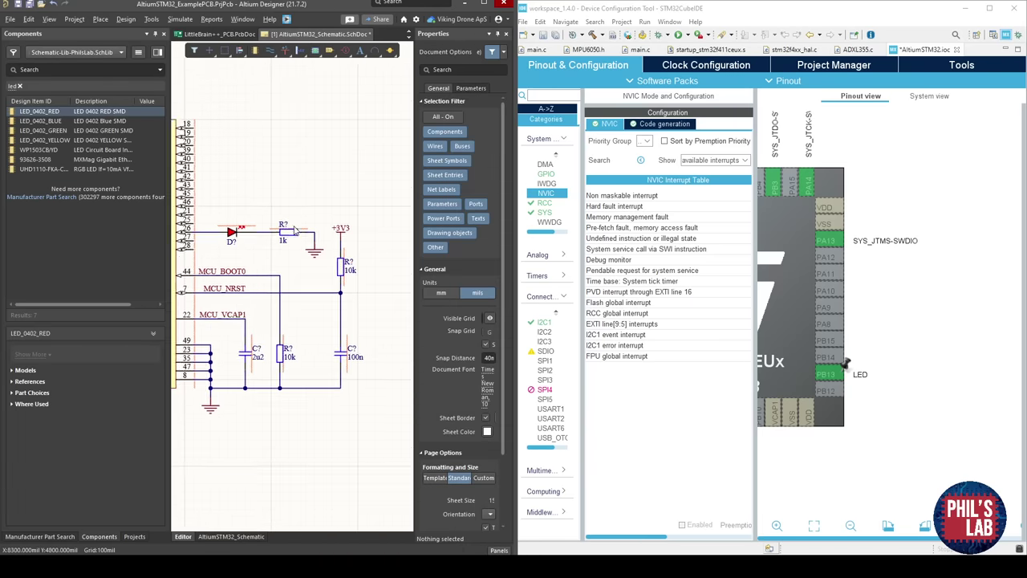
Place a net label named MCU_LED_A on the wire between pin PB13 and the LED's anode.
right_drag(281, 188, 346, 263)
ctrl+scroll(290, 322, up, 3)
ctrl+scroll(283, 297, up, 1)
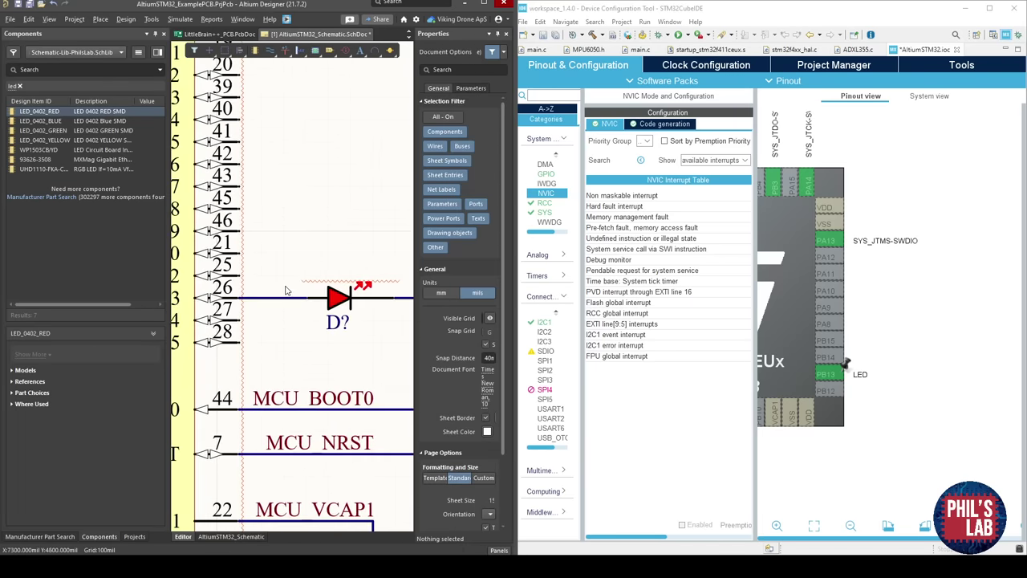
key(p)
key(n)
key(Tab)
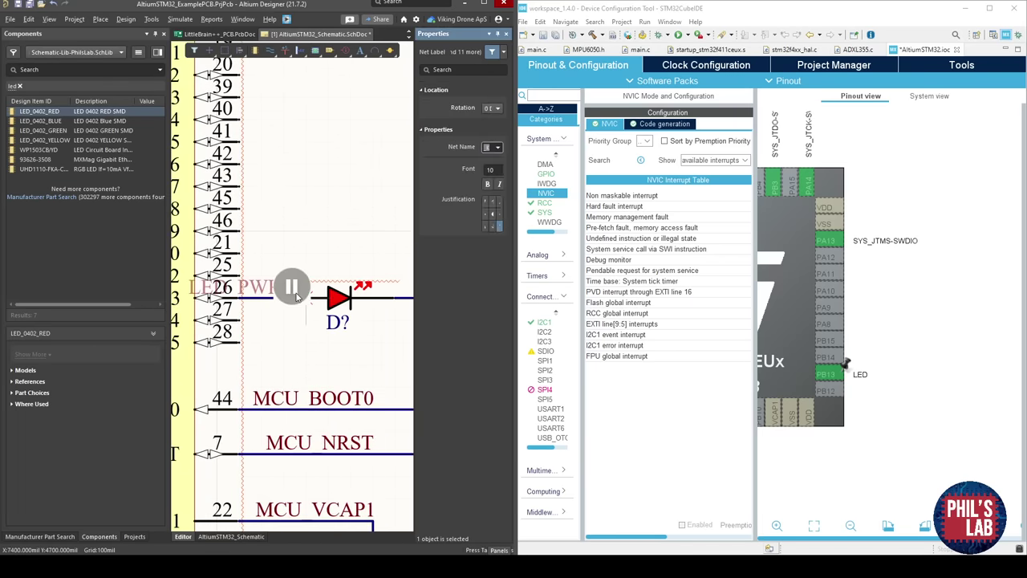
text(MCU_LED_K)
key(Return)
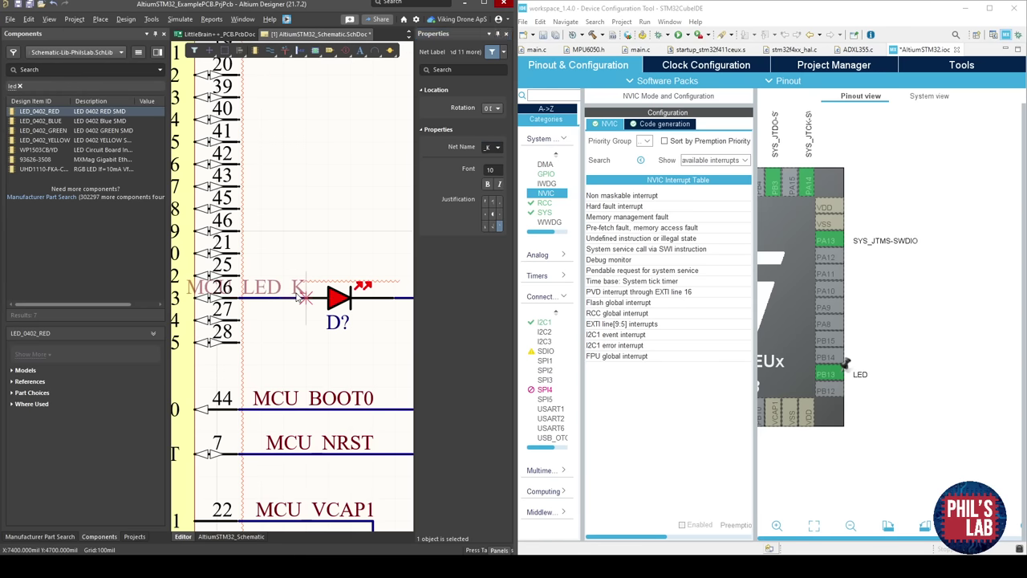
key(Tab)
key(BackSpace)
text(A)
key(Return)
click(304, 297)
Place a net label named MCU_LED_K on the wire between the LED's cathode and the 1k resistor.
key(Tab)
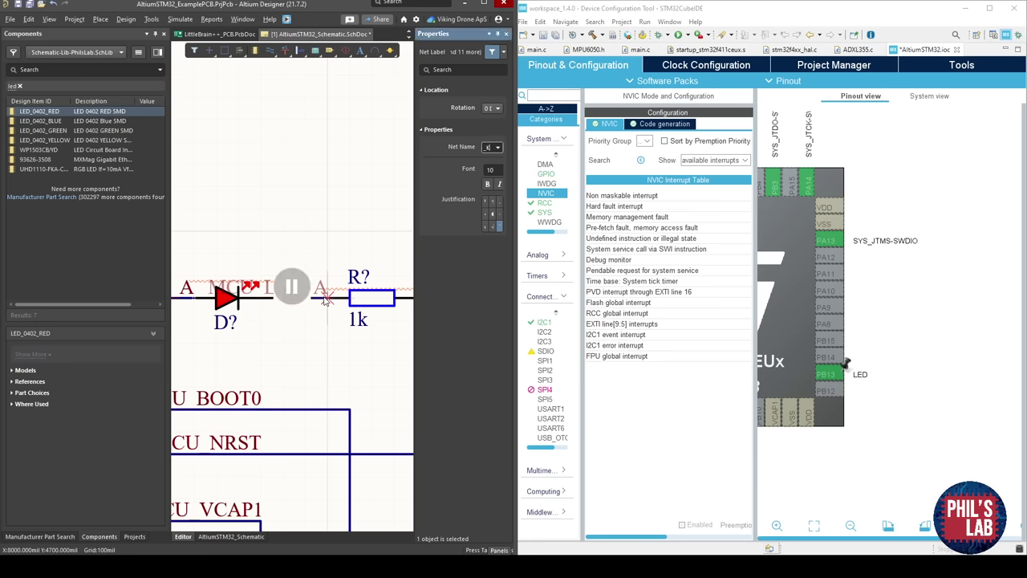
key(BackSpace)
text(K)
key(Return)
click(325, 299)
right_click(336, 255)
Select both the MCU_LED_A and MCU_LED_K net labels and set their font size to 5.
ctrl+scroll(324, 270, down, 1)
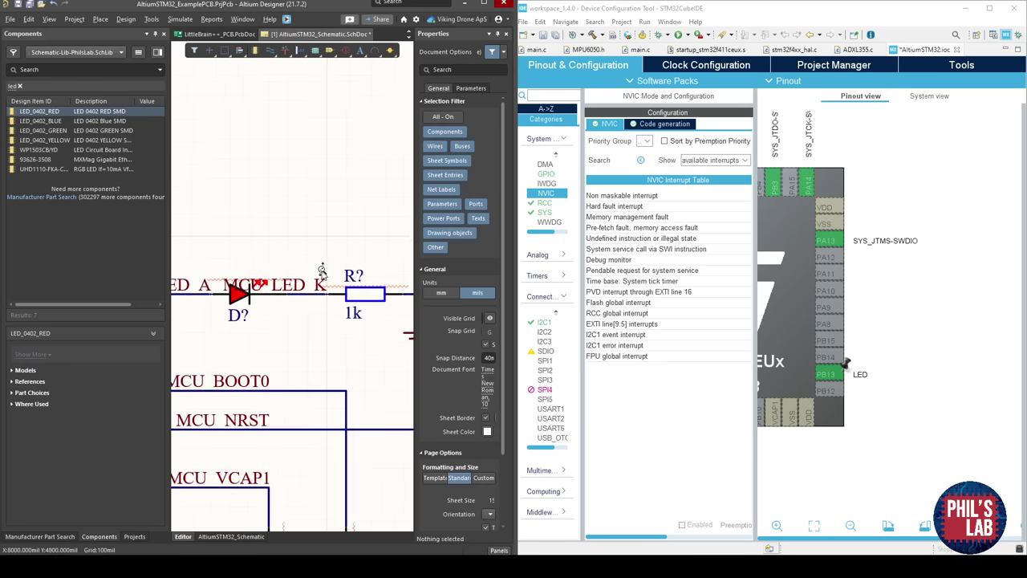
shift+scroll(353, 301, up, 2)
ctrl+scroll(355, 307, down, 1)
click(367, 288)
shift+click(245, 289)
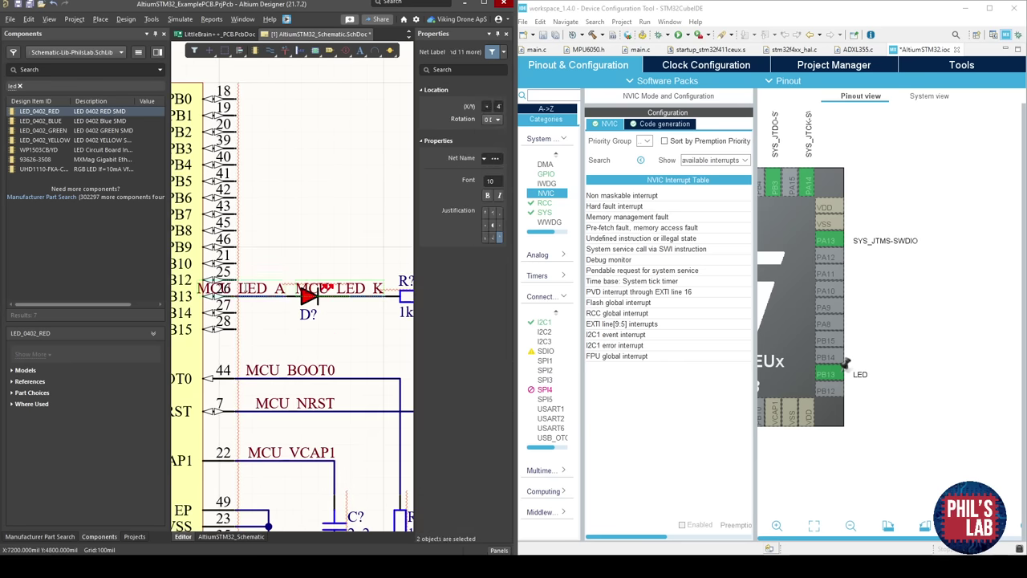
click(492, 181)
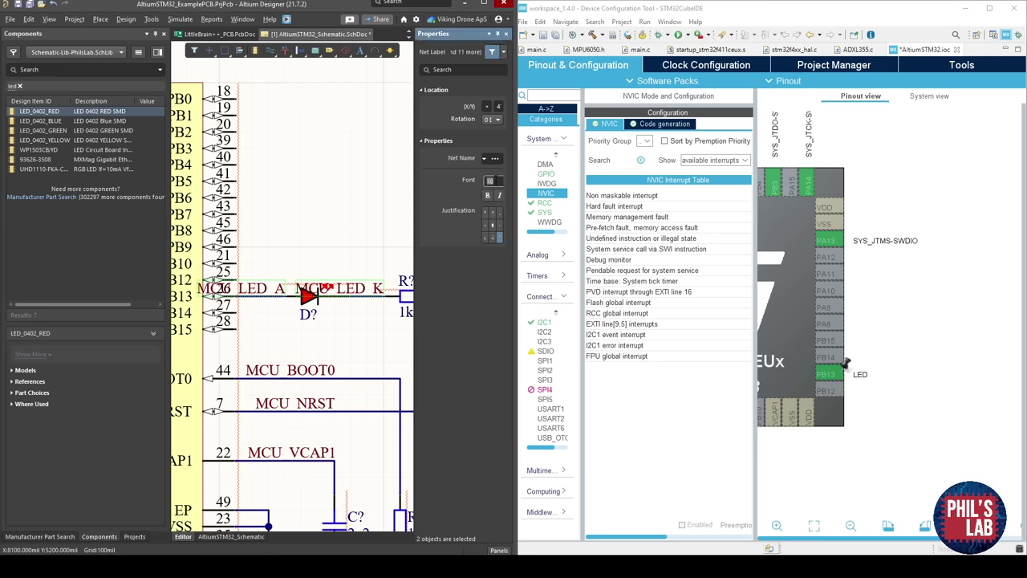
text(6)
key(Return)
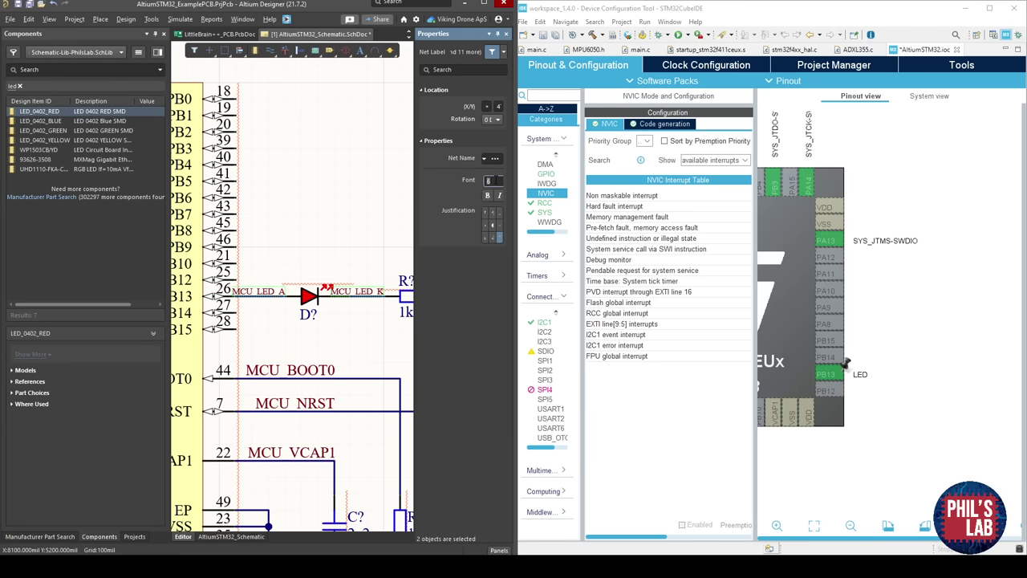
text(5)
key(Return)
click(289, 192)
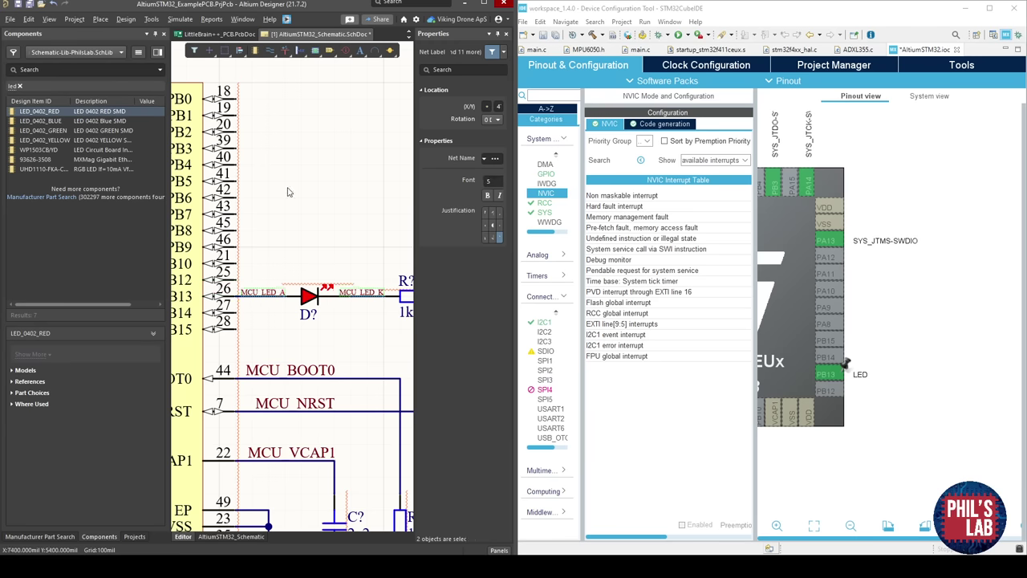
Review the LED circuit on PB13 in the schematic and the pin assignments in the STM32CubeIDE pinout.
right_drag(355, 252, 321, 249)
ctrl+scroll(305, 279, down, 2)
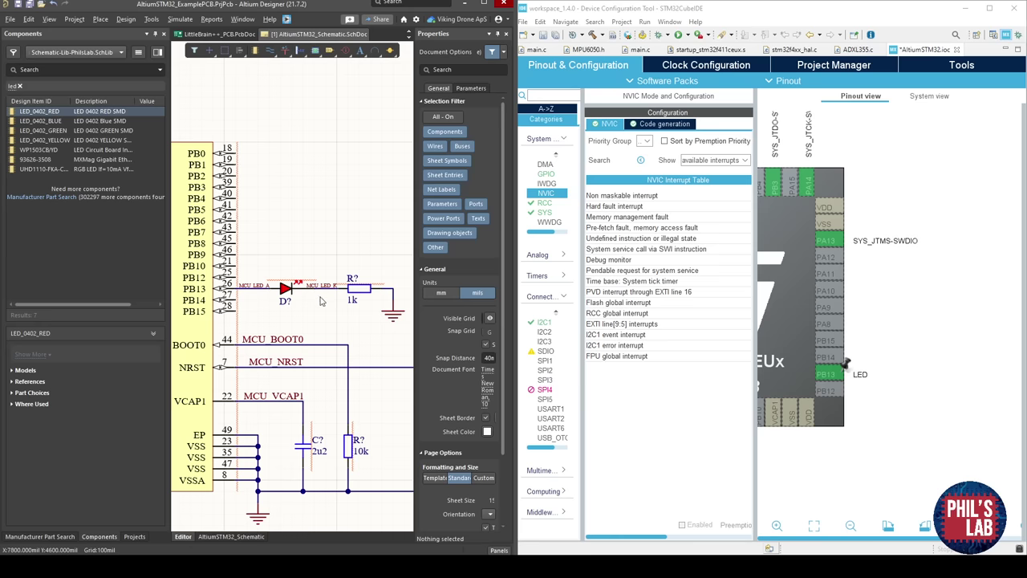
right_drag(322, 300, 329, 288)
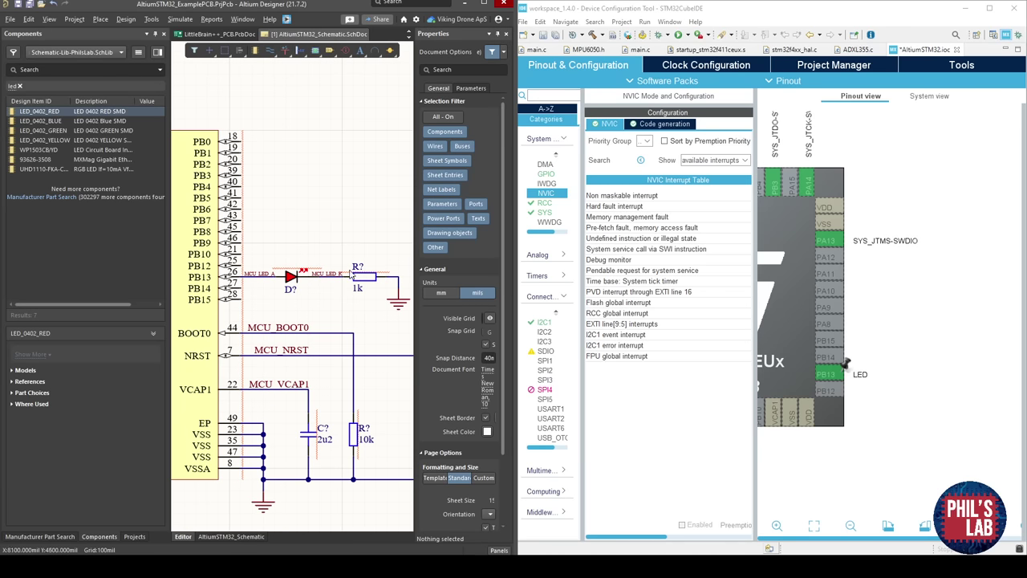
ctrl+scroll(301, 289, down, 3)
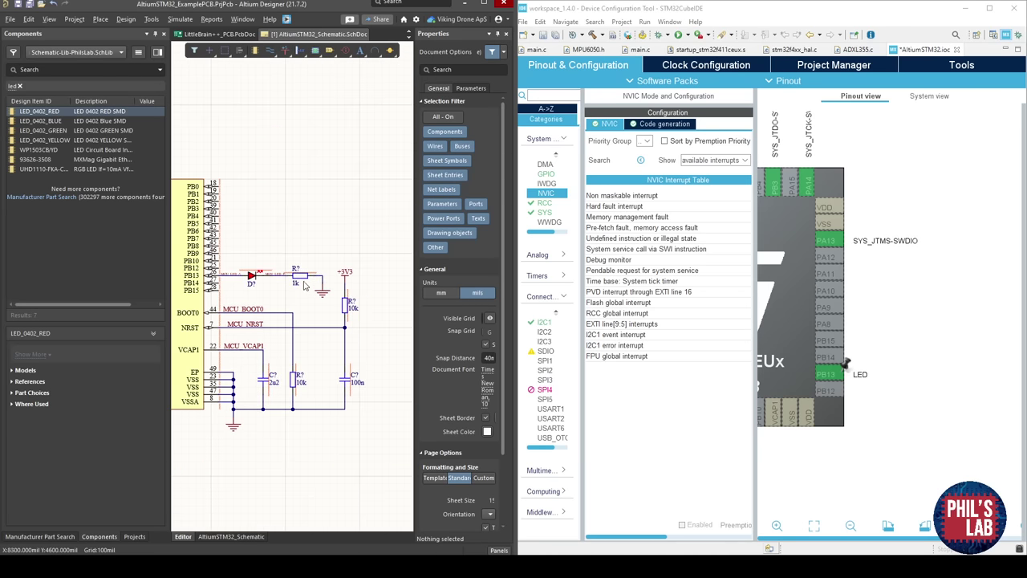
ctrl+scroll(305, 285, up, 3)
ctrl+scroll(305, 285, down, 2)
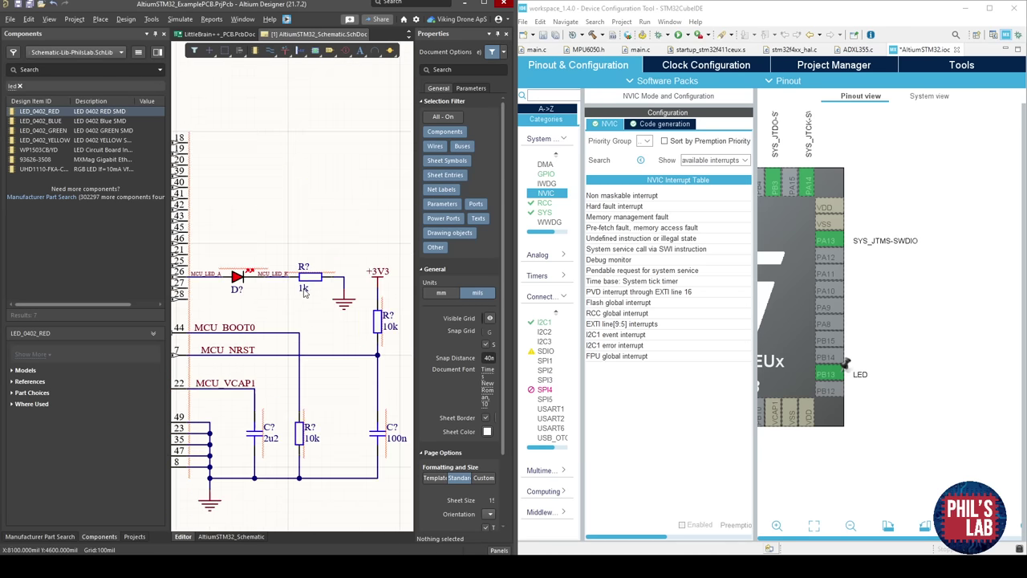
right_drag(304, 290, 284, 300)
ctrl+scroll(281, 311, down, 1)
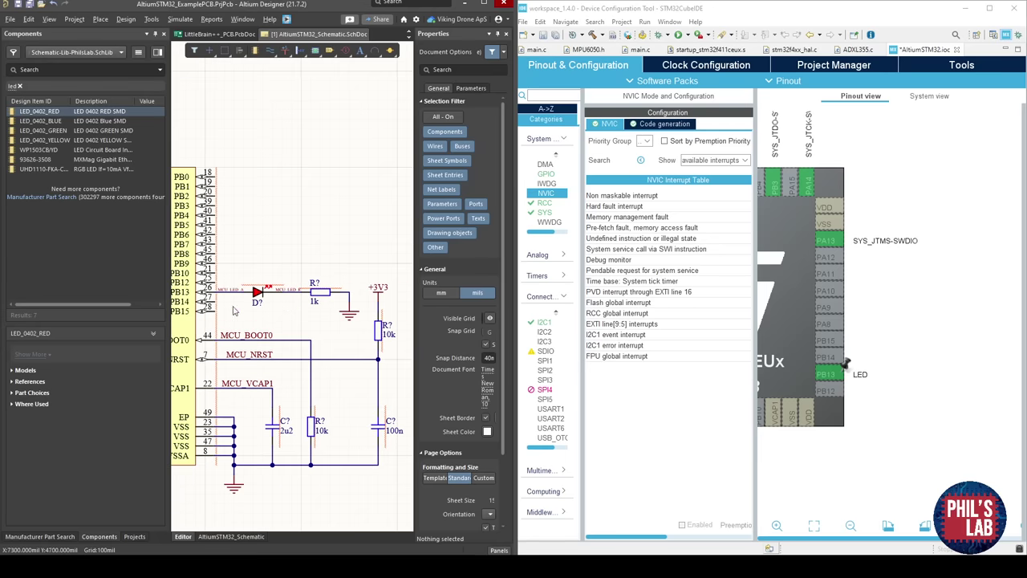
right_drag(206, 292, 248, 296)
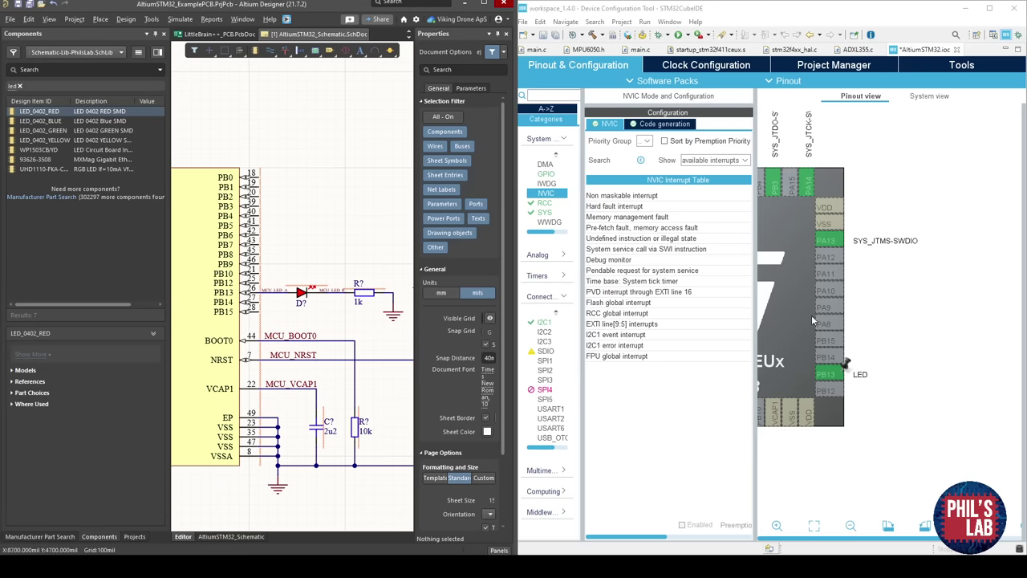
drag(811, 314, 890, 329)
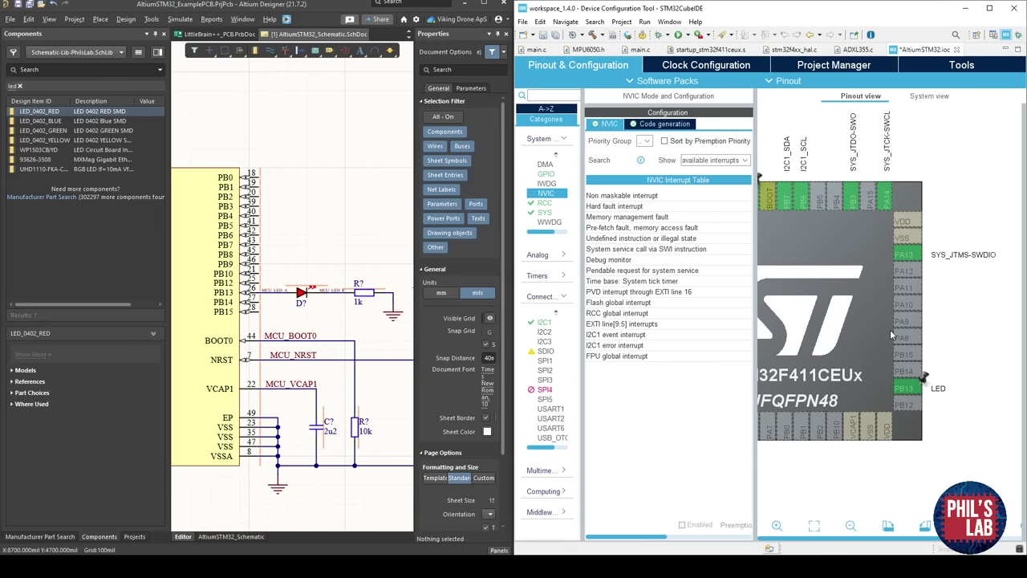
Check the IMU pins in the STM32CubeIDE pinout and copy the MPU-6050's IMU_SCL and IMU_SDA net labels into the free space above it.
drag(828, 315, 893, 354)
drag(823, 231, 840, 232)
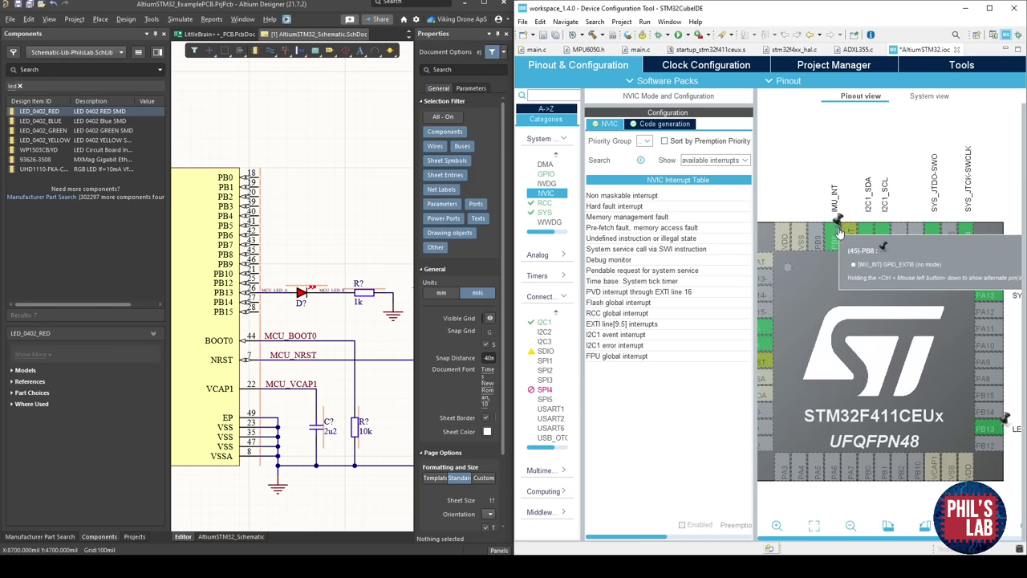
scroll(839, 233, up, 1)
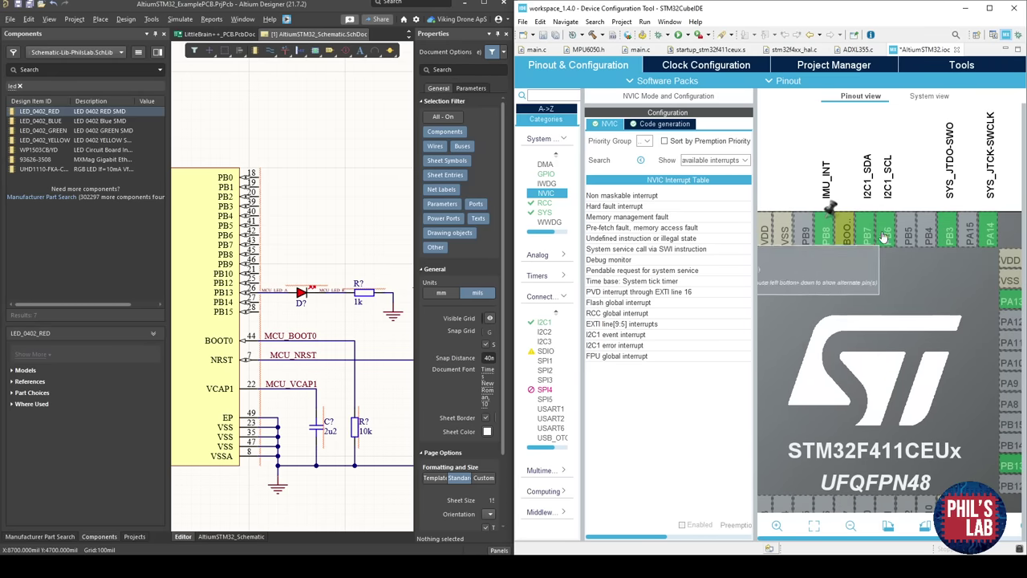
ctrl+scroll(326, 269, down, 1)
right_drag(327, 269, 130, 277)
right_drag(360, 275, 286, 271)
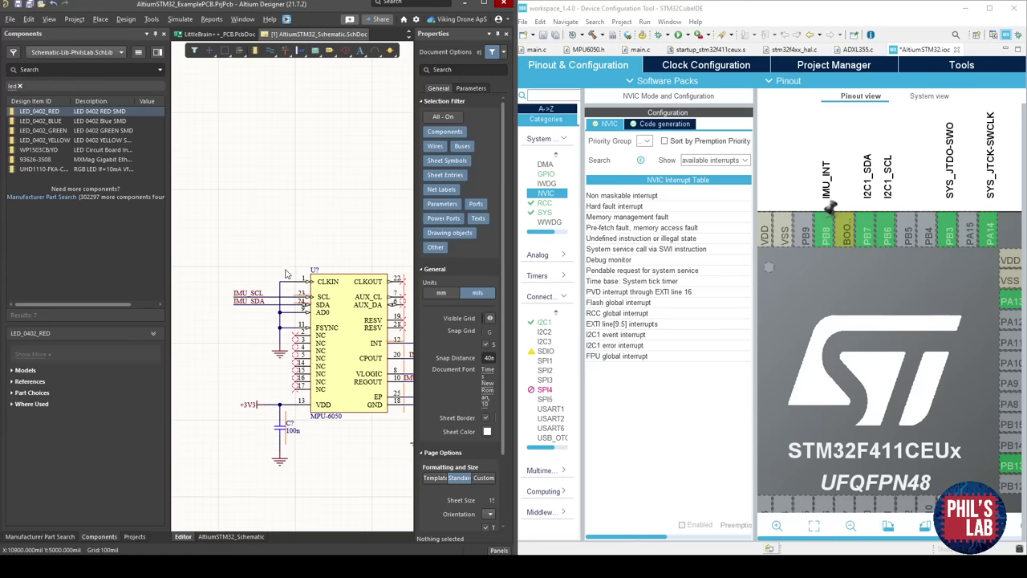
ctrl+scroll(260, 296, up, 2)
click(246, 304)
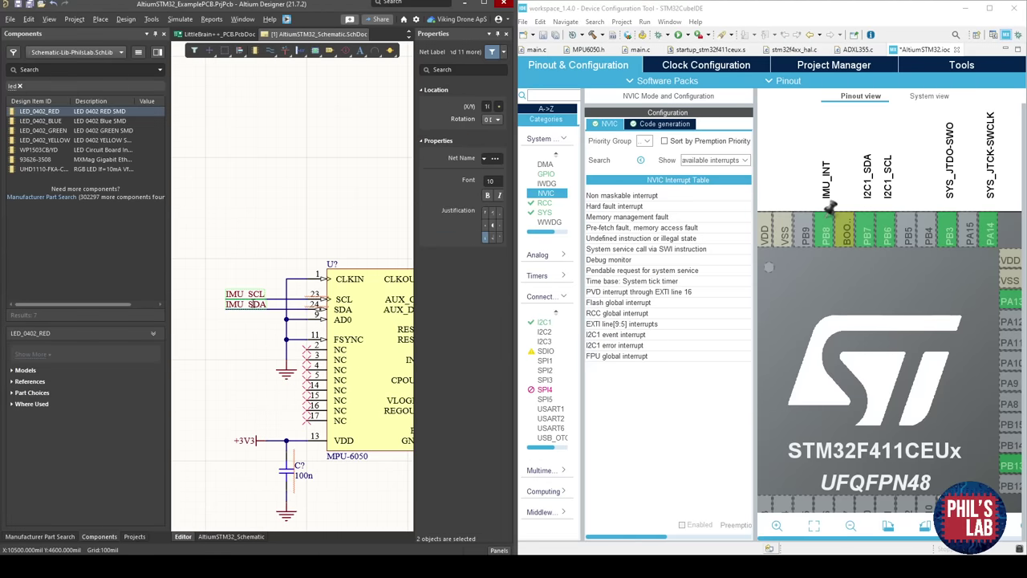
shift+scroll(265, 321, right, 5)
Copy the MPU-6050's IMU_INT net label and place the copy directly below the copied IMU_SCL and IMU_SDA labels.
click(301, 345)
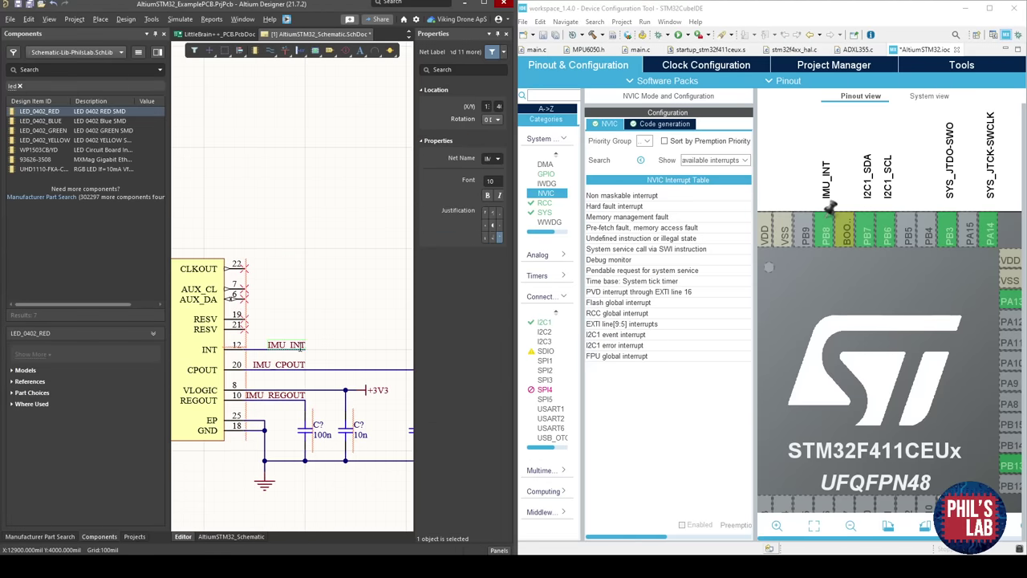
key(ctrl+c)
right_drag(195, 293, 424, 324)
key(ctrl+v)
click(315, 234)
ctrl+scroll(315, 241, down, 1)
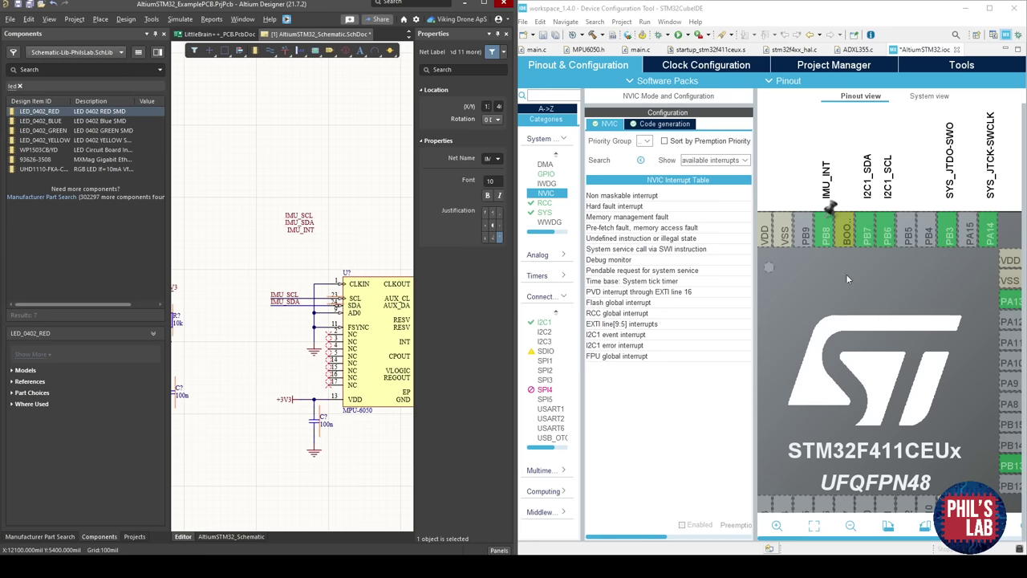
Move the three copied IMU net labels into the free space beside the STM32F411's PB pins.
right_drag(334, 250, 377, 260)
drag(384, 269, 365, 253)
ctrl+scroll(356, 256, up, 2)
right_drag(315, 255, 235, 261)
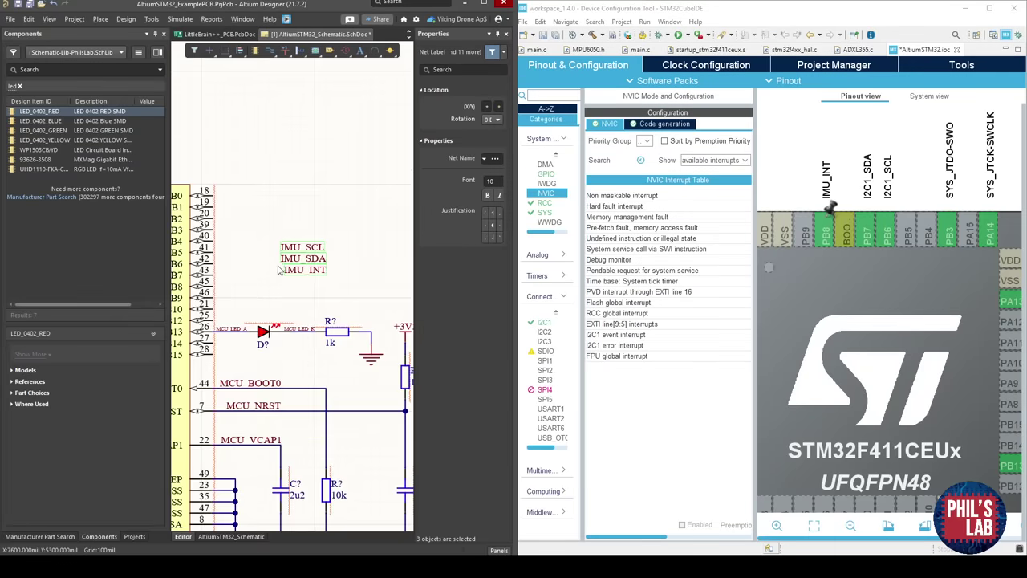
ctrl+scroll(279, 270, up, 1)
Set the copied IMU labels' justification to bottom right and line up IMU_SCL and IMU_SDA with IMU_INT.
click(484, 5)
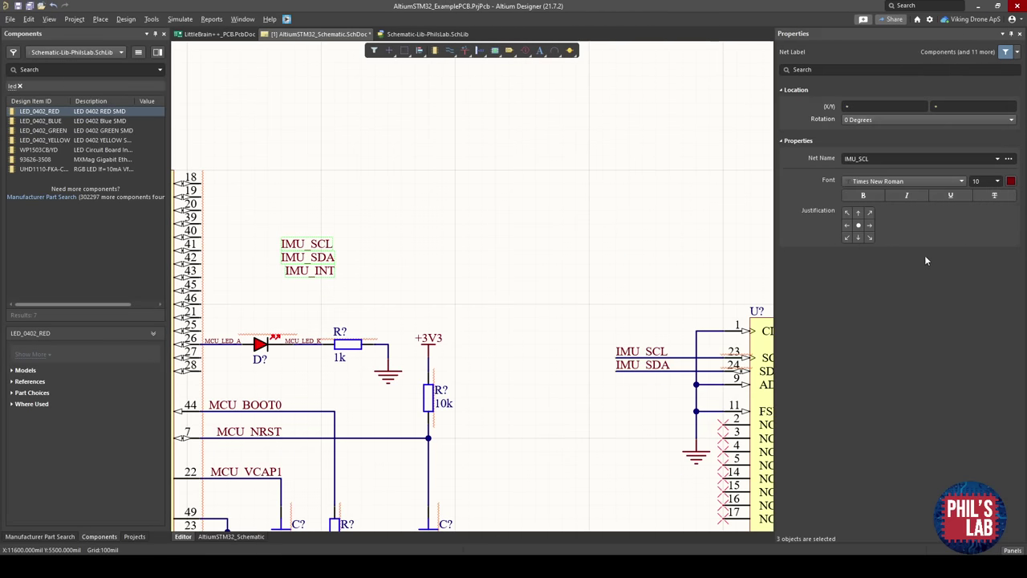
click(869, 238)
click(405, 264)
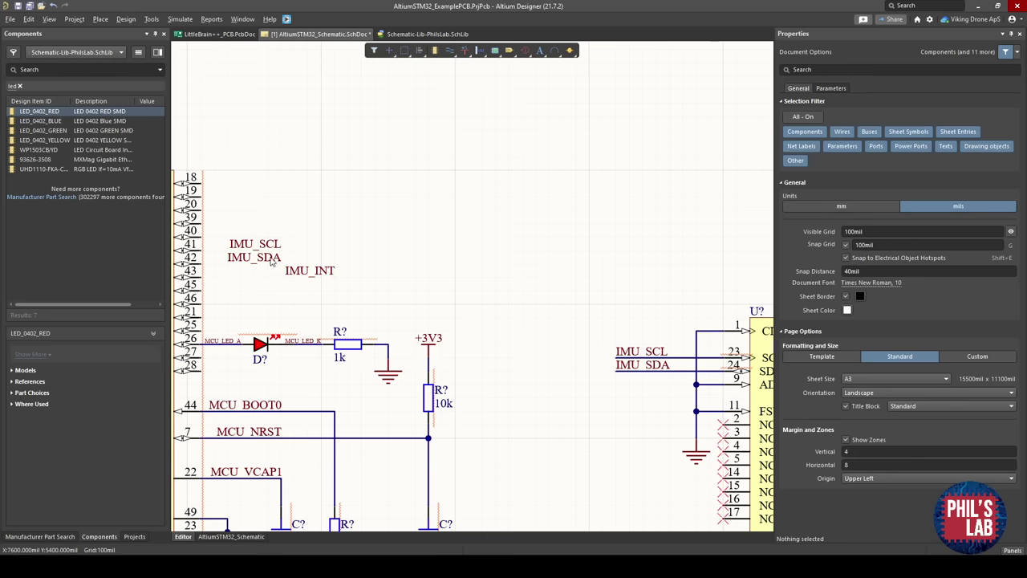
click(275, 262)
drag(287, 269, 340, 270)
drag(273, 242, 325, 242)
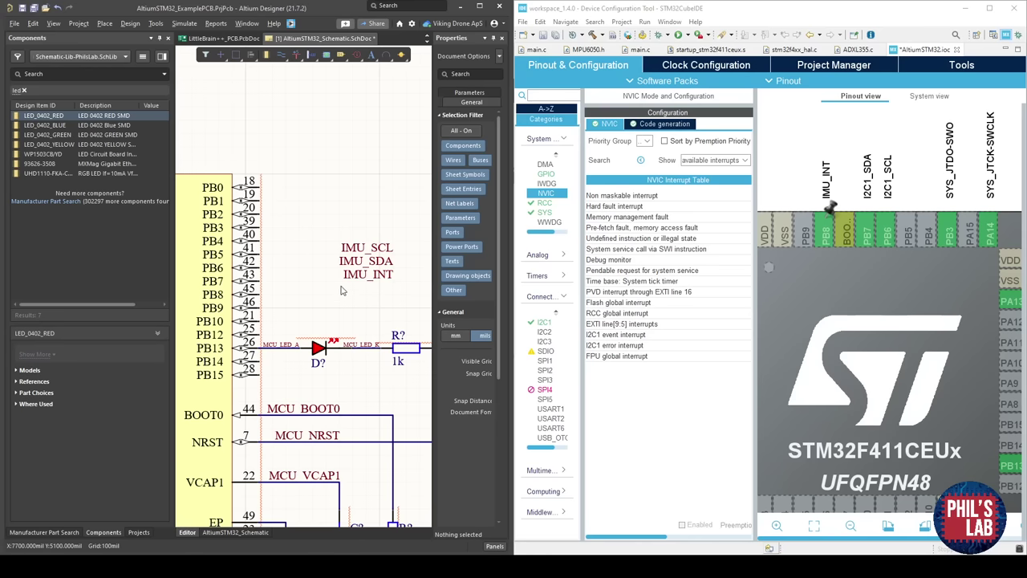
Move the IMU_SDA and IMU_INT labels out of the way, then position IMU_SCL level with pin PB6 and wire it to the pin.
click(346, 281)
drag(391, 286, 392, 186)
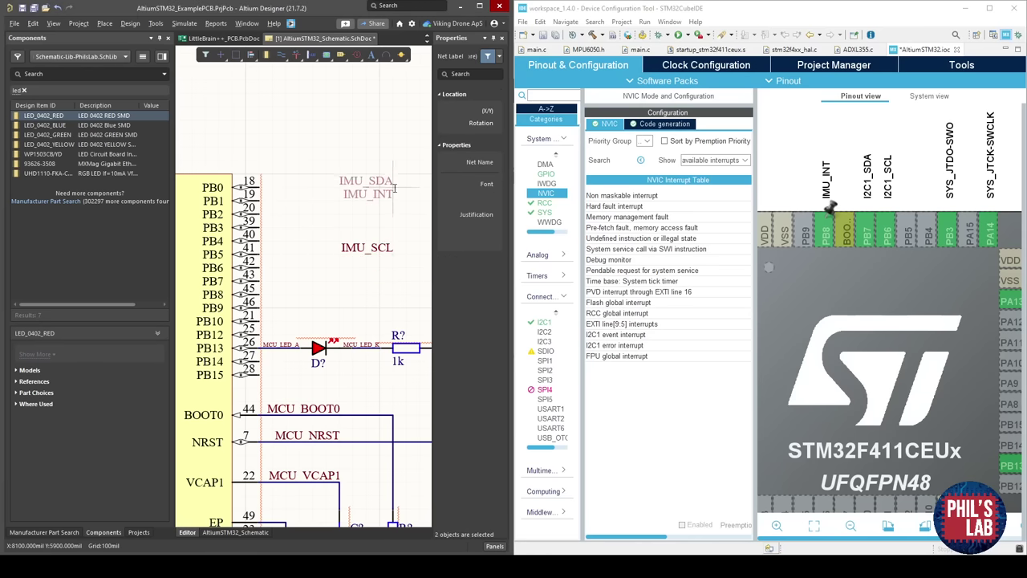
click(382, 250)
drag(390, 254, 381, 267)
key(ctrl+w)
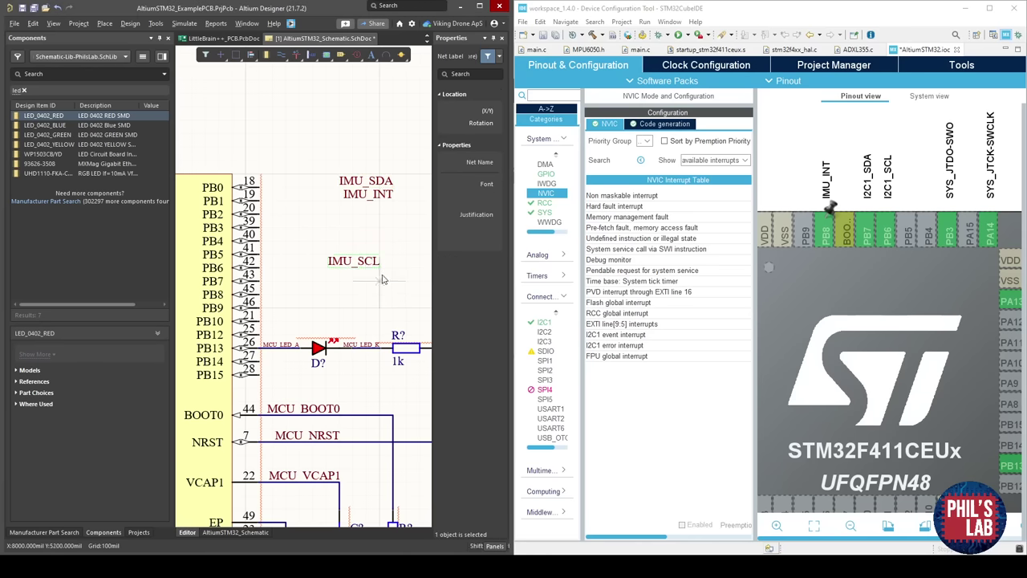
click(380, 268)
click(260, 269)
click(417, 227)
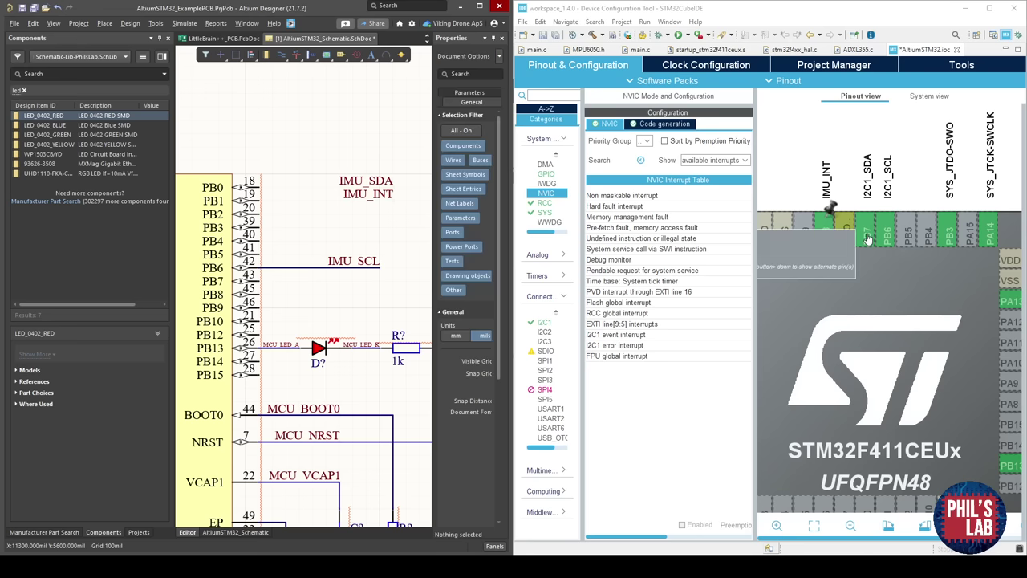
Position IMU_SDA level with pin PB7 and IMU_INT level with PB8, wiring each label to its pin.
drag(379, 182, 379, 280)
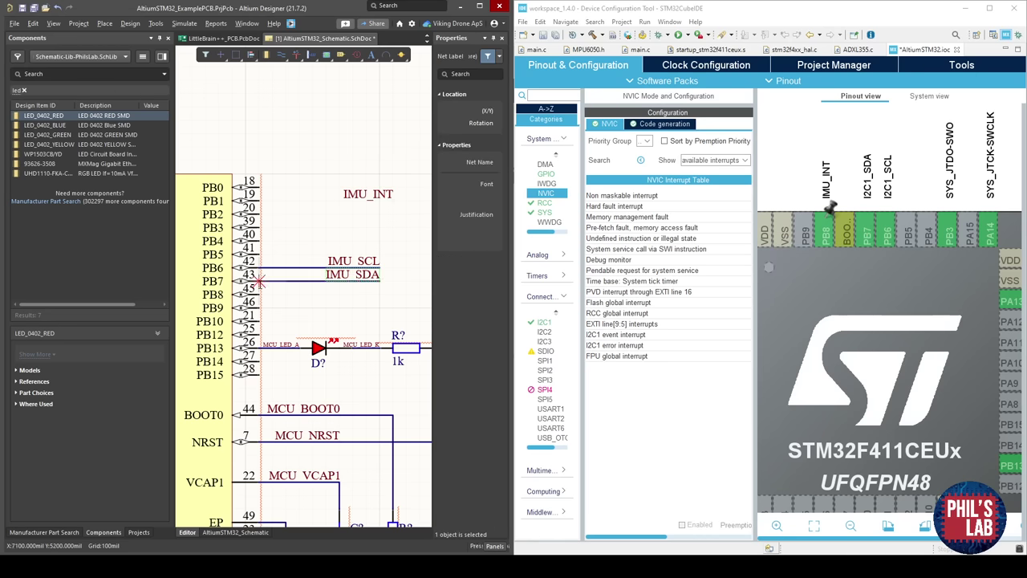
click(303, 240)
drag(382, 200, 380, 297)
click(380, 294)
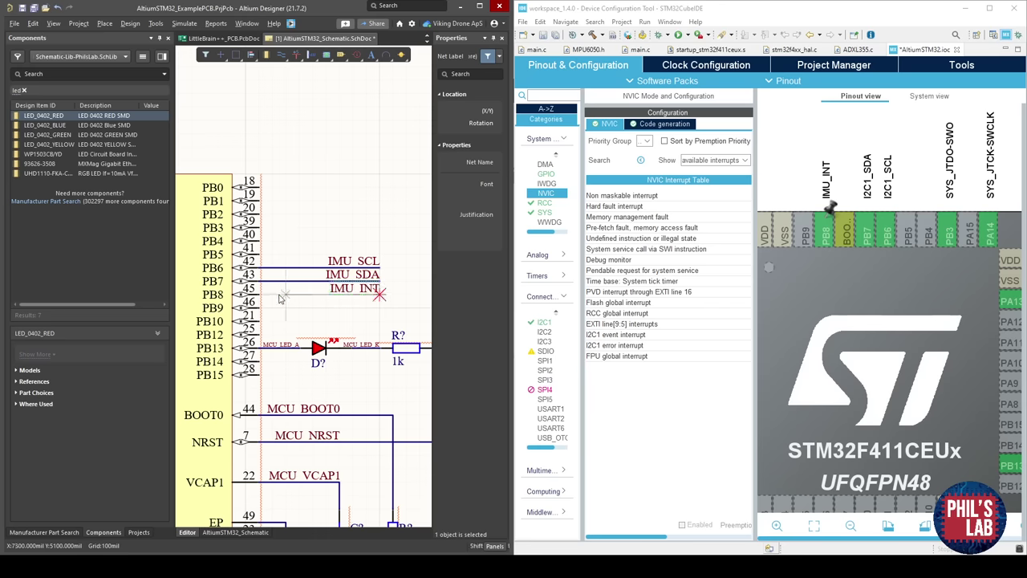
click(259, 294)
right_click(260, 296)
click(313, 232)
Compare the IMU wiring at the STM32F411 with the net labels at the MPU-6050.
right_drag(348, 263, 284, 270)
ctrl+scroll(345, 265, down, 3)
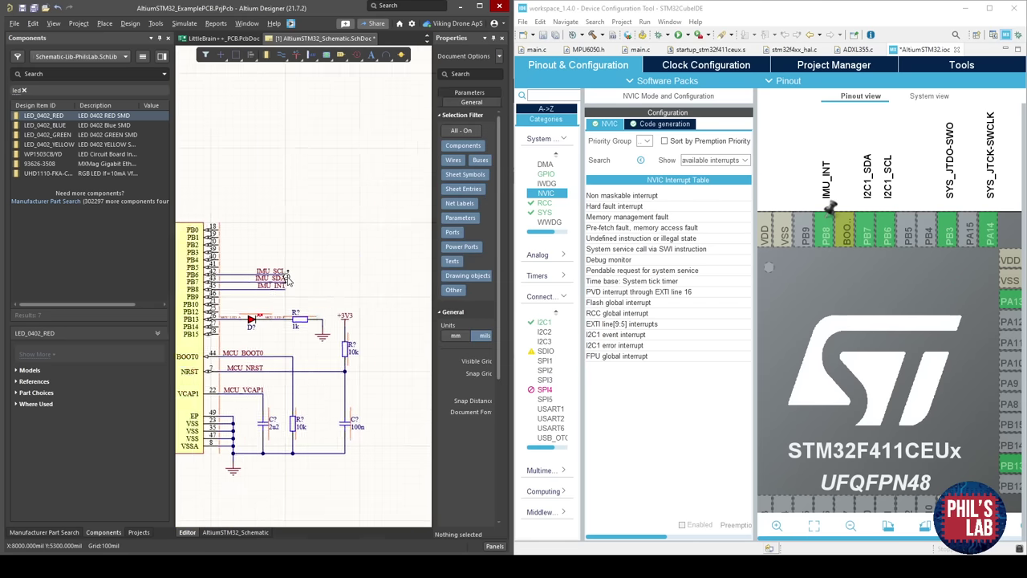
mouse_move(419, 317)
right_down()
mouse_move(325, 313)
mouse_move(255, 290)
mouse_move(223, 297)
mouse_move(350, 297)
right_up()
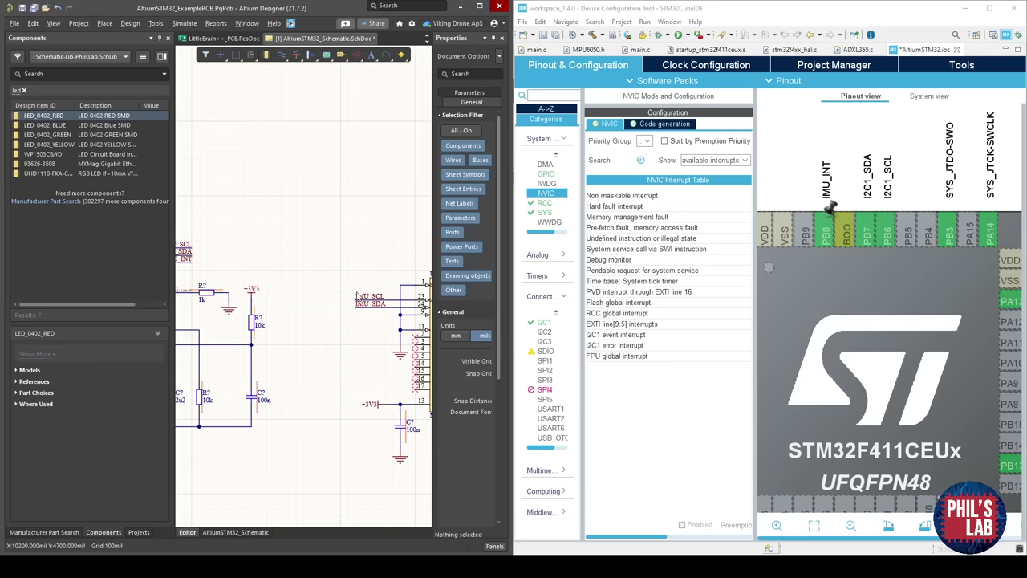
right_drag(232, 298, 354, 300)
ctrl+scroll(297, 268, up, 4)
ctrl+scroll(297, 270, down, 4)
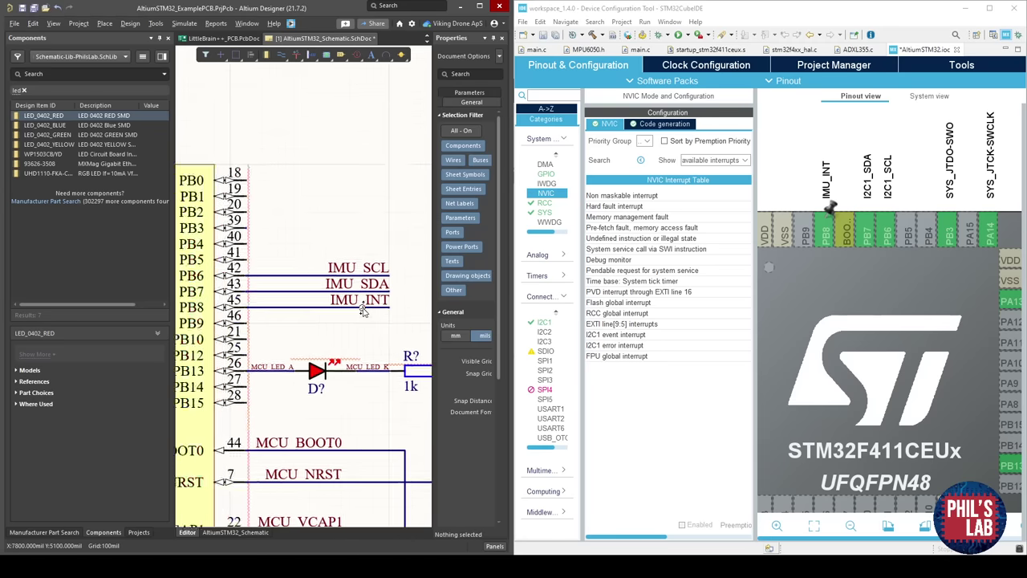
Search the component library for RES and place a vertical RES_0402 resistor above the IMU_SCL wire.
click(56, 73)
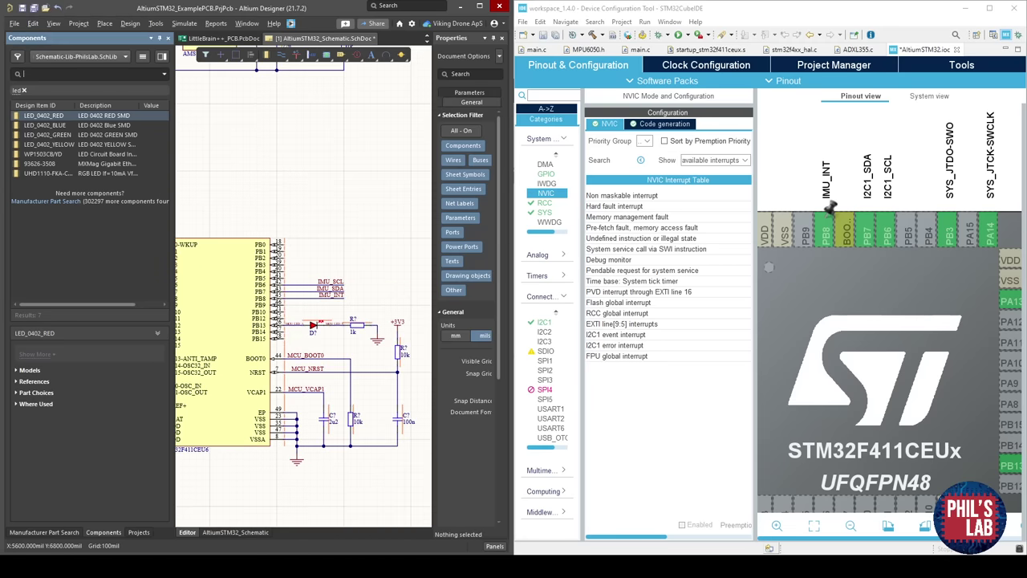
text(RES)
key(Return)
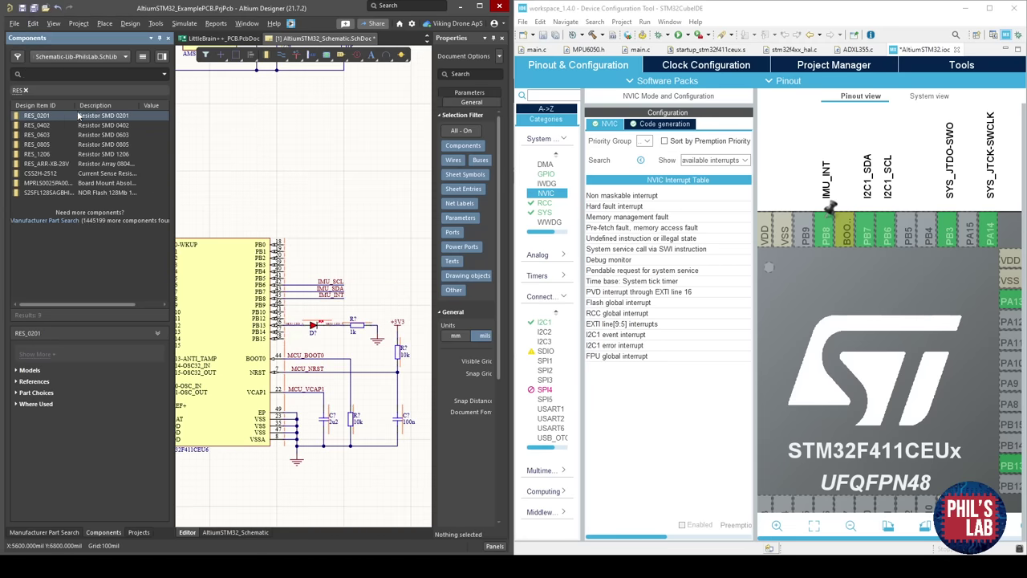
drag(44, 125, 314, 257)
right_drag(300, 232, 330, 297)
ctrl+scroll(331, 272, down, 1)
ctrl+scroll(363, 318, up, 3)
Set the new resistor's value to 2k2 and move it closer to the STM32F411's PB pins.
click(353, 307)
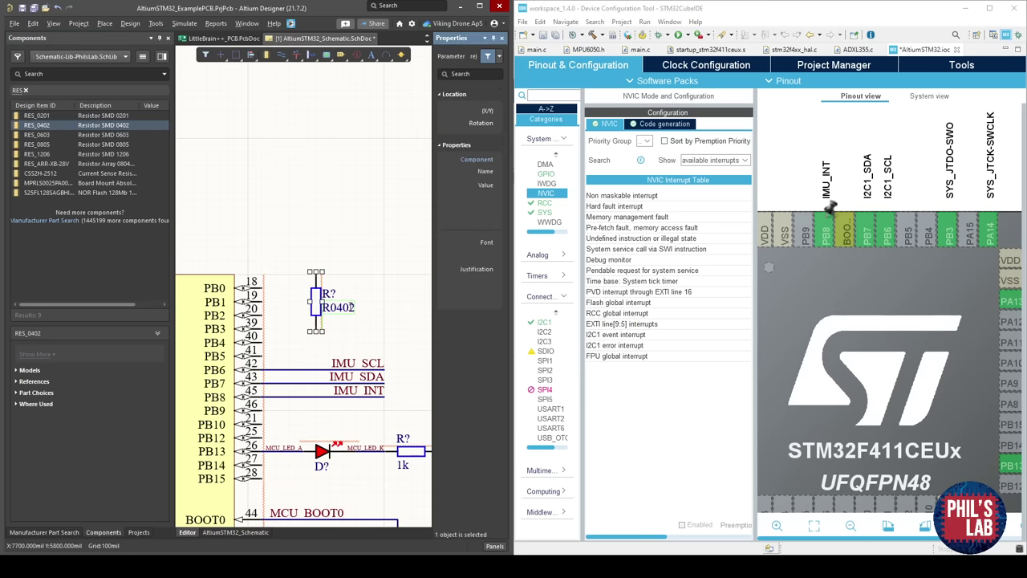
text(2k2)
click(363, 229)
right_drag(336, 338, 295, 324)
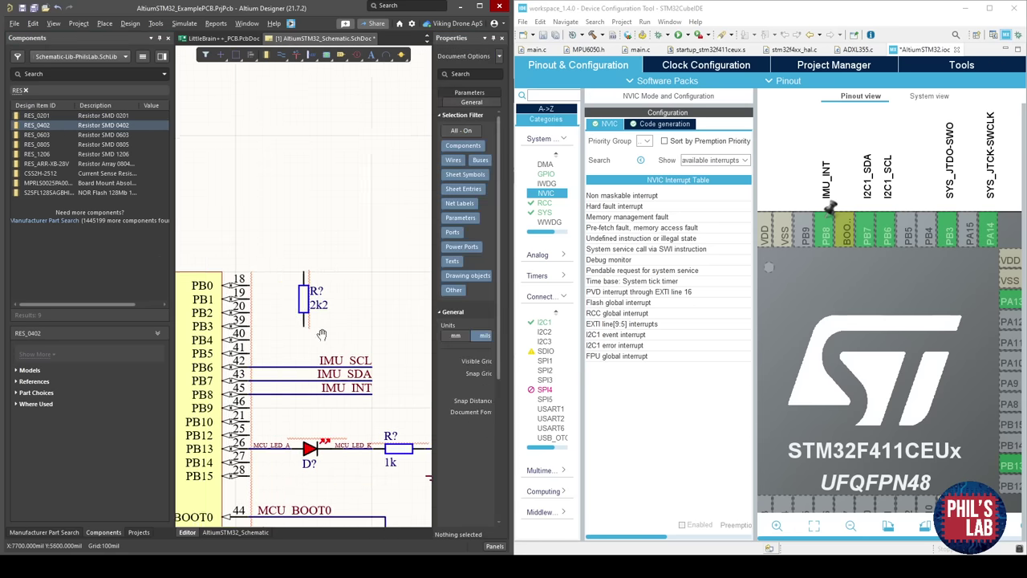
ctrl+scroll(300, 340, up, 2)
drag(264, 271, 227, 289)
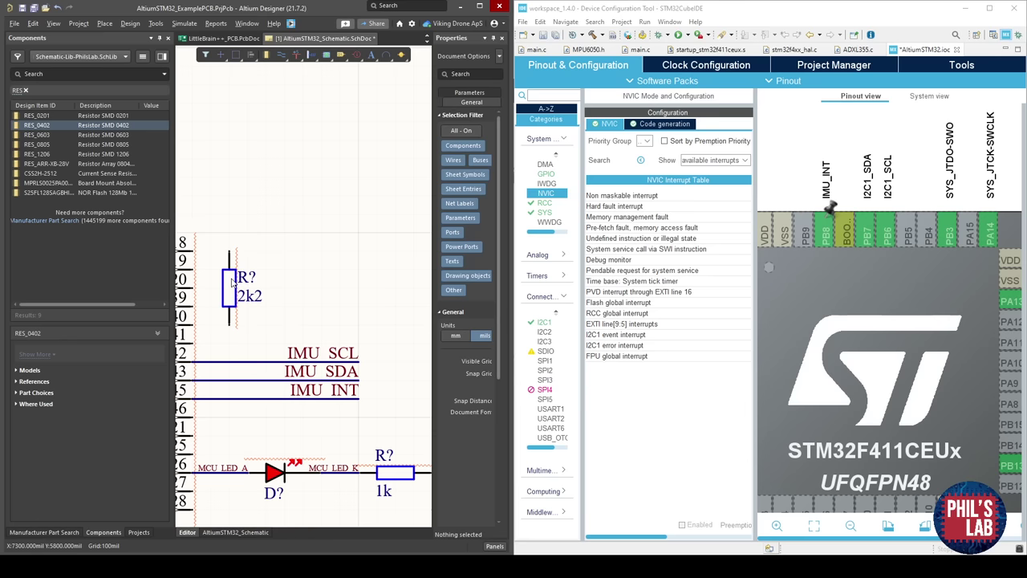
Duplicate the 2k2 resistor and place the copy beside the original, above the IMU wires.
key(ctrl+c)
key(ctrl+v)
click(296, 330)
shift+scroll(323, 403, right, 1)
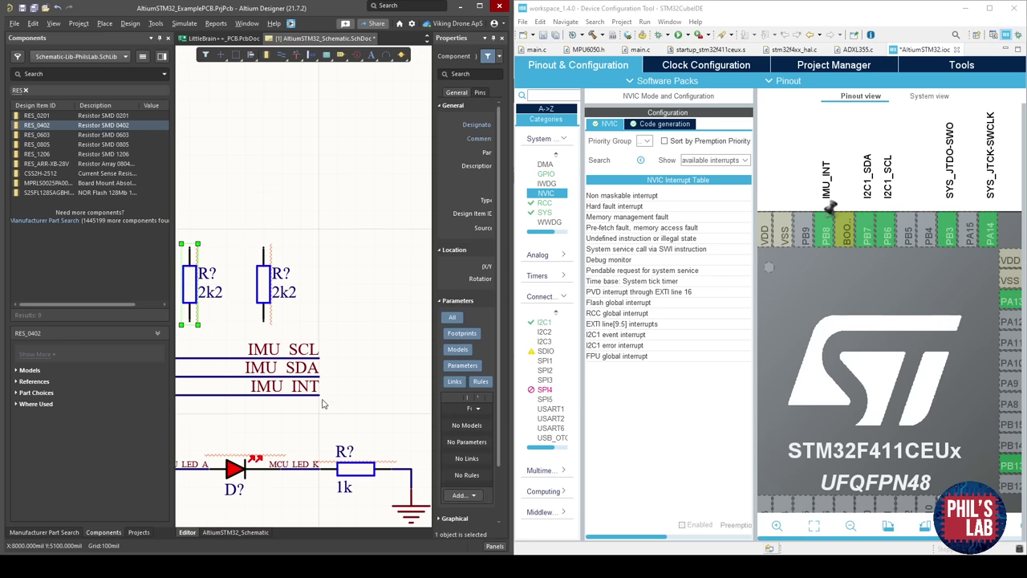
Extend the three IMU wires with their labels further from the PB pins and shift both 2k2 resistors 100 mil in the same direction.
drag(319, 358, 394, 358)
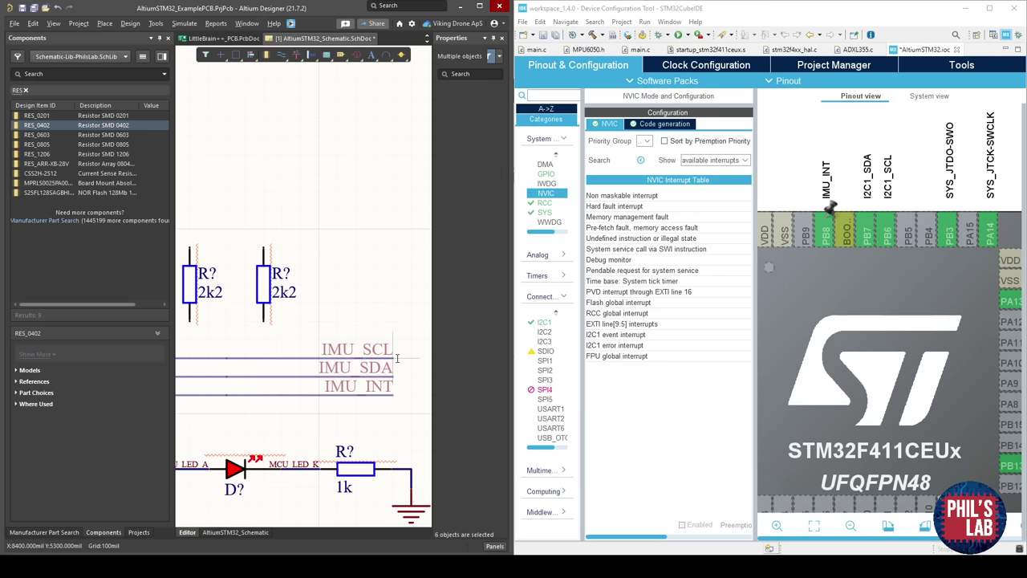
click(277, 329)
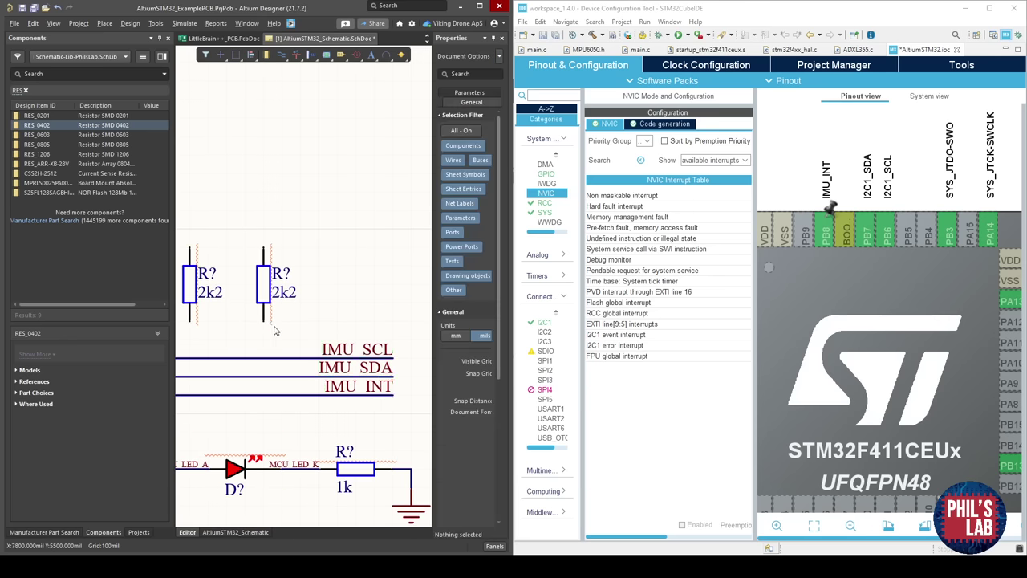
right_drag(261, 329, 374, 323)
right_drag(314, 299, 287, 303)
drag(276, 288, 292, 320)
mouse_move(354, 284)
mouse_down()
mouse_move(363, 323)
mouse_move(363, 307)
mouse_up()
right_drag(332, 320, 284, 307)
Wire the first 2k2 resistor down to the IMU_SCL line and the second down to the IMU_SDA line.
key(ctrl+w)
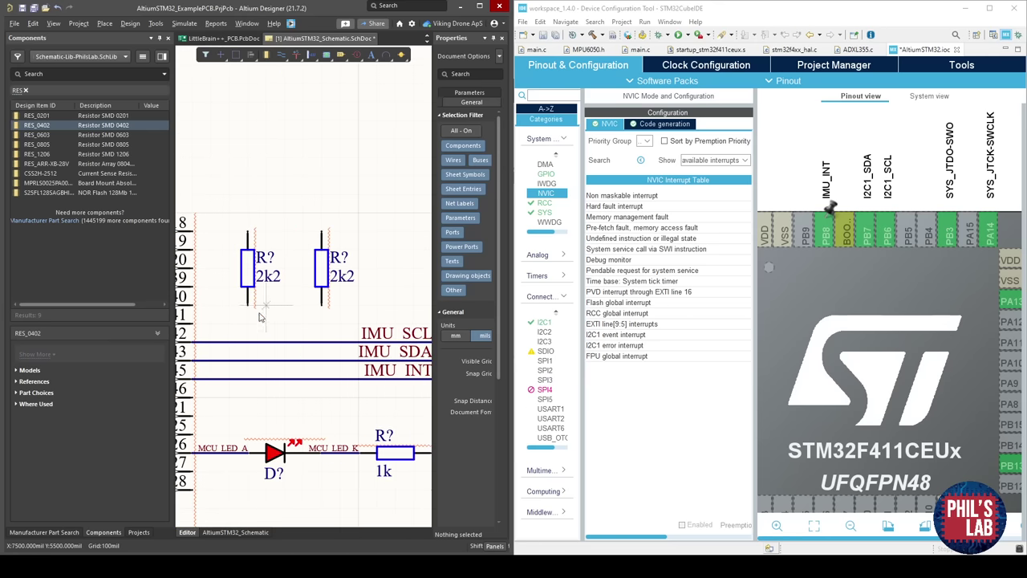
click(249, 306)
click(249, 341)
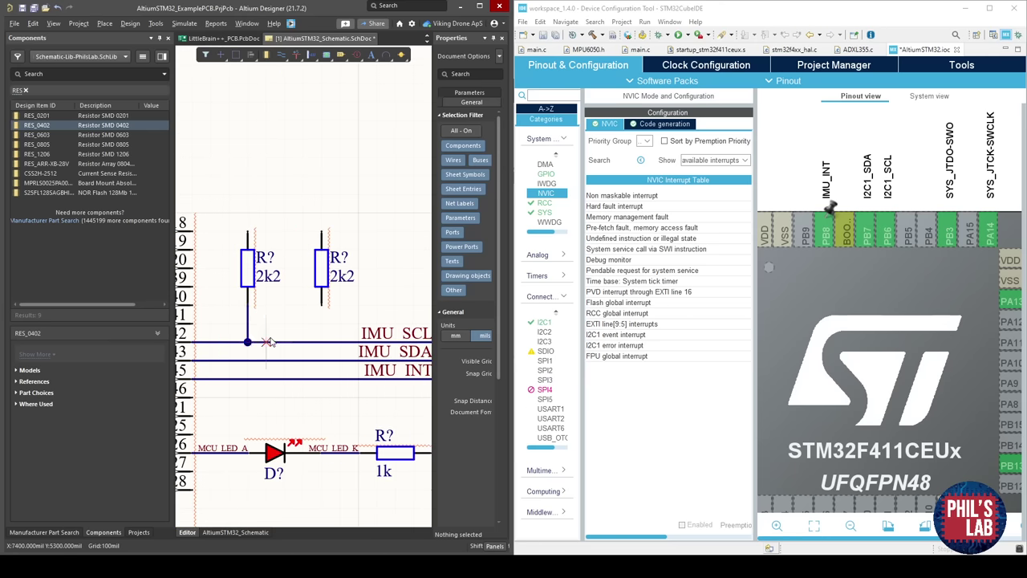
click(322, 360)
right_click(347, 323)
click(350, 337)
Copy the existing +3V3 power port and place the copy above the first 2k2 resistor.
middle_drag(350, 341, 350, 351)
right_drag(350, 351, 300, 371)
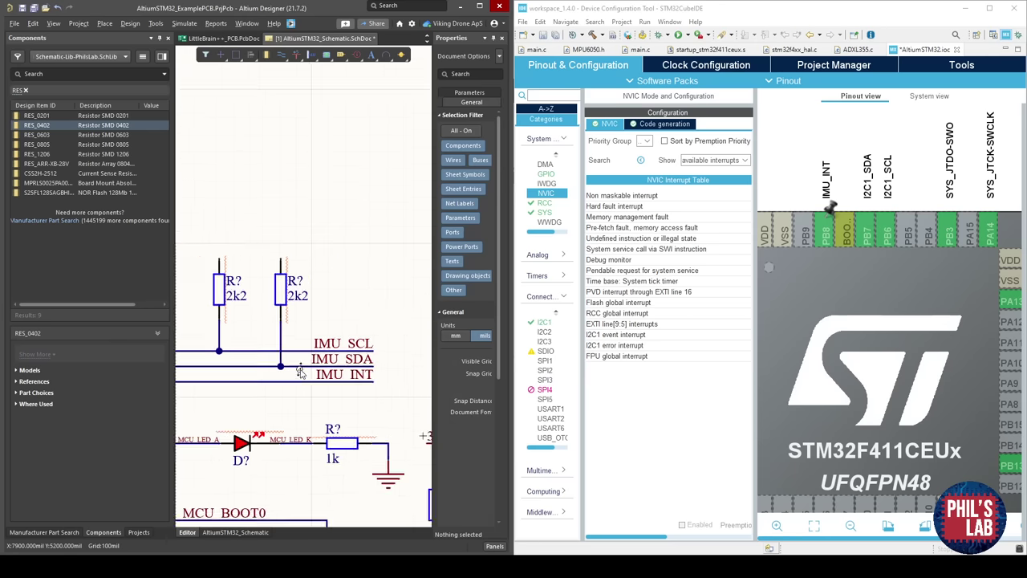
middle_drag(300, 371, 296, 388)
click(393, 427)
key(ctrl+c)
middle_drag(225, 312, 248, 280)
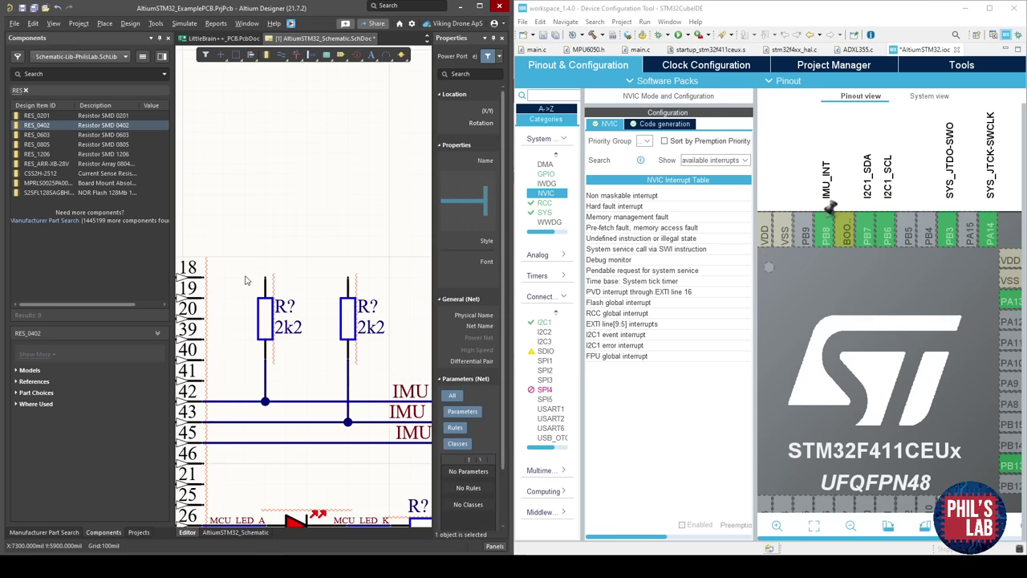
key(ctrl+v)
click(265, 236)
Wire the +3V3 power port to the upper ends of both 2k2 resistors.
key(ctrl+w)
click(266, 236)
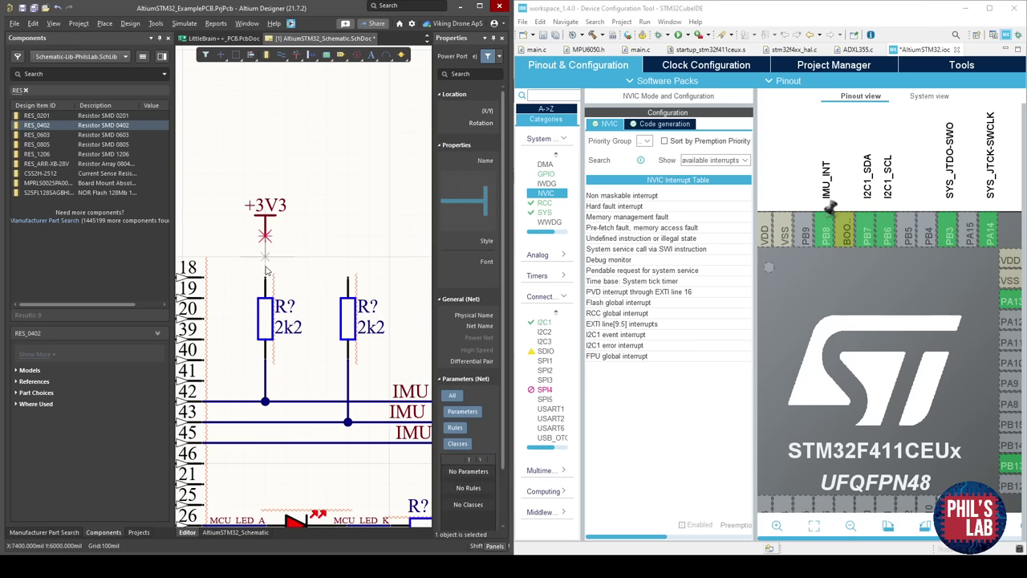
click(265, 278)
click(264, 257)
click(348, 277)
key(Escape)
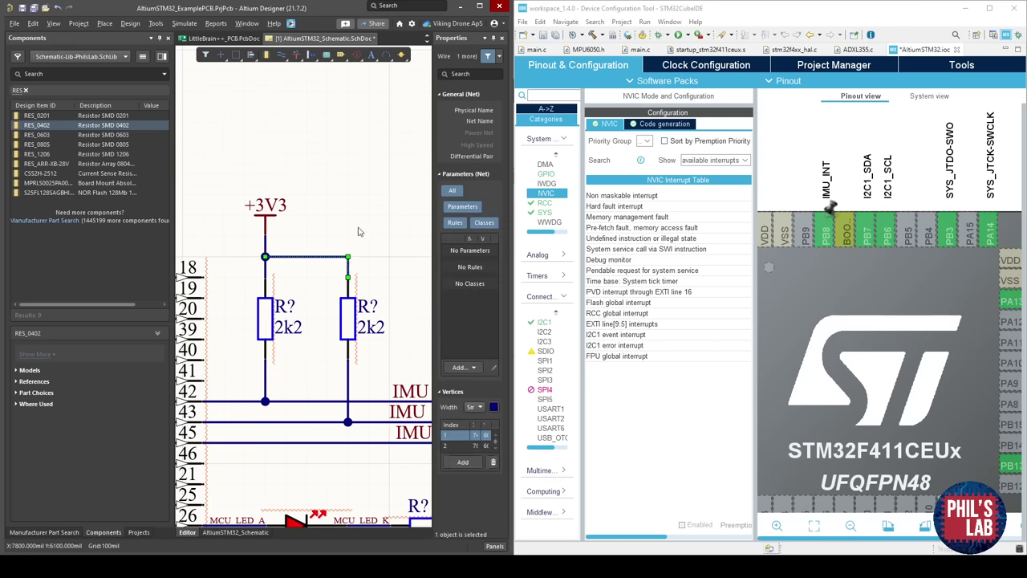
Inspect the I2C pull-up circuit and the PA pins of the STM32F411 symbol.
ctrl+scroll(343, 297, down, 3)
ctrl+scroll(345, 305, down, 4)
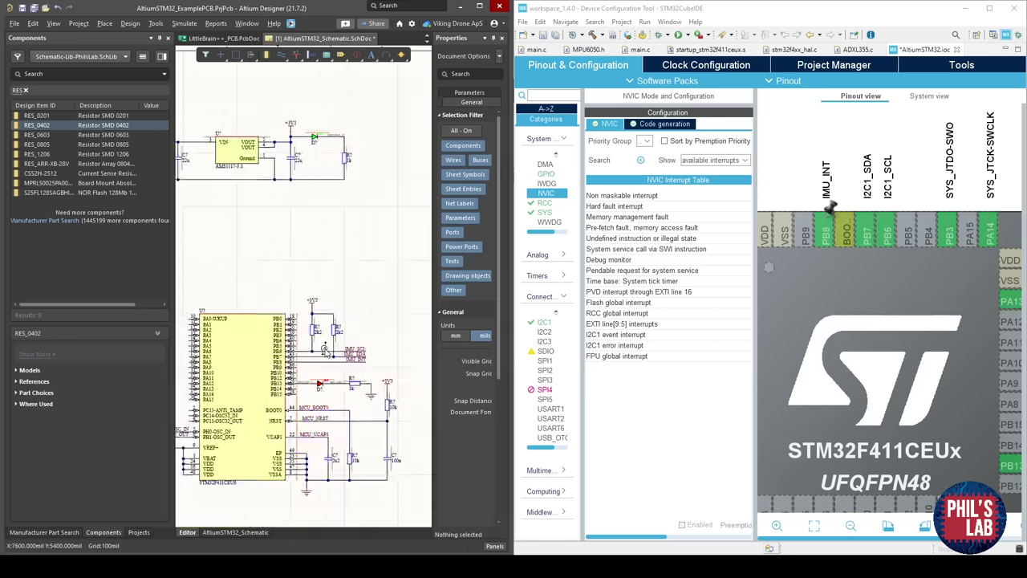
ctrl+scroll(353, 314, up, 2)
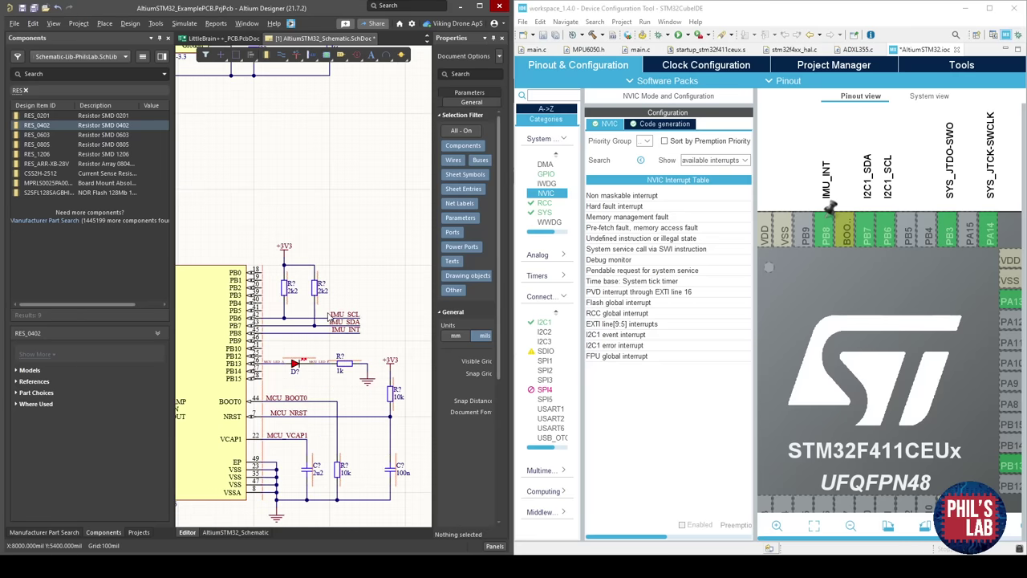
right_drag(181, 369, 276, 343)
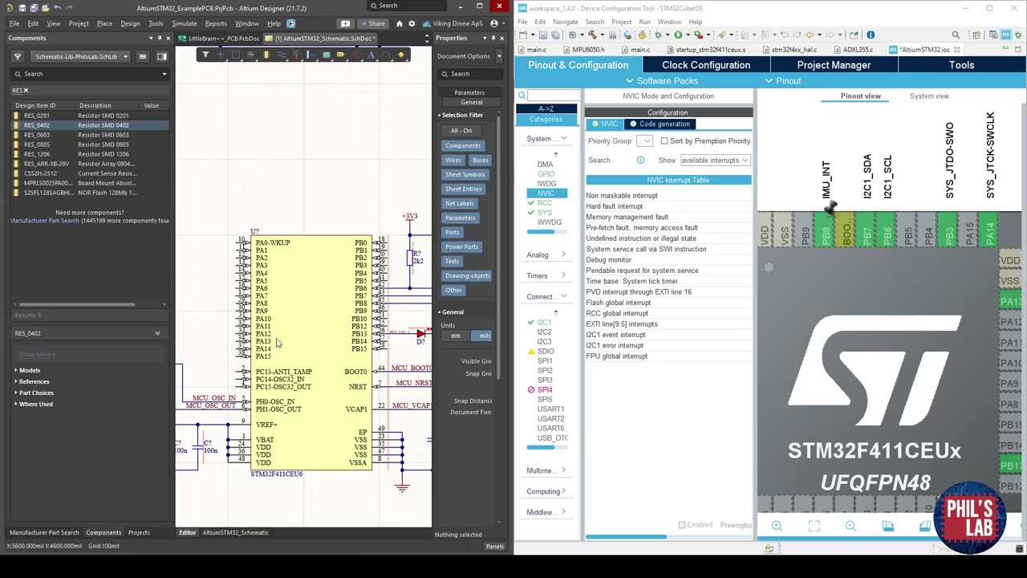
Select the I2C pull-up circuit with its +3V3 port and IMU net labels, and shift it further from the PB pins.
right_drag(328, 396, 338, 363)
drag(877, 389, 765, 409)
scroll(850, 313, up, 2)
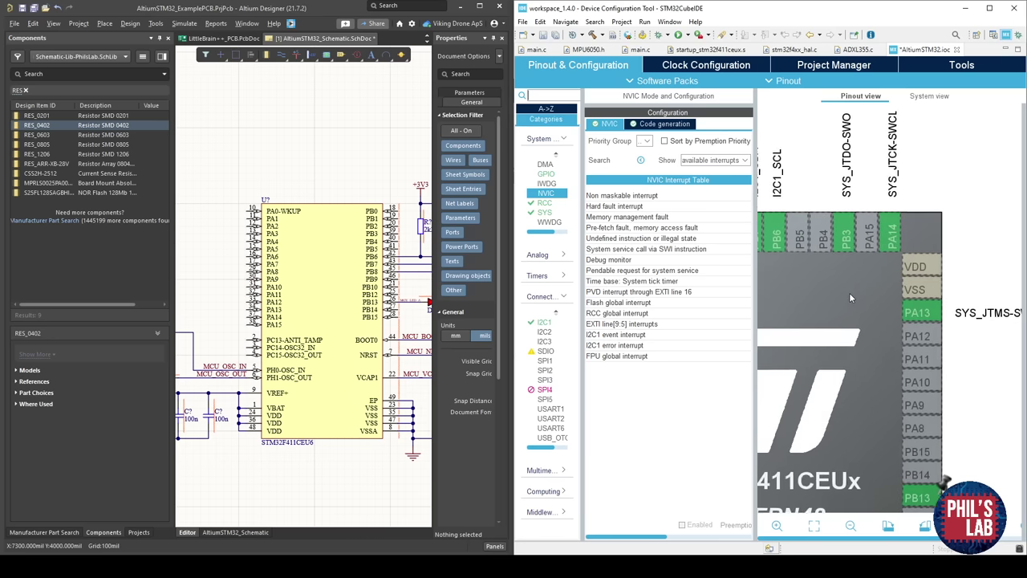
right_drag(348, 317, 289, 318)
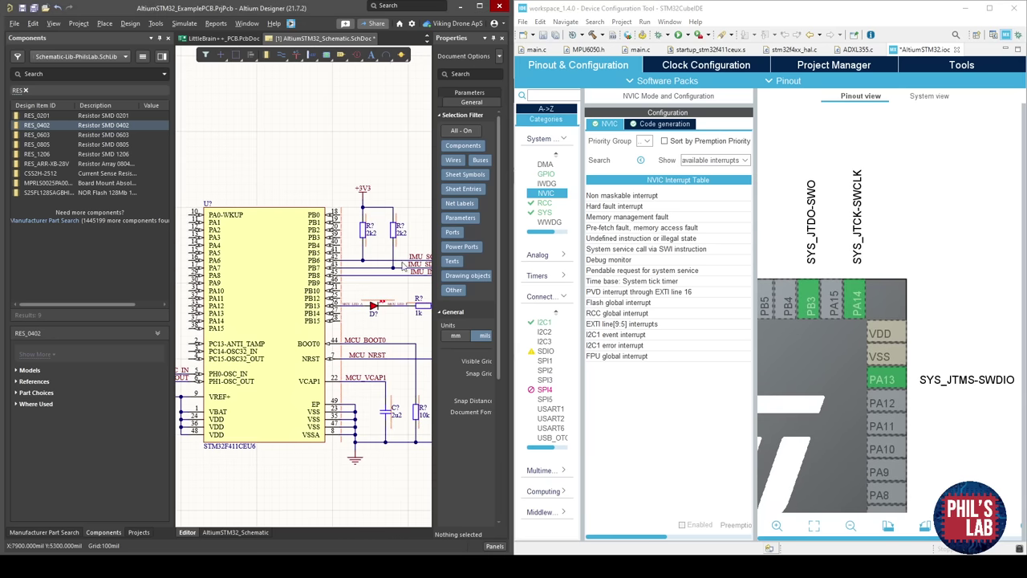
right_drag(402, 263, 323, 263)
drag(284, 193, 281, 184)
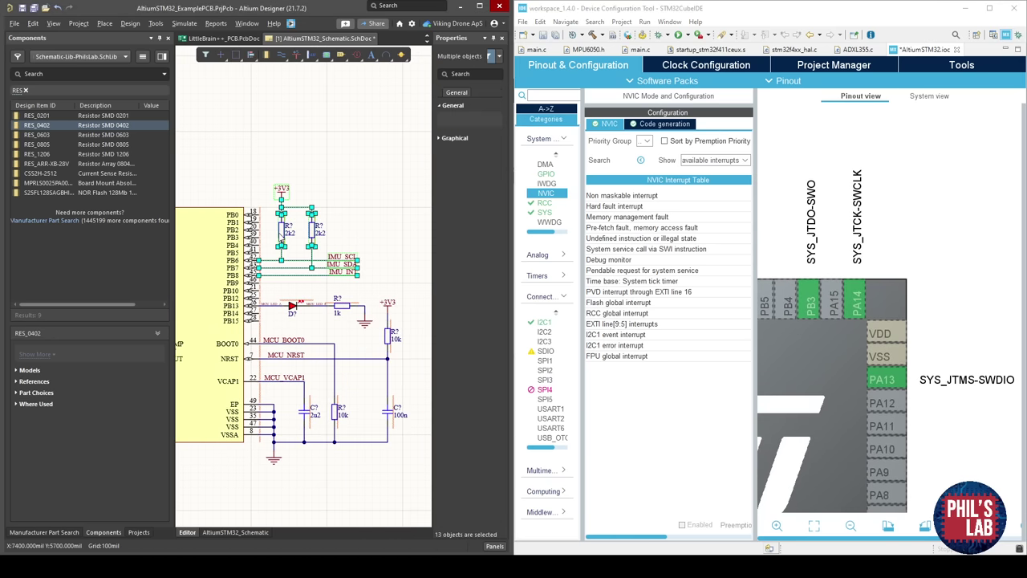
drag(293, 236, 335, 238)
click(269, 231)
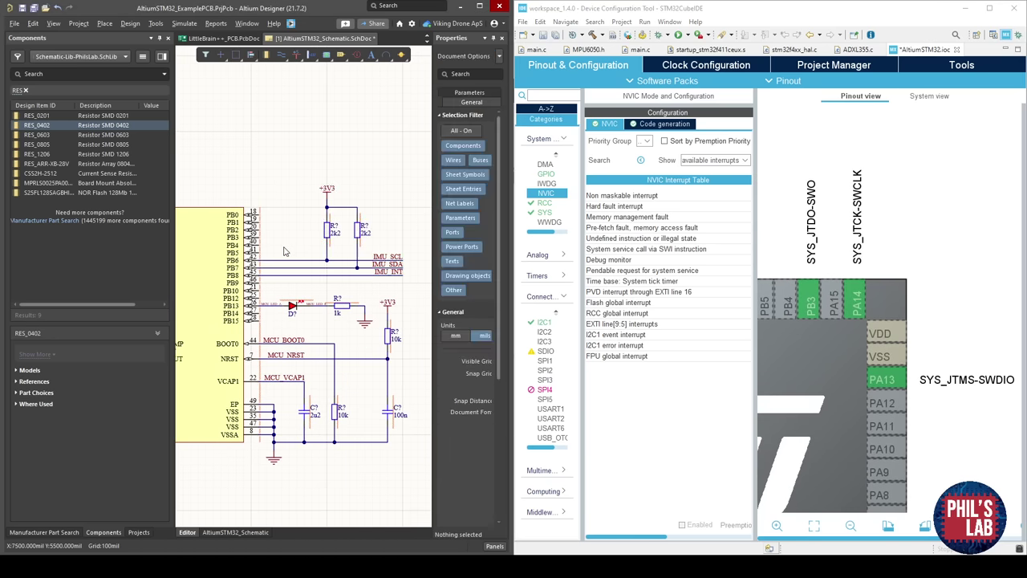
Place a net label MCU_SWO beside PB3 of the STM32F411 and wire it to the pin.
ctrl+scroll(269, 231, up, 3)
ctrl+scroll(266, 223, up, 1)
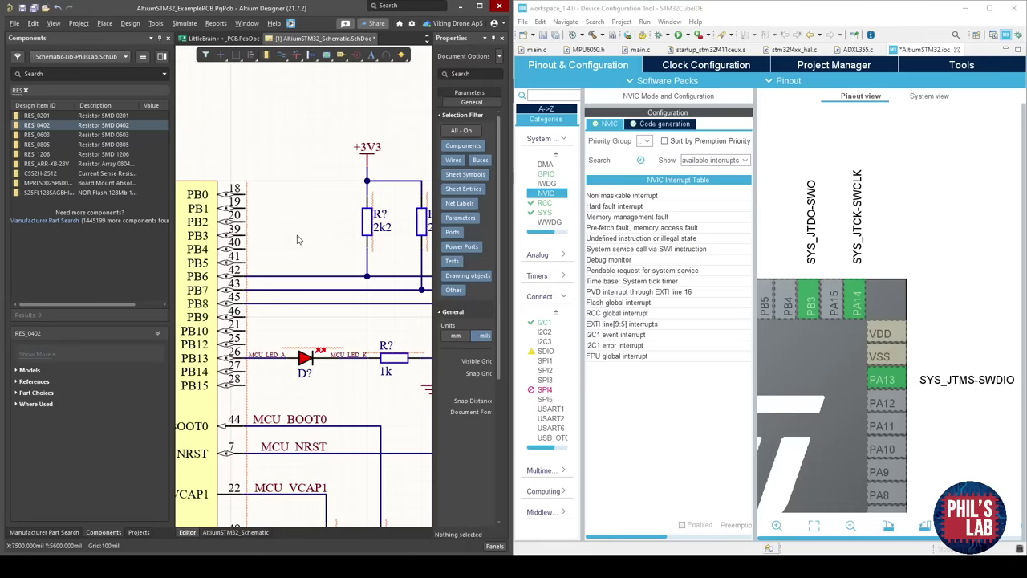
key(p)
key(n)
key(Tab)
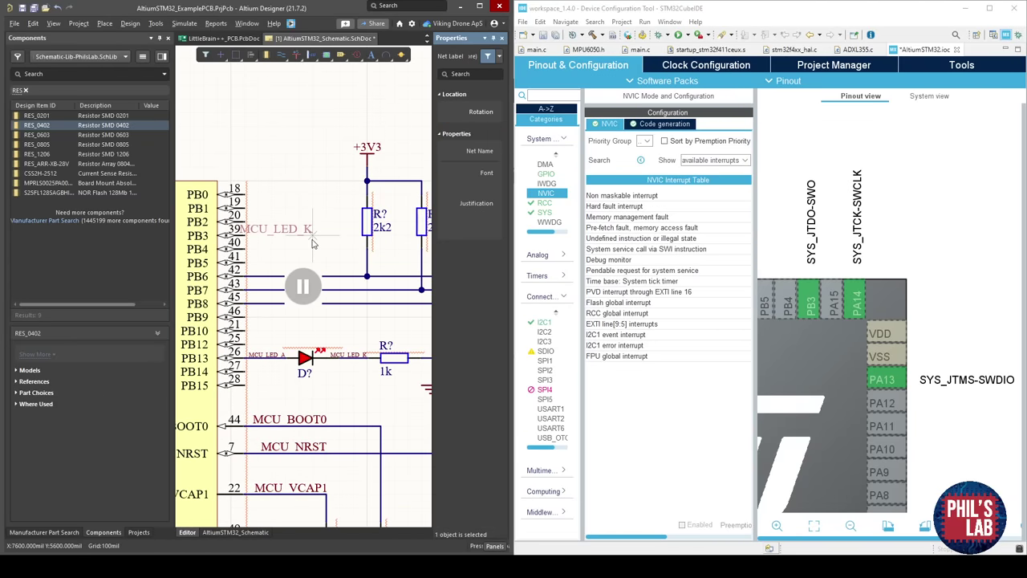
text(MCU_SWO)
key(Return)
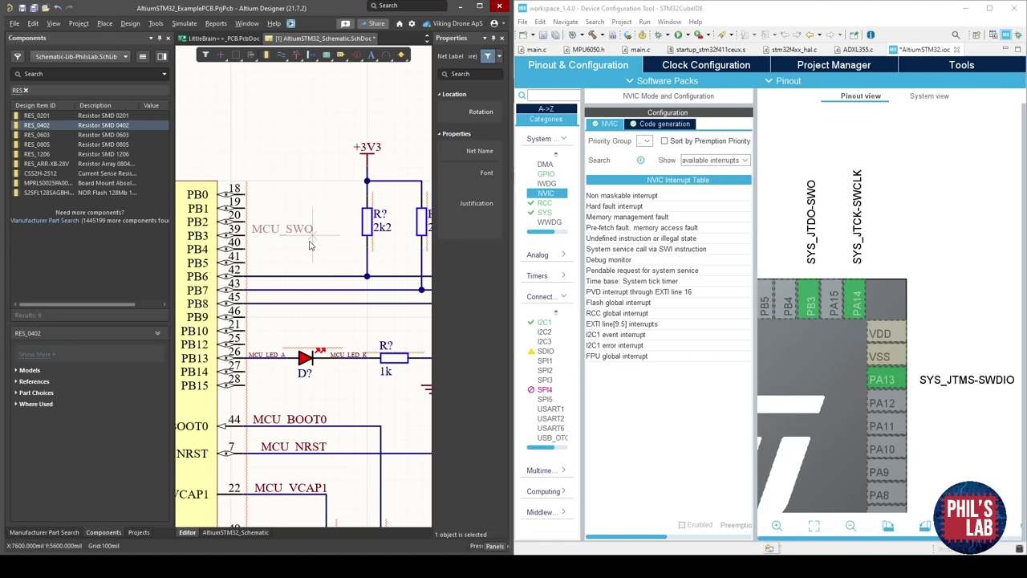
click(310, 245)
key(Escape)
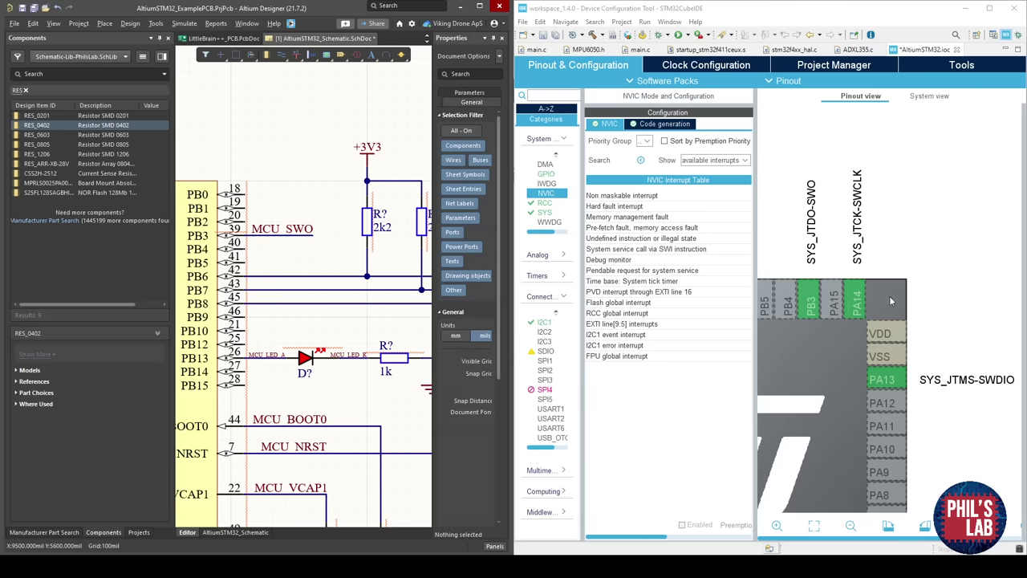
Begin a new net label beside the PA pins of the STM32F411 and set its justification to bottom-left.
right_drag(277, 355, 415, 313)
right_drag(241, 348, 382, 316)
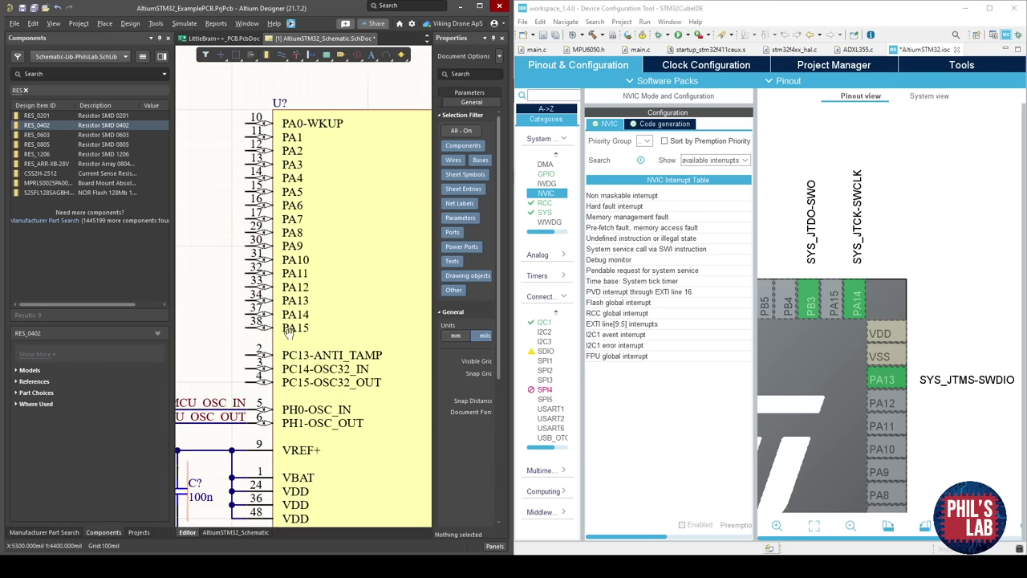
right_drag(267, 334, 395, 325)
shift+scroll(353, 319, right, 1)
key(p)
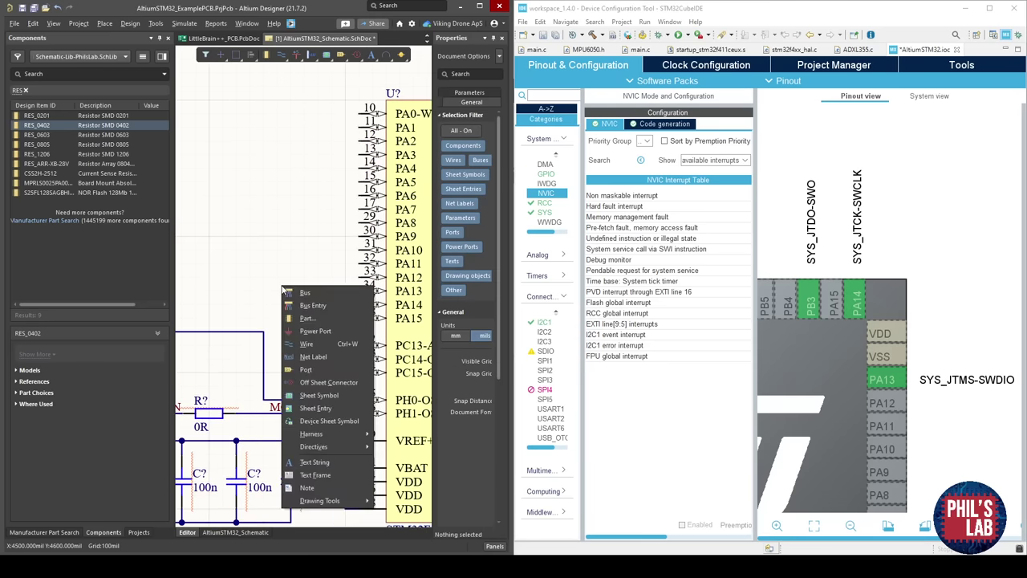
key(n)
key(Tab)
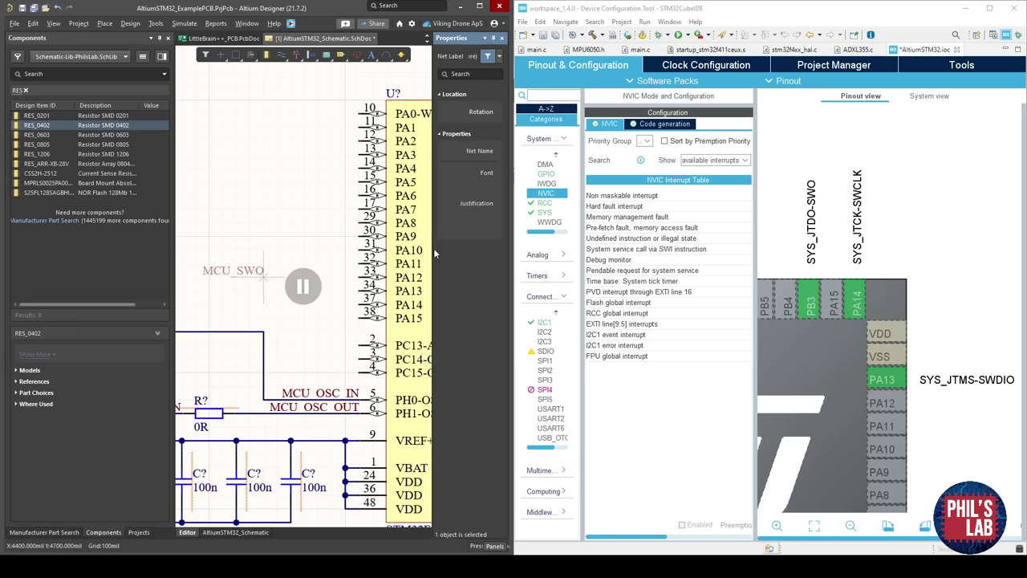
drag(434, 248, 329, 234)
click(403, 231)
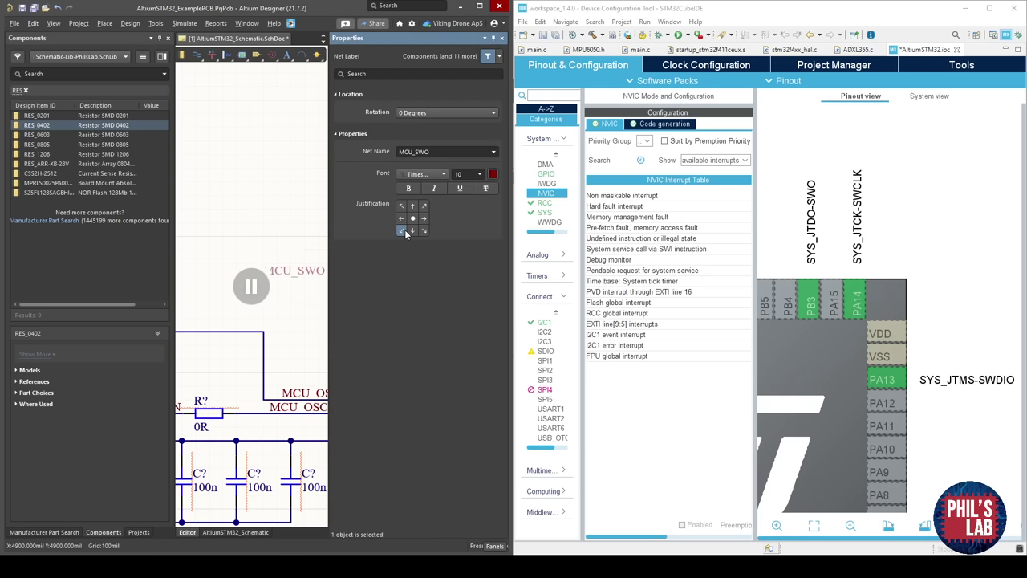
drag(328, 260, 440, 245)
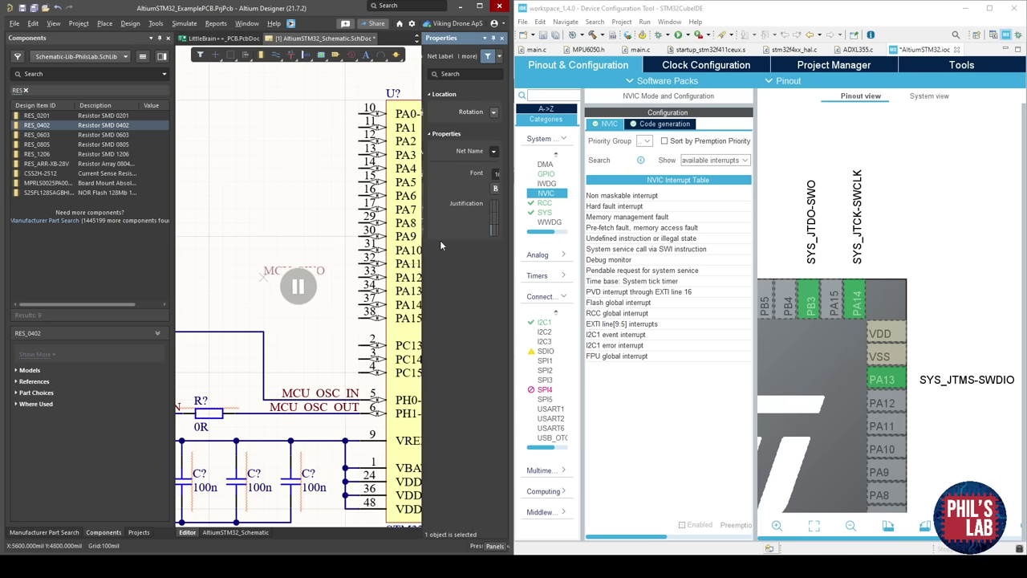
Name the net label MCU_SWCLK, place it level with PA14 and wire it to that pin.
click(298, 285)
key(Tab)
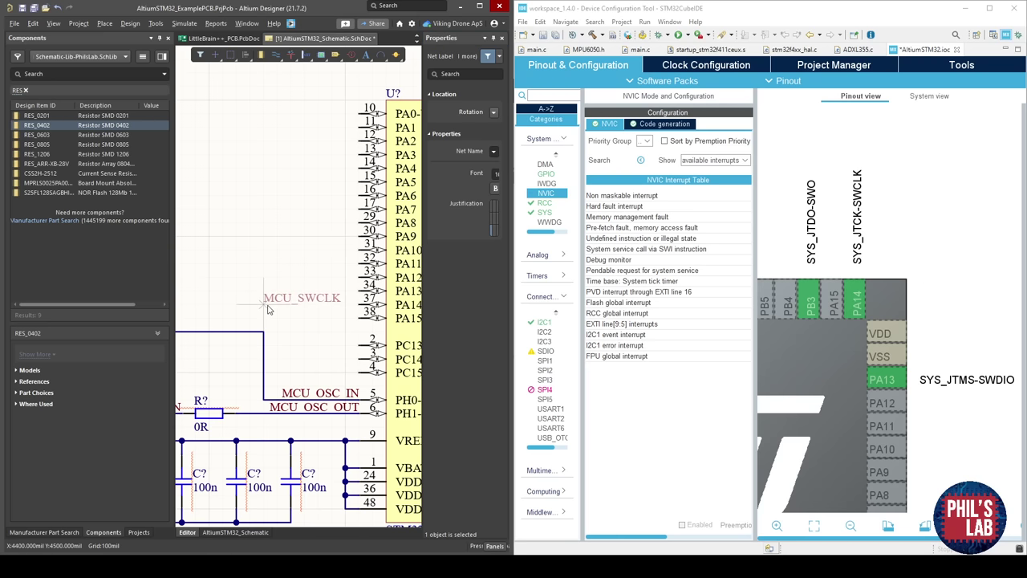
click(266, 306)
key(Escape)
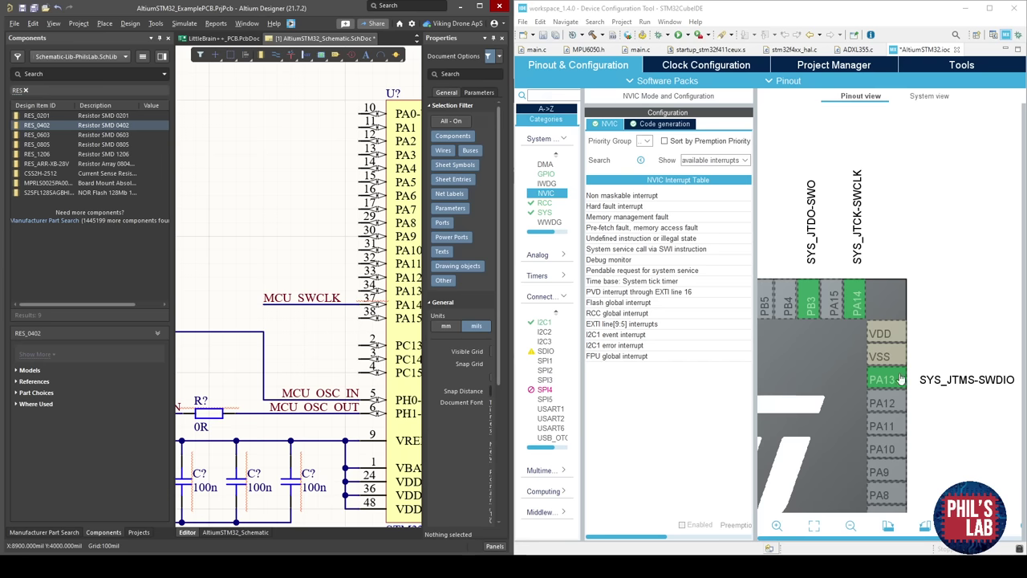
Duplicate the MCU_SWCLK net label one row above and rename the original on the PA14 wire to MCU_SWDIO.
click(304, 298)
key(Tab)
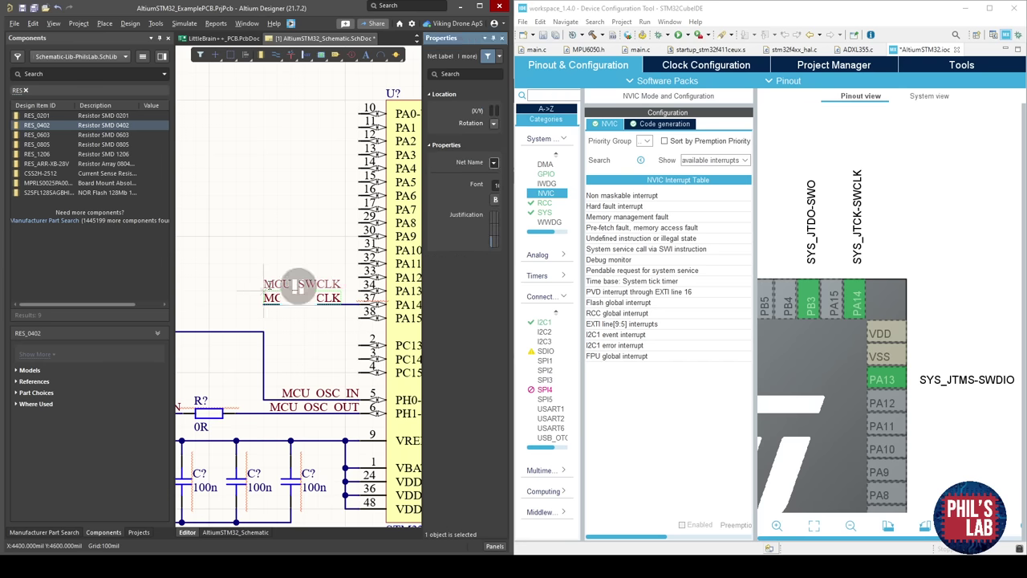
key(Return)
key(Return)
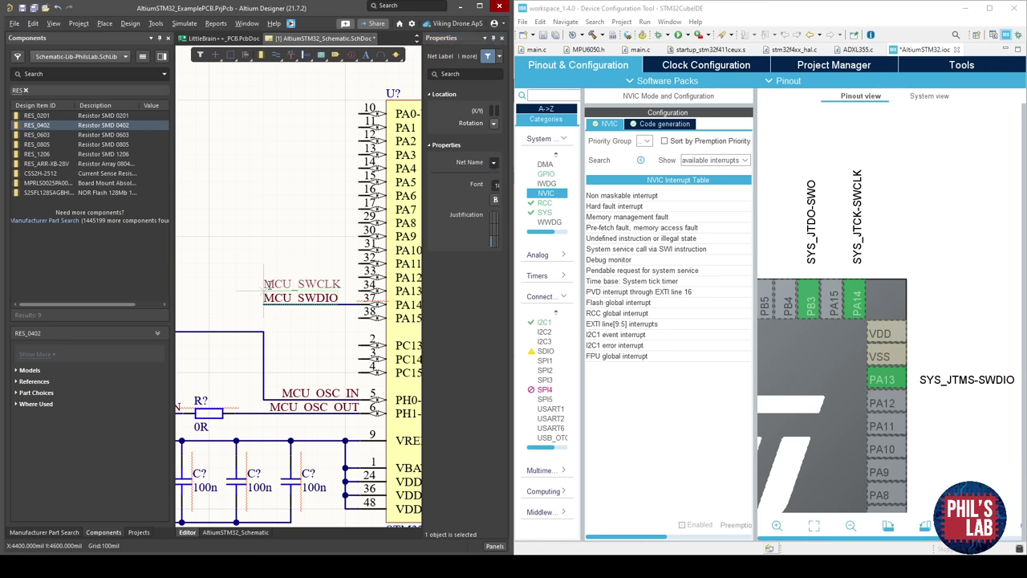
click(269, 286)
right_click(270, 286)
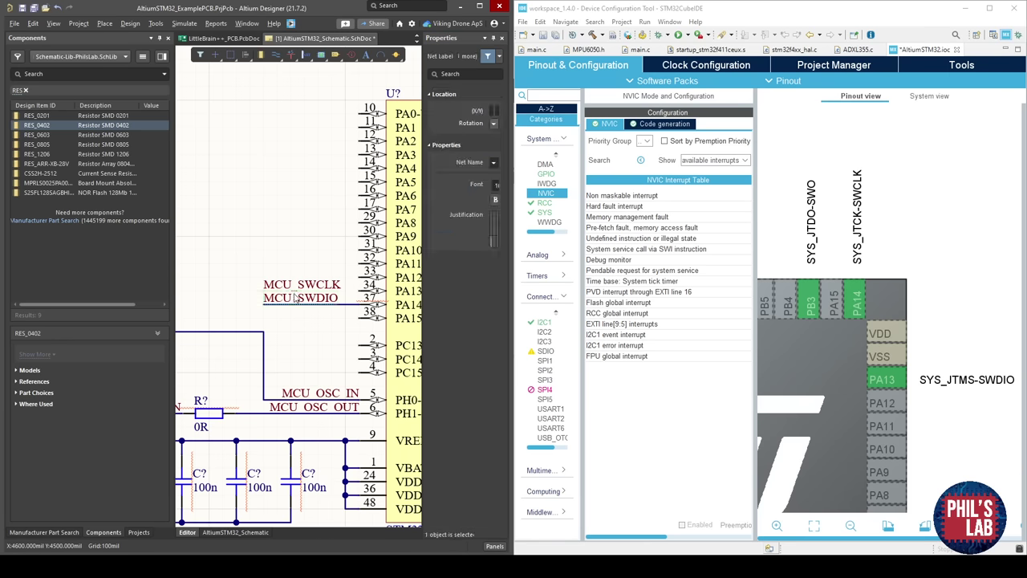
Swap the two debug net labels so MCU_SWCLK sits on the PA14 wire and MCU_SWDIO is level with PA13.
drag(300, 298, 300, 243)
drag(272, 291, 264, 304)
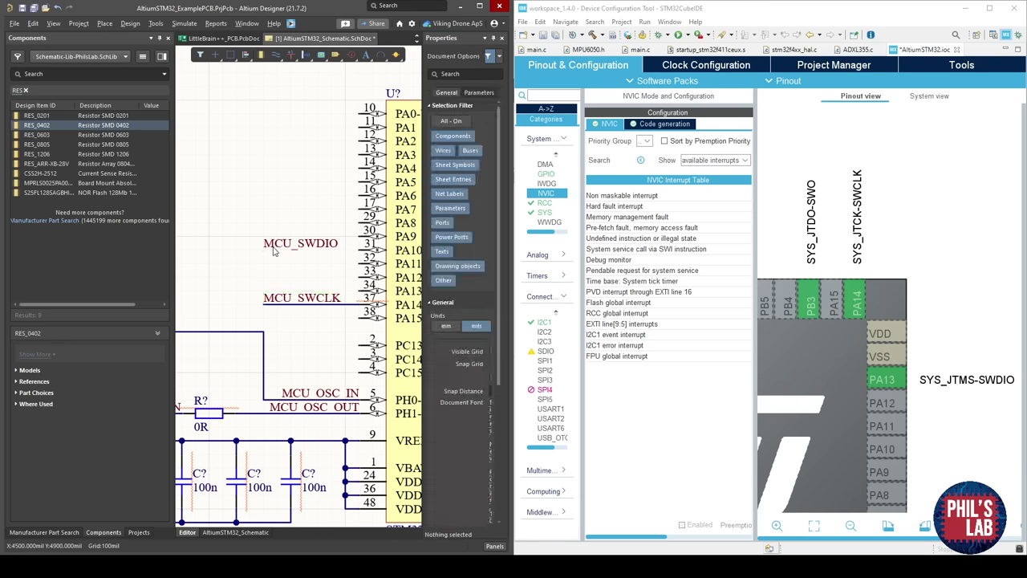
drag(263, 258, 262, 290)
Complete the wire from the MCU_SWDIO label to PA13 and save the schematic.
click(359, 290)
right_click(358, 291)
click(308, 260)
ctrl+scroll(308, 259, down, 3)
right_drag(308, 260, 239, 275)
ctrl+scroll(238, 276, down, 1)
key(ctrl+s)
Examine the STM32F411 pinout in STM32CubeIDE for unused pins, especially the row from PA3 to PB10.
scroll(845, 354, down, 2)
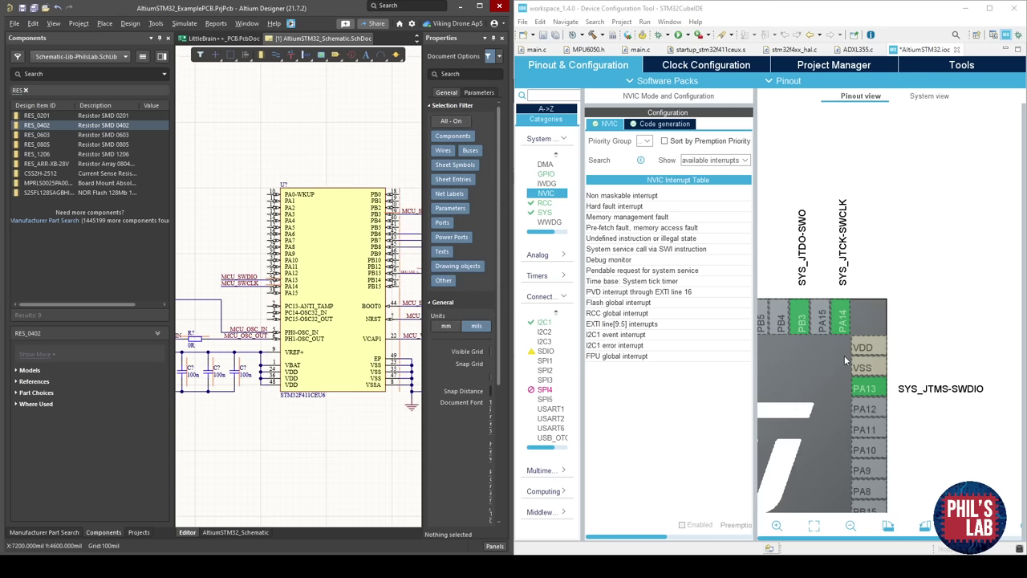
right_drag(336, 342, 280, 337)
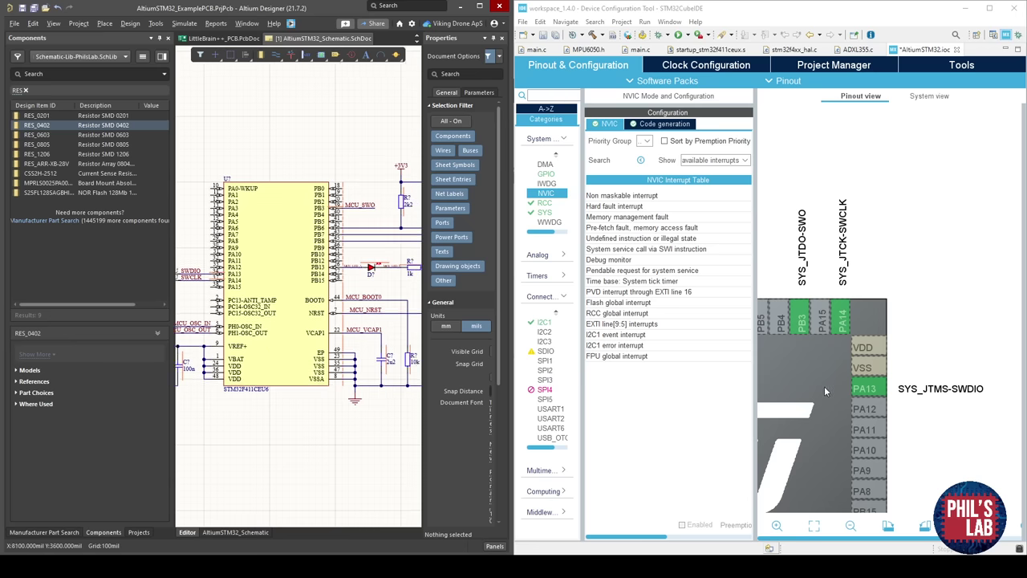
scroll(822, 394, down, 3)
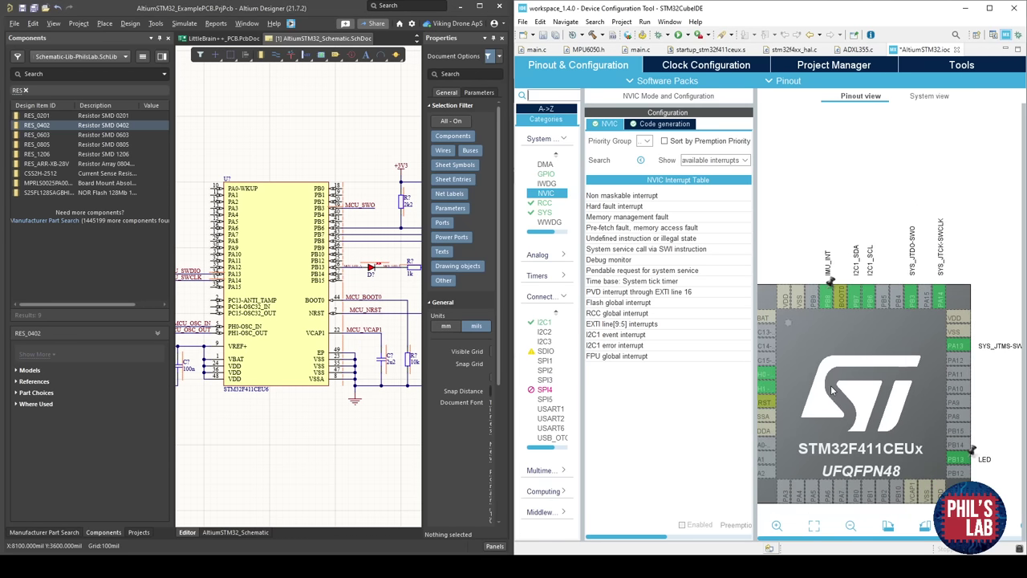
drag(832, 391, 898, 334)
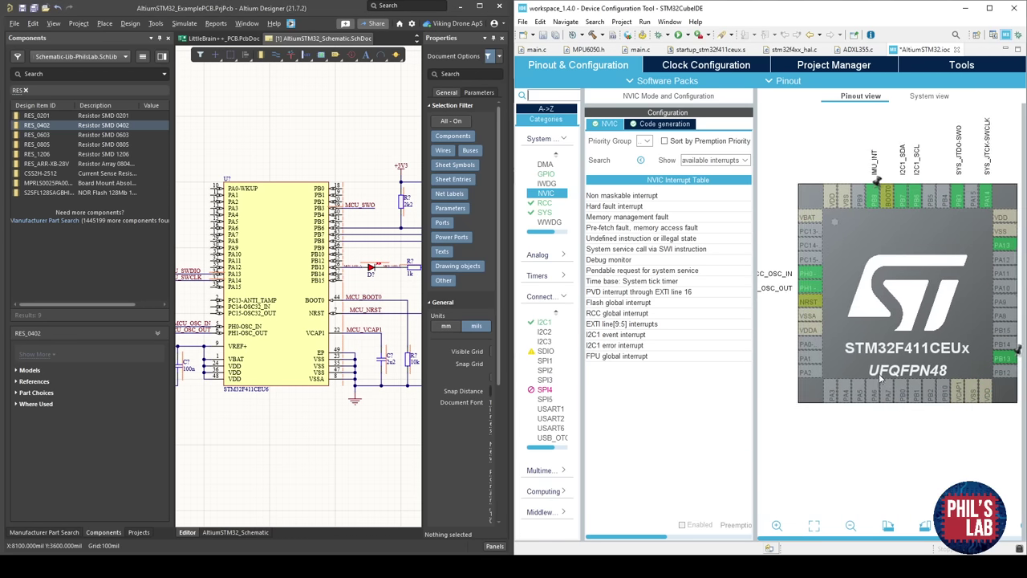
scroll(898, 334, up, 2)
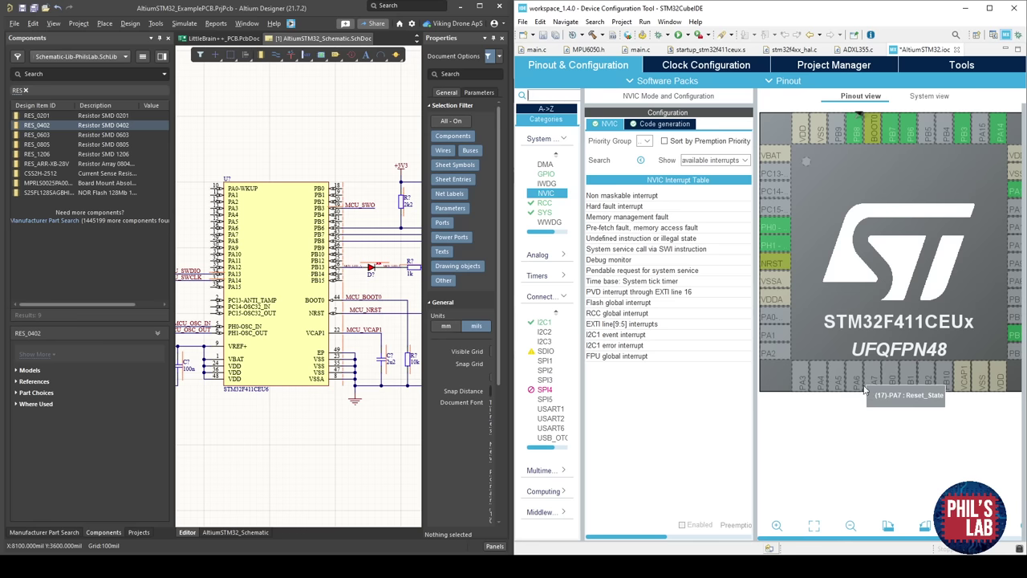
Place net labels MCU_PA4, MCU_PA5, MCU_PA6 and MCU_PA7 in the Altium schematic, level with the matching STM32F411 pins.
right_drag(259, 265, 360, 302)
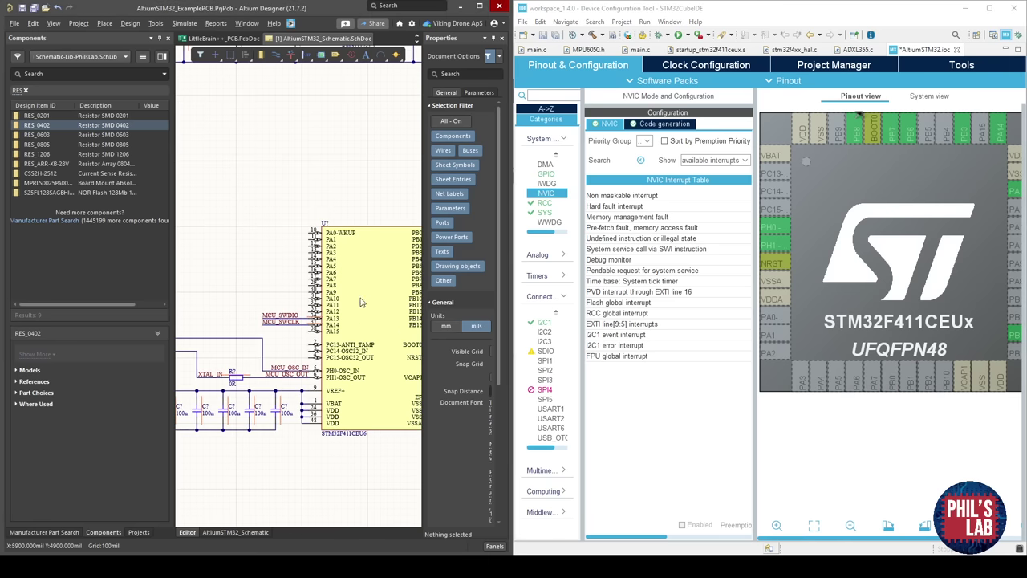
ctrl+scroll(360, 301, up, 2)
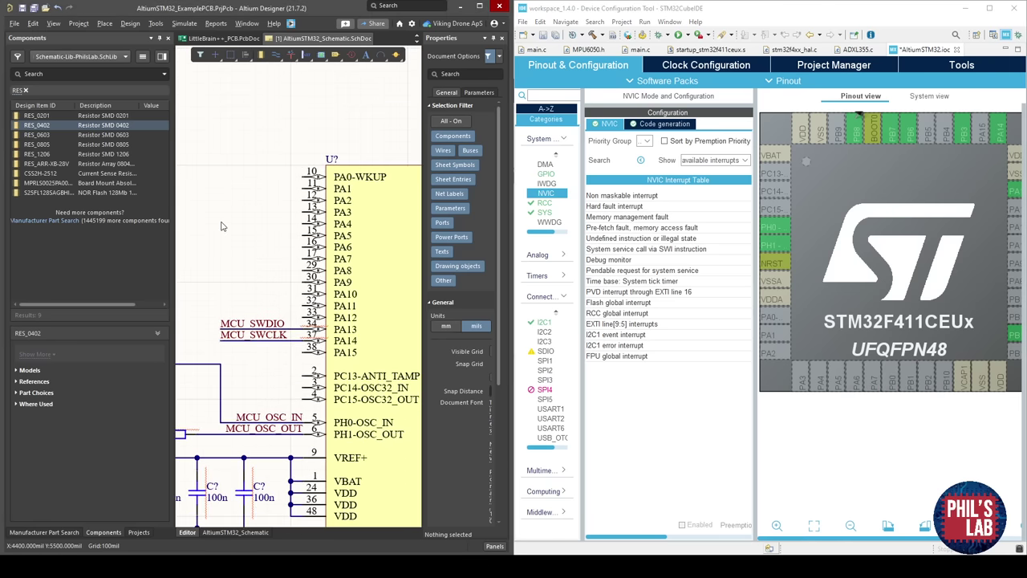
key(p)
key(n)
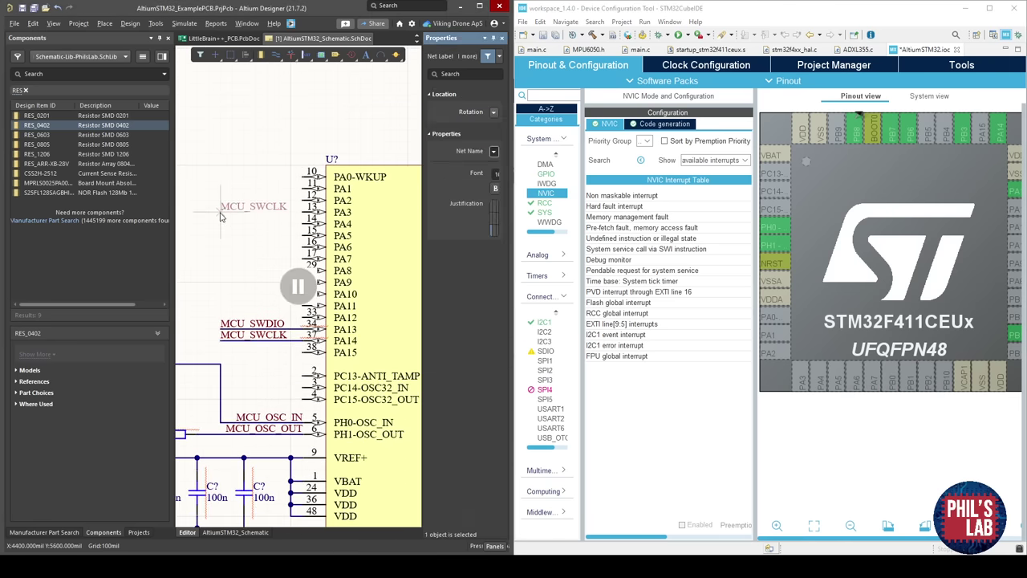
key(Return)
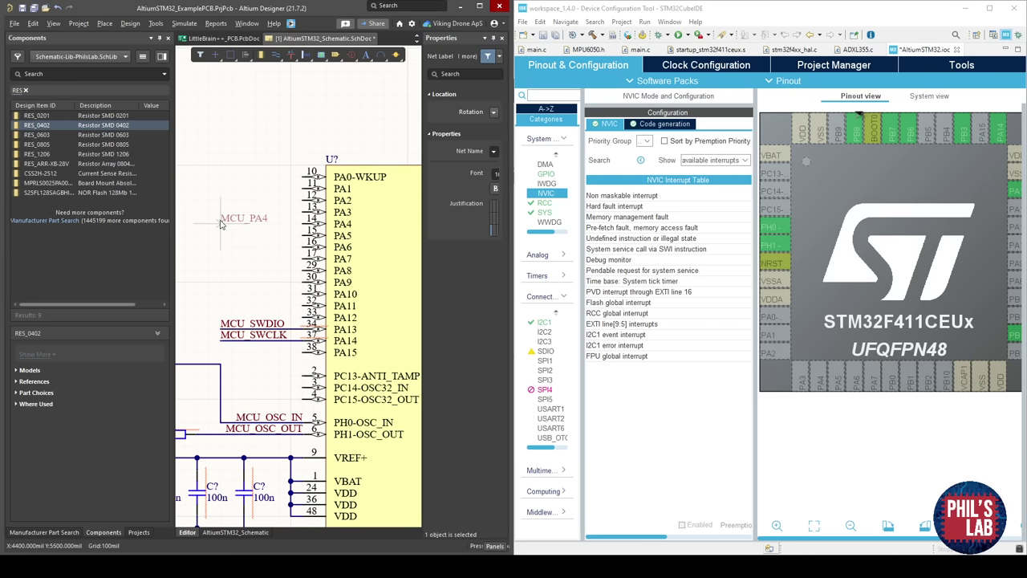
click(222, 233)
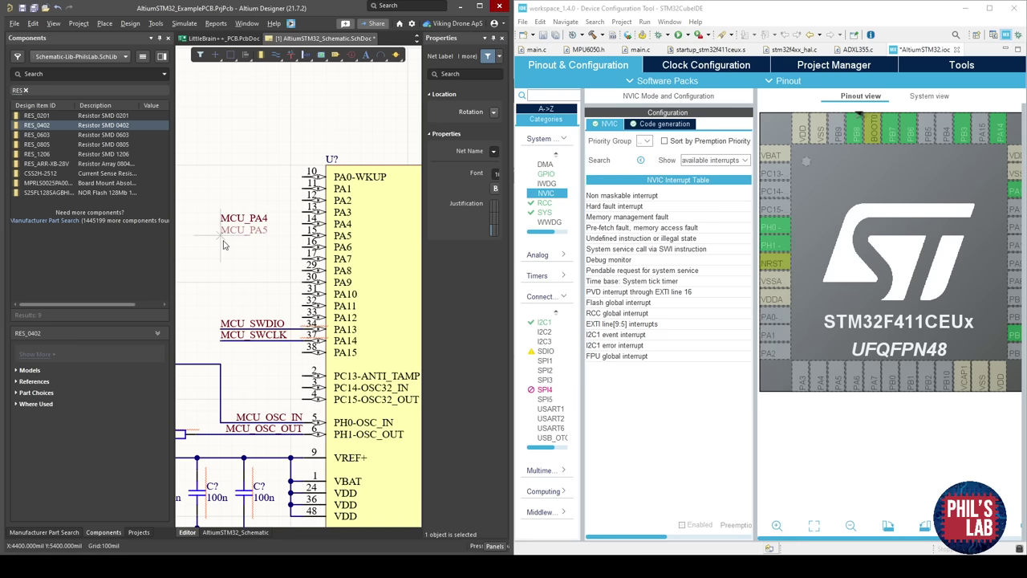
click(223, 244)
click(223, 256)
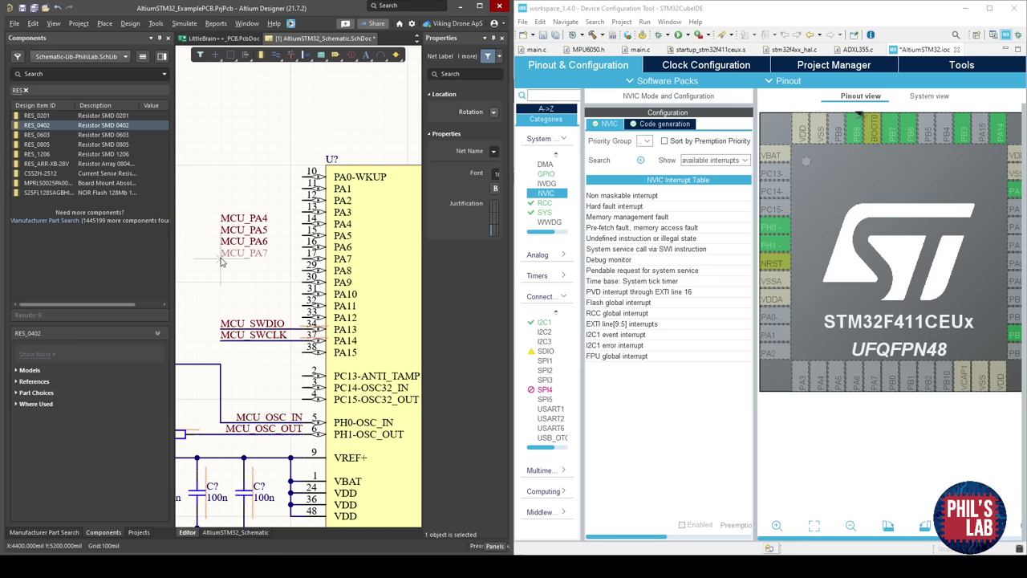
click(225, 268)
key(Escape)
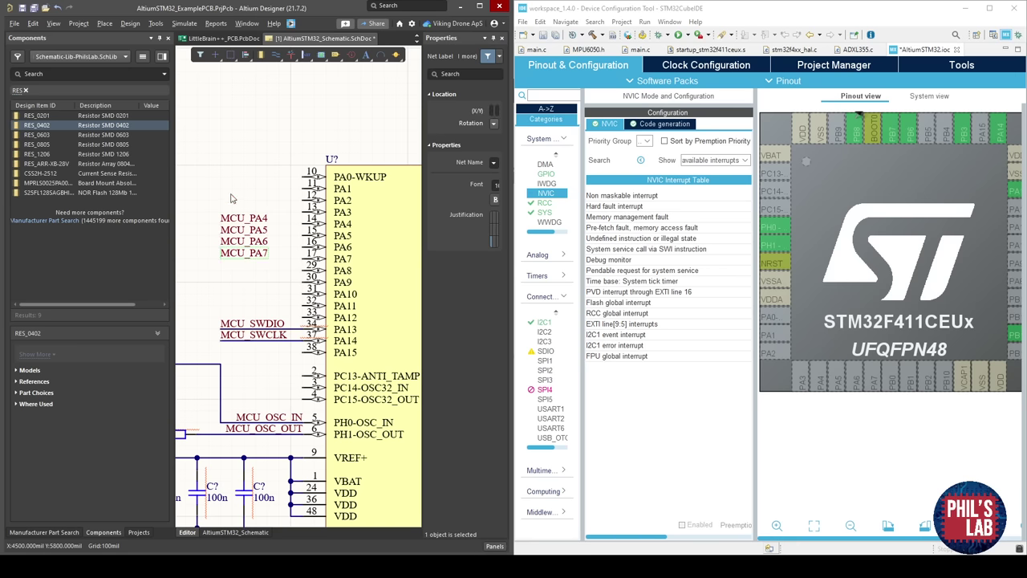
Wire the MCU_PA4 to MCU_PA7 net labels to pins PA4 to PA7 of the STM32F411 and save the schematic.
ctrl+scroll(263, 225, up, 2)
click(203, 223)
click(321, 224)
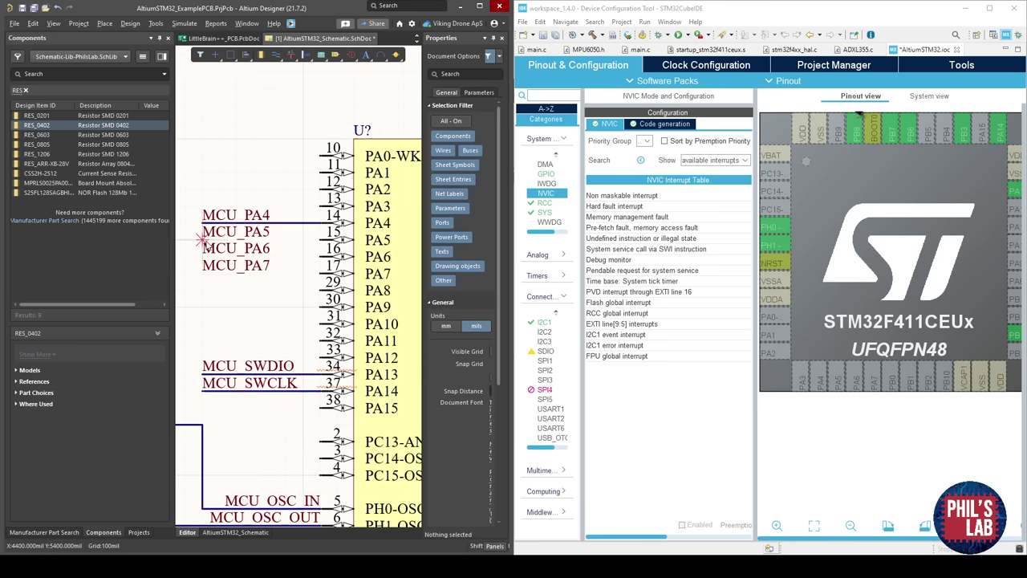
click(203, 239)
click(321, 240)
click(202, 256)
click(321, 256)
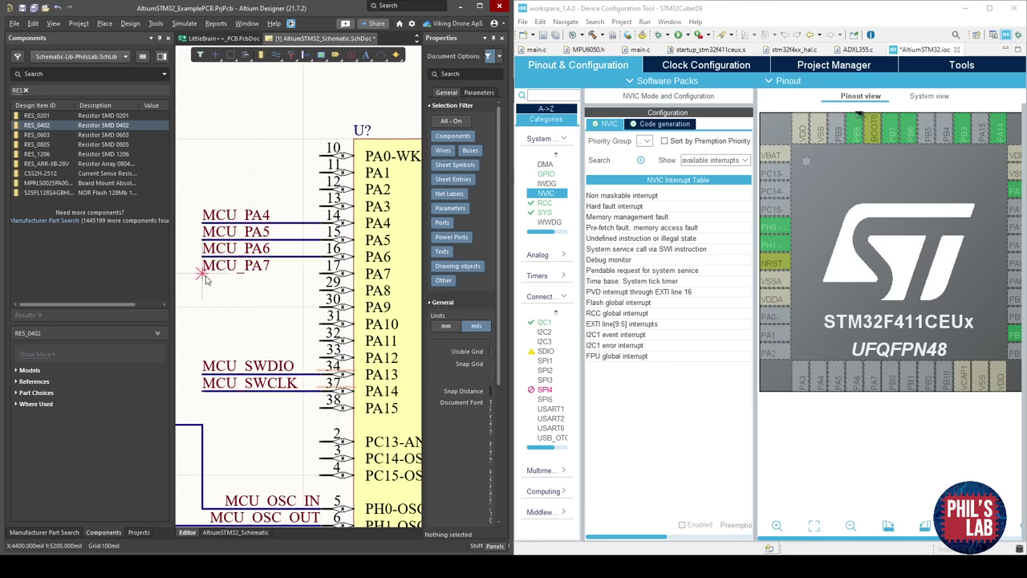
click(202, 273)
click(321, 274)
key(Escape)
click(272, 192)
ctrl+scroll(279, 229, down, 3)
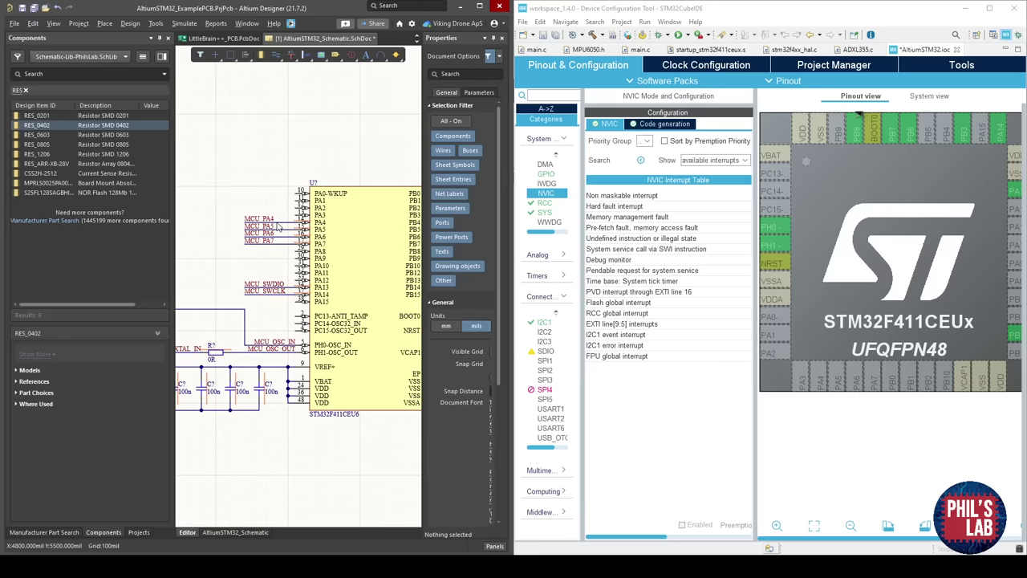
scroll(881, 249, up, 1)
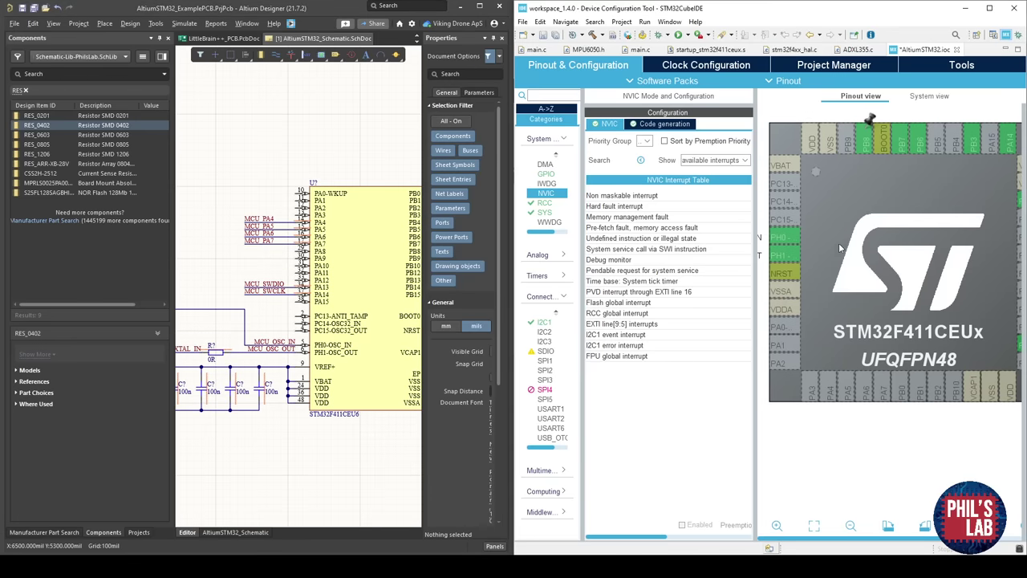
Maximize the Altium Designer window and place No ERC markers on pins PA0 to PA3 of the STM32F411.
right_drag(329, 241, 305, 240)
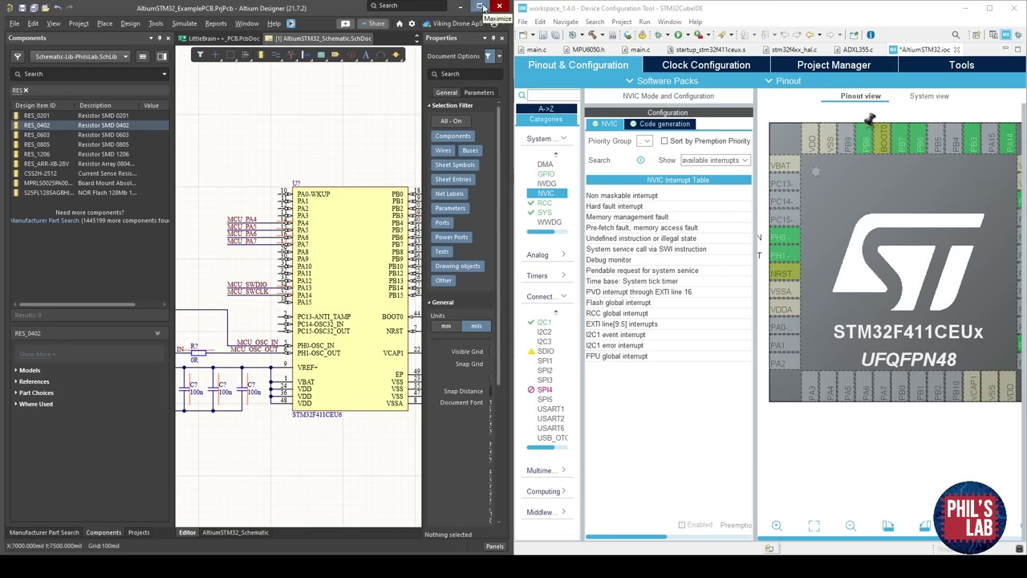
click(483, 8)
ctrl+scroll(552, 228, down, 4)
right_drag(560, 257, 636, 299)
ctrl+scroll(411, 313, up, 5)
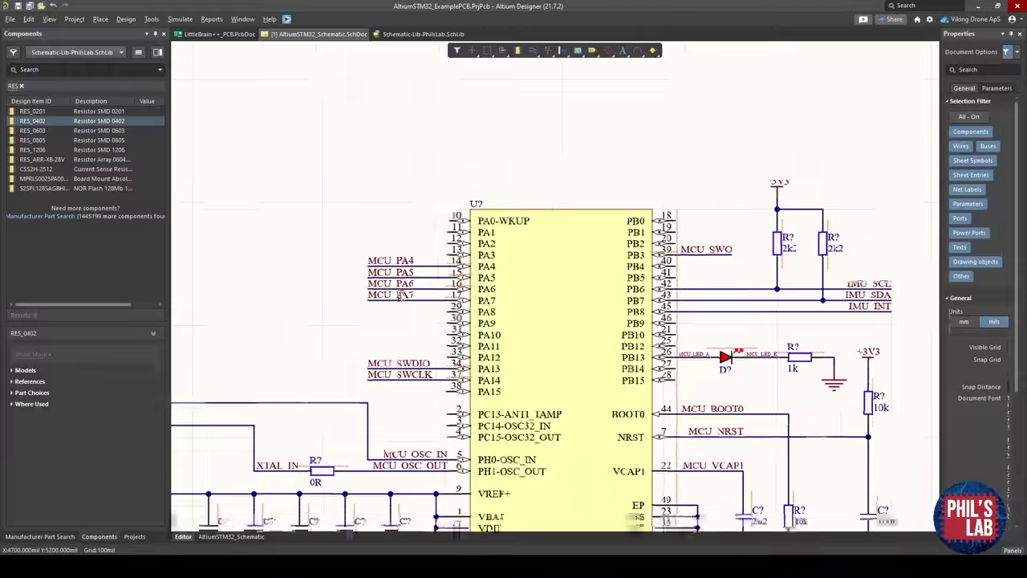
right_drag(481, 377, 460, 360)
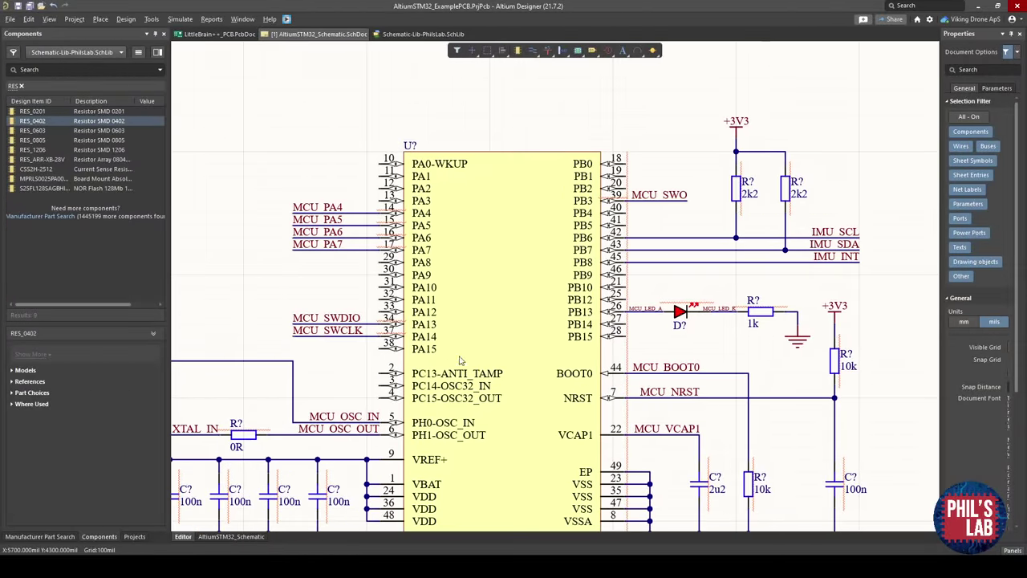
mouse_move(368, 342)
right_down()
mouse_move(384, 266)
mouse_move(385, 350)
right_up()
click(345, 206)
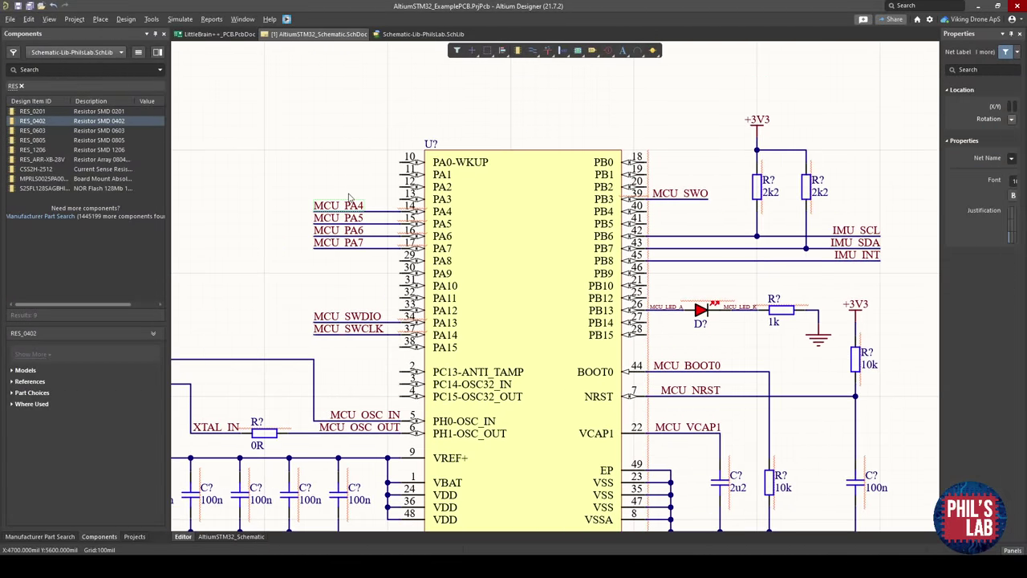
right_click(349, 197)
mouse_move(401, 351)
click(470, 351)
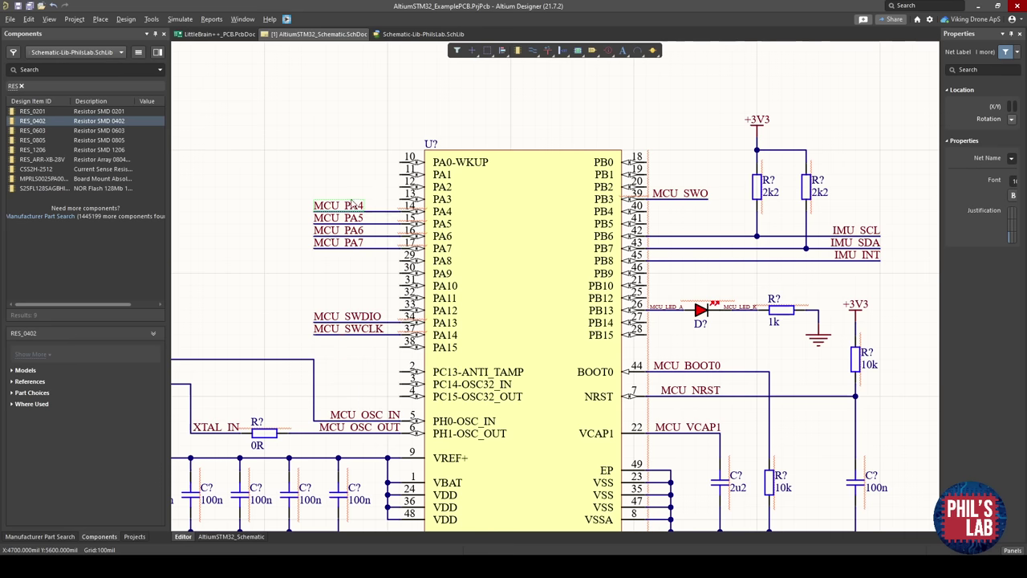
click(398, 161)
click(398, 174)
click(398, 186)
click(398, 199)
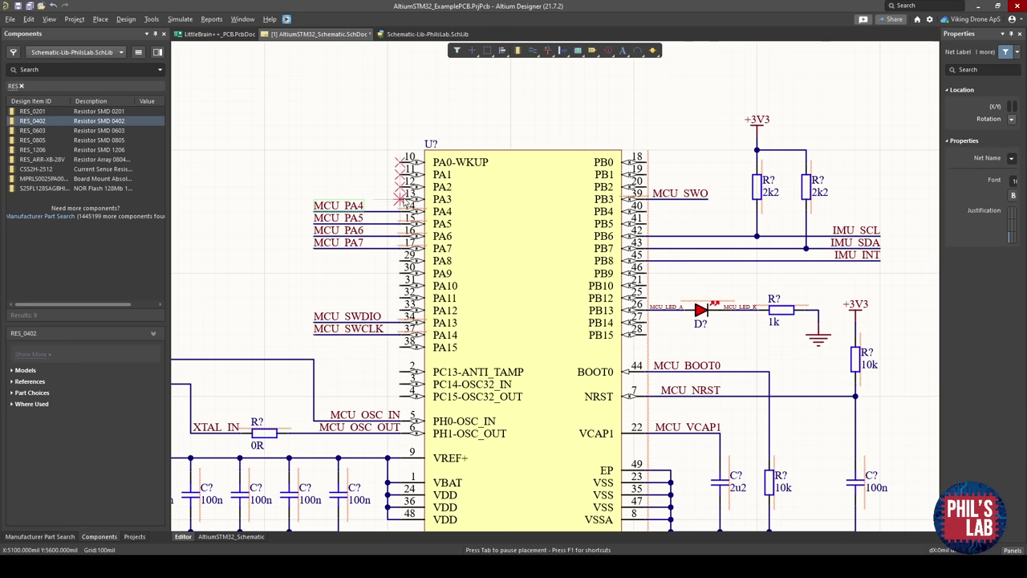
Place No ERC markers on the unused STM32F411 pins PA8 to PA12, PA15 and PC13 to PC15.
click(398, 261)
click(398, 273)
click(398, 286)
click(398, 298)
click(398, 310)
click(398, 346)
click(398, 372)
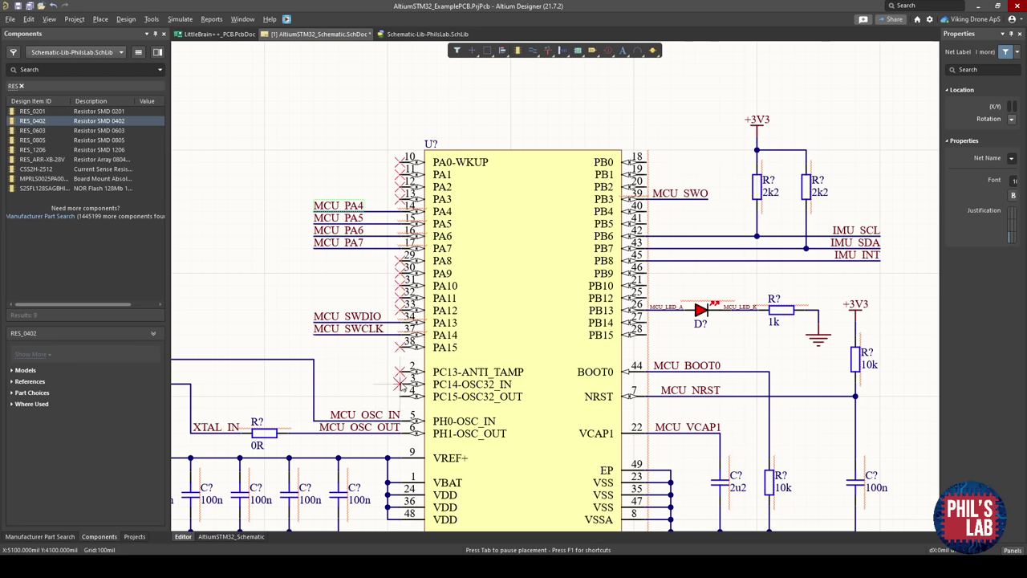
click(398, 384)
click(398, 397)
Place No ERC markers on pins PB0, PB1, PB2, PB4, PB5, PB9, PB10, PB12, PB14 and PB15, and save the schematic.
click(646, 323)
click(648, 299)
click(648, 286)
click(648, 274)
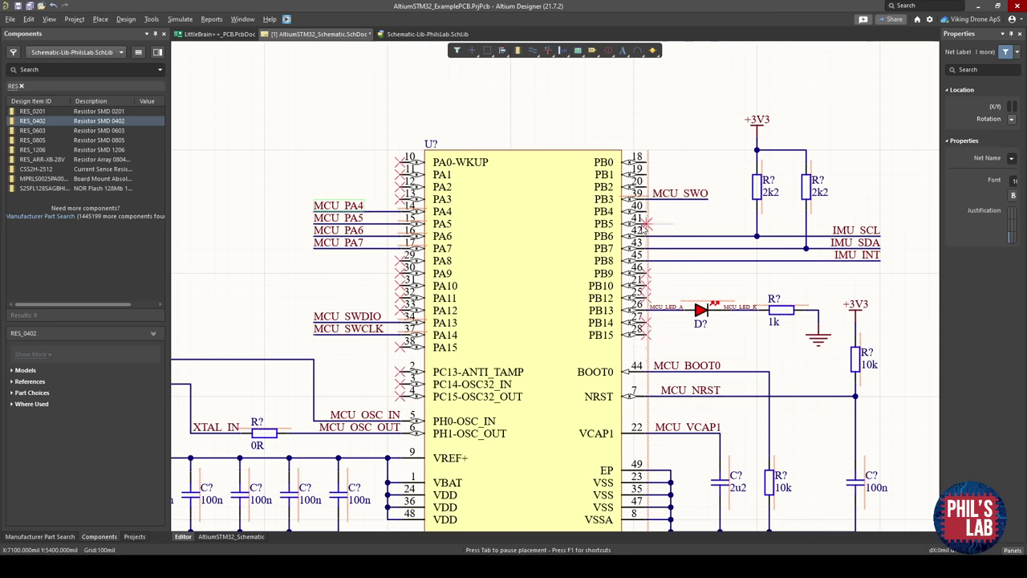
click(646, 226)
click(649, 211)
click(647, 187)
click(647, 177)
click(647, 164)
right_click(676, 167)
click(689, 135)
ctrl+scroll(716, 221, down, 3)
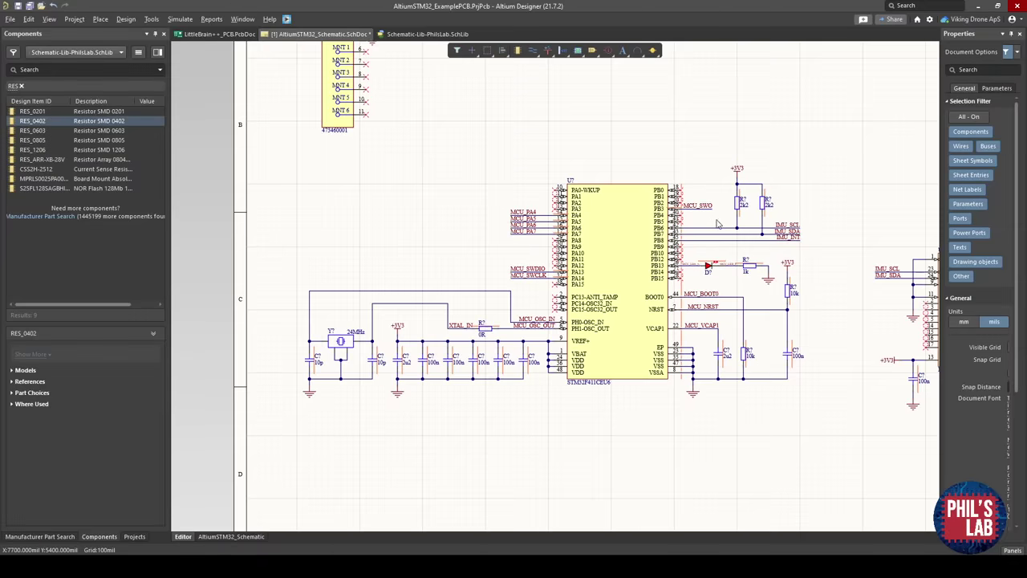
right_drag(652, 291, 530, 378)
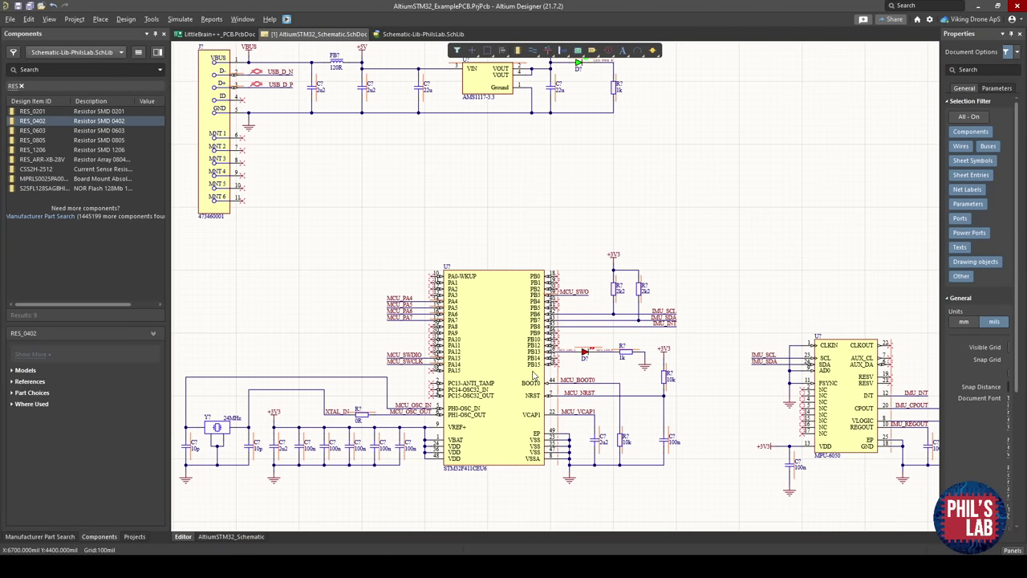
ctrl+scroll(529, 370, up, 2)
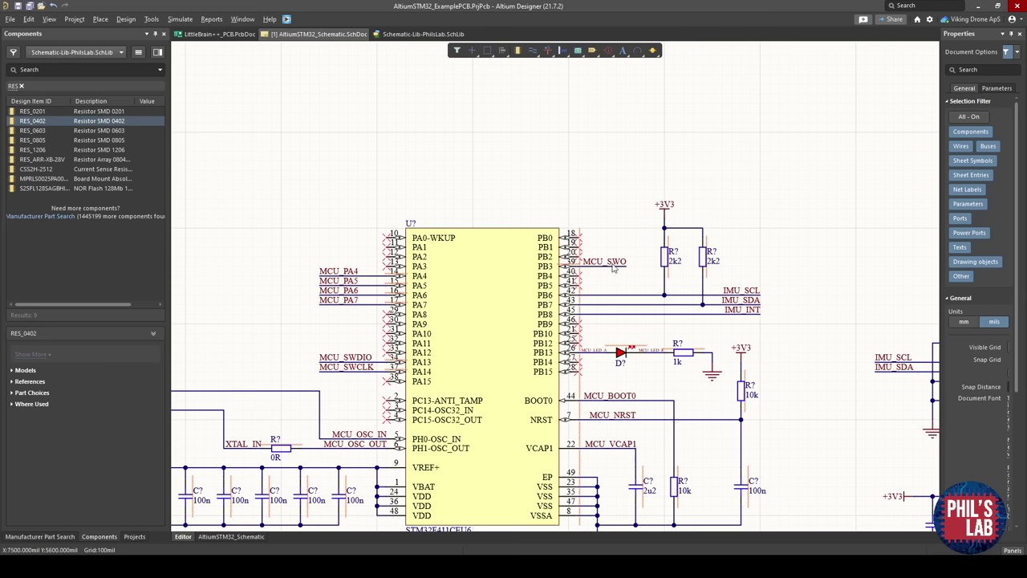
Switch to the web browser and look at images of the Tag-Connect TC2030 cable and the ST-Link V2 debugger.
key(alt+Tab)
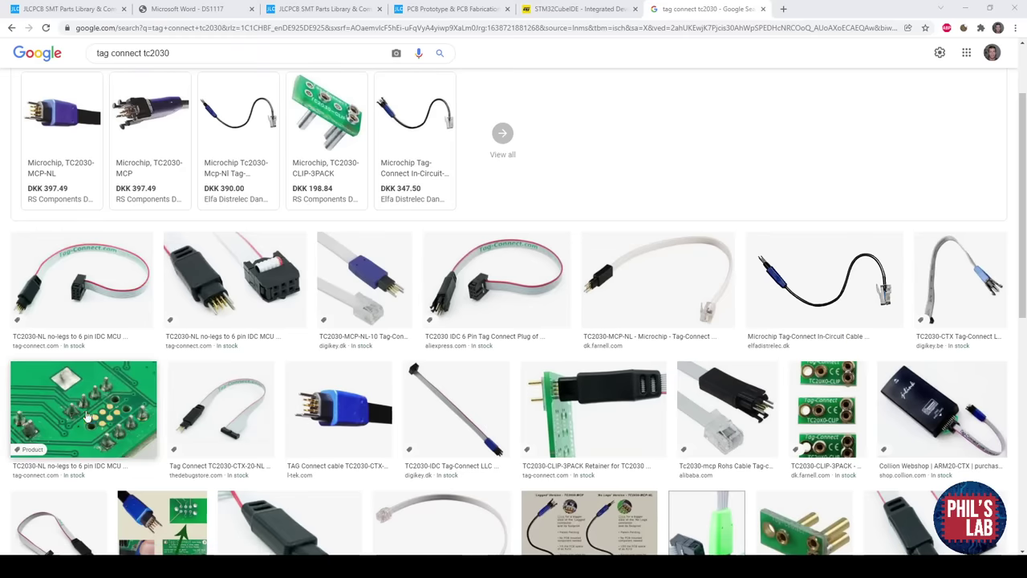
scroll(114, 434, down, 1)
scroll(113, 433, up, 2)
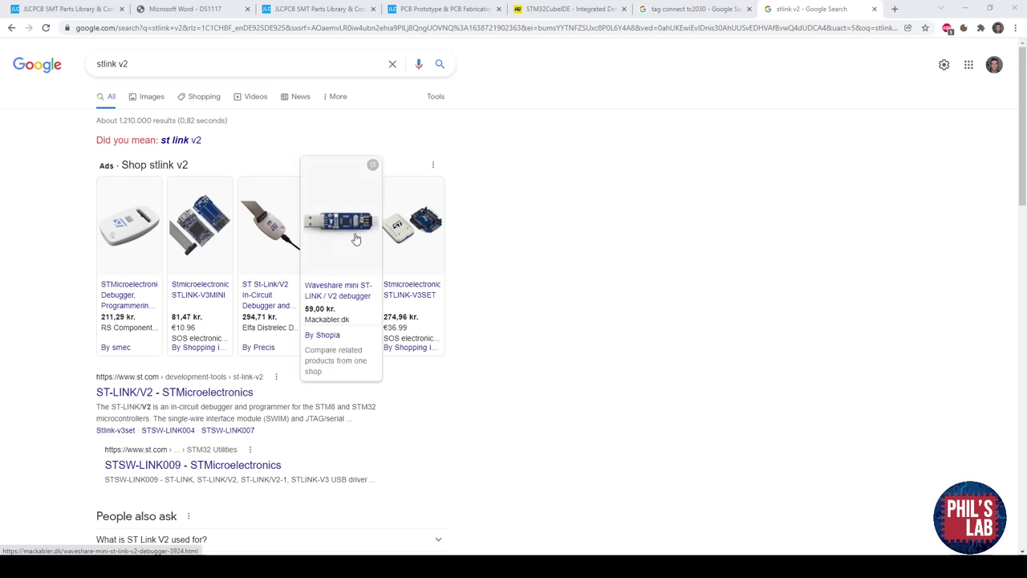
click(150, 97)
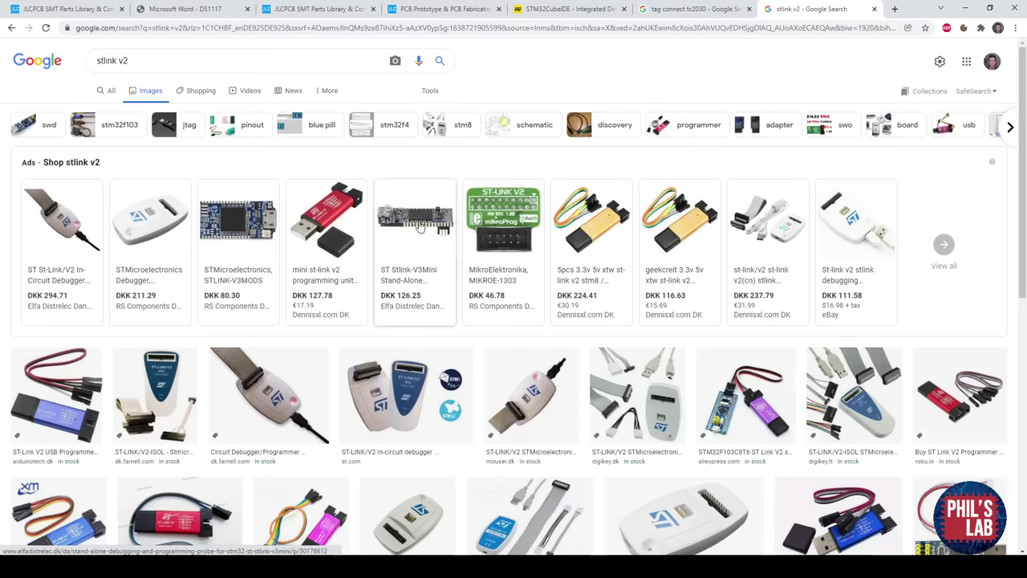
click(691, 9)
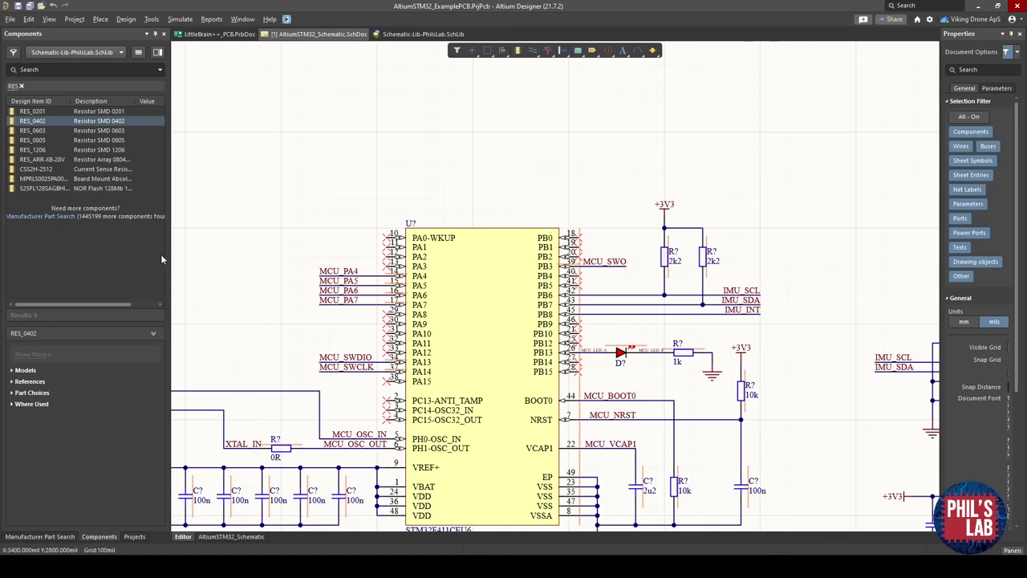
Search the Altium component library for tc2030 and place the TC2030-NL connector above the STM32F411.
click(58, 70)
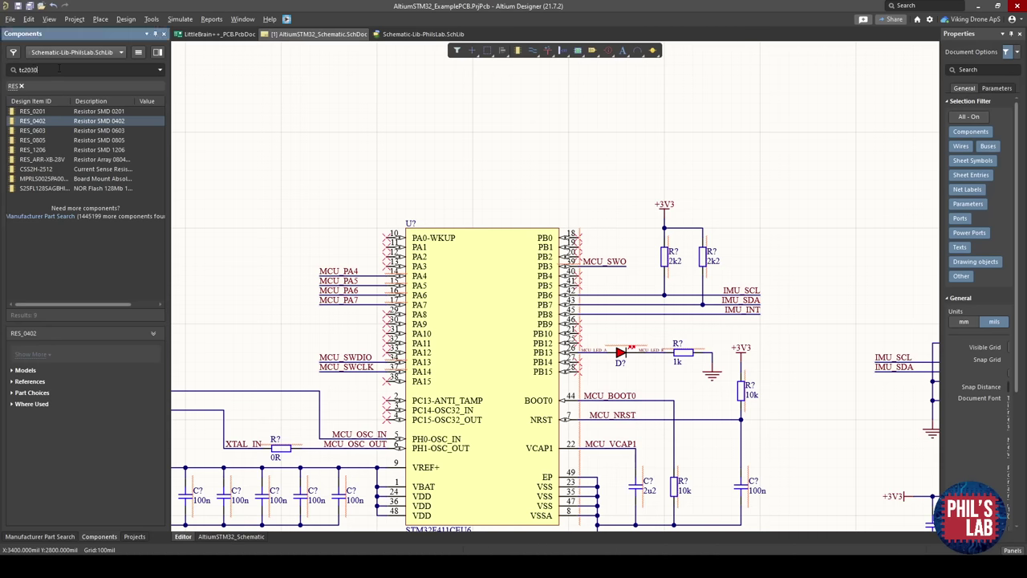
key(Return)
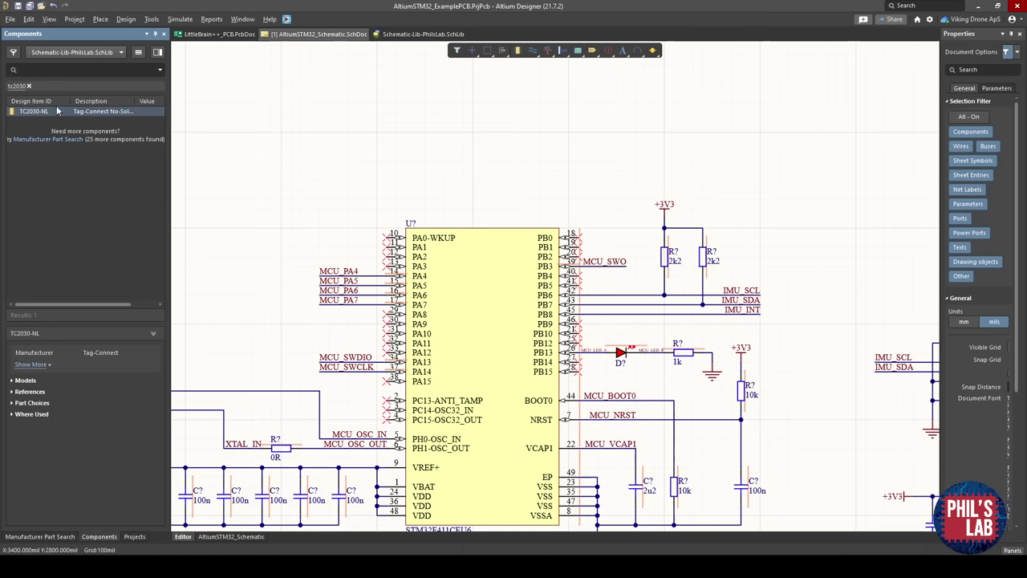
drag(58, 113, 526, 136)
right_drag(508, 208, 451, 258)
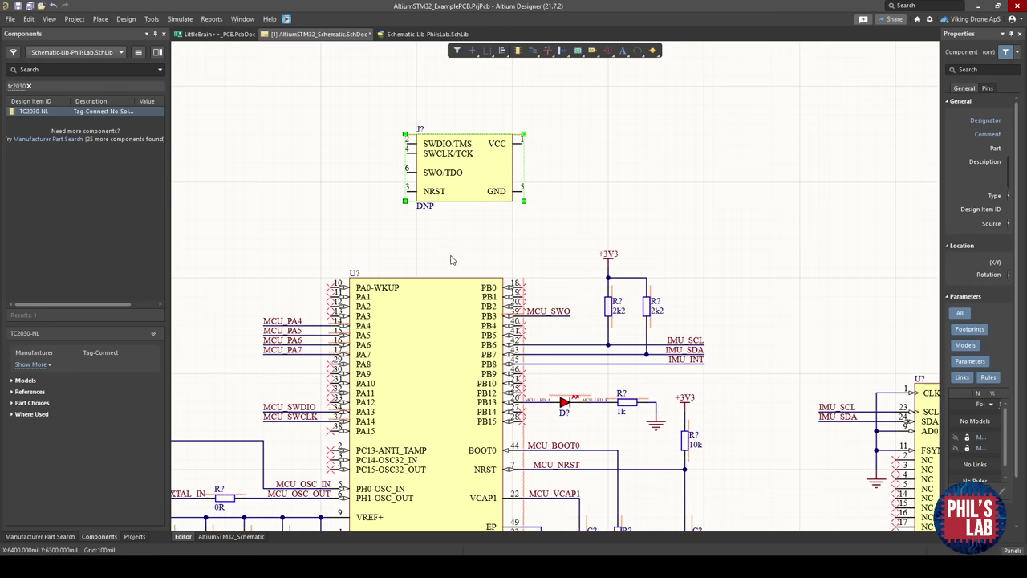
click(451, 257)
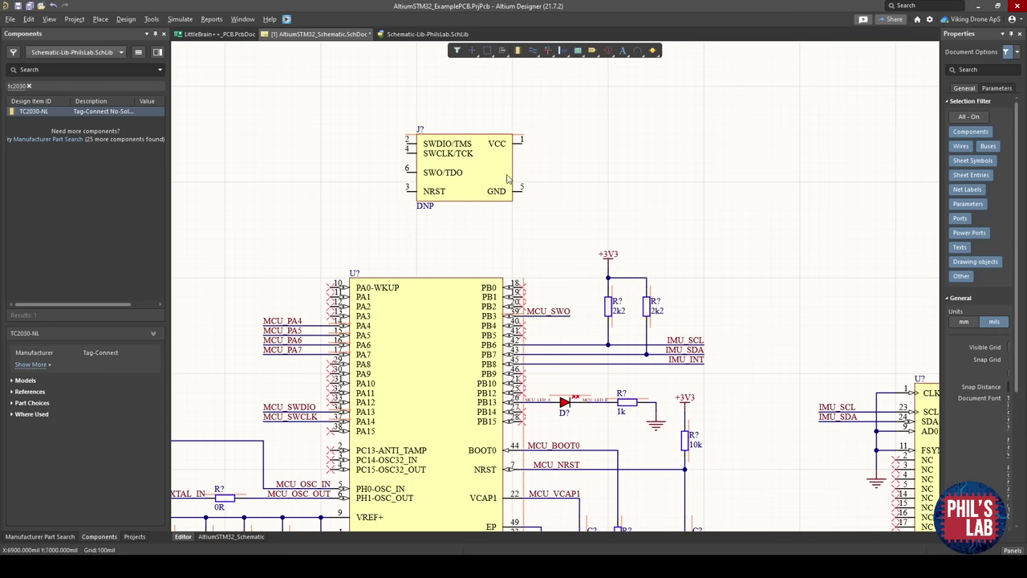
Copy the +3V3 power port from the I2C pull-ups and wire it to the VCC pin of the TC2030-NL connector.
click(608, 264)
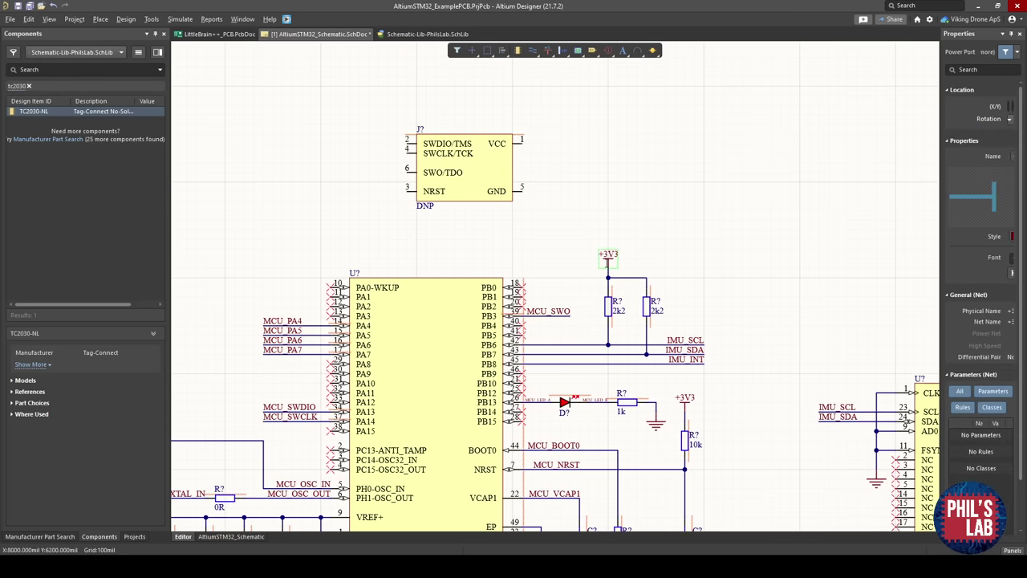
key(ctrl+c)
ctrl+scroll(524, 144, up, 2)
key(ctrl+v)
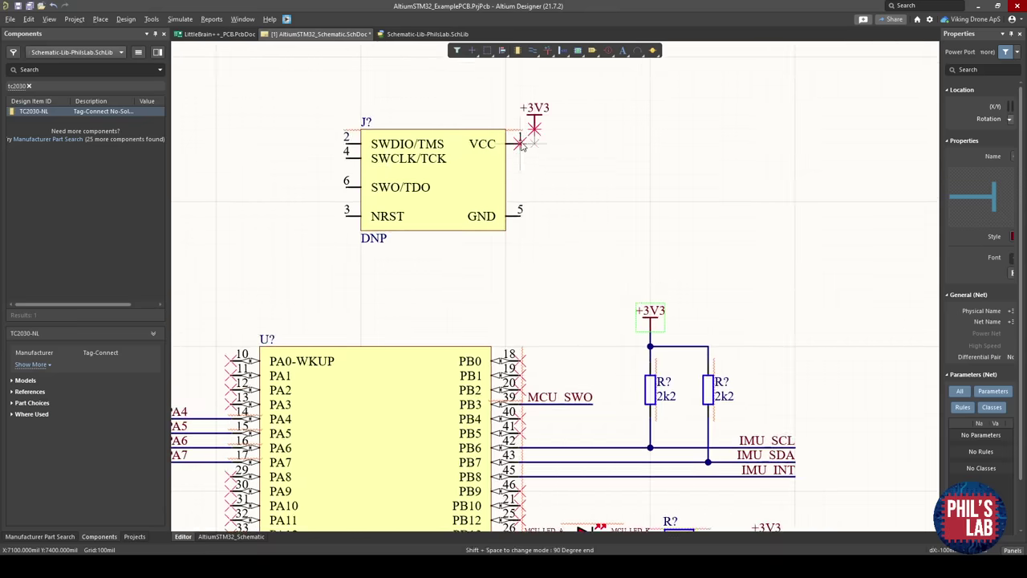
click(534, 128)
Copy the ground port from the USB connector and wire it to the GND pin of the TC2030-NL connector.
ctrl+scroll(555, 163, down, 3)
right_drag(235, 195, 327, 173)
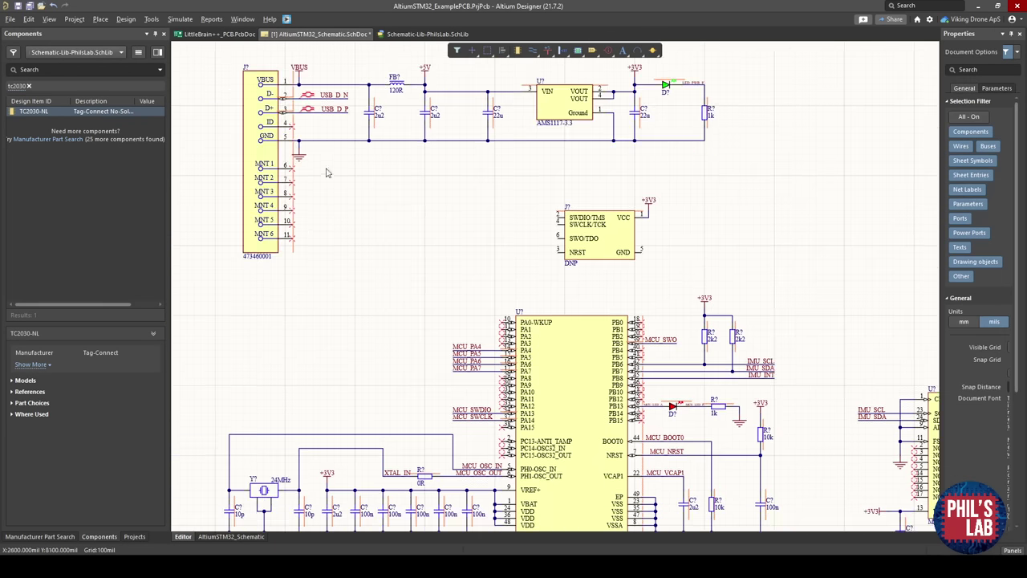
click(303, 159)
key(ctrl+c)
ctrl+scroll(634, 226, up, 4)
key(ctrl+v)
click(665, 297)
key(ctrl+w)
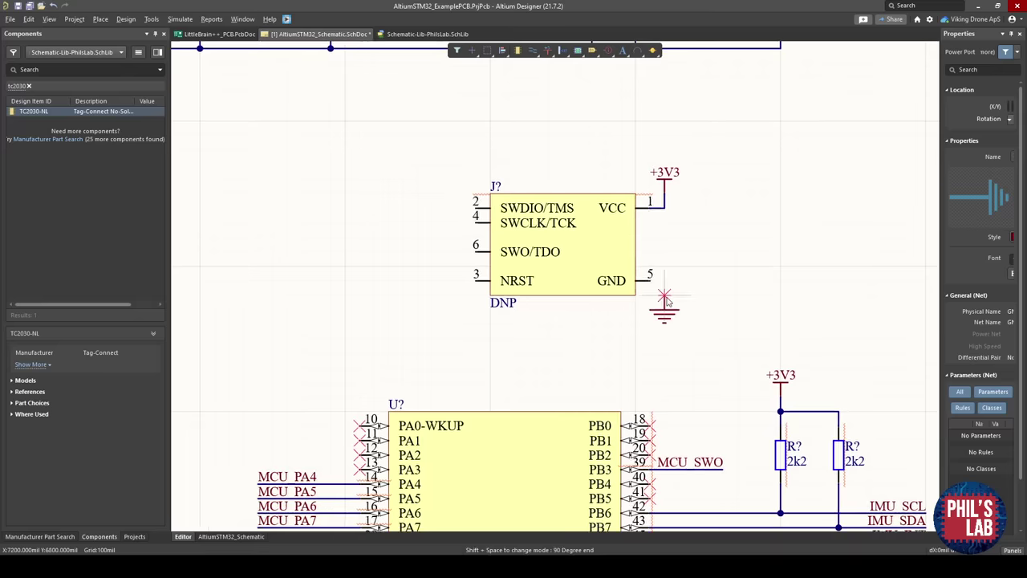
click(665, 296)
click(664, 297)
key(Escape)
Copy the MCU_SWDIO and MCU_SWCLK net labels beside the matching SWDIO/TMS and SWCLK/TCK pins of the TC2030-NL connector.
ctrl+scroll(684, 241, down, 3)
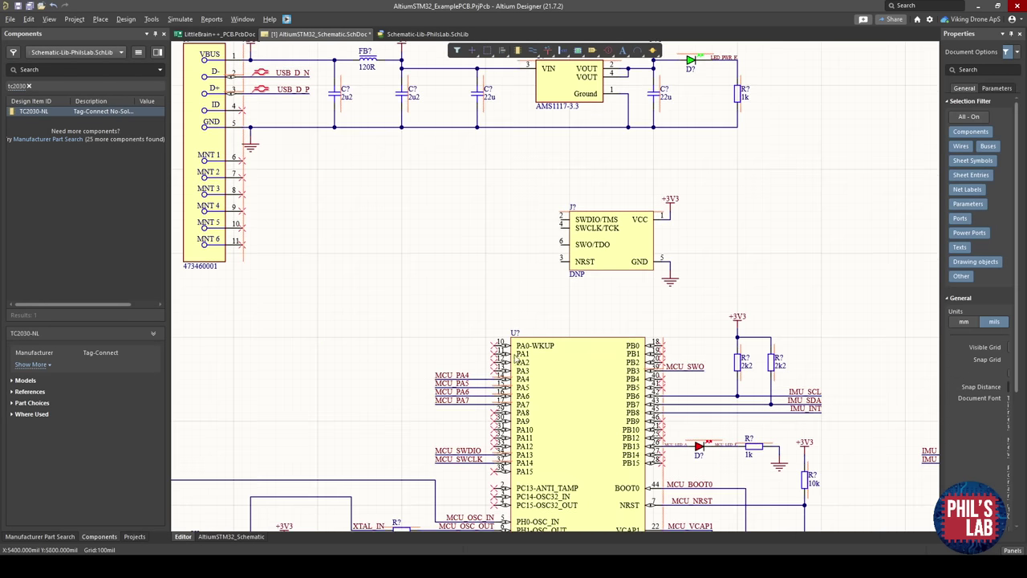
click(463, 454)
key(ctrl+c)
key(ctrl+v)
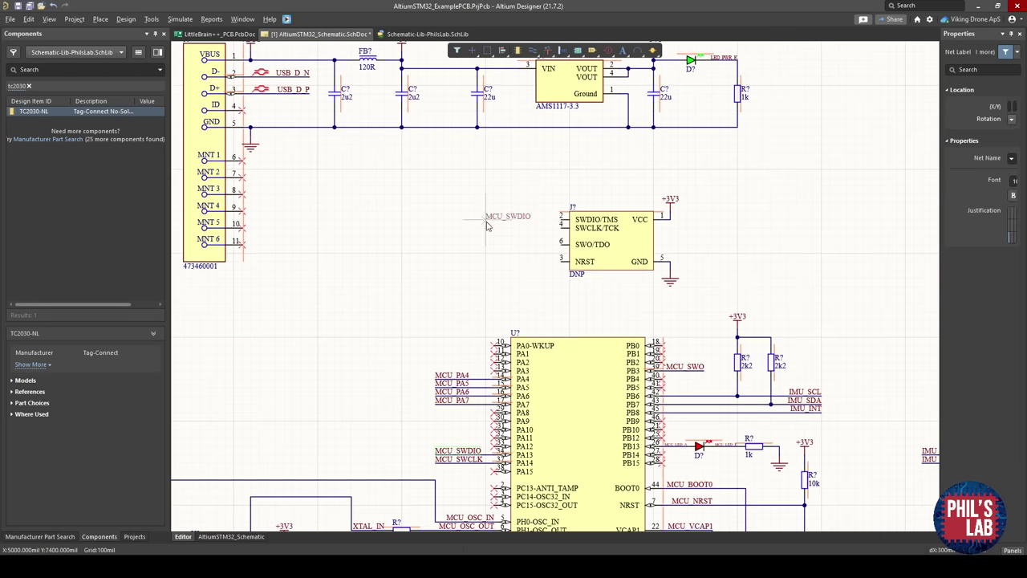
click(487, 220)
click(455, 459)
key(ctrl+c)
key(ctrl+v)
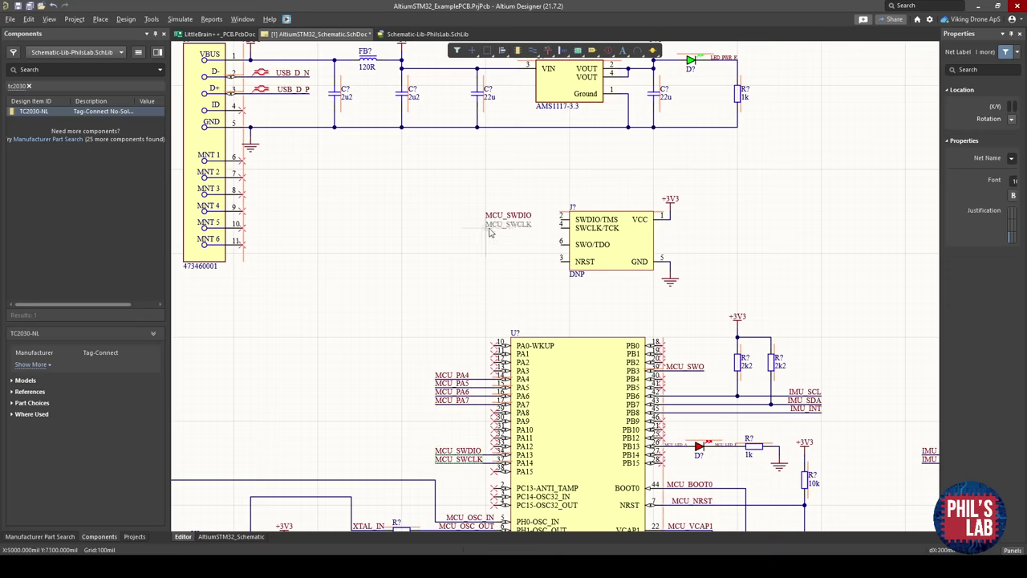
click(488, 230)
Copy the MCU_SWO net label beside the SWO/TDO pin, left-justify it and align it under the MCU_SWCLK label.
click(687, 366)
key(ctrl+c)
key(ctrl+v)
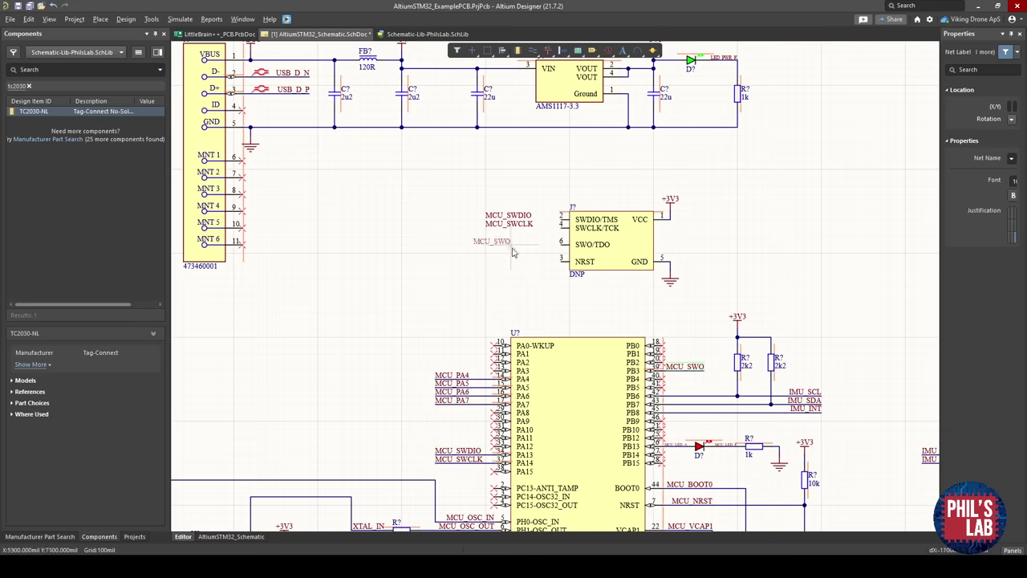
click(518, 251)
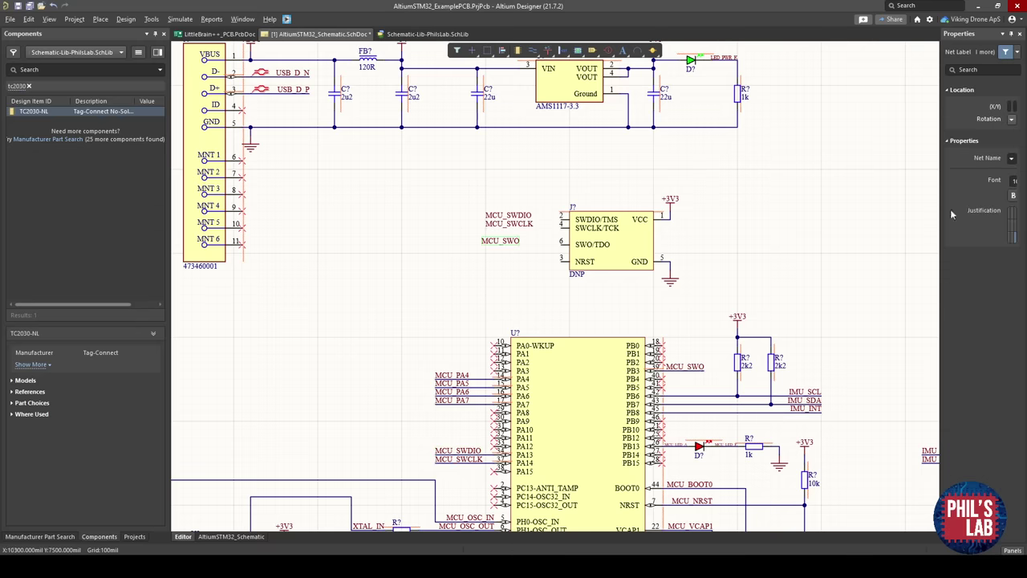
click(1011, 238)
click(507, 253)
ctrl+scroll(505, 252, up, 3)
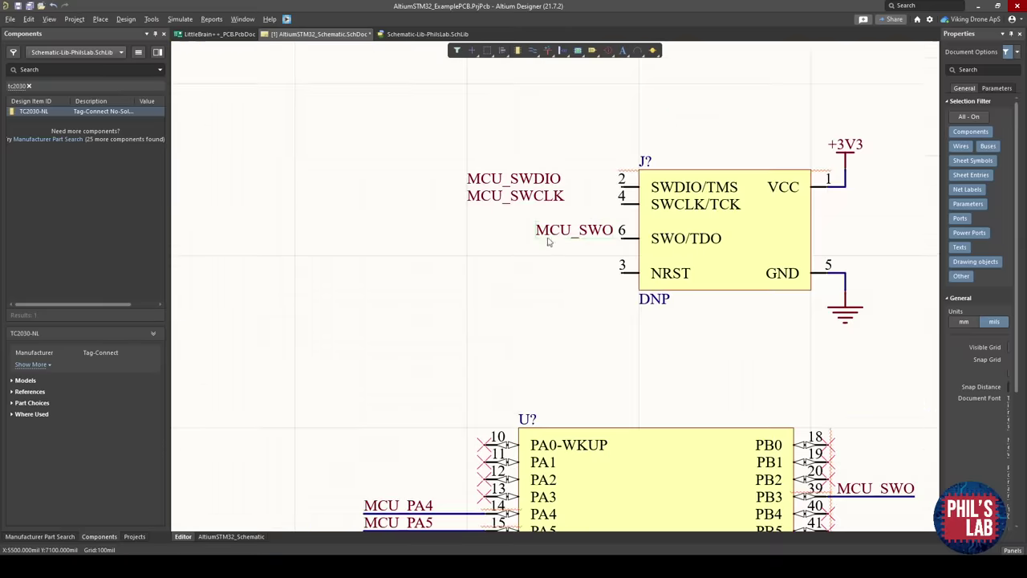
drag(546, 237, 463, 238)
Copy the MCU_NRST net label beside the connector's NRST pin, left-justify it and align it under the MCU_SWO label.
ctrl+scroll(518, 277, down, 4)
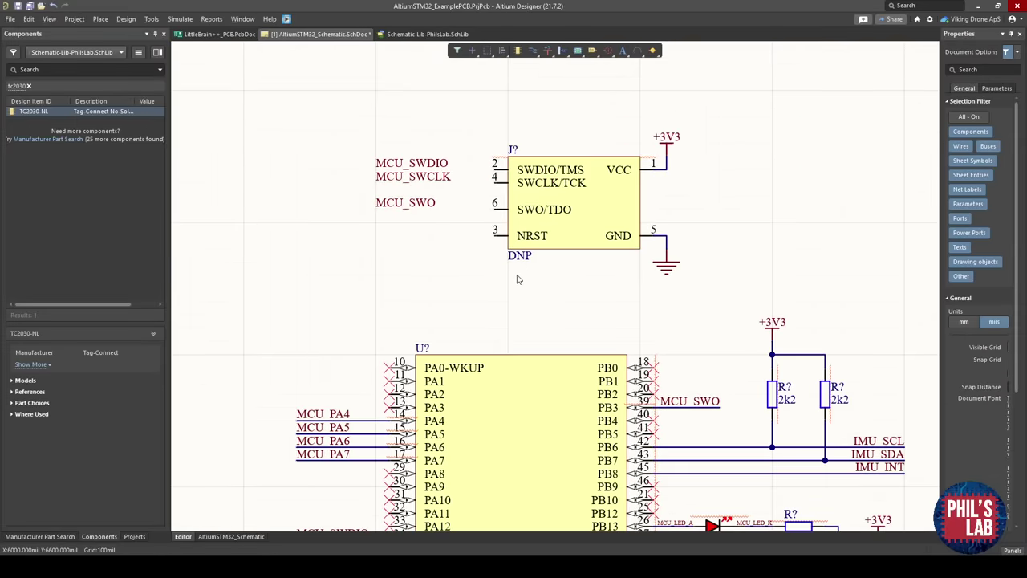
right_drag(526, 288, 472, 238)
right_drag(587, 431, 579, 410)
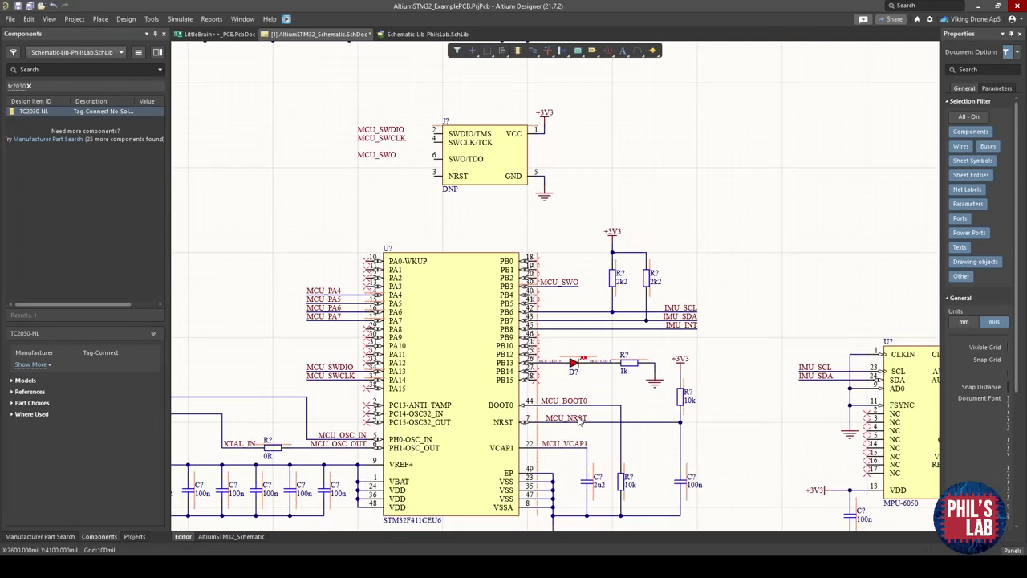
click(577, 416)
key(ctrl+v)
click(401, 178)
ctrl+scroll(384, 185, up, 3)
right_drag(385, 186, 386, 231)
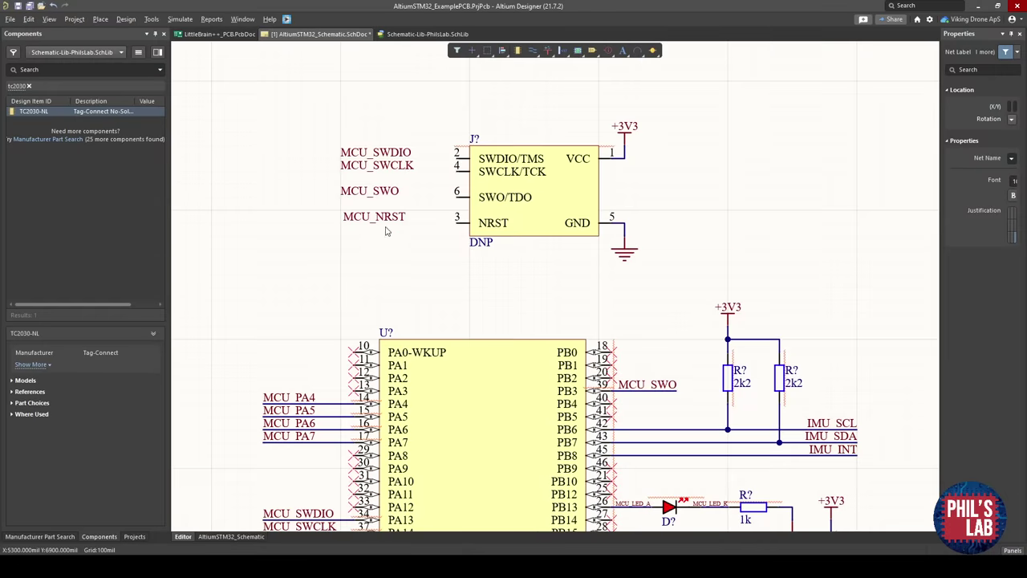
click(1009, 241)
ctrl+scroll(461, 227, up, 1)
drag(453, 218, 306, 222)
click(318, 274)
right_drag(318, 274, 296, 346)
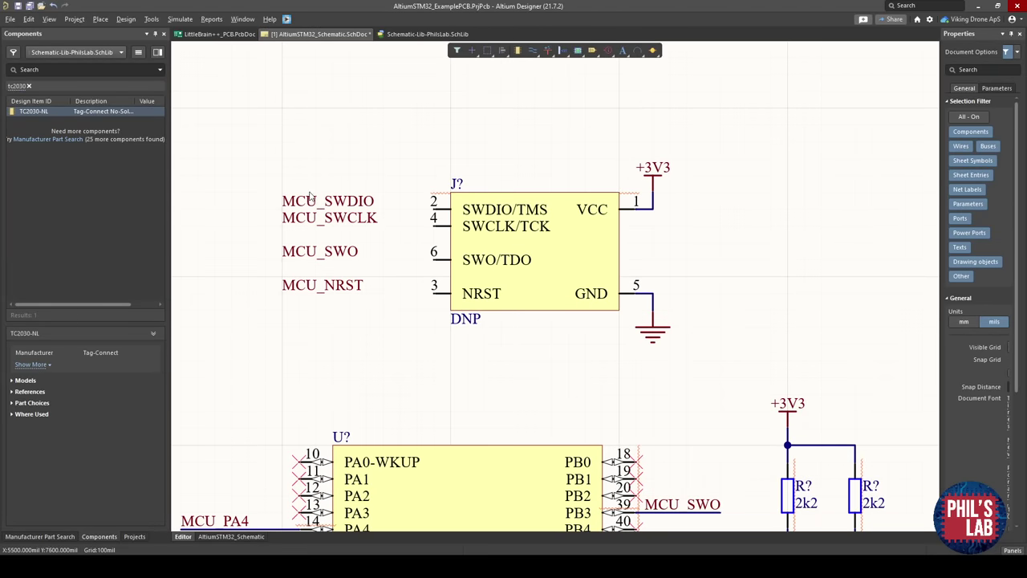
Wire the MCU_SWDIO, MCU_SWCLK, MCU_SWO and MCU_NRST labels to their matching pins on the TC2030-NL connector.
key(ctrl+w)
click(433, 209)
click(282, 210)
click(282, 227)
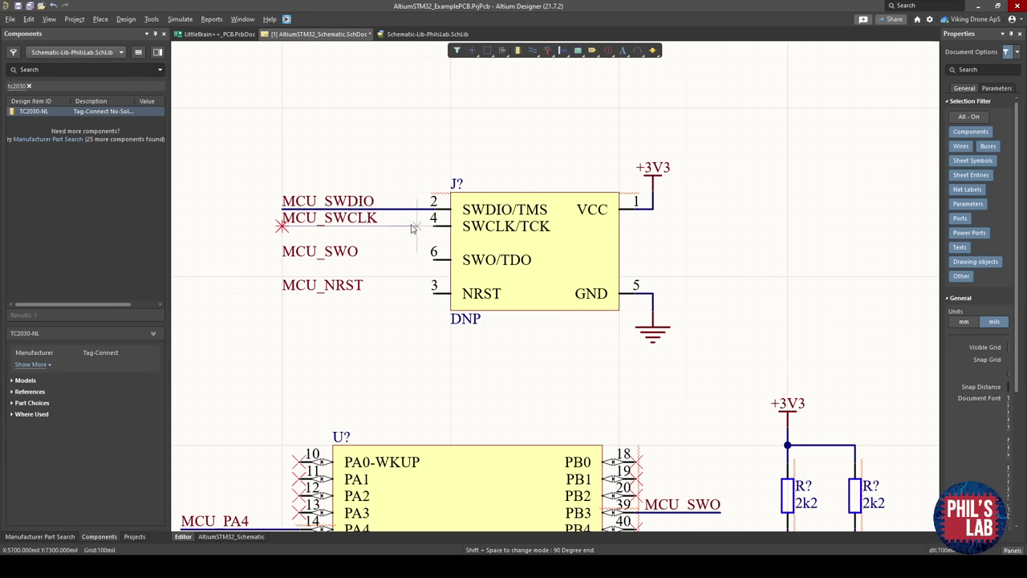
click(434, 225)
click(433, 259)
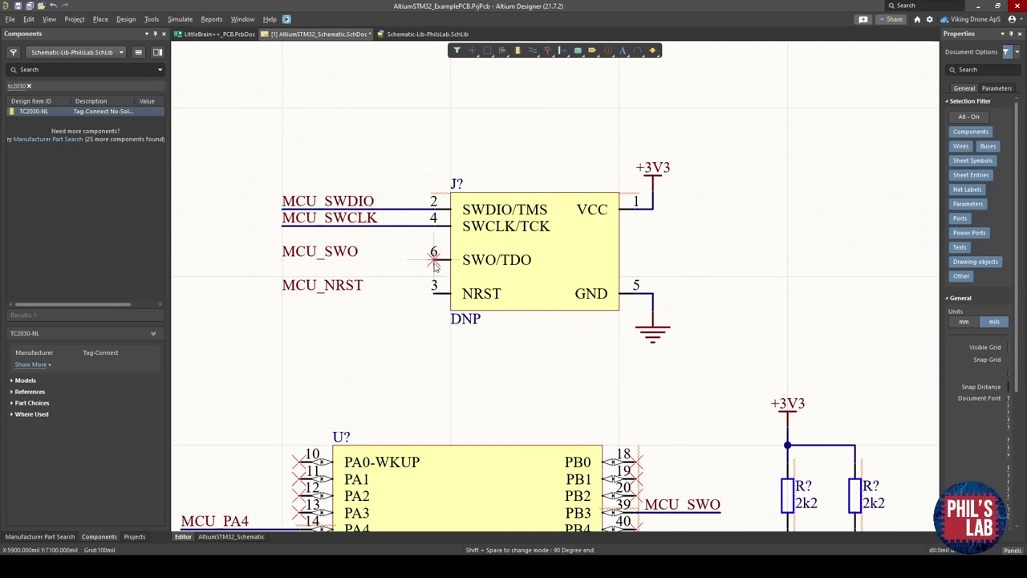
click(282, 259)
click(282, 293)
click(433, 294)
key(Escape)
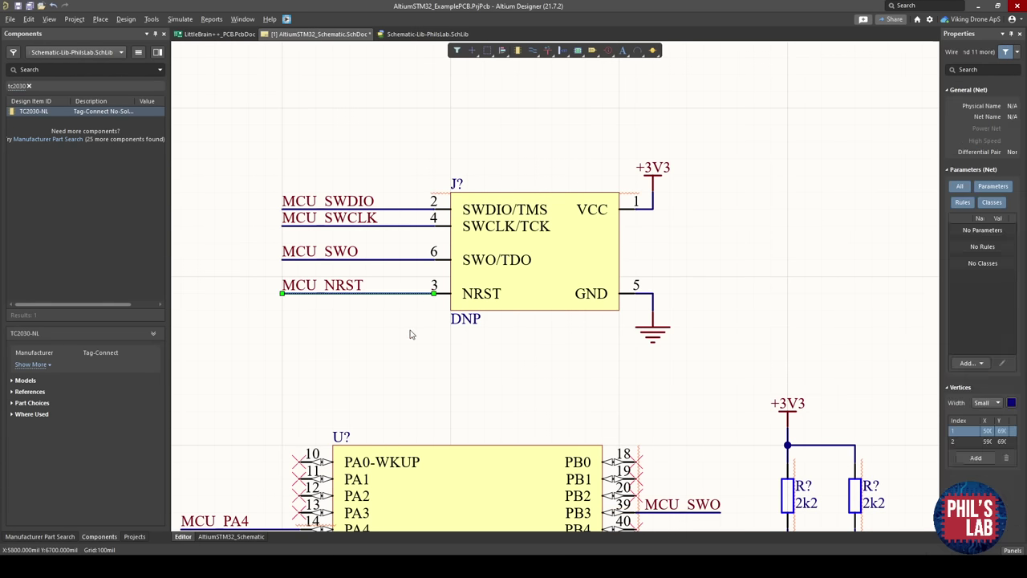
Save the schematic and move the TC2030-NL connector with its labels and power ports to the empty area beside the power regulator circuit.
click(410, 333)
ctrl+scroll(427, 351, down, 5)
key(ctrl+s)
drag(541, 360, 391, 278)
drag(477, 301, 801, 182)
click(744, 262)
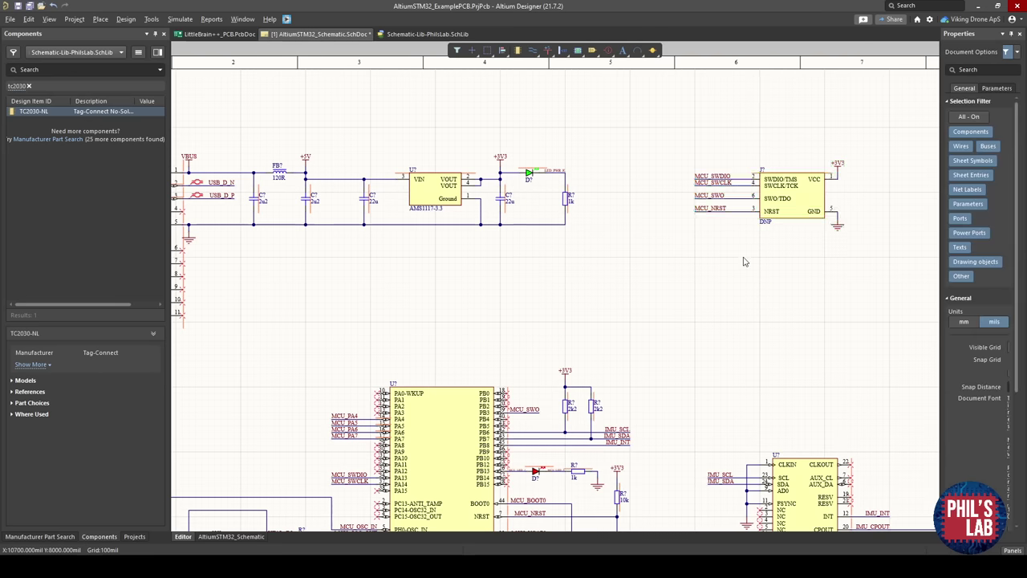
Switch to STM32CubeIDE, set the USB_OTG_FS mode to Device_Only and check which MCU pins it assigns.
ctrl+scroll(744, 262, down, 3)
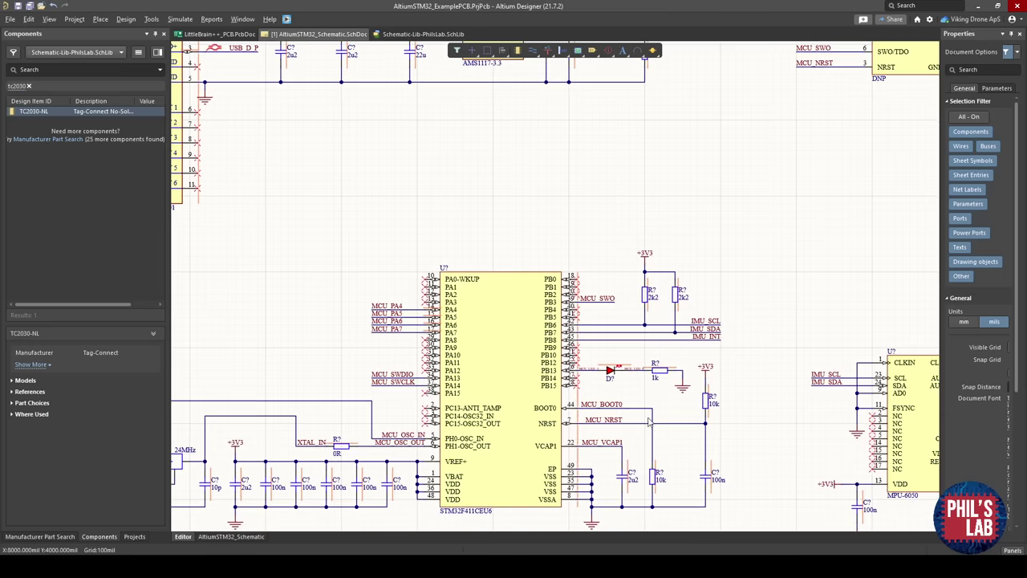
scroll(306, 157, up, 3)
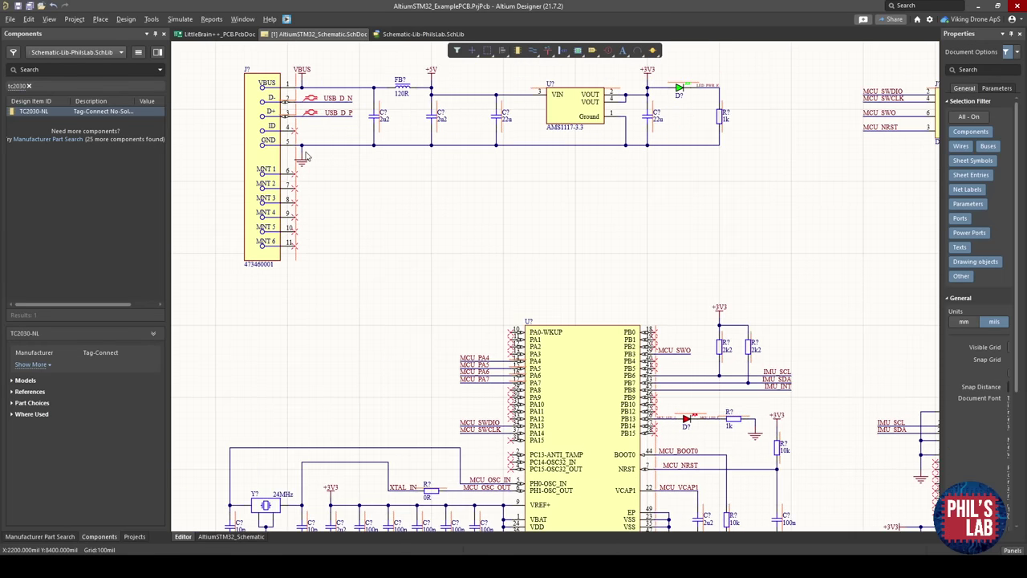
right_drag(468, 346, 435, 307)
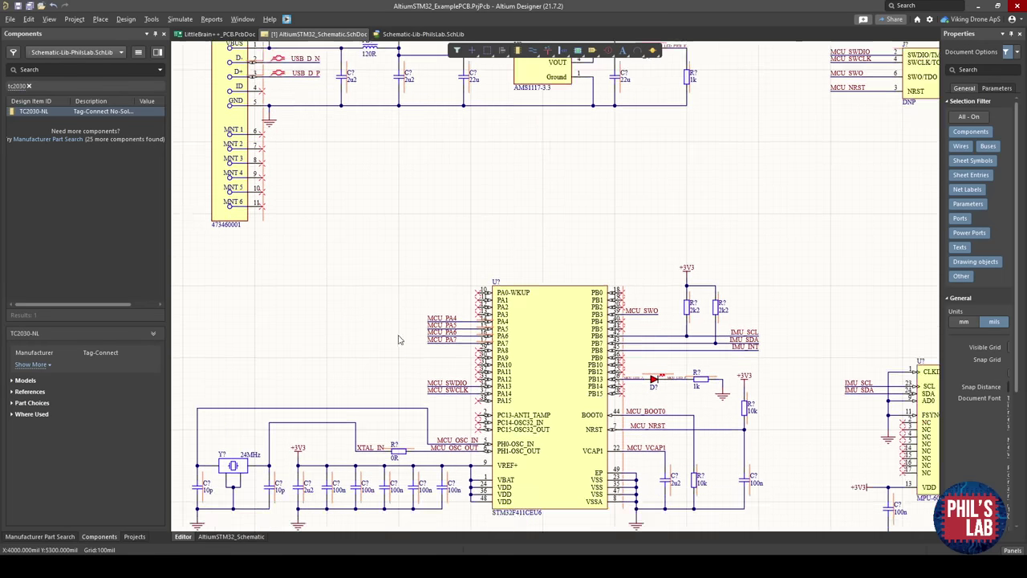
key(alt+Tab)
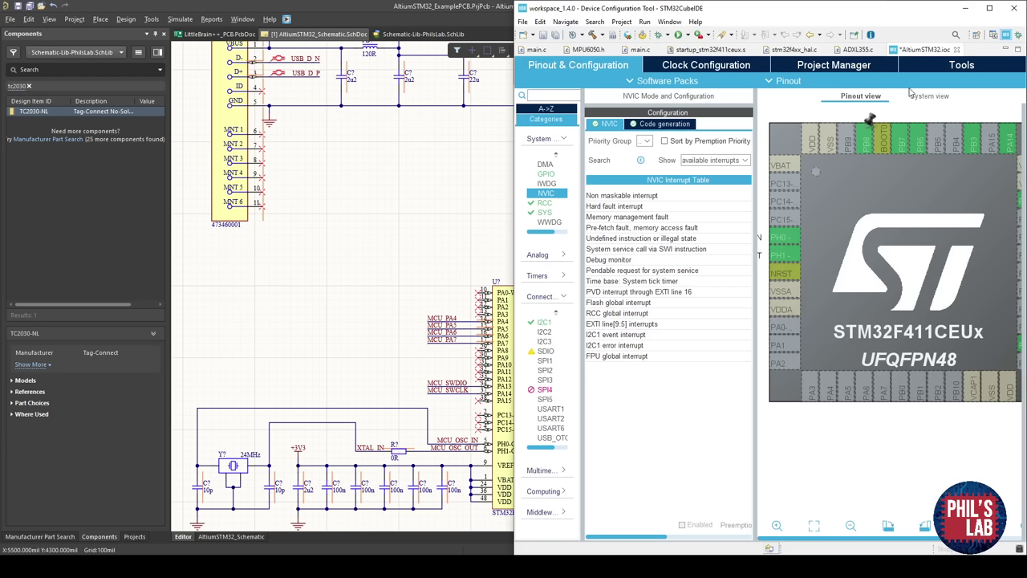
click(989, 8)
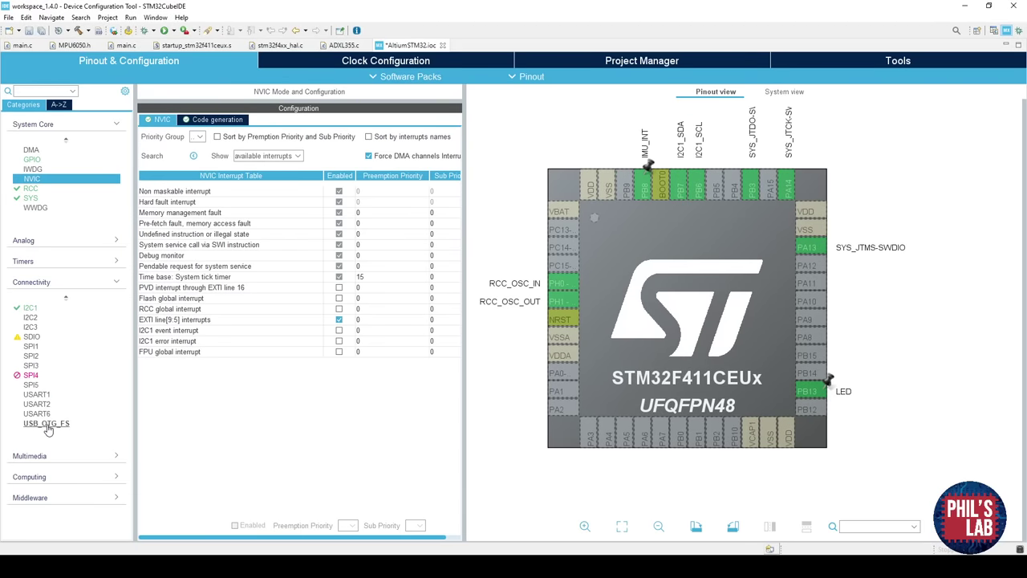
click(47, 423)
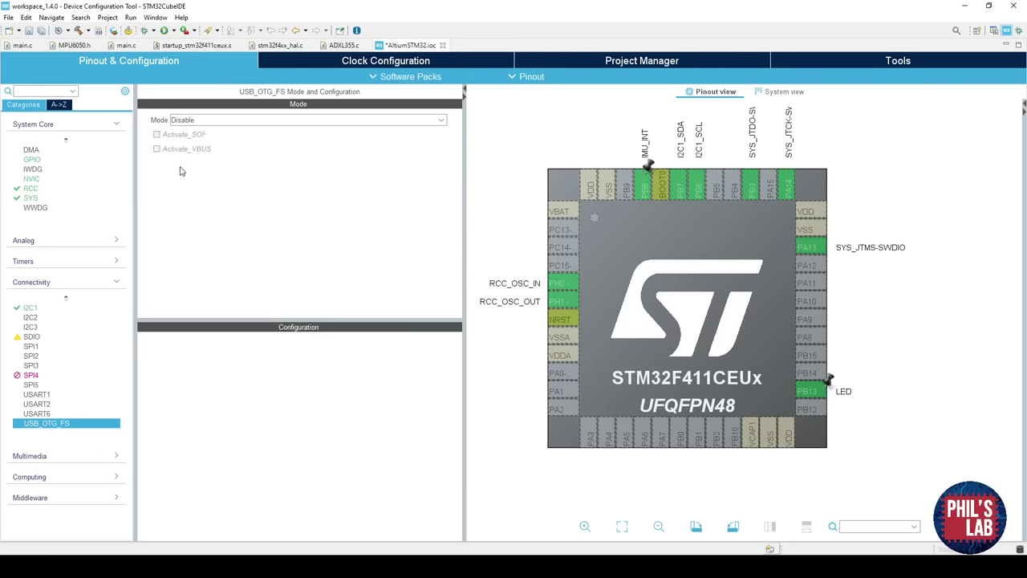
click(203, 124)
click(194, 166)
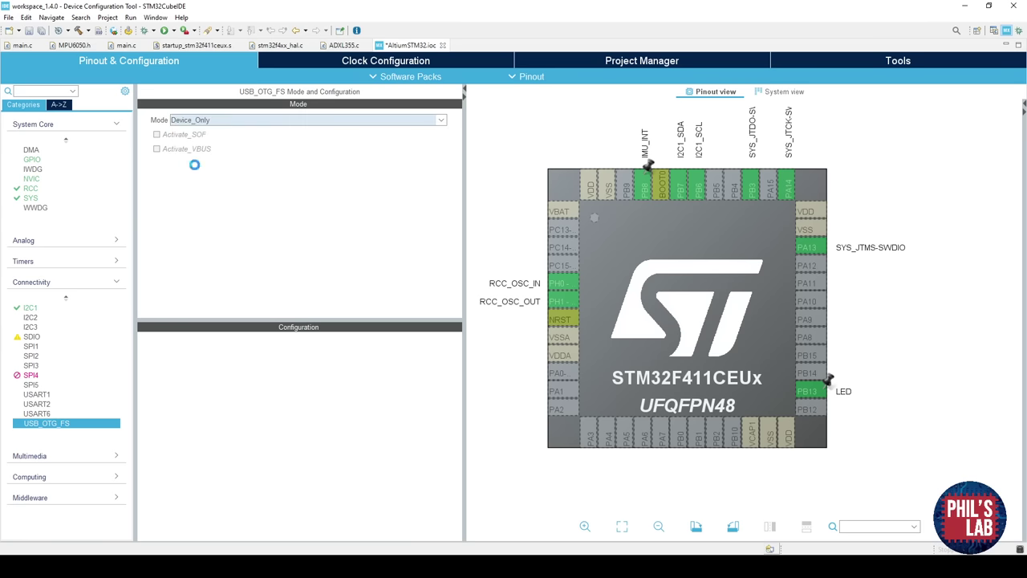
scroll(850, 317, up, 1)
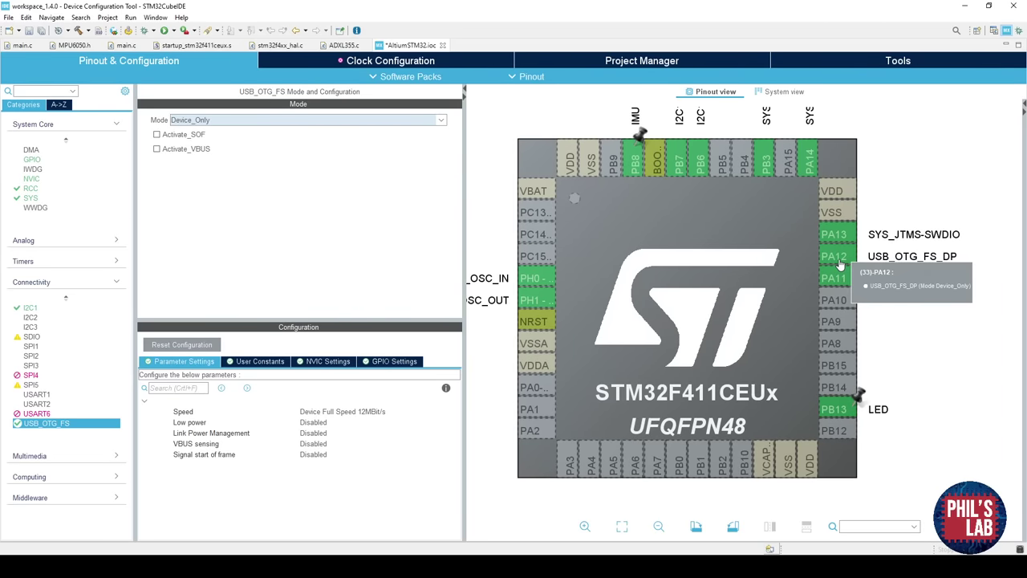
Return to Altium Designer and copy the USB connector's data net label beside MCU pins PA11 and PA12.
click(976, 11)
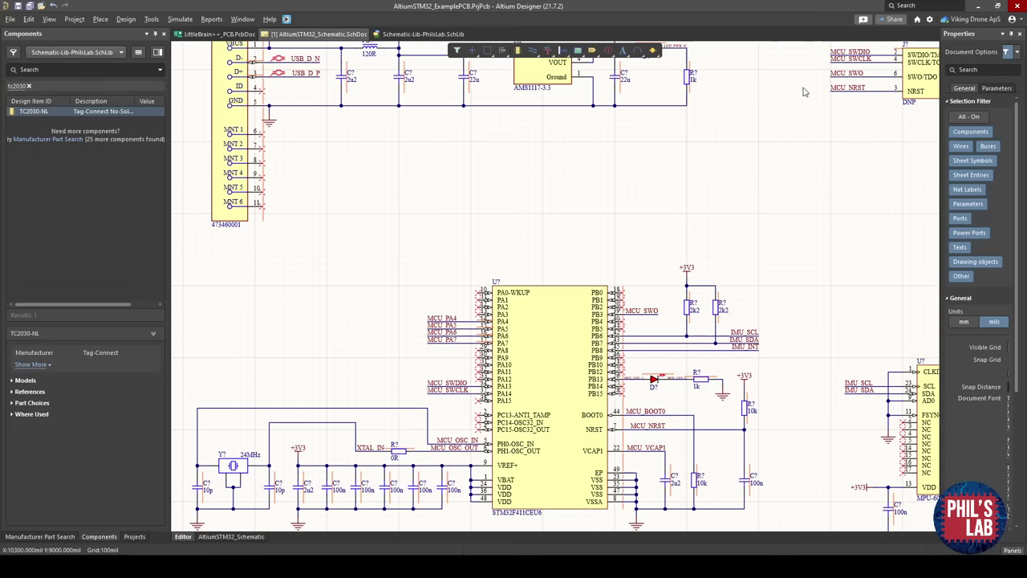
click(331, 103)
key(ctrl+c)
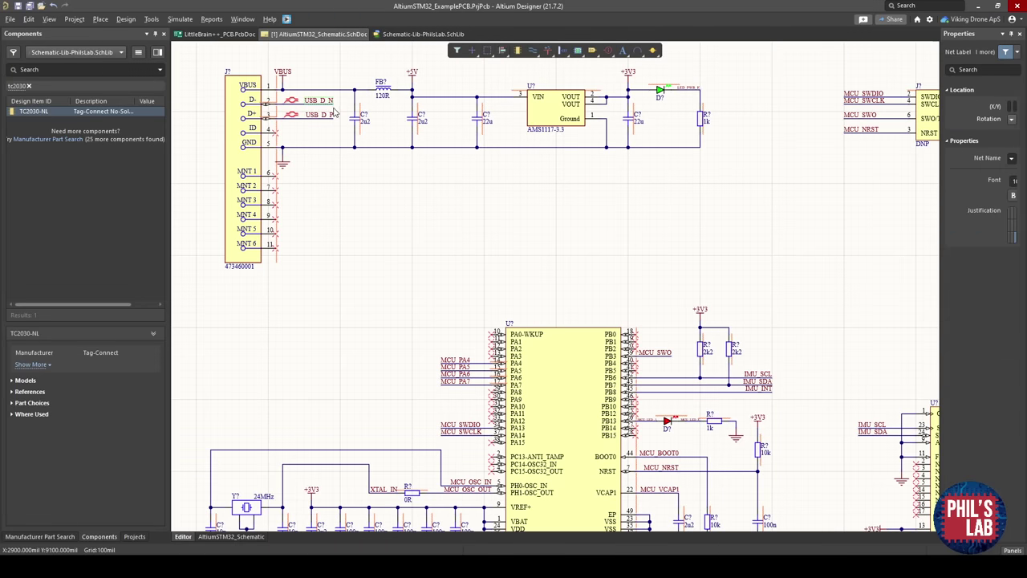
key(ctrl+v)
click(469, 414)
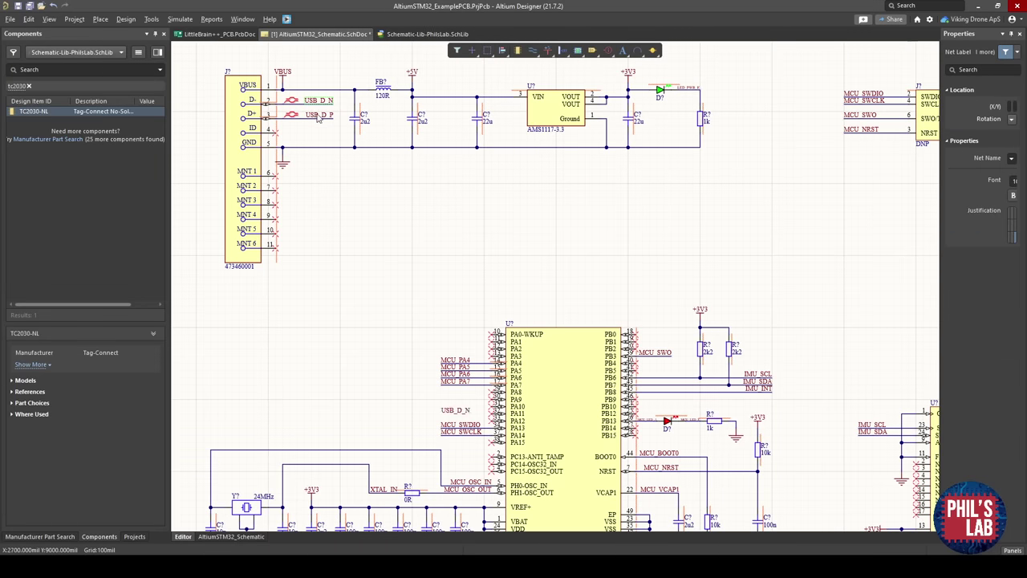
key(ctrl+v)
click(468, 416)
ctrl+scroll(467, 415, up, 5)
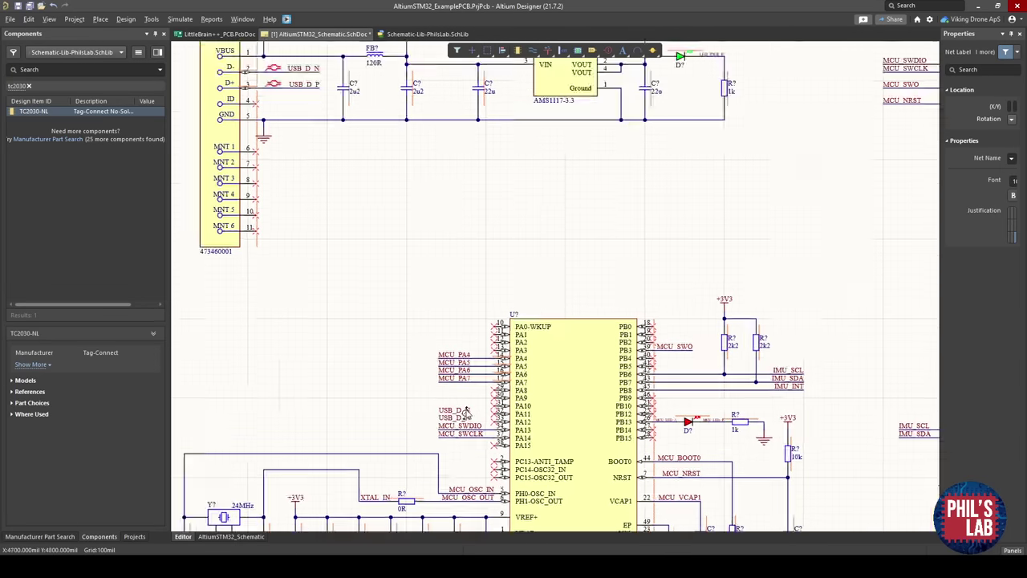
Justify and align the copied USB labels, and name the one beside PA12 USB_D_P.
click(1011, 240)
drag(505, 406, 468, 425)
click(426, 386)
double_click(468, 424)
text(P)
key(Return)
Delete the No ERC markers from MCU pins PA11 and PA12.
ctrl+scroll(643, 521, down, 2)
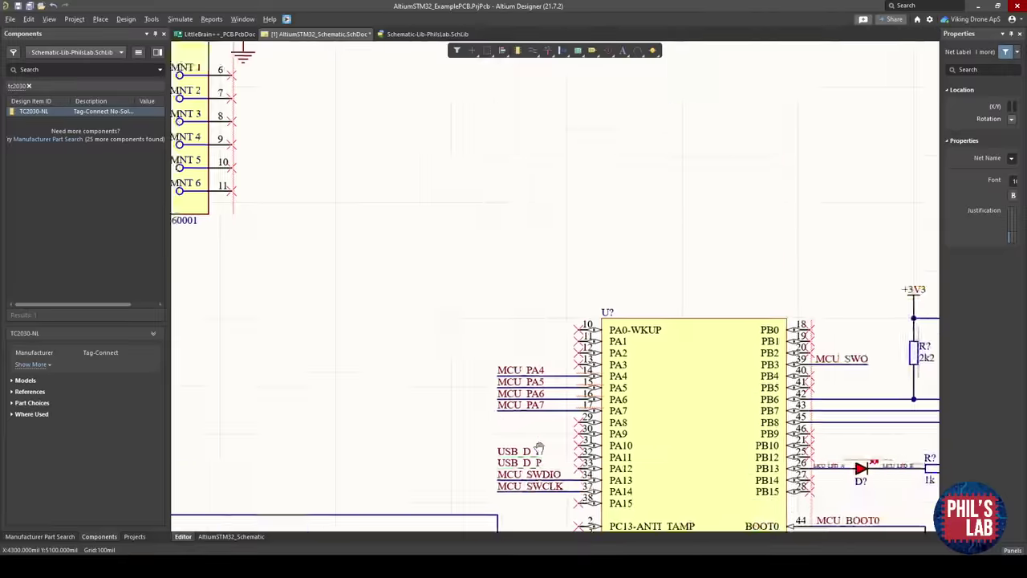
right_drag(540, 448, 471, 409)
right_drag(524, 470, 470, 299)
right_drag(566, 444, 513, 405)
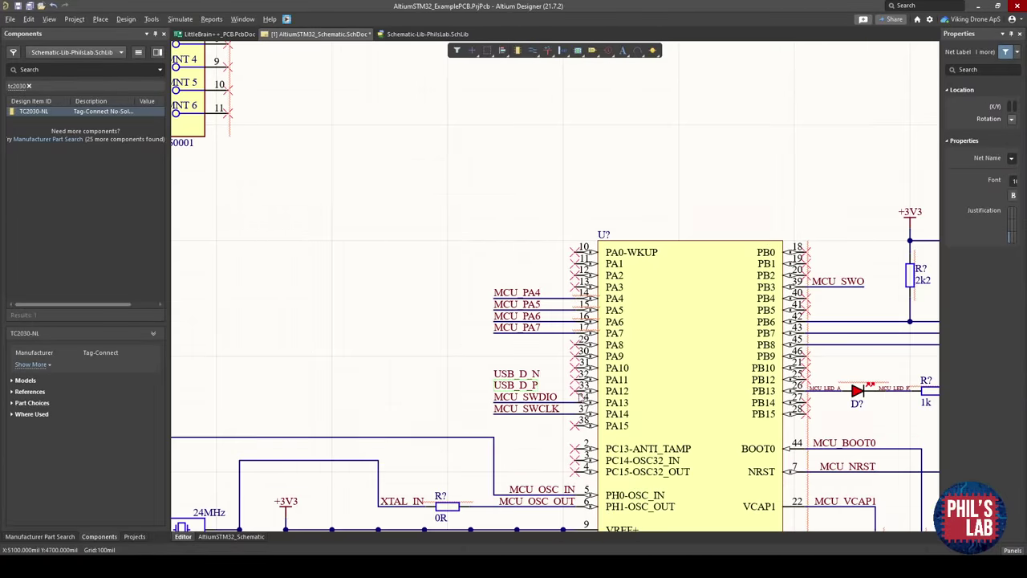
ctrl+scroll(580, 390, up, 2)
click(569, 373)
key(Delete)
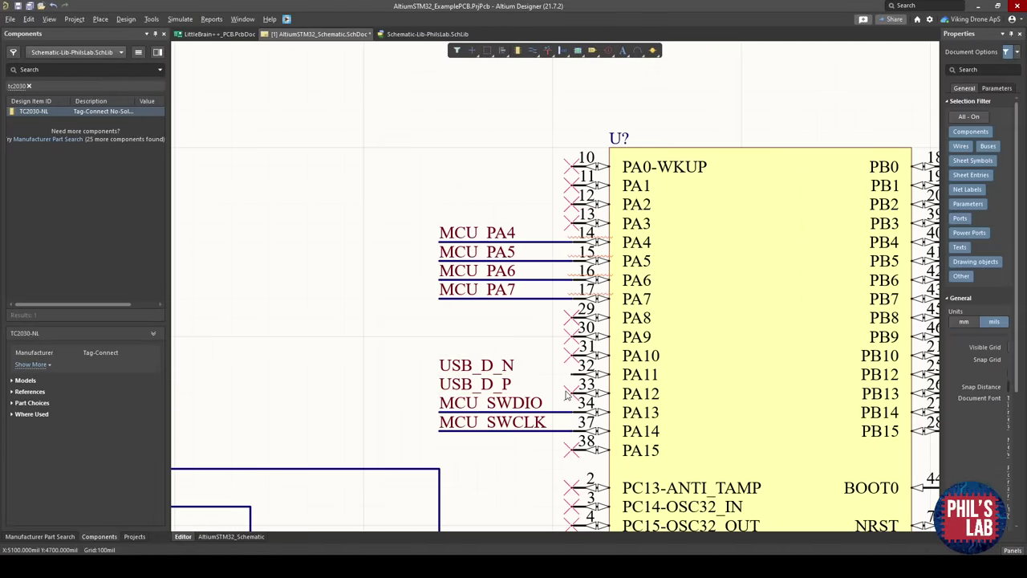
click(570, 390)
key(Delete)
Wire USB_D_N to pin PA11 and USB_D_P to pin PA12, and save the schematic.
key(ctrl+w)
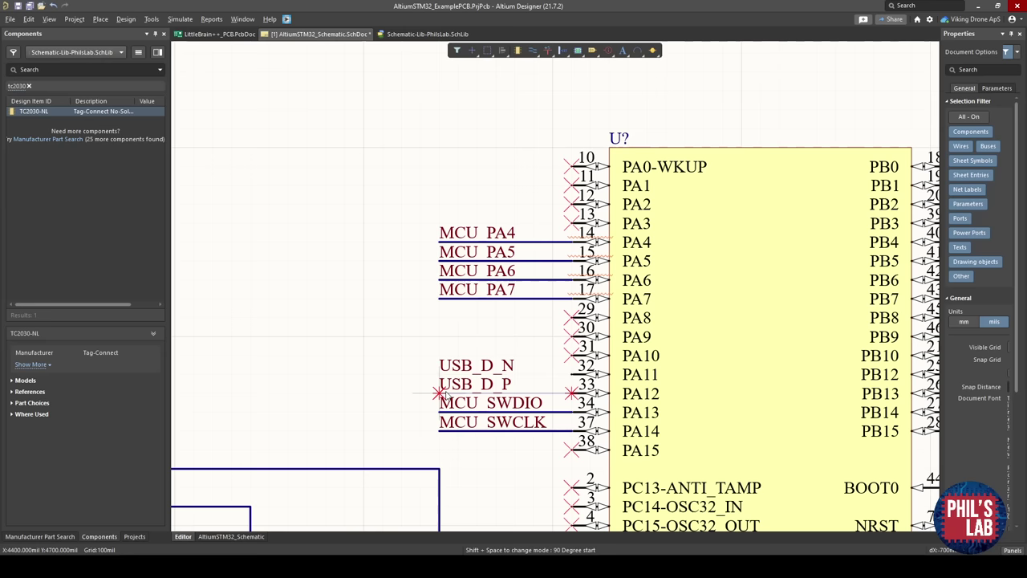
click(569, 374)
click(440, 374)
key(Escape)
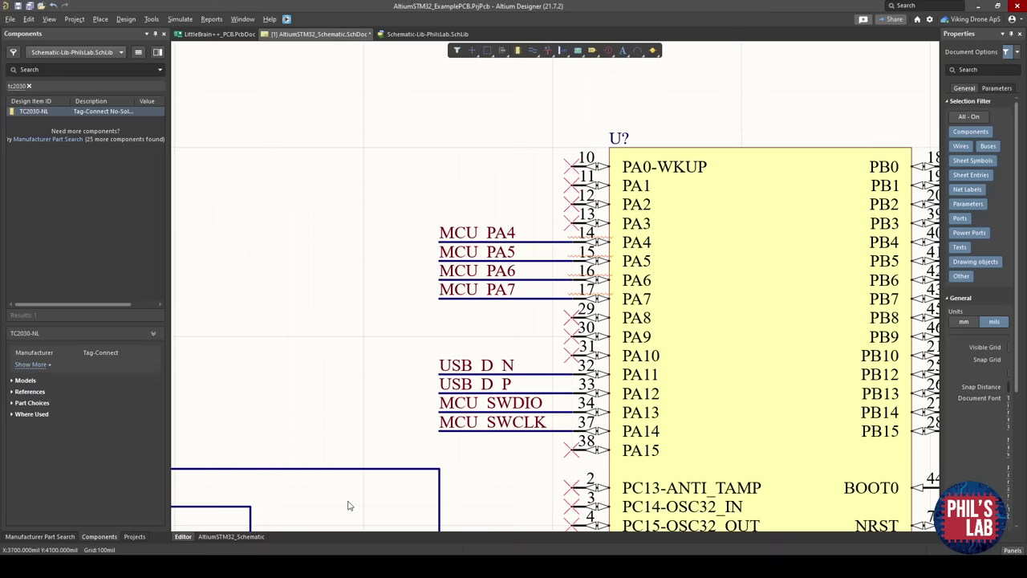
ctrl+scroll(548, 479, down, 3)
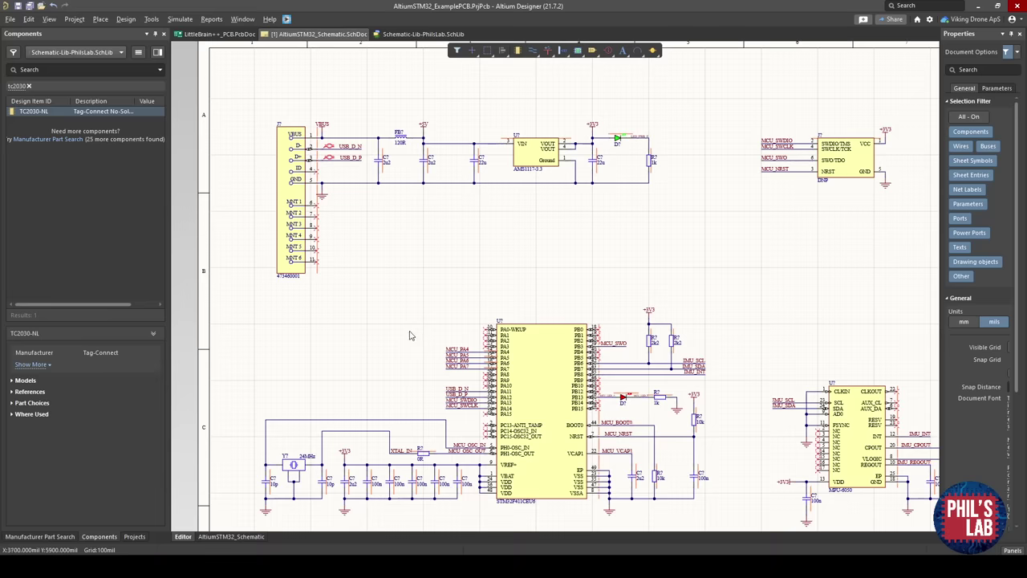
right_drag(409, 336, 350, 330)
right_drag(553, 340, 583, 341)
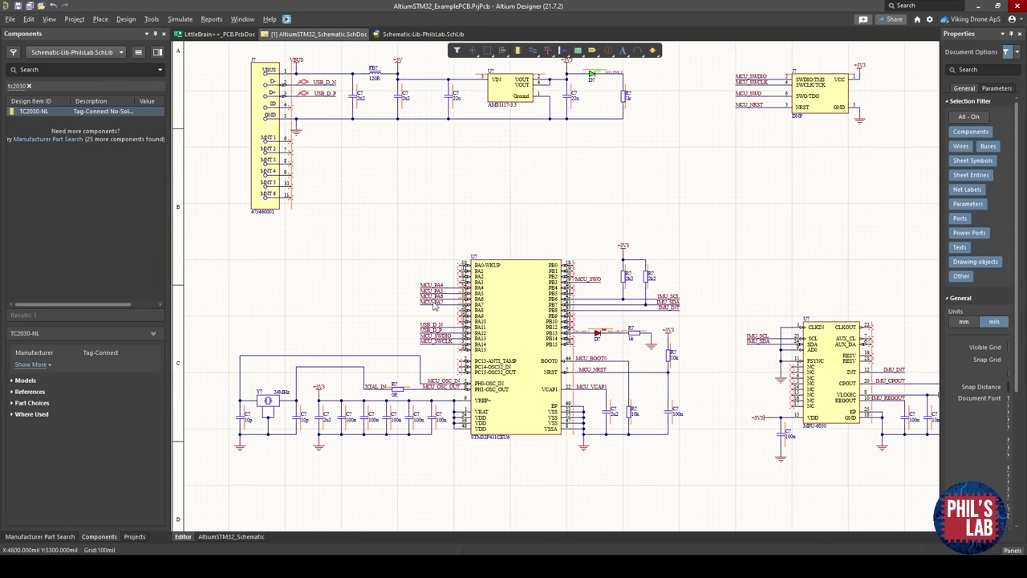
ctrl+scroll(435, 307, up, 3)
ctrl+scroll(430, 305, down, 4)
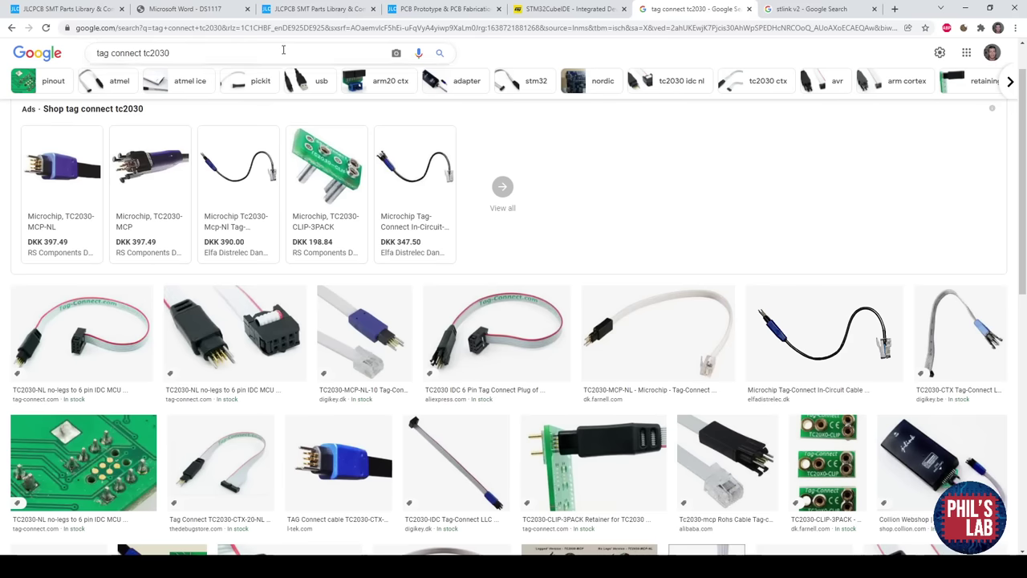
Switch to the web browser and search Google Images for "jst gh" to look at the connector style.
double_click(283, 51)
key(ctrl+a)
text(jst gh)
key(Return)
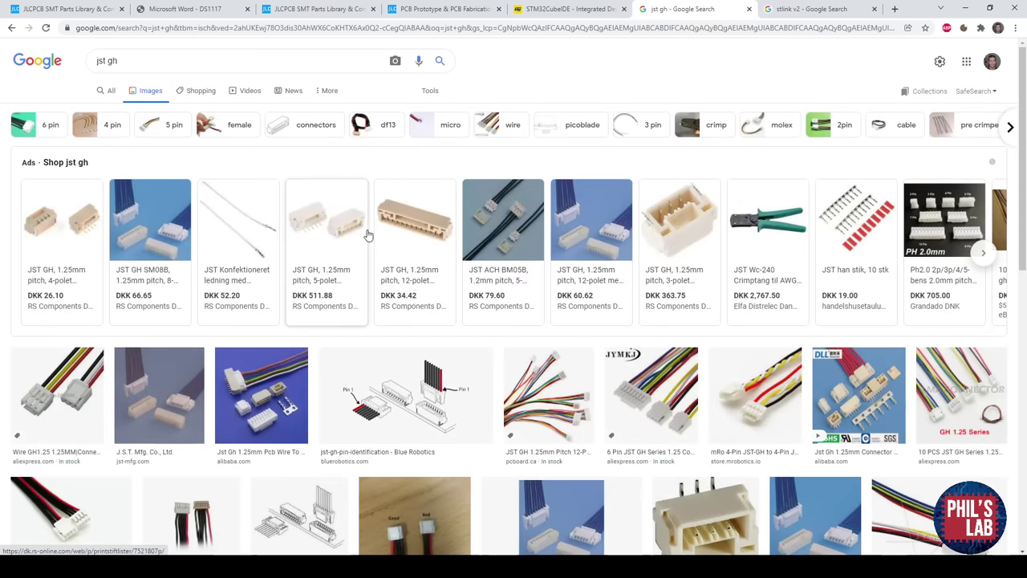
mouse_move(362, 239)
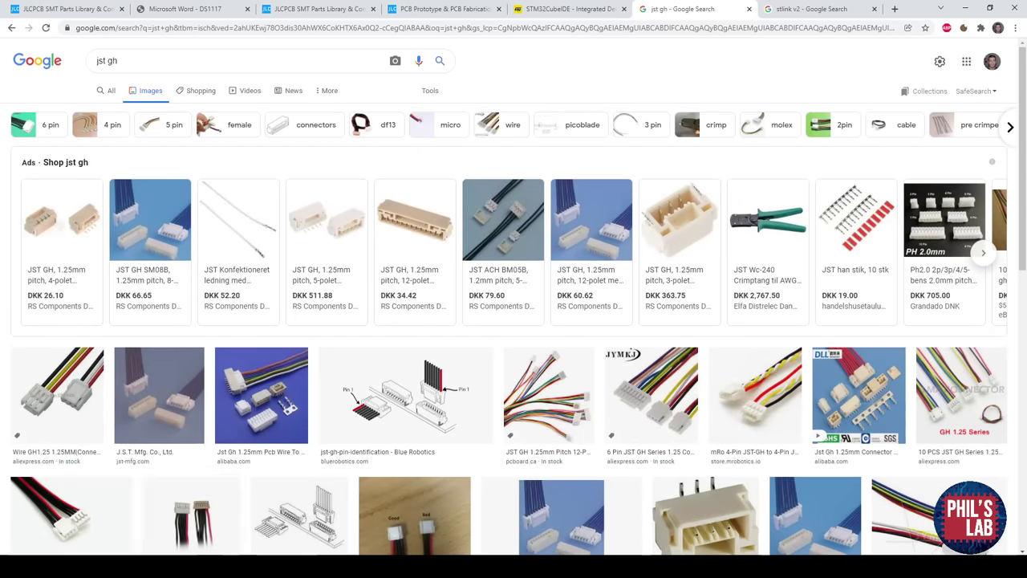
Return to Altium Designer, search the component library for "jst" and place the SM06B-GHS-TB header below the MCU circuit.
click(185, 566)
click(87, 69)
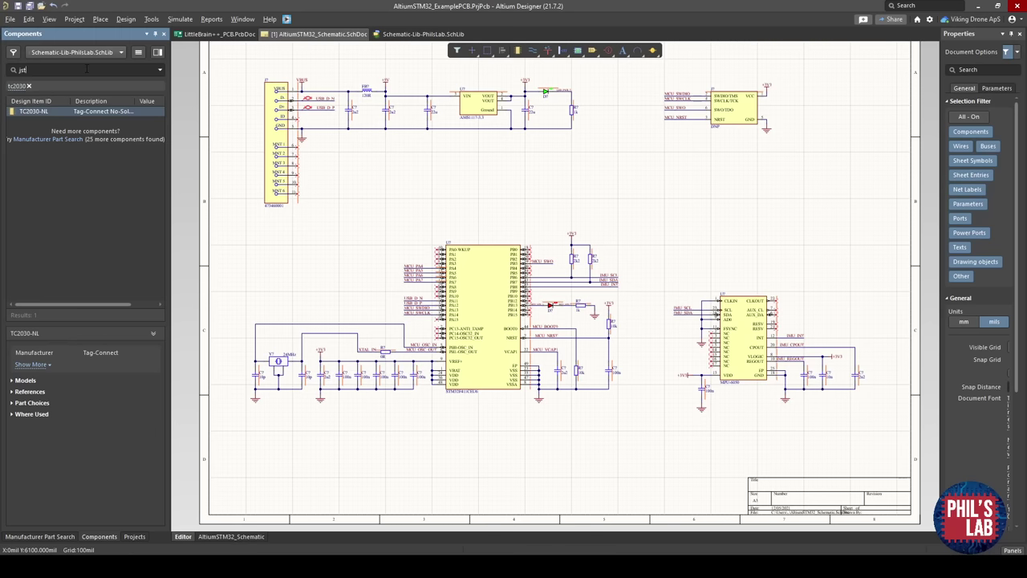
text(jst)
key(Return)
drag(52, 111, 378, 452)
ctrl+scroll(380, 451, up, 1)
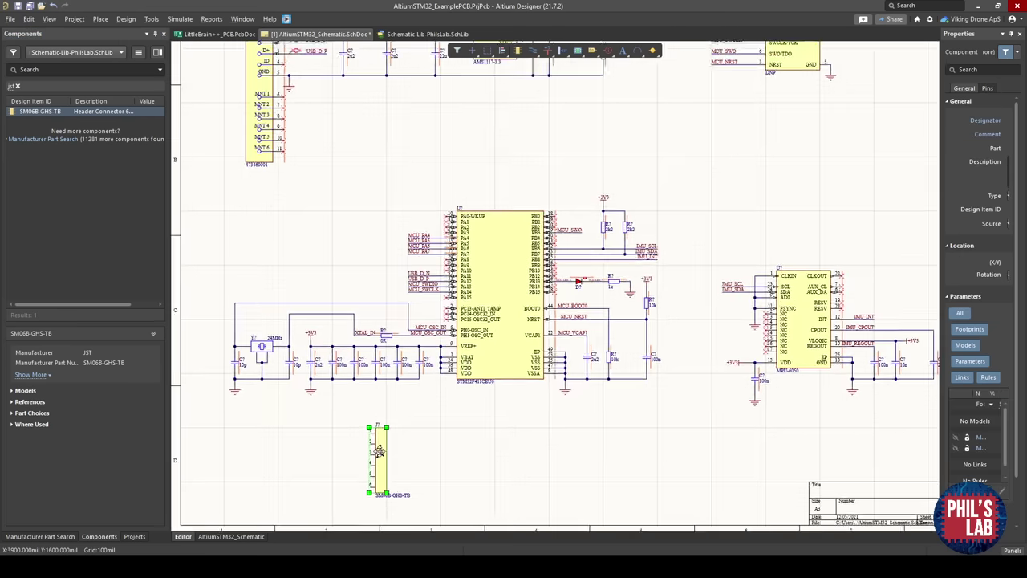
Mirror the SM06B-GHS-TB header horizontally so its pins face right, and position it below the decoupling capacitors.
ctrl+scroll(386, 465, up, 3)
right_drag(386, 468, 396, 402)
drag(390, 382, 321, 405)
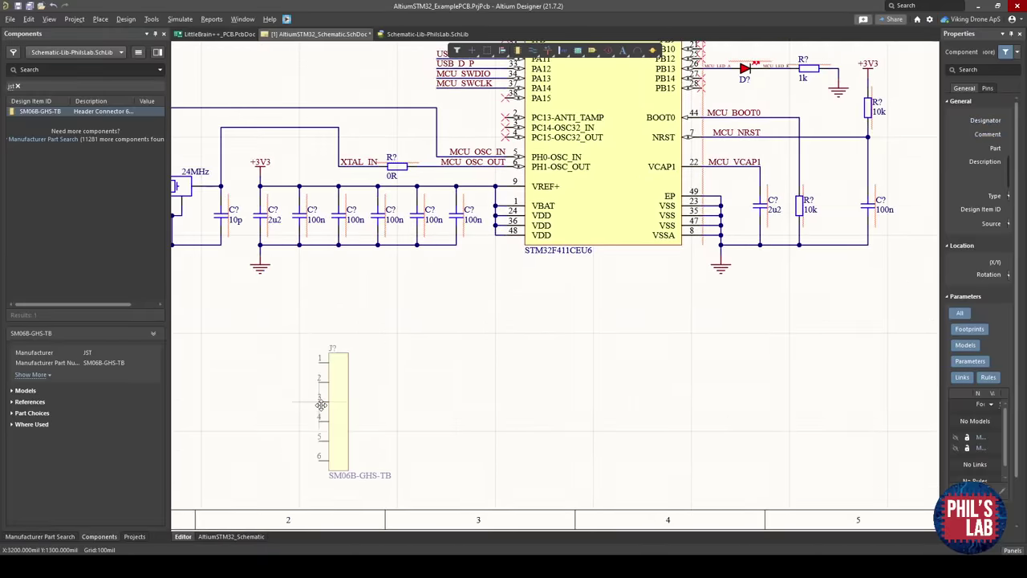
key(x)
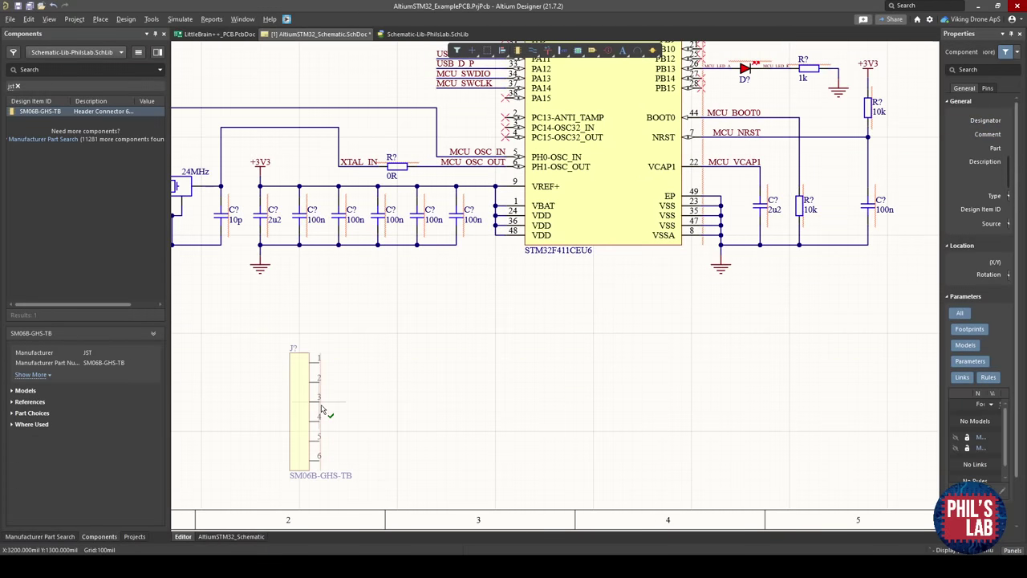
key(z)
key(Escape)
click(330, 380)
key(Escape)
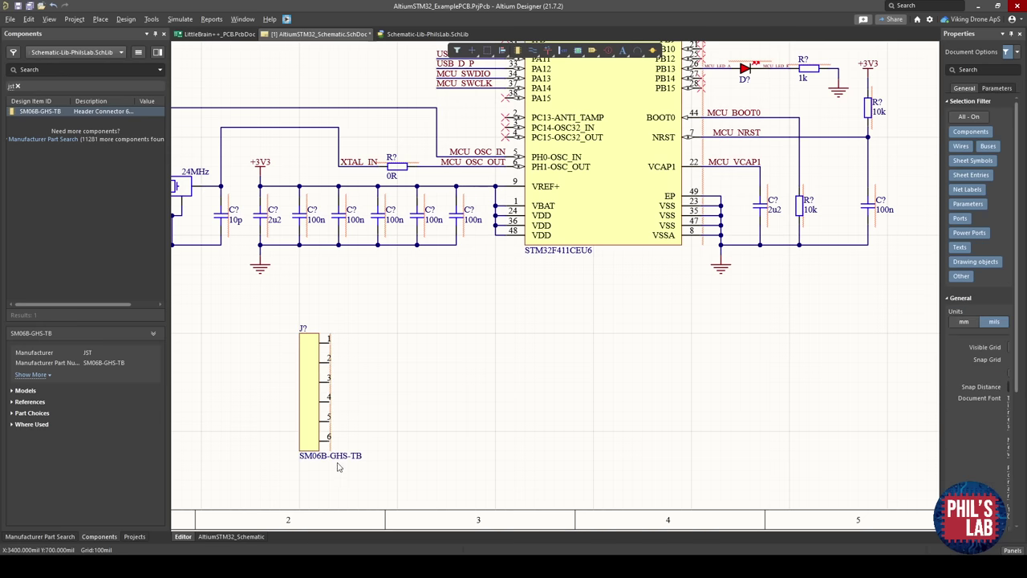
Rotate the header's SM06B-GHS-TB text vertically, place it along the left edge of the body, and save the schematic.
drag(321, 455, 289, 434)
key(space)
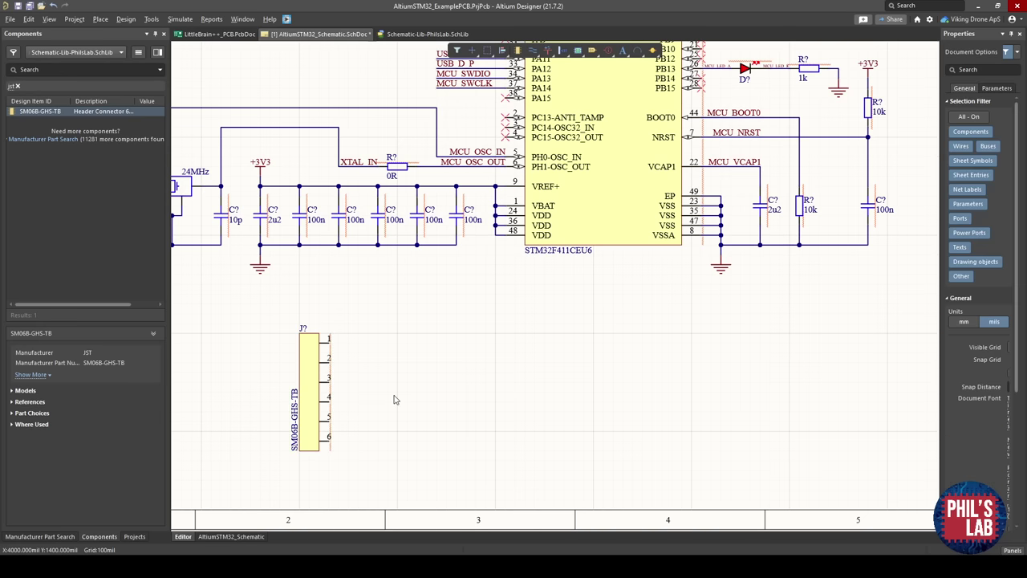
scroll(396, 414, up, 1)
key(ctrl+s)
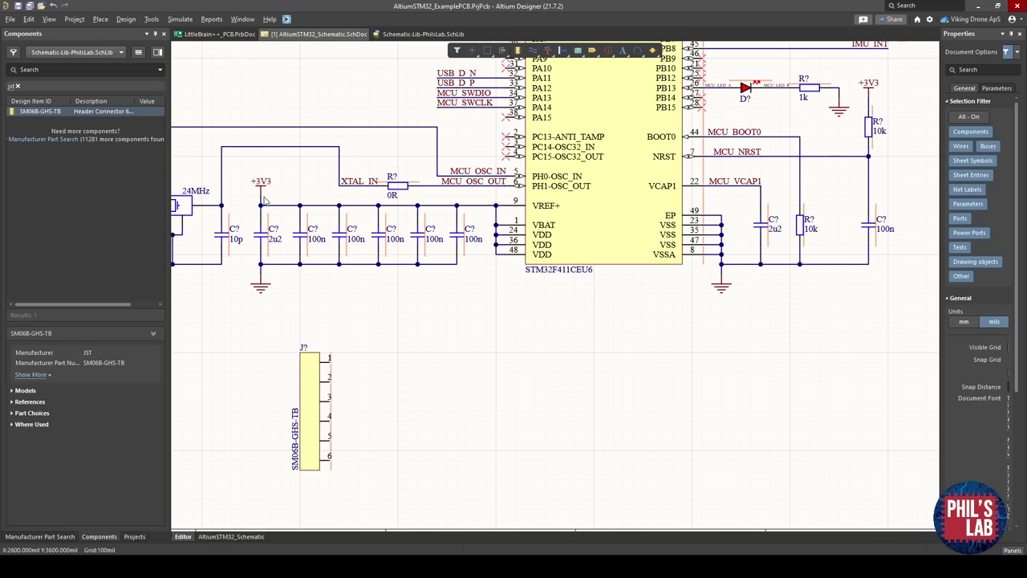
scroll(345, 370, down, 1)
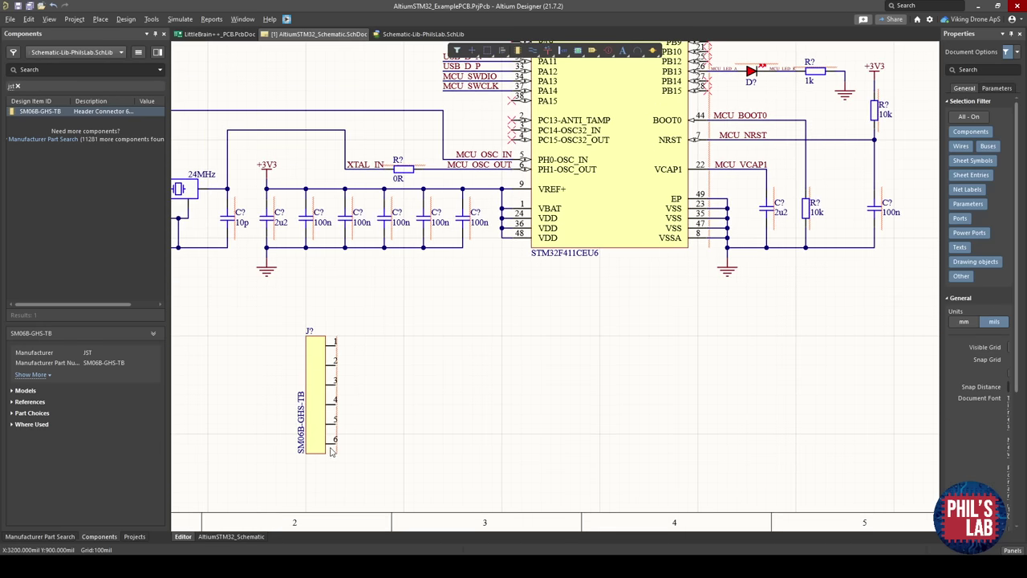
right_drag(382, 293, 399, 336)
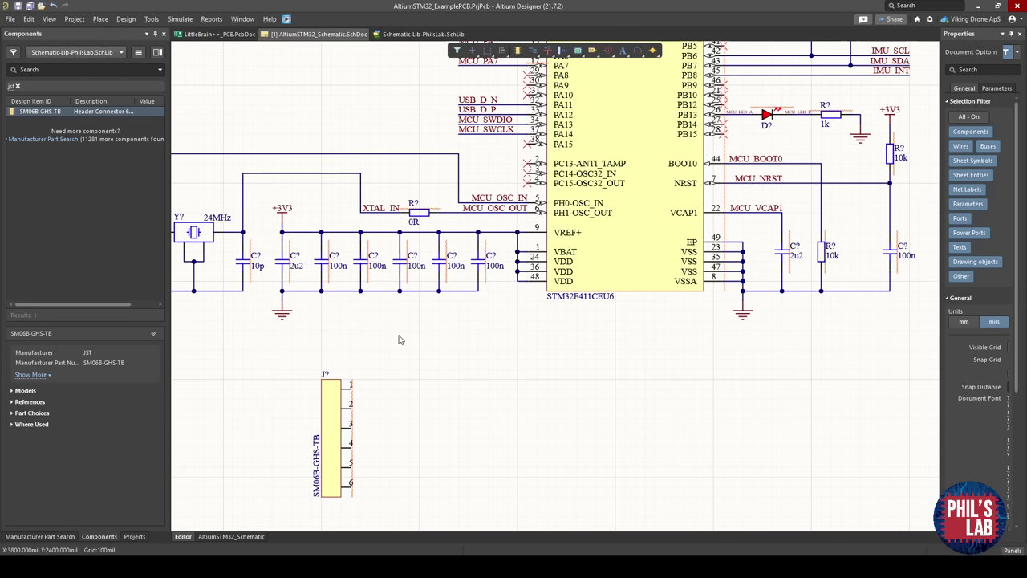
Copy the ground and +3V3 power ports onto the SM06B-GHS-TB header, ground at pin 6 and +3V3 at pin 1.
right_drag(374, 371, 373, 336)
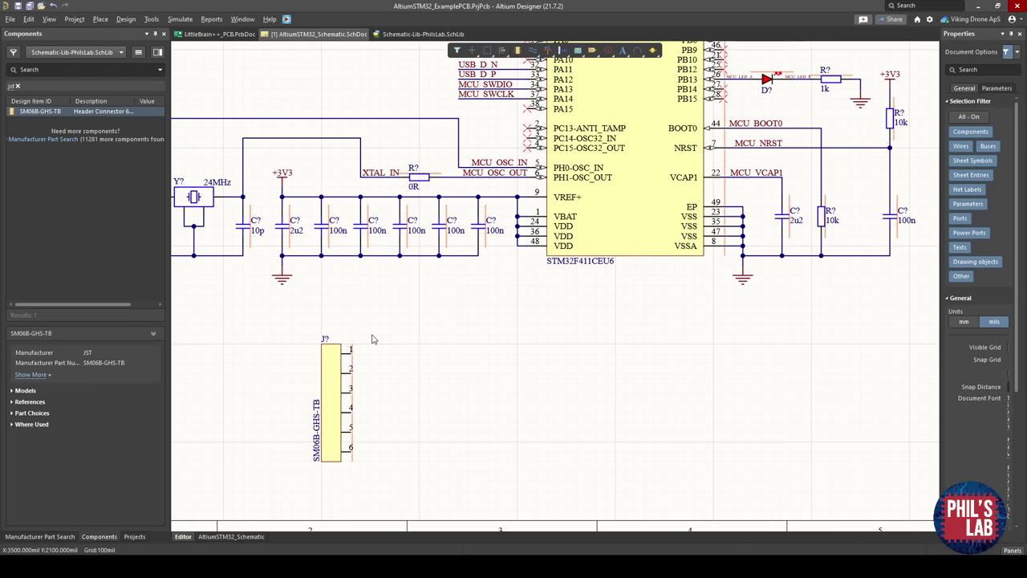
click(283, 283)
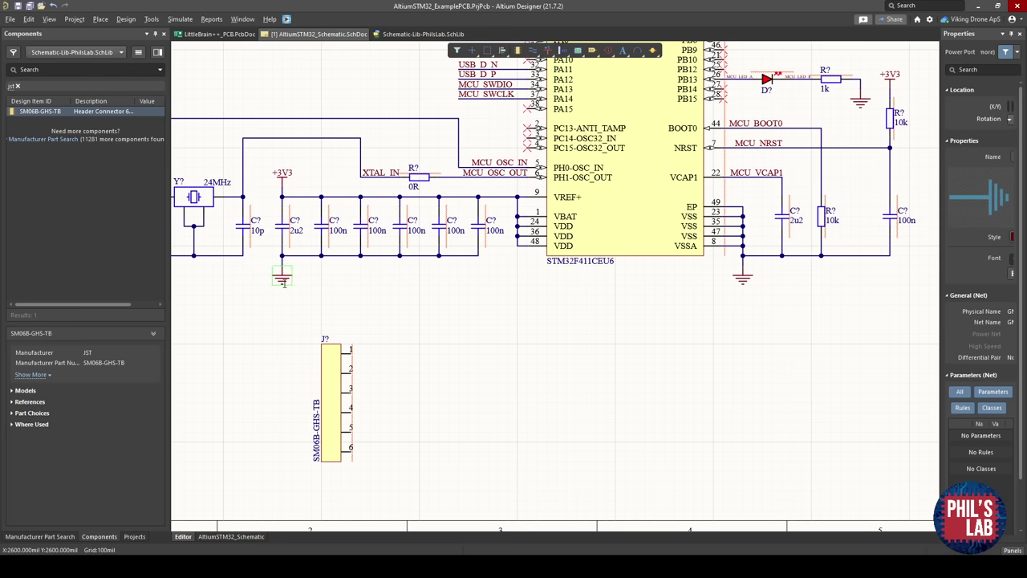
key(ctrl+c)
key(ctrl+v)
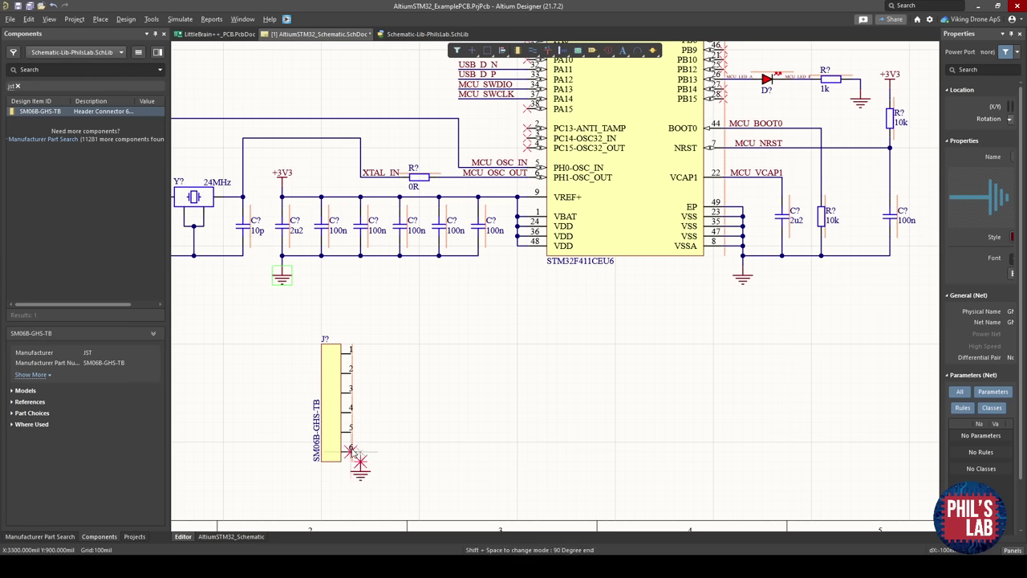
click(354, 452)
click(282, 180)
key(ctrl+c)
key(ctrl+v)
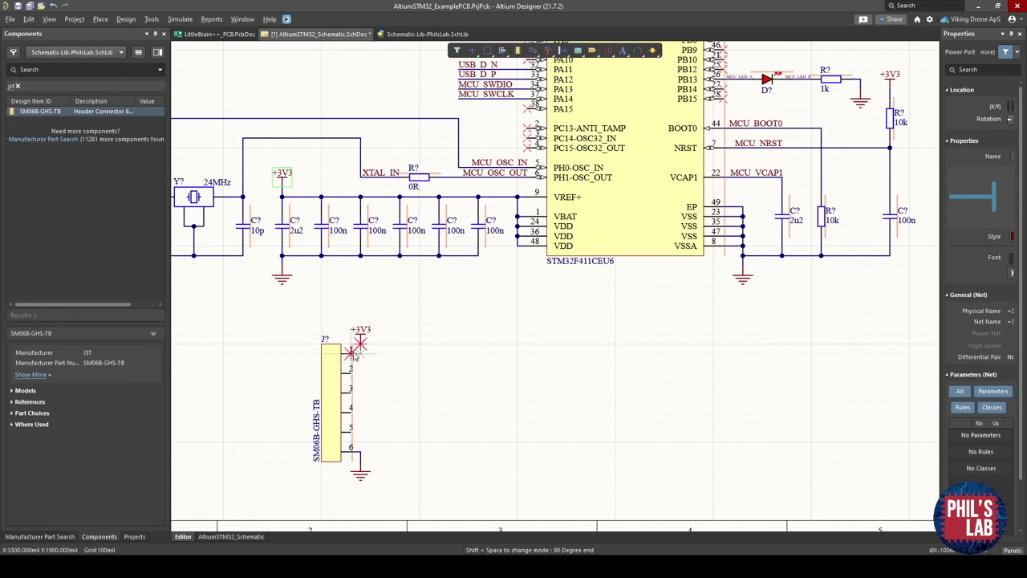
click(360, 343)
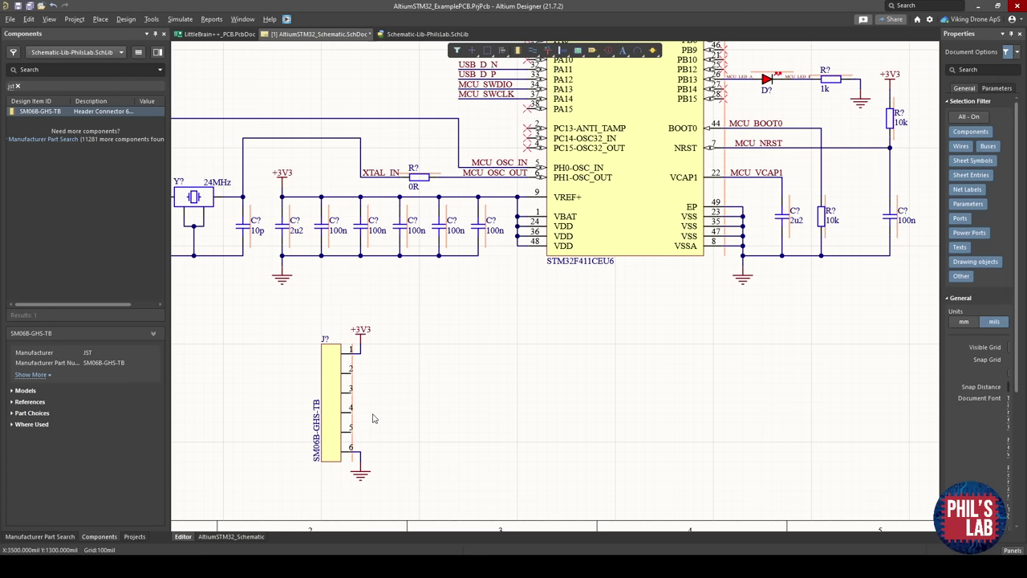
Copy the MCU_PA4 to MCU_PA7 wires and net labels from the MCU and paste them beside the header.
ctrl+scroll(373, 418, down, 3)
scroll(386, 389, up, 1)
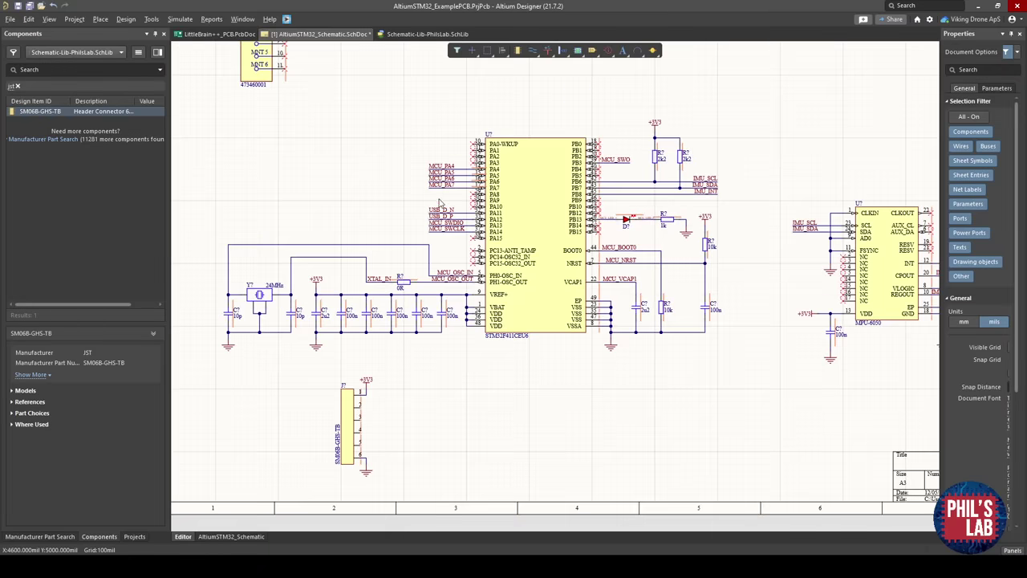
ctrl+scroll(453, 199, up, 2)
drag(454, 196, 419, 138)
key(ctrl+c)
right_drag(397, 425, 386, 292)
key(ctrl+v)
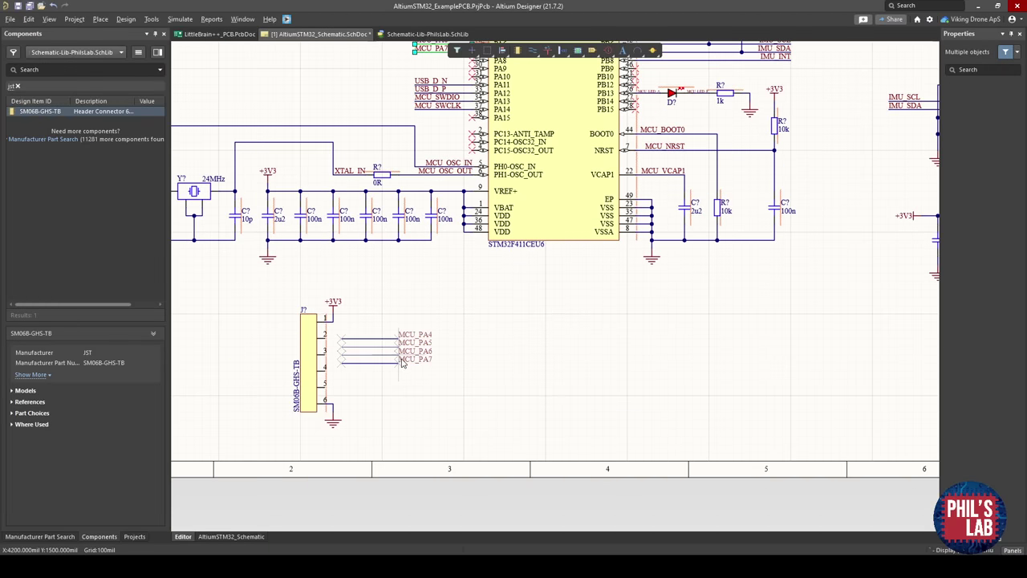
click(390, 350)
Delete the four pasted wires beside the header and right-justify the remaining MCU_PA4 to MCU_PA7 net labels.
ctrl+scroll(389, 349, up, 2)
drag(369, 414, 330, 304)
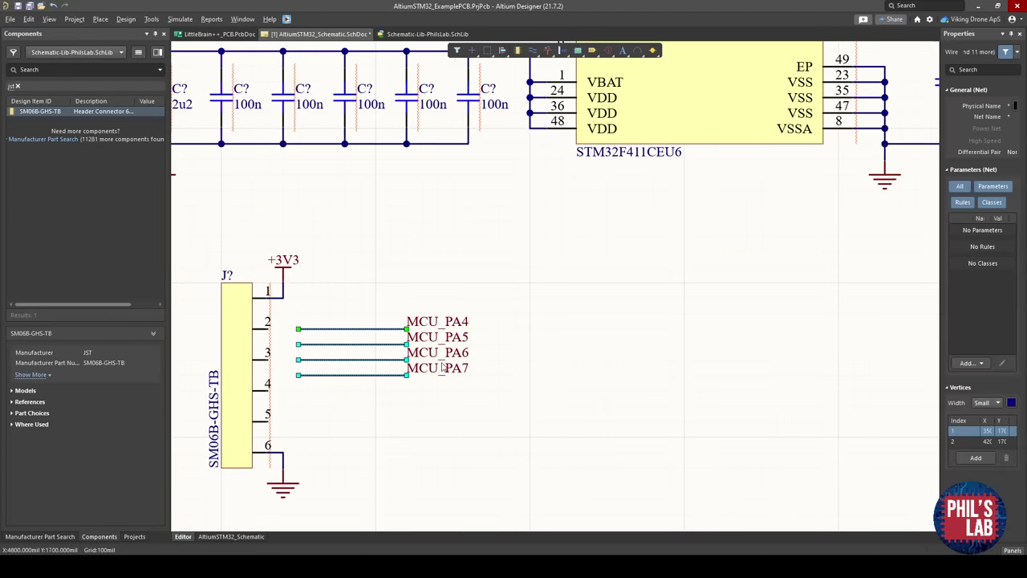
key(Delete)
drag(449, 390, 436, 309)
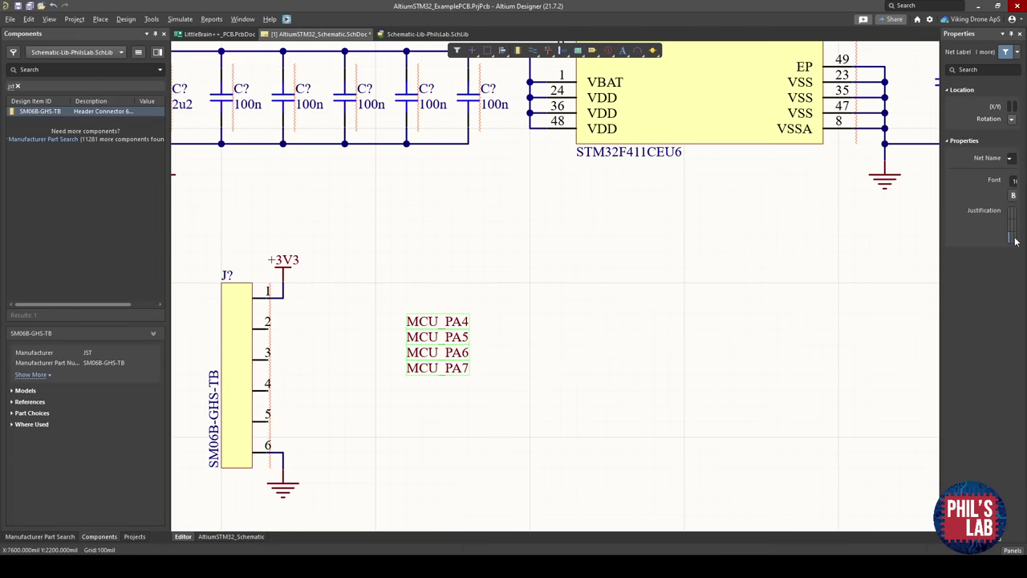
click(1013, 238)
click(417, 374)
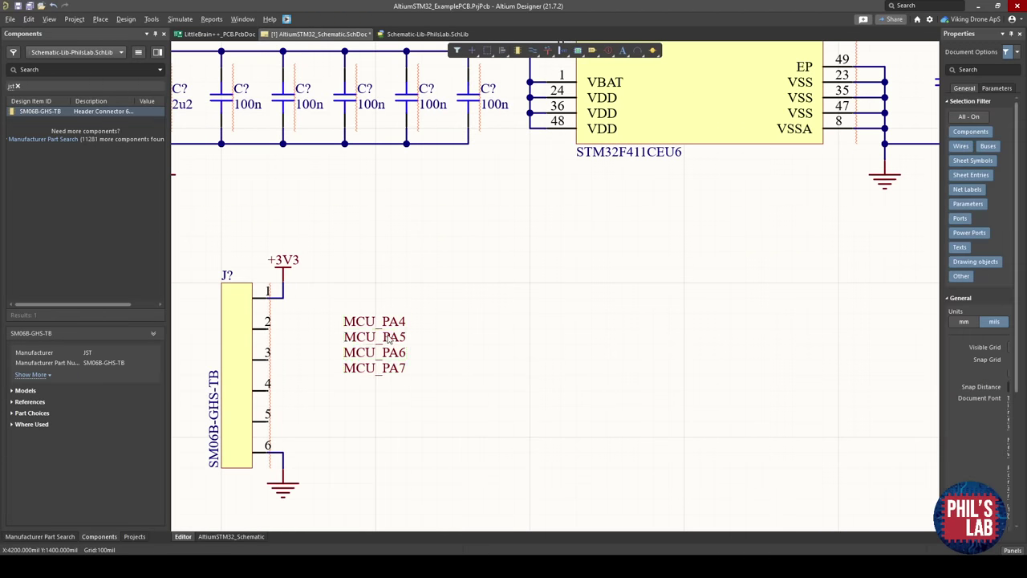
Space out the copied MCU_PA net labels to match the pitch of header pins 2 to 5.
drag(389, 338, 375, 360)
mouse_move(379, 409)
mouse_down()
mouse_move(345, 375)
mouse_move(376, 388)
mouse_move(373, 419)
mouse_up()
click(359, 414)
Delete the copied MCU_PA4 to MCU_PA7 net labels beside the header.
ctrl+scroll(406, 374, down, 5)
ctrl+scroll(401, 401, up, 3)
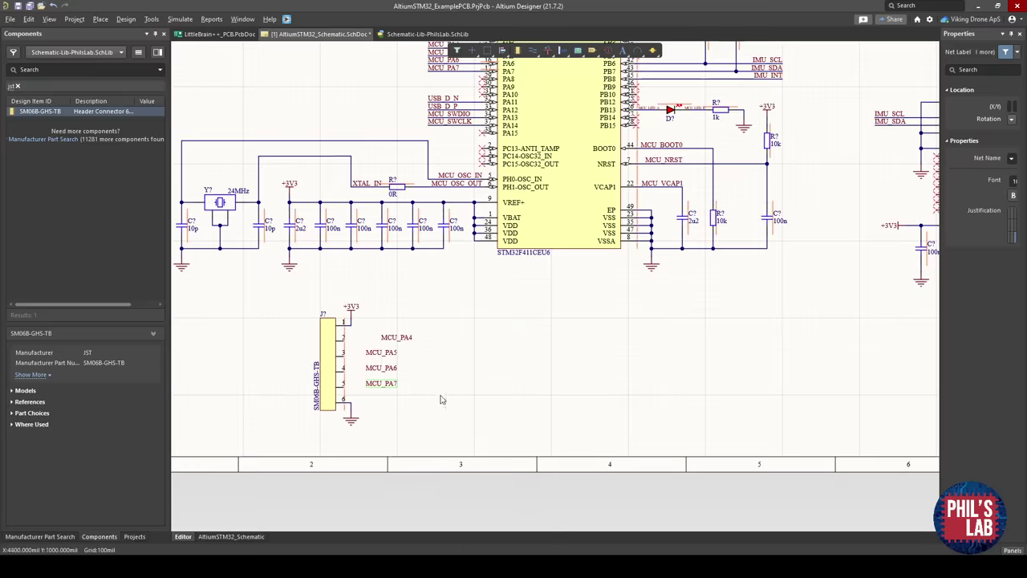
drag(441, 396, 378, 324)
key(Delete)
Move the header with its +3V3 and ground ports up beside the MCU's PA4 to PA7 lines.
drag(376, 446, 310, 298)
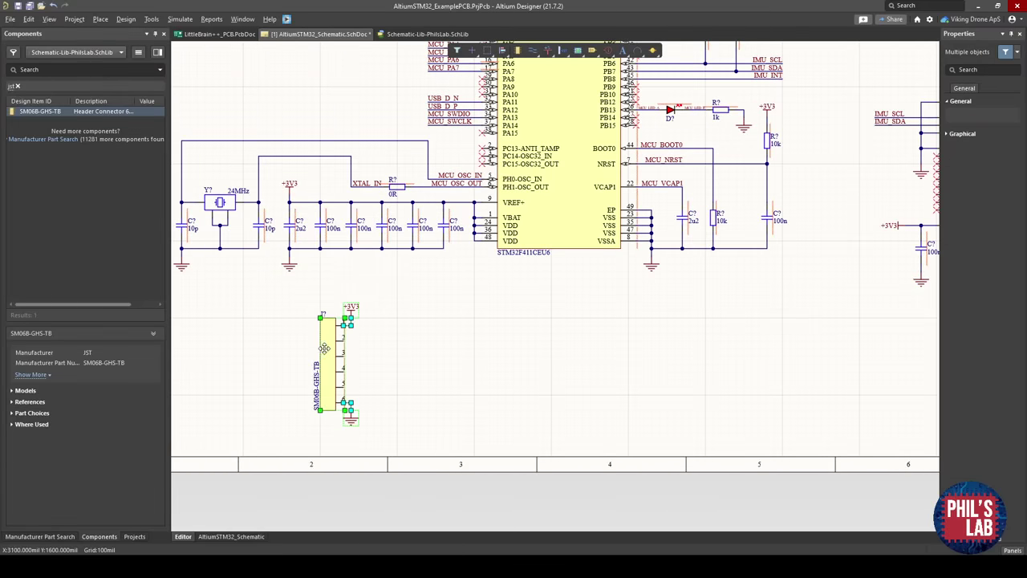
drag(324, 349, 343, 209)
click(393, 212)
Wire header pins 2 to 5 directly to the MCU_PA4, MCU_PA5, MCU_PA6 and MCU_PA7 lines, and save the schematic.
ctrl+scroll(433, 212, up, 3)
key(ctrl+w)
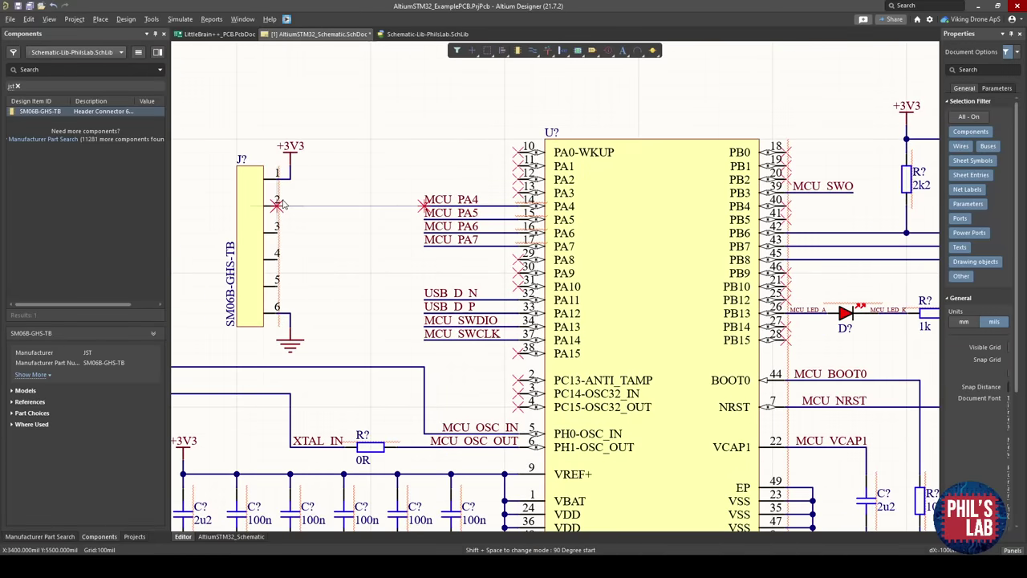
click(276, 206)
click(426, 206)
click(423, 219)
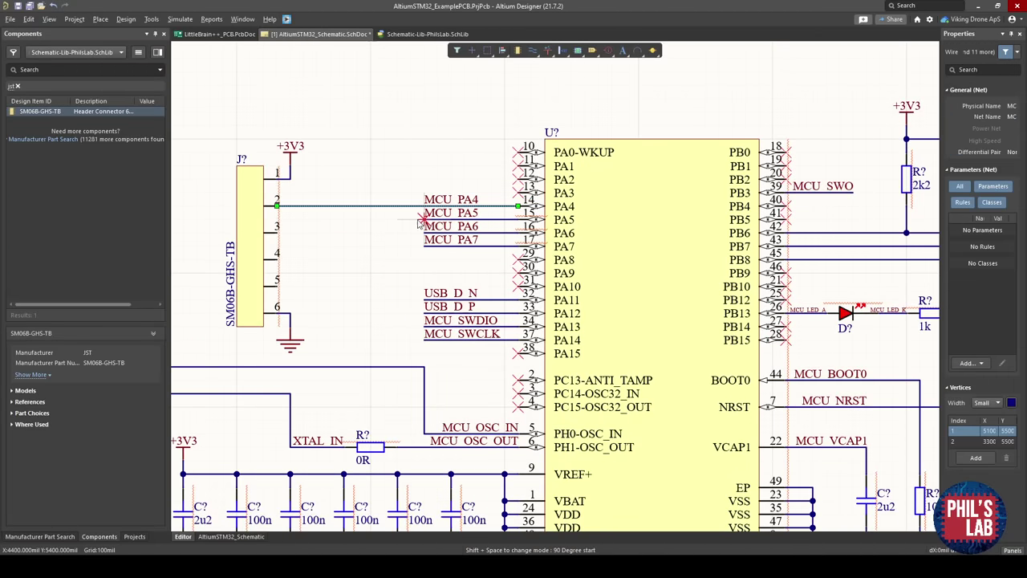
click(277, 232)
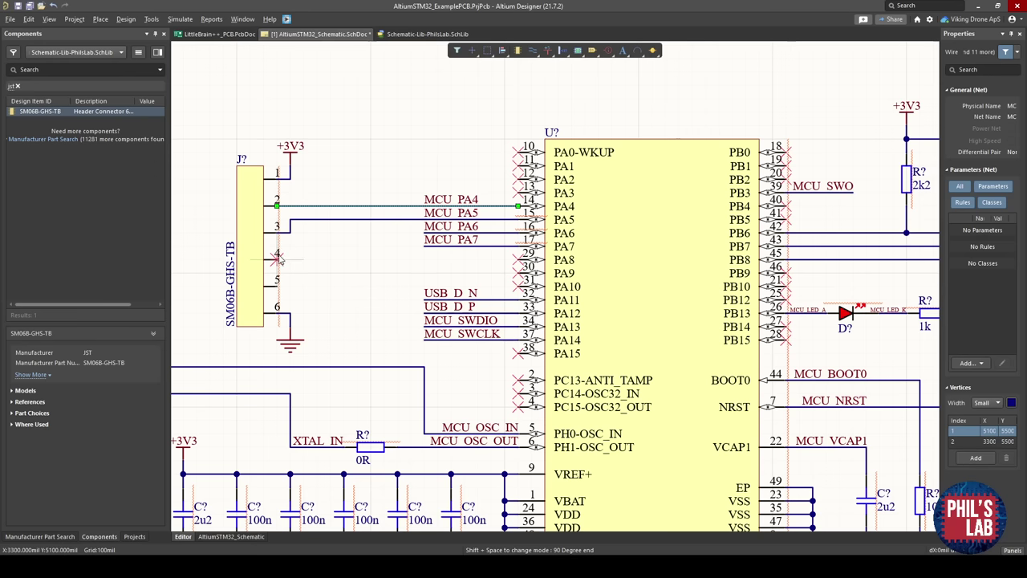
click(277, 258)
click(426, 233)
click(425, 239)
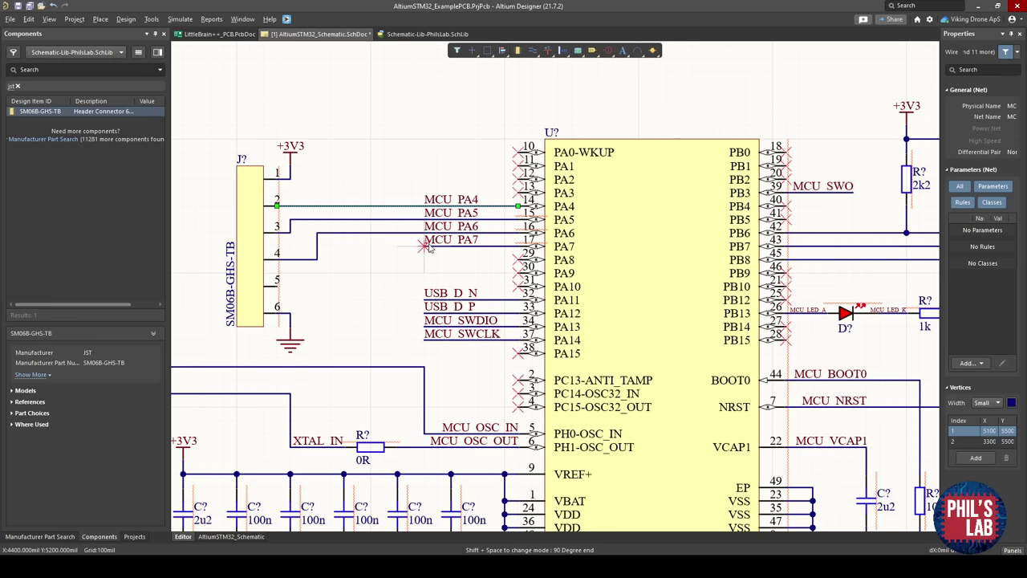
click(277, 285)
right_click(281, 288)
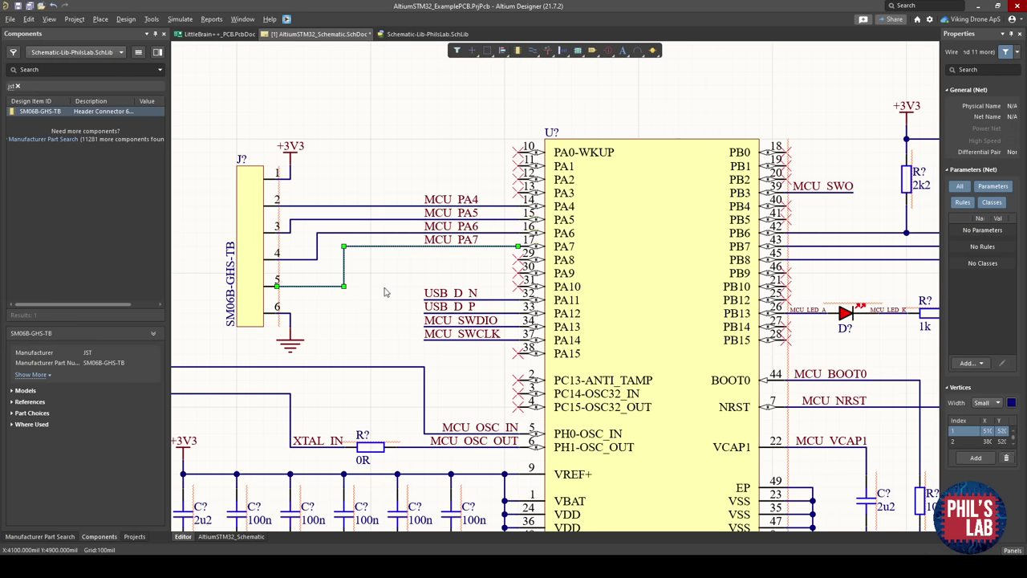
click(386, 290)
ctrl+scroll(389, 293, down, 4)
key(ctrl+s)
Review the whole schematic, examining the header connections, MCU circuit, USB and power section, debug connector and IMU.
right_drag(417, 299, 417, 278)
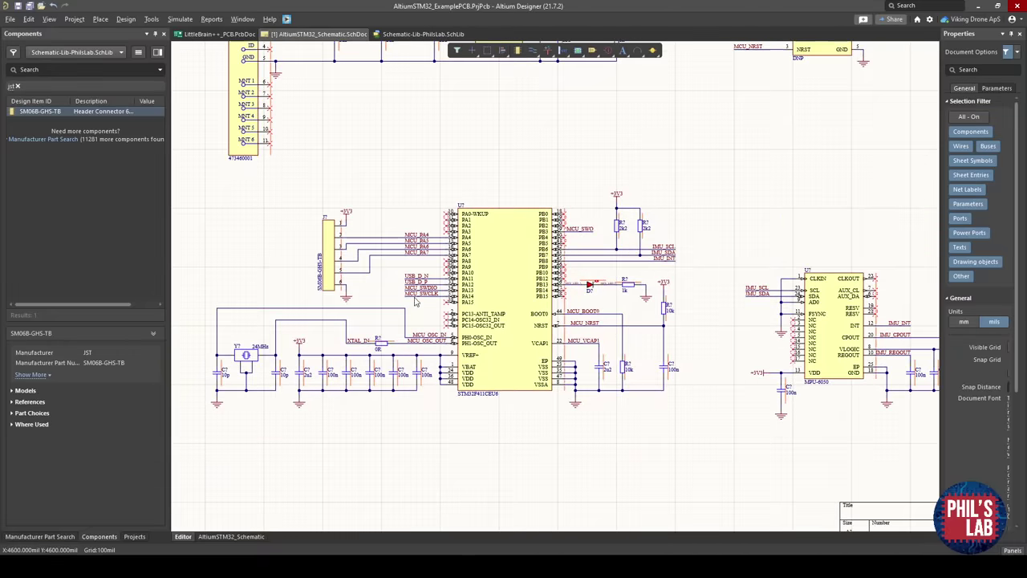
right_drag(409, 378, 377, 401)
right_drag(342, 262, 319, 302)
right_drag(437, 308, 473, 413)
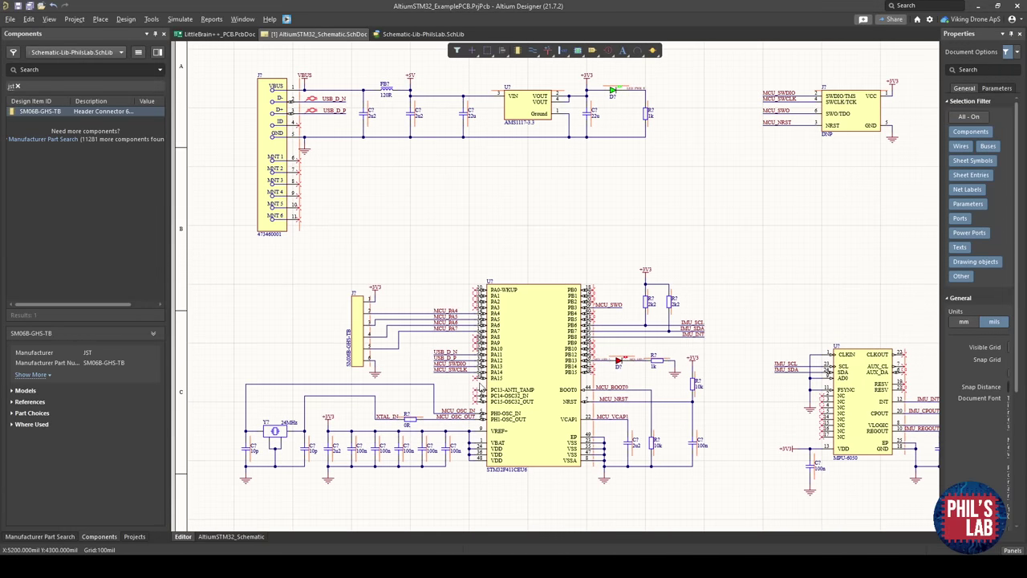
ctrl+scroll(439, 350, up, 3)
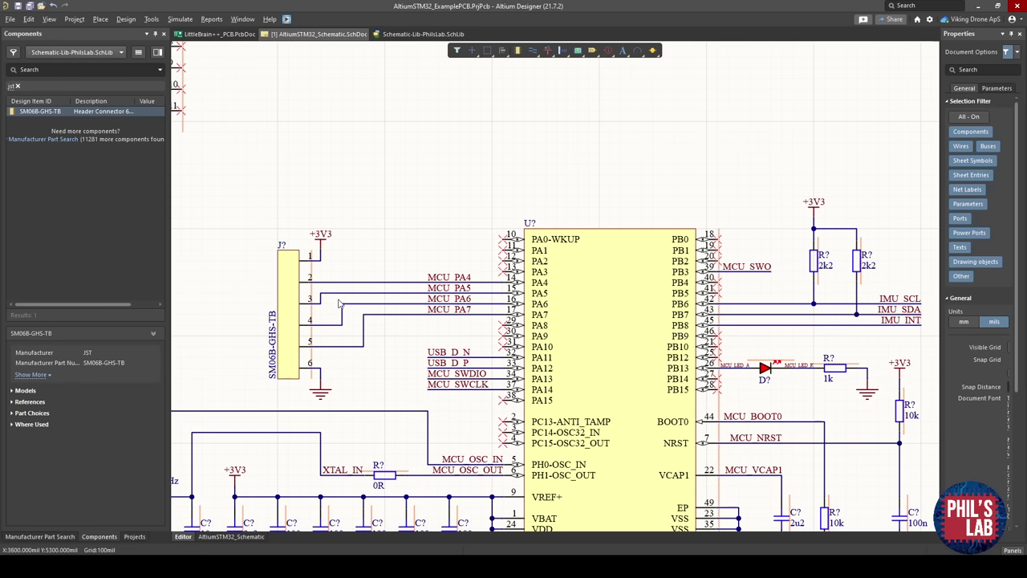
ctrl+scroll(329, 277, up, 2)
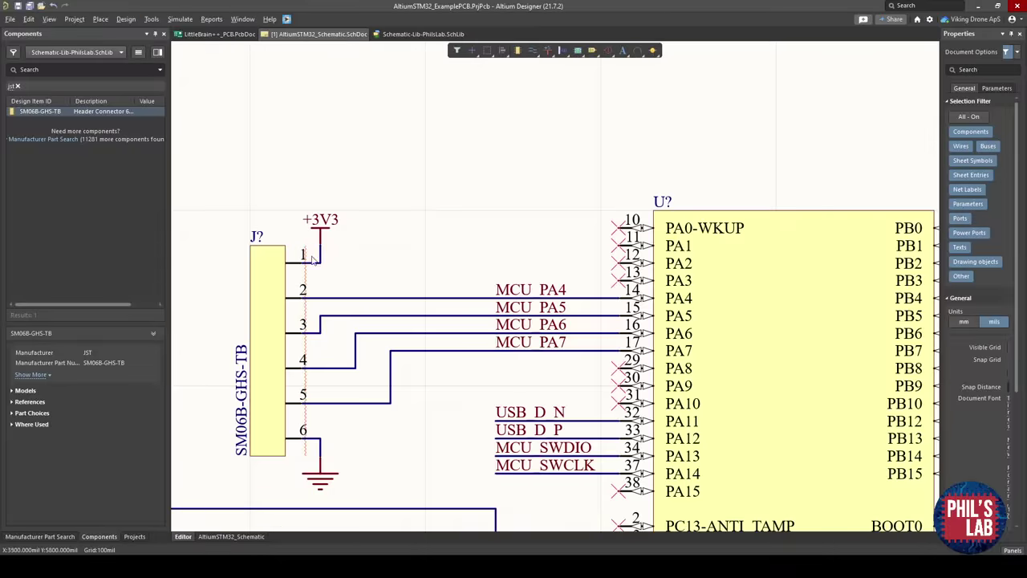
ctrl+scroll(334, 240, down, 5)
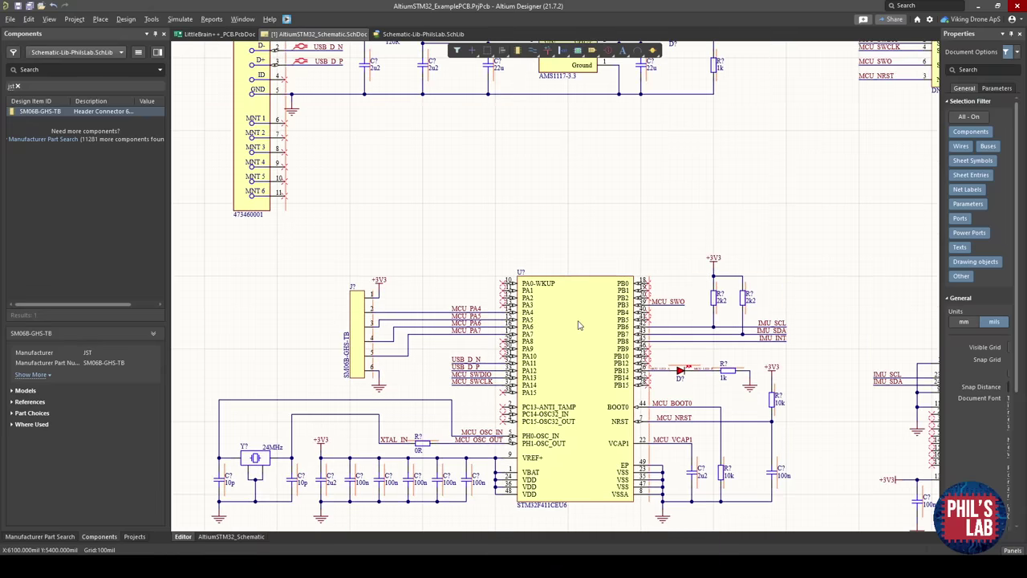
ctrl+scroll(456, 304, down, 4)
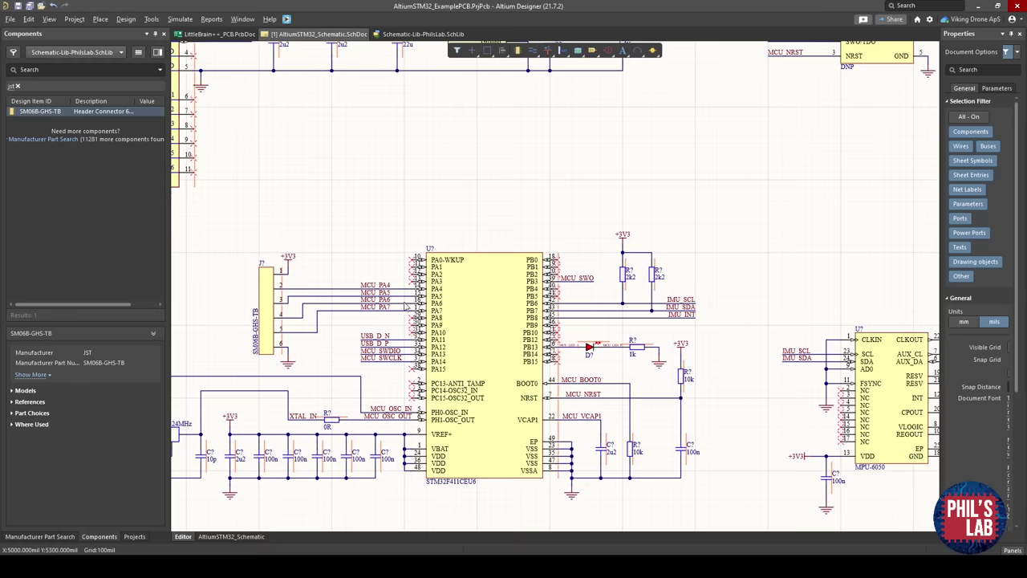
right_drag(427, 389, 426, 392)
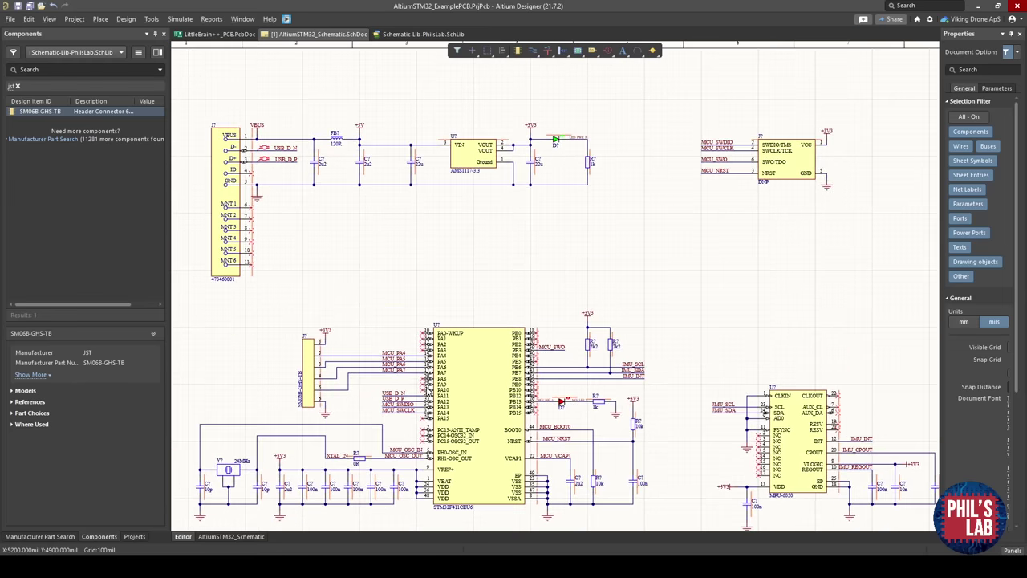
right_drag(543, 411, 588, 395)
right_drag(404, 319, 415, 378)
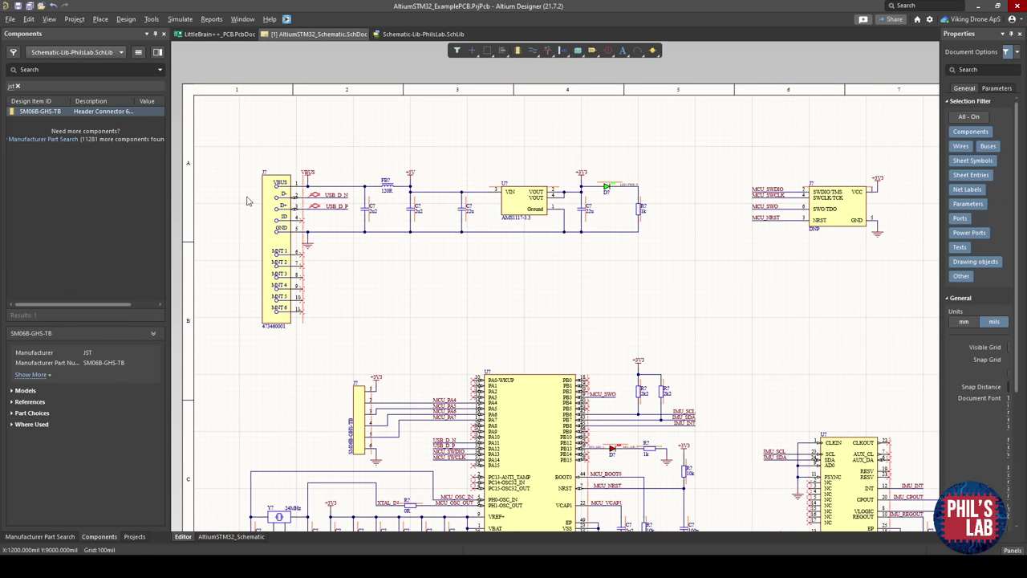
Set the USB connector's designator to J1, widening the properties area to edit the value.
ctrl+scroll(249, 185, up, 3)
click(298, 183)
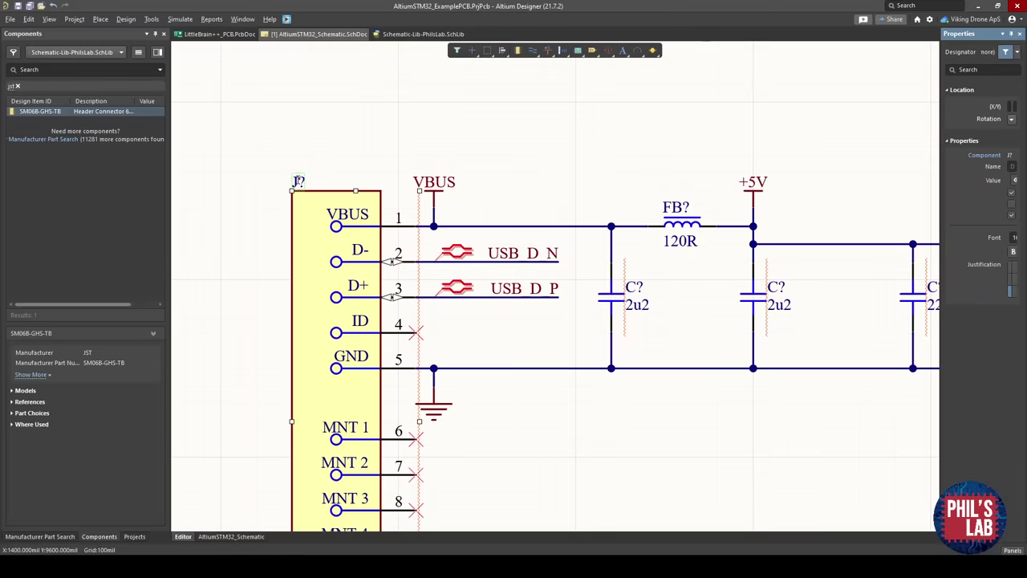
key(BackSpace)
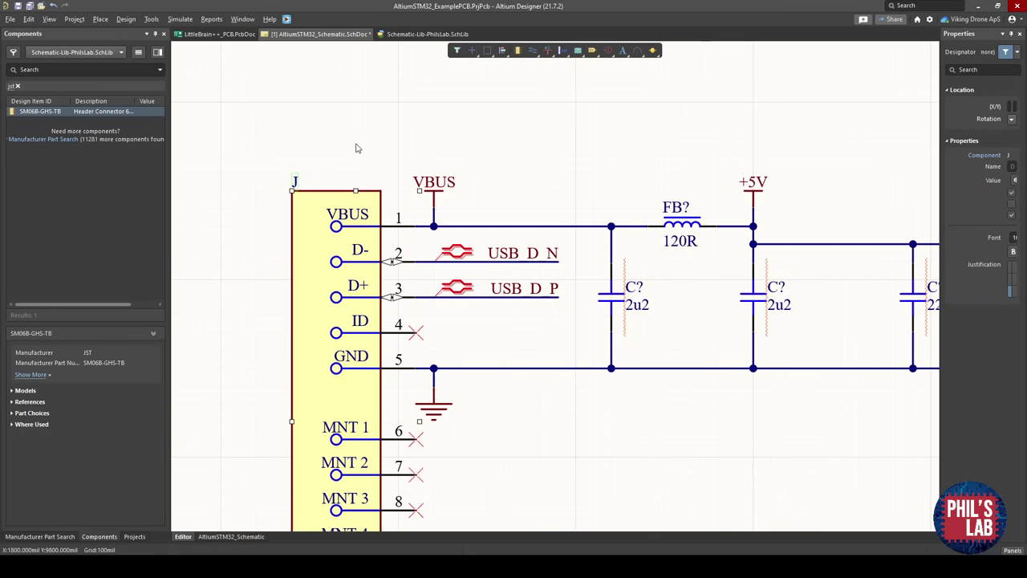
click(356, 148)
click(296, 179)
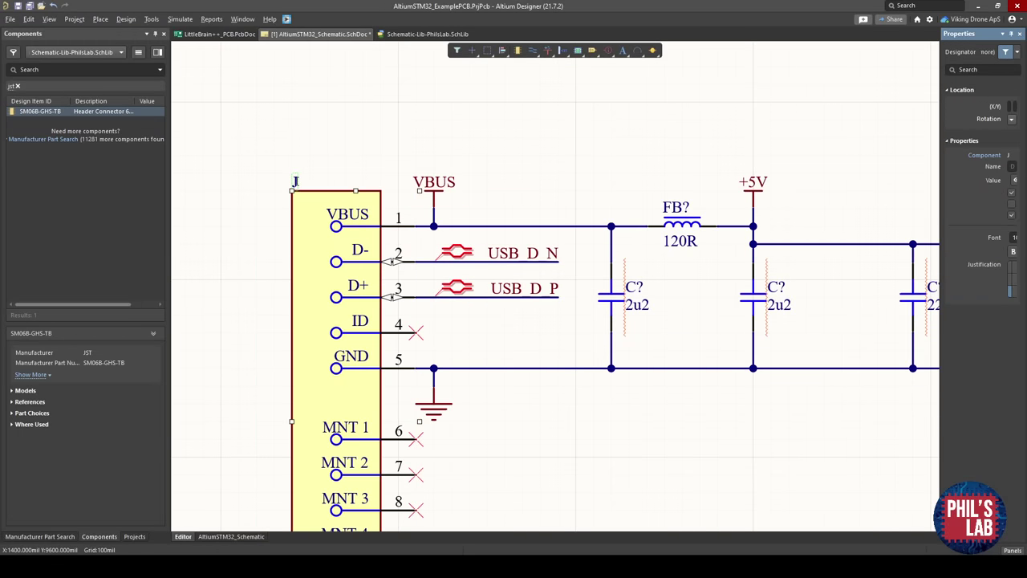
text(1)
drag(941, 195, 801, 206)
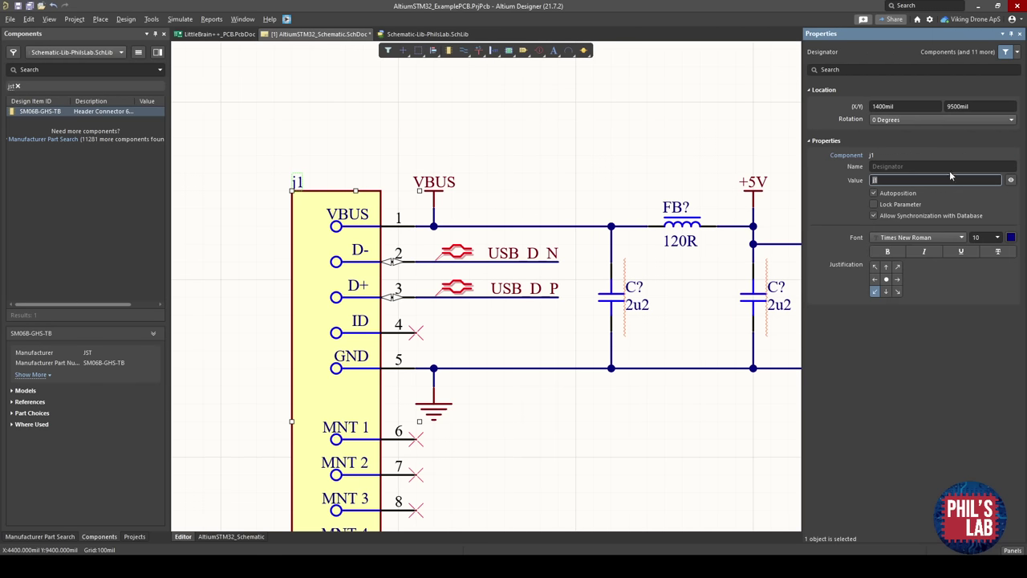
text(J1)
key(Return)
click(697, 156)
Set the 120R ferrite bead's designator to FB1.
right_drag(646, 182, 557, 187)
click(595, 207)
text(F)
click(599, 178)
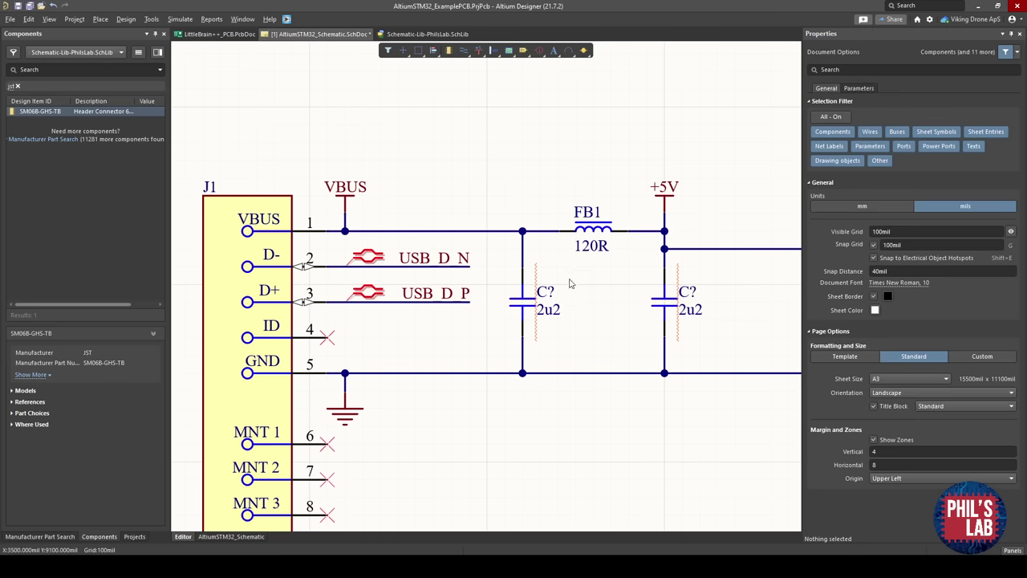
Set the designators of the 2u2 capacitors before and after the ferrite bead to C1 and C2, and save the schematic.
double_click(551, 289)
text(C1)
click(565, 266)
double_click(688, 294)
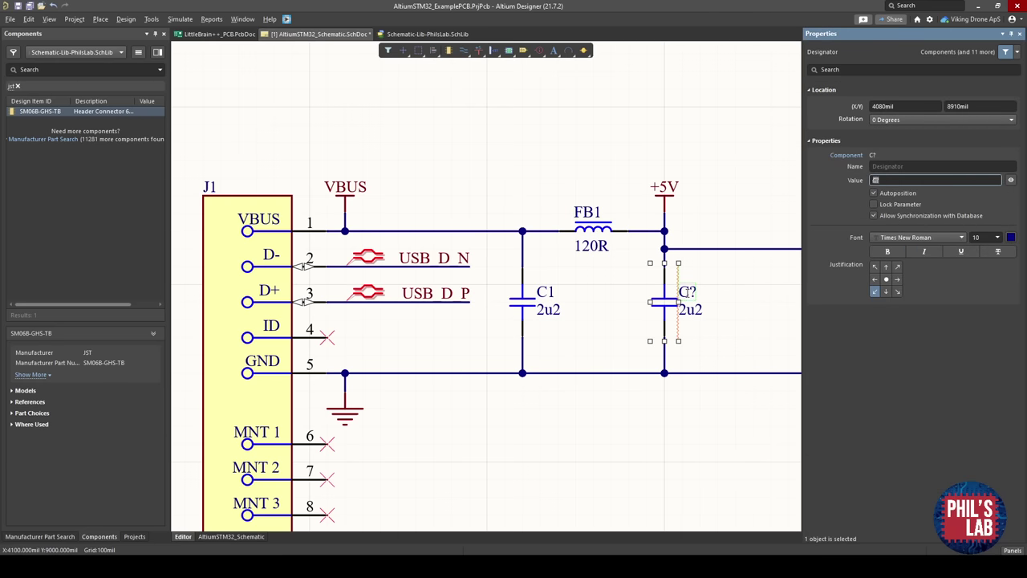
text(C2)
click(715, 189)
ctrl+scroll(615, 203, down, 4)
right_drag(615, 203, 483, 206)
key(ctrl+s)
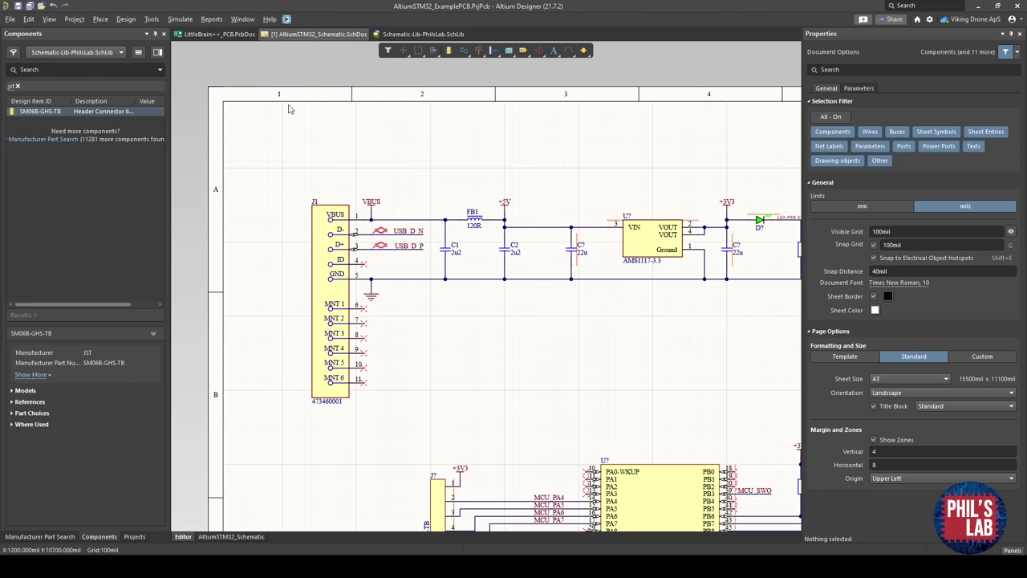
Annotate all remaining component designators on AltiumSTM32_Schematic.SchDoc, using the Across Then Down processing order.
click(156, 21)
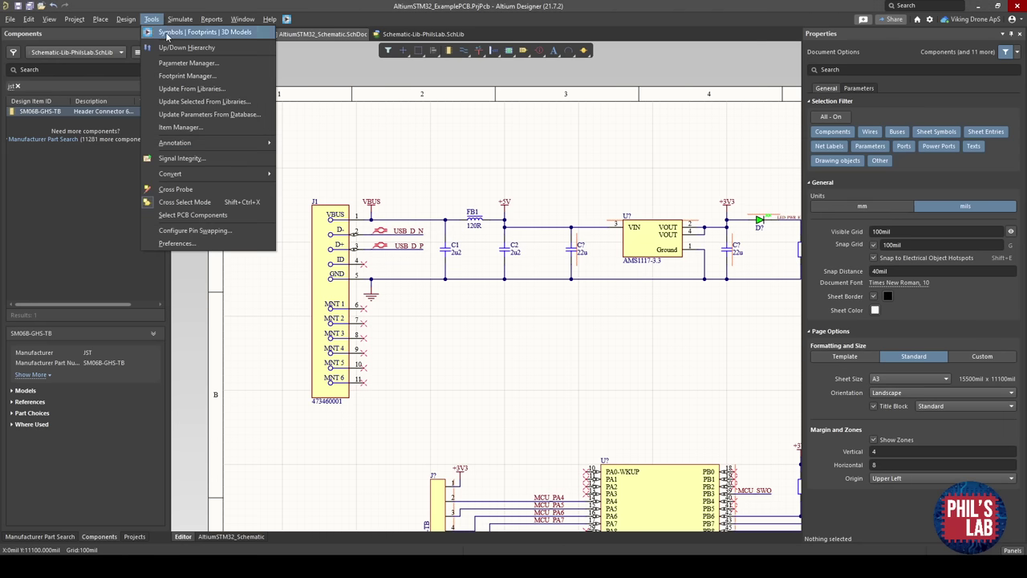
mouse_move(246, 146)
click(305, 144)
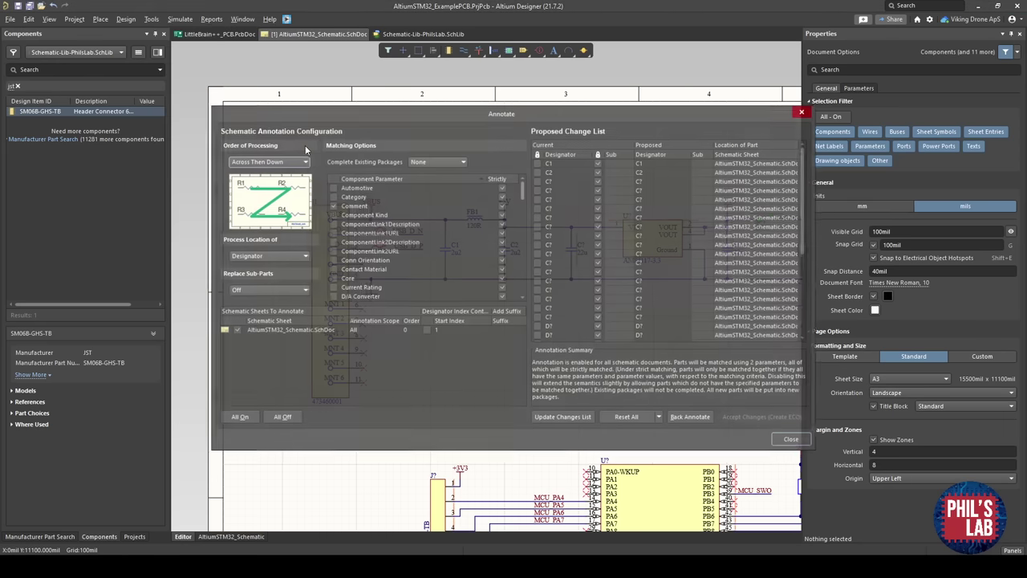
scroll(740, 238, down, 3)
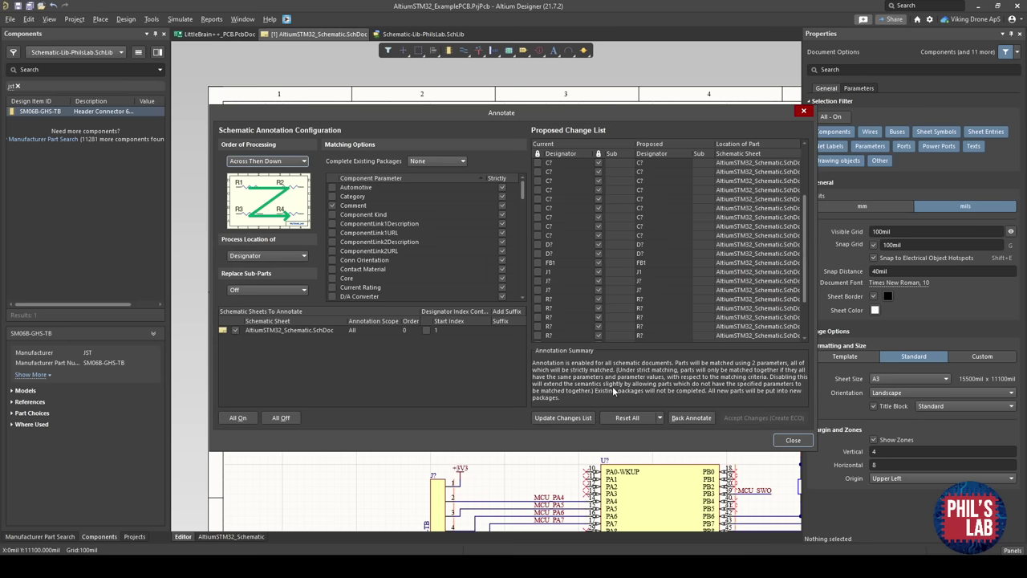
scroll(640, 203, up, 3)
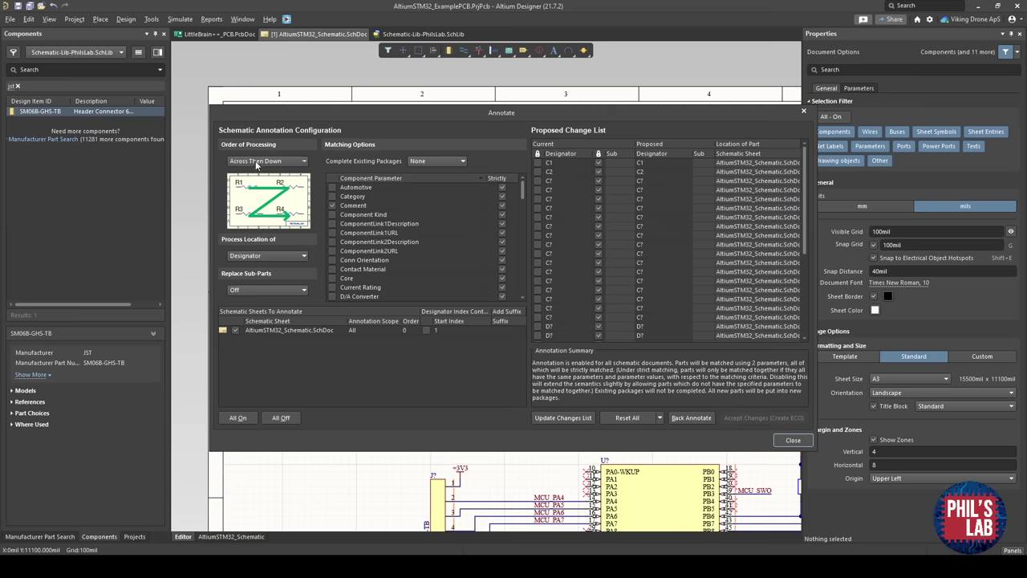
click(257, 161)
click(339, 129)
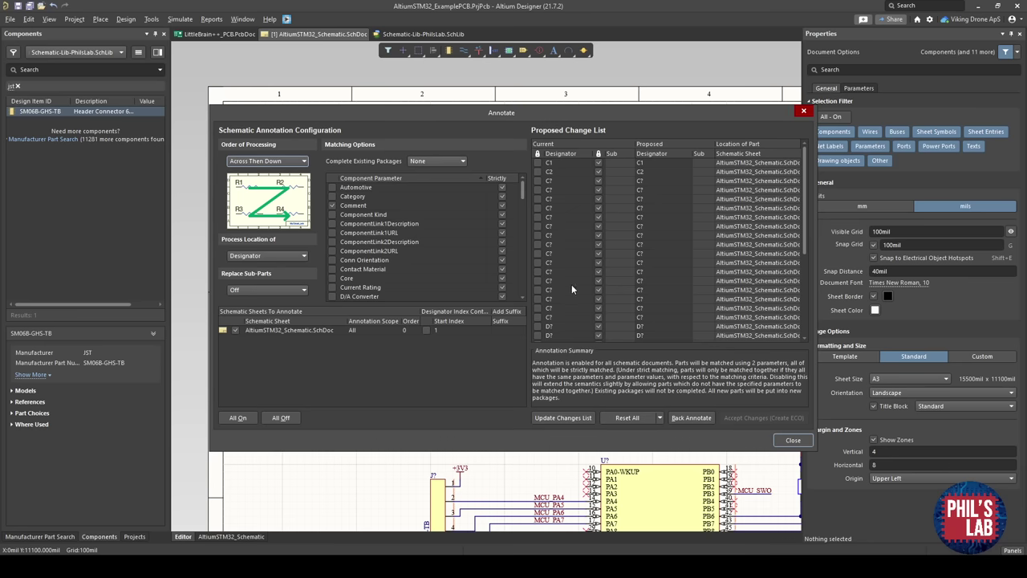
drag(212, 104, 301, 121)
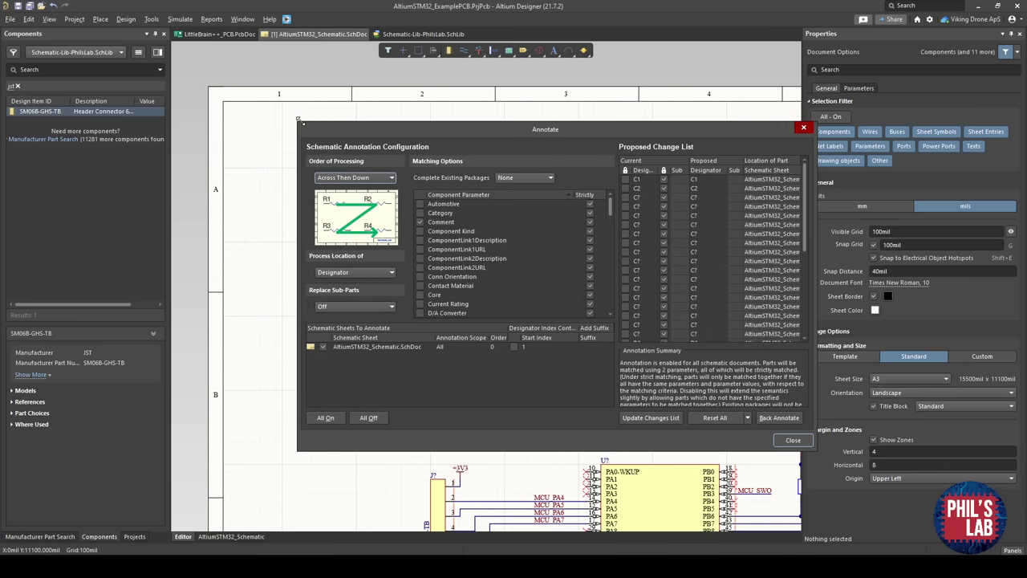
drag(458, 131, 252, 156)
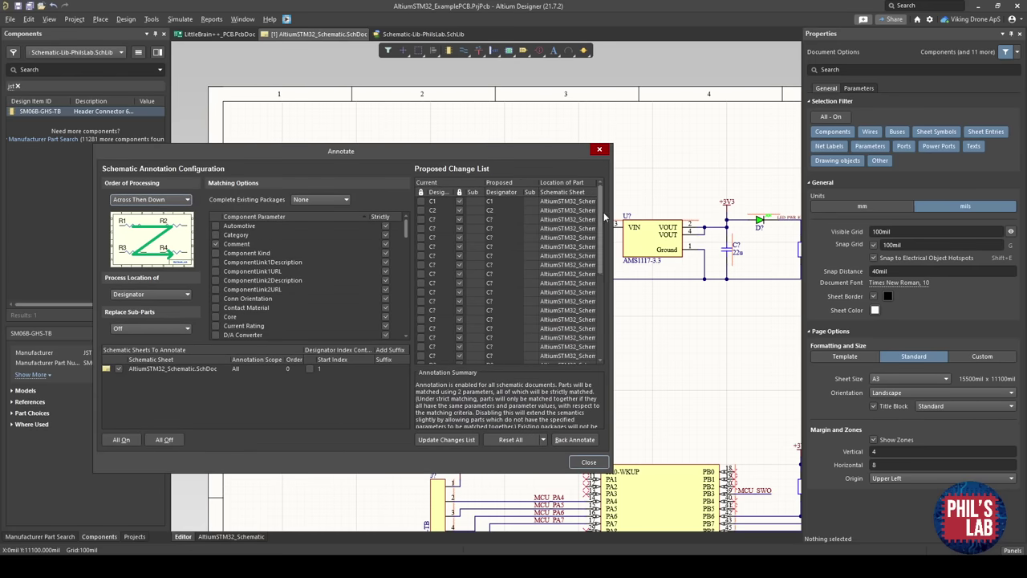
click(598, 149)
Check the annotated designators across the sheet and move the whole MCU circuit, including its header and crystal, slightly down.
ctrl+scroll(563, 206, down, 2)
right_drag(563, 205, 169, 254)
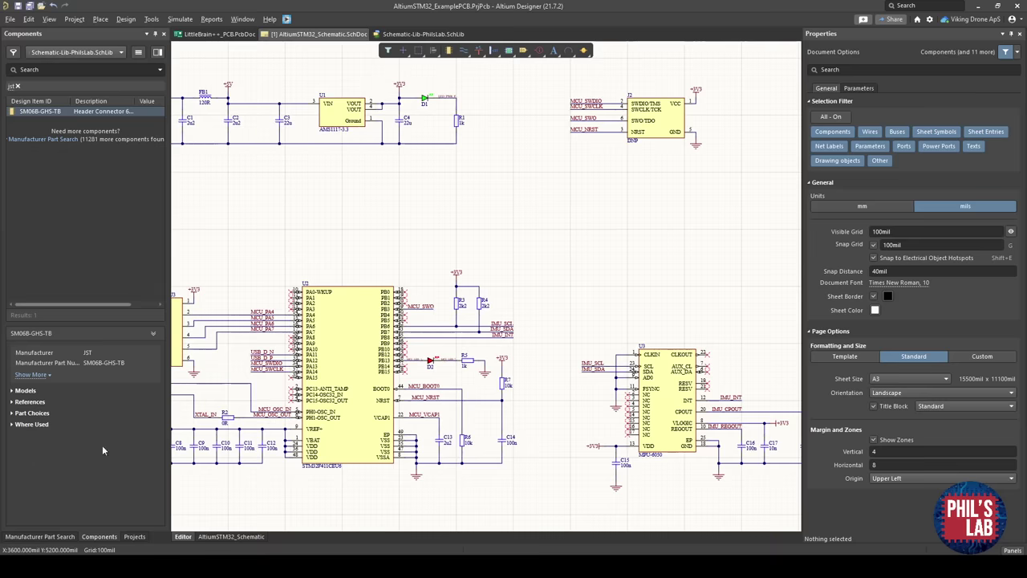
mouse_move(568, 365)
right_down()
mouse_move(555, 363)
mouse_move(560, 354)
right_up()
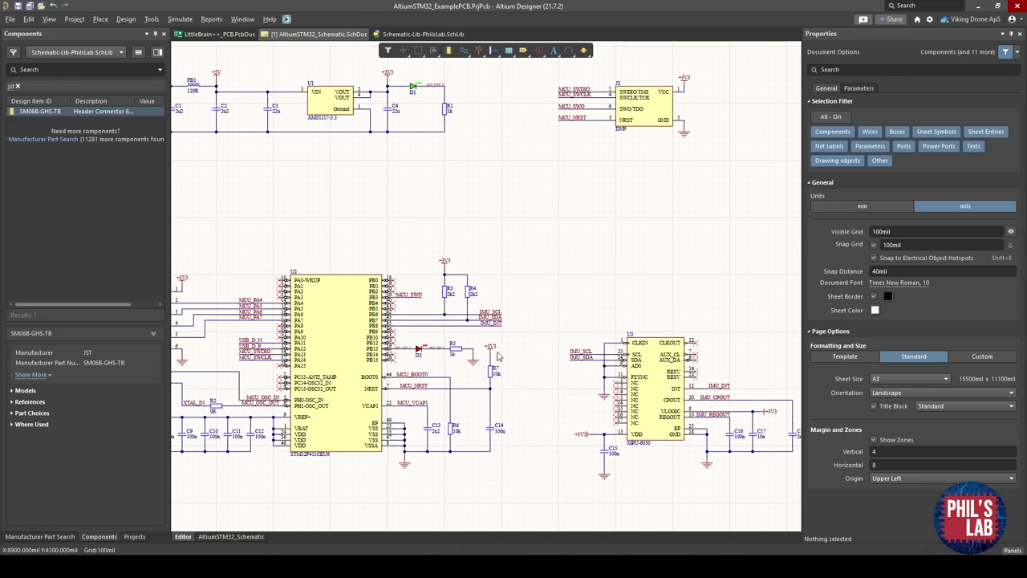
right_drag(628, 365, 735, 370)
right_drag(483, 319, 520, 349)
ctrl+scroll(527, 416, down, 1)
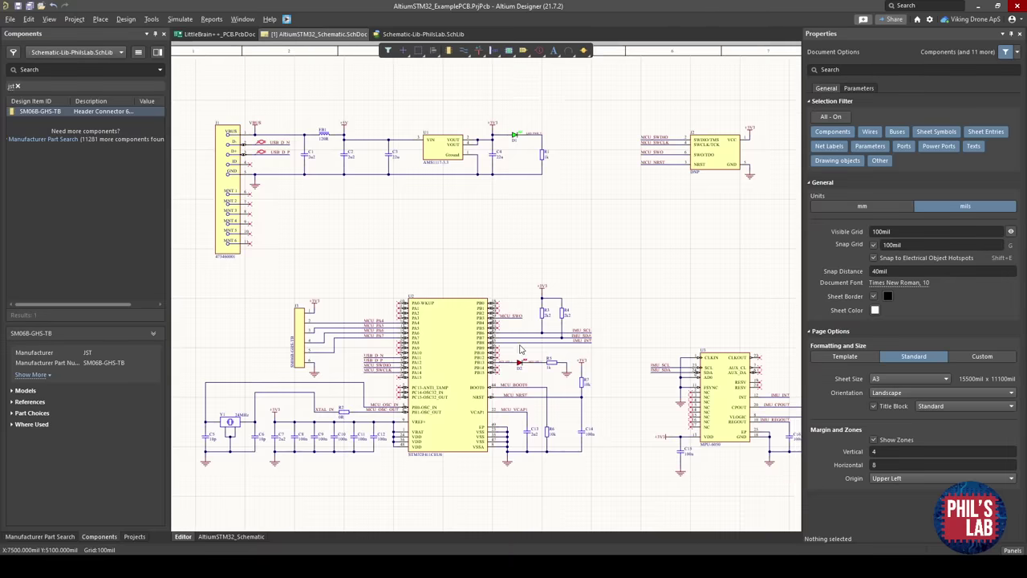
right_drag(598, 443, 597, 406)
drag(622, 469, 197, 240)
drag(470, 336, 469, 375)
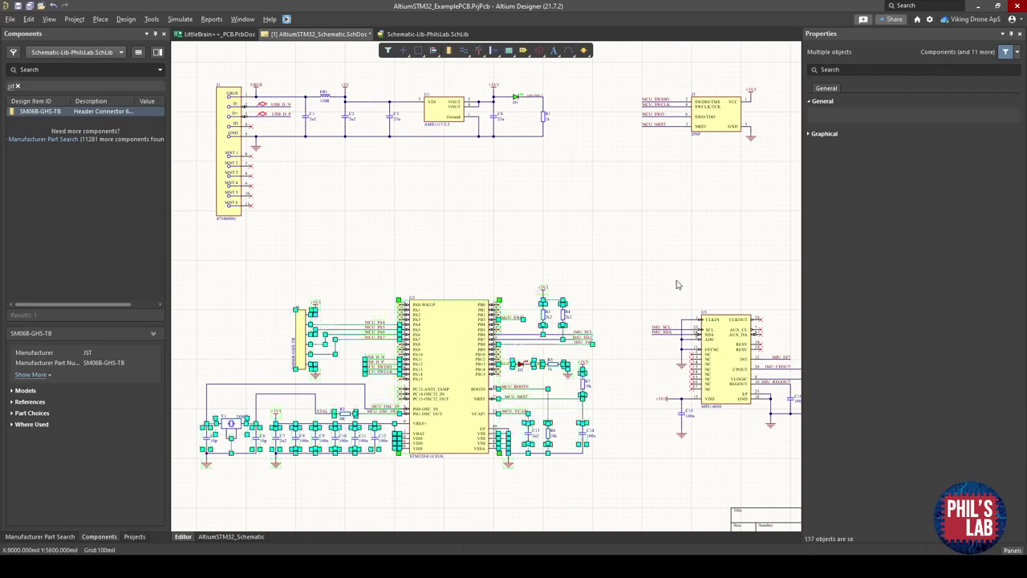
click(677, 284)
Move the debug connector with its net labels and power symbols to the free space directly below the MCU circuit.
right_drag(677, 284, 458, 283)
drag(640, 456, 523, 379)
click(425, 305)
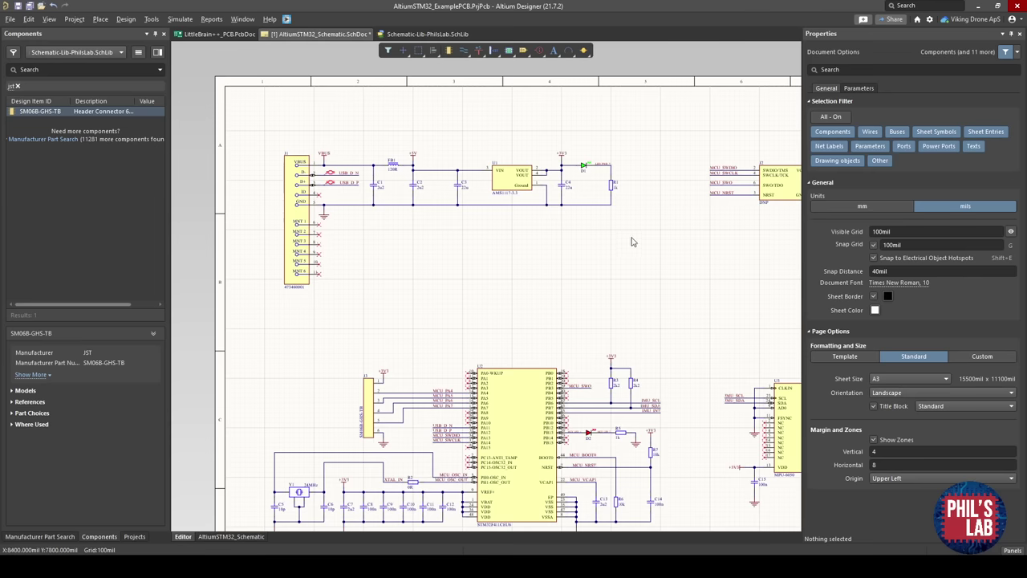
ctrl+scroll(631, 241, down, 4)
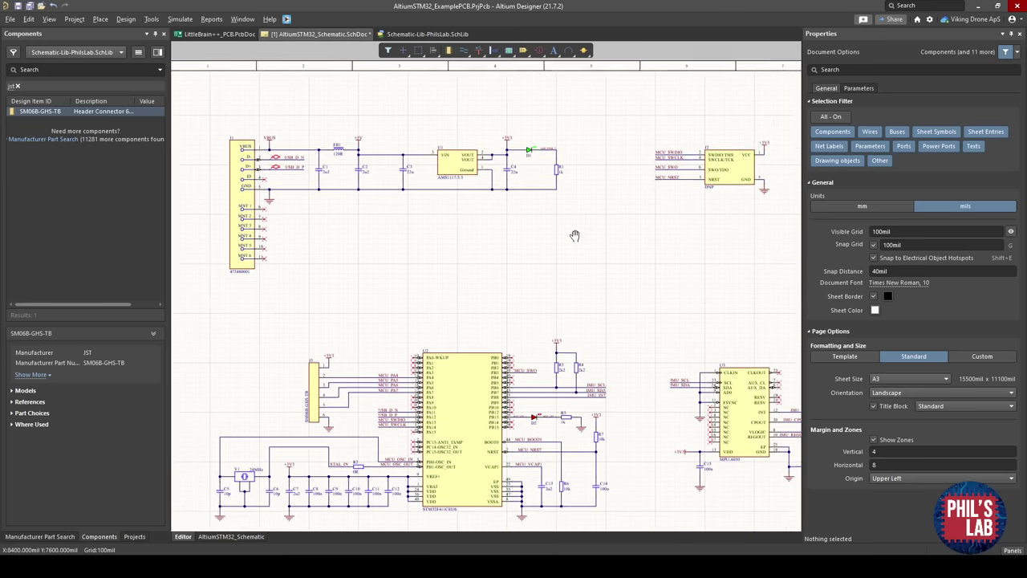
drag(717, 178, 536, 198)
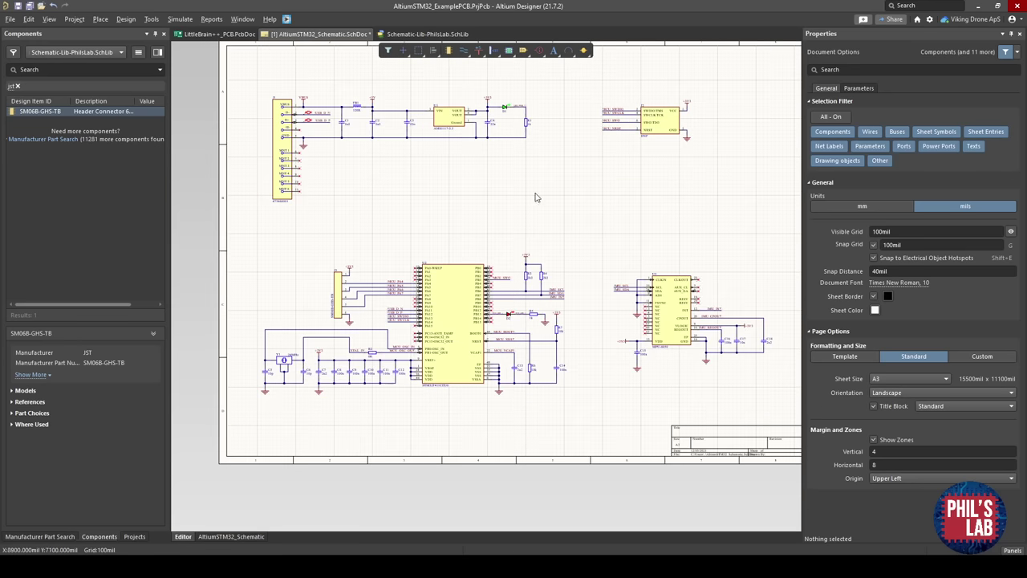
right_drag(578, 188, 527, 186)
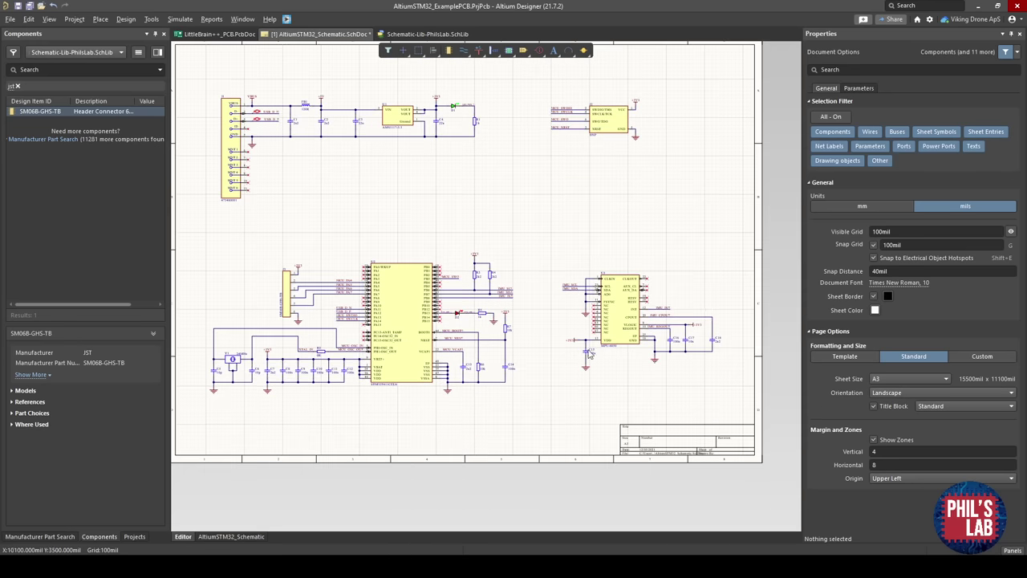
scroll(360, 316, up, 3)
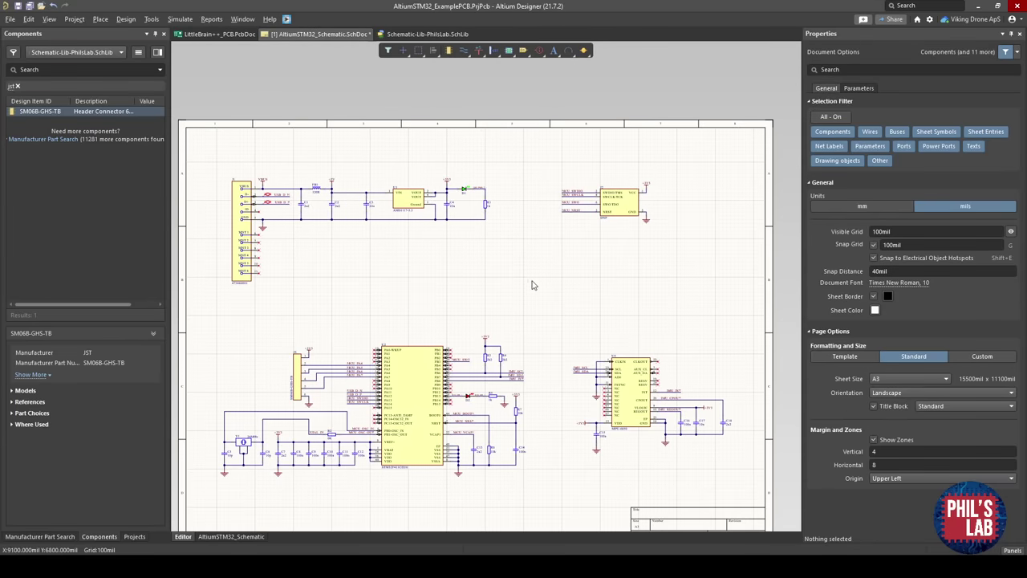
drag(680, 252, 572, 175)
mouse_move(624, 204)
mouse_down()
mouse_move(539, 385)
mouse_move(433, 497)
mouse_up()
click(536, 500)
Move the MCU circuit together with the debug connector slightly up on the sheet.
mouse_move(545, 507)
mouse_down()
mouse_move(281, 388)
mouse_move(206, 310)
mouse_up()
drag(375, 376, 375, 357)
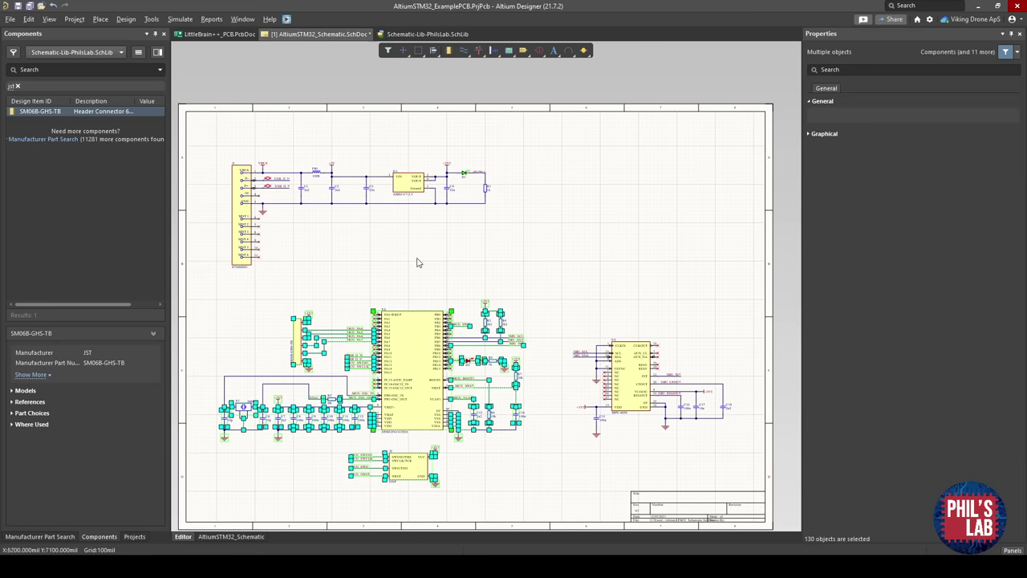
click(417, 260)
Move the complete IMU circuit up the sheet into the area beside the USB and power section.
drag(747, 445, 565, 321)
drag(634, 361, 648, 244)
click(608, 209)
Draw a closed rectangular line frame around the USB connector and power supply circuit.
ctrl+scroll(307, 229, up, 3)
right_drag(314, 228, 398, 219)
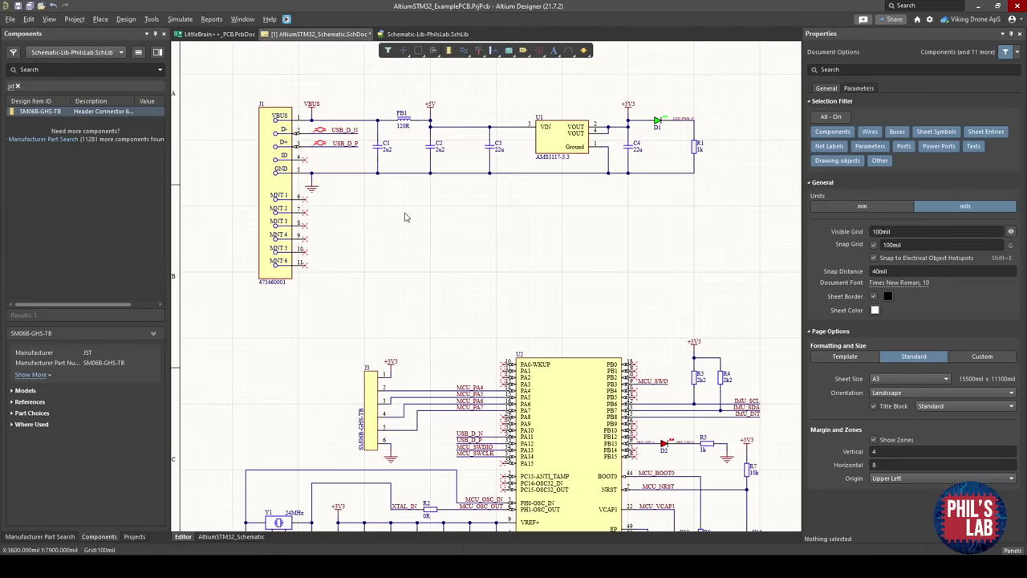
right_click(405, 217)
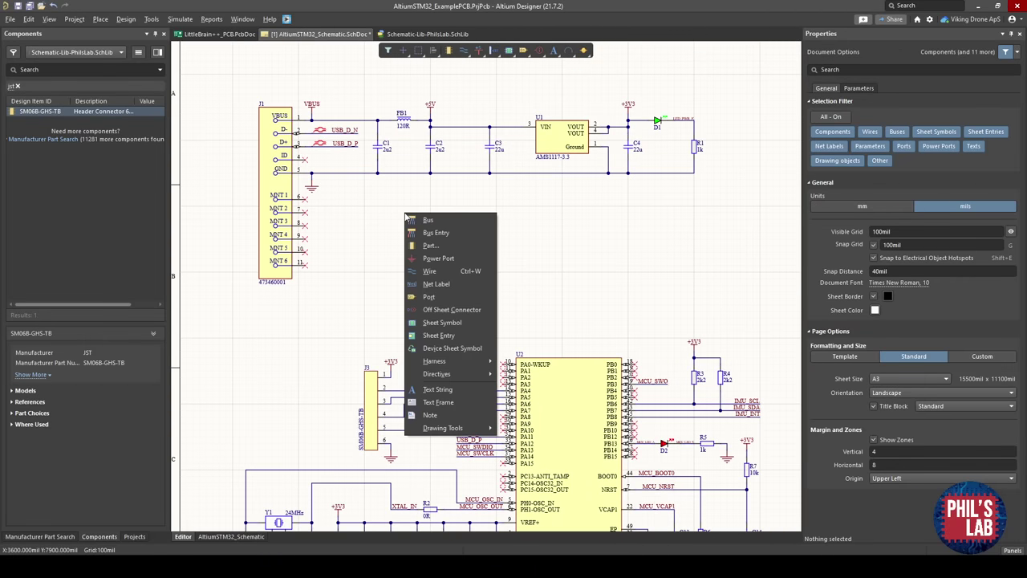
mouse_move(449, 427)
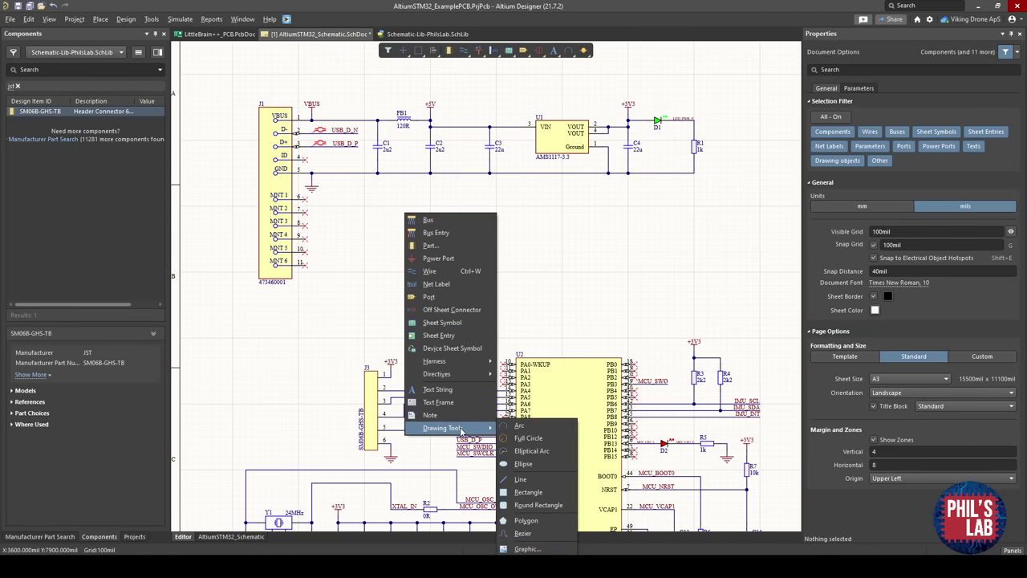
click(520, 479)
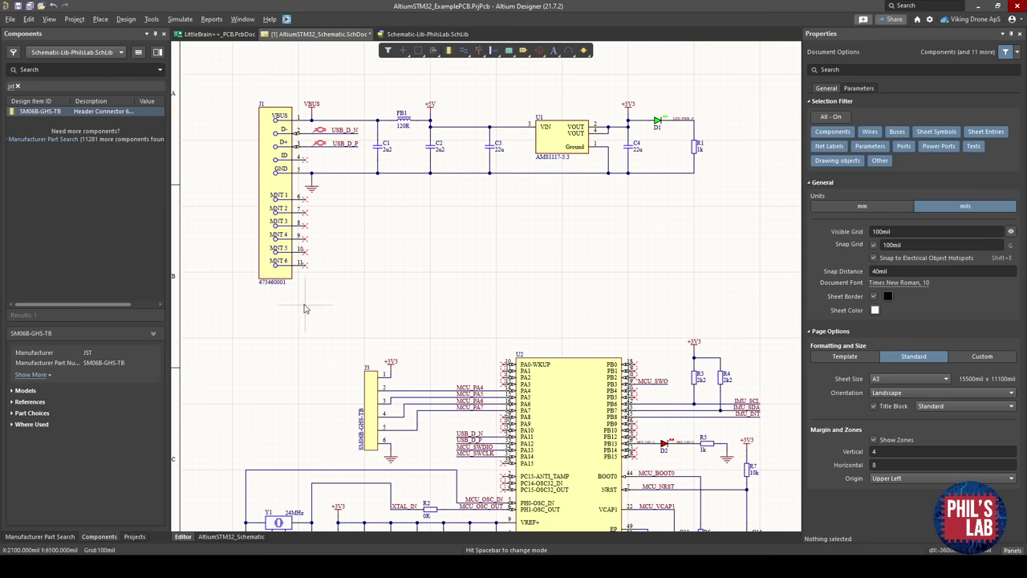
click(258, 291)
click(721, 291)
click(721, 93)
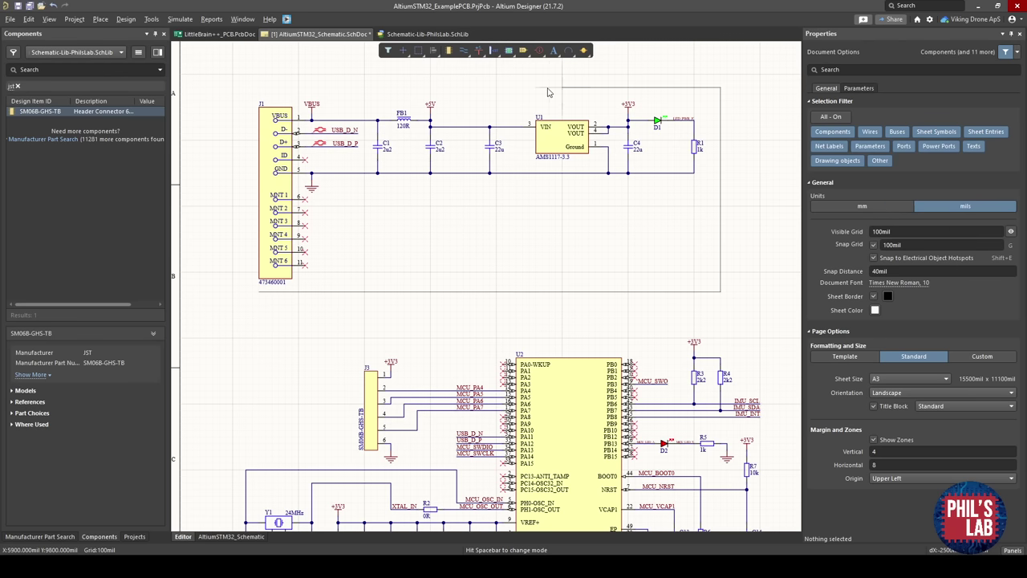
click(252, 93)
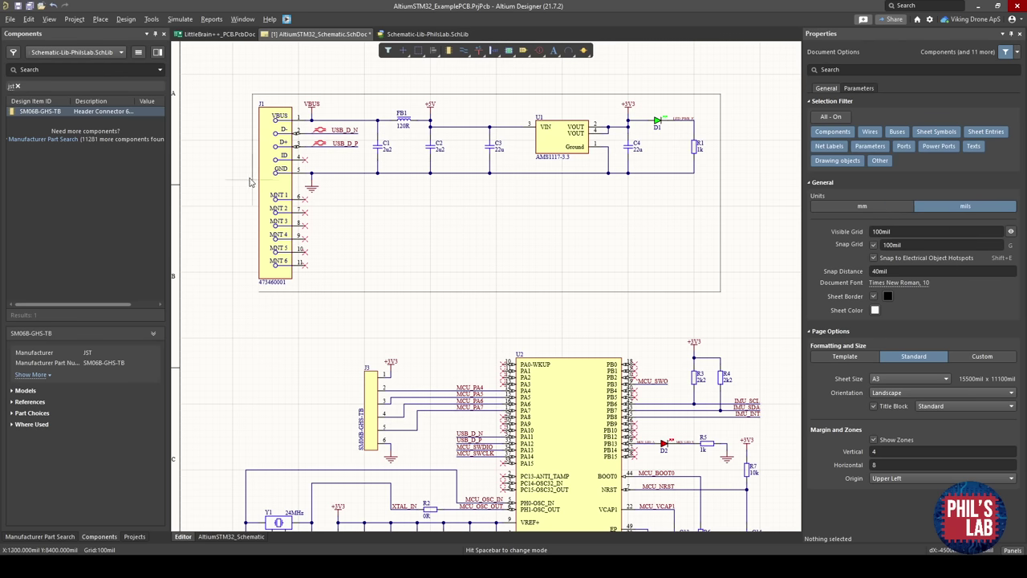
click(255, 292)
right_click(256, 291)
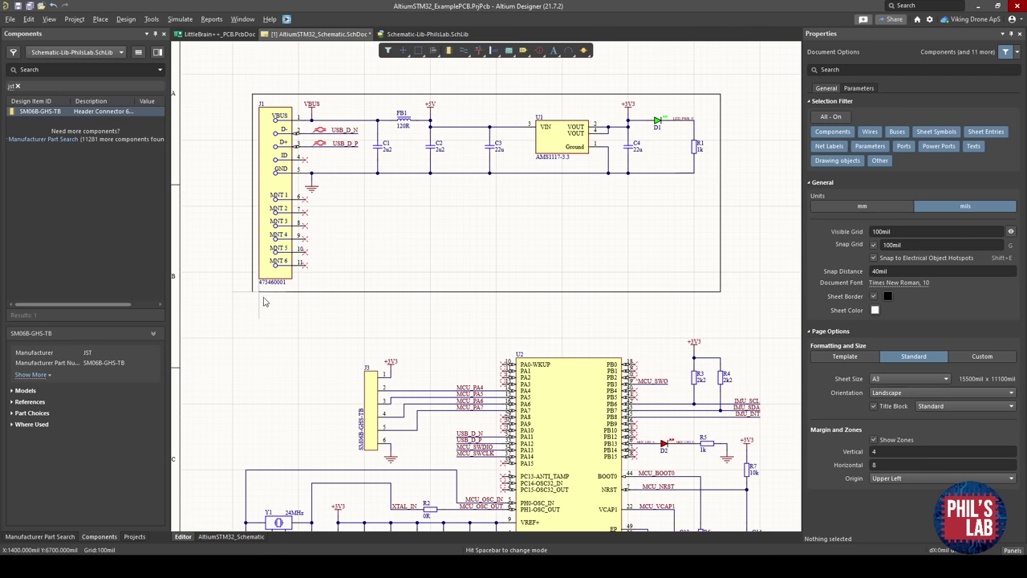
right_click(263, 299)
click(436, 201)
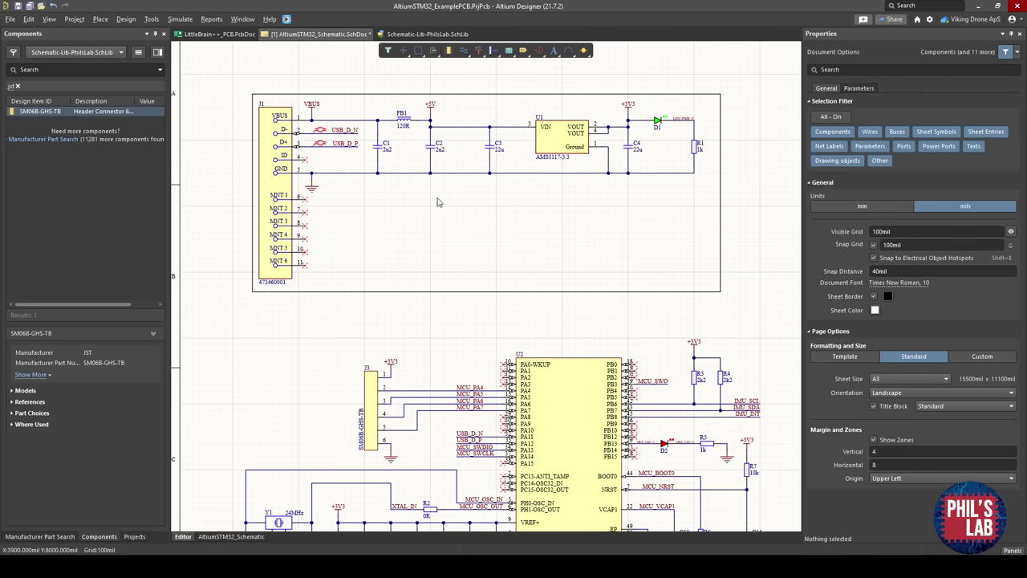
Draw a closed rectangular line frame, about 4400 by 2800 mil, around the MPU-6050 IMU circuit.
ctrl+scroll(455, 245, down, 2)
right_drag(767, 257, 535, 246)
ctrl+scroll(630, 224, down, 2)
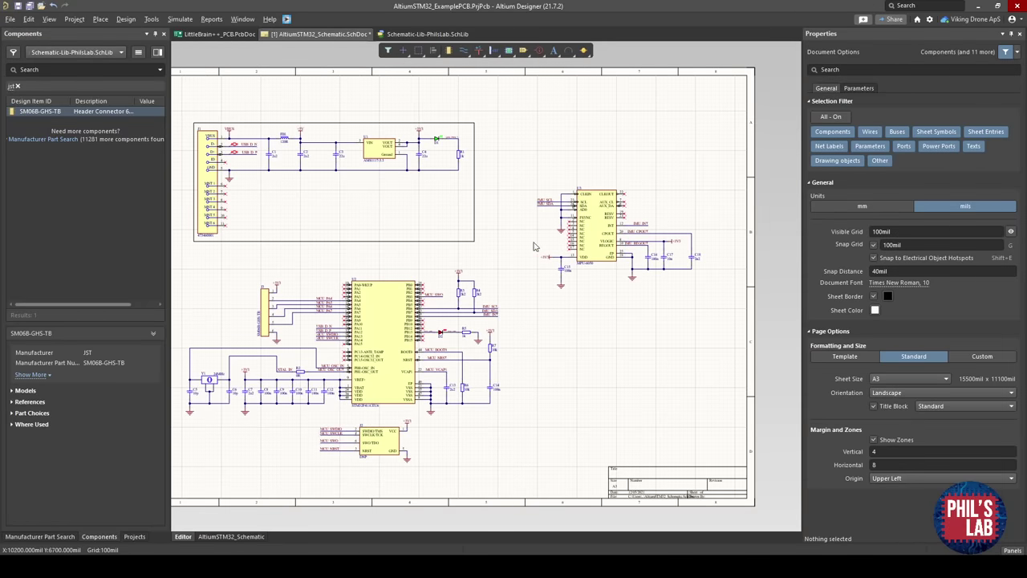
ctrl+scroll(608, 294, up, 2)
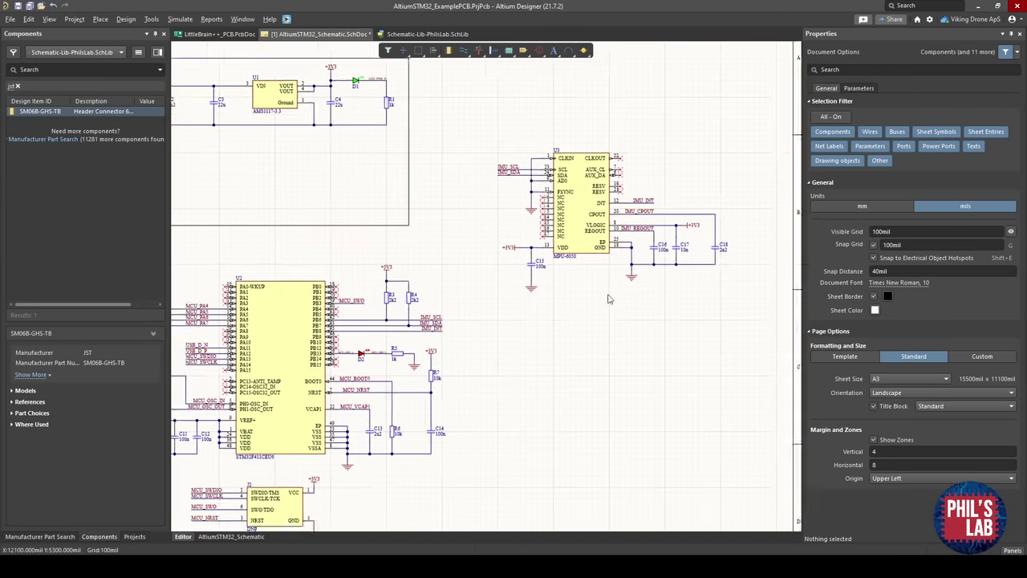
right_click(583, 325)
key(d)
key(l)
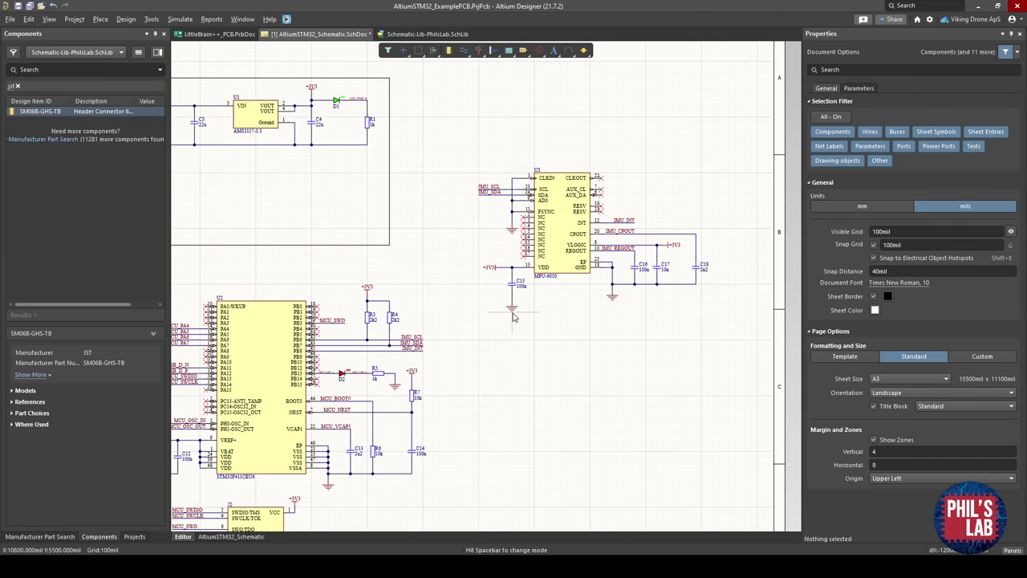
click(508, 318)
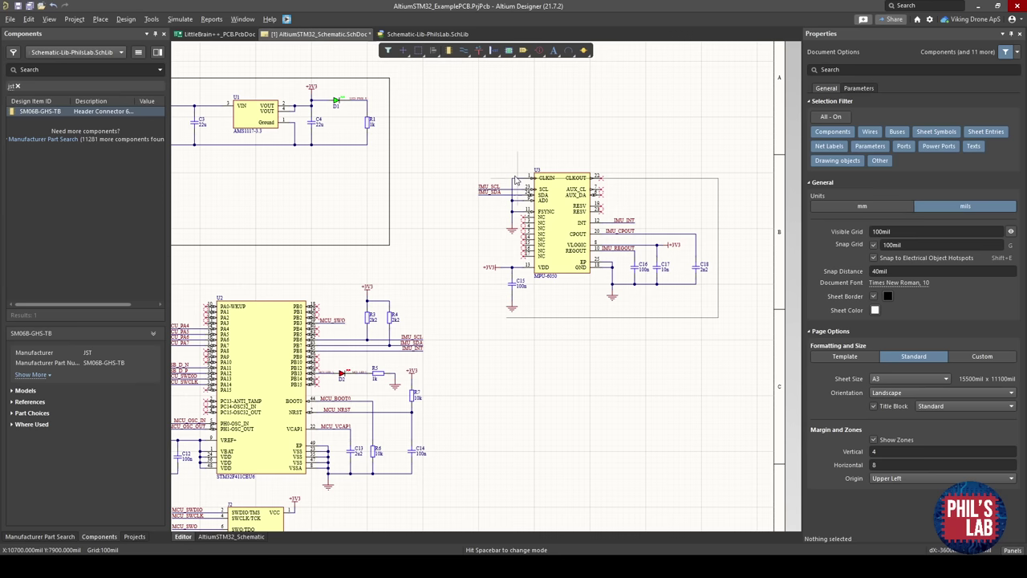
click(718, 161)
click(474, 161)
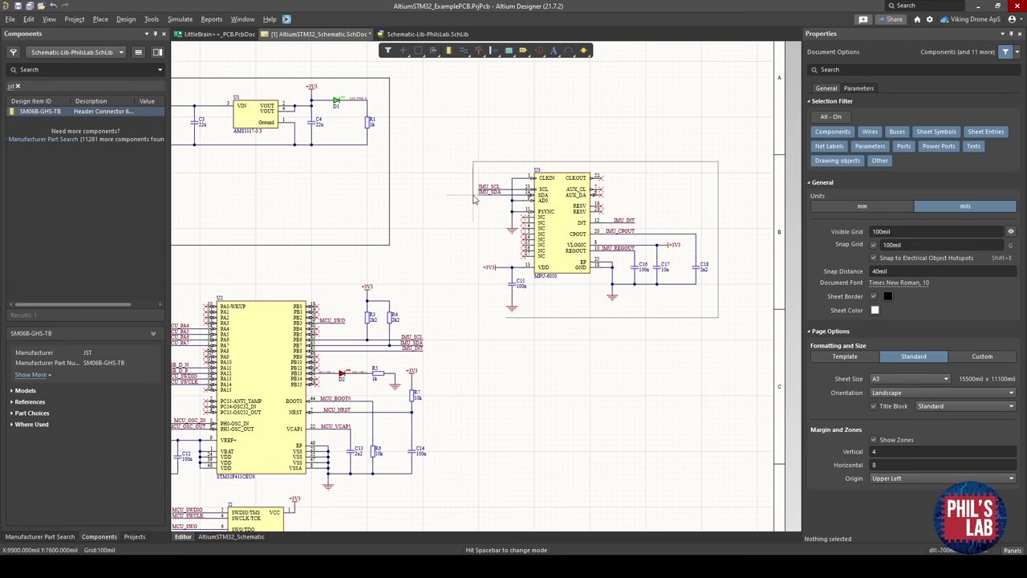
click(474, 317)
click(507, 318)
right_click(507, 319)
right_click(506, 321)
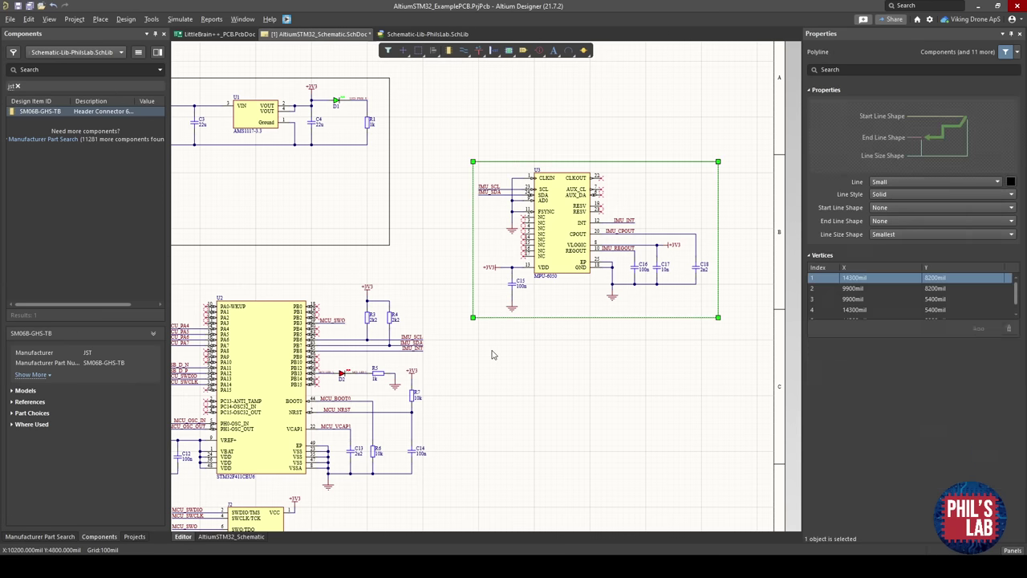
click(491, 351)
Draw a closed rectangular line frame, about 8200 by 5100 mil, around the microcontroller circuit and its debug connector.
ctrl+scroll(424, 384, down, 1)
right_drag(424, 385, 588, 331)
key(p)
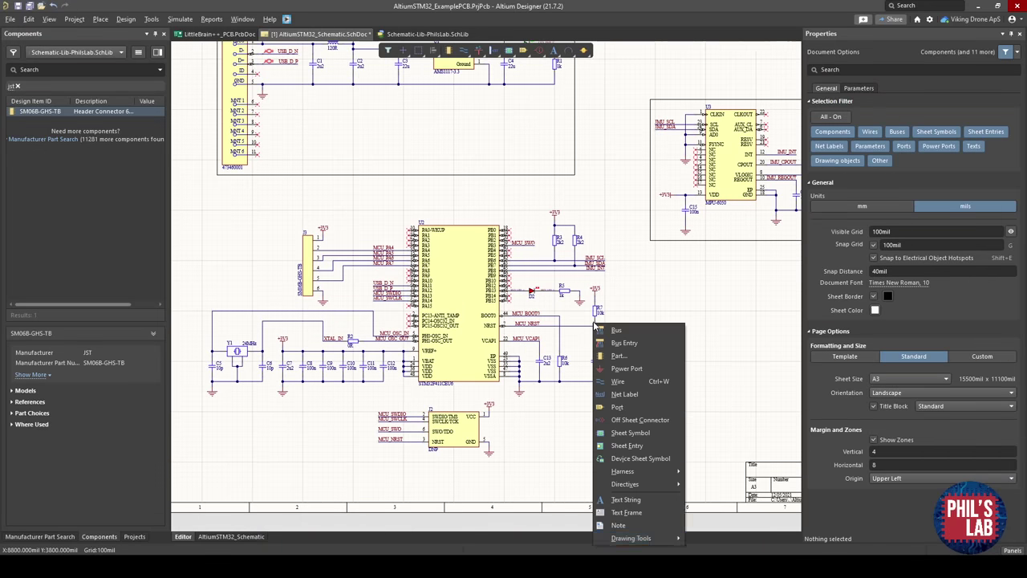
key(d)
key(l)
click(428, 463)
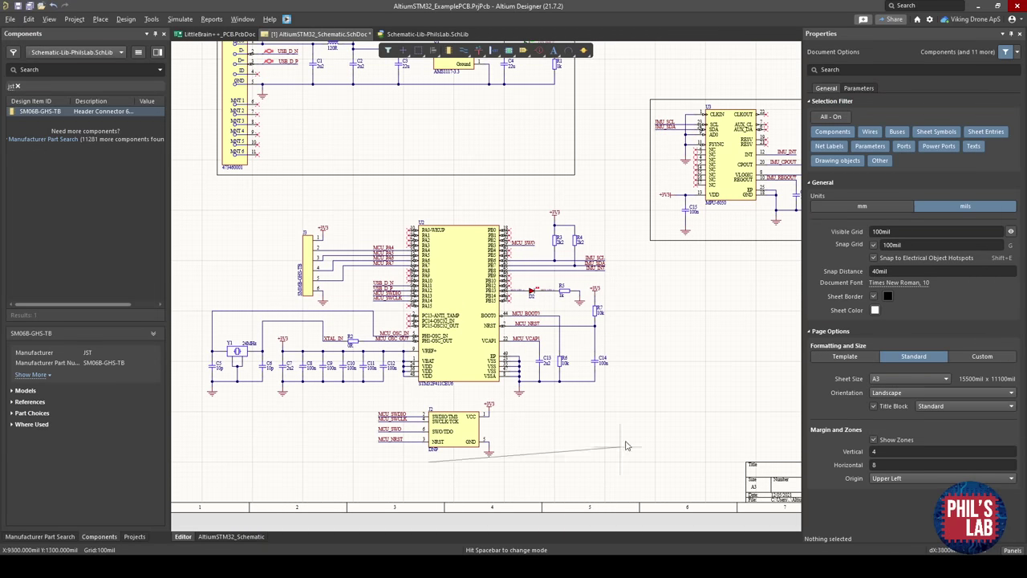
key(space)
click(616, 261)
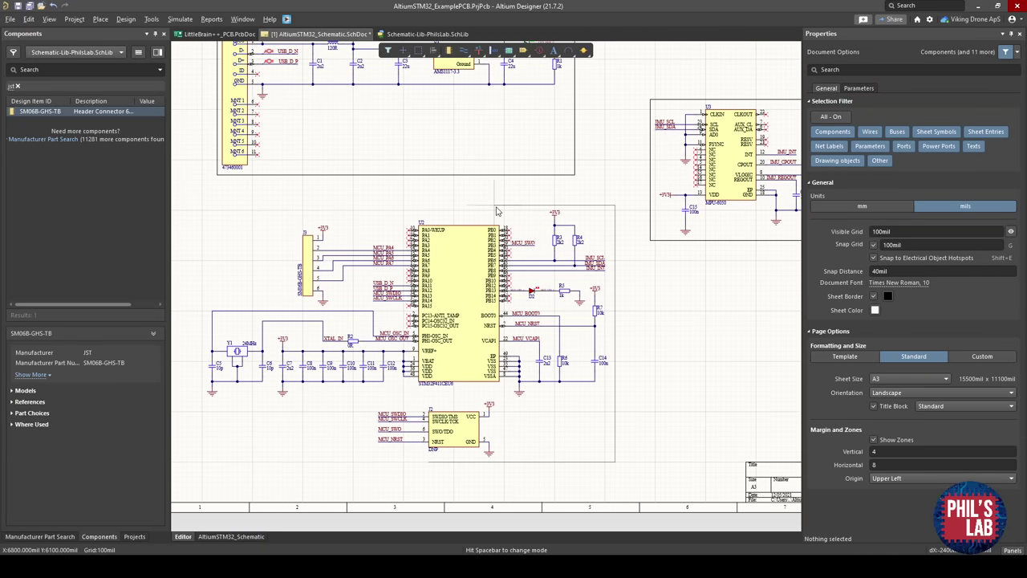
click(202, 207)
click(202, 463)
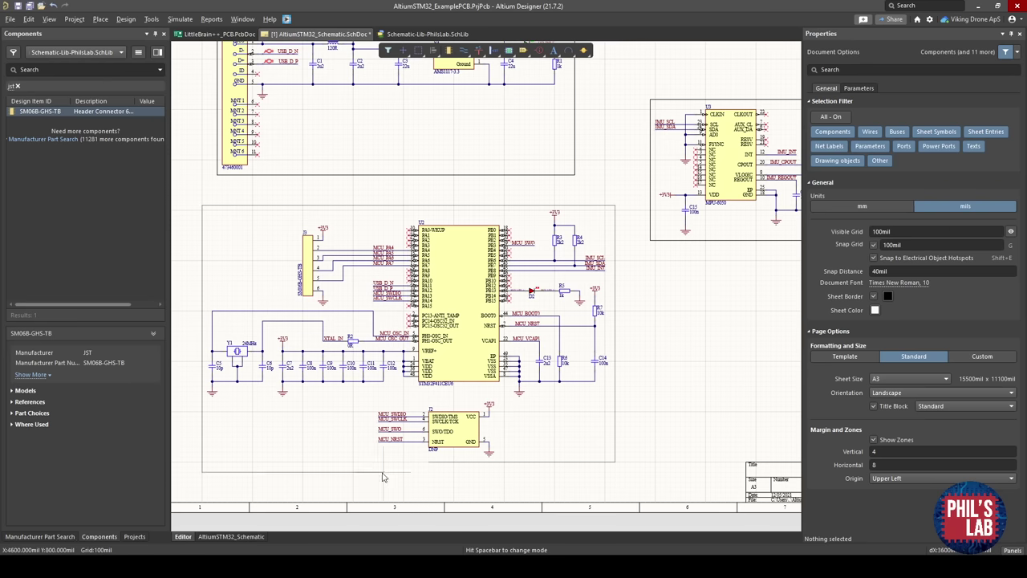
click(430, 464)
right_click(429, 464)
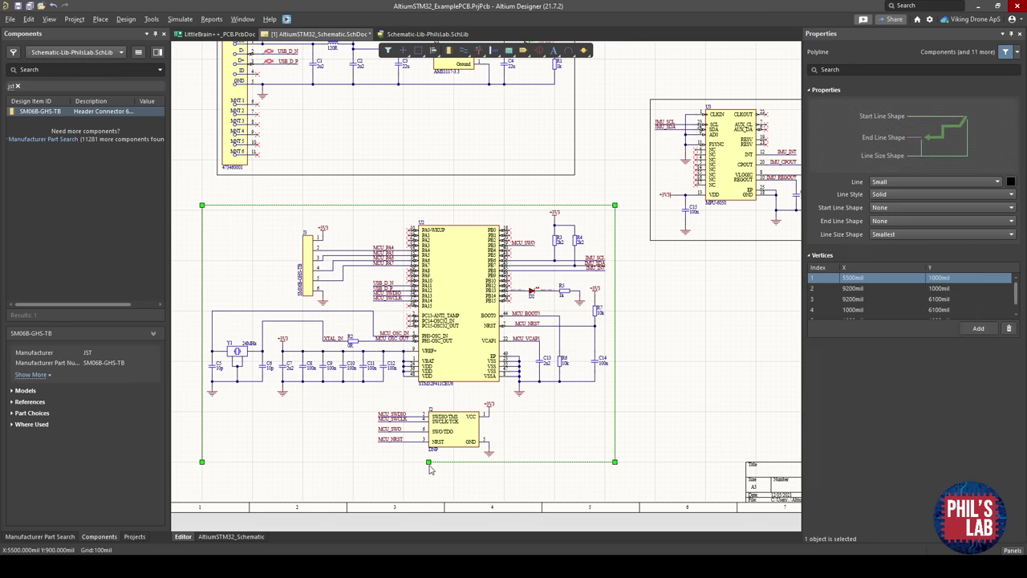
drag(202, 466, 203, 463)
click(249, 436)
Move the framed USB and power supply section so its left edge lines up with the microcontroller frame.
ctrl+scroll(414, 393, down, 2)
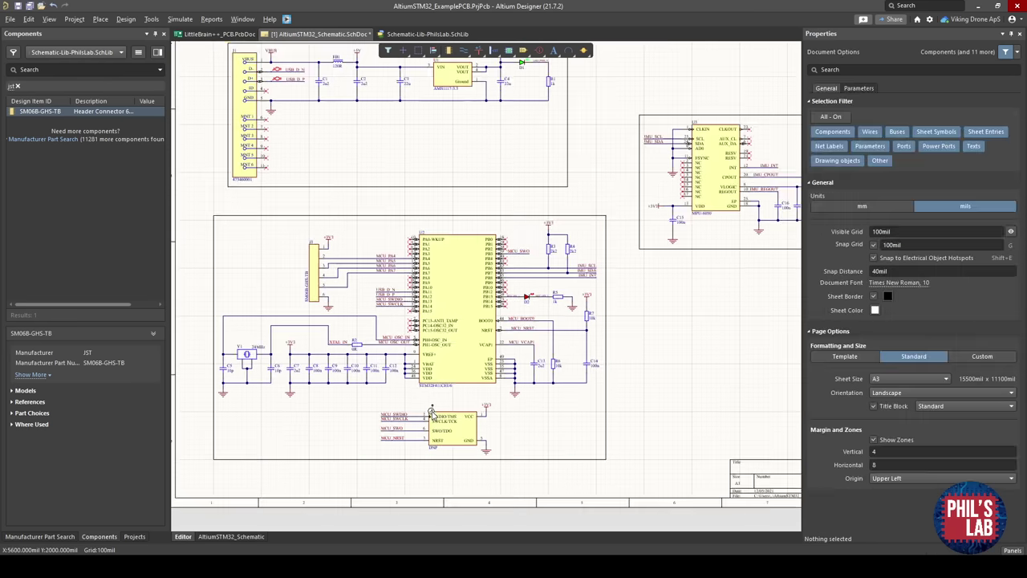
right_drag(469, 241, 453, 327)
drag(559, 303, 218, 142)
drag(257, 181, 243, 178)
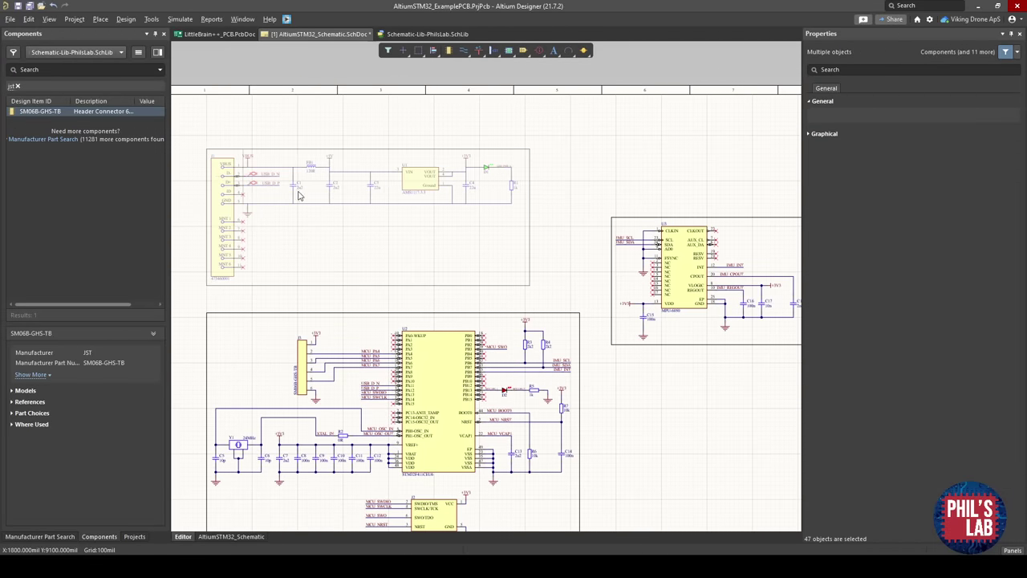
click(353, 239)
Move the framed IMU circuit down until its top edge aligns with the microcontroller frame, and save the schematic.
right_drag(564, 290, 371, 265)
drag(646, 349, 409, 177)
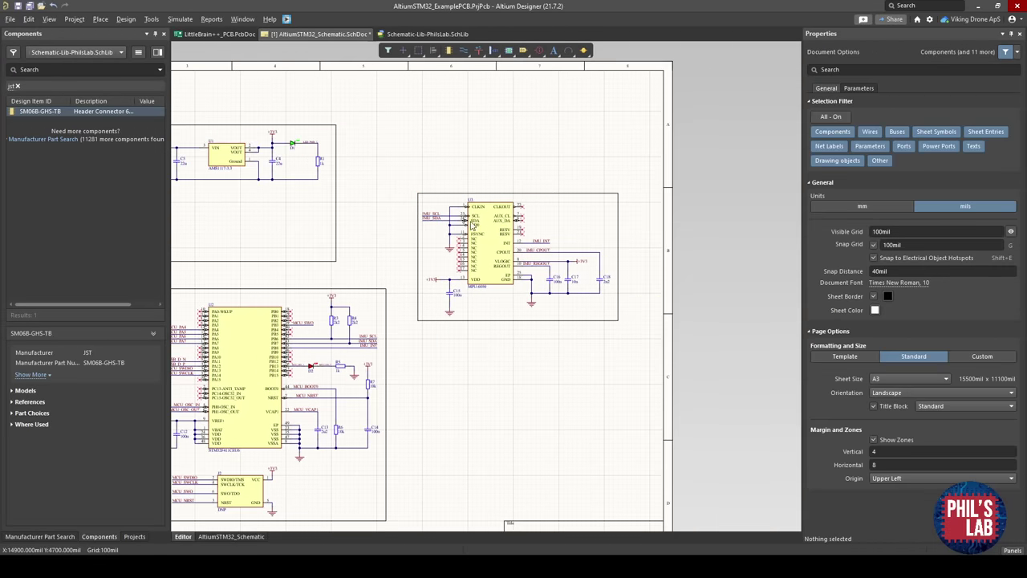
drag(522, 243, 527, 337)
click(389, 250)
right_drag(388, 249, 589, 241)
right_drag(494, 250, 589, 255)
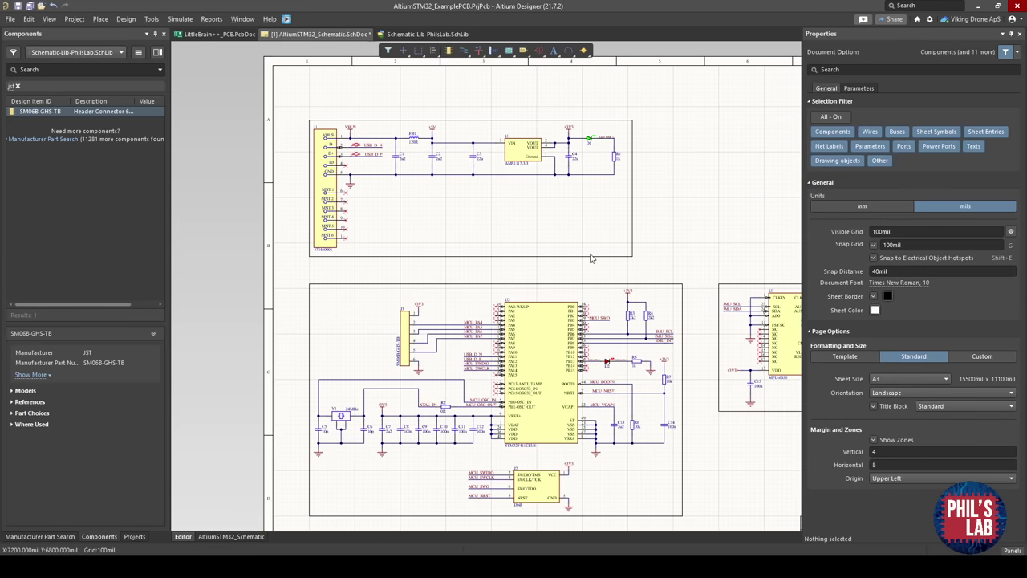
key(ctrl+s)
Place the text string "USB Connector and LDO Regulator (+5V to +3V3)" above the top left corner of the USB and power frame.
right_click(590, 257)
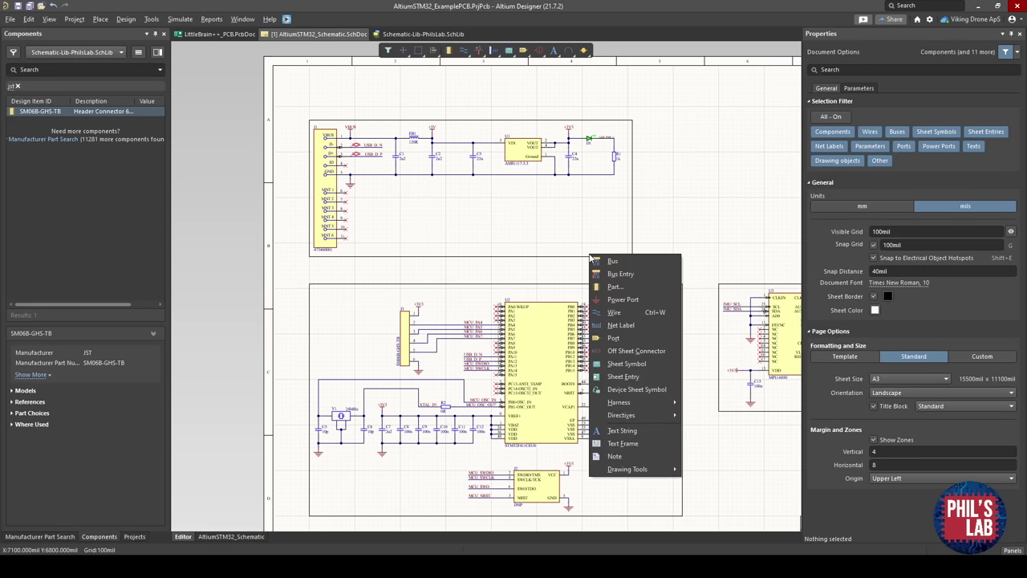
click(622, 430)
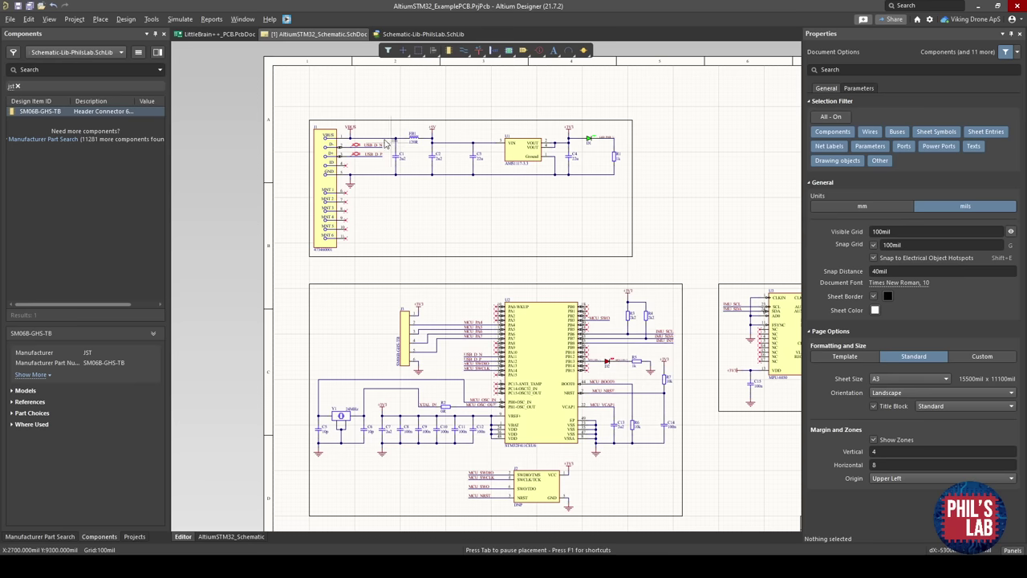
ctrl+scroll(327, 102, up, 1)
ctrl+scroll(326, 102, up, 1)
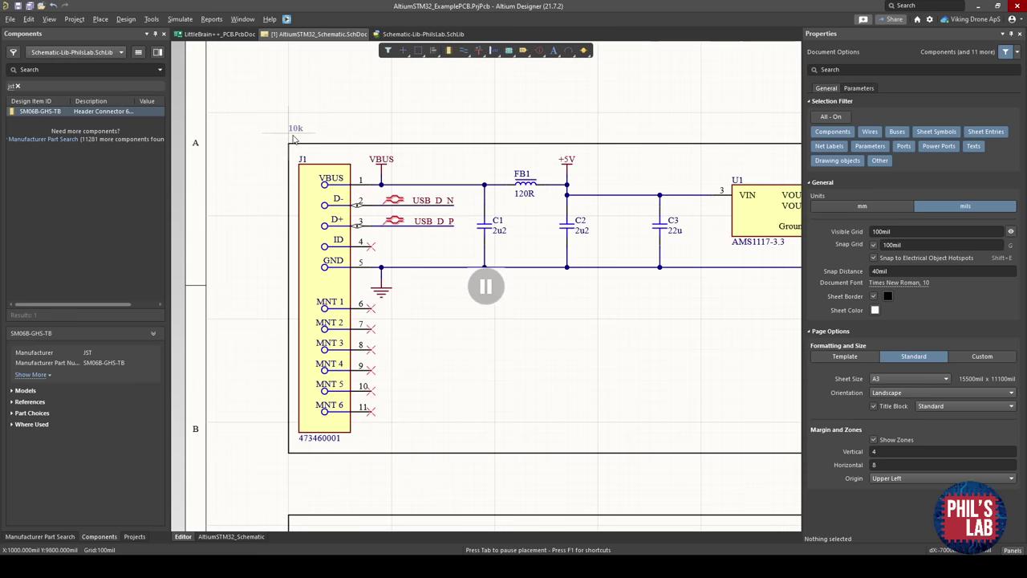
key(Tab)
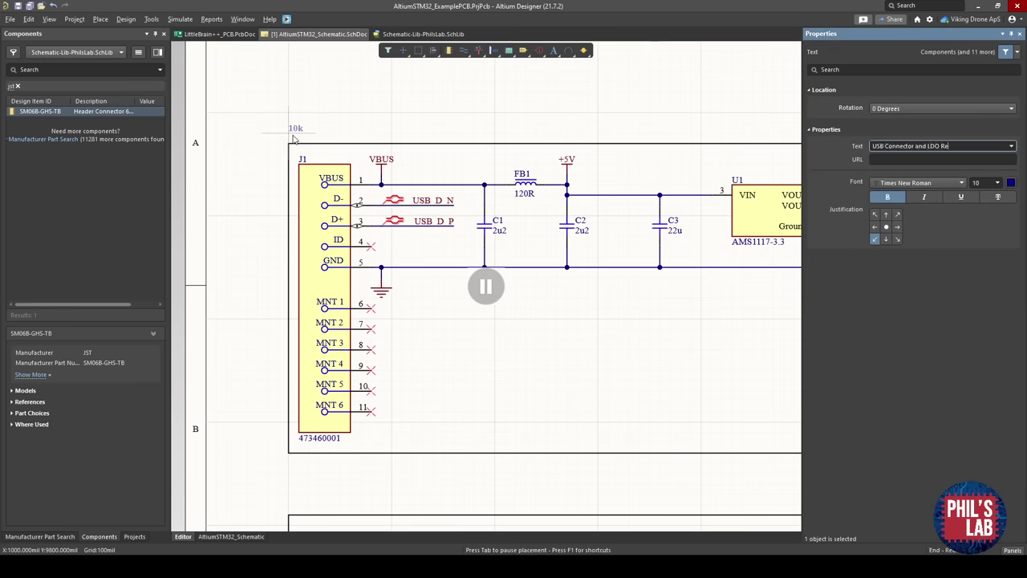
text(USB Connector and LDO Regulator (+5V to +3V3))
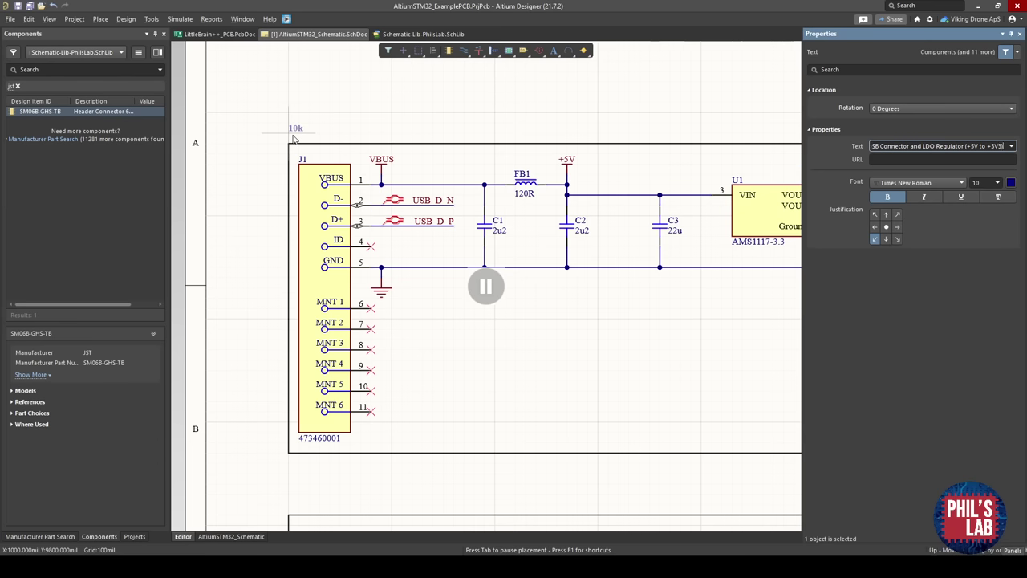
key(Return)
click(292, 138)
key(Escape)
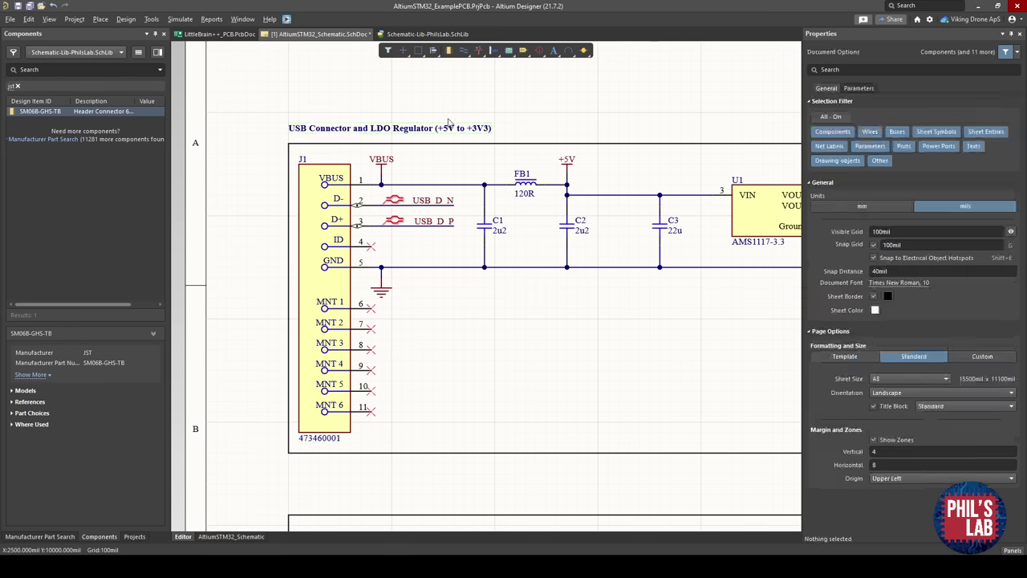
Format the USB and LDO section title in italics with font size 18.
ctrl+scroll(304, 185, down, 1)
click(305, 177)
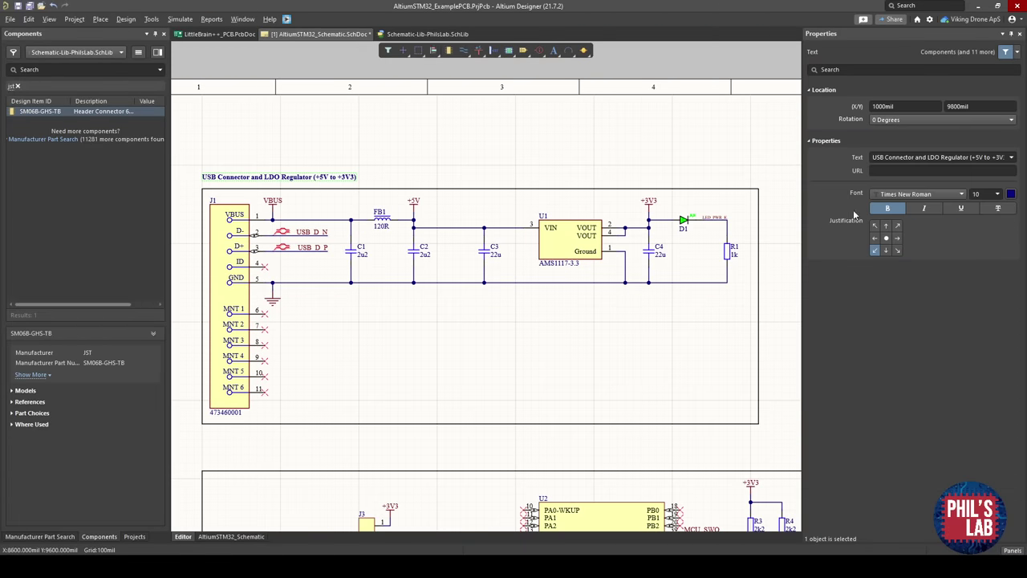
click(978, 198)
click(982, 268)
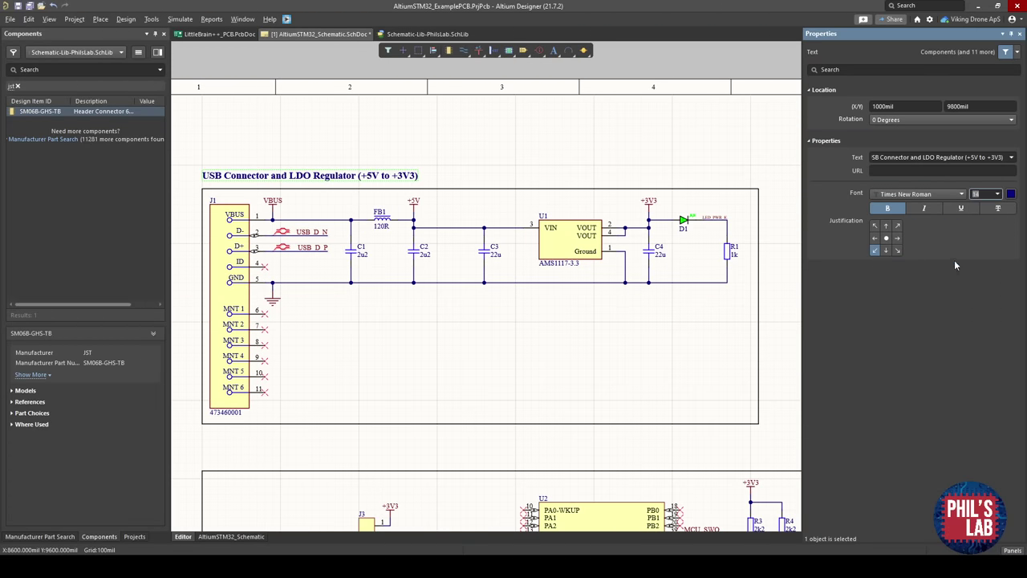
click(932, 209)
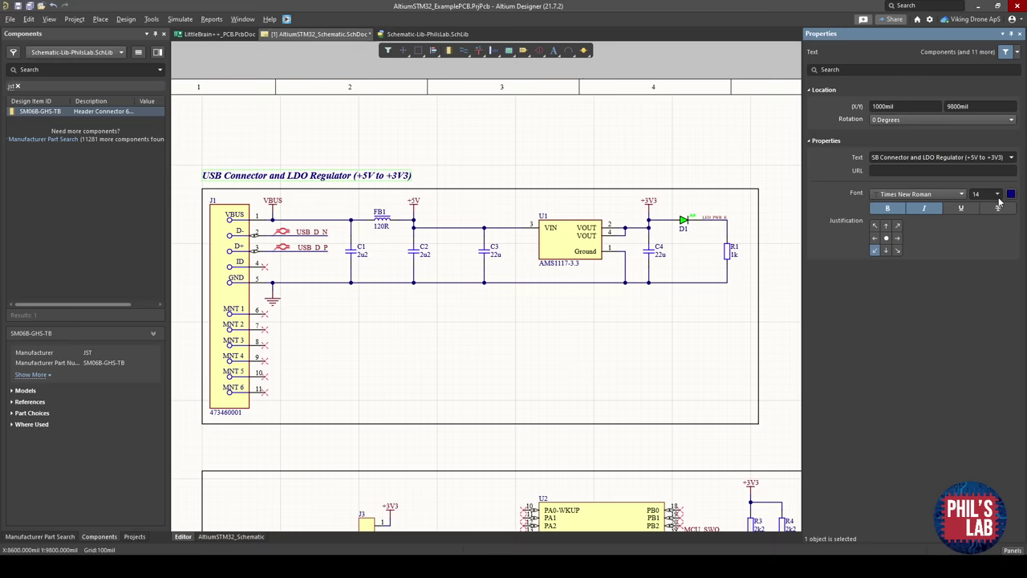
click(977, 193)
click(985, 280)
click(388, 155)
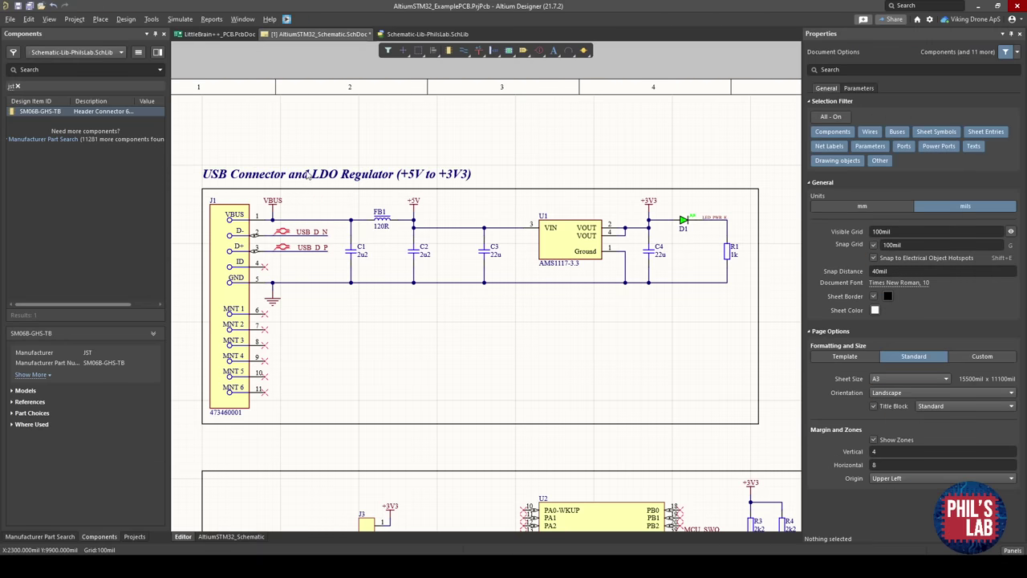
Copy the USB section title above the microcontroller frame and change its text to "Microcontroller (STM32F4)".
click(307, 175)
ctrl+scroll(307, 175, down, 4)
ctrl+scroll(366, 267, up, 2)
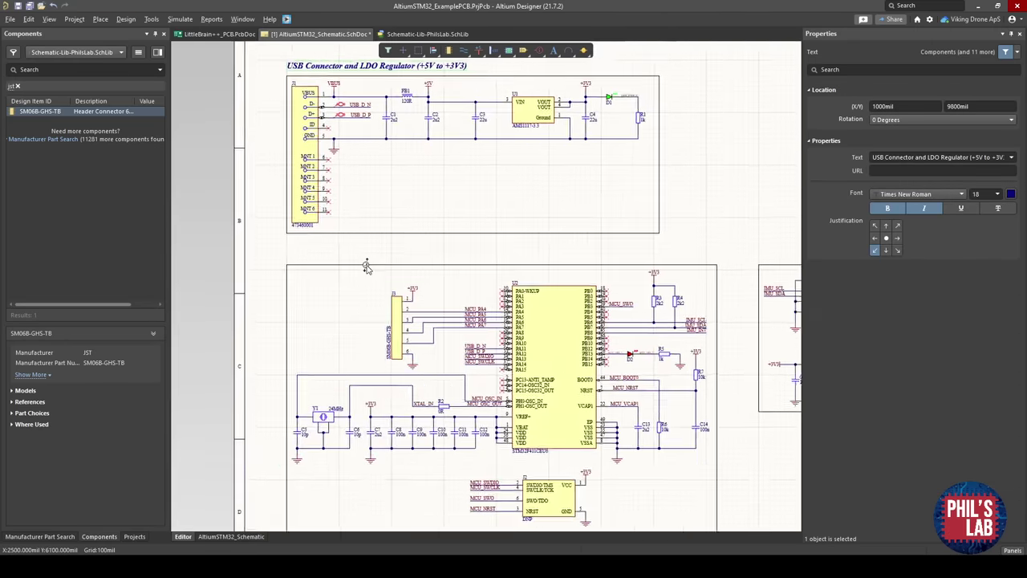
ctrl+scroll(366, 266, up, 2)
text(USB Connector and LDO Regulator (+5V to +3V3))
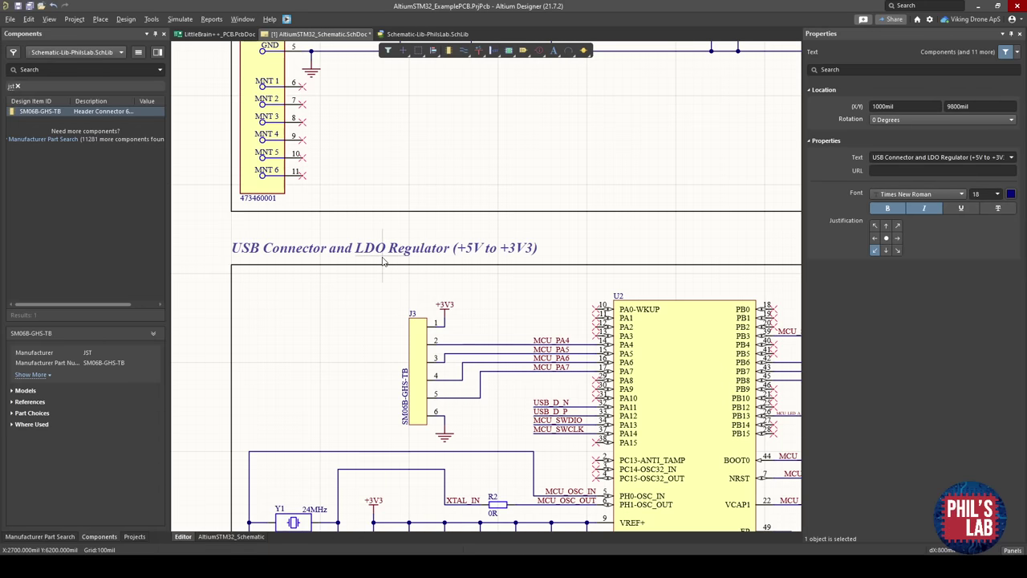
click(382, 256)
double_click(379, 249)
text(Microcontroller (STM32F4)
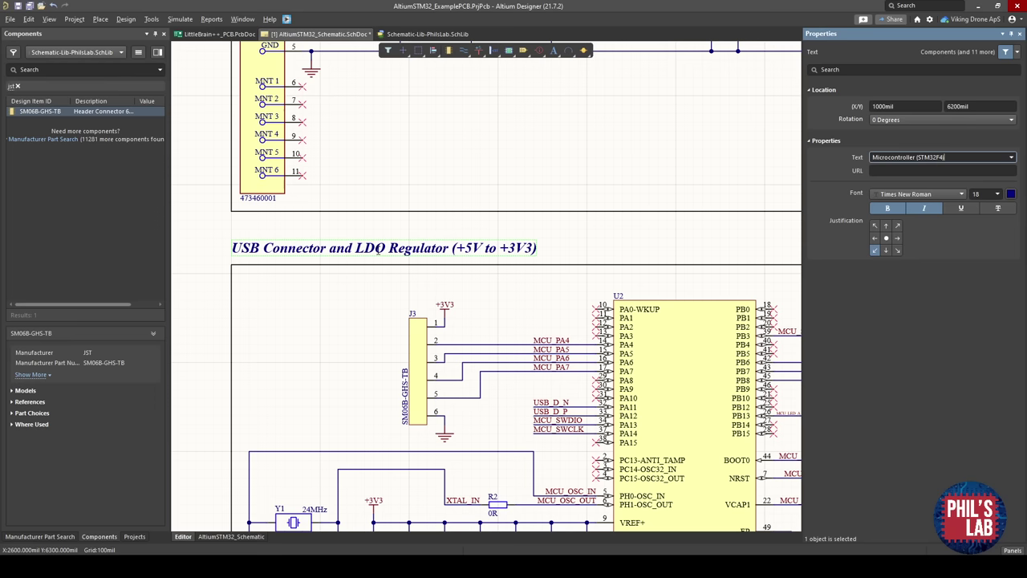
text() and Periph)
key(Return)
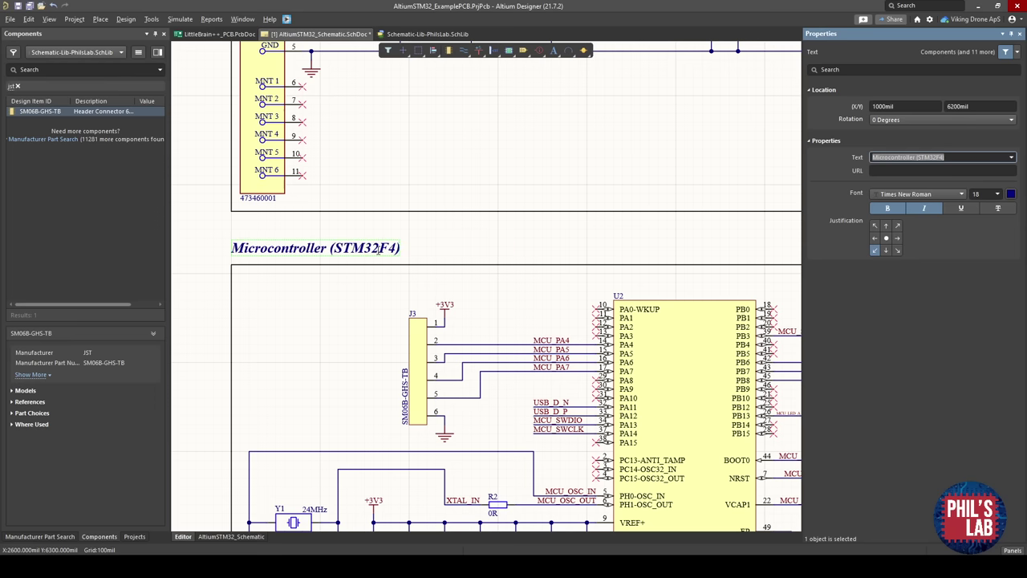
click(412, 261)
Place another copy of the section title above the IMU frame and change its text to "Inertial Measurement Unit (MPU-6050)".
ctrl+scroll(412, 260, down, 3)
ctrl+scroll(478, 255, up, 3)
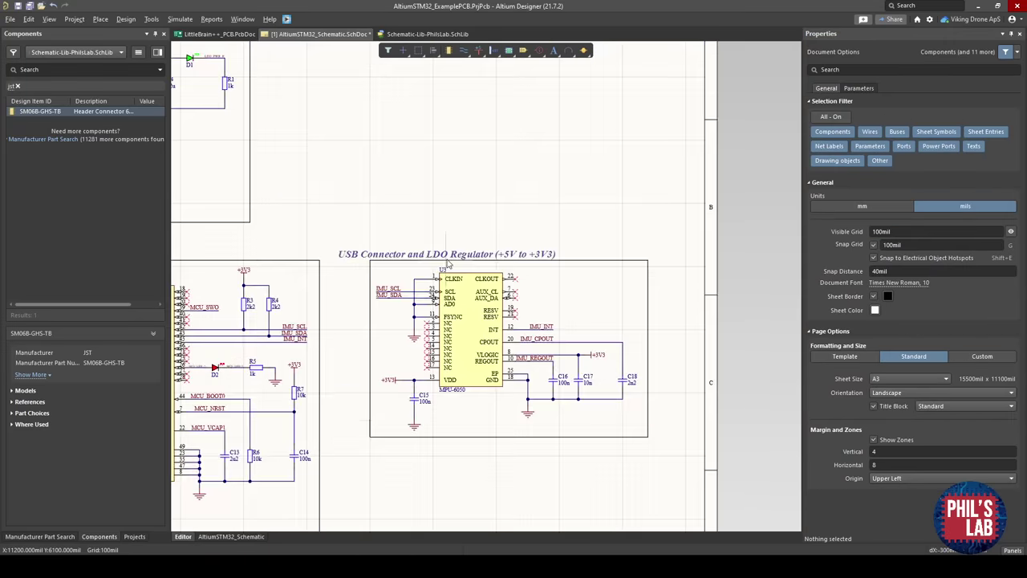
double_click(477, 254)
key(ctrl+c)
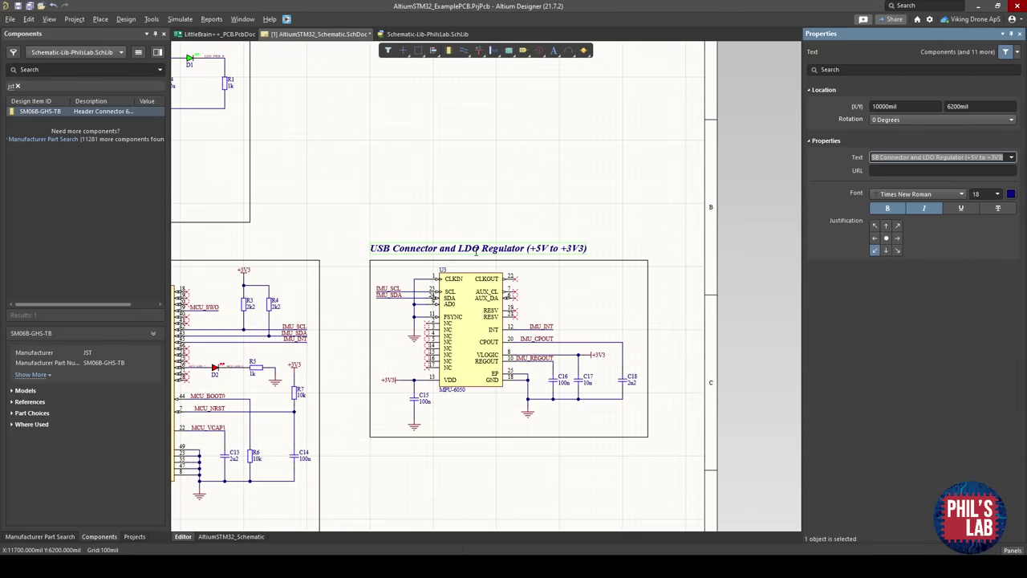
text(Inertial Measurement Unit)
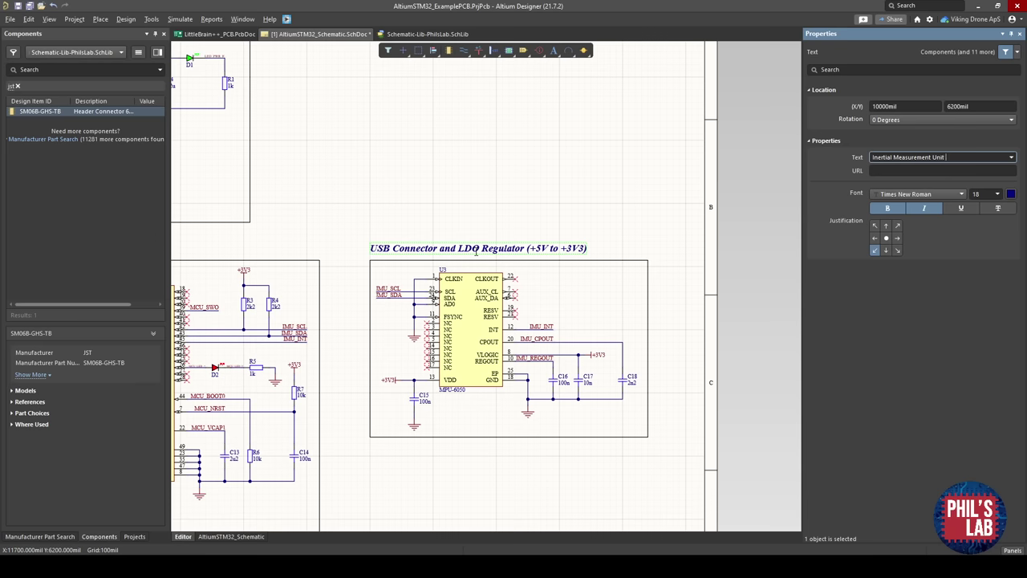
text((MPU-6050))
key(Return)
click(497, 224)
Paste a text string just below the IMU frame and change it to "I2C Addr.: 0x68".
right_drag(437, 468, 458, 416)
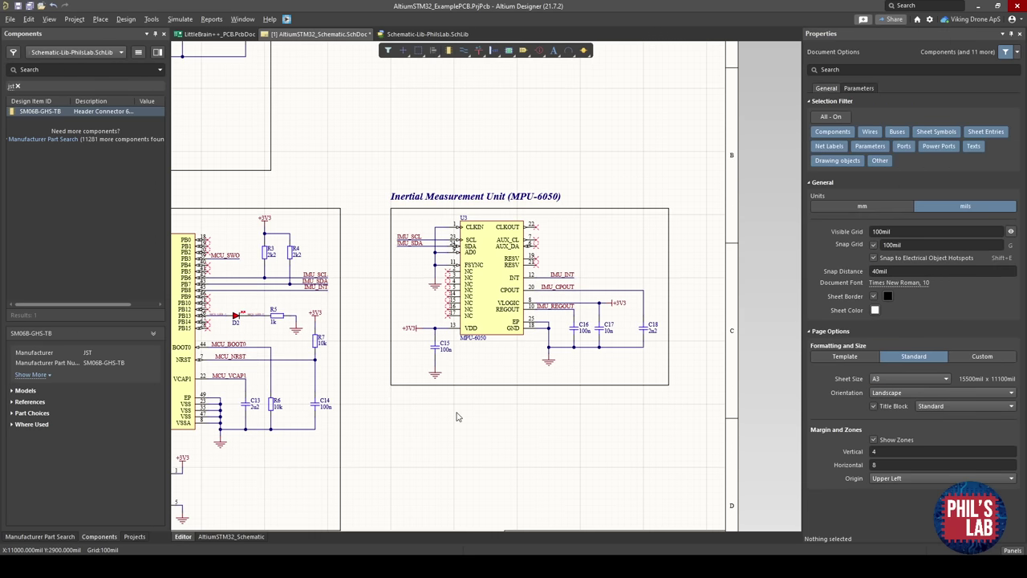
key(ctrl+v)
click(438, 415)
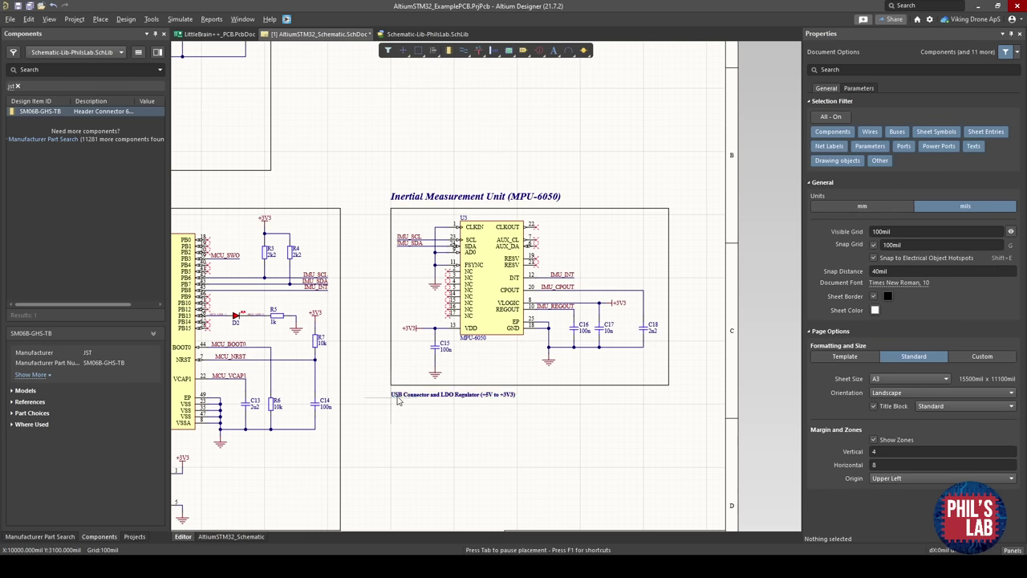
ctrl+scroll(430, 413, up, 2)
double_click(445, 386)
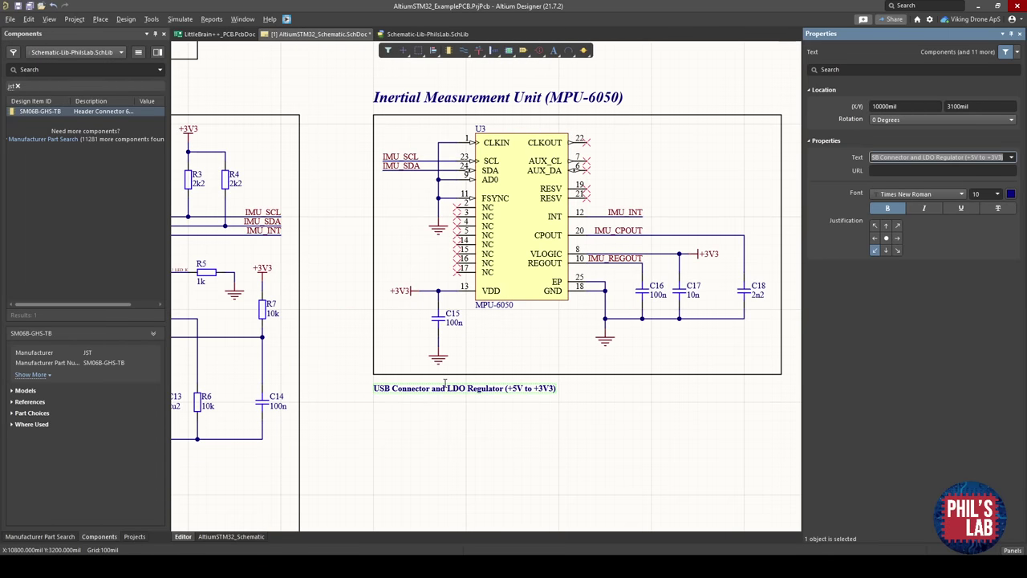
text(I2C Addr.: 0x)
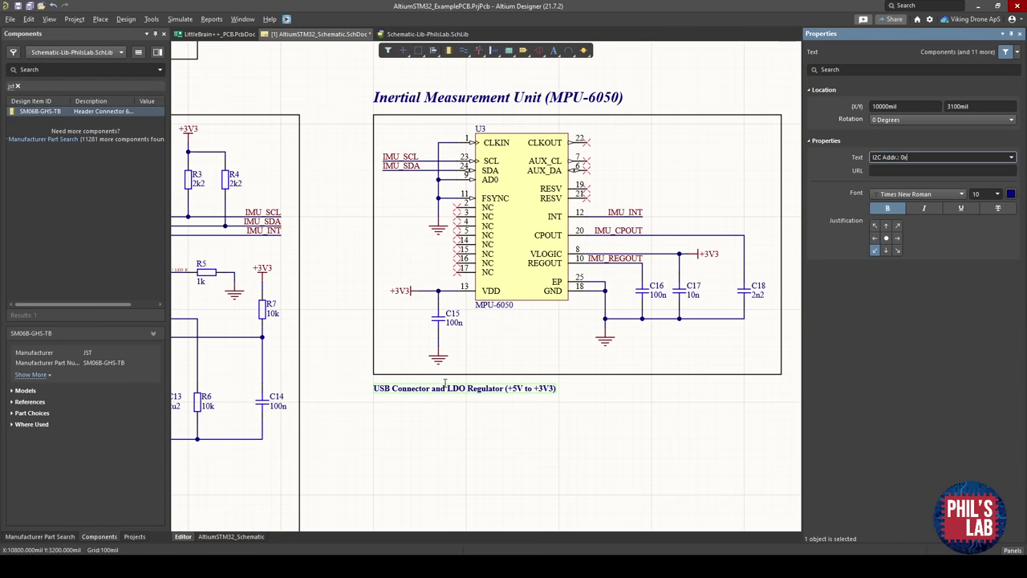
text(68)
key(Return)
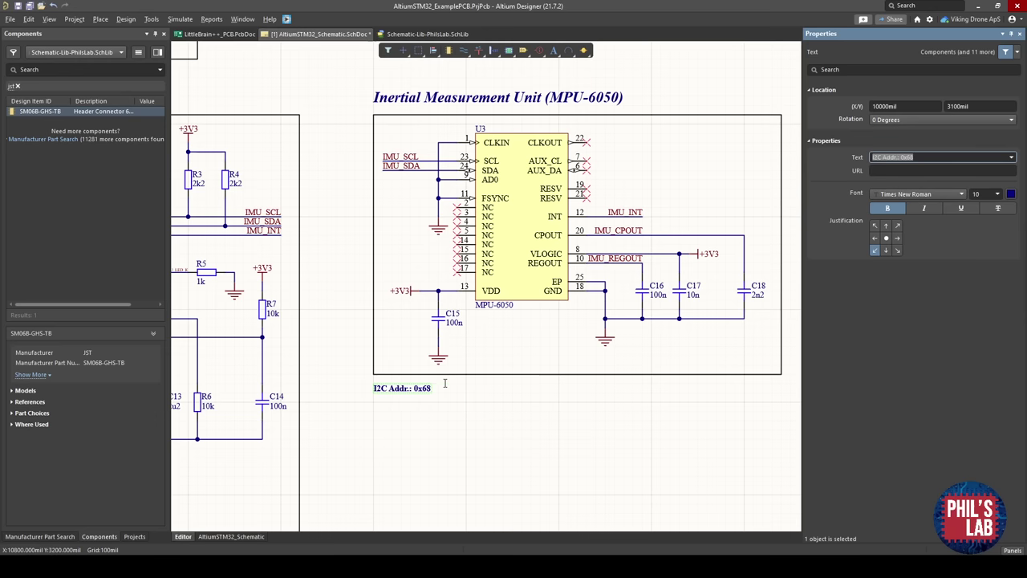
click(447, 388)
Look over the titled sections from the IMU and microcontroller circuits to the LDO regulator and its power LED.
right_drag(437, 350, 561, 371)
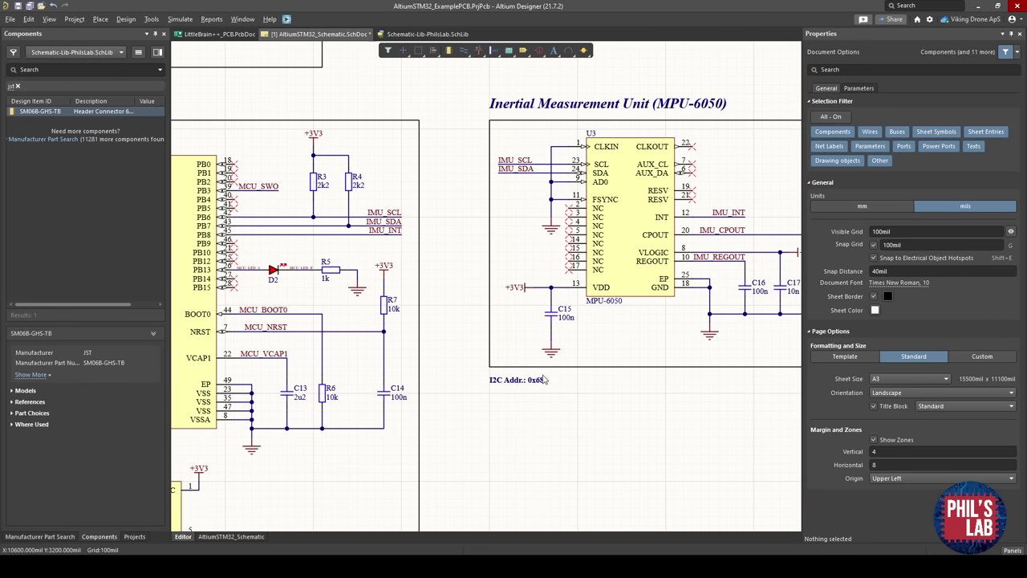
right_drag(500, 375, 527, 397)
ctrl+scroll(520, 394, down, 1)
right_drag(408, 361, 476, 481)
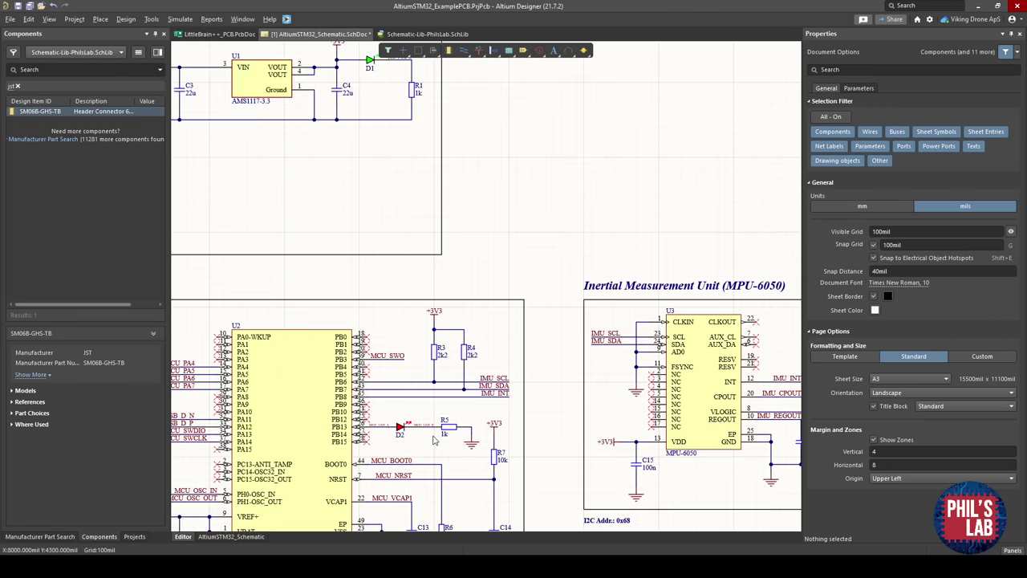
ctrl+scroll(434, 440, down, 1)
right_drag(356, 331, 472, 359)
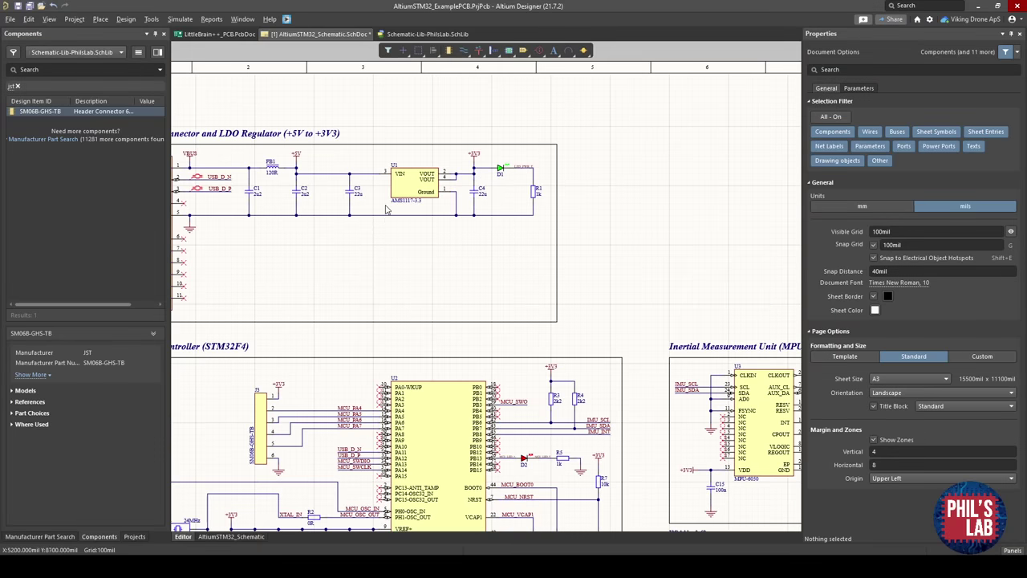
ctrl+scroll(411, 183, up, 1)
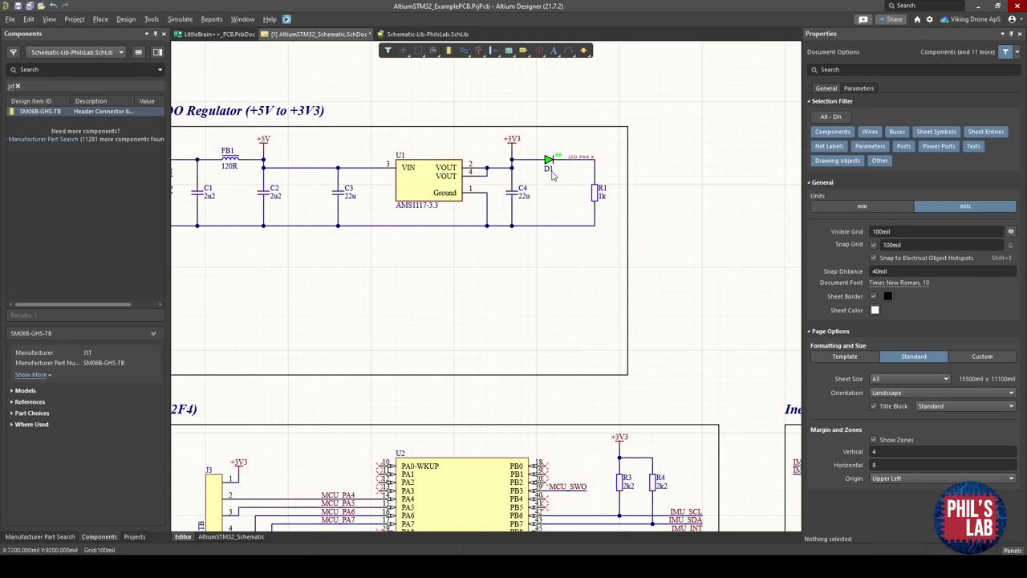
Copy the USB section title to the empty area above it and change the copy's text to "Altium STM32 Example Board".
ctrl+scroll(566, 203, down, 2)
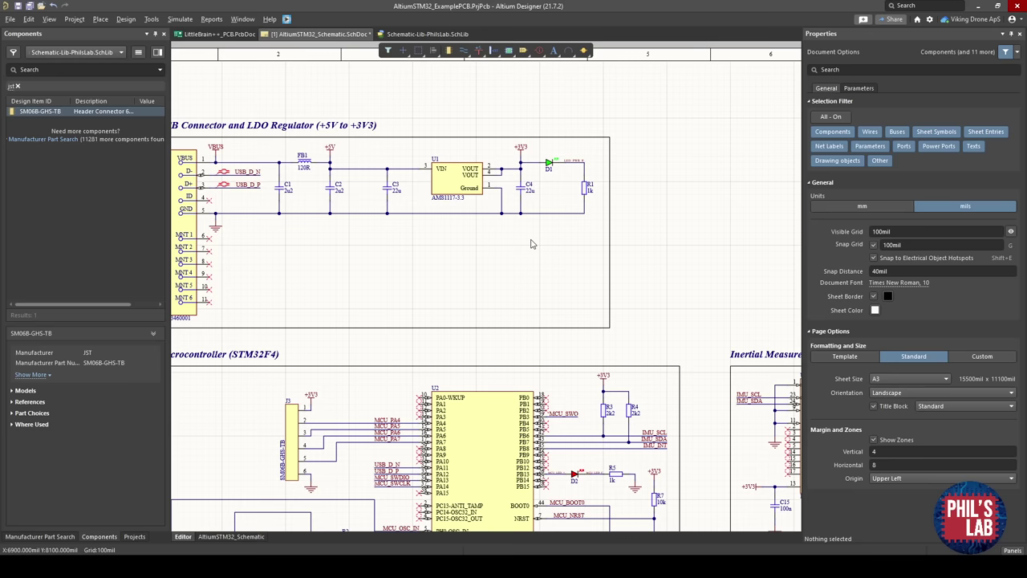
ctrl+scroll(515, 265, down, 1)
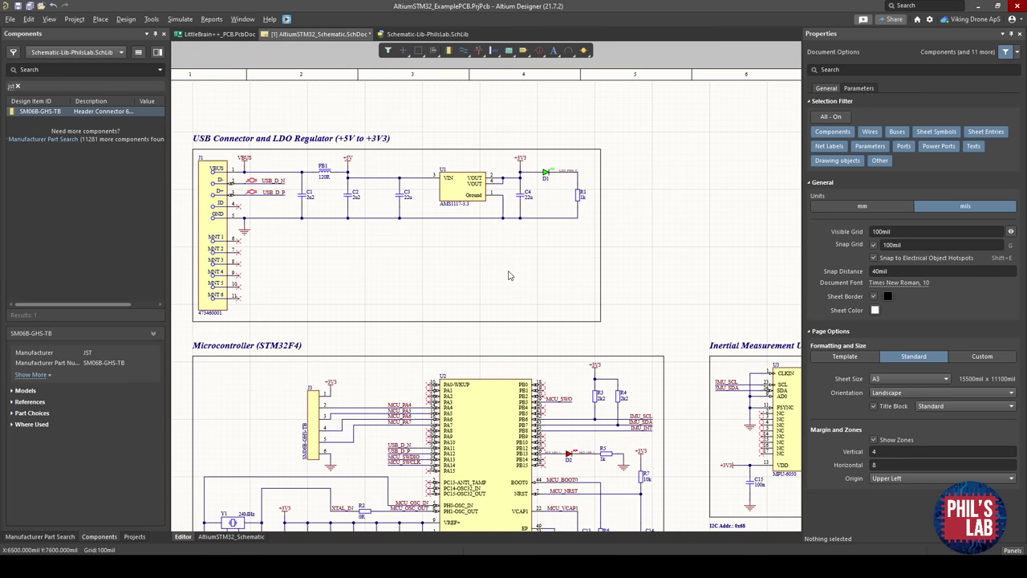
ctrl+scroll(507, 275, down, 4)
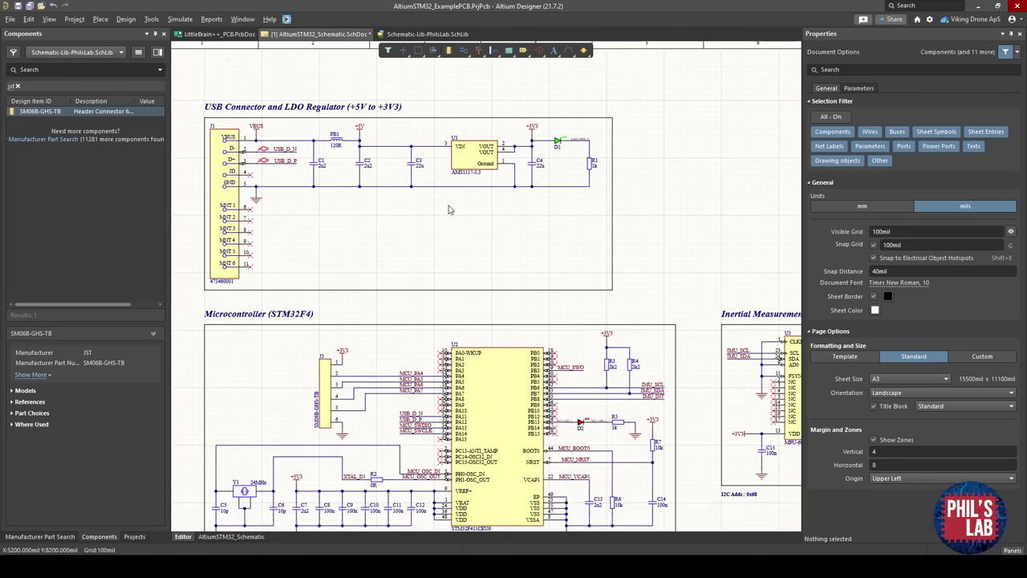
drag(769, 455, 217, 59)
drag(278, 131, 322, 74)
click(269, 69)
ctrl+scroll(269, 90, up, 2)
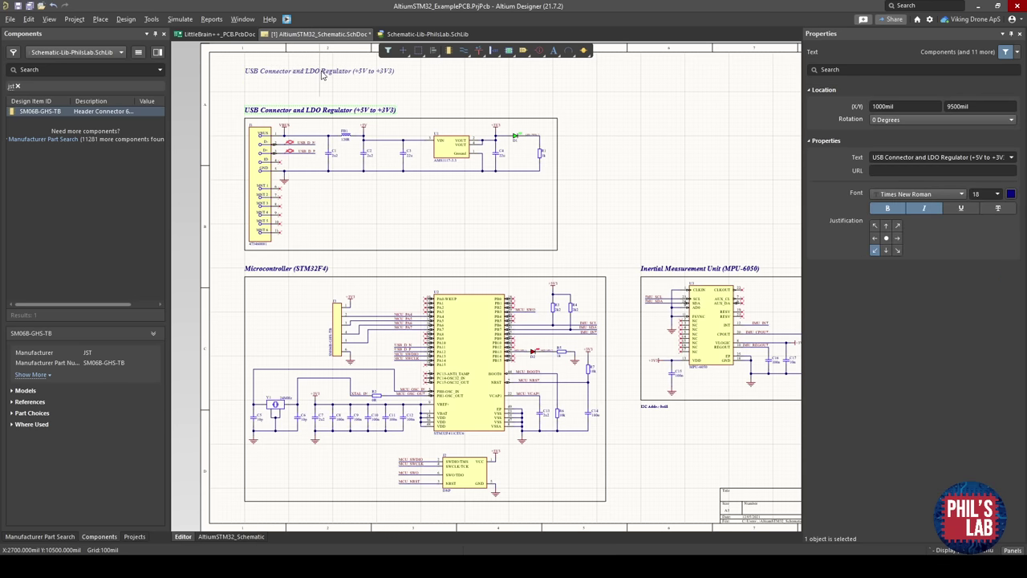
key(Tab)
text(Altiu)
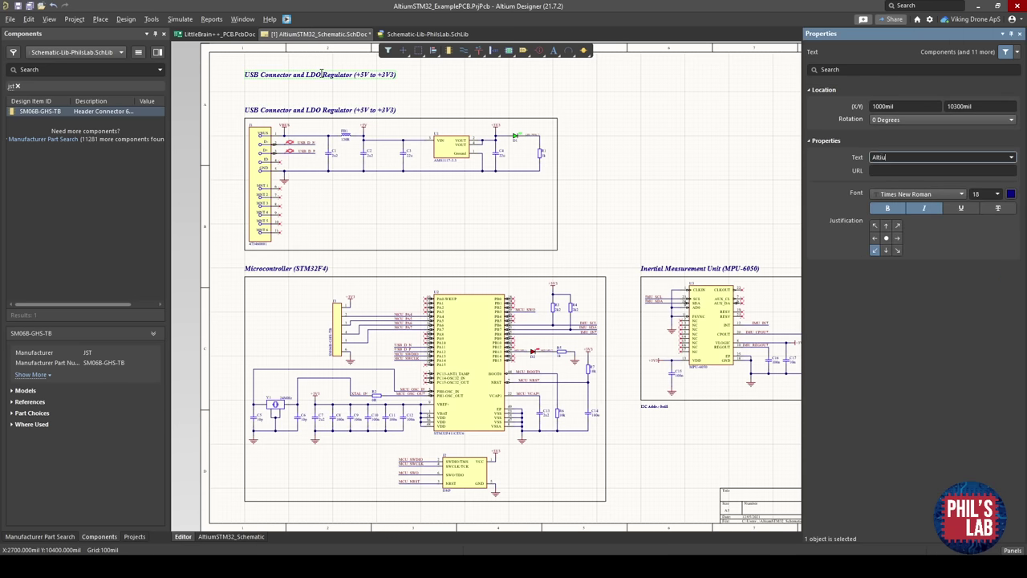
text(m STM32 Example Board)
key(Return)
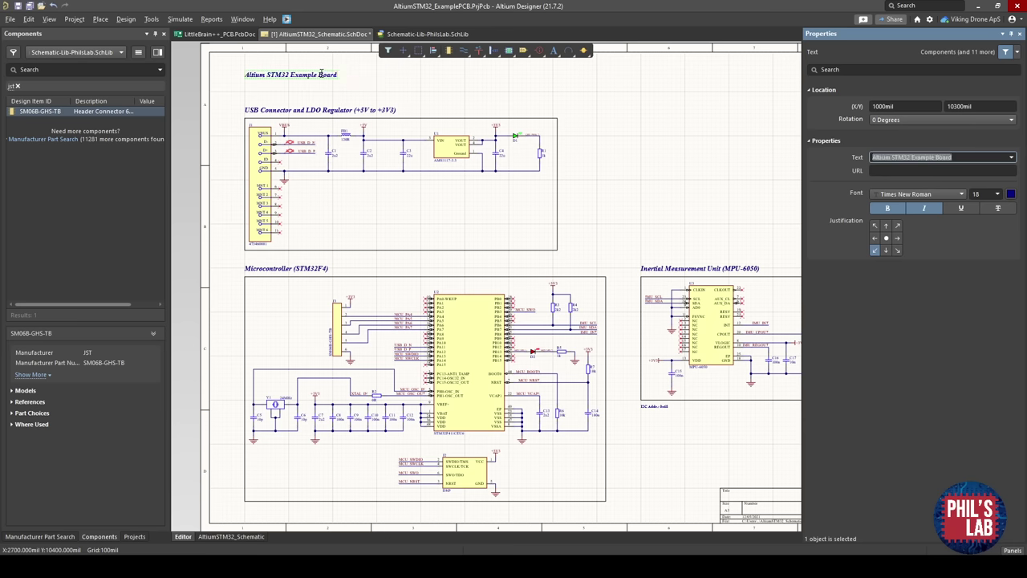
Set the sheet title's font size to 36, shift it down to Y 10200 mil, and save the schematic.
click(999, 194)
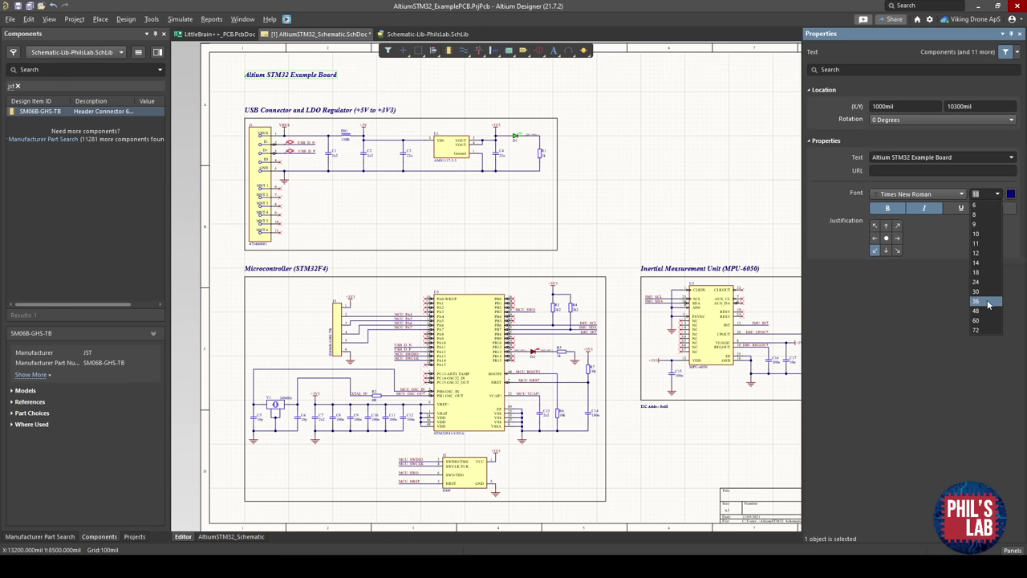
click(986, 294)
drag(286, 72, 288, 77)
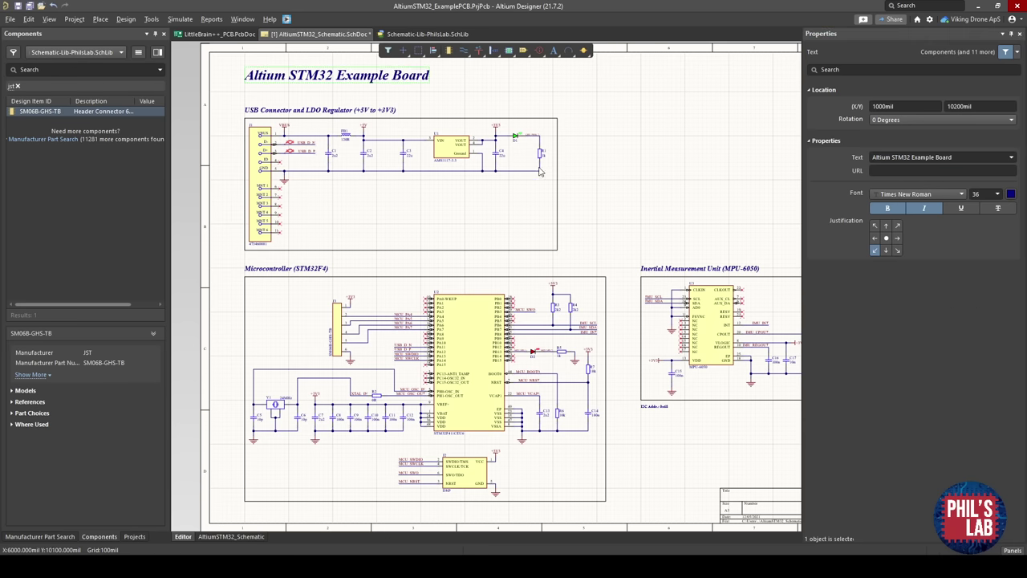
click(539, 168)
ctrl+scroll(510, 225, down, 1)
right_drag(509, 226, 411, 205)
key(ctrl+s)
Examine the sheet's title block fields and the free space around them below the IMU section.
right_drag(648, 448, 611, 357)
middle_drag(611, 357, 612, 360)
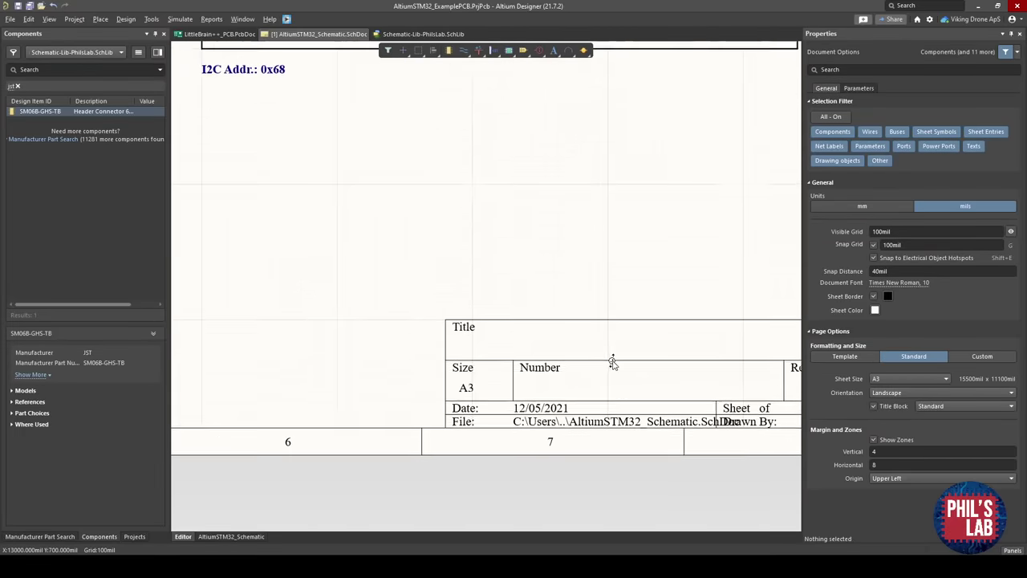
right_drag(612, 360, 452, 360)
middle_drag(452, 360, 450, 364)
ctrl+scroll(404, 349, up, 2)
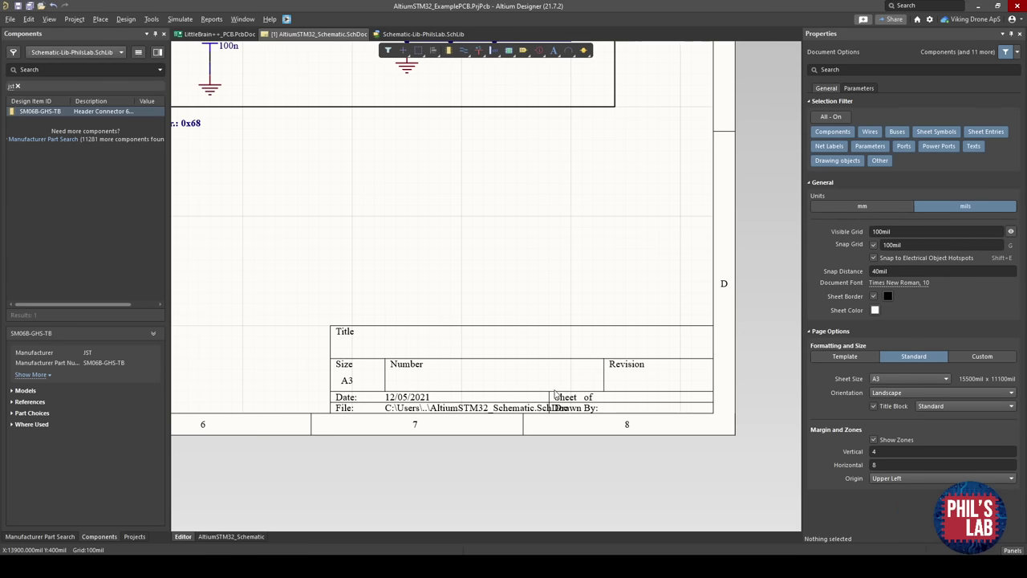
ctrl+scroll(561, 409, down, 1)
ctrl+scroll(423, 399, down, 1)
ctrl+scroll(560, 411, down, 3)
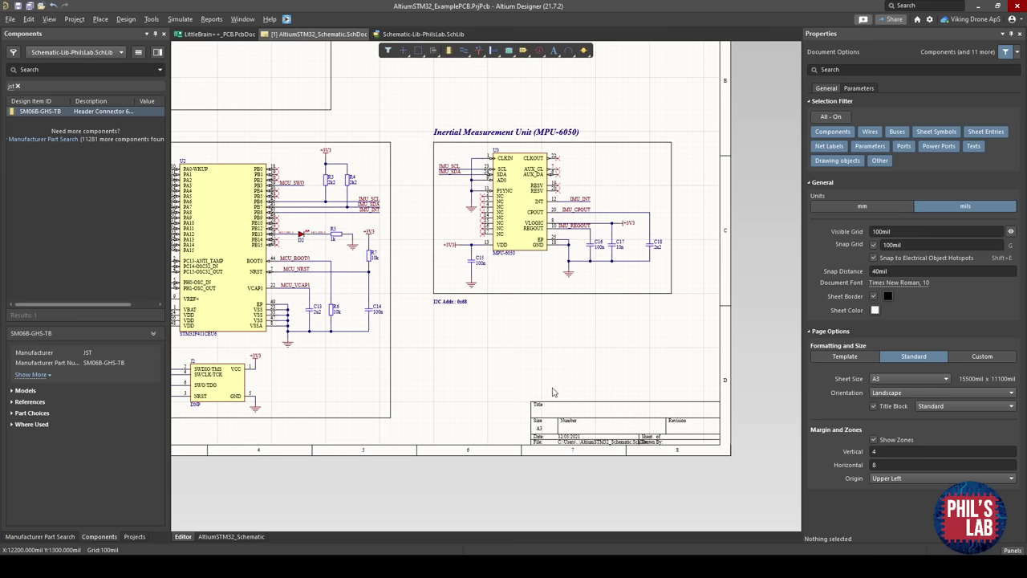
Place the text string "Altium STM32 Example Board" in the Title field of the title block and save the schematic.
ctrl+scroll(554, 393, up, 1)
key(p)
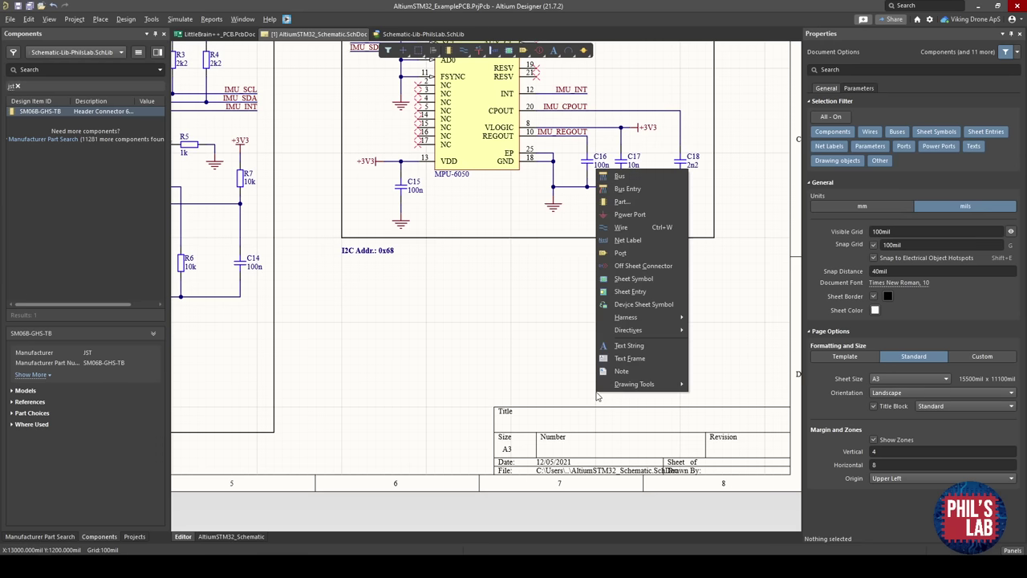
key(t)
key(Tab)
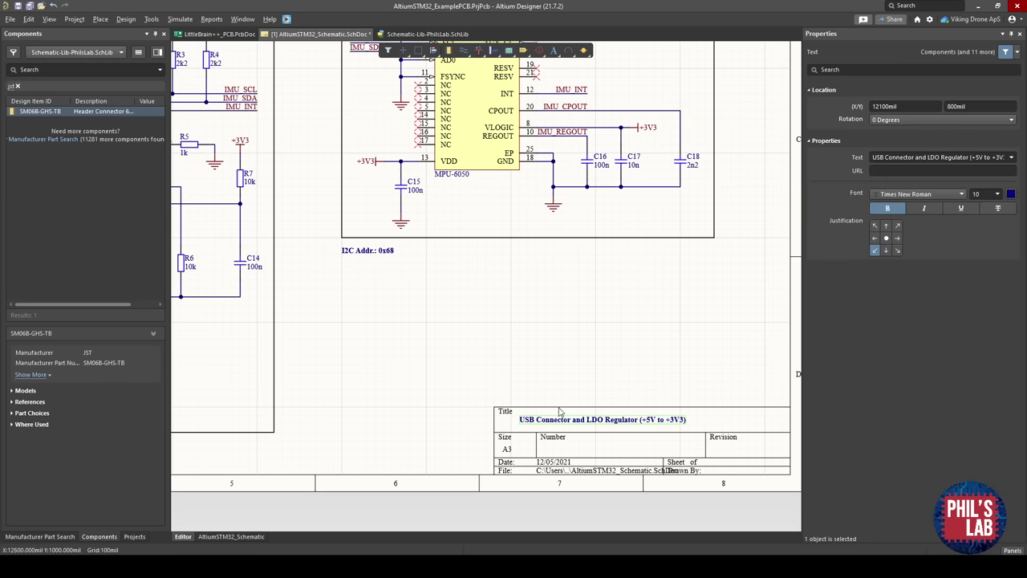
text(Altium STM32 Exam)
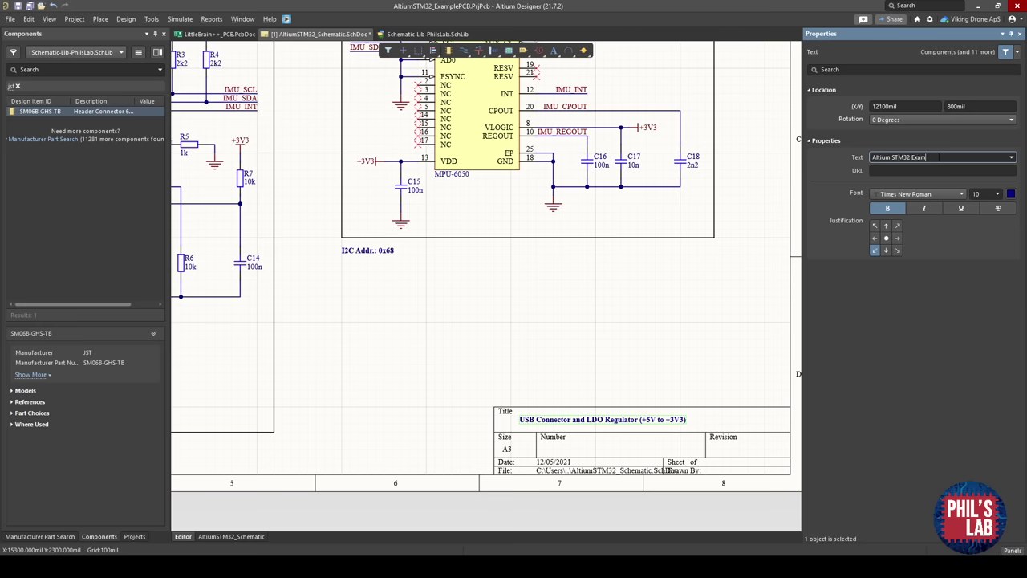
text(ple Board)
key(Return)
key(Escape)
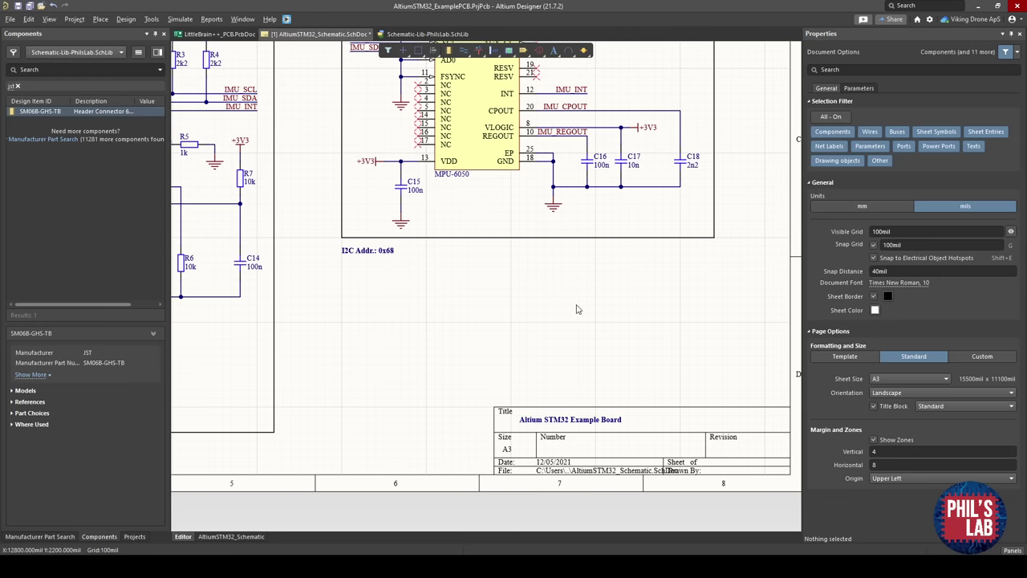
ctrl+scroll(566, 323, down, 2)
ctrl+scroll(566, 324, down, 3)
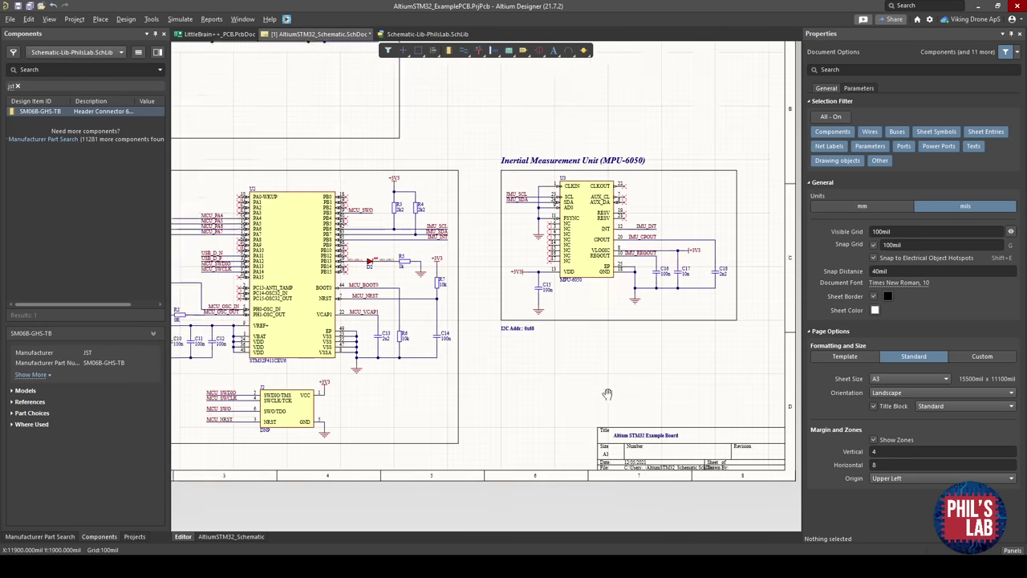
key(ctrl+s)
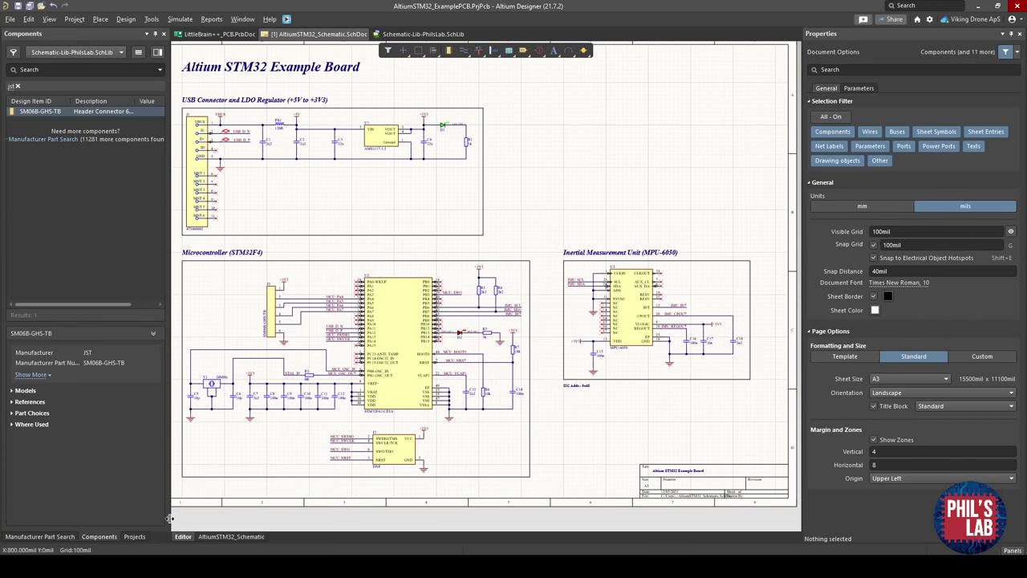
Validate the AltiumSTM32_ExamplePCB project and display the compiler messages.
click(142, 536)
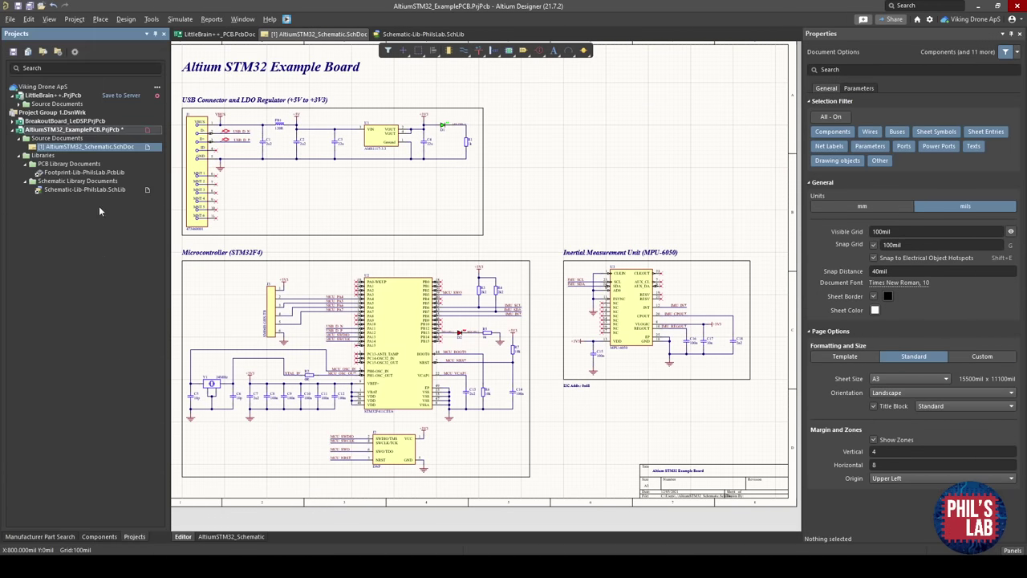
right_click(115, 131)
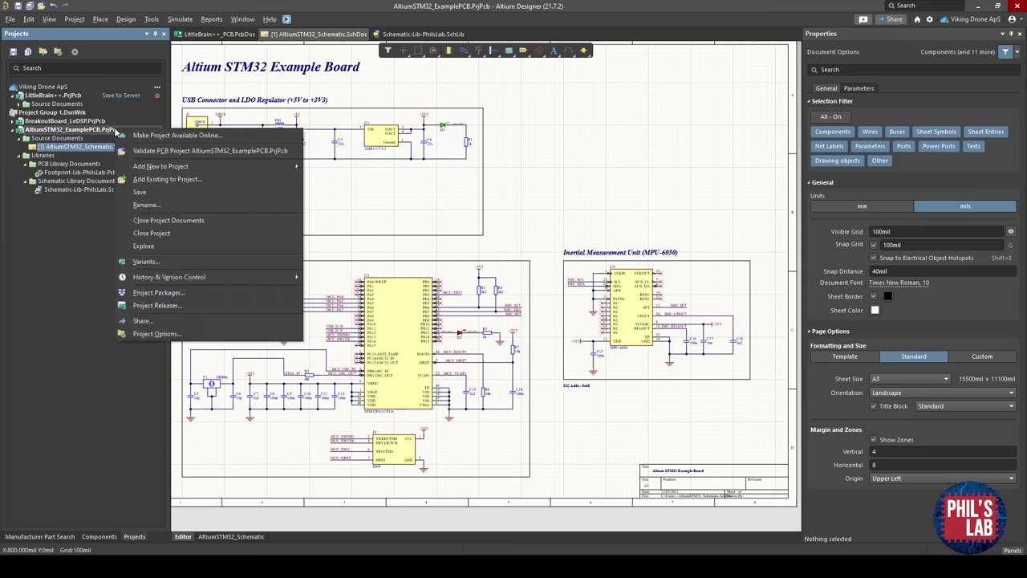
click(145, 152)
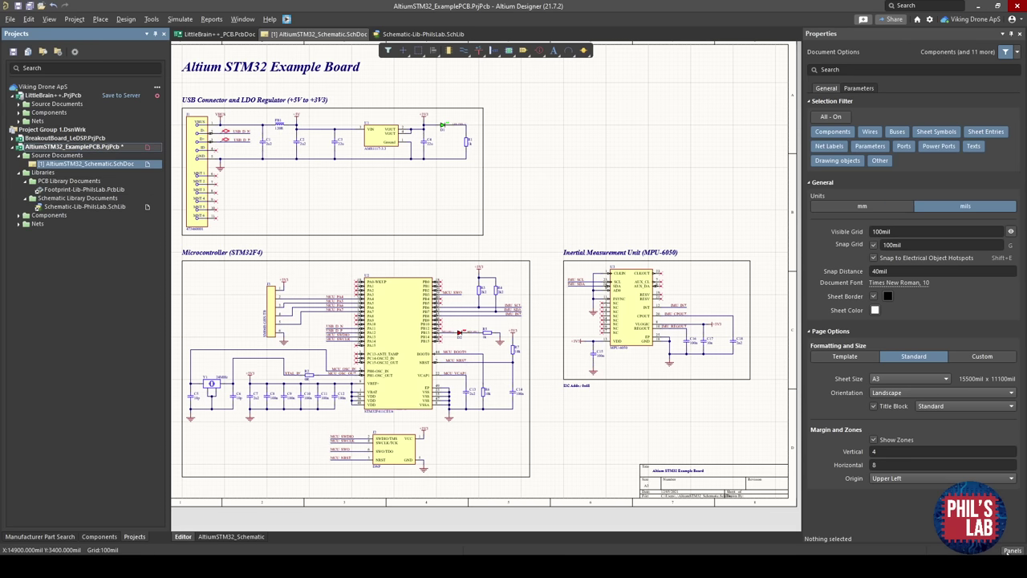
click(1012, 550)
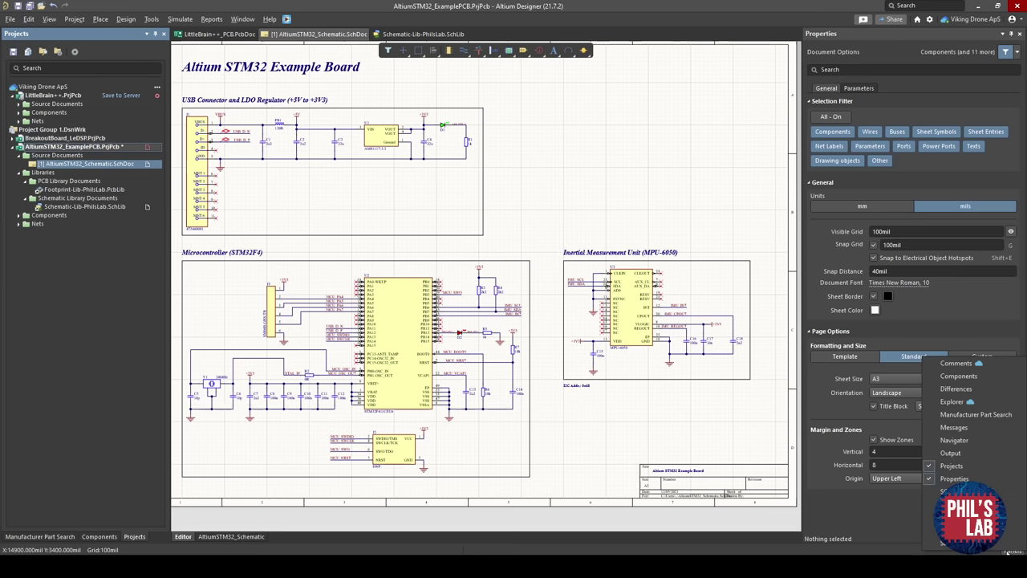
click(965, 428)
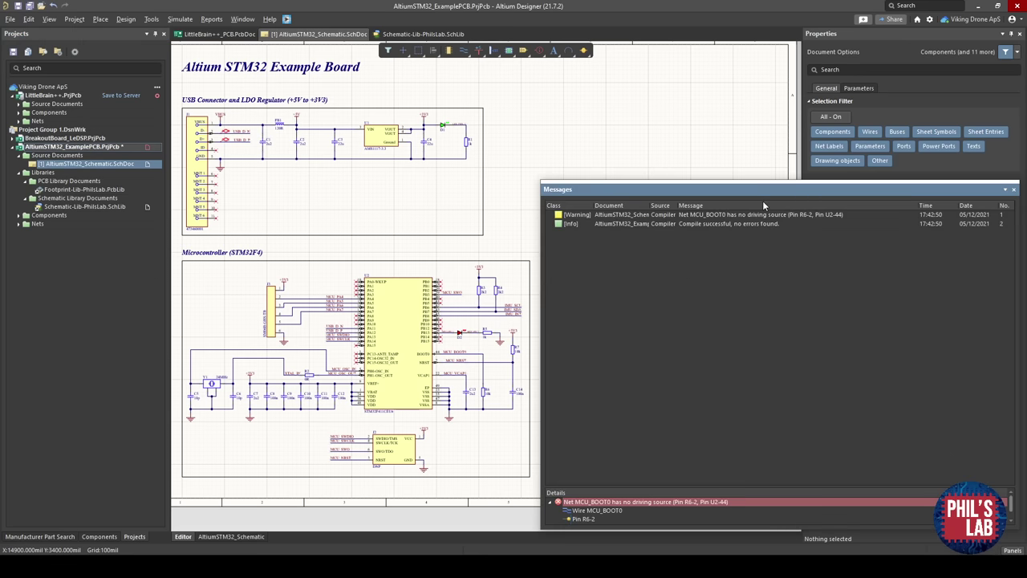
drag(767, 190, 707, 106)
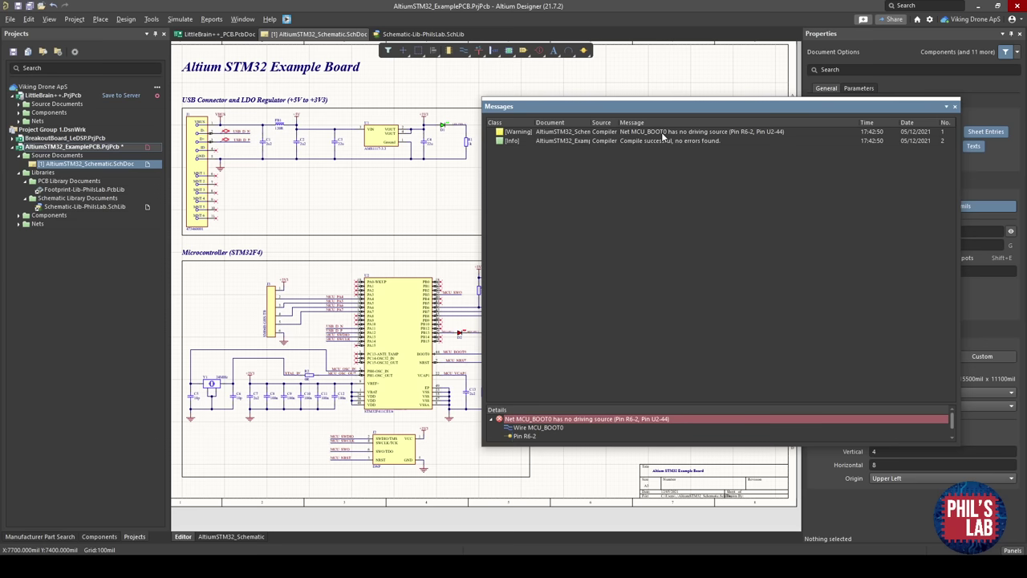
Check the MCU_BOOT0 wiring between the microcontroller's BOOT0 pin and R6 against the compiler messages, and close the messages.
drag(669, 108, 762, 109)
scroll(440, 369, up, 1)
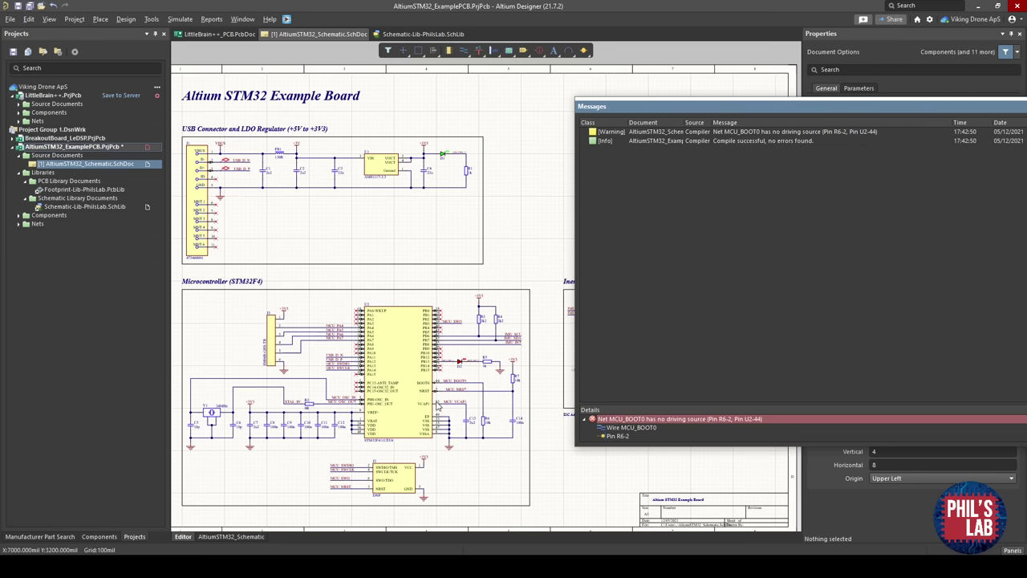
ctrl+scroll(434, 384, up, 1)
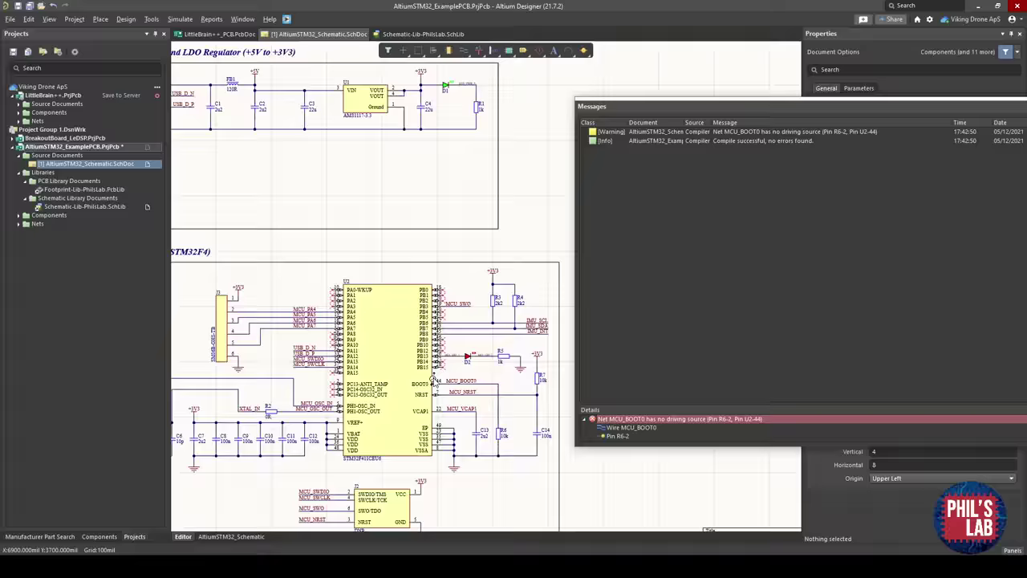
ctrl+scroll(434, 380, up, 2)
right_drag(458, 402, 335, 323)
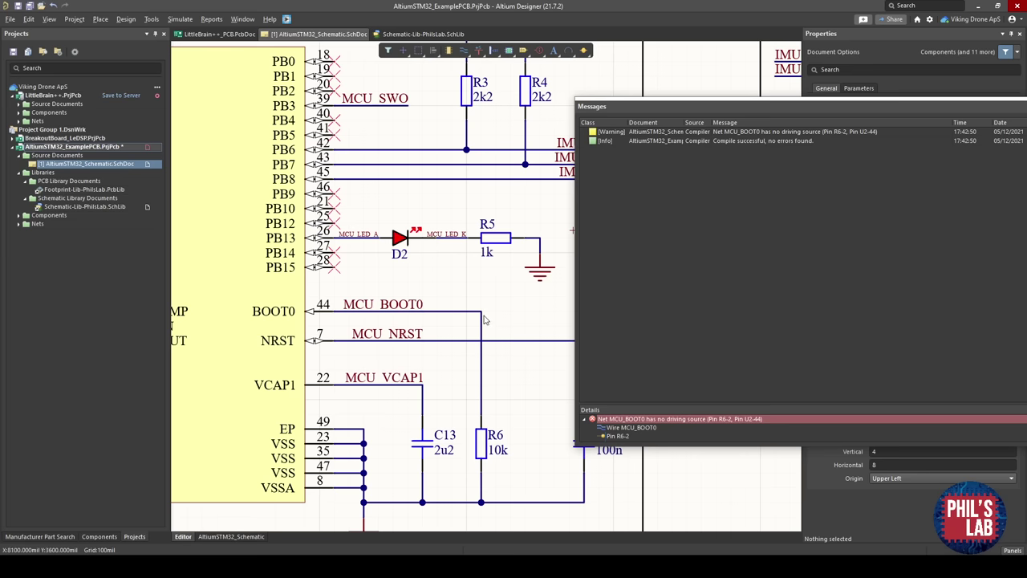
drag(718, 107, 631, 104)
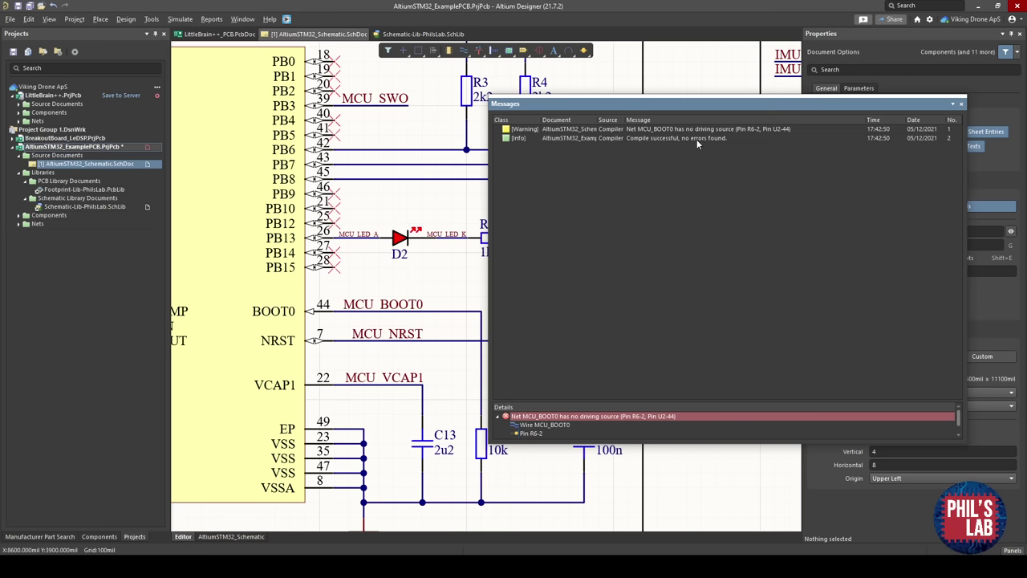
click(962, 105)
Review the schematic as a whole, from the USB and regulator section to the microcontroller and IMU circuits.
ctrl+scroll(717, 170, down, 3)
scroll(698, 225, up, 1)
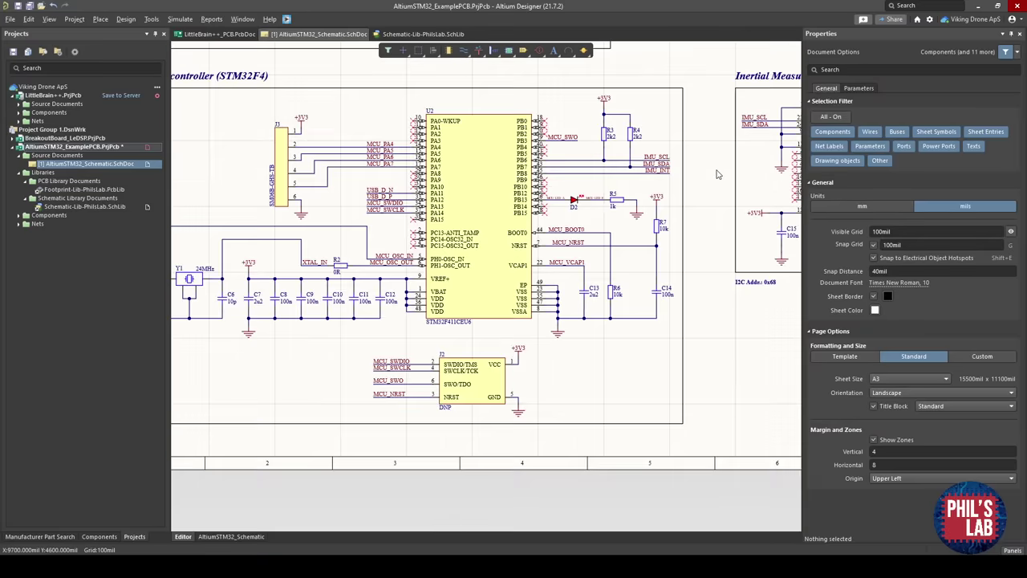
ctrl+scroll(679, 284, down, 1)
ctrl+scroll(571, 338, down, 2)
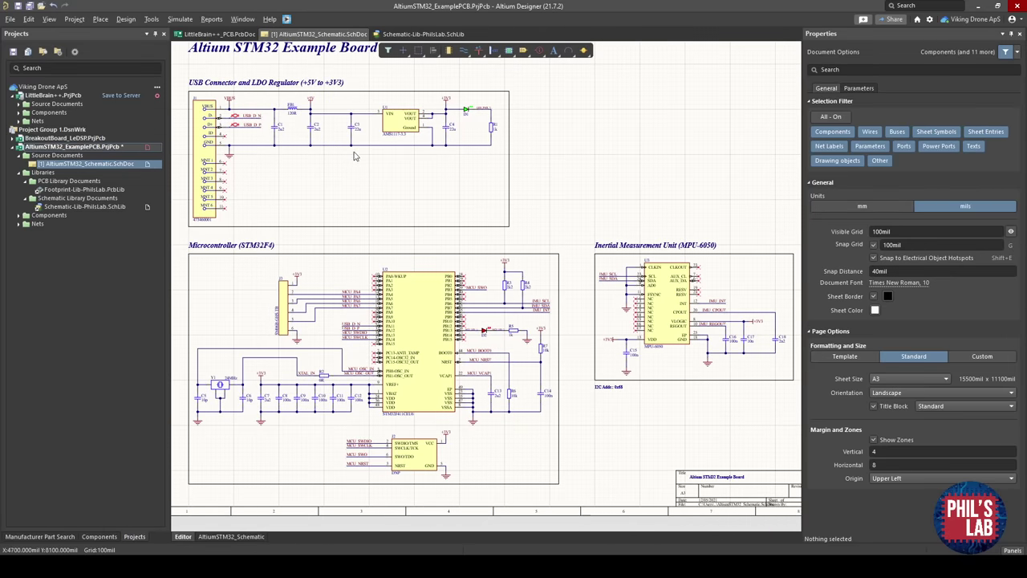
ctrl+scroll(507, 341, up, 3)
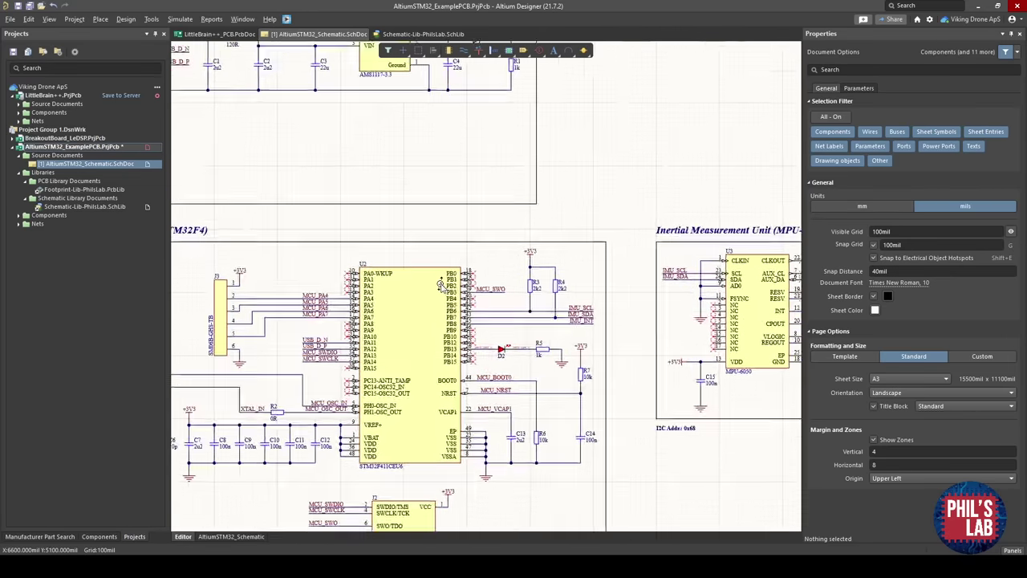
right_drag(452, 339, 421, 299)
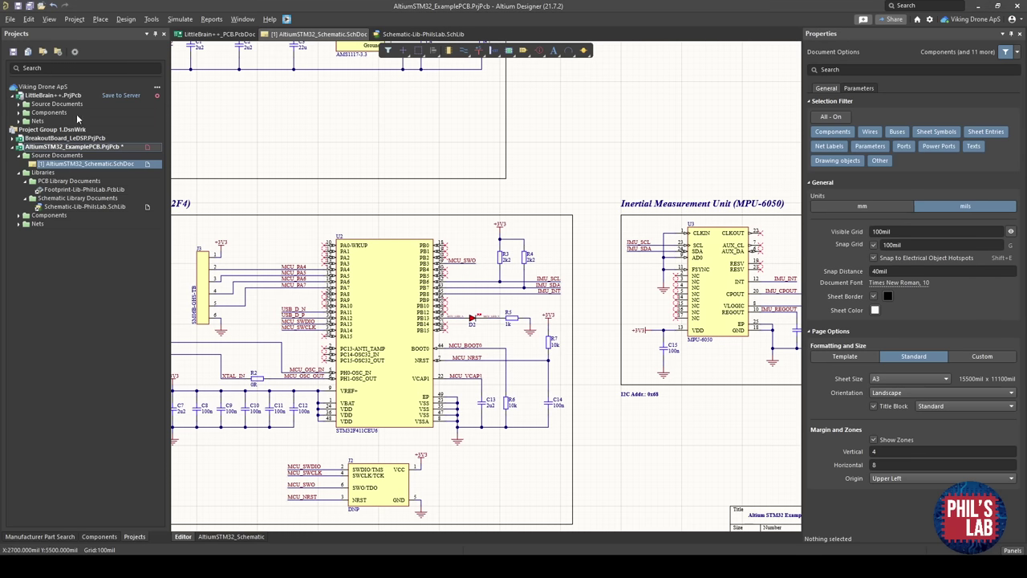
ctrl+scroll(523, 210, down, 1)
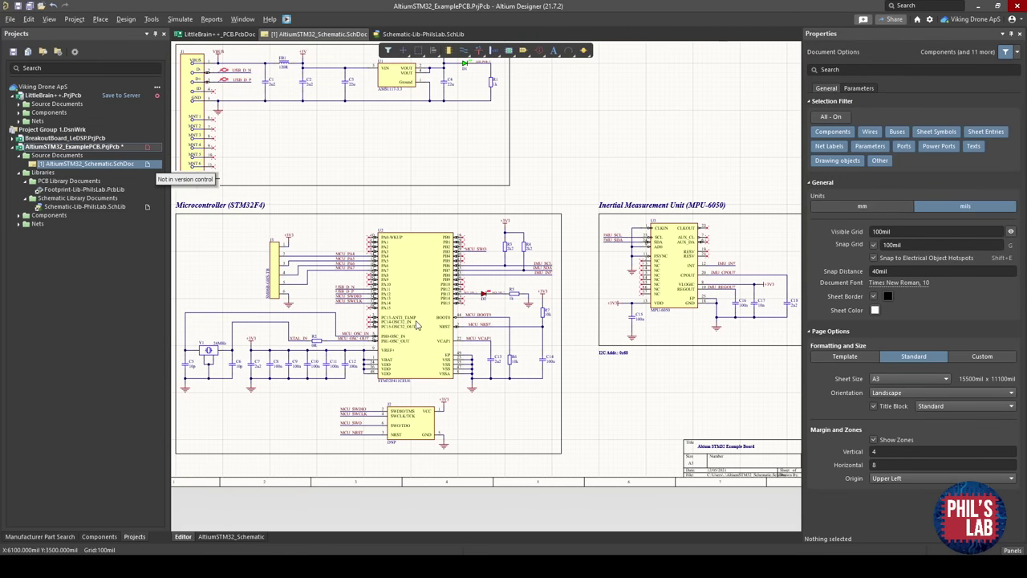
scroll(236, 268, up, 1)
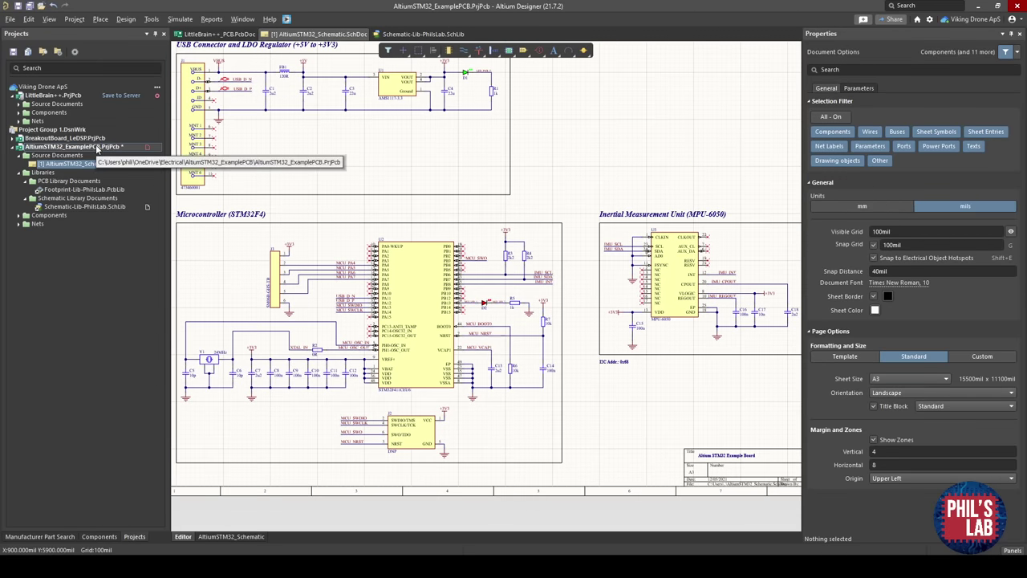
Add a new PCB document to the AltiumSTM32_ExamplePCB project.
right_click(97, 149)
mouse_move(145, 186)
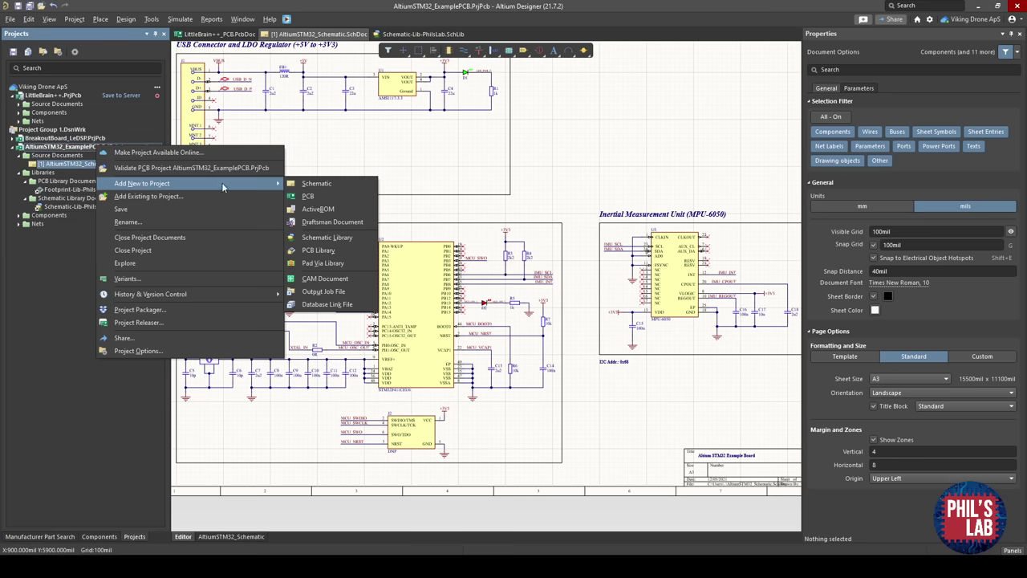
click(309, 196)
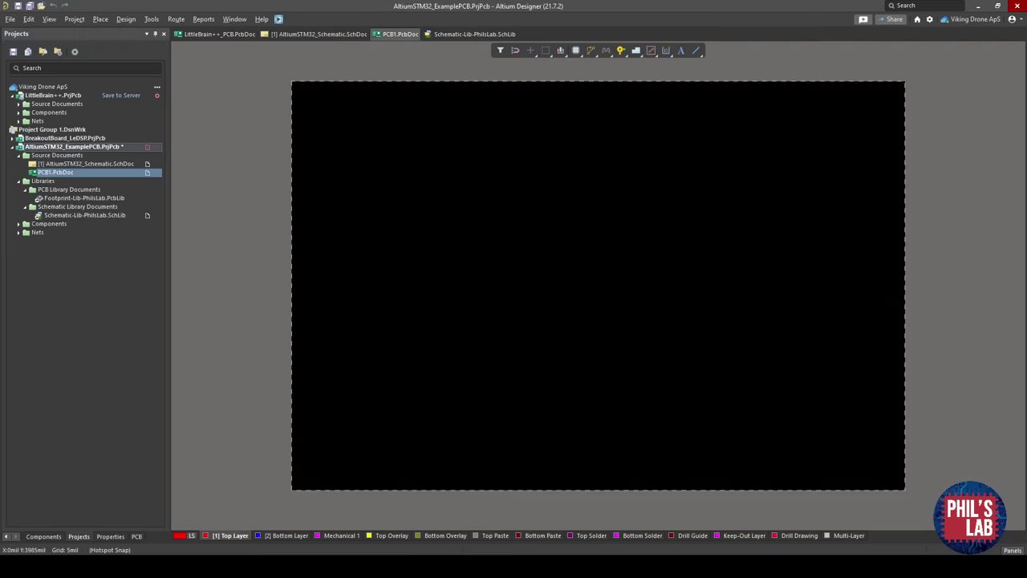
Look over the empty board area and go through its Bottom Layer, Mechanical 1, Top Overlay and Bottom Overlay layers.
ctrl+scroll(464, 238, down, 1)
right_drag(454, 252, 354, 278)
right_drag(537, 242, 595, 215)
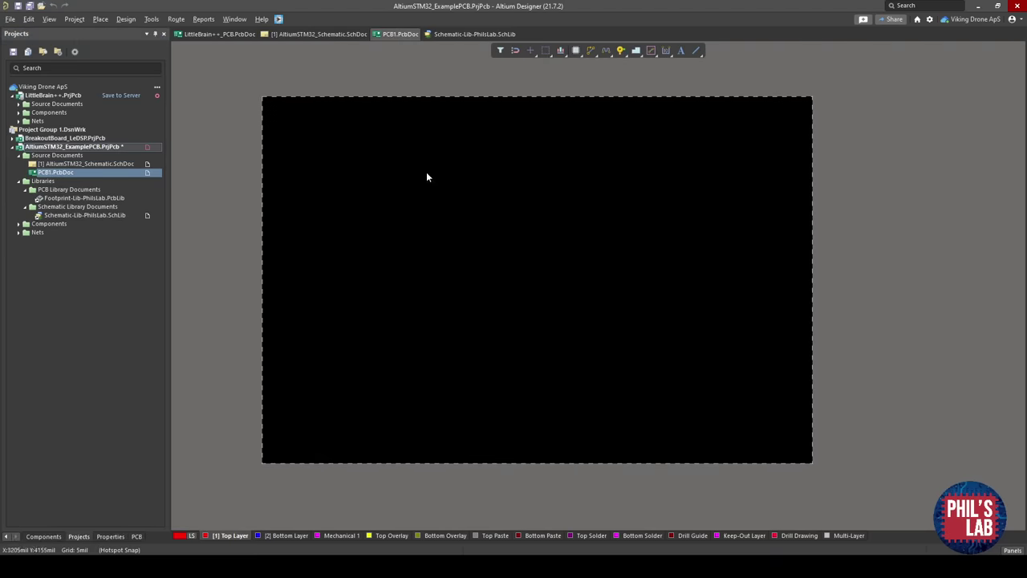
right_drag(400, 325, 410, 336)
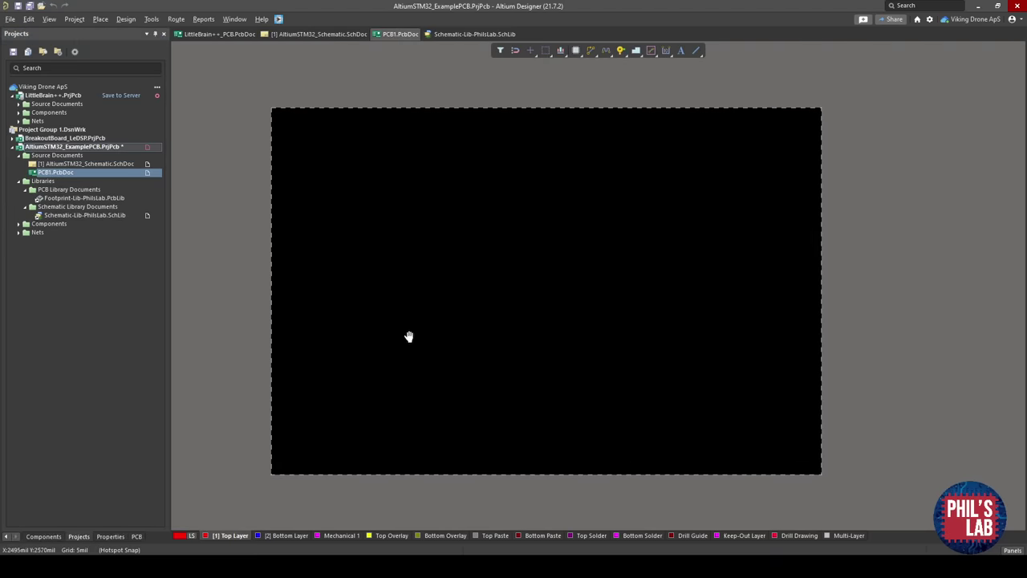
click(277, 535)
click(340, 535)
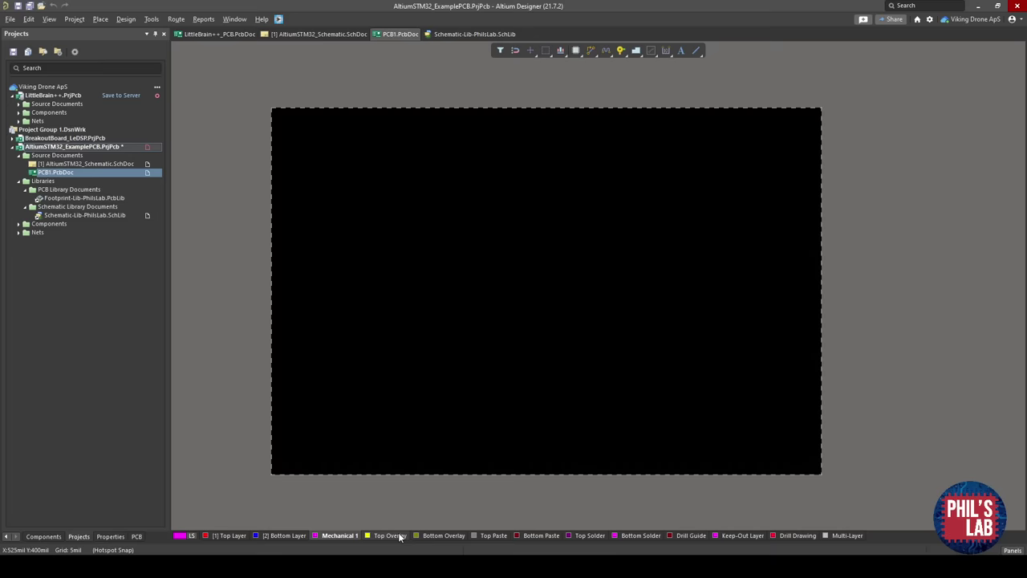
click(393, 535)
click(455, 535)
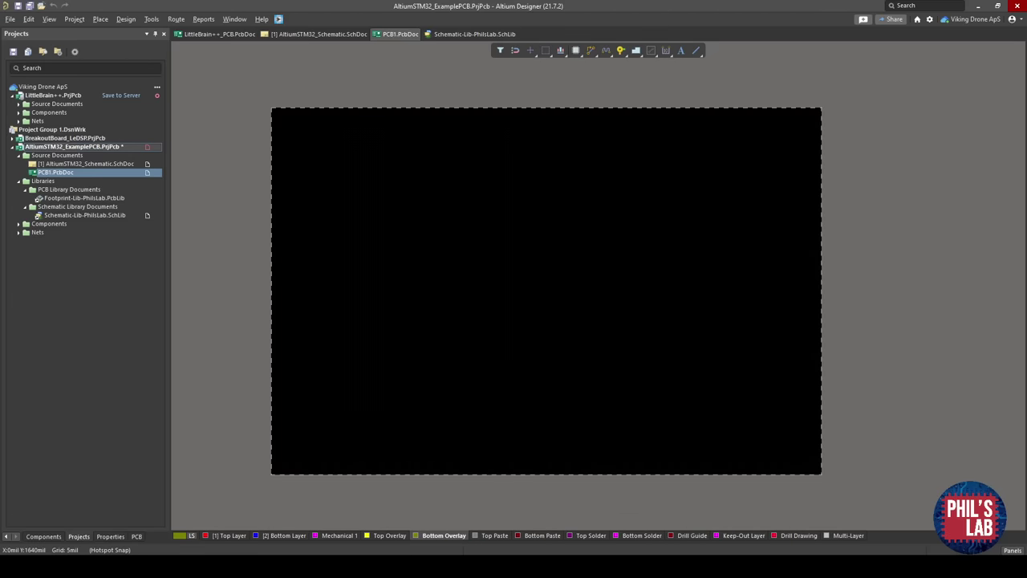
Save the new PCB document as AltiumSTM32_PCB in the AltiumSTM32_ExamplePCB folder.
key(ctrl+s)
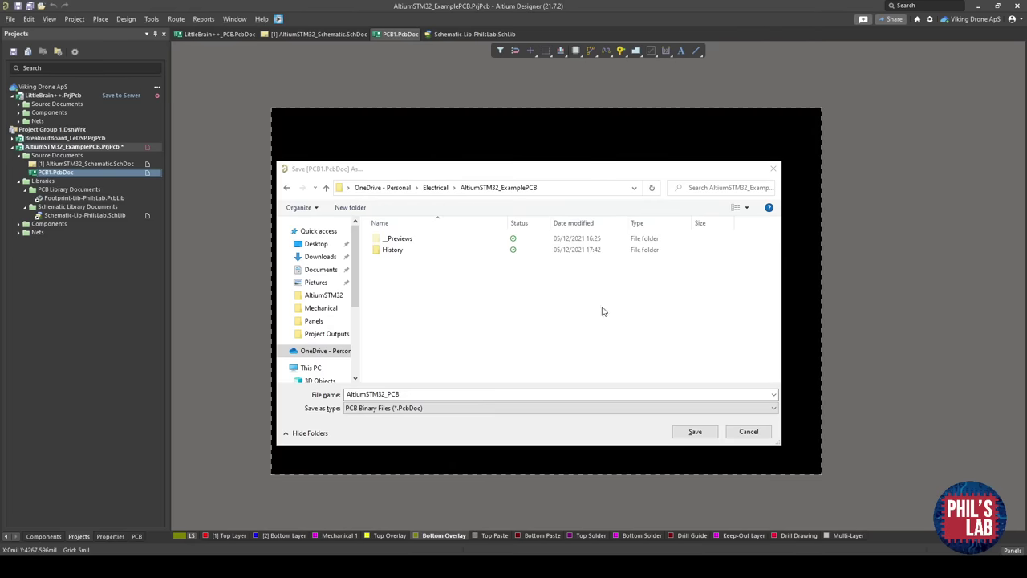
click(695, 432)
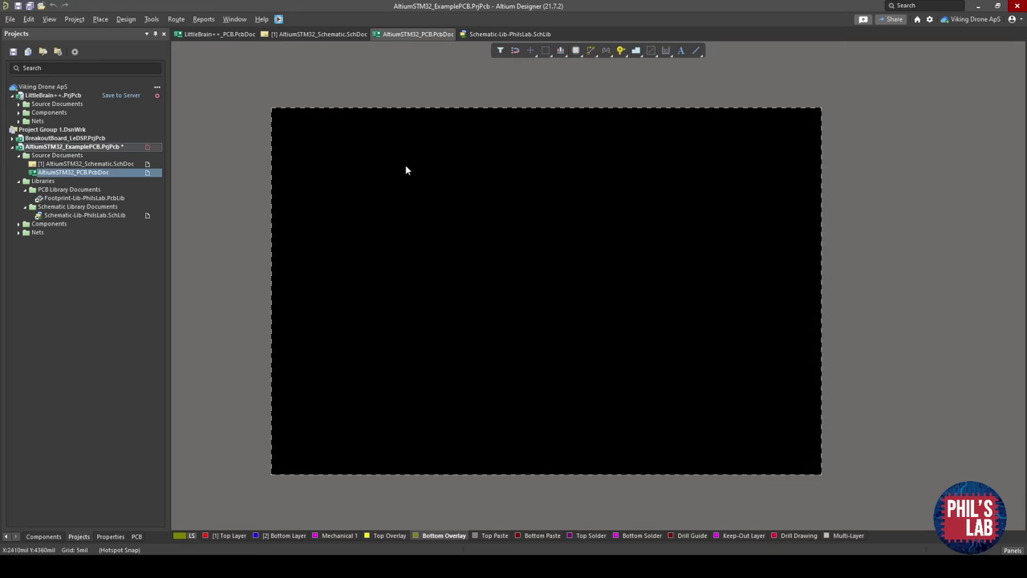
right_drag(503, 264, 472, 261)
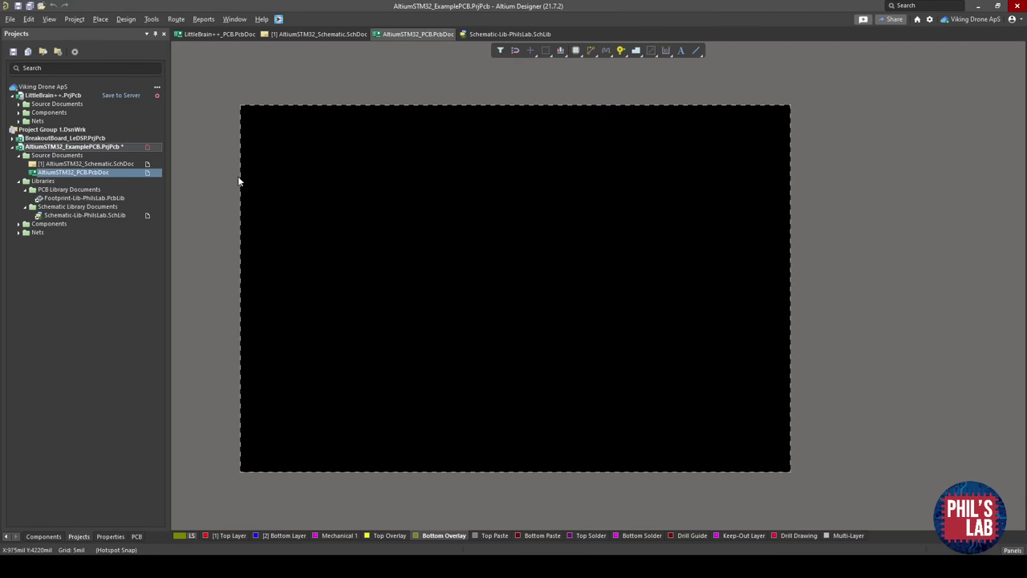
Turn off room generation for AltiumSTM32_Schematic.SchDoc in the project's class generation options.
click(79, 24)
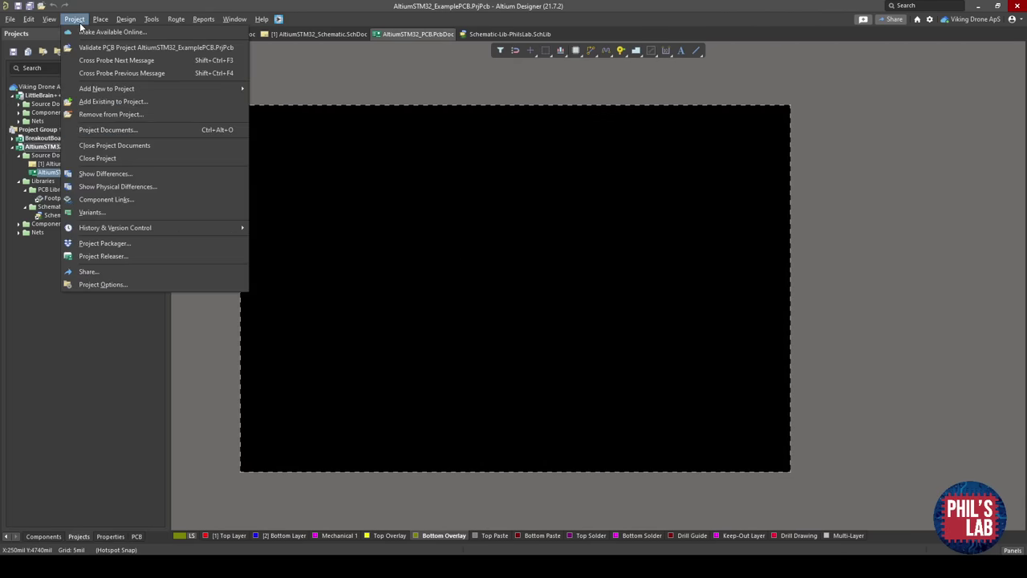
click(121, 283)
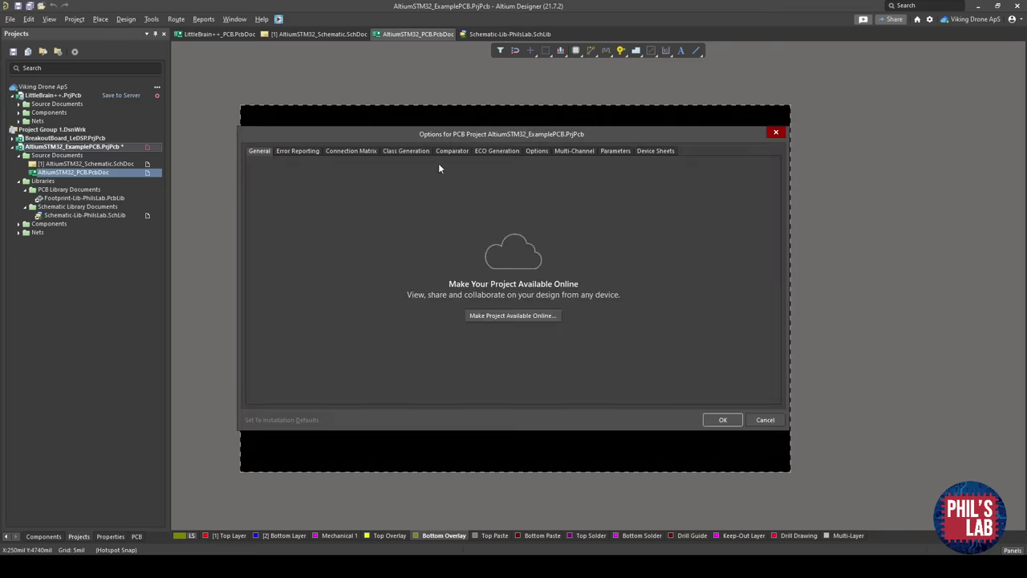
click(406, 151)
click(599, 222)
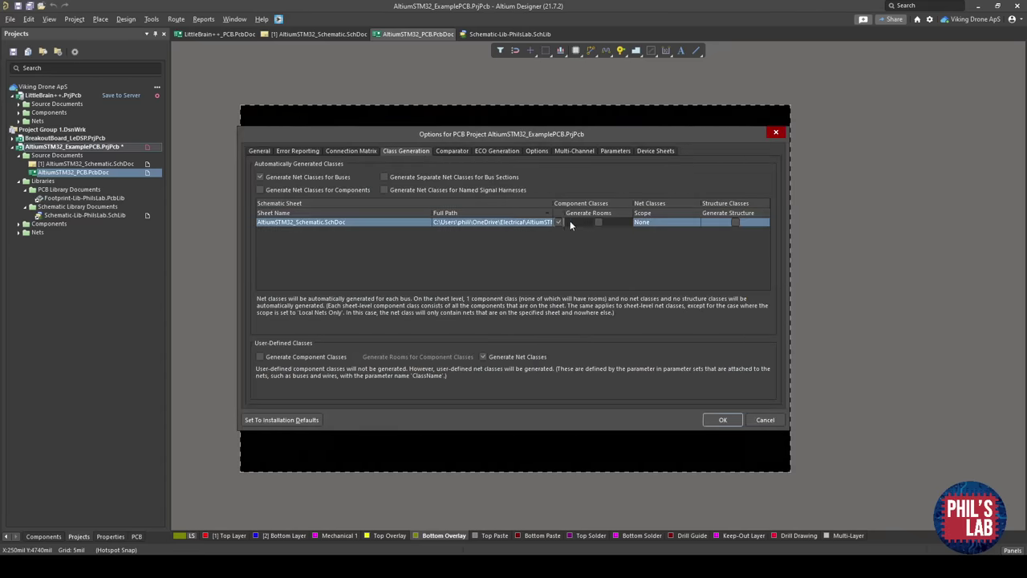
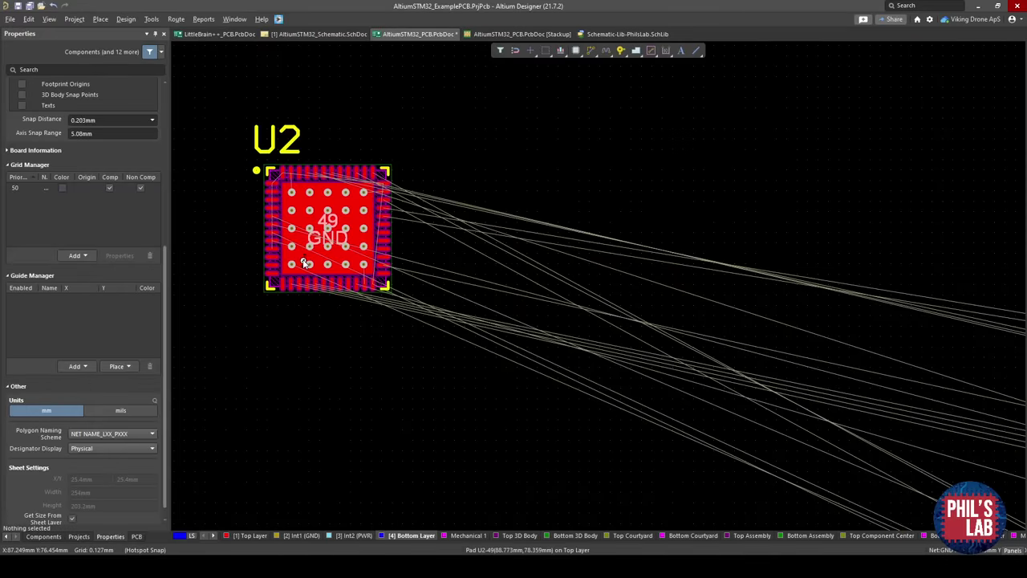
Set the PCB snap grid to 0.500 mm and shift microcontroller U2 slightly on the new grid.
right_drag(321, 267, 537, 310)
ctrl+scroll(434, 300, down, 3)
ctrl+scroll(543, 313, up, 2)
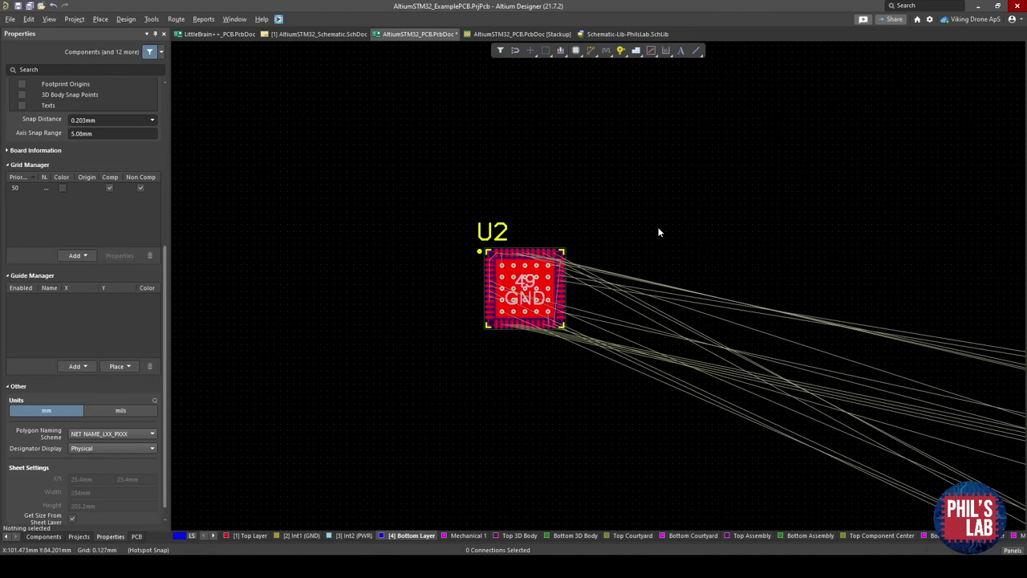
key(g)
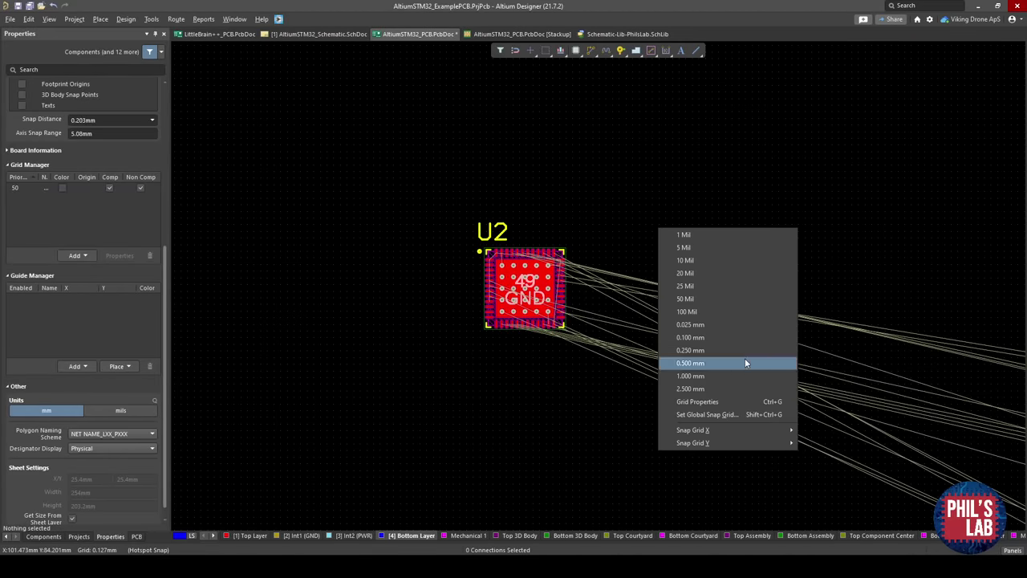
click(704, 365)
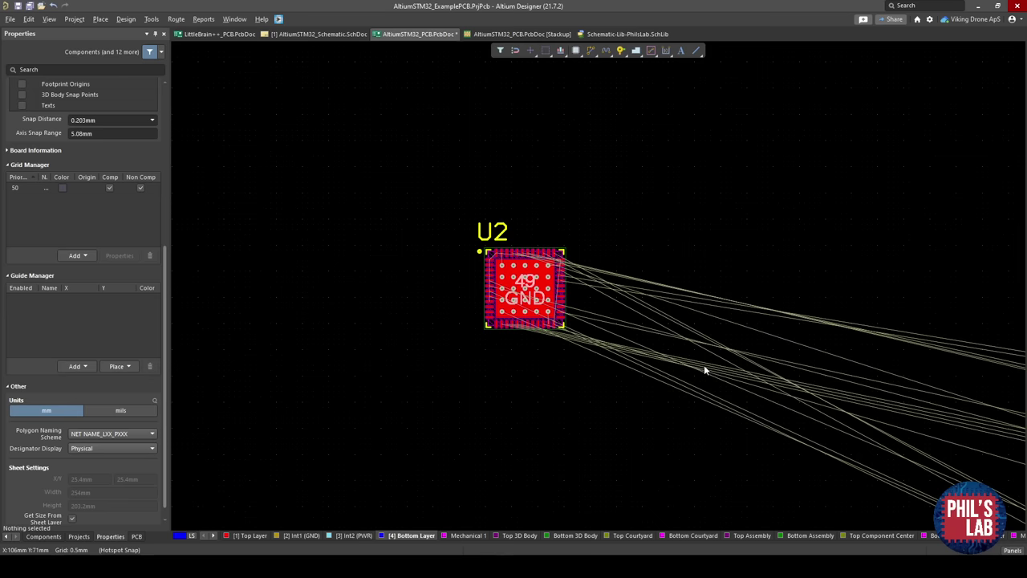
ctrl+scroll(606, 352, down, 1)
mouse_move(533, 295)
mouse_down()
mouse_move(522, 290)
mouse_move(522, 342)
mouse_move(527, 308)
mouse_up()
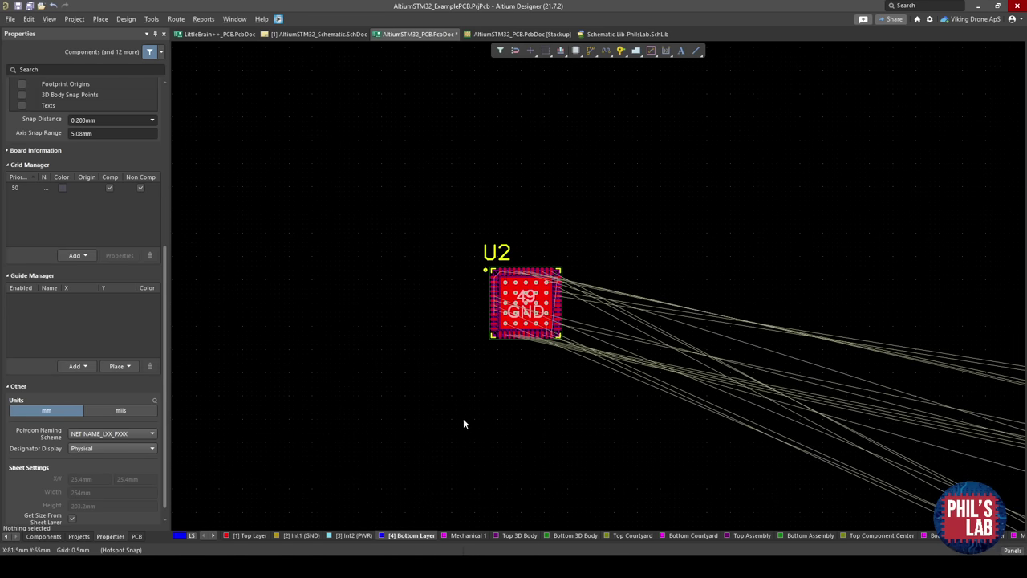
Inspect U2 on the board and the unplaced components in 3D, and return to the 2D layout view.
ctrl+scroll(481, 362, down, 3)
key(3)
ctrl+scroll(486, 363, down, 2)
right_drag(487, 362, 507, 369)
shift+right_drag(506, 369, 495, 264)
ctrl+scroll(471, 322, up, 5)
ctrl+scroll(490, 378, down, 4)
shift+right_drag(557, 315, 609, 298)
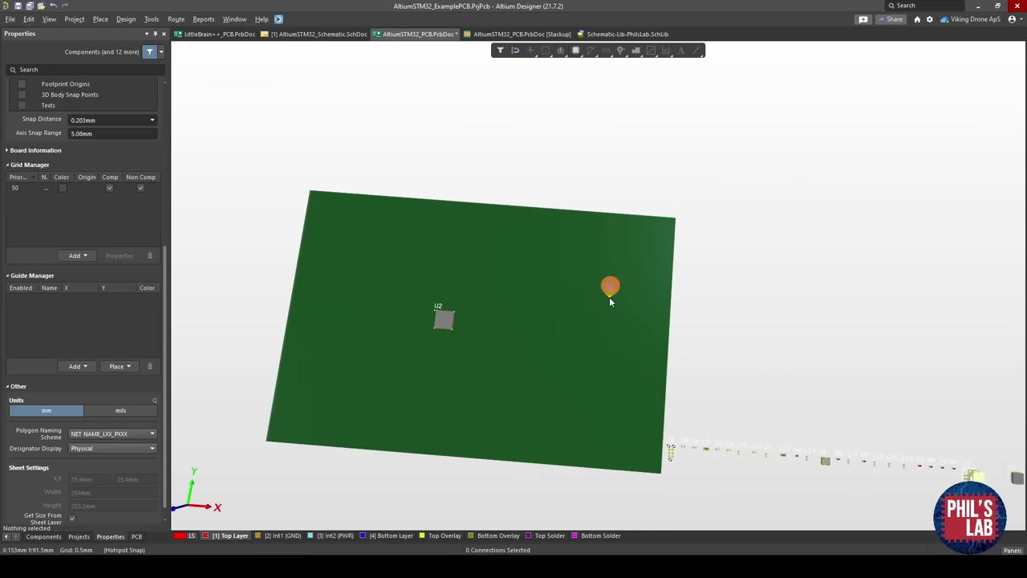
right_drag(744, 395, 672, 369)
shift+right_drag(671, 370, 633, 350)
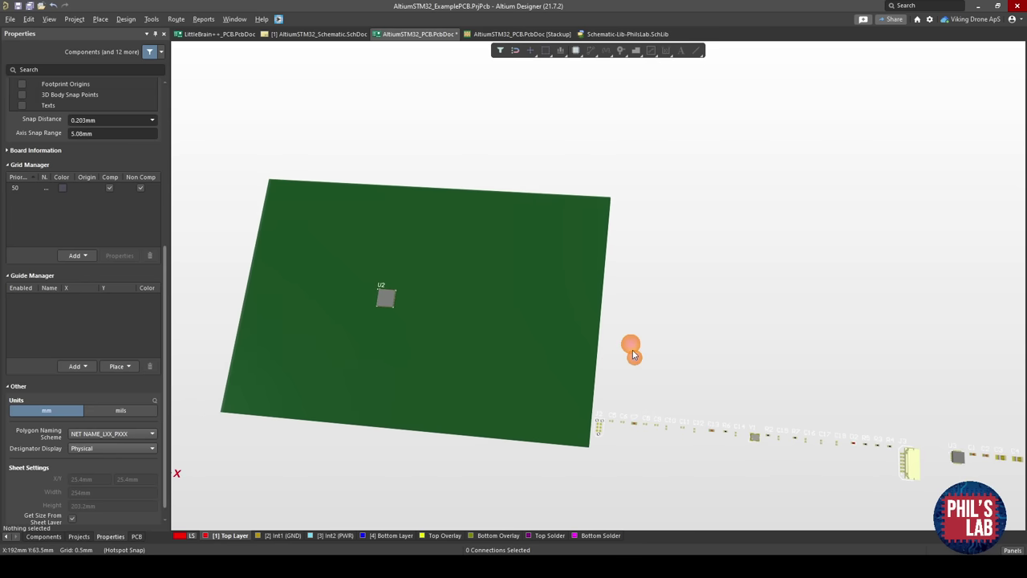
key(2)
right_drag(466, 325, 430, 330)
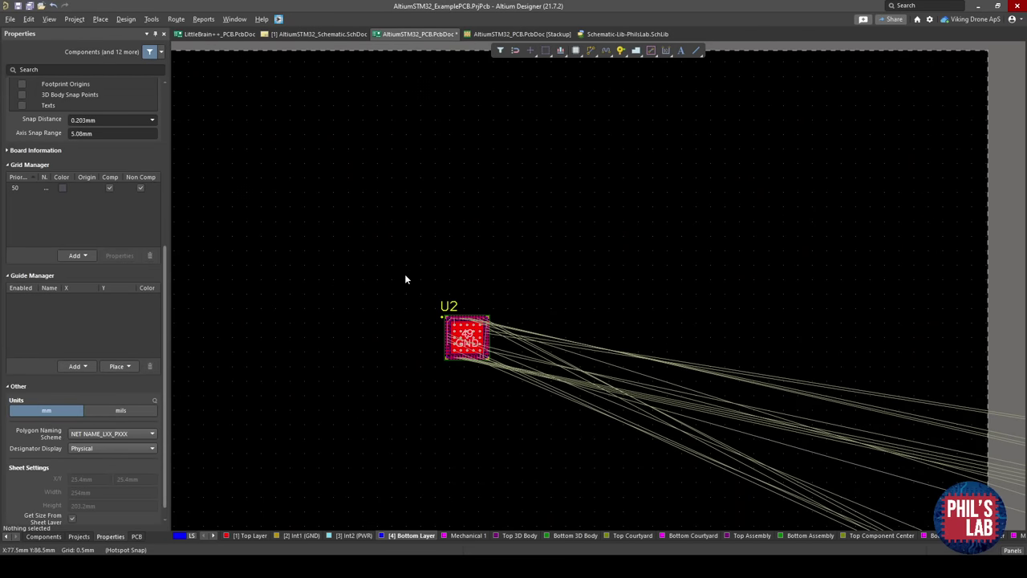
ctrl+scroll(404, 273, down, 1)
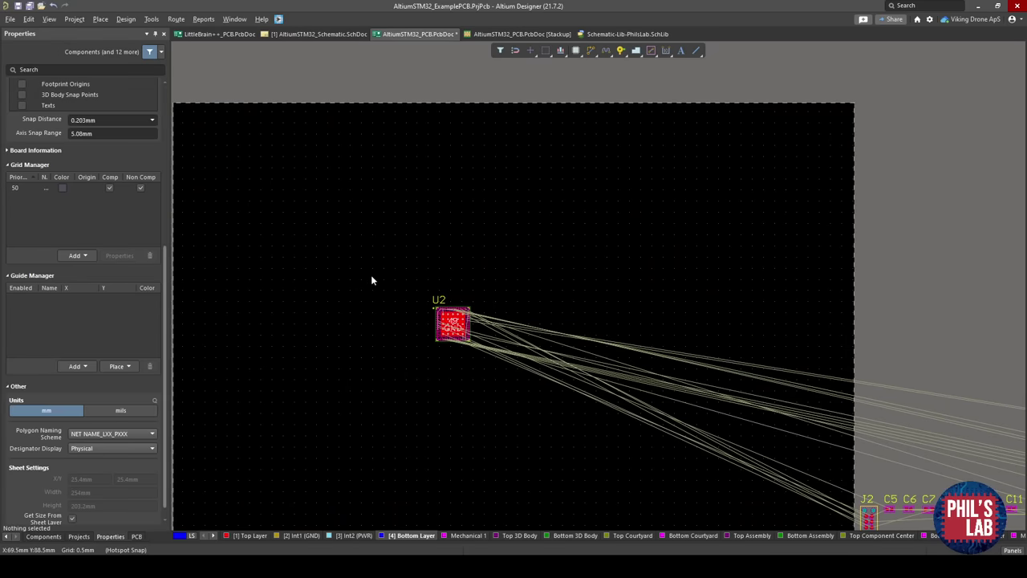
Review the USB connector and regulator circuit and the overall arrangement of the AltiumSTM32 schematic.
click(321, 34)
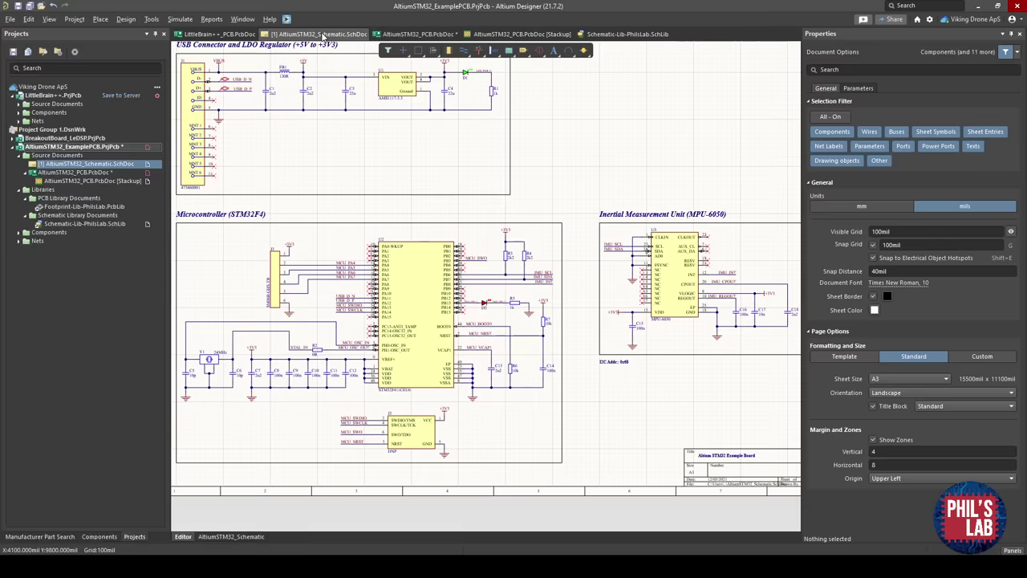
right_drag(395, 313, 531, 438)
ctrl+scroll(438, 345, up, 1)
ctrl+scroll(481, 219, up, 2)
right_drag(481, 219, 530, 267)
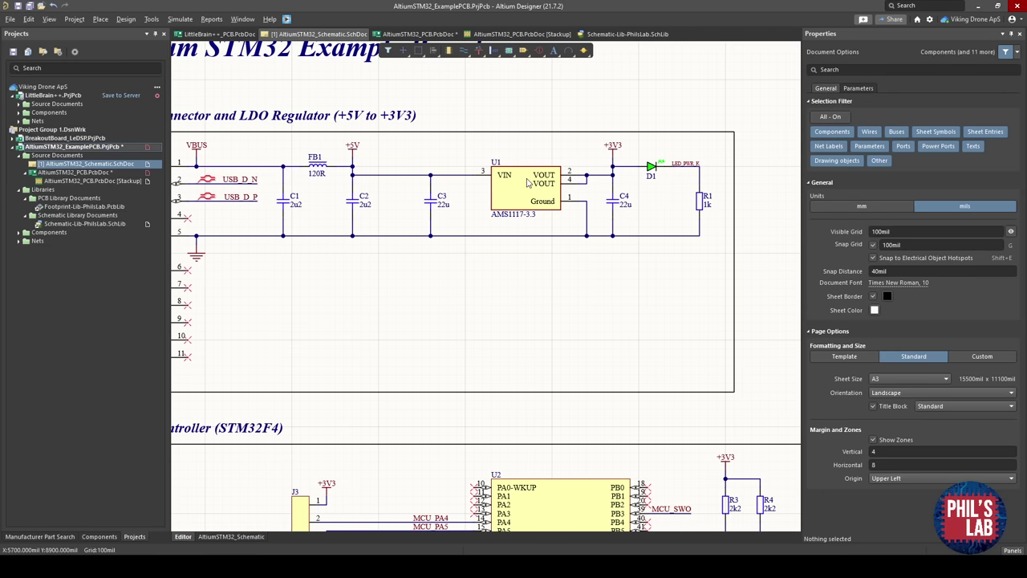
ctrl+scroll(527, 183, down, 6)
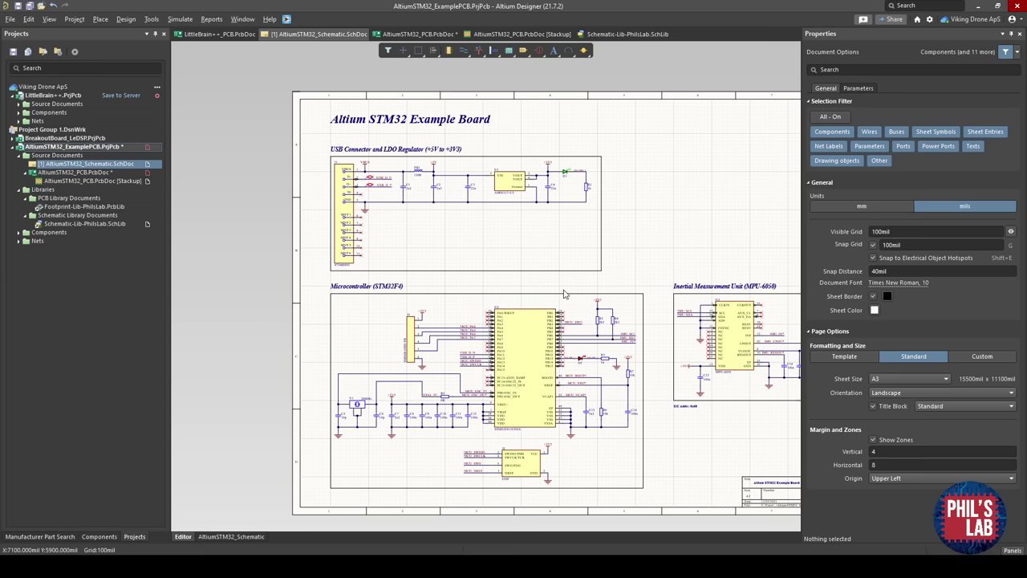
right_drag(530, 297, 522, 297)
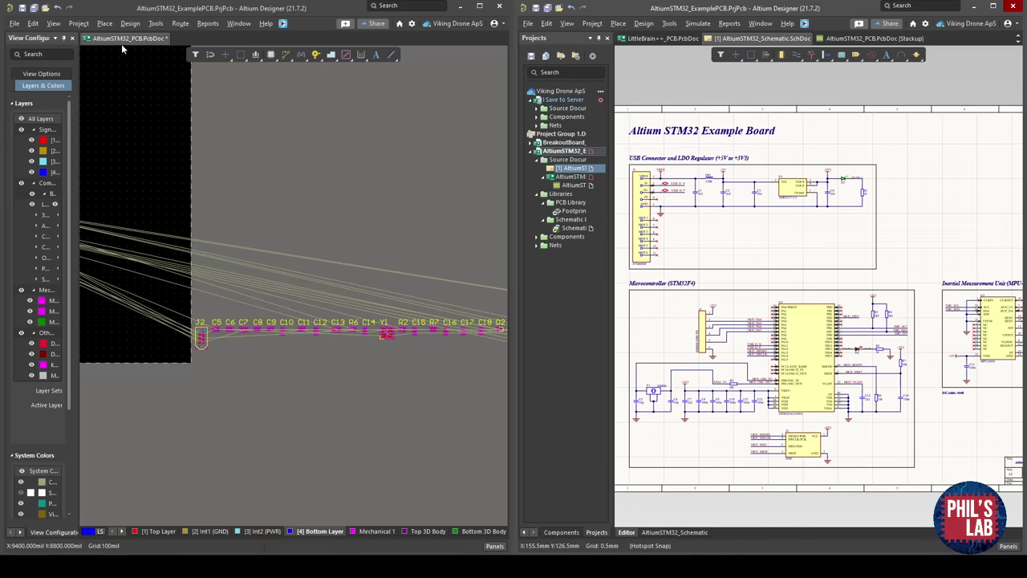
Compare the PCB's U2 and unplaced components with the schematic's microcontroller and IMU sections in side-by-side windows.
mouse_move(121, 40)
mouse_down()
mouse_move(135, 46)
mouse_move(135, 37)
mouse_move(526, 271)
mouse_move(590, 536)
mouse_move(300, 105)
mouse_move(120, 40)
mouse_up()
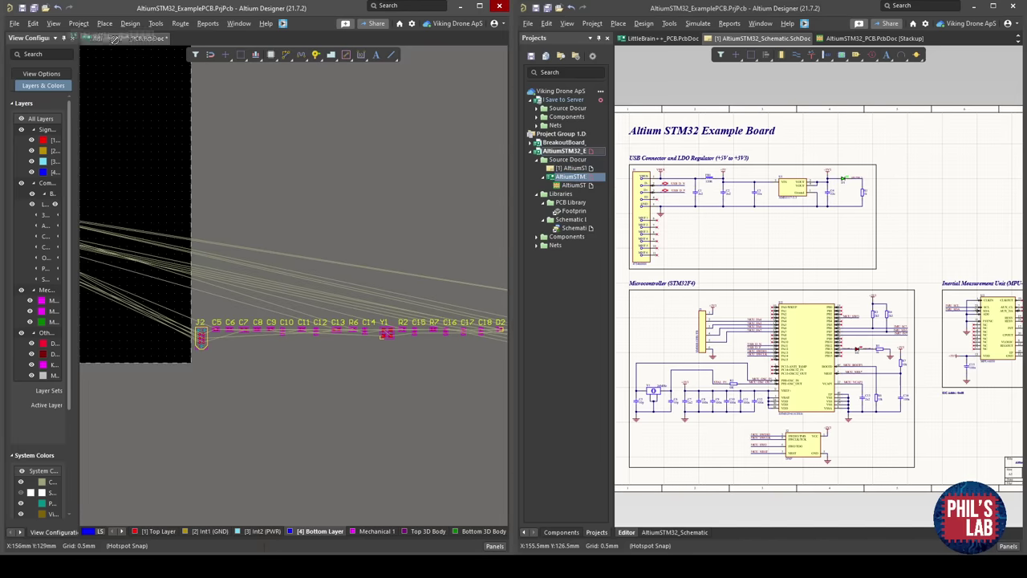
middle_drag(353, 98, 351, 159)
right_drag(351, 159, 443, 203)
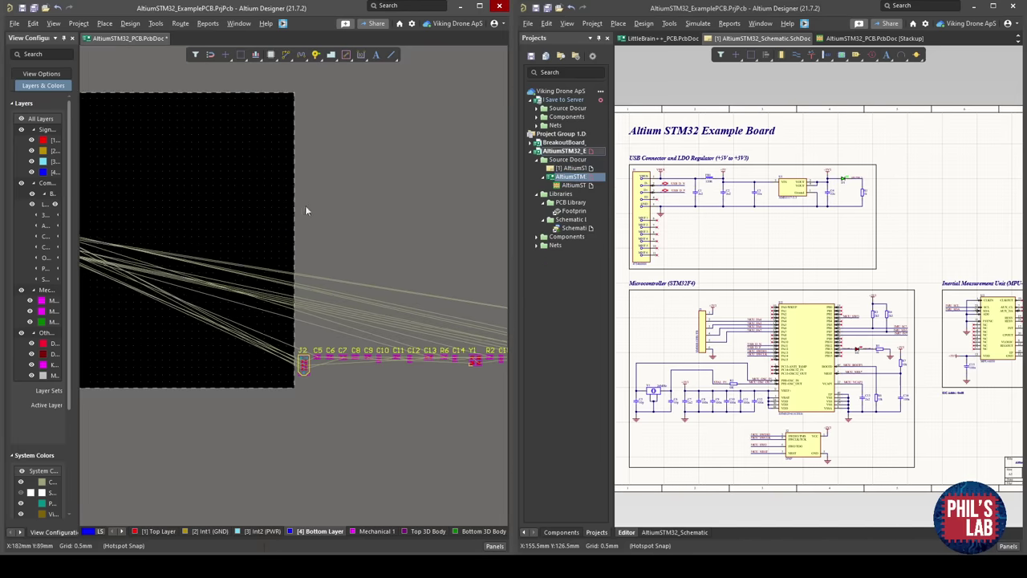
right_drag(309, 218, 393, 238)
ctrl+scroll(382, 244, down, 1)
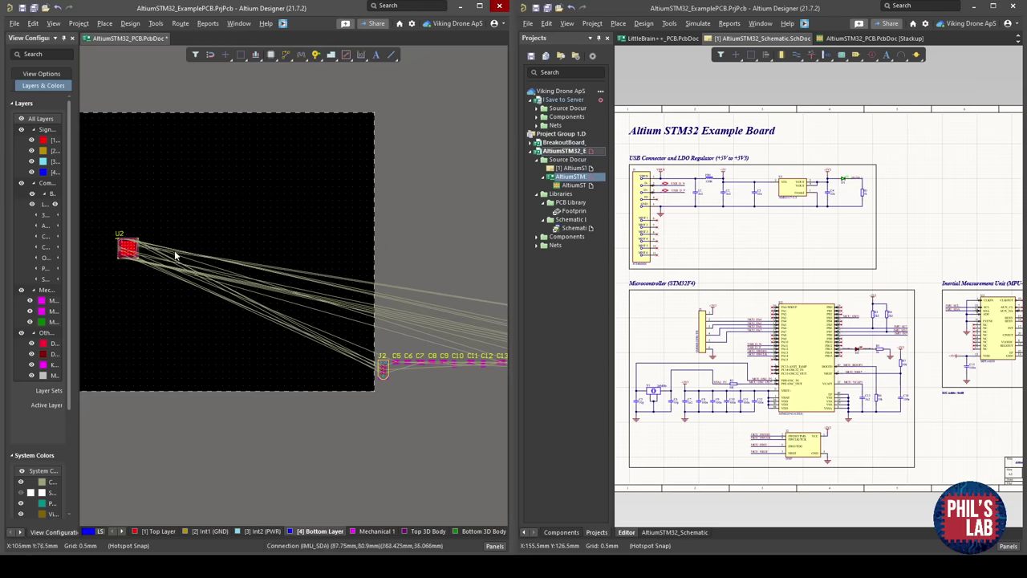
right_drag(852, 220, 722, 206)
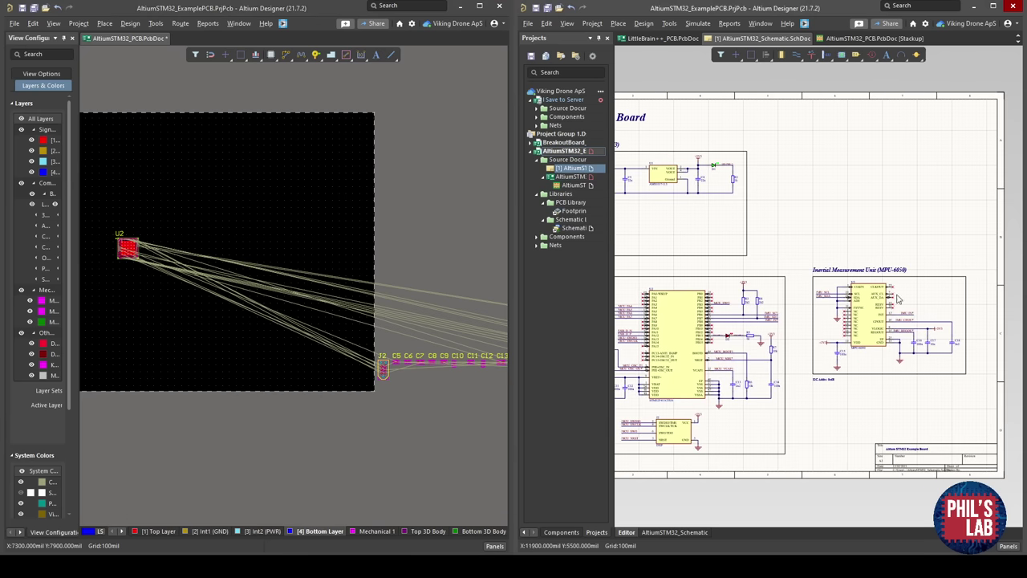
right_drag(725, 342, 848, 321)
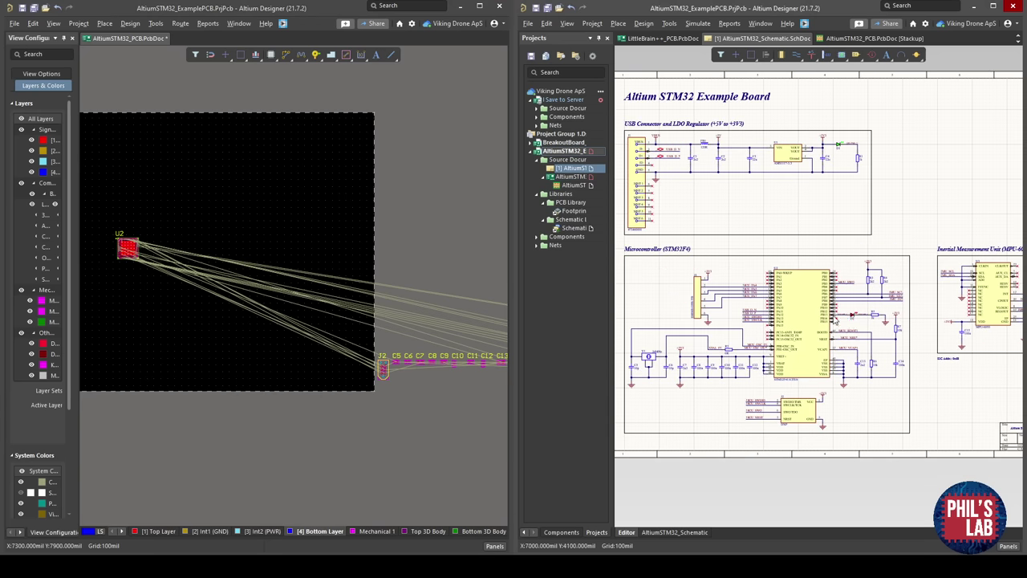
click(663, 38)
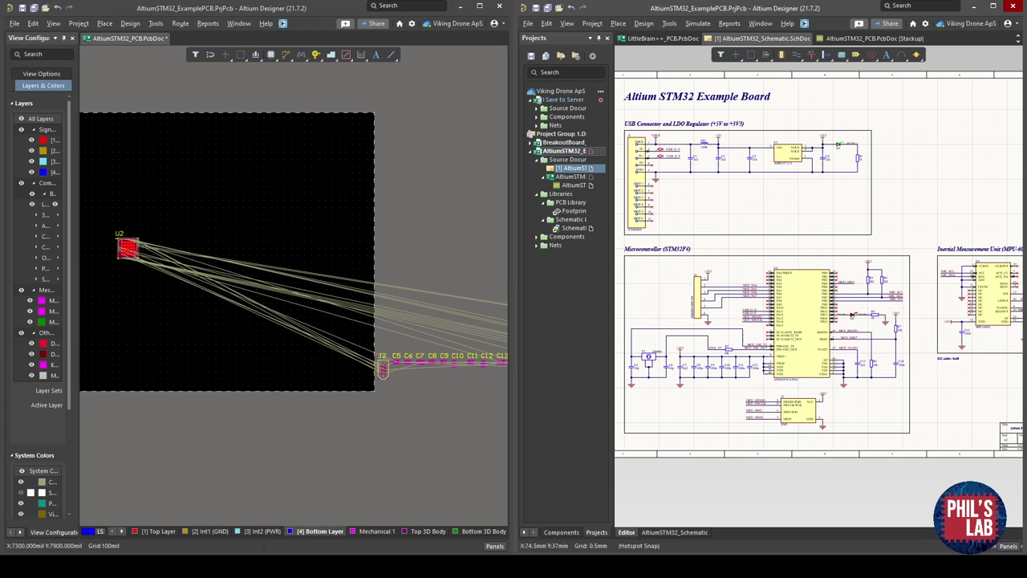
Examine U2 on the PCB alongside its decoupling capacitors C7 to C12 in the schematic.
right_drag(317, 237, 398, 263)
ctrl+scroll(202, 323, up, 4)
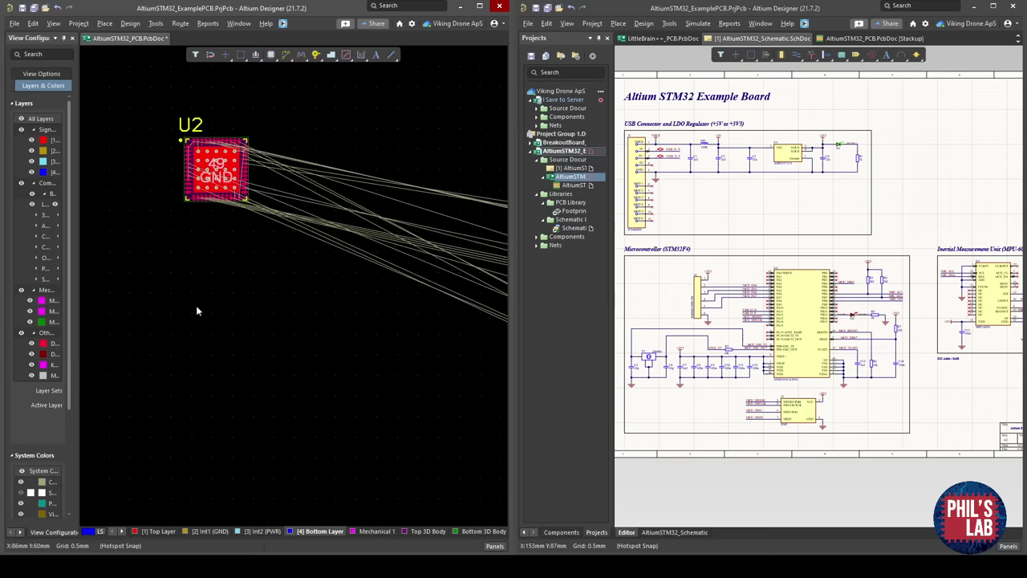
right_drag(207, 283, 211, 379)
ctrl+scroll(720, 369, up, 3)
right_drag(720, 369, 773, 356)
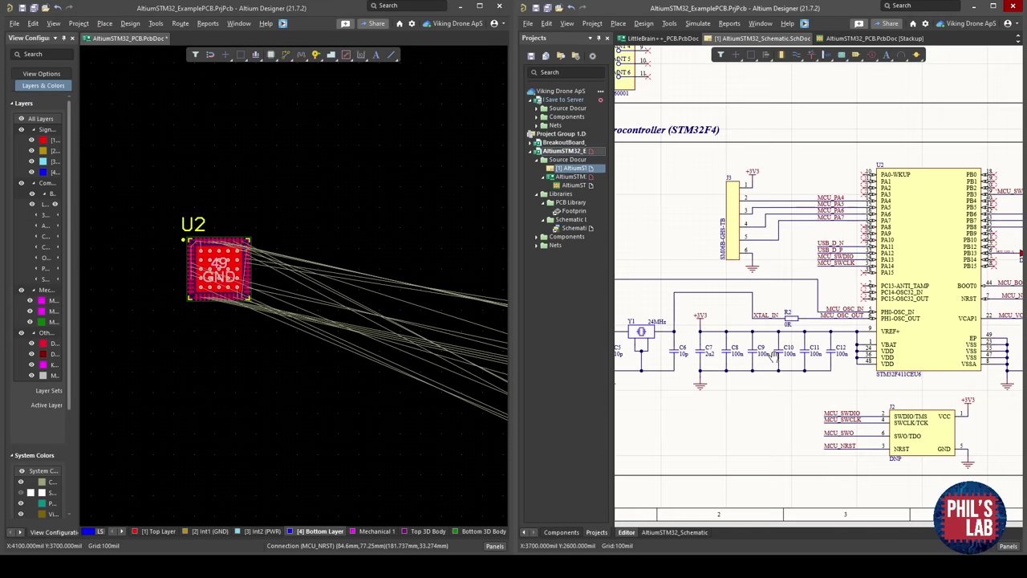
ctrl+scroll(733, 351, up, 1)
ctrl+scroll(725, 358, up, 2)
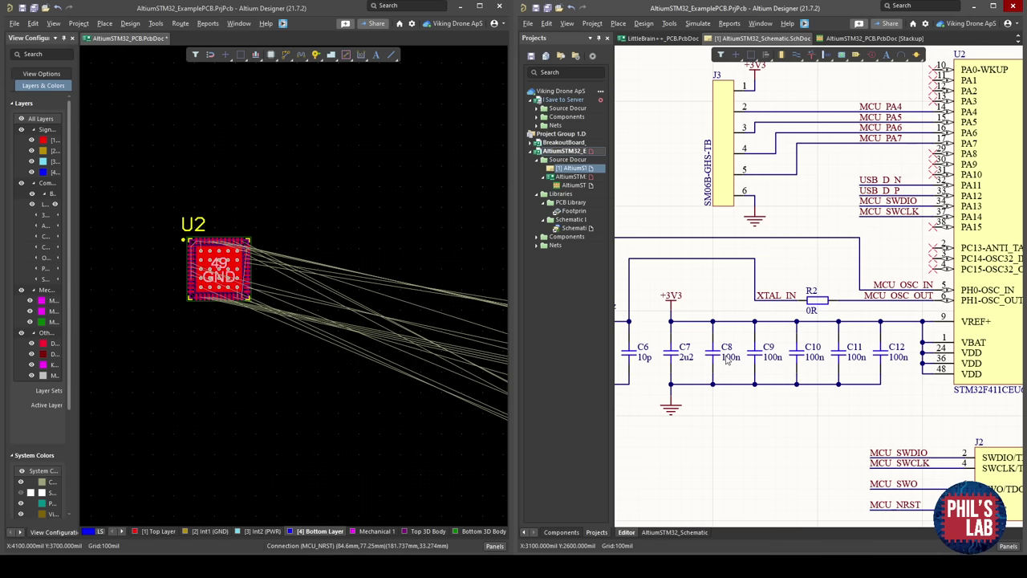
right_drag(840, 355, 788, 359)
ctrl+scroll(353, 328, down, 1)
Select capacitors C8, C9 and C10 one after another in the schematic to locate them among the unplaced PCB components.
right_drag(478, 336, 337, 318)
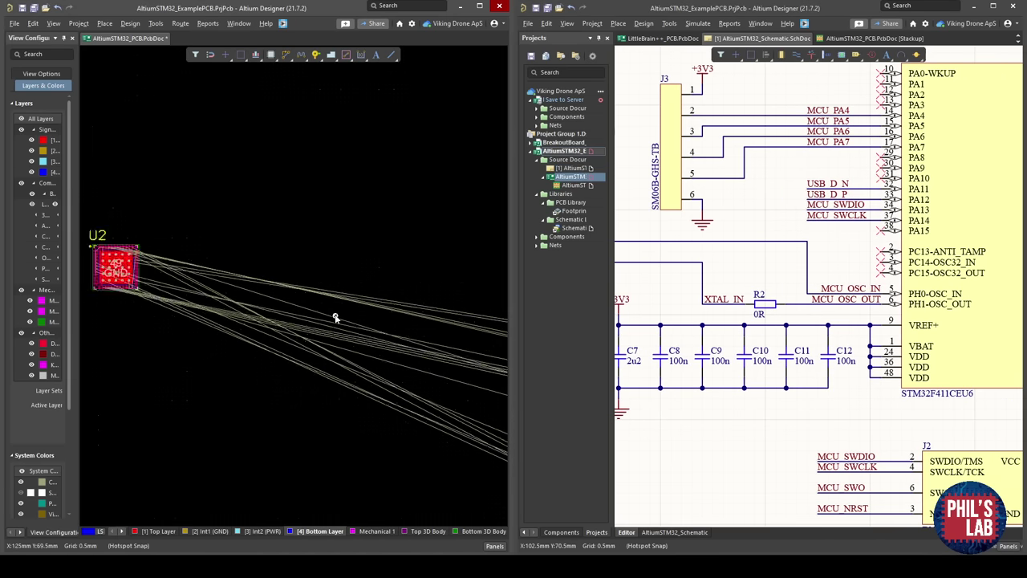
ctrl+scroll(338, 319, down, 1)
right_drag(421, 310, 201, 273)
click(665, 354)
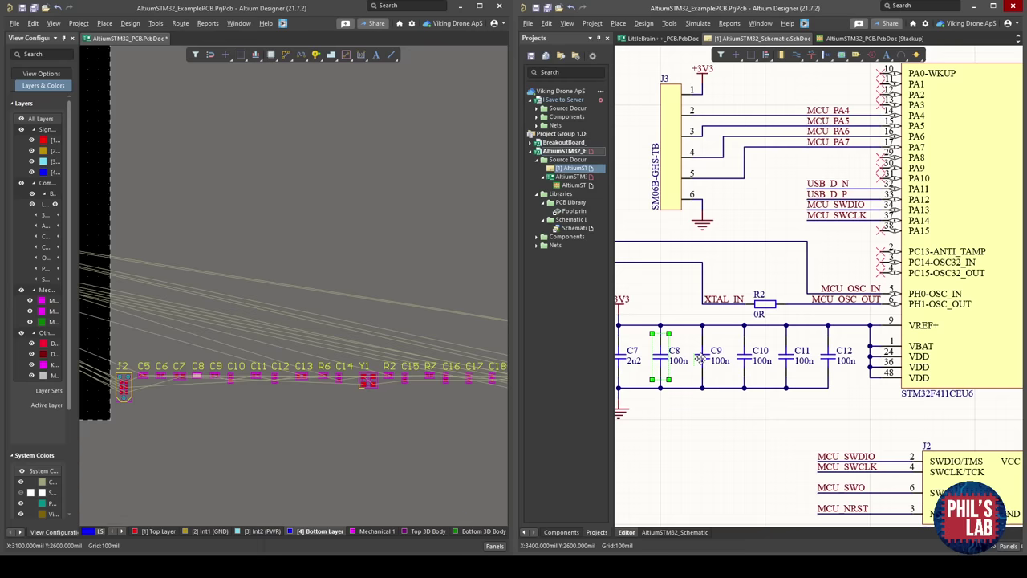
click(701, 358)
click(745, 361)
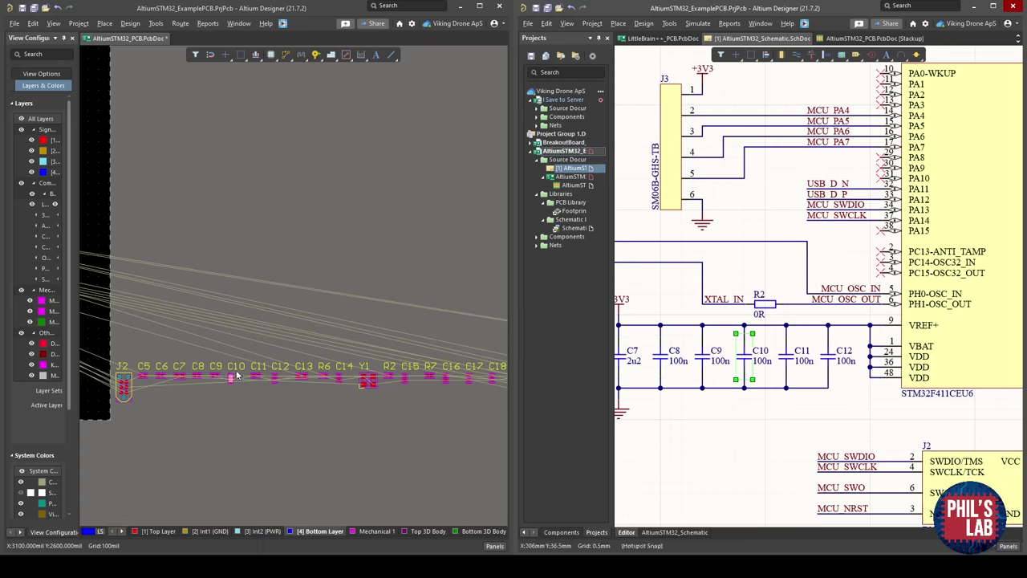
Select the decoupling capacitors C8 to C12 together in the schematic to cross-select them on the PCB.
click(788, 364)
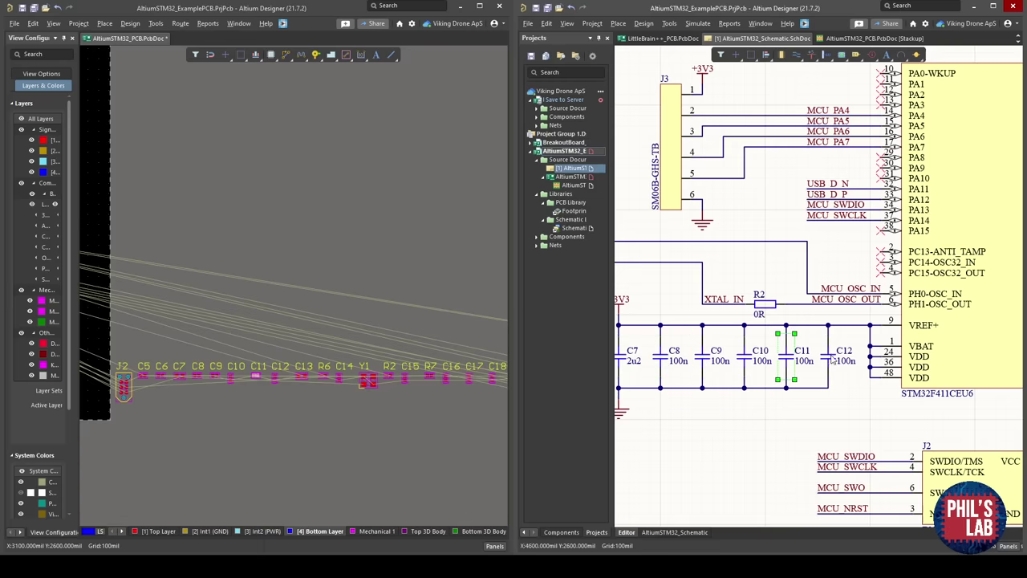
click(833, 361)
click(657, 362)
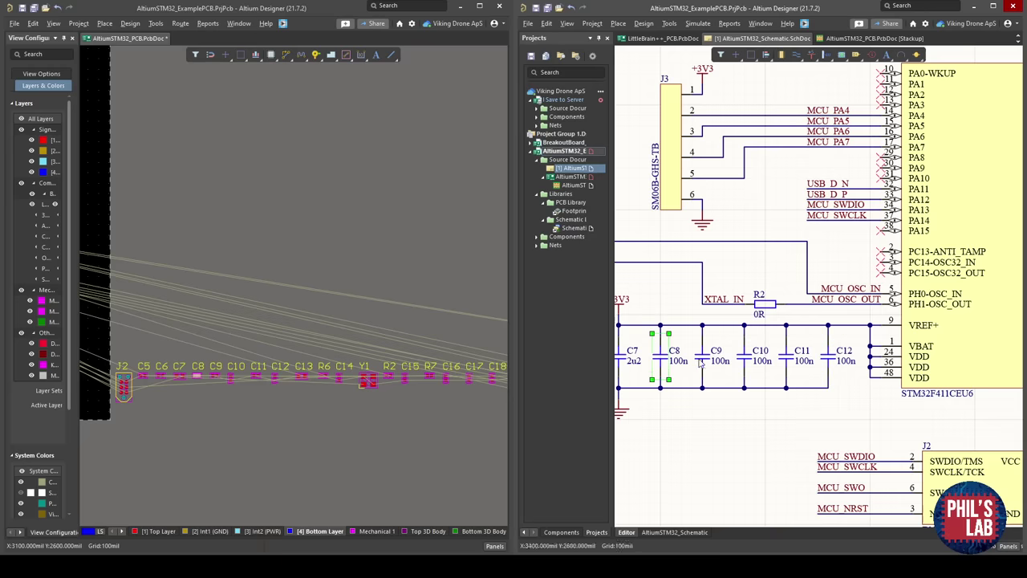
shift+click(709, 361)
shift+click(746, 359)
shift+click(788, 361)
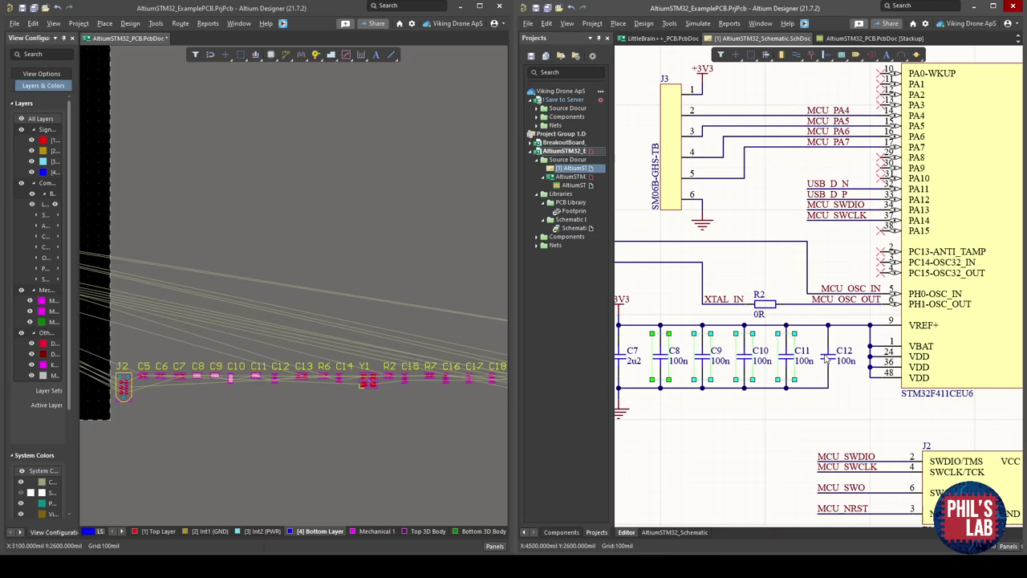
shift+click(826, 356)
Move the selected capacitors C8 to C12 as a group onto the board beside U2.
right_drag(279, 389, 416, 378)
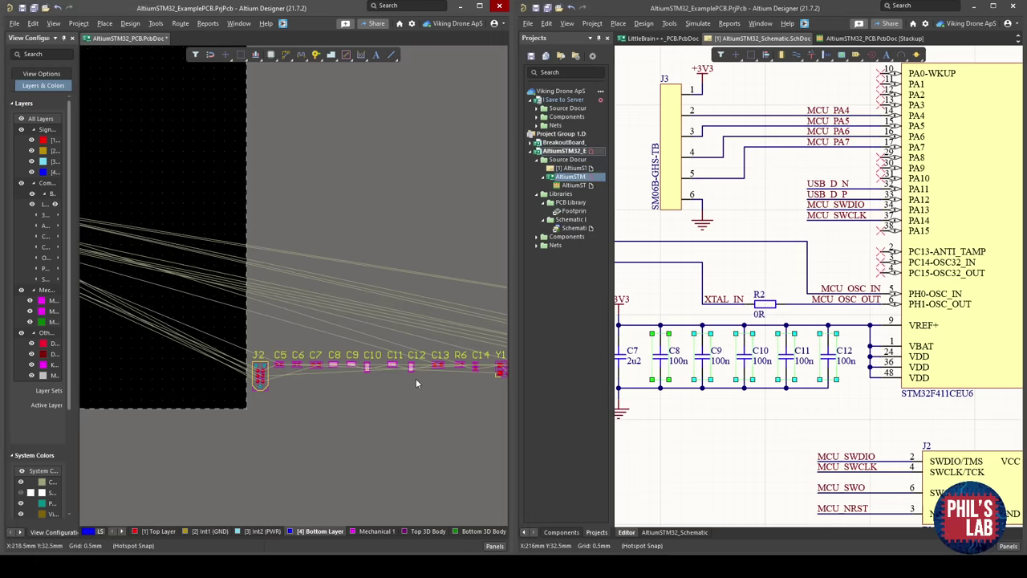
drag(411, 368, 122, 323)
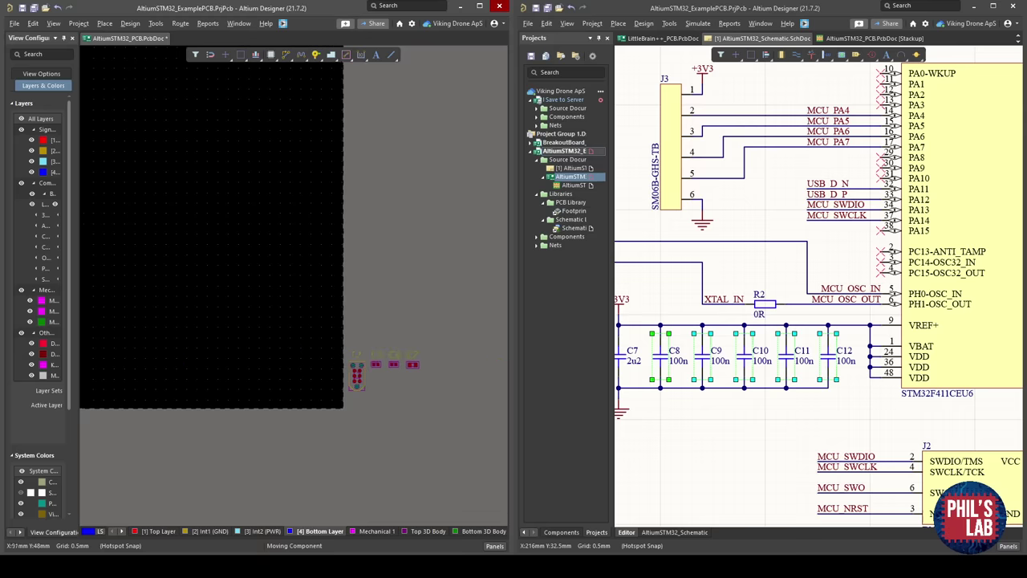
click(292, 243)
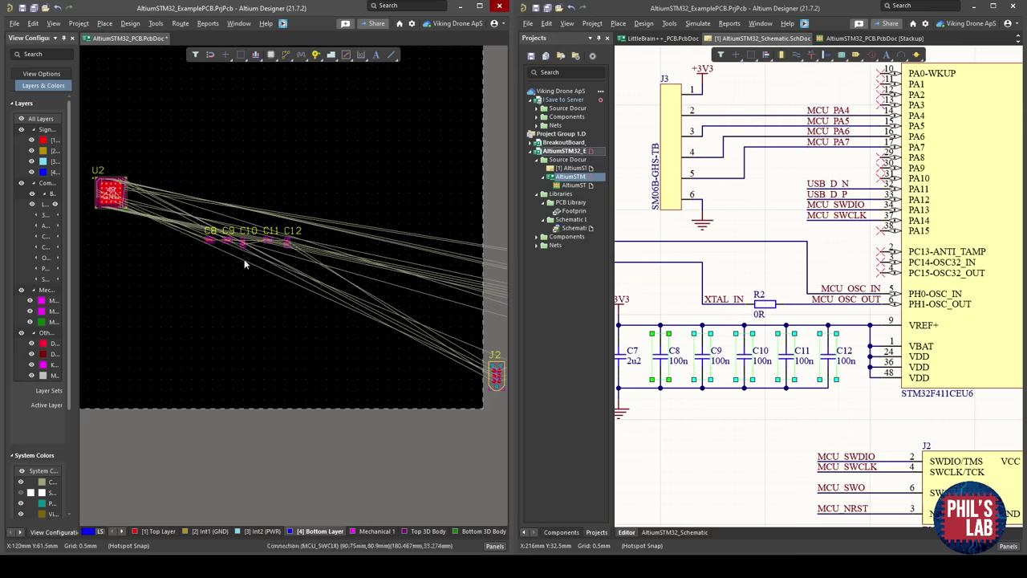
Hide the Mechanical 13 layer so the component outlines around the capacitor pads are not drawn.
ctrl+scroll(295, 241, up, 5)
ctrl+scroll(325, 229, down, 6)
ctrl+scroll(329, 231, up, 4)
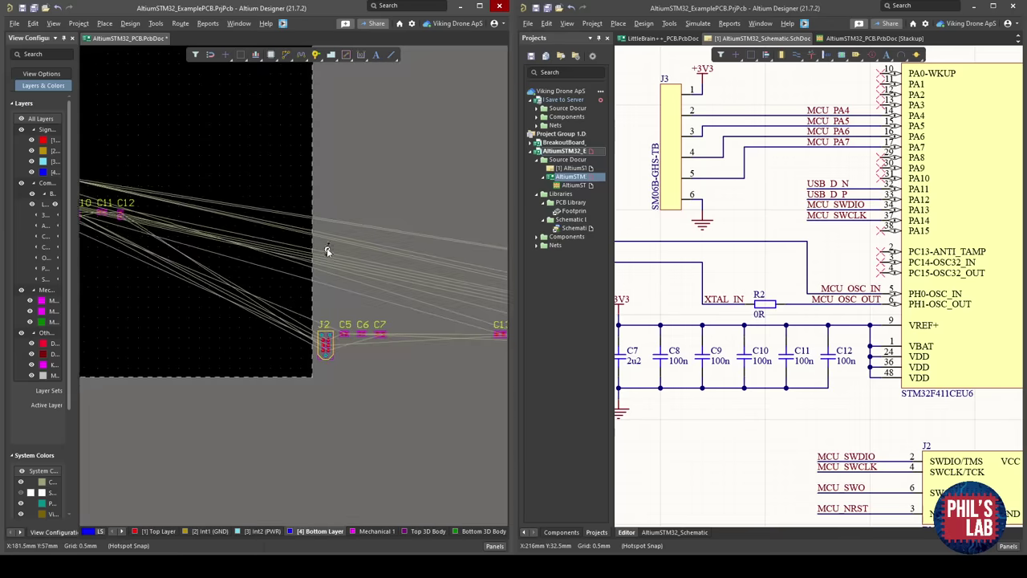
ctrl+scroll(328, 252, down, 4)
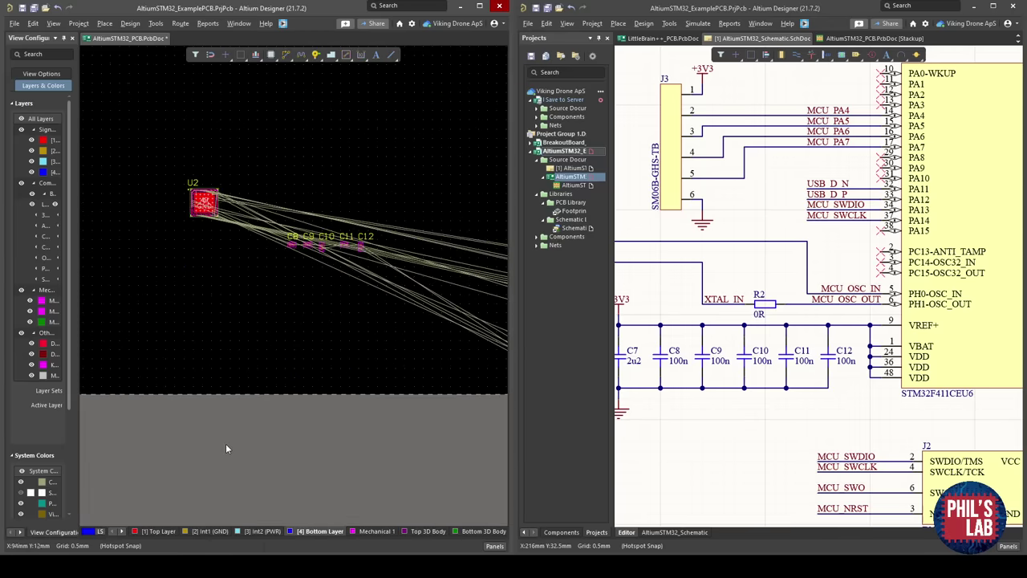
middle_drag(304, 258, 303, 248)
ctrl+scroll(302, 250, up, 5)
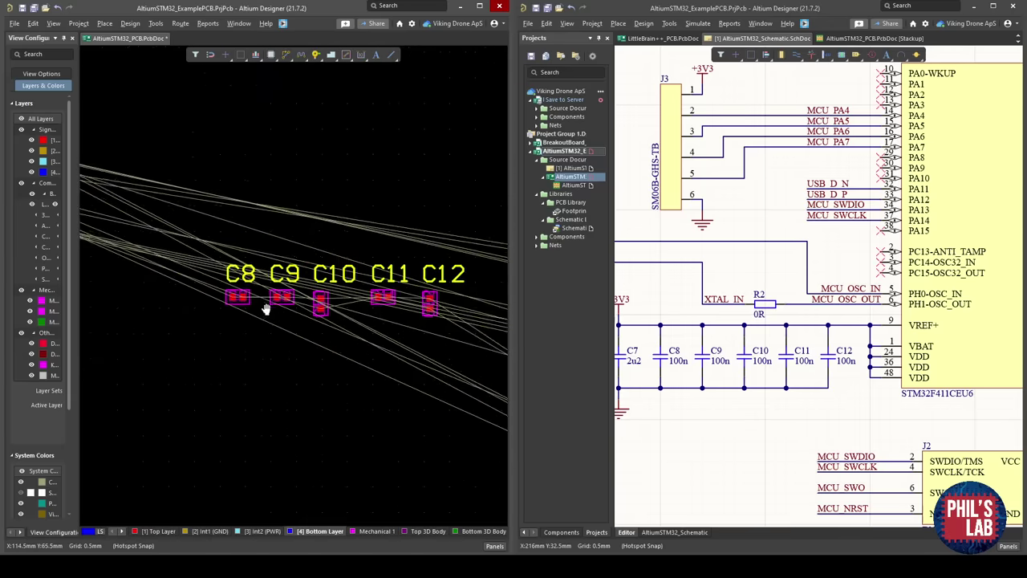
click(122, 533)
click(122, 532)
click(123, 532)
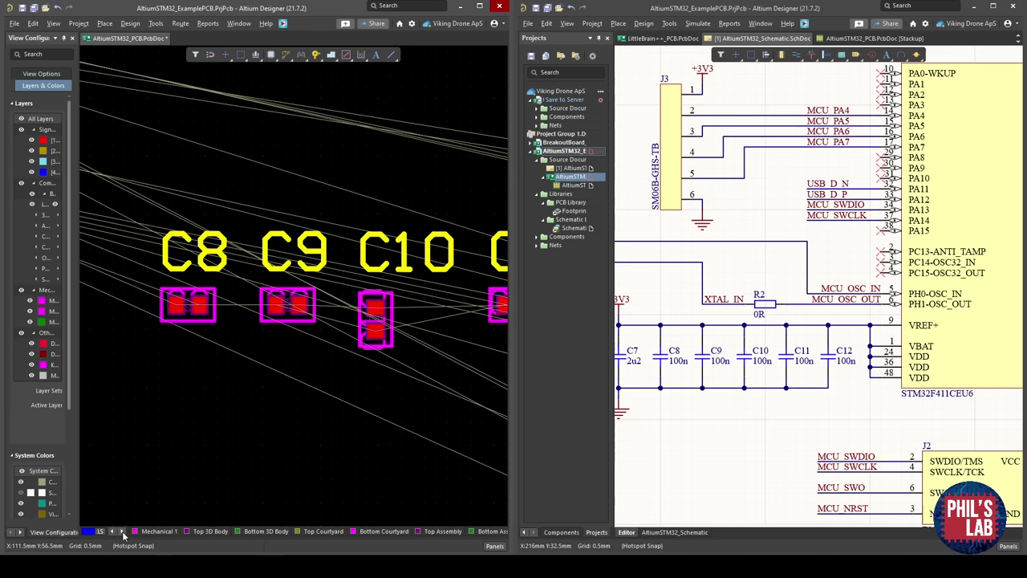
click(123, 532)
click(122, 532)
click(123, 532)
click(123, 532)
click(123, 532)
click(123, 532)
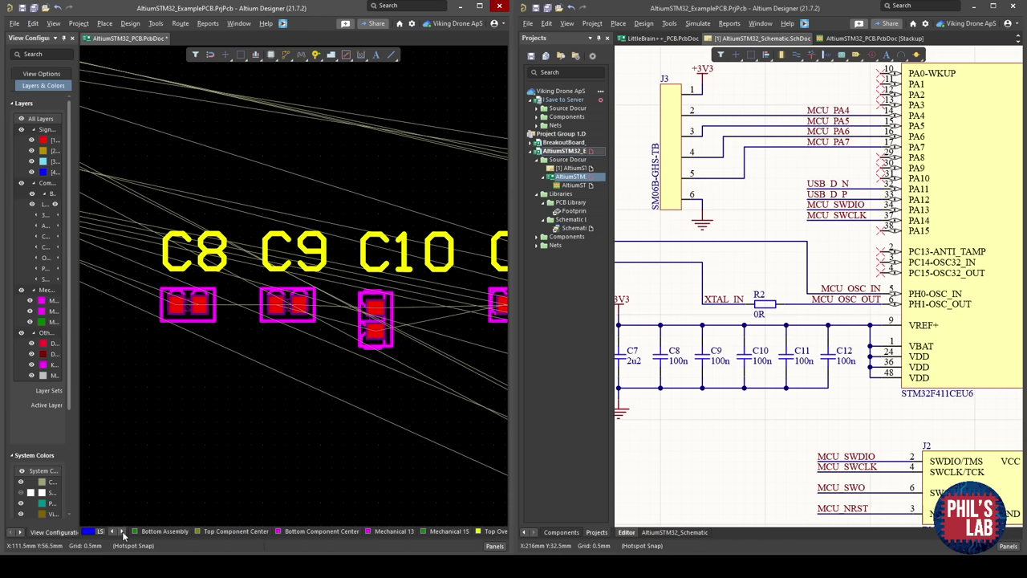
right_click(389, 532)
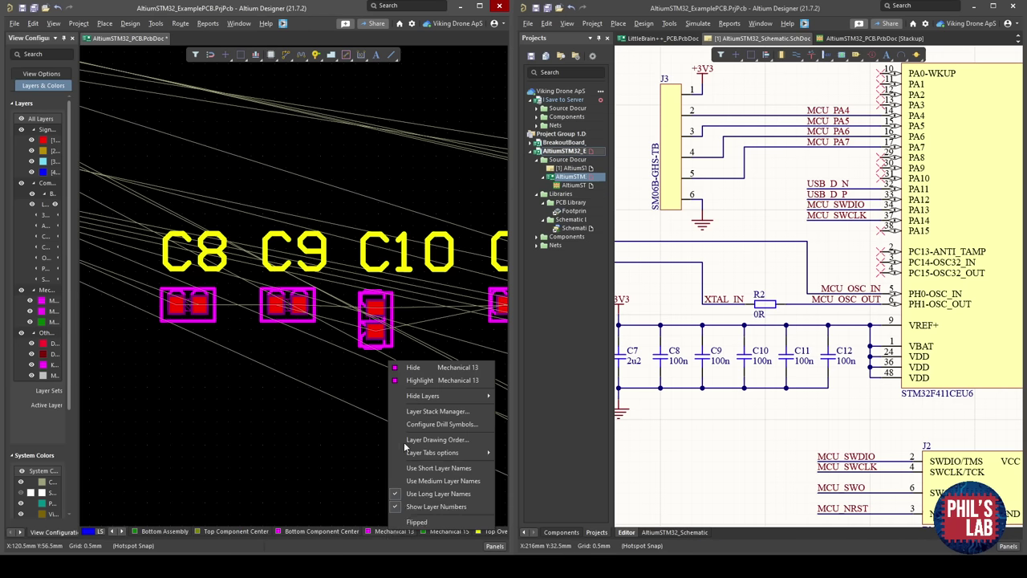
click(429, 367)
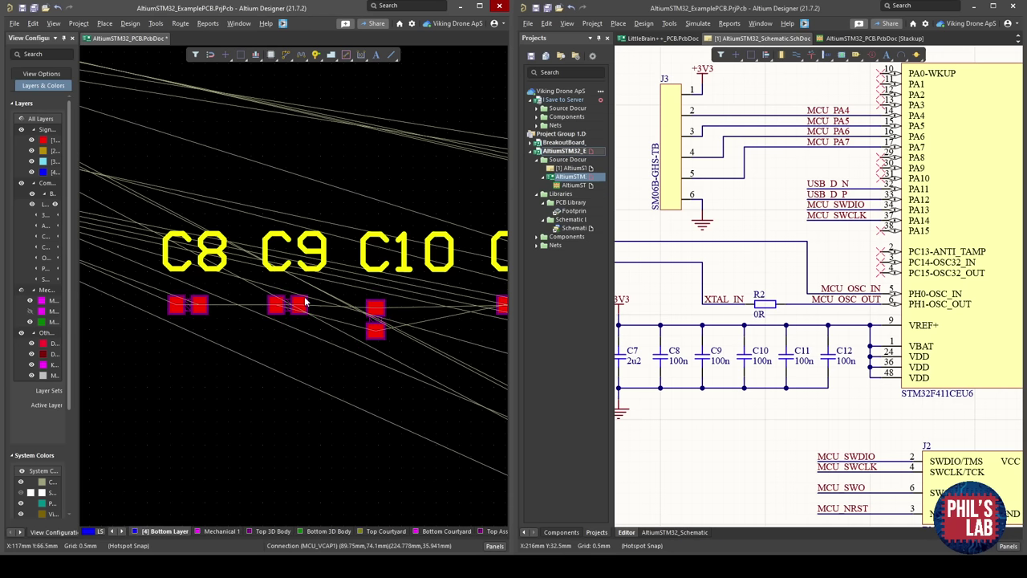
Widen the View Configuration area to examine the full layer list, and narrow it again.
ctrl+scroll(305, 301, down, 5)
ctrl+scroll(286, 348, up, 4)
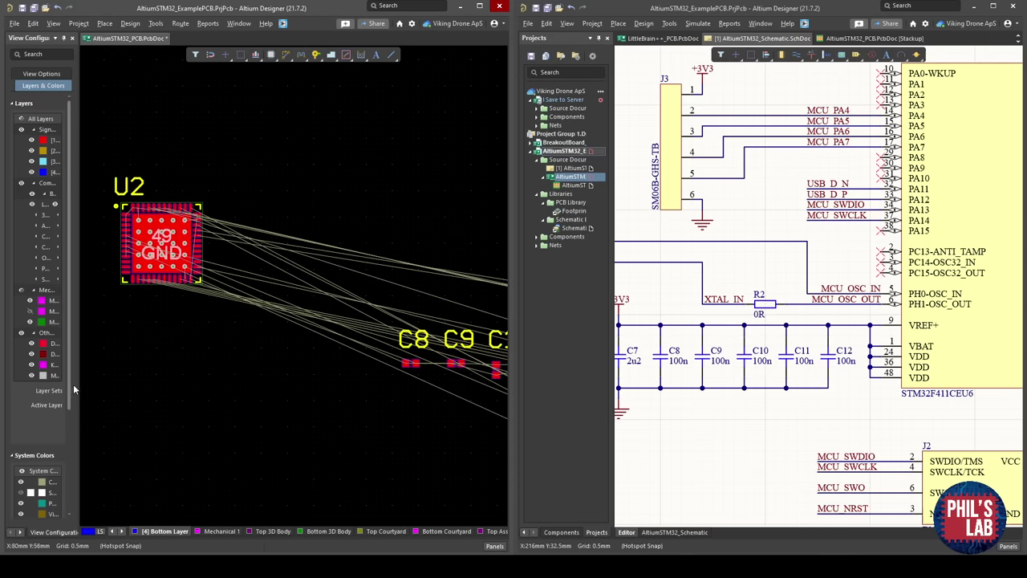
drag(77, 387, 193, 386)
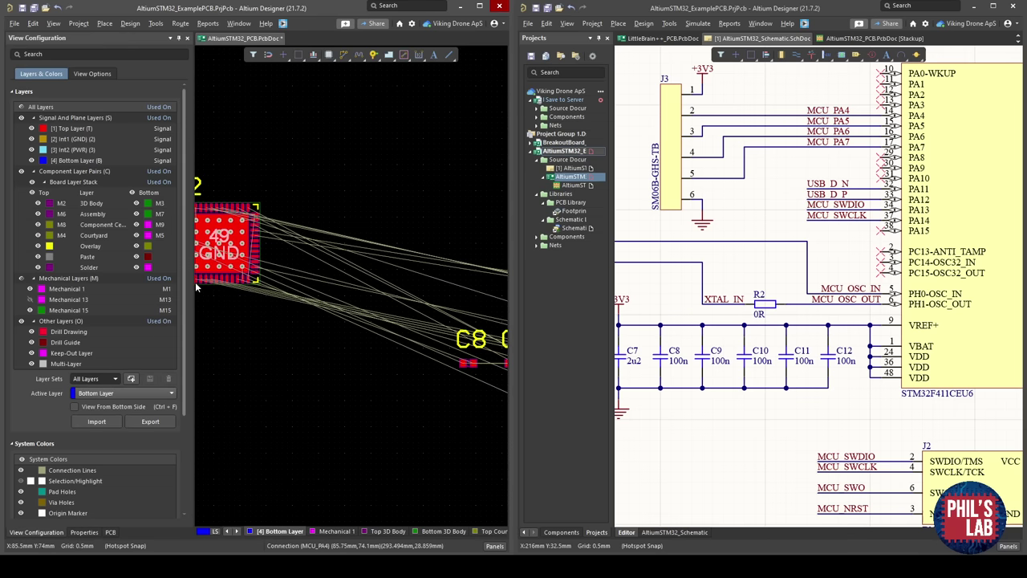
drag(183, 289, 67, 291)
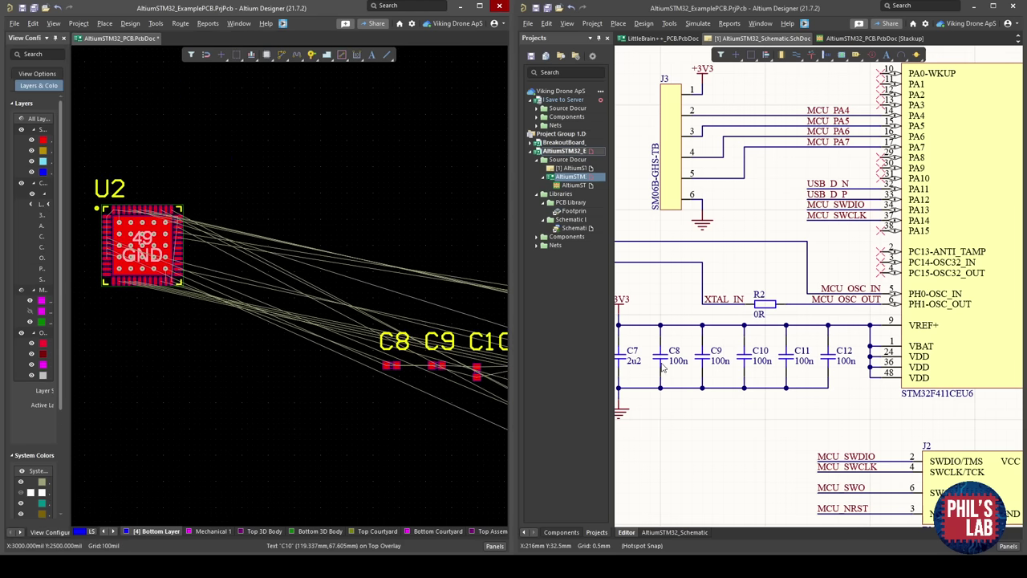
Place C8 beside U2's pin 1 and rotate it upright with its +3V3 pad uppermost.
ctrl+scroll(718, 374, up, 1)
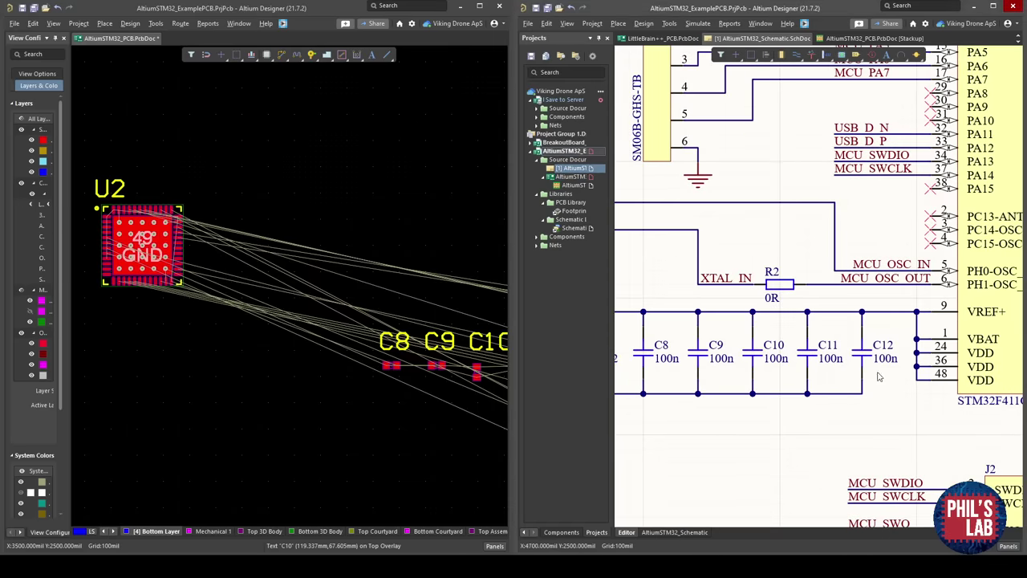
right_drag(885, 352, 819, 348)
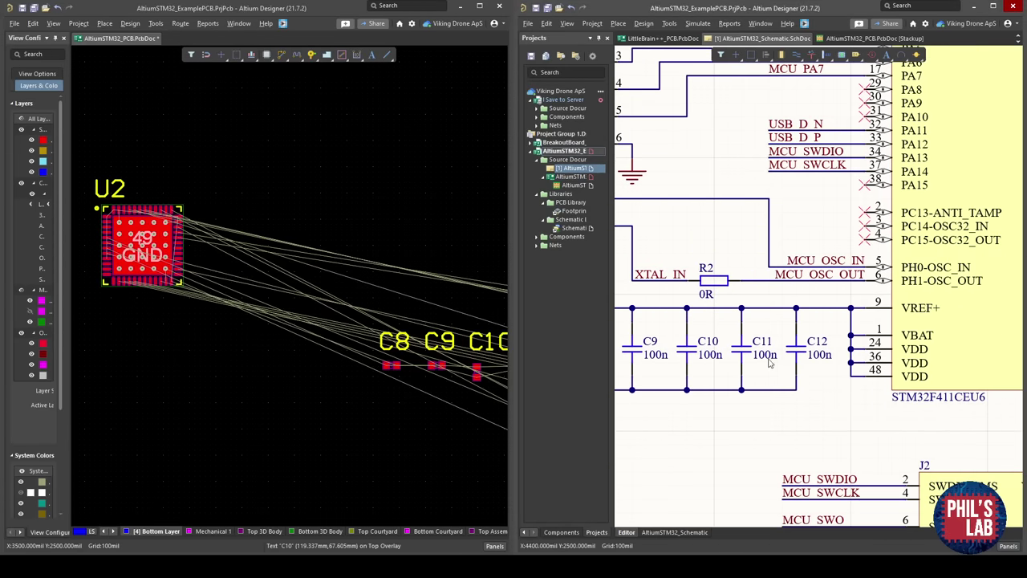
right_drag(801, 362, 826, 360)
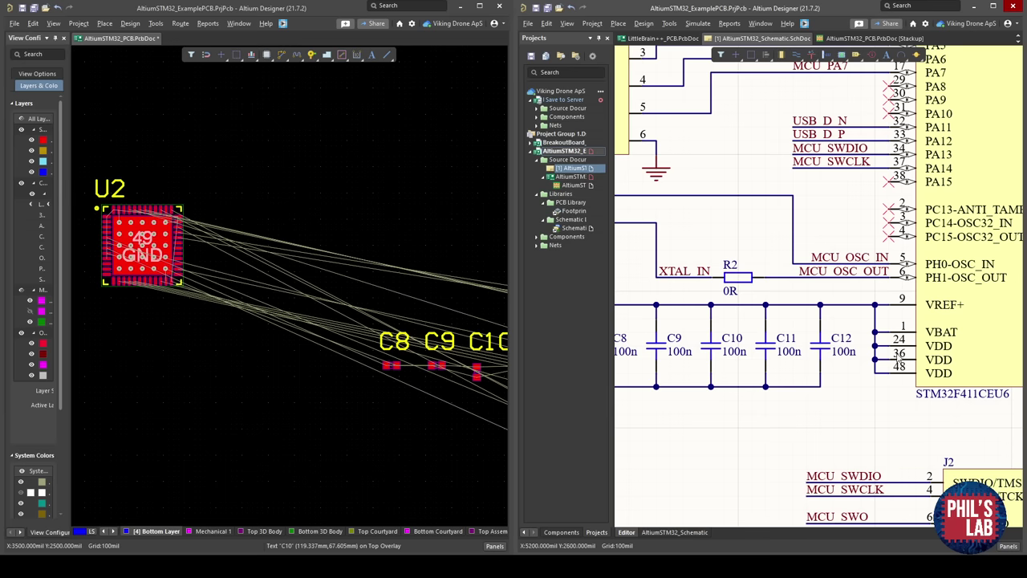
drag(393, 366, 96, 224)
ctrl+scroll(109, 224, up, 5)
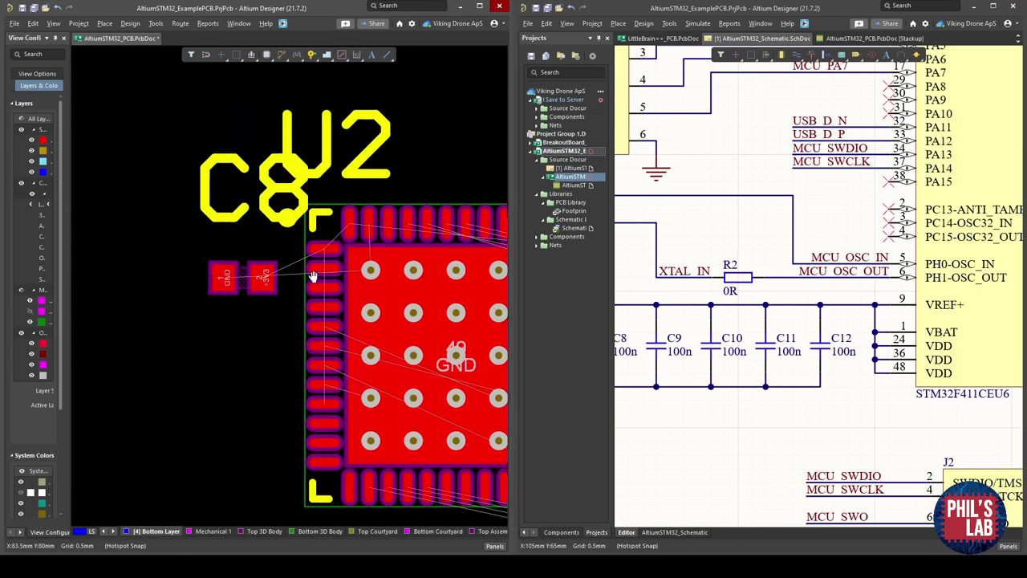
ctrl+scroll(313, 277, up, 4)
drag(224, 305, 268, 305)
key(space)
Set the snap grid to 0.250 mm and move C8 right up to U2's pin 1, checking the spacing in 3D.
key(g)
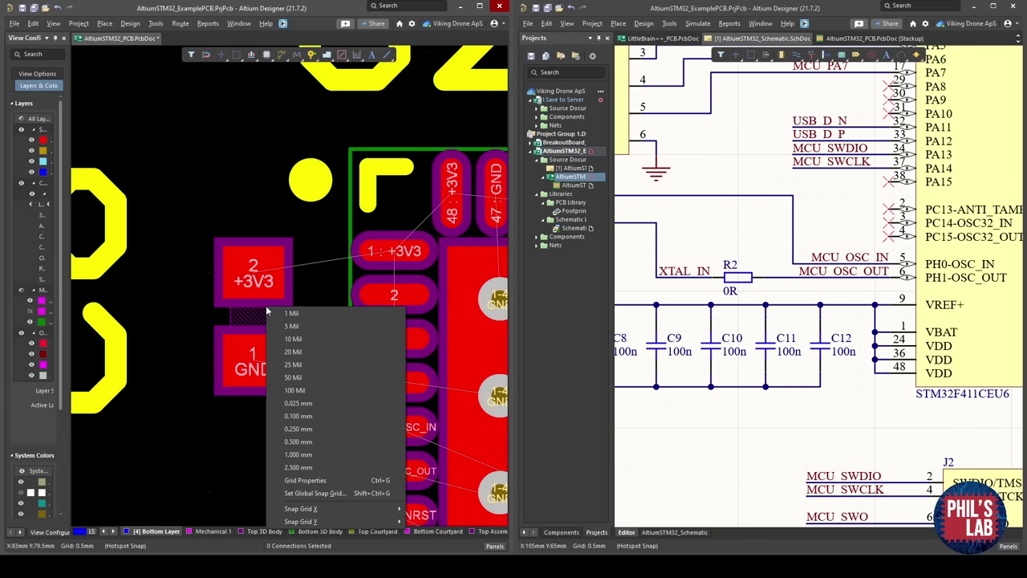
click(299, 429)
drag(251, 324, 313, 295)
key(3)
key(0)
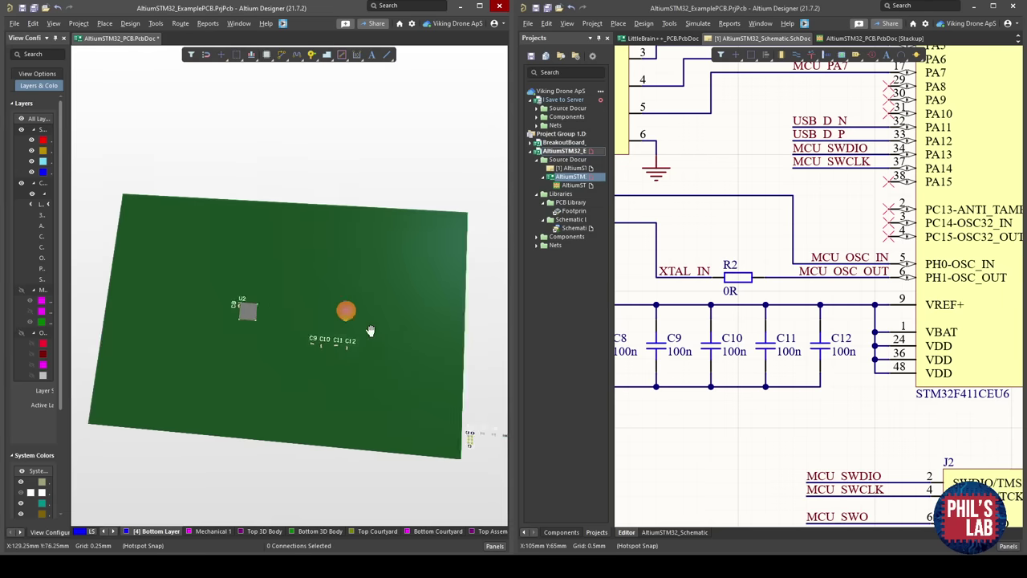
ctrl+scroll(365, 311, up, 8)
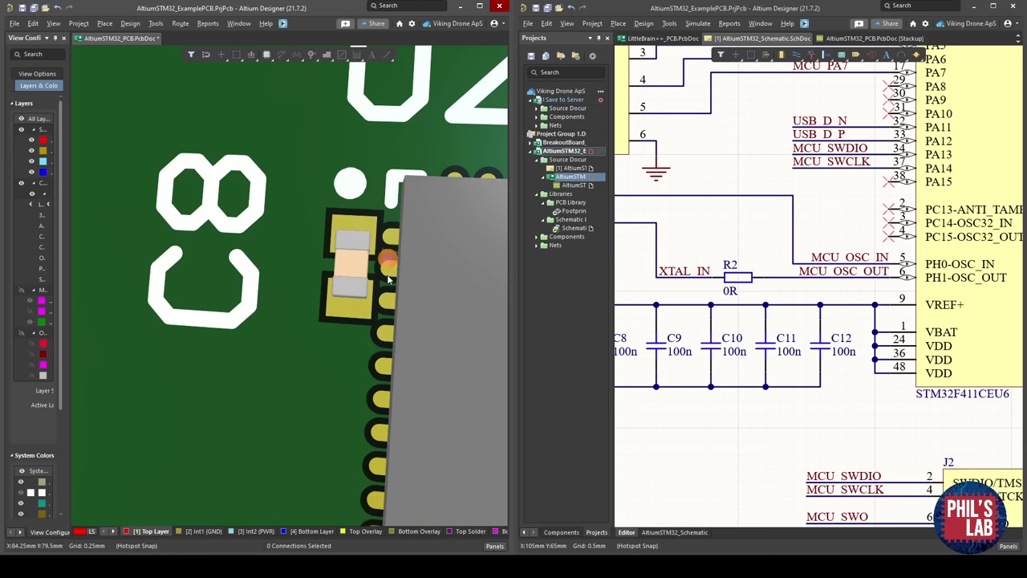
key(2)
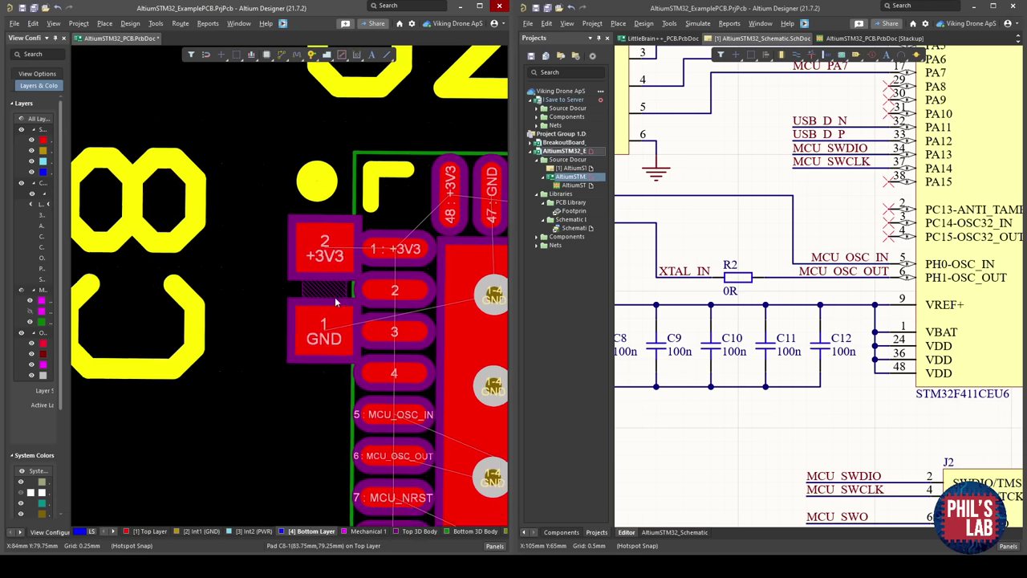
Move C8 out to about 1.75 mm from U2's pin 1, centre to centre, and check the gap in 3D.
drag(338, 317, 267, 292)
key(3)
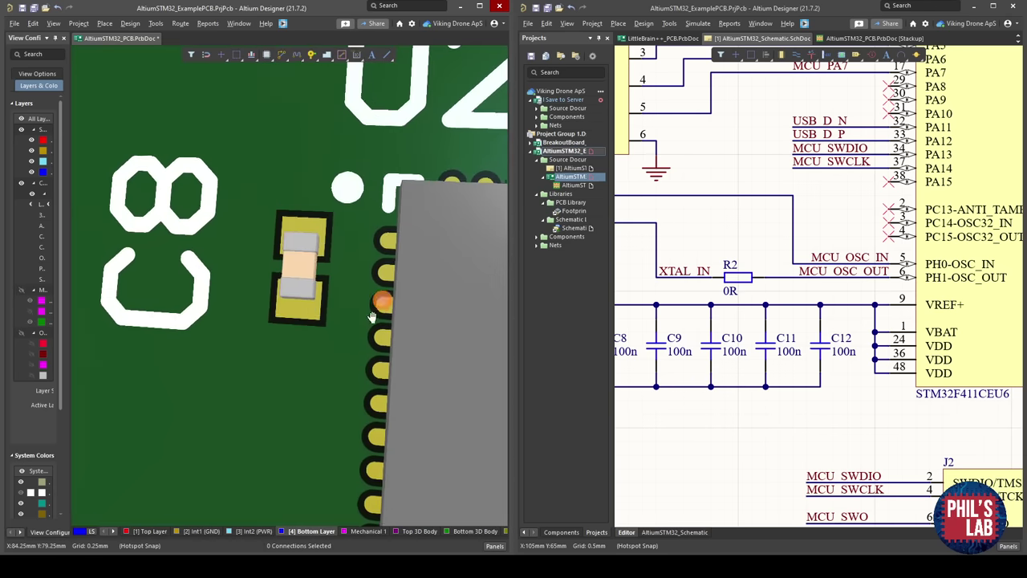
right_drag(371, 318, 367, 330)
ctrl+scroll(402, 342, down, 2)
key(2)
Measure the distance from U2's pin 1 to C8's +3V3 pad and clear the measurement.
ctrl+scroll(365, 275, up, 5)
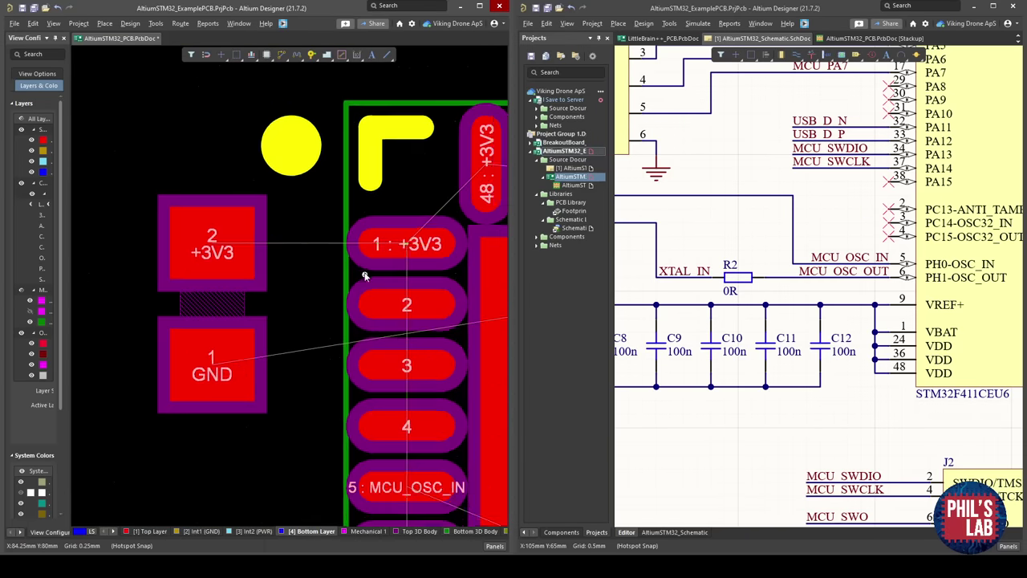
ctrl+scroll(365, 276, up, 1)
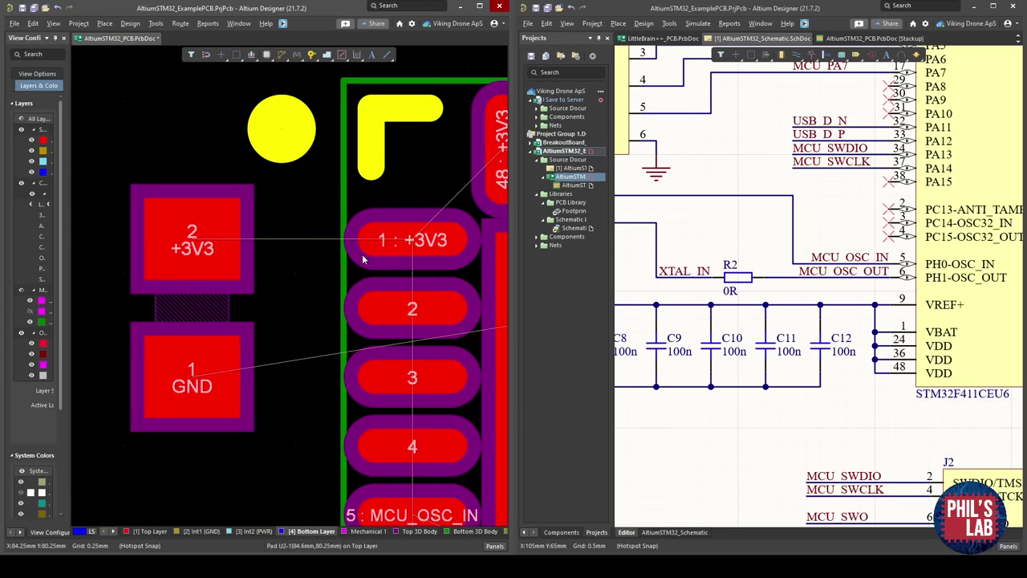
key(ctrl+m)
click(412, 240)
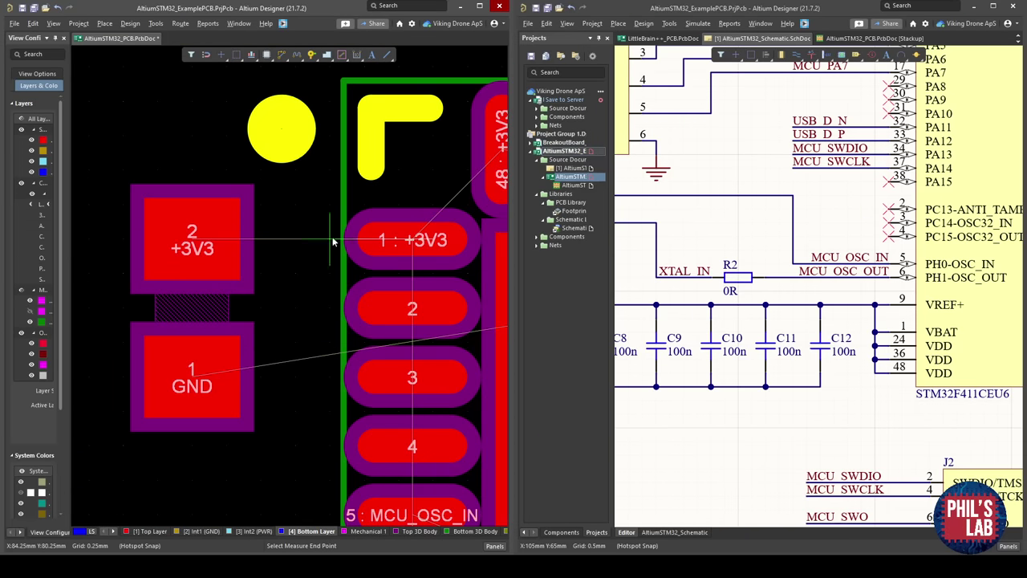
click(193, 233)
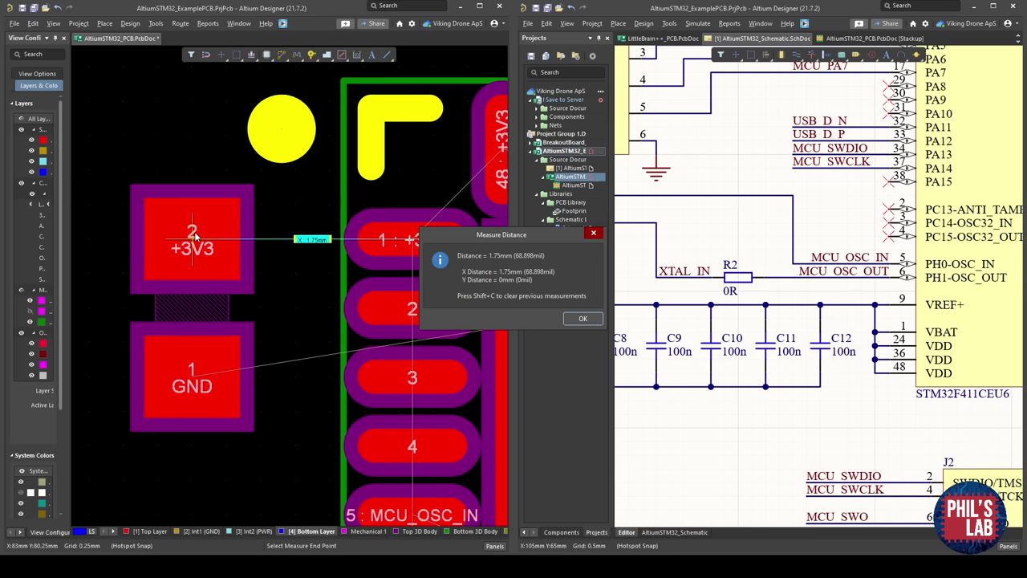
key(Return)
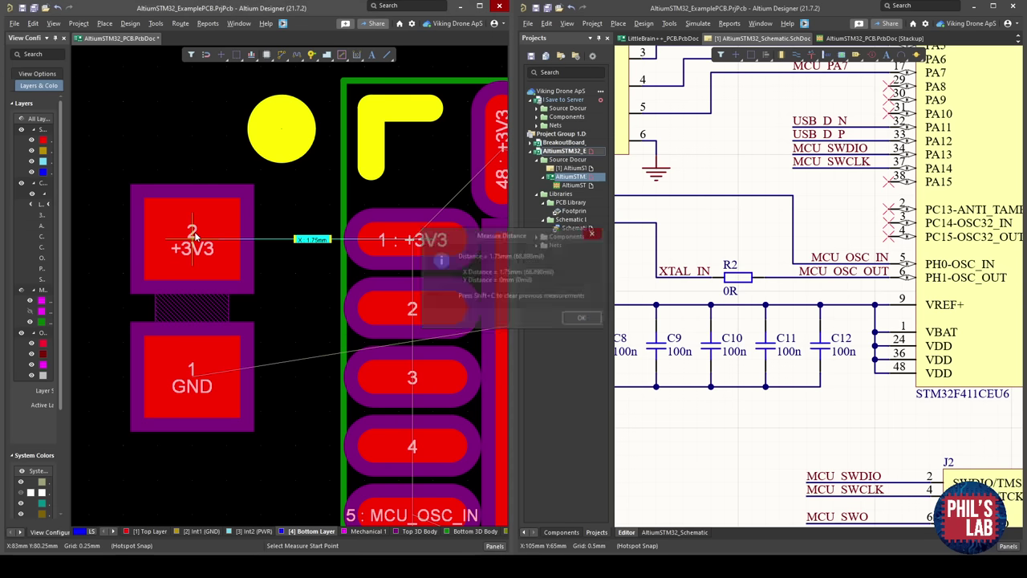
key(shift+c)
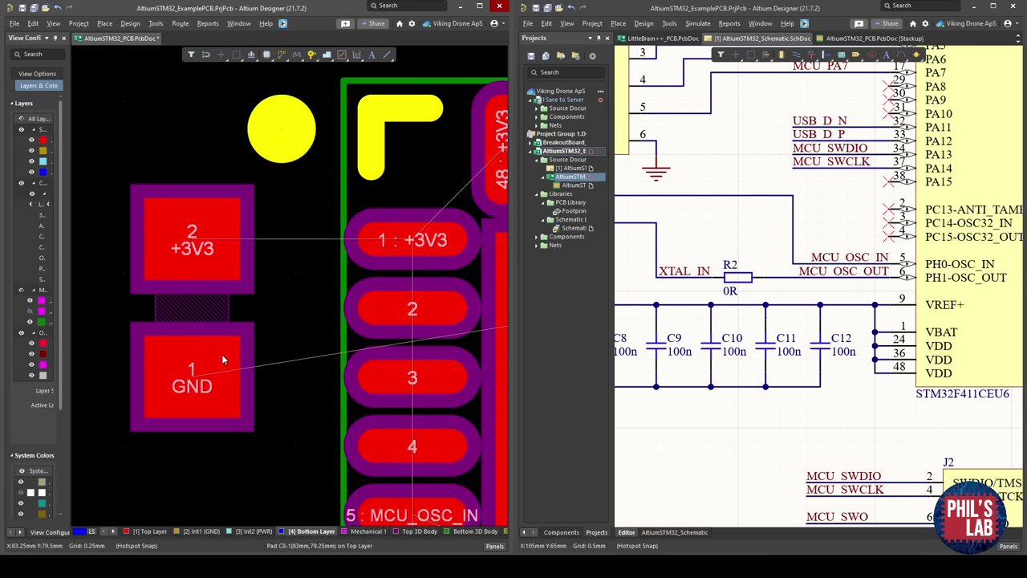
Bring C9 from the row of unplaced capacitors over to the area below C8, beside U2.
ctrl+scroll(228, 329, down, 2)
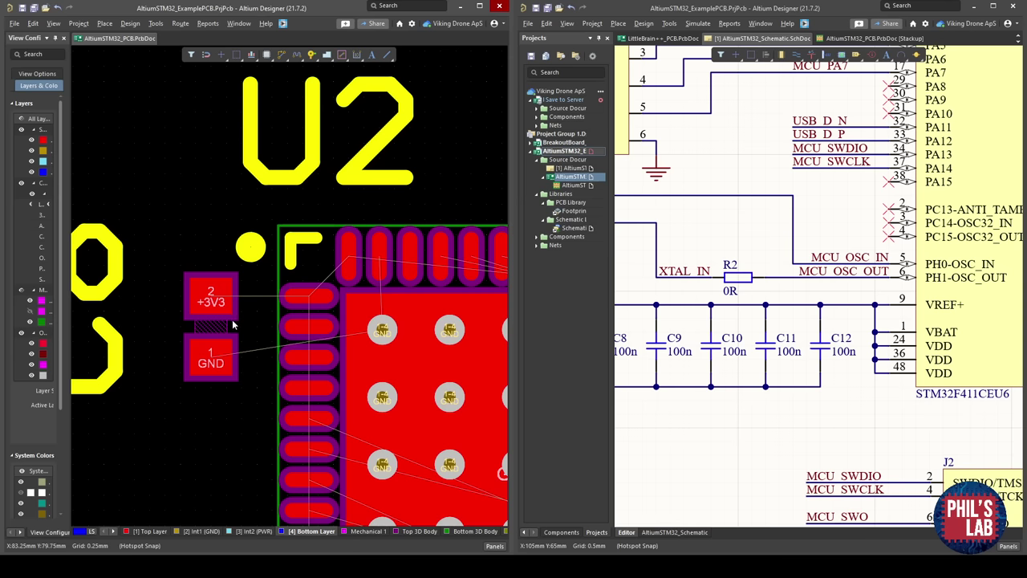
right_drag(311, 351, 313, 338)
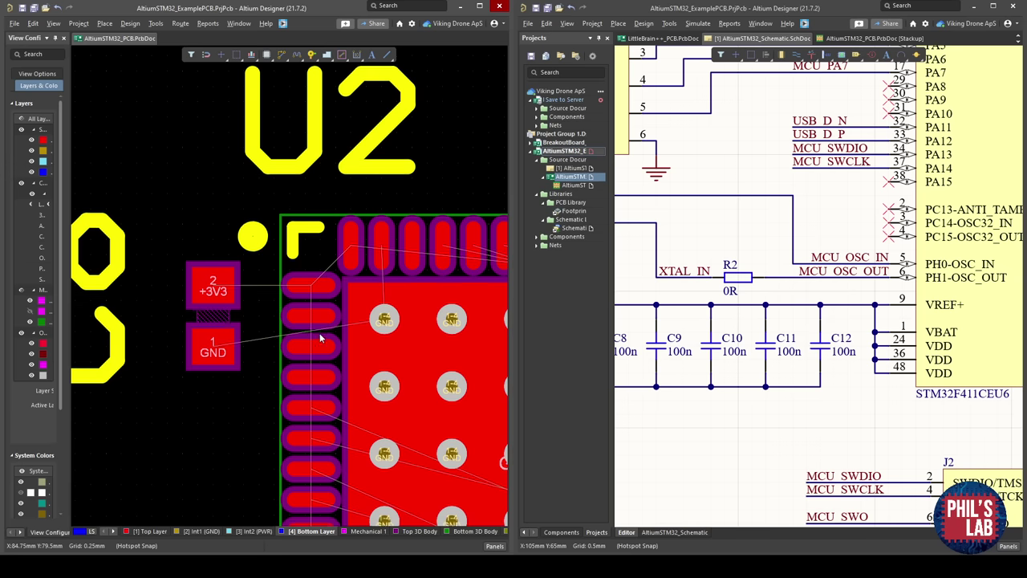
ctrl+scroll(320, 338, down, 8)
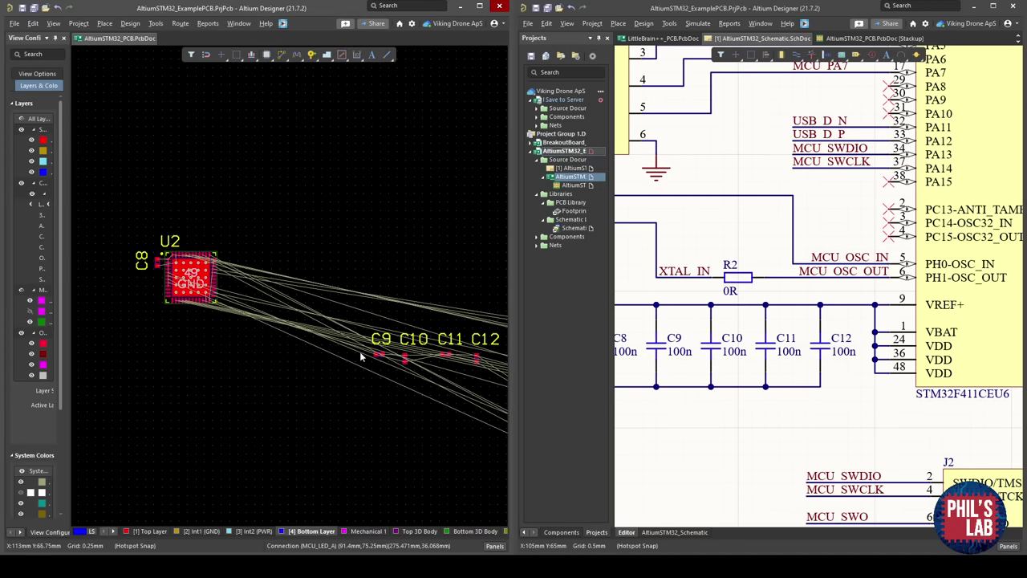
drag(377, 355, 115, 324)
ctrl+scroll(99, 289, up, 6)
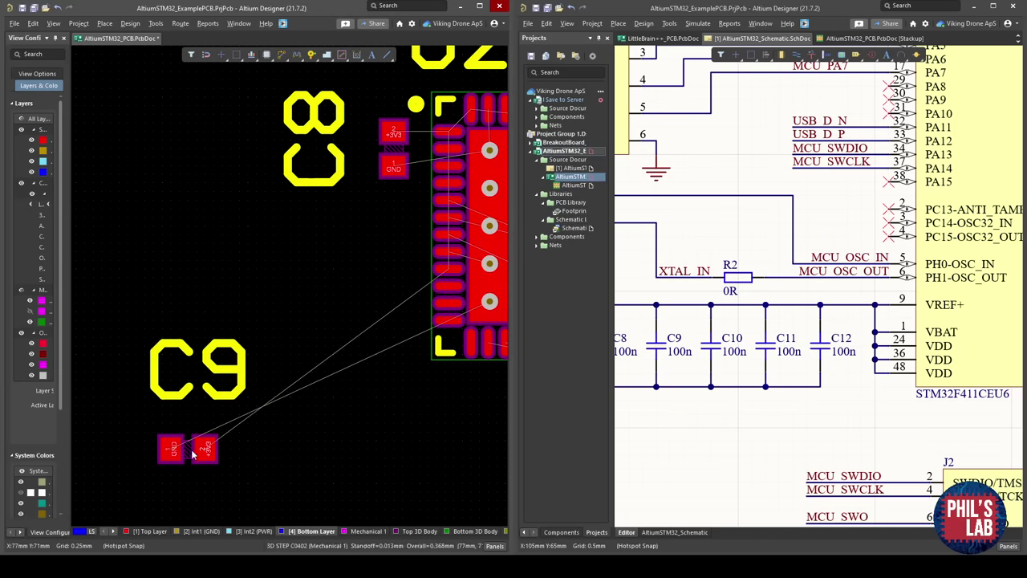
Place C9 beside U2's pin 9 in line with C8, at X 83 mm, Y 76.5 mm, rotated 270° with its +3V3 pad lowermost.
drag(195, 455, 383, 275)
key(space)
key(space)
key(space)
ctrl+scroll(393, 276, up, 3)
ctrl+scroll(403, 254, up, 1)
right_drag(403, 254, 290, 259)
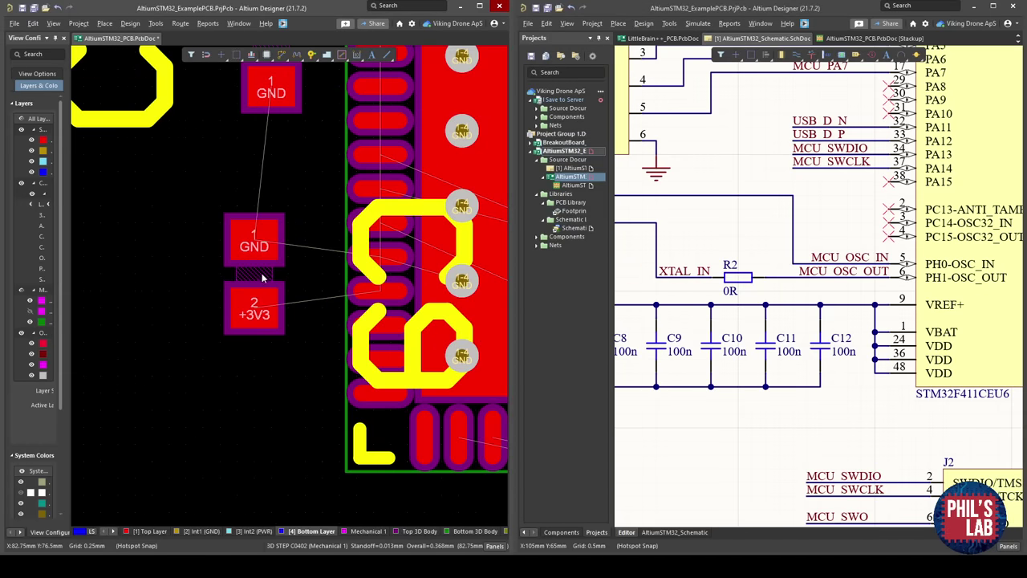
ctrl+scroll(342, 270, up, 4)
ctrl+scroll(252, 305, down, 3)
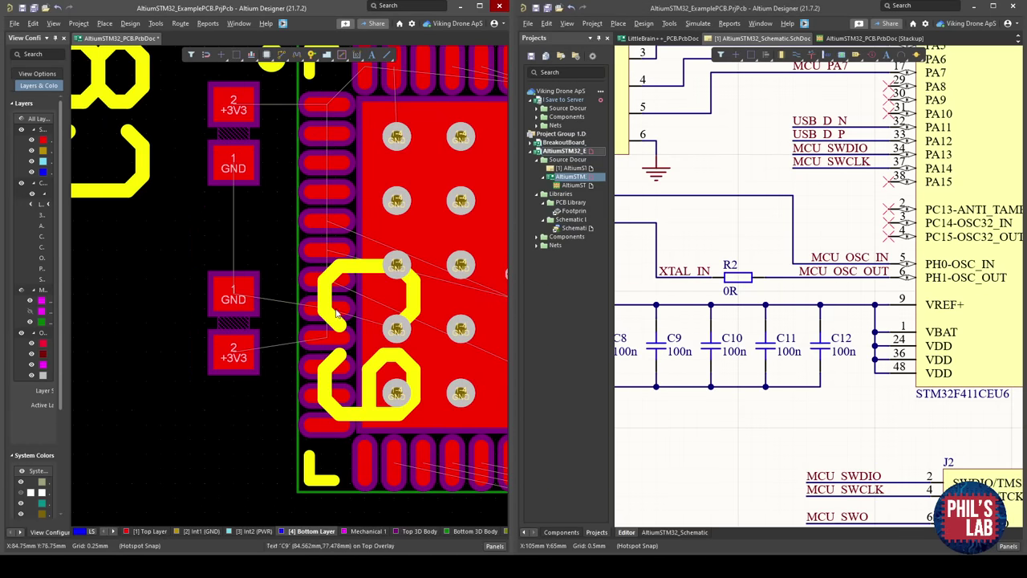
ctrl+scroll(353, 300, down, 2)
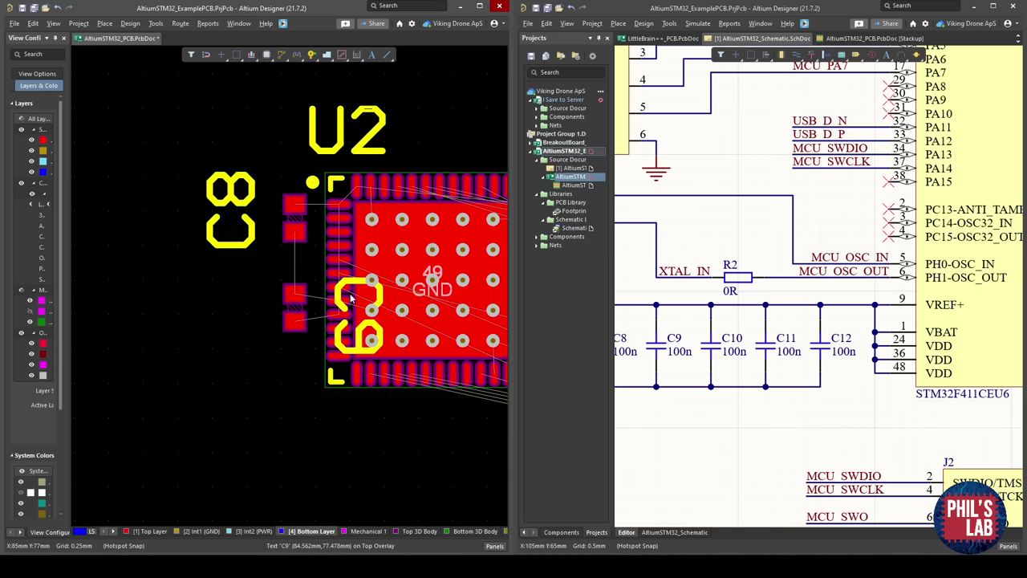
right_drag(325, 254, 311, 273)
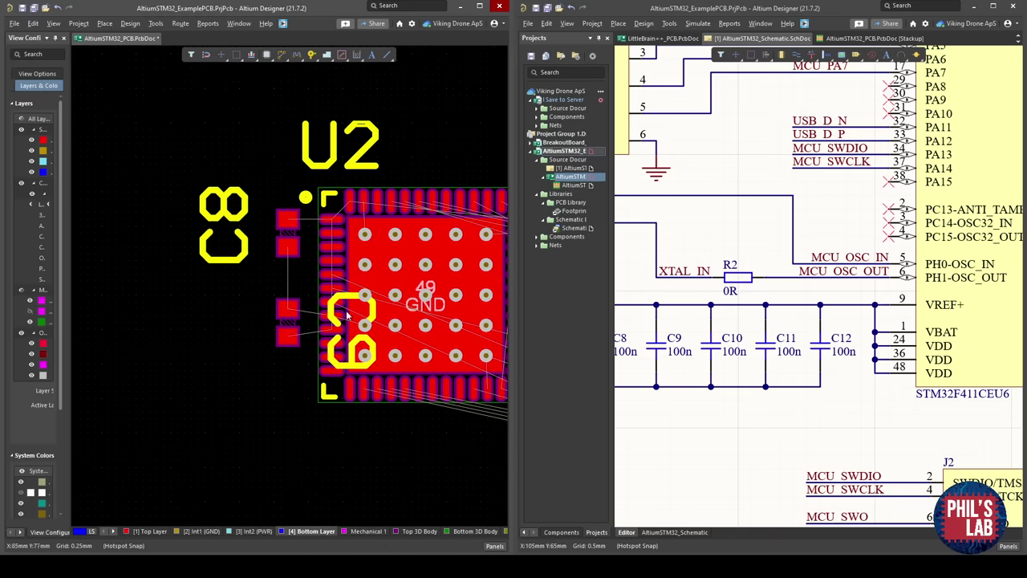
Maximize the PCB window, show C9's properties in a widened panel and hide its designator.
click(294, 322)
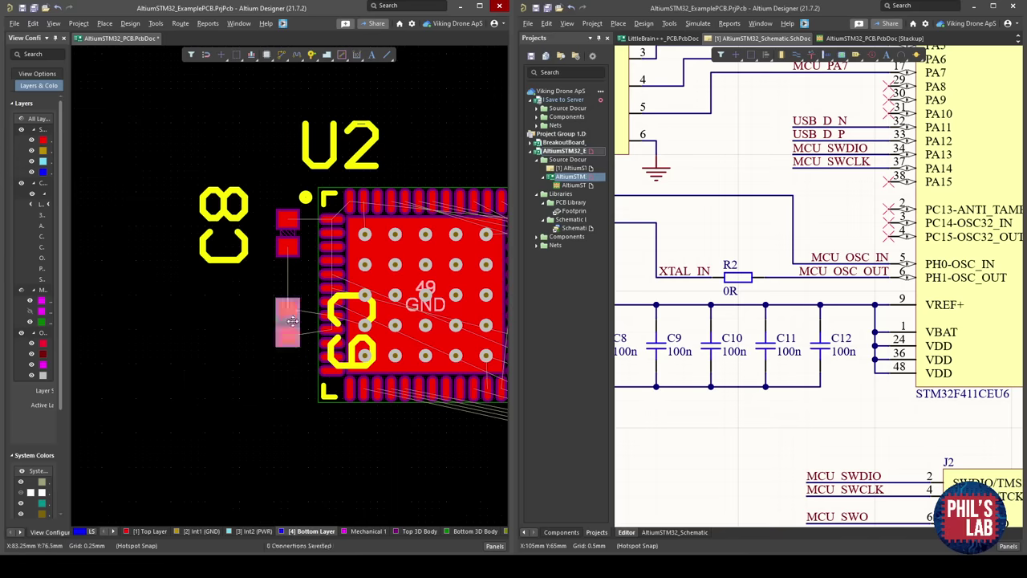
click(481, 6)
click(1013, 549)
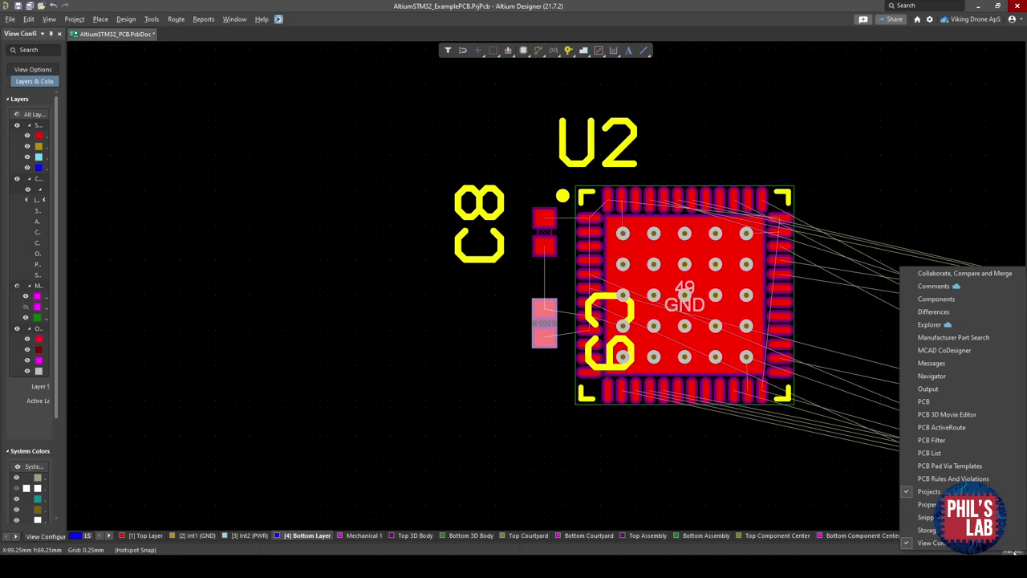
click(929, 504)
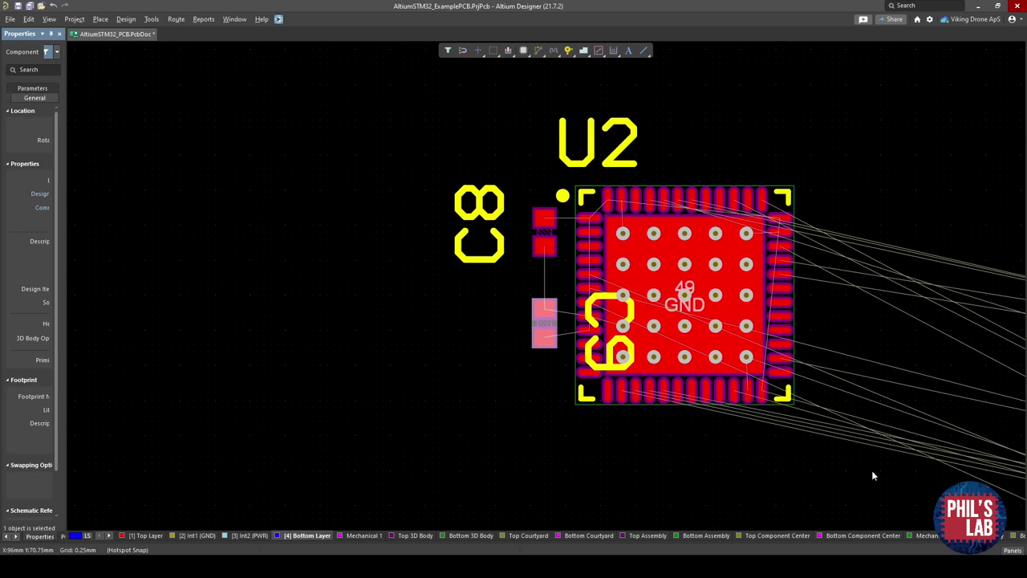
drag(64, 257, 192, 258)
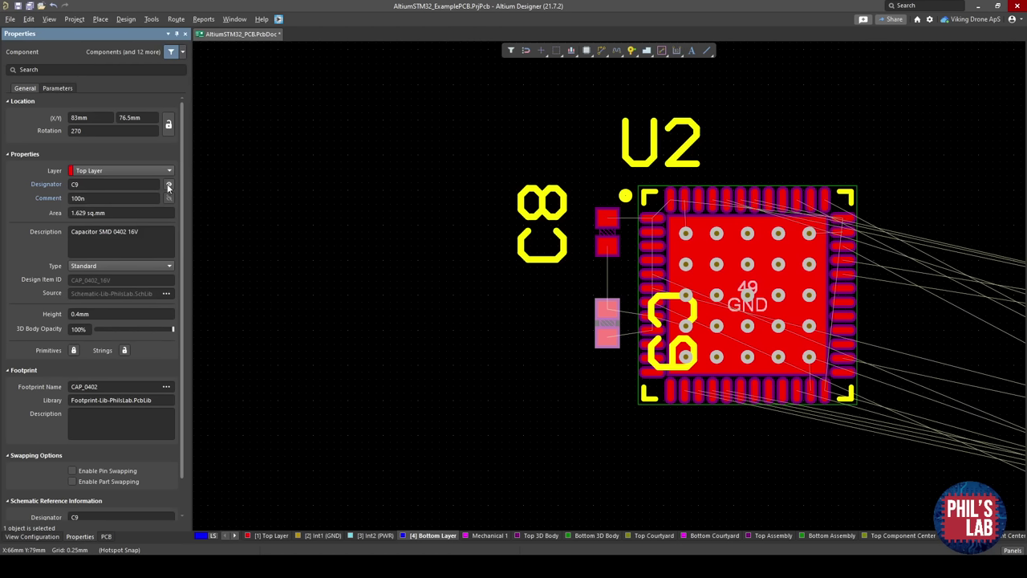
click(168, 185)
Hide the designators of C8 and U2 and clear the selection.
click(608, 233)
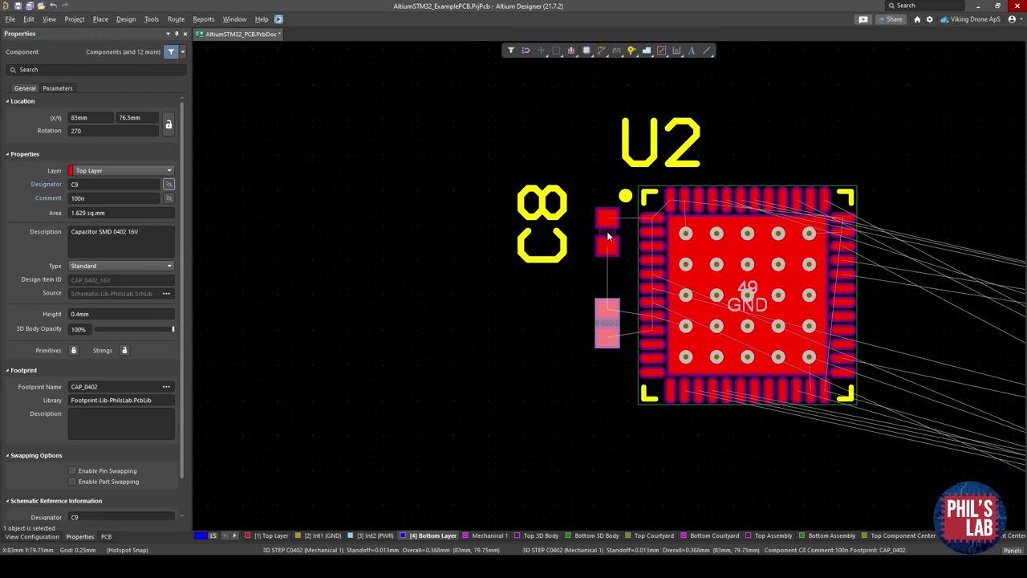
click(169, 185)
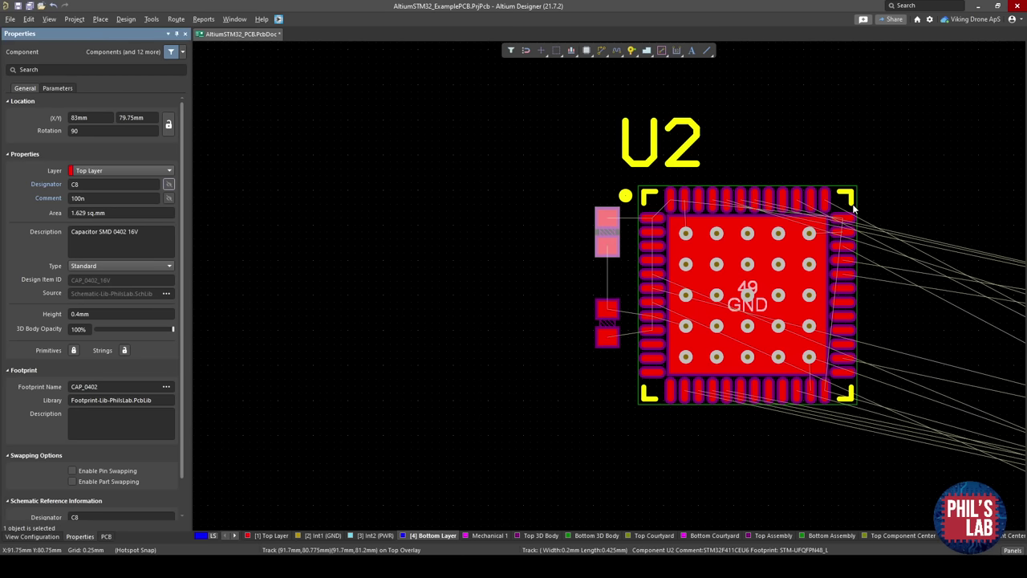
click(777, 220)
click(169, 184)
click(542, 248)
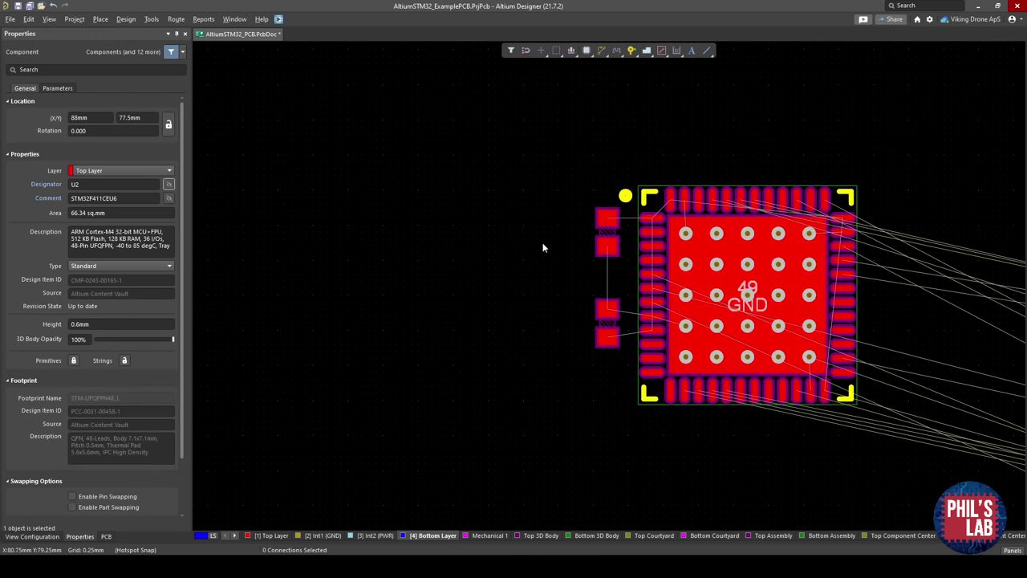
Check the placement of C8 and C9 beside U2 in 3D.
key(3)
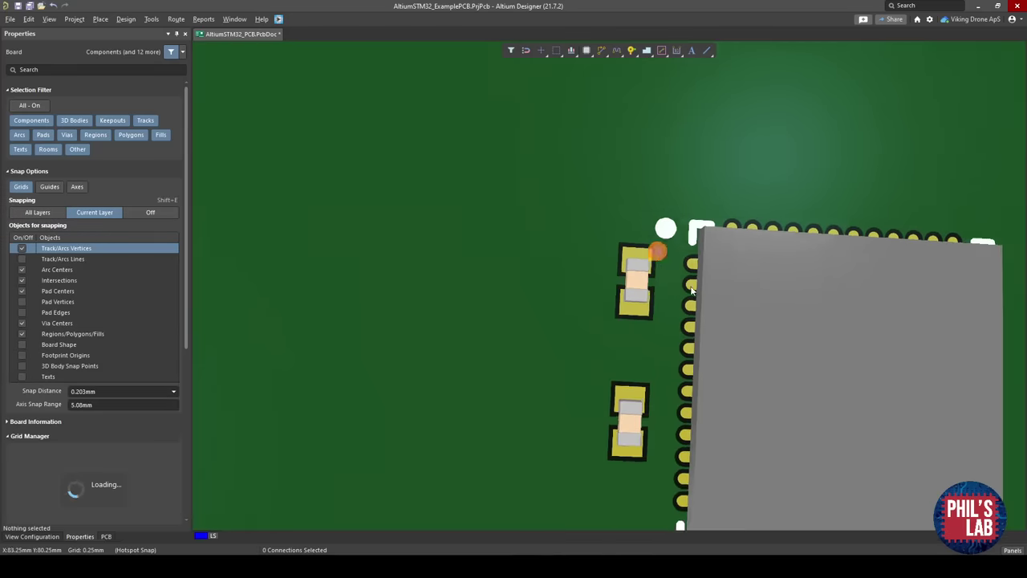
shift+right_drag(695, 295, 677, 318)
shift+right_drag(734, 337, 660, 333)
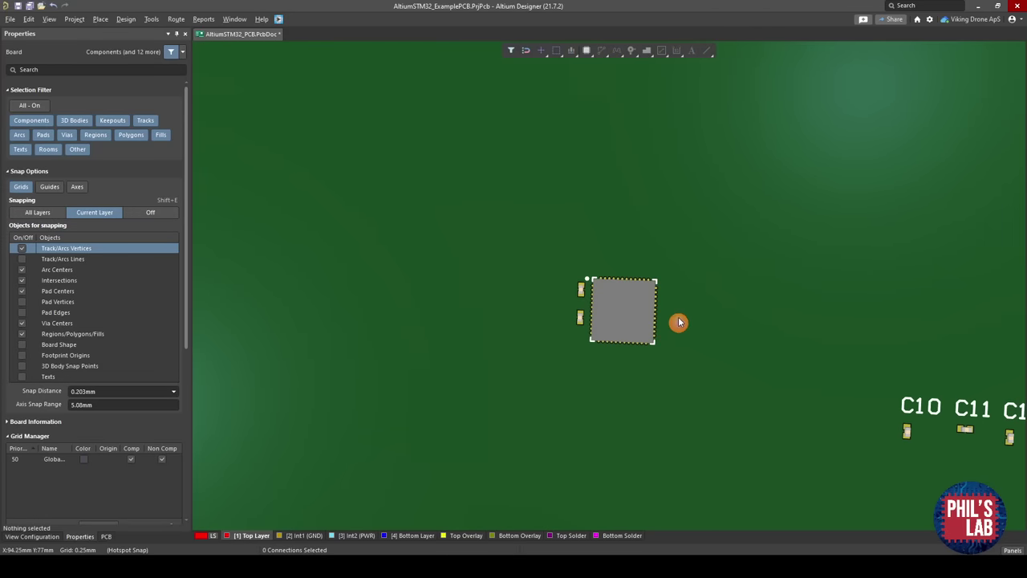
right_drag(680, 322, 565, 329)
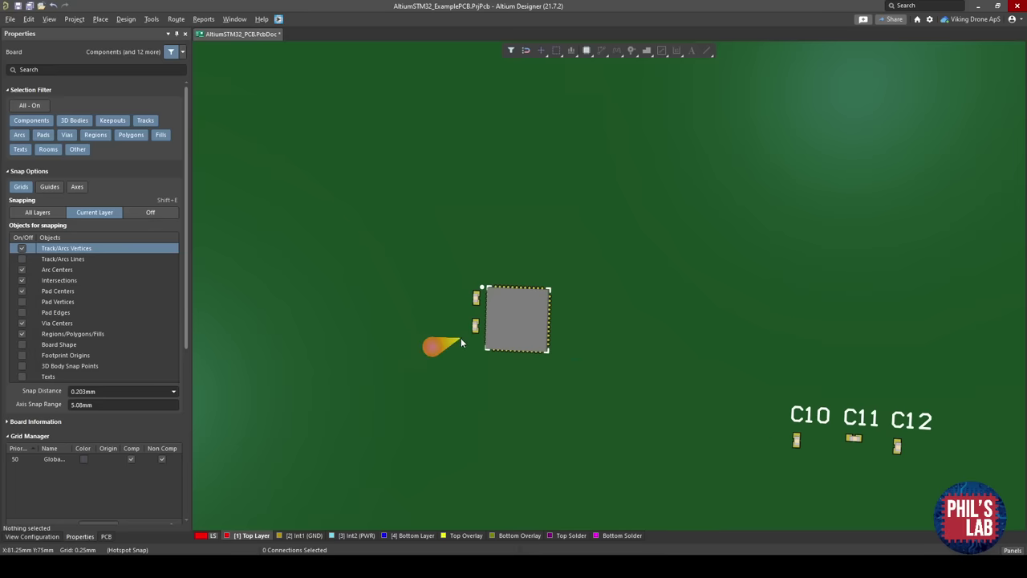
Switch the board from the 3D view to the 2D layout view.
shift+right_drag(459, 334, 486, 328)
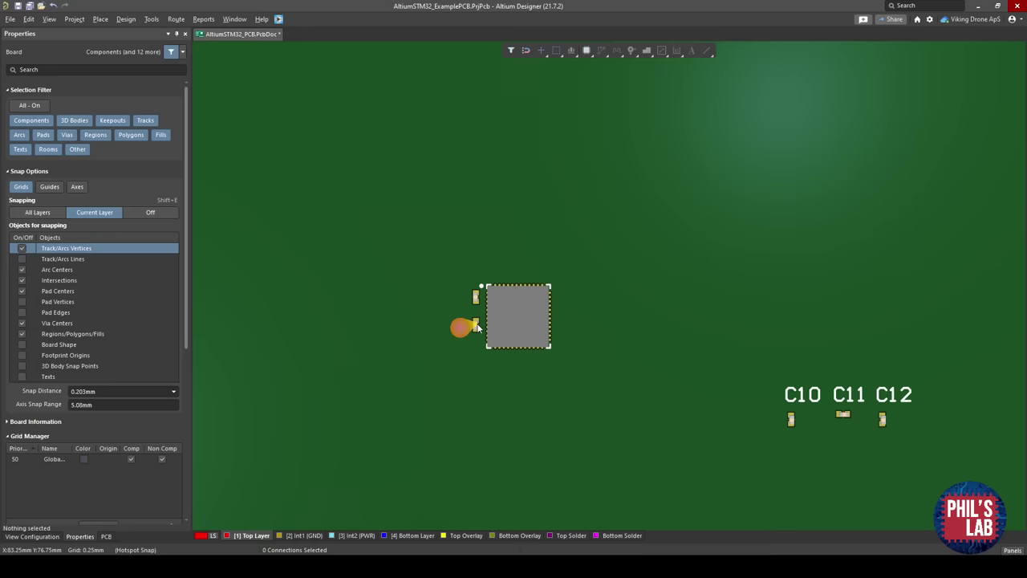
ctrl+scroll(482, 285, up, 1)
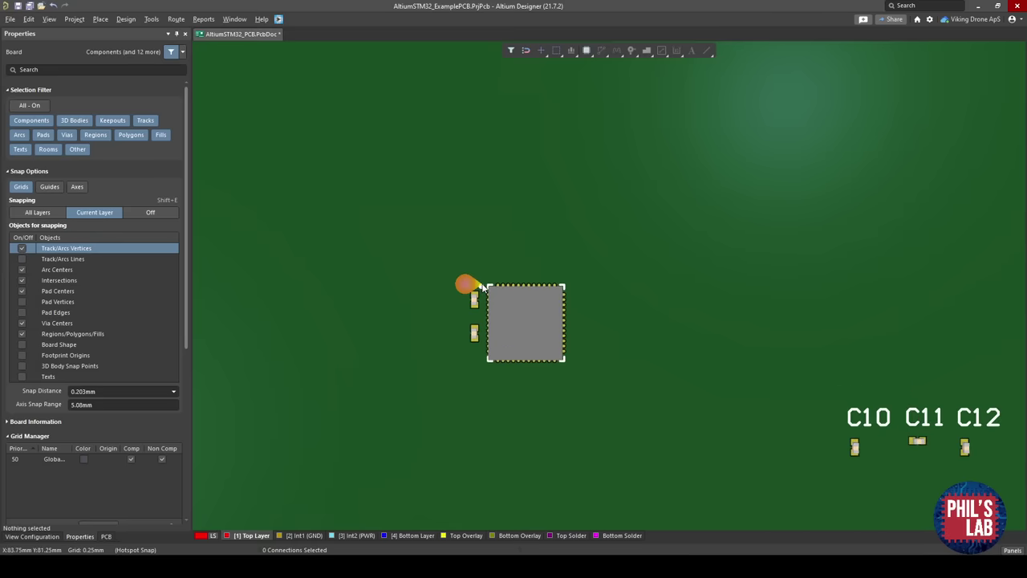
key(2)
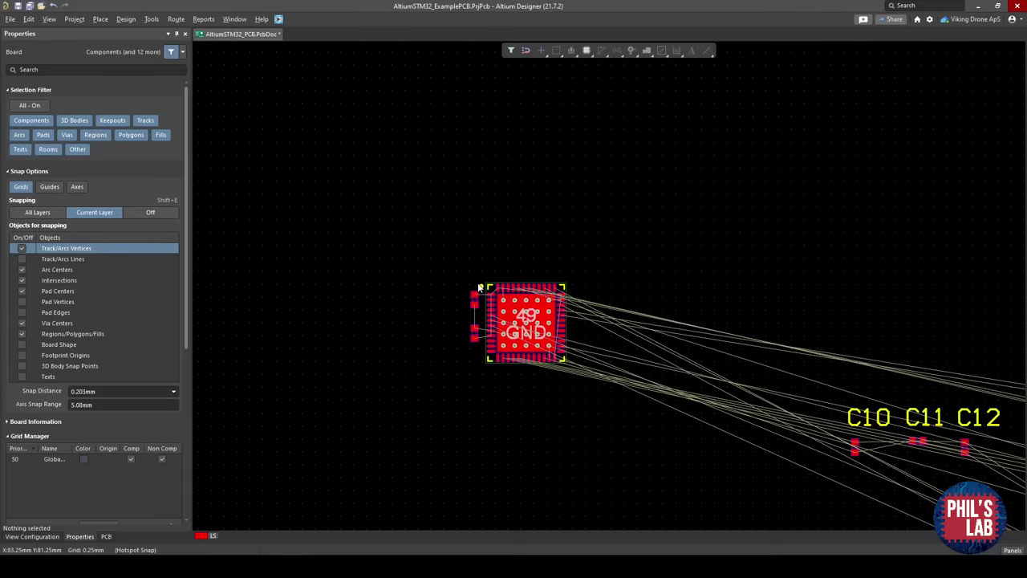
Move capacitor C10 below the MCU's lower edge near its lower-right corner and rotate it to lie horizontally.
ctrl+scroll(485, 315, up, 3)
right_drag(484, 316, 532, 304)
ctrl+scroll(536, 304, down, 2)
right_drag(743, 311, 523, 259)
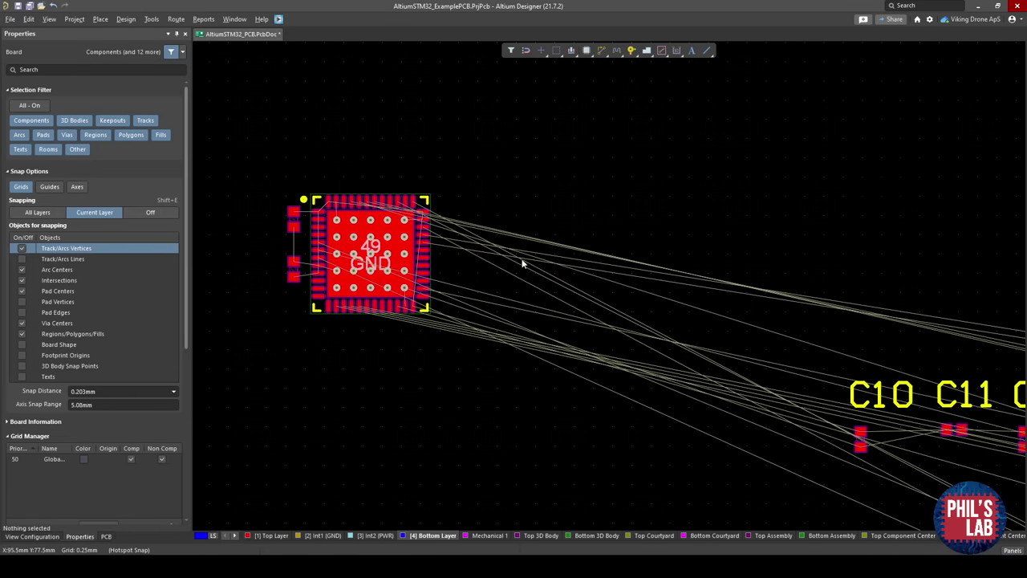
ctrl+scroll(811, 335, down, 2)
ctrl+scroll(837, 404, up, 4)
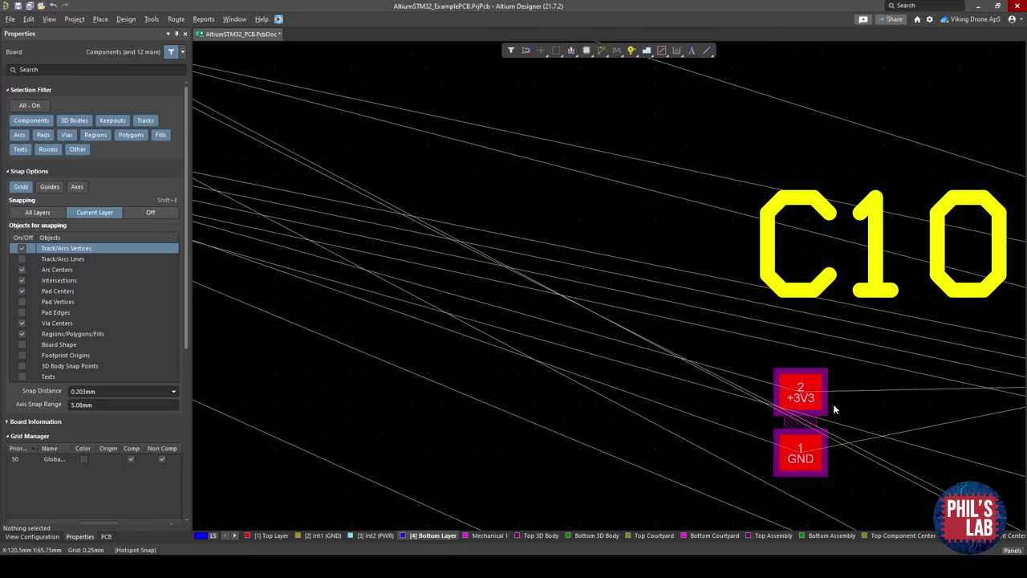
ctrl+scroll(827, 414, down, 3)
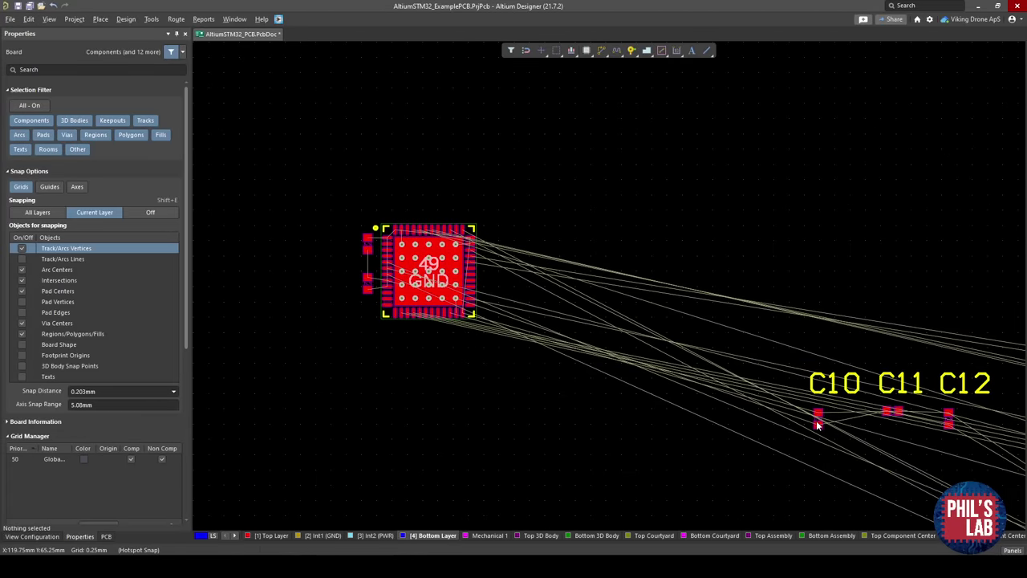
drag(817, 423, 407, 374)
ctrl+scroll(408, 373, up, 5)
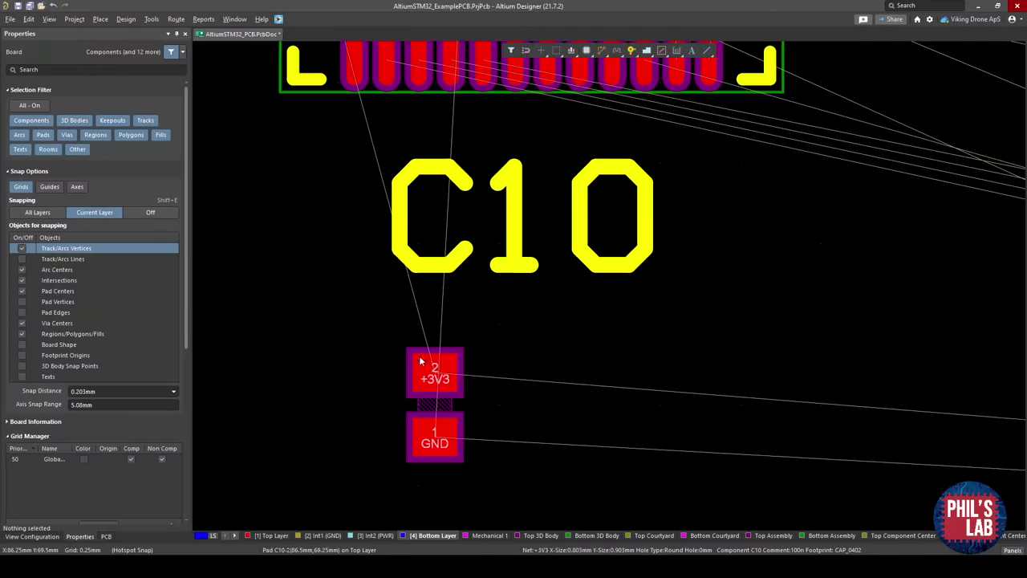
ctrl+scroll(434, 425, down, 4)
drag(433, 413, 547, 472)
key(space)
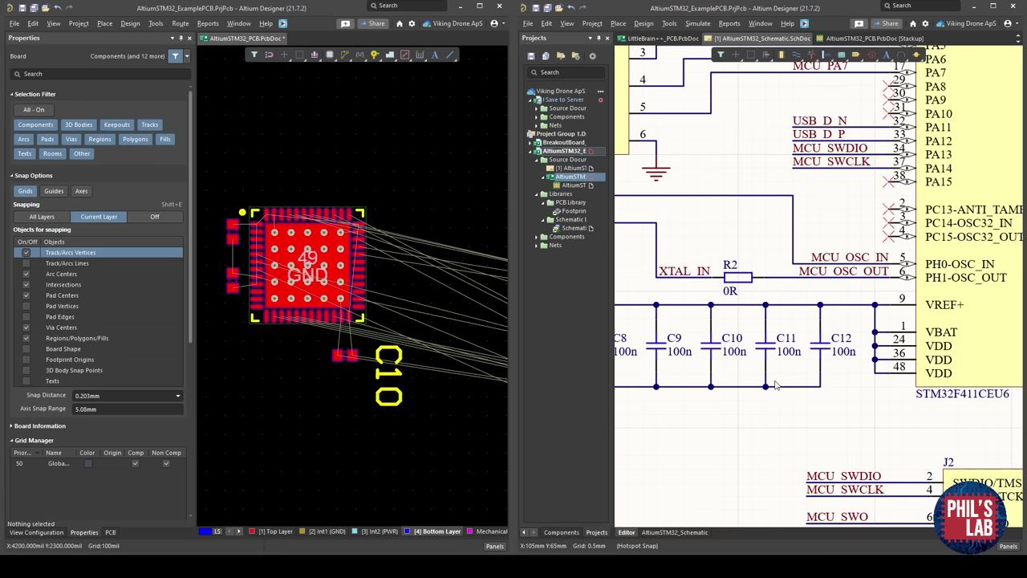
Place C10 under the MCU's lower-right +3V3 pin at X 90.5 mm, Y 72.5 mm and hide its designator.
right_drag(778, 386, 787, 371)
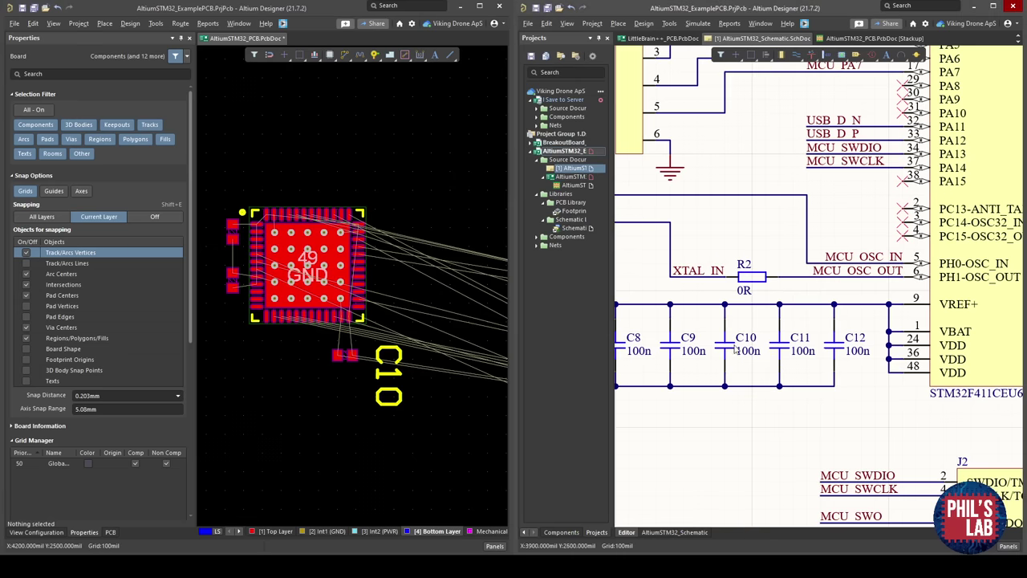
ctrl+scroll(387, 365, up, 8)
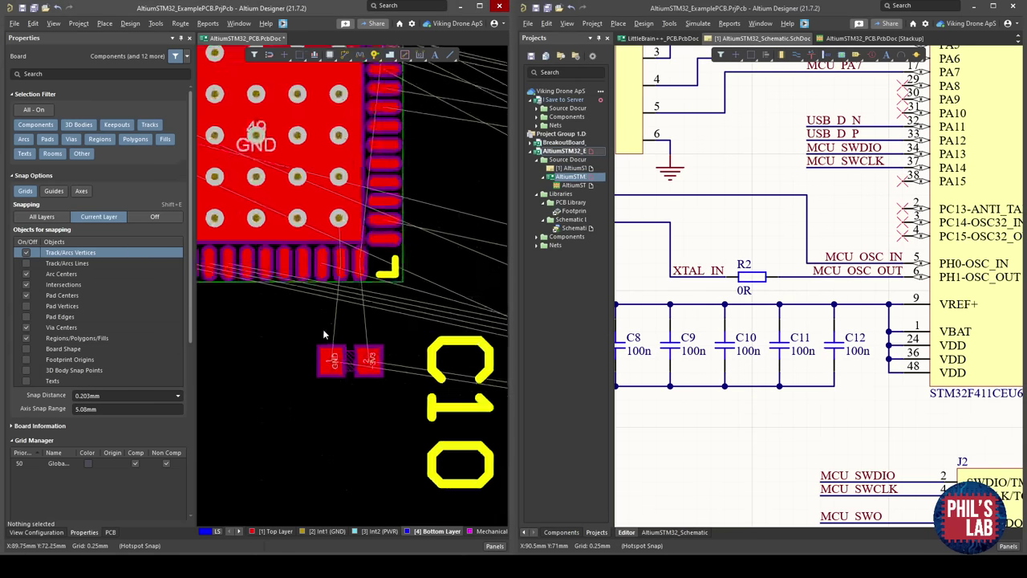
drag(379, 420, 371, 334)
ctrl+scroll(370, 337, down, 4)
click(369, 337)
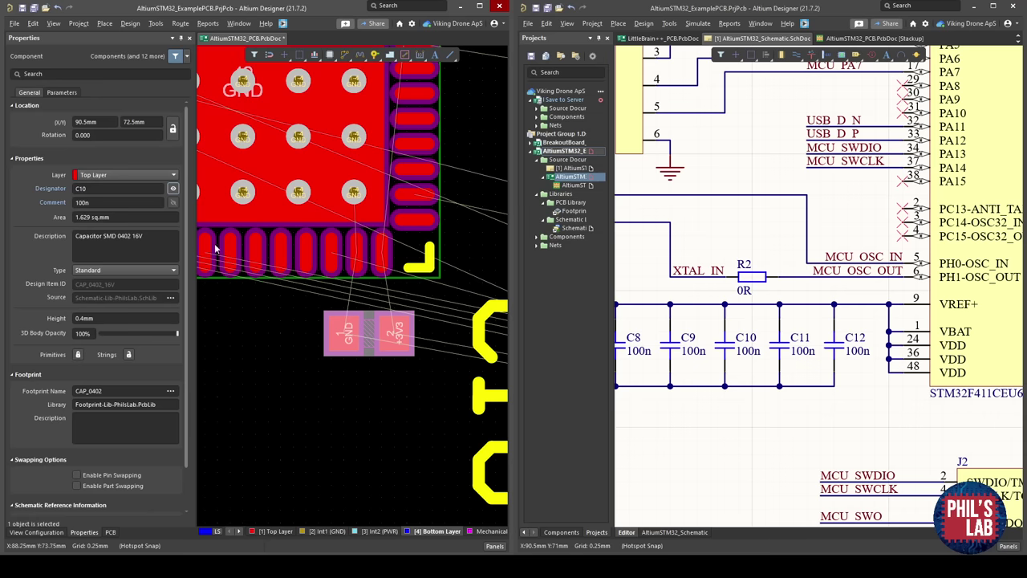
click(173, 188)
click(418, 400)
Move capacitors C11 and C12 together to the area just above and right of the MCU.
ctrl+scroll(441, 329, down, 6)
right_drag(491, 343, 296, 305)
ctrl+scroll(446, 353, down, 2)
drag(447, 356, 205, 214)
right_drag(229, 251, 441, 300)
click(419, 301)
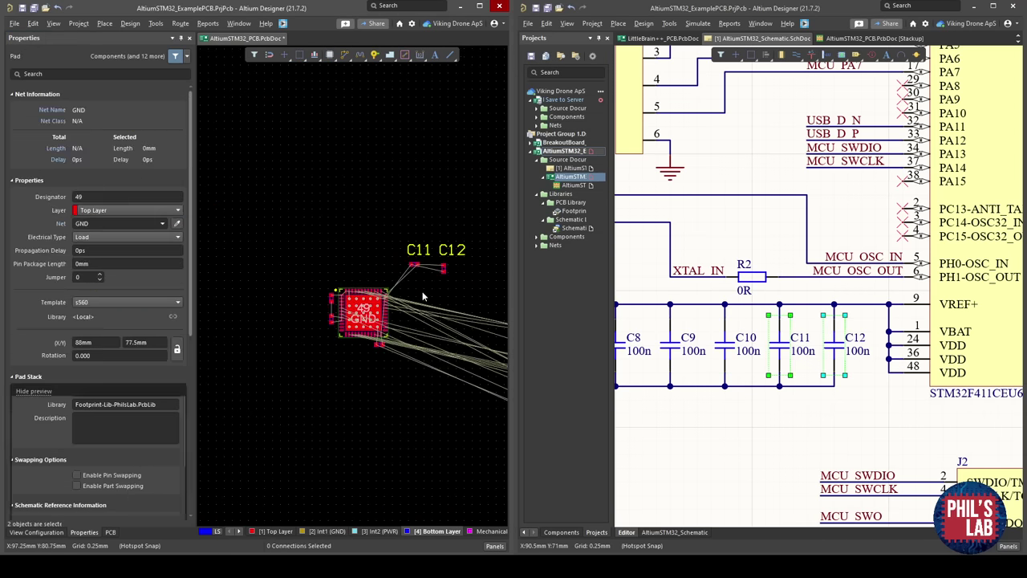
Place C11 vertically beside the MCU's +3V3 pin 36 and GND pin 35, and hide its designator.
ctrl+scroll(417, 300, up, 3)
drag(410, 225, 384, 331)
ctrl+scroll(394, 313, up, 4)
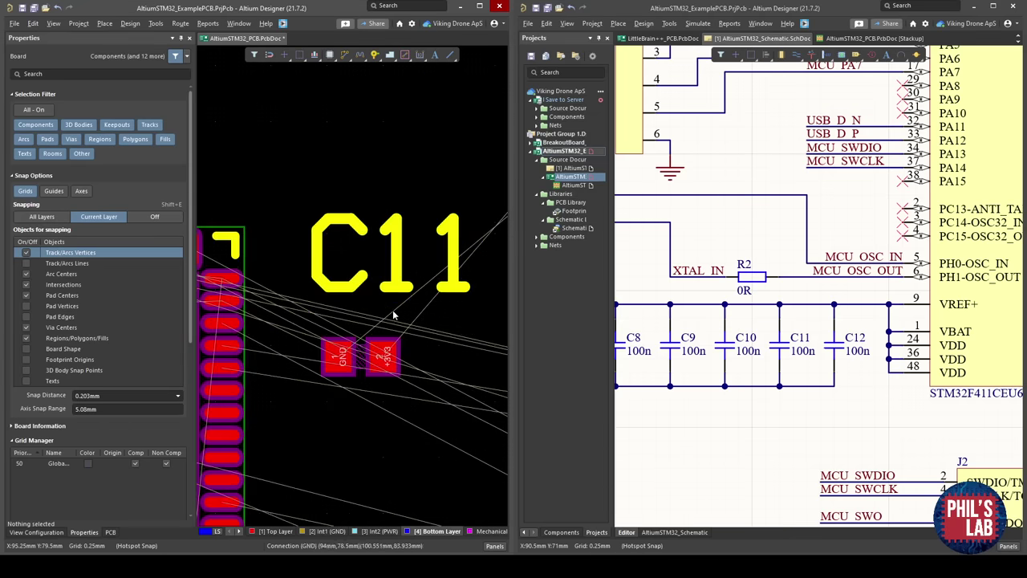
right_drag(309, 367, 441, 358)
key(space)
drag(472, 365, 371, 262)
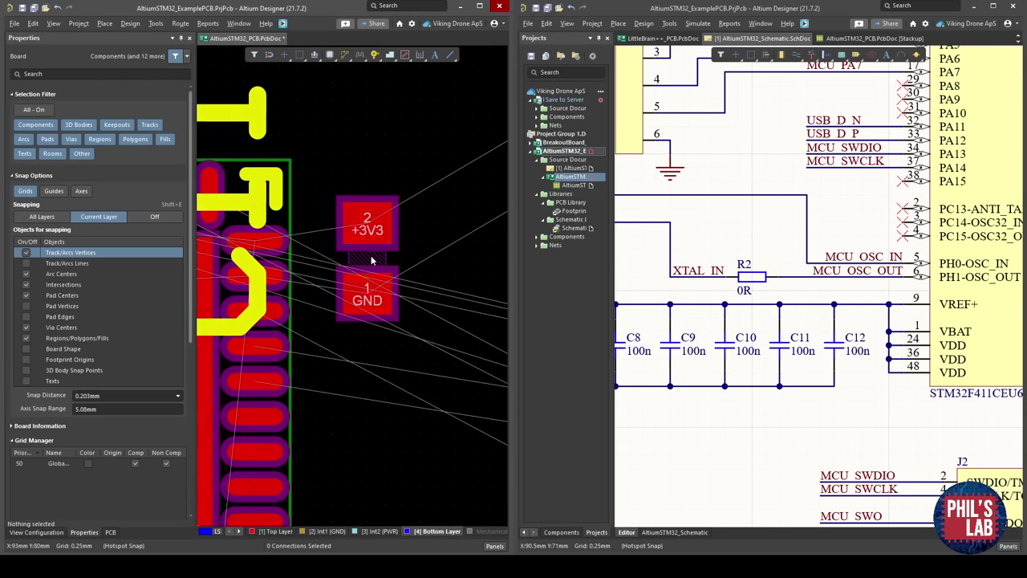
click(374, 355)
ctrl+scroll(328, 294, down, 4)
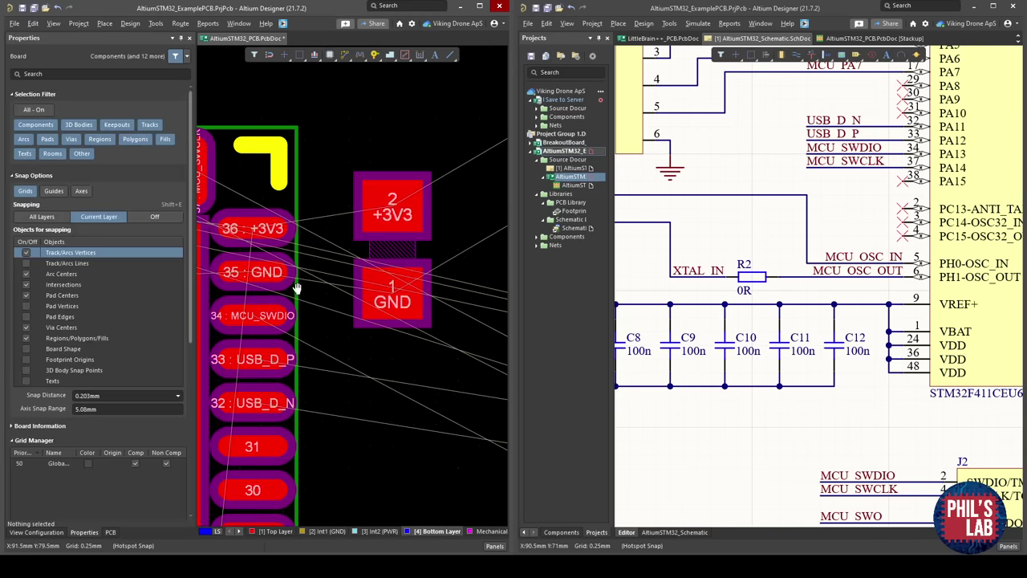
Move C12 above the MCU's upper-left corner and rotate it so its +3V3 pad faces the corner's supply pin.
right_drag(424, 286, 273, 316)
ctrl+scroll(396, 315, down, 3)
right_drag(396, 315, 480, 299)
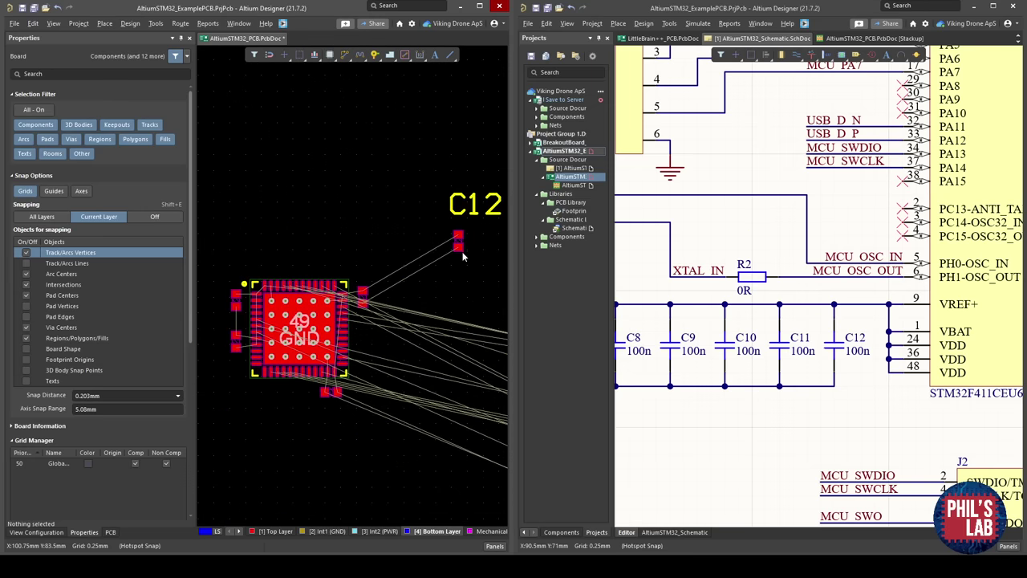
drag(462, 242, 281, 252)
key(space)
ctrl+scroll(281, 252, up, 4)
ctrl+scroll(311, 306, up, 3)
right_drag(285, 284, 464, 274)
ctrl+scroll(464, 274, up, 2)
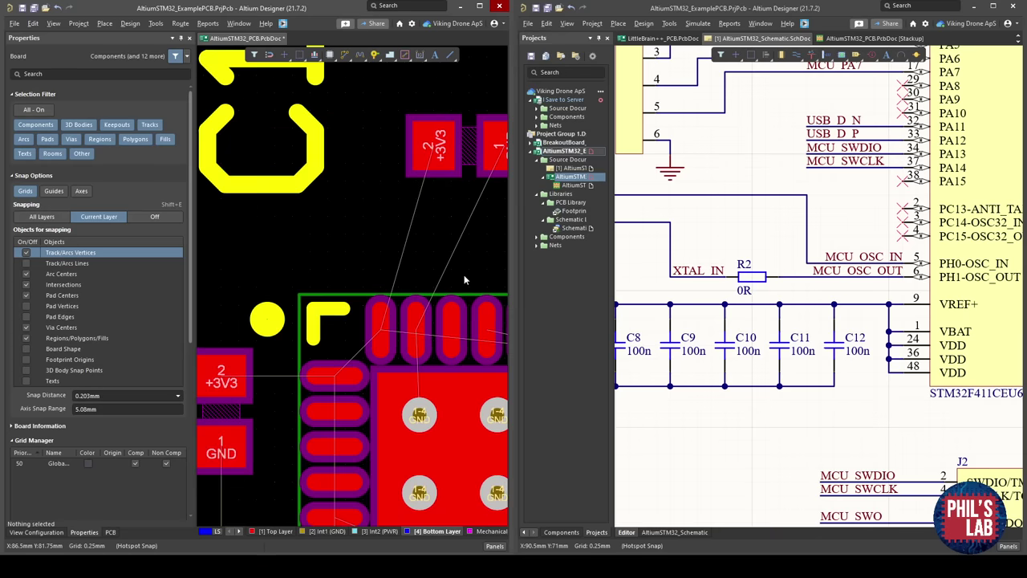
Place C12 closer to the MCU's upper edge at X 85.5 mm, Y 82.5 mm and hide its designator.
right_drag(467, 209, 421, 239)
ctrl+scroll(421, 239, down, 1)
drag(421, 178, 354, 244)
click(300, 257)
ctrl+scroll(299, 258, down, 2)
right_drag(300, 257, 363, 256)
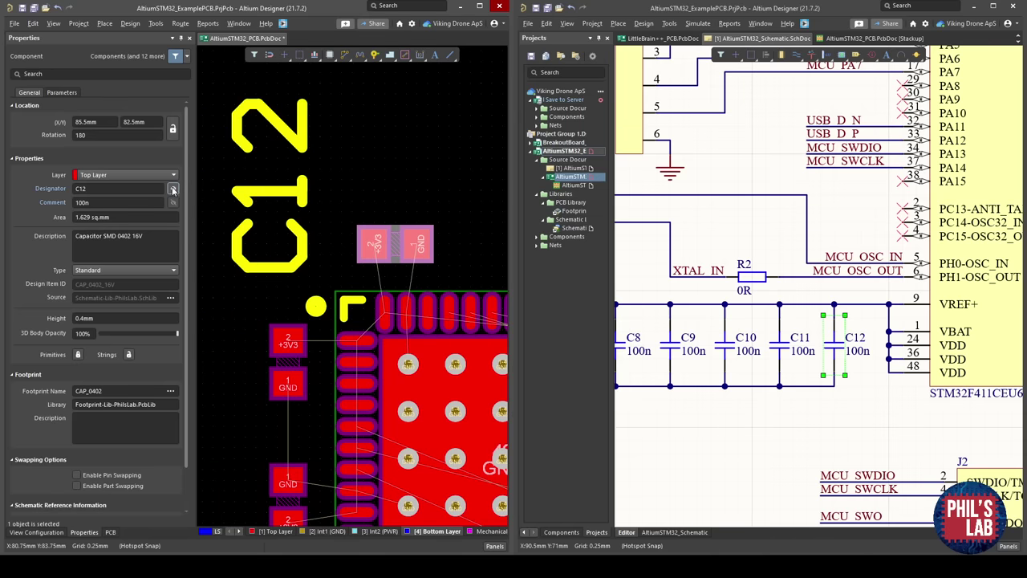
click(172, 189)
click(336, 199)
Inspect the decoupling capacitor placement around the MCU in 3D and return to the 2D layout view.
ctrl+scroll(381, 275, down, 3)
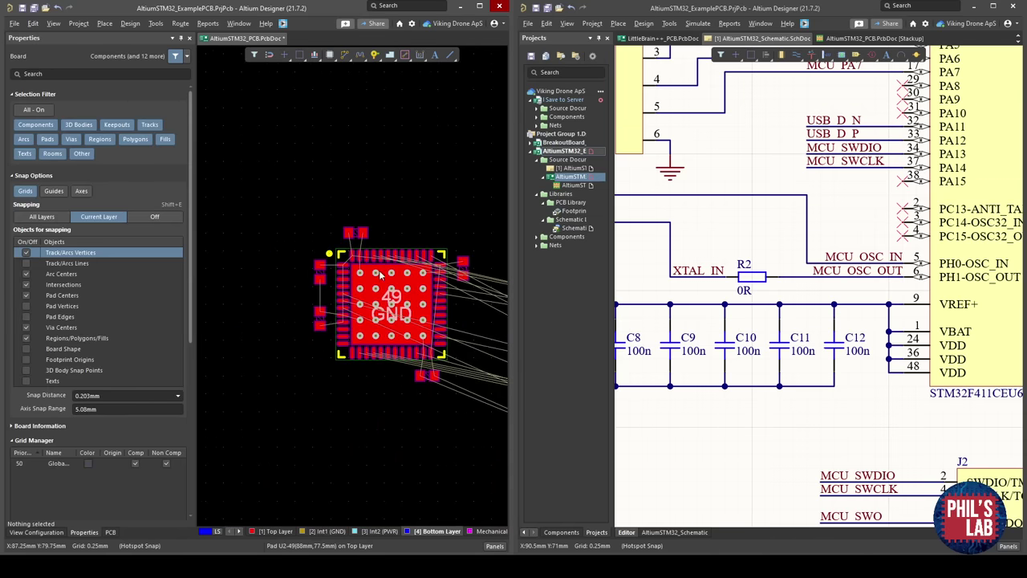
ctrl+scroll(380, 275, down, 1)
key(3)
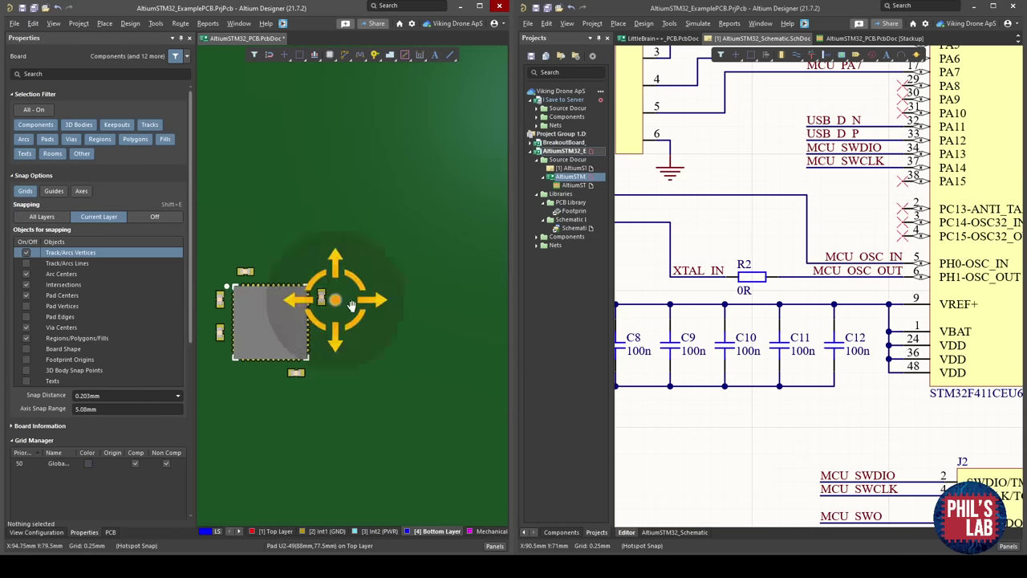
ctrl+scroll(409, 296, up, 3)
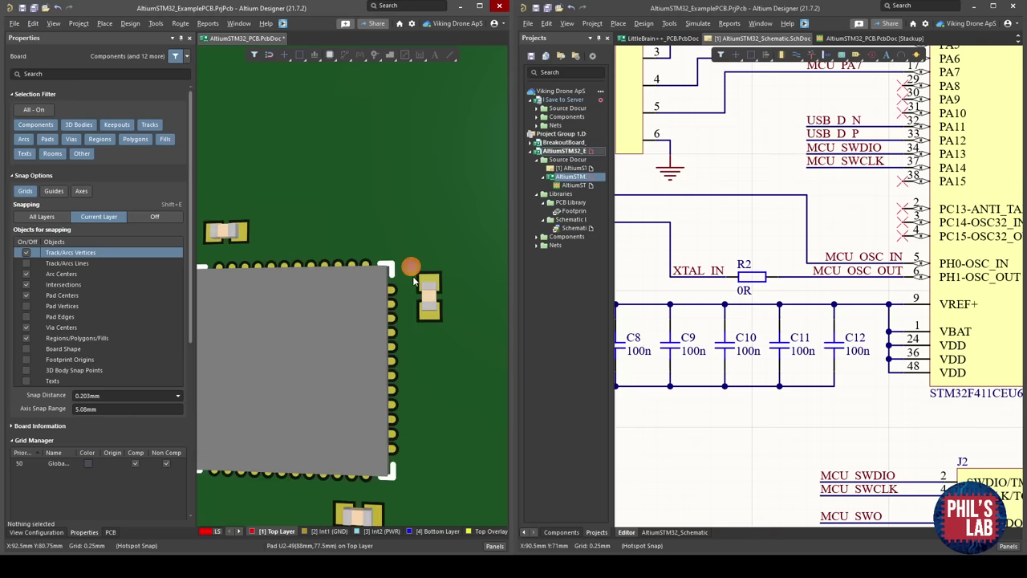
ctrl+scroll(414, 281, down, 4)
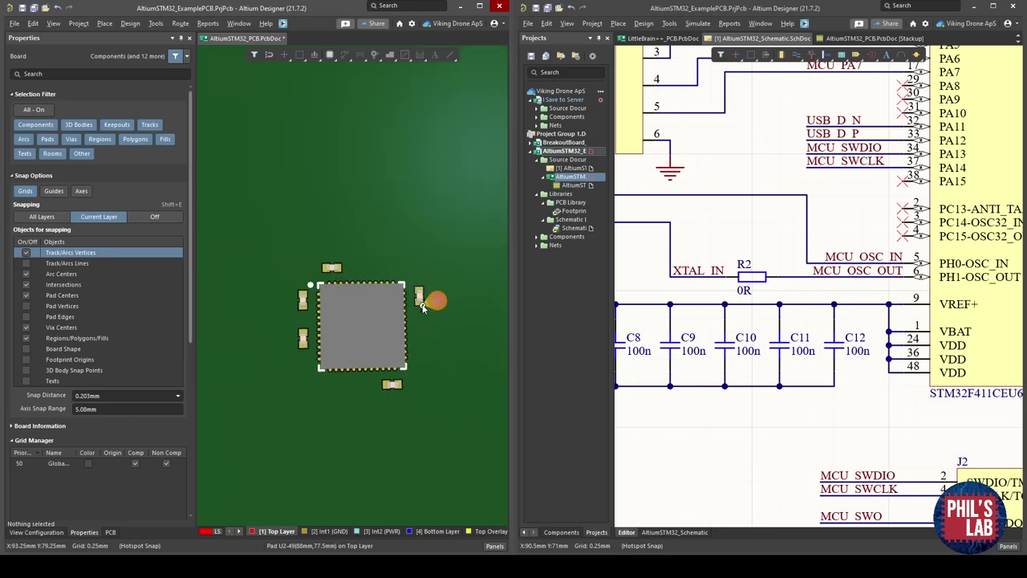
ctrl+scroll(864, 313, down, 3)
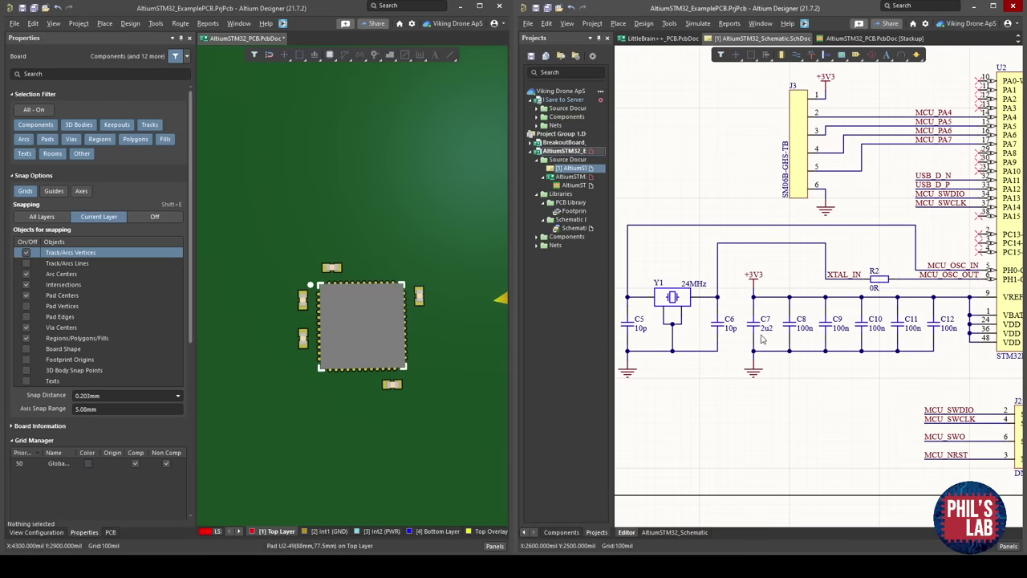
click(408, 276)
click(405, 281)
key(2)
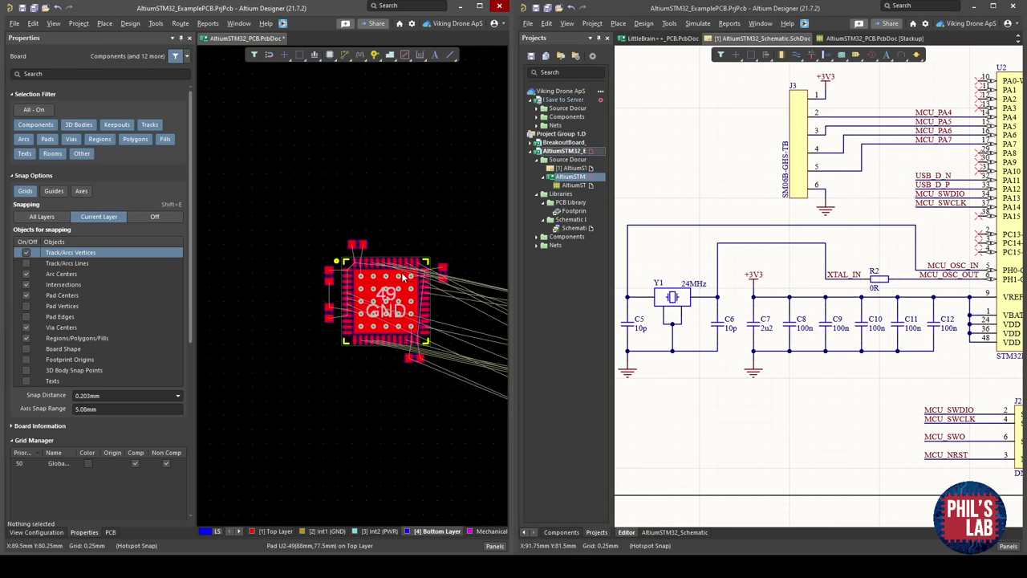
Cross-select the 2u2 capacitor C7 from the schematic and move it from outside the board to the MCU's left side.
right_drag(390, 275, 243, 269)
ctrl+scroll(363, 268, down, 4)
right_drag(362, 268, 183, 240)
right_drag(454, 260, 347, 243)
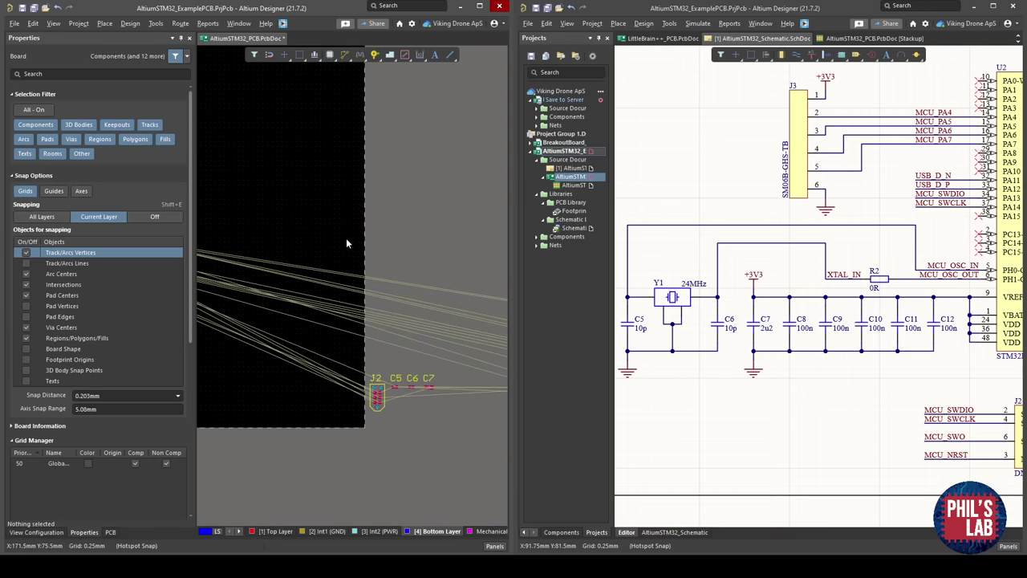
click(755, 332)
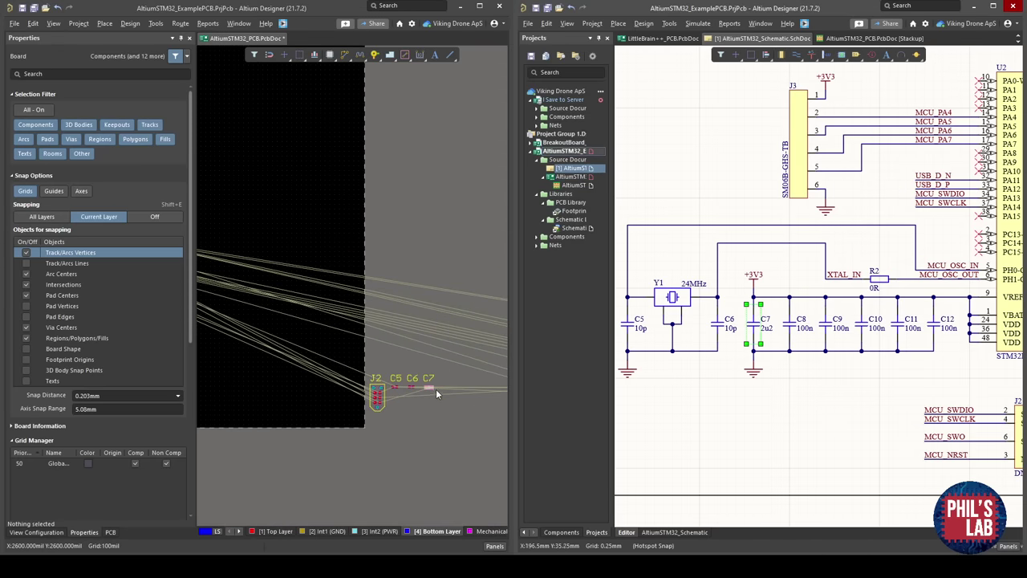
drag(430, 388, 360, 274)
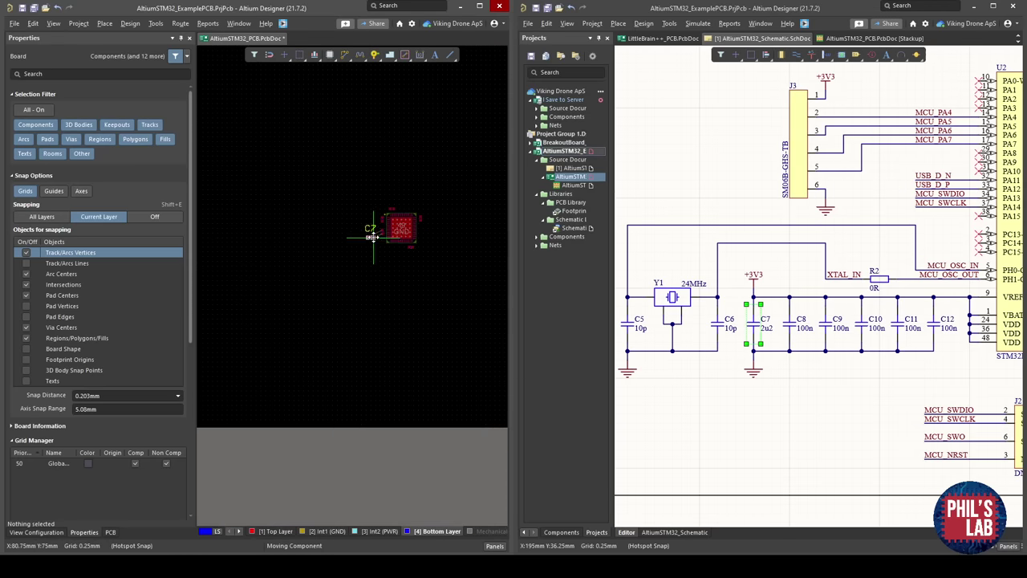
click(372, 237)
ctrl+scroll(372, 237, up, 10)
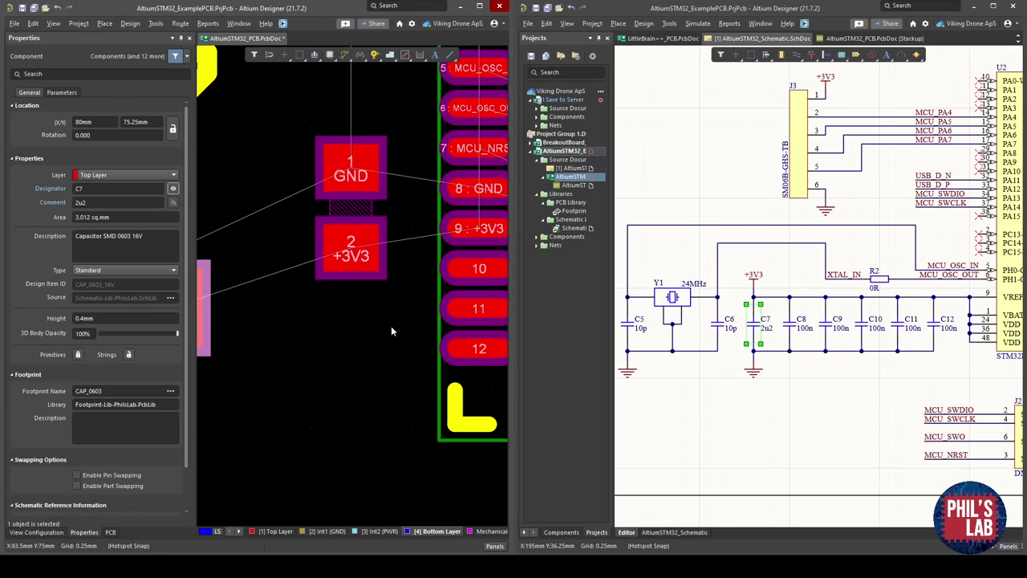
Place C7 at X 81.75 mm, Y 79.75 mm beside the upper-left 100n capacitor, rotated 90°, and hide its designator.
right_drag(383, 334, 431, 390)
ctrl+scroll(316, 355, down, 5)
drag(321, 395, 382, 237)
key(space)
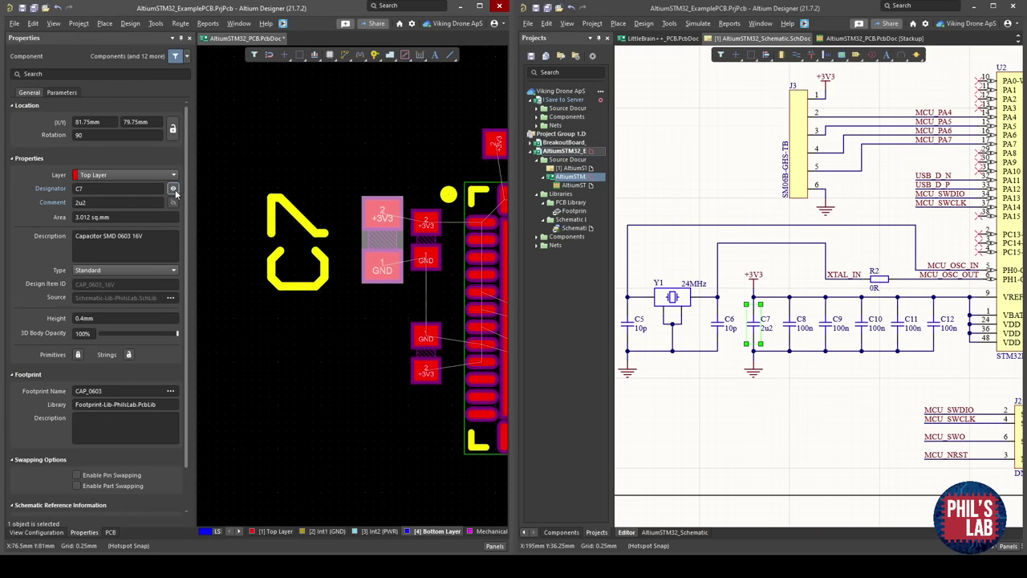
click(174, 188)
Examine how the capacitors' +3V3 and GND pads line up with the MCU's supply pins around its pin 1 corner.
ctrl+scroll(378, 222, up, 5)
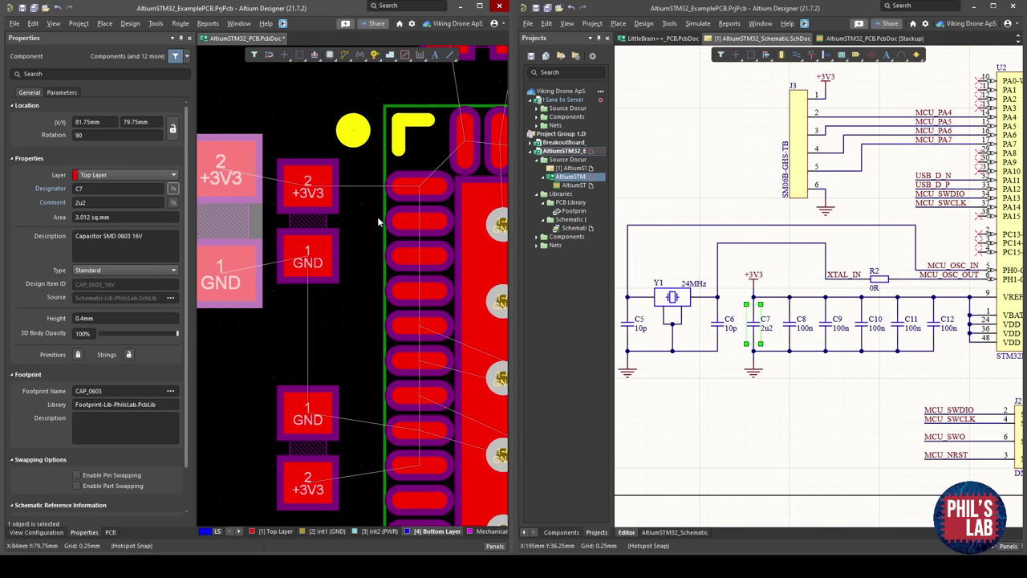
ctrl+scroll(378, 221, up, 2)
click(377, 203)
ctrl+scroll(366, 202, down, 5)
right_drag(450, 152, 426, 230)
ctrl+scroll(427, 231, up, 4)
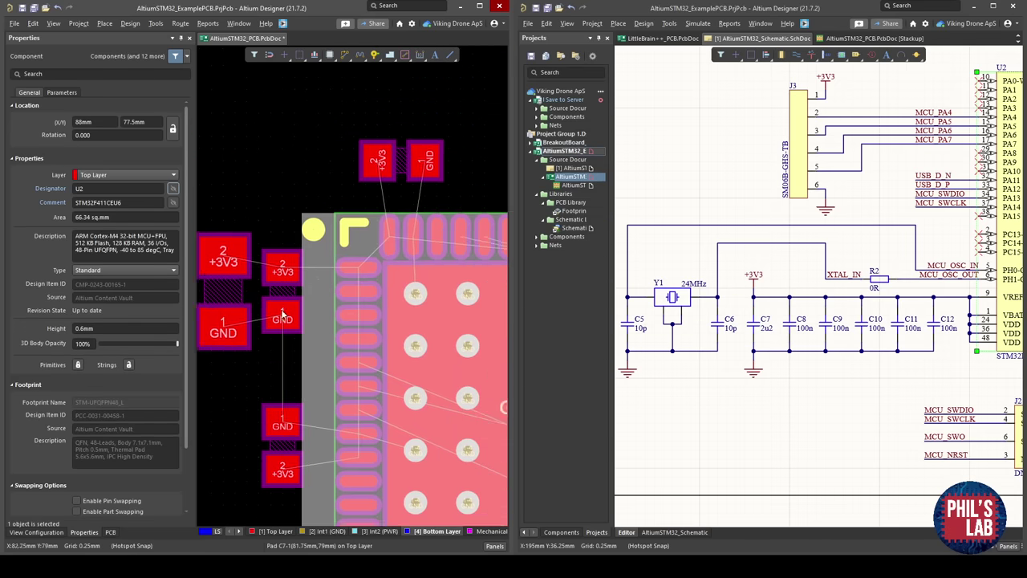
right_drag(332, 207, 300, 212)
ctrl+scroll(301, 212, down, 4)
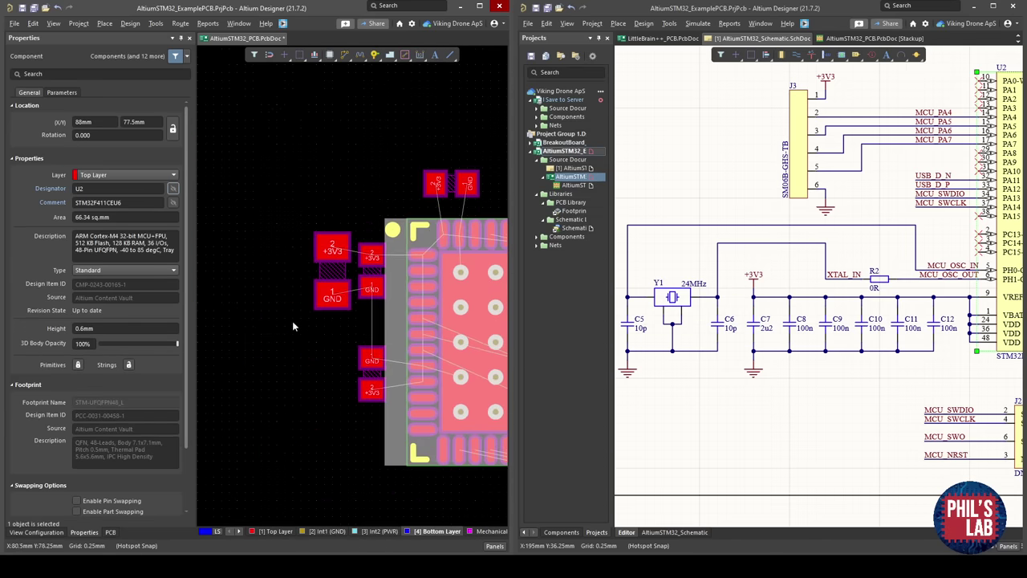
click(294, 324)
ctrl+scroll(382, 283, down, 1)
right_drag(373, 279, 298, 274)
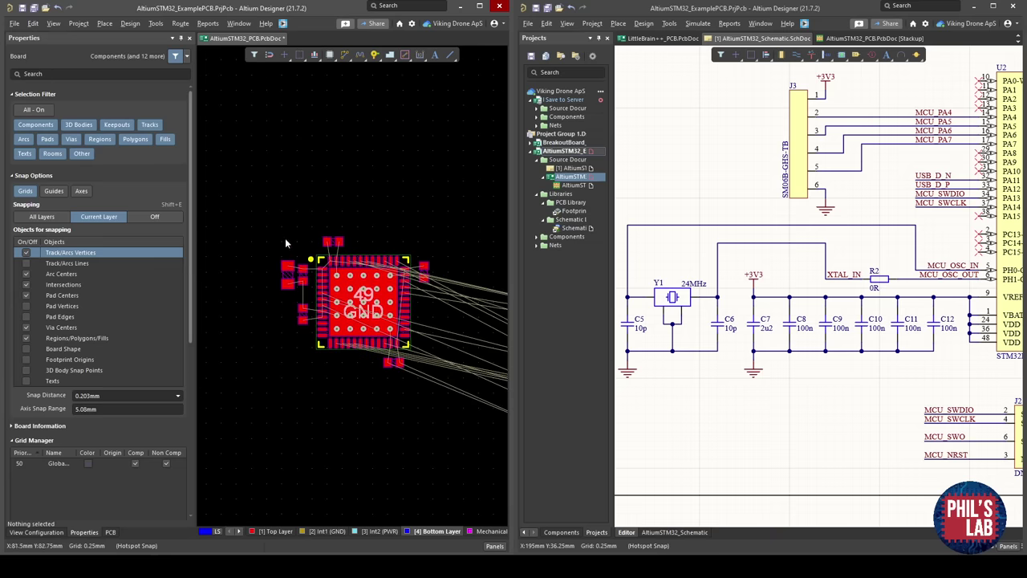
Cross-select the 2u2 capacitor C13 on the MCU_VCAP1 net from the schematic and move it from outside the board to below the MCU.
right_drag(866, 200, 799, 206)
right_drag(871, 273, 774, 266)
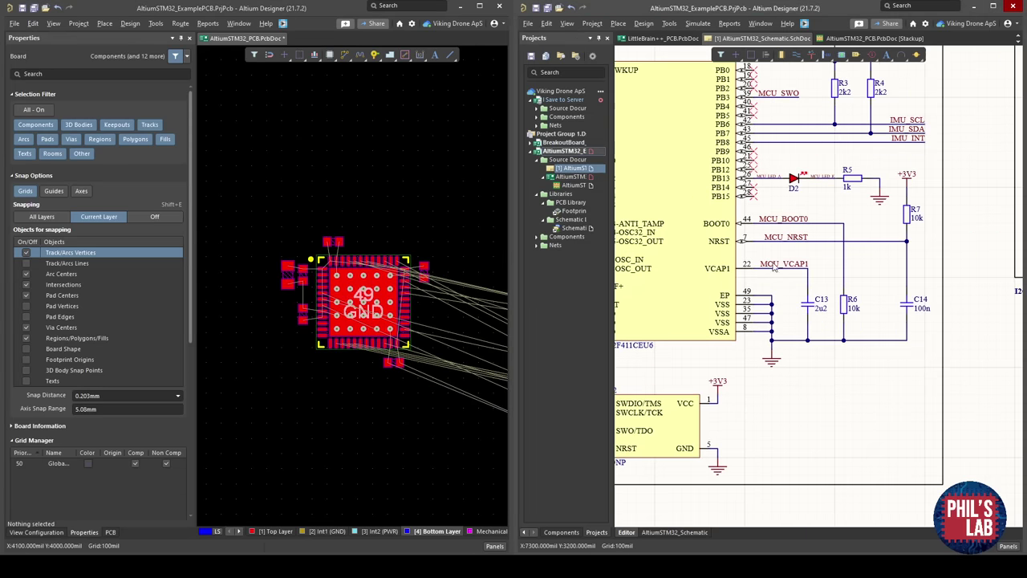
ctrl+scroll(815, 272, up, 1)
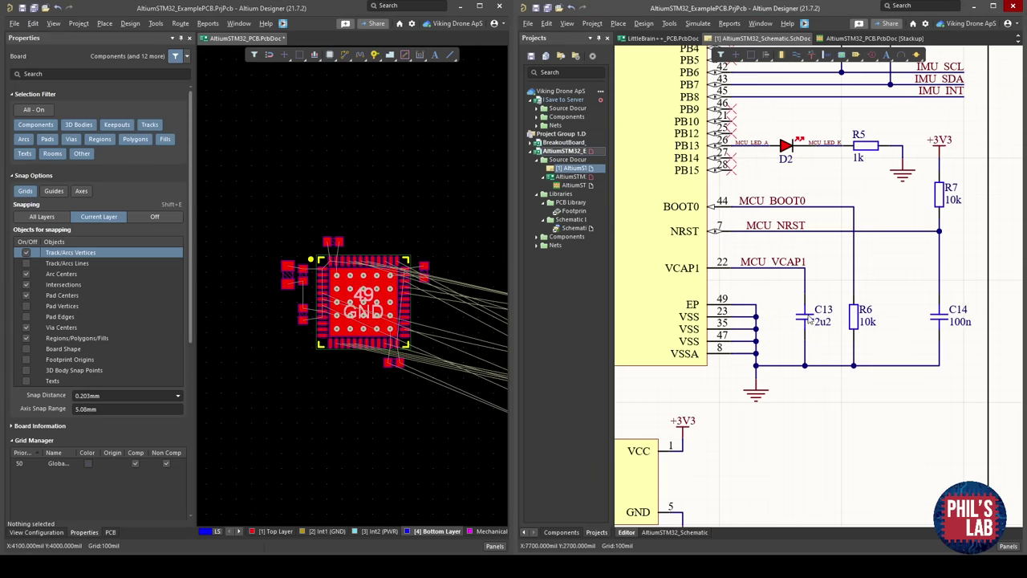
right_drag(416, 319, 269, 291)
ctrl+scroll(385, 266, down, 3)
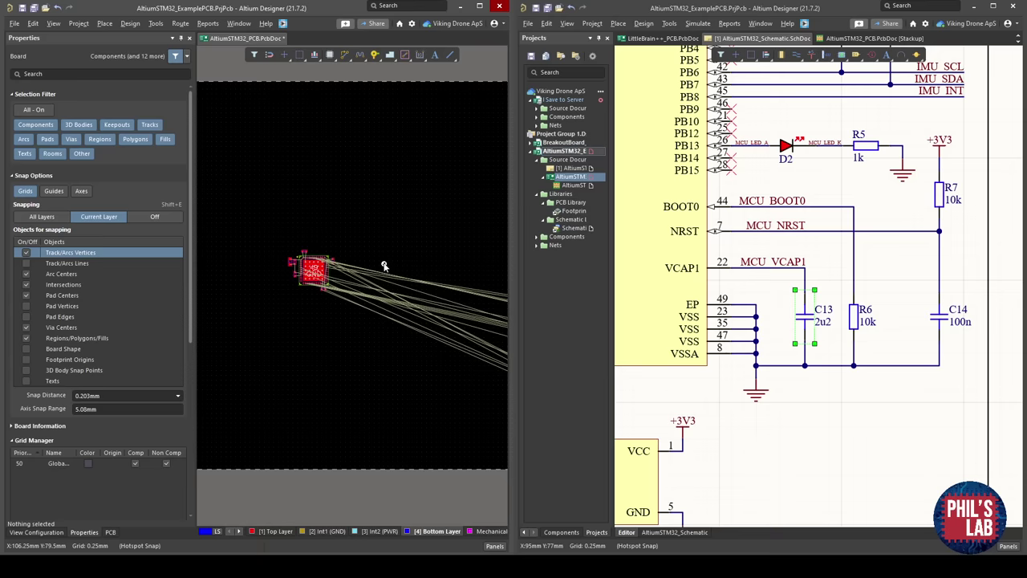
right_drag(411, 260, 210, 241)
ctrl+scroll(388, 238, down, 2)
right_drag(389, 237, 218, 261)
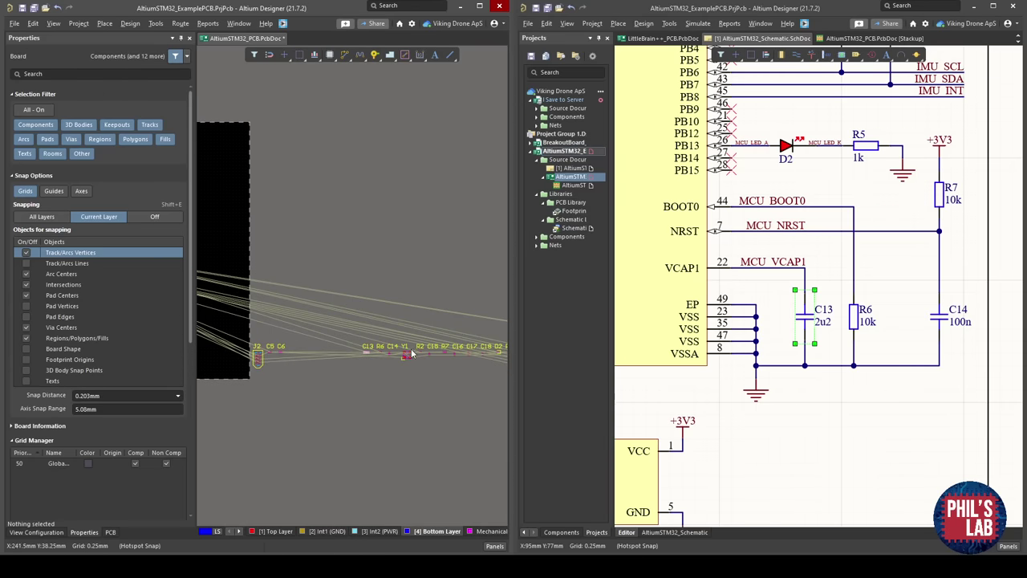
drag(366, 351, 298, 271)
ctrl+scroll(324, 258, up, 6)
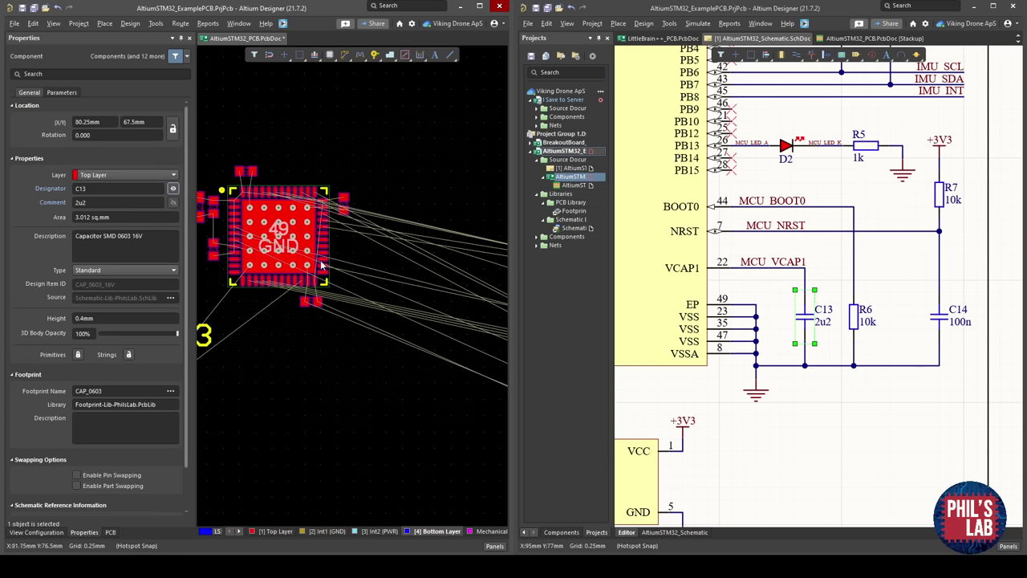
Hide C13's designator, rotate the capacitor to 180° and move it to X 89.25 mm, Y 70.75 mm below the MCU's bottom pin row.
right_drag(313, 337, 519, 270)
ctrl+scroll(400, 337, down, 2)
drag(337, 369, 428, 329)
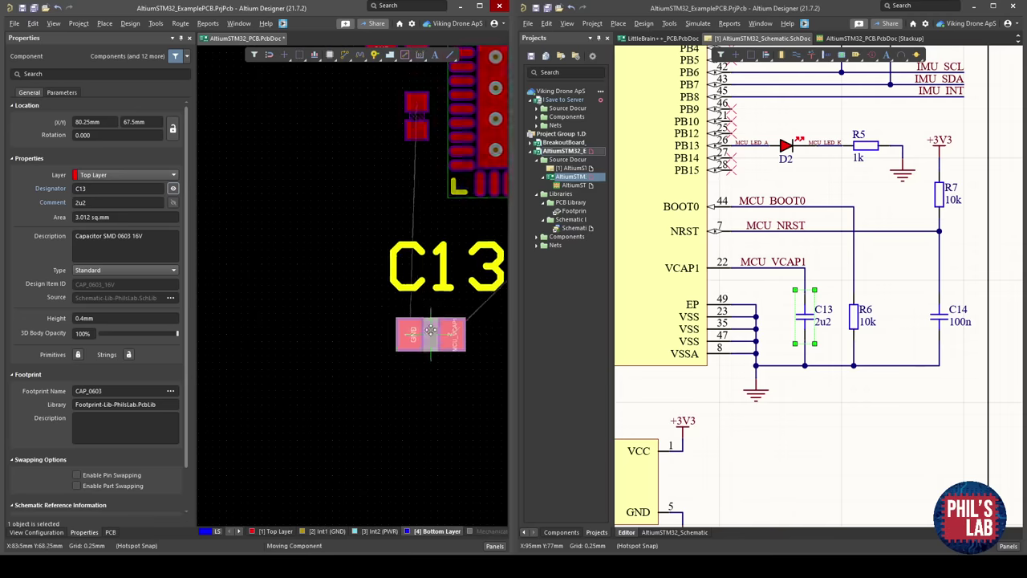
right_drag(428, 330, 270, 302)
click(175, 190)
drag(251, 333, 413, 285)
key(space)
key(space)
ctrl+scroll(447, 216, up, 3)
ctrl+scroll(450, 214, up, 2)
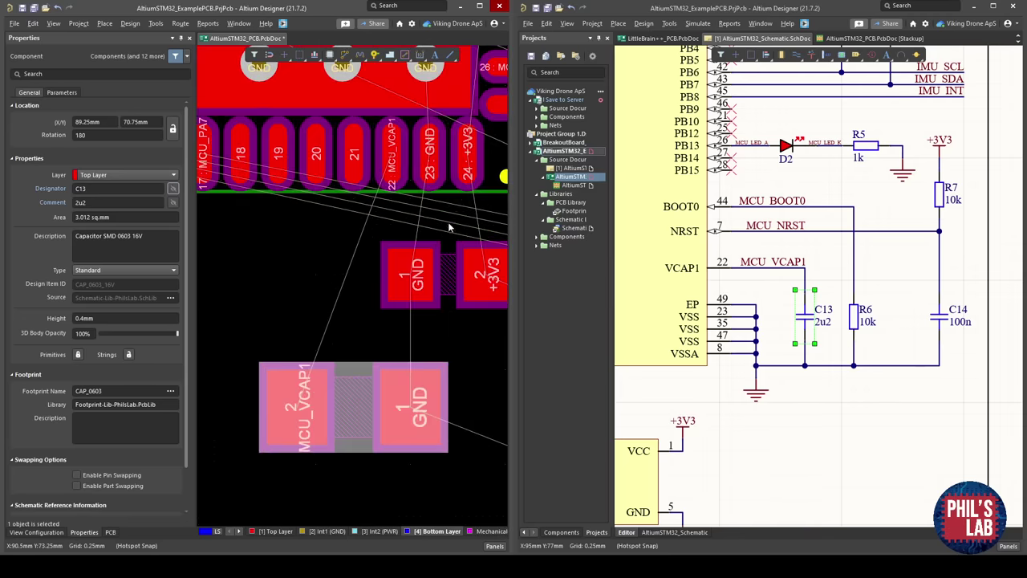
Shift the 100n capacitor C10 slightly right and move C13 up beside it, rotated another 180° so its GND pad faces left.
right_drag(417, 233, 390, 243)
drag(417, 288, 459, 287)
right_drag(459, 287, 429, 290)
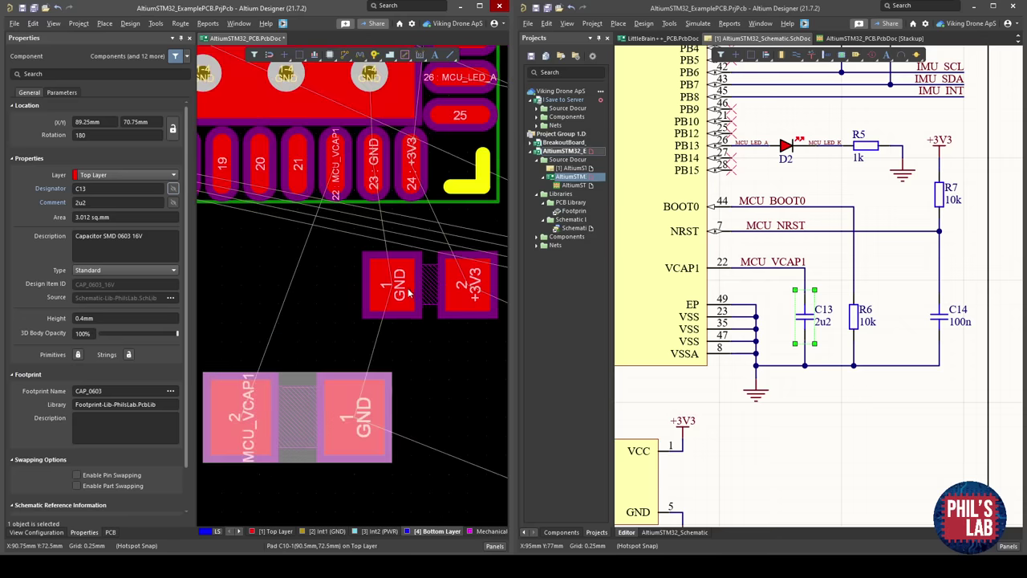
right_drag(382, 321, 430, 336)
drag(345, 433, 288, 300)
key(space)
key(space)
Fine-tune C13 and C10 so they sit side by side in one row beneath MCU pins 22 to 24.
click(378, 386)
right_drag(387, 393, 486, 401)
right_drag(482, 356, 285, 348)
drag(388, 315, 397, 303)
right_drag(247, 303, 357, 303)
drag(305, 303, 323, 303)
ctrl+scroll(370, 385, down, 2)
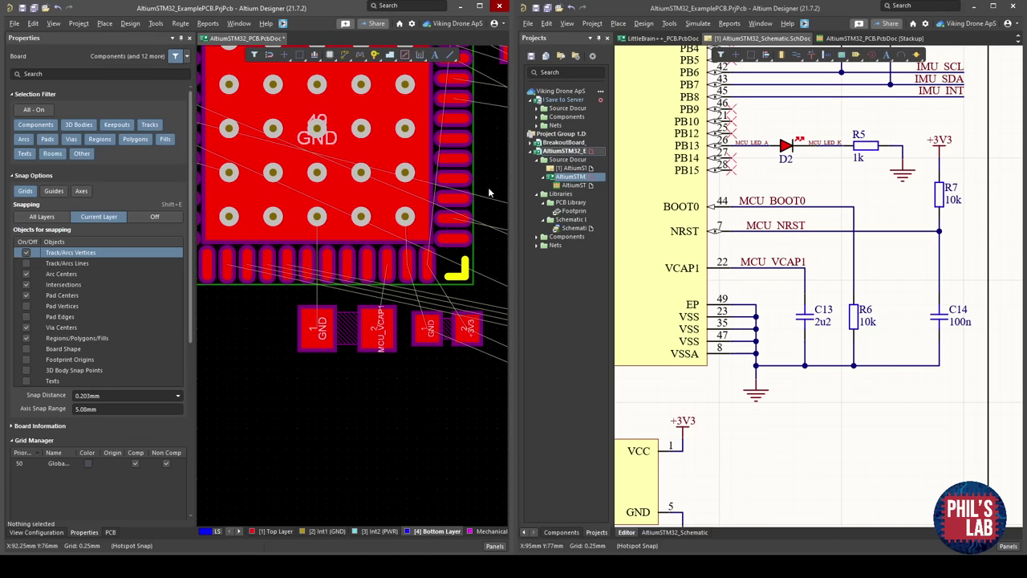
Cross-select crystal Y1, load capacitors C5 and C6 and resistor R2 from the schematic and move them together onto the board near the MCU.
right_drag(824, 212, 820, 234)
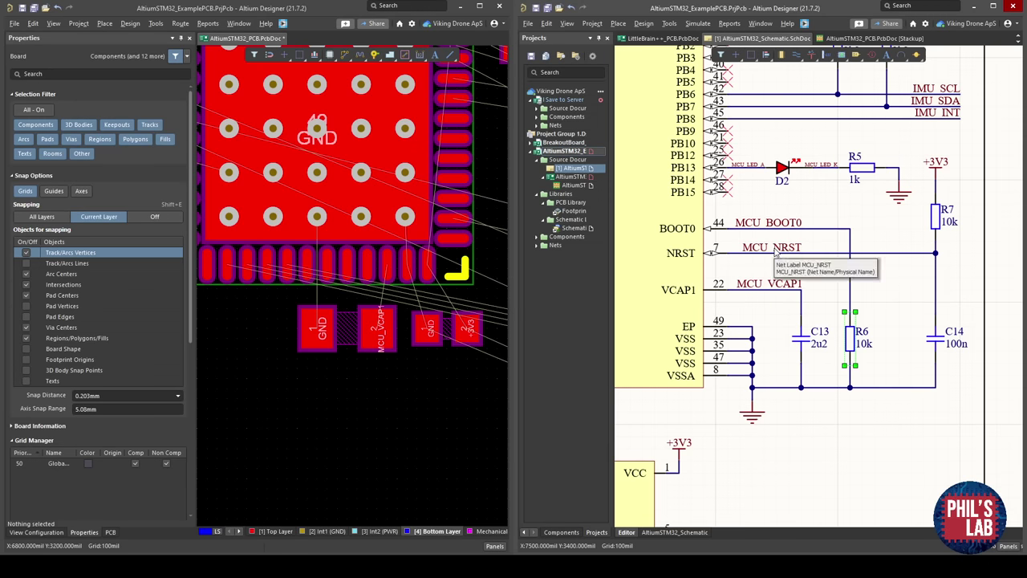
ctrl+scroll(834, 289, down, 2)
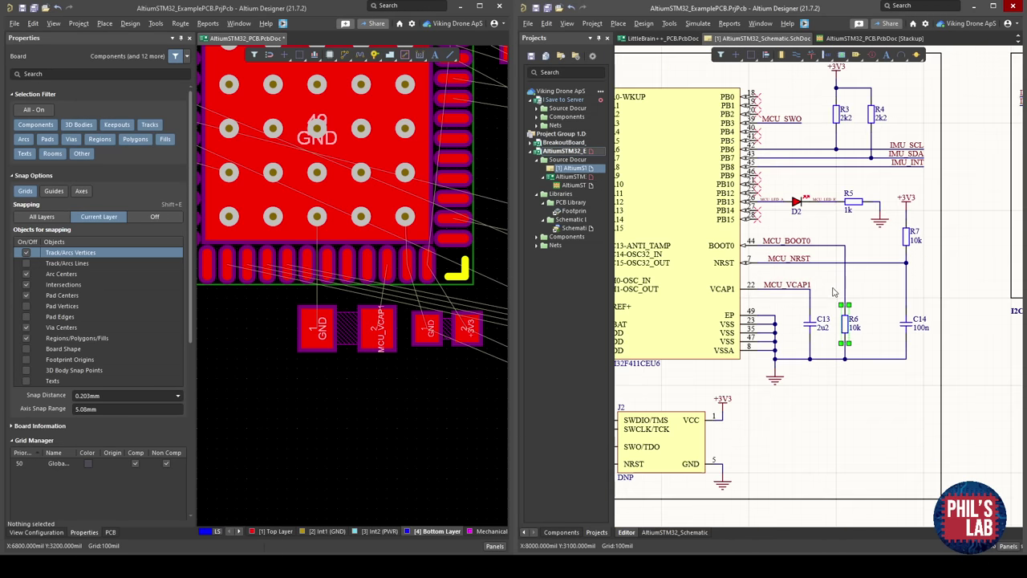
shift+scroll(721, 282, left, 6)
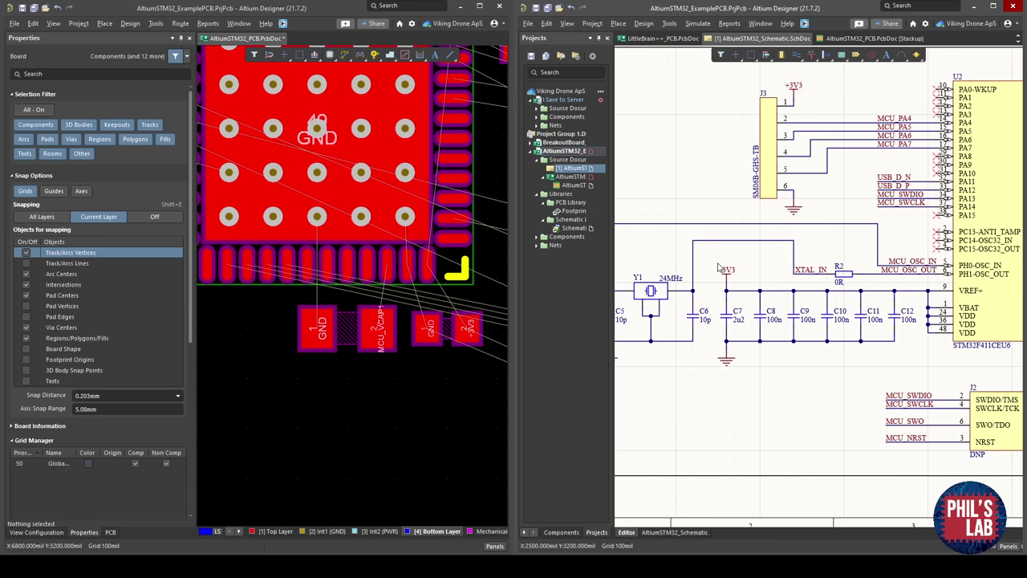
ctrl+scroll(699, 215, down, 2)
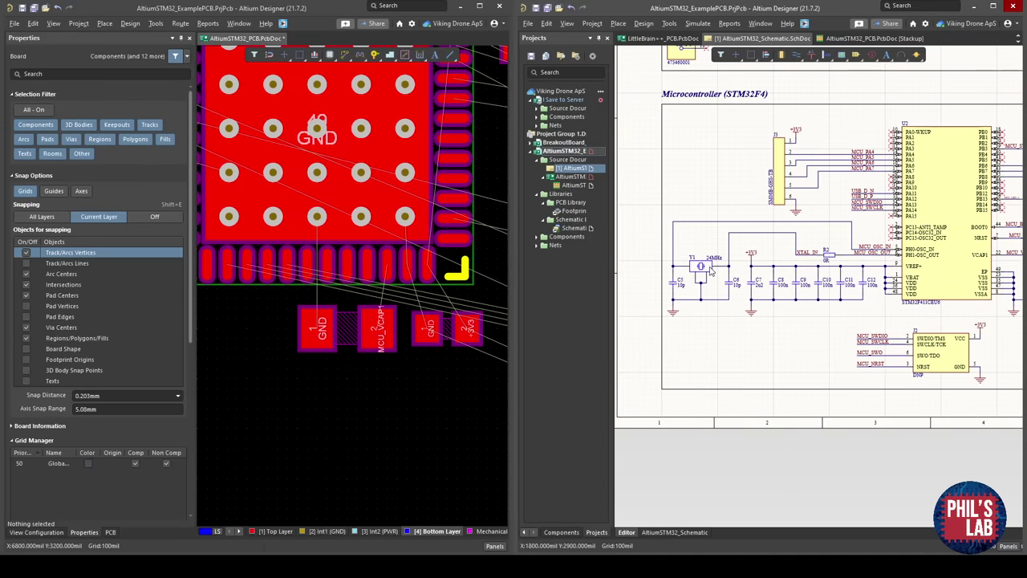
ctrl+scroll(670, 289, up, 3)
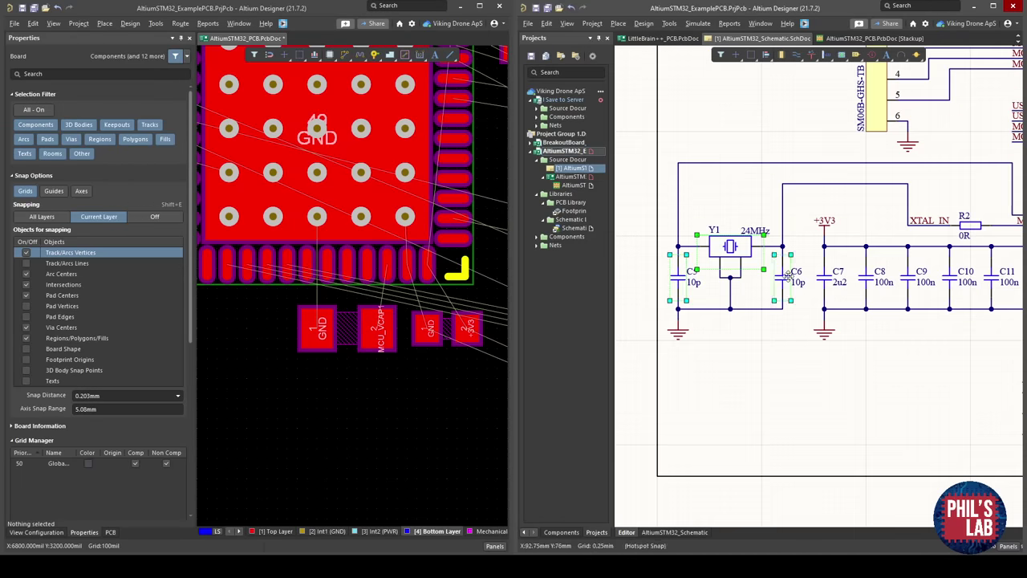
shift+click(971, 227)
ctrl+scroll(428, 287, down, 4)
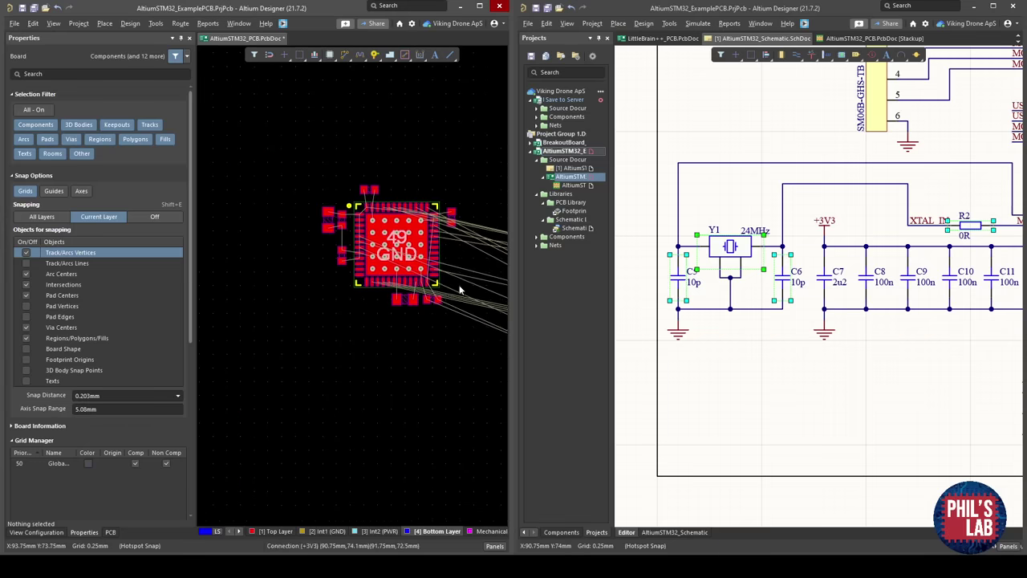
ctrl+scroll(461, 289, down, 2)
right_drag(486, 271, 383, 200)
ctrl+scroll(392, 253, down, 1)
right_drag(393, 255, 413, 230)
ctrl+scroll(300, 219, down, 3)
drag(447, 264, 158, 265)
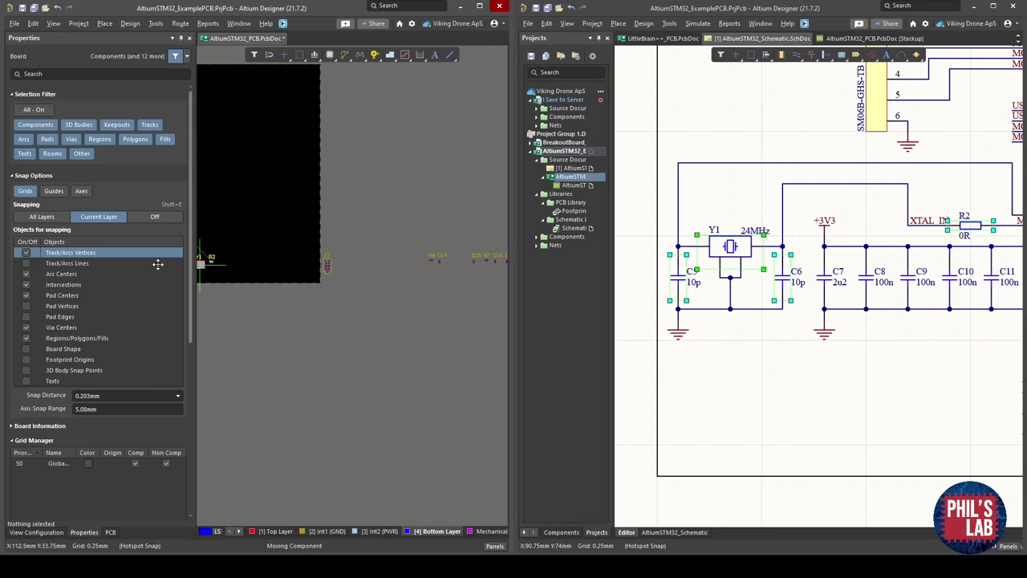
click(343, 171)
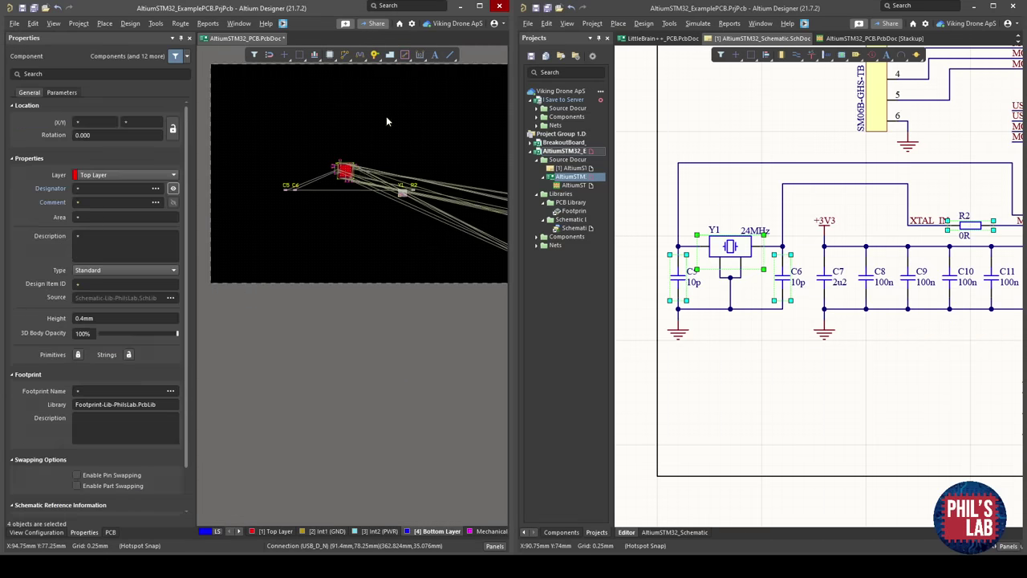
click(387, 122)
Move crystal Y1 and resistor R2 to the MCU's left side, bringing Y1 closest to the oscillator pins.
ctrl+scroll(387, 122, up, 3)
drag(415, 251, 213, 211)
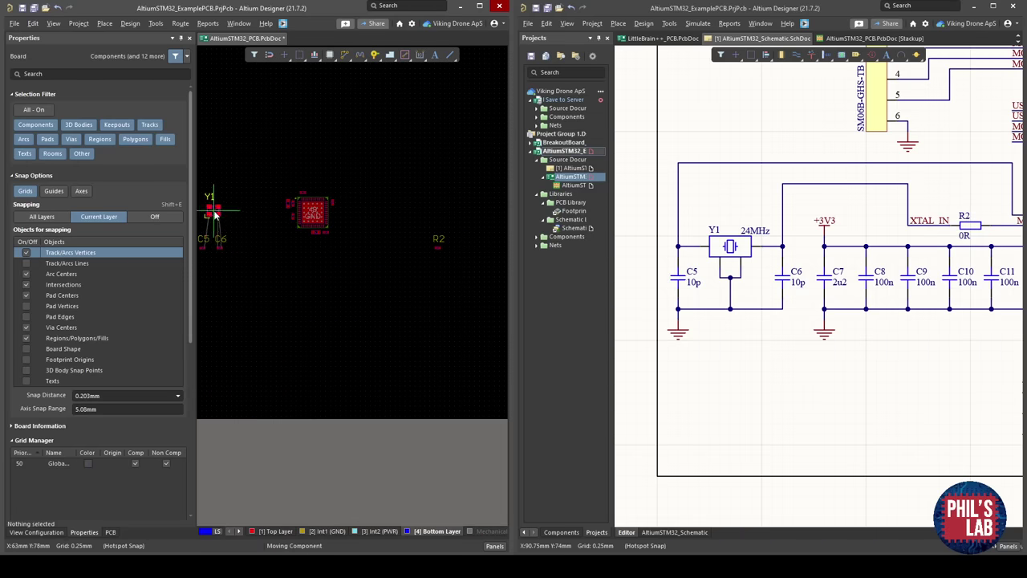
drag(438, 246, 229, 219)
ctrl+scroll(230, 210, up, 3)
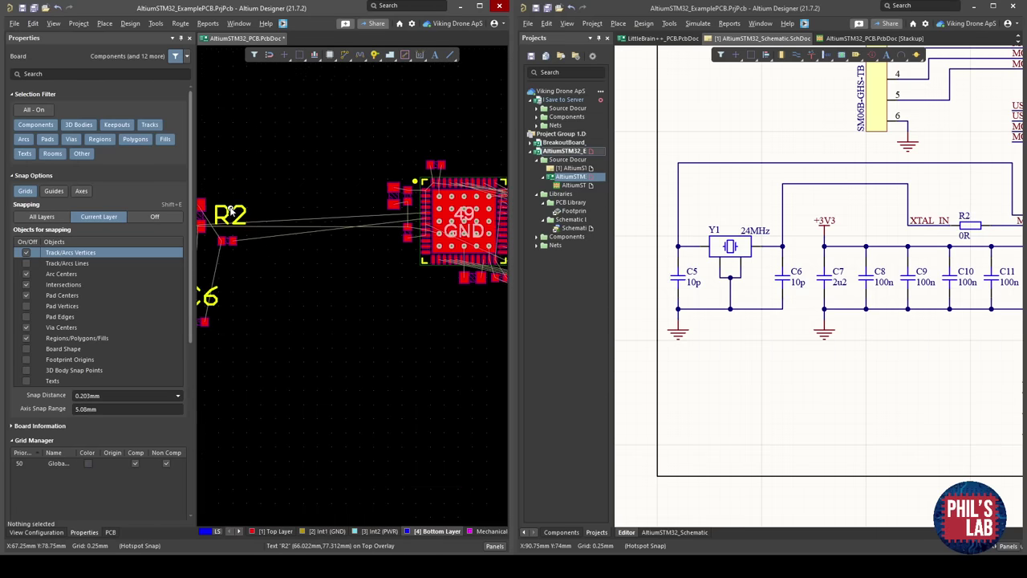
right_drag(306, 207, 354, 199)
drag(223, 202, 389, 196)
Compare the MCU_OSC_IN and MCU_OSC_OUT pins in the schematic with pads 5 and 6 and their connections in the layout.
ctrl+scroll(399, 213, up, 8)
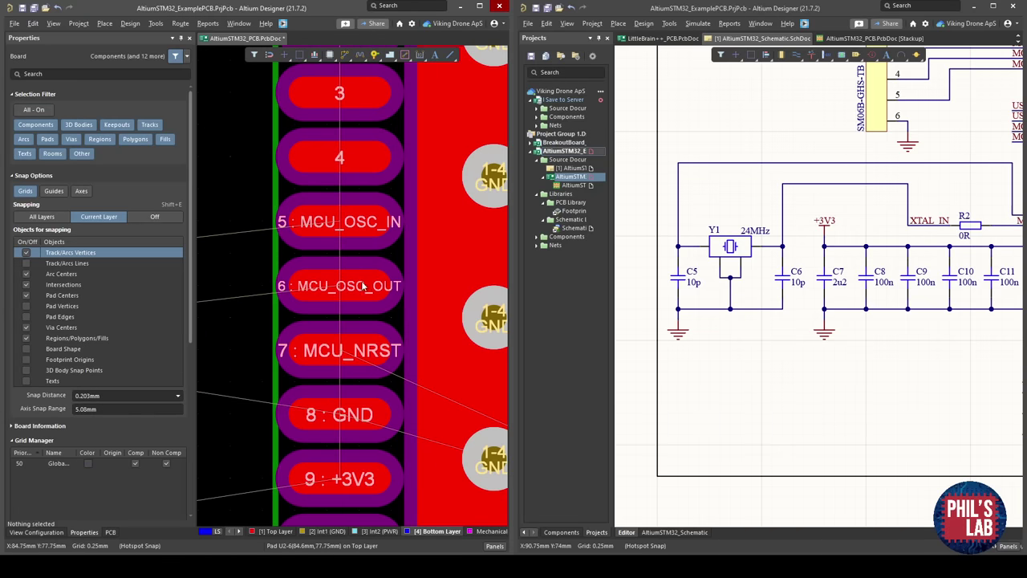
ctrl+scroll(361, 287, down, 2)
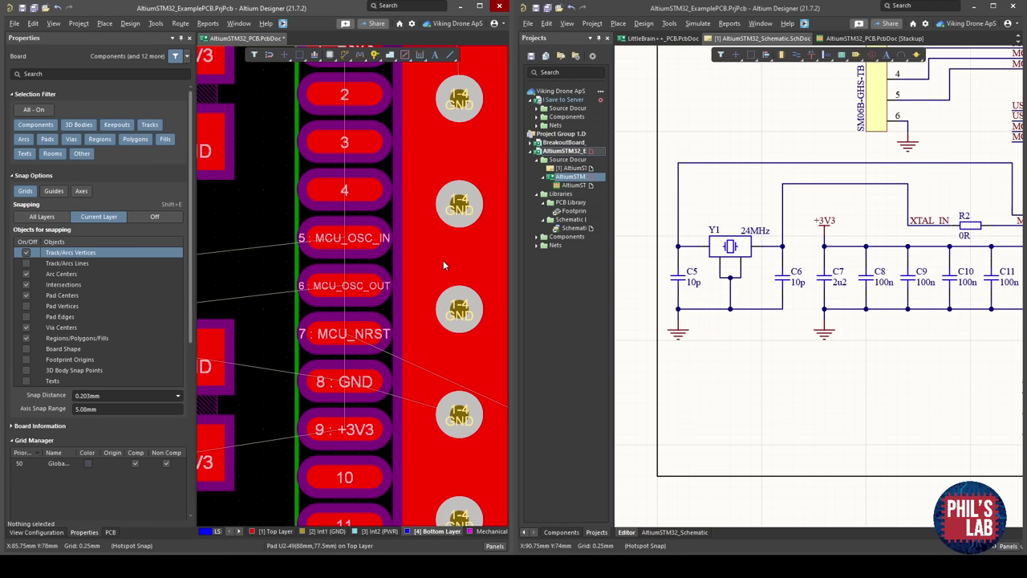
right_drag(888, 258, 621, 268)
ctrl+scroll(792, 239, up, 3)
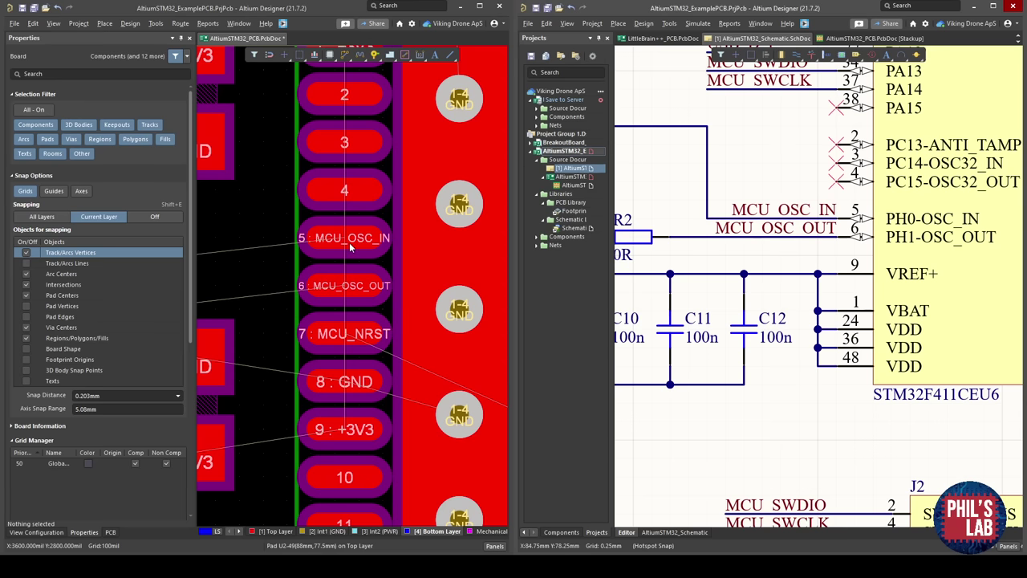
ctrl+scroll(349, 243, down, 3)
ctrl+scroll(348, 246, up, 3)
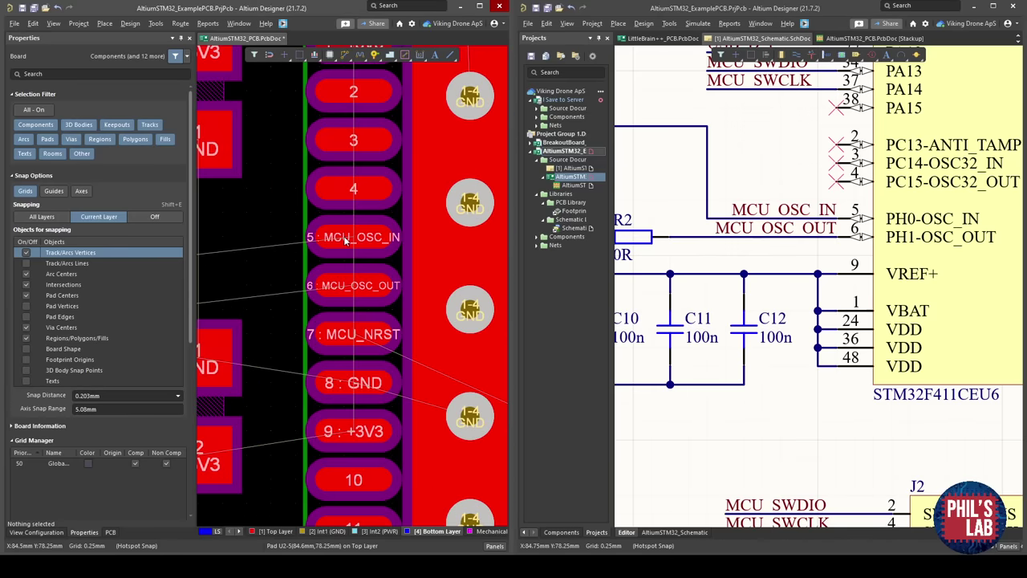
right_drag(345, 239, 458, 307)
ctrl+scroll(460, 307, down, 4)
ctrl+scroll(414, 304, up, 4)
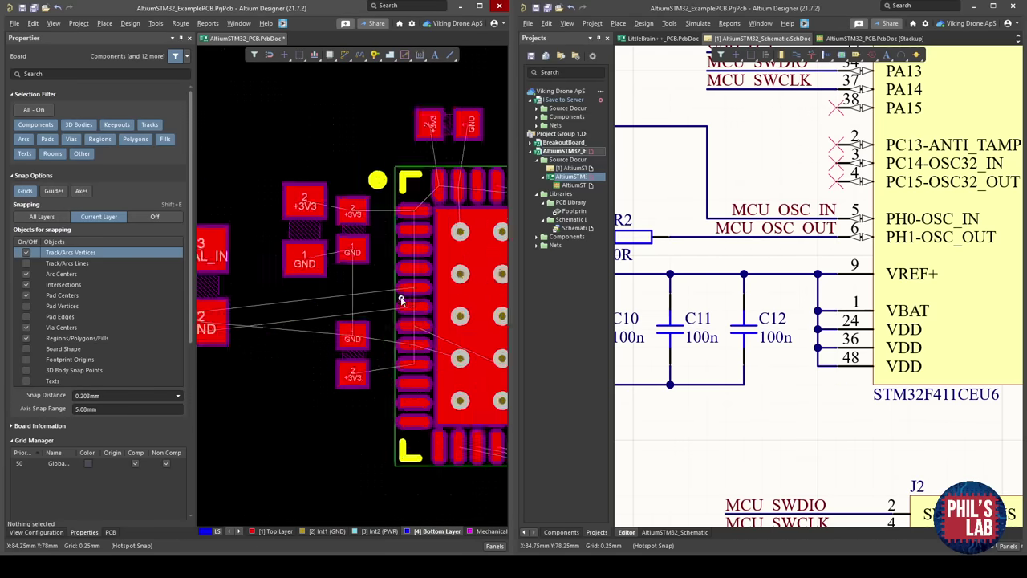
ctrl+scroll(435, 346, down, 4)
ctrl+scroll(348, 339, up, 3)
Hide the designator of crystal Y1.
click(294, 292)
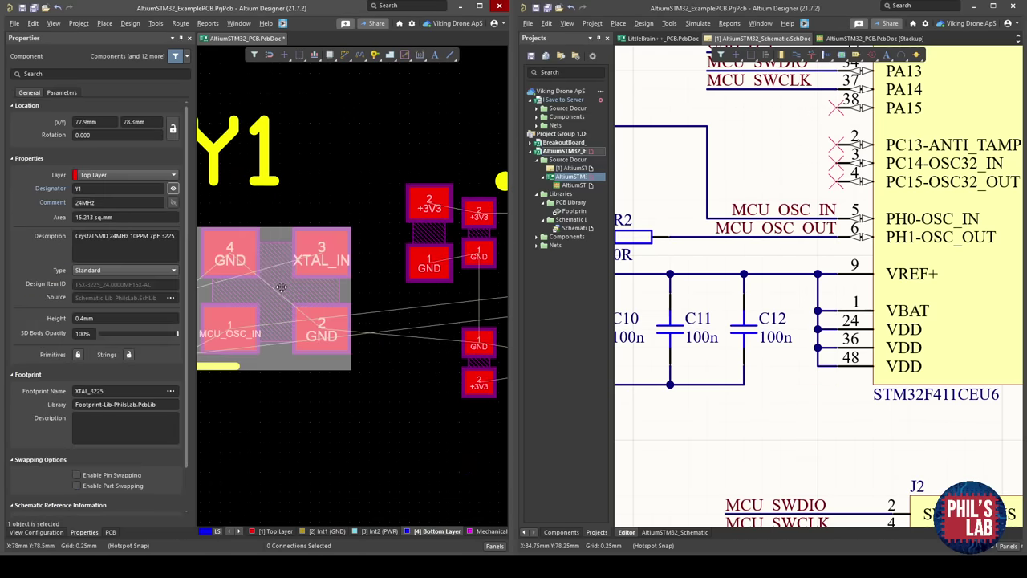
click(173, 190)
ctrl+scroll(305, 230, down, 2)
click(345, 374)
ctrl+scroll(346, 374, down, 1)
Hide R2's designator and move the resistor to X 82 mm, Y 77.75 mm, level with the MCU_OSC_OUT pin.
right_drag(346, 374, 494, 309)
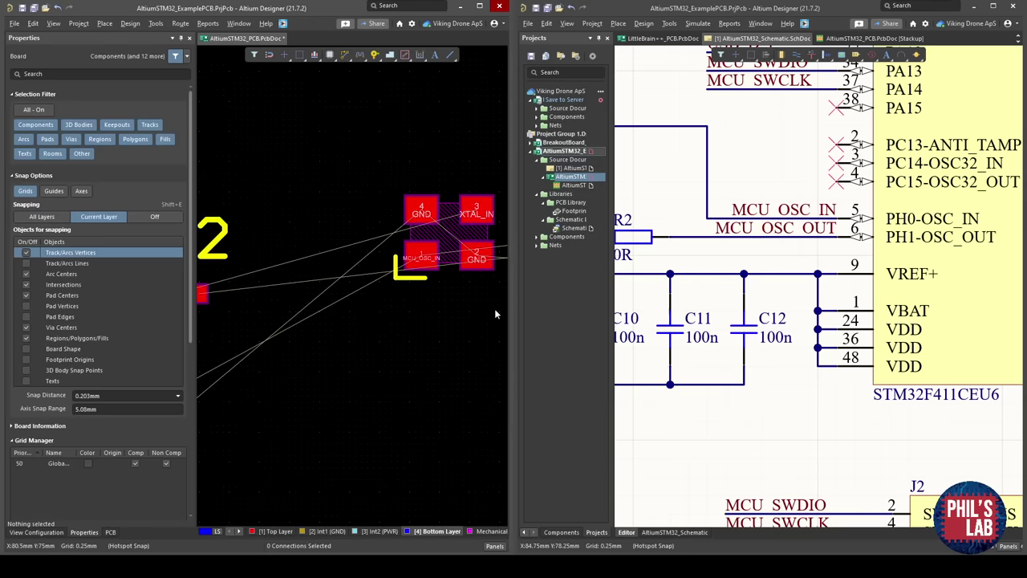
ctrl+scroll(278, 333, down, 3)
right_drag(276, 333, 372, 313)
click(330, 289)
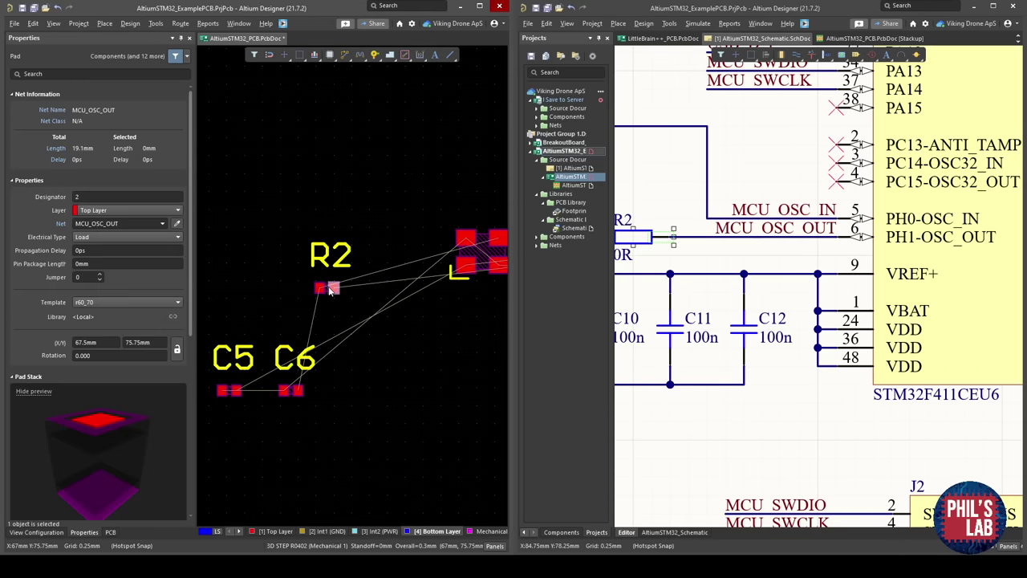
click(329, 290)
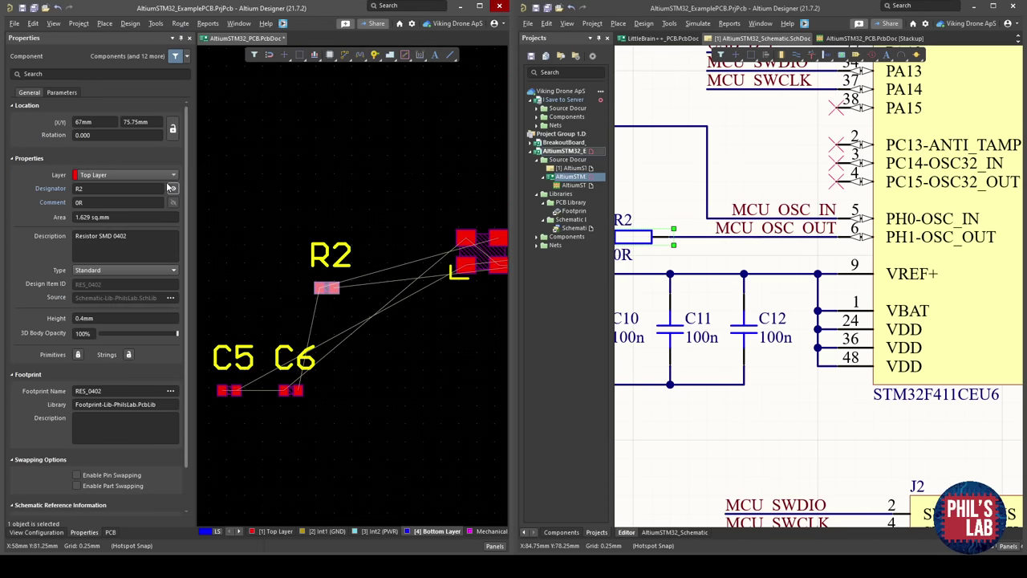
right_drag(315, 265, 248, 255)
drag(265, 284, 476, 256)
ctrl+scroll(477, 256, up, 5)
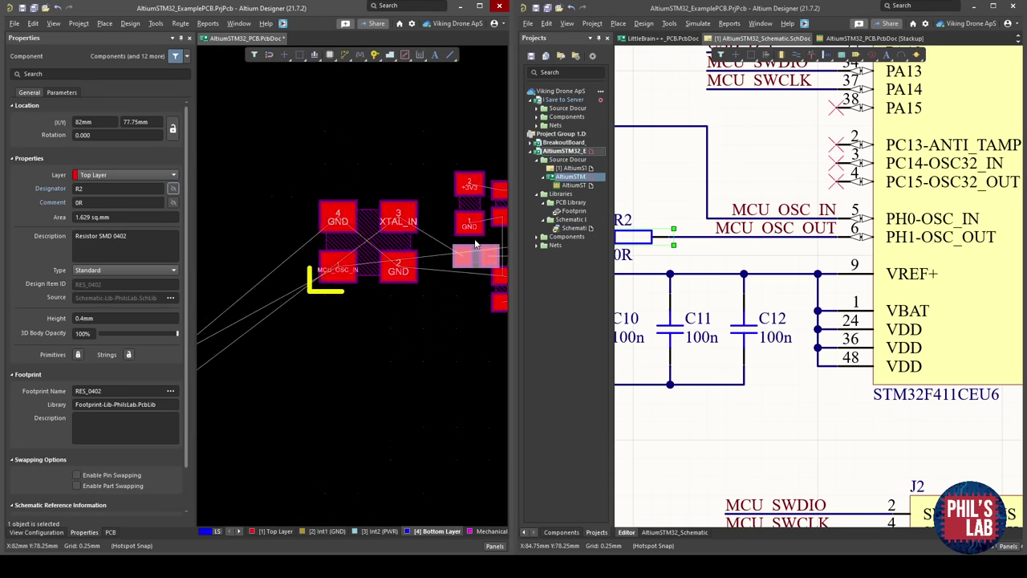
right_drag(477, 256, 284, 316)
ctrl+scroll(369, 290, up, 4)
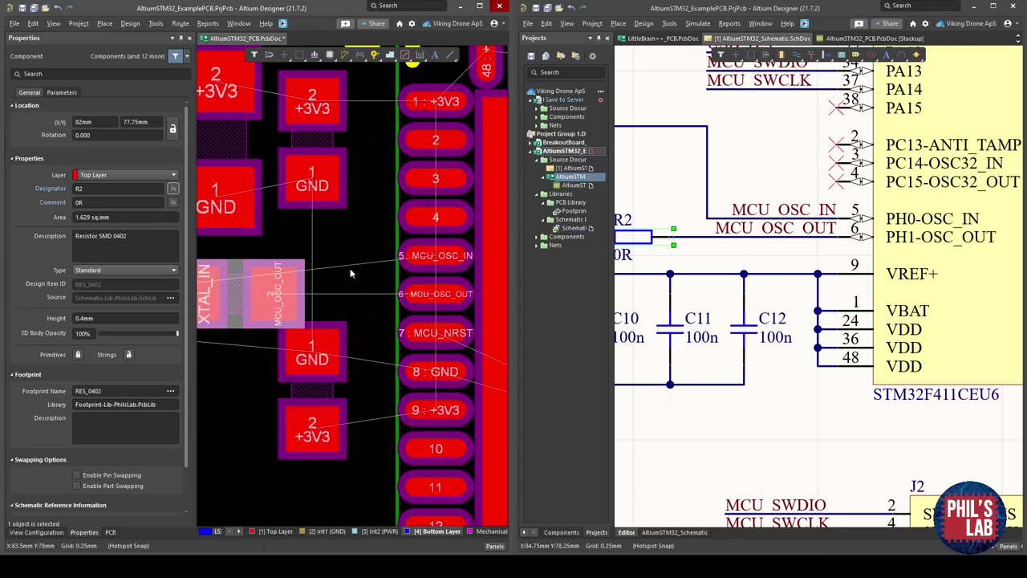
Rotate R2 to 90° and place it at X 81.5 mm, Y 76.5 mm, left of the lower 100n capacitor.
ctrl+scroll(345, 291, down, 2)
ctrl+scroll(331, 297, down, 4)
drag(320, 329, 338, 341)
key(space)
ctrl+scroll(427, 281, up, 2)
ctrl+scroll(441, 288, down, 3)
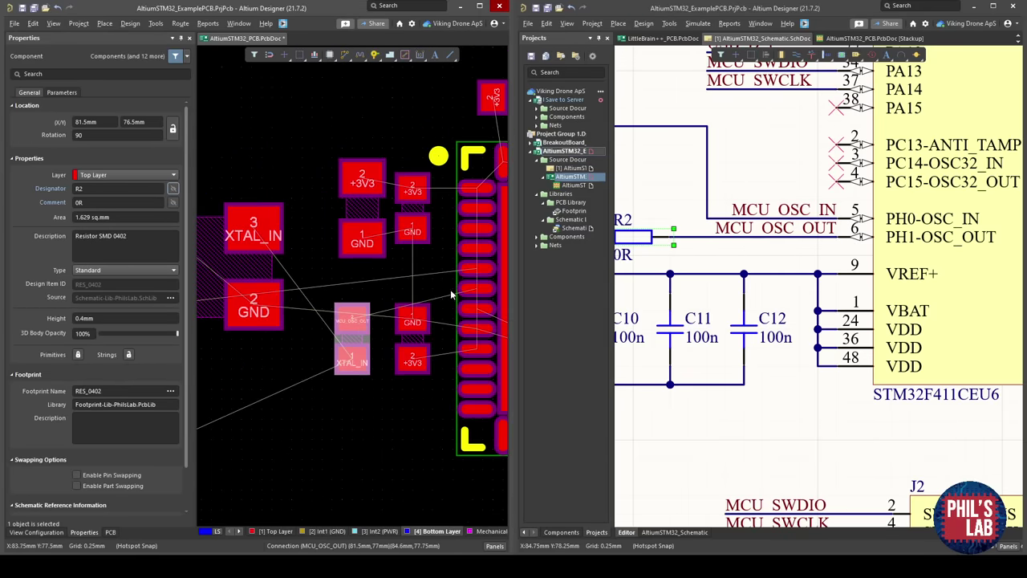
Move crystal Y1 down so it sits below and to the left of R2.
right_drag(431, 266, 435, 236)
ctrl+scroll(356, 272, down, 2)
ctrl+scroll(420, 243, down, 2)
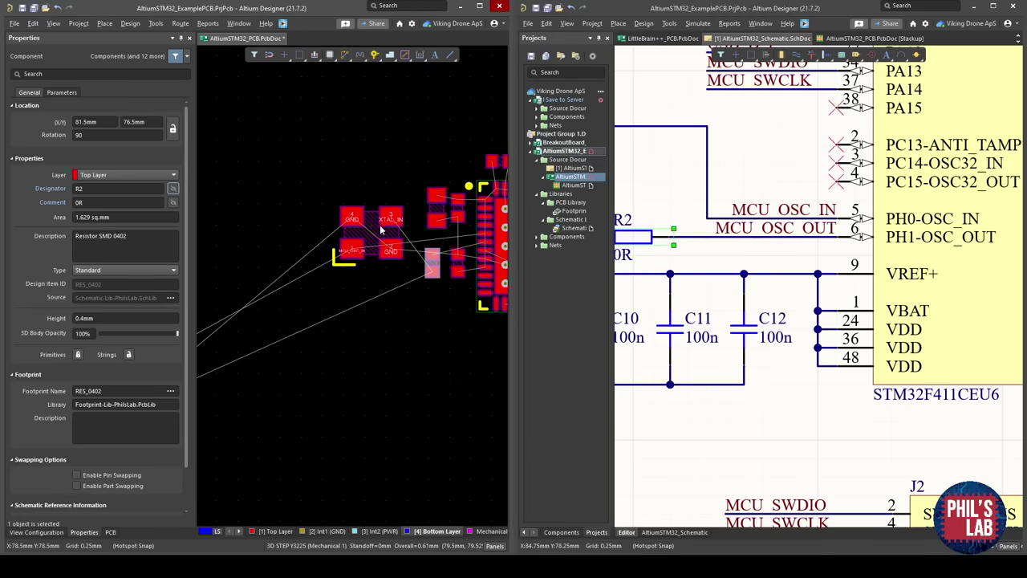
drag(374, 234, 368, 313)
Move load capacitor C6 to the crystal's lower right and C5 just above the crystal at X 77.5 mm, Y 77 mm.
ctrl+scroll(366, 307, down, 2)
right_drag(415, 290, 394, 276)
right_drag(212, 333, 279, 317)
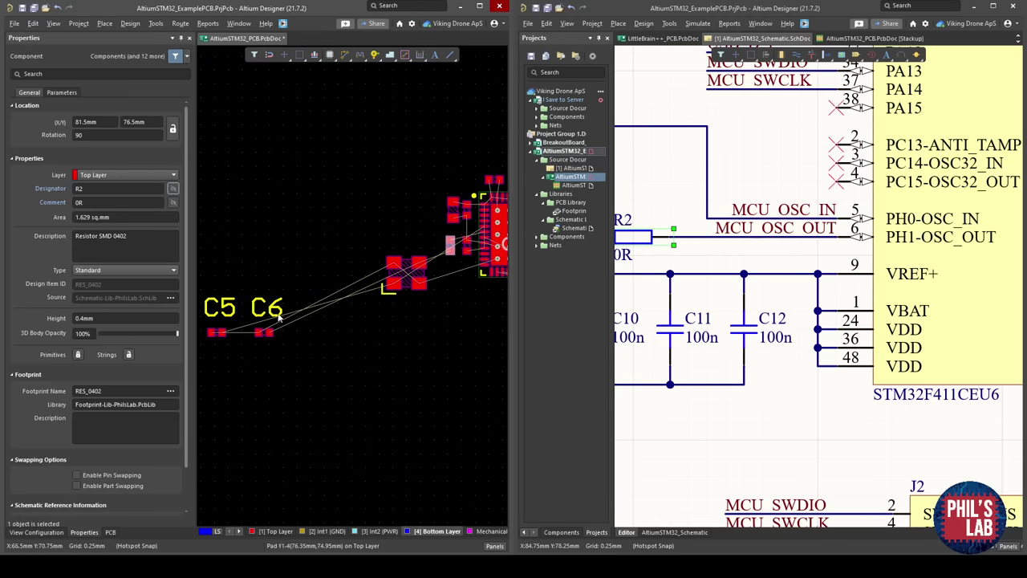
drag(266, 337, 449, 294)
click(448, 295)
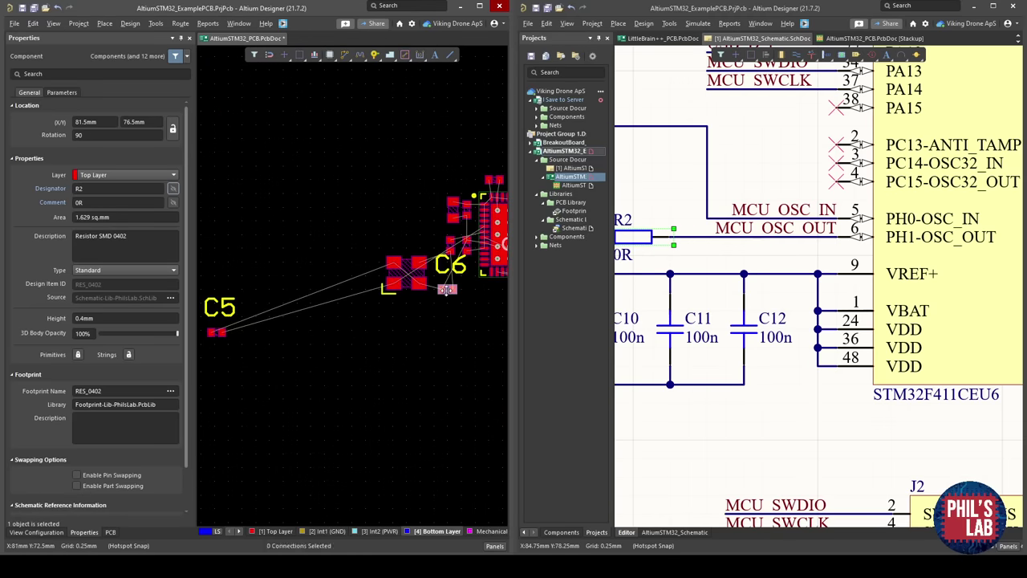
drag(215, 332, 408, 239)
ctrl+scroll(409, 240, up, 3)
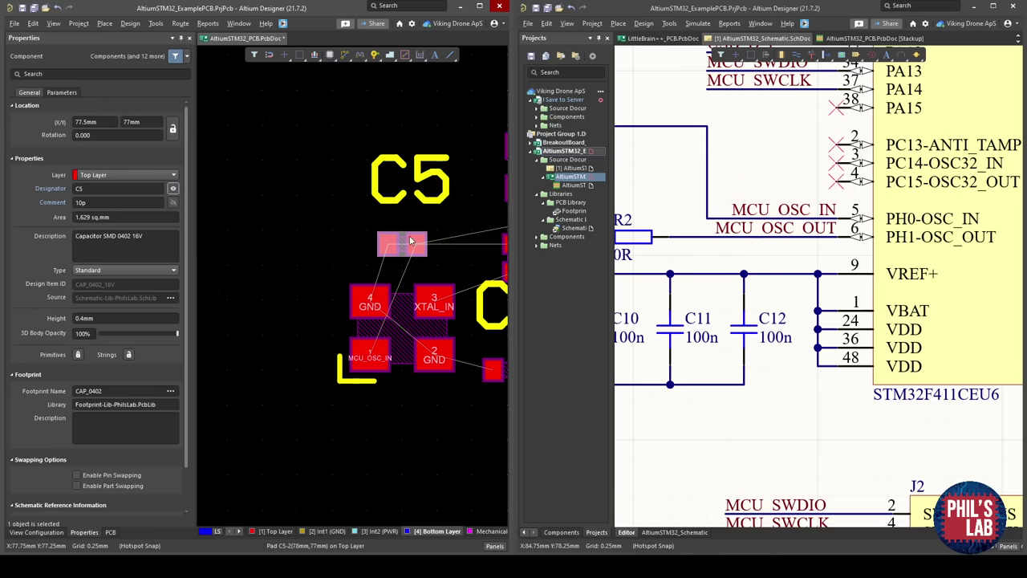
Hide the designators of load capacitors C5 and C6.
click(175, 189)
ctrl+scroll(395, 257, up, 3)
right_drag(421, 270, 299, 263)
ctrl+scroll(349, 267, up, 1)
click(410, 411)
click(174, 188)
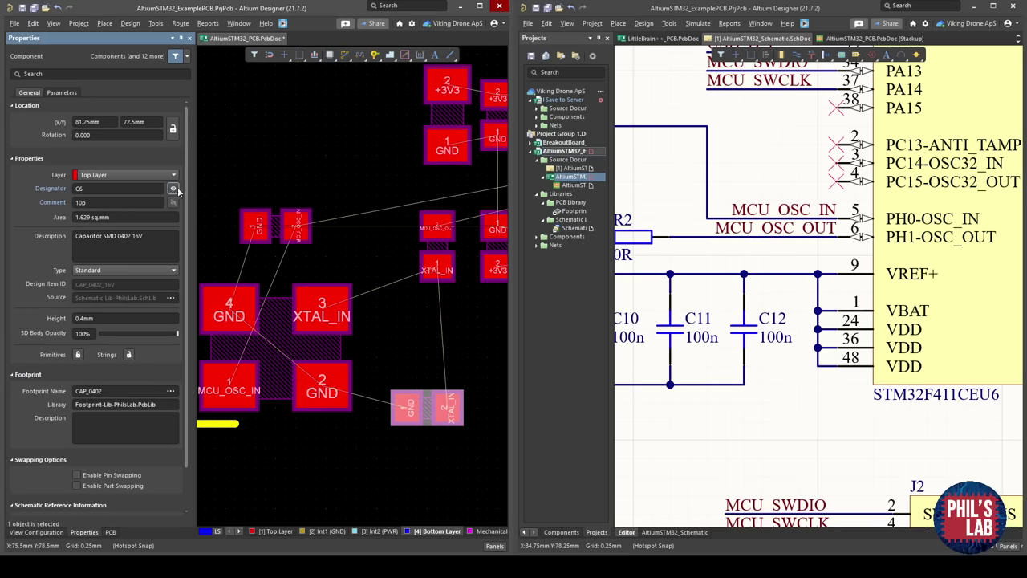
Try C5 and C6 upright on either side of the crystal, with C6 rotated to 90° at X 80.25 mm, Y 74.25 mm.
drag(448, 413, 377, 261)
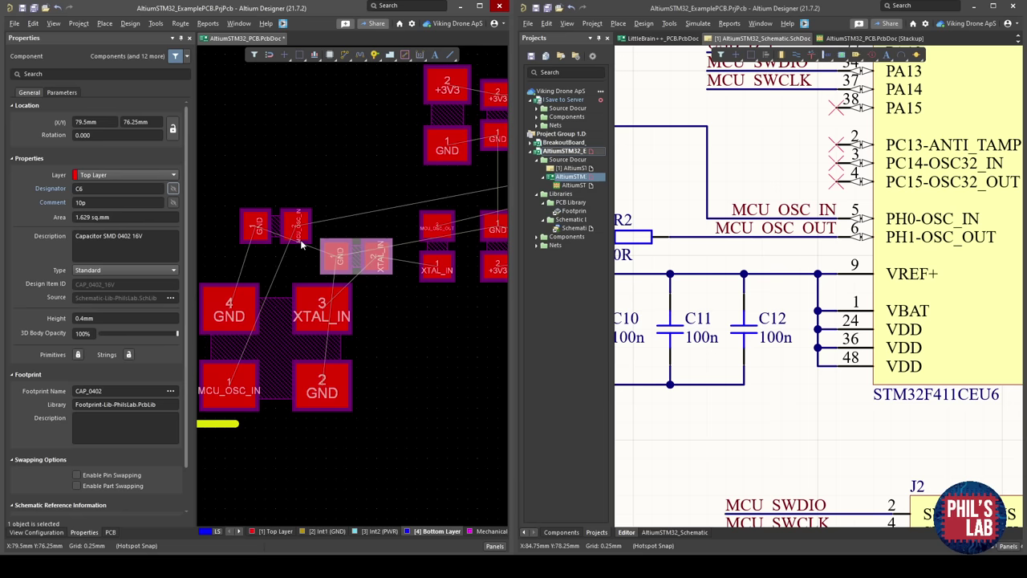
drag(273, 231, 303, 346)
key(space)
right_drag(379, 347, 222, 334)
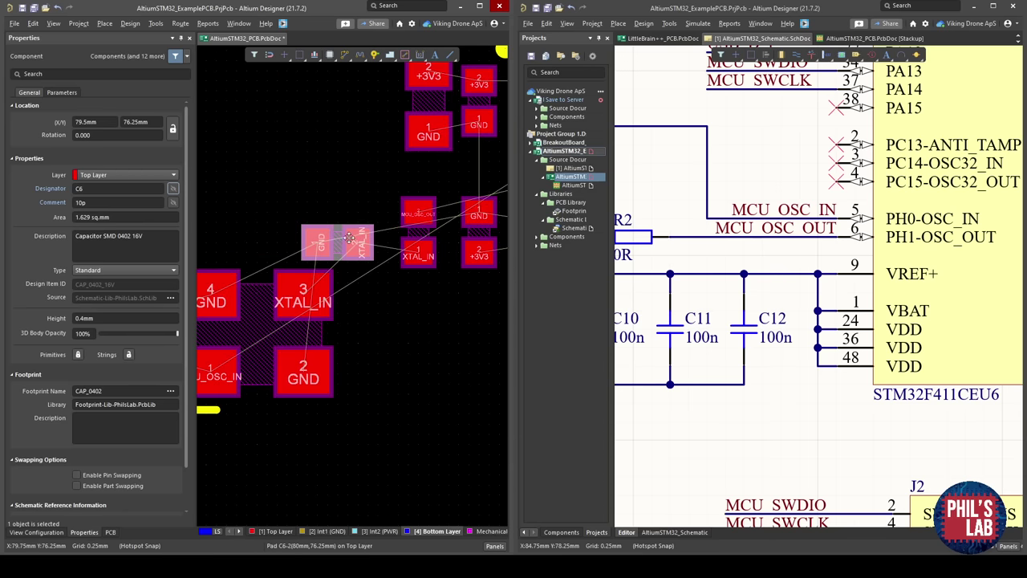
drag(339, 243, 369, 327)
key(space)
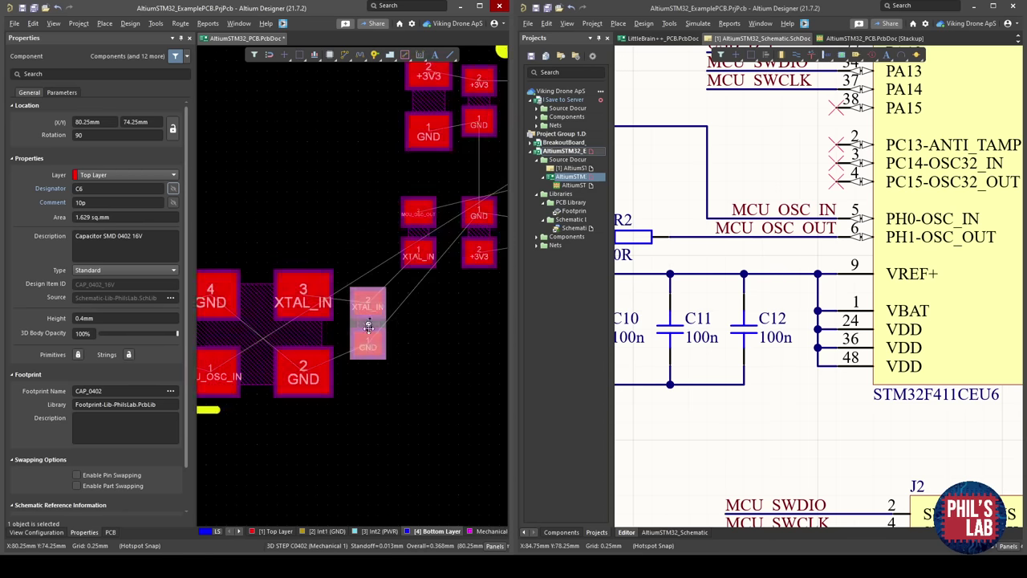
Inspect the crystal and its flanking load capacitors in 3D and 2D, including their connection lines to the microcontroller.
key(3)
click(349, 333)
ctrl+scroll(367, 324, down, 3)
key(2)
ctrl+scroll(279, 337, up, 4)
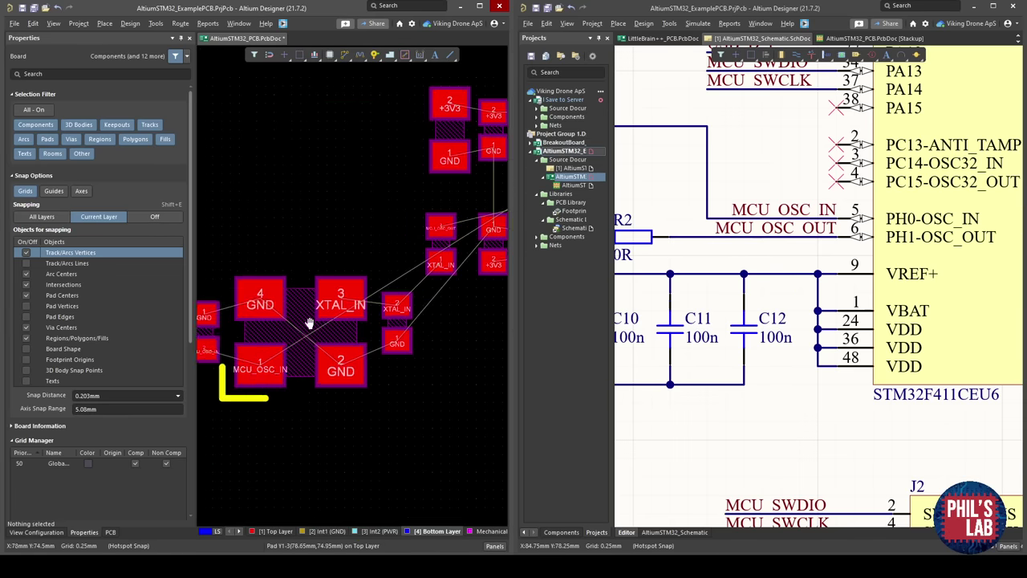
right_drag(310, 323, 244, 323)
ctrl+scroll(257, 319, down, 2)
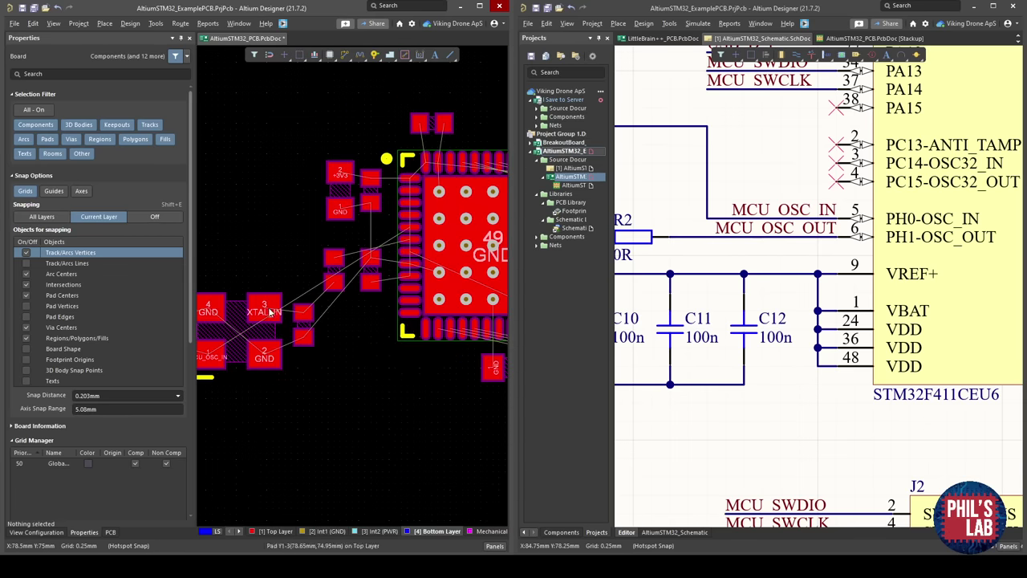
right_drag(328, 318, 396, 333)
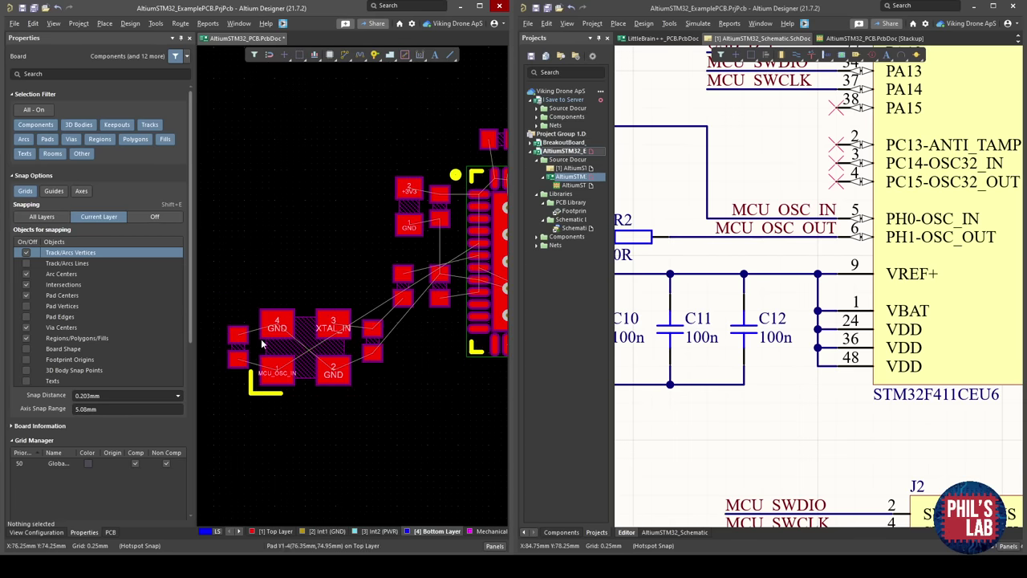
Rotate load capacitors C5 and C6 back to horizontal and place them side by side just above the crystal.
ctrl+scroll(261, 344, up, 2)
drag(233, 353, 302, 266)
key(space)
drag(420, 341, 386, 266)
key(space)
Rotate R2 to horizontal directly above C6, and shift the crystal with its load capacitors right and slightly down.
right_drag(436, 270, 364, 283)
key(space)
drag(390, 280, 315, 244)
ctrl+scroll(353, 353, down, 1)
drag(374, 427, 199, 236)
drag(265, 354, 311, 375)
click(399, 311)
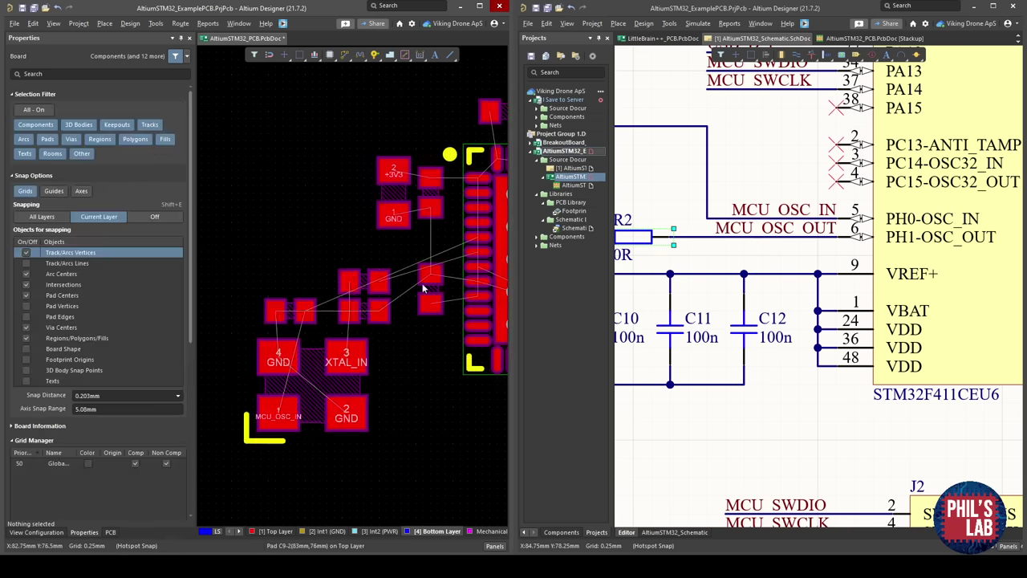
Move R2 up to X 80.75 mm, Y 77 mm, widening its gap to C6.
ctrl+scroll(425, 278, up, 2)
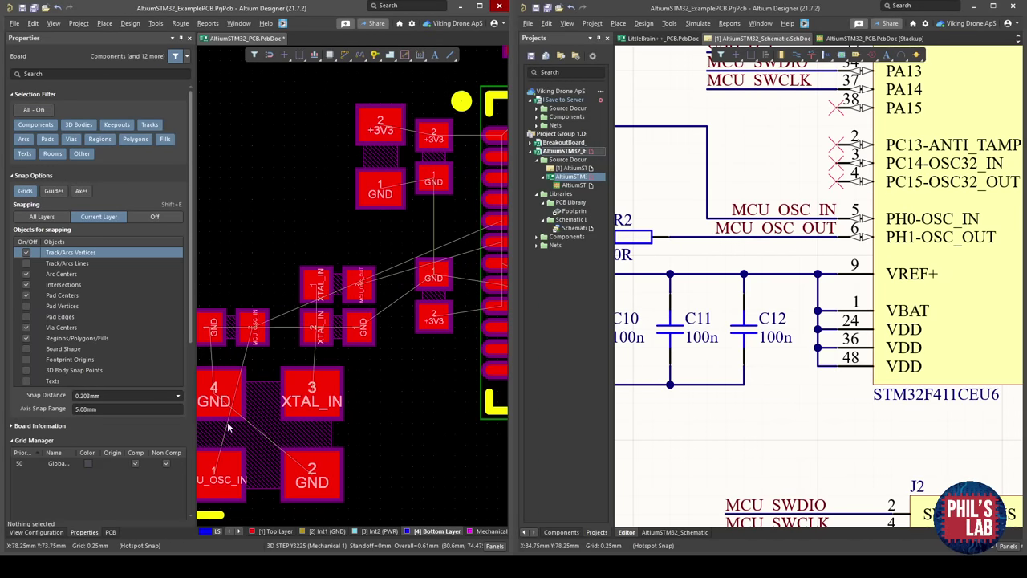
right_drag(217, 468, 233, 419)
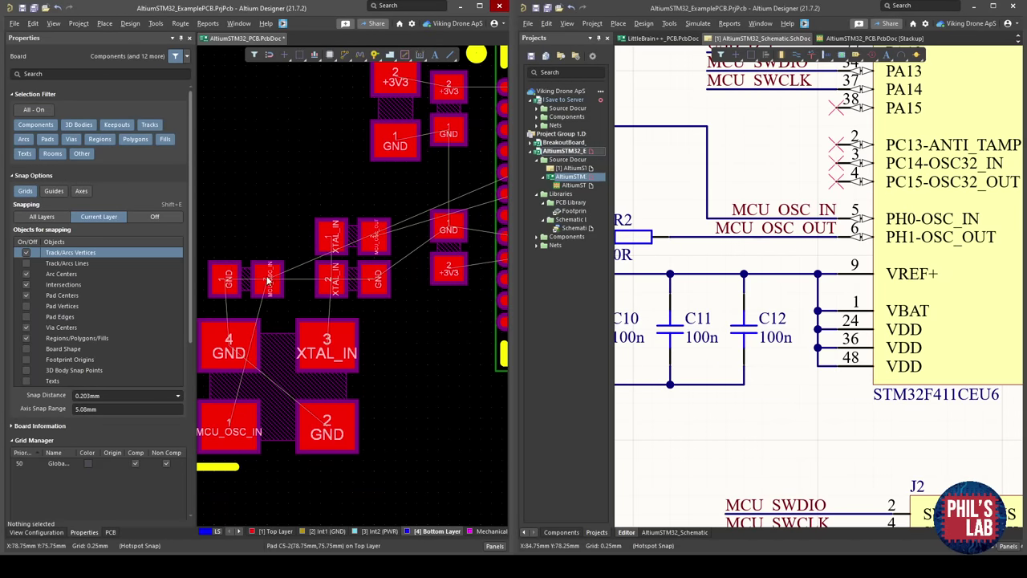
right_drag(487, 174, 380, 187)
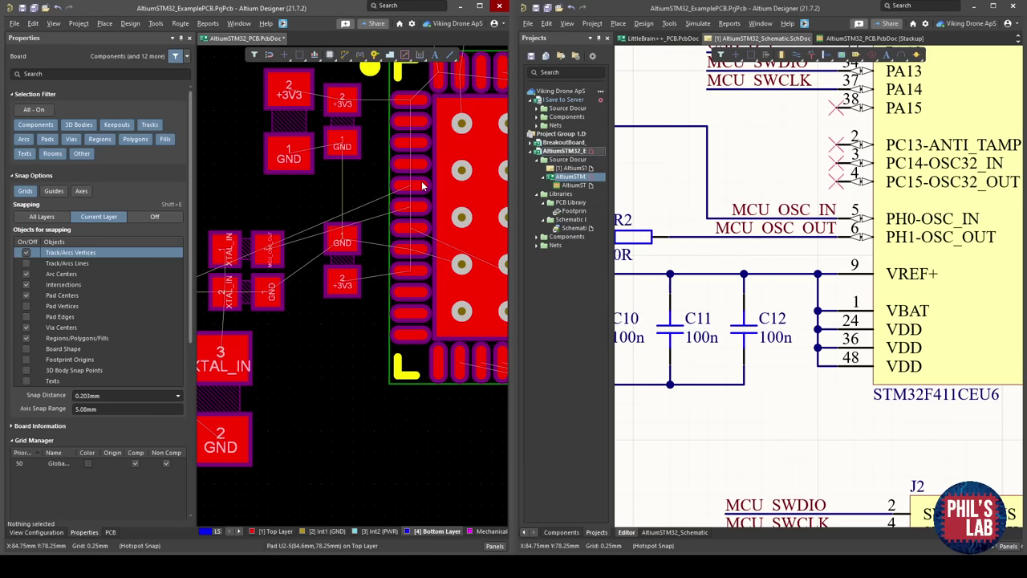
shift+scroll(331, 318, left, 1)
ctrl+scroll(289, 277, up, 2)
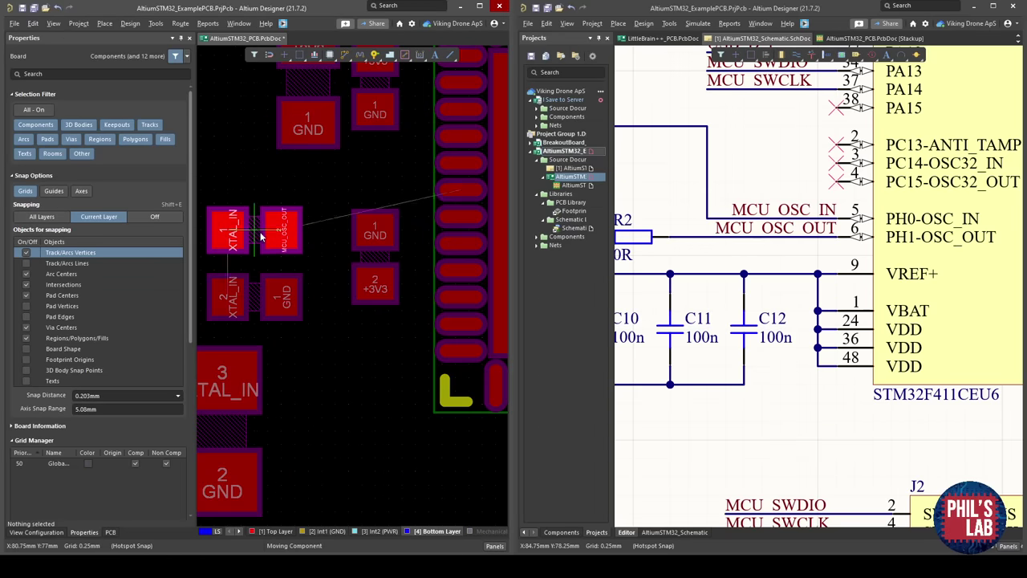
right_drag(283, 279, 328, 272)
right_drag(293, 311, 372, 282)
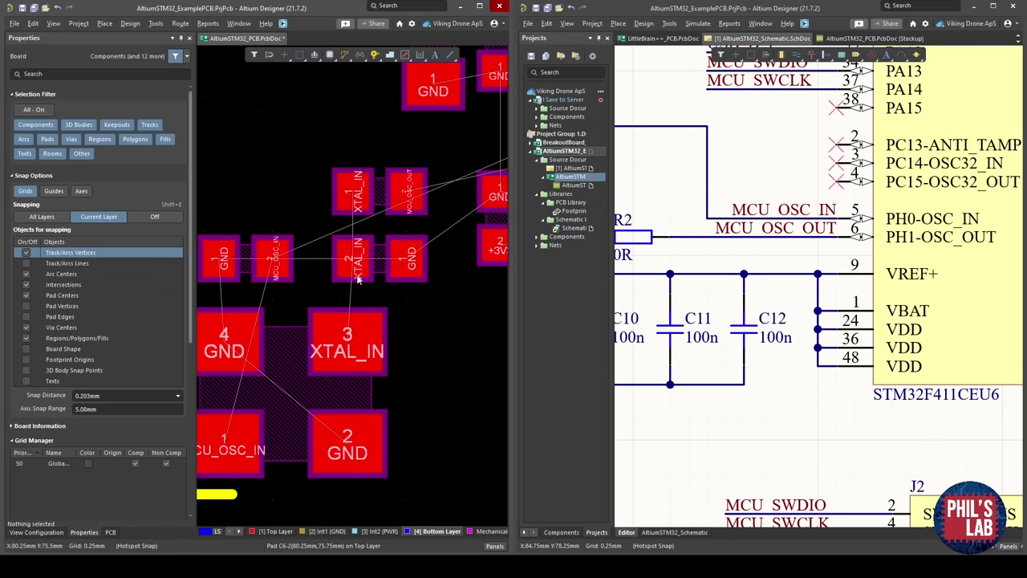
ctrl+scroll(394, 307, down, 3)
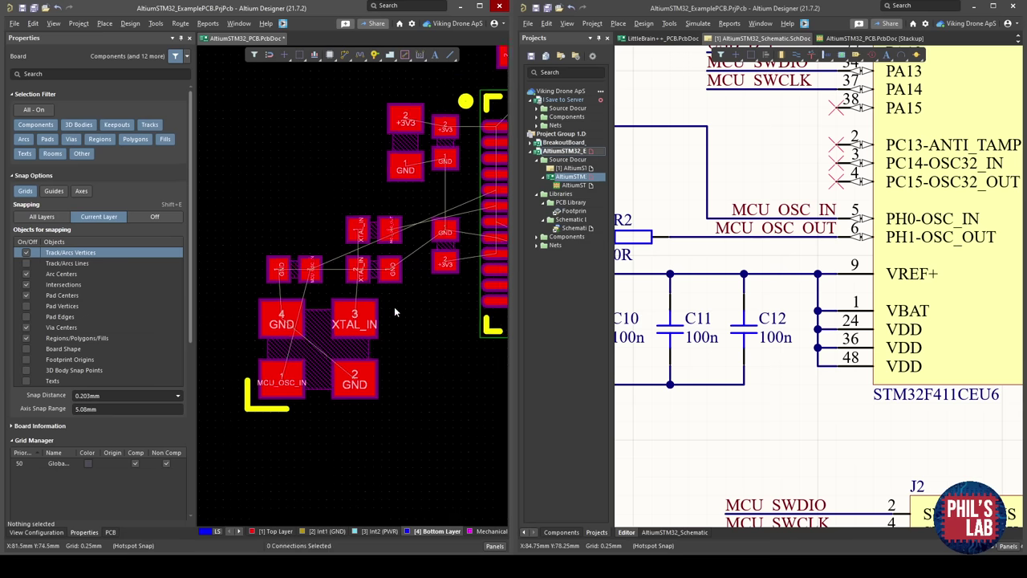
Inspect the crystal, load capacitors and R2 beside the microcontroller in the 3D view and return to 2D.
key(3)
ctrl+scroll(268, 354, up, 3)
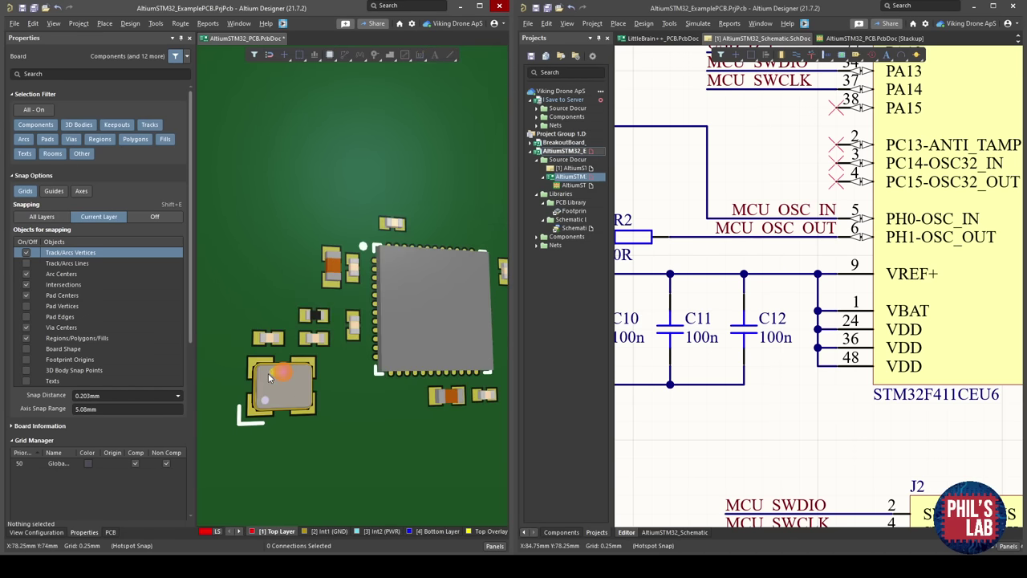
ctrl+scroll(318, 361, up, 2)
shift+right_drag(291, 358, 259, 372)
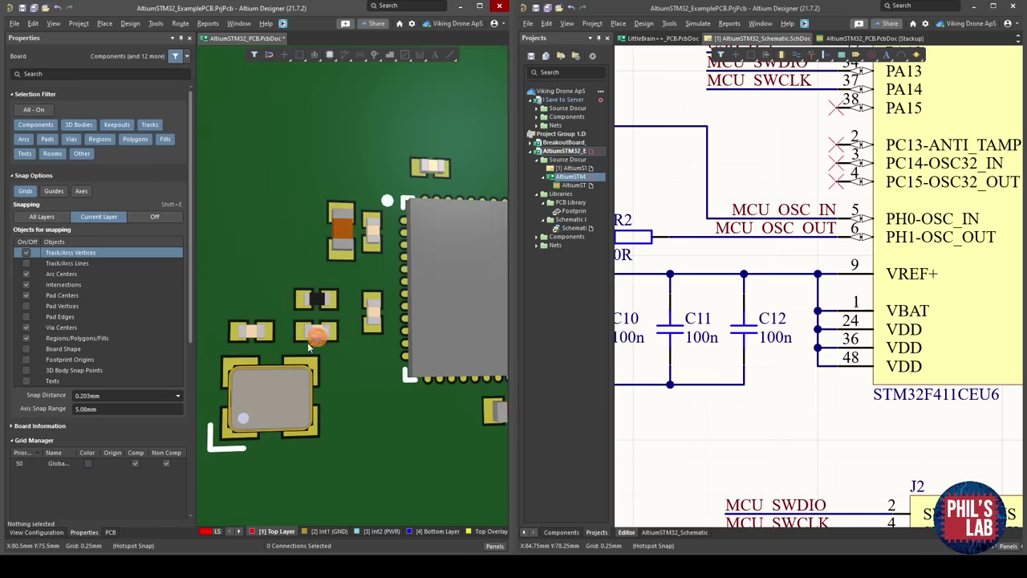
key(2)
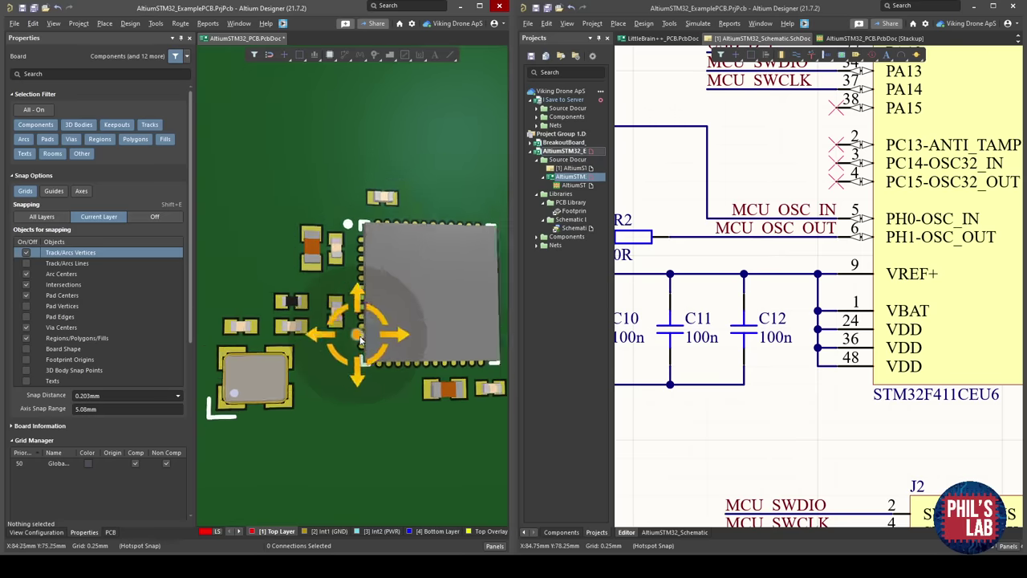
ctrl+scroll(344, 291, up, 3)
right_drag(276, 335, 321, 316)
ctrl+scroll(344, 292, down, 2)
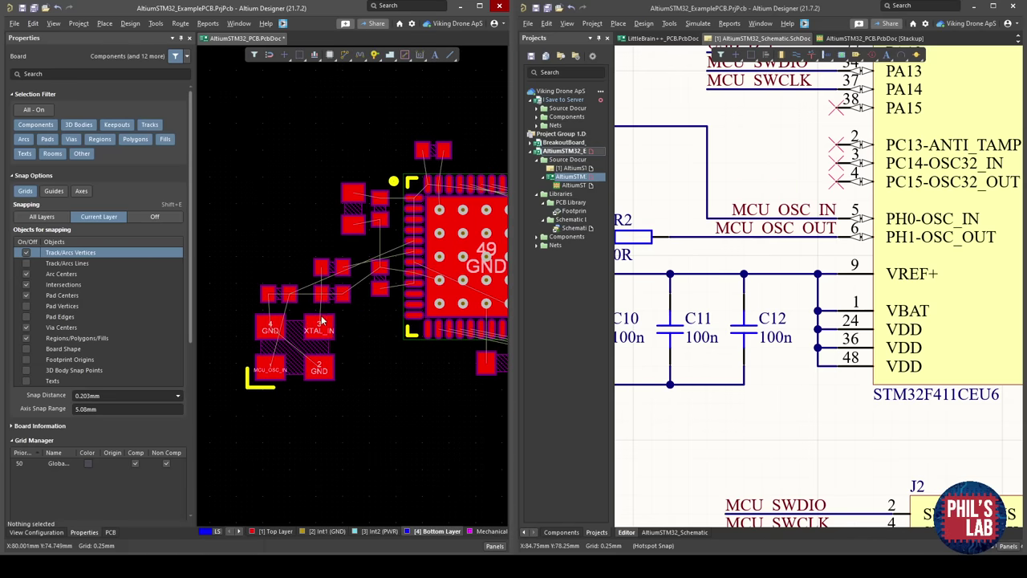
Measure the distance from the crystal's XTAL_IN pad to the microcontroller's MCU_OSC_OUT pin, and save the PCB.
key(ctrl+m)
click(320, 327)
click(419, 253)
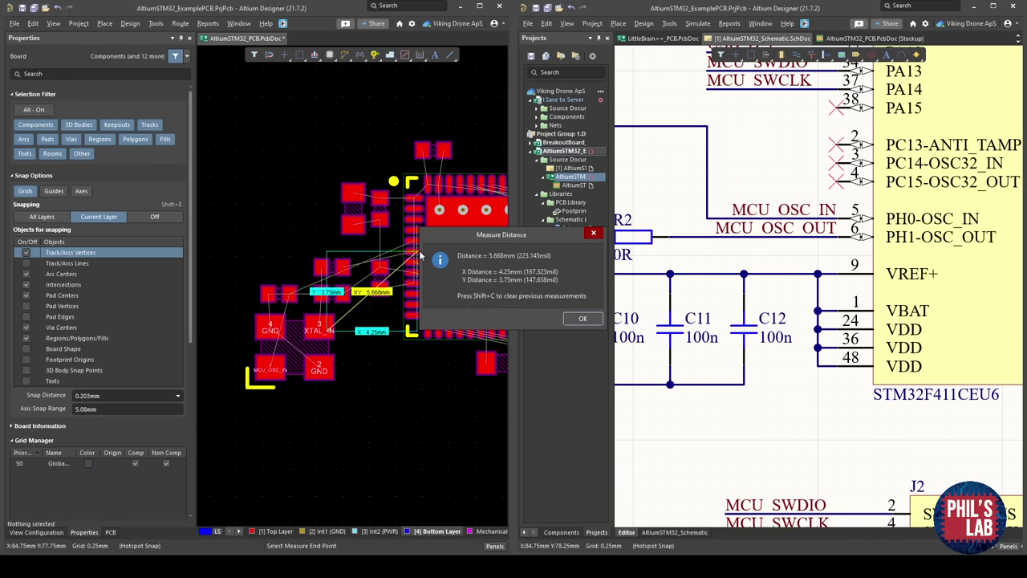
key(Return)
key(shift+c)
scroll(394, 248, down, 1)
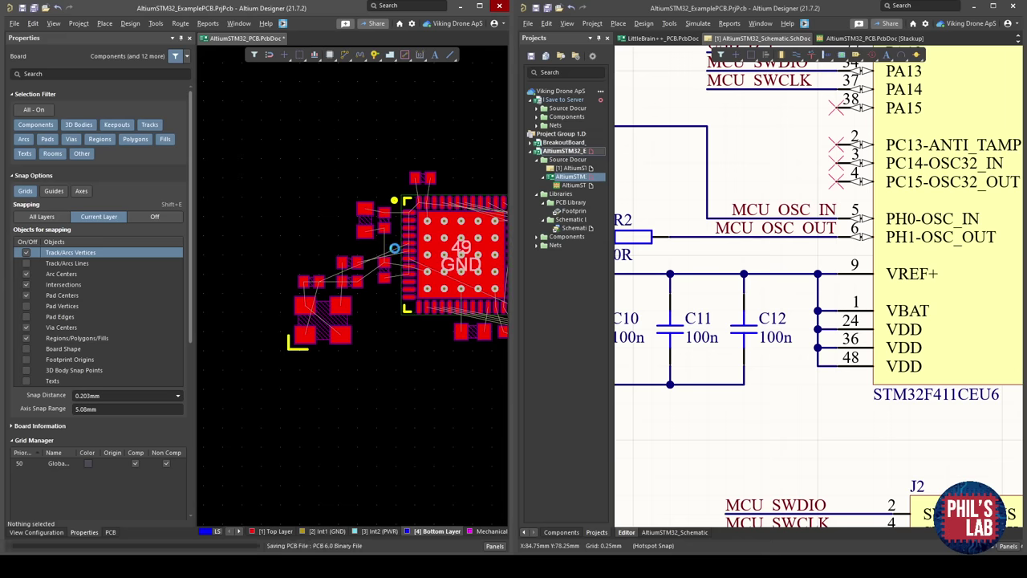
right_drag(394, 248, 309, 265)
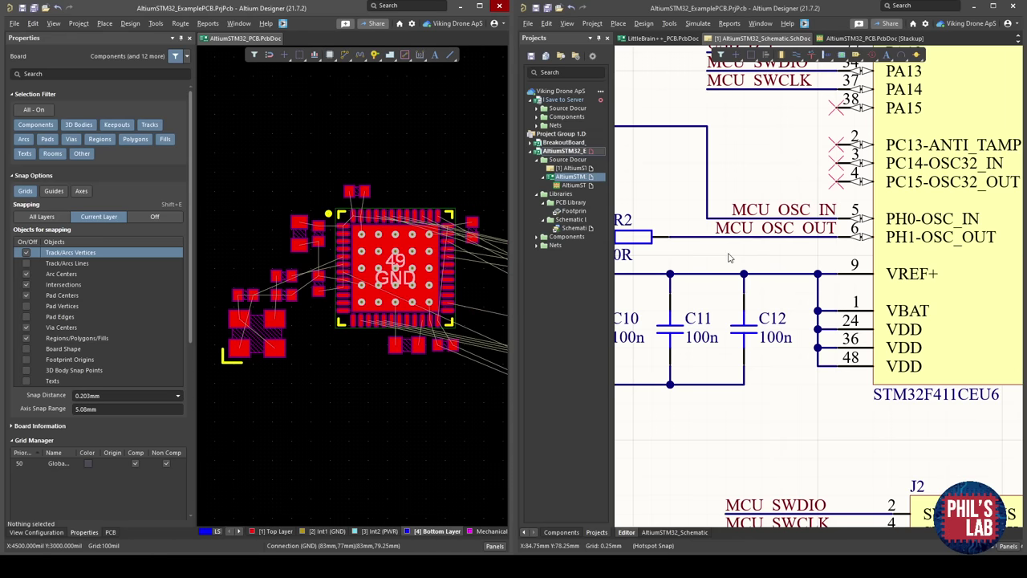
Examine the microcontroller's pads and connection lines on the PCB, comparing the placed crystal and supply capacitors with the schematic.
shift+scroll(732, 250, left, 4)
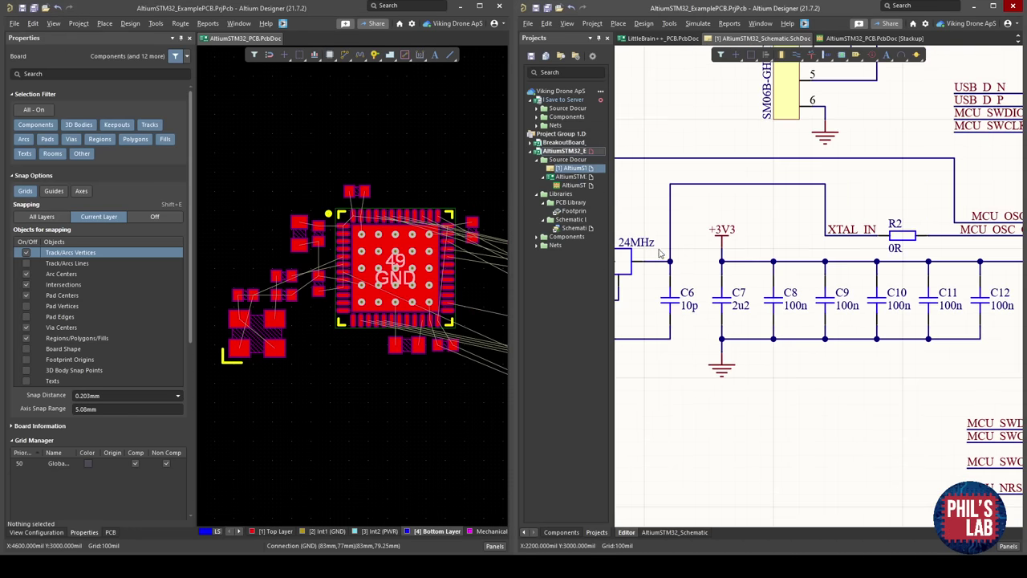
right_drag(658, 254, 687, 250)
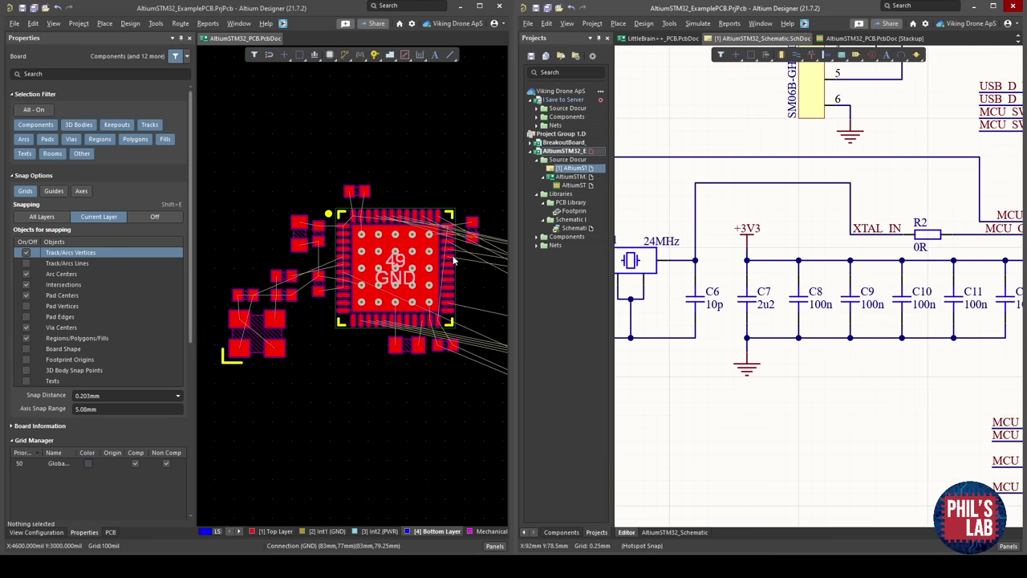
right_drag(302, 320, 293, 337)
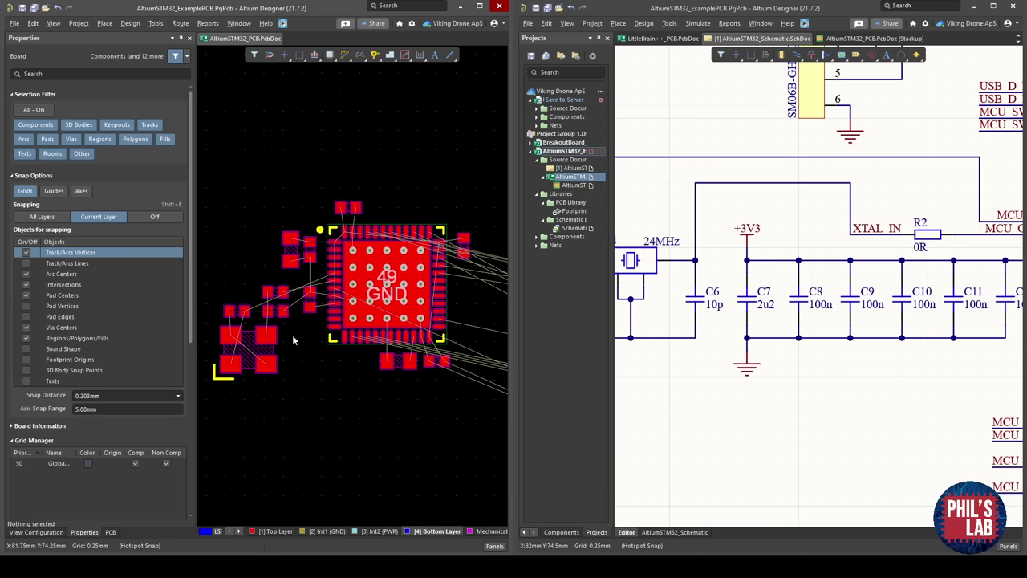
right_drag(437, 283, 340, 277)
ctrl+scroll(326, 292, down, 4)
ctrl+scroll(339, 277, up, 8)
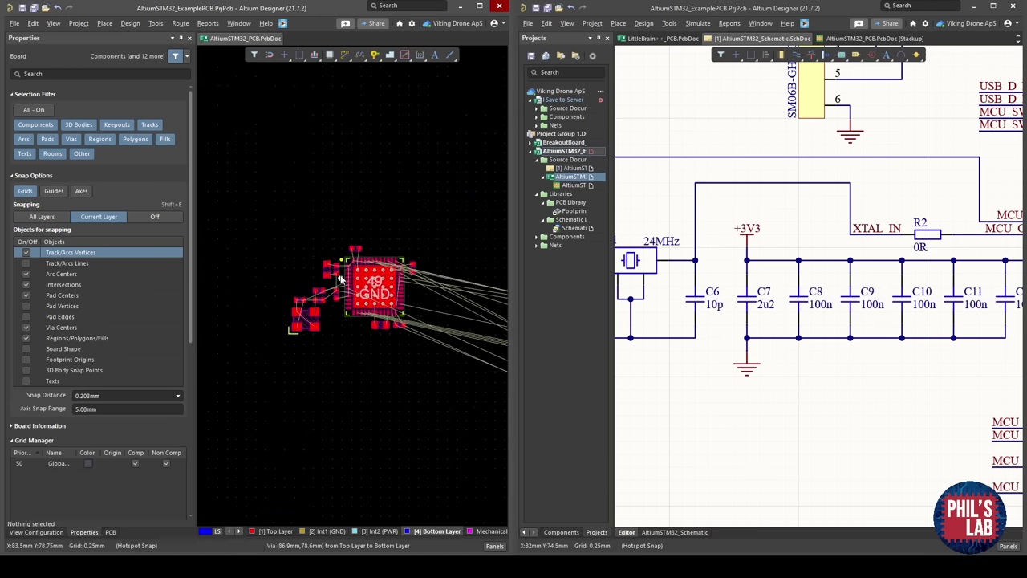
right_drag(396, 296, 365, 282)
ctrl+scroll(364, 282, up, 2)
ctrl+scroll(284, 264, up, 3)
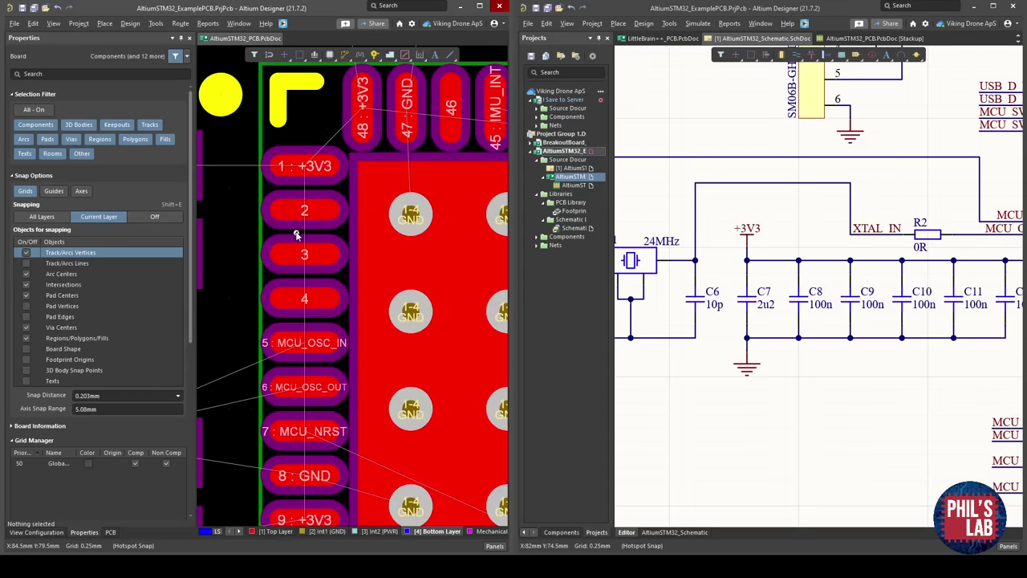
ctrl+scroll(297, 233, down, 2)
scroll(313, 235, up, 1)
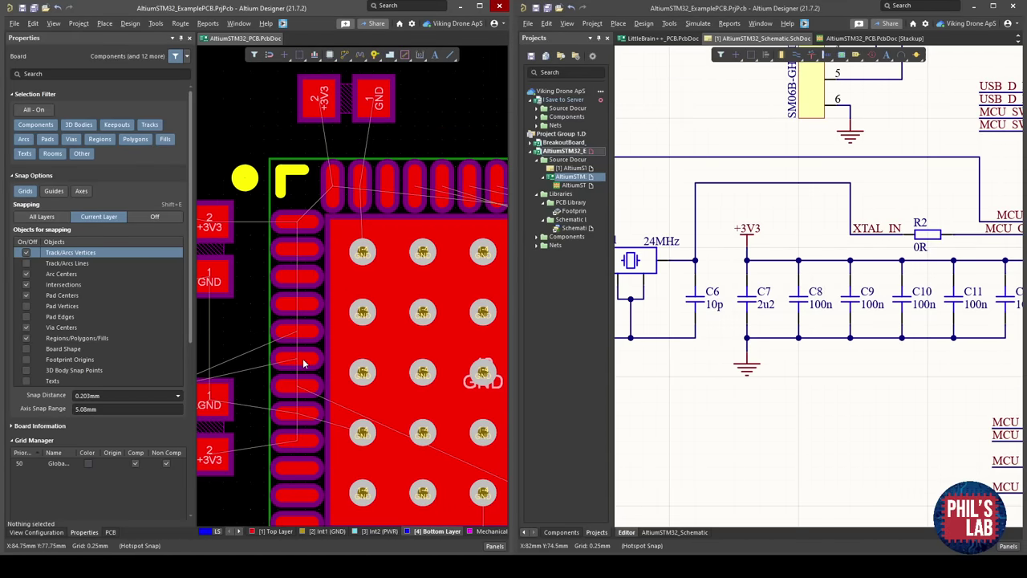
right_drag(303, 363, 247, 345)
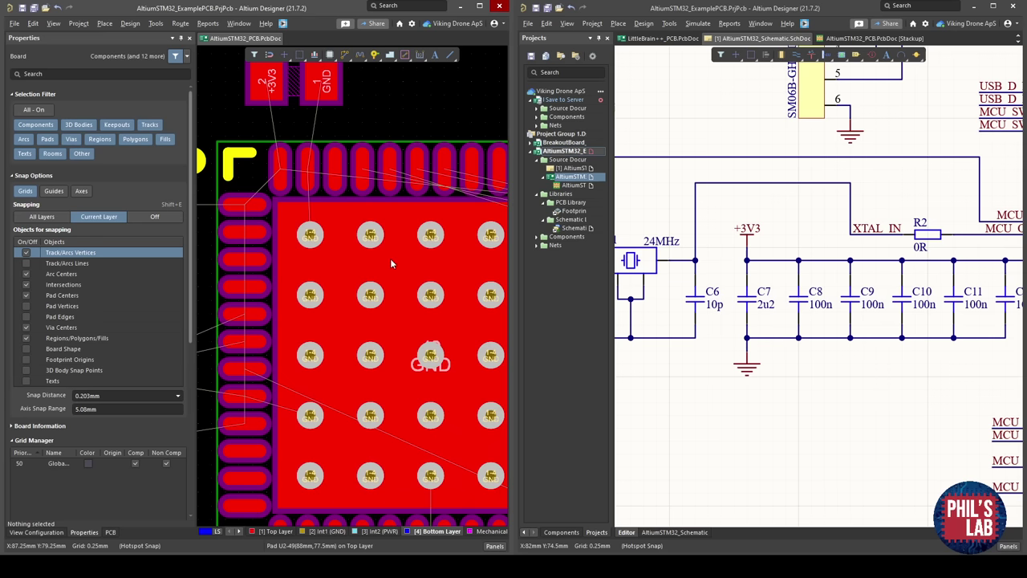
right_drag(426, 252, 385, 236)
right_drag(314, 238, 354, 257)
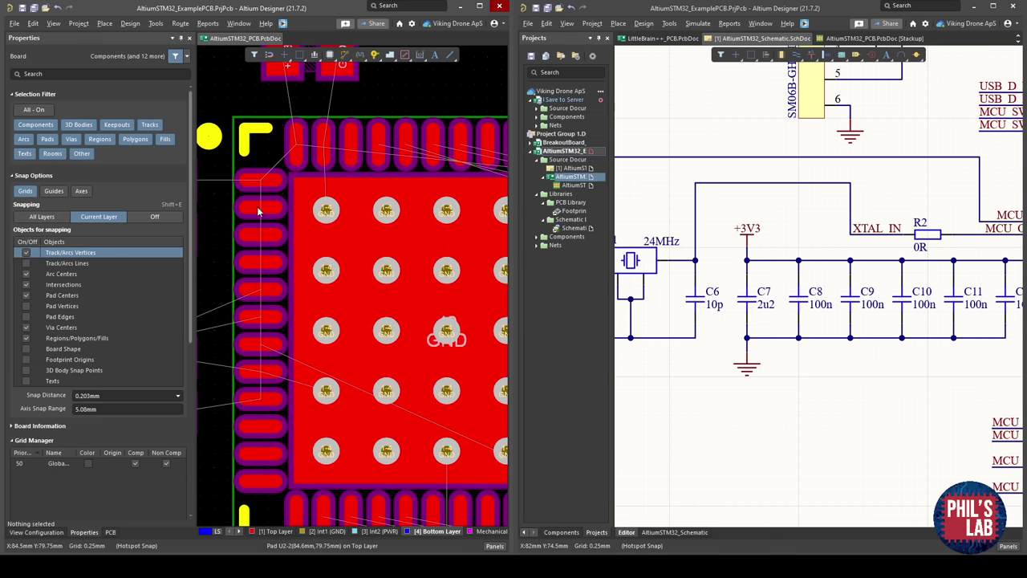
shift+scroll(340, 213, left, 3)
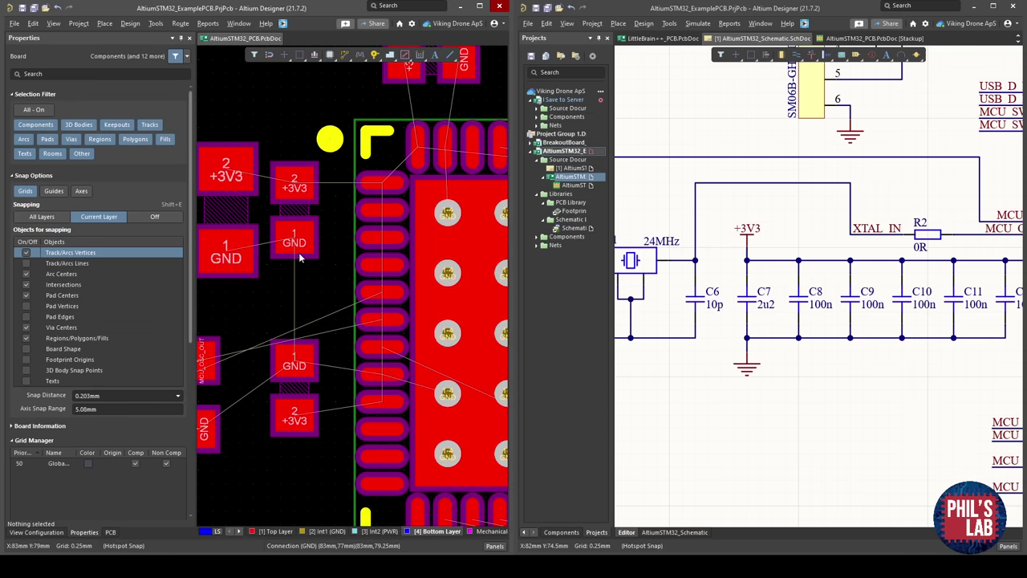
ctrl+scroll(391, 245, down, 4)
ctrl+scroll(333, 250, up, 2)
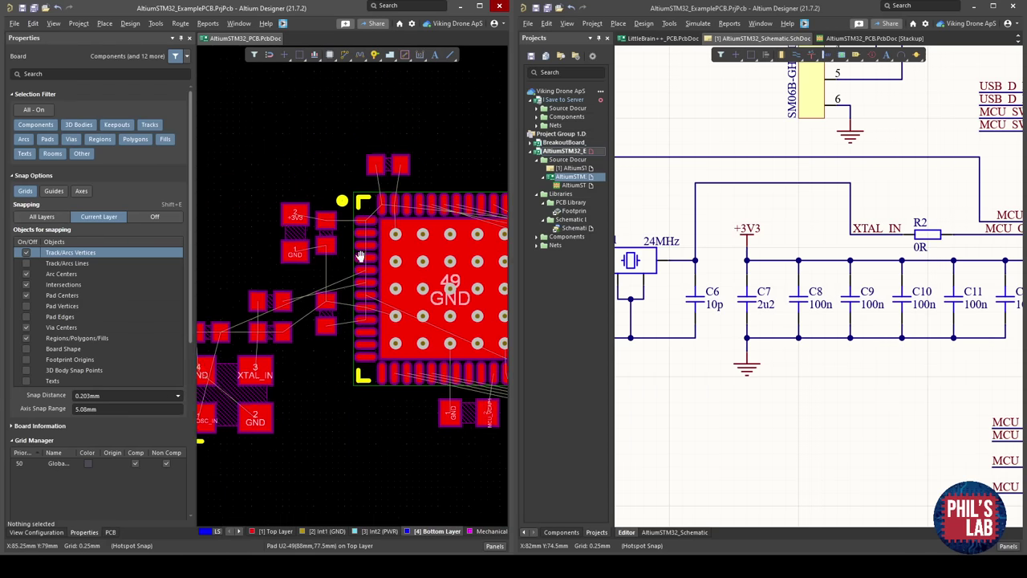
Review the microcontroller schematic, covering the crystal and supply circuit and the parts on VCAP1, NRST and BOOT0.
ctrl+scroll(749, 255, down, 1)
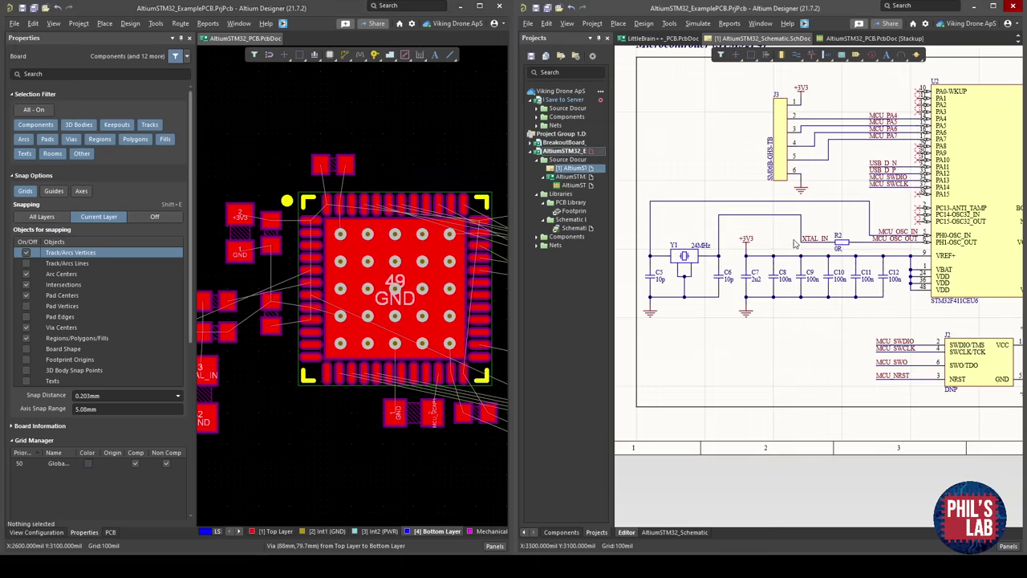
ctrl+scroll(784, 248, down, 1)
ctrl+scroll(820, 275, down, 1)
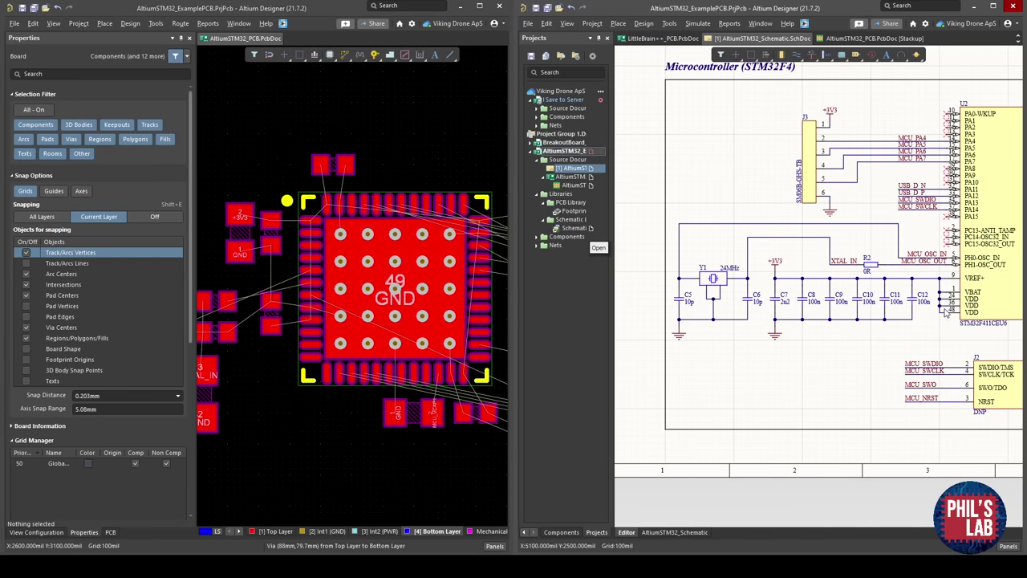
ctrl+scroll(947, 315, up, 5)
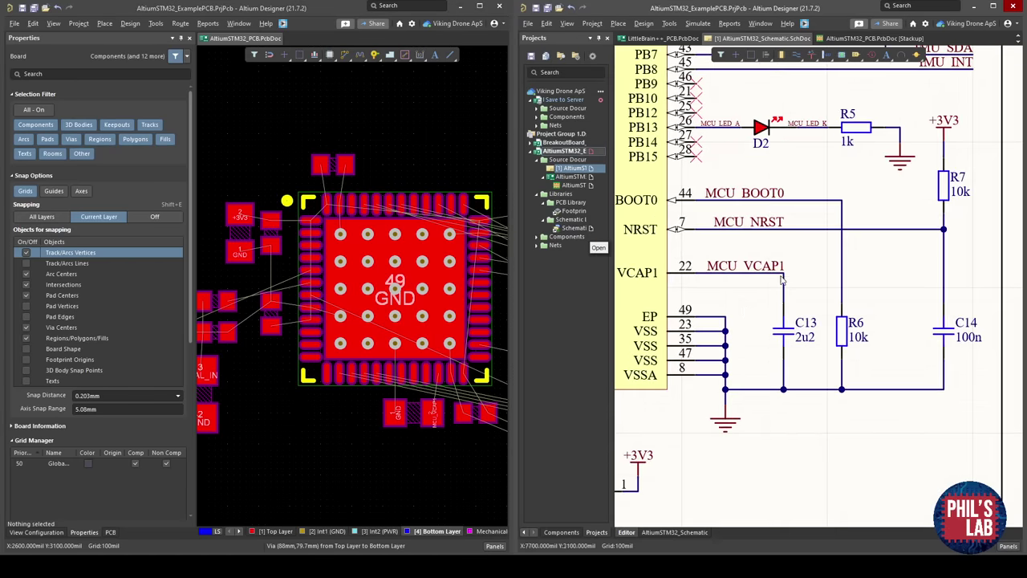
ctrl+scroll(791, 312, down, 3)
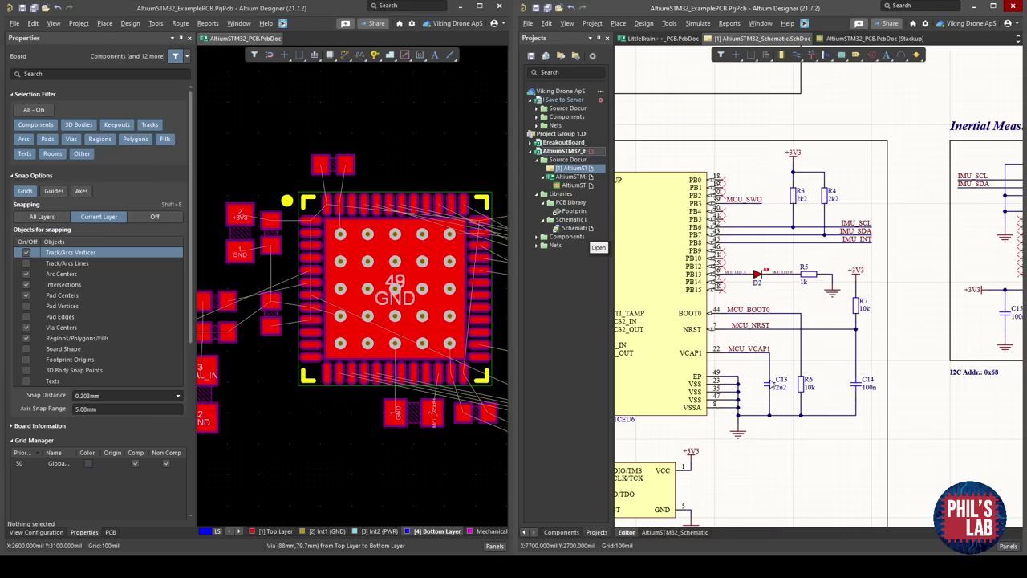
Examine the schematic connections right of the microcontroller, especially BOOT0 with R6, NRST, VCAP1 and the D2 LED circuit.
ctrl+scroll(772, 376, down, 2)
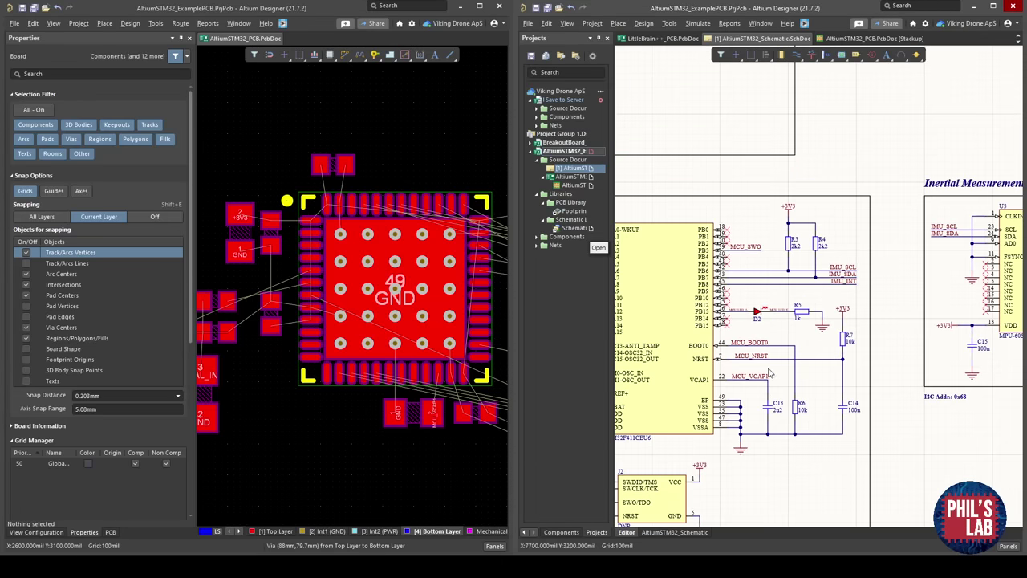
ctrl+scroll(783, 360, down, 3)
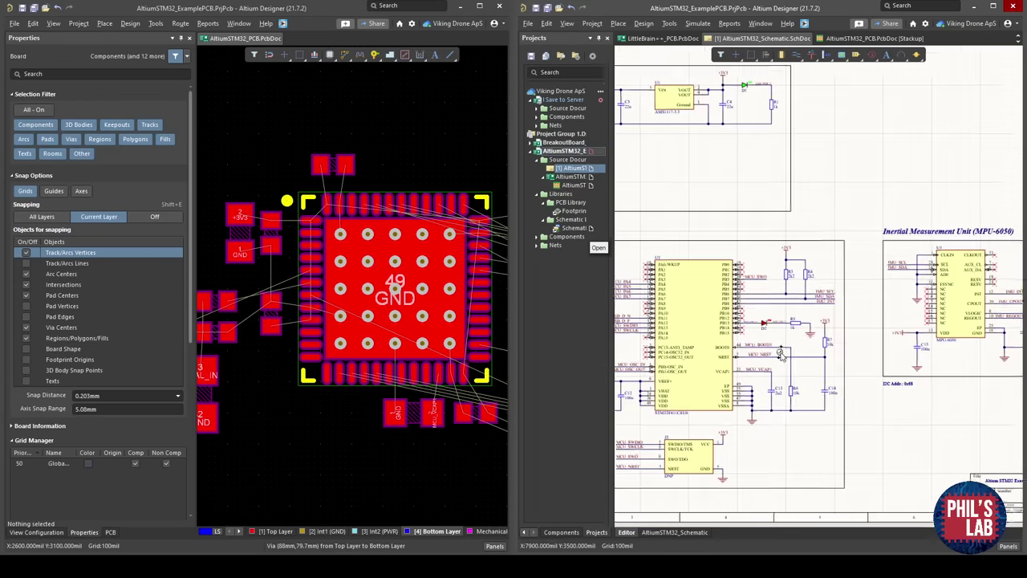
ctrl+scroll(813, 313, up, 4)
ctrl+scroll(813, 313, up, 2)
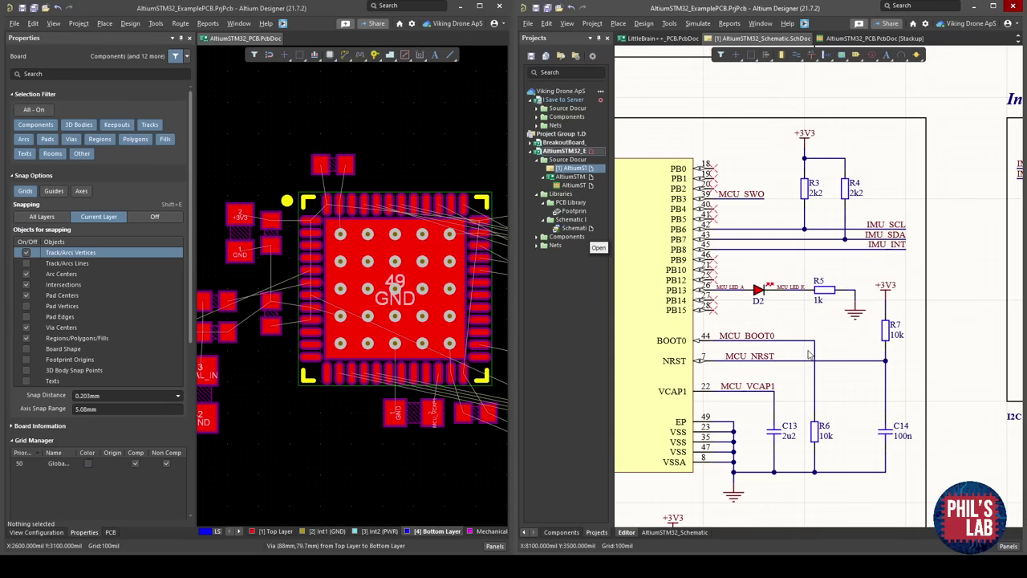
ctrl+scroll(861, 204, down, 2)
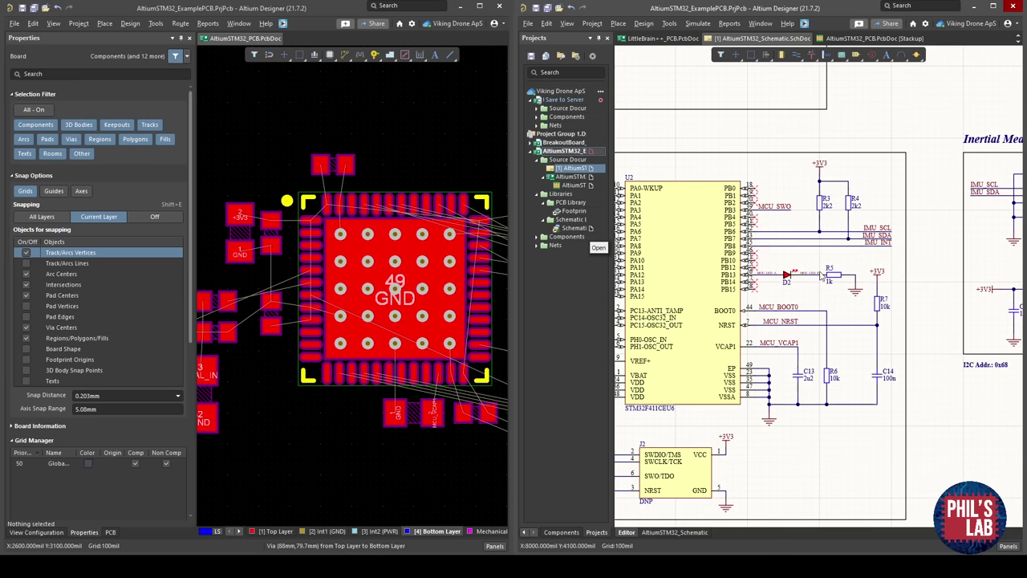
right_drag(820, 275, 857, 259)
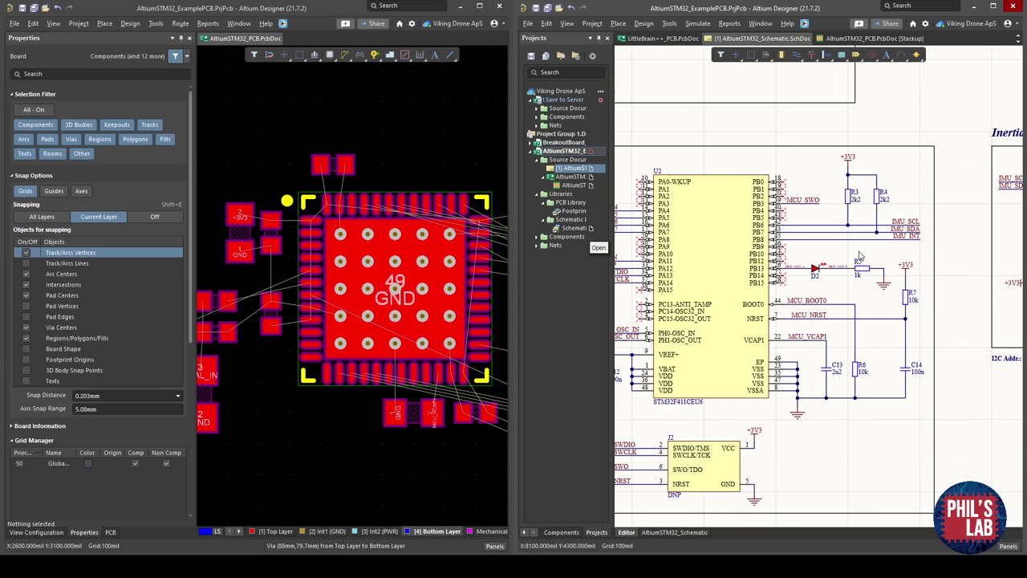
right_drag(821, 299, 760, 295)
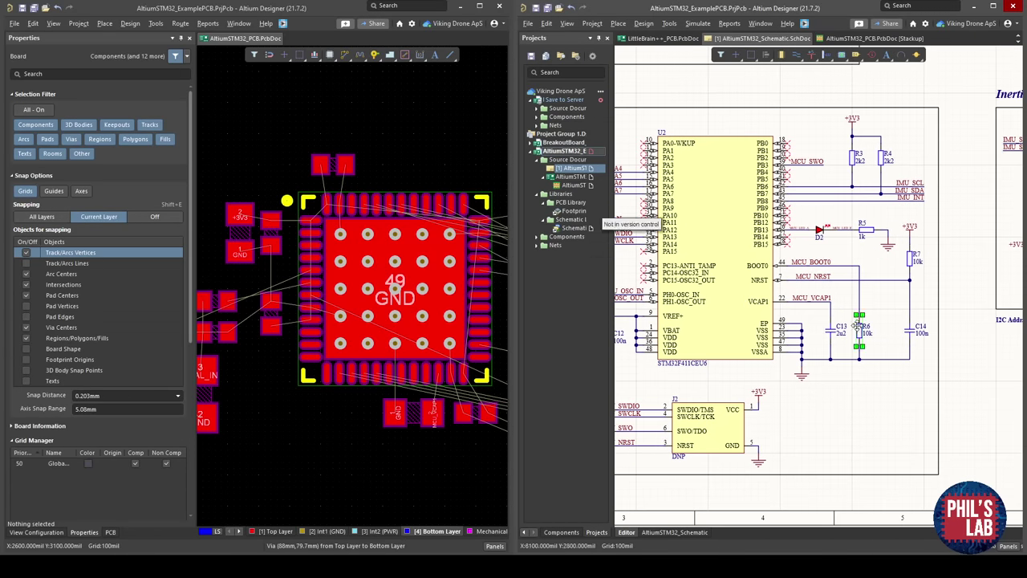
Bring BOOT0 resistor R6 from the unplaced components to the free area above the microcontroller.
ctrl+scroll(484, 271, down, 4)
right_drag(484, 271, 337, 277)
ctrl+scroll(345, 275, down, 4)
right_drag(417, 270, 305, 245)
right_drag(489, 288, 183, 231)
ctrl+scroll(366, 335, down, 3)
drag(359, 330, 371, 219)
ctrl+scroll(368, 222, up, 5)
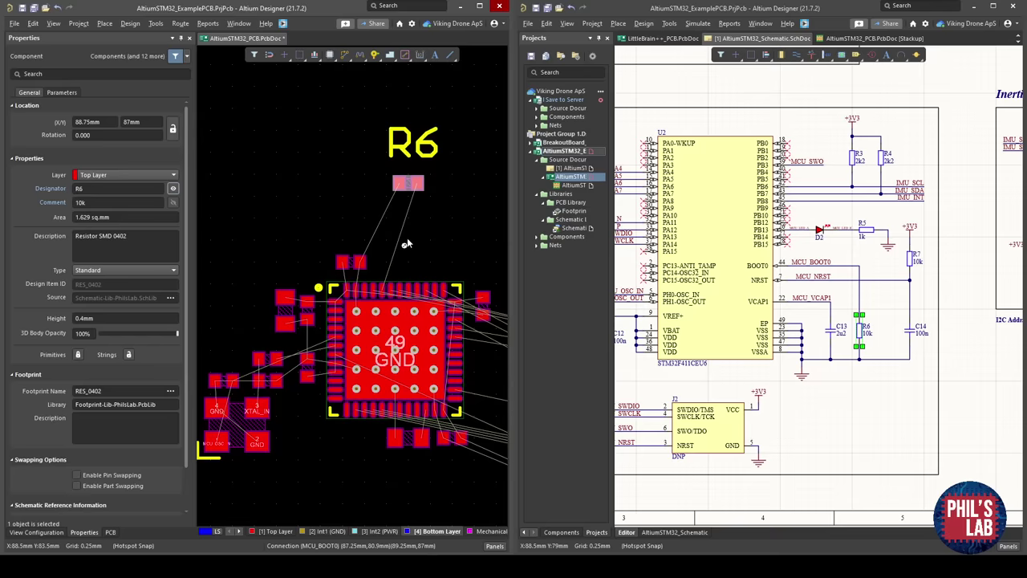
Rotate R6 to 270 degrees and place it directly above pin 44, with its MCU_BOOT0 pad facing the pin.
ctrl+scroll(407, 239, up, 4)
right_drag(341, 287, 307, 321)
drag(379, 124, 288, 234)
ctrl+scroll(278, 330, up, 2)
drag(300, 187, 341, 193)
key(space)
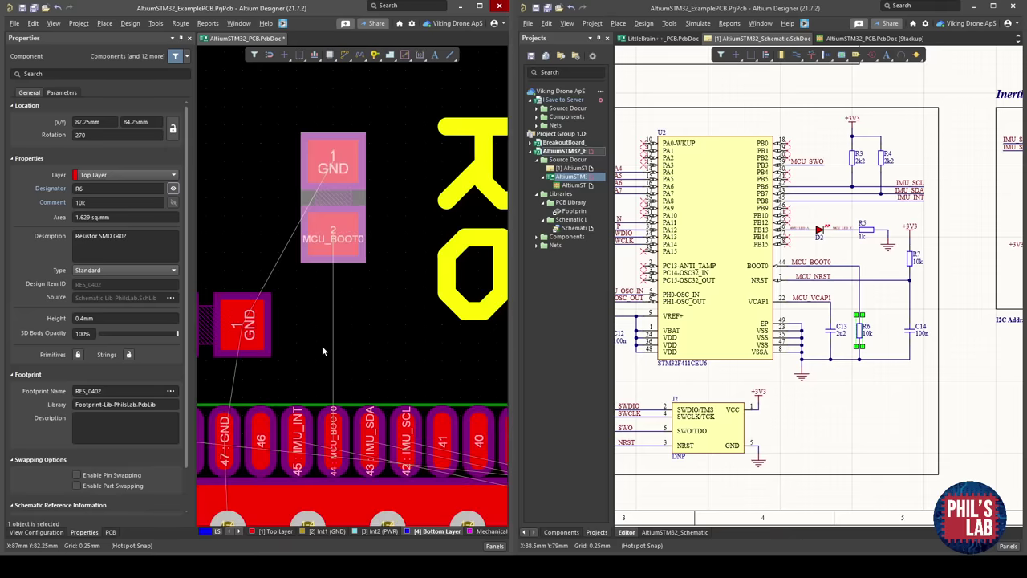
right_drag(322, 345, 325, 327)
click(330, 321)
ctrl+scroll(337, 364, up, 1)
ctrl+scroll(337, 364, up, 1)
right_drag(337, 364, 357, 392)
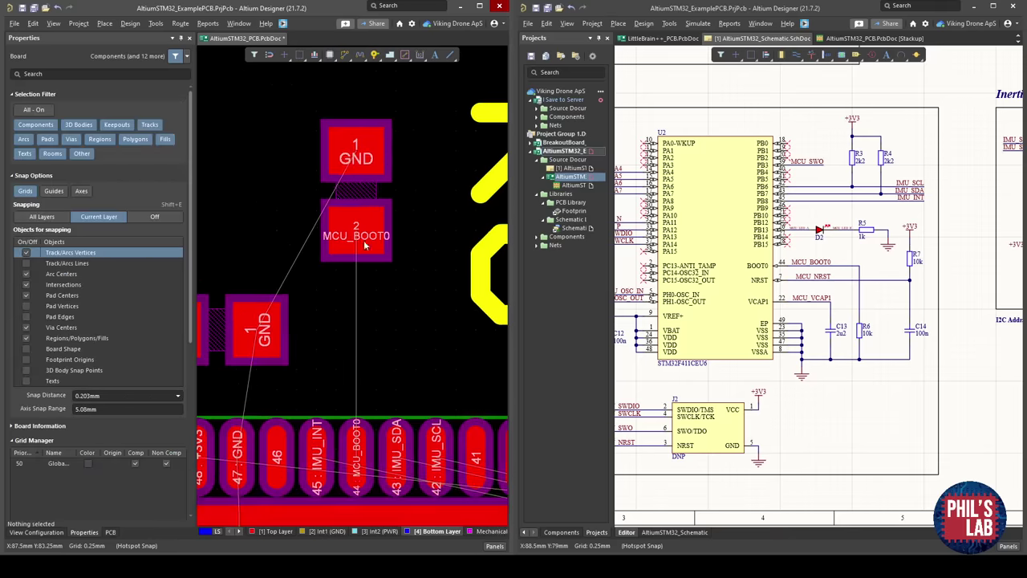
Try R6 horizontally above the nearby supply capacitor, with the GND pads of both parts aligned.
drag(361, 229, 304, 231)
key(space)
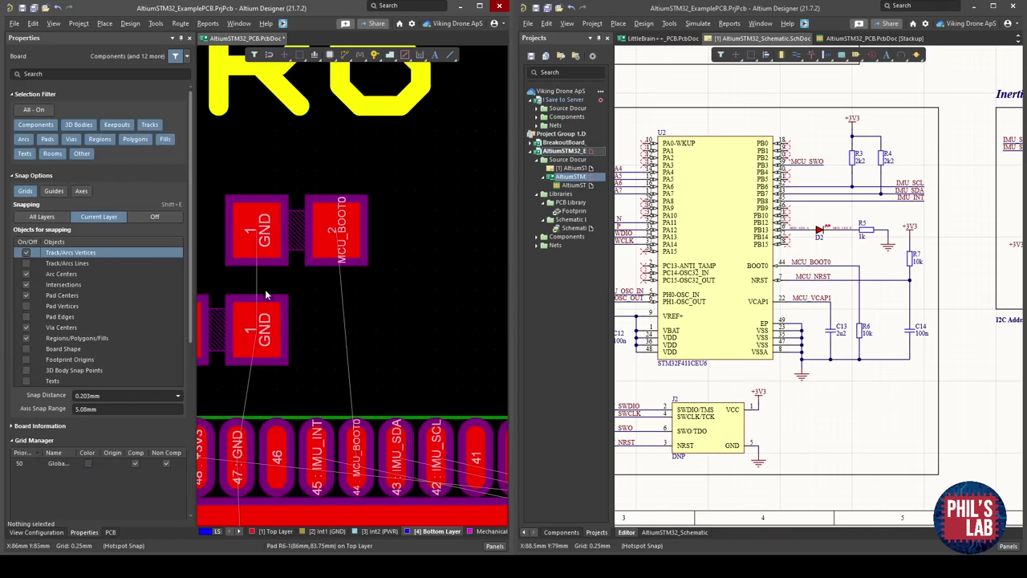
ctrl+scroll(321, 369, up, 3)
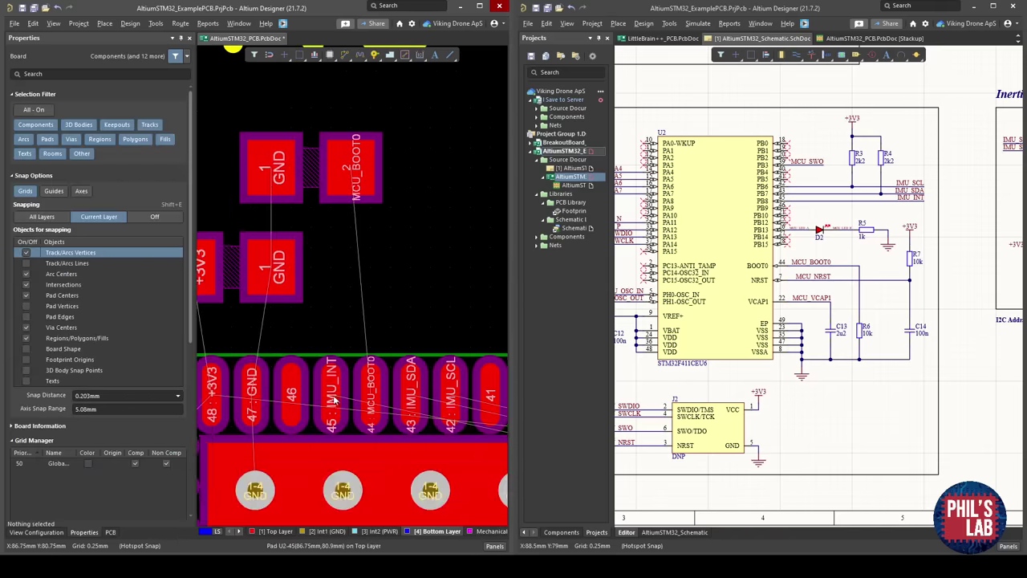
ctrl+scroll(345, 387, down, 1)
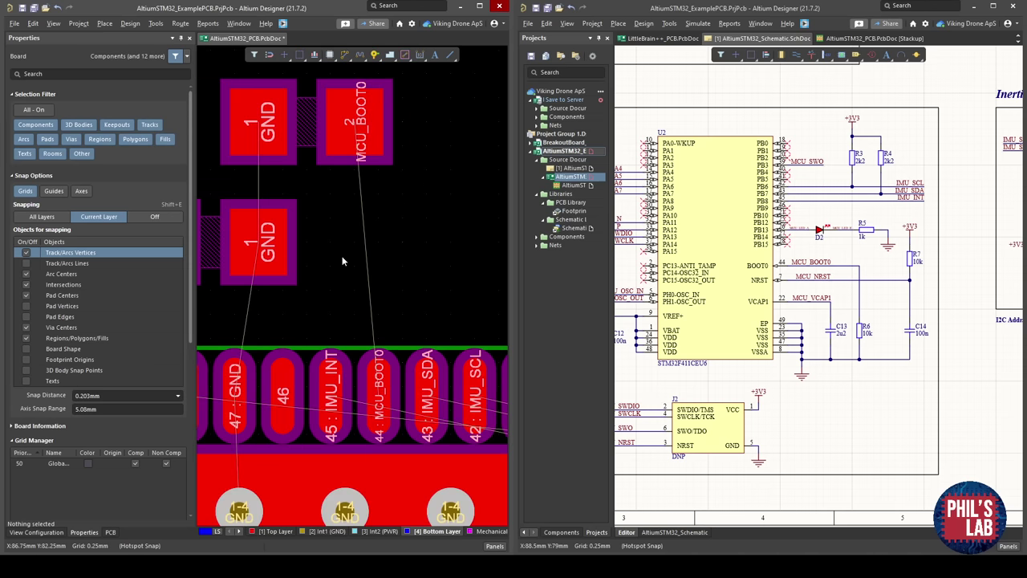
Turn R6 upright at 270 degrees and align its MCU_BOOT0 pad above microcontroller pin 44.
right_drag(340, 256, 327, 299)
drag(300, 167, 370, 144)
key(space)
key(space)
key(space)
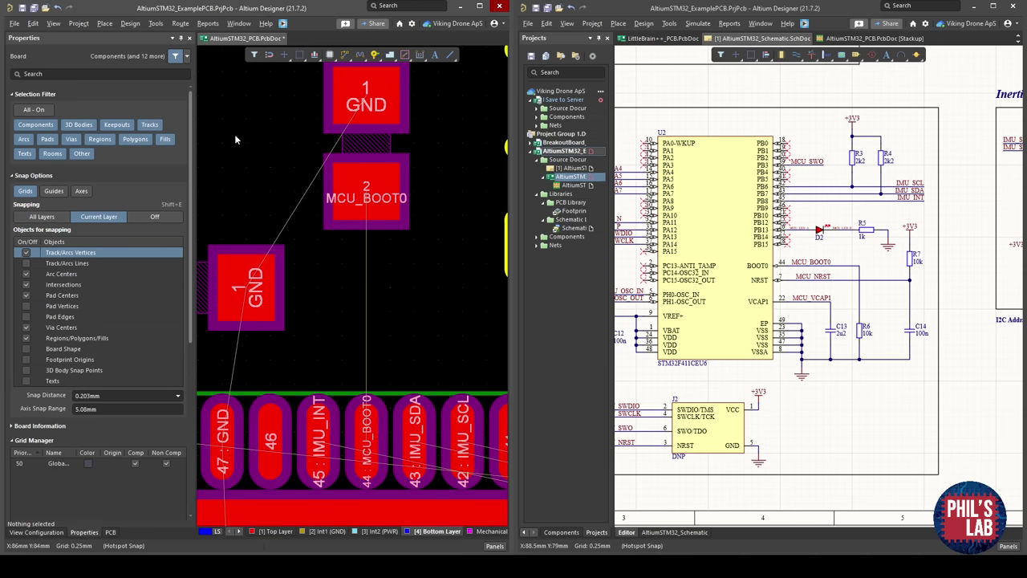
Hide R6's designator on the PCB.
right_drag(423, 291, 292, 264)
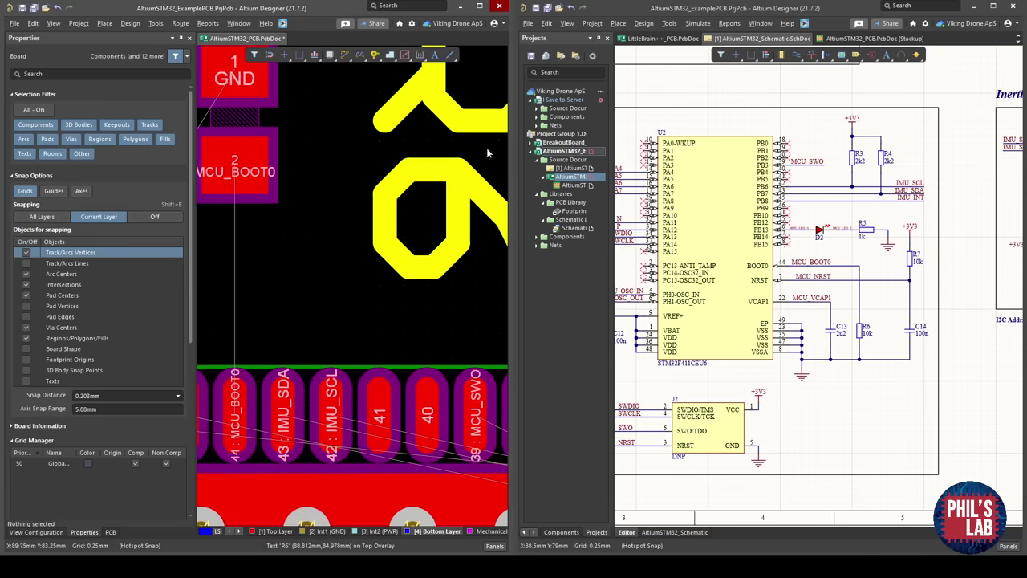
ctrl+scroll(486, 147, down, 3)
click(347, 157)
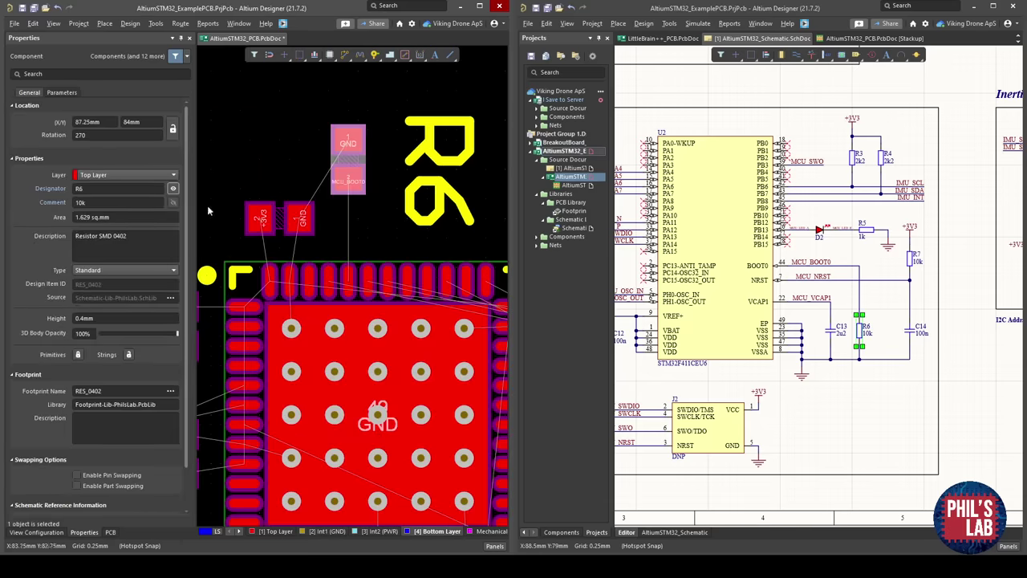
click(269, 150)
ctrl+scroll(353, 165, up, 1)
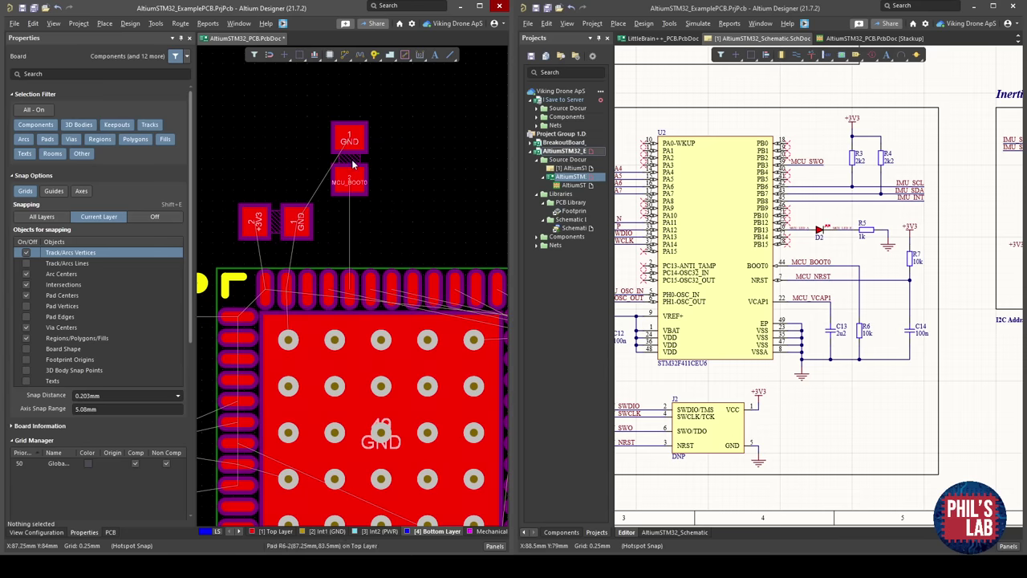
Shift R6 slightly farther above the BOOT0 pin, keeping it clear of the supply capacitor.
drag(353, 164, 352, 133)
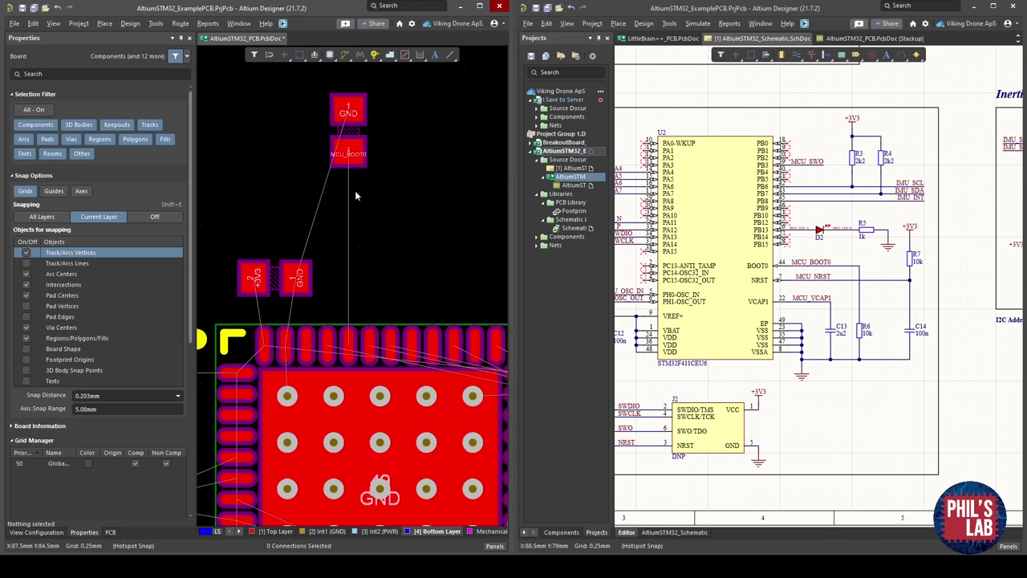
ctrl+scroll(358, 217, down, 4)
drag(363, 200, 364, 290)
ctrl+scroll(358, 113, down, 2)
ctrl+scroll(360, 128, up, 3)
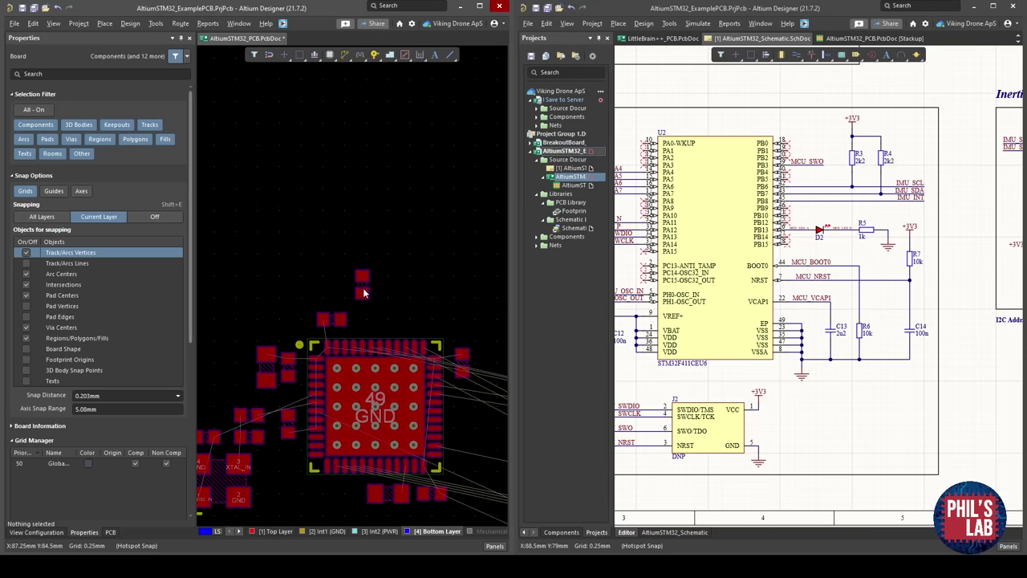
ctrl+scroll(388, 339, up, 4)
ctrl+scroll(382, 334, down, 4)
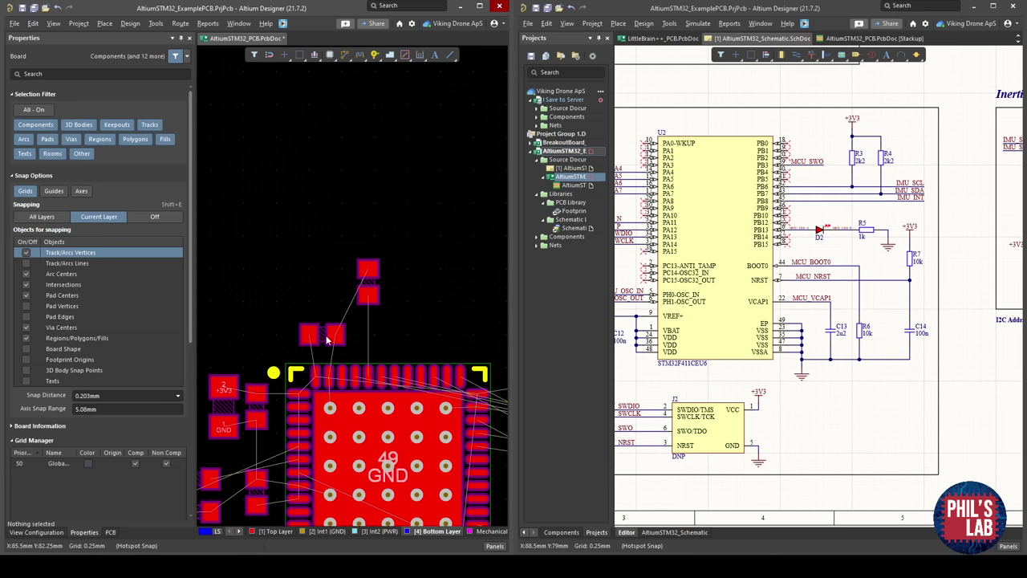
ctrl+scroll(386, 323, up, 2)
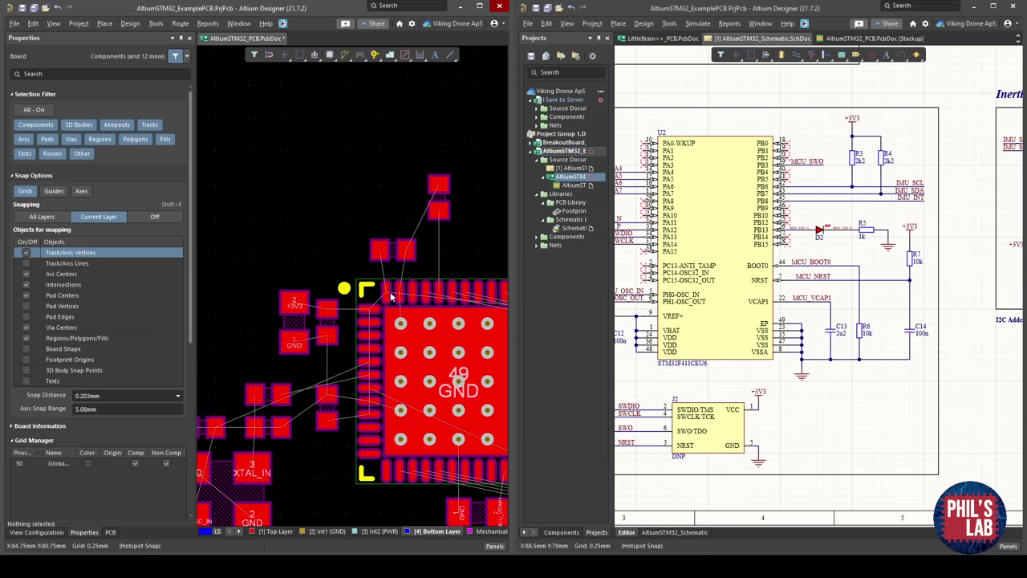
Move the row of unplaced components closer, into the board area below the microcontroller, including the one left beyond the board edge.
right_drag(838, 248, 782, 243)
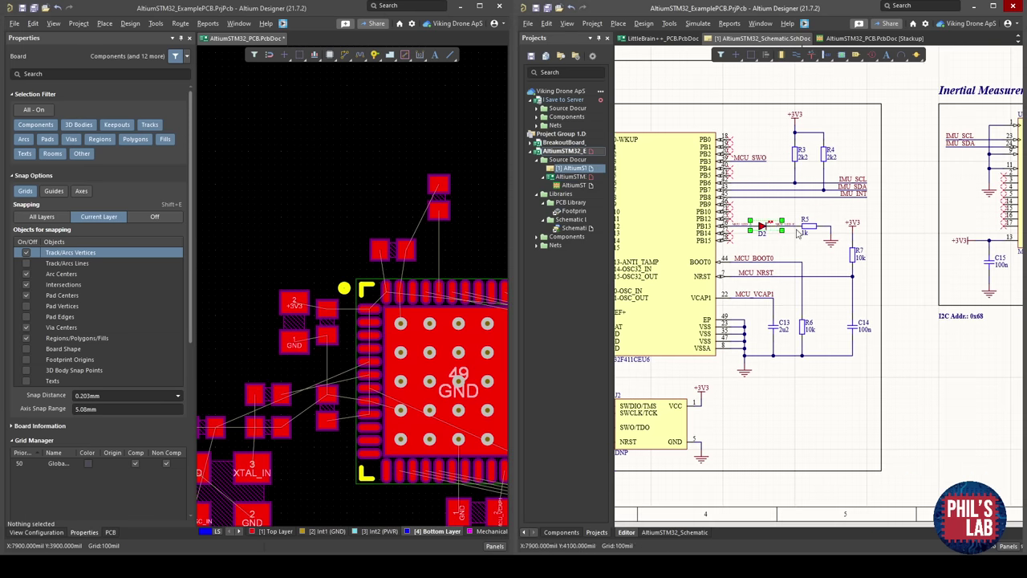
ctrl+scroll(375, 197, down, 7)
right_drag(479, 235, 249, 216)
right_drag(480, 258, 331, 244)
ctrl+scroll(414, 246, down, 2)
right_drag(470, 279, 349, 276)
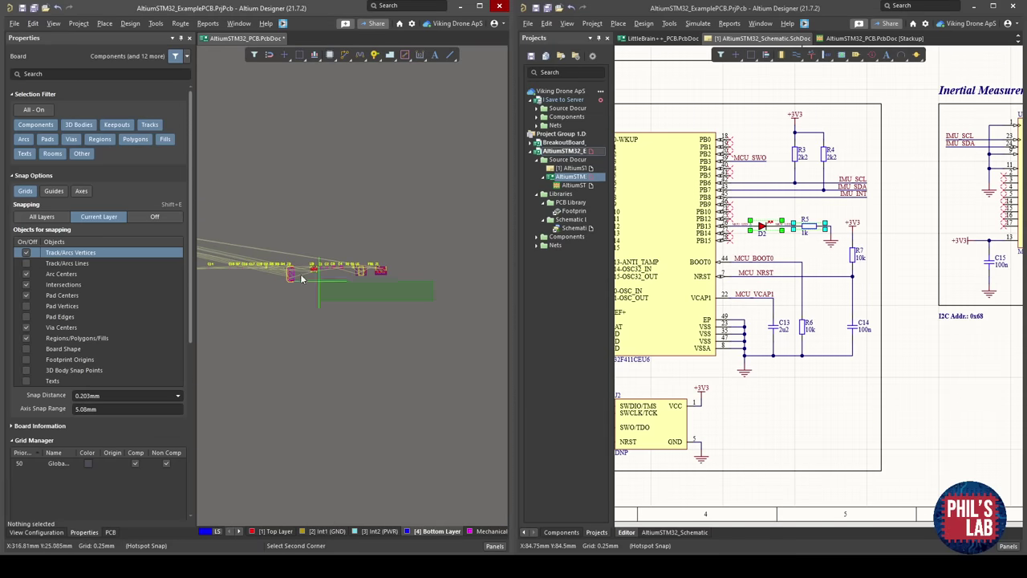
drag(302, 278, 287, 257)
drag(449, 277, 375, 255)
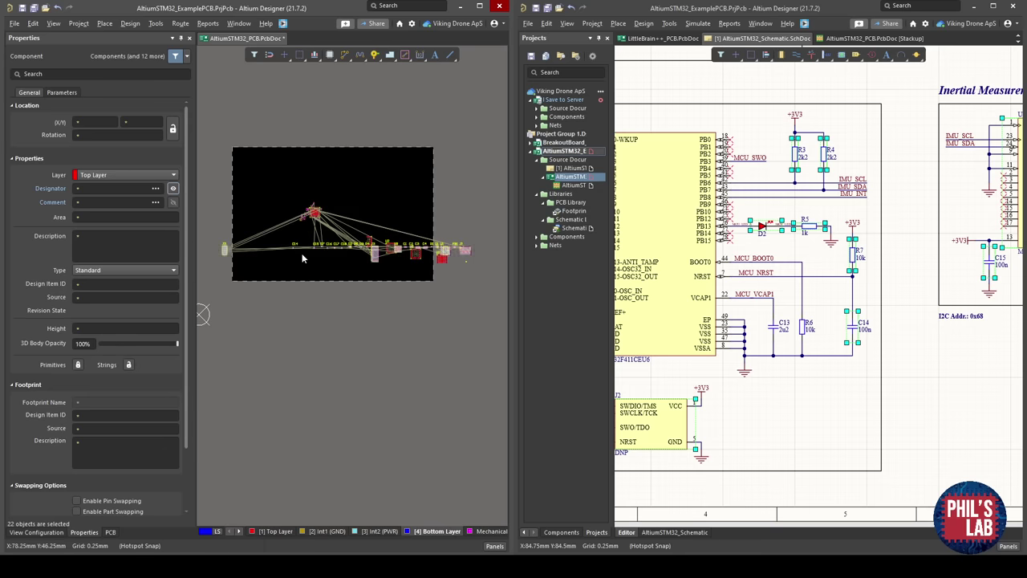
click(302, 259)
drag(224, 249, 282, 244)
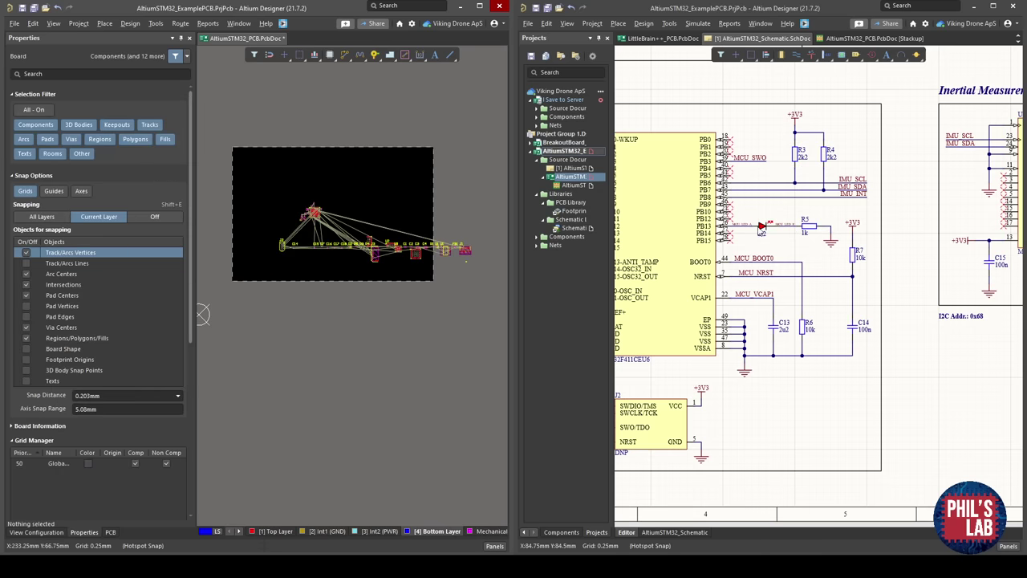
Select LED D2 and resistor R5 through the schematic and place them together to the right of the microcontroller.
click(762, 227)
shift+click(810, 230)
ctrl+scroll(446, 238, up, 3)
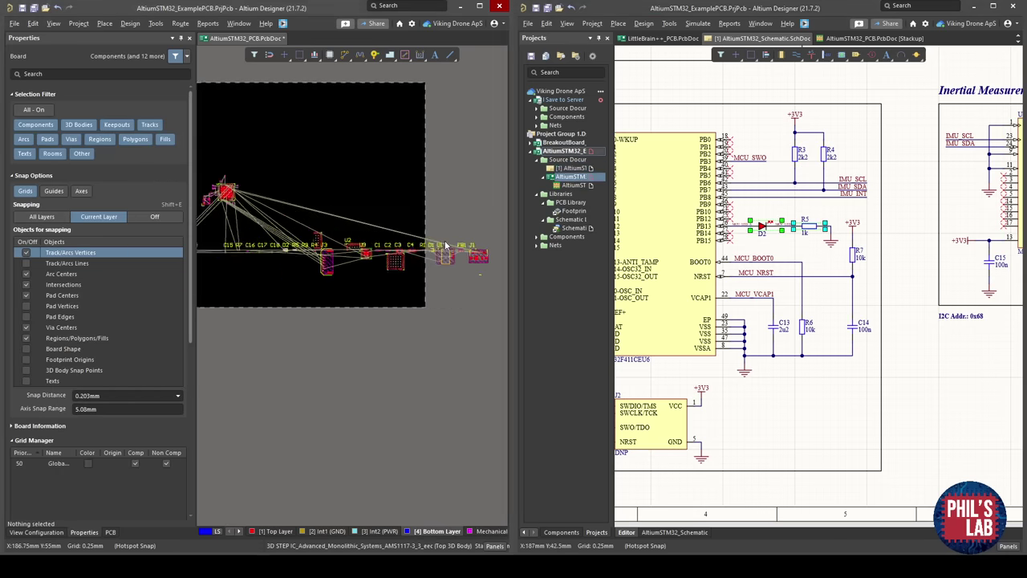
ctrl+scroll(296, 247, up, 3)
right_drag(294, 247, 374, 276)
drag(358, 283, 293, 198)
ctrl+scroll(292, 196, up, 6)
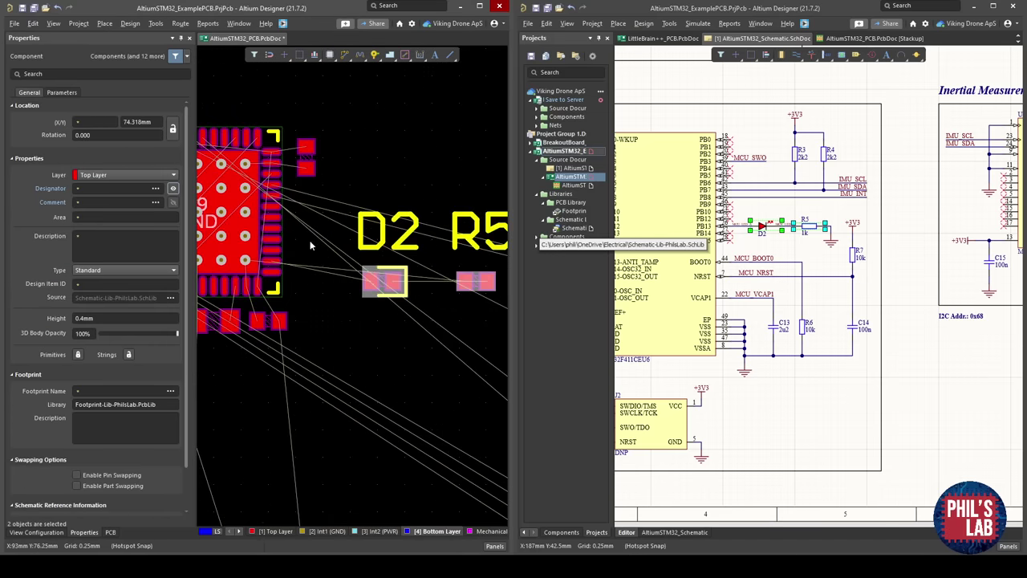
drag(391, 275, 336, 267)
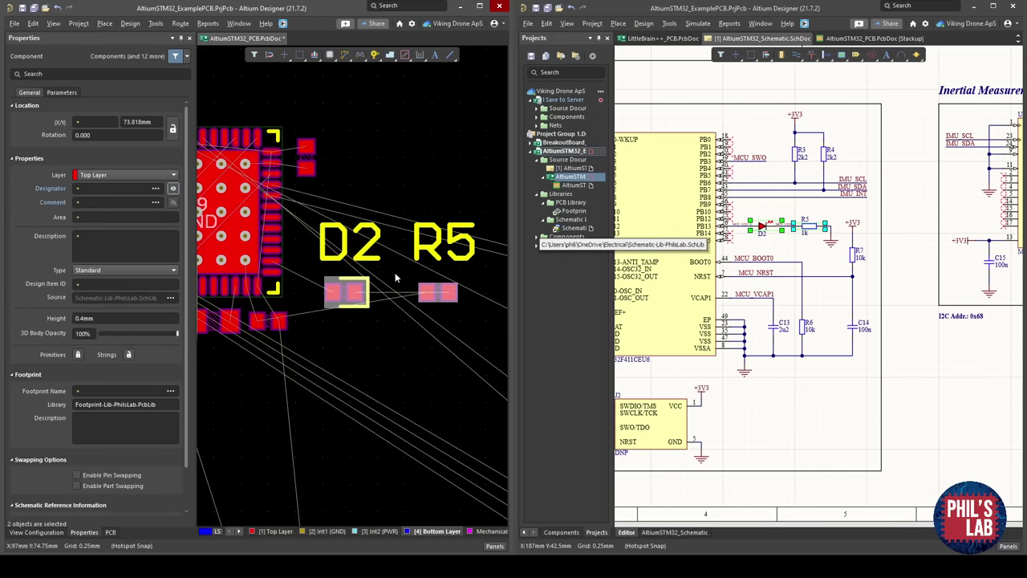
Hide the designators of D2 and R5 on the PCB.
click(397, 278)
ctrl+scroll(396, 280, up, 2)
right_drag(410, 298, 388, 297)
drag(454, 335, 325, 309)
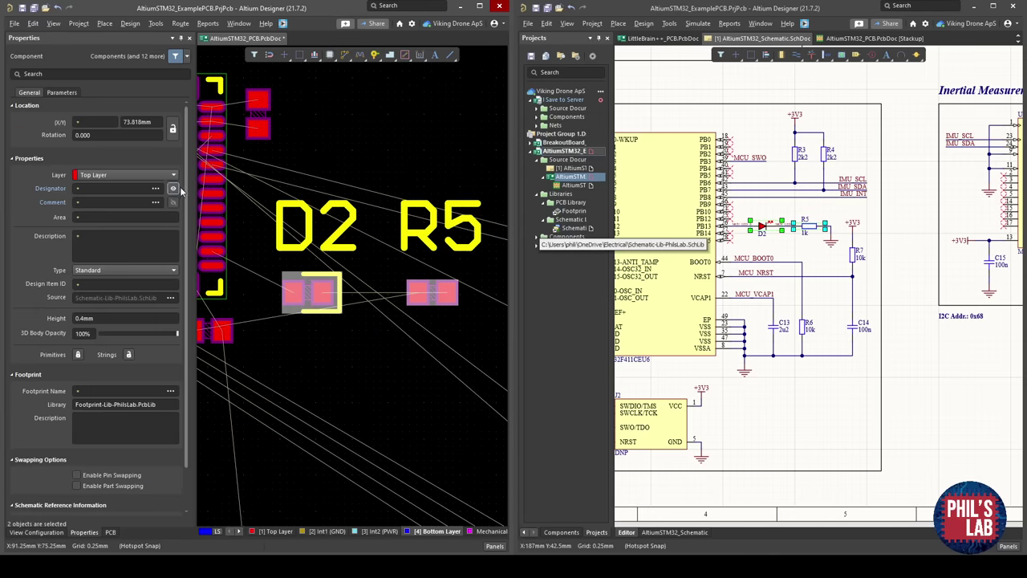
click(173, 190)
click(308, 337)
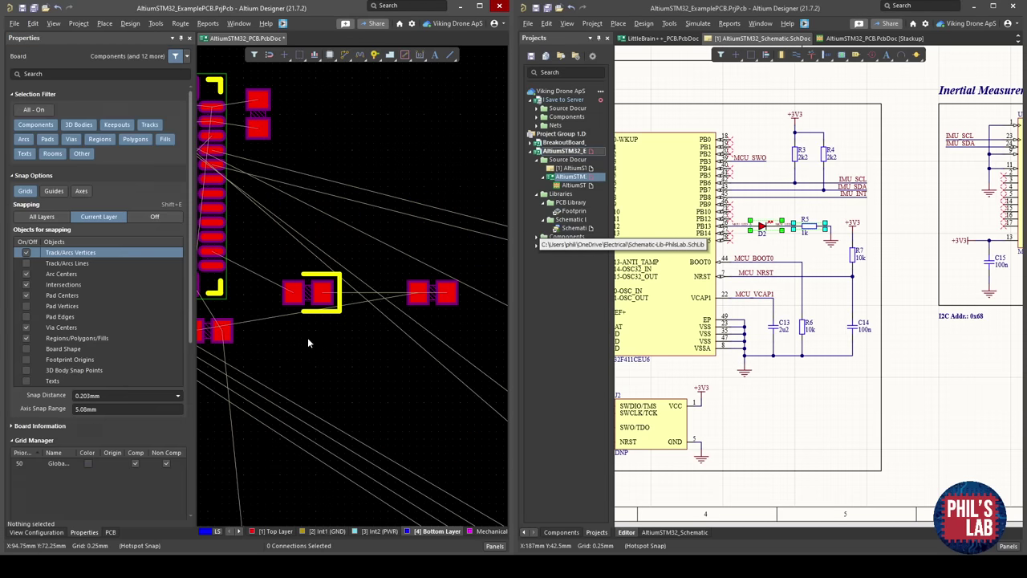
Inspect D2's anode and cathode pads and its silkscreen outline in 2D, and its placement beside R5 and the microcontroller in 3D.
ctrl+scroll(304, 307, up, 4)
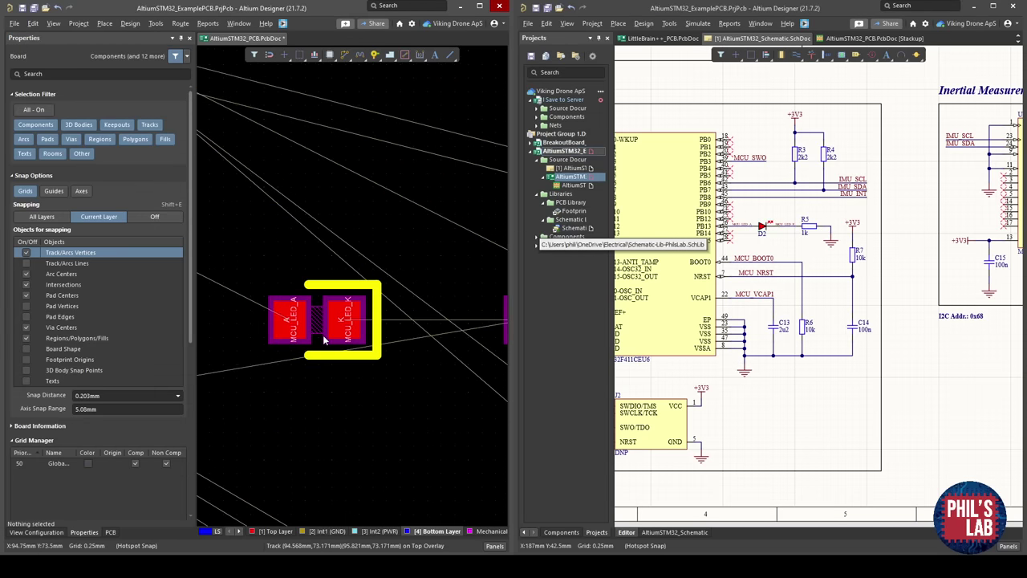
ctrl+scroll(325, 340, down, 4)
ctrl+scroll(321, 321, up, 5)
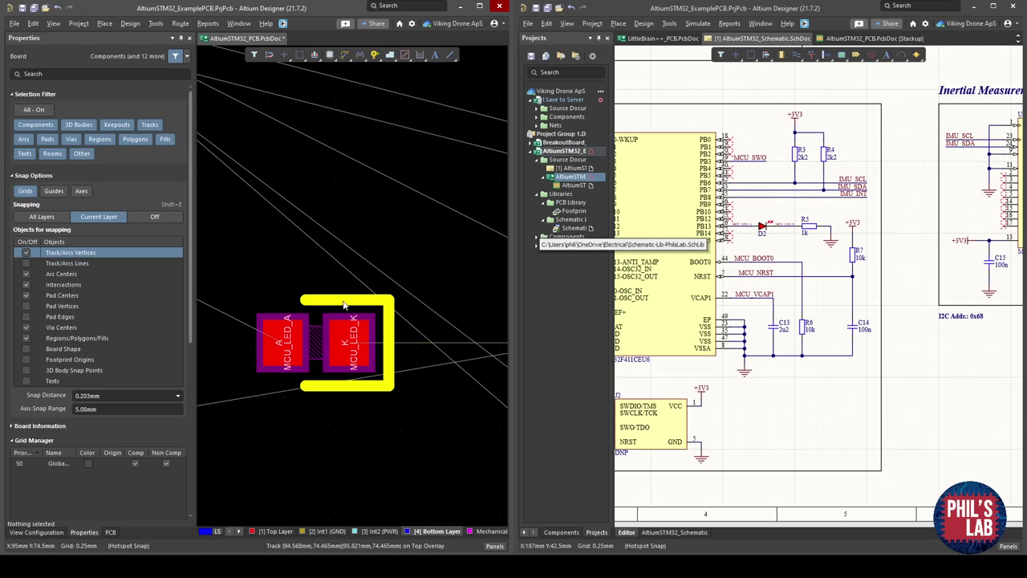
key(3)
ctrl+scroll(337, 332, down, 5)
right_drag(412, 325, 241, 318)
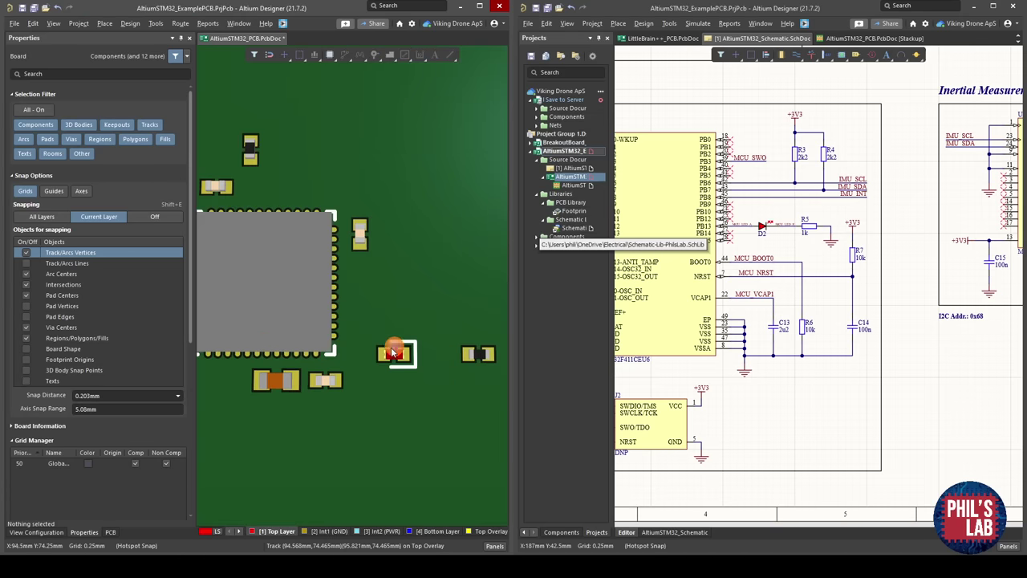
ctrl+scroll(393, 349, up, 2)
right_drag(437, 344, 388, 348)
ctrl+scroll(378, 357, up, 3)
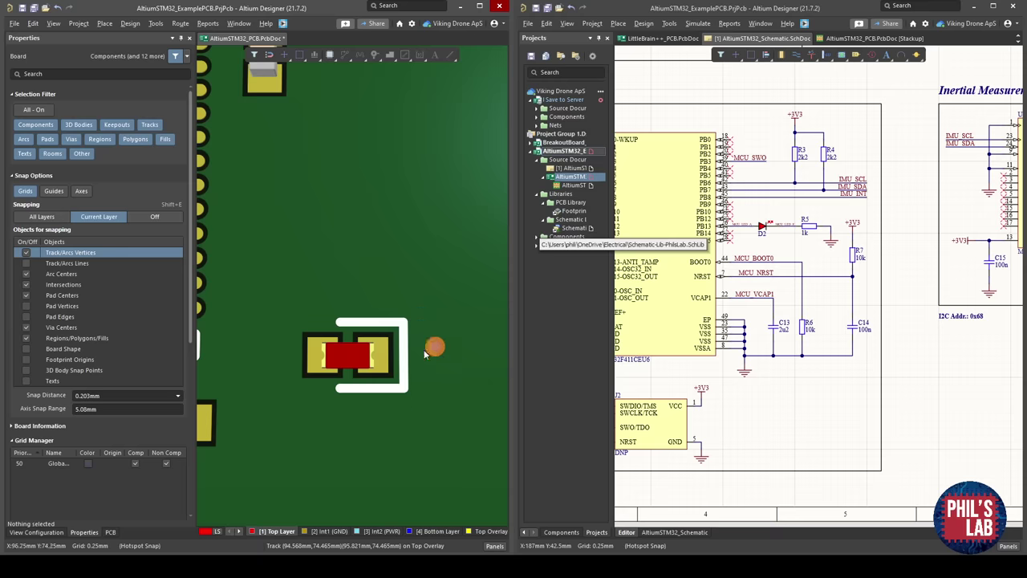
ctrl+scroll(357, 387, down, 4)
ctrl+scroll(373, 366, up, 2)
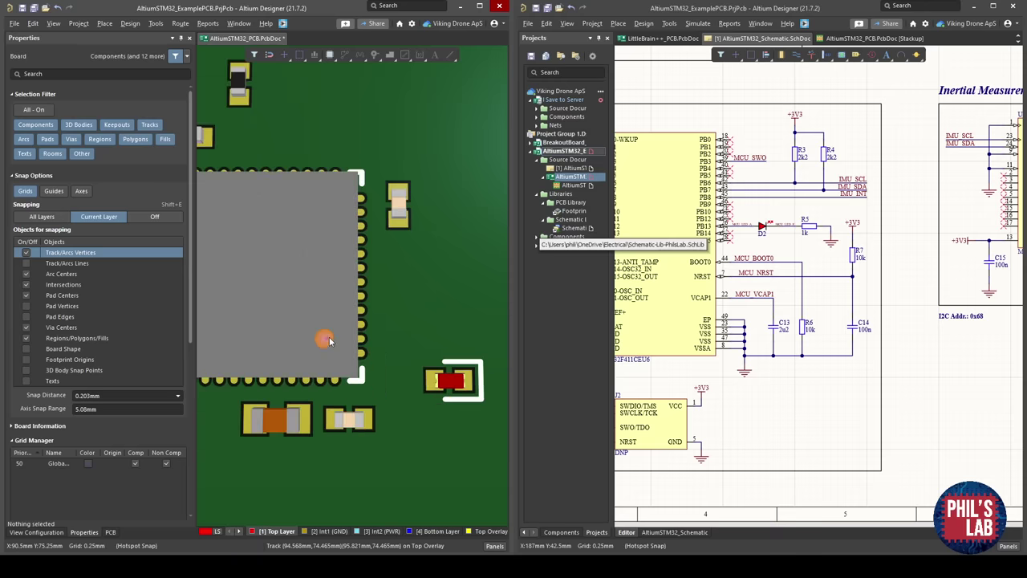
right_drag(329, 340, 271, 340)
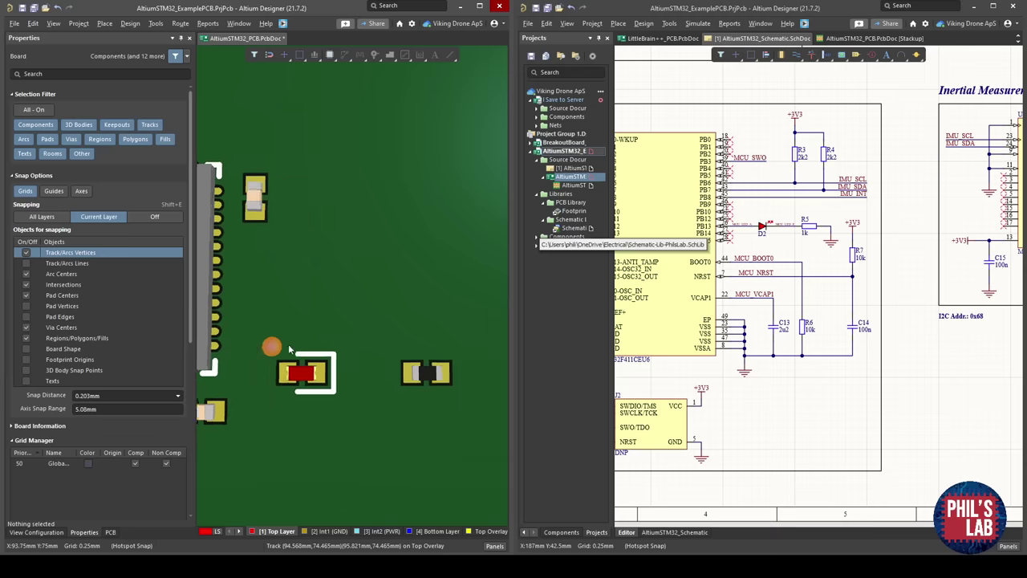
Examine the microcontroller's pin 1 marker and D2's silkscreen outline in 3D, and compare D2 with its anode and cathode pads in 2D.
right_drag(289, 348, 364, 312)
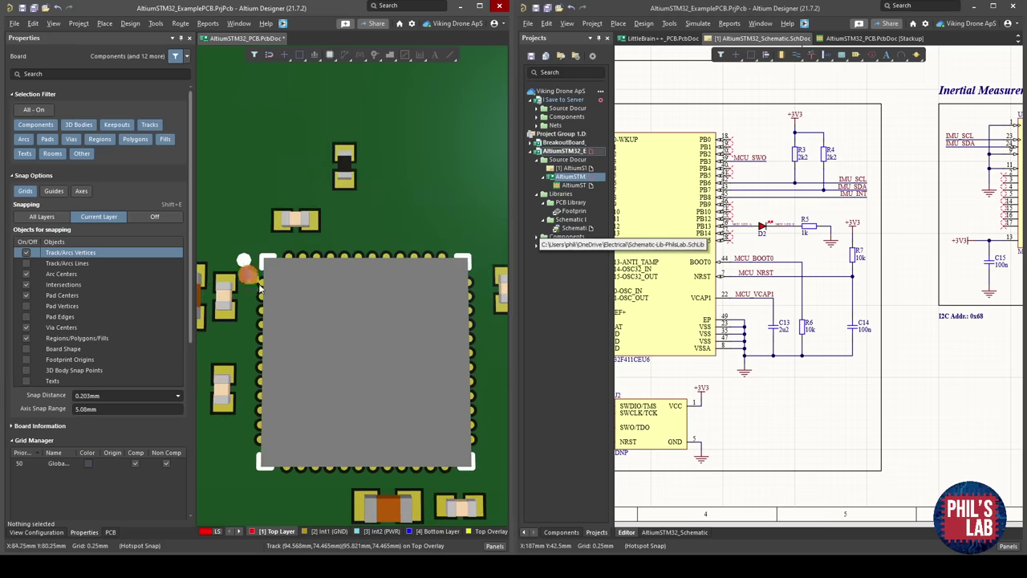
ctrl+scroll(265, 279, up, 1)
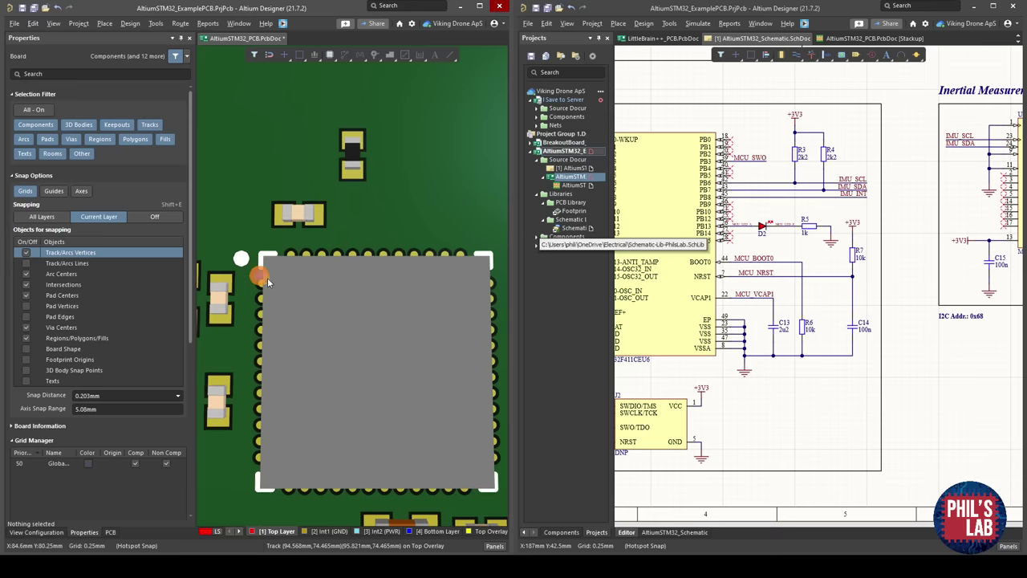
right_drag(408, 361, 293, 294)
mouse_move(468, 395)
right_down()
mouse_move(347, 325)
mouse_move(317, 324)
right_up()
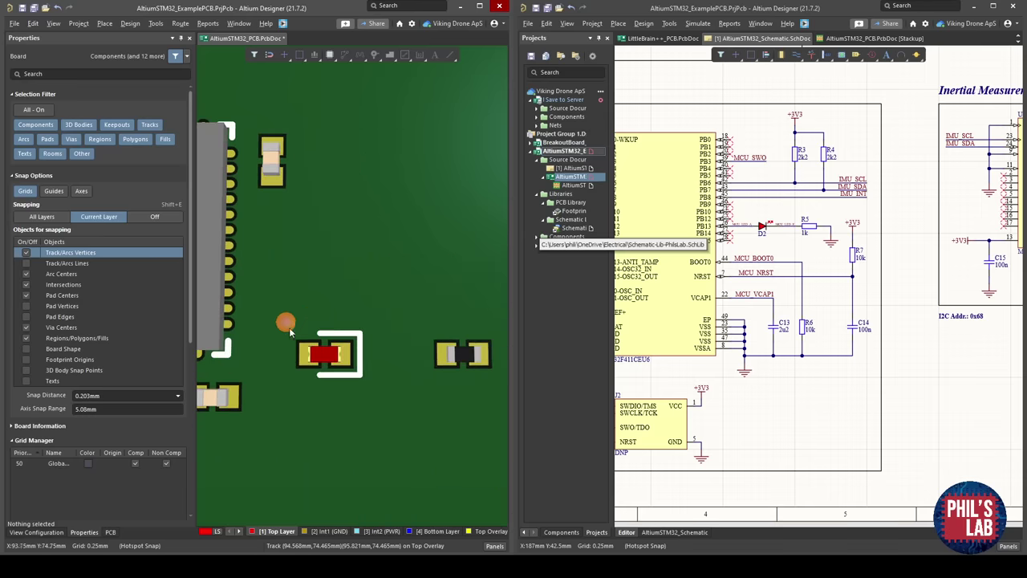
ctrl+scroll(336, 353, up, 2)
ctrl+scroll(334, 370, down, 1)
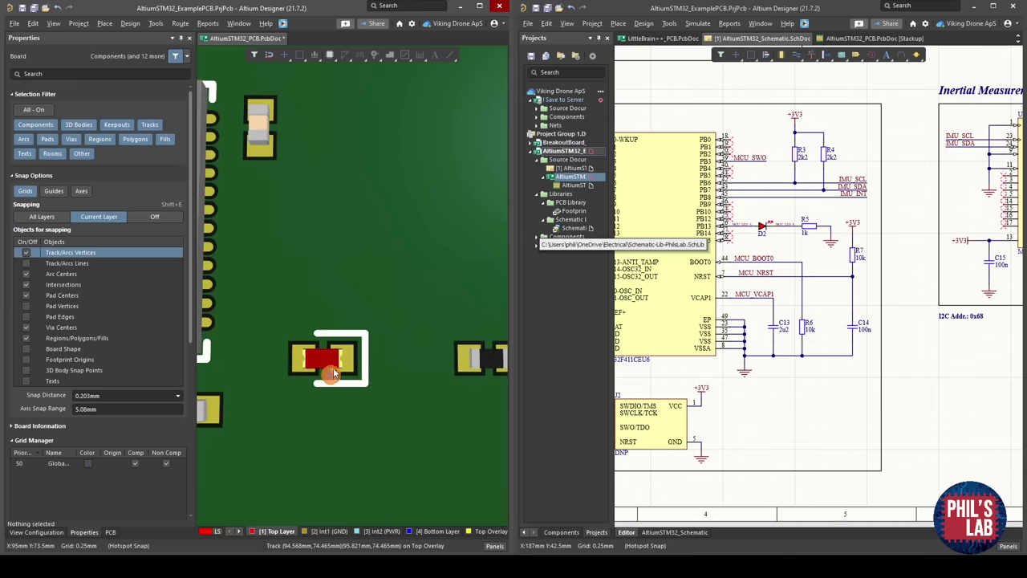
key(2)
key(3)
key(2)
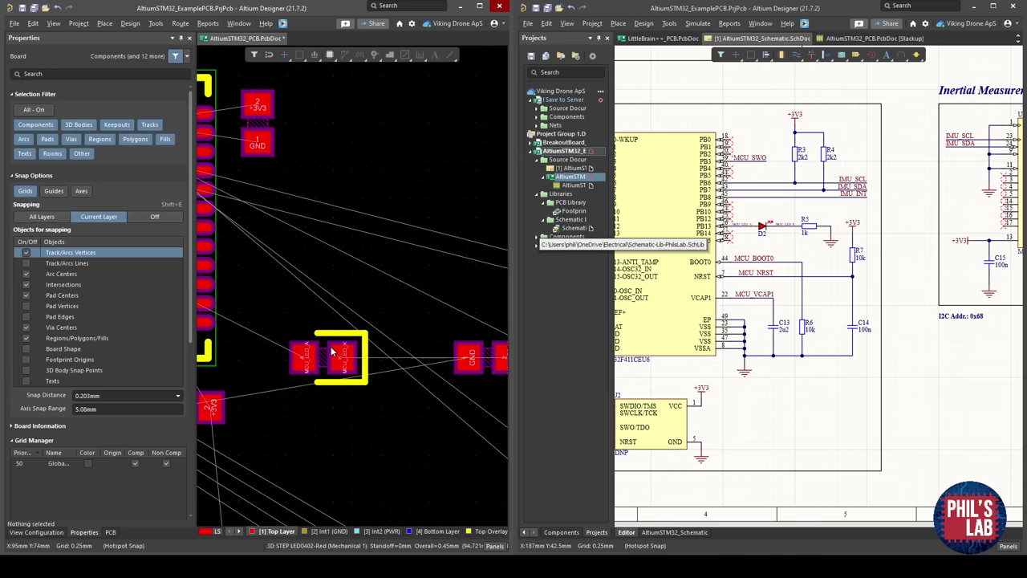
Move D2 closer to the microcontroller so its anode pad lines up with the MCU_LED_A pin 26.
ctrl+scroll(331, 347, up, 2)
right_drag(331, 347, 388, 373)
ctrl+scroll(385, 372, down, 2)
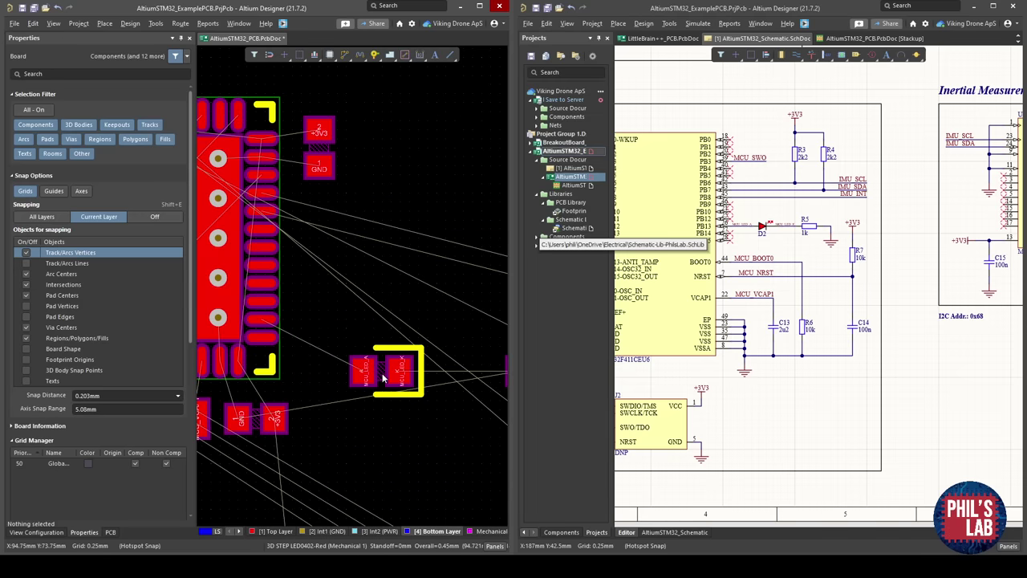
drag(381, 371, 364, 320)
ctrl+scroll(303, 318, up, 1)
ctrl+scroll(303, 297, up, 3)
right_drag(417, 332, 388, 335)
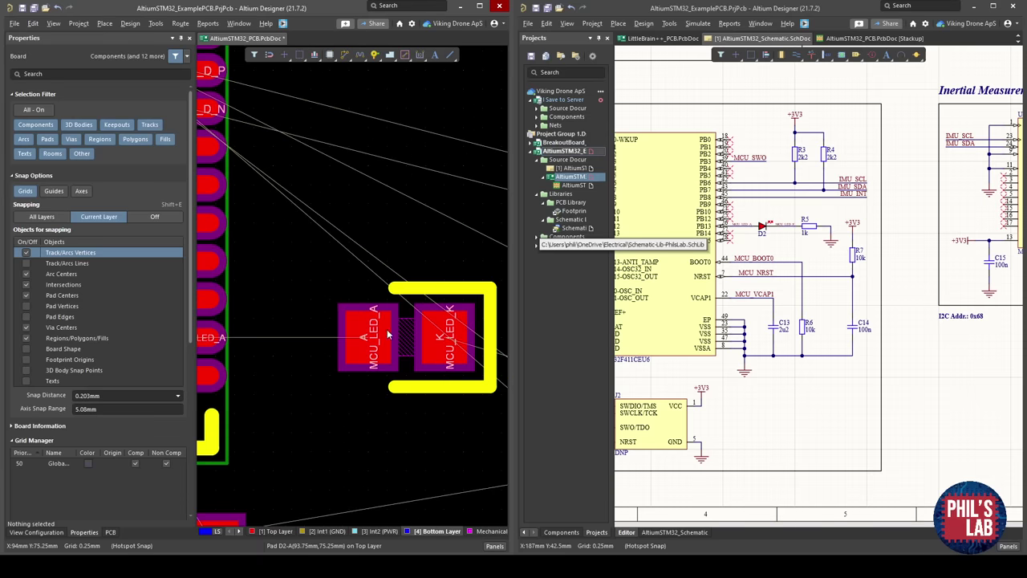
drag(389, 335, 367, 340)
right_drag(304, 339, 423, 349)
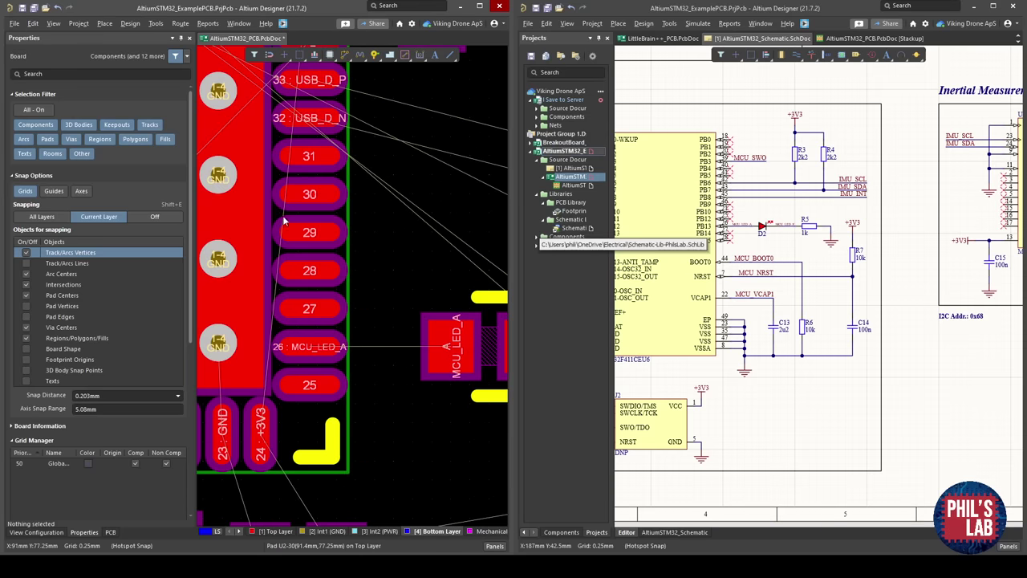
right_drag(336, 390, 285, 375)
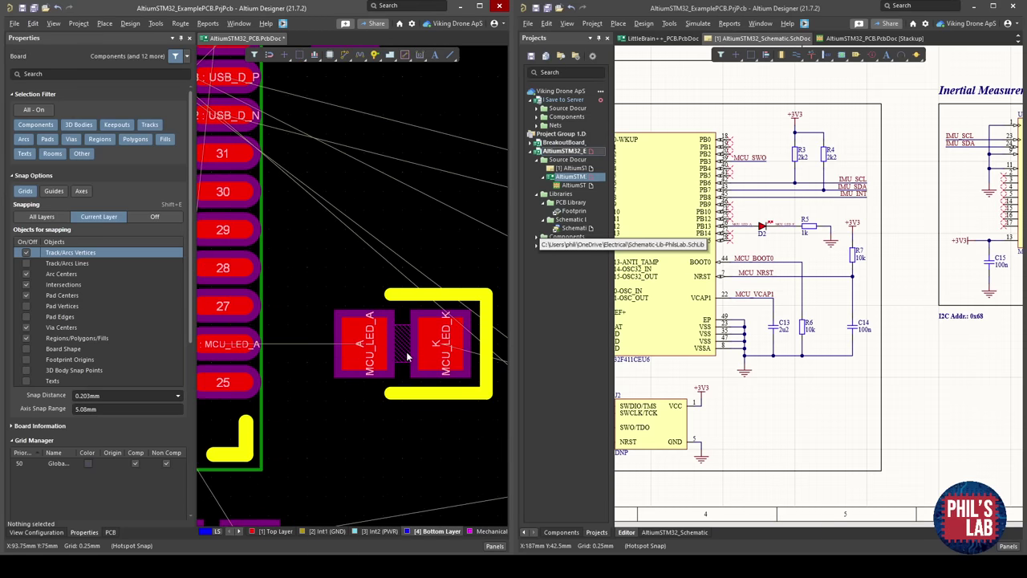
drag(406, 357, 383, 348)
ctrl+scroll(383, 349, down, 3)
Try R5 rotated 180° in line with D2, its MCU_LED_K pad facing D2's cathode.
right_drag(330, 349, 203, 325)
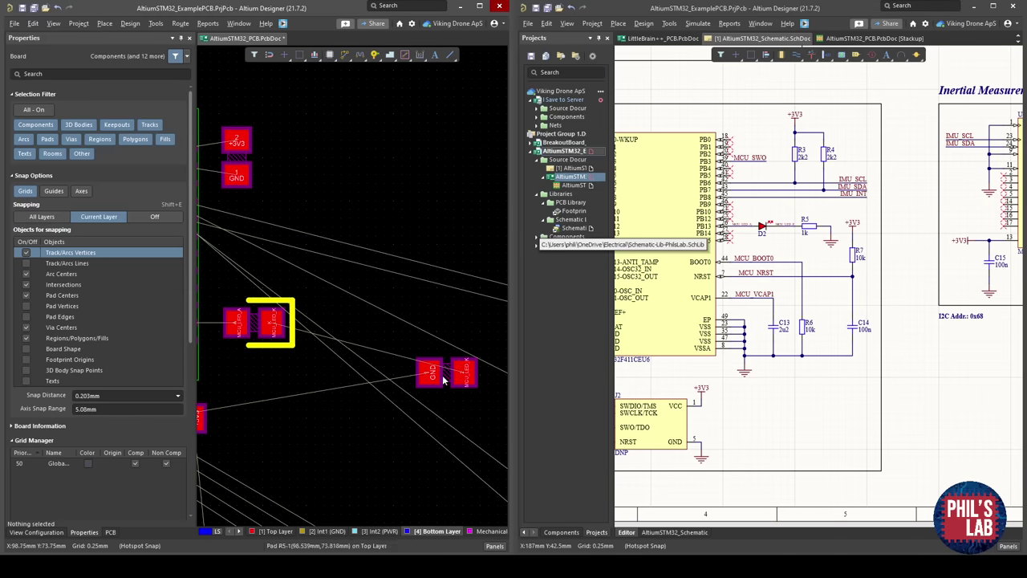
drag(444, 380, 329, 327)
key(space)
key(space)
click(330, 323)
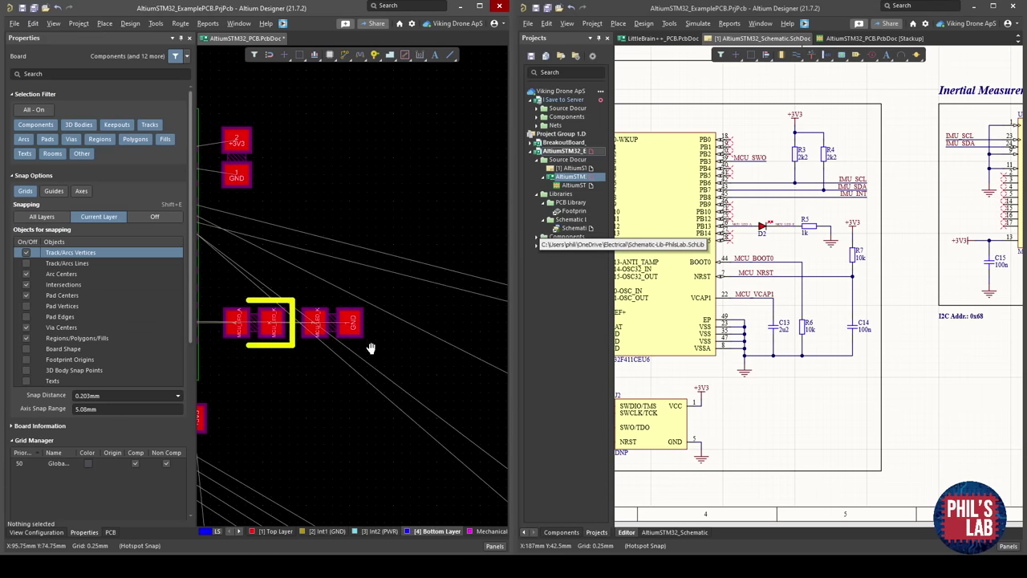
Move R5 directly below D2 and rotate it 180° so its MCU_LED_K pad sits under D2's cathode pad.
ctrl+scroll(334, 325, up, 2)
ctrl+scroll(285, 337, up, 4)
right_drag(284, 360, 206, 348)
ctrl+scroll(207, 348, down, 4)
ctrl+scroll(380, 325, down, 1)
key(space)
drag(411, 320, 301, 393)
key(space)
right_drag(309, 388, 326, 375)
ctrl+scroll(327, 374, up, 2)
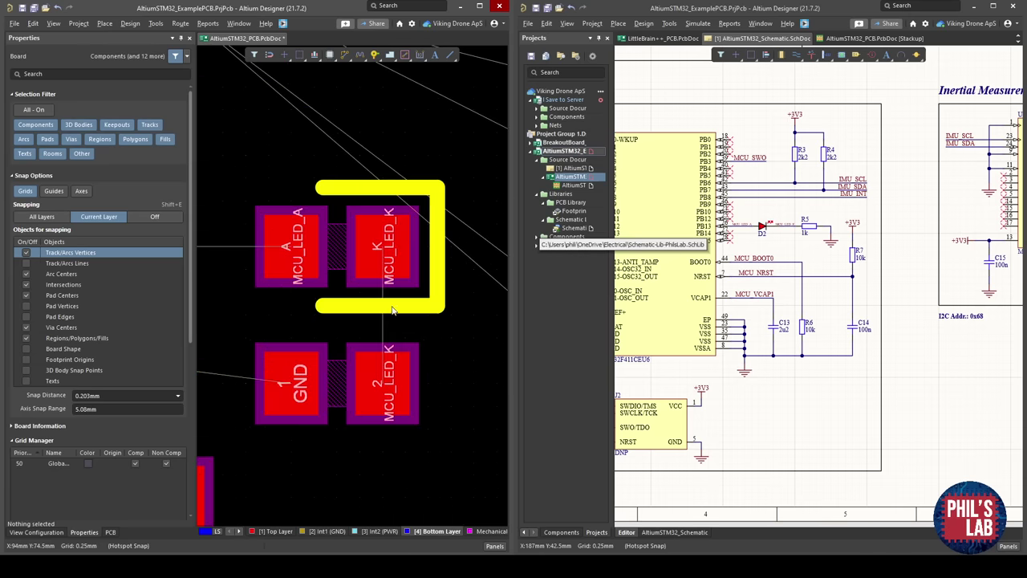
Check the placement of D2 and R5 beside the microcontroller in 2D and 3D.
ctrl+scroll(432, 306, down, 4)
ctrl+scroll(410, 297, down, 4)
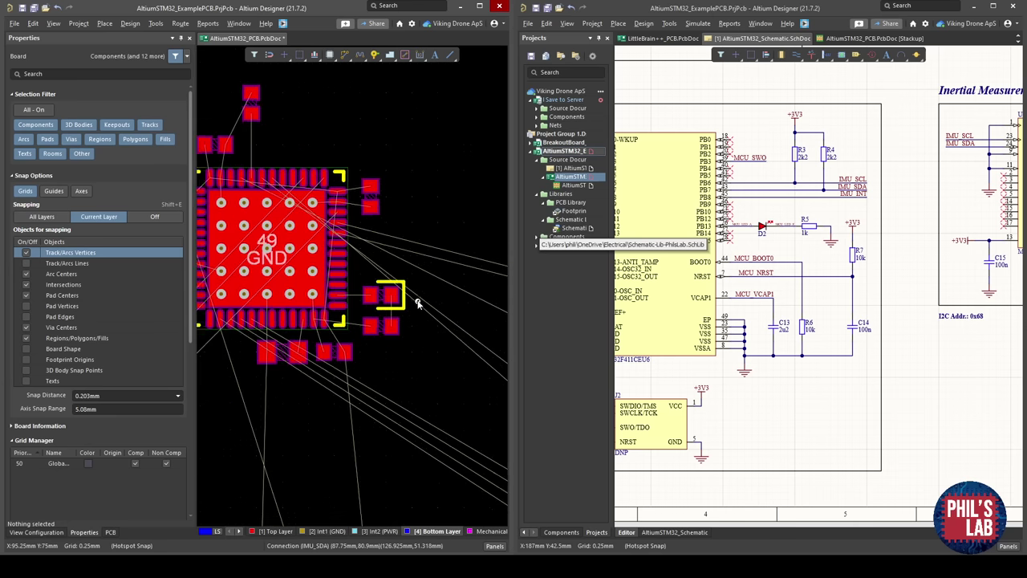
key(3)
ctrl+scroll(412, 301, up, 2)
ctrl+scroll(422, 321, down, 5)
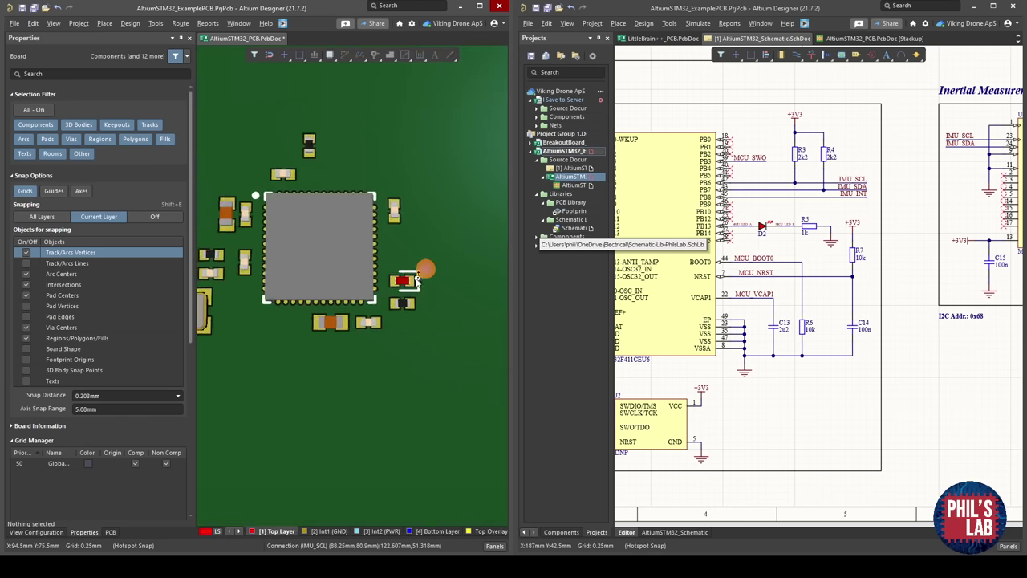
ctrl+scroll(413, 352, up, 2)
key(2)
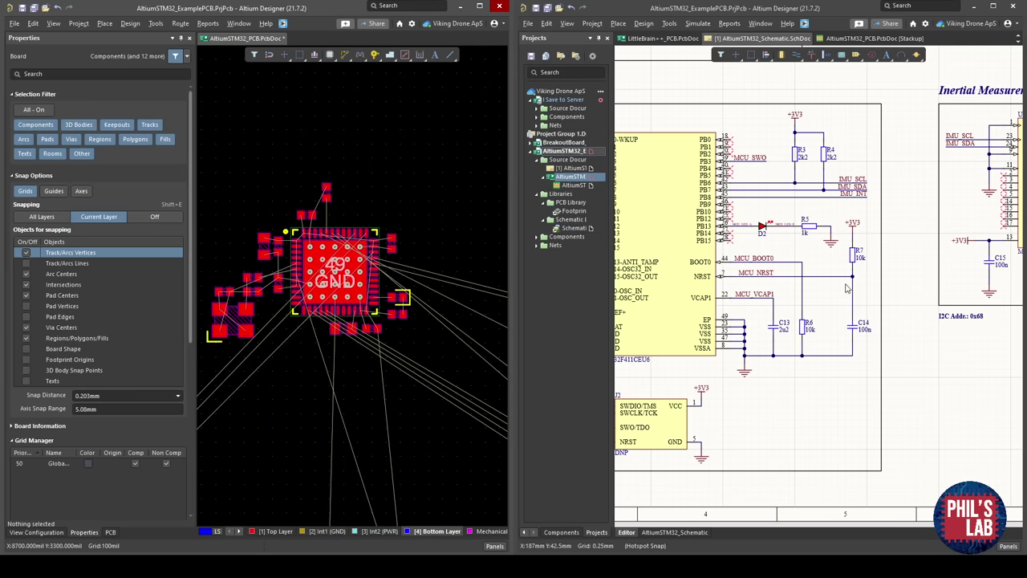
Select reset resistor R7 and capacitor C14 through the schematic and move R7 closer, just below the microcontroller.
click(854, 252)
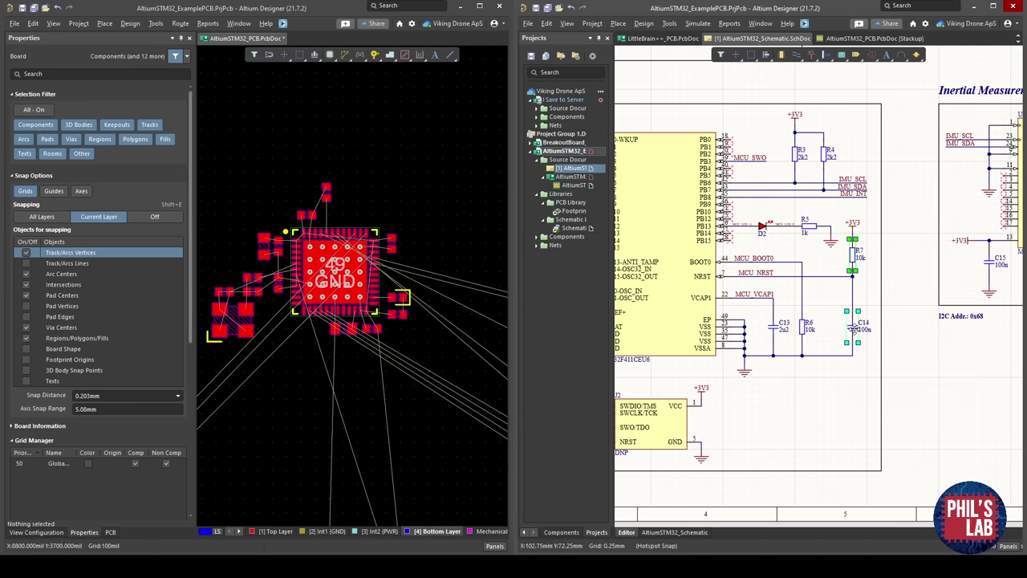
ctrl+scroll(343, 268, down, 5)
right_drag(418, 303, 450, 287)
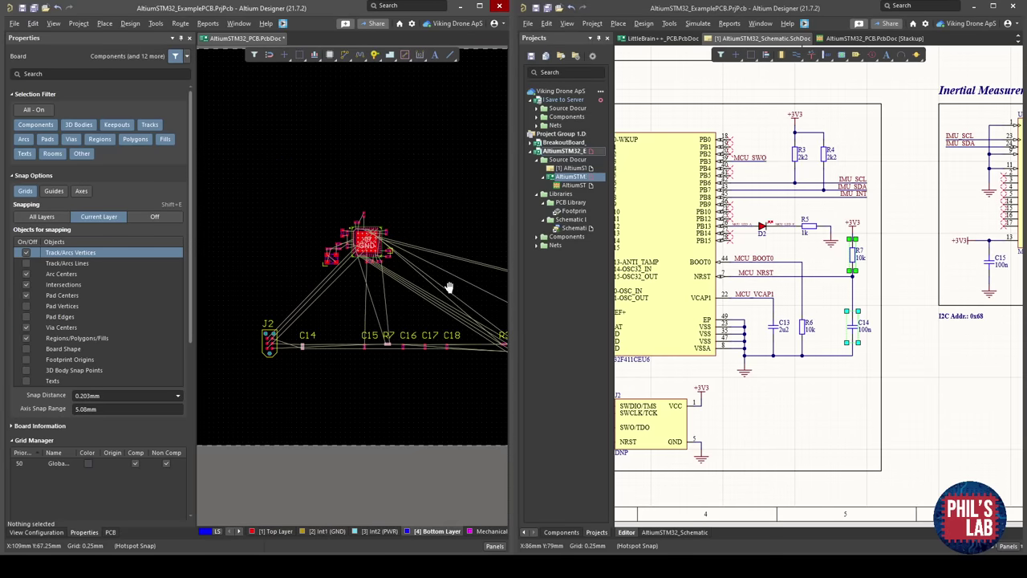
drag(390, 345, 351, 280)
Shift the decoupling capacitor beside the GND and +3V3 pins 8 and 9 slightly down, away from the MCU_NRST pin 7.
ctrl+scroll(356, 241, up, 10)
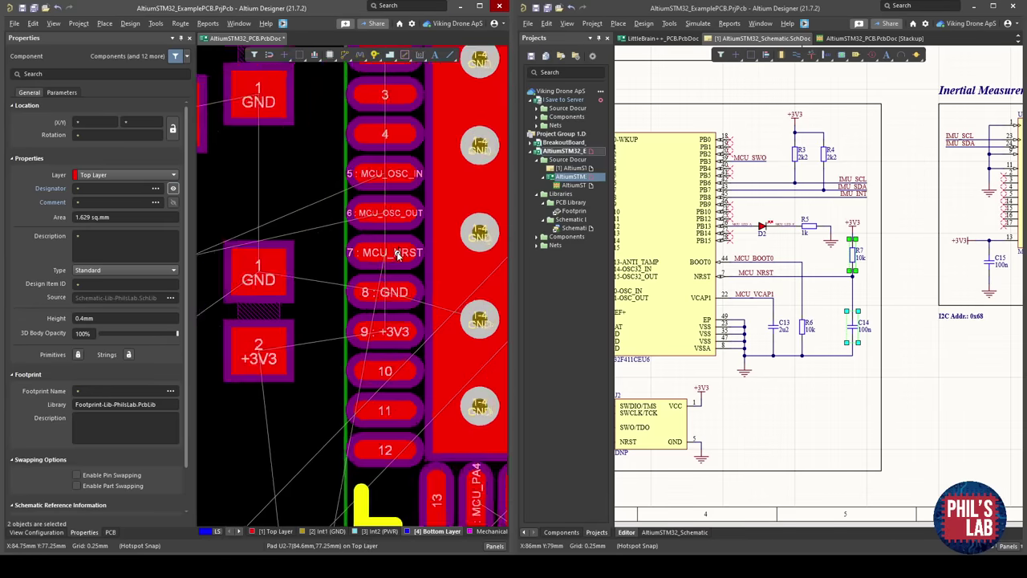
ctrl+scroll(398, 253, down, 4)
ctrl+scroll(389, 307, up, 4)
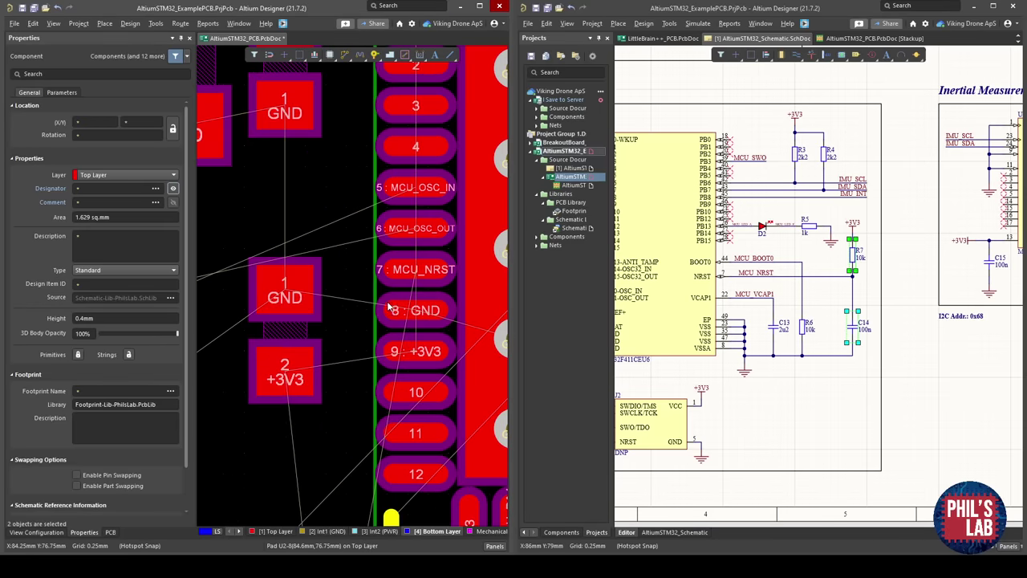
ctrl+scroll(349, 315, down, 2)
ctrl+scroll(418, 294, up, 2)
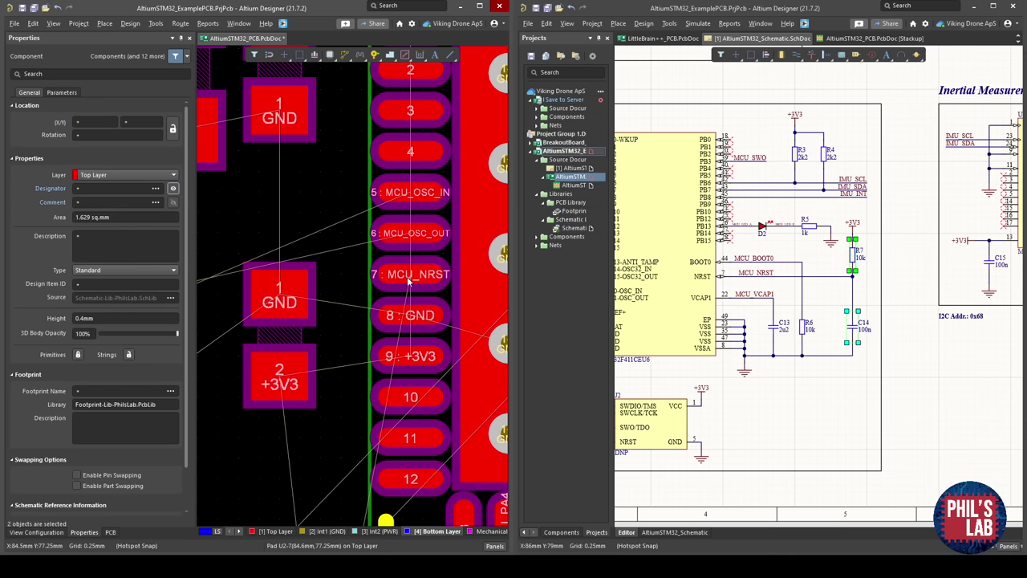
right_drag(410, 323, 407, 268)
right_drag(331, 291, 340, 348)
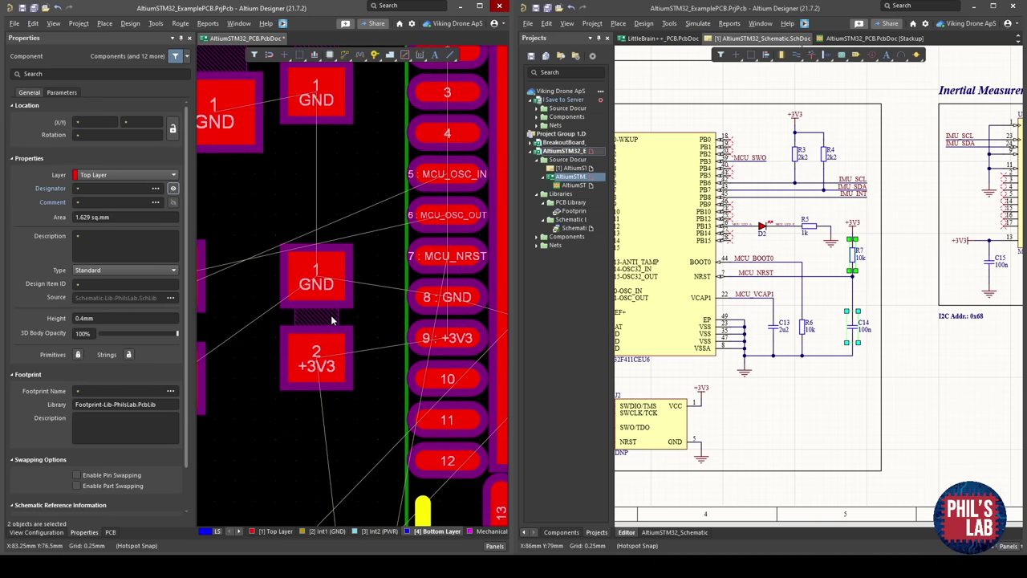
drag(333, 320, 317, 365)
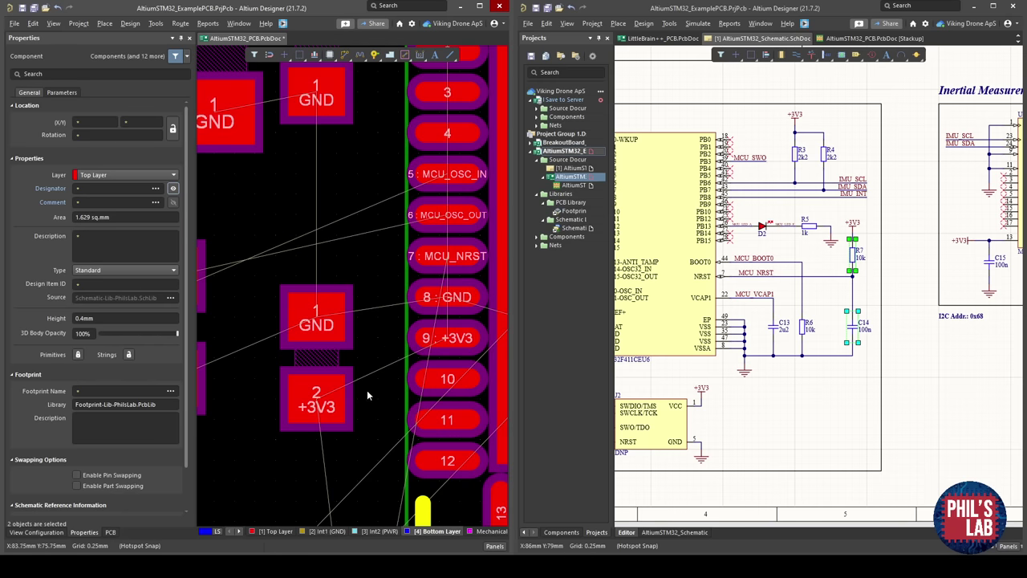
right_drag(410, 305, 501, 297)
right_drag(455, 272, 394, 269)
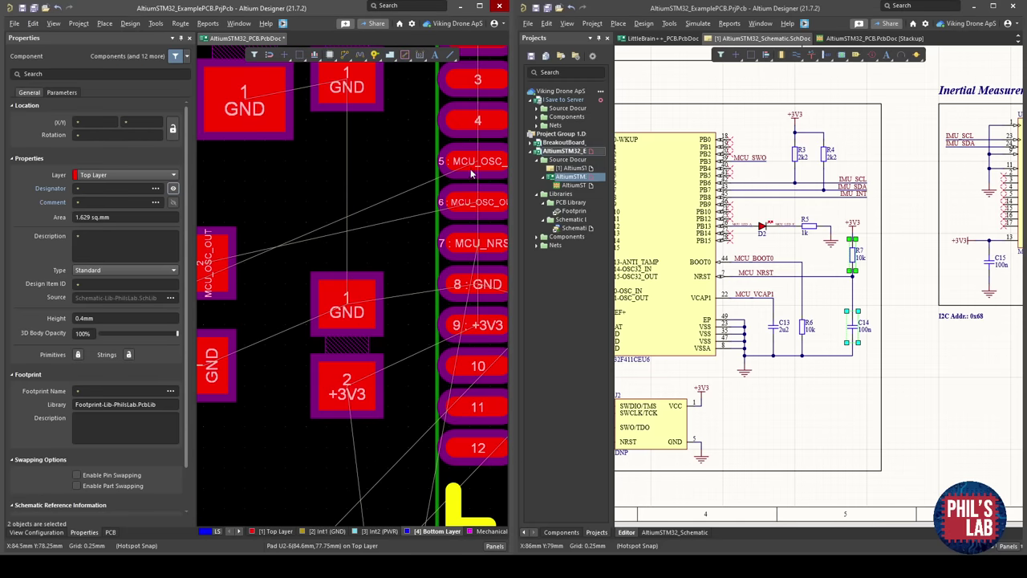
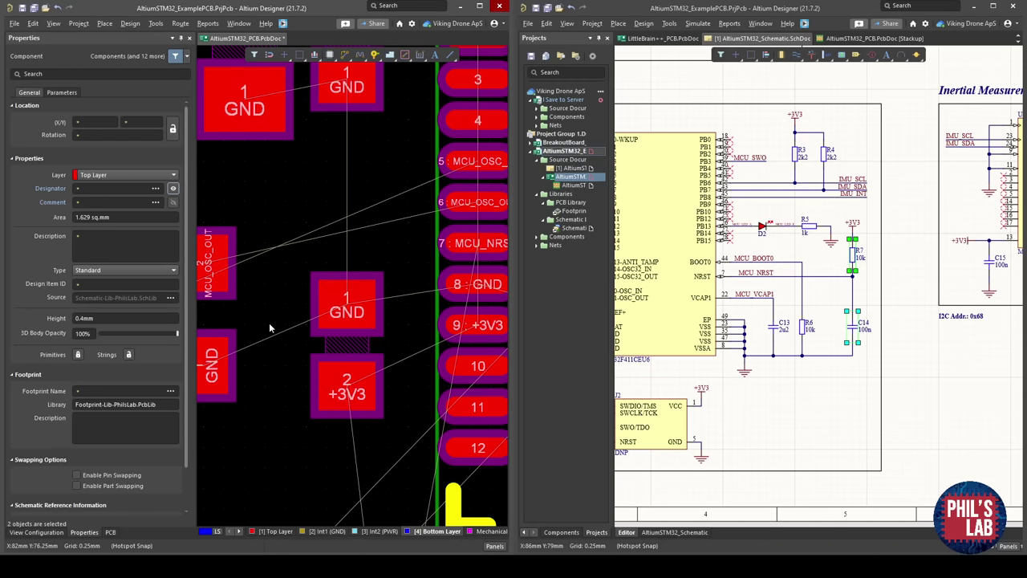
Examine the space around the MCU_NRST pin, the crystal and the decoupling capacitors for a place for R7 and C14.
ctrl+scroll(279, 427, down, 3)
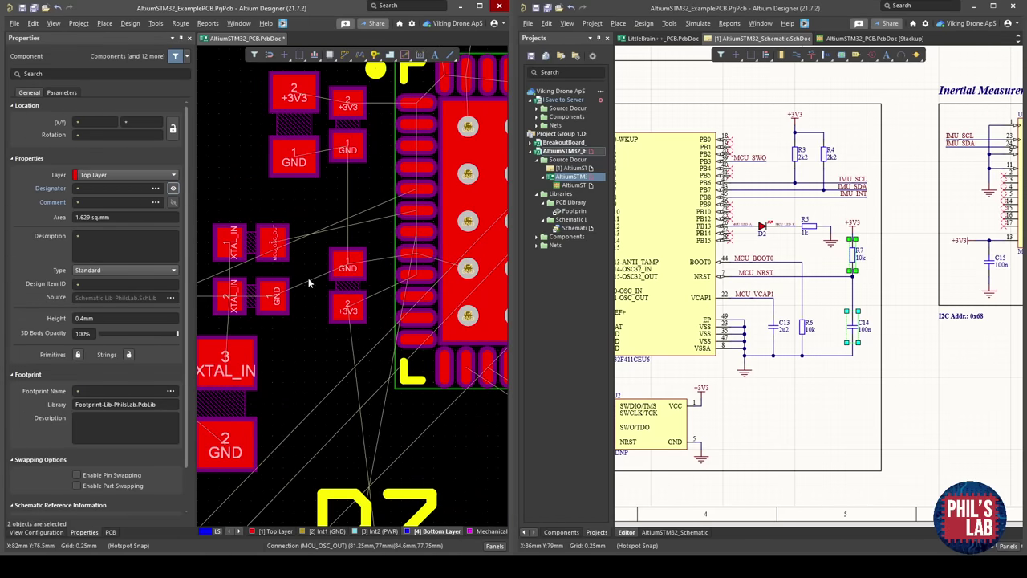
right_drag(332, 405, 235, 429)
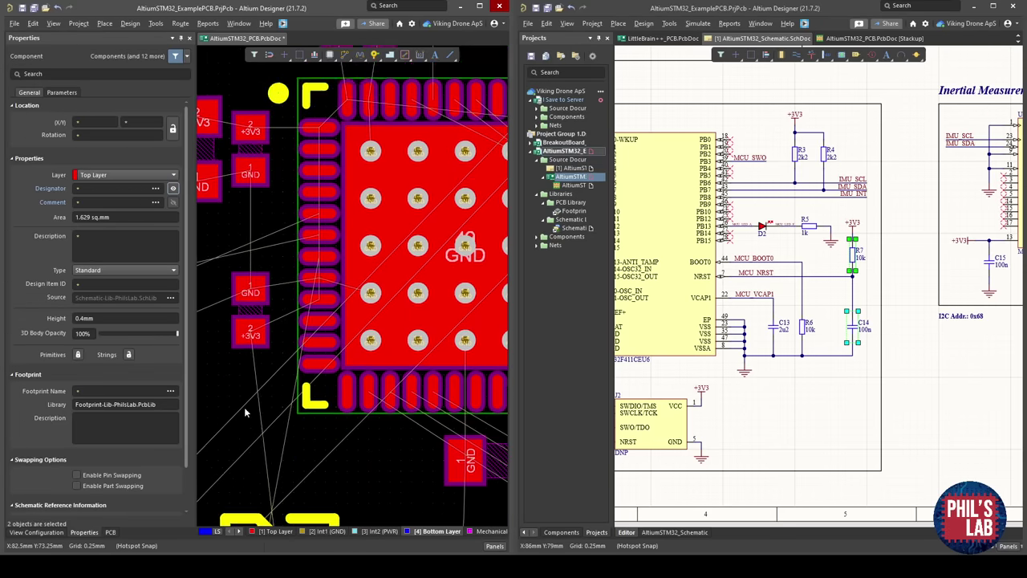
ctrl+scroll(290, 304, up, 3)
right_drag(357, 225, 454, 217)
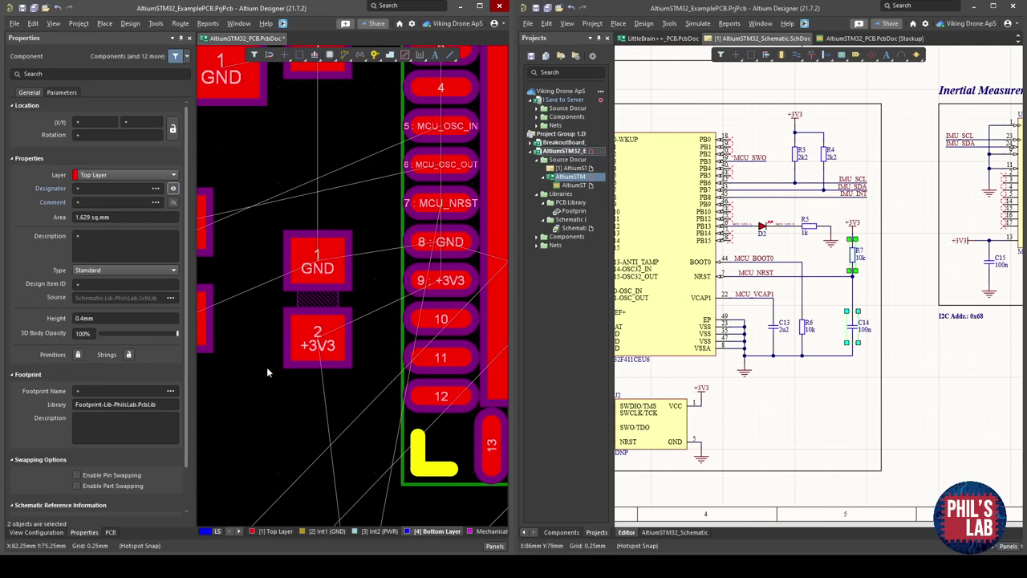
right_drag(267, 450, 362, 300)
ctrl+scroll(362, 308, down, 6)
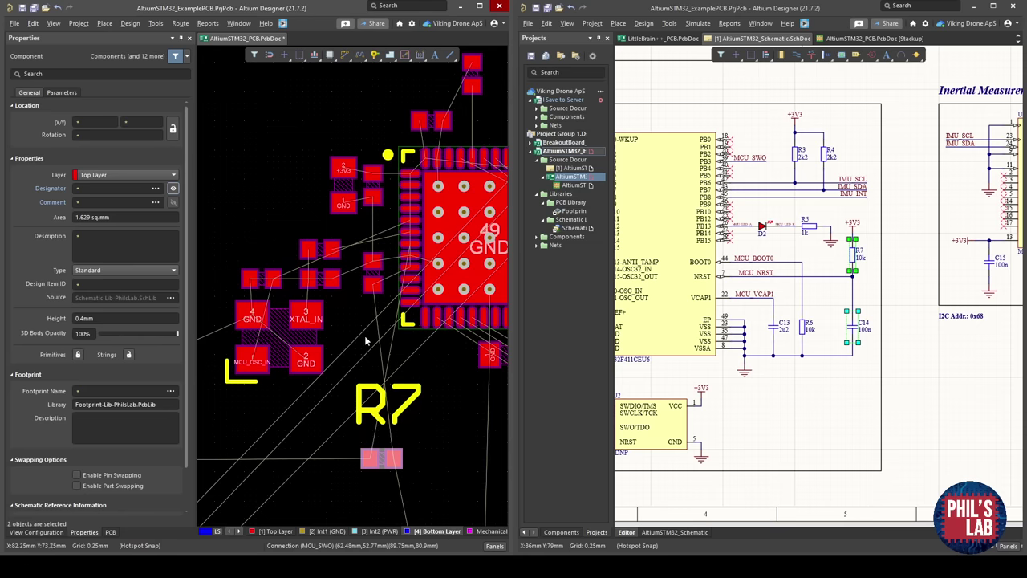
right_drag(357, 337, 281, 360)
right_drag(423, 296, 344, 346)
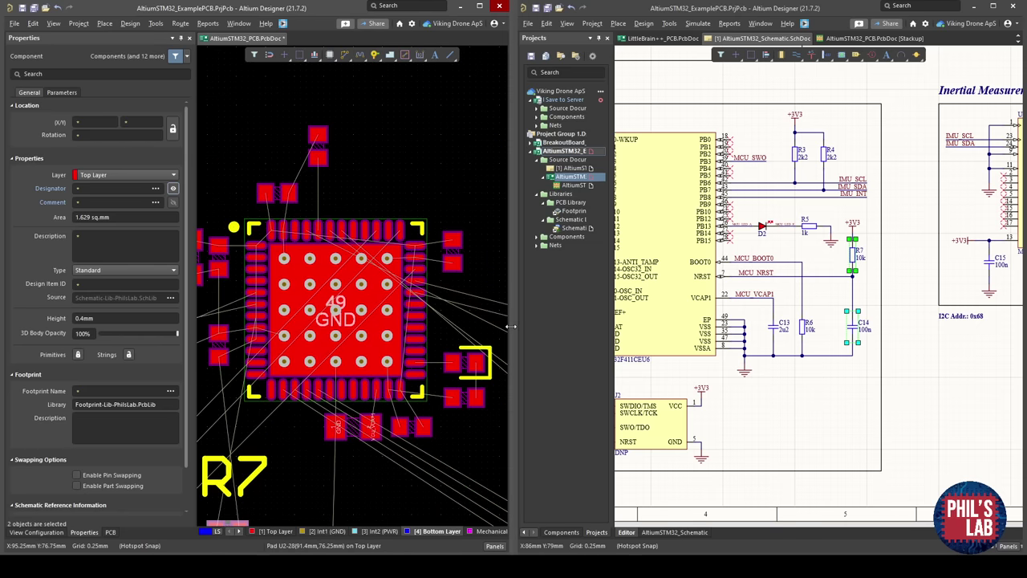
Examine debug connector J2's nets in the schematic and locate the MCU_SWO, MCU_SWCLK and MCU_SWDIO pins on the PCB.
right_drag(789, 264, 876, 321)
ctrl+scroll(808, 329, down, 2)
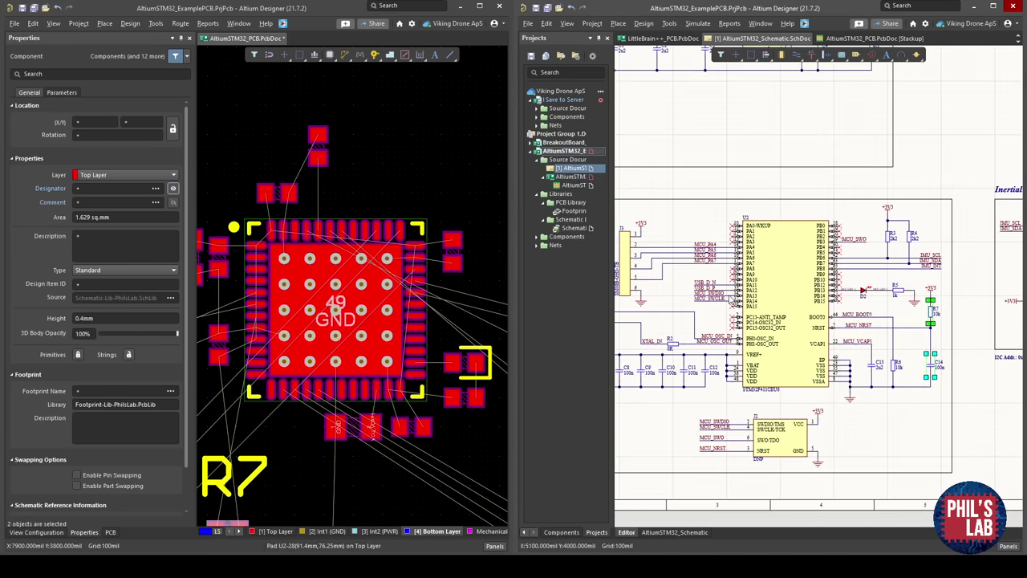
ctrl+scroll(727, 299, up, 3)
ctrl+scroll(726, 302, down, 5)
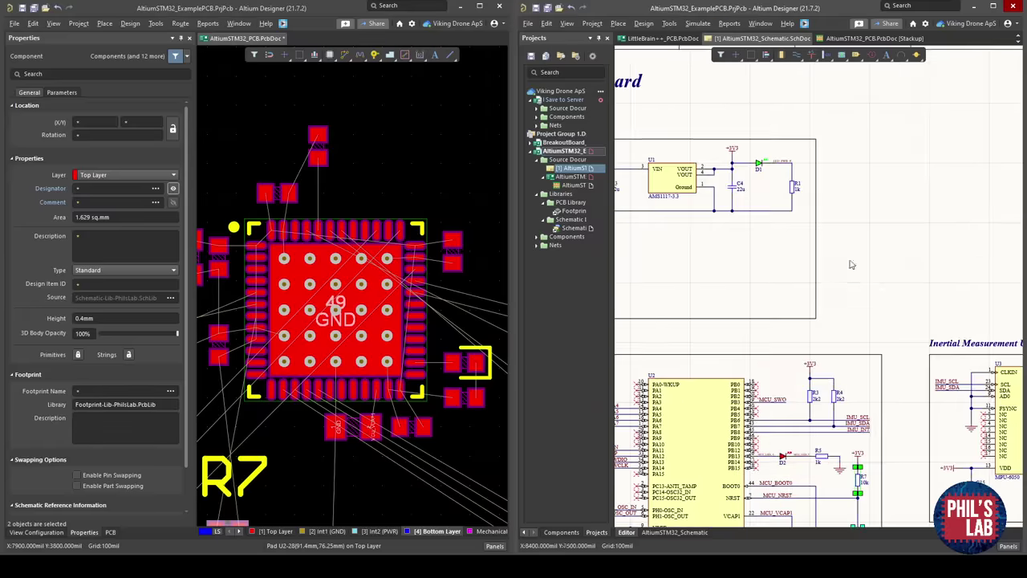
ctrl+scroll(843, 297, up, 3)
ctrl+scroll(827, 399, up, 2)
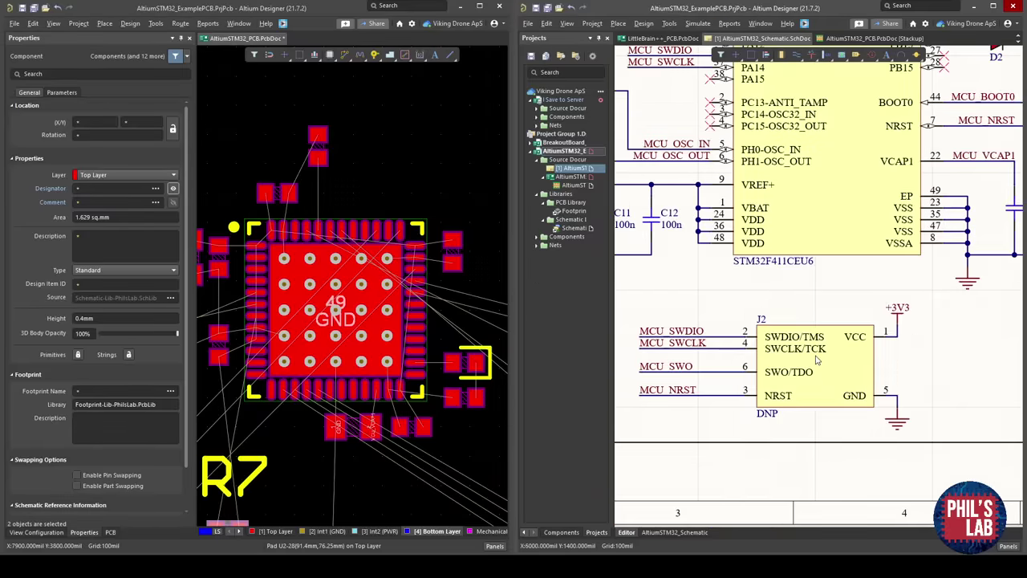
ctrl+scroll(412, 244, up, 5)
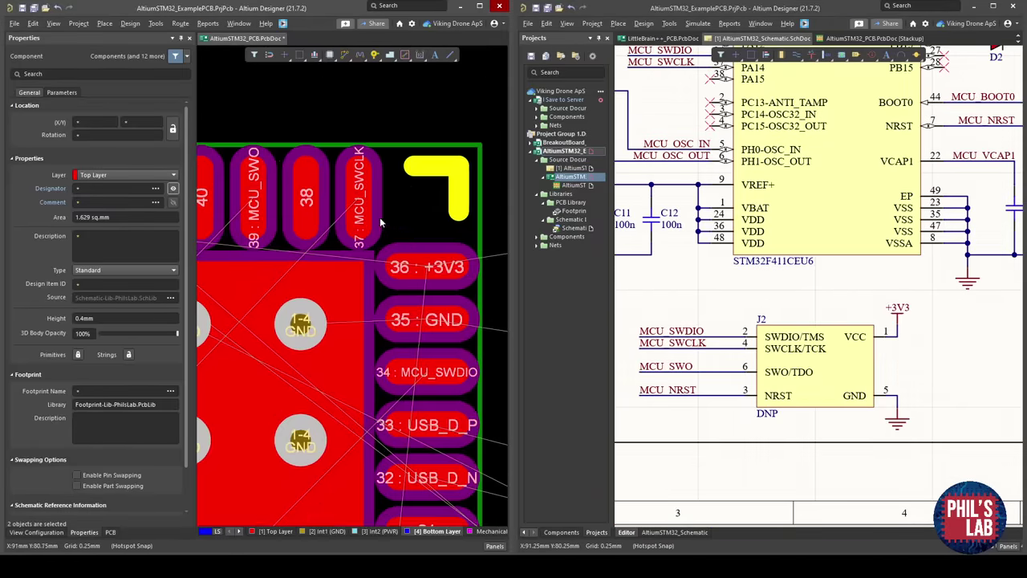
ctrl+scroll(368, 201, down, 5)
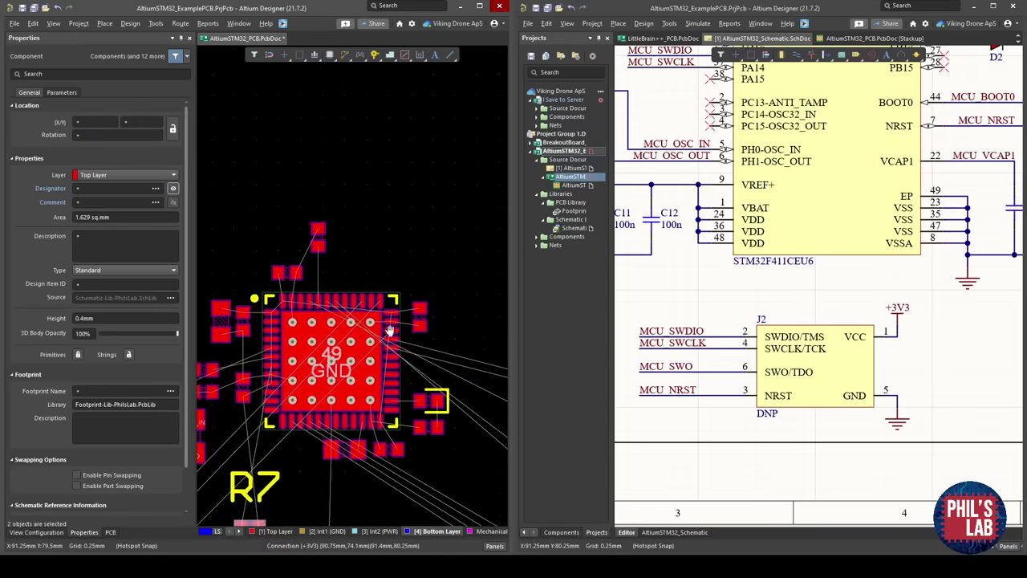
right_drag(362, 331, 420, 252)
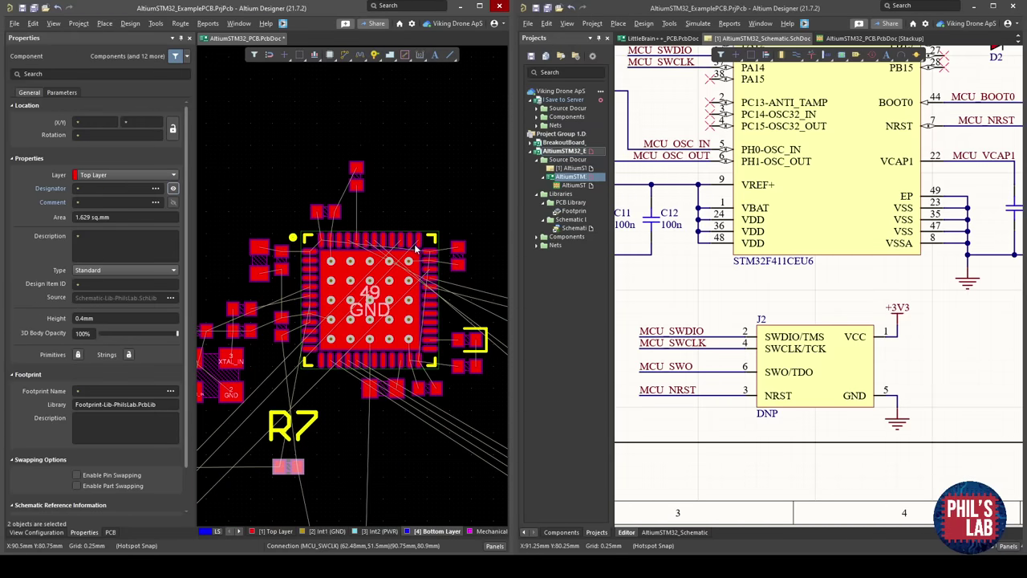
Check the reset circuit in the schematic and move resistor R7 beside capacitor C14, just above debug connector J2.
right_drag(316, 408, 379, 343)
right_drag(316, 373, 364, 322)
ctrl+scroll(358, 341, down, 1)
click(349, 351)
ctrl+scroll(341, 349, down, 1)
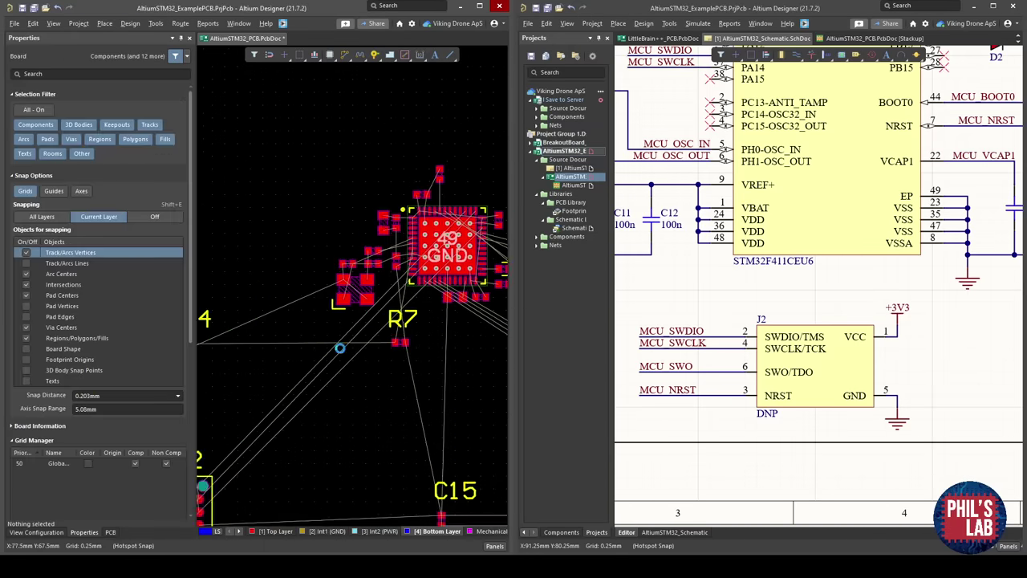
right_drag(338, 392, 254, 389)
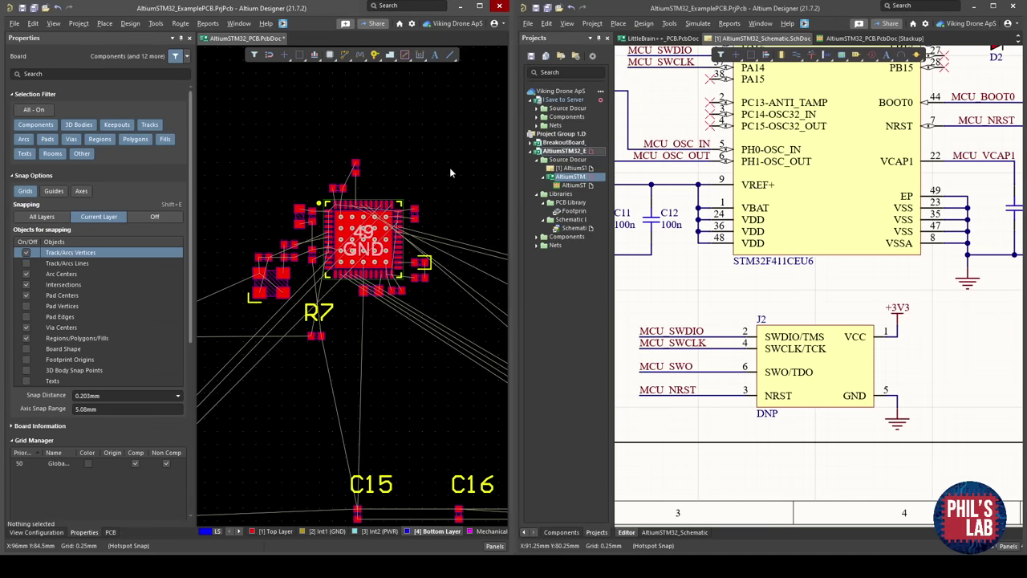
right_drag(818, 213, 617, 258)
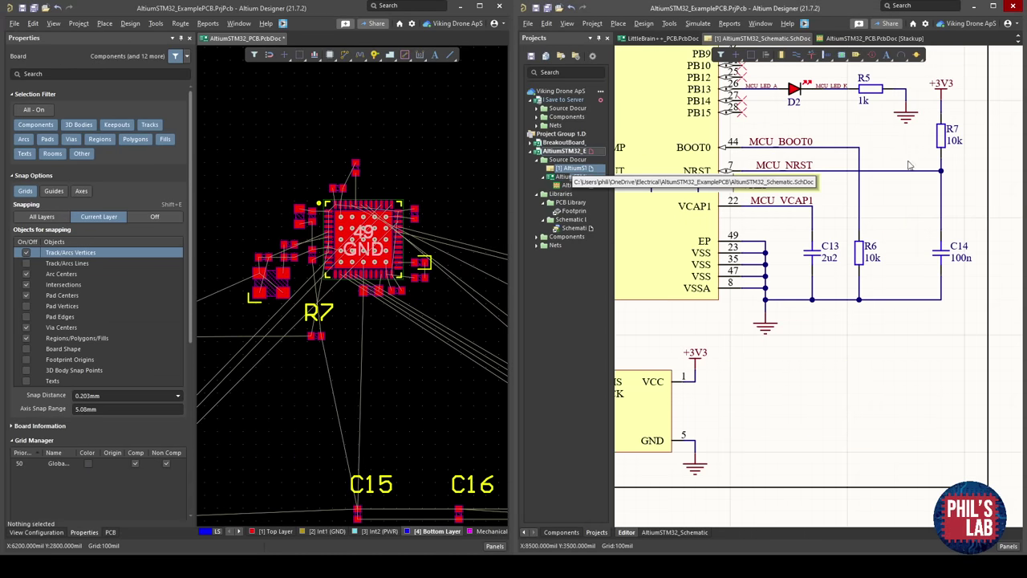
ctrl+scroll(910, 165, down, 2)
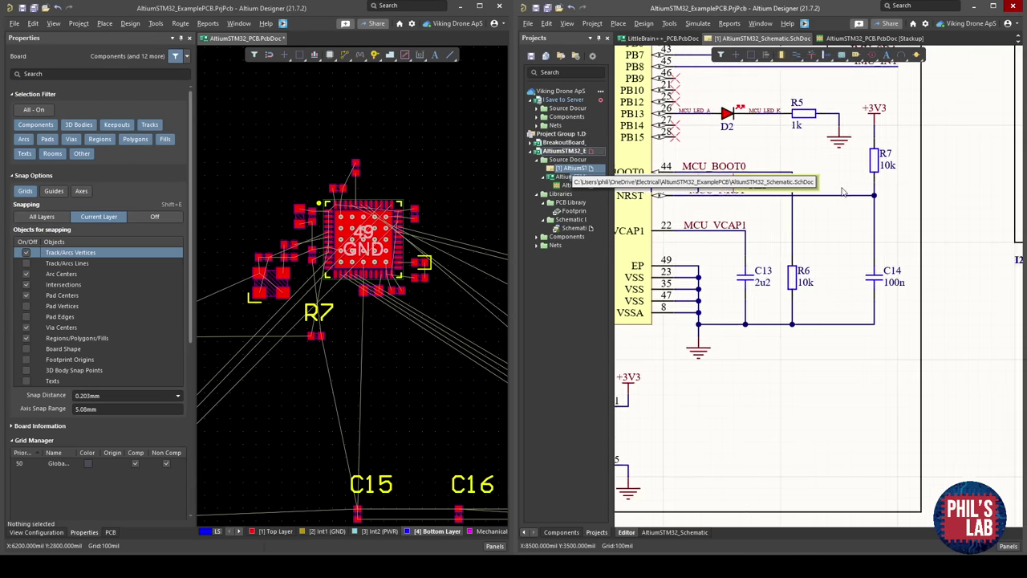
ctrl+scroll(330, 310, down, 2)
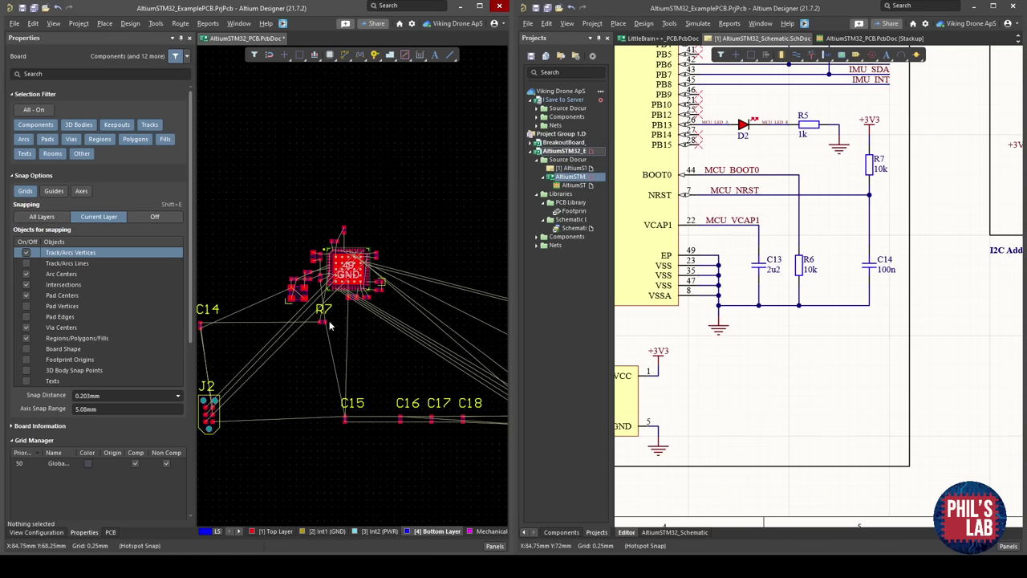
drag(321, 323, 233, 334)
right_drag(240, 405, 292, 388)
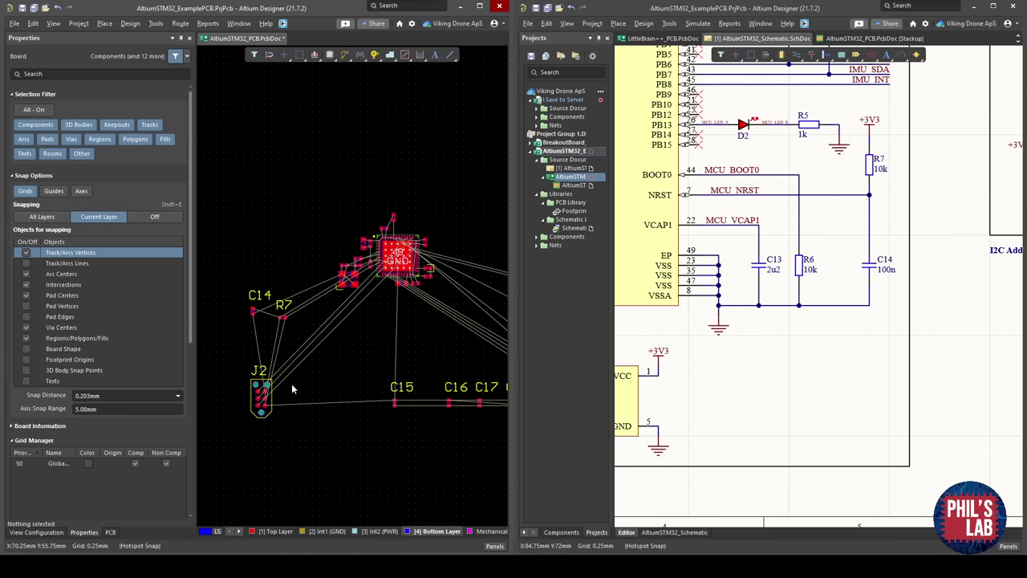
Check debug connector J2 in 3D, rotate it horizontally and place it above the microcontroller's upper-right corner, near the SWD pins.
ctrl+scroll(259, 395, up, 1)
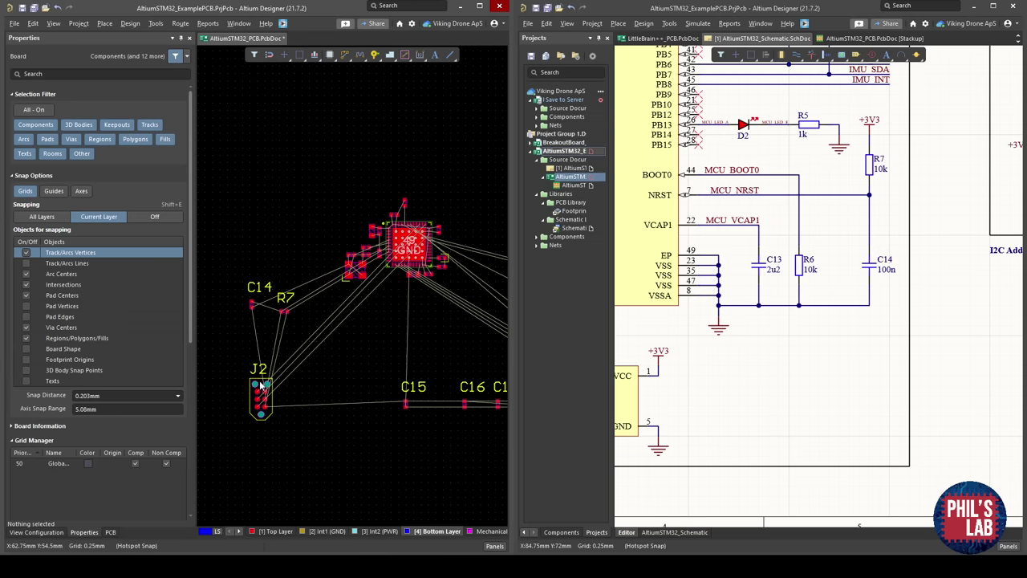
key(3)
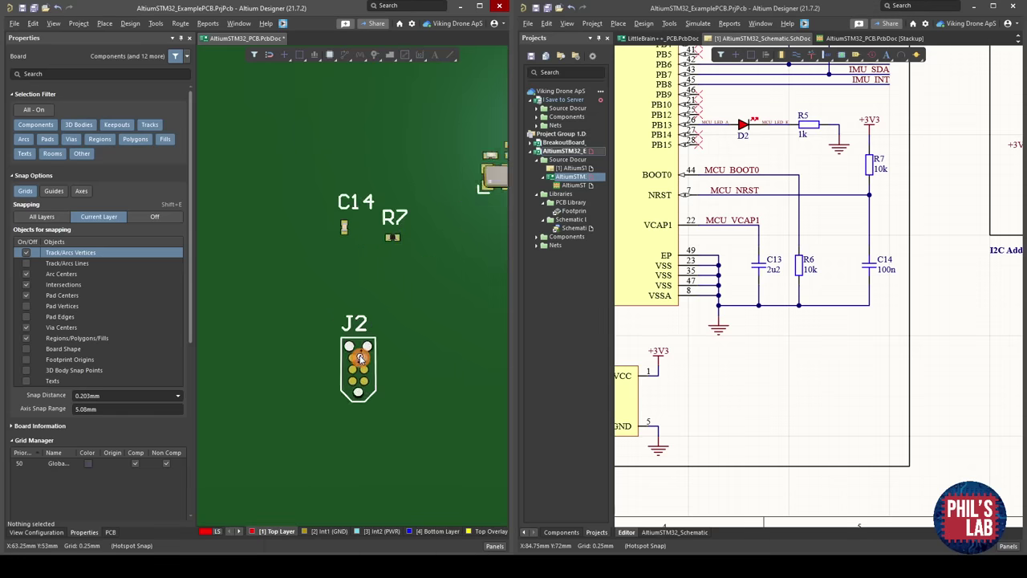
key(2)
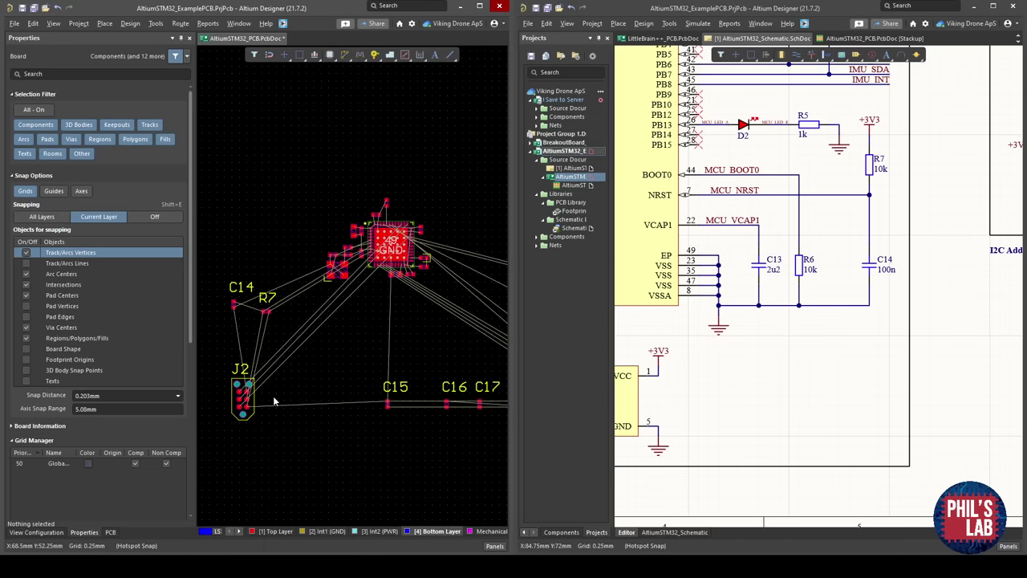
drag(266, 403, 385, 215)
key(space)
ctrl+scroll(449, 196, up, 5)
ctrl+scroll(415, 203, up, 2)
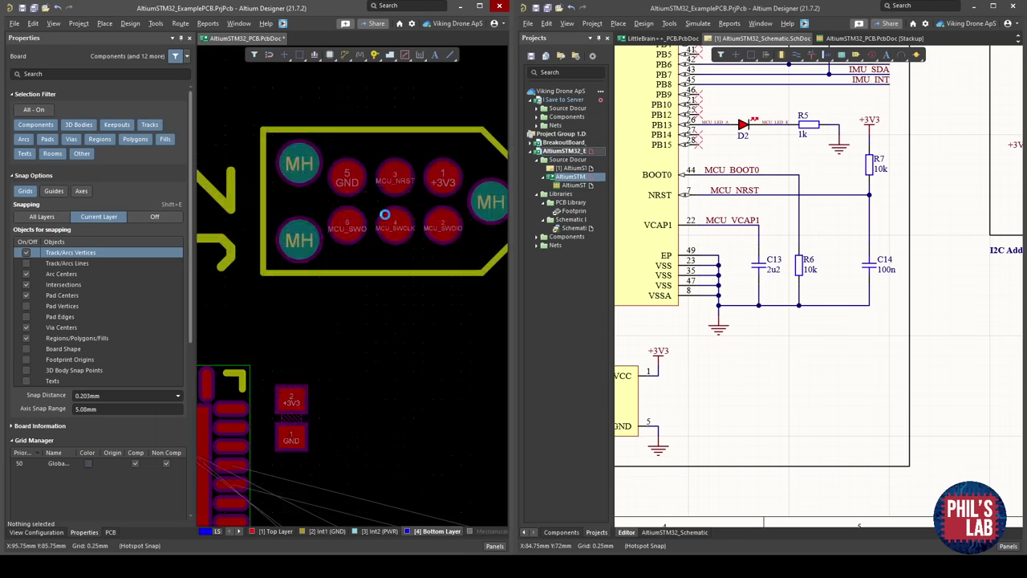
Compare J2's pads with the MCU_SWO and MCU_SWCLK pins, shift J2 slightly left and hide its designator.
ctrl+scroll(341, 260, down, 1)
right_drag(325, 271, 396, 257)
ctrl+scroll(313, 343, up, 3)
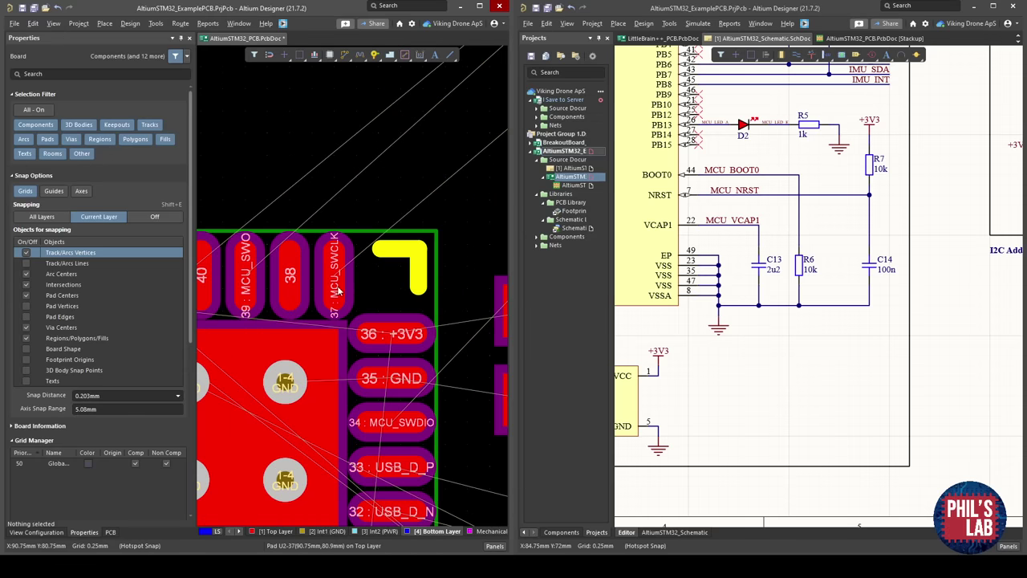
right_drag(381, 412, 524, 418)
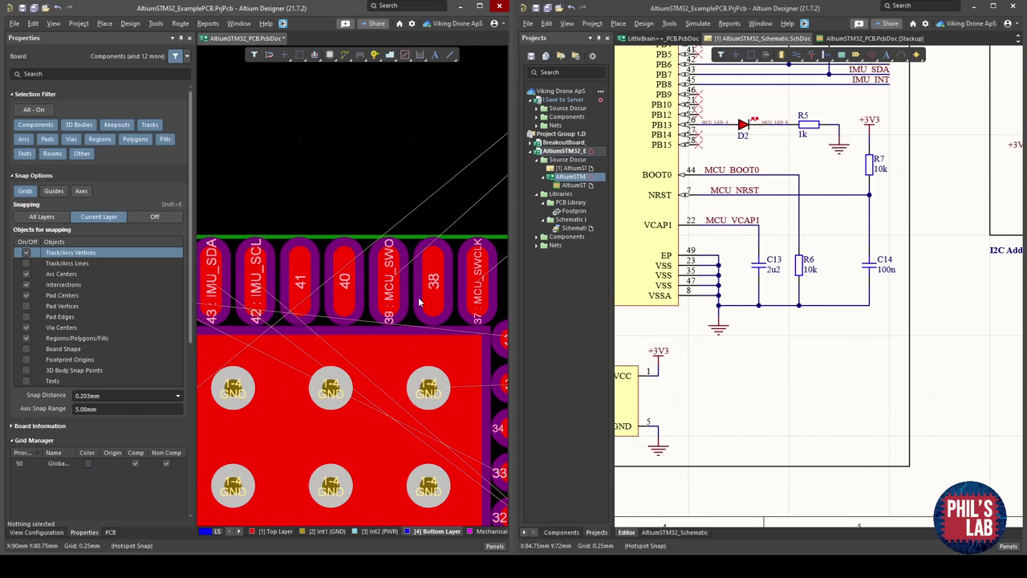
ctrl+scroll(385, 275, down, 4)
ctrl+scroll(327, 267, up, 2)
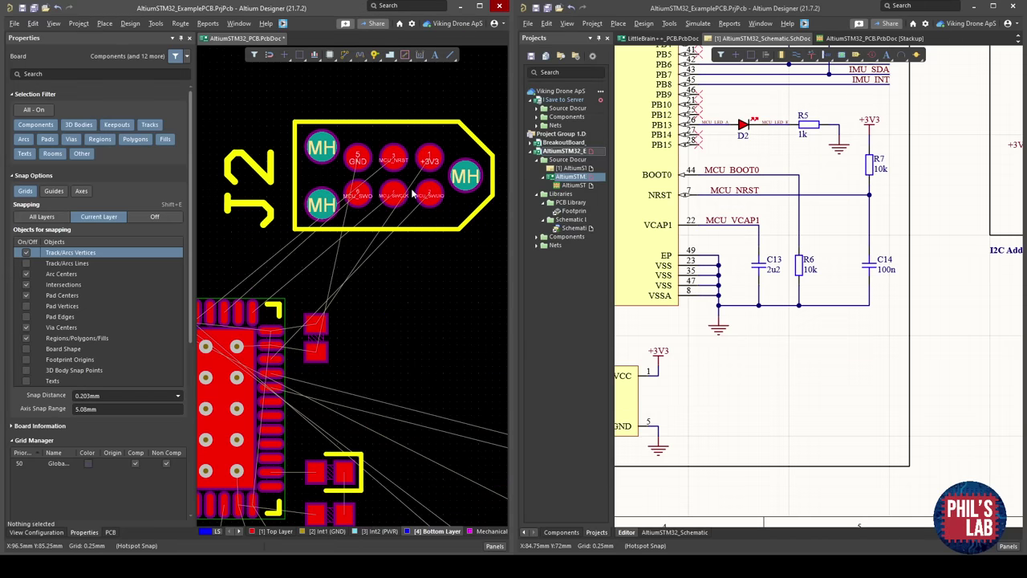
drag(411, 194, 391, 194)
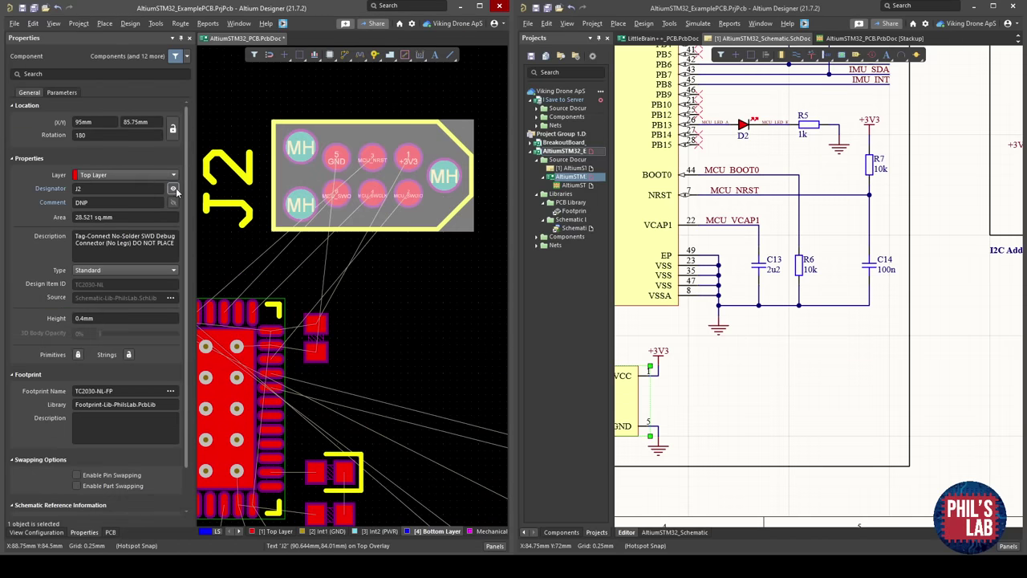
click(341, 258)
Trace MCU_NRST between J2 and microcontroller pin 7, move R7 and C14 together above J2 and hide their designators.
ctrl+scroll(378, 186, up, 3)
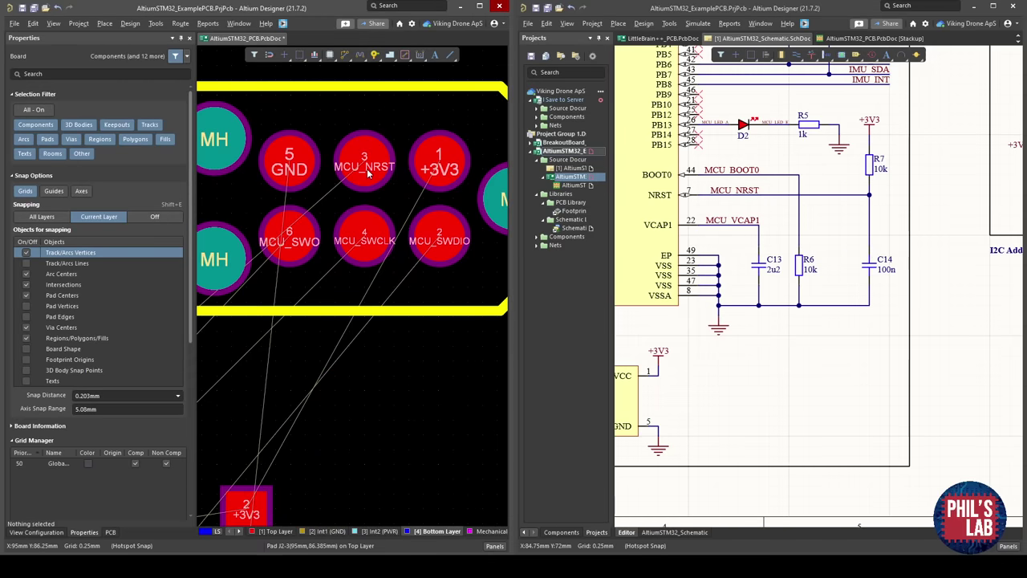
ctrl+scroll(365, 171, down, 3)
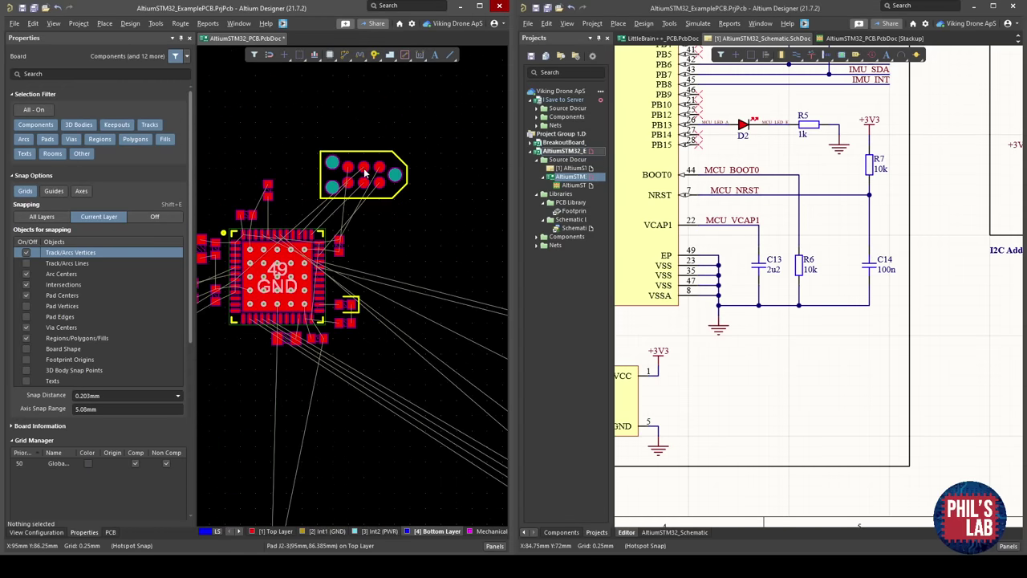
ctrl+scroll(273, 277, up, 5)
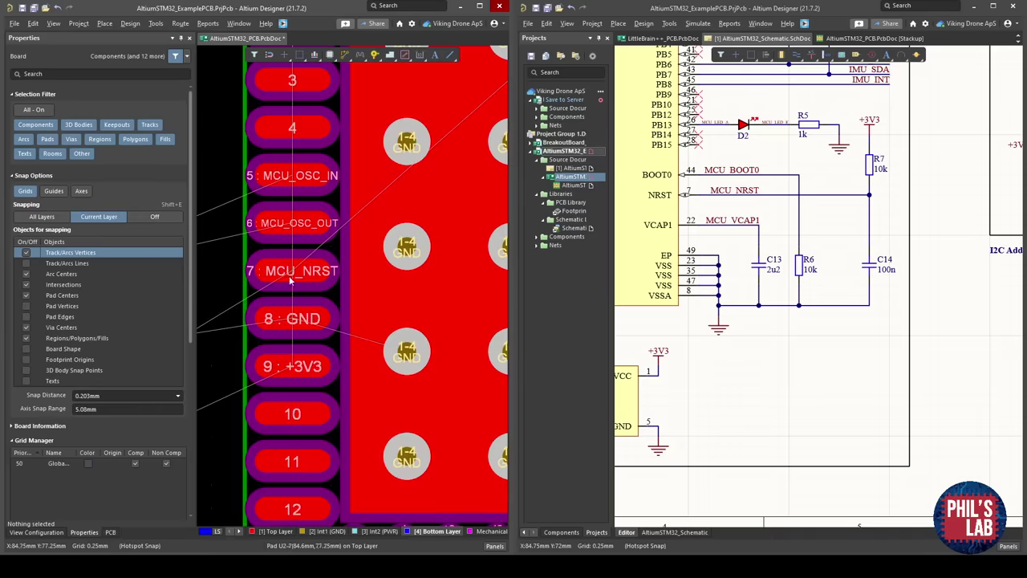
ctrl+scroll(305, 273, down, 5)
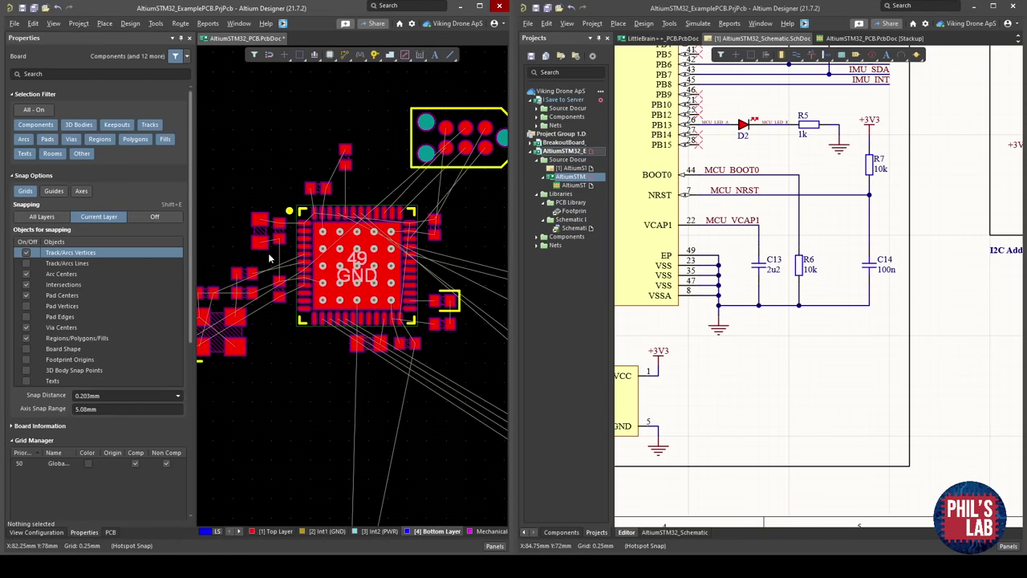
ctrl+scroll(373, 231, down, 4)
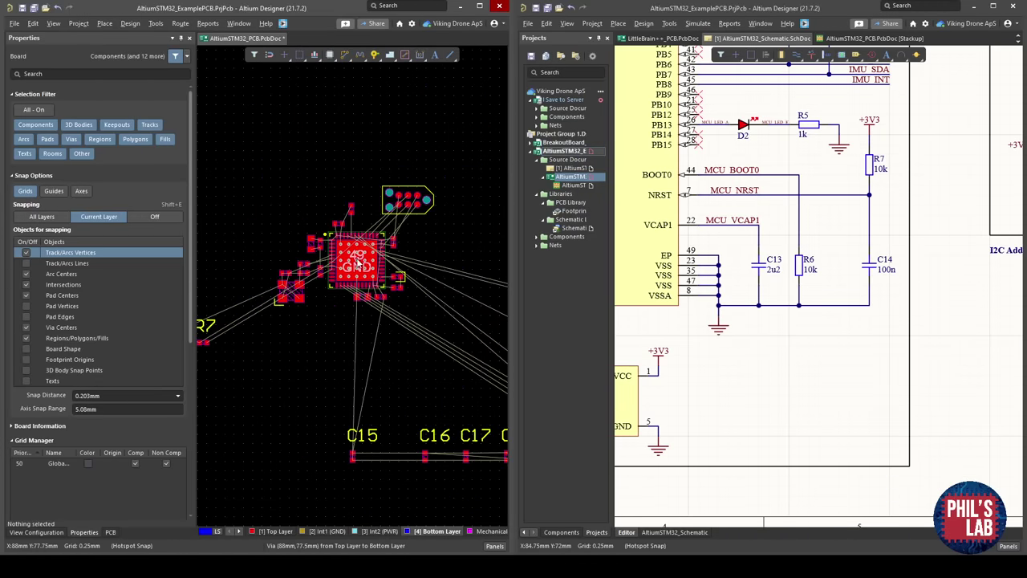
right_drag(264, 352, 351, 351)
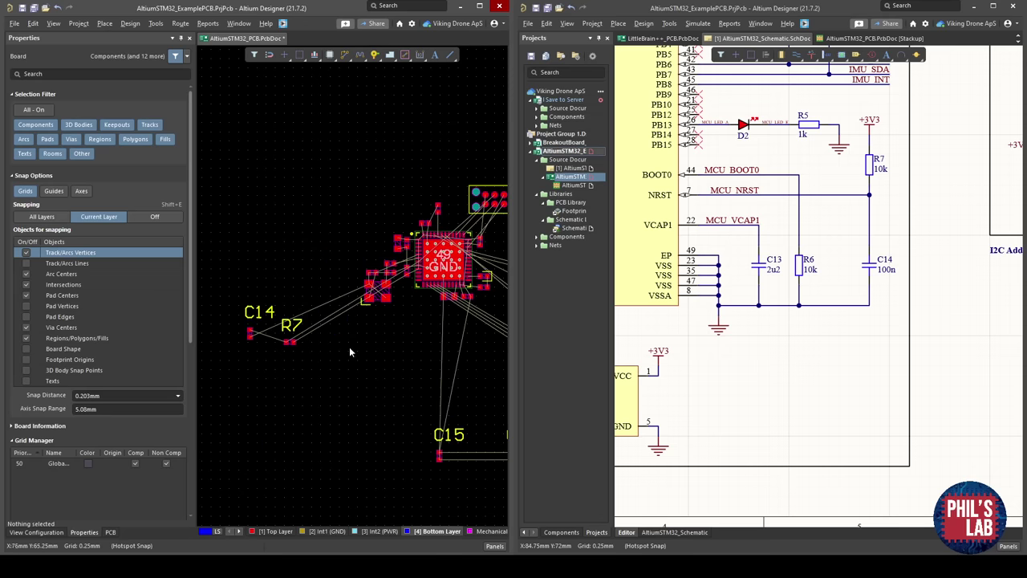
drag(307, 356, 503, 165)
right_drag(452, 195, 215, 279)
ctrl+scroll(374, 210, up, 5)
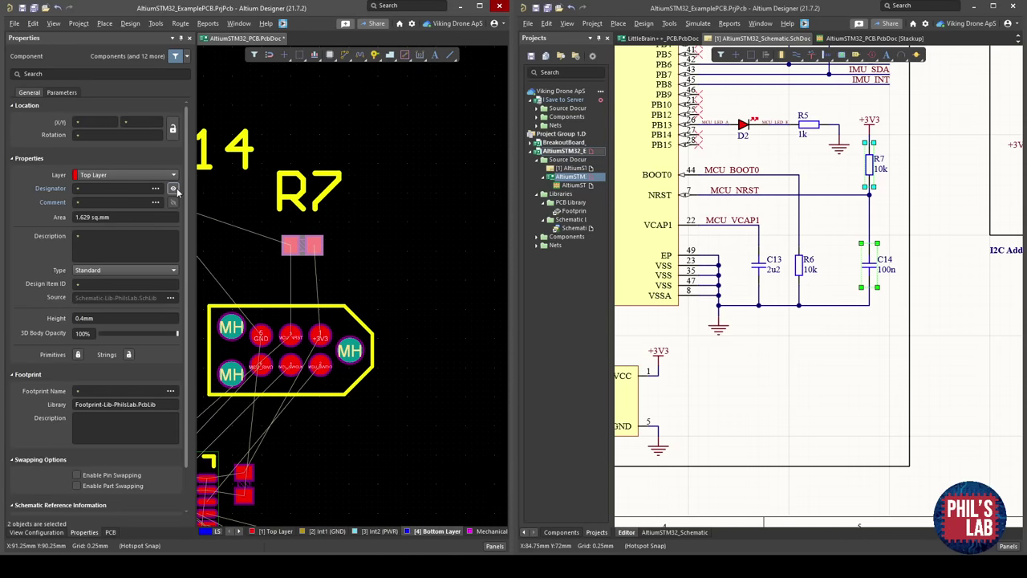
click(174, 189)
click(355, 193)
ctrl+scroll(345, 209, up, 4)
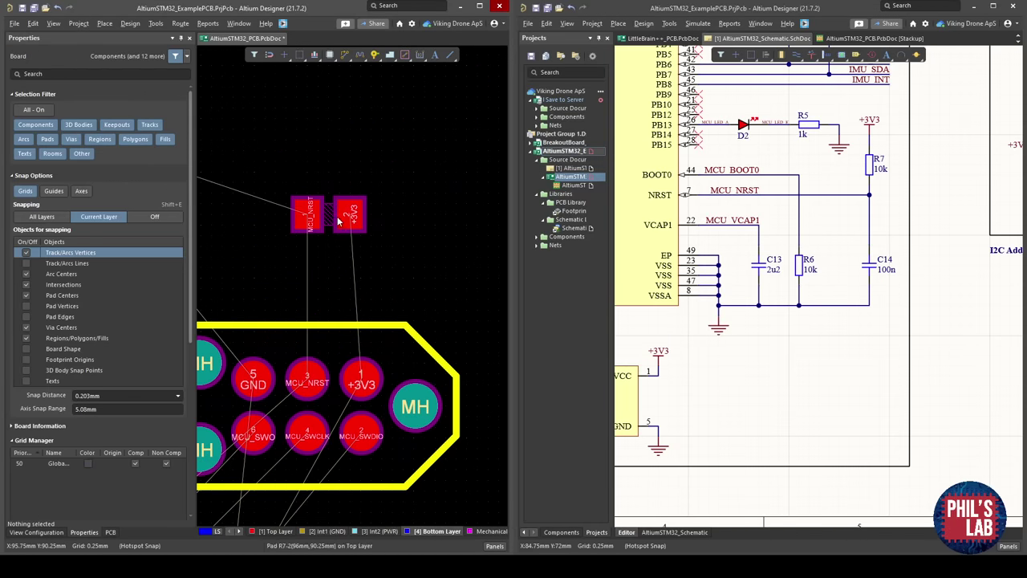
Place R7 directly above J2's MCU_NRST and +3V3 pads and rotate C14 to sit in line beside it.
drag(339, 222, 328, 292)
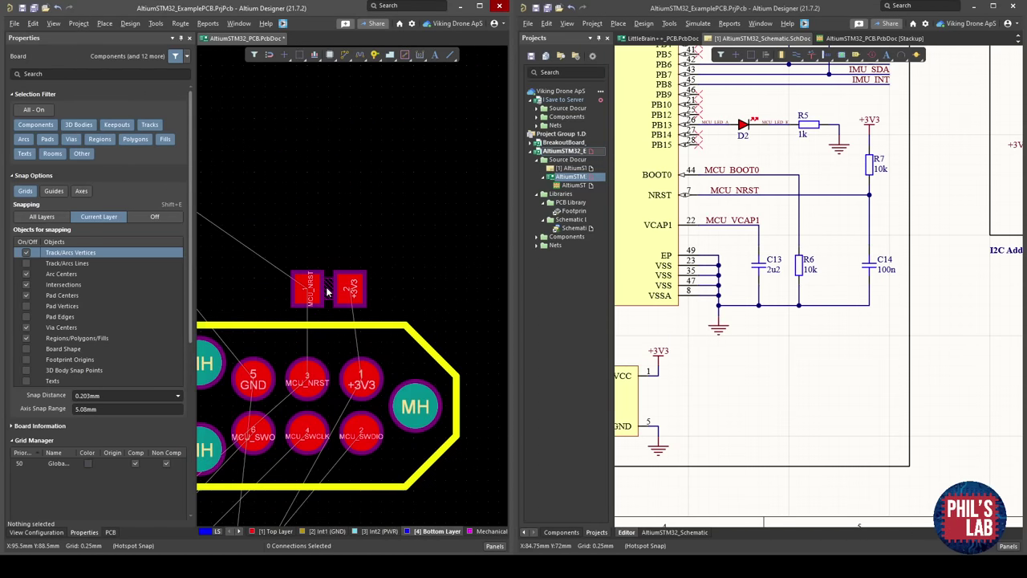
right_drag(291, 201, 458, 216)
click(323, 209)
drag(262, 190, 396, 304)
key(space)
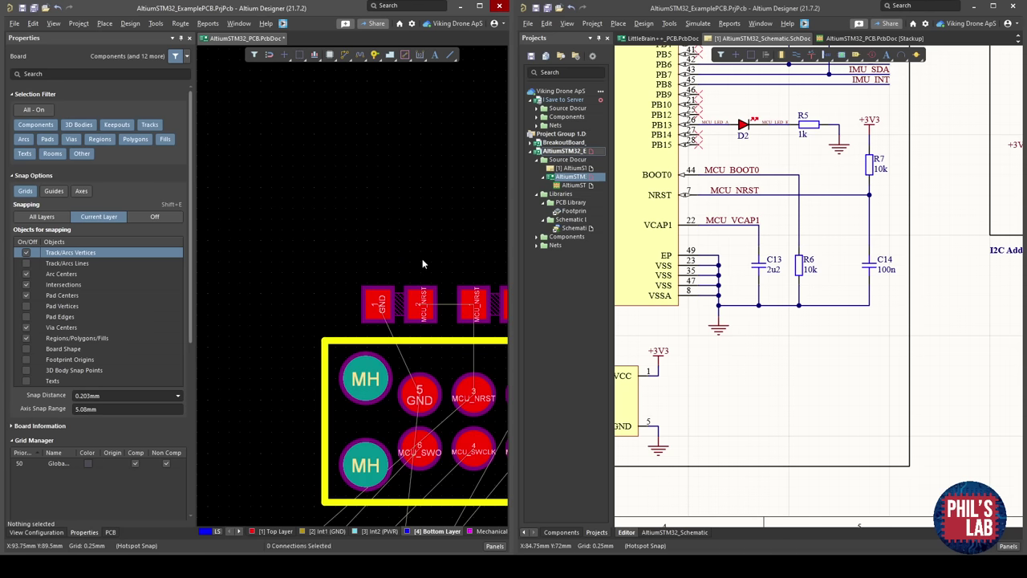
Inspect the placement of J2, R7 and C14 around the microcontroller in the 3D view.
key(3)
ctrl+scroll(423, 259, down, 8)
shift+right_drag(262, 321, 289, 318)
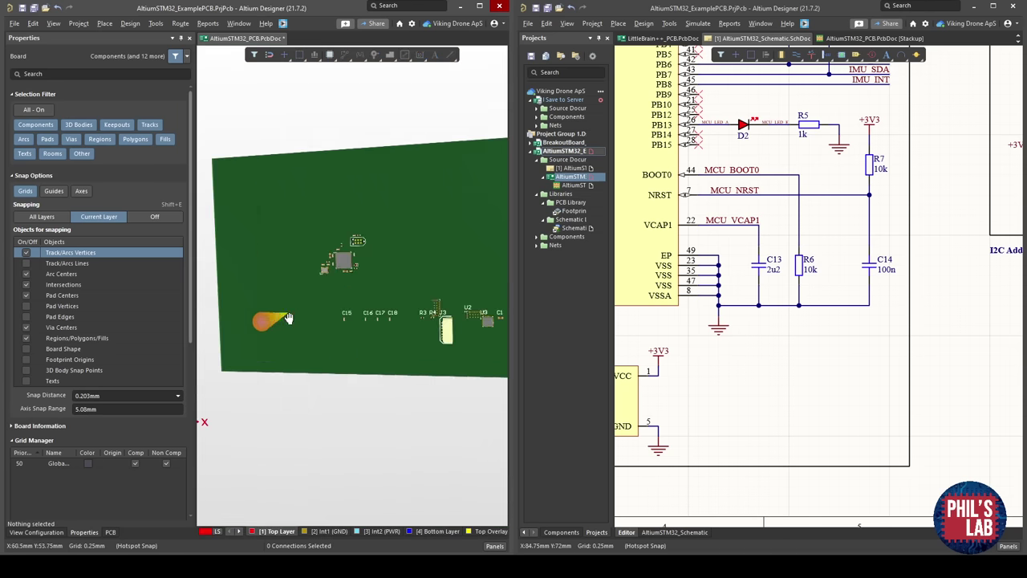
ctrl+scroll(353, 263, up, 6)
right_drag(345, 253, 355, 300)
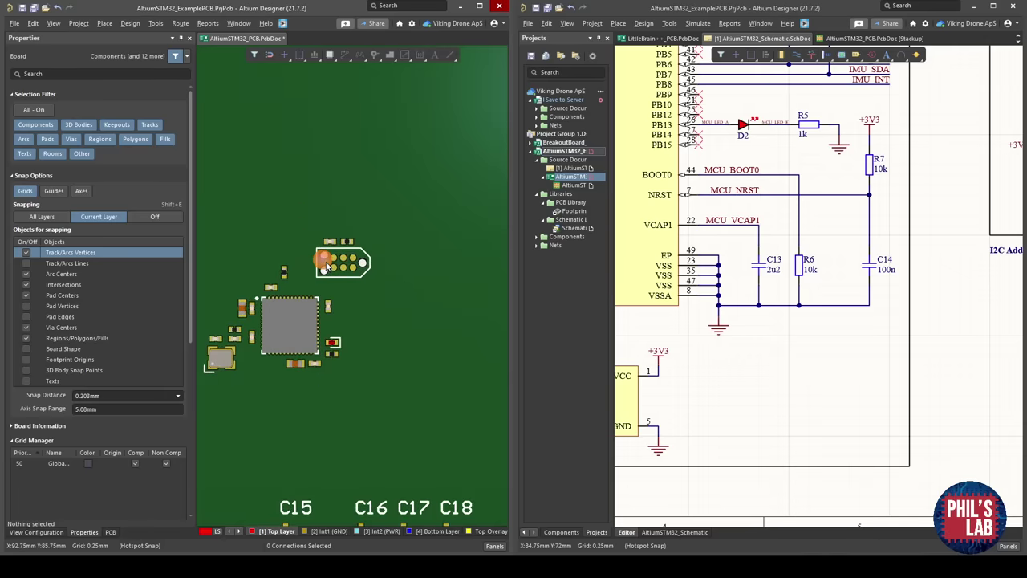
shift+right_drag(330, 272, 401, 313)
ctrl+scroll(839, 219, down, 5)
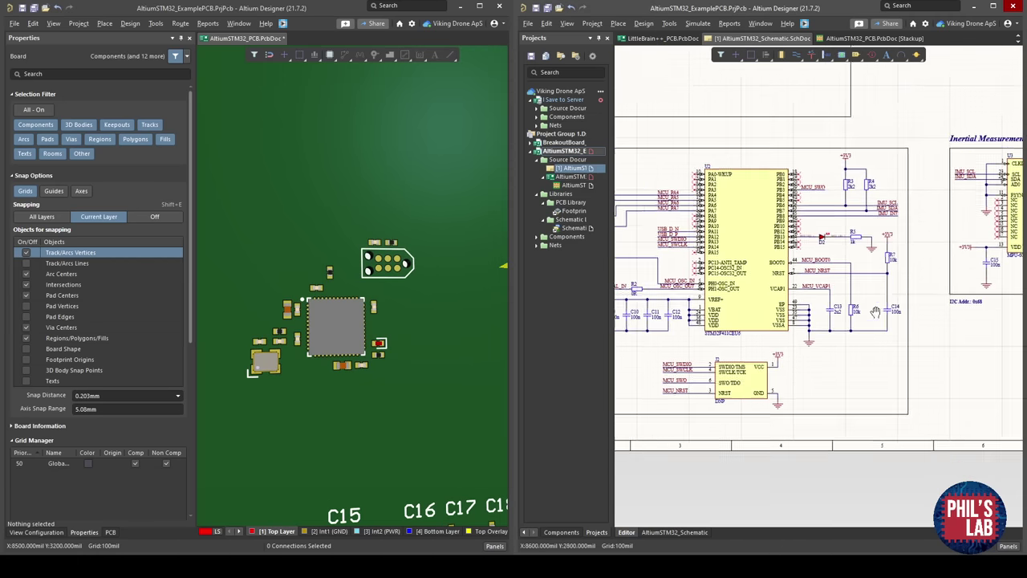
Select I2C pull-up resistors R3 and R4 in the schematic, locate them in the 2D board layout and select both there.
right_drag(847, 271, 923, 265)
ctrl+scroll(922, 264, up, 3)
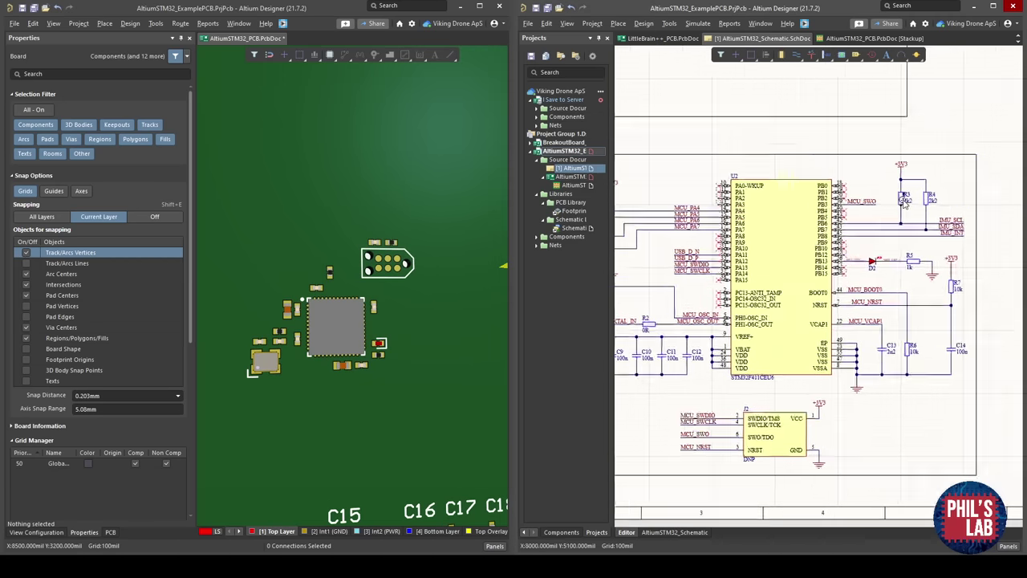
key(2)
ctrl+scroll(396, 224, up, 5)
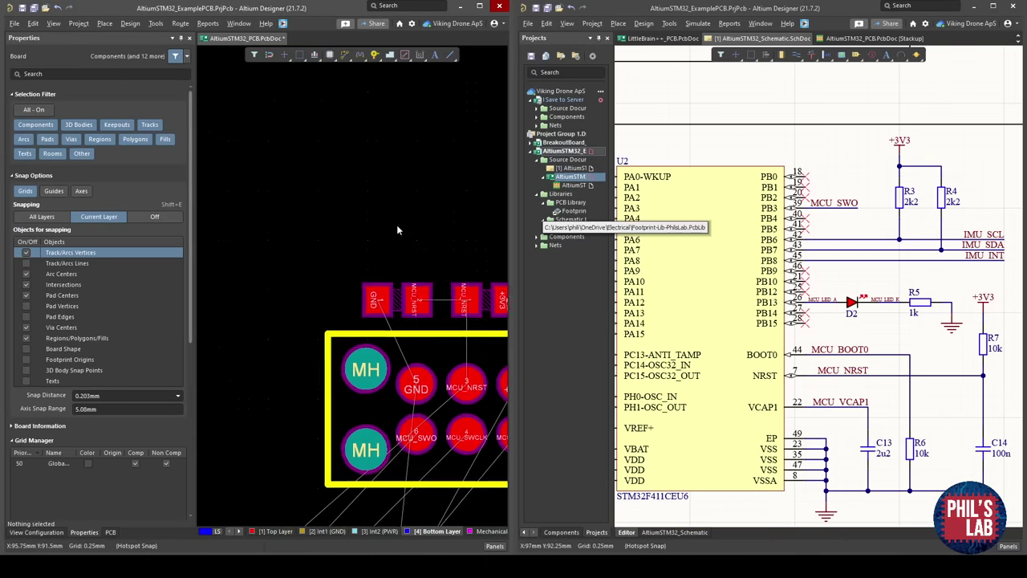
ctrl+scroll(359, 329, down, 6)
key(KP_Multiply)
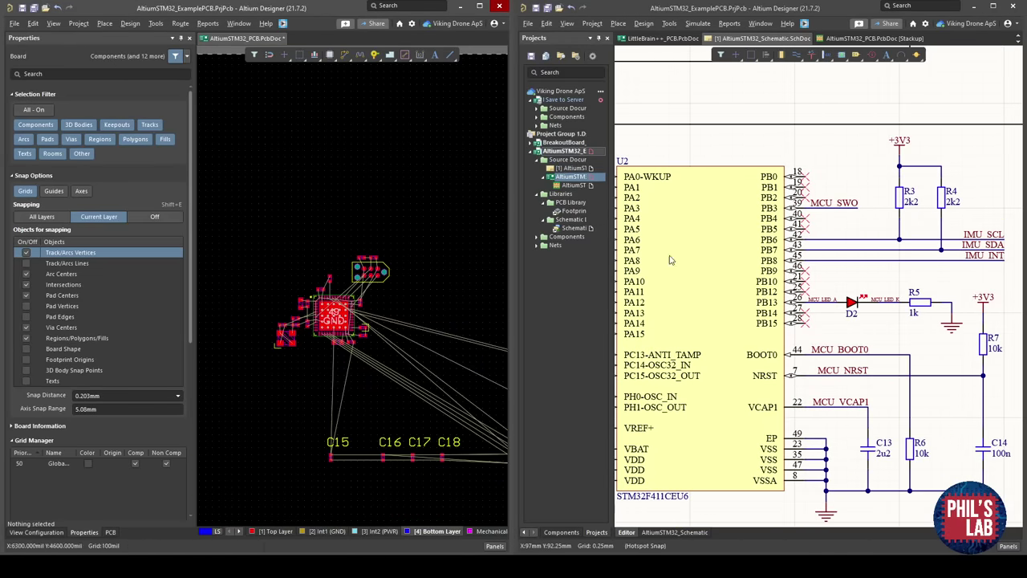
click(899, 201)
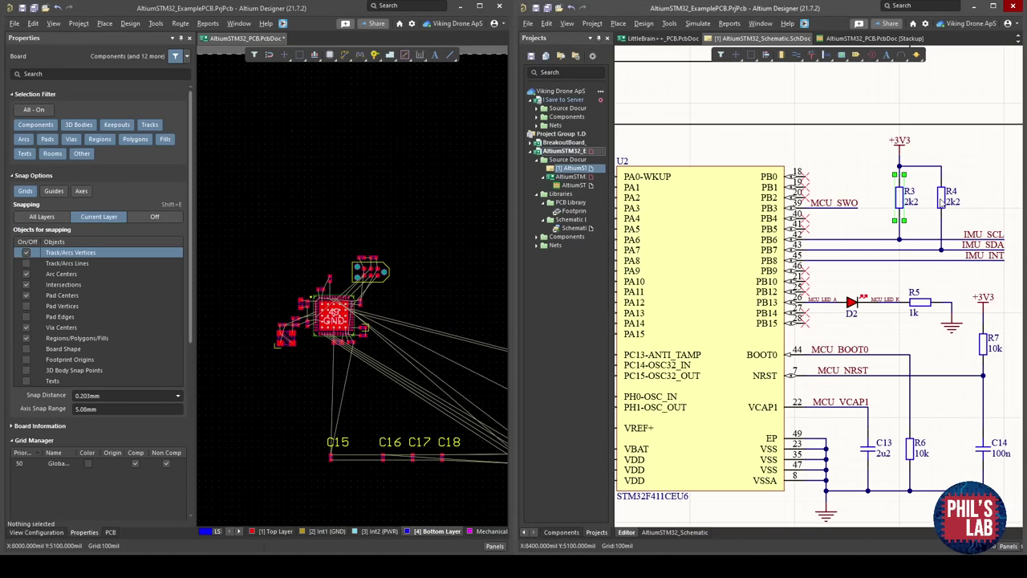
right_drag(461, 290, 239, 258)
right_drag(292, 427, 385, 397)
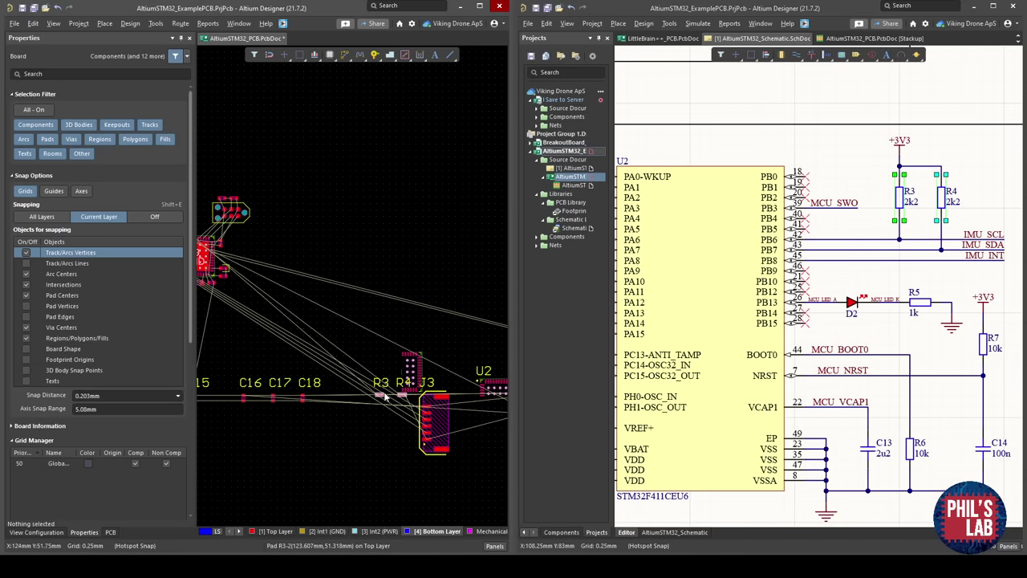
mouse_move(380, 394)
mouse_down()
mouse_move(246, 321)
mouse_move(378, 398)
mouse_up()
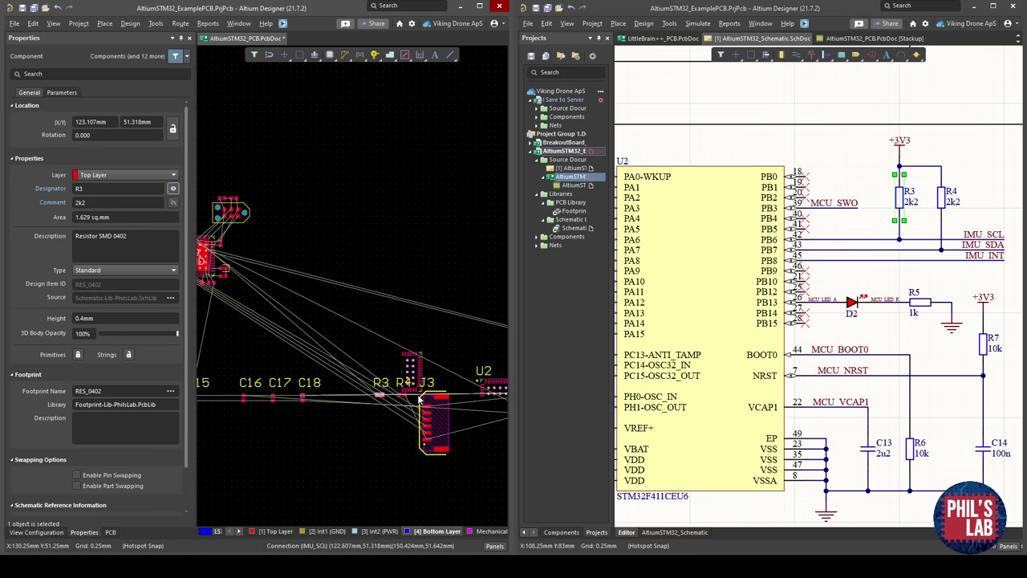
shift+click(405, 396)
Move R3 and R4 above the microcontroller, left of J2, near the IMU_SCL and IMU_SDA pins.
ctrl+scroll(405, 402, up, 5)
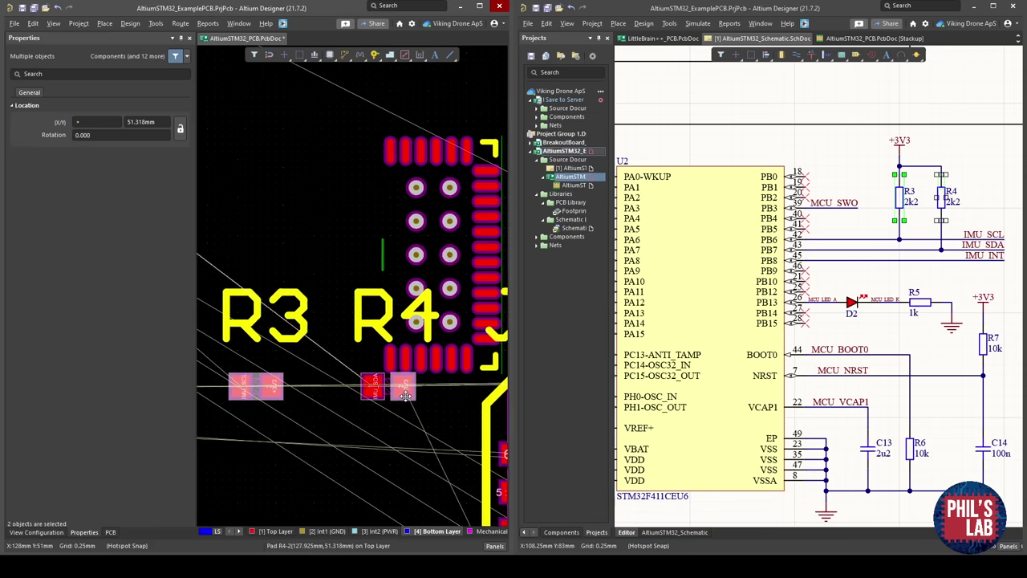
drag(399, 402, 353, 165)
ctrl+scroll(375, 426, down, 2)
click(413, 401)
ctrl+scroll(395, 394, down, 3)
ctrl+scroll(353, 164, up, 4)
click(356, 281)
ctrl+scroll(353, 231, up, 2)
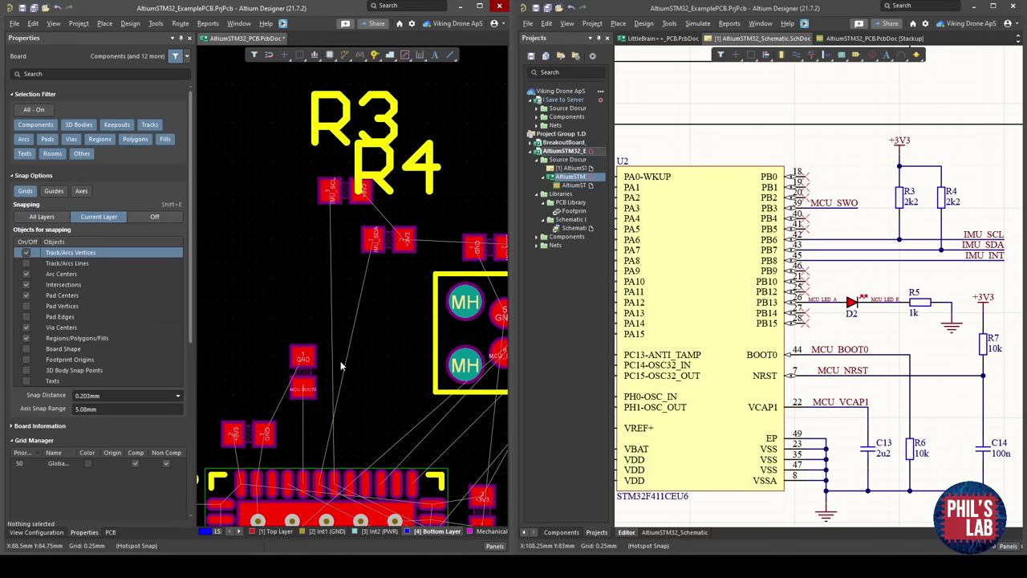
Select pull-up resistors R3 and R4 on the board and hide their designators.
drag(394, 269, 318, 175)
click(174, 189)
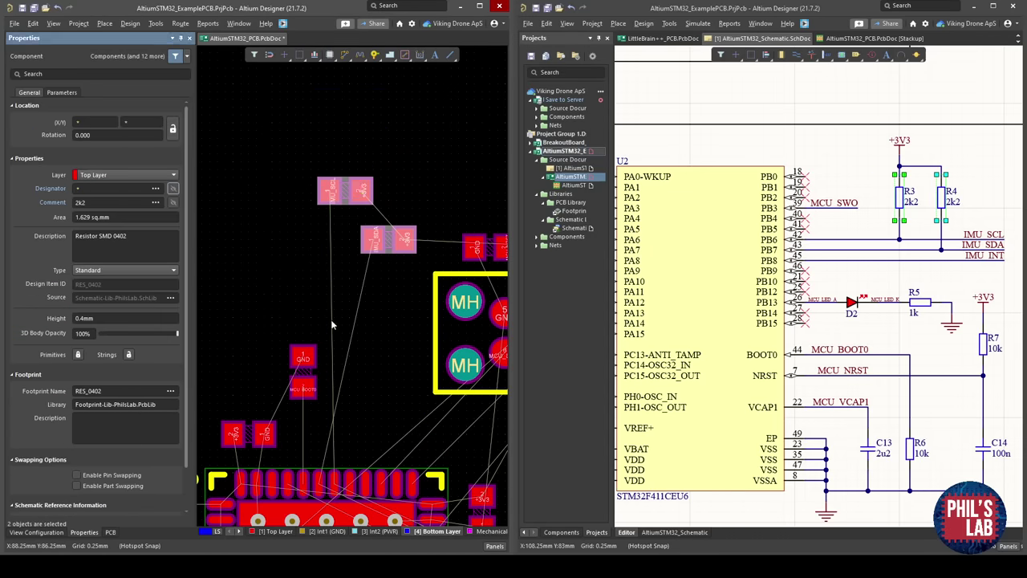
click(337, 345)
Move R4 down above the MCU_BOOT0 resistor and rotate it 180 degrees so its IMU_SDA pad faces right.
ctrl+scroll(343, 395, up, 4)
right_drag(306, 418, 219, 390)
ctrl+scroll(387, 375, up, 2)
right_drag(333, 306, 342, 409)
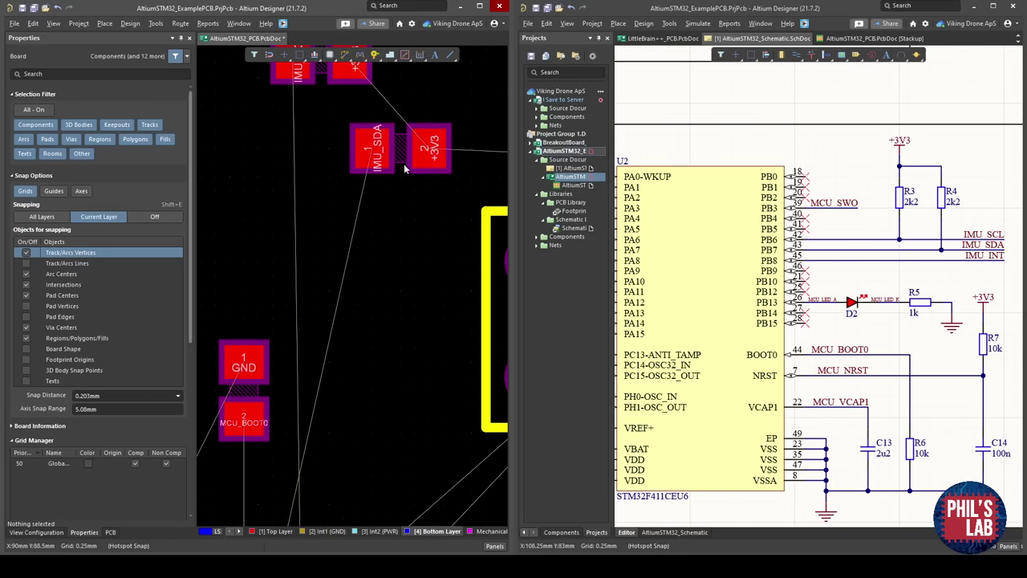
drag(404, 166, 360, 294)
right_drag(347, 363, 408, 214)
ctrl+scroll(408, 211, down, 2)
drag(411, 162, 350, 162)
key(space)
key(space)
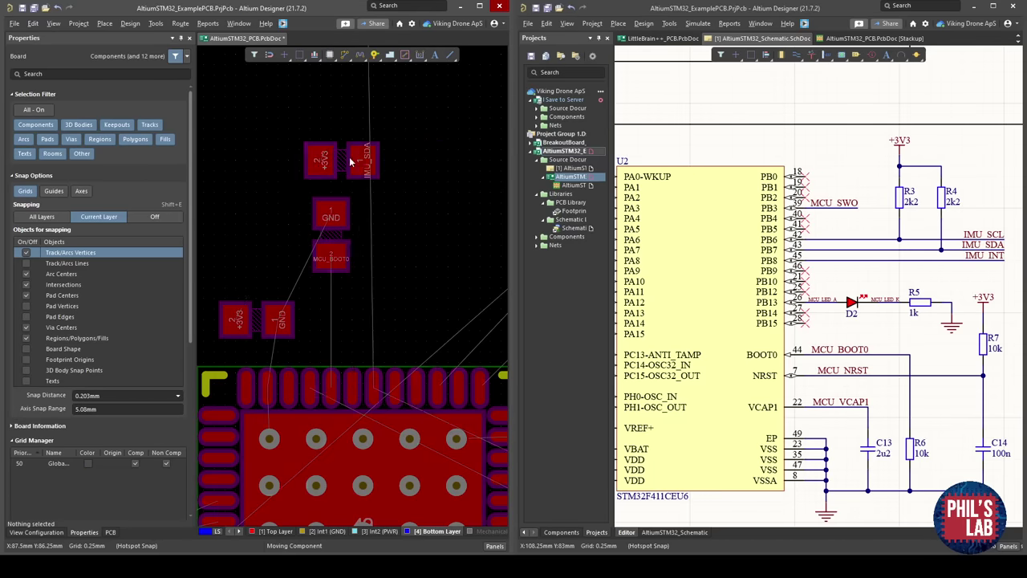
Move R3 in line with R4 so its IMU_SCL pad sits beside R4's IMU_SDA pad.
right_drag(350, 162, 248, 290)
drag(296, 121, 335, 291)
right_drag(297, 448, 273, 393)
ctrl+scroll(306, 393, up, 2)
ctrl+scroll(261, 411, up, 2)
right_drag(256, 434, 286, 399)
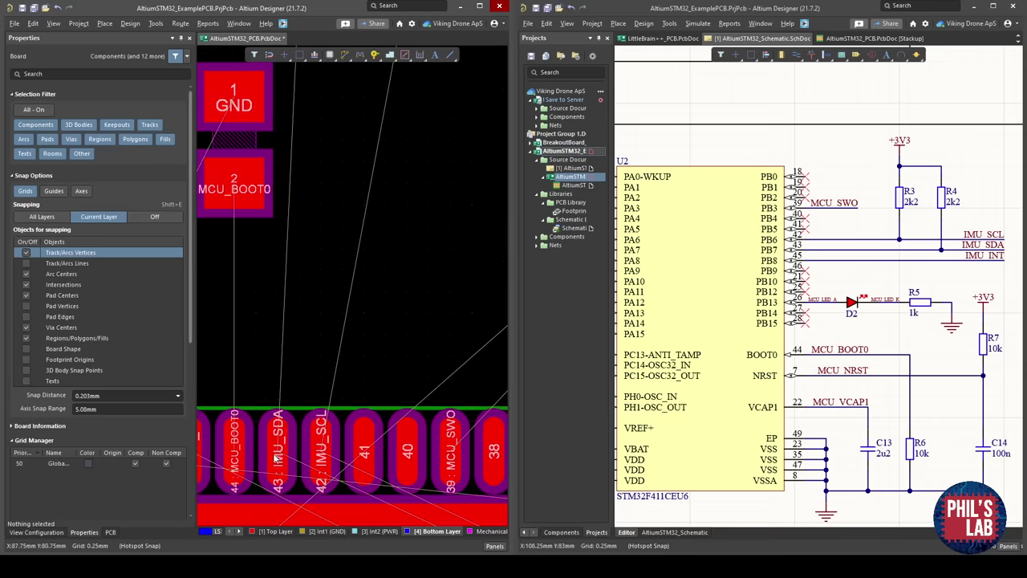
scroll(309, 190, up, 3)
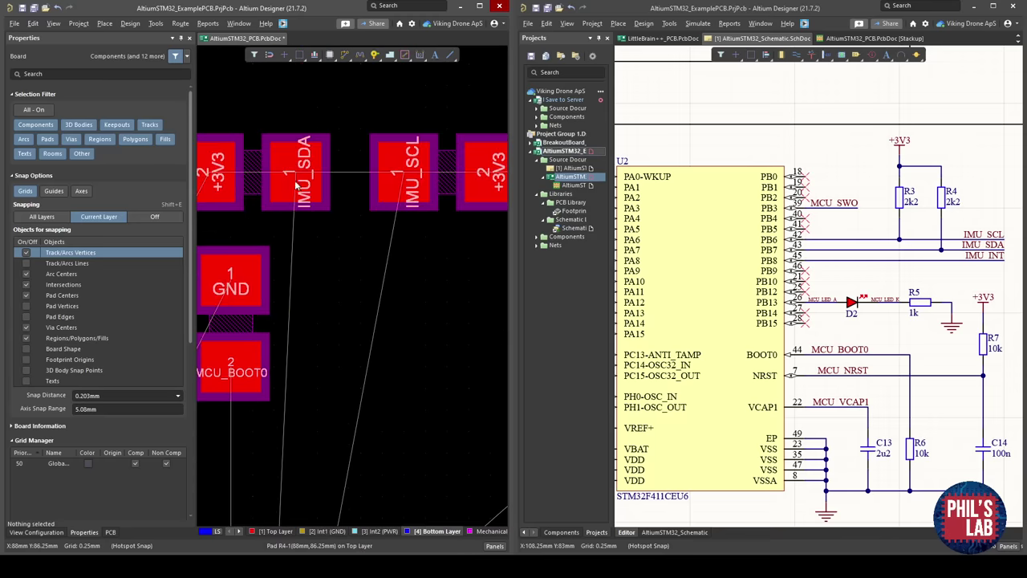
ctrl+scroll(298, 184, down, 3)
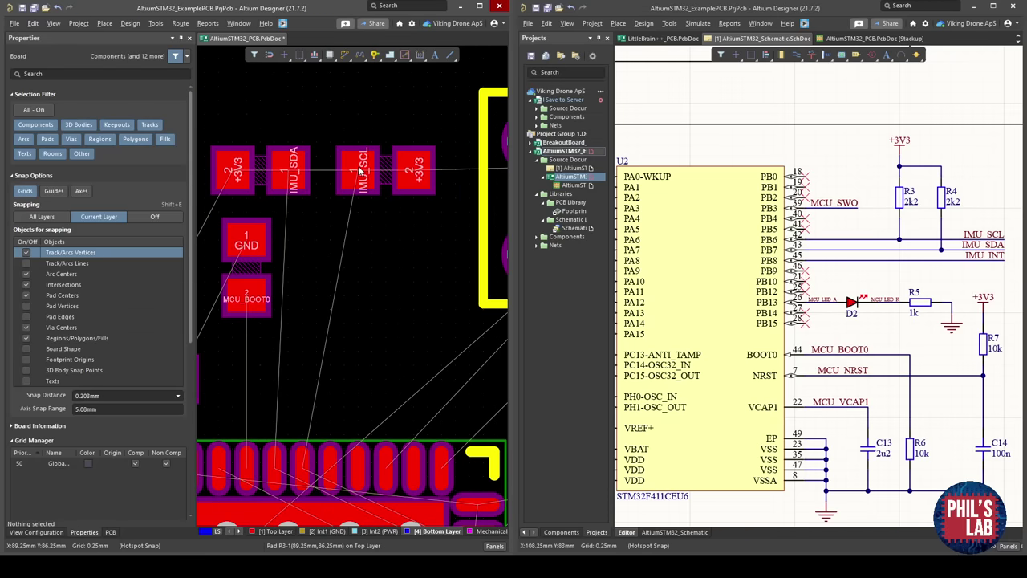
ctrl+scroll(397, 308, down, 2)
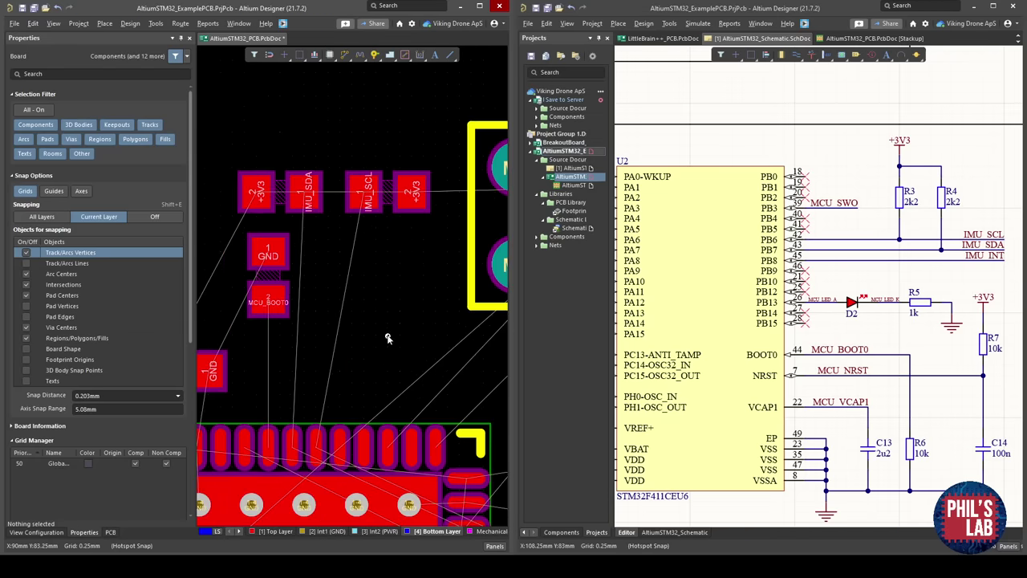
Move connector J3 directly below the microcontroller and rotate it 90 degrees so its signal pads face the chip.
ctrl+scroll(339, 321, down, 4)
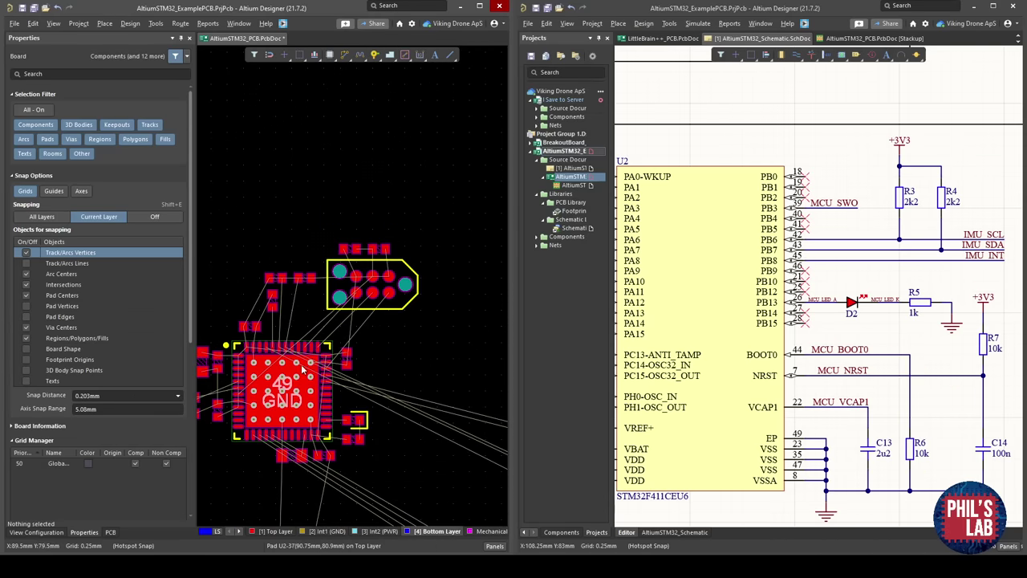
ctrl+scroll(287, 277, down, 3)
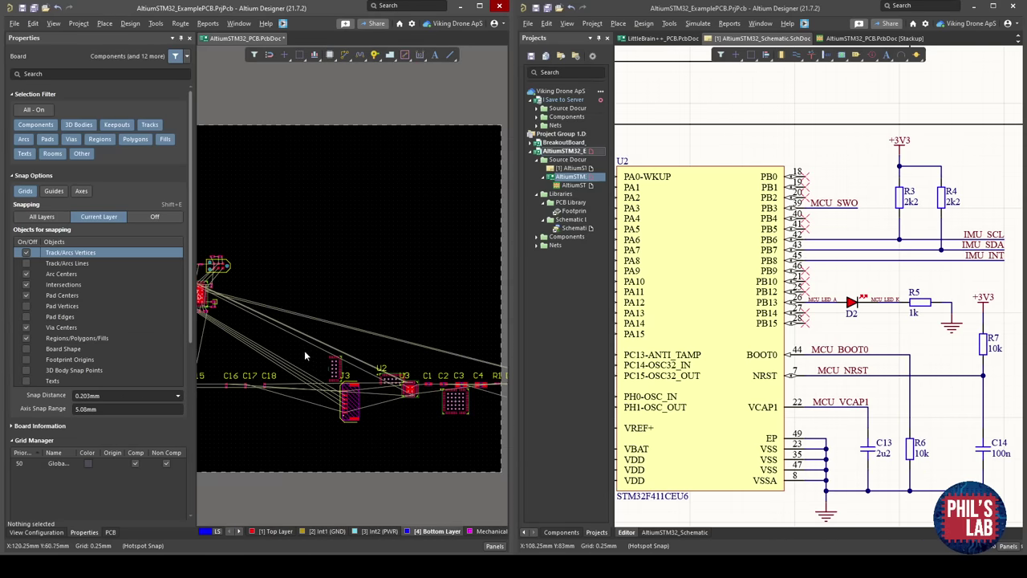
right_drag(322, 328, 394, 326)
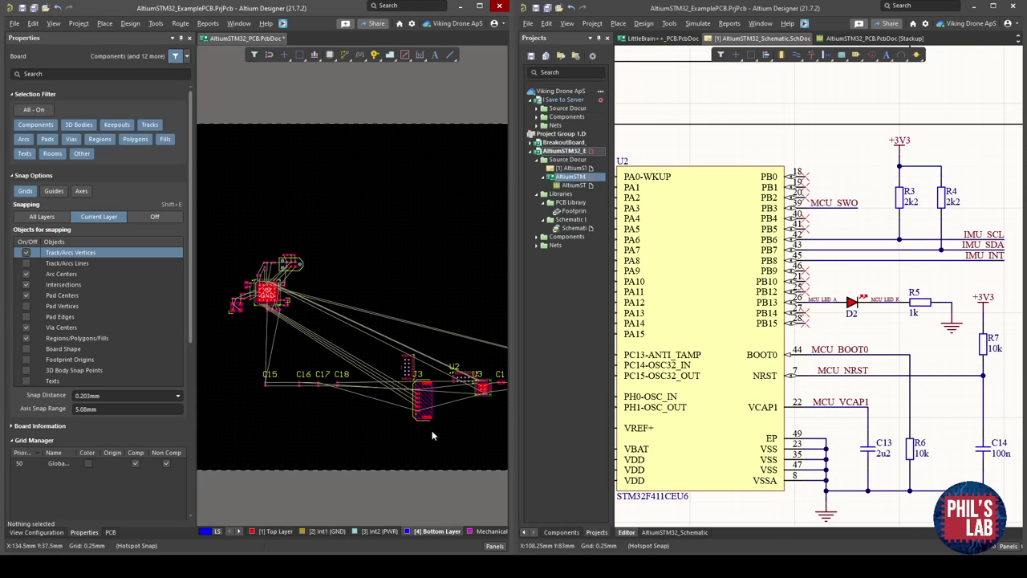
right_drag(643, 313, 848, 299)
right_drag(647, 210, 777, 223)
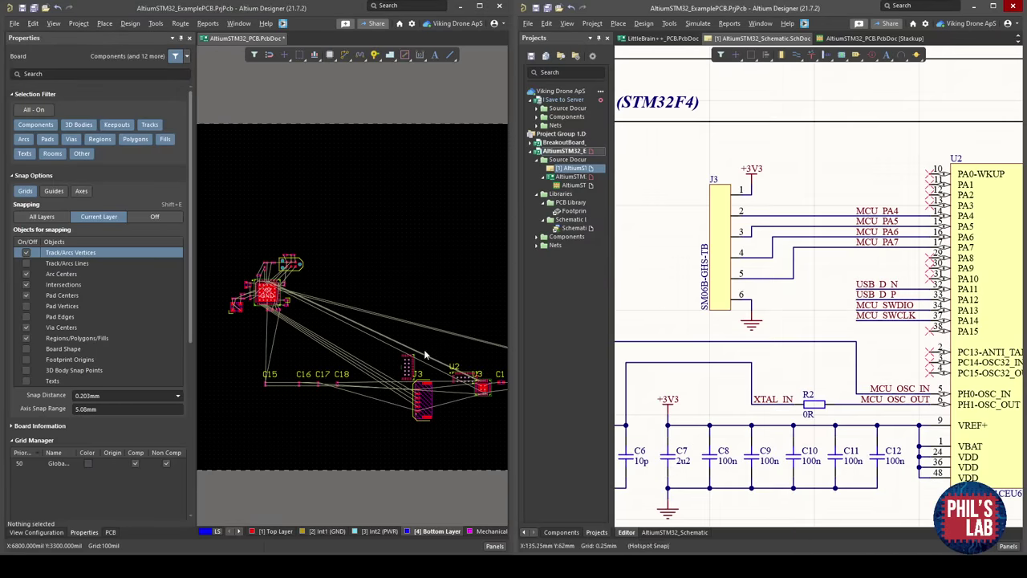
drag(425, 405, 255, 319)
key(space)
ctrl+scroll(255, 319, up, 8)
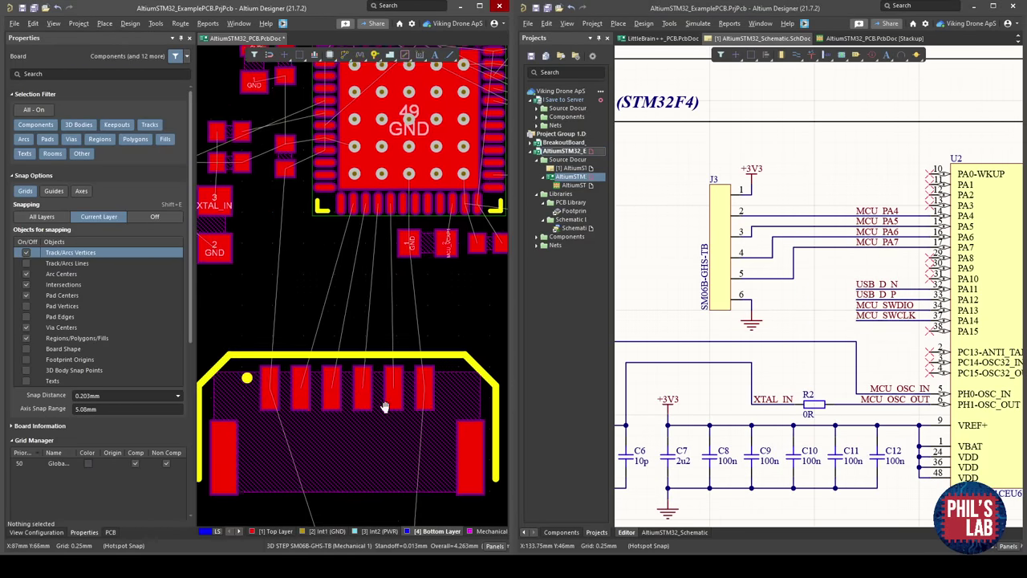
Shift J3 slightly down and to the right below the microcontroller and hide its designator.
ctrl+scroll(367, 236, down, 6)
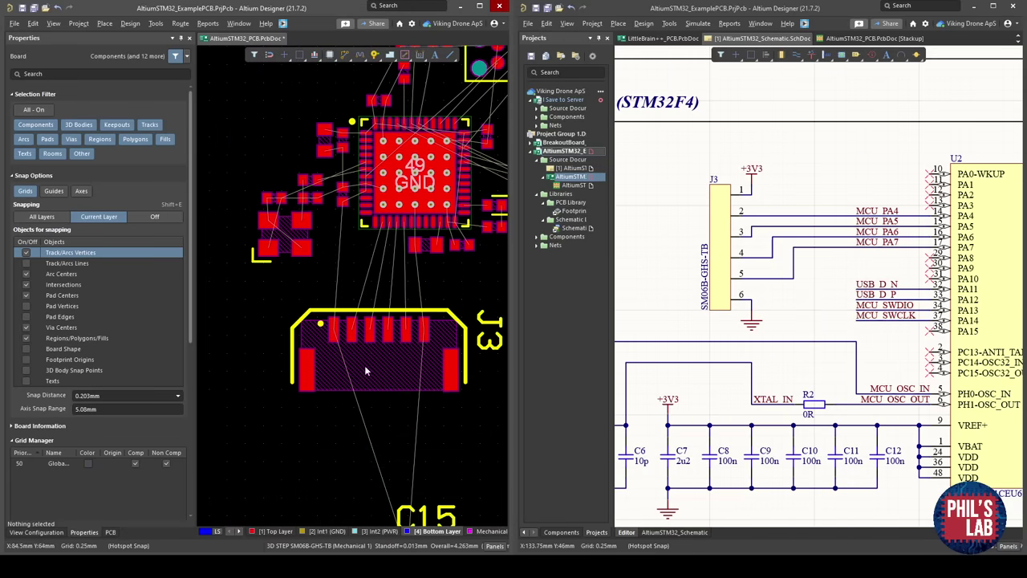
drag(373, 353, 388, 364)
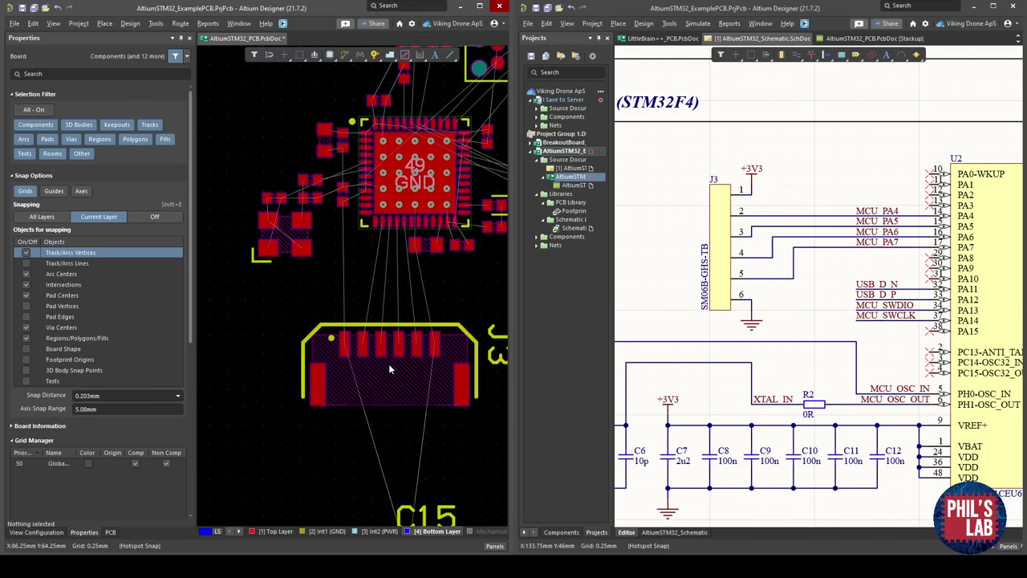
click(355, 291)
ctrl+scroll(355, 295, down, 4)
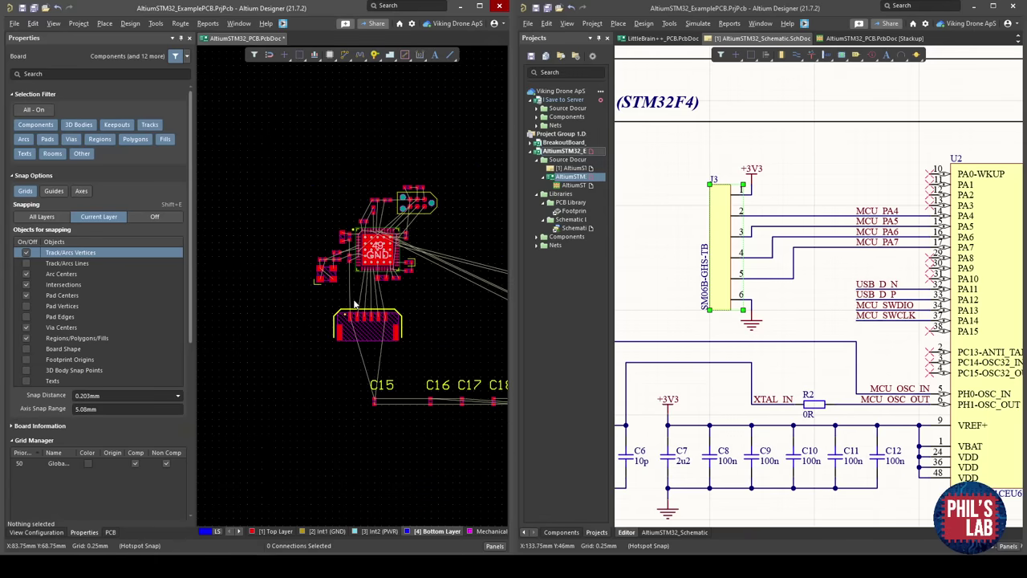
Inspect J3's placement relative to the microcontroller in the 3D view.
key(3)
shift+right_drag(356, 350, 382, 308)
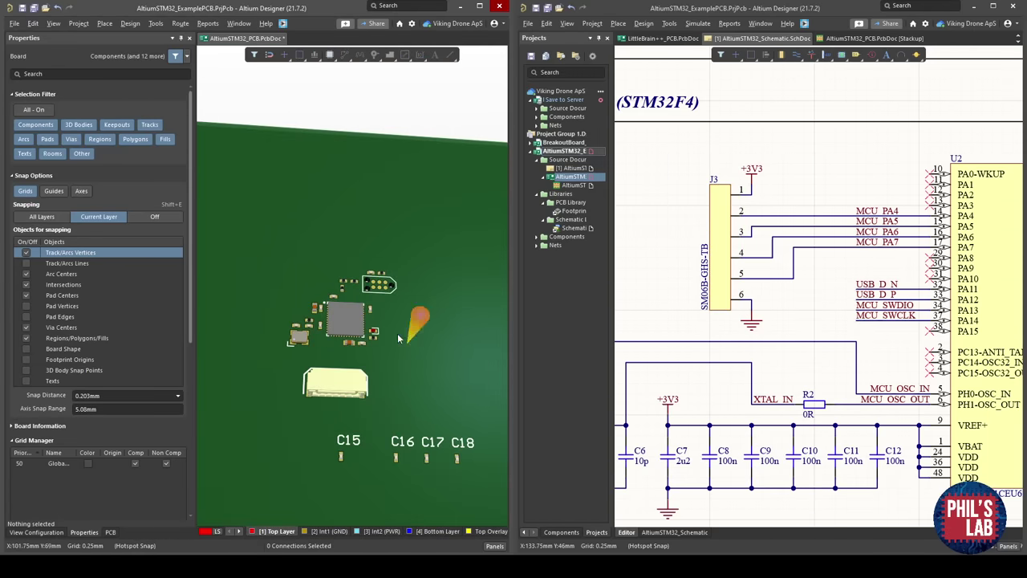
key(2)
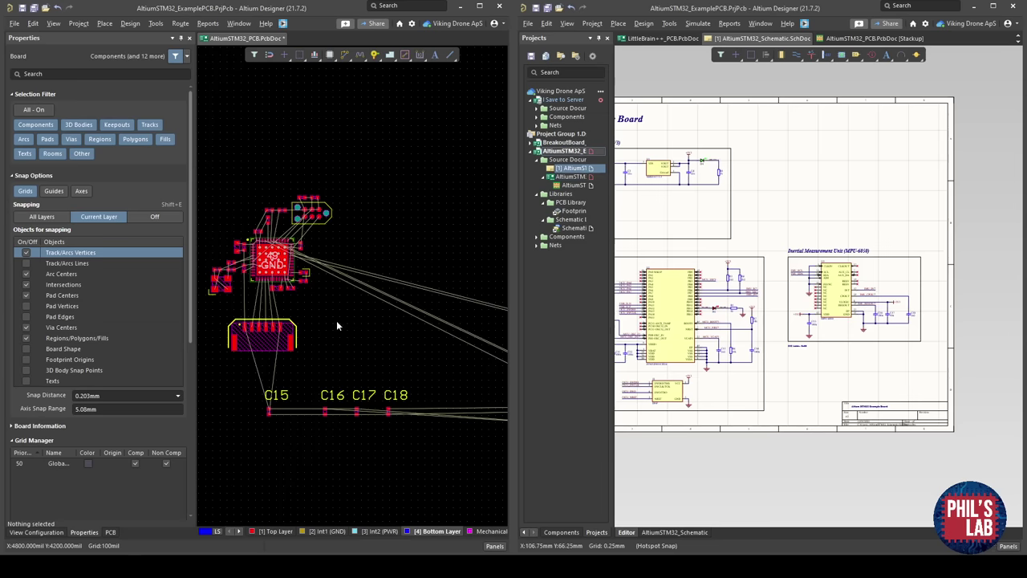
Examine the Inertial Measurement Unit (MPU-6050) section of the schematic around U3 and its capacitors.
right_drag(337, 316, 399, 350)
ctrl+scroll(405, 328, up, 2)
right_drag(673, 336, 861, 338)
ctrl+scroll(788, 339, up, 3)
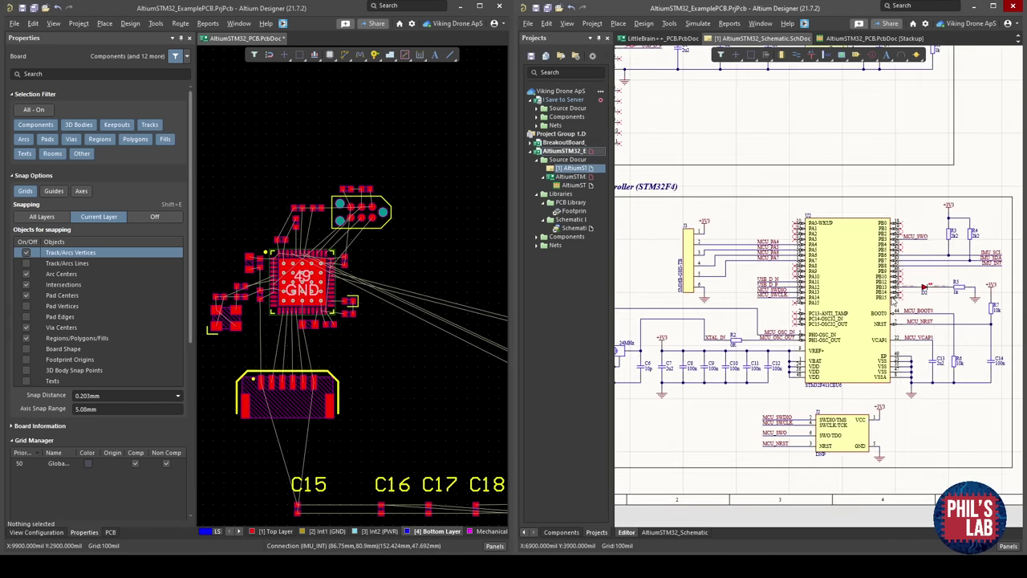
right_drag(951, 305, 796, 311)
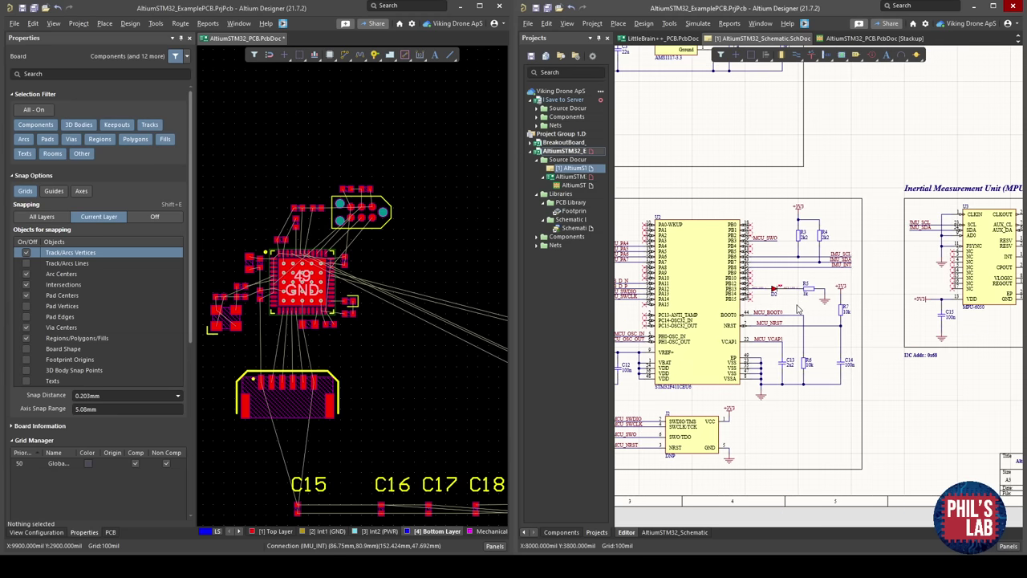
right_drag(874, 319, 761, 328)
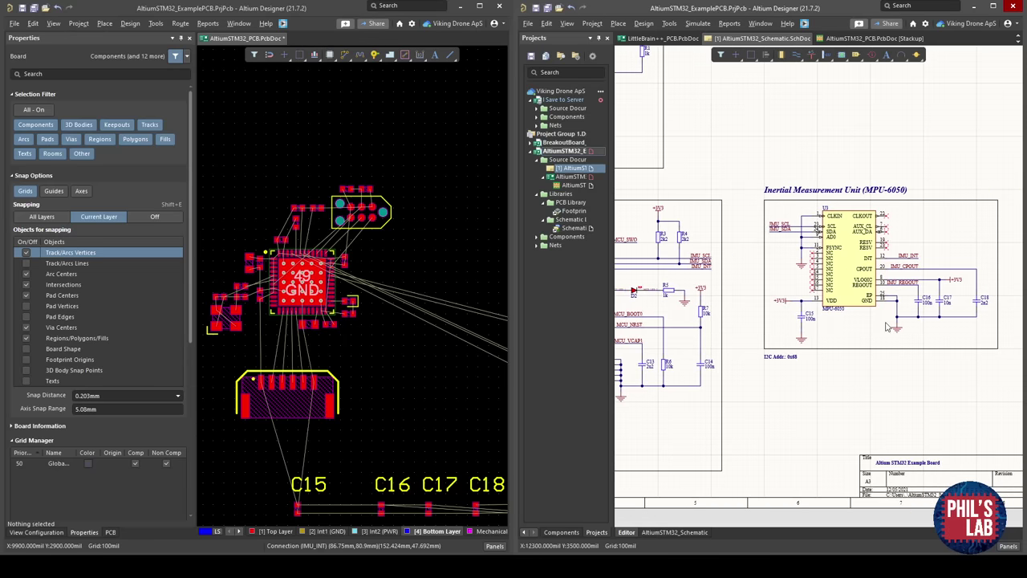
ctrl+scroll(887, 327, up, 4)
ctrl+scroll(324, 339, down, 1)
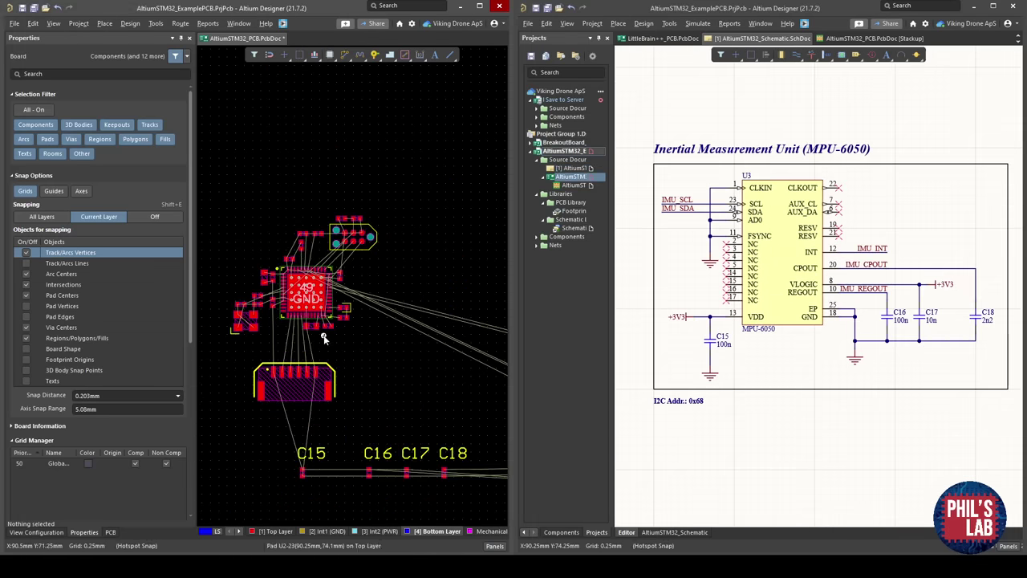
Move IMU chip U3 to the right of the microcontroller, at about X 113 mm, Y 77.25 mm.
ctrl+scroll(324, 339, down, 3)
ctrl+scroll(305, 423, down, 3)
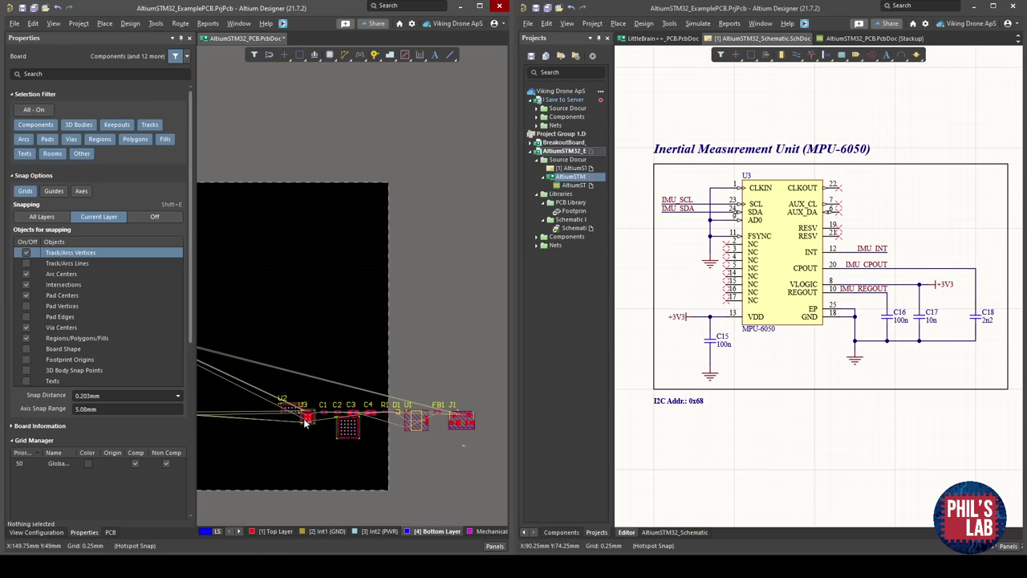
drag(305, 423, 304, 350)
ctrl+scroll(420, 334, up, 5)
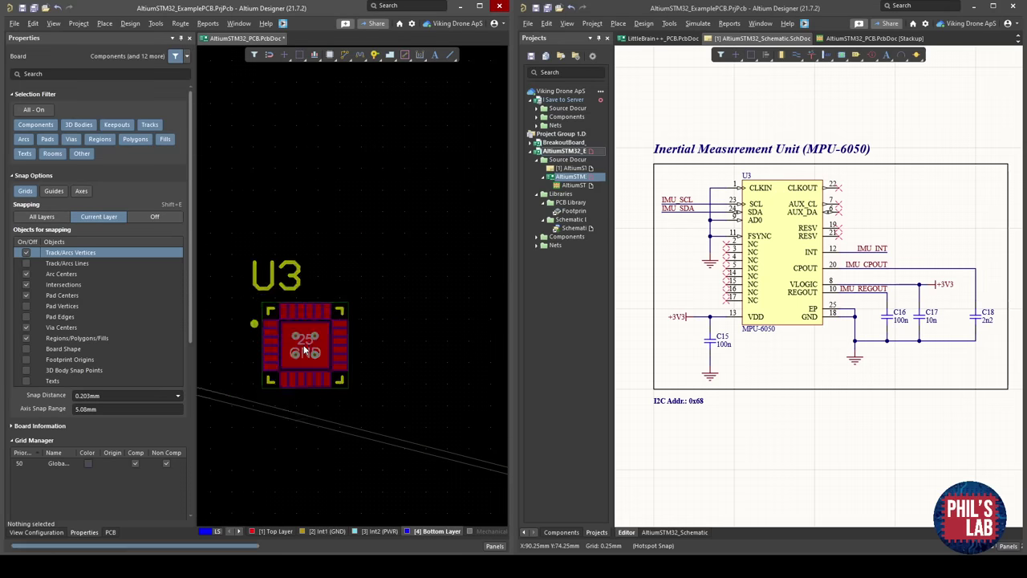
Select the whole U3 component and hide its designator.
click(303, 350)
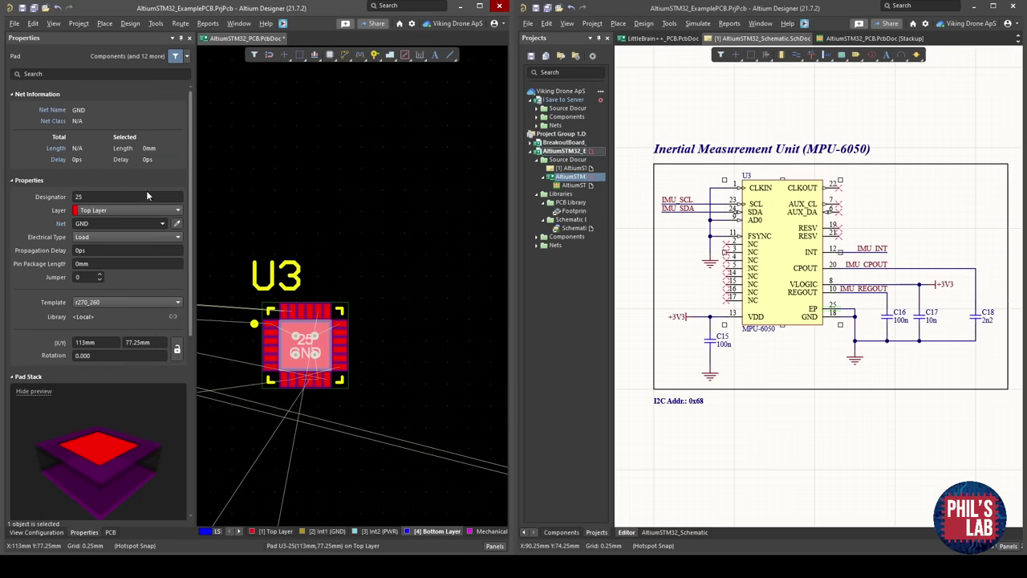
click(408, 283)
click(267, 311)
click(167, 189)
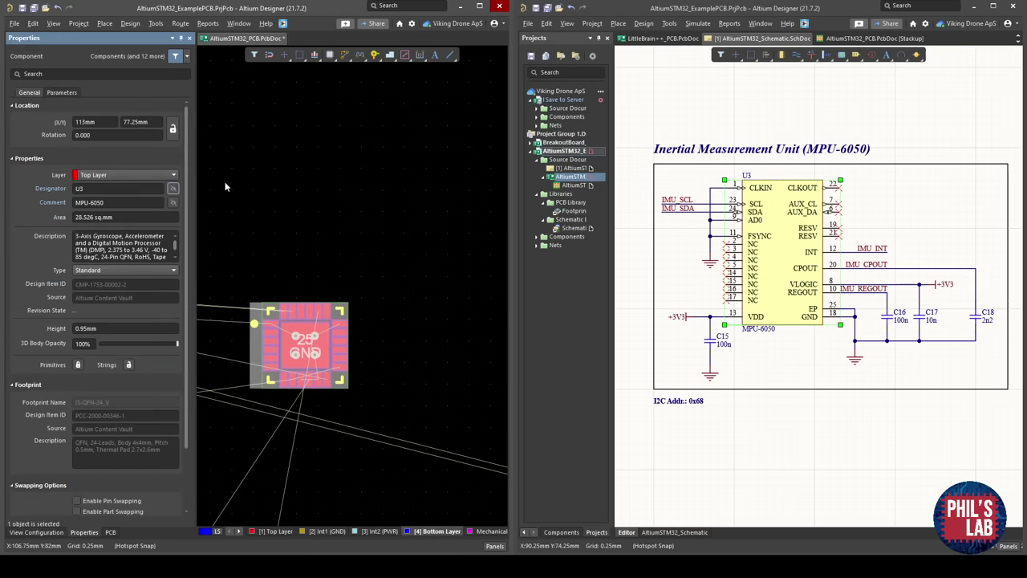
click(277, 267)
Move capacitors C15, C16, C17 and C18 together to just below U3.
ctrl+scroll(280, 271, down, 3)
right_drag(279, 271, 427, 286)
right_click(319, 315)
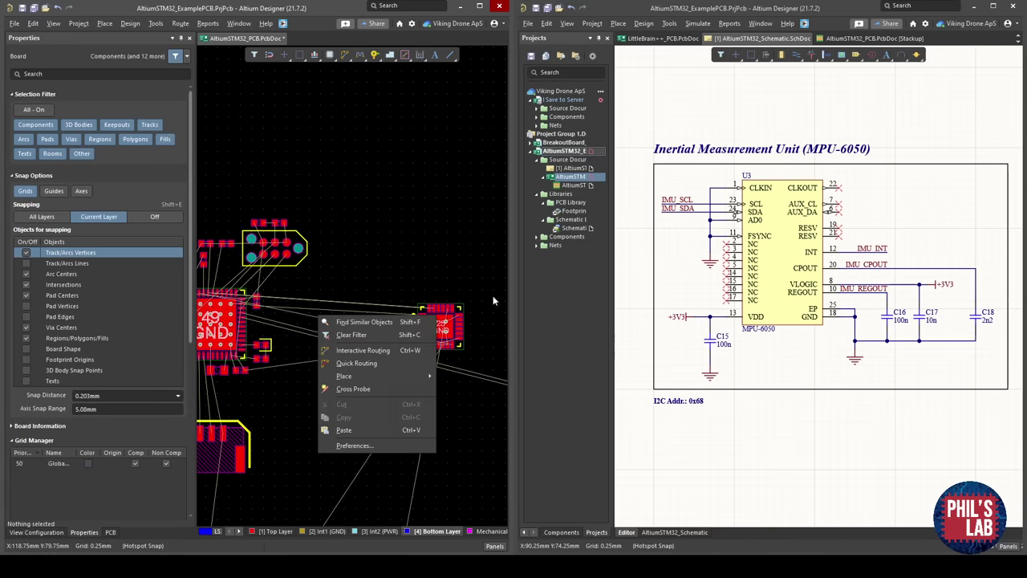
click(493, 295)
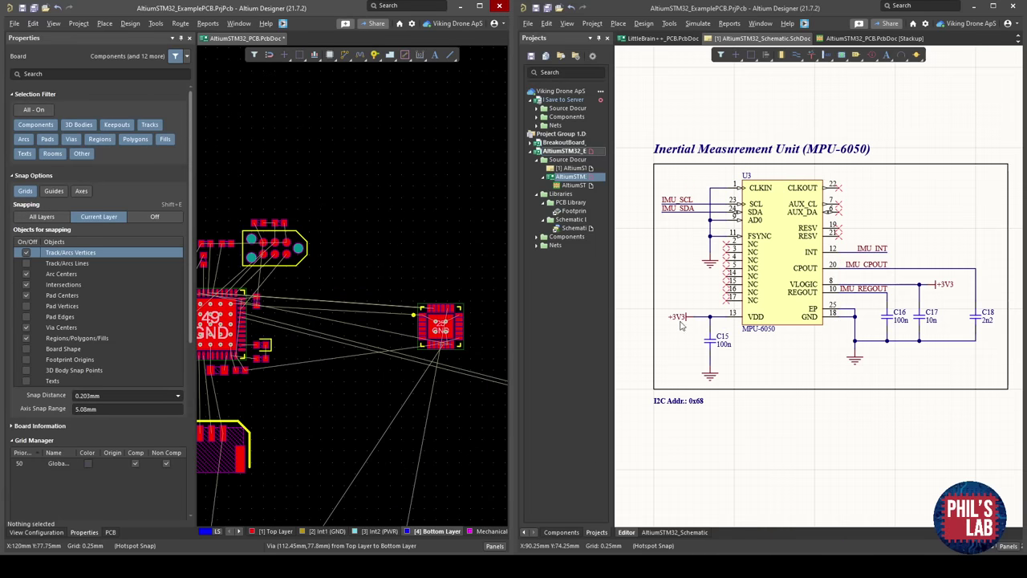
ctrl+scroll(739, 330, up, 1)
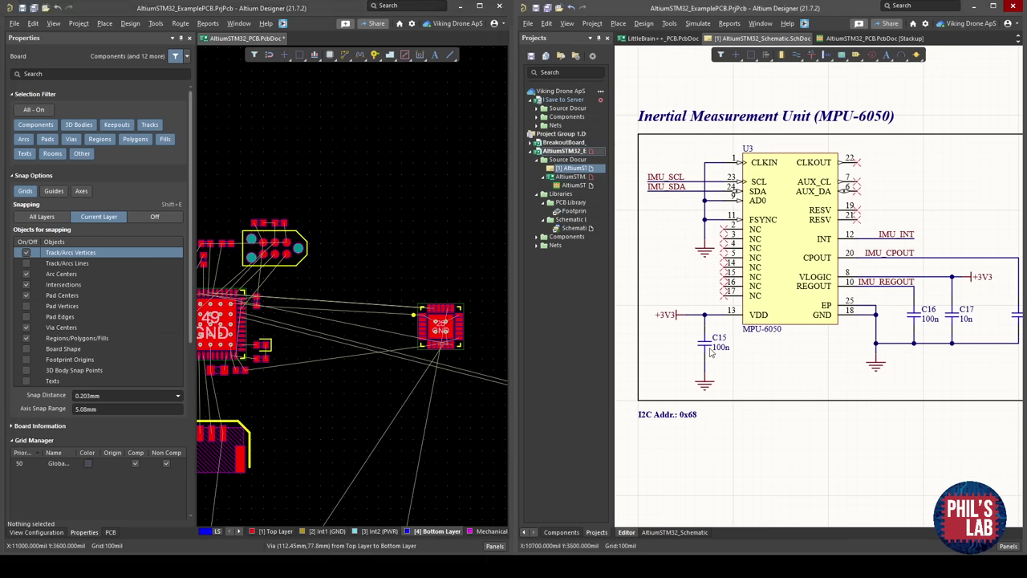
right_drag(708, 348, 648, 349)
ctrl+scroll(414, 368, down, 5)
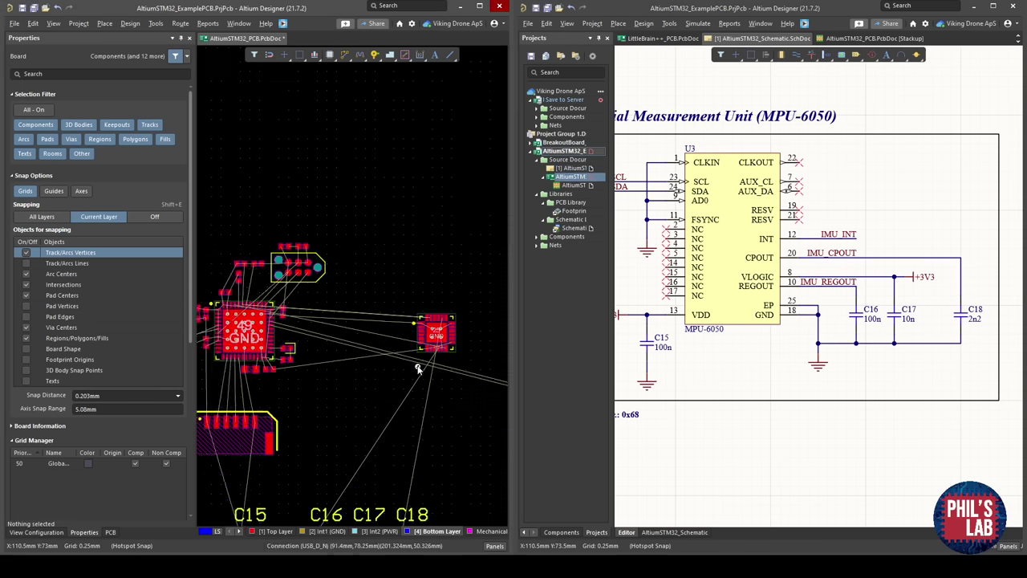
right_drag(396, 404, 307, 333)
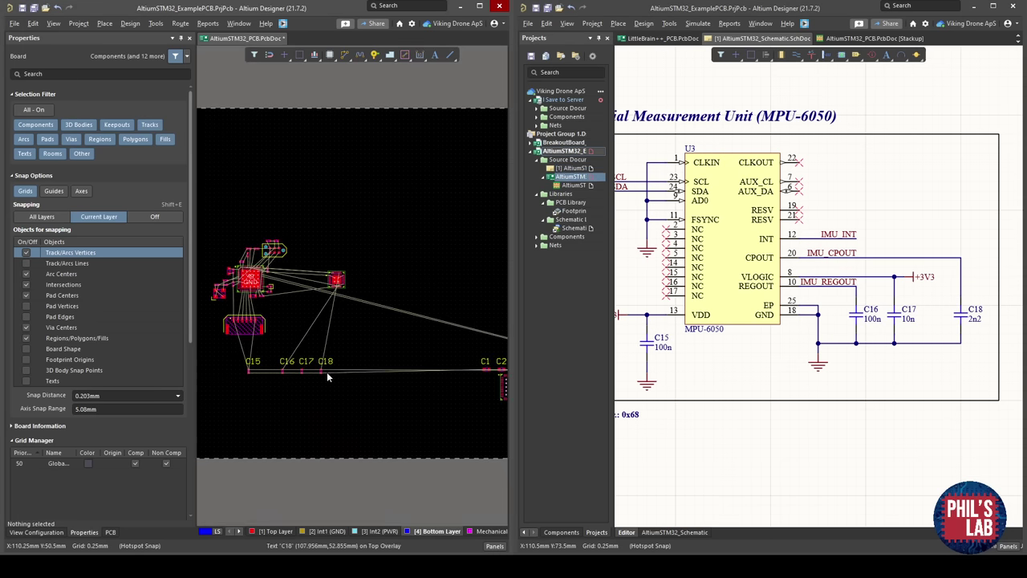
click(230, 366)
drag(251, 371, 326, 303)
click(325, 269)
Place C15 right of U3 beside its VDD pin at 270 degrees rotation, +3V3 pad lowermost, and hide its designator.
right_drag(836, 333, 883, 334)
ctrl+scroll(697, 326, up, 3)
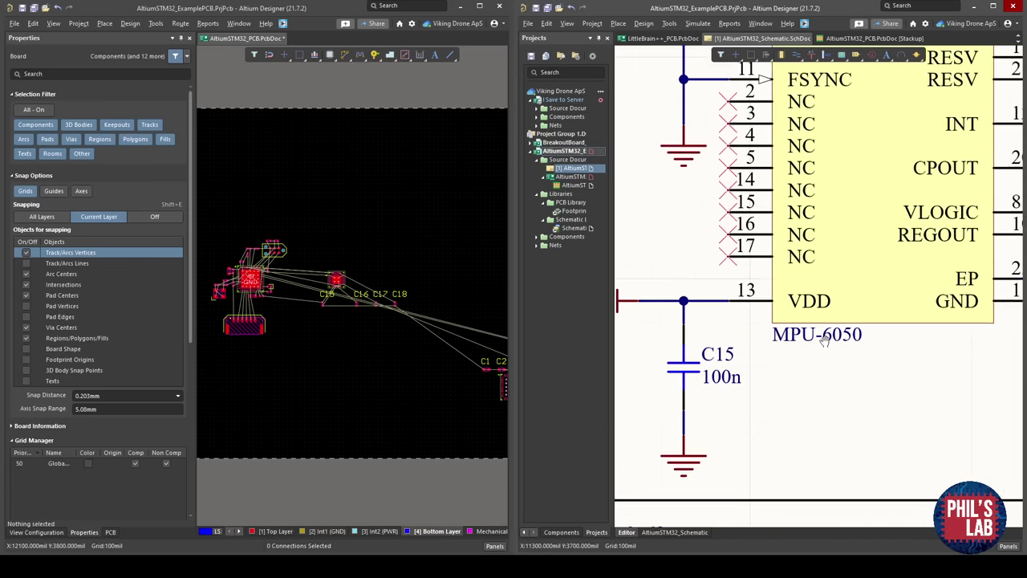
ctrl+scroll(352, 325, up, 6)
drag(269, 413, 371, 388)
ctrl+scroll(408, 265, up, 4)
ctrl+scroll(406, 266, down, 6)
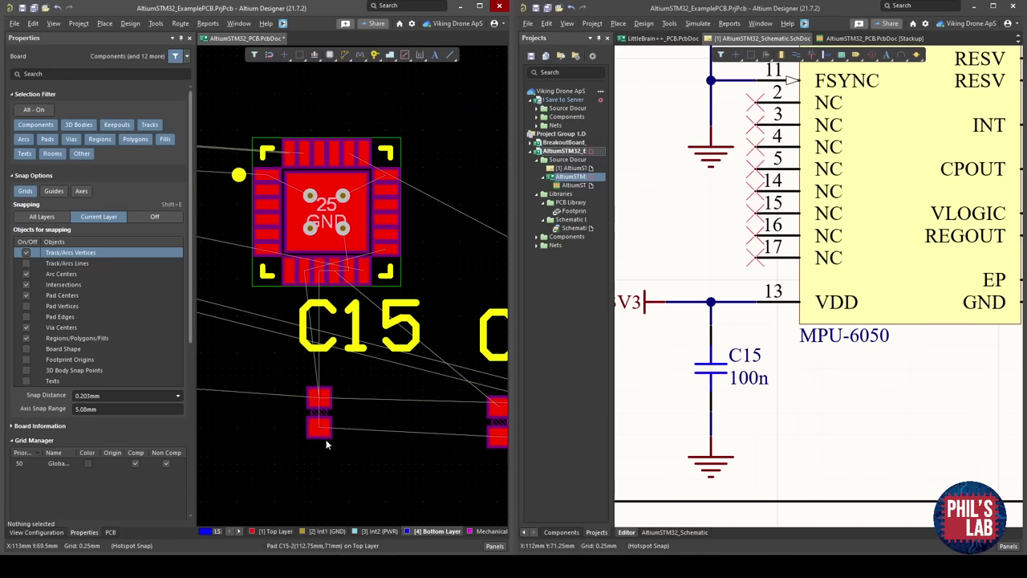
drag(326, 439, 427, 231)
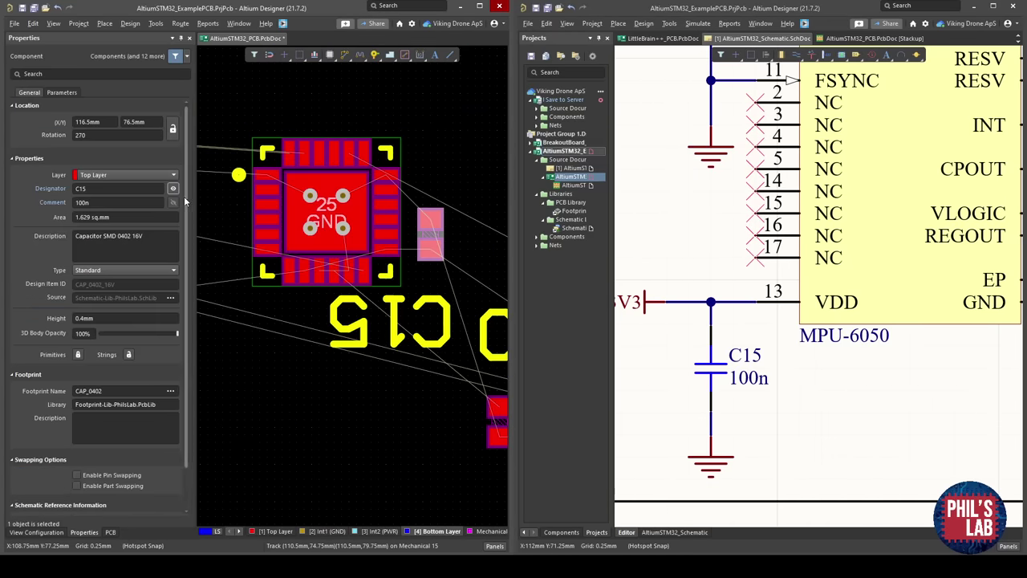
ctrl+scroll(444, 240, up, 4)
click(480, 253)
ctrl+scroll(480, 254, down, 3)
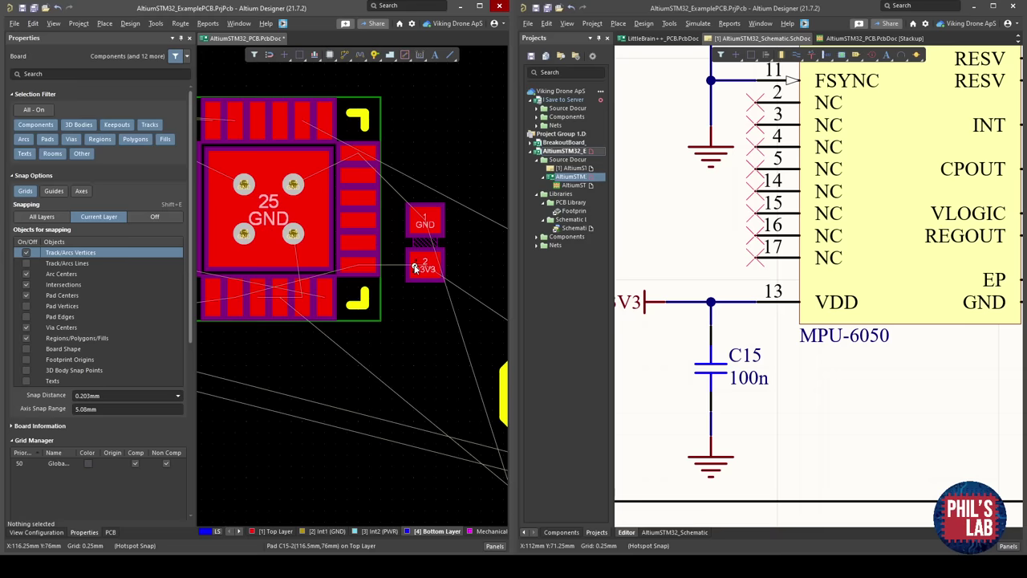
Inspect C15's spacing next to U3 in the 3D view and return to the 2D layout.
key(3)
ctrl+scroll(439, 292, down, 4)
key(2)
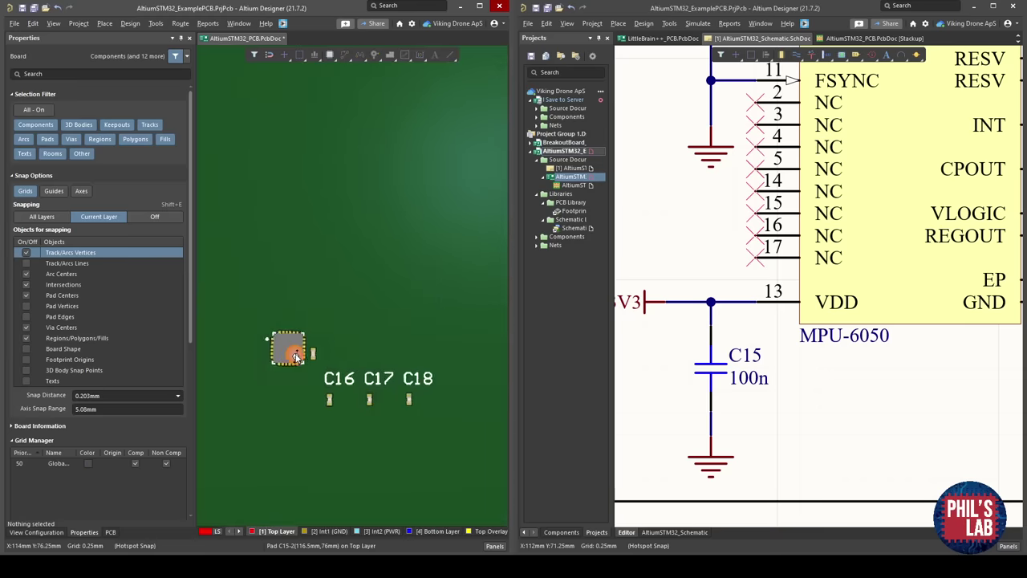
Examine the gap between C15 and U3's pads up close in 3D and switch back to the 2D view.
ctrl+scroll(293, 348, up, 5)
ctrl+scroll(322, 367, up, 3)
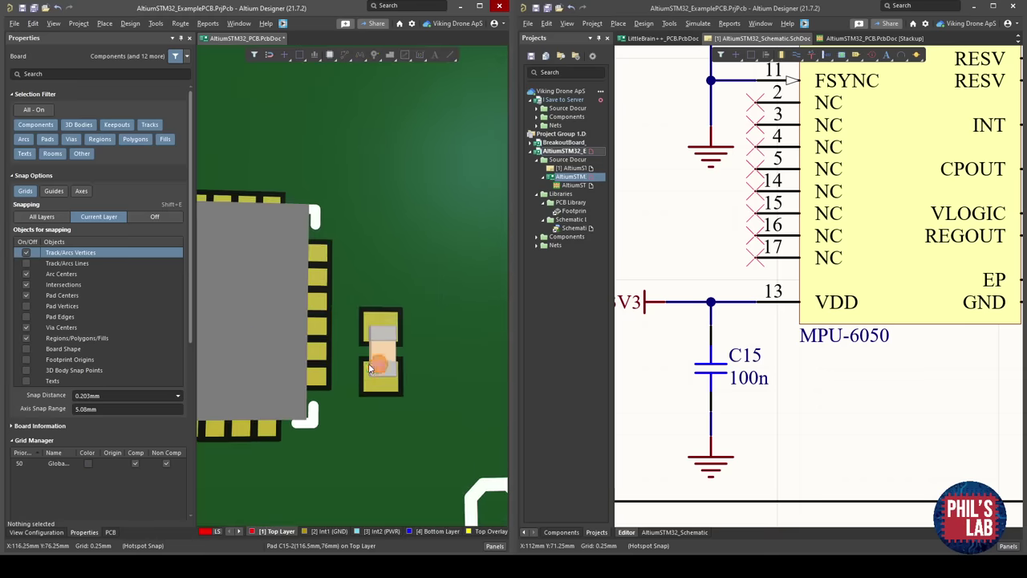
drag(371, 368, 390, 351)
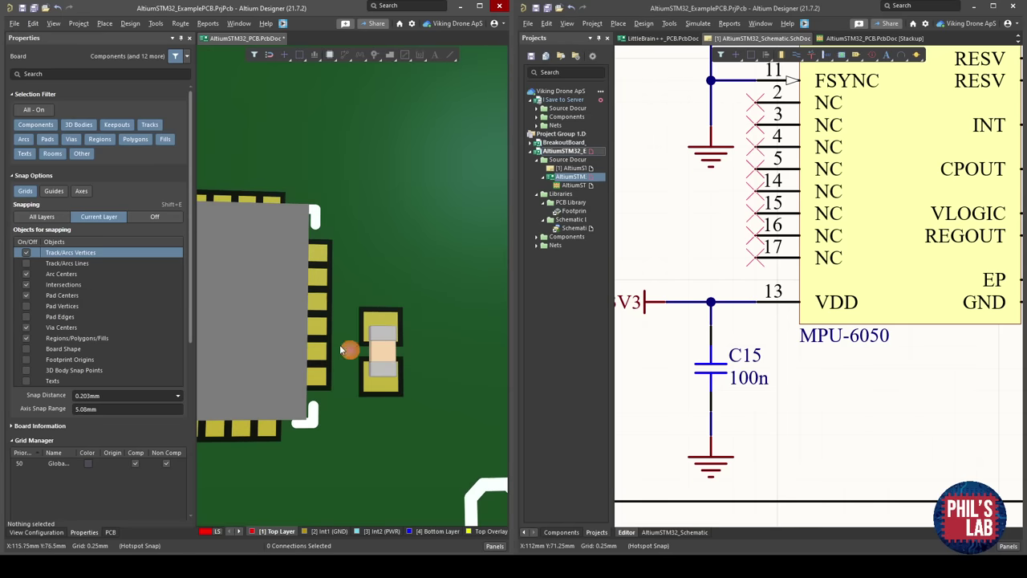
key(2)
ctrl+scroll(348, 338, down, 5)
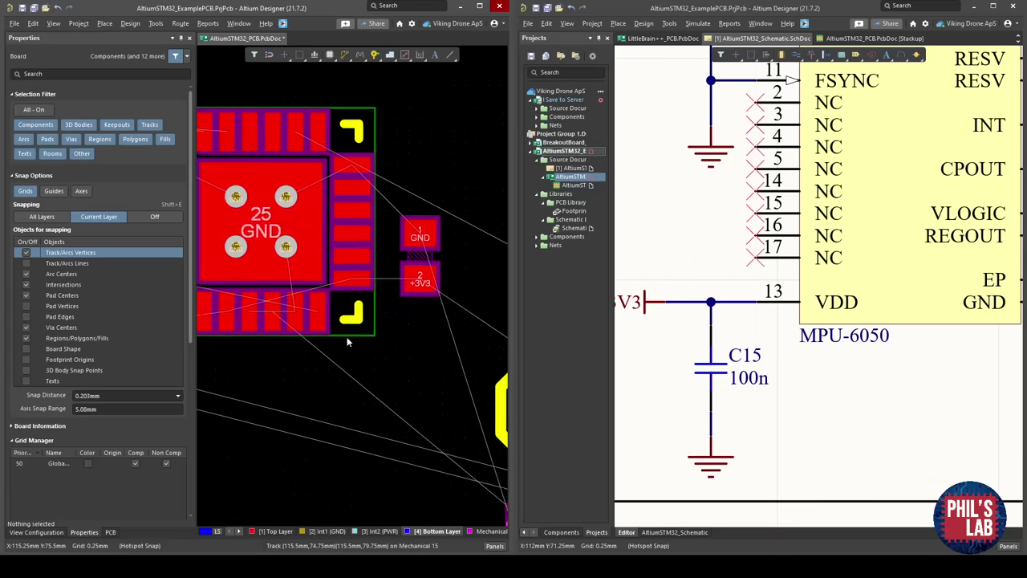
Hide C16's designator and place the capacitor at 0 degrees rotation just below U3's REGOUT pin.
right_drag(948, 340, 633, 370)
ctrl+scroll(795, 324, down, 2)
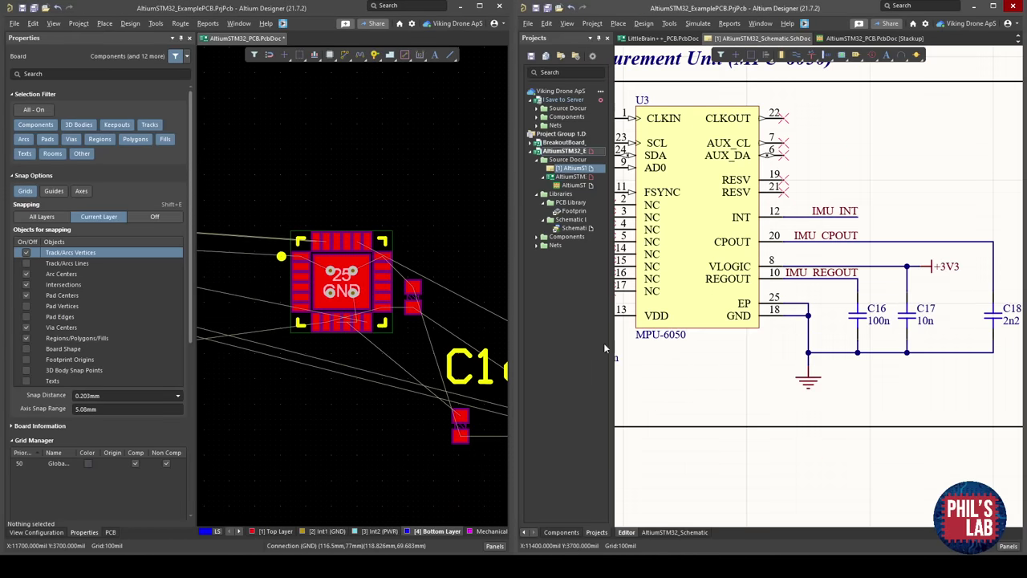
right_drag(422, 411, 410, 409)
drag(446, 424, 412, 426)
ctrl+scroll(337, 327, up, 5)
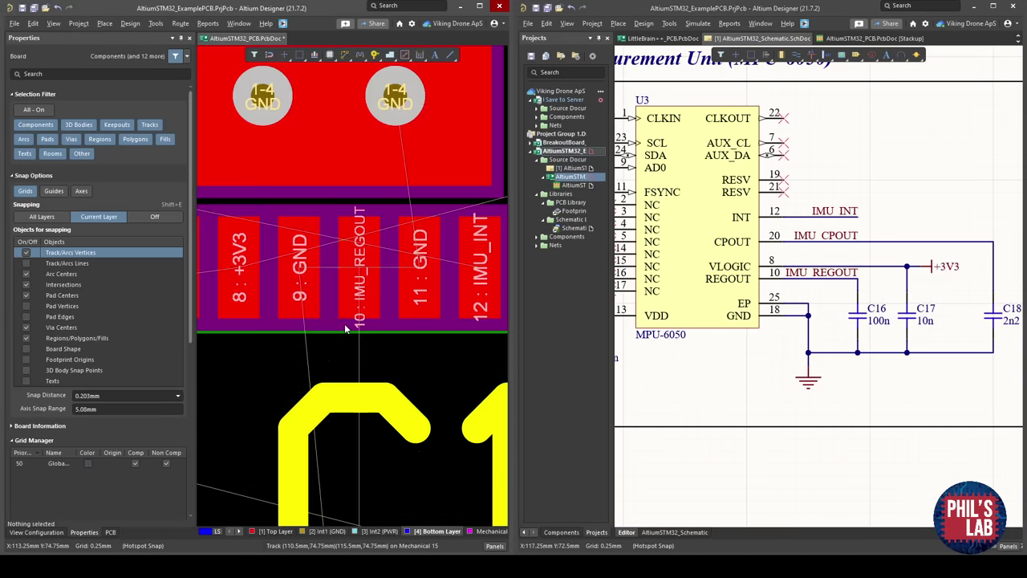
ctrl+scroll(344, 324, down, 4)
click(360, 460)
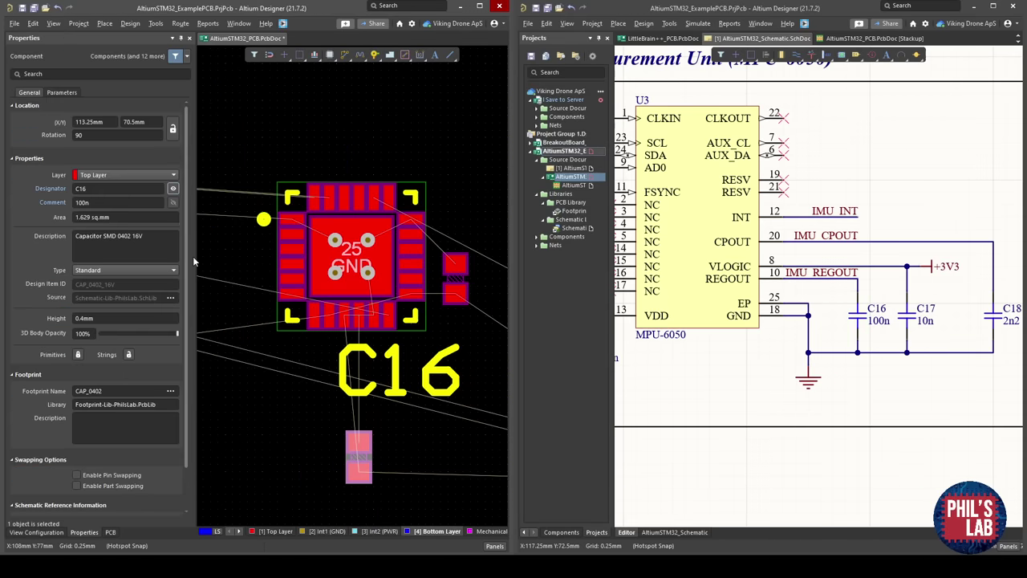
click(171, 190)
drag(363, 458, 352, 369)
ctrl+scroll(352, 315, up, 5)
ctrl+scroll(354, 349, down, 1)
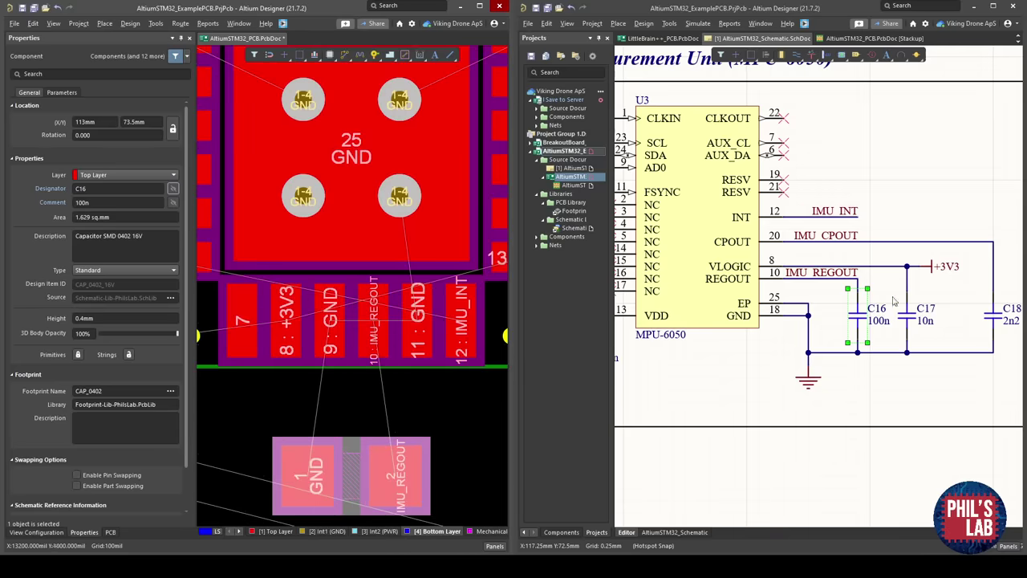
Hide C17's designator and place the capacitor at 0 degrees rotation directly left of C16, below U3.
ctrl+scroll(416, 304, down, 5)
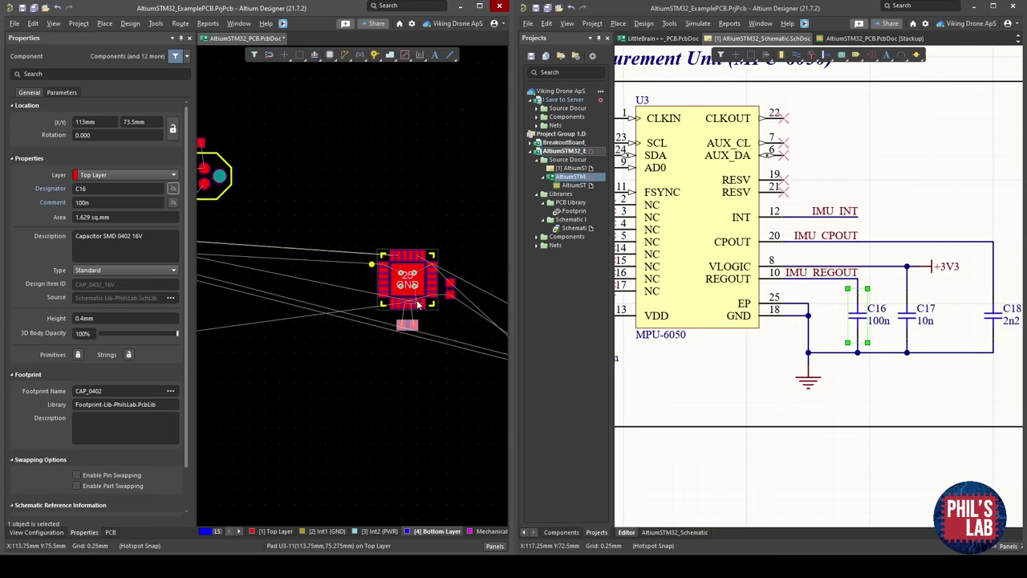
right_drag(417, 304, 285, 306)
drag(409, 367, 240, 324)
key(space)
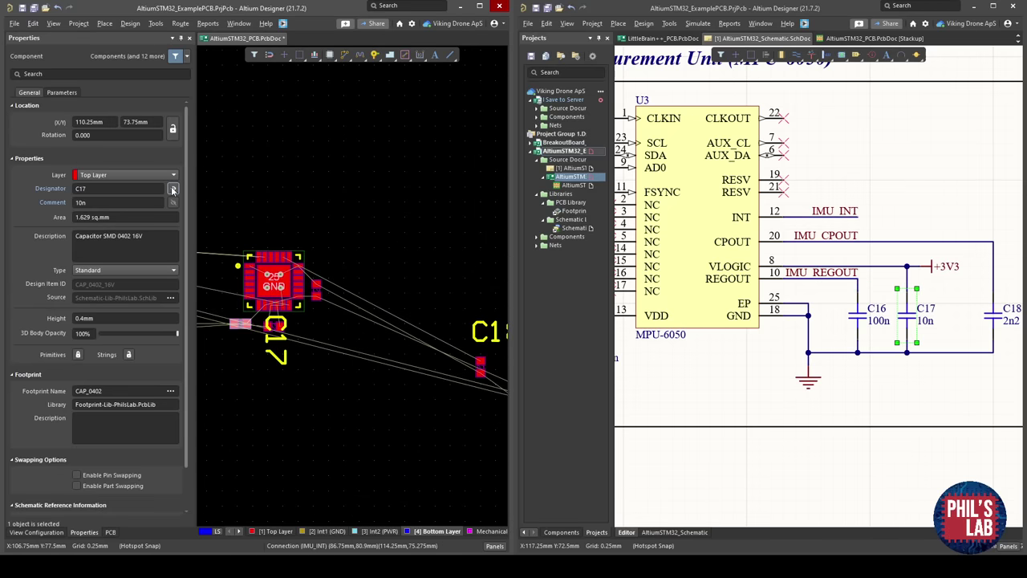
ctrl+scroll(241, 305, up, 6)
click(284, 335)
ctrl+scroll(286, 340, down, 1)
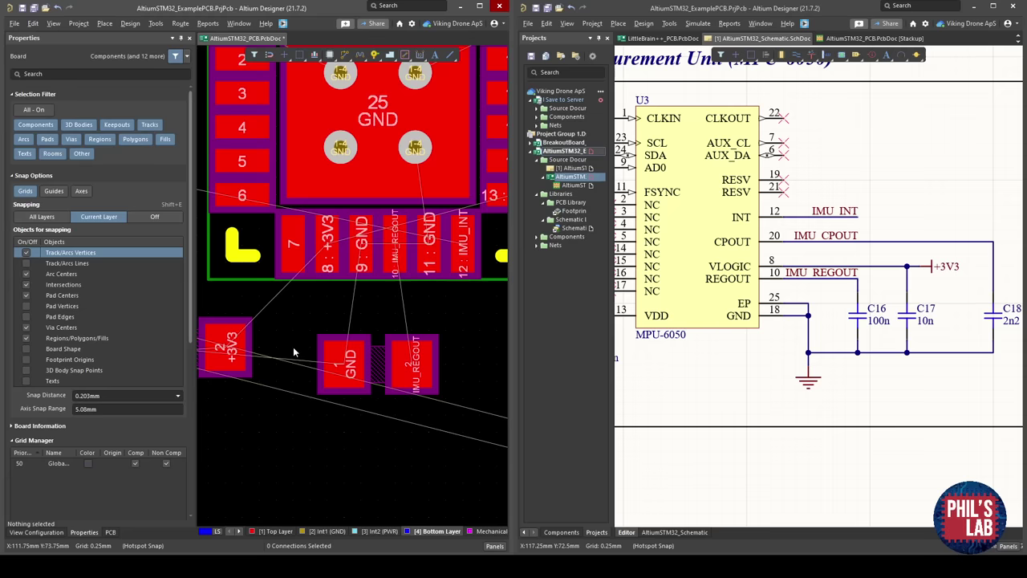
right_drag(294, 348, 397, 355)
drag(310, 359, 345, 371)
shift+scroll(357, 367, down, 1)
ctrl+scroll(332, 371, up, 3)
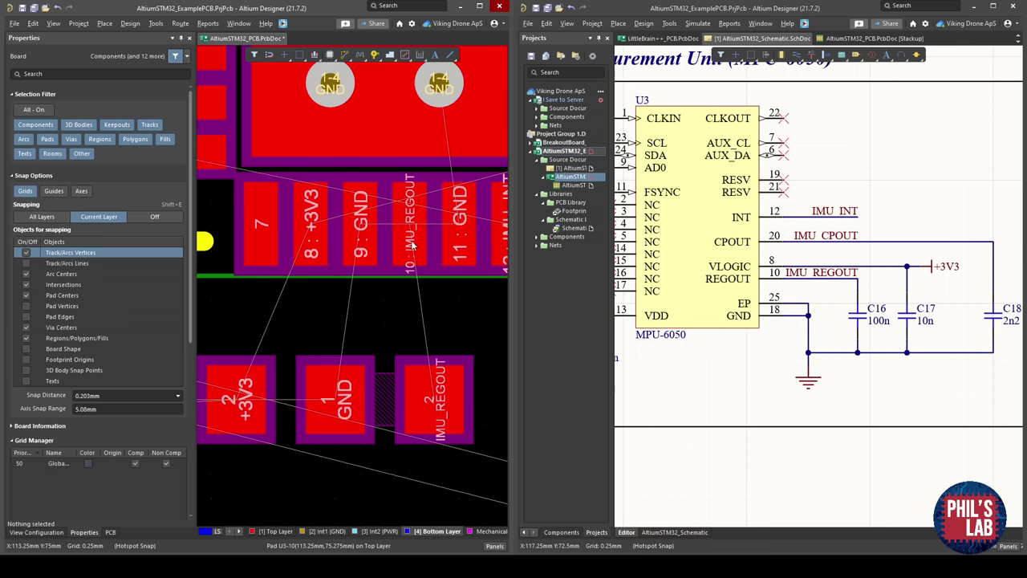
shift+scroll(420, 313, left, 2)
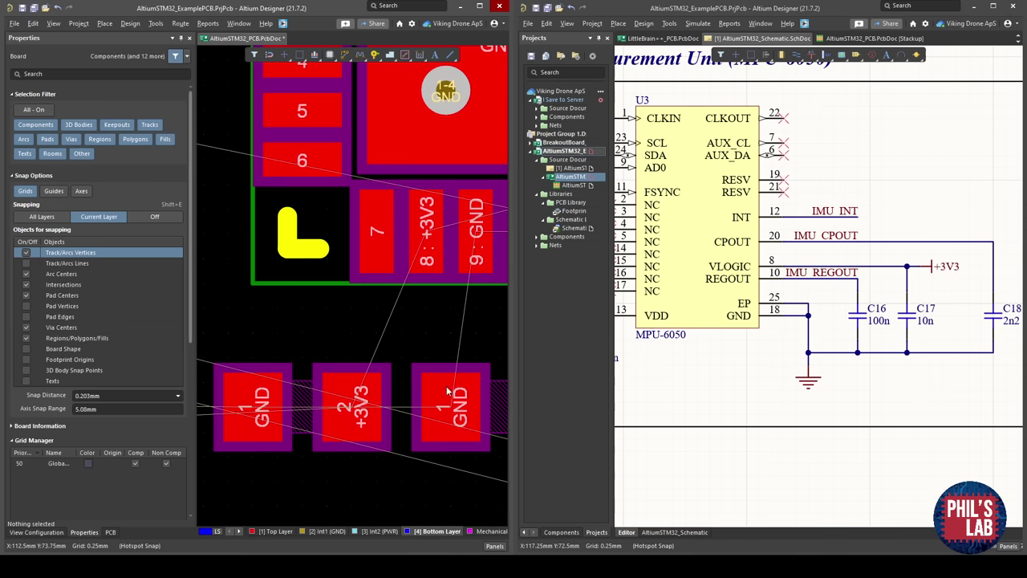
Turn C16 vertical with its IMU_REGOUT pad uppermost, aligned directly below U3's pin 10.
right_drag(447, 390, 340, 359)
key(space)
drag(369, 395, 386, 409)
right_drag(343, 409, 385, 379)
ctrl+scroll(380, 378, down, 1)
right_drag(277, 375, 299, 381)
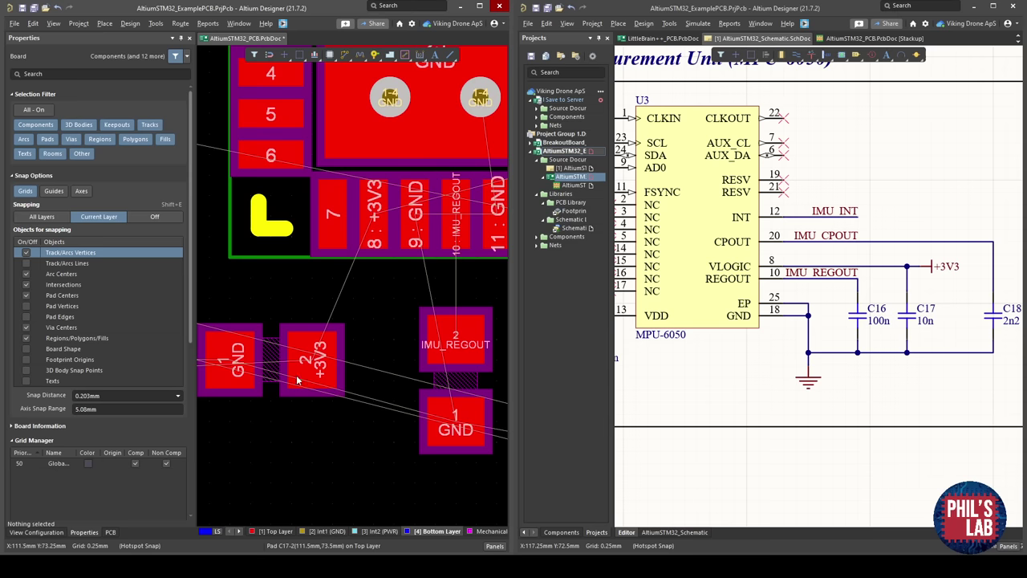
Turn C17 vertical beside C16, with its +3V3 pad uppermost and aligned below U3's pin 8.
drag(298, 378, 379, 390)
key(space)
click(379, 391)
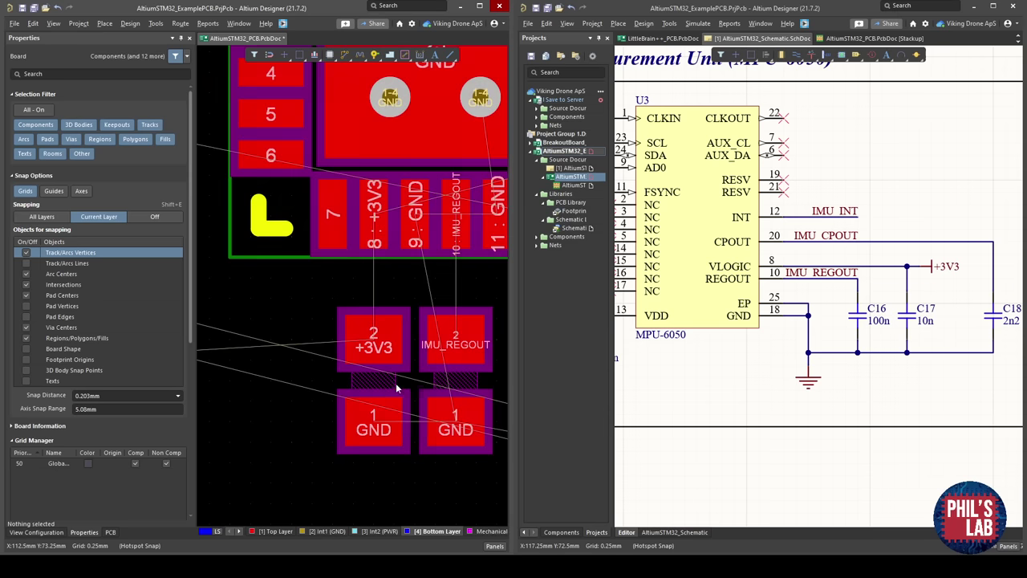
right_drag(396, 383, 358, 389)
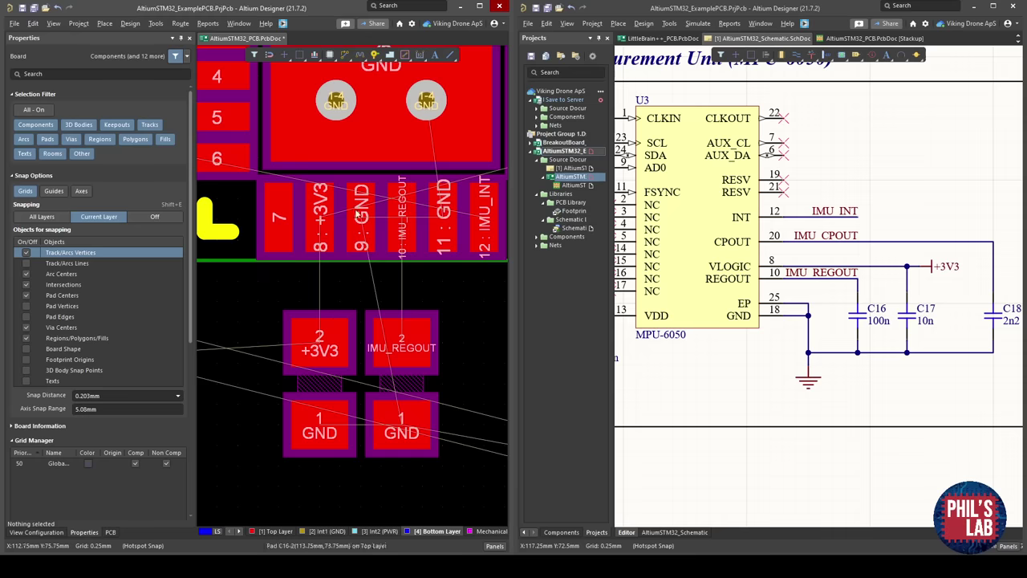
right_drag(350, 212, 343, 350)
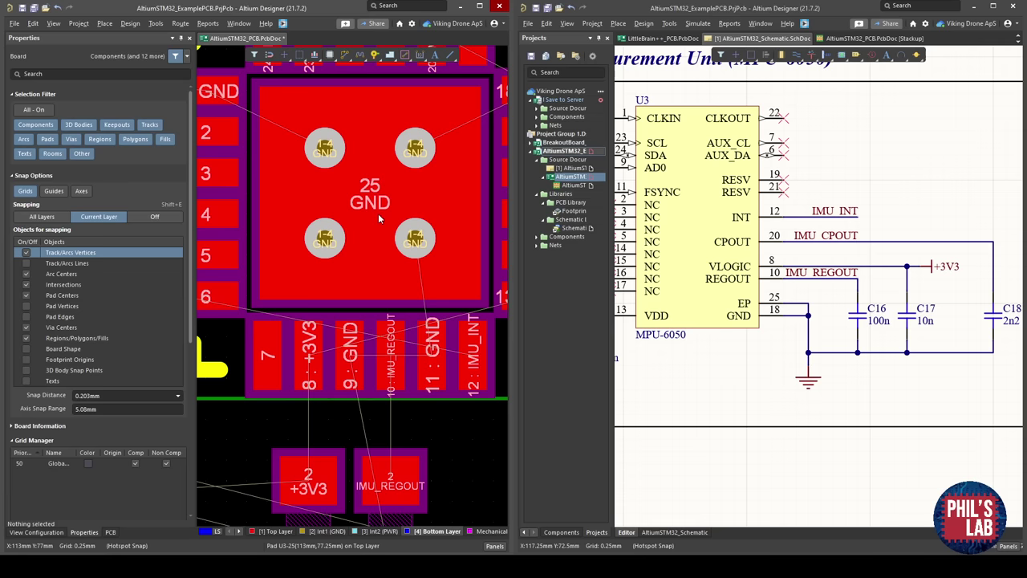
right_drag(408, 351, 406, 262)
ctrl+scroll(392, 263, down, 1)
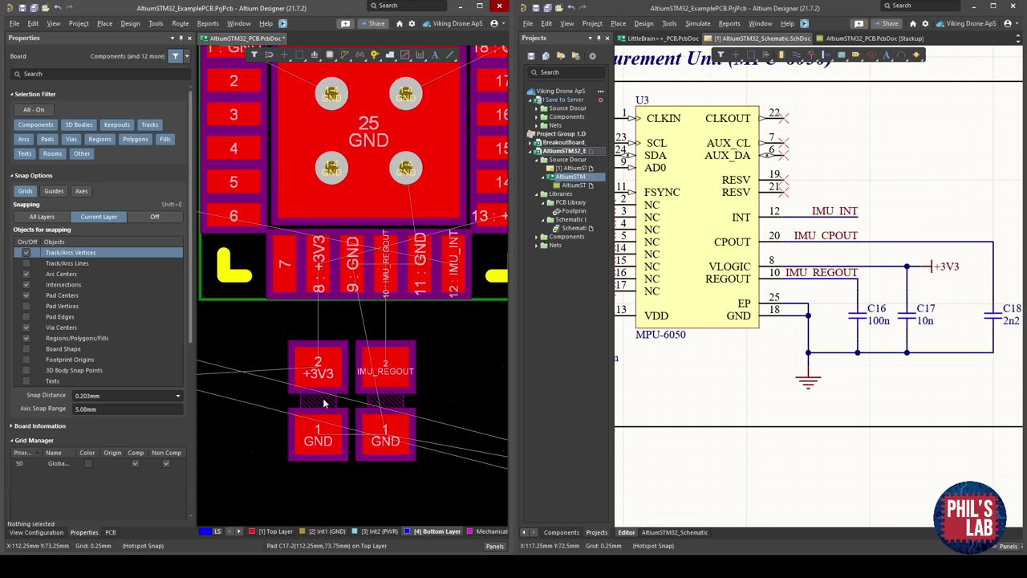
Lay C17 and C16 horizontally in one row below U3, each GND pad to the right and C16's IMU_REGOUT pad under pin 10.
drag(325, 403, 308, 403)
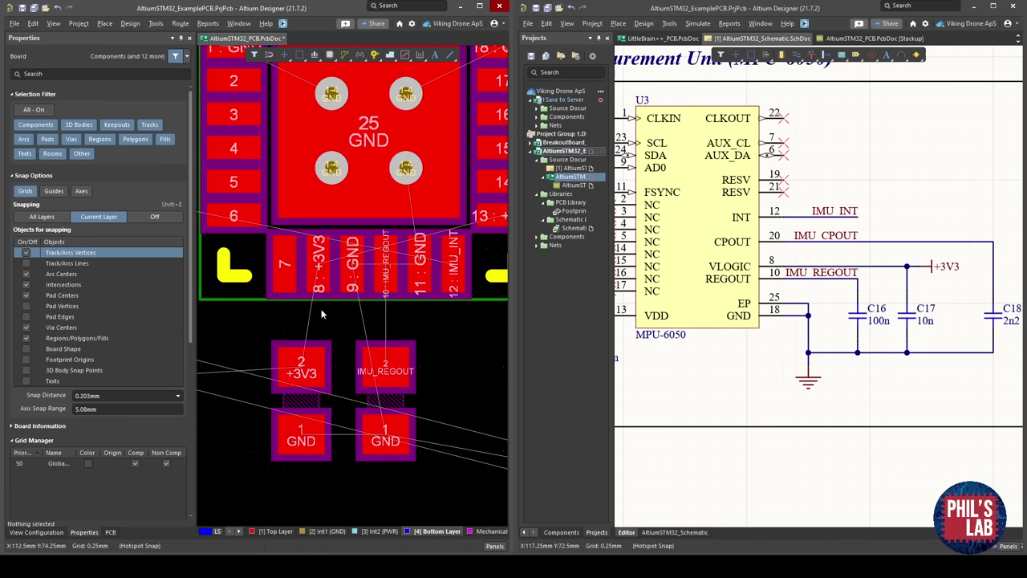
key(space)
key(space)
key(space)
key(space)
mouse_move(303, 403)
mouse_down()
mouse_move(290, 389)
mouse_move(334, 367)
mouse_move(339, 351)
mouse_move(287, 403)
mouse_up()
key(space)
key(space)
key(space)
key(space)
drag(385, 402, 427, 368)
key(space)
key(space)
drag(287, 401, 293, 368)
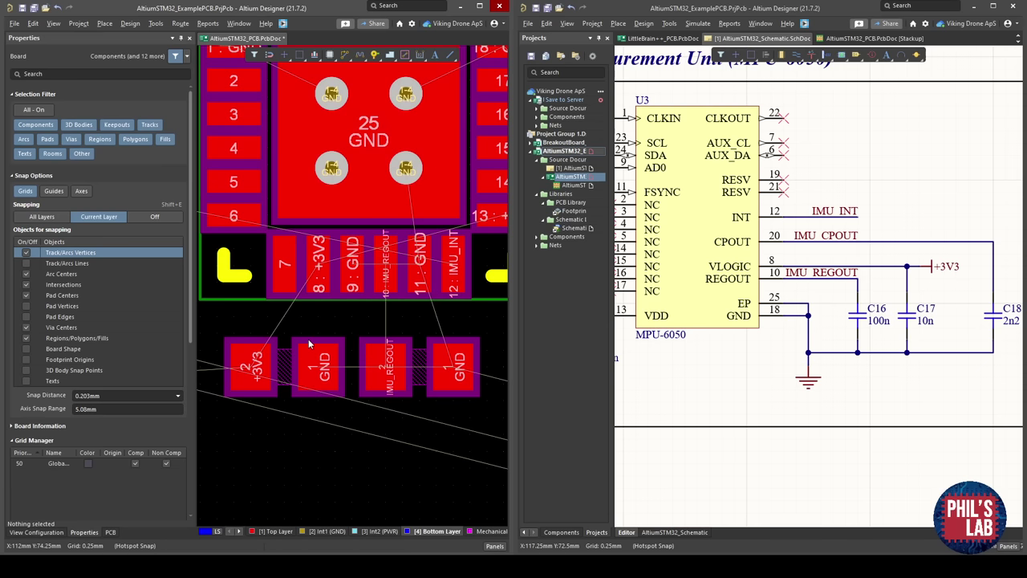
Select C18 from the schematic and move it from right of U3 to just above U3 on the PCB.
shift+scroll(325, 358, right, 2)
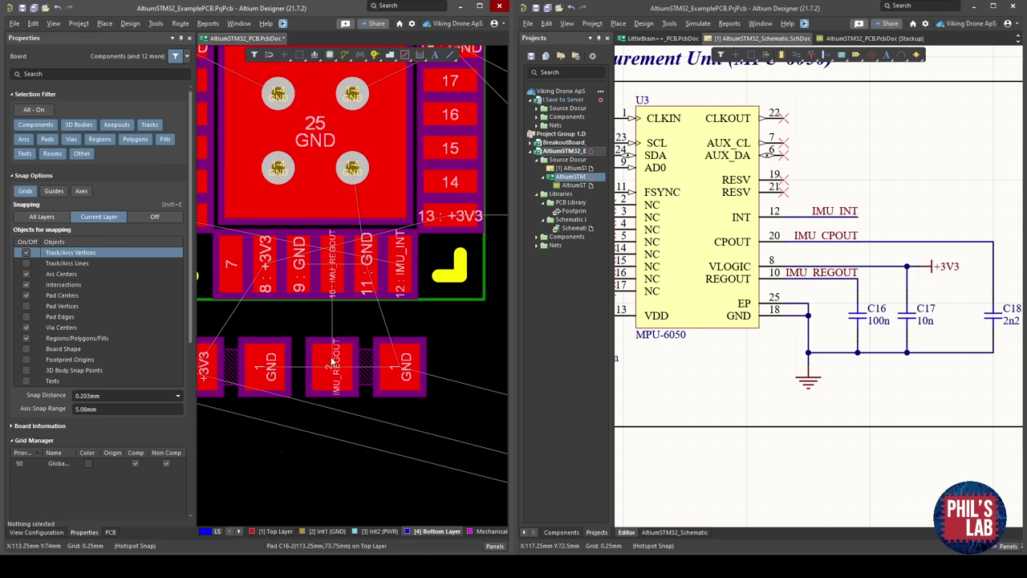
right_drag(353, 348, 289, 351)
ctrl+scroll(383, 283, down, 1)
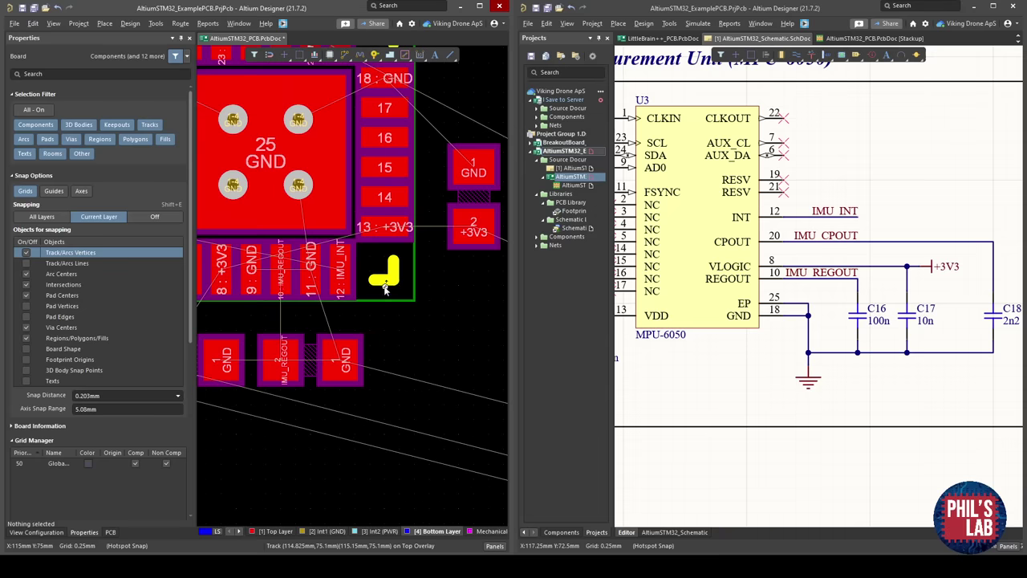
right_drag(352, 290, 415, 290)
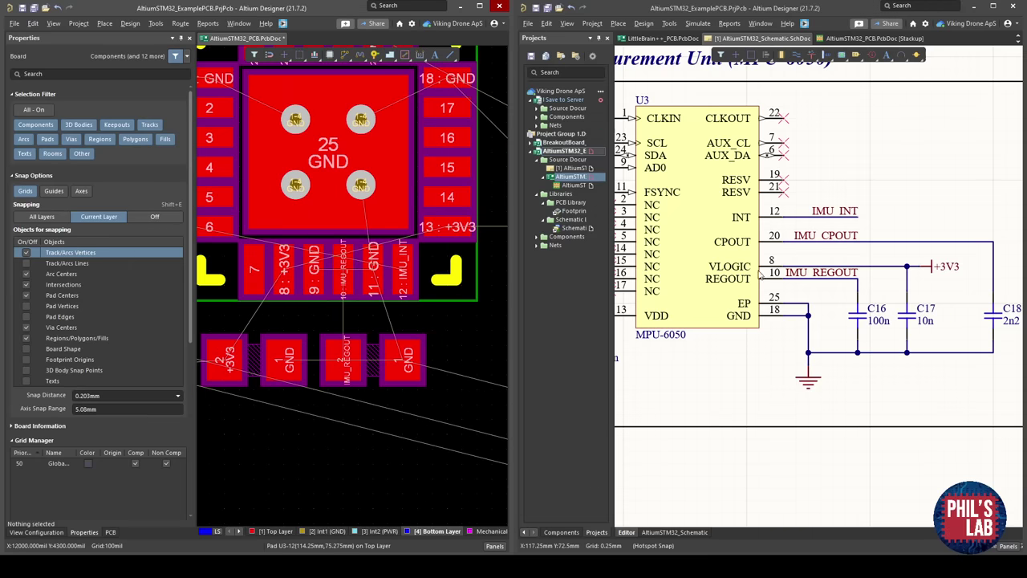
shift+scroll(882, 281, right, 2)
click(907, 319)
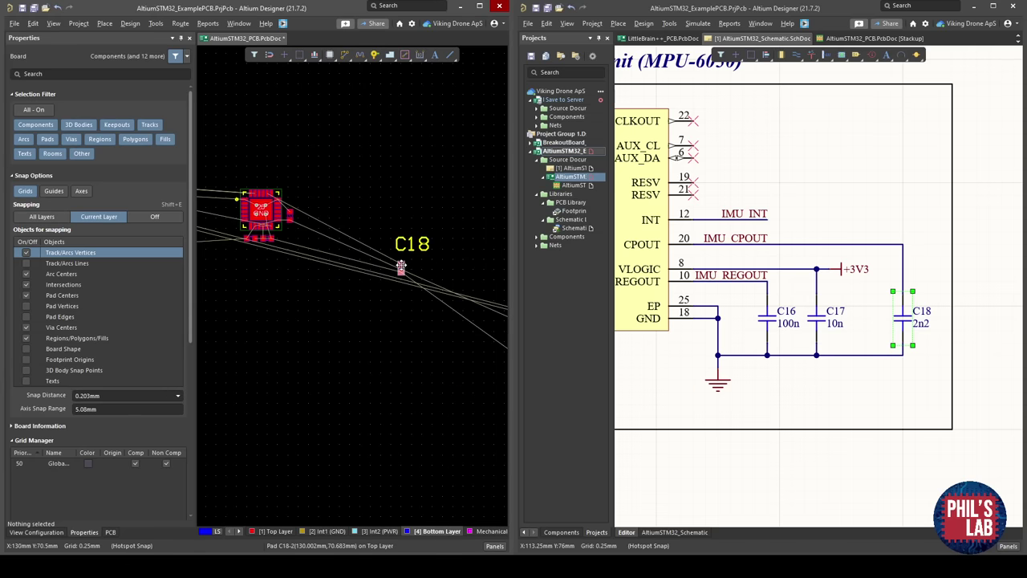
drag(401, 269, 263, 168)
ctrl+scroll(268, 163, up, 5)
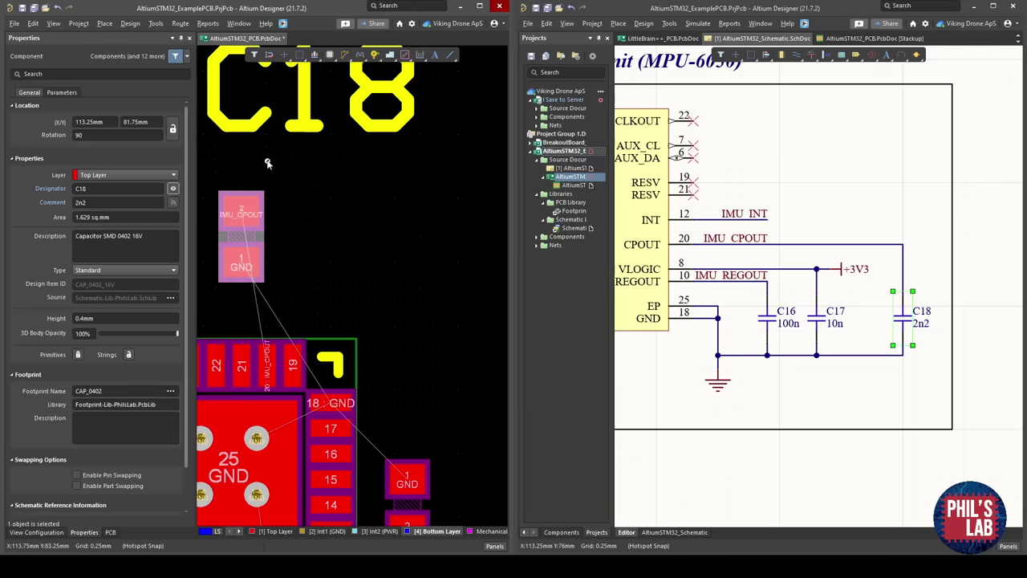
Set C18 at 180 degrees rotation with its IMU_CPOUT pad directly above U3's pin 20, and hide its designator.
right_drag(276, 301, 393, 288)
key(space)
drag(350, 222, 400, 291)
click(173, 188)
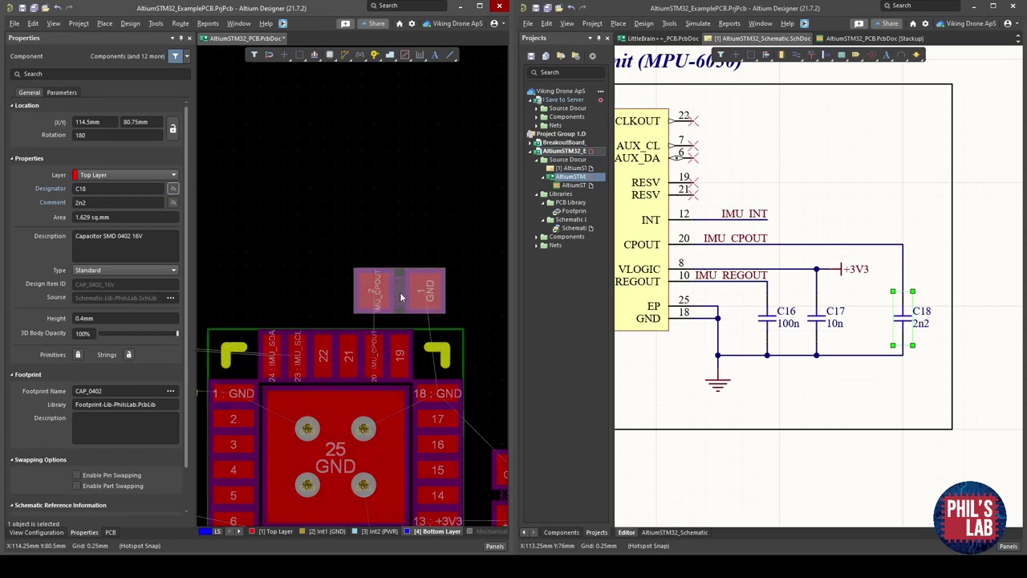
right_drag(381, 335, 329, 308)
ctrl+scroll(384, 302, up, 1)
click(428, 273)
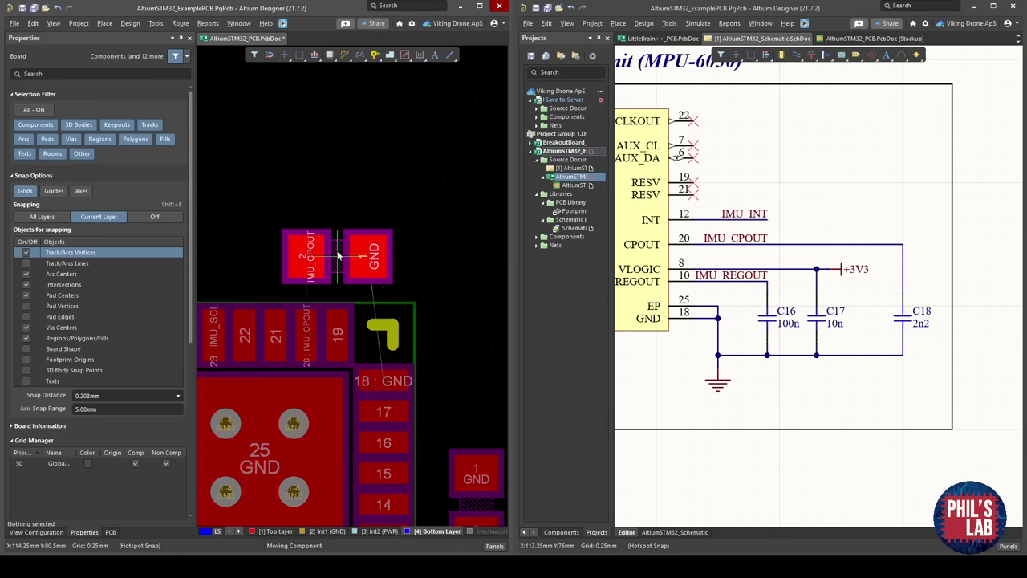
Try other rotations and positions for C18 above U3's CPOUT pin.
right_drag(337, 260, 405, 255)
drag(407, 255, 351, 247)
key(space)
right_drag(325, 289, 248, 298)
drag(261, 231, 315, 236)
key(space)
key(space)
key(space)
key(space)
key(space)
key(space)
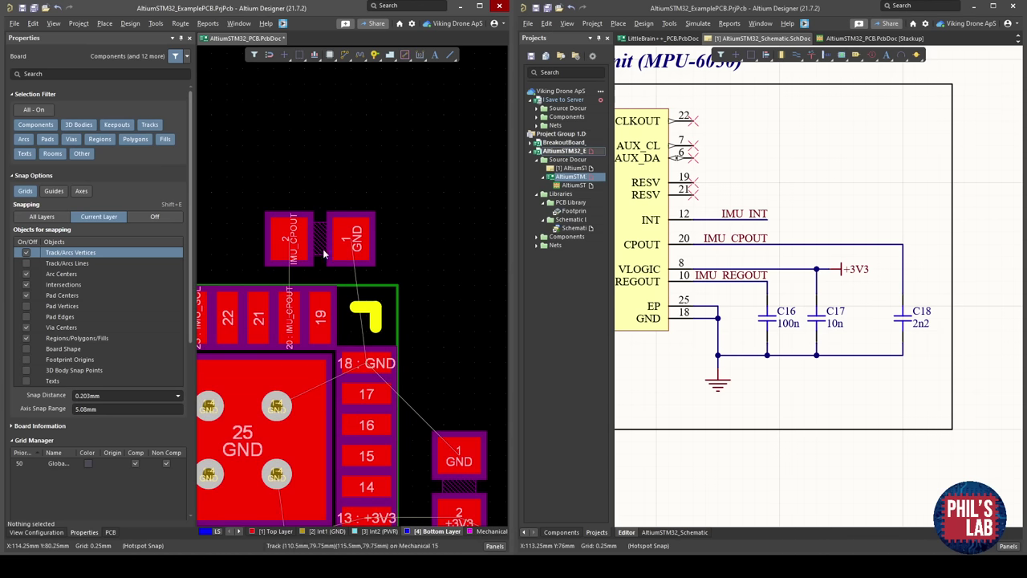
Check U3's capacitor layout against the IMU schematic, and compare its SDA and SCL pins with the microcontroller's I2C pins.
ctrl+scroll(396, 276, down, 5)
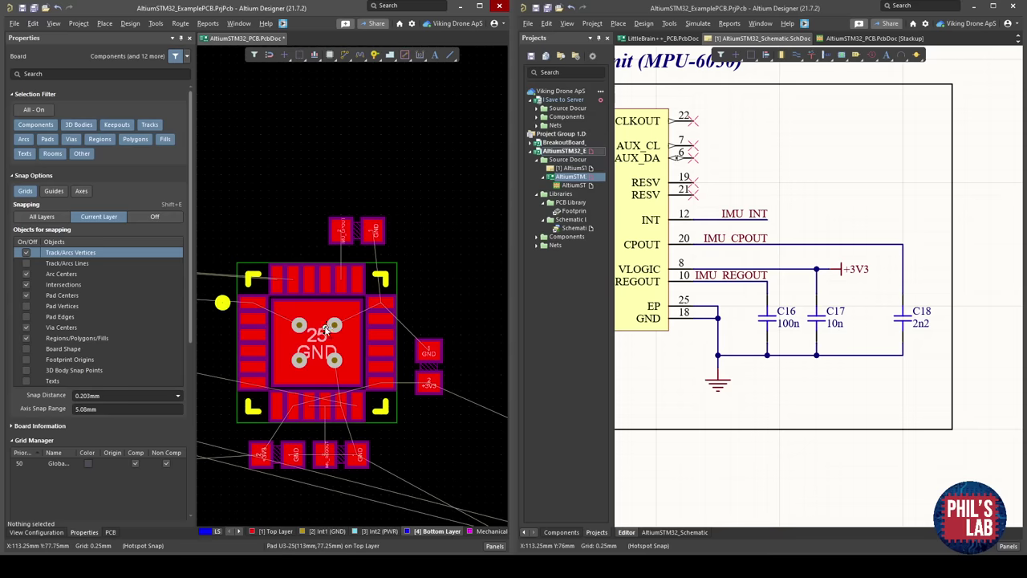
ctrl+scroll(325, 329, down, 3)
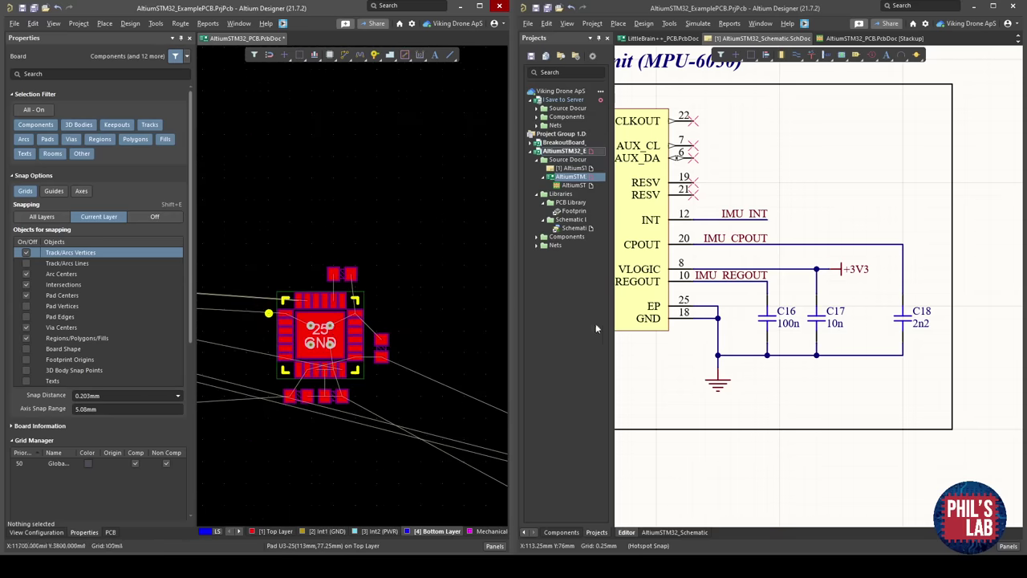
ctrl+scroll(771, 291, down, 3)
right_drag(735, 296, 822, 304)
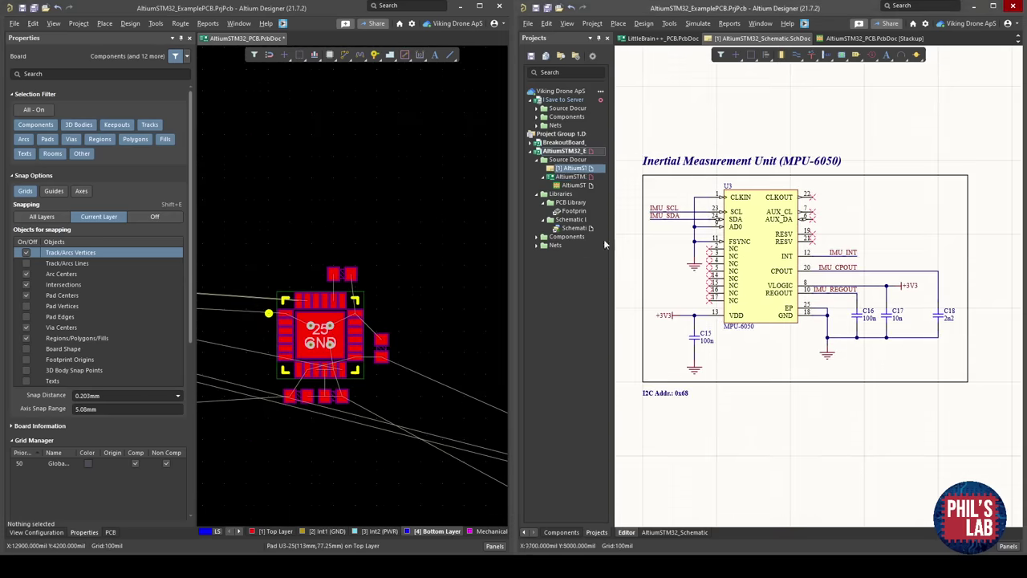
ctrl+scroll(406, 287, up, 6)
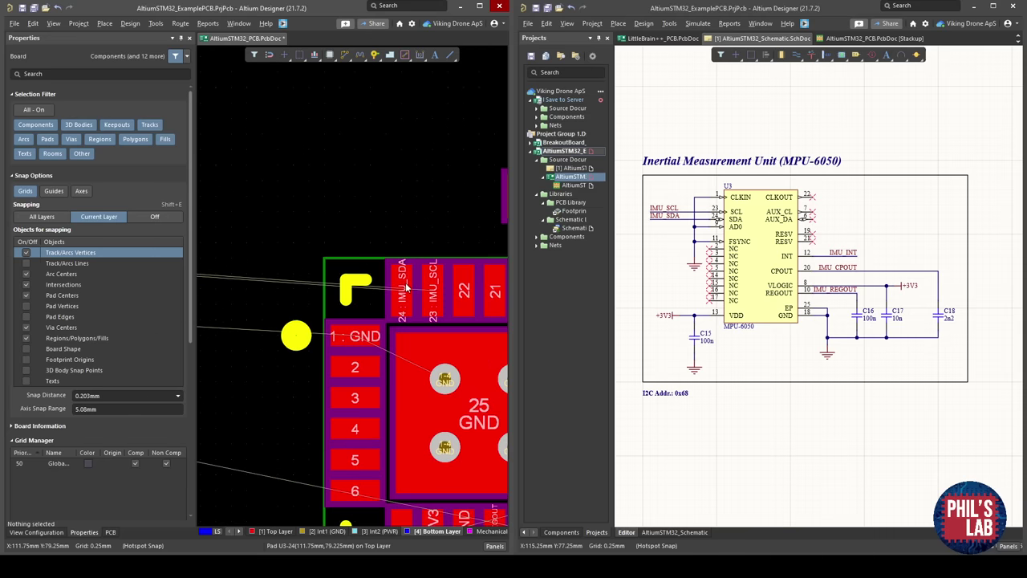
ctrl+scroll(428, 277, down, 6)
right_drag(220, 269, 449, 282)
ctrl+scroll(372, 263, up, 5)
ctrl+scroll(388, 295, up, 2)
ctrl+scroll(388, 294, down, 7)
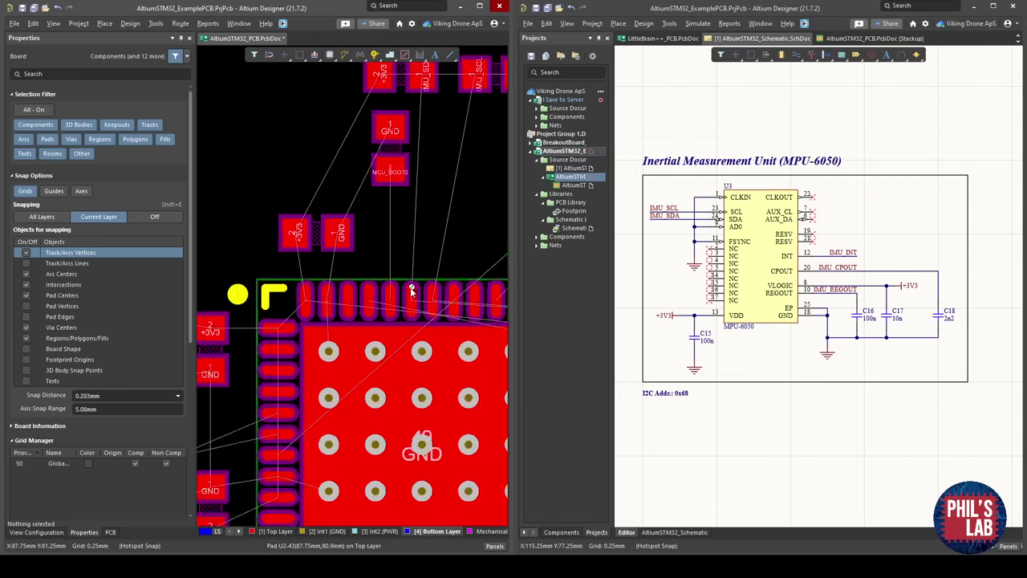
Move U3 and its four capacitors together to the upper left of the microcontroller, rotated 90 degrees clockwise.
drag(468, 378, 369, 258)
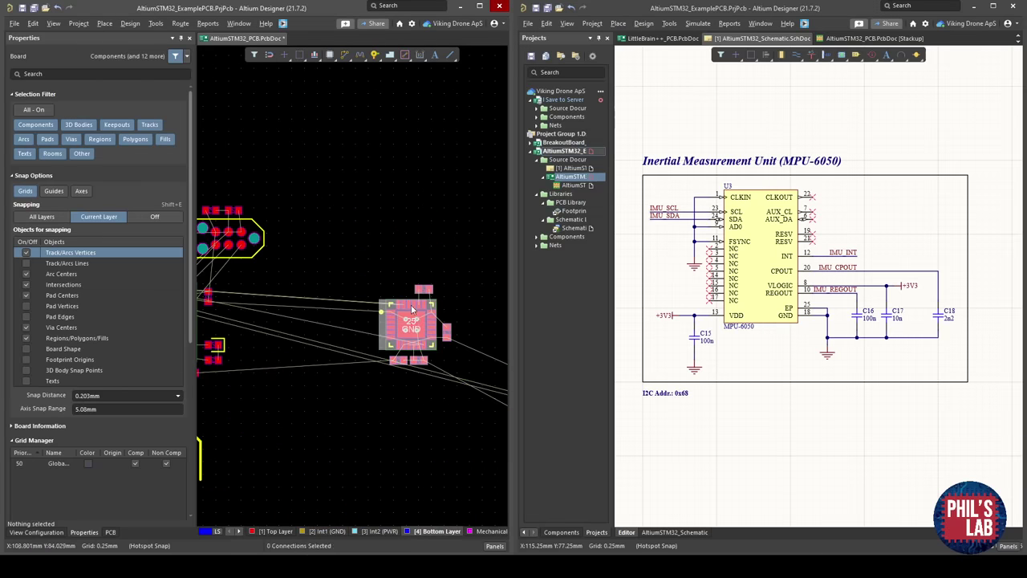
drag(394, 310, 336, 240)
key(space)
click(409, 210)
ctrl+scroll(381, 248, up, 1)
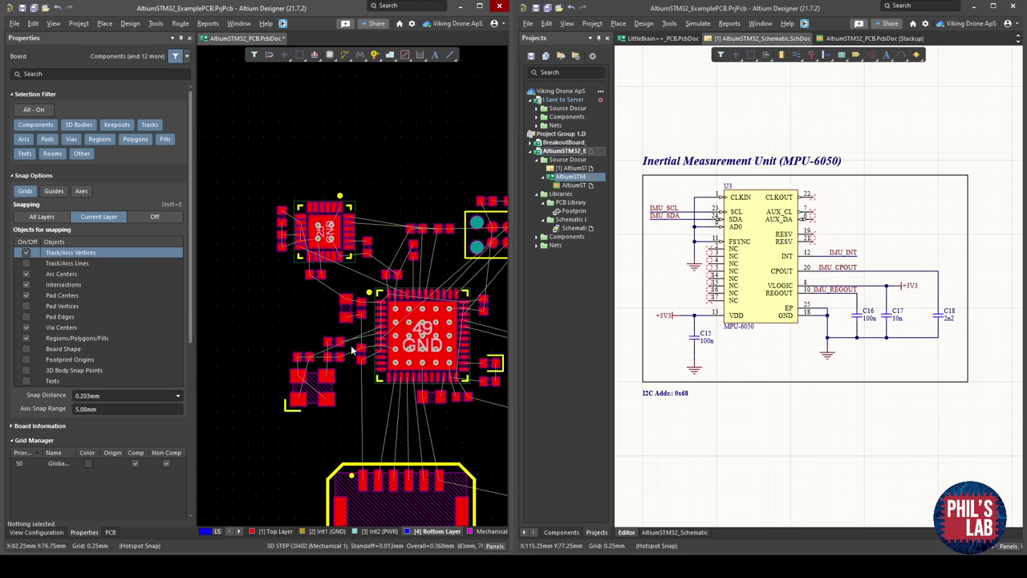
Examine the IMU_SDA and IMU_SCL pull-up resistors above the microcontroller.
right_drag(385, 348, 316, 327)
ctrl+scroll(321, 201, up, 3)
right_drag(432, 244, 307, 249)
right_drag(362, 335, 399, 335)
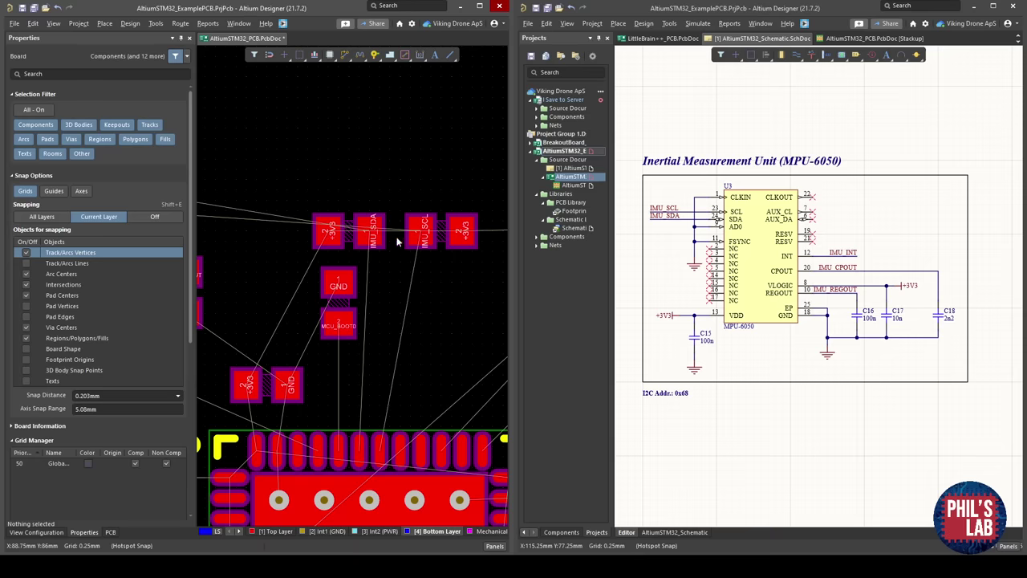
Examine the placement of the IMU, microcontroller, resistors and connectors in the 3D board view.
ctrl+scroll(397, 241, down, 6)
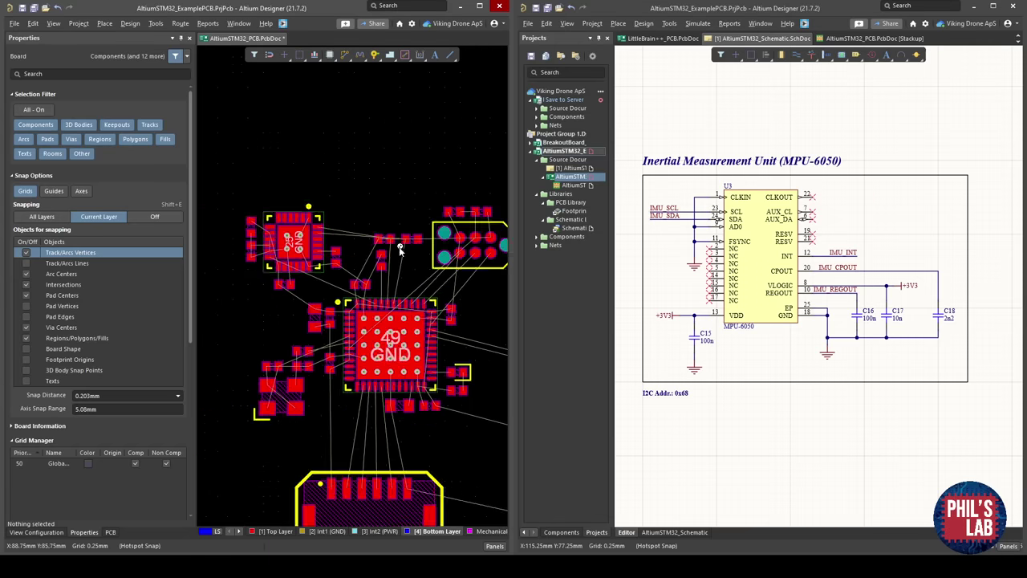
key(3)
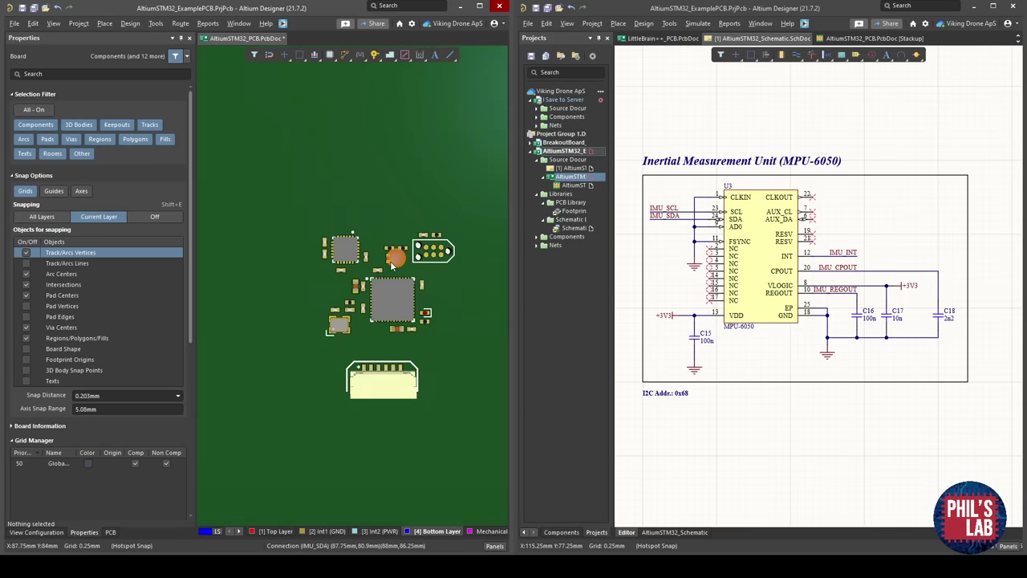
key(0)
ctrl+scroll(292, 283, up, 6)
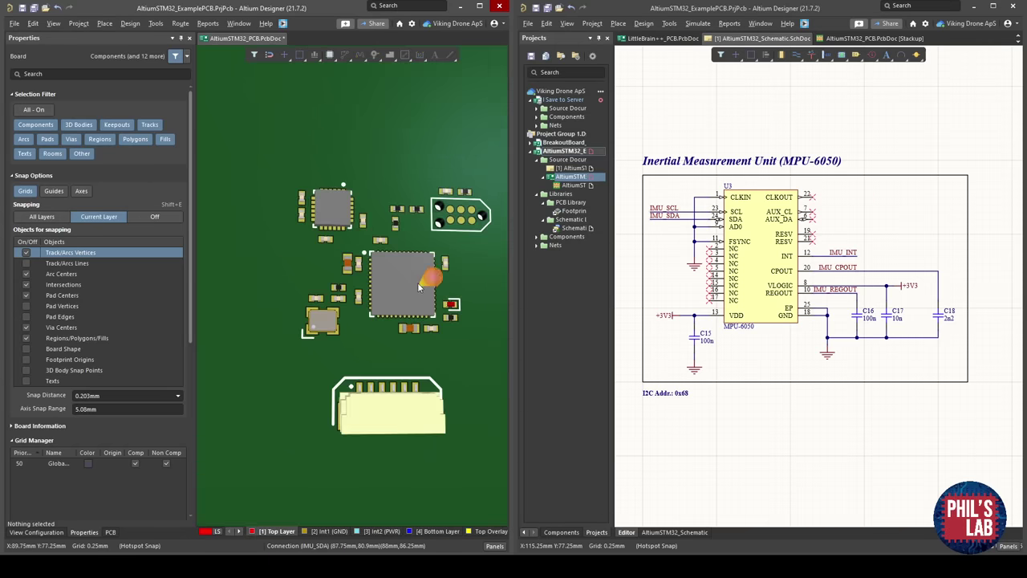
right_drag(384, 318, 247, 345)
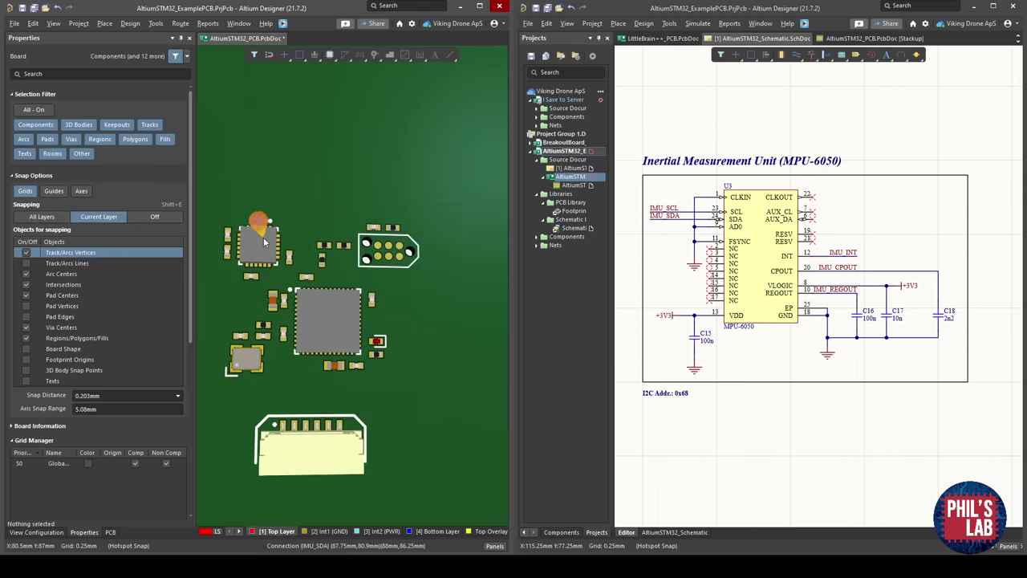
right_drag(306, 421, 311, 391)
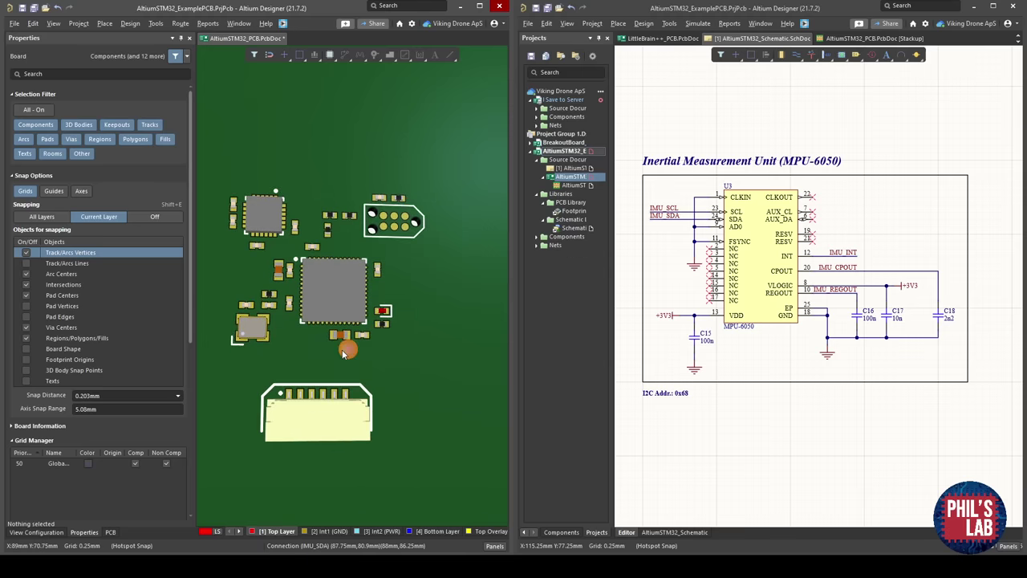
key(2)
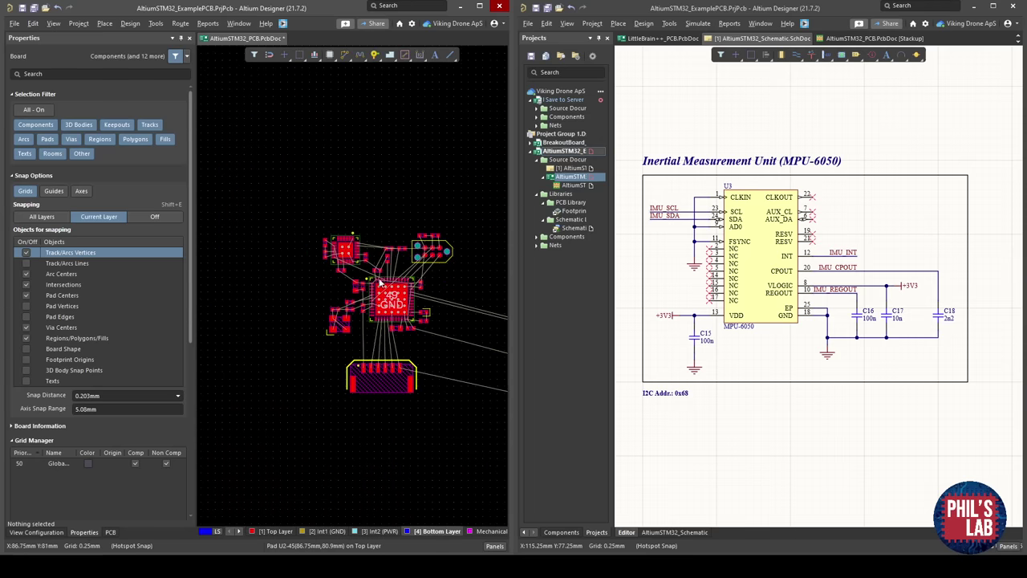
Move the voltage regulator U1 from outside the board onto the free board area right of the microcontroller.
ctrl+scroll(430, 312, down, 2)
right_drag(407, 317, 376, 327)
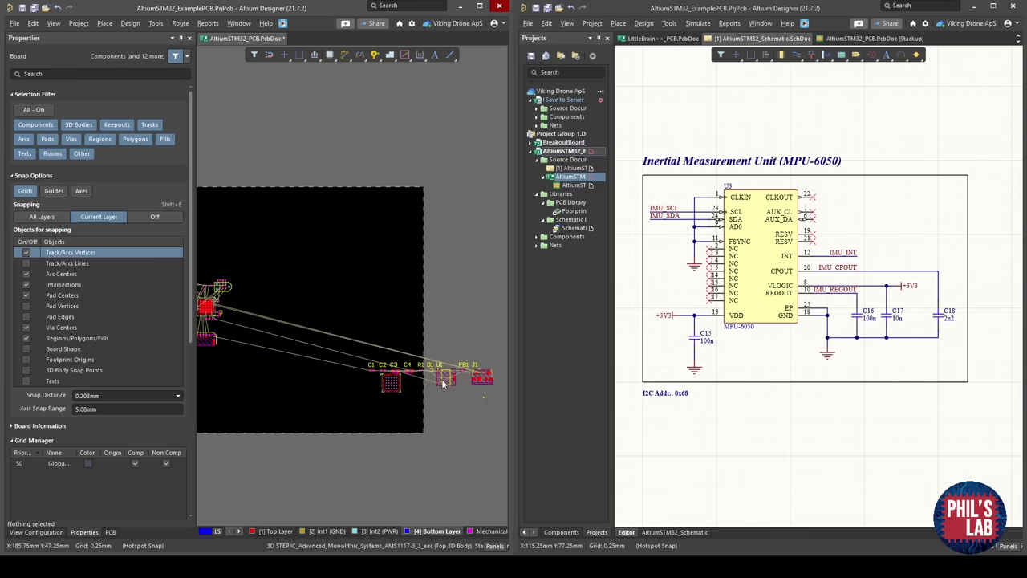
drag(443, 379, 297, 305)
ctrl+scroll(296, 306, up, 3)
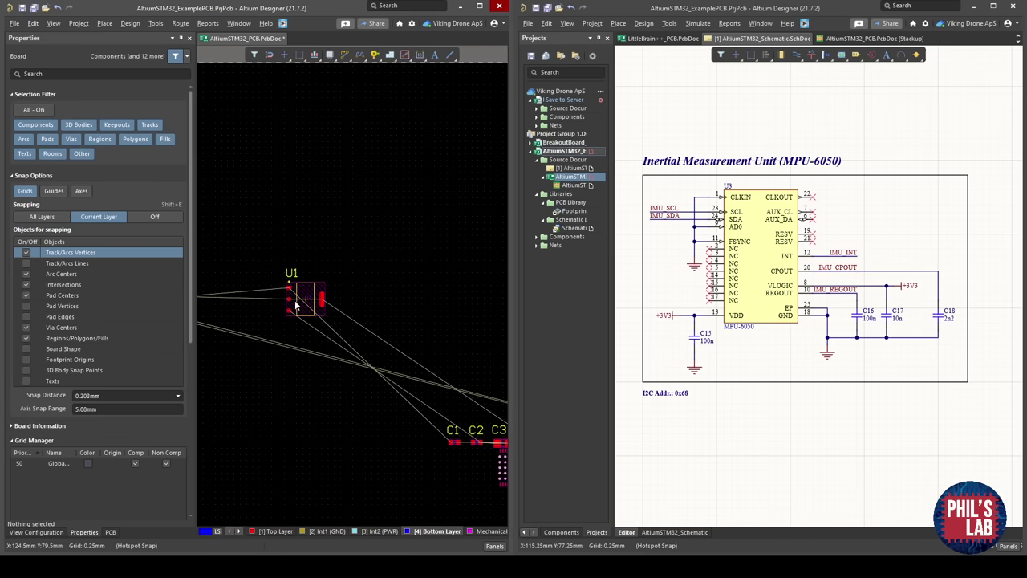
ctrl+scroll(761, 277, down, 1)
Check the LDO regulator schematic around U1, from C1, FB1, C2 and C3 through to C4, D1 and R1.
right_drag(714, 193, 808, 251)
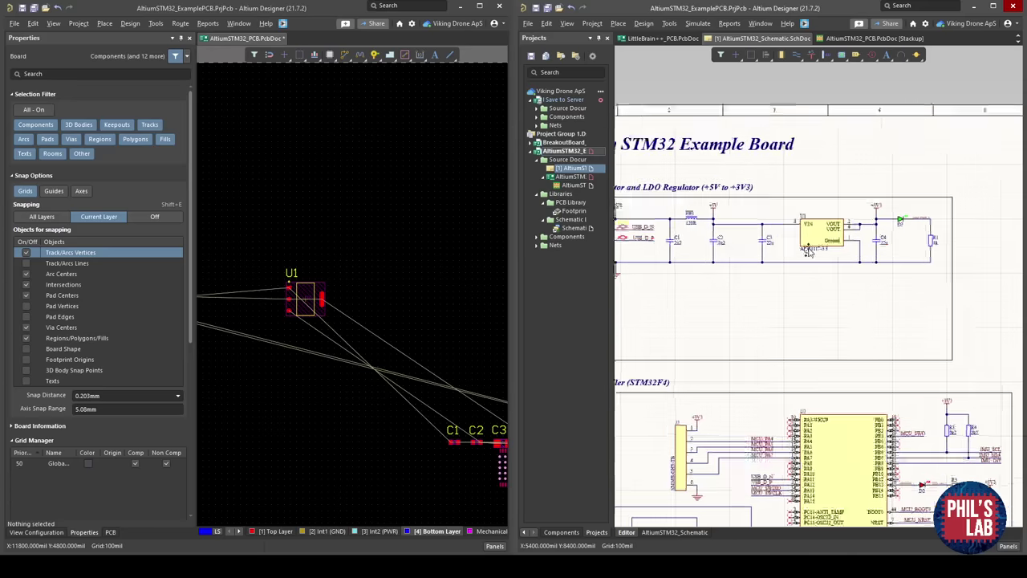
ctrl+scroll(809, 251, up, 5)
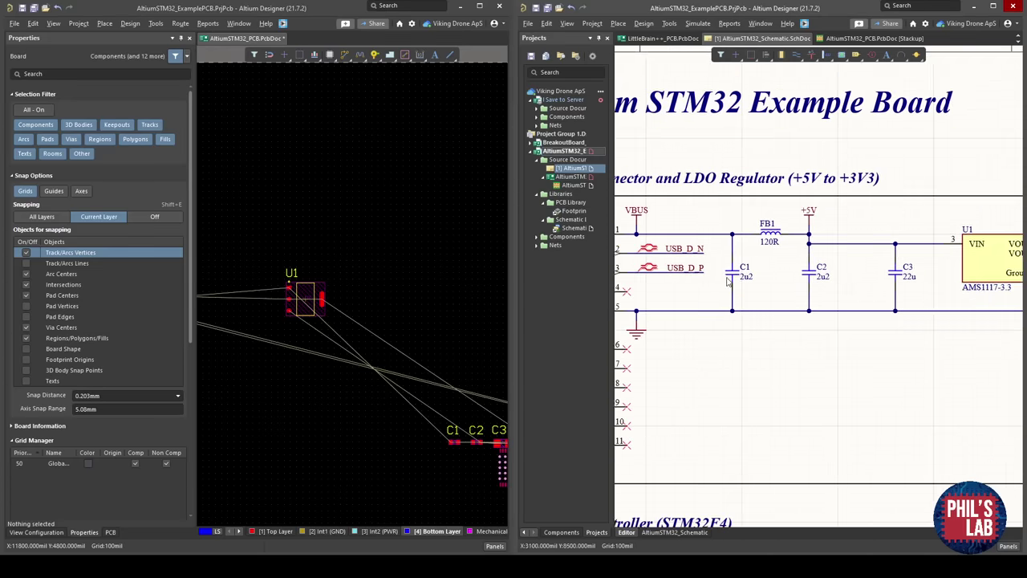
shift+scroll(728, 273, left, 3)
shift+scroll(716, 301, right, 5)
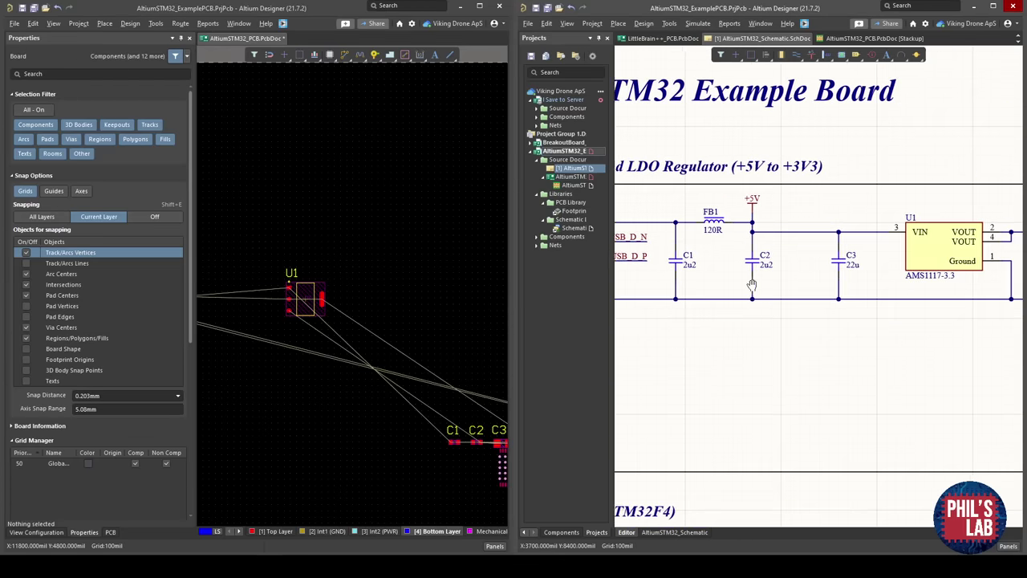
right_drag(867, 257, 671, 258)
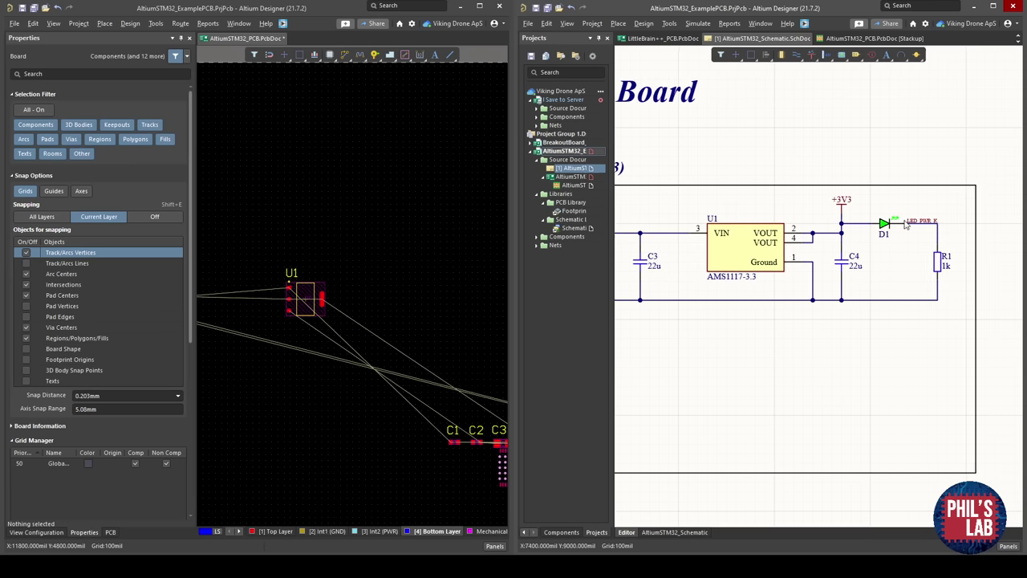
Inspect the board and the regulator U1 in 3D from several viewpoints.
key(3)
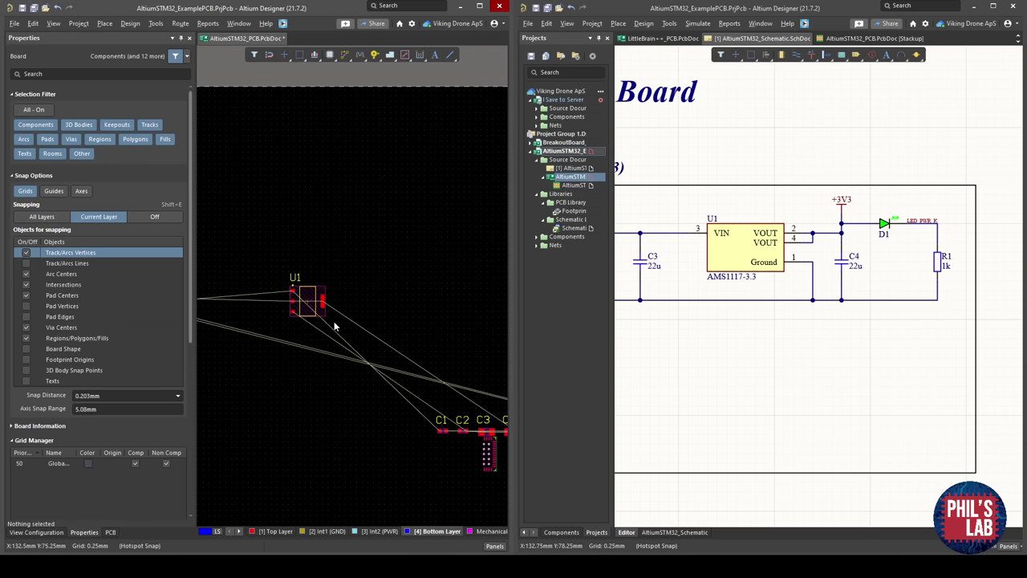
ctrl+scroll(350, 309, up, 4)
shift+scroll(473, 290, left, 5)
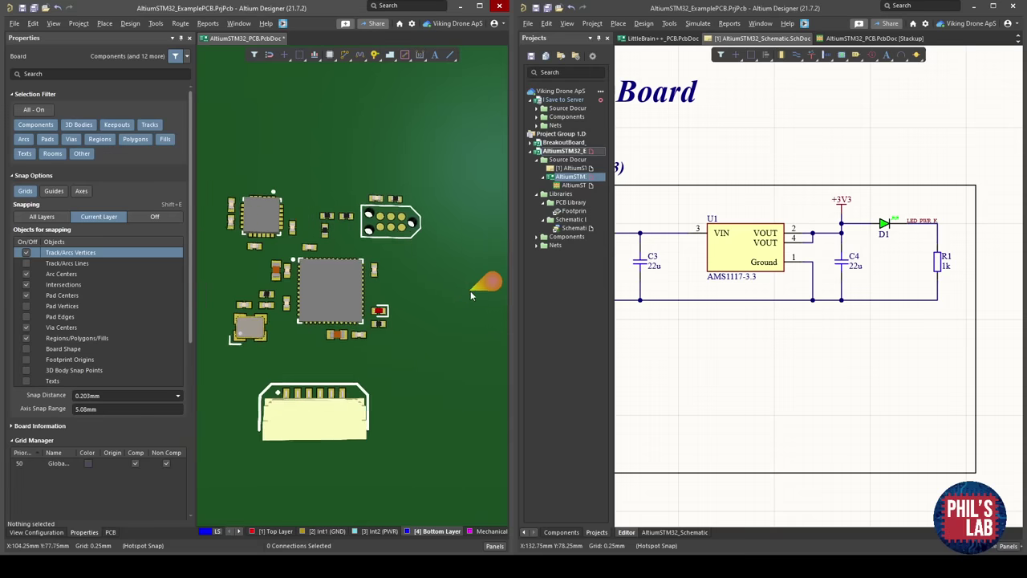
shift+scroll(360, 294, right, 5)
key(KP_Multiply)
ctrl+scroll(358, 294, up, 3)
mouse_move(353, 341)
shift+right_down()
mouse_move(356, 439)
mouse_move(431, 484)
mouse_move(450, 461)
mouse_move(360, 337)
mouse_move(321, 226)
mouse_move(371, 321)
mouse_move(353, 312)
mouse_move(309, 357)
mouse_move(289, 441)
mouse_move(362, 333)
mouse_move(359, 353)
shift+right_up()
ctrl+scroll(329, 261, up, 4)
shift+scroll(369, 241, right, 4)
key(2)
ctrl+scroll(359, 353, down, 3)
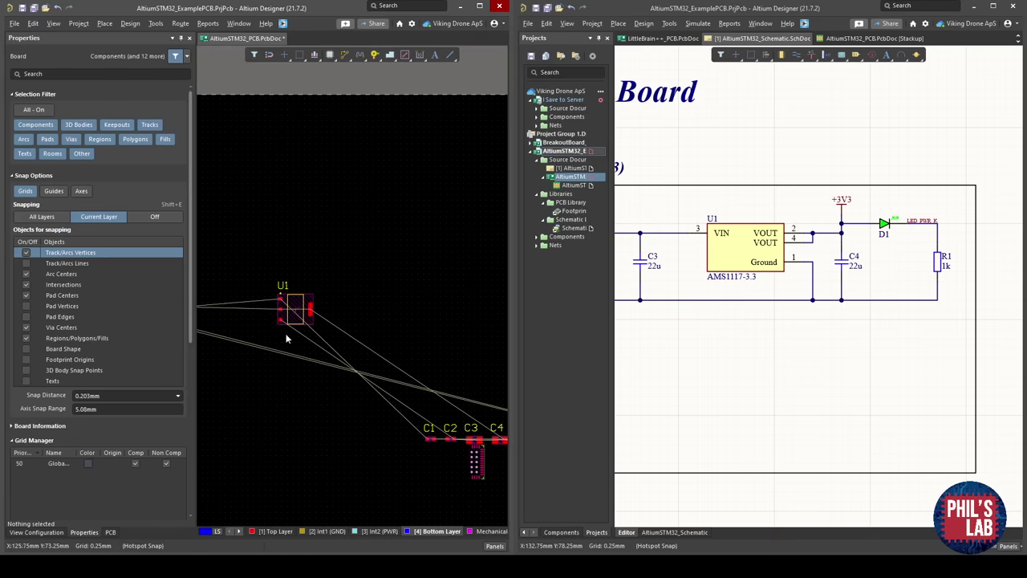
Hide U1's designator and unlock its primitives, with the Top Layer active.
ctrl+scroll(324, 294, up, 4)
click(331, 298)
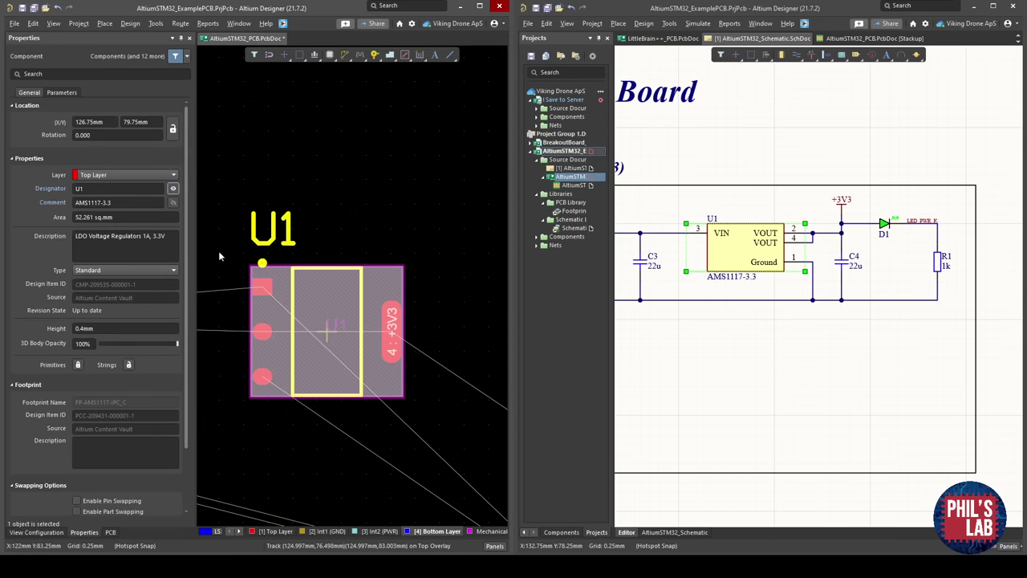
click(172, 188)
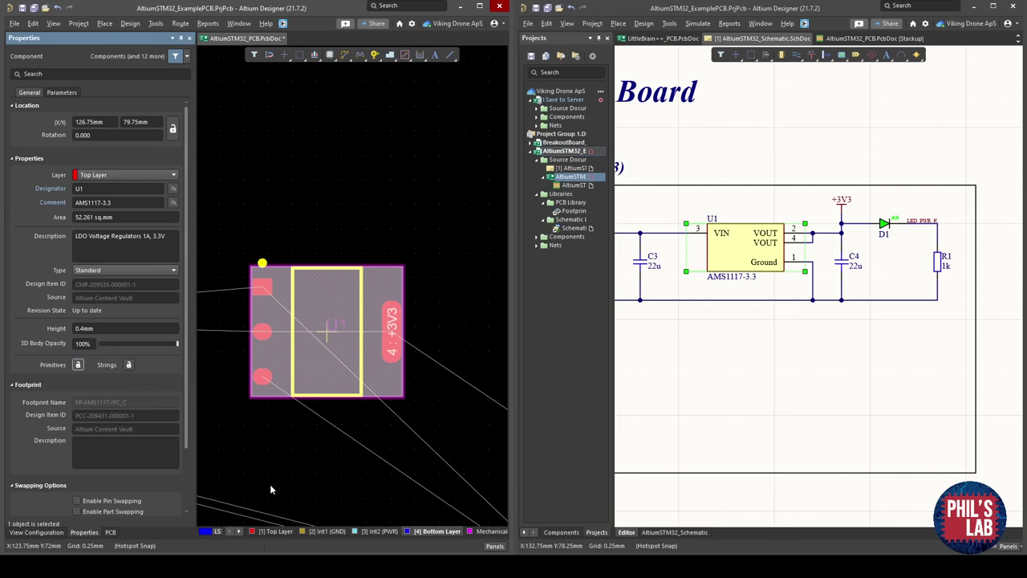
click(275, 532)
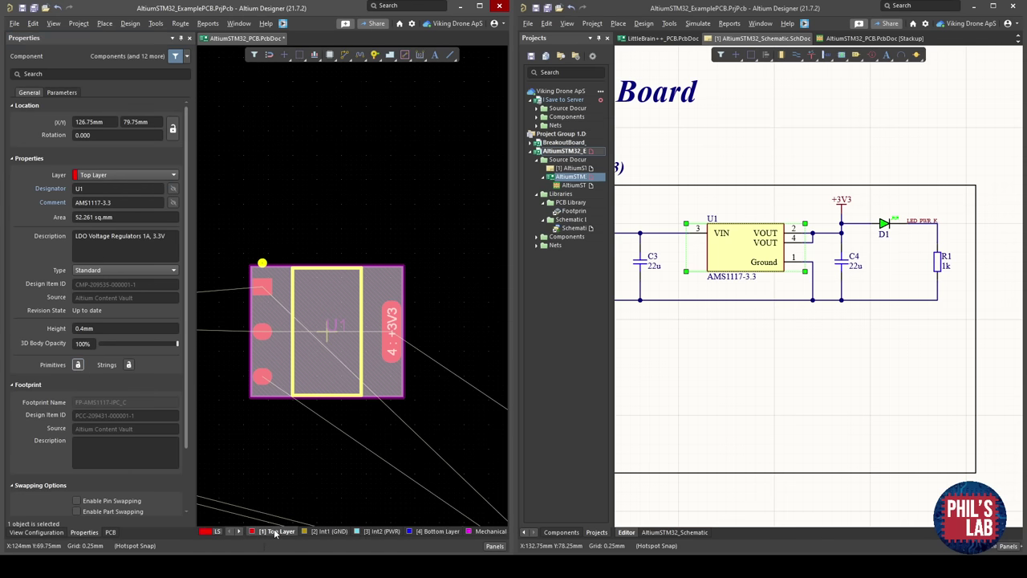
click(295, 457)
Change the shape of U1's pads 1, 2 and 3 to Rectangular.
ctrl+scroll(268, 355, up, 2)
click(259, 261)
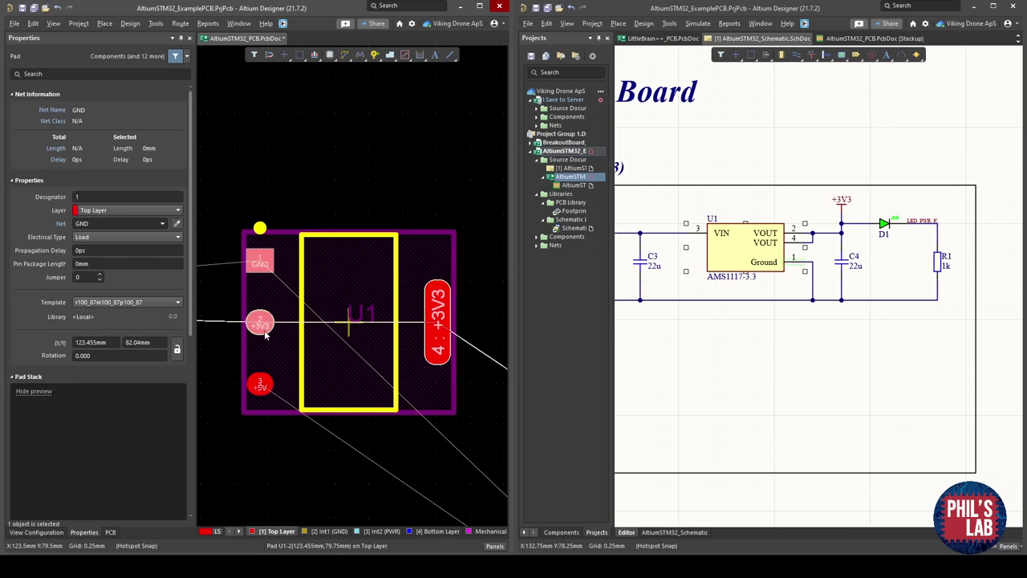
shift+click(265, 331)
shift+click(260, 384)
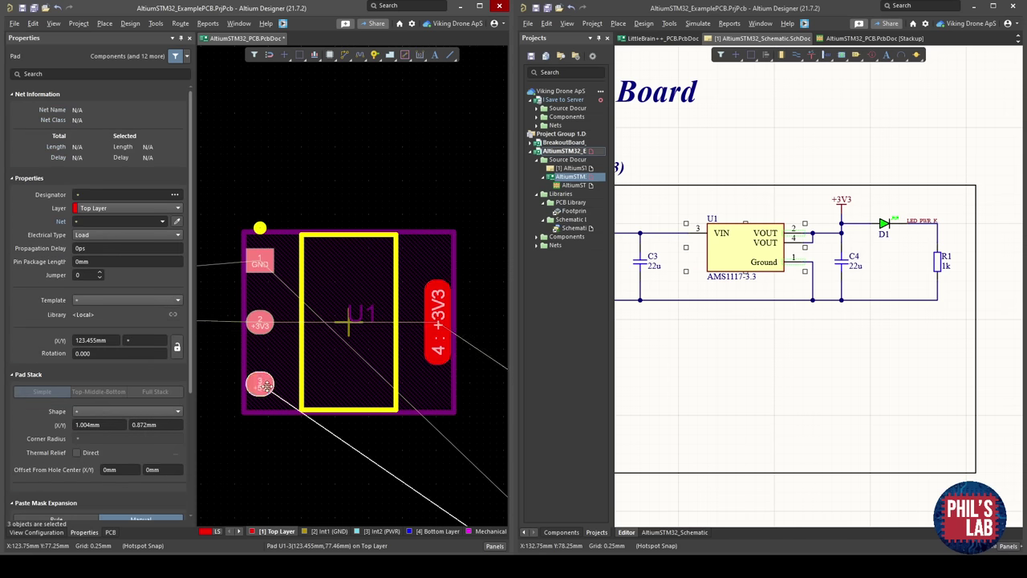
click(130, 411)
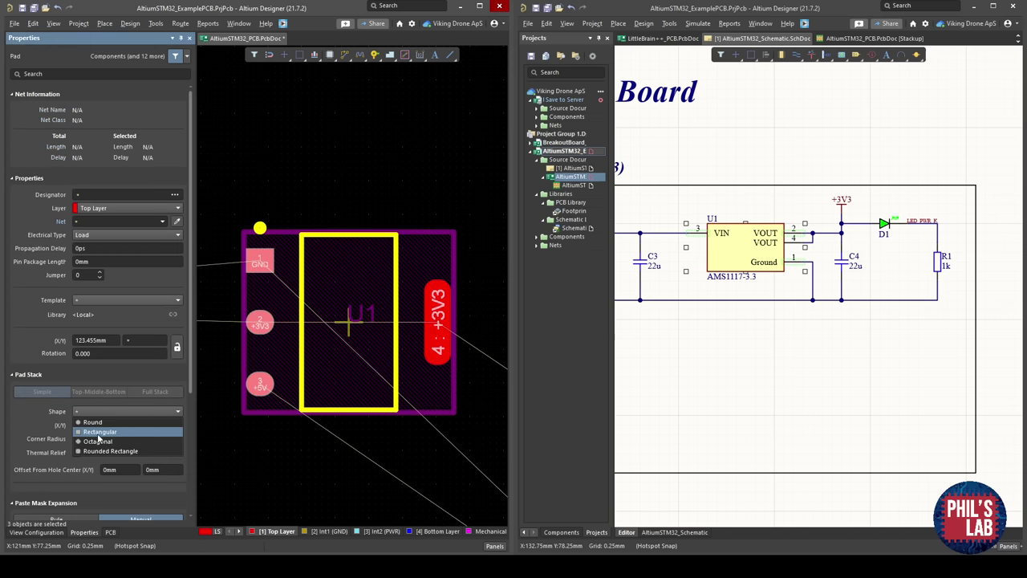
click(98, 434)
click(111, 411)
click(109, 423)
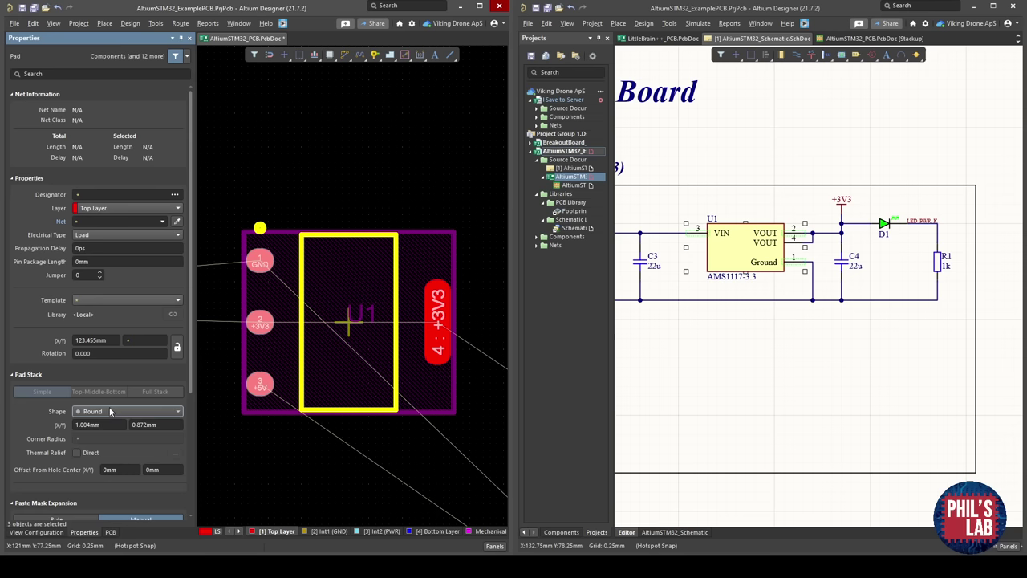
click(109, 412)
click(105, 434)
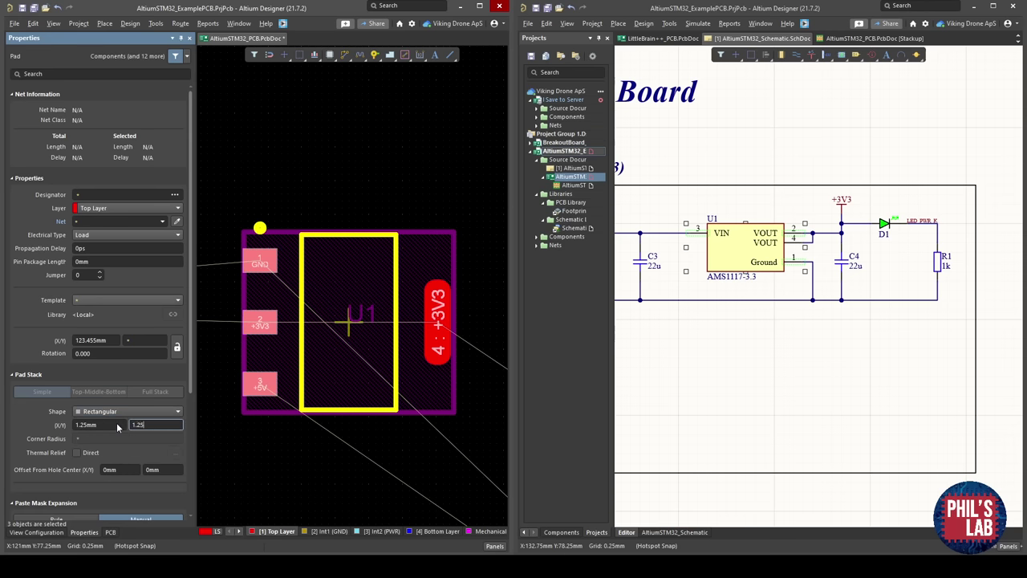
Set the size of U1's pads 1, 2 and 3 to 1.25 mm by 1.25 mm.
text(1.25)
key(Return)
click(377, 491)
Check in 3D how U1's three small pads and its large tab pad fit the component's leads.
key(3)
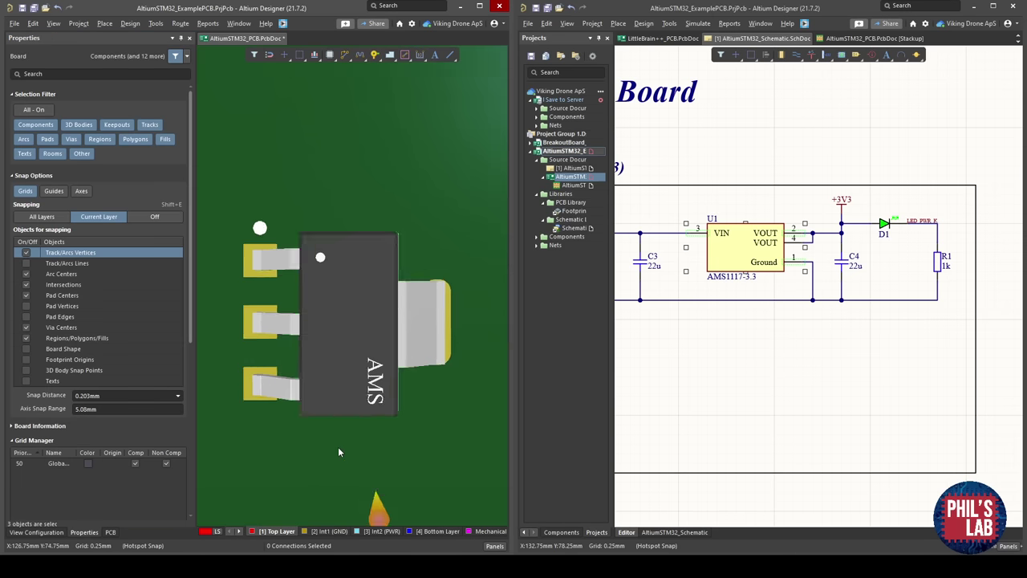
right_drag(261, 404, 329, 435)
shift+right_drag(349, 326, 303, 331)
right_drag(440, 342, 396, 393)
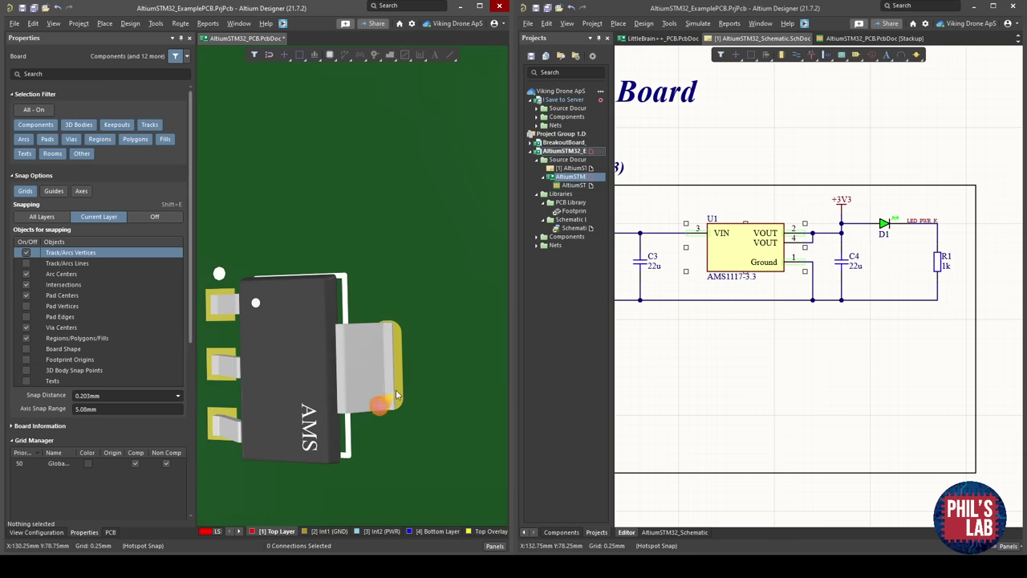
key(2)
Change U1's pad 4 to a Rectangular shape measuring 1.25 mm by 3.5 mm.
ctrl+scroll(413, 317, up, 5)
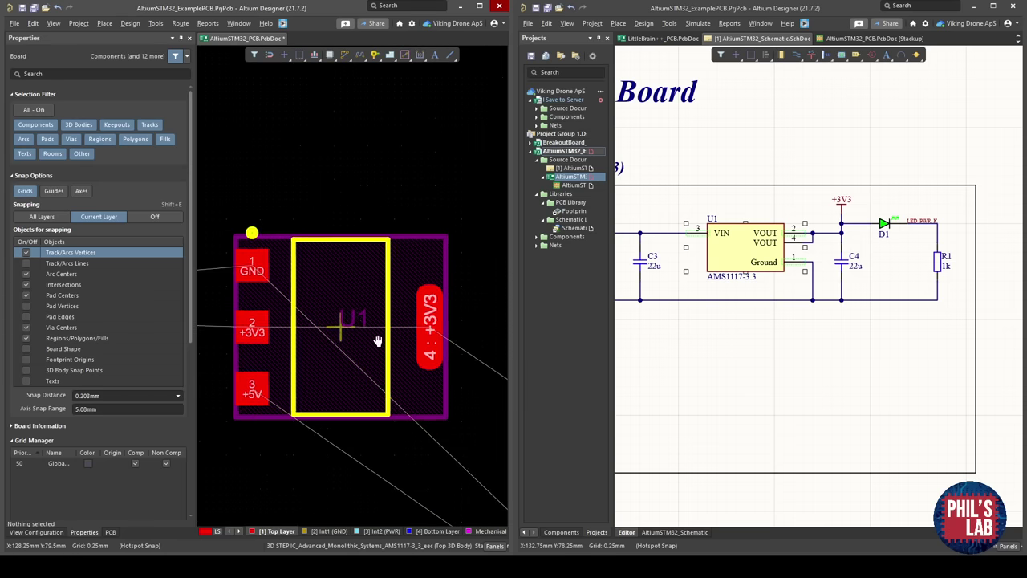
click(424, 325)
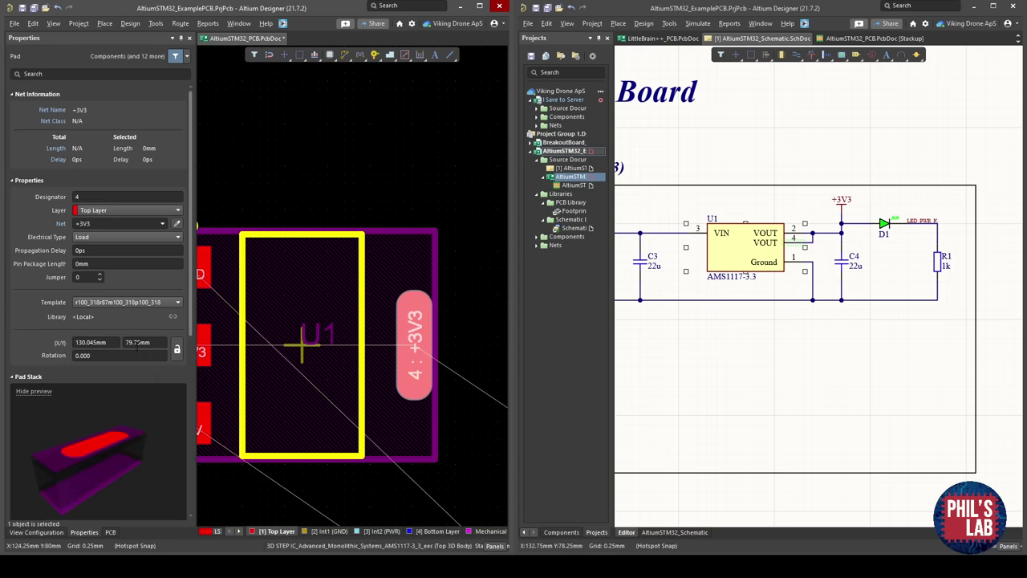
scroll(128, 357, down, 5)
click(122, 351)
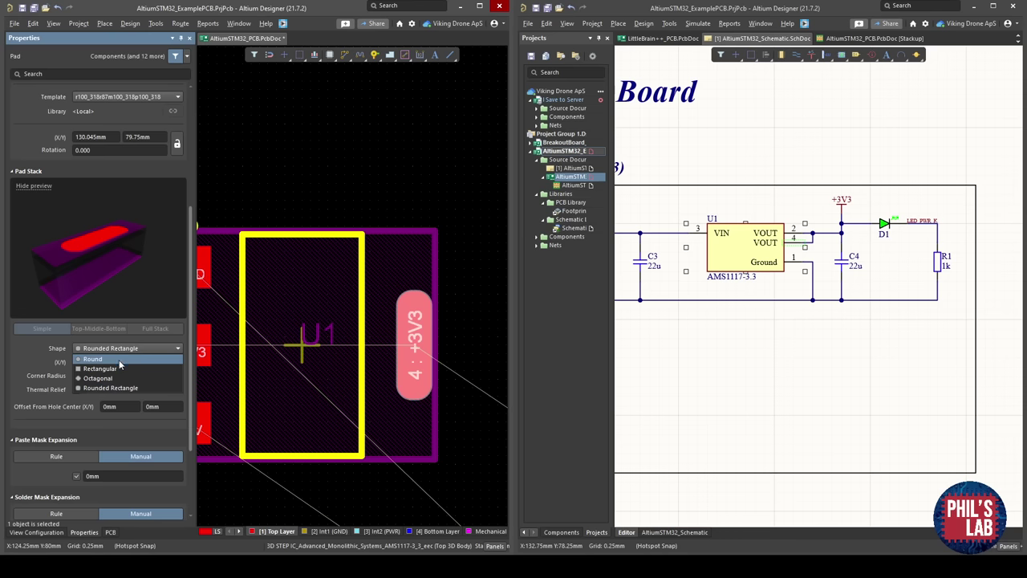
click(115, 365)
click(117, 363)
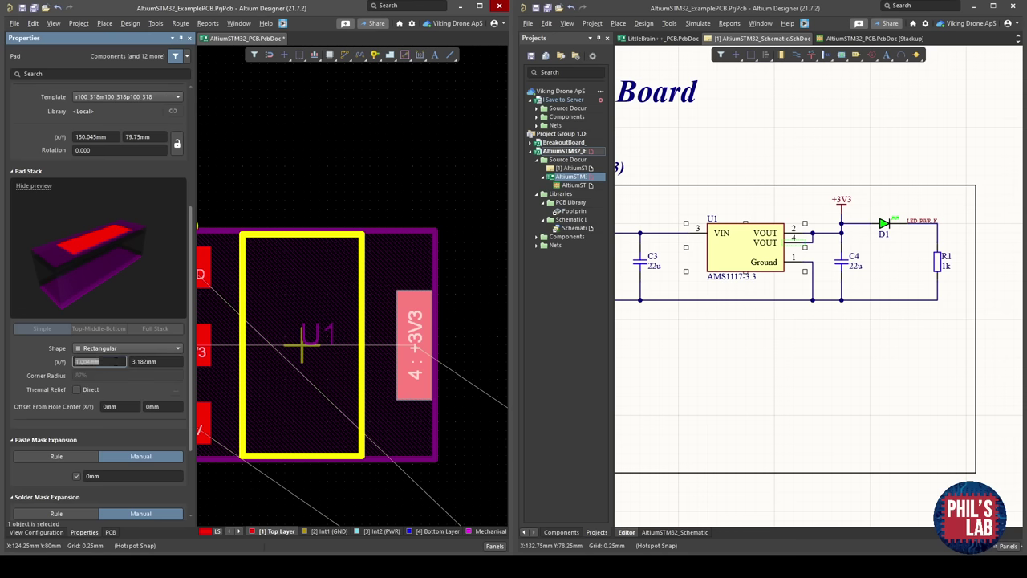
key(Tab)
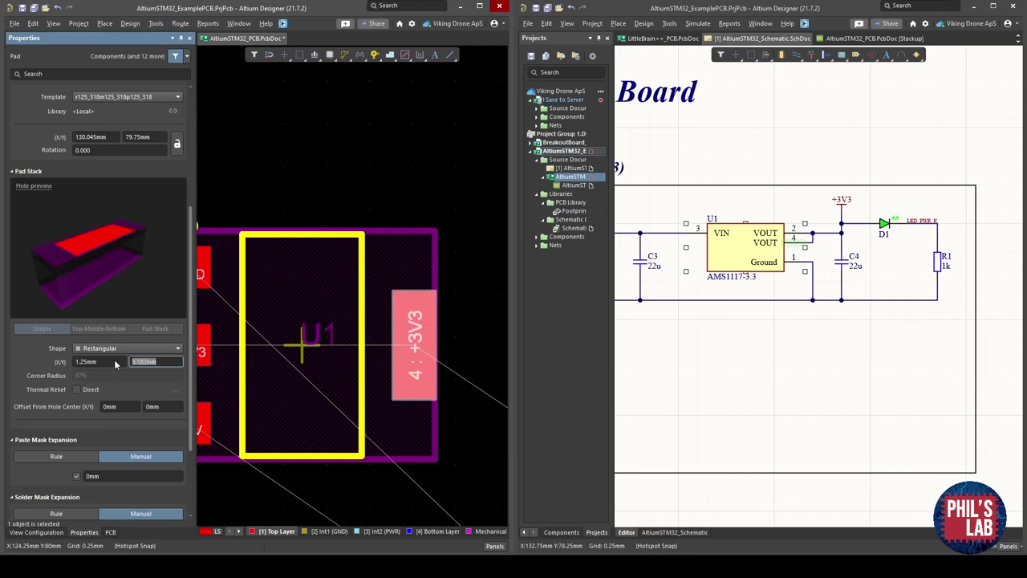
key(Return)
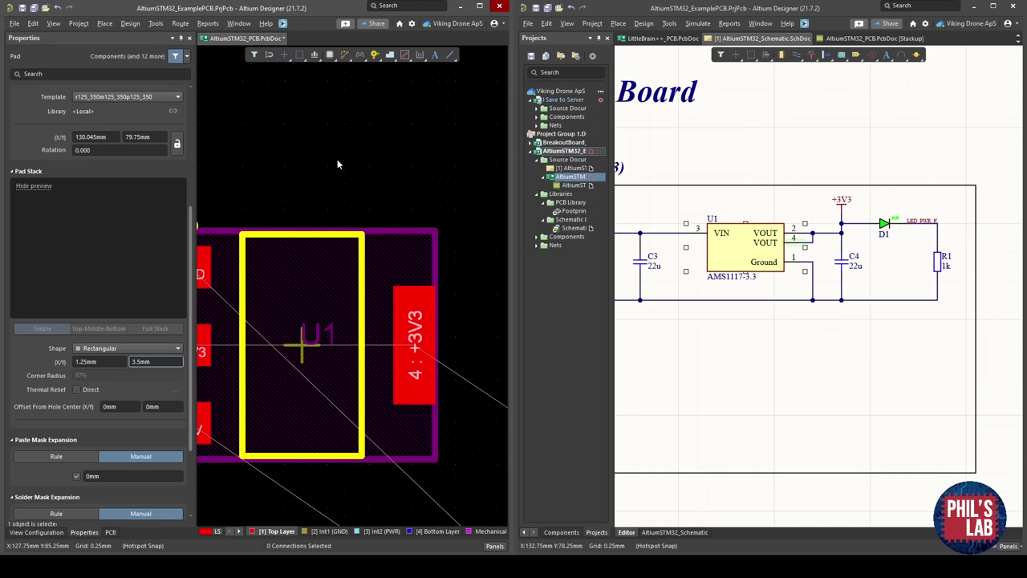
Check the reshaped pad 4 under U1's tab in the 3D view.
key(3)
shift+right_drag(354, 307, 369, 298)
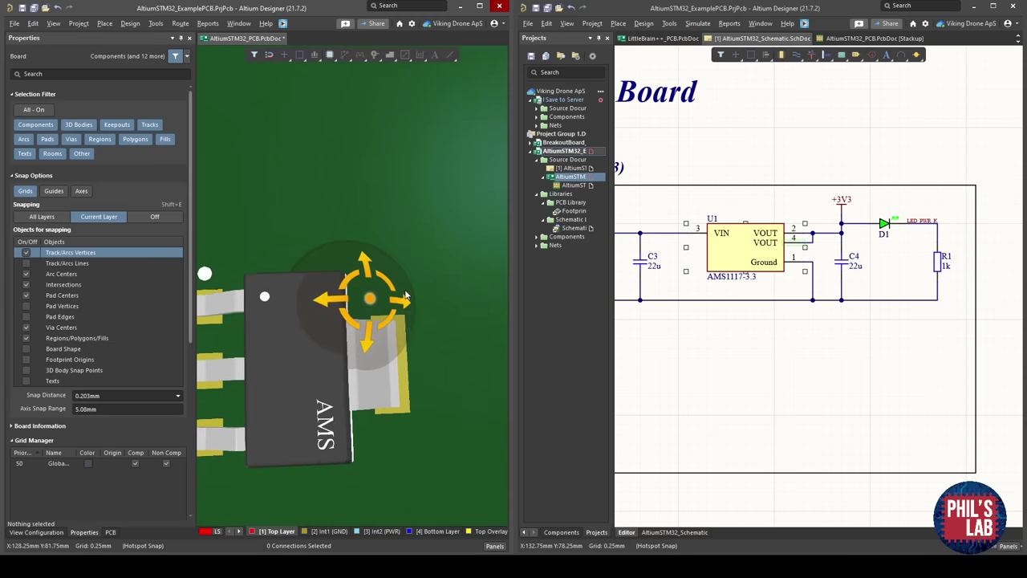
ctrl+scroll(401, 324, down, 3)
key(2)
ctrl+scroll(315, 343, up, 5)
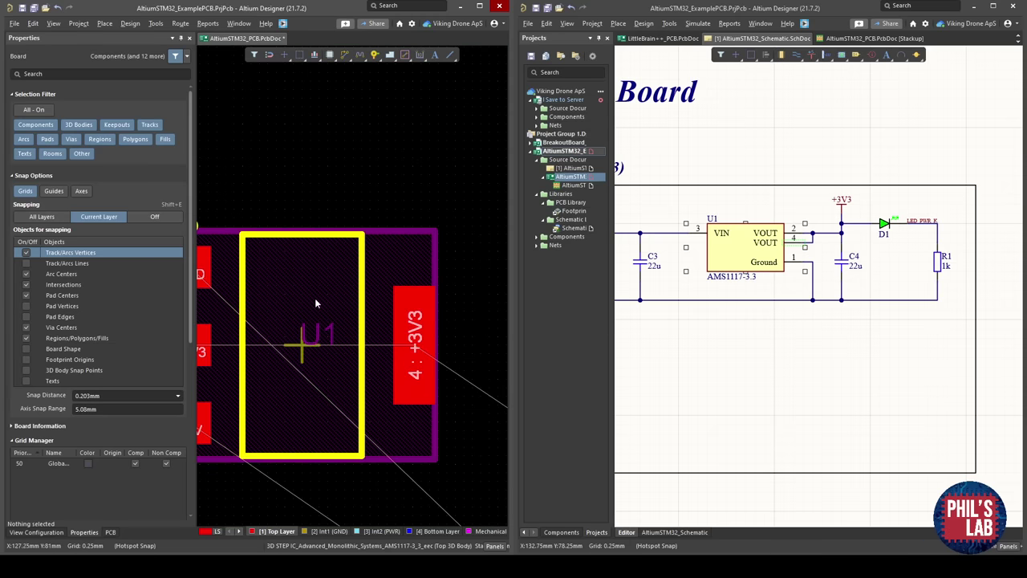
Lock U1's primitives again and deselect the regulator.
ctrl+scroll(315, 303, down, 2)
right_drag(318, 286, 383, 283)
click(381, 277)
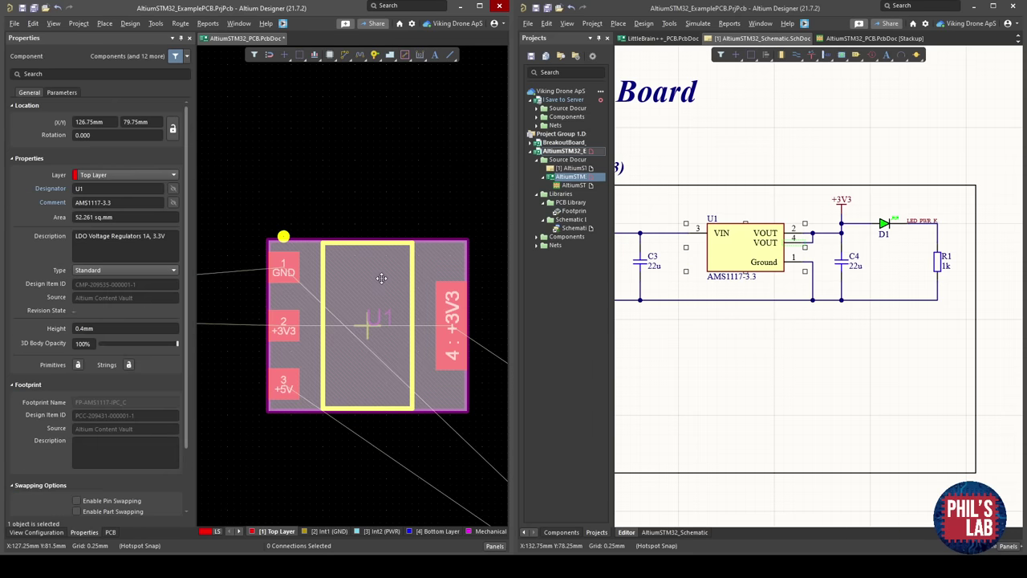
click(77, 365)
click(215, 275)
ctrl+scroll(223, 281, down, 3)
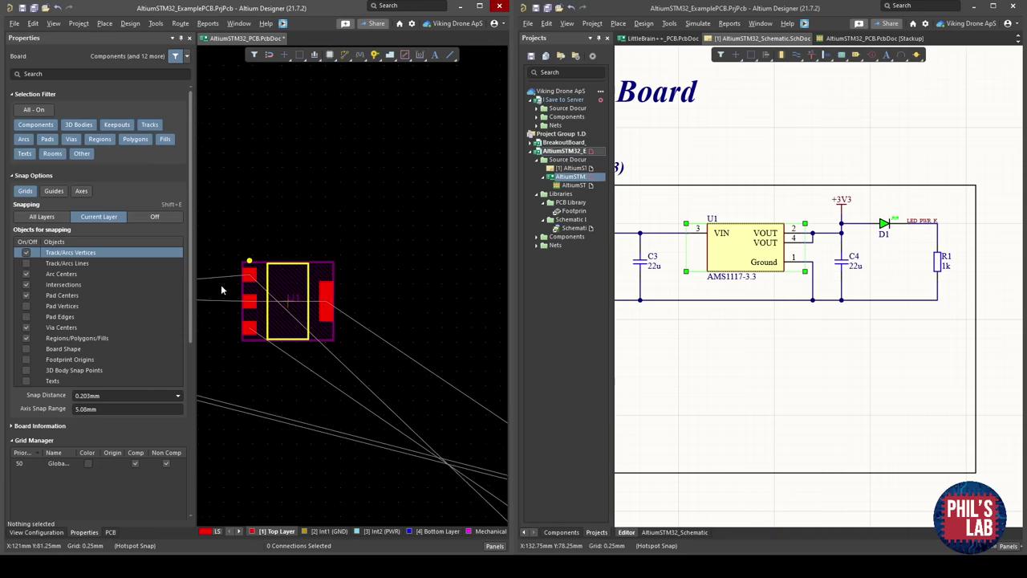
Bring capacitors C3 and C4 from the row of unplaced parts to the area around regulator U1.
right_drag(241, 290, 385, 289)
right_drag(649, 270, 687, 277)
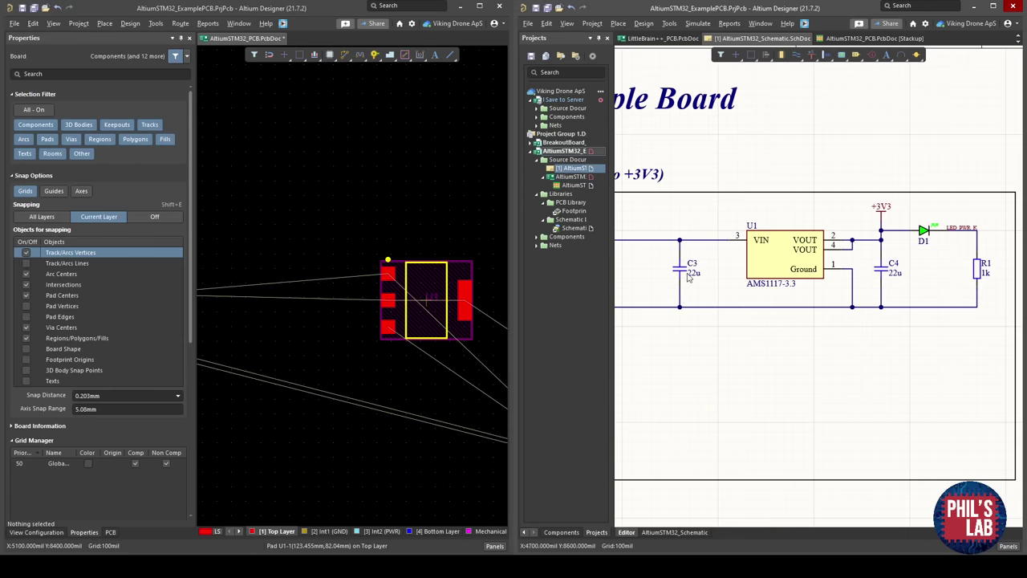
ctrl+scroll(379, 341, down, 4)
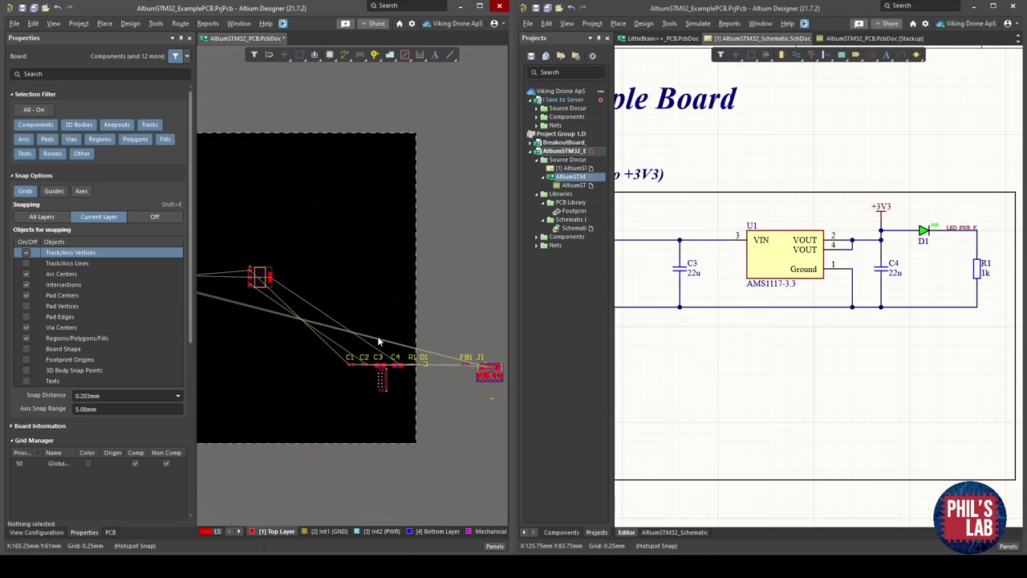
drag(385, 368, 259, 250)
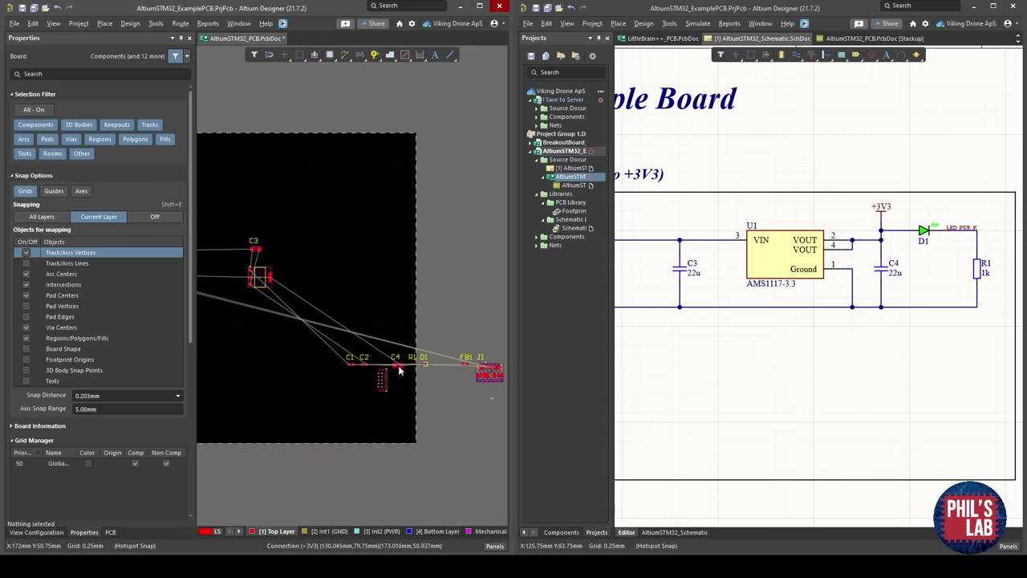
drag(395, 365, 280, 300)
ctrl+scroll(258, 274, up, 6)
right_drag(348, 271, 458, 270)
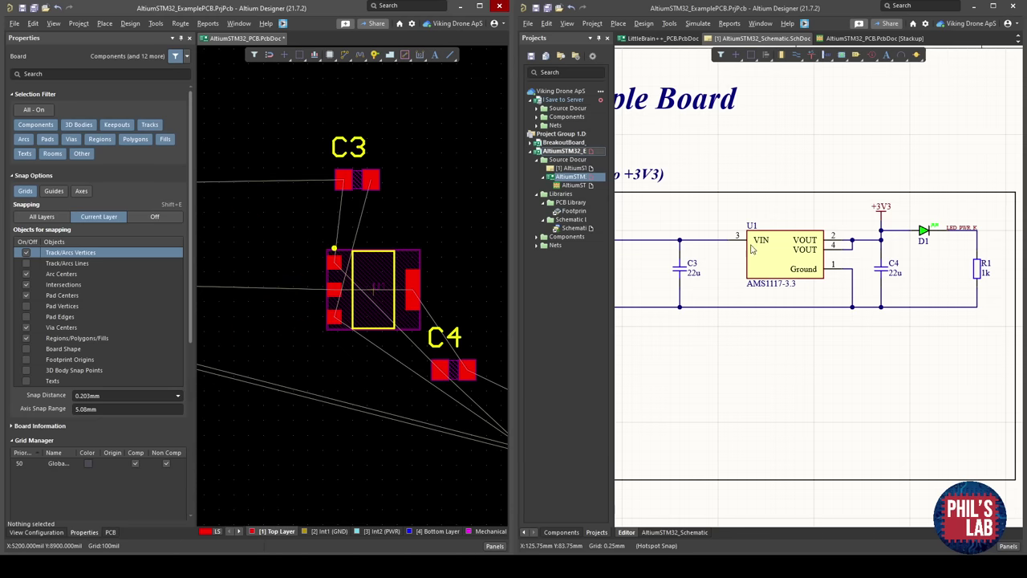
Place C3 vertically beside U1's three small pads, rotated to 270 degrees with its +5V pad towards pad 3, and hide its designator.
ctrl+scroll(394, 239, up, 4)
right_drag(328, 273, 390, 279)
drag(373, 128, 268, 367)
key(space)
key(space)
key(space)
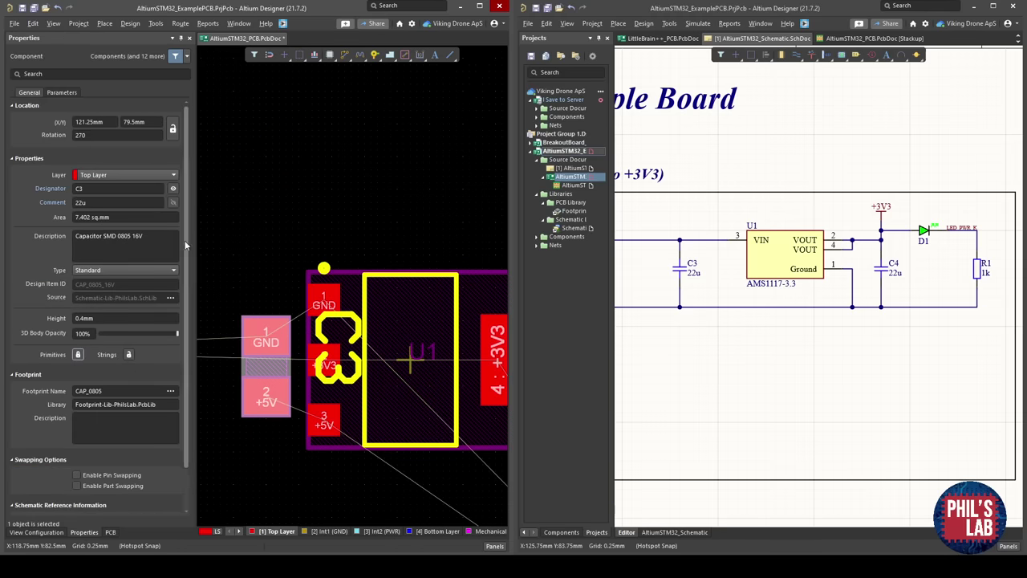
ctrl+scroll(249, 440, up, 2)
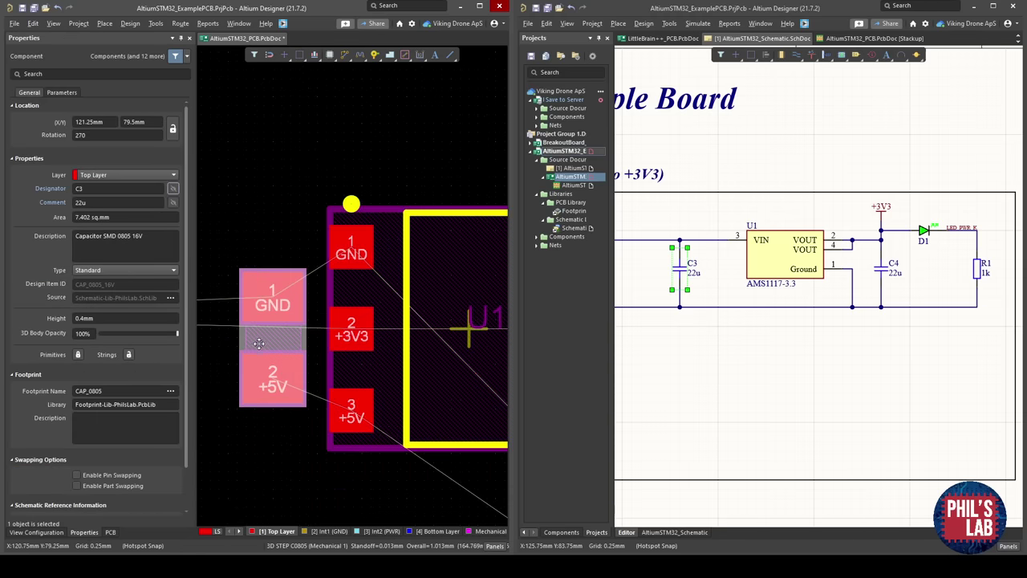
Try C3 directly below U1's pad 3, rotated to 90 degrees with its +5V pad facing the regulator.
drag(259, 344, 345, 369)
key(space)
key(space)
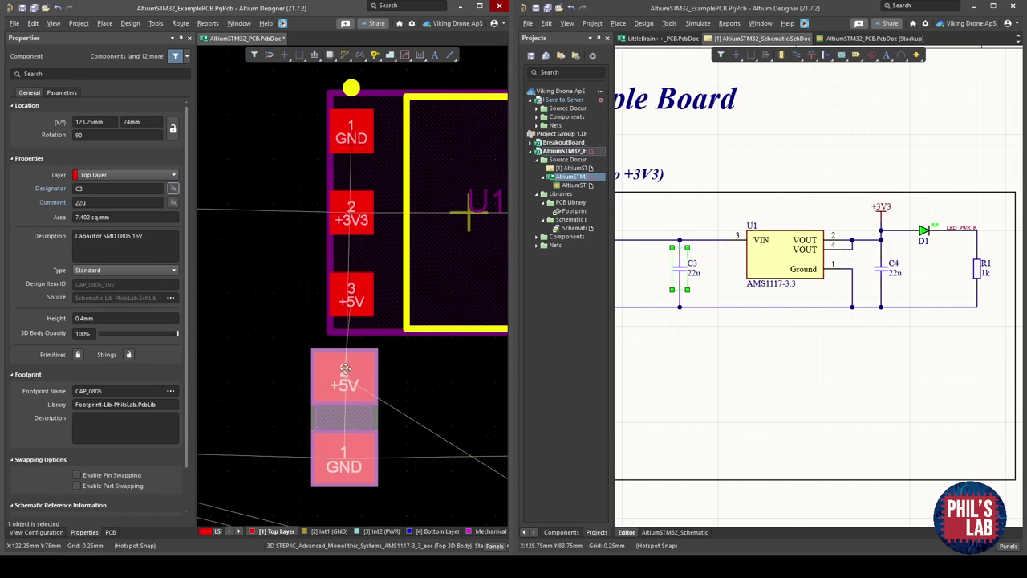
Move C3 back beside U1's small pads, centred on pad 2 with its GND pad up, and deselect it.
drag(343, 411, 277, 211)
key(space)
key(space)
click(285, 106)
right_drag(285, 106, 261, 153)
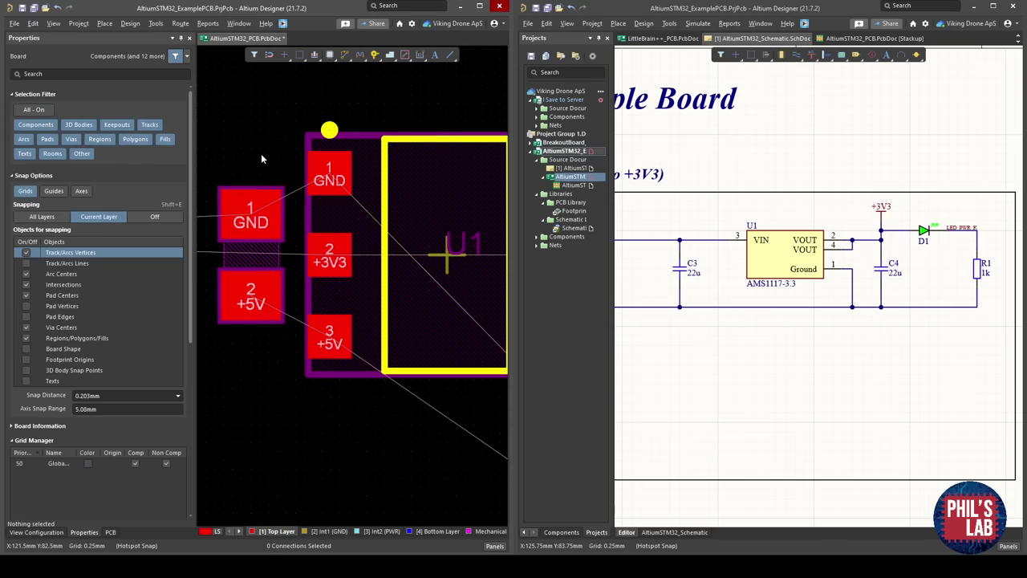
Hide C4's designator and place the capacitor horizontally just above U1's body, leaving a small gap.
ctrl+scroll(304, 168, down, 3)
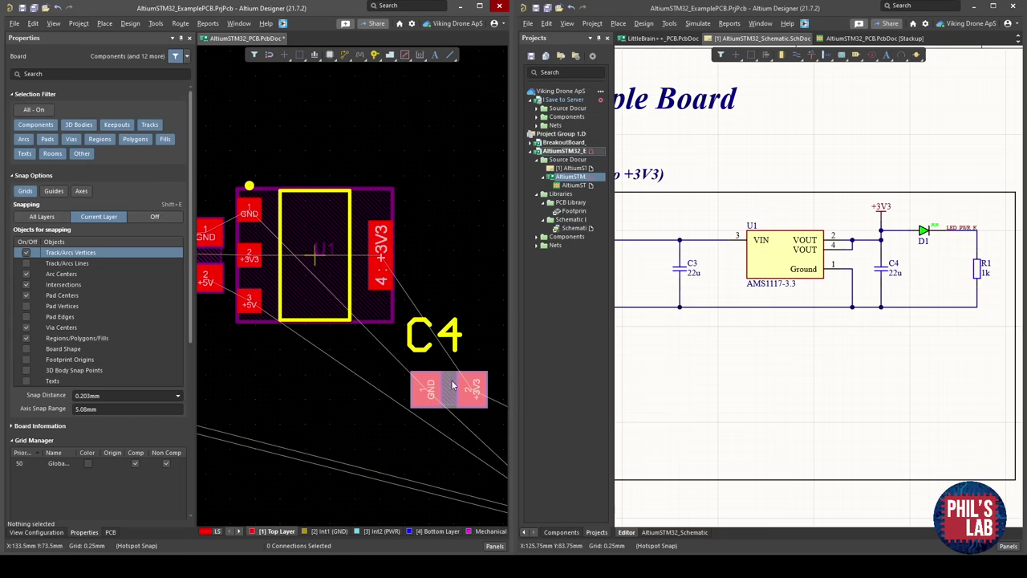
click(451, 379)
click(174, 189)
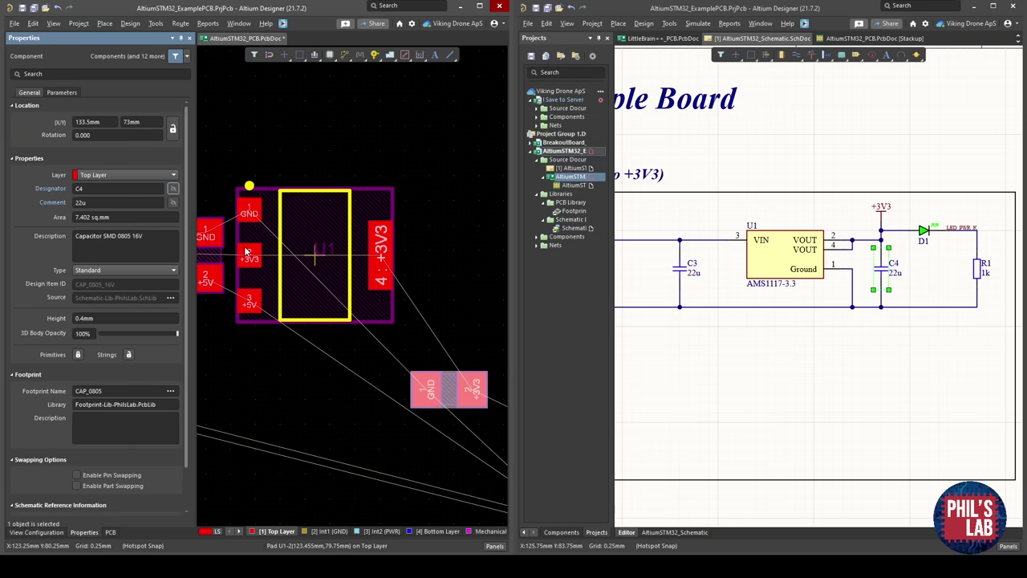
drag(450, 396, 316, 160)
ctrl+scroll(326, 201, up, 2)
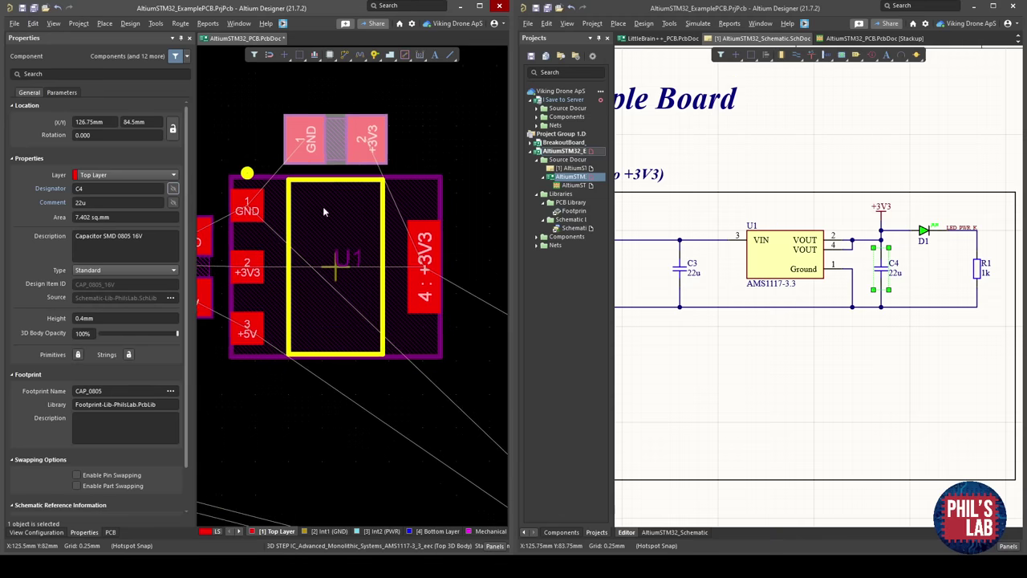
right_drag(326, 211, 390, 237)
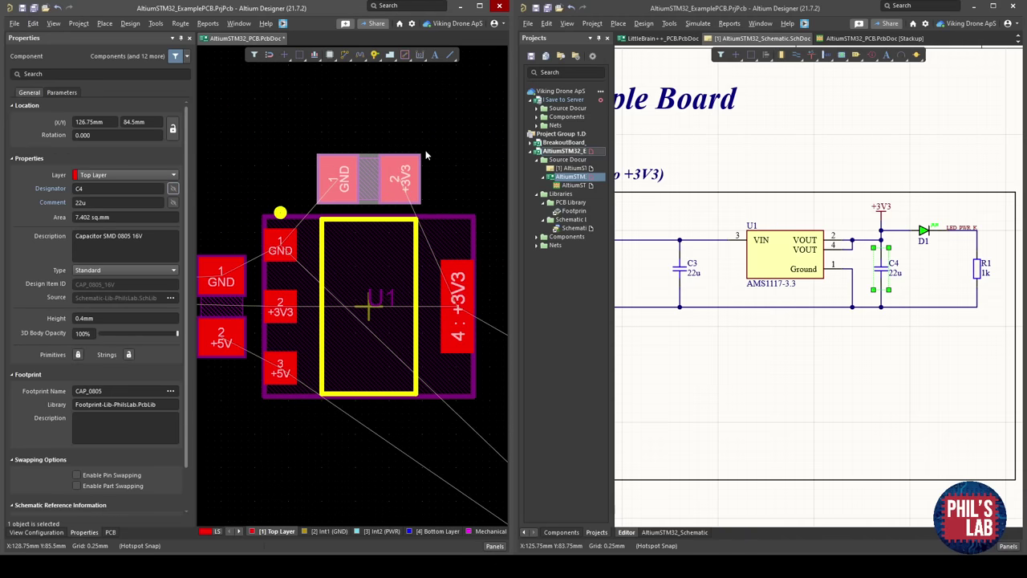
click(425, 155)
drag(369, 188, 370, 170)
Examine the spacing of C3 and C4 around U1 in the 3D view, then return to the 2D layout.
key(3)
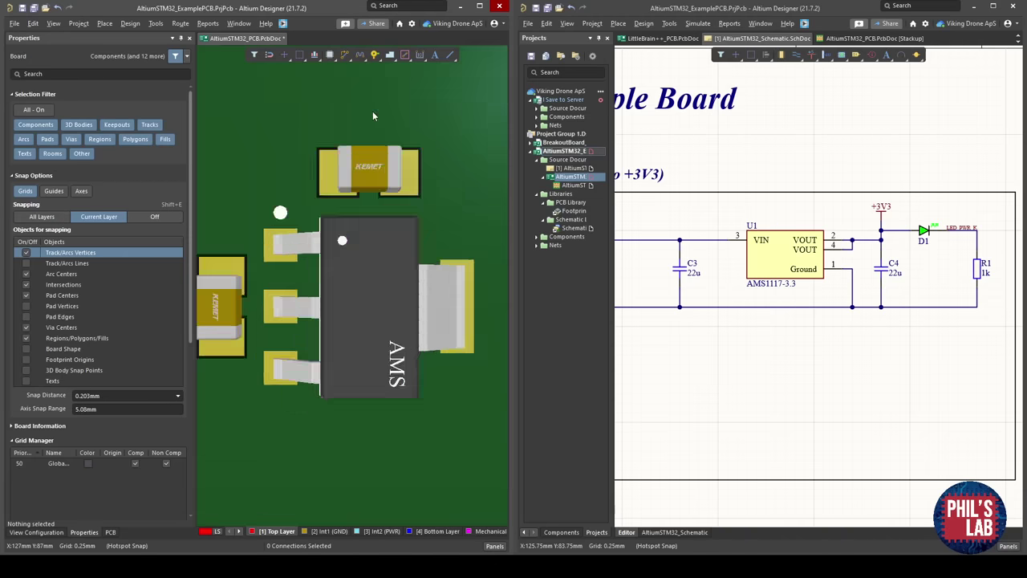
ctrl+scroll(373, 111, down, 3)
shift+right_drag(367, 236, 373, 294)
ctrl+scroll(374, 294, up, 2)
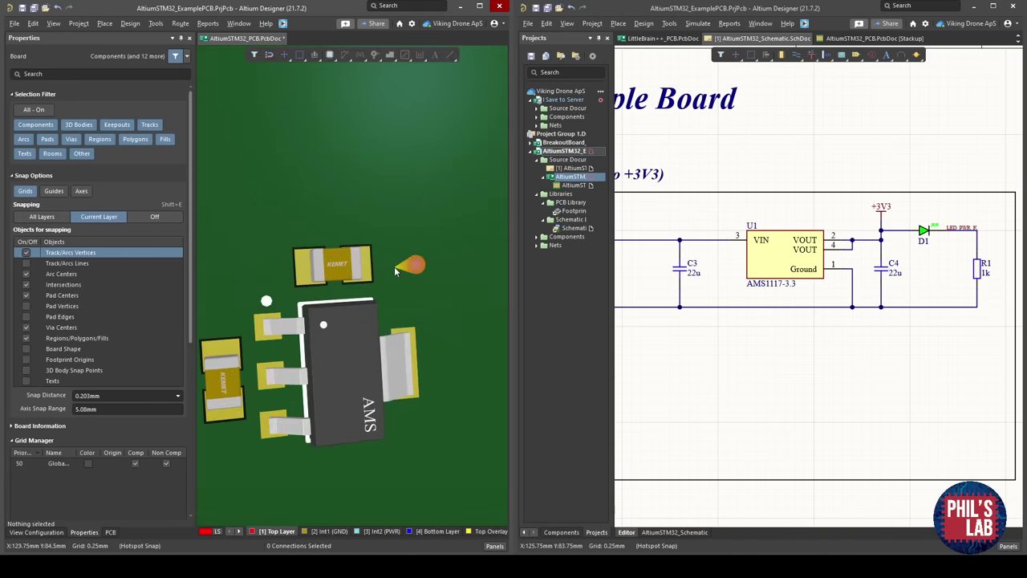
shift+right_drag(358, 377, 346, 353)
drag(362, 255, 357, 282)
ctrl+scroll(355, 281, down, 2)
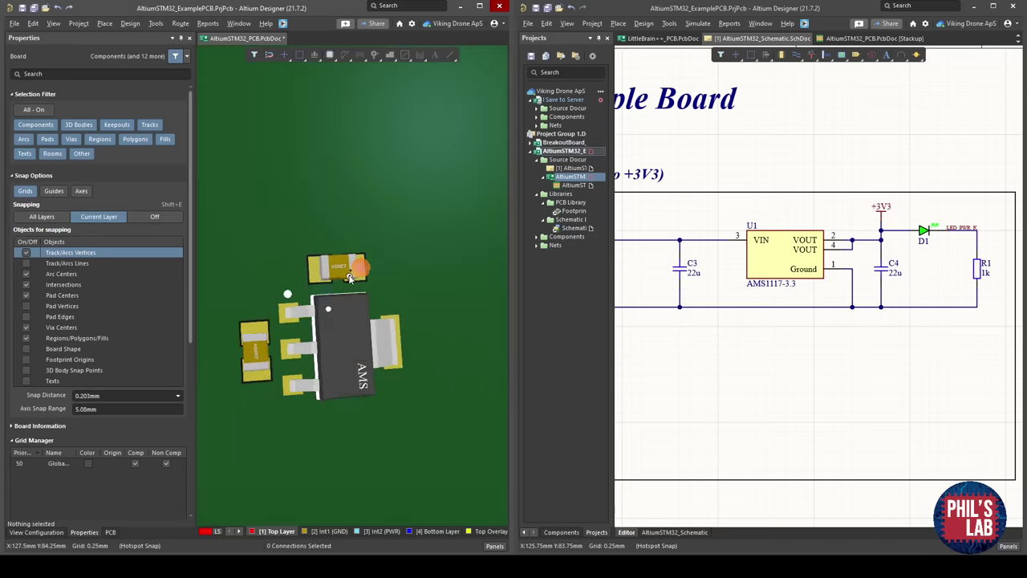
shift+right_drag(353, 296, 301, 269)
key(2)
Bring power LED D1 and resistor R1 from the unplaced row to the right of U1 and C4.
ctrl+scroll(303, 273, down, 5)
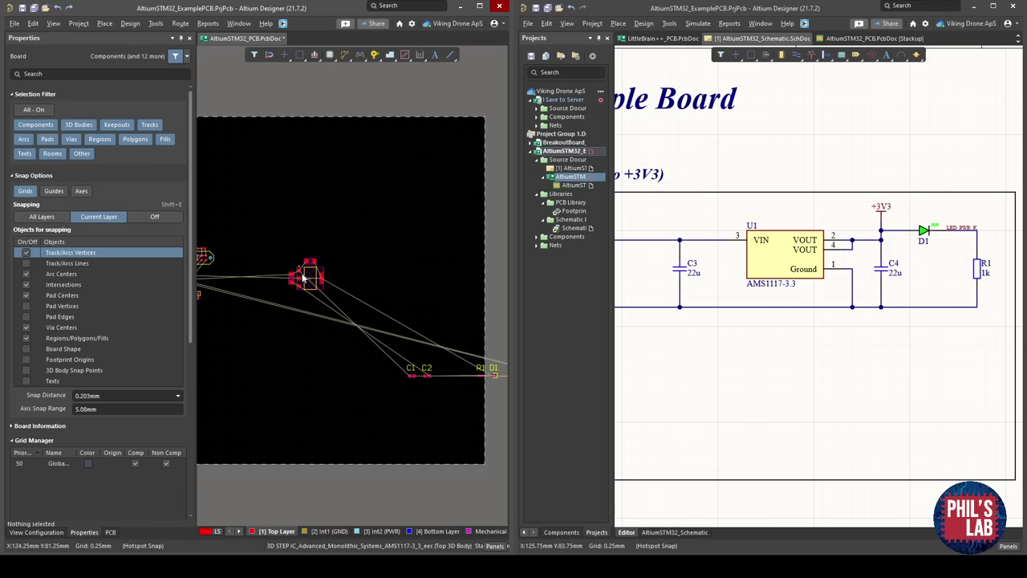
shift+scroll(375, 341, right, 2)
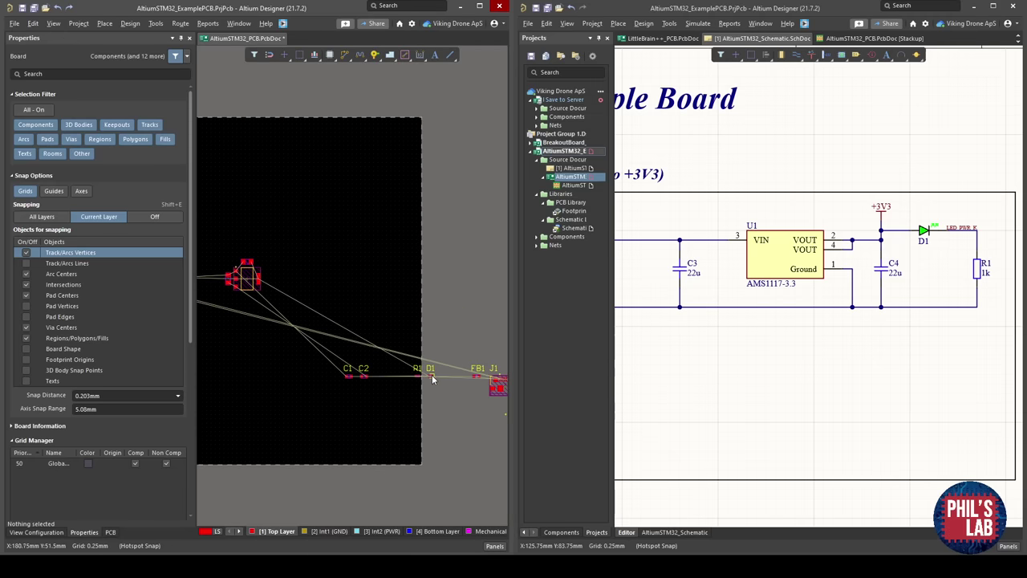
drag(432, 378, 293, 262)
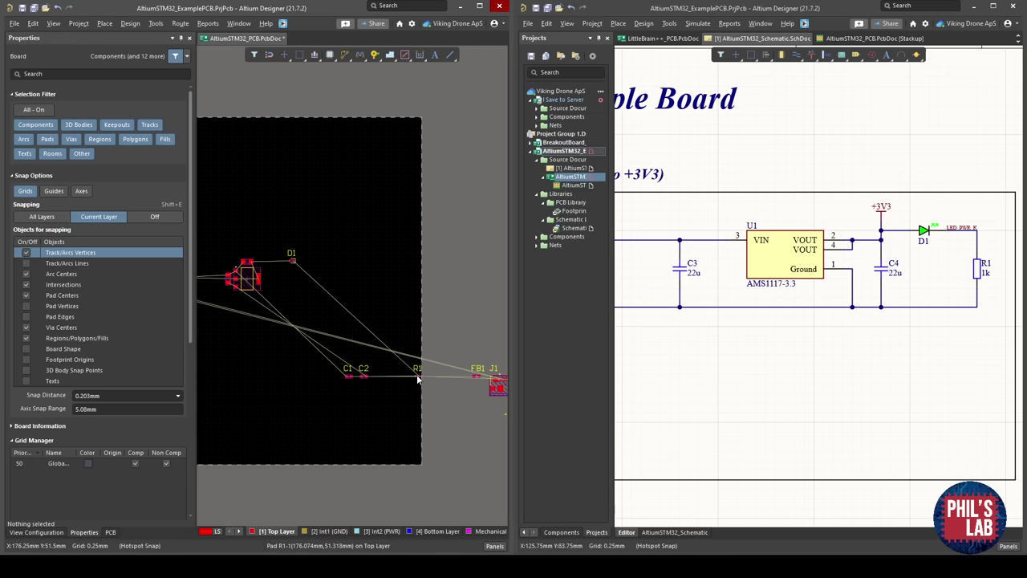
drag(417, 379, 311, 262)
ctrl+scroll(293, 261, up, 5)
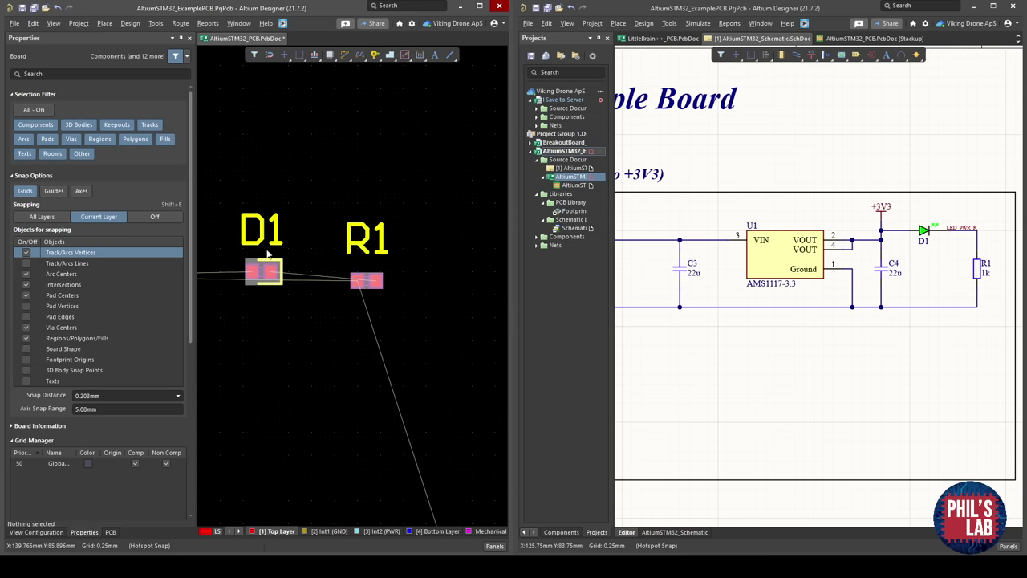
Hide the designators of D1 and R1 and place R1 directly beside D1.
click(174, 190)
click(285, 238)
drag(375, 283, 304, 276)
ctrl+scroll(344, 273, down, 4)
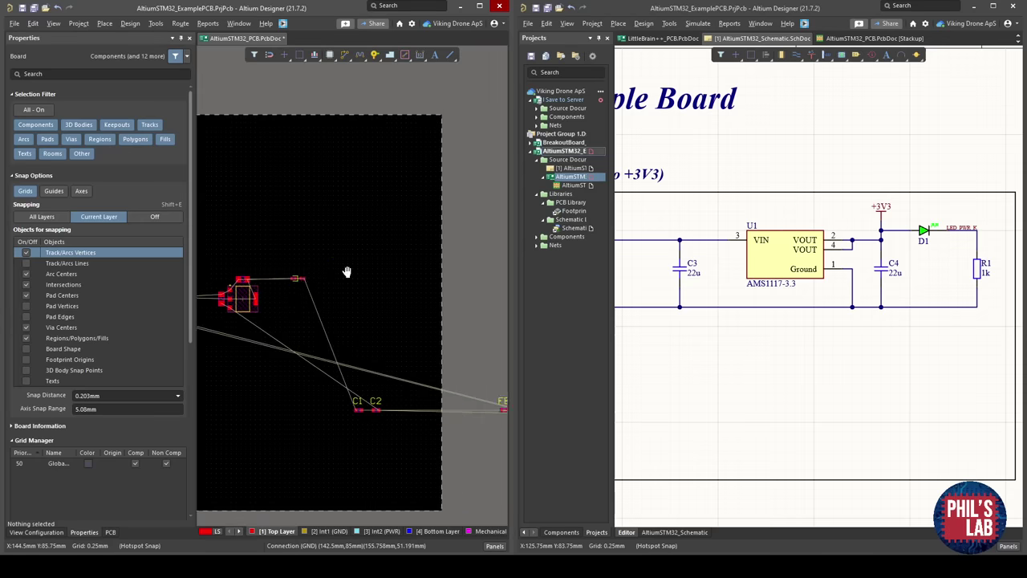
Place USB connector J1 to the right of the microcontroller, rotated so its small signal pads face the chip.
right_drag(467, 312, 329, 295)
right_drag(429, 375, 367, 368)
ctrl+scroll(433, 392, up, 2)
ctrl+scroll(430, 400, up, 4)
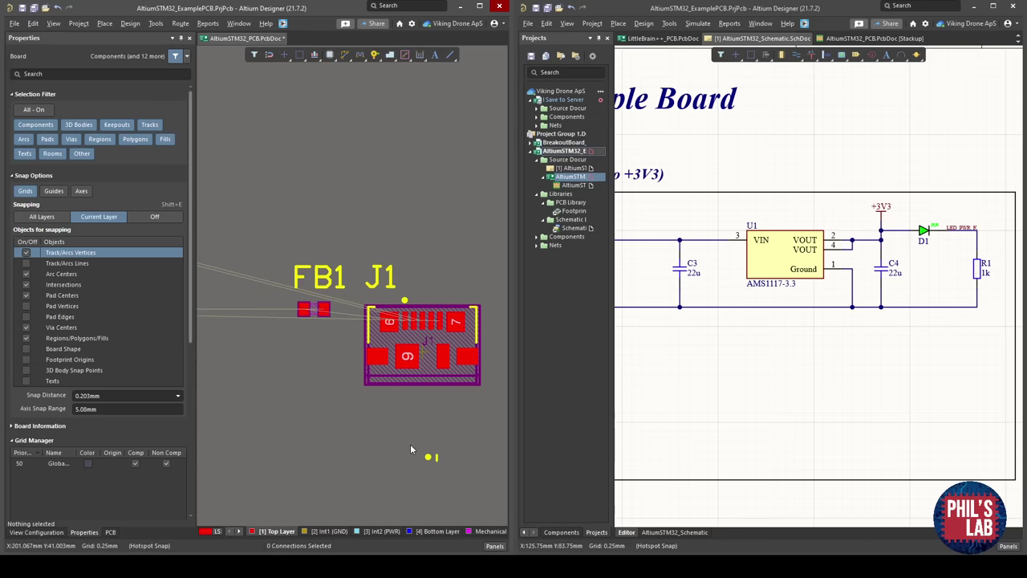
ctrl+scroll(410, 451, down, 6)
drag(420, 412, 438, 292)
Check how the USB_D_P and USB_D_N connections run from the microcontroller's pads 33 and 32 to connector J1.
ctrl+scroll(438, 291, up, 8)
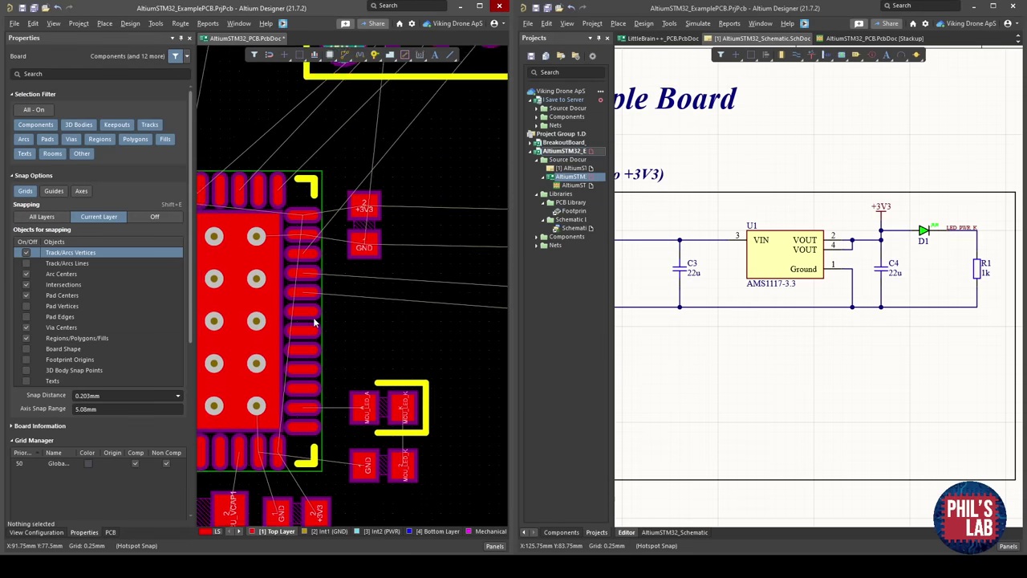
ctrl+scroll(315, 322, up, 5)
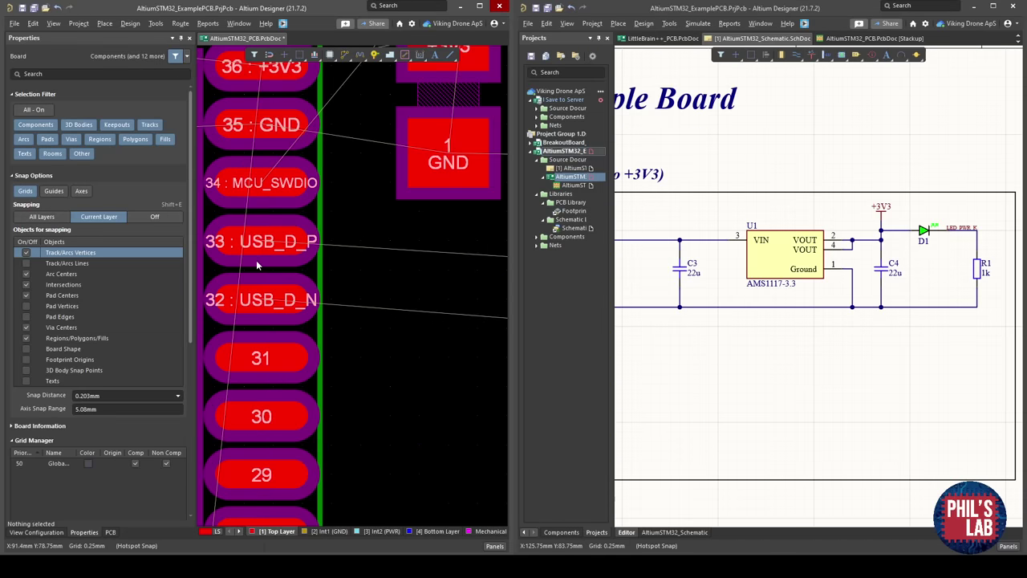
ctrl+scroll(257, 265, down, 6)
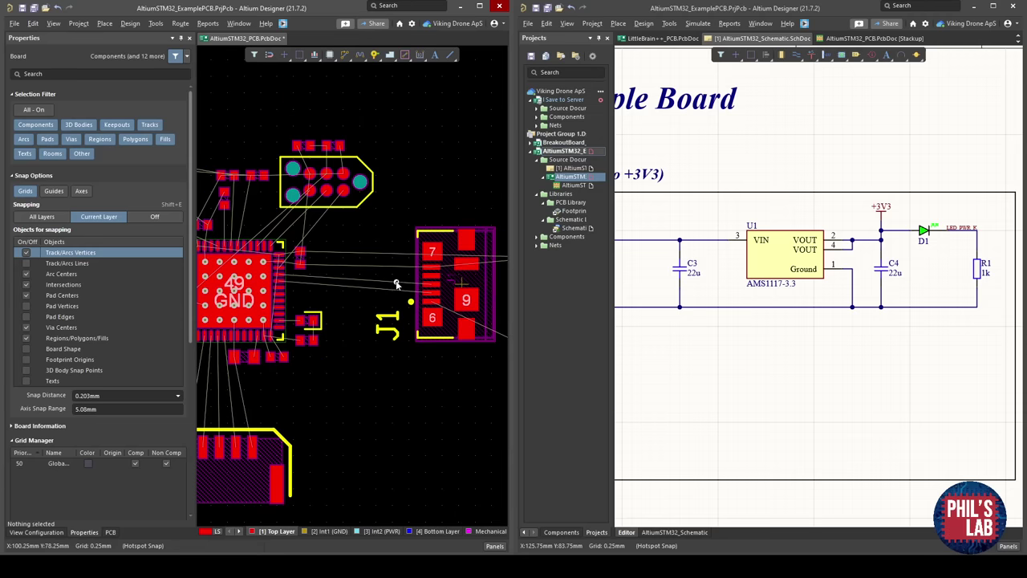
ctrl+scroll(462, 281, up, 4)
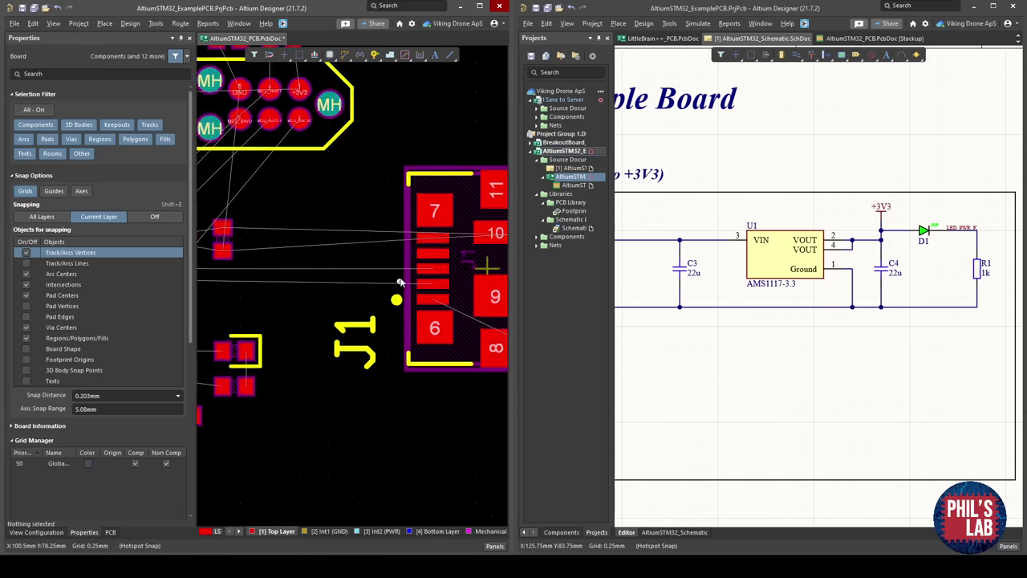
right_drag(407, 273, 544, 274)
right_drag(440, 273, 222, 277)
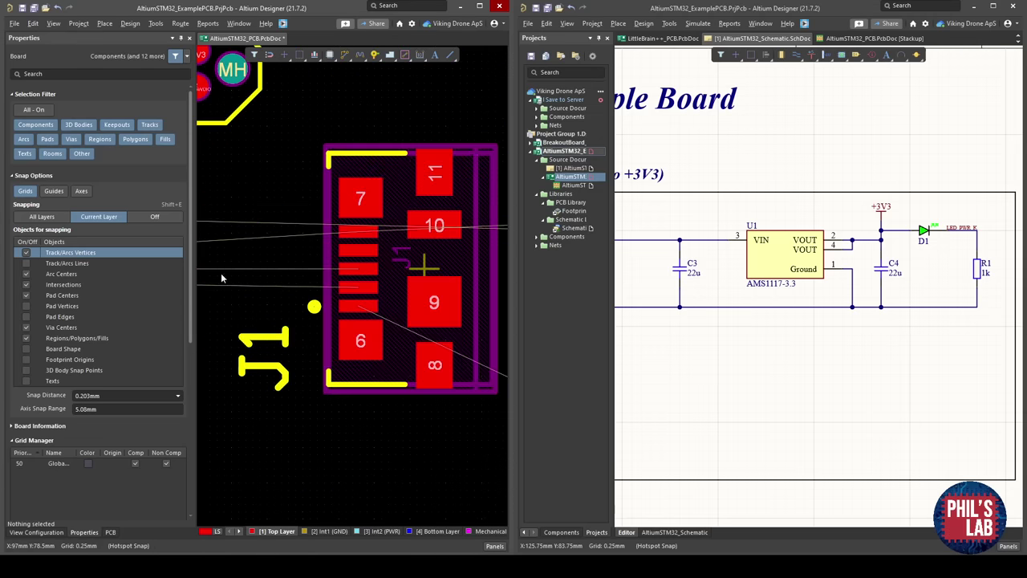
right_drag(364, 290, 364, 313)
Shift J1 slightly farther right from the microcontroller, keeping its signal pads in line with the USB data pads.
ctrl+scroll(365, 313, down, 5)
drag(383, 306, 409, 309)
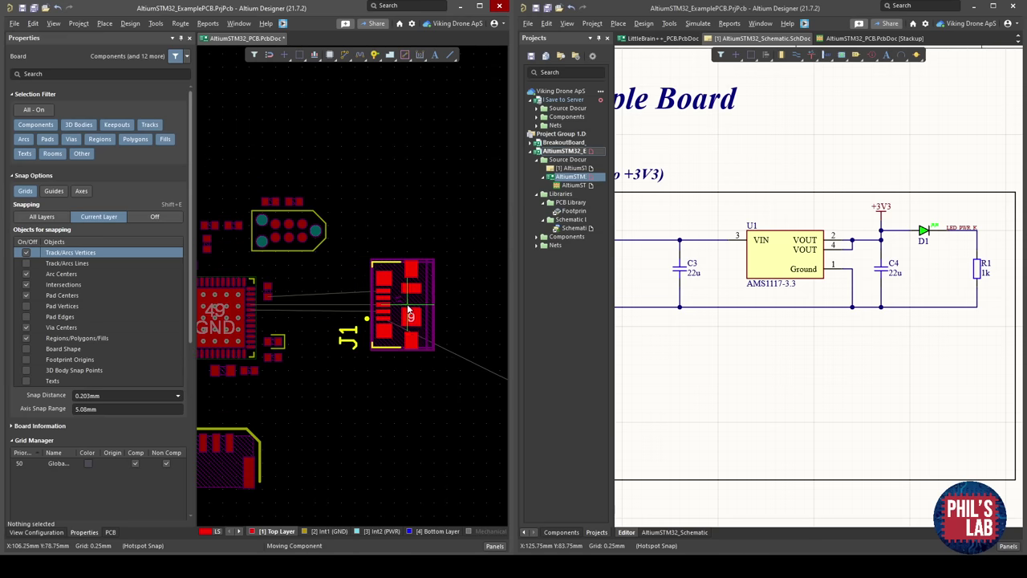
ctrl+scroll(399, 325, down, 3)
ctrl+scroll(399, 329, up, 3)
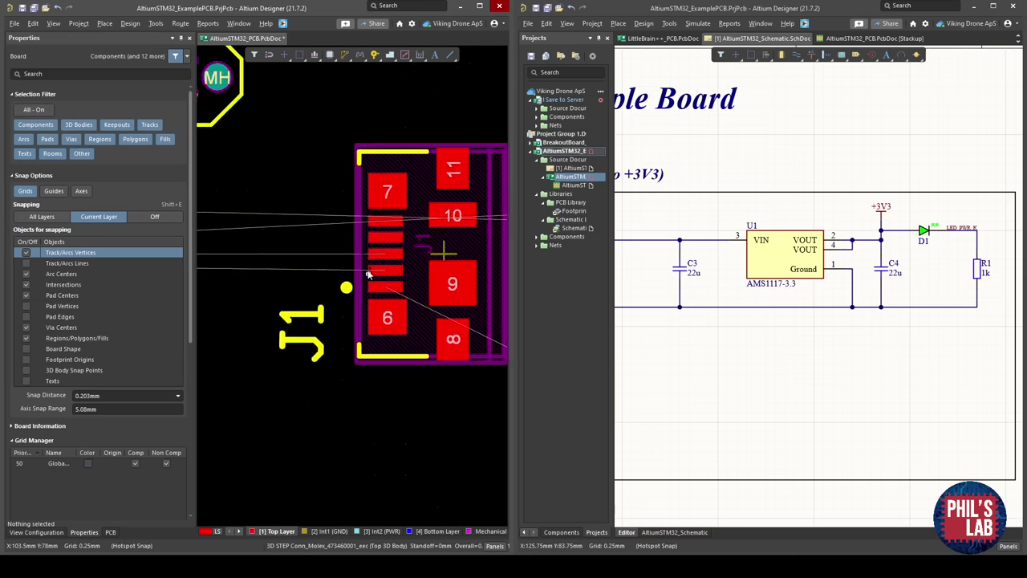
ctrl+scroll(359, 335, down, 2)
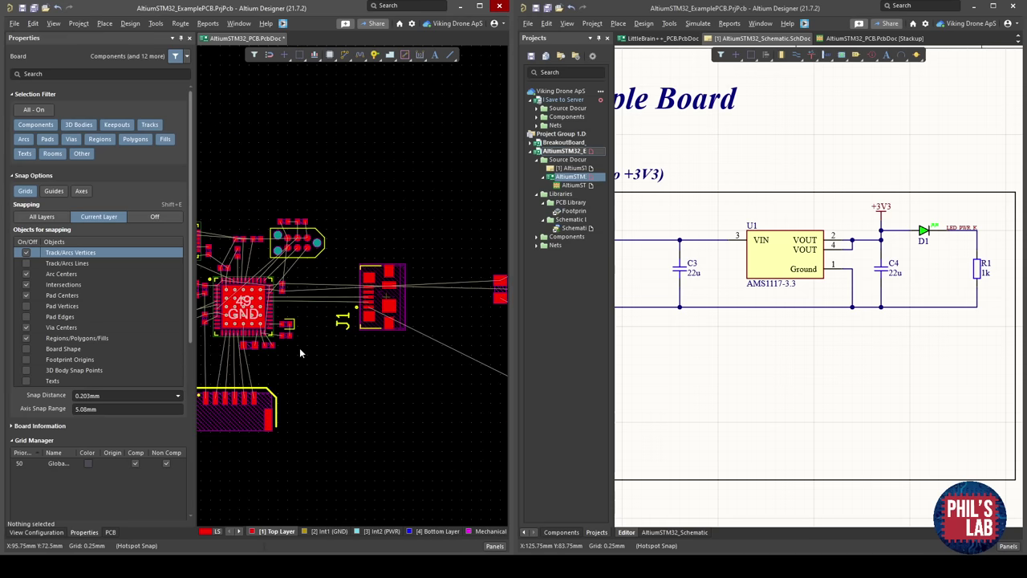
Compare J1's VBUS and USB data pads with the schematic's USB connector section and hide J1's designator.
ctrl+scroll(334, 369, up, 5)
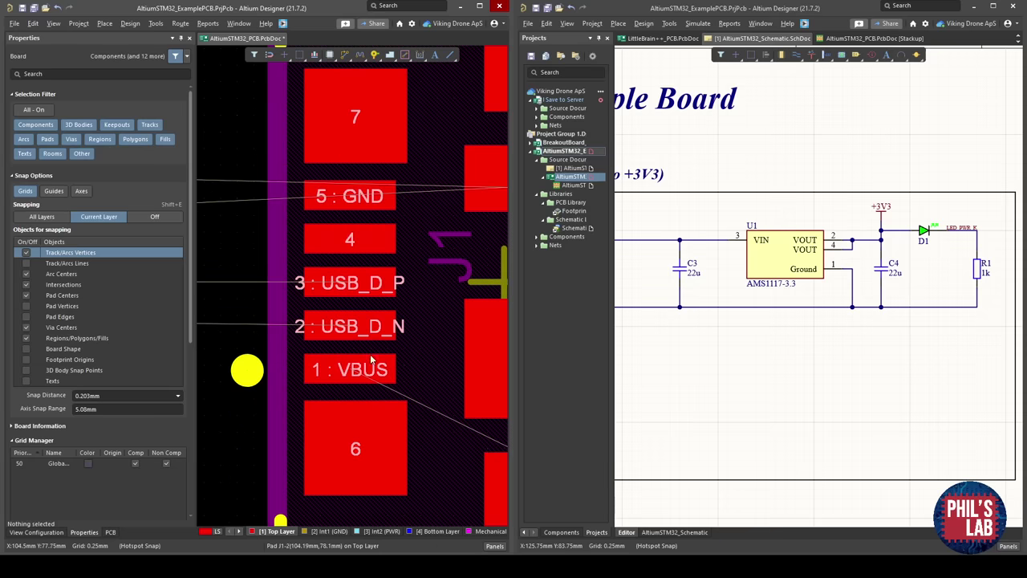
right_drag(809, 323, 988, 321)
right_drag(788, 308, 892, 314)
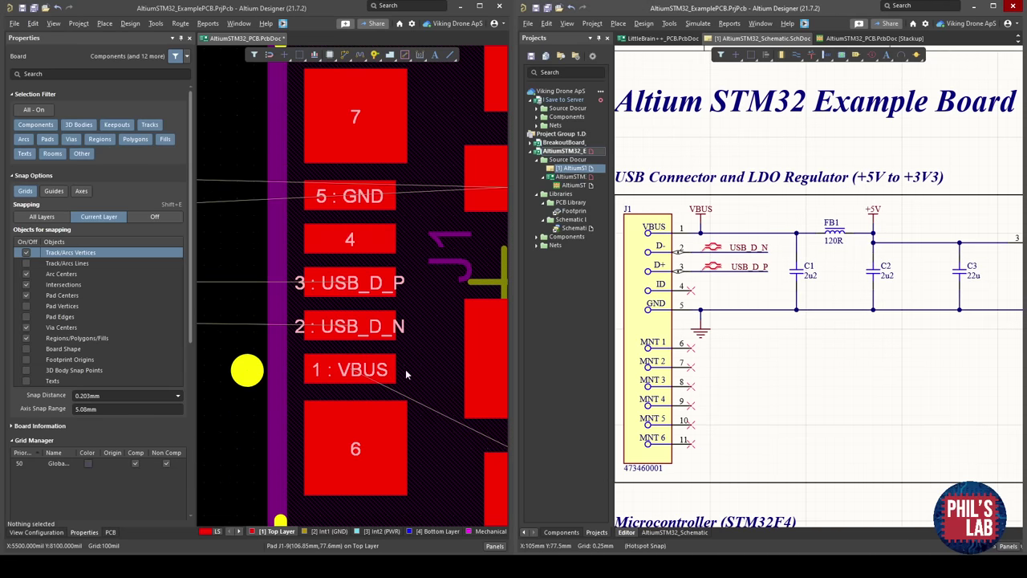
ctrl+scroll(405, 374, down, 5)
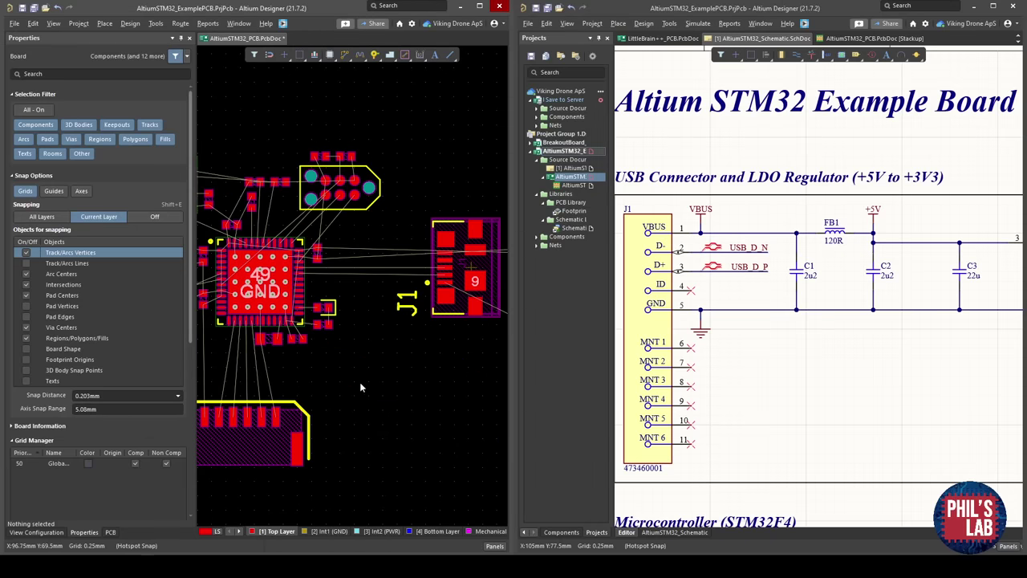
right_drag(360, 388, 331, 410)
click(430, 275)
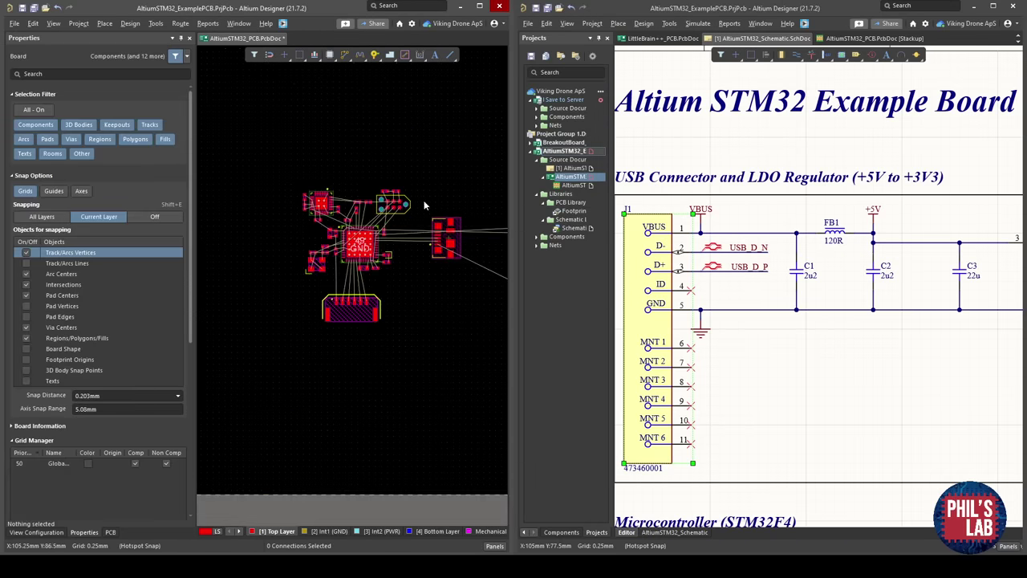
Move regulator U1 with its two capacitors below USB connector J1 beside the microcontroller, rotated so its three pins face away from the chip.
ctrl+scroll(376, 267, up, 4)
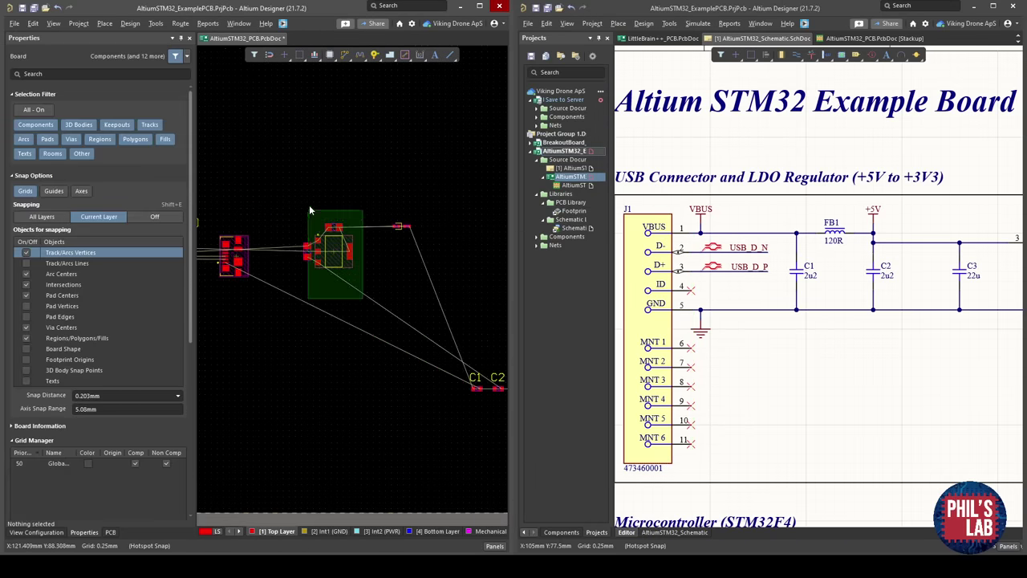
click(337, 255)
ctrl+scroll(342, 260, up, 3)
ctrl+scroll(343, 260, down, 4)
right_drag(403, 271, 489, 261)
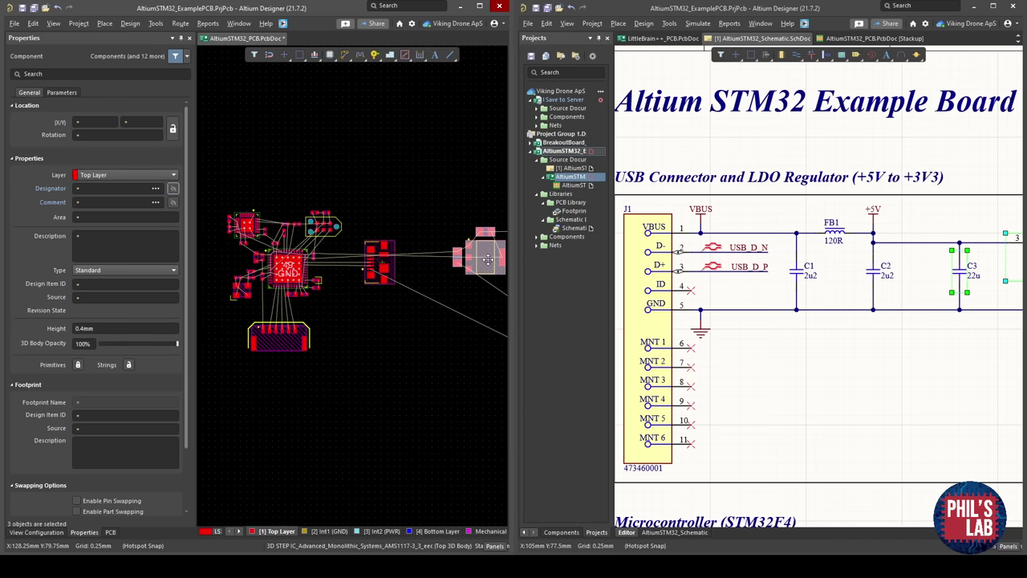
key(space)
drag(488, 262, 340, 320)
key(space)
click(344, 291)
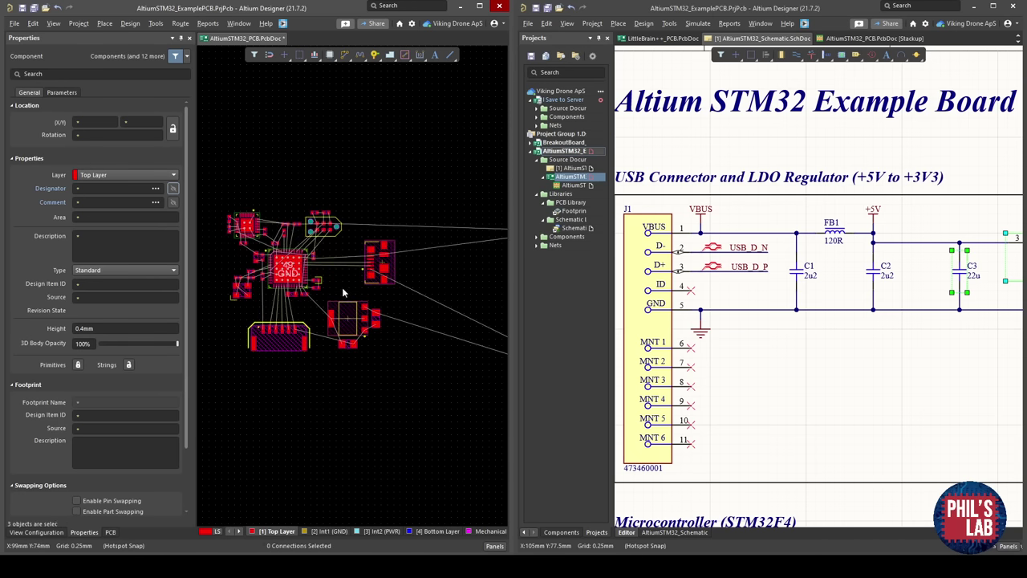
Bring ferrite bead FB1 from outside the board area to just above capacitors C1 and C2.
ctrl+scroll(307, 265, up, 3)
right_drag(309, 265, 406, 268)
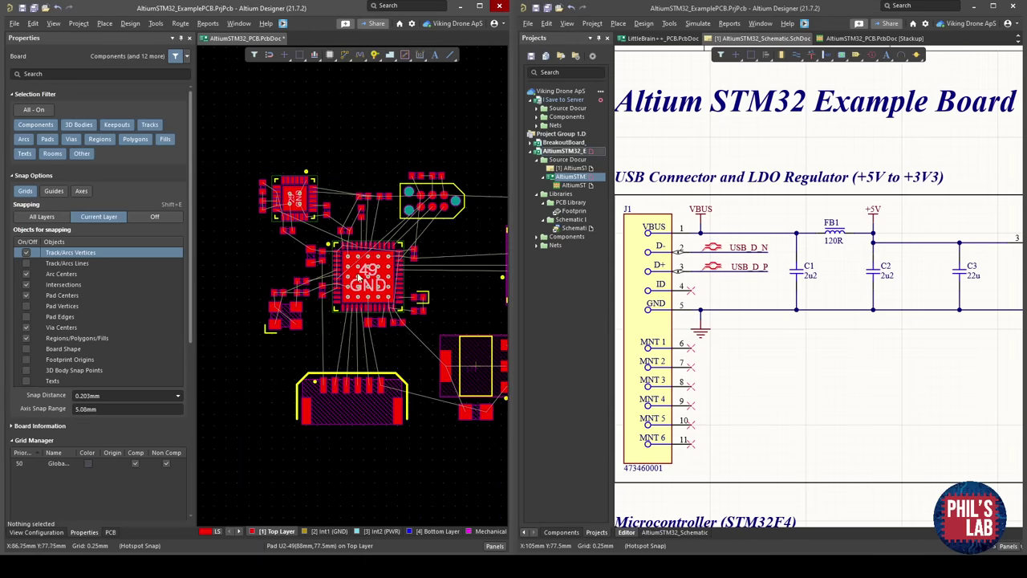
right_drag(343, 247, 259, 256)
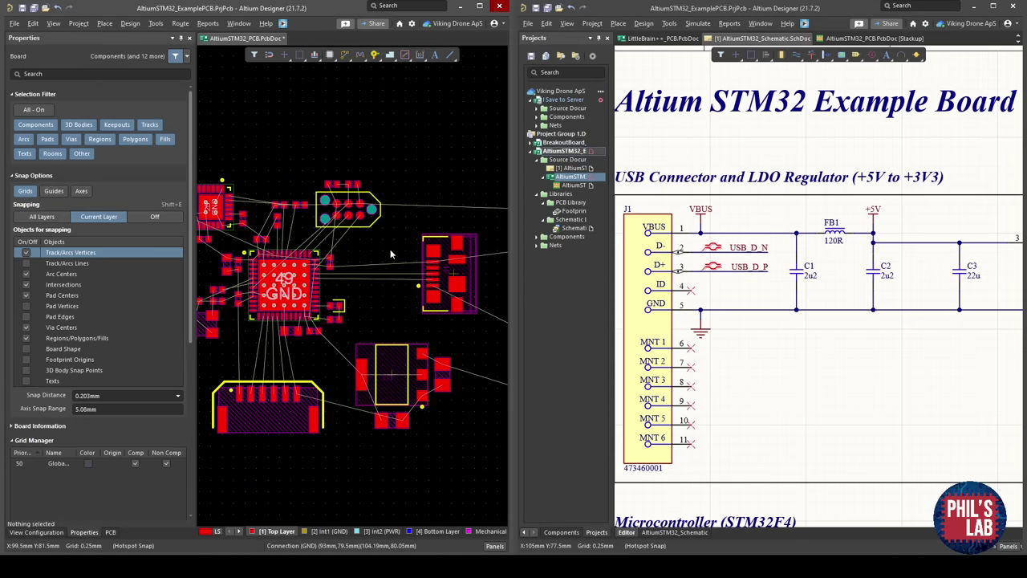
right_drag(465, 275, 344, 251)
ctrl+scroll(438, 283, down, 3)
right_drag(497, 300, 277, 255)
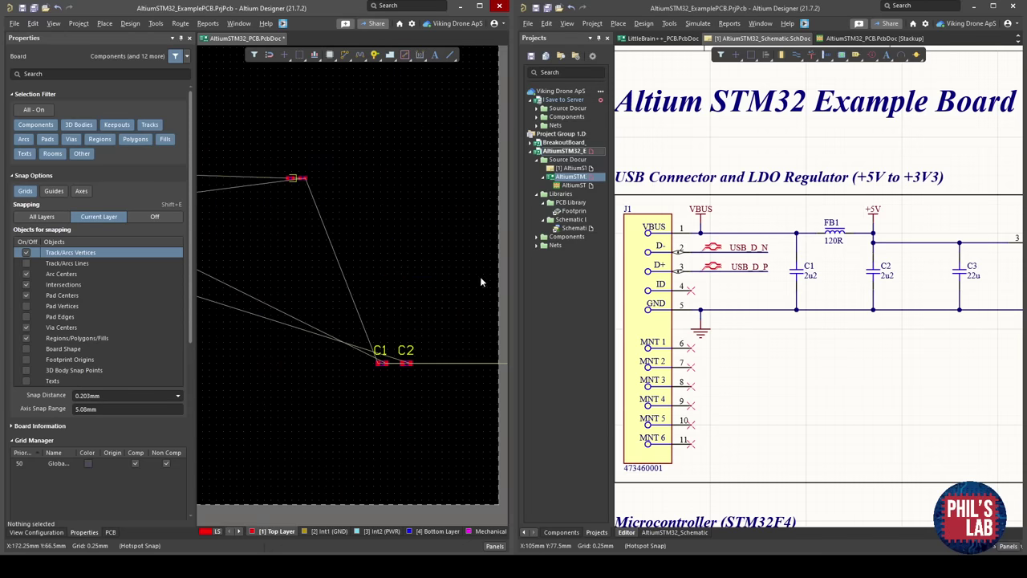
right_drag(386, 279, 248, 268)
ctrl+scroll(388, 288, down, 2)
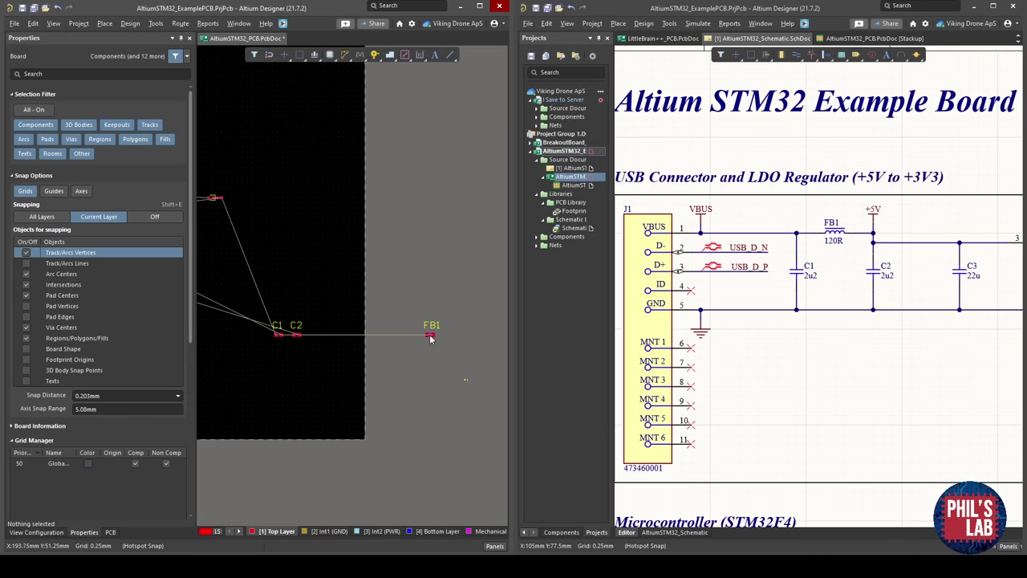
drag(430, 338, 285, 325)
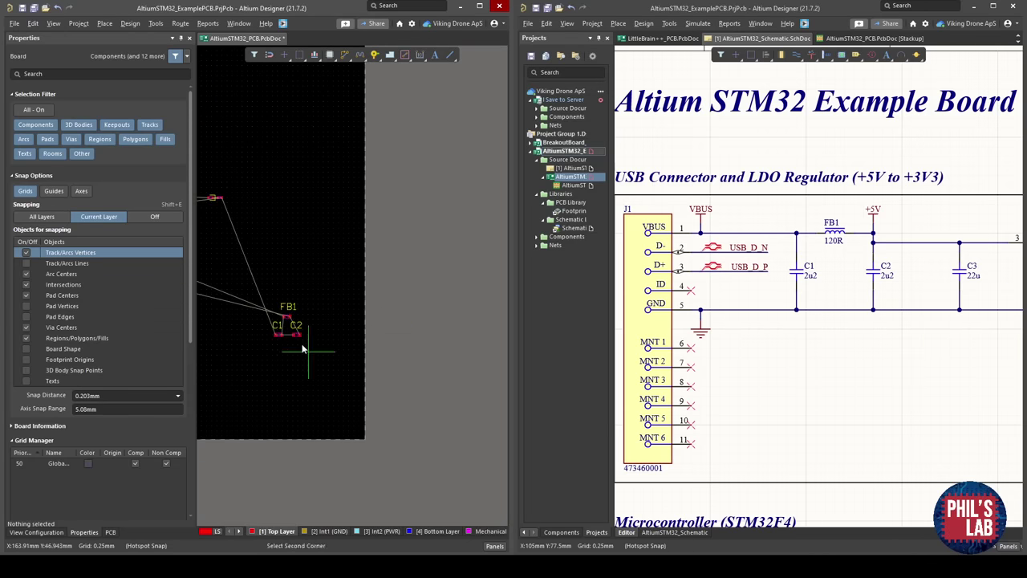
Move FB1, C1 and C2 together near connector J1 and hide their designators.
click(303, 348)
drag(377, 333, 447, 264)
ctrl+scroll(446, 258, up, 6)
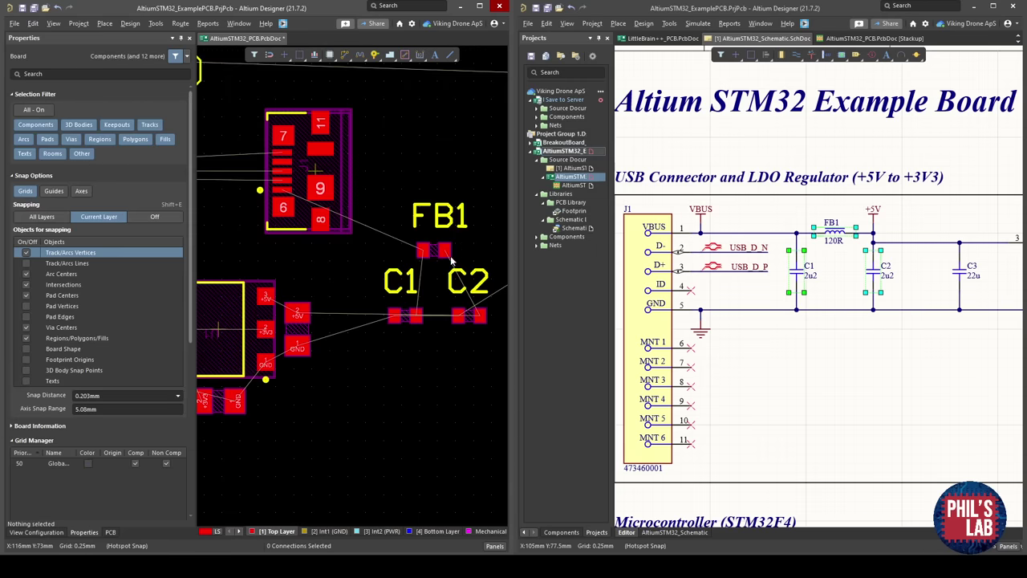
click(174, 189)
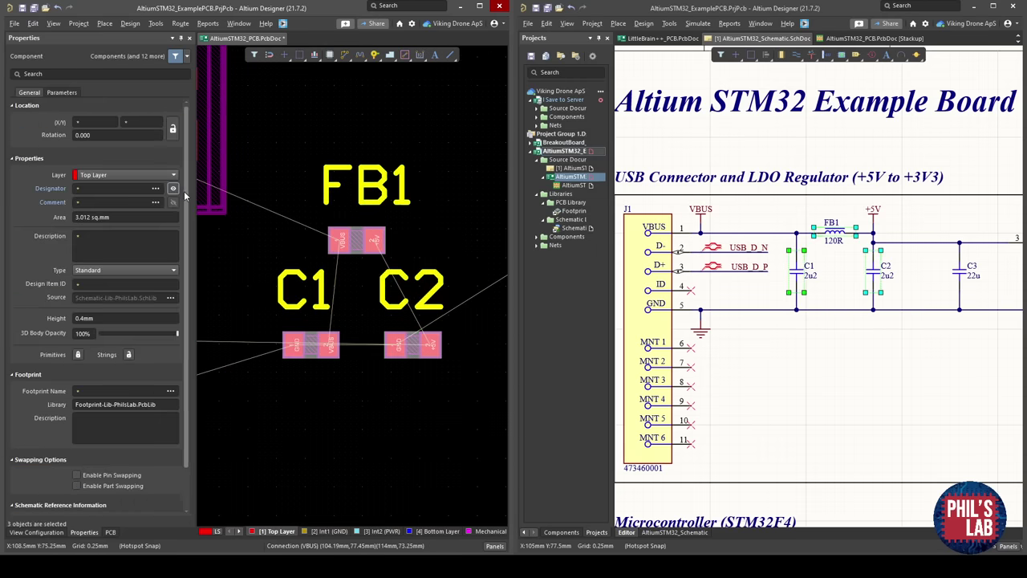
click(274, 262)
Place C1 vertically beside J1's VBUS pad and put FB1 horizontally on C1's far side from the connector.
right_drag(276, 263, 347, 285)
drag(380, 368, 300, 205)
key(space)
right_drag(505, 314, 409, 314)
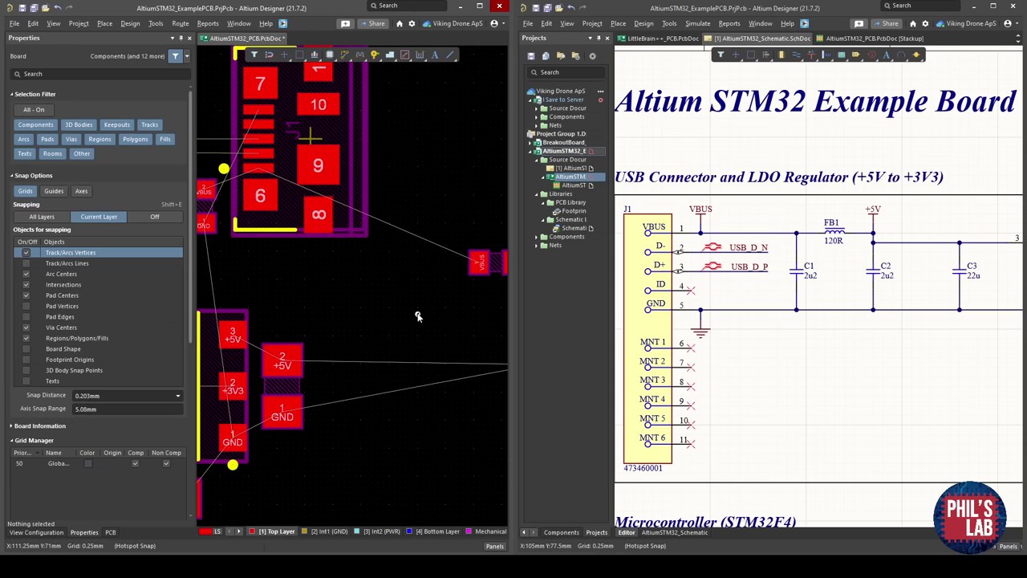
drag(500, 263, 302, 186)
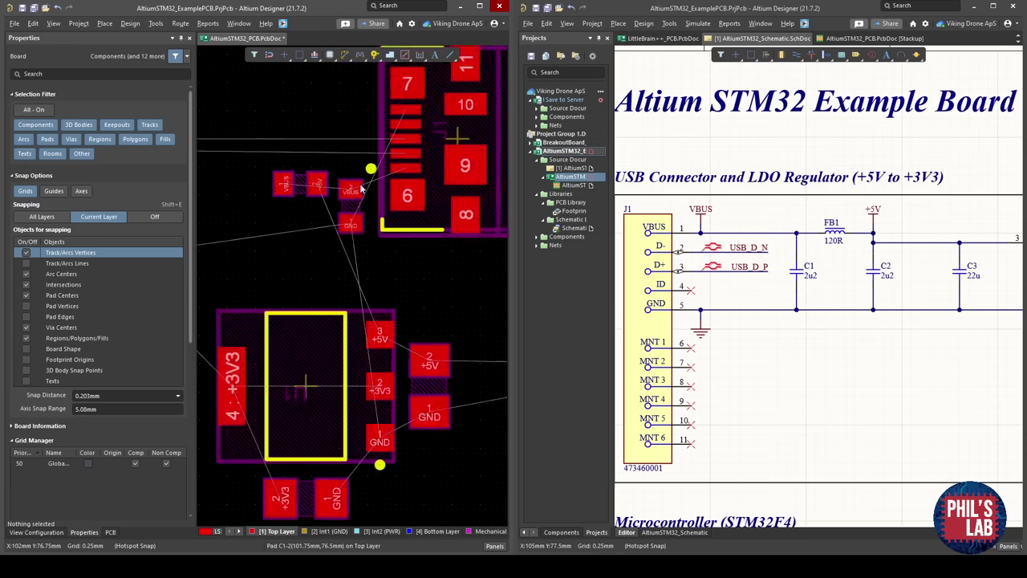
Rotate FB1 by 180 degrees and arrange it directly above C1, with its VBUS pad lined up with C1's VBUS pad.
ctrl+scroll(368, 197, up, 3)
right_drag(368, 196, 394, 275)
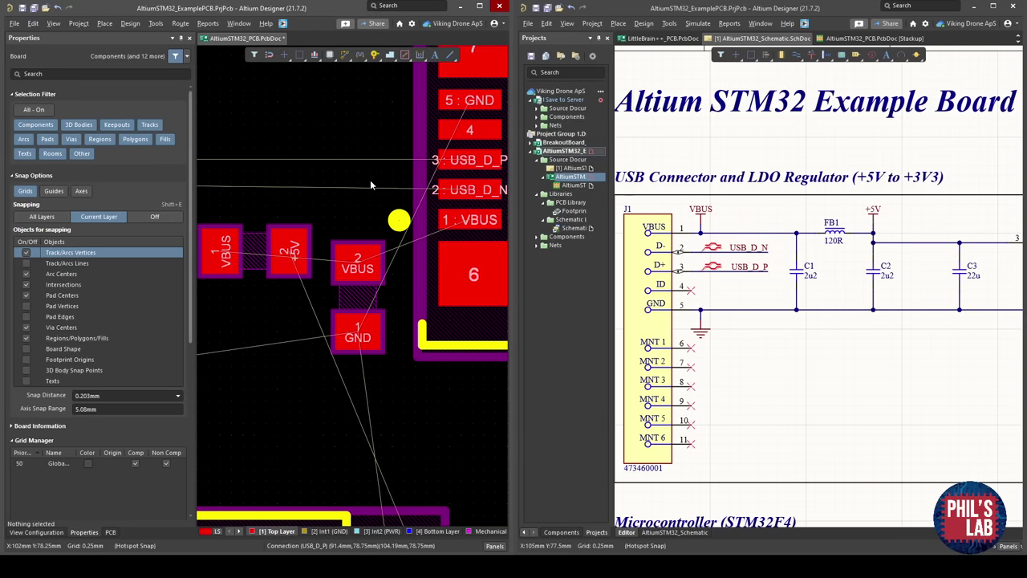
mouse_move(361, 252)
right_down()
mouse_move(386, 259)
mouse_move(368, 261)
right_up()
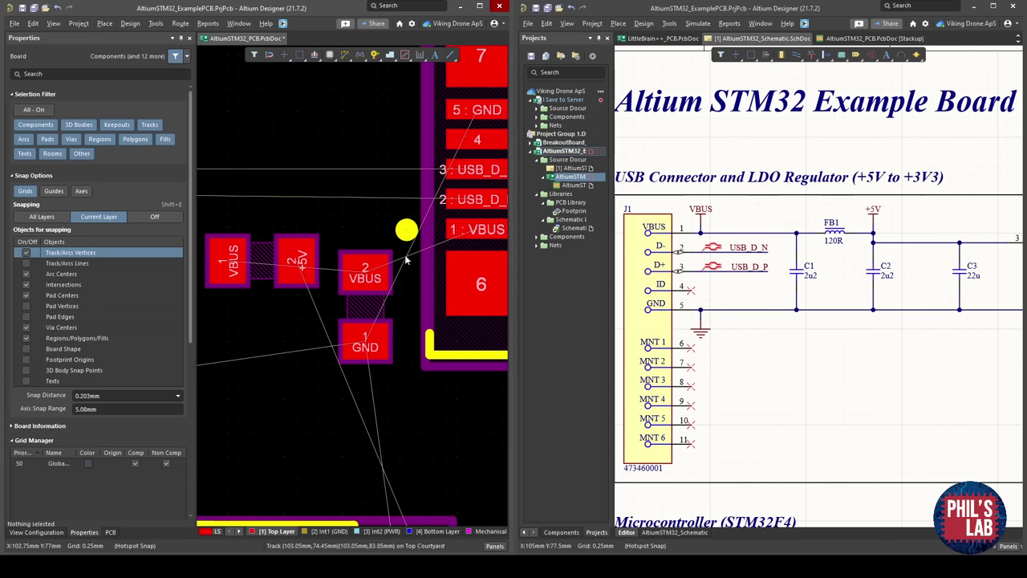
right_drag(323, 270, 370, 274)
drag(342, 272, 309, 264)
key(space)
key(space)
drag(413, 326, 390, 367)
drag(309, 266, 358, 269)
drag(385, 363, 408, 364)
drag(355, 259, 379, 275)
Place C2 vertically alongside C1, with its +5V pad directly beneath FB1's +5V pad.
ctrl+scroll(379, 277, down, 3)
right_drag(357, 315, 242, 318)
ctrl+scroll(385, 333, down, 2)
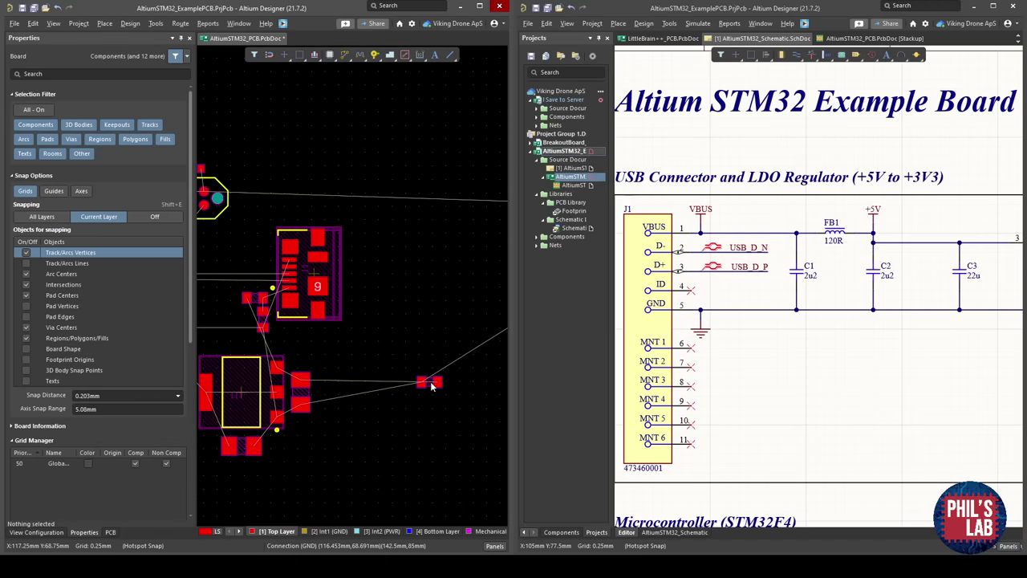
drag(431, 385, 271, 369)
ctrl+scroll(242, 318, up, 5)
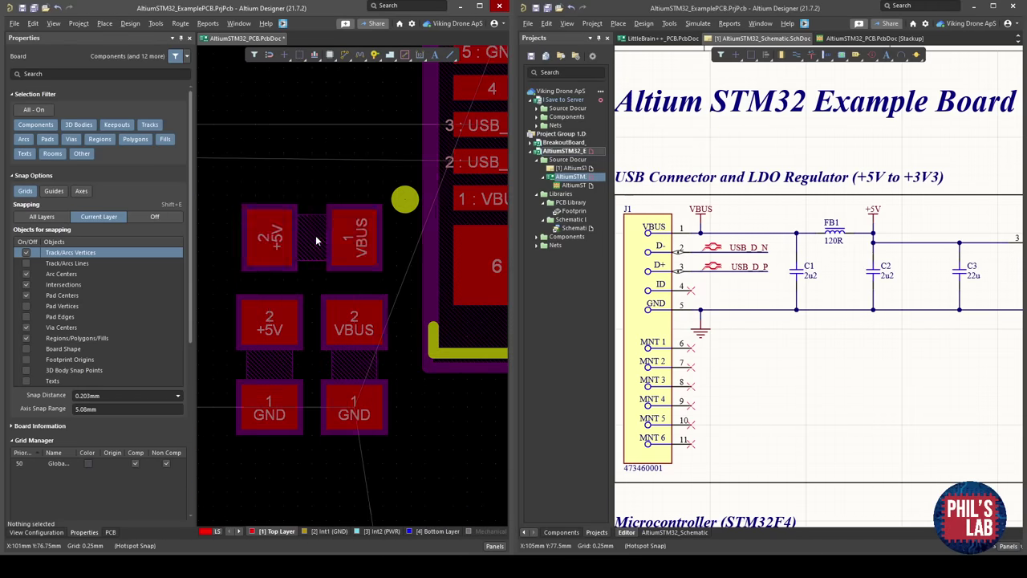
Inspect the spacing of FB1, C1, C2 and regulator U1 in the 3D view.
ctrl+scroll(312, 249, down, 2)
key(3)
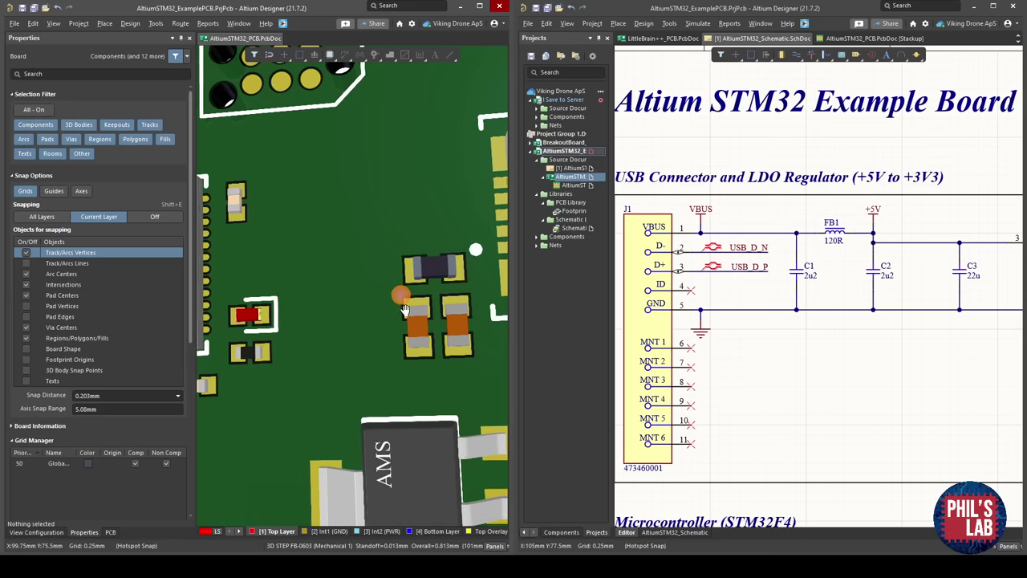
right_drag(337, 393, 337, 255)
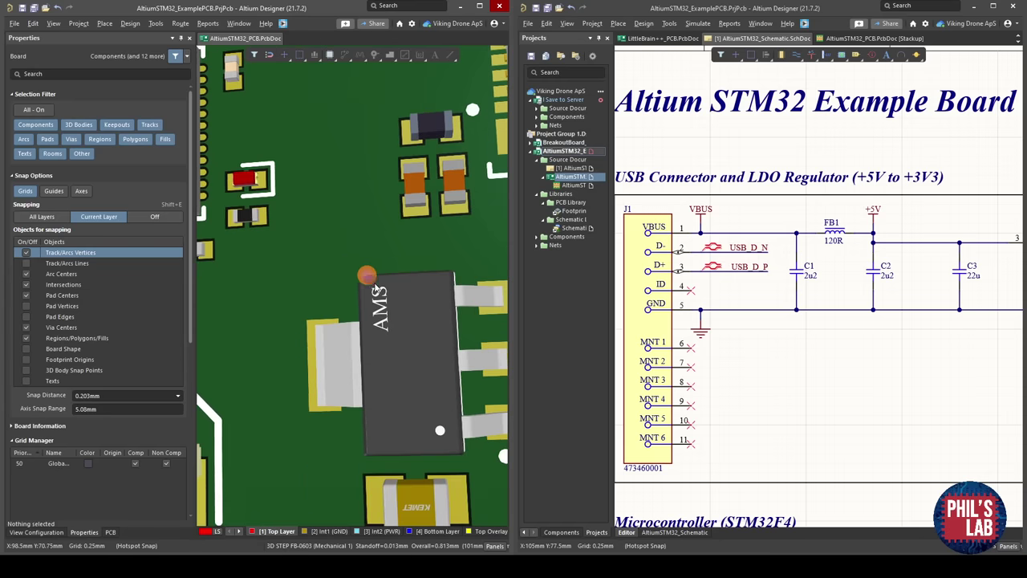
ctrl+scroll(371, 286, down, 2)
right_drag(423, 331, 381, 335)
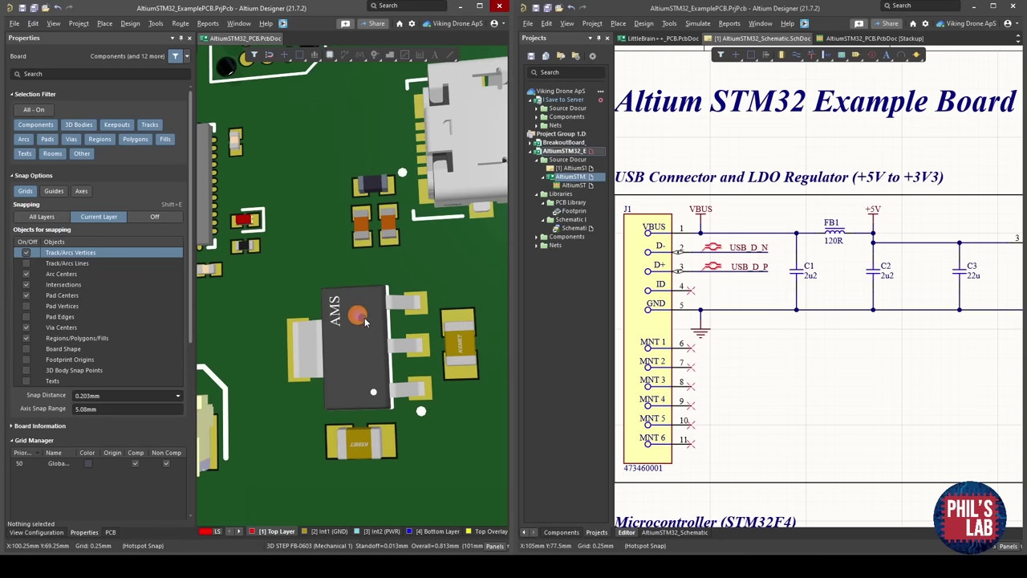
ctrl+scroll(347, 304, down, 1)
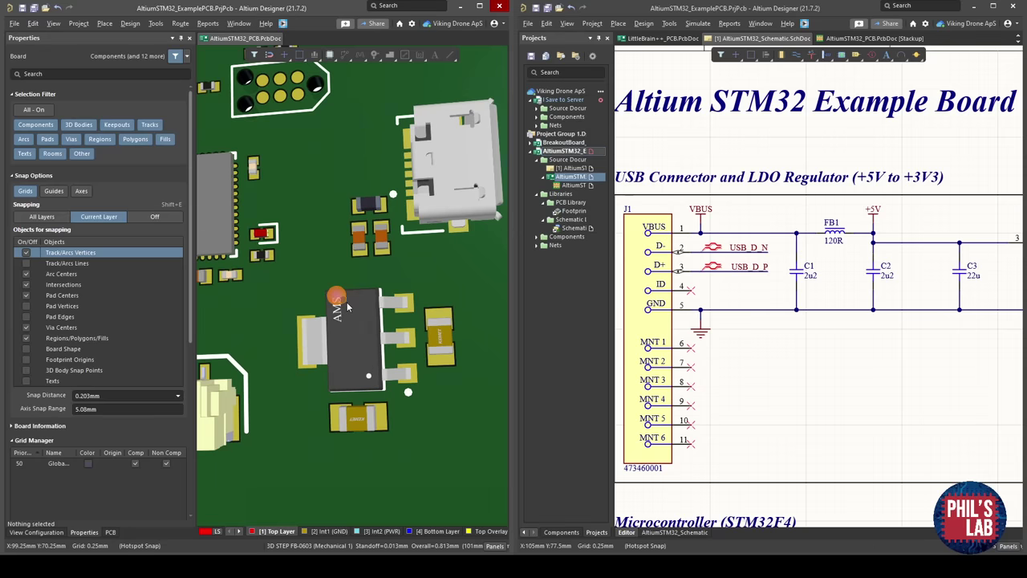
Rotate U1 and its capacitors 90 degrees so the regulator's three pins face up, and place the group below C1 and C2.
key(2)
ctrl+scroll(369, 354, up, 3)
right_drag(379, 304, 384, 225)
ctrl+scroll(385, 225, down, 2)
right_drag(408, 347, 401, 240)
drag(449, 404, 254, 242)
right_drag(321, 263, 332, 318)
drag(340, 323, 300, 336)
key(space)
click(317, 262)
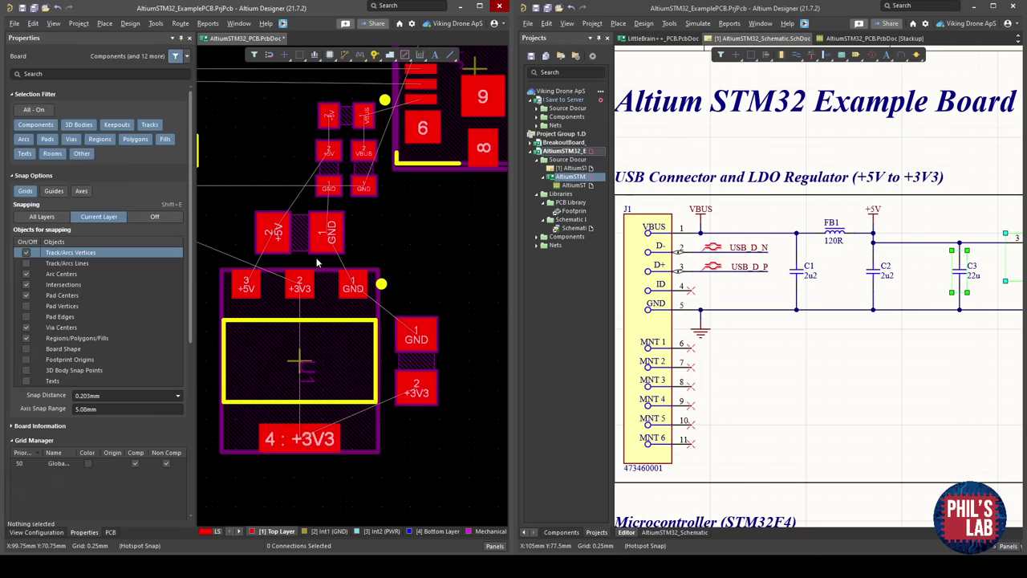
Move the power LED and its series resistor from the board's far side to the right of regulator U1.
right_drag(317, 262, 441, 244)
ctrl+scroll(445, 246, down, 2)
right_drag(272, 251, 339, 281)
ctrl+scroll(346, 298, down, 2)
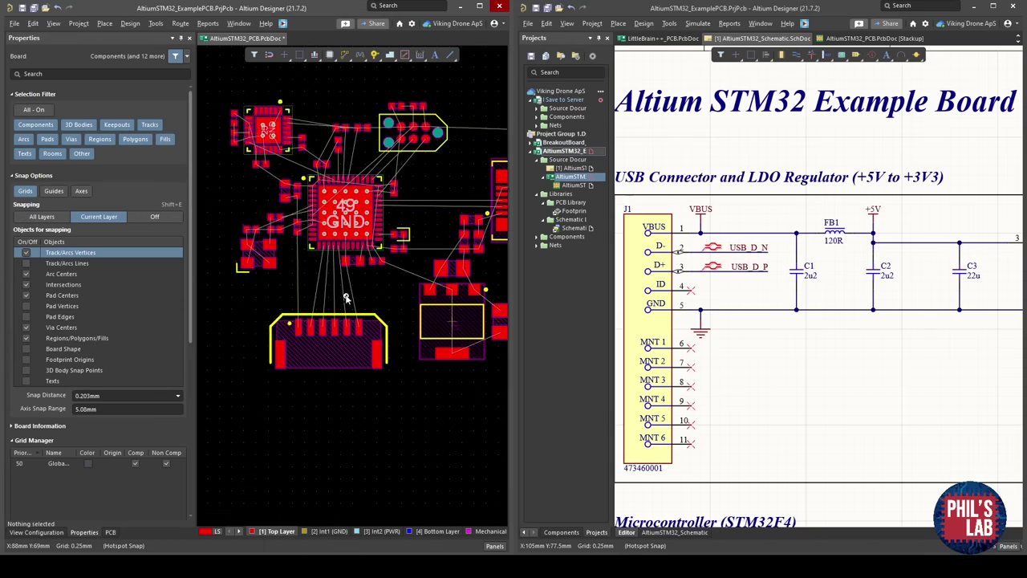
scroll(346, 299, right, 6)
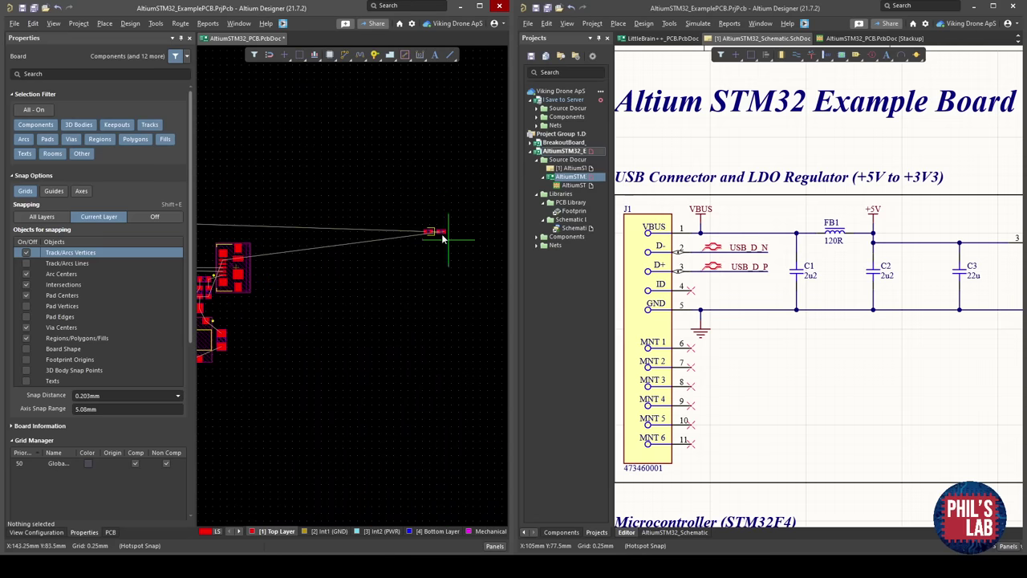
drag(446, 240, 437, 317)
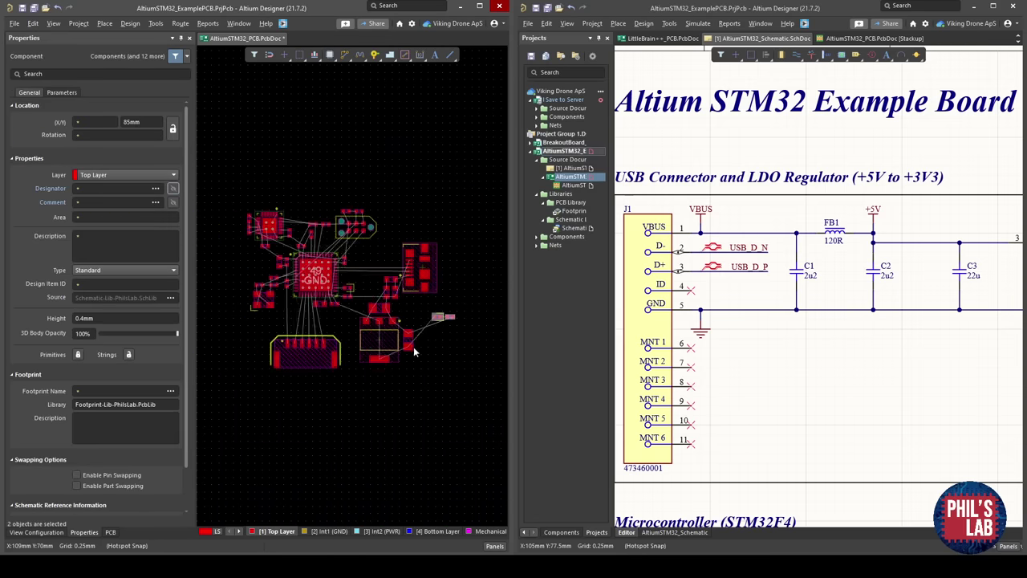
ctrl+scroll(414, 350, up, 2)
ctrl+scroll(445, 332, up, 1)
right_drag(444, 332, 327, 330)
click(327, 331)
Stand the power LED vertically beside U1's +3V3 output capacitor and place its resistor vertically directly above it.
drag(372, 282, 332, 370)
key(space)
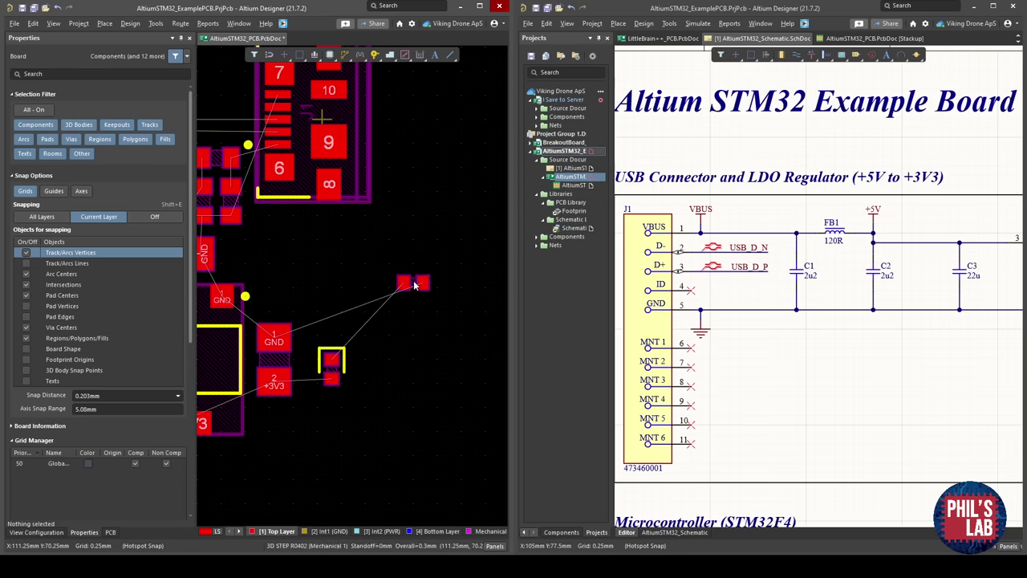
key(space)
drag(415, 285, 333, 327)
Review the overall component placement around the microcontroller in 2D and 3D.
right_drag(364, 321, 548, 321)
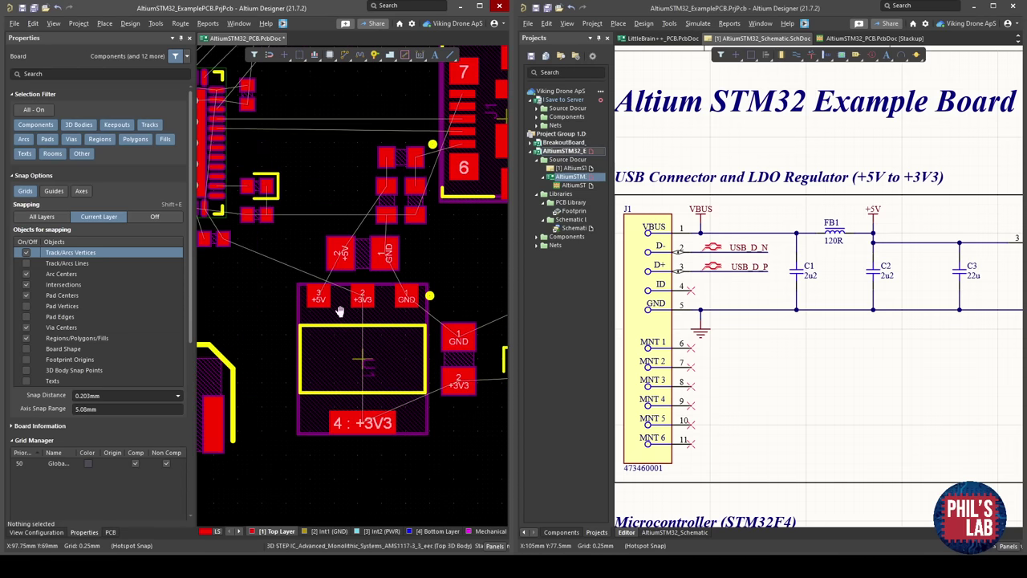
right_drag(341, 312, 385, 328)
ctrl+scroll(360, 293, down, 4)
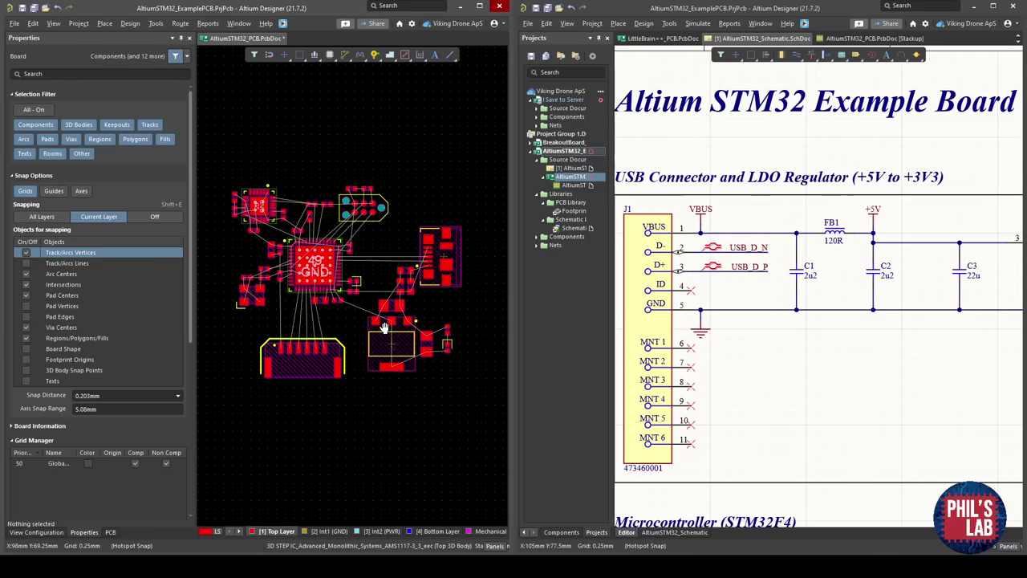
key(3)
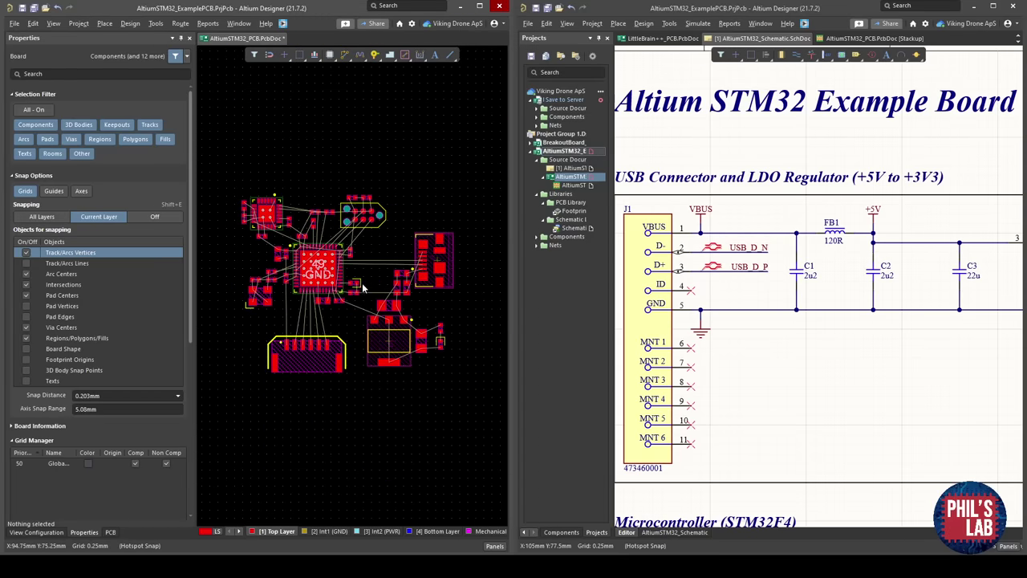
ctrl+scroll(417, 317, up, 4)
shift+right_drag(394, 301, 426, 289)
ctrl+scroll(414, 271, down, 3)
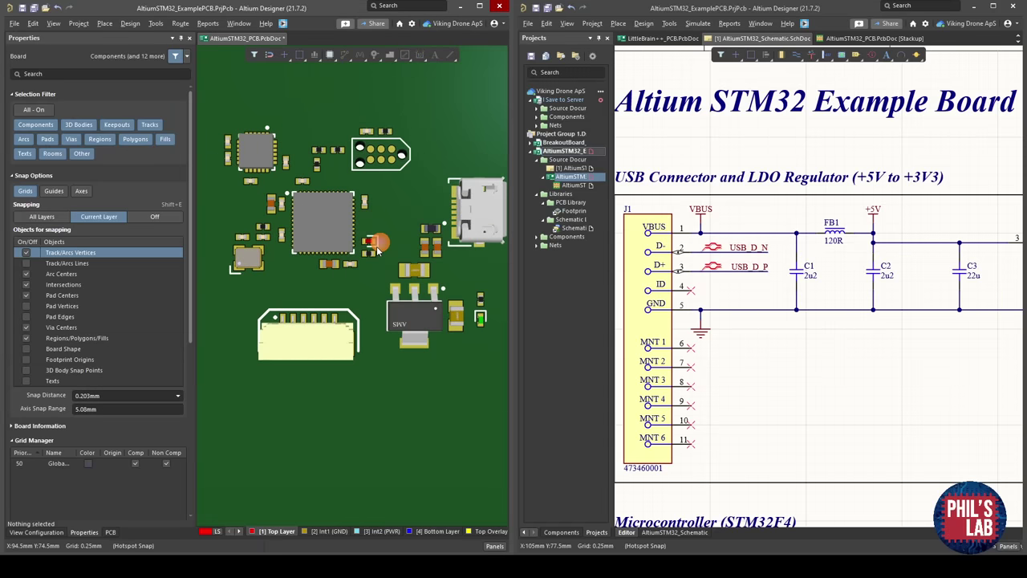
right_drag(375, 250, 399, 272)
ctrl+scroll(336, 269, down, 3)
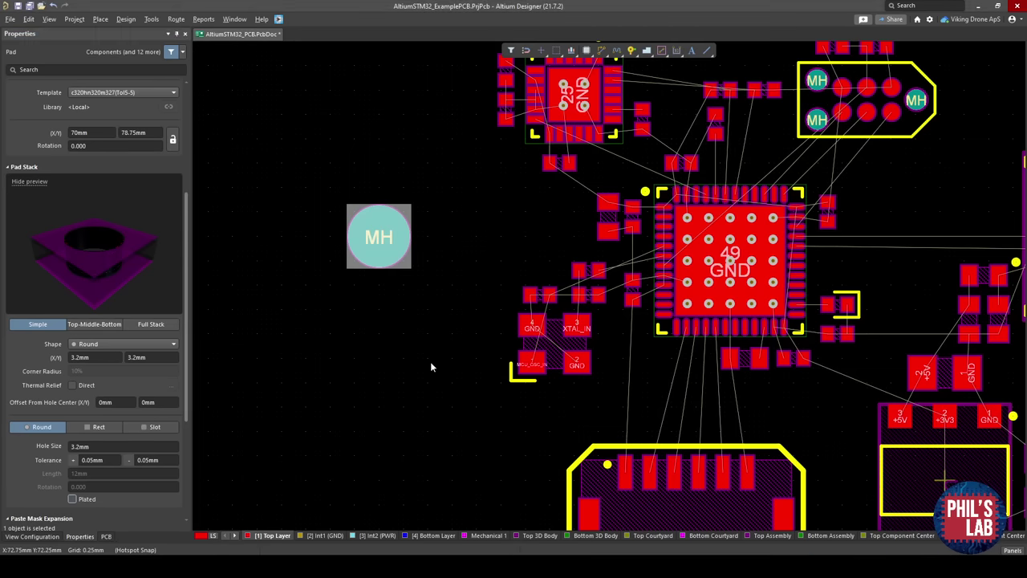
Examine the 3.2 mm mounting hole's position relative to the placed components in 3D, and return to the 2D layout.
ctrl+scroll(430, 361, down, 3)
key(3)
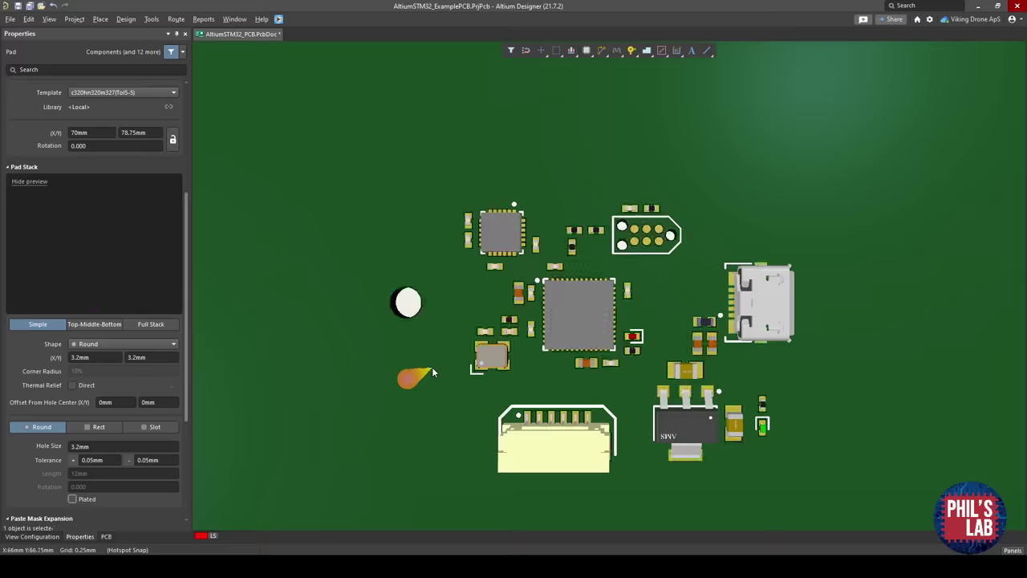
click(431, 368)
ctrl+scroll(441, 327, down, 6)
shift+right_drag(461, 311, 499, 287)
ctrl+scroll(578, 257, up, 4)
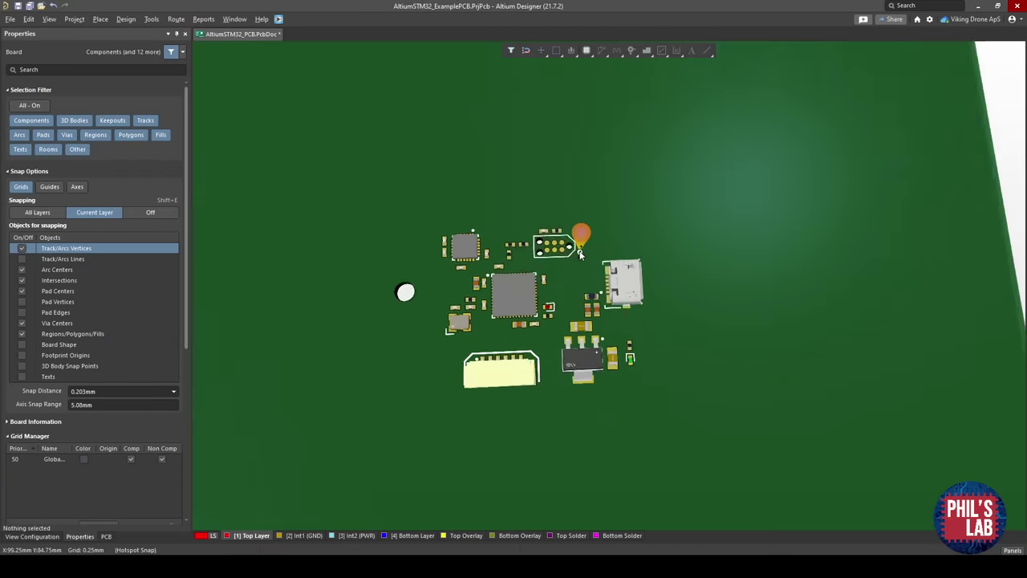
shift+right_drag(581, 253, 577, 309)
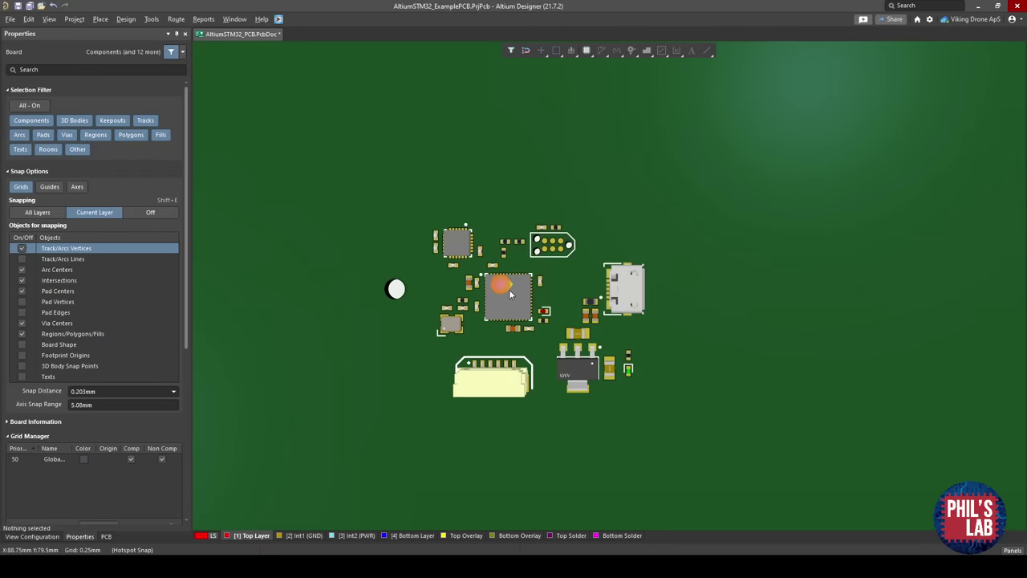
key(2)
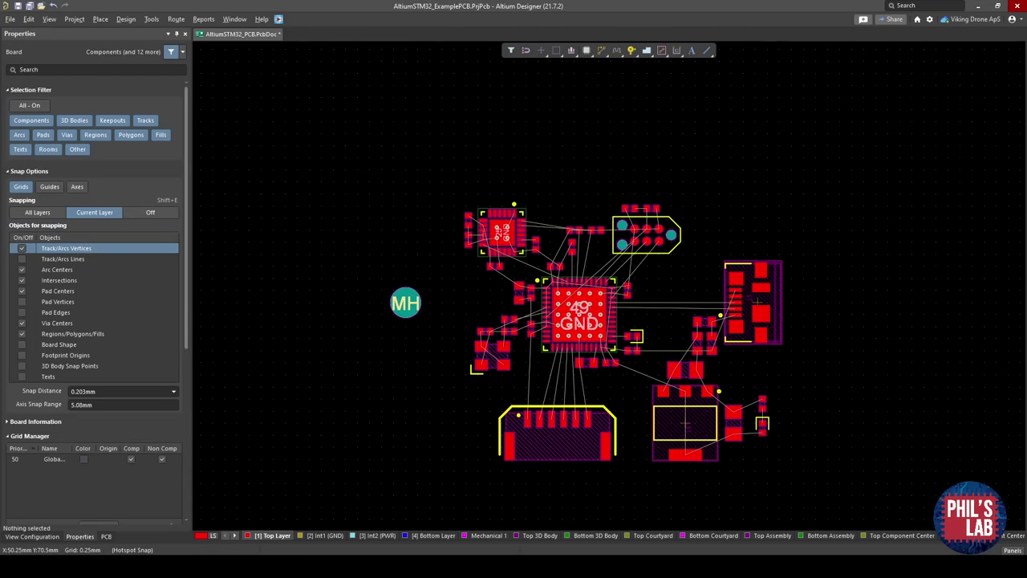
ctrl+scroll(390, 383, up, 3)
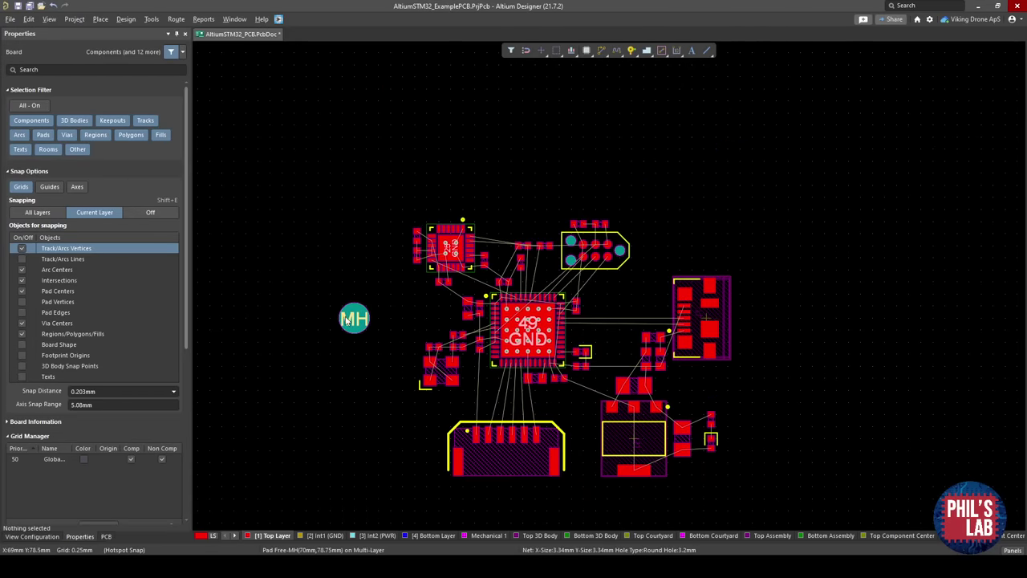
Set the snap grid to 1.000 mm and move the 3.2 mm mounting hole to X 74 mm, Y 90 mm, above and left of the 25-pad IC.
drag(358, 323, 380, 278)
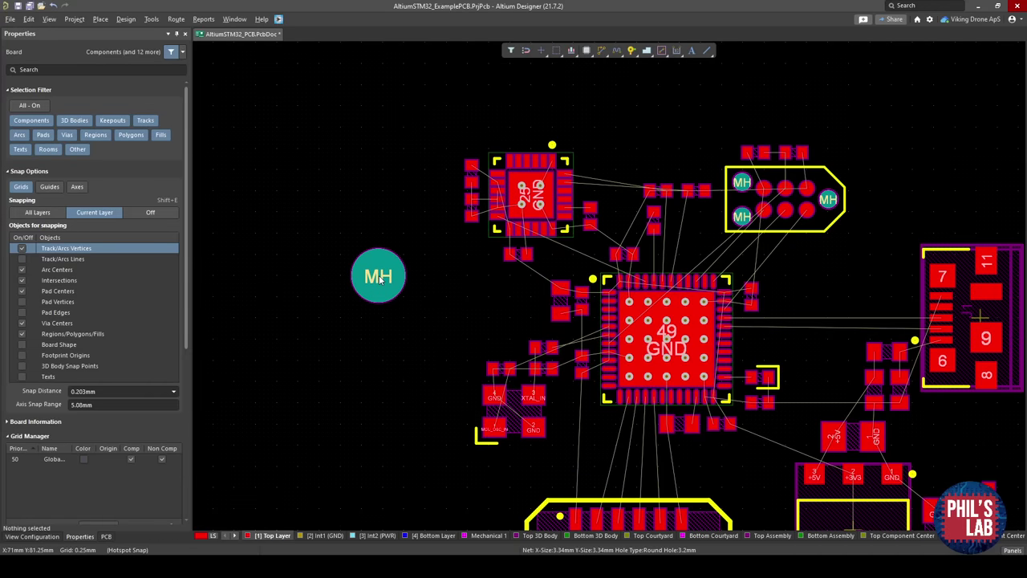
key(g)
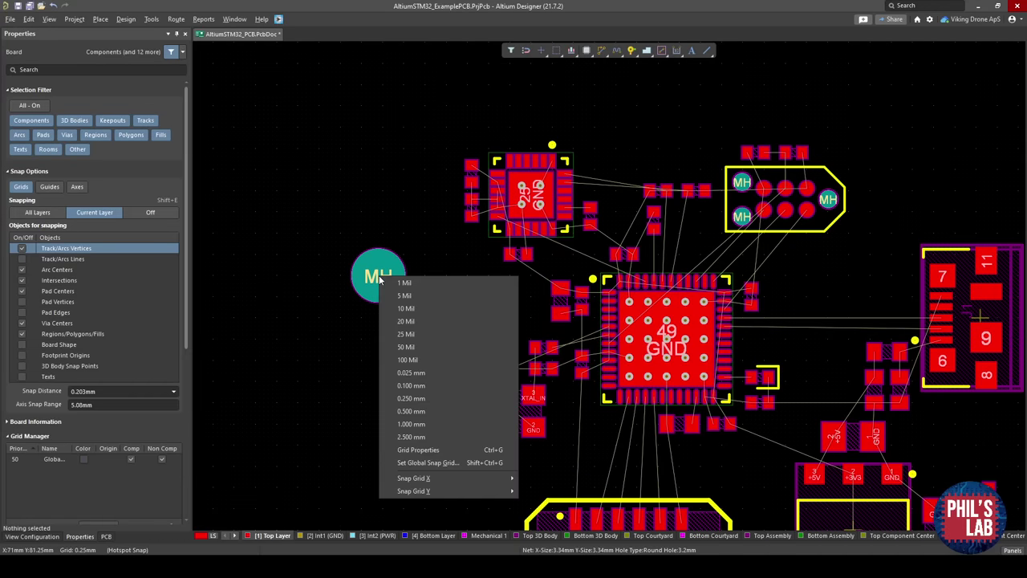
click(430, 425)
right_drag(376, 361, 333, 411)
drag(336, 326, 383, 176)
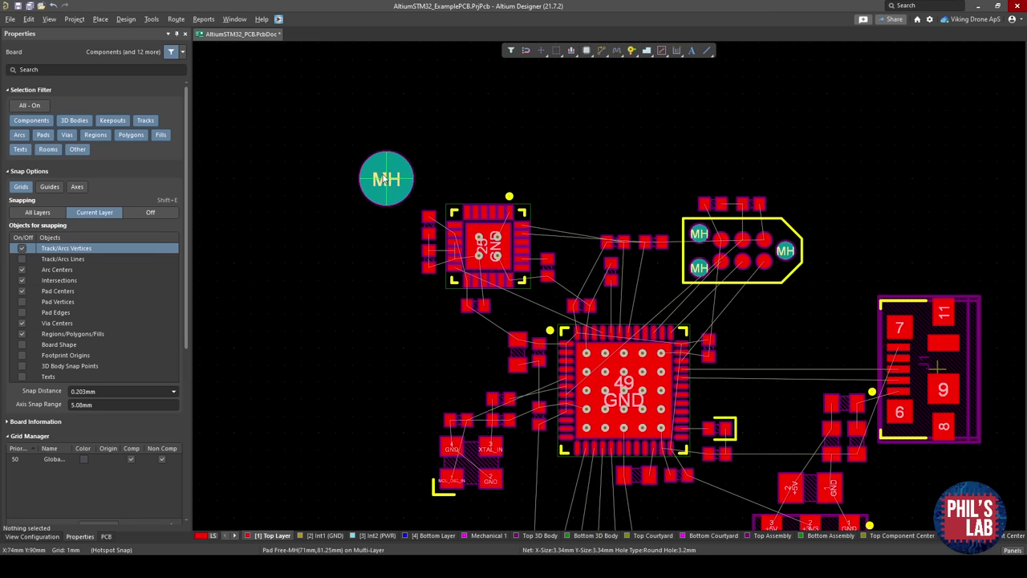
Copy the mounting hole to the other three corners of the component layout, aligned with the original to form a rectangle.
click(386, 180)
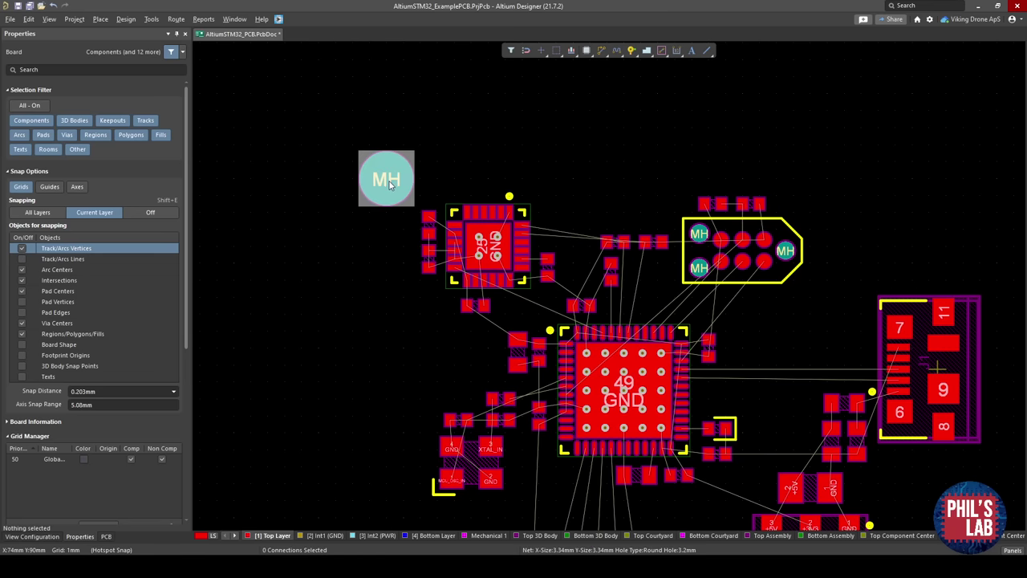
click(388, 181)
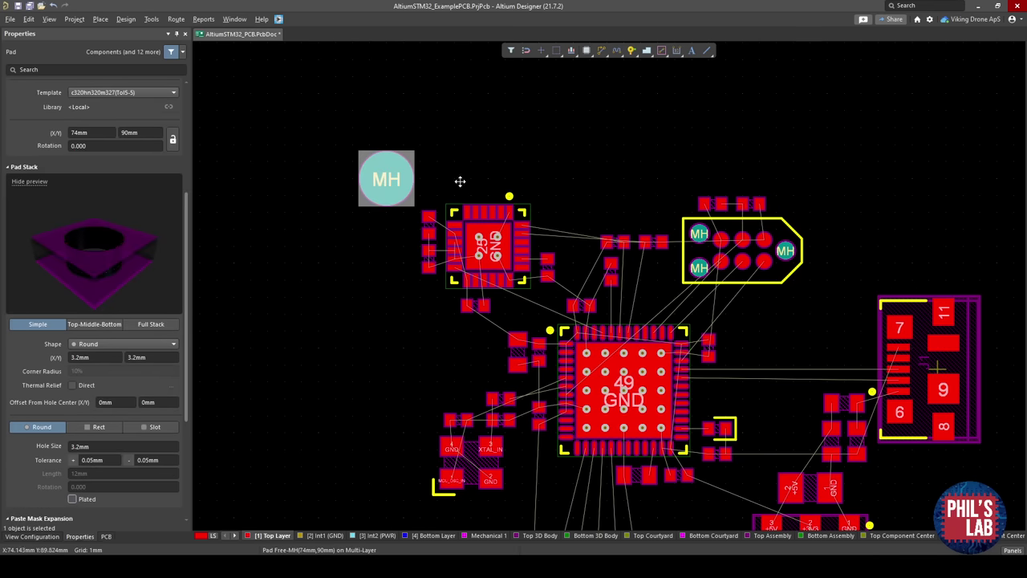
key(ctrl+v)
click(944, 179)
ctrl+scroll(944, 230, down, 3)
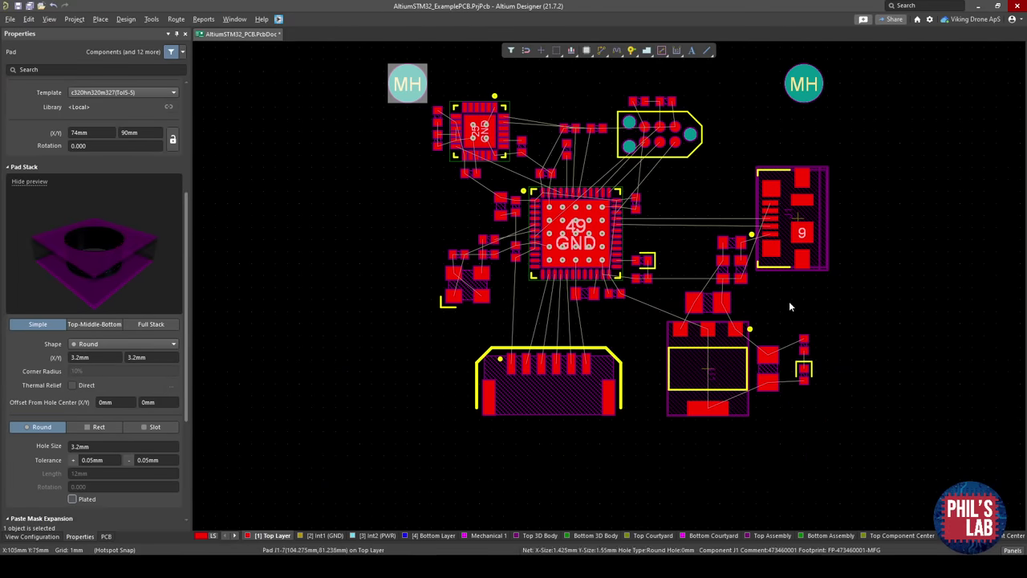
key(ctrl+v)
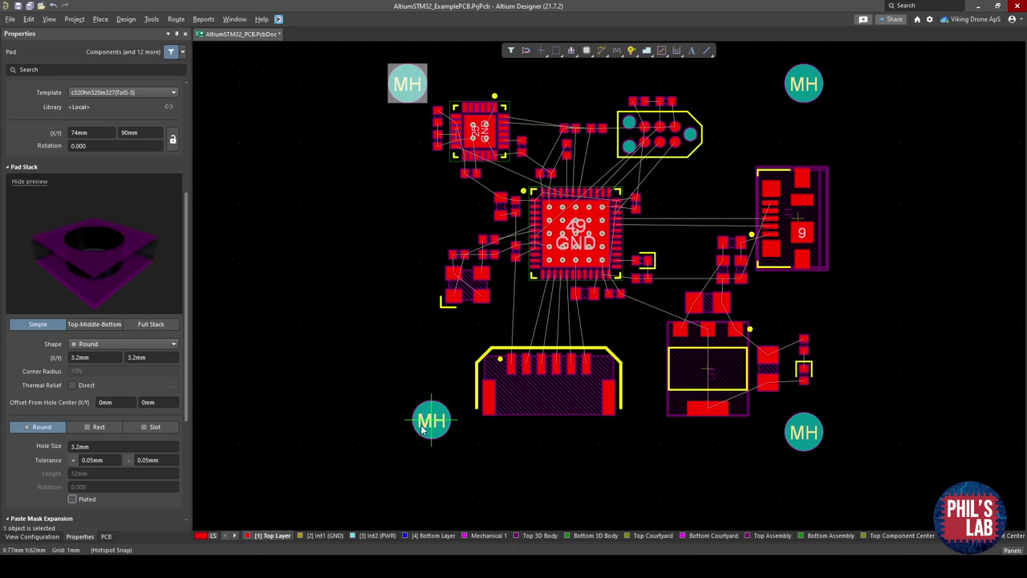
click(448, 354)
Move the six-pin debug connector, together with the row of small parts above it, slightly up and right toward the upper-right mounting hole.
right_drag(423, 366, 378, 387)
right_drag(454, 211, 429, 233)
drag(658, 208, 555, 117)
ctrl+scroll(603, 186, up, 3)
drag(605, 181, 647, 126)
click(789, 159)
ctrl+scroll(785, 209, down, 1)
right_drag(587, 242, 641, 287)
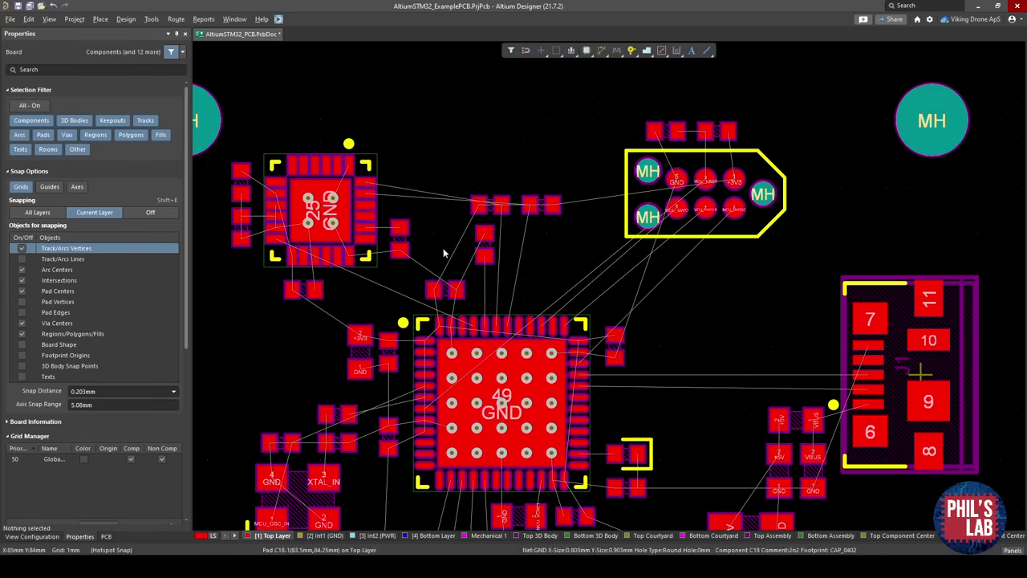
ctrl+scroll(640, 286, down, 4)
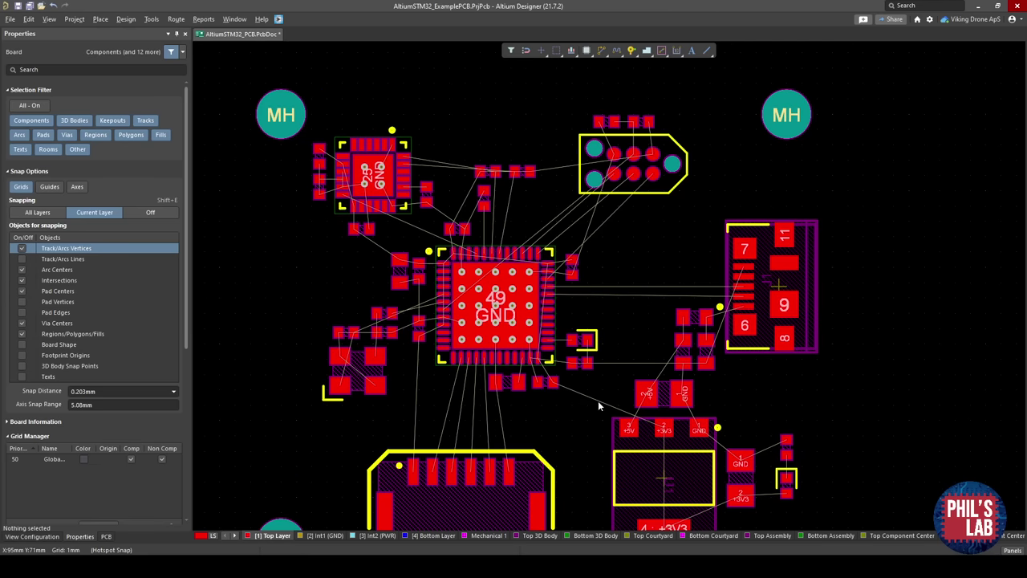
Move the 49-pad and 25-pad ICs together with their surrounding small parts and crystal 1 mm to the right.
drag(557, 405, 292, 98)
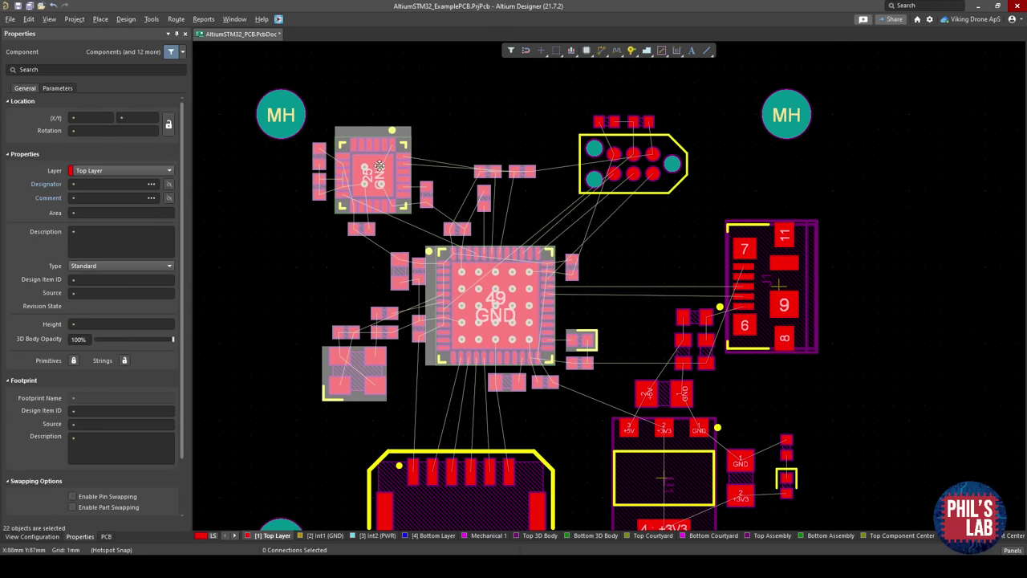
drag(497, 298, 511, 297)
click(356, 301)
Measure the centre-to-centre distance between the two top mounting holes.
right_drag(480, 400, 419, 305)
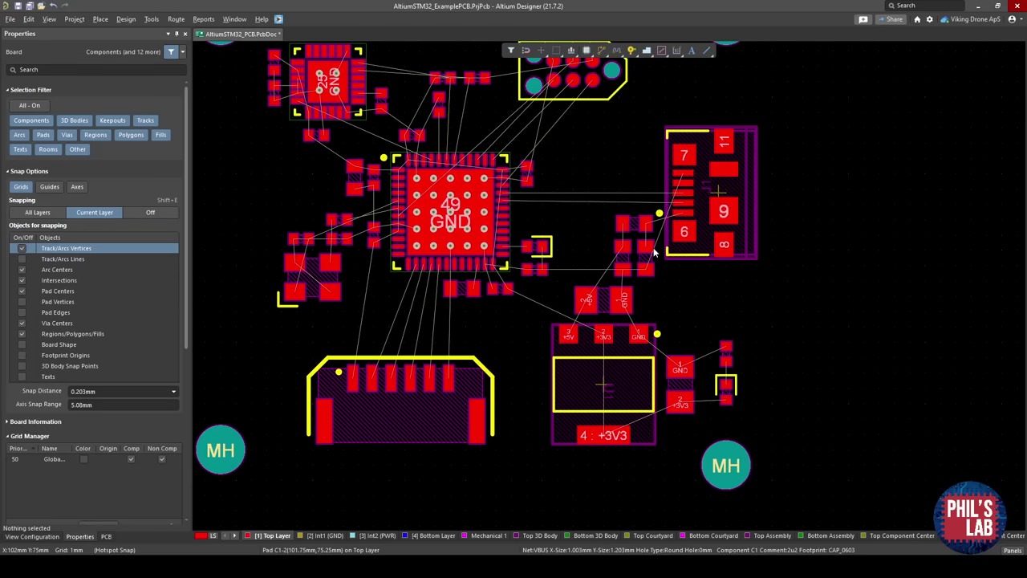
scroll(431, 431, down, 1)
right_drag(391, 383, 424, 471)
ctrl+scroll(408, 358, down, 1)
key(ctrl+m)
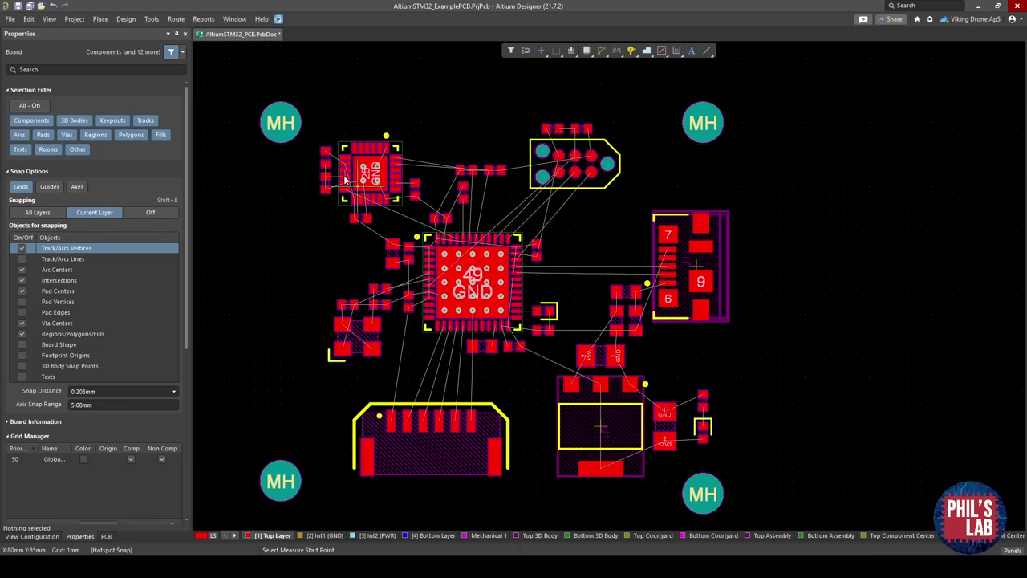
click(281, 122)
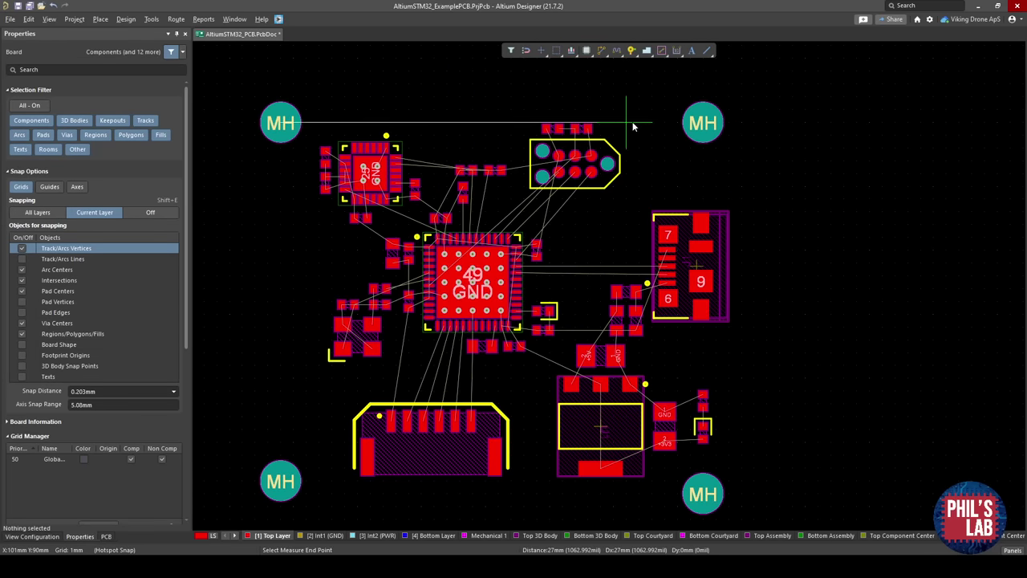
click(706, 122)
key(Return)
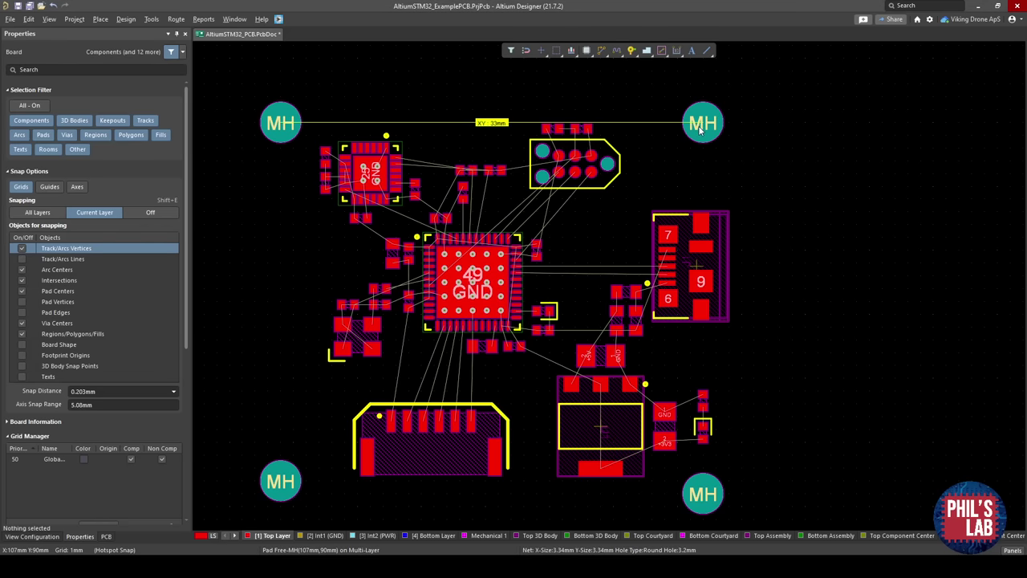
Move the top-right mounting hole left to 30 mm from the top-left hole, check the spacing and clear the measurements.
drag(703, 123, 670, 125)
key(ctrl+m)
click(282, 122)
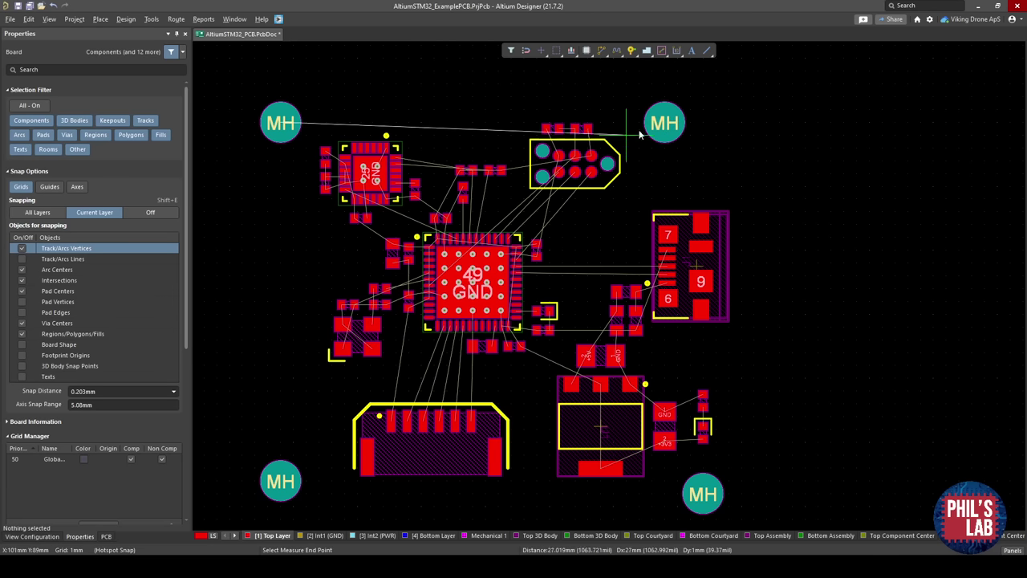
click(666, 123)
key(Return)
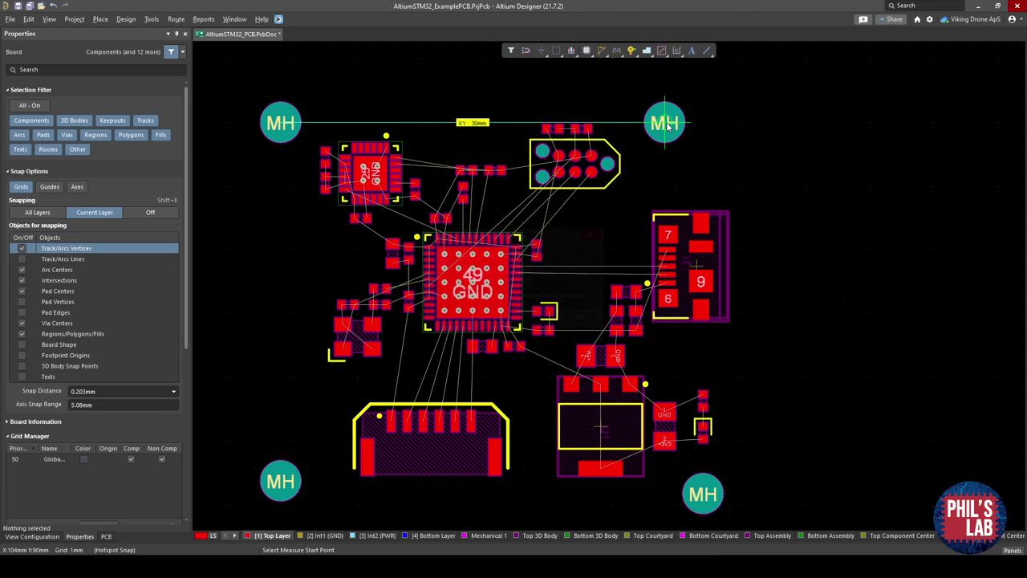
key(shift+c)
right_drag(522, 302, 551, 283)
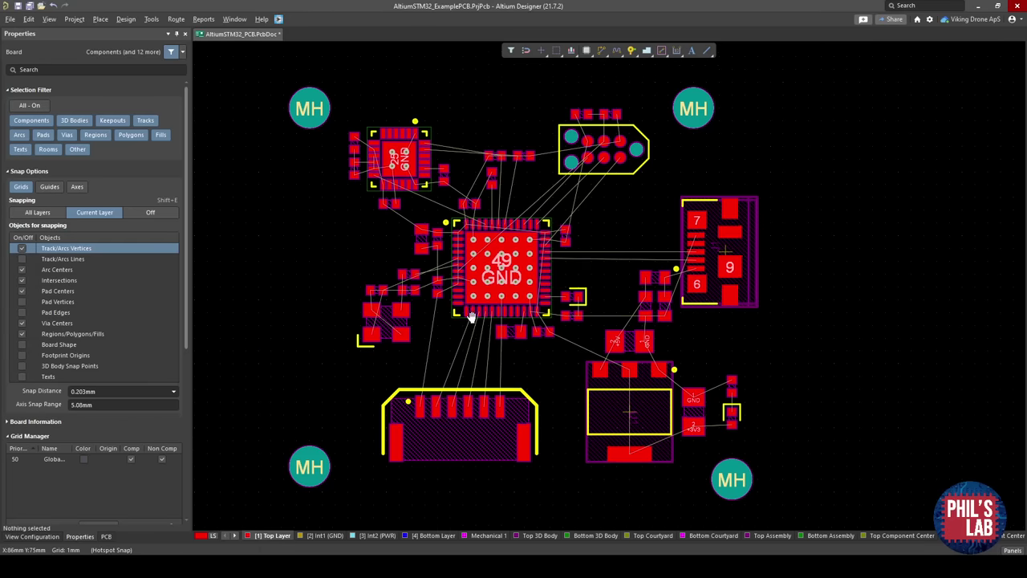
Measure the vertical distance between the two left mounting holes.
right_drag(471, 316, 484, 354)
key(ctrl+m)
click(317, 169)
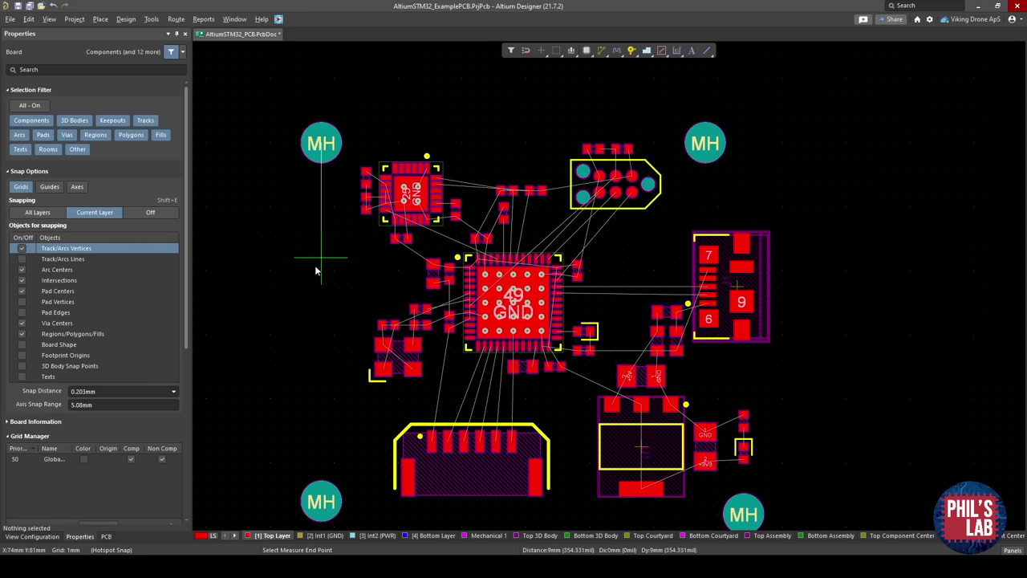
click(320, 528)
key(Return)
Move the bottom-left mounting hole 1 mm down, level with the bottom-right hole, and clear the measurement.
right_drag(325, 513, 323, 366)
drag(324, 366, 312, 375)
key(shift+c)
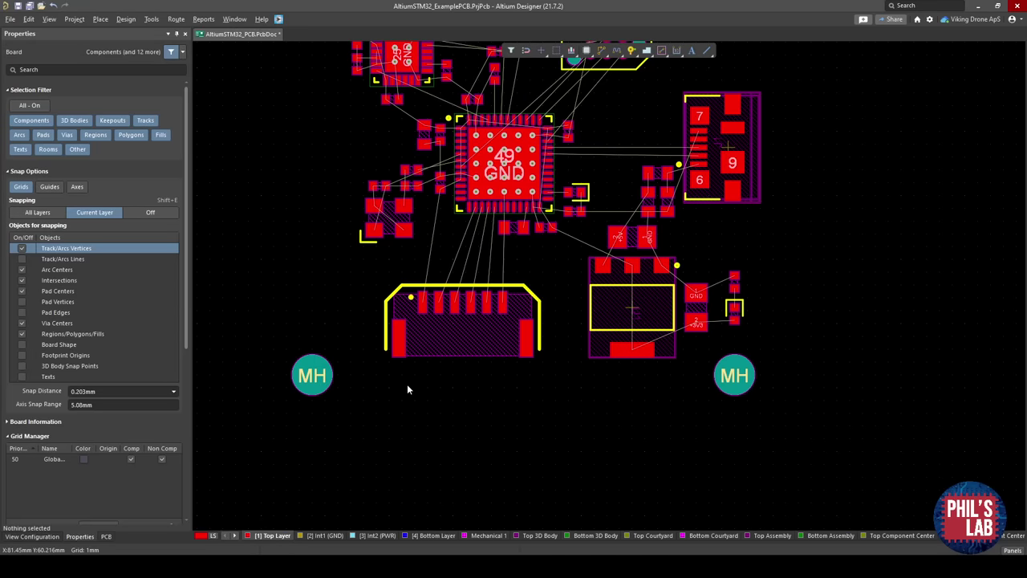
Measure the horizontal distance between the two bottom mounting holes.
key(ctrl+m)
click(312, 375)
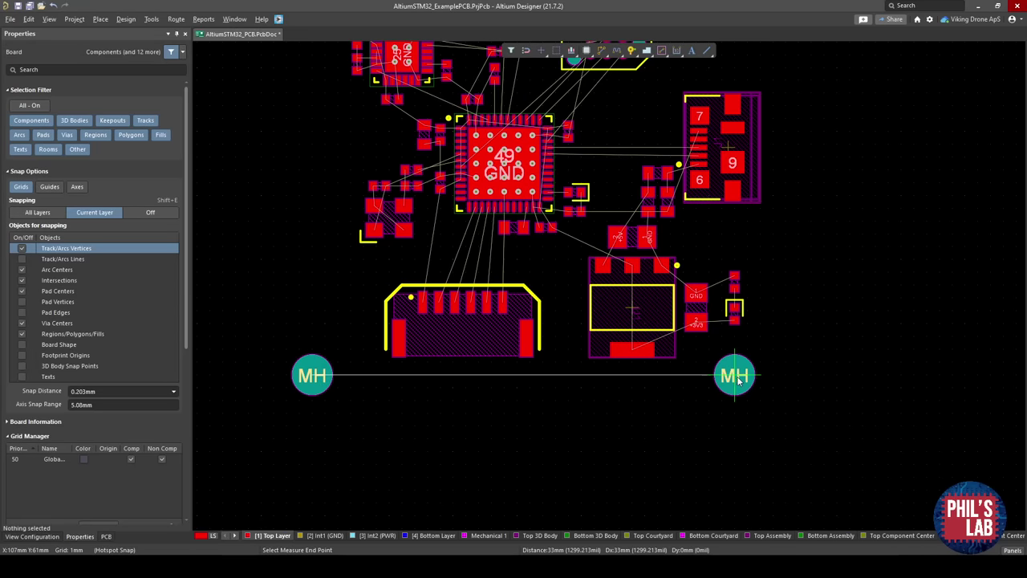
click(737, 381)
key(Escape)
key(Escape)
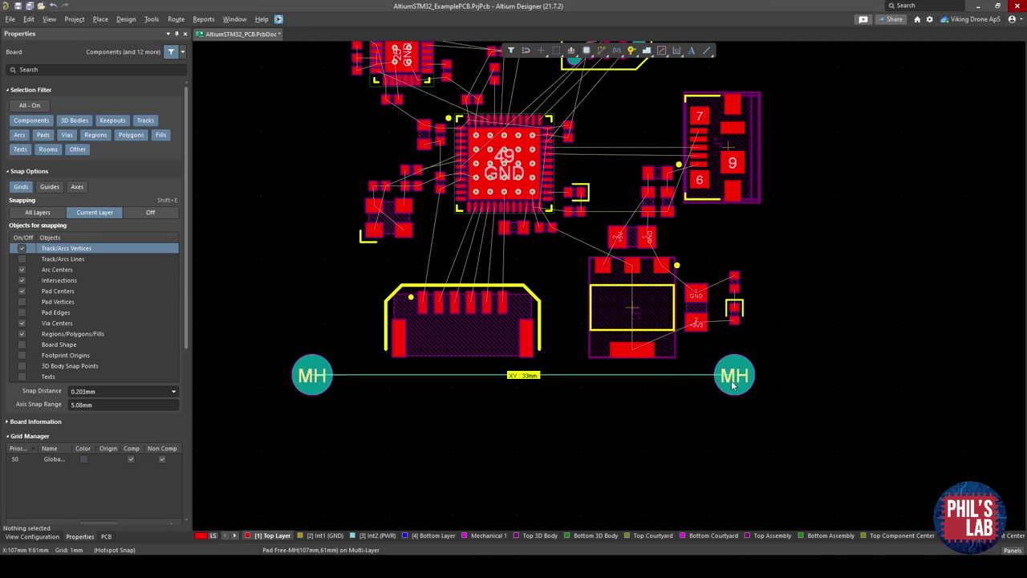
Move the bottom-right mounting hole 3 mm left, directly below the top-right hole, and measure the distance between these two.
right_drag(735, 381, 676, 438)
drag(677, 436, 638, 436)
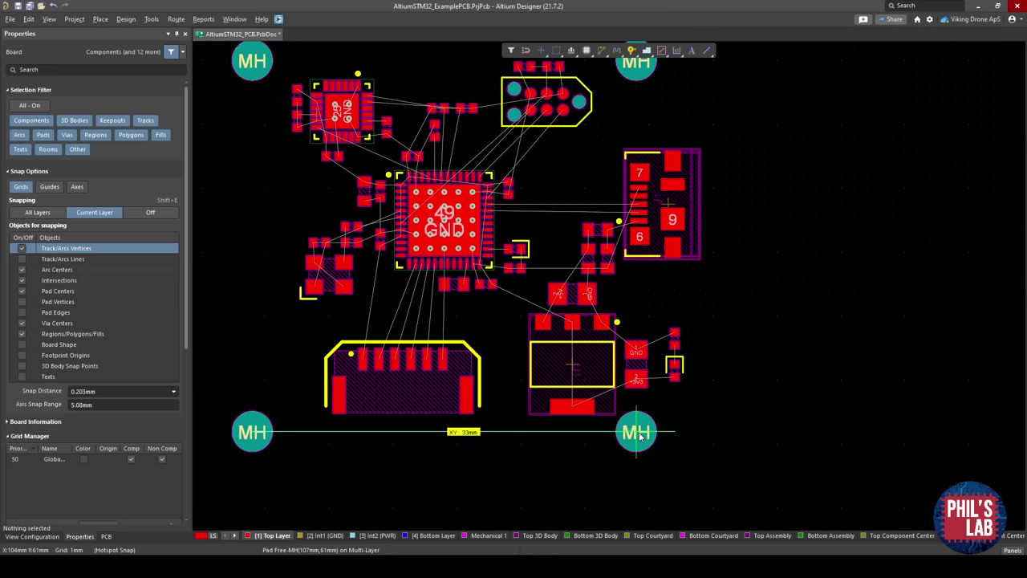
click(636, 436)
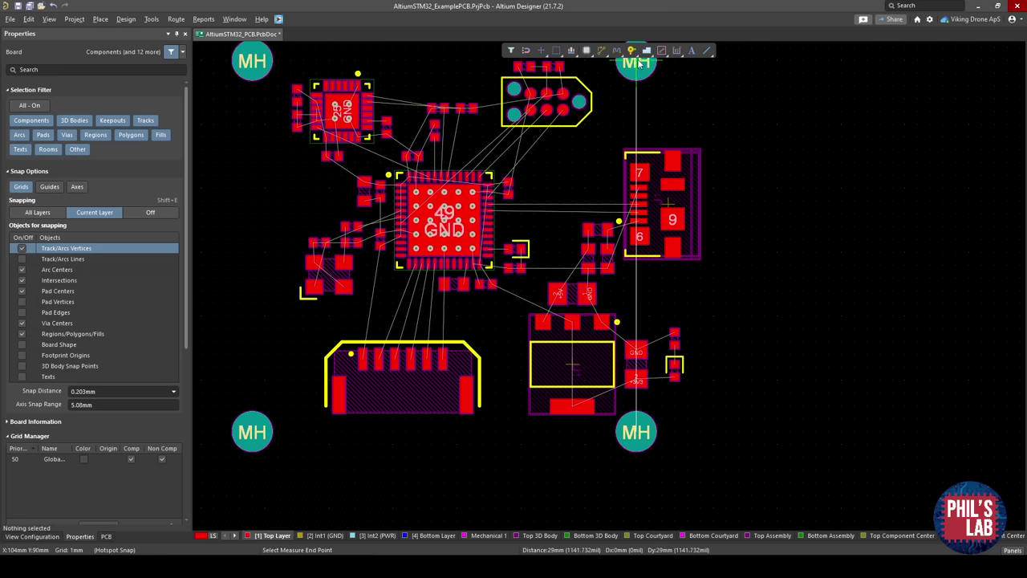
click(638, 64)
key(Return)
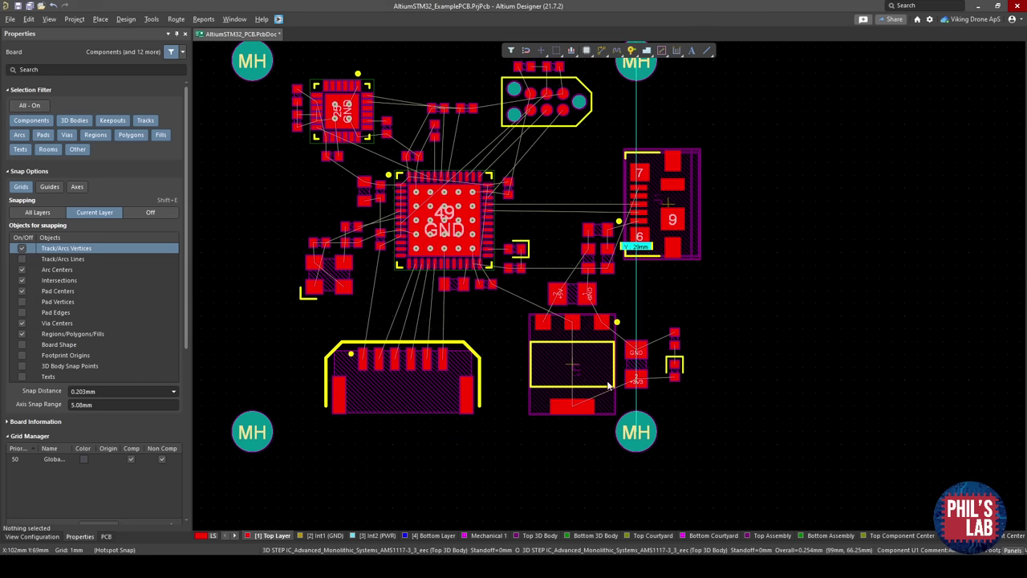
Move the bottom-right mounting hole 1 mm down and measure its distance to the top-right hole again.
ctrl+scroll(656, 435, down, 2)
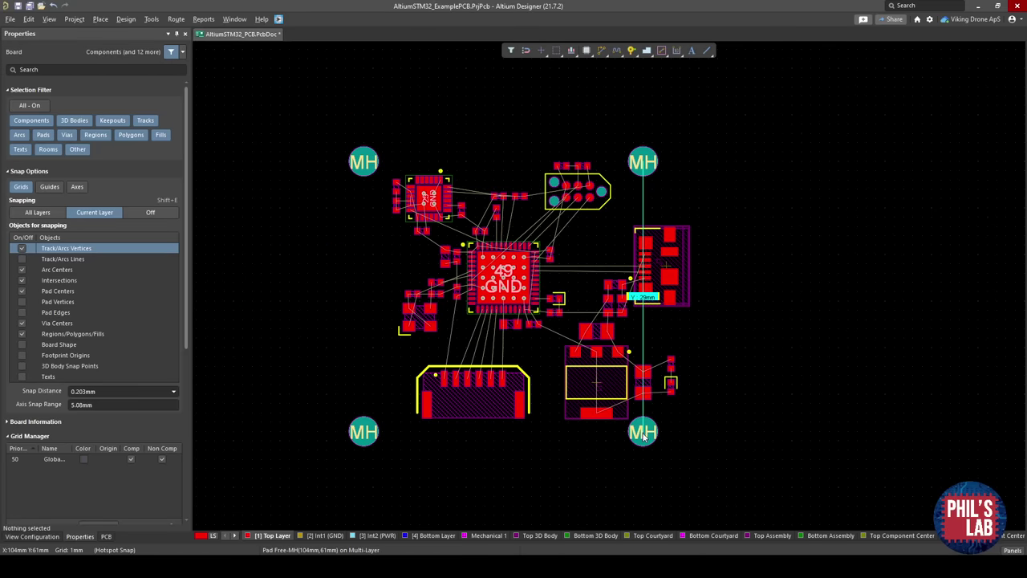
drag(642, 435, 644, 443)
key(ctrl+m)
click(644, 442)
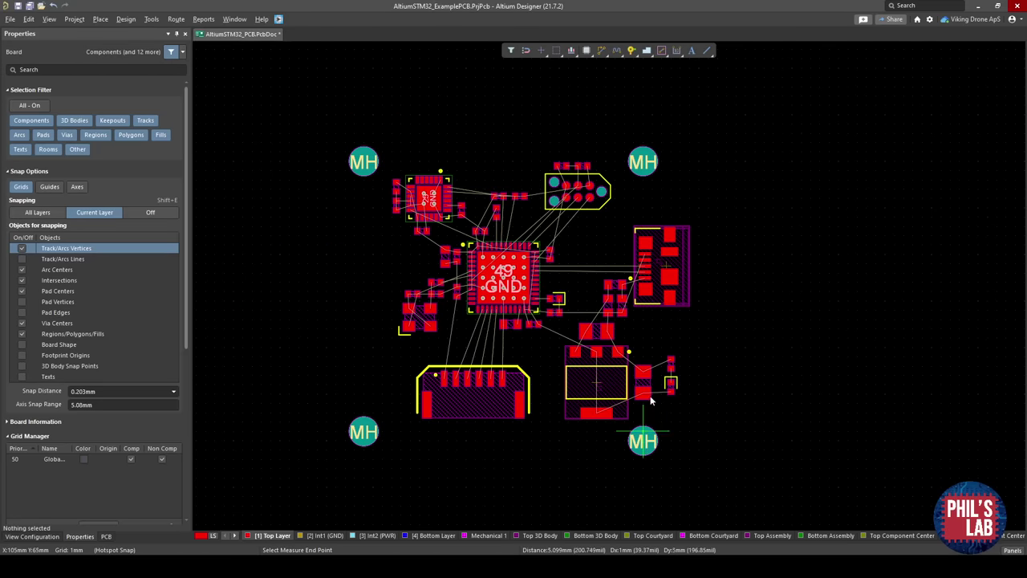
click(647, 161)
key(Return)
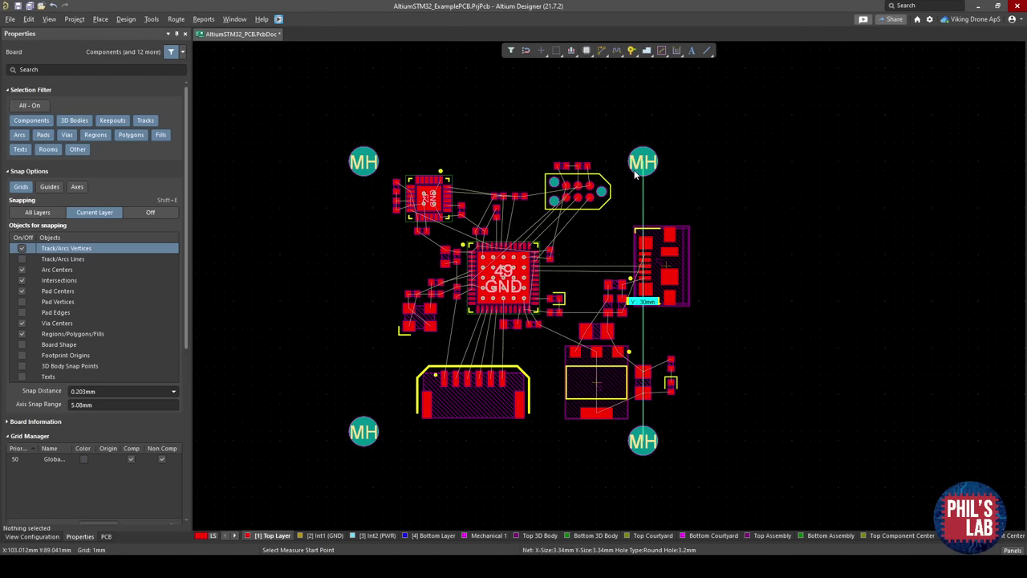
Measure the spacing of the top mounting hole pair and of the left mounting hole pair.
click(645, 164)
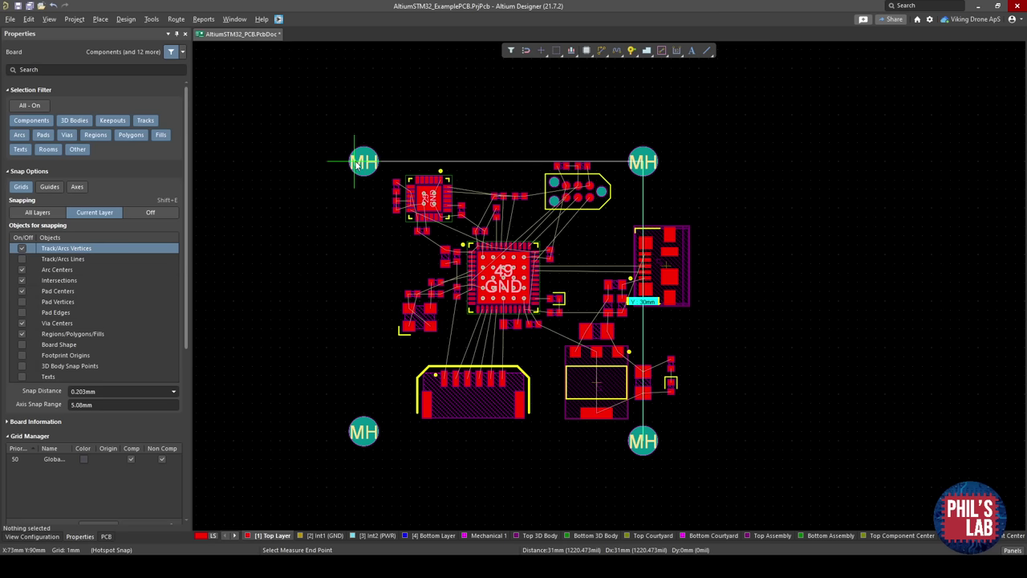
click(363, 162)
key(Return)
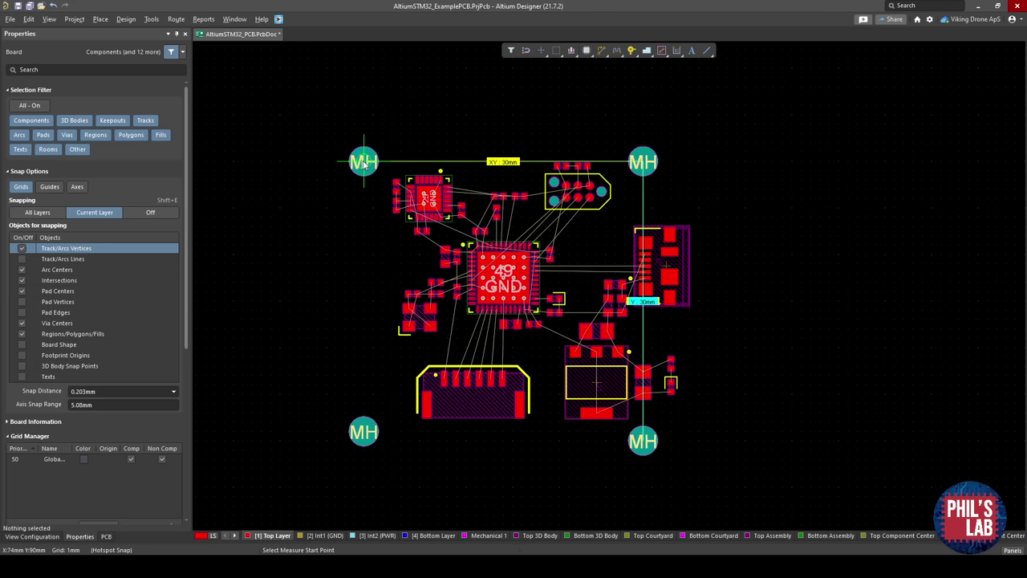
click(364, 163)
click(366, 434)
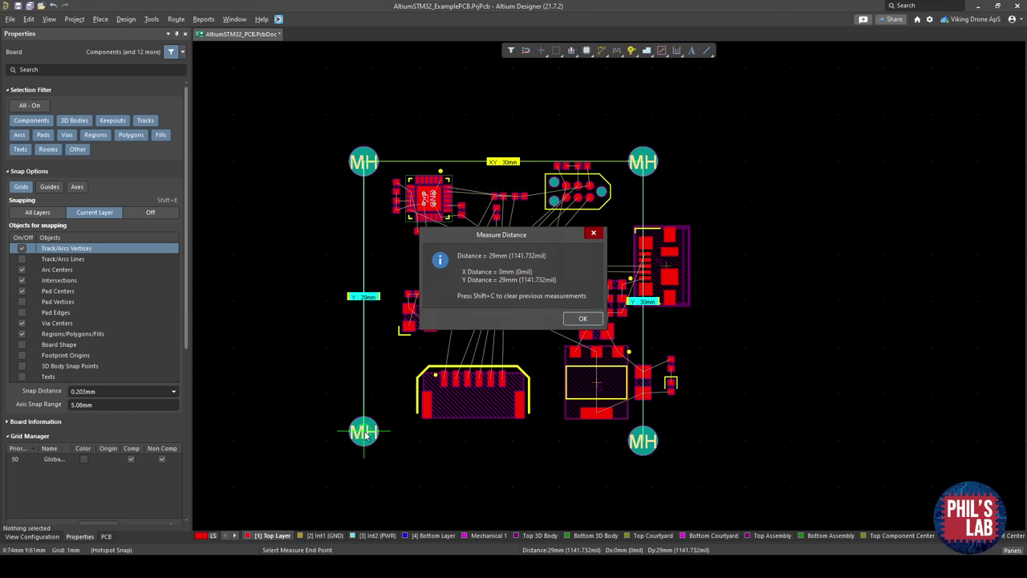
Move the bottom-left mounting hole 1 mm down, level with the bottom-right hole, and save the board.
key(Return)
key(Escape)
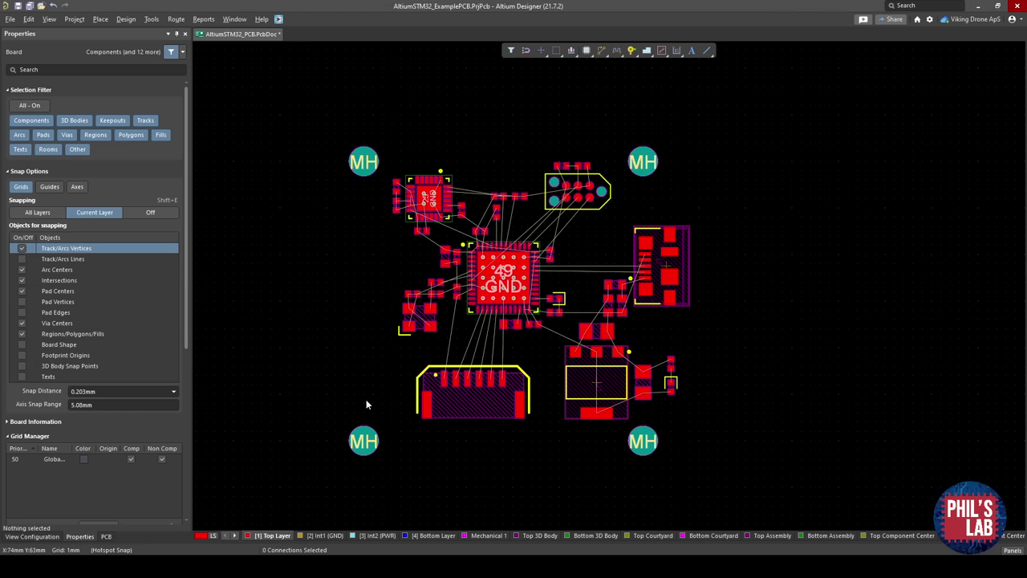
key(ctrl+s)
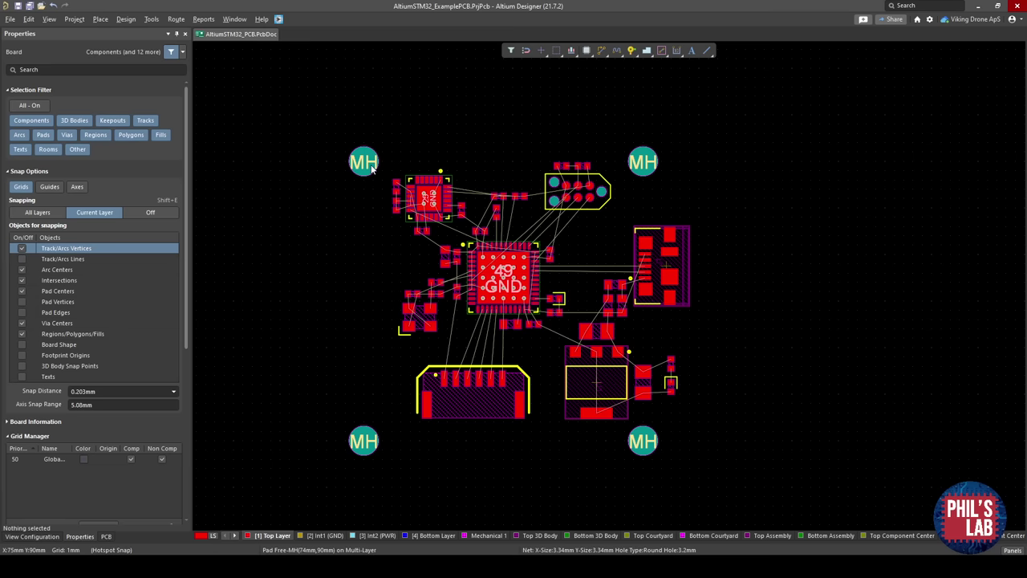
Check the pad properties of the top-left mounting hole, then review the whole board layout.
click(370, 165)
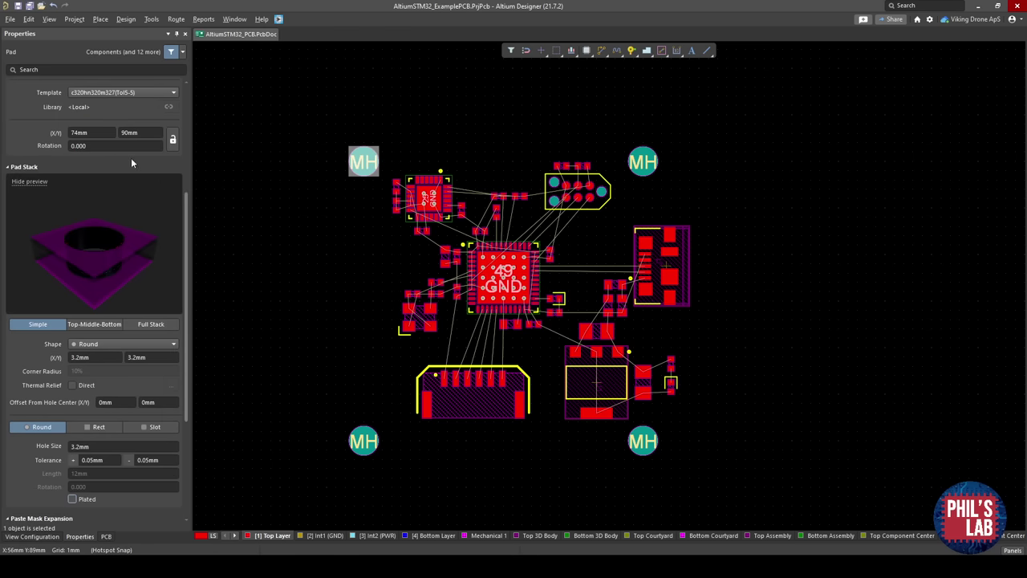
click(325, 296)
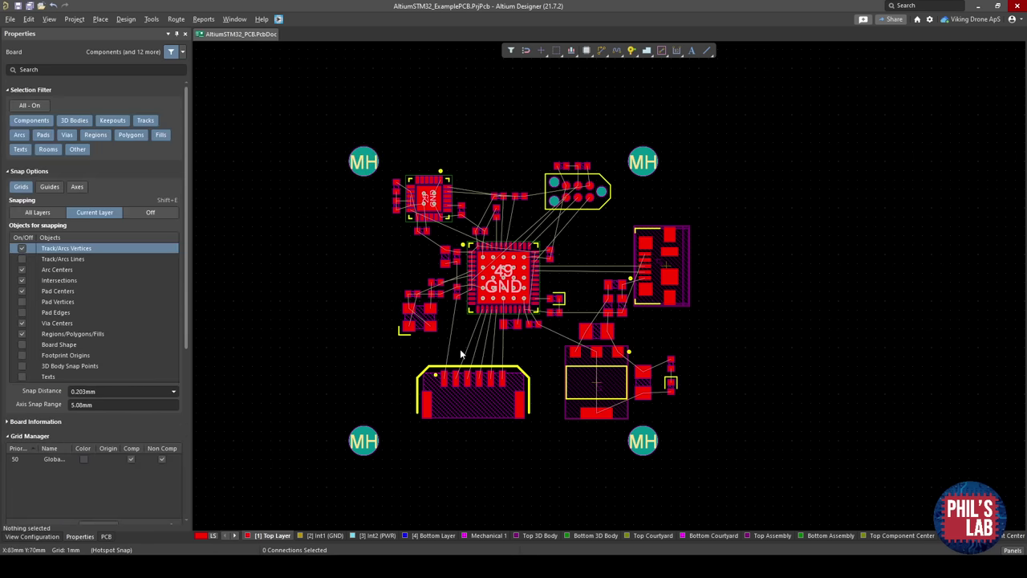
ctrl+scroll(468, 342, up, 2)
right_drag(474, 439, 406, 417)
right_drag(341, 201, 357, 229)
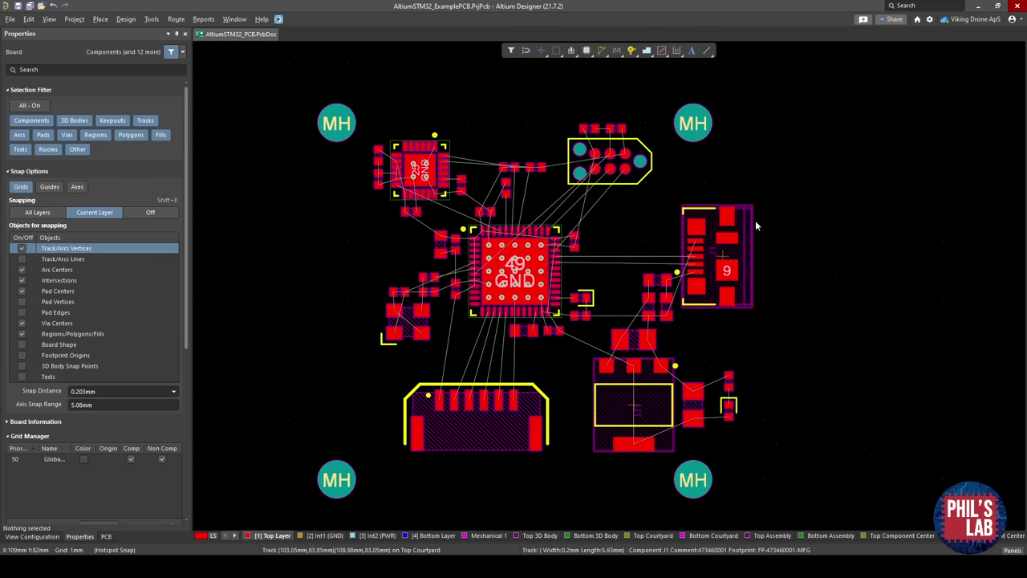
Move connector J1 and the three small parts beside it about 2 mm left, and save the board.
right_drag(704, 309, 707, 280)
ctrl+scroll(665, 285, up, 1)
ctrl+scroll(647, 287, up, 3)
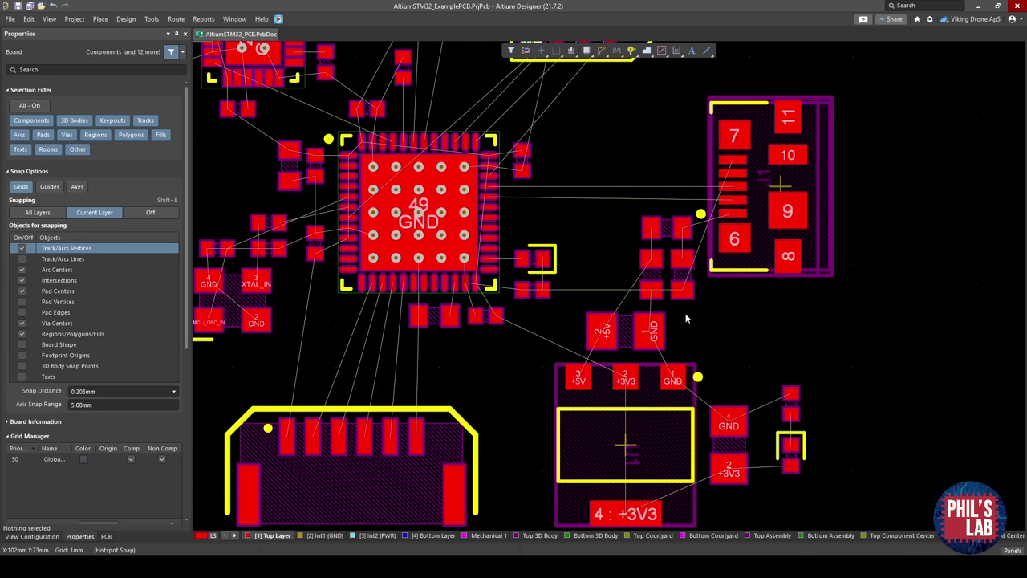
drag(833, 287, 682, 154)
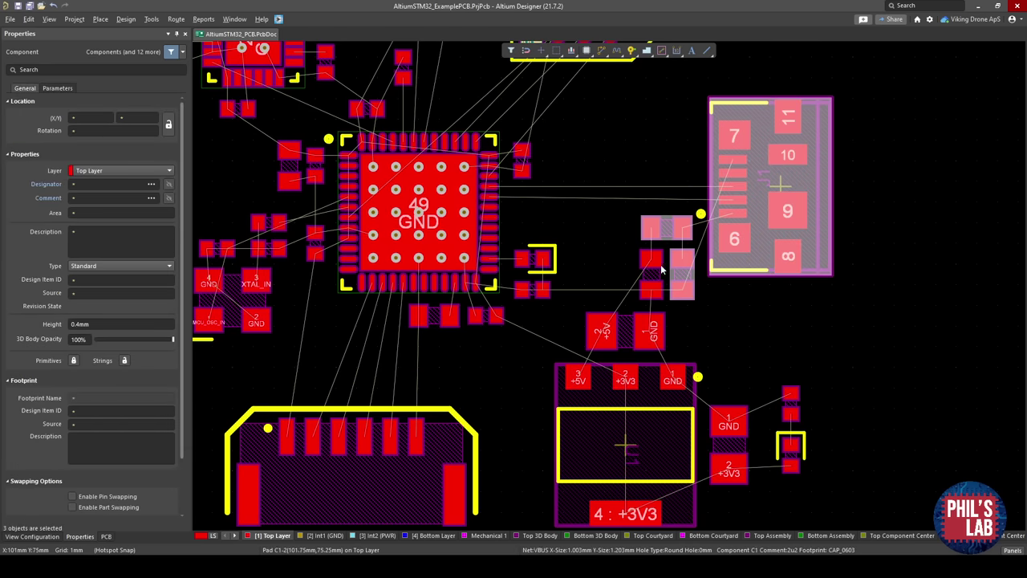
shift+click(652, 278)
drag(801, 204, 745, 207)
click(835, 223)
ctrl+scroll(835, 223, down, 5)
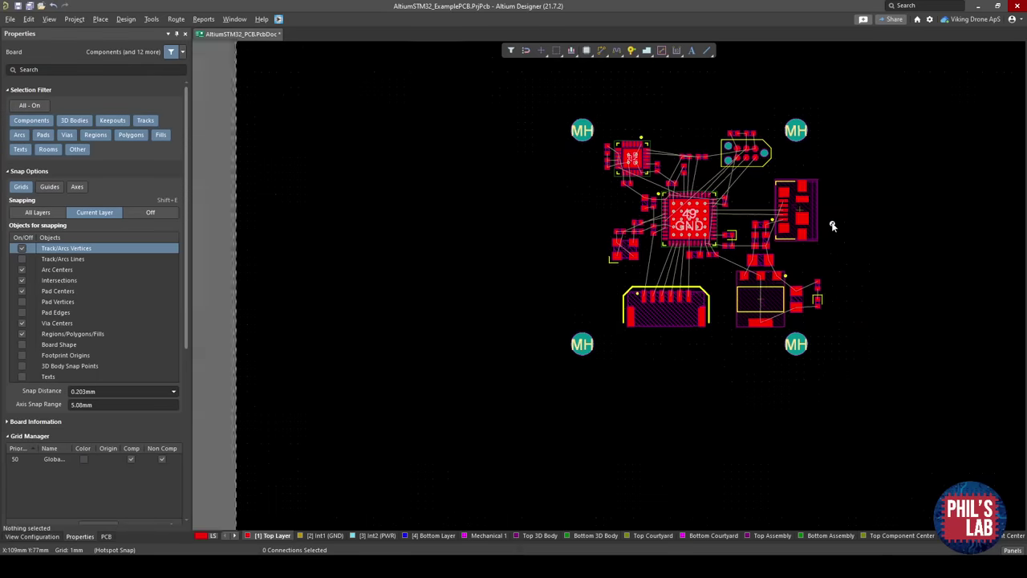
right_drag(831, 218, 806, 228)
ctrl+scroll(806, 228, up, 3)
key(ctrl+s)
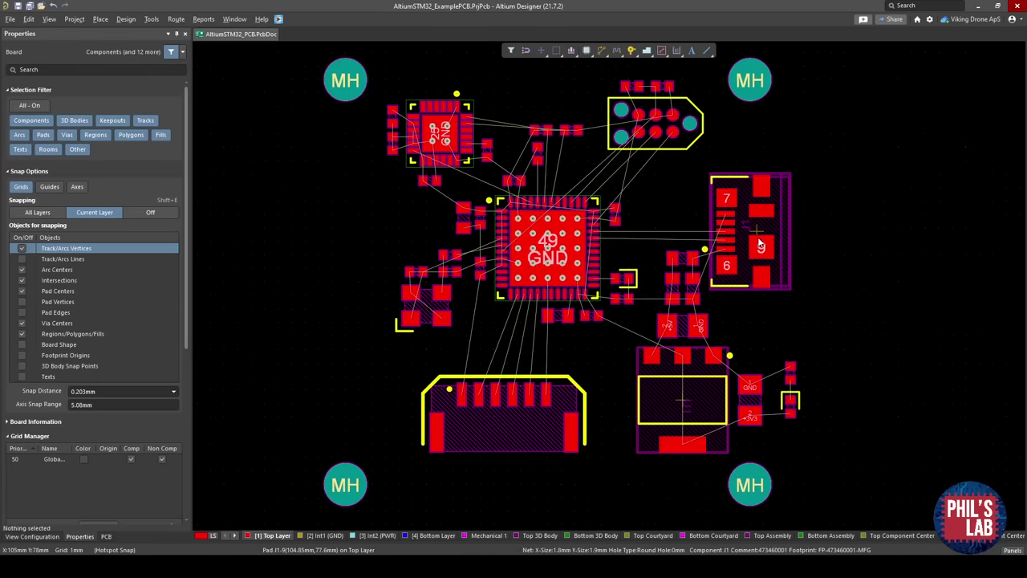
Make Mechanical 1 the active layer for drawing the board outline.
scroll(615, 249, down, 1)
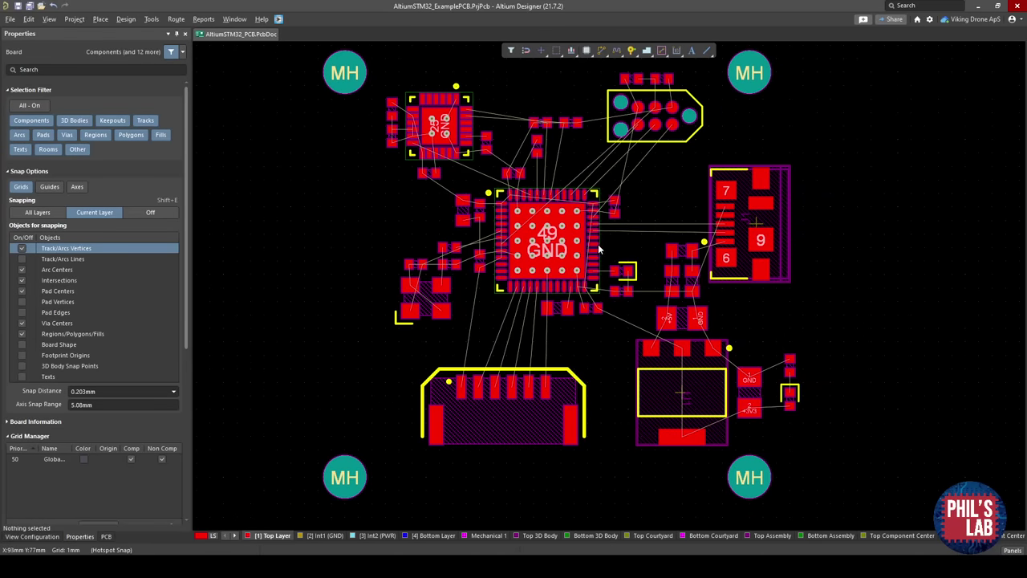
click(486, 536)
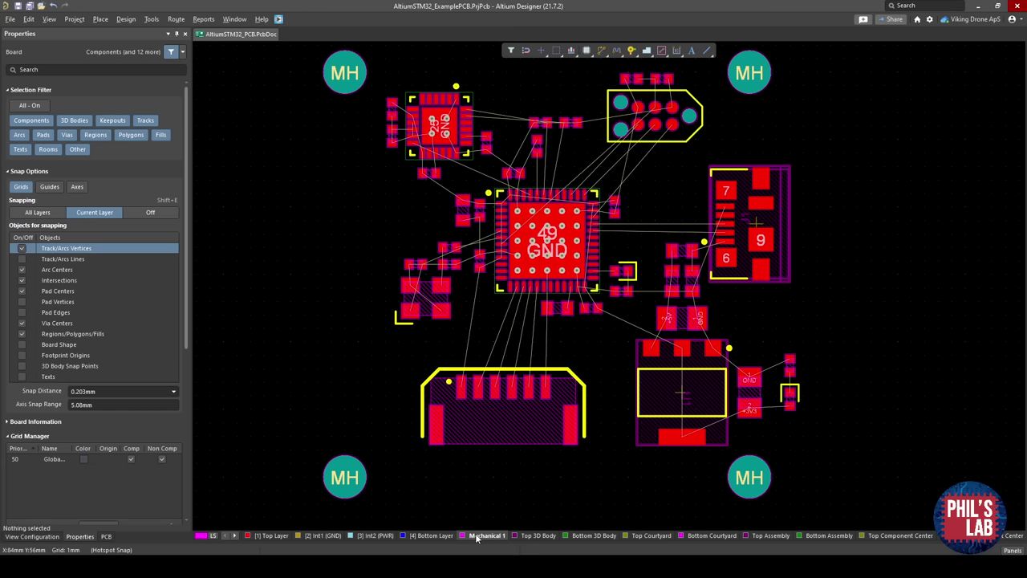
scroll(367, 431, down, 1)
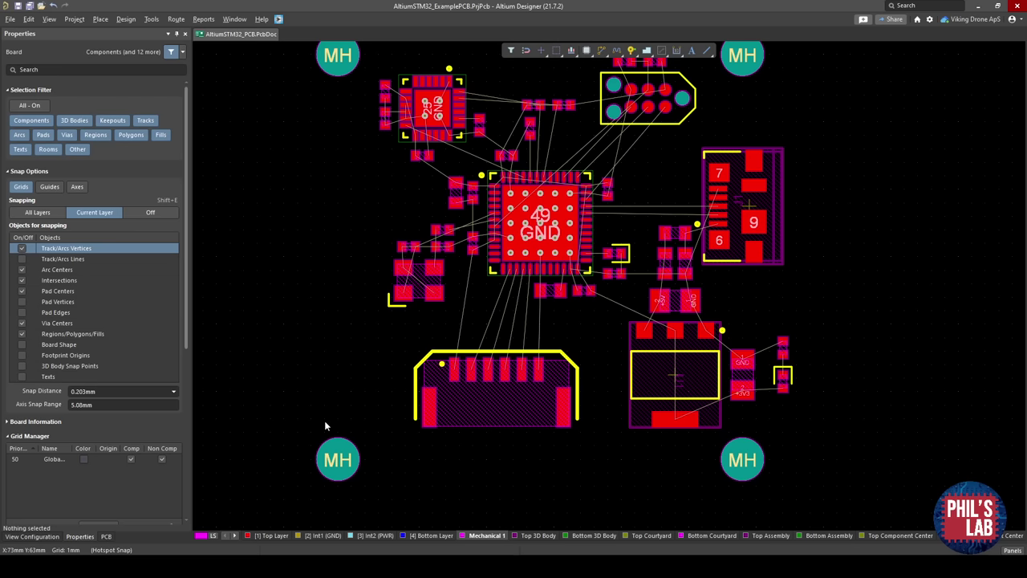
Draw the left and bottom edges of a board outline with arc corners, about 34 mm wide, around the mounting holes.
key(p)
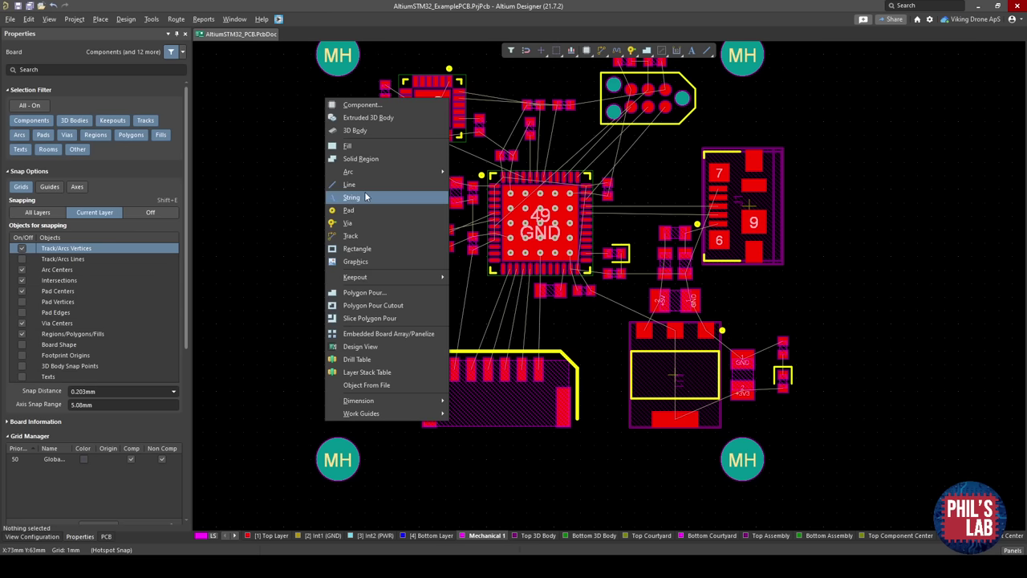
key(l)
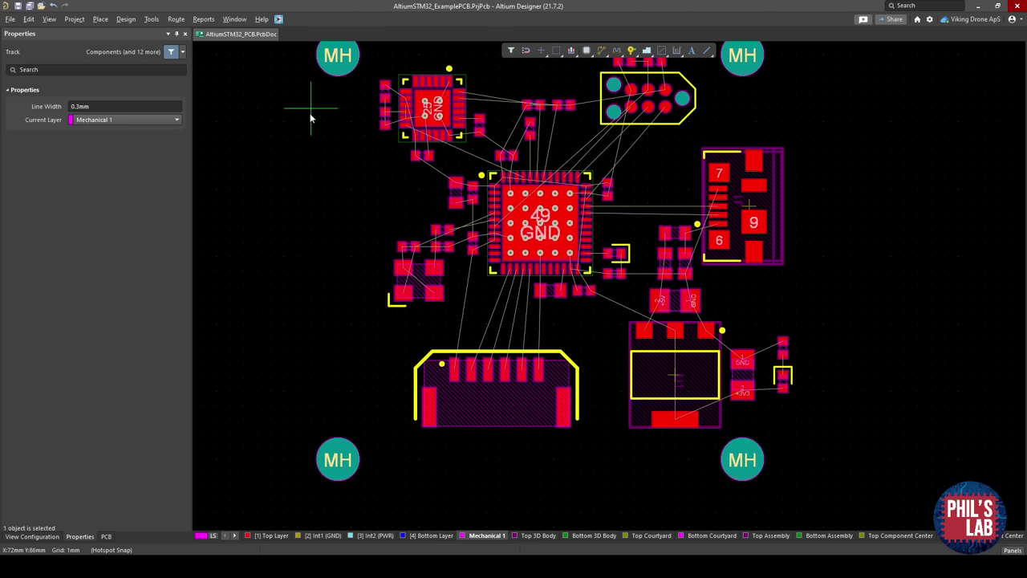
click(312, 104)
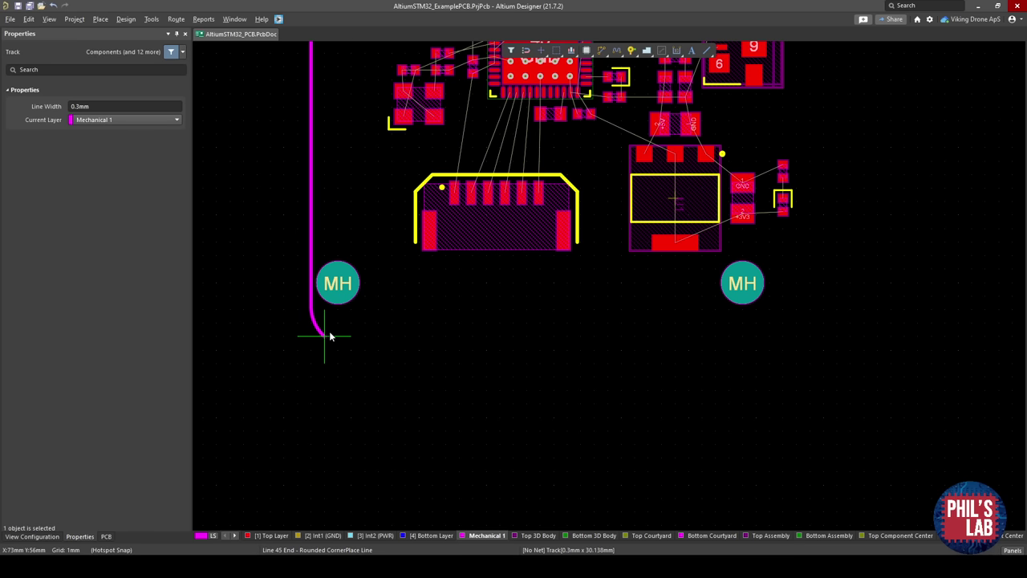
key(shift+space)
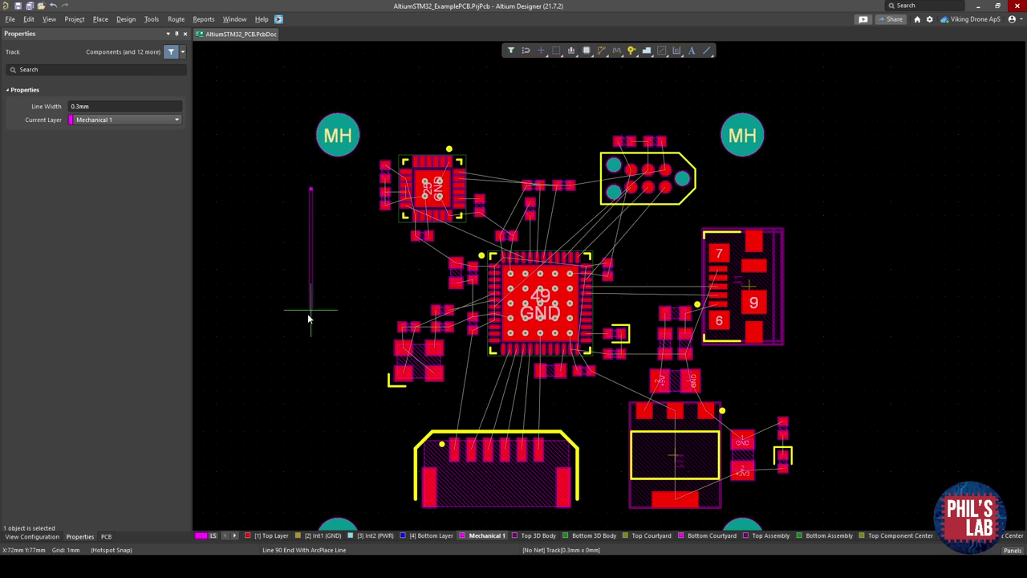
key(space)
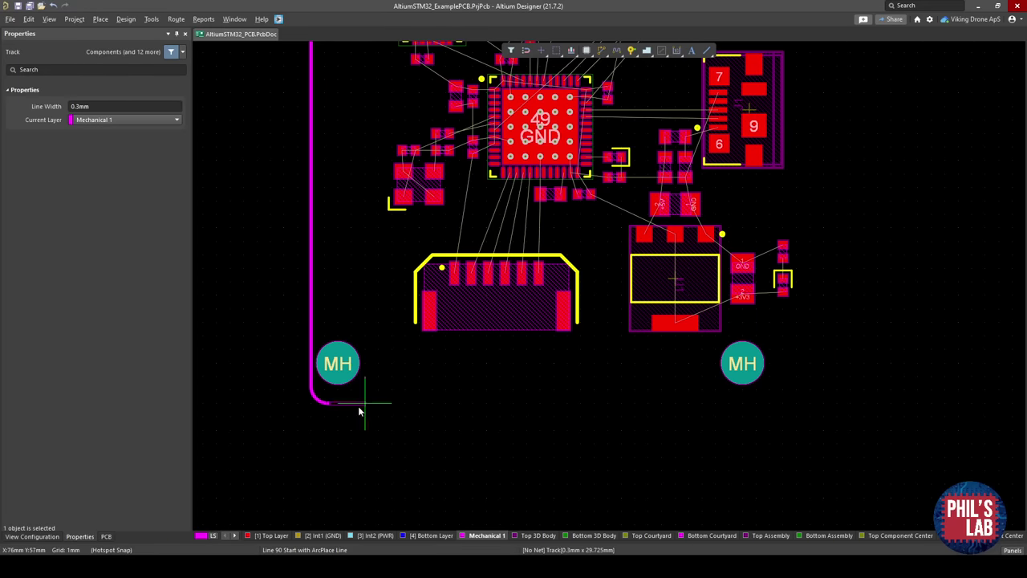
key(space)
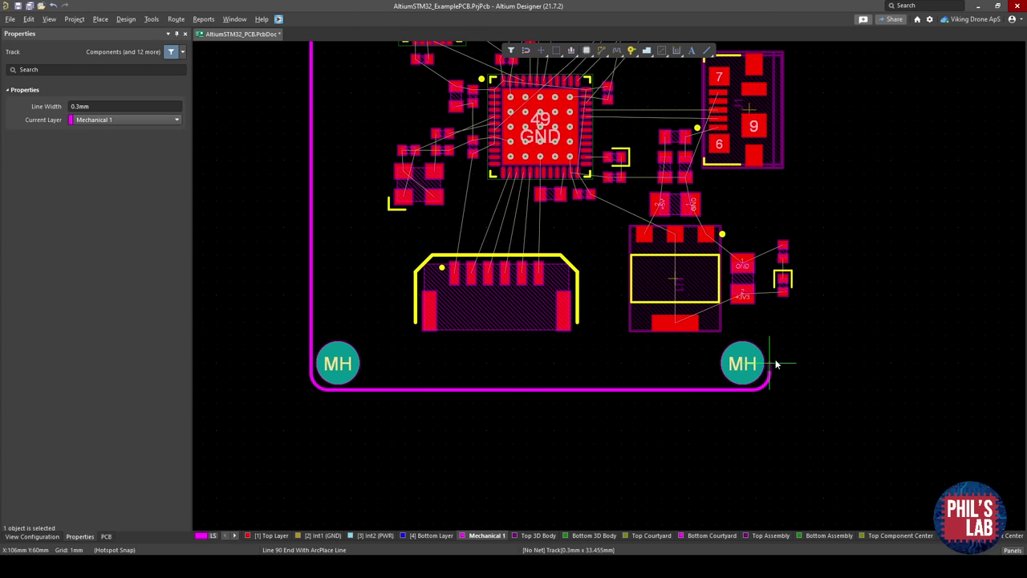
click(774, 352)
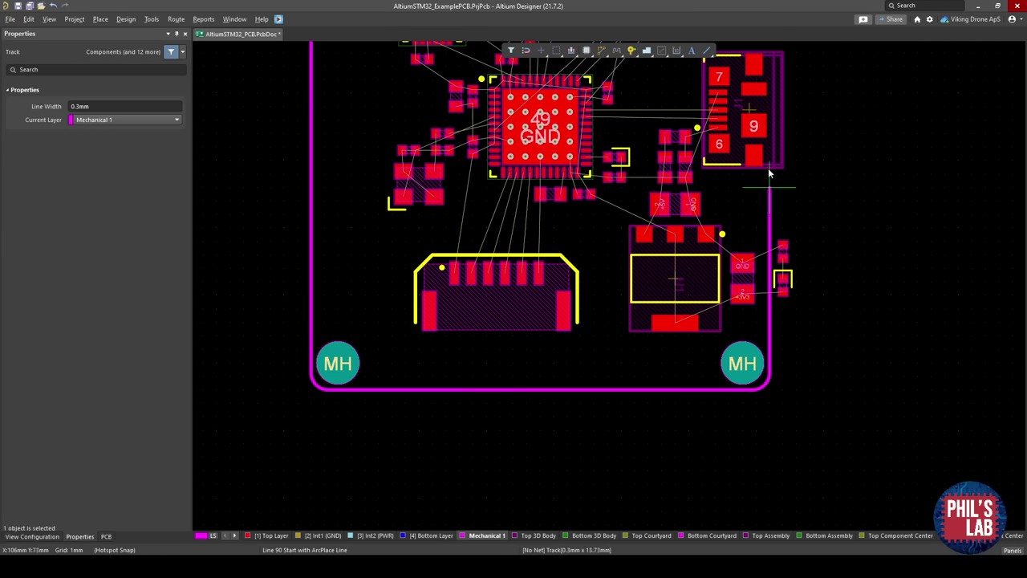
Continue the outline up the right side and across the top with arc corners, closing it on the left edge.
key(space)
click(737, 169)
key(space)
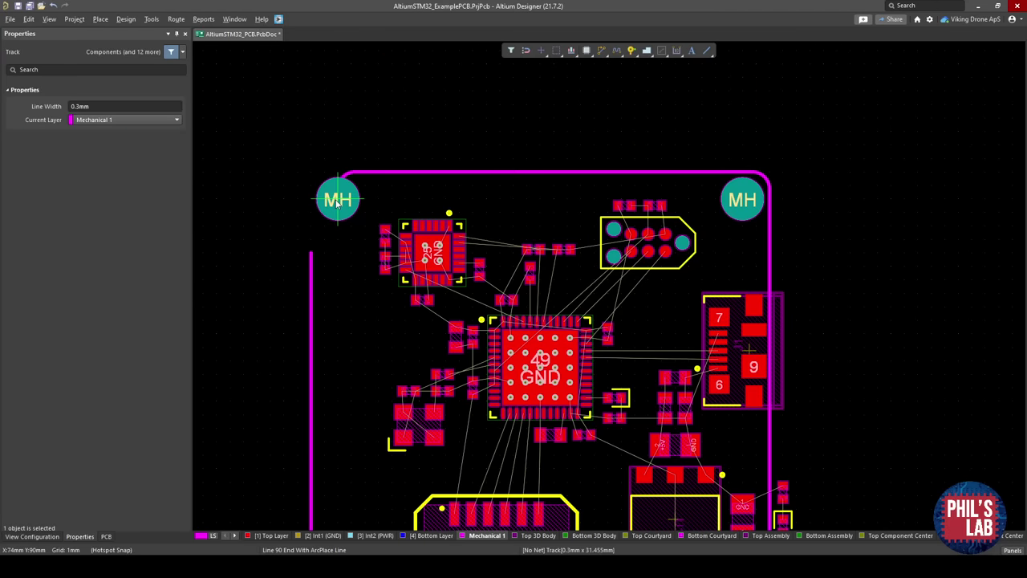
click(312, 202)
key(space)
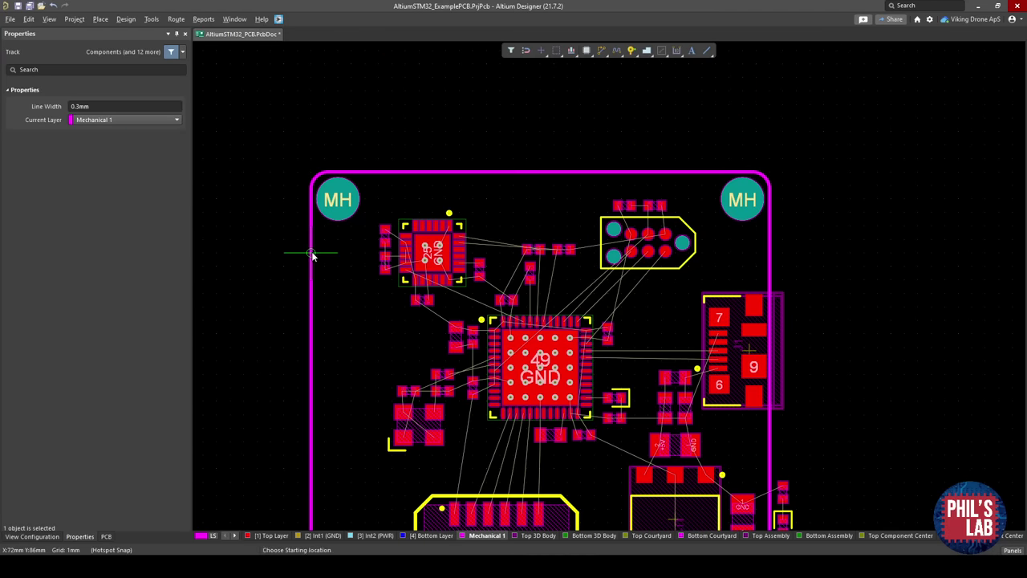
right_click(311, 254)
right_drag(321, 360, 287, 210)
right_drag(456, 346, 437, 362)
right_drag(270, 333, 314, 388)
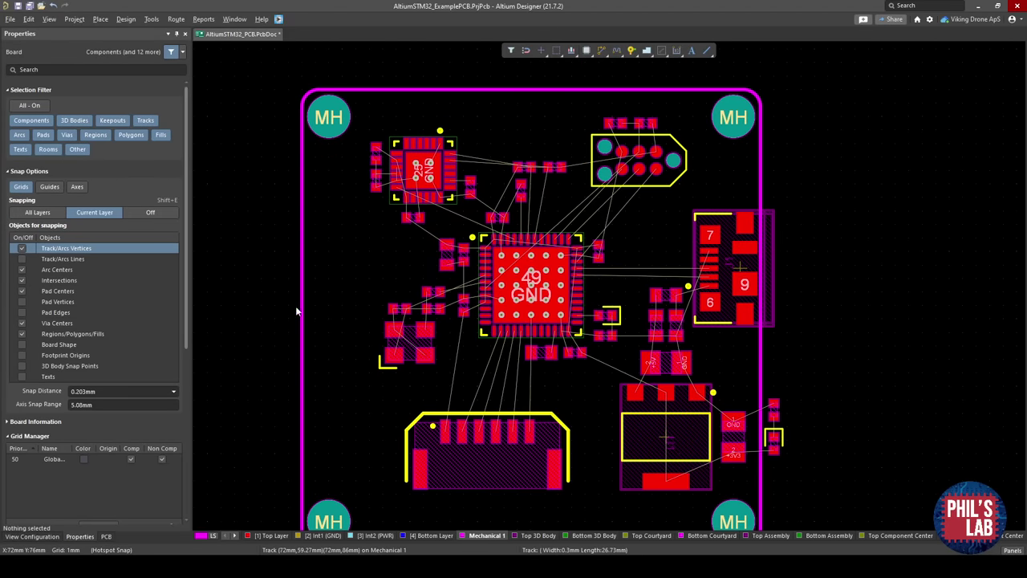
Delete the outline's left, top and right edges, both upper corner arcs and the leftover left stub.
drag(296, 310, 285, 255)
drag(297, 134, 280, 93)
key(Delete)
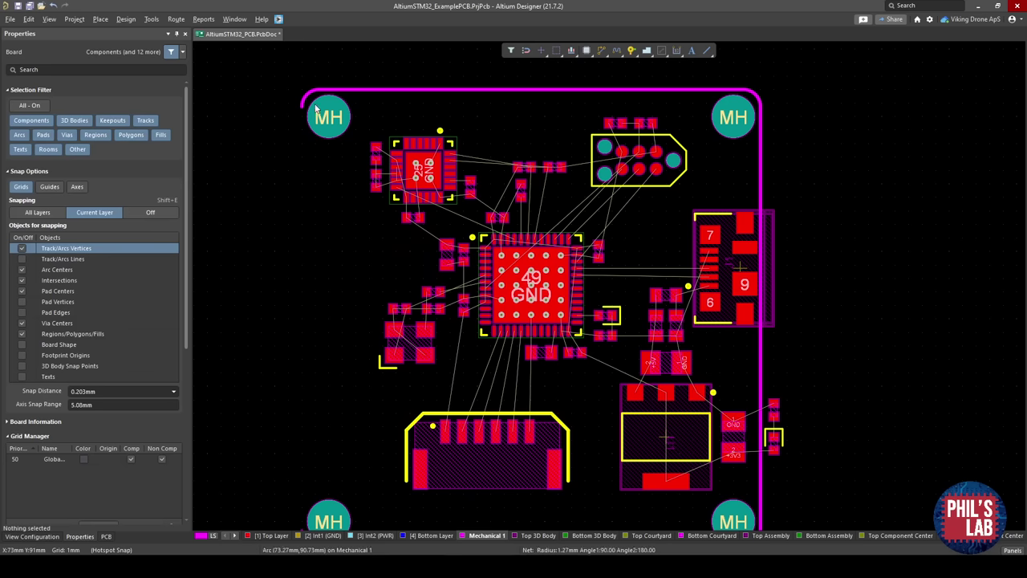
click(341, 91)
key(Delete)
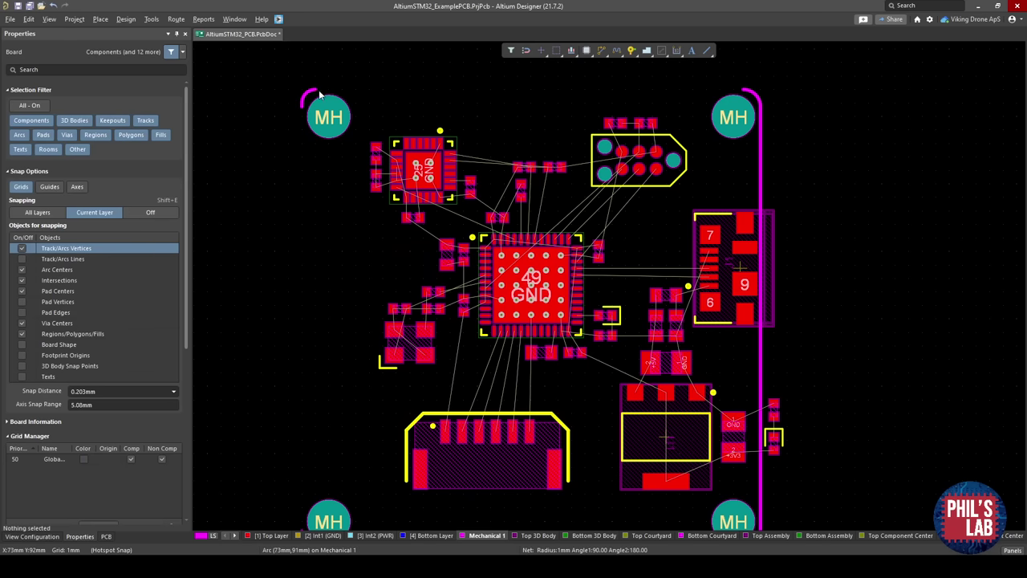
click(312, 94)
key(Delete)
click(760, 165)
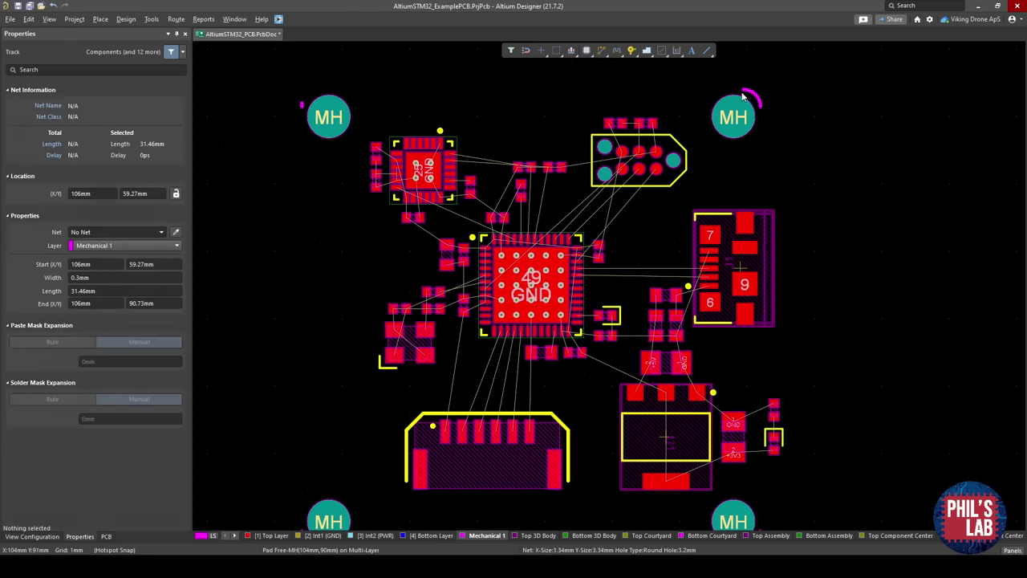
key(Delete)
click(755, 96)
key(Delete)
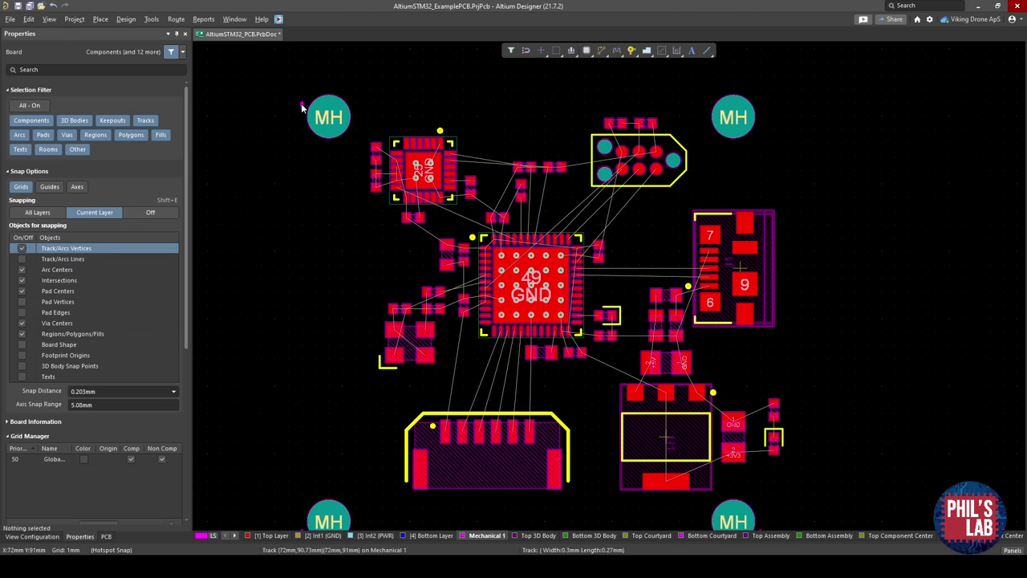
click(303, 107)
key(Delete)
Delete the outline's bottom edge and its two lower corner arcs.
scroll(434, 267, down, 4)
click(404, 360)
key(Delete)
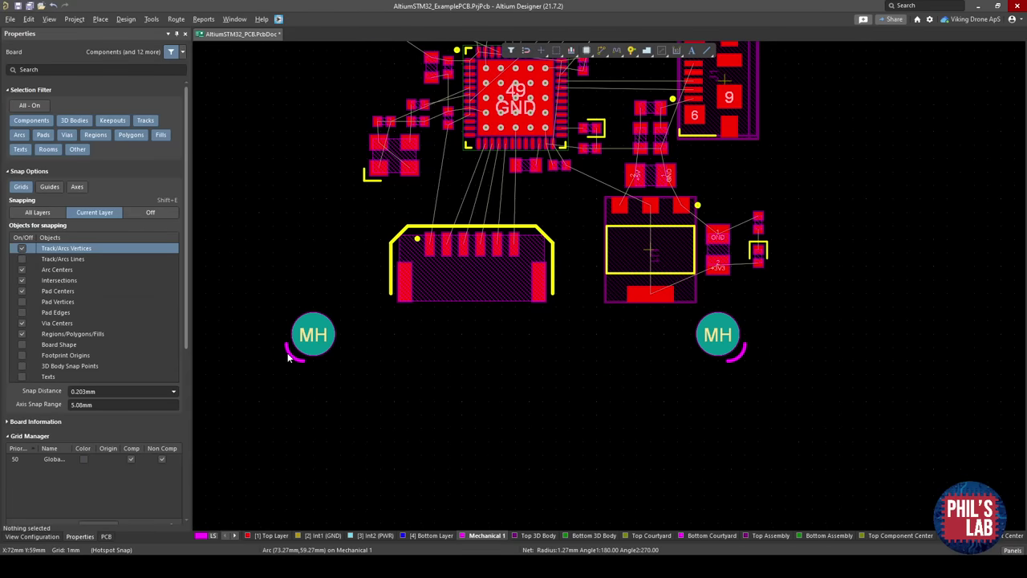
click(289, 357)
key(Delete)
key(Delete)
Draw a closed 36 mm square board outline with arc corners on Mechanical 1, 3 mm outside the mounting hole centres.
right_drag(327, 387, 402, 428)
ctrl+scroll(402, 436, down, 1)
key(p)
key(l)
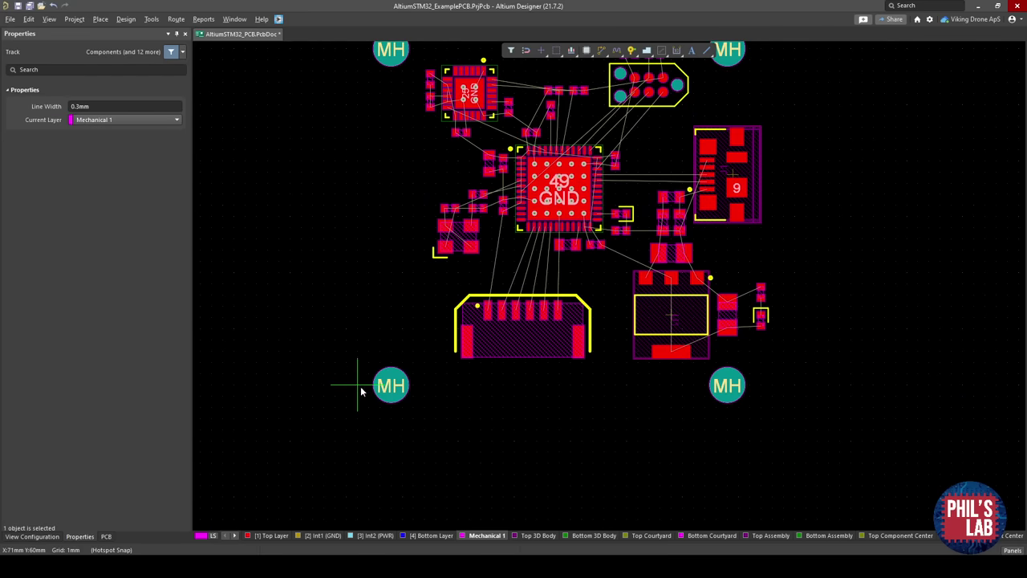
click(360, 386)
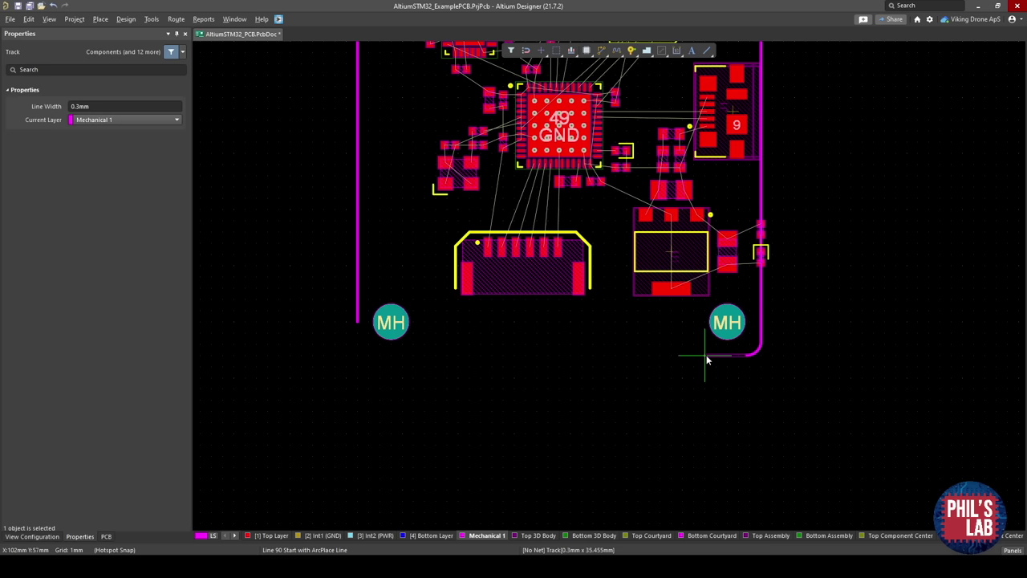
click(706, 355)
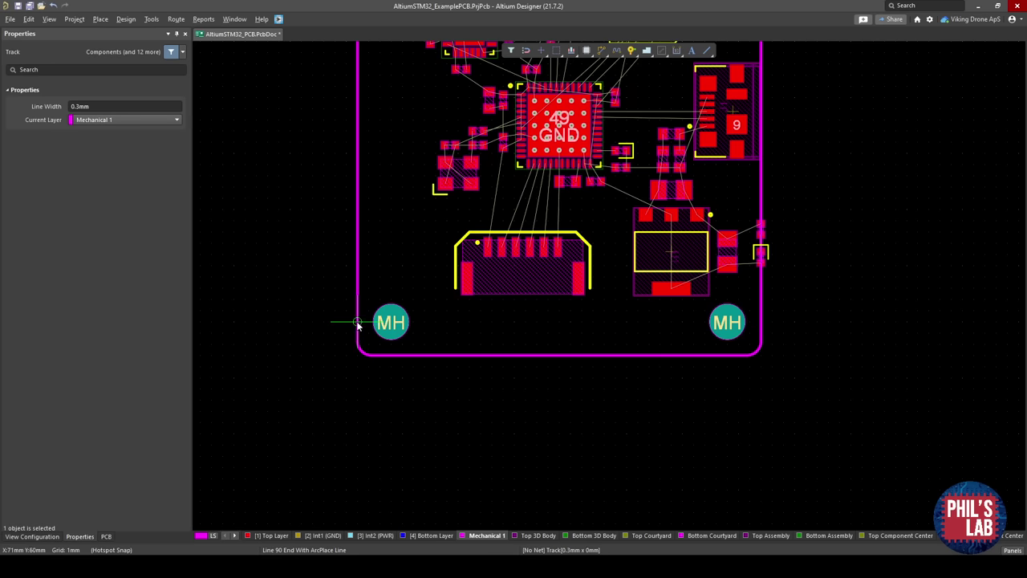
ctrl+scroll(346, 434, down, 1)
right_drag(347, 429, 338, 484)
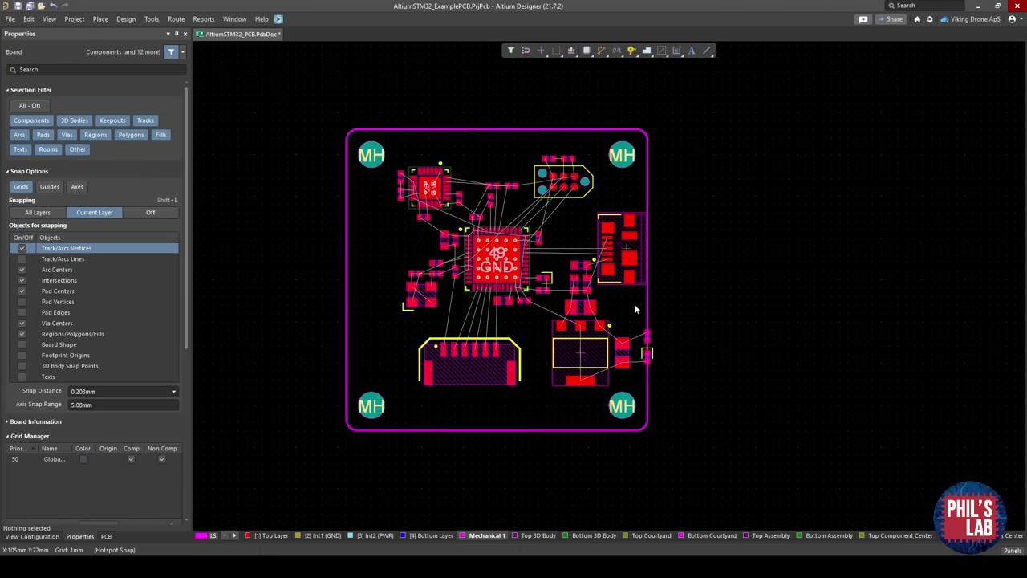
Check the radius and angle properties of the outline's corner arcs.
ctrl+scroll(373, 241, up, 5)
click(328, 141)
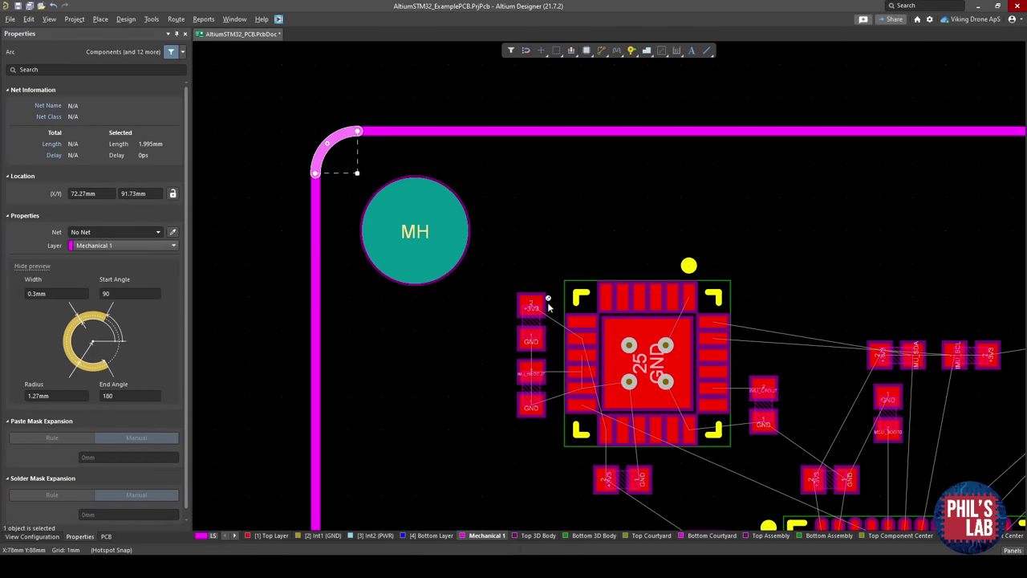
ctrl+scroll(565, 296, down, 2)
right_drag(849, 236, 518, 247)
ctrl+scroll(663, 258, up, 1)
ctrl+scroll(640, 231, down, 4)
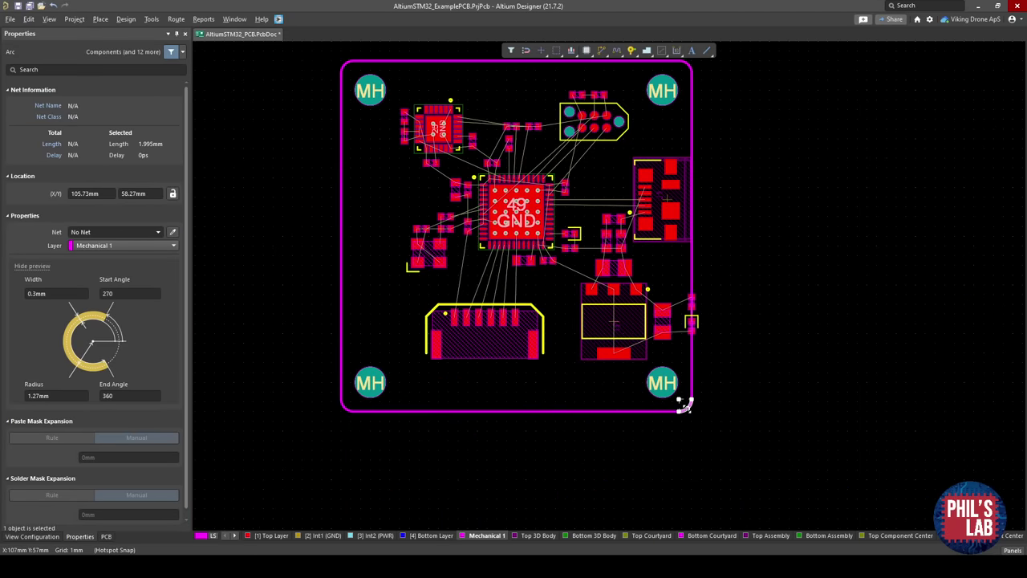
ctrl+scroll(359, 413, up, 2)
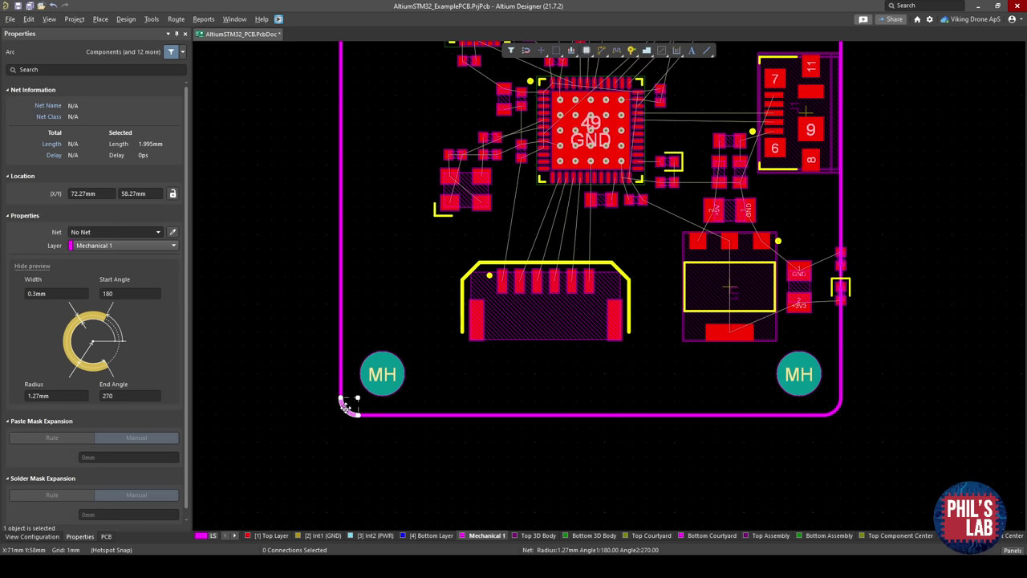
click(383, 429)
View the whole board in 3D, then return to the 2D layout.
ctrl+scroll(514, 354, down, 3)
right_drag(535, 274, 540, 319)
key(3)
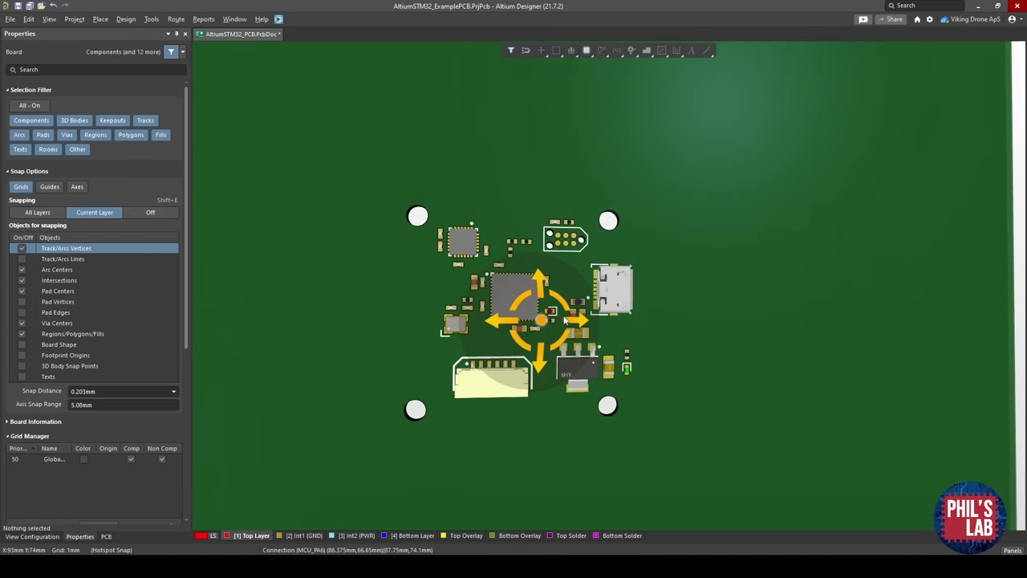
key(2)
Move LED D1 and its adjoining small part on the Top Layer inside the outline, between connector J1 and the +3V3 capacitor.
ctrl+scroll(565, 317, up, 6)
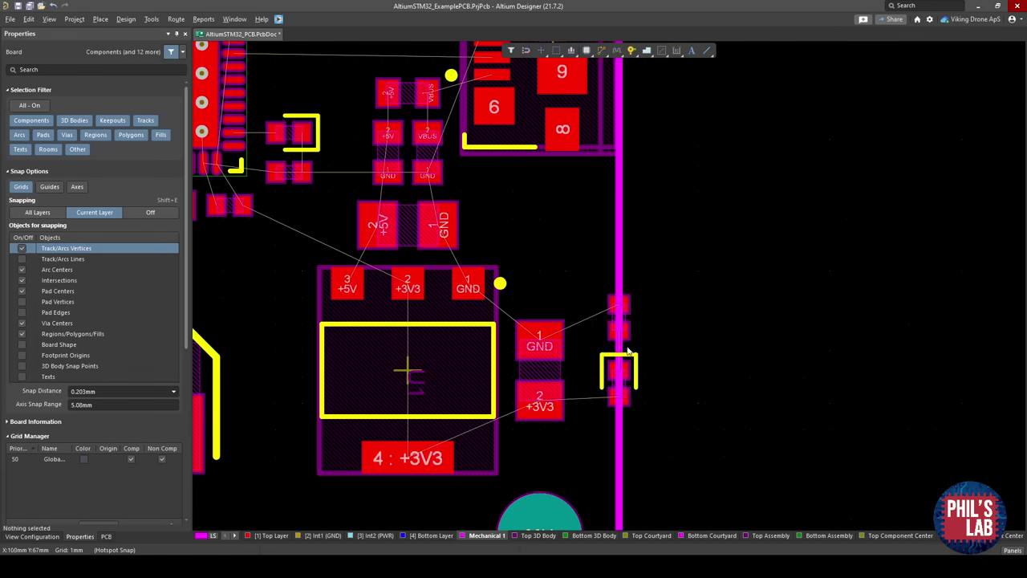
click(276, 535)
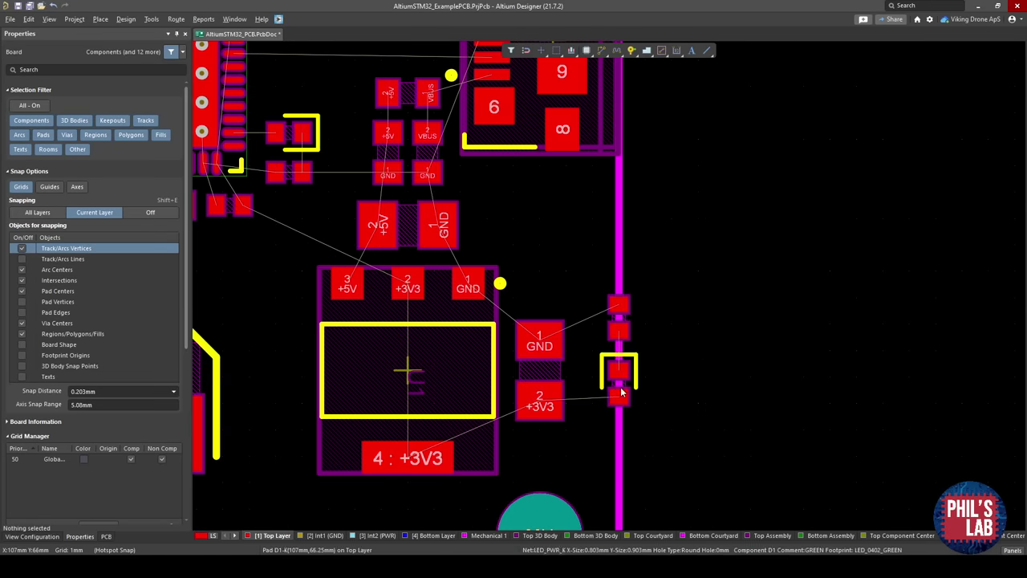
drag(622, 392, 541, 241)
ctrl+scroll(591, 271, down, 5)
right_drag(630, 432, 642, 397)
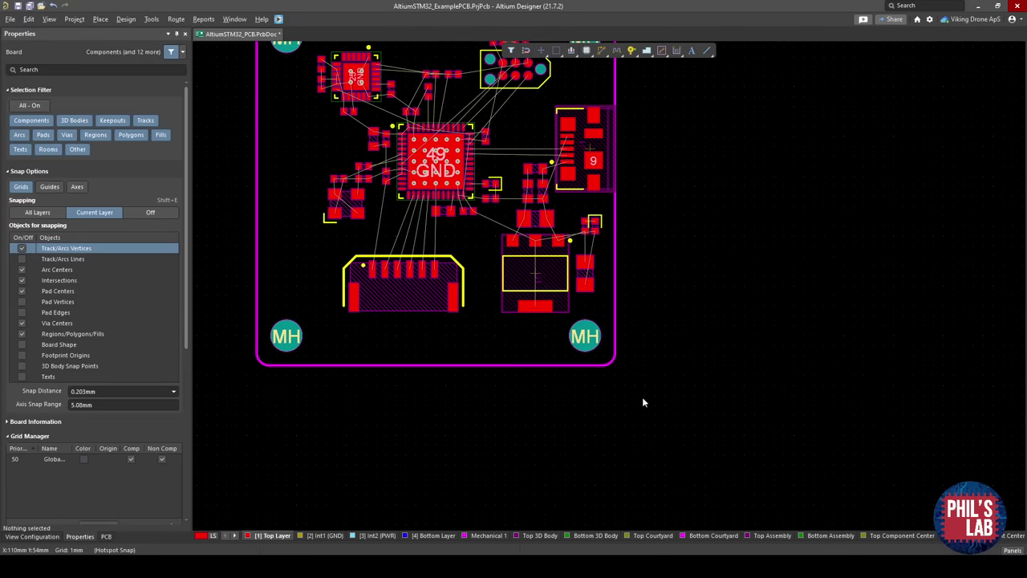
Select the complete Mechanical 1 outline and define the board shape from the selected objects.
drag(642, 396, 604, 359)
right_drag(581, 355, 571, 448)
key(Tab)
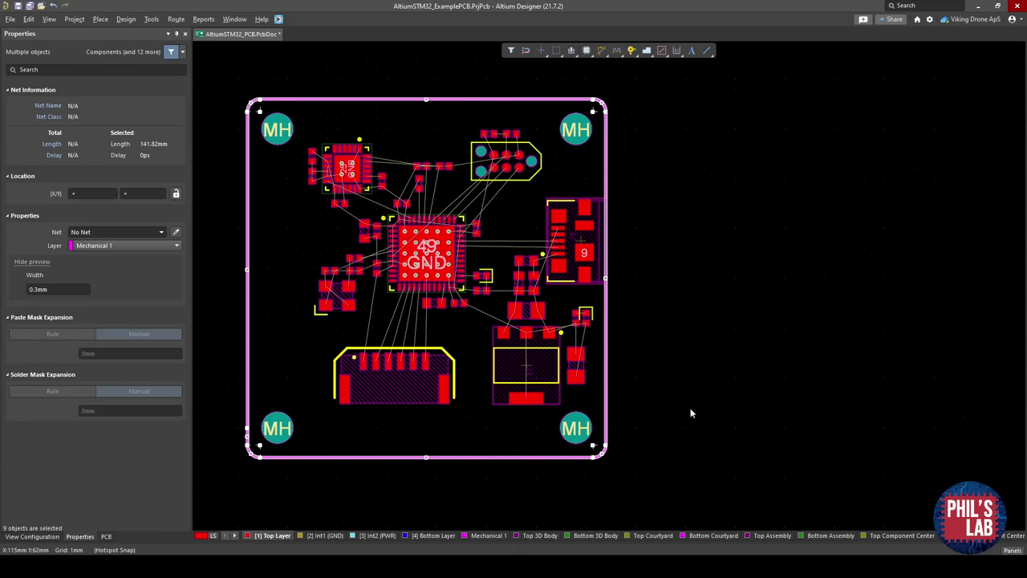
drag(619, 486, 592, 445)
key(Tab)
right_drag(447, 305, 491, 289)
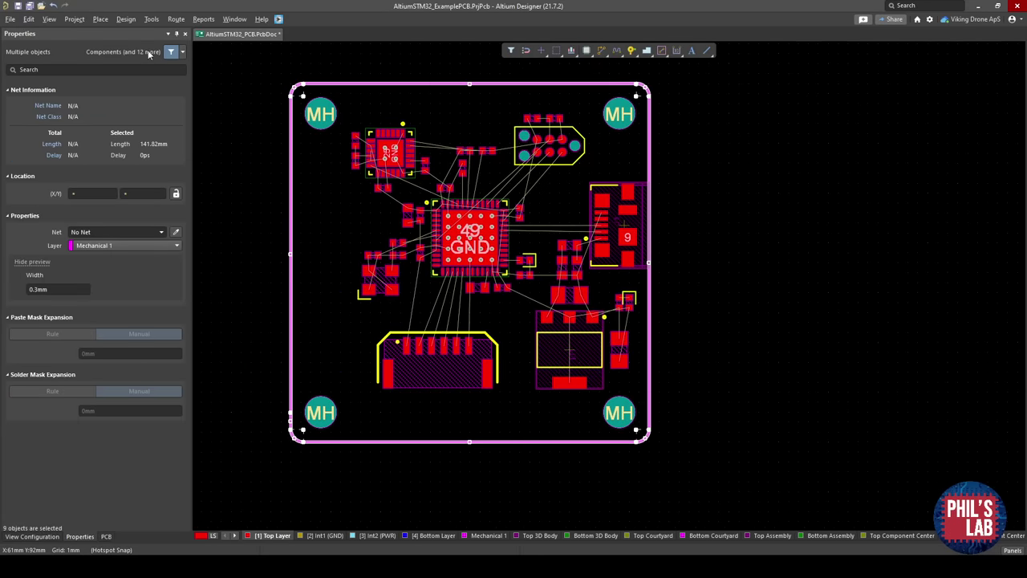
click(127, 23)
mouse_move(163, 89)
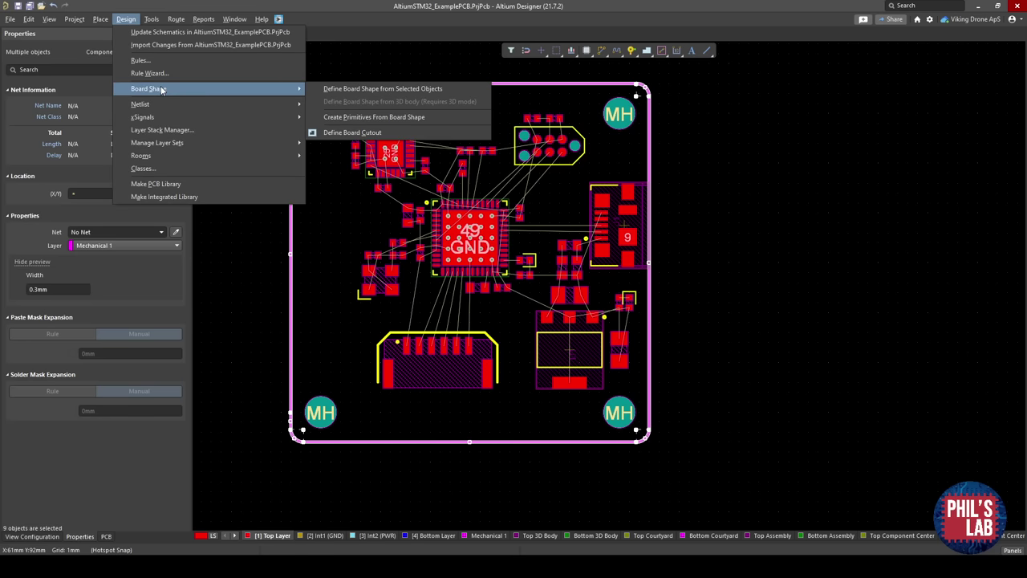
click(407, 89)
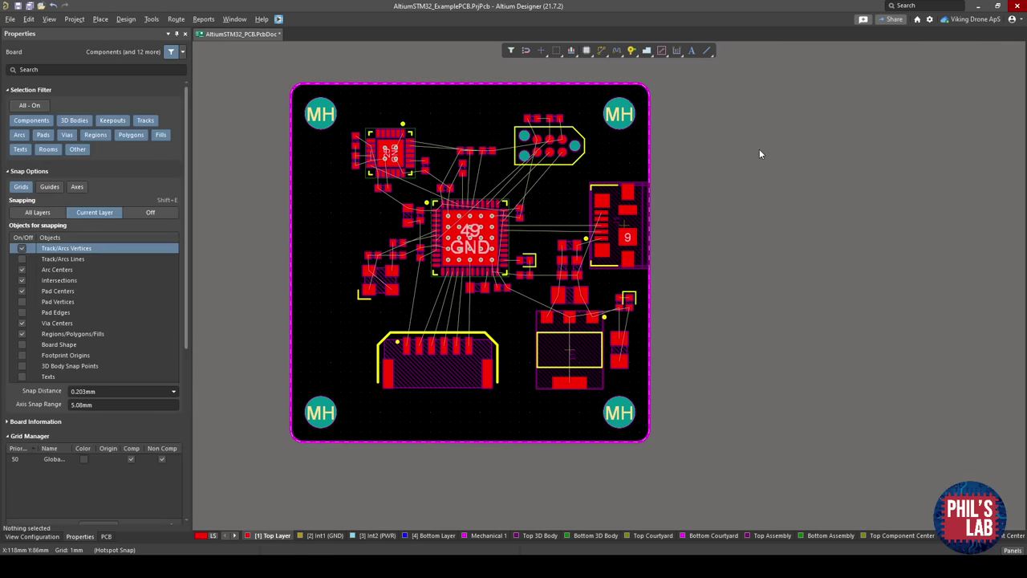
Inspect the newly shaped board in 3D from different angles, then return to the 2D layout.
key(3)
middle_drag(759, 152, 672, 190)
shift+right_drag(628, 238, 752, 301)
key(2)
ctrl+scroll(389, 305, up, 1)
Measure the board outline's overall width and height between its opposite edges.
right_drag(390, 305, 428, 315)
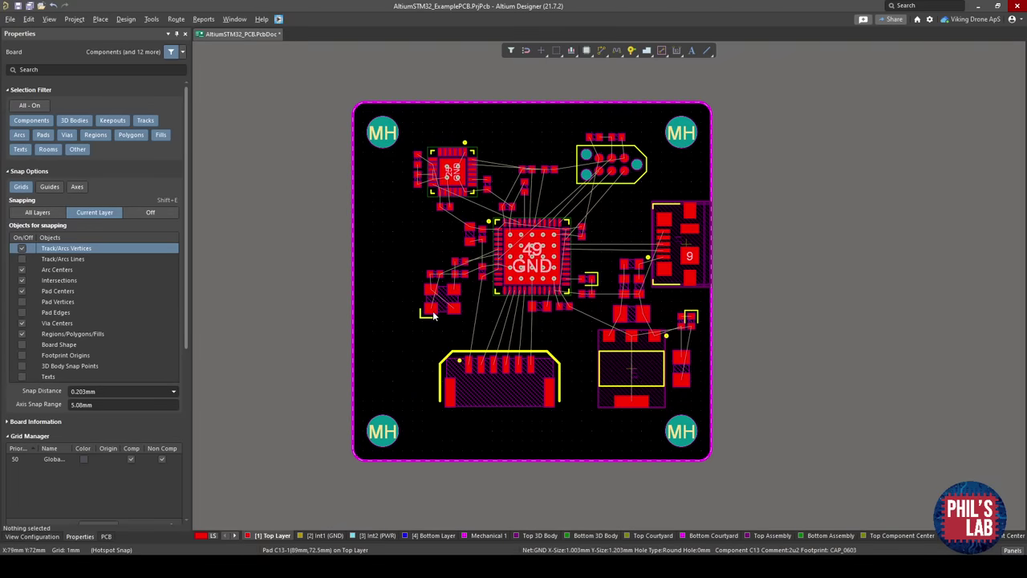
ctrl+scroll(428, 314, up, 3)
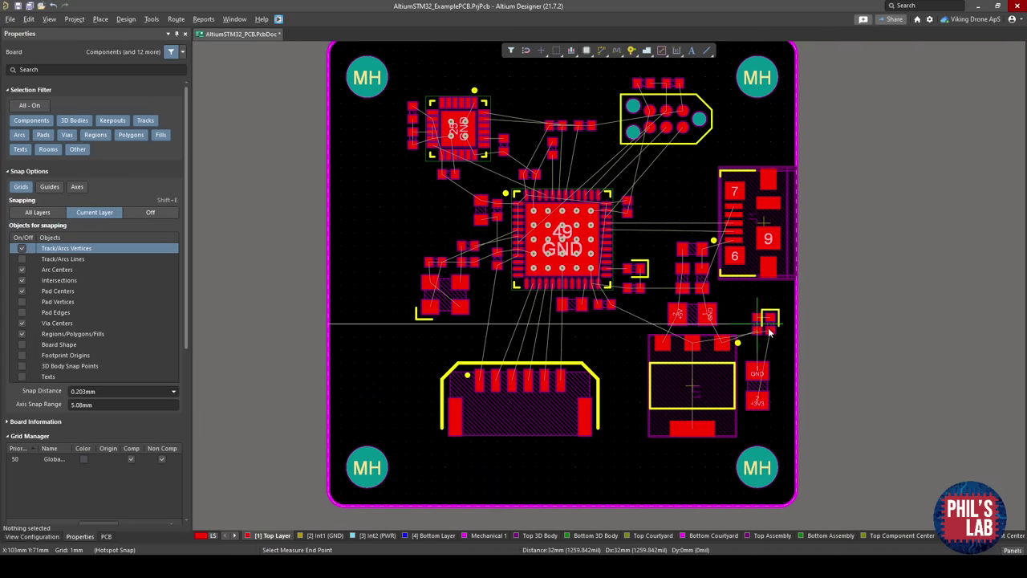
click(795, 333)
key(Return)
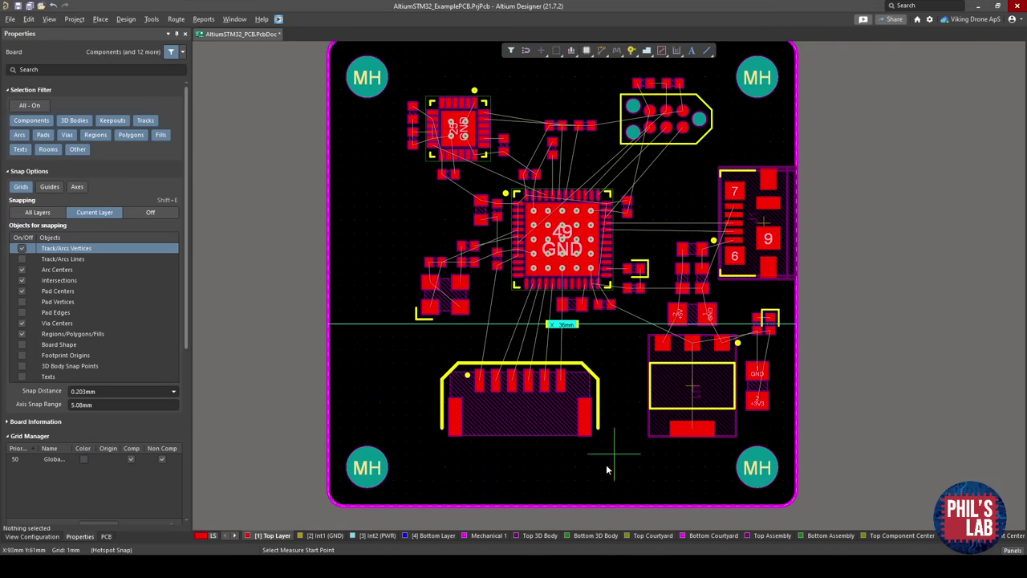
scroll(586, 121, up, 3)
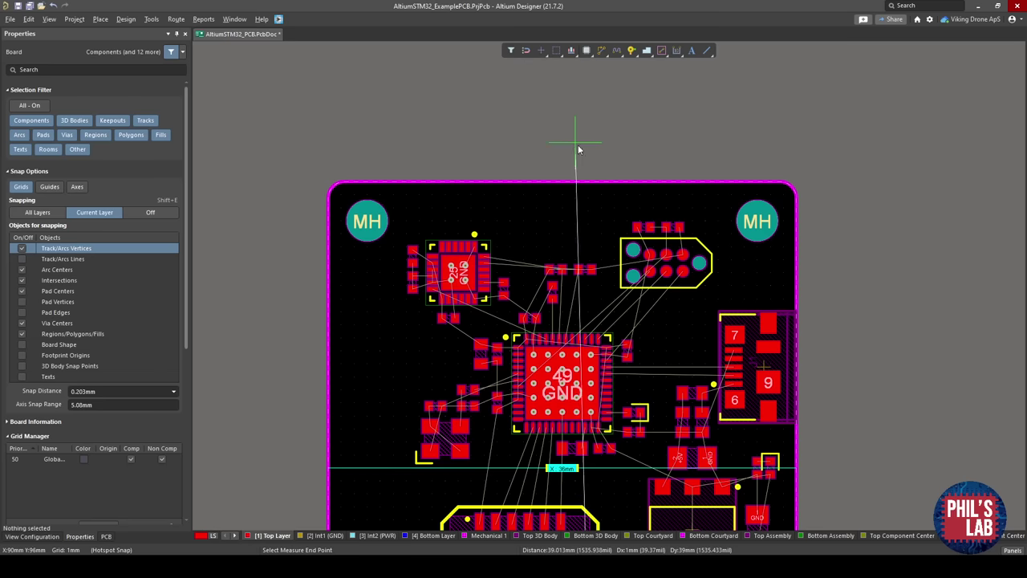
click(588, 187)
key(Return)
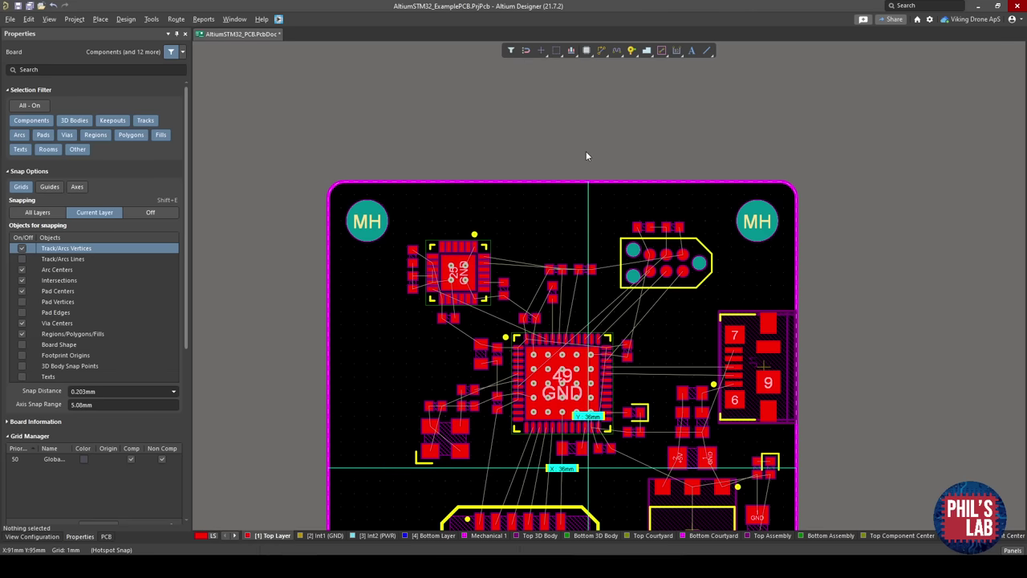
key(Escape)
Measure the centre-to-centre distance between the two upper mounting holes.
ctrl+scroll(460, 235, down, 1)
key(ctrl+m)
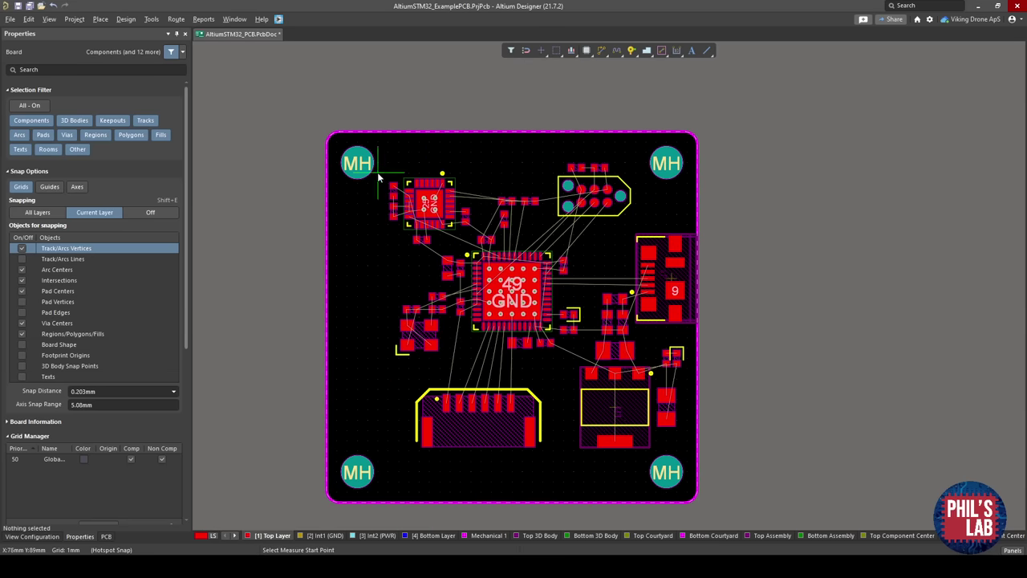
click(671, 164)
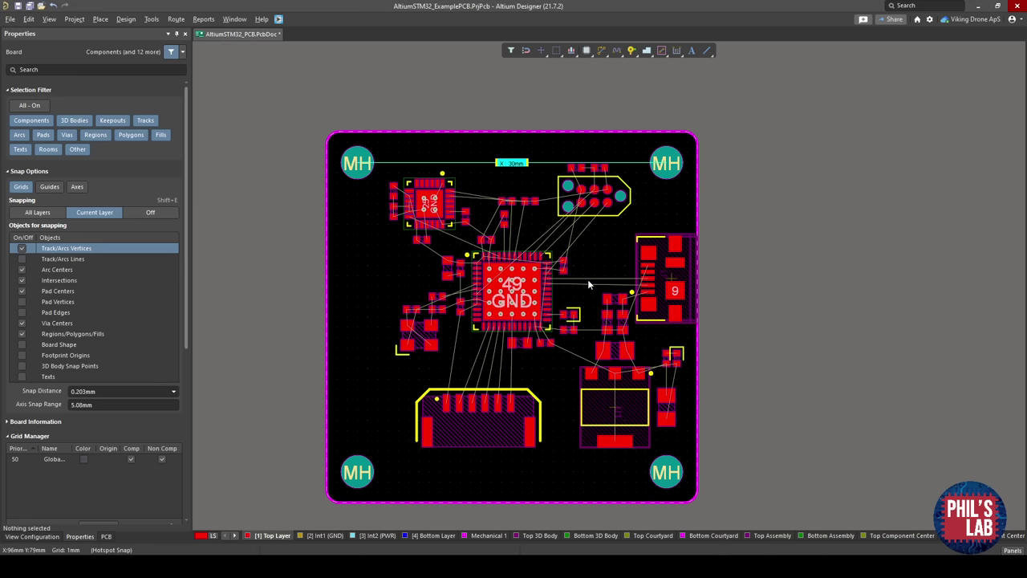
right_drag(519, 370, 518, 357)
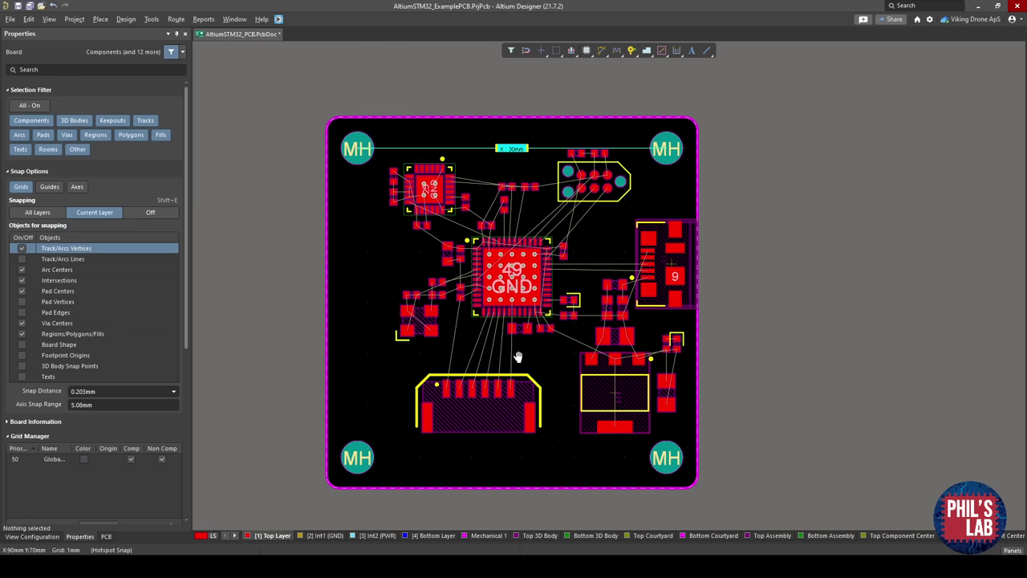
Inspect the board's connector edges in 3D from several angles, then return to the 2D layout.
key(3)
shift+right_drag(607, 295, 653, 436)
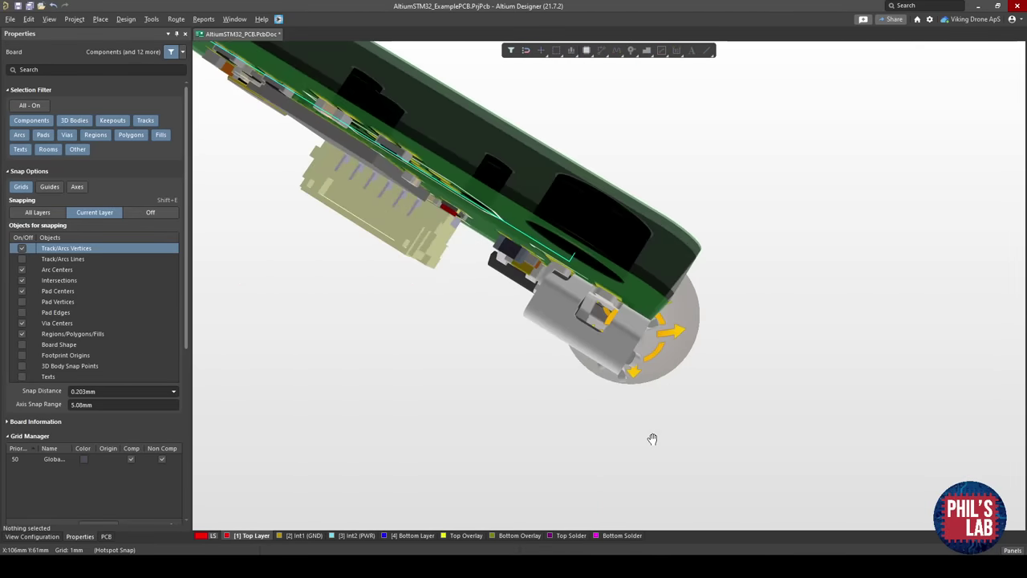
shift+right_drag(654, 336, 596, 210)
shift+right_drag(540, 255, 558, 309)
key(2)
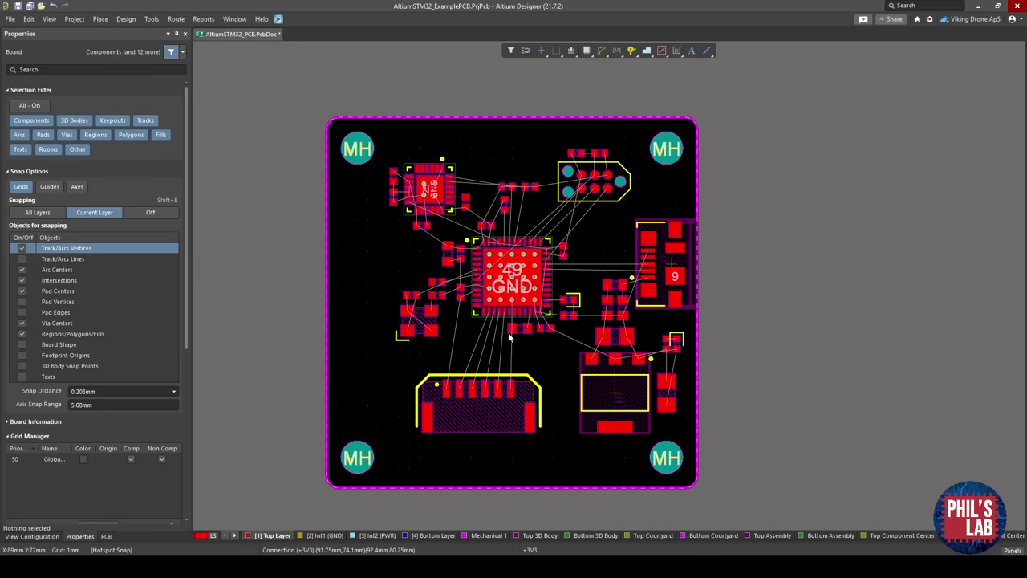
Set the snap grid to 0.25 mm and place six-pin connector J3 just inside the board's lower edge.
right_drag(508, 334, 542, 279)
ctrl+scroll(493, 366, up, 1)
drag(523, 362, 508, 410)
key(g)
key(Up)
key(Up)
key(Return)
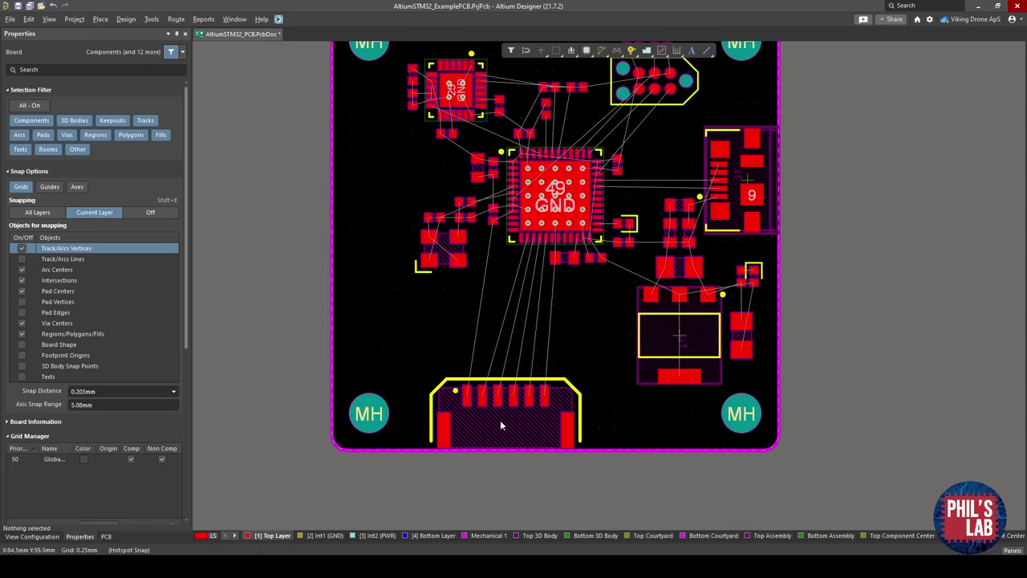
ctrl+scroll(500, 423, up, 3)
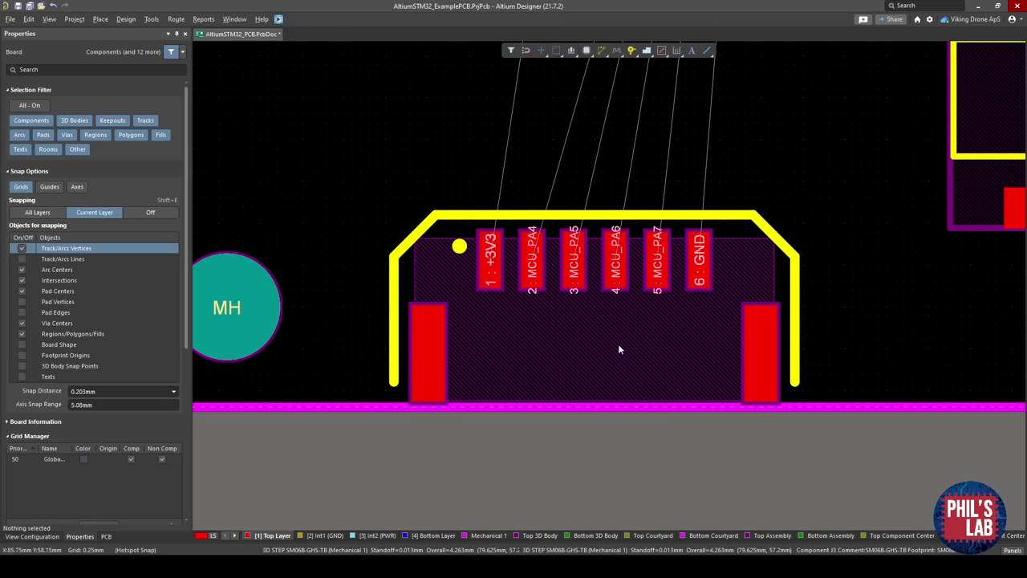
drag(619, 349, 595, 289)
Move regulator U1 with its large +5V and +3V3 capacitors slightly toward connector J3 and the board's lower edge.
right_drag(560, 321, 388, 337)
ctrl+scroll(532, 334, down, 1)
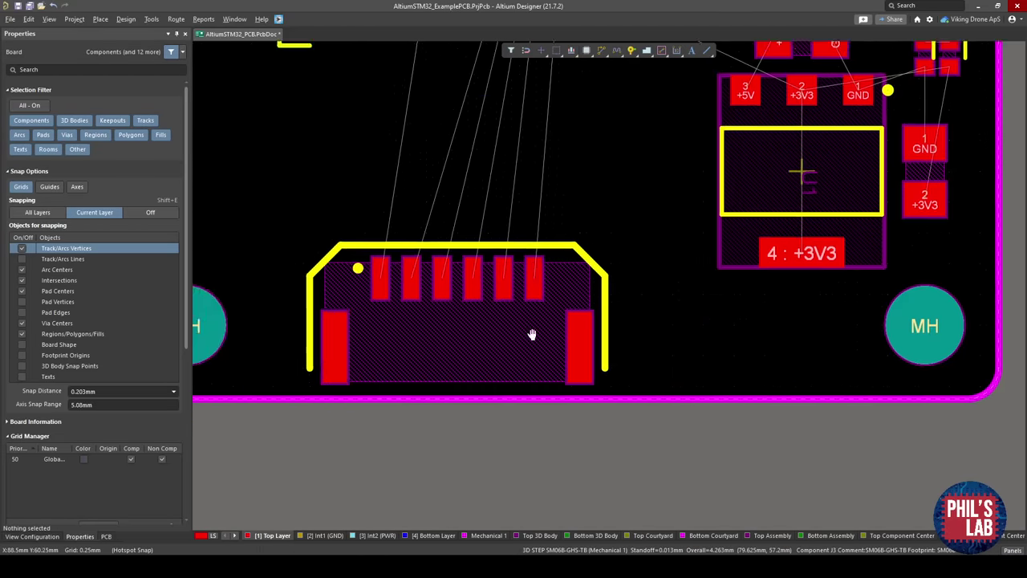
right_drag(532, 335, 362, 454)
right_drag(650, 368, 607, 427)
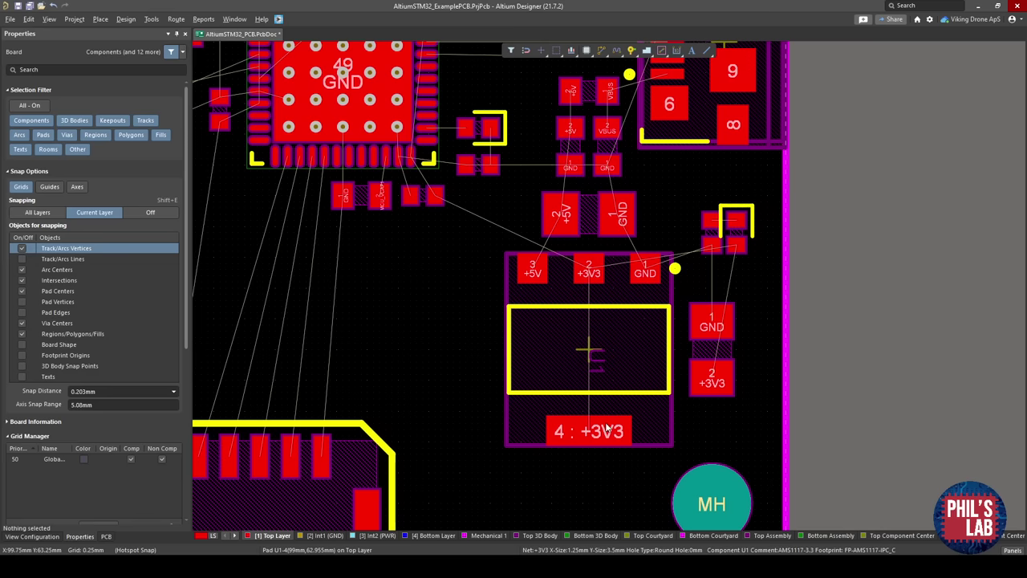
click(577, 345)
drag(577, 345, 516, 369)
click(674, 377)
right_drag(675, 374, 830, 294)
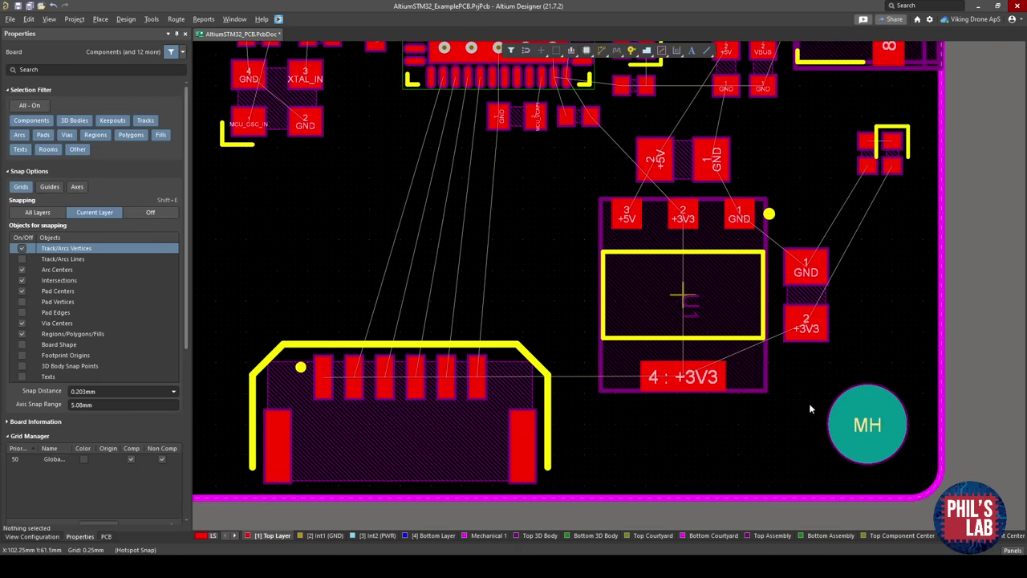
Move LED D1 and its adjoining small part down beside the regulator's +3V3 capacitor and rotate them upright.
right_drag(510, 400, 721, 403)
right_drag(594, 344, 281, 363)
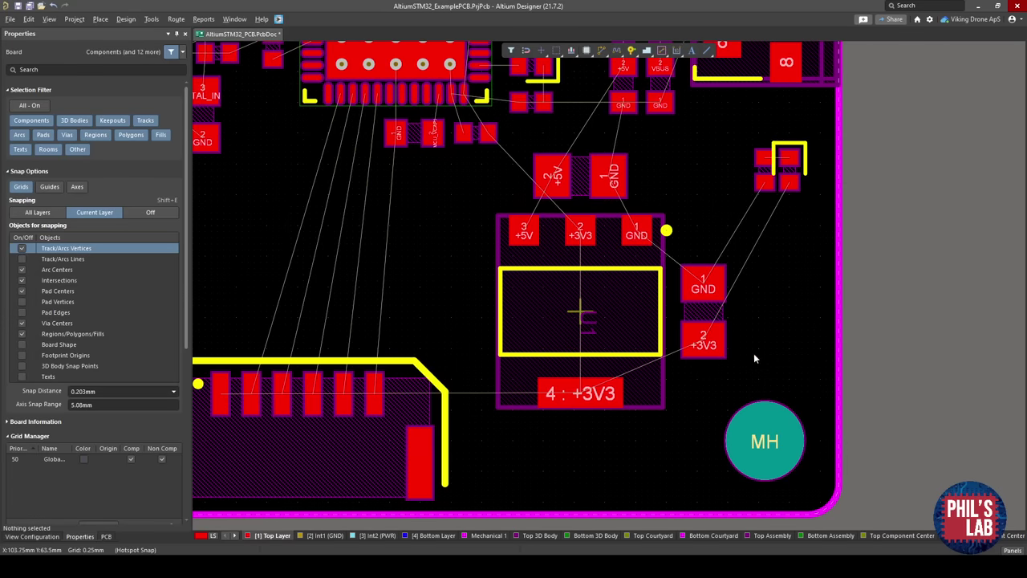
scroll(722, 389, up, 3)
drag(796, 321, 771, 404)
key(space)
Shift connector J1 outward so it overhangs the board's right edge, and check its position in 3D.
right_drag(771, 310, 752, 439)
drag(753, 253, 776, 254)
key(3)
shift+right_drag(845, 234, 734, 470)
ctrl+scroll(826, 326, up, 3)
shift+right_drag(826, 326, 791, 286)
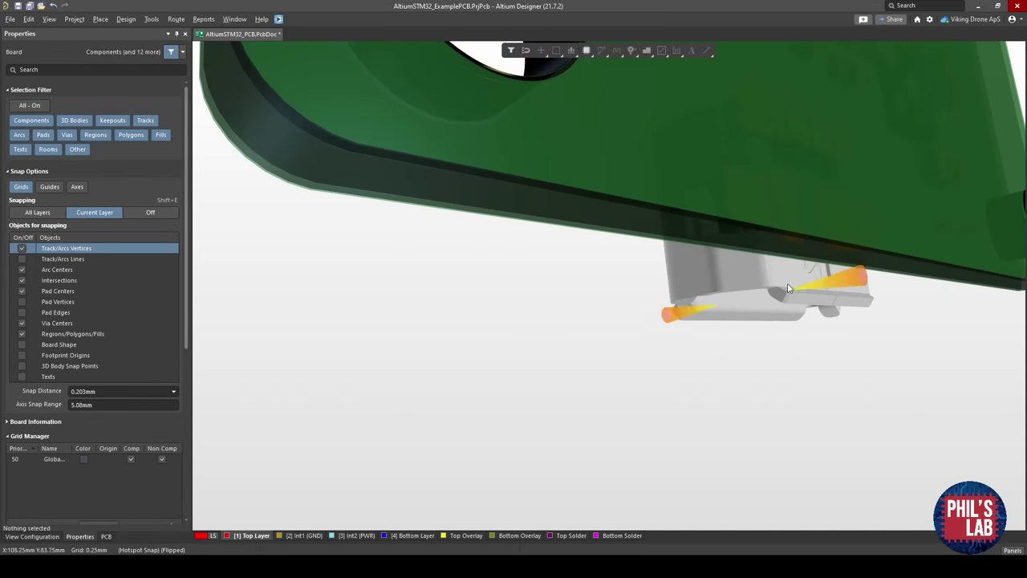
key(2)
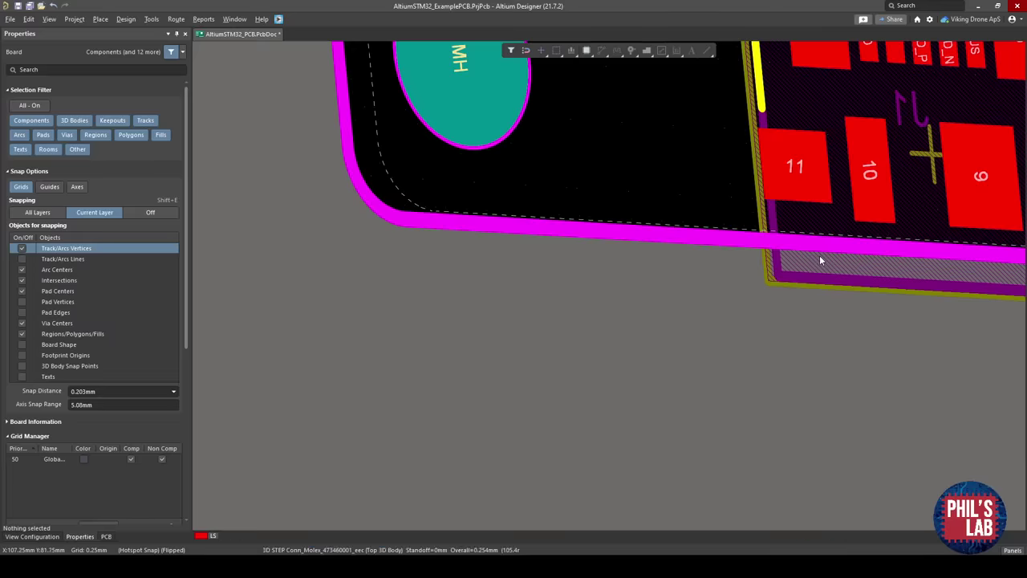
drag(763, 253, 762, 253)
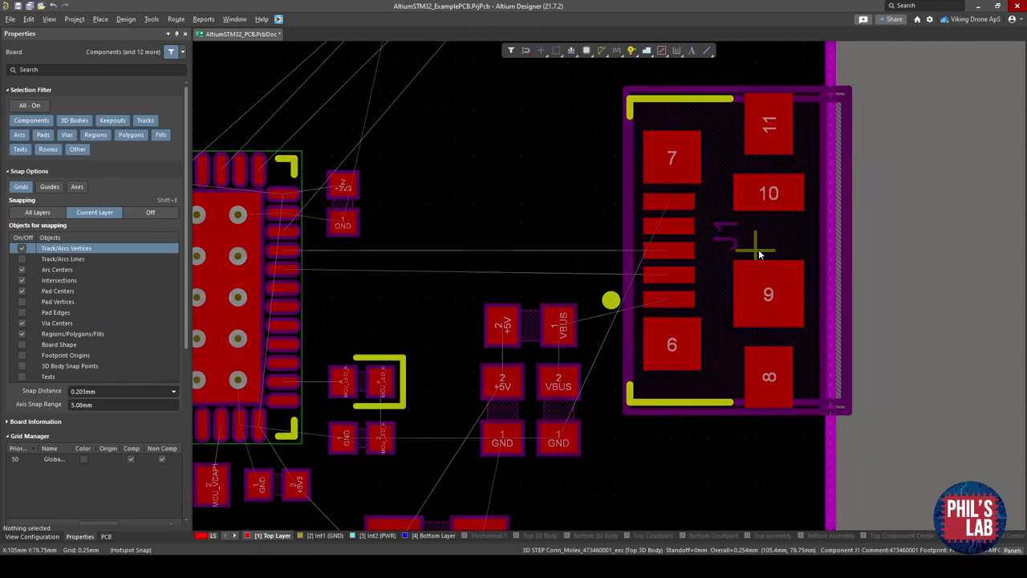
Inspect connector J1's overhang at the board edge in 3D, then return to the 2D layout.
key(3)
shift+right_drag(739, 301, 961, 271)
shift+right_drag(329, 312, 522, 257)
key(2)
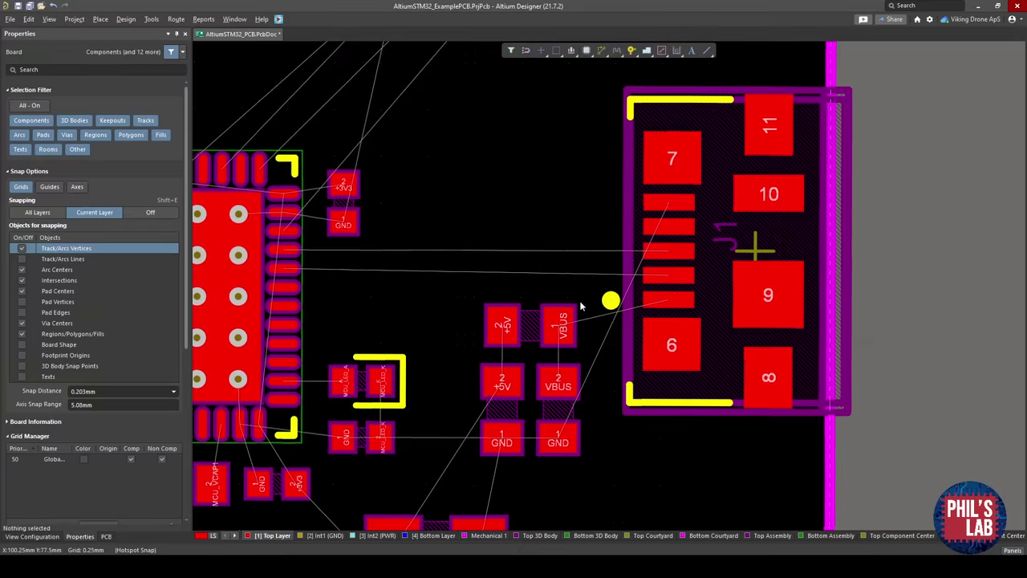
Move ferrite bead FB1 and the two VBUS and +5V capacitors below it closer to connector J1.
right_drag(582, 306, 598, 256)
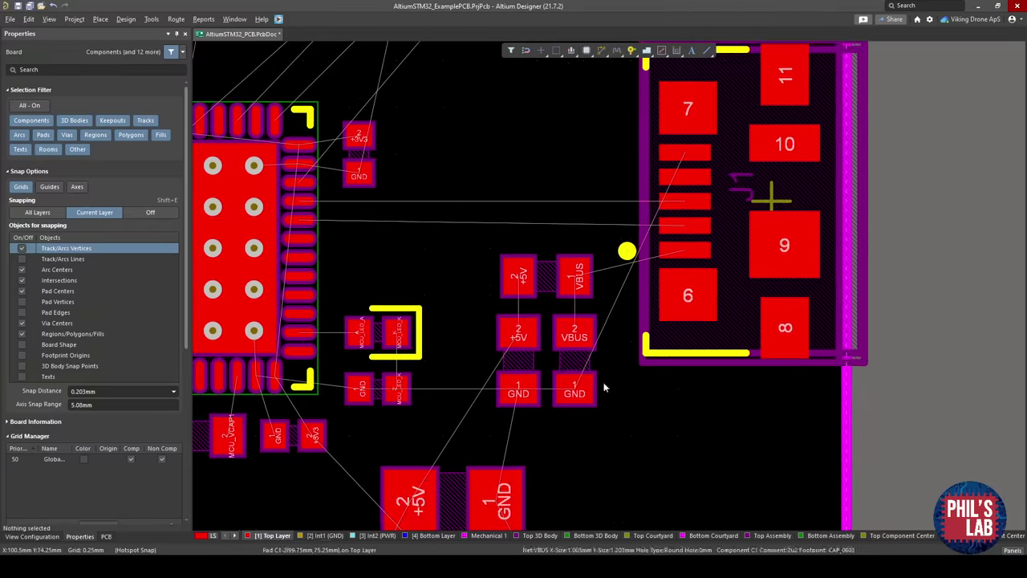
drag(605, 418, 507, 250)
drag(545, 289, 577, 302)
click(502, 280)
Move the debug connector and the two MCU_NRST parts above it closer to the board's upper edge.
ctrl+scroll(501, 283, down, 1)
right_drag(480, 331, 640, 320)
ctrl+scroll(560, 331, up, 1)
right_drag(552, 364, 559, 506)
ctrl+scroll(562, 380, down, 2)
right_drag(562, 380, 540, 476)
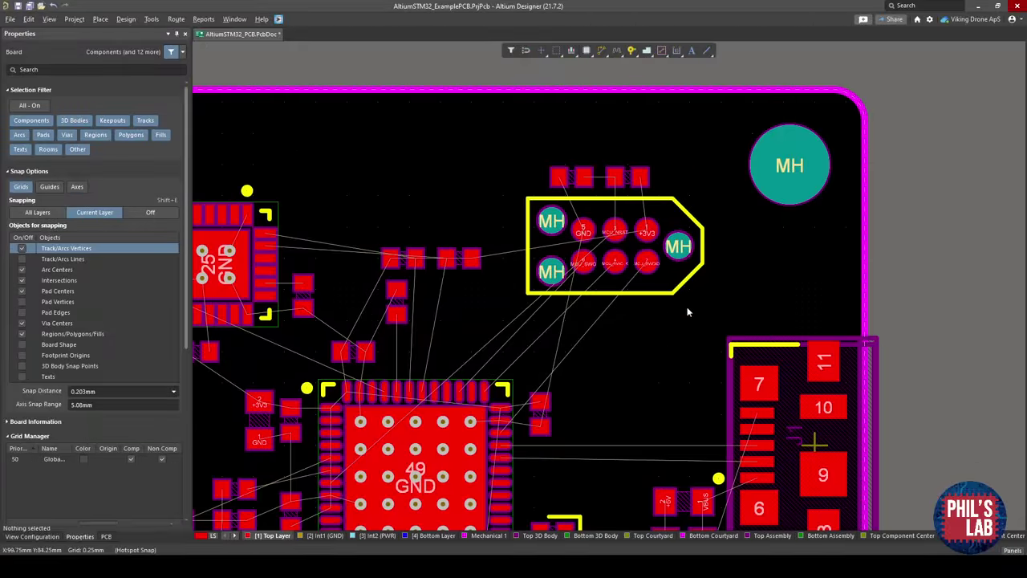
drag(688, 312, 562, 170)
drag(602, 235, 584, 223)
drag(660, 234, 654, 234)
key(ctrl+z)
drag(687, 304, 554, 143)
drag(588, 240, 610, 231)
click(572, 309)
ctrl+scroll(573, 309, down, 2)
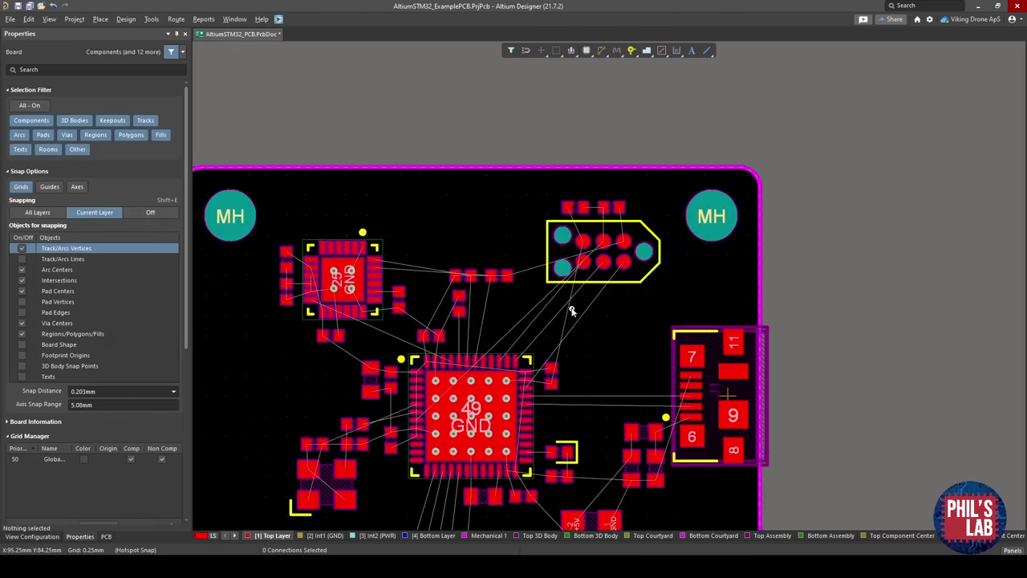
Move the IMU chip and its four surrounding small parts up toward the board's upper edge, and save the layout.
right_drag(394, 335, 509, 305)
ctrl+scroll(509, 303, up, 3)
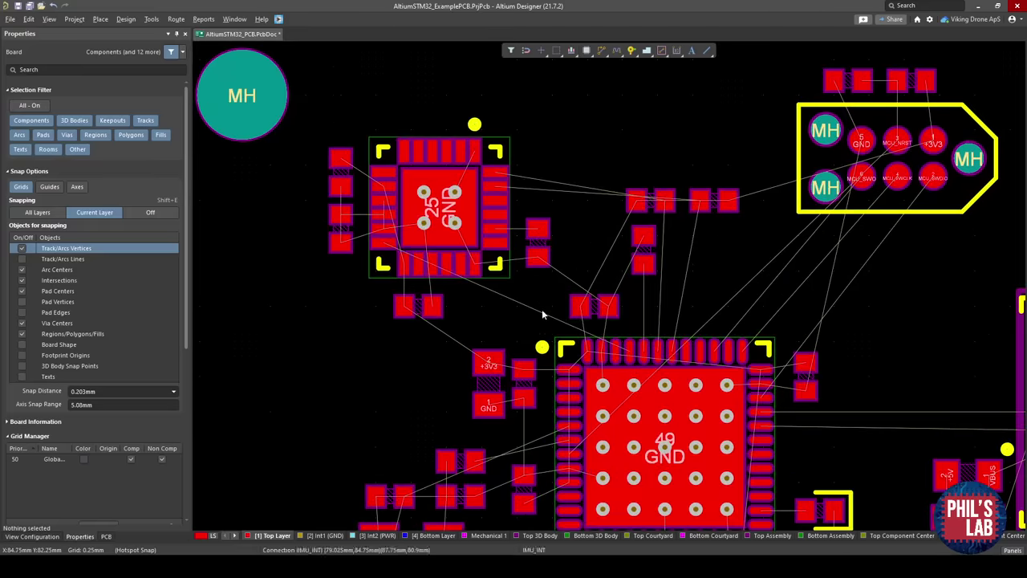
drag(542, 309, 351, 153)
mouse_move(446, 206)
mouse_down()
mouse_move(460, 173)
mouse_move(446, 208)
mouse_up()
drag(537, 320, 306, 160)
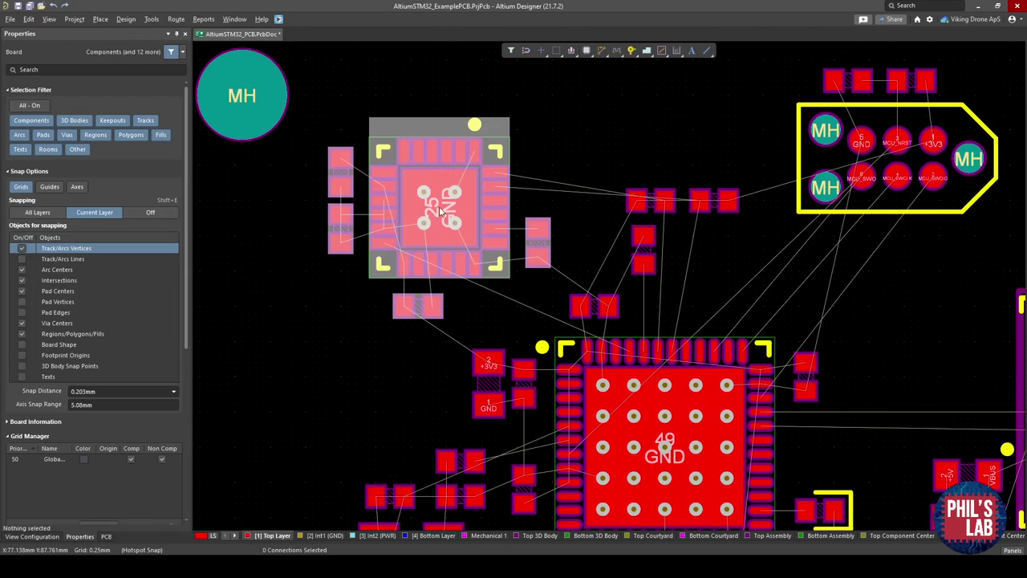
drag(460, 202, 467, 168)
click(366, 284)
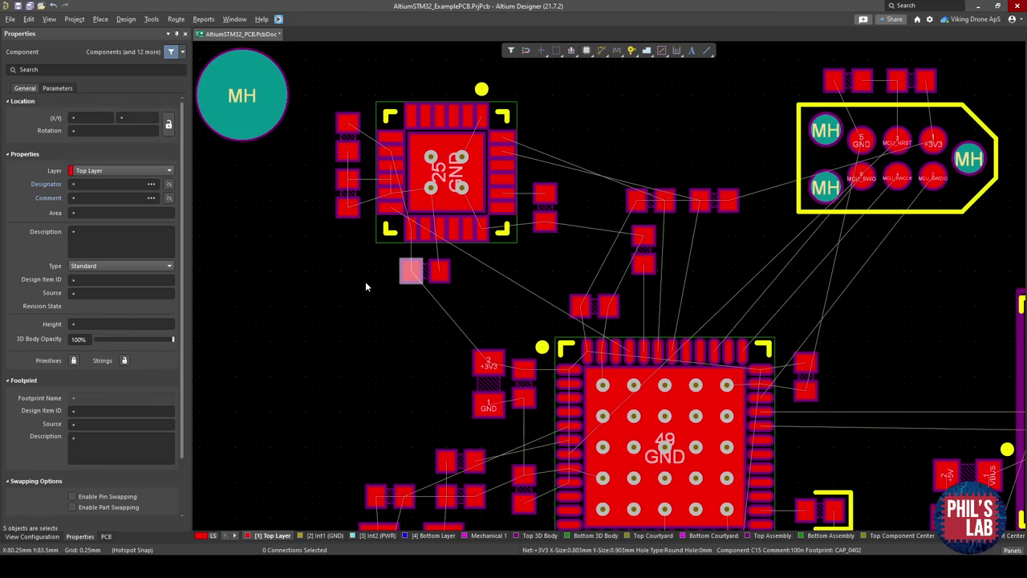
key(ctrl+s)
Nudge ferrite bead FB1 and its two capacitors slightly away from connector J1, toward the microcontroller.
ctrl+scroll(596, 202, up, 4)
right_drag(682, 199, 555, 294)
ctrl+scroll(616, 276, down, 3)
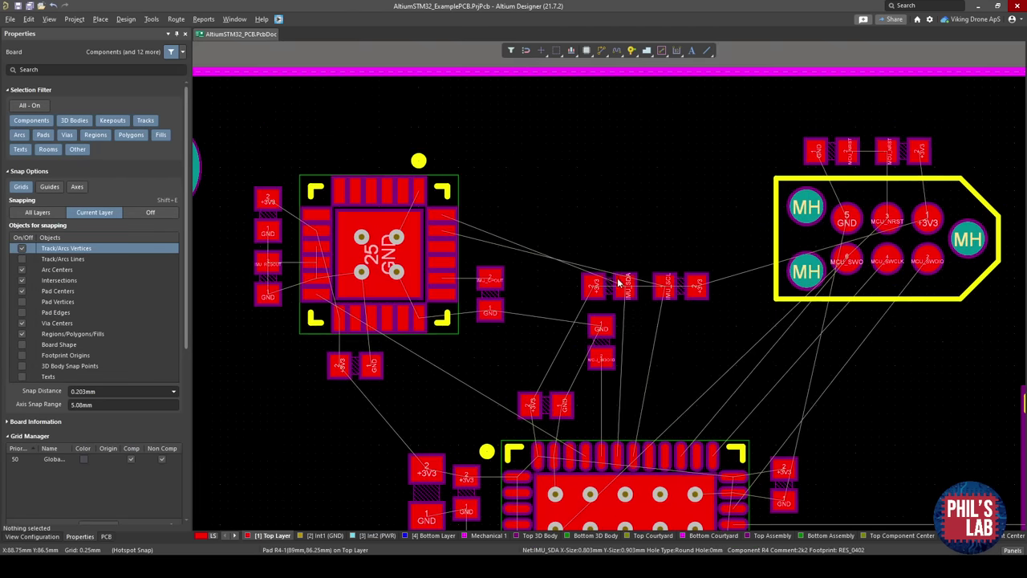
right_drag(524, 395, 526, 301)
ctrl+scroll(533, 284, down, 3)
ctrl+scroll(525, 302, down, 3)
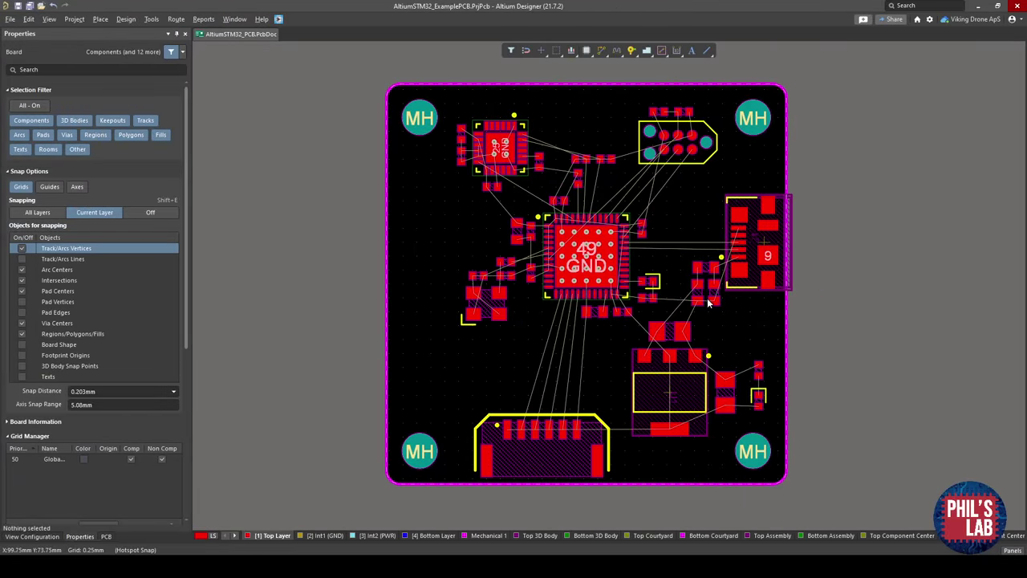
ctrl+scroll(708, 302, up, 2)
click(684, 246)
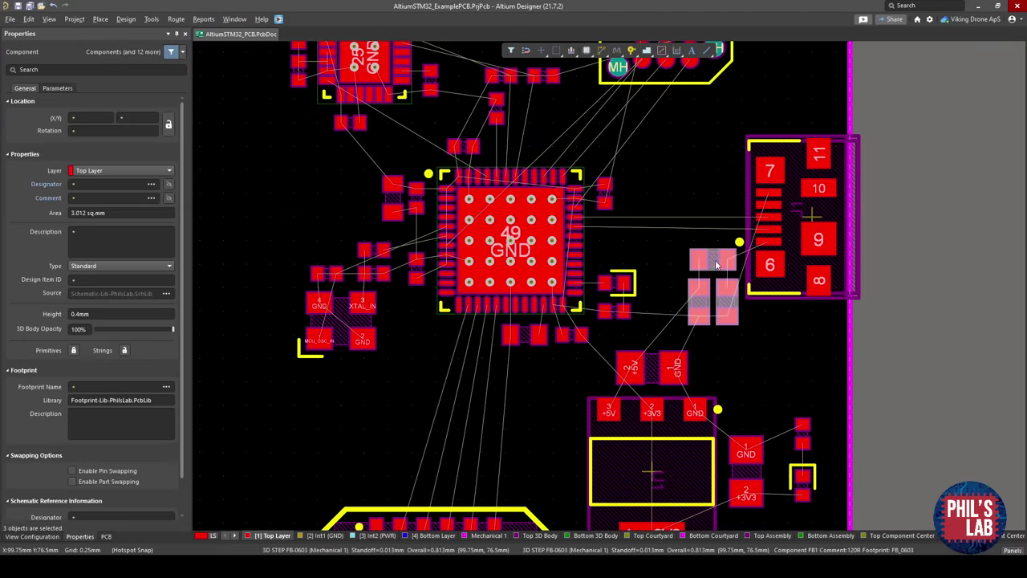
click(759, 324)
ctrl+scroll(708, 307, down, 3)
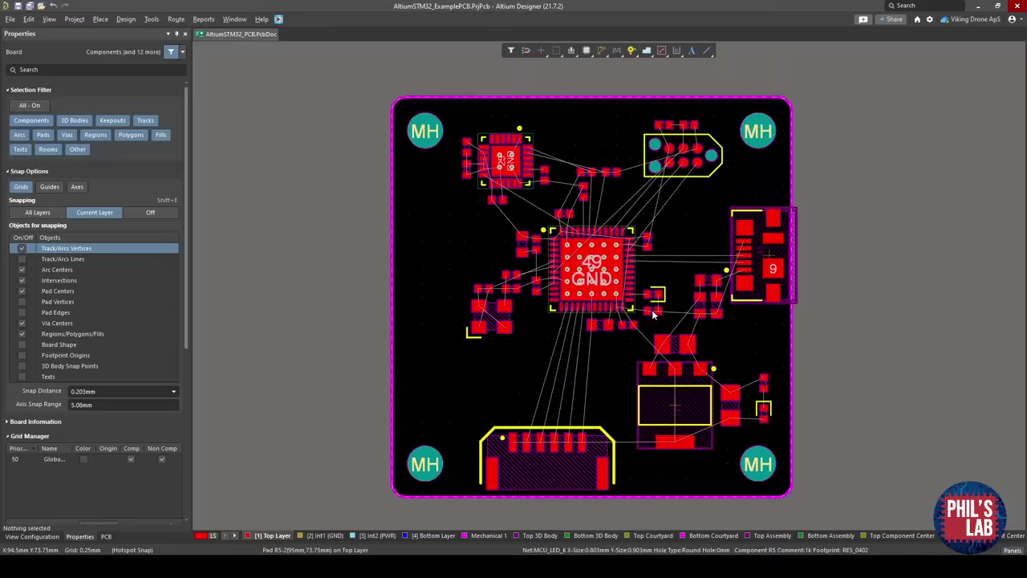
Review the complete component placement in 3D, then return to the 2D layout.
key(3)
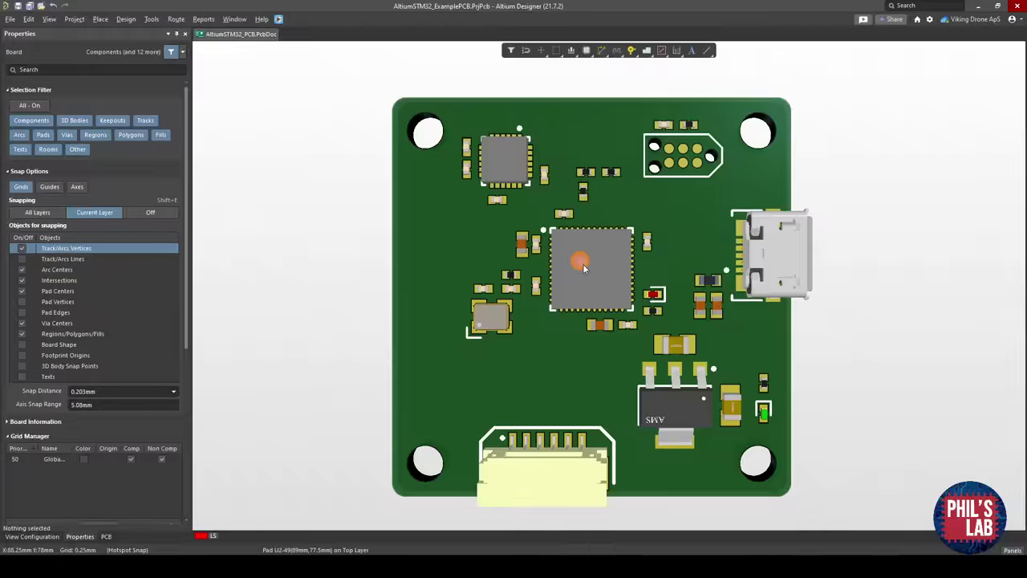
shift+right_drag(583, 263, 661, 381)
key(2)
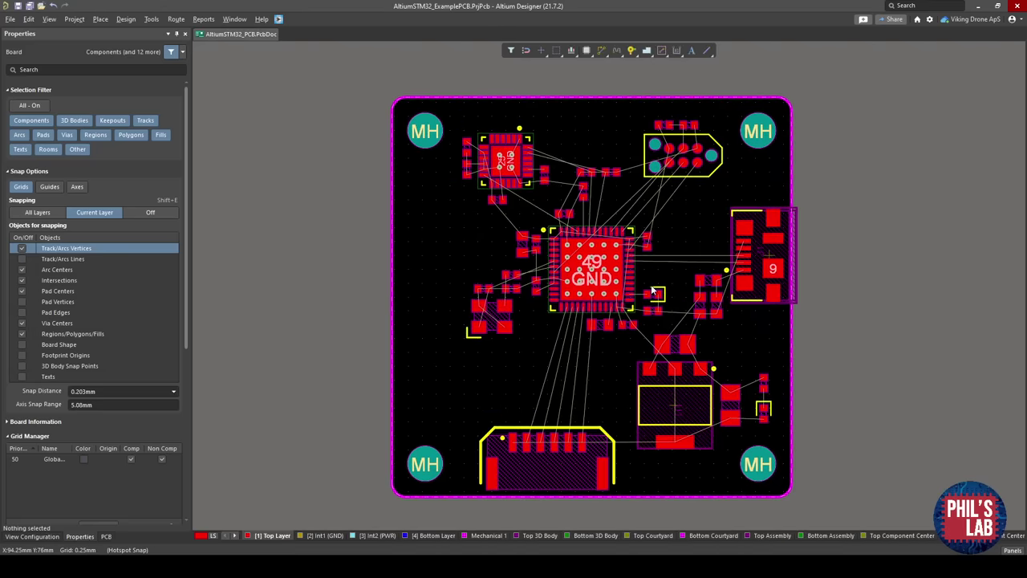
Open the PCB design rules and display the DiffPairsRouting rule under Differential Pairs Routing.
ctrl+scroll(654, 285, up, 2)
shift+scroll(656, 277, right, 2)
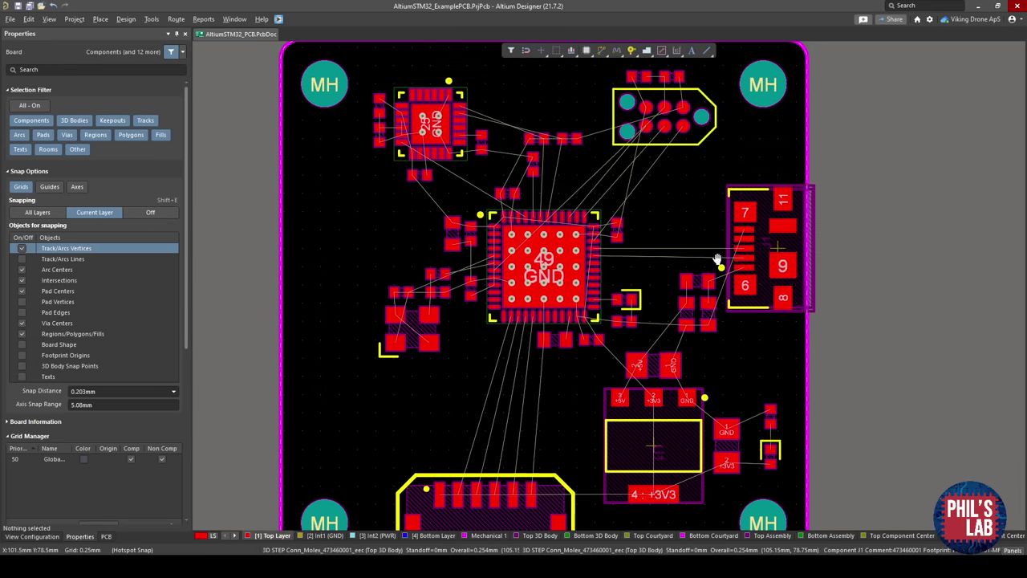
click(122, 20)
click(147, 69)
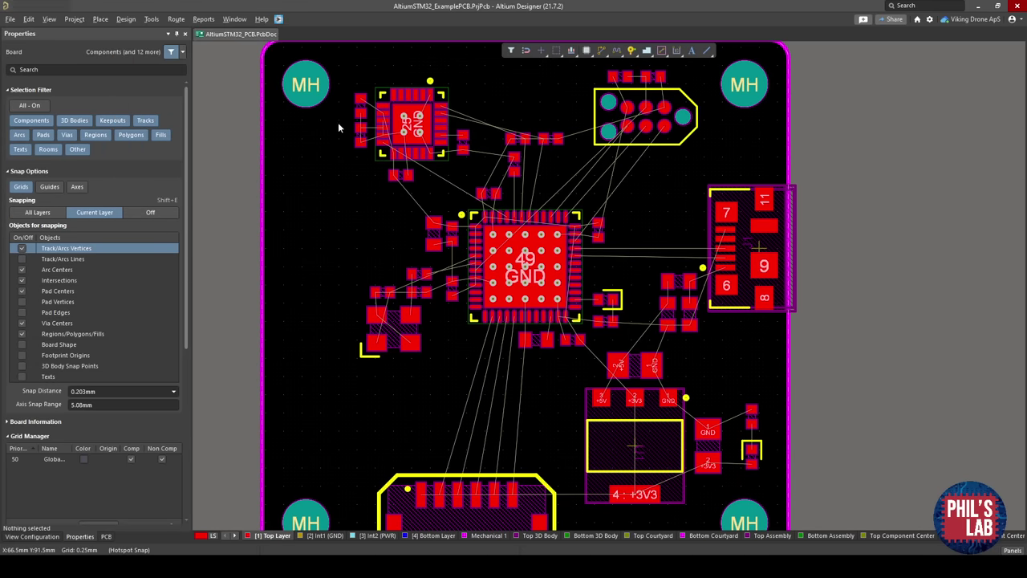
click(350, 341)
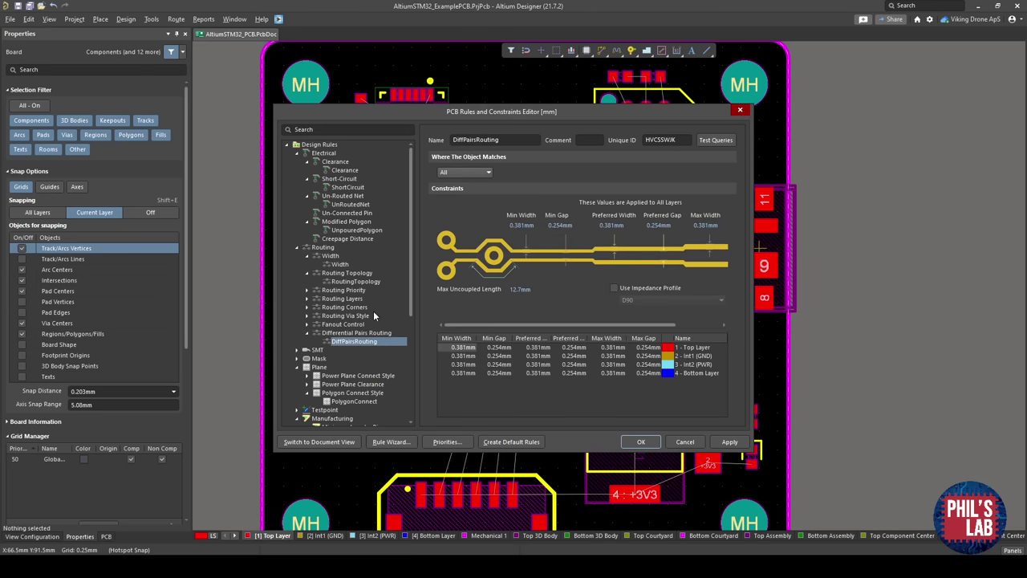
Apply the D90 impedance profile to the DiffPairsRouting rule and accept the rule changes.
click(614, 288)
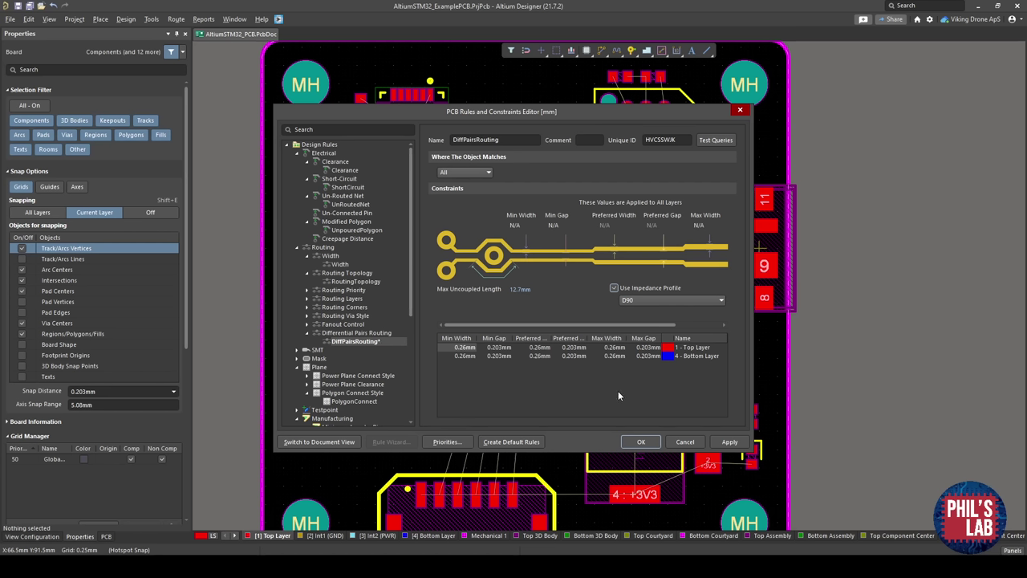
click(642, 447)
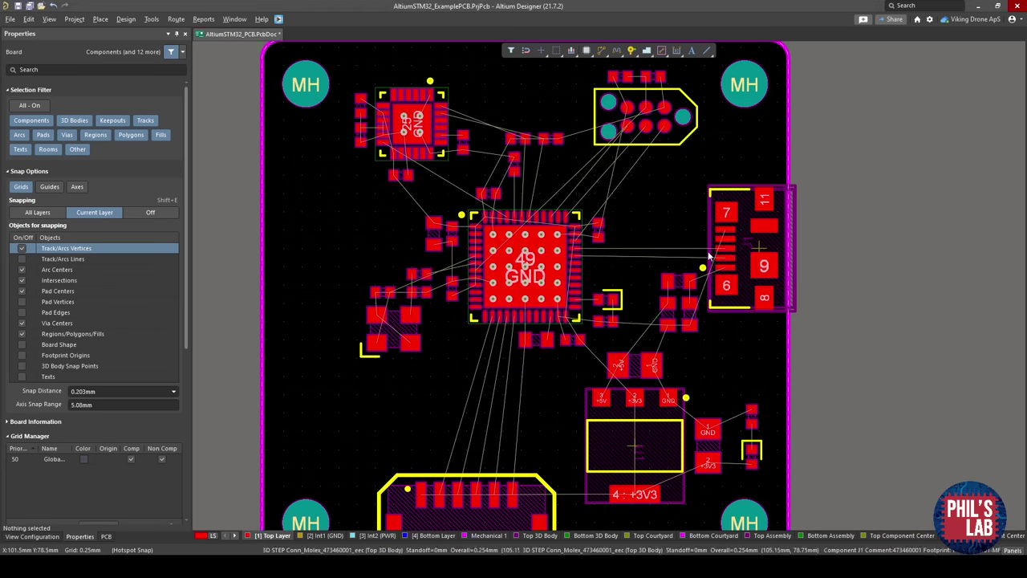
Route the USB_D differential pair on the top layer from connector J1 to microcontroller pins 33 and 32.
ctrl+scroll(644, 249, up, 4)
right_drag(645, 250, 569, 247)
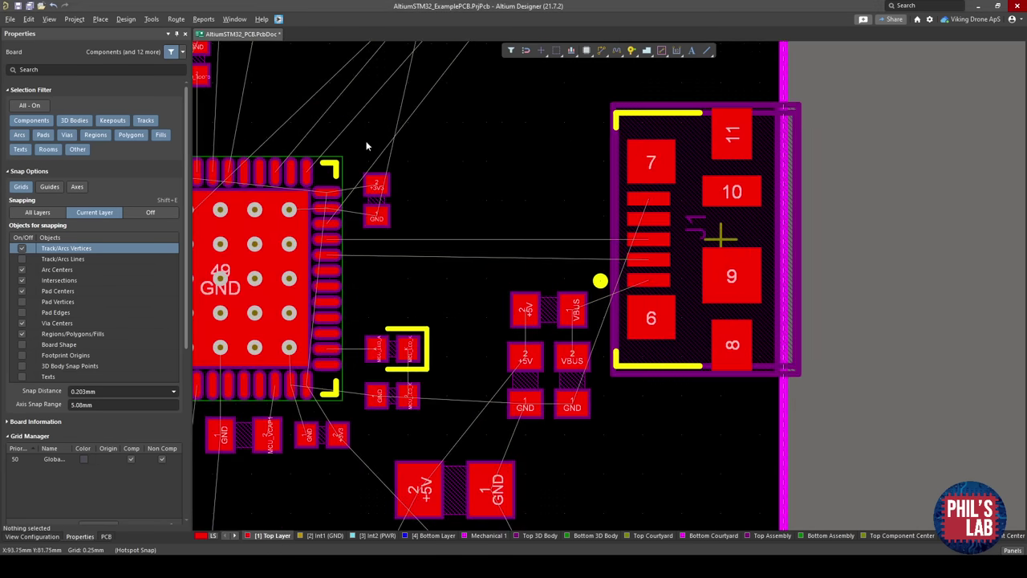
click(176, 18)
click(194, 59)
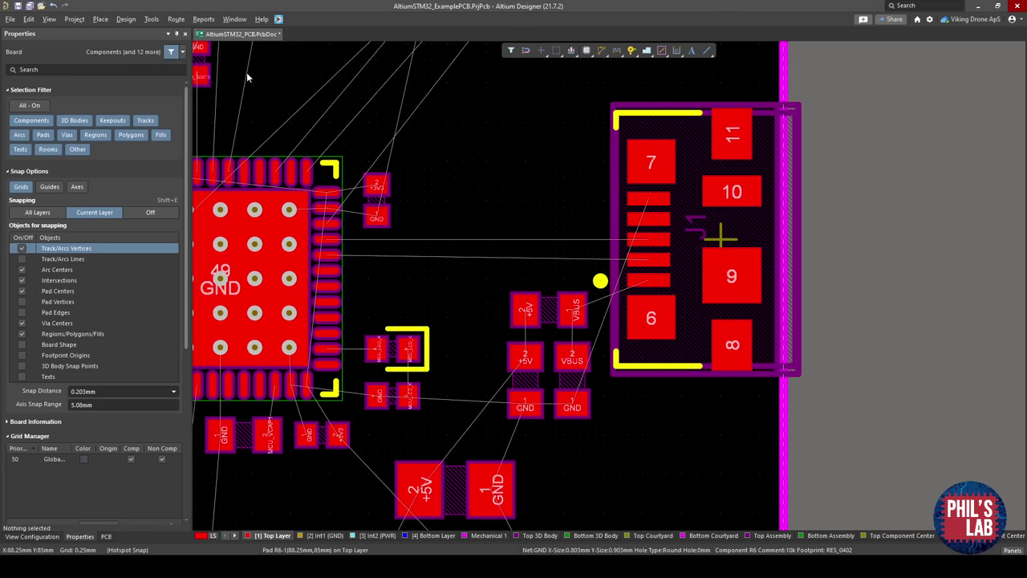
click(642, 240)
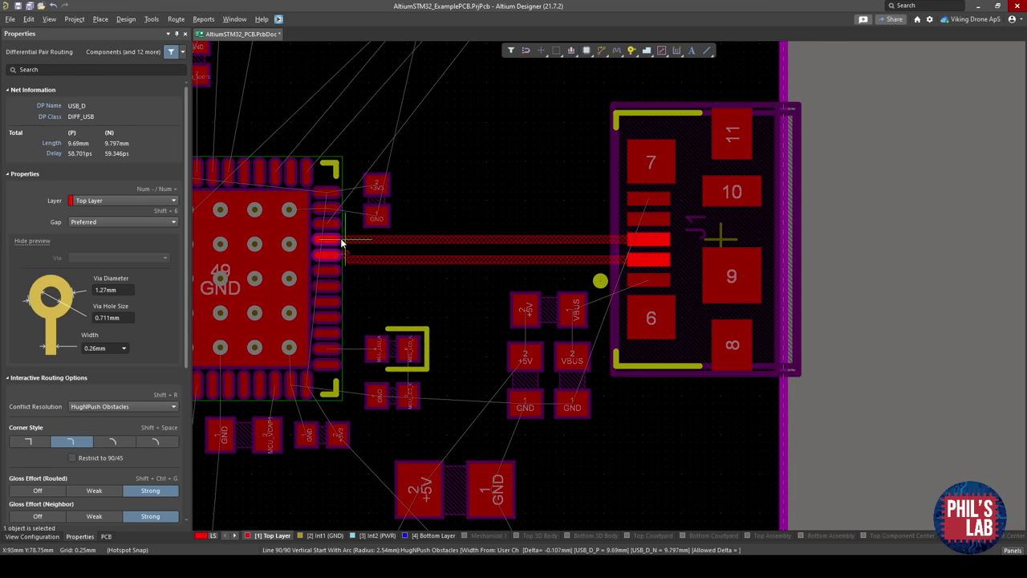
click(326, 240)
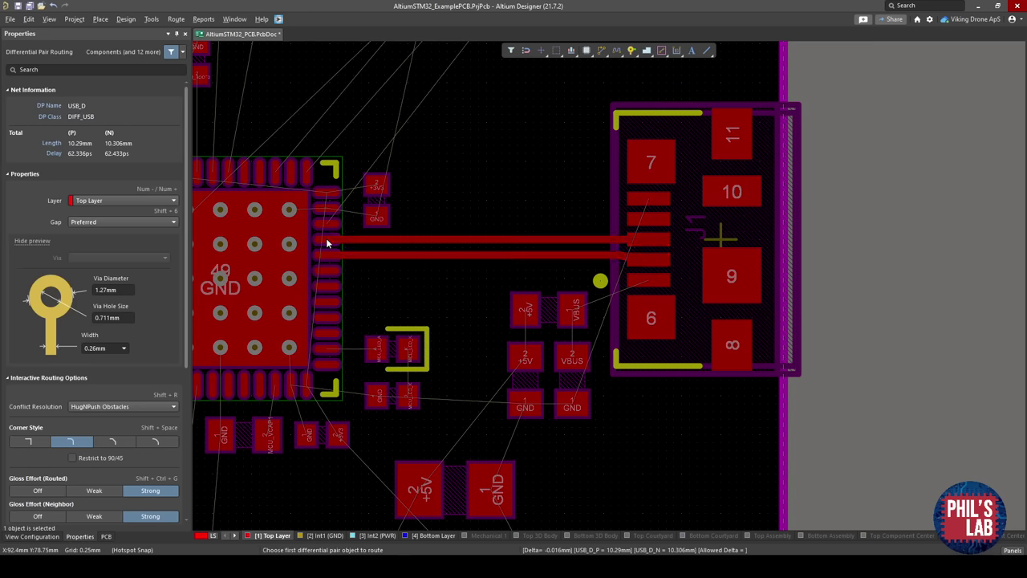
right_click(466, 256)
Inspect the routed USB_D pair at the connector and microcontroller ends, in both the 2D and 3D views.
ctrl+scroll(604, 247, up, 5)
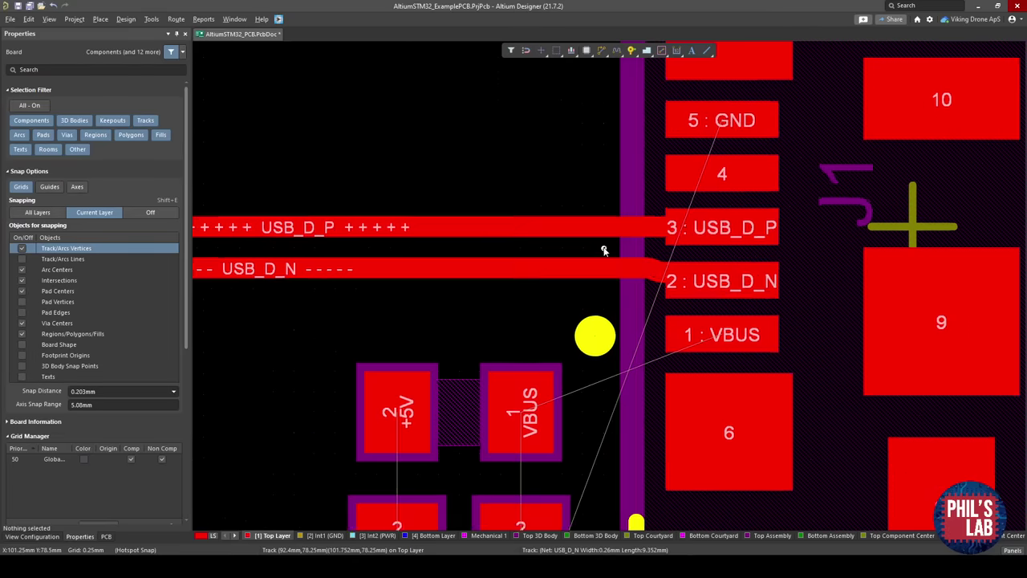
ctrl+scroll(671, 273, up, 2)
right_drag(671, 272, 714, 281)
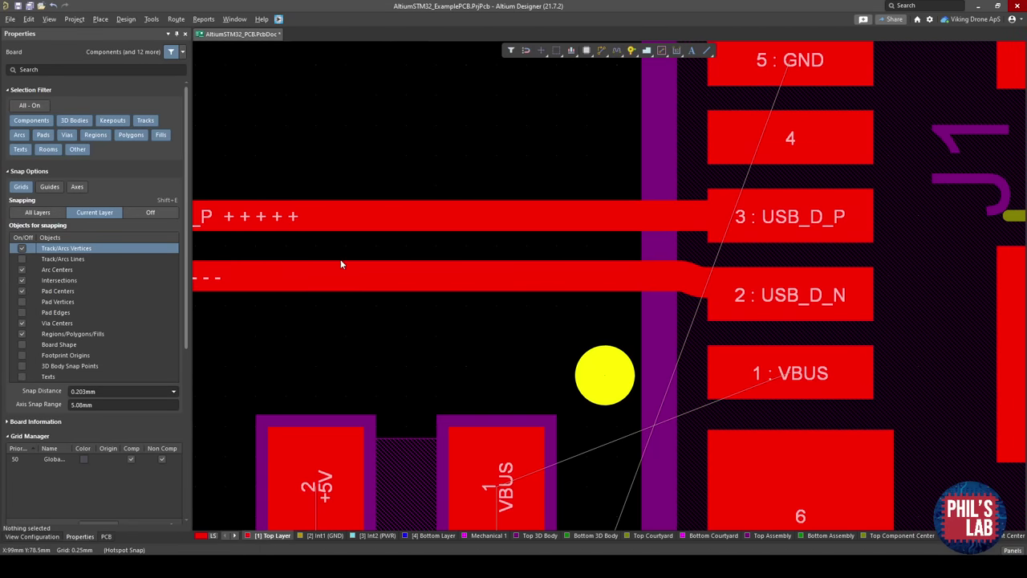
shift+scroll(342, 264, left, 10)
ctrl+scroll(524, 245, down, 2)
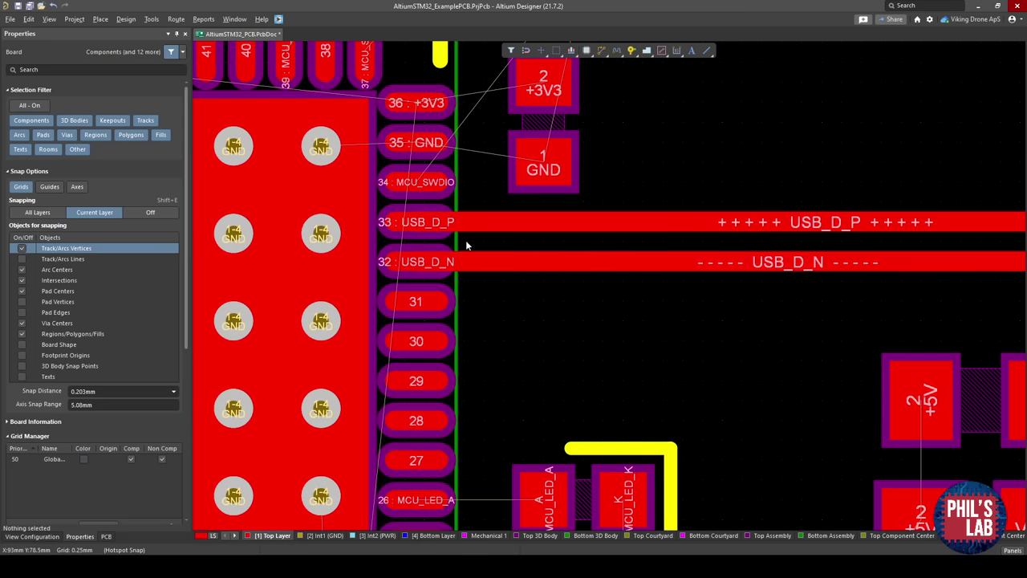
ctrl+scroll(436, 227, down, 4)
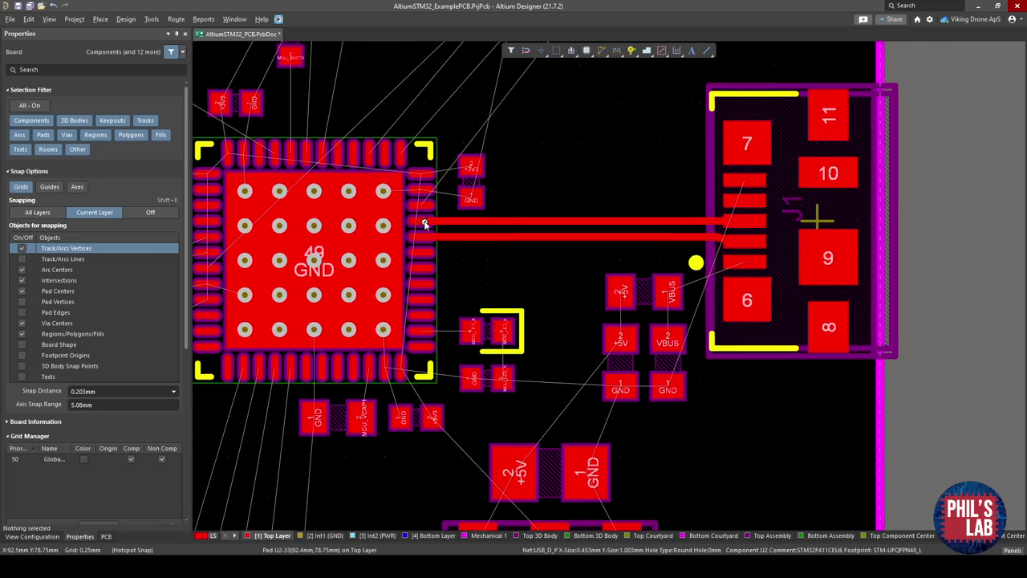
key(3)
ctrl+scroll(661, 265, down, 3)
ctrl+scroll(661, 265, up, 6)
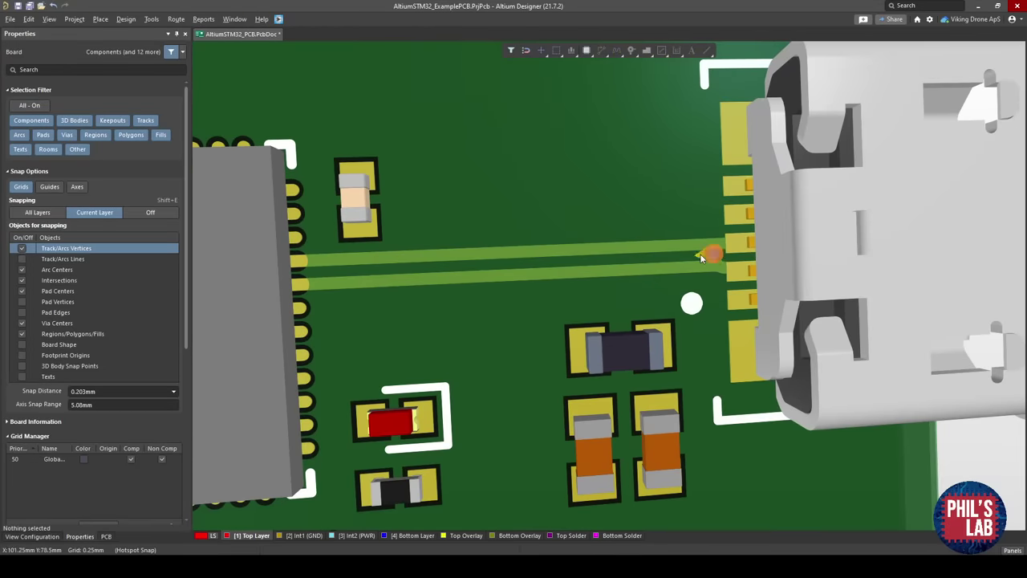
ctrl+scroll(470, 287, down, 2)
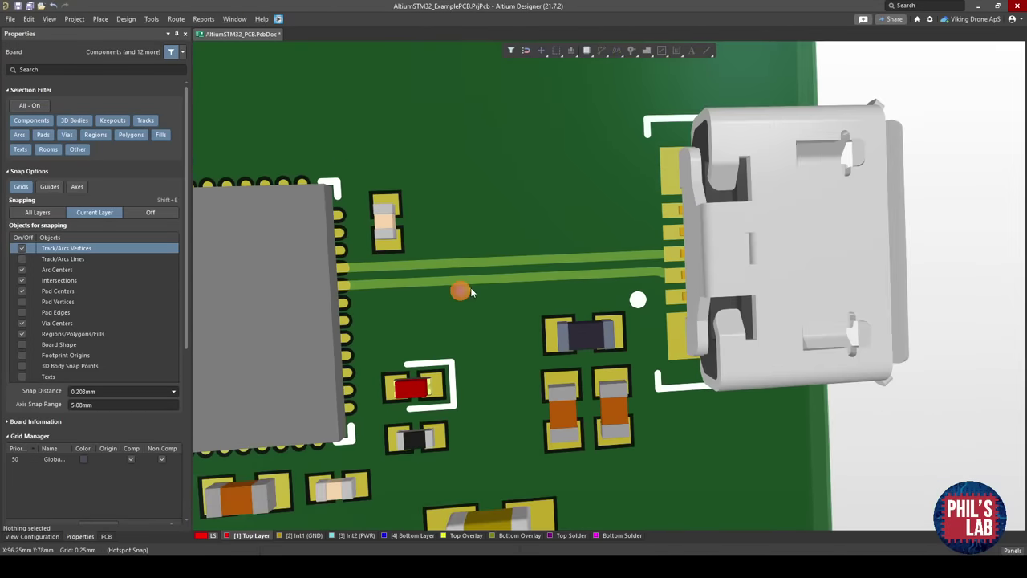
key(2)
ctrl+scroll(401, 210, up, 2)
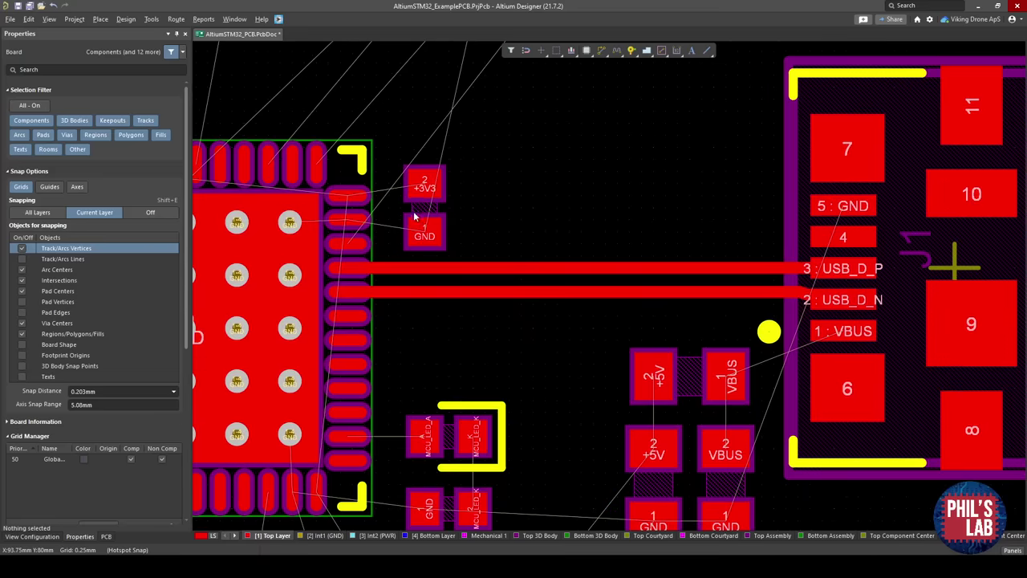
right_drag(664, 342, 808, 333)
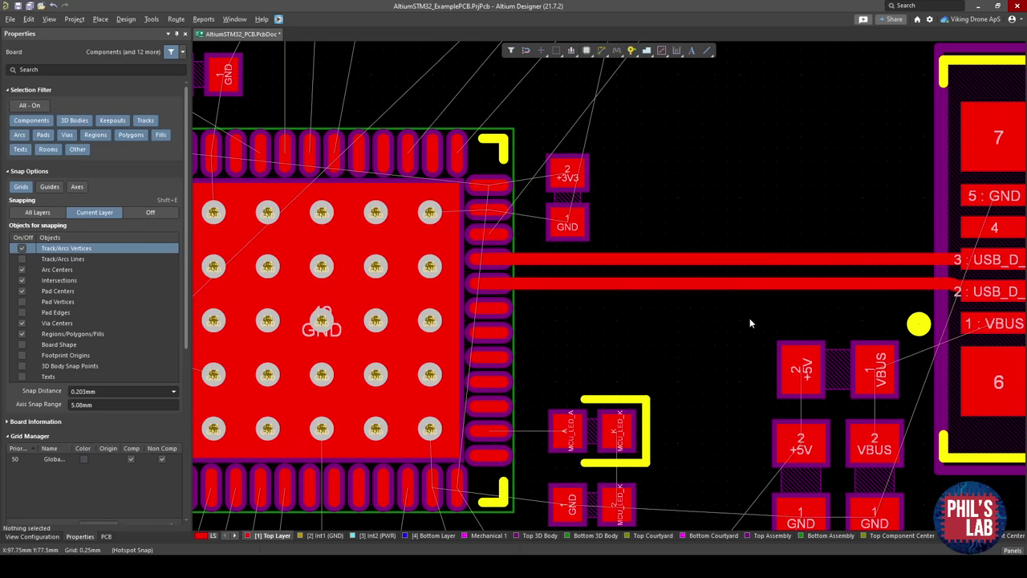
right_drag(778, 265, 638, 277)
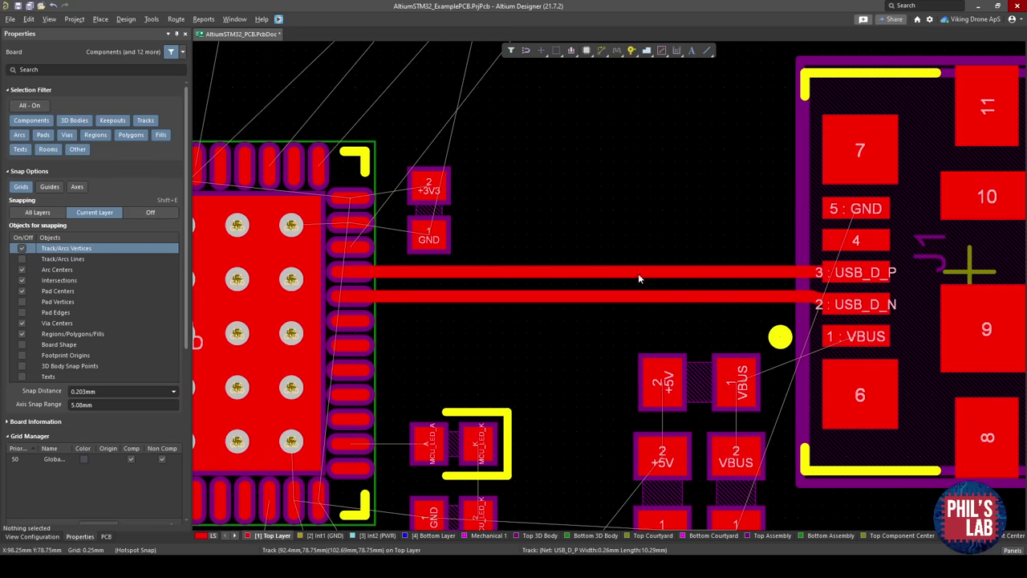
Examine the decoupling capacitors beside the microcontroller's supply pins along its lower and left edges.
right_drag(311, 467, 620, 327)
ctrl+scroll(628, 392, up, 3)
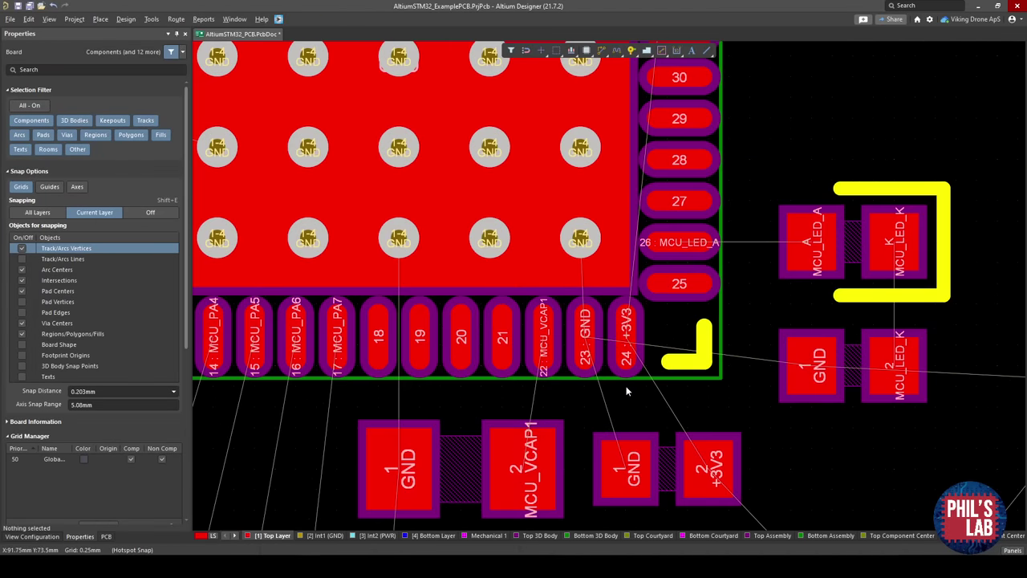
right_drag(622, 386, 616, 347)
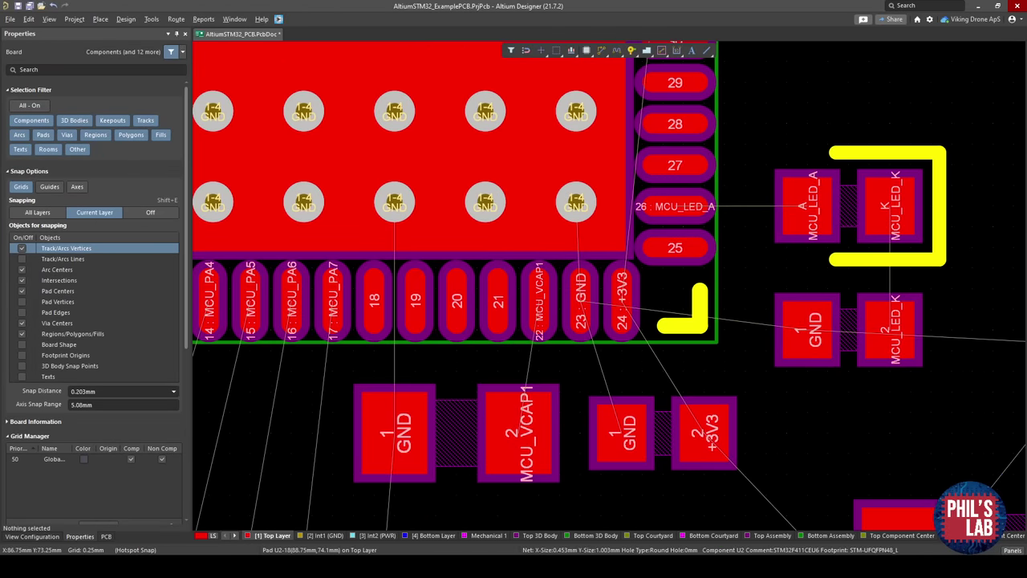
ctrl+scroll(594, 371, down, 3)
ctrl+scroll(594, 371, up, 4)
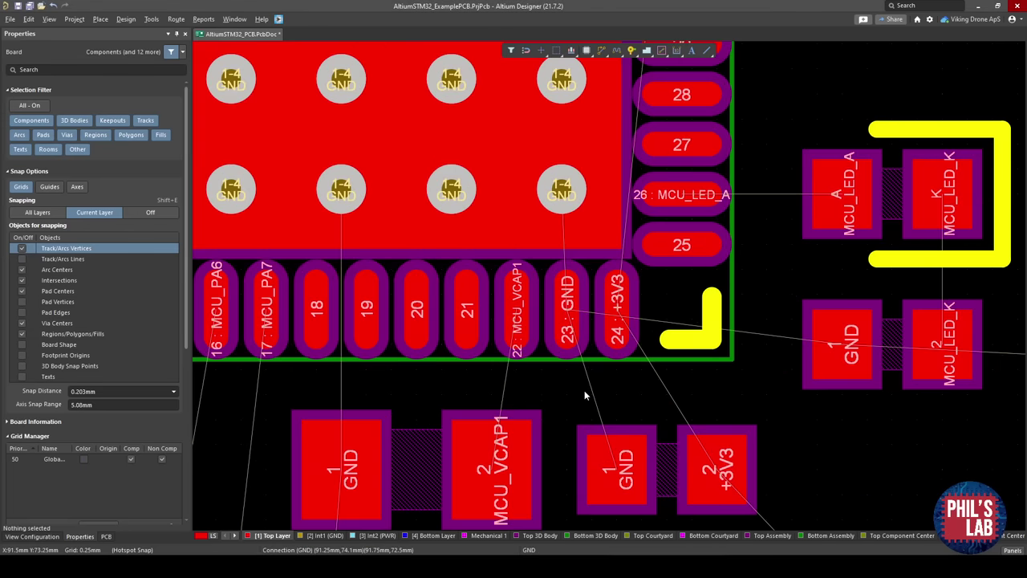
ctrl+scroll(584, 390, down, 3)
ctrl+scroll(455, 364, up, 4)
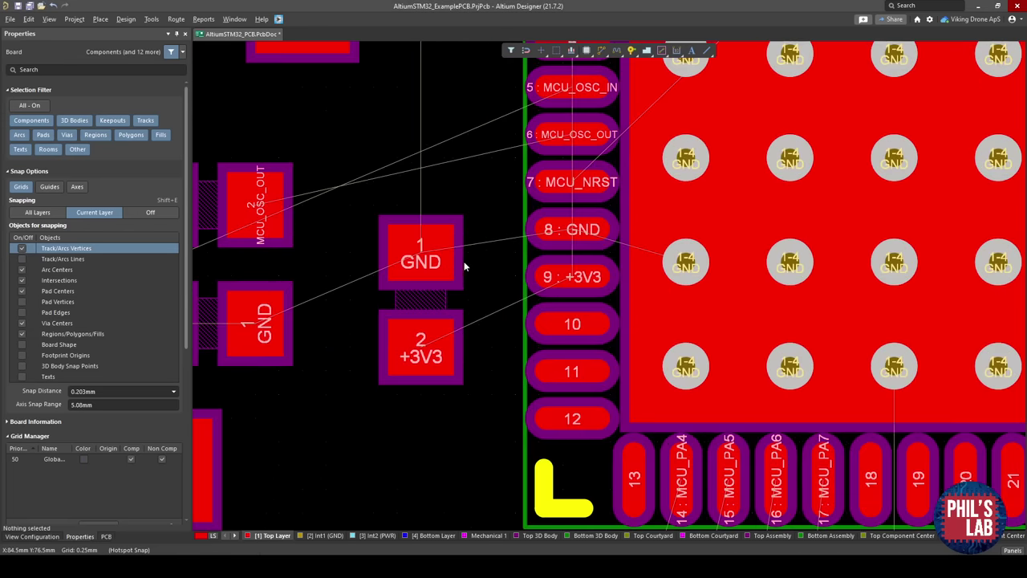
Try a uniform 0.25 mm +3V3 track from microcontroller pin 1 to the adjacent small capacitor, and undo it.
scroll(464, 261, up, 8)
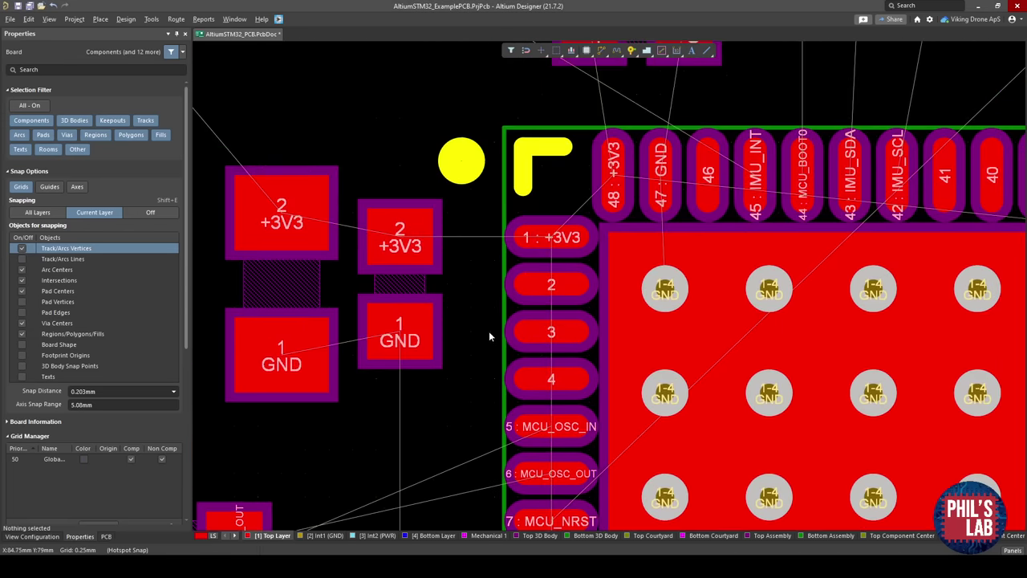
ctrl+scroll(521, 255, up, 1)
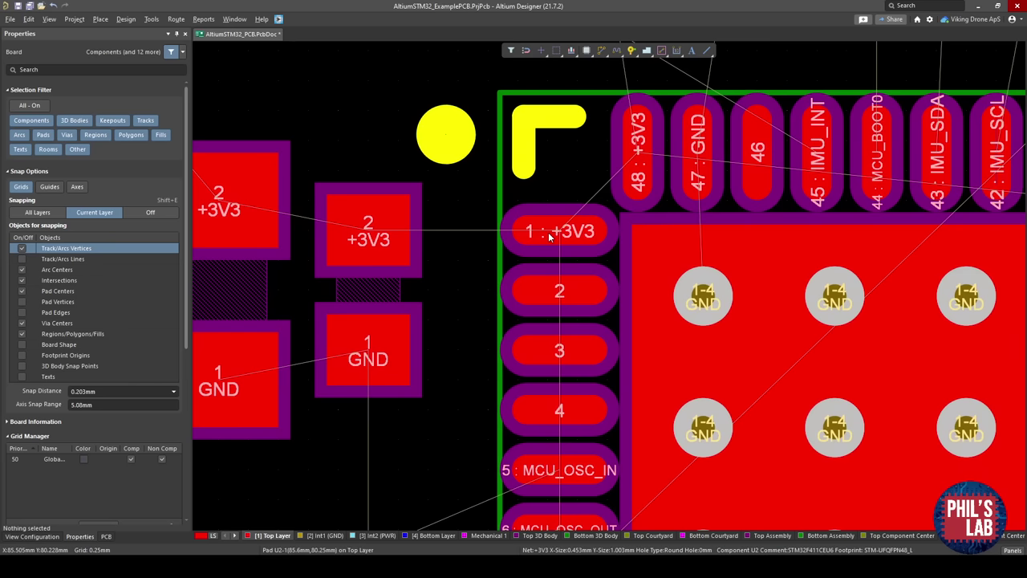
key(ctrl+w)
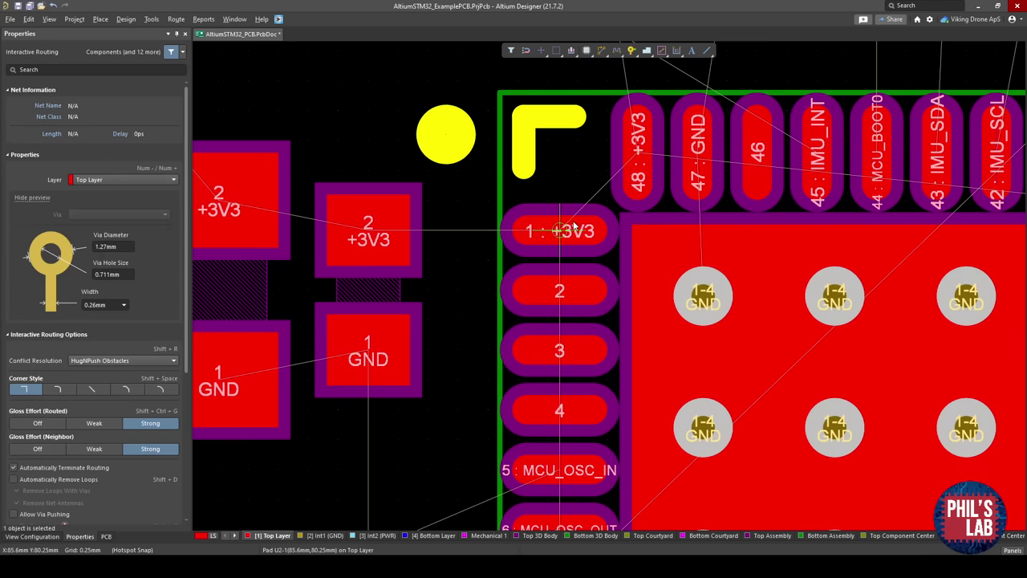
click(561, 230)
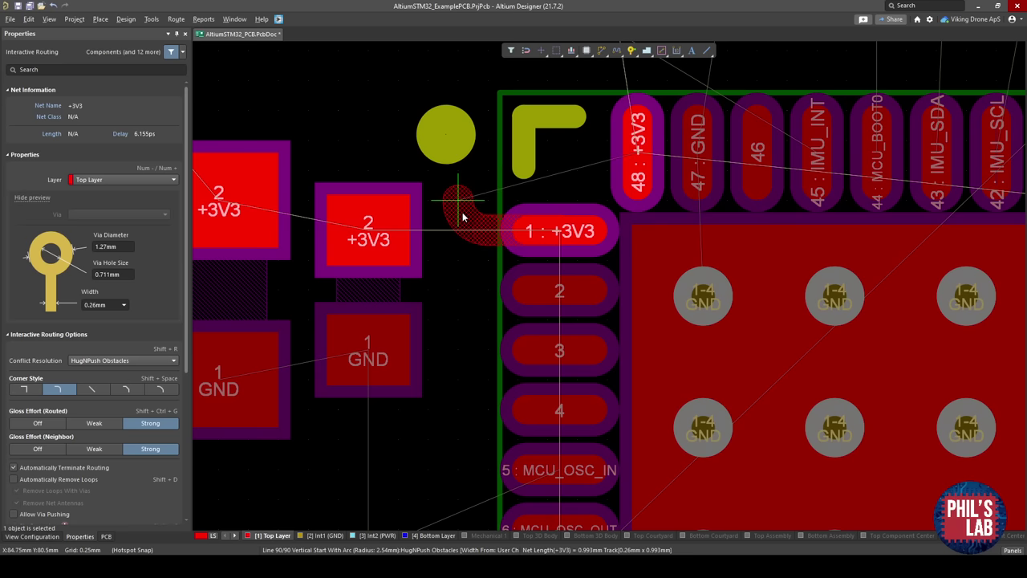
key(Tab)
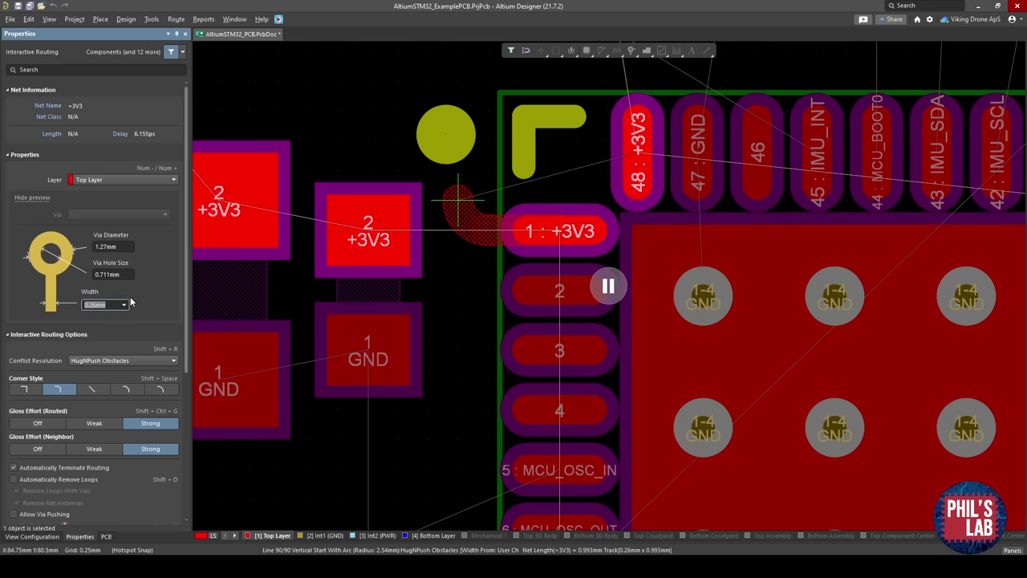
text(.25)
key(Return)
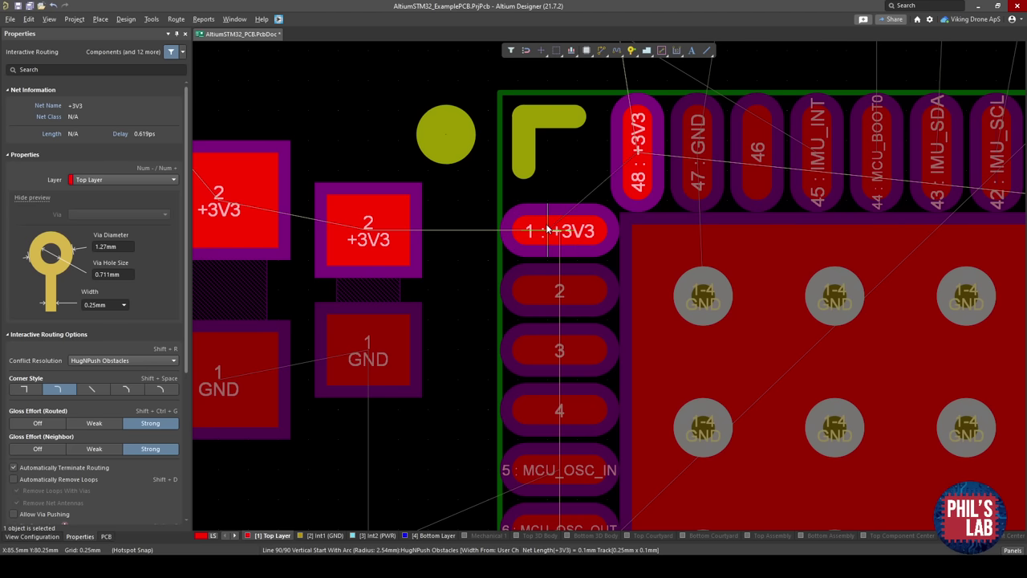
click(369, 230)
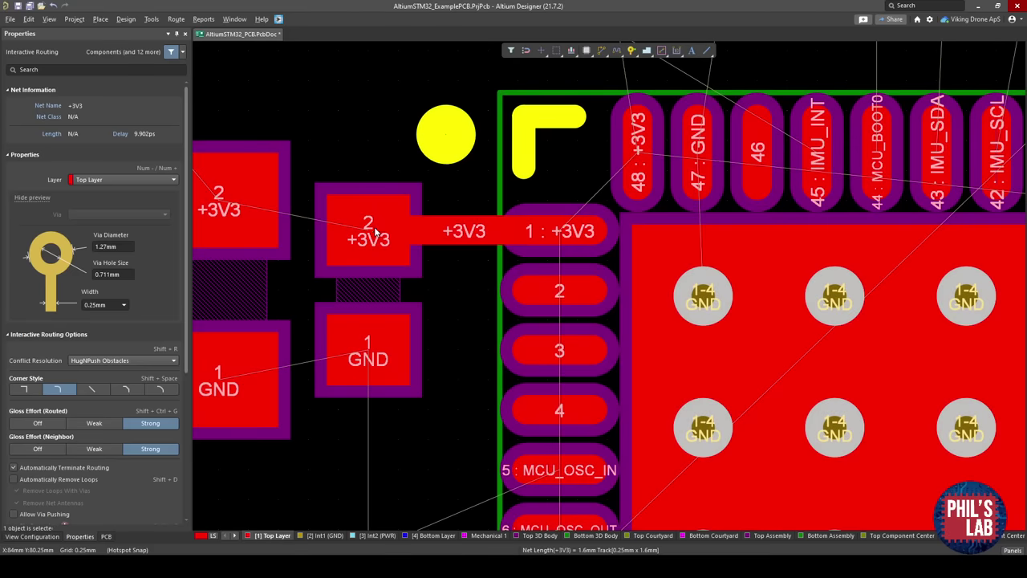
right_click(375, 232)
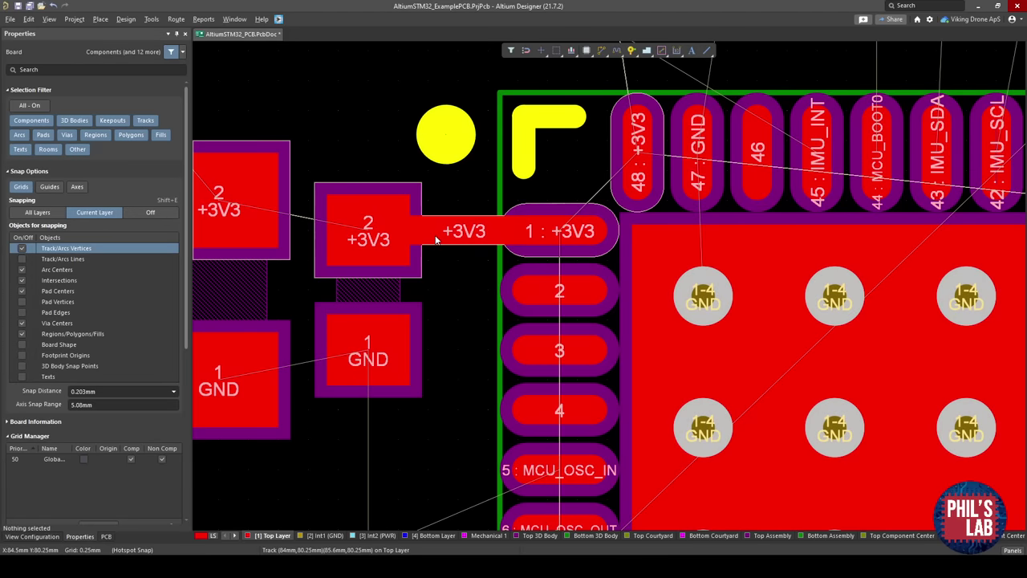
key(ctrl+z)
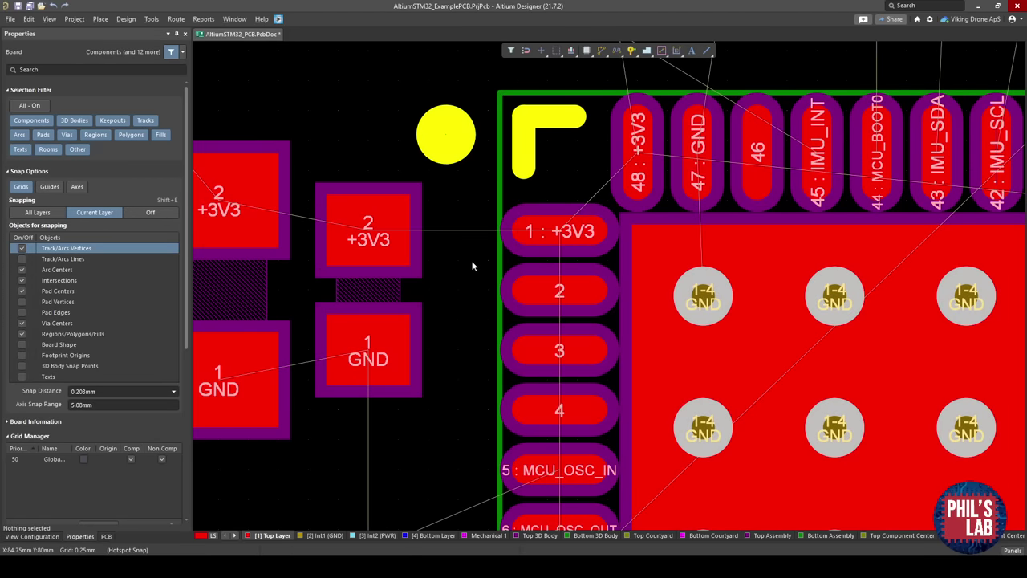
Route +3V3 from microcontroller pin 1 to the adjacent small capacitor, widening the track from 0.25 mm to 0.3 mm and 0.4 mm.
key(ctrl+w)
click(504, 234)
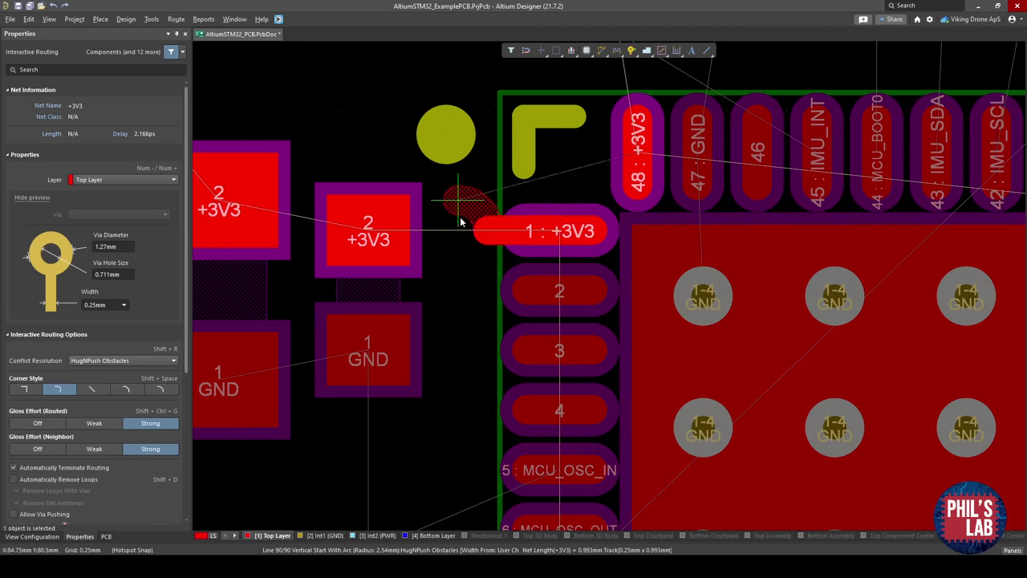
key(Tab)
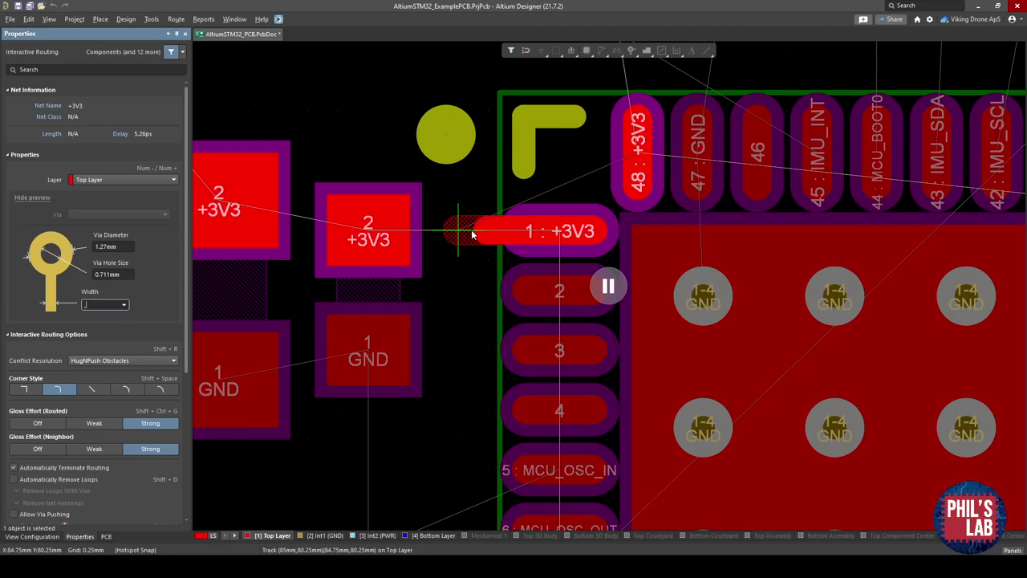
text(0.3)
key(Return)
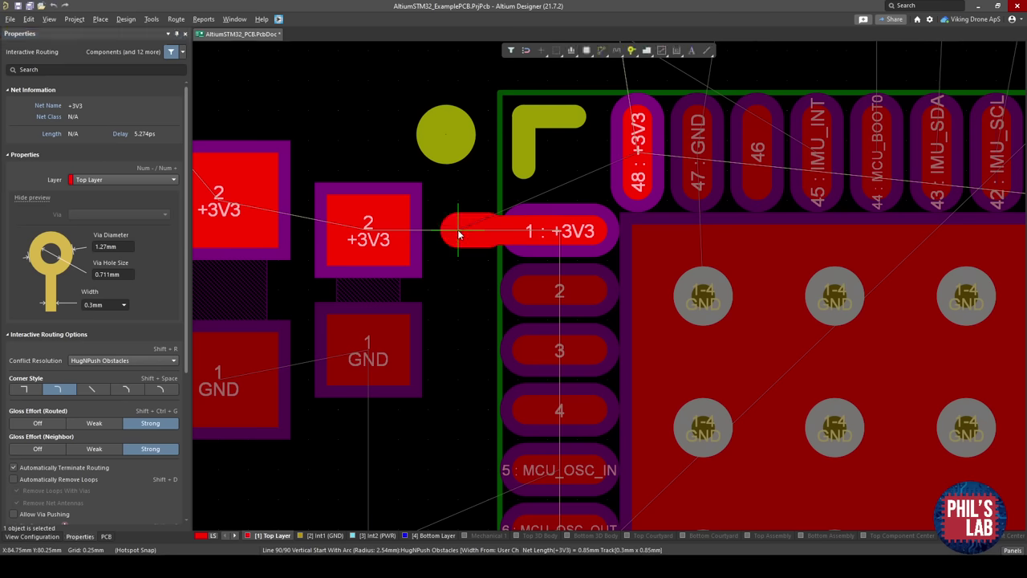
key(Tab)
text(0.4)
key(Return)
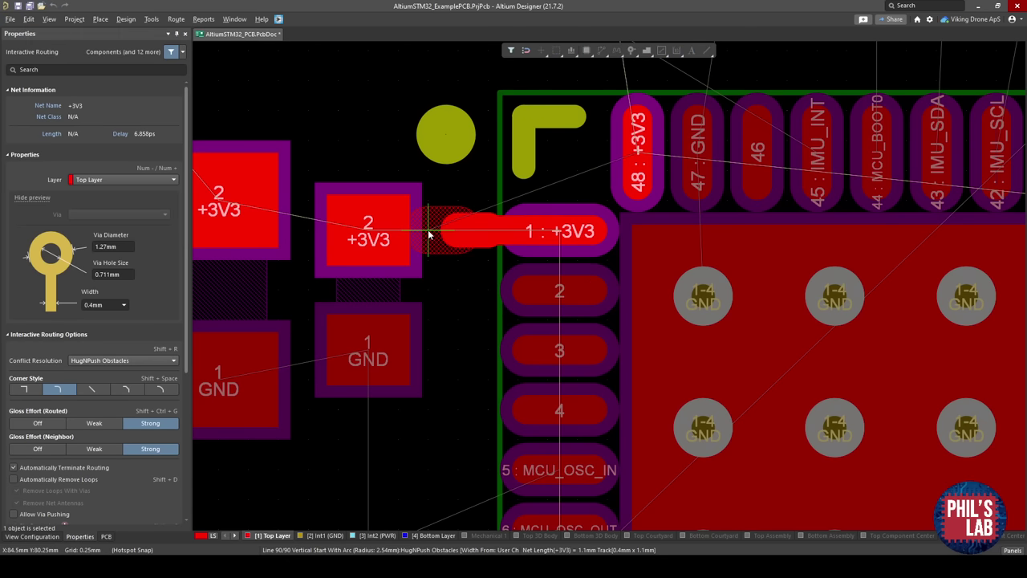
click(428, 235)
key(Escape)
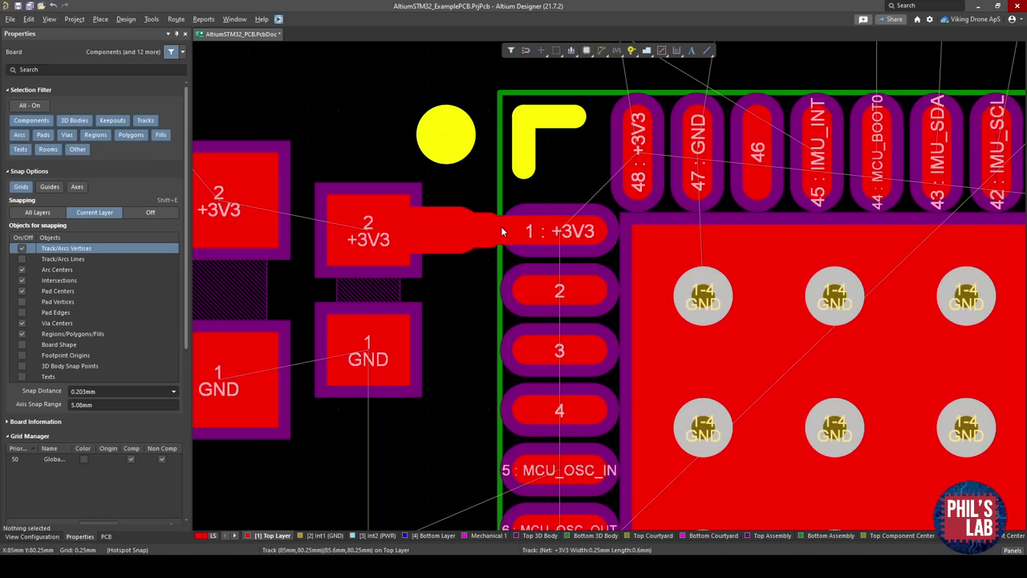
Inspect the stepped-width +3V3 track between the microcontroller and its capacitor in 3D.
key(3)
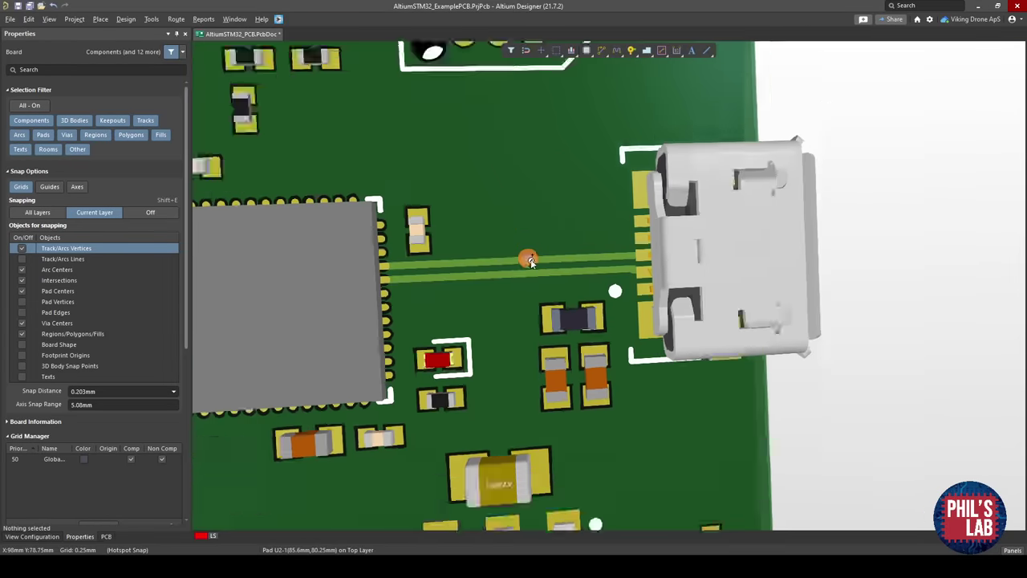
ctrl+scroll(517, 272, up, 5)
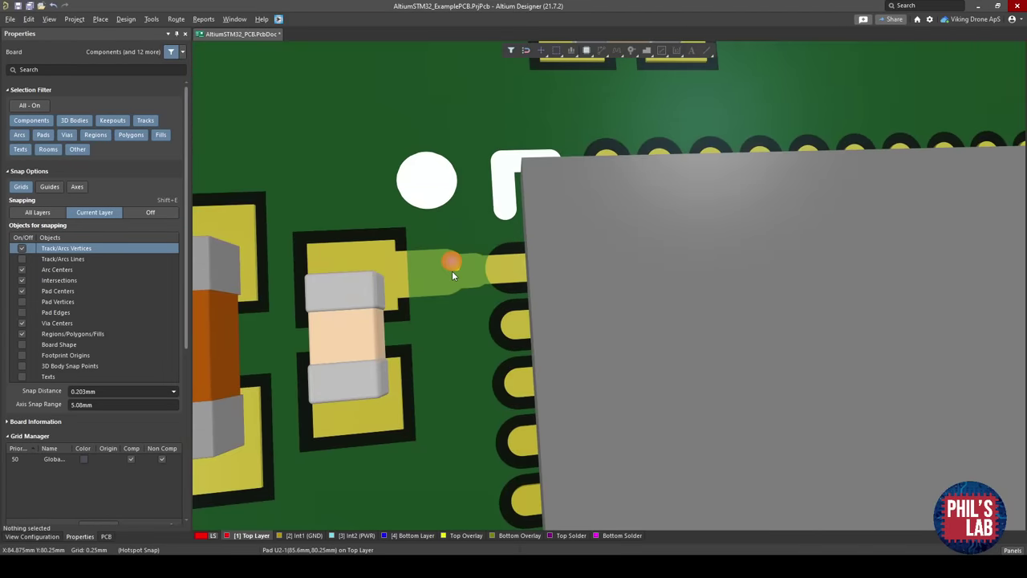
Route a 0.5 mm +3V3 track from the larger capacitor's pad to the small capacitor beside pin 1, using the rounded 45-degree corner style.
right_drag(374, 265, 488, 273)
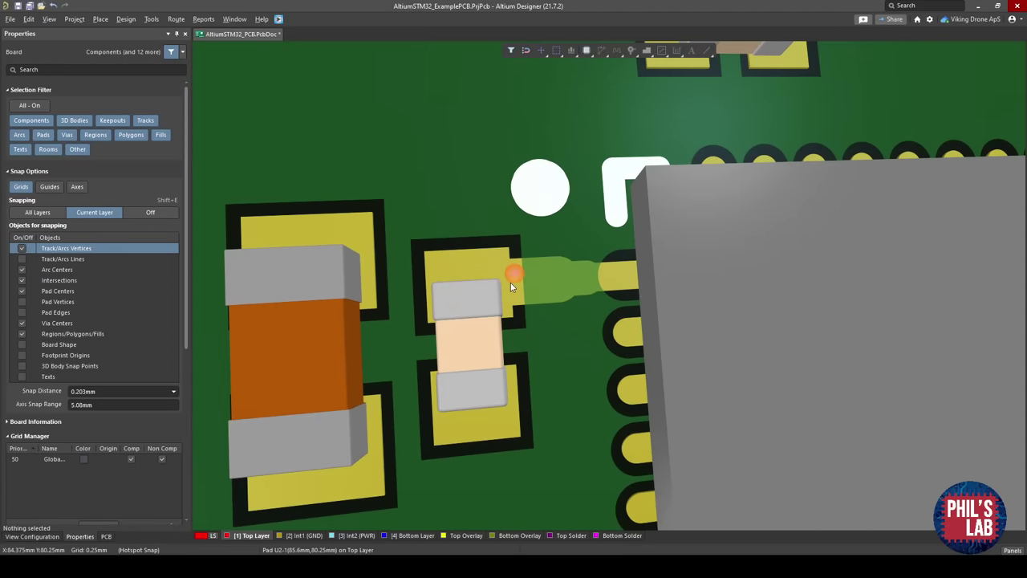
key(2)
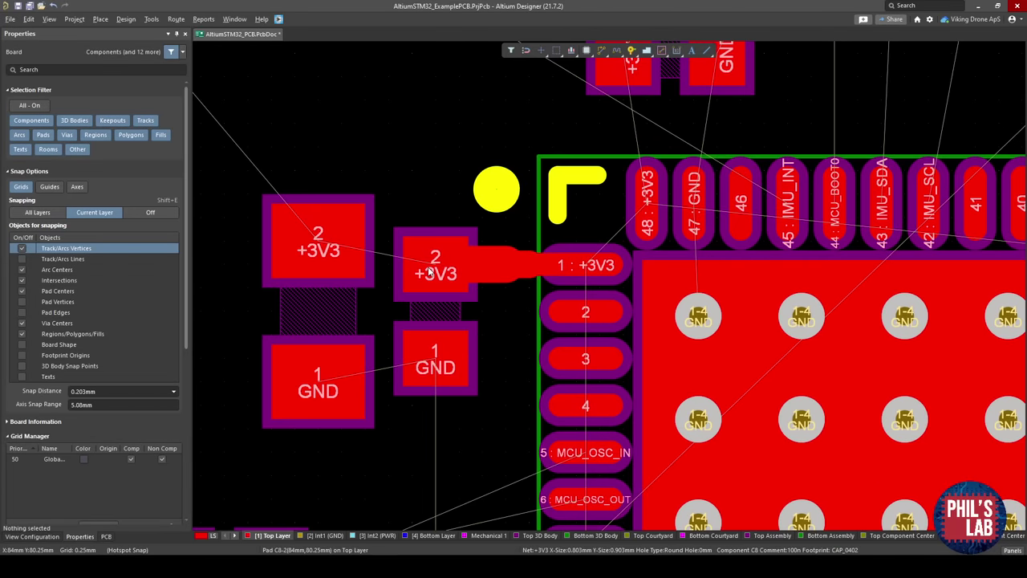
key(ctrl+w)
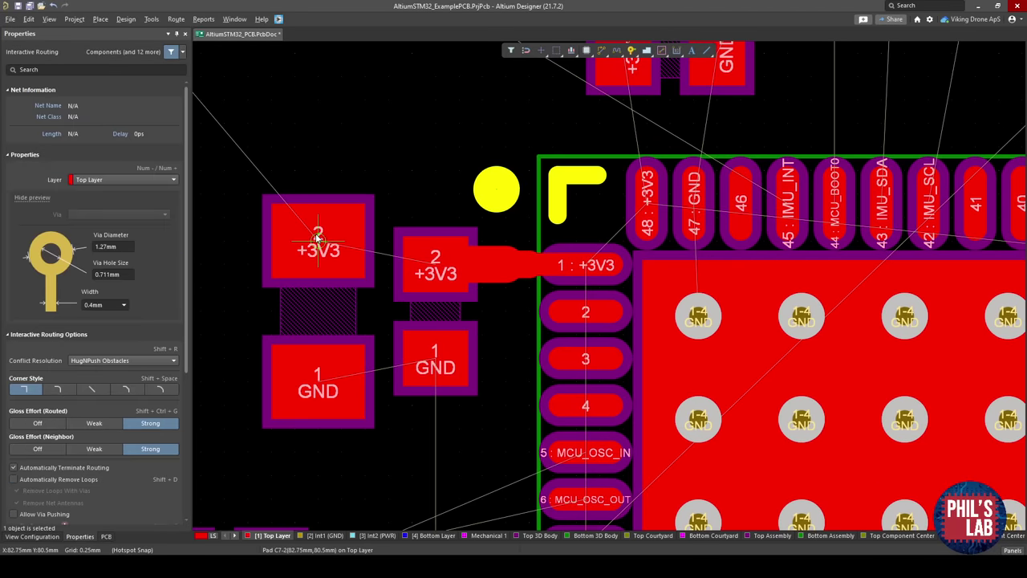
click(318, 236)
key(Tab)
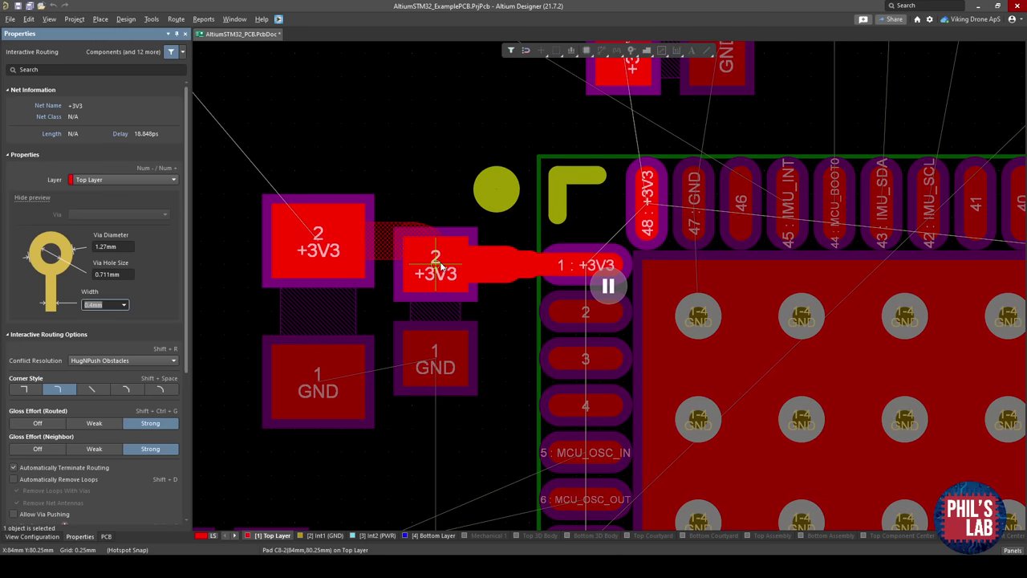
key(Return)
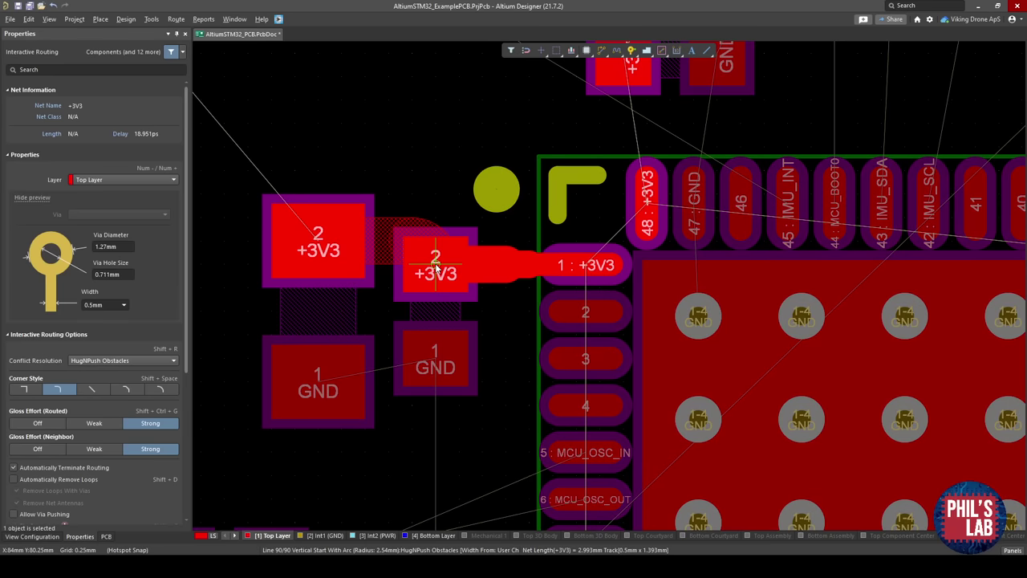
key(shift+space)
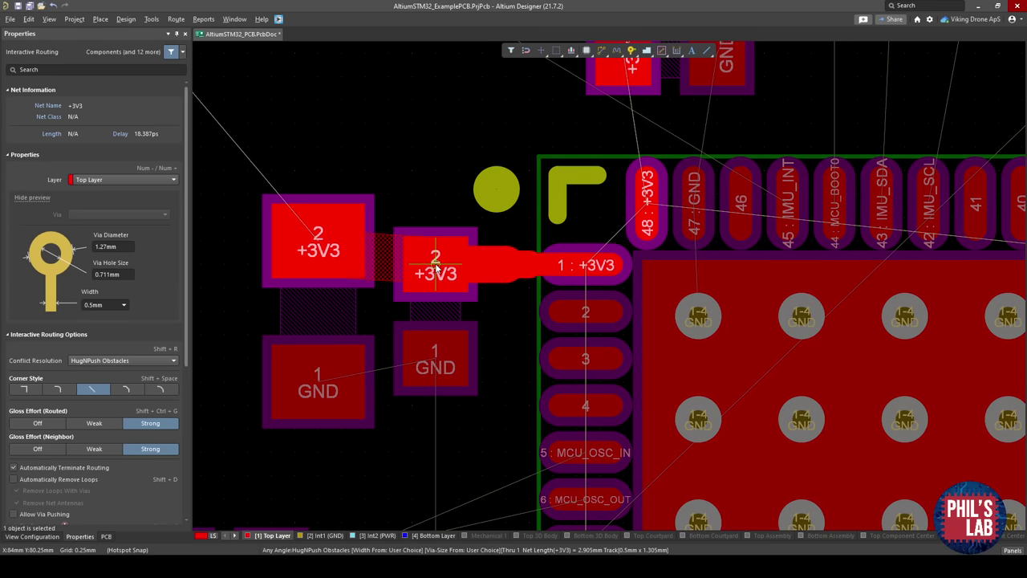
key(shift+space)
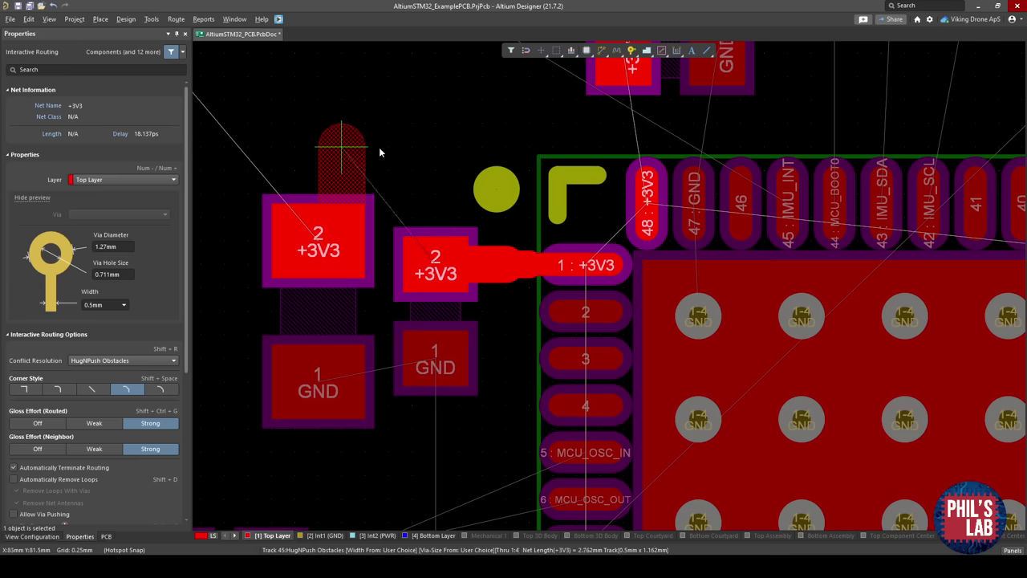
key(shift+space)
key(shift+space)
key(shift+space)
key(shift+space)
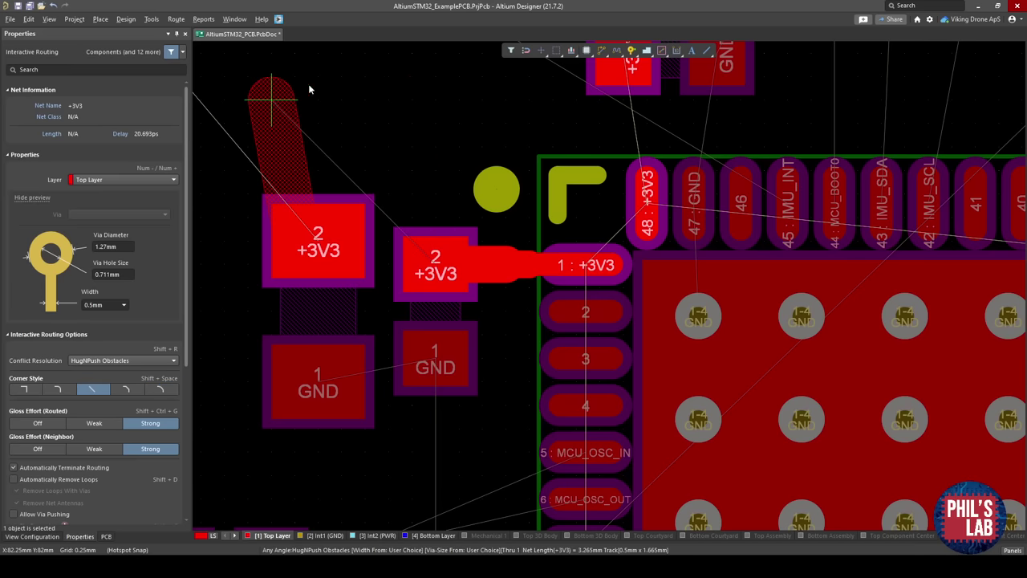
key(shift+space)
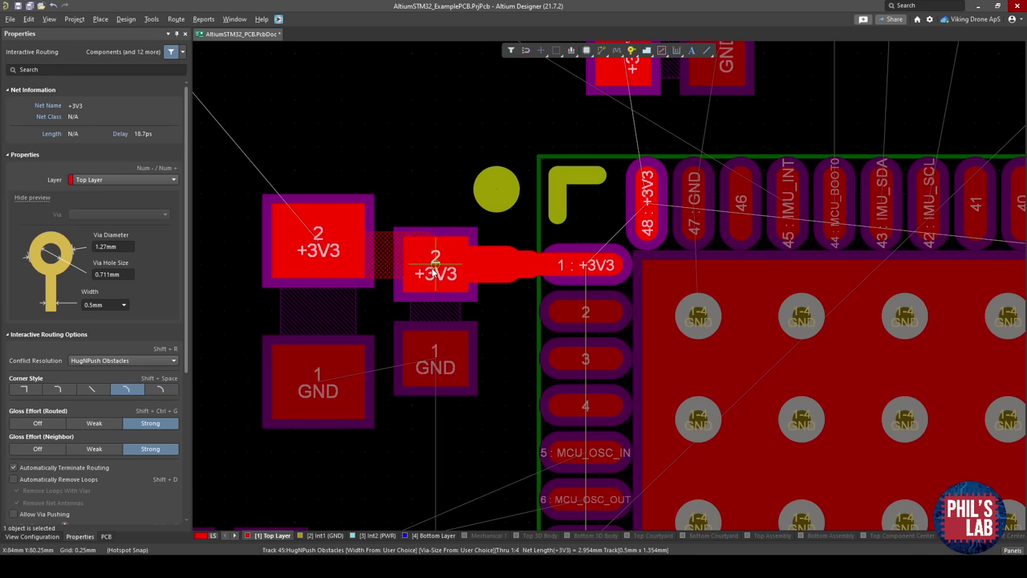
click(433, 273)
key(Escape)
Route a 0.5 mm GND track between the ground pads of the small and larger capacitors beside pin 1.
right_drag(487, 353, 455, 335)
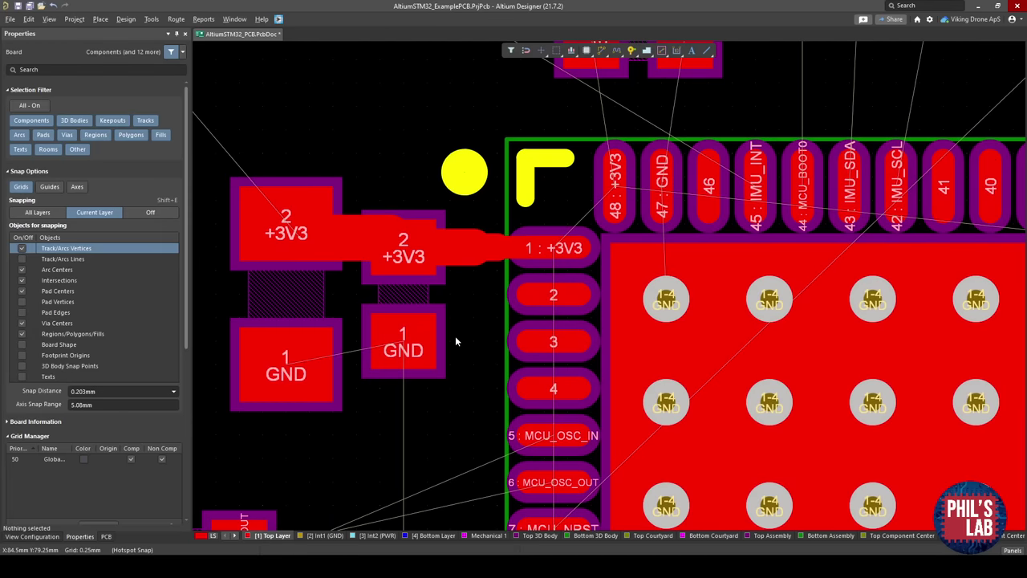
key(ctrl+w)
click(394, 349)
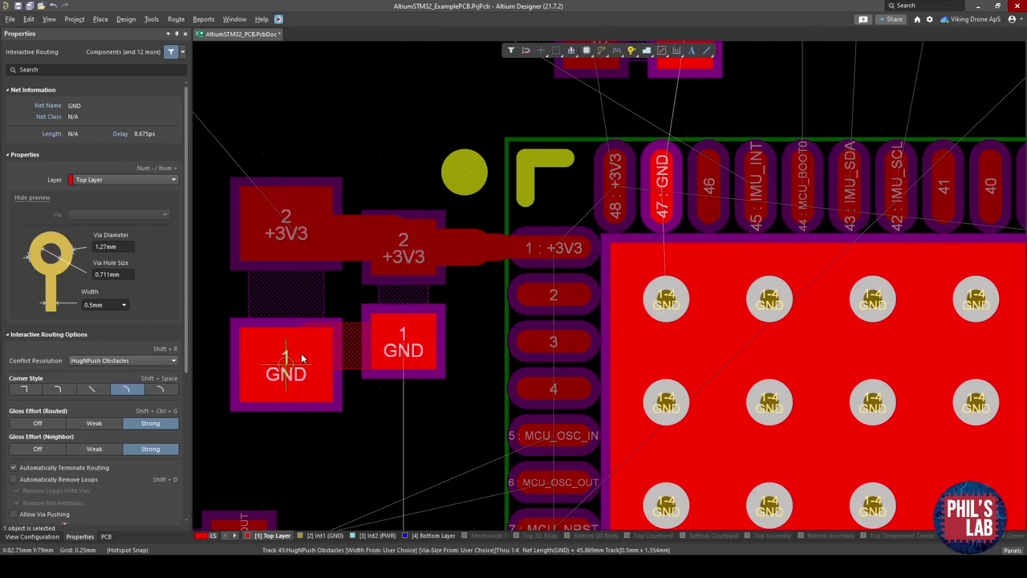
click(301, 355)
key(Escape)
Slide the GND track between the two capacitors slightly downward and save the board.
drag(345, 354, 360, 387)
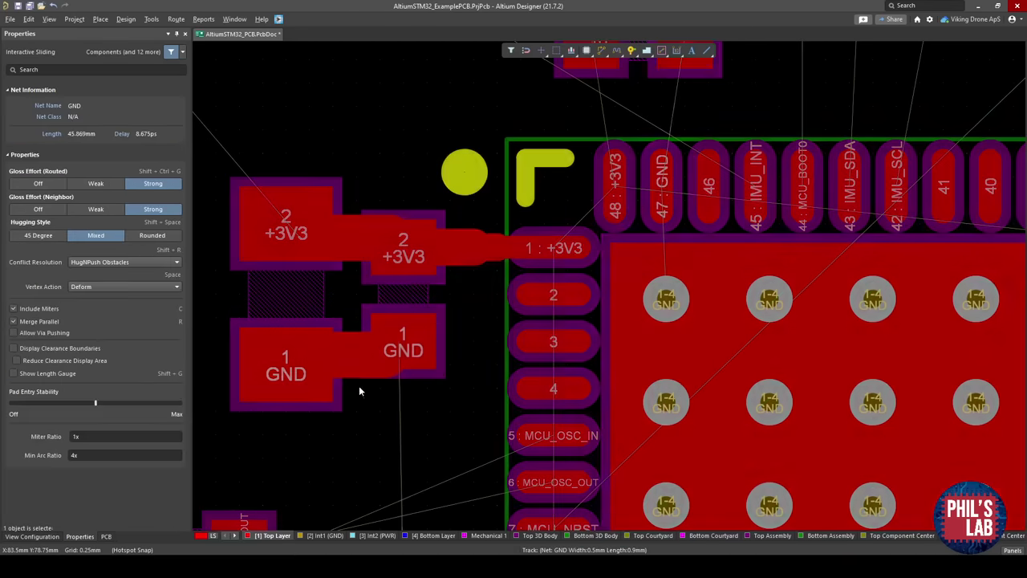
click(359, 388)
ctrl+scroll(380, 366, down, 2)
key(ctrl+s)
Route +3V3 from microcontroller pin 48 to the capacitor above it, widening the track from 0.25 mm to 0.3 mm.
right_drag(484, 356, 436, 362)
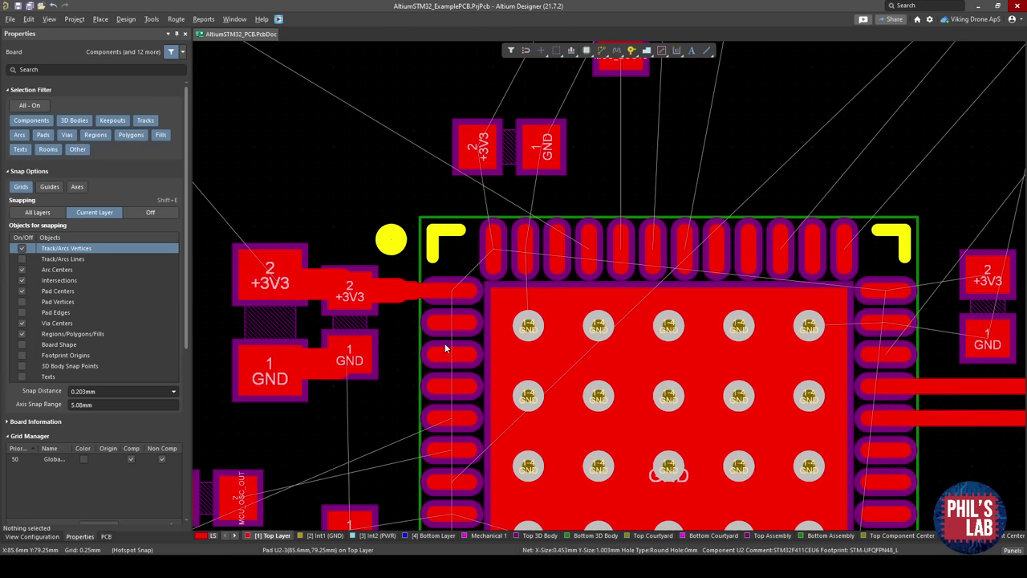
right_drag(620, 281, 583, 254)
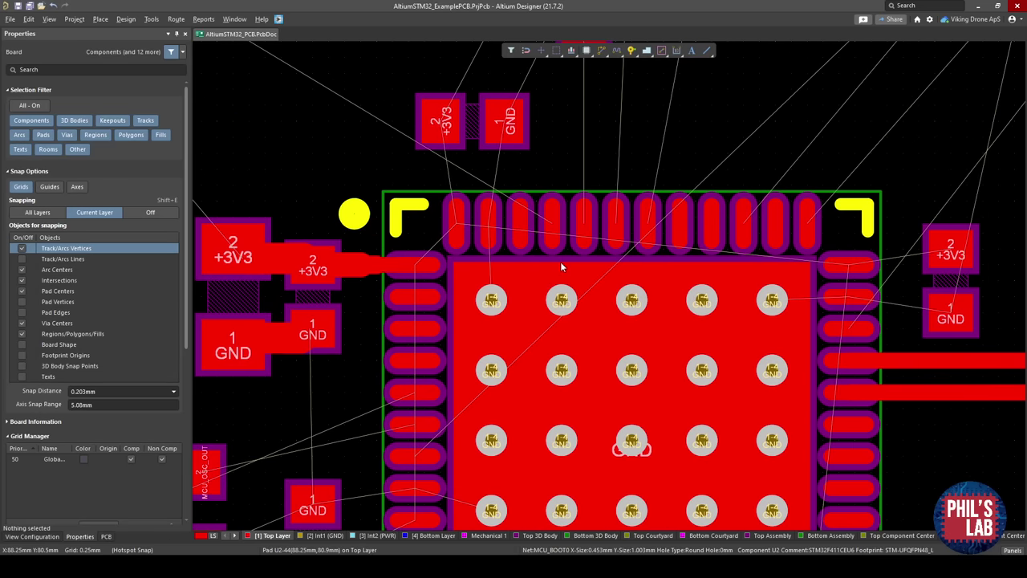
right_drag(450, 280, 485, 276)
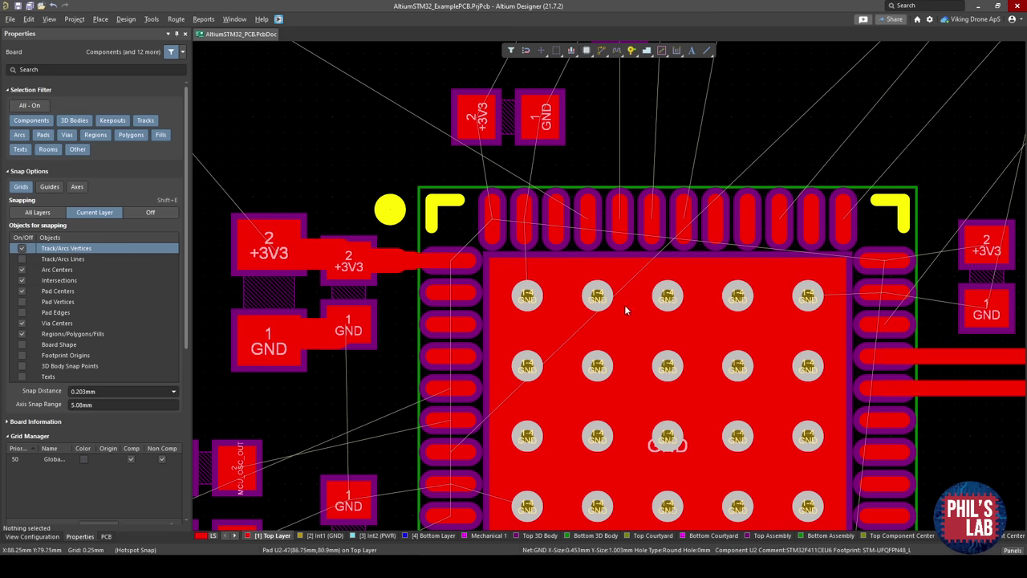
right_drag(625, 306, 603, 272)
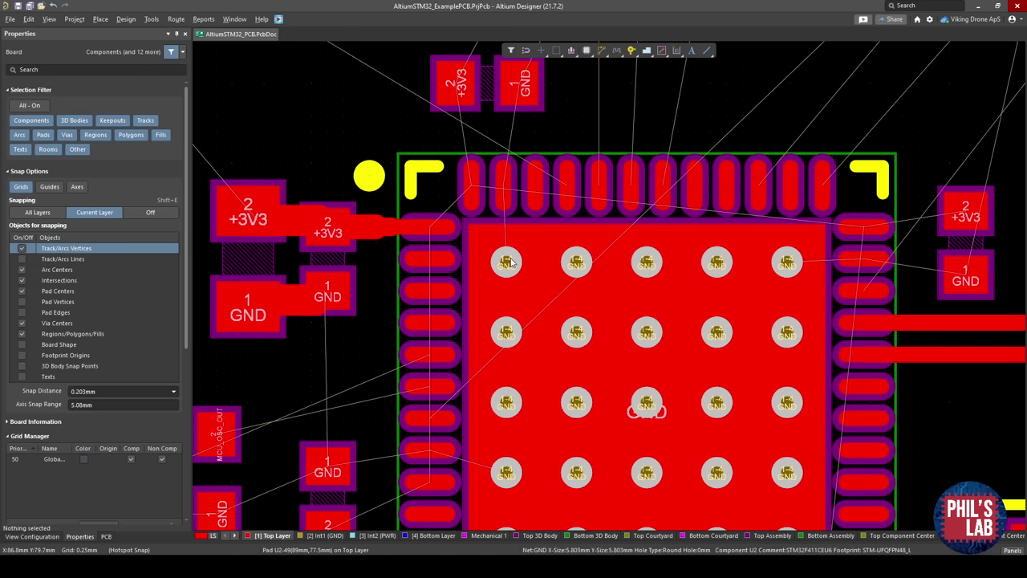
scroll(508, 262, up, 3)
ctrl+scroll(482, 365, up, 4)
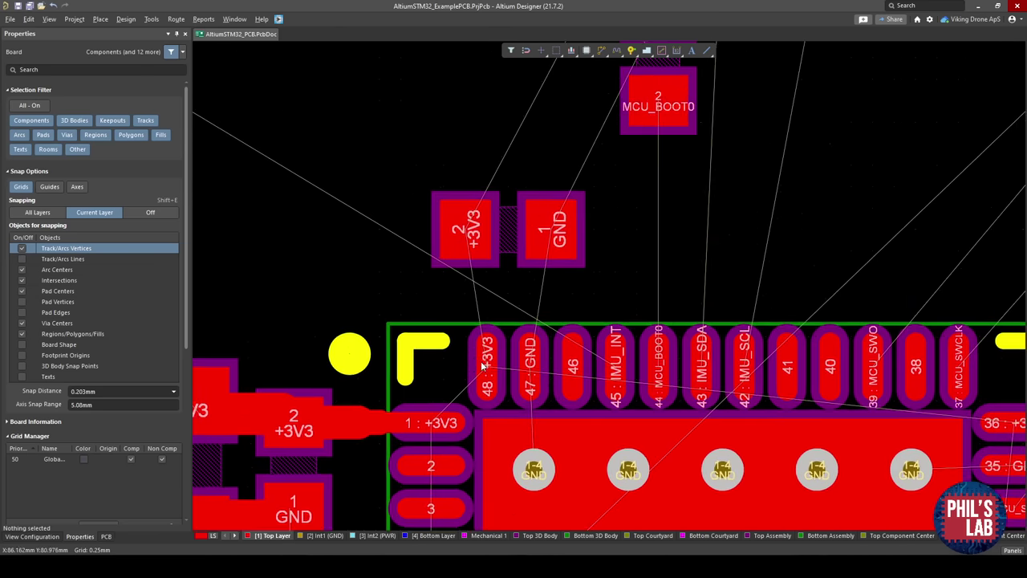
key(ctrl+w)
click(482, 365)
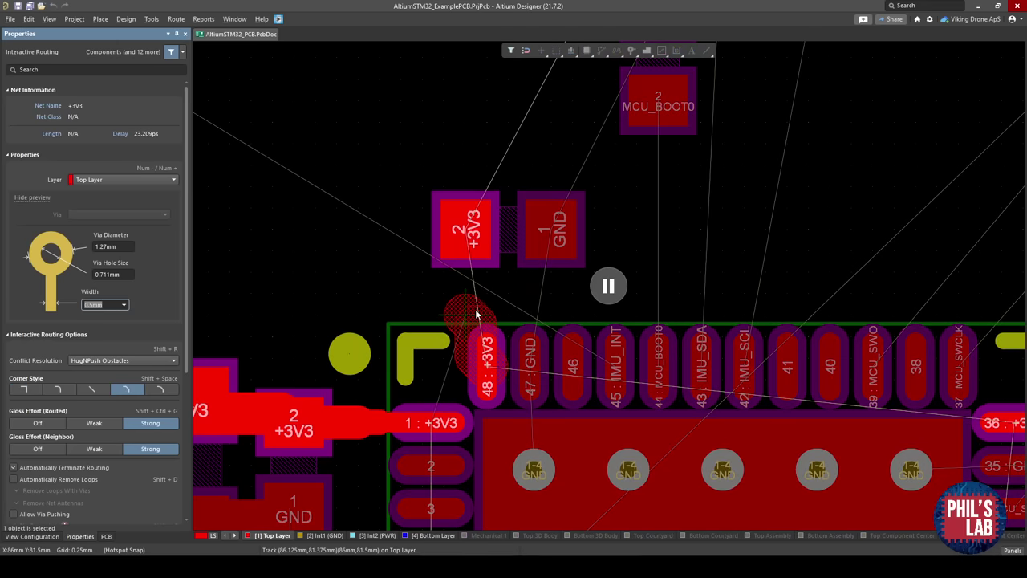
text(.25)
key(Return)
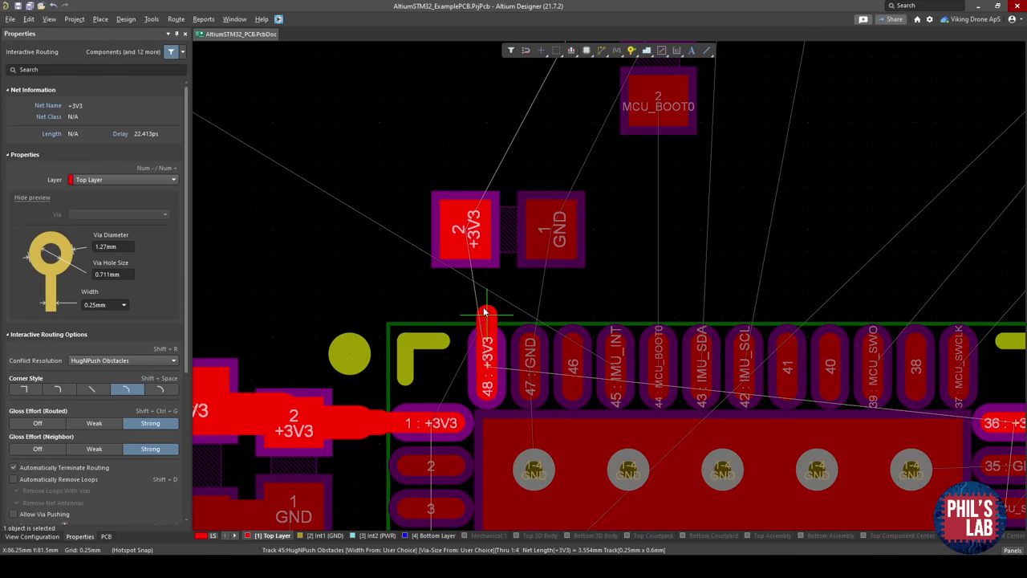
key(Tab)
text(.3)
key(Return)
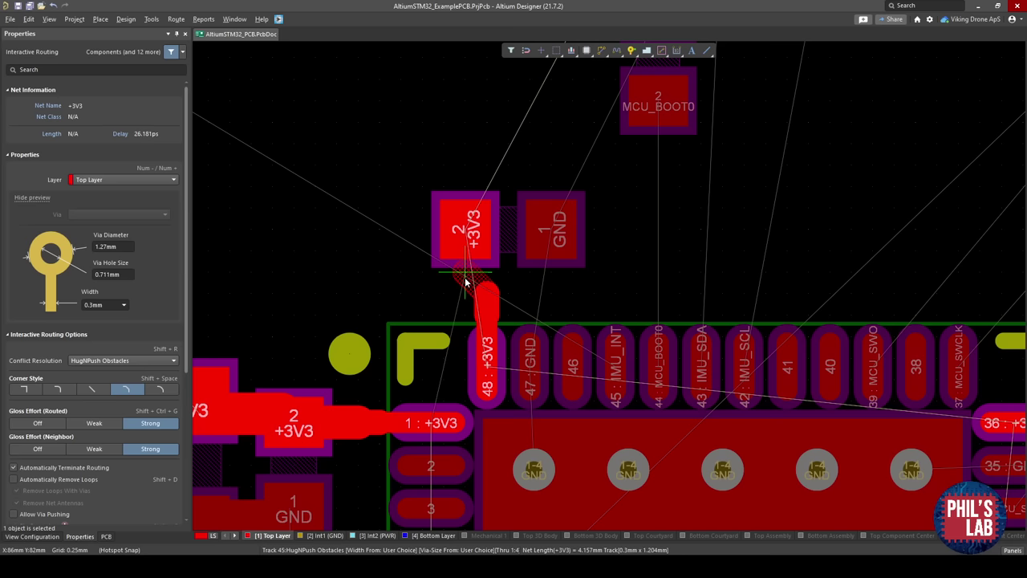
click(466, 276)
Try a GND track from microcontroller pin 47 to the capacitor above, stepping from 0.25 mm to 0.3 mm, and undo it.
click(530, 357)
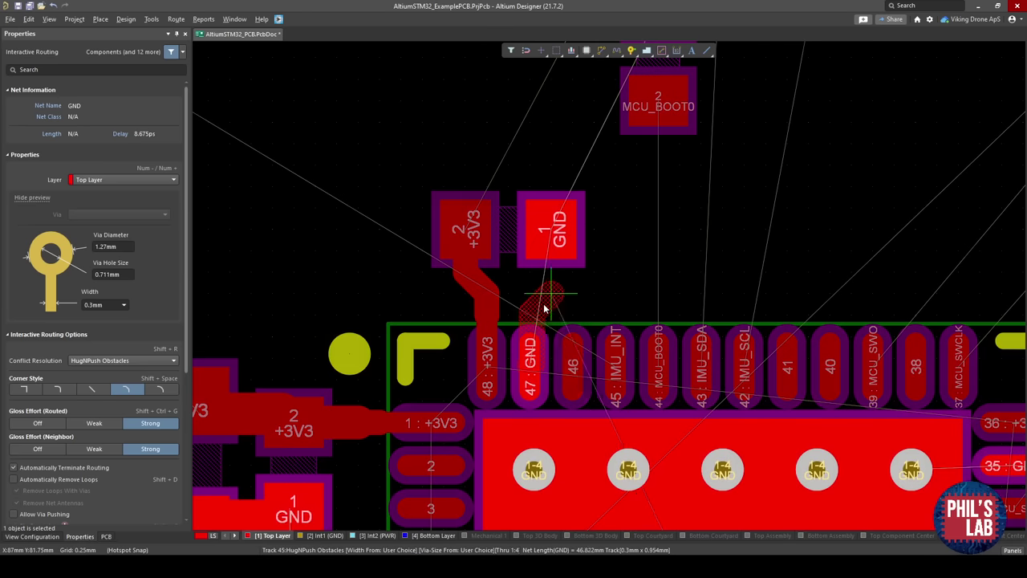
key(Tab)
text(.25)
key(Return)
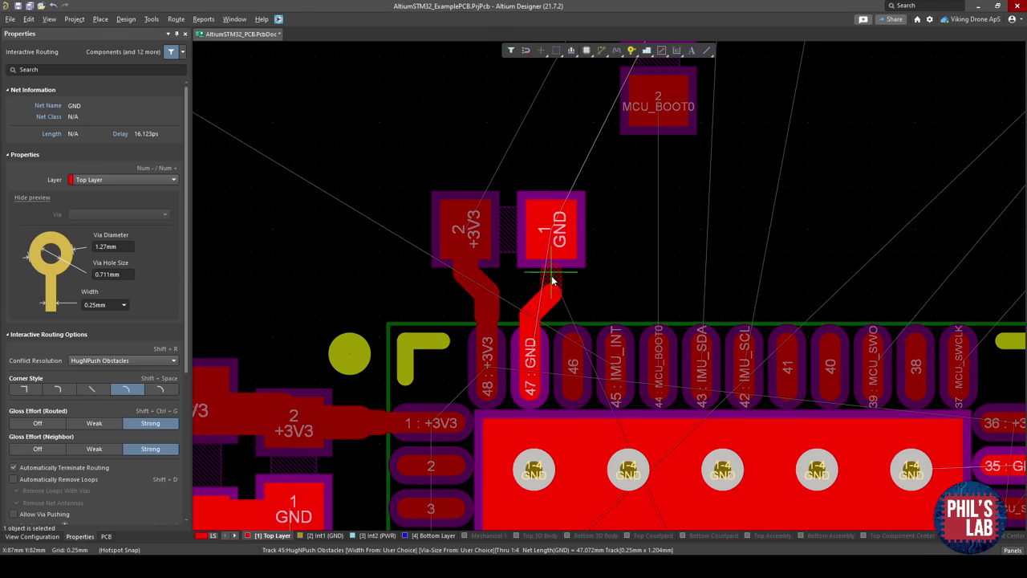
key(Tab)
key(Return)
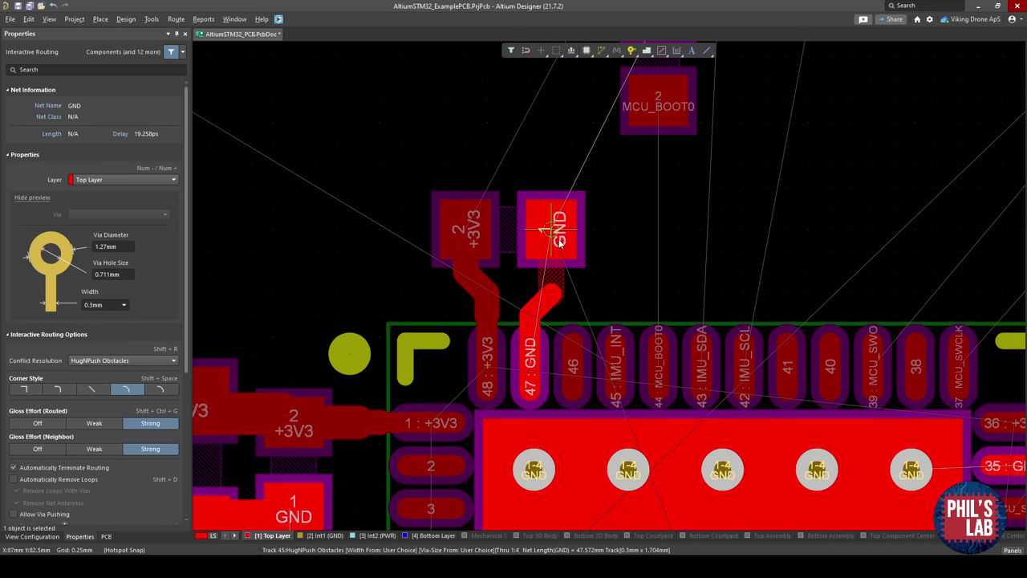
click(554, 231)
key(Escape)
ctrl+scroll(542, 302, up, 3)
mouse_move(537, 306)
mouse_down()
mouse_move(529, 311)
mouse_move(552, 304)
mouse_up()
ctrl+scroll(674, 268, down, 3)
key(ctrl+z)
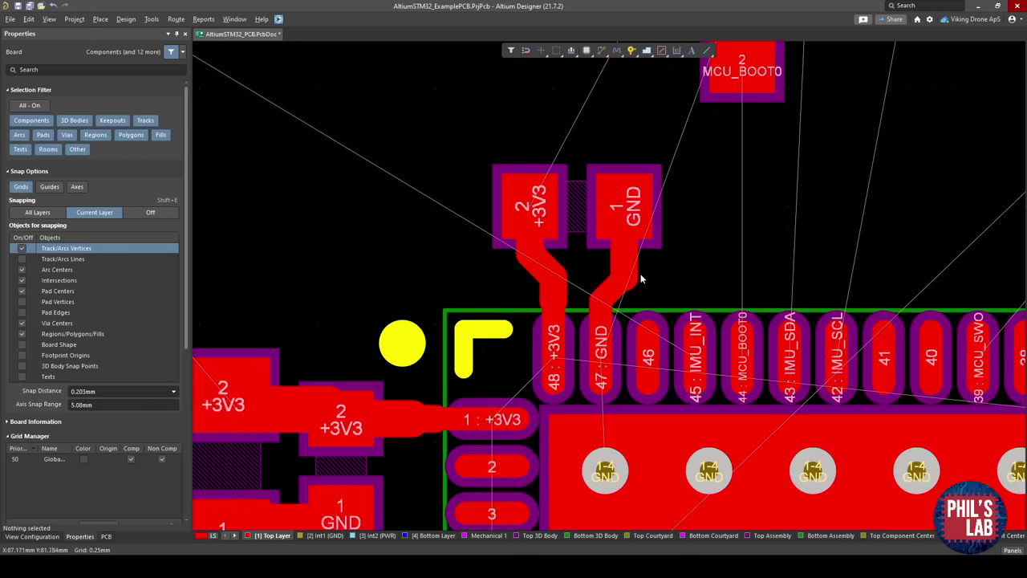
key(ctrl+z)
Route GND straight out of microcontroller pin 47 at 0.25 mm and on to the capacitor's ground pad at 0.3 mm.
ctrl+scroll(601, 301, up, 2)
key(ctrl+w)
click(602, 355)
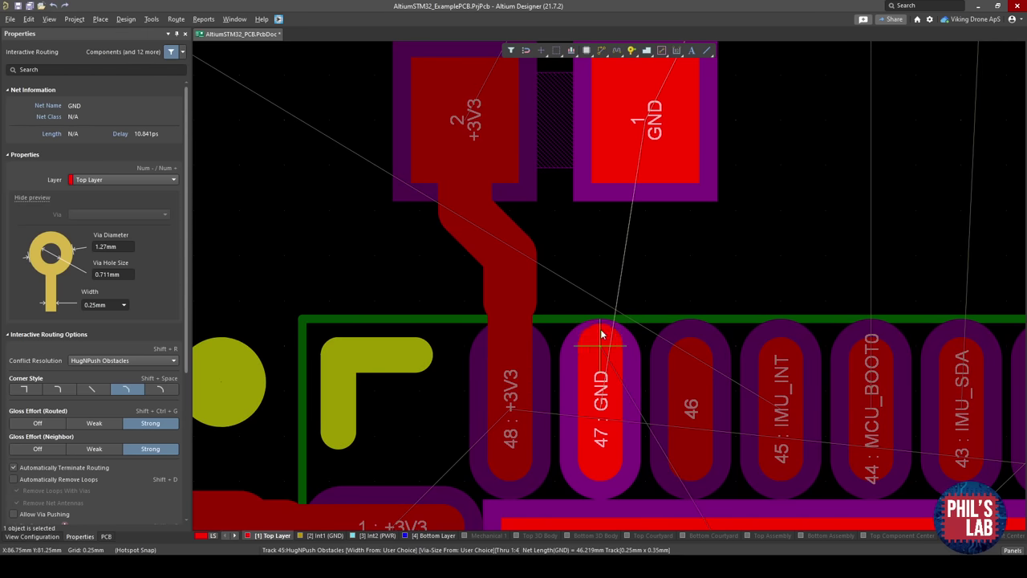
key(Tab)
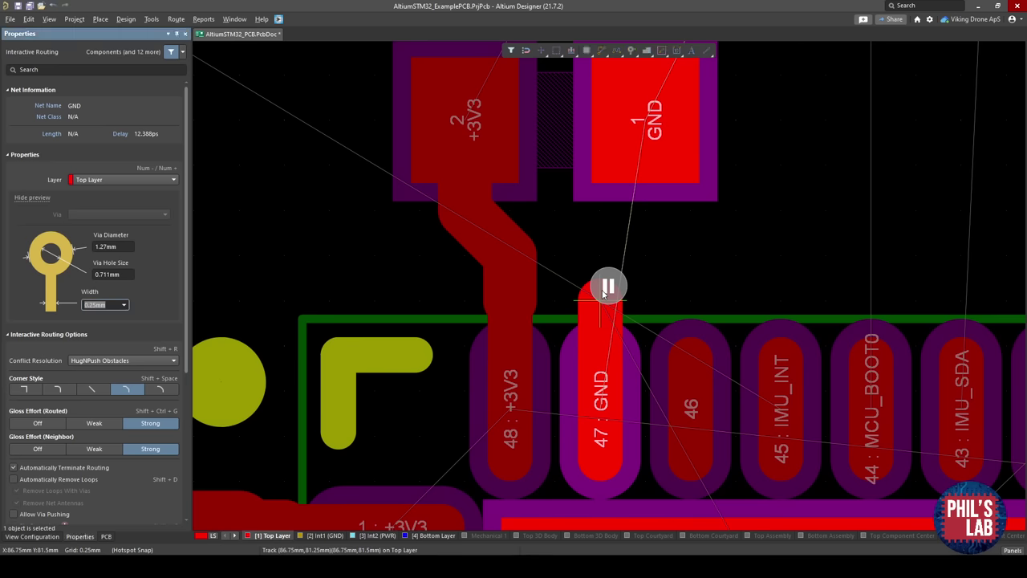
text(0.3)
key(Return)
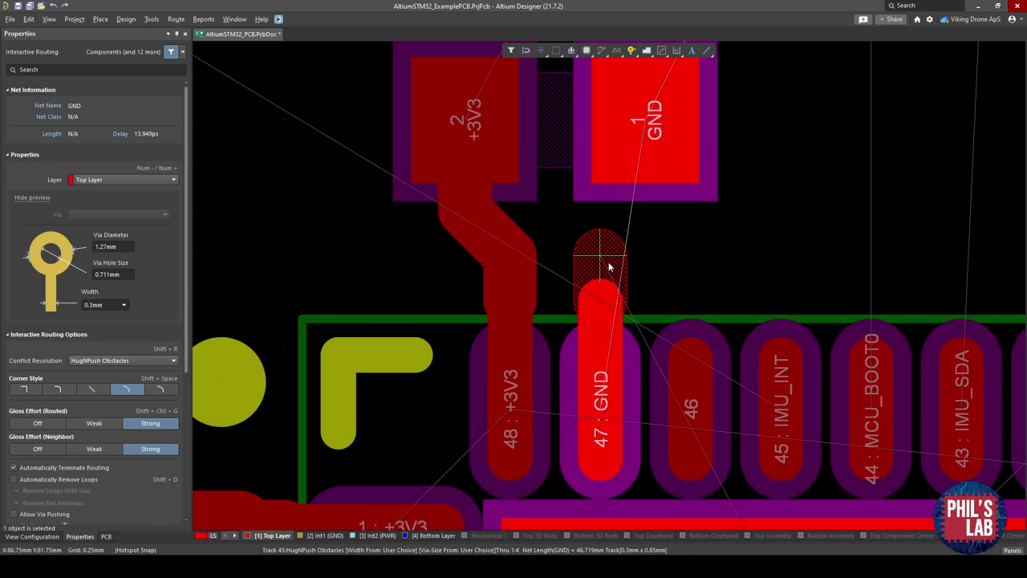
click(648, 127)
key(Escape)
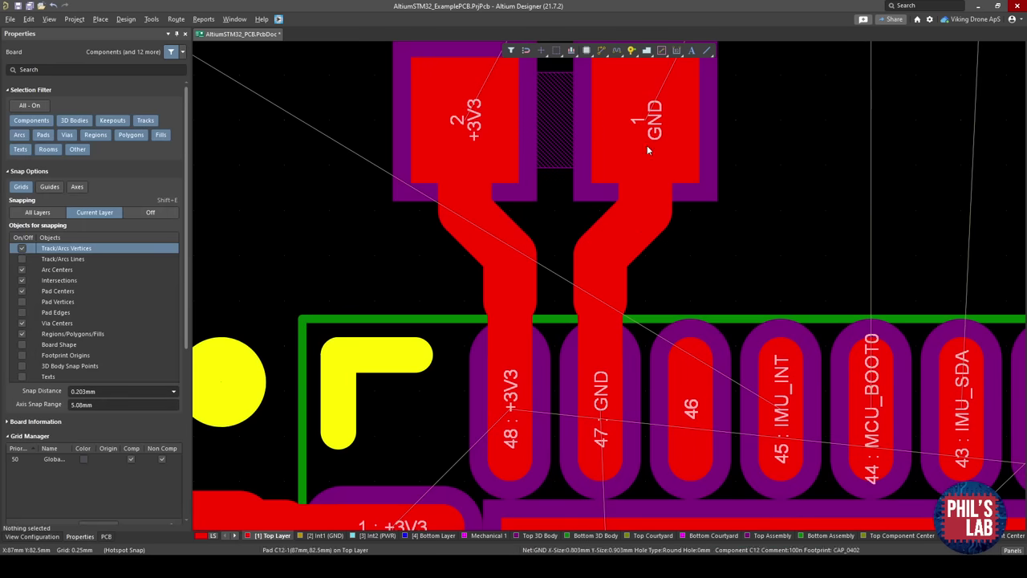
Slide the angled track segments between the capacitor and microcontroller pins 47 and 48 to tidy their bends.
mouse_move(622, 230)
mouse_down()
mouse_move(630, 277)
mouse_move(630, 237)
mouse_move(644, 226)
mouse_up()
ctrl+scroll(698, 241, down, 4)
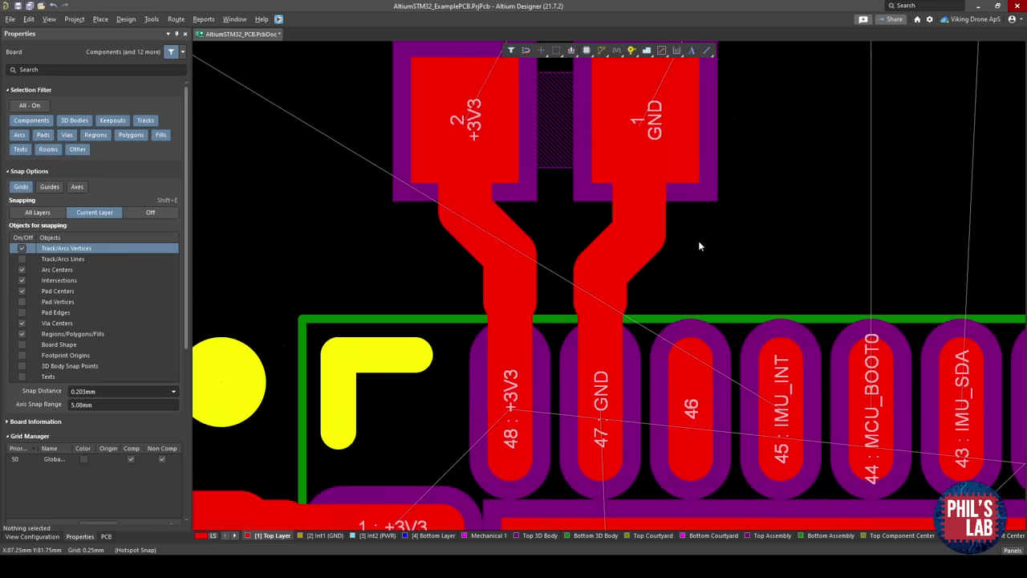
ctrl+scroll(653, 305, down, 2)
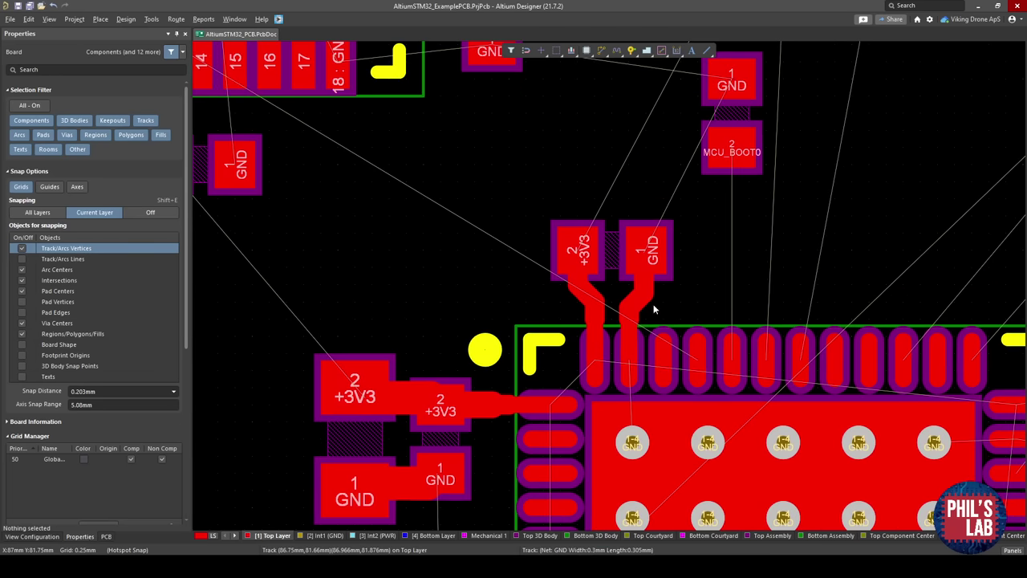
ctrl+scroll(595, 304, up, 5)
drag(564, 278, 554, 284)
Try a +3V3 track from microcontroller pin 36 to the capacitor beside it, stepping from 0.25 mm to 0.3 mm, and undo it.
ctrl+scroll(888, 314, down, 5)
ctrl+scroll(888, 315, down, 2)
ctrl+scroll(763, 337, up, 6)
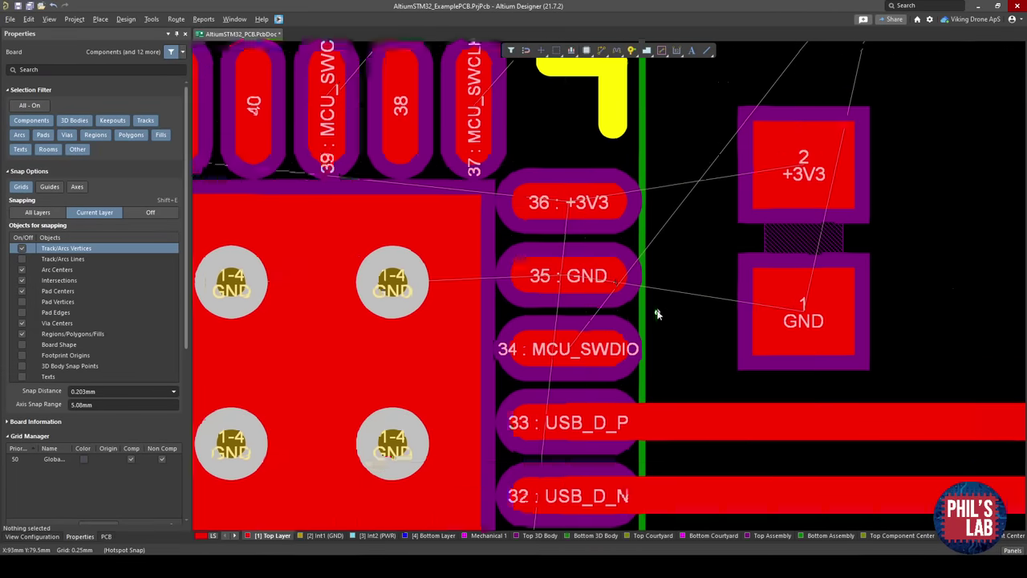
key(ctrl+w)
click(573, 246)
key(Tab)
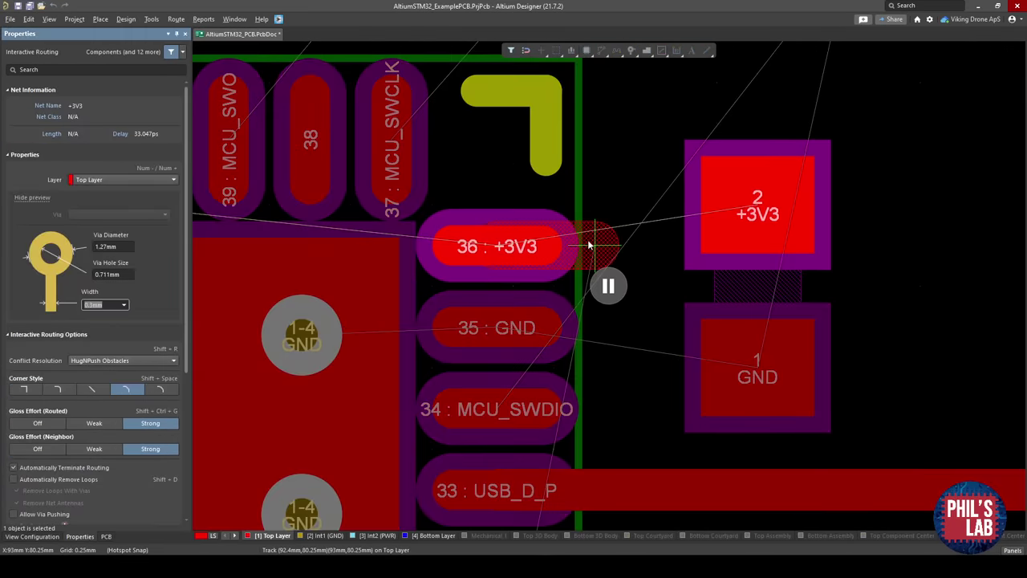
text(0.25)
key(Return)
click(579, 248)
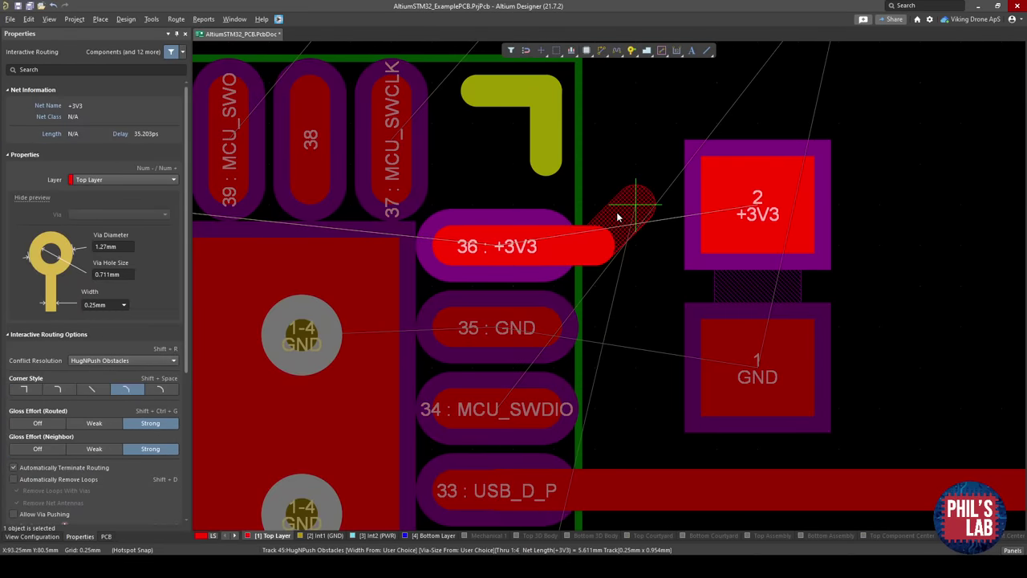
key(Tab)
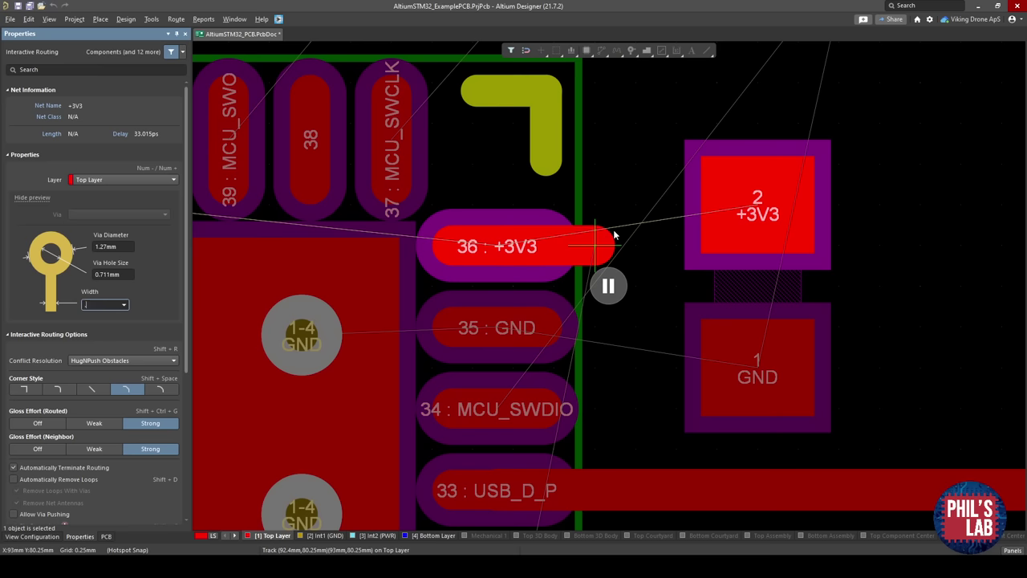
text(0.3)
key(Return)
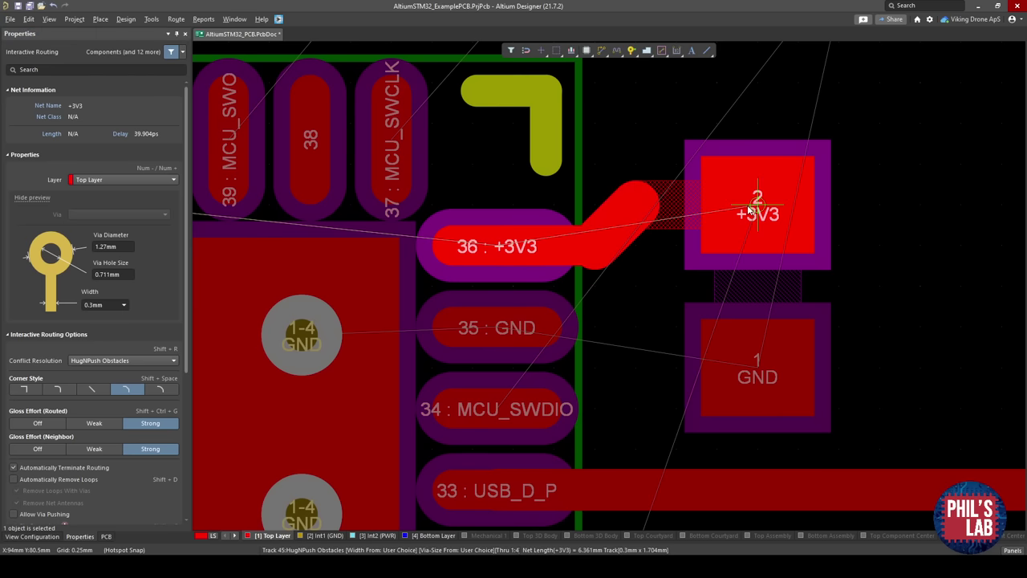
click(750, 209)
key(Escape)
key(ctrl+z)
Route +3V3 straight out of microcontroller pin 36 at 0.25 mm and on to the capacitor's +3V3 pad at 0.3 mm.
key(ctrl+w)
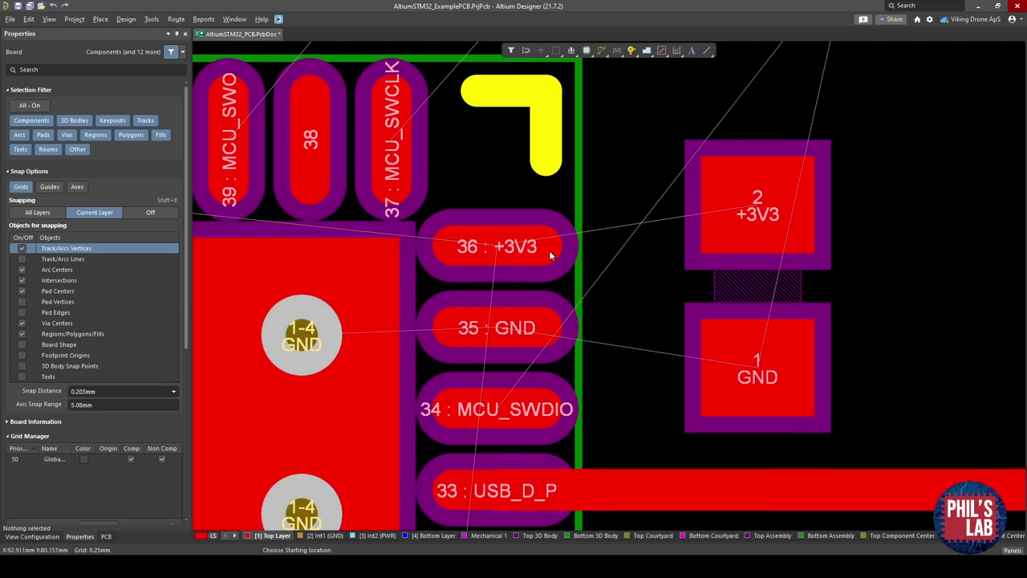
click(549, 250)
key(Tab)
text(25)
key(Return)
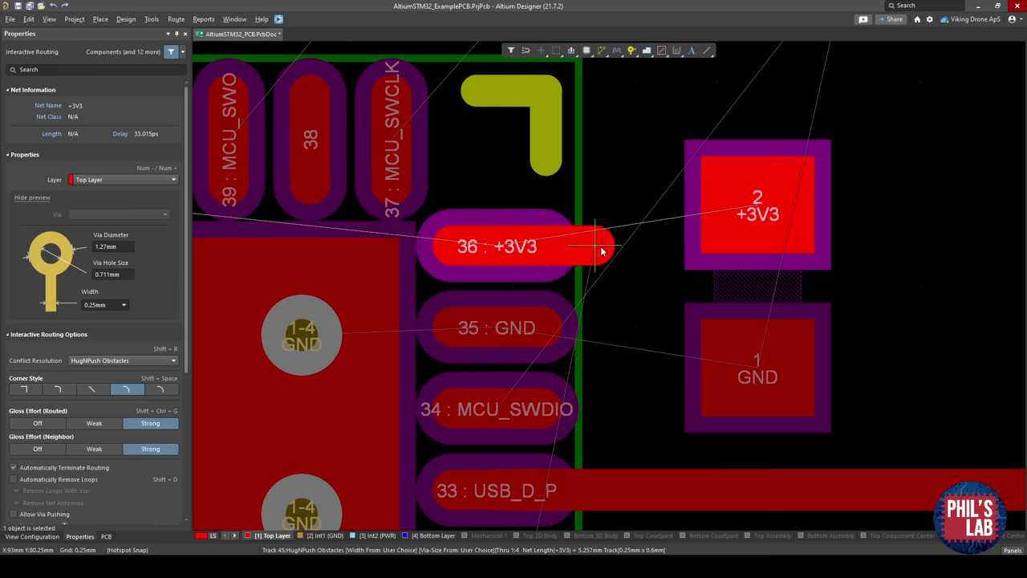
key(Tab)
text(.3)
key(Return)
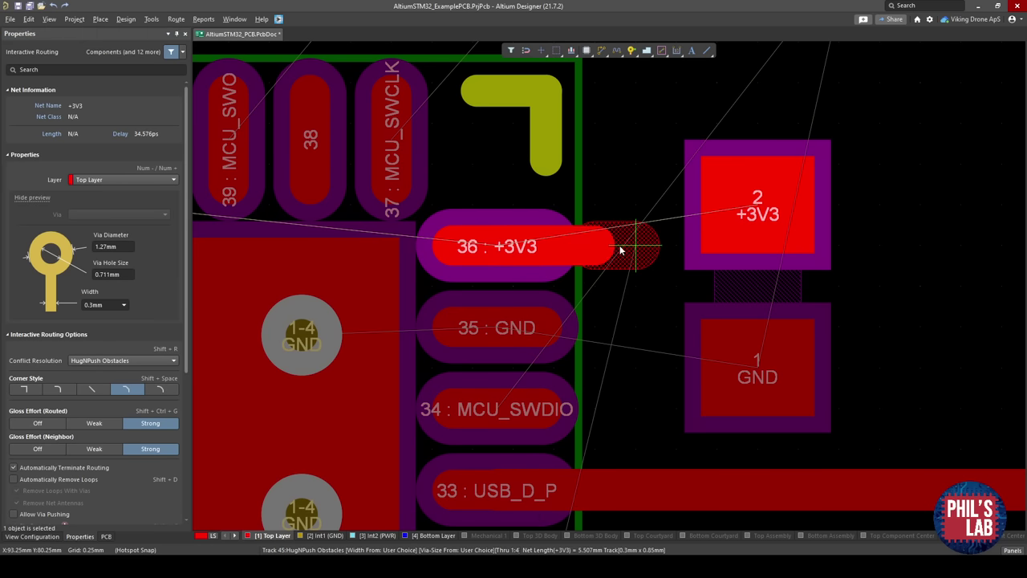
click(748, 214)
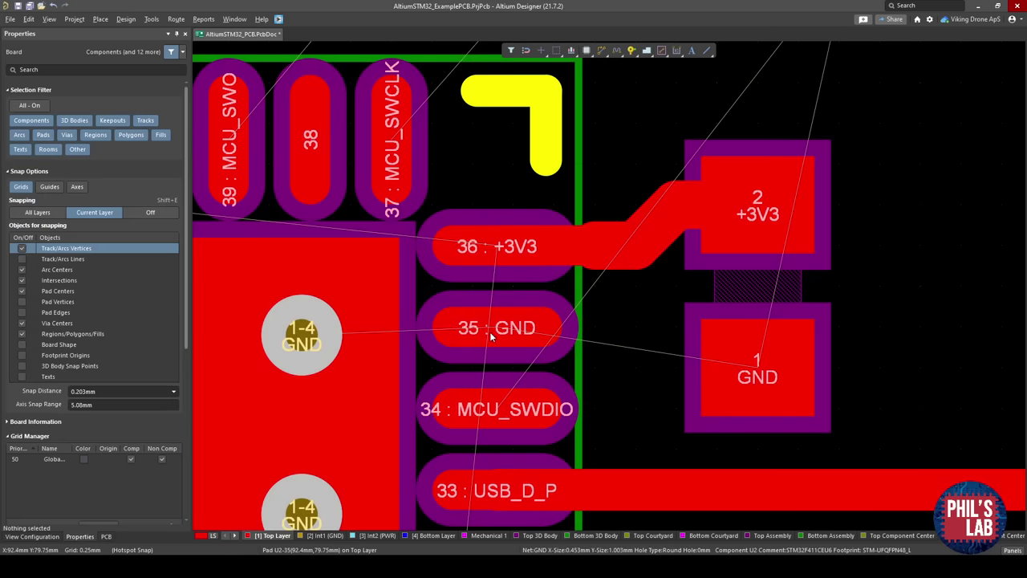
Route GND from microcontroller pin 35 to the adjacent capacitor's ground pad, widening the track from 0.25 mm to 0.3 mm.
click(588, 329)
key(Tab)
text(.25)
key(Return)
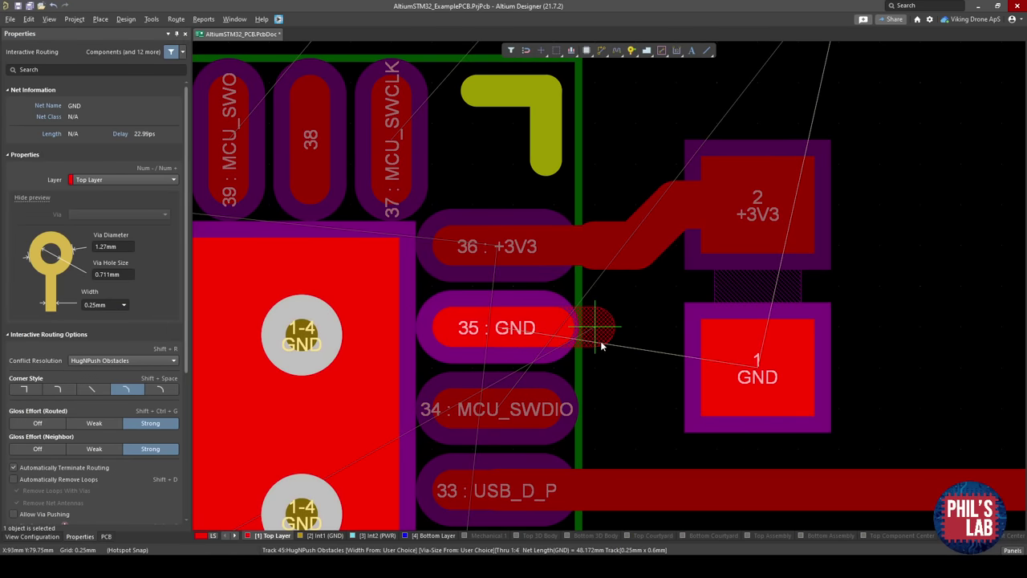
key(Tab)
text(.3)
key(Return)
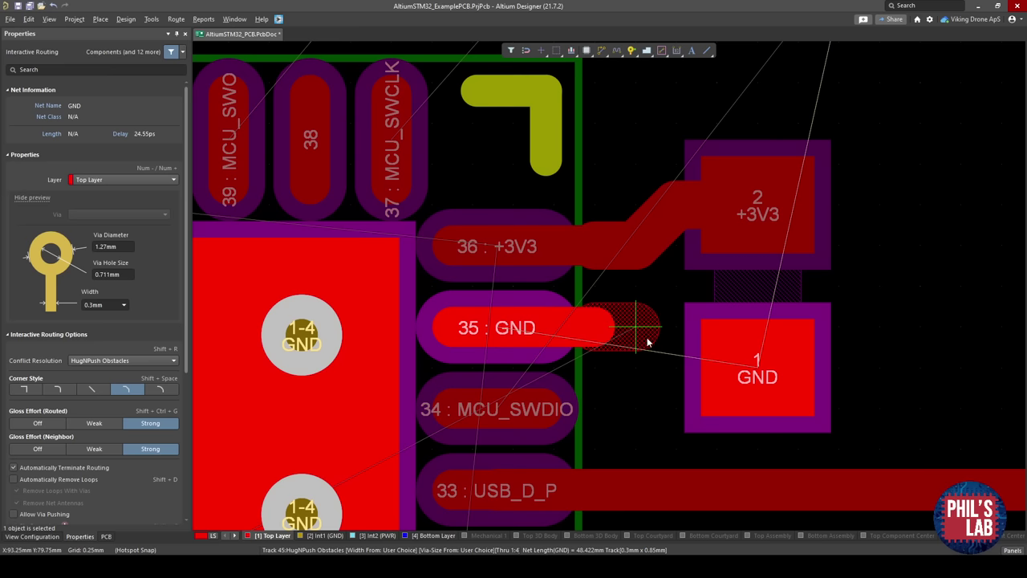
click(750, 369)
right_click(755, 368)
Delete the whole GND and +3V3 tracks between microcontroller pins 35 and 36 and the capacitor.
ctrl+scroll(755, 368, down, 3)
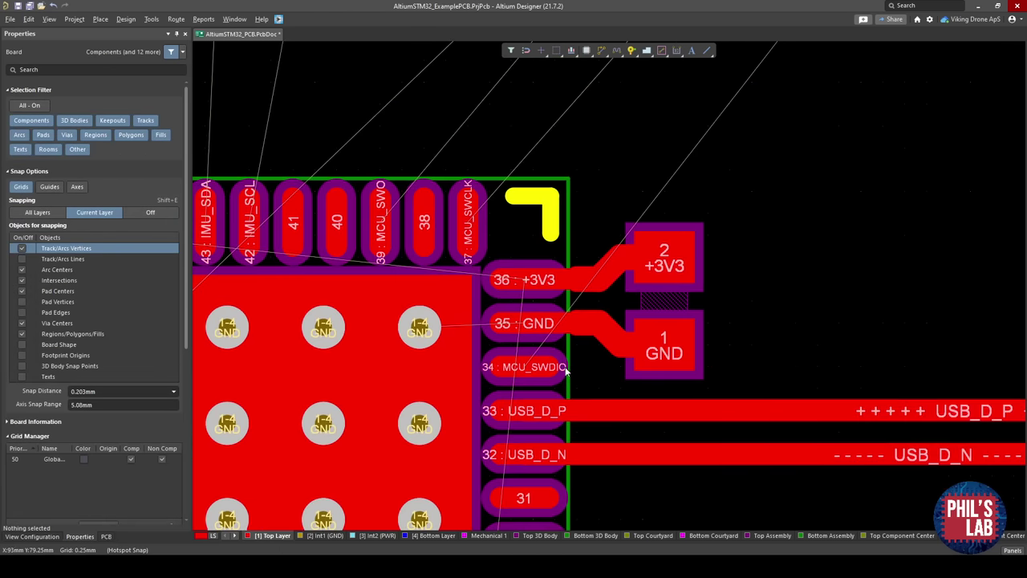
ctrl+scroll(571, 369, up, 3)
ctrl+scroll(534, 361, up, 2)
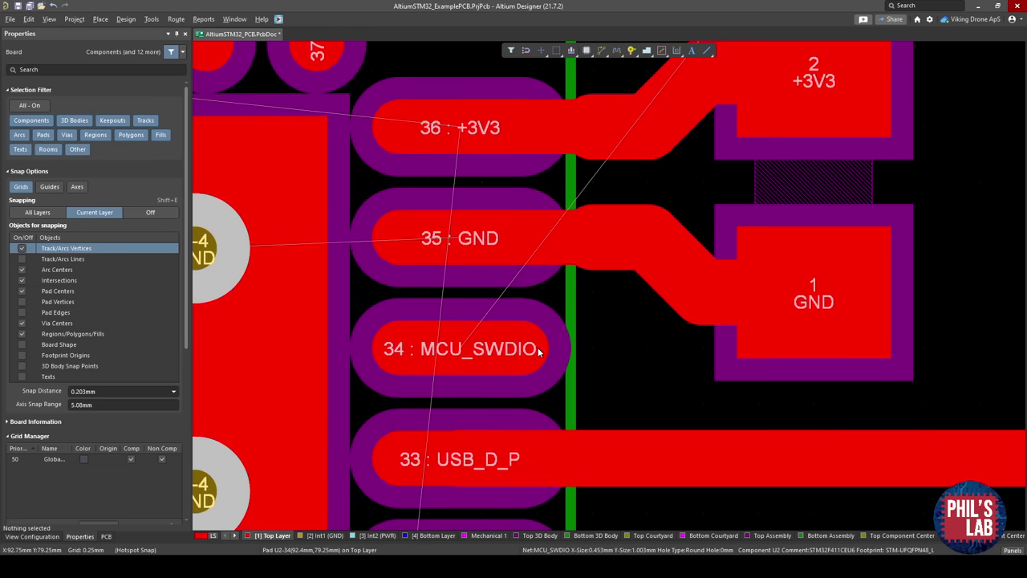
right_drag(483, 346, 392, 344)
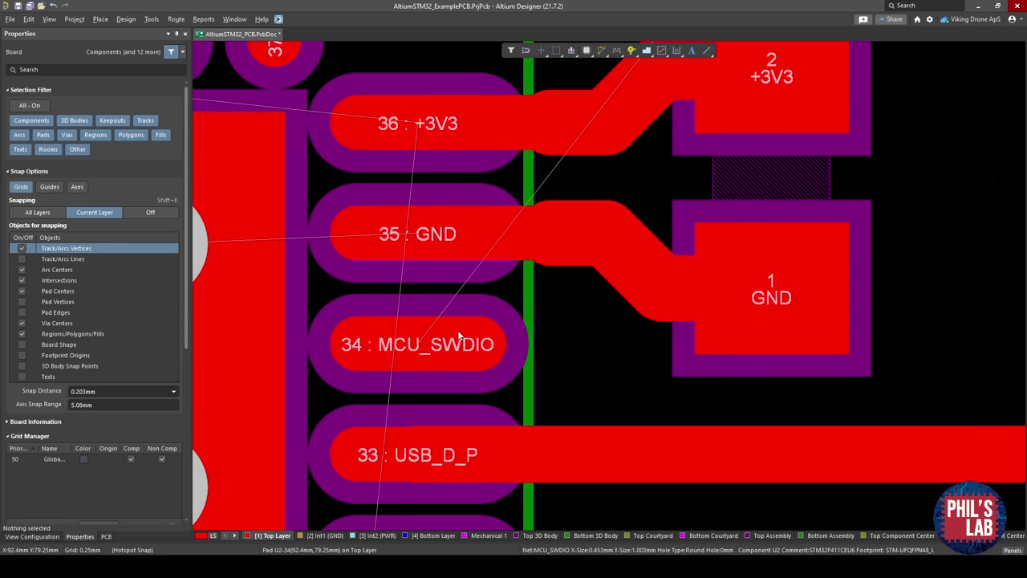
right_drag(690, 366, 563, 343)
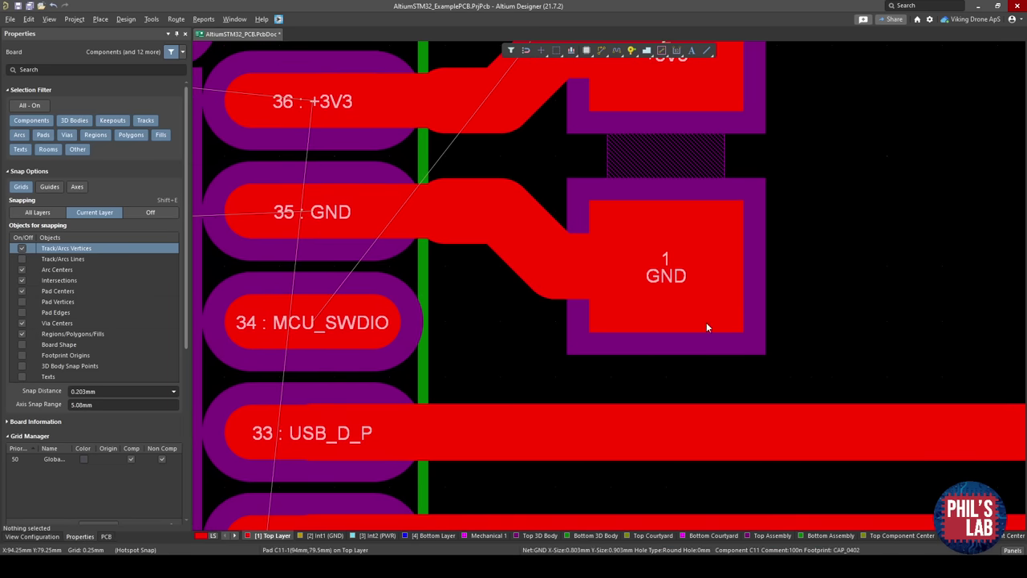
ctrl+scroll(704, 324, down, 2)
click(608, 310)
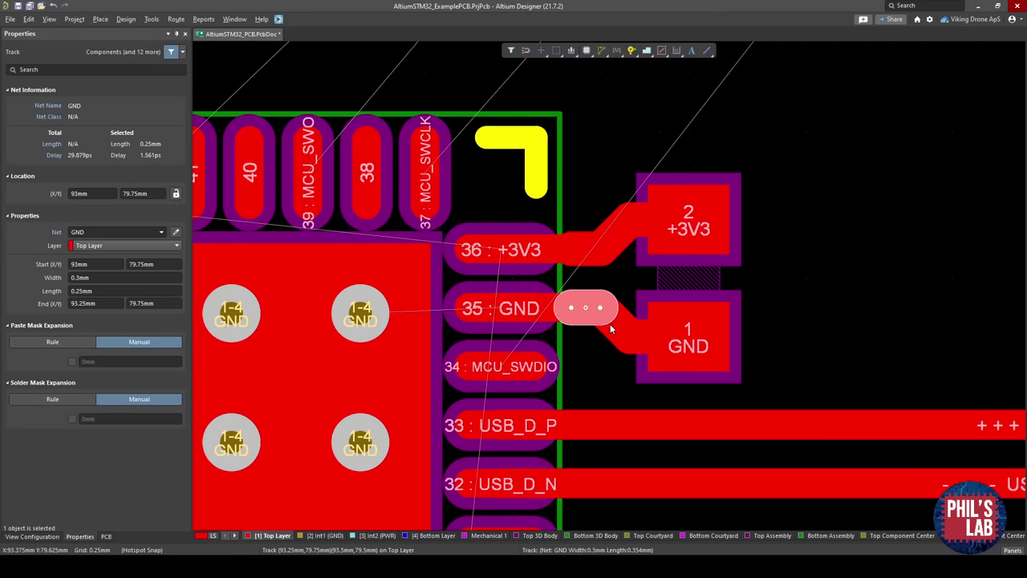
ctrl+scroll(660, 313, up, 2)
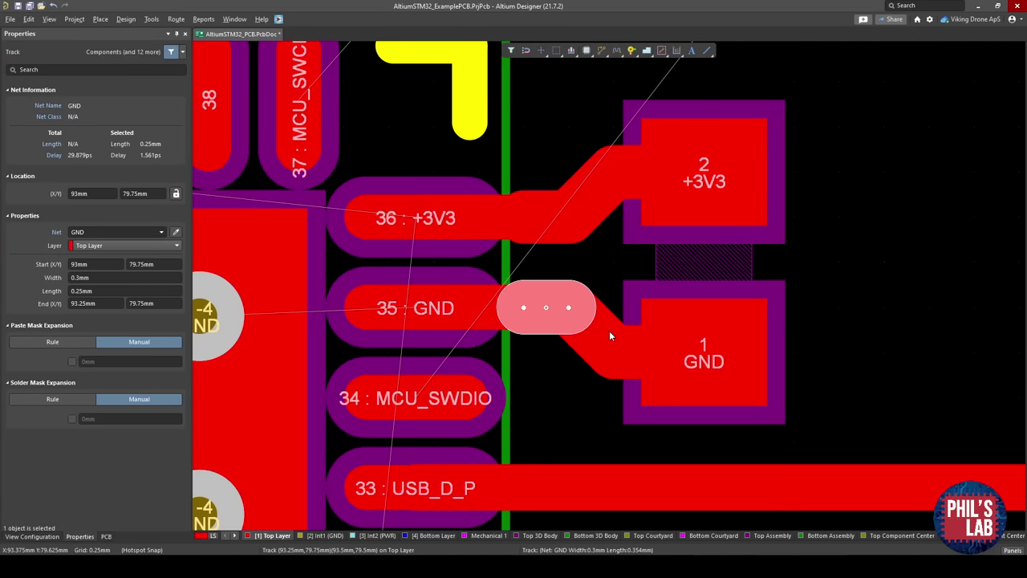
key(Tab)
key(Delete)
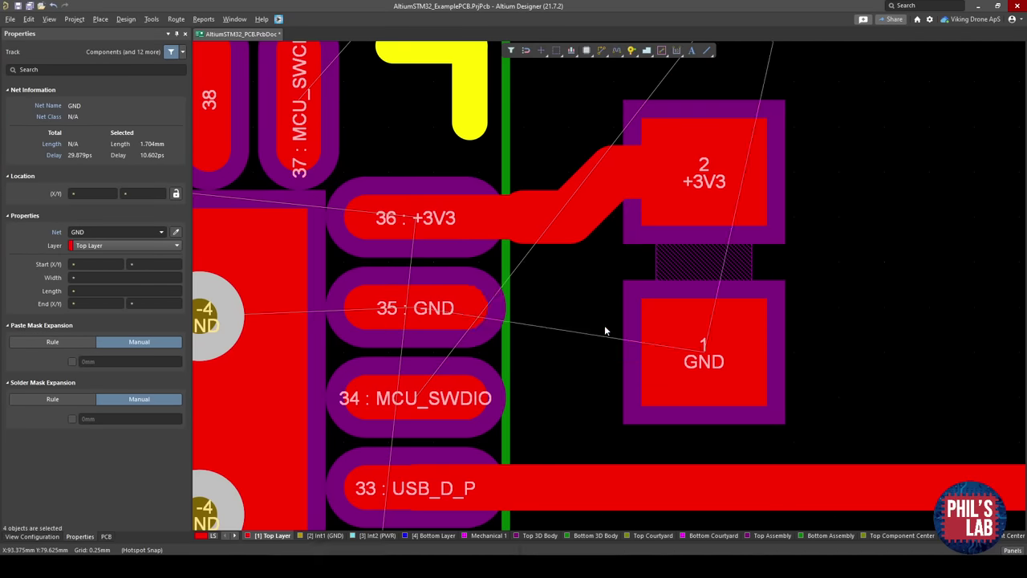
click(570, 217)
key(Tab)
key(Delete)
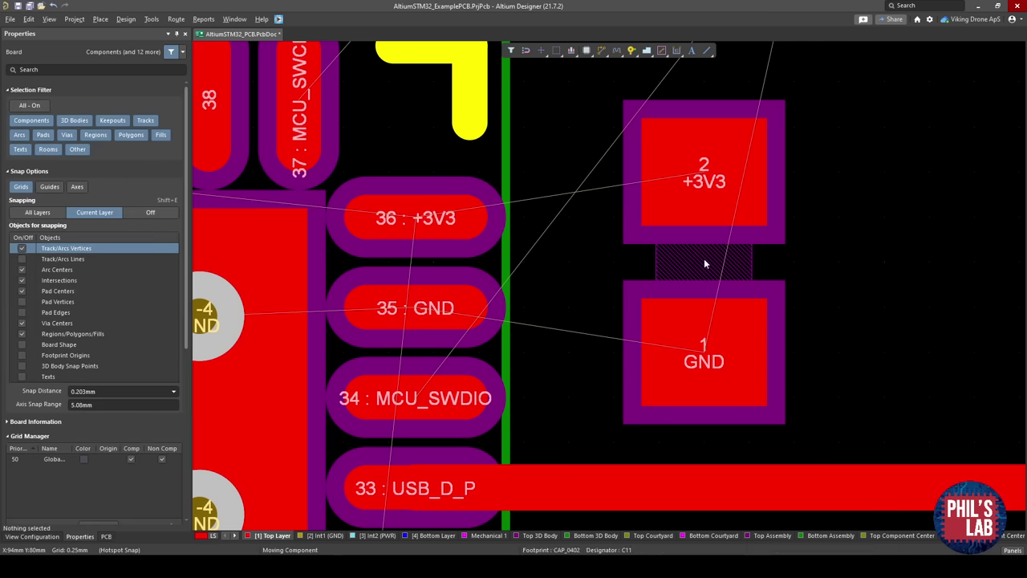
Move capacitor C11 beside microcontroller pins 35 and 36 up by about 0.5 mm.
drag(704, 258, 710, 167)
ctrl+scroll(705, 263, down, 4)
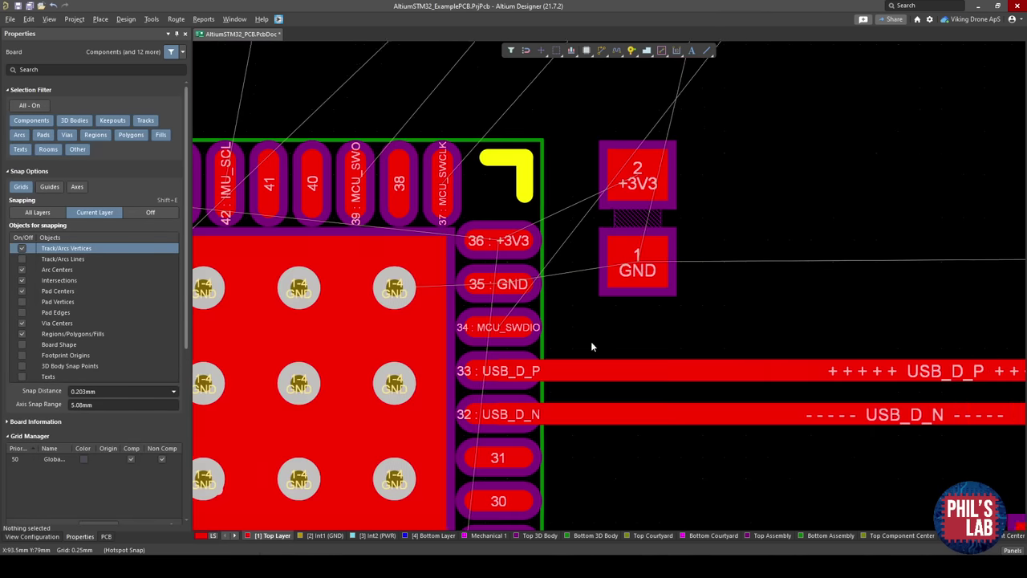
ctrl+scroll(591, 343, up, 2)
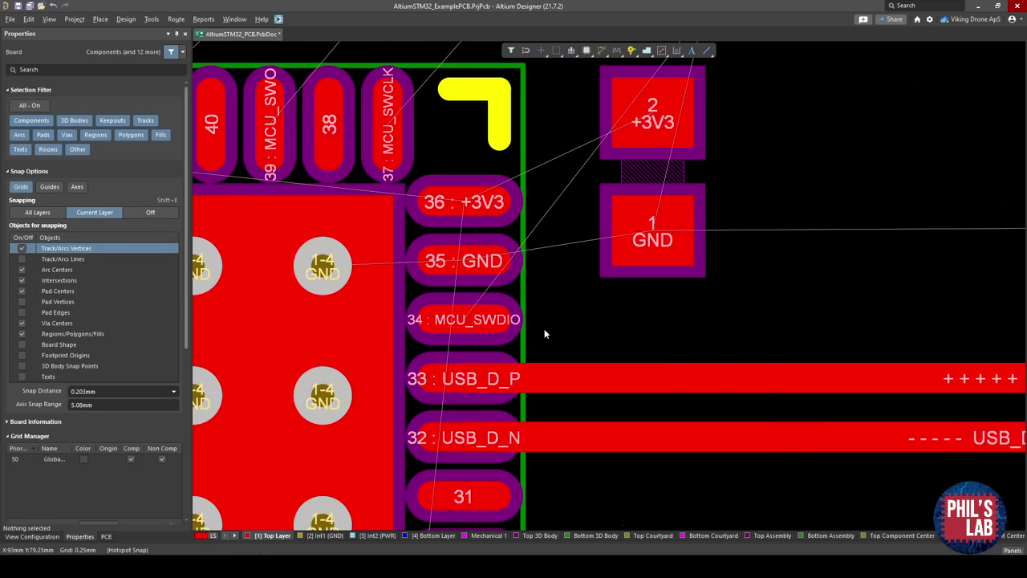
Route a 0.25 mm MCU_SWDIO track out of microcontroller pin 34, passing below capacitor C11 and bending upward beyond it.
key(ctrl+w)
click(482, 319)
key(Tab)
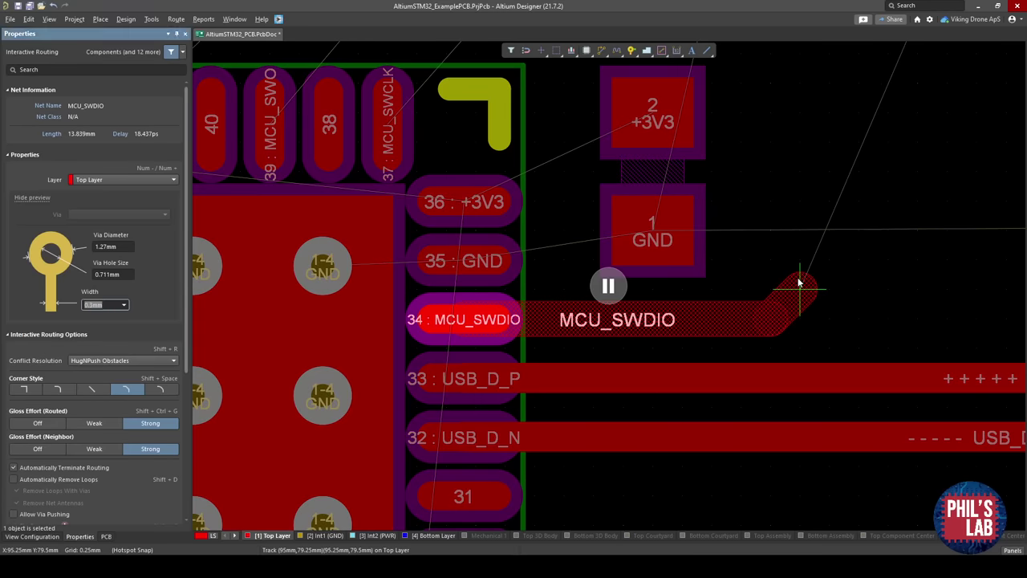
key(Return)
click(799, 286)
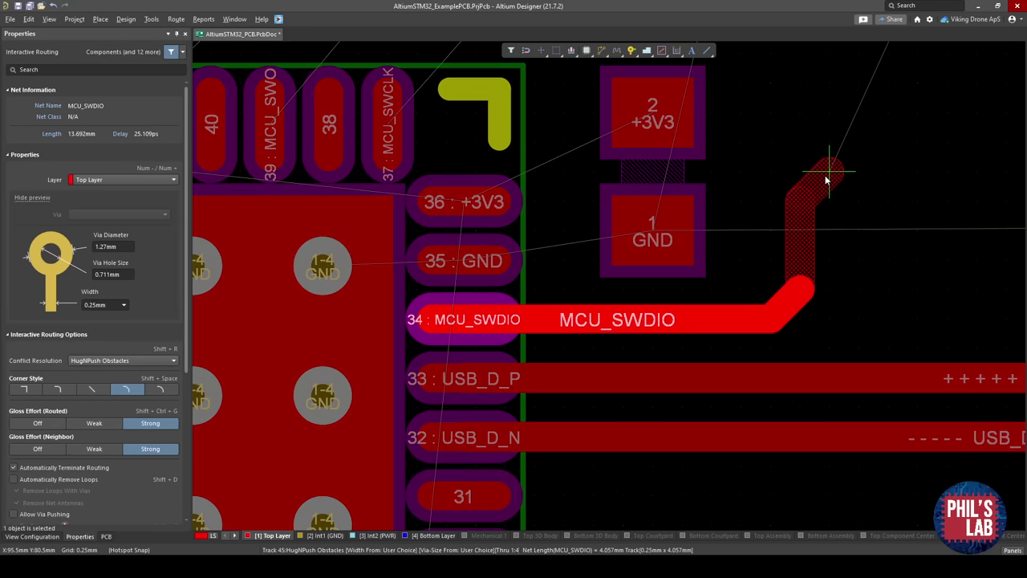
click(882, 168)
key(Escape)
key(Escape)
Try a 0.25 mm +3V3 track straight up from microcontroller pin 36 and undo it.
ctrl+scroll(889, 186, down, 5)
right_drag(889, 188, 736, 334)
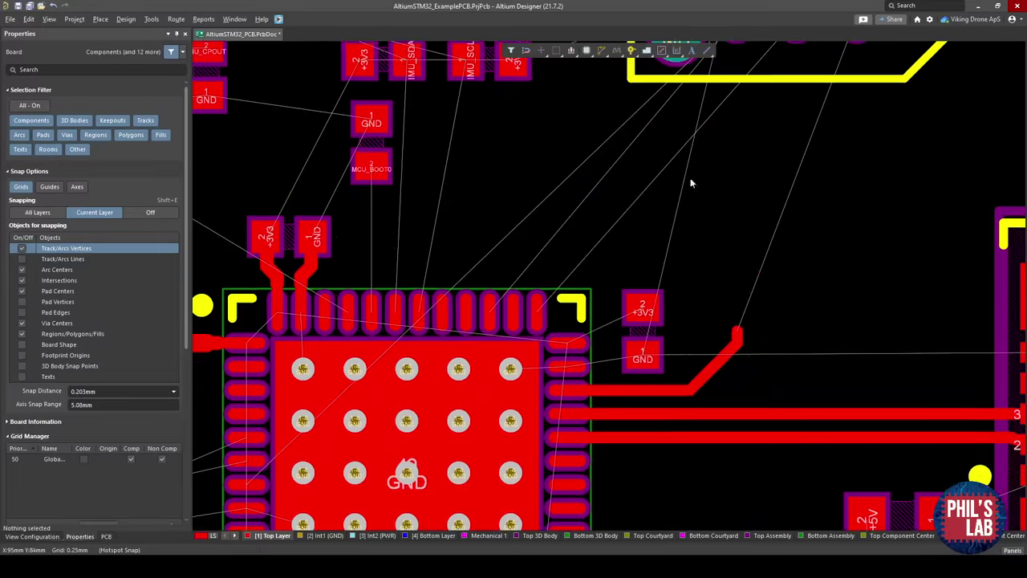
ctrl+scroll(584, 392, up, 5)
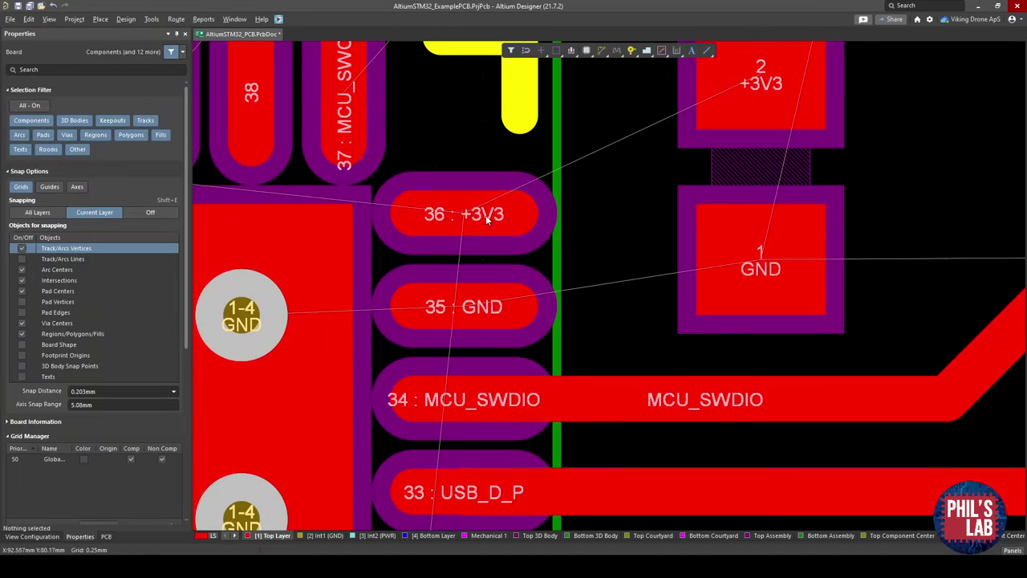
key(ctrl+w)
click(487, 218)
key(Tab)
key(Return)
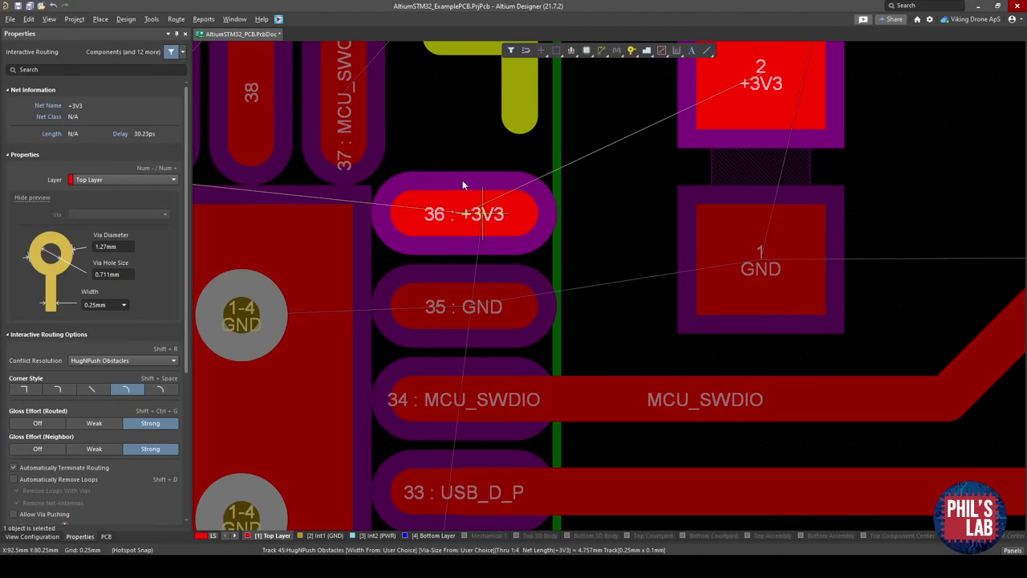
click(487, 124)
key(Escape)
key(Escape)
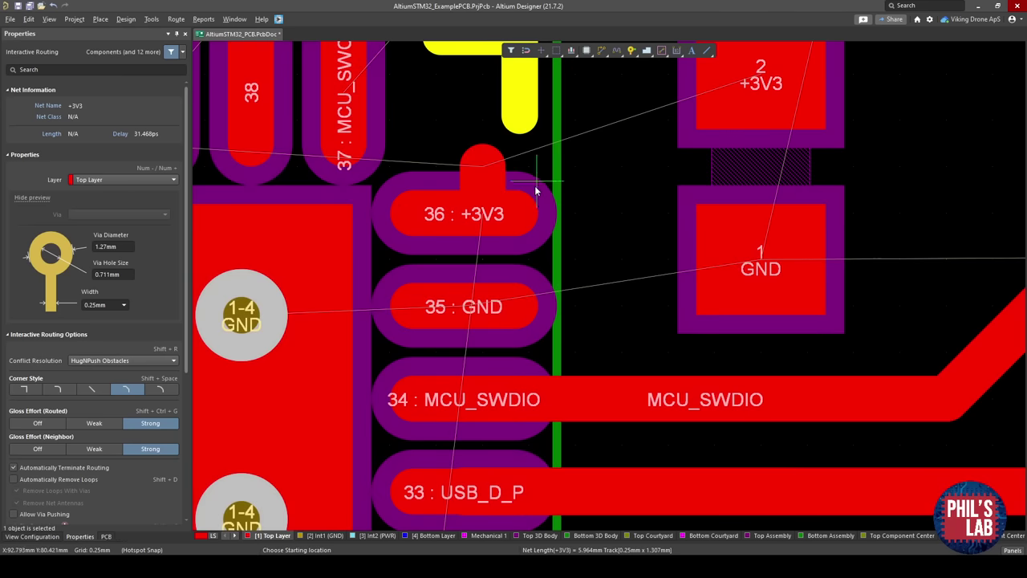
key(ctrl+z)
Route +3V3 from microcontroller pin 36 outward and up to C11's +3V3 pad, widening the track from 0.25 mm to 0.3 mm.
right_drag(551, 212, 487, 303)
key(ctrl+w)
click(468, 311)
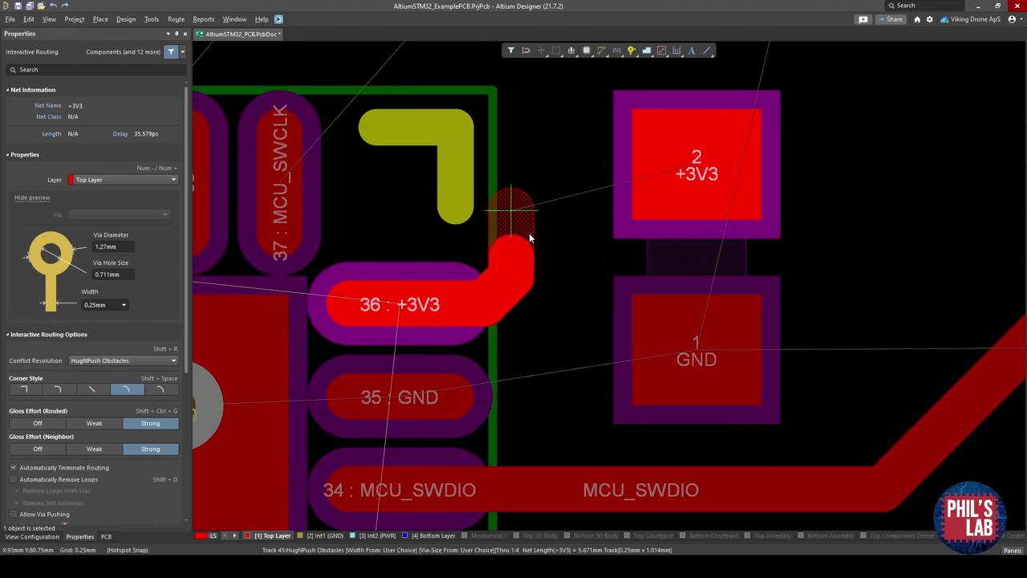
key(Tab)
text(.3)
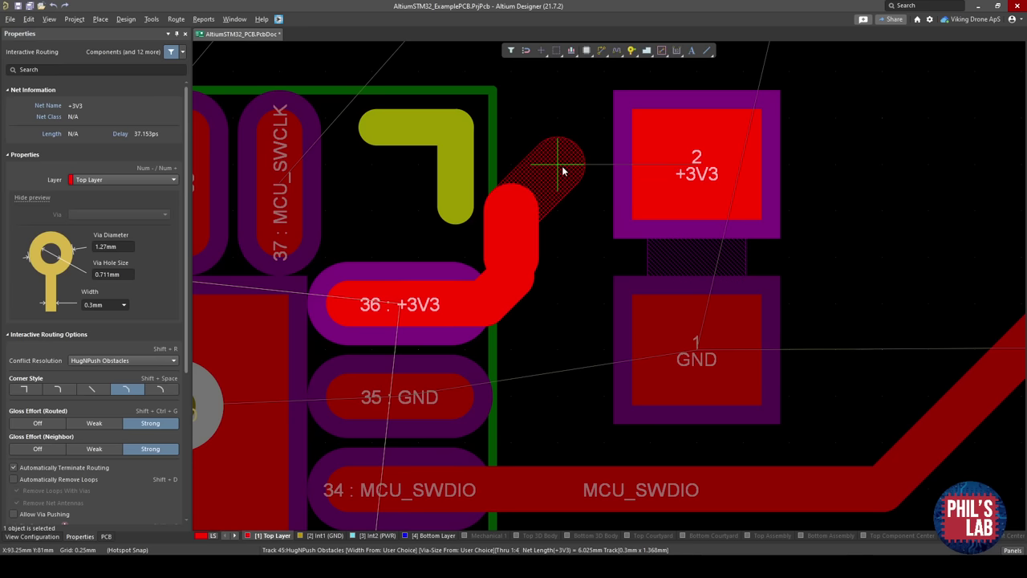
click(688, 170)
Route GND straight out of microcontroller pin 35 at 0.25 mm and on to C11's ground pad at 0.3 mm.
click(403, 395)
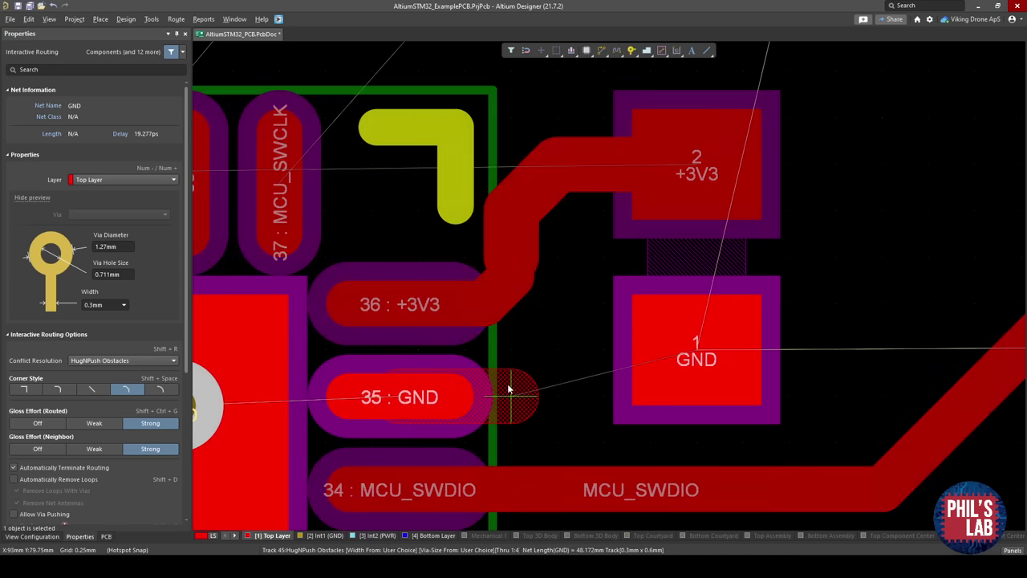
text(.25)
key(Return)
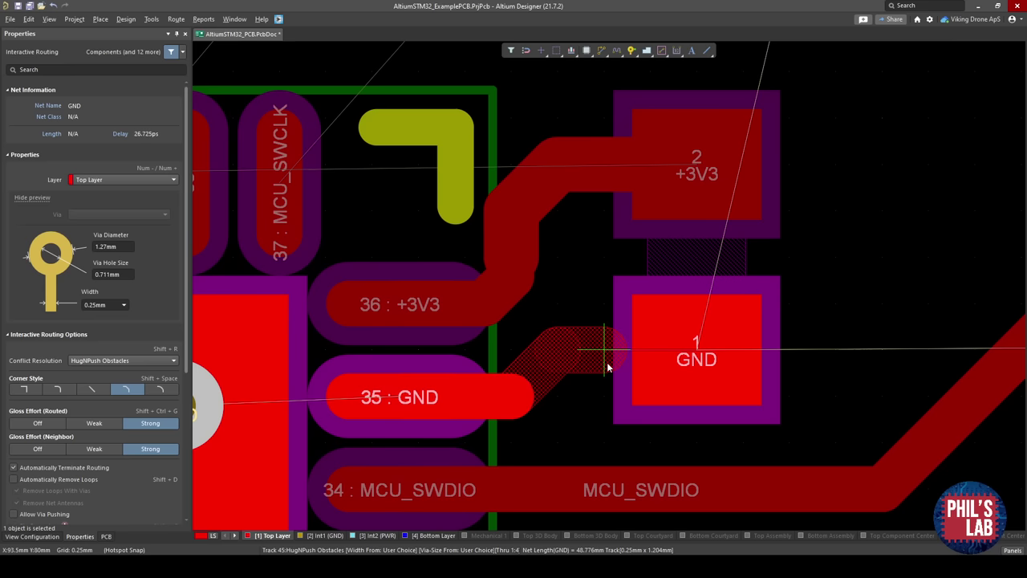
text(.3)
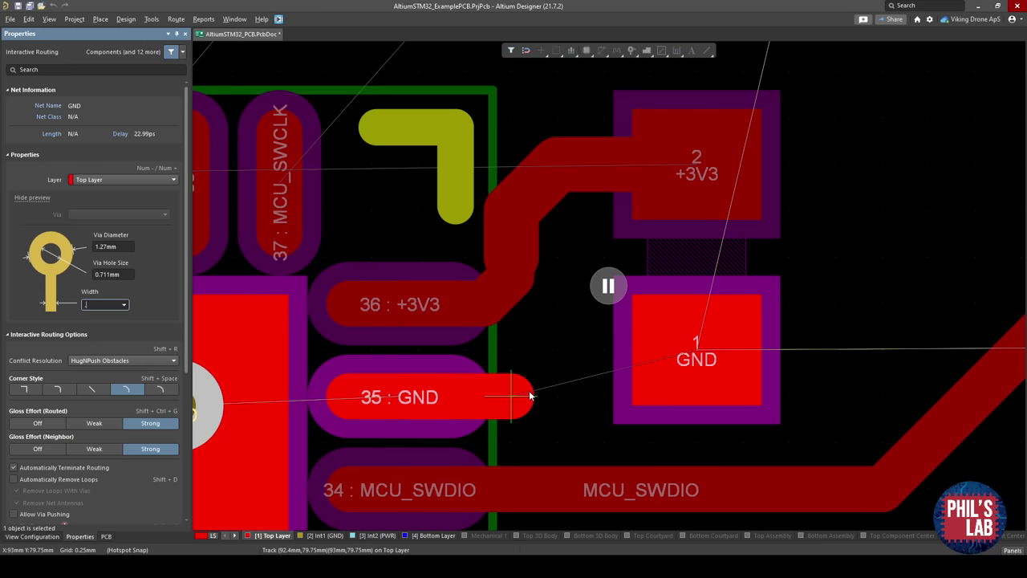
key(Return)
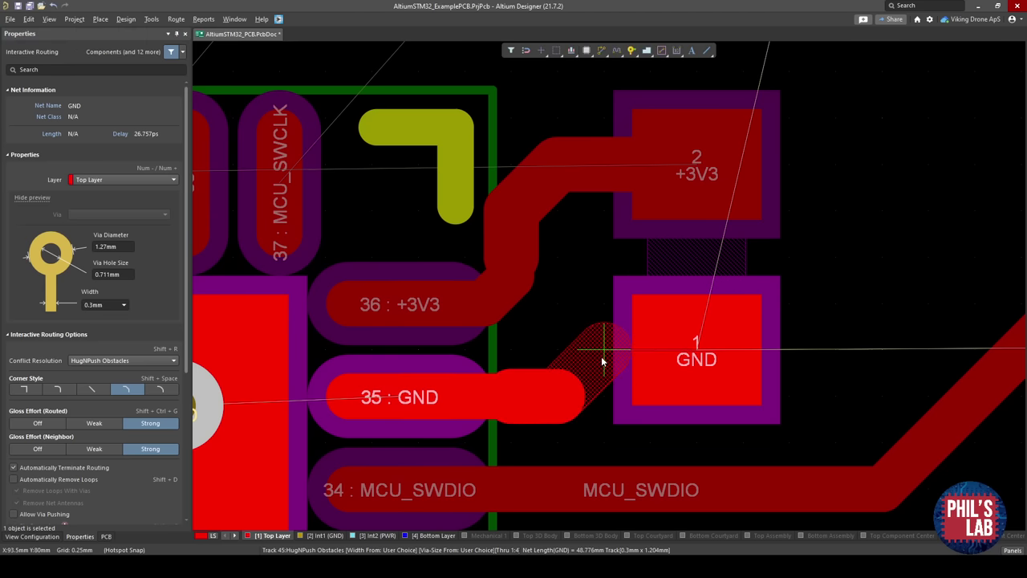
click(614, 357)
right_click(631, 313)
Slide the angled +3V3 track segment near C11 to tidy its bend, and save the board.
mouse_move(545, 182)
mouse_down()
mouse_move(561, 215)
mouse_move(550, 225)
mouse_move(537, 206)
mouse_up()
ctrl+scroll(809, 263, down, 5)
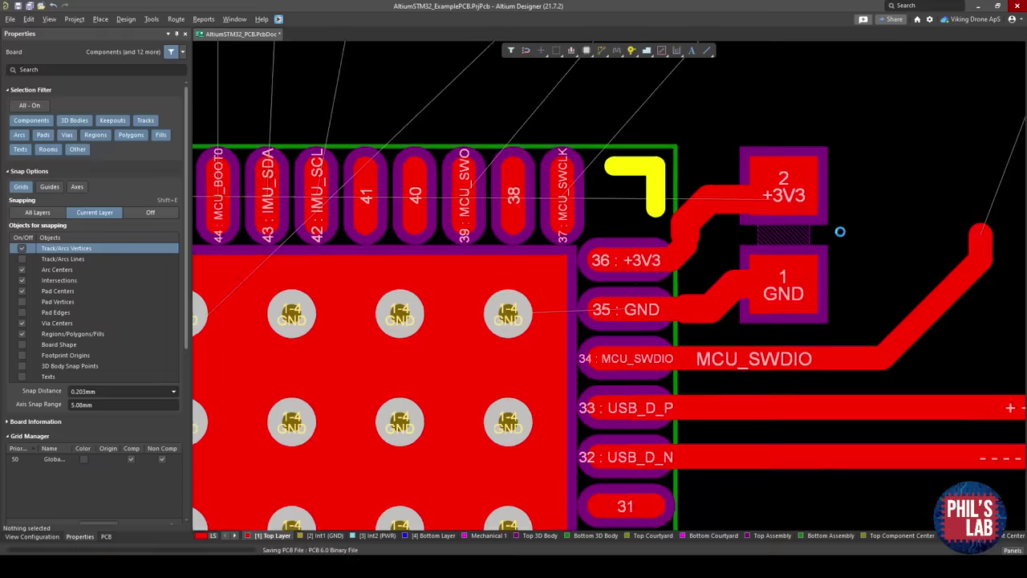
scroll(667, 452, down, 2)
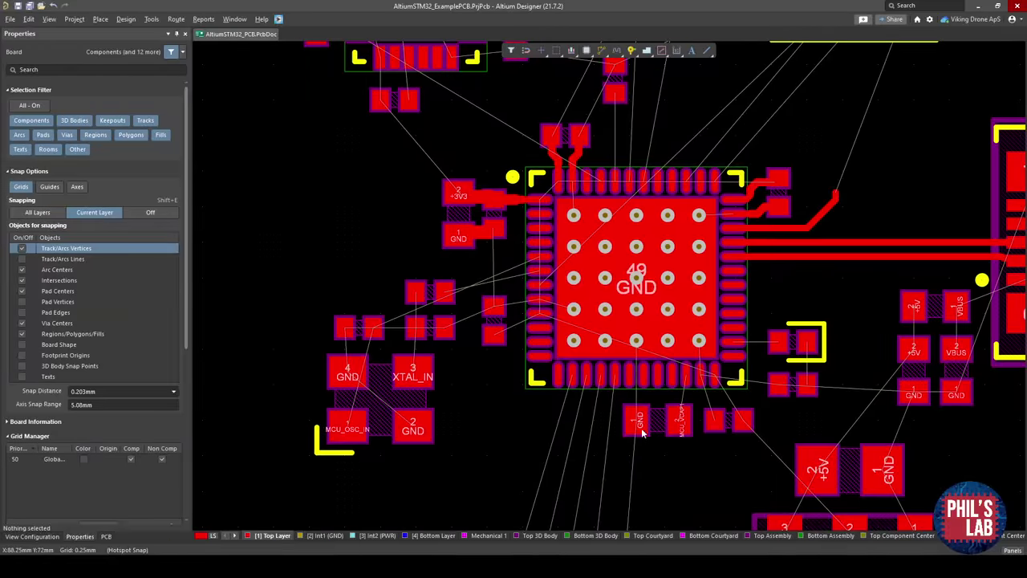
Route MCU_VCAP1 from microcontroller pin 22 straight to its capacitor pad, widening the track from 0.25 mm to 0.3 mm.
ctrl+scroll(694, 426, up, 2)
ctrl+scroll(694, 425, up, 3)
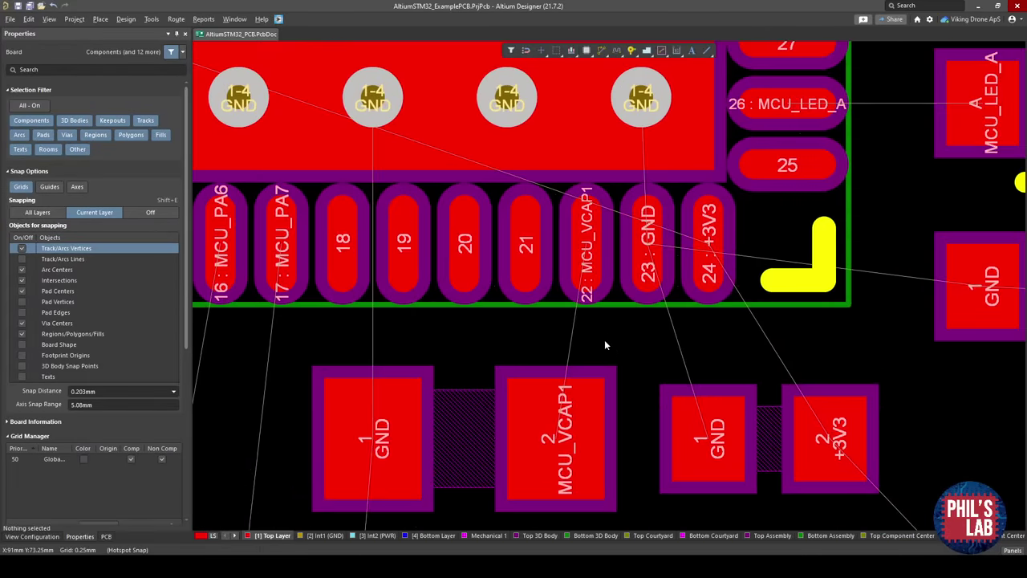
key(ctrl+w)
click(573, 345)
key(3)
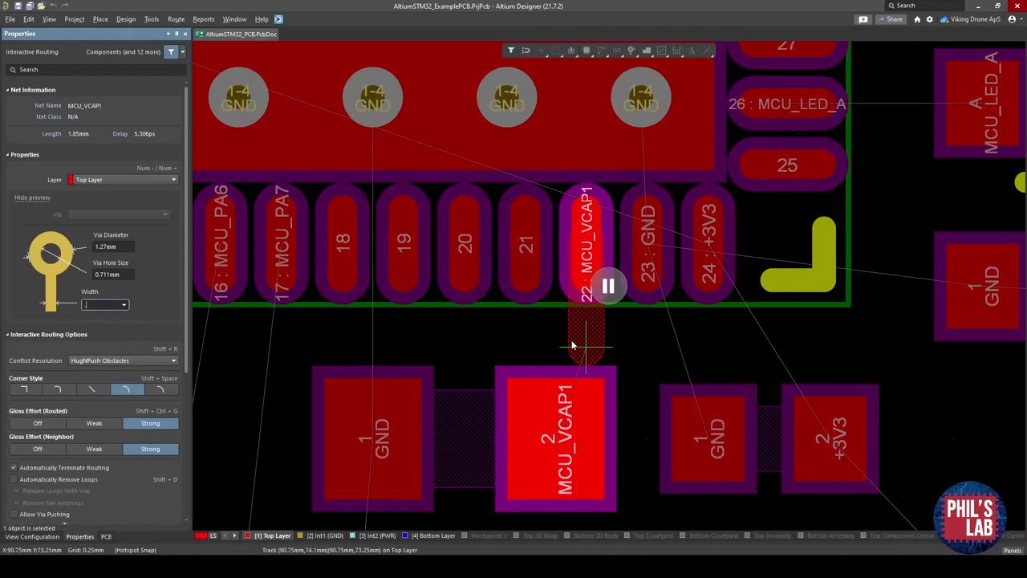
key(Tab)
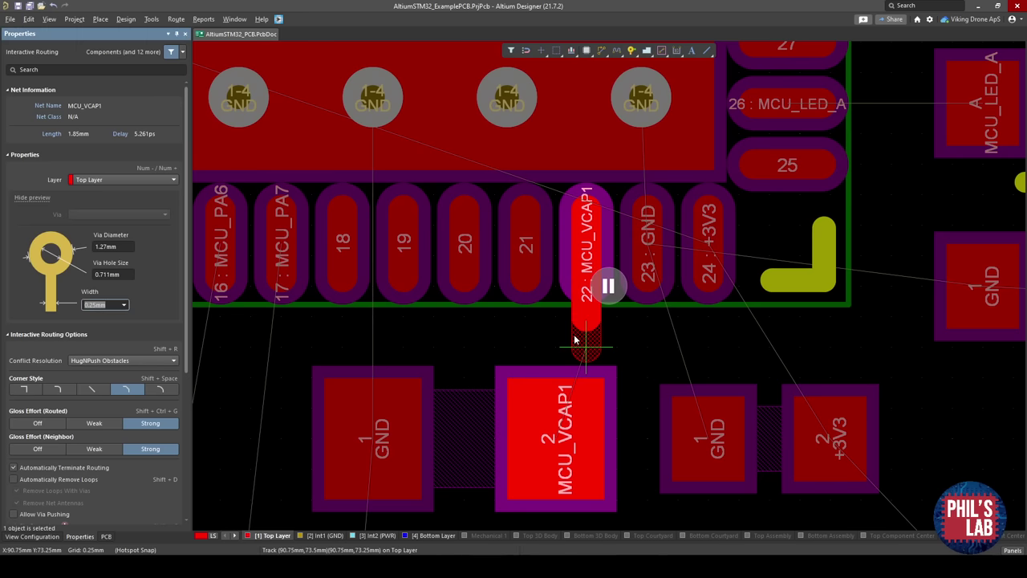
text(0.3)
key(Return)
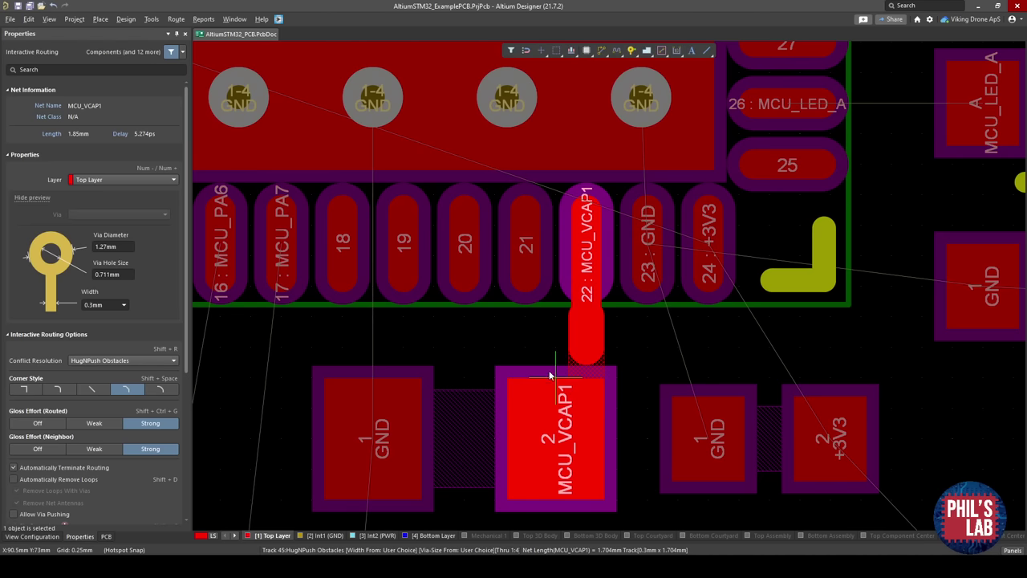
click(536, 391)
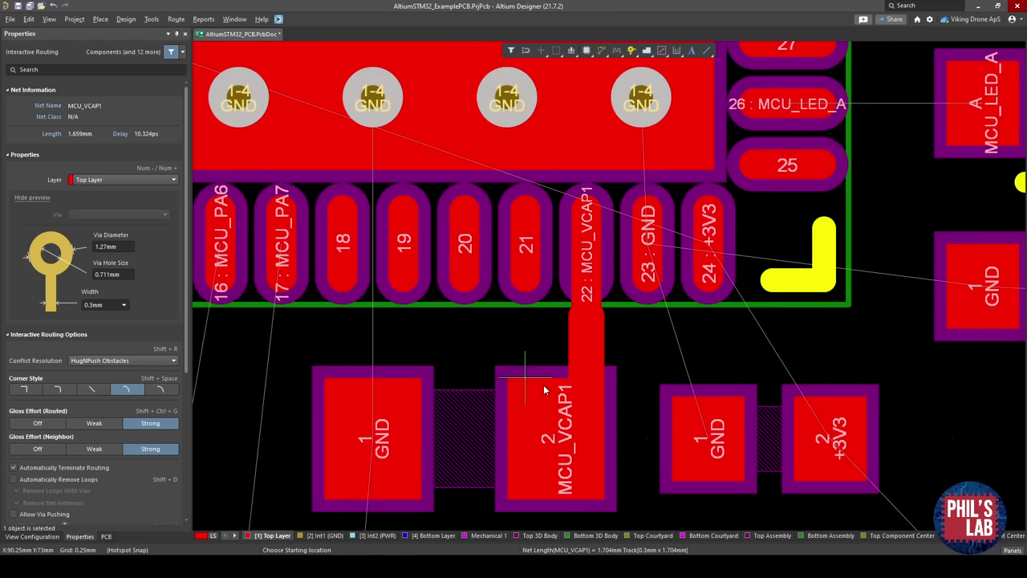
key(Escape)
Route GND from microcontroller pin 23 to the neighbouring decoupling capacitor's ground pad, widening from 0.25 mm to 0.3 mm, and adjust its angled segment.
right_drag(716, 333, 637, 332)
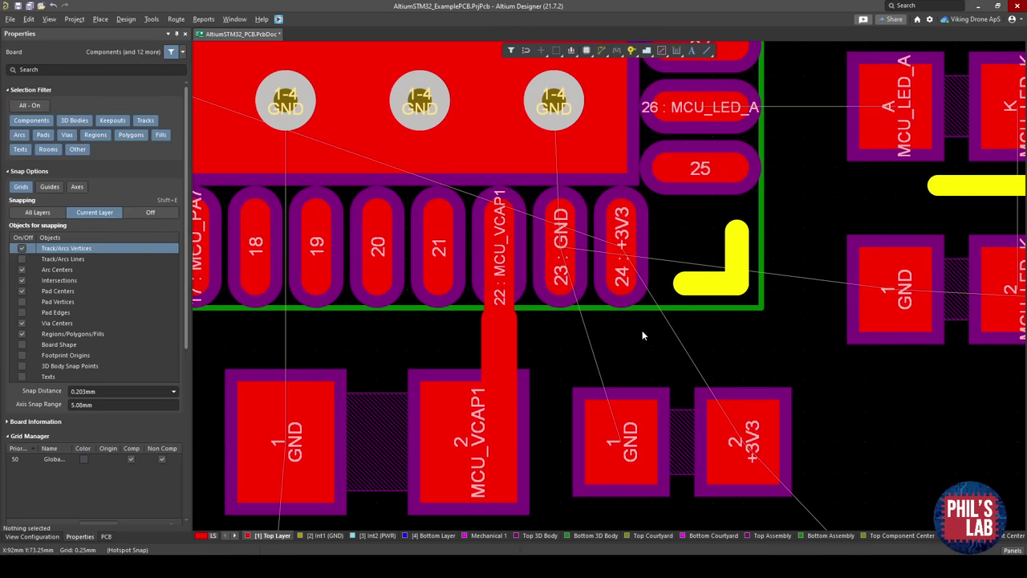
key(ctrl+w)
click(563, 269)
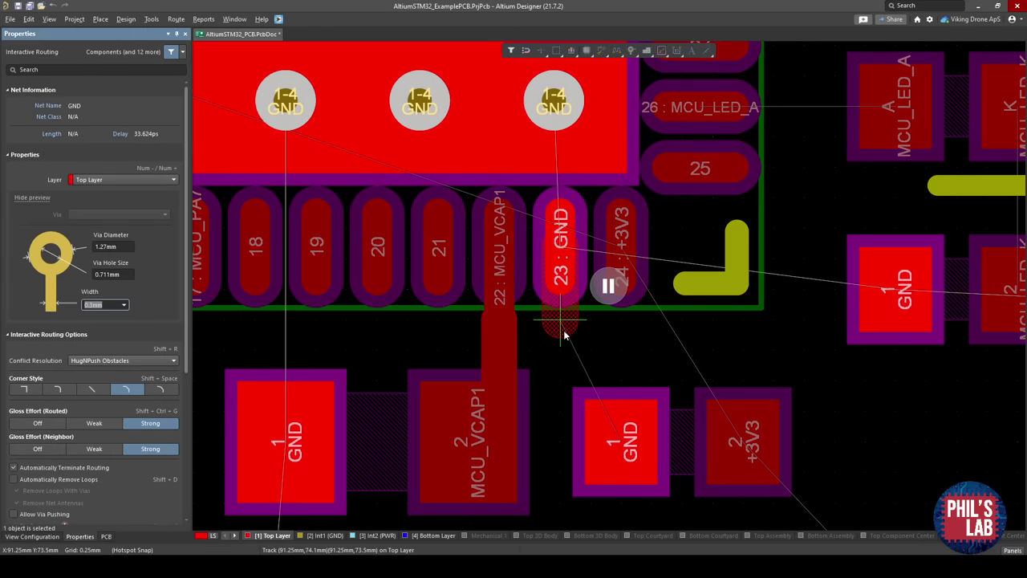
key(3)
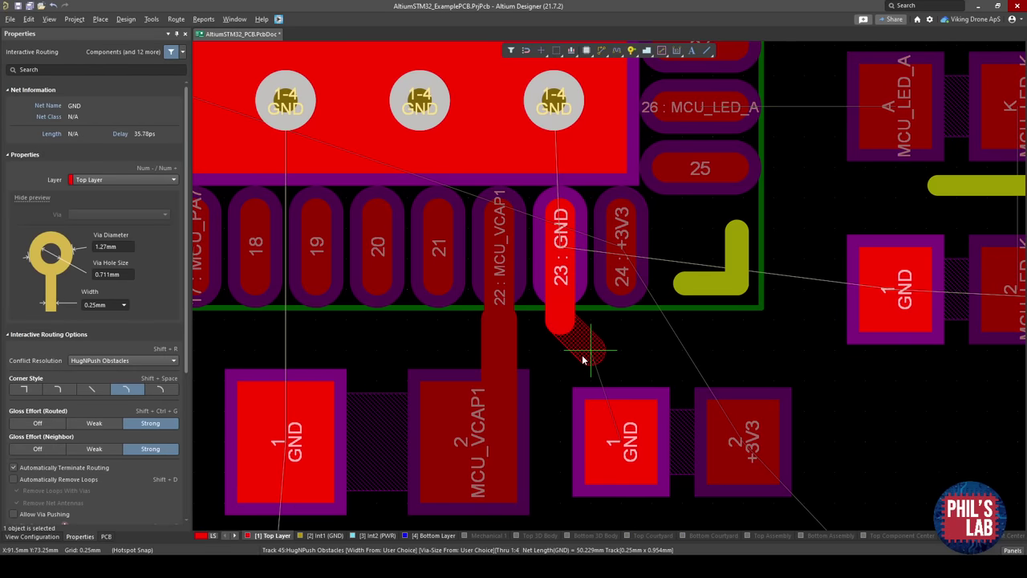
key(3)
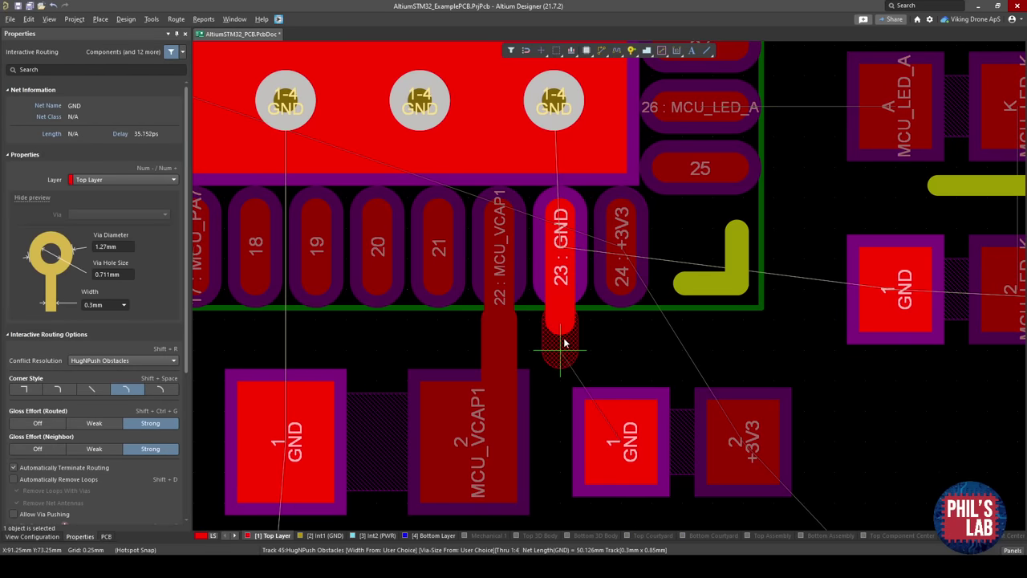
click(619, 442)
right_click(595, 410)
mouse_move(574, 391)
mouse_down()
mouse_move(624, 385)
mouse_move(591, 398)
mouse_up()
Measure the gap between the MCU_VCAP1 and GND tracks below the microcontroller, and save the board.
right_drag(646, 375, 570, 380)
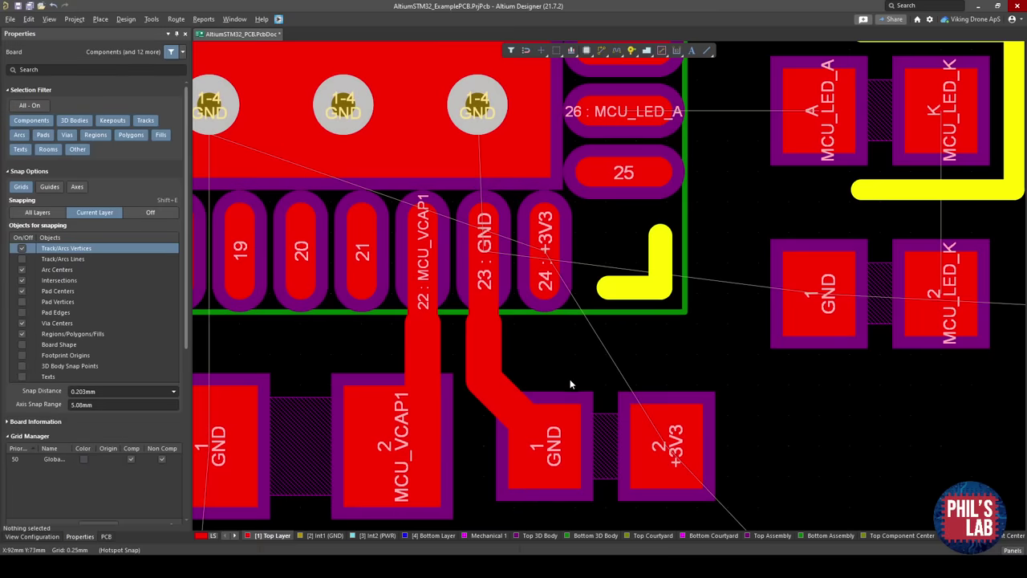
ctrl+scroll(456, 356, up, 5)
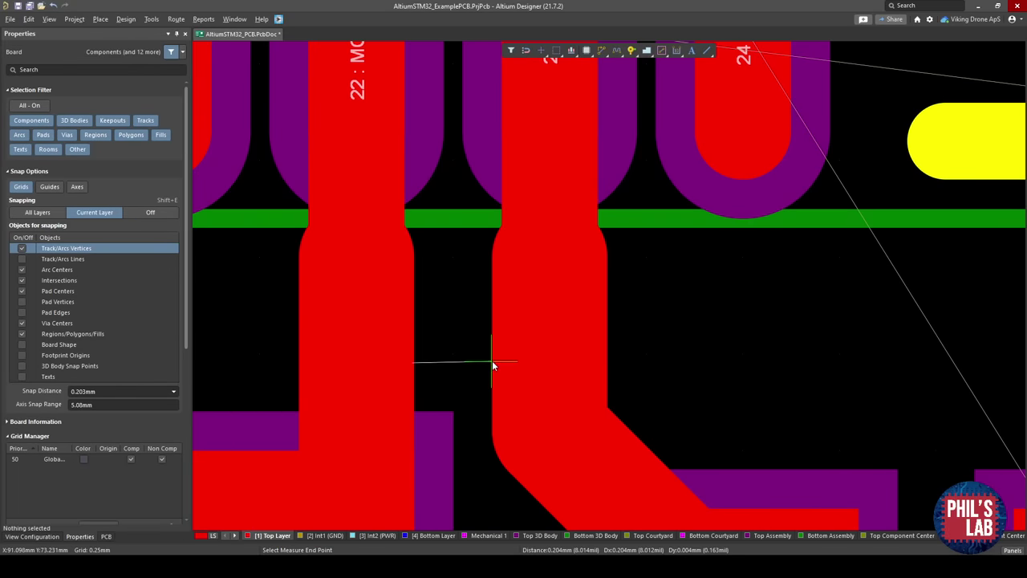
right_click(549, 344)
right_click(549, 344)
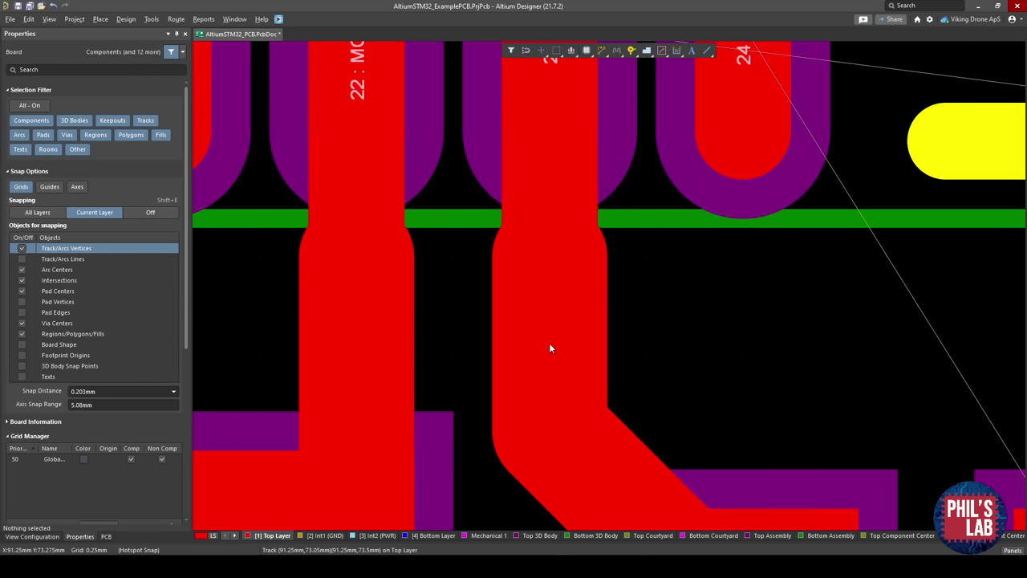
ctrl+scroll(550, 343, down, 5)
key(ctrl+s)
Route +3V3 from microcontroller pin 24 to the decoupling capacitor's +3V3 pad, starting at 0.25 mm and widening to 0.3 mm.
ctrl+scroll(594, 353, up, 3)
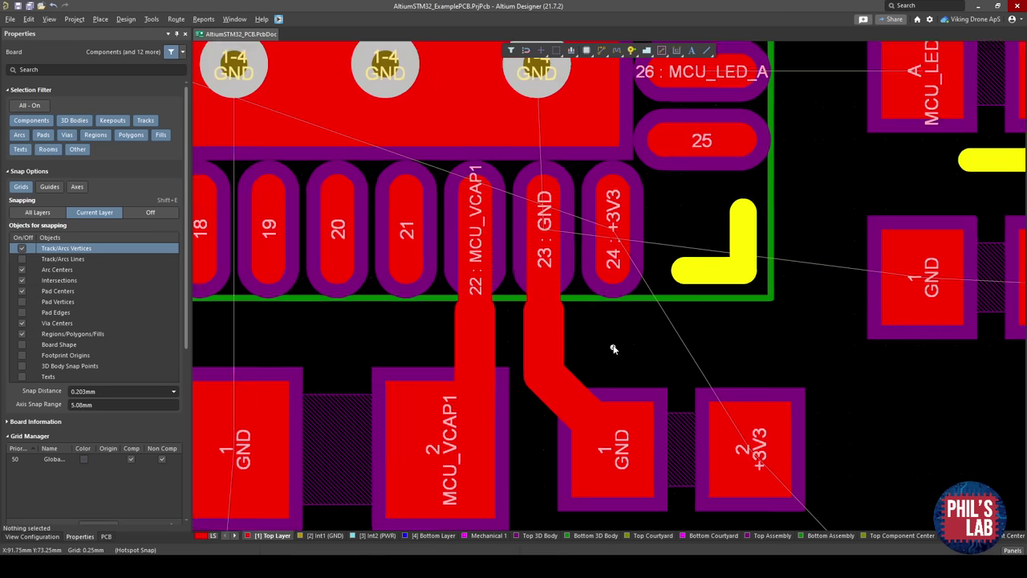
key(ctrl+w)
click(566, 291)
key(3)
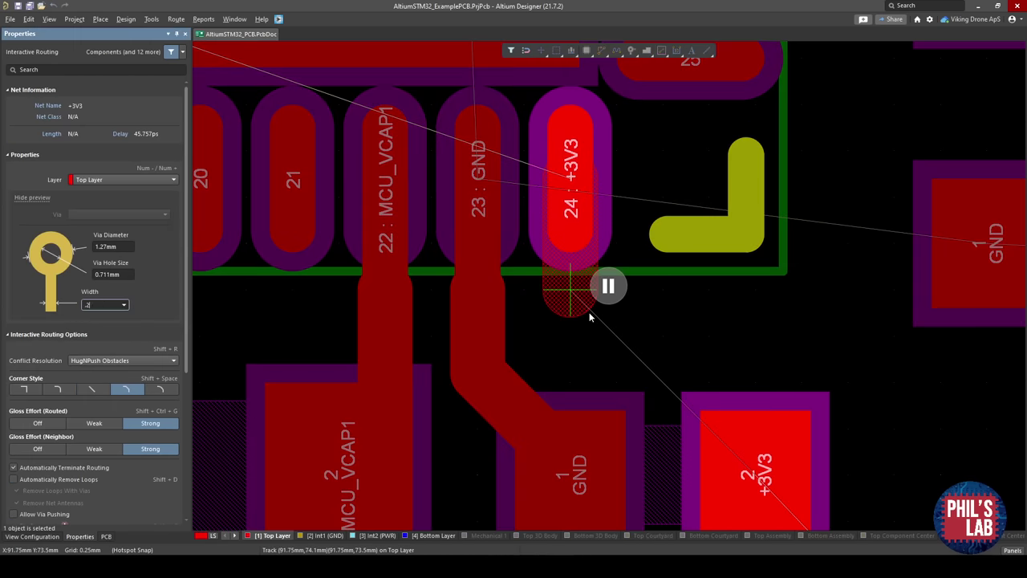
key(Tab)
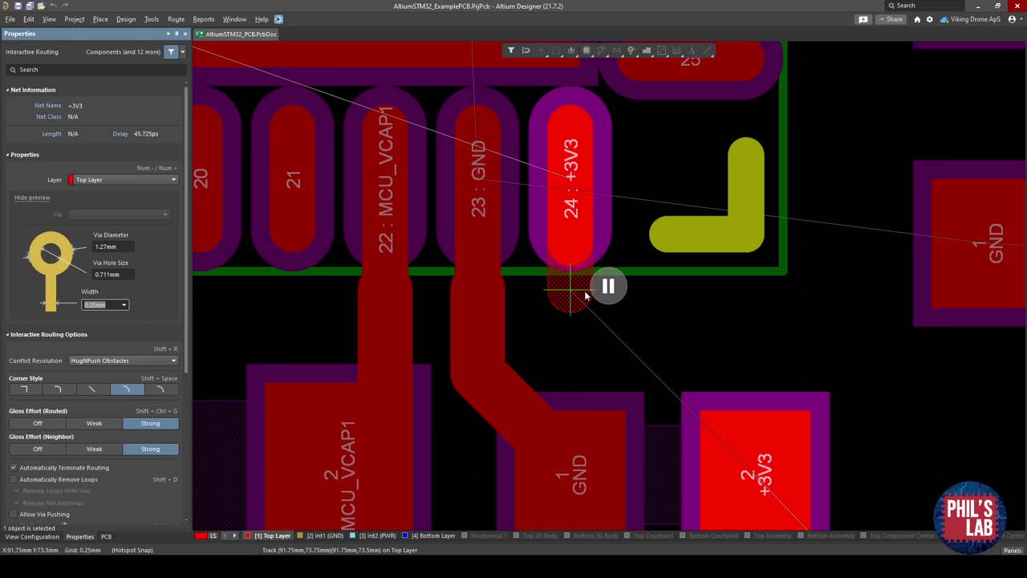
text(0.3)
key(Return)
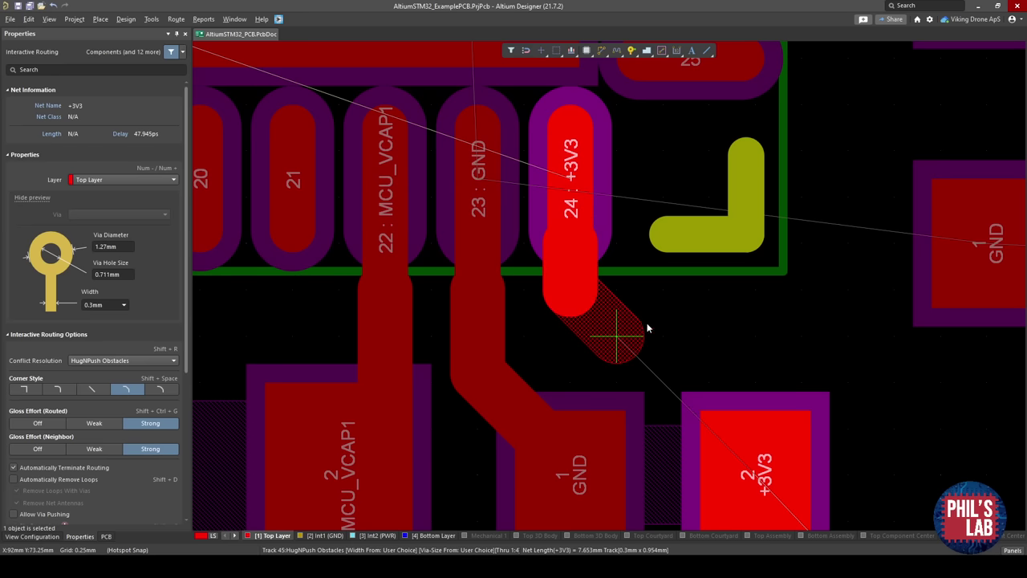
click(754, 469)
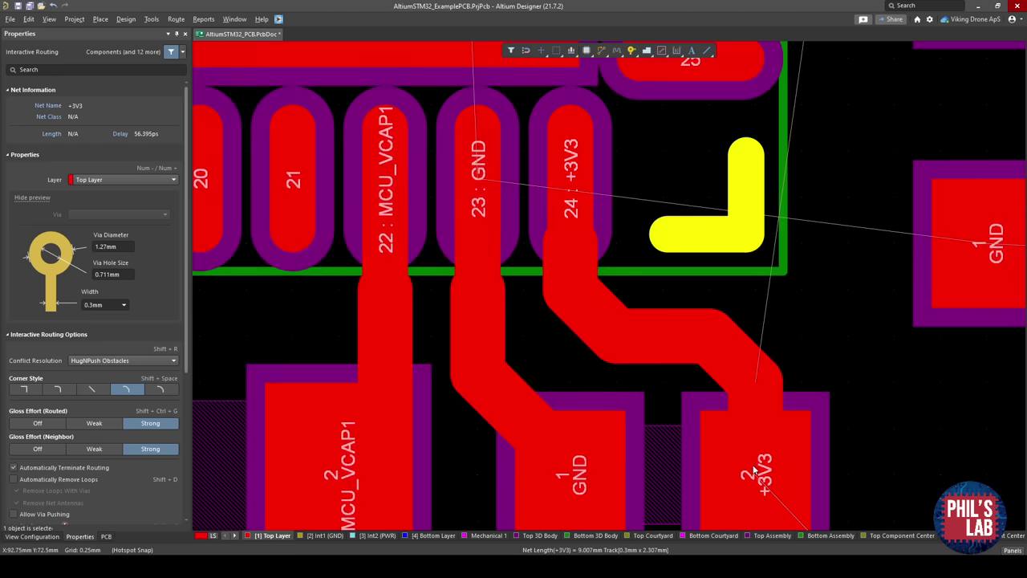
Try a +3V3 track from microcontroller pin 9 to the adjacent capacitor's +3V3 pad, going from 0.25 mm to 0.3 mm.
ctrl+scroll(754, 470, down, 3)
right_drag(700, 381, 617, 390)
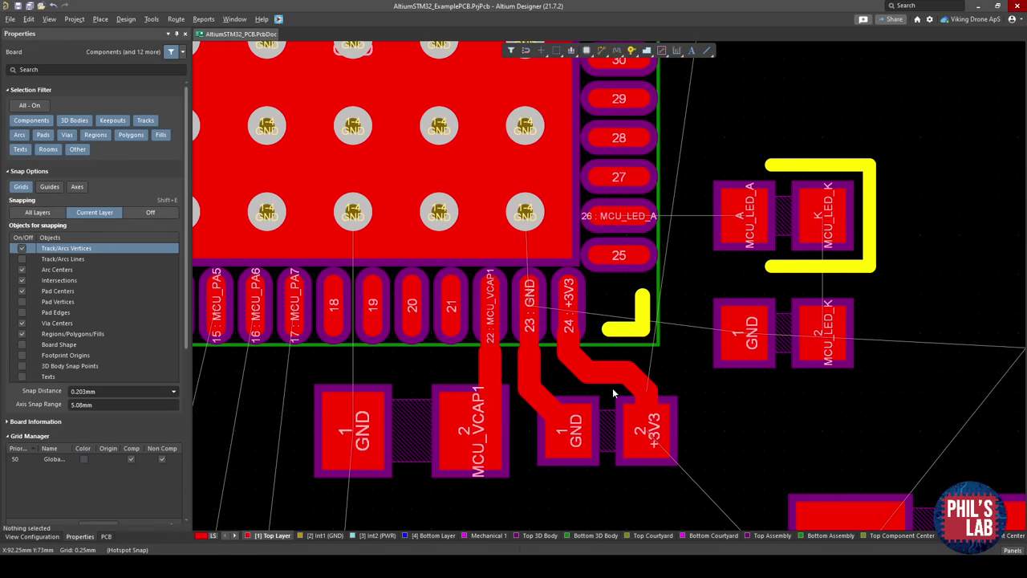
right_drag(305, 371, 505, 355)
right_drag(298, 259, 495, 286)
right_drag(419, 193, 498, 318)
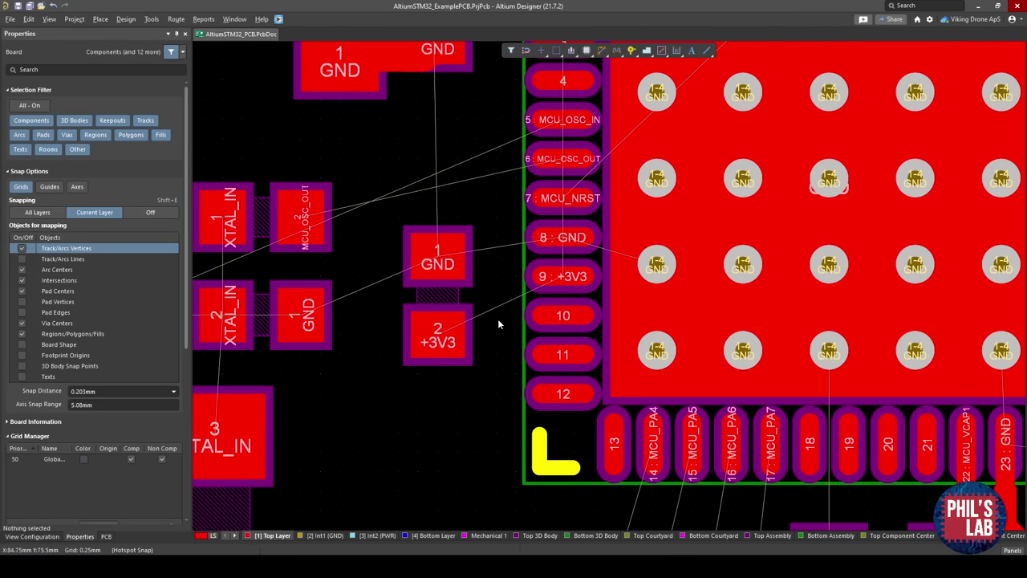
right_drag(537, 259, 548, 340)
ctrl+scroll(550, 340, up, 2)
right_drag(542, 381, 592, 370)
key(ctrl+w)
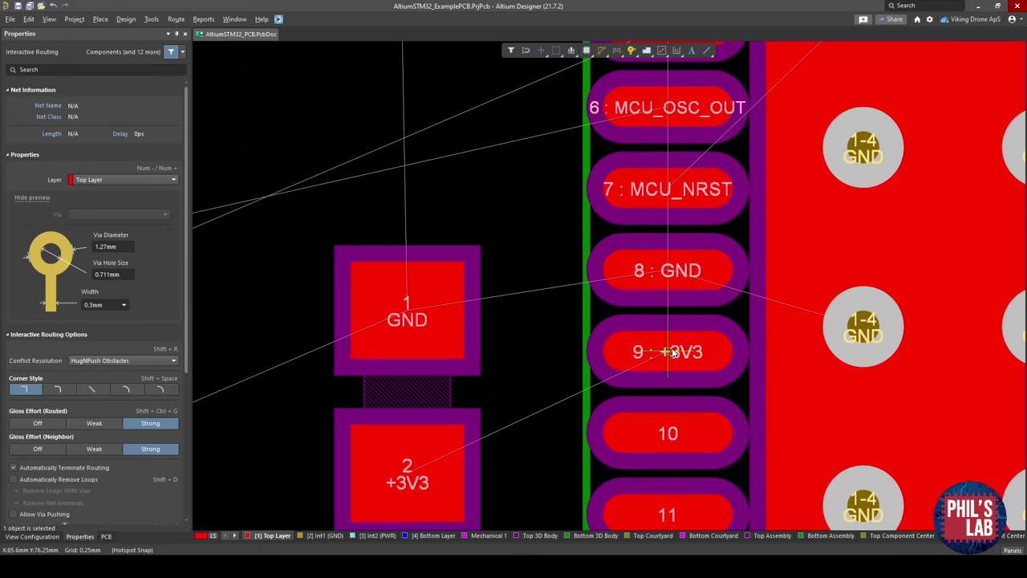
click(589, 368)
text(.25)
key(Return)
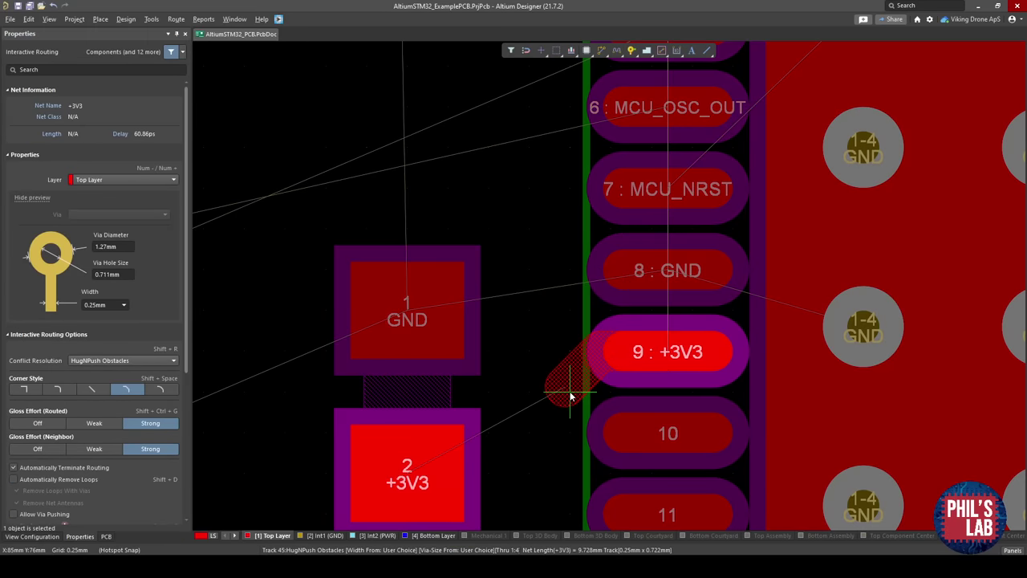
click(564, 365)
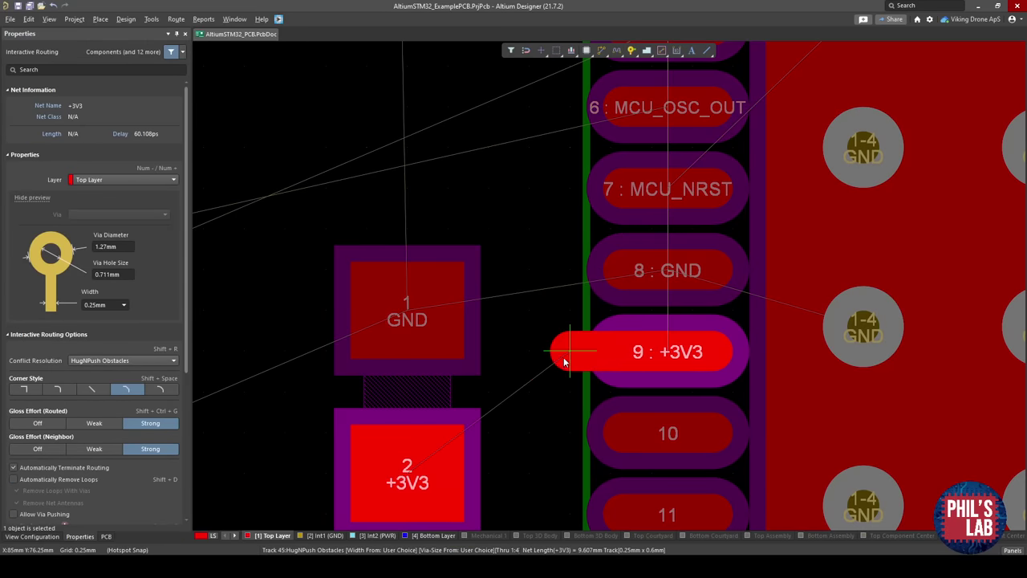
key(Tab)
text(.3)
key(Return)
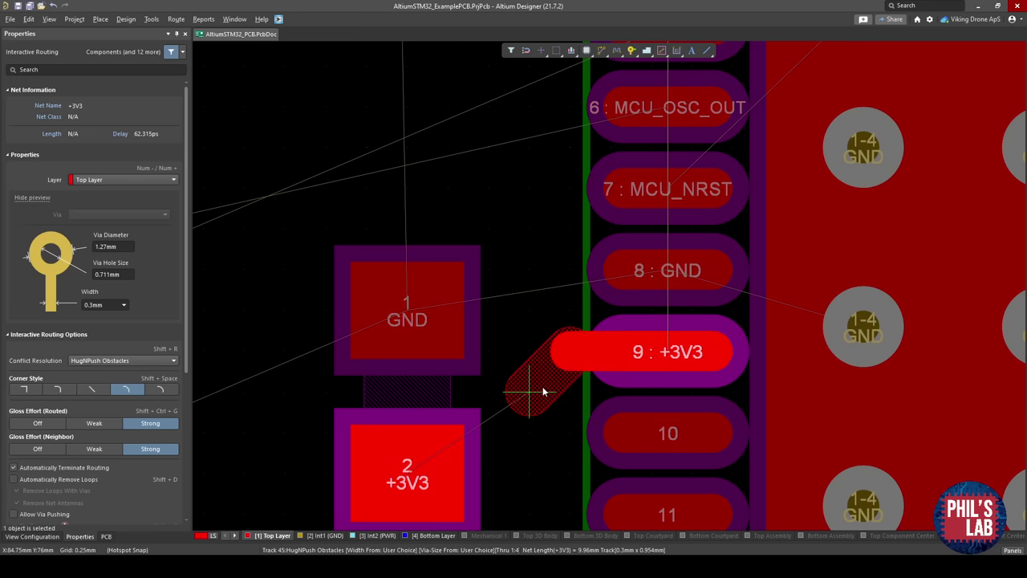
click(413, 485)
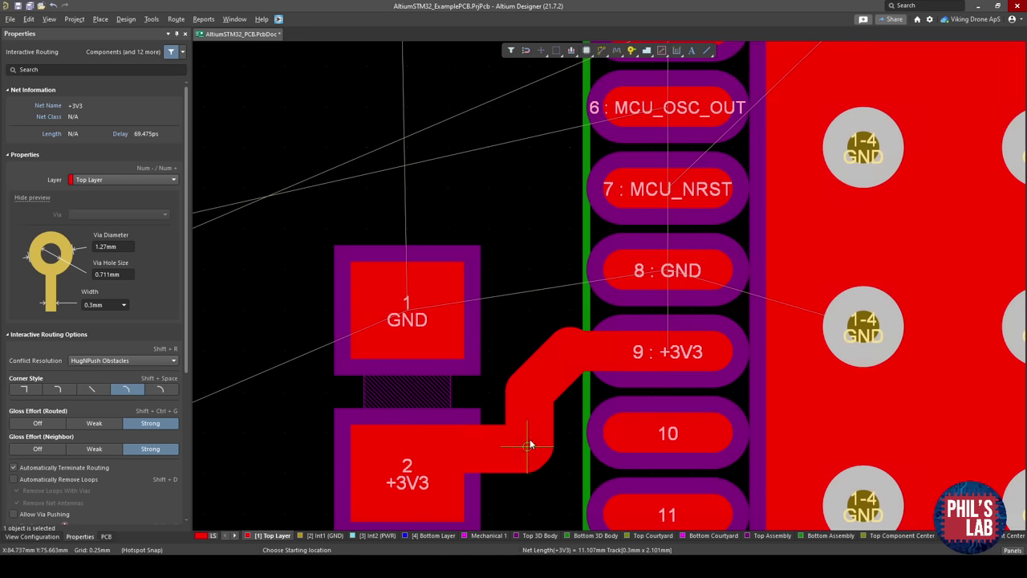
key(Escape)
Delete the +3V3 track between microcontroller pin 9 and the capacitor.
click(540, 397)
key(Tab)
key(Delete)
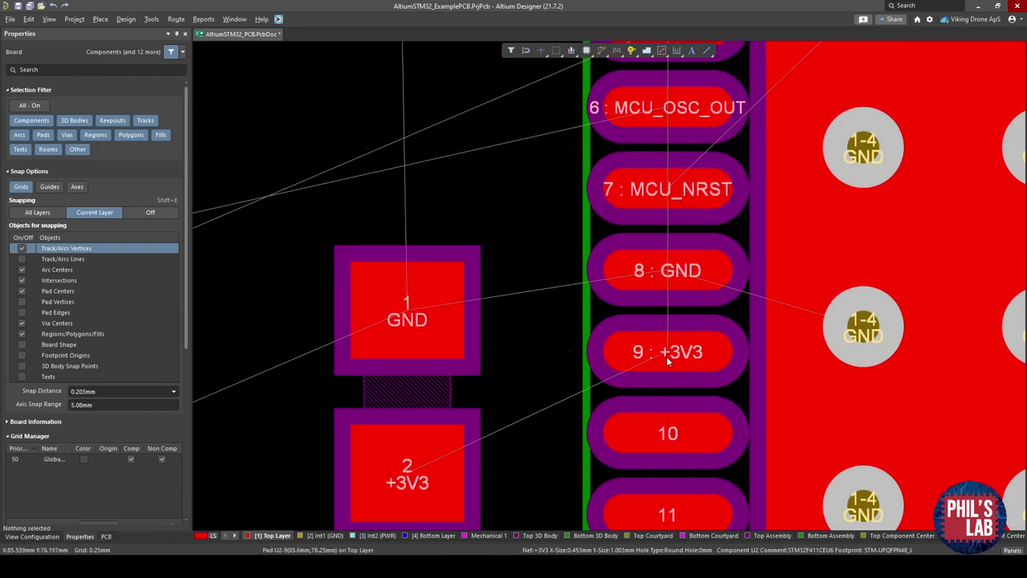
Route +3V3 from microcontroller pin 9 to the capacitor at 0.25 mm widening to 0.3 mm, and slide a segment to tidy its bend.
key(ctrl+w)
click(667, 358)
key(Tab)
text(.25)
key(Return)
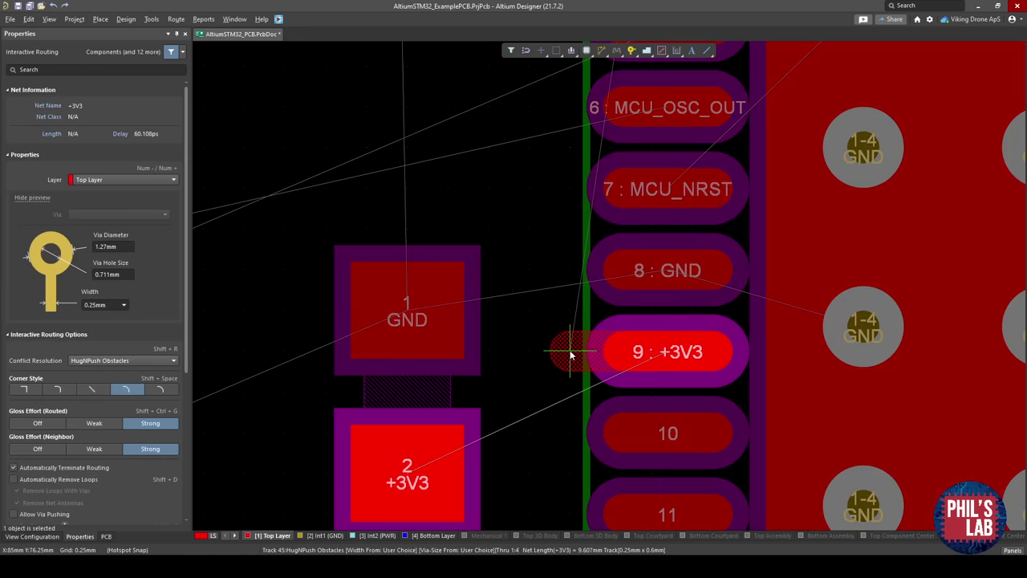
click(570, 355)
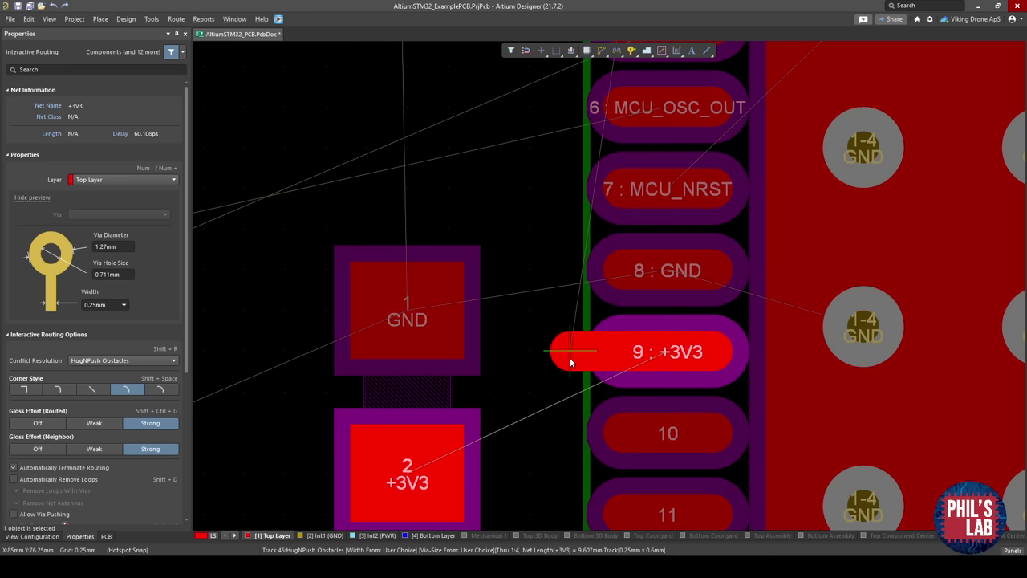
key(Tab)
text(.3)
key(Return)
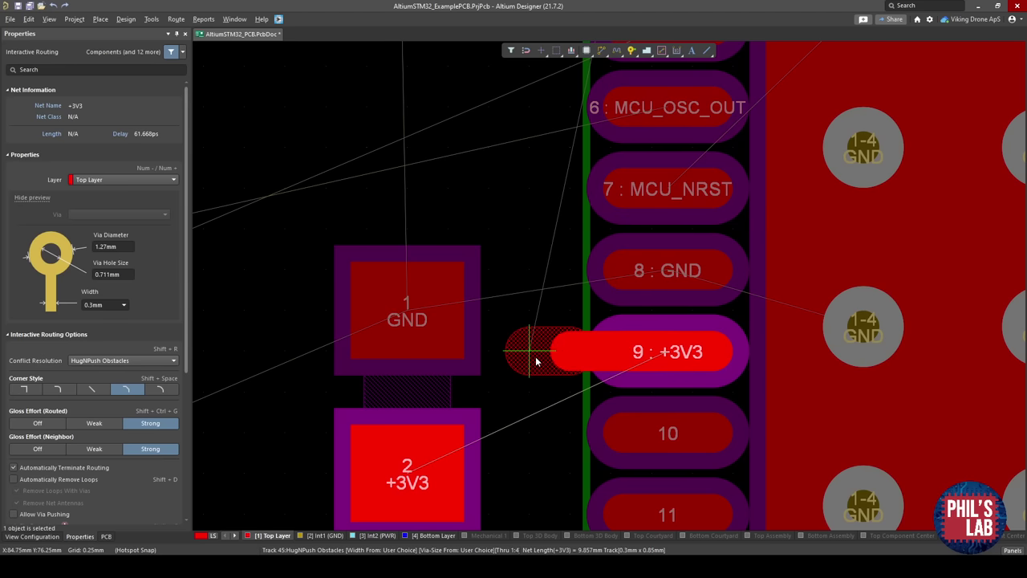
click(408, 471)
right_click(411, 472)
drag(512, 433, 531, 440)
Try a GND track from microcontroller pin 8 to the capacitor's ground pad, widening from 0.25 mm to 0.3 mm, and undo it.
right_drag(497, 414, 508, 451)
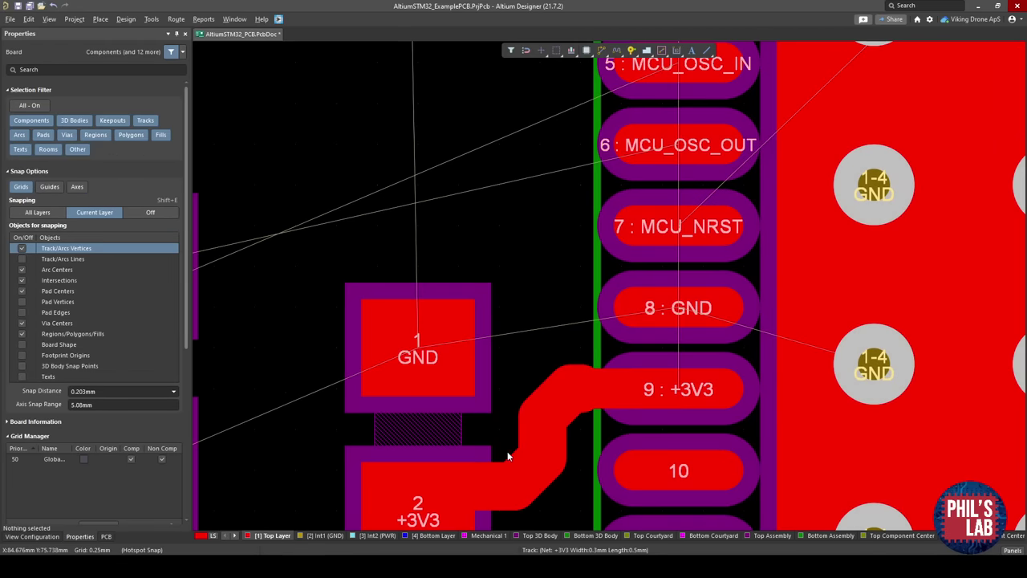
key(ctrl+w)
click(657, 314)
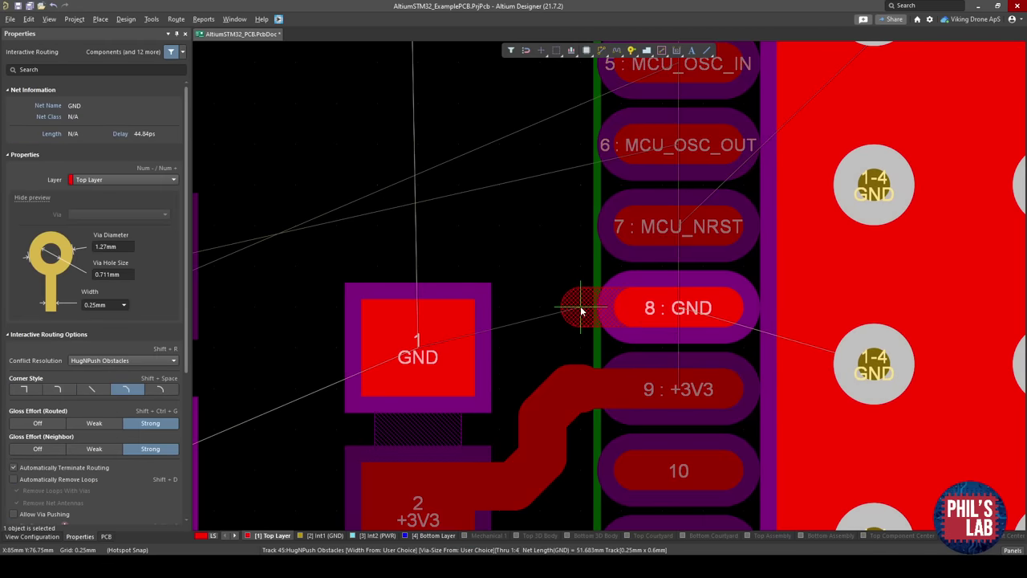
key(3)
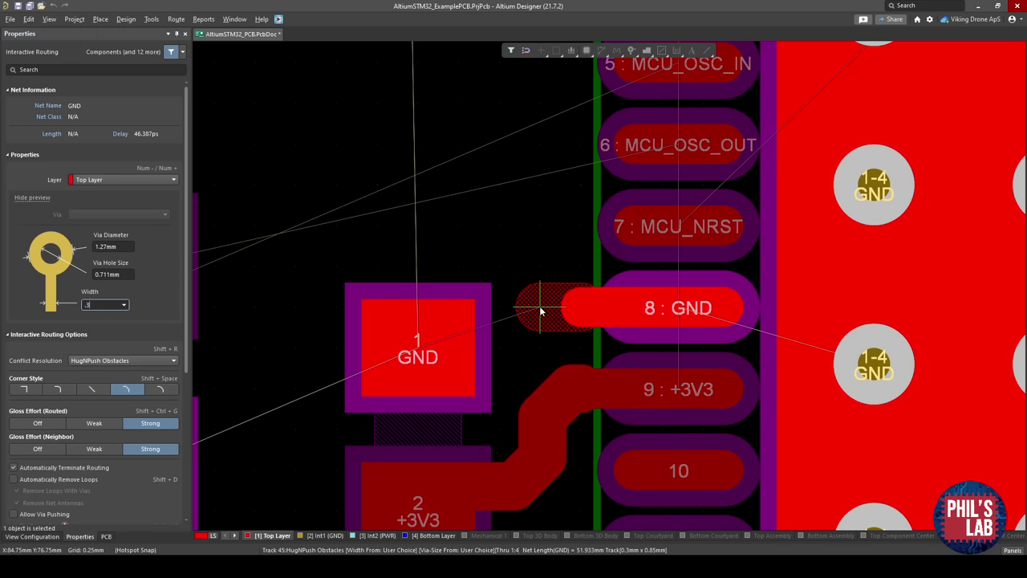
click(442, 325)
right_click(499, 322)
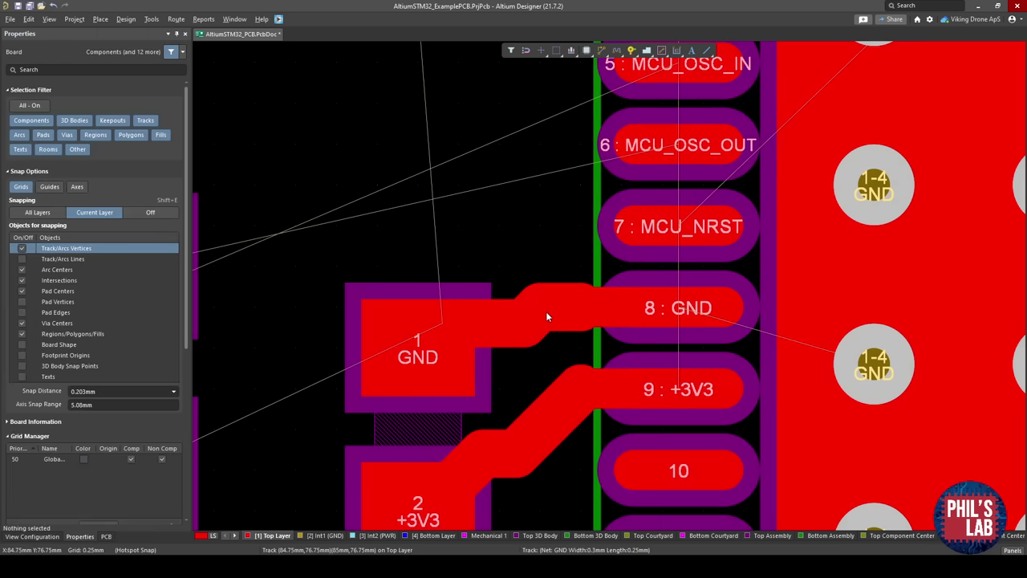
drag(545, 311, 499, 328)
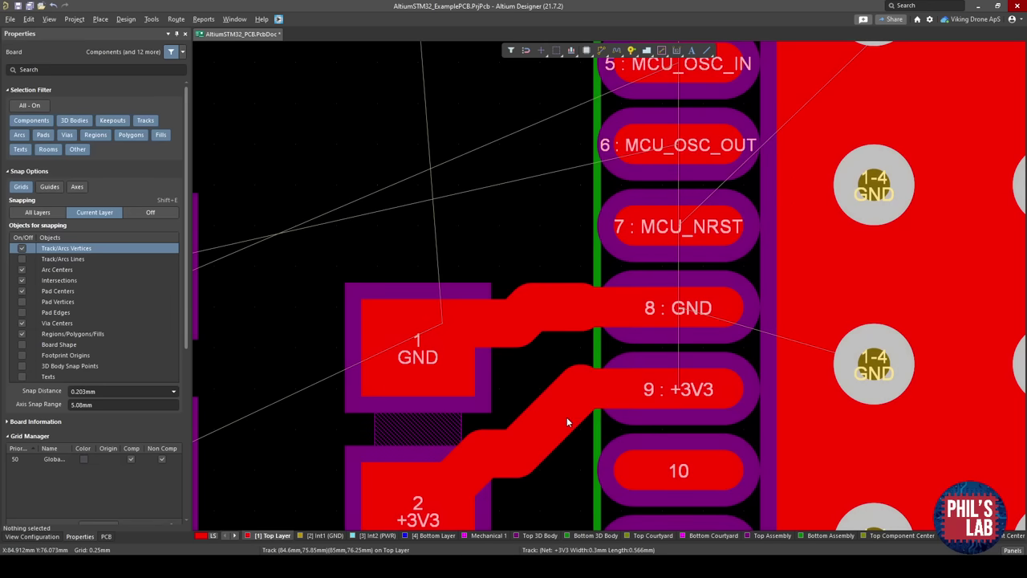
key(ctrl+z)
key(ctrl+z)
Route GND from microcontroller pin 8 to the capacitor's ground pad at 0.25 mm widening to 0.3 mm, and slide a segment to tidy it.
key(ctrl+w)
click(577, 313)
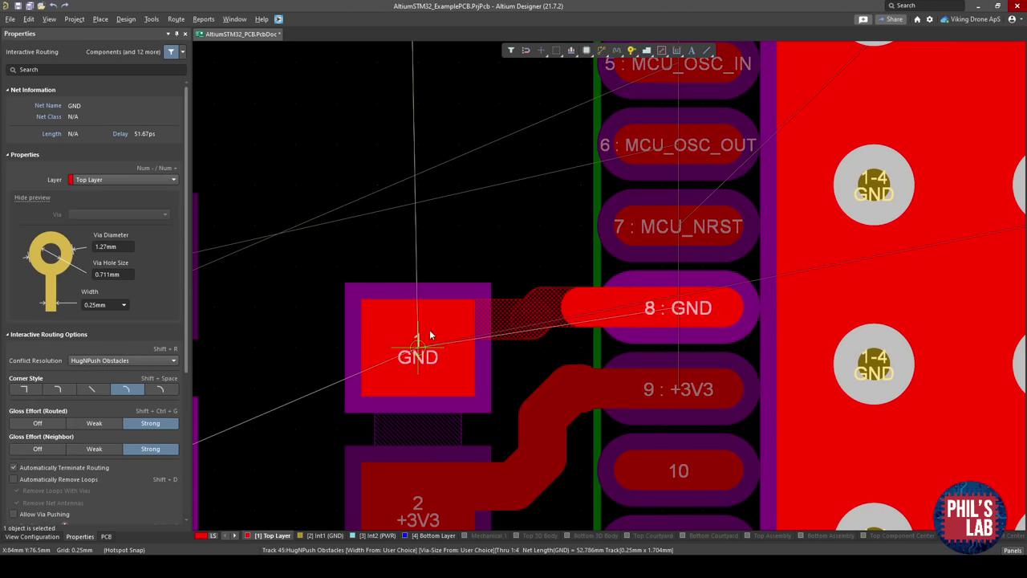
click(539, 298)
key(Tab)
text(0.3)
key(Return)
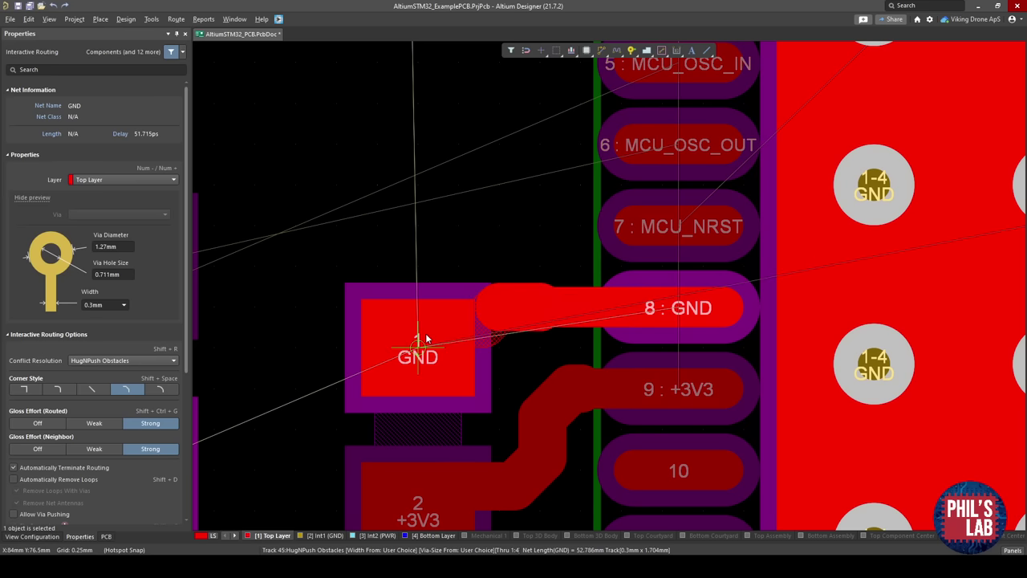
click(451, 330)
key(Escape)
drag(492, 333, 468, 324)
Route MCU_OSC_IN at 0.2 mm from microcontroller pin 5 around the XTAL_IN components to the load capacitor's MCU_OSC_IN pad.
ctrl+scroll(468, 324, down, 5)
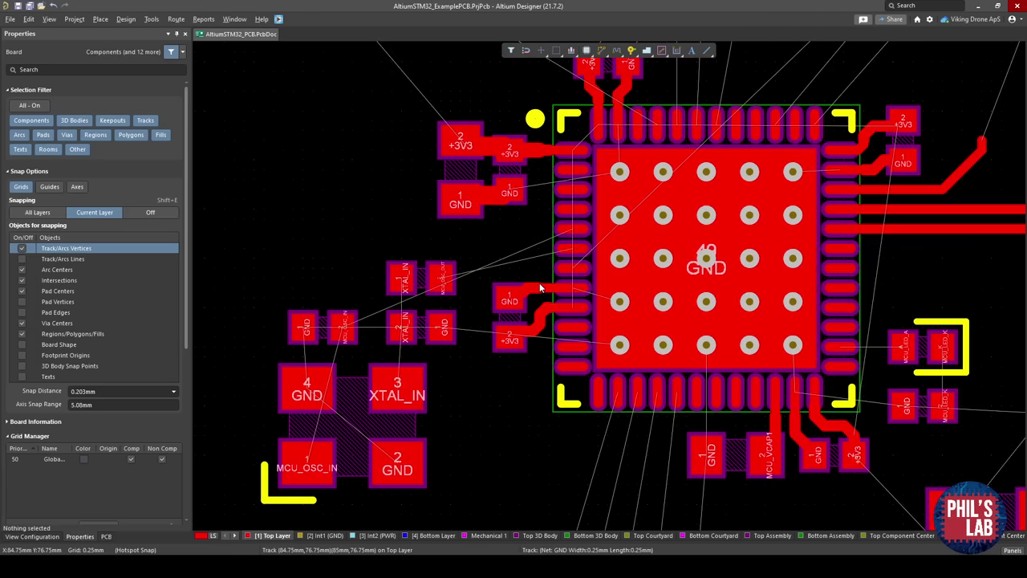
right_drag(904, 193, 852, 233)
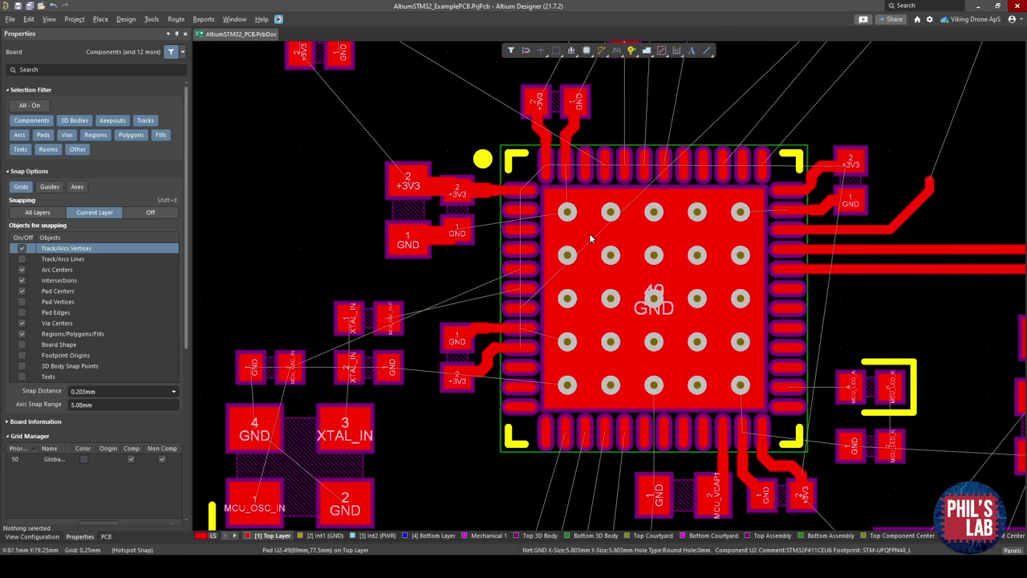
right_drag(523, 276, 495, 320)
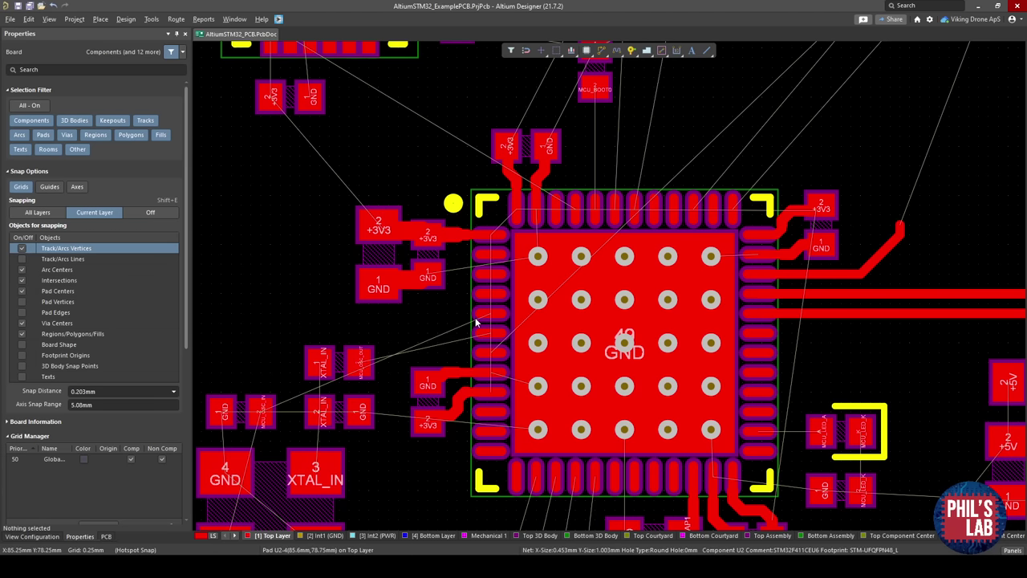
ctrl+scroll(476, 280, down, 1)
ctrl+scroll(476, 280, up, 4)
ctrl+scroll(475, 282, down, 2)
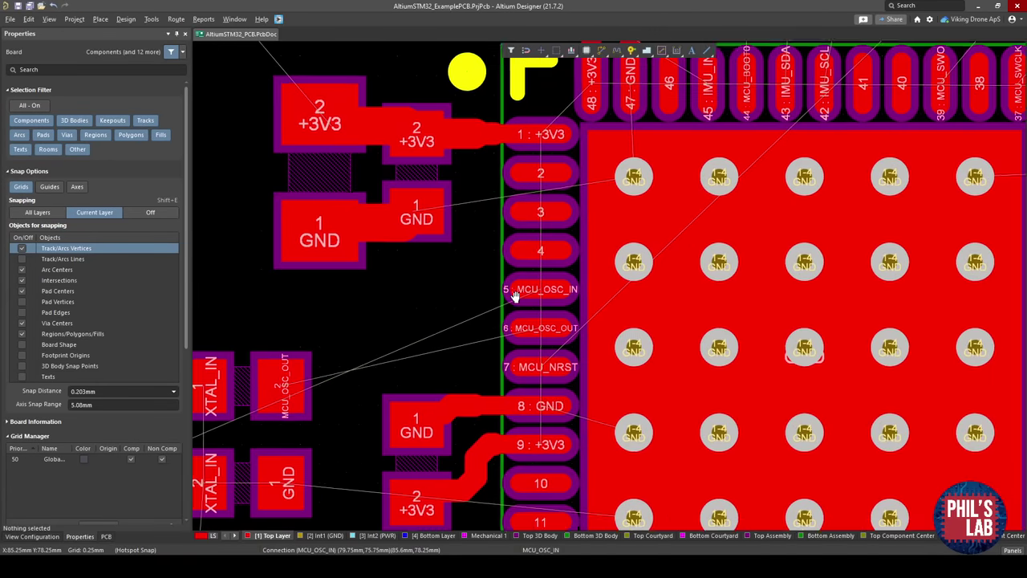
ctrl+scroll(474, 281, down, 1)
ctrl+scroll(474, 281, up, 3)
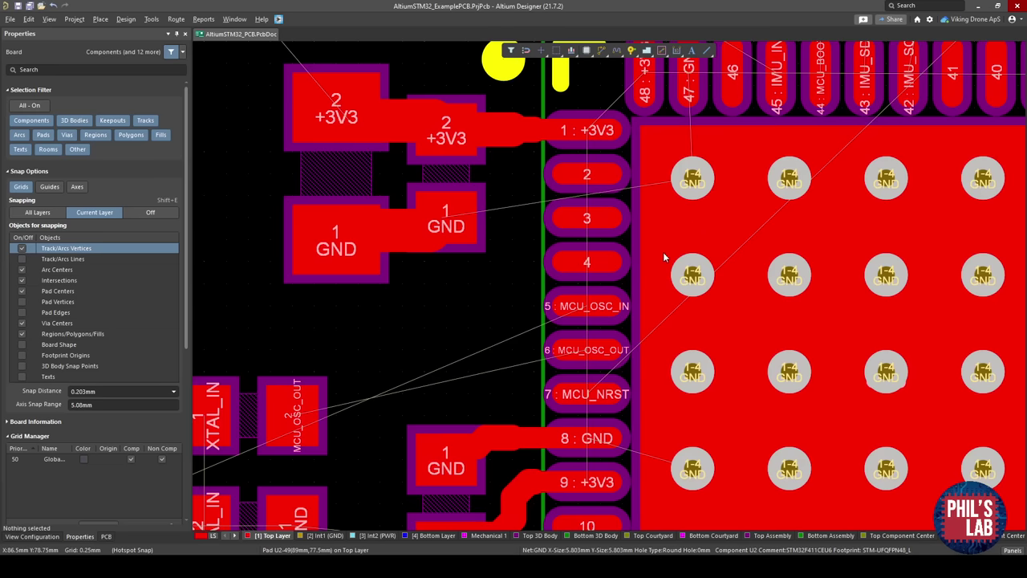
right_drag(523, 366, 568, 362)
right_drag(635, 311, 717, 241)
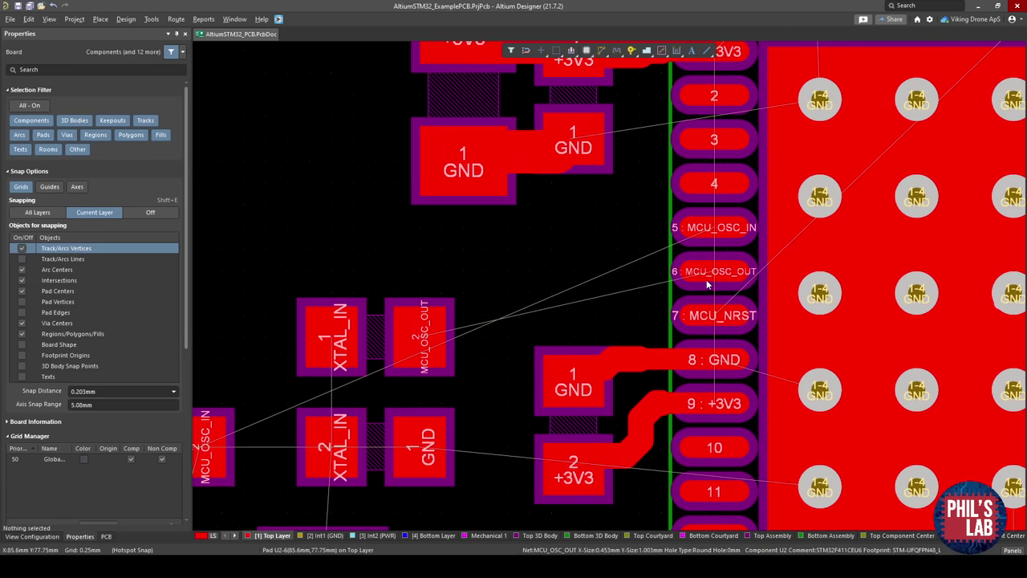
key(ctrl+w)
click(711, 229)
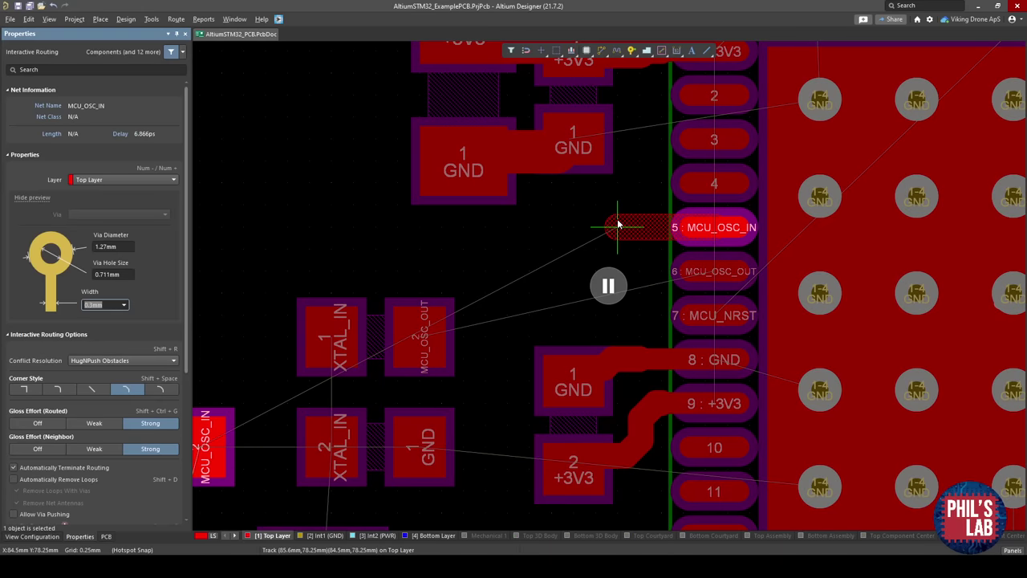
key(Return)
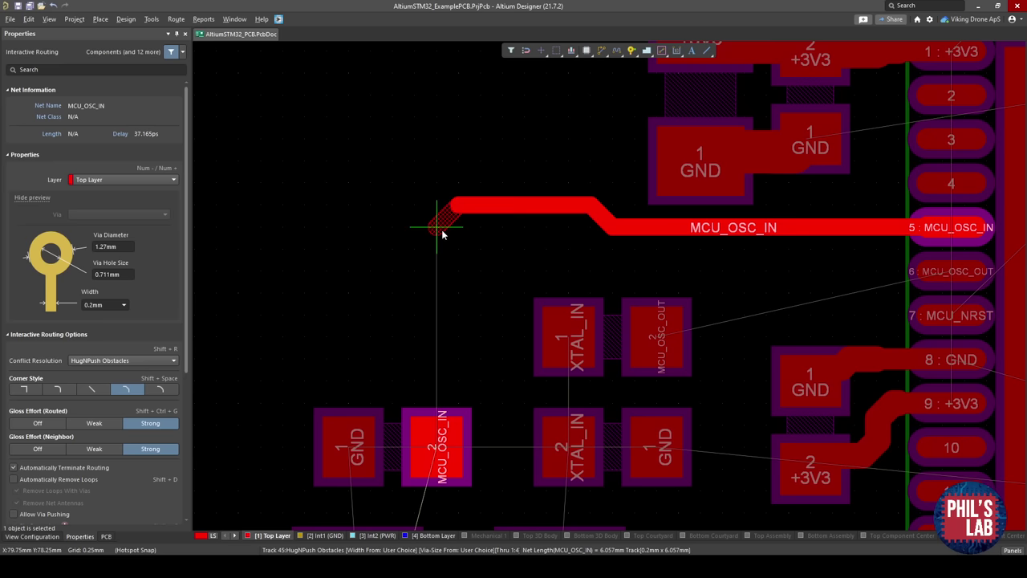
click(441, 230)
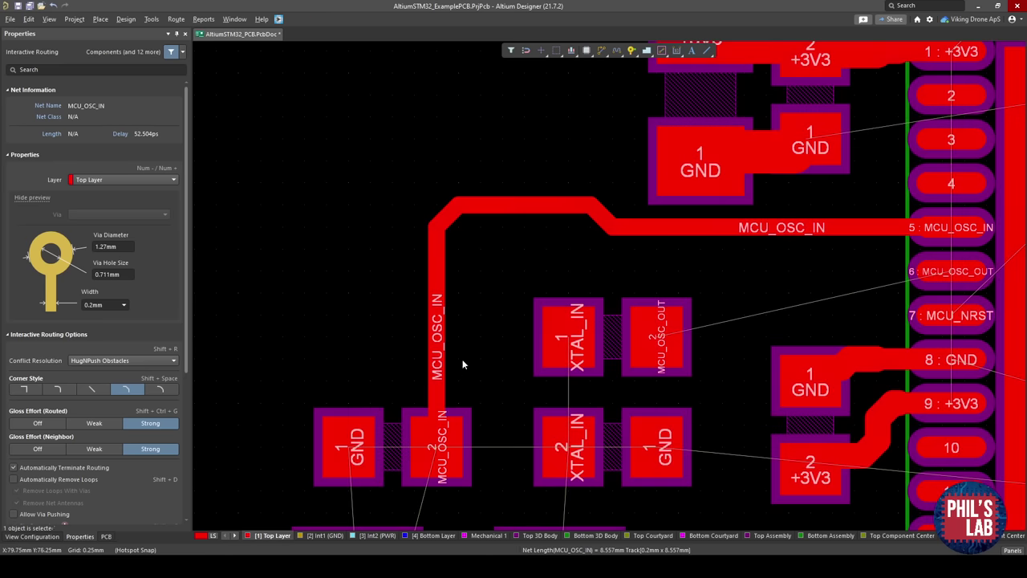
key(Escape)
Route MCU_OSC_OUT at 0.2 mm from microcontroller pin 6 to the MCU_OSC_OUT pad of the component beside it.
right_drag(620, 345, 455, 328)
key(ctrl+w)
click(758, 267)
click(756, 267)
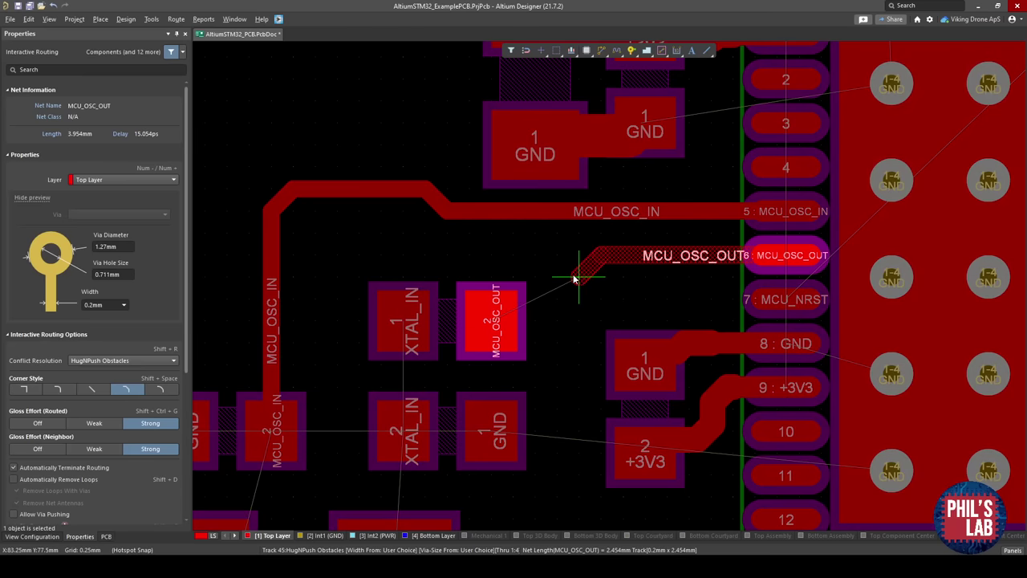
click(489, 319)
key(Escape)
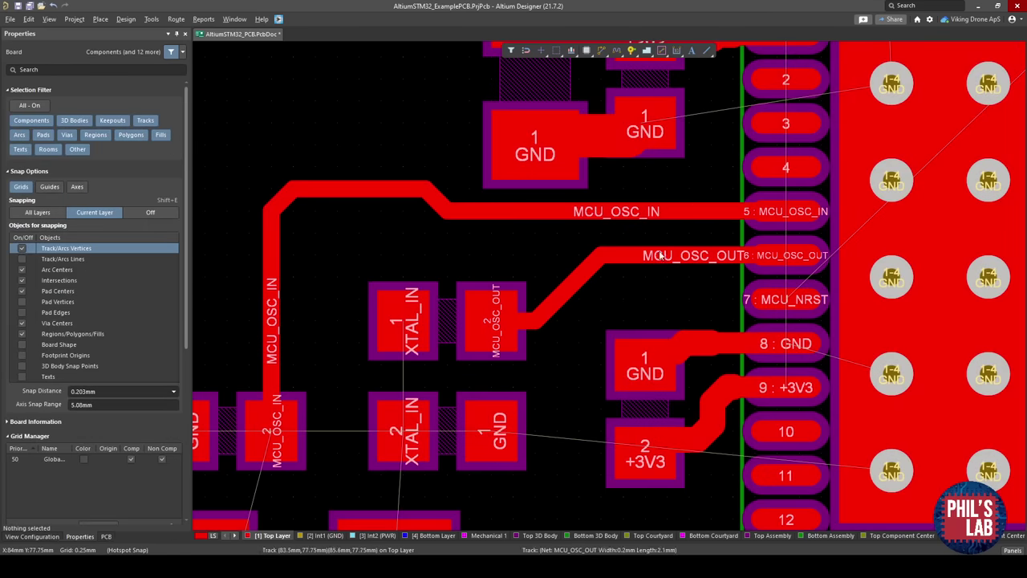
Straighten the jog in the horizontal MCU_OSC_IN track and enlarge the diagonal at its corner.
ctrl+scroll(682, 213, up, 2)
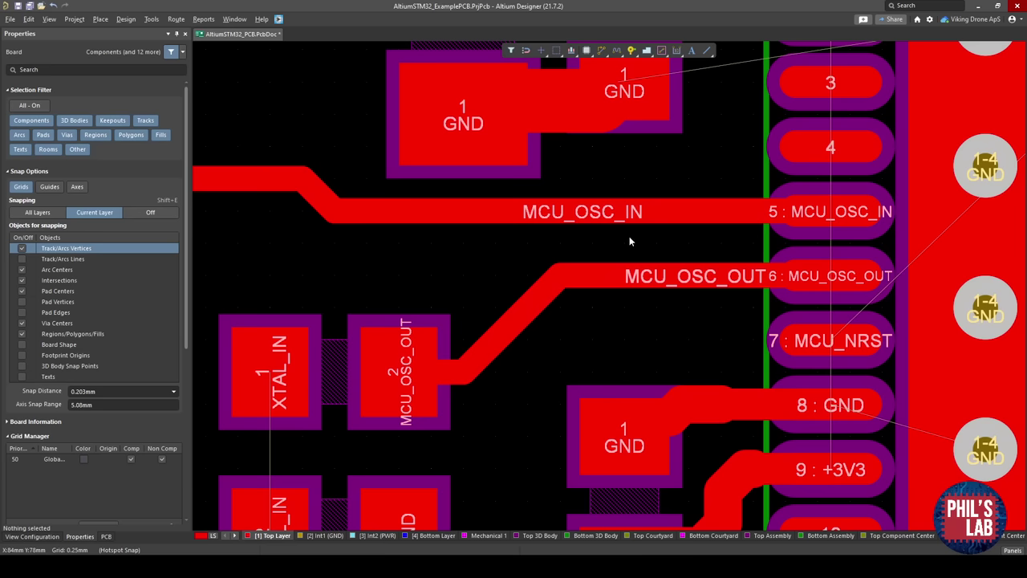
scroll(621, 238, right, 4)
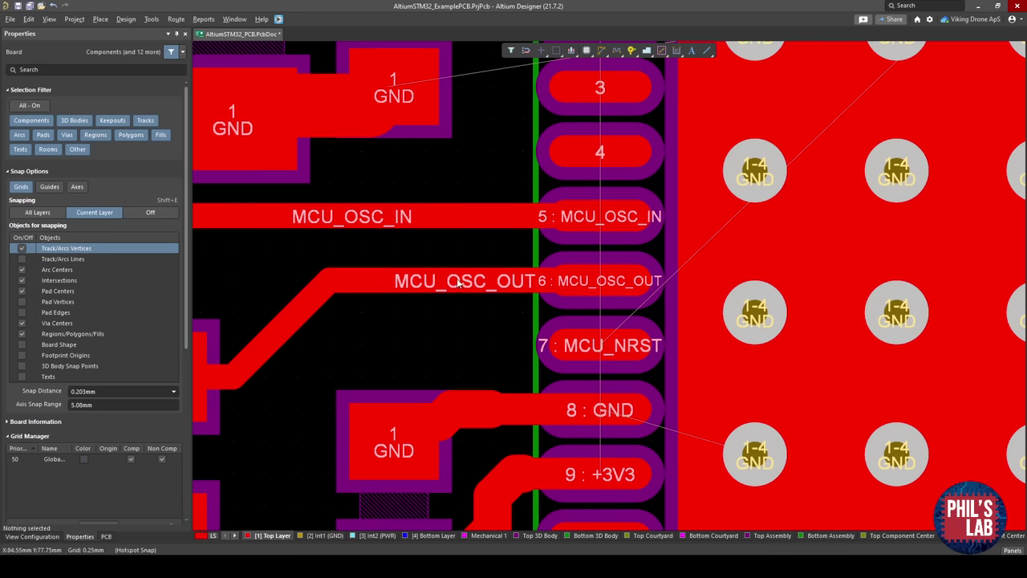
ctrl+scroll(604, 219, down, 2)
right_drag(604, 219, 673, 227)
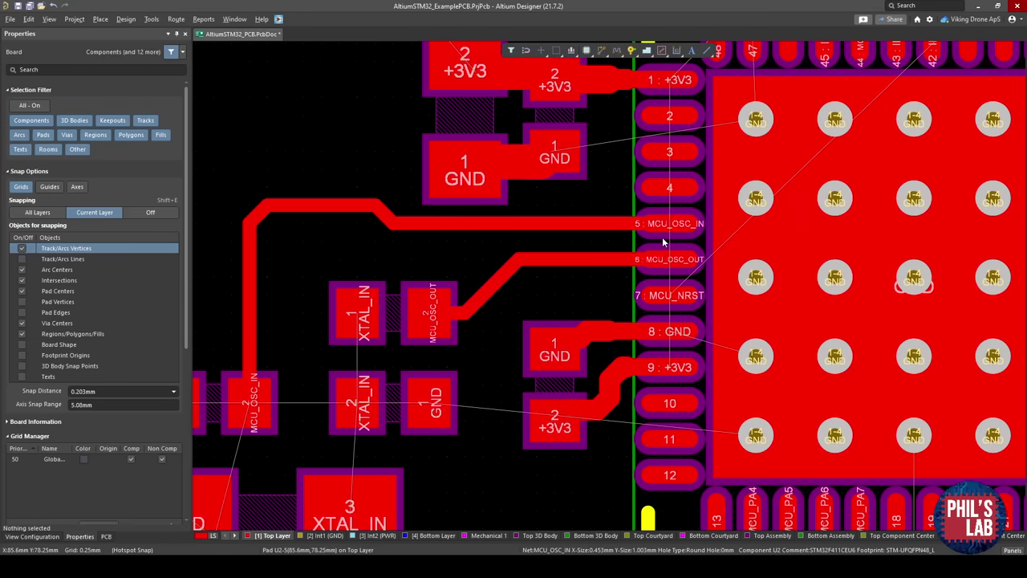
right_drag(377, 223, 415, 209)
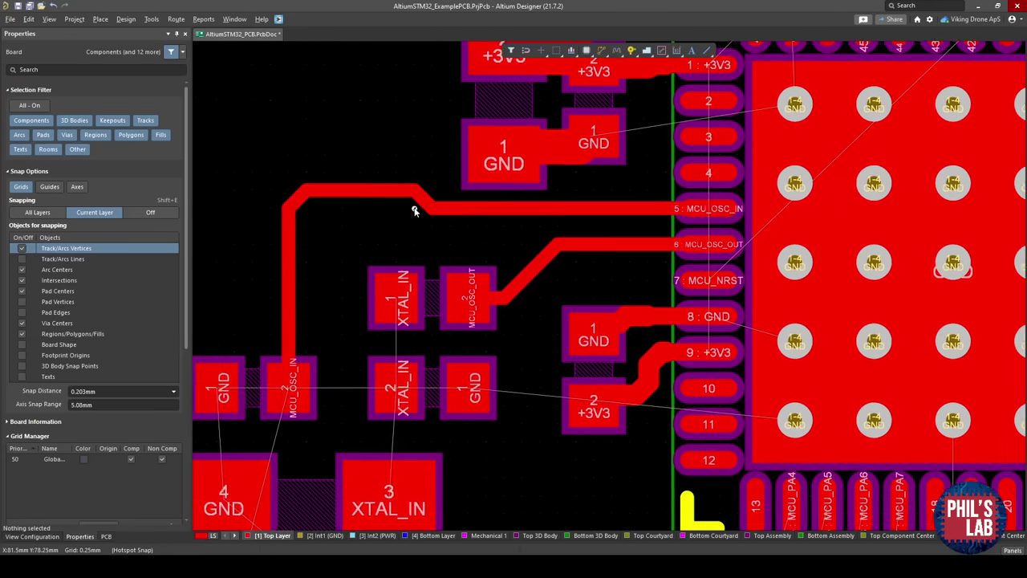
ctrl+scroll(415, 209, up, 3)
drag(337, 187, 341, 215)
click(342, 215)
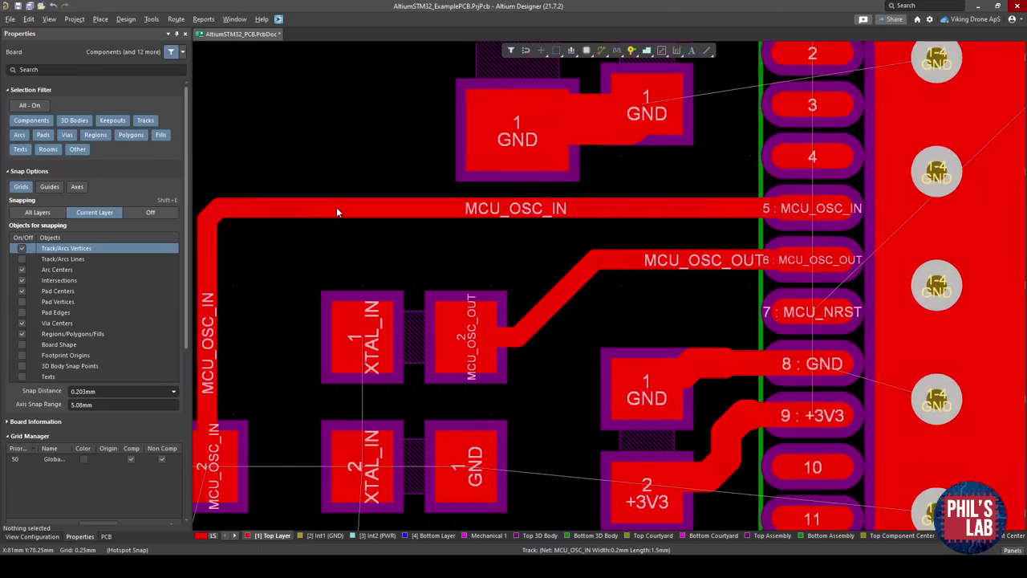
scroll(340, 211, left, 2)
drag(362, 225, 382, 249)
Route a straight MCU_NRST stub about 1.1 mm long at 0.2 mm width outward from microcontroller pin 7.
right_drag(468, 259, 341, 226)
ctrl+scroll(666, 319, up, 1)
right_drag(704, 303, 649, 292)
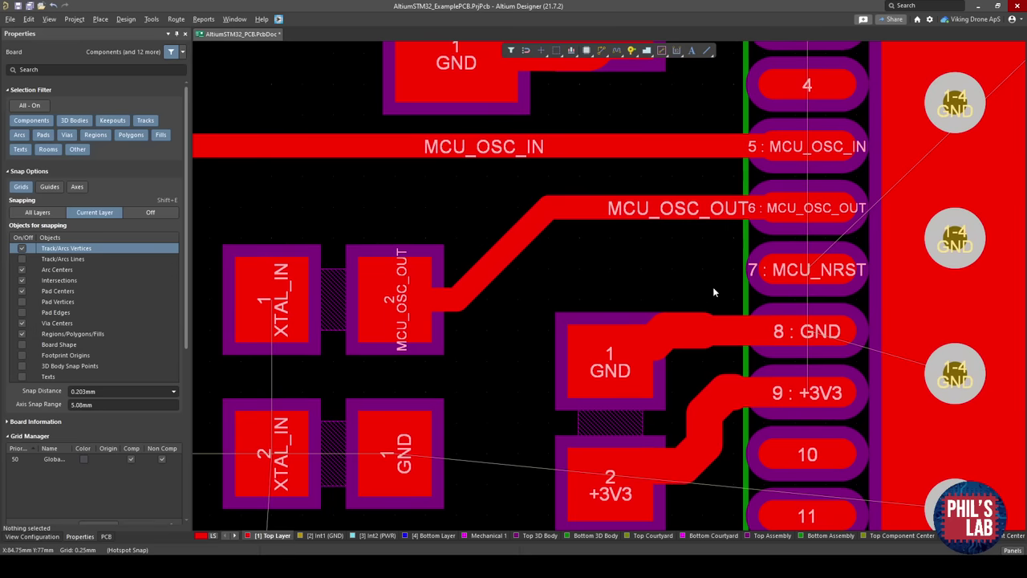
key(ctrl+w)
click(812, 275)
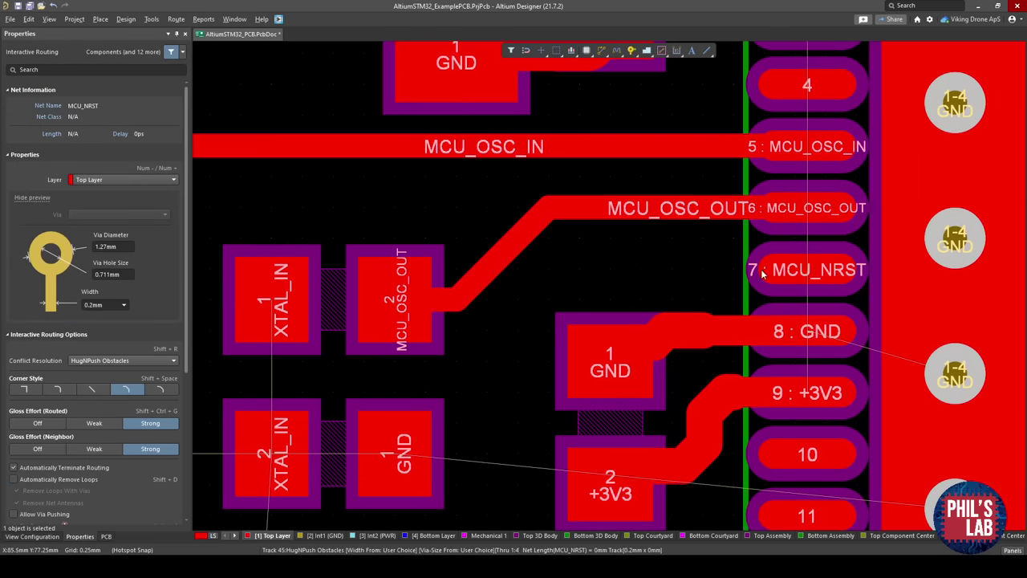
key(shift+space)
key(shift+space)
key(shift+space)
click(660, 271)
key(Escape)
key(Escape)
Slide the diagonal MCU_OSC_OUT segment so that it runs directly into the component pad.
ctrl+scroll(550, 268, down, 3)
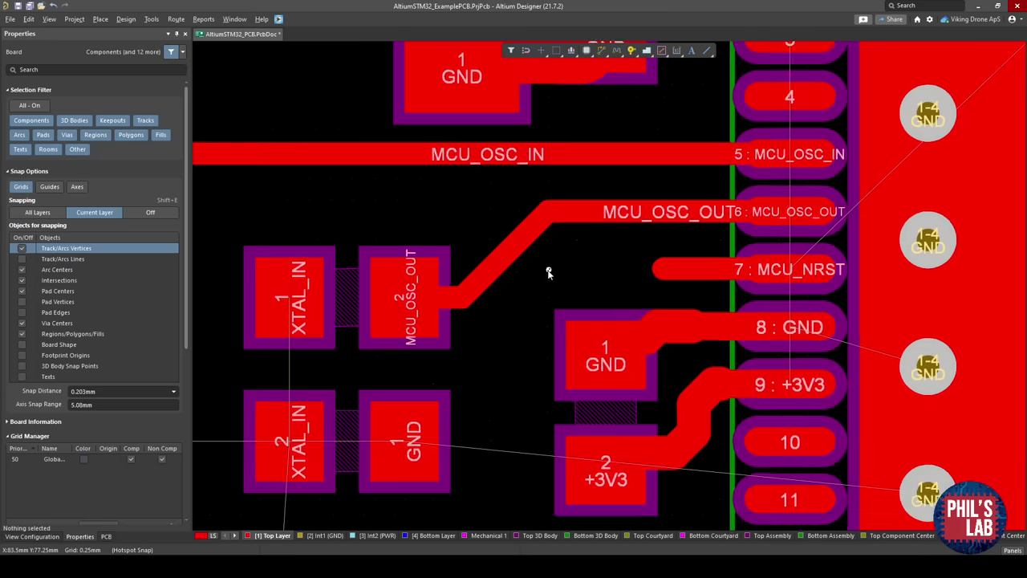
drag(523, 245, 476, 243)
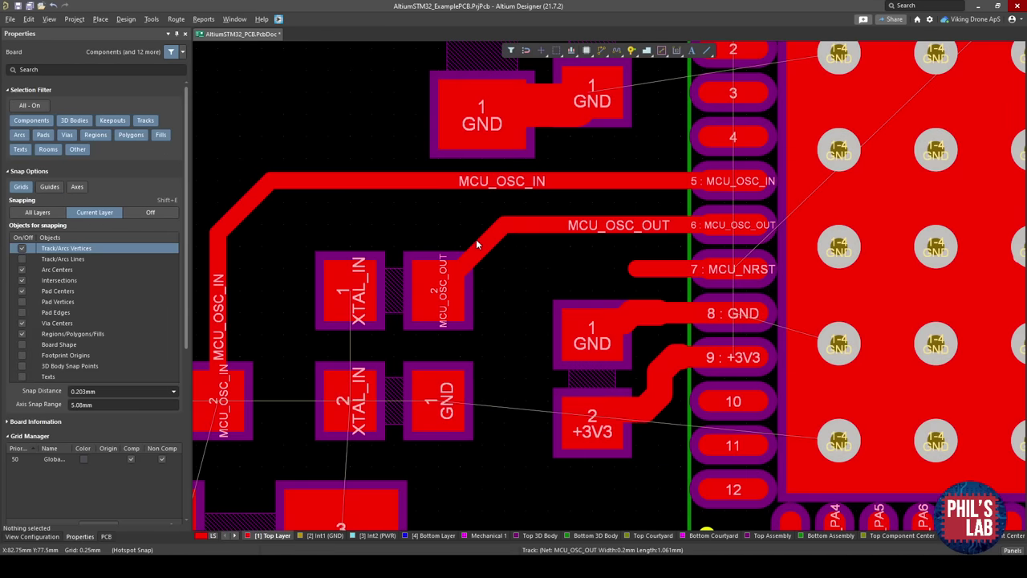
middle_drag(507, 310, 495, 325)
Route XTAL_IN at 0.2 mm from the upper component's pad through the load capacitor's pad to crystal pad 3.
right_drag(514, 329, 664, 287)
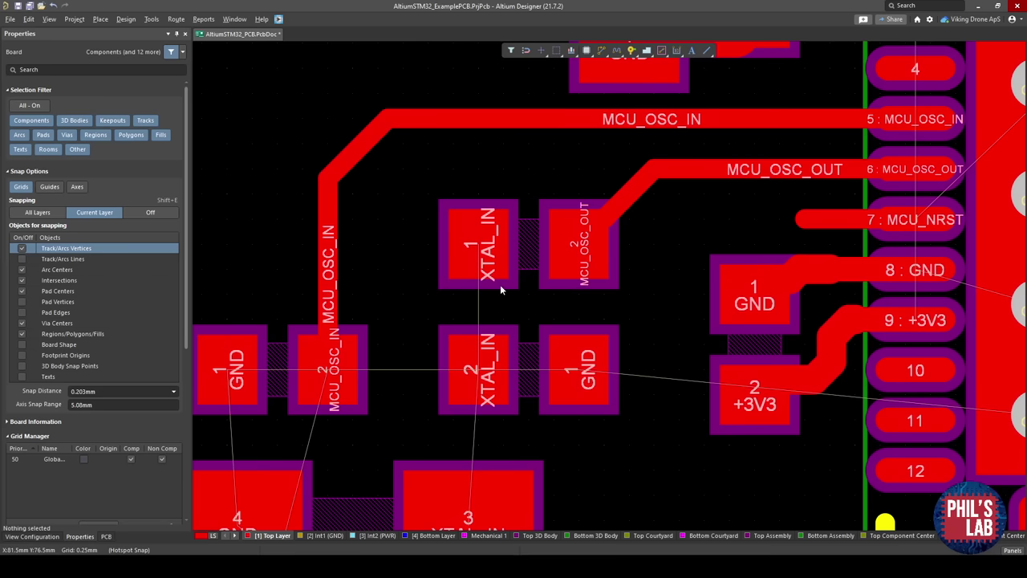
right_drag(515, 298, 523, 211)
key(ctrl+w)
click(490, 162)
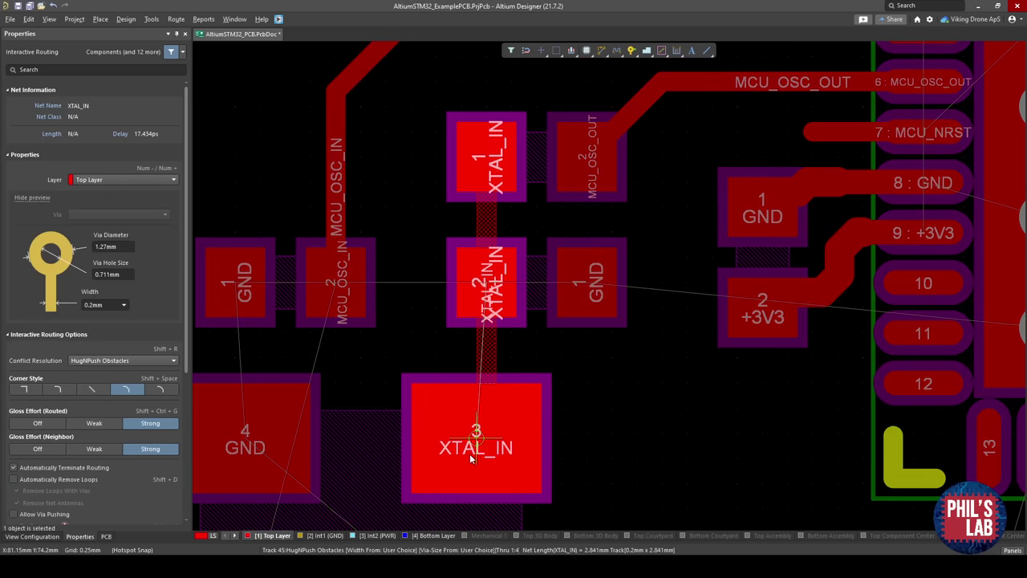
click(473, 448)
key(Escape)
Route MCU_OSC_IN at 0.2 mm from the load capacitor between crystal pads 4 and 3 to crystal pad 1, and tidy its upper bend.
middle_drag(534, 306, 540, 318)
right_drag(554, 309, 540, 352)
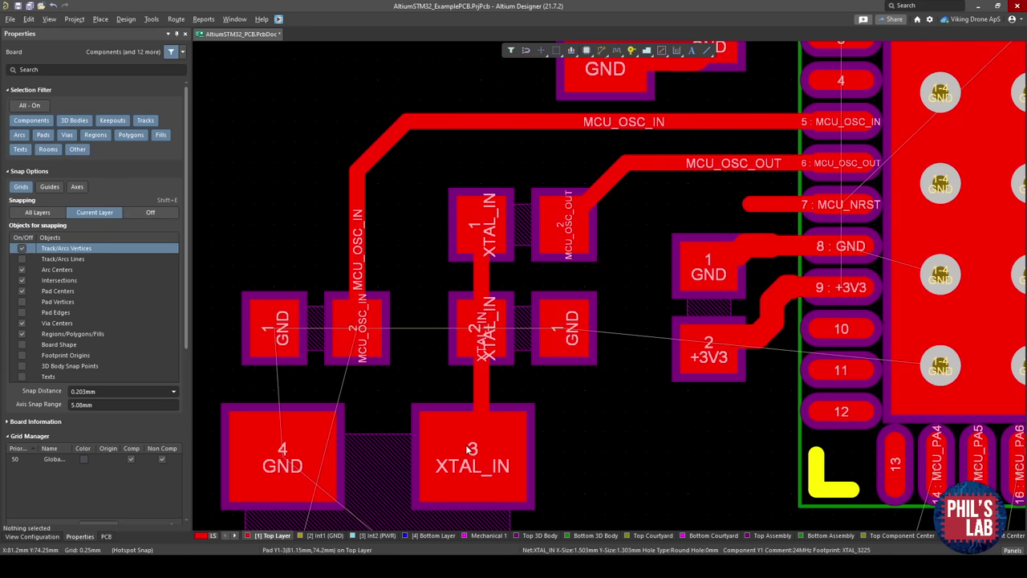
scroll(440, 284, down, 3)
right_drag(446, 282, 511, 298)
key(ctrl+w)
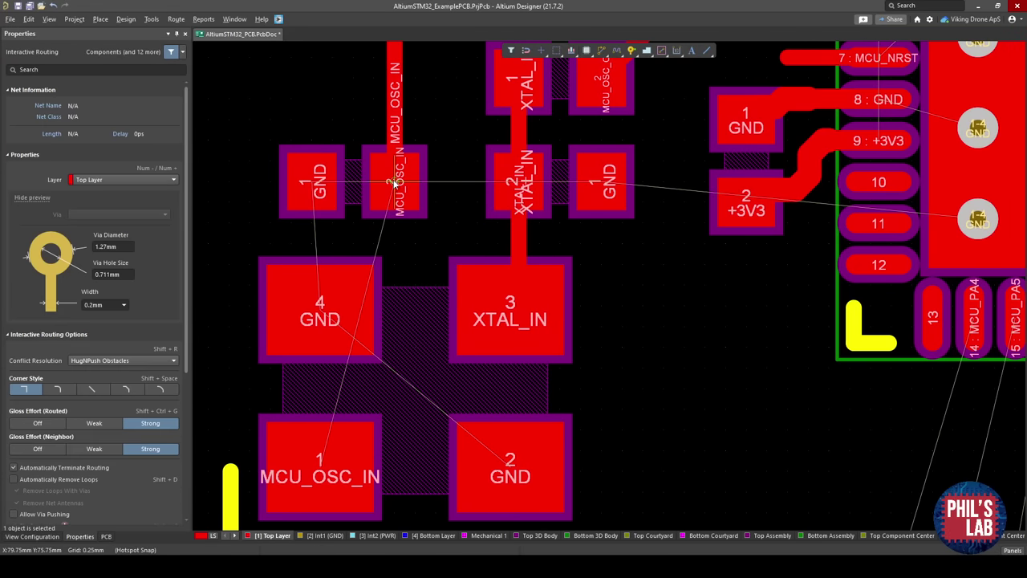
click(397, 181)
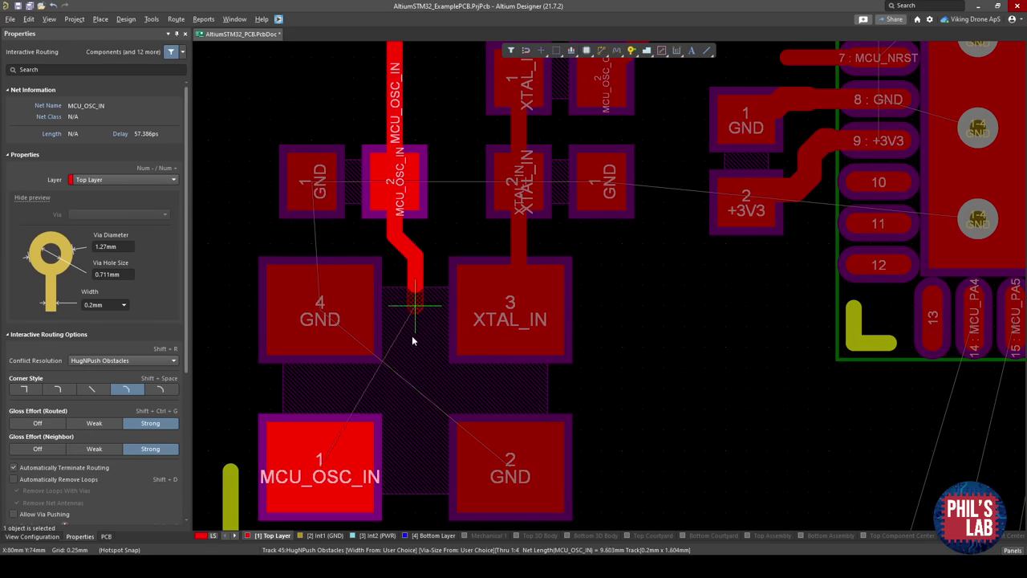
click(353, 414)
key(Escape)
drag(406, 245, 408, 236)
Save the PCB document.
right_drag(413, 338, 438, 364)
ctrl+scroll(432, 219, down, 2)
key(ctrl+s)
Try to extend the MCU_NRST track from its stub at pin 7 with a via to the Int1 (GND) layer.
right_drag(528, 222, 454, 307)
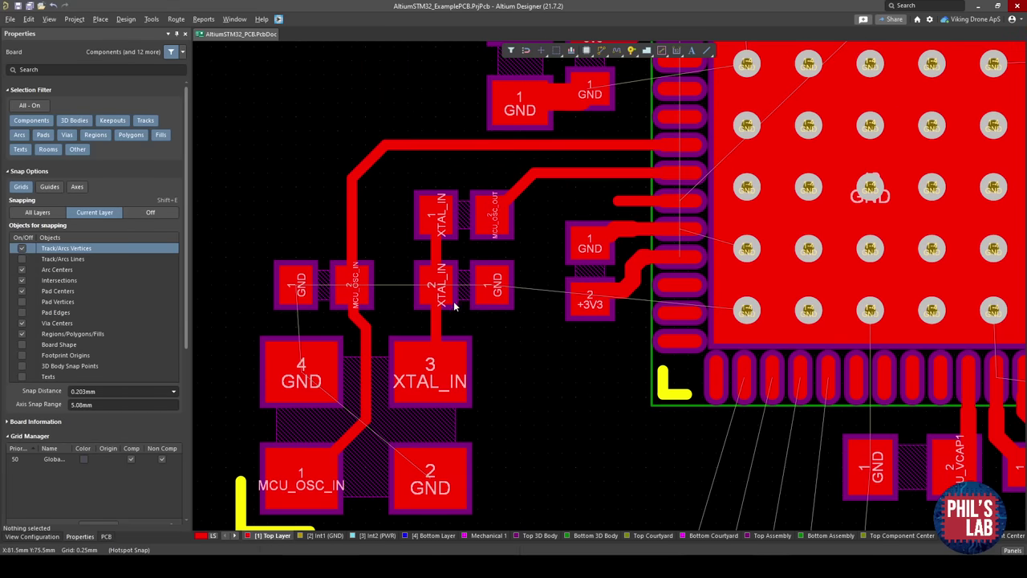
right_drag(623, 268, 400, 237)
right_drag(657, 274, 666, 403)
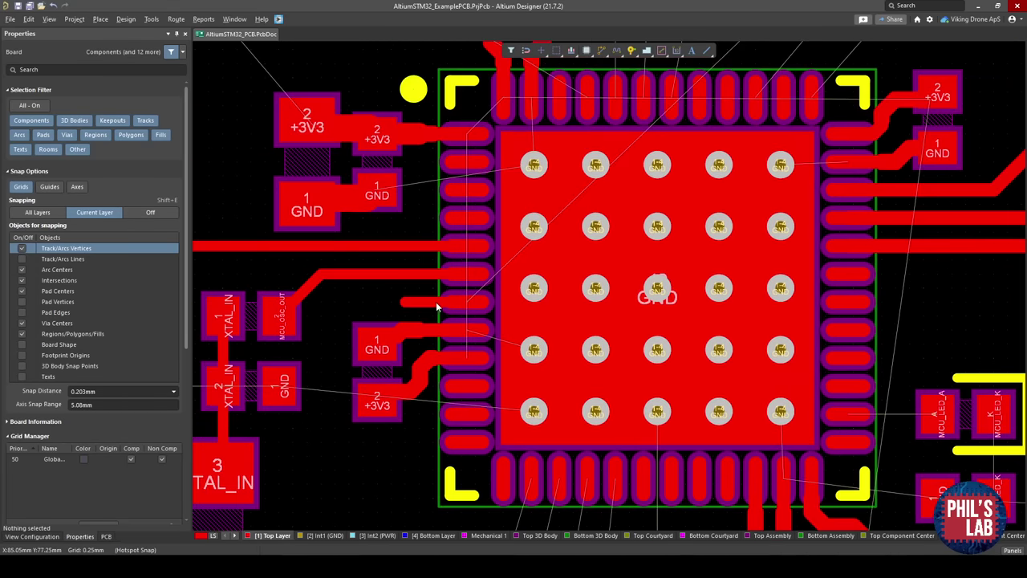
ctrl+scroll(559, 285, up, 2)
scroll(559, 285, down, 1)
ctrl+scroll(509, 265, up, 1)
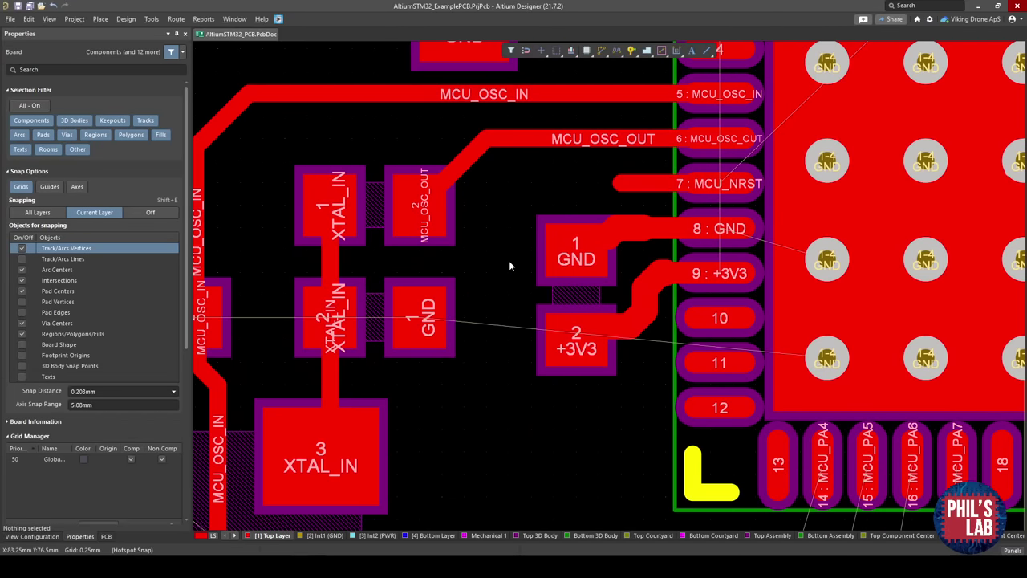
ctrl+scroll(591, 201, up, 2)
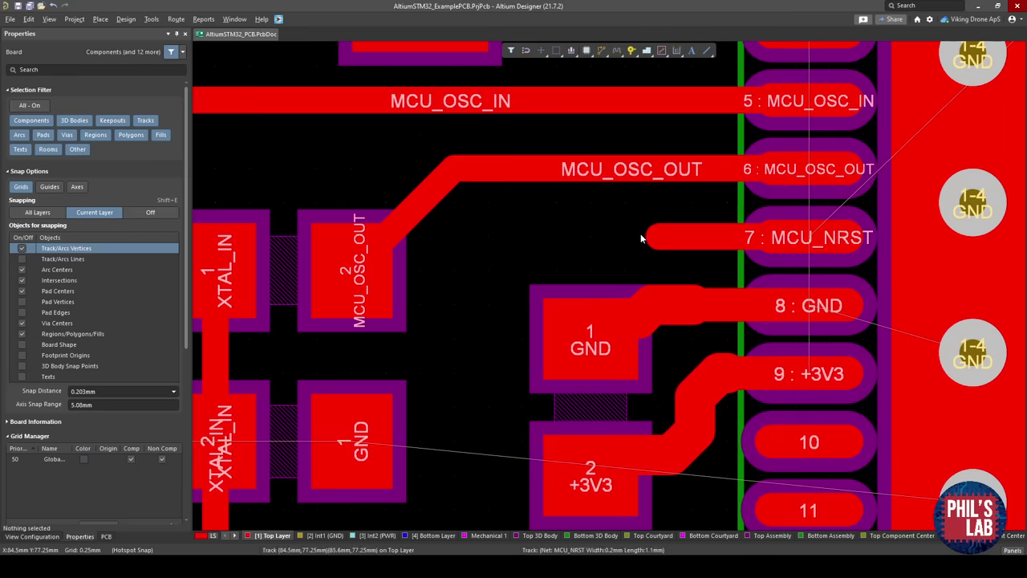
key(ctrl+w)
click(622, 239)
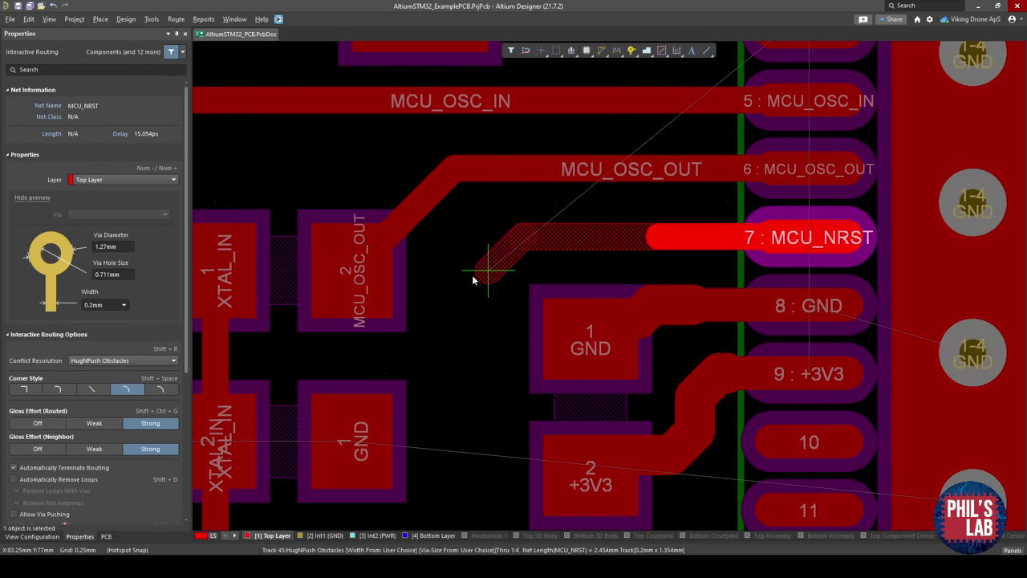
key(KP_Add)
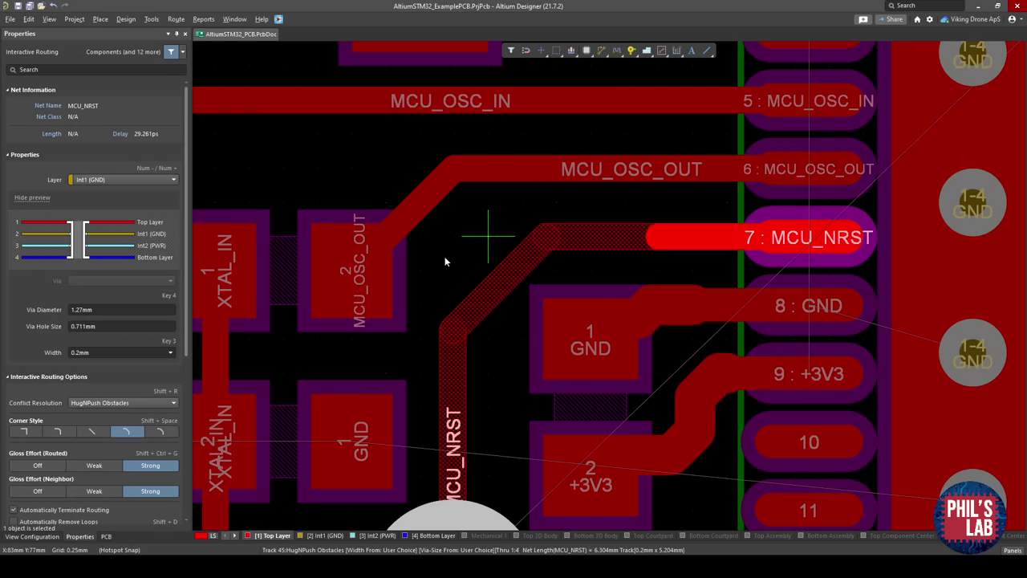
ctrl+scroll(485, 261, down, 3)
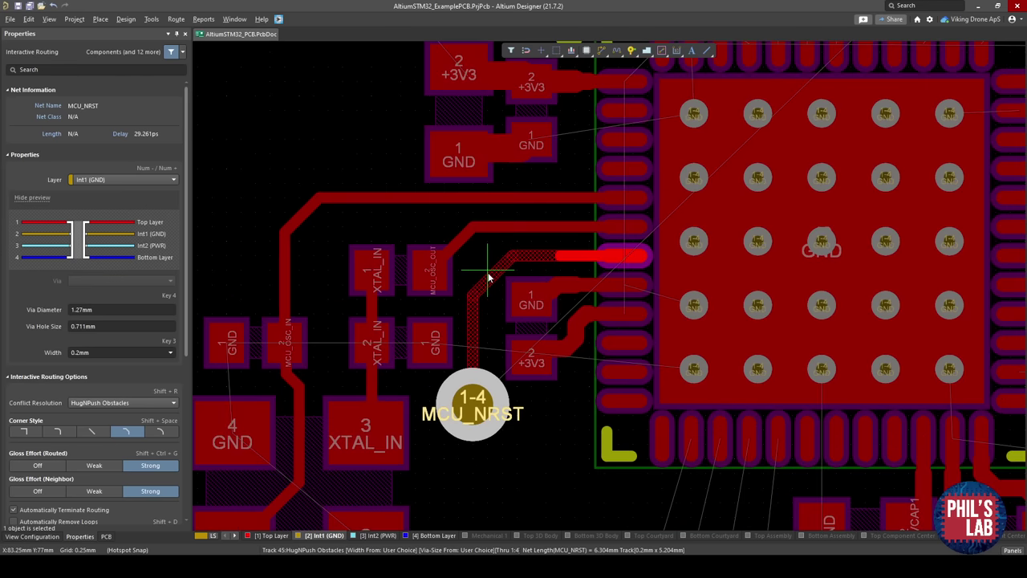
key(Escape)
key(Escape)
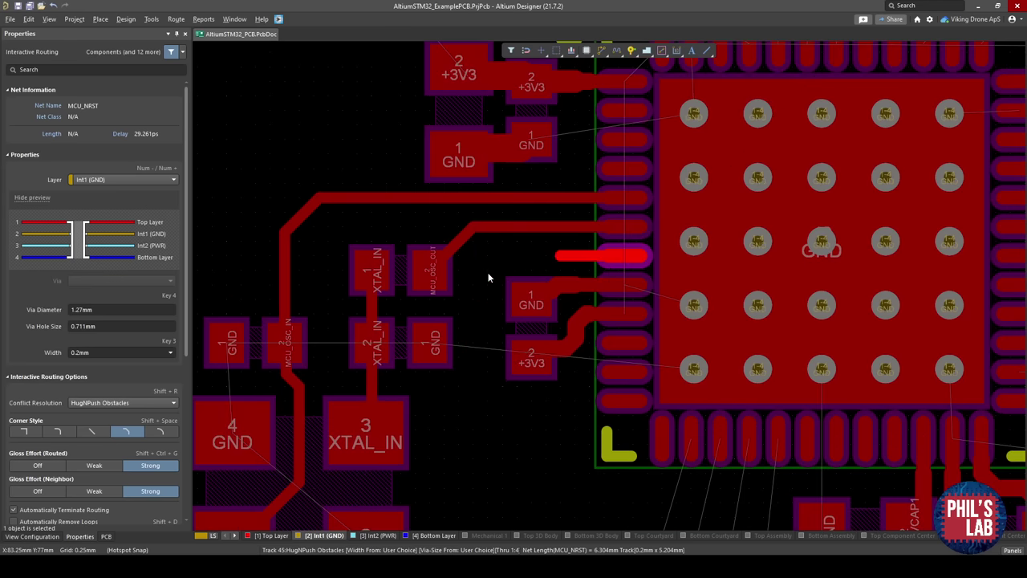
Set the RoutingVias design rule to via diameters of 0.55 mm minimum, 0.9 mm maximum and 0.7 mm preferred, with a 0.25 mm minimum hole.
click(126, 18)
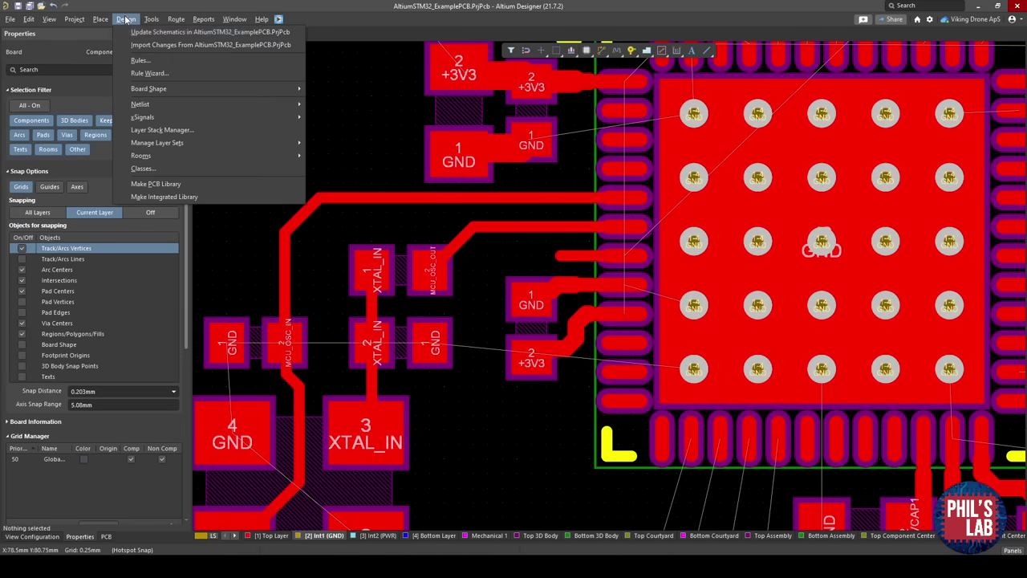
click(143, 62)
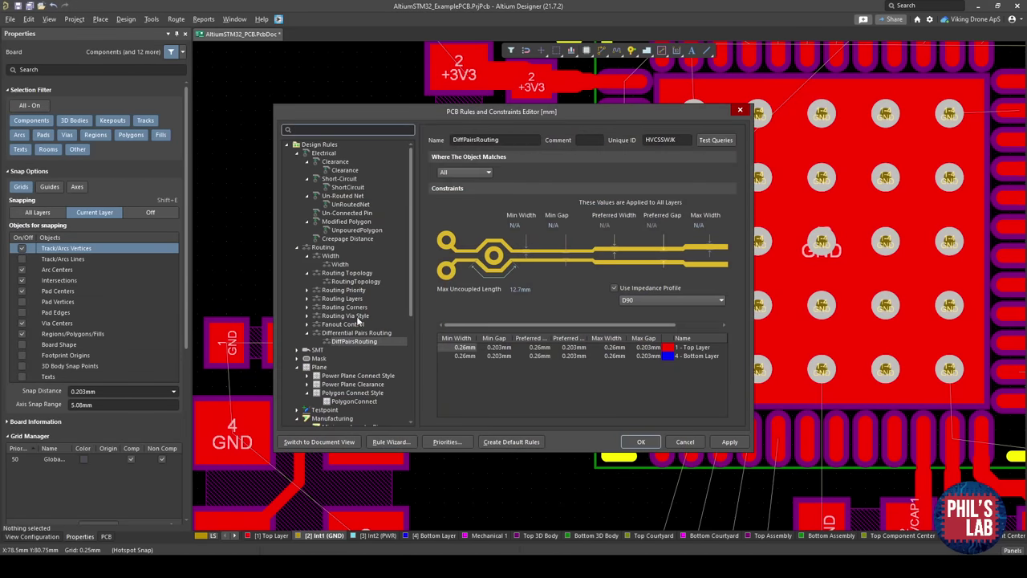
click(307, 316)
click(325, 325)
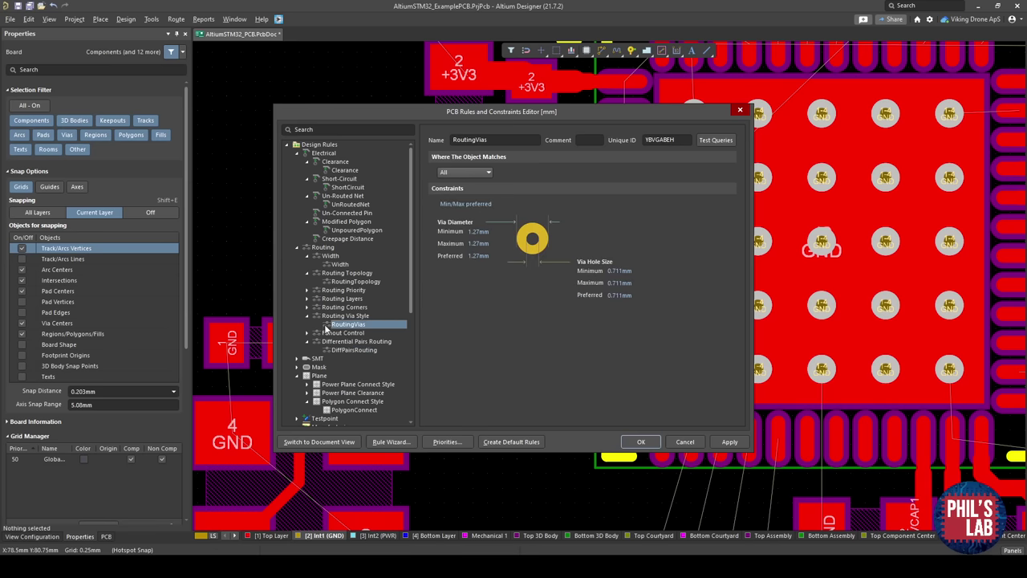
click(482, 231)
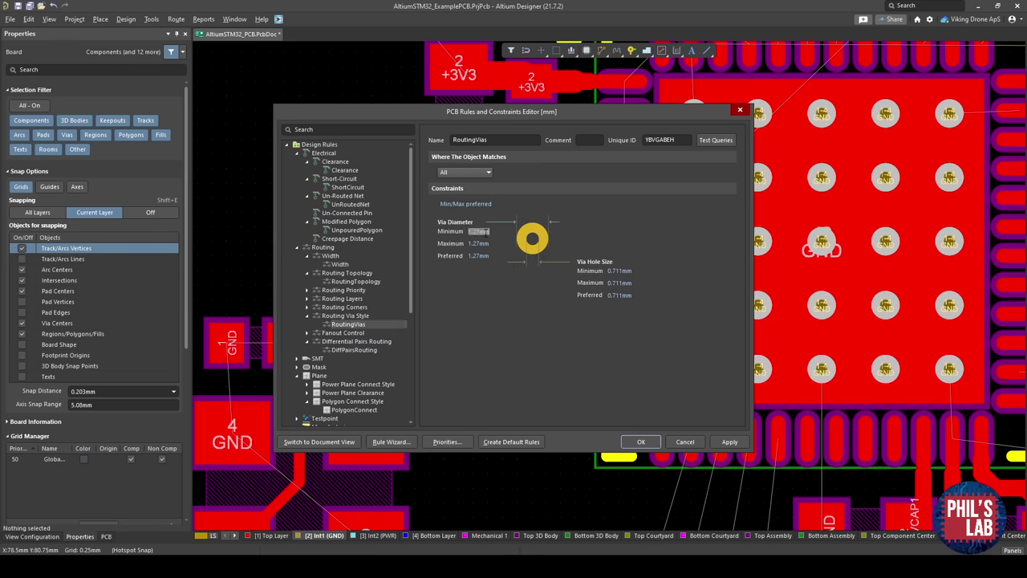
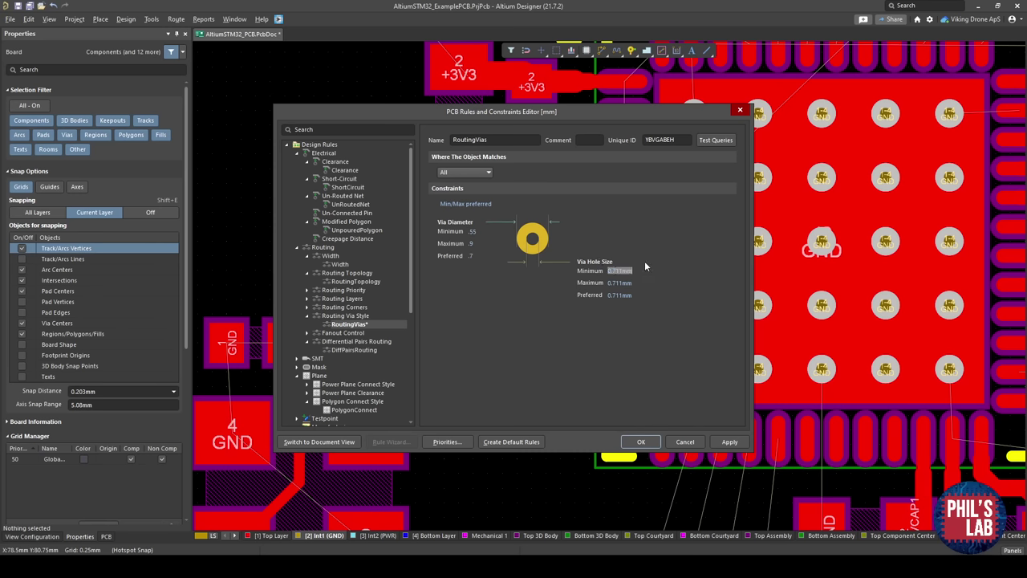
key(BackSpace)
text(.25)
click(640, 444)
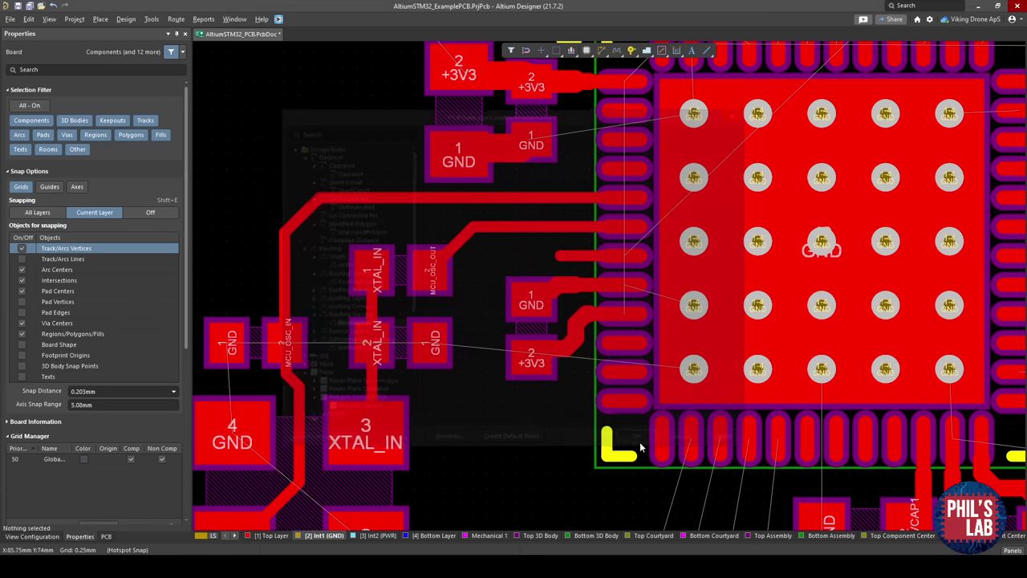
Extend the MCU_NRST track from its pin 7 stub to a via with 0.6 mm diameter and 0.25 mm hole beside the MCU_OSC_OUT capacitor pad.
ctrl+scroll(552, 270, up, 5)
right_drag(546, 267, 622, 235)
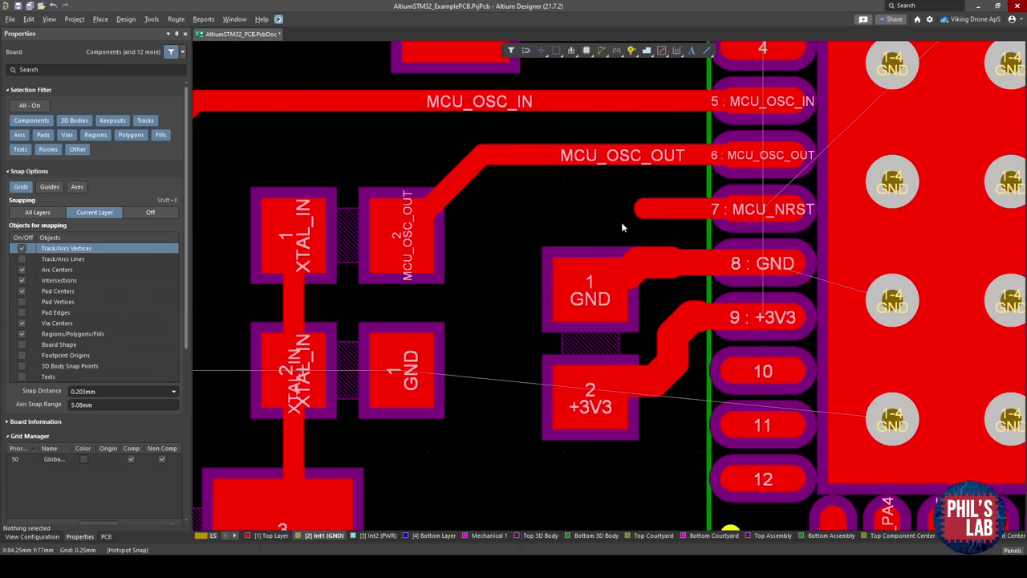
key(ctrl+w)
click(600, 214)
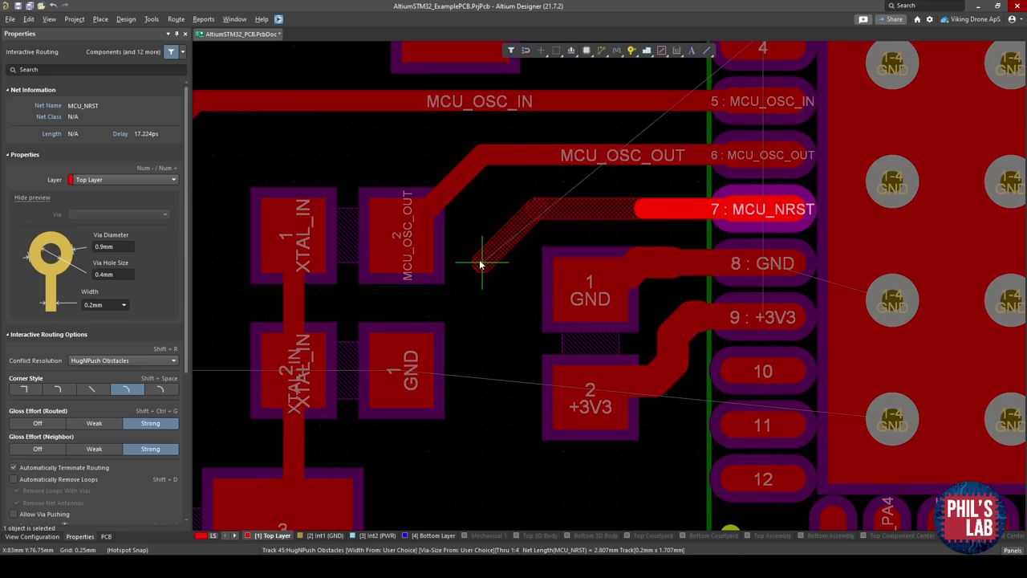
key(KP_Multiply)
key(Tab)
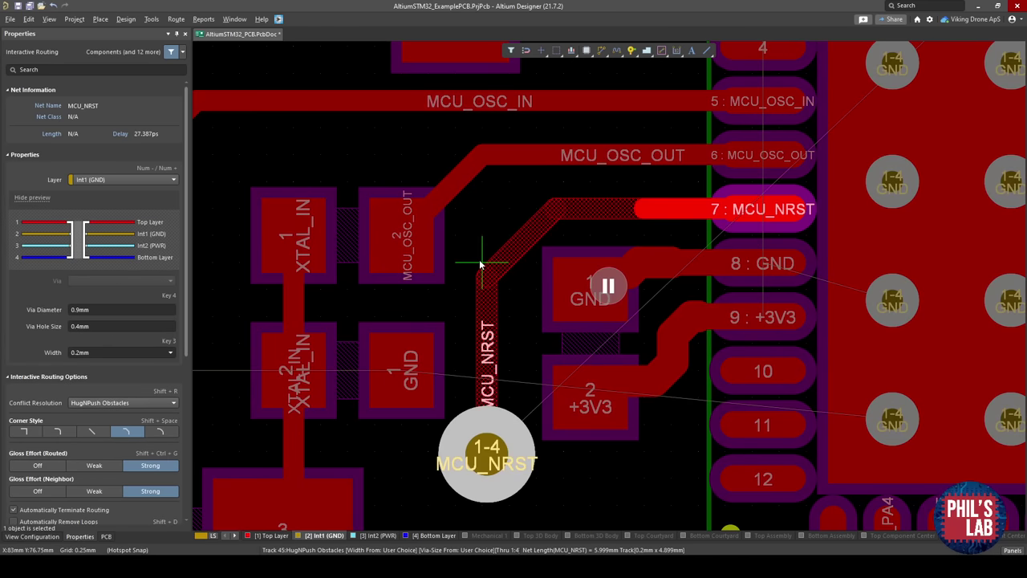
click(105, 310)
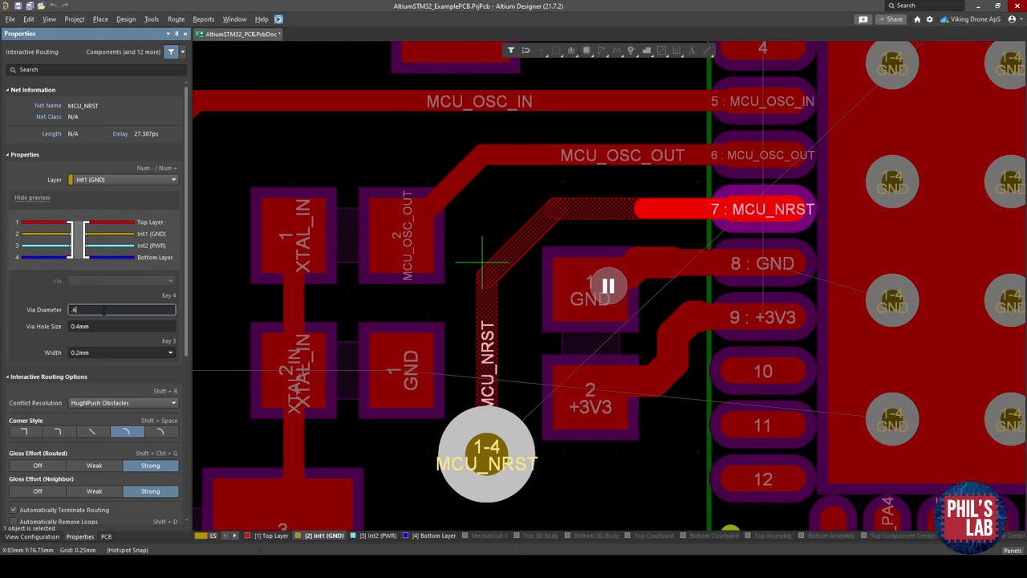
key(Tab)
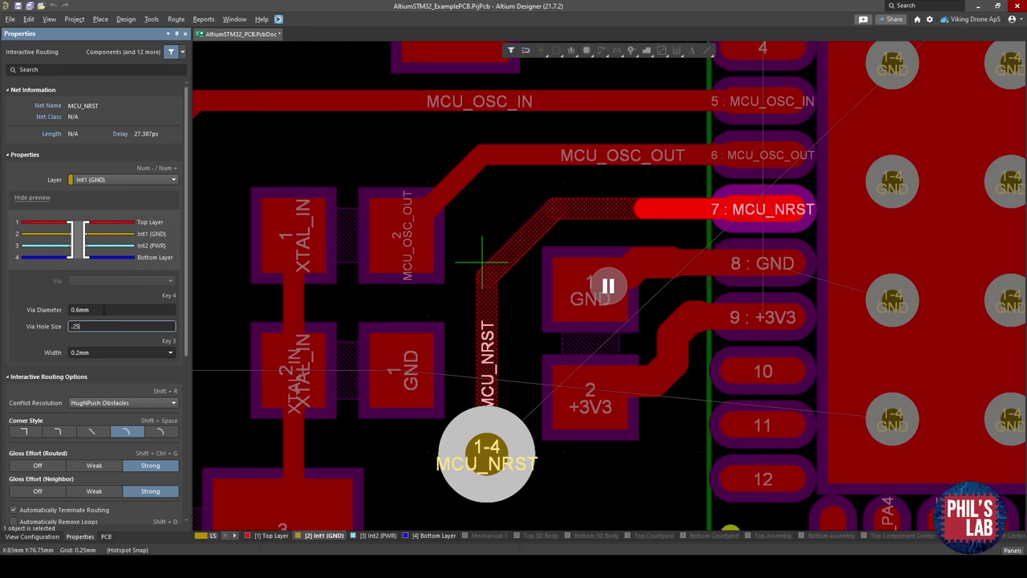
key(Return)
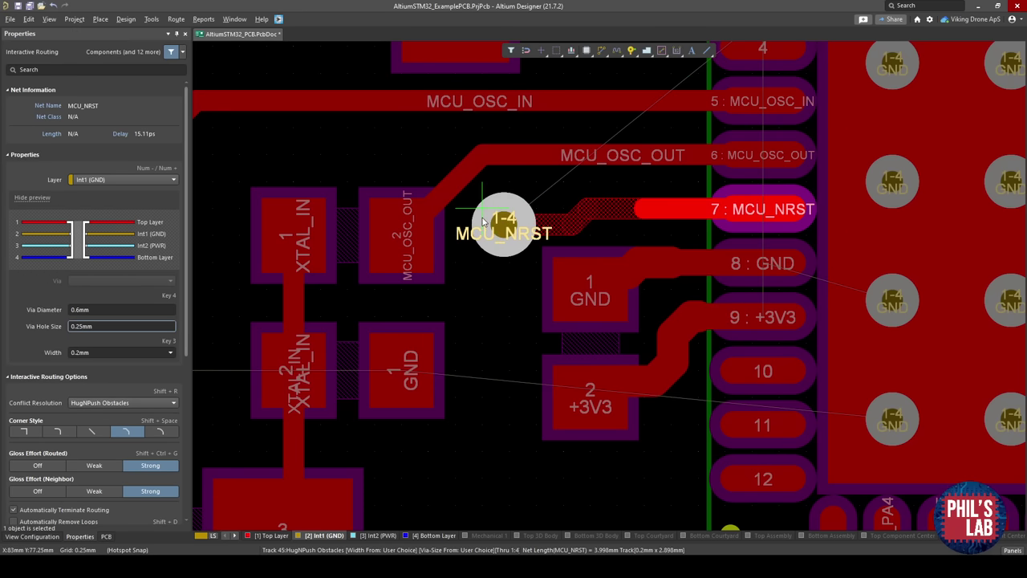
click(493, 238)
right_click(504, 252)
right_click(504, 252)
Tidy the short MCU_NRST segment at the via and shift the diagonal MCU_OSC_OUT segment slightly away from the via.
ctrl+scroll(511, 236, up, 4)
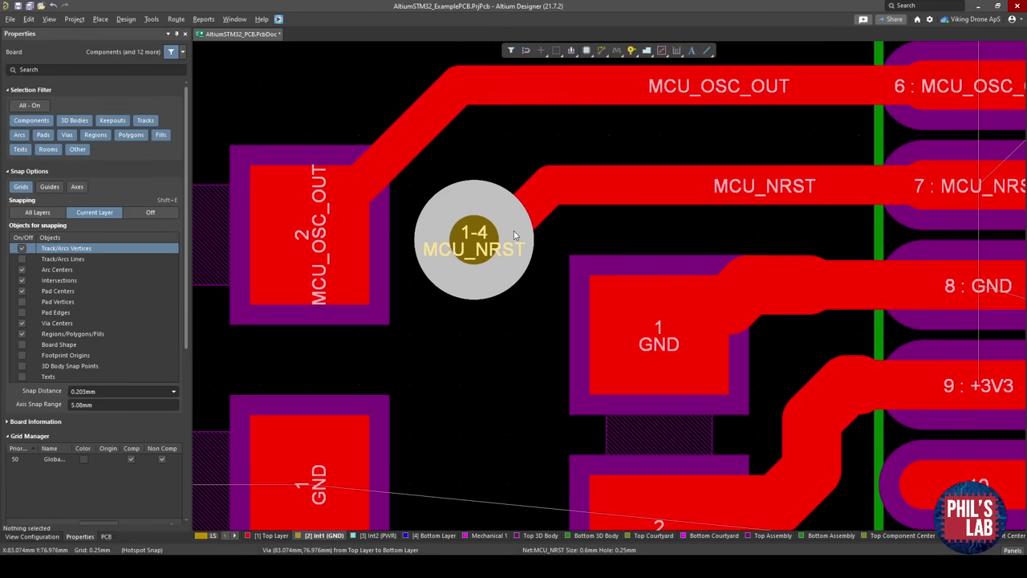
drag(525, 196, 515, 191)
ctrl+scroll(513, 194, down, 3)
right_drag(509, 222, 526, 320)
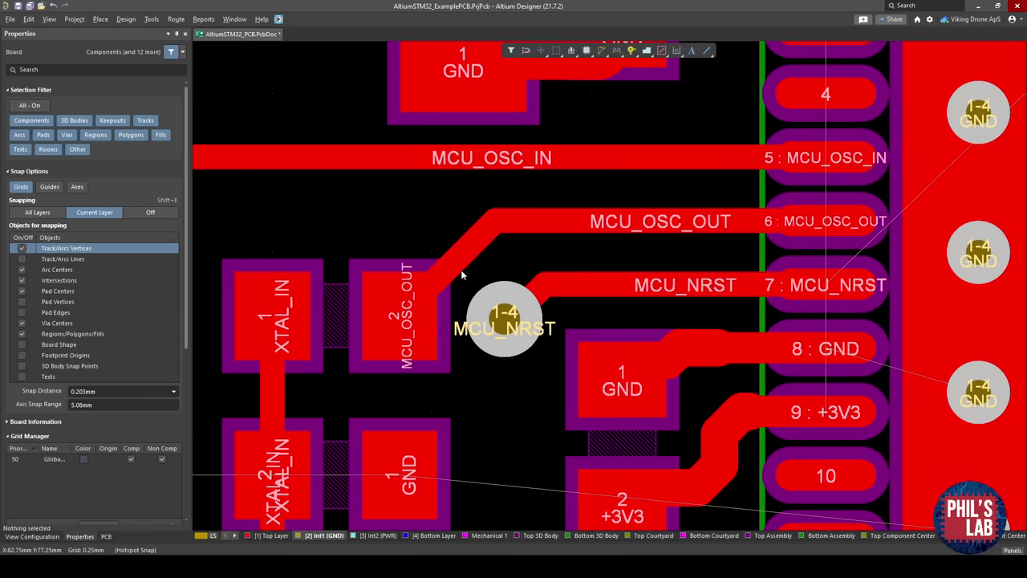
drag(459, 256, 442, 251)
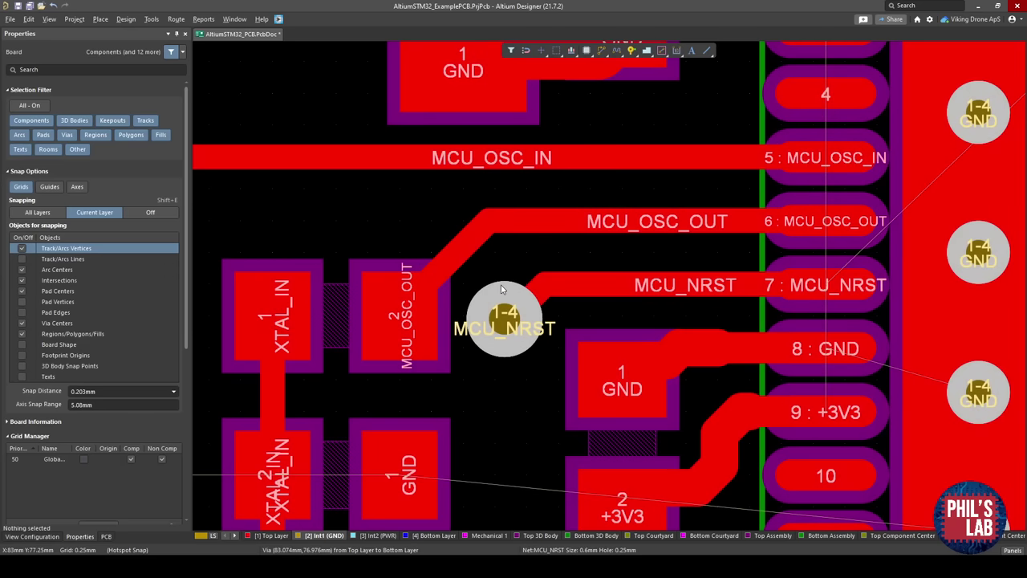
Examine the surroundings of the MCU_NRST via and the net's remaining path to the debug connector.
shift+scroll(501, 299, right, 1)
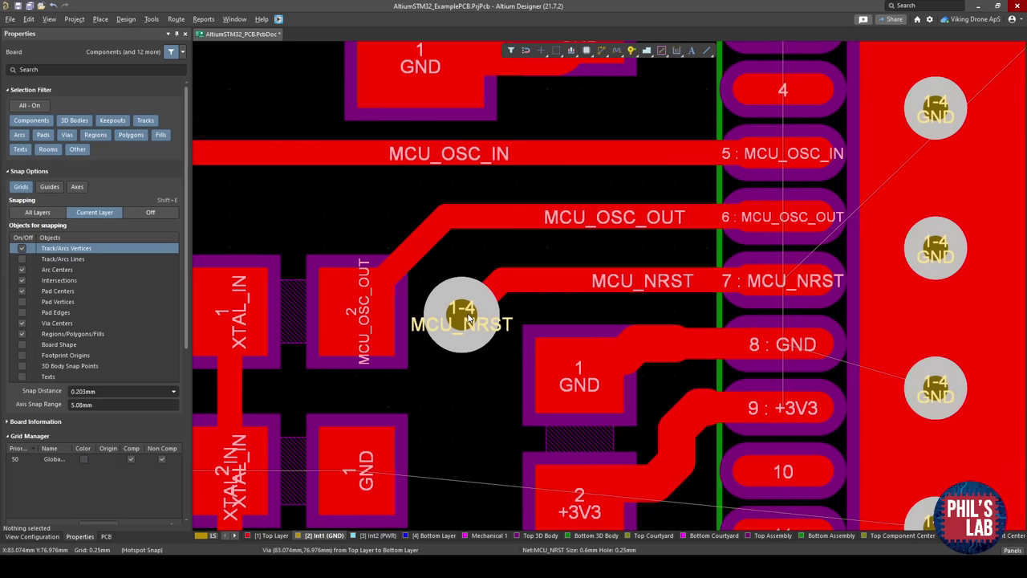
scroll(464, 297, down, 1)
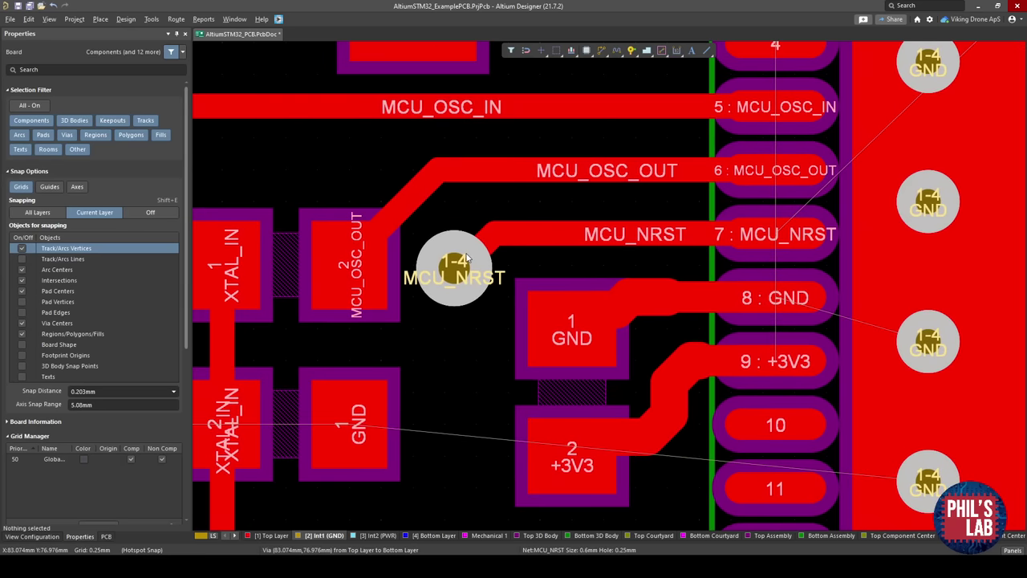
shift+scroll(442, 279, left, 2)
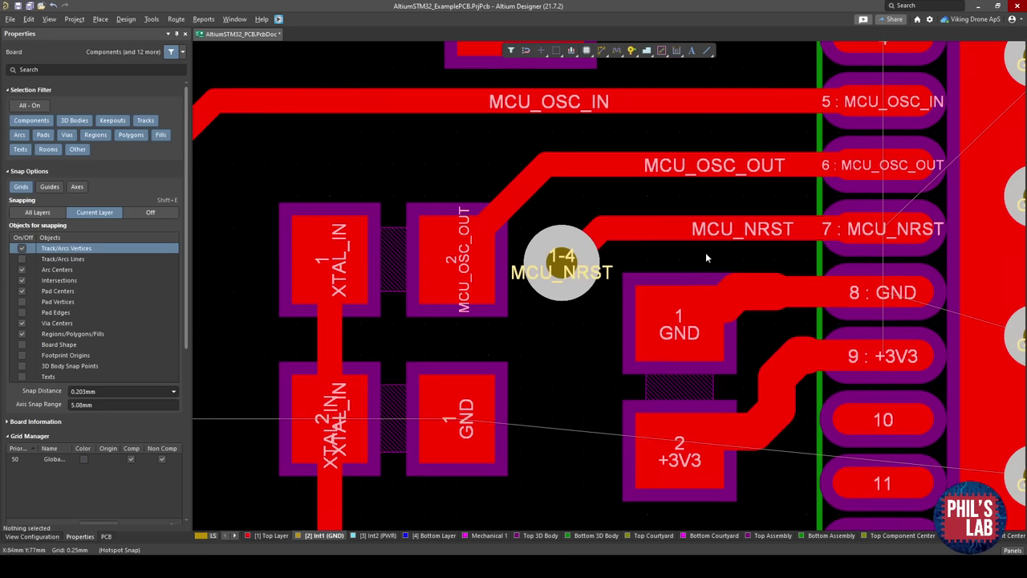
scroll(586, 282, down, 1)
right_drag(586, 283, 578, 271)
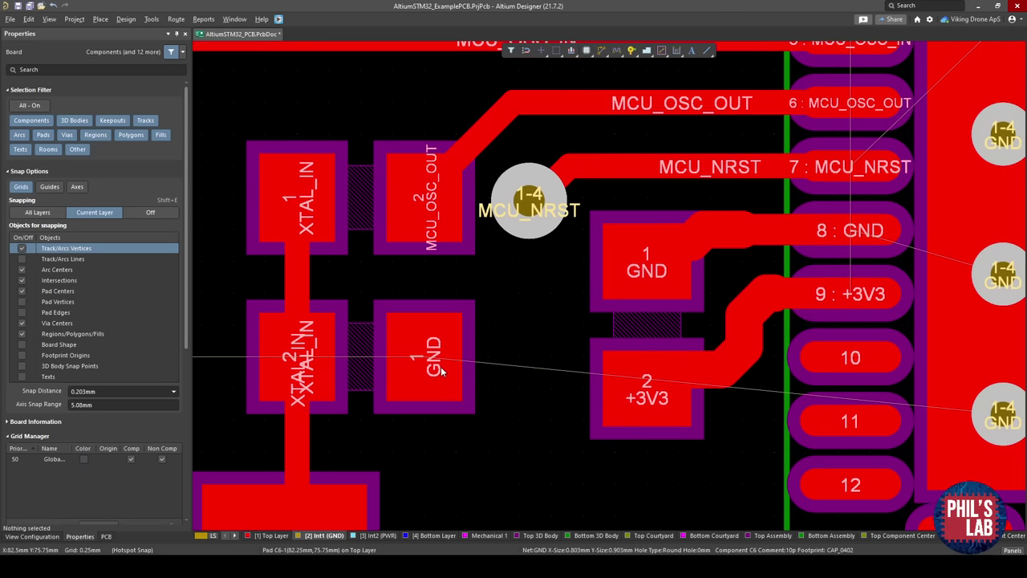
right_drag(565, 183, 499, 255)
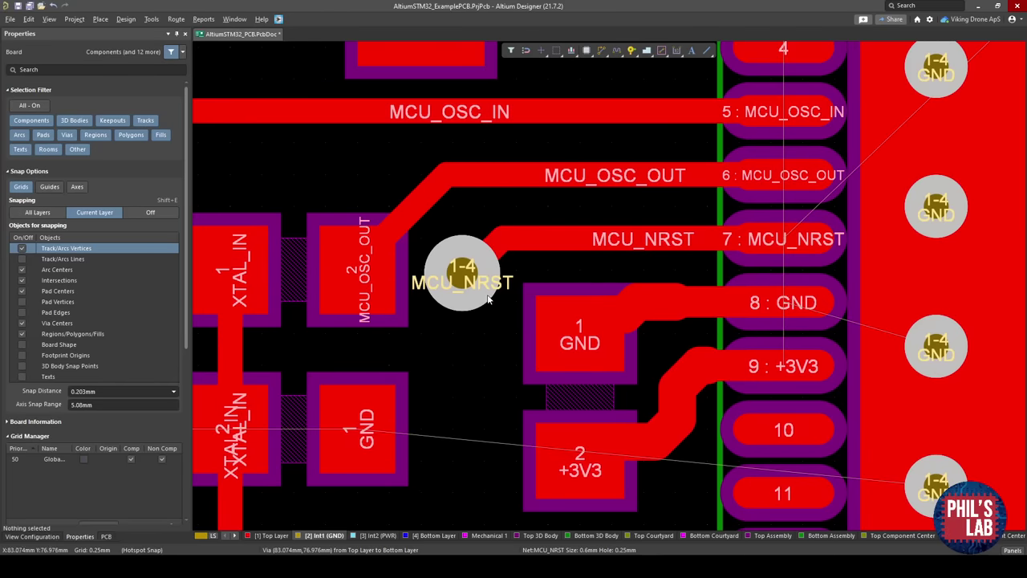
ctrl+scroll(462, 269, down, 5)
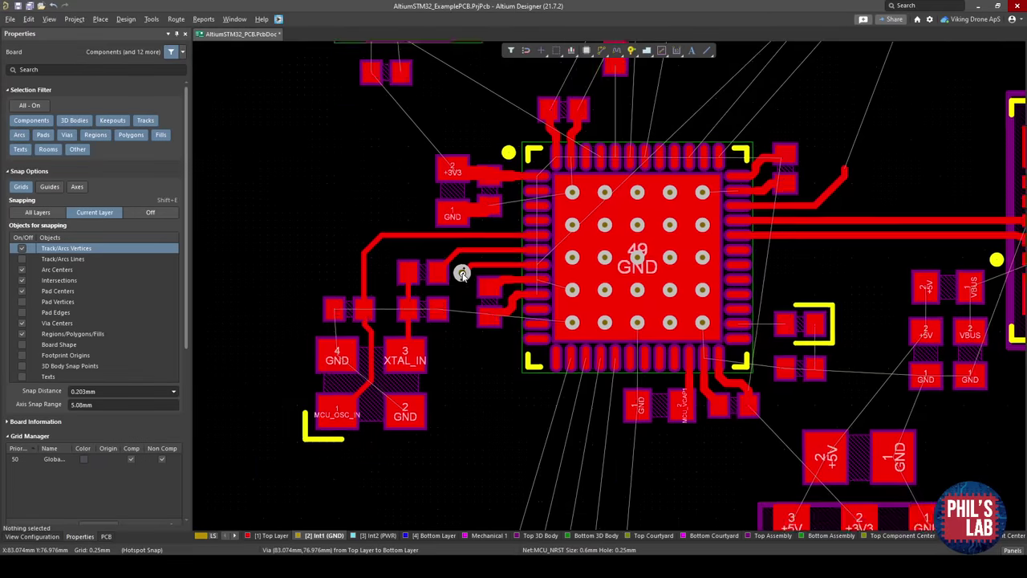
right_drag(462, 269, 382, 361)
right_drag(644, 223, 470, 354)
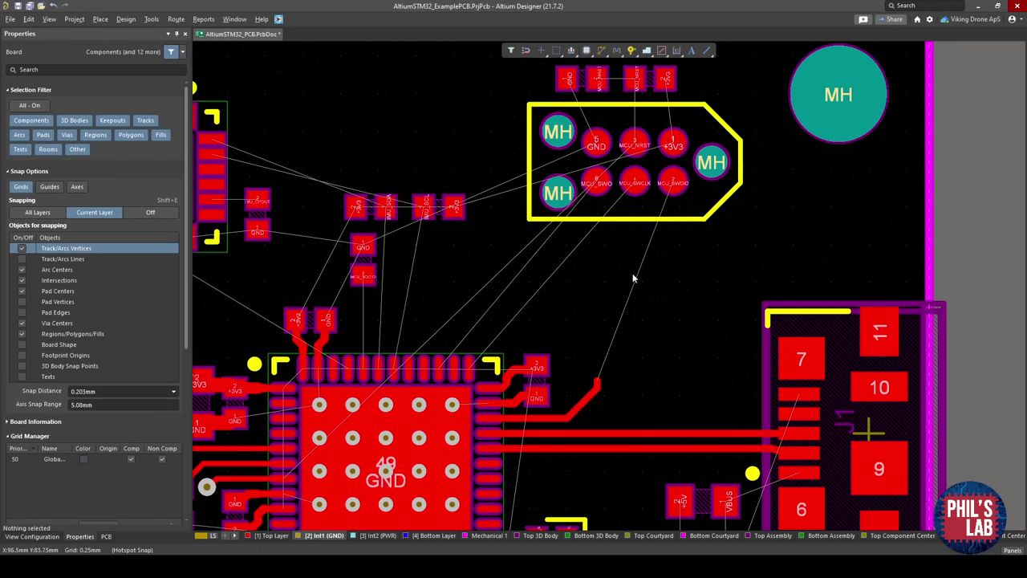
right_drag(418, 396, 644, 296)
ctrl+scroll(494, 393, up, 2)
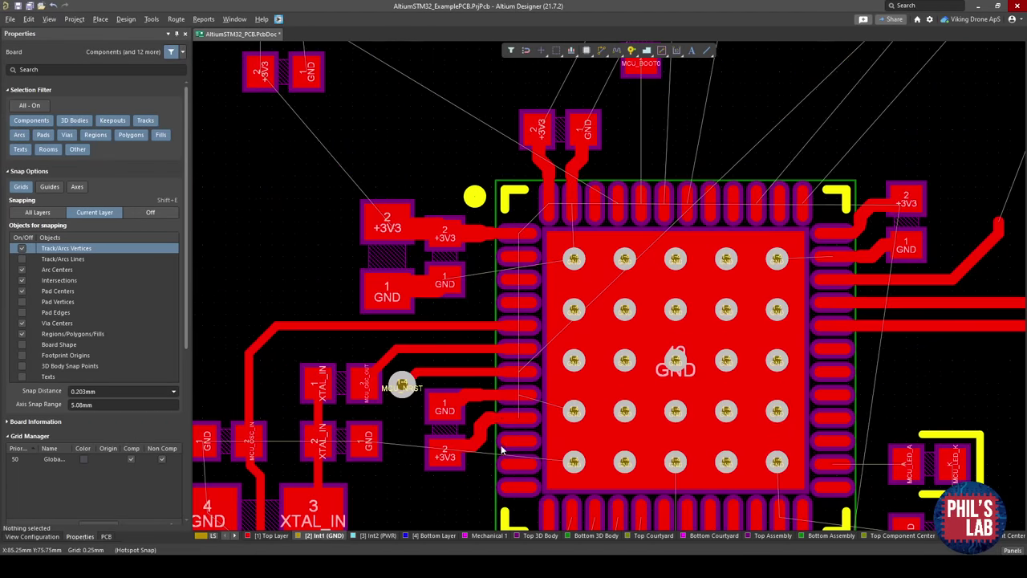
Examine microcontroller pins 14 to 17 and their MCU_PA4 to MCU_PA7 connections to the six-pin connector.
right_drag(500, 442, 506, 352)
right_drag(509, 408, 485, 348)
ctrl+scroll(484, 346, up, 1)
ctrl+scroll(546, 390, up, 2)
right_drag(543, 409, 531, 288)
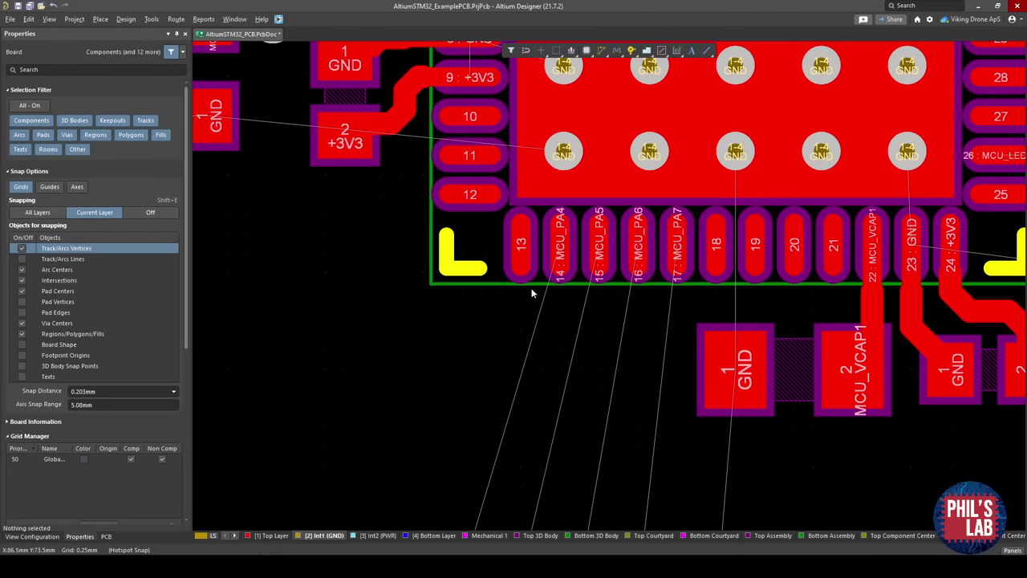
right_drag(612, 399, 682, 359)
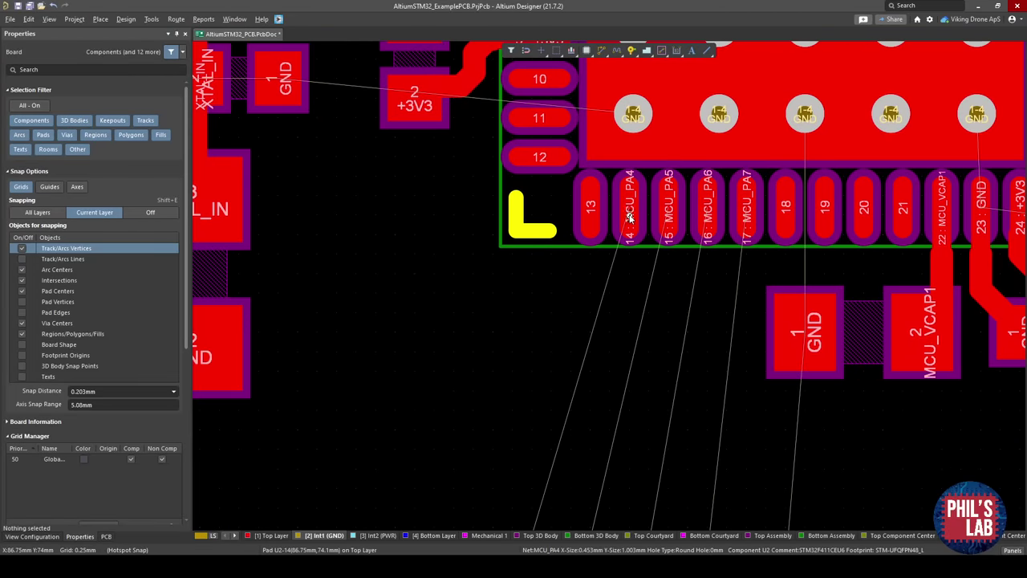
ctrl+scroll(629, 214, down, 3)
right_drag(628, 239, 633, 224)
ctrl+scroll(633, 225, up, 4)
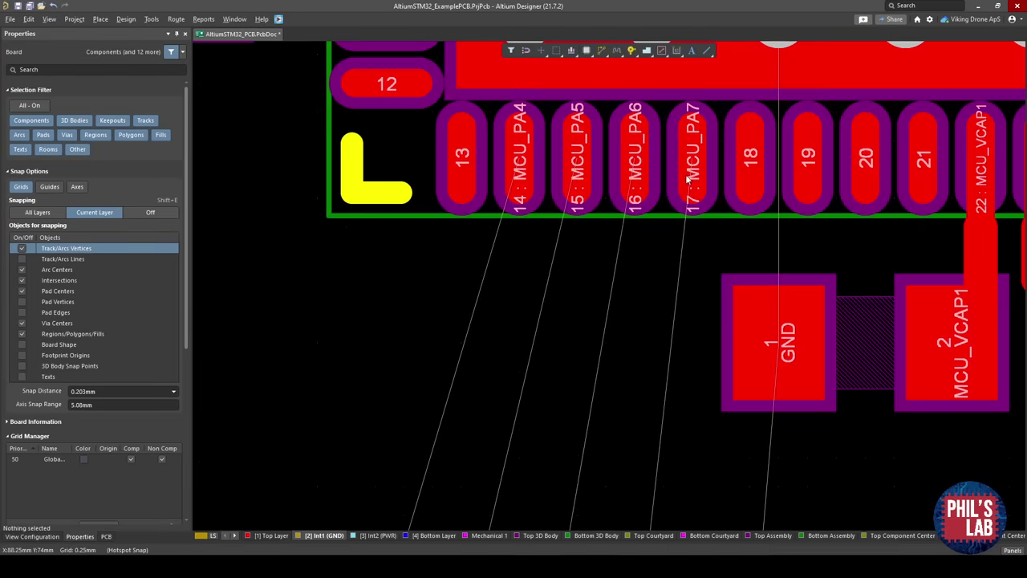
ctrl+scroll(624, 246, down, 5)
scroll(562, 353, down, 2)
scroll(592, 331, up, 2)
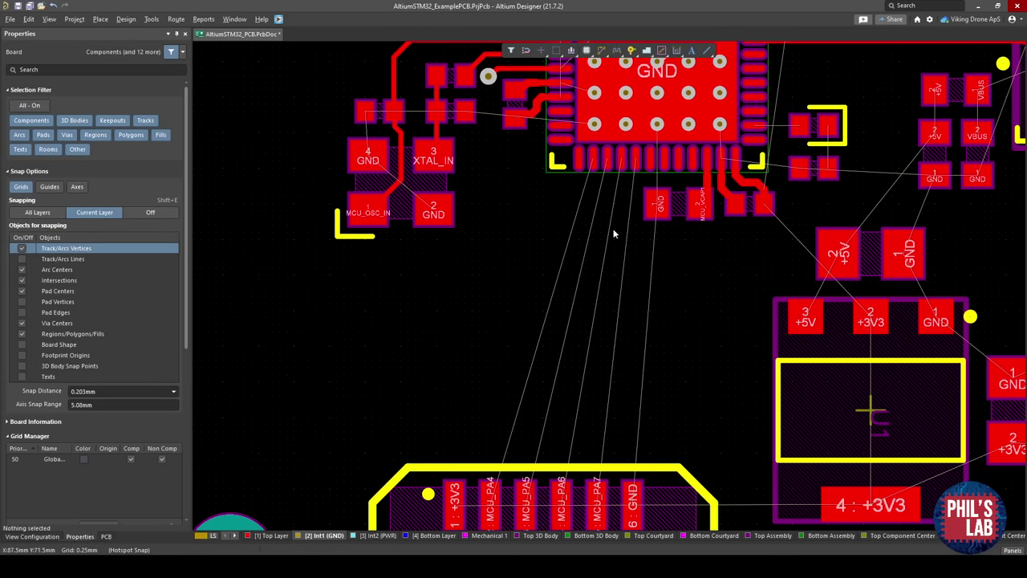
Route MCU_PA4 on the Top Layer at 0.25 mm from microcontroller pin 14 to connector pad 2, and straighten the jog in its vertical run.
key(ctrl+w)
click(594, 163)
key(Tab)
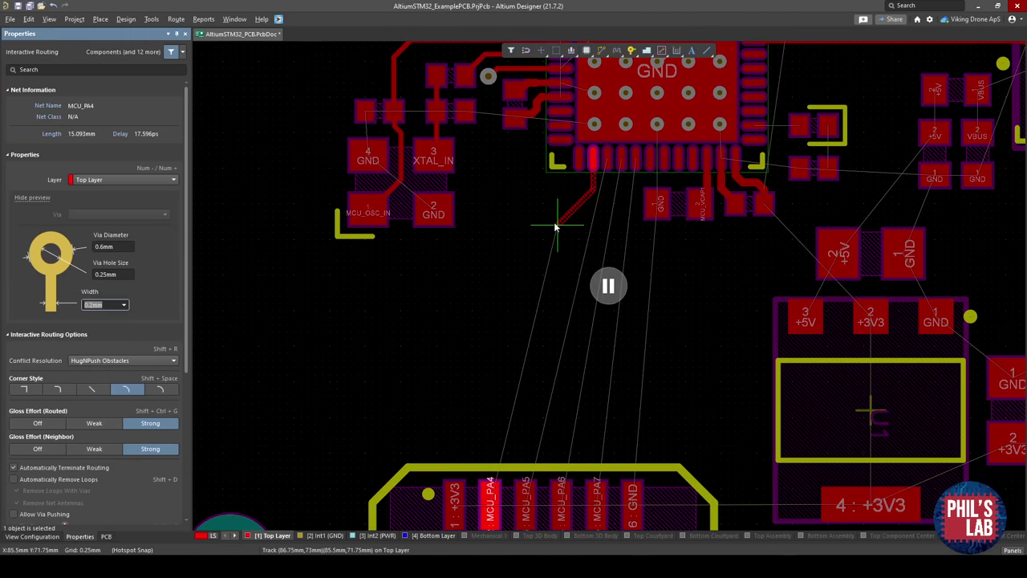
key(Return)
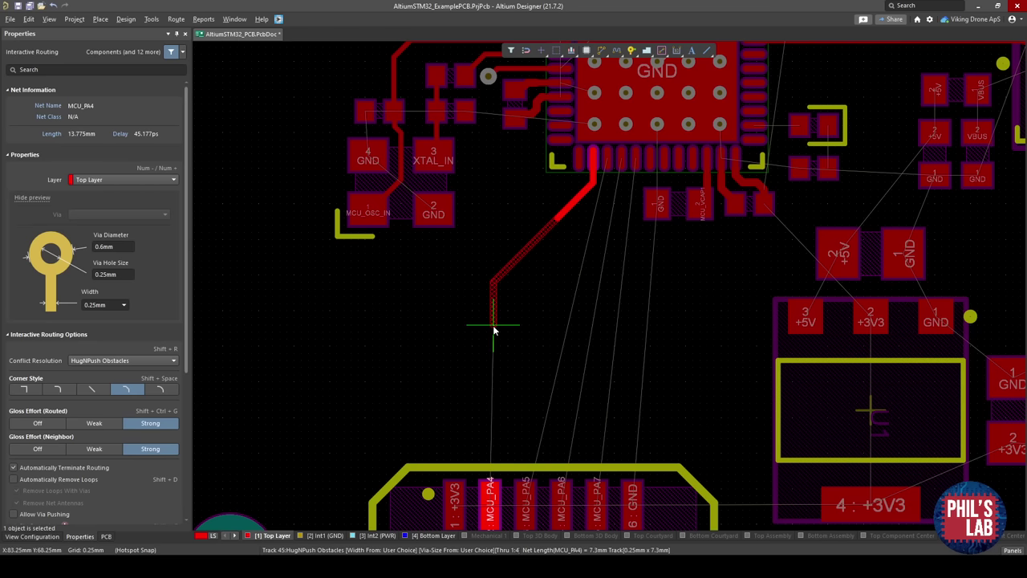
click(493, 325)
click(490, 503)
right_click(496, 324)
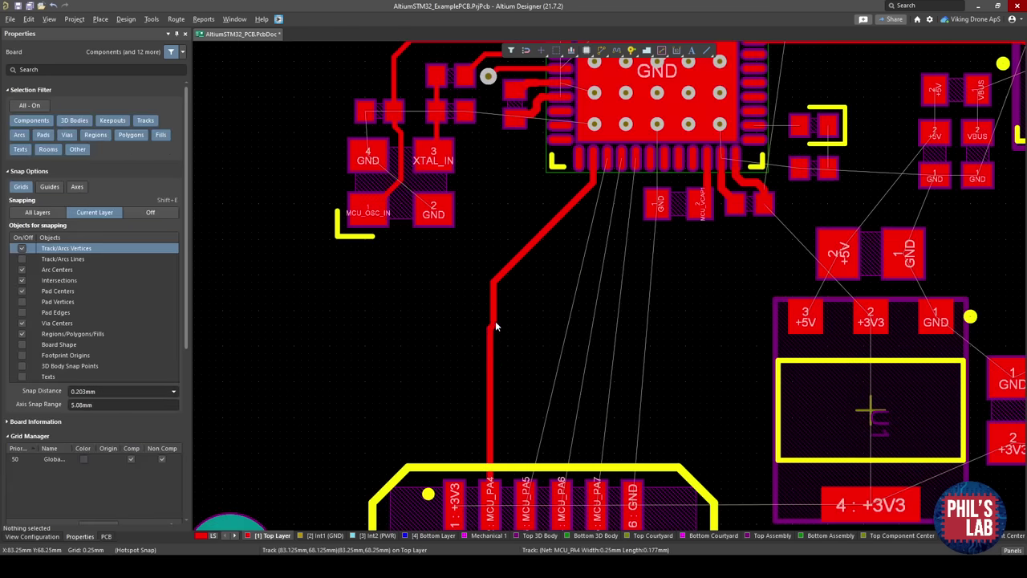
ctrl+scroll(494, 320, up, 3)
drag(497, 302, 487, 300)
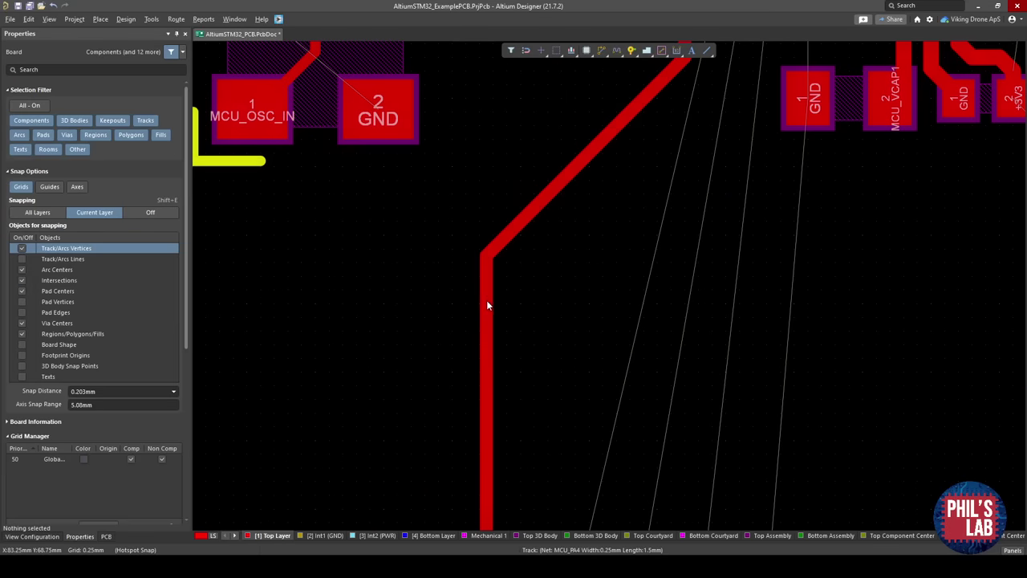
Route MCU_PA5 on the Top Layer at 0.25 mm from microcontroller pin 15 to connector pad 3.
ctrl+scroll(534, 301, down, 2)
right_drag(536, 306, 487, 311)
ctrl+scroll(568, 214, up, 3)
key(ctrl+w)
click(587, 136)
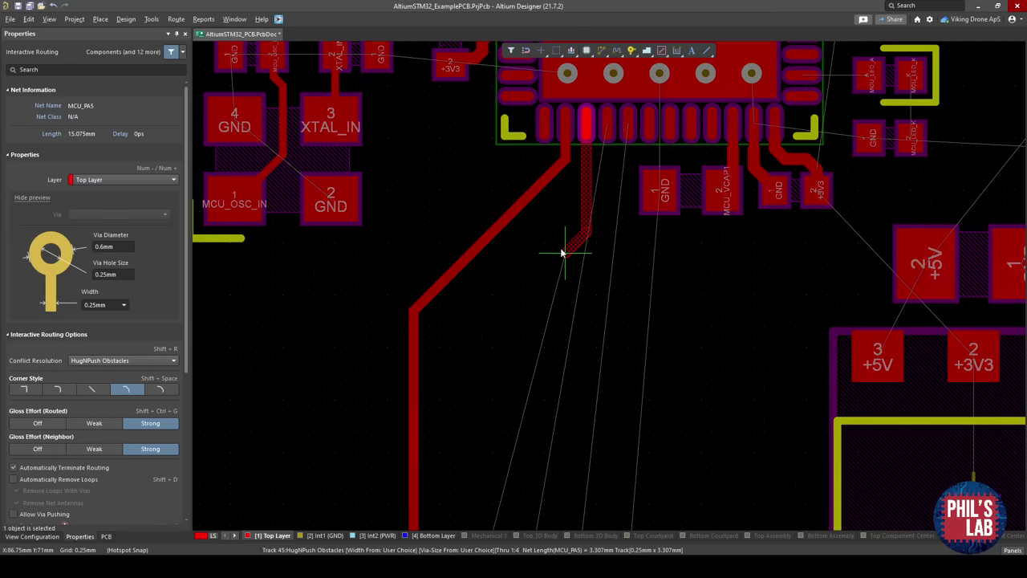
scroll(481, 449, down, 3)
click(468, 433)
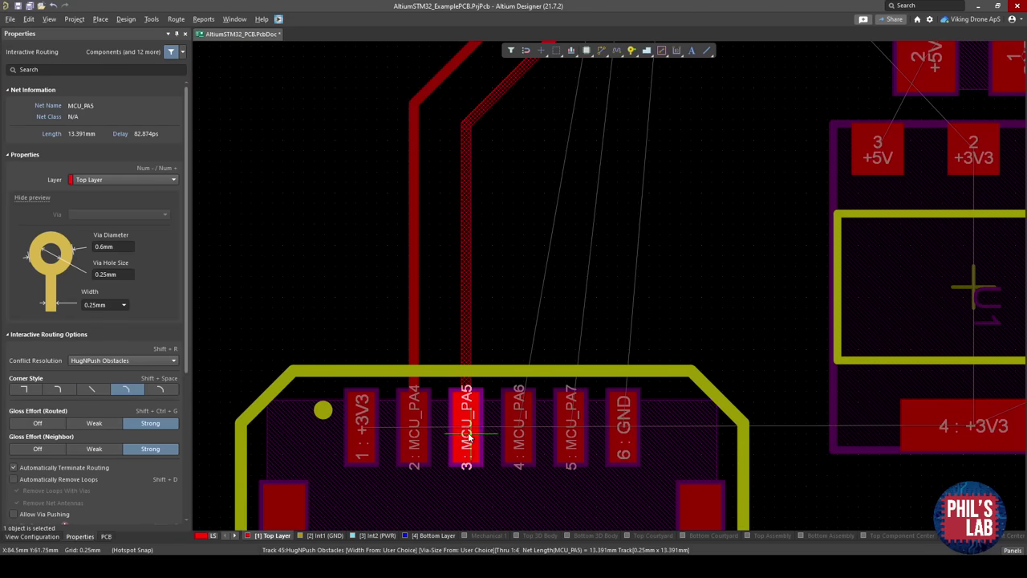
right_click(470, 436)
Move the diagonal MCU_PA5 segment closer to the parallel MCU_PA4 track.
right_drag(533, 209, 509, 408)
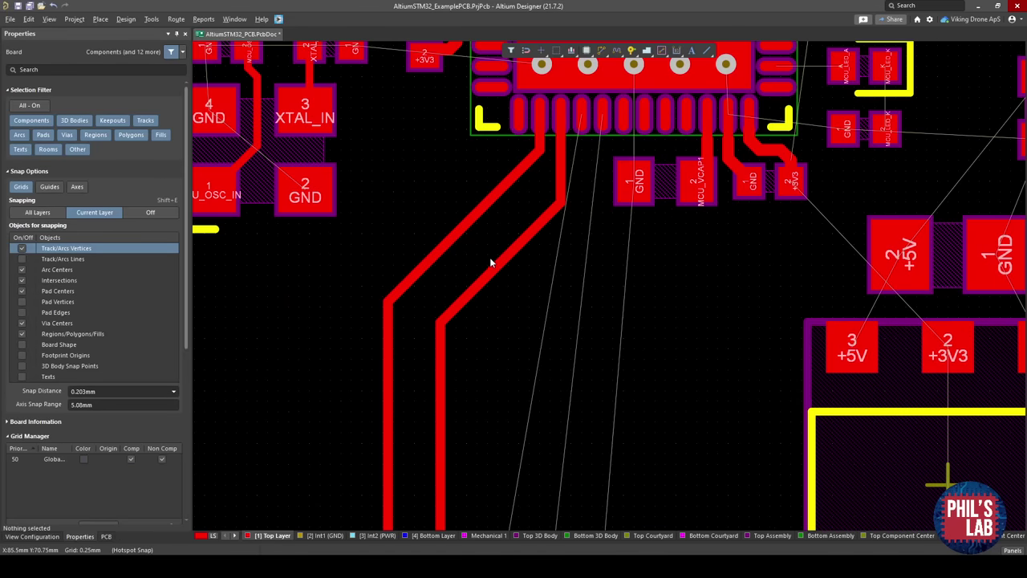
ctrl+scroll(467, 212, up, 2)
drag(571, 292, 505, 239)
right_click(512, 249)
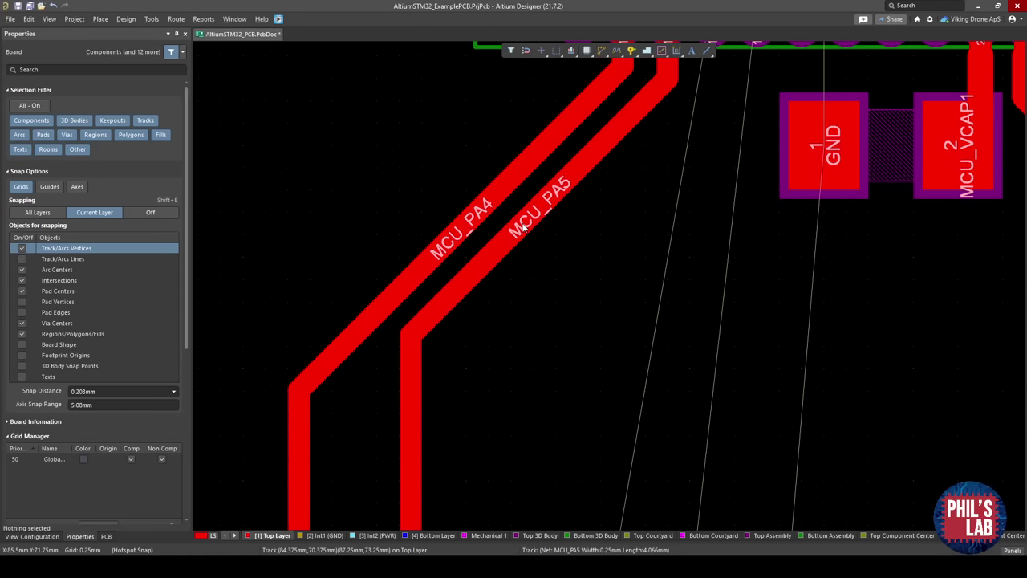
Move the diagonal MCU_PA5 segment slightly away from the parallel MCU_PA4 diagonal.
ctrl+scroll(510, 237, down, 2)
ctrl+scroll(510, 238, down, 1)
mouse_move(512, 239)
mouse_down()
mouse_move(516, 257)
mouse_move(525, 252)
mouse_up()
right_drag(526, 252, 509, 242)
Route MCU_PA6 on the Top Layer at 0.25 mm from microcontroller pin 16 to connector pad 4.
key(ctrl+w)
click(581, 133)
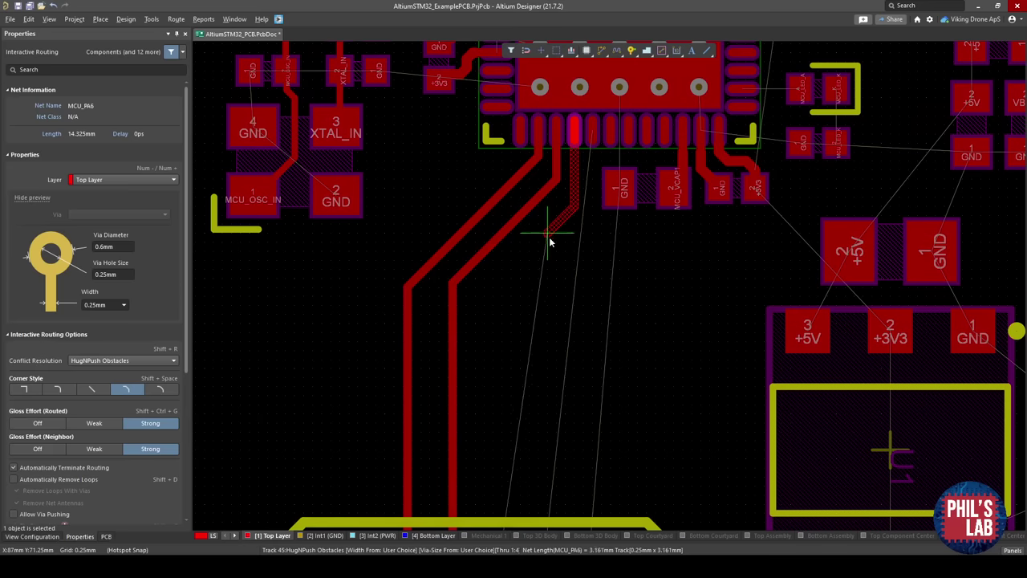
click(527, 253)
click(502, 450)
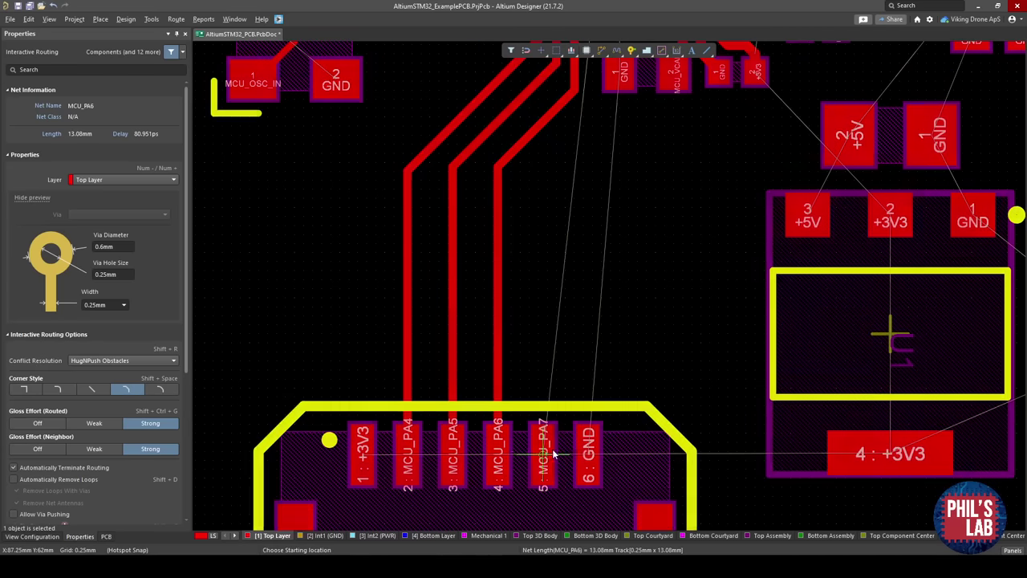
Route MCU_PA7 on the Top Layer at 0.25 mm from connector pad 5 to microcontroller pin 17.
click(543, 453)
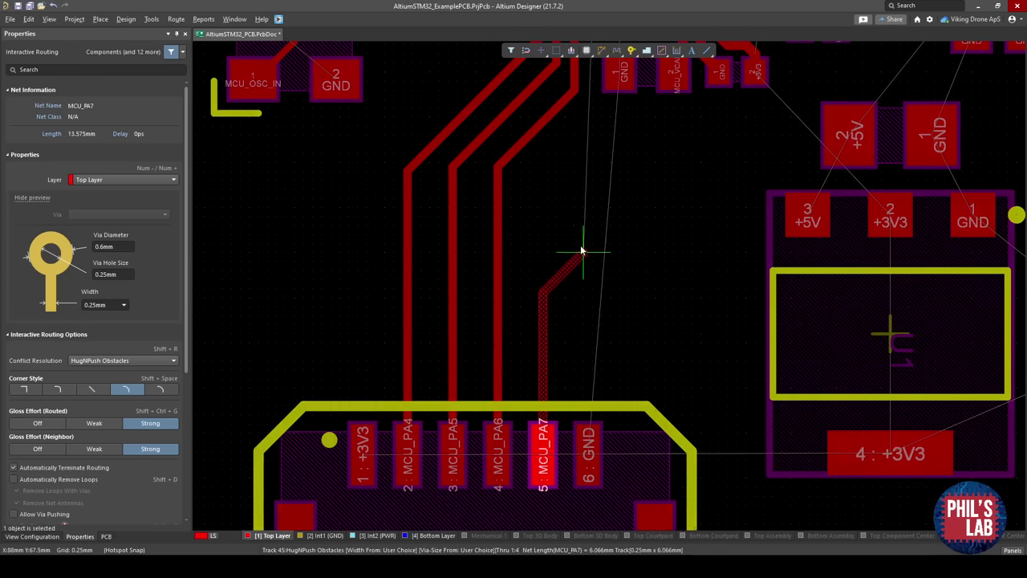
scroll(579, 186, up, 3)
click(596, 167)
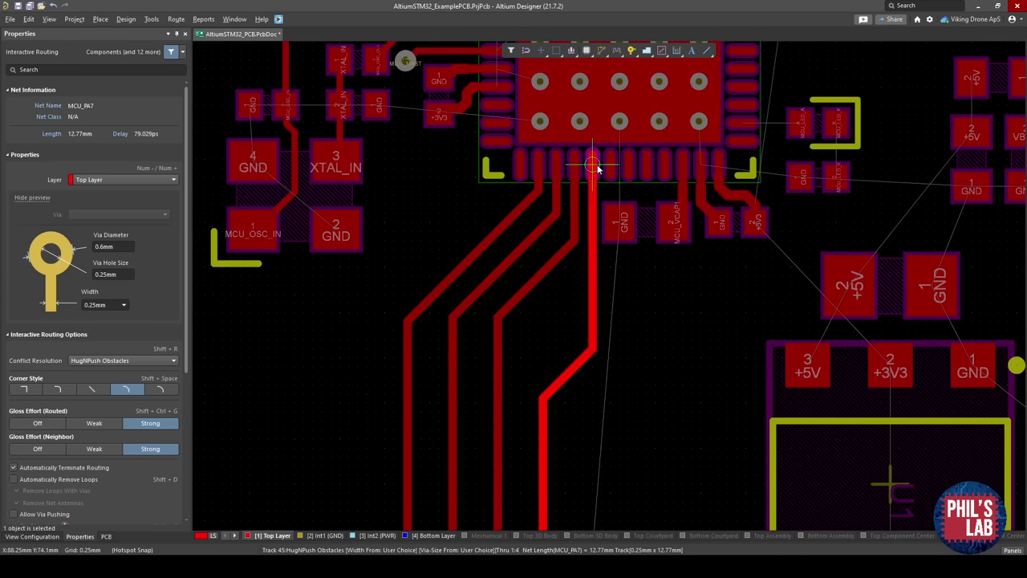
right_click(596, 167)
Shift the diagonal MCU_PA6 segment farther from the parallel MCU_PA5 diagonal.
ctrl+scroll(520, 214, up, 3)
drag(511, 208, 496, 207)
drag(550, 275, 548, 290)
right_drag(553, 375, 515, 231)
drag(530, 251, 532, 276)
right_drag(473, 258, 485, 314)
ctrl+scroll(543, 302, down, 2)
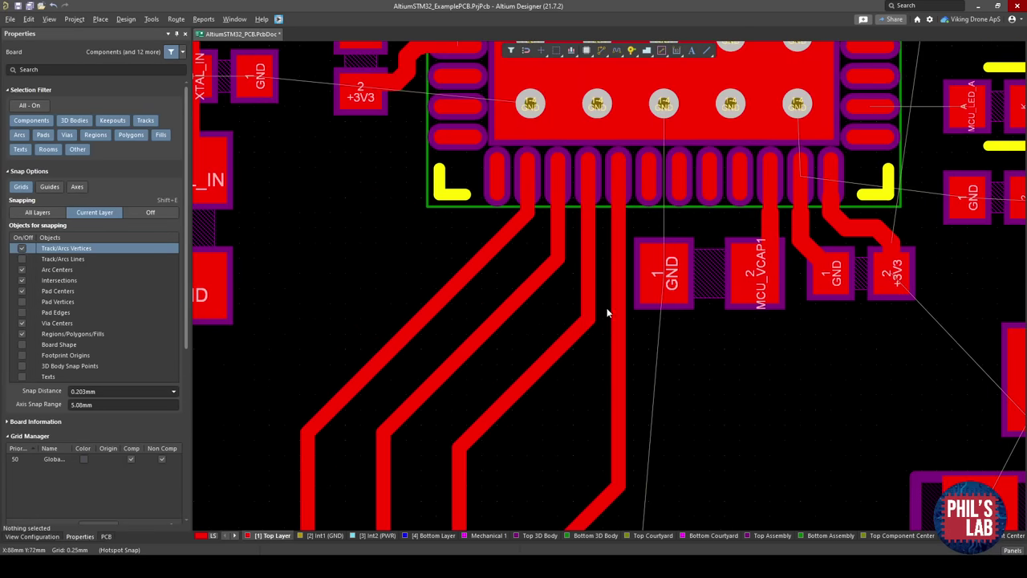
Slide the diagonal MCU_PA7 segment up, closer to the parallel MCU_PA6 diagonal.
scroll(562, 337, down, 3)
click(575, 368)
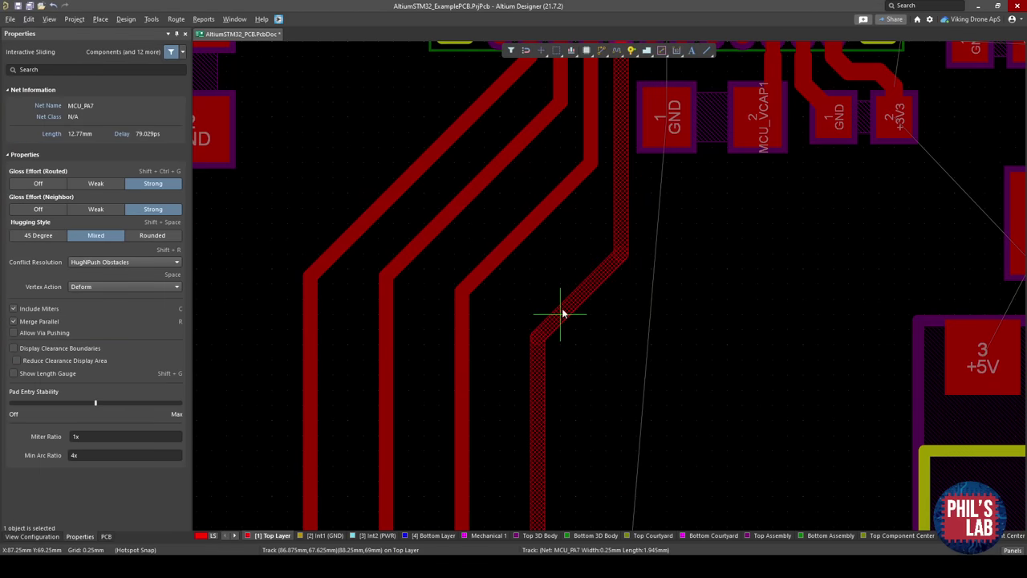
click(561, 297)
Examine the routed MCU_PA4 to MCU_PA7 tracks in the 3D view, and return to the 2D view.
scroll(543, 268, down, 3)
ctrl+scroll(538, 316, down, 2)
right_drag(538, 322, 497, 425)
key(3)
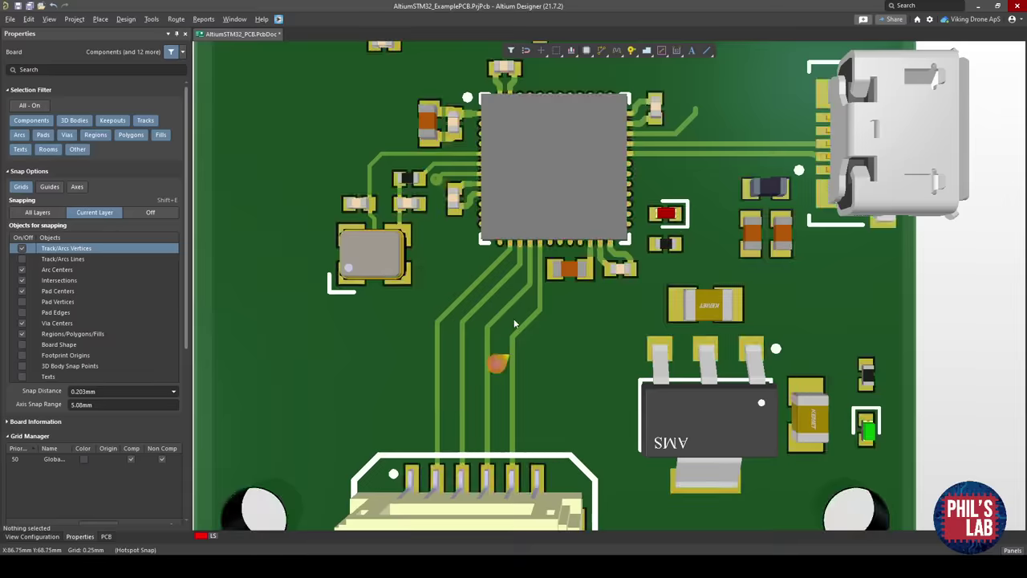
ctrl+scroll(532, 336, up, 6)
ctrl+scroll(535, 329, down, 6)
ctrl+scroll(533, 336, up, 4)
ctrl+scroll(532, 334, down, 2)
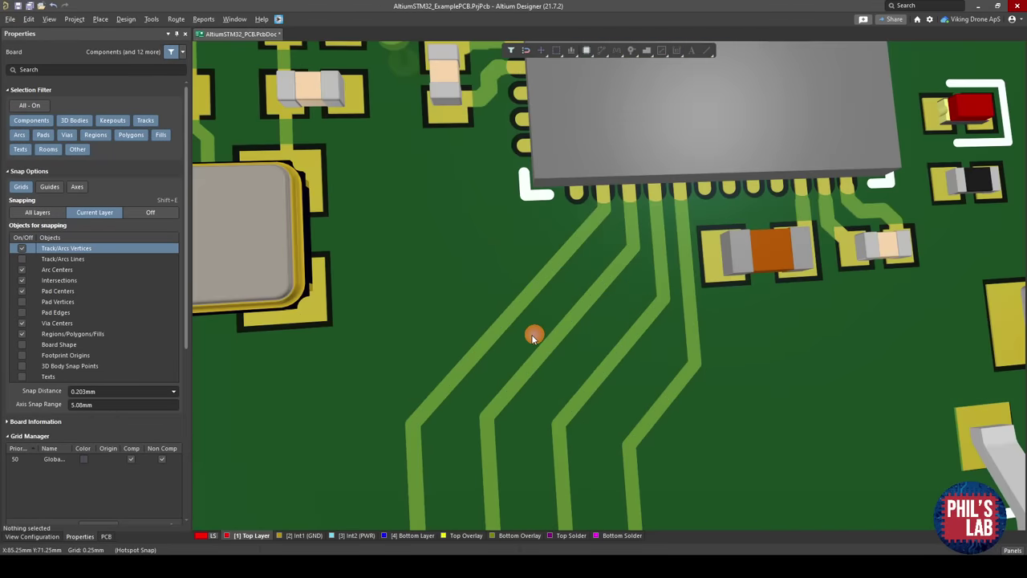
key(2)
Examine the routed tracks and remaining unrouted connections around the microcontroller, from its lower pins up to the debug connector.
ctrl+scroll(543, 332, down, 4)
ctrl+scroll(561, 267, up, 4)
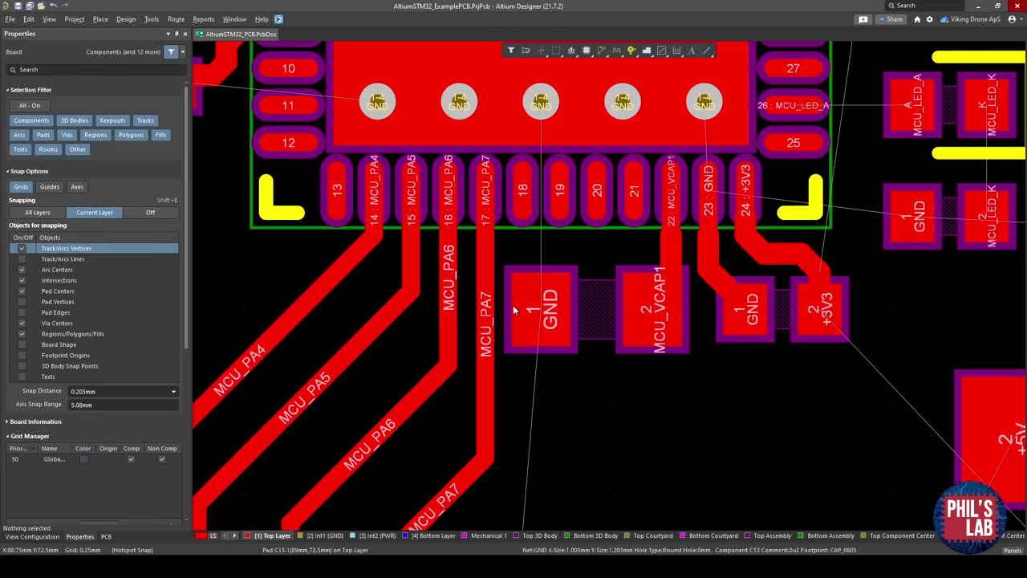
ctrl+scroll(505, 310, up, 2)
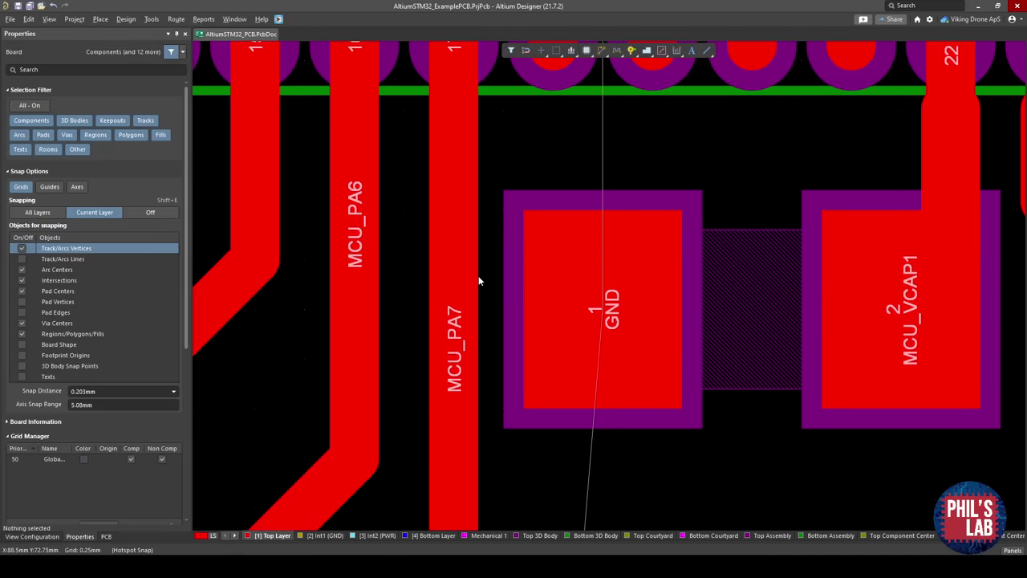
ctrl+scroll(506, 277, down, 2)
mouse_move(483, 312)
right_down()
mouse_move(452, 356)
mouse_move(381, 398)
right_up()
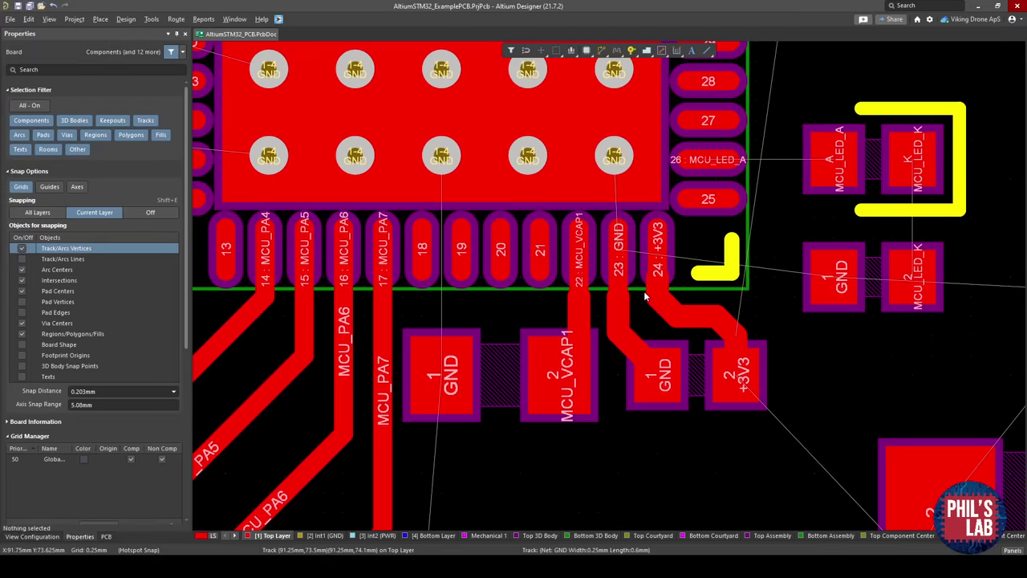
right_drag(644, 296, 533, 396)
right_drag(687, 302, 603, 304)
ctrl+scroll(606, 308, down, 2)
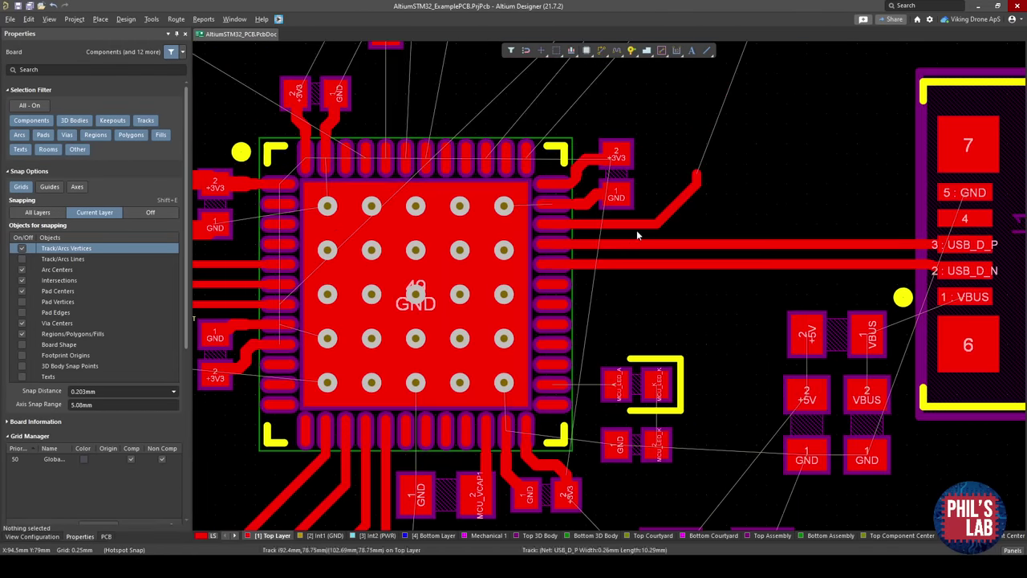
ctrl+scroll(637, 230, up, 2)
right_drag(626, 238, 581, 403)
ctrl+scroll(581, 403, down, 3)
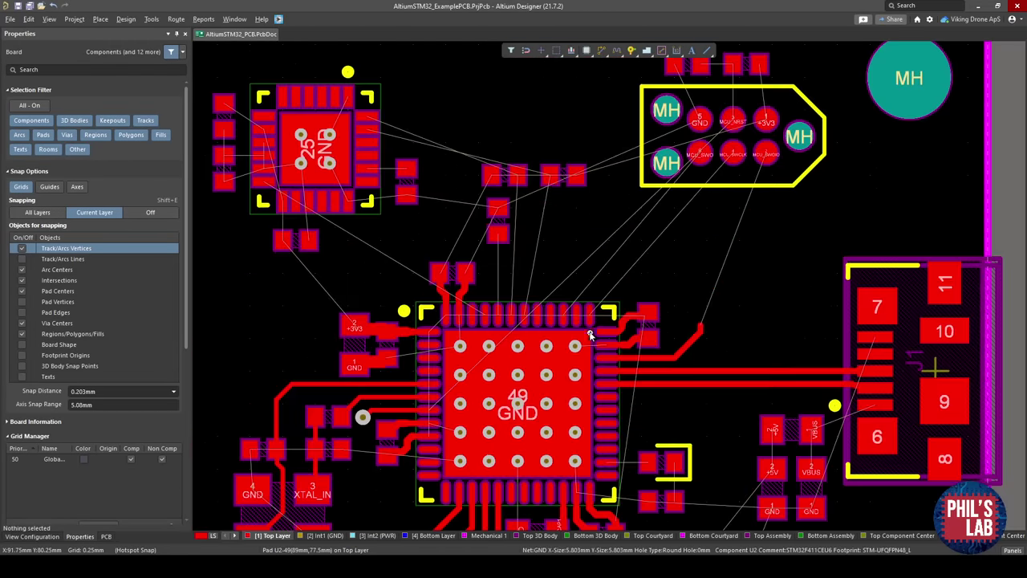
Extend the MCU_SWDIO stub at 0.25 mm on the Top Layer to debug connector pad 2, and straighten its jog.
ctrl+scroll(638, 358, up, 2)
key(ctrl+w)
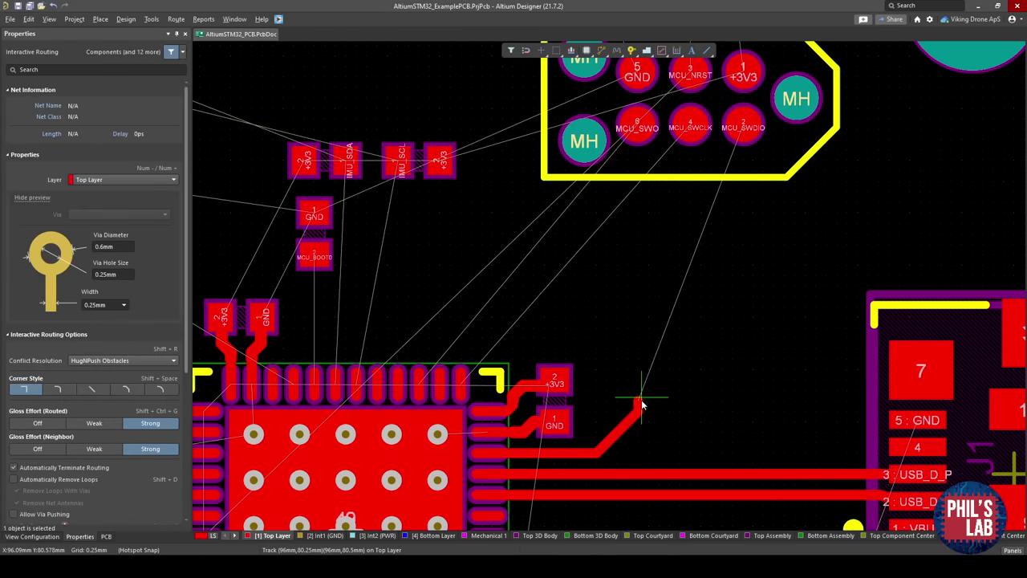
click(638, 401)
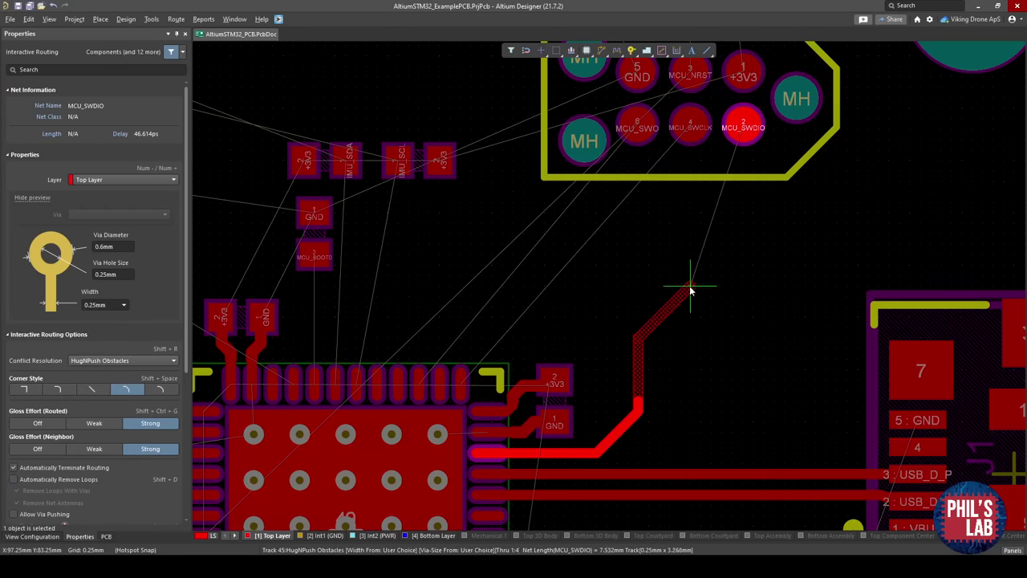
click(745, 122)
key(Escape)
drag(695, 273, 739, 341)
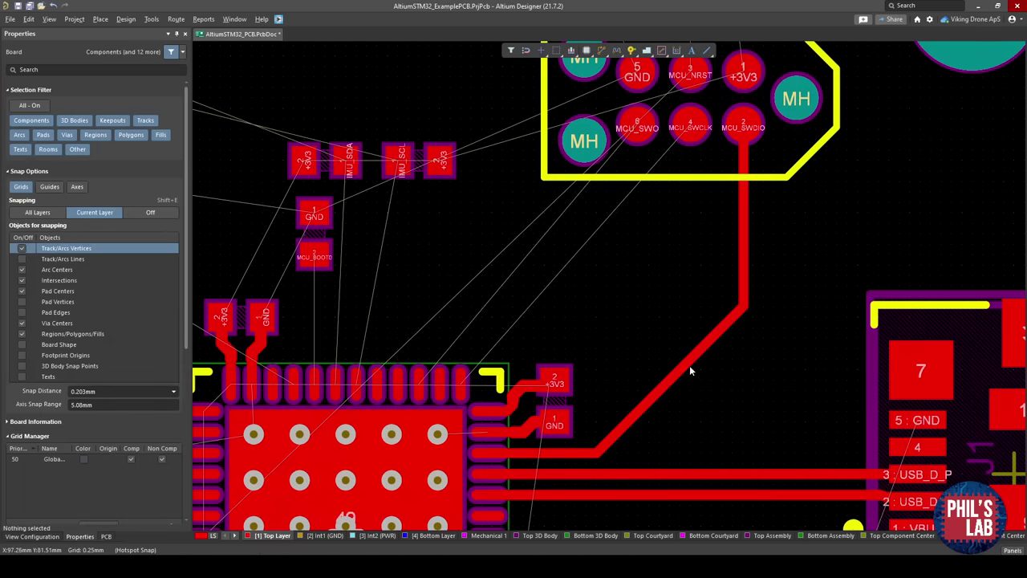
Route MCU_SWCLK on the Top Layer at 0.25 mm from microcontroller pin 37 to debug connector pad 4.
ctrl+scroll(634, 377, up, 4)
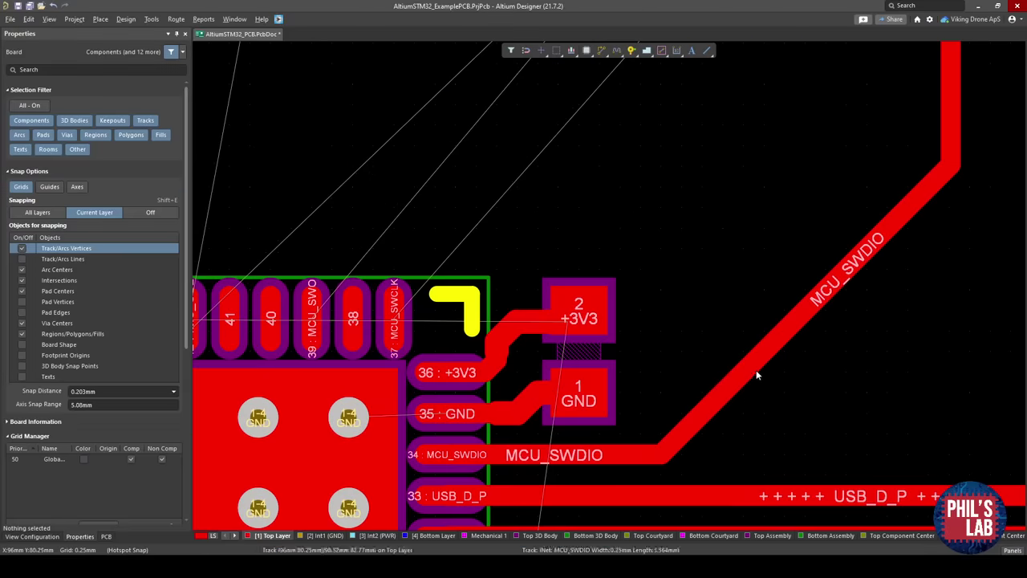
scroll(629, 314, down, 2)
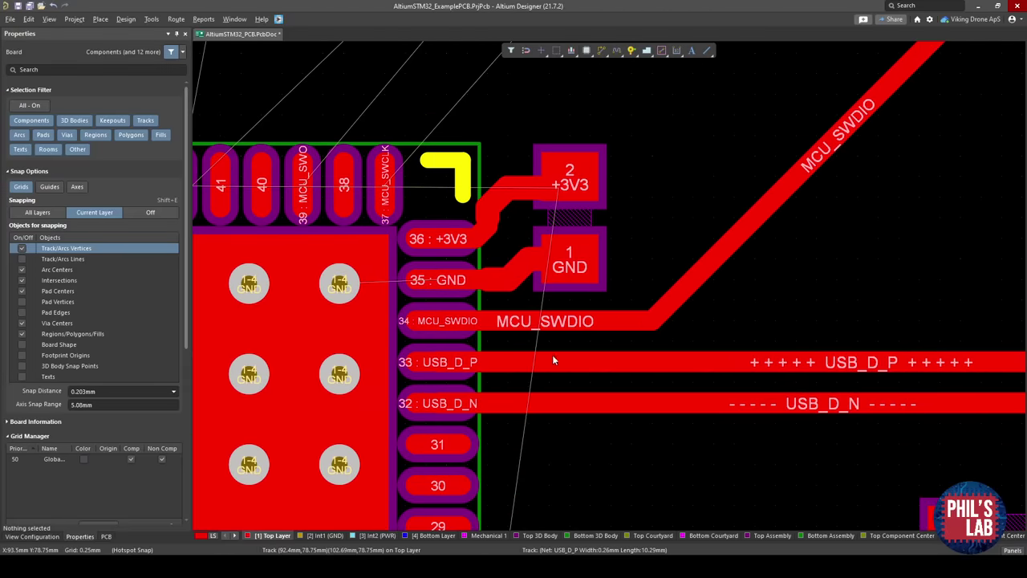
right_drag(696, 296, 522, 262)
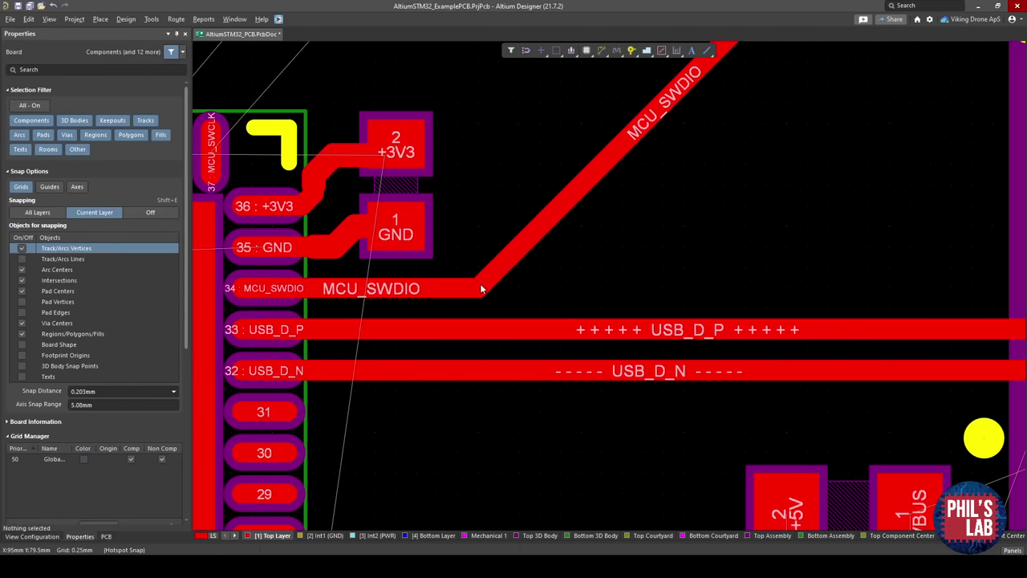
right_drag(490, 320, 543, 377)
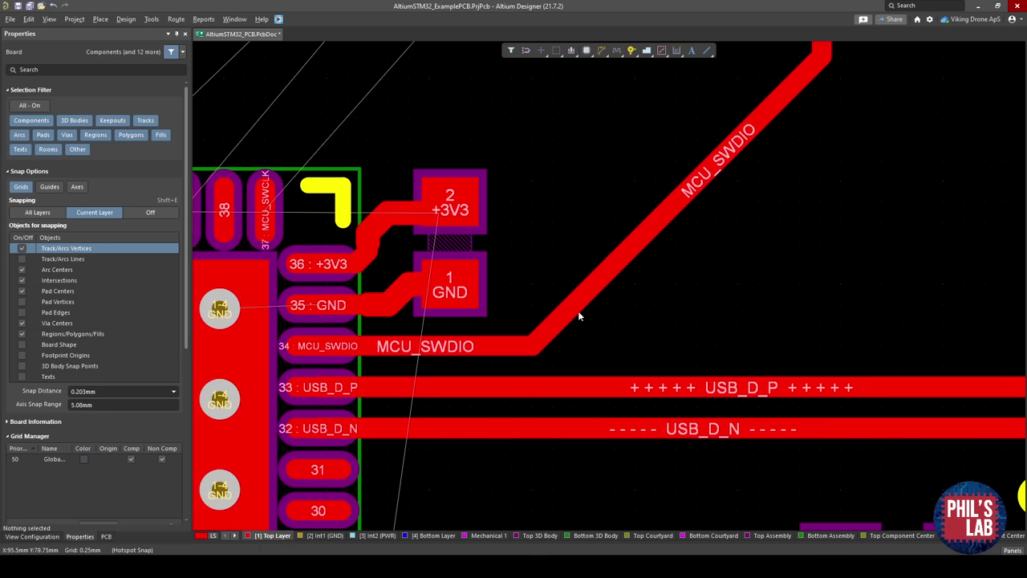
right_drag(357, 194, 509, 434)
ctrl+scroll(475, 277, down, 1)
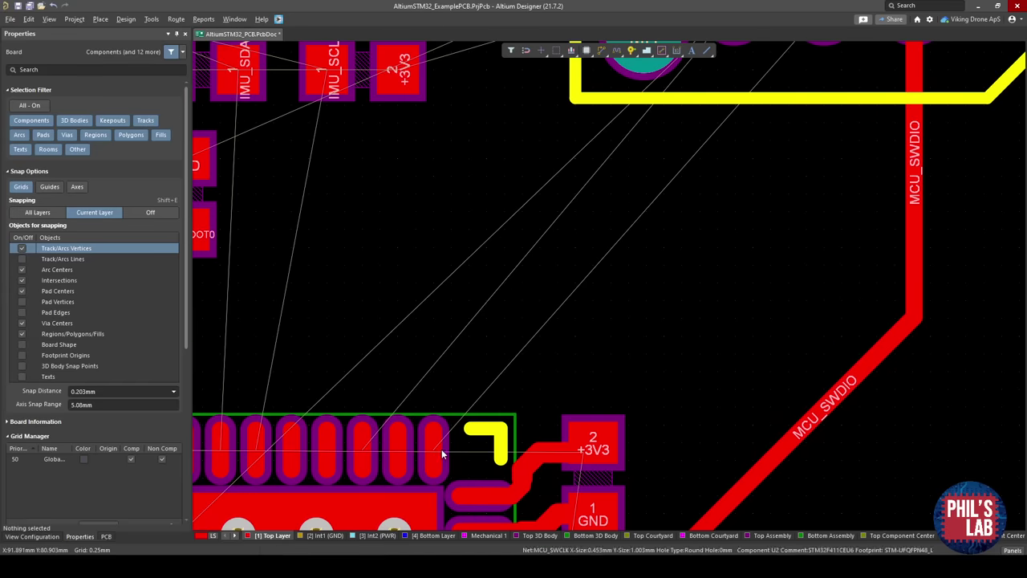
key(ctrl+w)
click(439, 452)
click(455, 355)
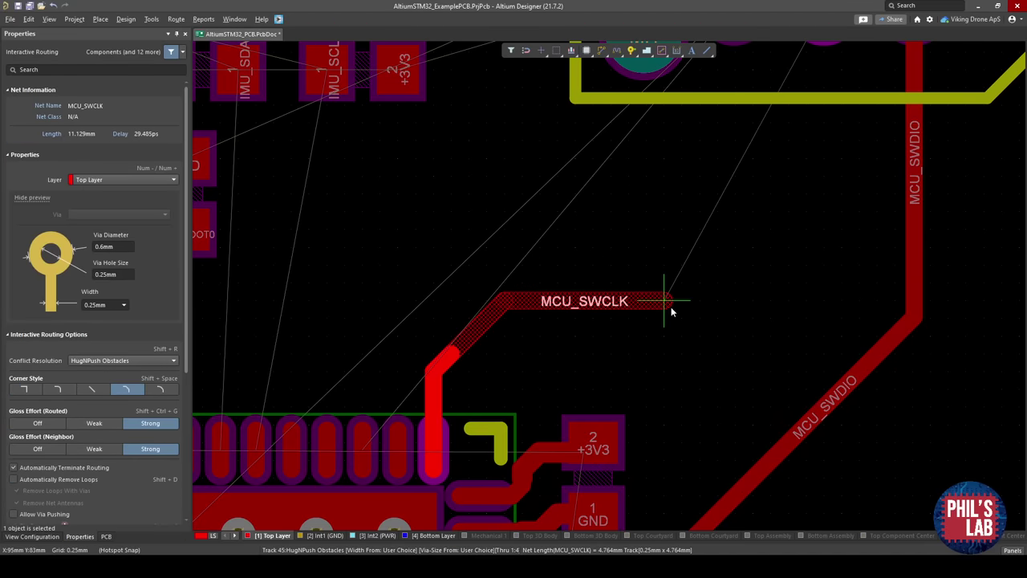
click(671, 306)
scroll(829, 74, up, 2)
click(825, 120)
right_click(688, 276)
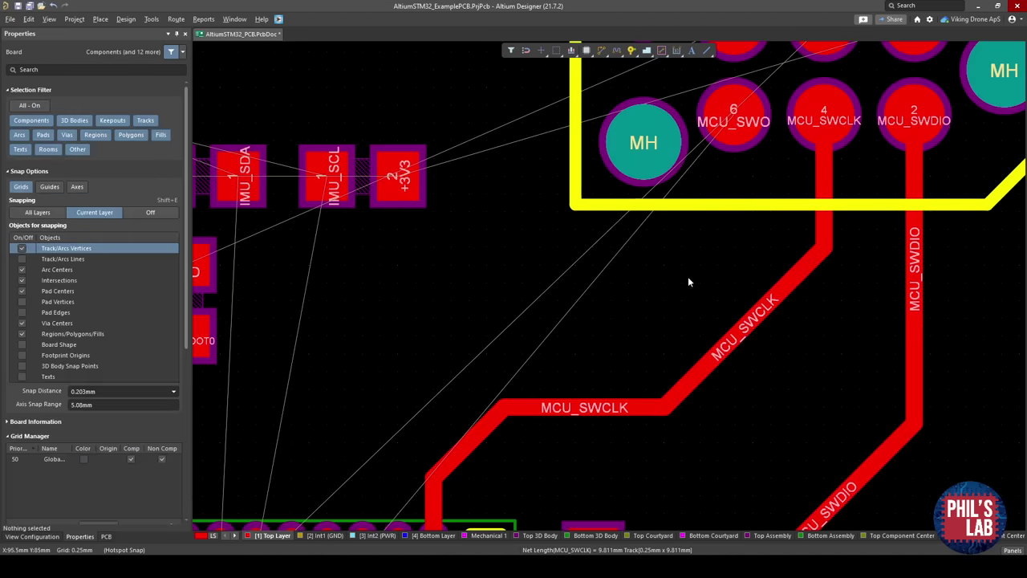
Route MCU_SWO on the Top Layer at 0.25 mm from microcontroller pin 39 to debug connector pad 6.
scroll(566, 273, down, 3)
ctrl+scroll(438, 381, up, 2)
ctrl+scroll(410, 404, down, 4)
key(ctrl+w)
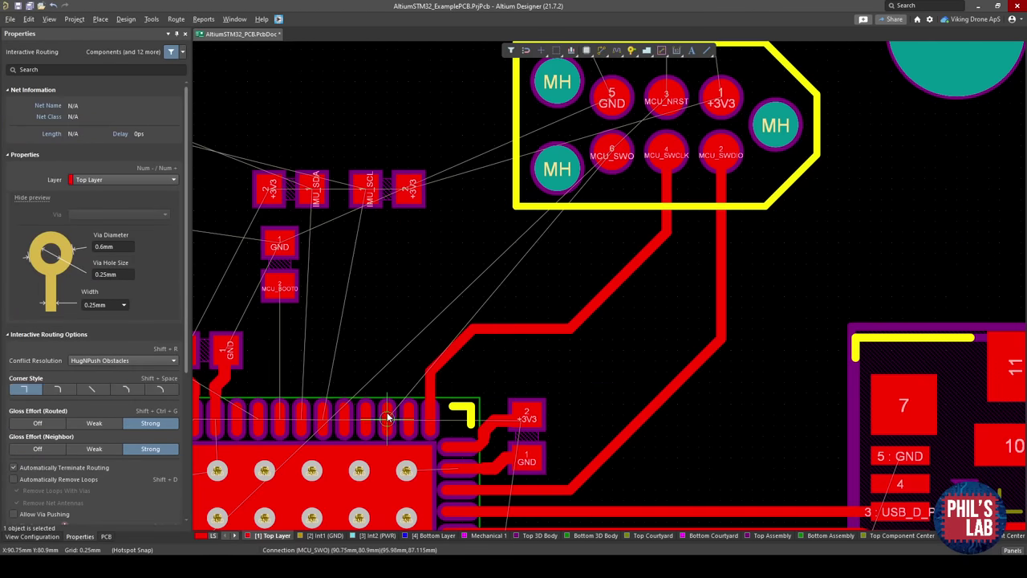
click(387, 418)
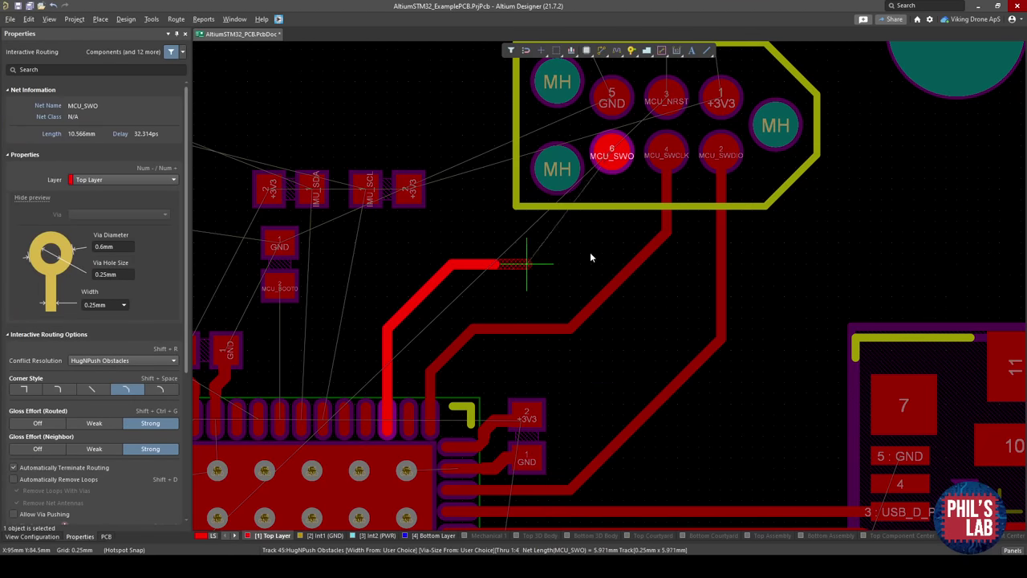
click(605, 218)
click(613, 153)
right_click(618, 162)
Spread the MCU_SWCLK and MCU_SWO tracks apart by shifting MCU_SWCLK's upper diagonal and MCU_SWO's horizontal and lower diagonal segments.
ctrl+scroll(628, 244, up, 1)
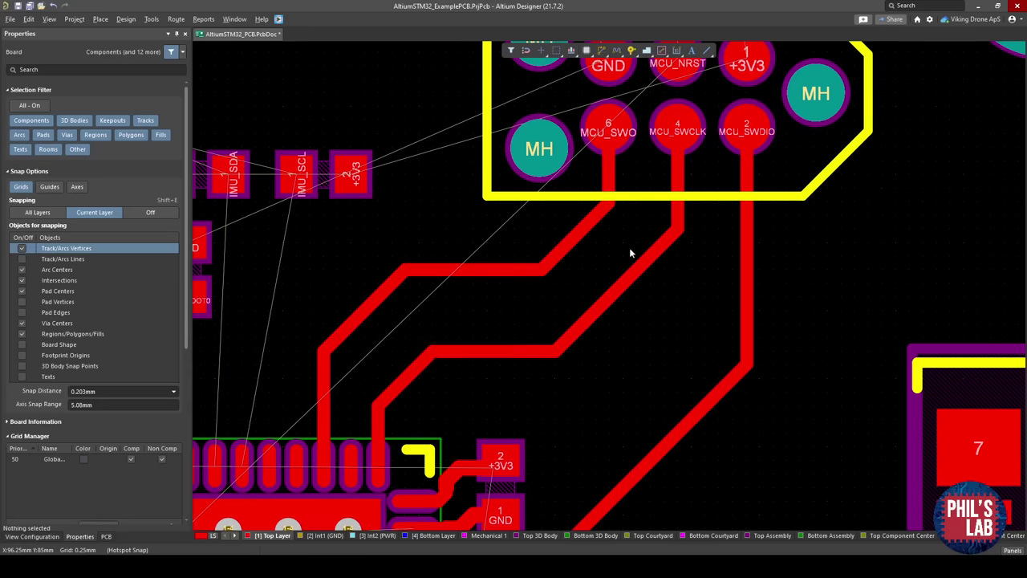
drag(636, 270, 647, 282)
drag(478, 270, 481, 257)
drag(376, 304, 364, 293)
right_drag(450, 359, 404, 334)
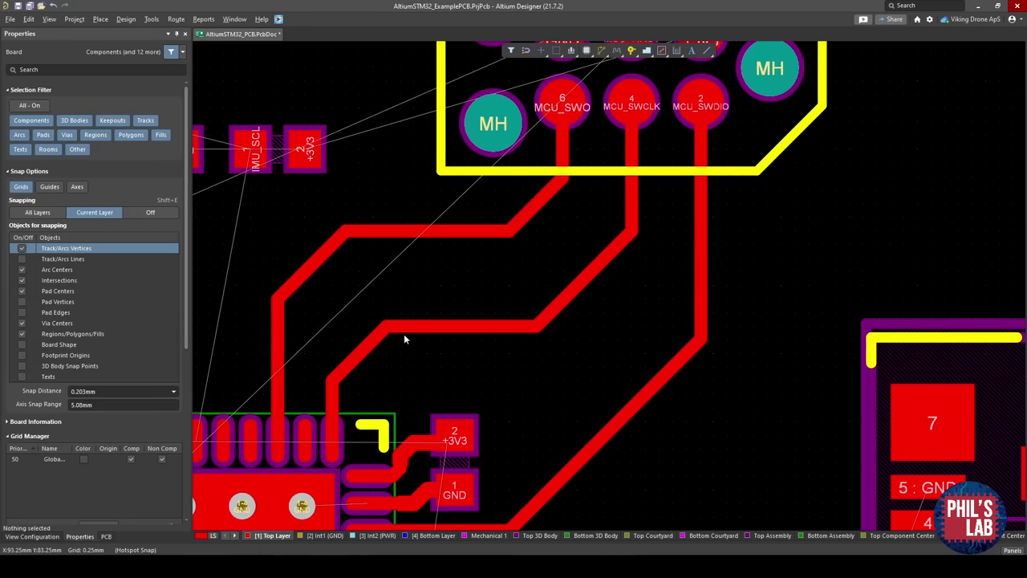
Lower the horizontal MCU_SWO segment slightly towards the parallel MCU_SWCLK track.
mouse_move(335, 280)
mouse_down()
mouse_move(337, 305)
mouse_move(370, 342)
mouse_move(316, 266)
mouse_move(329, 270)
mouse_up()
click(484, 256)
drag(462, 233, 461, 250)
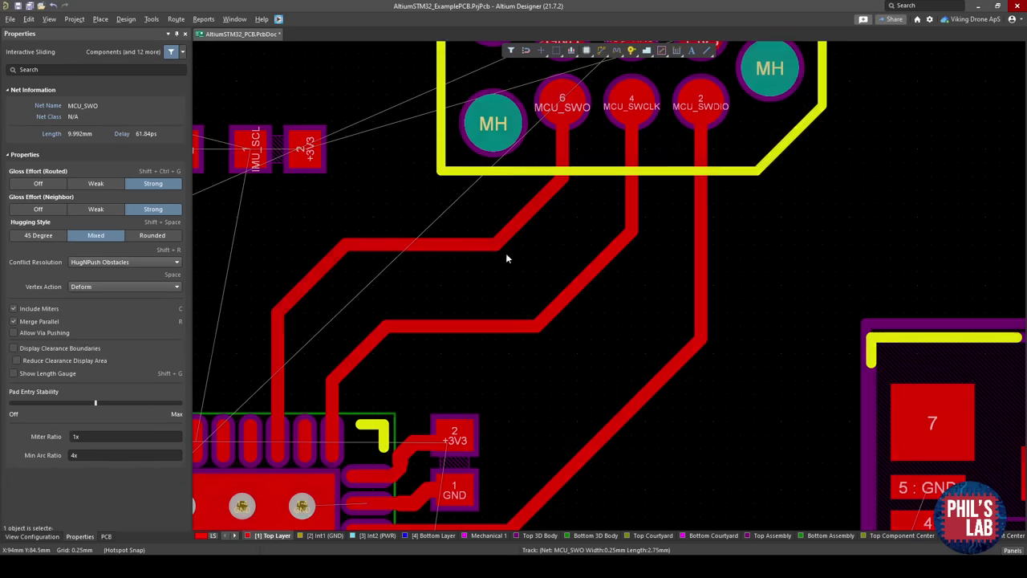
right_drag(592, 366, 592, 306)
ctrl+scroll(522, 305, down, 2)
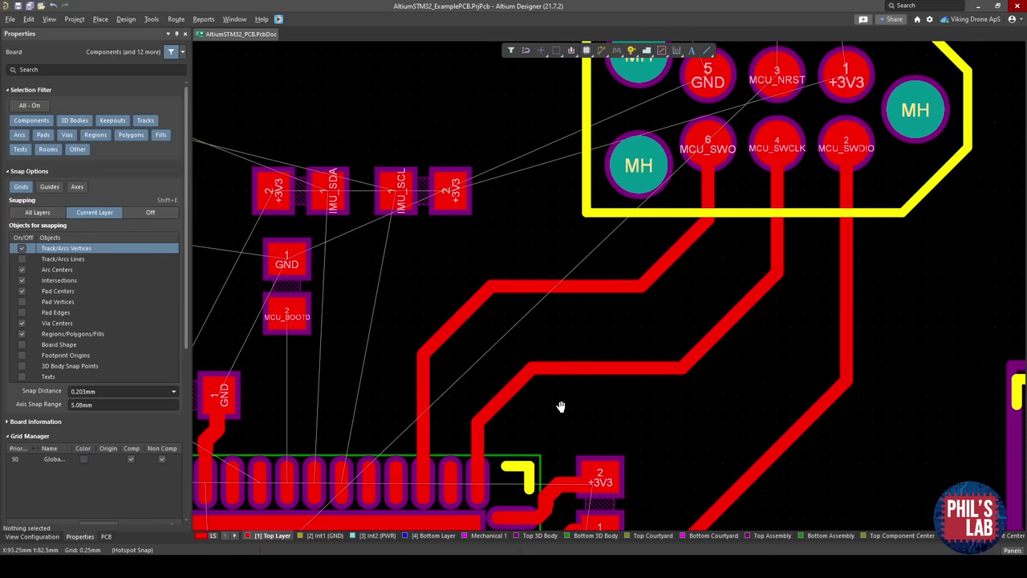
Route IMU_SCL on the Top Layer at 0.25 mm from microcontroller pin 42 to pad 1 of its +3V3 pull-up resistor.
ctrl+scroll(447, 334, up, 2)
right_drag(448, 334, 474, 311)
ctrl+scroll(399, 441, up, 1)
right_drag(400, 443, 411, 450)
ctrl+scroll(410, 449, up, 1)
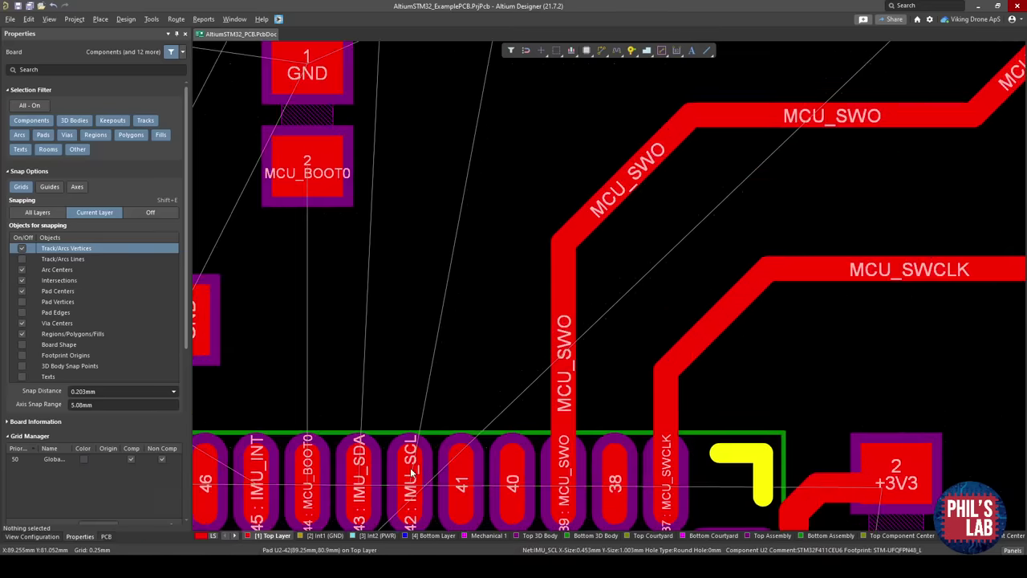
key(ctrl+w)
click(410, 449)
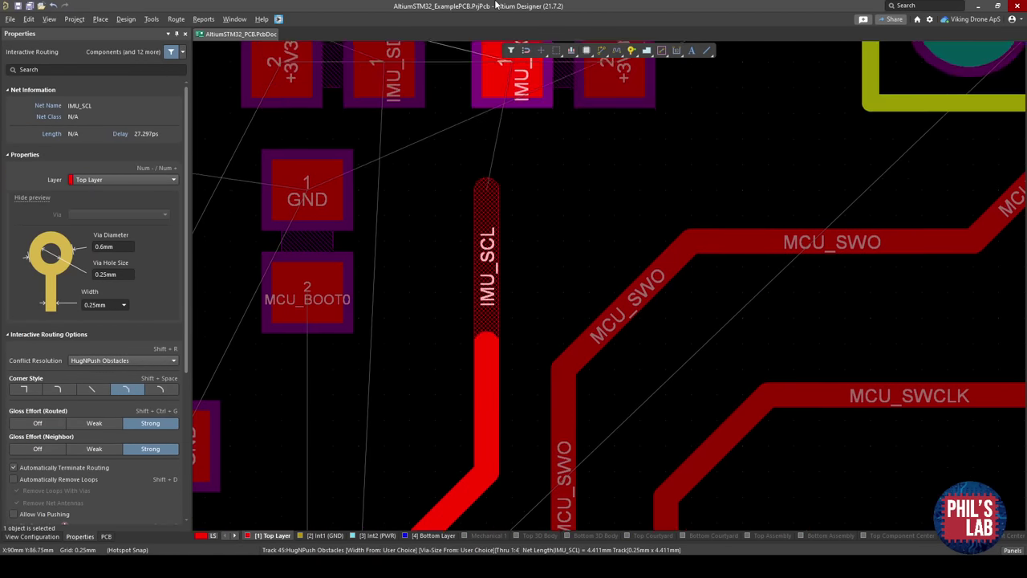
click(512, 214)
right_click(512, 217)
drag(486, 470, 485, 336)
Route IMU_SDA on the Top Layer at 0.25 mm from microcontroller pin 43 to pad 1 of its +3V3 pull-up resistor.
ctrl+scroll(407, 430, down, 1)
scroll(407, 431, down, 5)
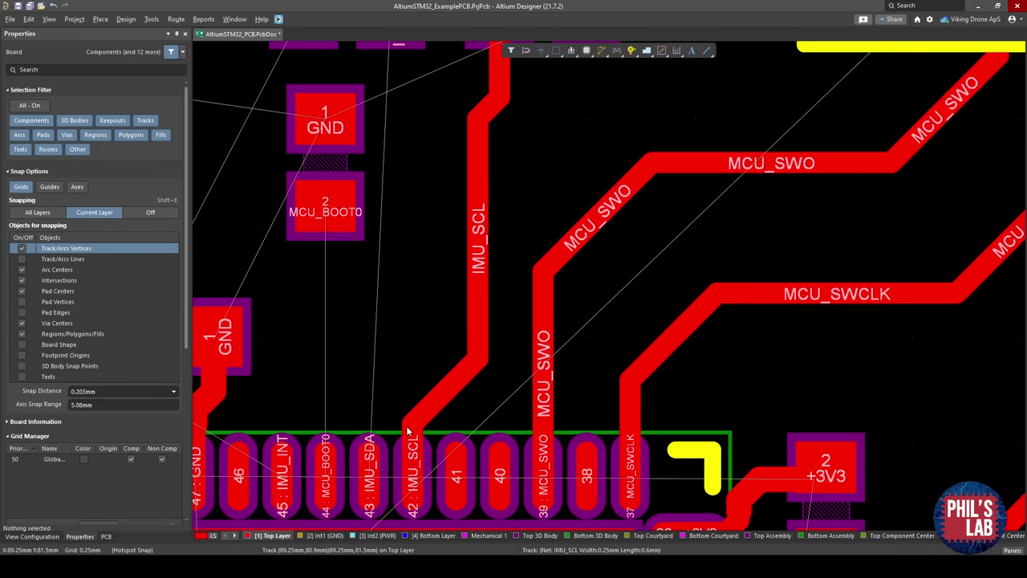
key(ctrl+w)
click(369, 421)
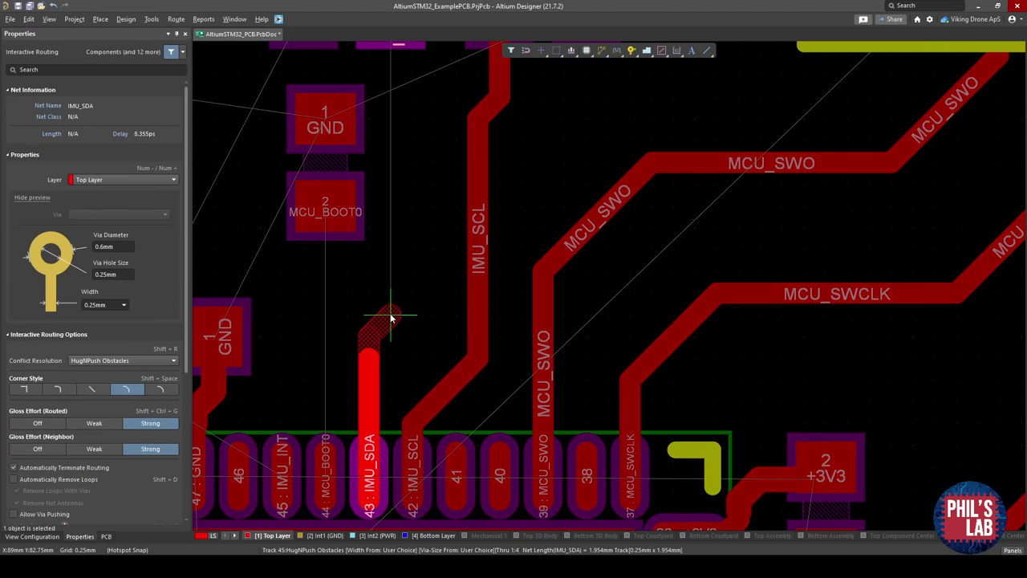
click(408, 304)
click(417, 172)
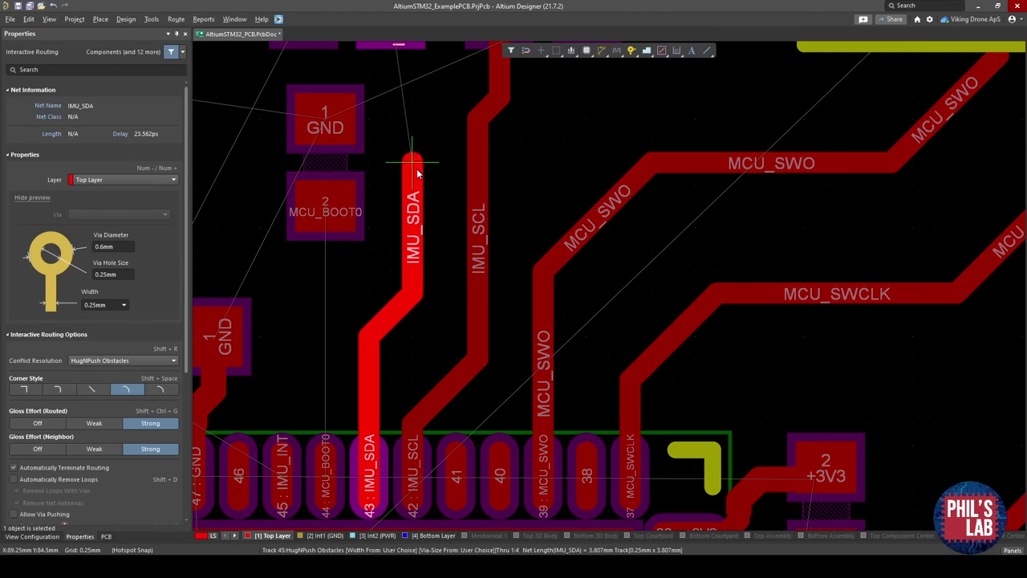
click(397, 144)
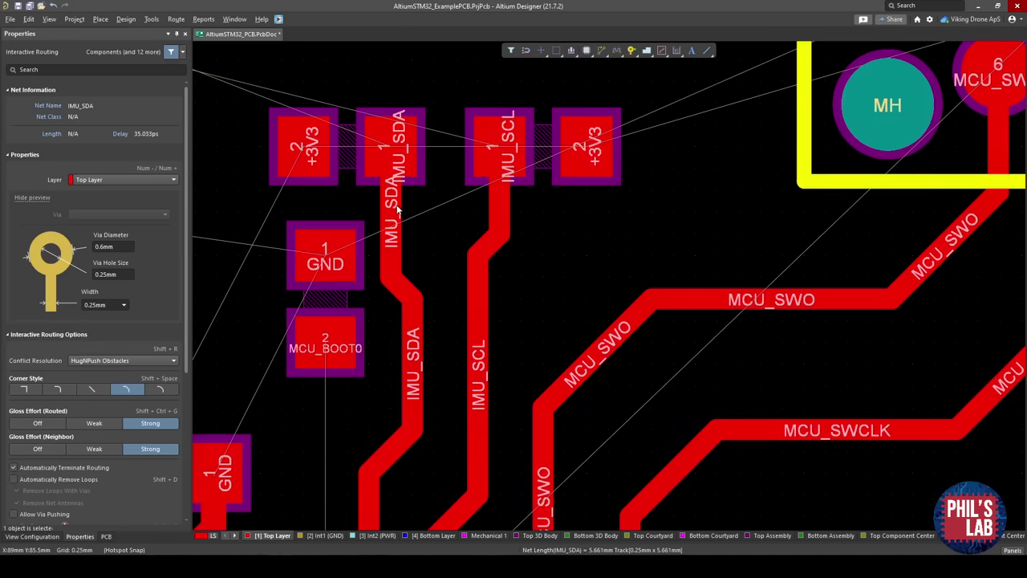
Straighten IMU_SDA's vertical run into its pull-up resistor pad and nudge the long vertical IMU_SCL segment slightly away from it.
key(Escape)
right_drag(475, 325, 479, 257)
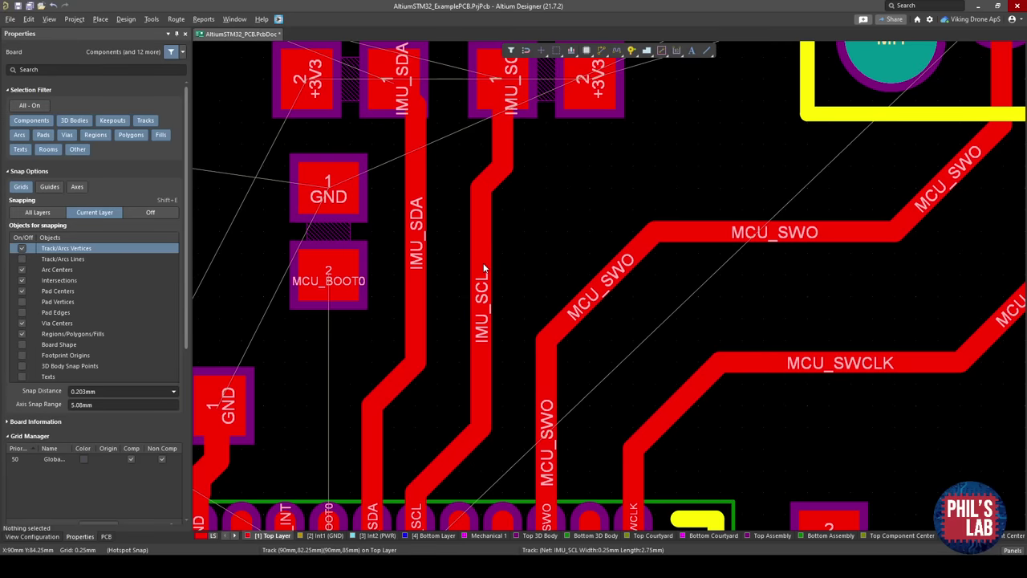
drag(484, 268, 484, 268)
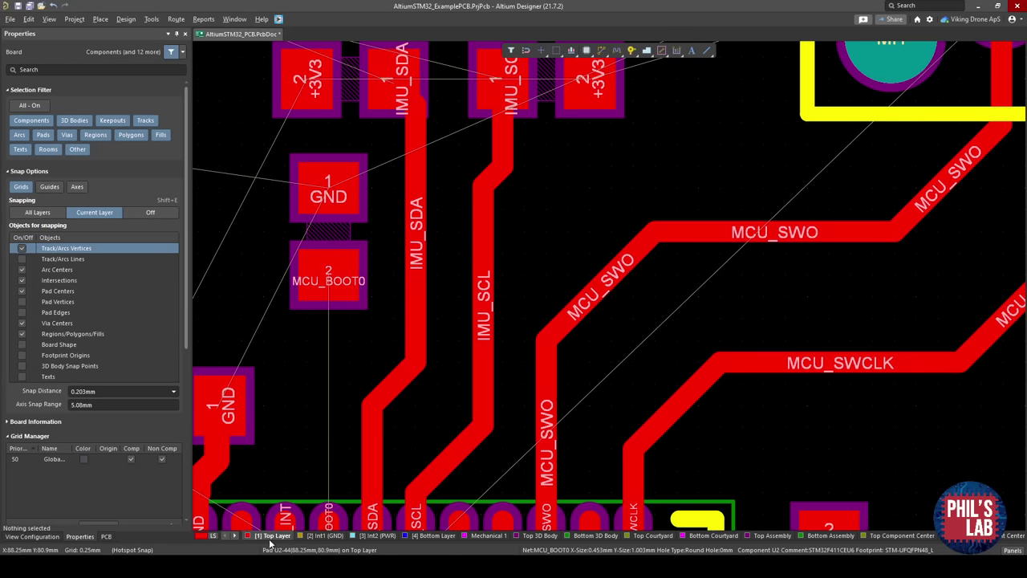
right_drag(443, 400, 433, 413)
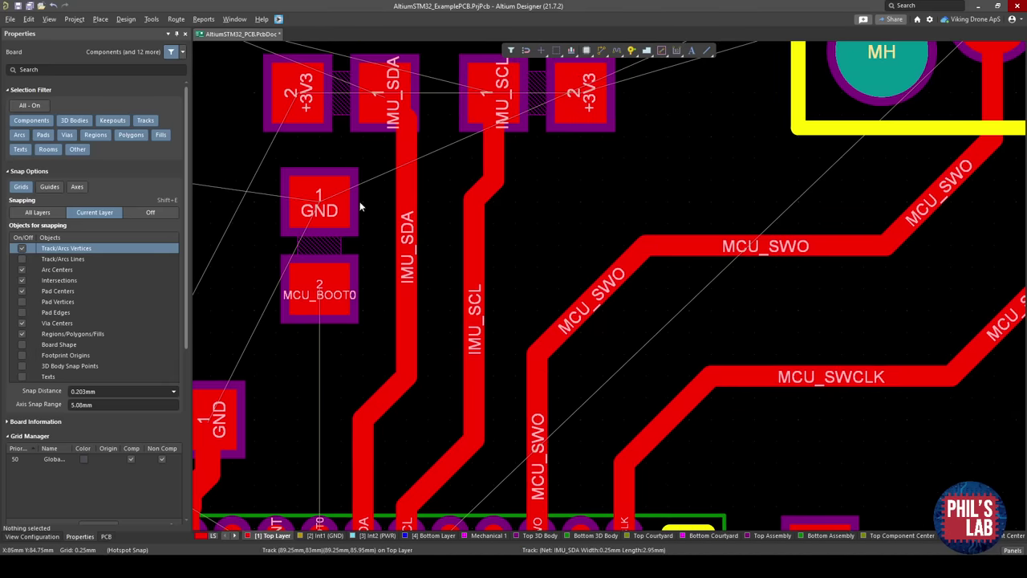
Switch to the browser and consult the prepreg thickness in JLCPCB's 1.6 mm four-layer JLC7628 stackup table.
key(alt+Tab)
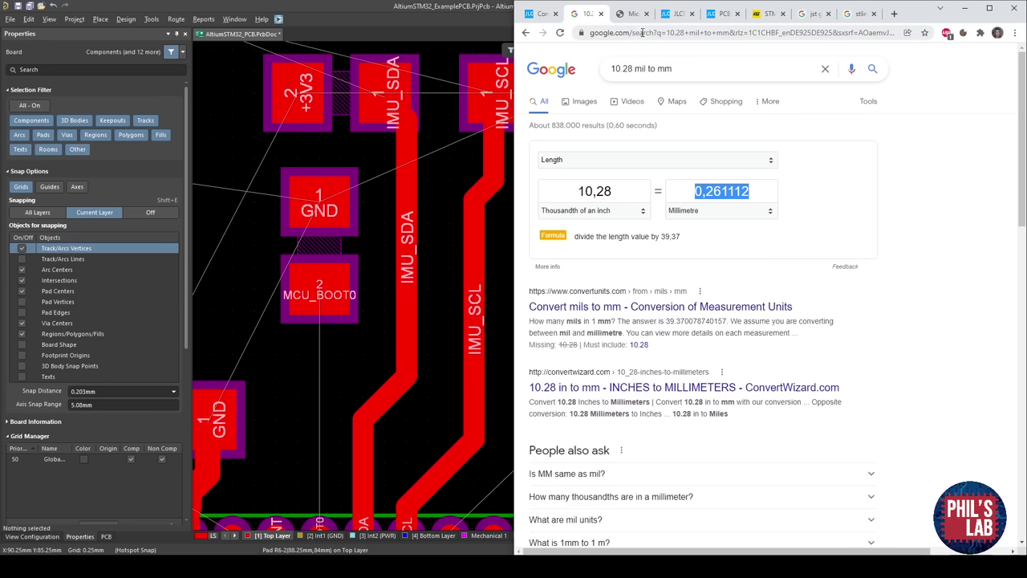
click(630, 13)
click(540, 13)
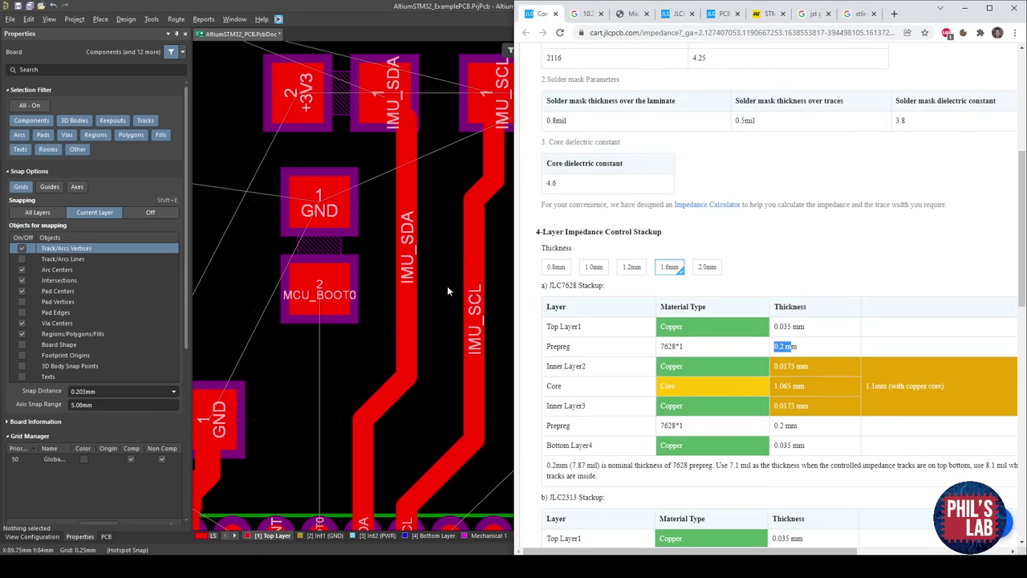
Return to Altium Designer and measure the edge-to-edge gap between the vertical IMU_SDA and IMU_SCL tracks.
key(alt+Tab)
ctrl+scroll(425, 269, up, 3)
key(ctrl+m)
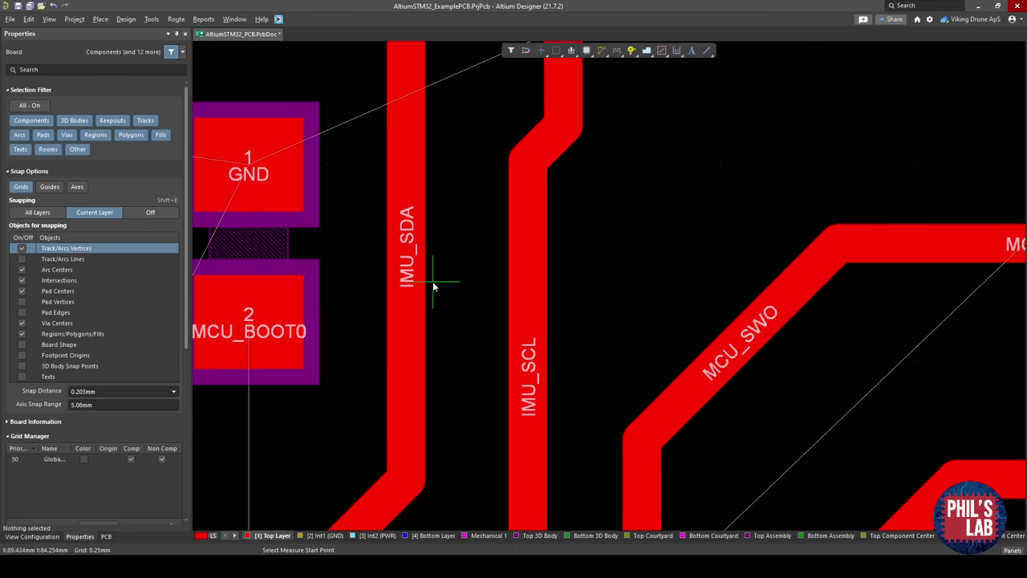
click(429, 283)
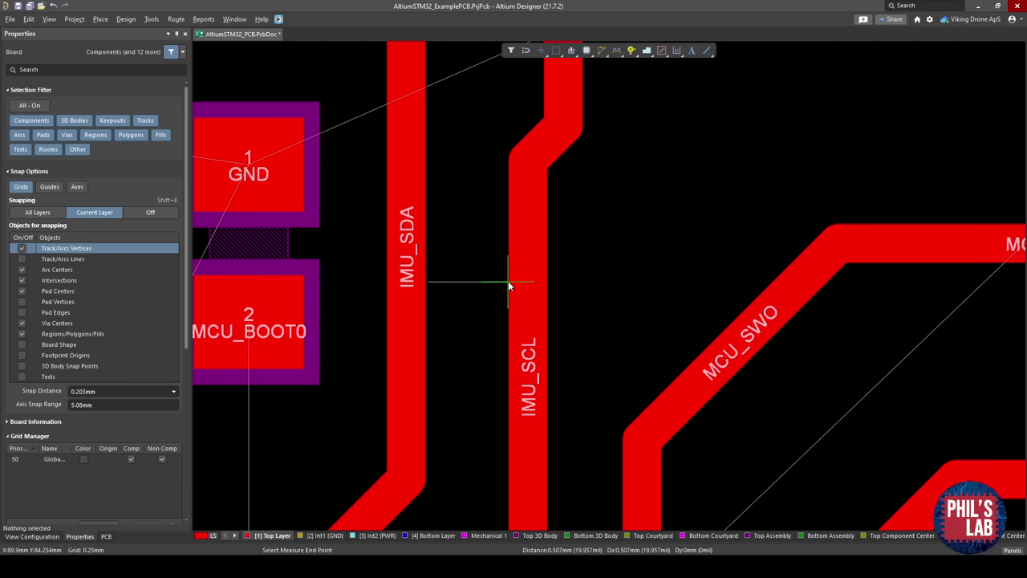
key(Escape)
Shift the long vertical segments of IMU_SDA and IMU_SCL slightly towards the MCU_BOOT0 resistor.
right_drag(507, 302, 537, 216)
ctrl+scroll(492, 345, down, 5)
ctrl+scroll(536, 342, up, 3)
drag(588, 285, 599, 304)
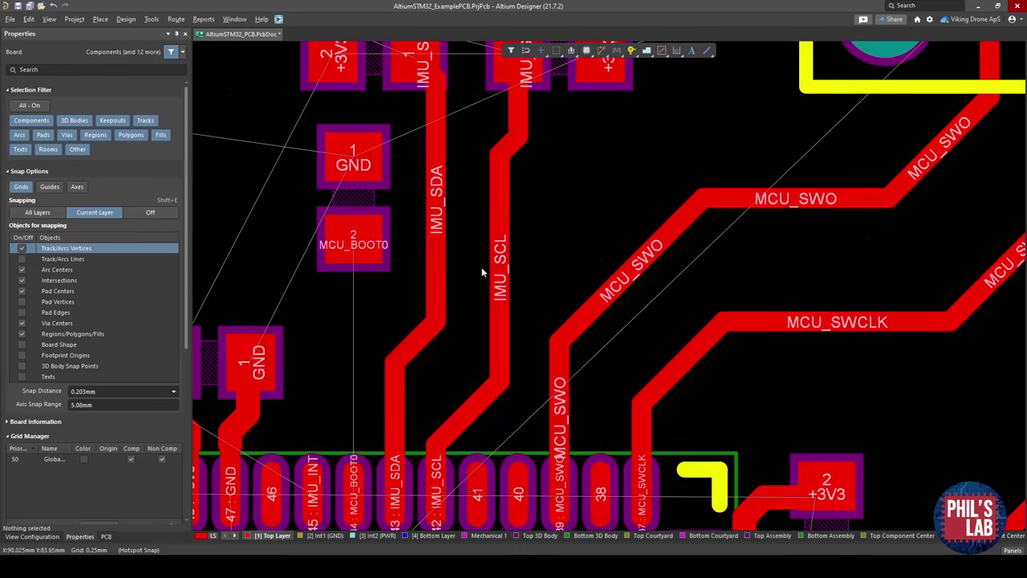
right_drag(438, 226, 453, 289)
drag(449, 288, 441, 290)
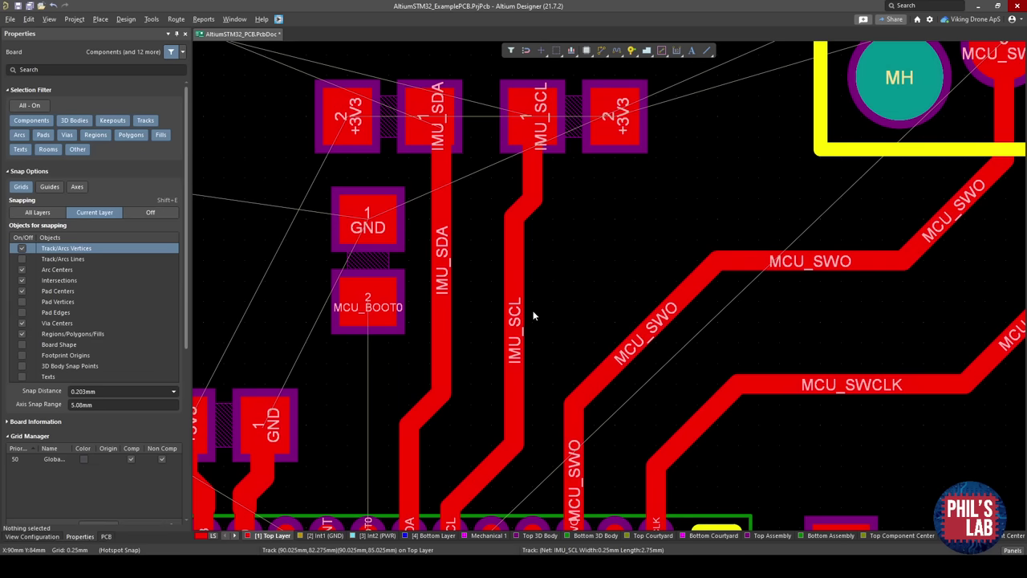
drag(516, 317, 512, 315)
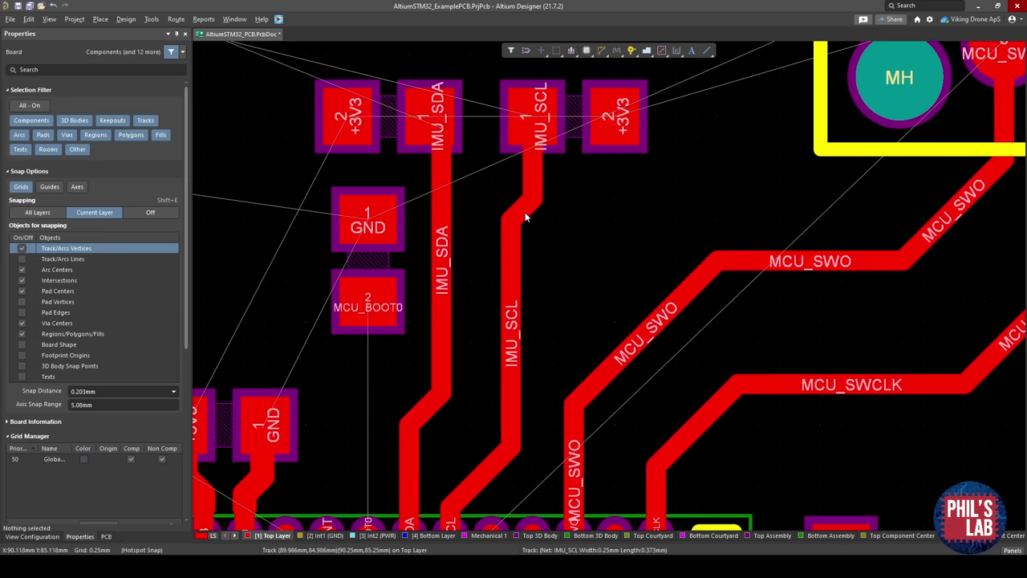
Slide IMU_SCL's upper diagonal jog down towards the microcontroller and save the board.
drag(526, 213, 534, 326)
ctrl+scroll(514, 380, down, 2)
key(ctrl+s)
Route MCU_BOOT0 on the Top Layer at 0.25 mm from microcontroller pin 44 straight up to pad 2 of its resistor.
right_drag(436, 406, 481, 340)
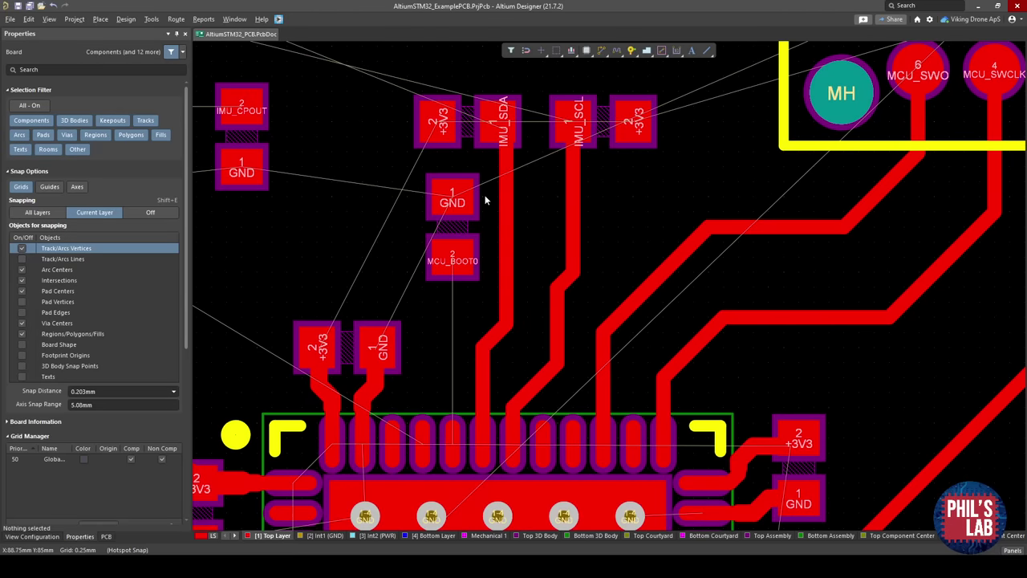
right_drag(486, 199, 468, 289)
ctrl+scroll(481, 313, down, 2)
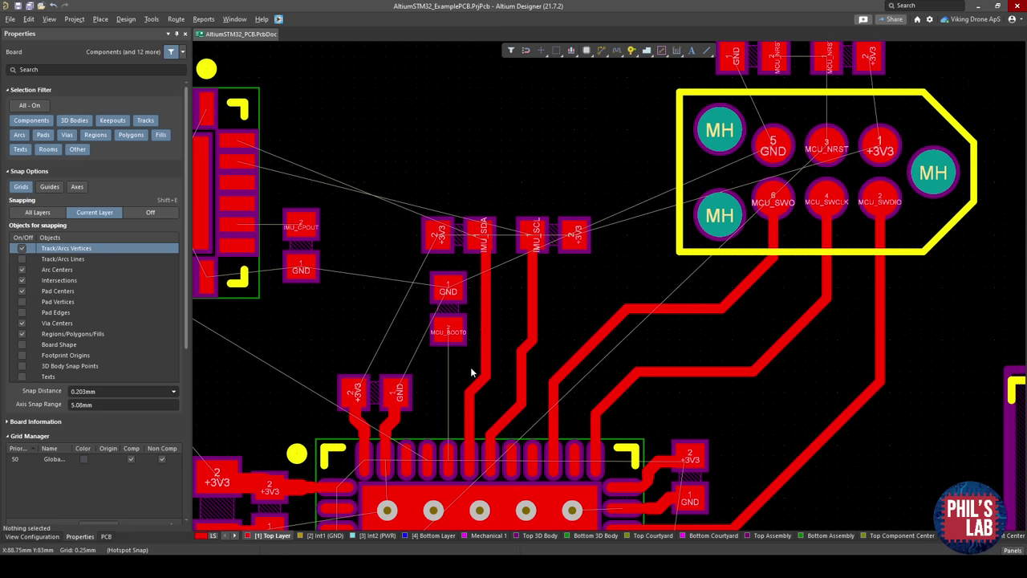
ctrl+scroll(471, 372, up, 4)
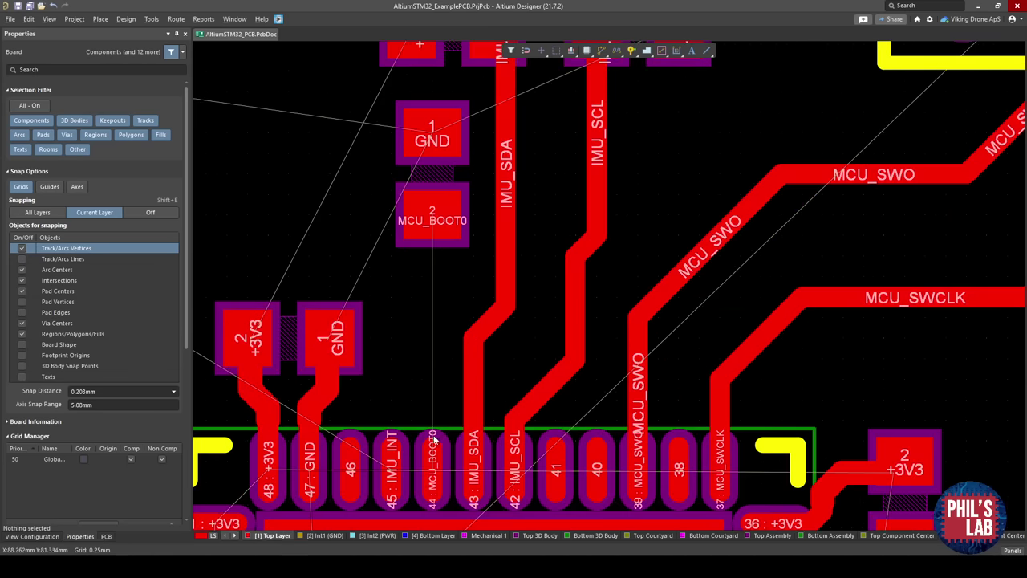
key(ctrl+w)
click(433, 440)
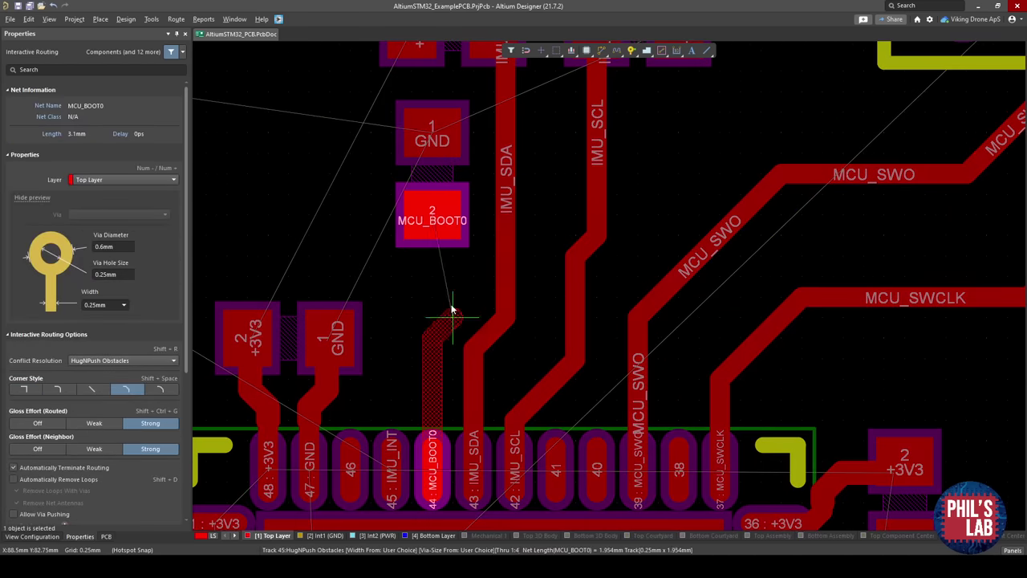
click(431, 216)
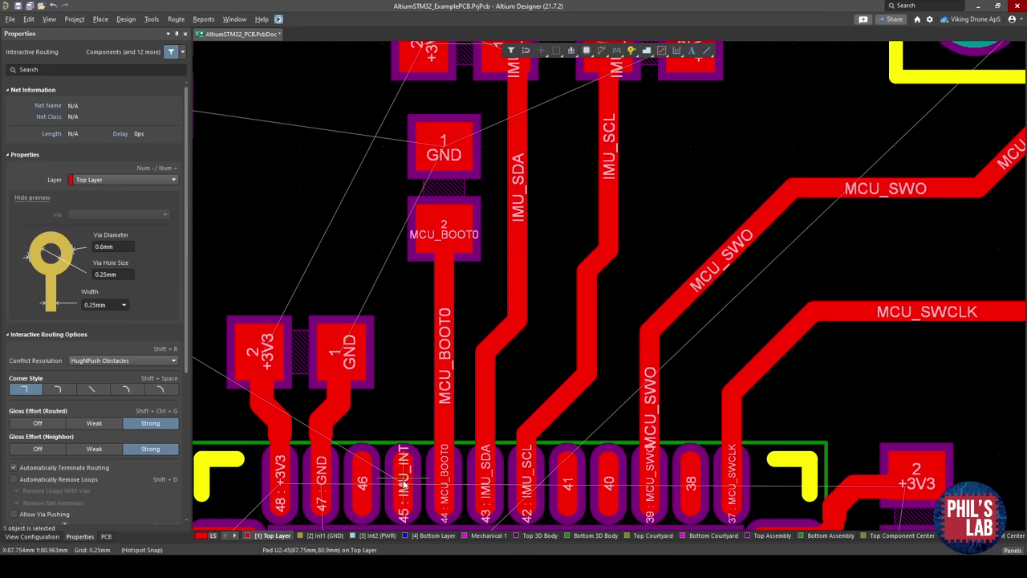
Route IMU_INT at 0.25 mm from microcontroller pin 45 around the nearby decoupling capacitor, leaving its horizontal end open towards the IMU.
click(404, 484)
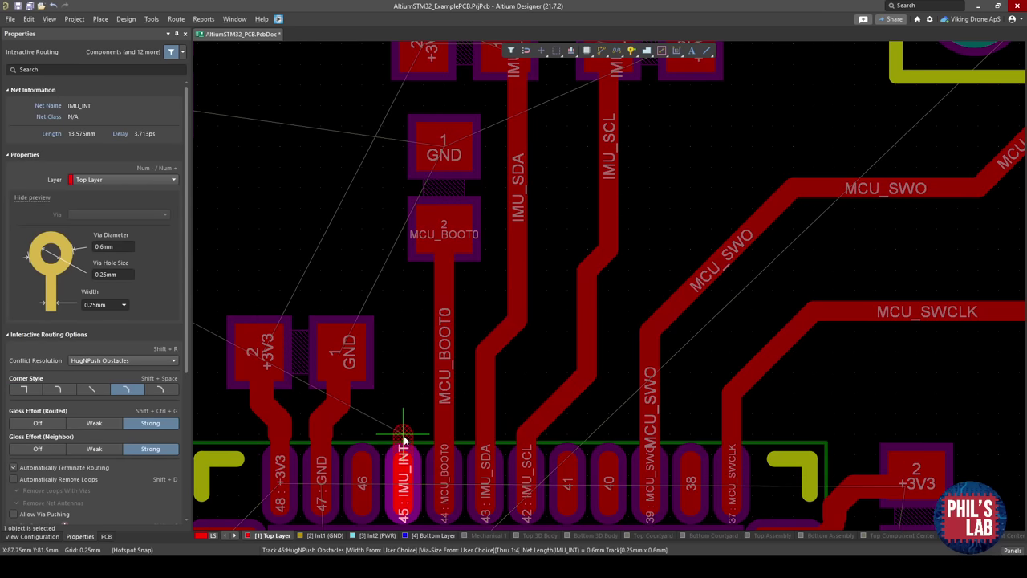
click(376, 285)
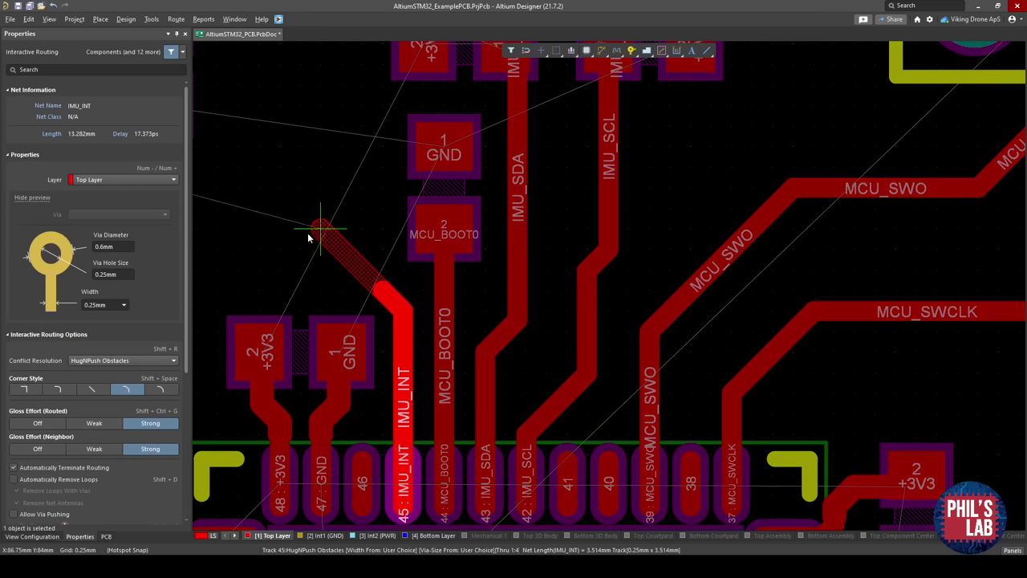
ctrl+scroll(304, 239, down, 3)
click(408, 255)
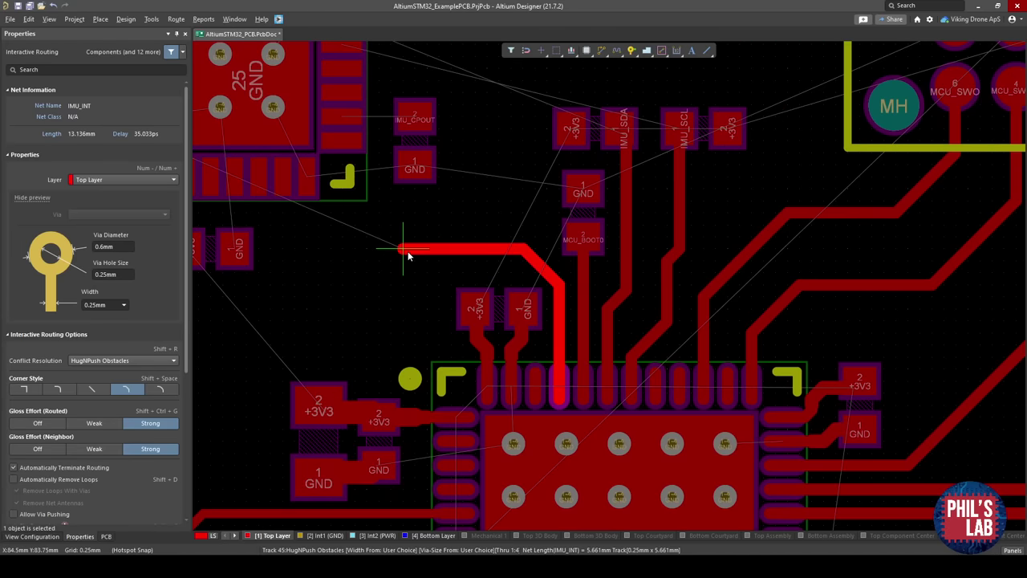
key(Escape)
key(Escape)
Slide IMU_INT's horizontal segment up, farther from the decoupling capacitor, with a longer diagonal, and save the board.
ctrl+scroll(545, 263, up, 3)
drag(548, 262, 544, 266)
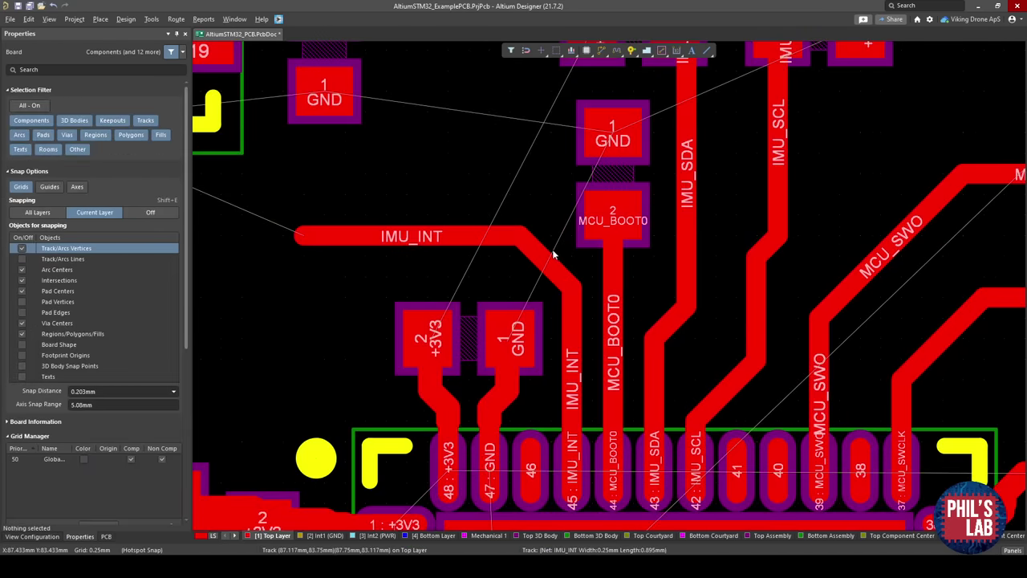
ctrl+scroll(553, 255, down, 3)
ctrl+scroll(513, 248, up, 4)
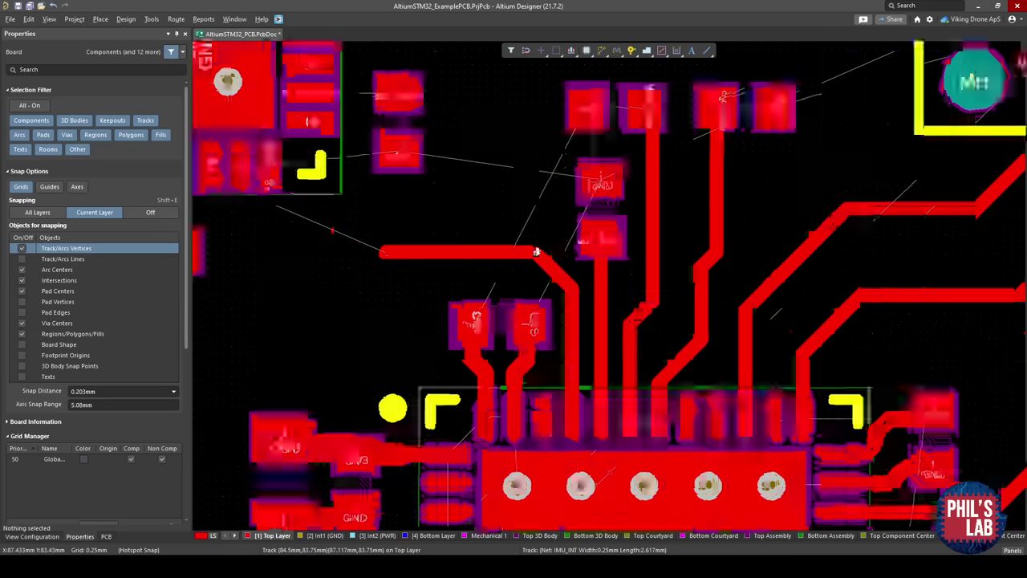
drag(467, 243, 467, 216)
scroll(468, 220, down, 3)
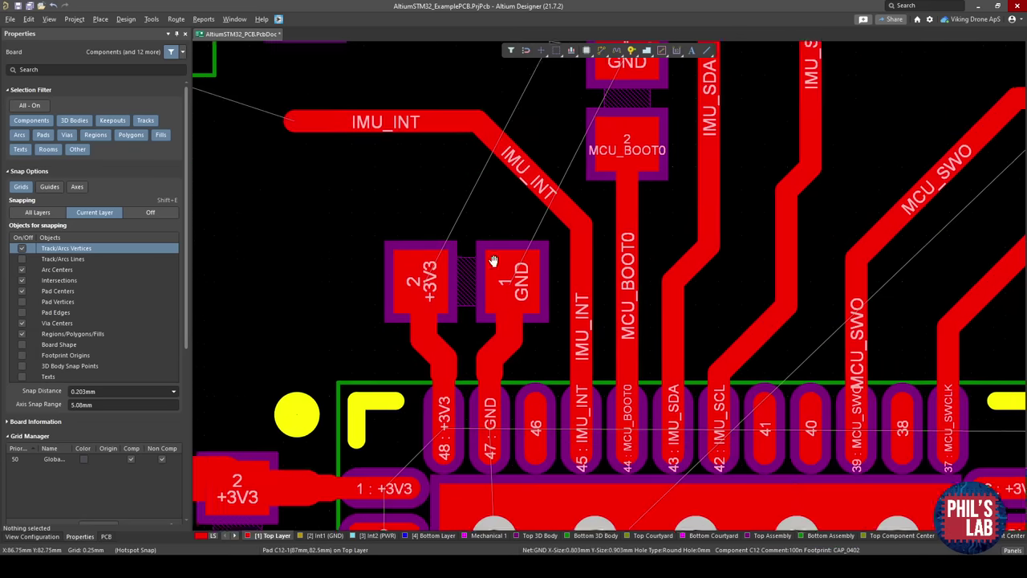
scroll(468, 230, up, 1)
ctrl+scroll(468, 229, down, 4)
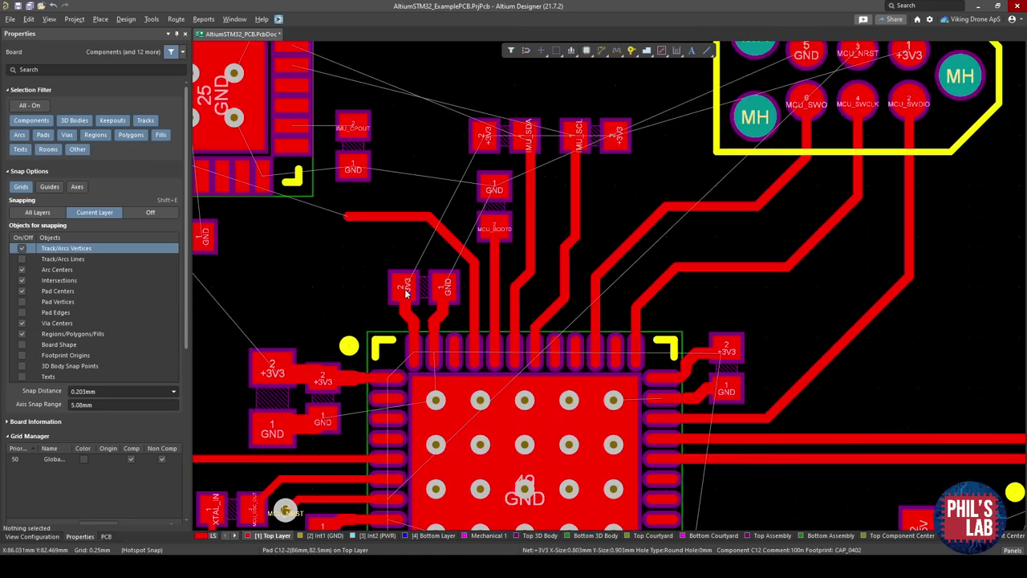
right_drag(432, 353, 450, 402)
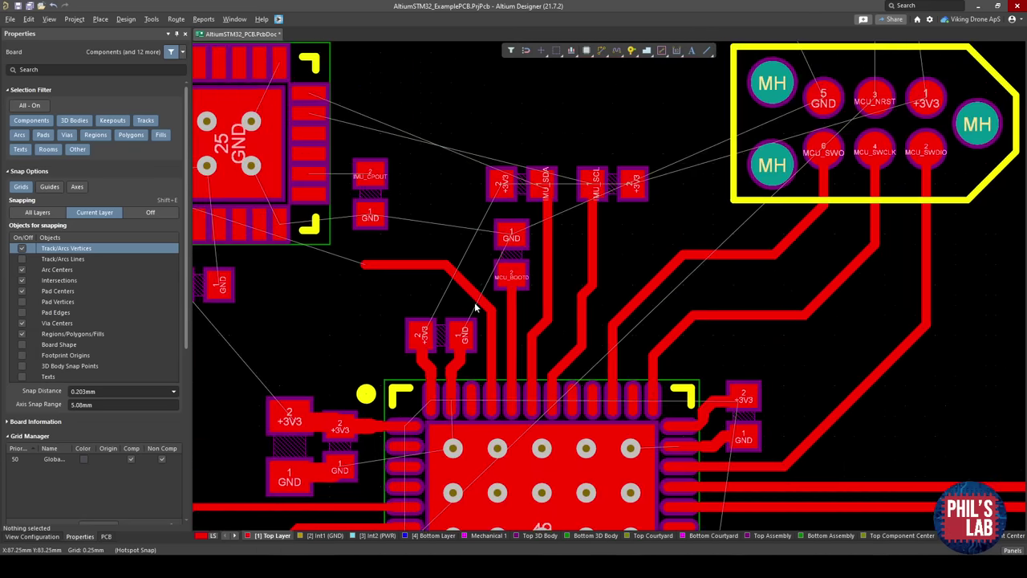
ctrl+scroll(467, 294, up, 3)
mouse_move(377, 248)
mouse_down()
mouse_move(372, 318)
mouse_move(365, 255)
mouse_up()
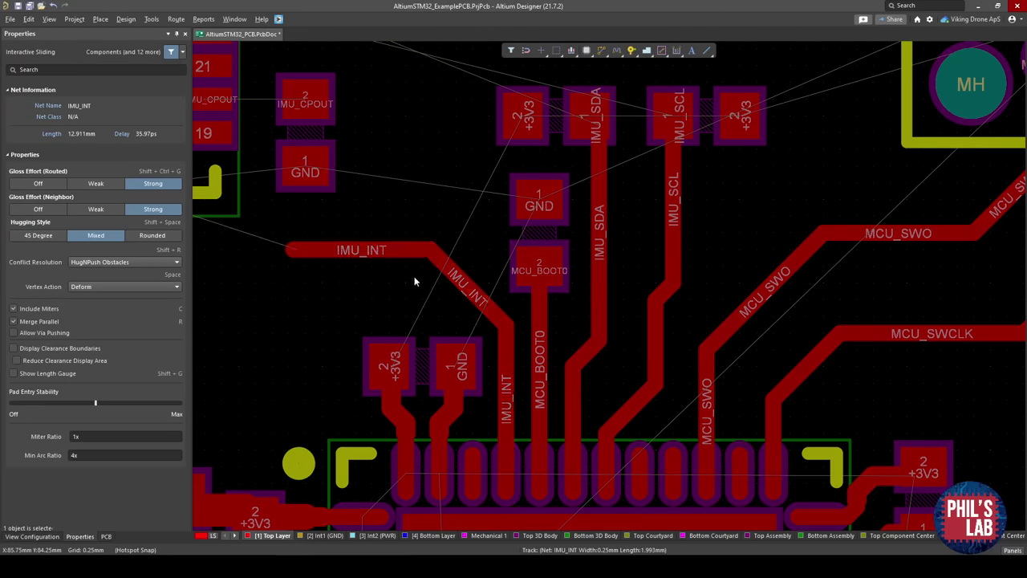
ctrl+scroll(474, 269, down, 3)
ctrl+scroll(473, 269, down, 3)
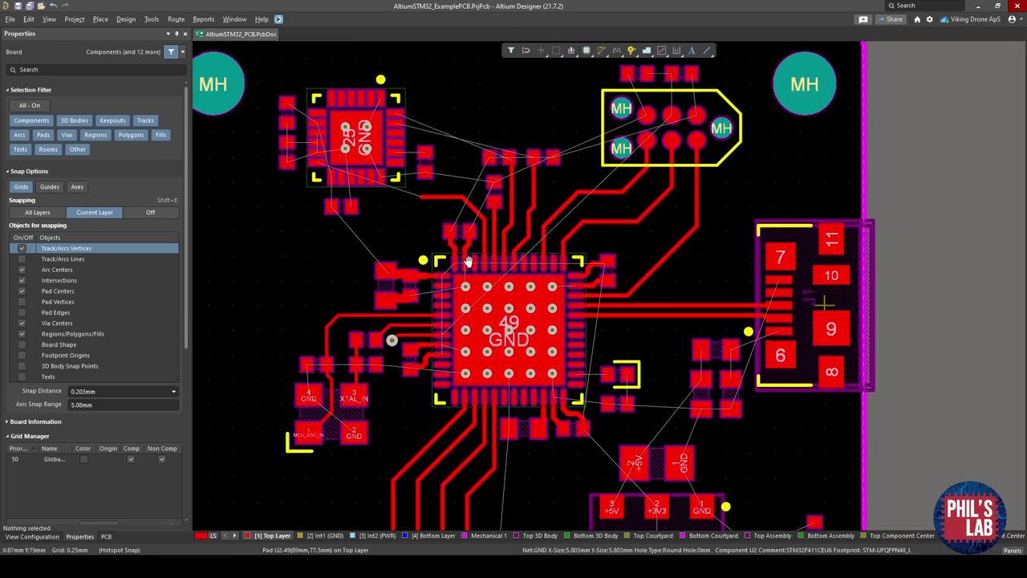
Look over the remaining unrouted connections around the IMU, the microcontroller and the LED and USB power parts.
scroll(562, 321, down, 3)
ctrl+scroll(606, 354, up, 3)
right_drag(620, 370, 687, 510)
right_drag(534, 207, 693, 452)
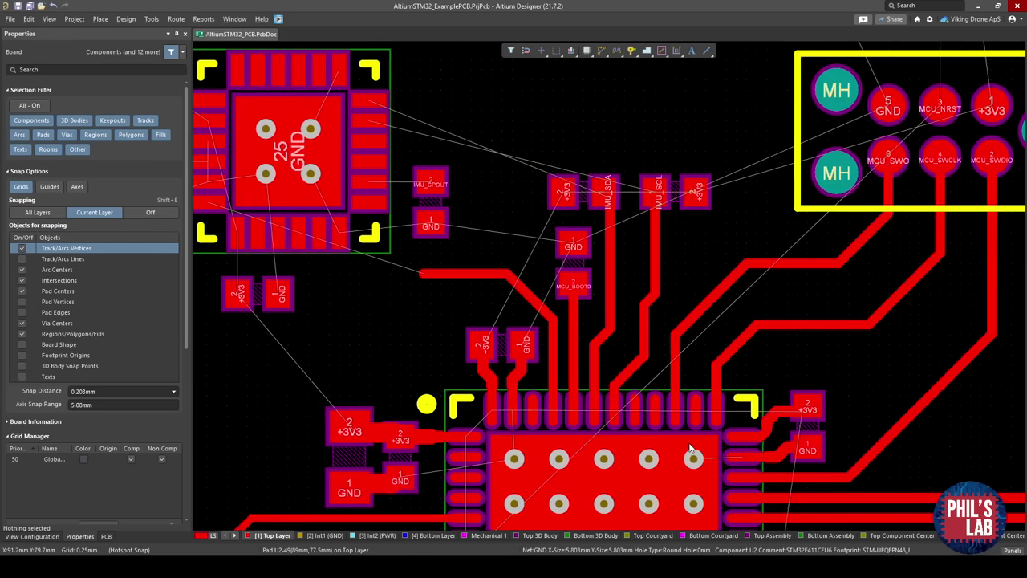
right_drag(538, 289, 619, 375)
ctrl+scroll(526, 217, up, 3)
right_drag(464, 263, 476, 182)
ctrl+scroll(562, 195, down, 1)
ctrl+scroll(561, 196, down, 4)
ctrl+scroll(718, 387, up, 5)
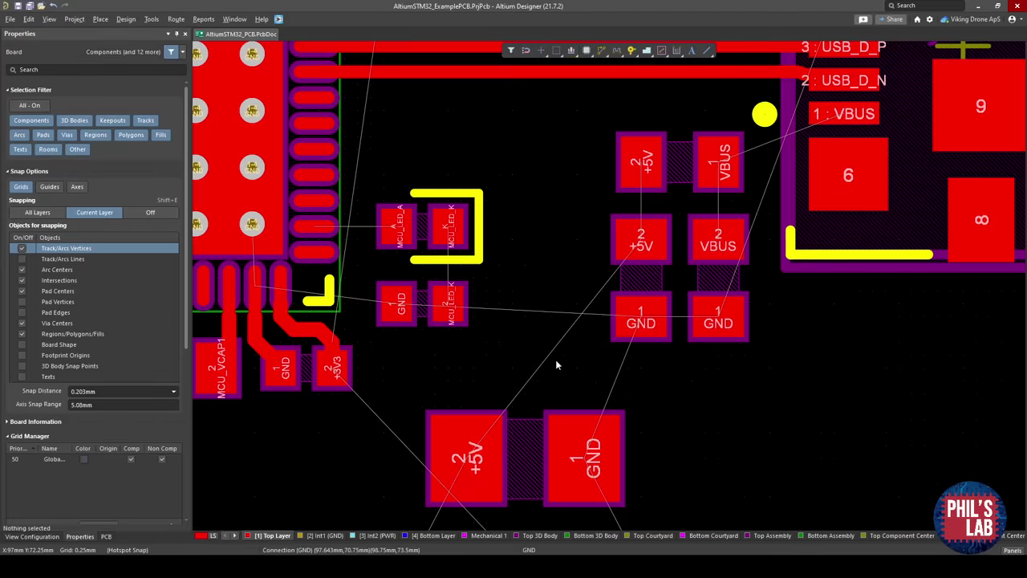
Route MCU_LED_A from microcontroller pin 26 to LED pad A and MCU_LED_K from LED pad K to resistor pad 2, both 0.25 mm, and save.
ctrl+scroll(601, 205, down, 4)
right_drag(556, 363, 609, 317)
ctrl+scroll(526, 213, up, 4)
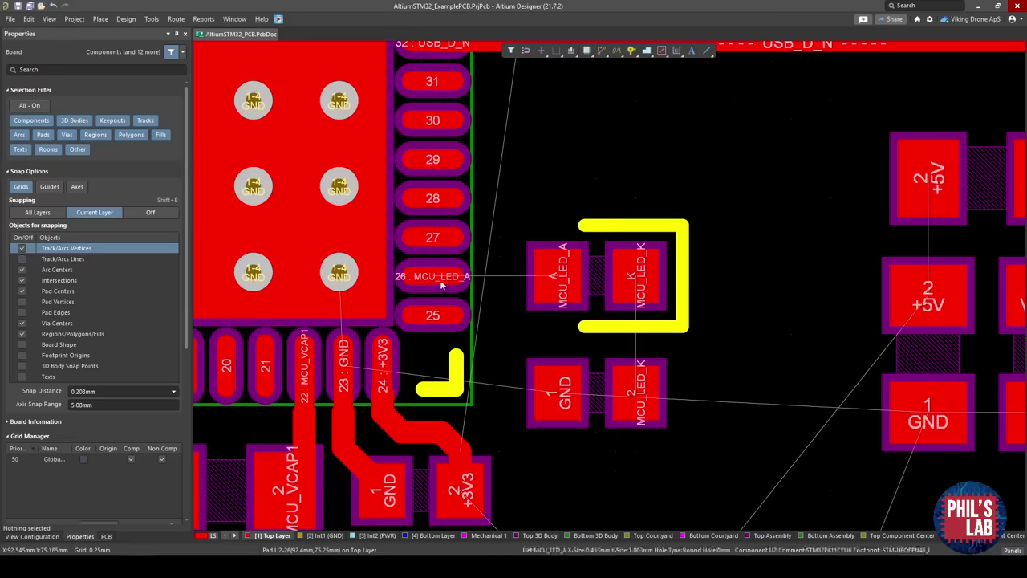
key(ctrl+w)
click(440, 276)
click(569, 278)
click(636, 277)
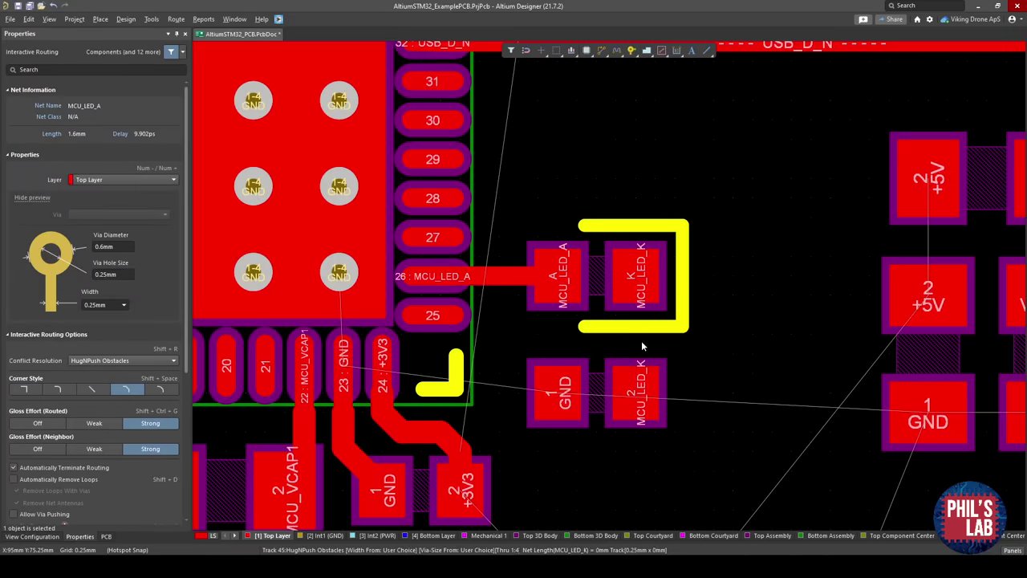
click(639, 394)
key(Escape)
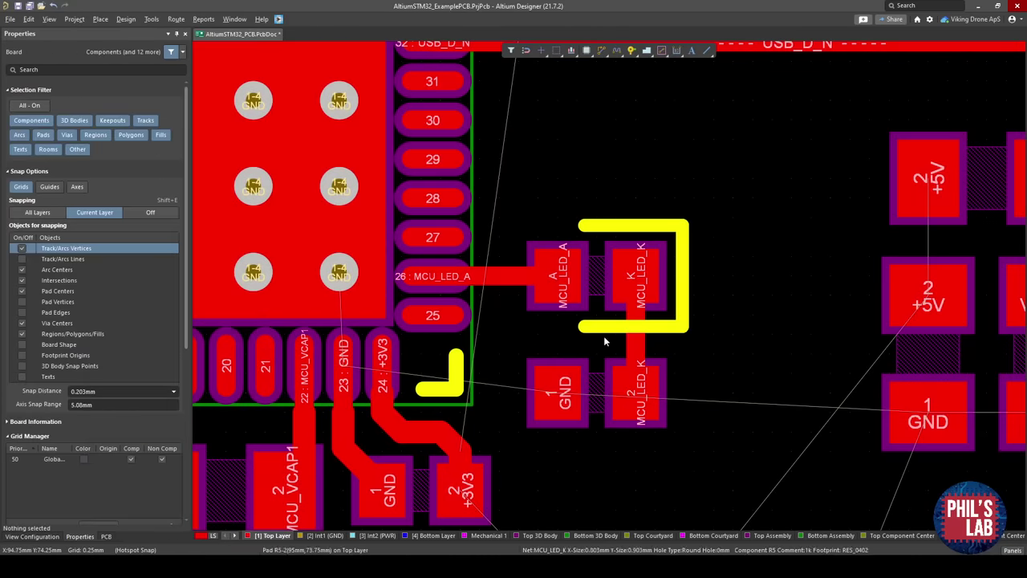
ctrl+scroll(595, 312, down, 3)
key(ctrl+s)
Inspect the width of the MCU_LED_A track between microcontroller pin 26 and the LED's anode.
ctrl+scroll(620, 329, up, 3)
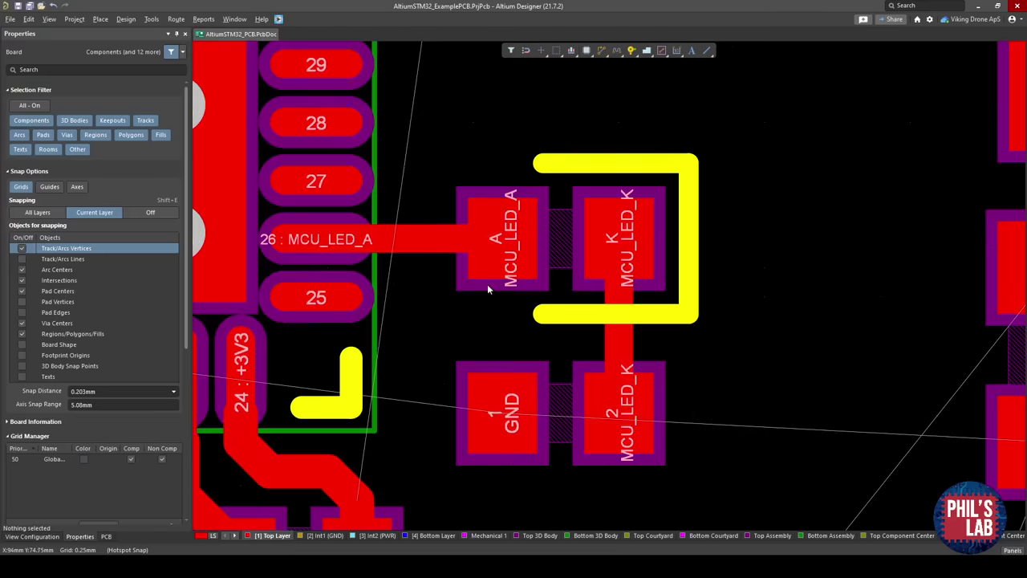
click(402, 244)
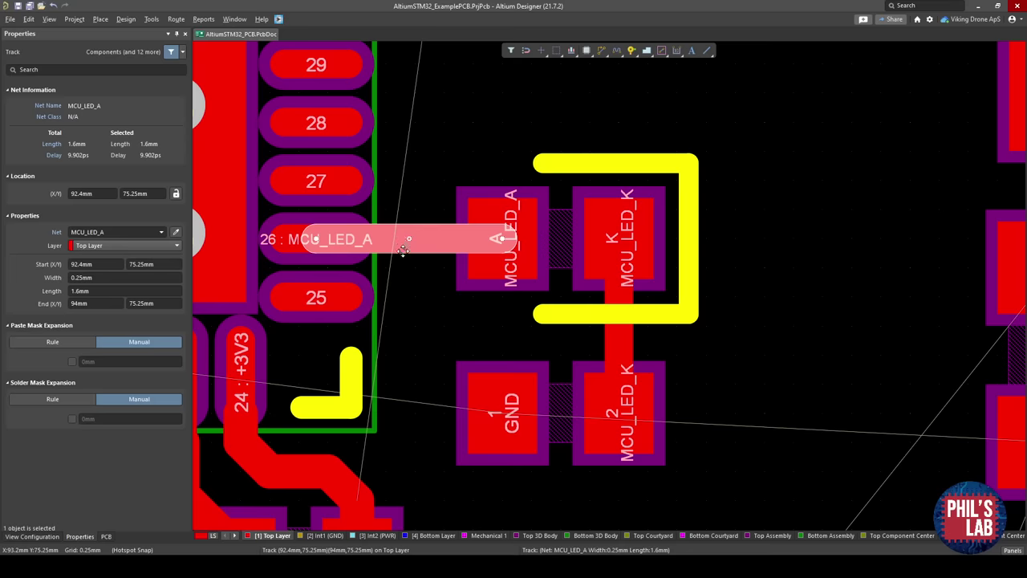
click(417, 273)
click(433, 240)
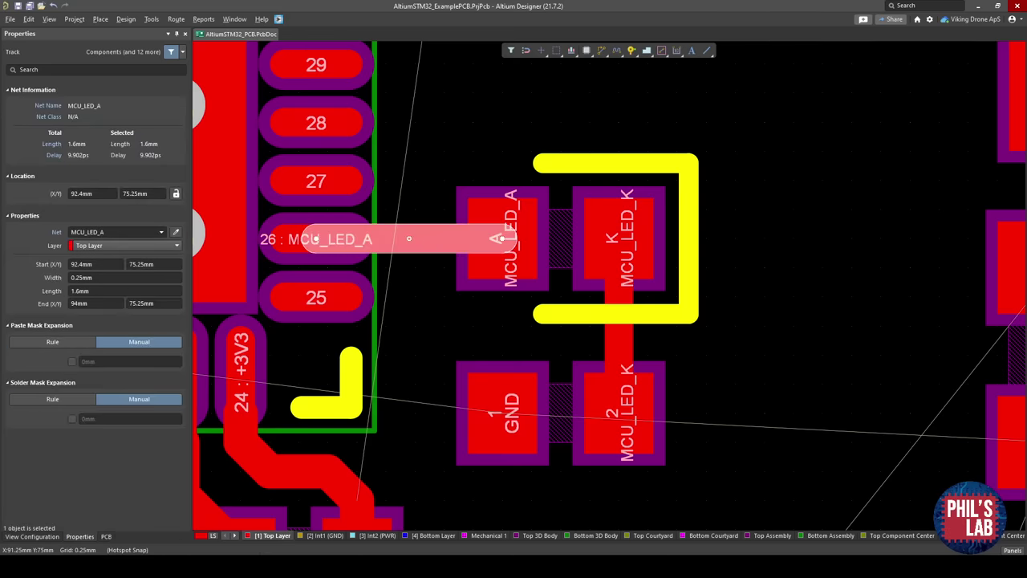
click(70, 277)
click(405, 293)
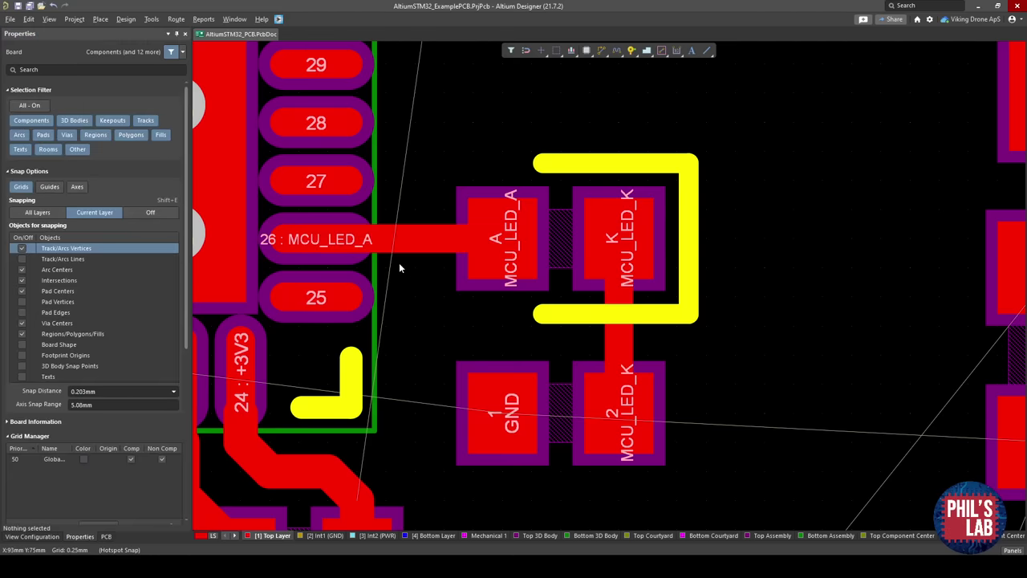
ctrl+scroll(398, 262, down, 5)
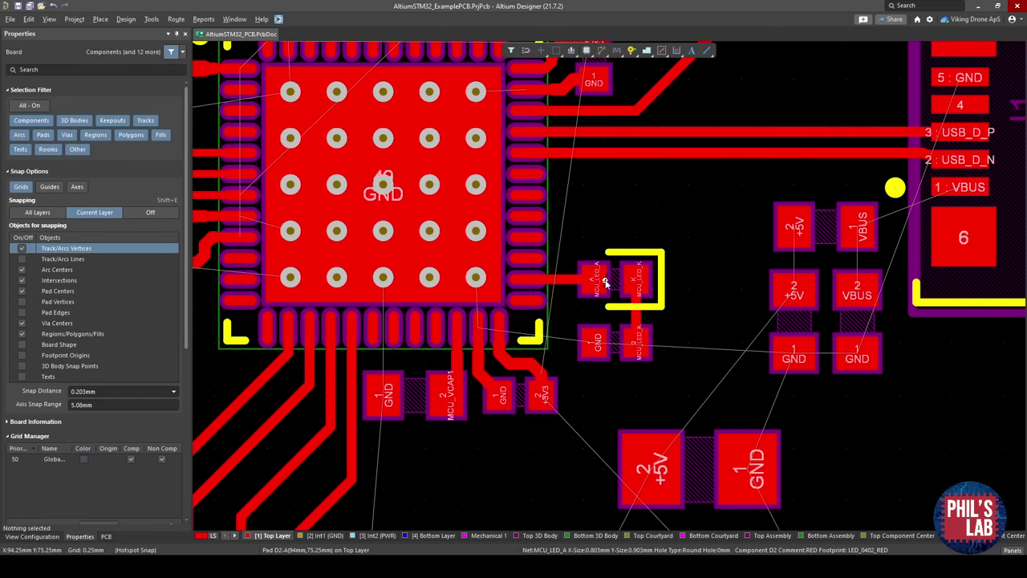
Set the width of the MCU_LED_K track between the LED and its resistor to 0.4 mm and save the board.
click(636, 317)
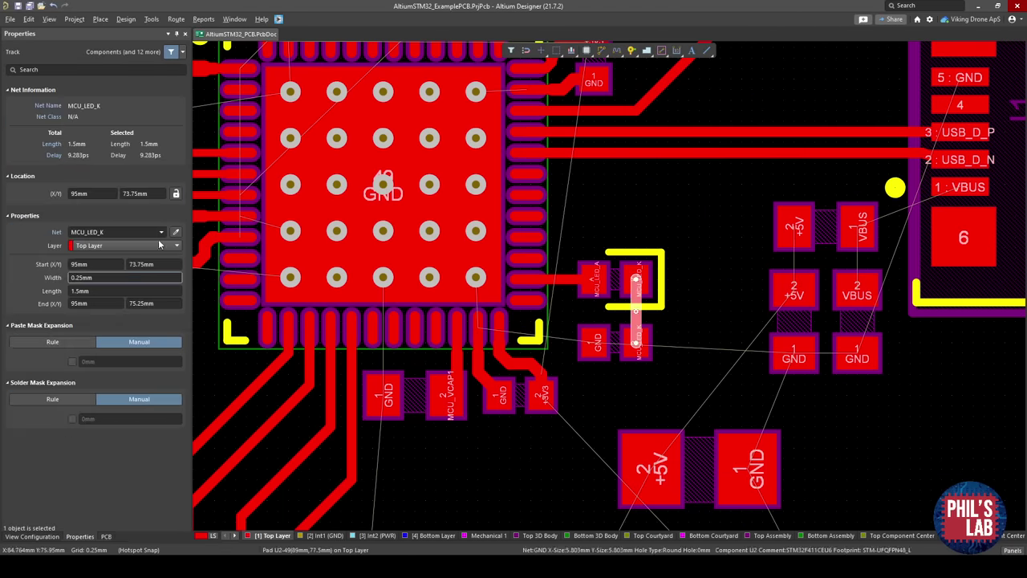
click(103, 278)
text(.4)
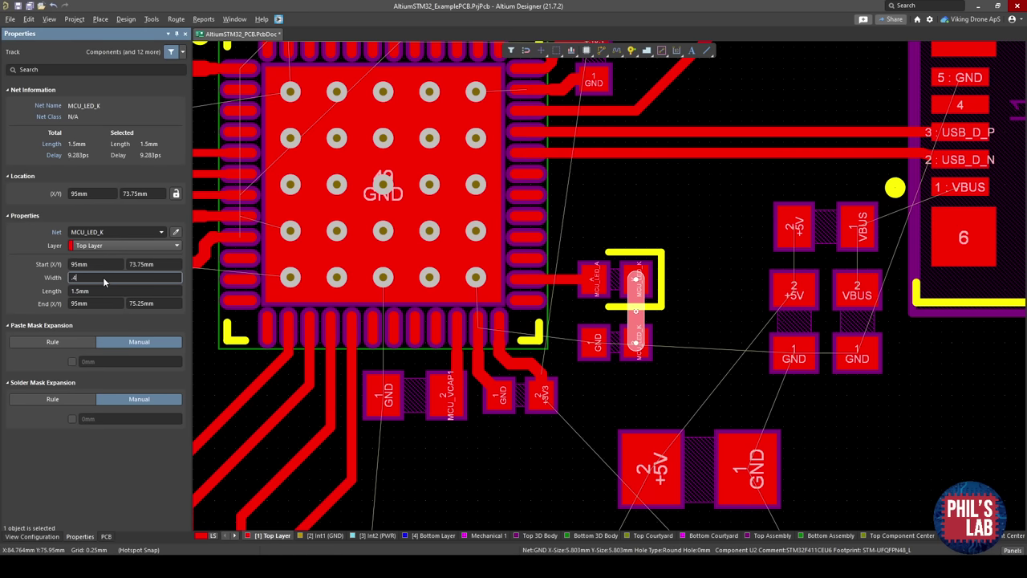
click(695, 200)
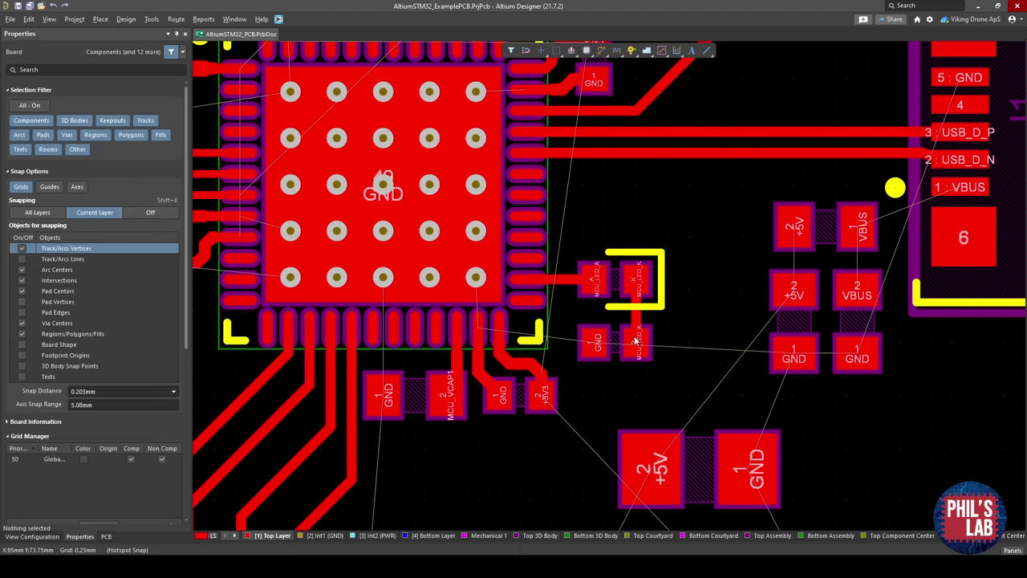
key(ctrl+s)
Route IMU_CPOUT straight from IMU pin 20 to its capacitor's pad 2 at 0.3 mm on the Top Layer.
ctrl+scroll(684, 230, down, 1)
right_drag(329, 120, 670, 275)
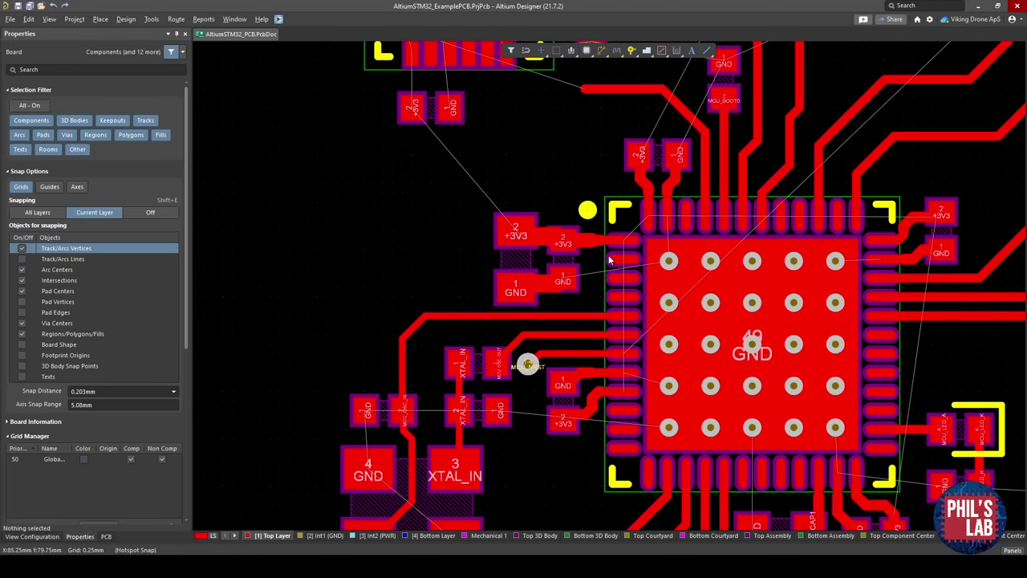
right_drag(686, 218, 640, 375)
scroll(545, 305, up, 2)
ctrl+scroll(492, 254, up, 3)
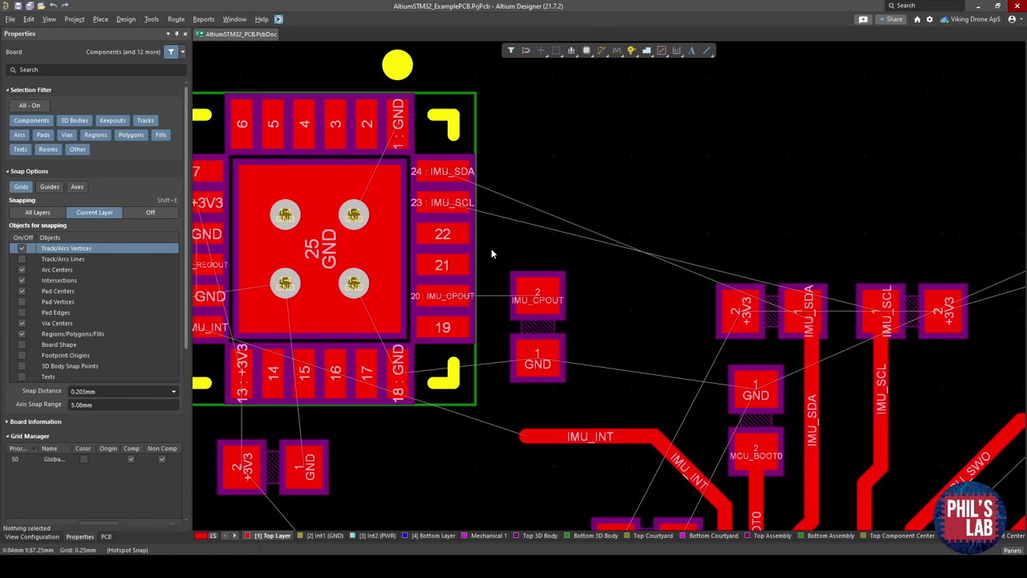
ctrl+scroll(478, 285, up, 2)
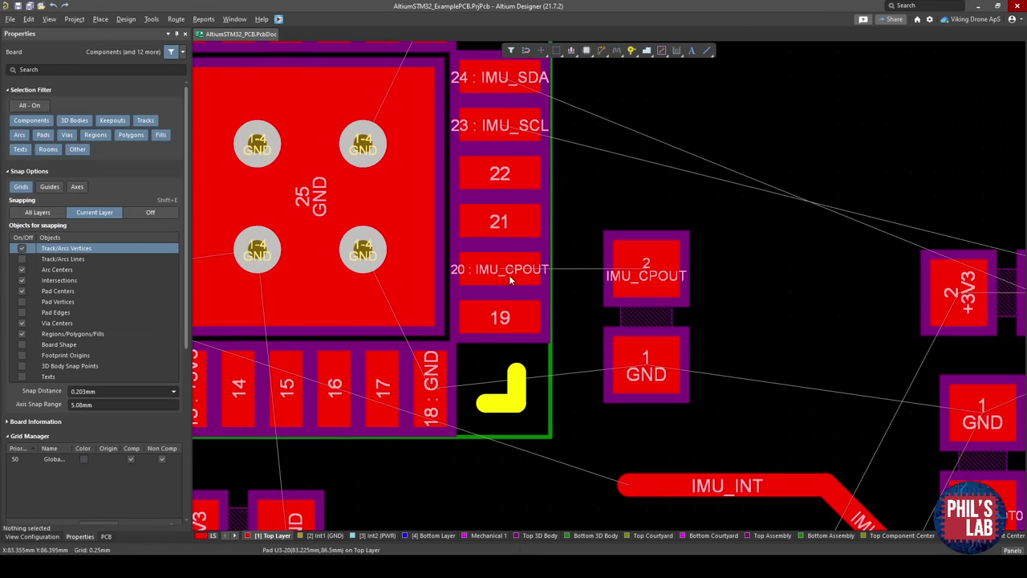
key(ctrl+w)
click(508, 275)
key(3)
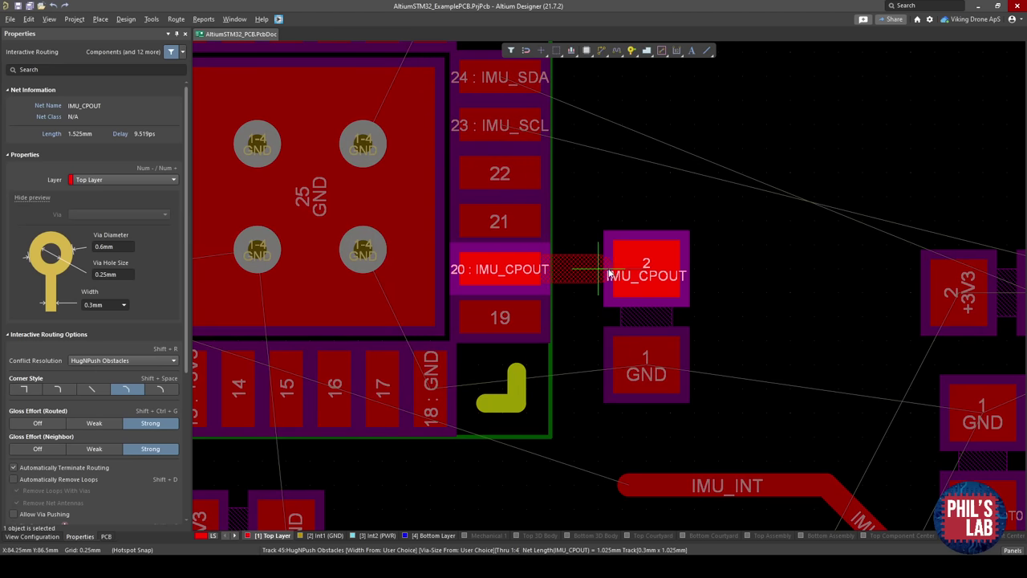
click(646, 269)
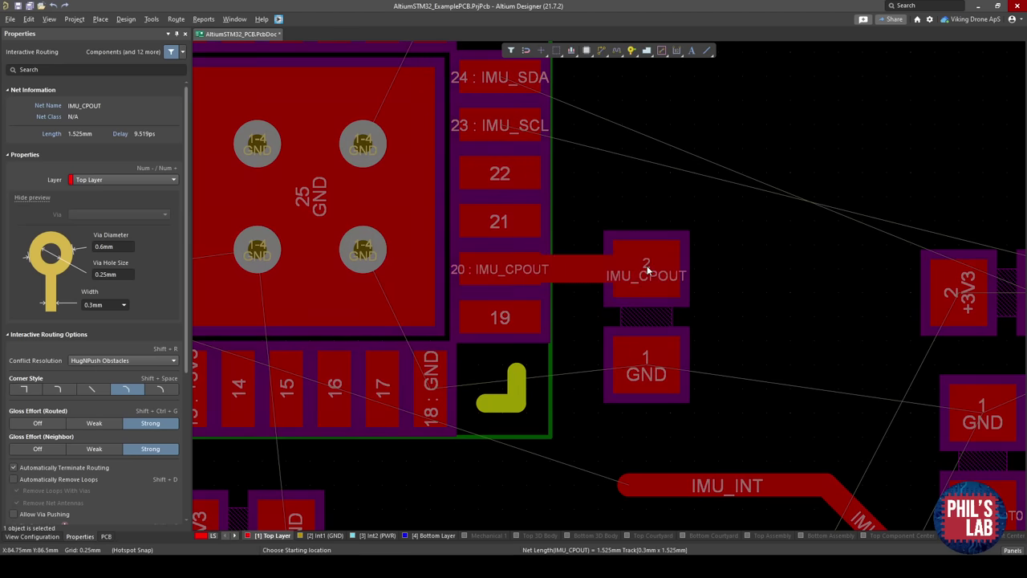
Route +3V3 from IMU pin 13 to its capacitor's pad 2, and IMU_REGOUT from pin 10 to its capacitor's pad 2, both 0.3 mm.
right_drag(242, 402, 562, 334)
click(512, 323)
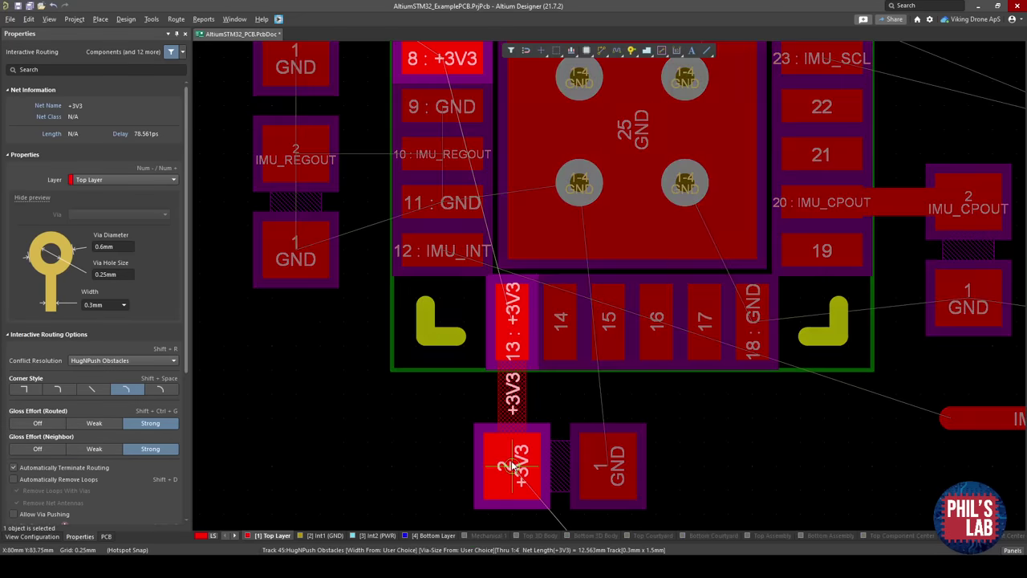
click(513, 466)
right_drag(380, 273, 446, 466)
click(510, 350)
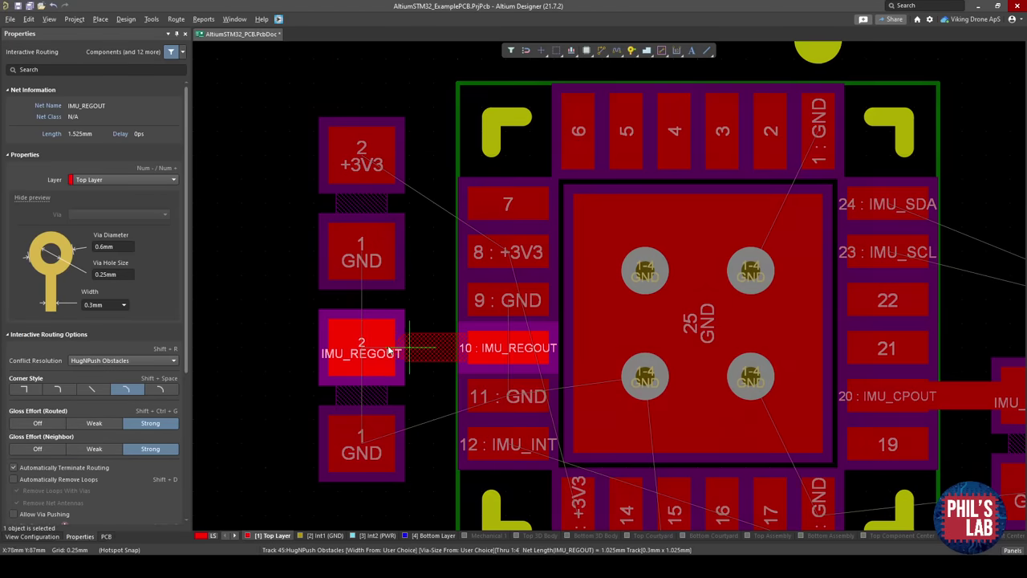
click(366, 351)
Route GND at 0.3 mm from IMU pin 11 to the IMU_REGOUT capacitor's pad 1 and adjust the track's diagonal segment.
click(489, 396)
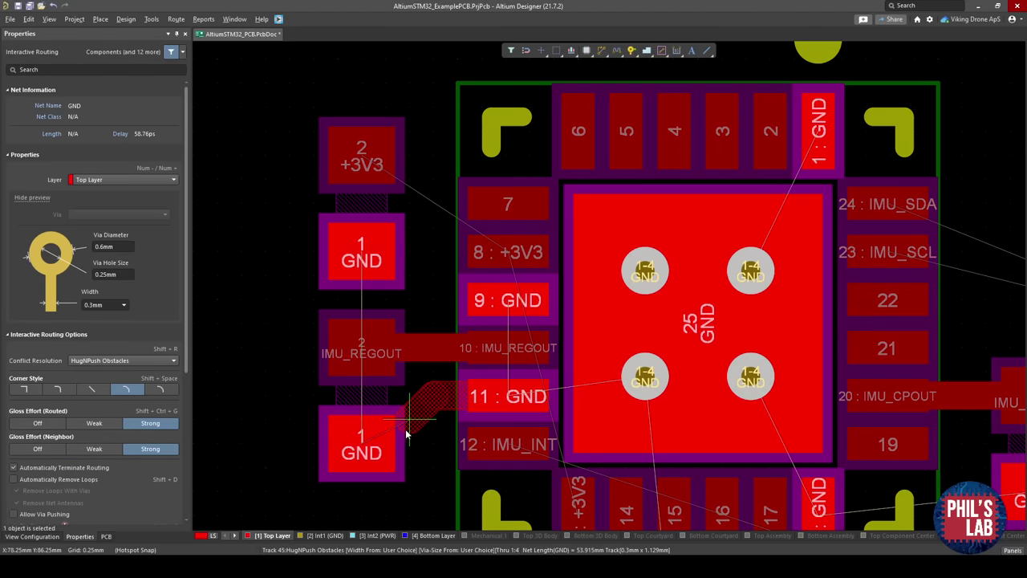
click(408, 435)
right_click(413, 404)
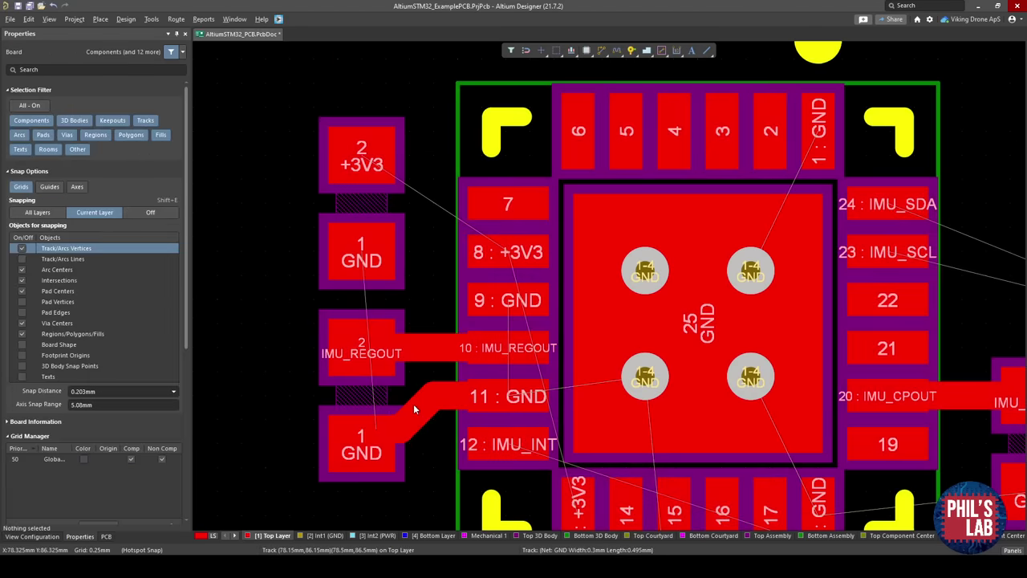
ctrl+scroll(414, 404, up, 2)
mouse_move(427, 421)
mouse_down()
mouse_move(446, 423)
mouse_move(424, 420)
mouse_move(434, 413)
mouse_up()
ctrl+scroll(445, 384, down, 3)
right_drag(445, 383, 429, 453)
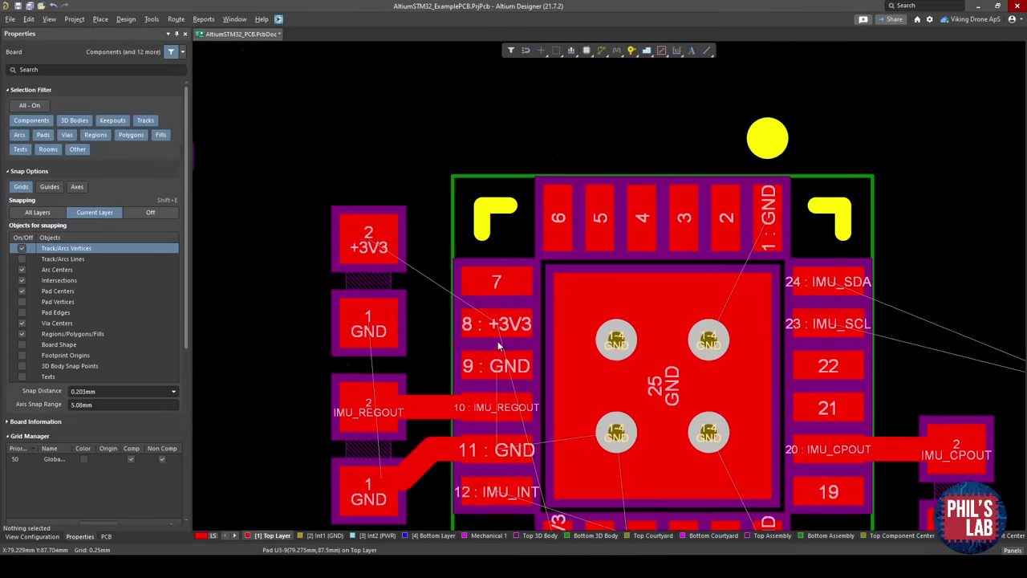
Route GND at 0.3 mm from IMU pin 9 to pad 1 of the +3V3 decoupling capacitor beside the IMU.
key(ctrl+w)
click(495, 363)
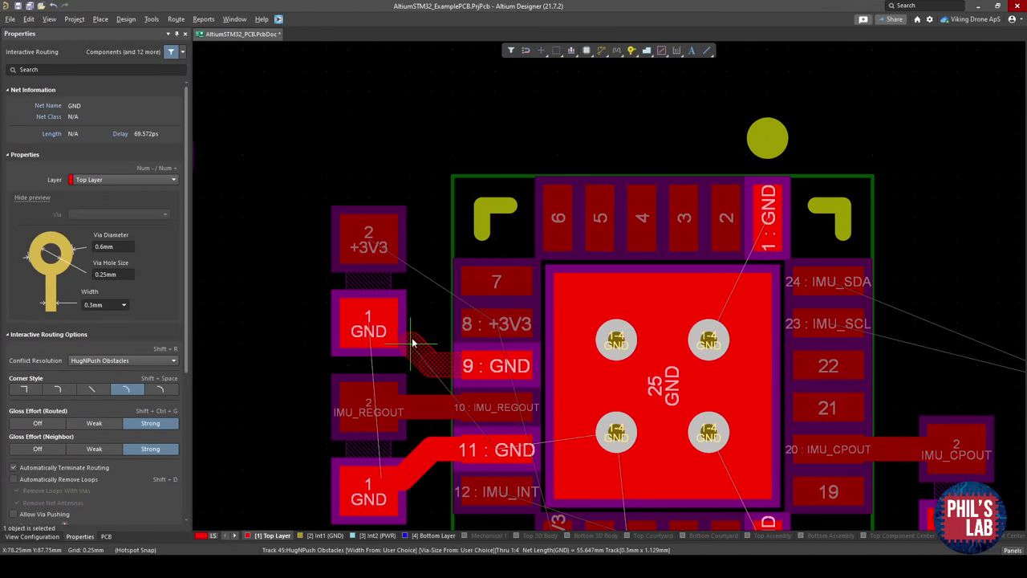
click(414, 342)
click(353, 334)
Route +3V3 at 0.3 mm from IMU pin 8 to the decoupling capacitor's pad 2 and smooth the bend near the pad.
click(461, 320)
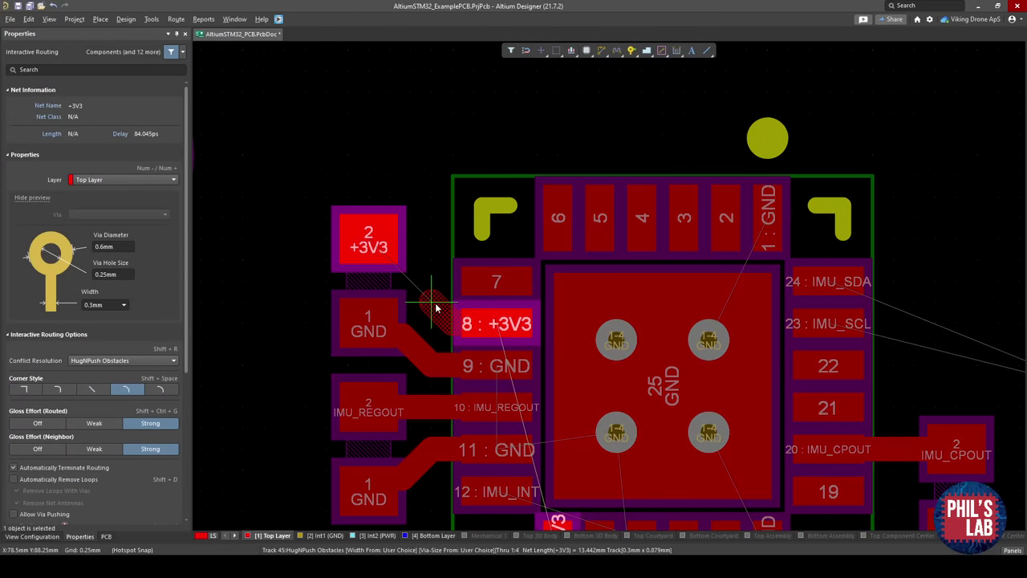
click(376, 243)
right_click(403, 258)
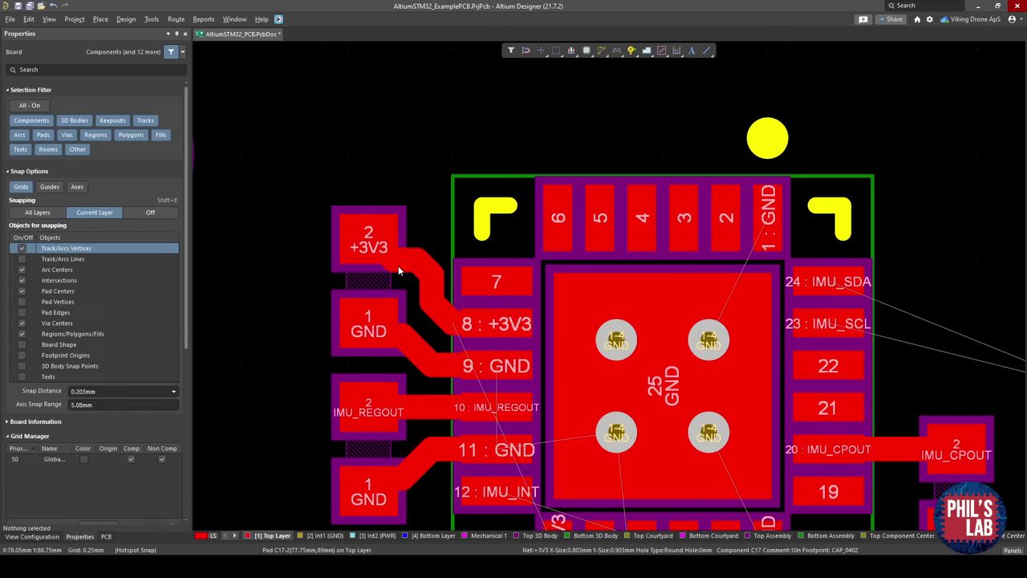
drag(402, 263, 422, 267)
ctrl+scroll(422, 267, up, 2)
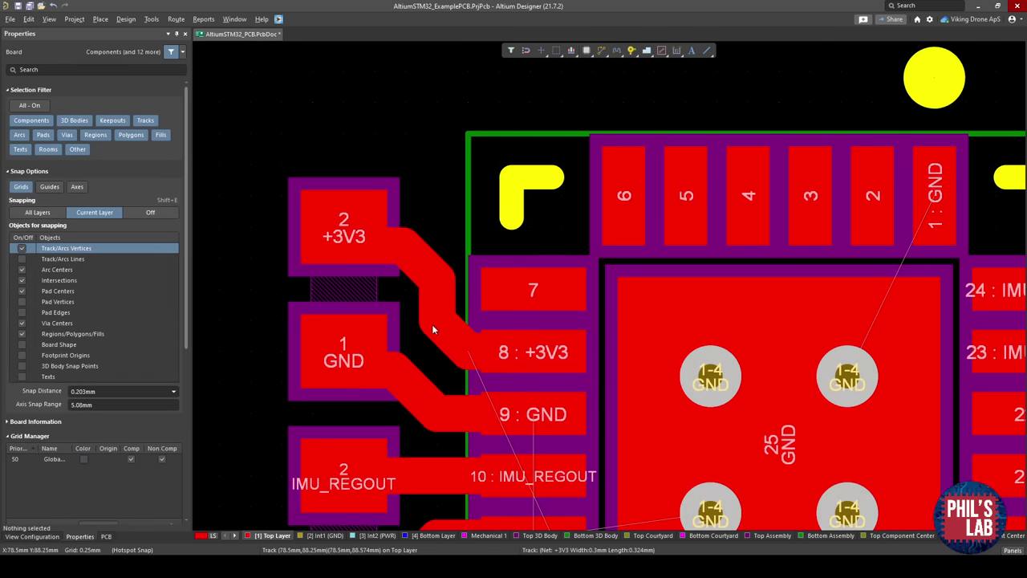
ctrl+scroll(425, 387, down, 3)
ctrl+scroll(458, 361, up, 1)
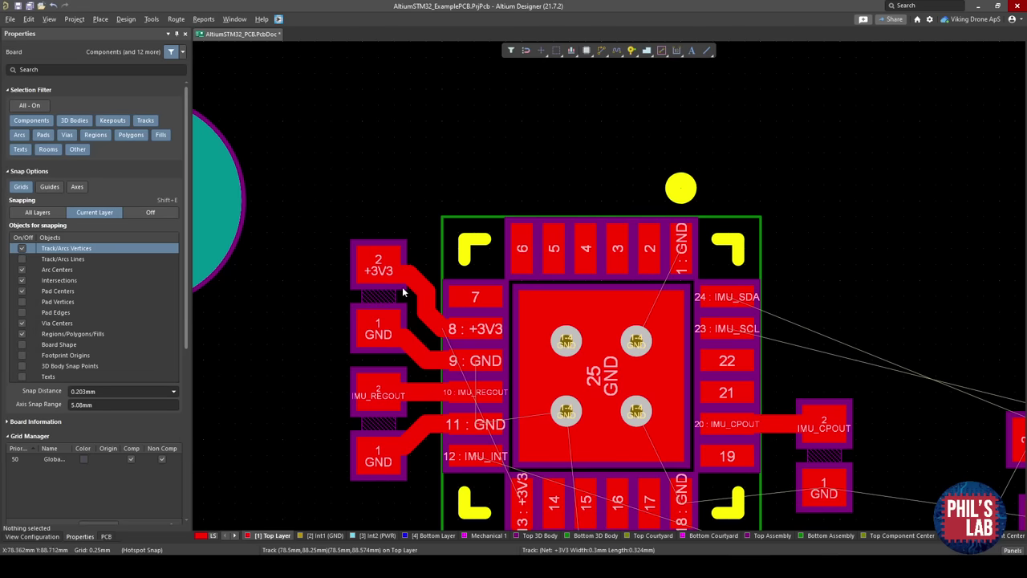
right_drag(588, 328, 528, 309)
right_drag(669, 326, 582, 328)
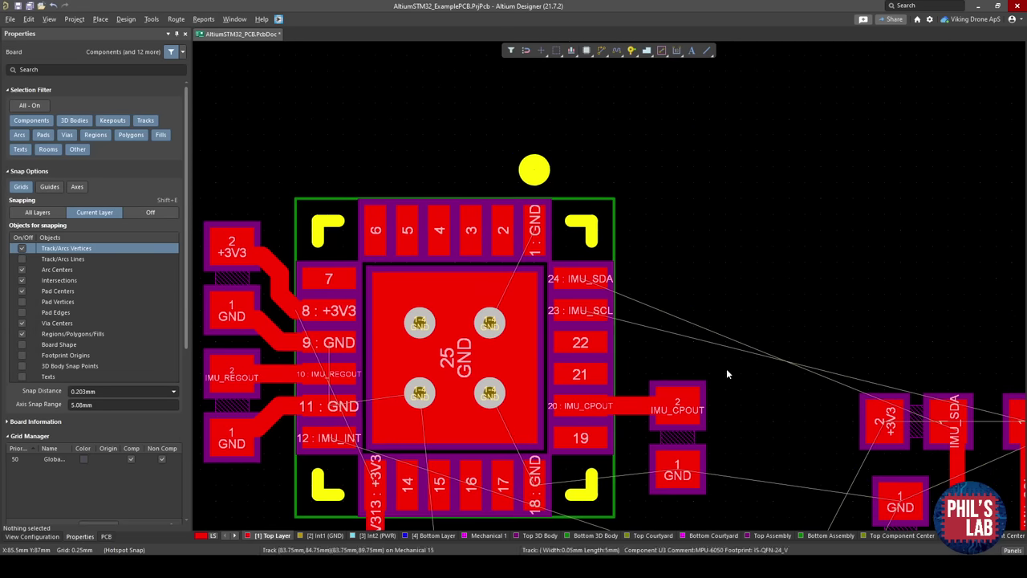
Route the IMU_SDA net 0.25 mm wide on the top layer from the pull-up resistor pad to IMU pin 24.
right_drag(913, 396, 732, 354)
key(ctrl+w)
click(772, 371)
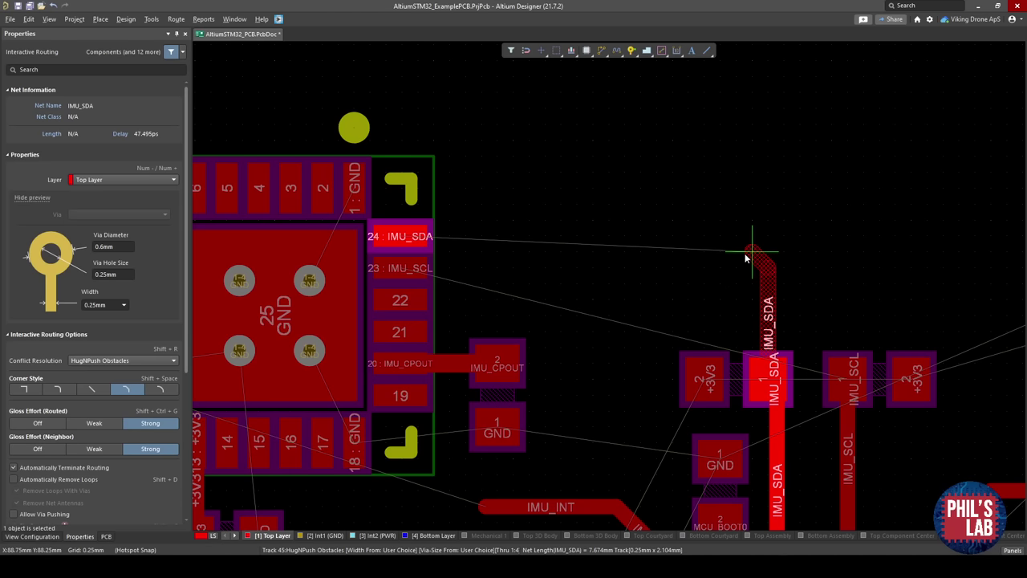
click(411, 241)
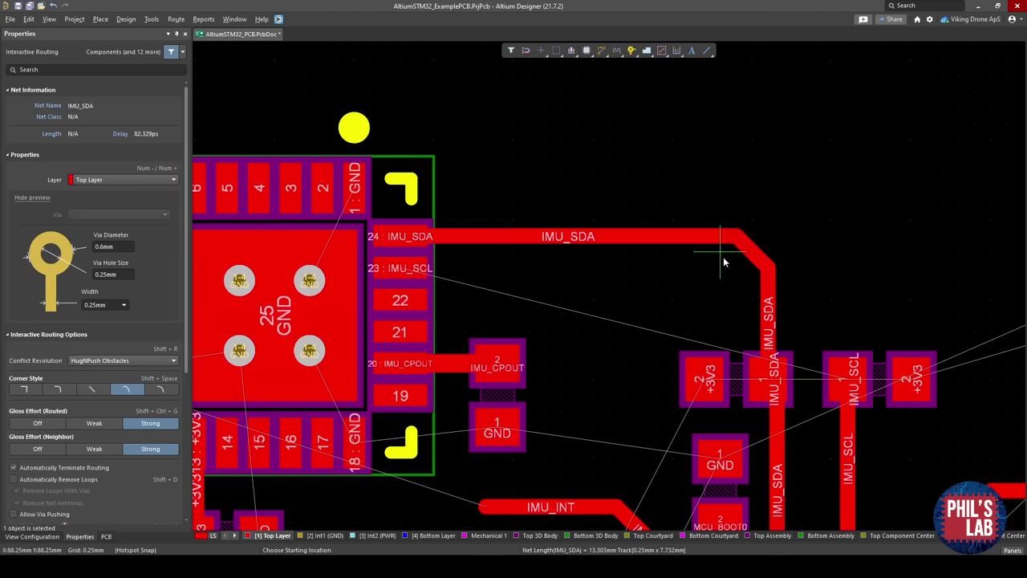
right_click(726, 263)
Route IMU_SCL on the top layer from IMU pin 23, stepping below IMU_SDA and ending before its vertical segment at X 88 mm, Y 87.5 mm.
right_drag(735, 283, 660, 269)
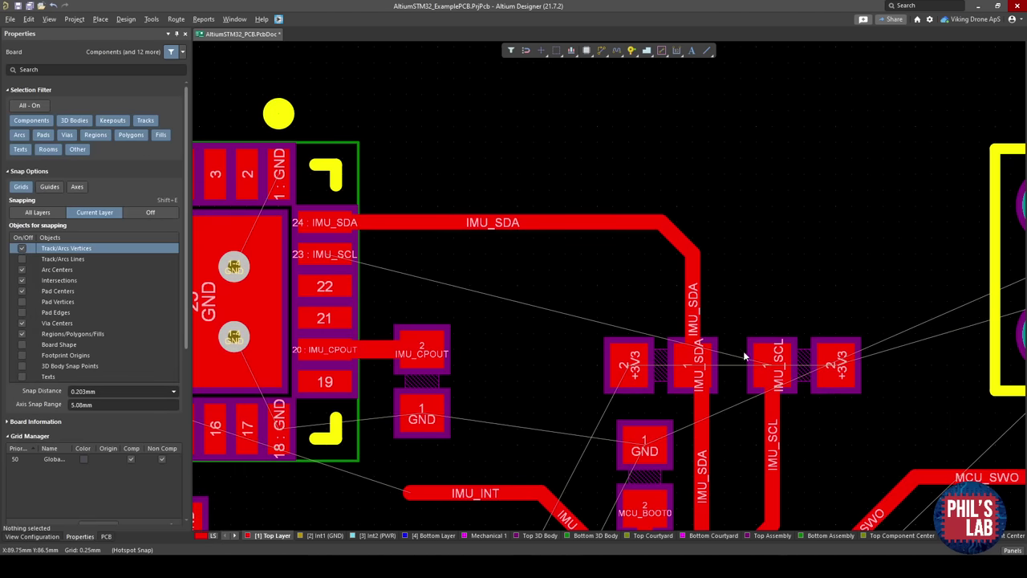
right_drag(743, 355, 715, 174)
right_drag(581, 339, 588, 405)
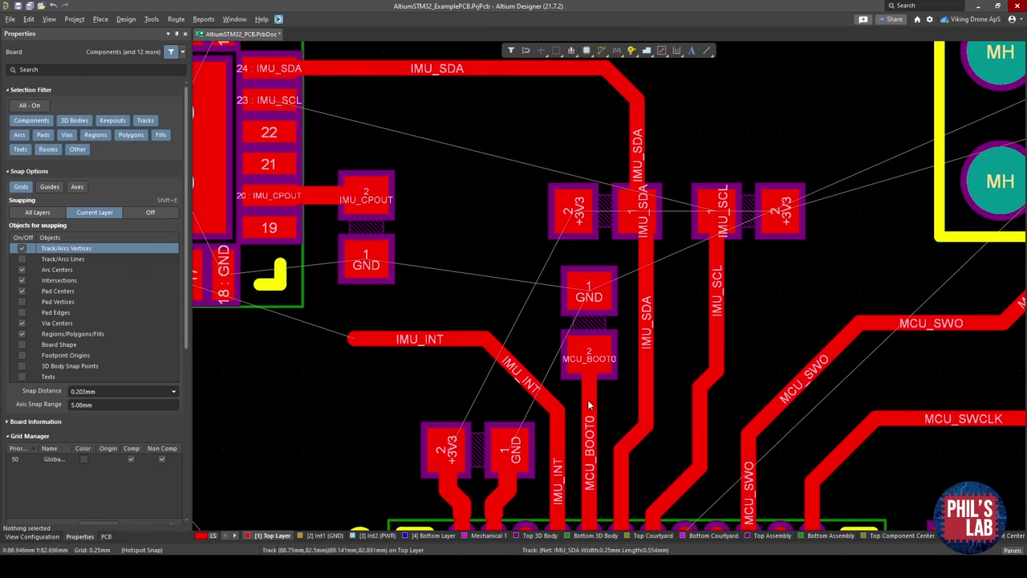
scroll(588, 405, up, 3)
shift+scroll(588, 406, left, 2)
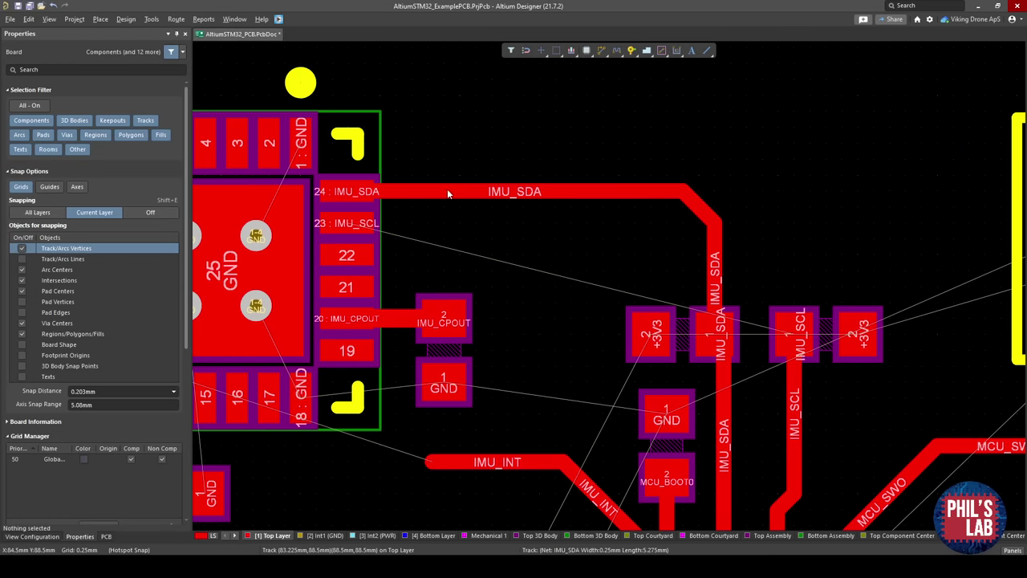
scroll(720, 252, down, 2)
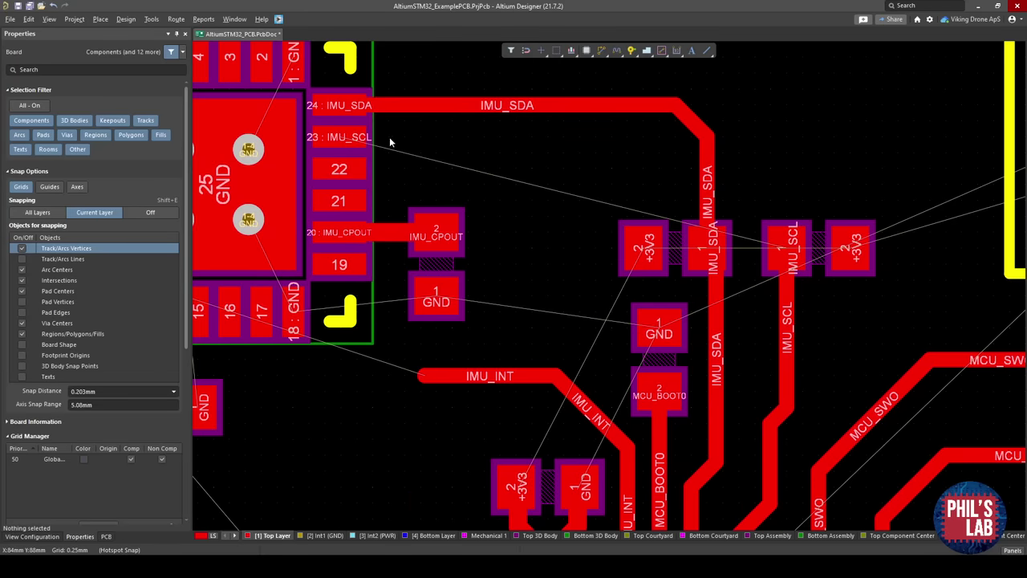
scroll(674, 260, up, 1)
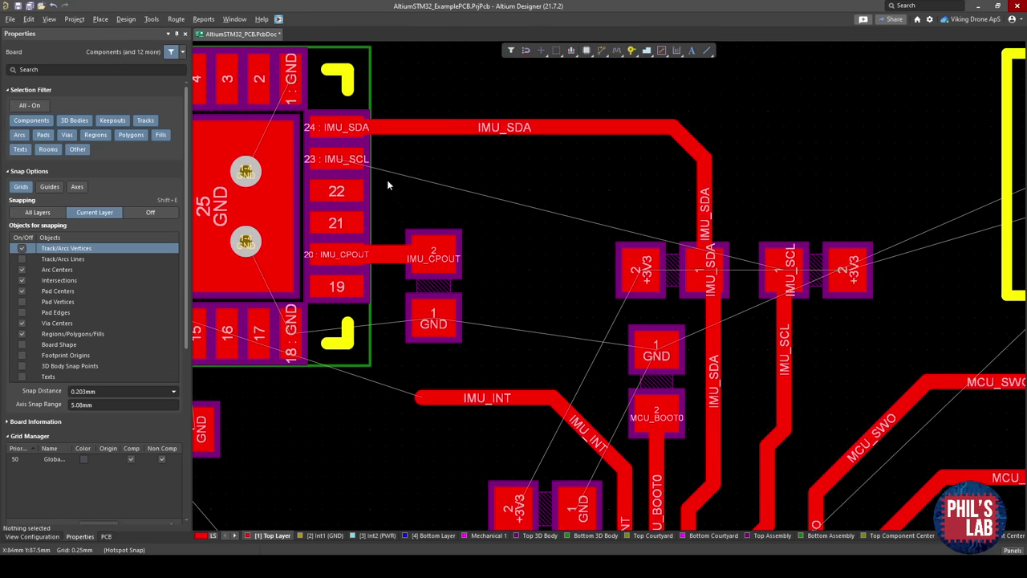
key(ctrl+w)
click(393, 156)
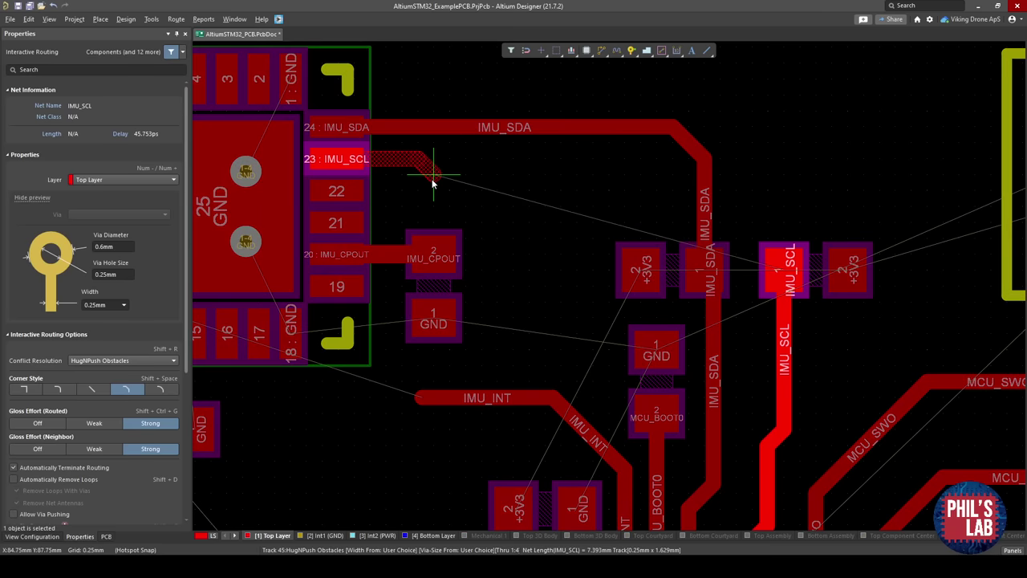
click(417, 174)
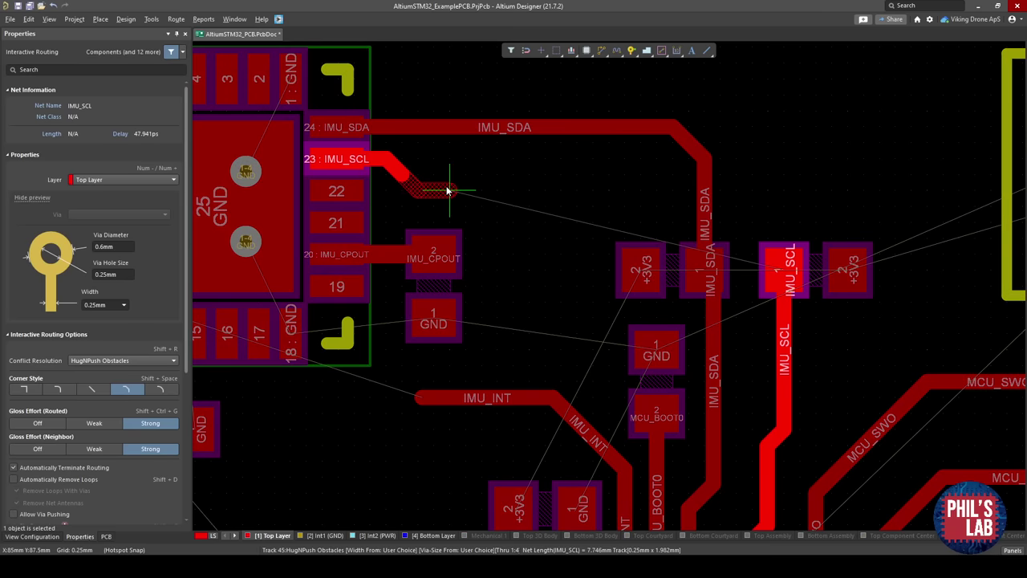
click(449, 190)
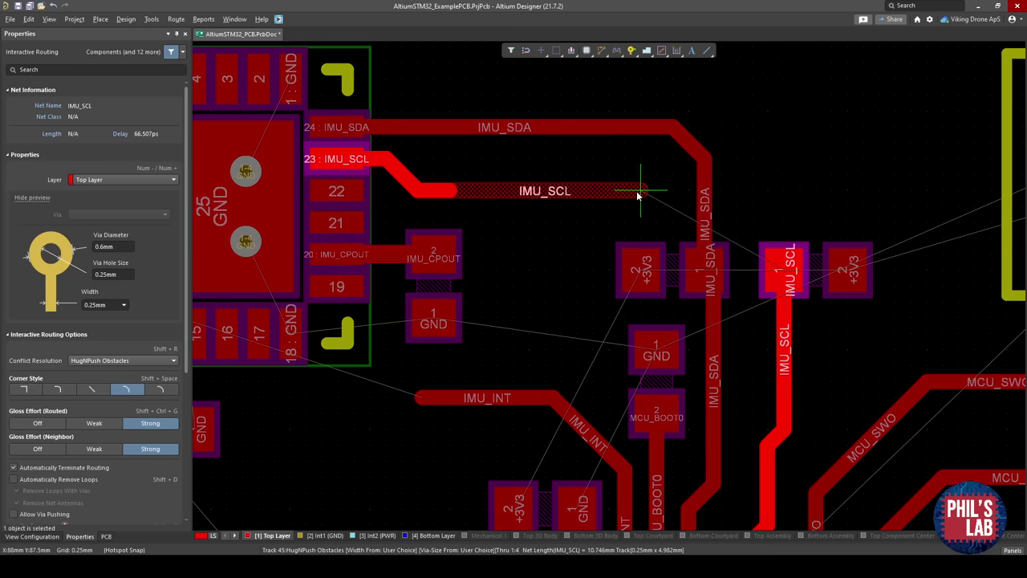
click(640, 194)
key(Escape)
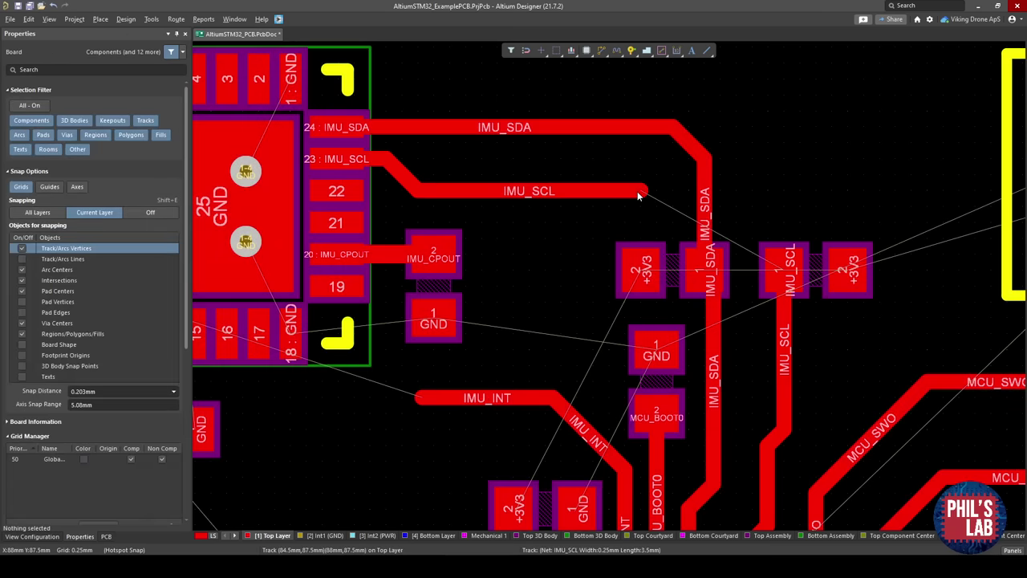
right_click(639, 194)
Place a via with 0.7 mm diameter and 0.3 mm hole size at the open end of the IMU_SCL trace.
key(v)
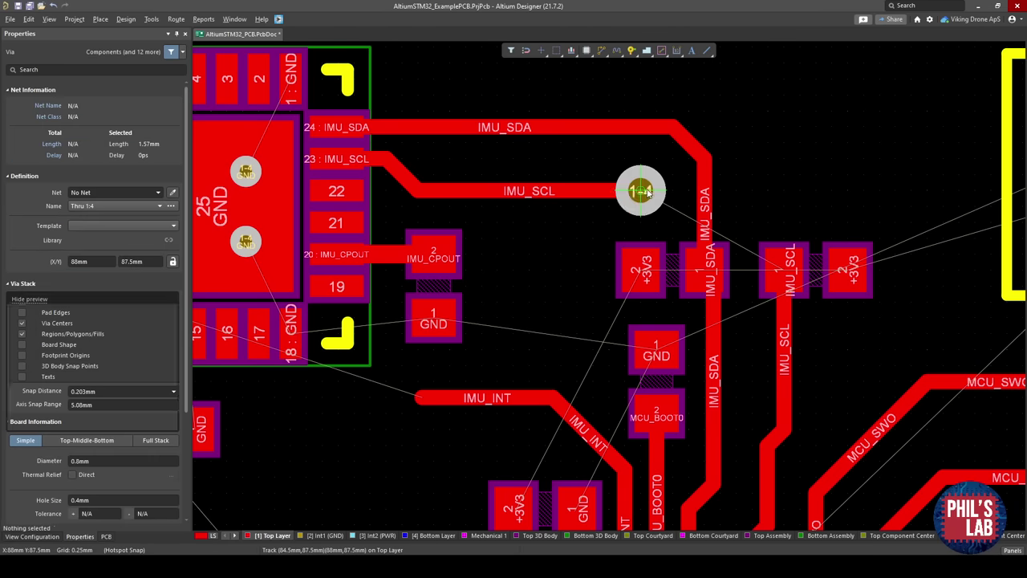
key(Tab)
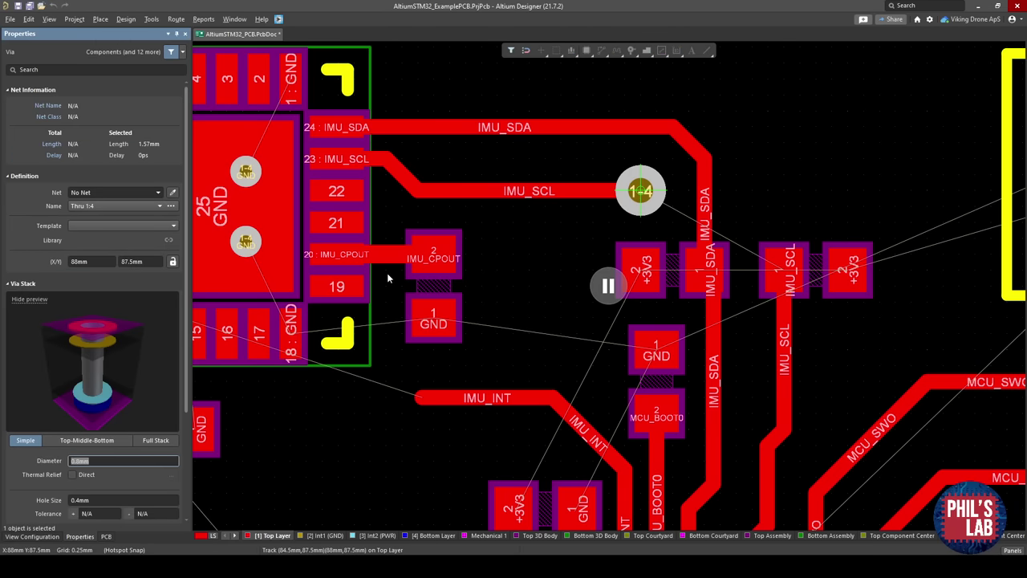
key(Tab)
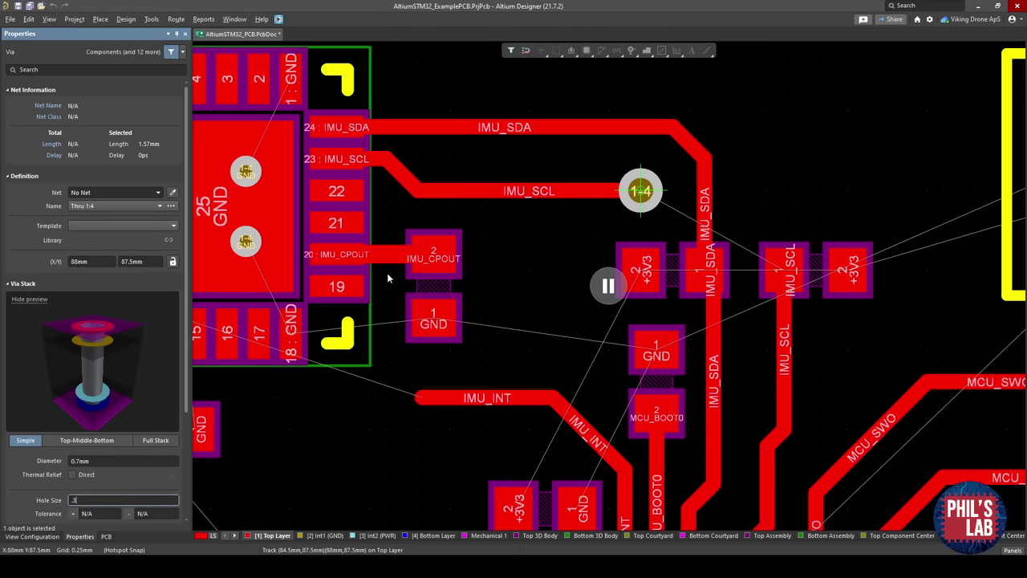
text(.3)
key(Return)
click(650, 189)
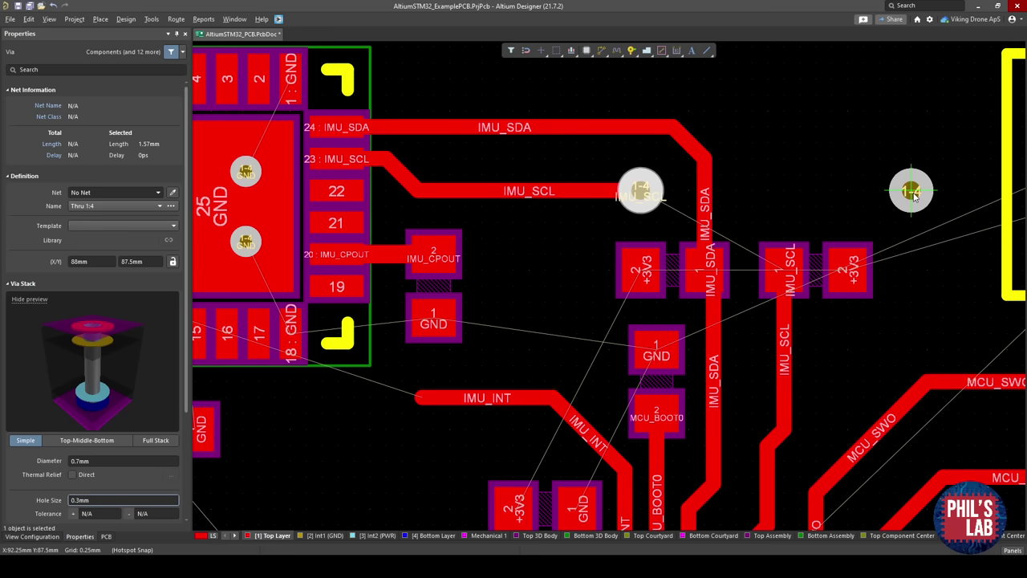
right_click(868, 191)
Route IMU_SCL on the bottom layer from the via about 2 mm horizontally, crossing under the IMU_SDA trace.
right_drag(733, 177, 694, 239)
ctrl+scroll(694, 239, up, 1)
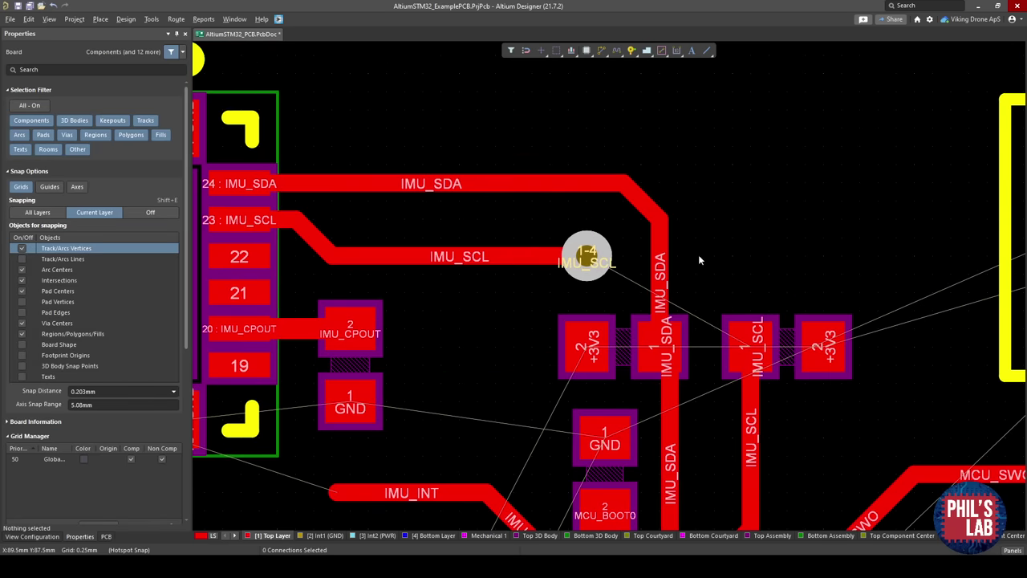
click(435, 535)
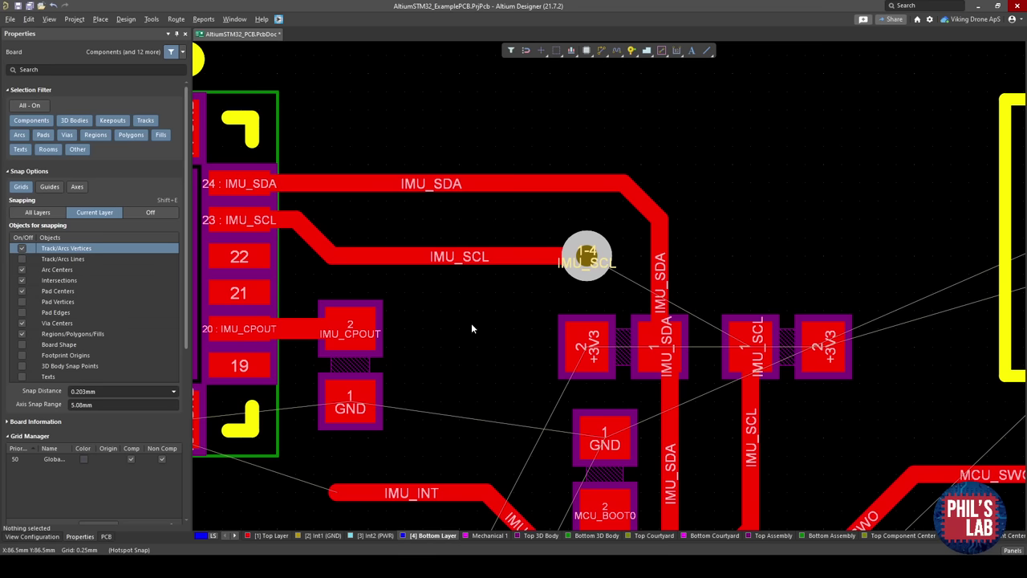
key(ctrl+w)
click(587, 256)
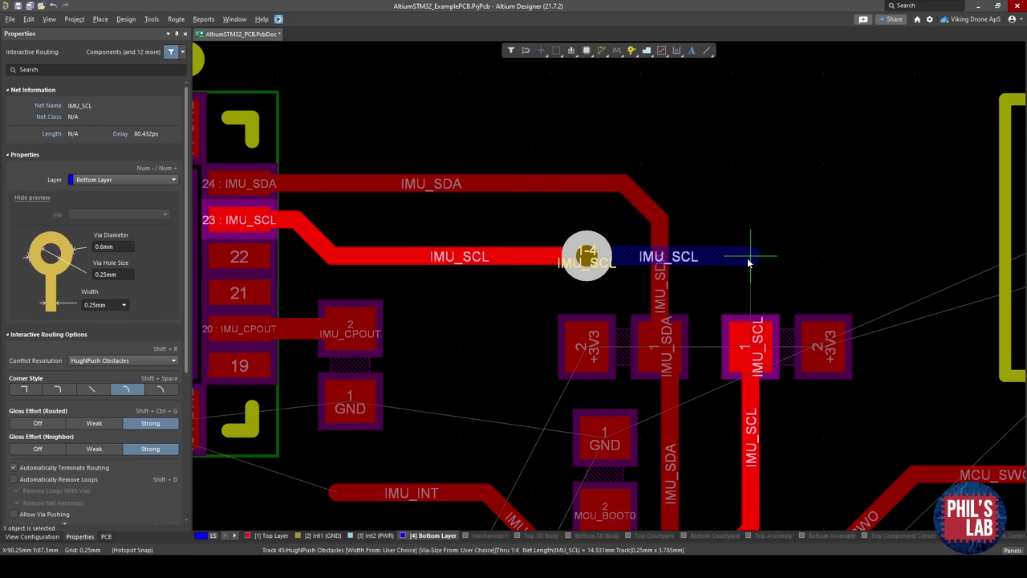
click(729, 261)
key(Escape)
key(Escape)
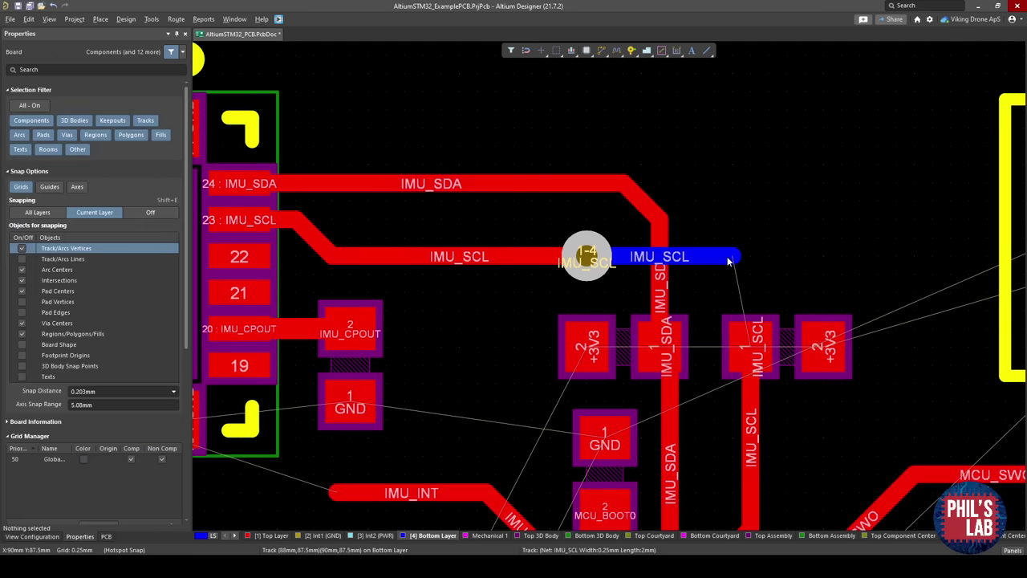
Place a second 0.7 mm via with a 0.3 mm hole at the free end of the bottom-layer IMU_SCL track.
key(p)
key(v)
click(732, 256)
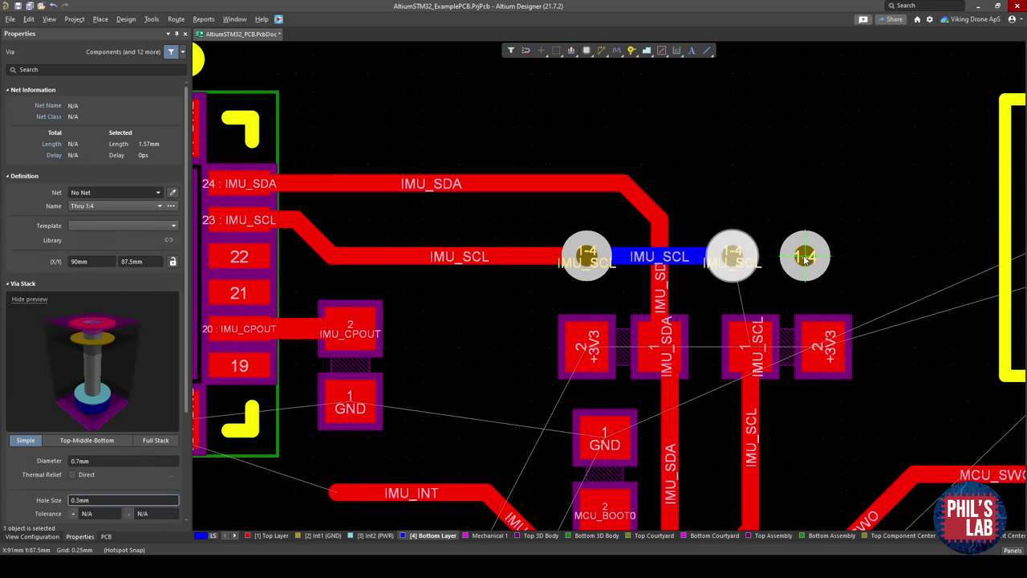
right_click(819, 254)
Connect the second IMU_SCL via to the IMU_SCL pull-up resistor pad with a 0.25 mm top-layer track.
key(ctrl+w)
click(732, 257)
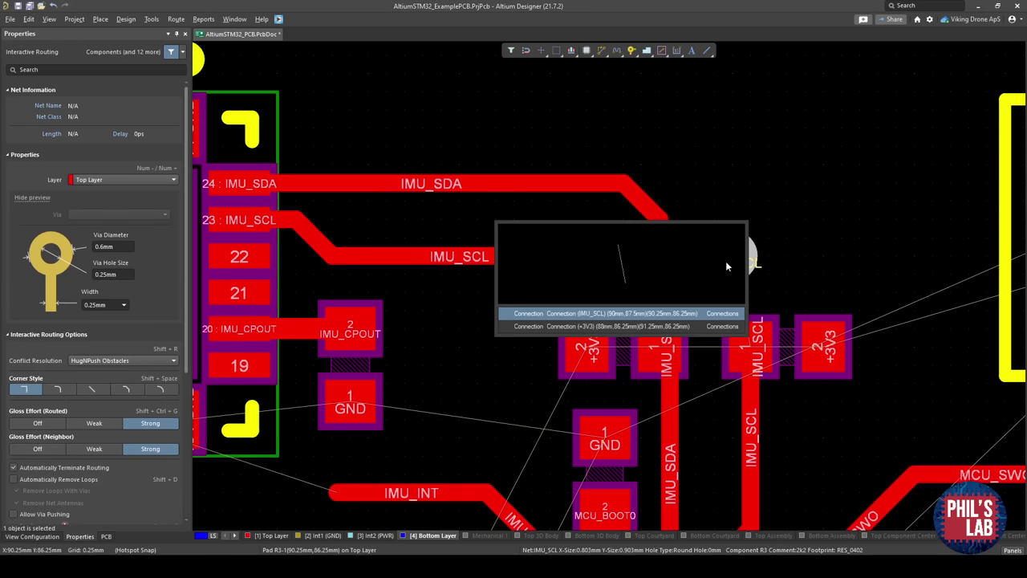
click(674, 313)
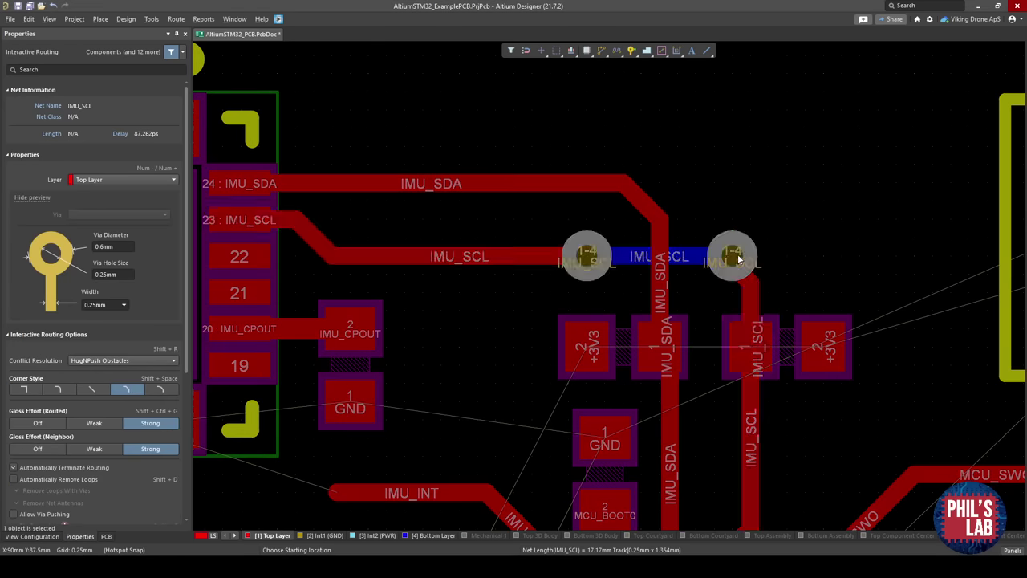
right_click(797, 255)
Inspect the IMU_SCL vias and the bottom-layer crossing in 3D from both sides of the board.
ctrl+scroll(787, 257, down, 2)
key(3)
shift+right_drag(786, 256, 667, 270)
ctrl+scroll(723, 265, down, 4)
shift+right_drag(667, 269, 576, 305)
ctrl+scroll(576, 308, up, 4)
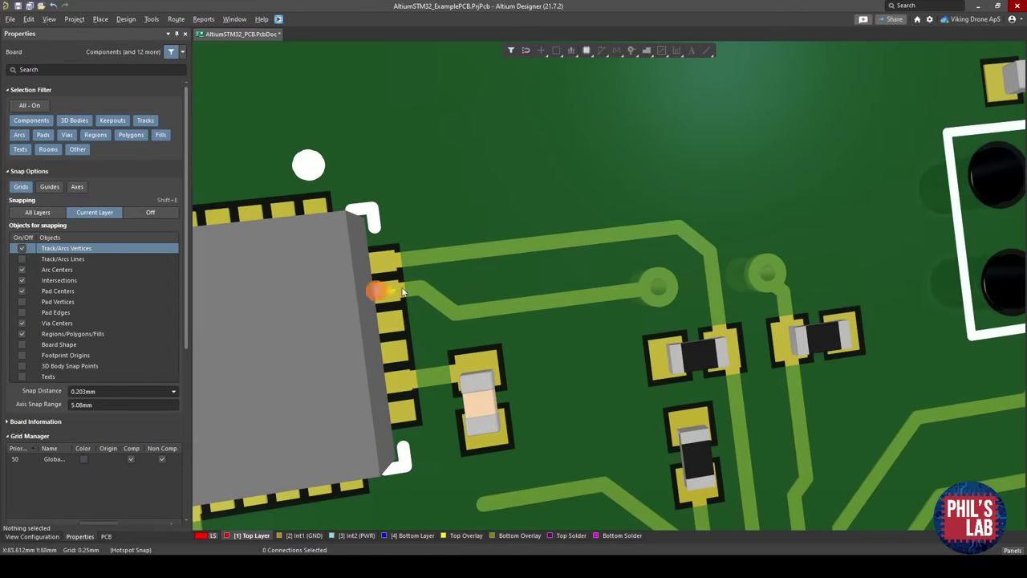
shift+right_drag(660, 287, 763, 352)
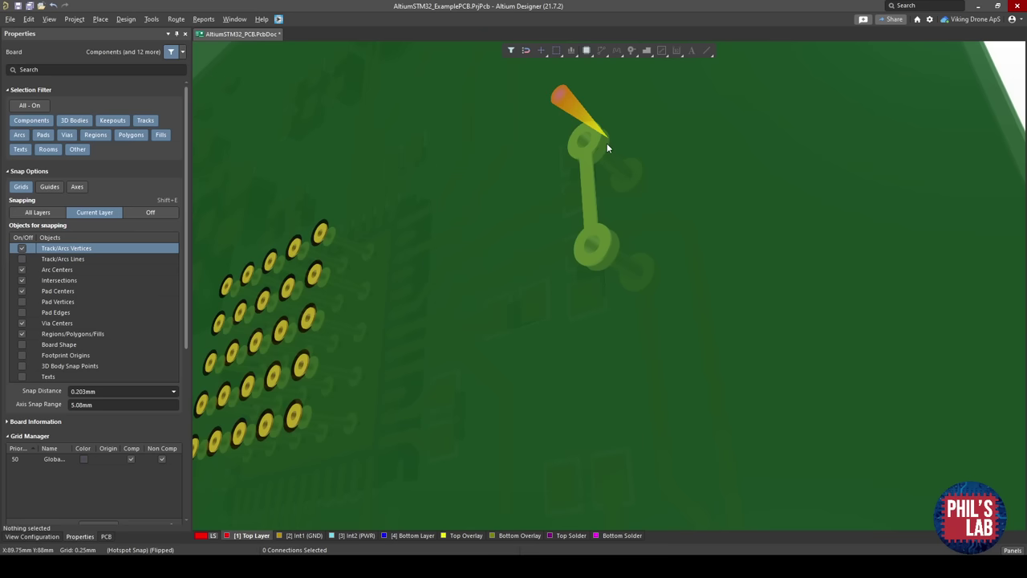
shift+right_drag(608, 146, 666, 267)
ctrl+scroll(682, 253, down, 2)
shift+right_drag(663, 225, 655, 164)
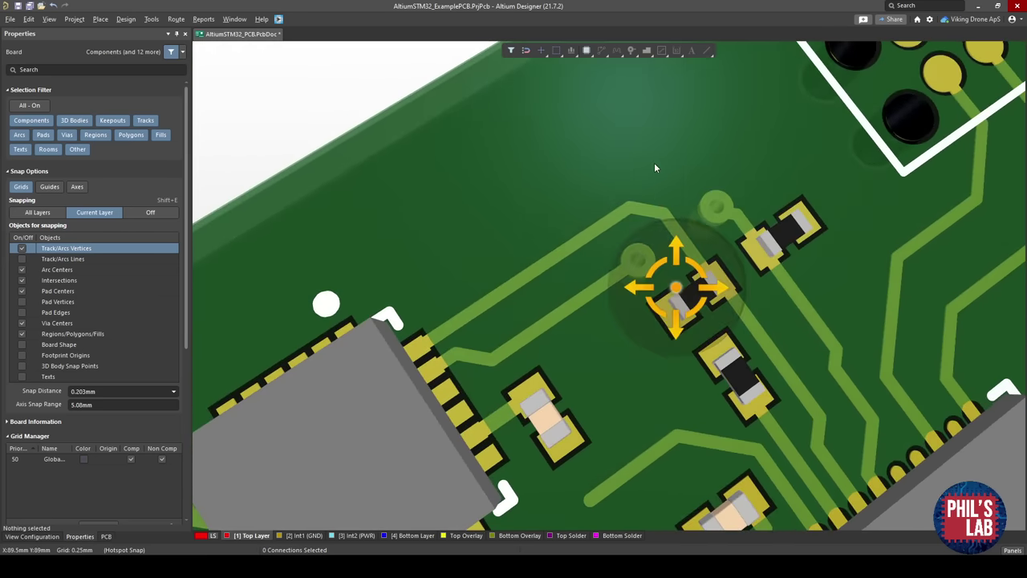
Return to the 2D layout and route IMU_INT from its open trace end around the decoupling capacitor below the IMU to pin 12.
key(2)
ctrl+scroll(623, 222, up, 1)
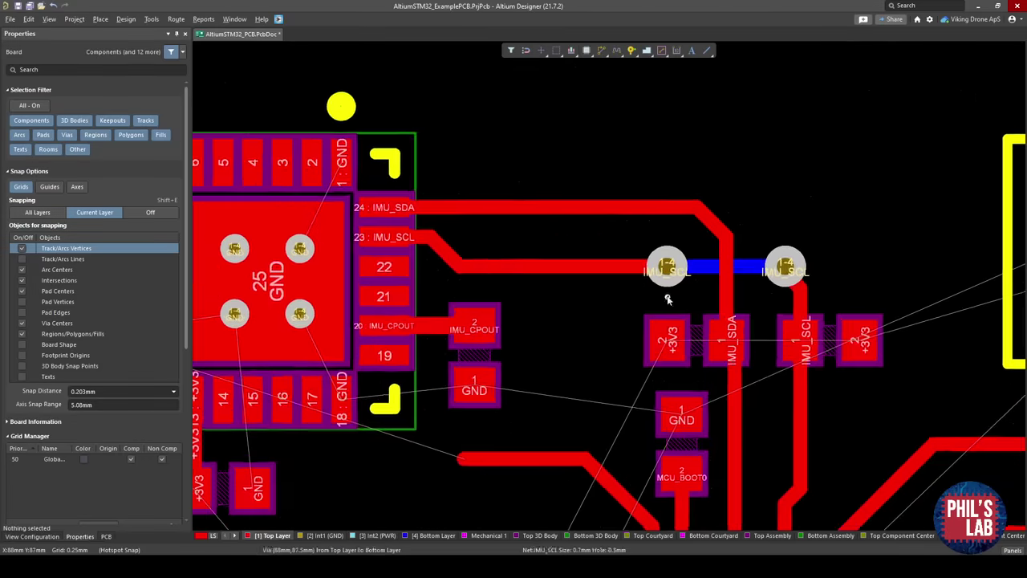
right_drag(662, 371, 674, 216)
right_drag(632, 268, 861, 256)
key(ctrl+w)
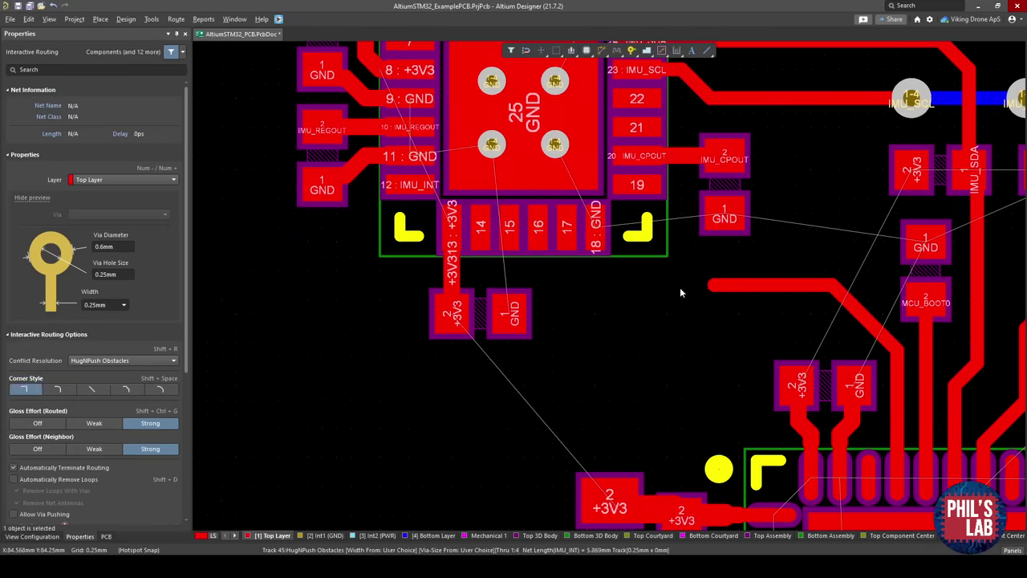
click(711, 286)
click(639, 327)
click(466, 402)
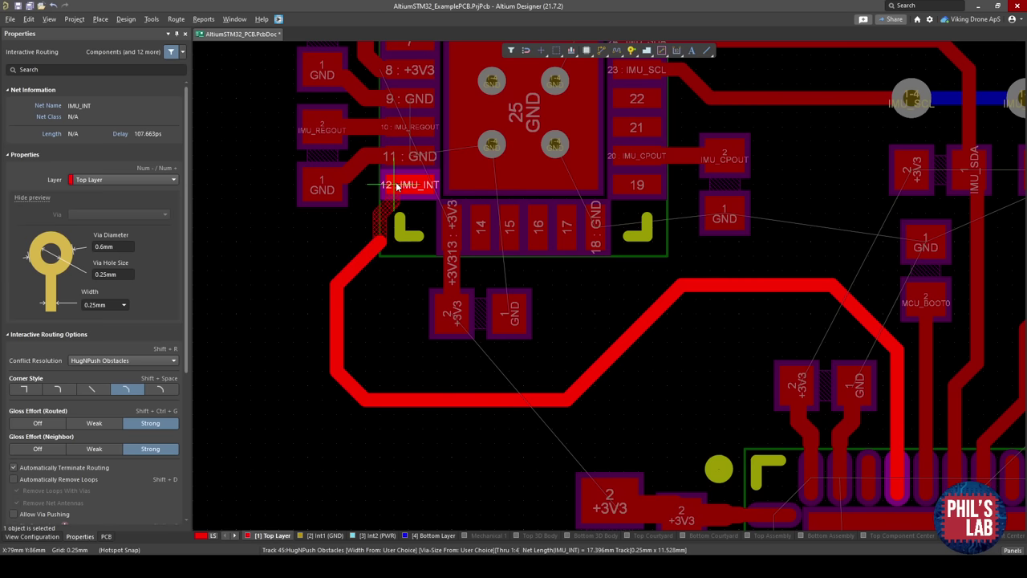
click(379, 231)
Reposition the diagonal and horizontal segments of the IMU_INT trace between the IMU and the microcontroller.
drag(378, 228, 367, 246)
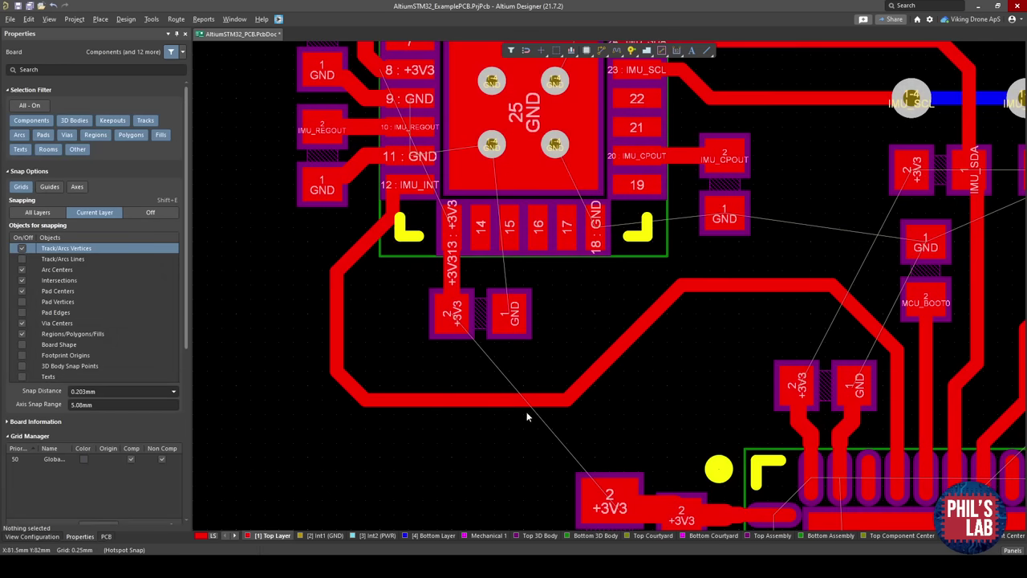
drag(498, 399, 498, 409)
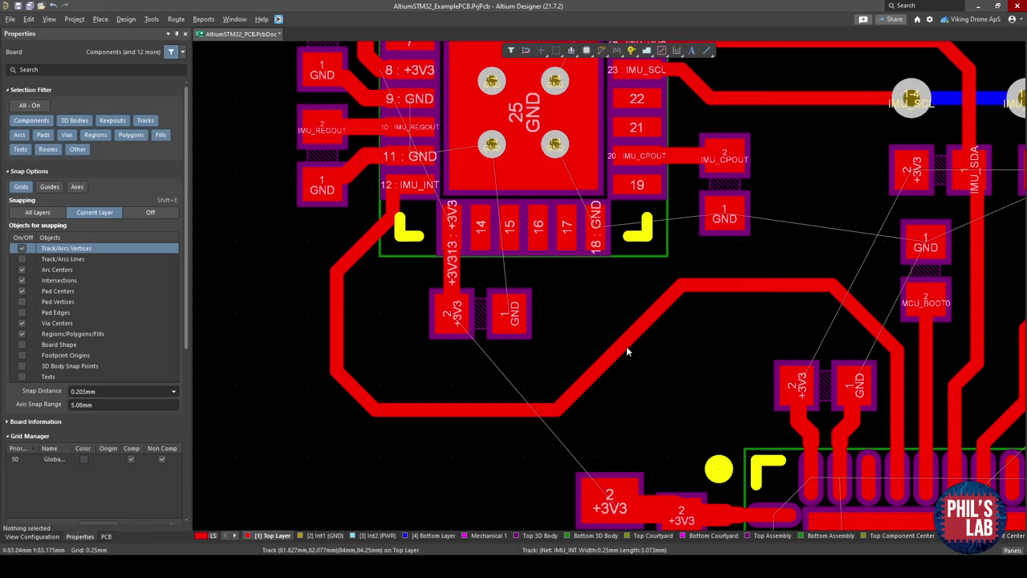
drag(626, 346, 652, 339)
drag(773, 285, 725, 219)
Route MCU_NRST 0.3 mm wide from connector pin 3 to the resistor pad above it, and join the neighbouring MCU_NRST pad.
right_drag(816, 211, 538, 252)
ctrl+scroll(786, 212, down, 2)
right_drag(831, 202, 546, 268)
ctrl+scroll(768, 202, up, 2)
right_drag(768, 203, 733, 290)
key(ctrl+w)
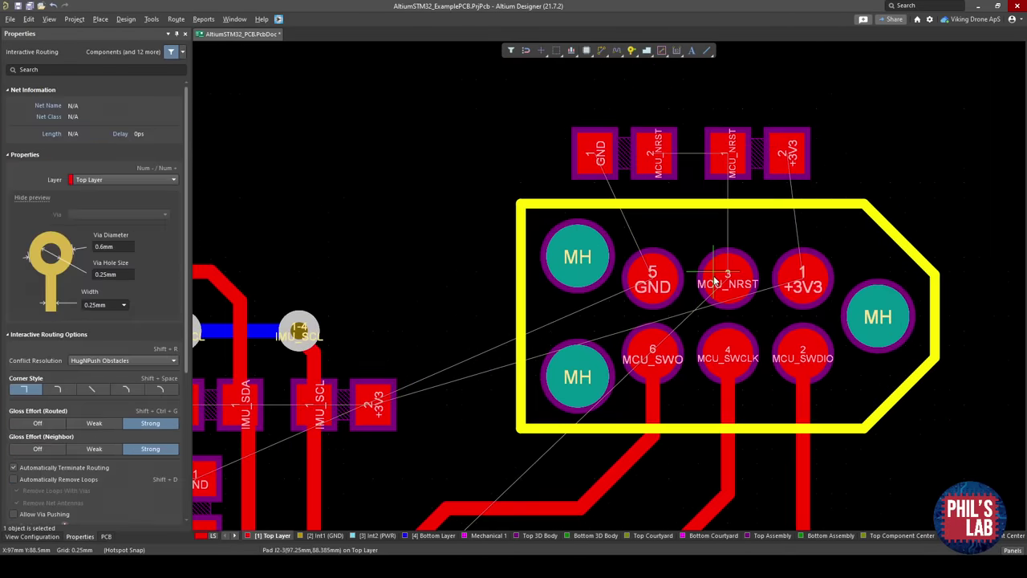
click(728, 278)
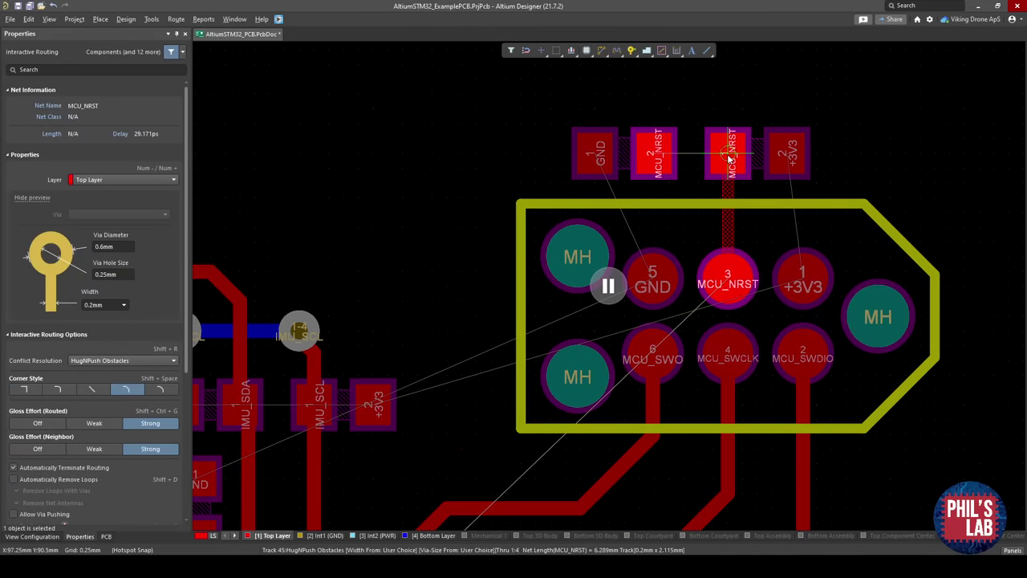
key(3)
click(729, 155)
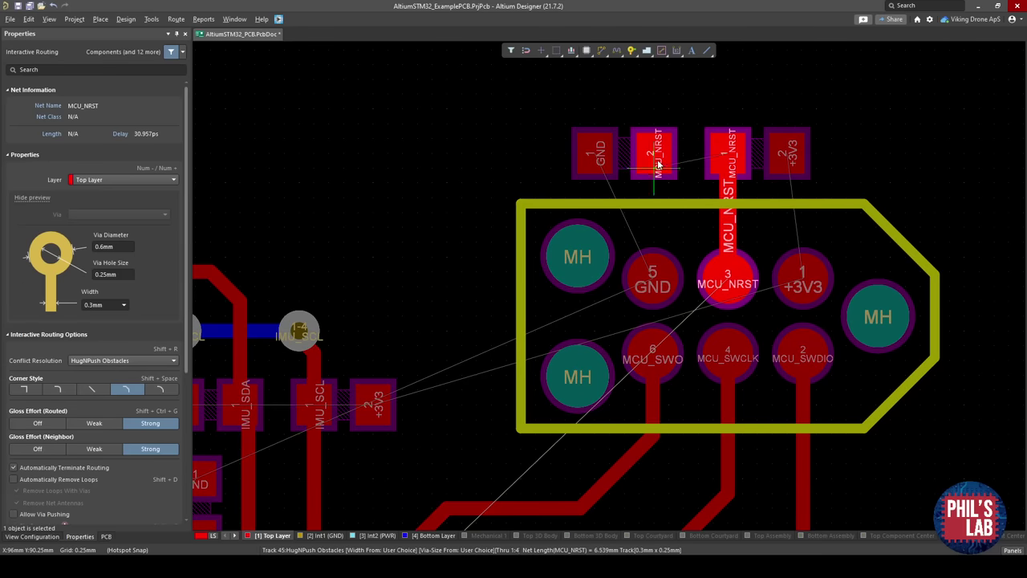
click(729, 153)
right_click(729, 155)
ctrl+scroll(729, 215, down, 4)
right_drag(725, 386, 730, 234)
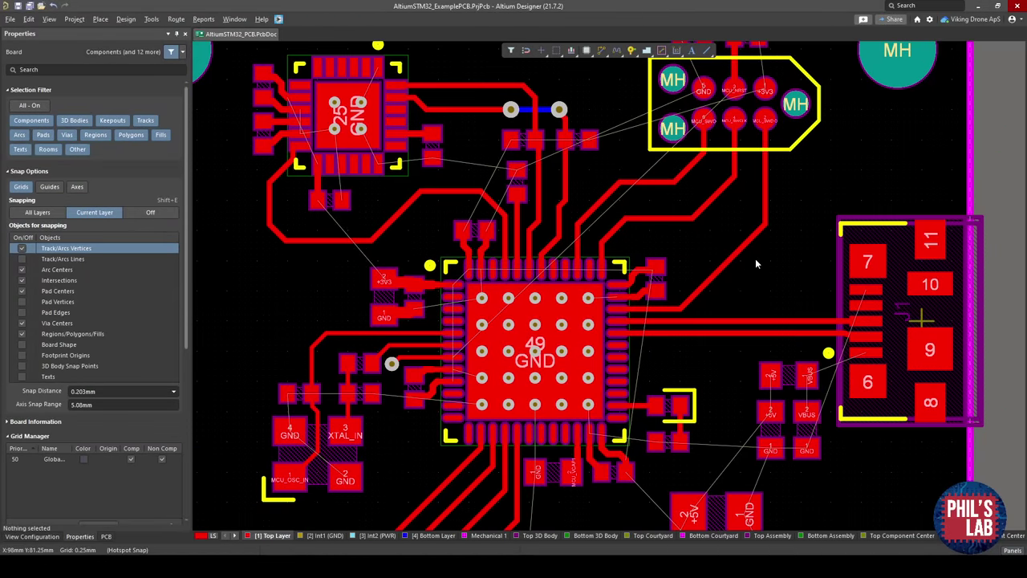
right_drag(400, 365, 418, 328)
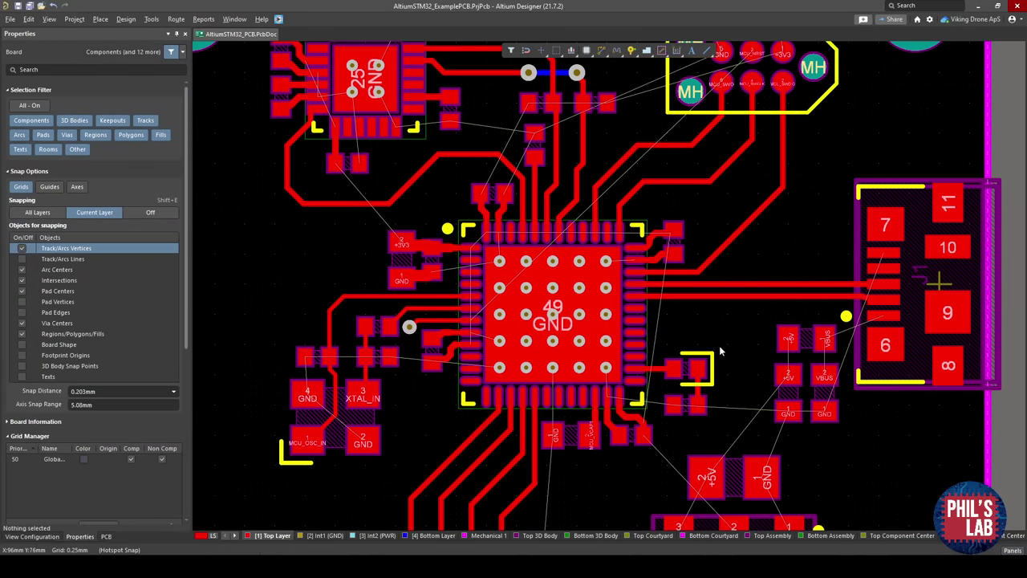
Look over the finished signal routing around the microcontroller, IMU, crystal and connectors for connections that are still unrouted.
right_drag(719, 349, 695, 254)
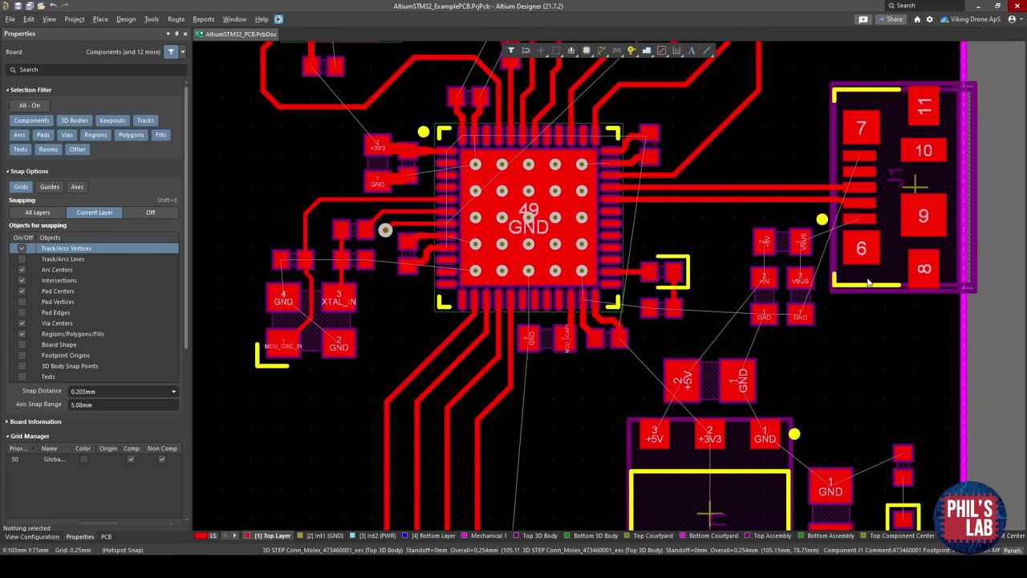
right_drag(876, 459, 872, 348)
right_drag(755, 429, 804, 355)
right_drag(564, 338, 586, 439)
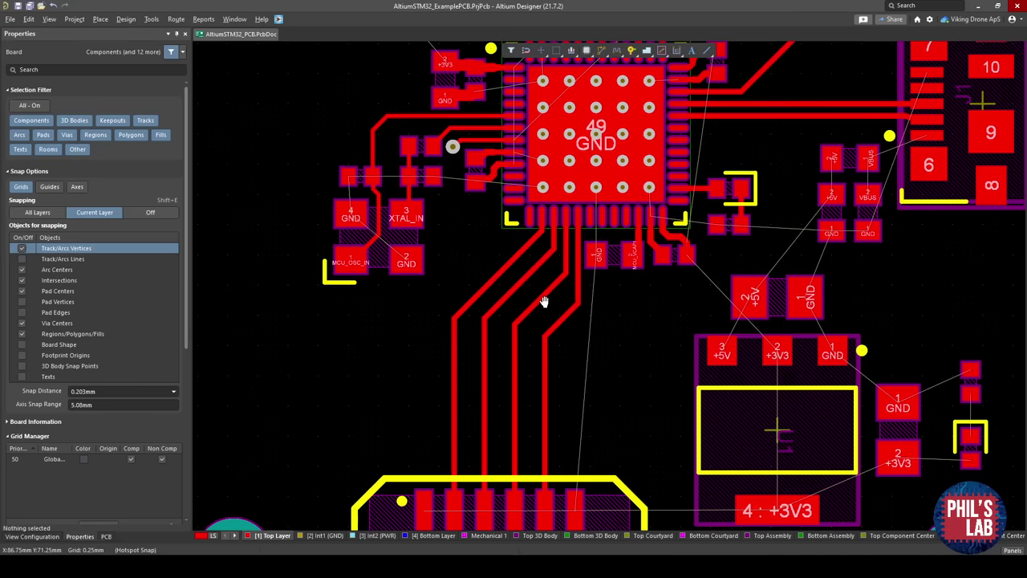
right_drag(544, 303, 545, 344)
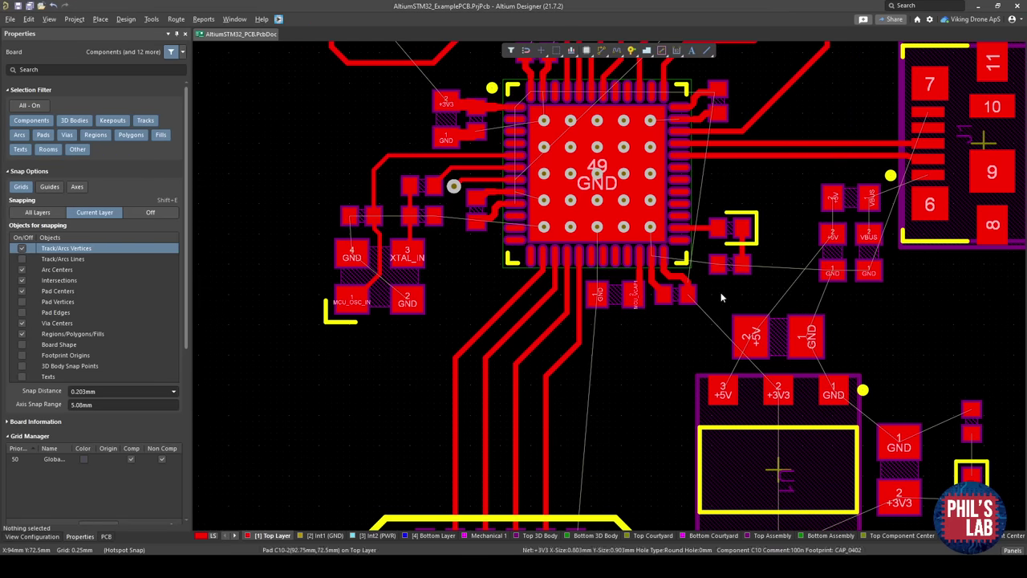
right_drag(721, 293, 649, 348)
ctrl+scroll(635, 288, down, 1)
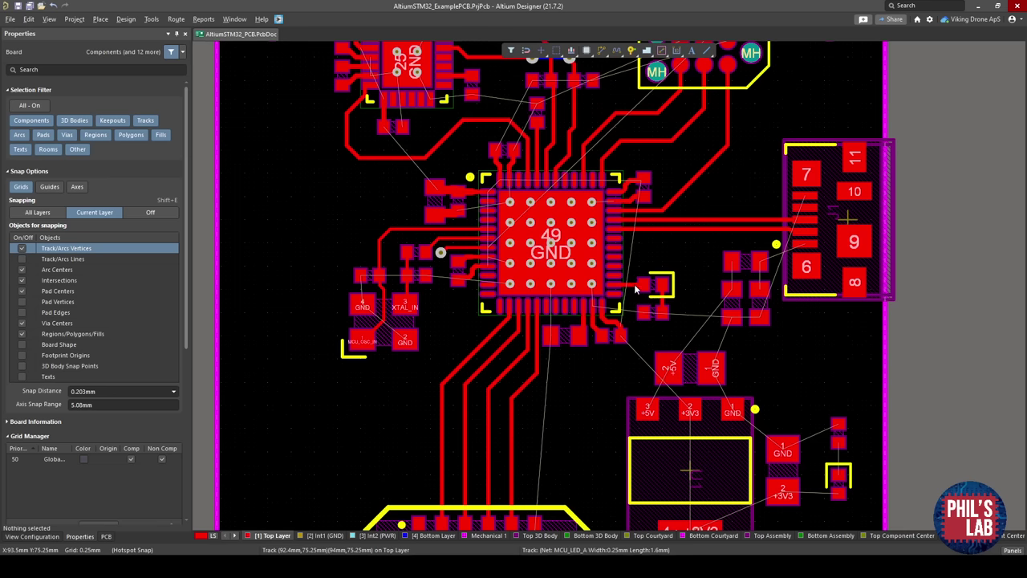
right_drag(630, 295, 618, 348)
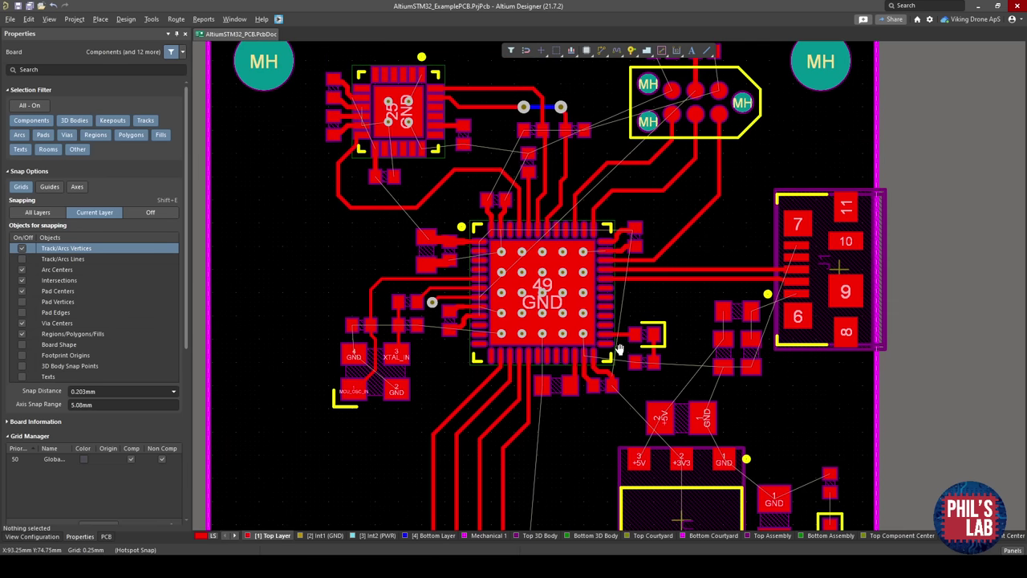
ctrl+scroll(618, 322, down, 1)
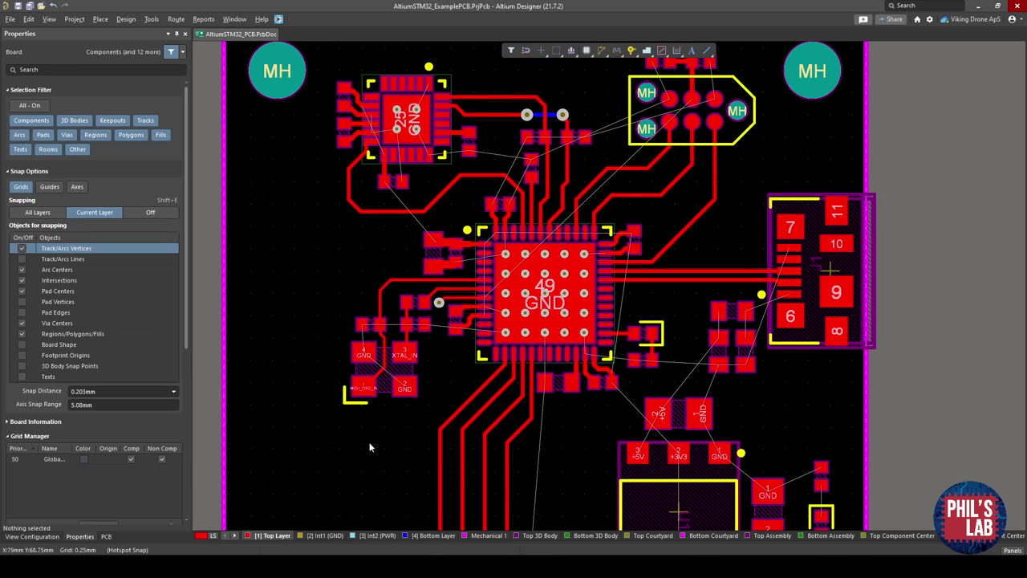
right_drag(508, 405, 441, 373)
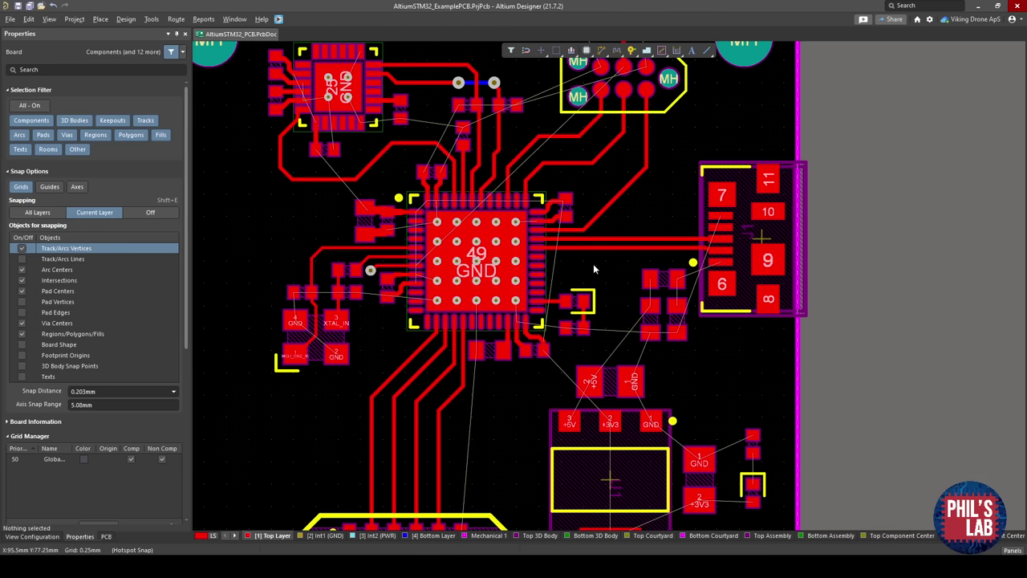
Examine the USB_D_P and USB_D_N tracks and the unrouted VBUS, +5V, +3V3 and GND connections between USB connector and regulator.
ctrl+scroll(618, 276, up, 3)
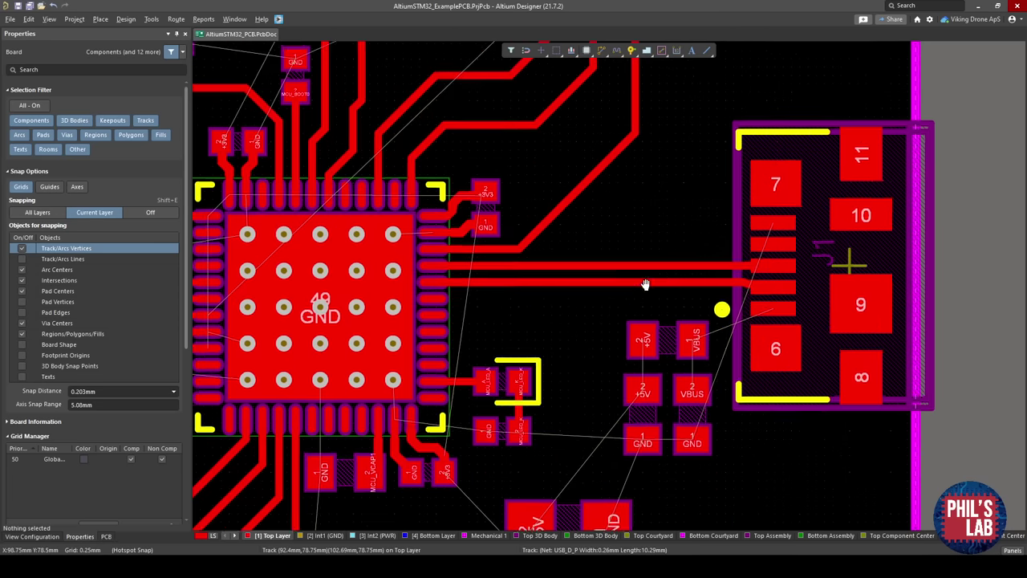
ctrl+scroll(634, 277, up, 2)
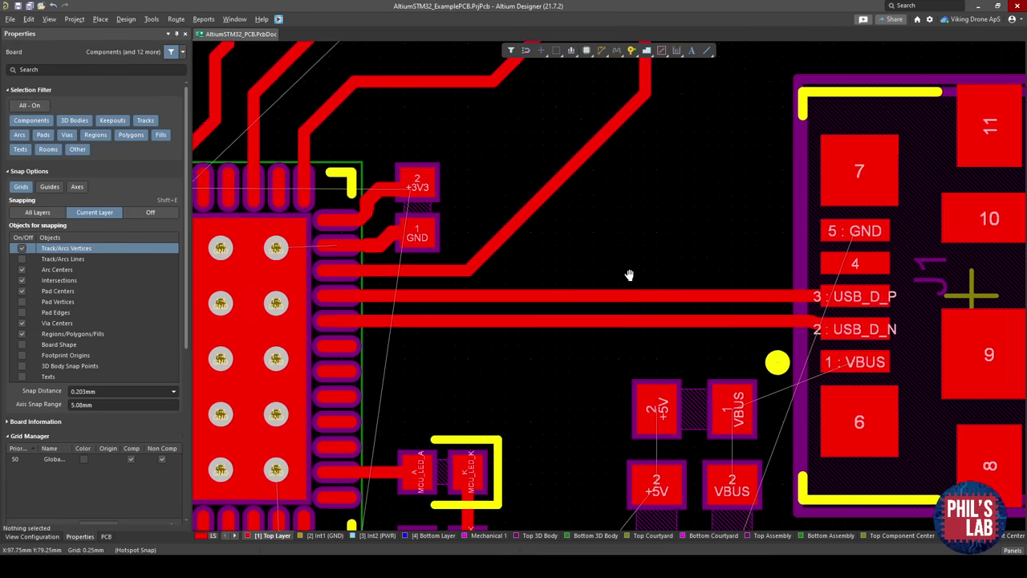
right_drag(630, 275, 719, 276)
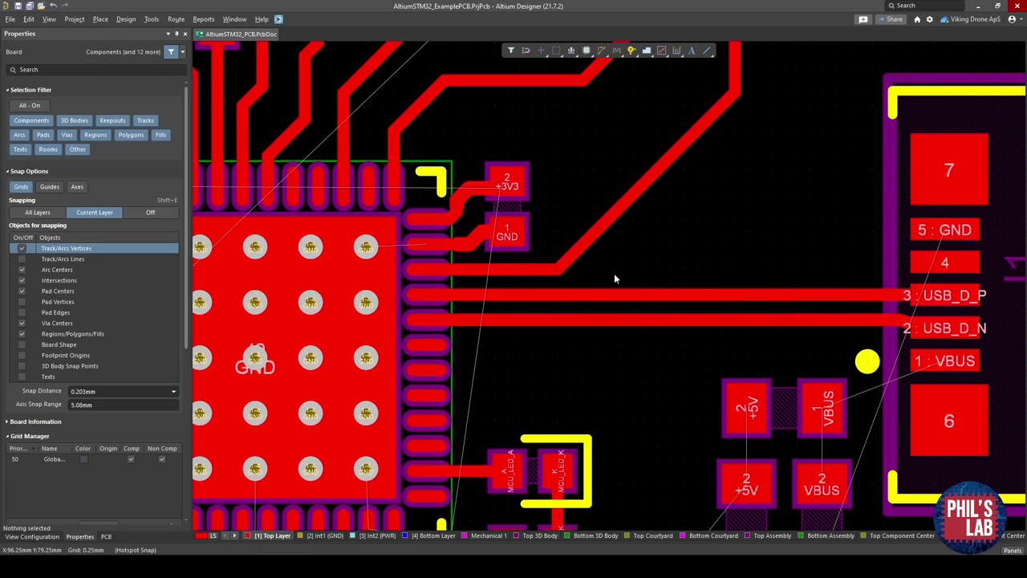
ctrl+scroll(594, 283, down, 5)
ctrl+scroll(613, 304, up, 2)
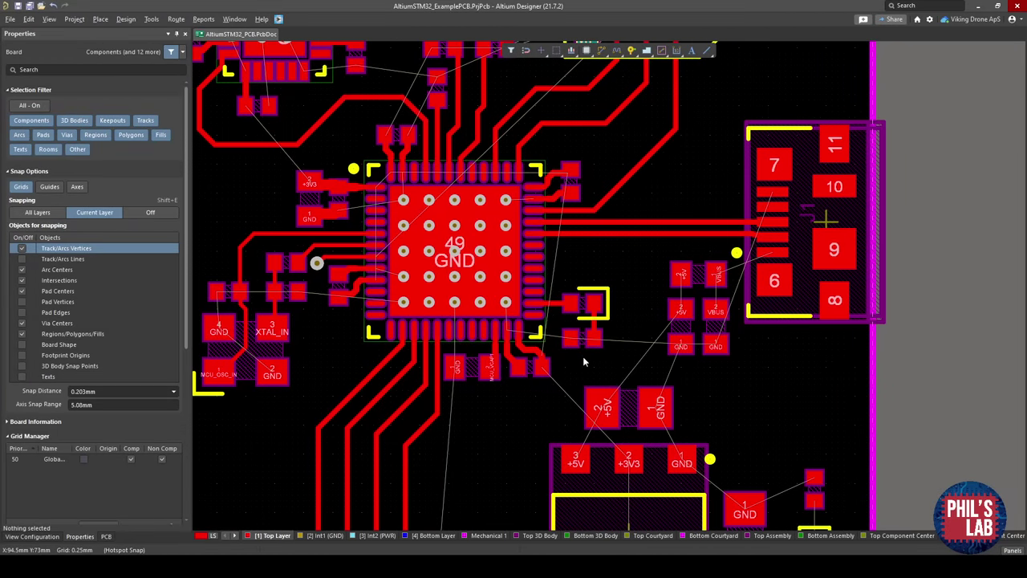
right_drag(510, 440, 598, 519)
right_drag(522, 302, 478, 302)
right_drag(732, 394, 582, 266)
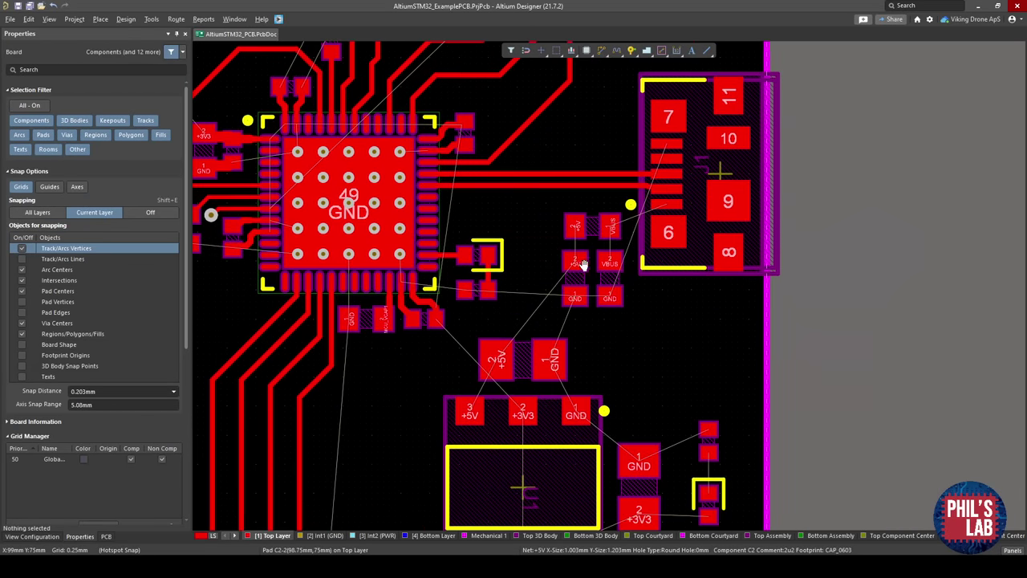
right_drag(533, 447, 647, 352)
right_drag(406, 417, 484, 523)
ctrl+scroll(513, 387, up, 2)
right_drag(579, 334, 459, 426)
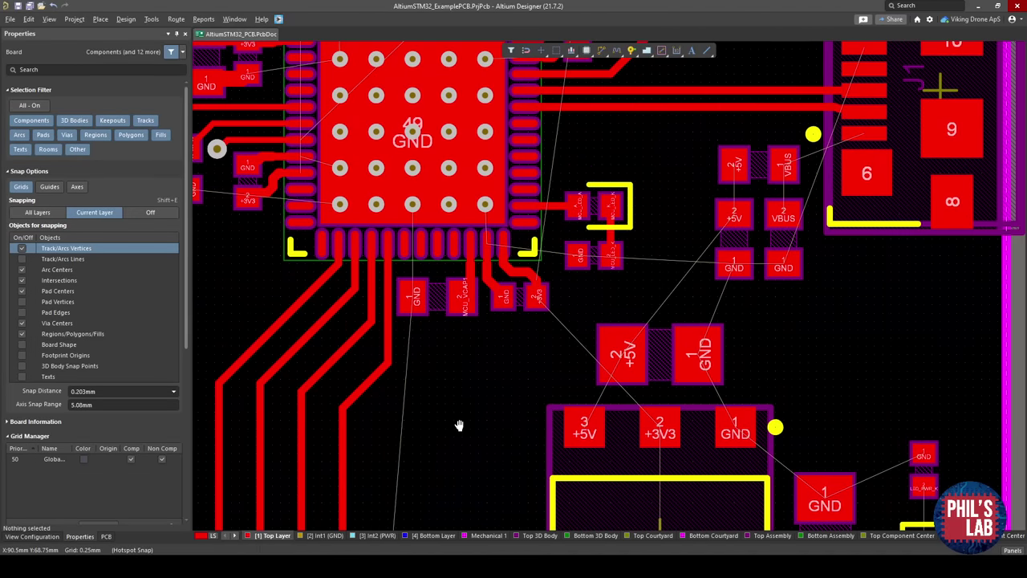
right_drag(638, 289, 566, 361)
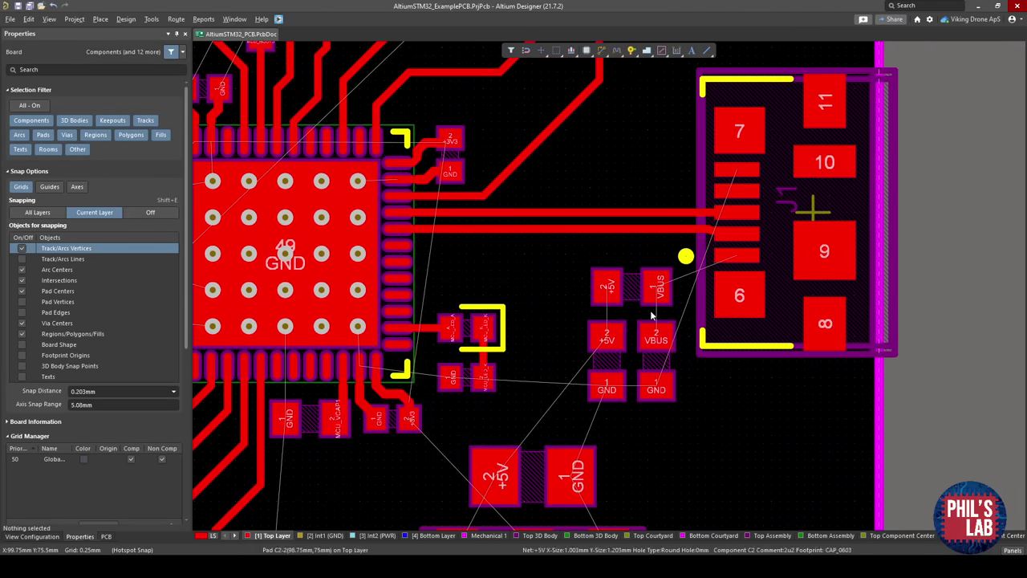
Try routing VBUS as a 0.3 mm wide track from USB connector pin 1 to pad 1 of ferrite bead FB1.
ctrl+scroll(755, 273, up, 3)
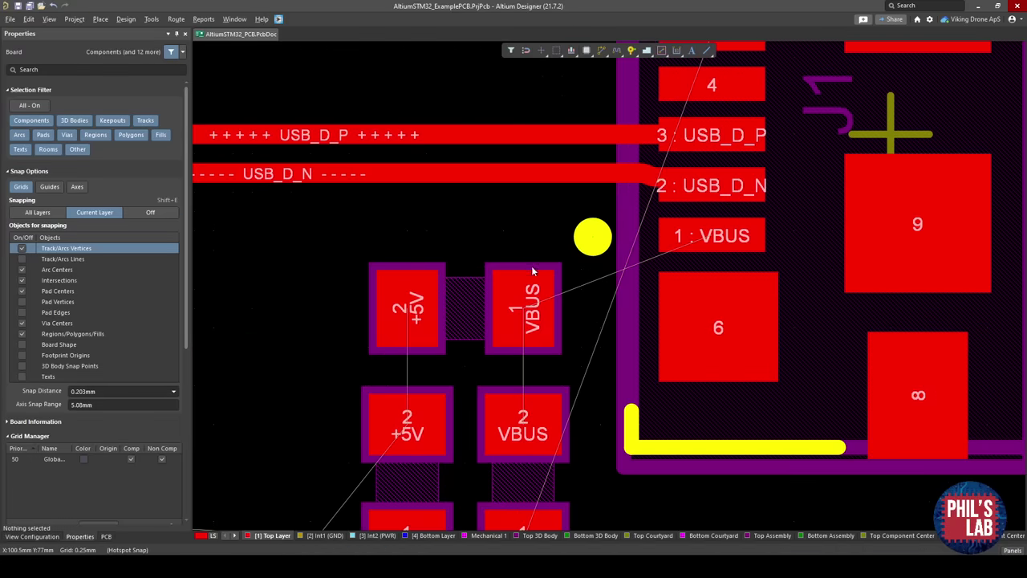
right_drag(476, 291, 585, 284)
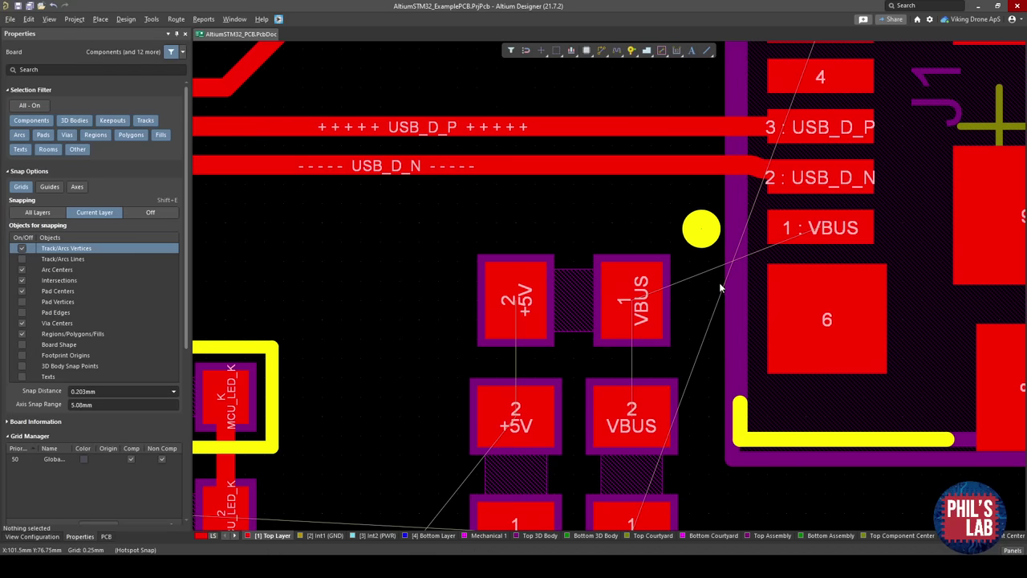
right_drag(807, 237, 752, 253)
key(ctrl+w)
click(753, 255)
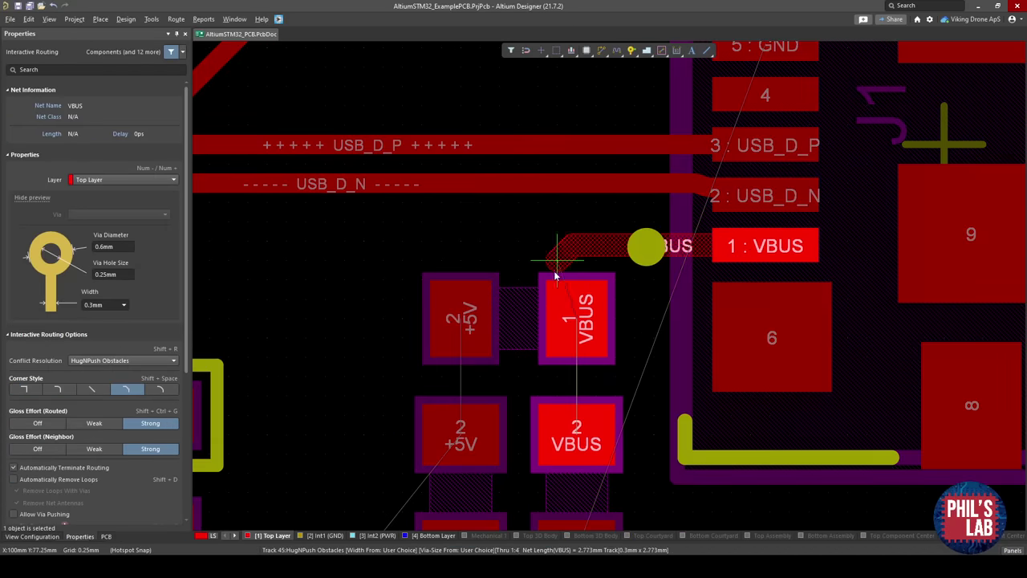
click(583, 306)
right_click(585, 304)
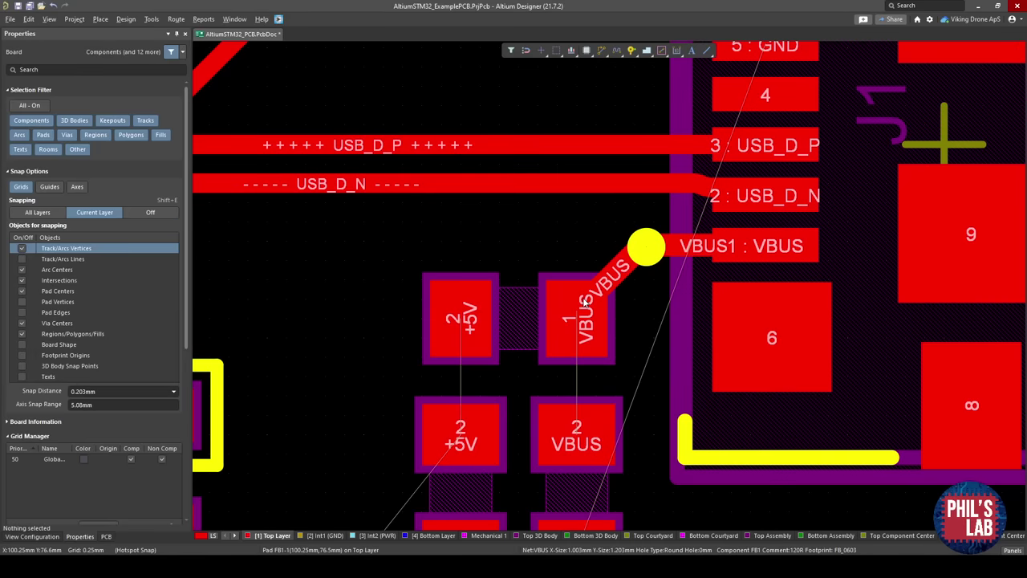
key(ctrl+z)
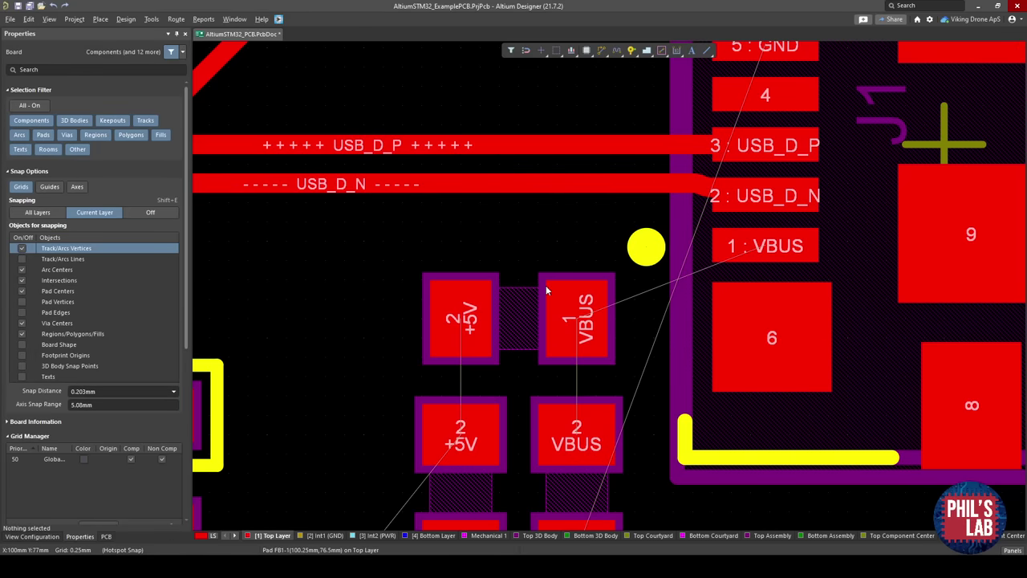
right_drag(546, 287, 516, 294)
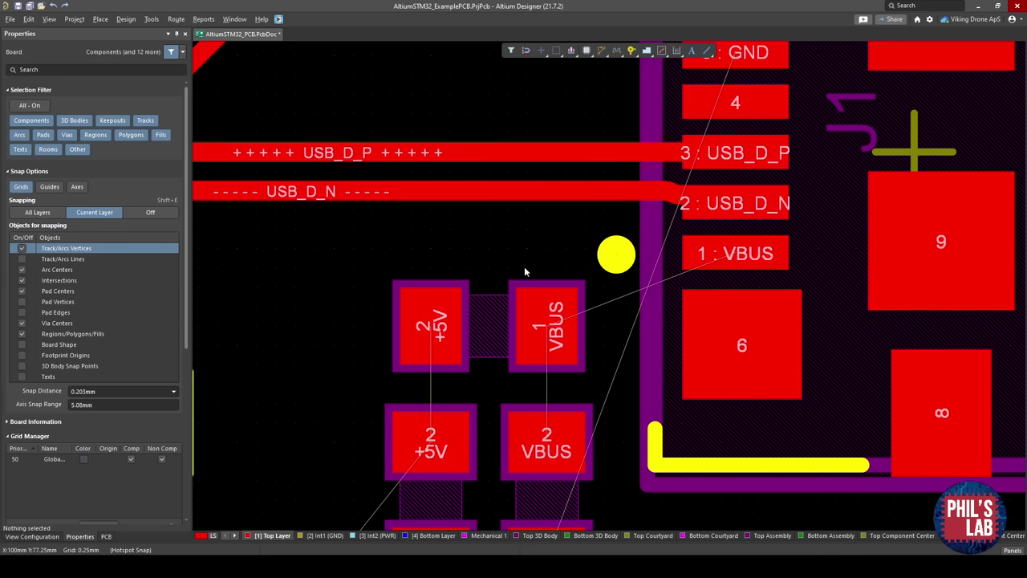
key(p)
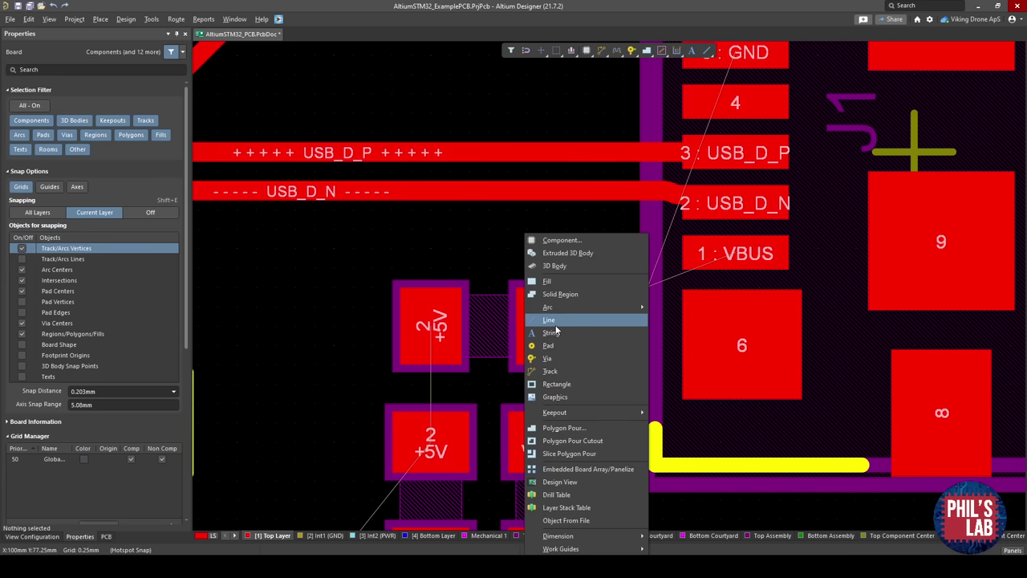
click(559, 429)
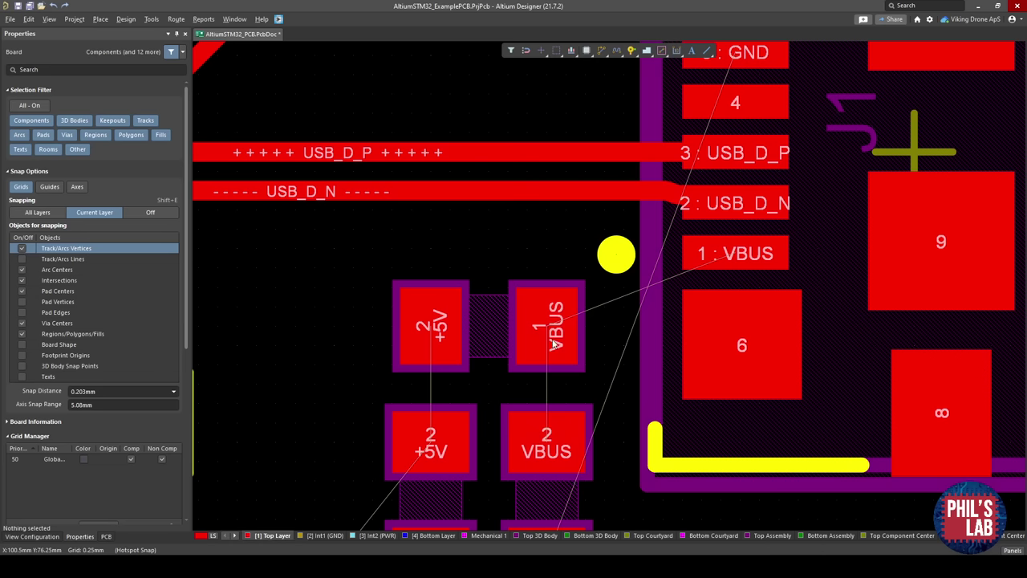
key(p)
key(Escape)
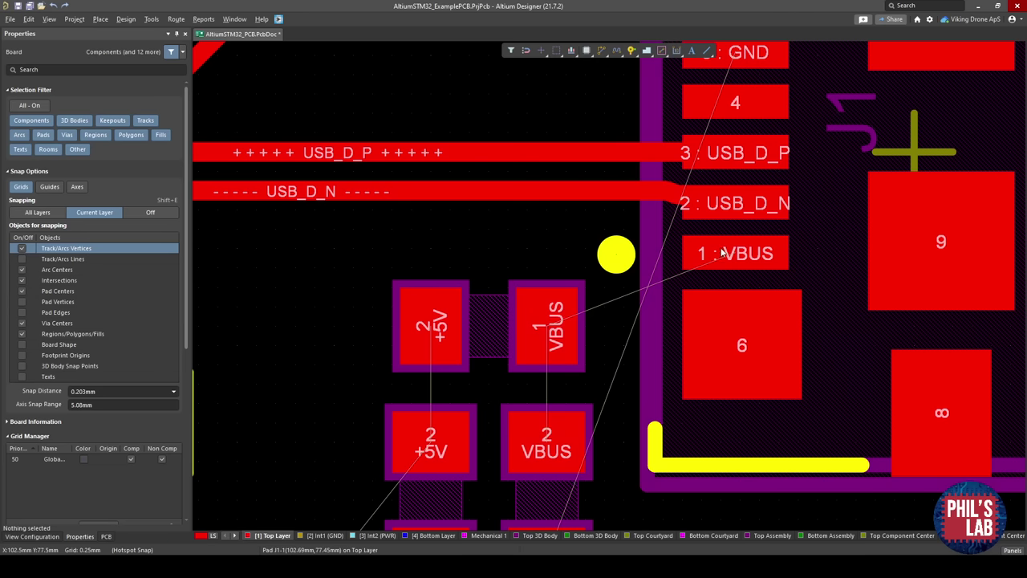
Begin a top-layer polygon pour on a 0.1 mm snap grid, outlining its upper edge from USB connector pin 1 past the ferrite bead's VBUS pad.
key(p)
key(g)
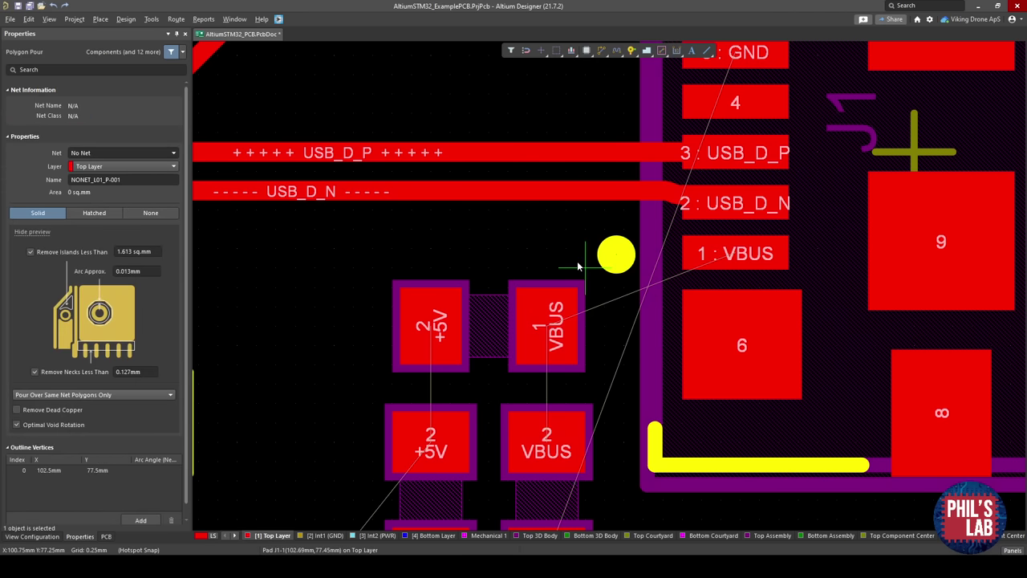
ctrl+scroll(582, 257, up, 2)
key(g)
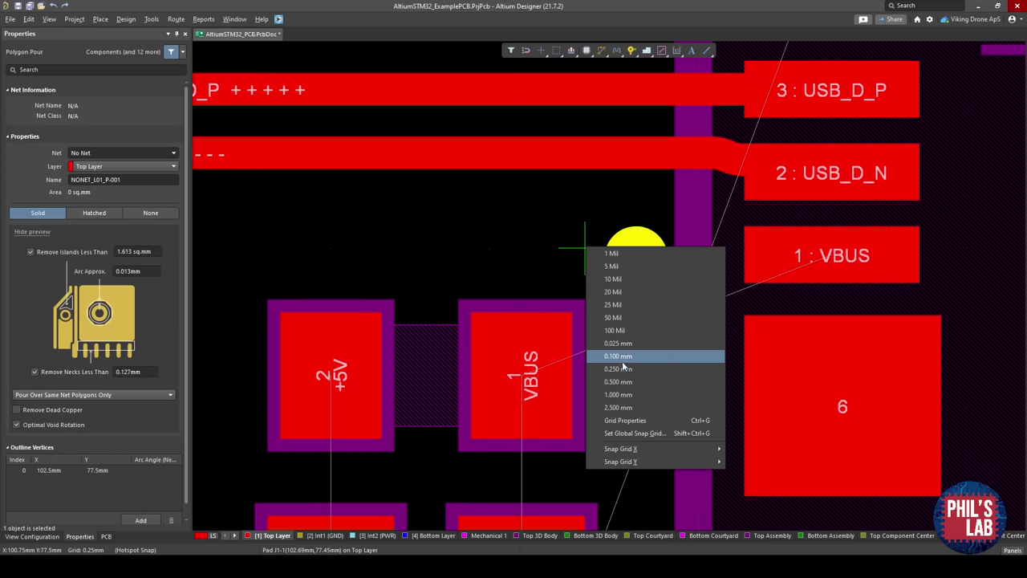
click(622, 358)
click(803, 224)
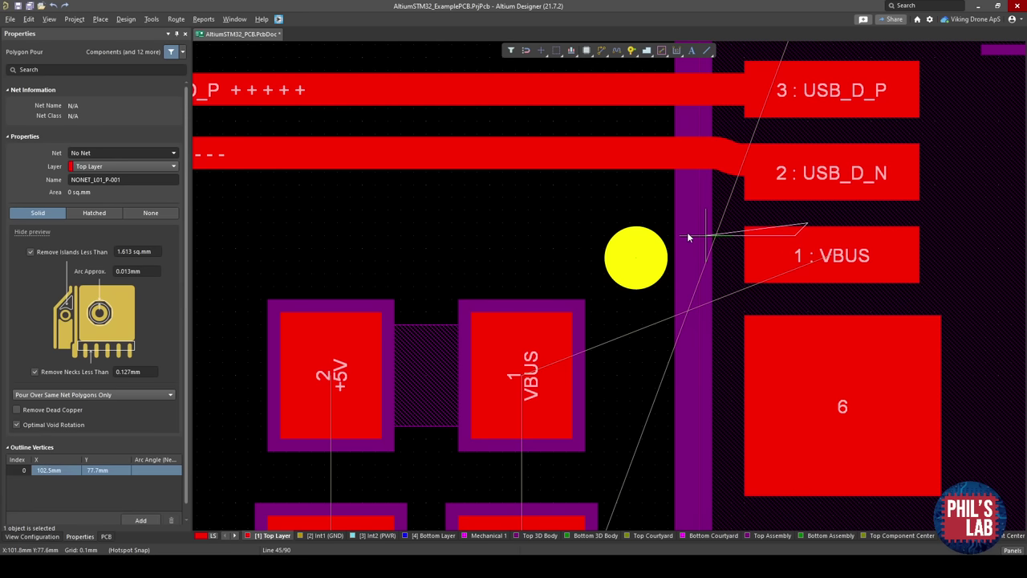
key(space)
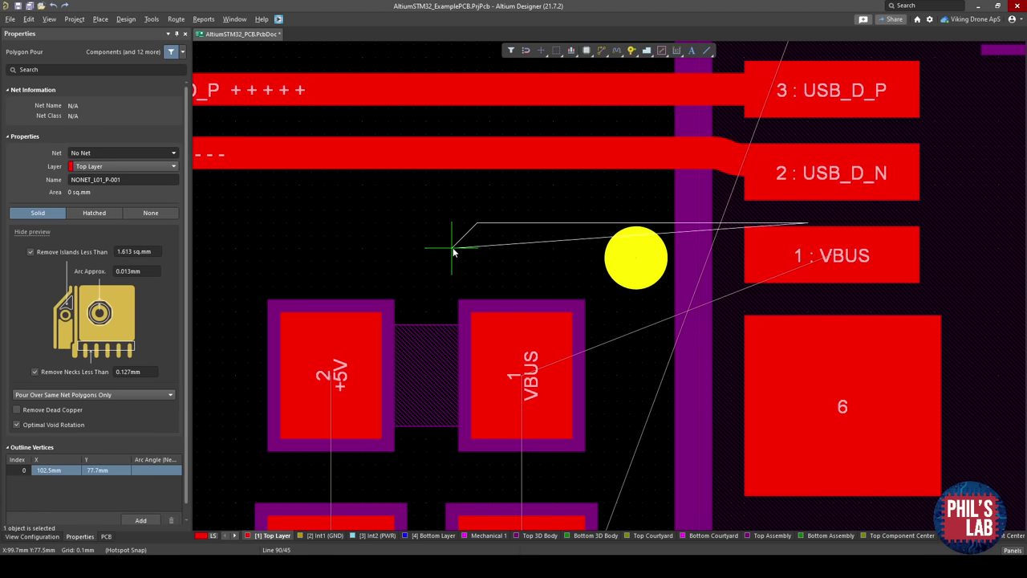
click(448, 249)
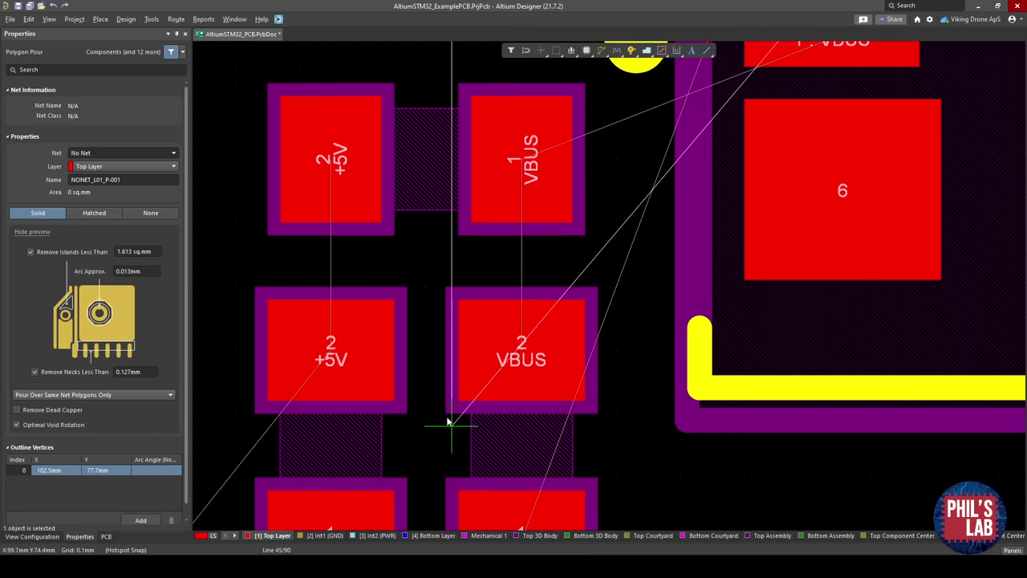
Complete the polygon outline down around the ferrite bead and capacitor VBUS pads and back around USB connector pin 1.
key(space)
click(448, 428)
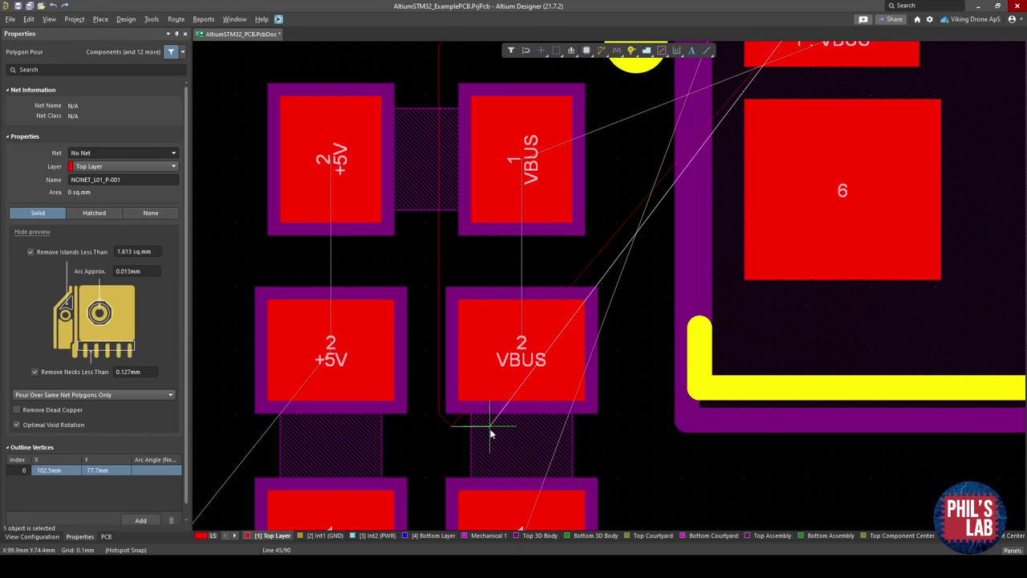
click(613, 421)
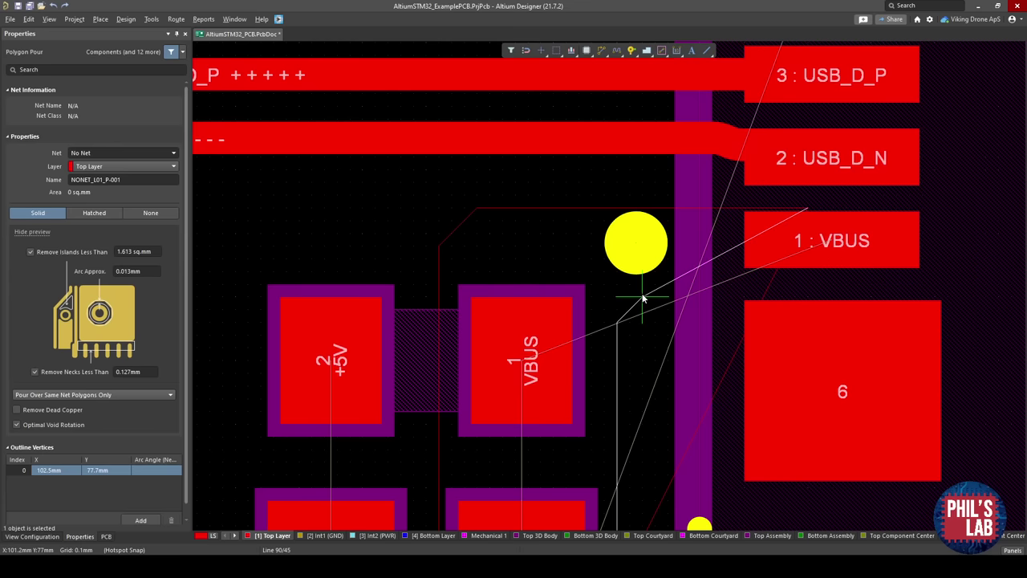
click(671, 271)
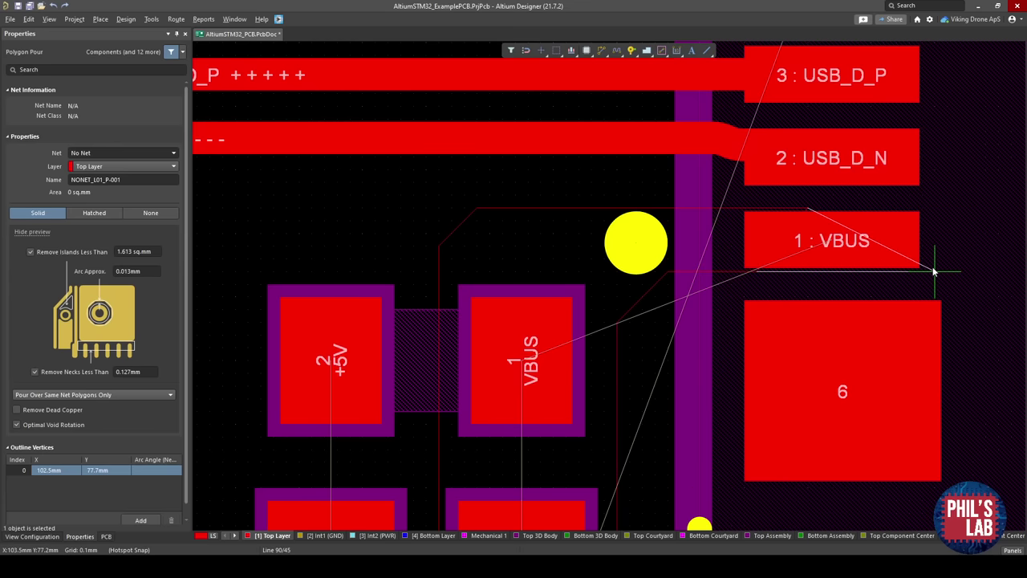
key(space)
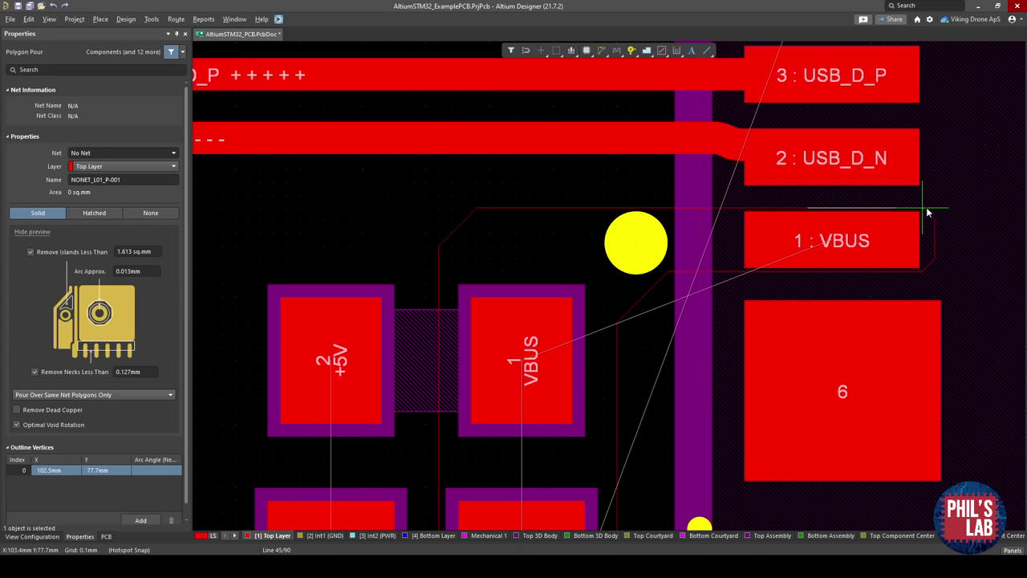
right_click(897, 212)
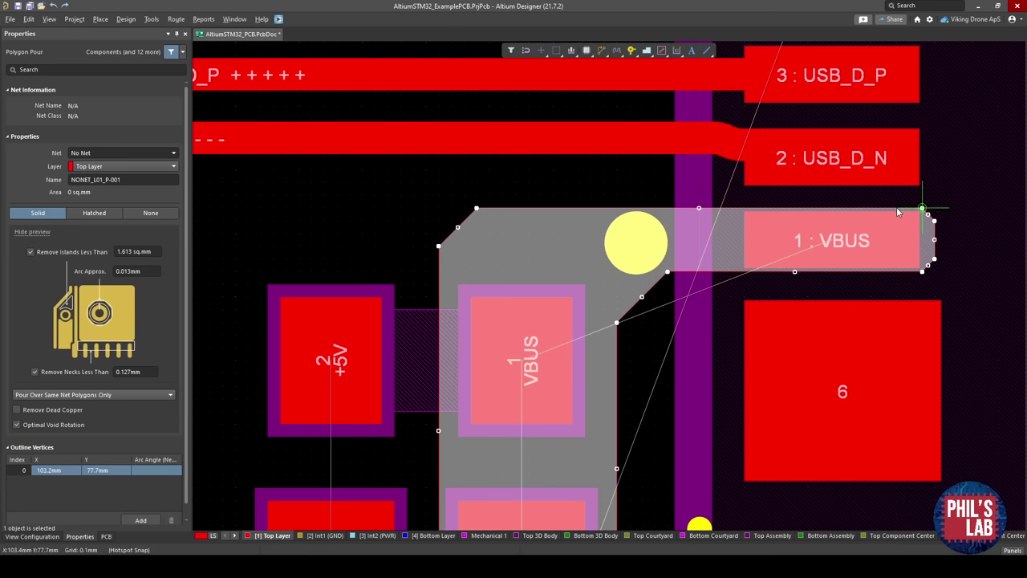
right_click(896, 210)
Assign the new polygon pour to the VBUS net.
click(114, 211)
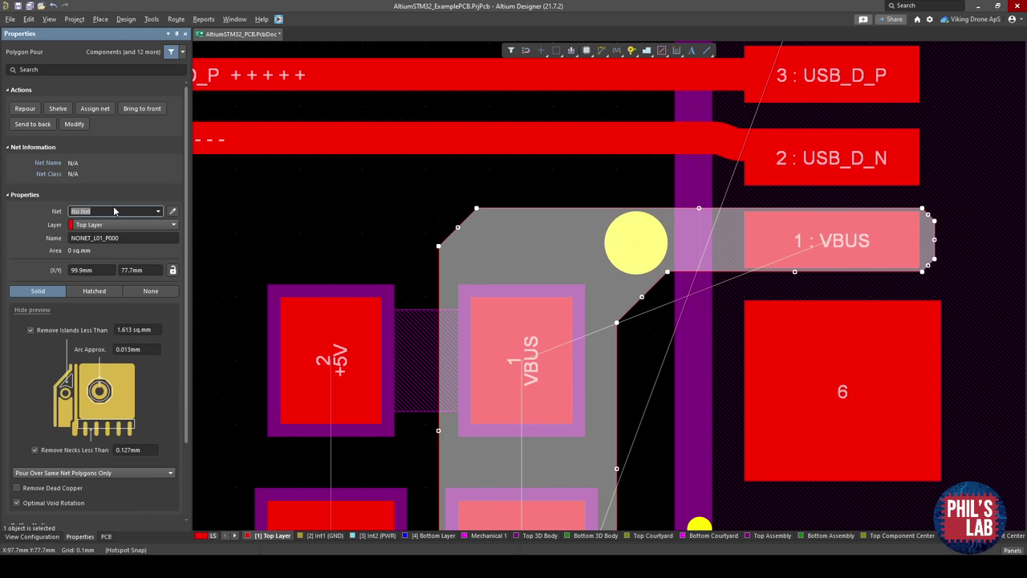
text(VBUS)
key(Return)
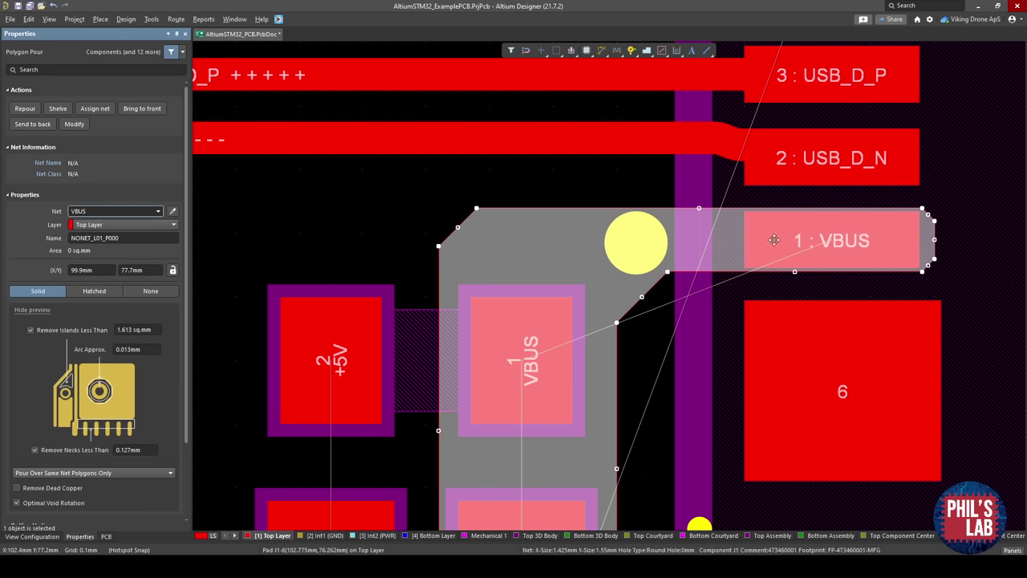
Repour the VBUS polygon and check the copper around the USB connector in the 3D view.
click(24, 109)
click(378, 199)
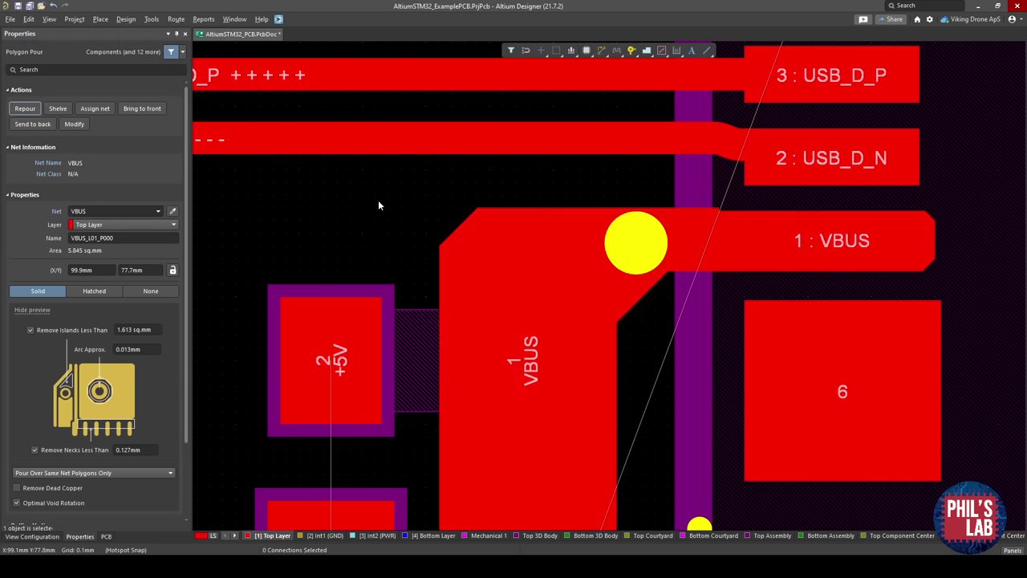
ctrl+scroll(378, 200, down, 4)
key(3)
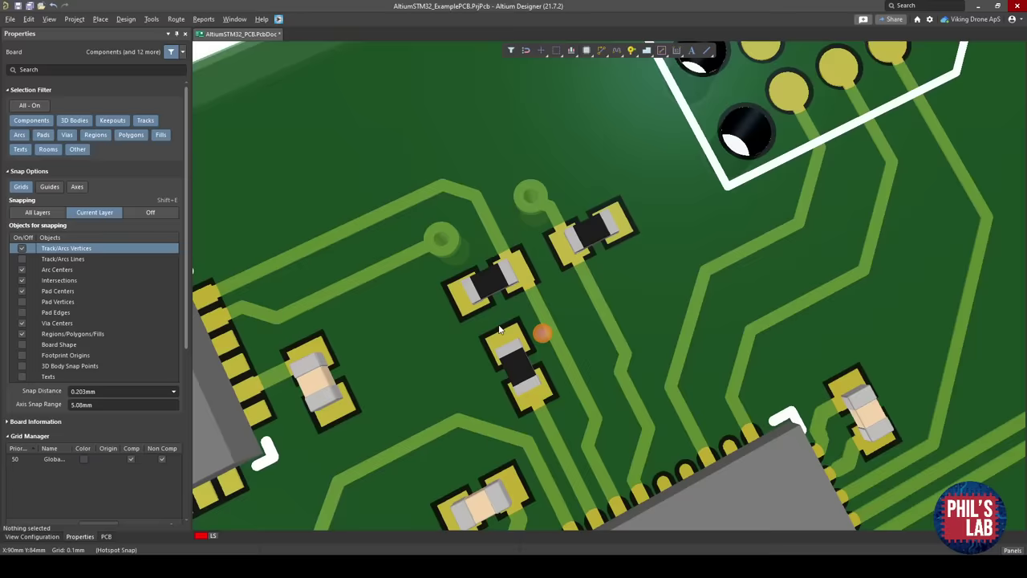
ctrl+scroll(777, 263, up, 2)
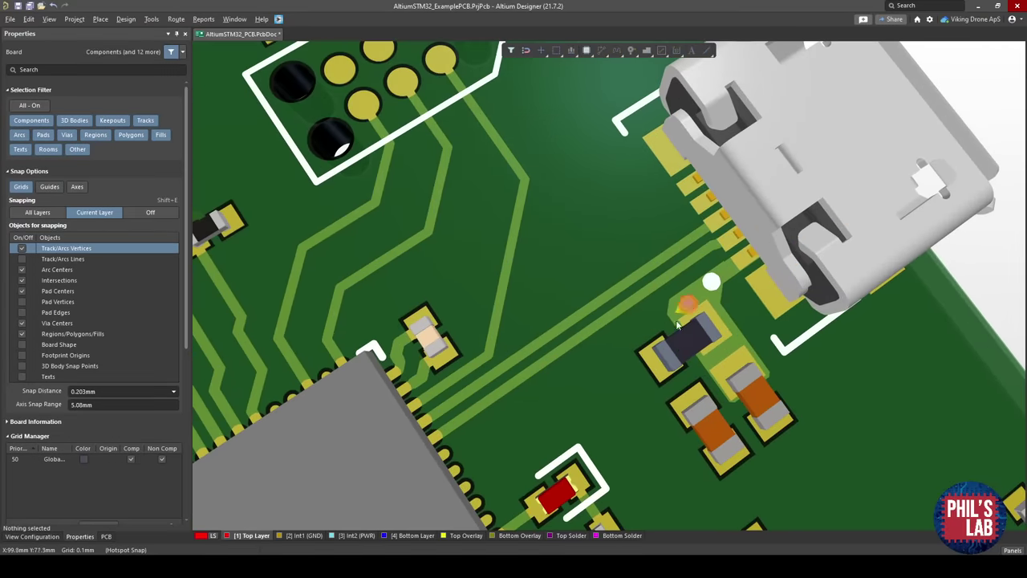
key(2)
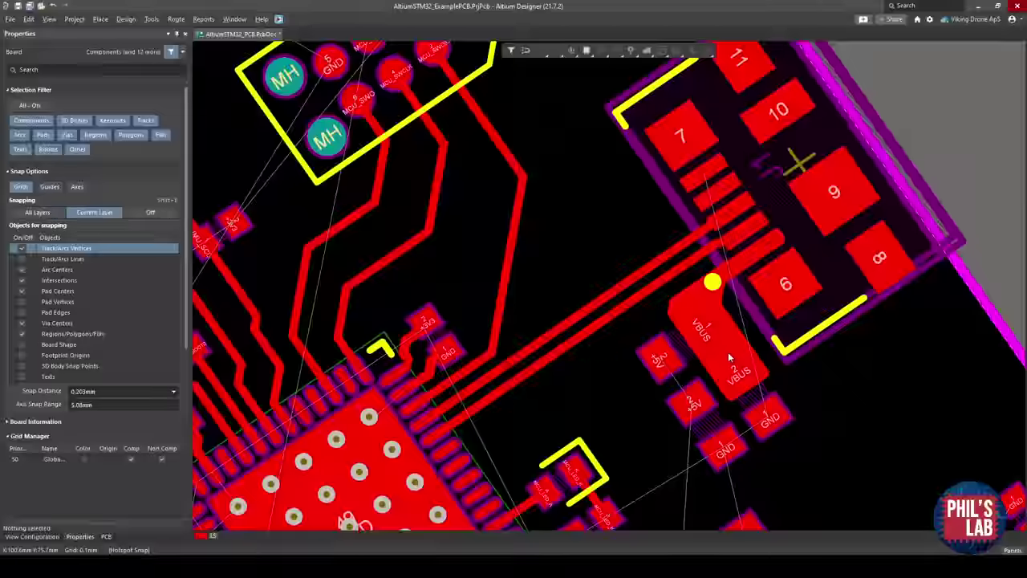
Outline a second top-layer polygon pour with chamfered corners around the +5V pads of ferrite bead FB1 and capacitor C2.
ctrl+scroll(728, 352, up, 3)
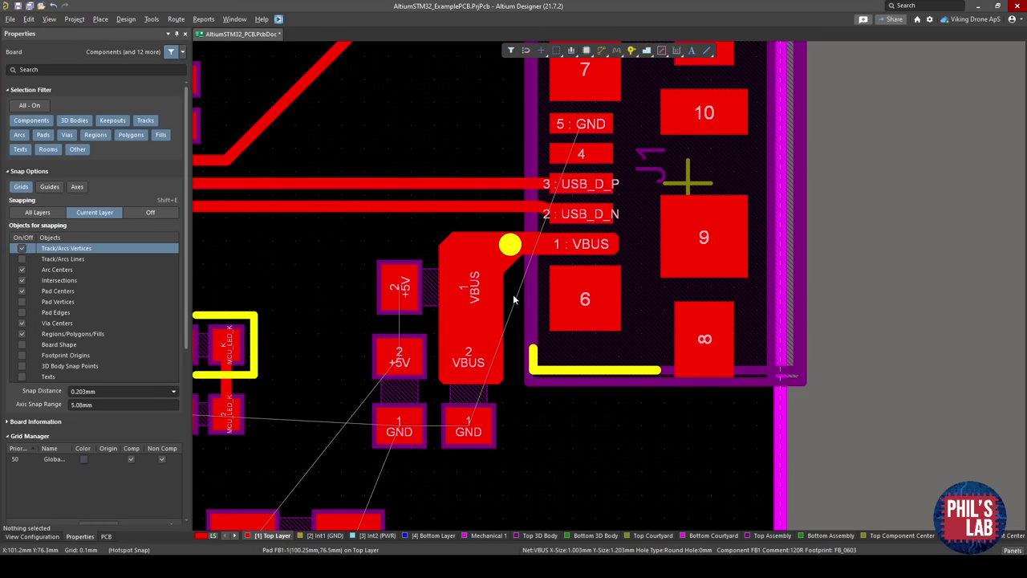
right_drag(518, 293, 663, 282)
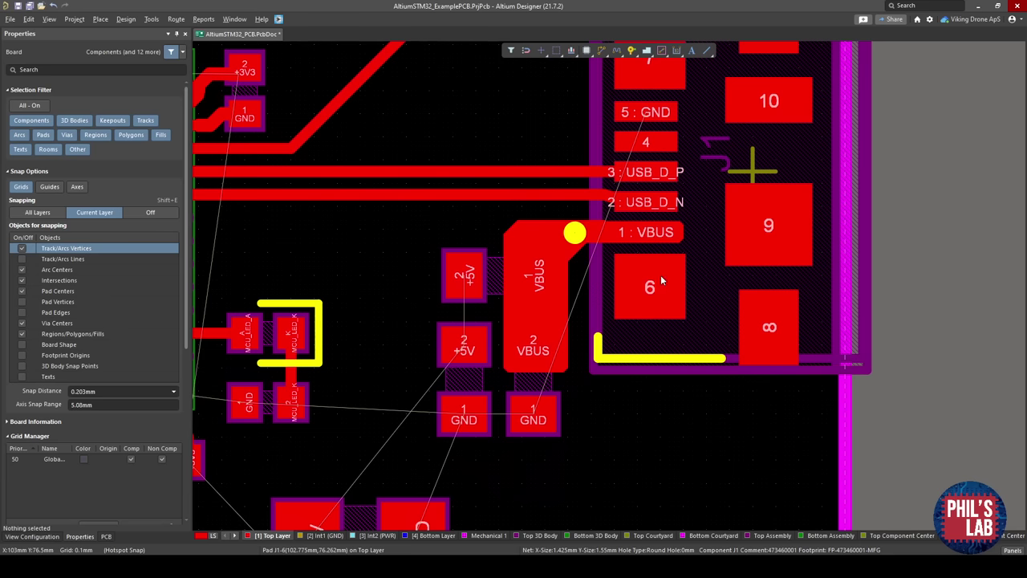
ctrl+scroll(592, 250, down, 3)
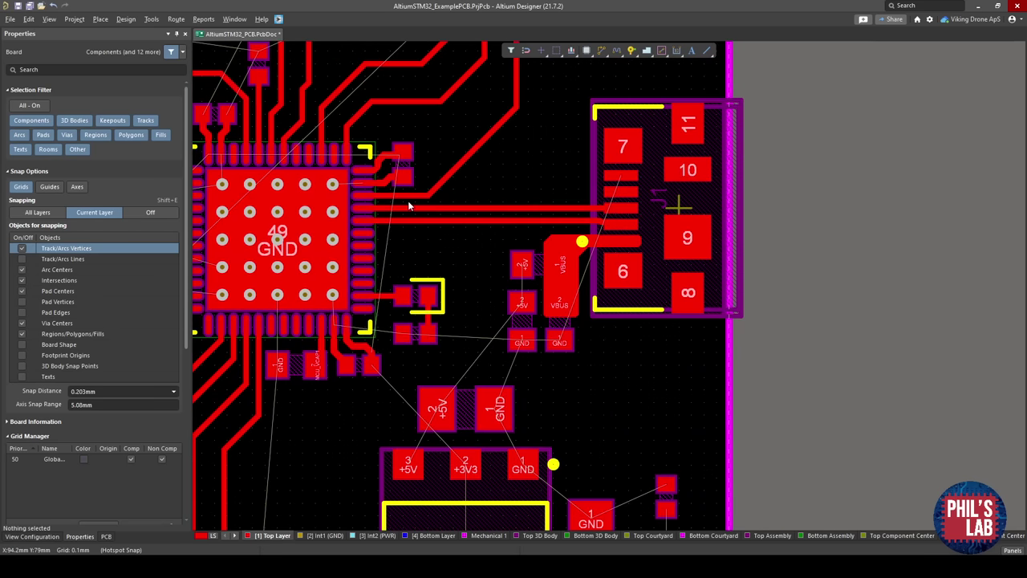
ctrl+scroll(542, 243, up, 2)
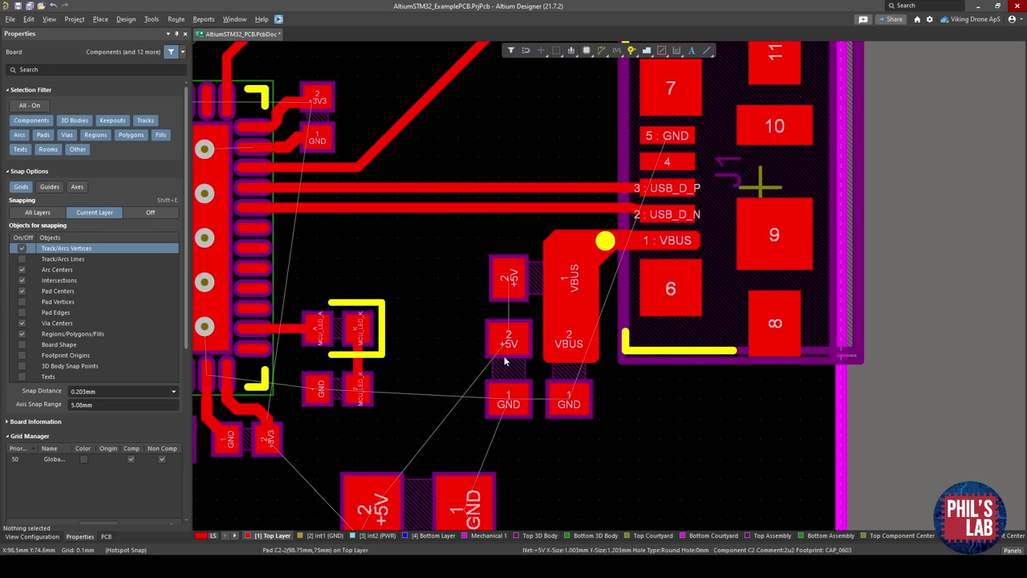
ctrl+scroll(514, 383, up, 4)
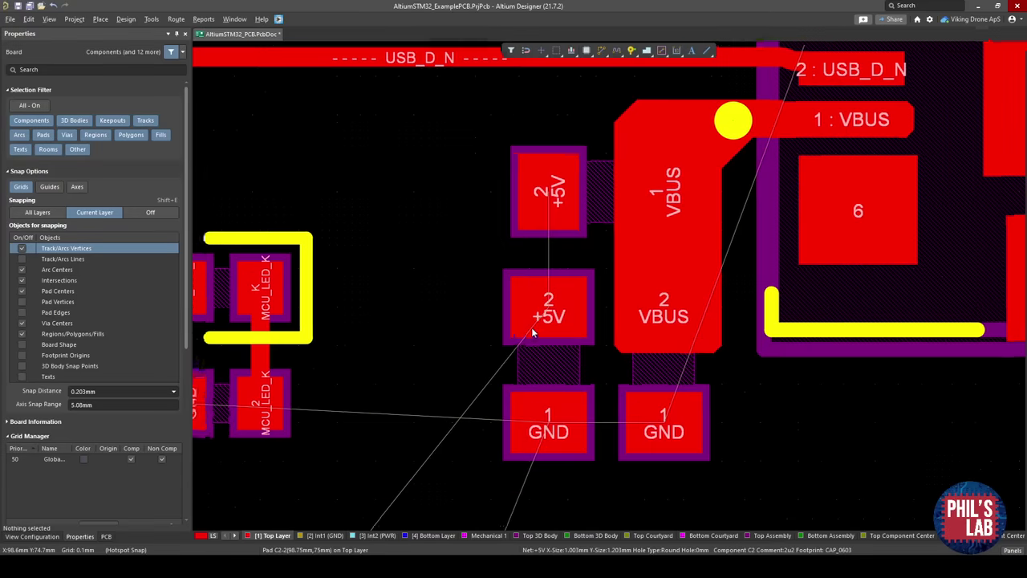
key(p)
key(g)
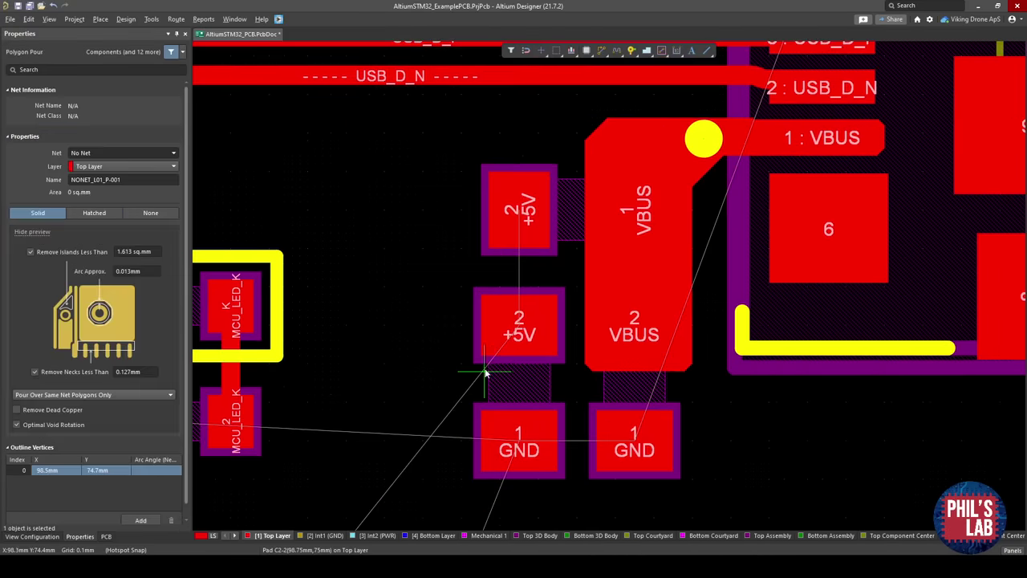
click(485, 370)
click(568, 368)
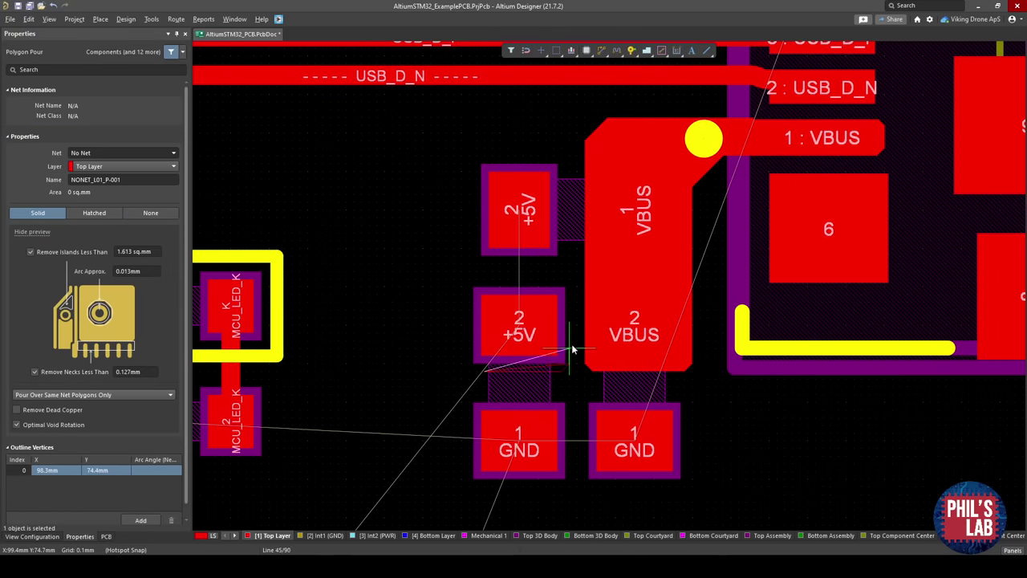
click(561, 159)
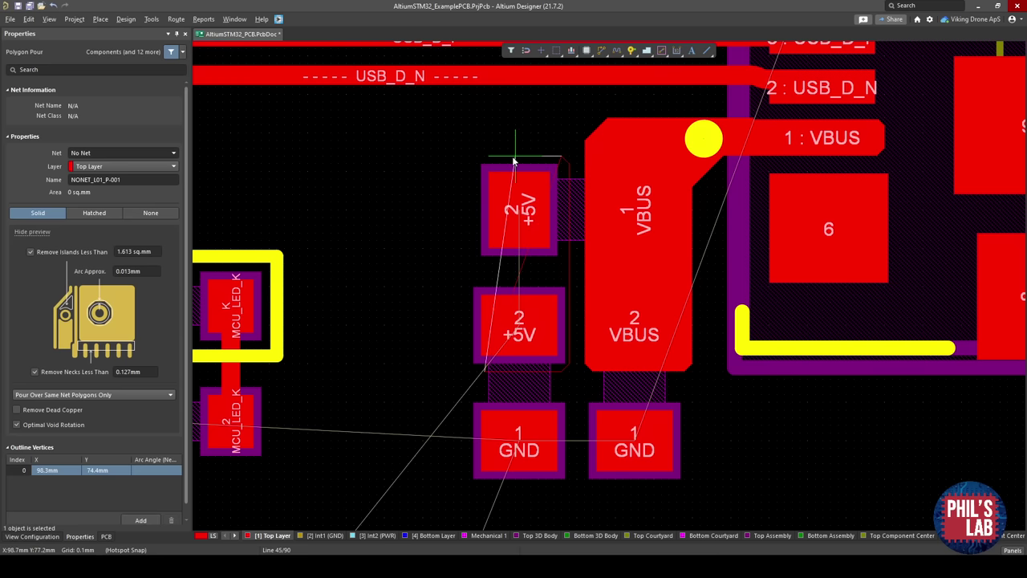
click(469, 167)
click(463, 236)
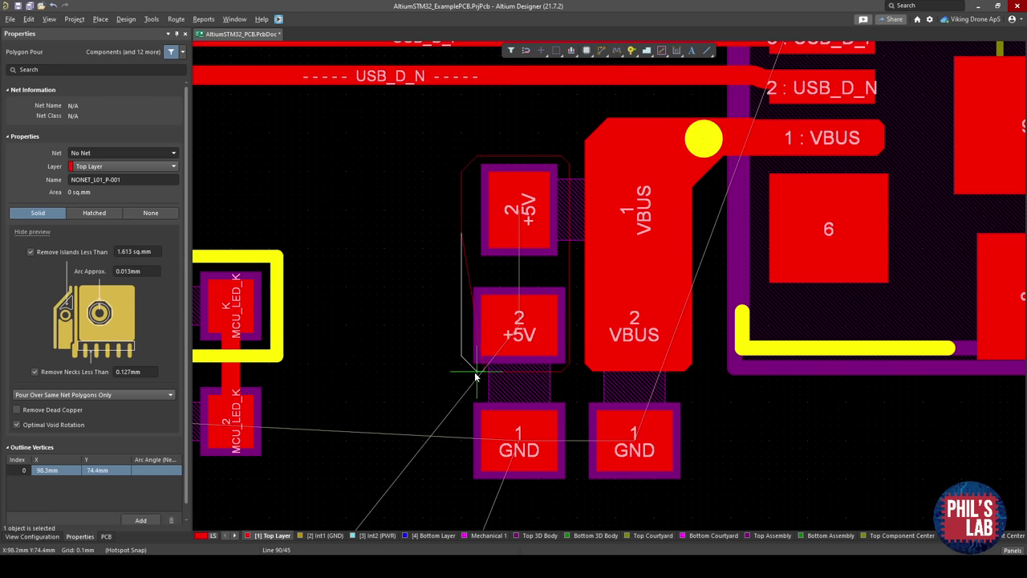
click(471, 373)
right_click(473, 375)
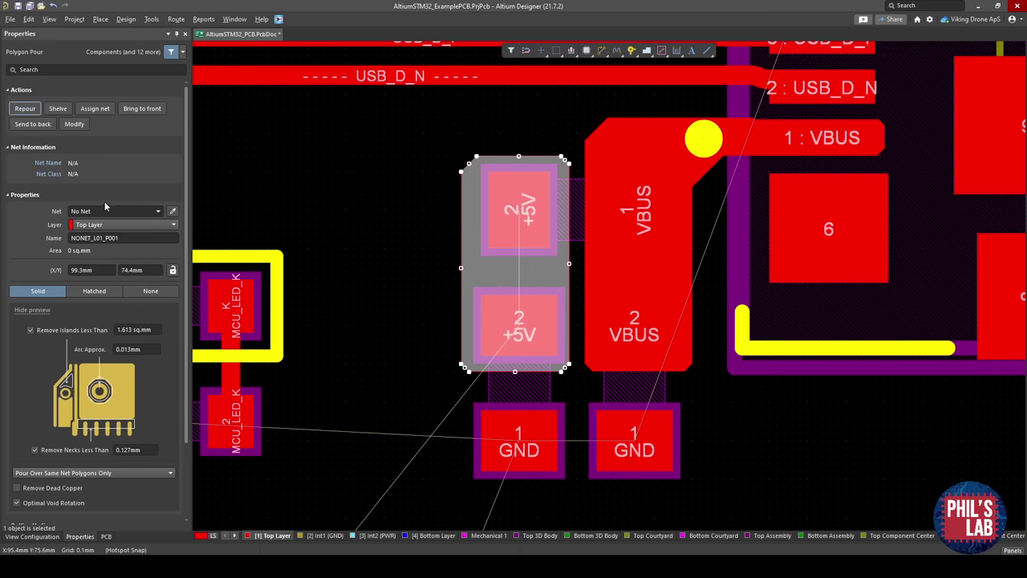
Assign the new polygon pour to the +5V net and repour it.
click(104, 210)
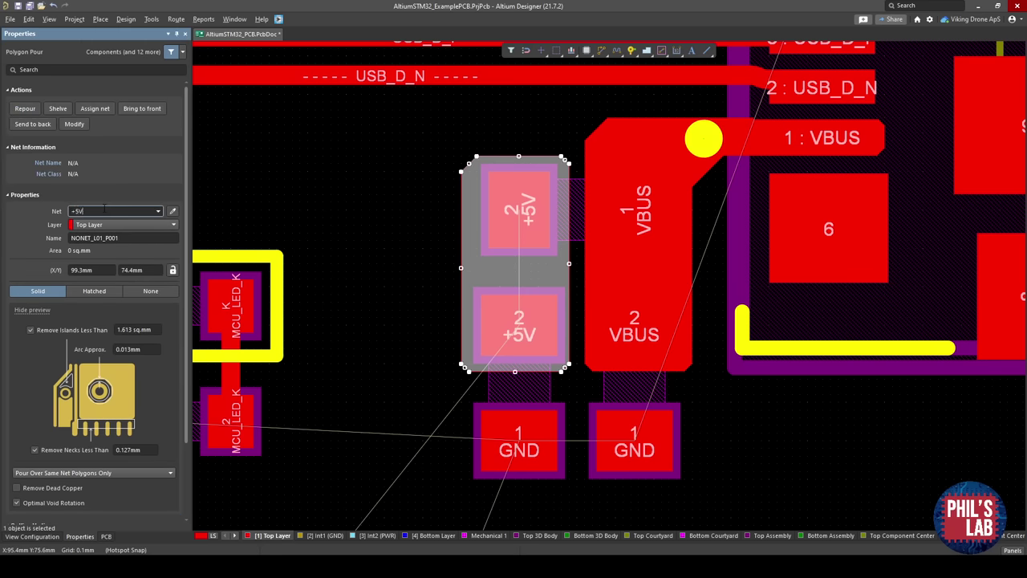
key(Return)
click(33, 114)
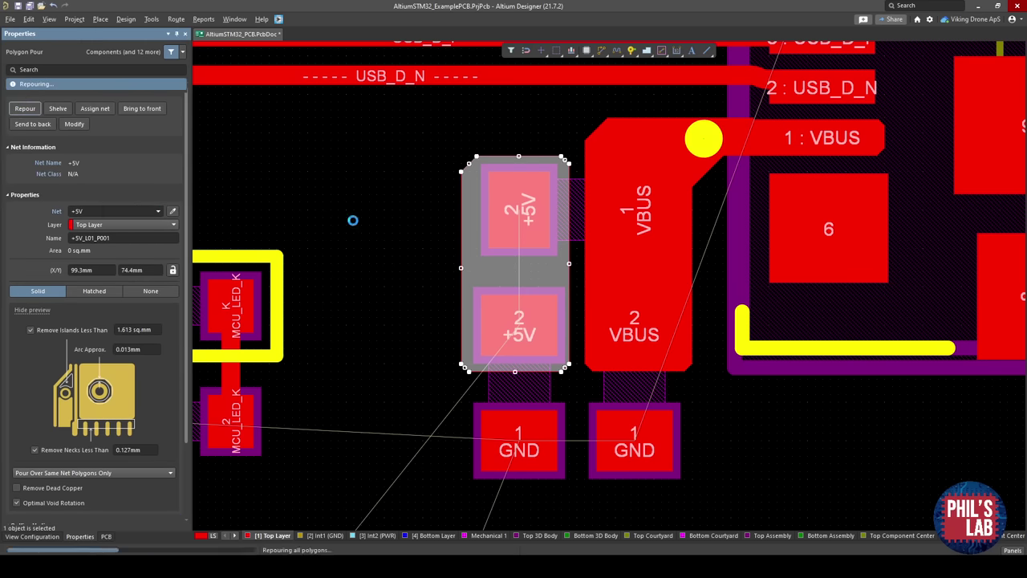
click(371, 223)
Save the PCB document.
ctrl+scroll(446, 318, down, 3)
scroll(457, 333, down, 2)
key(ctrl+s)
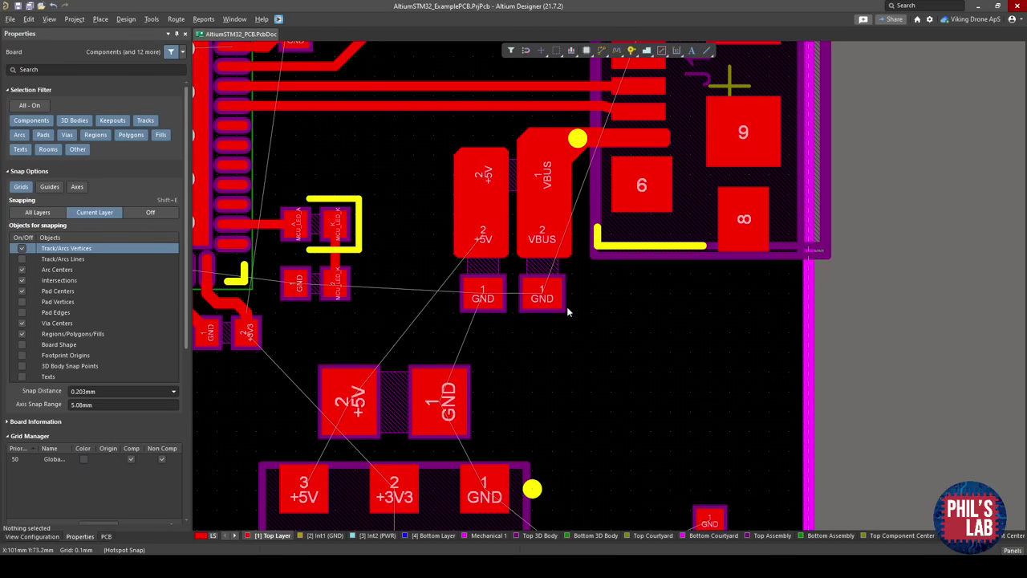
right_drag(569, 312, 616, 262)
right_drag(455, 389, 464, 278)
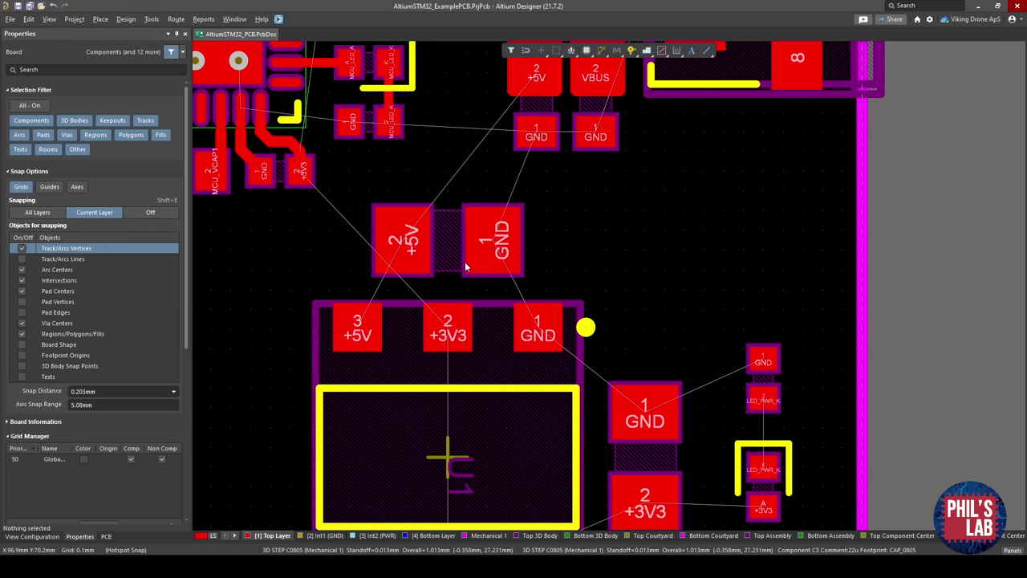
ctrl+scroll(336, 321, up, 2)
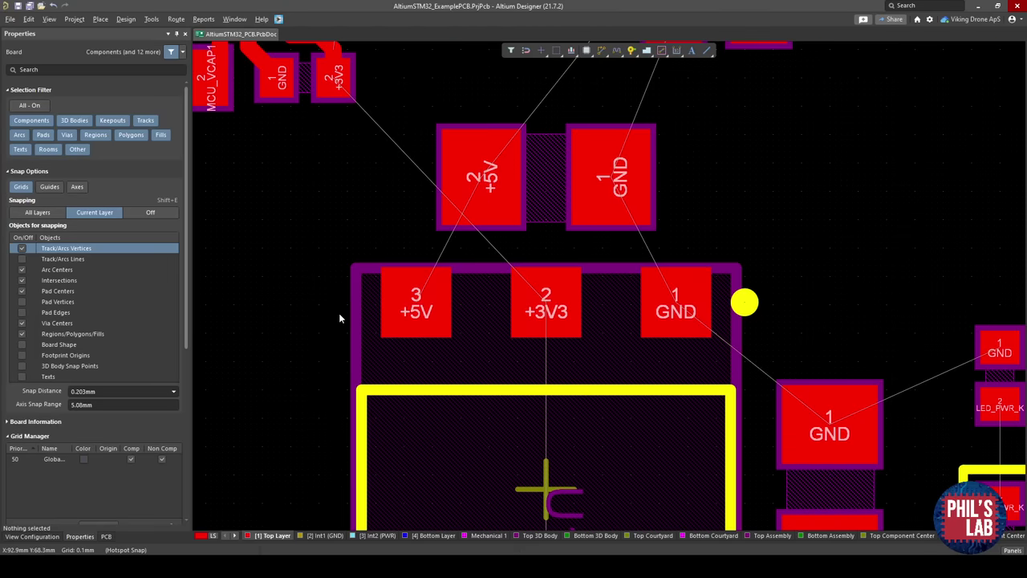
click(374, 338)
ctrl+scroll(479, 309, down, 2)
right_drag(405, 354, 448, 333)
key(Escape)
Modify the +5V polygon, extending its outline from beside C2 down past C3's +5V pad and around regulator U1 pin 3.
ctrl+scroll(499, 212, up, 4)
click(513, 181)
right_drag(479, 183, 363, 384)
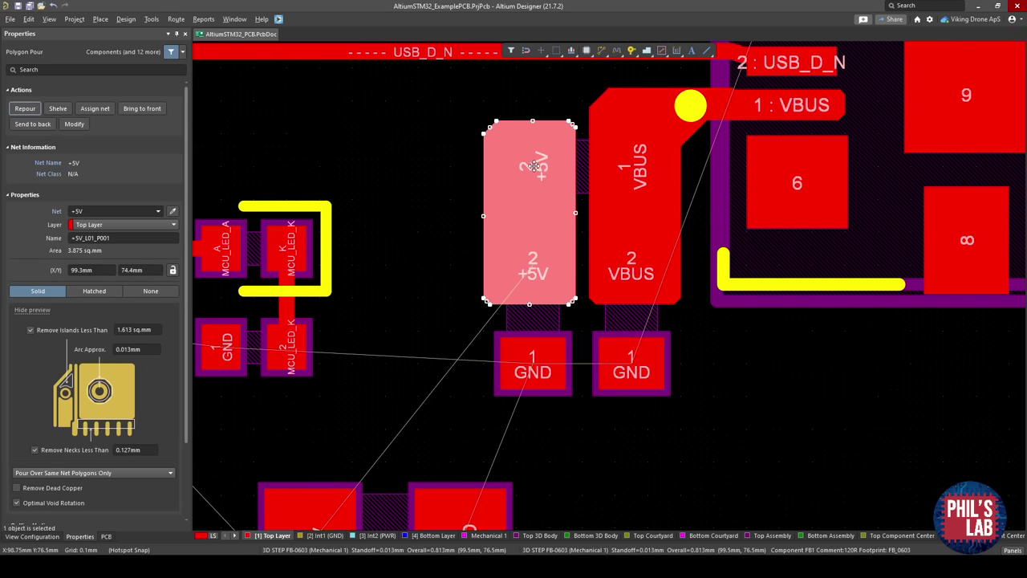
click(83, 125)
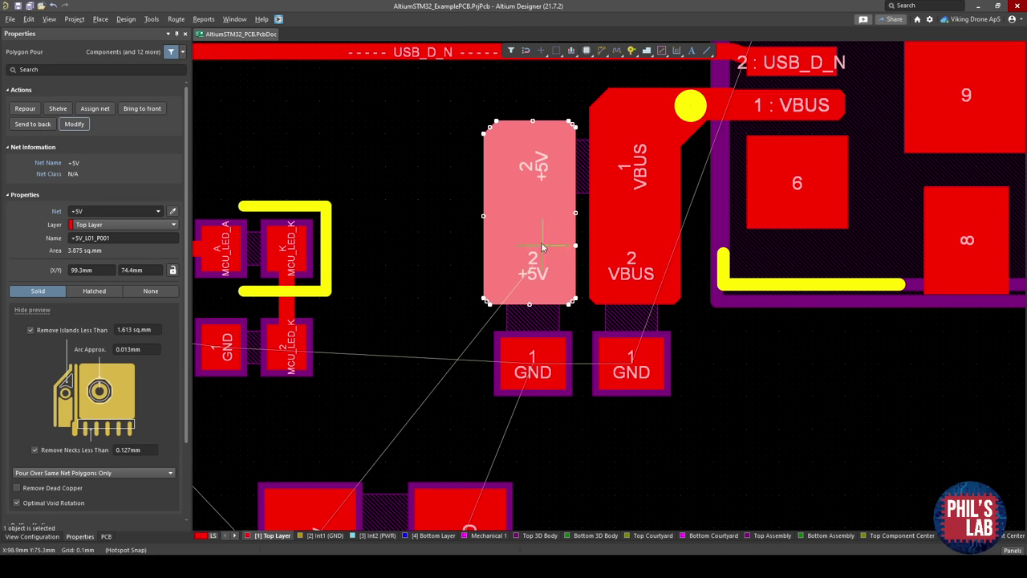
click(483, 233)
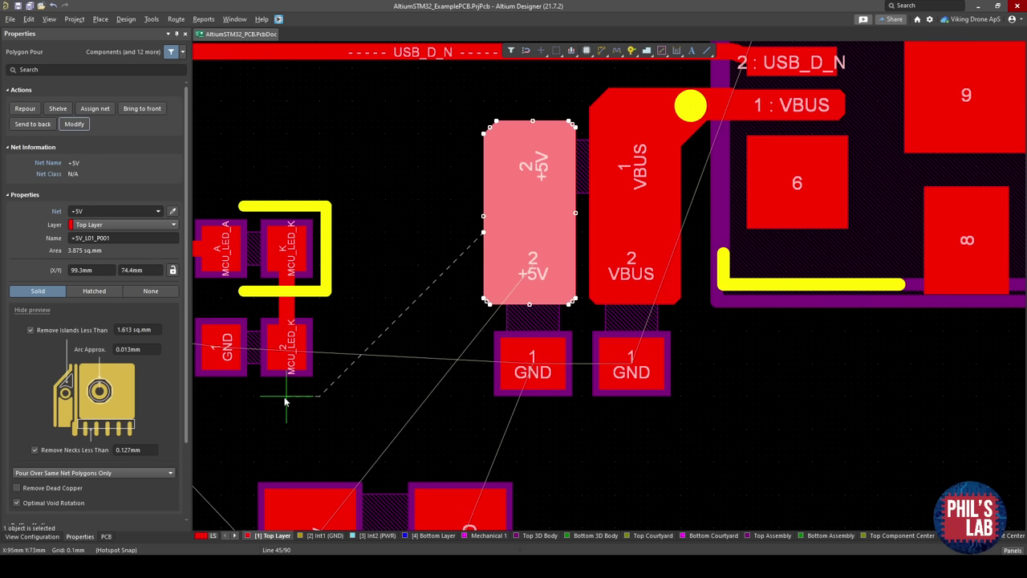
click(385, 362)
key(space)
click(333, 431)
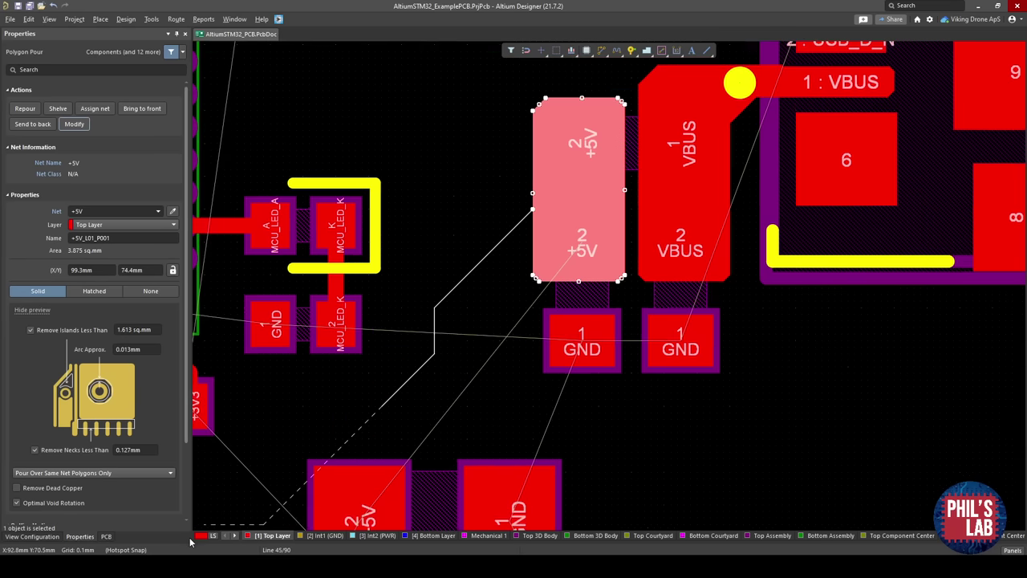
click(369, 359)
scroll(337, 402, down, 4)
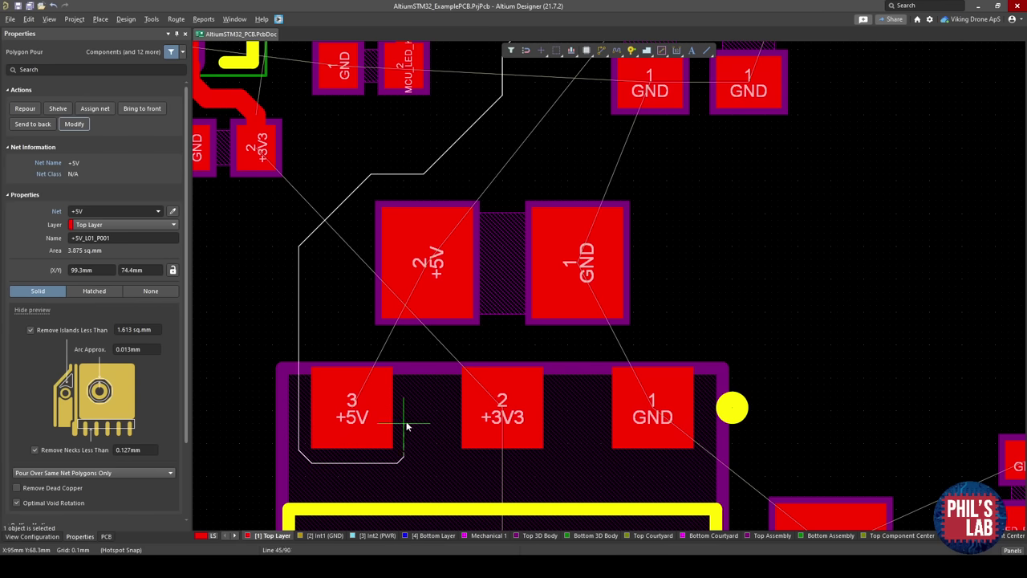
Bring the extended outline back up between C3's pads and close it at the +5V polygon's lower corner beneath C2's +5V pad.
click(472, 337)
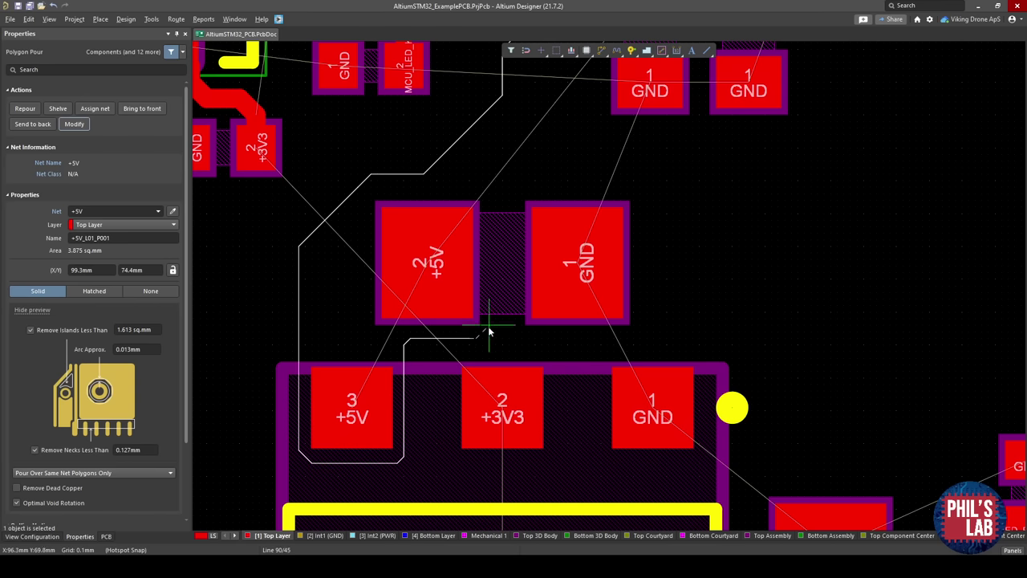
click(521, 168)
scroll(568, 201, up, 4)
click(562, 246)
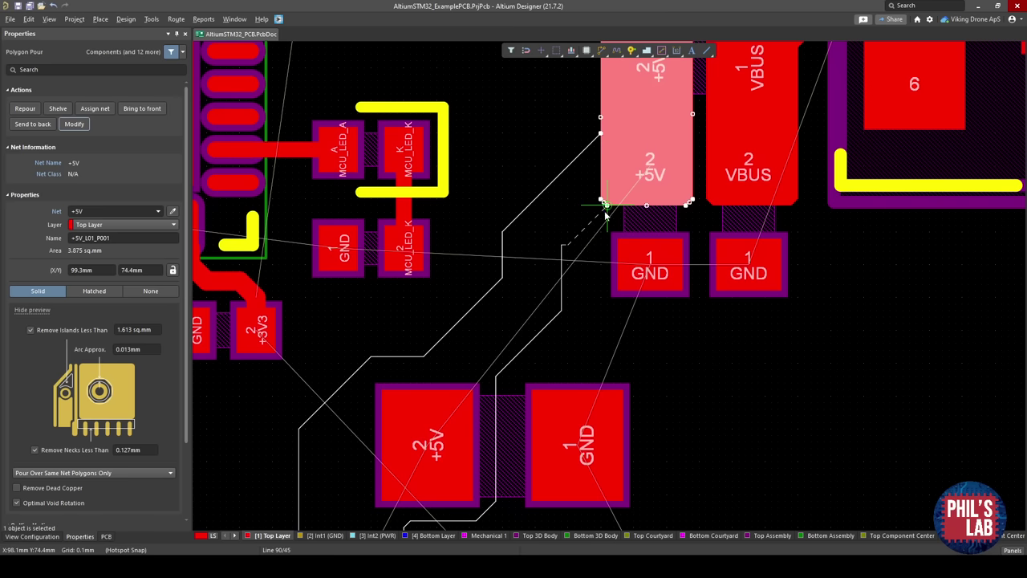
click(608, 205)
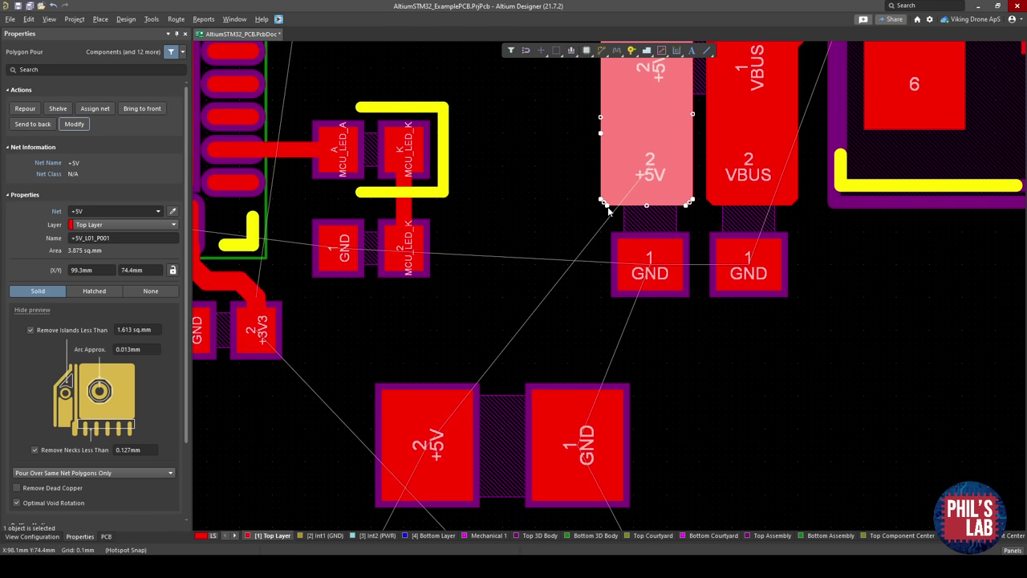
right_click(608, 206)
Repour the extended +5V polygon and check its shape in the 3D view.
click(25, 108)
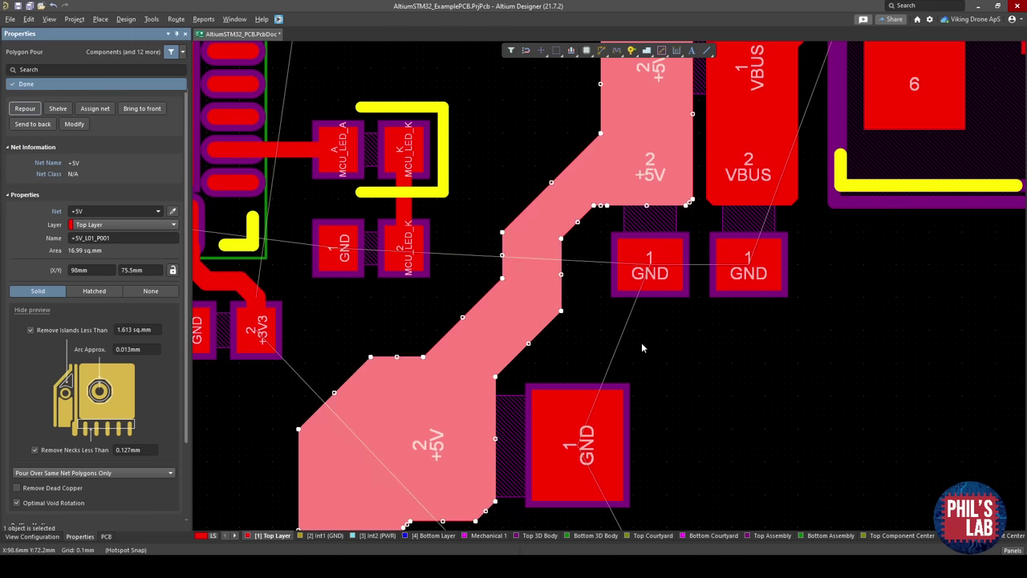
click(672, 307)
ctrl+scroll(672, 310, down, 2)
key(3)
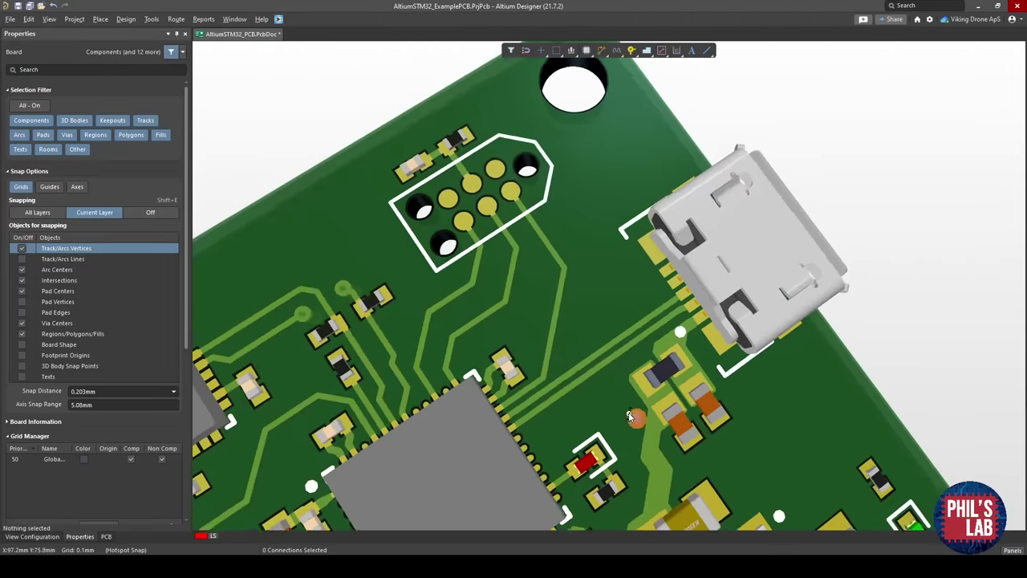
key(2)
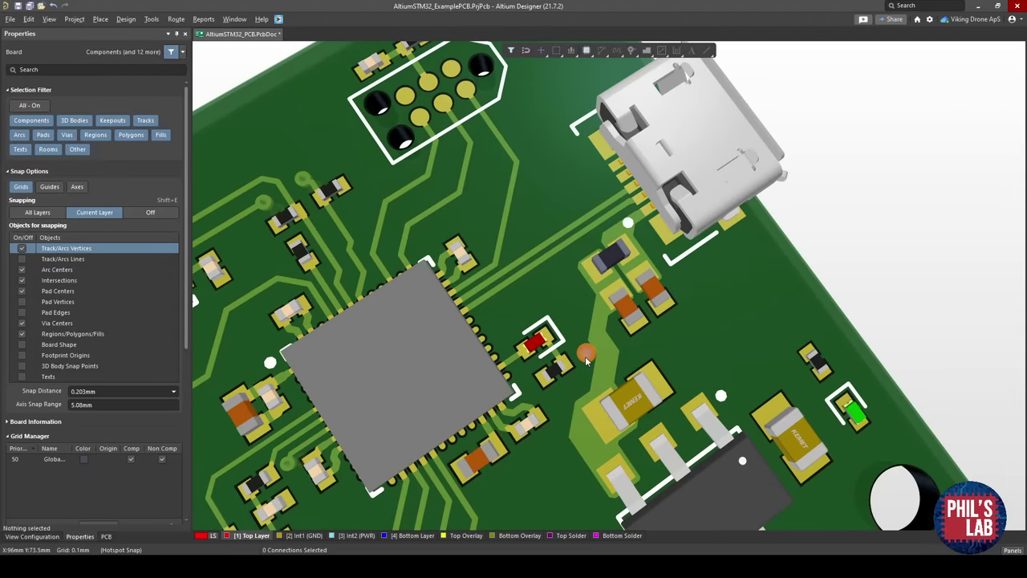
Move the +5V polygon's diagonal edge outward toward the LED circuit to widen the neck above C3, and repour it.
ctrl+scroll(578, 329, up, 3)
click(582, 315)
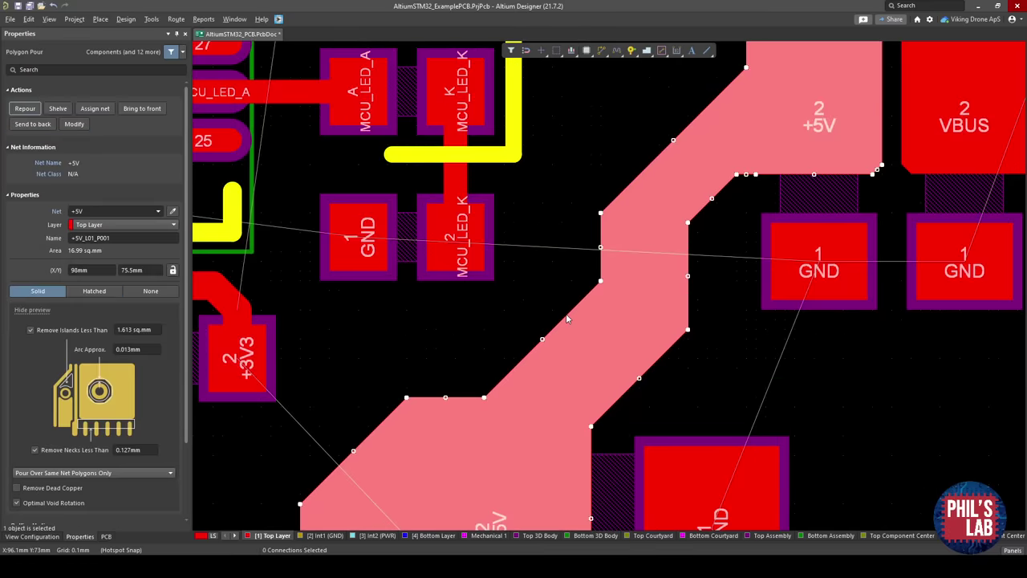
drag(566, 319, 535, 304)
ctrl+scroll(640, 338, down, 2)
click(29, 115)
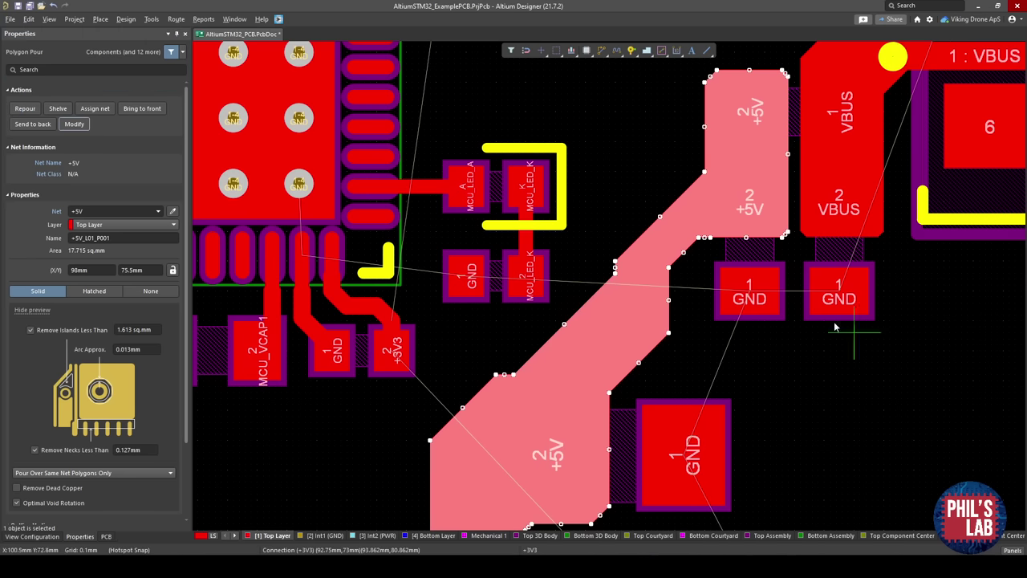
Add a chamfered bulge to the +5V polygon's narrow neck beside C2, facing the LED, and repour it.
click(688, 191)
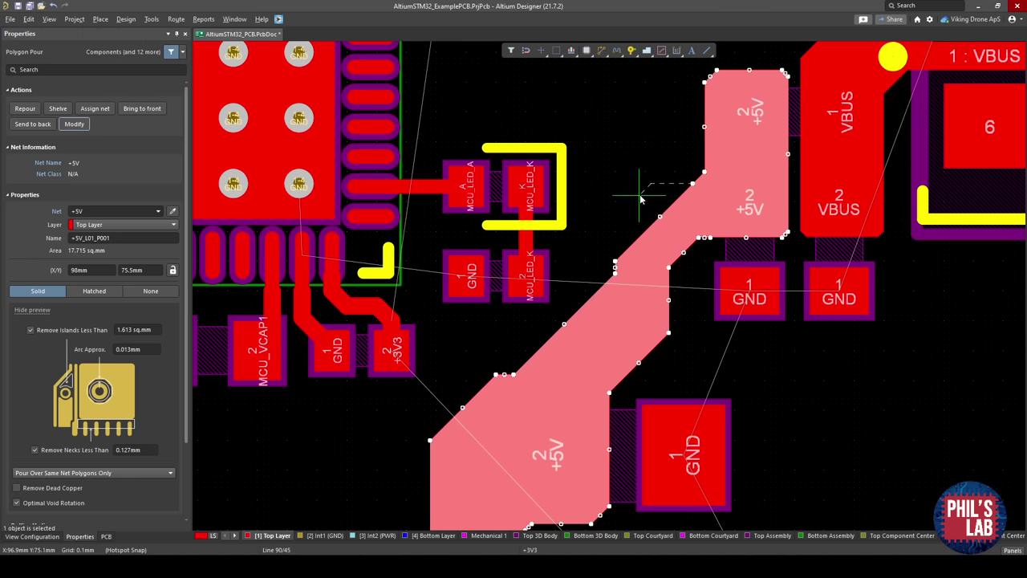
click(615, 262)
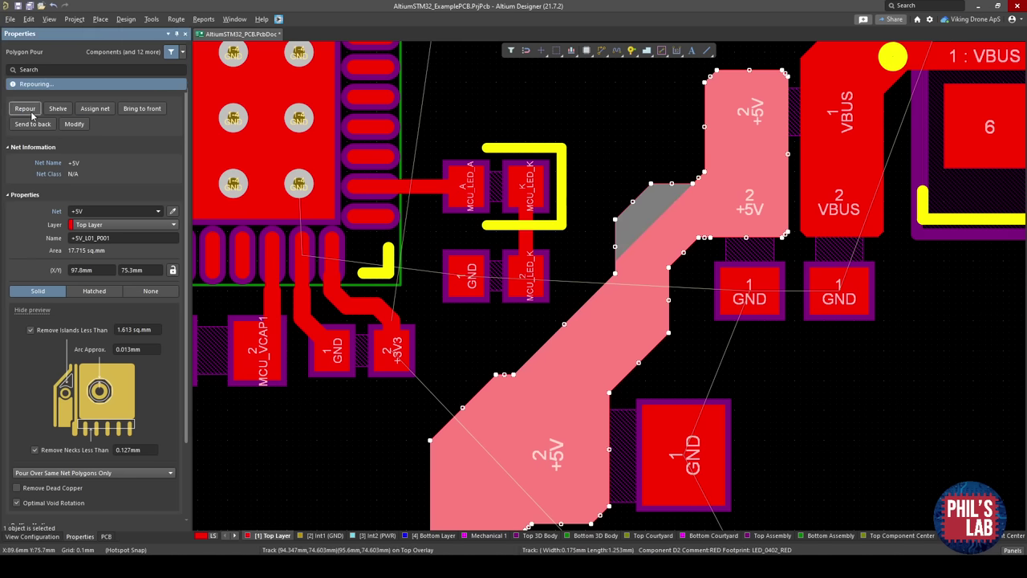
click(775, 371)
ctrl+scroll(775, 371, down, 3)
ctrl+scroll(623, 312, up, 3)
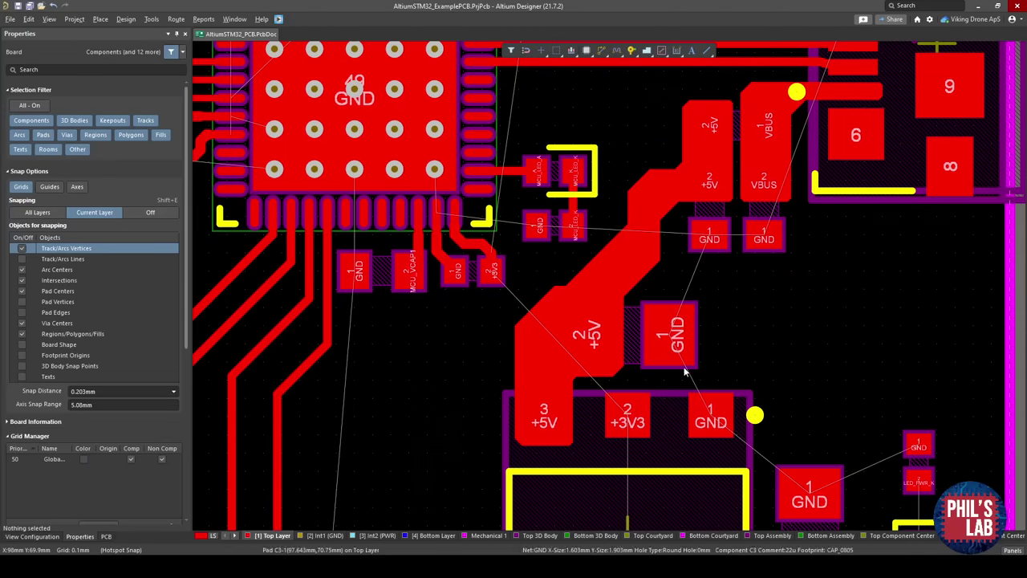
Start a top-layer polygon beneath U1's large +3V3 tab and outline it around the +3V3 pad of the capacitor beside the regulator.
right_drag(623, 312, 618, 305)
ctrl+scroll(596, 354, up, 2)
ctrl+scroll(602, 373, down, 1)
right_drag(612, 398, 590, 232)
right_drag(604, 341, 594, 309)
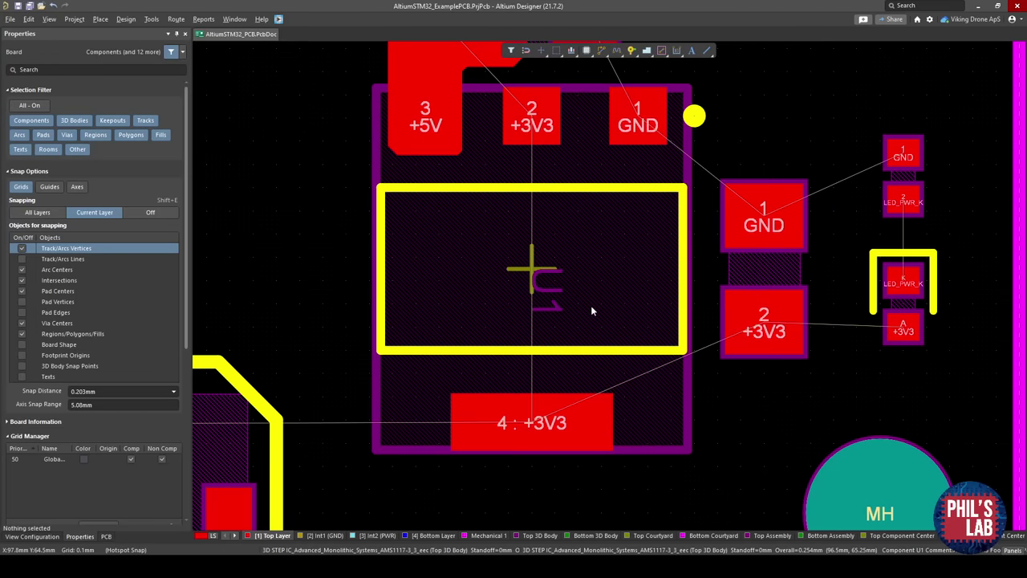
key(p)
key(g)
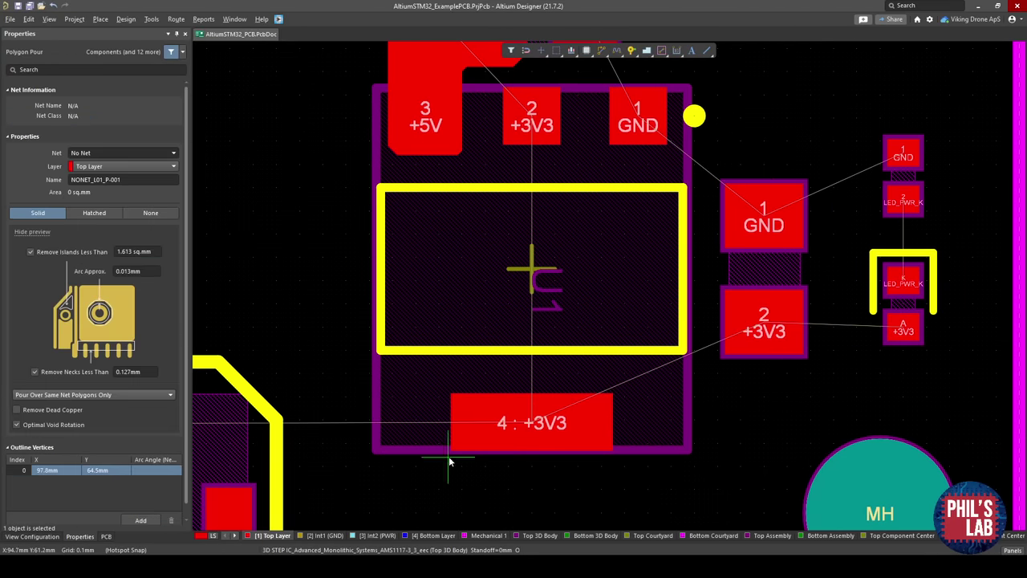
click(448, 456)
key(space)
click(625, 452)
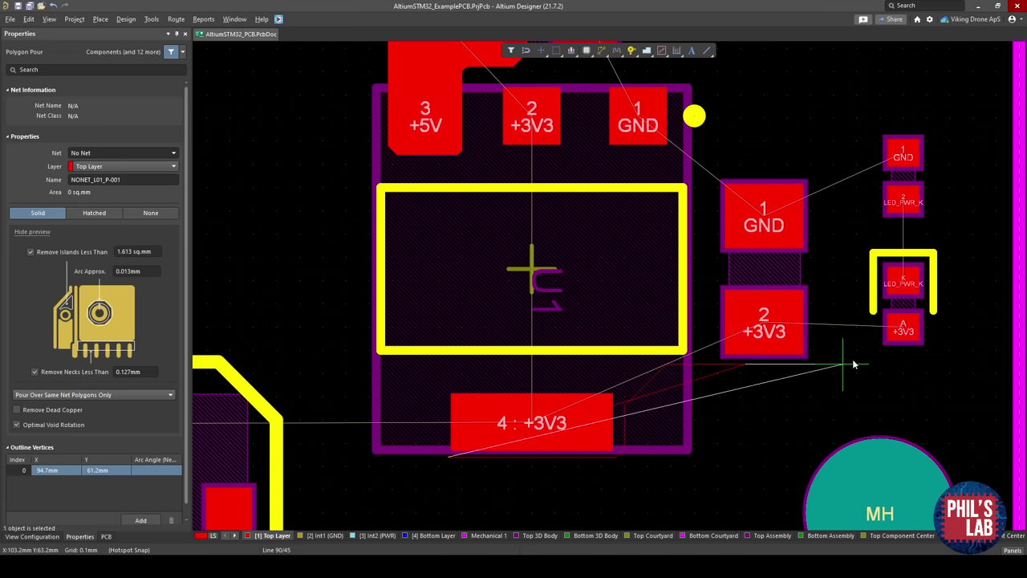
click(814, 328)
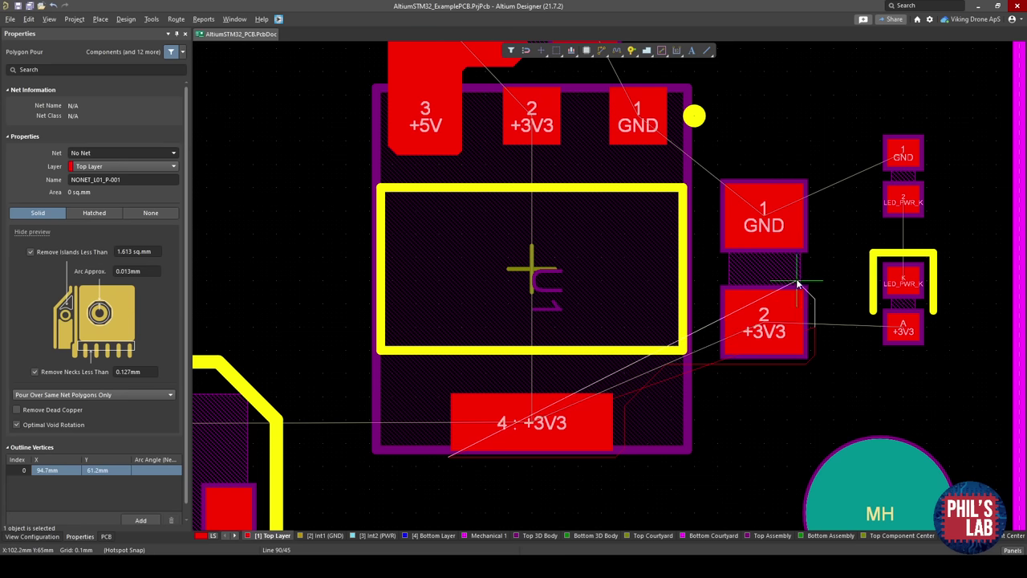
click(810, 280)
click(811, 281)
click(774, 283)
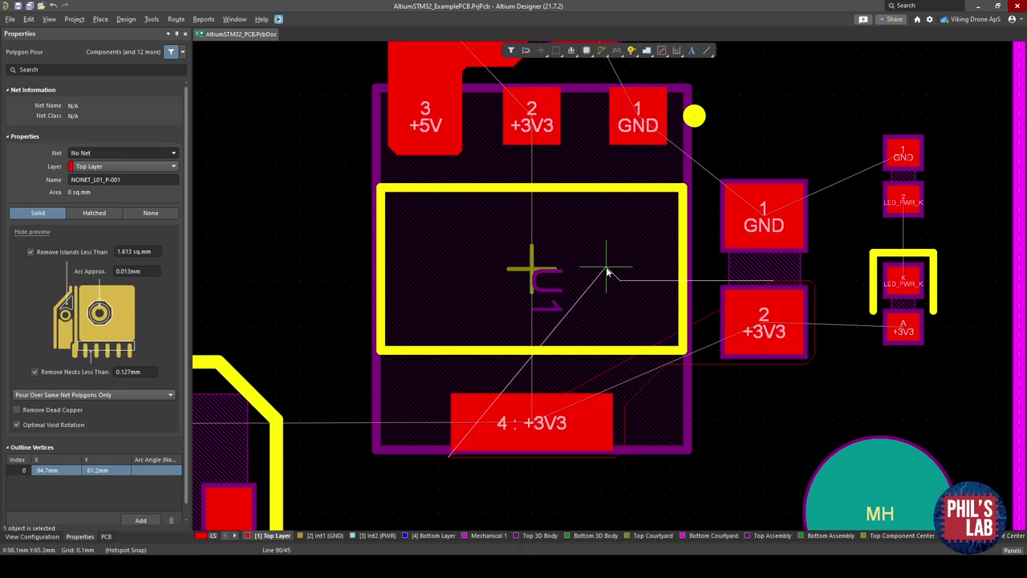
Carry the outline around U1's pad 2 with diagonal corners and close it at the +3V3 tab's lower corner.
key(space)
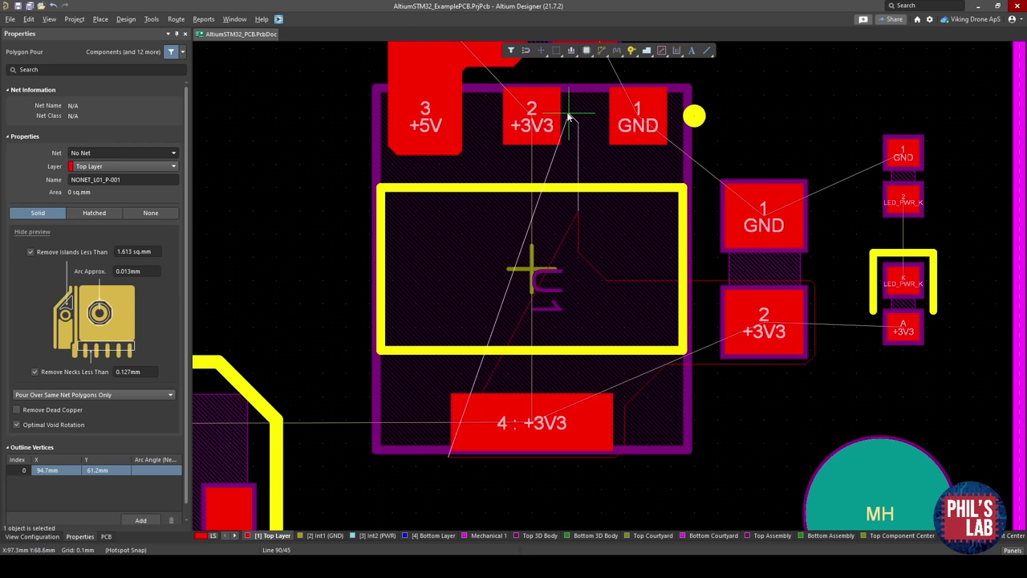
key(space)
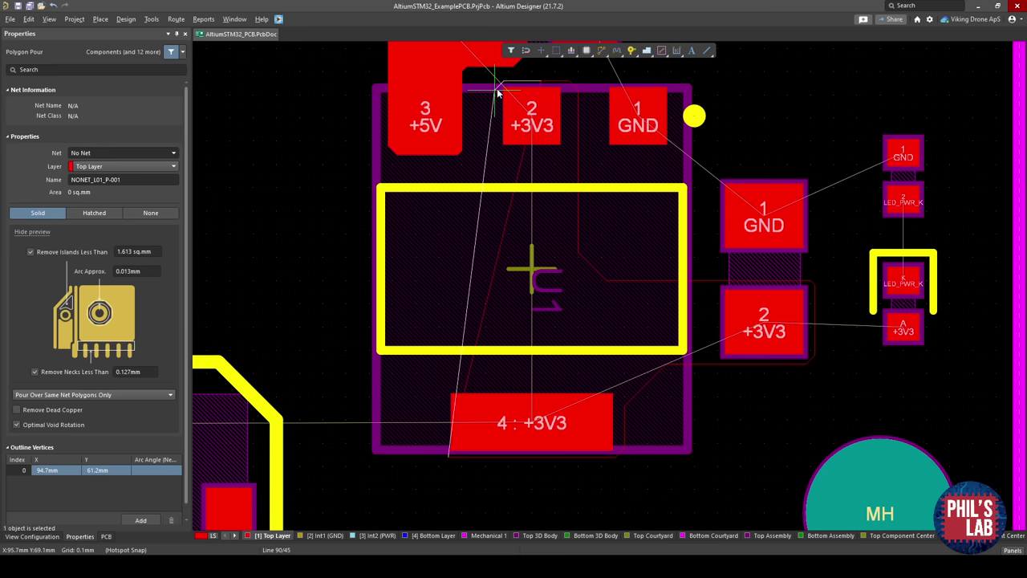
click(496, 90)
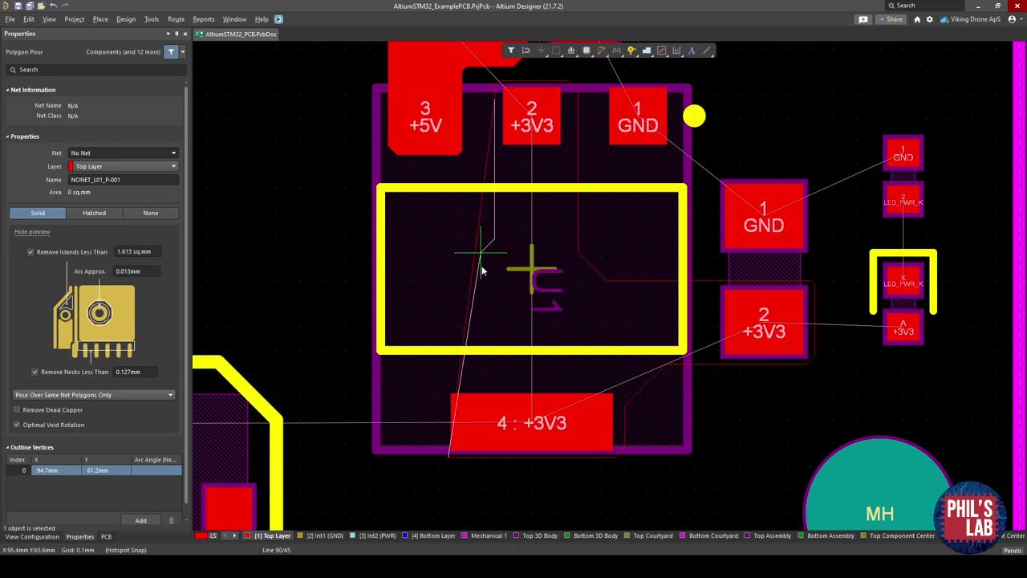
key(space)
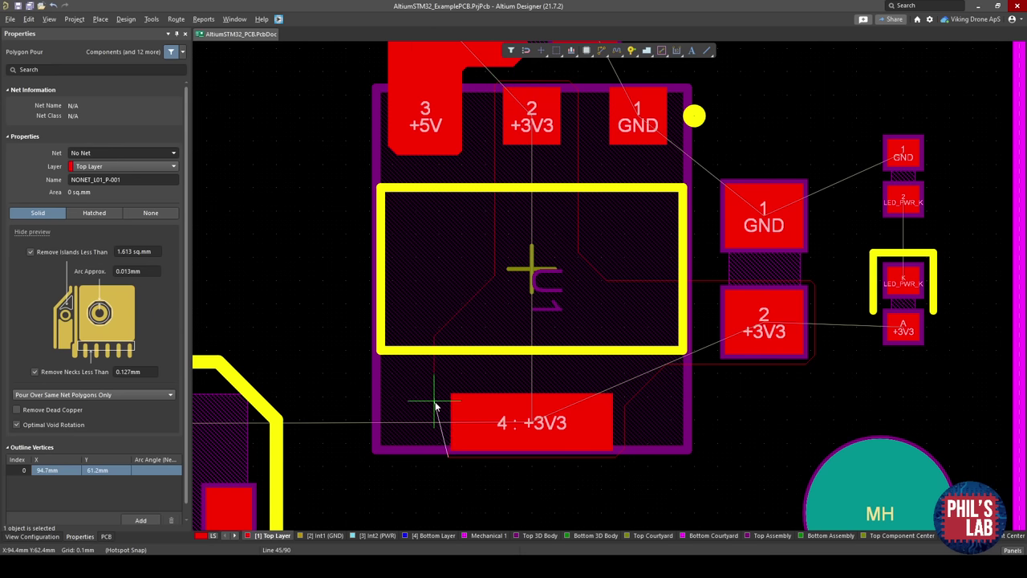
click(445, 458)
right_click(445, 457)
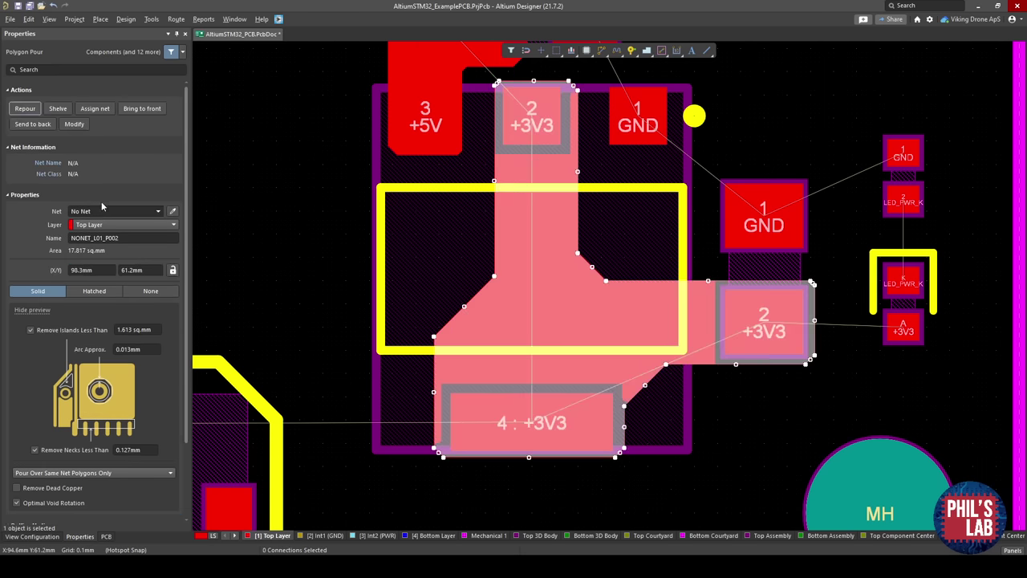
Assign the new polygon to the +3V3 net and repour it.
click(101, 208)
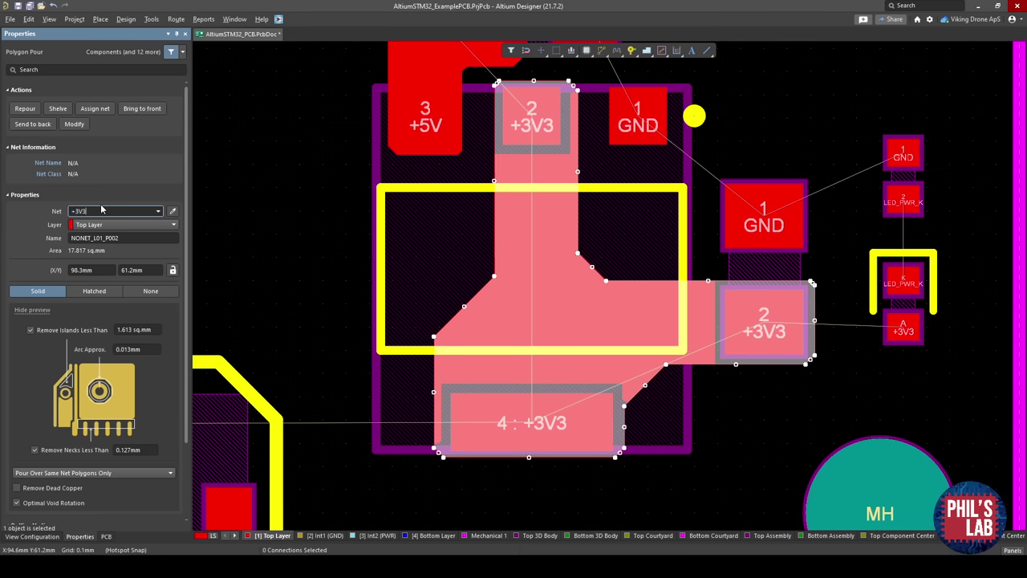
text(+3V3)
key(Return)
click(33, 110)
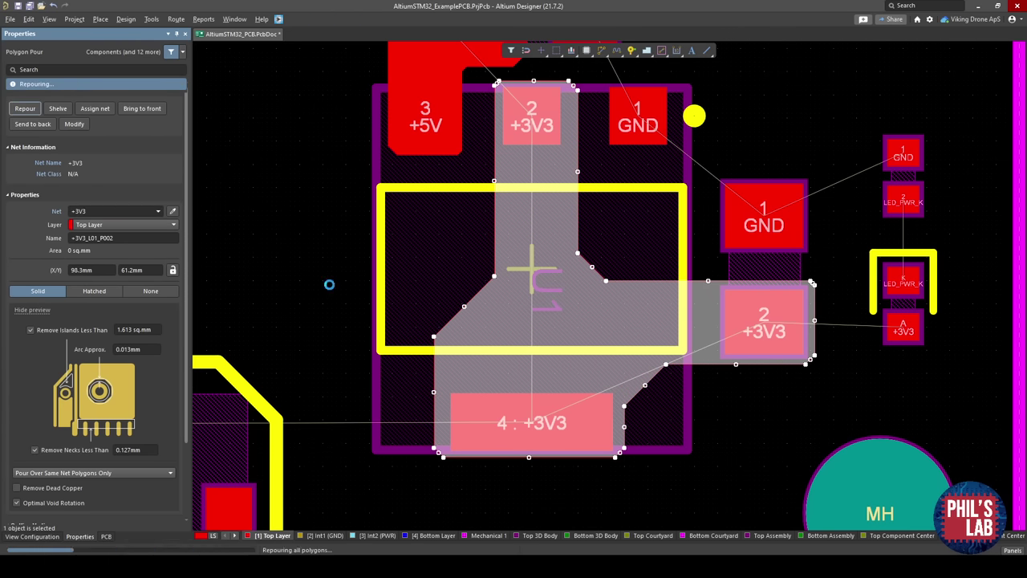
click(769, 423)
Examine the regulator's copper pours and the surrounding routing in the 3D view and again in the 2D layout.
ctrl+scroll(703, 340, down, 4)
right_drag(695, 282, 637, 388)
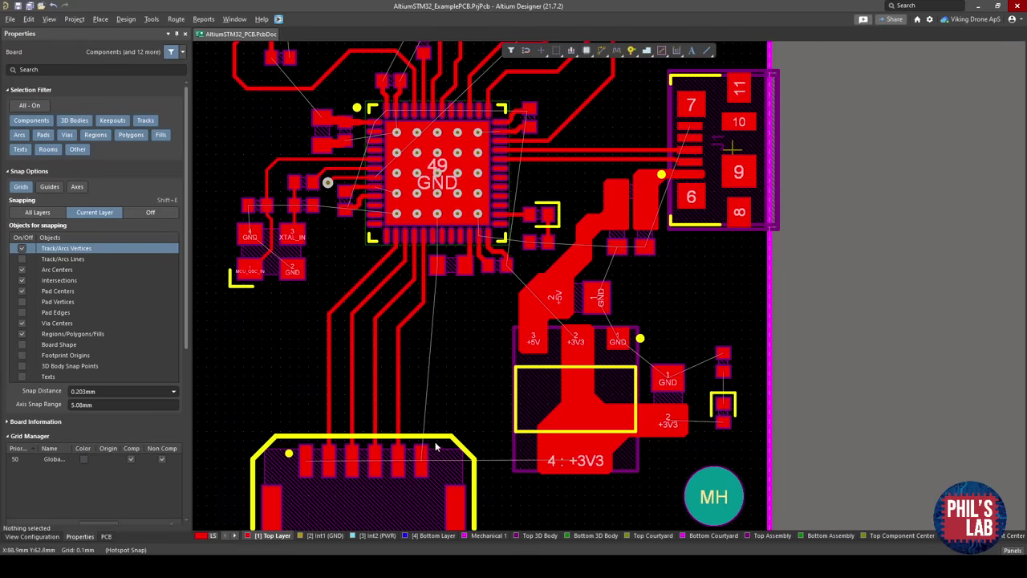
key(3)
shift+right_drag(572, 388, 493, 367)
ctrl+scroll(602, 378, down, 4)
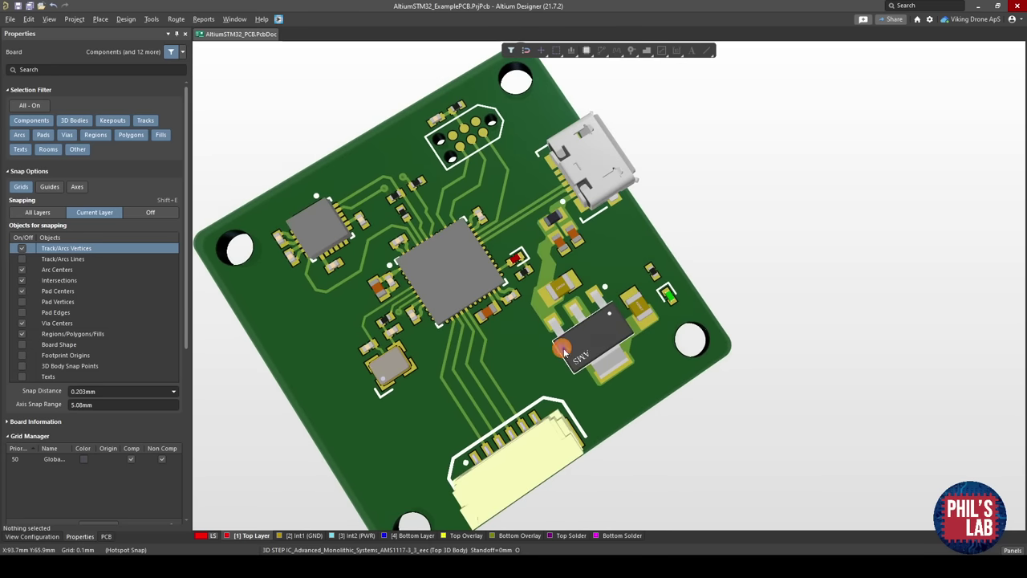
key(0)
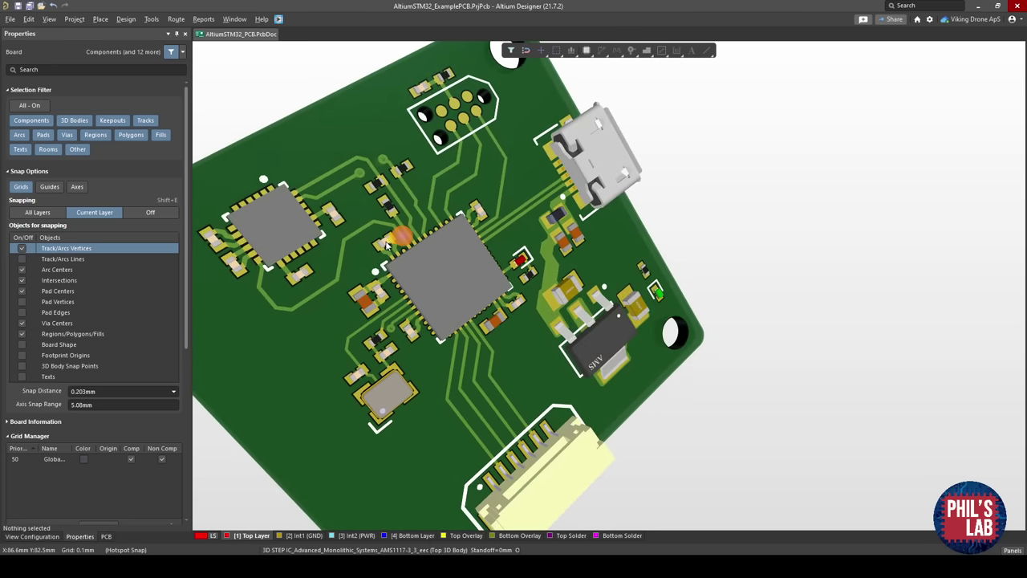
key(2)
ctrl+scroll(513, 216, up, 4)
right_drag(401, 225, 817, 287)
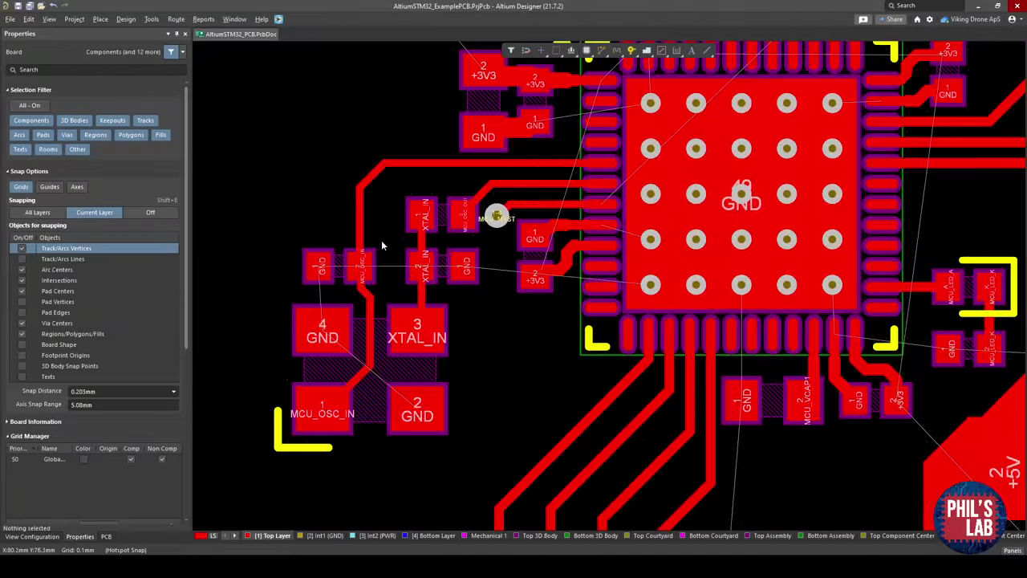
ctrl+scroll(382, 240, up, 1)
ctrl+scroll(389, 239, down, 1)
ctrl+scroll(392, 242, down, 3)
right_drag(747, 394, 621, 268)
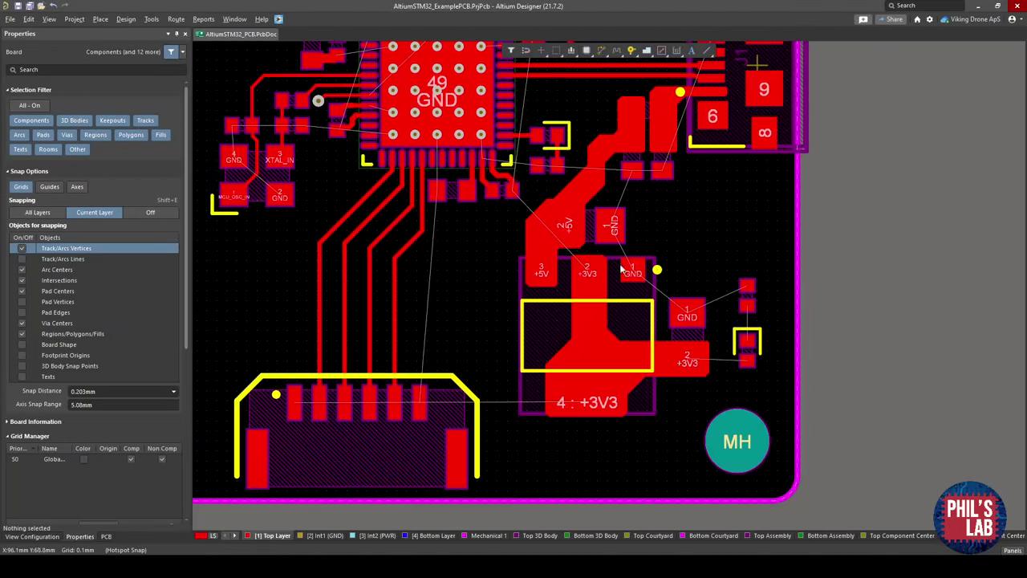
Shift R1 and the power LED slightly upward, lining up the LED's anode with the capacitor's +3V3 pad.
ctrl+scroll(762, 347, up, 4)
right_drag(673, 364, 712, 307)
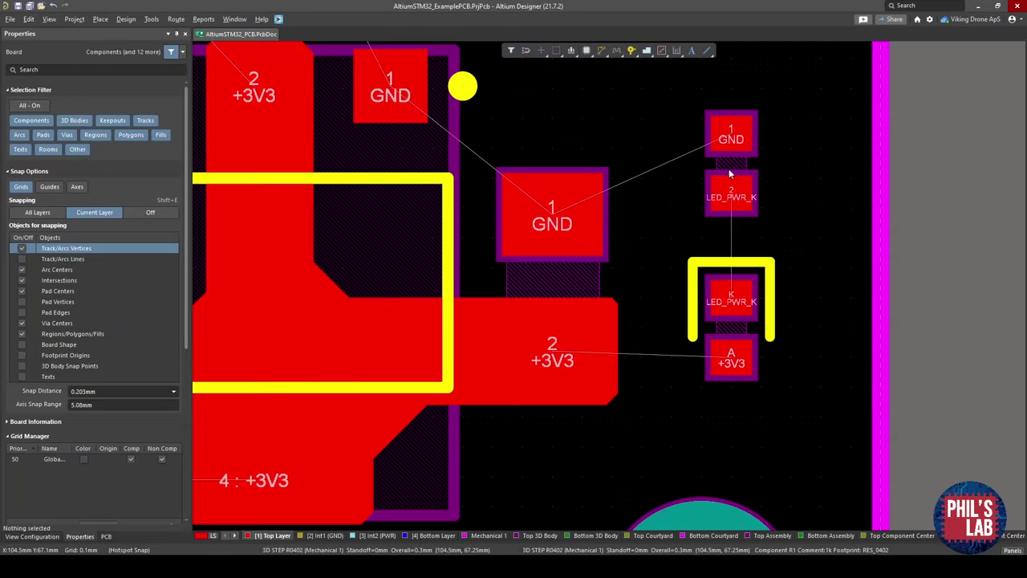
drag(731, 166, 732, 149)
drag(733, 329, 732, 324)
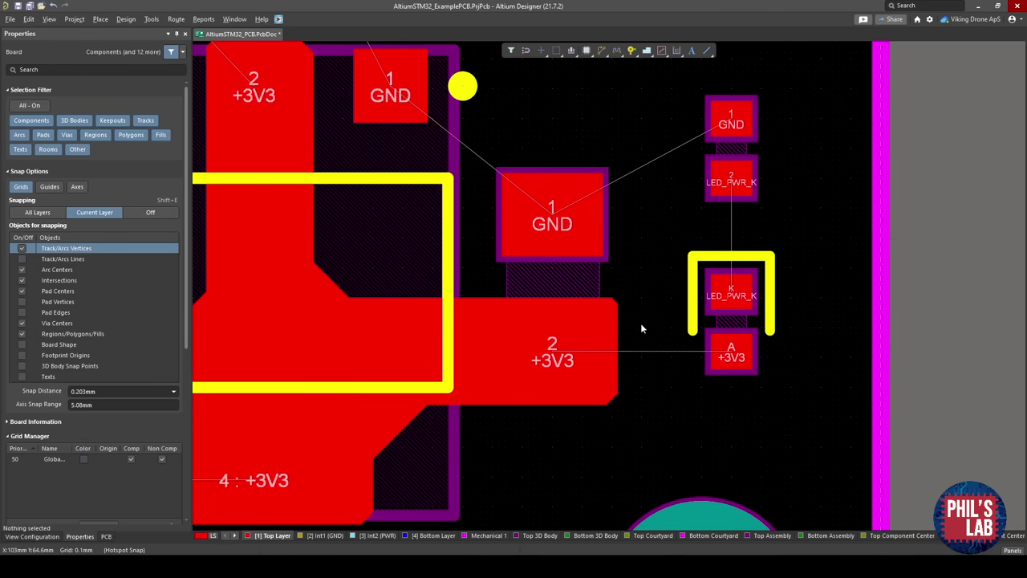
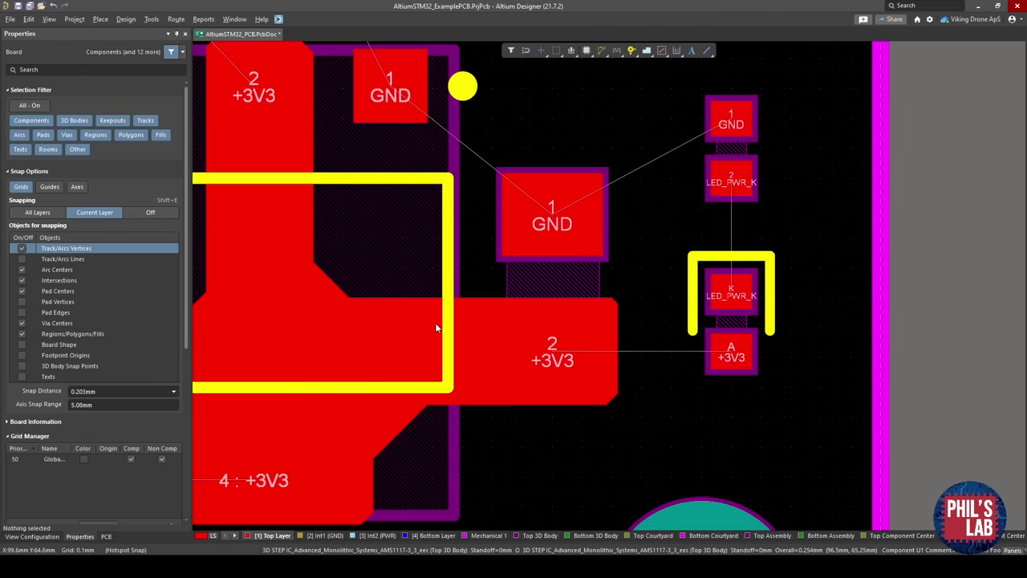
Route a straight 0.3 mm +3V3 track on the Top Layer from the power LED's anode to the capacitor's +3V3 pad.
key(ctrl+w)
click(731, 353)
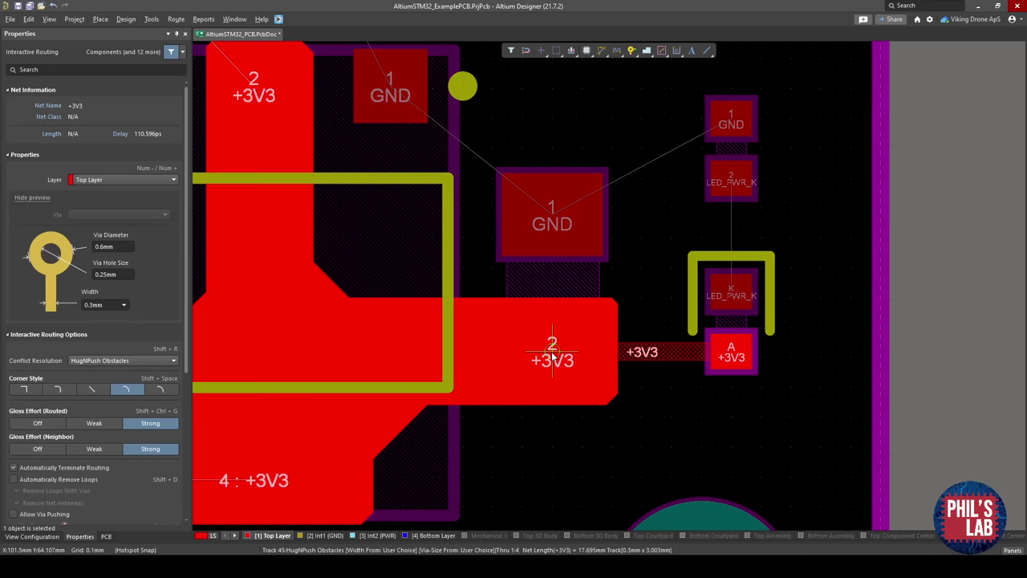
click(552, 353)
key(Escape)
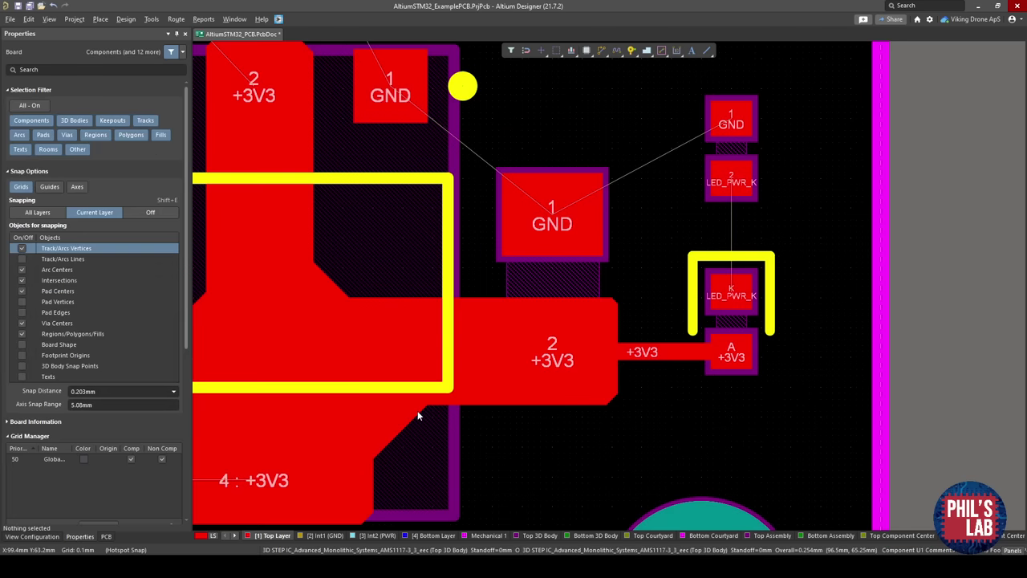
Repour the +3V3 polygon with the LED track in place and check the copper where the track enters it.
click(418, 406)
click(418, 406)
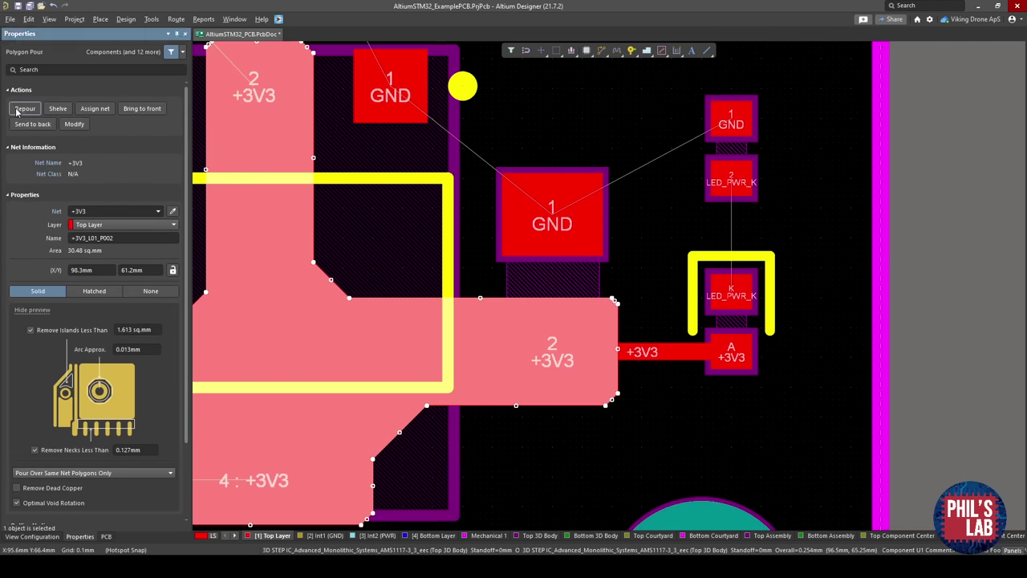
click(680, 398)
ctrl+scroll(626, 353, up, 4)
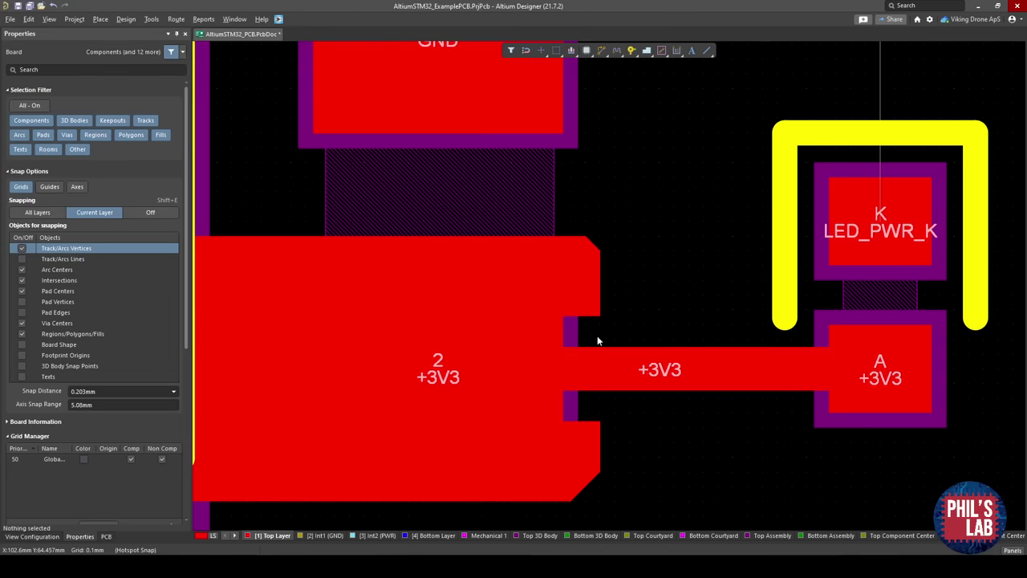
ctrl+scroll(600, 367, down, 2)
Set the +3V3 polygon to Pour Over All Same Net Objects and repour it.
click(387, 286)
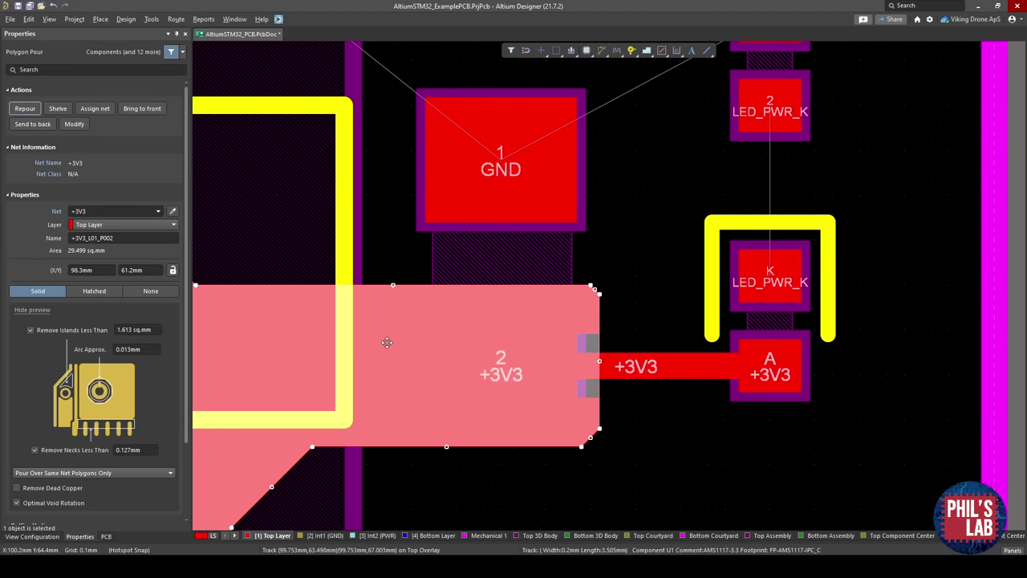
click(55, 474)
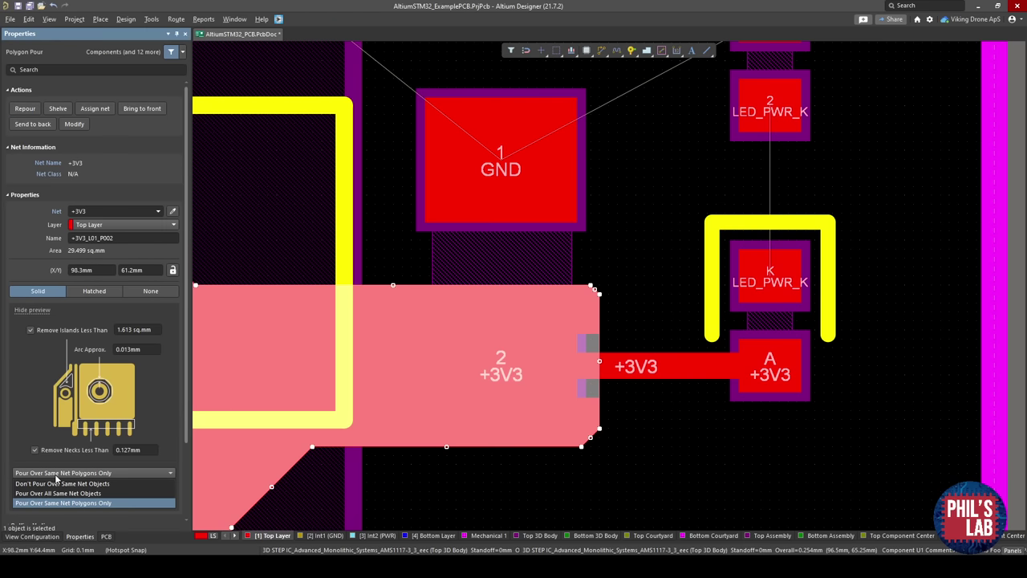
click(97, 494)
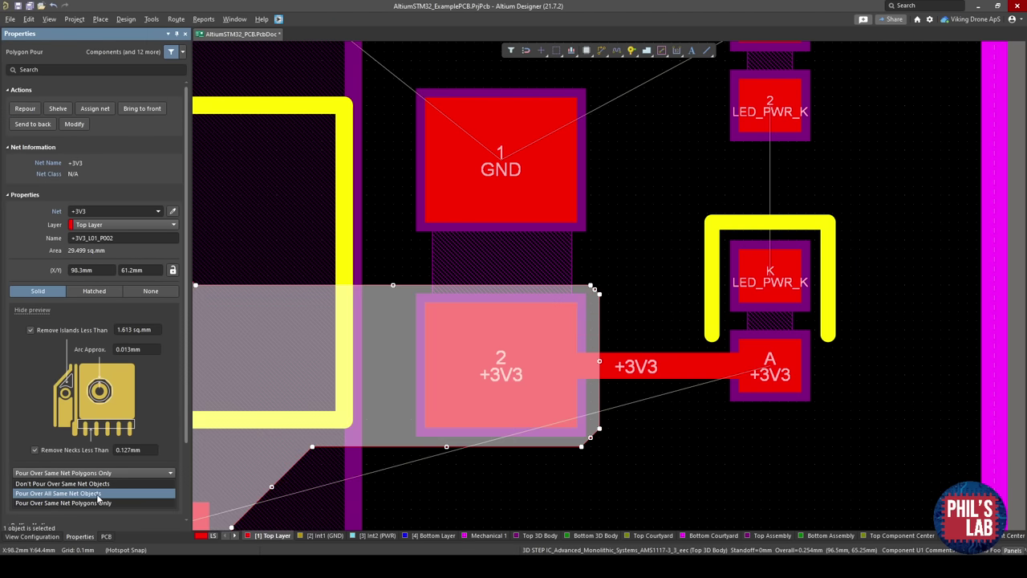
click(35, 106)
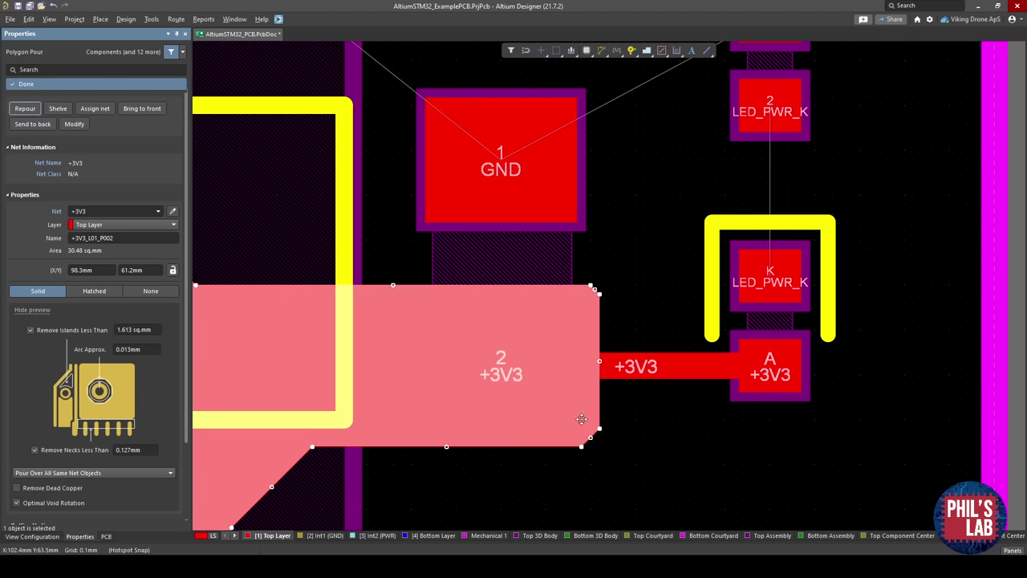
click(701, 417)
Move R1 down closer to the power LED and connect their LED_PWR_K pads with a straight 0.3 mm top-layer track.
right_drag(753, 174, 723, 271)
drag(748, 243, 748, 296)
key(ctrl+w)
click(740, 373)
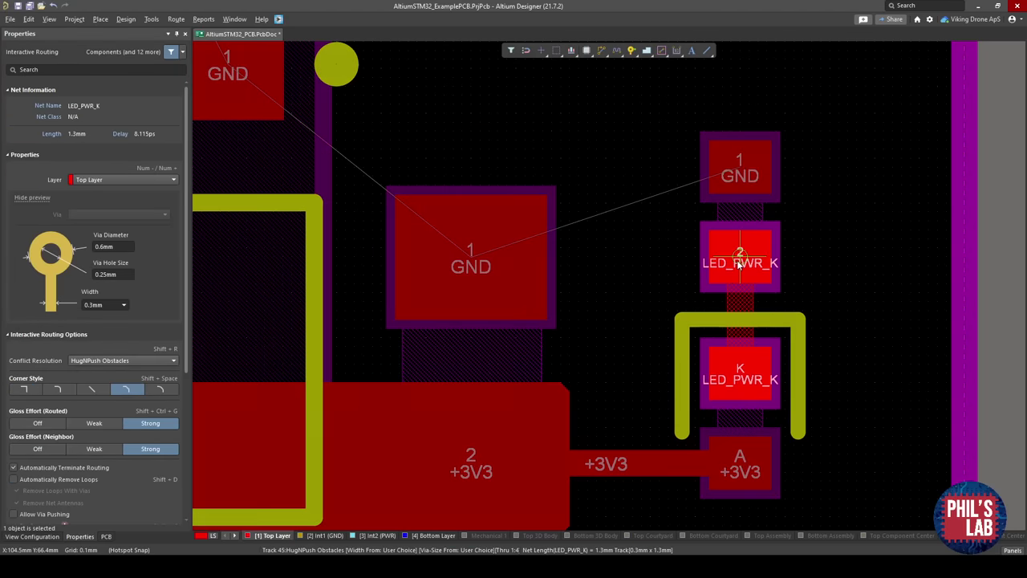
click(740, 258)
key(Escape)
Save the board and look over the connections around the microcontroller and its MCU_NRST via.
ctrl+scroll(816, 212, down, 4)
key(ctrl+s)
right_drag(591, 262, 613, 390)
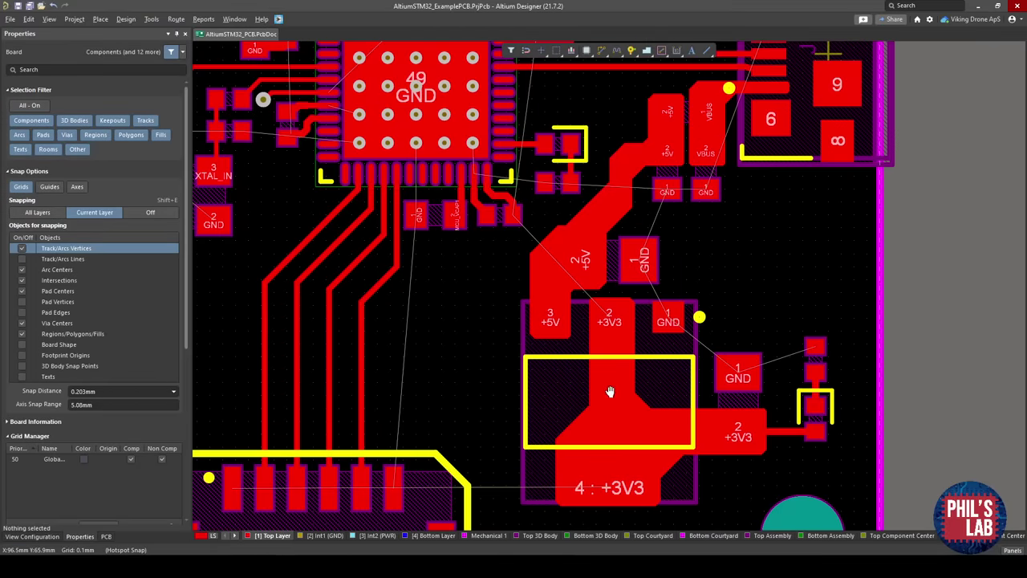
right_drag(554, 342, 634, 405)
right_drag(626, 244, 526, 414)
mouse_move(561, 251)
right_down()
mouse_move(555, 398)
mouse_move(698, 313)
right_up()
ctrl+scroll(378, 395, up, 4)
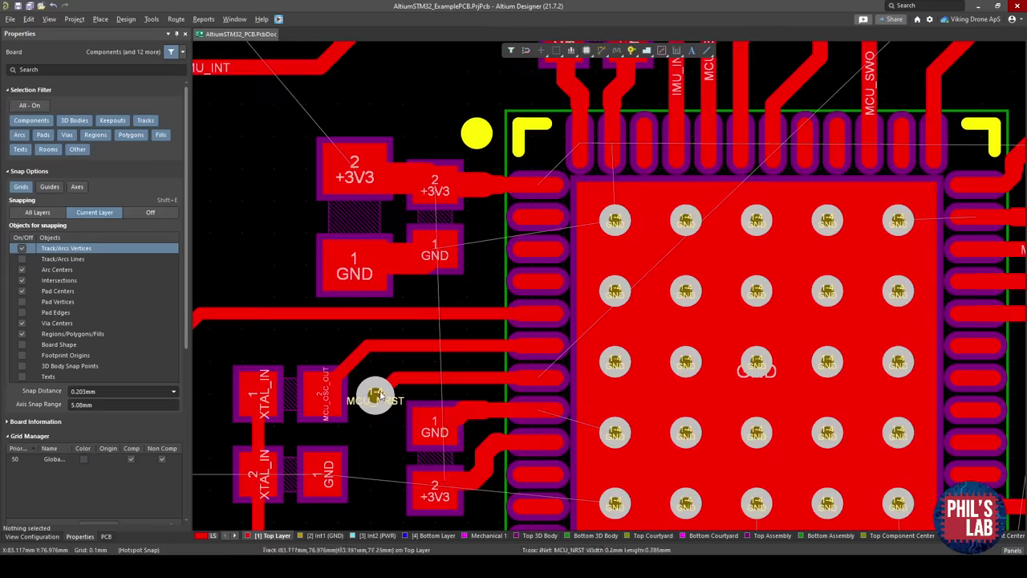
ctrl+scroll(378, 417, down, 2)
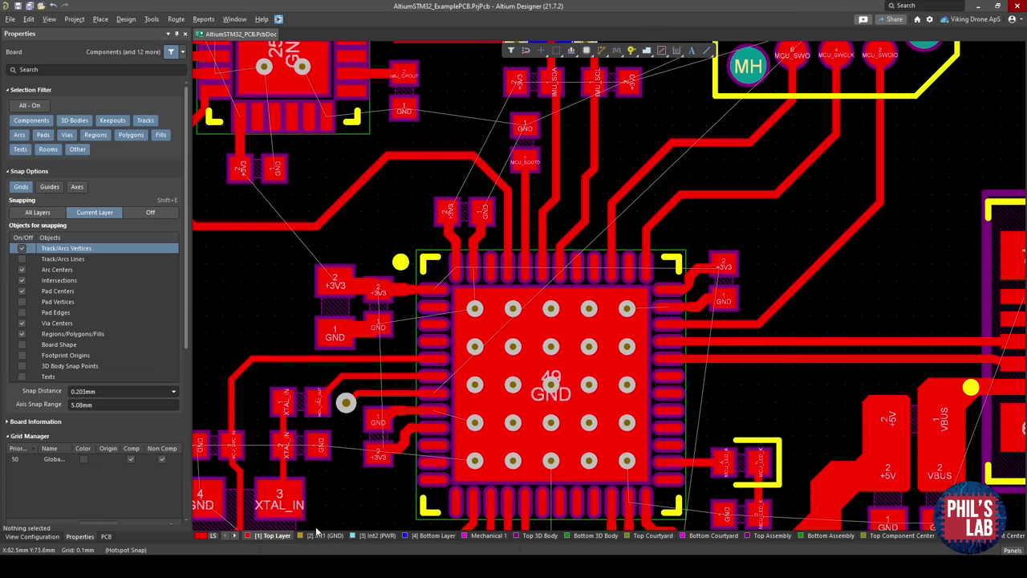
Route a 0.3 mm bottom-layer track from the MCU_NRST via beside the microcontroller, around the debug header, to just above its MCU_NRST capacitor.
click(422, 537)
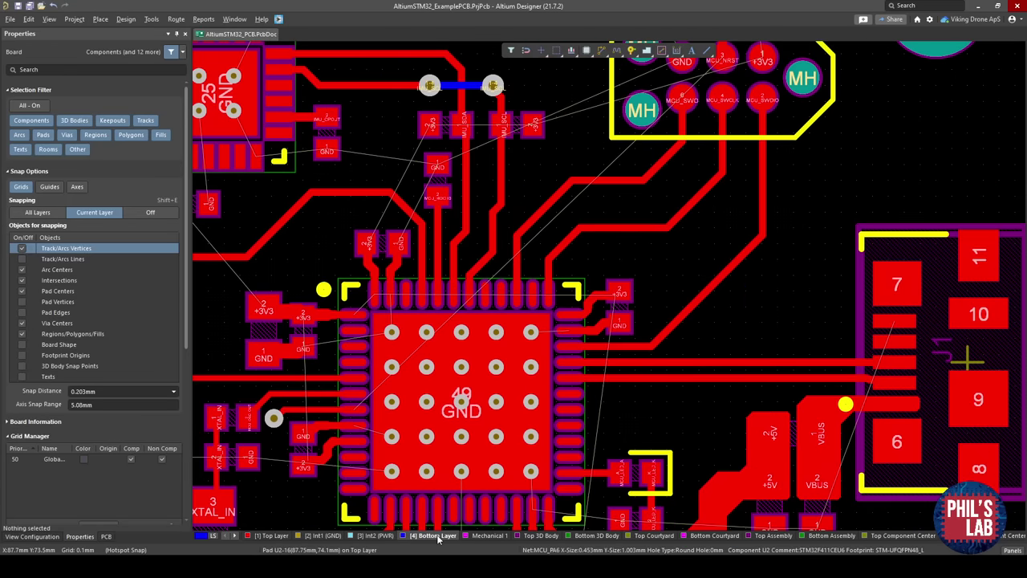
key(ctrl+w)
click(274, 418)
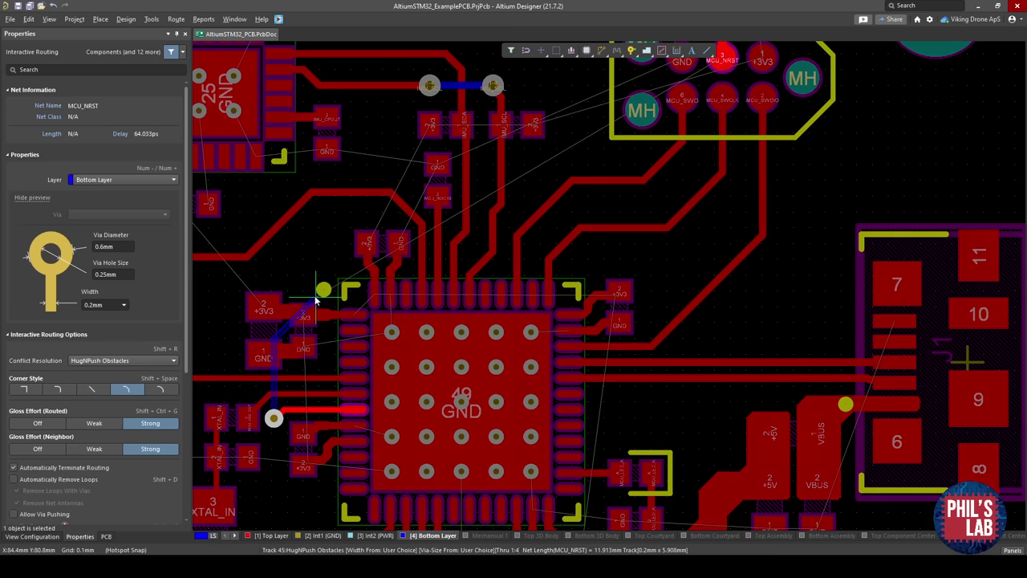
key(Tab)
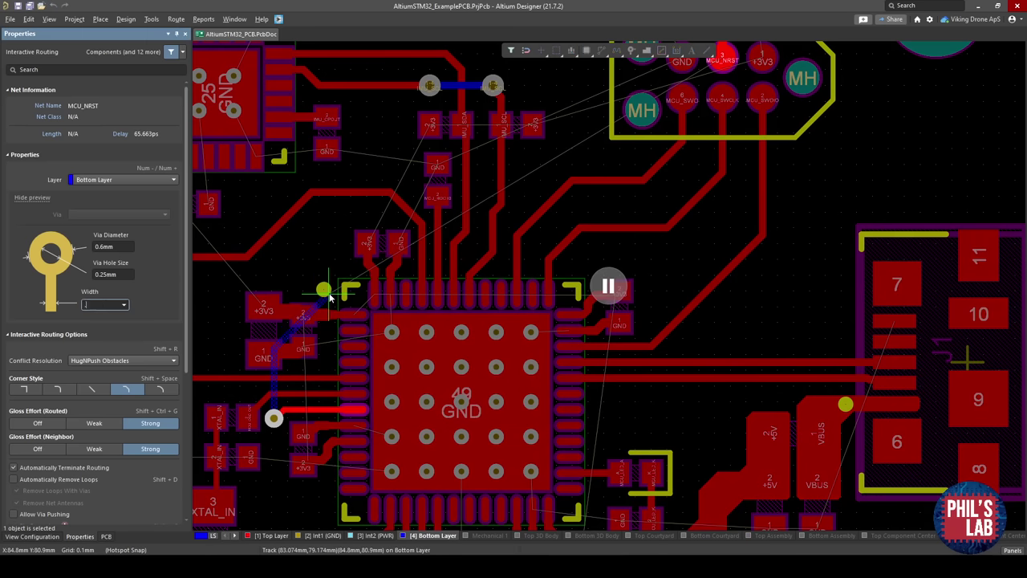
text(0.3)
key(Return)
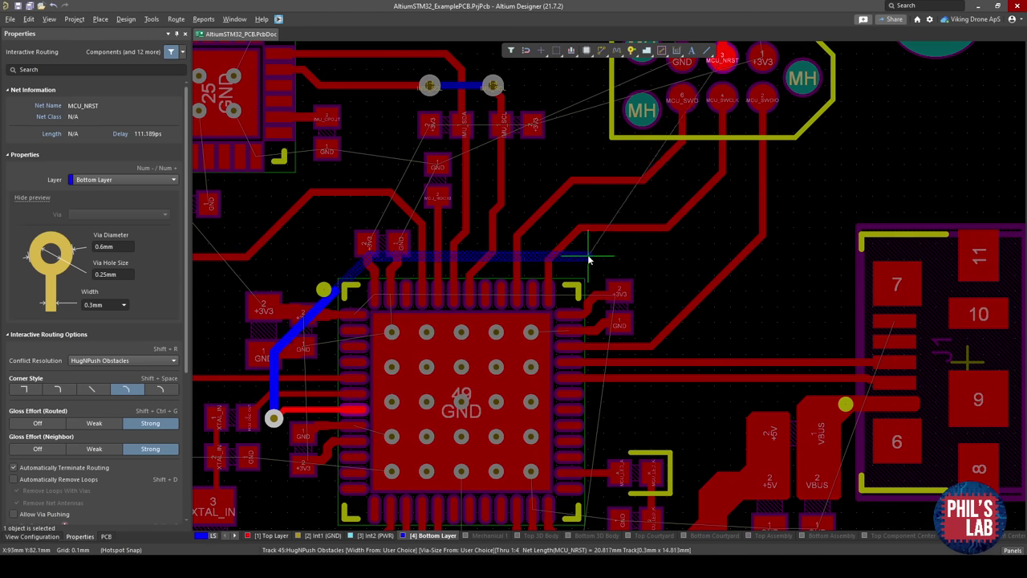
click(625, 248)
scroll(630, 249, up, 3)
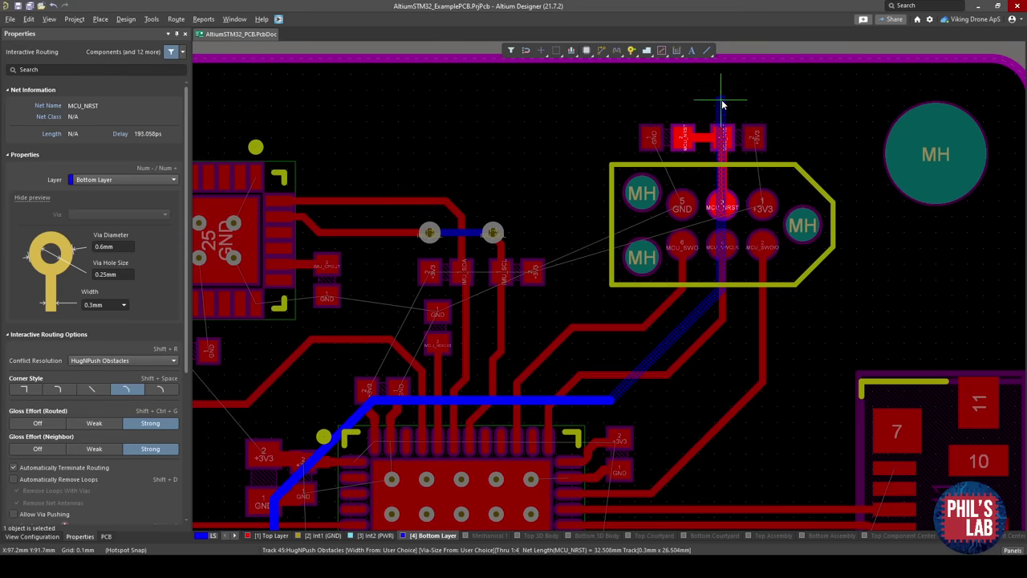
key(BackSpace)
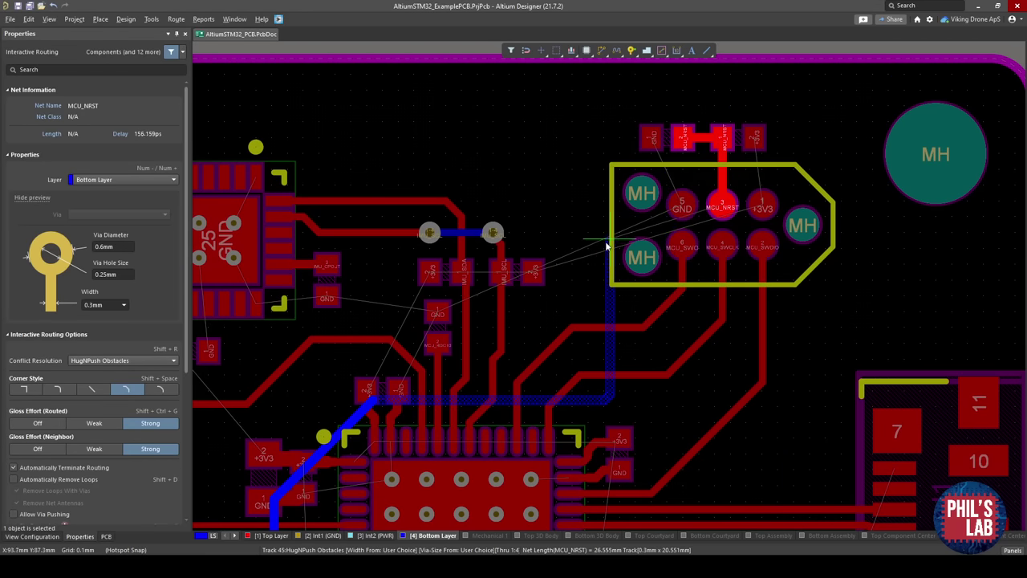
click(665, 102)
key(Escape)
key(Escape)
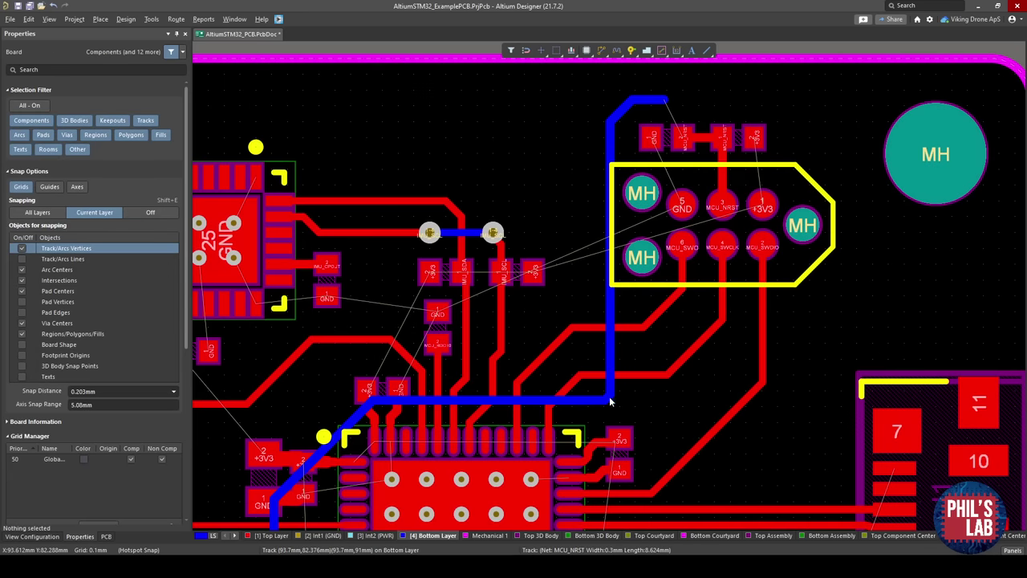
Reshape the bottom-layer MCU_NRST track so it cuts diagonally from above the microcontroller to the debug header, and adjust its lower diagonal segment.
drag(610, 399, 537, 326)
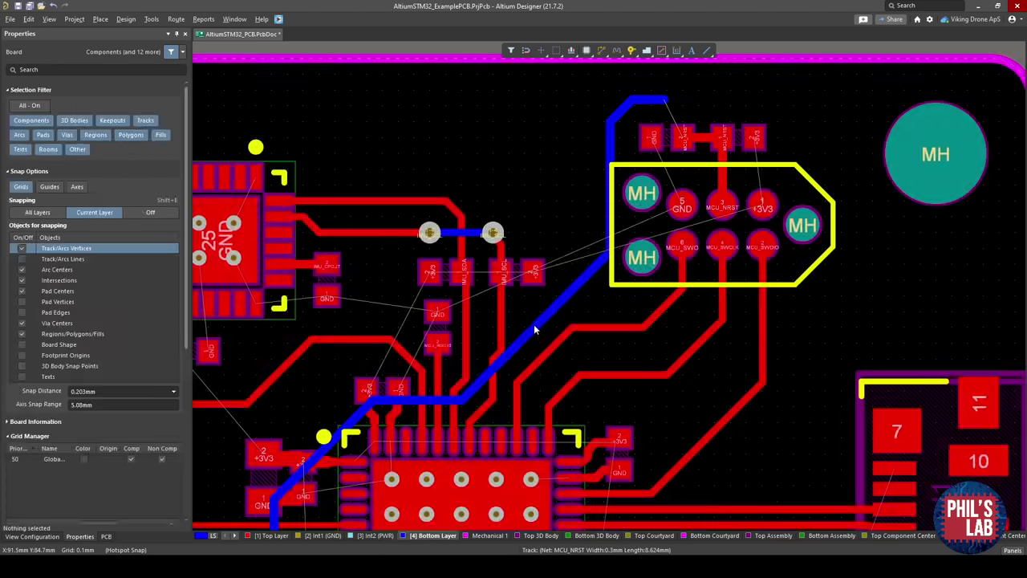
ctrl+scroll(536, 331, up, 3)
ctrl+scroll(477, 360, down, 3)
right_drag(414, 425, 460, 303)
ctrl+scroll(464, 301, down, 1)
drag(370, 335, 350, 315)
ctrl+scroll(438, 297, down, 1)
right_drag(535, 85, 528, 183)
ctrl+scroll(527, 183, down, 3)
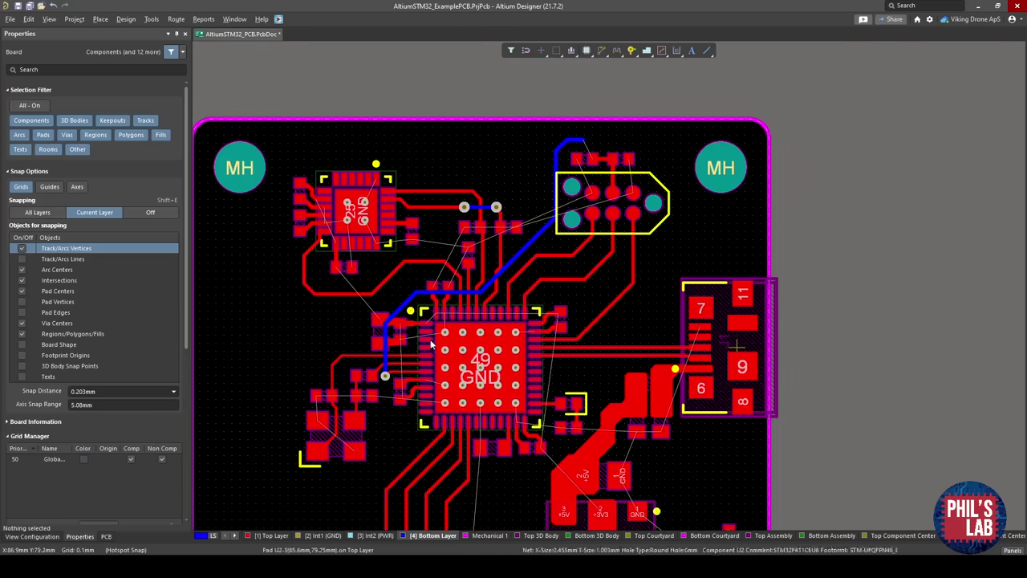
Place a via on the open end of the bottom-layer MCU_NRST track above the debug header.
right_drag(373, 399, 387, 348)
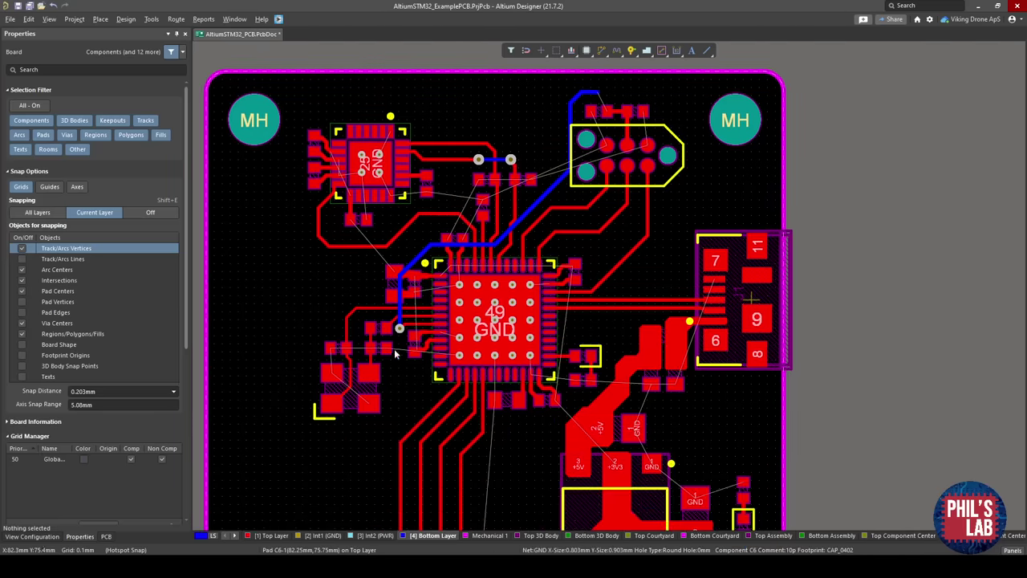
ctrl+scroll(392, 344, up, 3)
ctrl+scroll(399, 349, down, 2)
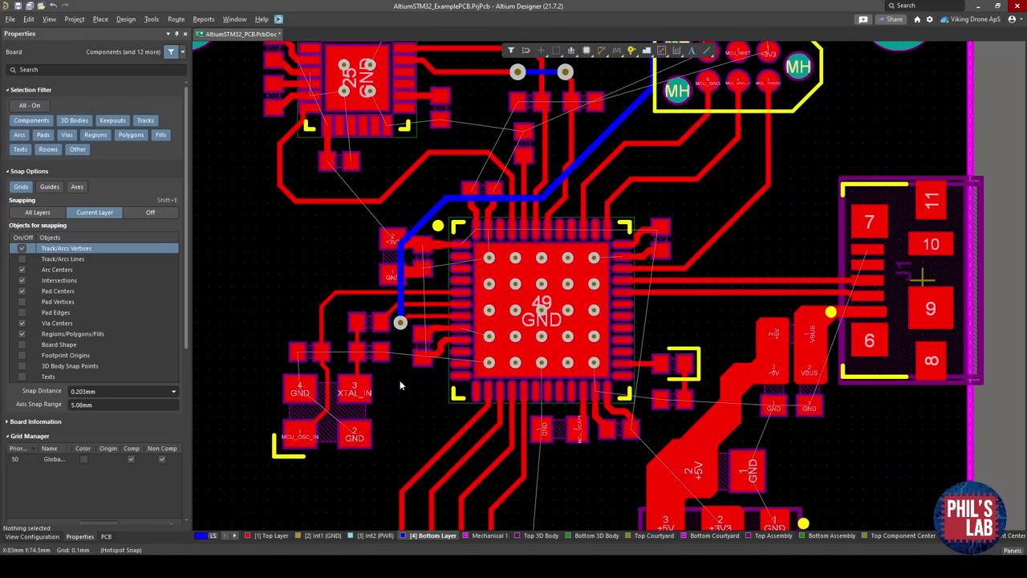
right_drag(211, 261, 265, 359)
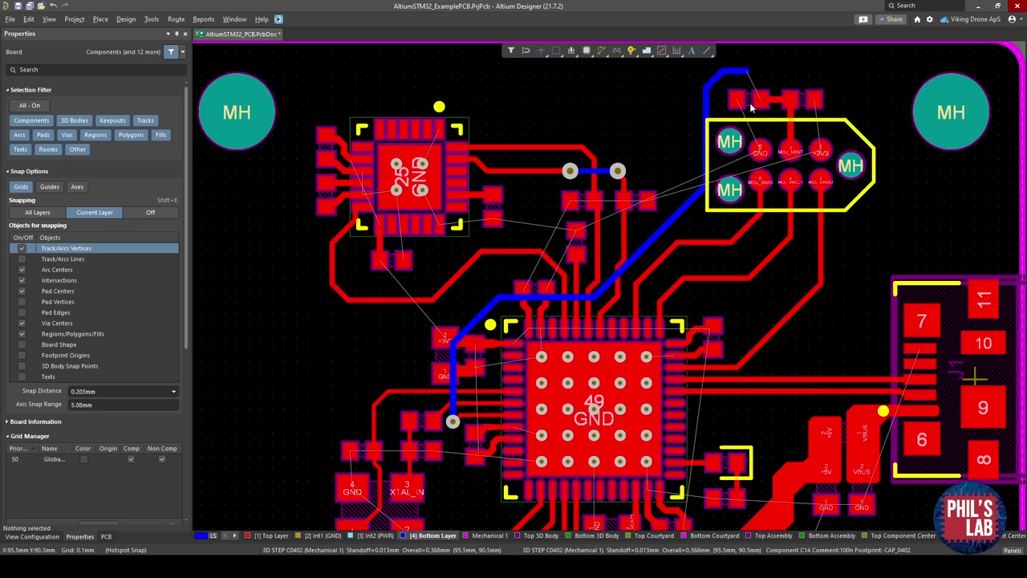
ctrl+scroll(751, 107, up, 3)
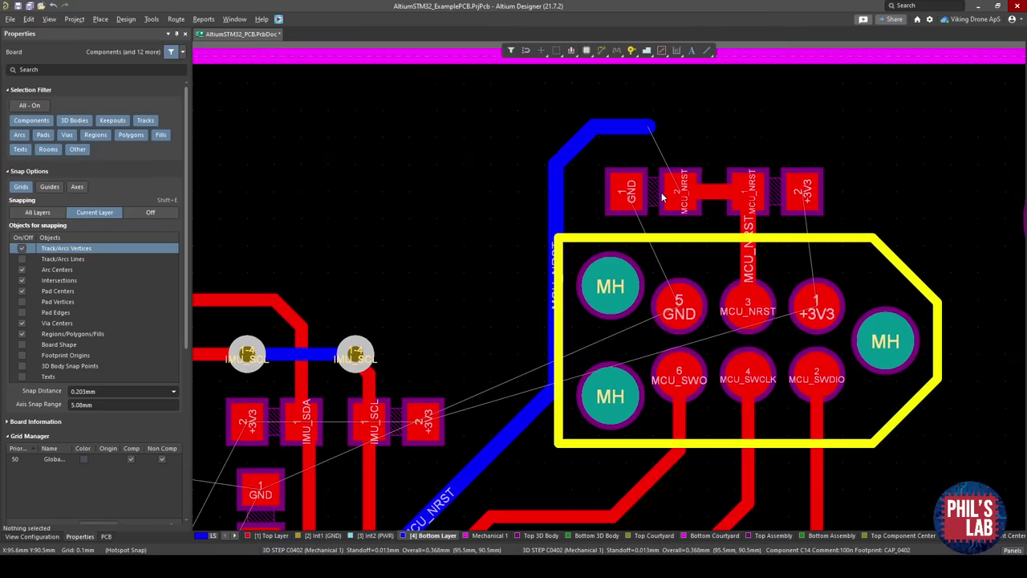
key(p)
key(v)
click(648, 128)
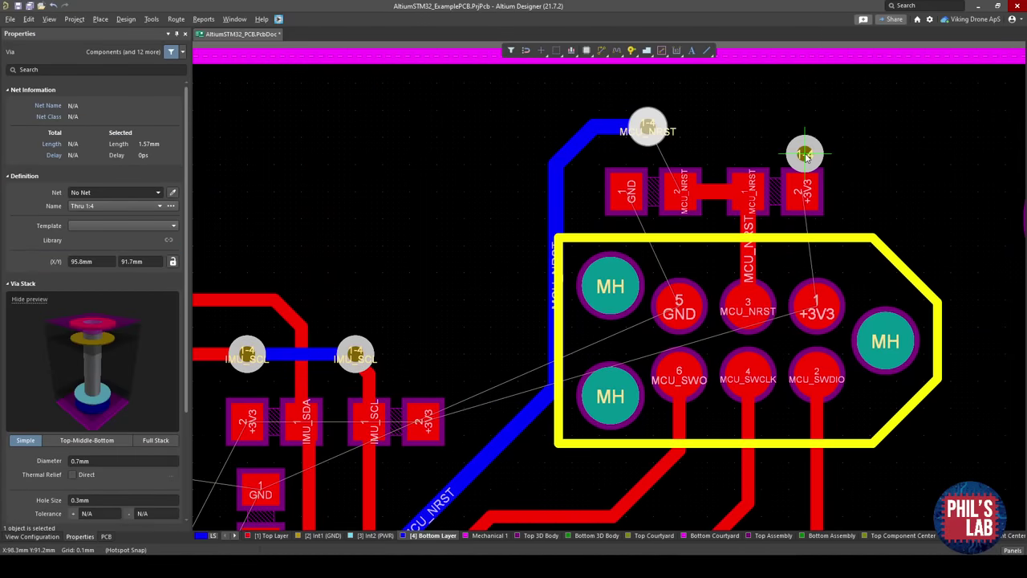
right_click(803, 152)
Connect the capacitor's MCU_NRST pad to the new via with a short 0.3 mm top-layer track and save the board.
key(ctrl+w)
click(681, 194)
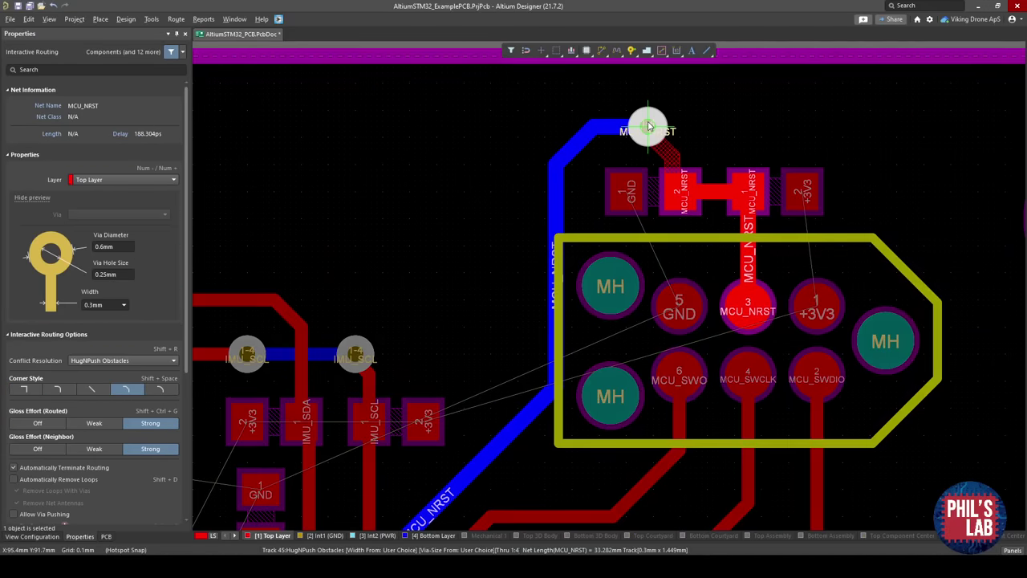
click(648, 127)
right_click(677, 166)
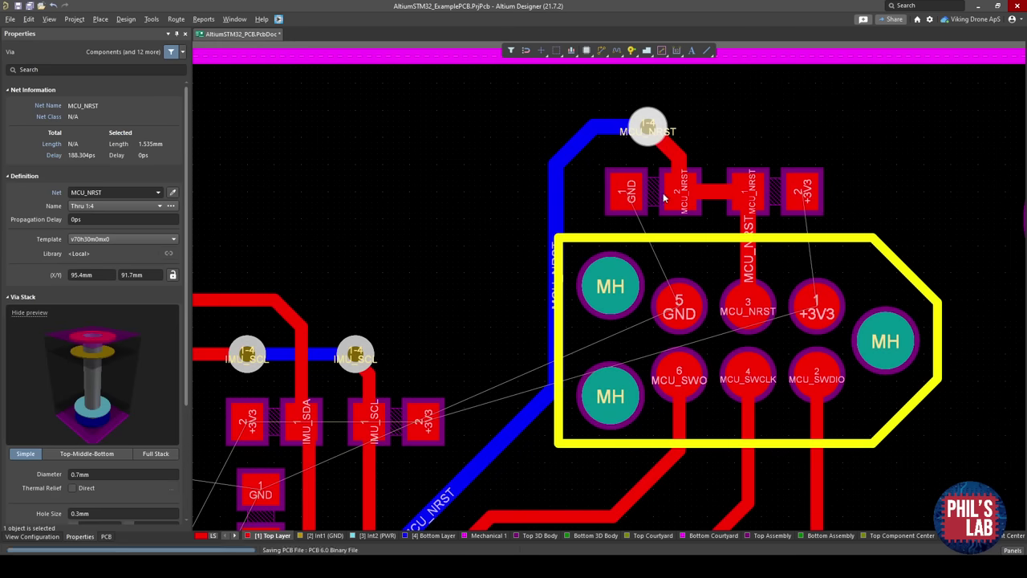
Look over the finished MCU_NRST route and the remaining unrouted connections around the microcontroller.
ctrl+scroll(627, 194, down, 3)
ctrl+scroll(650, 216, up, 3)
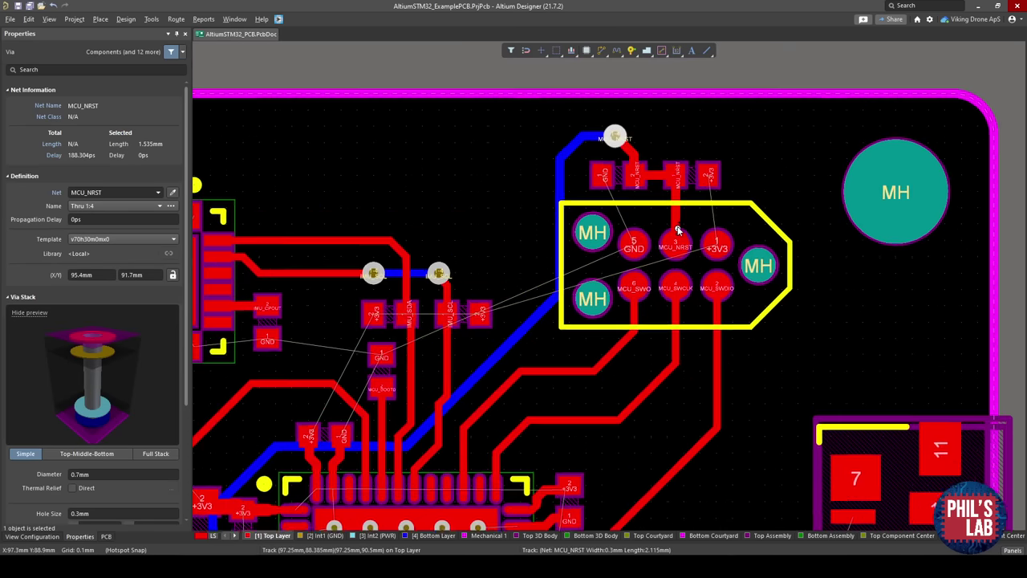
ctrl+scroll(650, 217, down, 3)
ctrl+scroll(506, 295, up, 3)
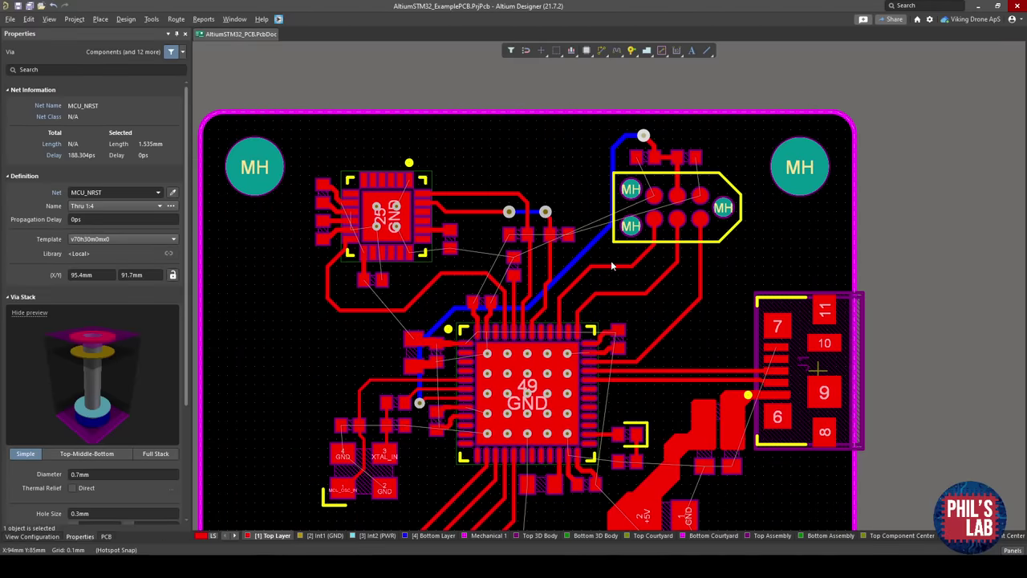
ctrl+scroll(506, 295, up, 3)
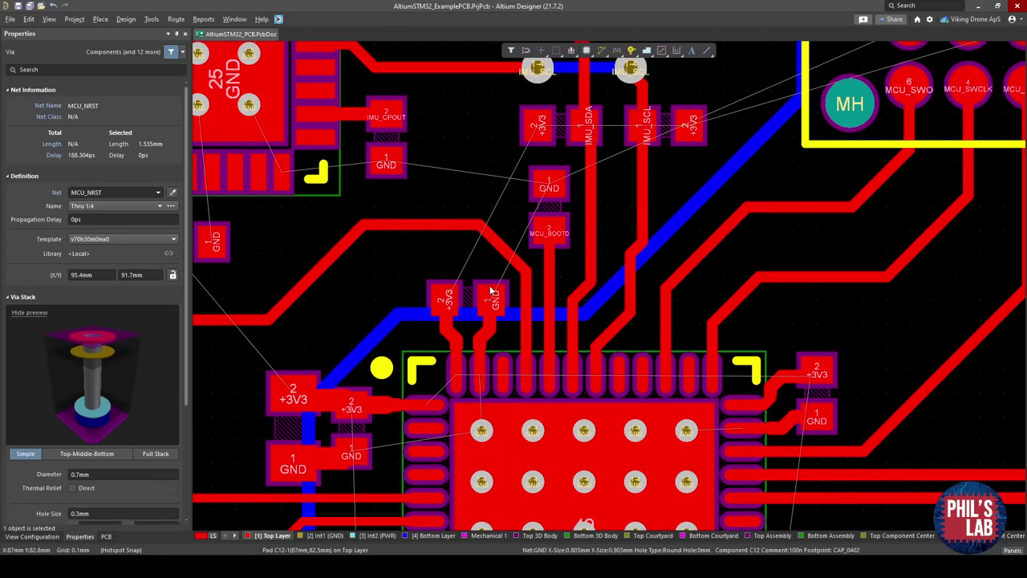
ctrl+scroll(418, 319, down, 5)
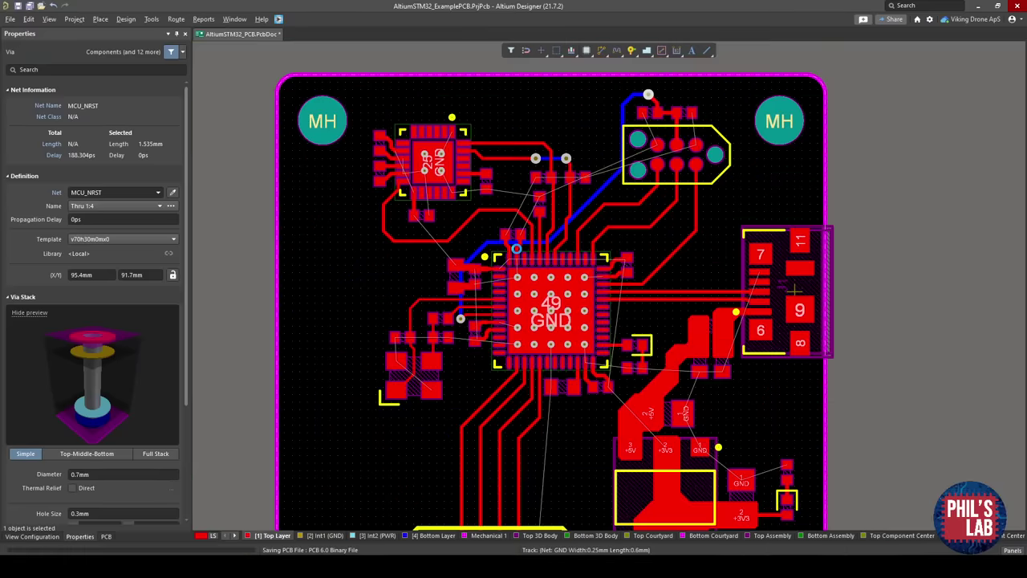
right_drag(573, 306, 551, 276)
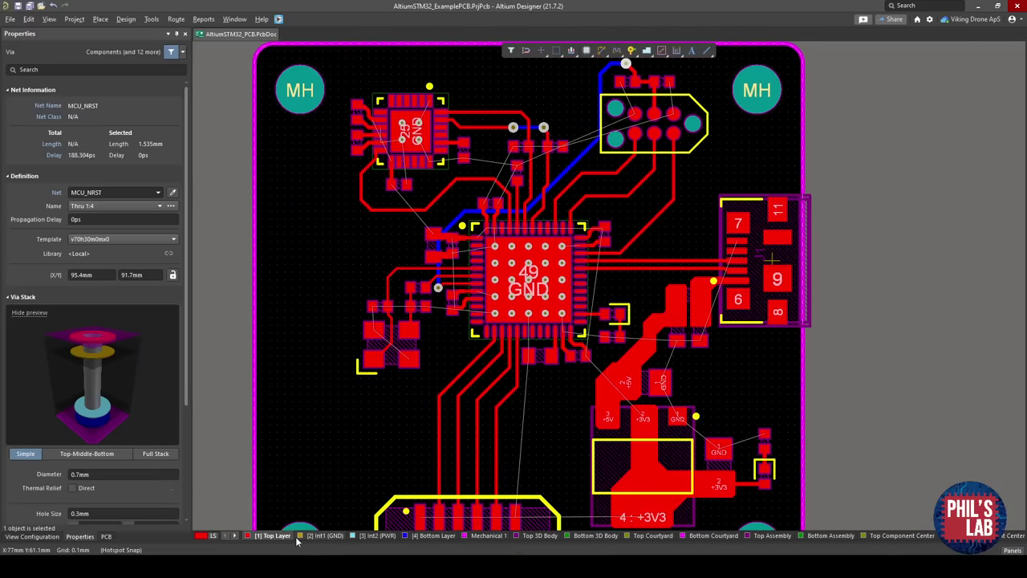
Rename the inner layers Int1 (GND) and Int2 (PWR) to L2 (GND) and L3 (GND).
click(324, 538)
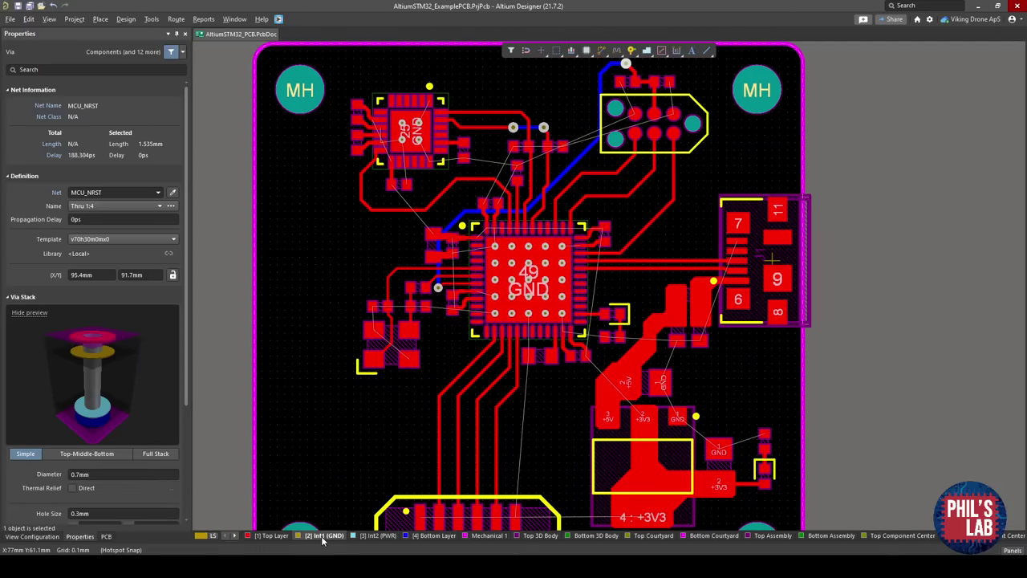
double_click(323, 535)
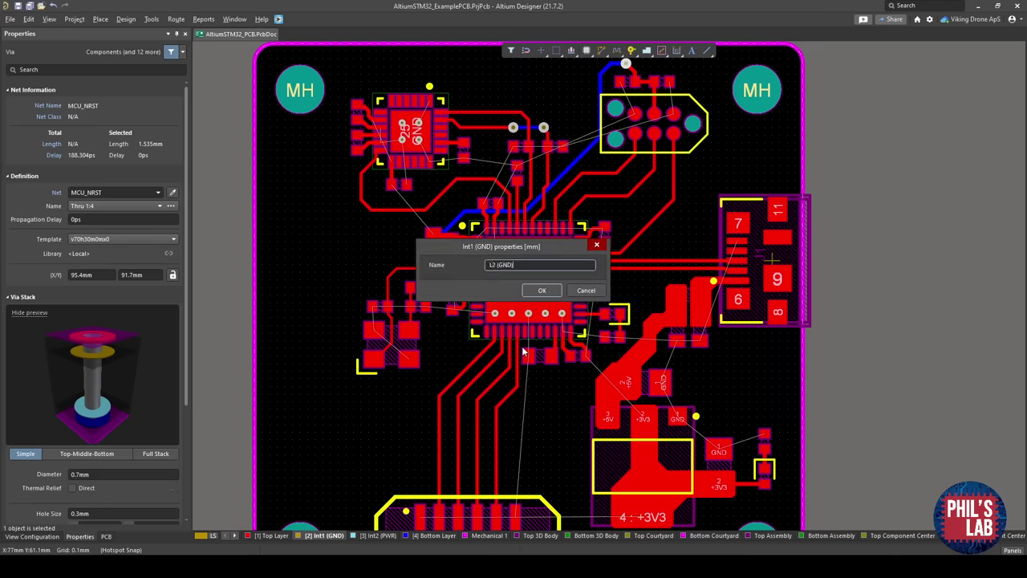
key(Return)
double_click(372, 536)
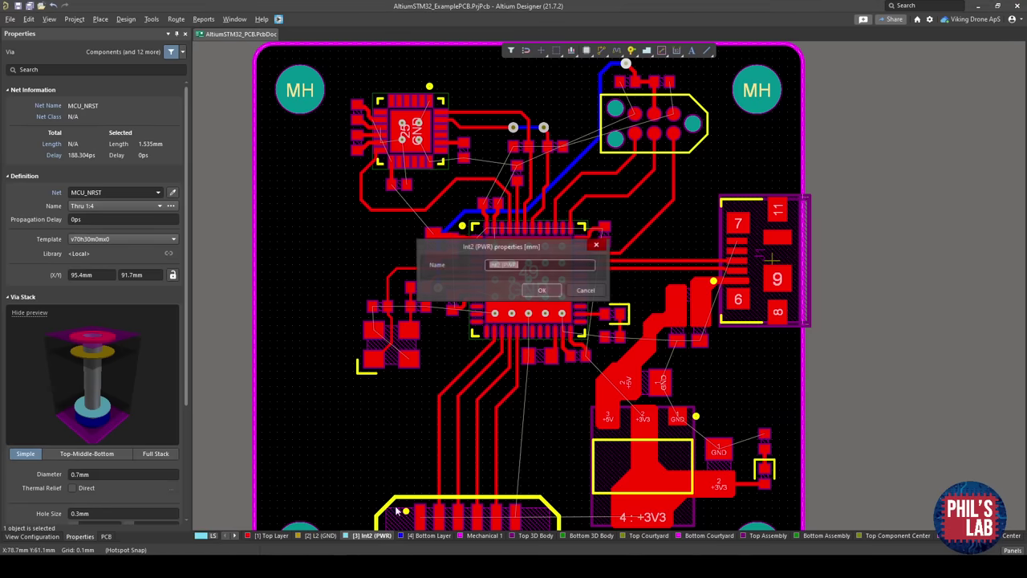
text(L3 (GND))
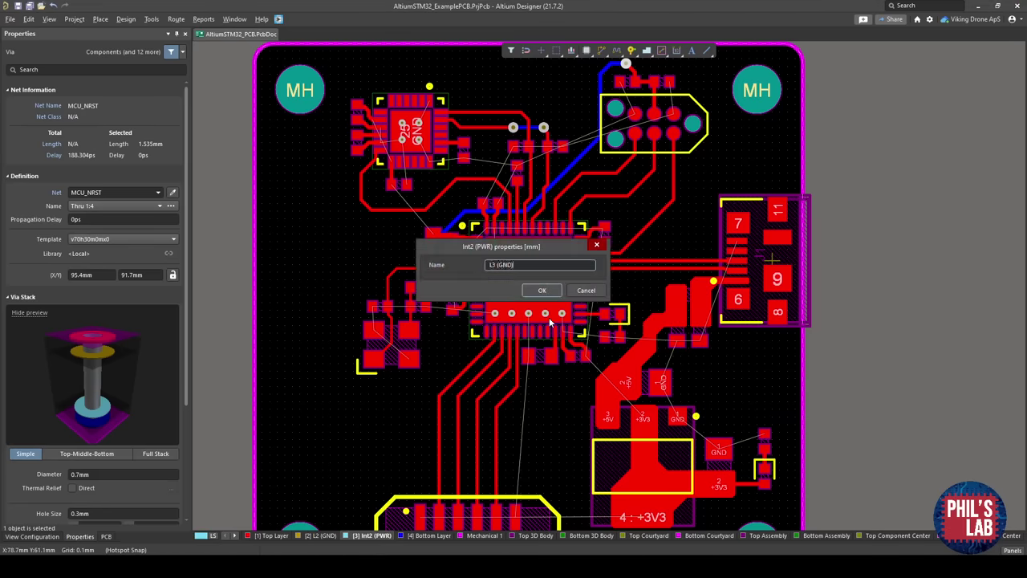
key(Return)
Rename the top layer to L1 (Signal) and the bottom layer to L4 (Signal), and save the board.
click(251, 536)
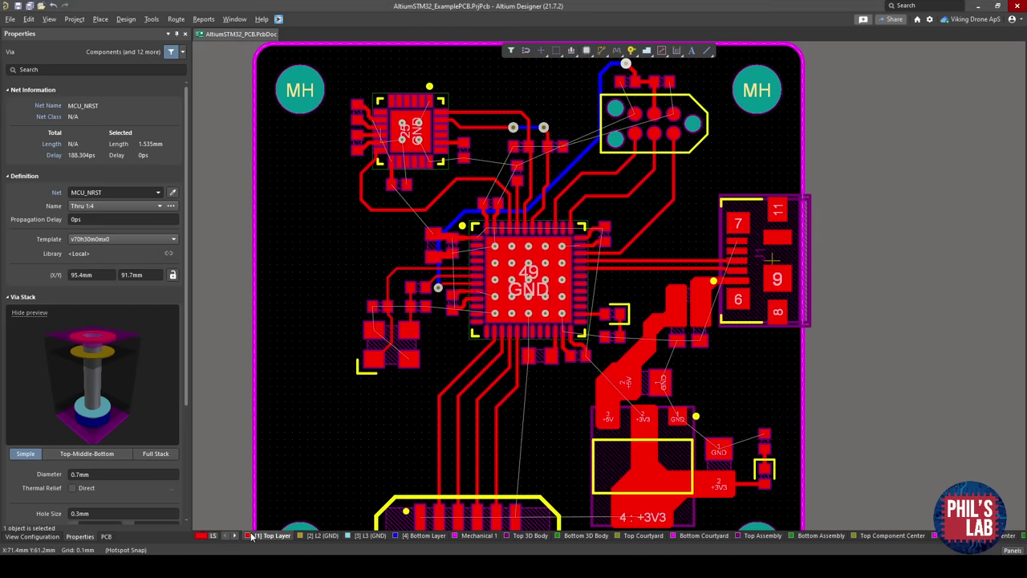
double_click(271, 535)
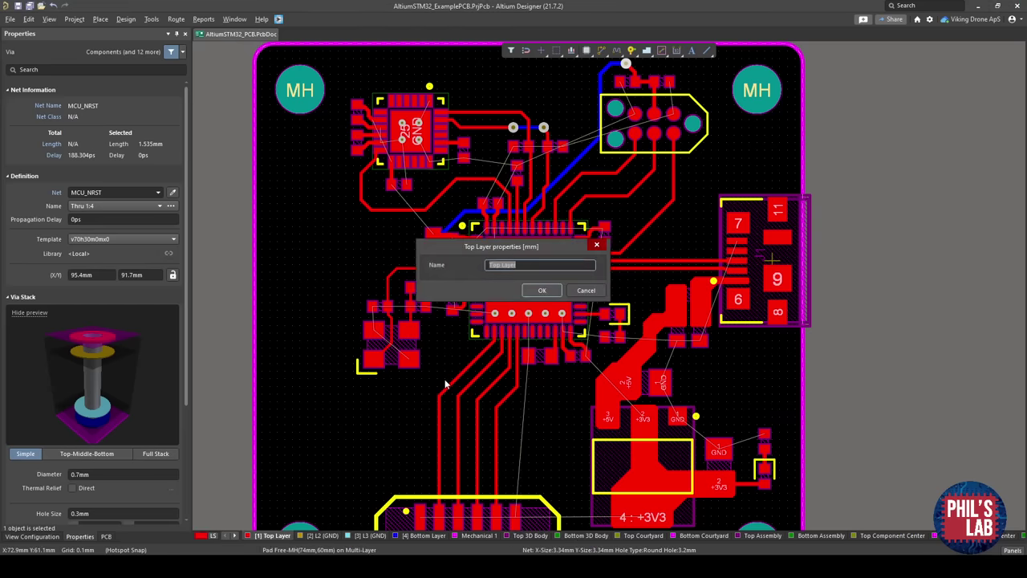
text(L1 (Signal))
key(Return)
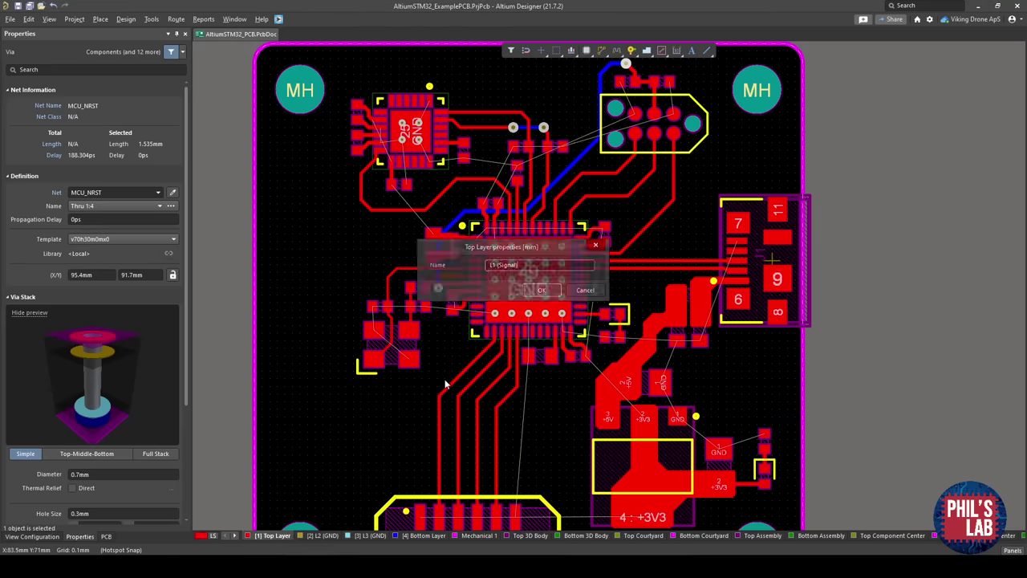
double_click(414, 539)
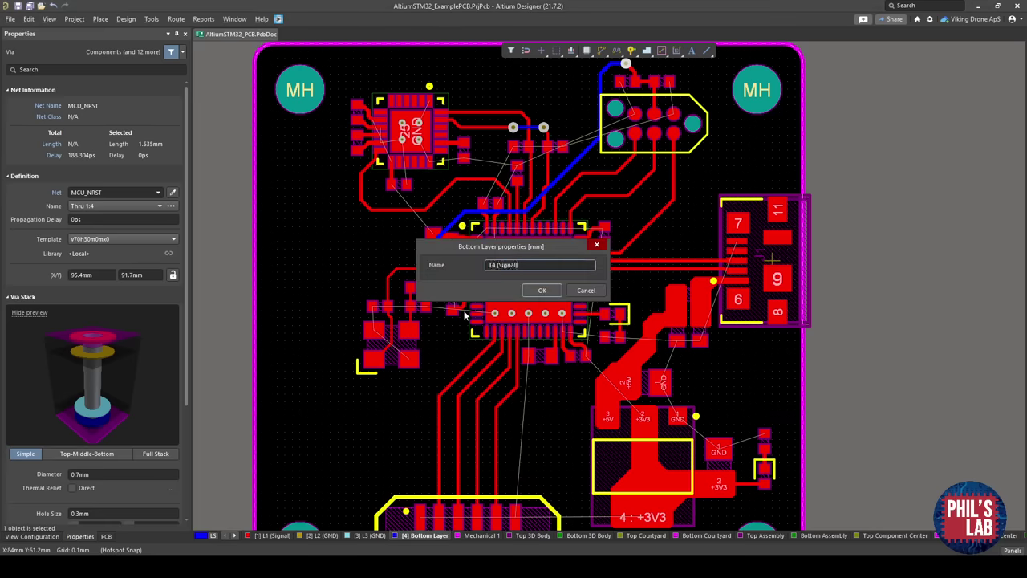
text(L4 (Signal))
key(Return)
key(ctrl+s)
click(270, 415)
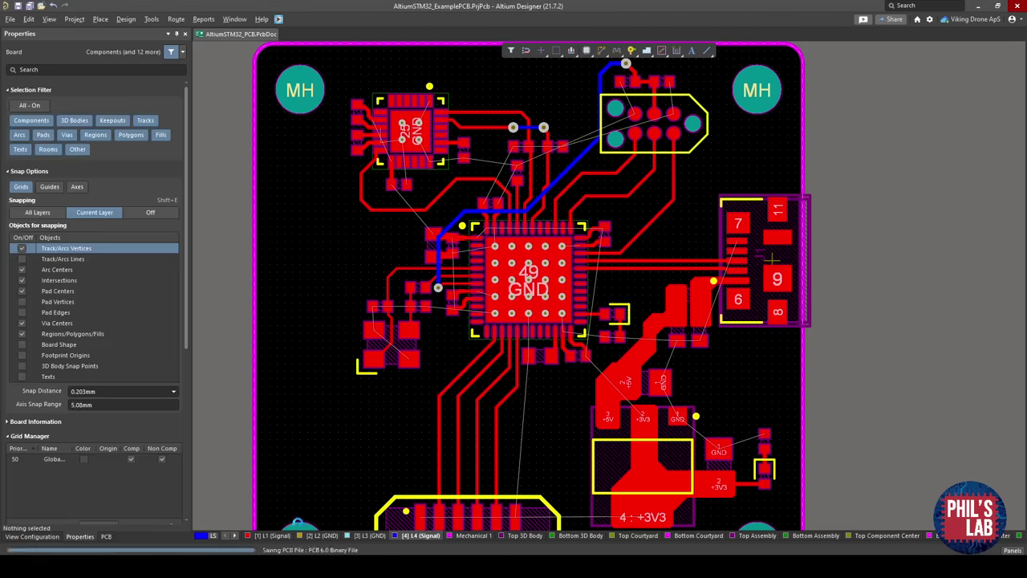
Make L2 (GND) the active layer and set the snap grid to 1.000 mm.
click(321, 537)
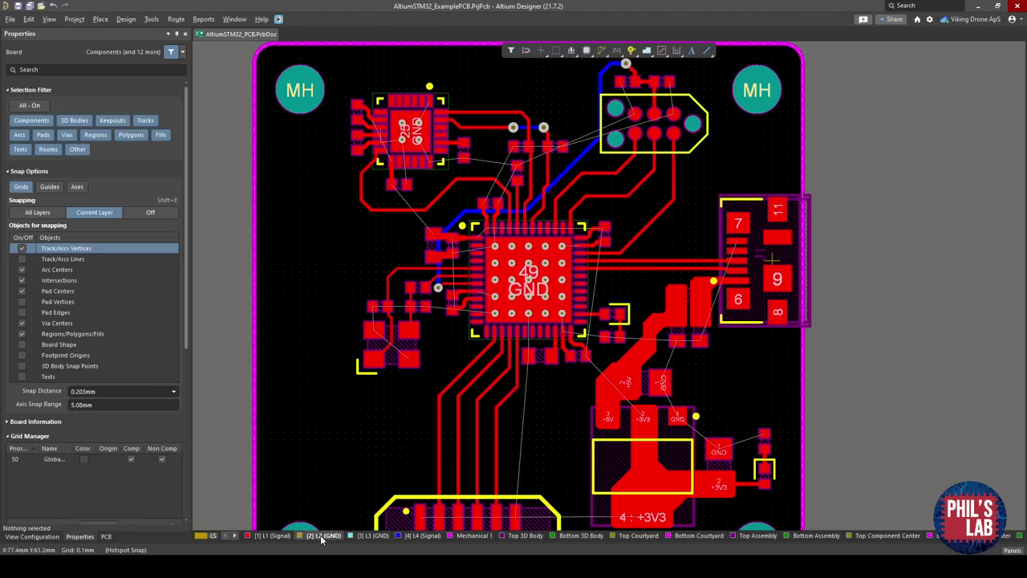
right_drag(327, 490, 329, 456)
key(g)
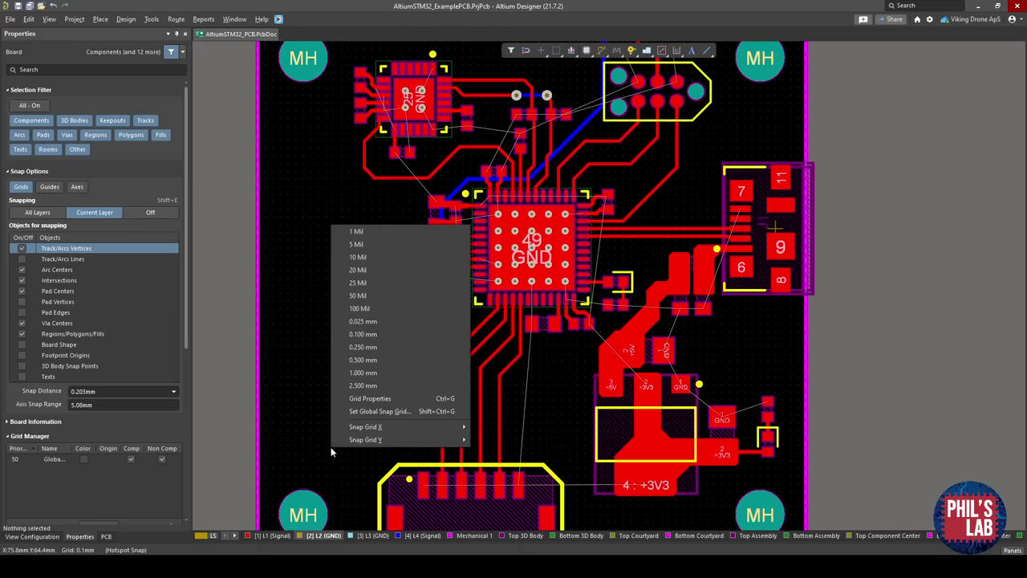
click(363, 376)
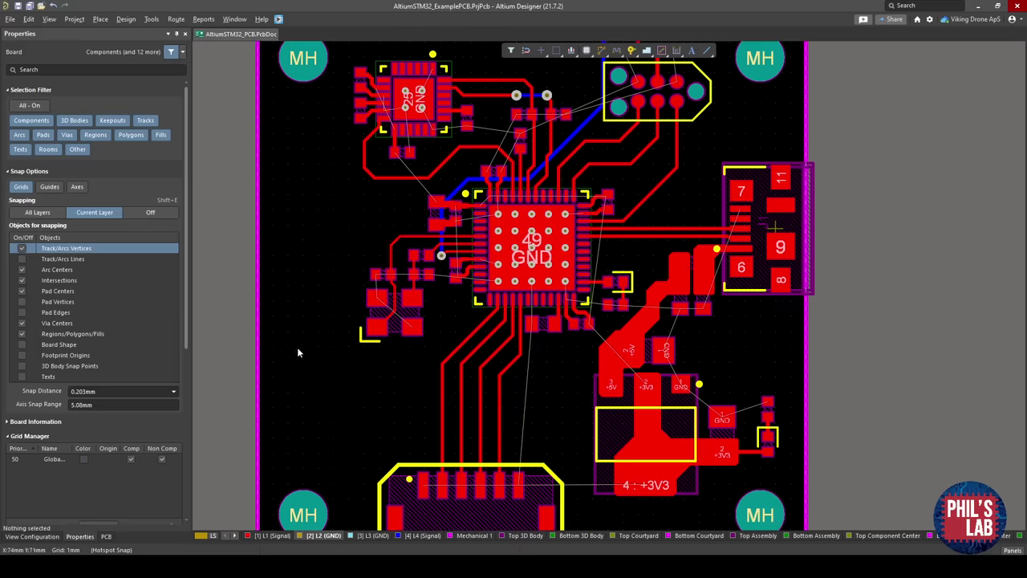
Draw a solid polygon pour on L2 (GND) with 90-degree rounded corners, about 1 mm inside the whole board outline.
key(p)
key(g)
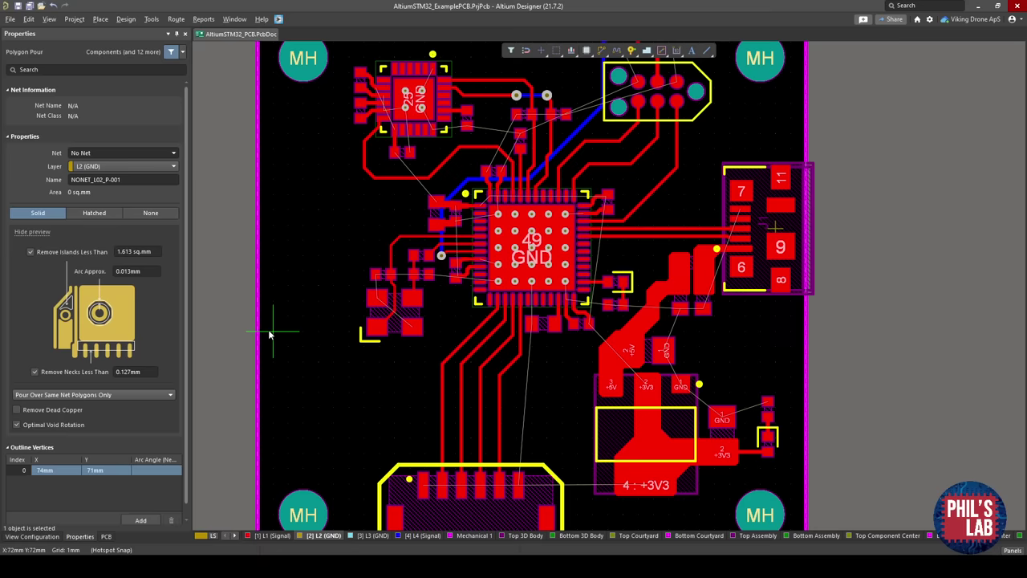
click(269, 335)
scroll(301, 105, up, 3)
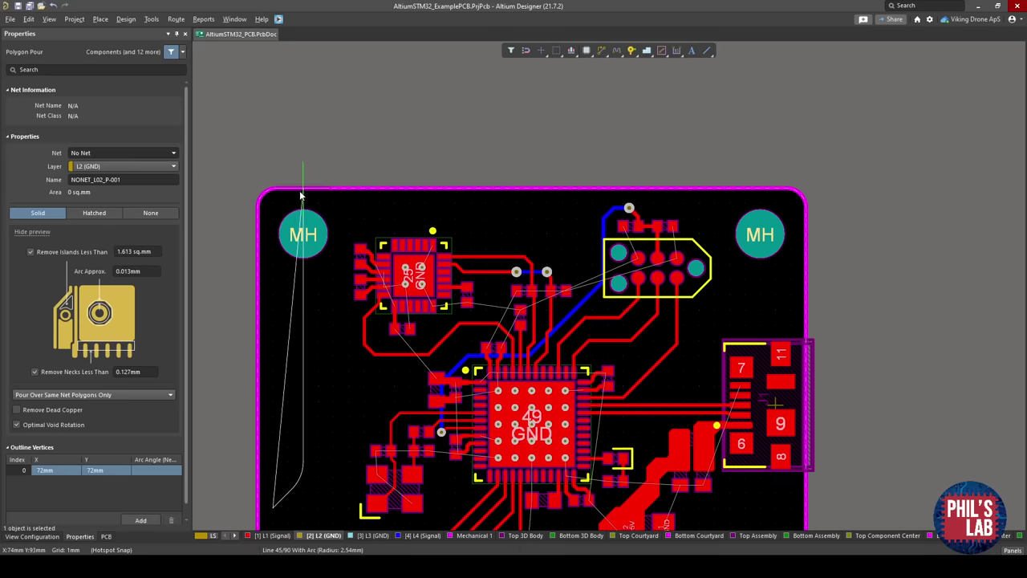
key(shift+space)
key(shift+space)
key(shift+space)
key(space)
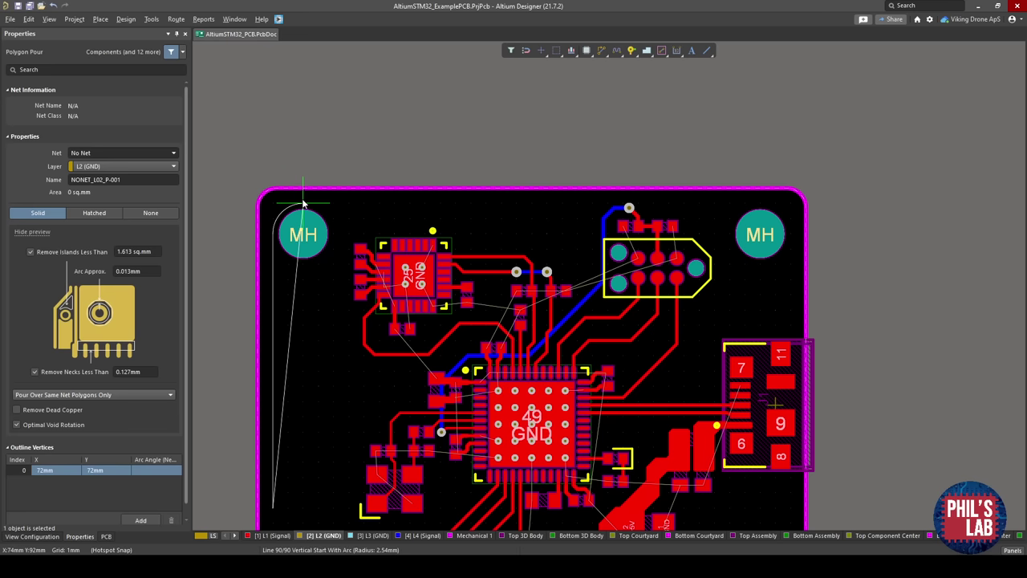
click(299, 202)
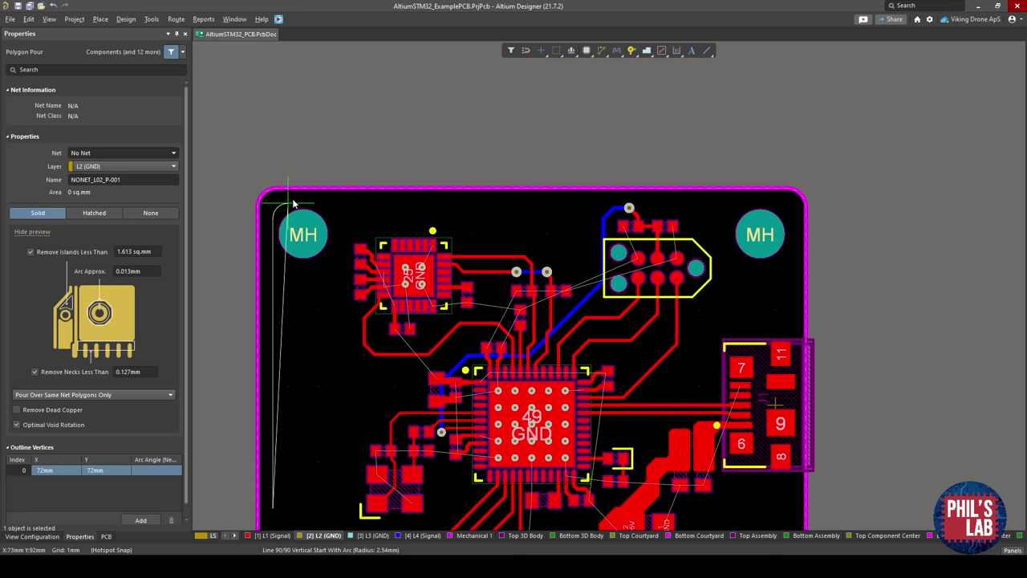
click(798, 231)
scroll(795, 257, down, 5)
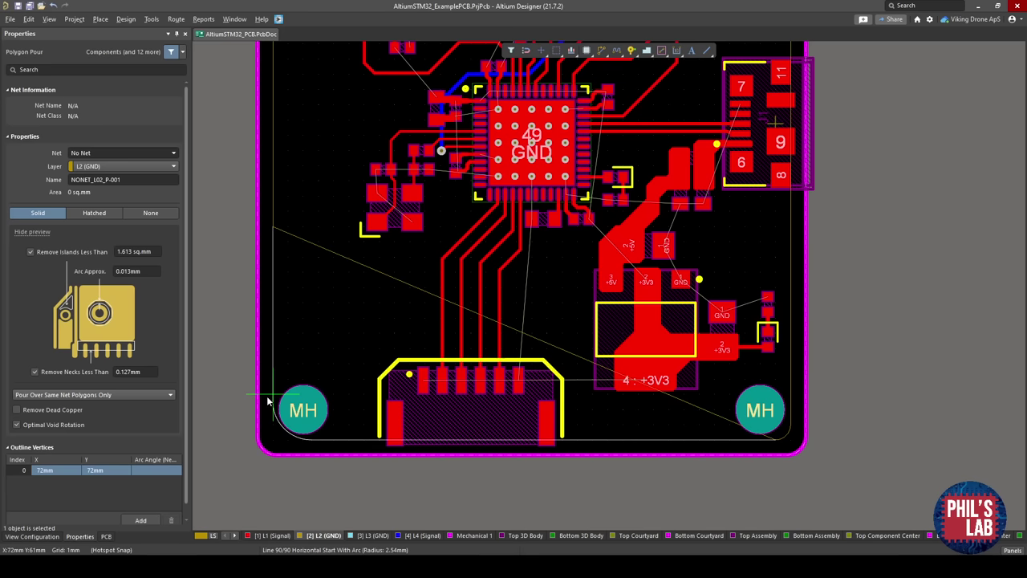
key(space)
right_click(273, 340)
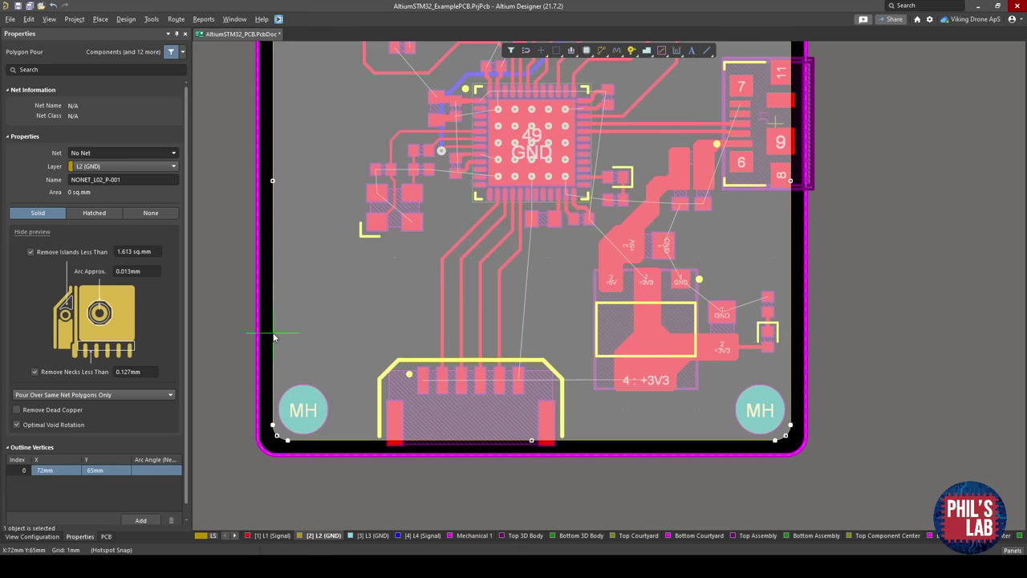
Assign the L2 (GND) polygon to the GND net and repour it.
scroll(378, 300, up, 3)
ctrl+scroll(410, 286, down, 2)
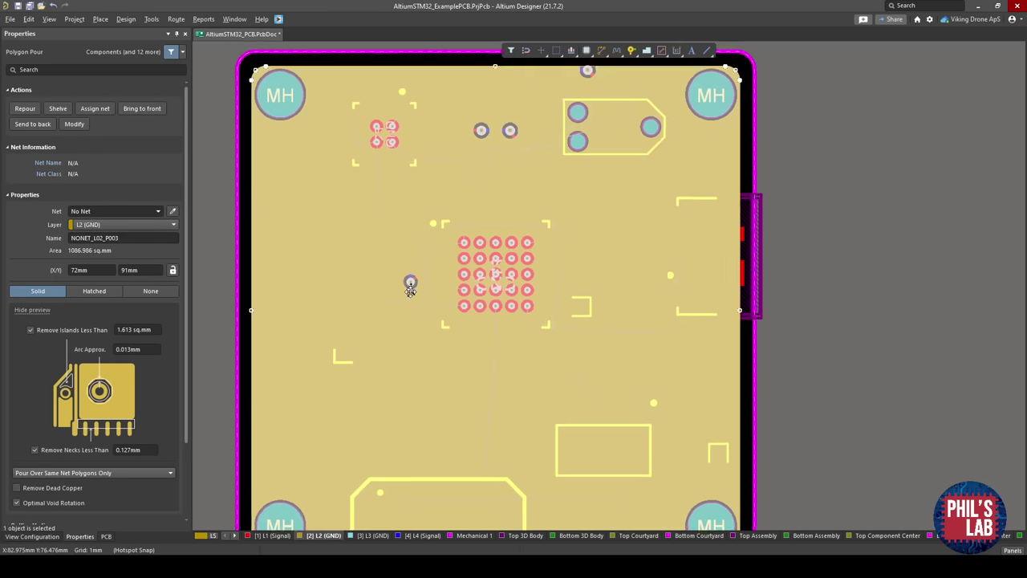
scroll(409, 286, down, 1)
click(107, 211)
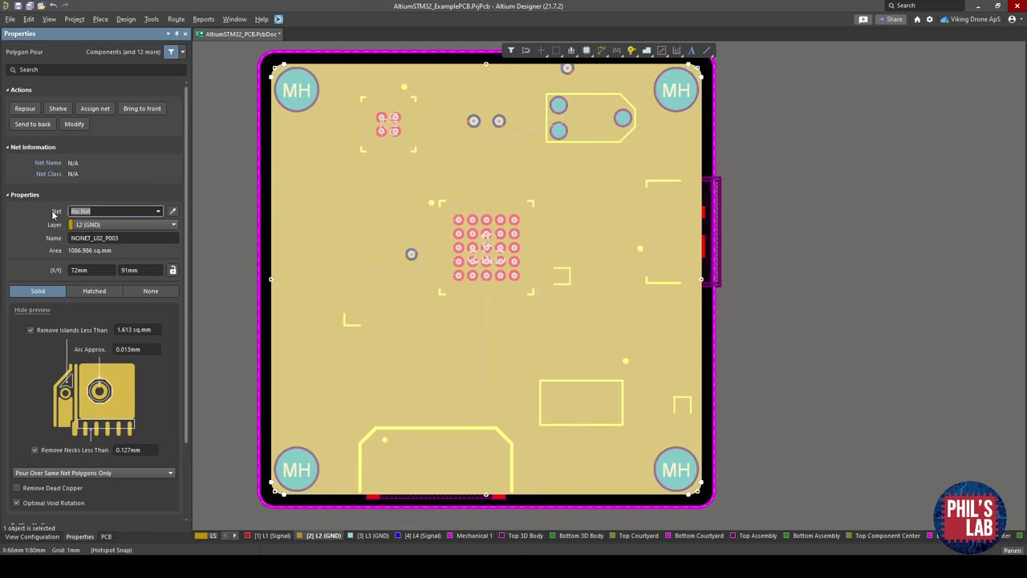
text(GND)
click(25, 108)
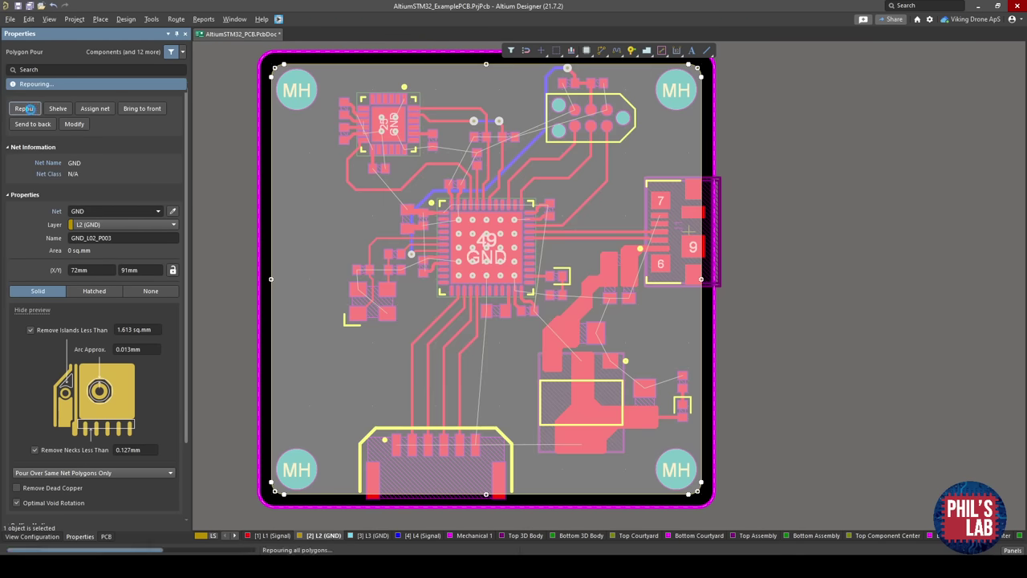
click(828, 164)
Look over the poured L2 ground plane and check the L1, L3 and L4 layers against it.
scroll(757, 207, up, 1)
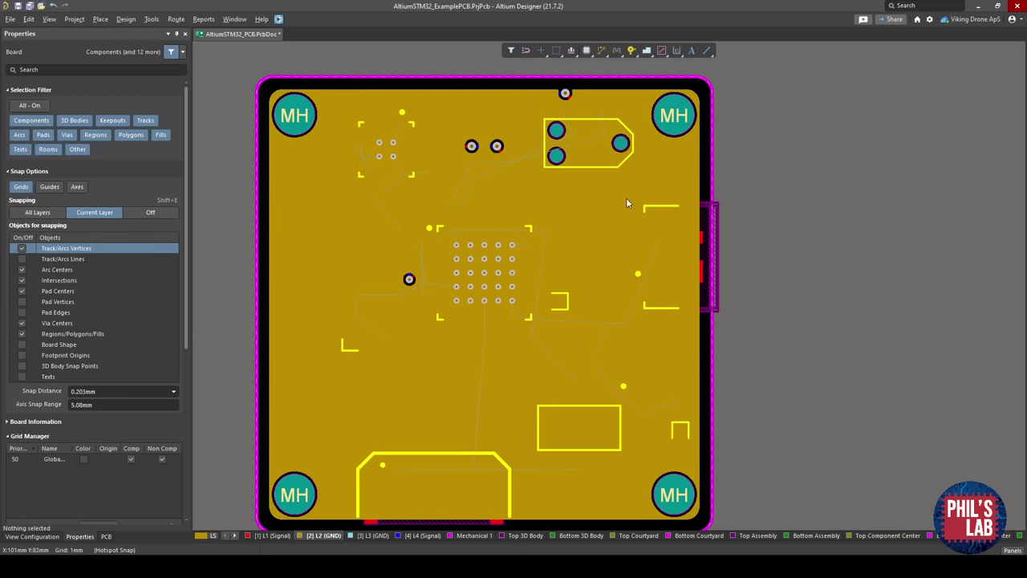
ctrl+scroll(626, 198, up, 1)
right_drag(623, 189, 665, 223)
ctrl+scroll(665, 223, down, 1)
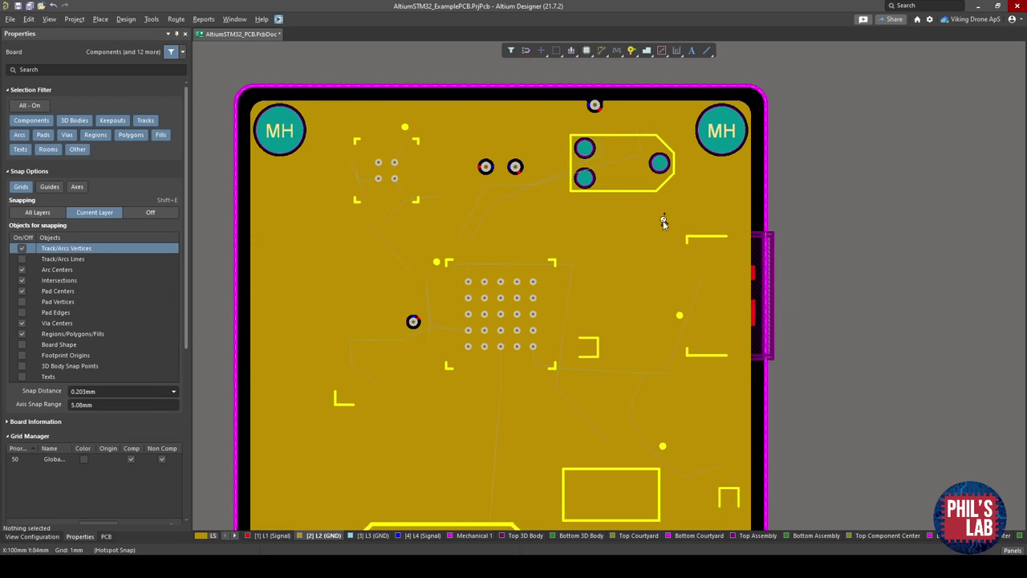
click(273, 535)
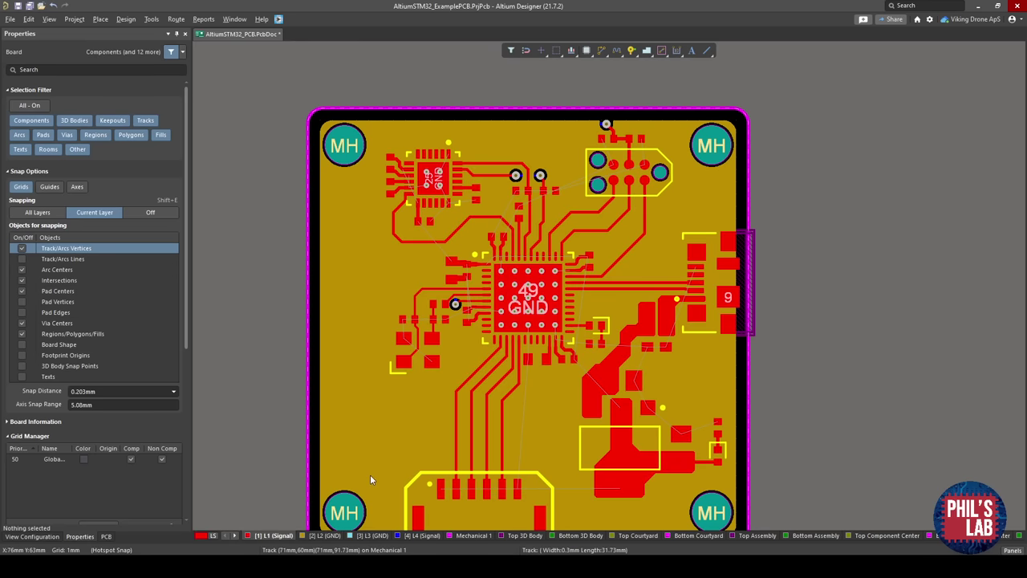
right_drag(450, 331, 436, 313)
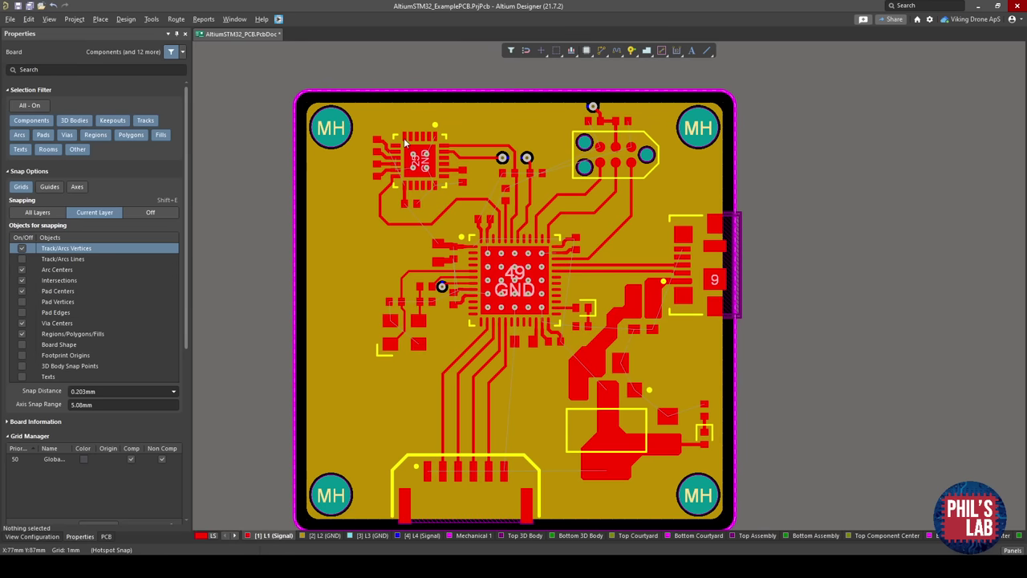
click(365, 536)
click(414, 536)
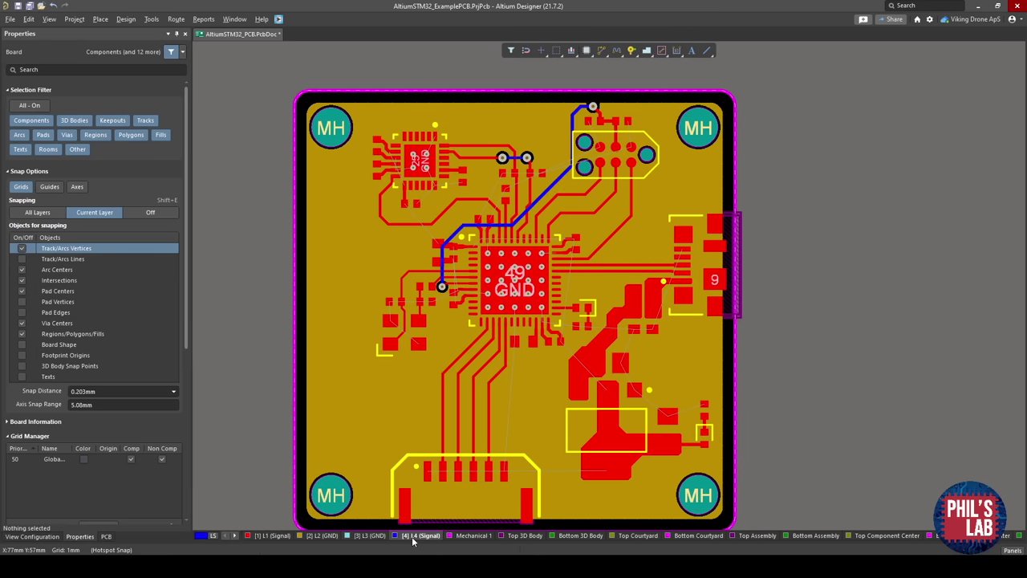
click(371, 536)
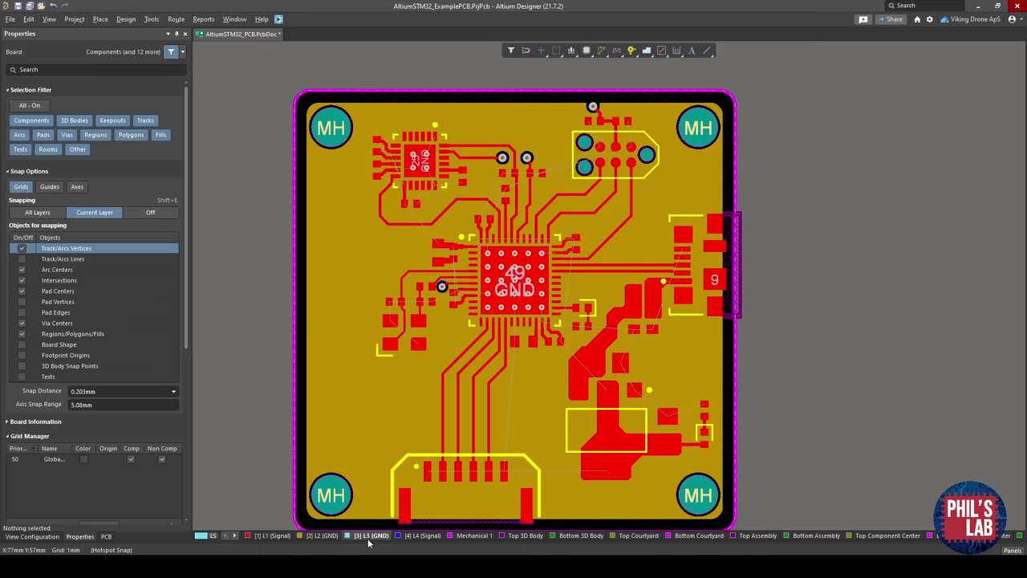
Copy the GND polygon on L2 (GND), using its upper-left rounded corner vertex as the reference point.
click(322, 536)
click(317, 313)
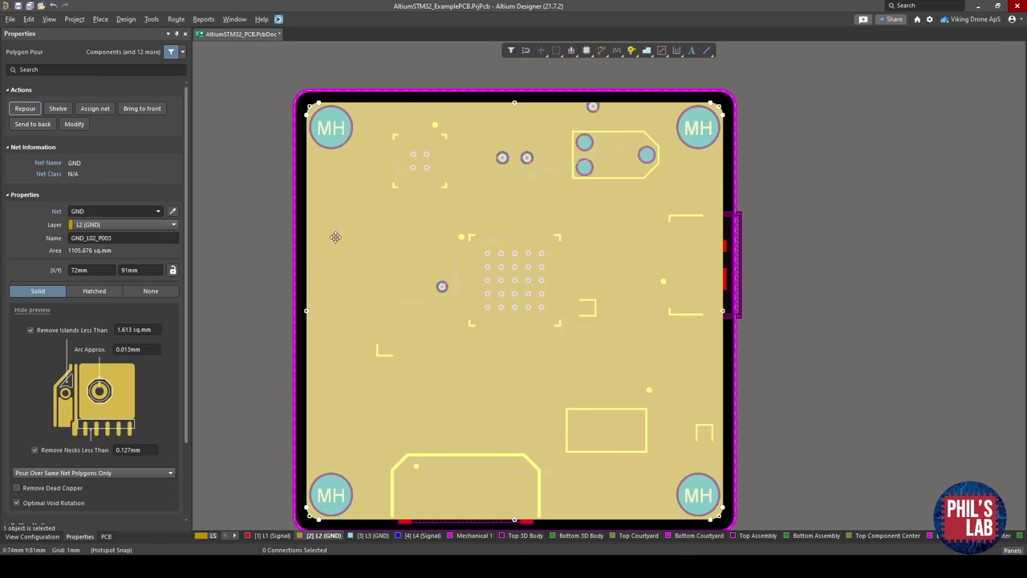
ctrl+scroll(313, 145, up, 5)
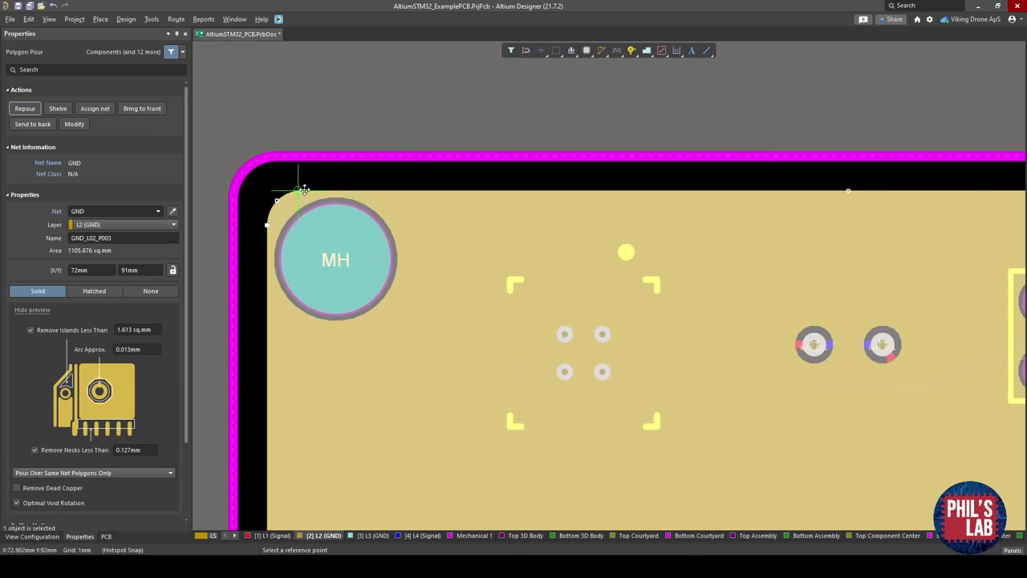
click(301, 191)
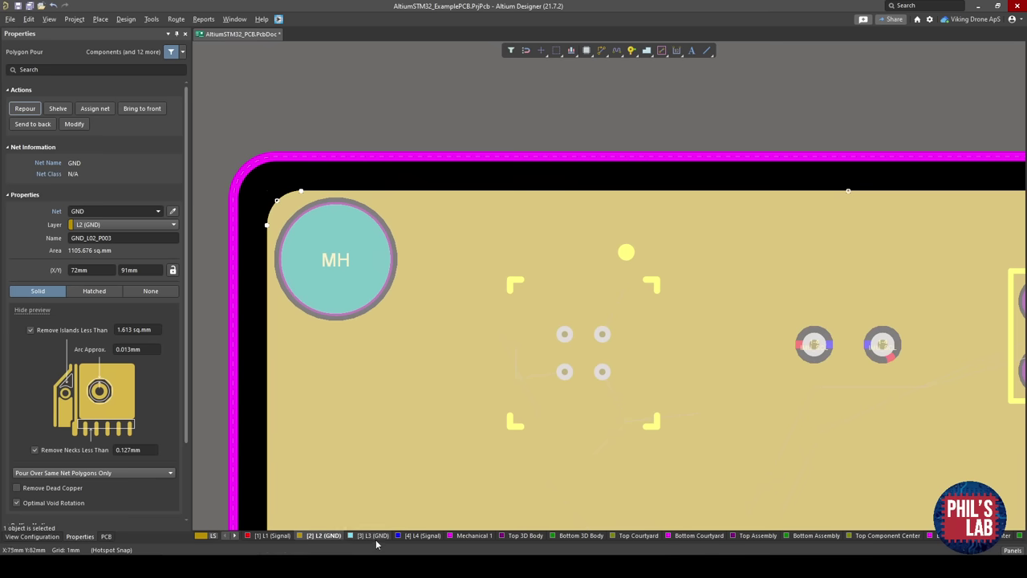
Paste the copied polygon onto L3 (GND) with Paste Special, on the current layer and keeping the net name.
click(372, 535)
click(210, 207)
click(29, 19)
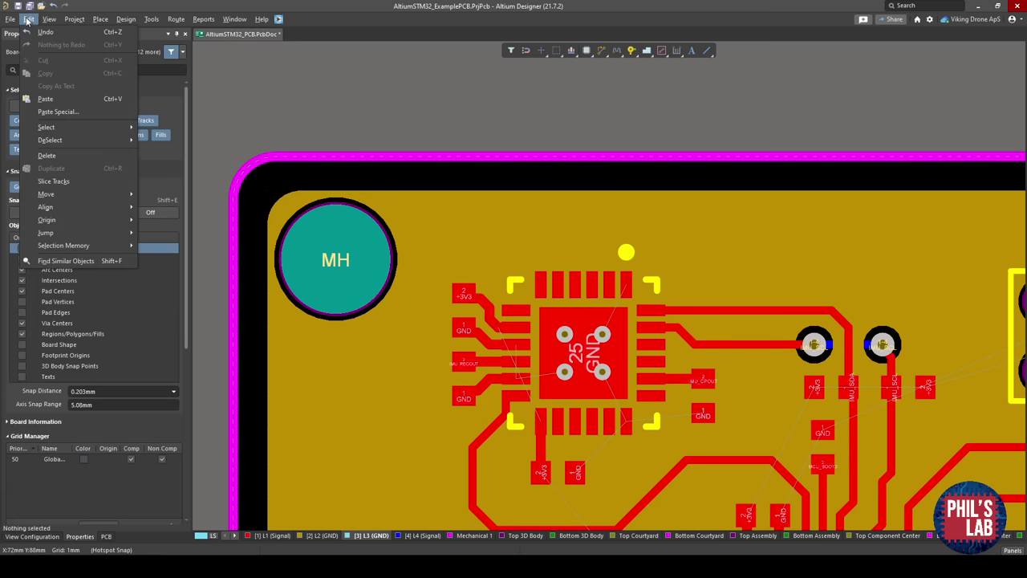
click(58, 111)
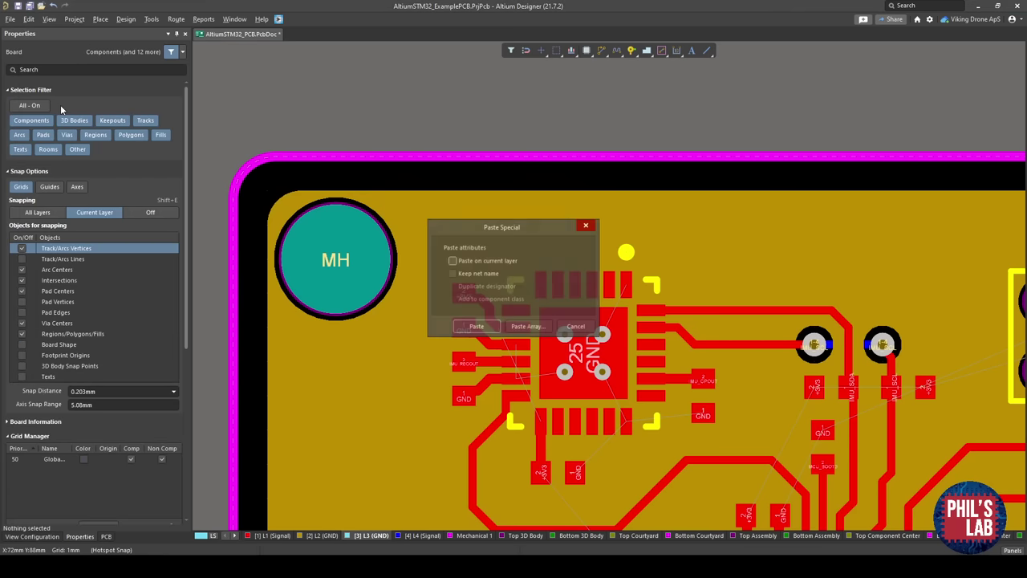
click(452, 274)
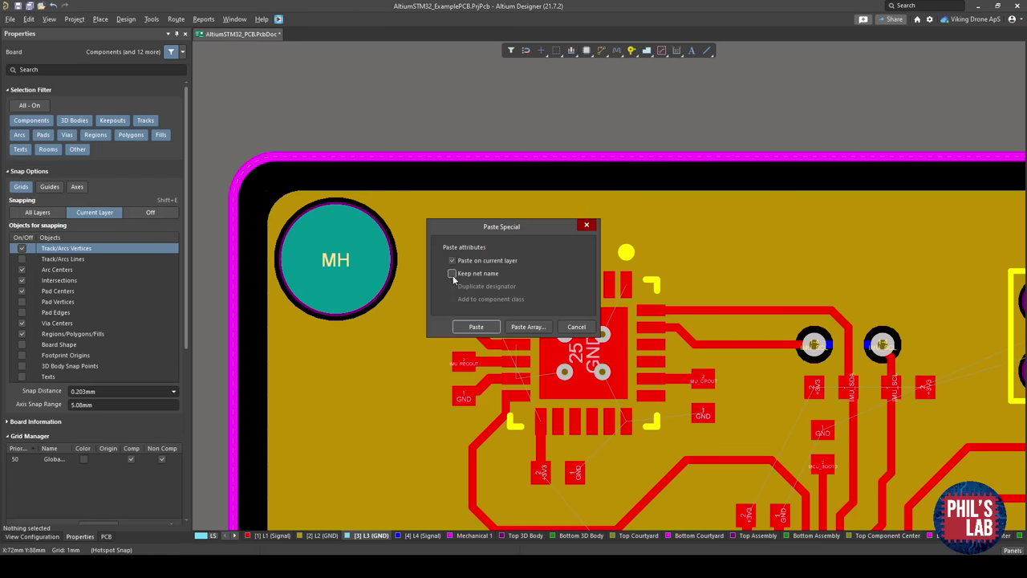
click(476, 327)
click(309, 195)
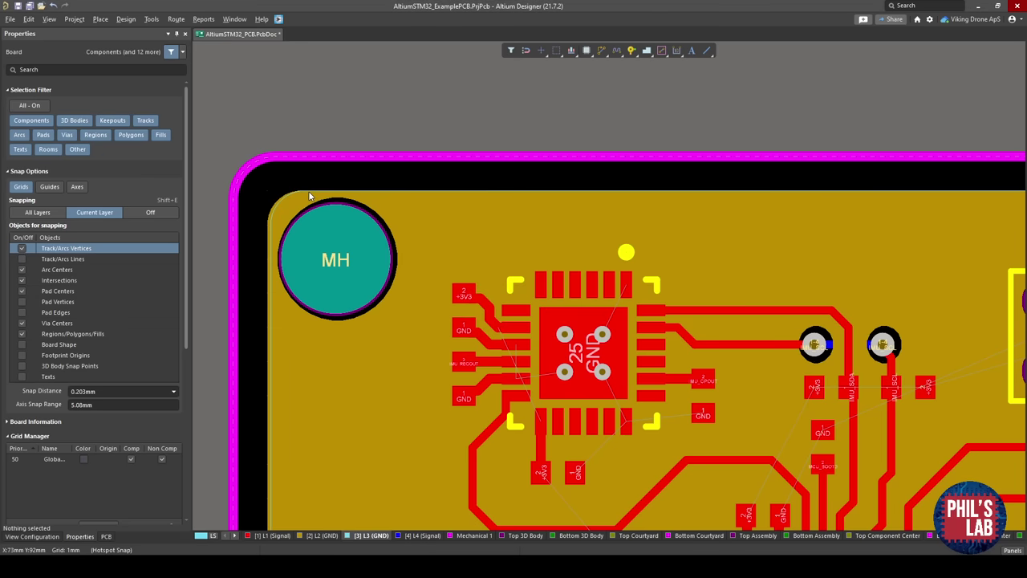
Switch to single-layer display and shift the pasted L3 polygon toward the L2 outline on a 0.250 mm grid.
ctrl+scroll(311, 195, up, 2)
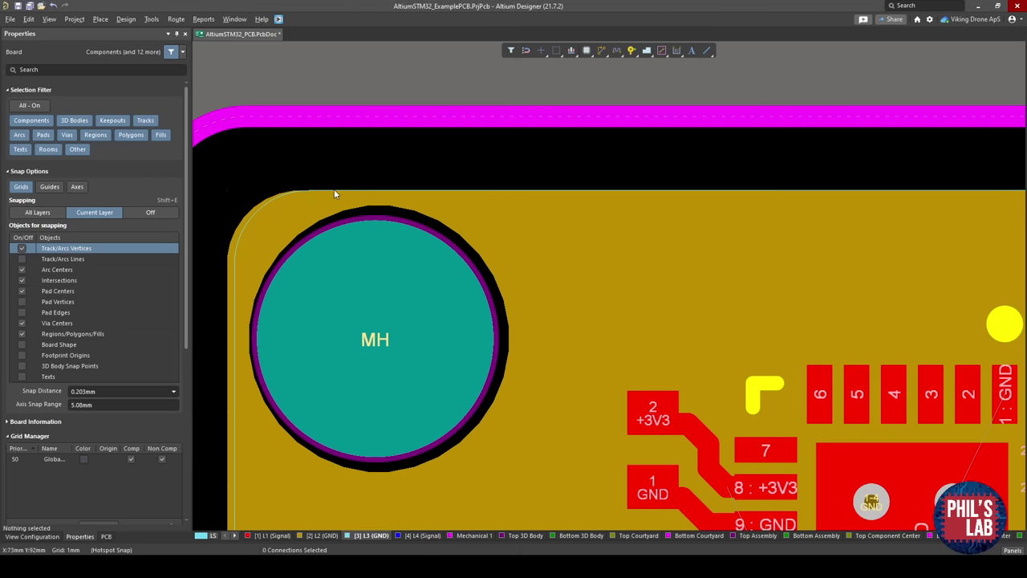
key(shift+s)
ctrl+scroll(331, 195, down, 3)
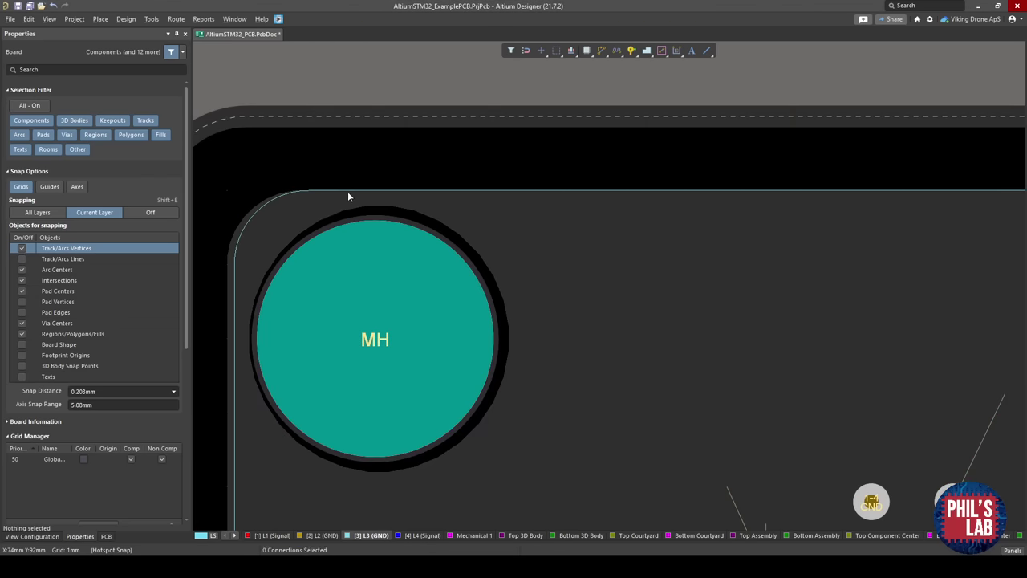
click(408, 347)
mouse_move(402, 350)
mouse_down()
mouse_move(385, 352)
mouse_move(399, 347)
mouse_up()
key(g)
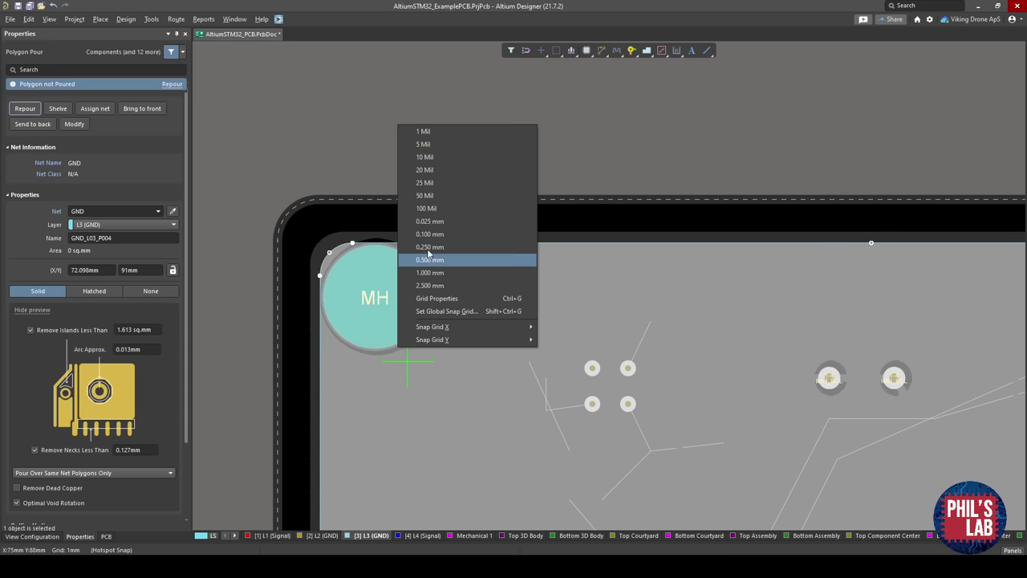
click(428, 248)
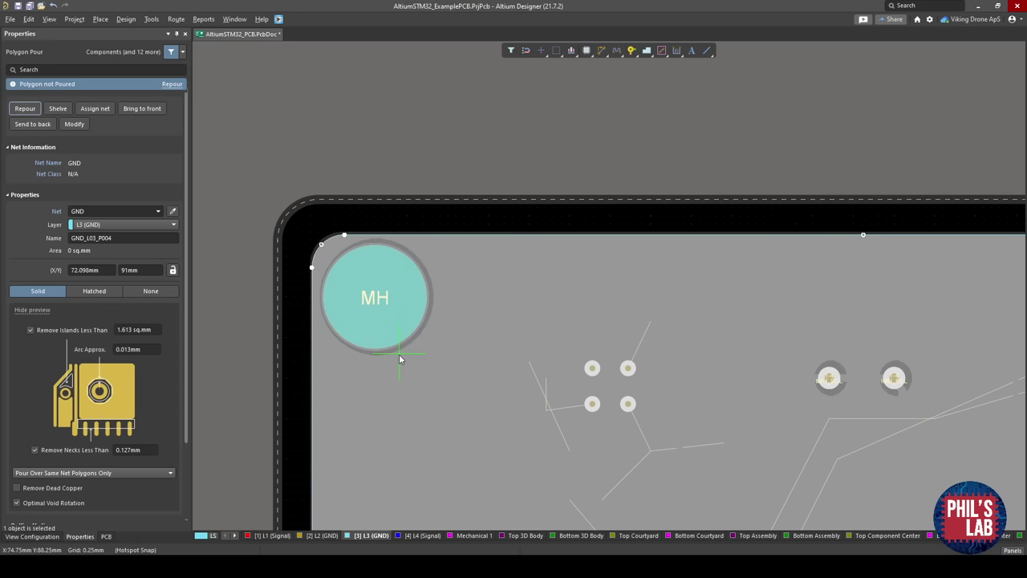
Set the snap grid to 0.100 mm and nudge the L3 polygon into line with the L2 plane's outline.
ctrl+scroll(361, 291, up, 2)
key(g)
click(417, 400)
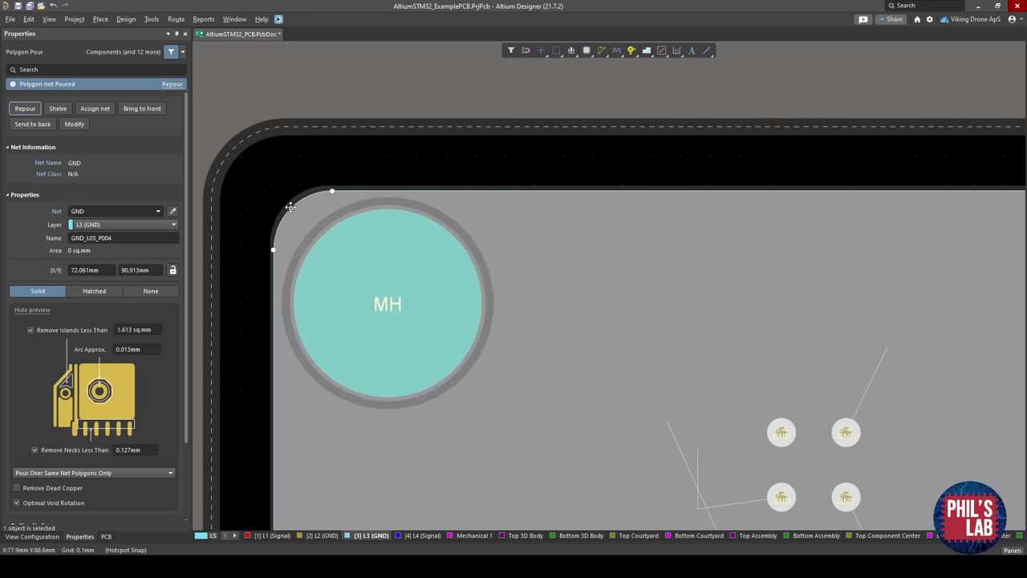
drag(290, 207, 286, 202)
click(323, 167)
Repour the GND polygon on L3 (GND).
ctrl+scroll(335, 174, down, 2)
ctrl+scroll(335, 177, down, 1)
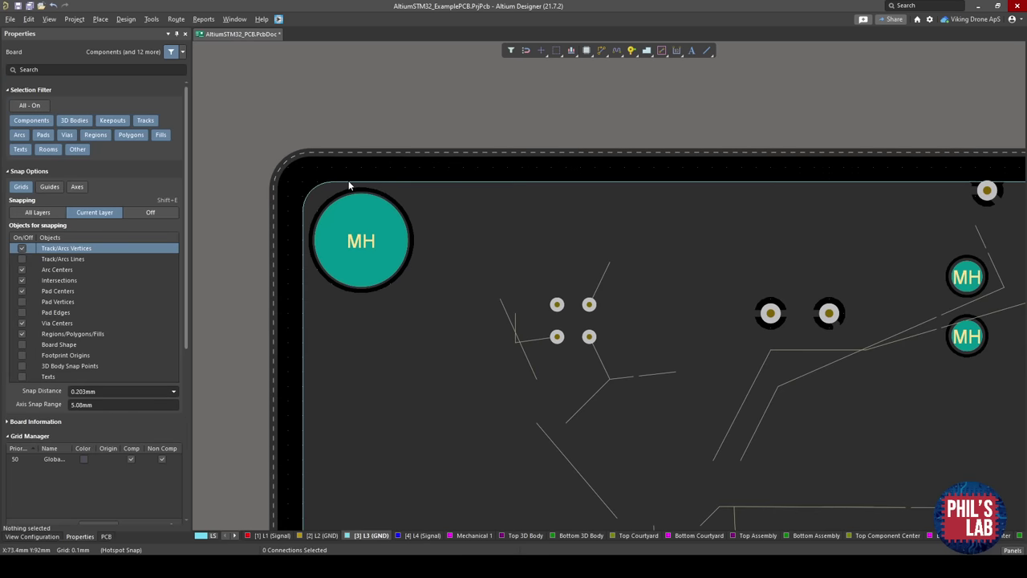
click(383, 183)
click(27, 113)
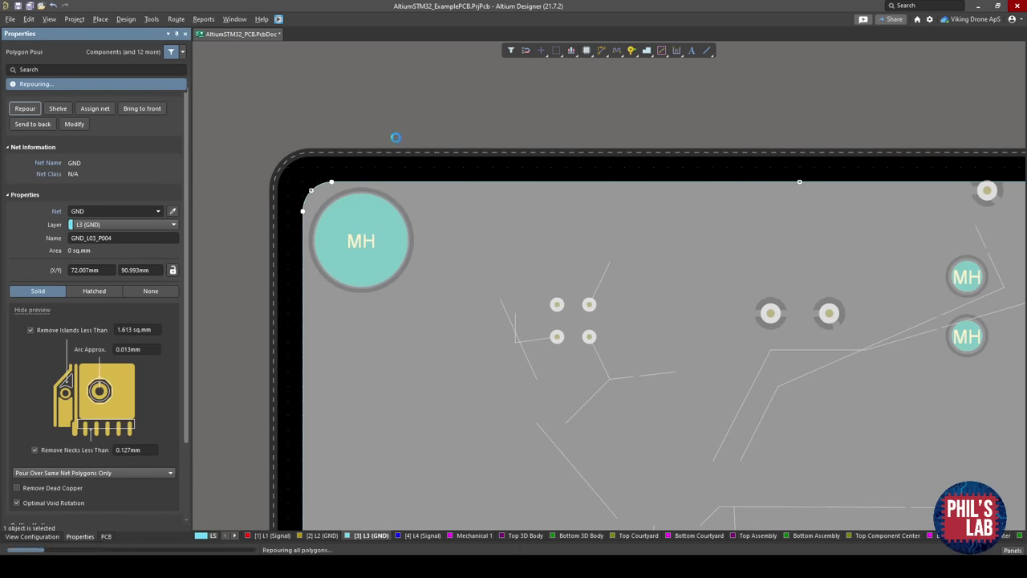
click(419, 136)
Inspect the L3 ground plane and compare it with the L1 and L2 layers in single-layer display.
ctrl+scroll(453, 178, down, 2)
right_drag(635, 283, 496, 234)
ctrl+scroll(496, 237, down, 1)
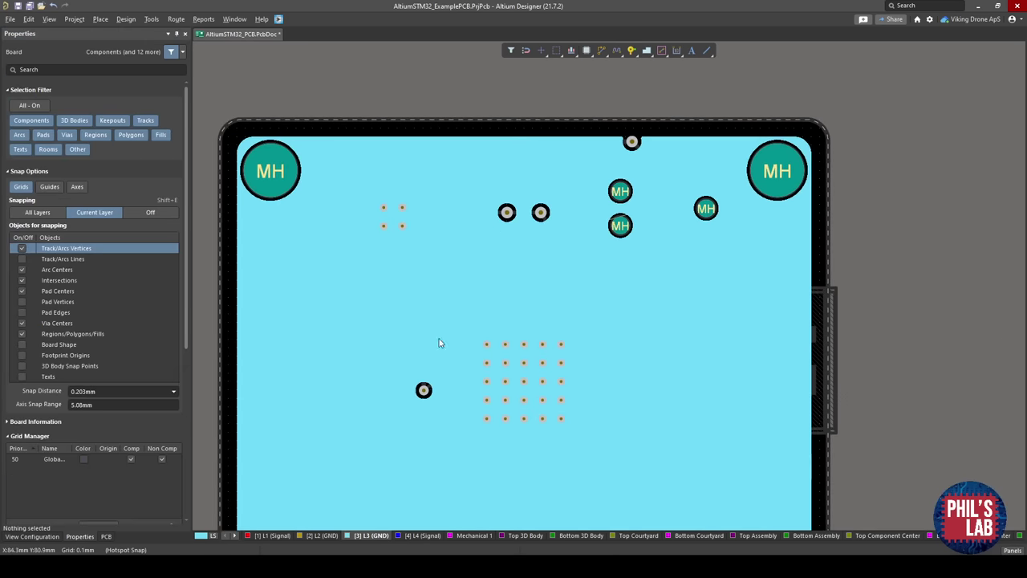
click(273, 535)
click(322, 537)
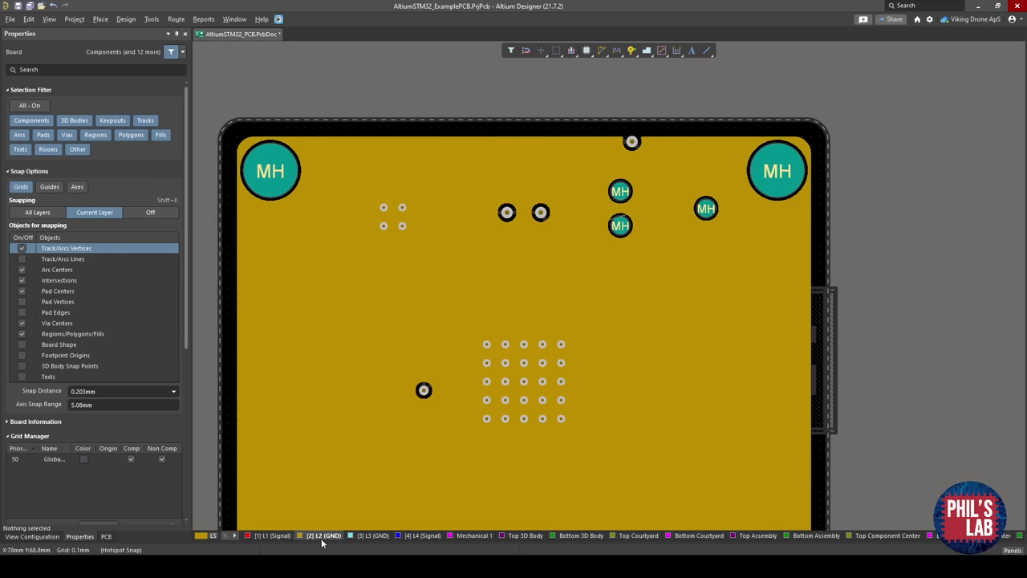
click(374, 537)
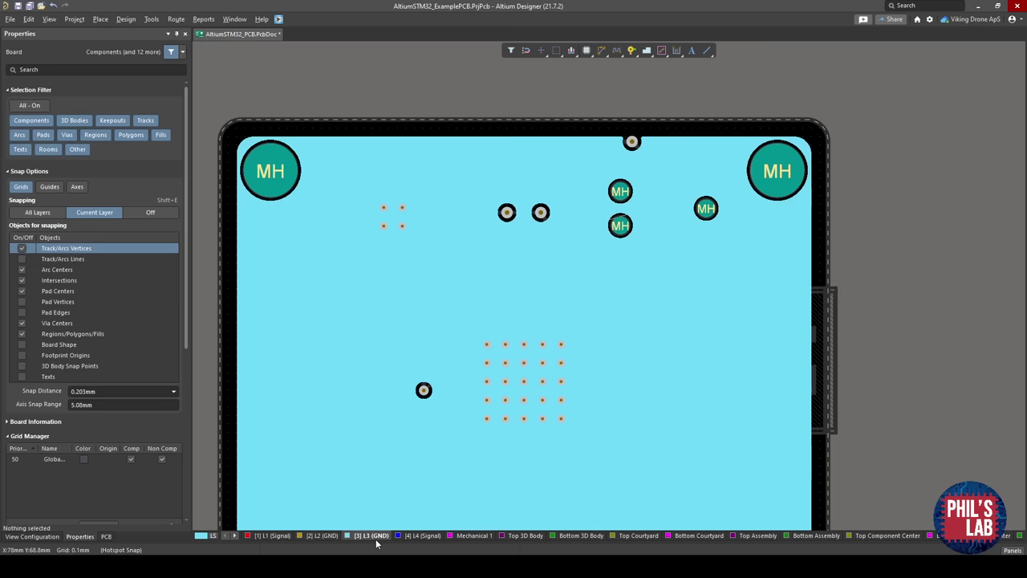
Compare the L4 and L1 signal layers in single-layer display and save the PCB document.
click(425, 537)
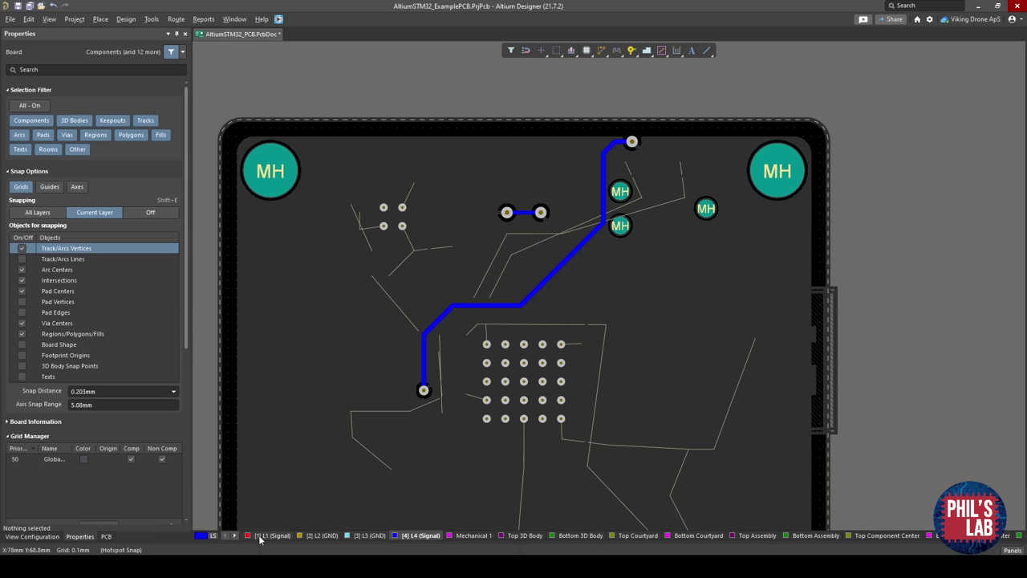
ctrl+scroll(338, 420, down, 1)
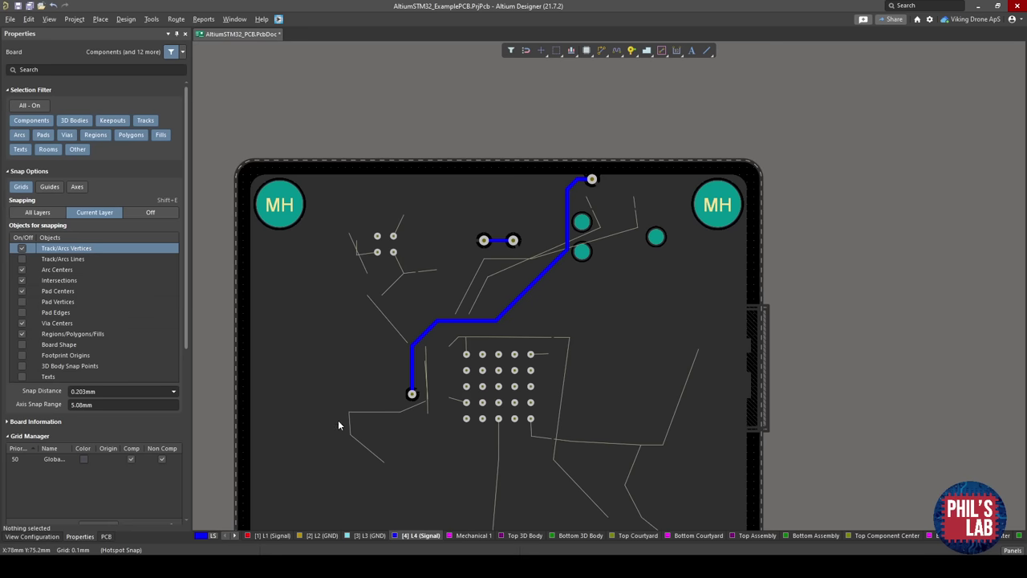
right_drag(338, 421, 364, 357)
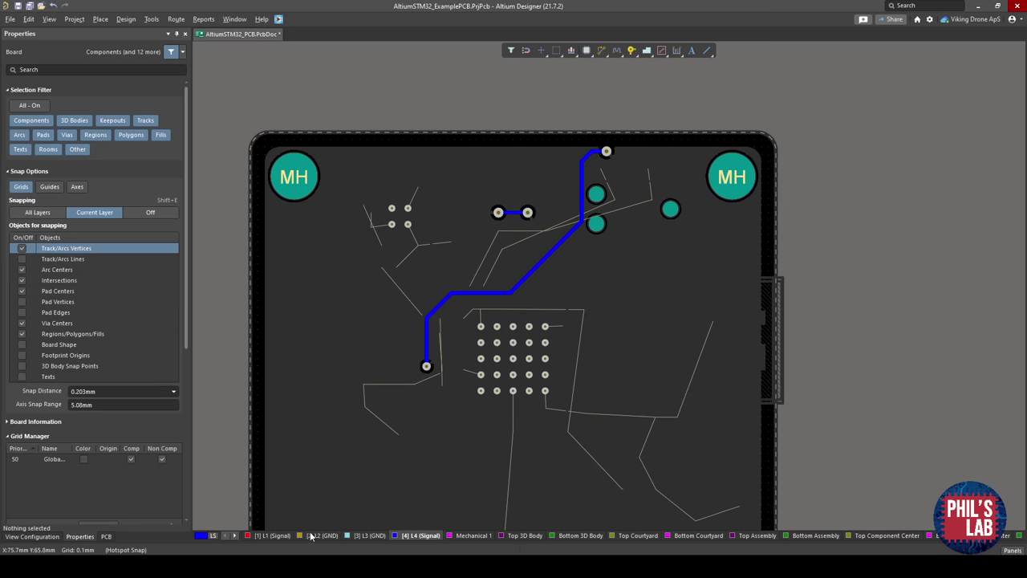
click(269, 536)
click(422, 536)
ctrl+scroll(586, 197, up, 3)
drag(597, 201, 574, 202)
ctrl+scroll(517, 253, down, 2)
right_drag(509, 269, 617, 226)
key(ctrl+s)
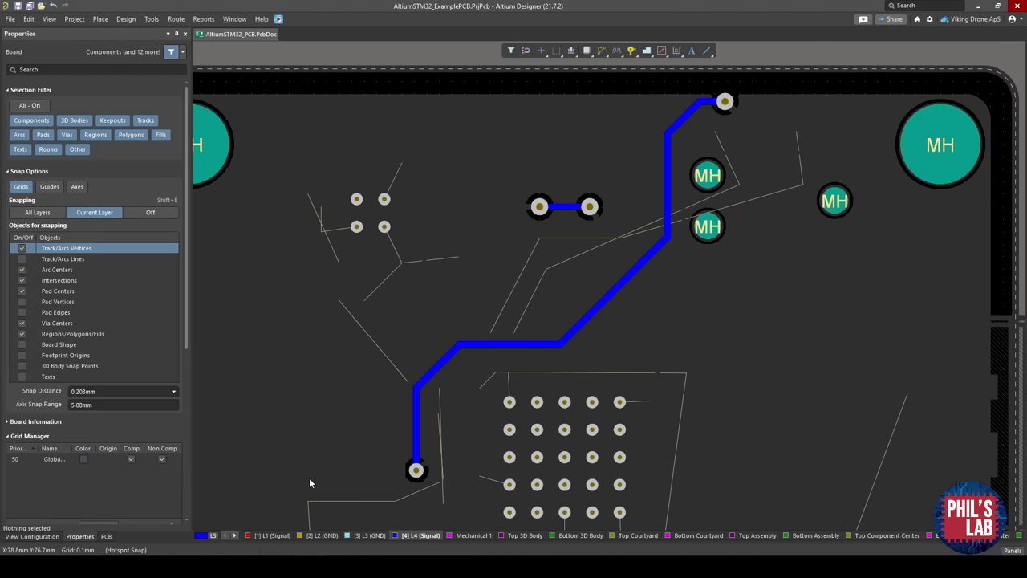
Examine the L1 signal routing over the ground plane, switching between single-layer and all-layer display.
ctrl+scroll(313, 482, down, 4)
click(273, 535)
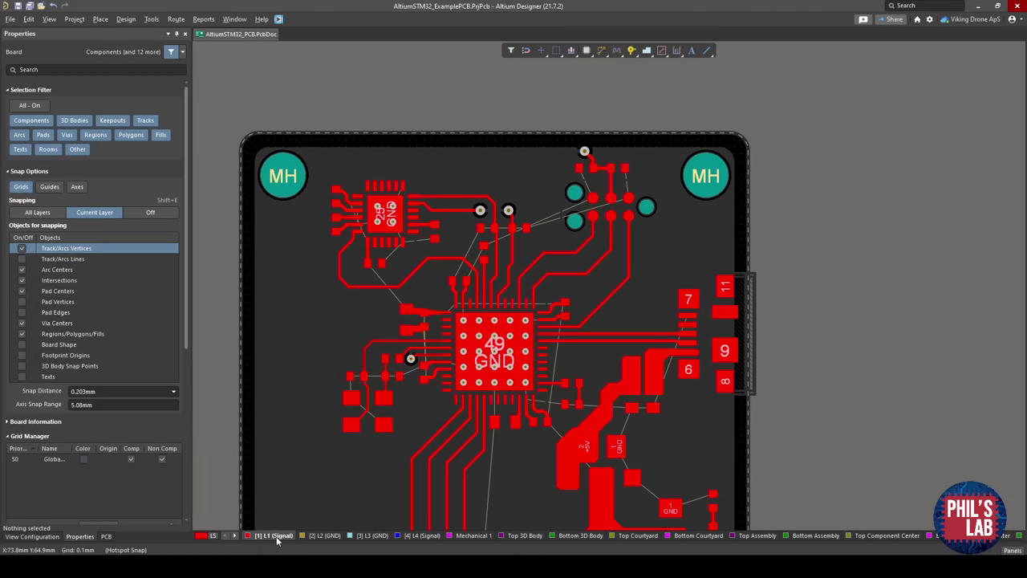
key(shift+s)
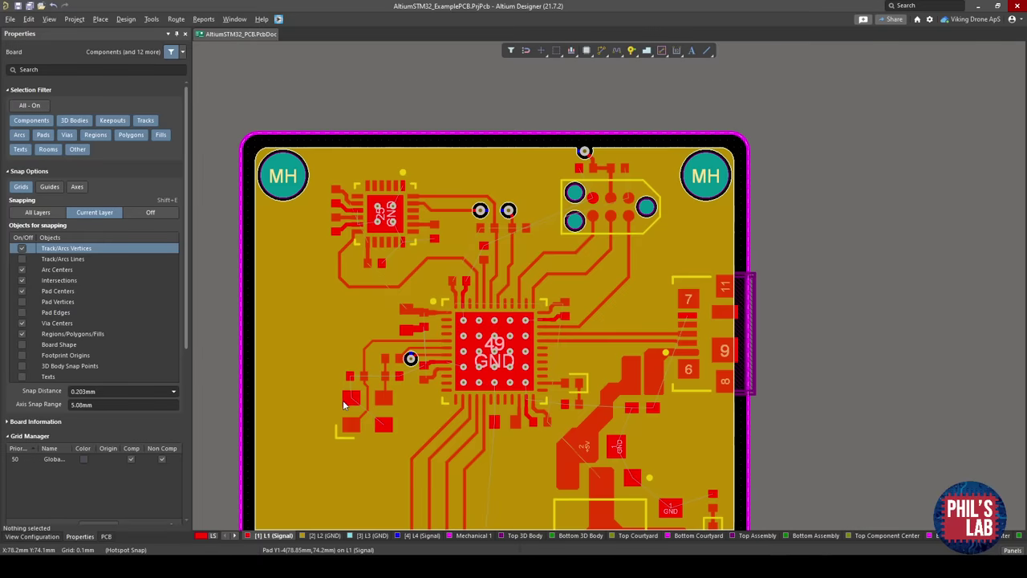
right_drag(341, 419, 353, 395)
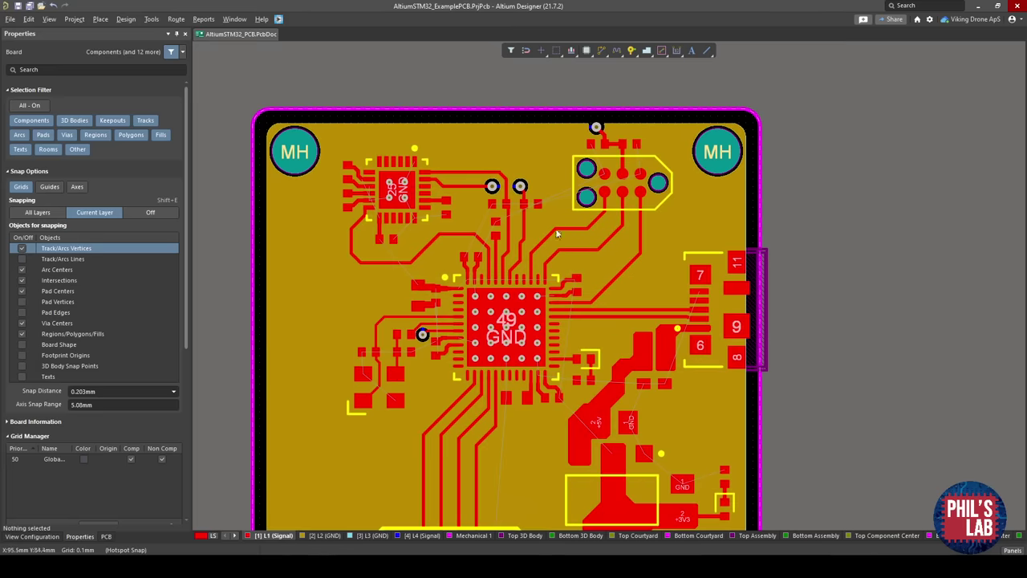
right_drag(456, 354, 441, 326)
ctrl+scroll(441, 327, up, 3)
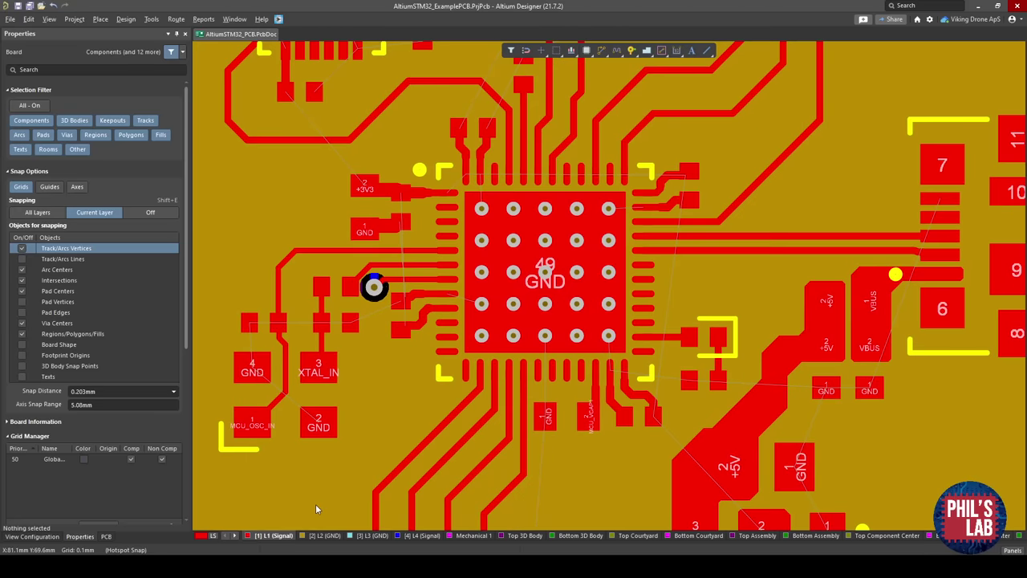
right_drag(504, 145, 560, 214)
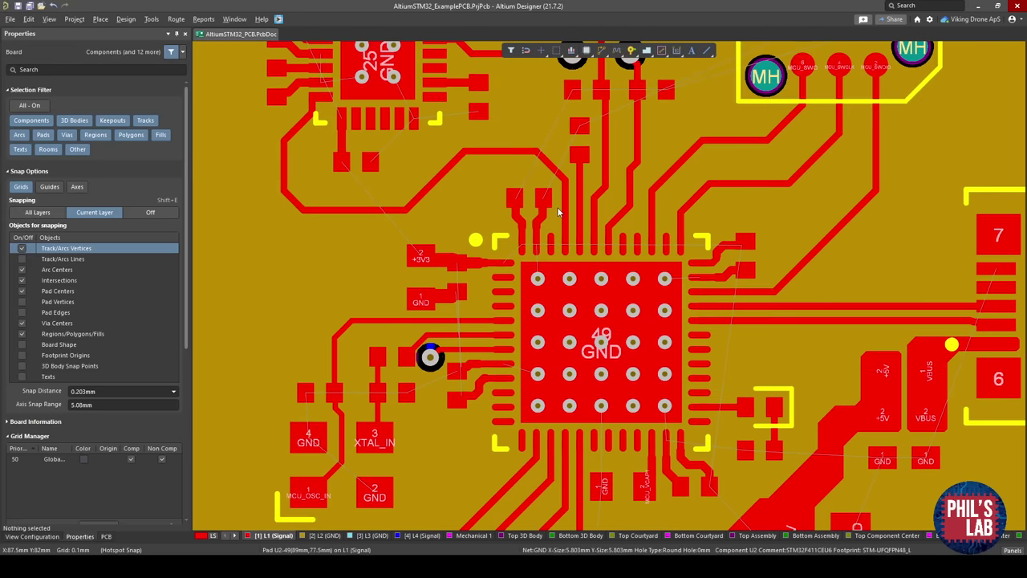
right_drag(529, 139, 646, 220)
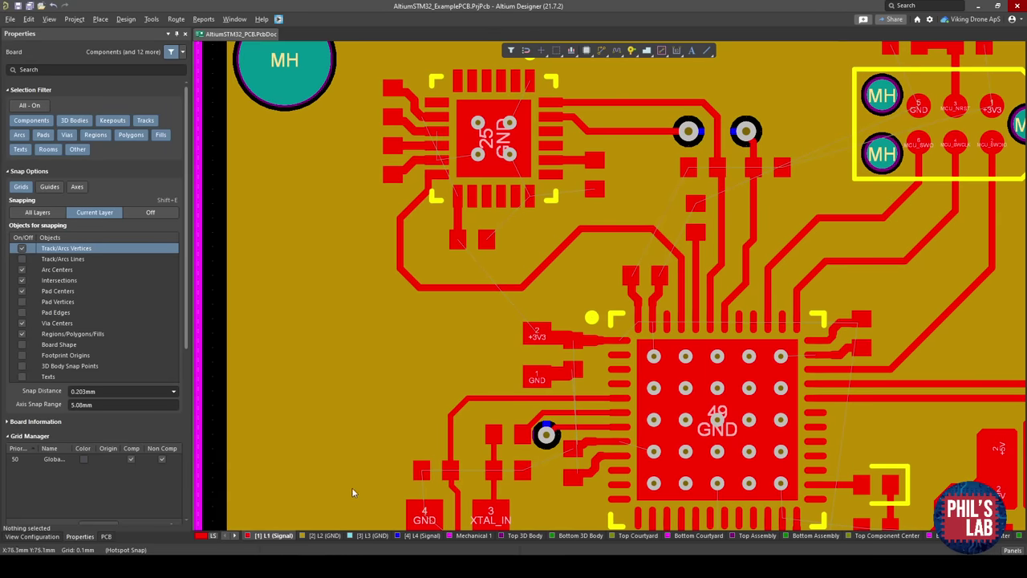
scroll(353, 469, up, 1)
shift+scroll(337, 478, right, 1)
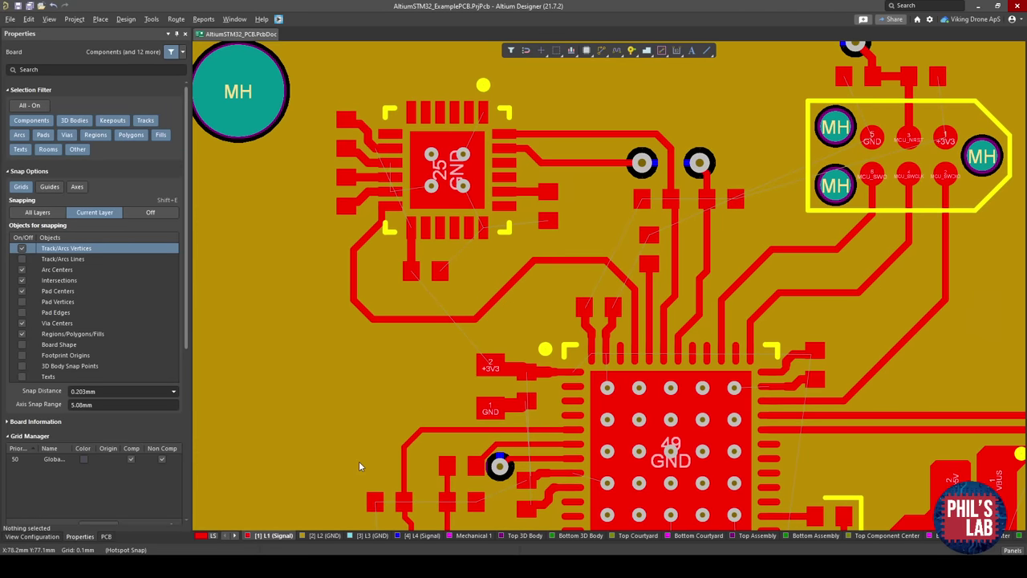
key(shift+s)
ctrl+scroll(525, 341, down, 2)
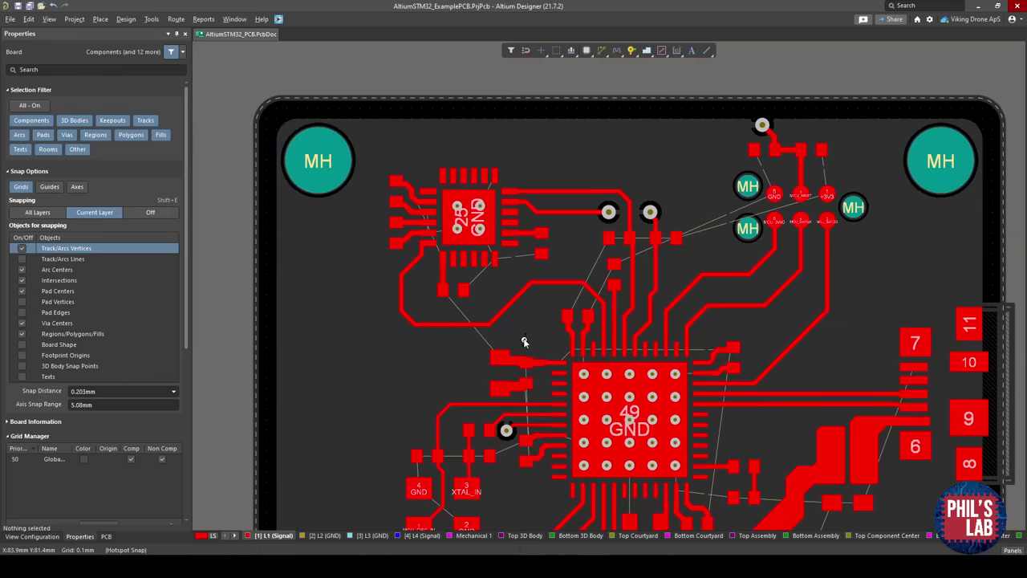
key(shift+s)
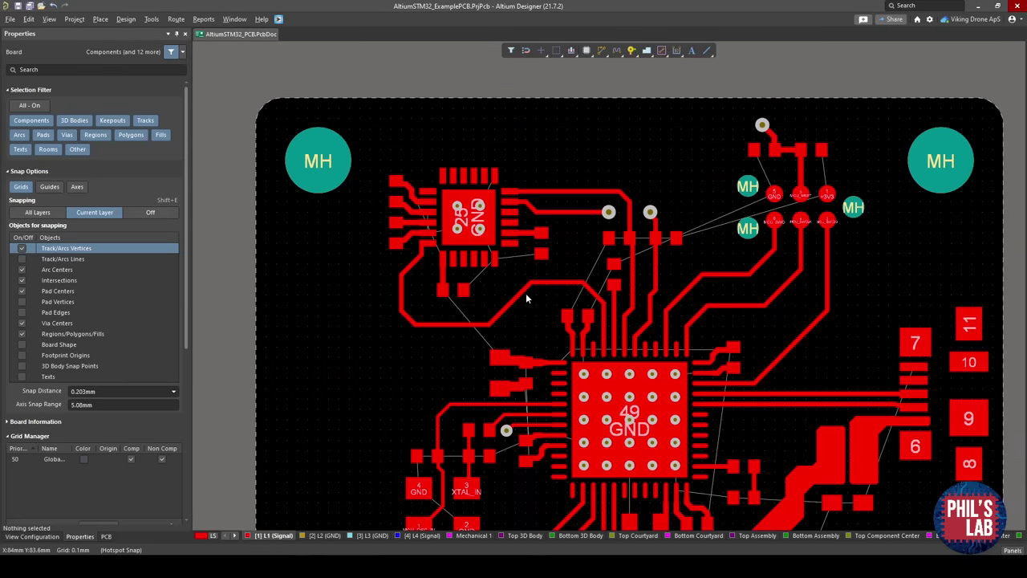
right_drag(687, 270, 661, 261)
right_drag(603, 333, 518, 331)
key(shift+s)
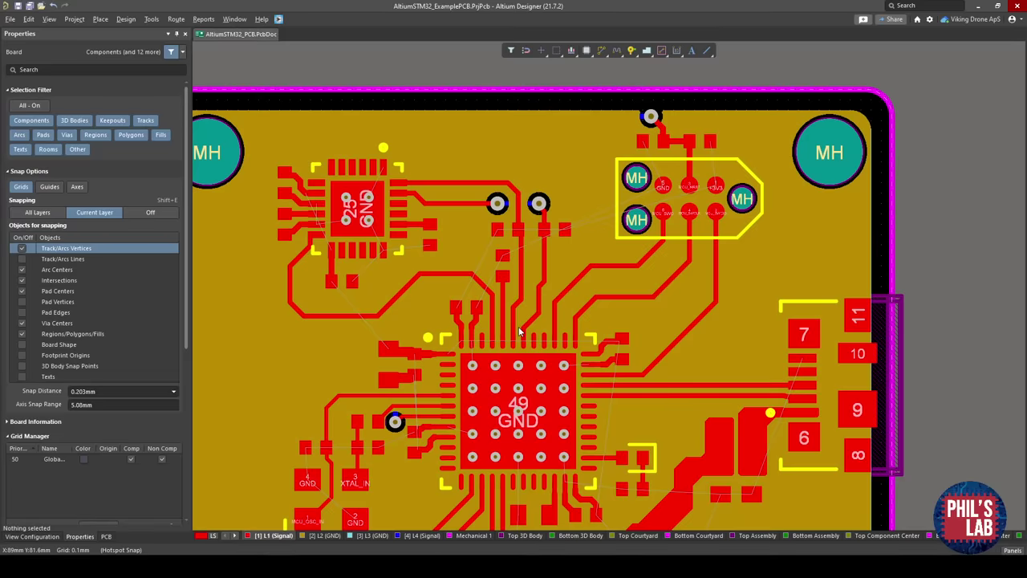
key(shift+s)
key(shift+s)
key(shift+s)
scroll(519, 329, down, 2)
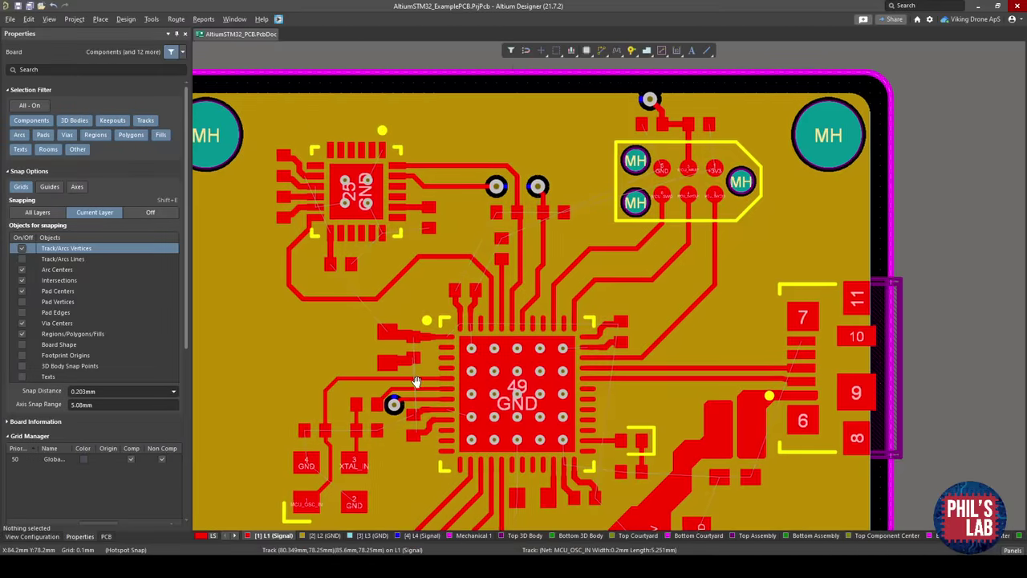
ctrl+scroll(407, 379, down, 2)
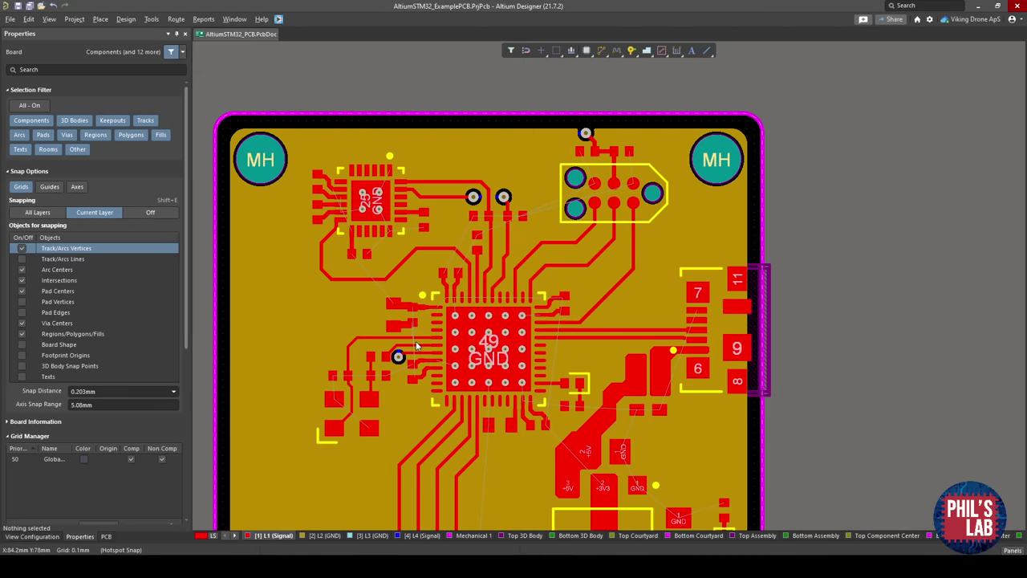
Hide the L2 (GND) and L3 (GND) plane layers so only the L1 and L4 copper layers are displayed.
click(332, 537)
click(355, 536)
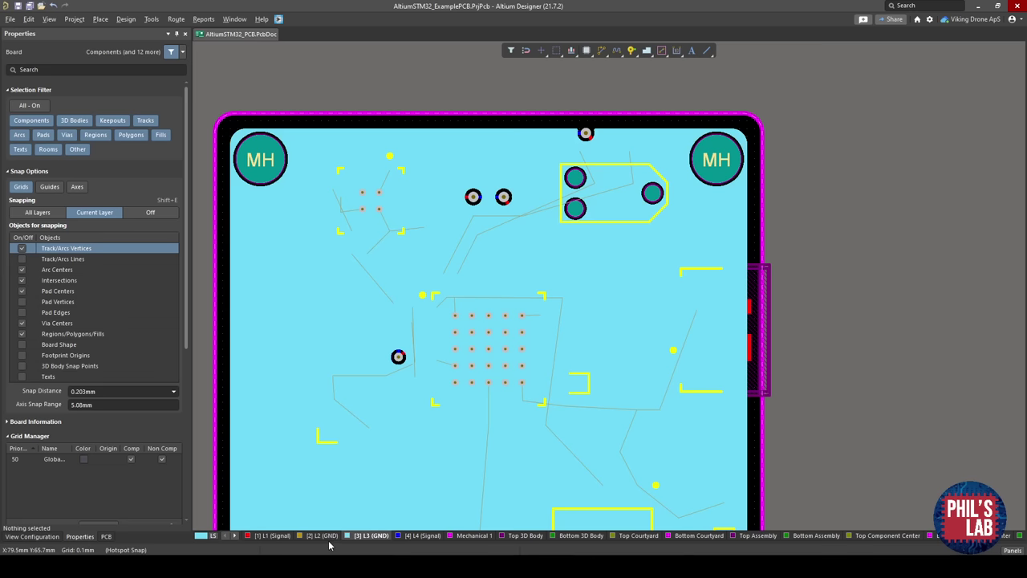
click(324, 536)
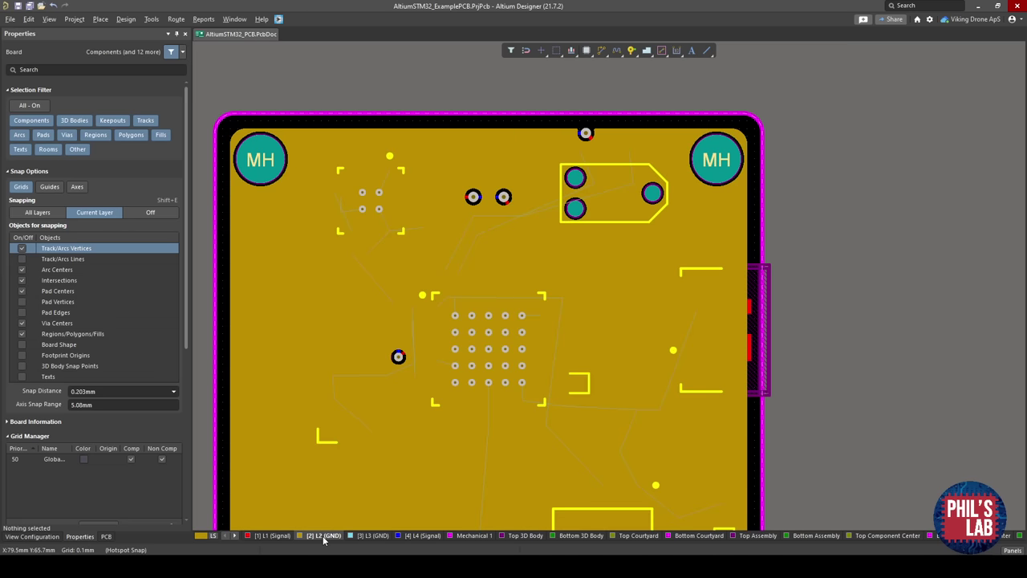
right_click(325, 537)
click(372, 360)
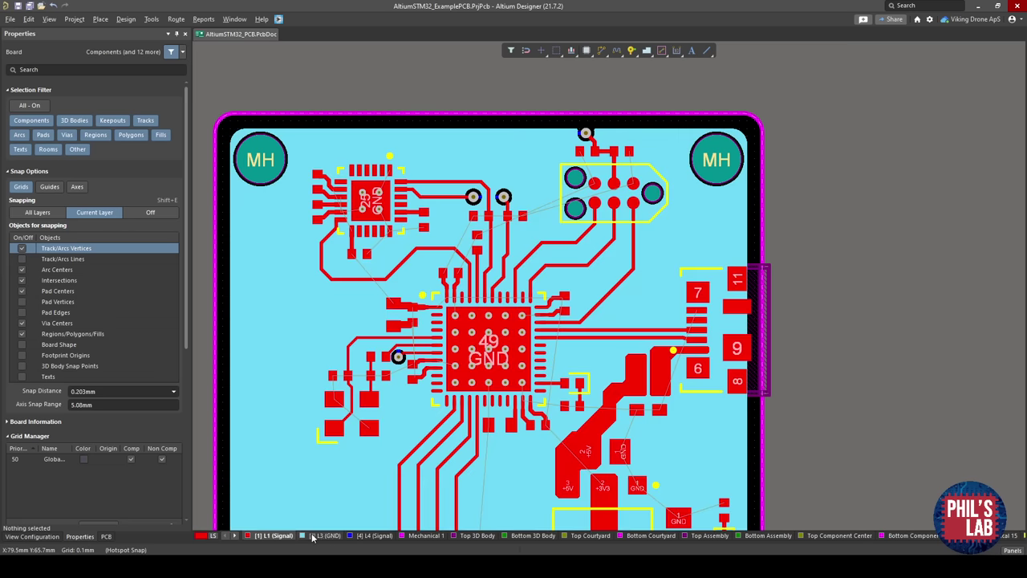
right_click(313, 537)
click(361, 356)
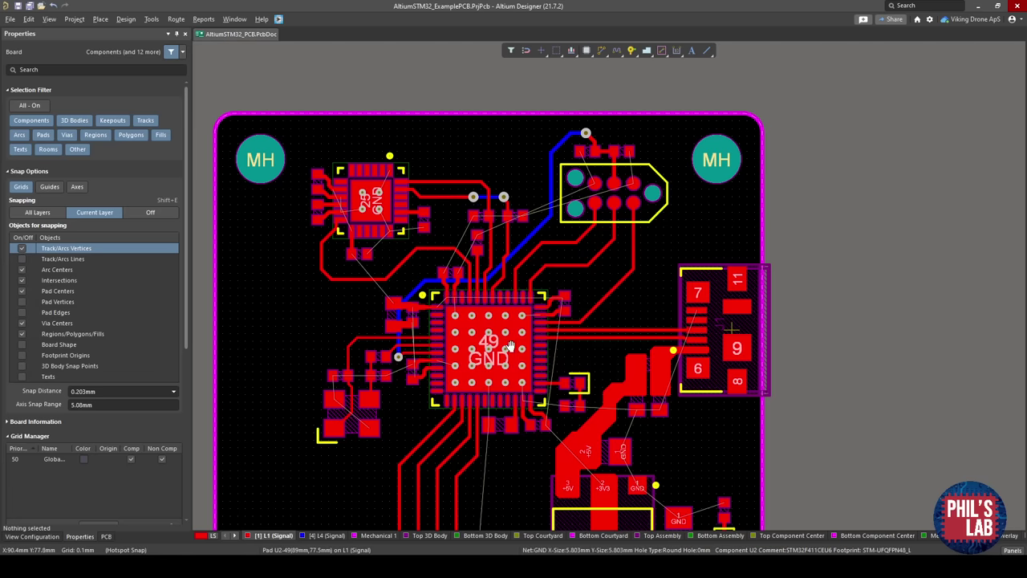
Route a short 0.5 mm wide GND track on L1 from capacitor C17's GND pad outward to a 0.6/0.25 mm through via.
right_drag(510, 345, 512, 337)
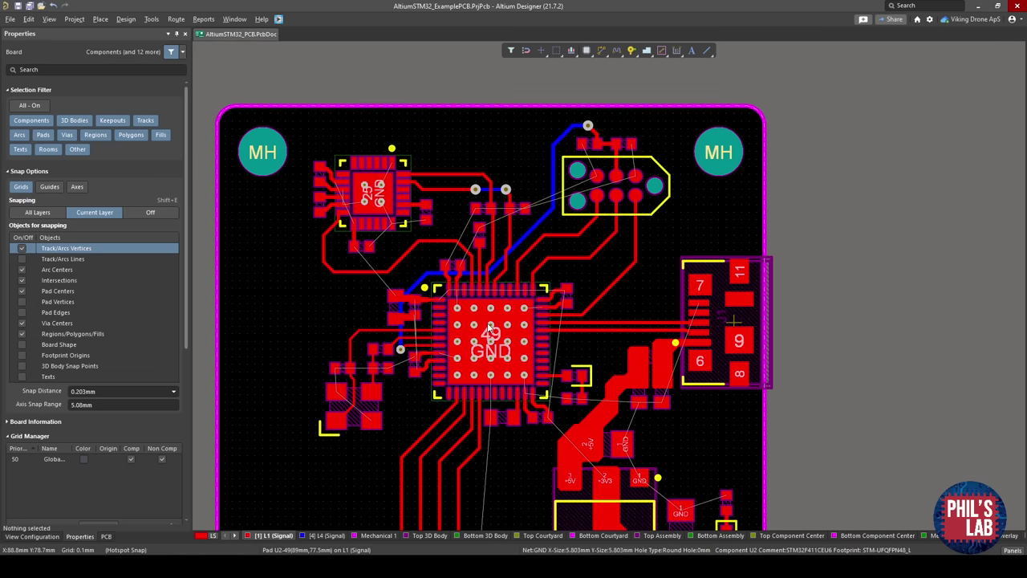
ctrl+scroll(483, 330, up, 5)
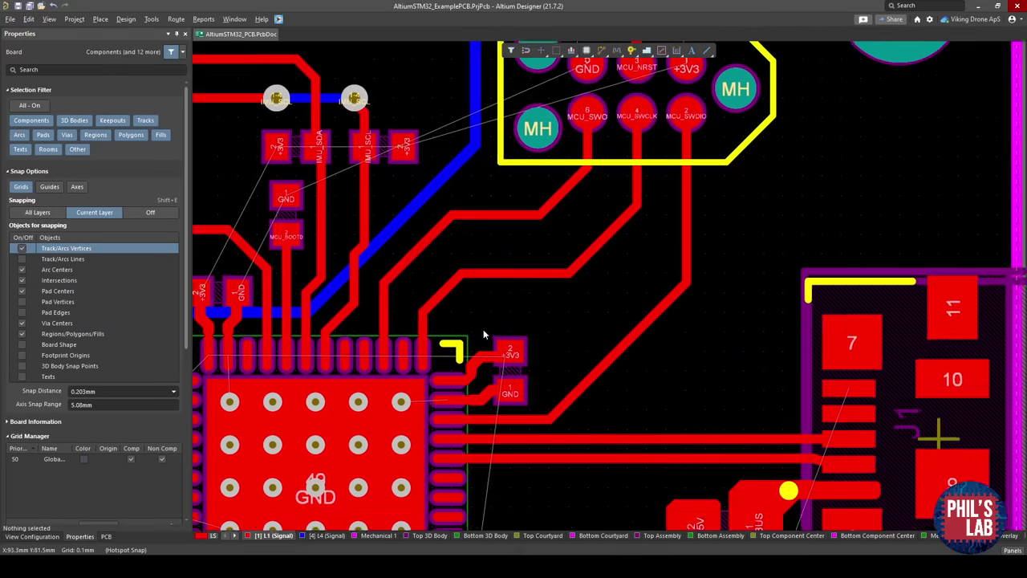
right_drag(423, 338, 891, 430)
right_drag(399, 269, 484, 342)
ctrl+scroll(409, 239, up, 2)
ctrl+scroll(408, 237, up, 4)
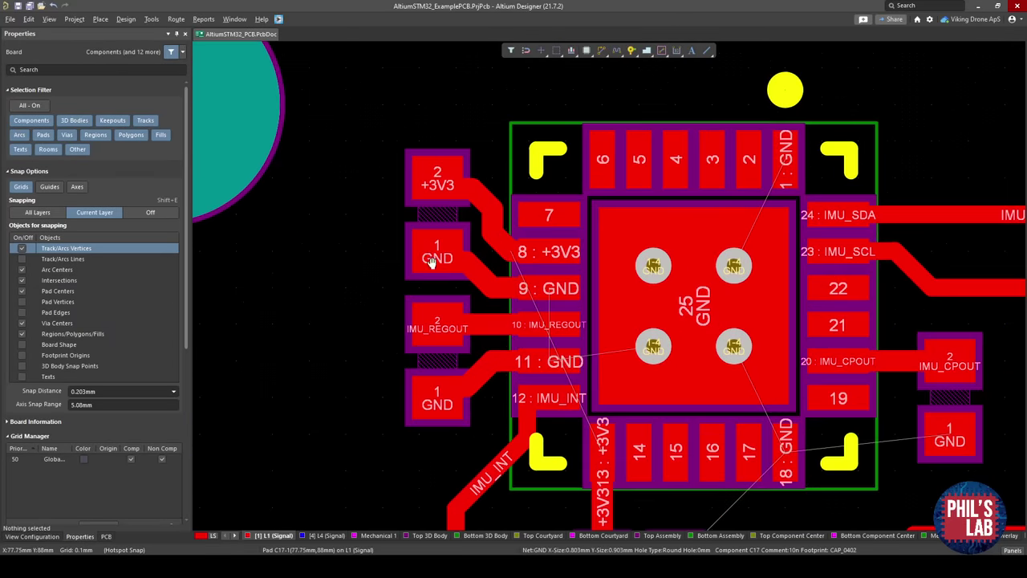
key(ctrl+w)
click(440, 268)
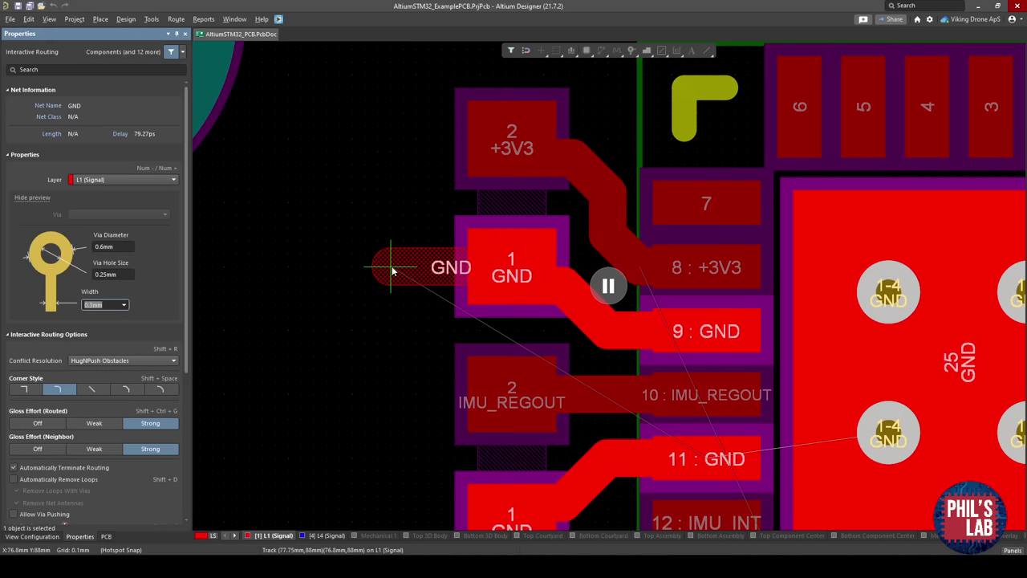
key(3)
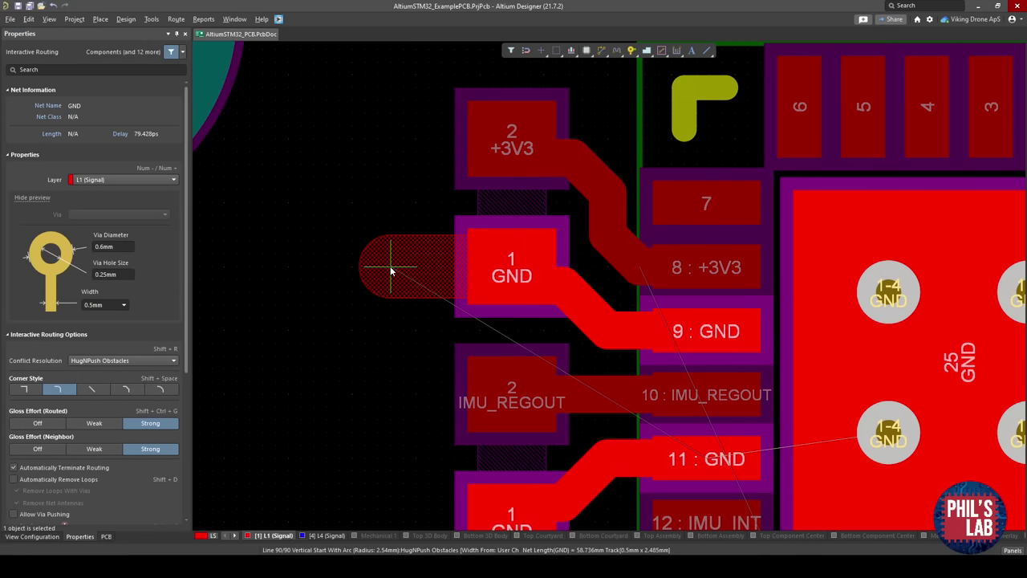
key(KP_Add)
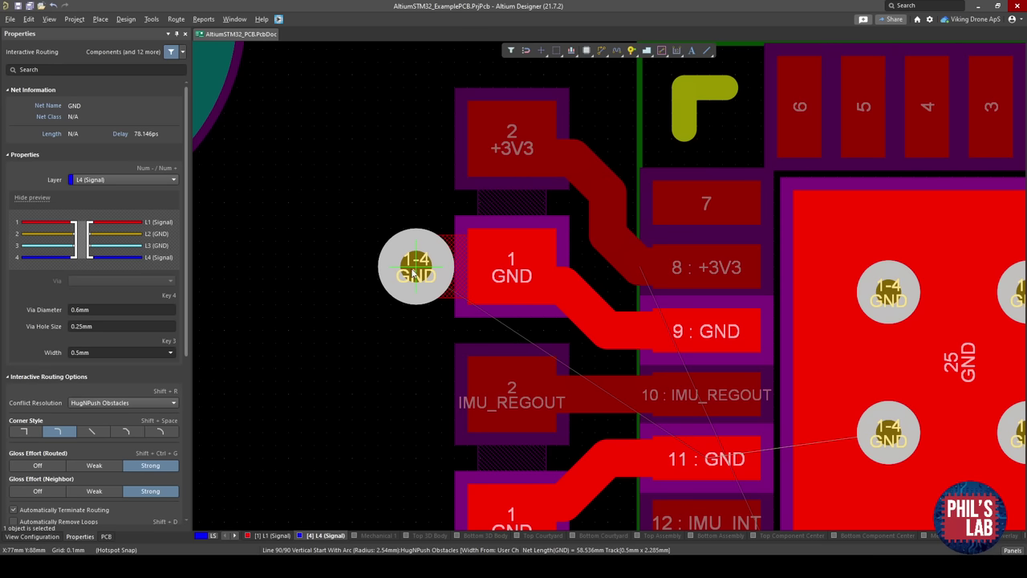
click(408, 273)
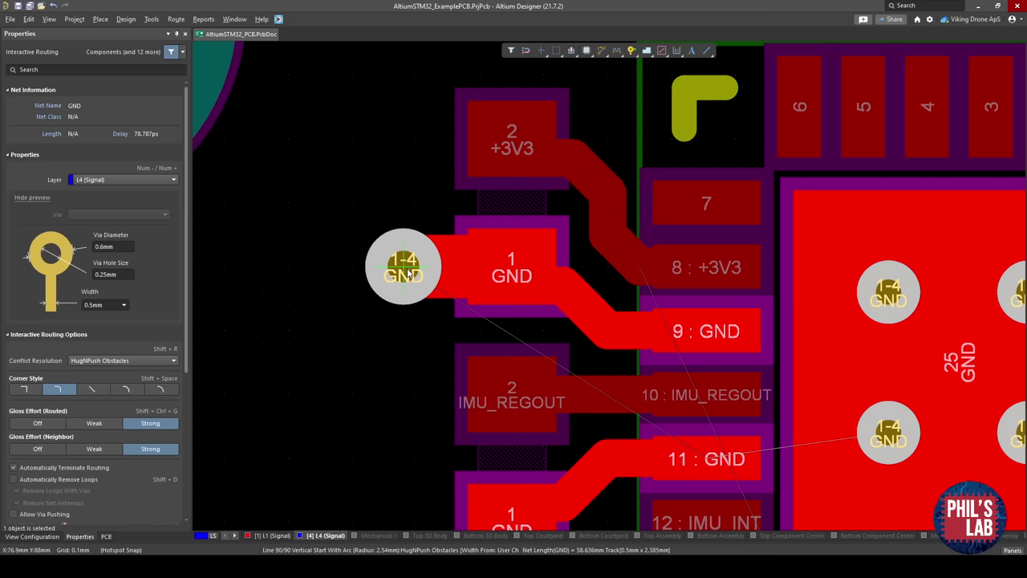
key(Escape)
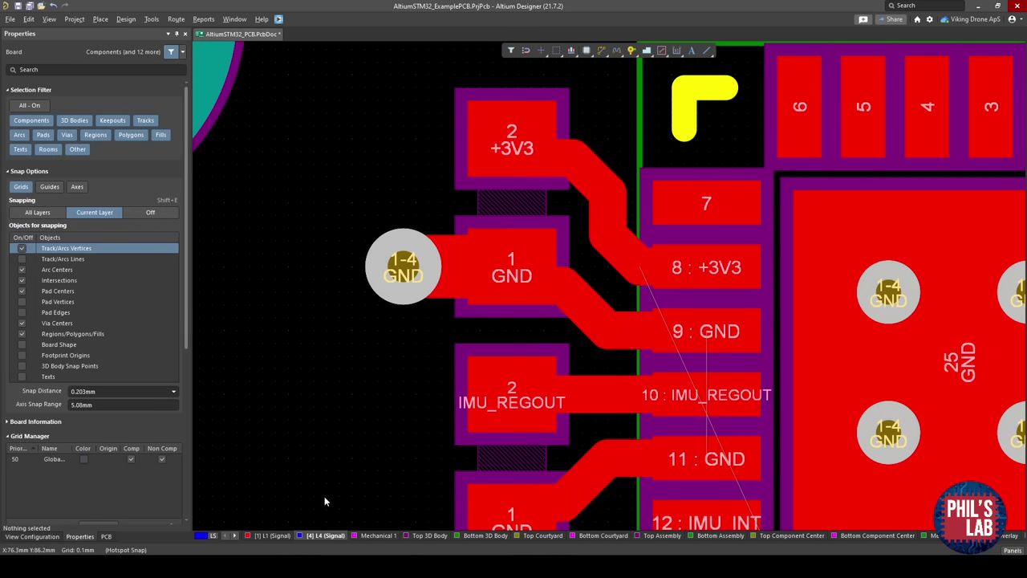
Route a 0.5 mm wide GND track from the IMU_REGOUT capacitor's GND pad to a 0.6/0.25 mm through via and save the board.
ctrl+scroll(350, 385, down, 3)
ctrl+scroll(362, 404, up, 4)
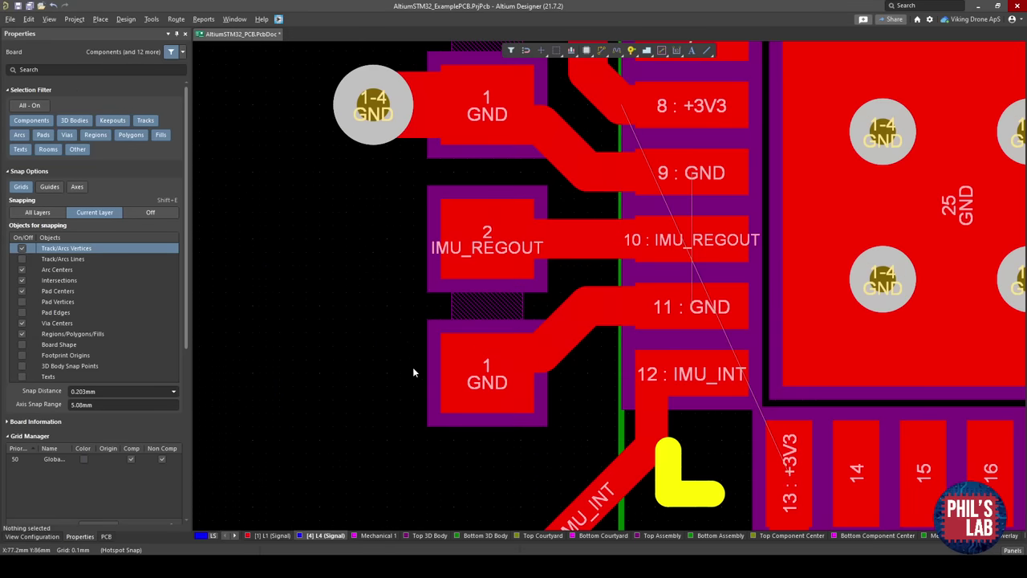
key(ctrl+w)
click(467, 380)
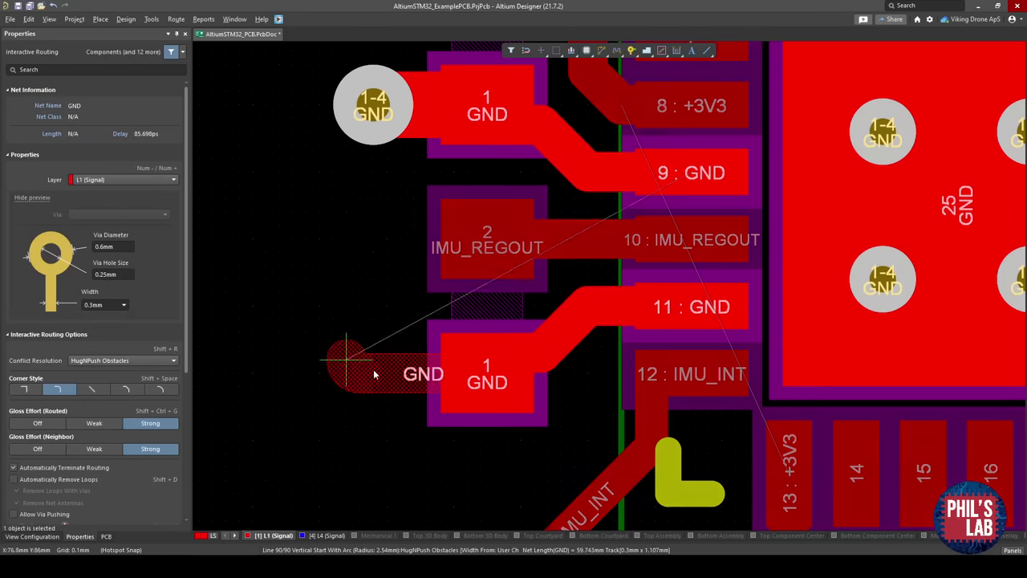
text(0.5)
key(Return)
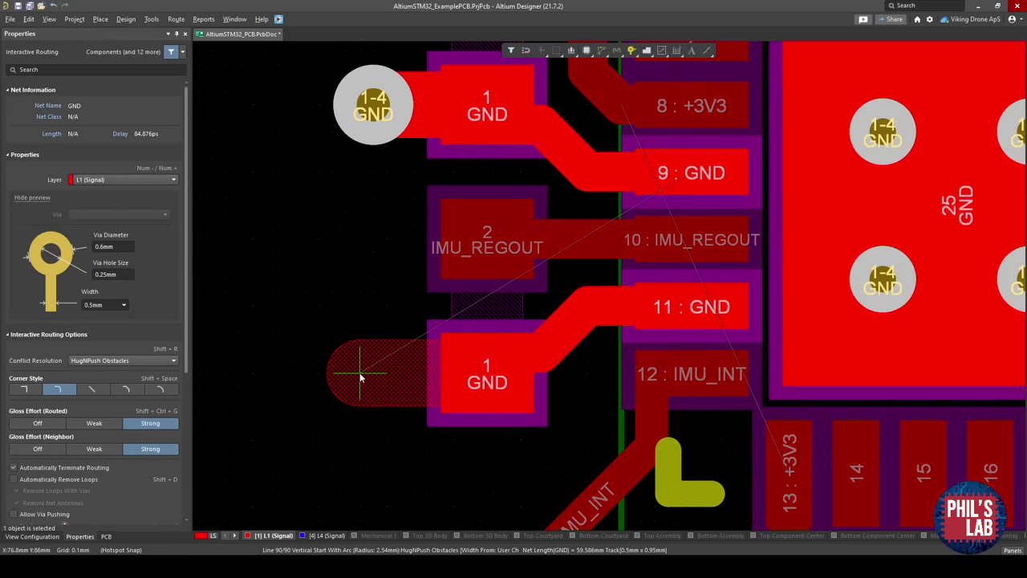
key(KP_Add)
click(373, 375)
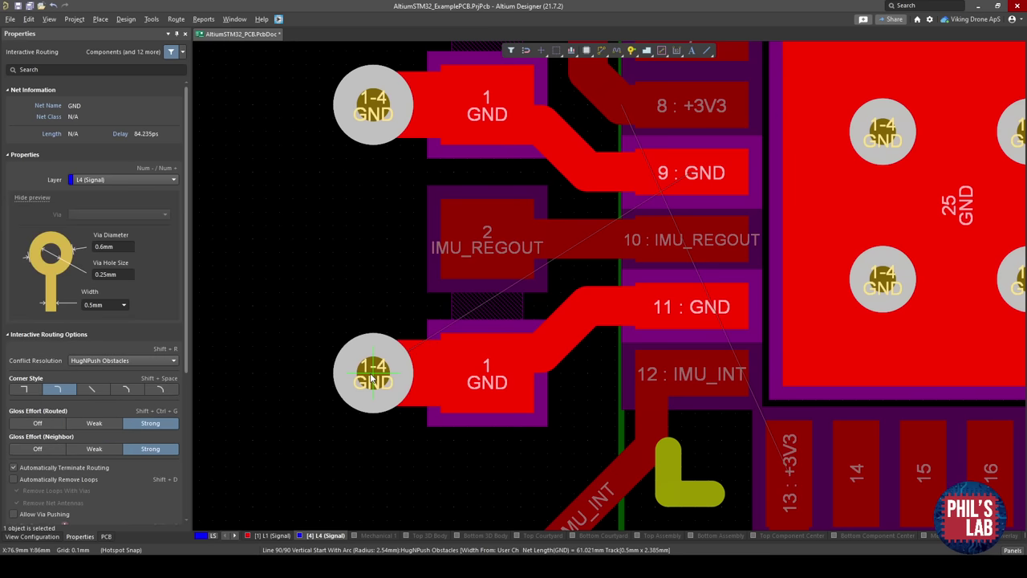
right_click(370, 371)
right_click(352, 341)
ctrl+scroll(386, 321, down, 7)
key(ctrl+s)
right_drag(539, 364, 459, 355)
ctrl+scroll(458, 355, up, 3)
ctrl+scroll(429, 427, up, 1)
right_drag(429, 423, 410, 392)
key(ctrl+w)
click(394, 399)
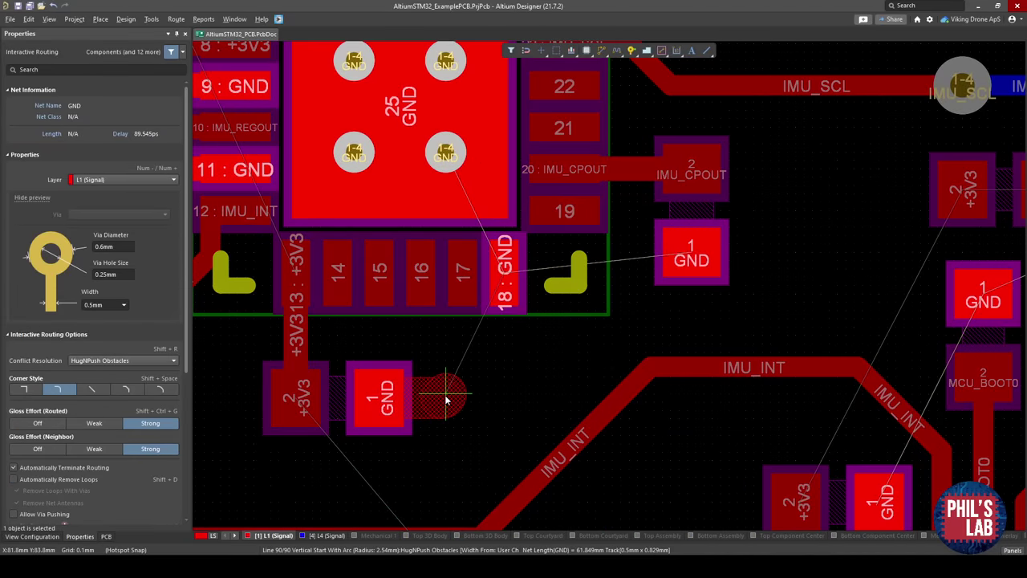
key(Escape)
key(Escape)
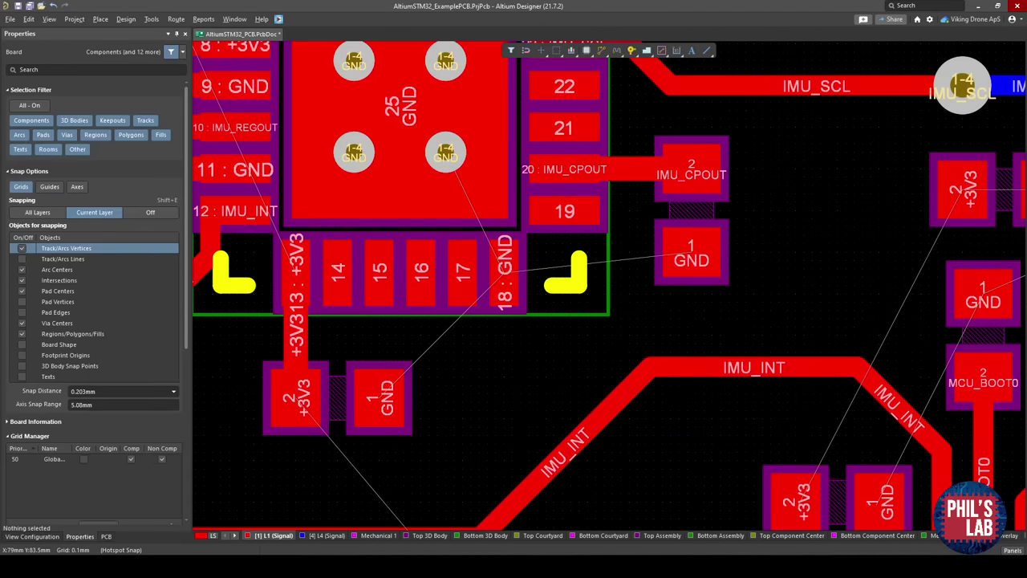
ctrl+scroll(928, 259, down, 4)
scroll(335, 331, up, 3)
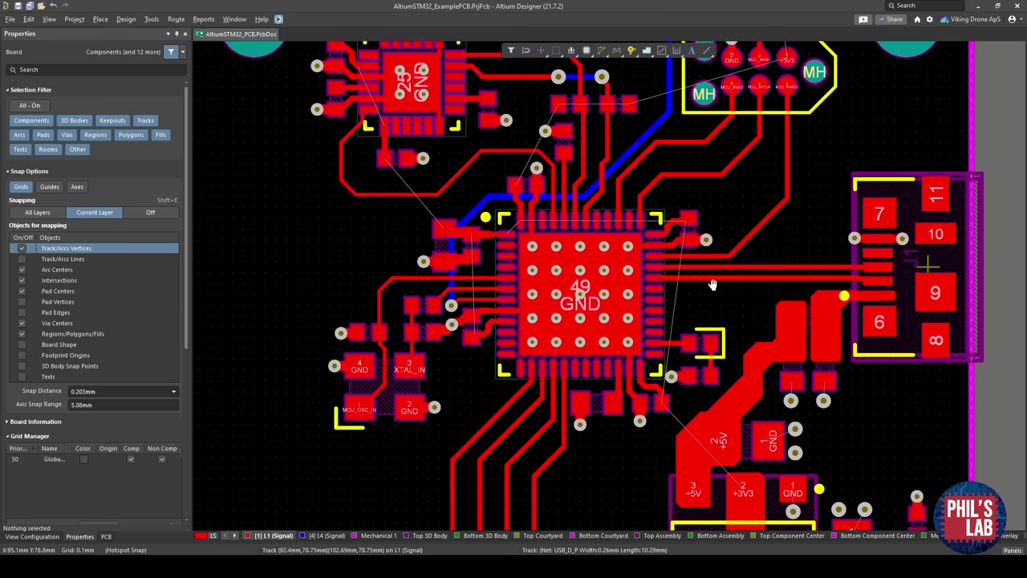
Examine the GND vias around the IMU and microcontroller decoupling capacitors on L1, moving on towards the power section.
ctrl+scroll(319, 152, up, 1)
ctrl+scroll(319, 152, up, 3)
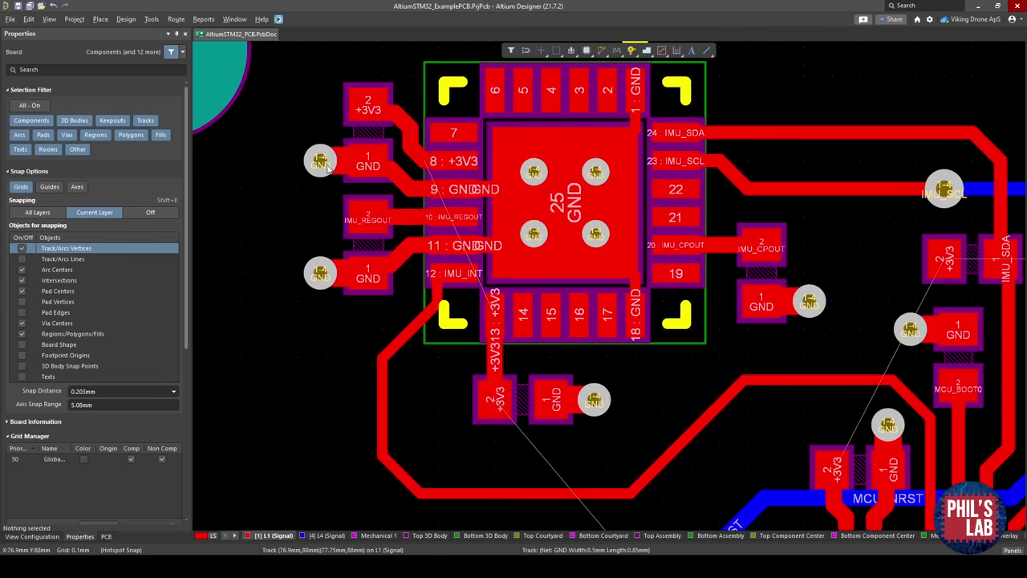
right_drag(447, 284, 414, 286)
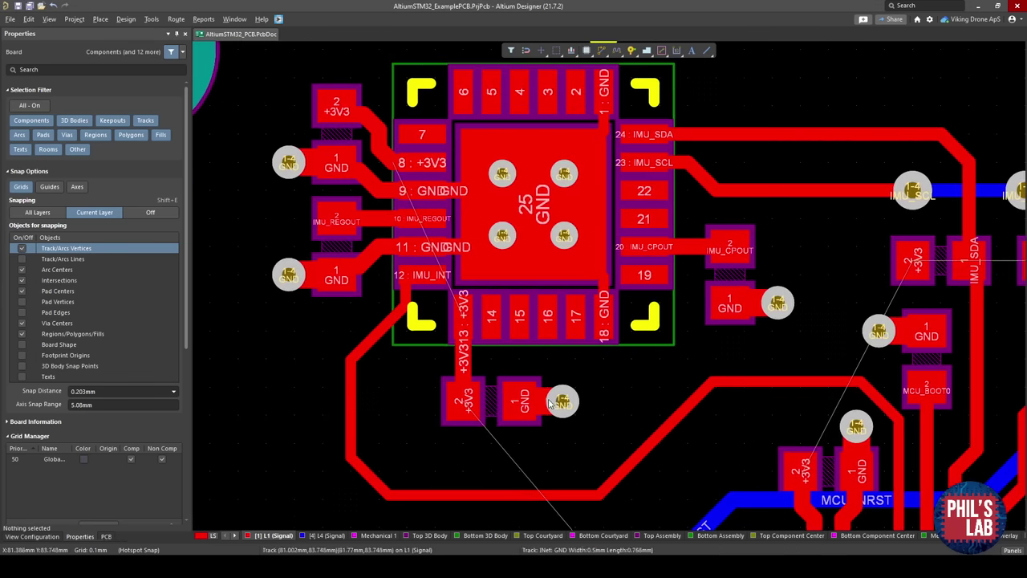
ctrl+scroll(540, 403, up, 5)
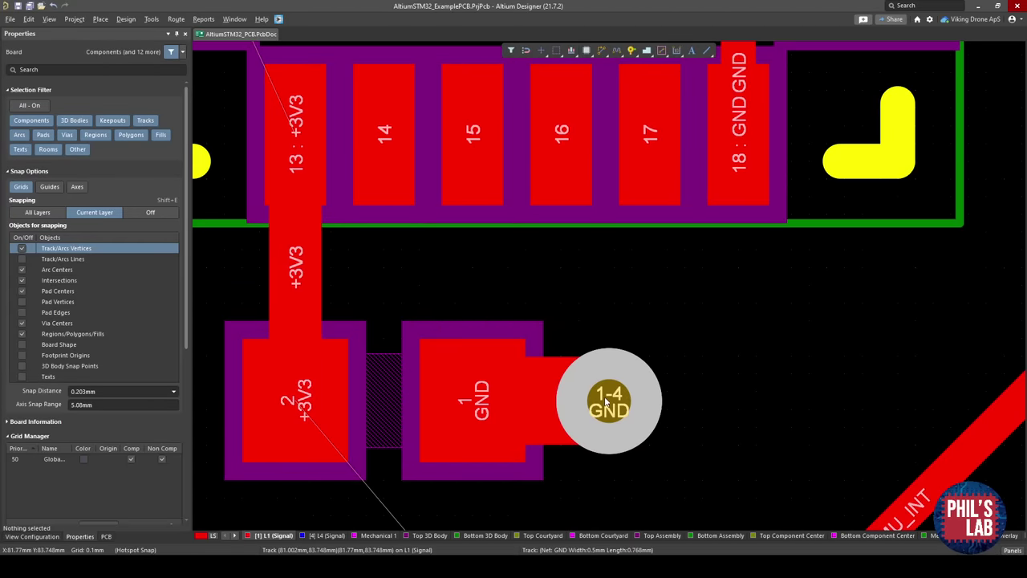
ctrl+scroll(615, 396, down, 4)
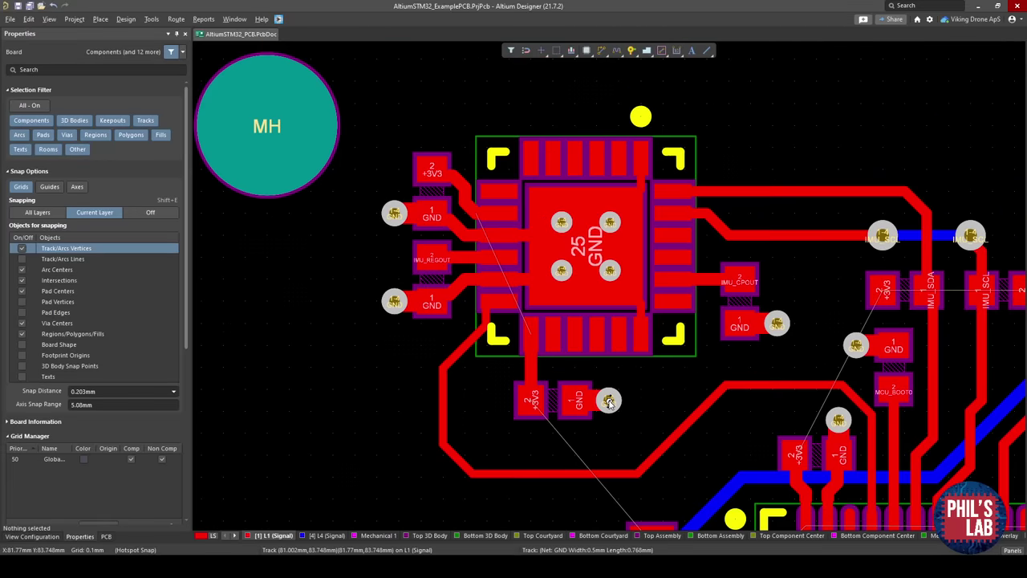
ctrl+scroll(782, 337, down, 4)
right_drag(842, 401, 683, 268)
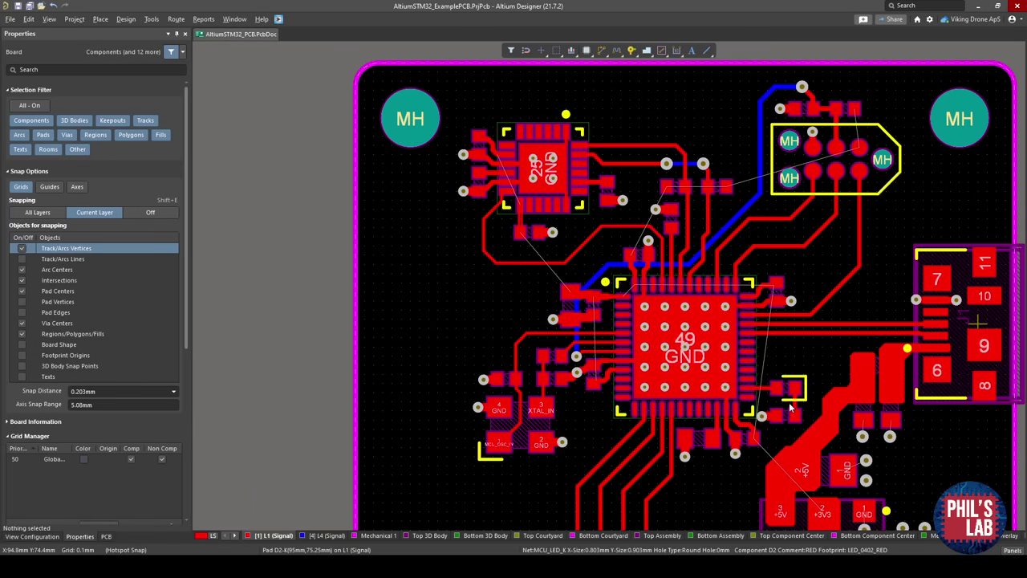
right_drag(787, 408, 689, 259)
right_drag(789, 332, 691, 263)
Start a solid polygon pour on L1 (Signal), outlining the regulator output capacitor's GND pad and its two vias.
ctrl+scroll(677, 306, up, 4)
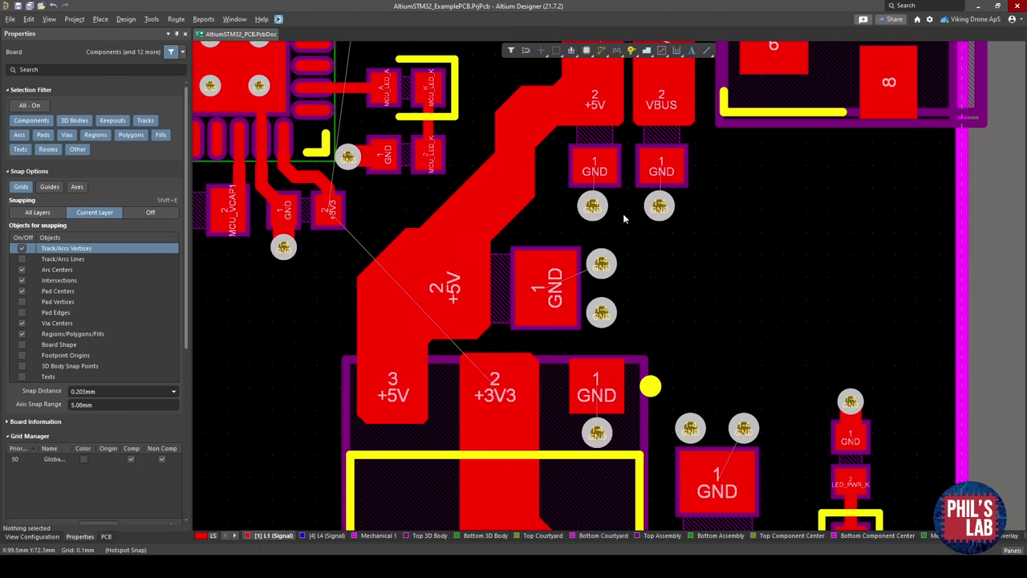
ctrl+scroll(581, 245, up, 2)
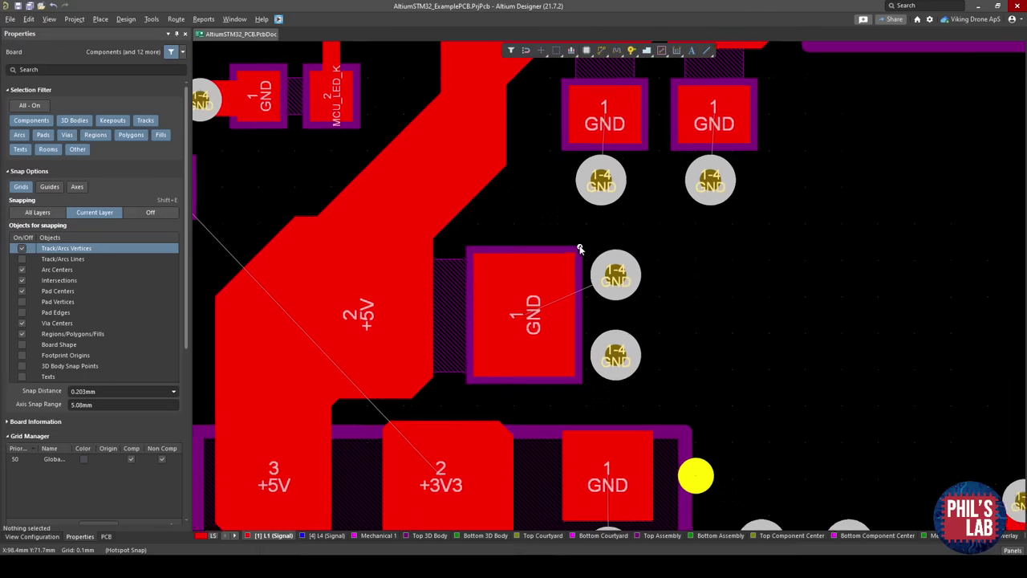
scroll(656, 276, down, 4)
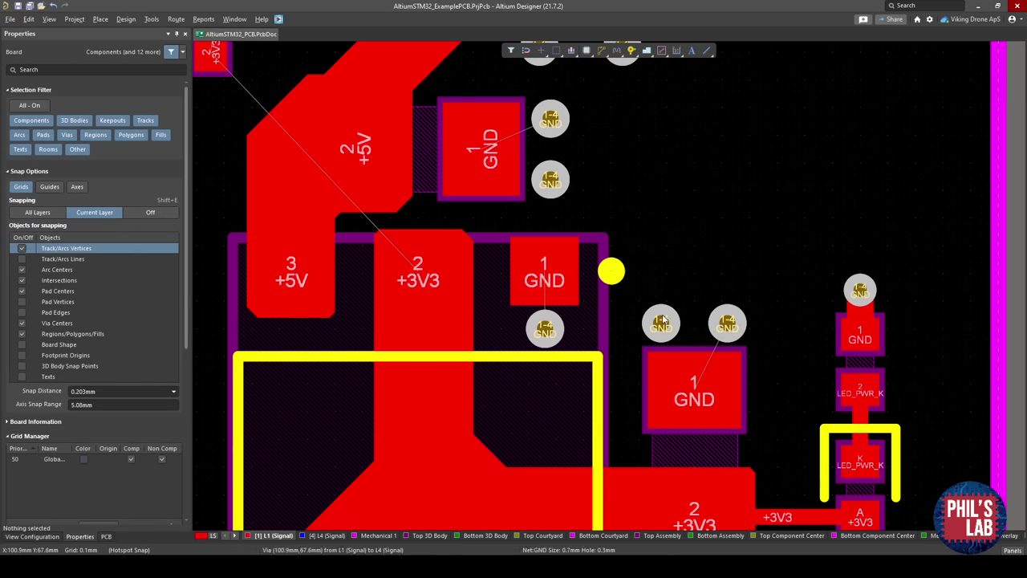
right_drag(540, 200, 546, 282)
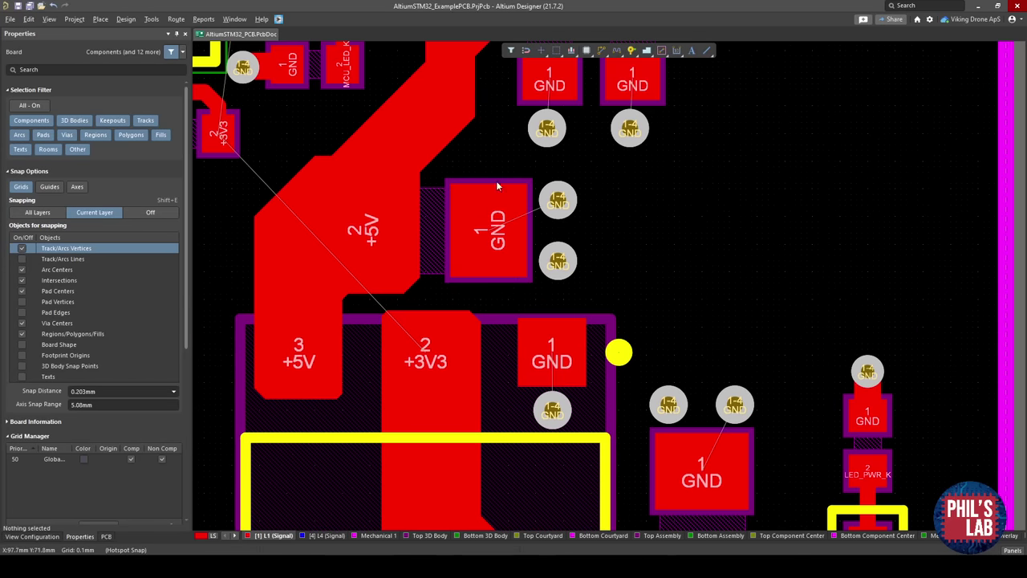
right_drag(539, 367, 494, 264)
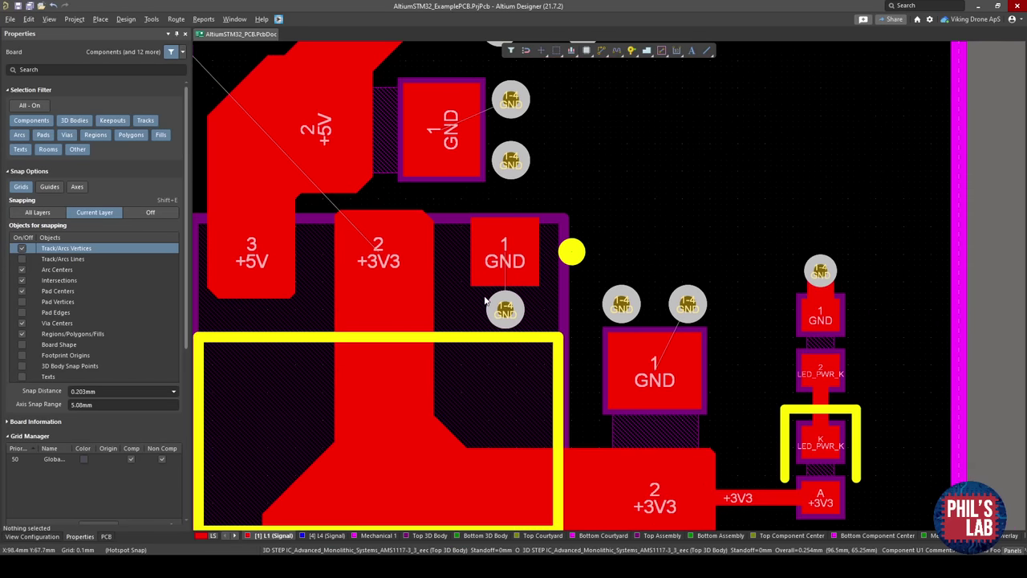
key(p)
key(g)
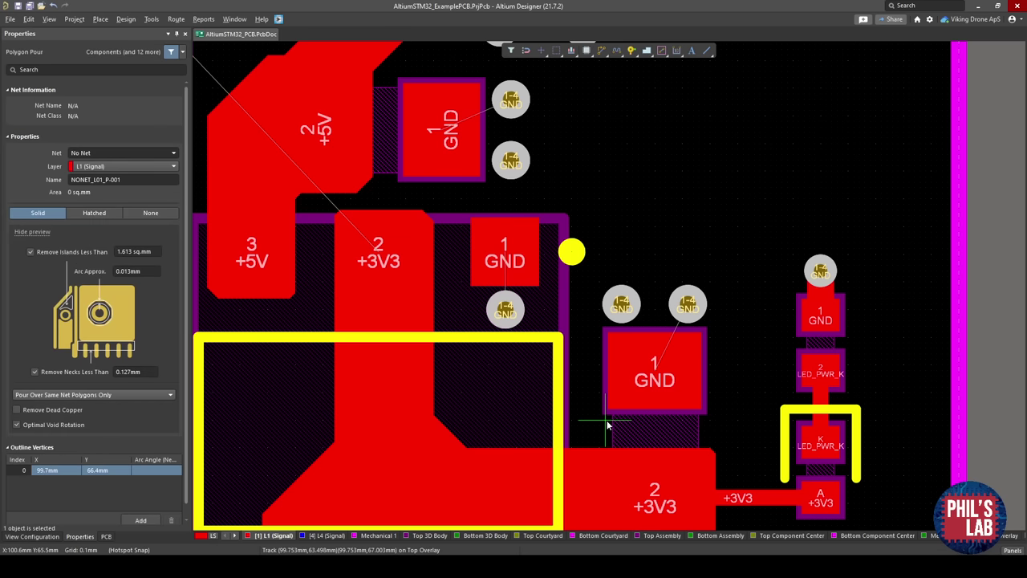
click(606, 422)
click(716, 415)
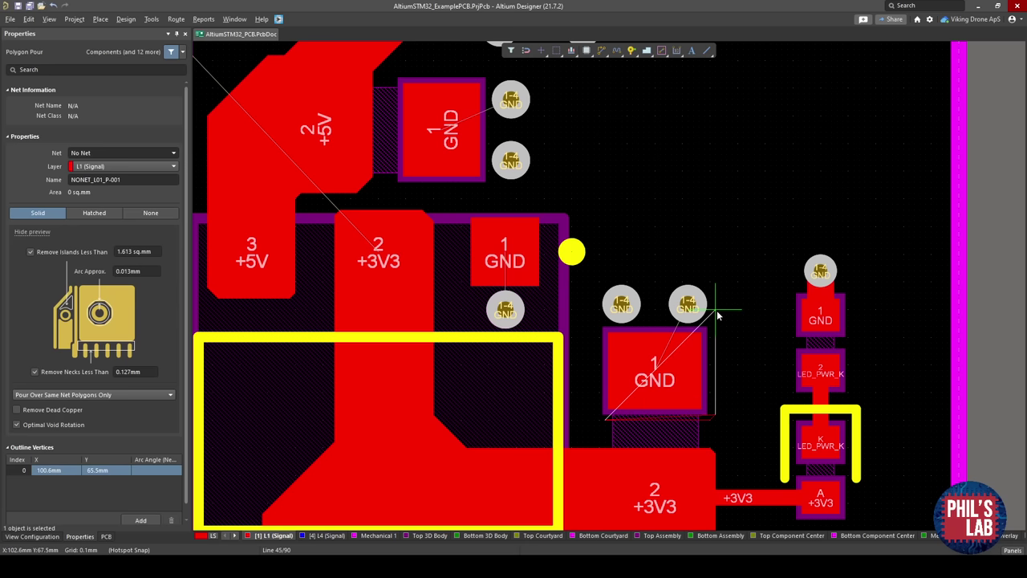
click(696, 265)
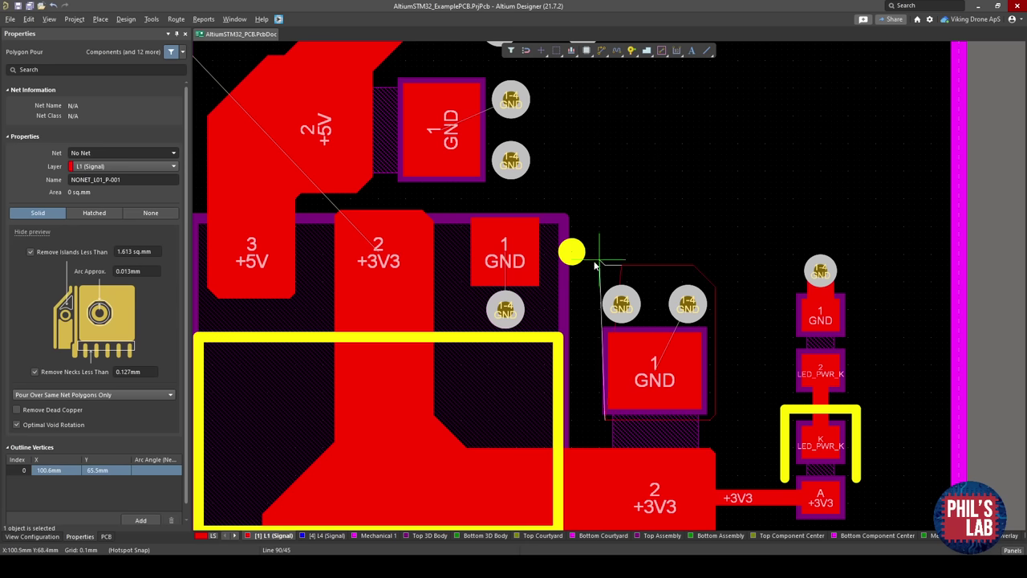
click(598, 265)
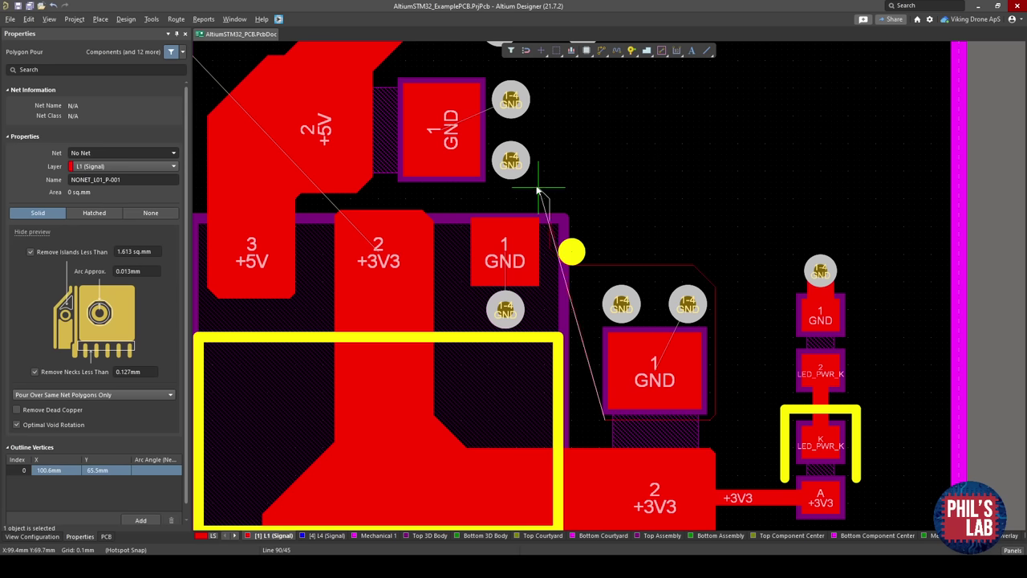
Extend the pour outline past the +5V input capacitor's vias and around the GND pads of the +5V and VBUS capacitors near the USB connector.
key(space)
key(space)
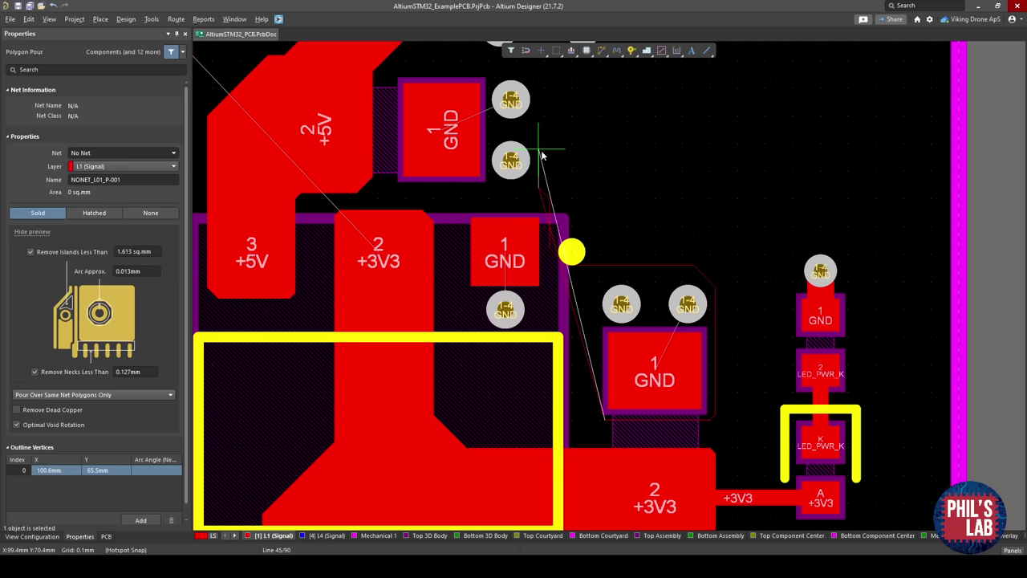
scroll(544, 154, up, 3)
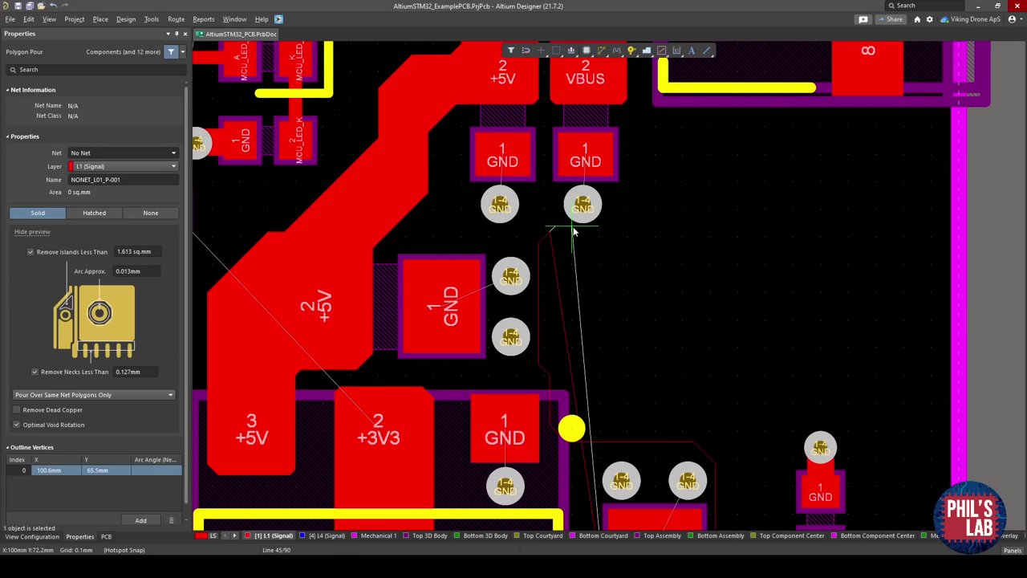
key(space)
key(space)
ctrl+scroll(629, 176, up, 5)
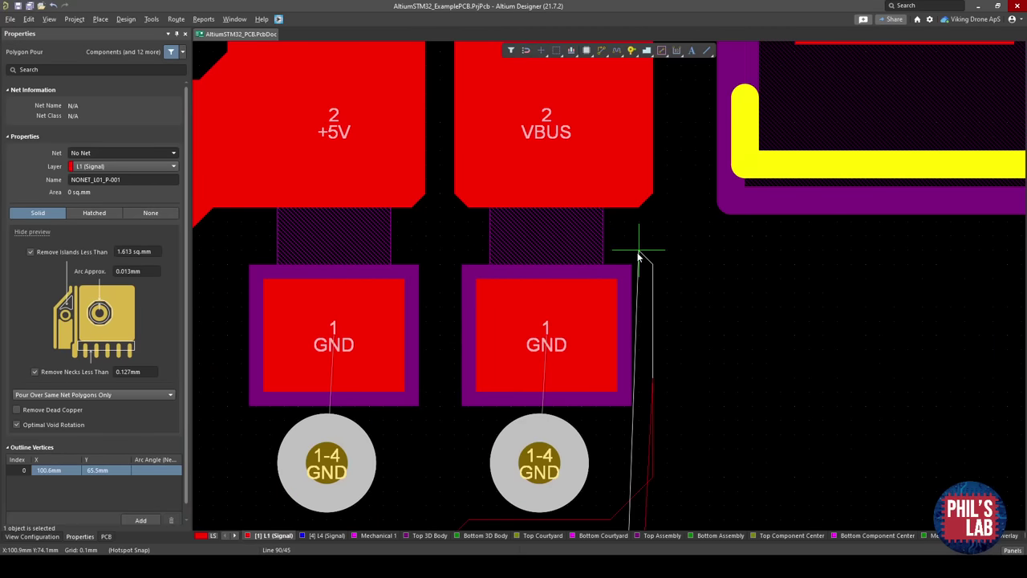
click(596, 251)
key(space)
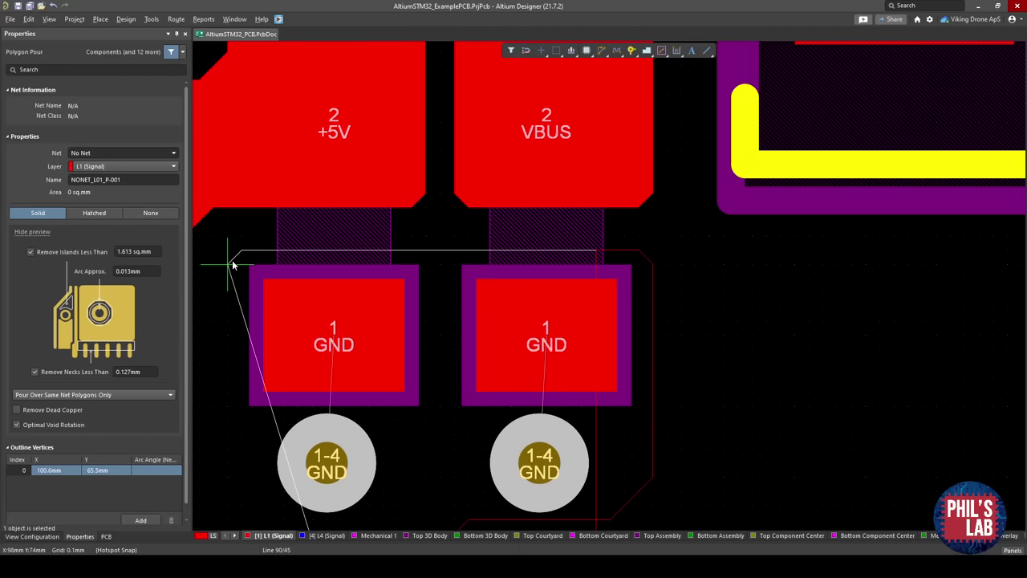
click(229, 265)
key(space)
Continue the pour outline along the far side of the large +5V input capacitor's GND pad, keeping clear of the +5V copper.
right_drag(203, 361, 364, 191)
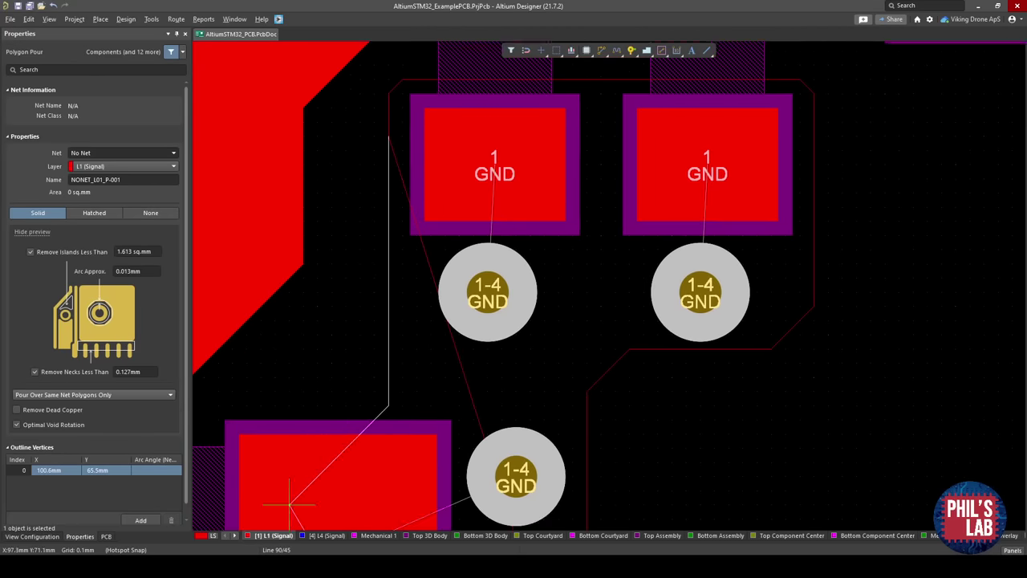
right_drag(302, 502, 303, 342)
click(342, 245)
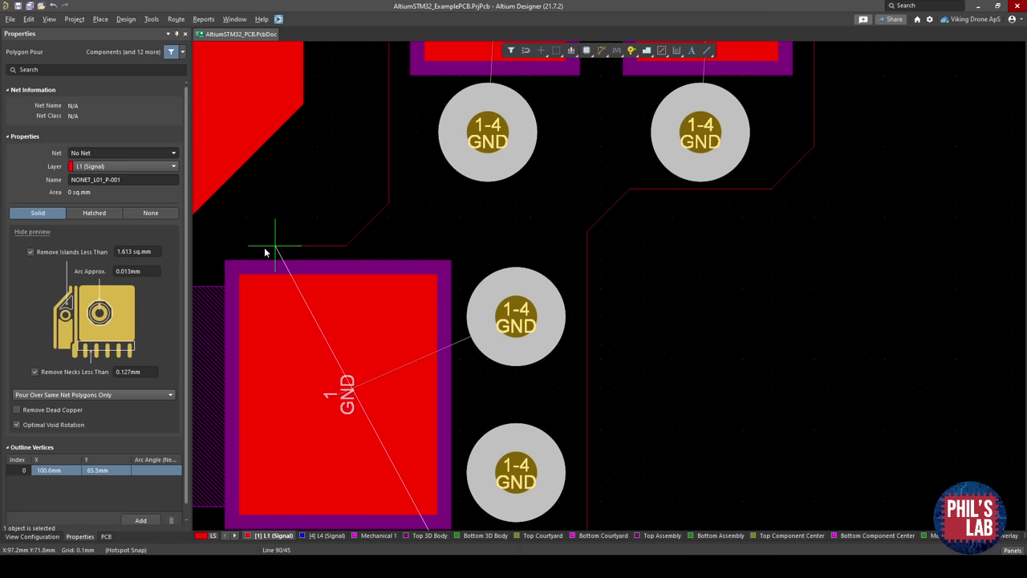
click(220, 258)
key(space)
key(space)
right_drag(197, 470, 334, 333)
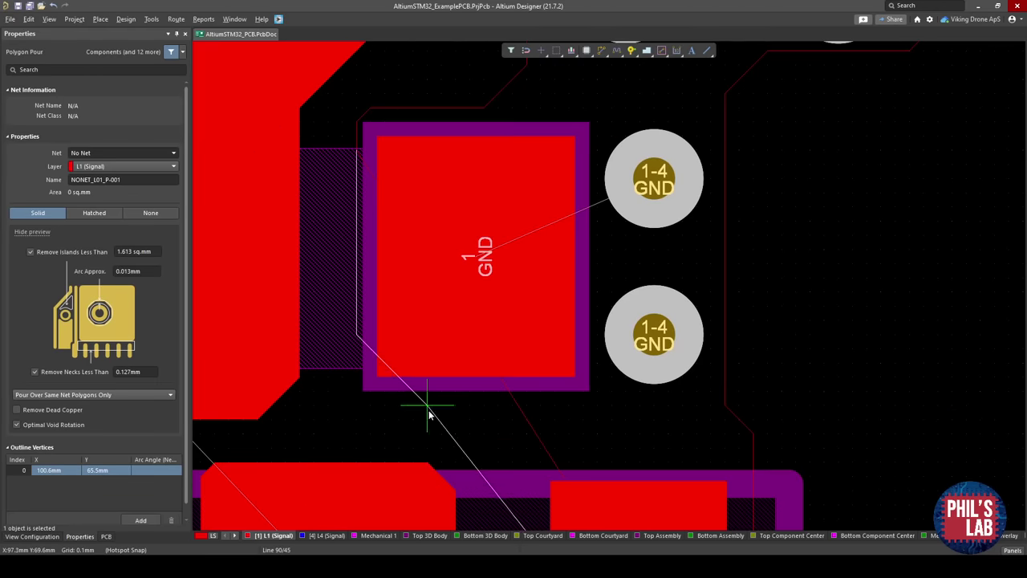
ctrl+scroll(411, 425, down, 2)
ctrl+scroll(384, 402, up, 2)
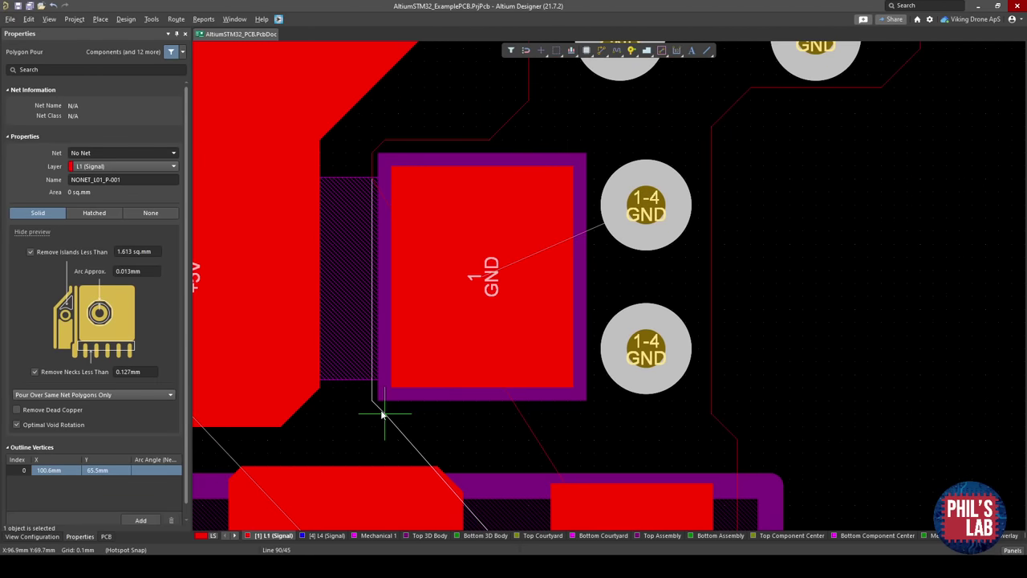
click(378, 412)
Run the pour outline around the voltage regulator's GND pad and via, and close it at the output capacitor.
scroll(528, 520, down, 4)
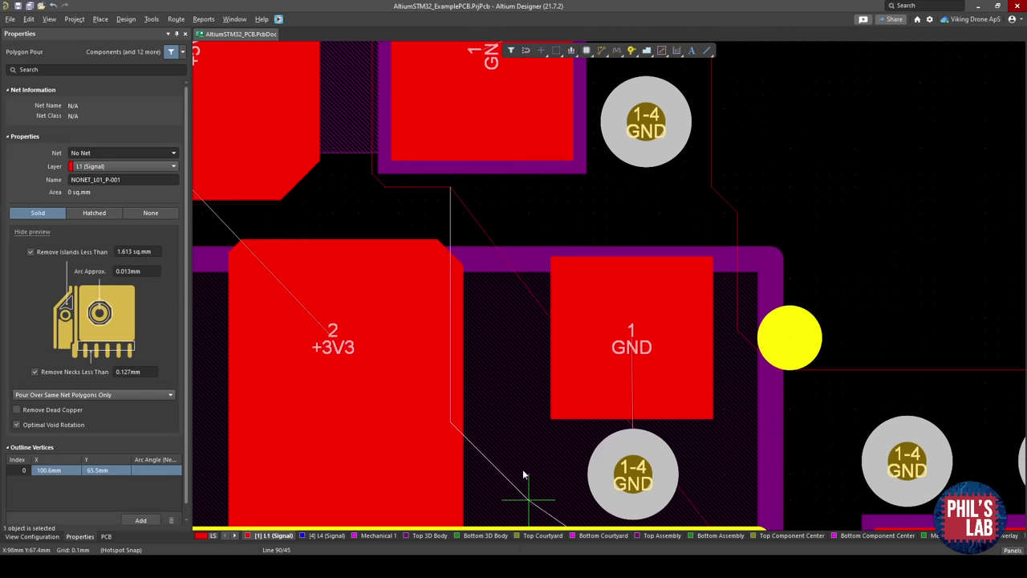
click(530, 214)
key(space)
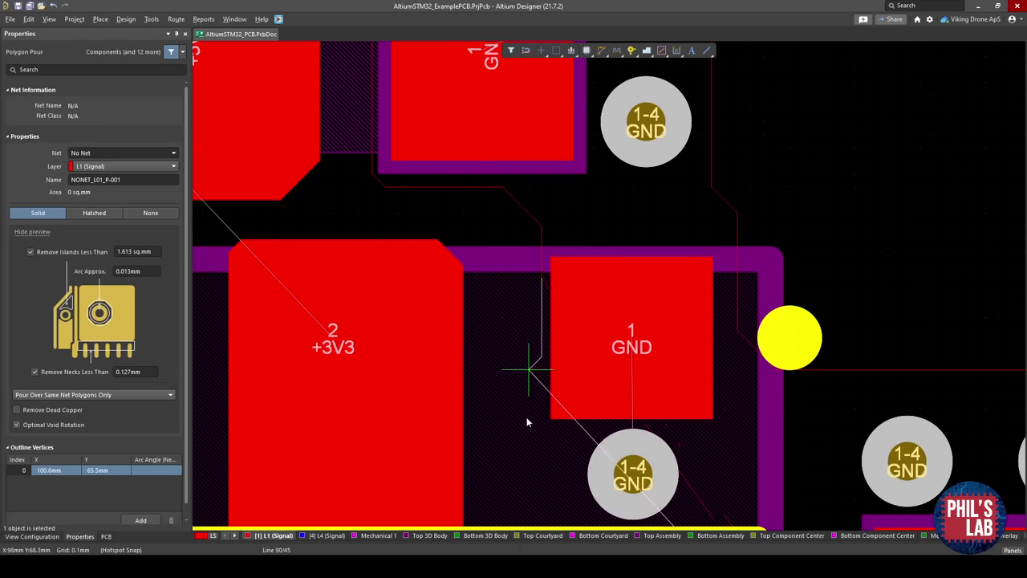
scroll(529, 425, down, 3)
key(space)
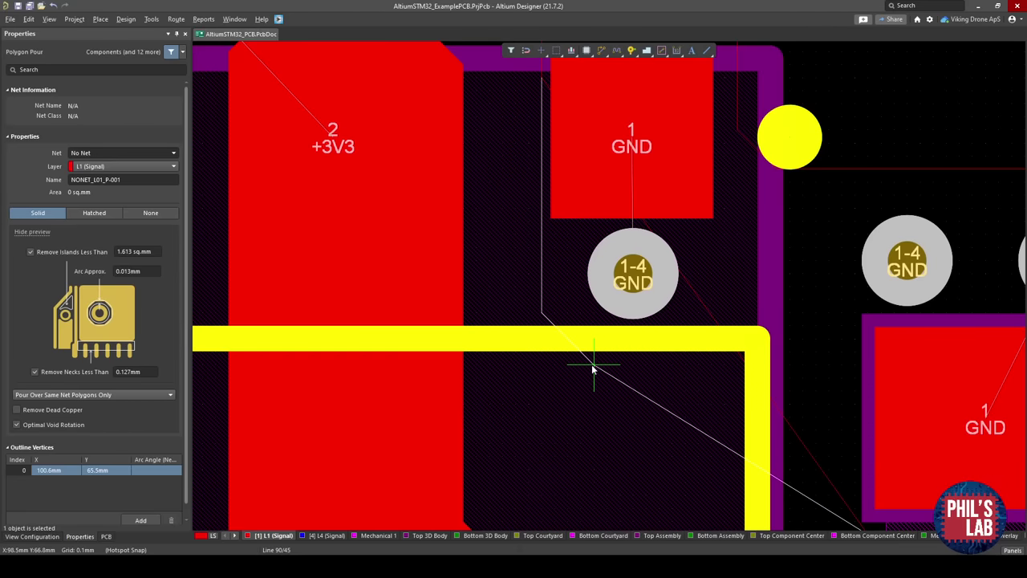
click(591, 364)
click(816, 391)
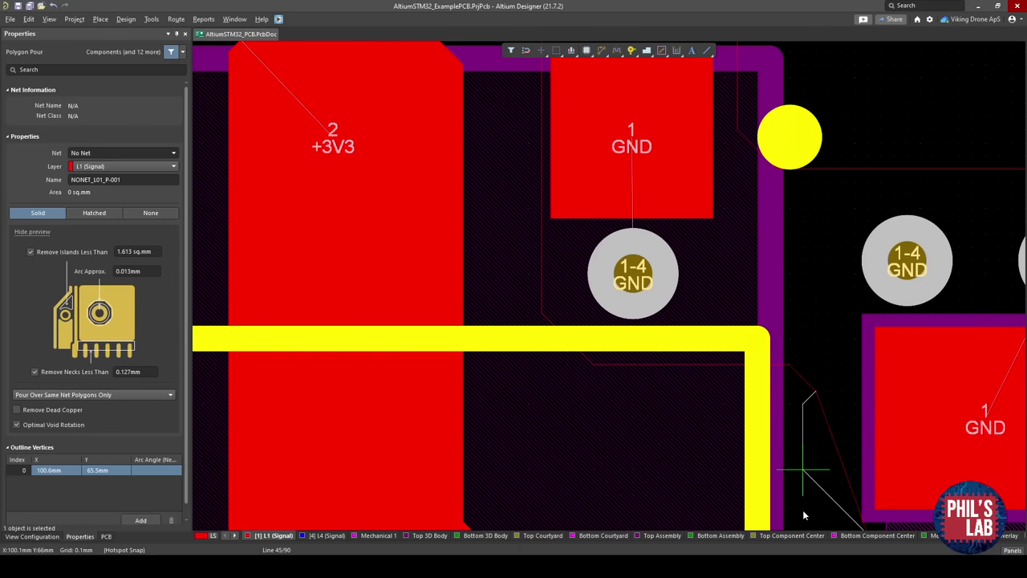
scroll(804, 505, down, 2)
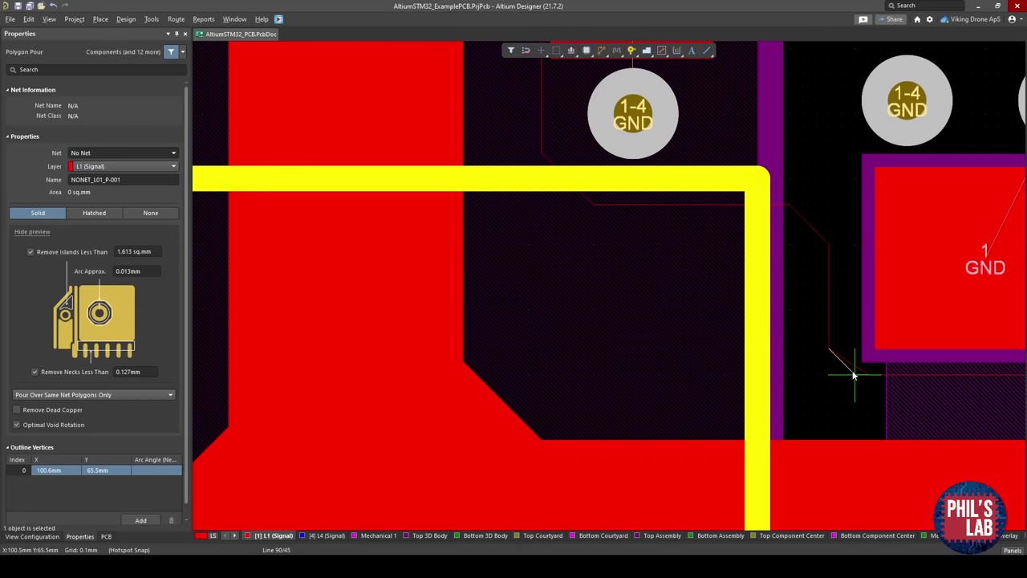
click(853, 375)
right_click(855, 375)
Assign the new L1 polygon pour to the GND net and repour it.
ctrl+scroll(817, 281, down, 3)
right_drag(739, 329, 555, 442)
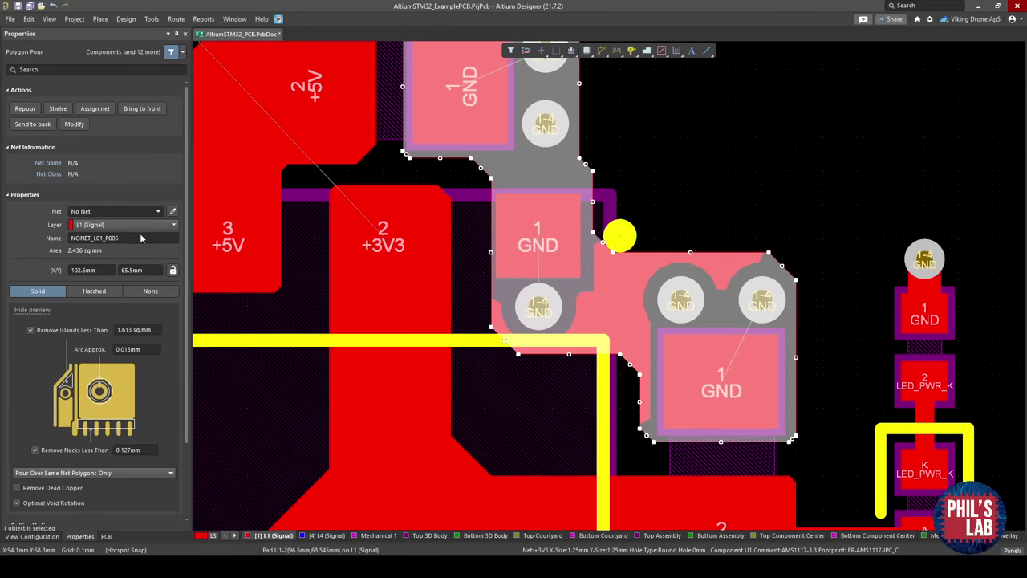
click(114, 211)
click(30, 110)
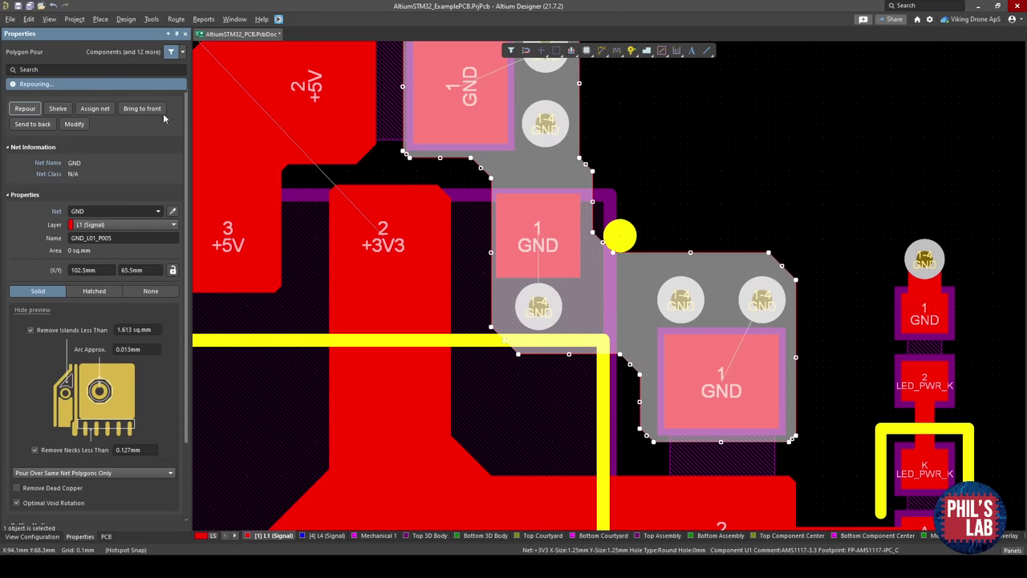
click(701, 135)
Inspect the power section's copper and the whole board in 3D from several angles, and return to the 2D layout.
ctrl+scroll(708, 139, down, 3)
right_drag(709, 140, 726, 230)
ctrl+scroll(690, 257, down, 3)
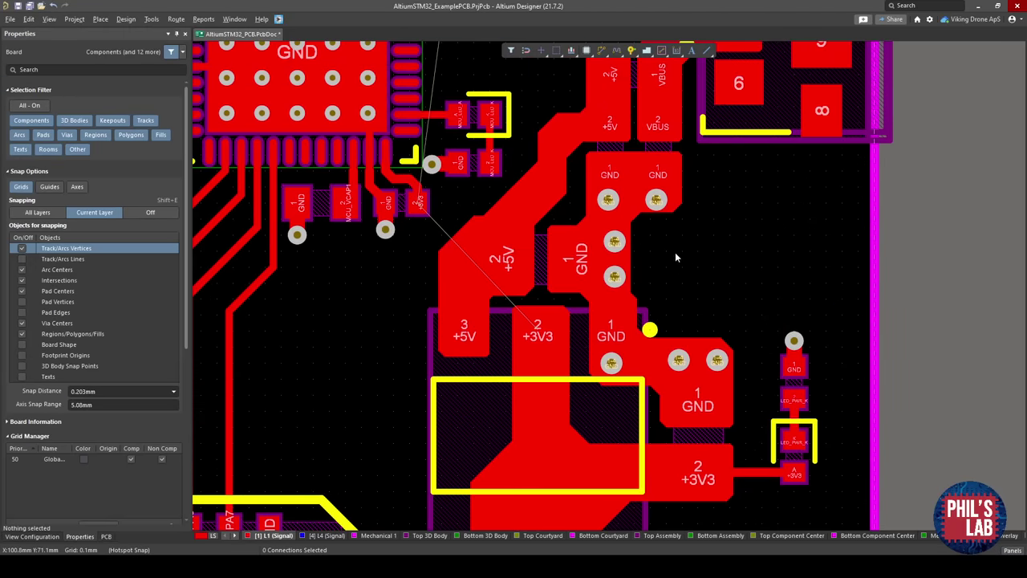
key(3)
shift+right_drag(622, 275, 425, 241)
ctrl+scroll(522, 219, up, 4)
shift+right_drag(502, 224, 602, 169)
ctrl+scroll(511, 211, down, 2)
ctrl+scroll(592, 177, down, 3)
shift+right_drag(575, 215, 717, 222)
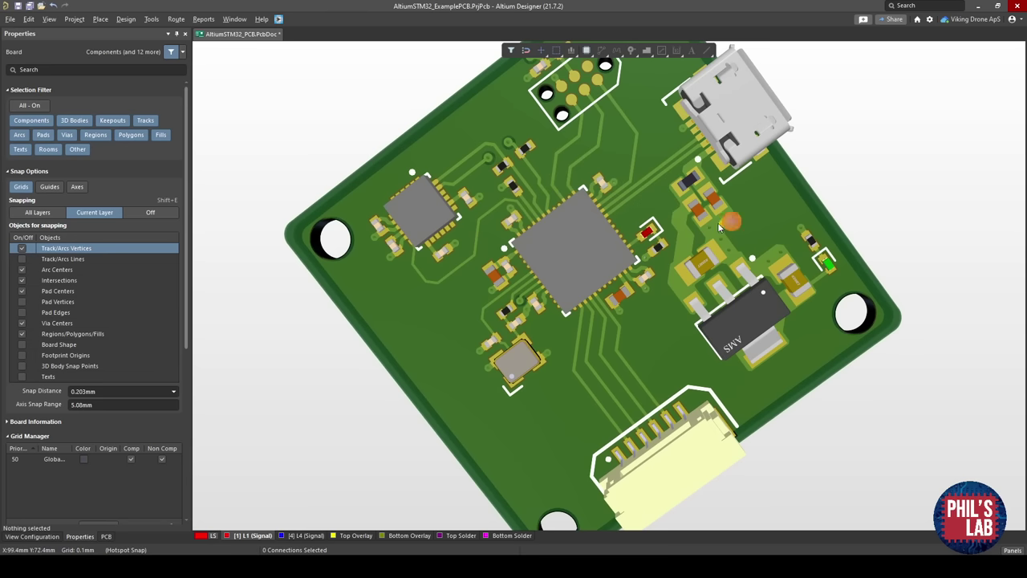
shift+right_drag(600, 252, 537, 206)
key(2)
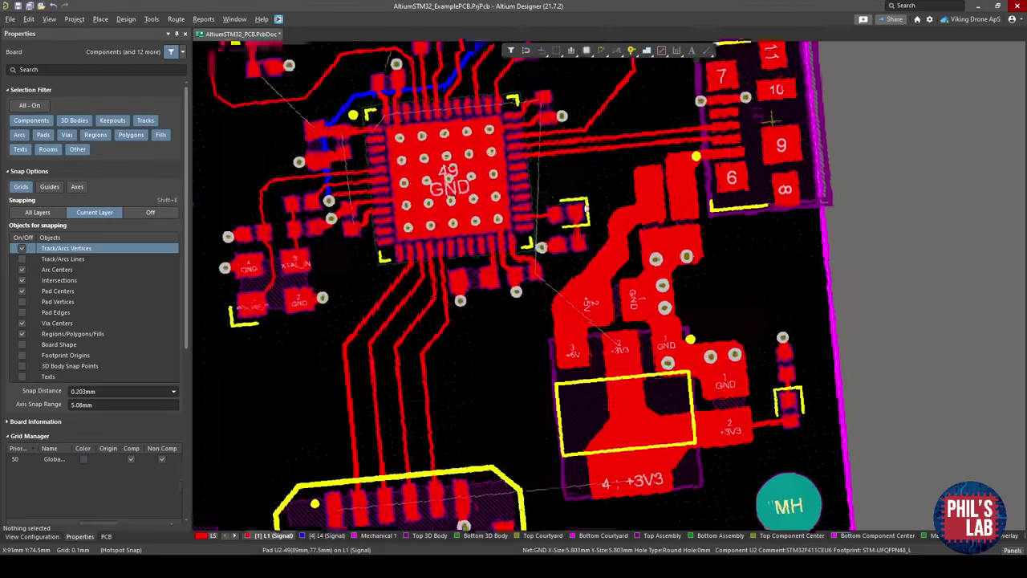
Examine the regulator's +3V3 copper and the unrouted +3V3 connection to the six-pin connector's pin 1.
right_drag(587, 286, 718, 199)
right_drag(603, 286, 473, 247)
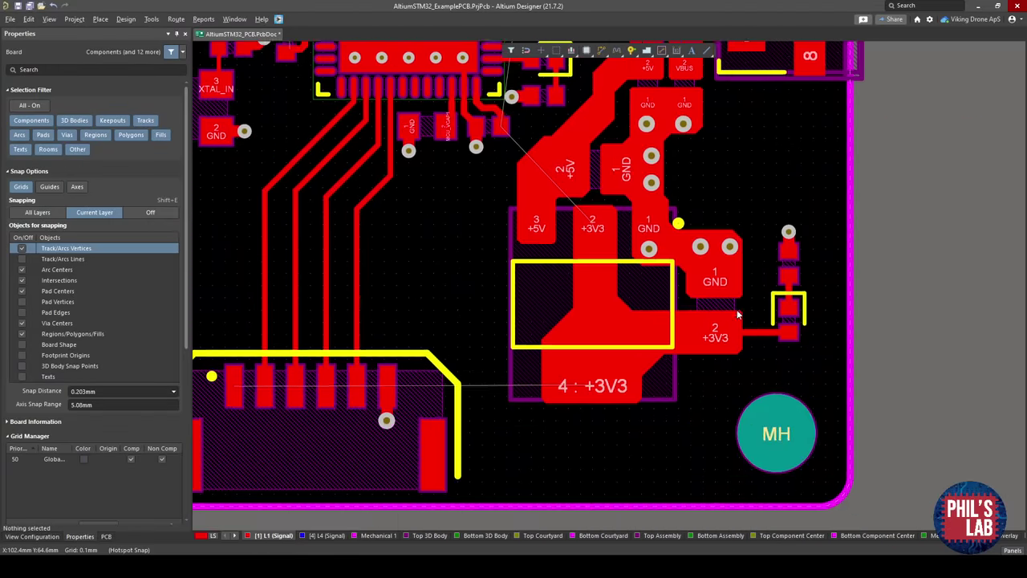
ctrl+scroll(736, 313, up, 6)
ctrl+scroll(723, 326, down, 2)
ctrl+scroll(843, 365, down, 3)
shift+scroll(517, 426, left, 3)
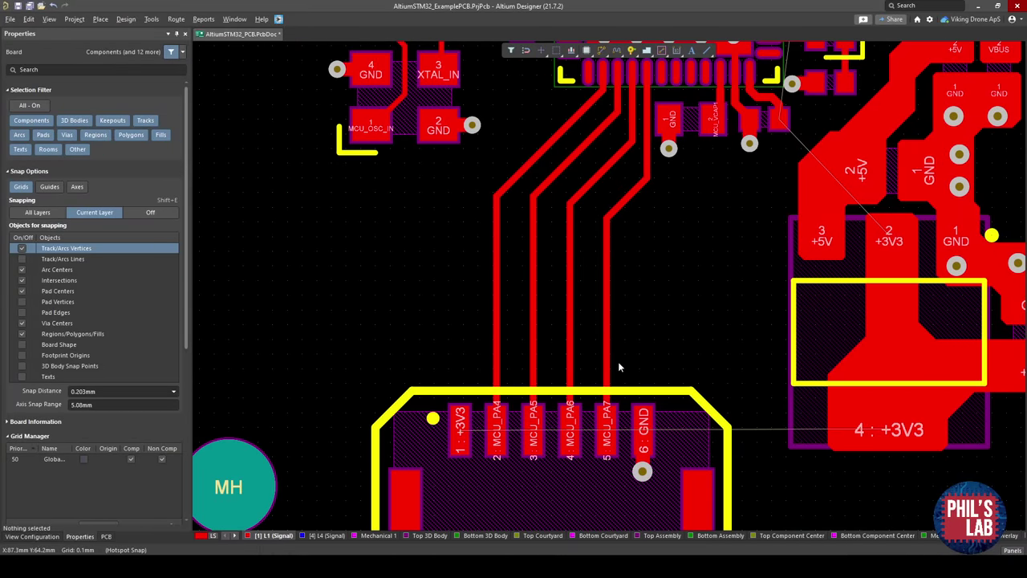
right_drag(618, 362, 553, 335)
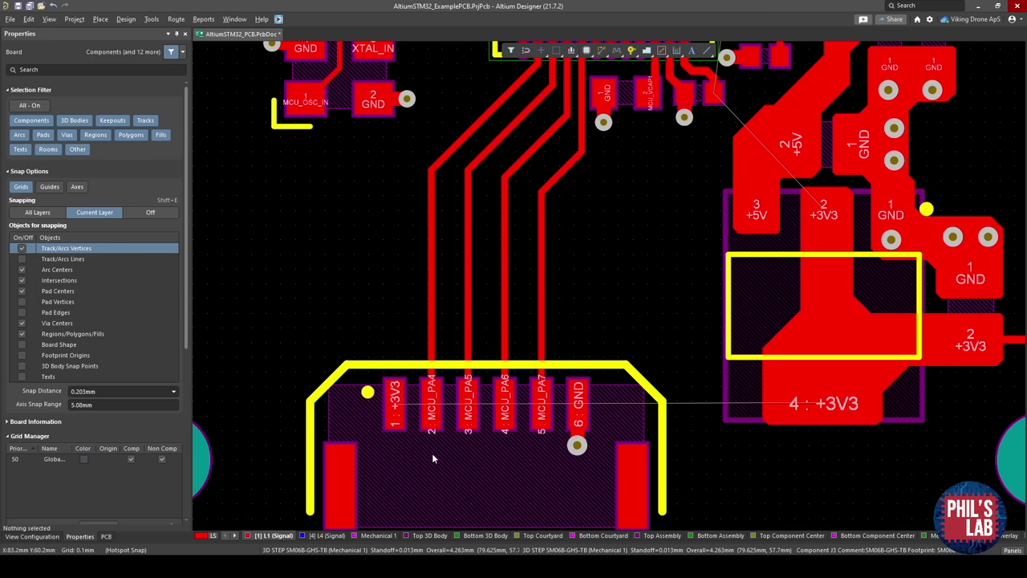
Examine the unrouted +3V3 connections between the regulator, the microcontroller's decoupling capacitor and the six-pin connector.
scroll(407, 398, up, 3)
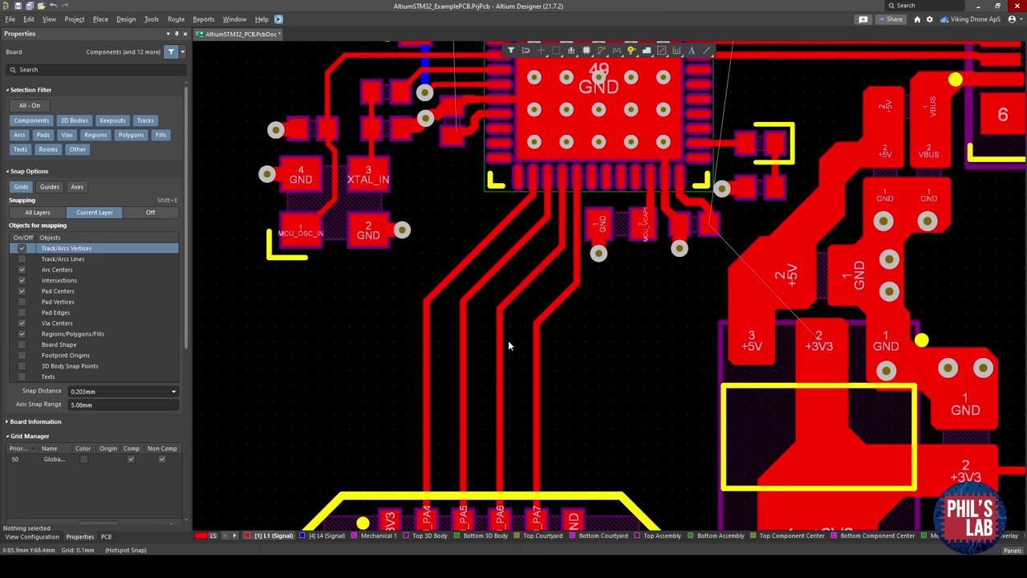
right_drag(480, 367, 453, 319)
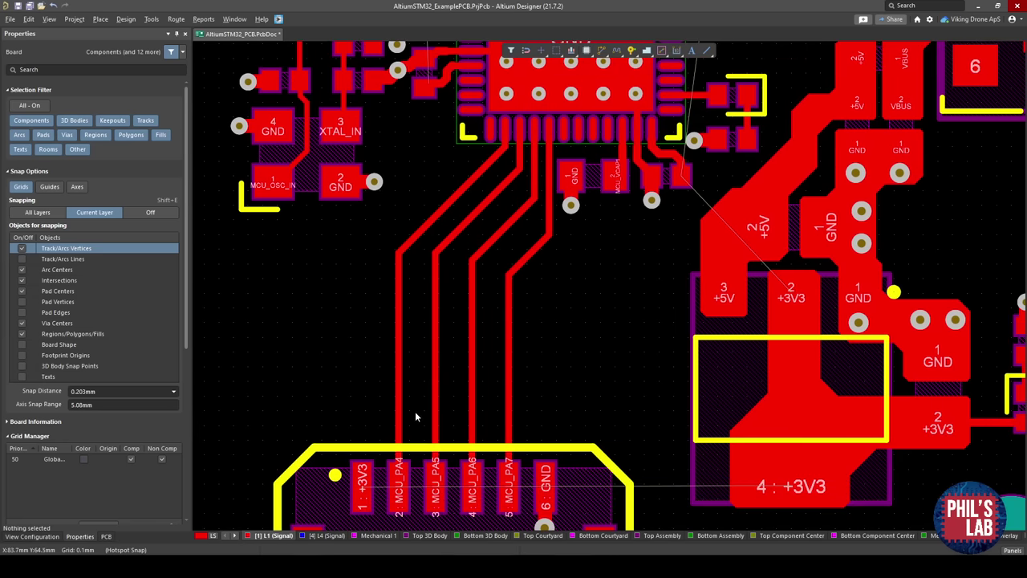
right_drag(416, 416, 417, 361)
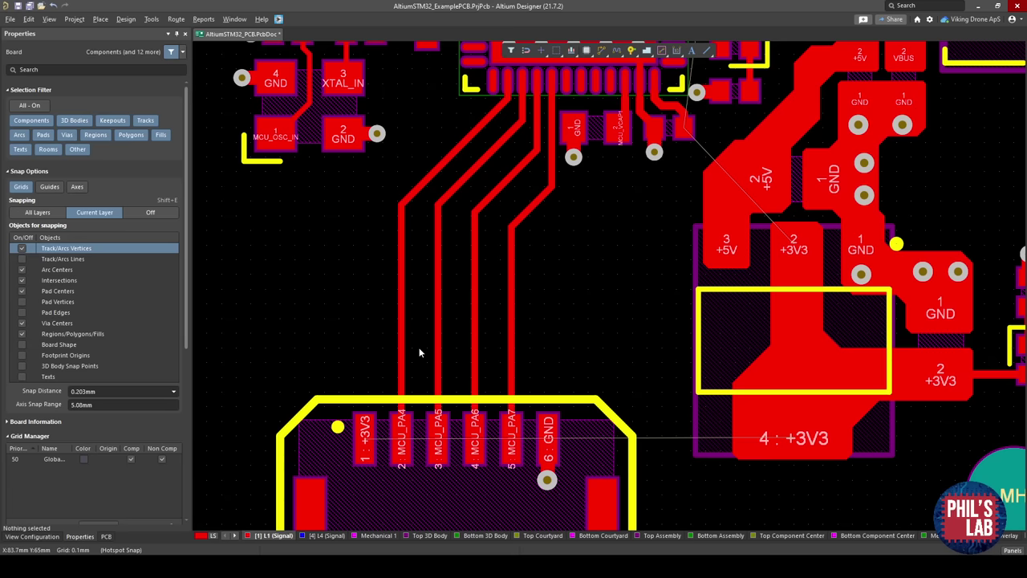
right_drag(441, 400, 339, 457)
ctrl+scroll(571, 240, up, 2)
right_drag(614, 377, 583, 284)
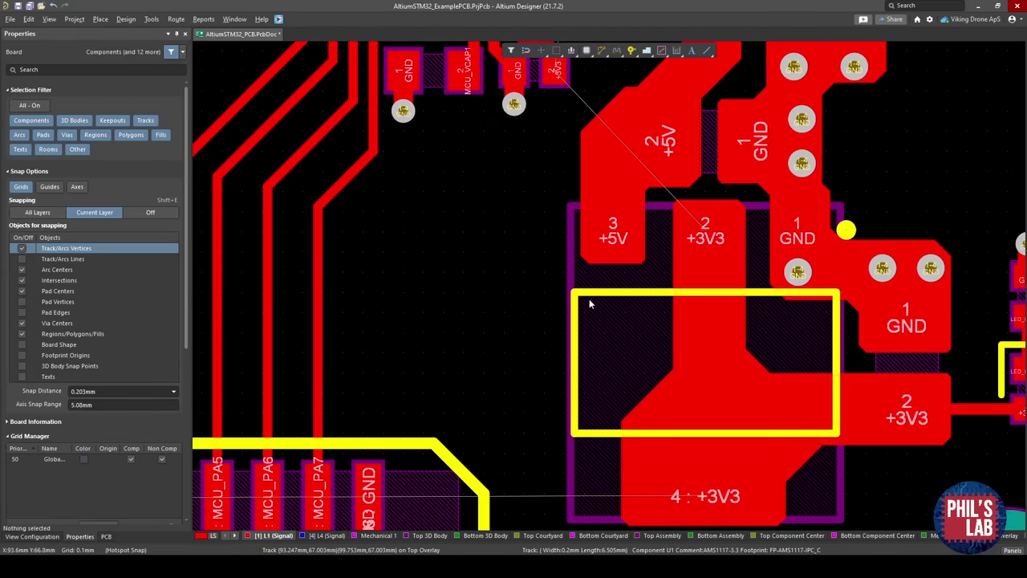
ctrl+scroll(590, 303, down, 2)
right_drag(669, 255, 527, 337)
right_drag(555, 286, 694, 253)
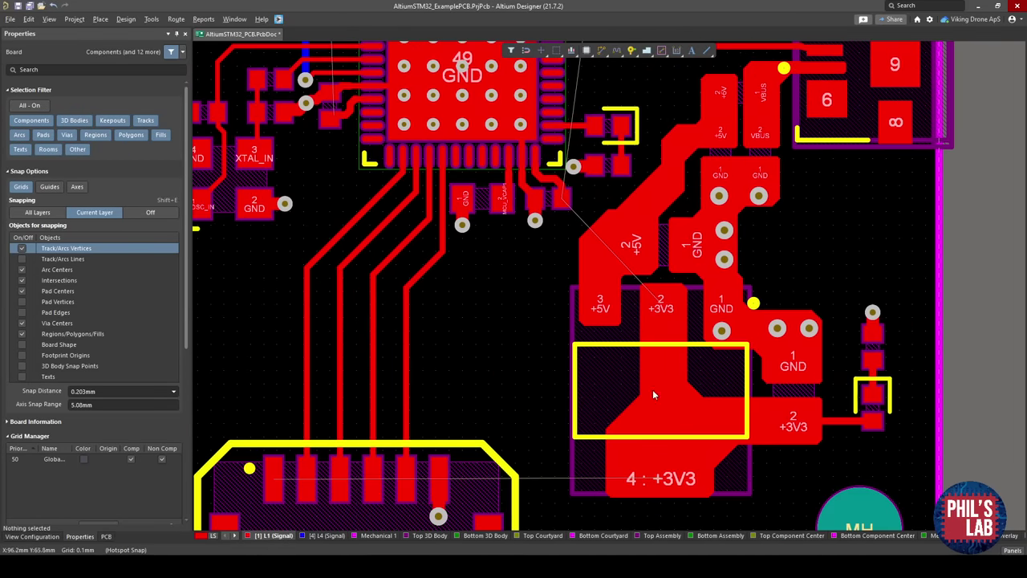
right_drag(656, 446, 708, 376)
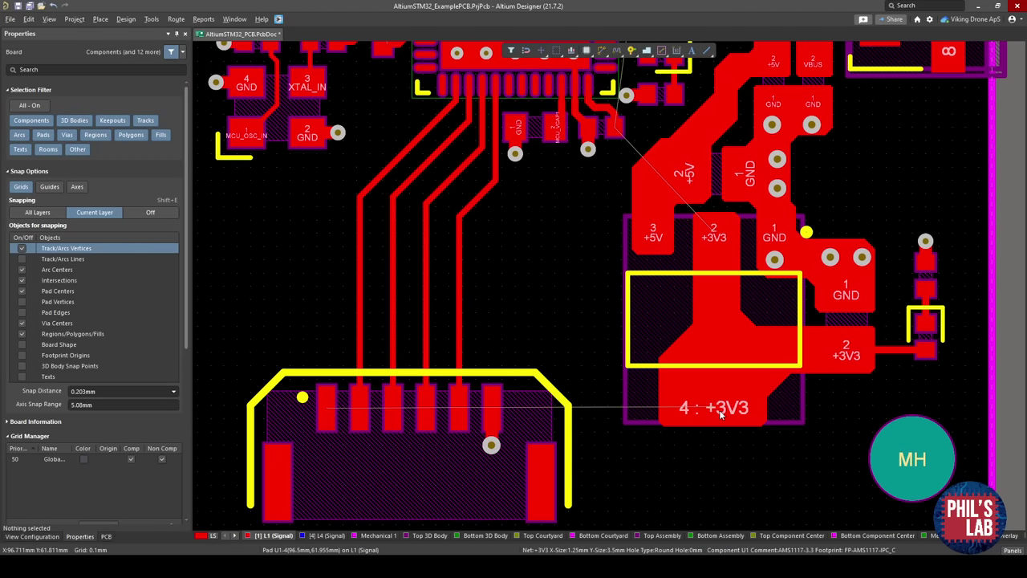
Route a 1 mm wide +3V3 track on L1 from the output capacitor around the regulator and up between it and the six-pin connector.
right_drag(719, 413, 655, 386)
ctrl+scroll(807, 333, up, 1)
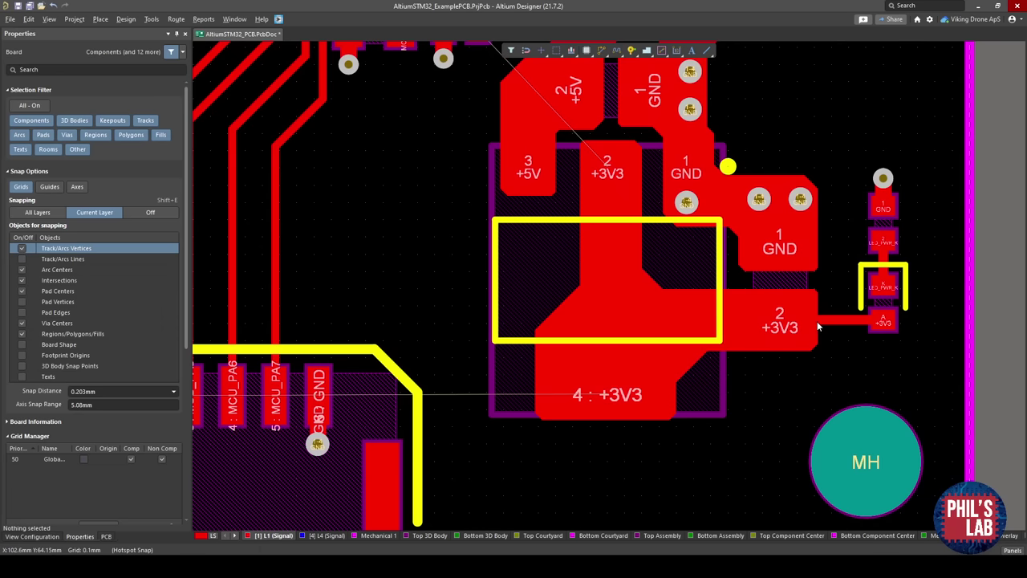
right_drag(774, 329, 785, 294)
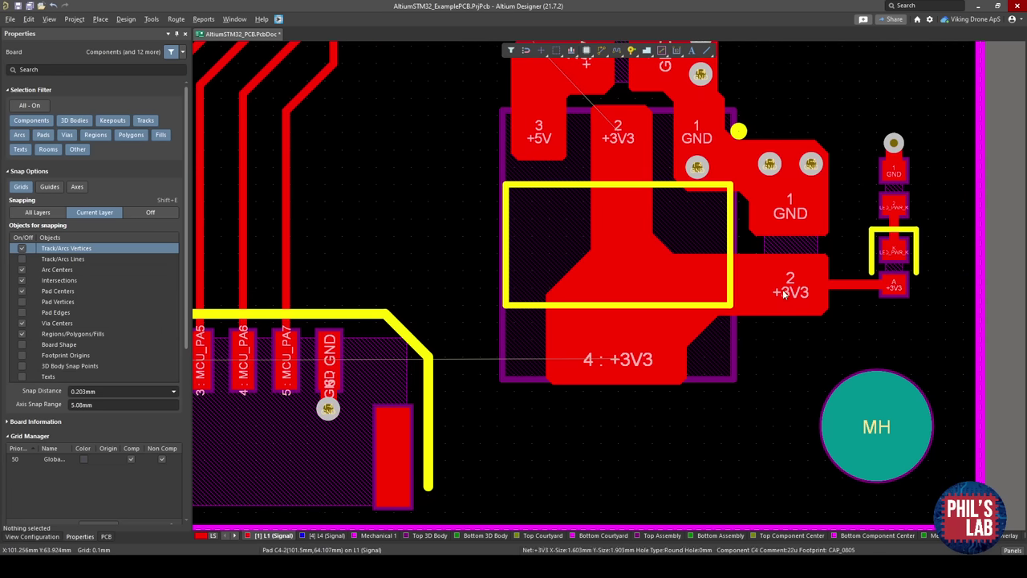
key(ctrl+w)
click(785, 297)
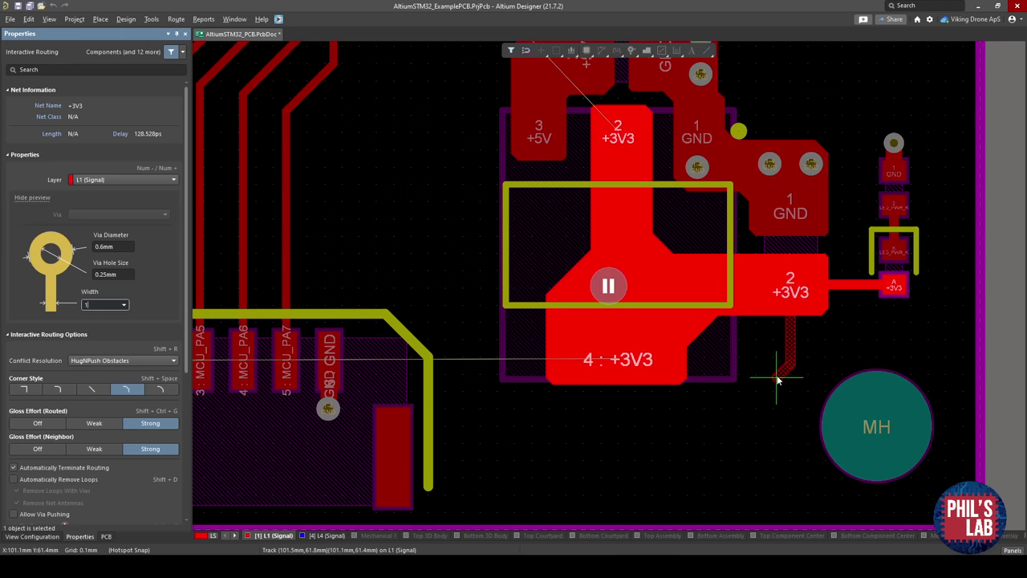
text(1)
key(Return)
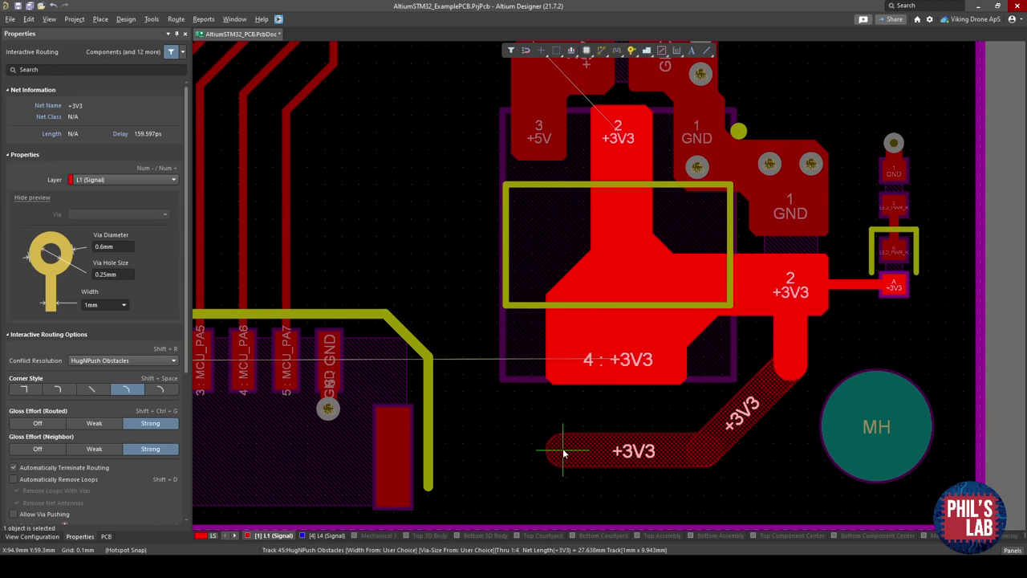
ctrl+scroll(485, 447, down, 5)
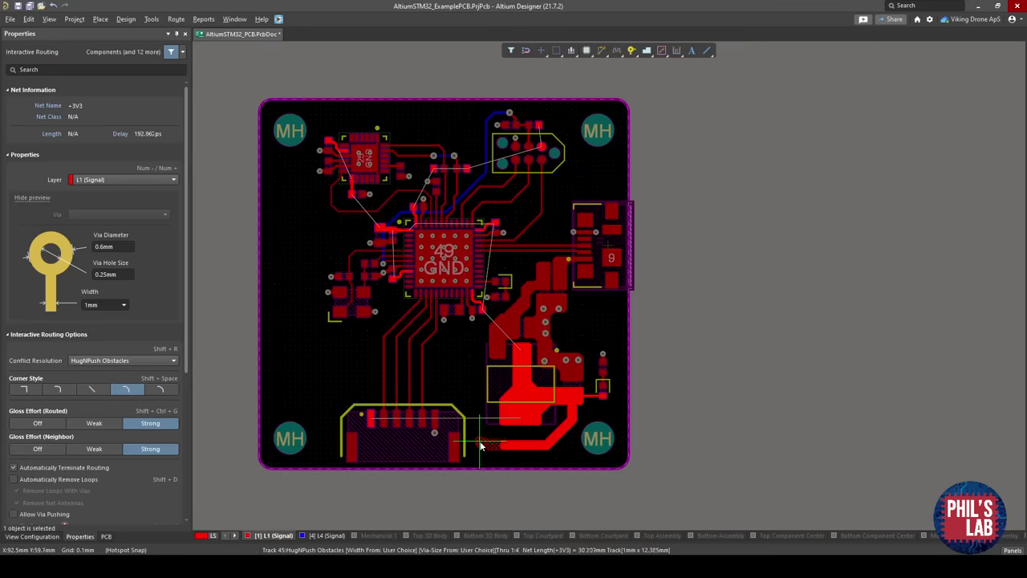
ctrl+scroll(475, 441, up, 5)
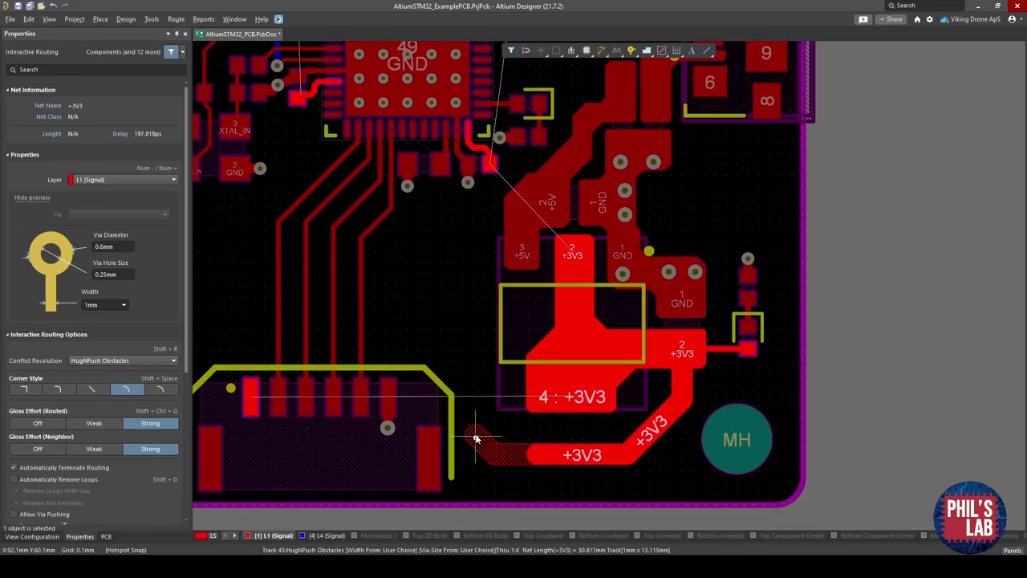
scroll(475, 441, up, 1)
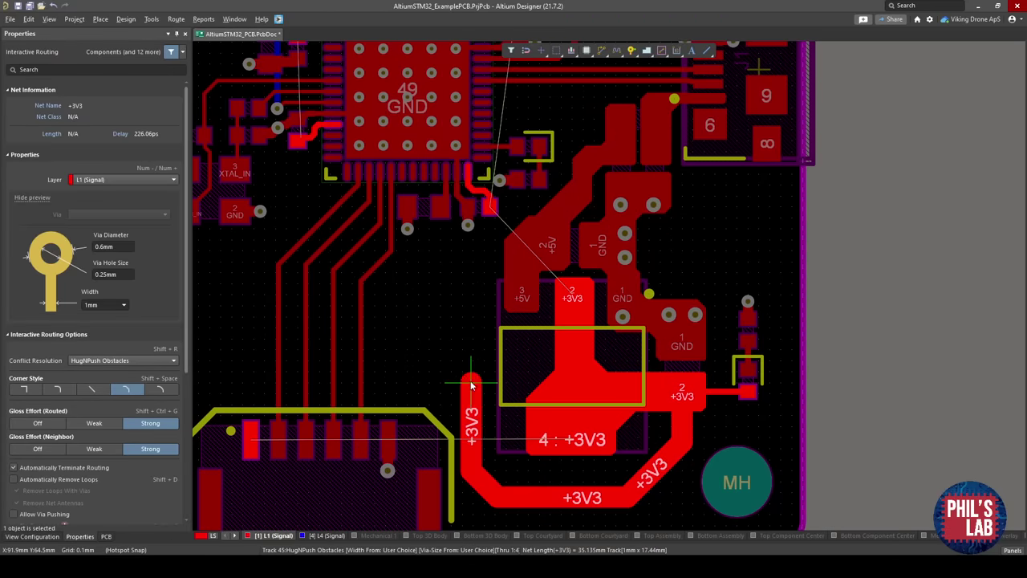
ctrl+scroll(473, 289, up, 3)
click(474, 293)
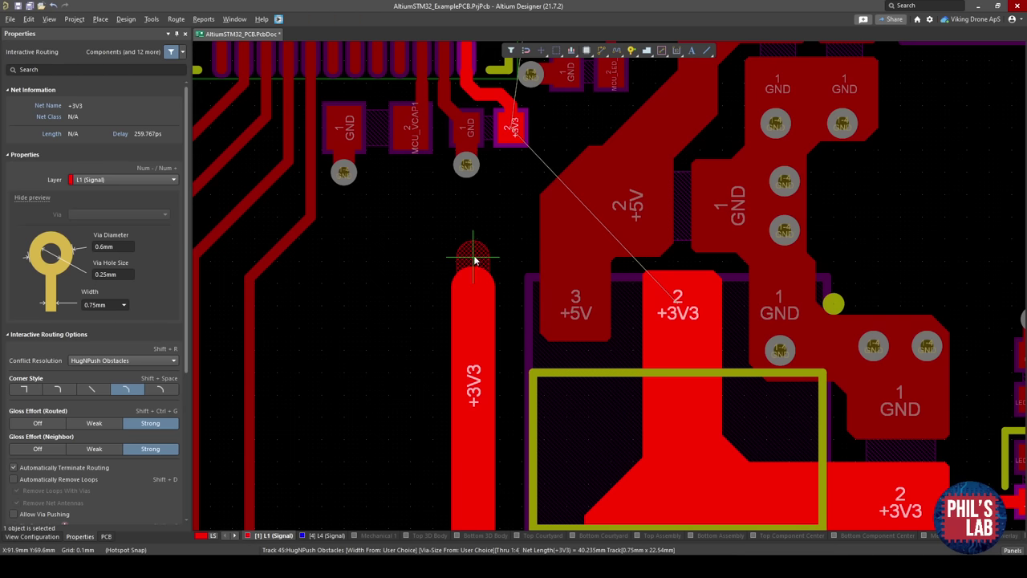
Narrow the +3V3 track to 0.5 mm and finish it at the +3V3 pad of the decoupling capacitor below the microcontroller.
key(Tab)
text(0.5)
key(Return)
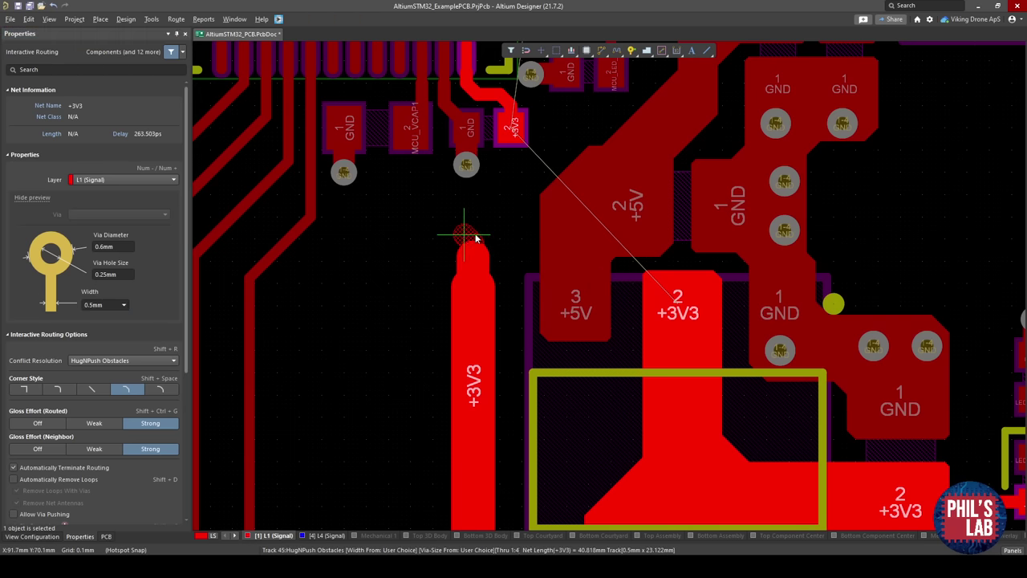
ctrl+scroll(475, 238, up, 2)
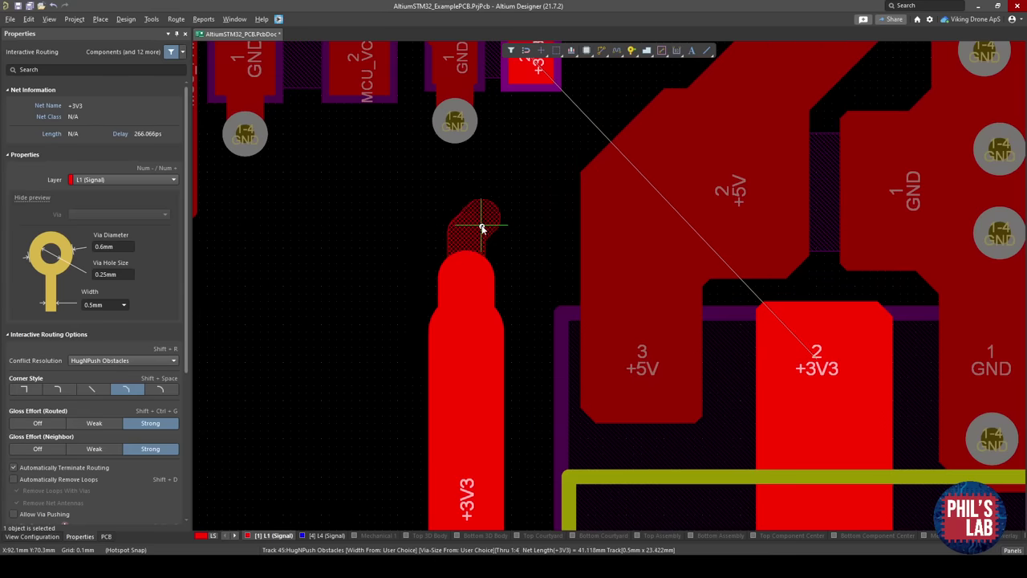
click(535, 67)
right_click(535, 69)
right_drag(513, 193, 501, 228)
drag(500, 228, 497, 211)
ctrl+scroll(507, 226, down, 4)
scroll(569, 323, down, 3)
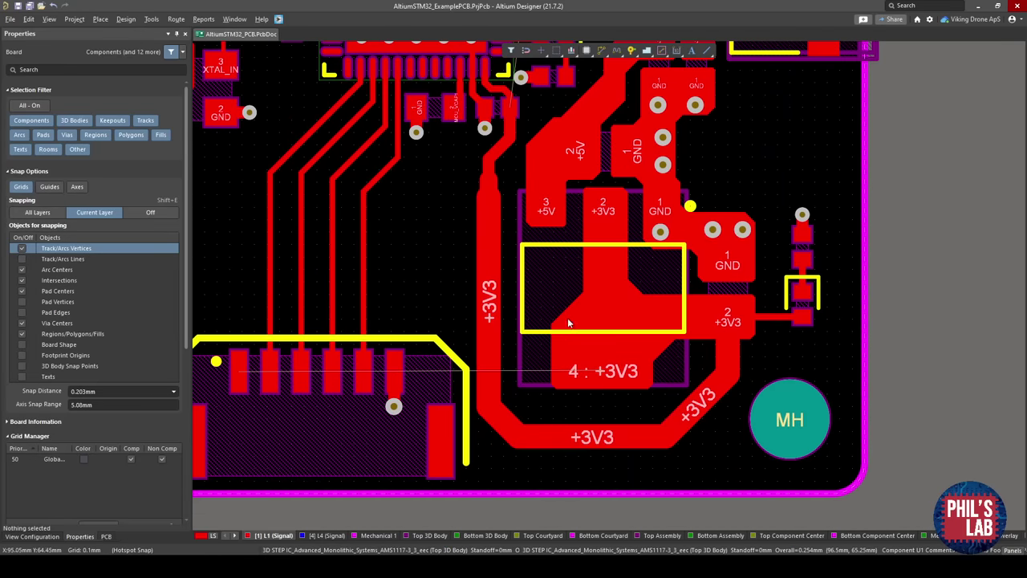
Review the new +3V3 track's path from the output capacitor to the microcontroller and the remaining connection to the six-pin connector.
scroll(600, 340, up, 2)
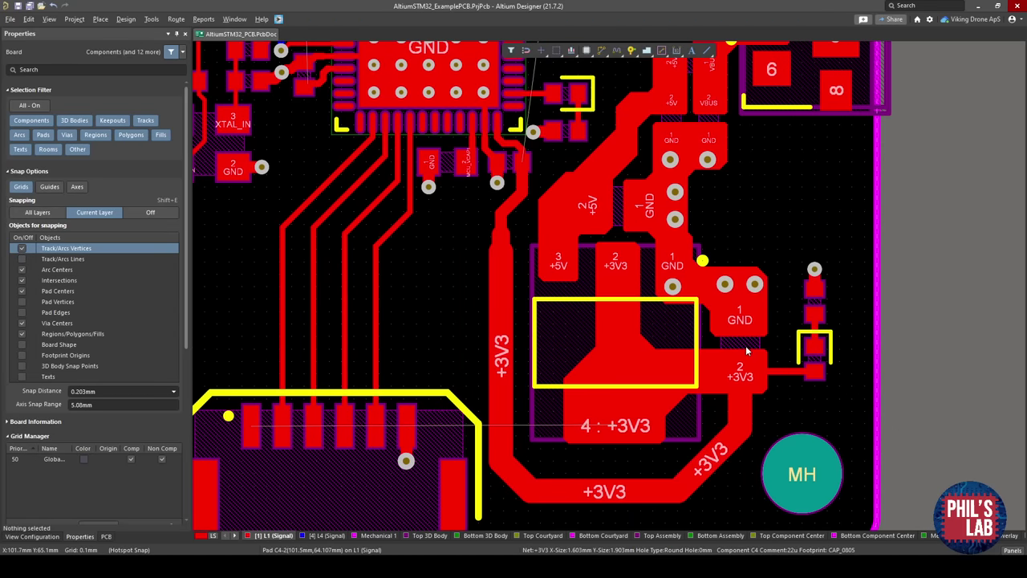
ctrl+scroll(747, 351, down, 3)
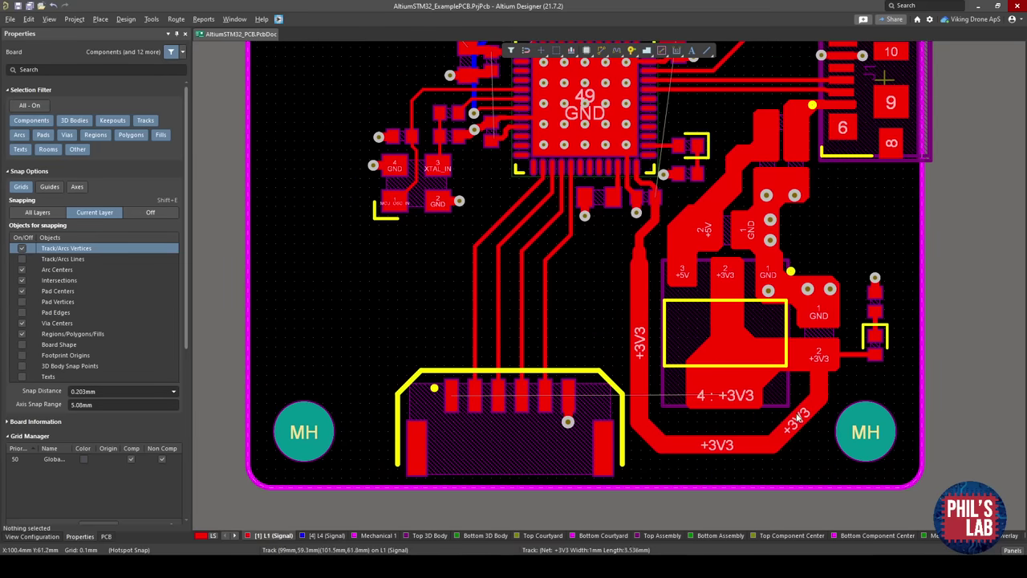
right_drag(581, 190, 505, 206)
ctrl+scroll(599, 203, up, 4)
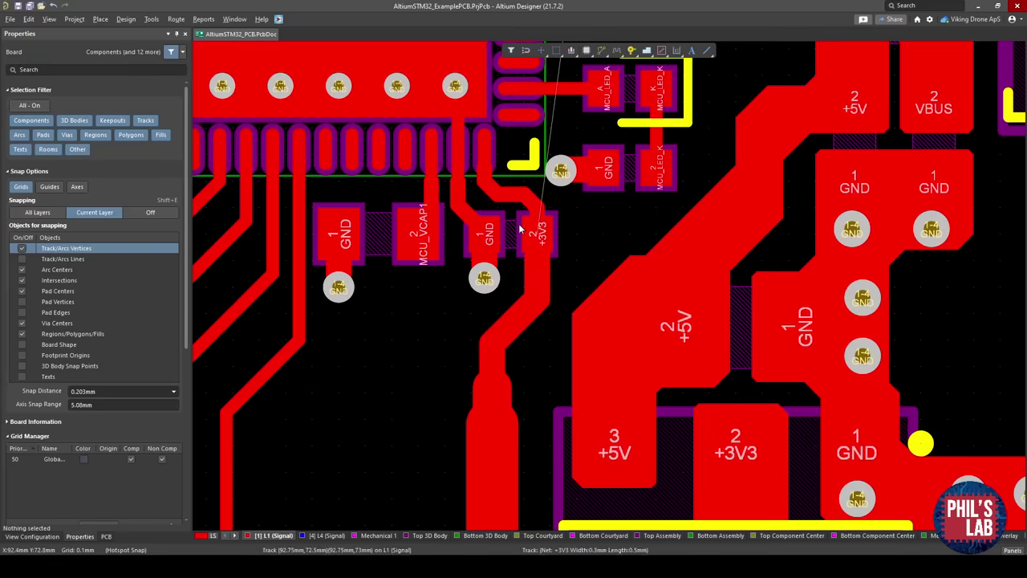
right_drag(600, 195, 585, 165)
ctrl+scroll(607, 334, down, 3)
right_drag(583, 442, 582, 392)
ctrl+scroll(532, 422, up, 4)
right_drag(289, 338, 565, 362)
ctrl+scroll(566, 361, down, 4)
ctrl+scroll(573, 235, up, 2)
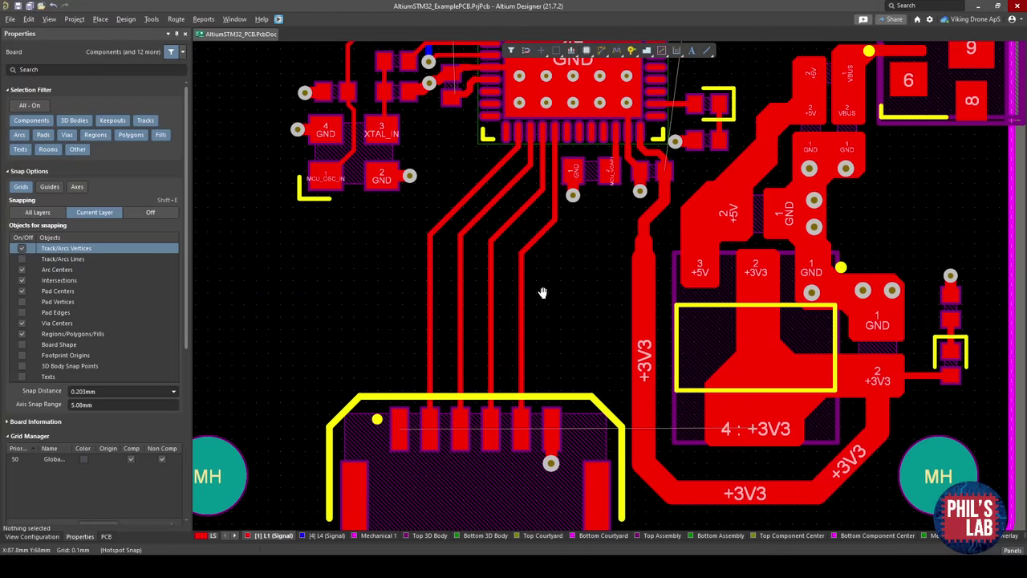
right_drag(542, 287, 533, 341)
ctrl+scroll(452, 385, down, 1)
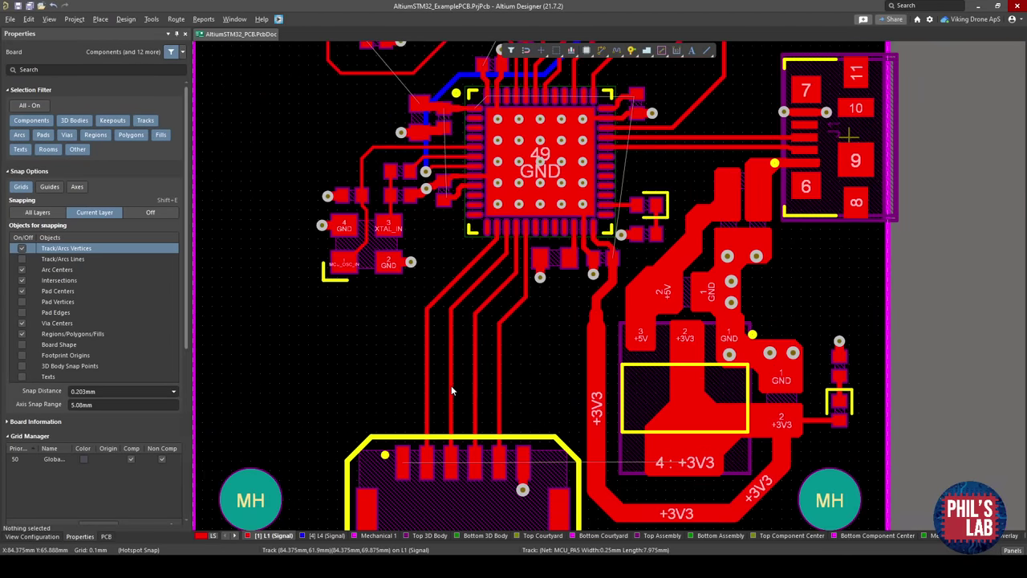
Inspect both sides of the board in 3D from several angles and return to the 2D layout.
key(3)
ctrl+scroll(451, 383, down, 3)
shift+right_drag(451, 384, 473, 166)
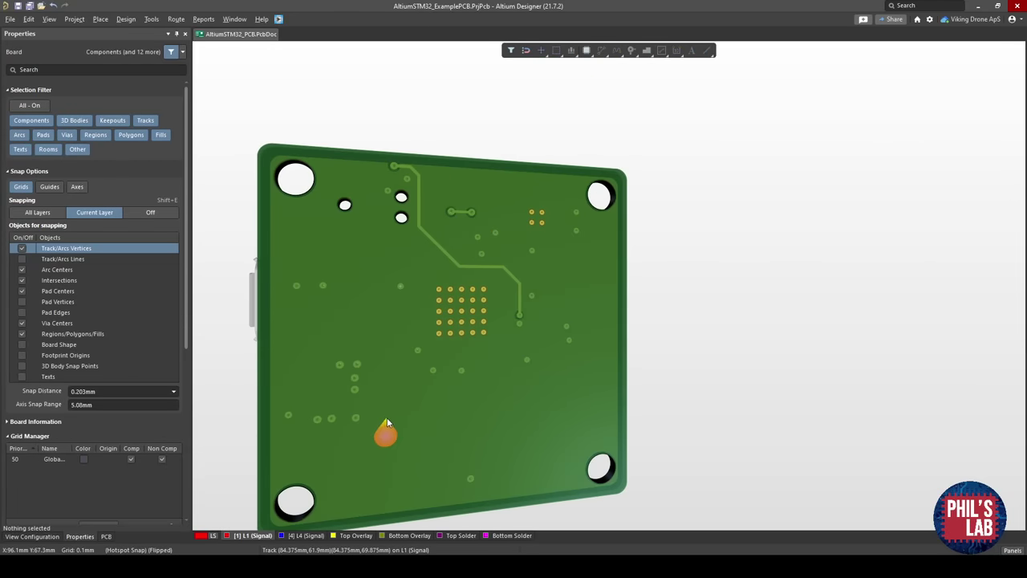
right_drag(437, 408, 763, 358)
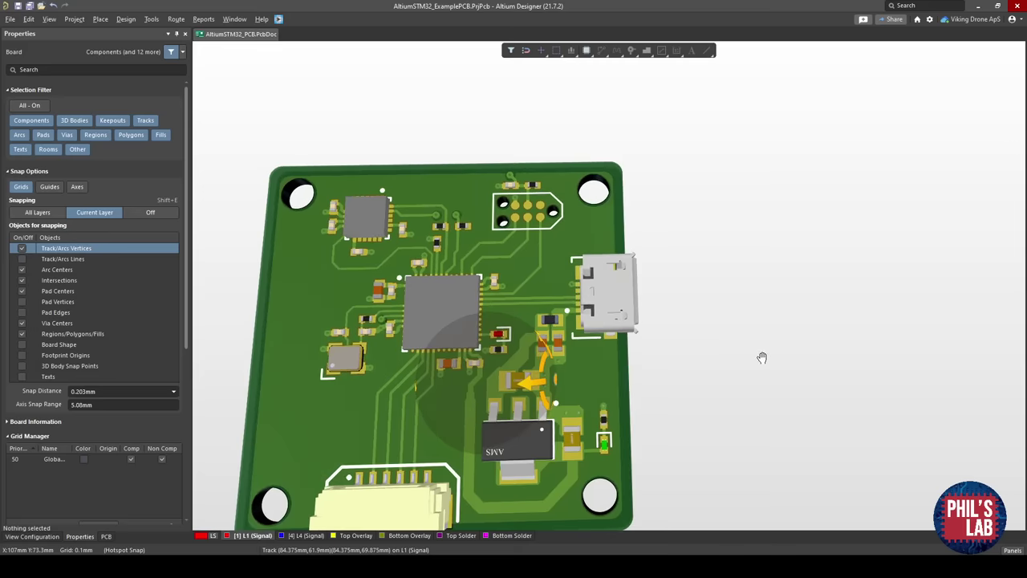
click(671, 339)
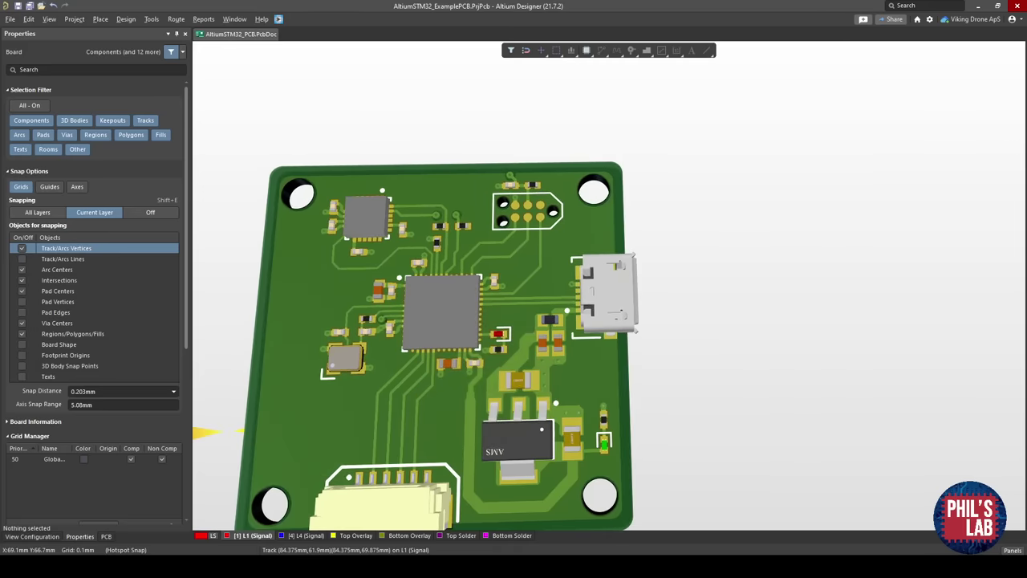
right_drag(440, 361, 616, 204)
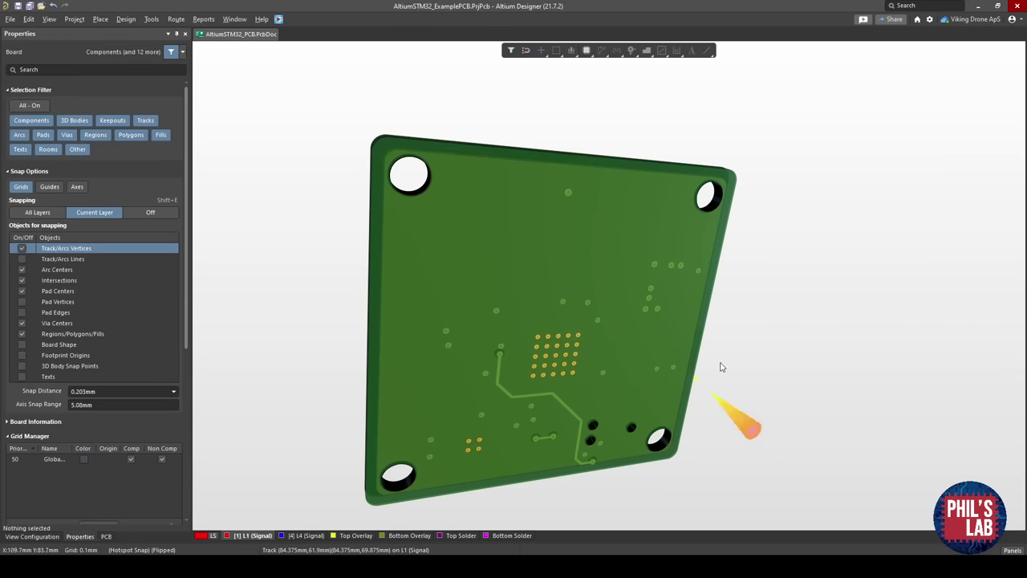
shift+right_drag(445, 275, 625, 233)
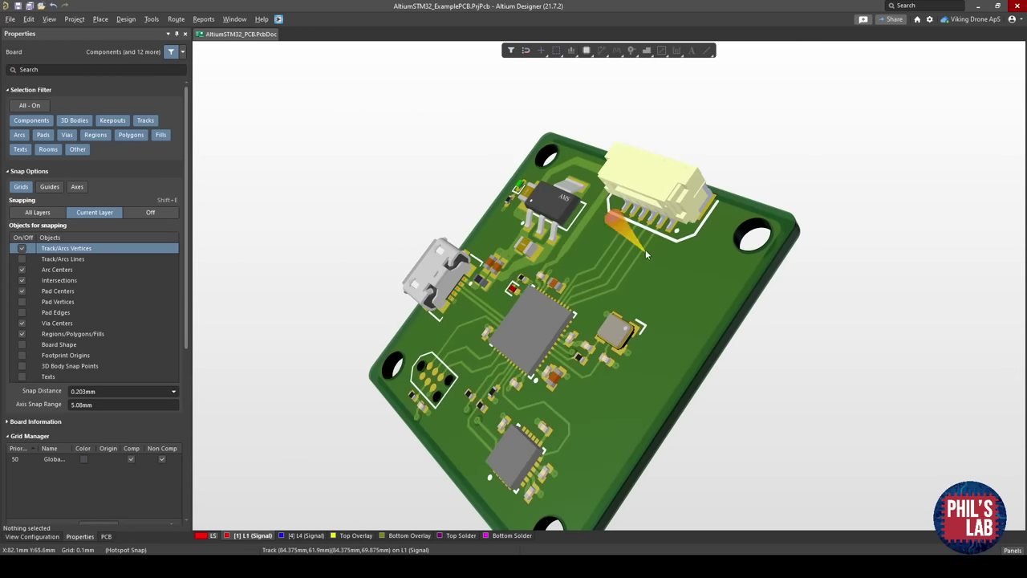
shift+right_drag(601, 433, 570, 332)
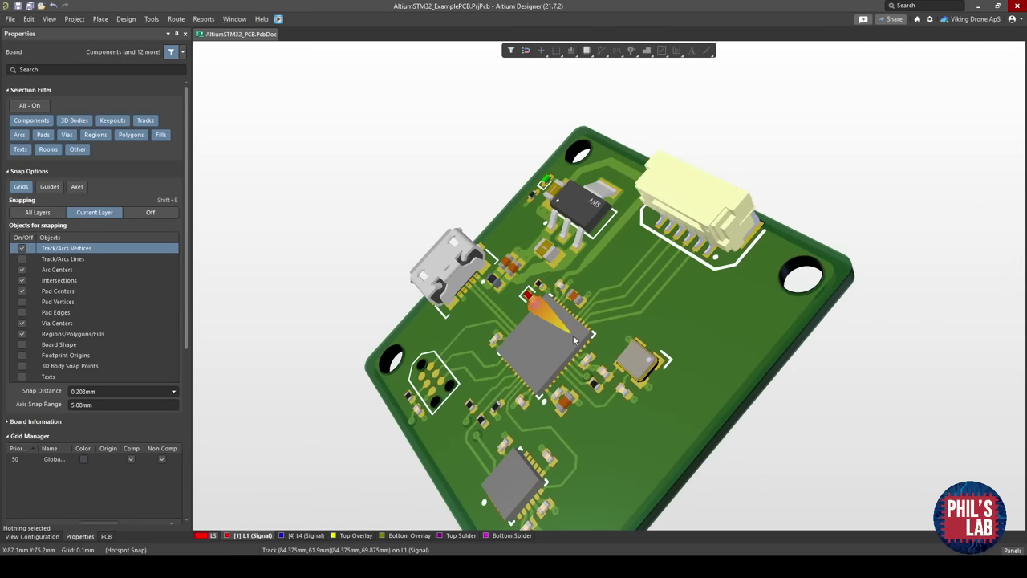
shift+right_drag(644, 336, 618, 333)
key(2)
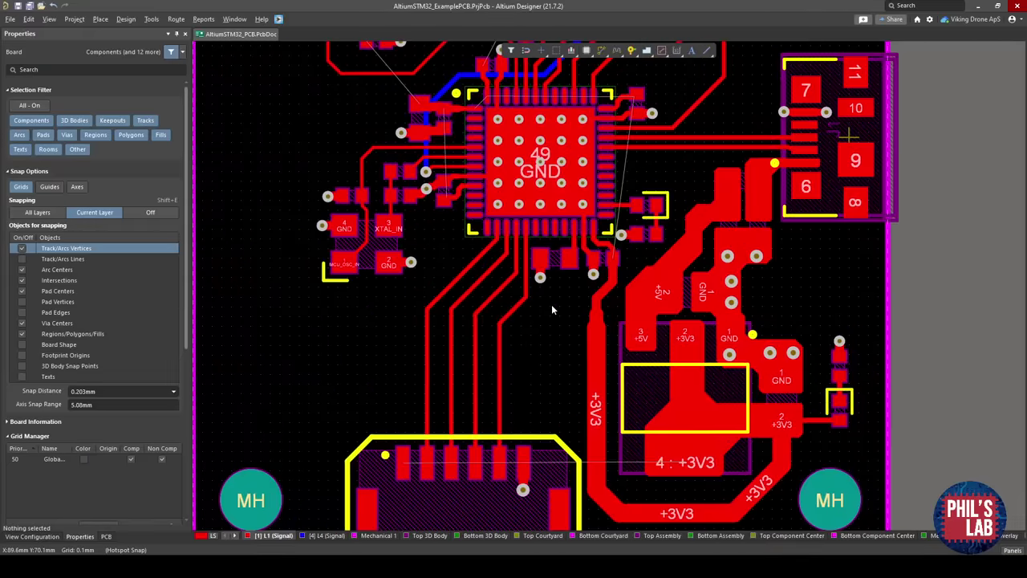
Route a 0.75 mm wide +3V3 track on L1 from the stub below the microcontroller's decoupling capacitor to the via beside the six-pin connector.
right_drag(557, 373, 554, 362)
mouse_move(627, 275)
right_down()
mouse_move(600, 377)
mouse_move(620, 258)
right_up()
ctrl+scroll(561, 412, up, 2)
right_drag(562, 411, 572, 275)
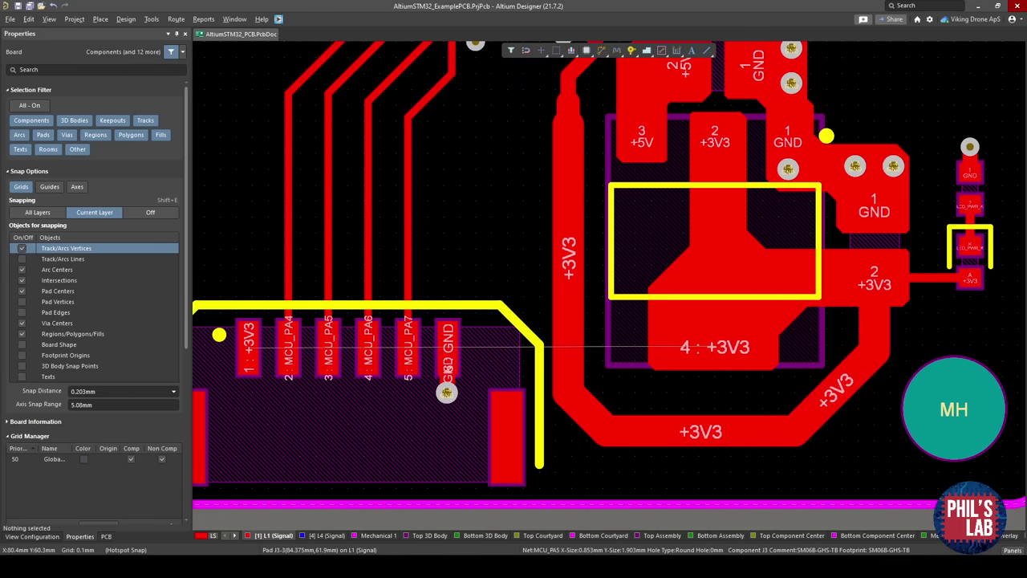
right_drag(482, 279, 455, 357)
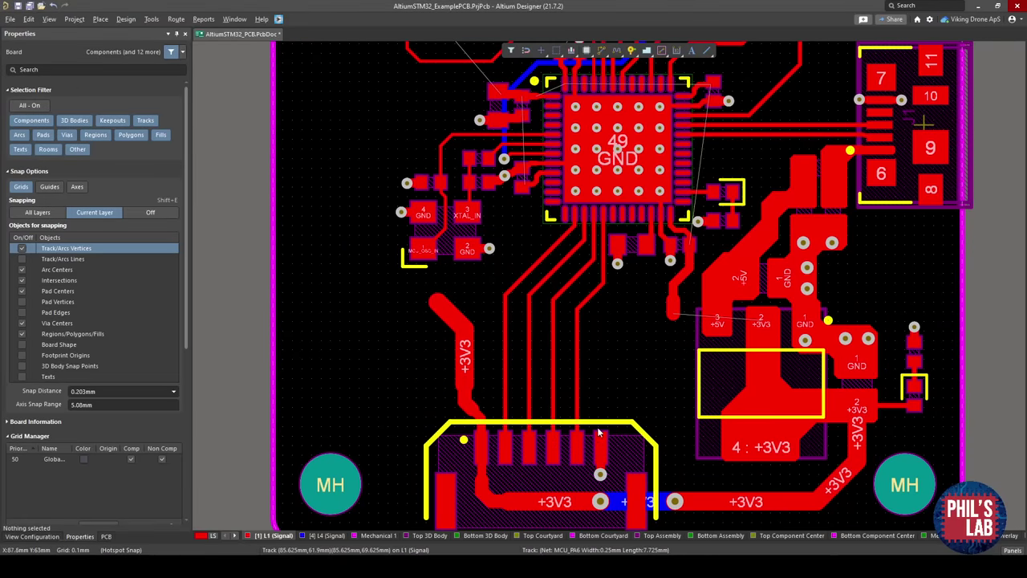
right_drag(889, 406, 780, 353)
ctrl+scroll(562, 385, up, 4)
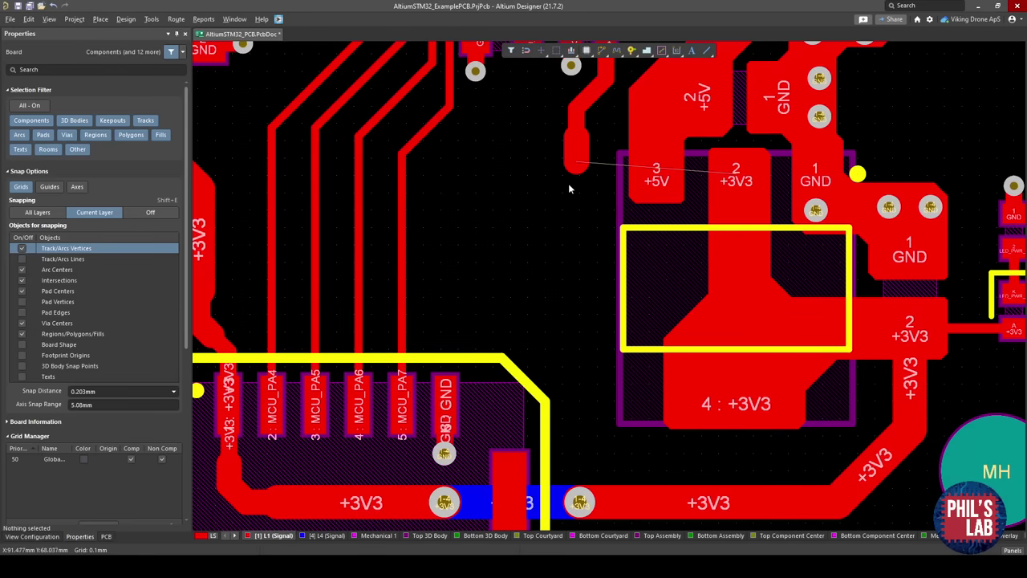
key(ctrl+w)
click(565, 251)
click(579, 499)
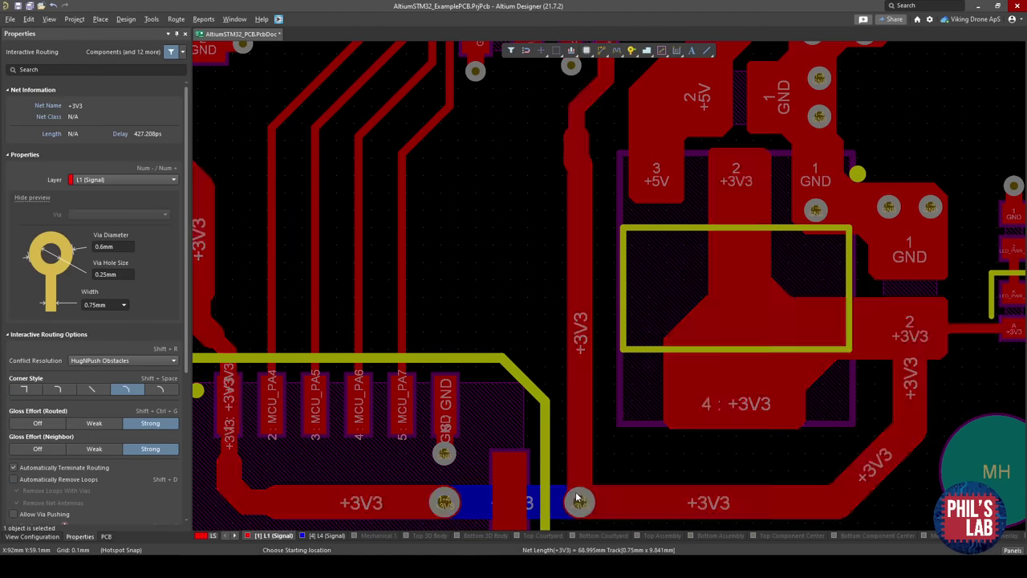
right_click(577, 497)
Align the upper stub with the new vertical +3V3 track beside the regulator and widen that track.
drag(571, 141, 585, 147)
right_drag(591, 277, 531, 249)
click(524, 397)
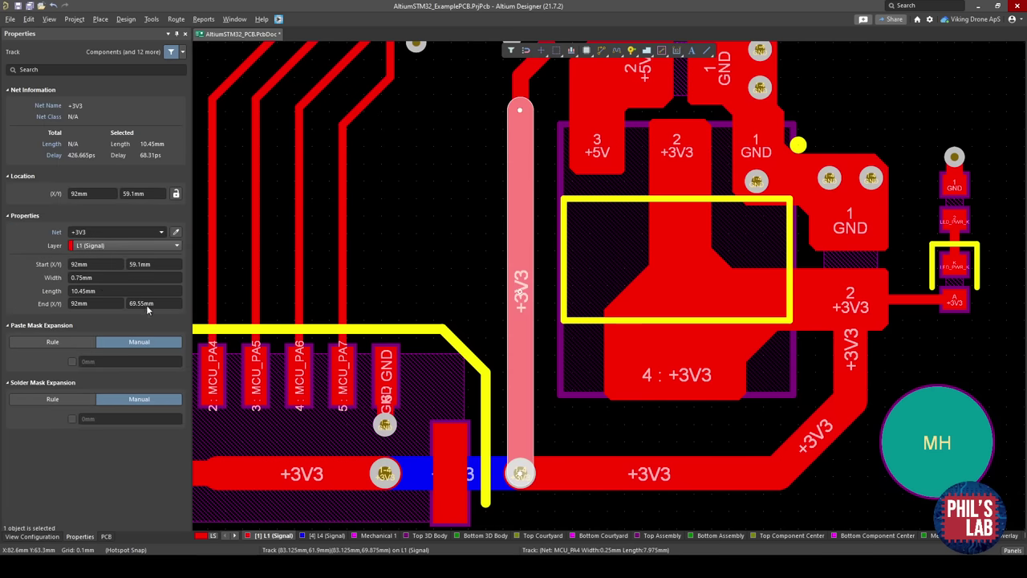
click(357, 216)
scroll(465, 271, up, 3)
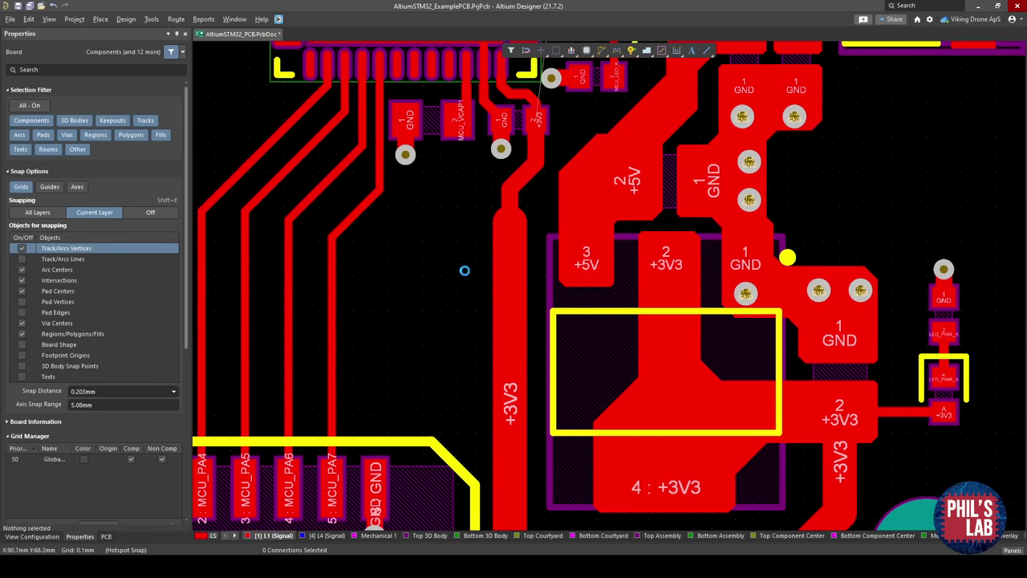
Examine the +3V3 path from the regulator across the six-pin connector, including the L4 segment between its two vias.
ctrl+scroll(510, 255, down, 3)
right_drag(530, 389, 608, 318)
ctrl+scroll(571, 432, up, 5)
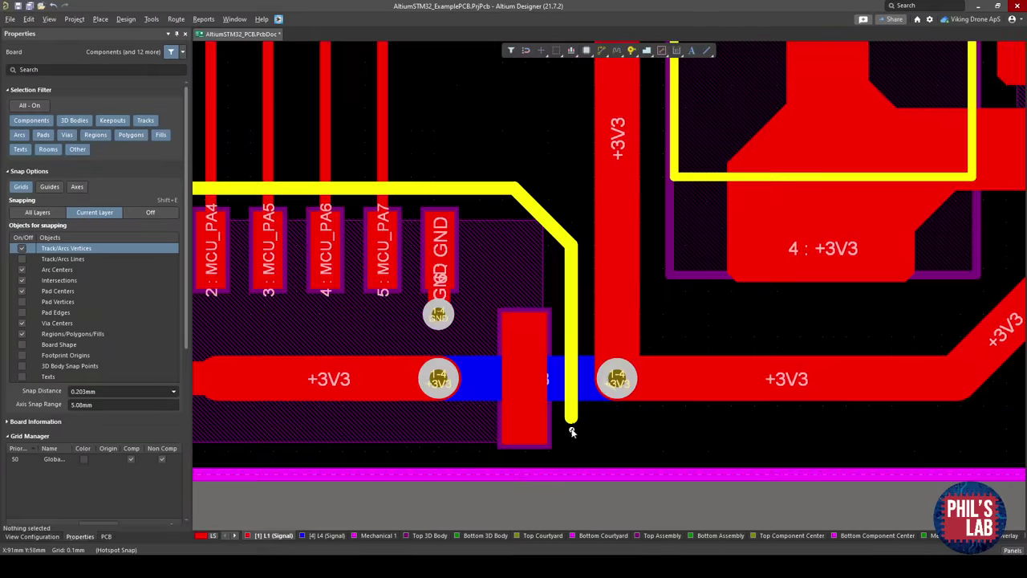
ctrl+scroll(585, 327, down, 4)
ctrl+scroll(594, 424, up, 4)
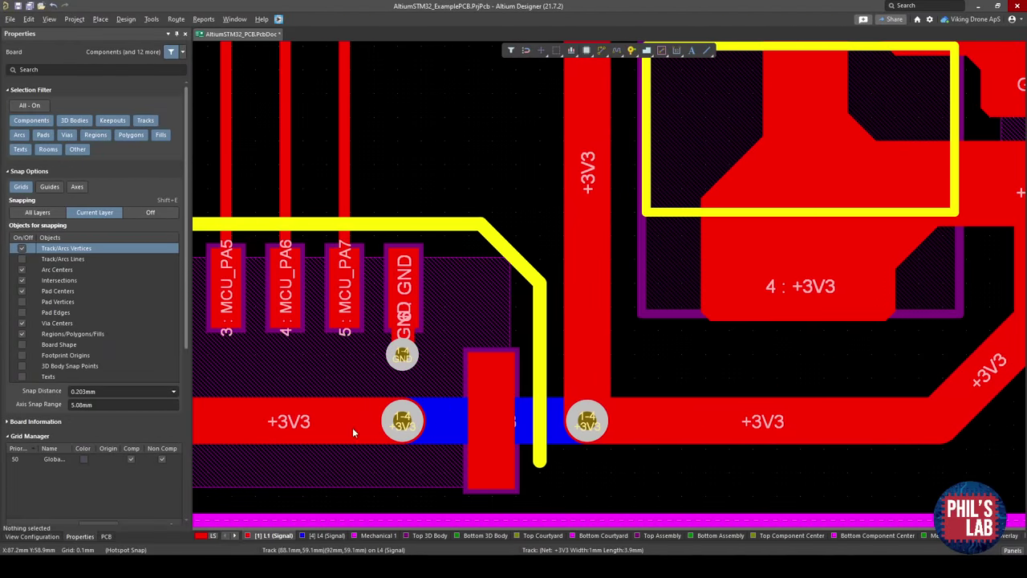
right_drag(345, 426, 517, 426)
right_drag(313, 417, 473, 430)
ctrl+scroll(469, 434, down, 4)
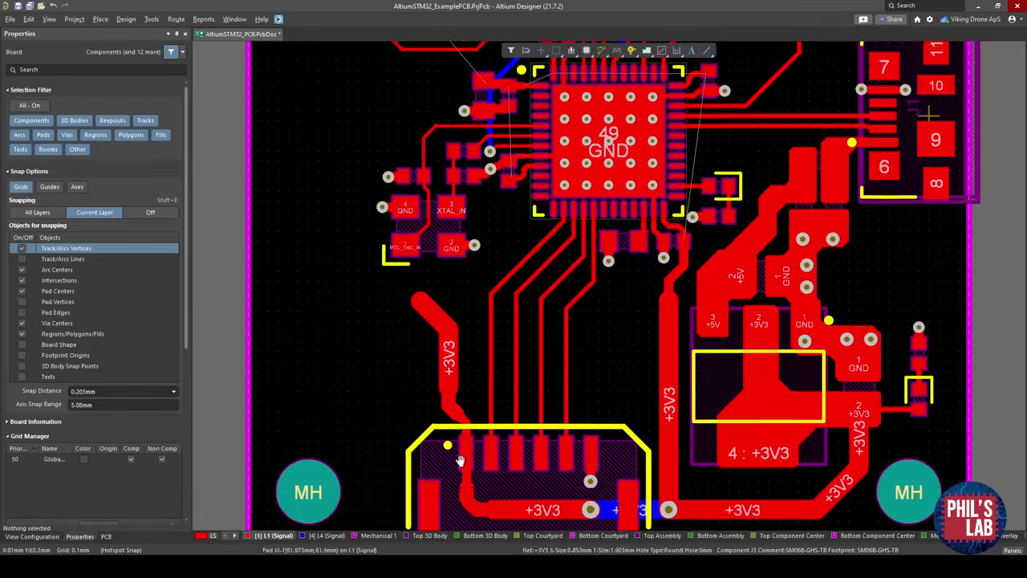
Extend the +3V3 track on L1 at 1 mm width from its end above the six-pin connector up the board's left side to the IMU.
ctrl+scroll(523, 397, up, 4)
key(ctrl+w)
click(523, 397)
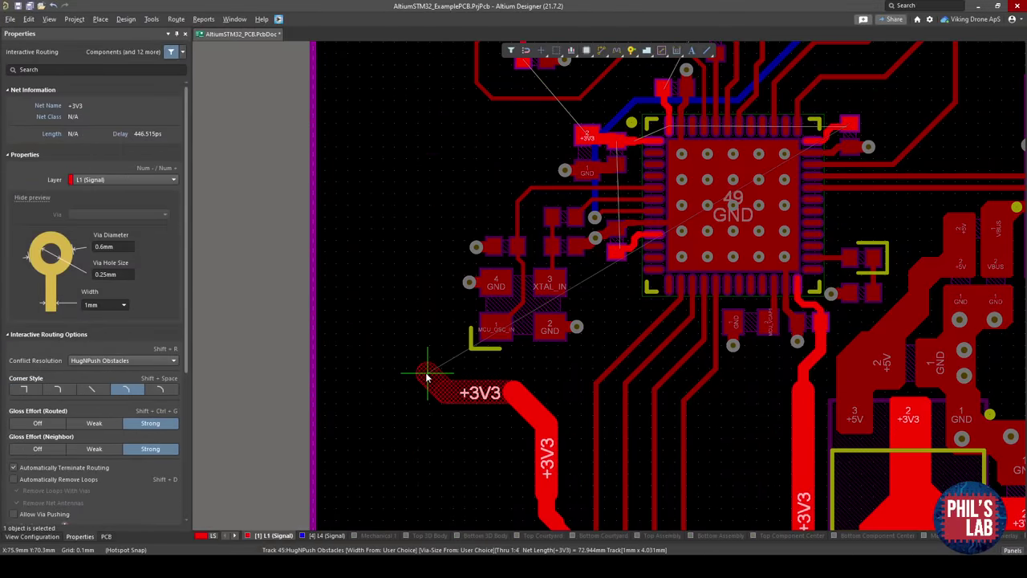
click(411, 273)
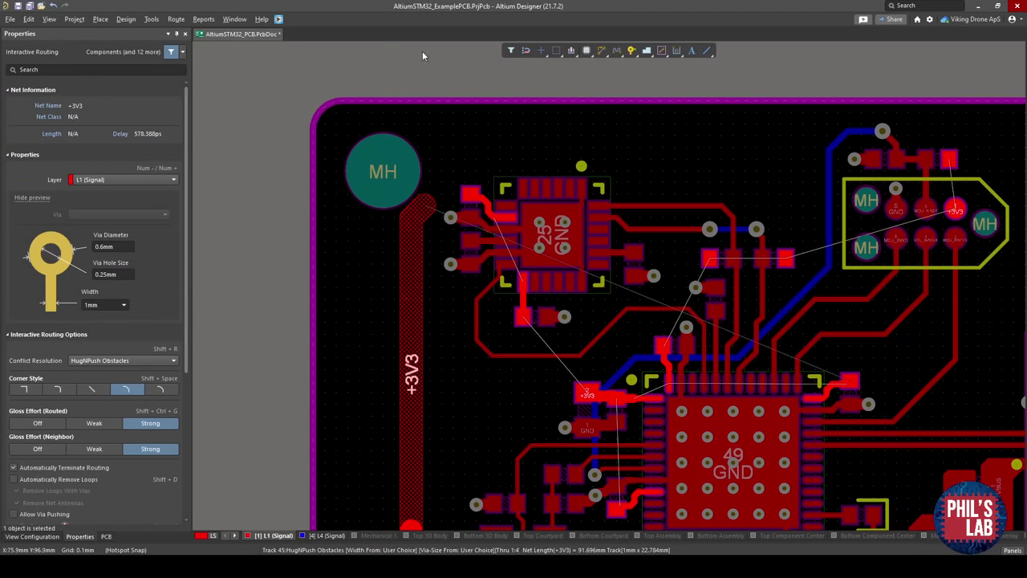
click(412, 275)
right_click(412, 274)
right_click(412, 274)
ctrl+scroll(500, 387, up, 4)
Route +3V3 from the capacitor at the microcontroller's upper-left corner to the vertical track, widening from 0.5 mm to 0.75 mm and 1 mm.
right_drag(501, 390, 568, 364)
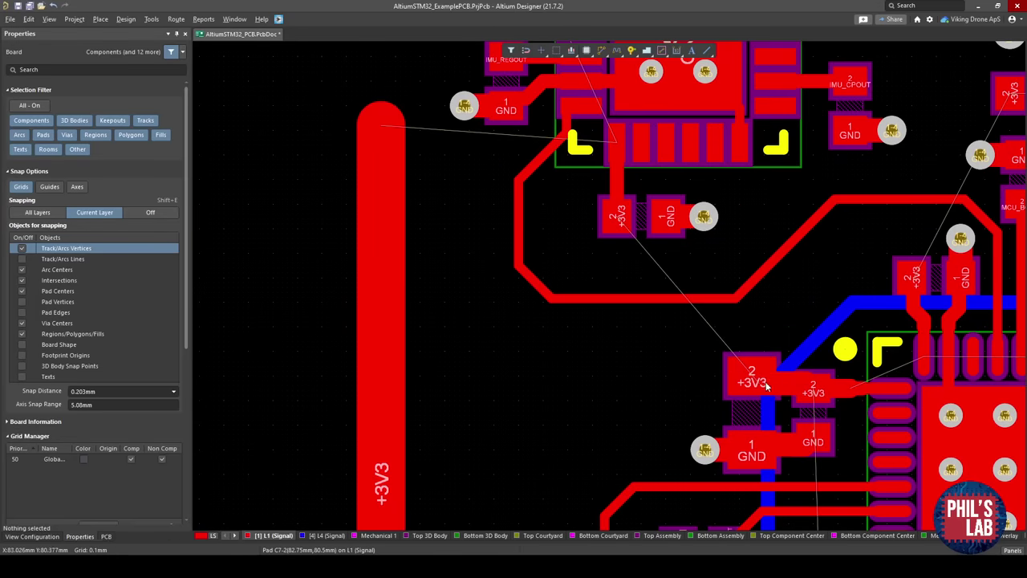
key(ctrl+w)
click(758, 384)
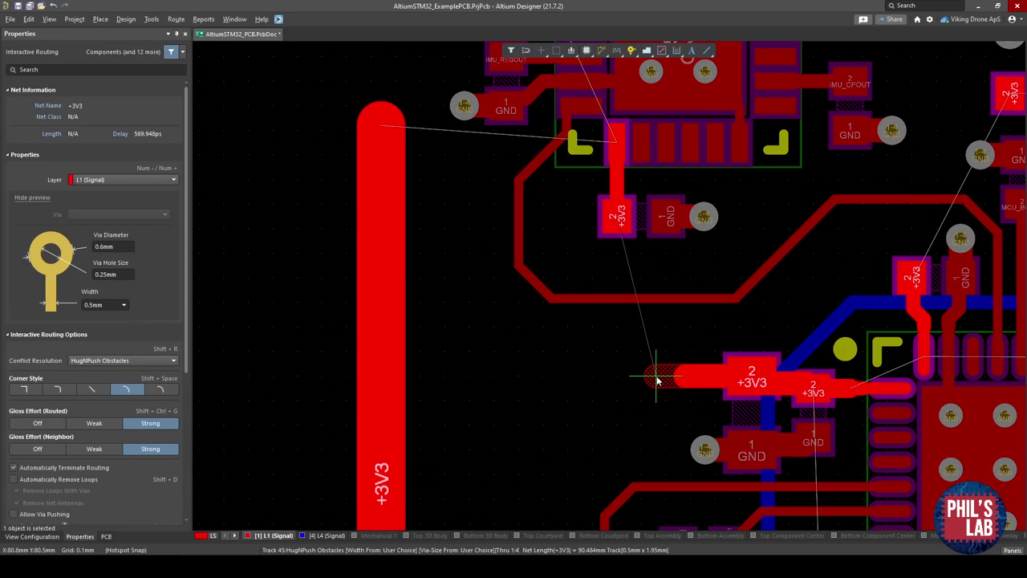
key(Tab)
text(0.75)
key(Return)
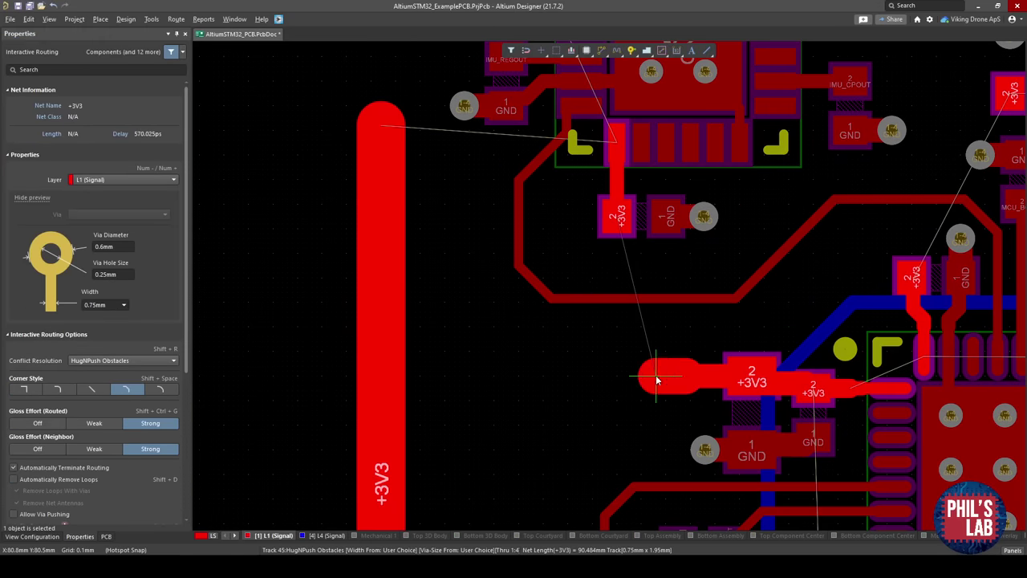
key(Tab)
text(1)
key(Return)
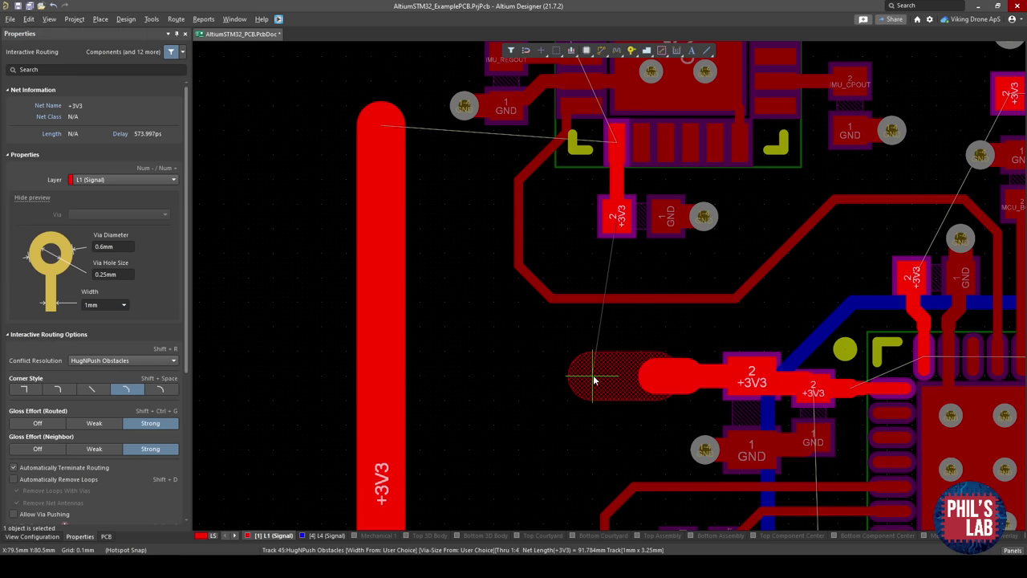
click(386, 377)
key(Escape)
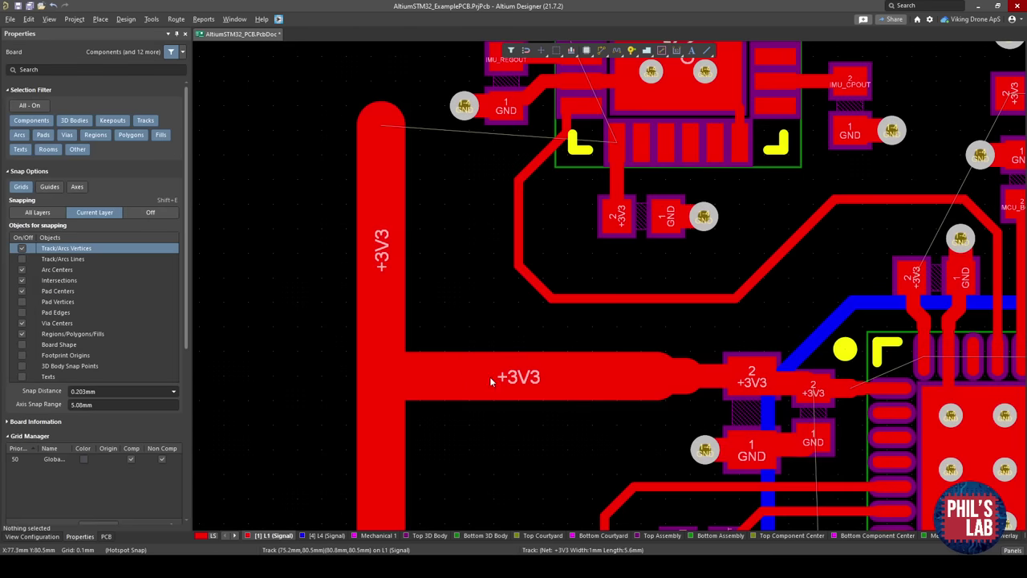
Review the +3V3 routing around the IMU, crystal, regulator and microcontroller for remaining connections.
right_drag(490, 376, 463, 382)
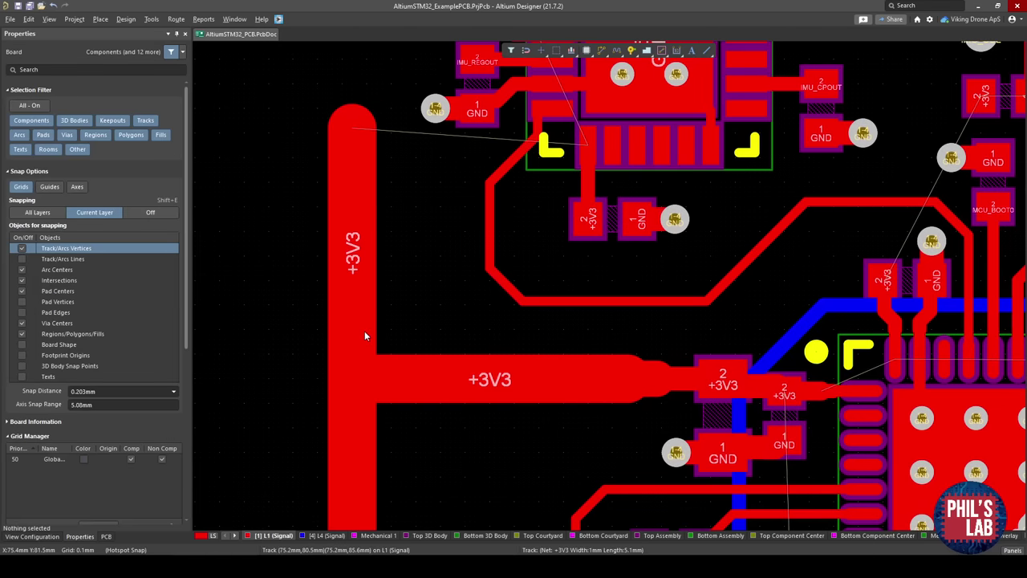
right_drag(399, 353, 426, 472)
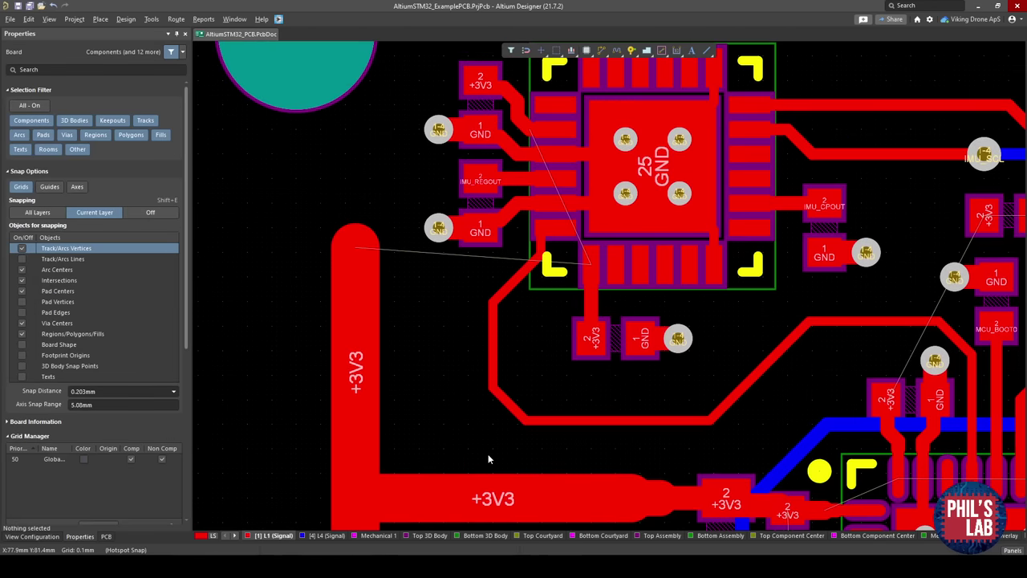
right_drag(564, 425, 526, 294)
ctrl+scroll(590, 385, down, 3)
right_drag(505, 362, 491, 287)
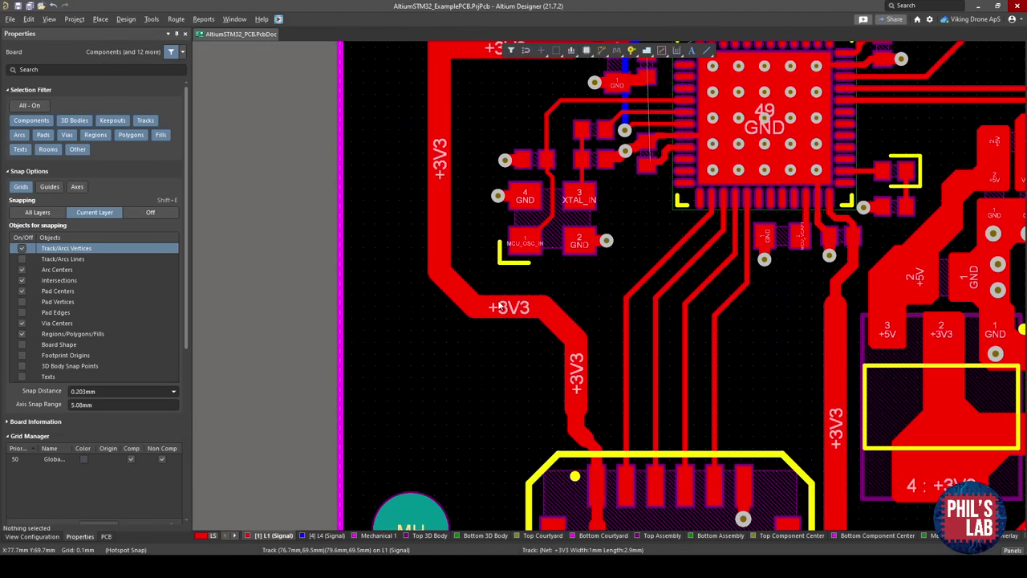
shift+scroll(543, 323, down, 6)
ctrl+scroll(729, 404, up, 3)
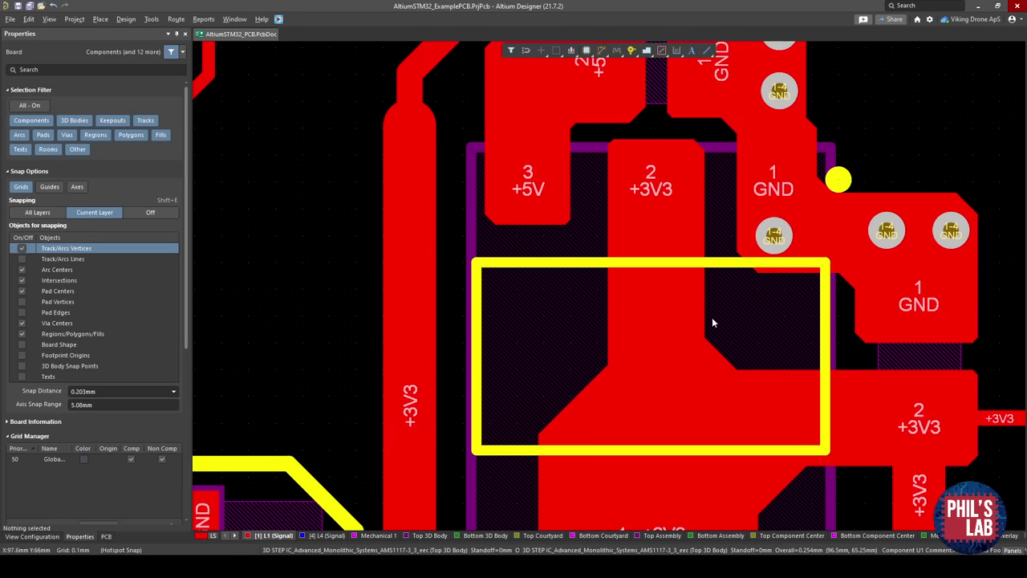
ctrl+scroll(712, 317, down, 3)
shift+scroll(551, 327, up, 5)
right_drag(549, 327, 567, 376)
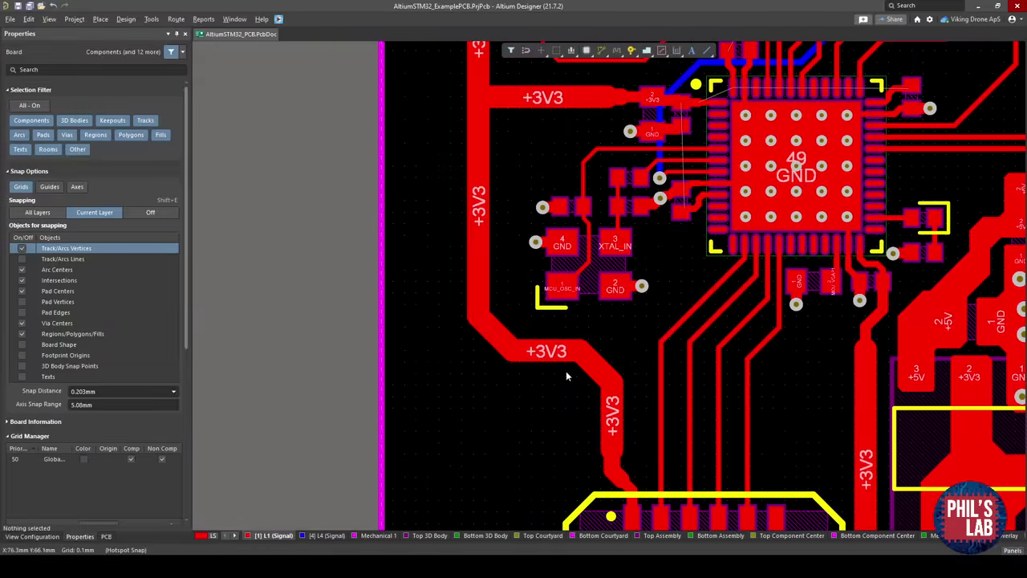
shift+scroll(493, 297, down, 2)
scroll(495, 355, up, 1)
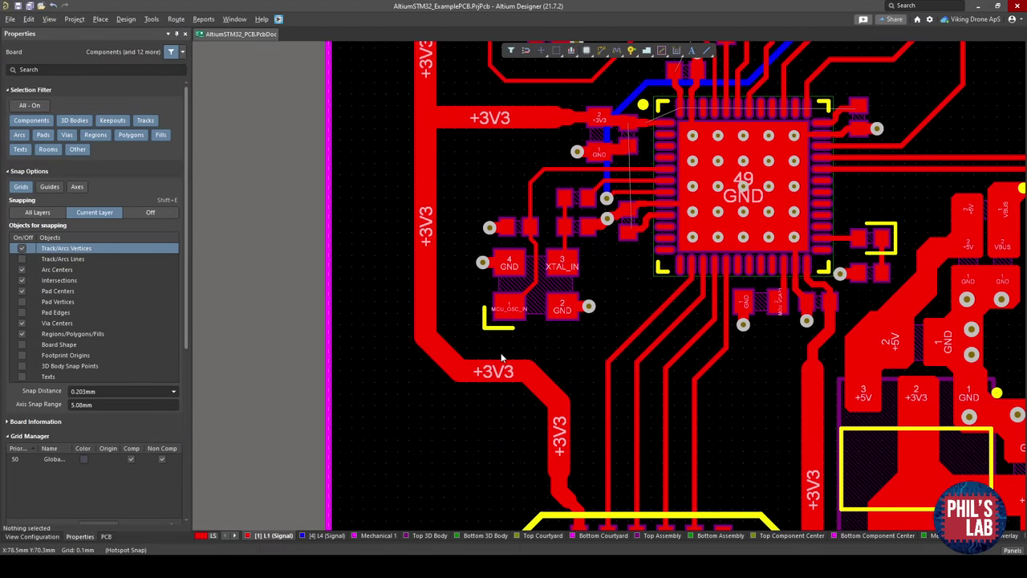
right_drag(530, 398, 502, 433)
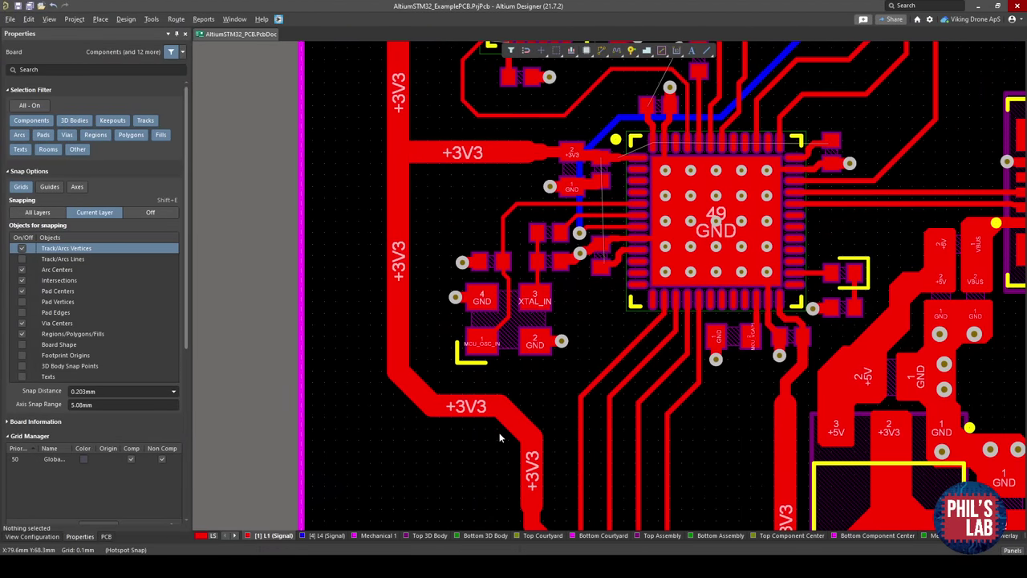
ctrl+scroll(499, 437, down, 1)
ctrl+scroll(551, 349, up, 3)
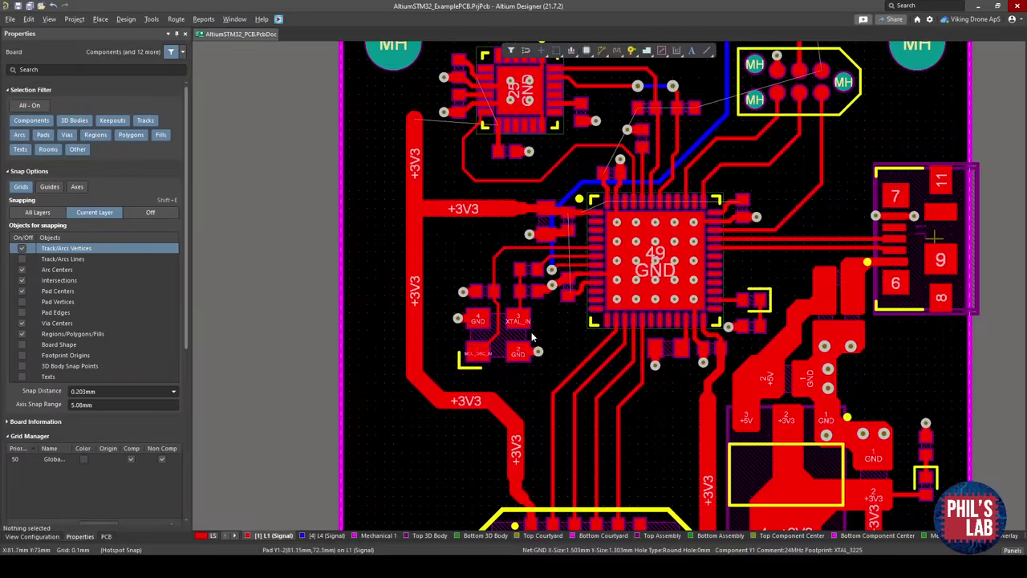
Route a +3V3 branch from the diagonal below the crystal to the microcontroller's lower-left capacitor, tapering from 1 mm to 0.75 mm and 0.5 mm, and save.
right_drag(552, 349, 548, 231)
ctrl+scroll(503, 398, up, 1)
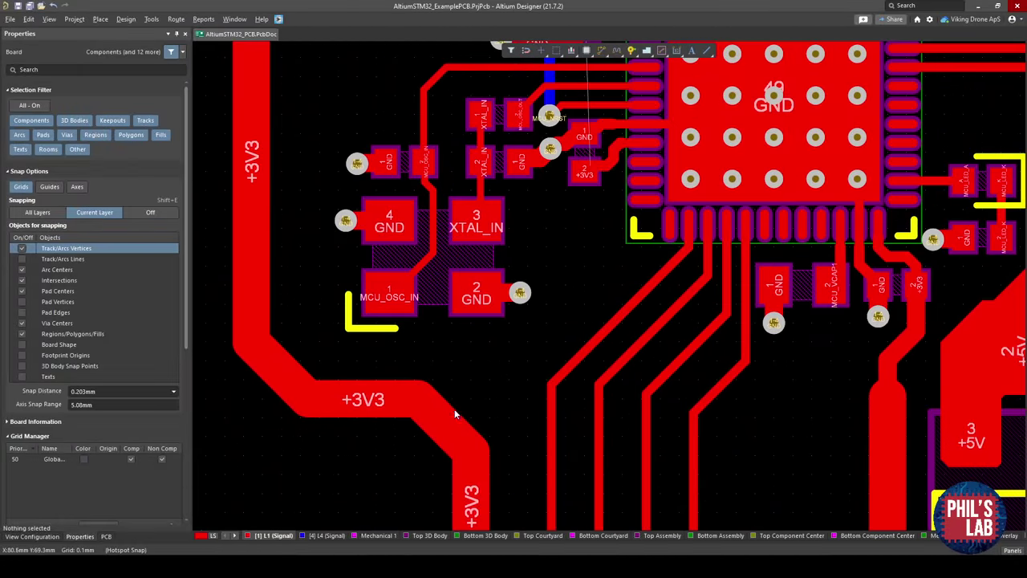
key(ctrl+w)
click(452, 415)
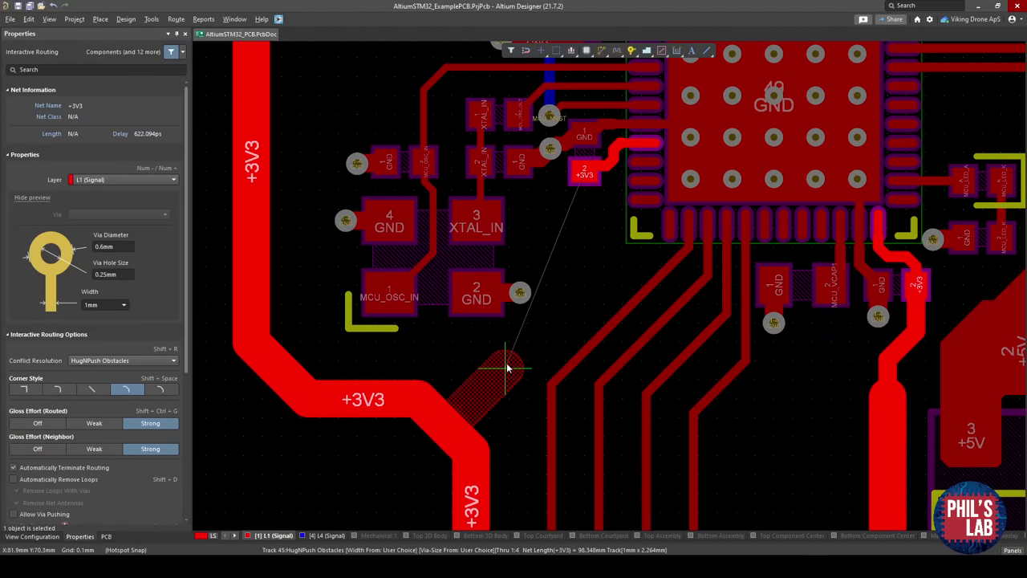
click(502, 373)
key(Tab)
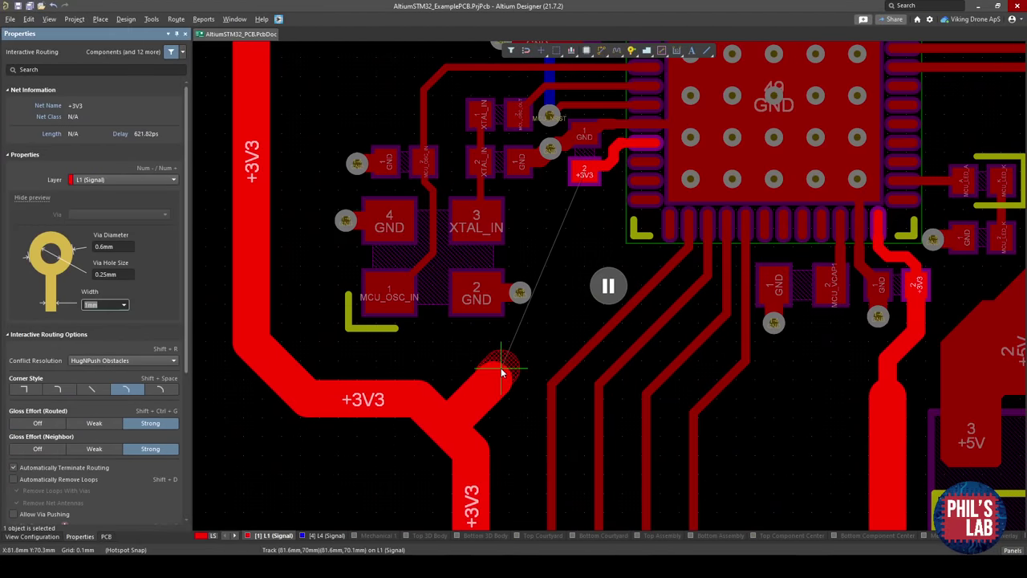
text(0.75)
key(Return)
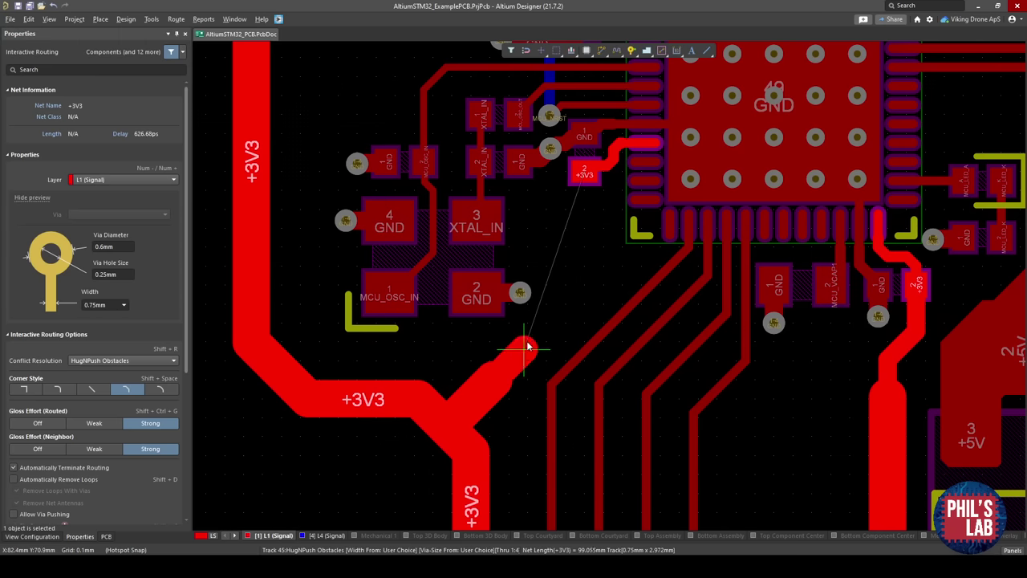
key(Tab)
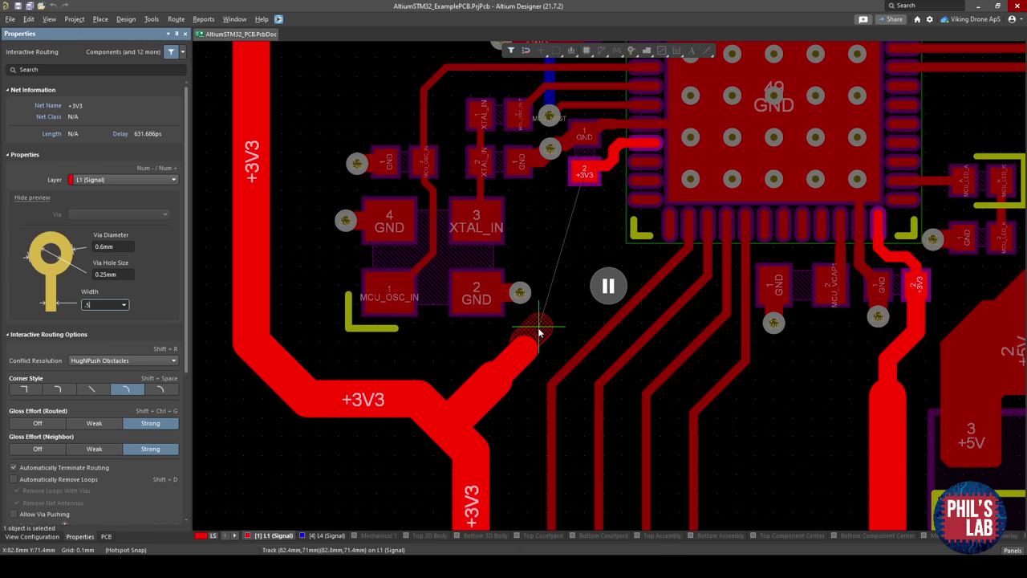
text(.5)
key(Return)
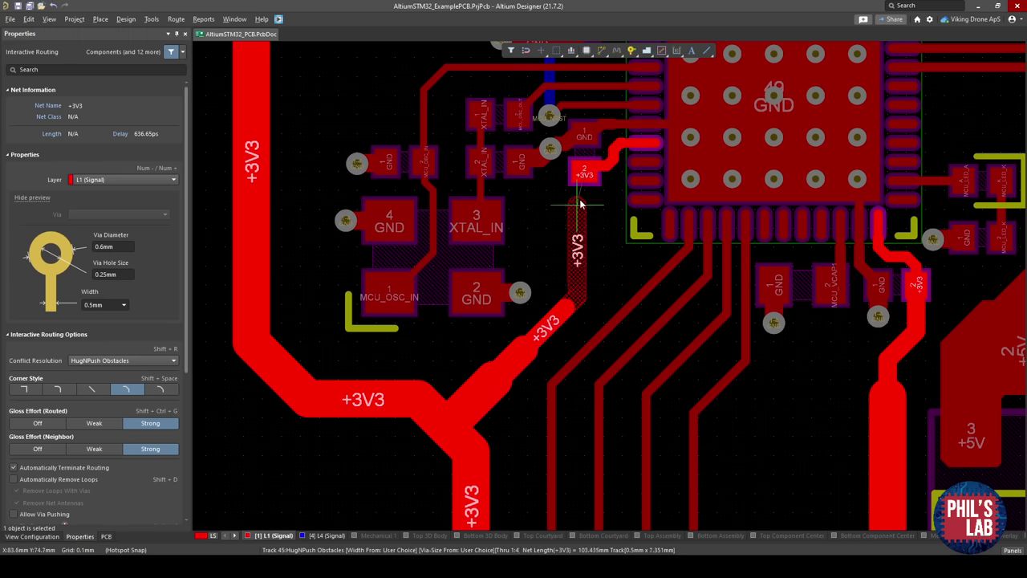
click(586, 172)
right_click(588, 172)
ctrl+scroll(576, 252, down, 2)
ctrl+scroll(577, 253, down, 1)
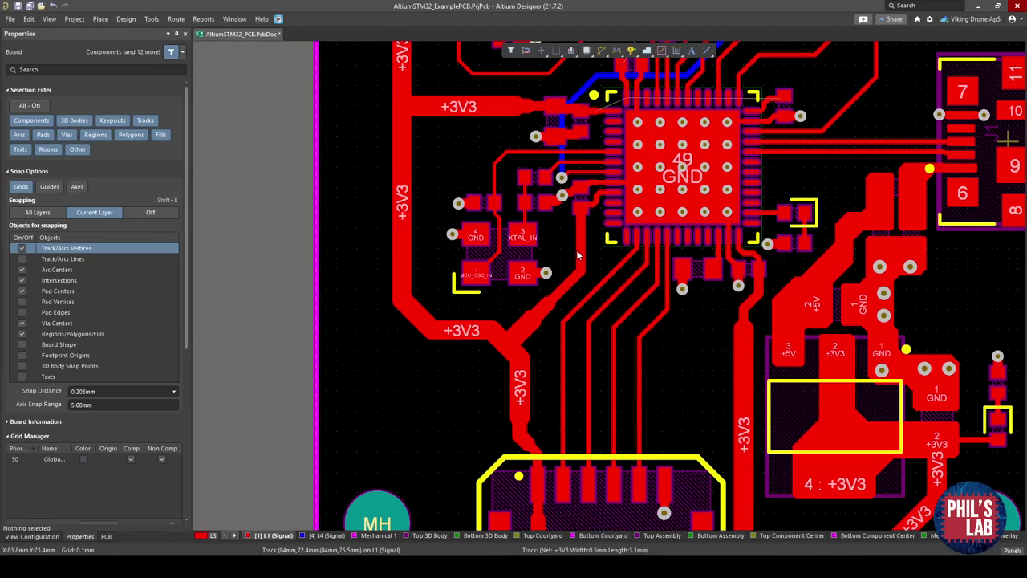
key(ctrl+s)
Route +3V3 from the vertical track's upper end to the capacitor beside IMU pin 8, tapering from 1 mm to 0.75 and 0.5 mm, and refine its diagonal.
ctrl+scroll(645, 278, up, 4)
right_drag(741, 301, 727, 166)
ctrl+scroll(679, 223, down, 2)
right_drag(558, 240, 626, 461)
right_drag(544, 302, 549, 424)
right_drag(534, 245, 535, 317)
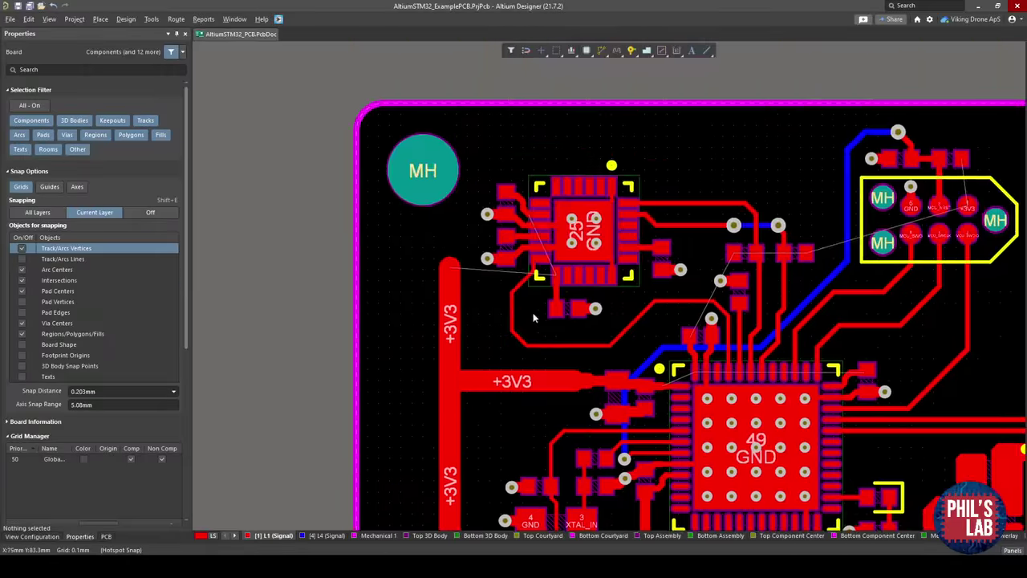
ctrl+scroll(495, 266, up, 4)
right_drag(472, 268, 504, 346)
key(ctrl+w)
click(415, 337)
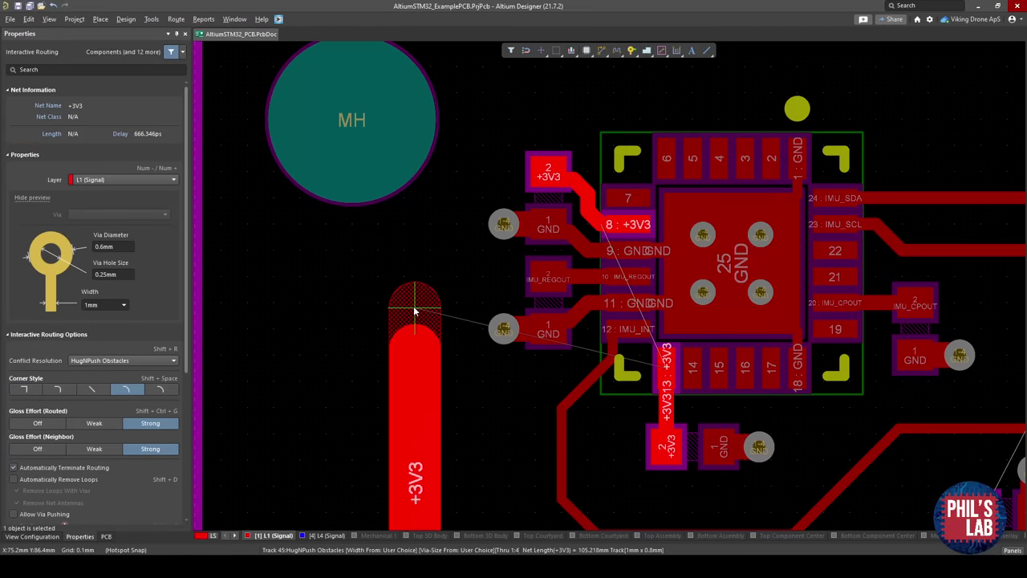
key(Return)
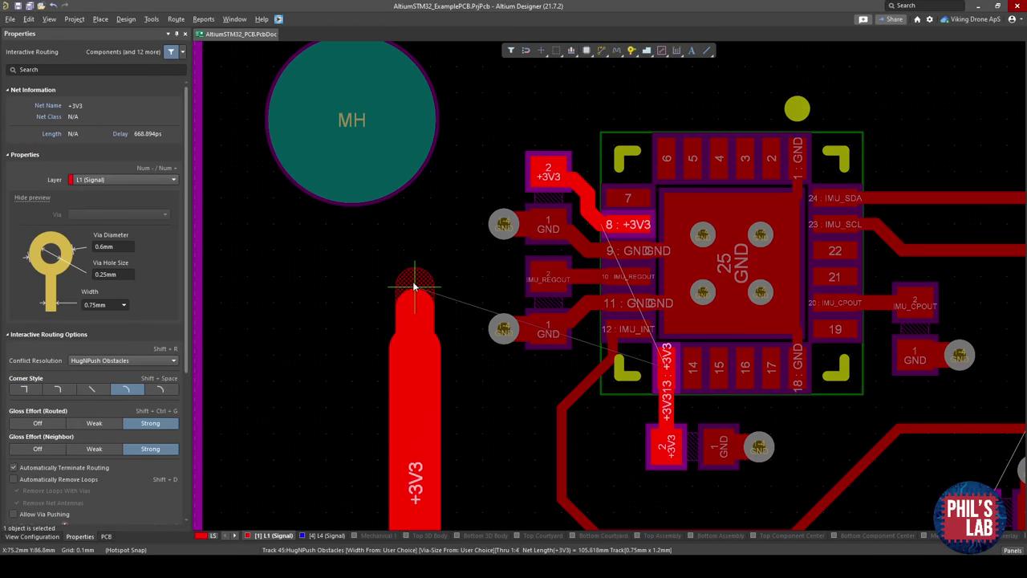
key(3)
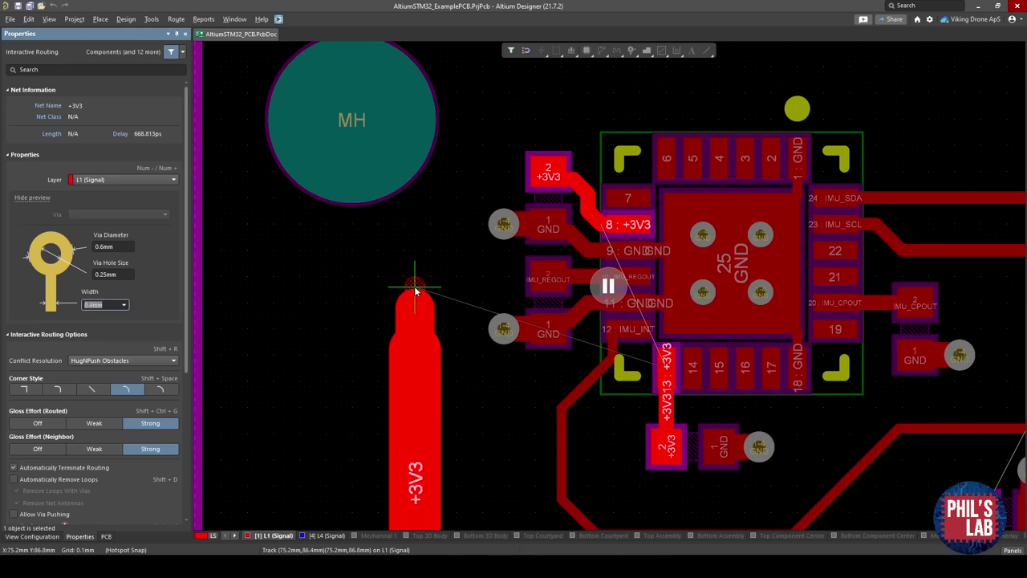
key(3)
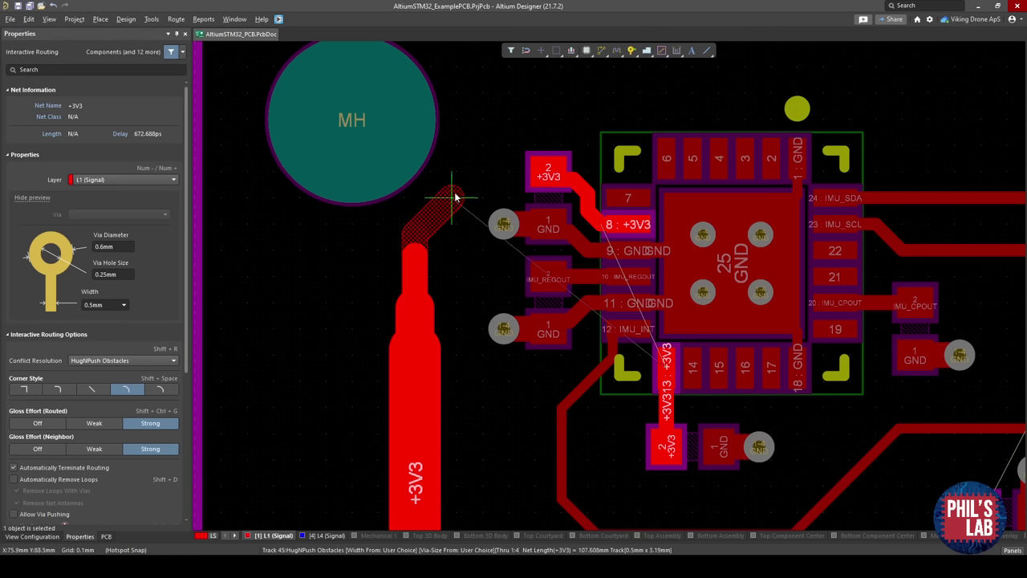
click(548, 171)
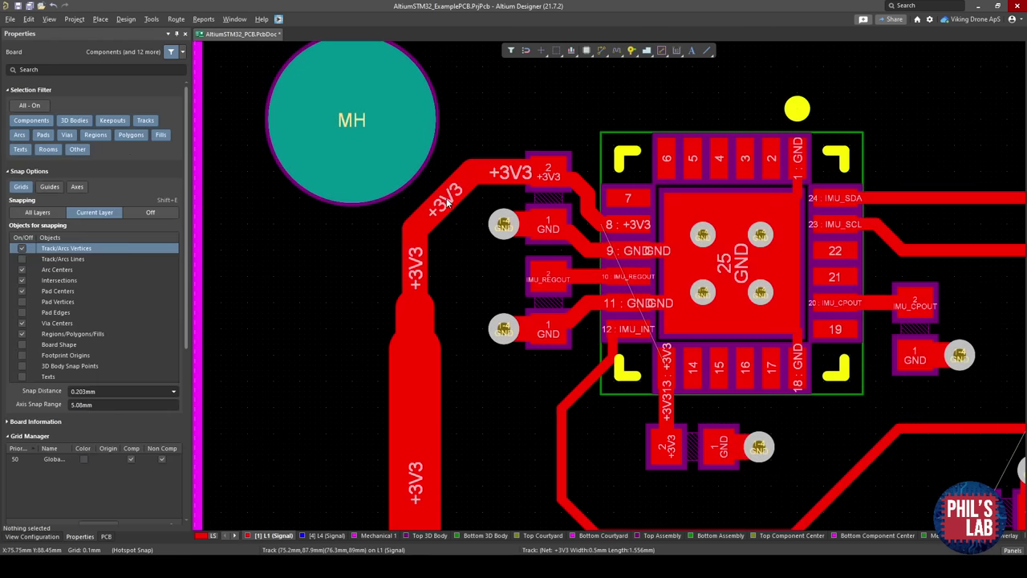
drag(445, 198, 451, 200)
key(ctrl+s)
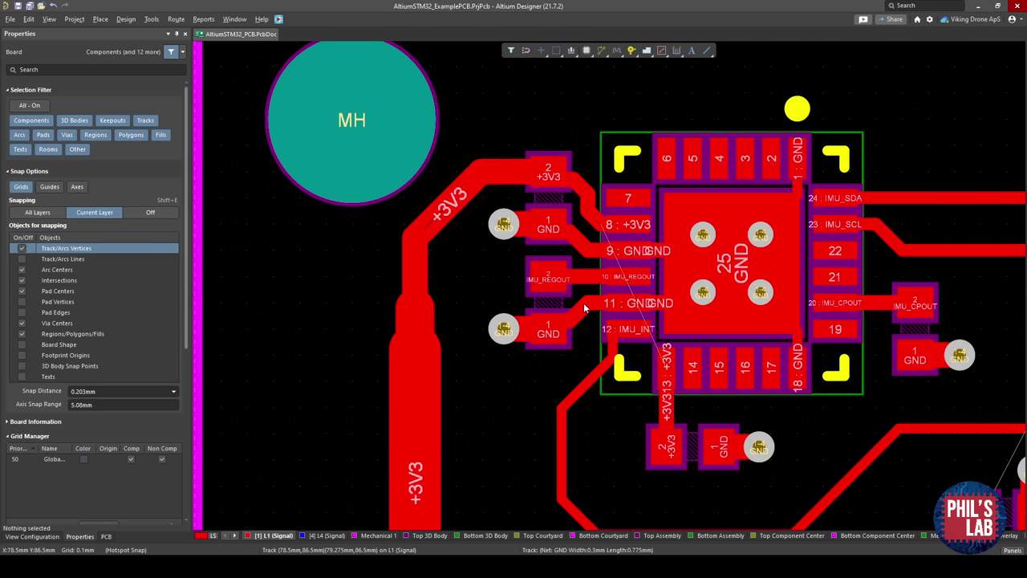
Start a +3V3 track upward from the capacitor beside IMU pin 8, widening from 0.5 mm to 0.75 mm and 1 mm.
right_drag(576, 302, 502, 265)
right_drag(511, 374, 427, 465)
ctrl+scroll(511, 337, down, 1)
right_drag(511, 337, 439, 340)
key(ctrl+w)
click(336, 238)
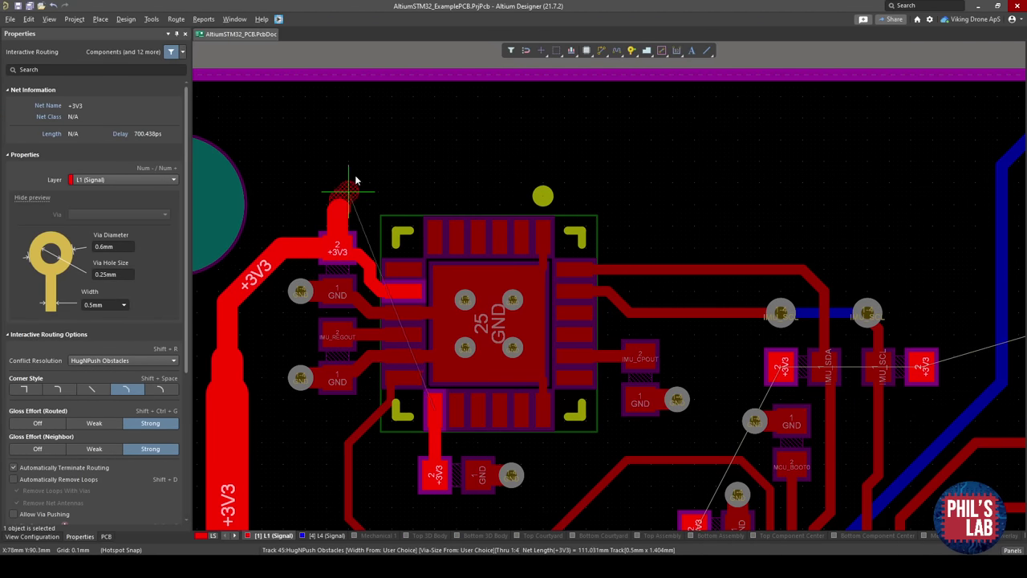
key(Tab)
text(0.7)
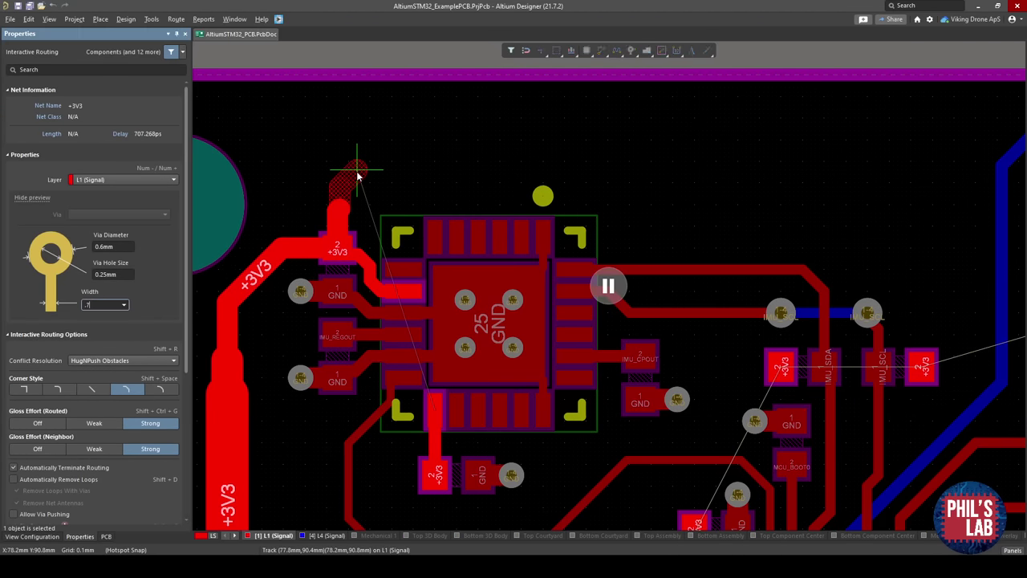
text(5)
key(Return)
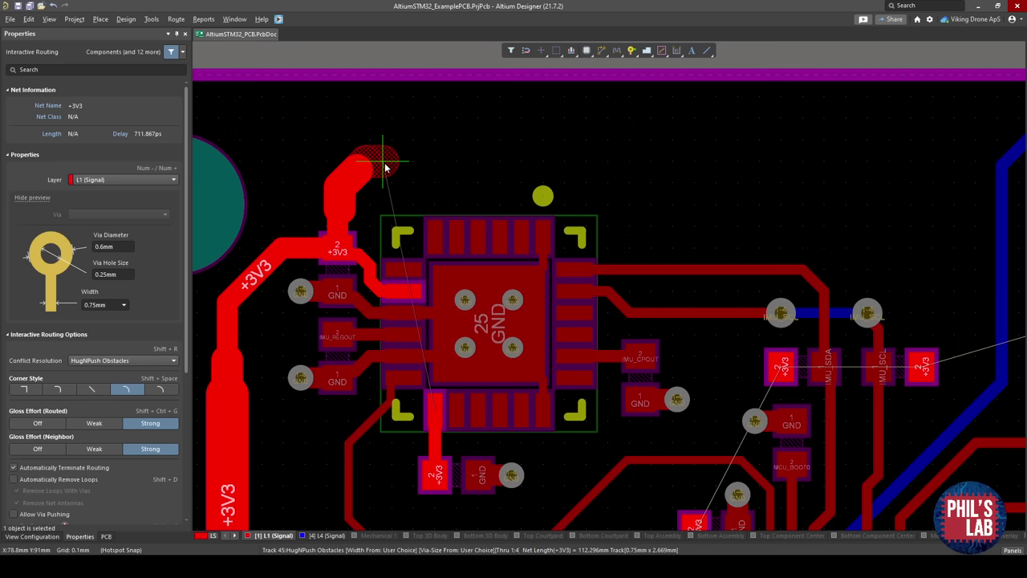
key(Tab)
text(1)
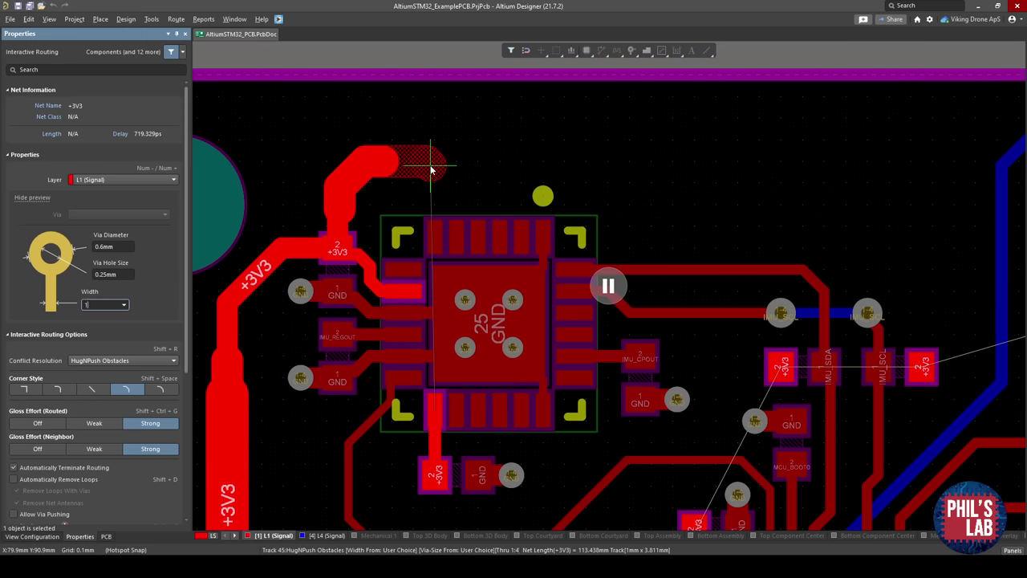
key(Return)
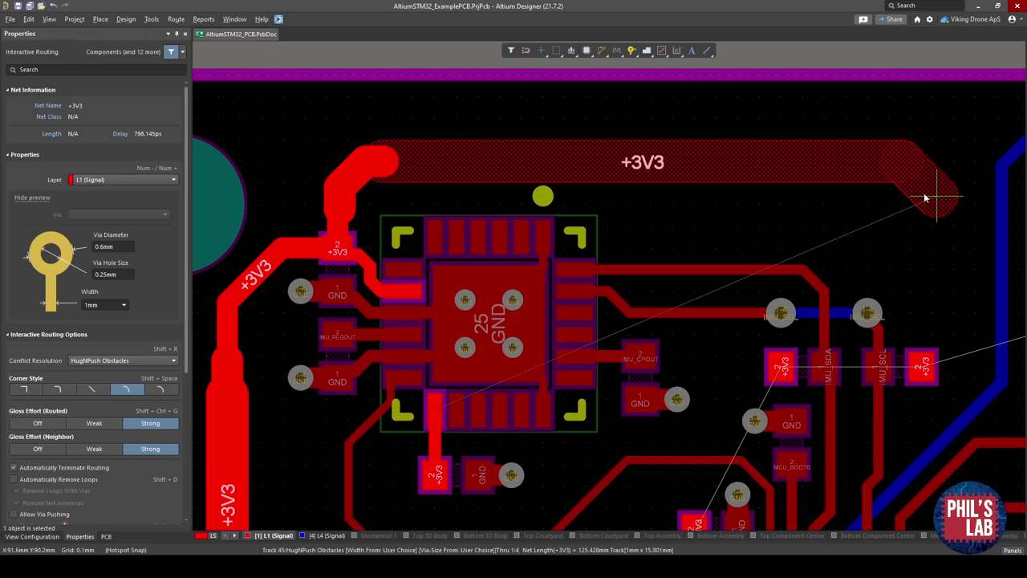
Continue +3V3 across above the IMU to the IMU_SCL pull-up resistor, tapering from 1 mm to 0.75 mm and 0.5 mm, and save.
click(921, 201)
key(Tab)
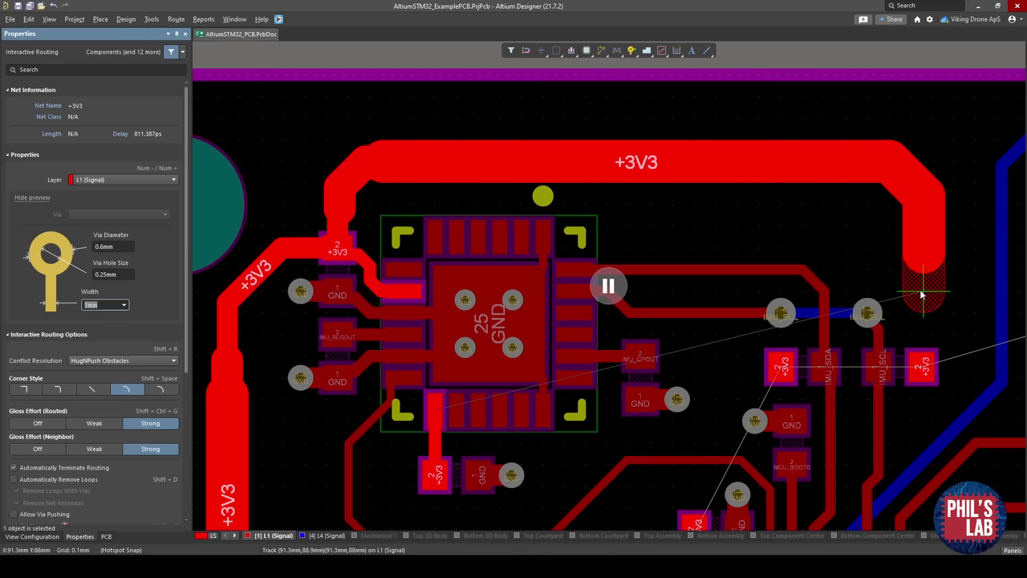
text(0.75)
key(Return)
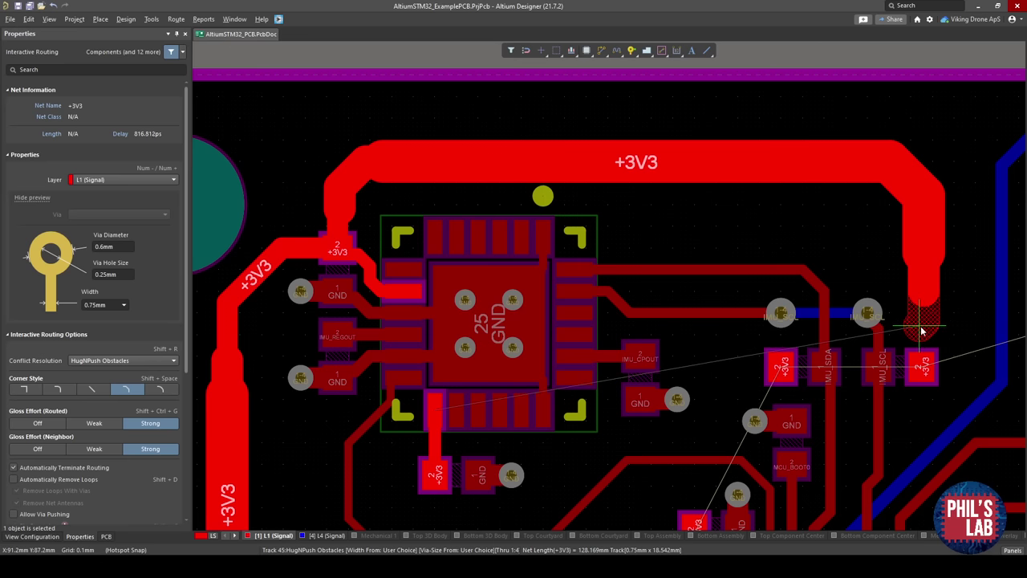
key(Tab)
text(0.5)
key(Return)
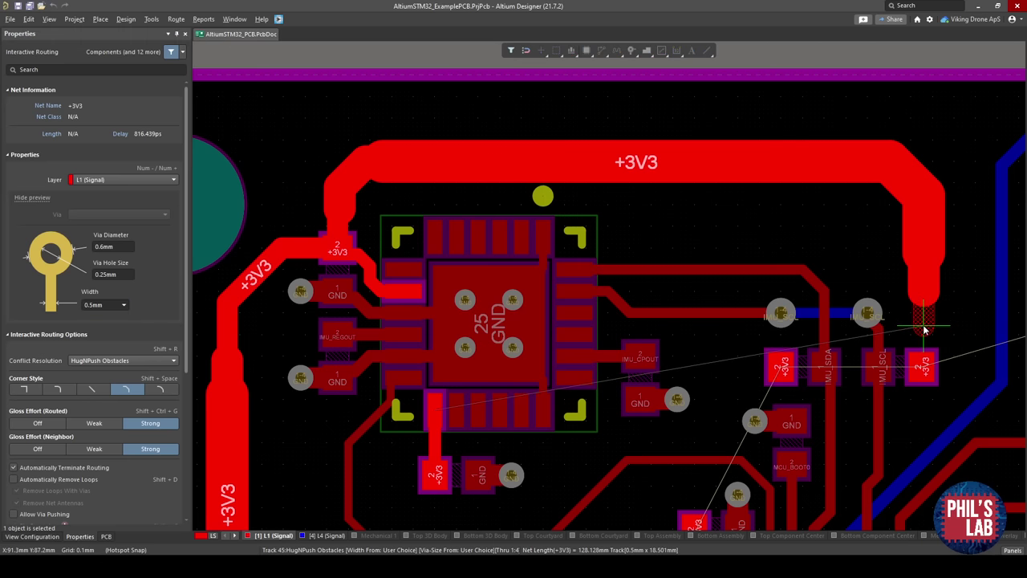
click(923, 367)
key(Escape)
right_drag(924, 367, 680, 337)
ctrl+scroll(728, 329, down, 1)
key(ctrl+s)
right_drag(576, 353, 618, 334)
ctrl+scroll(682, 333, up, 2)
right_drag(681, 332, 701, 340)
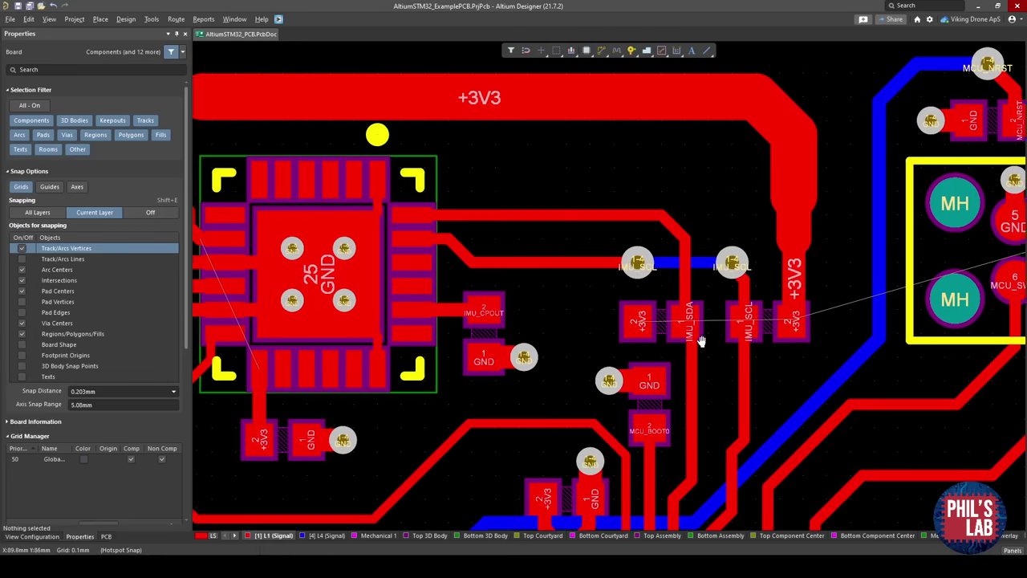
right_drag(615, 324, 667, 334)
key(ctrl+w)
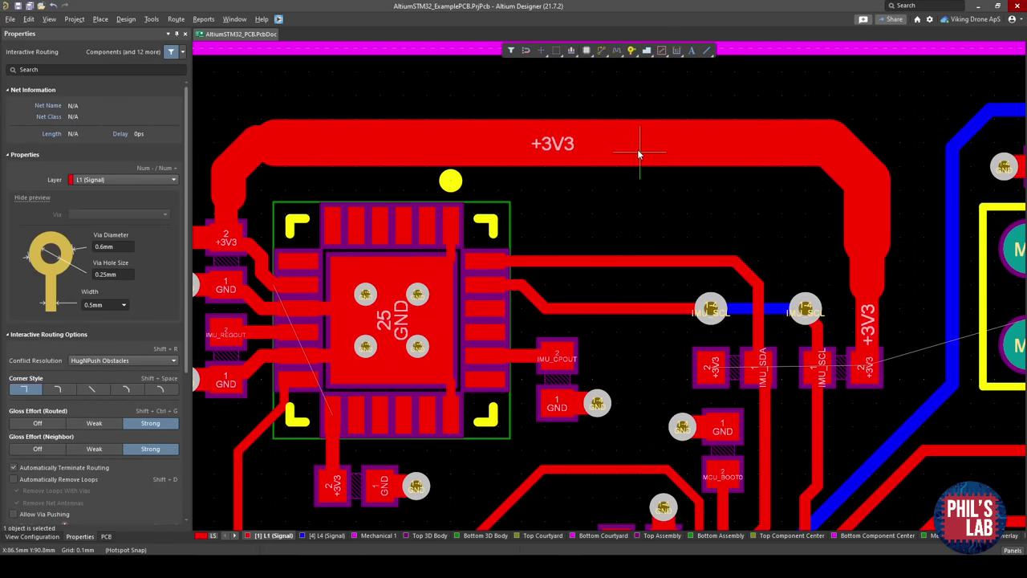
ctrl+scroll(636, 163, down, 3)
key(Escape)
ctrl+scroll(380, 284, up, 2)
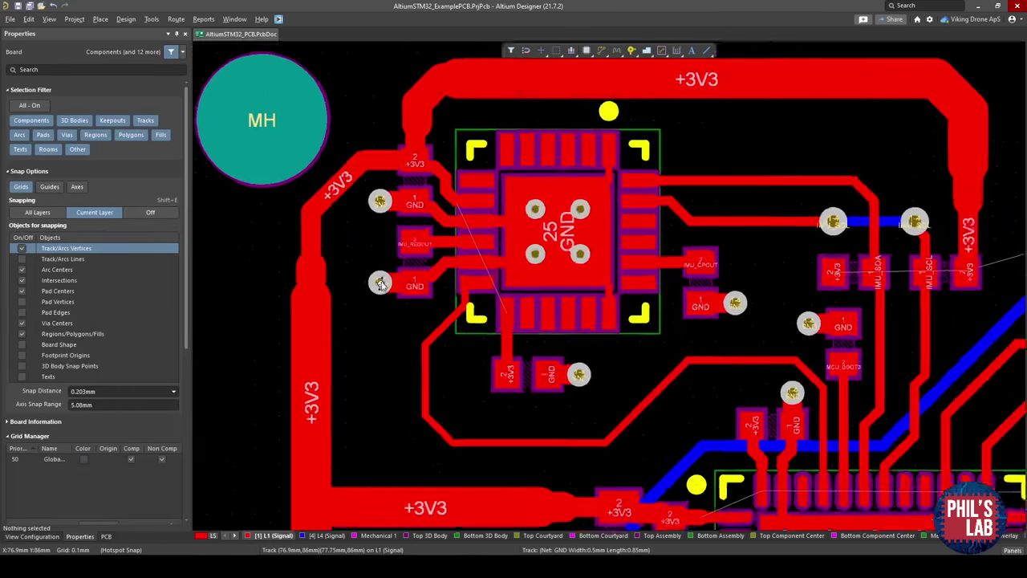
Shift the IMU_INT track's horizontal segment down slightly and place a 0.9 mm +3V3 via with a 0.4 mm hole on the horizontal +3V3 track.
ctrl+scroll(452, 348, up, 1)
right_drag(315, 384, 361, 351)
right_drag(497, 393, 459, 297)
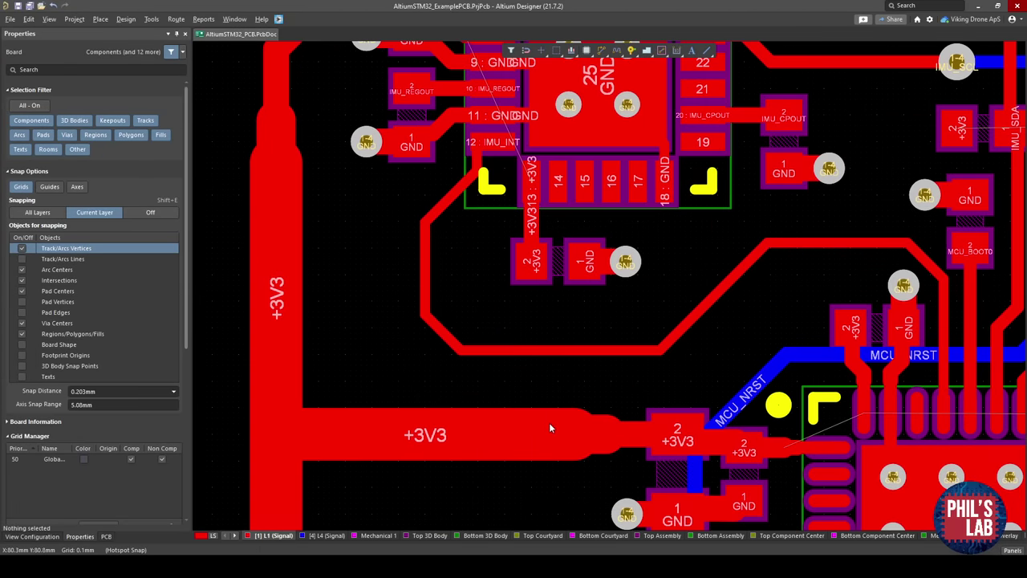
drag(544, 351, 546, 360)
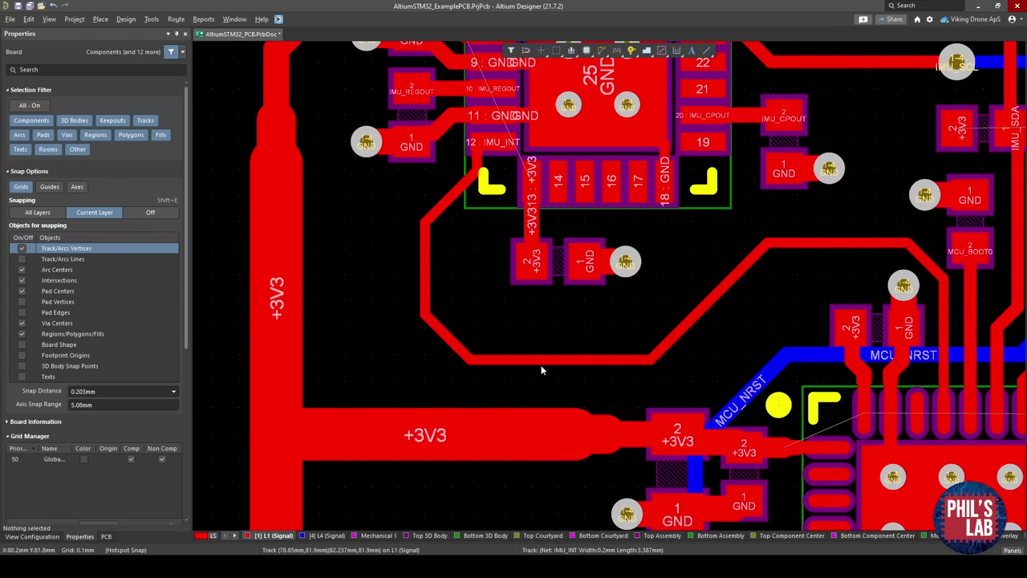
key(p)
key(v)
ctrl+scroll(533, 365, down, 2)
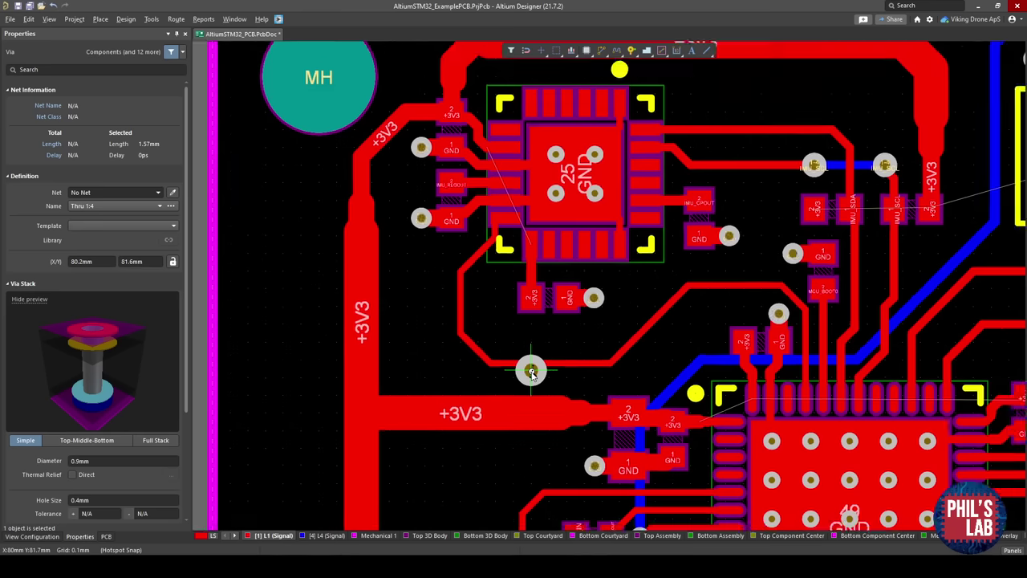
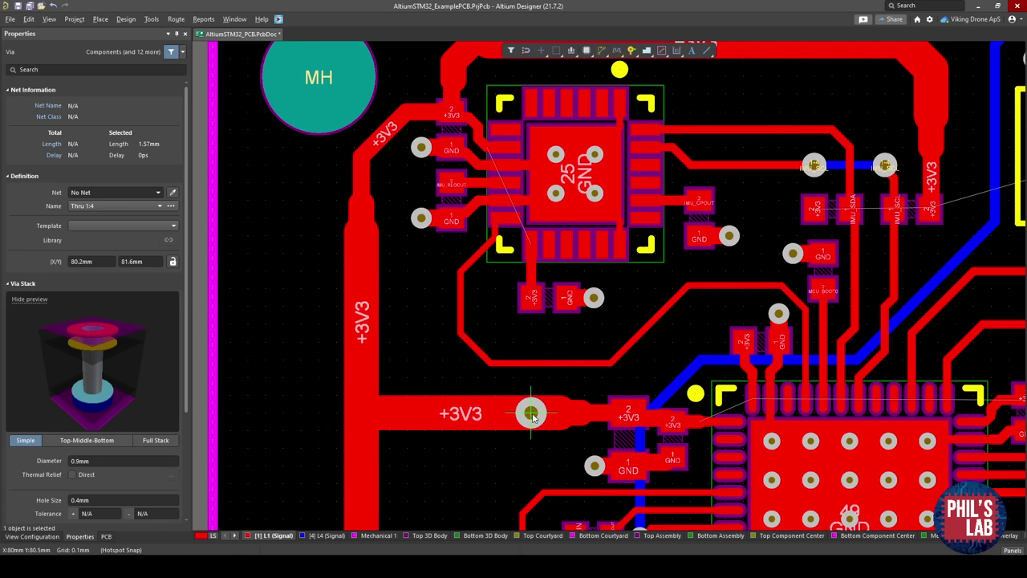
click(531, 413)
click(504, 390)
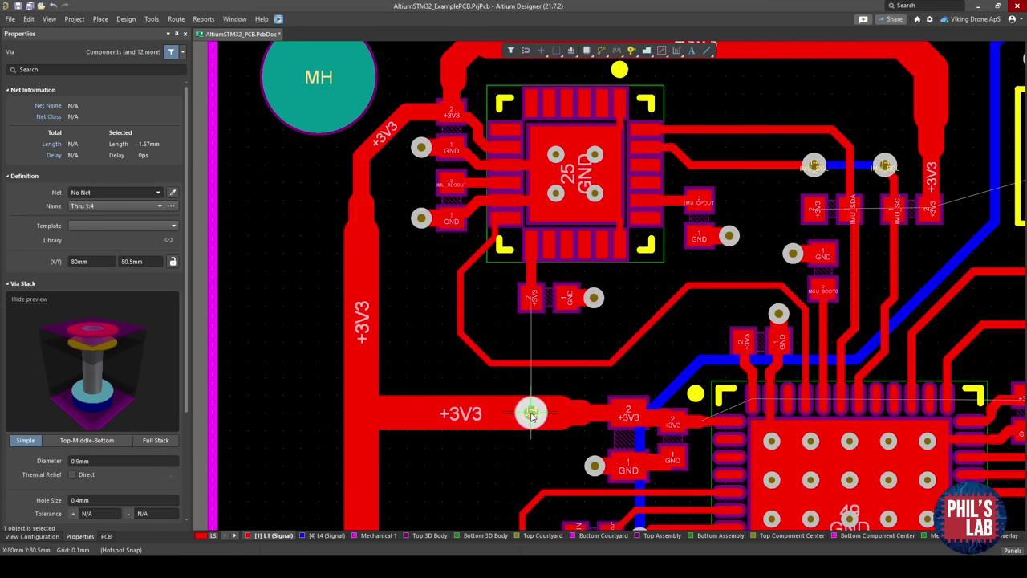
Route a 1 mm wide +3V3 track on L4 from the via upward about 2 mm, crossing beneath the IMU_INT track.
click(319, 535)
key(ctrl+w)
click(531, 413)
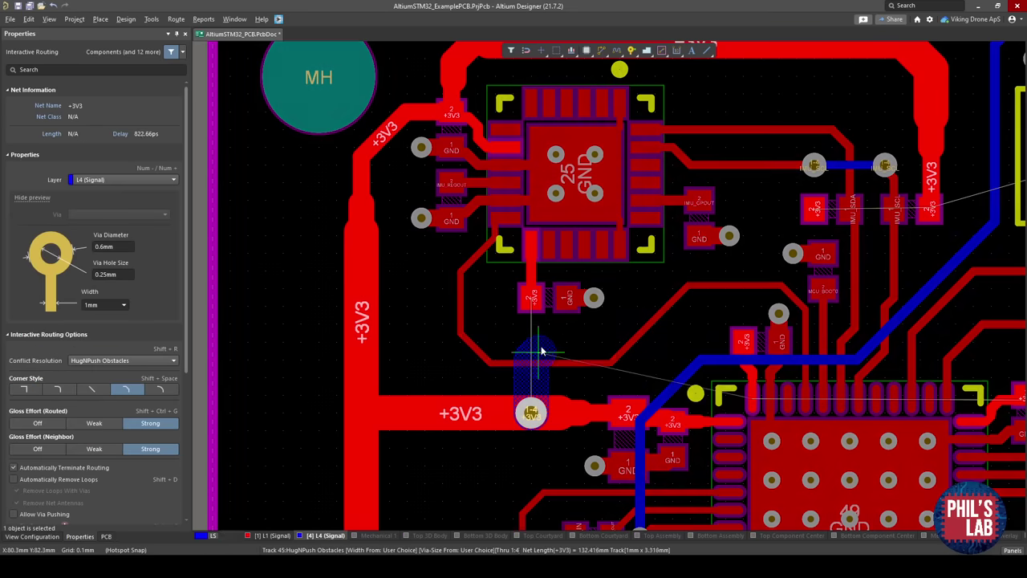
click(531, 345)
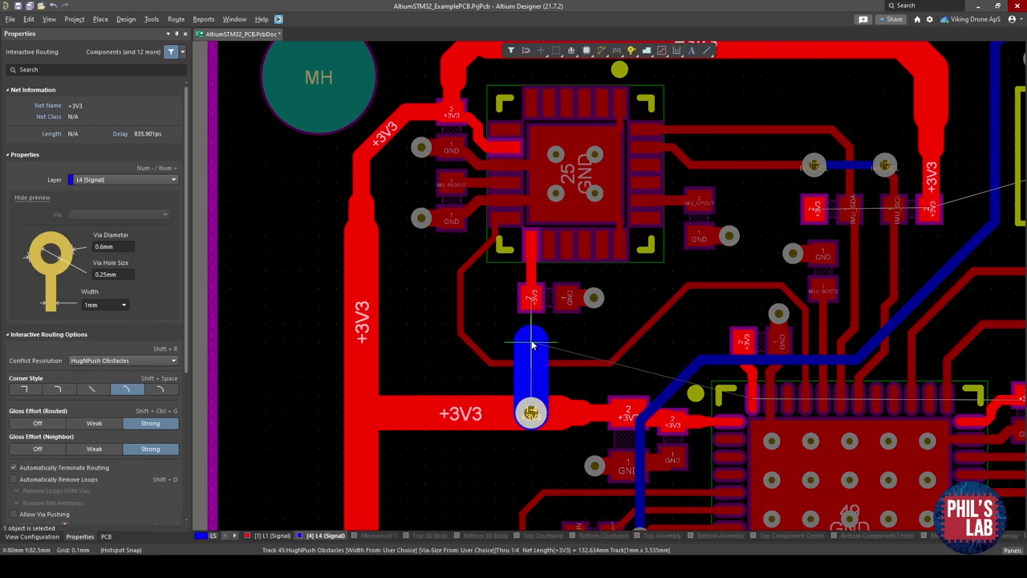
key(Escape)
Place a +3V3 via at the L4 track's upper end and connect it on L1 to the capacitor below IMU pin 13 at 0.5 mm.
key(p)
key(v)
click(533, 343)
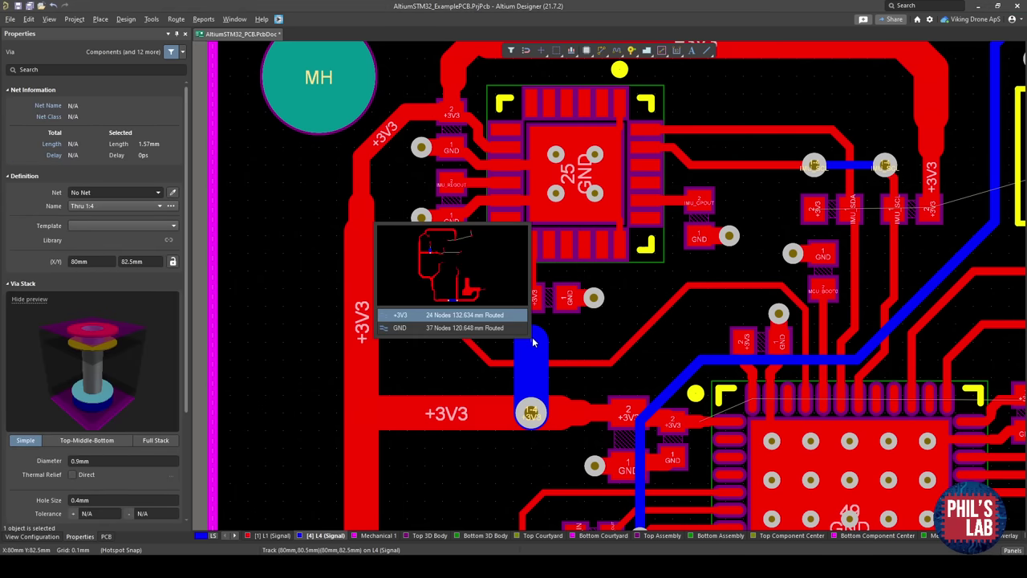
click(498, 315)
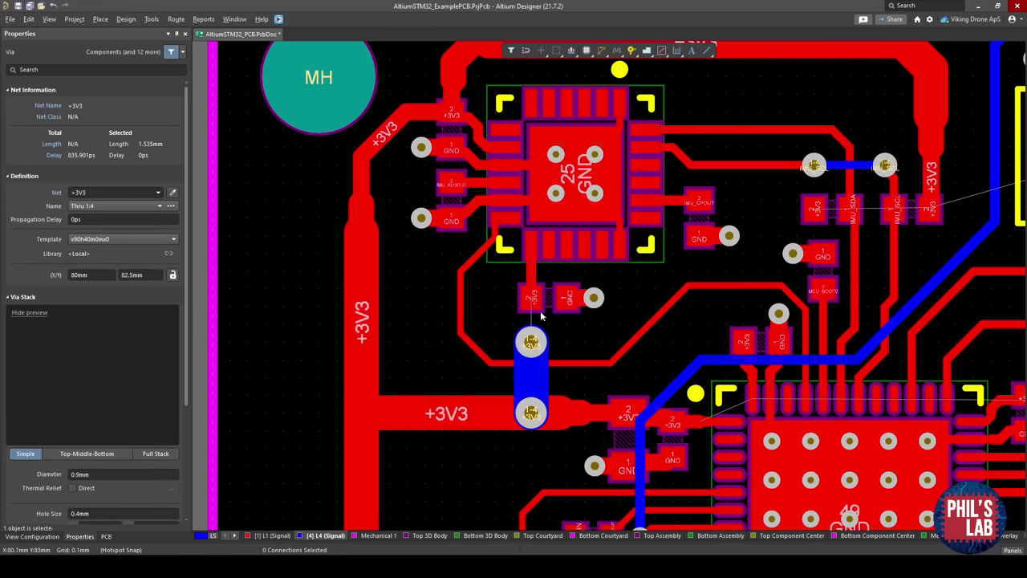
key(ctrl+w)
click(531, 341)
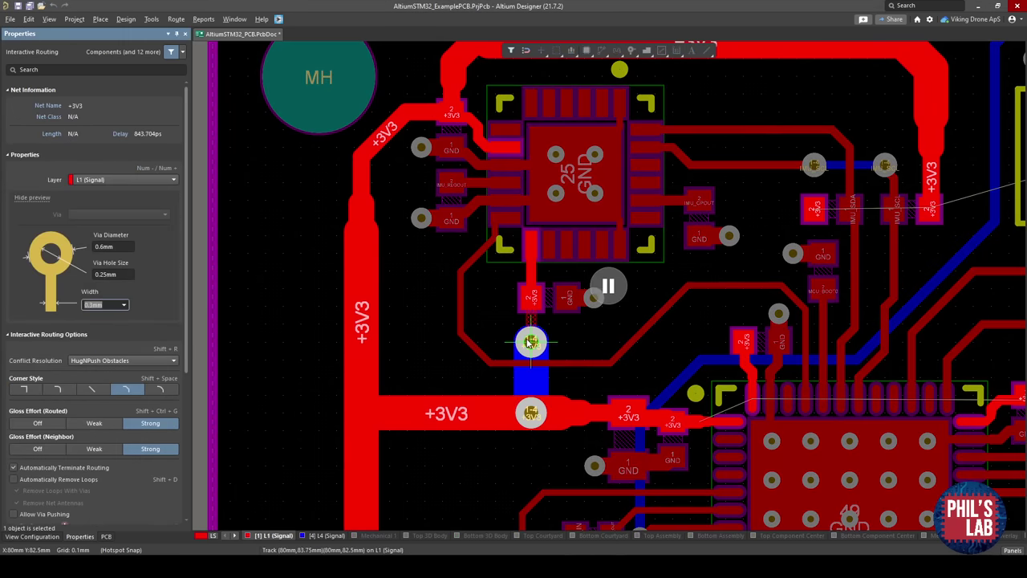
key(Escape)
key(Escape)
Reshape the IMU_INT track around the new vias by moving its horizontal segments down and its diagonal towards the microcontroller.
ctrl+scroll(496, 346, up, 3)
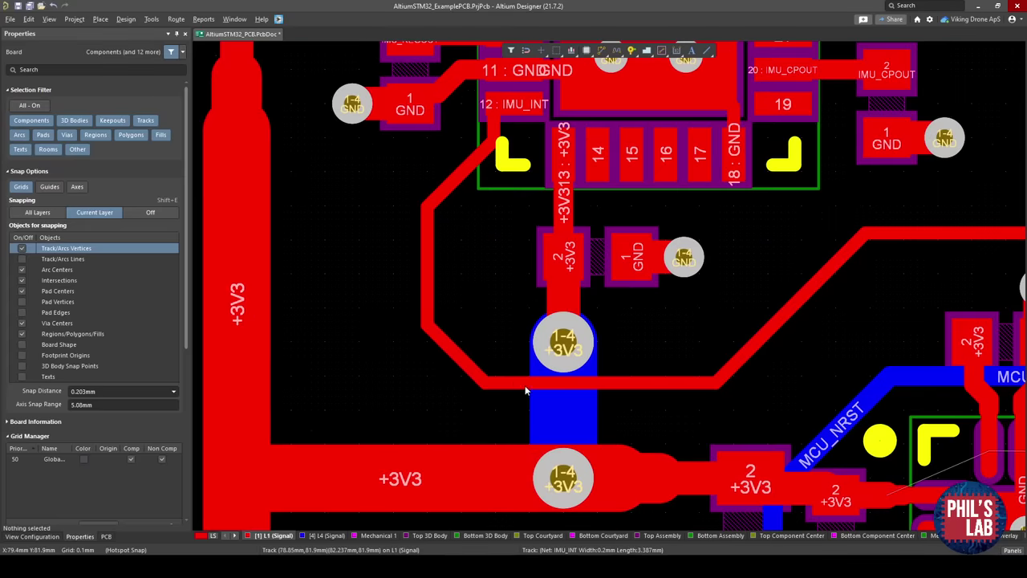
drag(535, 383, 537, 405)
drag(472, 377, 462, 375)
click(728, 389)
right_drag(767, 335, 564, 347)
drag(564, 348, 588, 351)
right_drag(780, 261, 710, 281)
drag(713, 267, 714, 273)
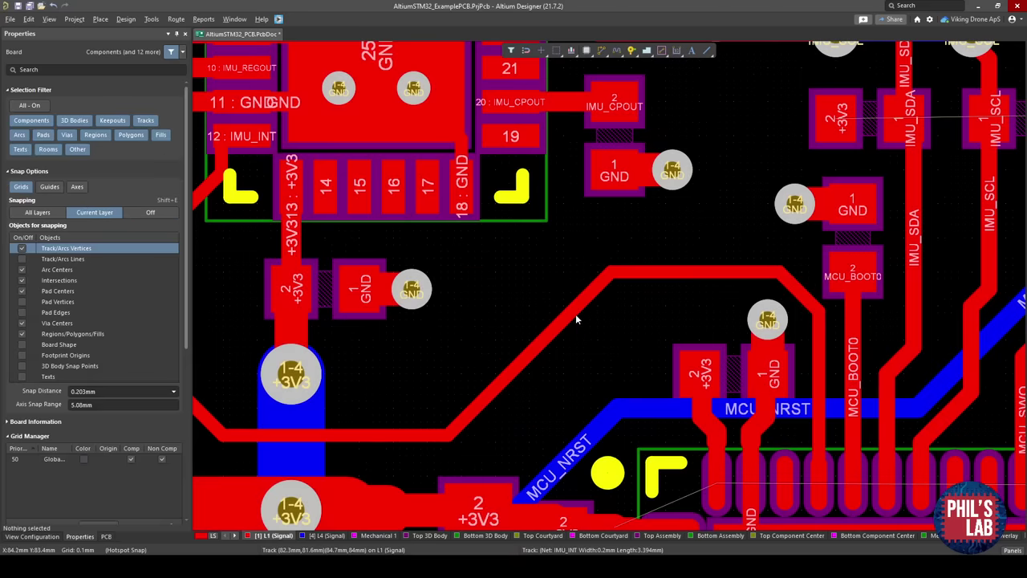
drag(575, 313, 634, 314)
ctrl+scroll(401, 347, down, 1)
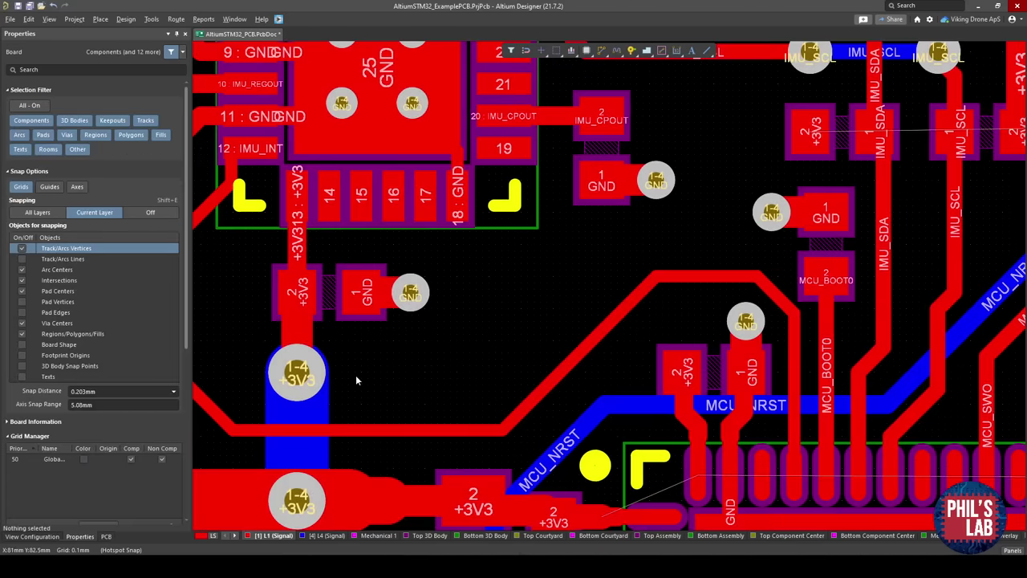
Route +3V3 on L1 from the upper via to the IMU_SDA pull-up resistor, tapering from 0.75 mm to 0.5 mm.
key(ctrl+w)
click(297, 372)
key(Tab)
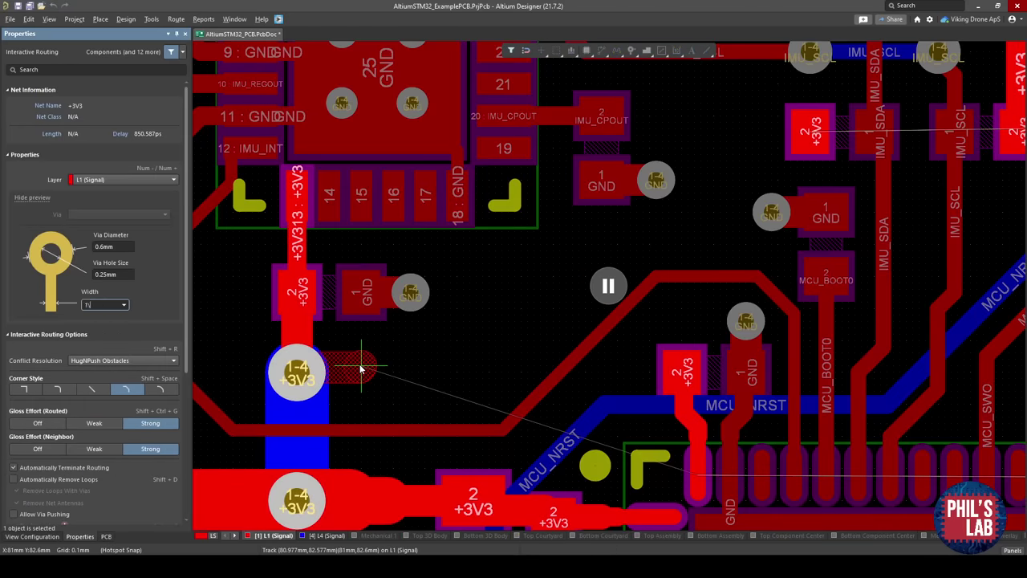
text(1)
key(Return)
key(Tab)
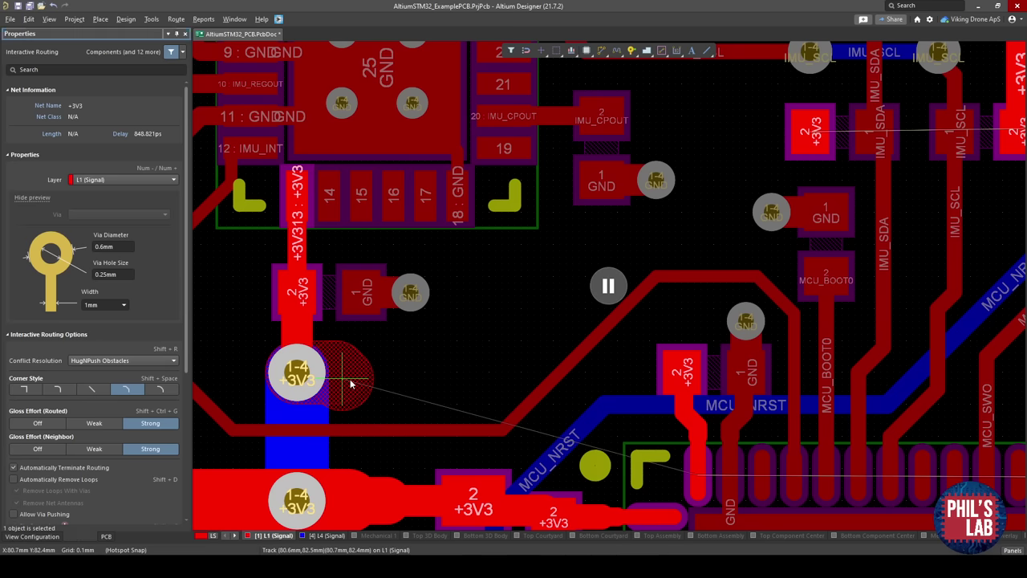
text(.75)
key(Return)
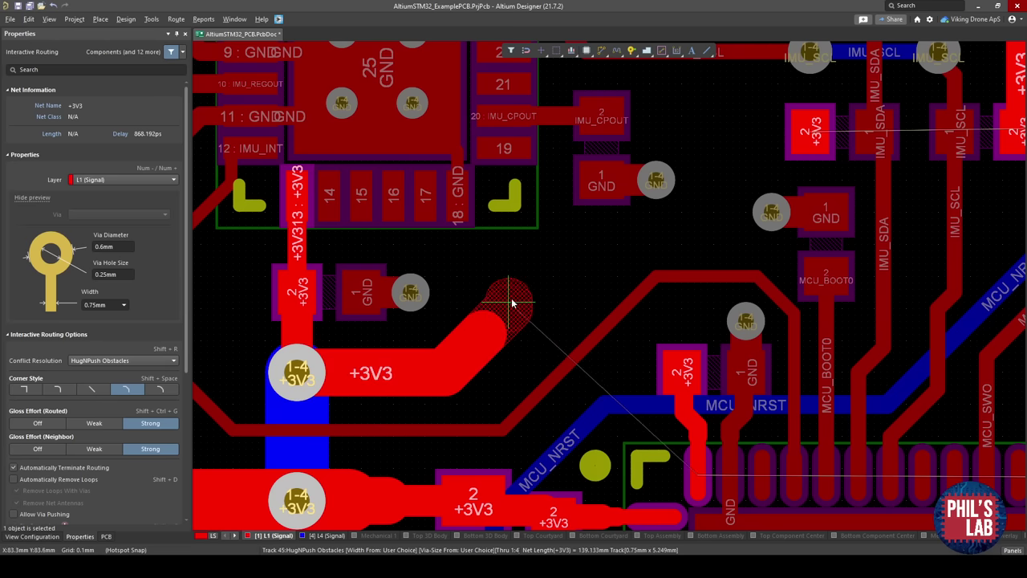
key(Tab)
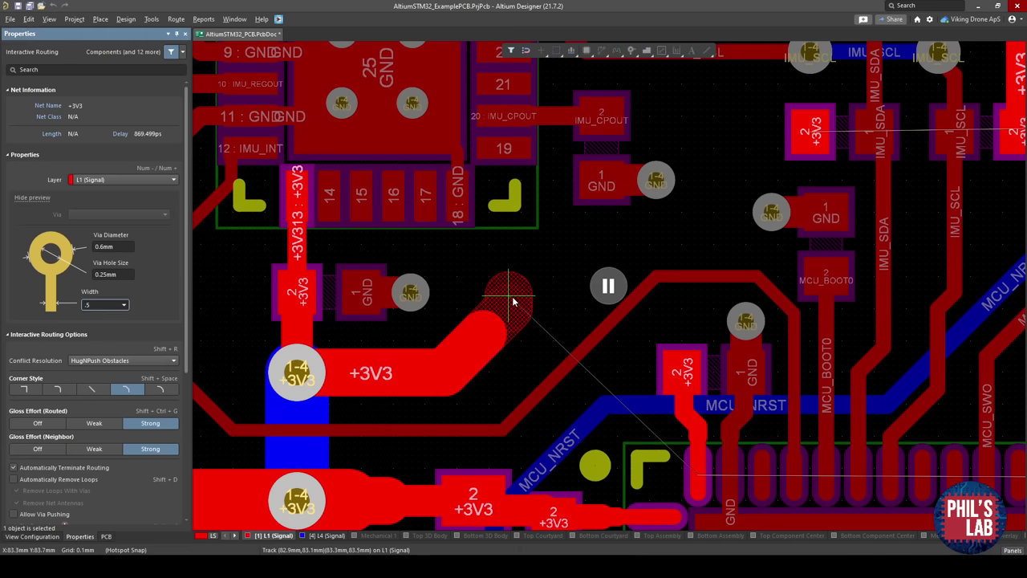
text(.5)
key(Return)
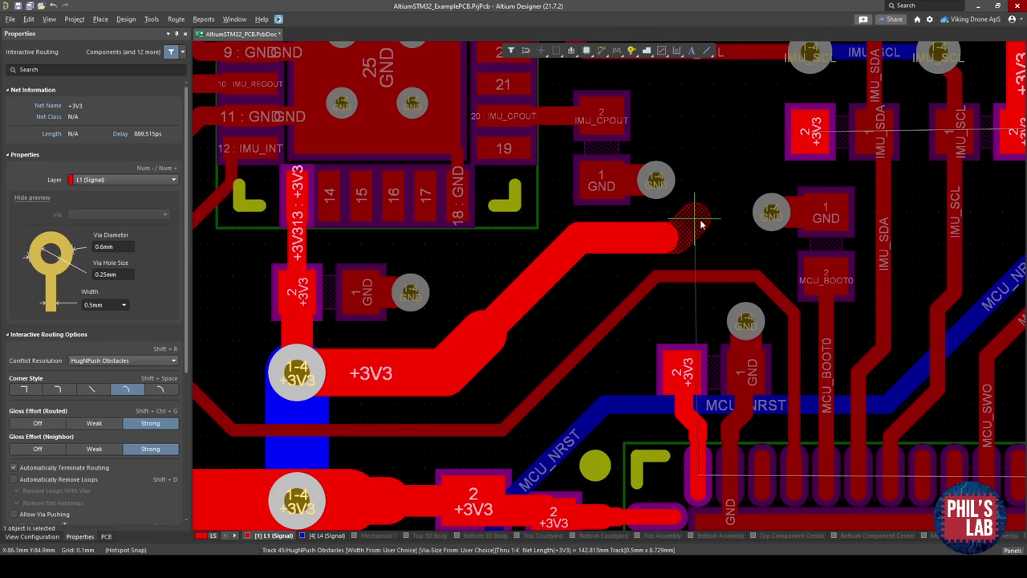
click(812, 132)
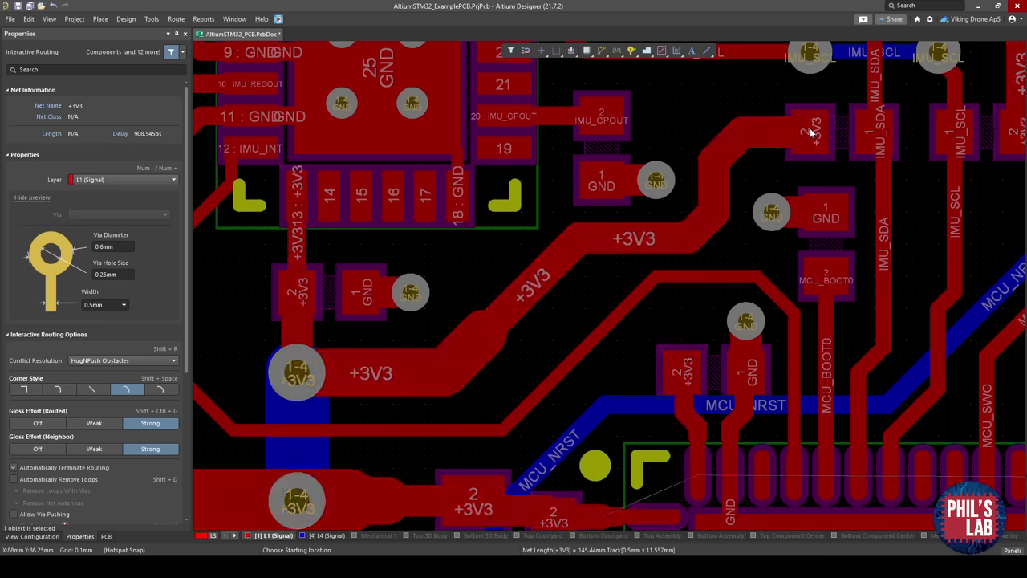
right_click(811, 132)
Delete the +3V3 track segments between the upper via and the IMU_SDA pull-up resistor.
right_drag(708, 283, 644, 339)
right_drag(734, 247, 644, 307)
right_drag(656, 267, 731, 278)
ctrl+scroll(682, 317, down, 2)
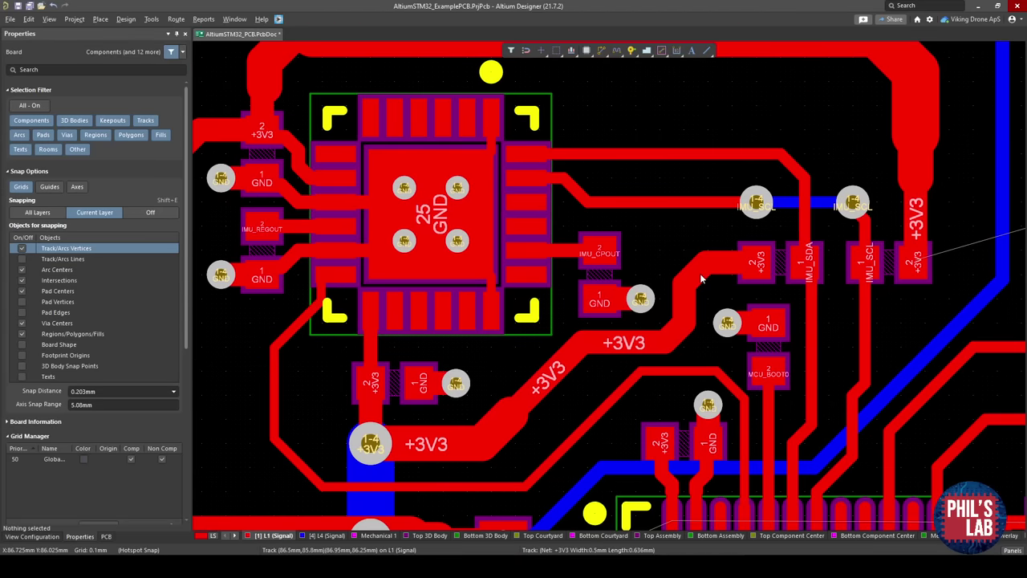
right_drag(676, 354, 619, 353)
ctrl+scroll(627, 333, up, 2)
click(450, 351)
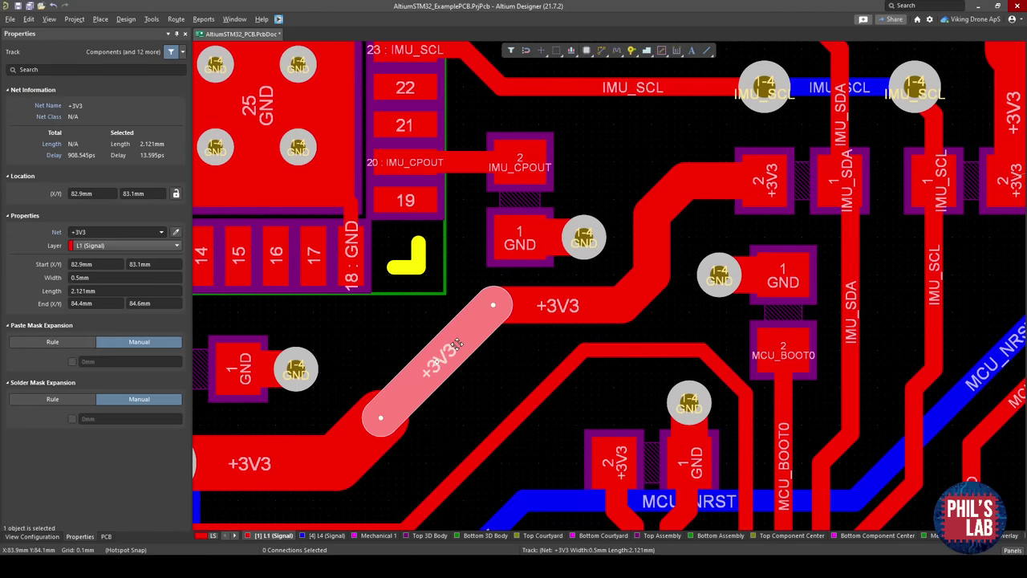
ctrl+scroll(405, 379, down, 2)
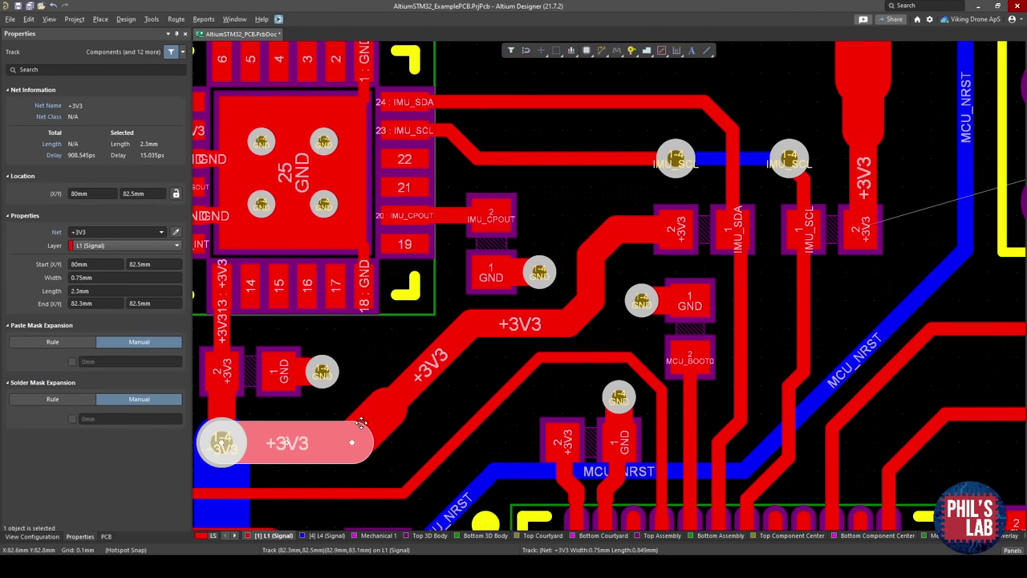
key(Delete)
click(379, 417)
key(Delete)
click(432, 365)
key(Delete)
click(516, 325)
key(Delete)
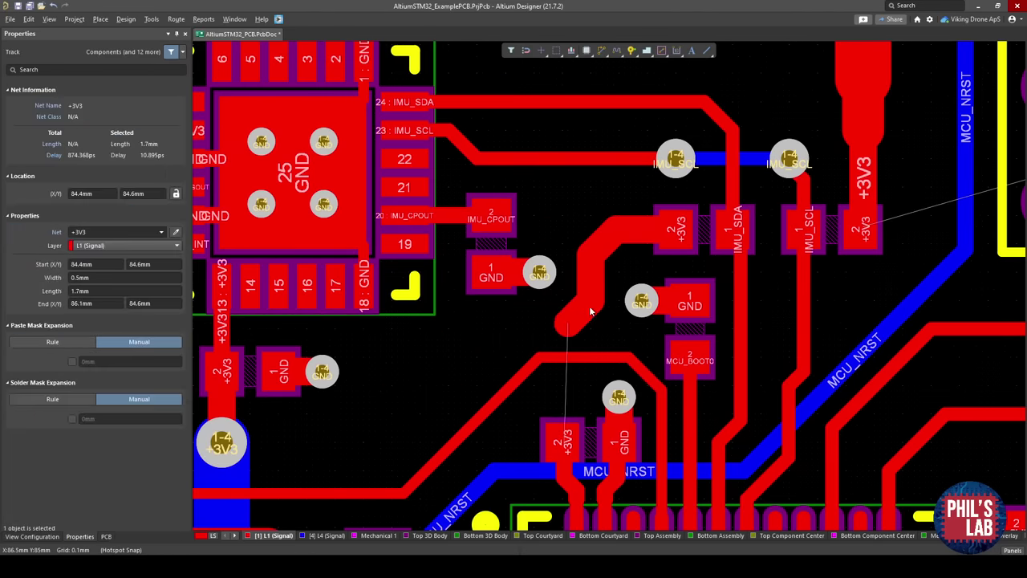
click(594, 283)
key(Delete)
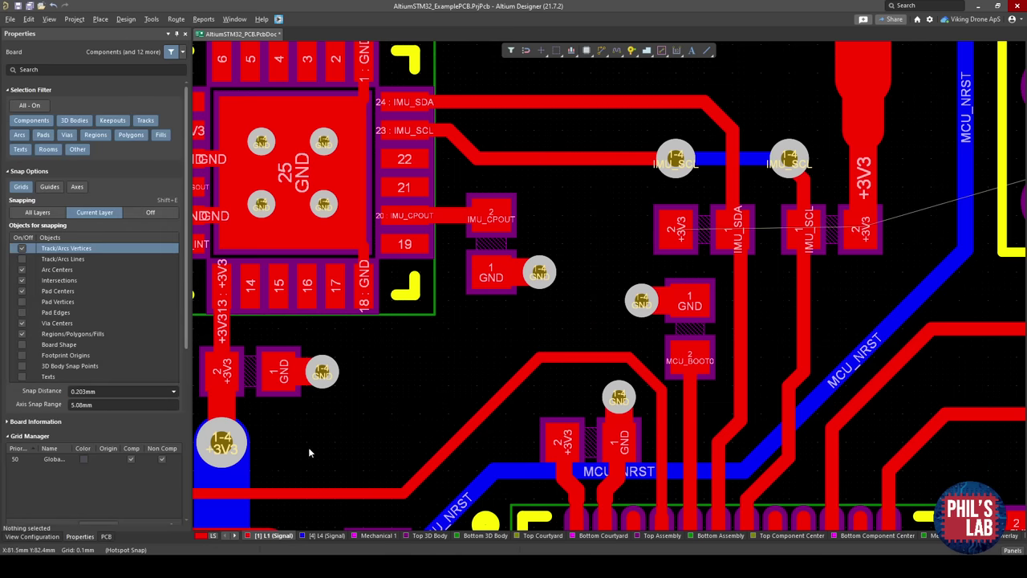
Route a 0.5 mm +3V3 track on L1 from the upper via diagonally up towards the IMU_CPOUT capacitor.
key(ctrl+w)
click(229, 446)
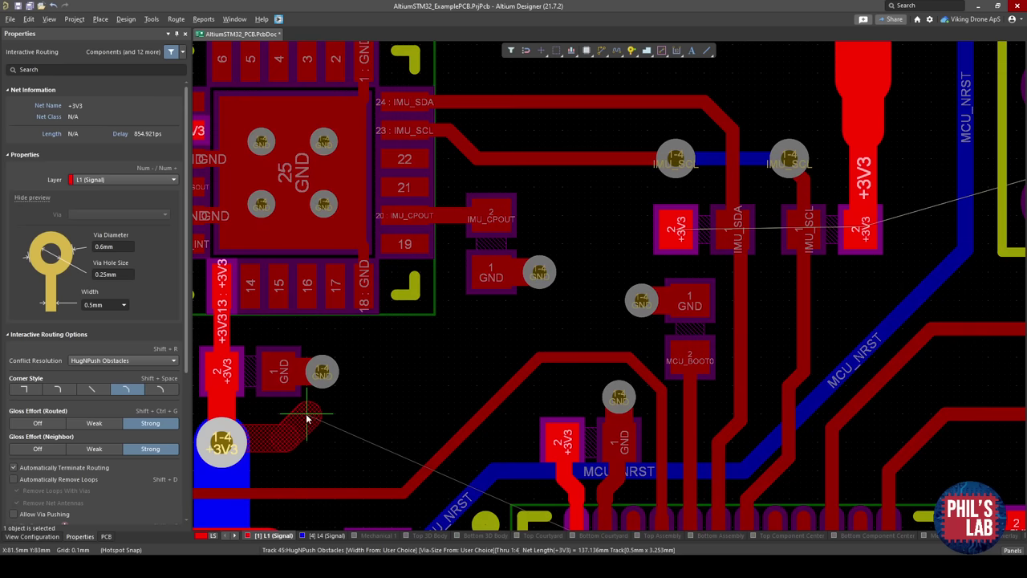
click(392, 399)
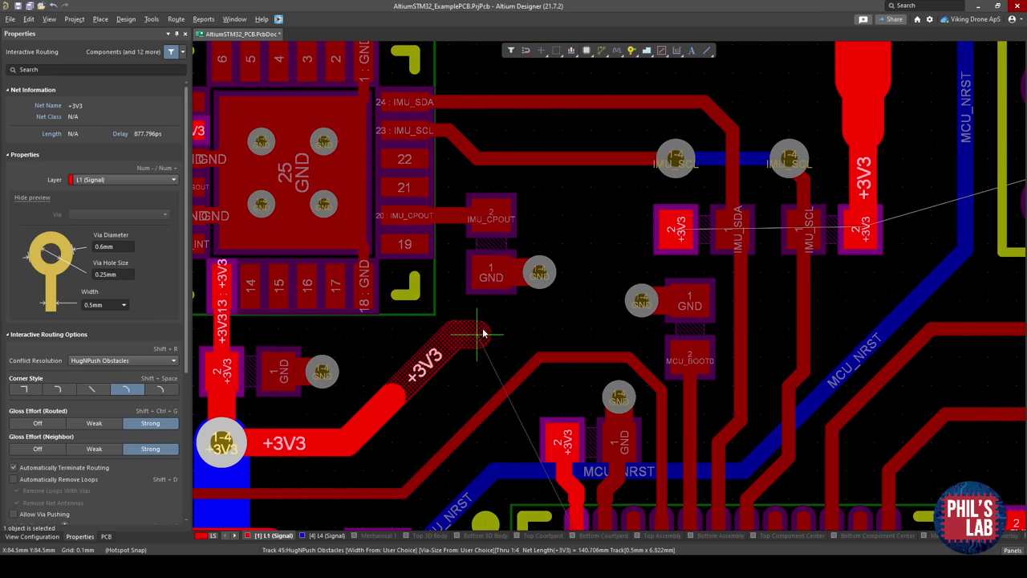
click(482, 330)
Taper the +3V3 track to 0.4 mm, then to 0.3 mm, and finish it on the IMU_SDA pull-up resistor's +3V3 pad.
key(Tab)
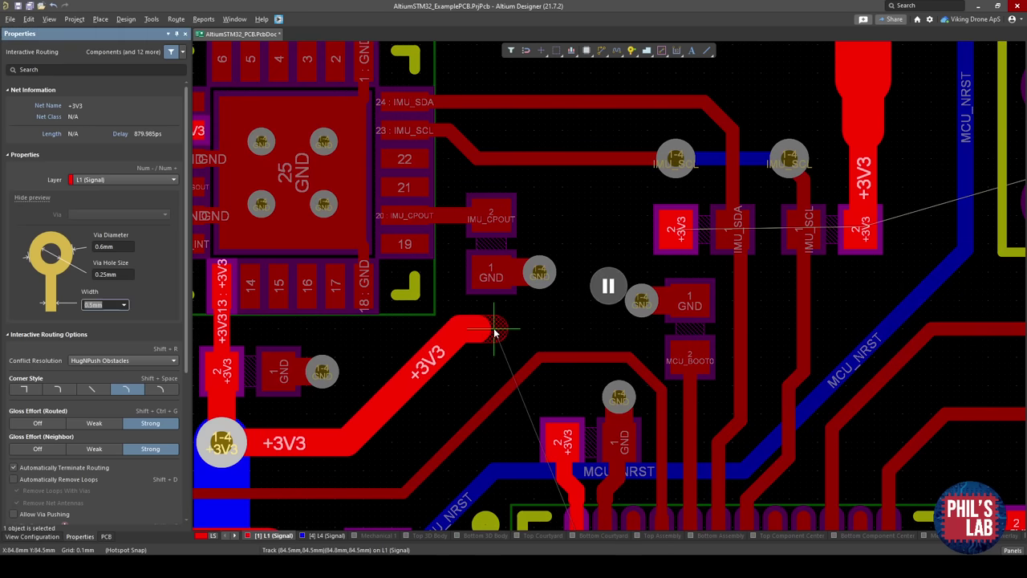
text(.4)
key(Return)
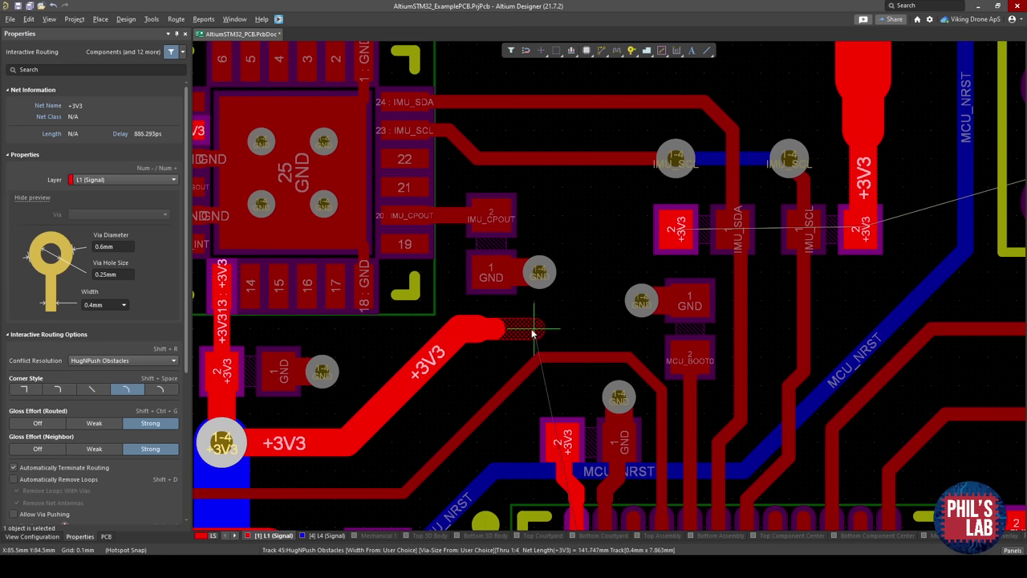
key(Tab)
text(.3)
key(Return)
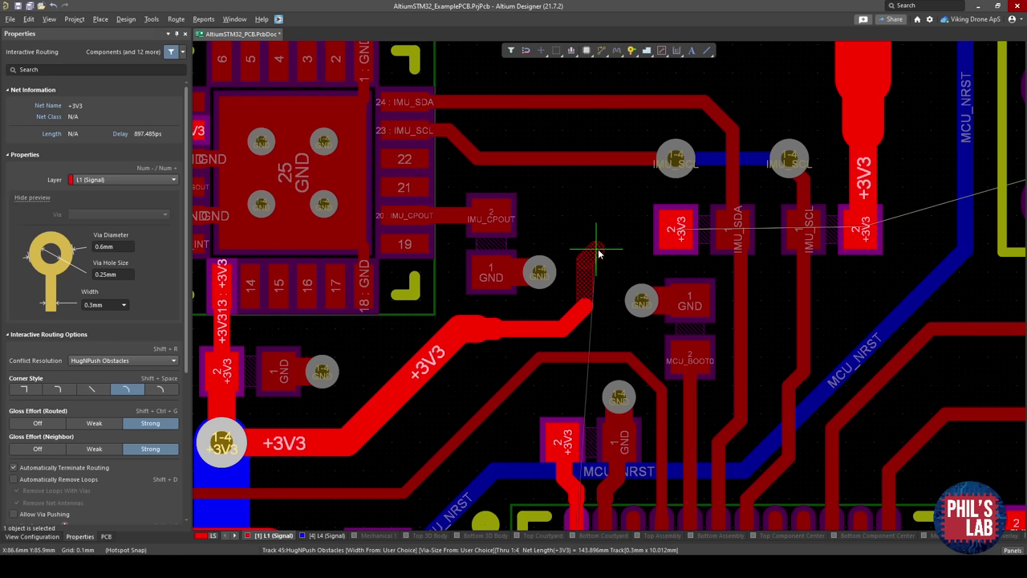
click(676, 229)
right_click(672, 234)
ctrl+scroll(590, 355, up, 1)
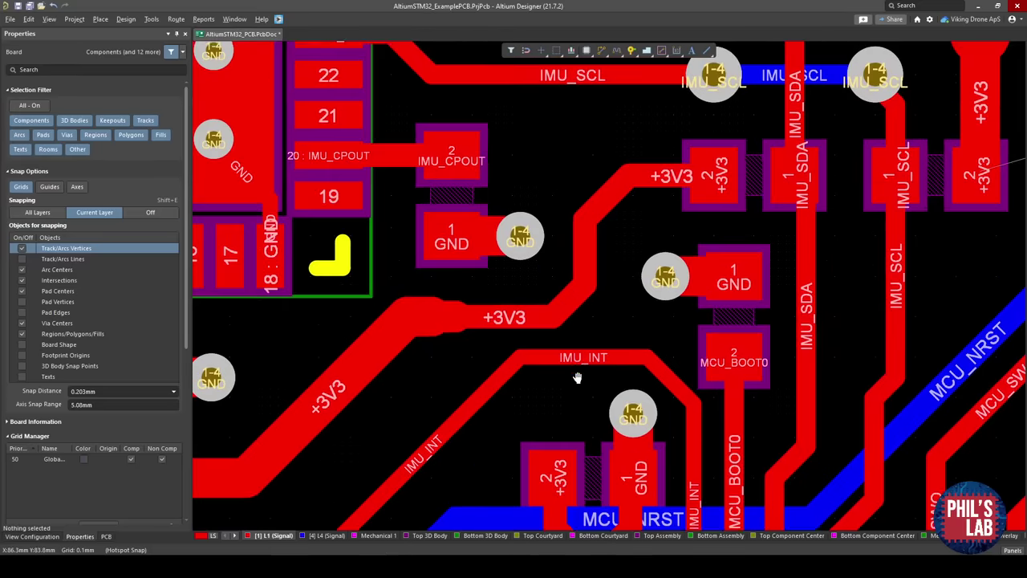
Delete the short diagonal and the horizontal +3V3 segment between the wide track and the vertical run to the IMU_SDA pull-up.
right_drag(577, 378, 594, 351)
mouse_move(445, 291)
mouse_down()
mouse_move(423, 278)
mouse_move(469, 291)
mouse_move(479, 277)
mouse_move(423, 298)
mouse_move(409, 282)
mouse_up()
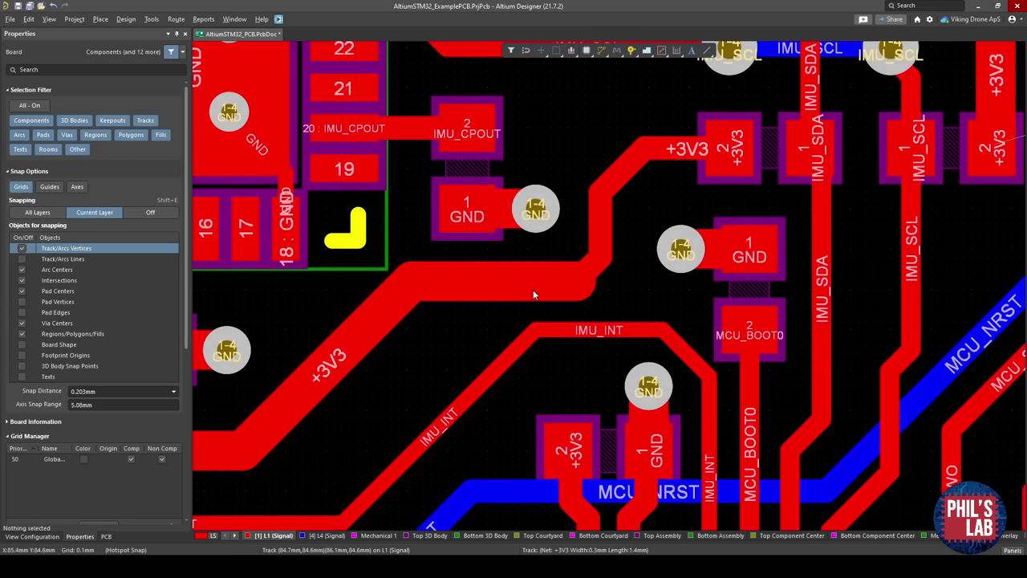
click(586, 259)
key(Delete)
click(582, 287)
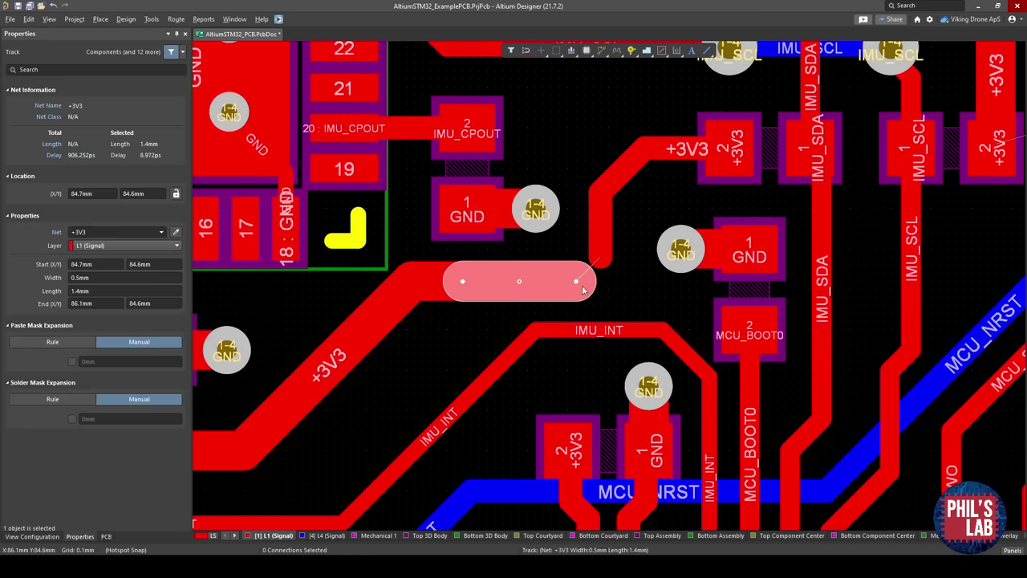
key(Delete)
Reroute the +3V3 gap at 0.4 mm, tapering to 0.3 mm where it joins the vertical run to the IMU_SDA pull-up.
key(ctrl+w)
click(482, 283)
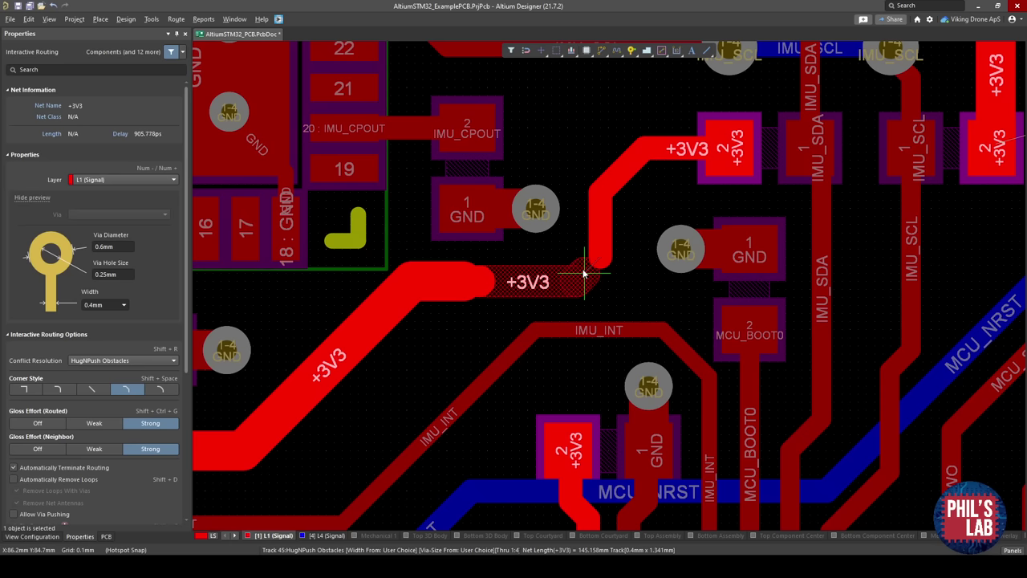
click(552, 282)
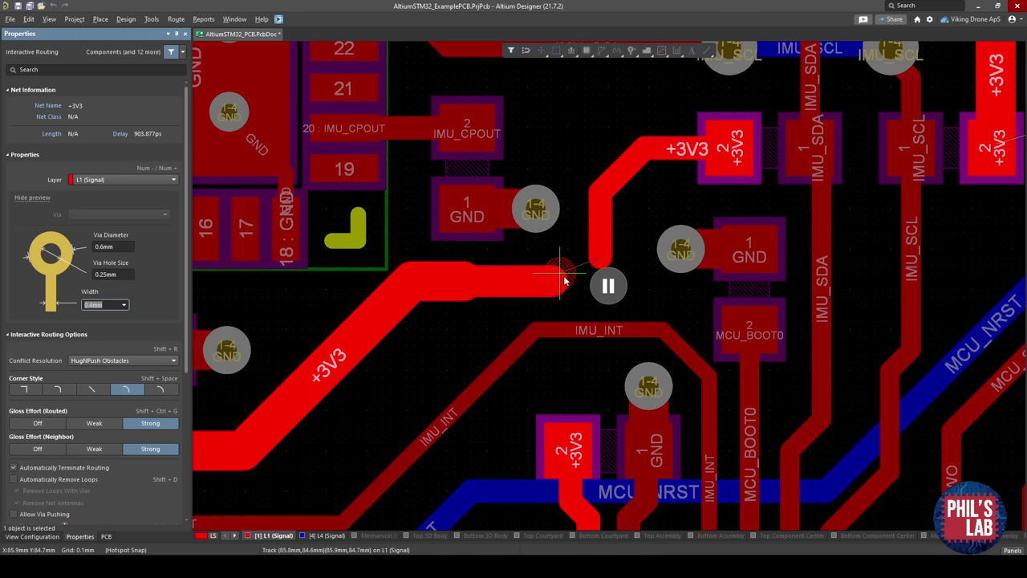
text(0.3)
key(Return)
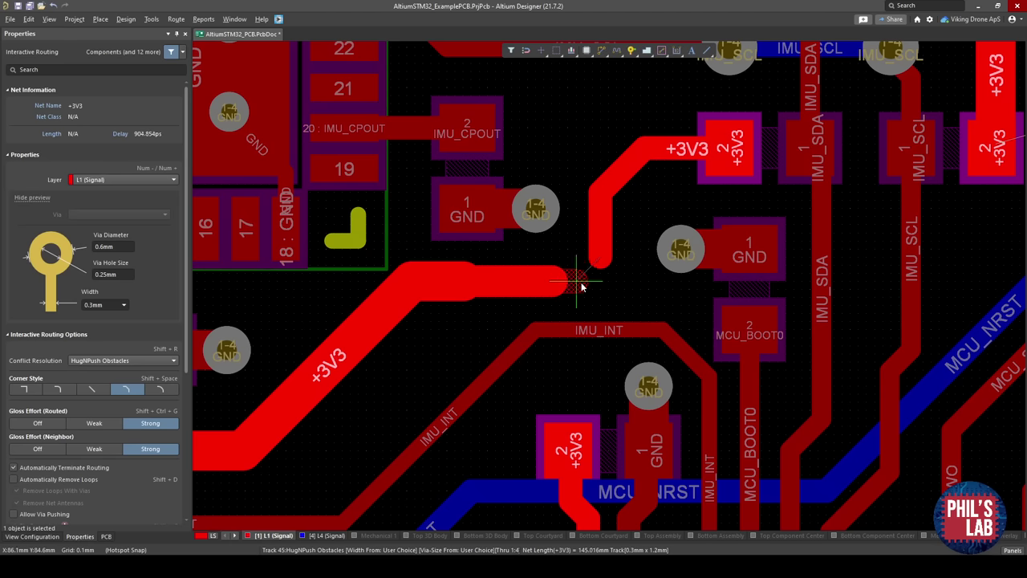
right_click(610, 262)
drag(610, 214, 610, 218)
ctrl+scroll(643, 233, down, 3)
ctrl+scroll(639, 290, up, 2)
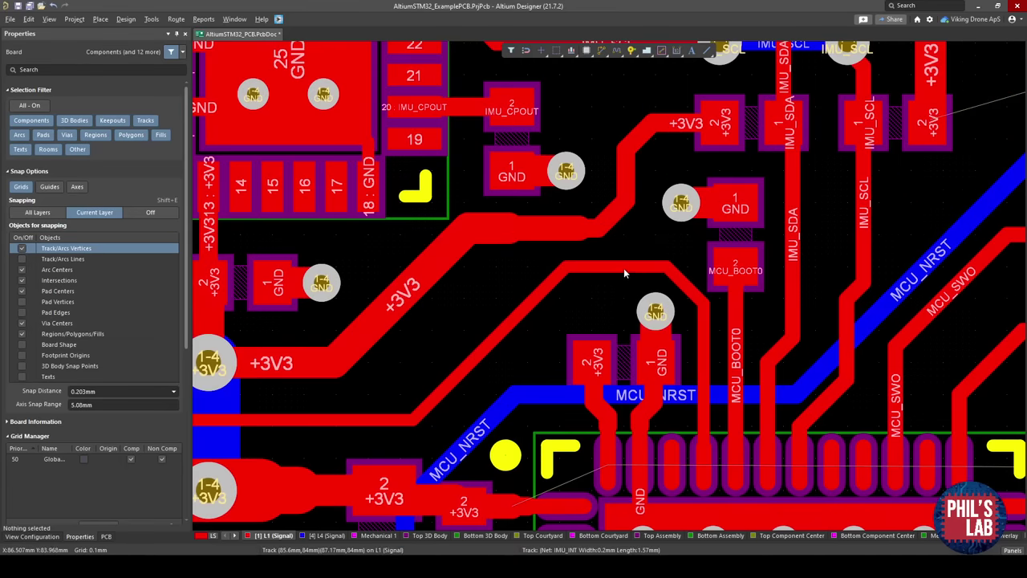
Save the PCB document with the rerouted +3V3 track to the IMU_SDA pull-up.
drag(627, 271, 662, 273)
ctrl+scroll(686, 278, up, 2)
right_drag(481, 321, 674, 285)
ctrl+scroll(646, 296, down, 2)
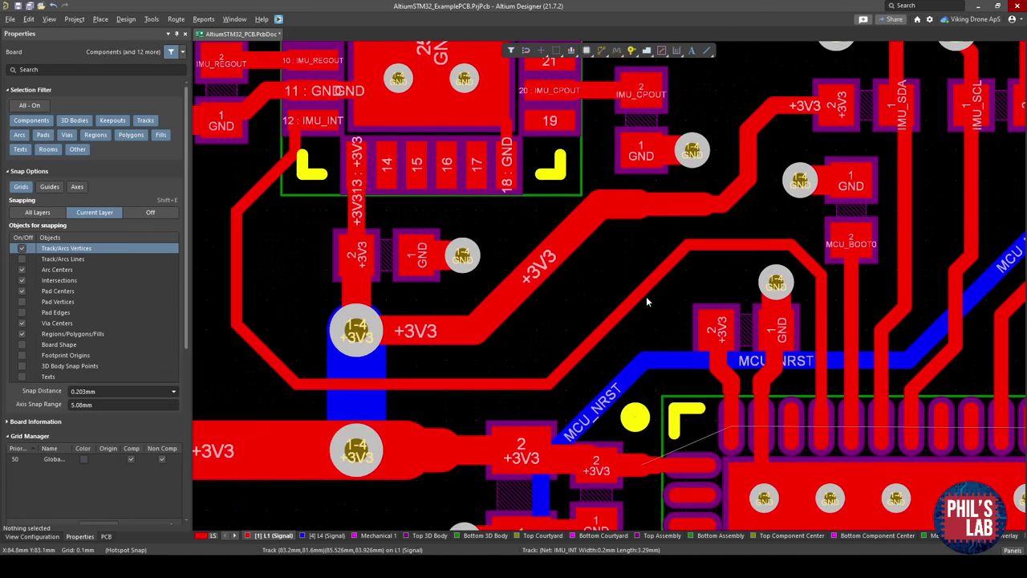
drag(627, 307, 592, 302)
ctrl+scroll(532, 310, down, 2)
key(ctrl+s)
right_drag(605, 288, 292, 393)
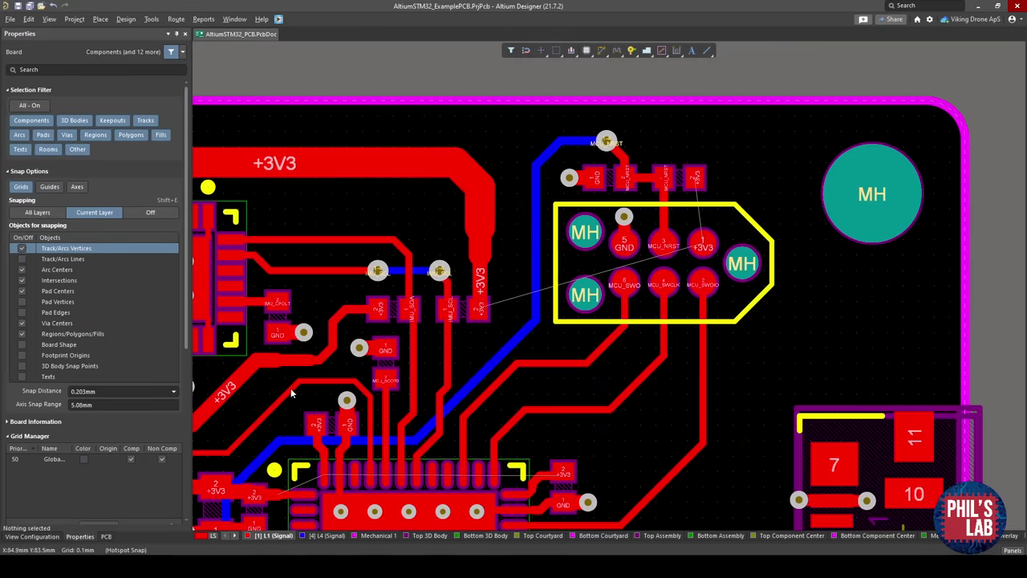
ctrl+scroll(523, 321, down, 2)
right_drag(532, 271, 543, 210)
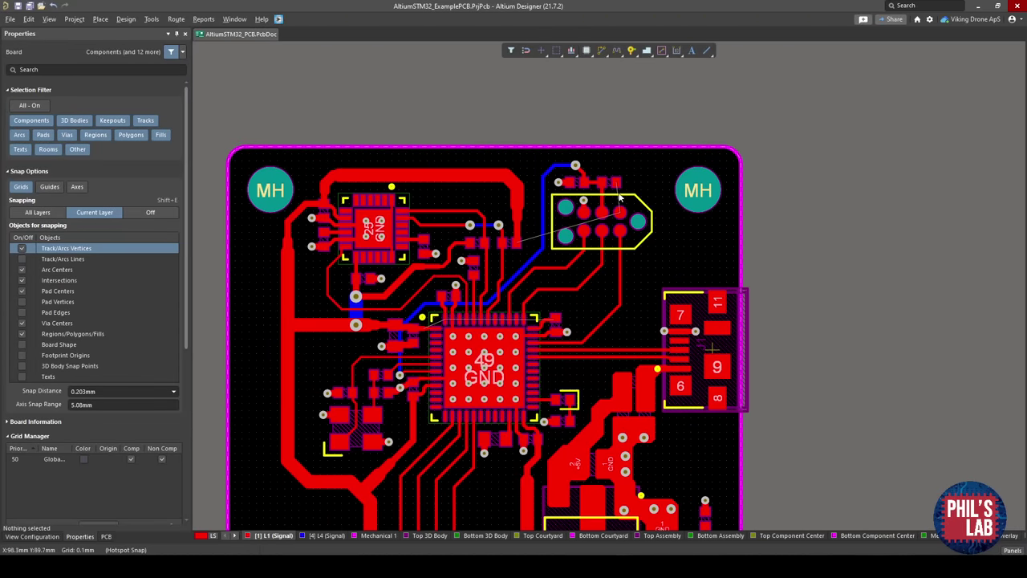
Delete the MCU_NRST track segments on both sides of the via above the debug connector's capacitor and resistor.
ctrl+scroll(606, 171, down, 1)
ctrl+scroll(606, 171, up, 3)
ctrl+scroll(605, 171, up, 2)
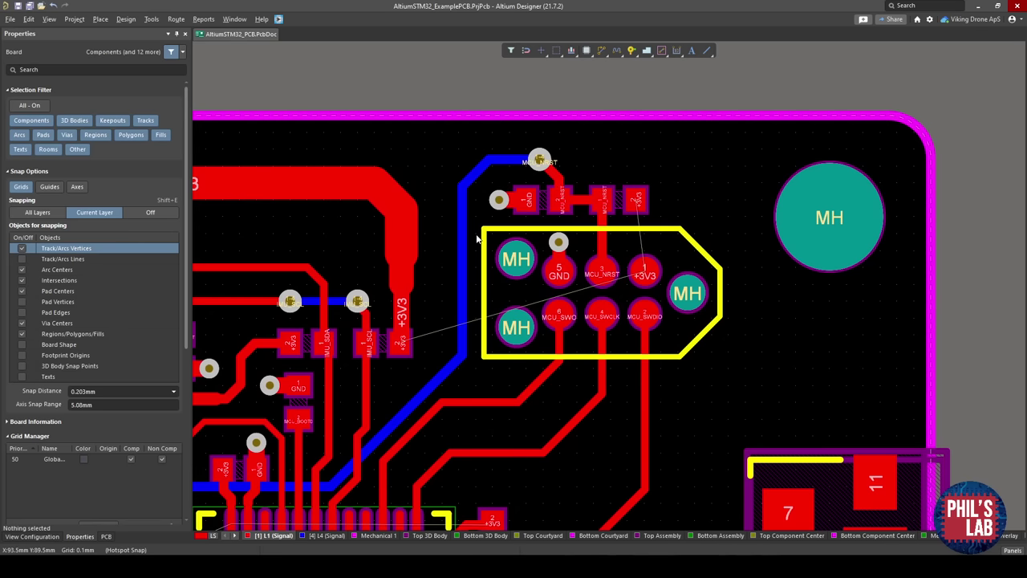
right_drag(548, 251, 617, 320)
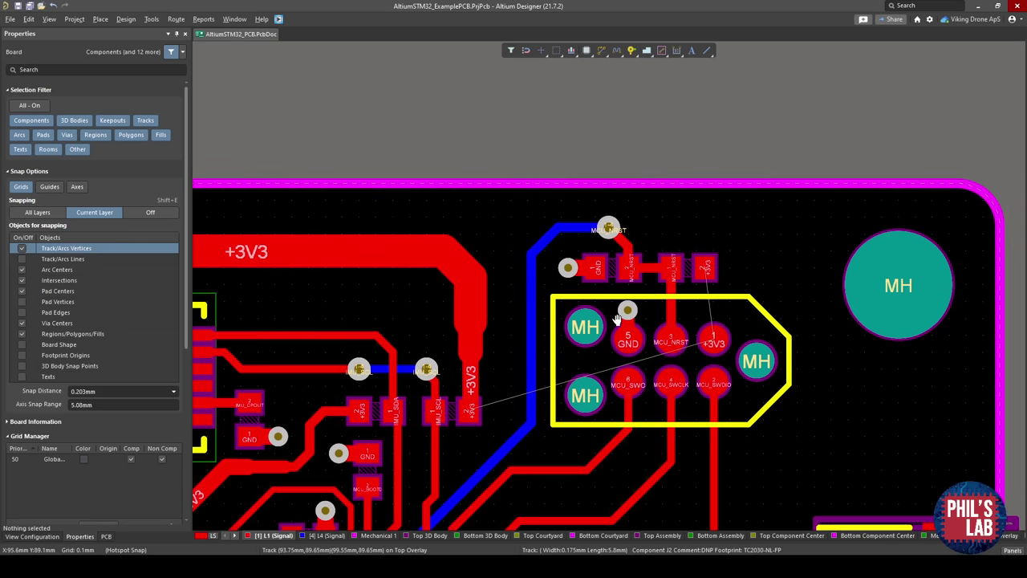
ctrl+scroll(614, 299, up, 2)
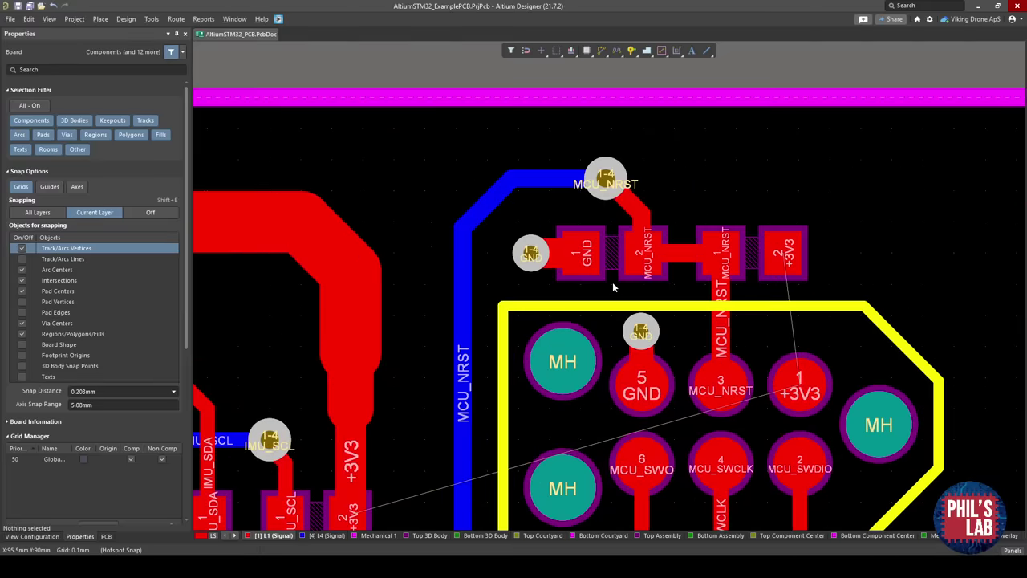
ctrl+scroll(614, 281, down, 1)
right_drag(614, 286, 600, 197)
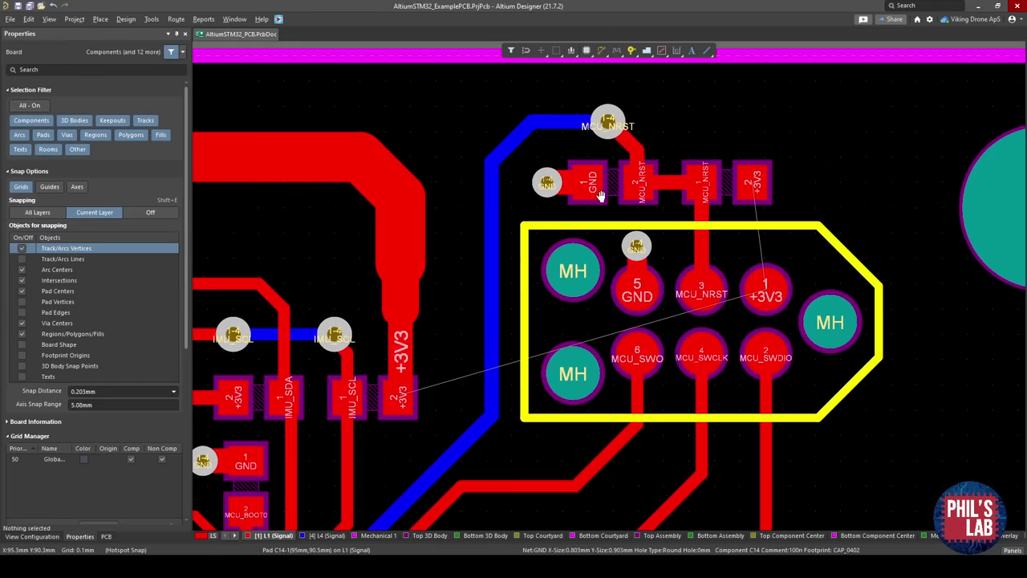
click(564, 123)
key(Delete)
click(634, 143)
key(Delete)
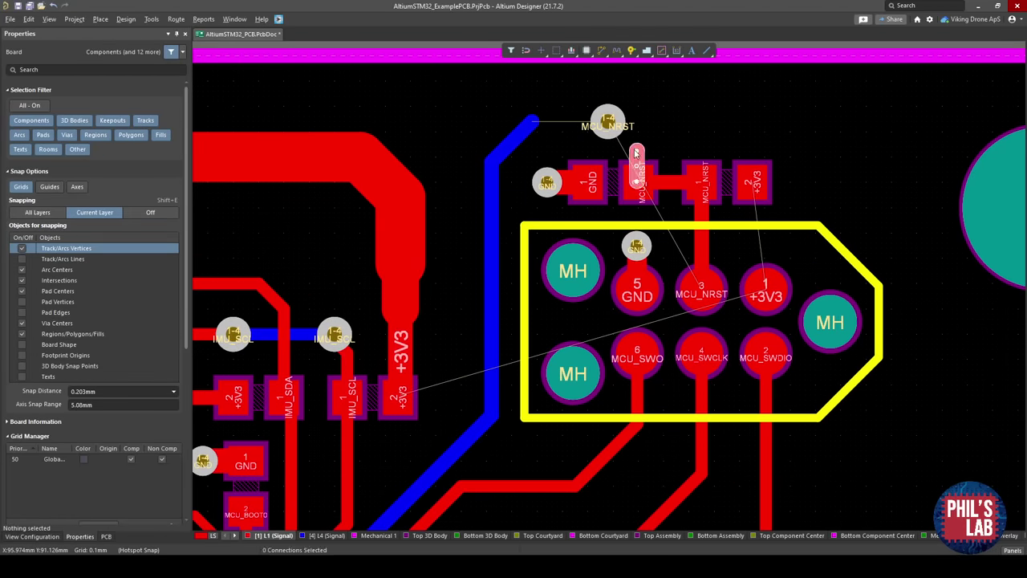
Move the MCU_NRST via onto the trace just above connector pad 3 and reroute its 0.3 mm L4 track to it.
mouse_move(607, 122)
mouse_down()
mouse_move(667, 179)
mouse_move(701, 238)
mouse_up()
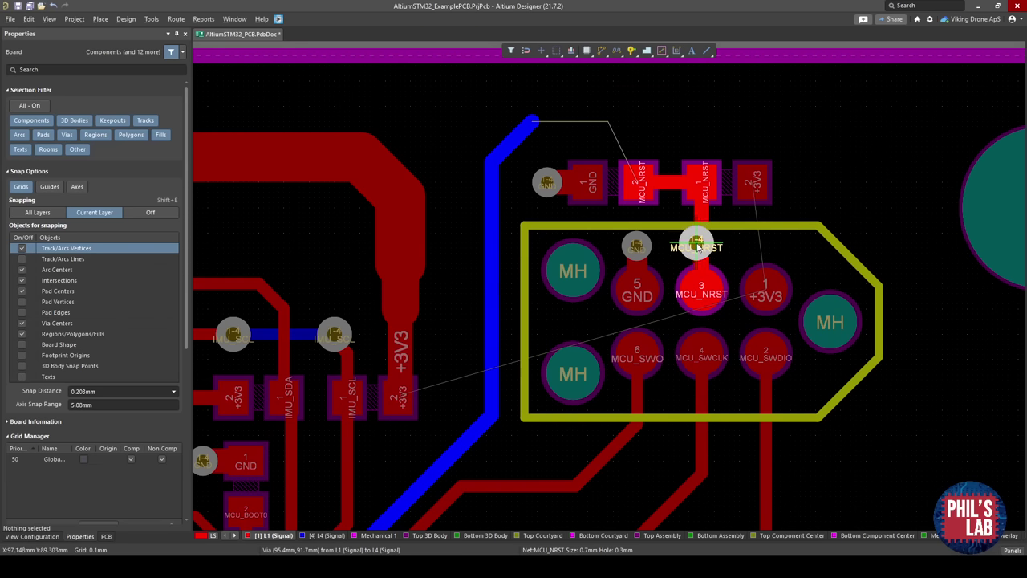
drag(703, 244, 701, 243)
ctrl+scroll(619, 319, down, 2)
drag(545, 189, 550, 444)
drag(551, 371, 596, 420)
key(ctrl+w)
click(596, 416)
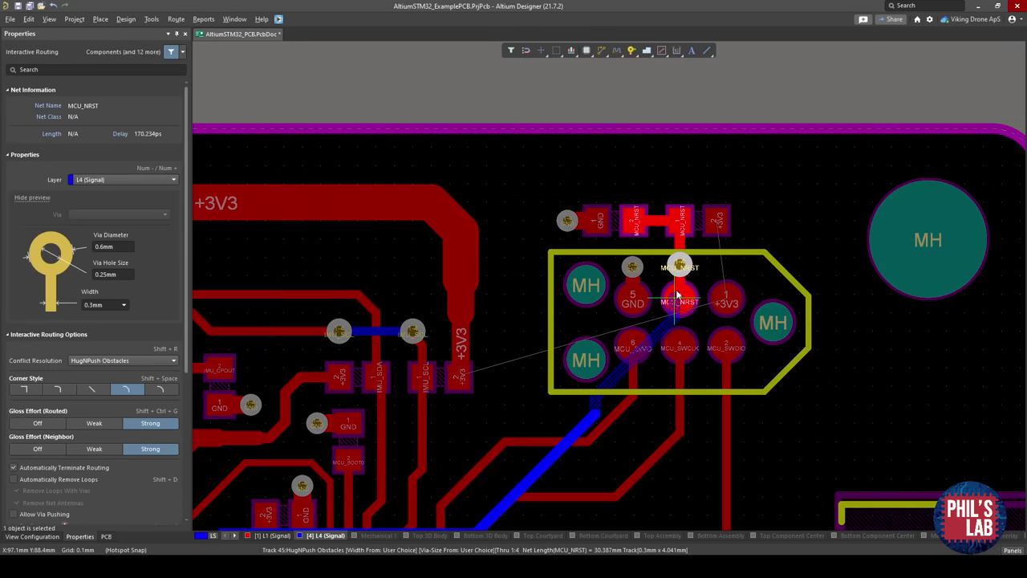
click(682, 266)
right_click(619, 397)
Examine the rerouted MCU_NRST track and the unrouted +3V3 connections around the debug connector.
ctrl+scroll(610, 353, down, 3)
ctrl+scroll(596, 337, up, 3)
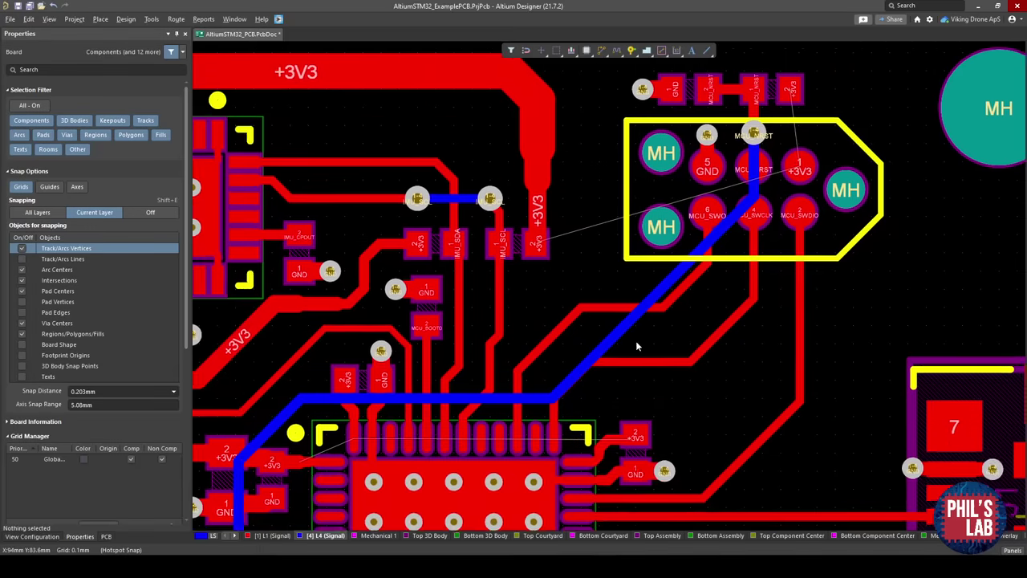
right_drag(637, 343, 590, 422)
right_drag(566, 292, 538, 346)
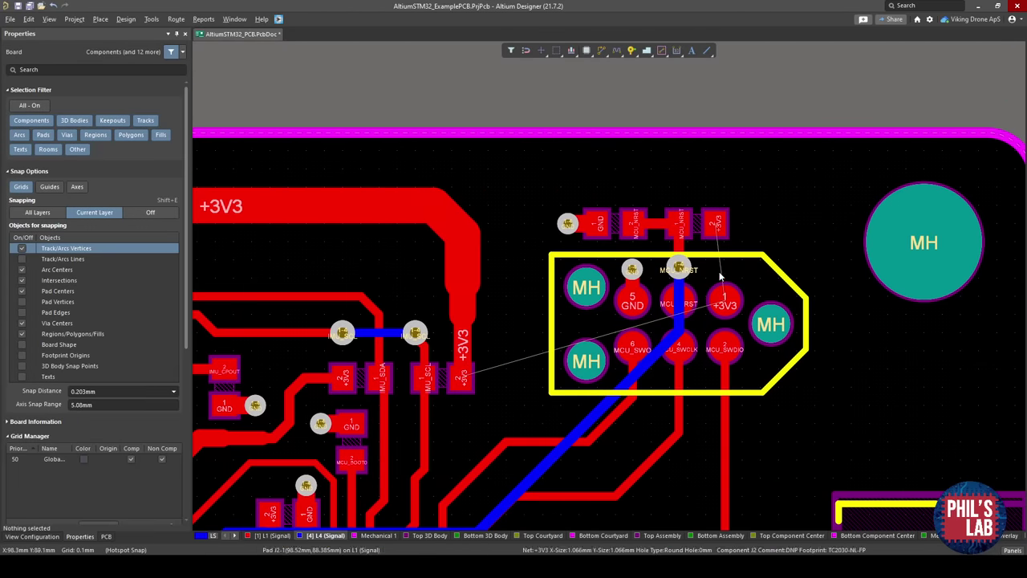
right_drag(618, 352, 632, 278)
ctrl+scroll(659, 275, up, 2)
click(666, 294)
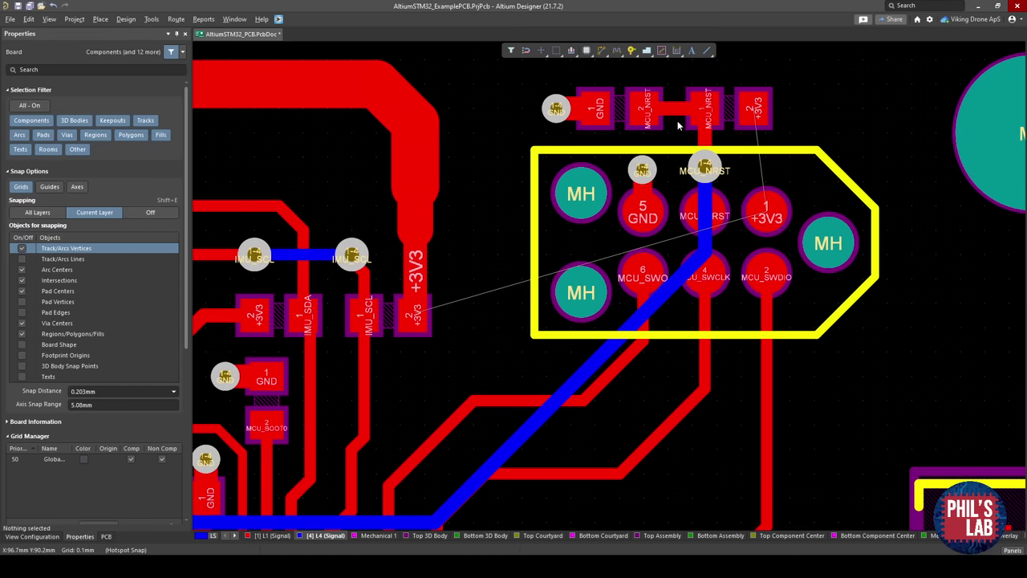
right_drag(674, 128, 669, 207)
ctrl+scroll(668, 208, down, 3)
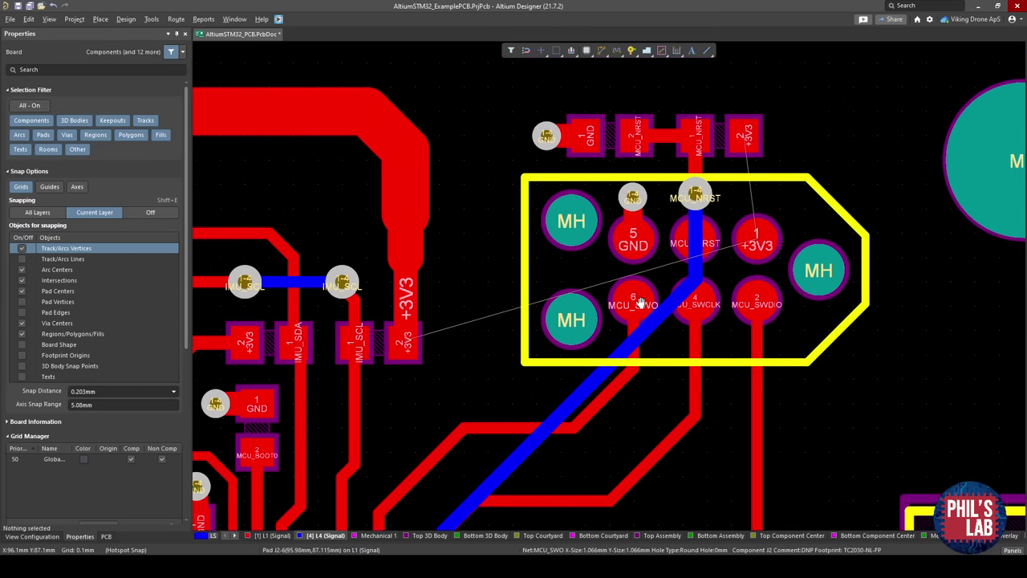
drag(634, 310, 649, 329)
ctrl+scroll(647, 235, up, 4)
right_drag(647, 235, 689, 318)
ctrl+scroll(682, 323, down, 1)
right_drag(599, 264, 601, 321)
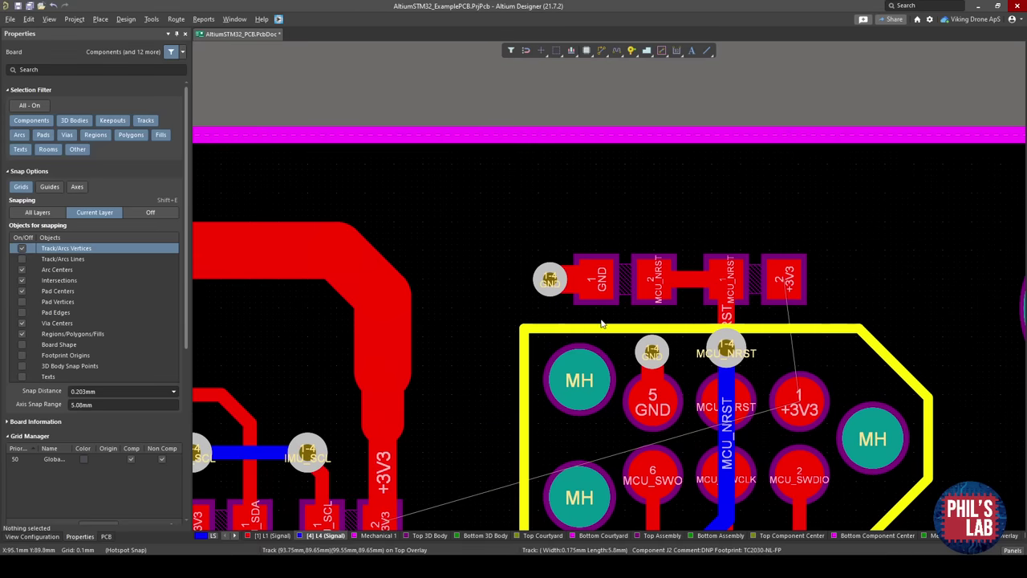
Route a 0.5 mm +3V3 track on L1 from connector pad 1 through the +3V3 pad of the resistor above it.
key(ctrl+w)
click(800, 397)
key(Tab)
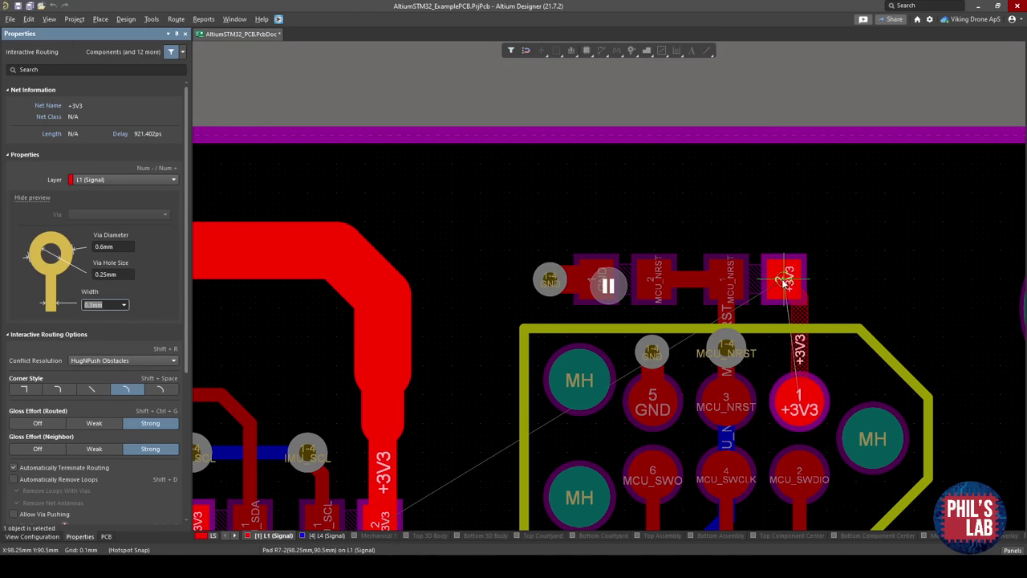
text(0.5)
key(Return)
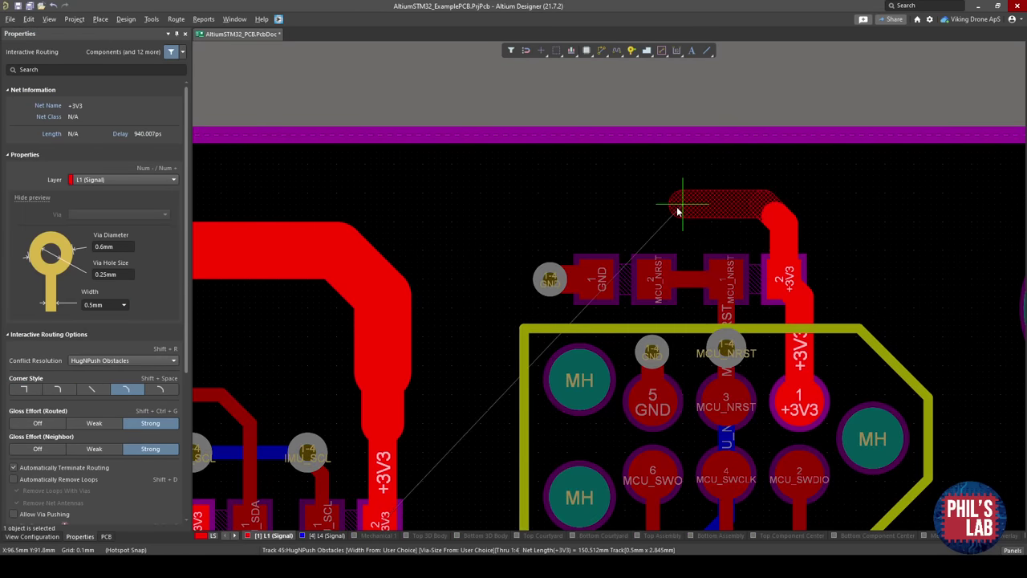
Extend the +3V3 track at 0.75 mm and 1 mm widths to join the wide +3V3 trace, and save the board.
key(Tab)
text(.75)
key(Return)
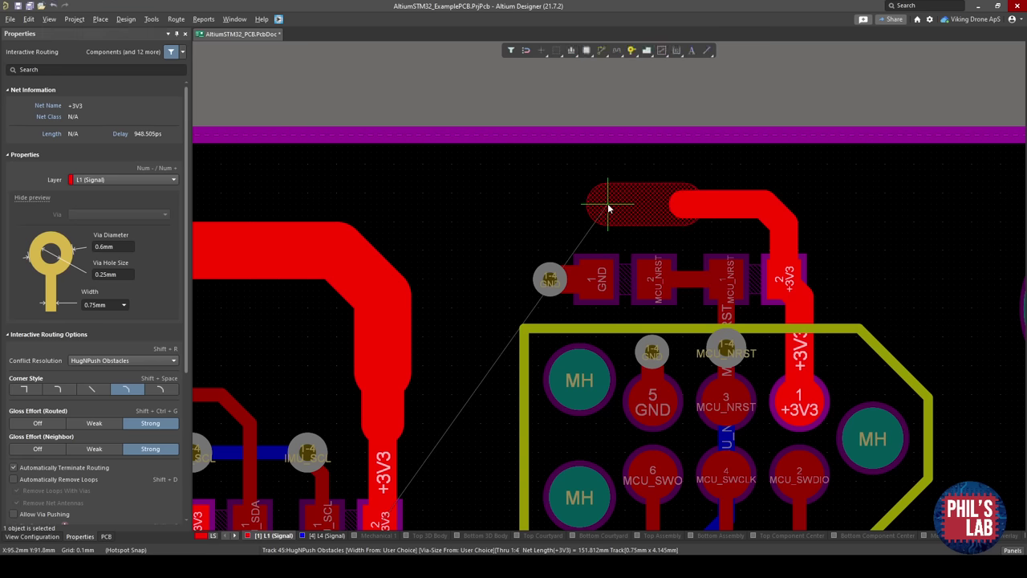
key(Return)
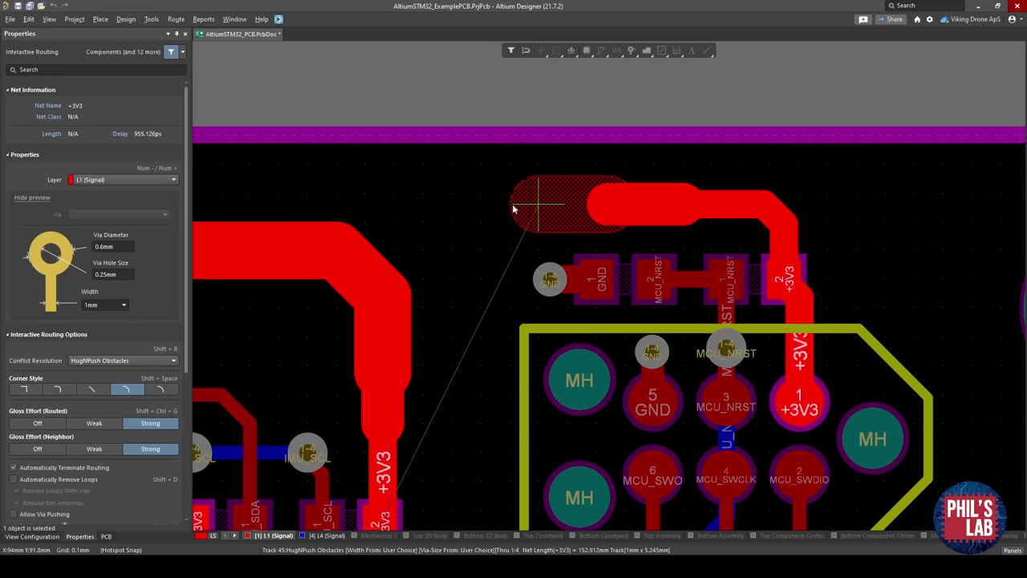
click(370, 265)
right_click(370, 264)
ctrl+scroll(470, 256, down, 3)
key(ctrl+s)
ctrl+scroll(473, 259, down, 2)
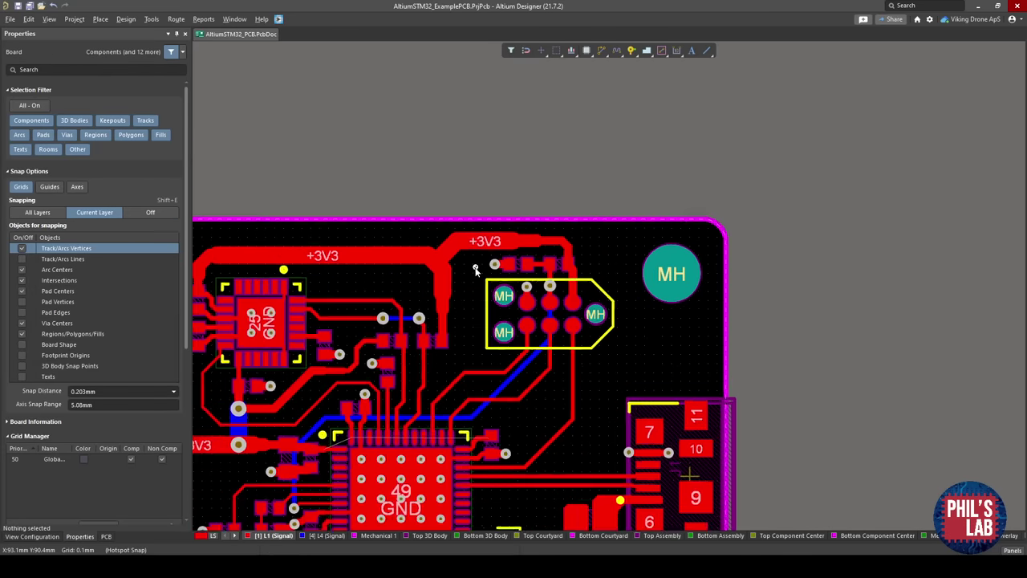
Route a 0.5 mm track out of the +3V3 pad of the decoupling capacitor beside the microcontroller's corner.
right_drag(474, 335, 583, 171)
ctrl+scroll(519, 262, up, 3)
right_drag(679, 232, 586, 370)
ctrl+scroll(664, 365, up, 2)
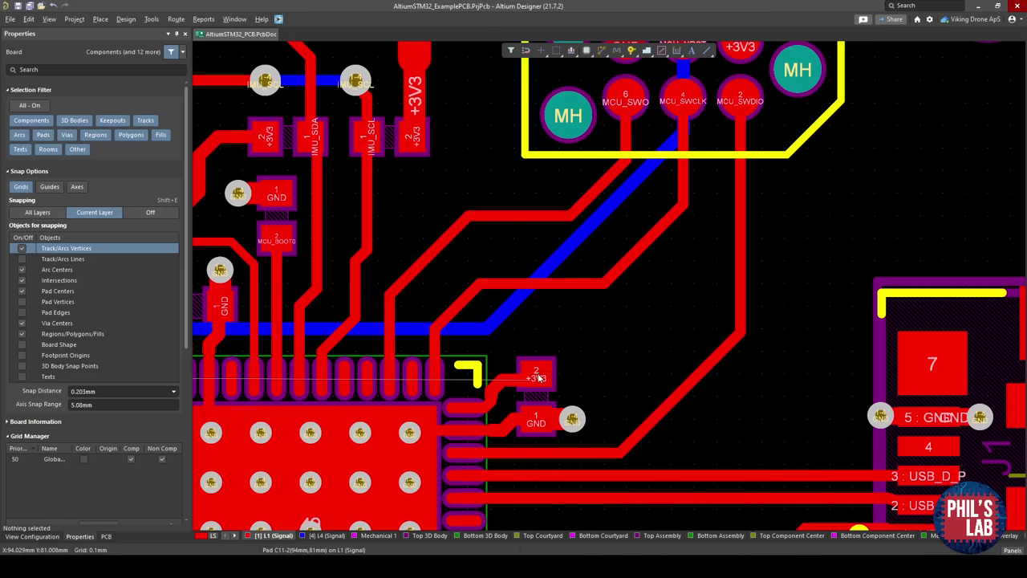
key(ctrl+w)
click(539, 377)
key(3)
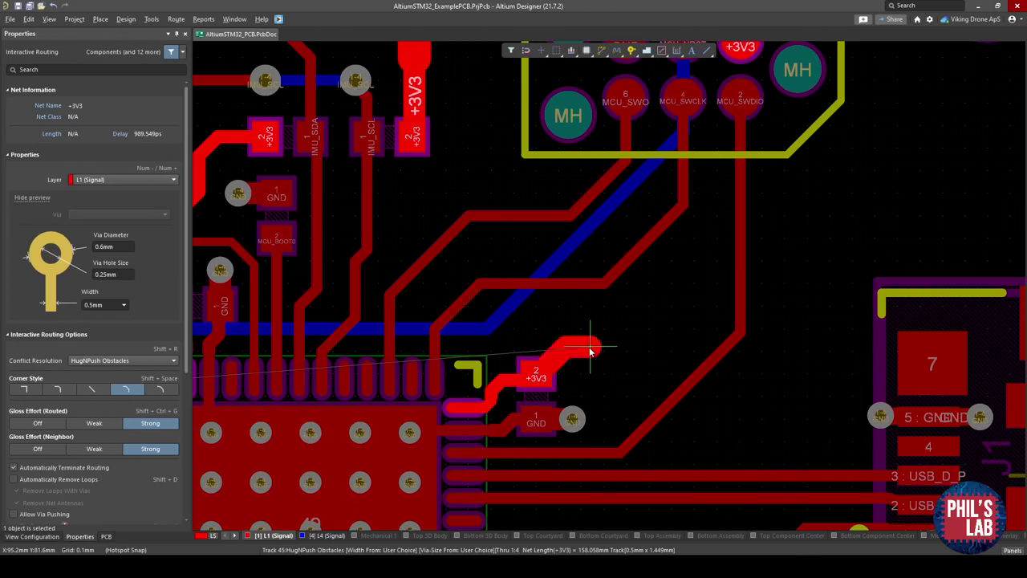
Set the +3V3 track width to 0.75 mm and extend the track diagonally towards the MCU_SWDIO trace.
key(Tab)
text(.75)
key(Return)
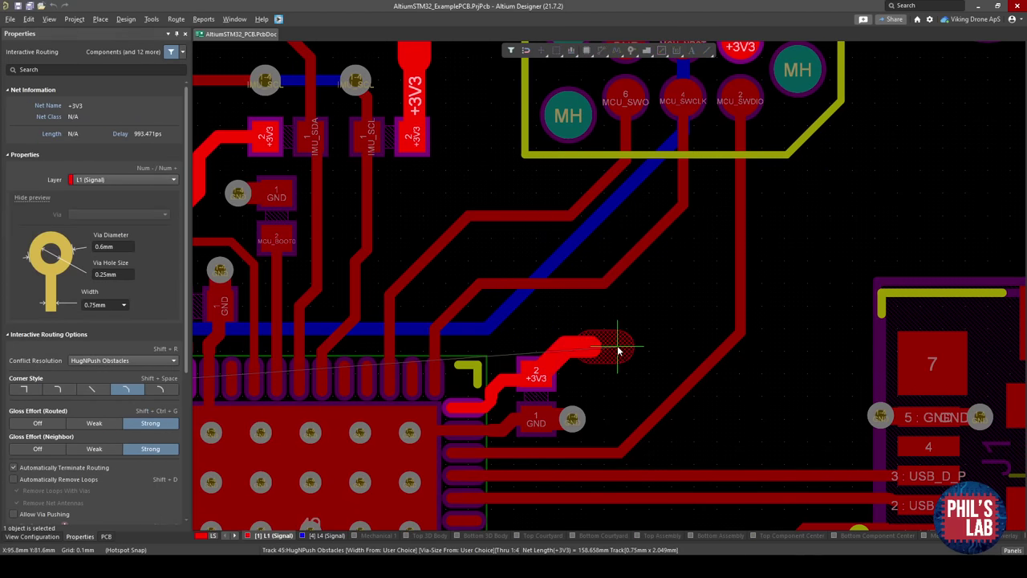
click(668, 336)
right_click(668, 337)
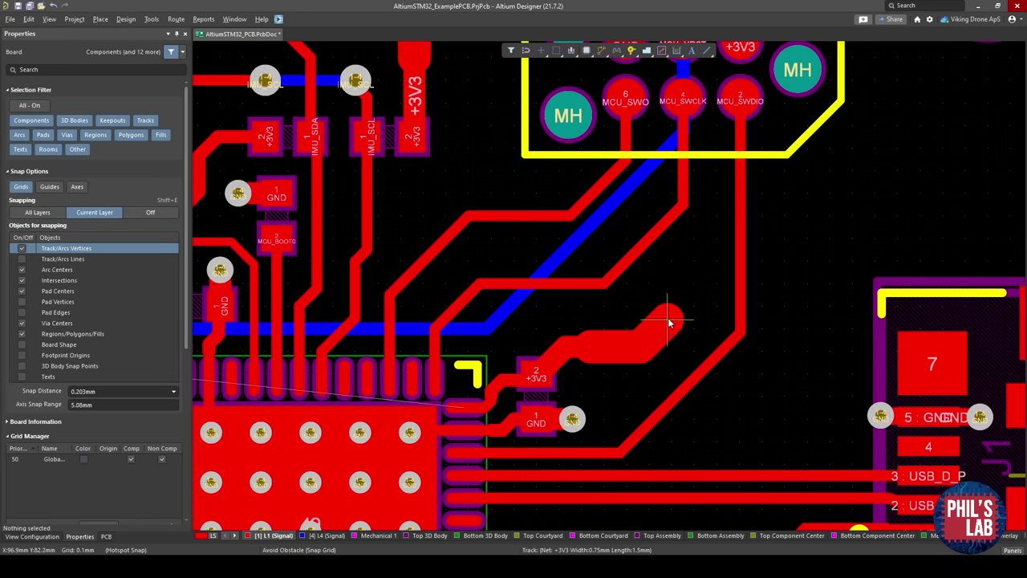
click(672, 304)
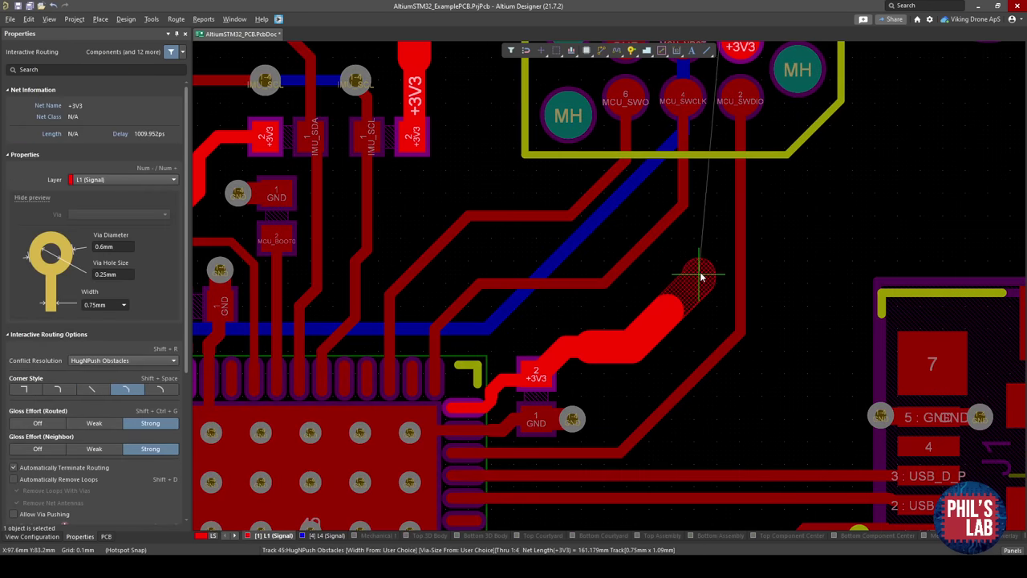
right_click(702, 281)
Place a +3V3 via with 0.9 mm diameter and 0.4 mm hole at the end of the diagonal track.
key(p)
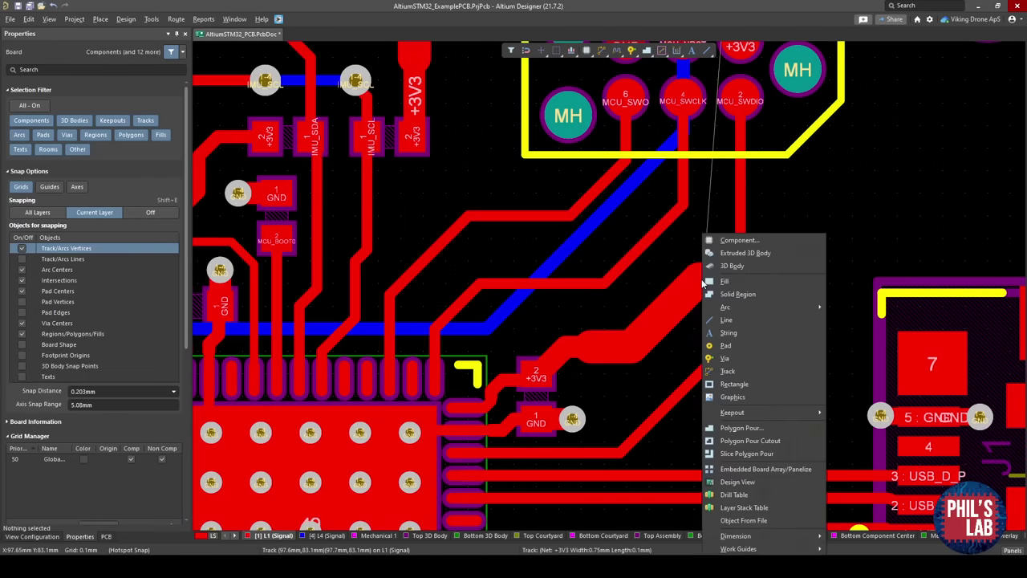
key(v)
click(657, 255)
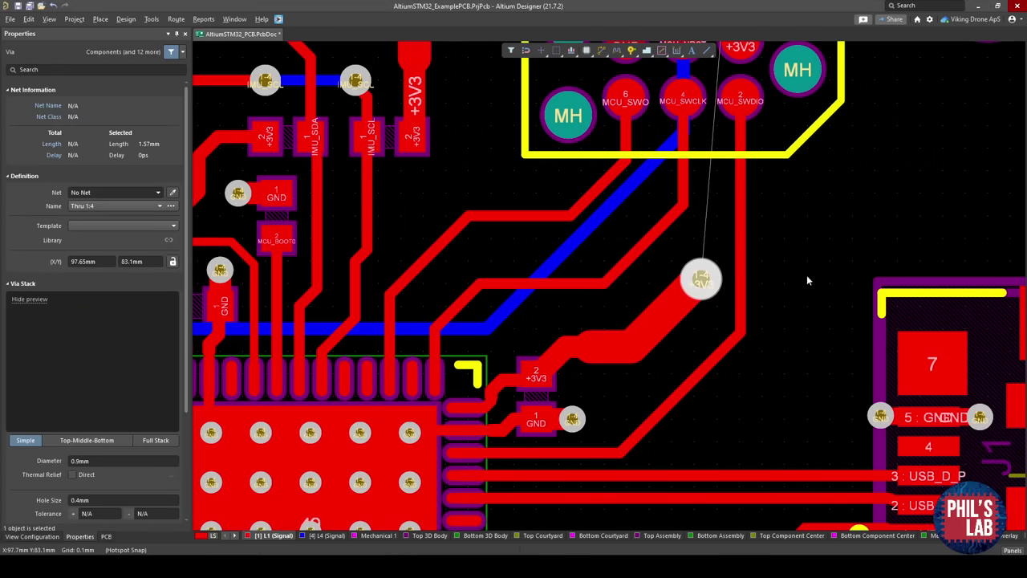
click(807, 280)
ctrl+scroll(726, 281, up, 2)
ctrl+scroll(757, 288, down, 2)
ctrl+scroll(720, 282, up, 2)
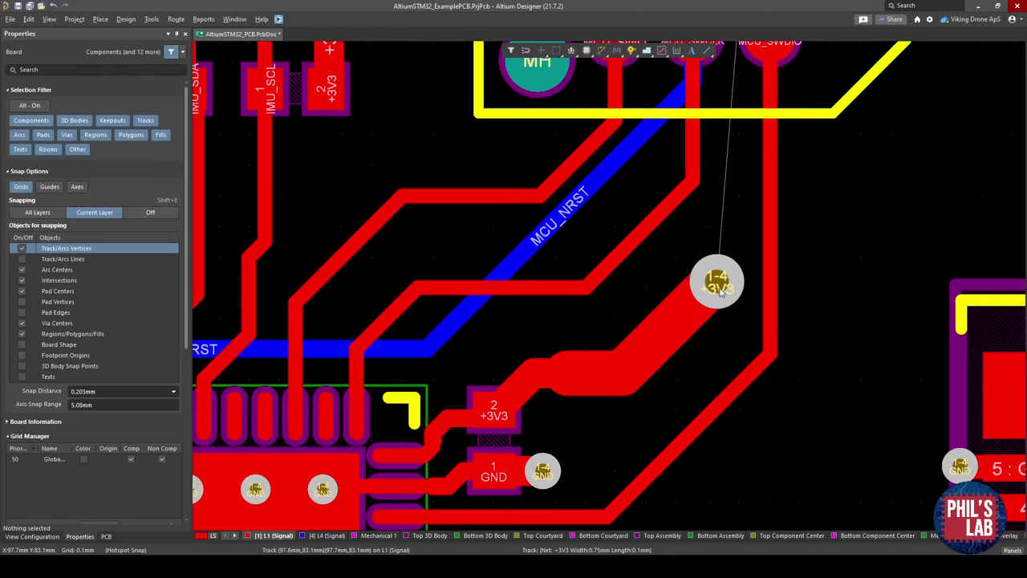
Shift the new +3V3 via and the diagonal track away from the MCU_SWDIO trace and align the via with the track end.
drag(719, 283, 713, 282)
drag(660, 328, 649, 324)
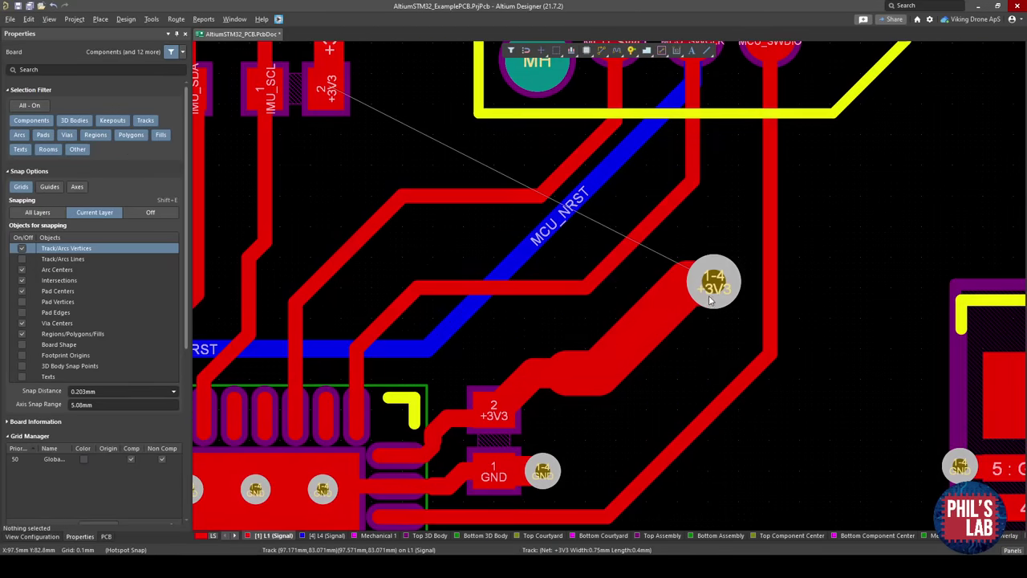
drag(714, 284, 708, 267)
right_drag(709, 271, 693, 282)
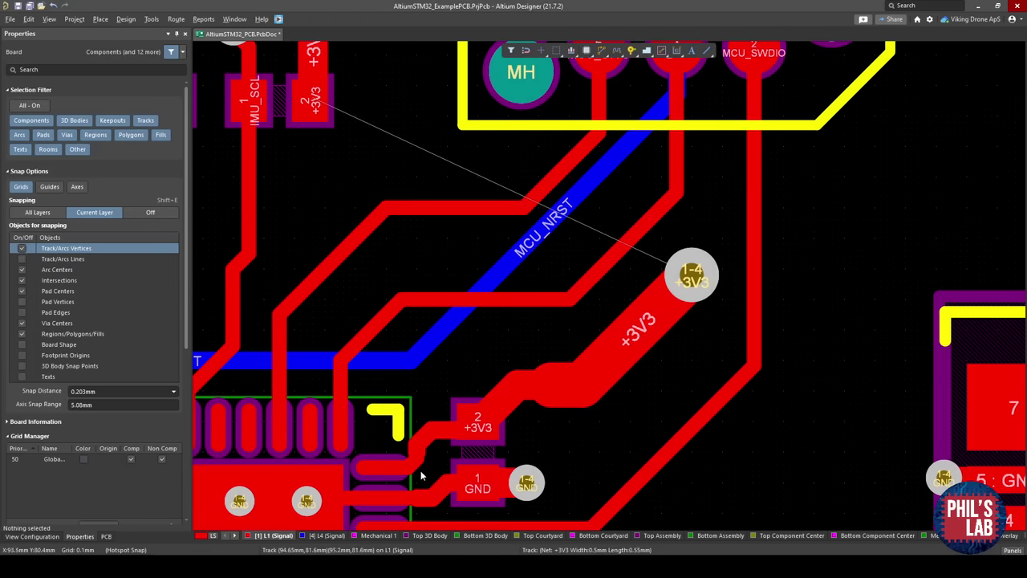
Route a 0.75 mm +3V3 track on L4 from the via horizontally underneath the MCU_SWDIO trace.
click(326, 535)
key(ctrl+w)
click(695, 275)
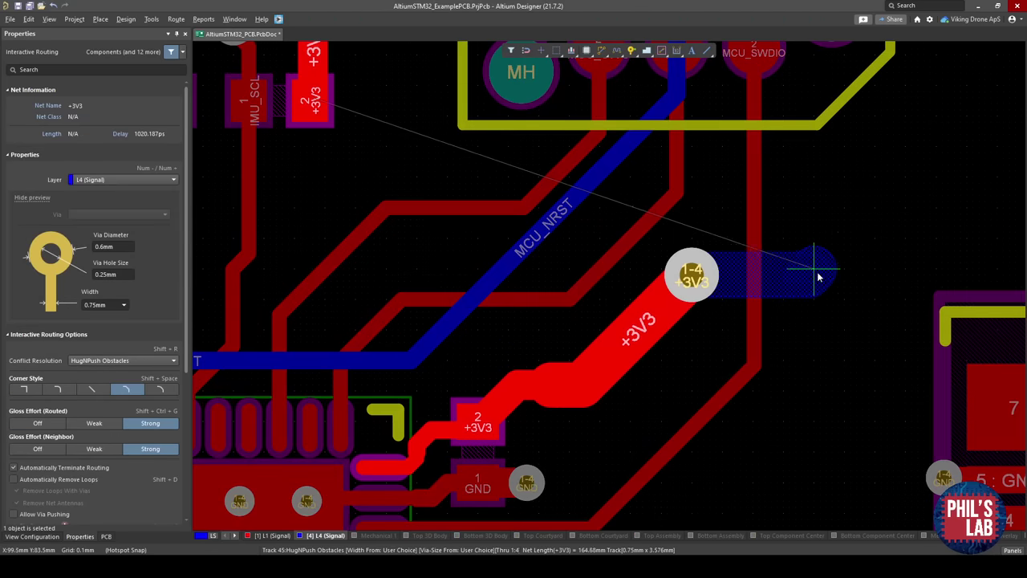
click(818, 275)
right_click(818, 274)
right_click(815, 273)
key(p)
key(v)
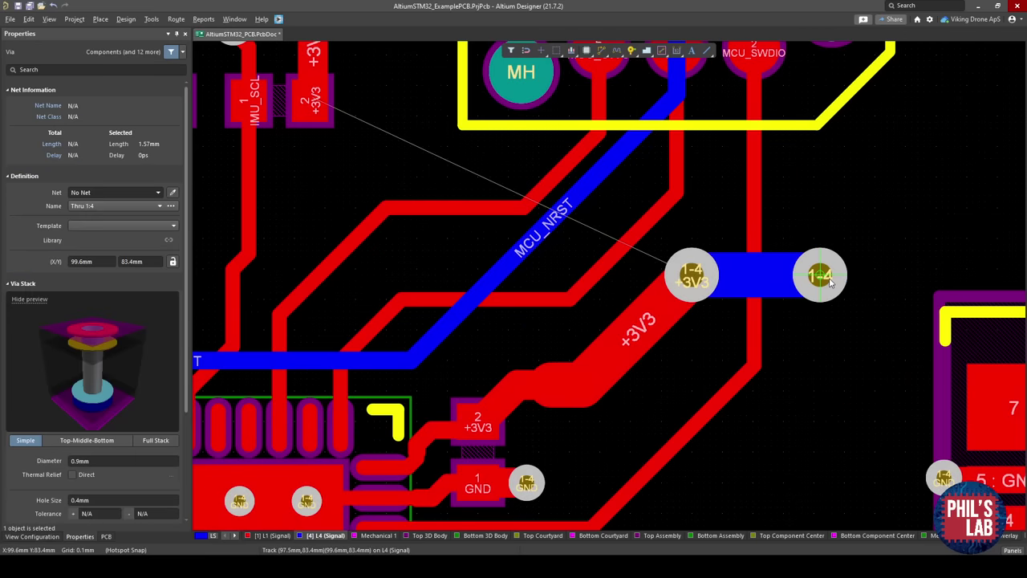
click(819, 275)
right_click(873, 247)
key(Delete)
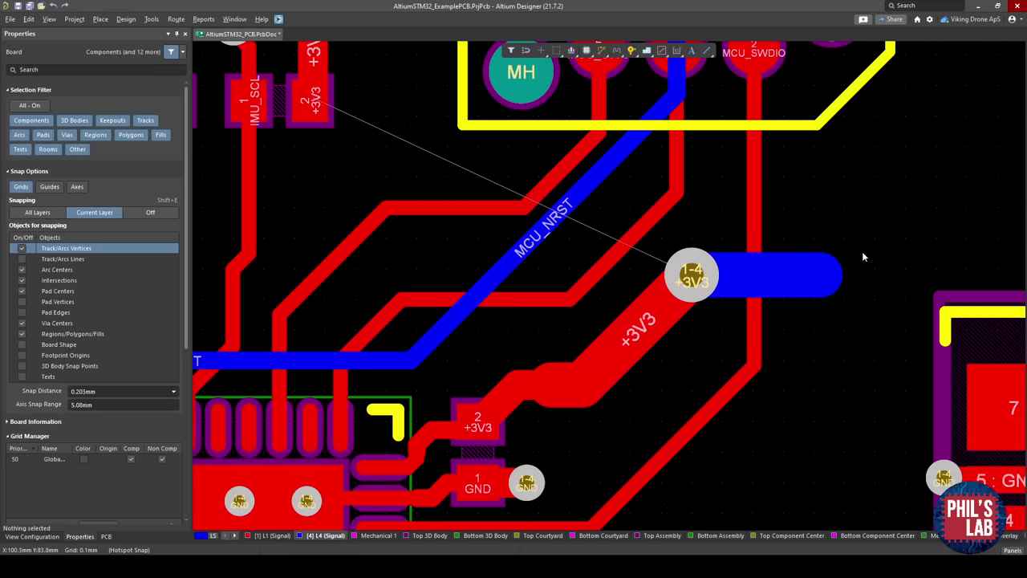
Place a 0.9 mm via with 0.4 mm hole at the free end of the L4 track and assign it to the +3V3 net.
key(p)
key(v)
click(820, 275)
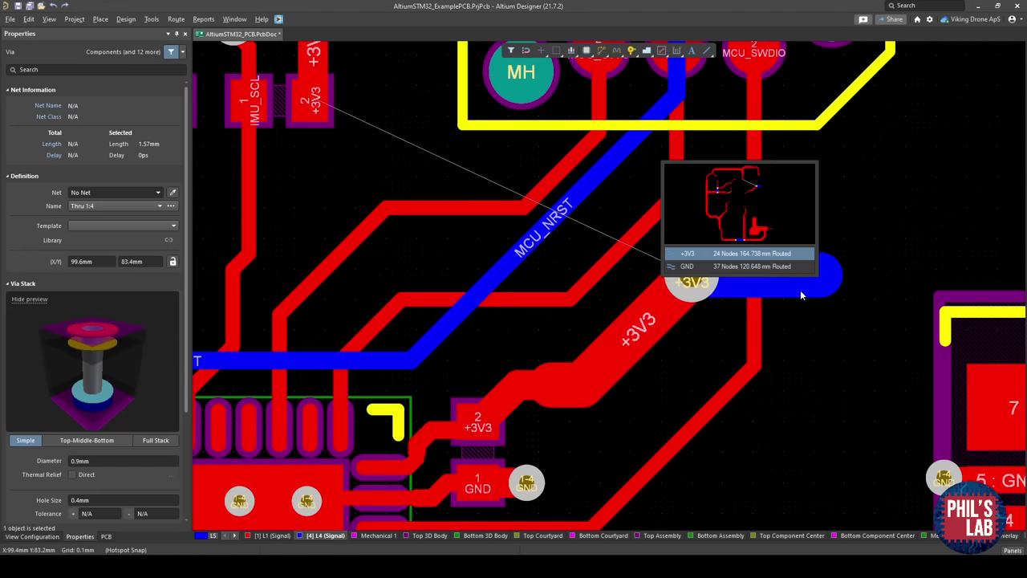
click(763, 257)
right_click(870, 252)
ctrl+scroll(821, 286, down, 2)
right_drag(821, 286, 605, 389)
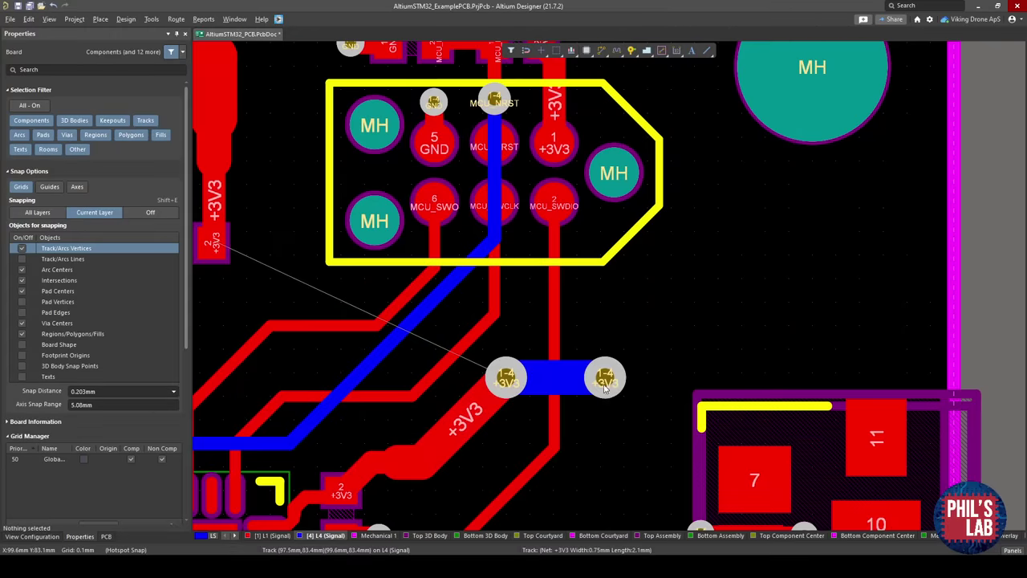
scroll(594, 321, up, 3)
key(ctrl+w)
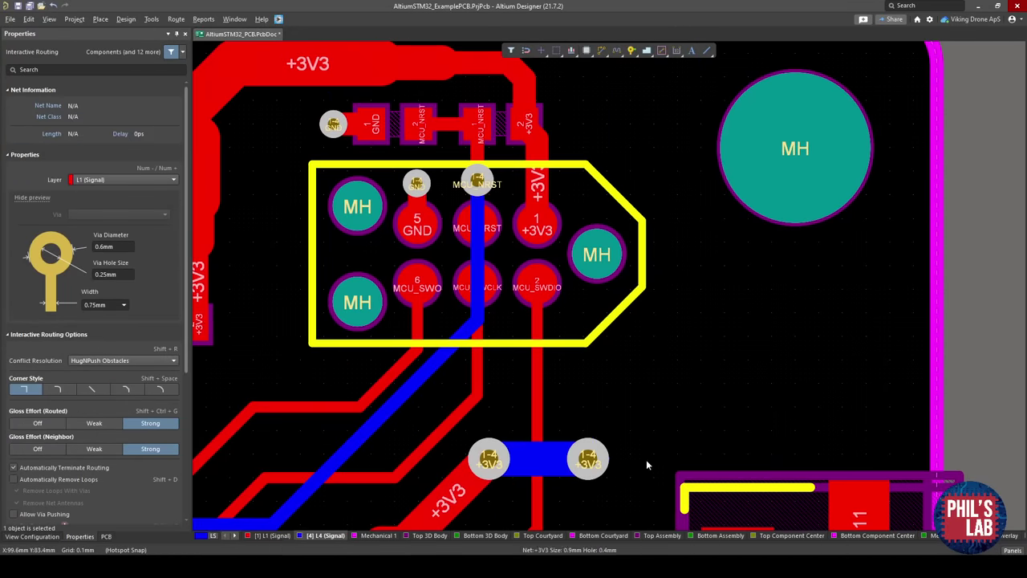
click(591, 440)
key(Escape)
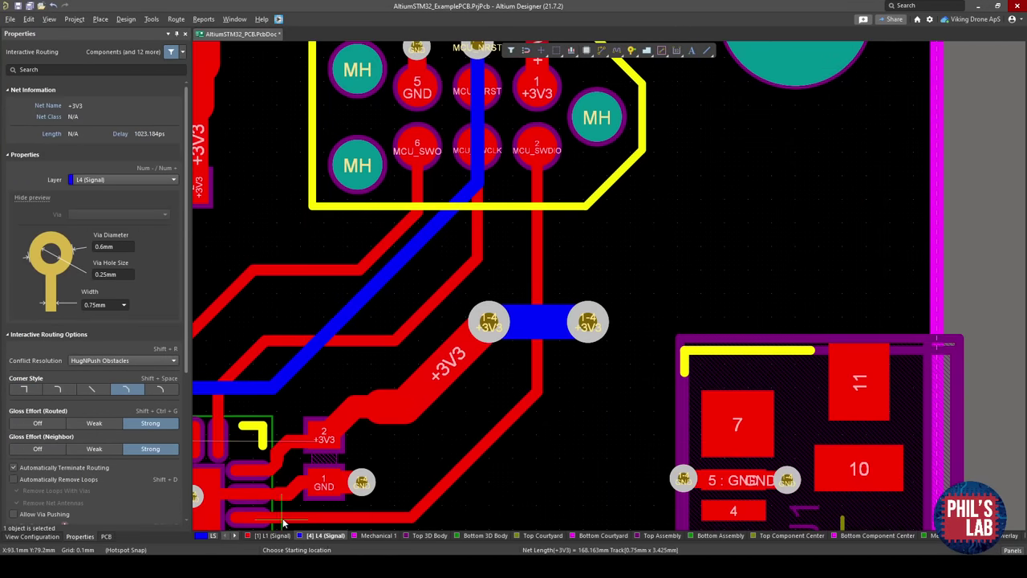
key(Escape)
Route a +3V3 track on L1 from the free via up between the debug connector and mounting hole, starting at 0.75 mm and widening to 1 mm.
click(284, 537)
right_drag(602, 328, 557, 357)
key(ctrl+w)
click(556, 359)
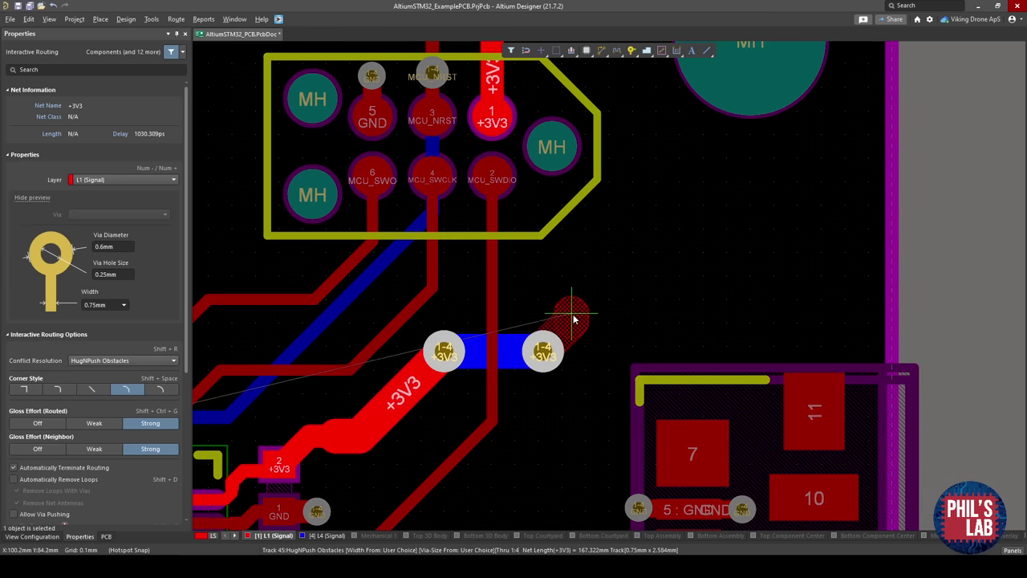
key(Tab)
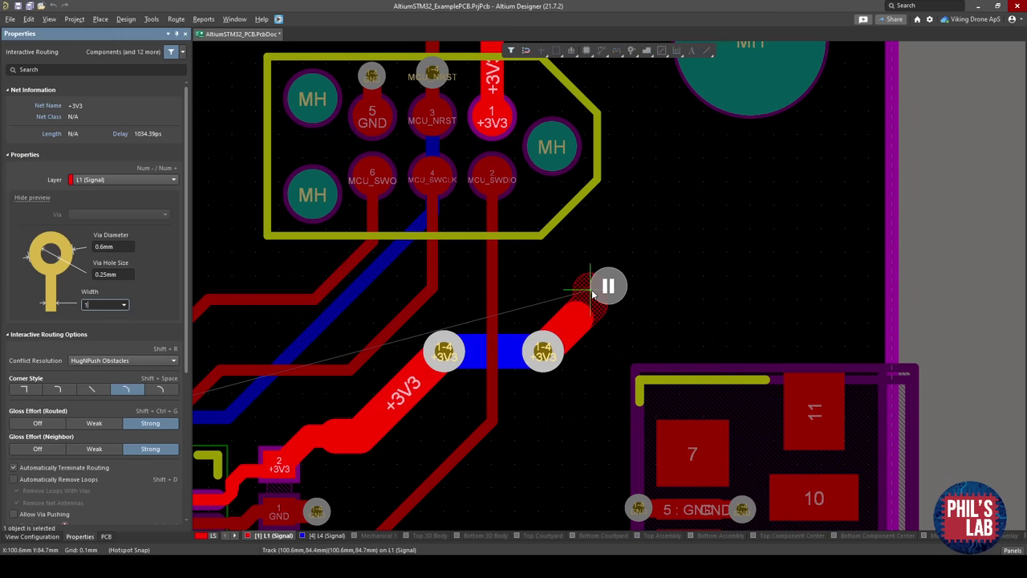
text(1)
key(Return)
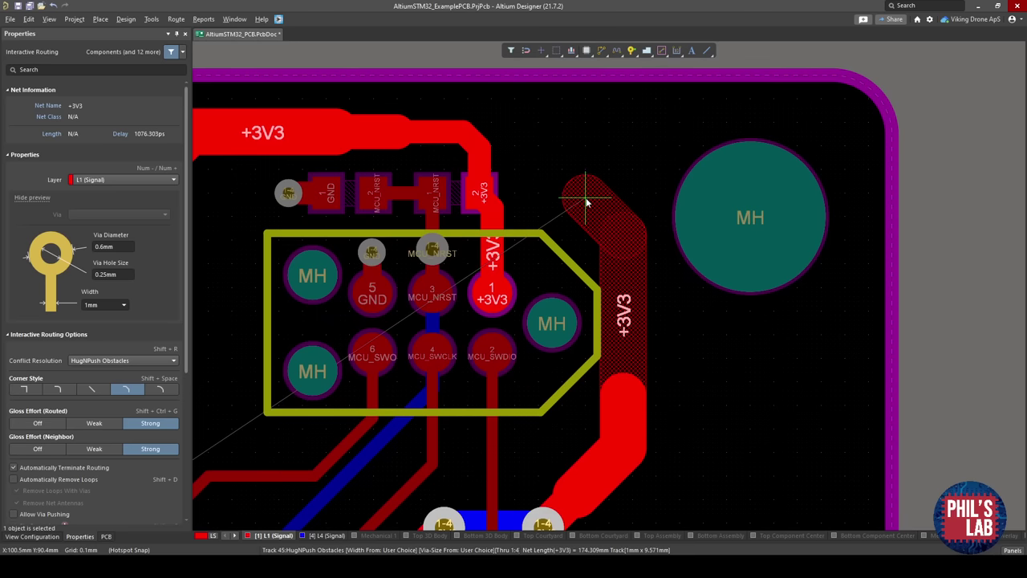
click(586, 198)
click(586, 197)
right_click(587, 198)
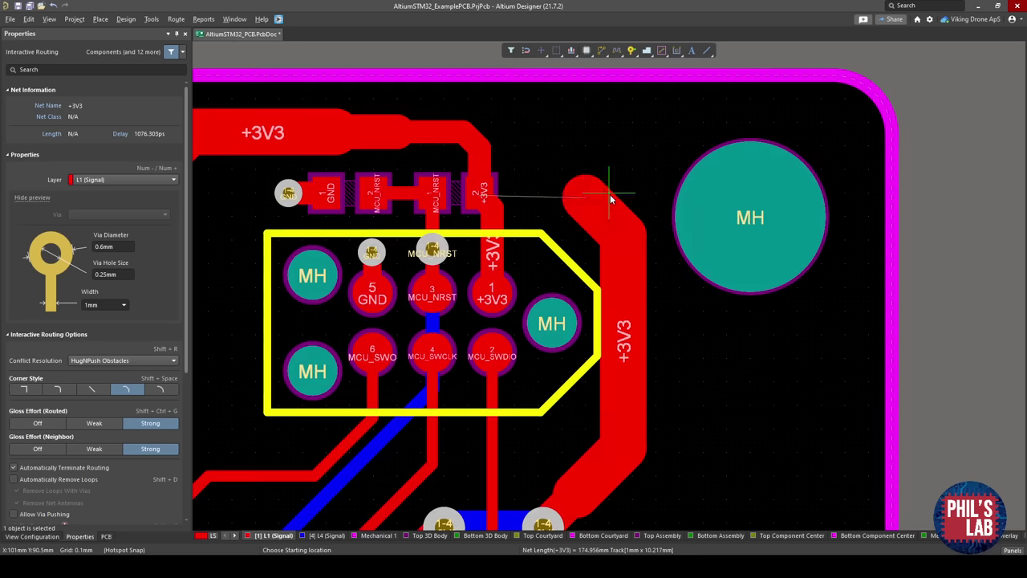
key(Escape)
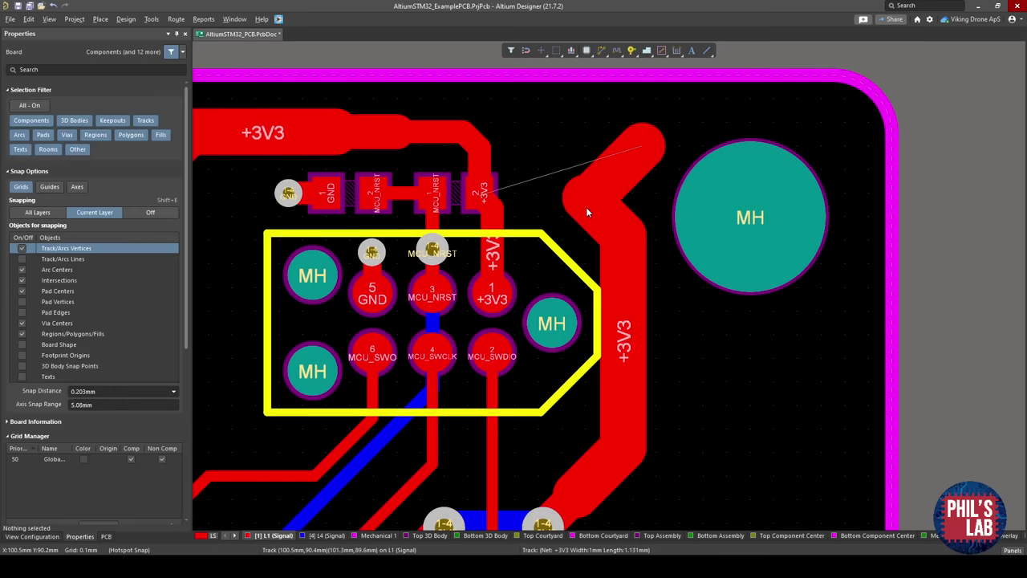
Delete the stray +3V3 segment beyond the new track's end and the narrower +3V3 tracks leading to the resistor above the debug connector.
click(588, 206)
click(590, 201)
key(Delete)
click(471, 137)
key(Delete)
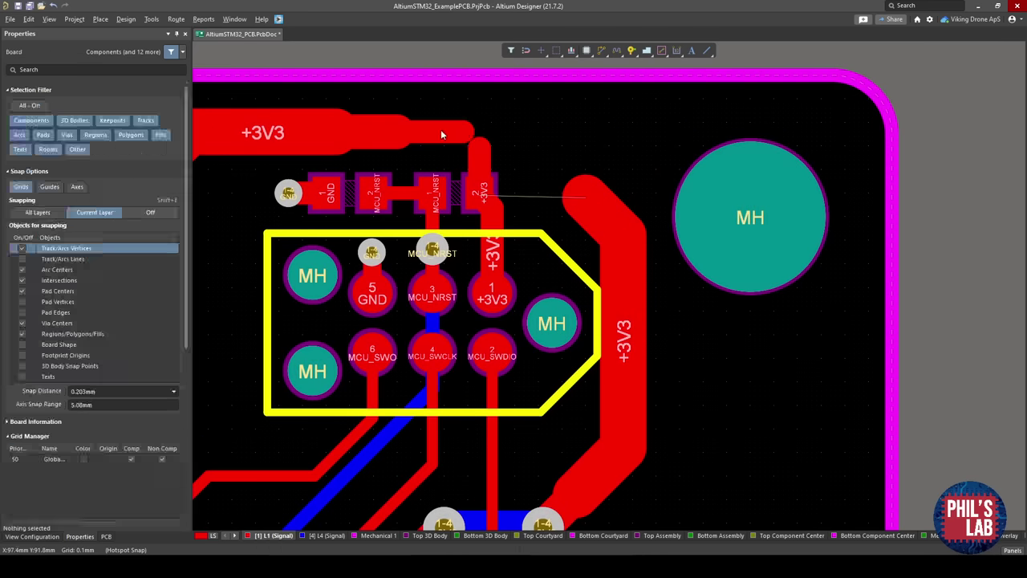
click(442, 133)
key(Delete)
click(386, 134)
key(Delete)
click(479, 155)
key(Delete)
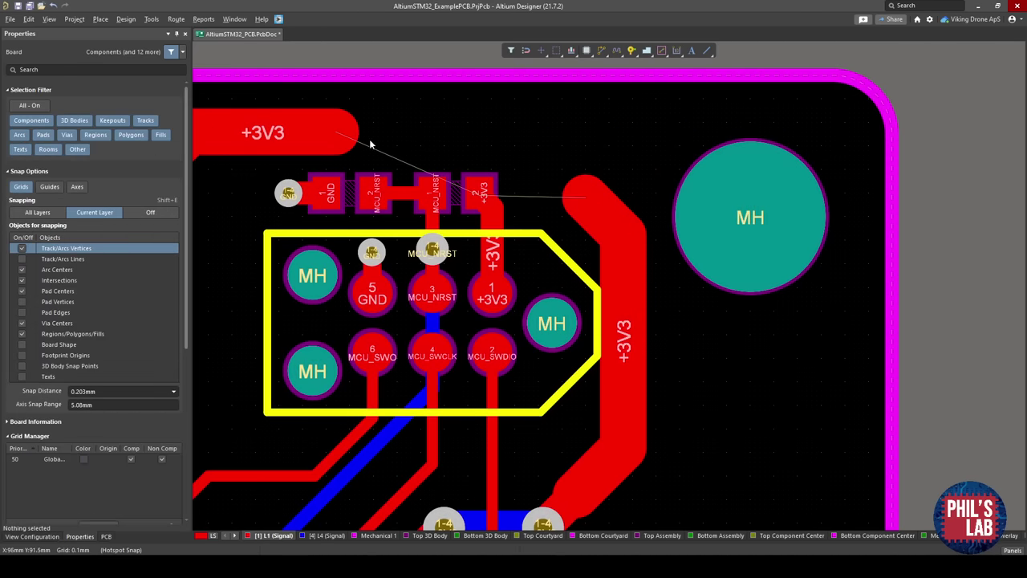
Extend the wide upper +3V3 track to meet the new 1 mm track and connect the resistor's +3V3 pad to it with a 0.5 mm track.
drag(338, 140, 445, 136)
drag(555, 169, 599, 172)
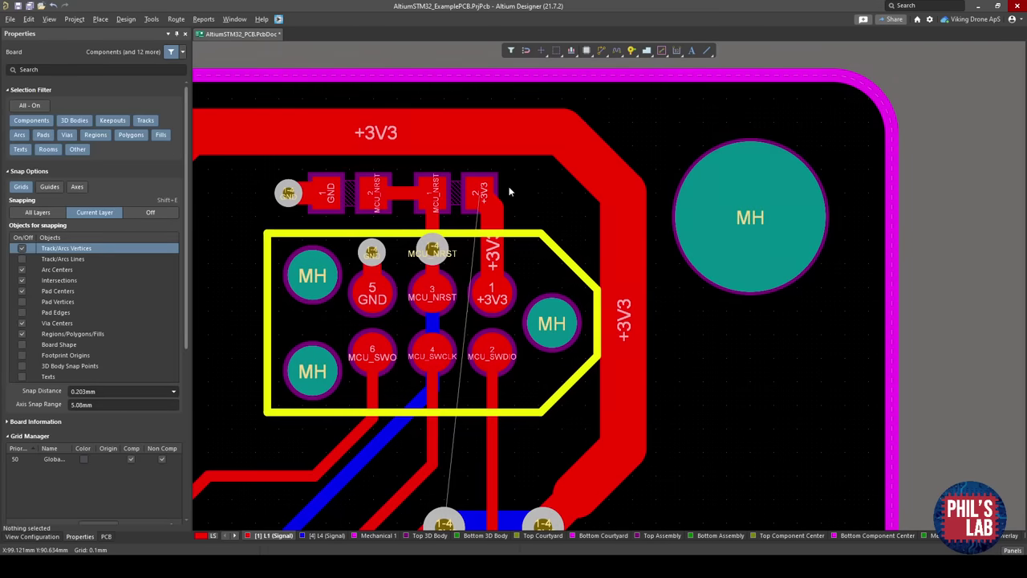
key(ctrl+w)
click(476, 188)
click(479, 134)
key(Escape)
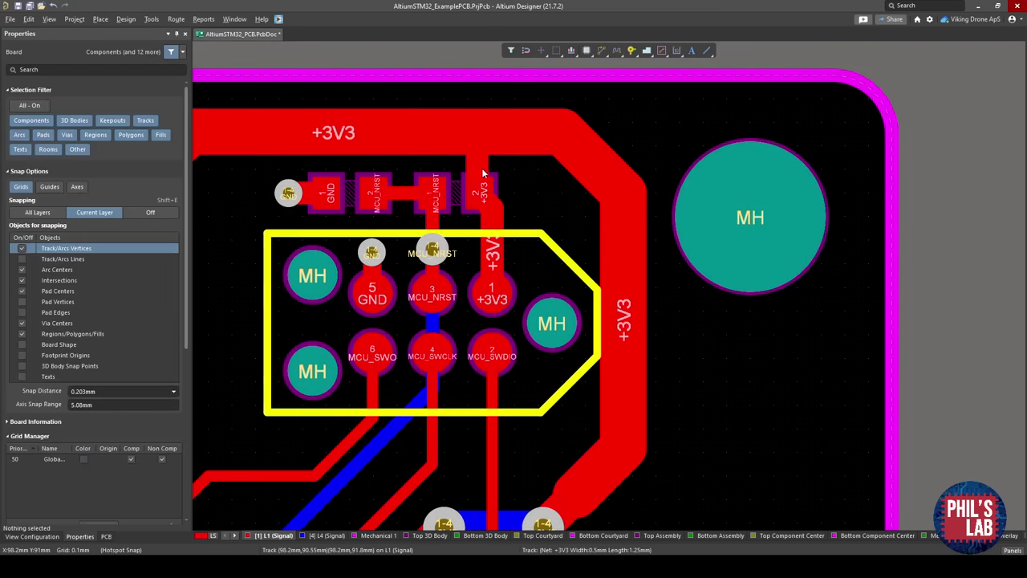
drag(483, 171, 486, 172)
key(Escape)
Examine the routed board in 3D, focusing on the +3V3 track's spacing to the upper board edge near the debug connector.
ctrl+scroll(485, 171, down, 8)
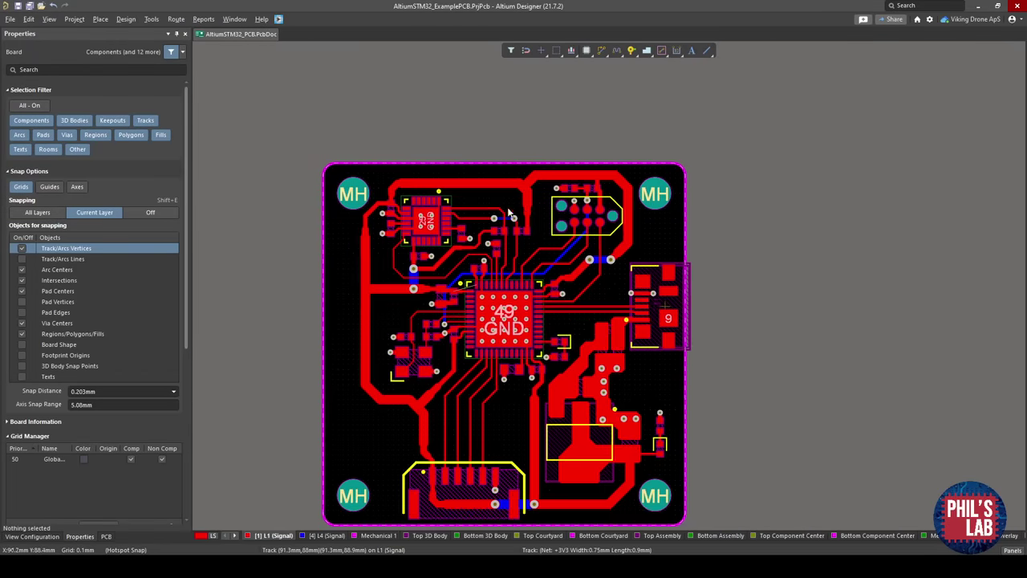
ctrl+scroll(508, 212, up, 4)
drag(486, 173, 486, 172)
ctrl+scroll(480, 218, down, 4)
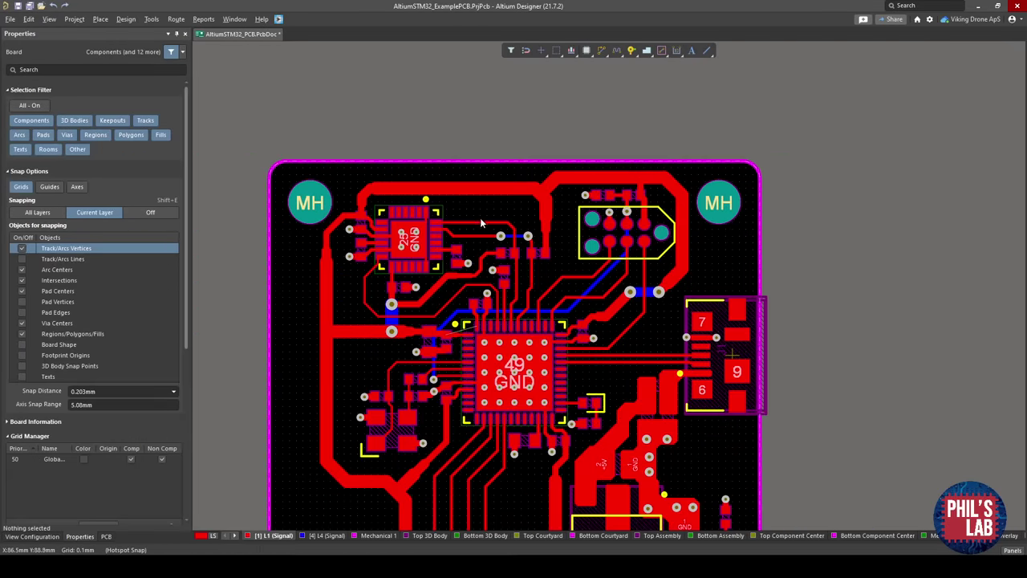
key(3)
shift+right_drag(539, 243, 668, 284)
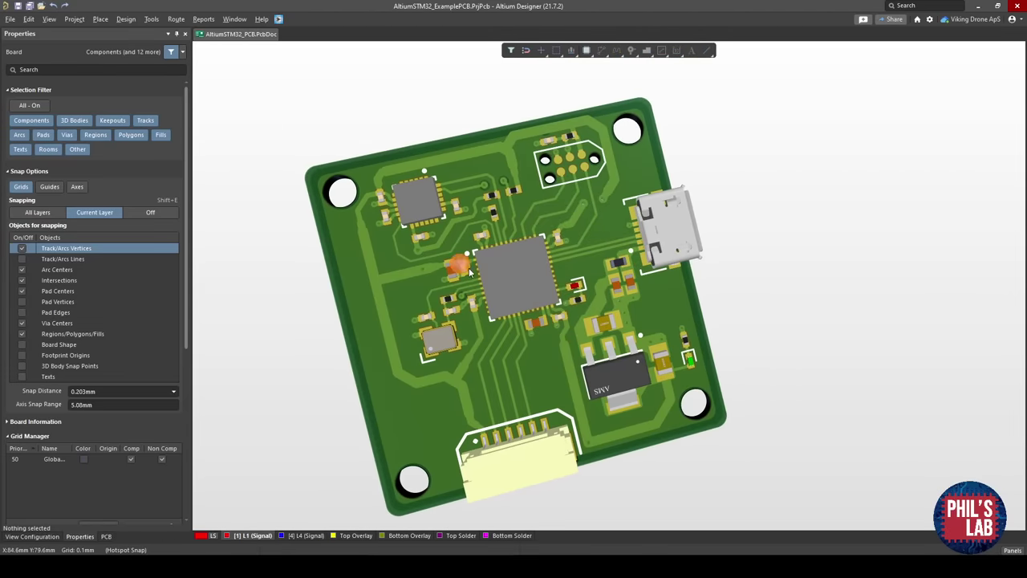
right_drag(474, 305, 476, 294)
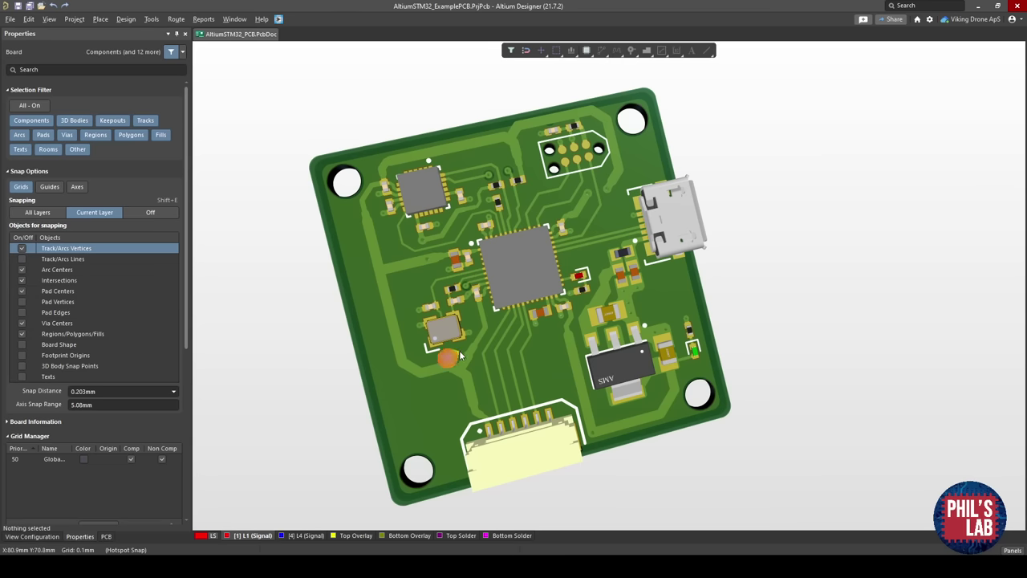
shift+right_drag(454, 313, 460, 389)
right_drag(572, 192, 565, 294)
ctrl+scroll(550, 225, up, 5)
shift+right_drag(555, 226, 610, 232)
right_drag(485, 243, 612, 243)
shift+right_drag(612, 243, 383, 227)
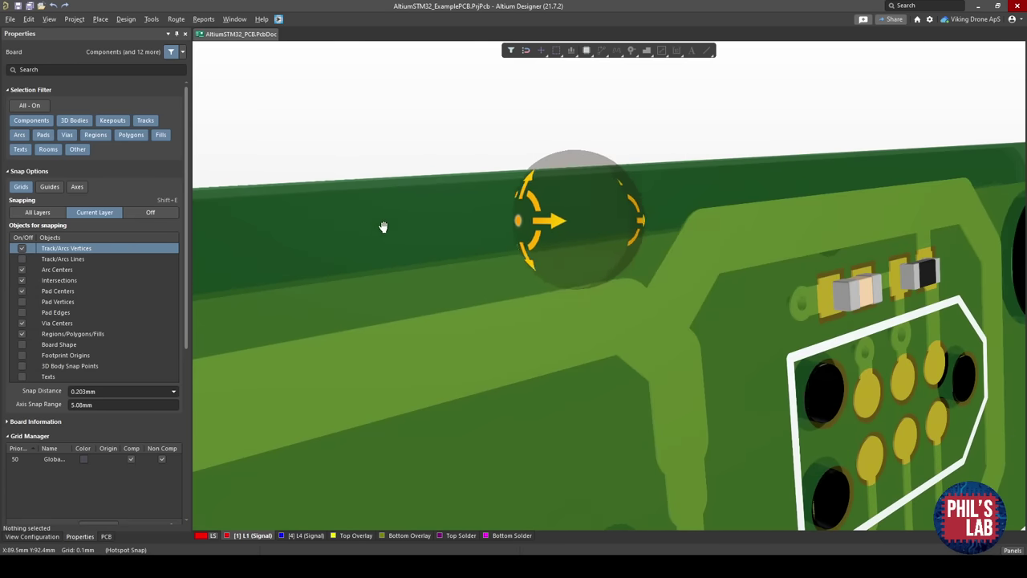
right_drag(734, 242, 587, 240)
shift+right_drag(710, 232, 629, 218)
key(2)
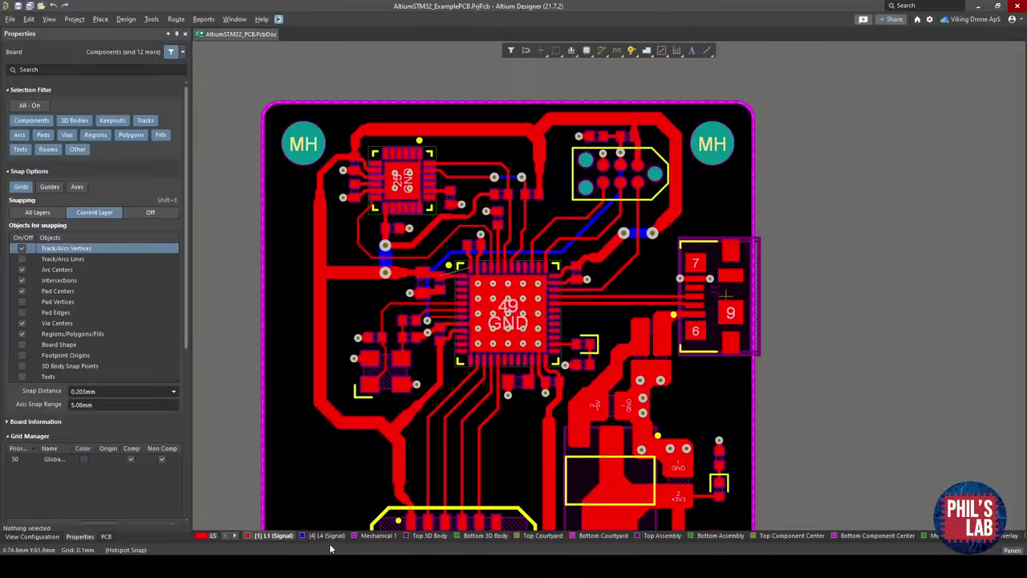
Delete the 1 mm +3V3 tracks along the upper board edge and shorten the vertical +3V3 track beside the debug connector to about 4.1 mm.
scroll(474, 353, up, 3)
ctrl+scroll(592, 188, up, 5)
click(595, 181)
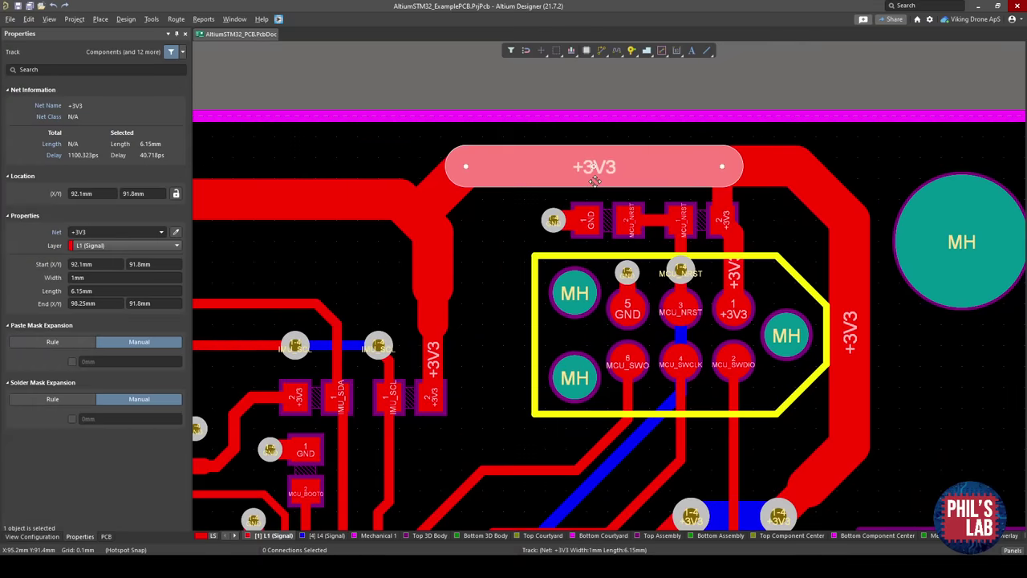
key(Delete)
click(454, 183)
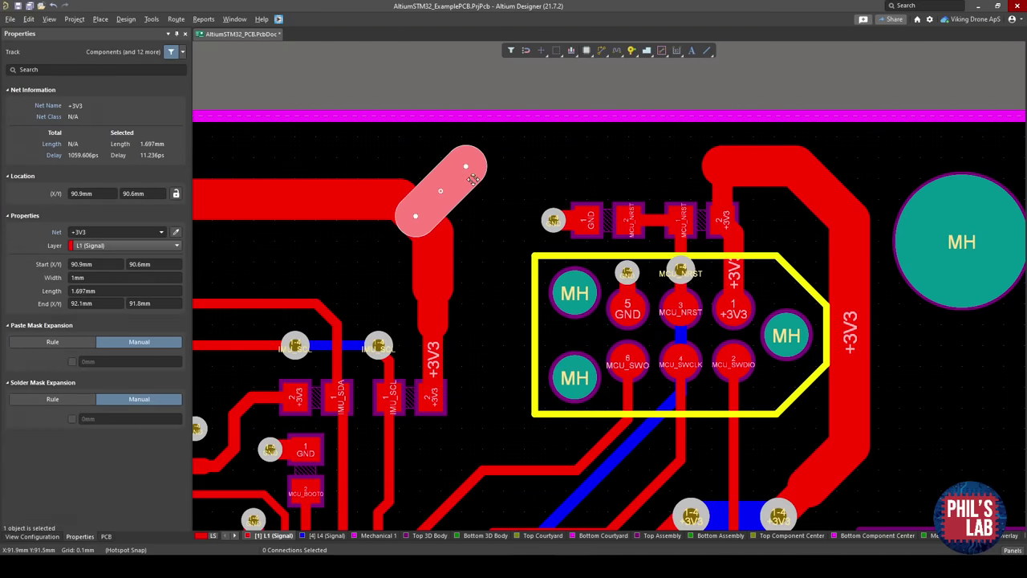
key(Delete)
click(774, 169)
key(Delete)
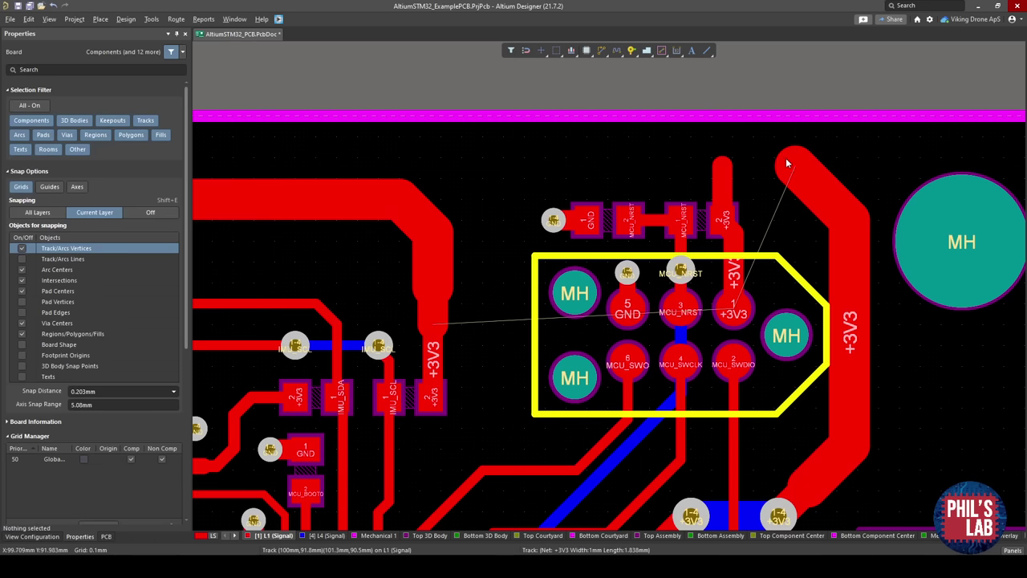
click(833, 193)
key(Delete)
click(849, 220)
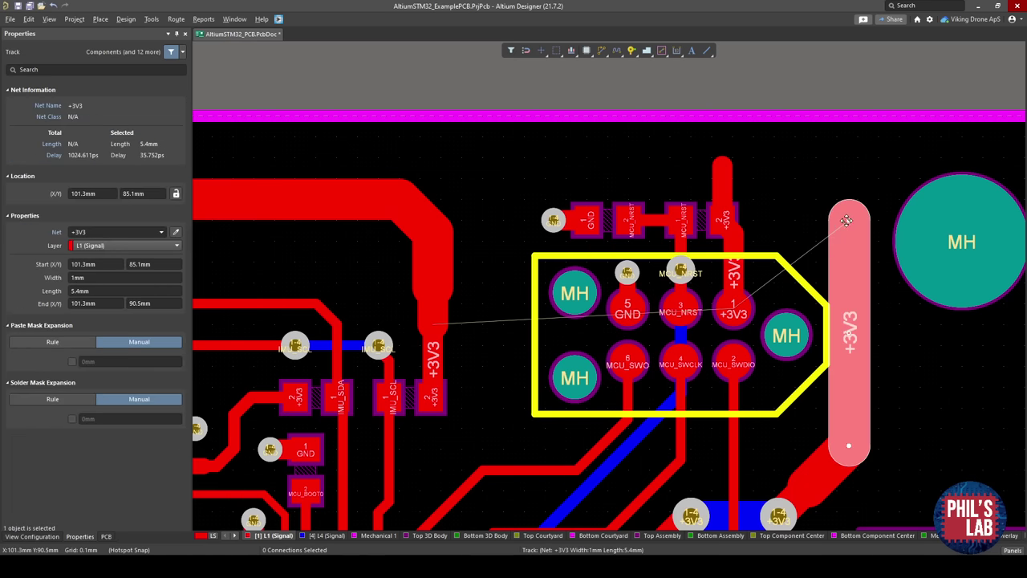
drag(848, 221, 849, 275)
Route +3V3 from the shortened track over the debug connector to the wide track near the IMU, at 0.75 mm narrowing to 0.5 mm.
key(ctrl+w)
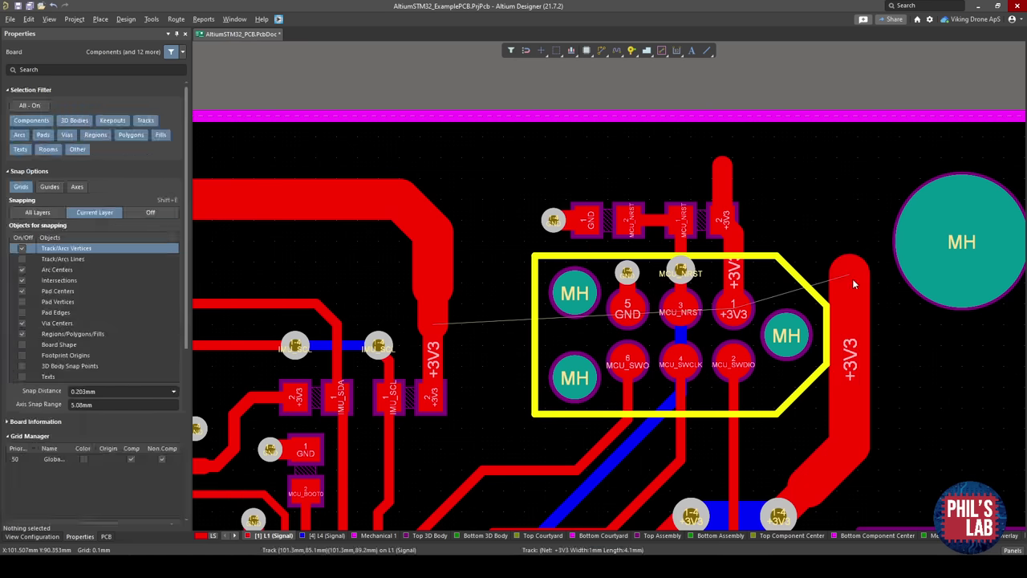
click(850, 276)
key(Tab)
text(0.75)
key(Return)
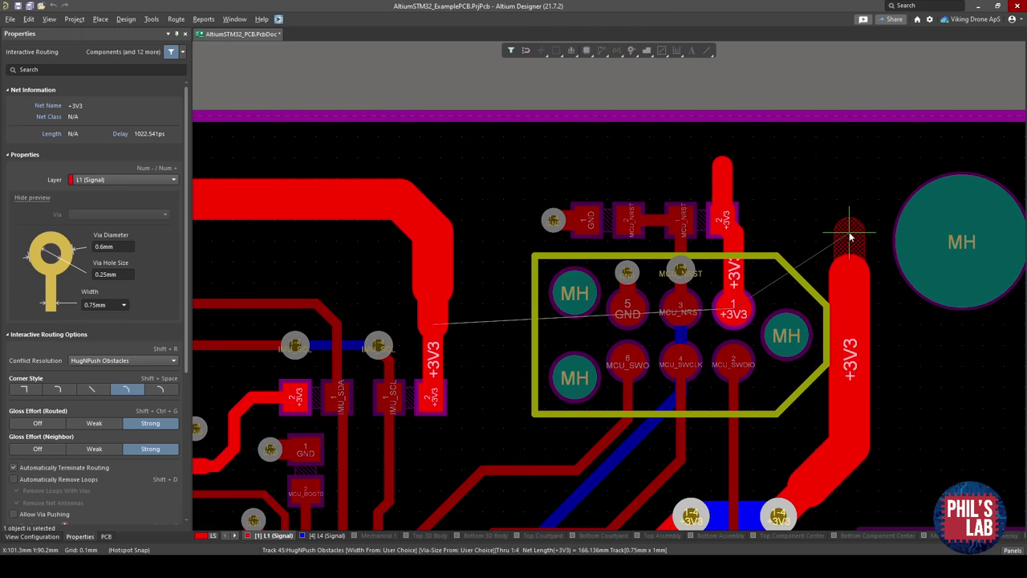
key(Tab)
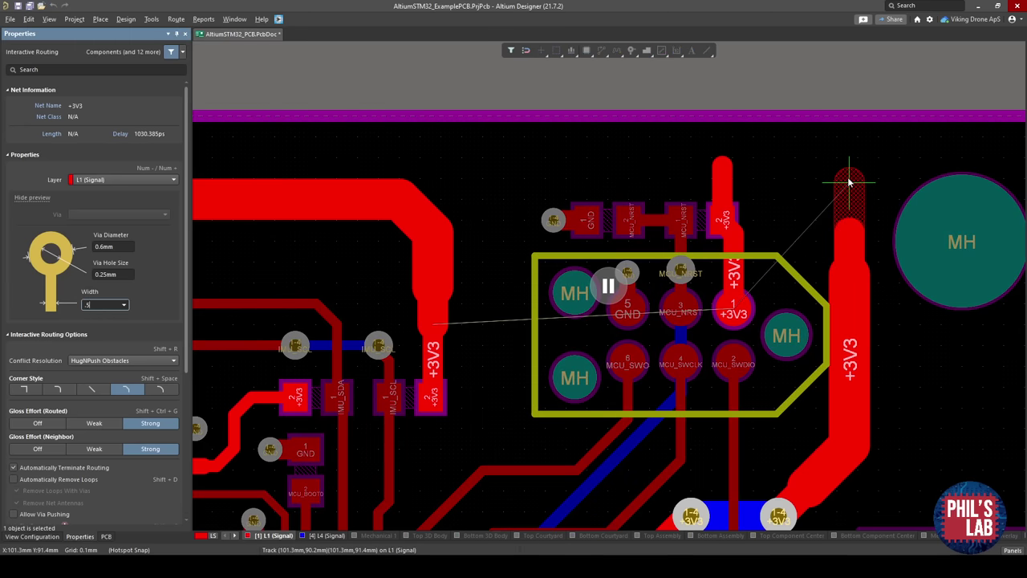
text(.5)
key(Return)
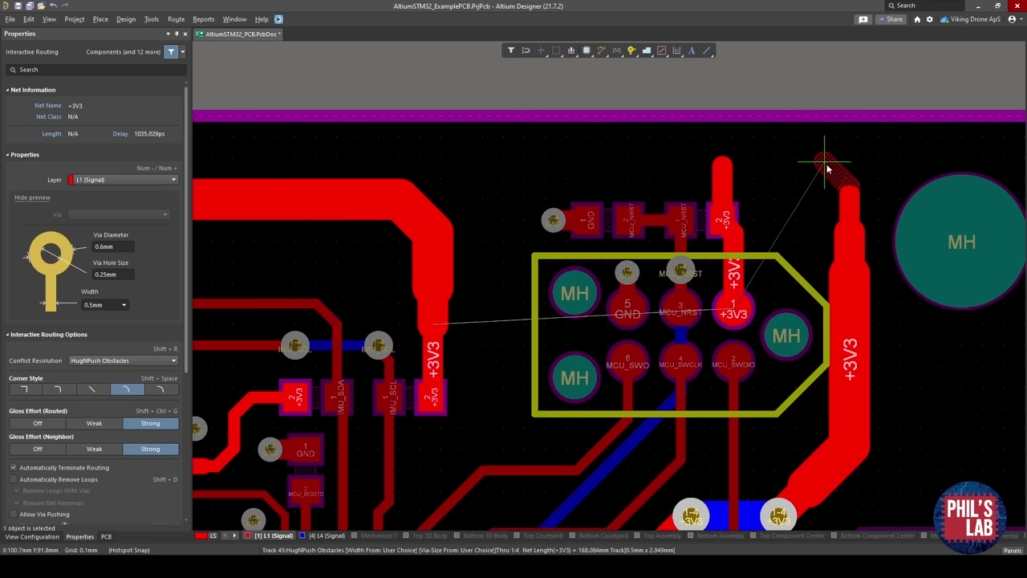
click(419, 211)
key(Escape)
Move the 0.5 mm +3V3 tracks above the debug connector away from the board edge, closer to the resistor and capacitor.
ctrl+scroll(571, 160, down, 1)
key(3)
ctrl+scroll(600, 178, up, 1)
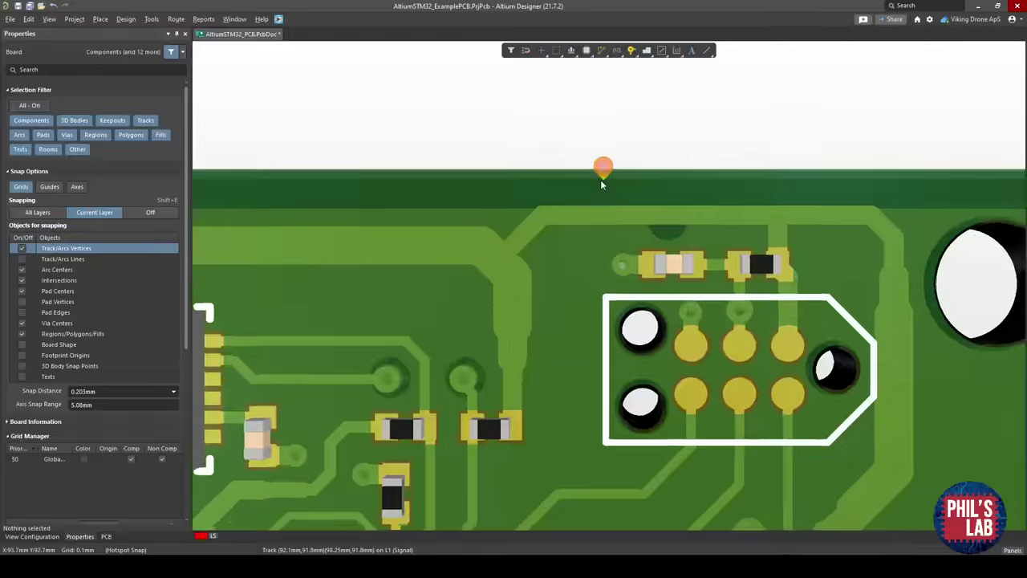
shift+right_drag(600, 180, 661, 236)
key(2)
ctrl+scroll(693, 182, up, 2)
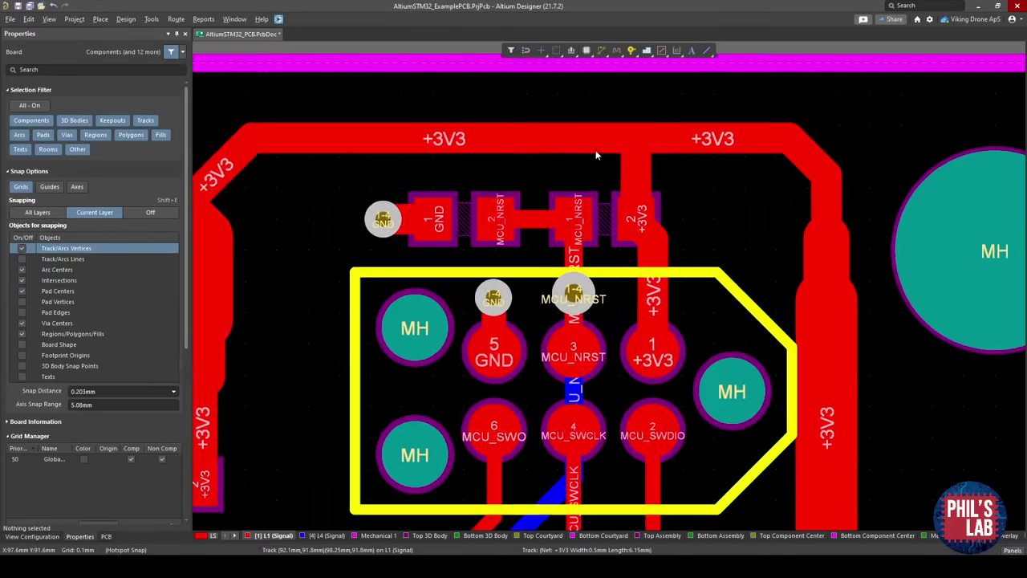
drag(599, 145, 604, 159)
drag(706, 141, 704, 159)
drag(814, 170, 795, 190)
ctrl+scroll(788, 193, down, 3)
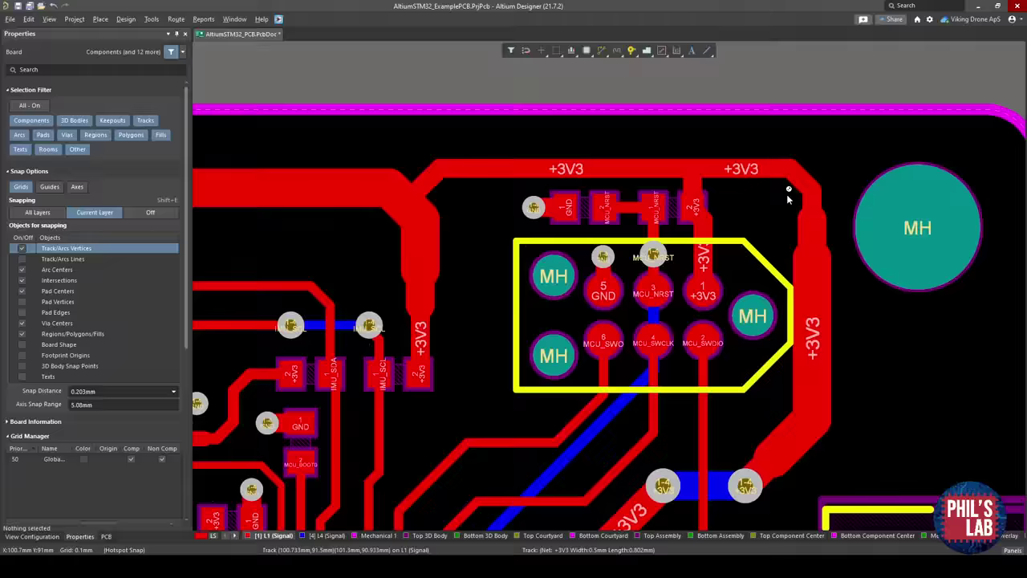
Examine the moved +3V3 track and its distance to the board edge around the debug connector in 3D.
key(3)
shift+right_drag(788, 188, 604, 435)
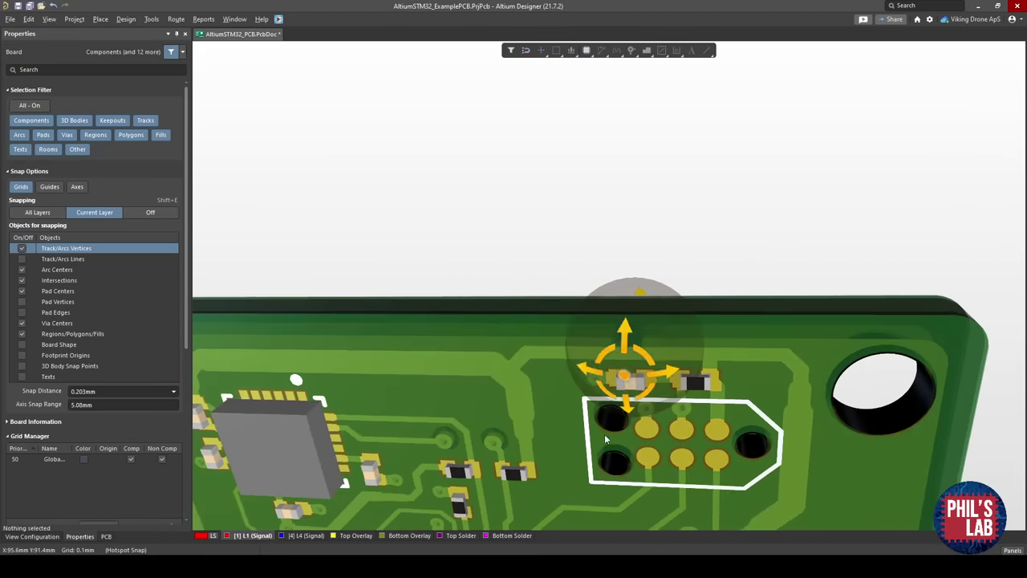
ctrl+scroll(646, 341, up, 3)
ctrl+scroll(664, 333, down, 3)
right_drag(643, 389, 663, 281)
ctrl+scroll(665, 295, down, 3)
right_drag(622, 325, 624, 203)
key(2)
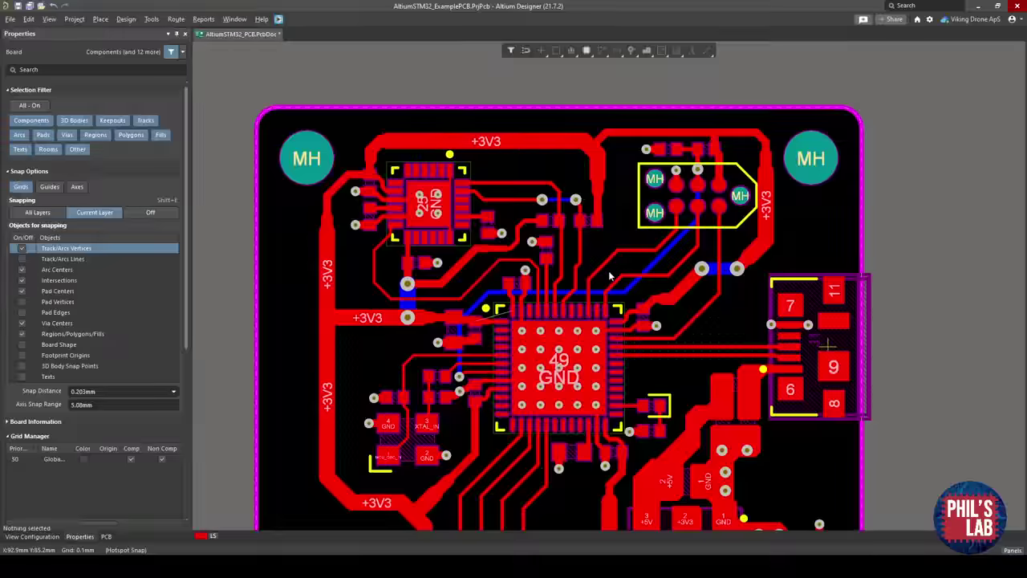
Repour the polygons on the board.
right_drag(483, 411, 511, 186)
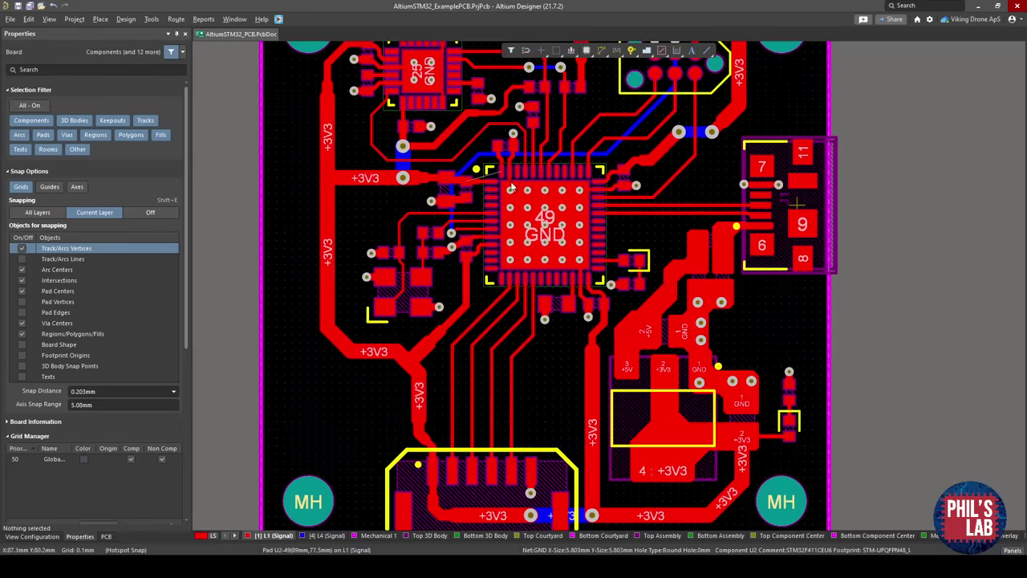
click(158, 21)
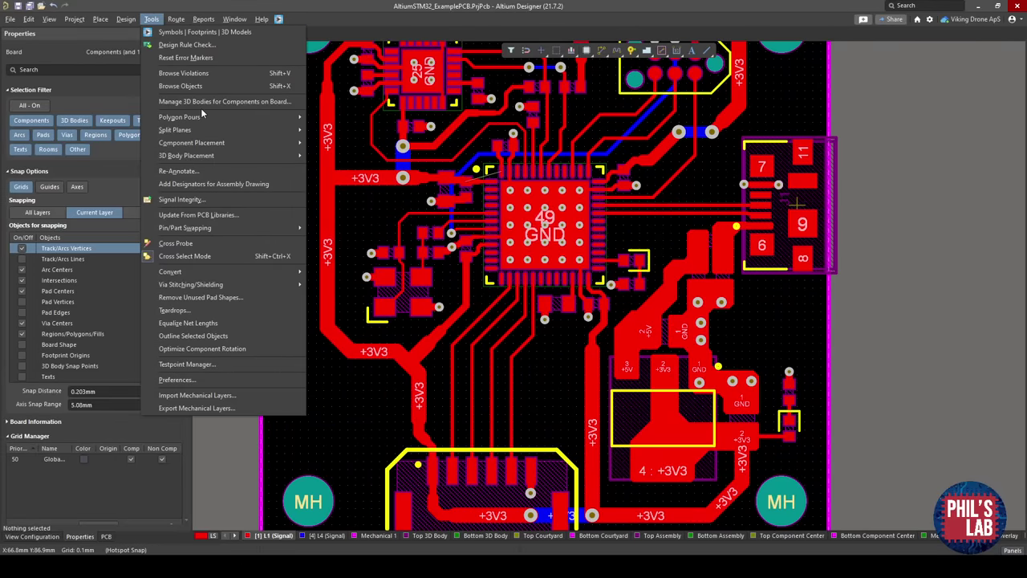
mouse_move(234, 118)
click(339, 174)
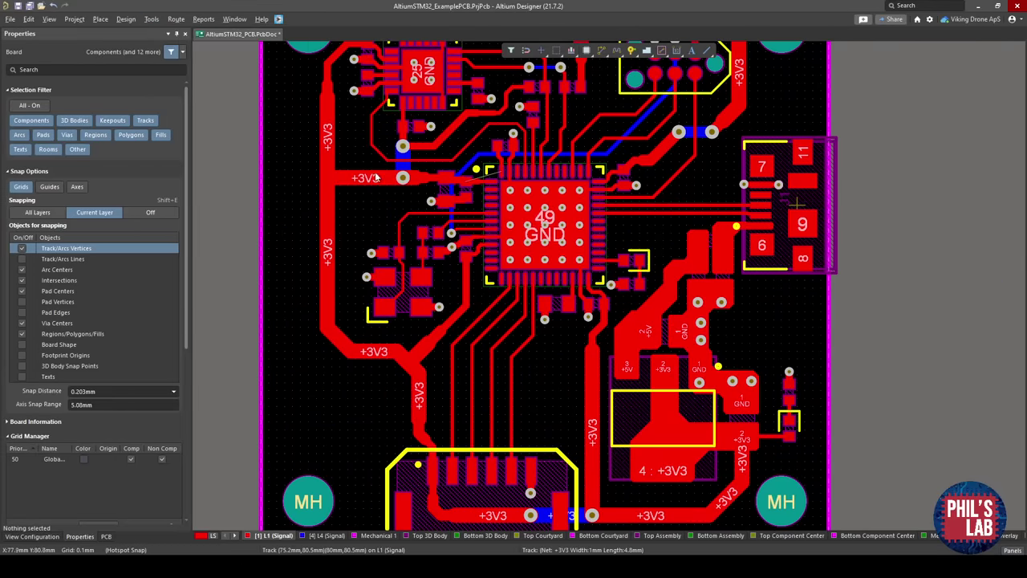
Slide the IMU_INT track aside and route a 0.3 mm +3V3 track between the capacitor pads at microcontroller pins 48 and 1.
ctrl+scroll(460, 161, up, 5)
ctrl+scroll(477, 176, up, 3)
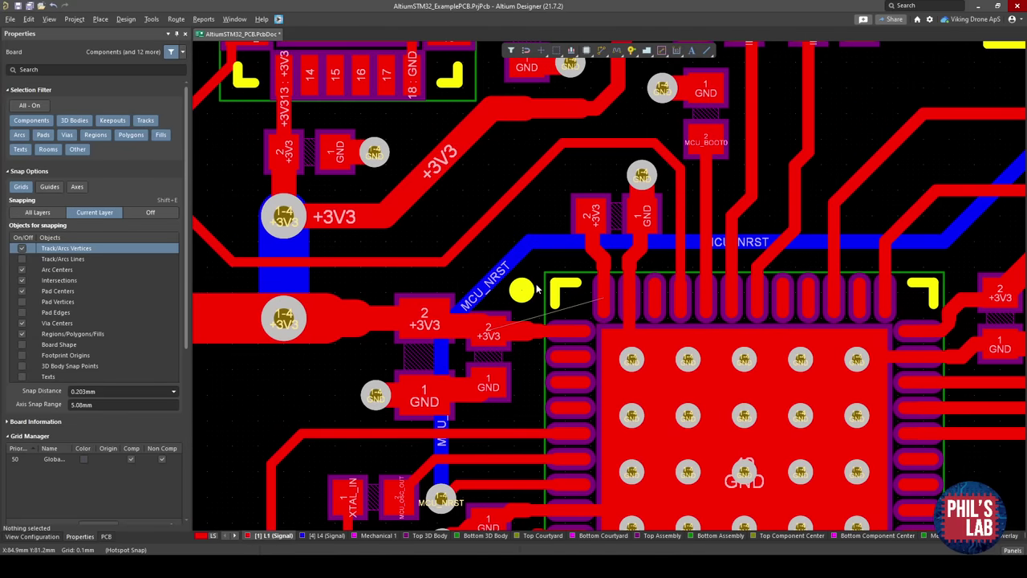
key(ctrl+w)
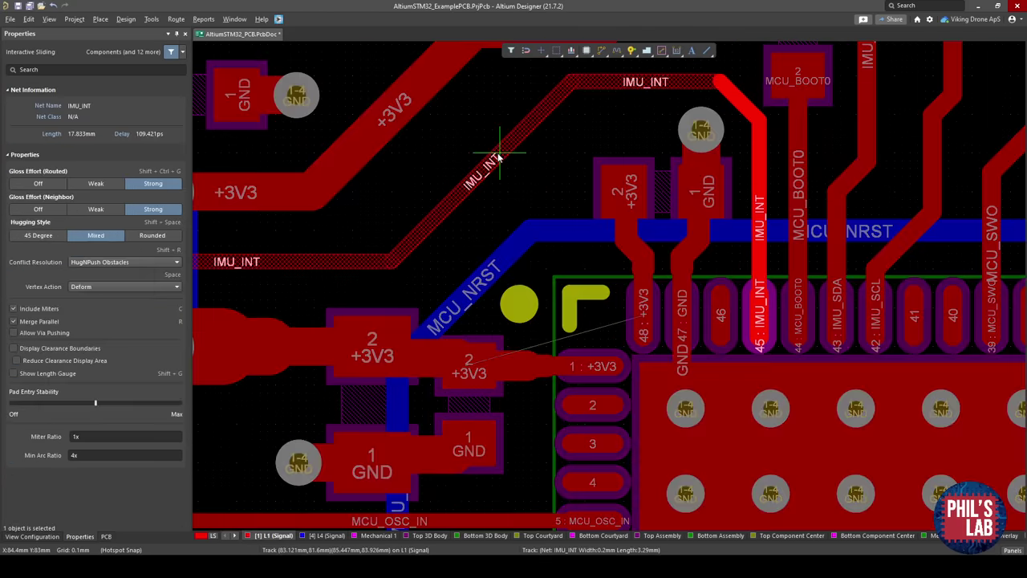
click(610, 183)
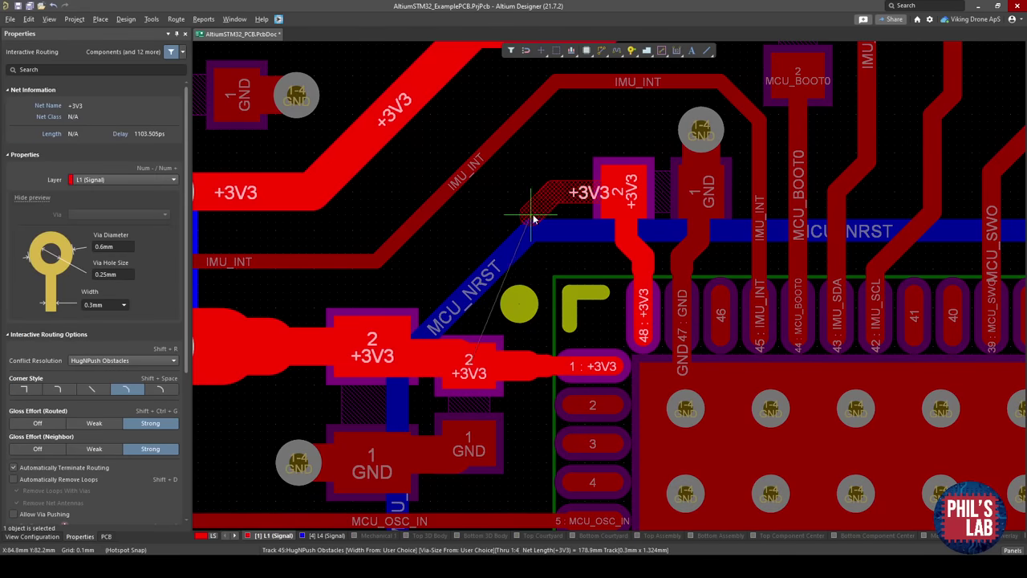
click(468, 362)
key(Escape)
ctrl+scroll(511, 233, down, 3)
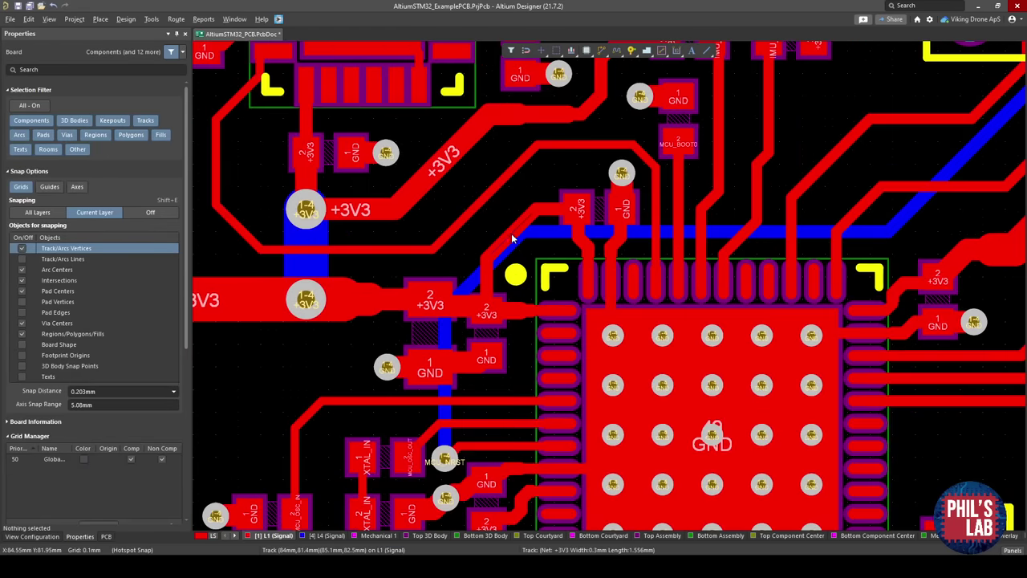
Examine the routed board in 3D around the microcontroller, and the complete track layout in 2D.
key(3)
ctrl+scroll(525, 222, down, 5)
shift+right_drag(532, 237, 586, 263)
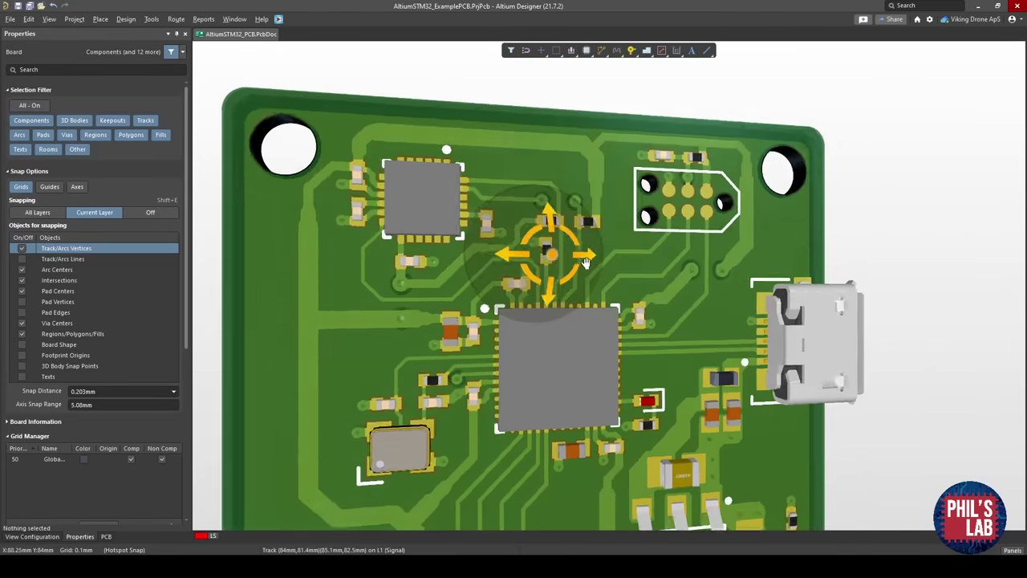
ctrl+scroll(585, 265, down, 2)
right_drag(612, 367, 606, 252)
mouse_move(604, 249)
shift+right_down()
mouse_move(550, 262)
mouse_move(594, 264)
mouse_move(530, 250)
mouse_move(608, 257)
shift+right_up()
key(2)
ctrl+scroll(608, 254, up, 3)
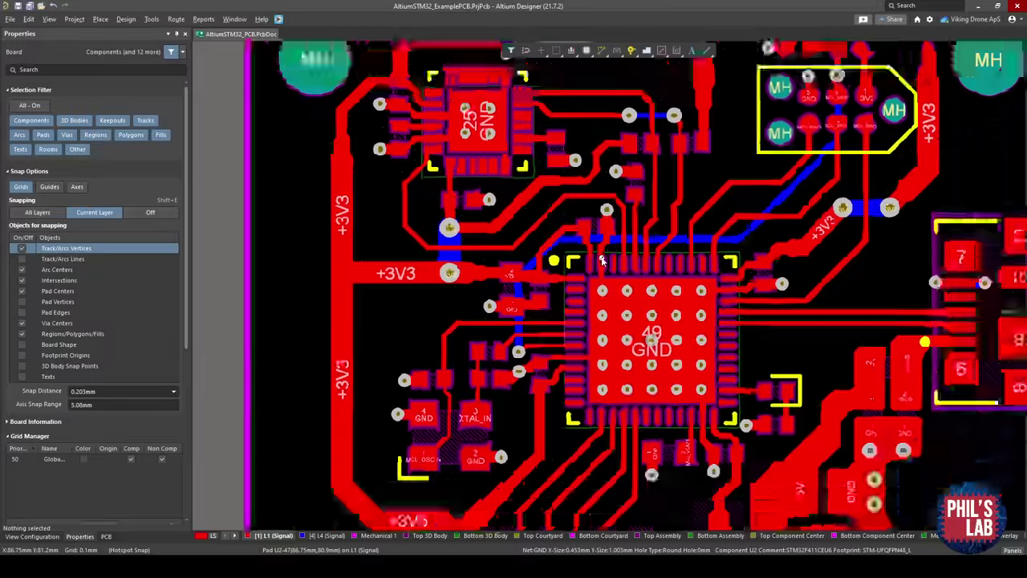
ctrl+scroll(609, 254, down, 3)
right_drag(674, 278, 578, 186)
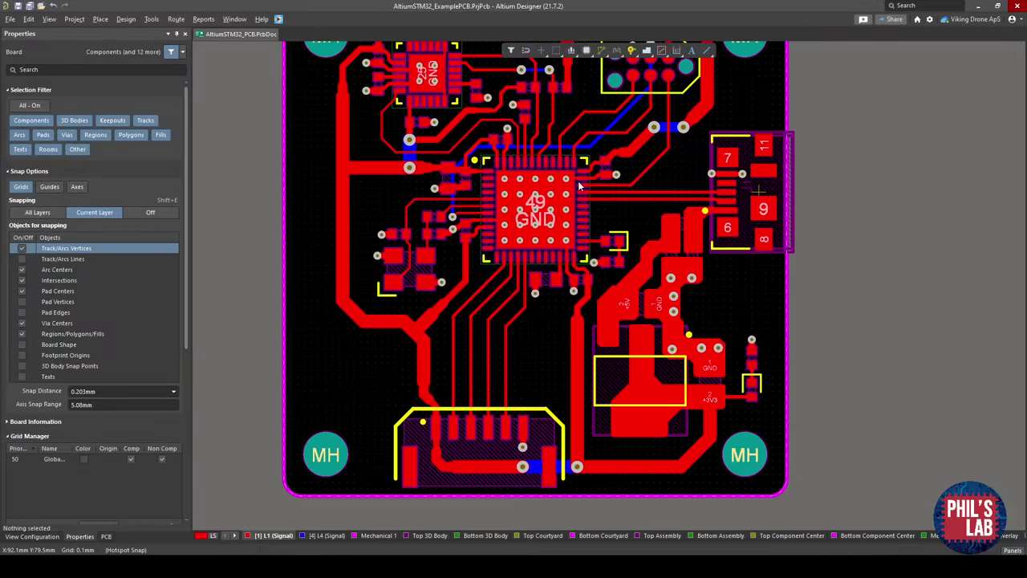
right_drag(520, 345, 529, 381)
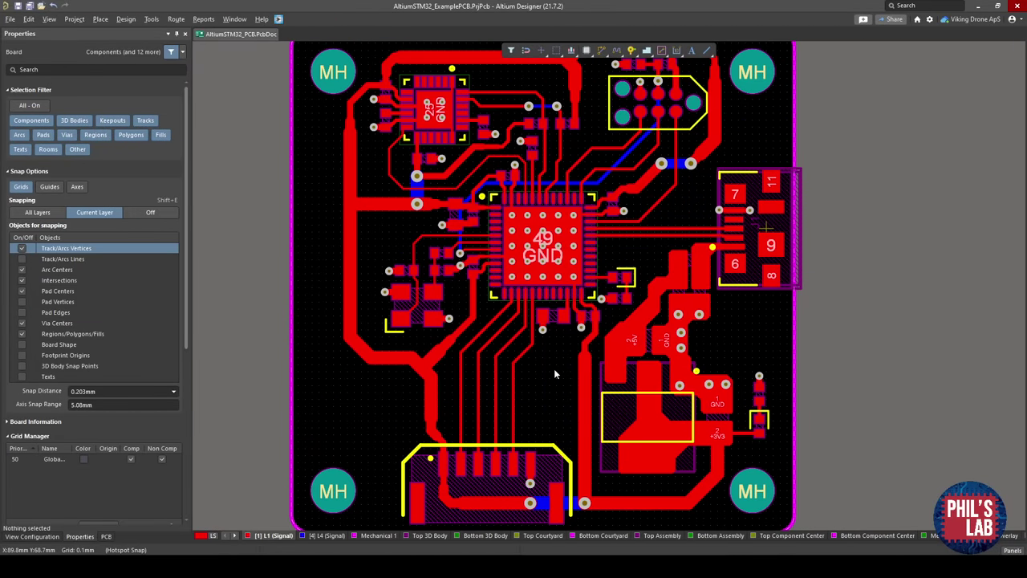
Run the design rule check on the board with the existing report options and rules.
click(129, 20)
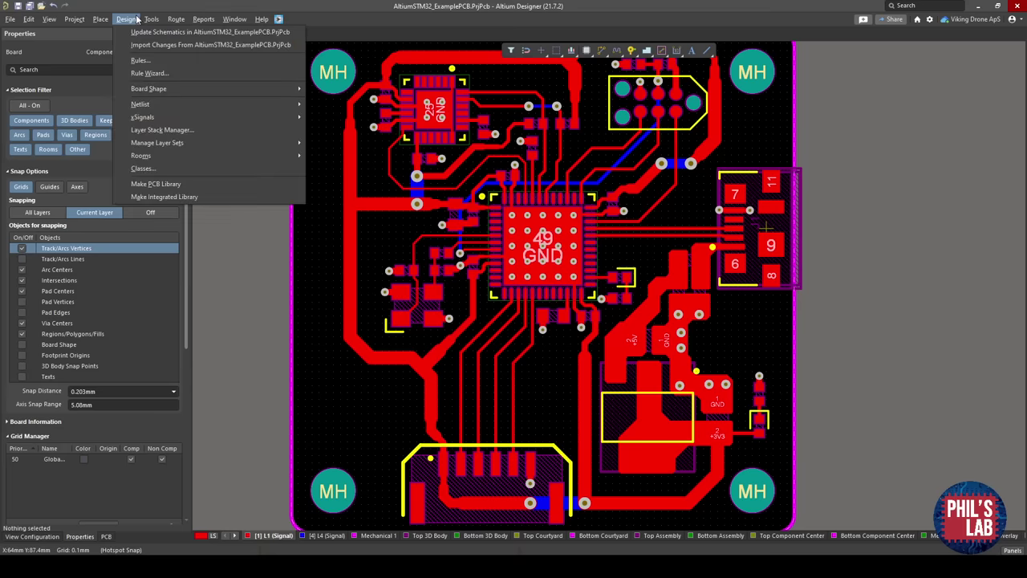
mouse_move(151, 20)
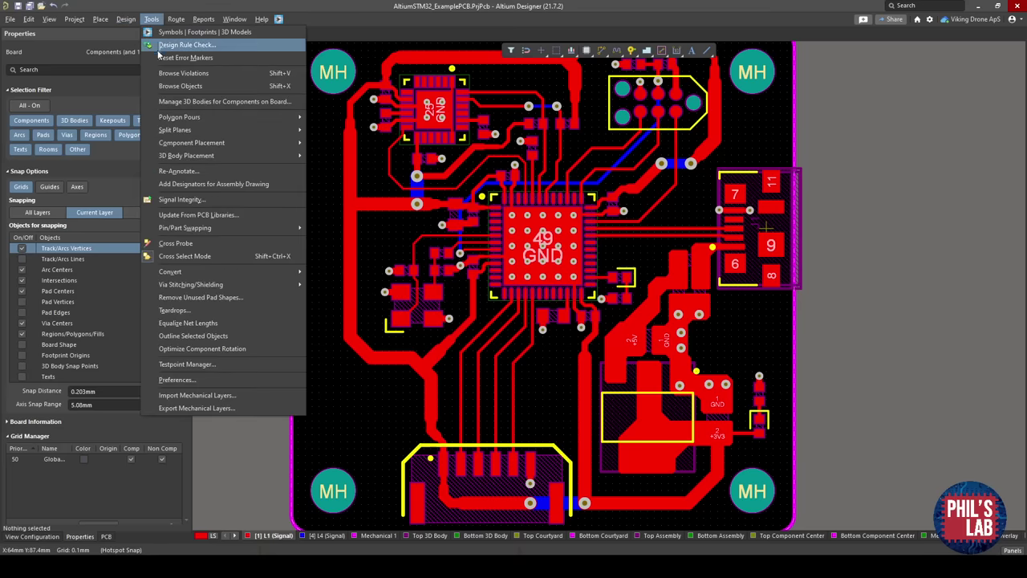
click(184, 44)
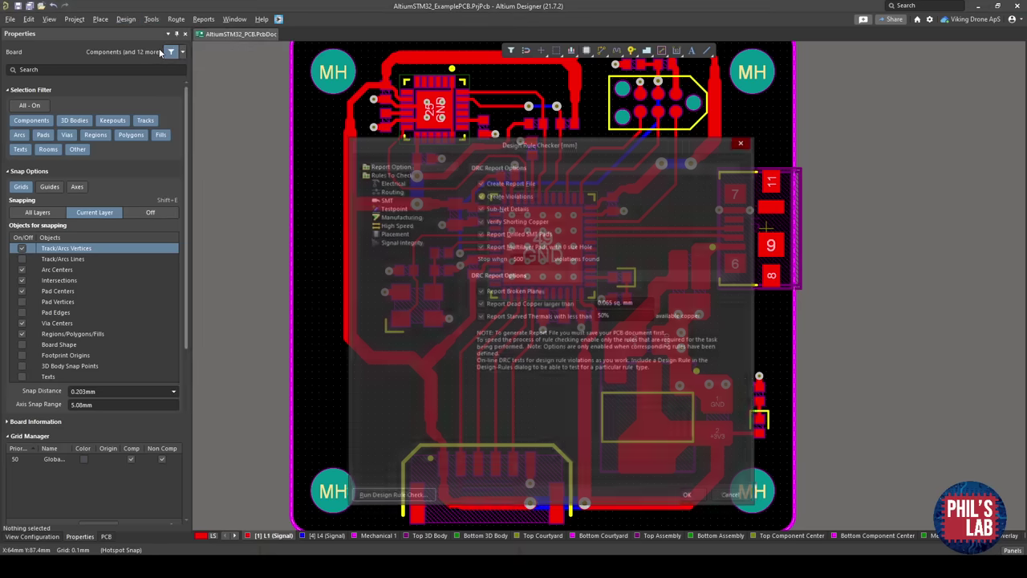
click(391, 497)
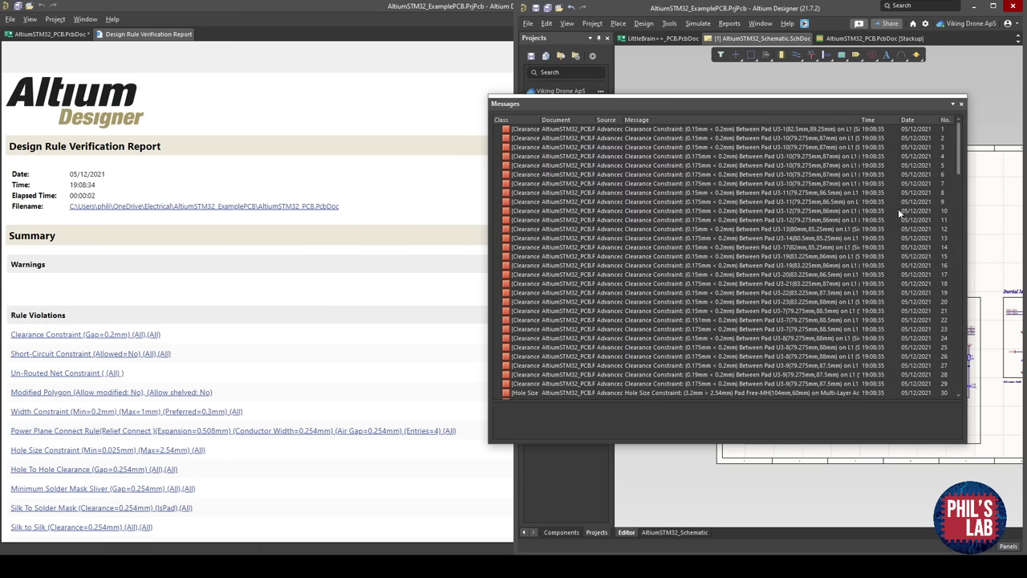
Review the violation messages and the rule summary in the Design Rule Verification Report, and return to the PCB layout.
drag(960, 141, 959, 368)
key(super+Up)
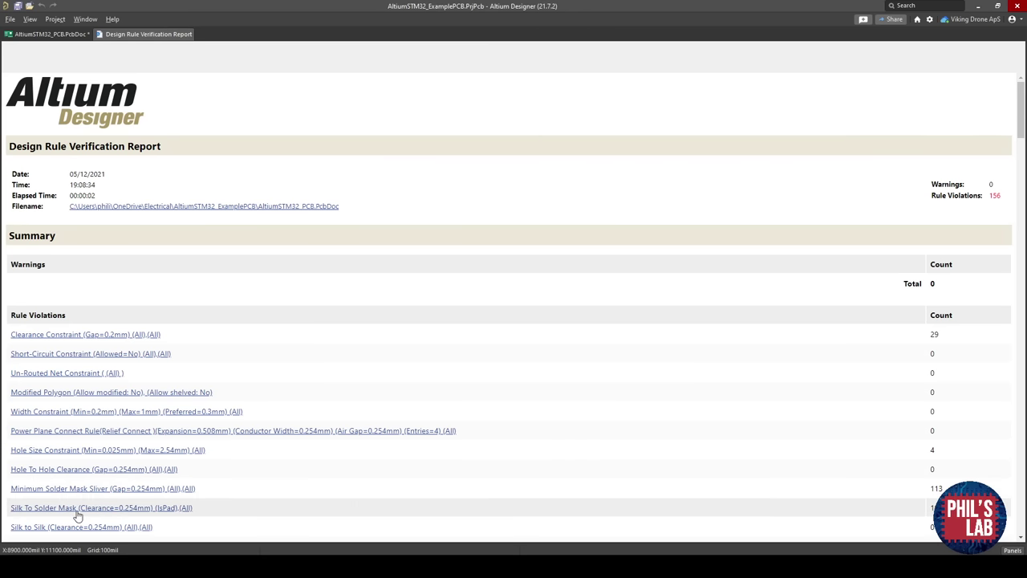
scroll(78, 516, down, 4)
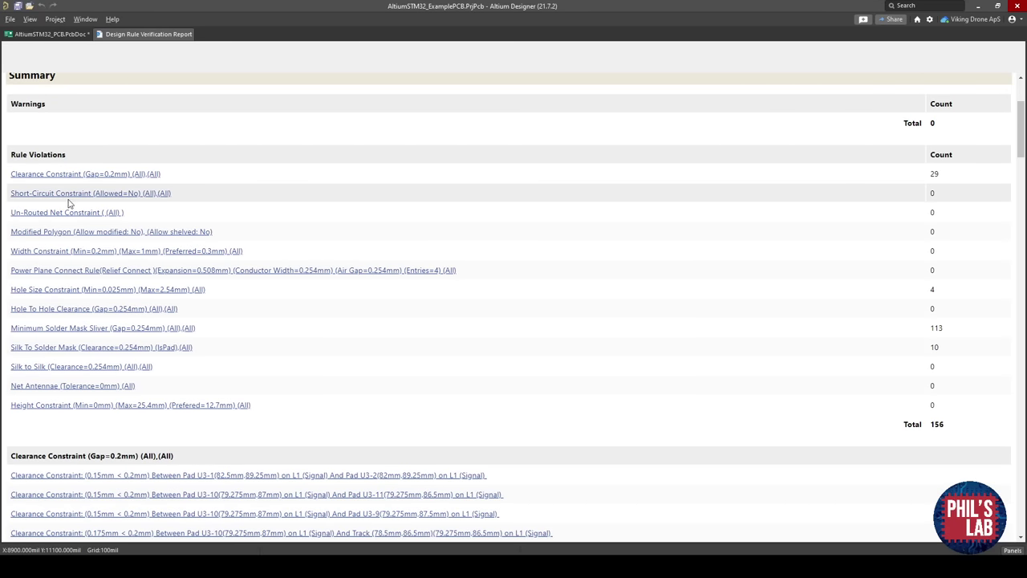
click(64, 35)
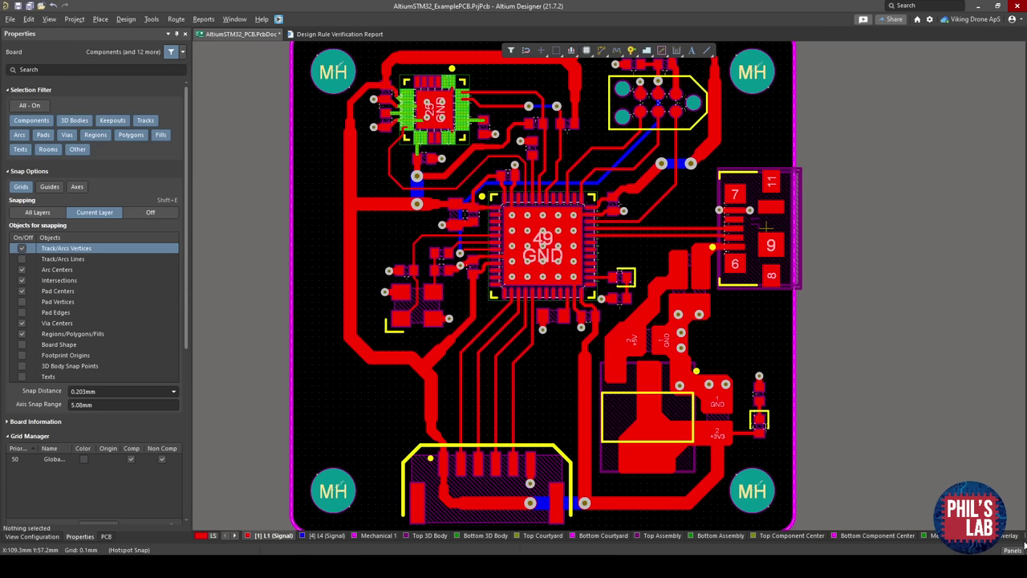
Reopen the Messages panel over the PCB layout, place it clear of the IMU, and return to the first clearance violations.
click(1016, 550)
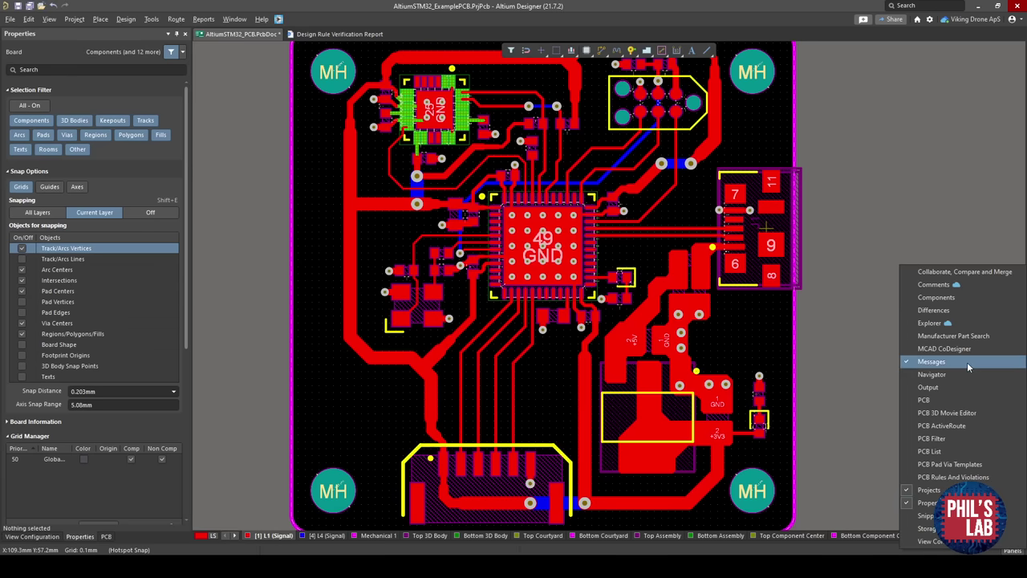
click(968, 363)
click(1016, 550)
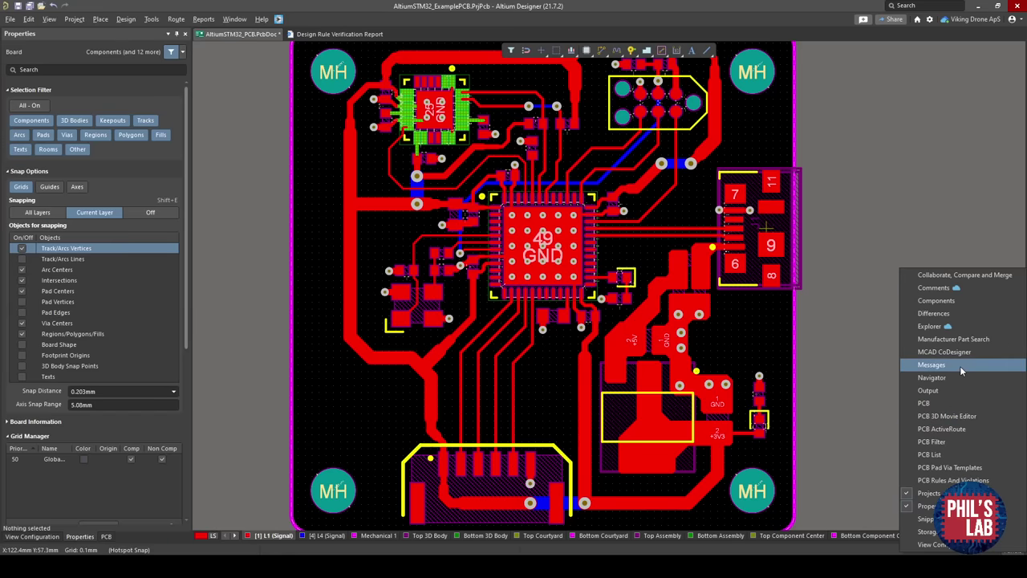
click(925, 362)
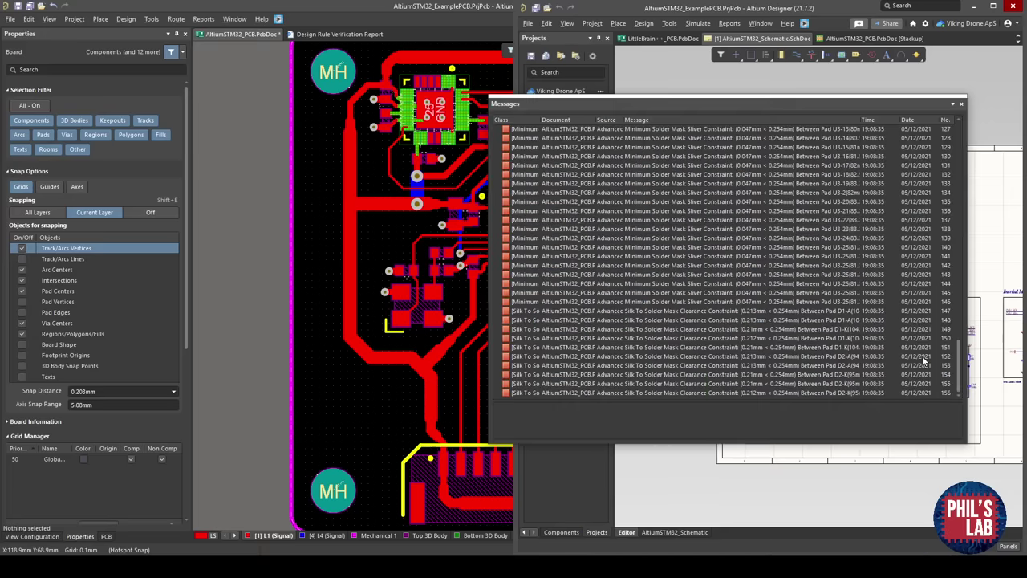
click(975, 7)
click(1012, 550)
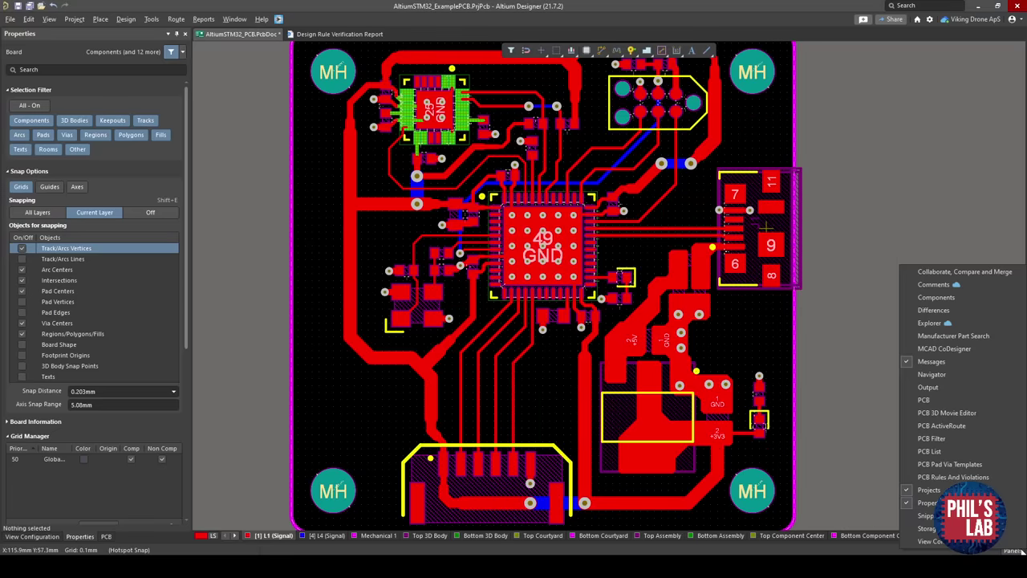
click(967, 362)
click(1014, 550)
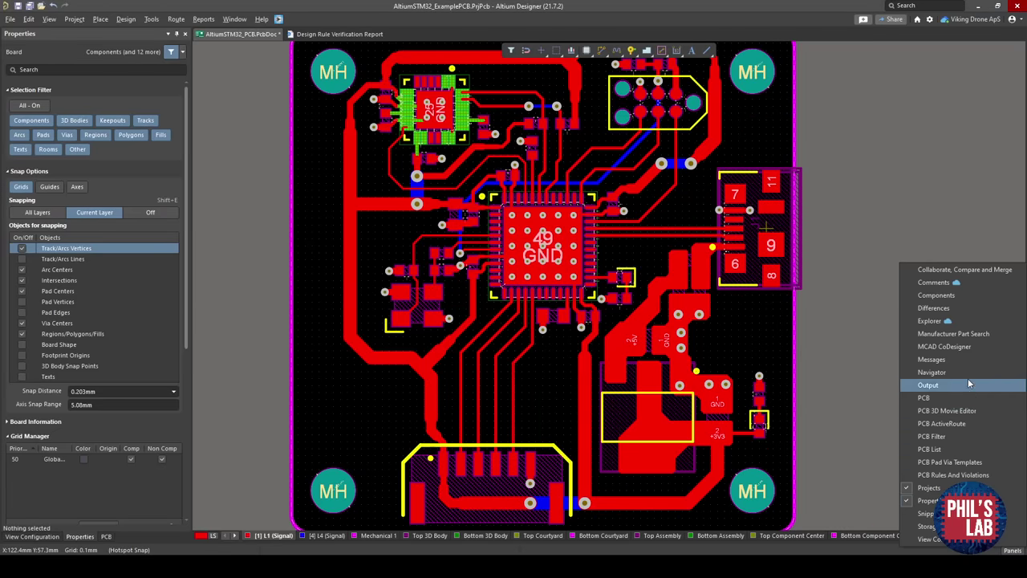
click(966, 360)
drag(732, 106, 707, 148)
drag(918, 323, 907, 178)
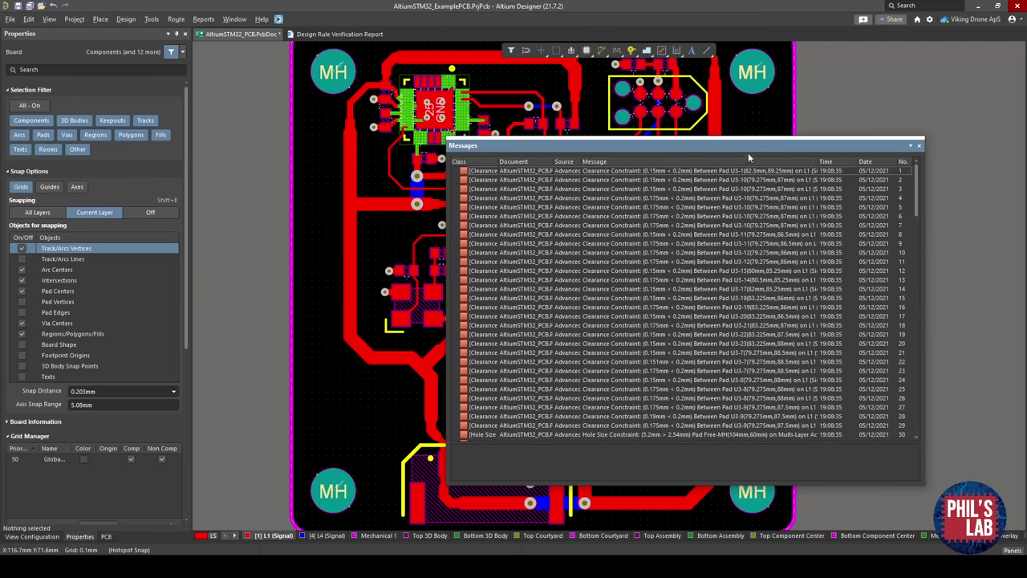
drag(753, 146, 816, 149)
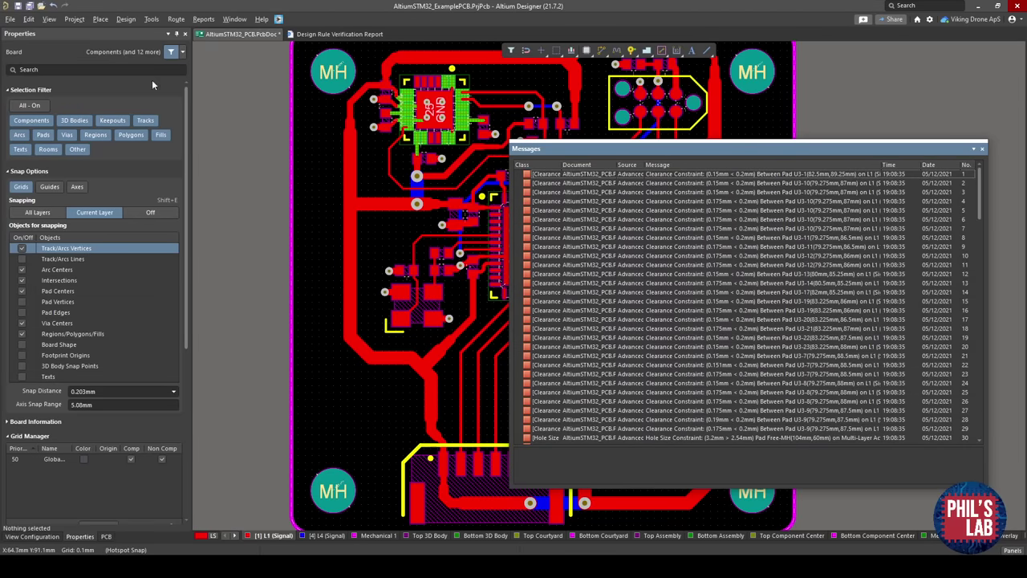
Review the clearance and hole size messages, and examine the spacing of the IMU's pads 7 to 12 against the 0.2 mm rule.
scroll(693, 397, down, 4)
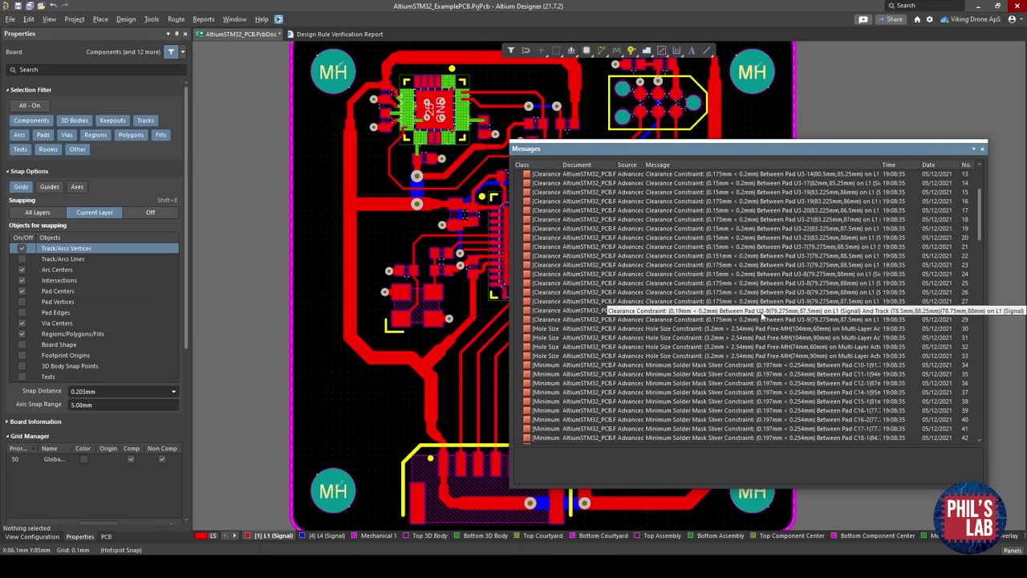
scroll(762, 319, down, 3)
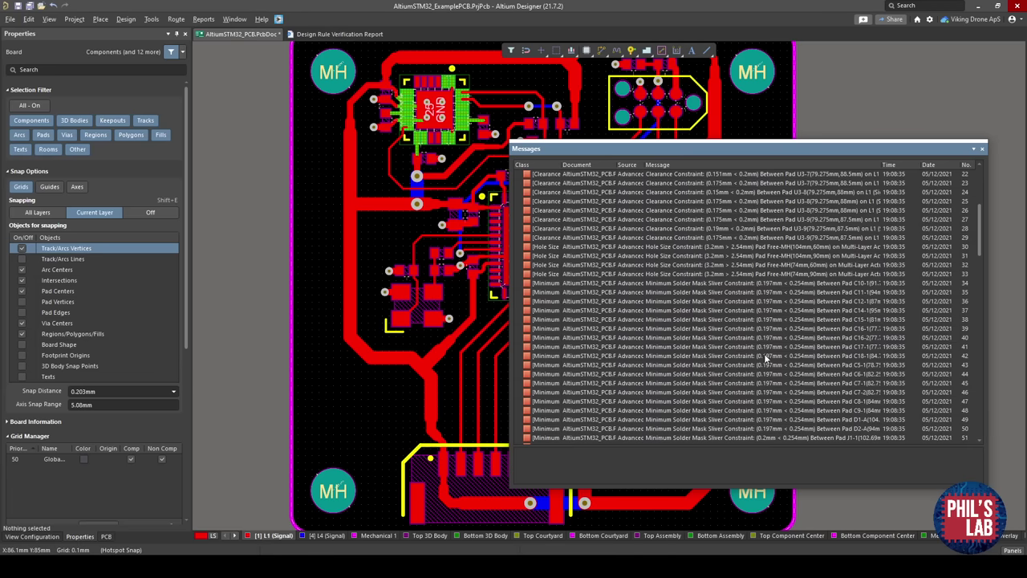
ctrl+scroll(385, 134, up, 10)
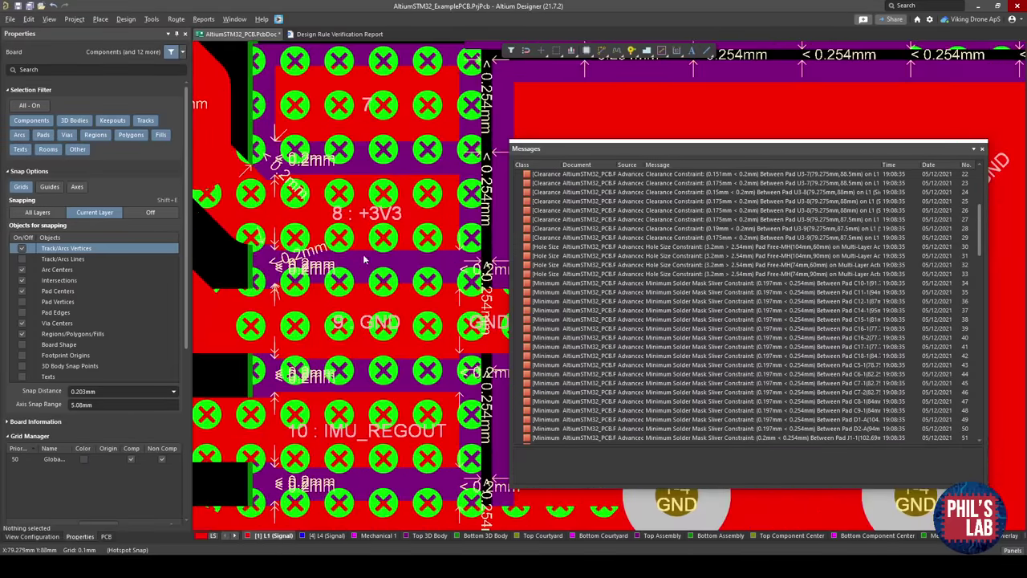
ctrl+scroll(367, 275, up, 4)
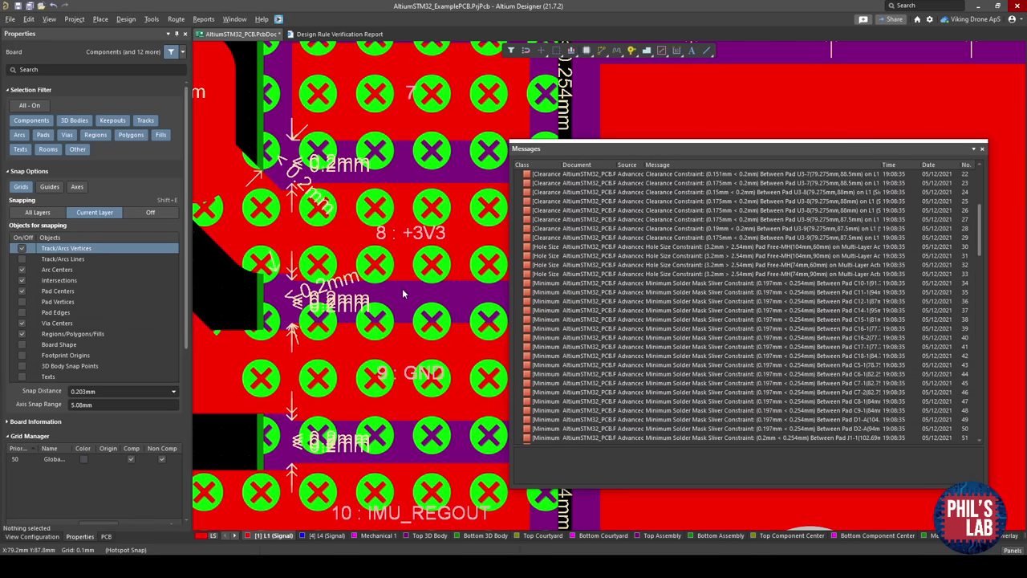
ctrl+scroll(402, 289, down, 2)
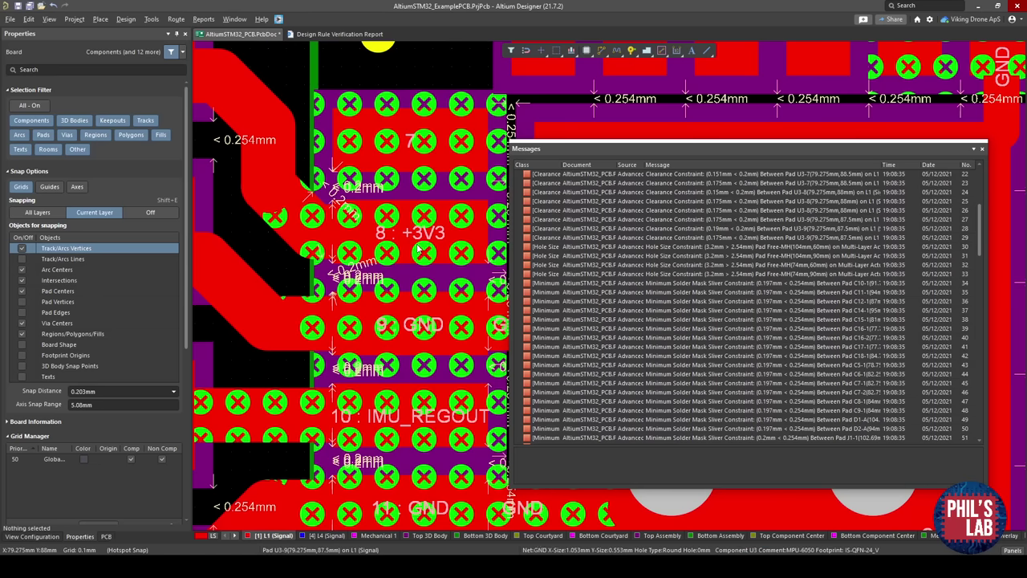
right_drag(418, 289, 392, 287)
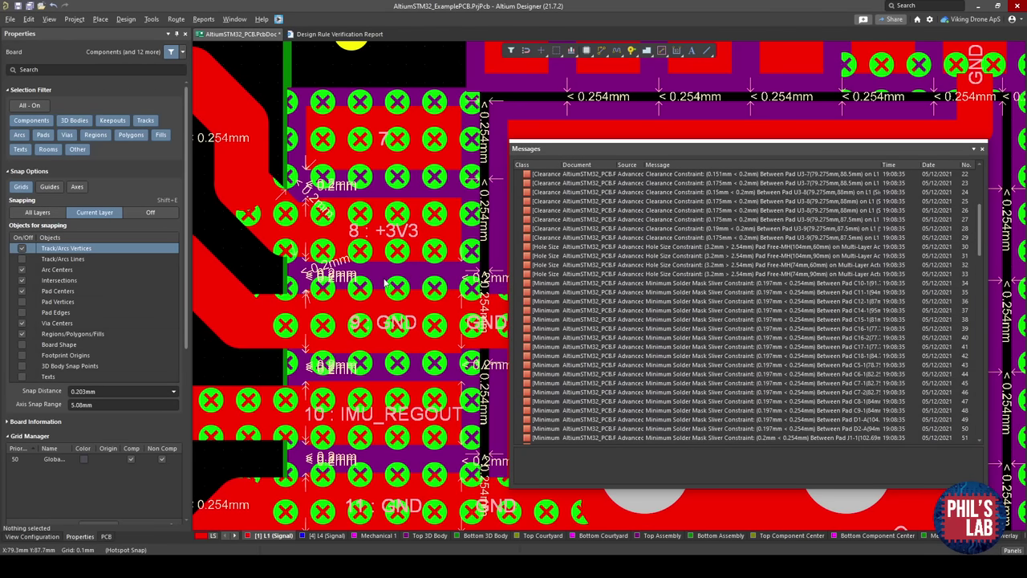
ctrl+scroll(384, 297, down, 4)
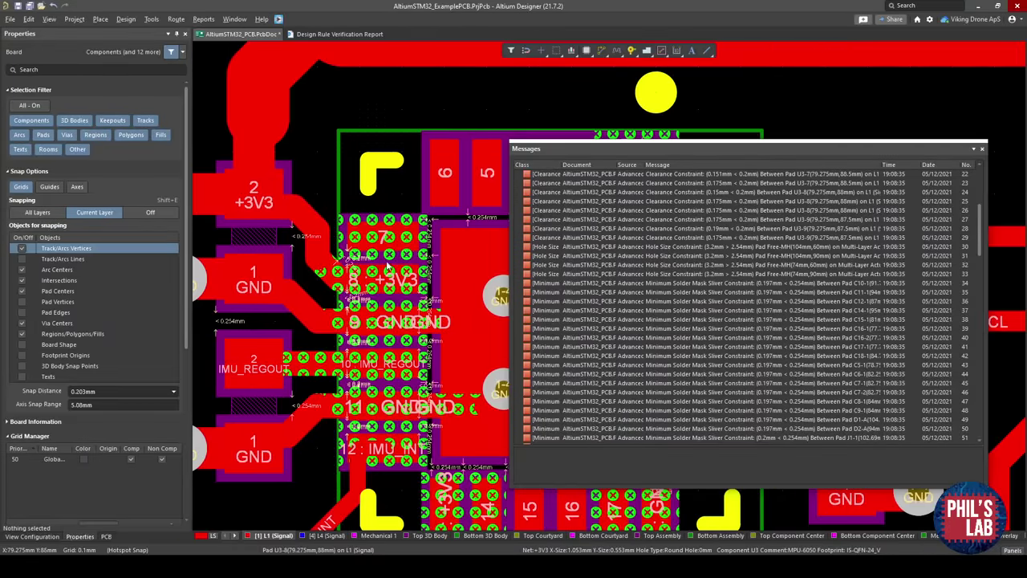
ctrl+scroll(384, 239, up, 4)
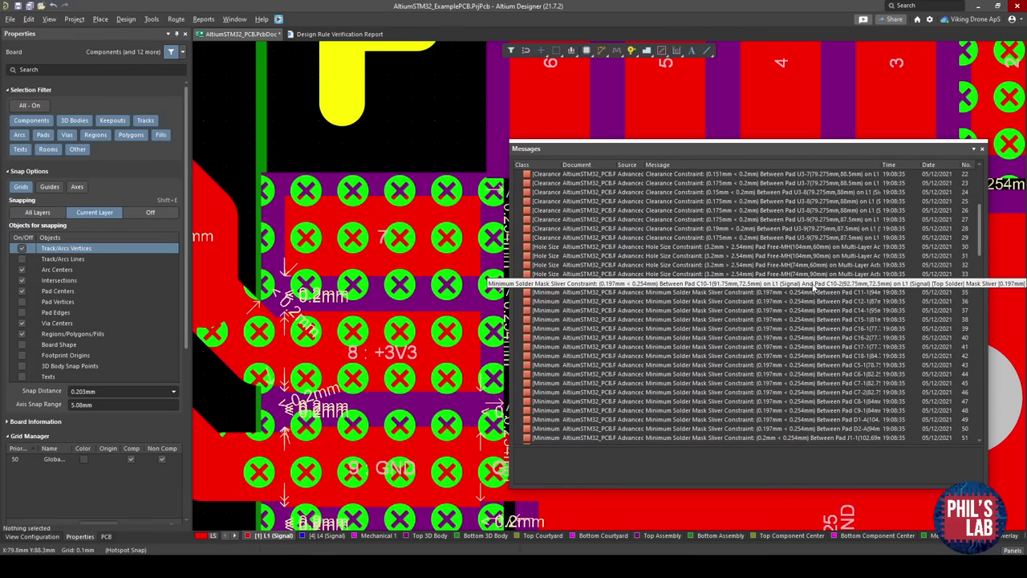
Review the minimum solder mask sliver messages and examine the flagged pads around the IMU and the microcontroller.
scroll(778, 357, down, 6)
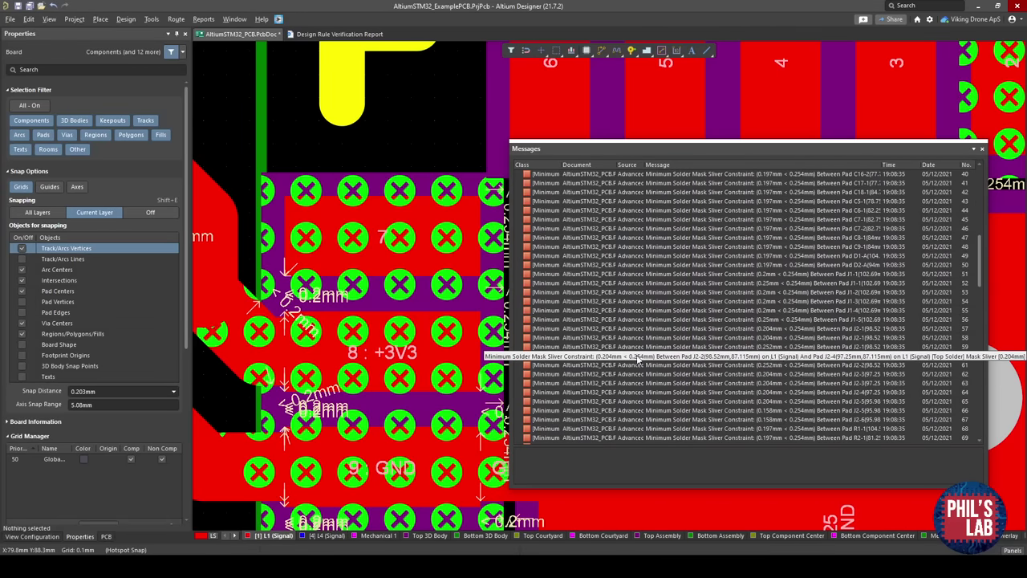
ctrl+scroll(323, 354, down, 4)
right_drag(441, 321, 325, 241)
ctrl+scroll(326, 240, down, 2)
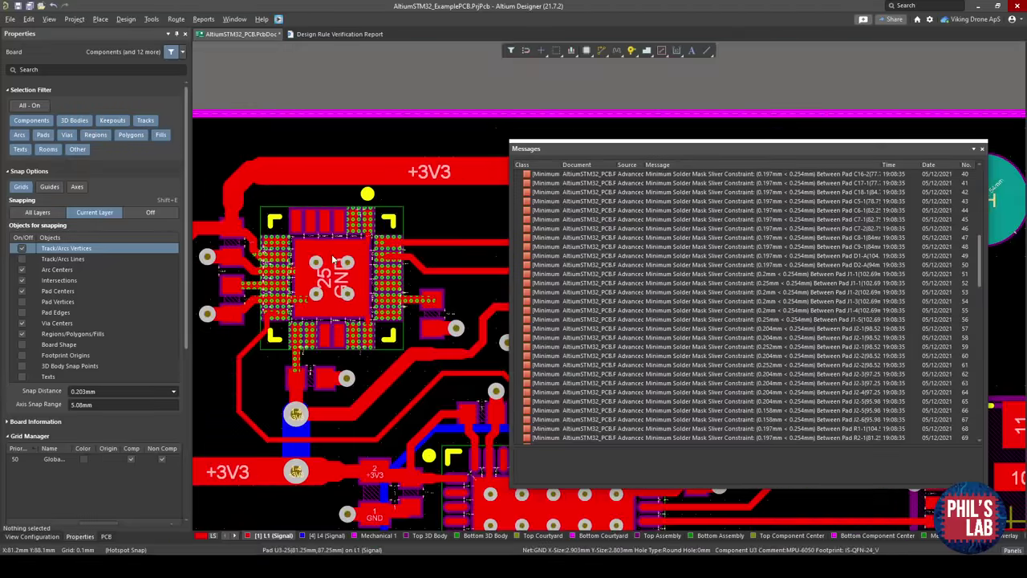
right_drag(407, 408, 336, 315)
right_drag(393, 379, 341, 283)
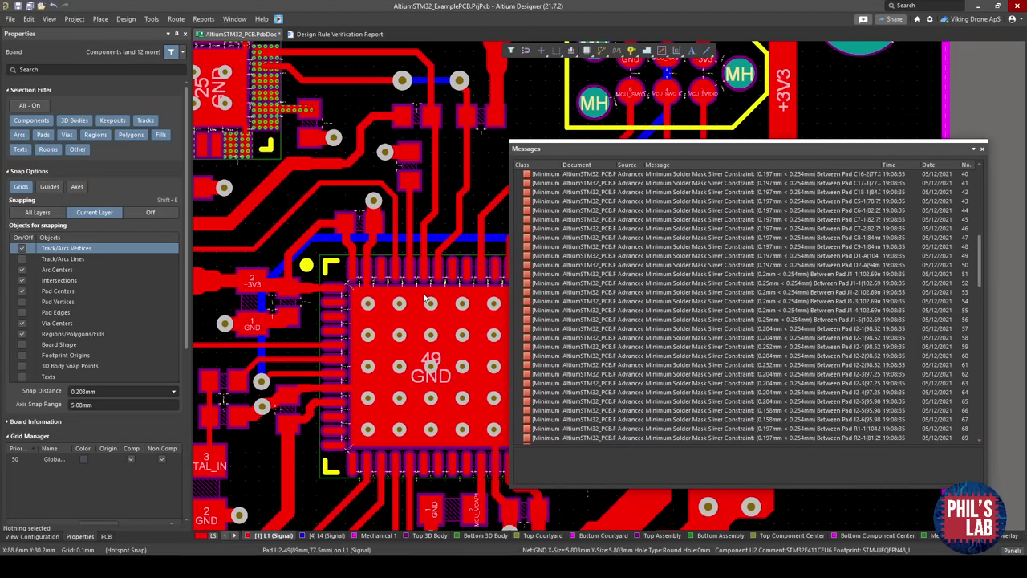
ctrl+scroll(454, 315, up, 3)
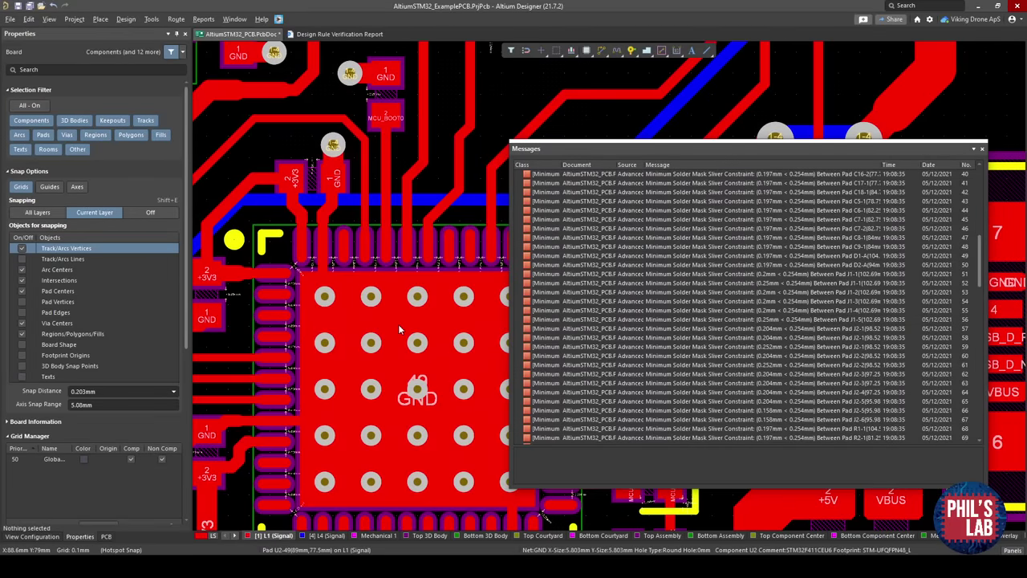
Examine the silk to solder mask clearance violations at the MCU LED's silkscreen outline, and close the Messages panel.
drag(979, 265, 979, 415)
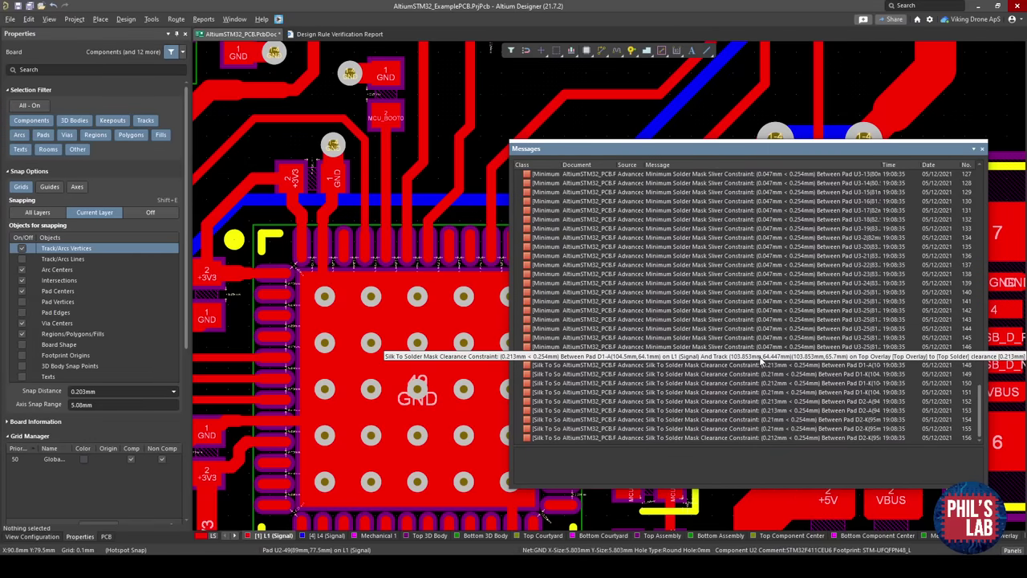
right_drag(349, 350, 177, 330)
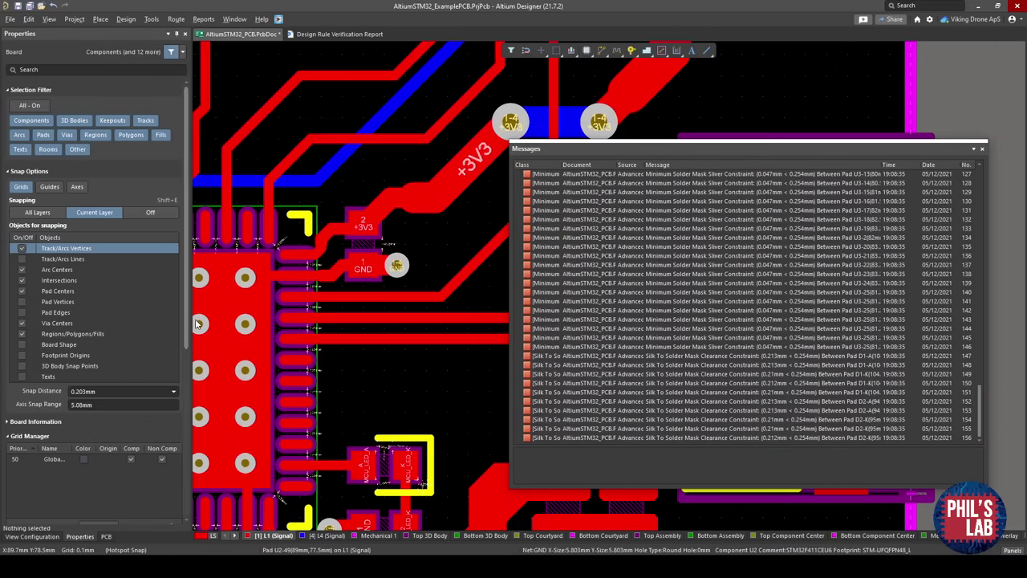
right_drag(403, 339, 390, 219)
ctrl+scroll(387, 329, up, 6)
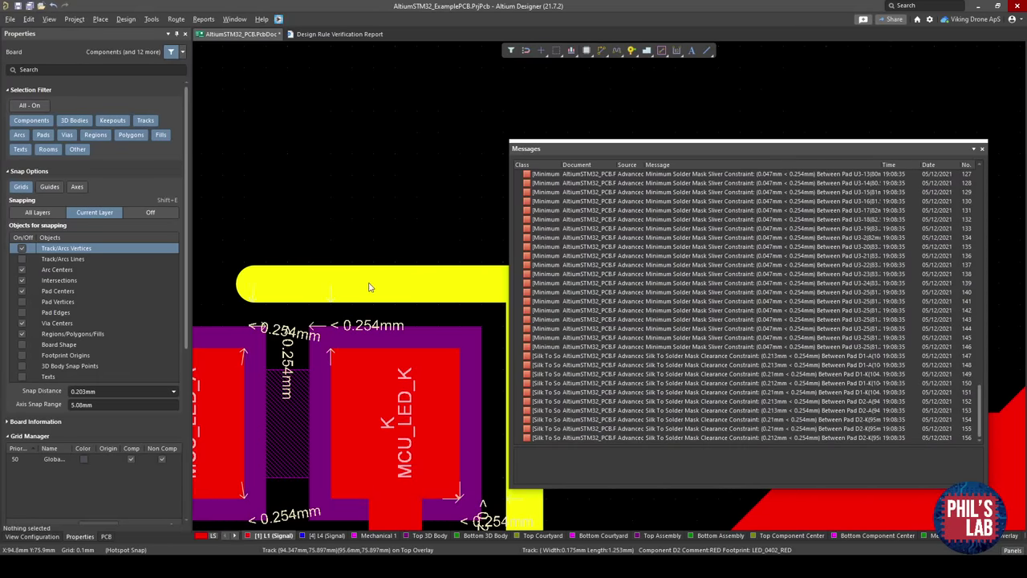
right_drag(372, 284, 272, 286)
ctrl+scroll(271, 286, down, 3)
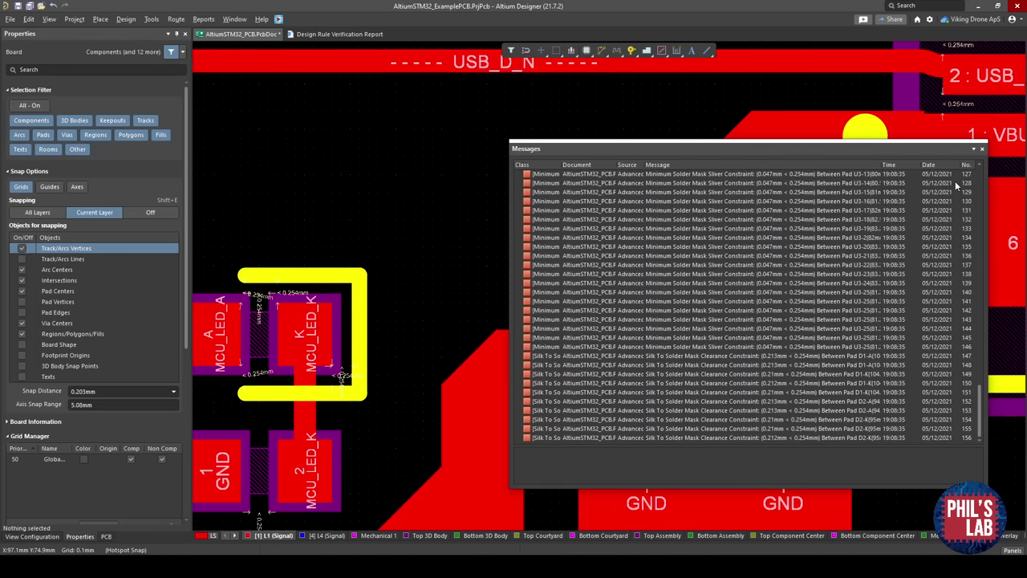
click(982, 149)
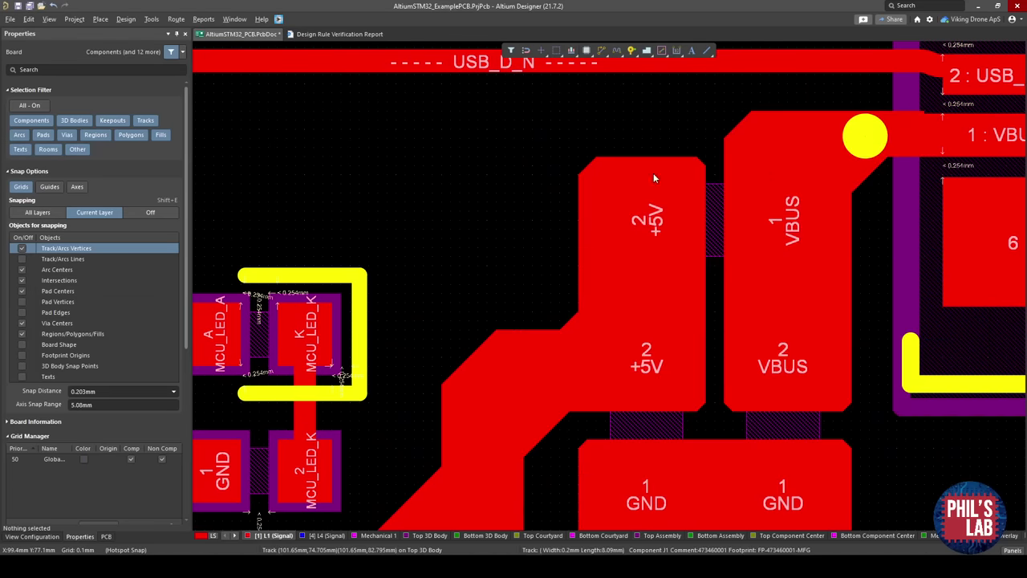
Examine the whole board in 3D, looking over the components, traces and silkscreen markings from above.
ctrl+scroll(513, 174, down, 2)
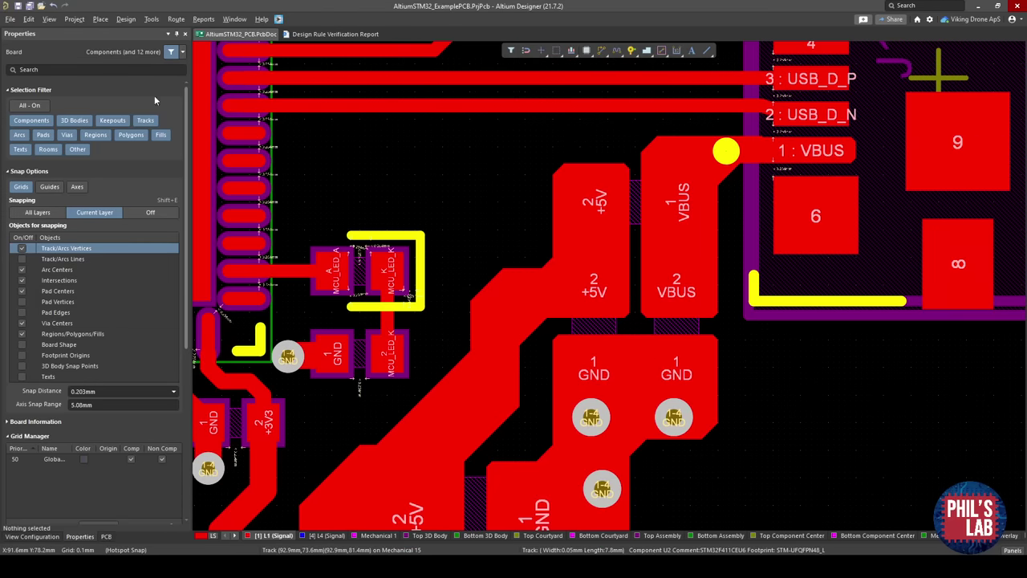
ctrl+scroll(420, 146, down, 2)
key(3)
ctrl+scroll(425, 167, down, 3)
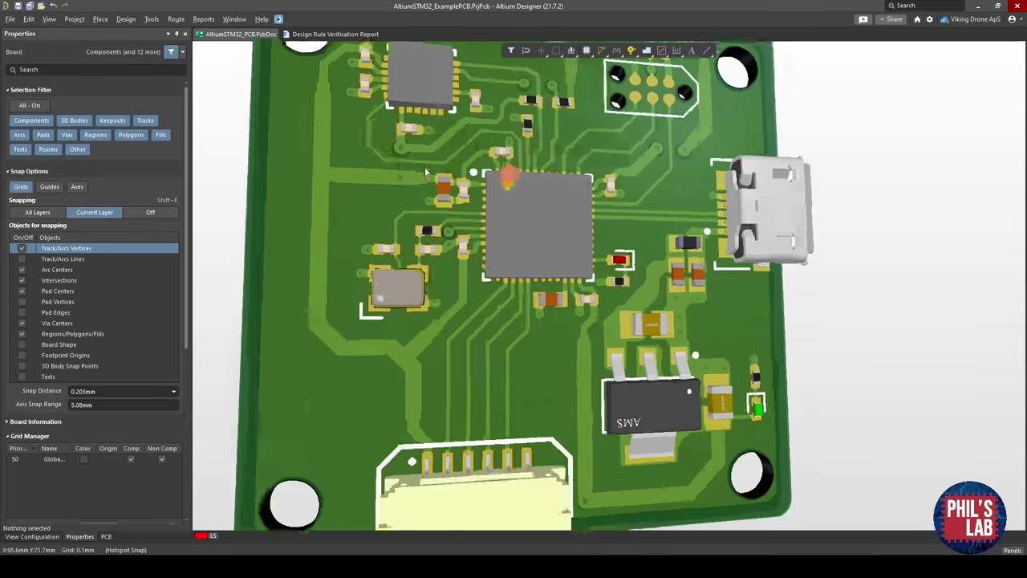
shift+right_drag(509, 176, 574, 226)
ctrl+scroll(535, 311, up, 3)
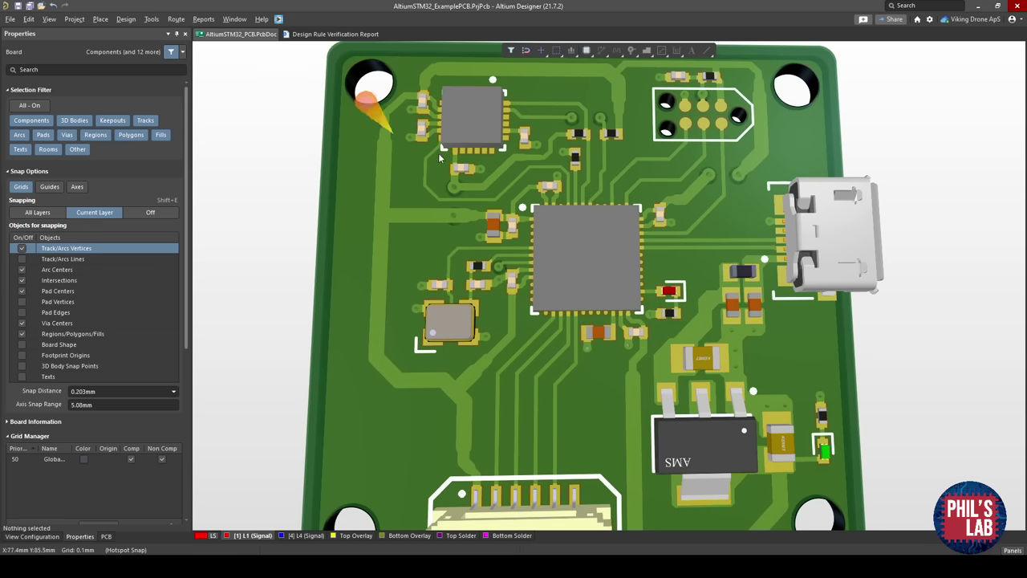
ctrl+scroll(509, 195, down, 1)
shift+right_drag(509, 196, 492, 231)
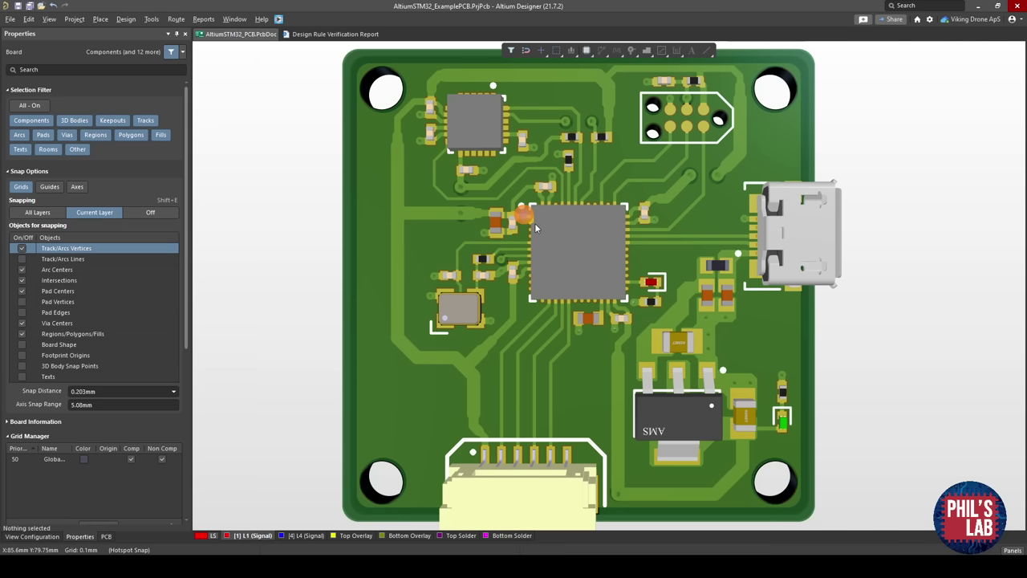
shift+right_drag(534, 225, 540, 272)
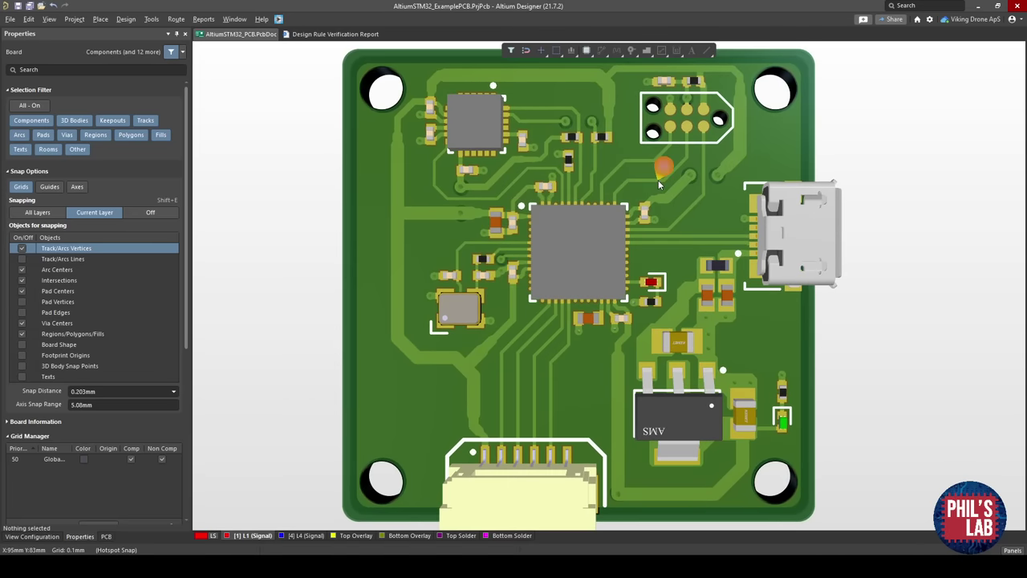
In the 2D layout, place the text string "SWD" in stroke font on the Top Overlay, just below the debug connector.
key(2)
ctrl+scroll(580, 206, down, 1)
right_drag(639, 238, 584, 366)
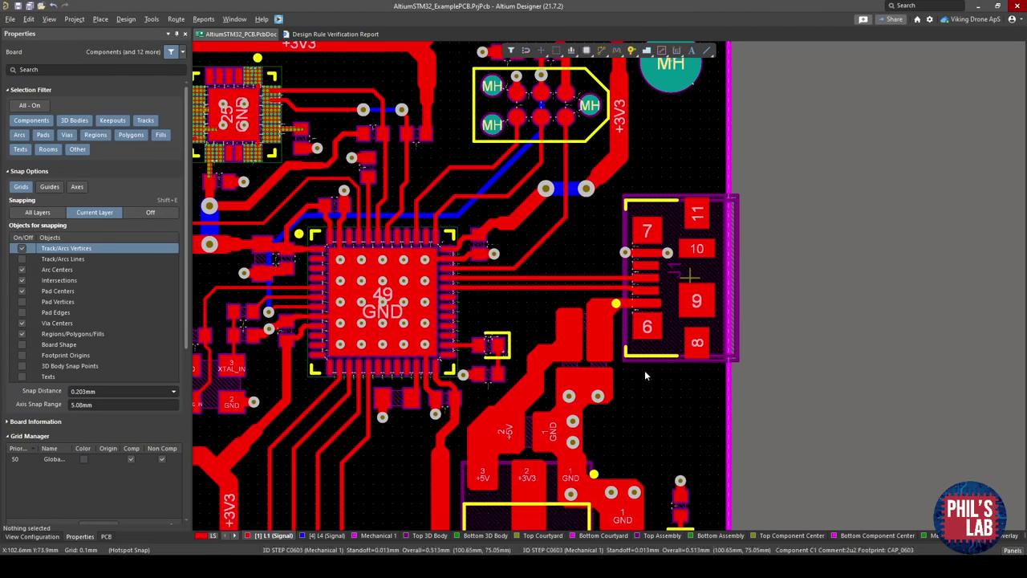
right_drag(653, 408, 695, 480)
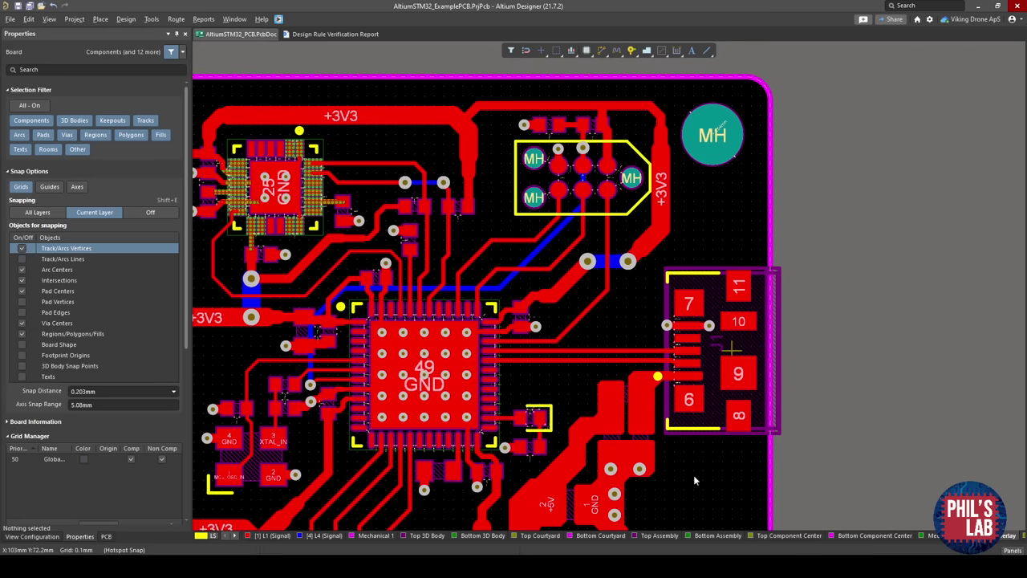
key(p)
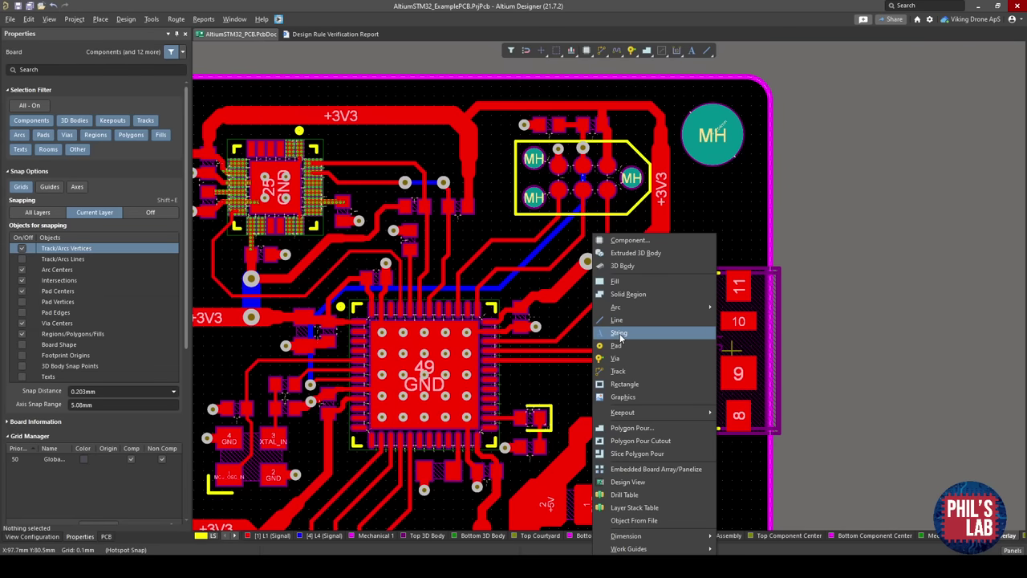
click(619, 333)
key(Tab)
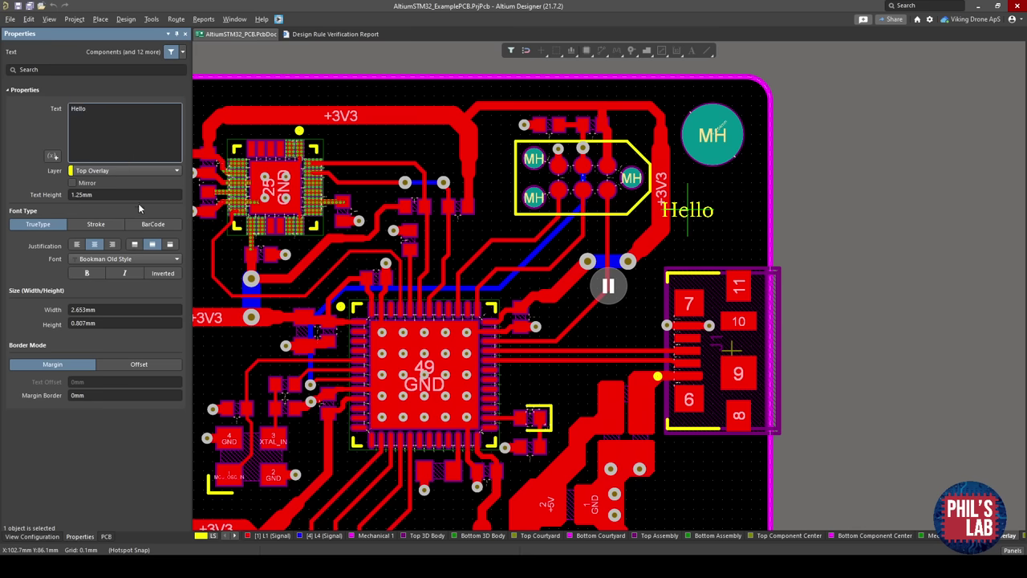
click(95, 224)
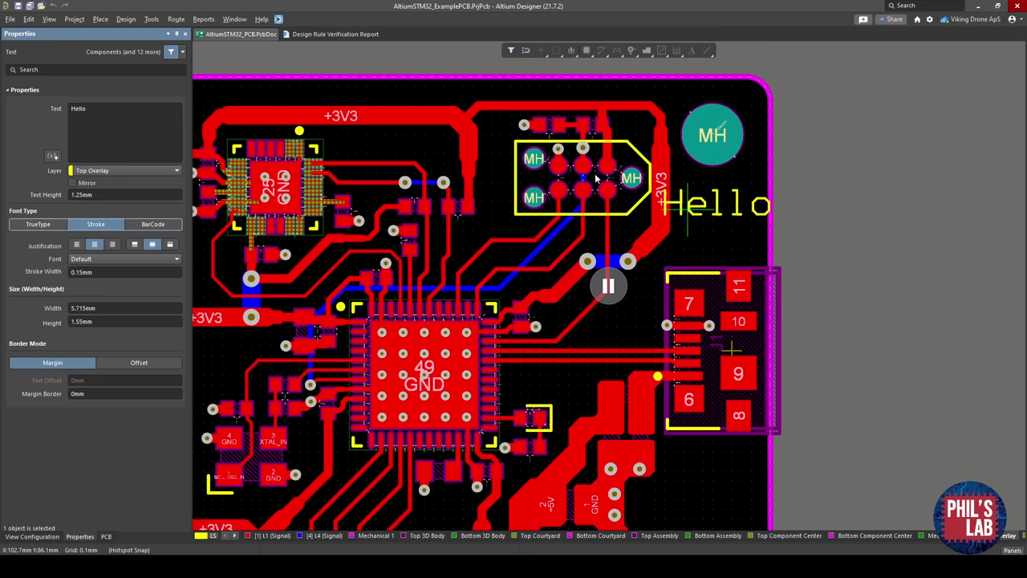
click(79, 155)
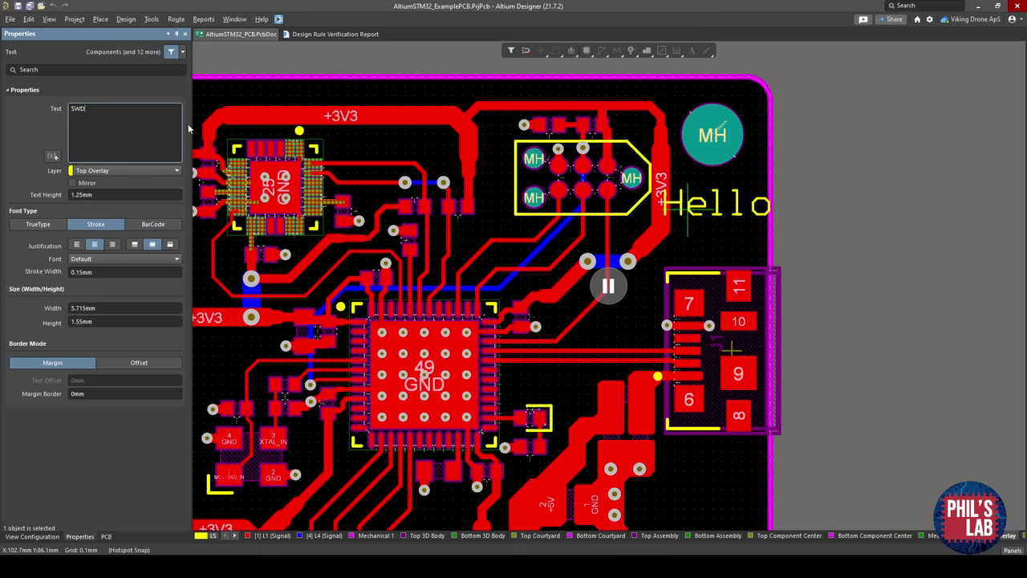
key(Return)
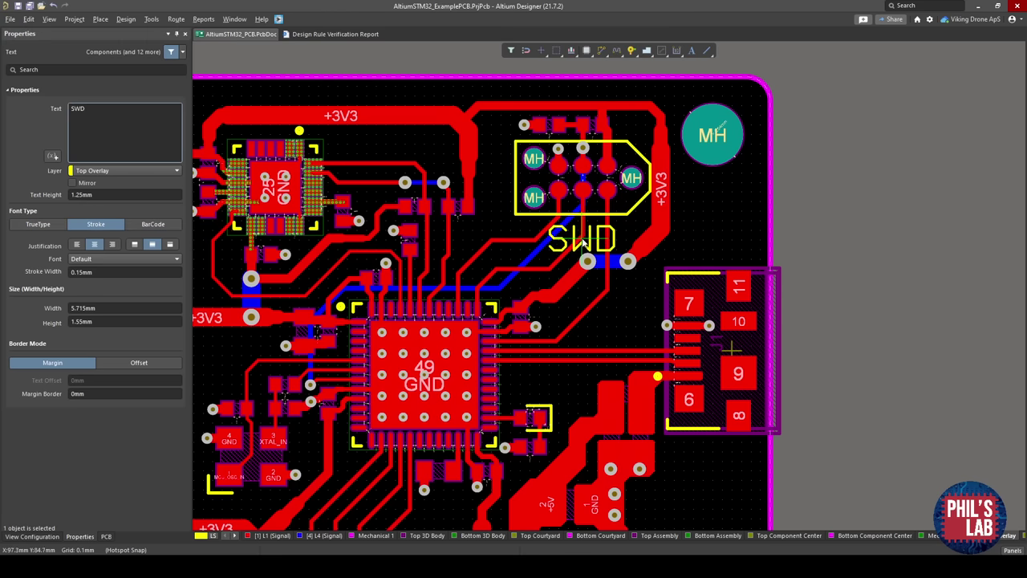
click(552, 242)
key(Escape)
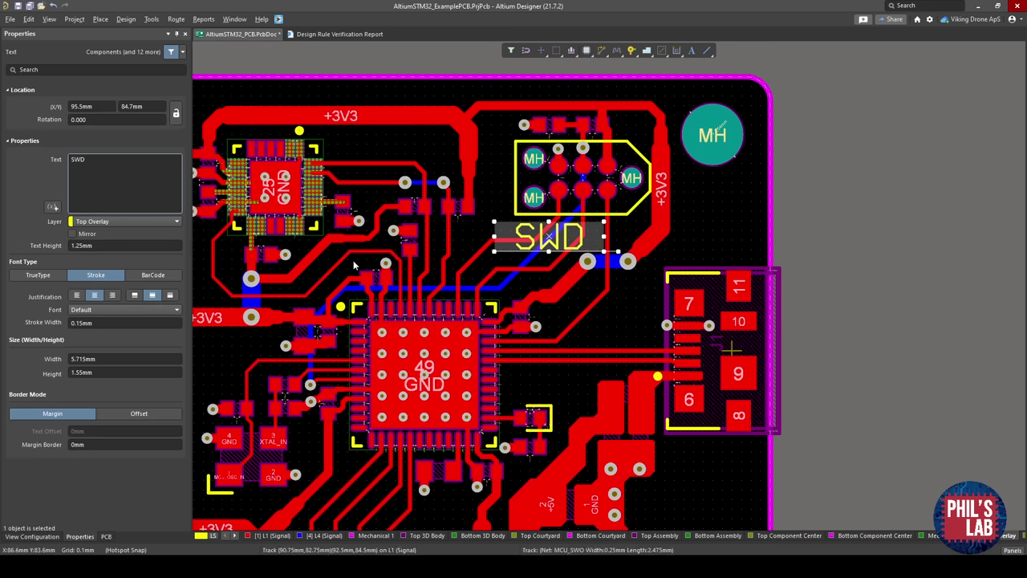
Set the SWD label's stroke width to 0.3 mm and its text height to 1.5 mm.
click(92, 323)
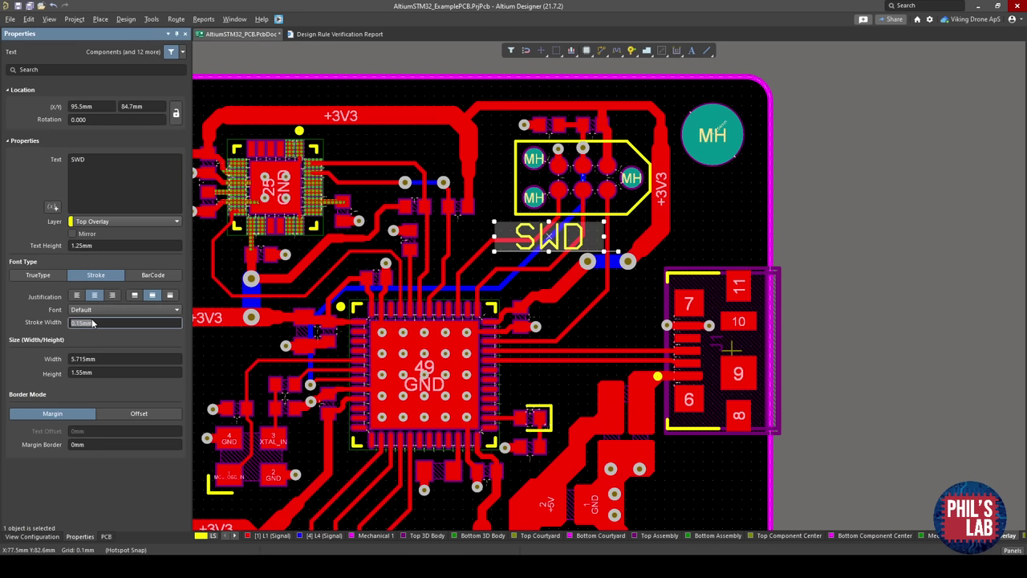
text(0.3)
key(Return)
click(105, 246)
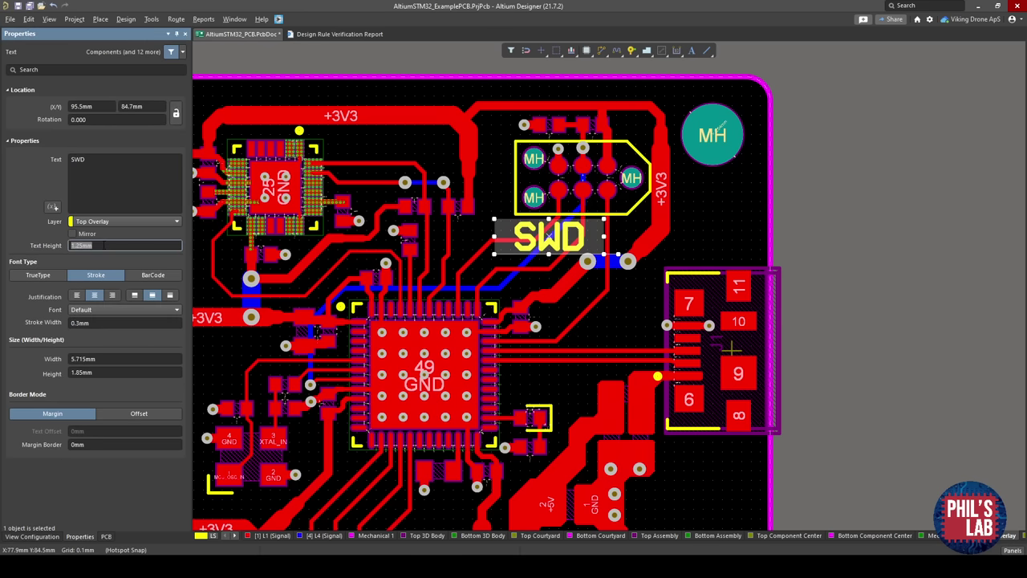
text(1.5)
key(Return)
ctrl+scroll(528, 247, up, 3)
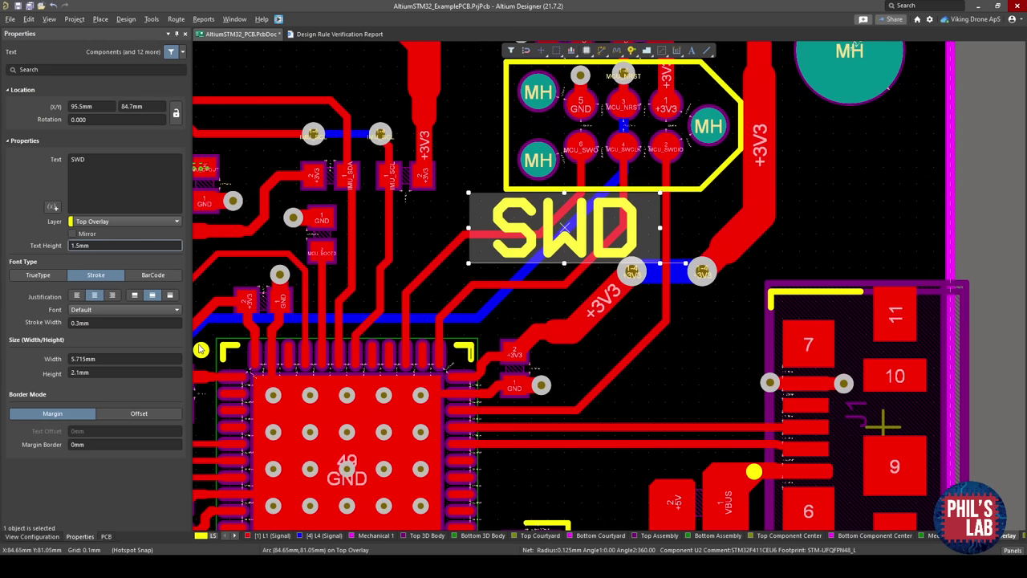
Set the SWD label's stroke width to 0.25 mm and shift it slightly to X 95.8 mm, Y 84.5 mm.
click(100, 323)
text(.25)
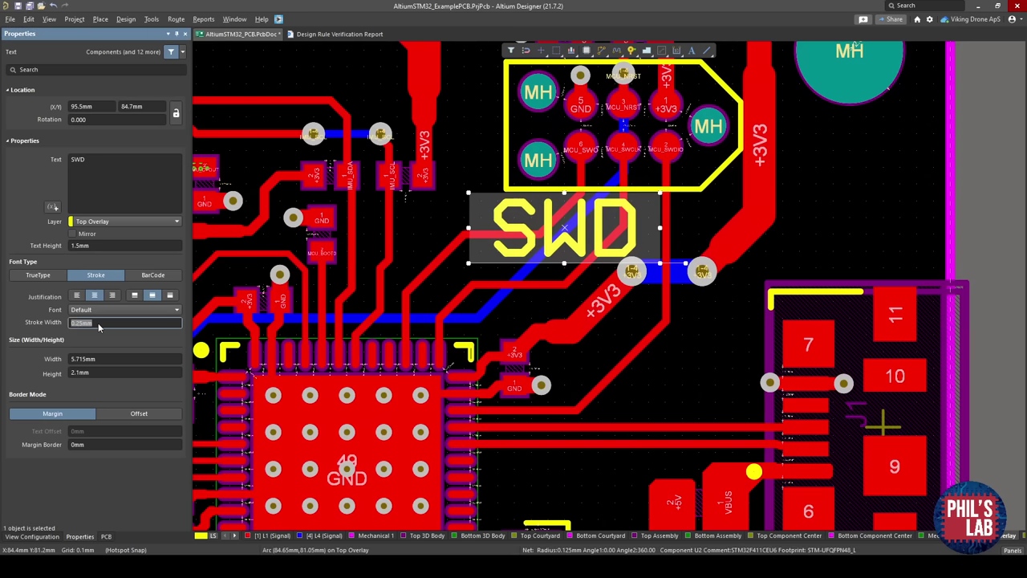
key(Return)
ctrl+scroll(574, 255, down, 4)
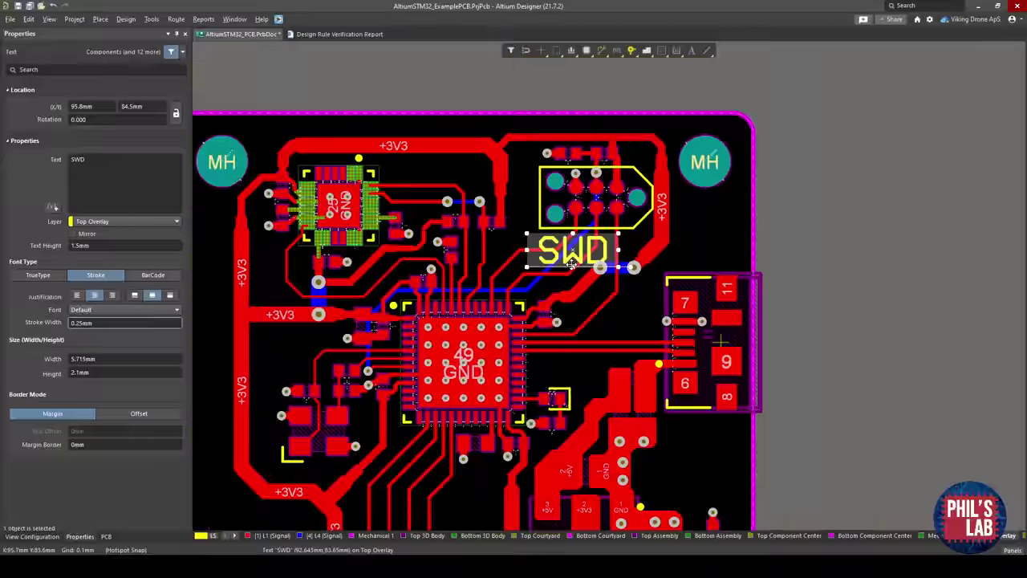
Inspect the SWD label in 3D, checking its size and its spacing to the debug connector outline and the nearby via.
key(3)
click(566, 260)
ctrl+scroll(566, 259, down, 1)
right_drag(470, 375, 563, 315)
ctrl+scroll(676, 171, up, 5)
shift+right_drag(712, 230, 721, 204)
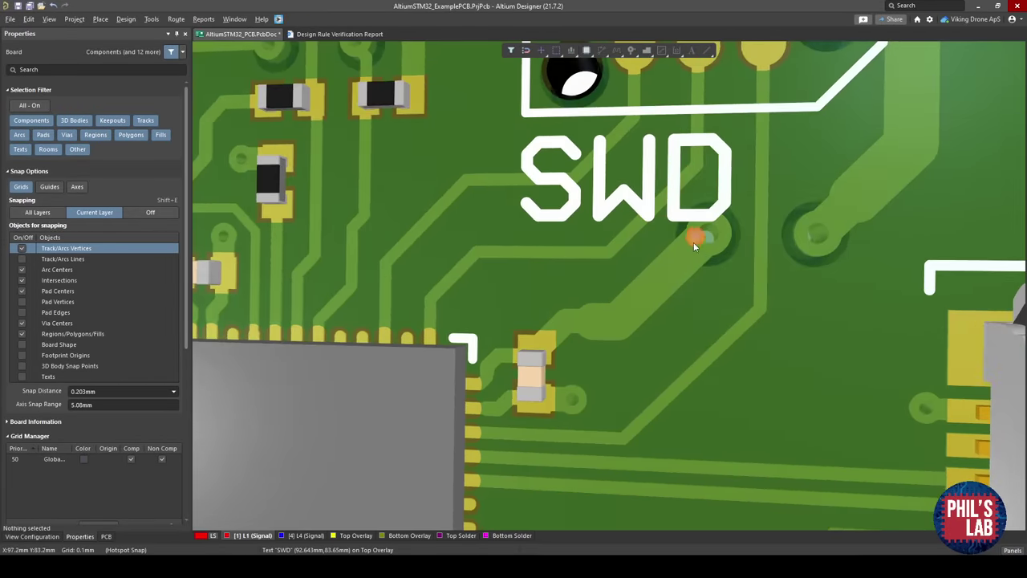
right_drag(702, 247, 693, 277)
Return to the 2D layout and set the SWD label's text height to 1.25 mm.
key(2)
ctrl+scroll(646, 273, down, 5)
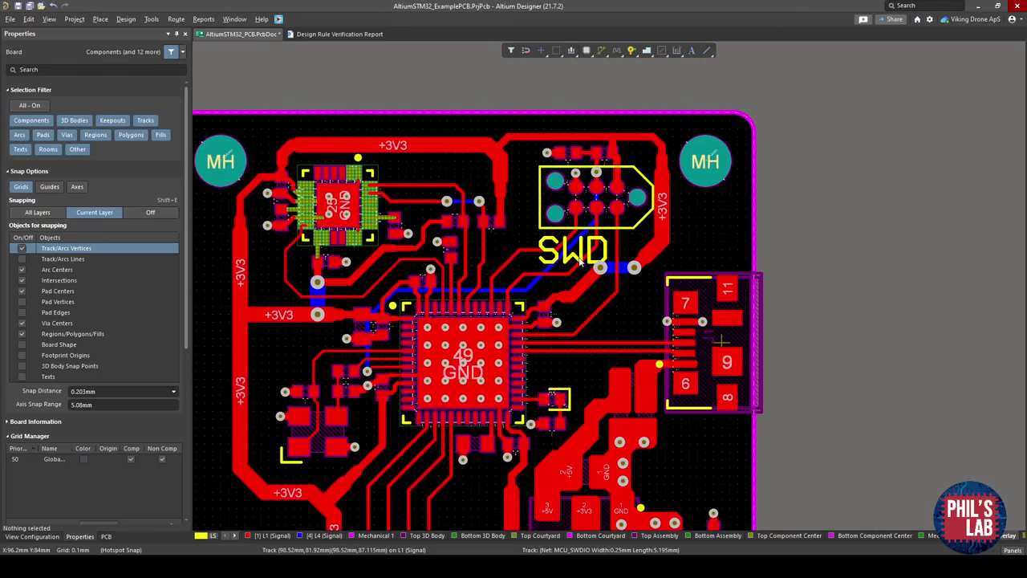
click(567, 256)
click(108, 246)
text(1)
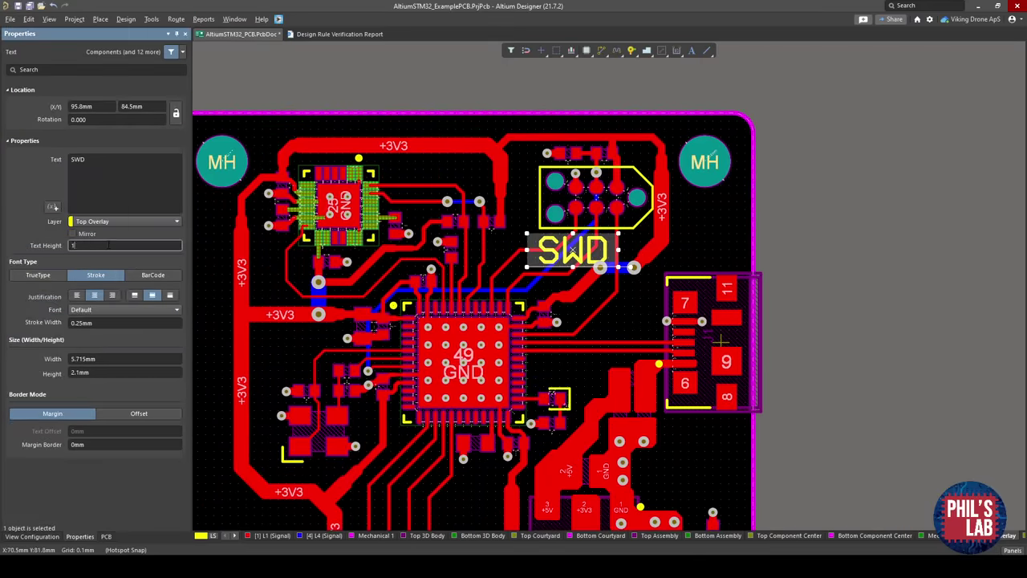
text(.25)
key(Return)
Shrink the SWD label's frame to about 3.83 by 1.75 mm and left-justify it under the debug connector's left edge at X 93.7 mm, Y 84.7 mm.
ctrl+scroll(579, 213, up, 3)
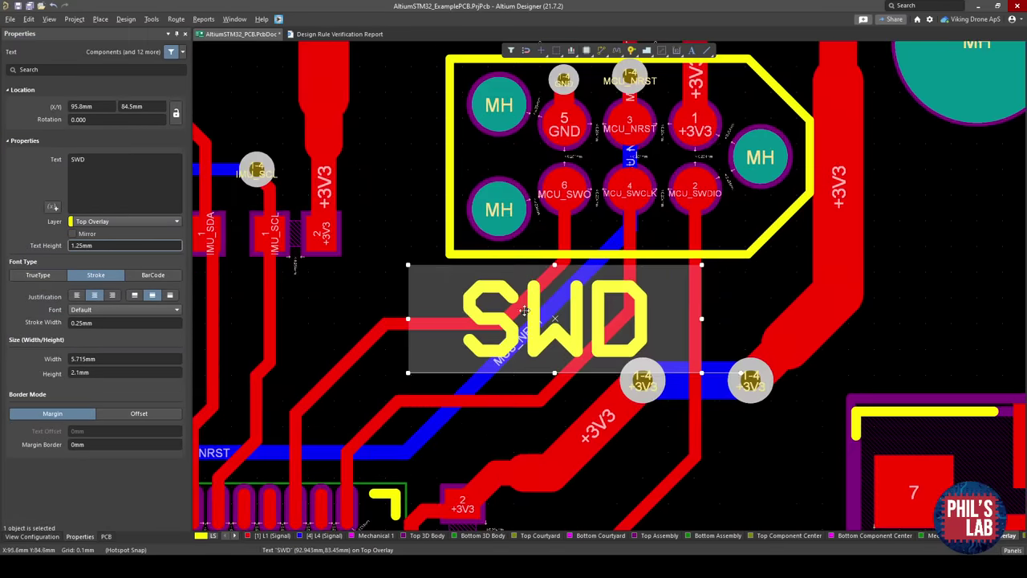
drag(408, 265, 505, 283)
drag(603, 328, 545, 314)
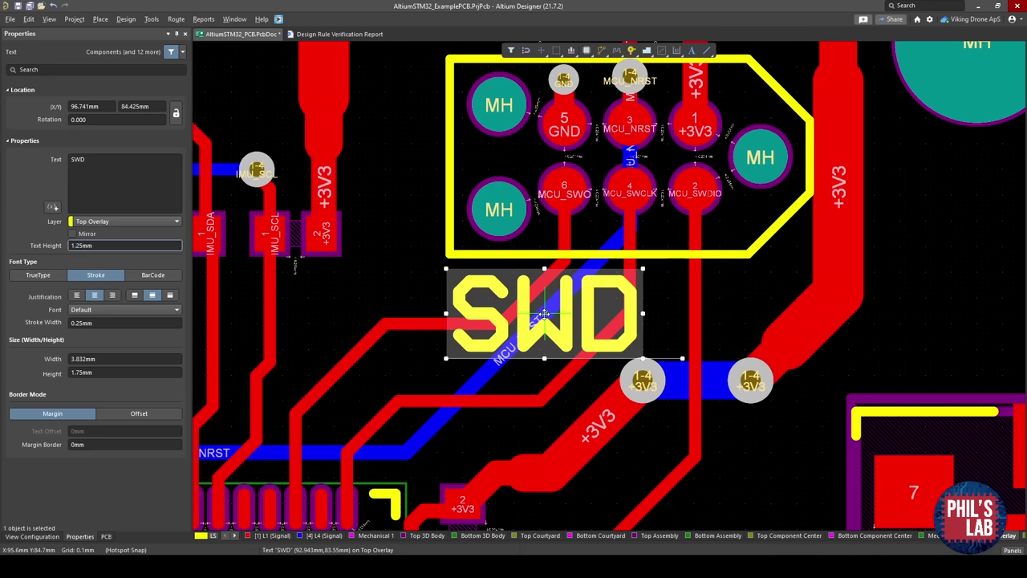
click(75, 295)
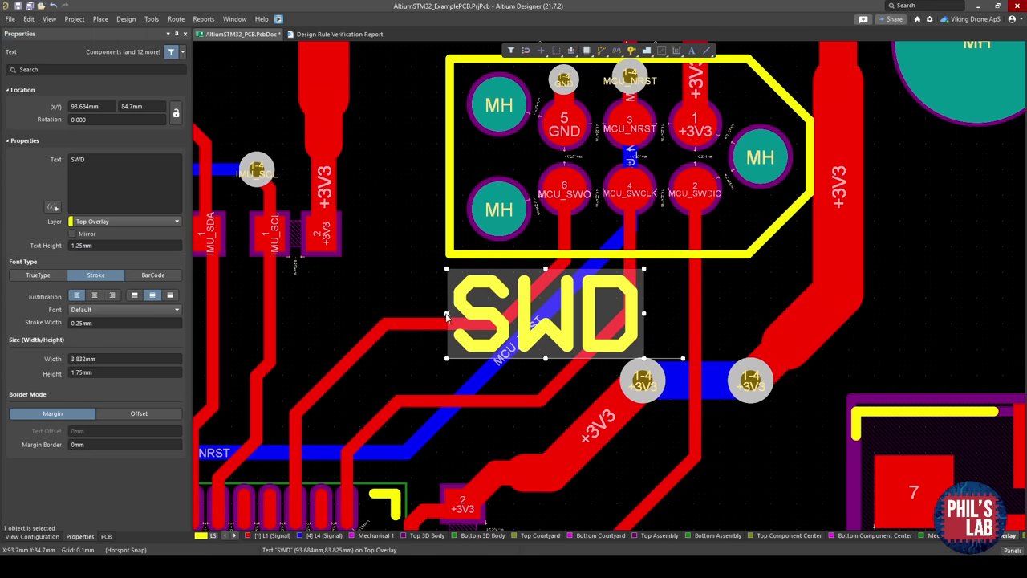
click(423, 286)
Check the left-aligned SWD label against the debug connector outline in the 3D view.
key(3)
ctrl+scroll(483, 300, down, 4)
shift+right_drag(498, 310, 550, 291)
ctrl+scroll(548, 294, down, 2)
key(2)
ctrl+scroll(536, 267, up, 5)
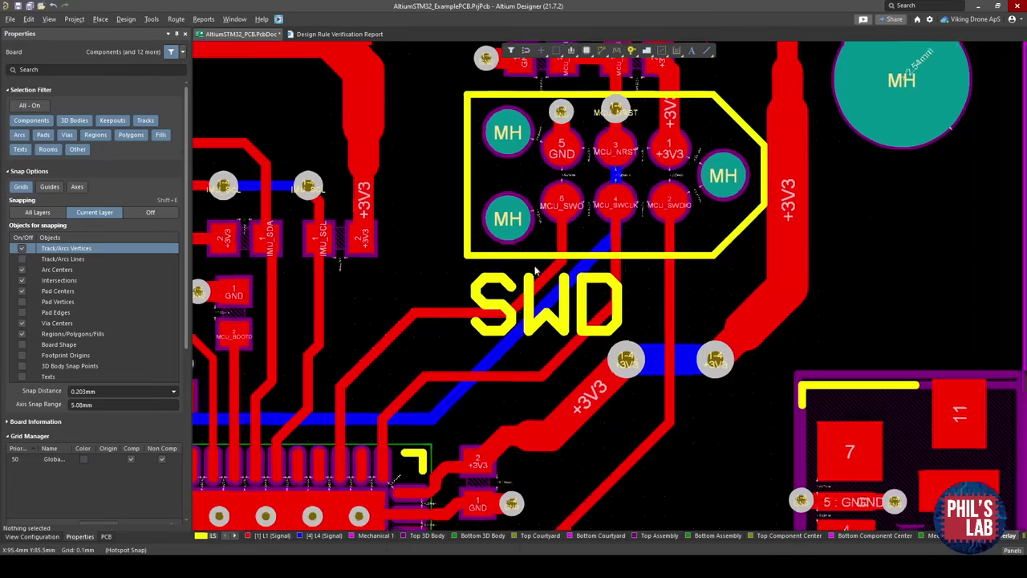
Duplicate the SWD label below the USB connector at about X 102.6 mm, Y 73.2 mm, and change the copy's text to "USB".
ctrl+scroll(537, 271, down, 1)
click(536, 281)
ctrl+scroll(578, 268, down, 2)
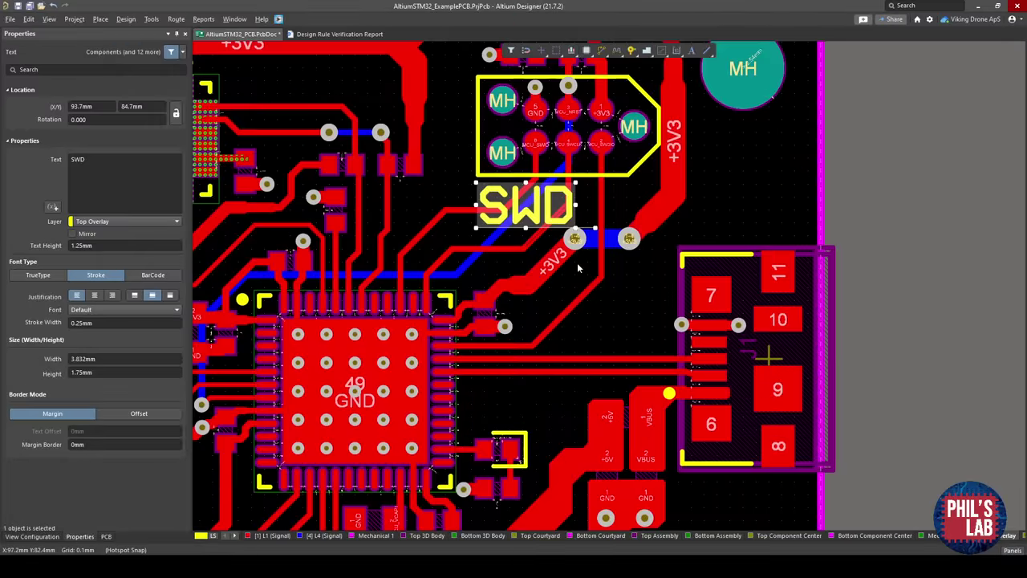
key(ctrl+c)
key(ctrl+v)
click(761, 511)
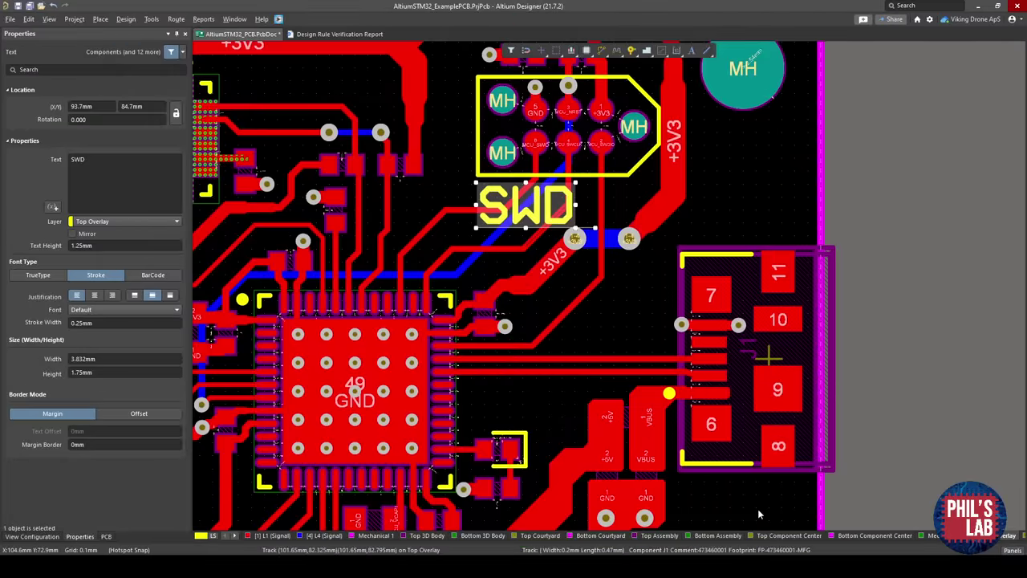
click(138, 173)
text(USB)
click(861, 215)
ctrl+scroll(722, 449, up, 4)
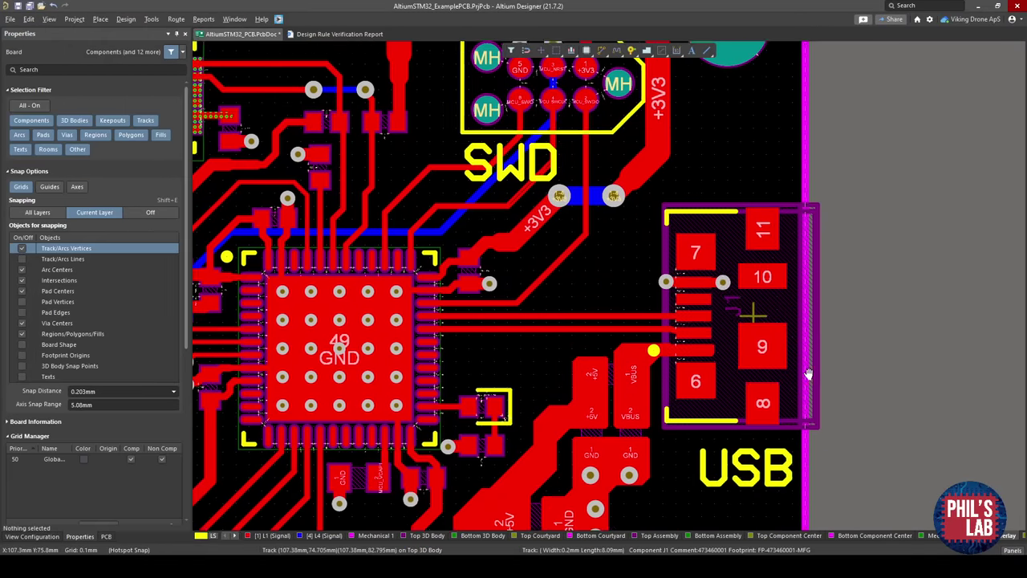
Right-justify the USB label and move it towards the board edge beneath the USB connector.
ctrl+scroll(627, 483, down, 3)
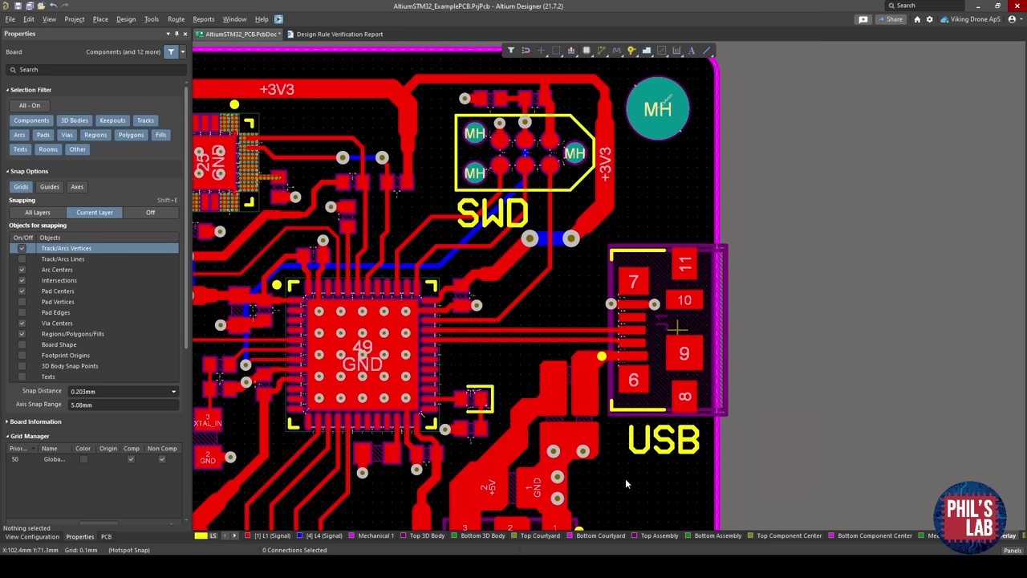
click(630, 444)
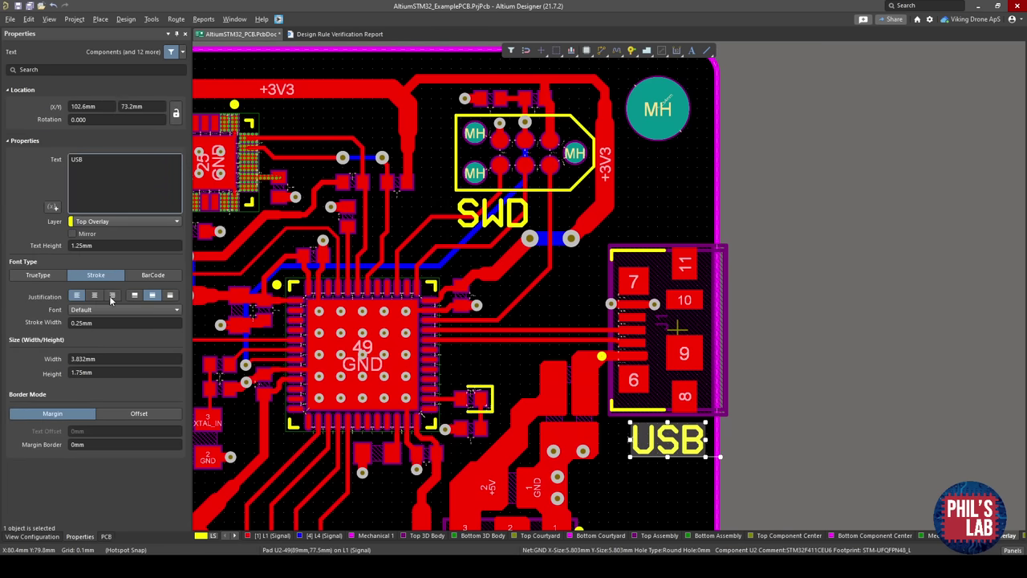
click(112, 297)
ctrl+scroll(622, 434, up, 3)
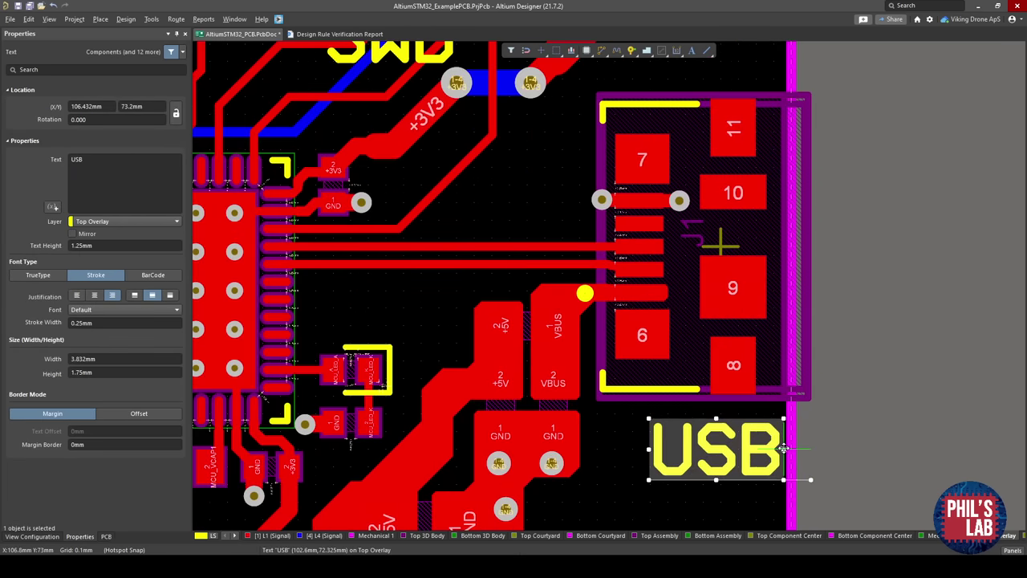
click(848, 427)
Inspect the USB label's distance from the board edge and the connector in 3D.
key(3)
ctrl+scroll(848, 427, down, 4)
shift+right_drag(826, 432, 785, 422)
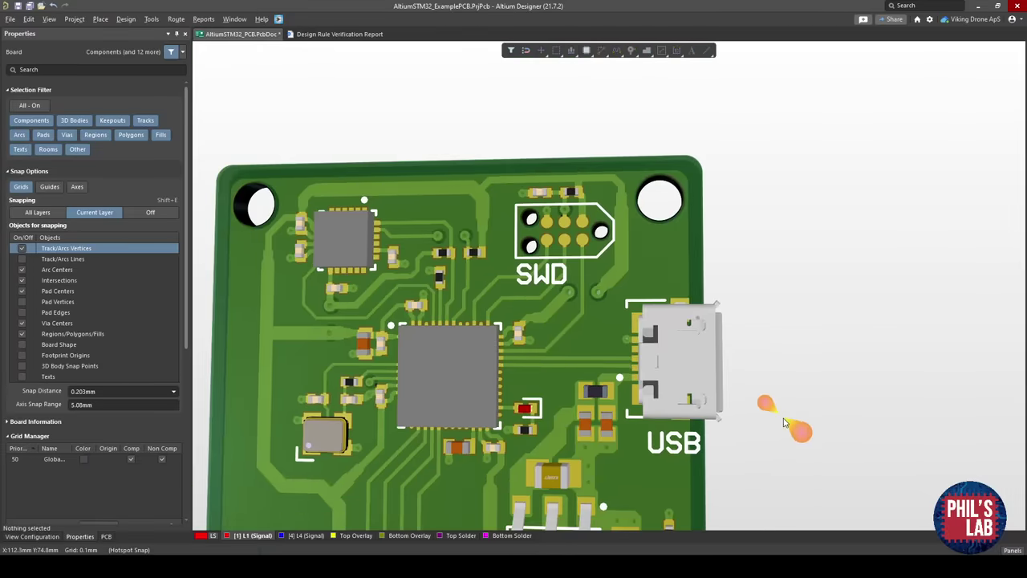
Move the USB label slightly inwards from the board edge and check its placement in 3D.
key(2)
ctrl+scroll(758, 437, up, 3)
key(3)
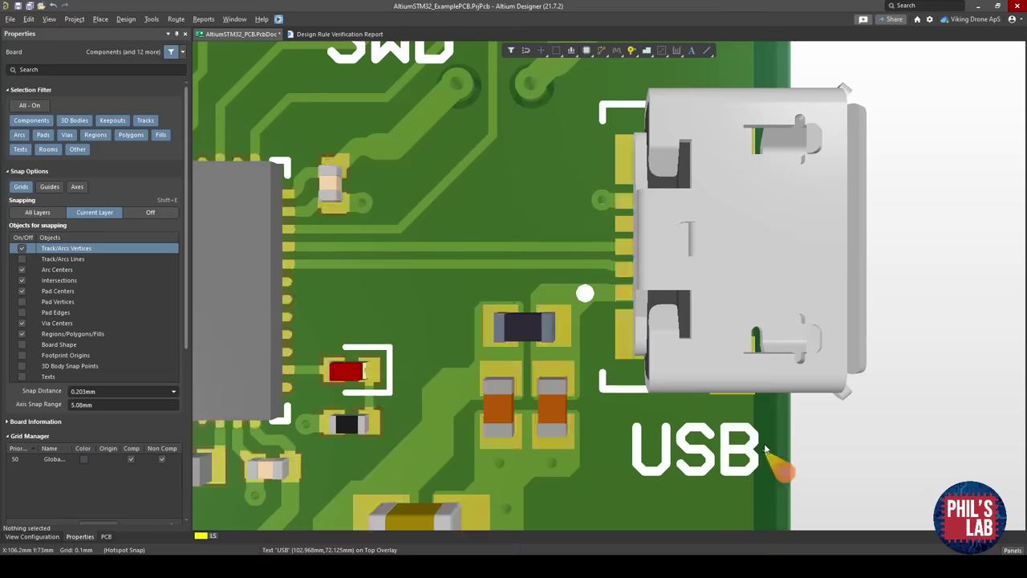
ctrl+scroll(767, 451, down, 3)
shift+right_drag(745, 458, 720, 332)
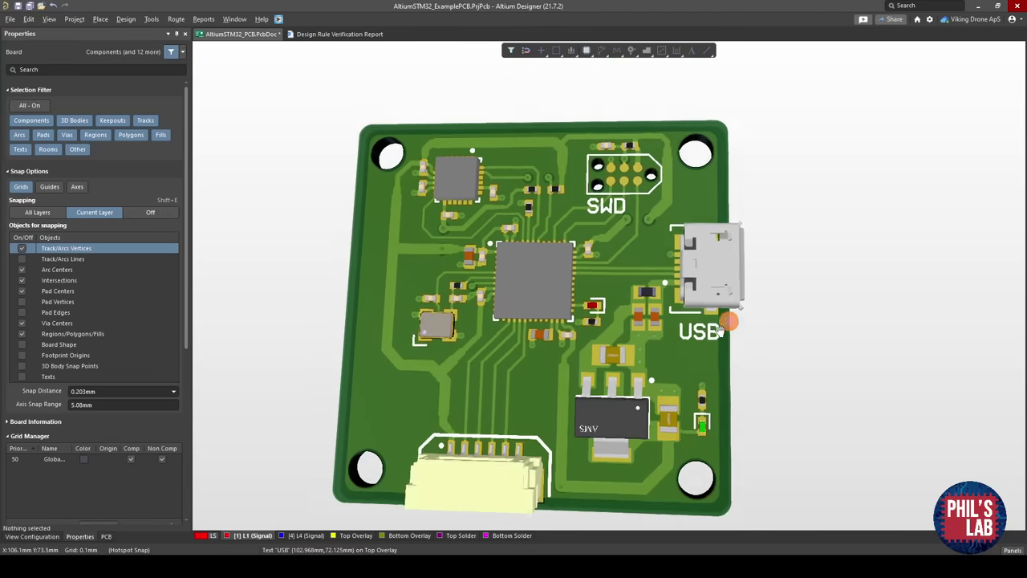
key(0)
key(2)
ctrl+scroll(736, 284, up, 3)
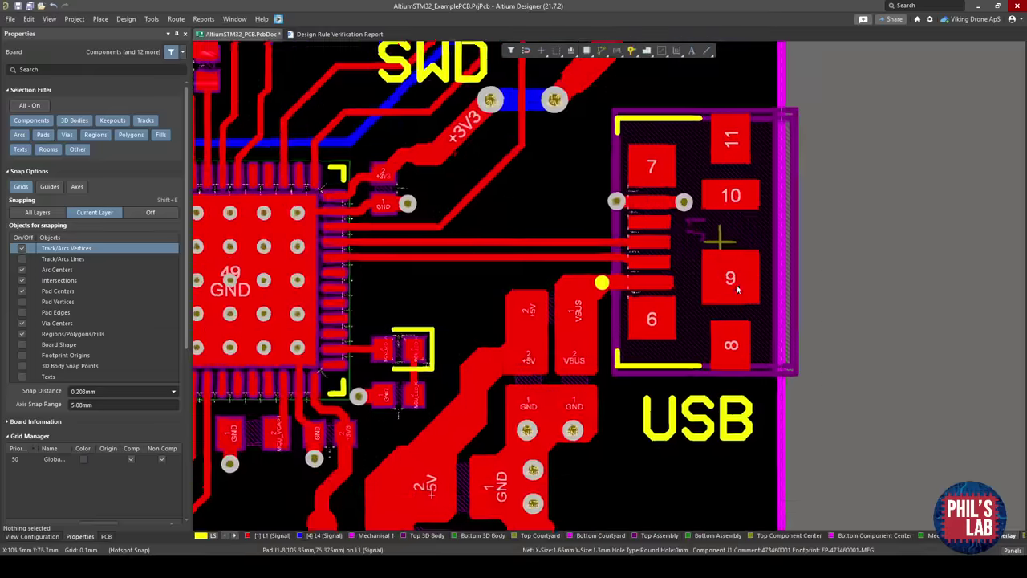
Duplicate the USB label near the six-pin connector at about X 79.95 mm, Y 64.29 mm, and change the copy's text to "GPIO".
click(703, 425)
ctrl+scroll(581, 326, down, 4)
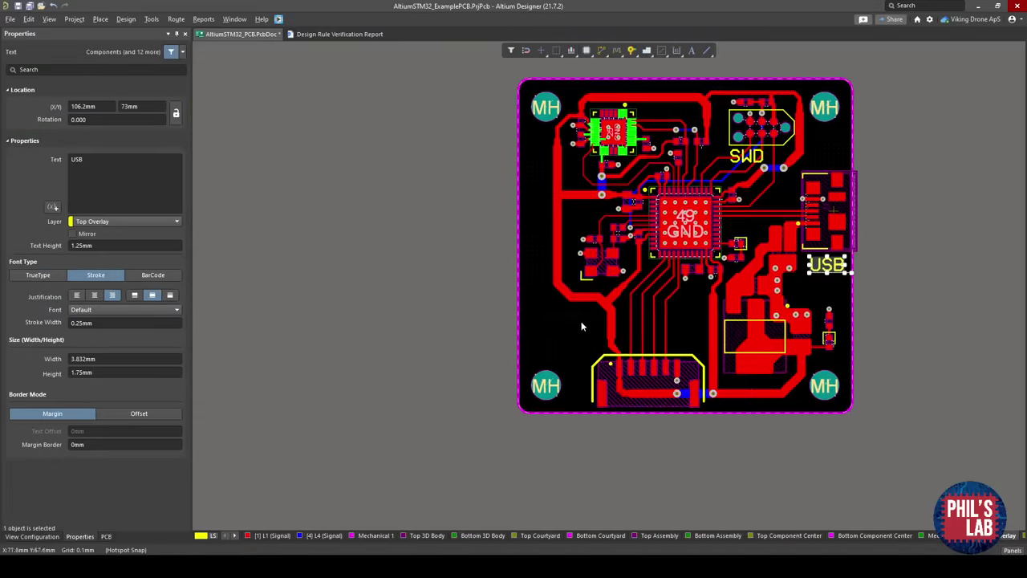
ctrl+scroll(618, 391, up, 4)
right_drag(644, 401, 598, 418)
key(ctrl+v)
click(450, 298)
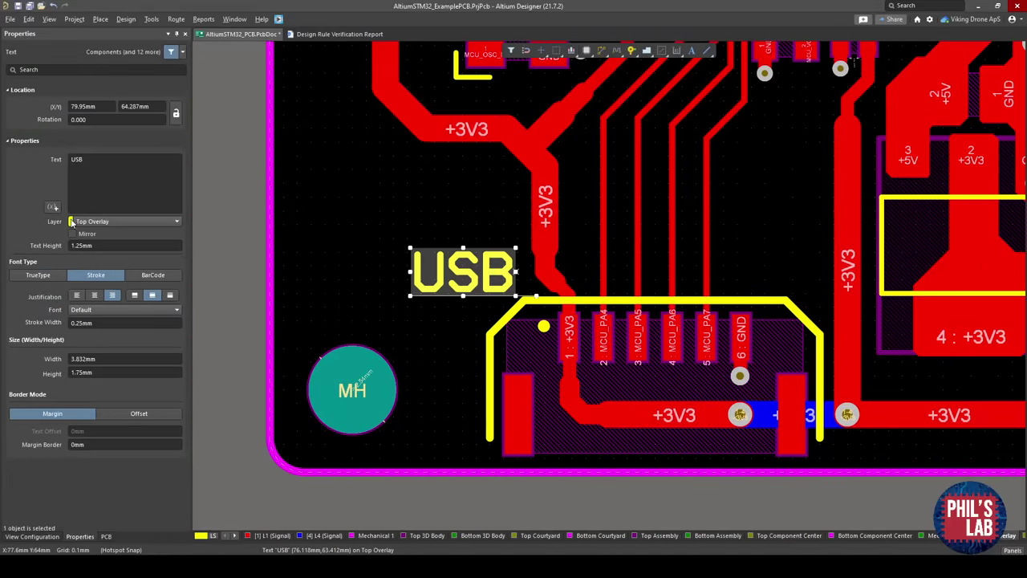
click(92, 172)
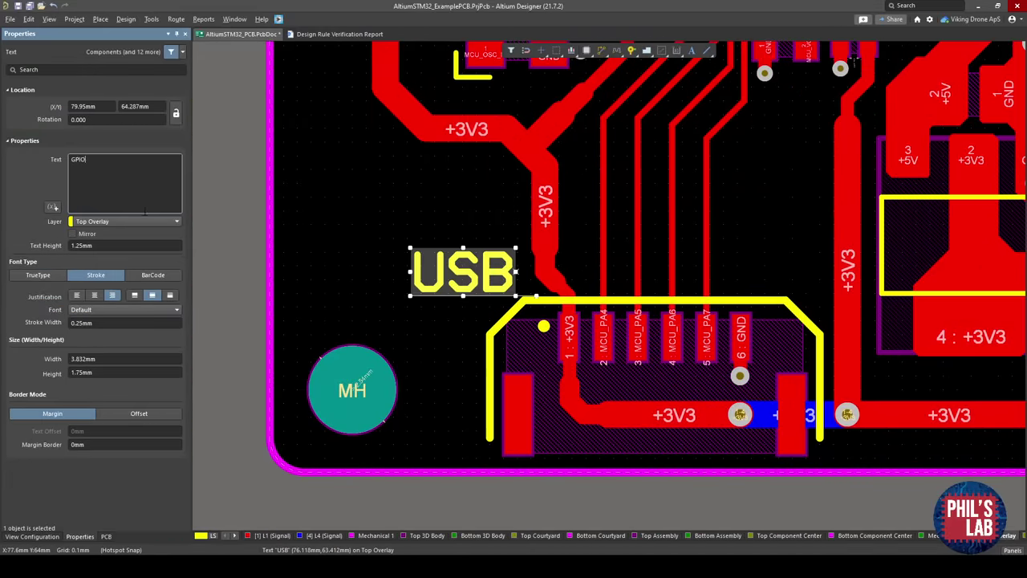
click(358, 256)
Centre-justify the GPIO label, position it centrally just above the six-pin connector, and check its placement in 3D.
drag(441, 281, 714, 271)
click(96, 295)
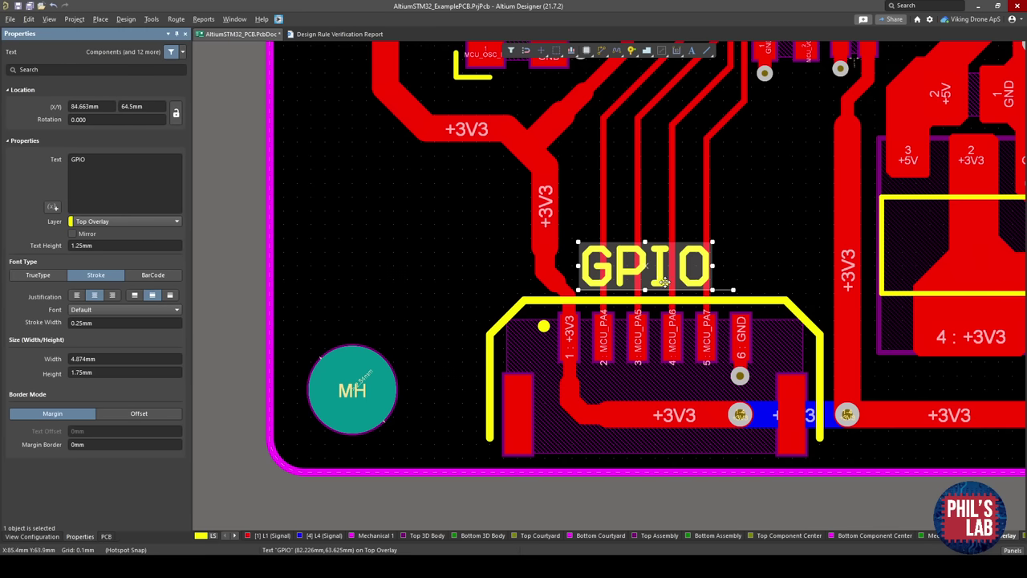
drag(652, 273, 653, 266)
click(743, 208)
ctrl+scroll(742, 212, down, 3)
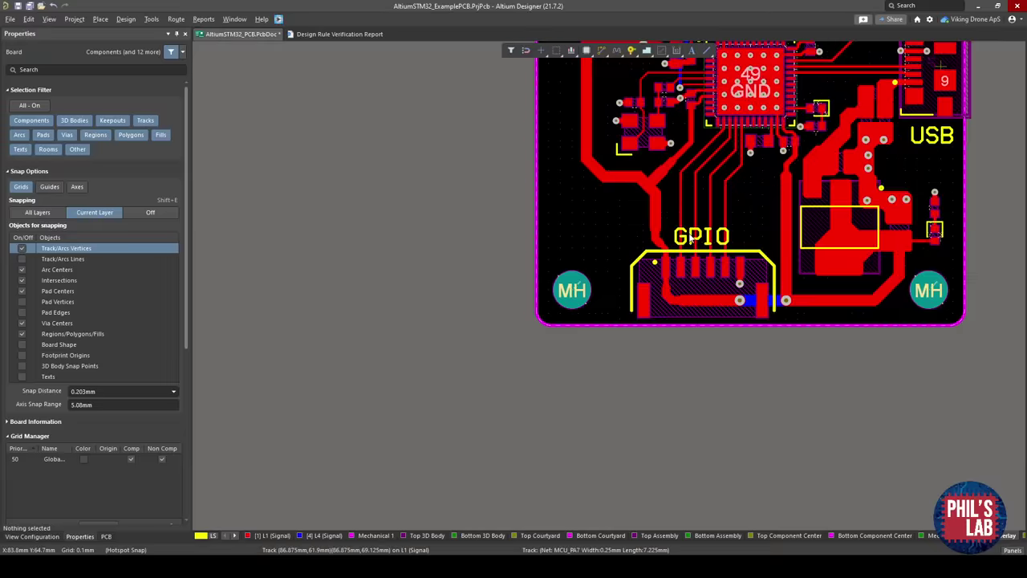
key(3)
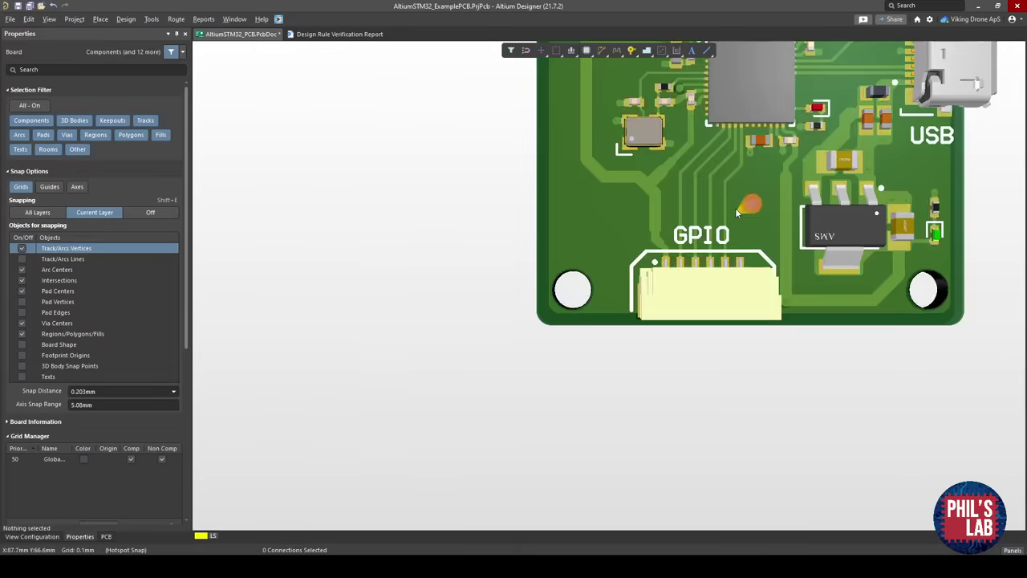
right_drag(735, 208, 545, 340)
shift+right_drag(601, 289, 614, 345)
key(0)
key(2)
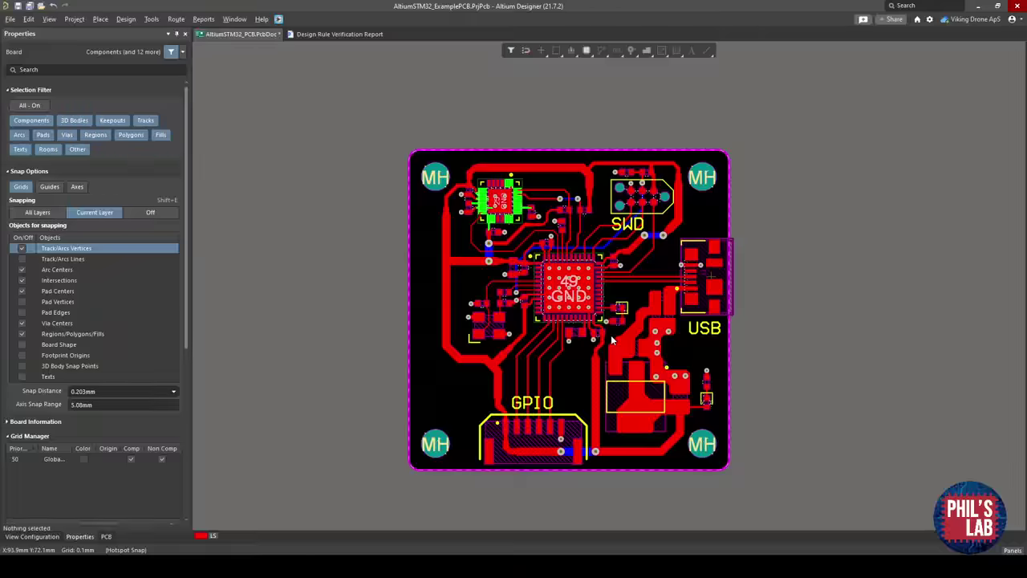
Place the PhilsLabLogo.jpg graphic on the top overlay between the crystal and the lower-left mounting hole, keeping the default import quality.
ctrl+scroll(607, 277, up, 3)
right_drag(607, 276, 531, 332)
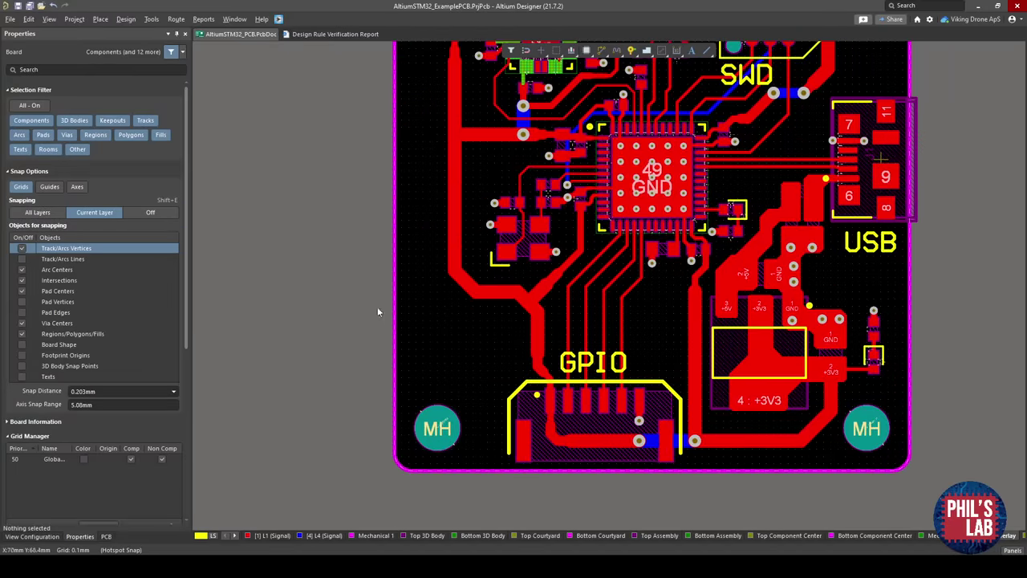
click(100, 18)
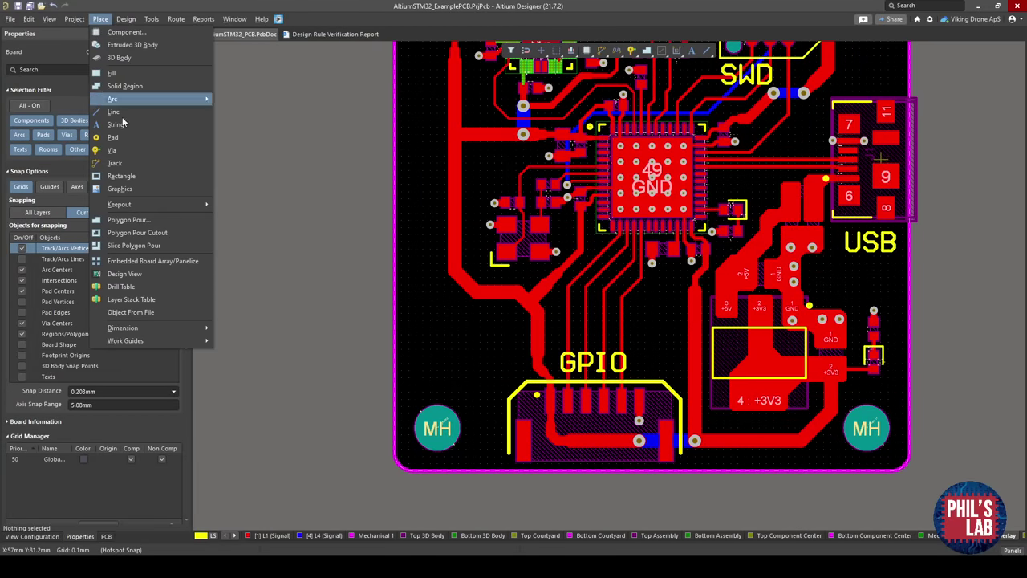
click(128, 183)
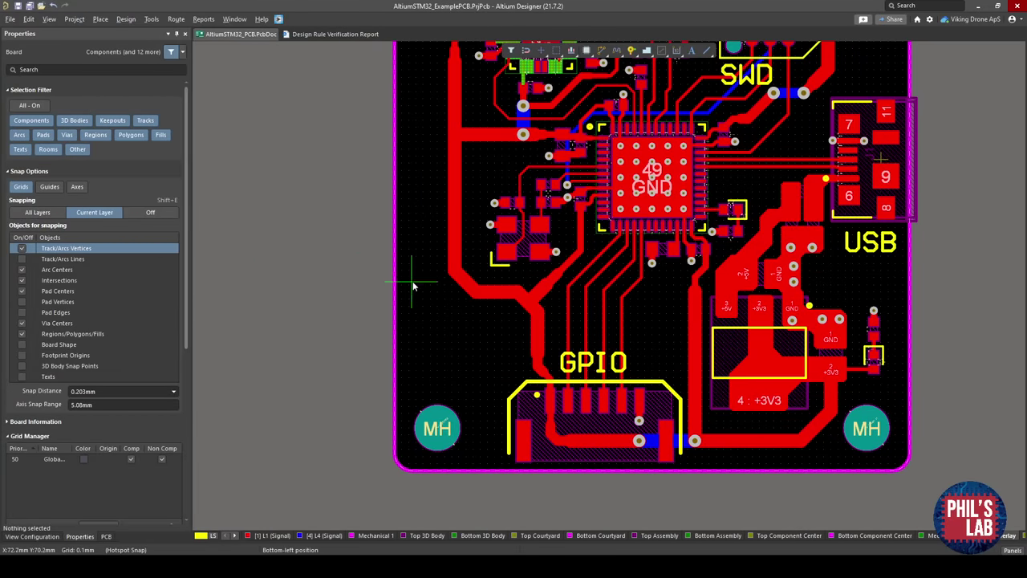
click(531, 362)
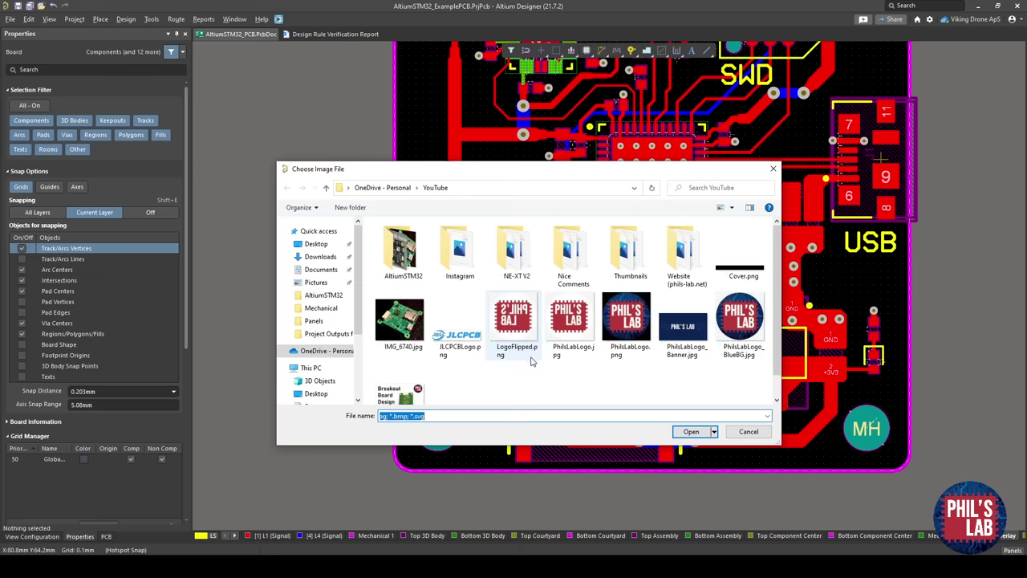
double_click(571, 317)
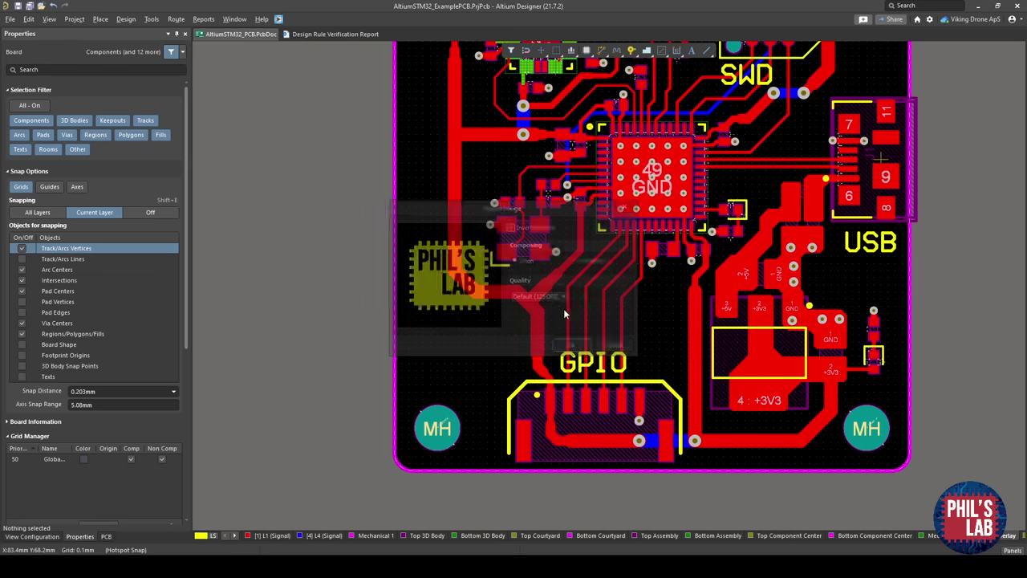
click(573, 347)
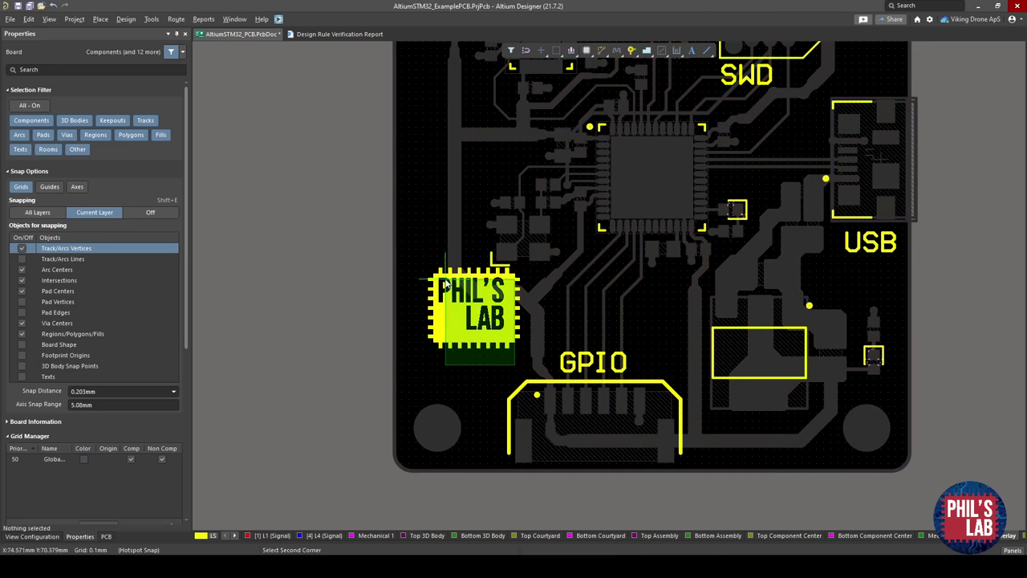
Move the logo slightly down towards the lower-left mounting hole and check its placement in 3D.
click(471, 309)
drag(470, 309, 464, 328)
click(456, 261)
ctrl+scroll(456, 263, down, 3)
key(3)
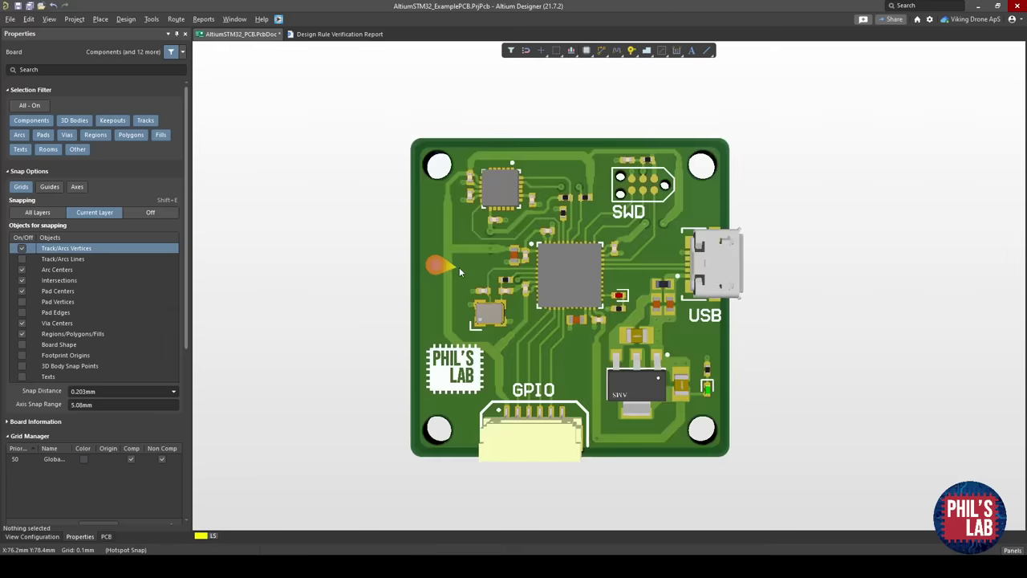
shift+right_drag(467, 250, 498, 282)
key(2)
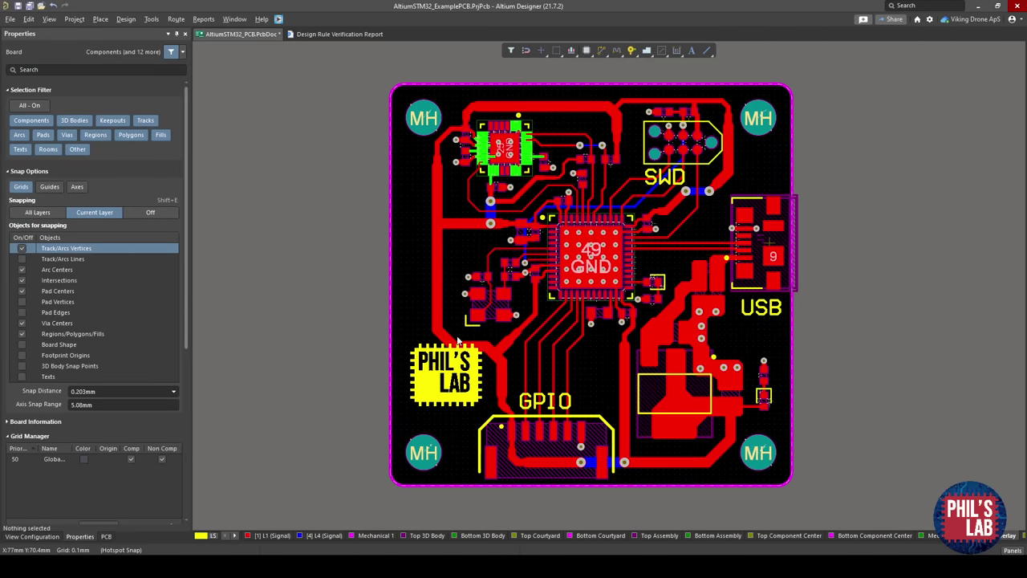
Examine the silkscreen pin-1 and orientation markers on the ICs, crystal, LEDs, regulator and USB connector.
ctrl+scroll(497, 176, up, 2)
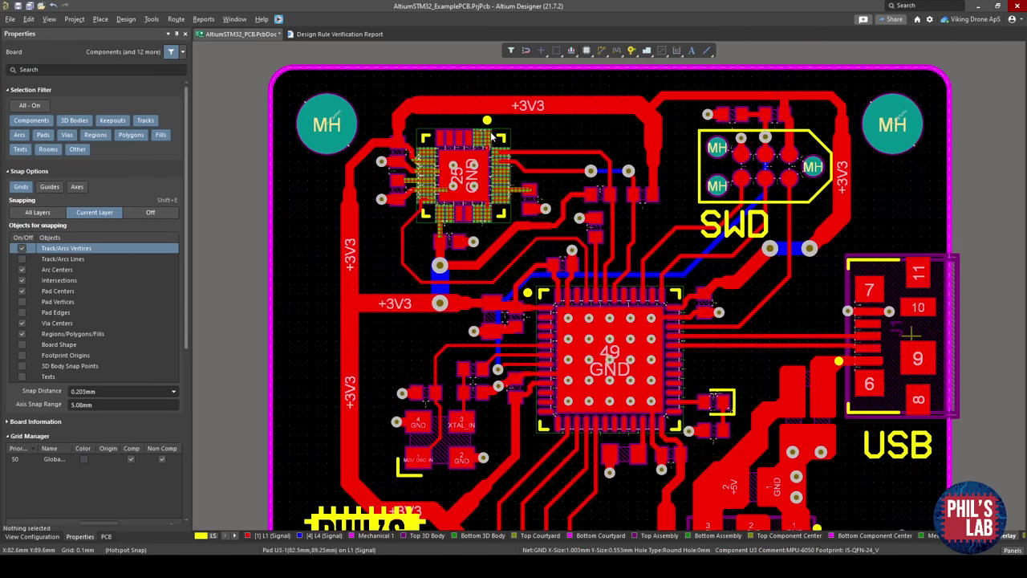
ctrl+scroll(487, 119, up, 4)
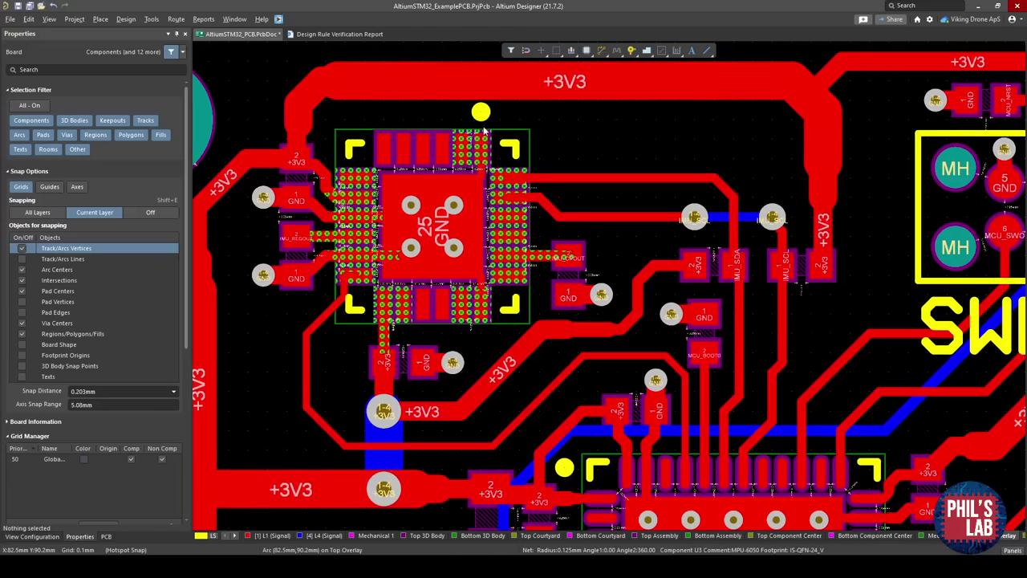
right_drag(556, 350, 491, 210)
ctrl+scroll(585, 292, down, 4)
right_drag(612, 380, 547, 240)
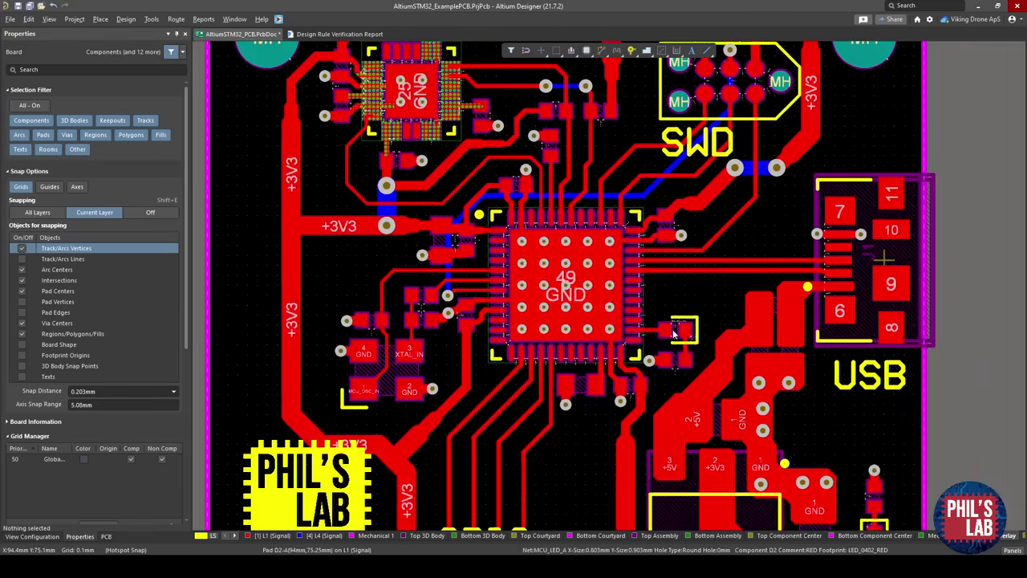
right_drag(703, 376, 678, 328)
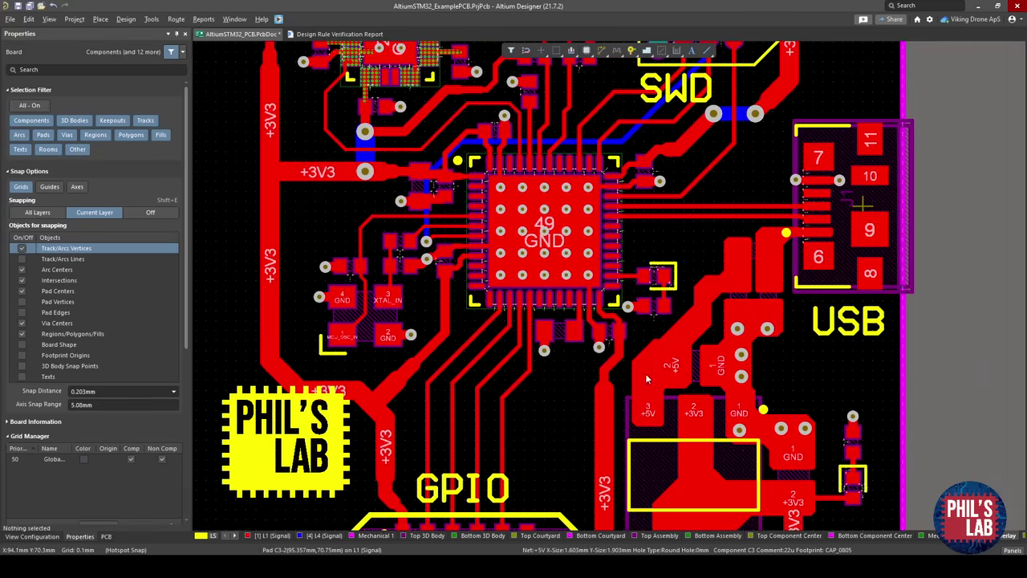
right_drag(645, 373, 640, 281)
ctrl+scroll(517, 264, down, 1)
right_drag(532, 308, 562, 387)
right_drag(456, 308, 479, 386)
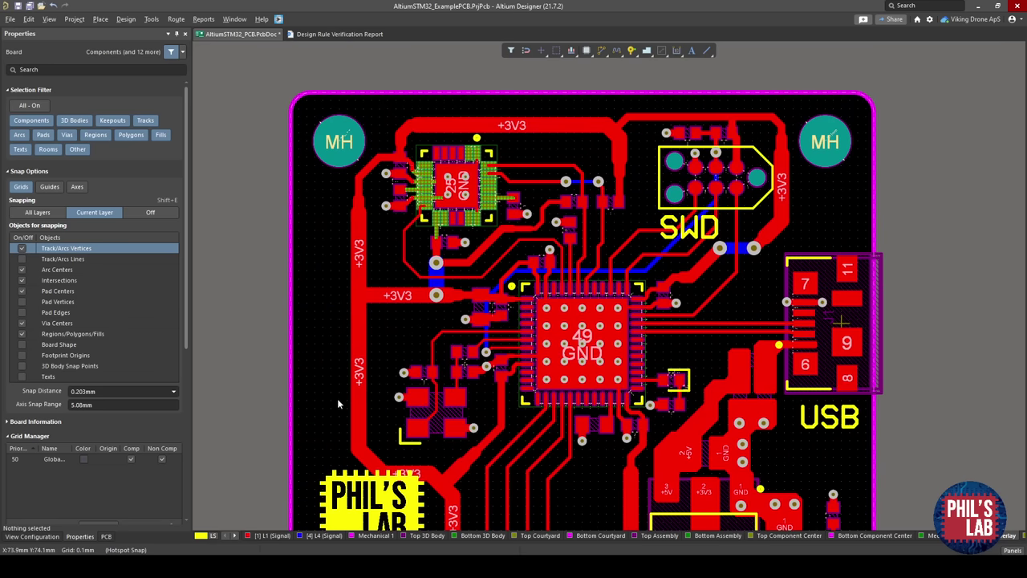
On the L1 signal layer, duplicate the upper-left mounting hole pad below the original at about X 72.39 mm, Y 85.01 mm.
click(275, 535)
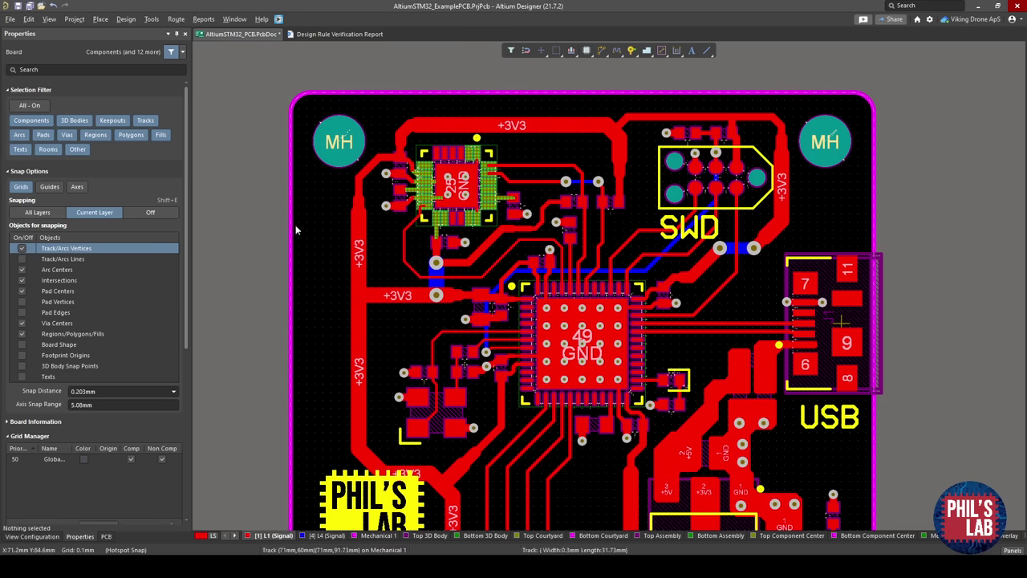
click(340, 142)
ctrl+scroll(340, 142, up, 2)
click(341, 142)
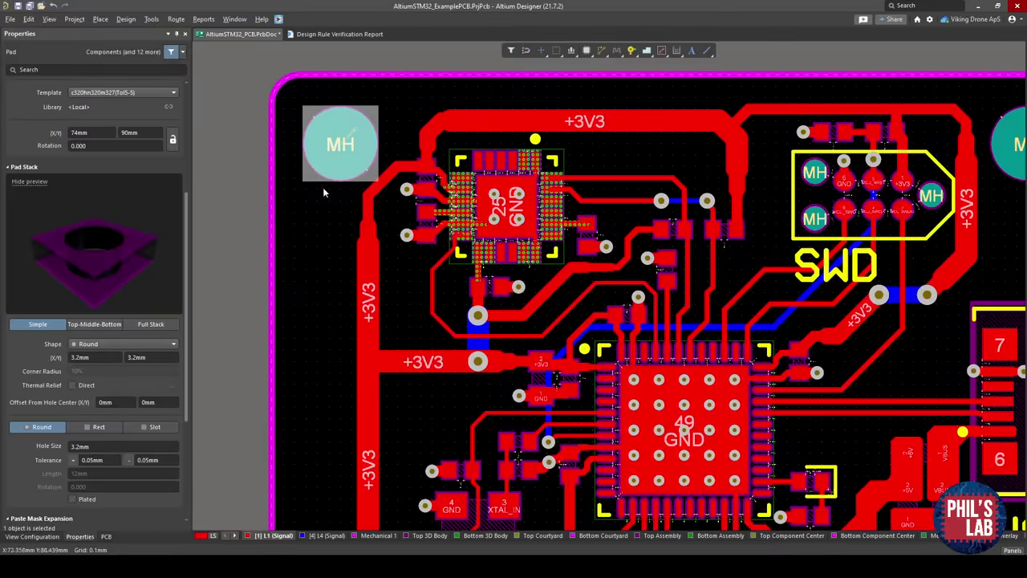
key(ctrl+v)
click(303, 259)
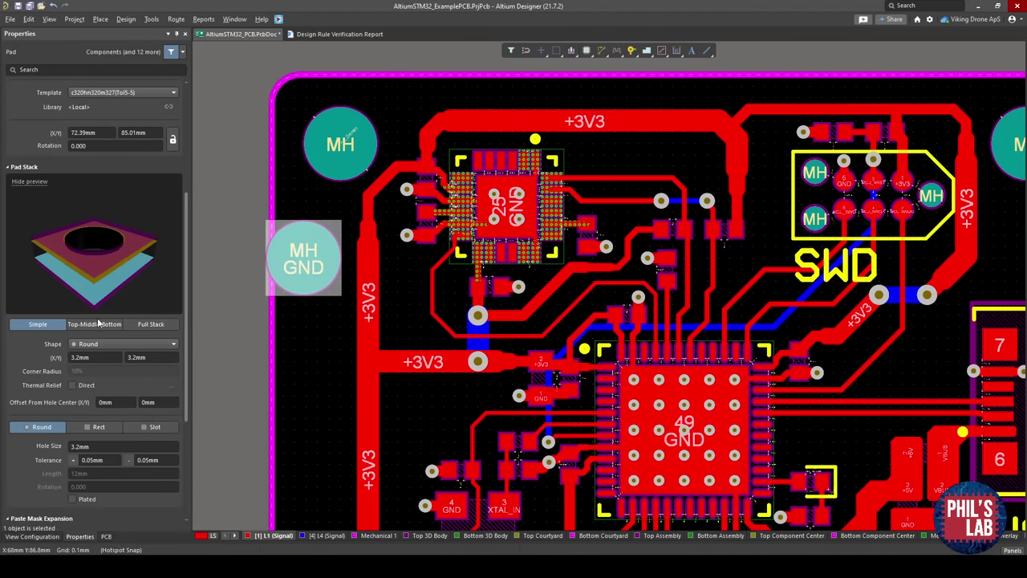
Set the duplicated pad's designator to "TH" and clear its net assignment.
scroll(100, 240, up, 3)
click(108, 141)
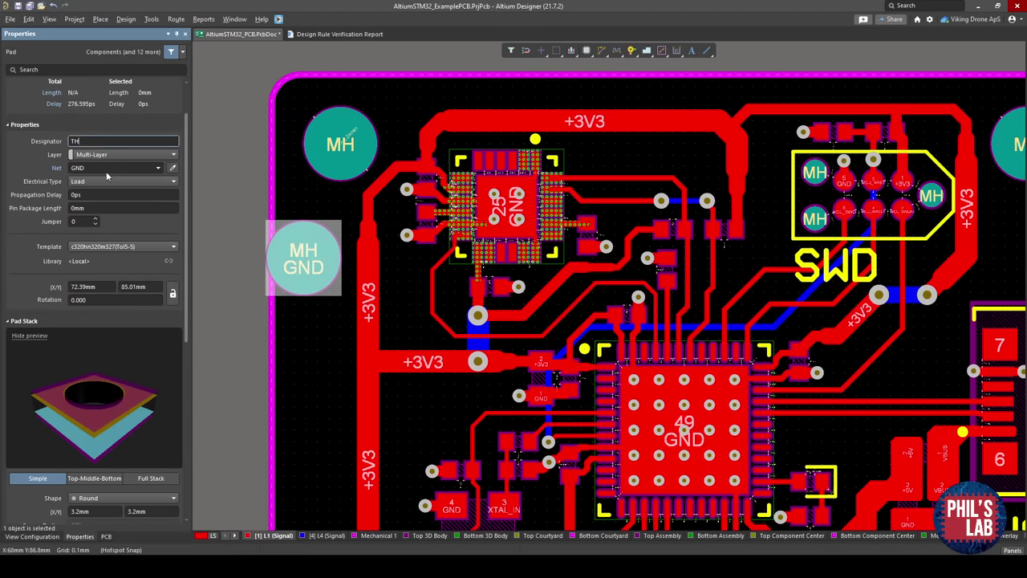
text(TH)
key(Tab)
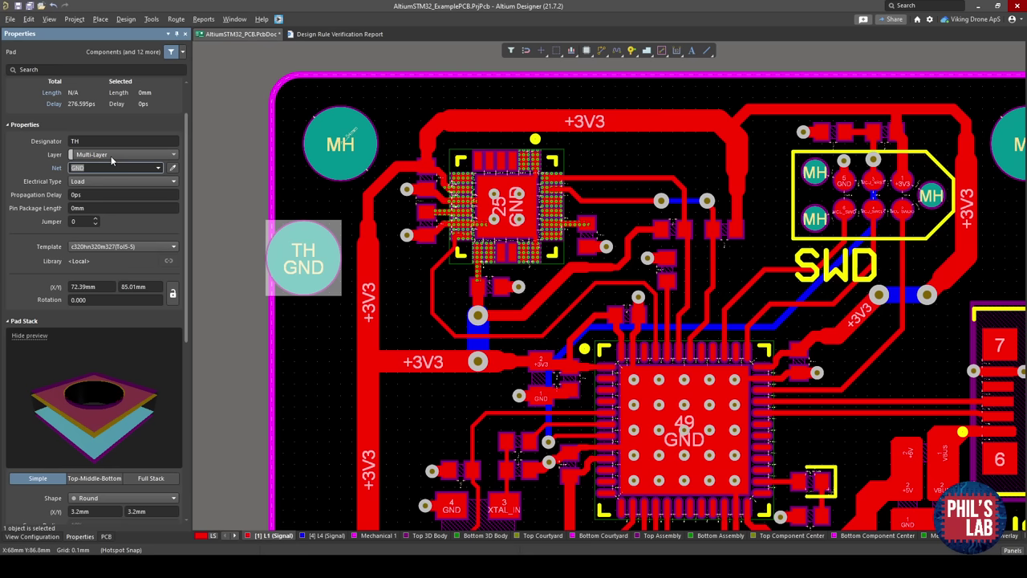
key(BackSpace)
key(Return)
scroll(107, 430, down, 3)
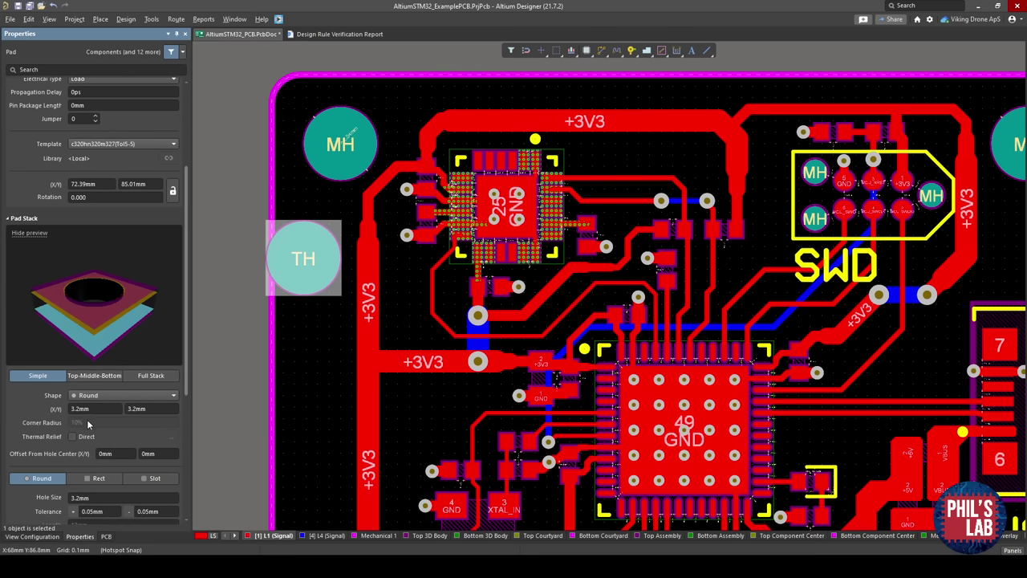
Set the TH pad's X and Y size and its hole size to 1.152 mm.
click(92, 409)
text(1.152)
key(Tab)
text(1)
scroll(92, 471, down, 1)
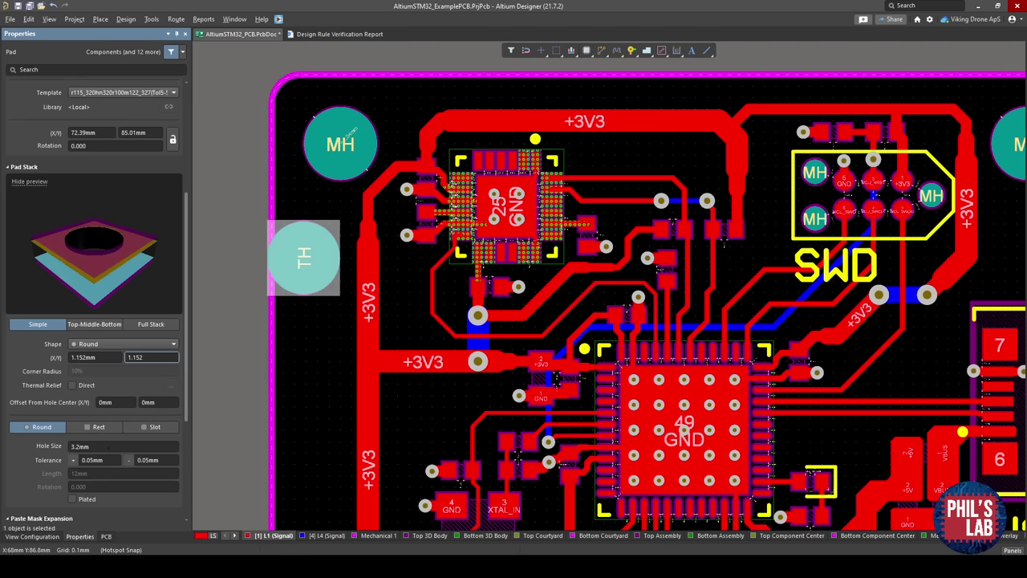
click(109, 446)
text(1.152)
key(Return)
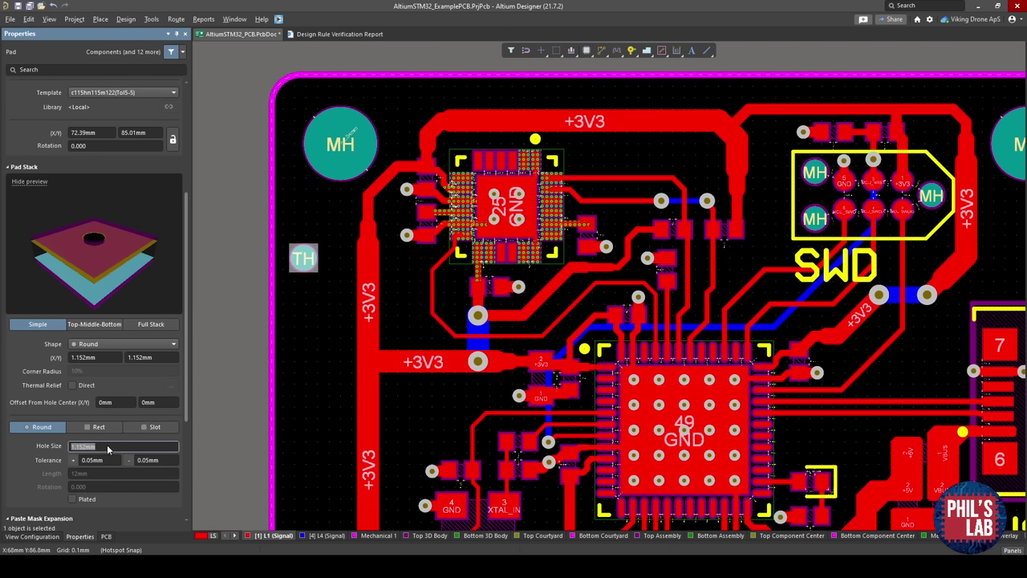
Move the TH pad closer to the upper-left mounting hole, at X 72.6 mm, Y 86.9 mm.
click(296, 321)
ctrl+scroll(320, 265, up, 3)
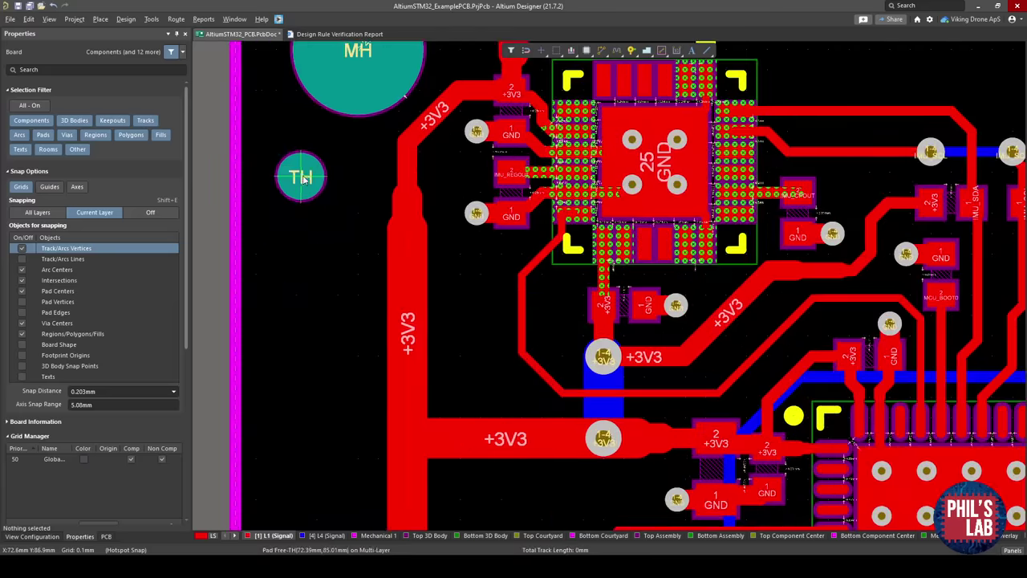
click(315, 205)
Duplicate the TH pad just above the lower-right mounting hole, at X 105.6 mm, Y 62.7 mm.
ctrl+scroll(378, 220, down, 3)
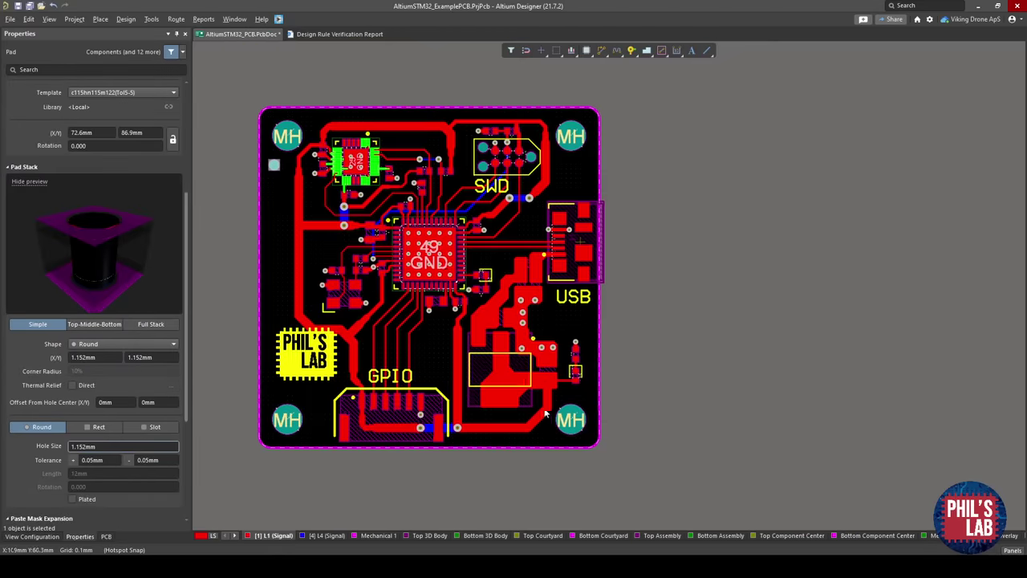
ctrl+scroll(634, 369, up, 5)
drag(636, 371, 635, 367)
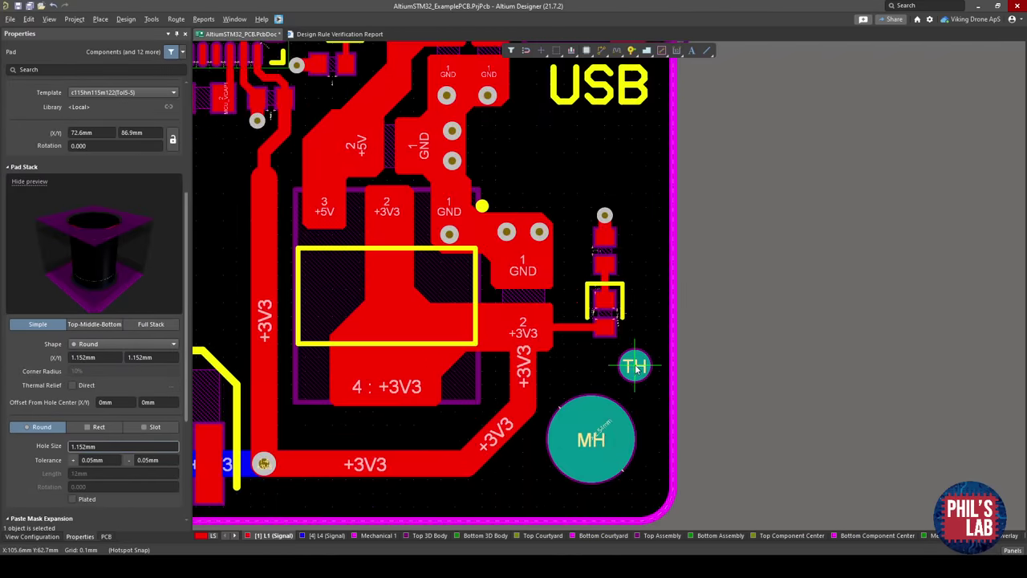
click(634, 367)
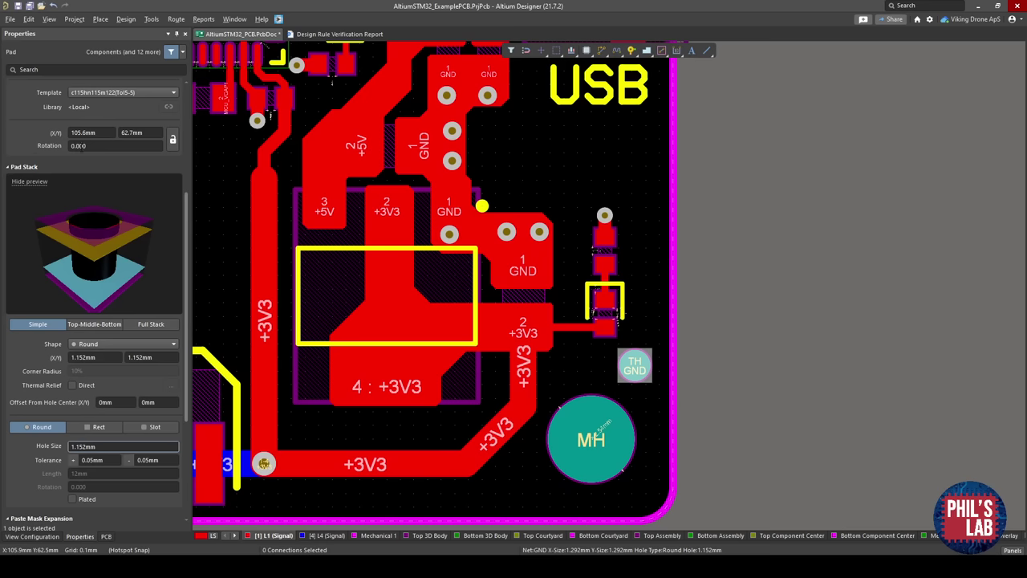
Set the second TH pad's net to No Net and deselect it.
click(112, 118)
text(No Net)
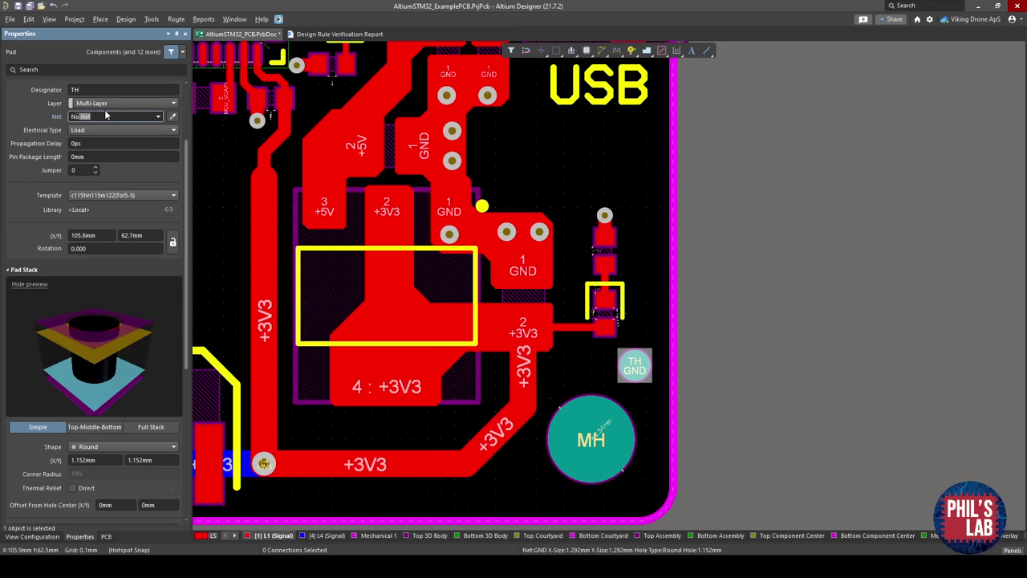
key(Return)
click(699, 291)
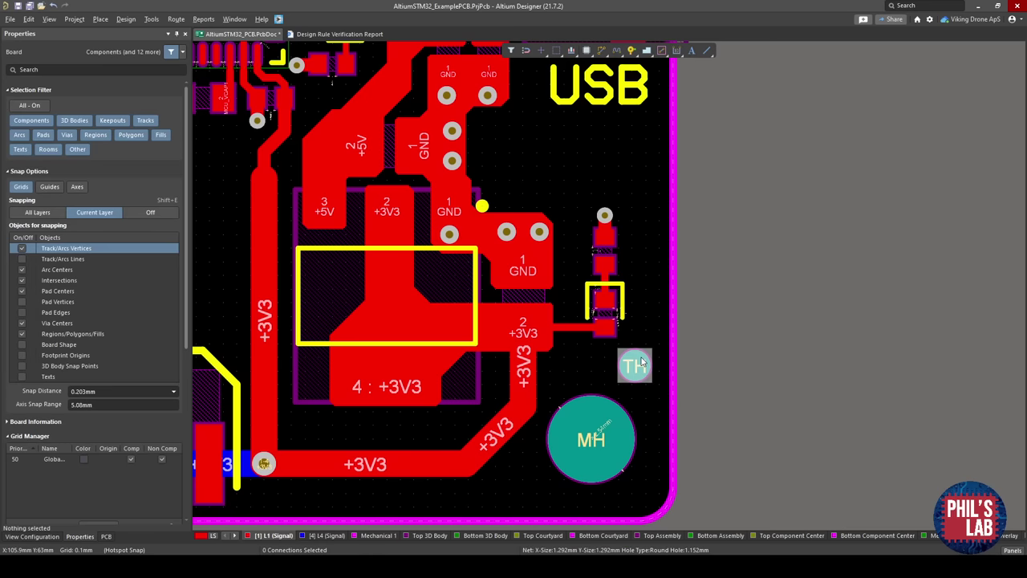
ctrl+scroll(699, 278, down, 3)
click(674, 317)
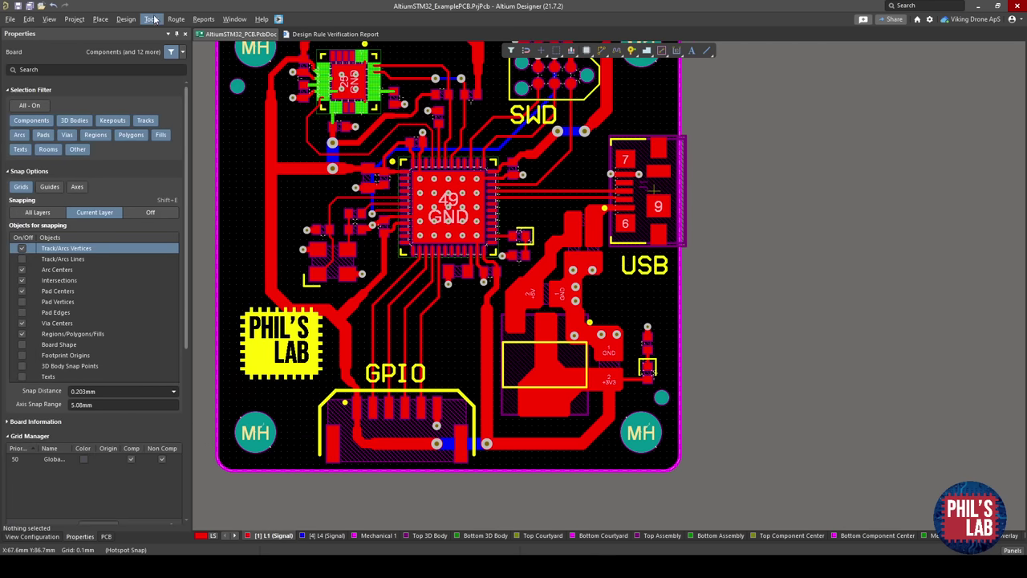
Repour all polygons on the board.
click(153, 20)
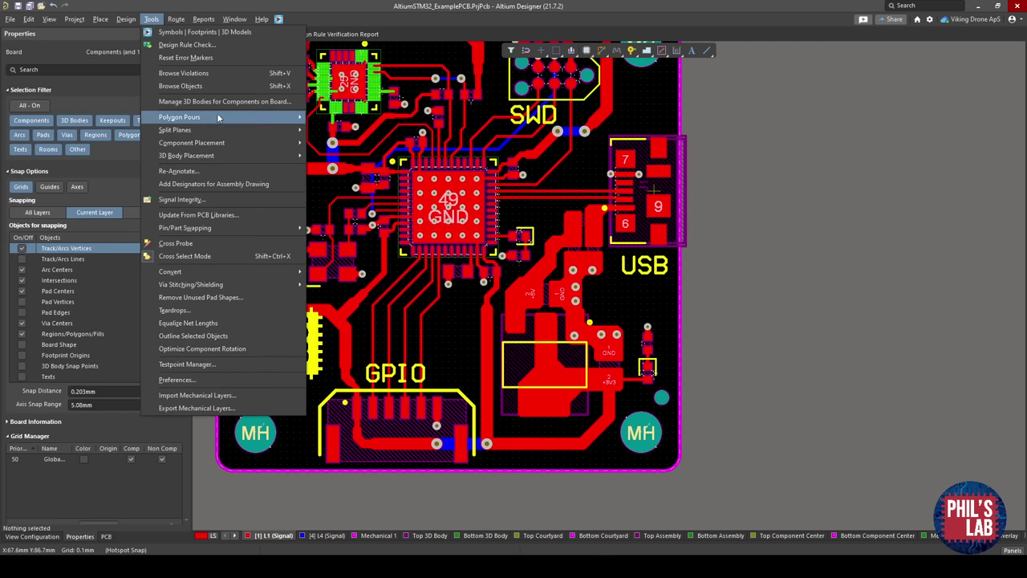
mouse_move(225, 118)
click(380, 174)
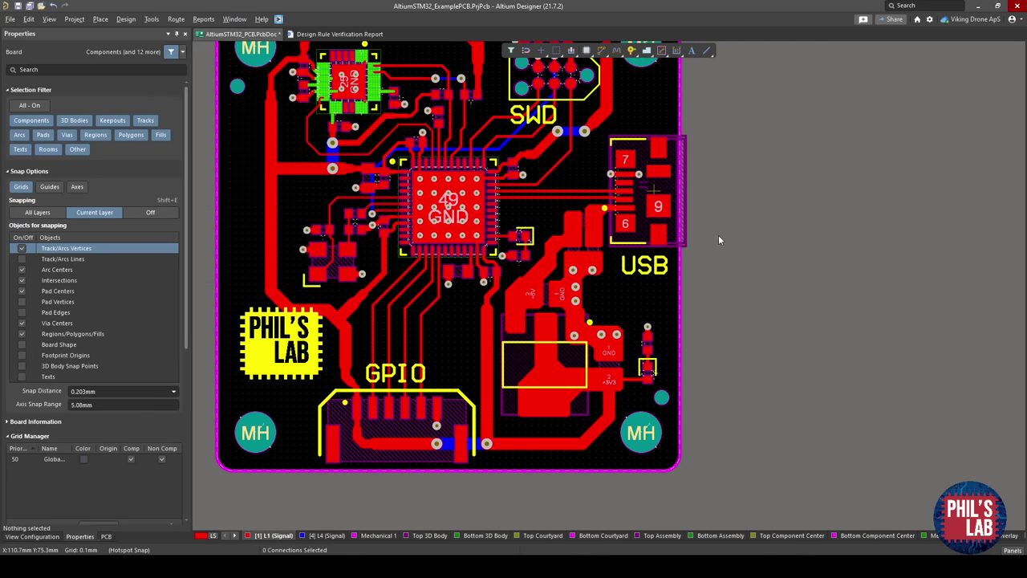
Inspect the board with its silkscreen and tooling holes in 3D, saving the PCB document before returning to the 2D layout.
key(3)
shift+right_drag(718, 252, 610, 309)
ctrl+scroll(601, 308, up, 2)
right_drag(590, 349, 696, 323)
shift+right_drag(697, 323, 516, 345)
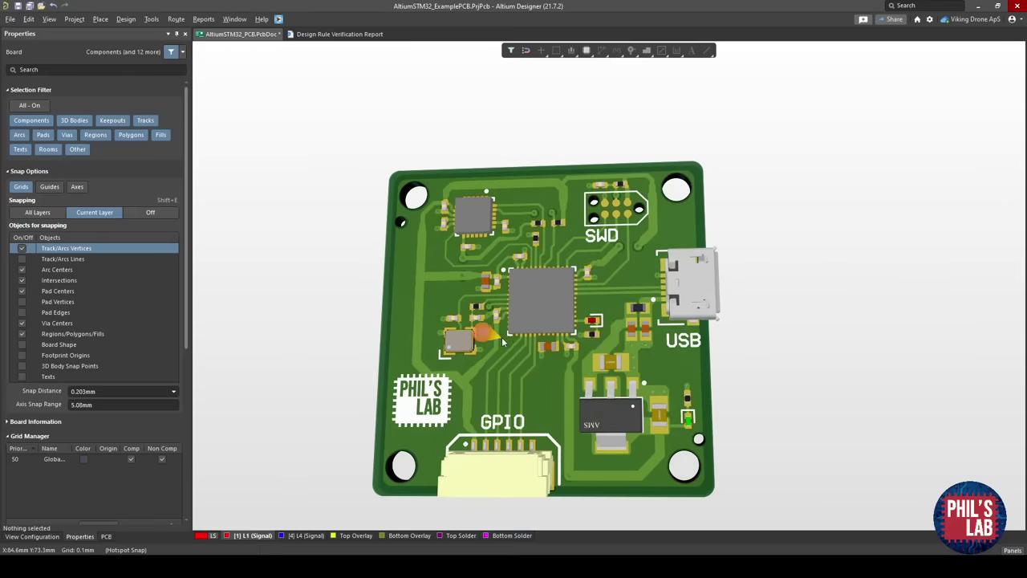
key(ctrl+s)
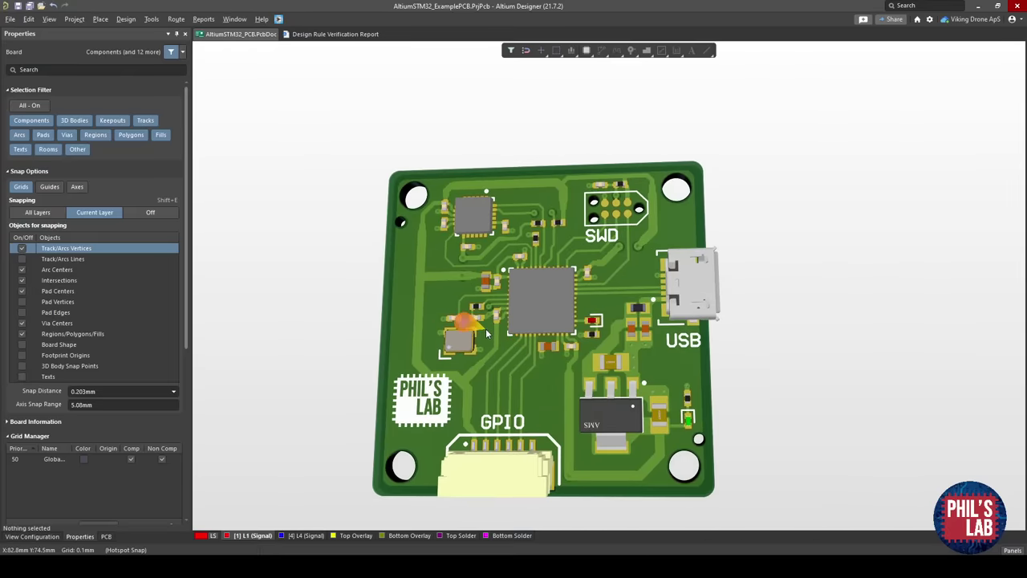
shift+right_drag(486, 331, 517, 329)
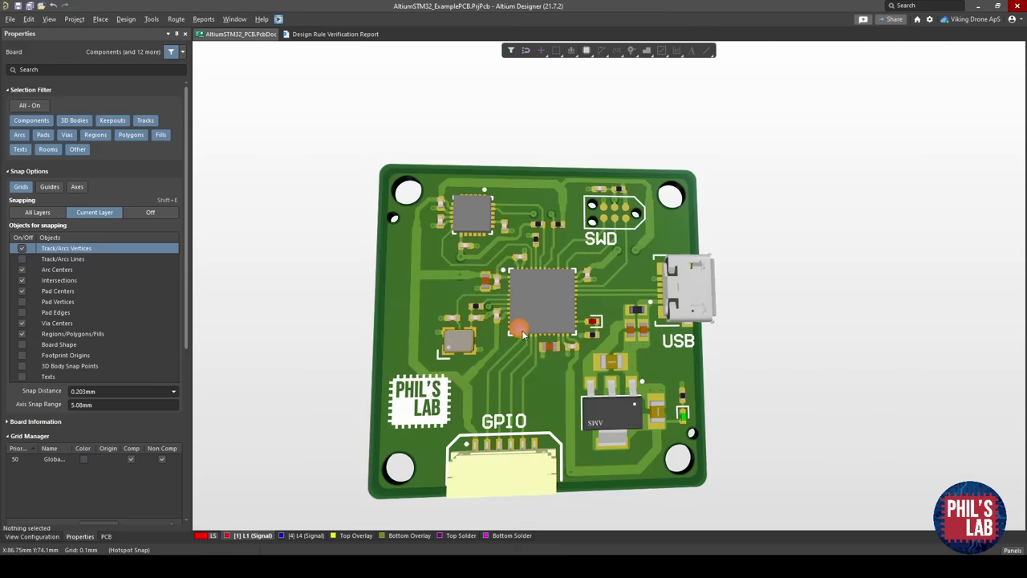
key(0)
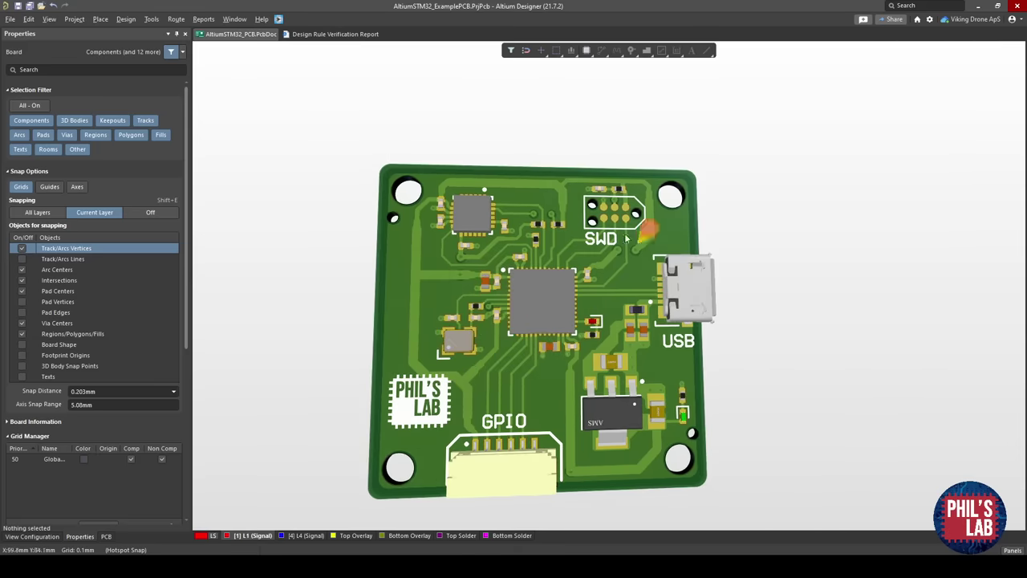
key(2)
ctrl+scroll(532, 330, up, 1)
right_drag(523, 327, 543, 395)
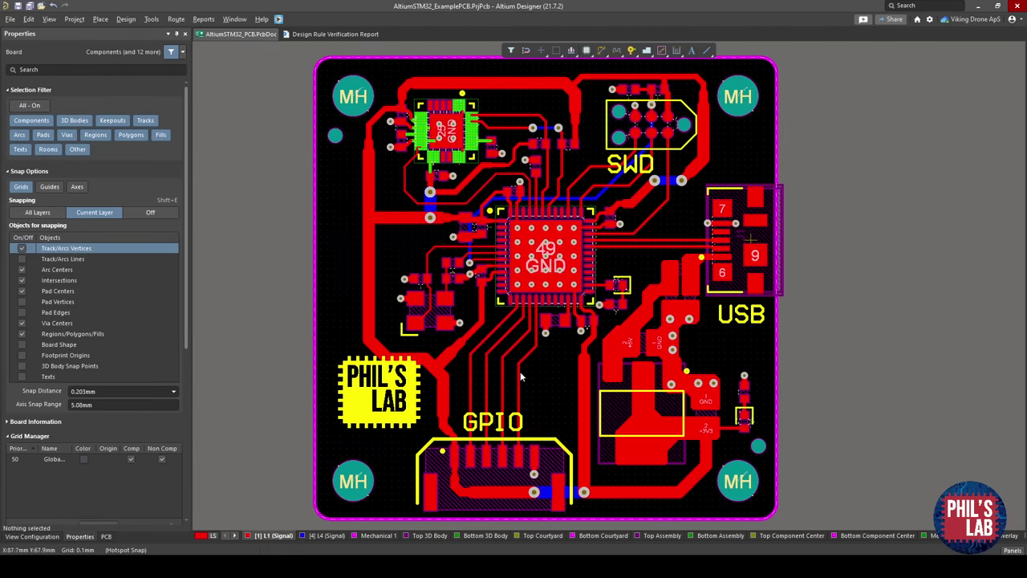
Reset the design rule error markers on the board and save the PCB document.
click(128, 19)
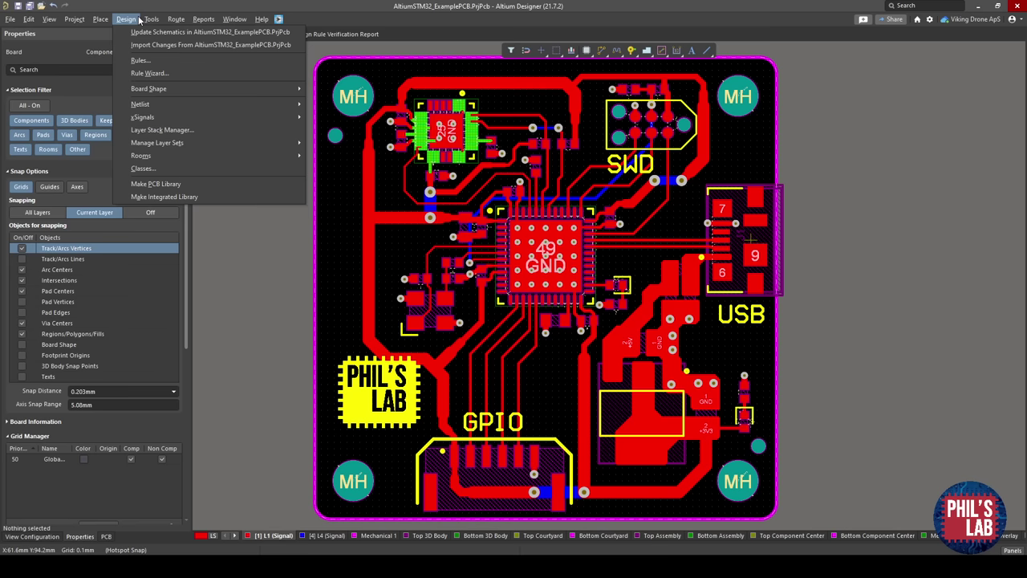
mouse_move(150, 20)
click(164, 46)
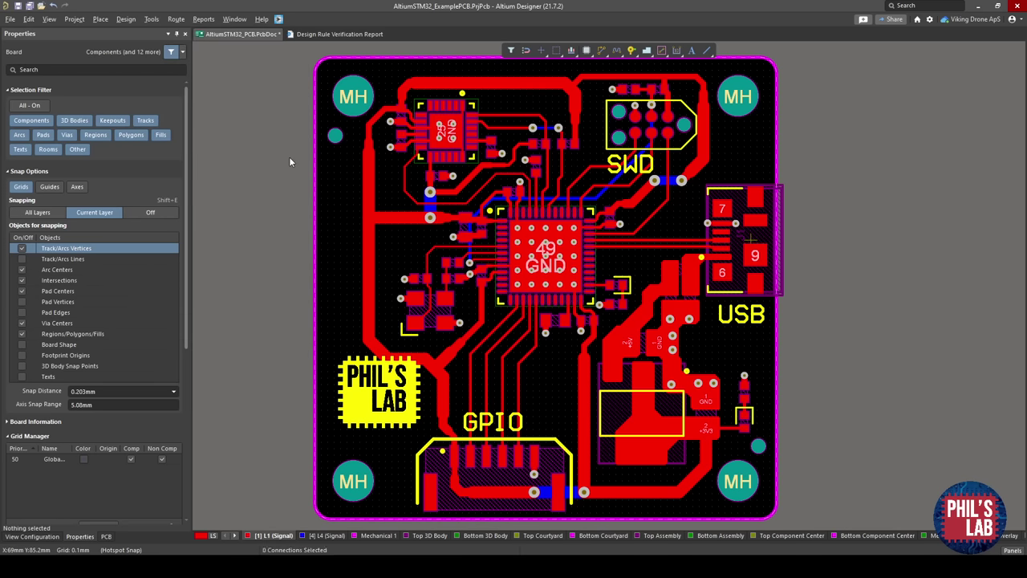
key(ctrl+s)
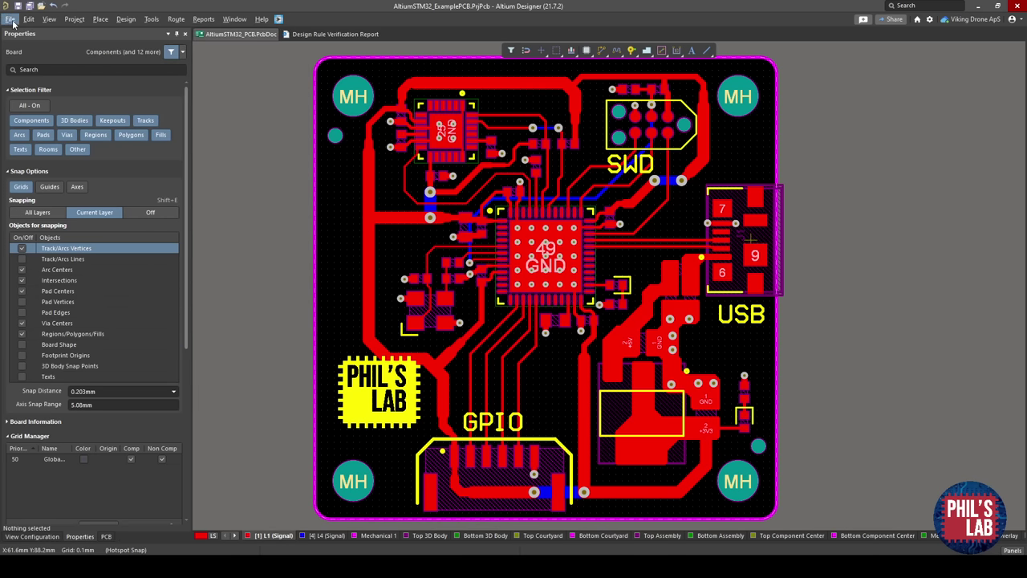
Start a Gerber X2 fabrication output with units in millimetres and without the DRC rules export file.
click(13, 21)
mouse_move(92, 280)
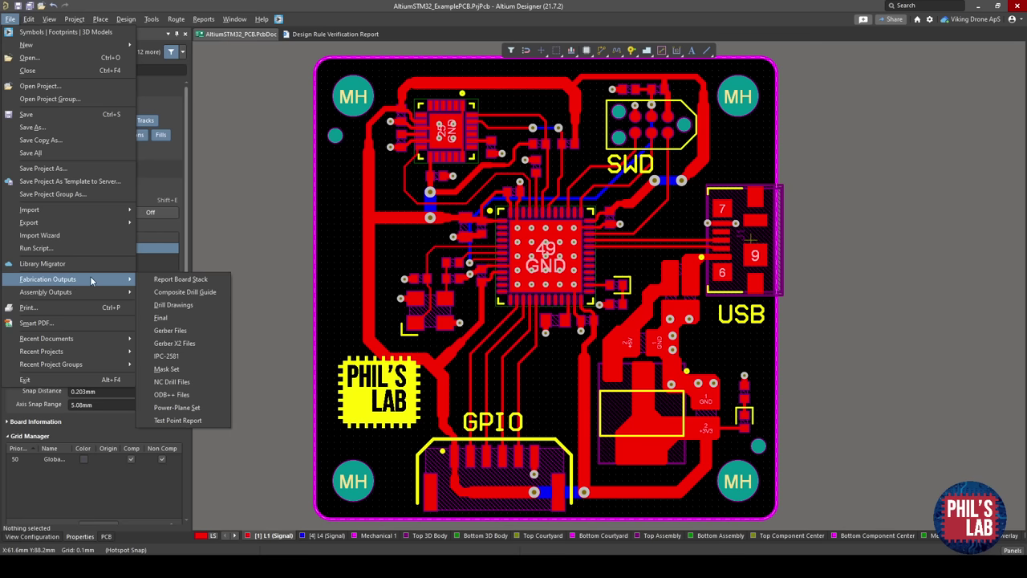
click(180, 343)
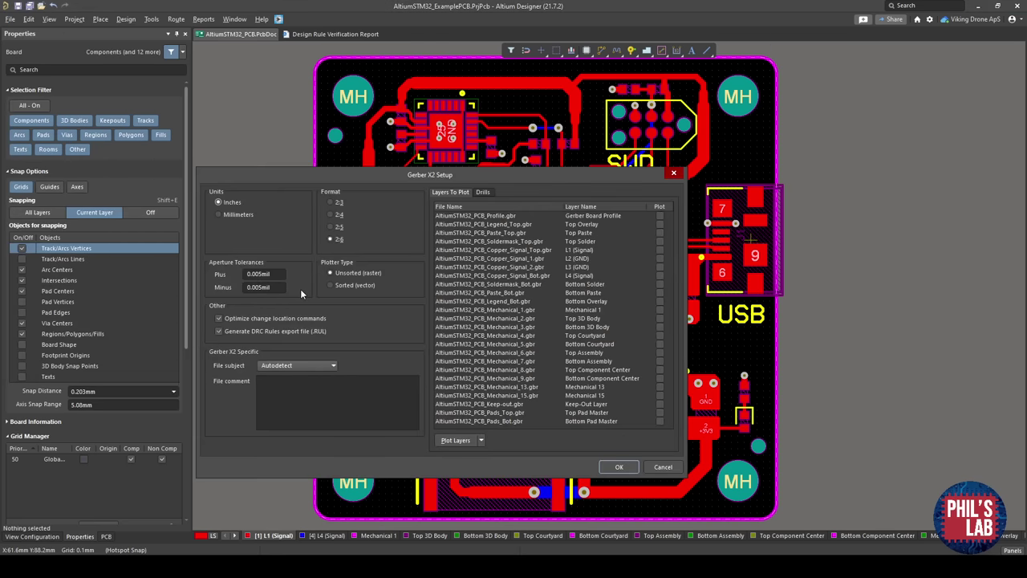
click(235, 215)
click(270, 331)
Select all used layers for plotting and also include Bottom Paste and Bottom Overlay.
click(482, 441)
click(475, 477)
click(659, 293)
click(660, 302)
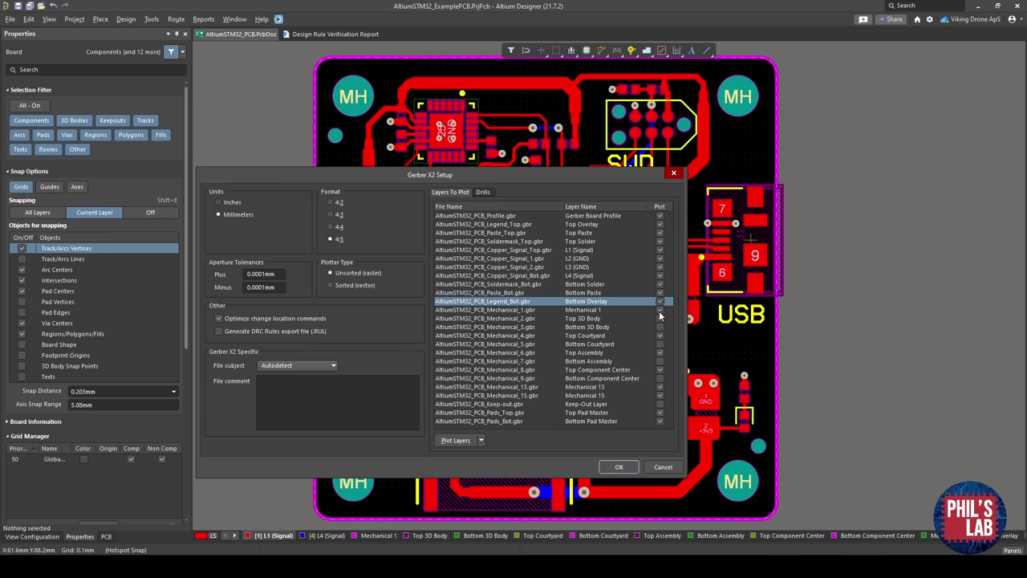
Exclude Mechanical 1, Top 3D Body, Top Courtyard, Top Assembly, Top Component Center, Mechanical 13 and Mechanical 15 from the Gerber plot.
click(660, 310)
click(660, 319)
click(659, 335)
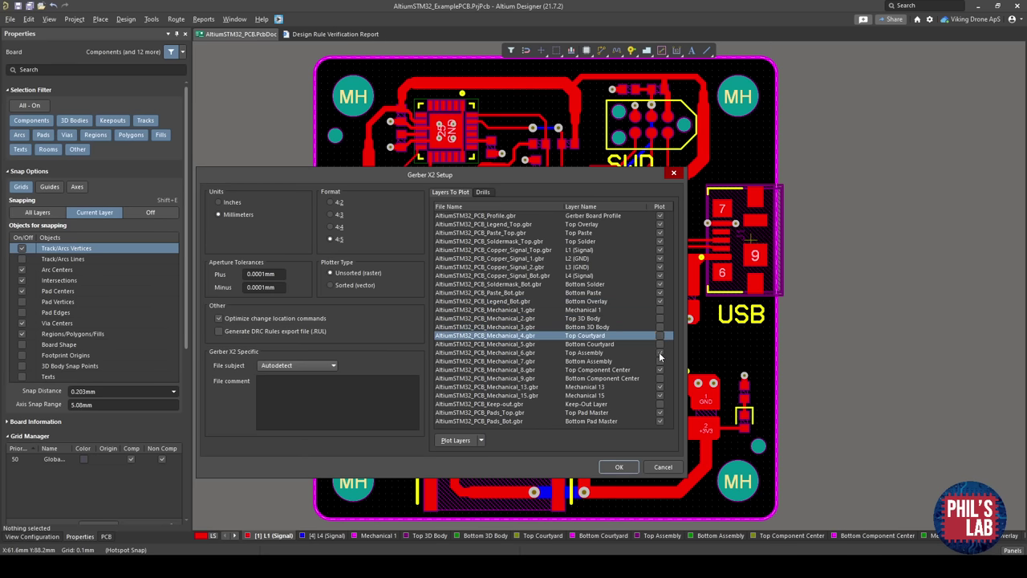
click(660, 352)
click(659, 369)
click(659, 386)
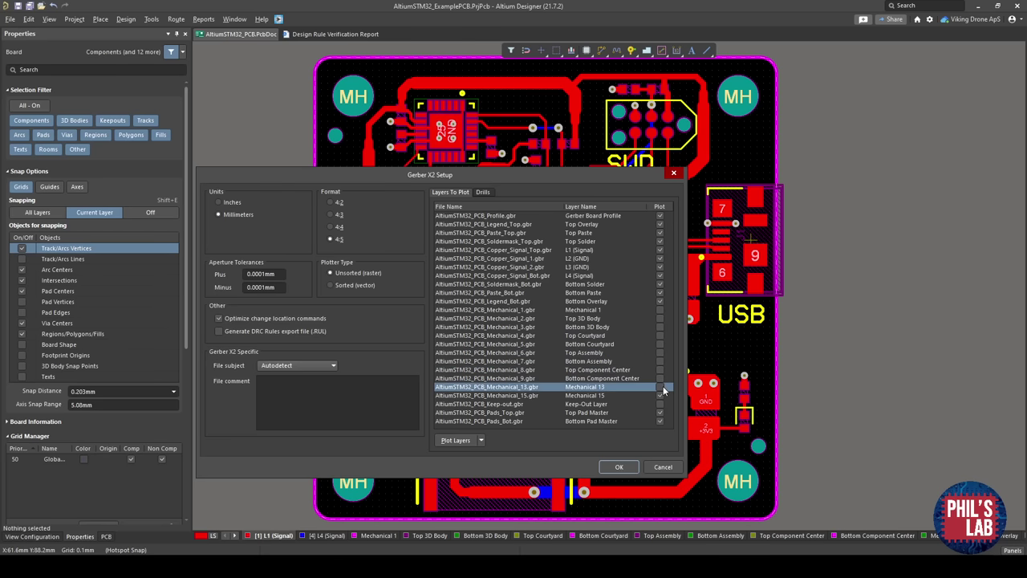
click(660, 395)
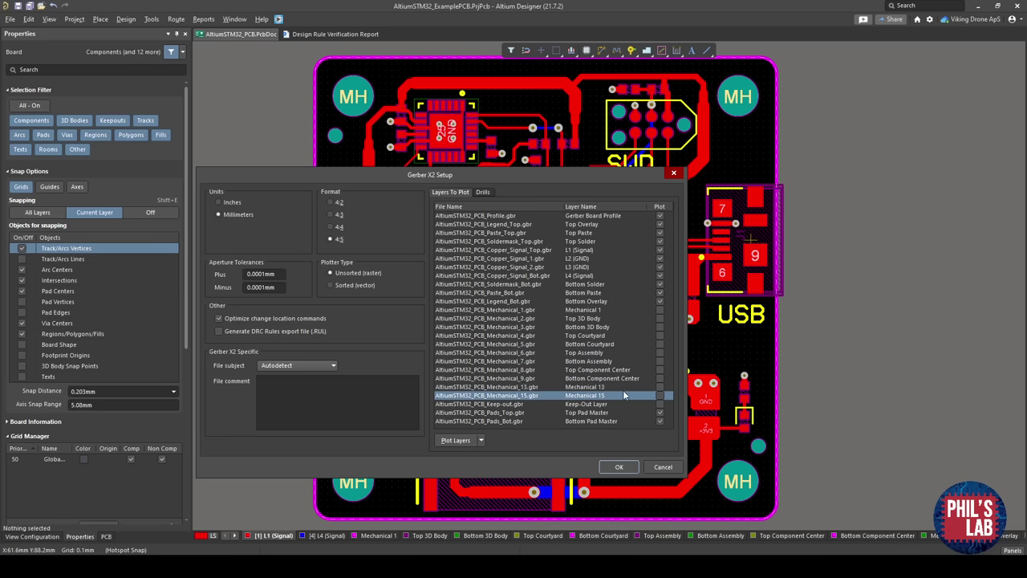
Include the non-plated and plated through-hole drills in the output and generate the Gerber X2 files.
click(491, 192)
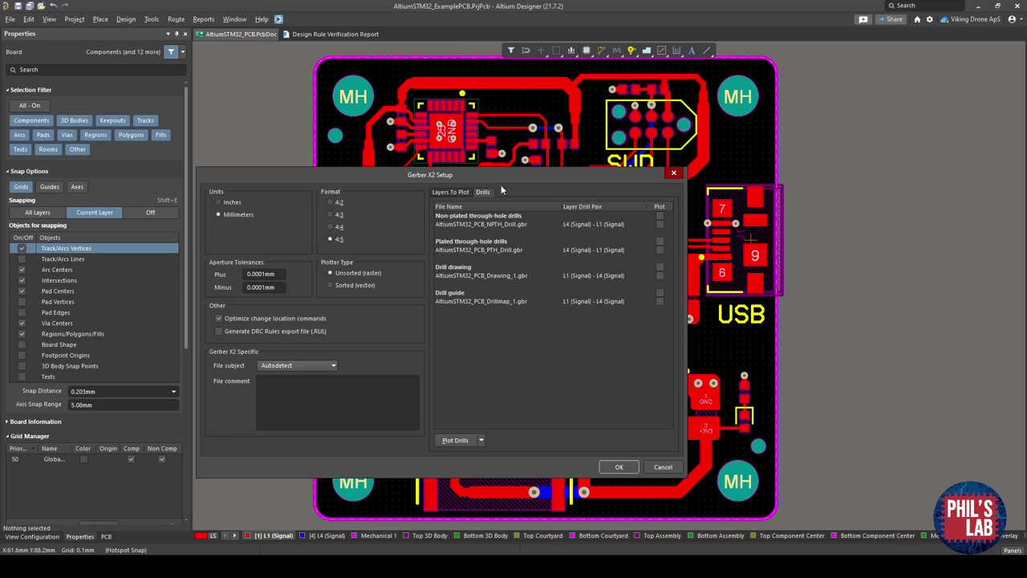
click(660, 216)
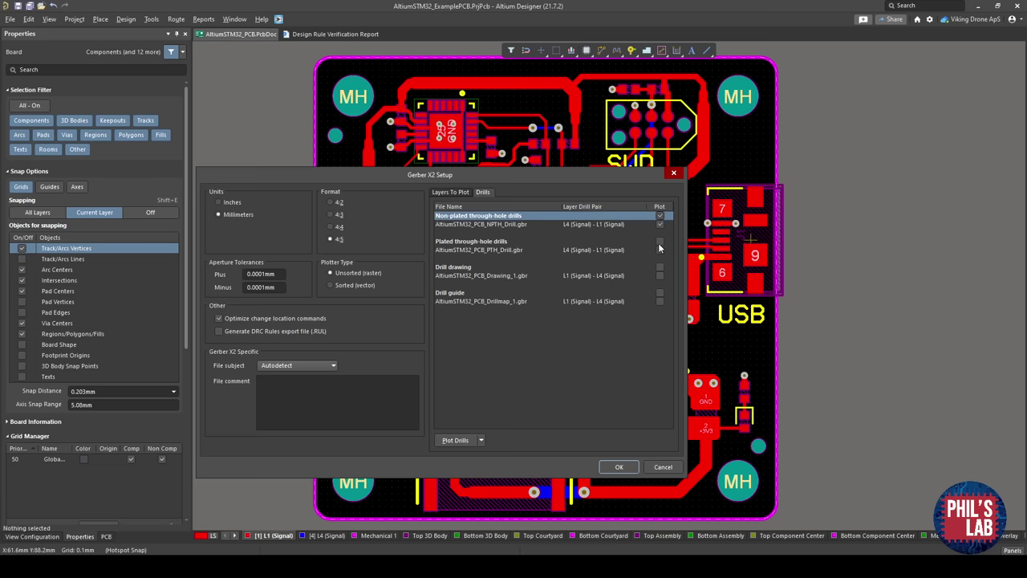
click(659, 242)
click(612, 469)
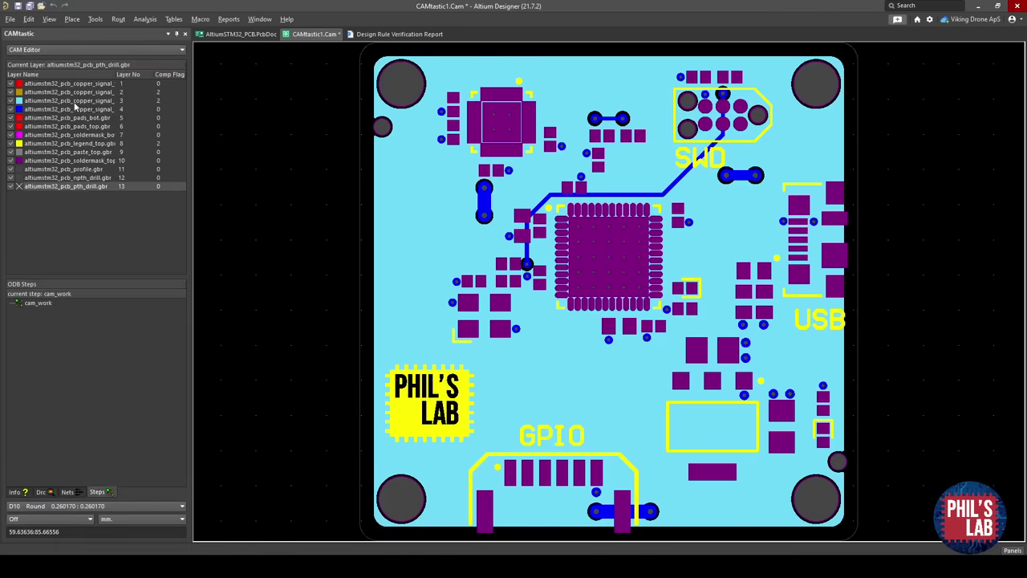
Turn off the display of all Gerber layers in the CAMtastic1.Cam document.
click(76, 101)
right_click(73, 101)
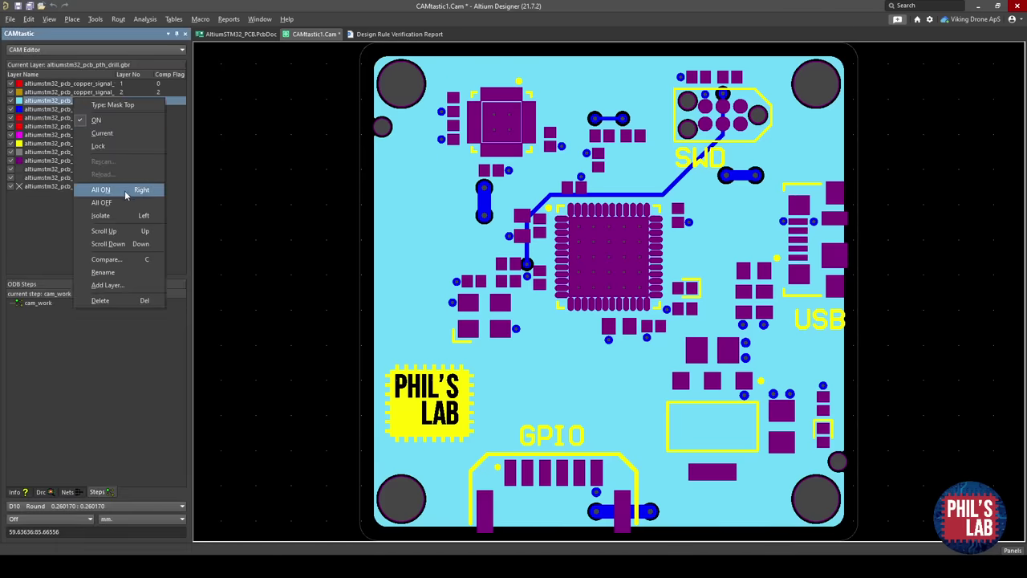
click(97, 189)
Examine the four copper signal layers and the bottom and top pad layers one at a time.
click(11, 84)
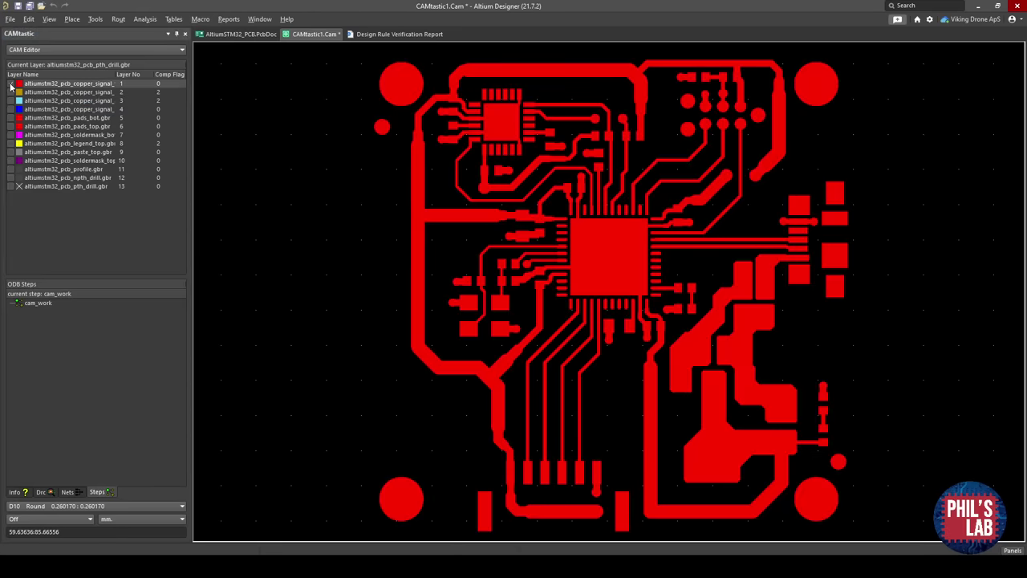
click(11, 84)
click(9, 93)
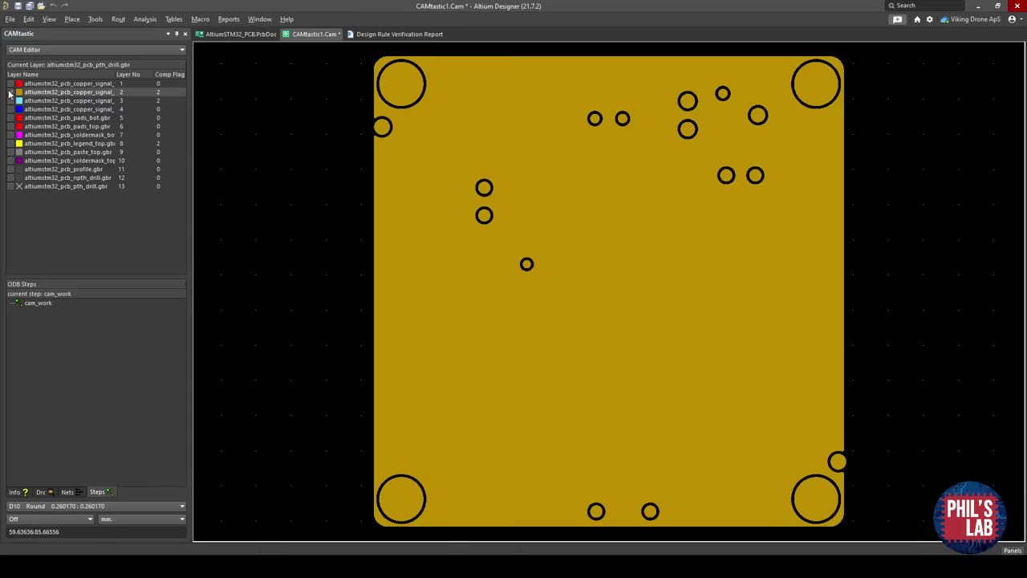
click(10, 92)
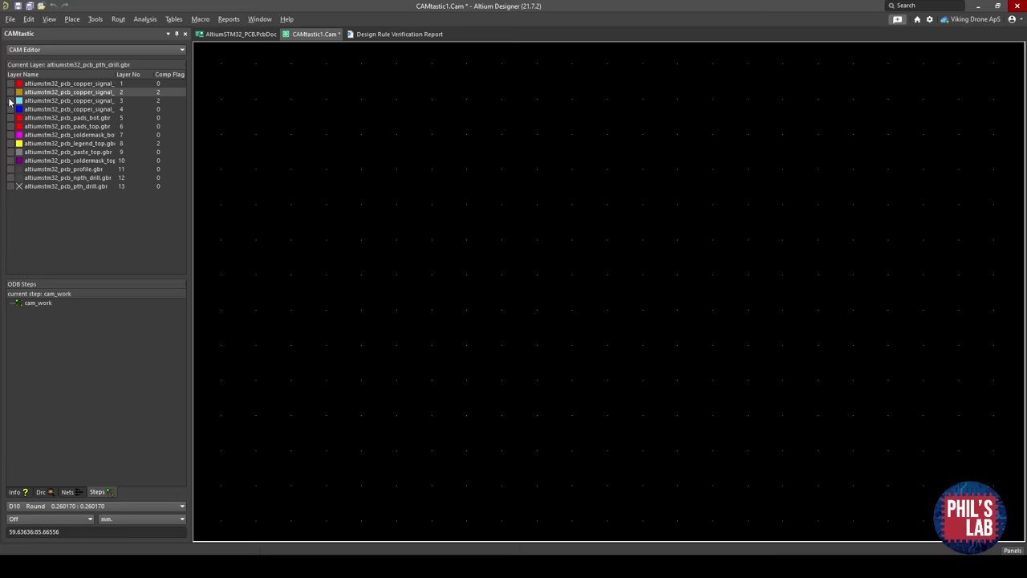
click(10, 101)
click(10, 101)
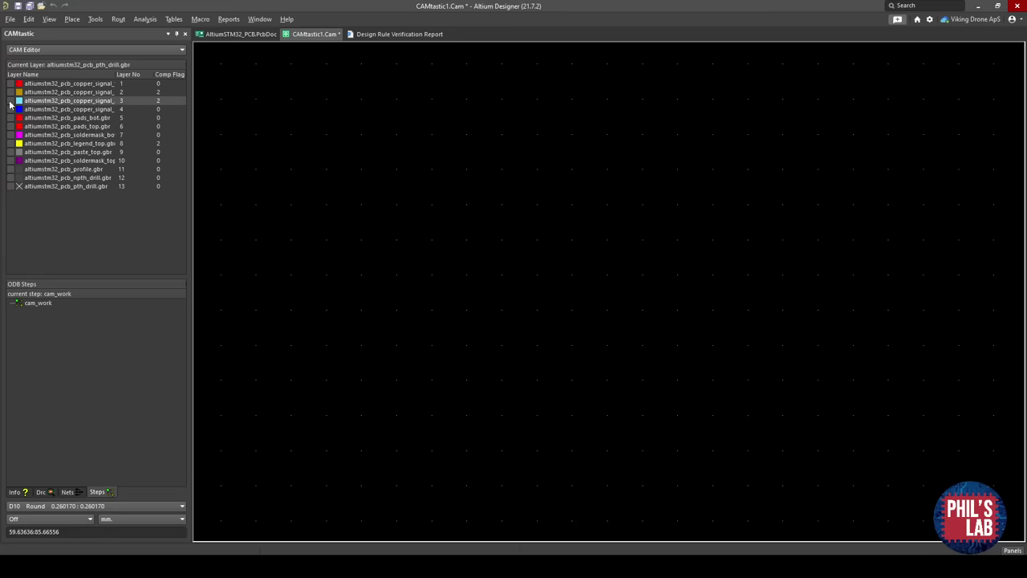
click(10, 110)
click(10, 110)
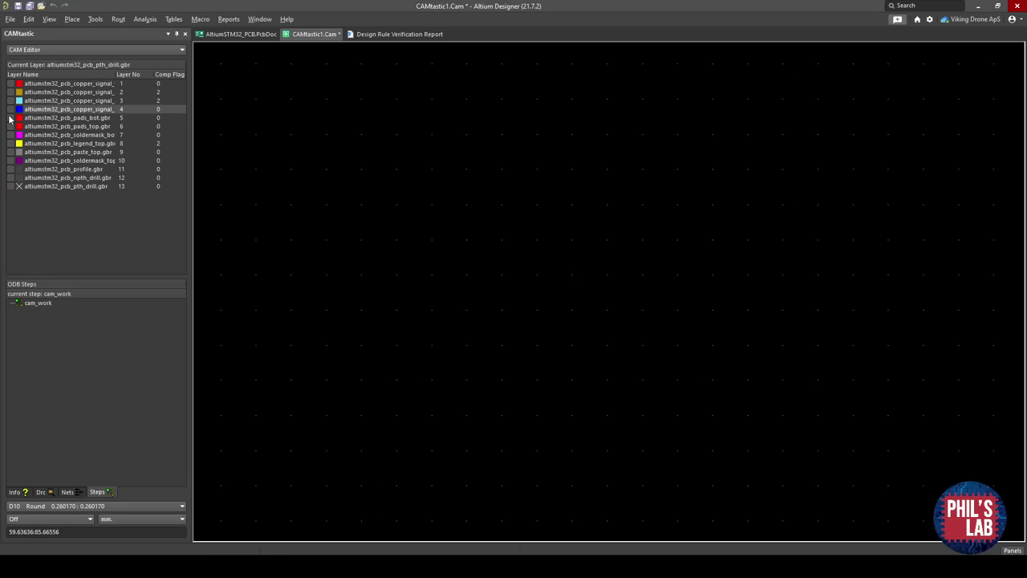
click(9, 118)
click(9, 118)
click(9, 126)
click(10, 126)
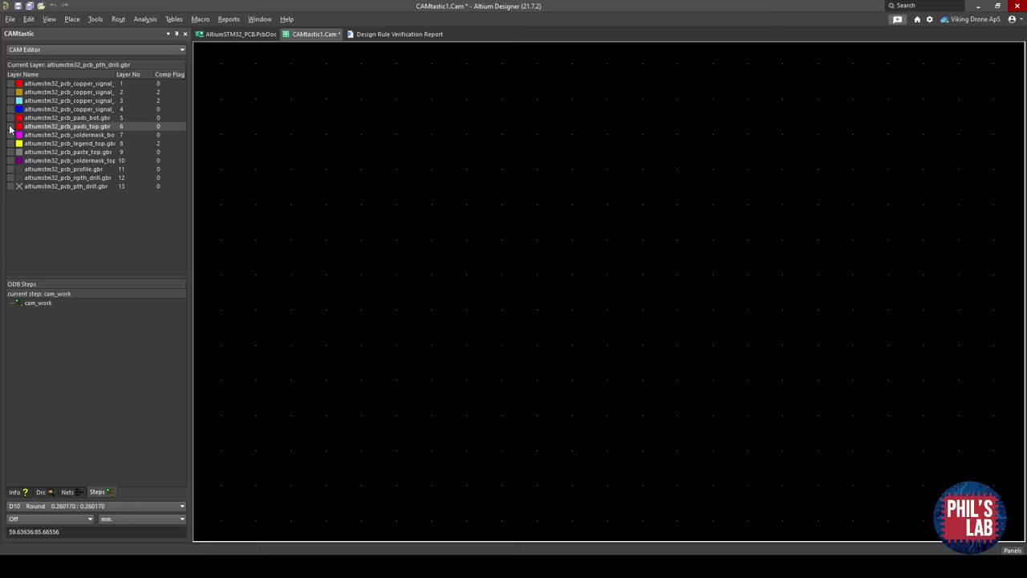
Compare the first copper layer's Gerber with the two inner plane layers, and hide them again.
click(11, 83)
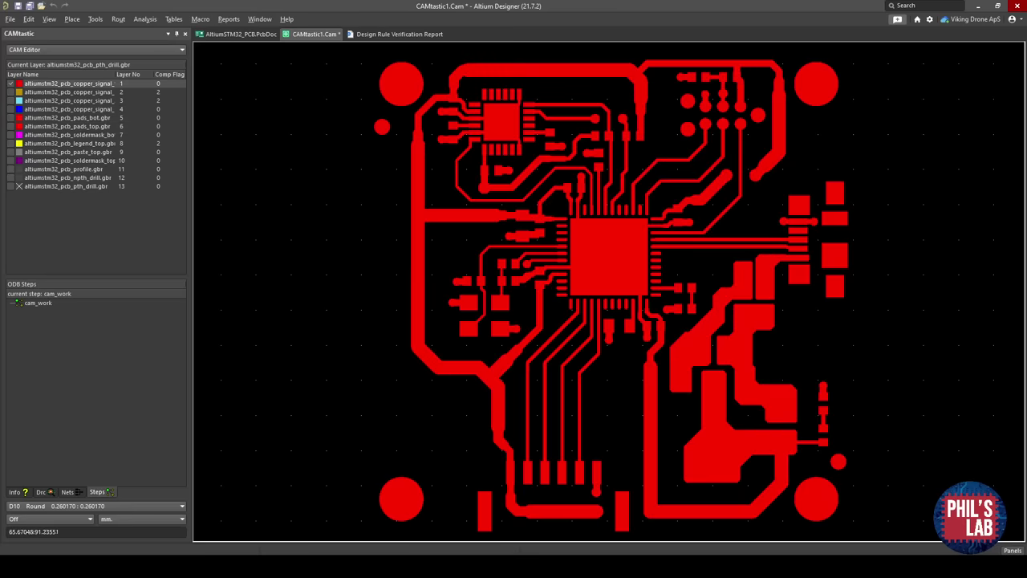
click(11, 84)
click(10, 91)
click(10, 101)
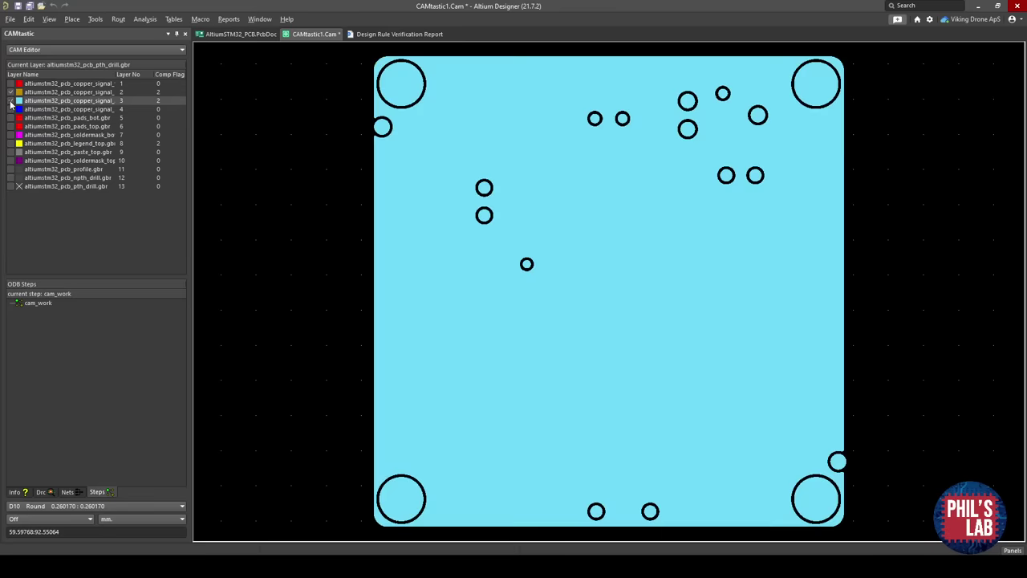
click(11, 101)
Return to the AltiumSTM32_PCB.PcbDoc layout and bring the lower left area around the PHIL'S LAB logo into view.
click(242, 34)
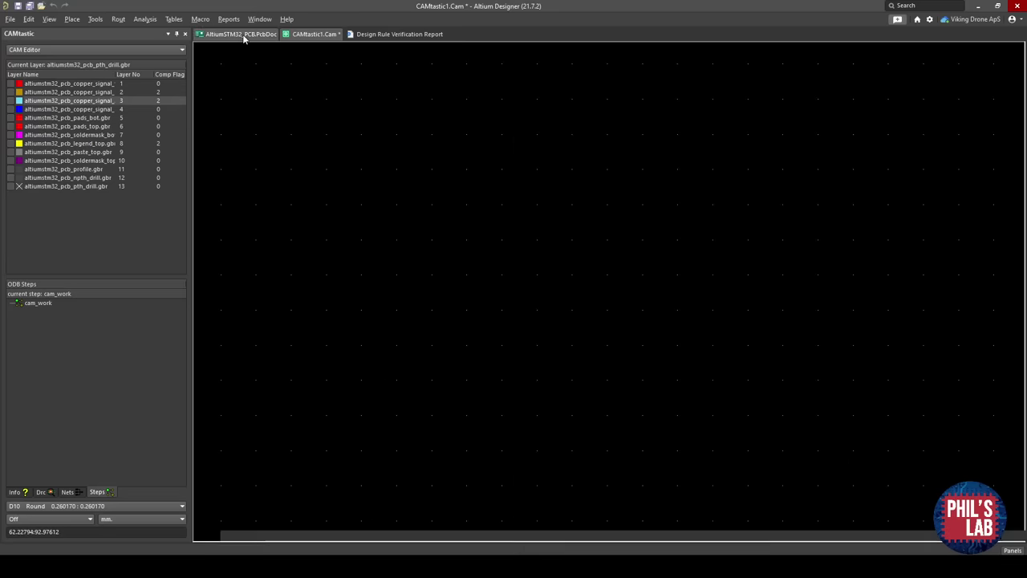
ctrl+scroll(481, 168, down, 1)
ctrl+scroll(459, 191, up, 4)
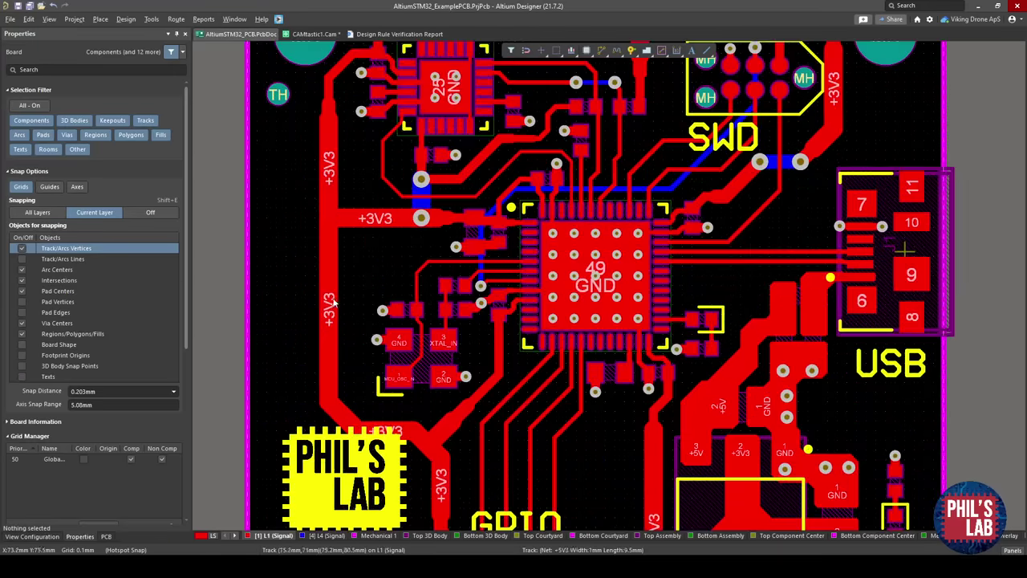
right_drag(518, 409, 495, 303)
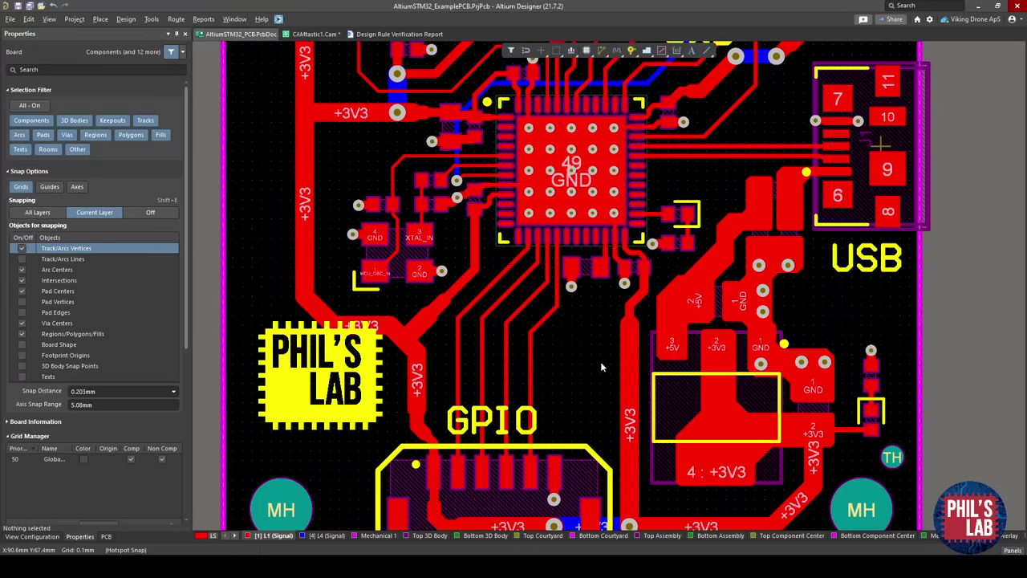
right_drag(559, 292, 557, 321)
right_drag(503, 343, 522, 294)
ctrl+scroll(369, 379, up, 2)
right_drag(340, 412, 342, 371)
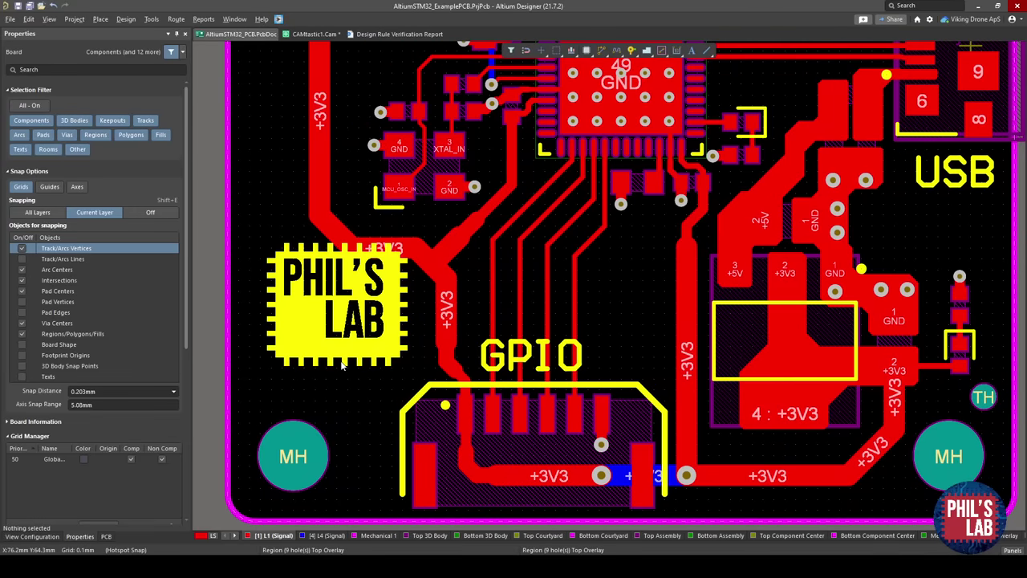
Set the snap grid to 1 mm and place a column of five 0.9 mm vias along the board's left edge.
key(p)
key(v)
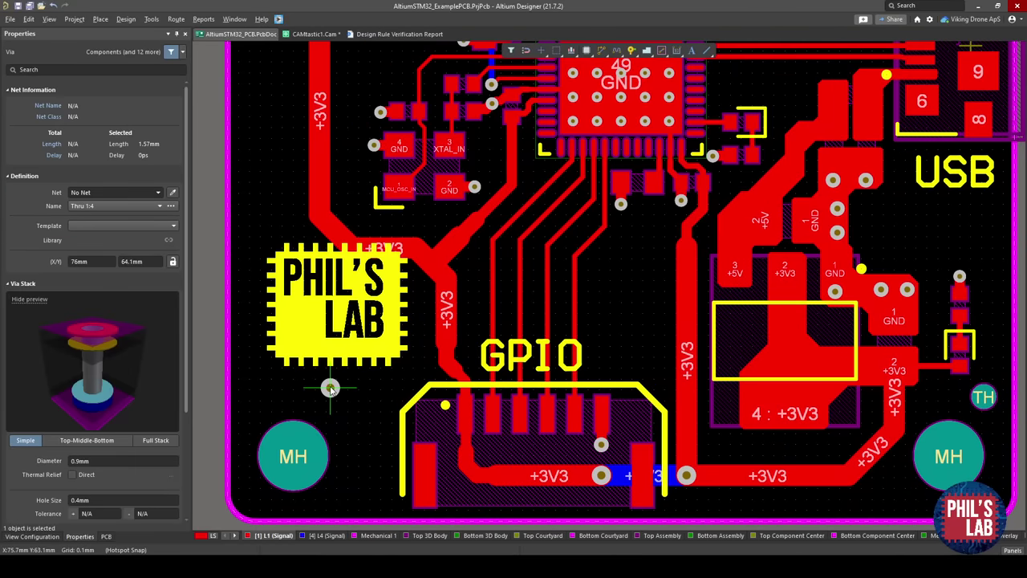
key(g)
click(377, 311)
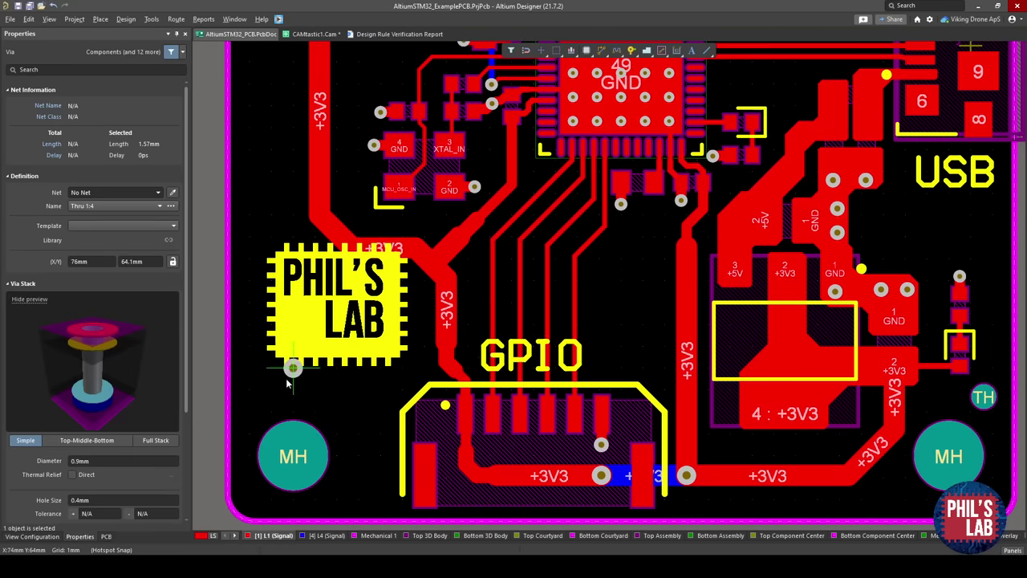
click(271, 194)
click(271, 127)
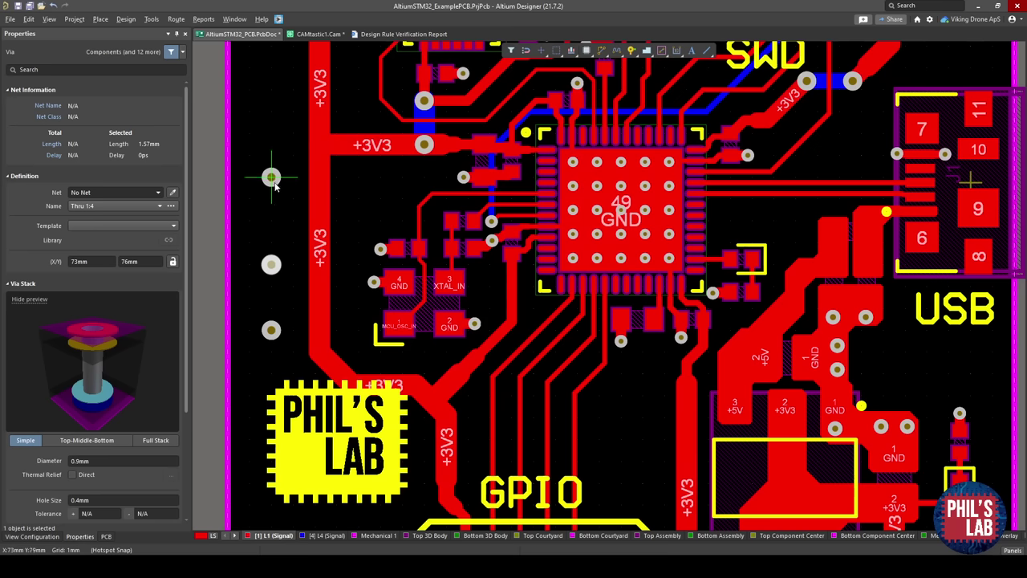
click(271, 221)
click(271, 155)
click(271, 89)
key(Escape)
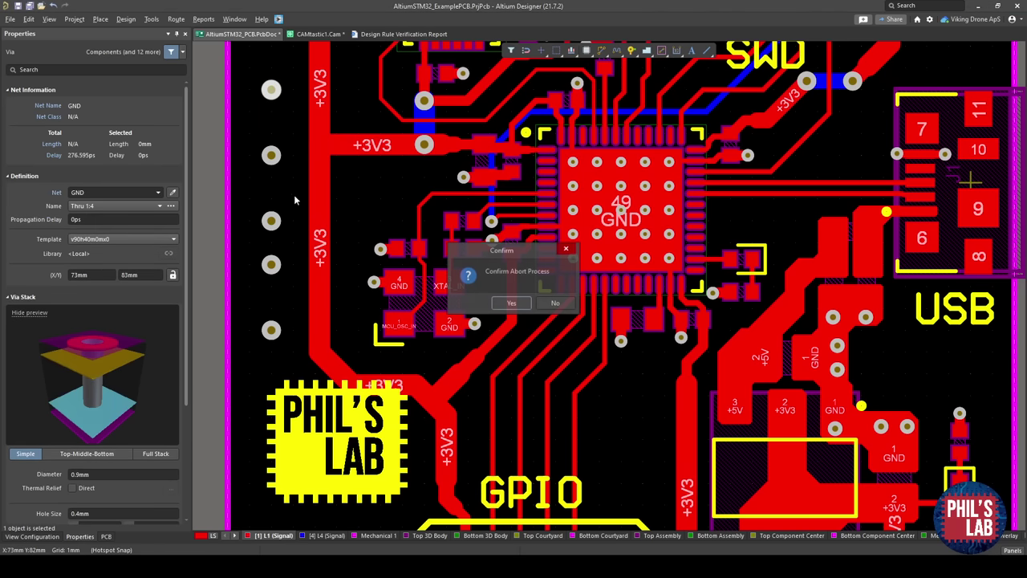
key(Return)
Undo the five vias placed along the board's left edge.
key(ctrl+z)
key(ctrl+z)
key(ctrl+z)
key(ctrl+z)
key(ctrl+z)
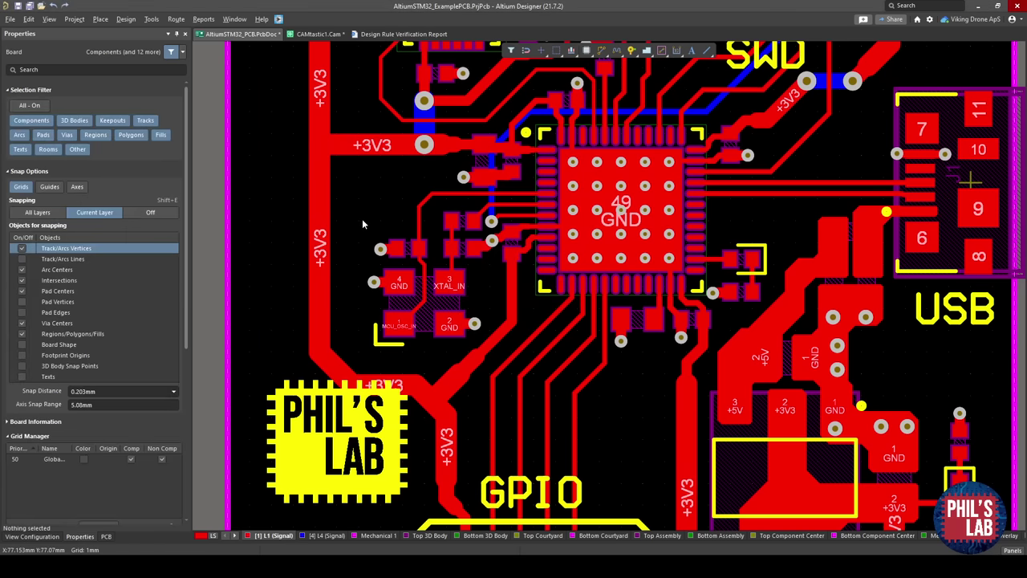
Add via stitching to the GND net on a 2 mm grid with 0.8 mm diameter vias and 0.4 mm holes.
right_drag(353, 250, 303, 304)
ctrl+scroll(318, 285, down, 3)
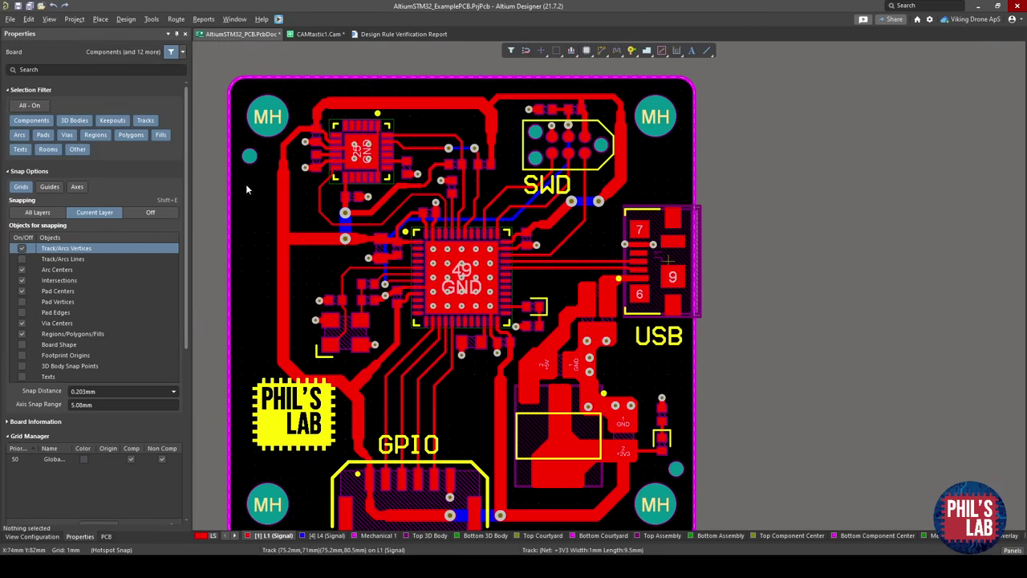
click(150, 20)
mouse_move(237, 284)
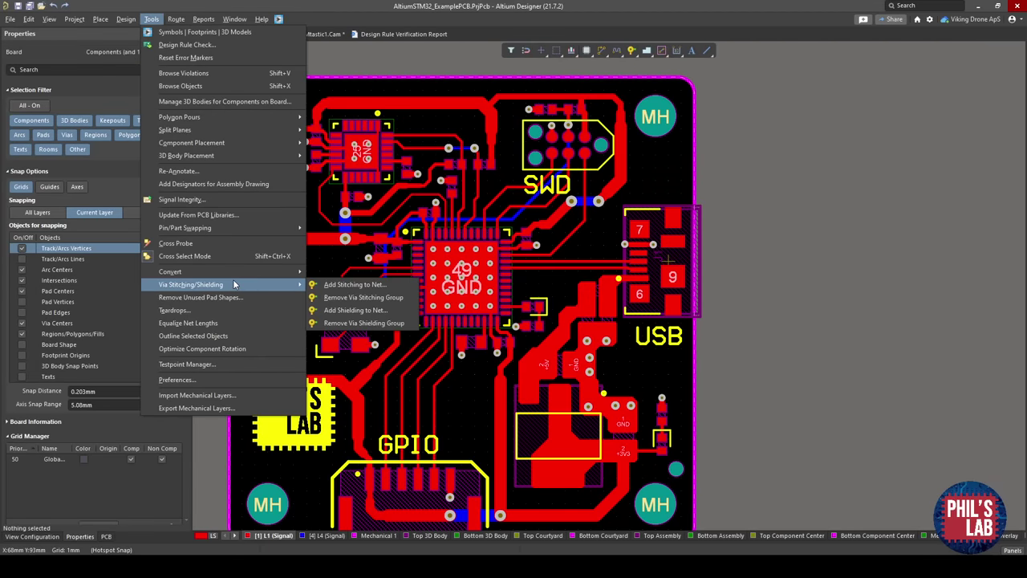
click(324, 285)
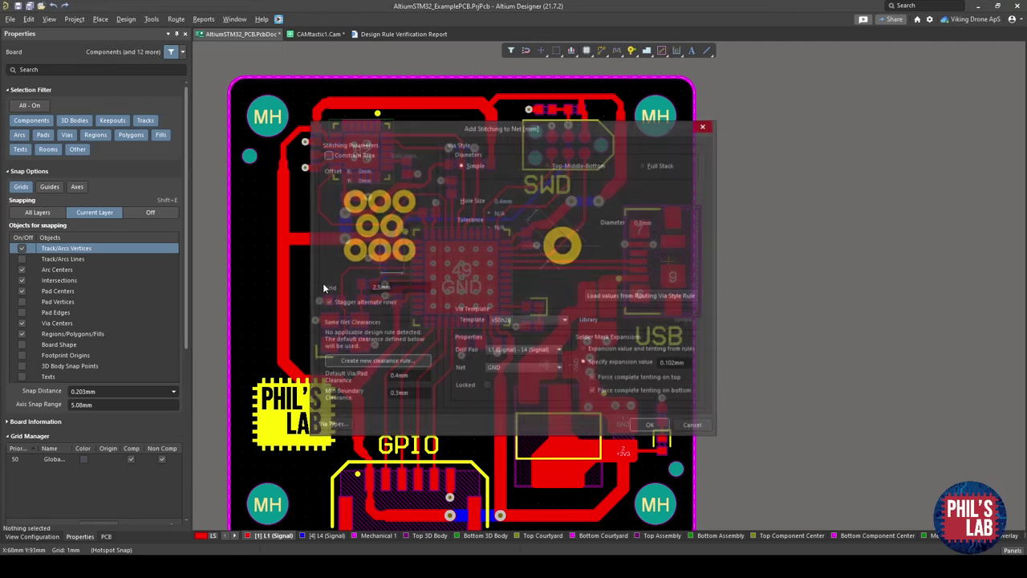
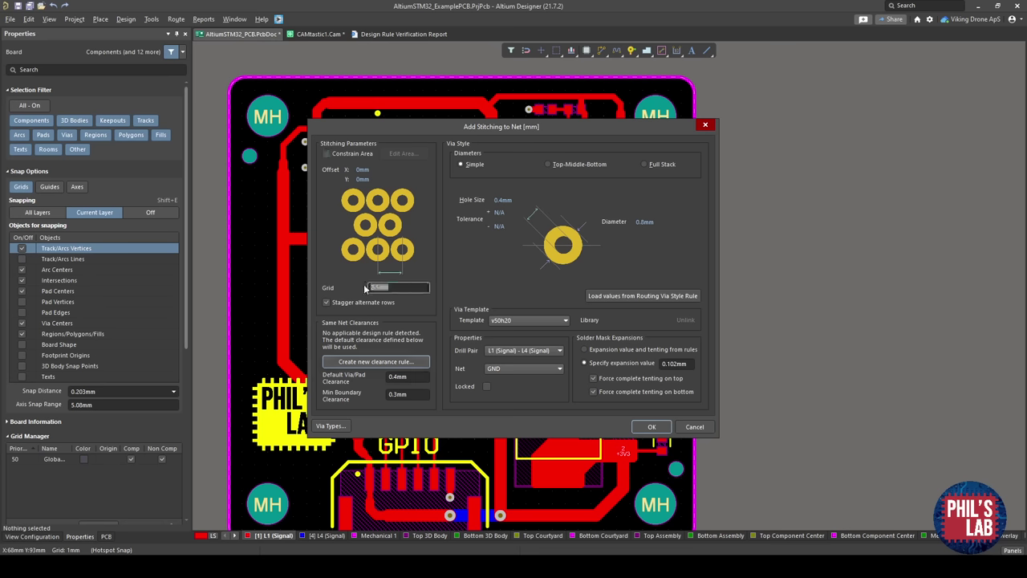
text(2)
click(651, 426)
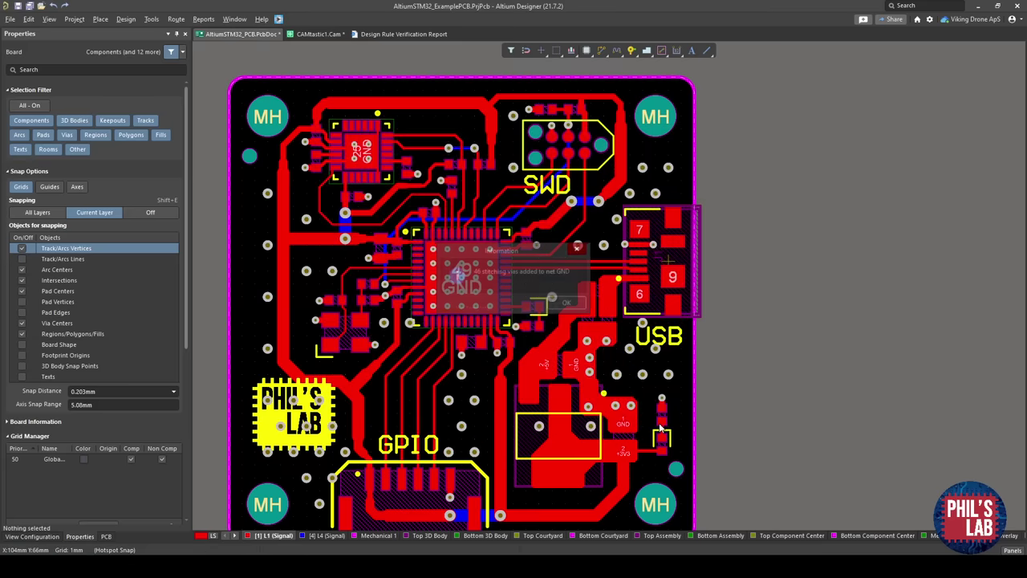
click(568, 304)
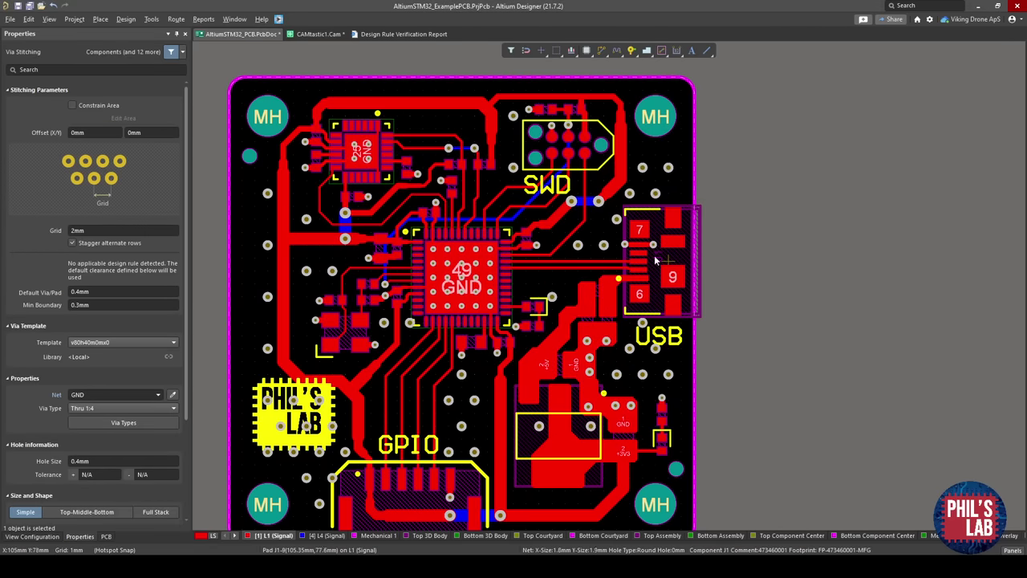
Set the snap grid to 0.25 mm and place two vias at Y 89.5 mm below the upper +3V3 track.
right_drag(503, 419, 476, 373)
right_drag(372, 299, 442, 377)
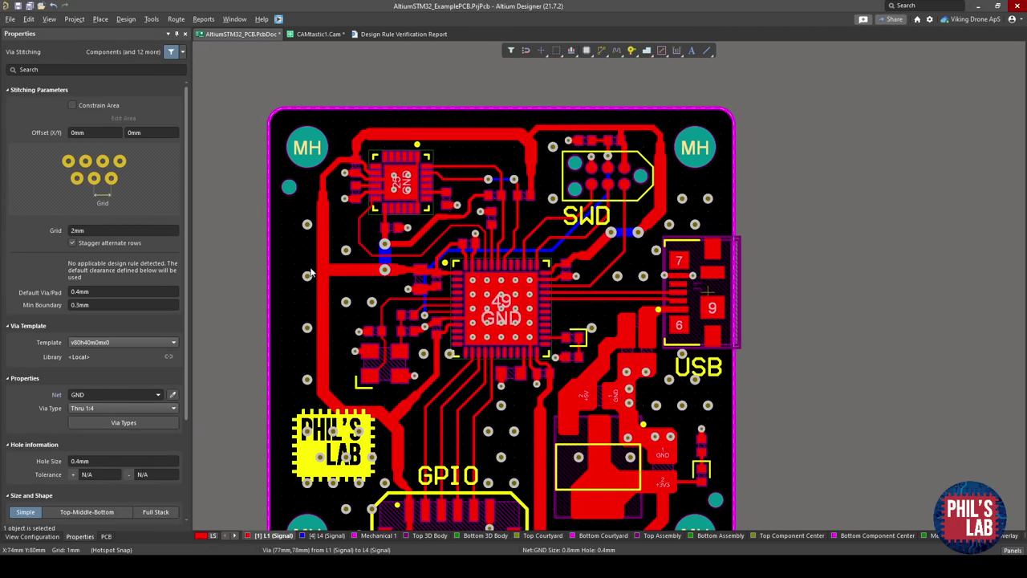
ctrl+scroll(311, 251, up, 7)
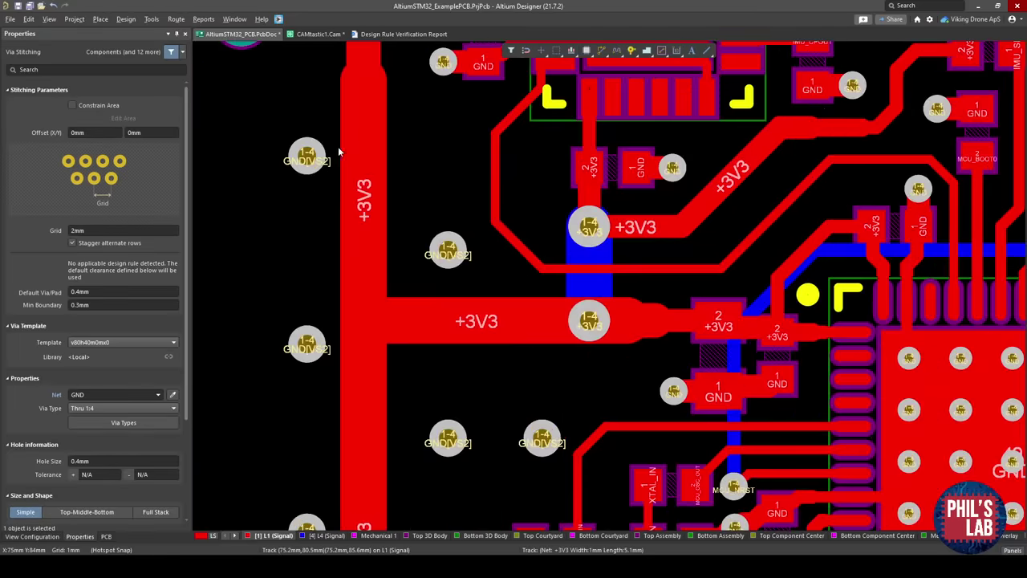
ctrl+scroll(321, 313, down, 5)
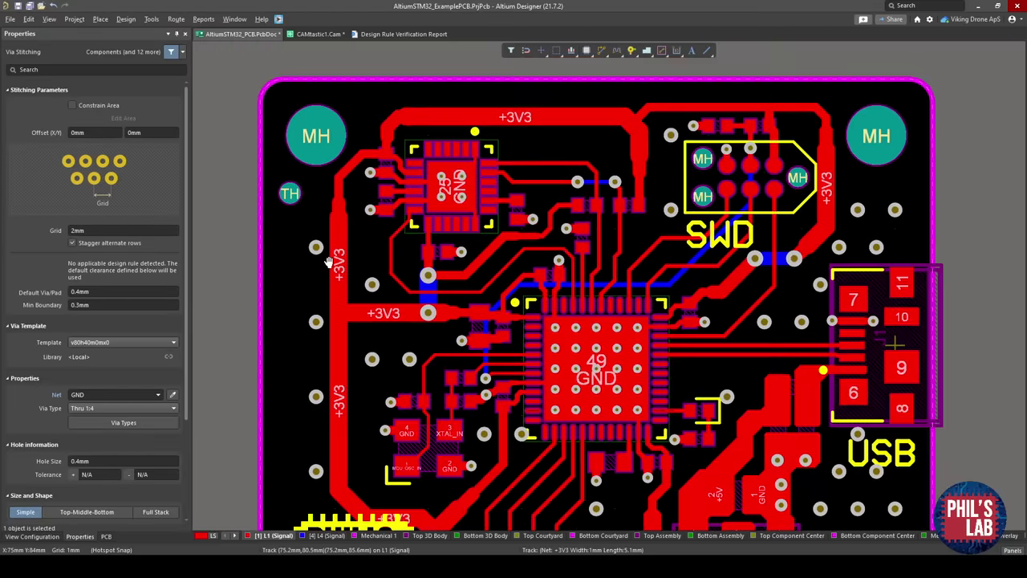
right_drag(656, 230, 625, 252)
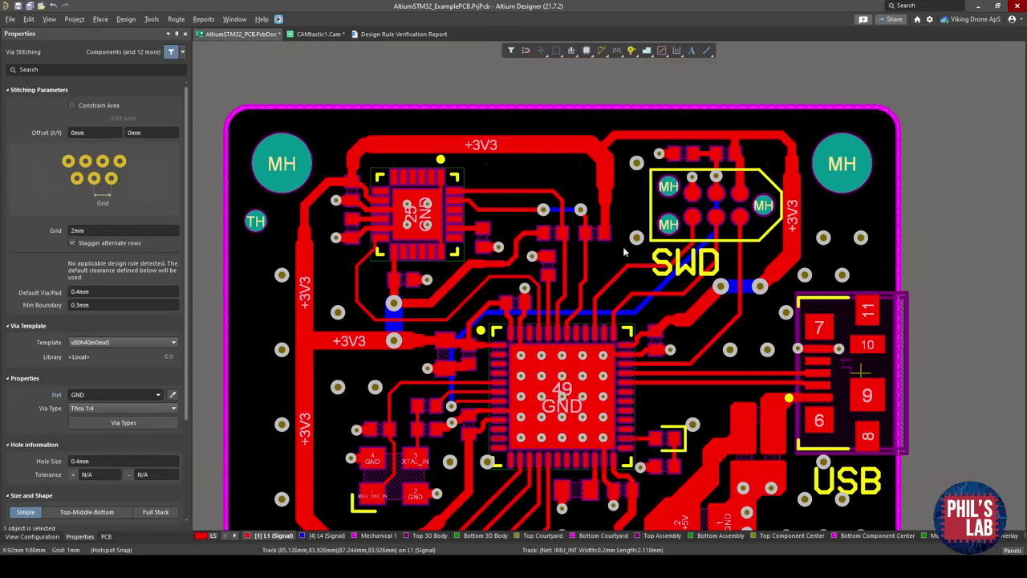
ctrl+scroll(482, 206, up, 3)
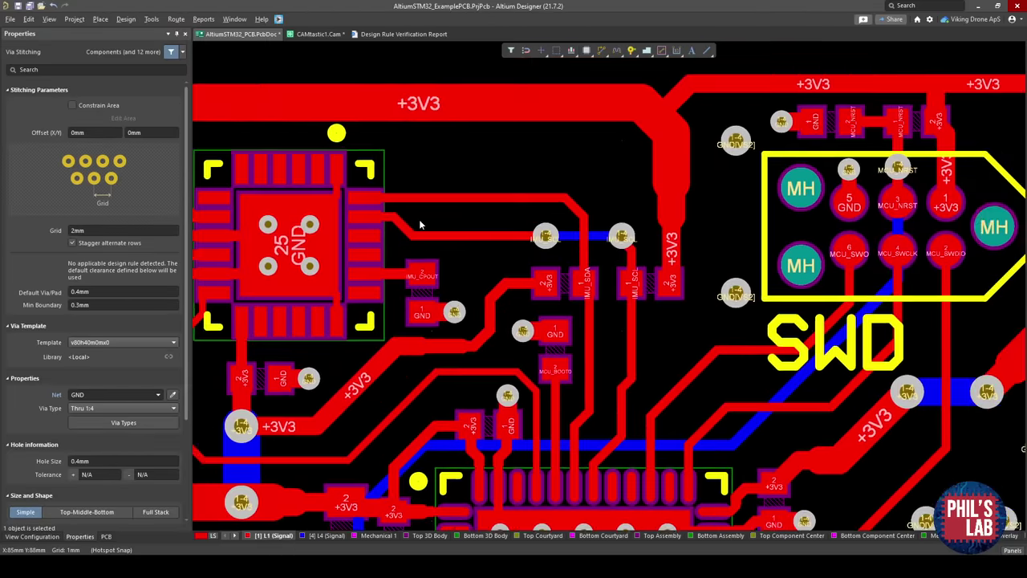
key(p)
key(v)
key(g)
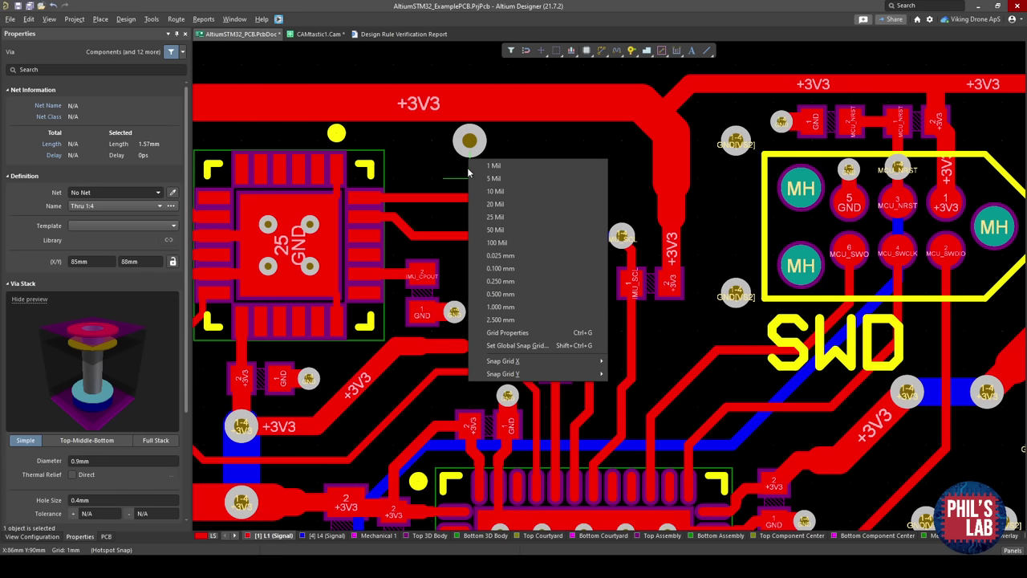
key(Down)
key(Down)
key(Return)
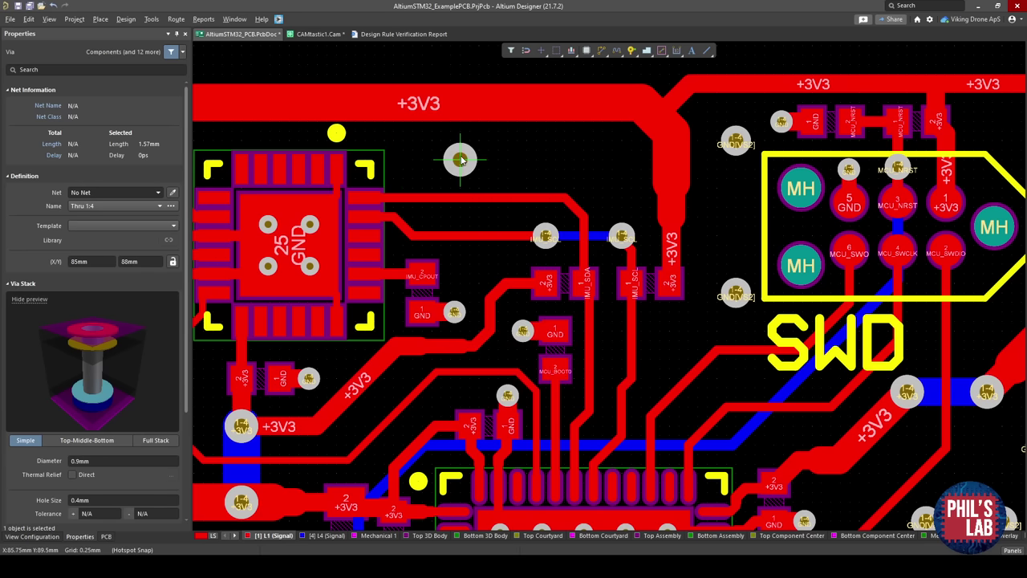
click(461, 159)
click(595, 159)
Place a via at X 94.25 mm, Y 77 mm above the MCU LED and move the nearby stitching via clear of the LED outline.
ctrl+scroll(594, 161, down, 4)
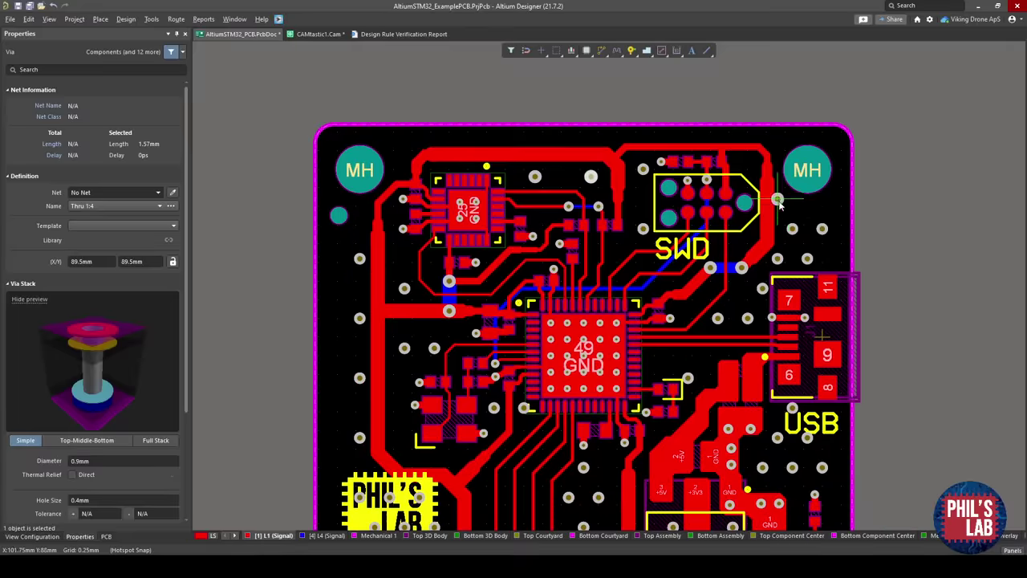
ctrl+scroll(780, 205, up, 3)
scroll(802, 222, down, 5)
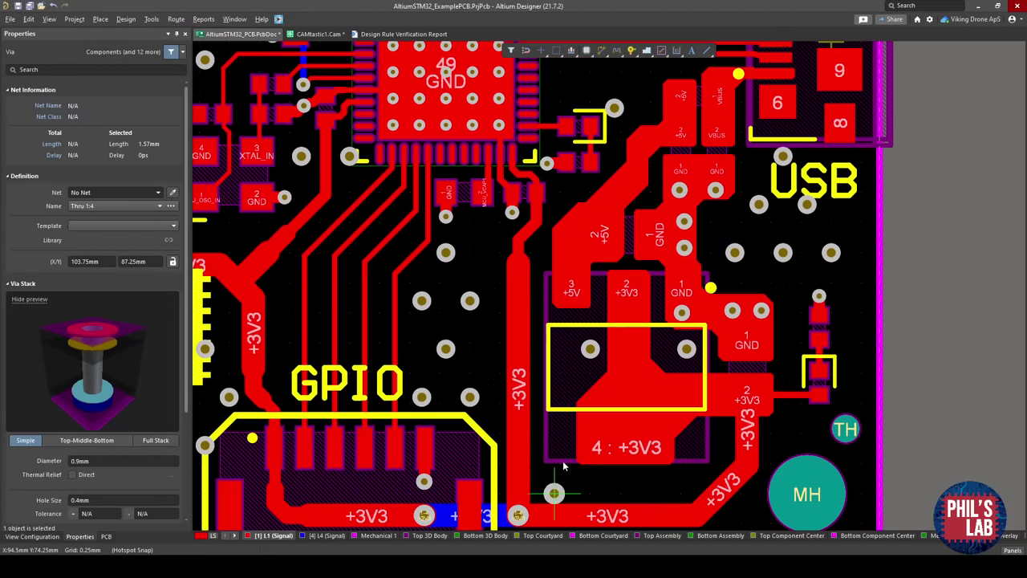
scroll(562, 89, up, 2)
ctrl+scroll(589, 189, up, 4)
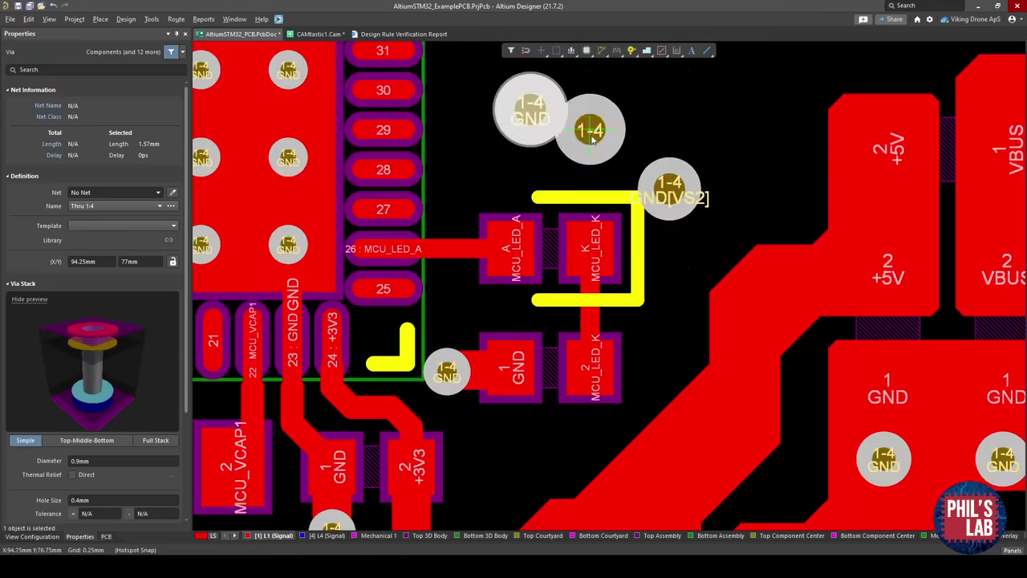
key(Escape)
drag(682, 194, 691, 171)
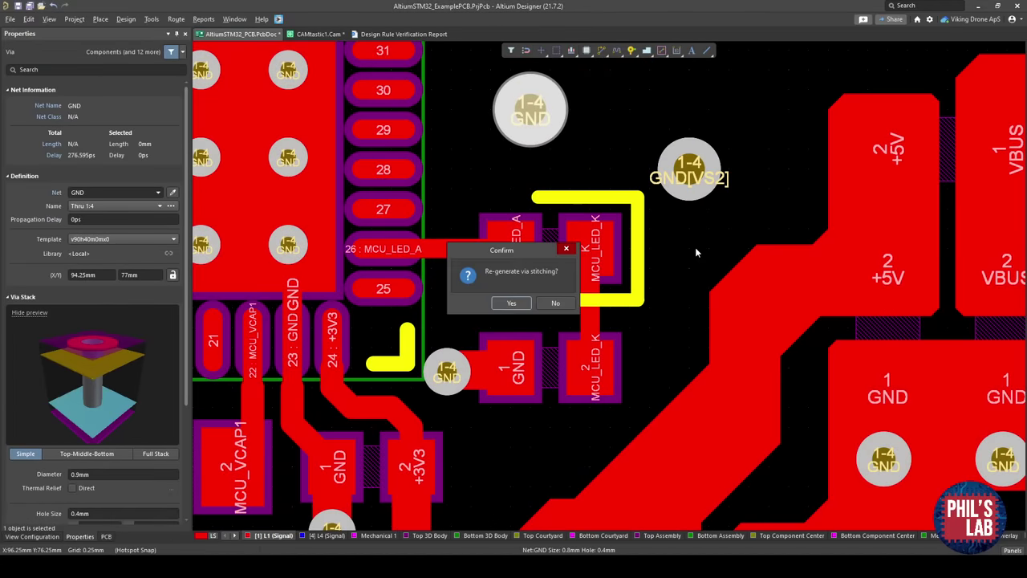
key(Return)
Delete the stitching vias that overlap the lettering and right edge of the PHIL'S LAB logo.
ctrl+scroll(589, 265, down, 5)
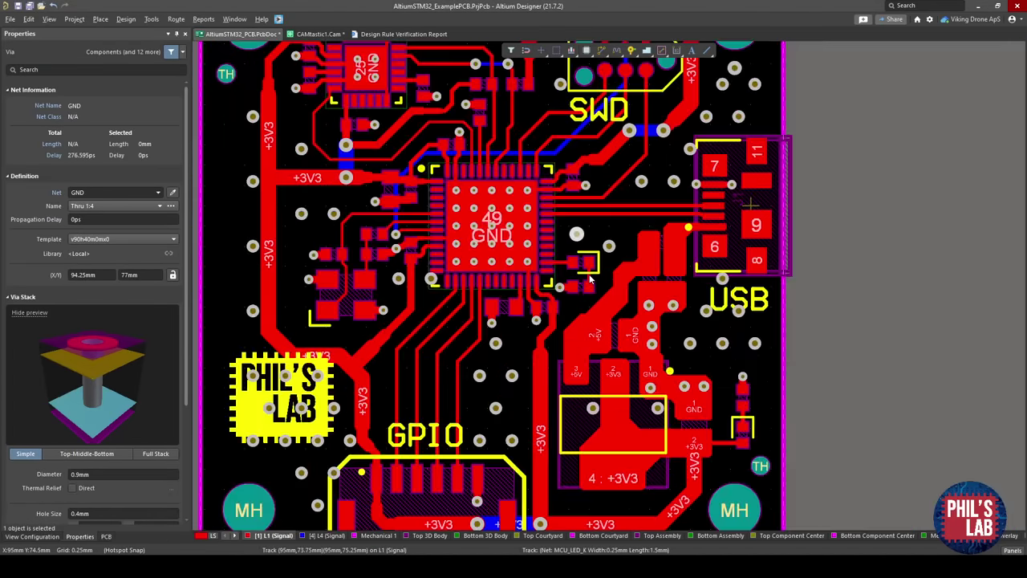
ctrl+scroll(326, 291, up, 5)
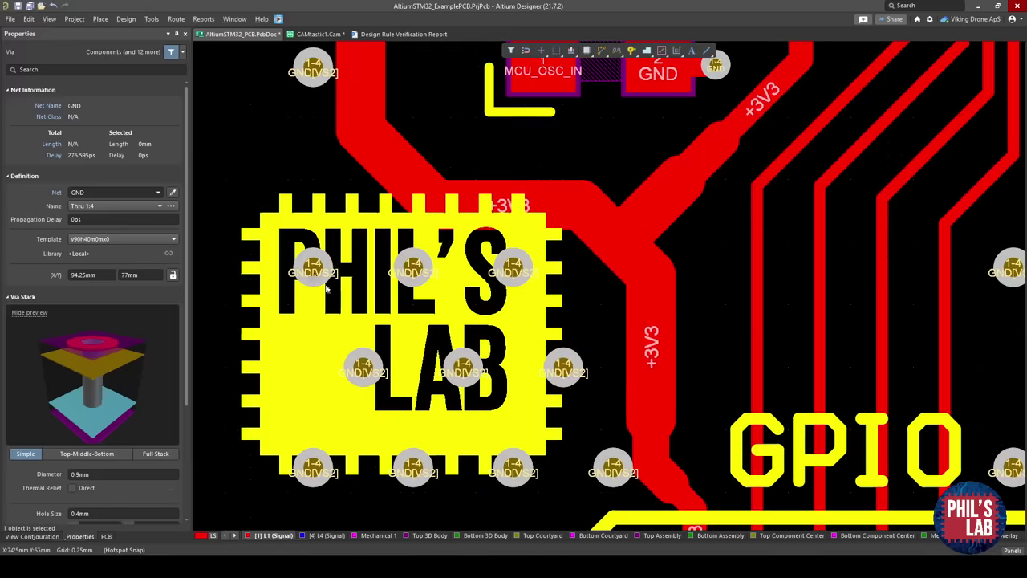
click(315, 271)
shift+click(413, 269)
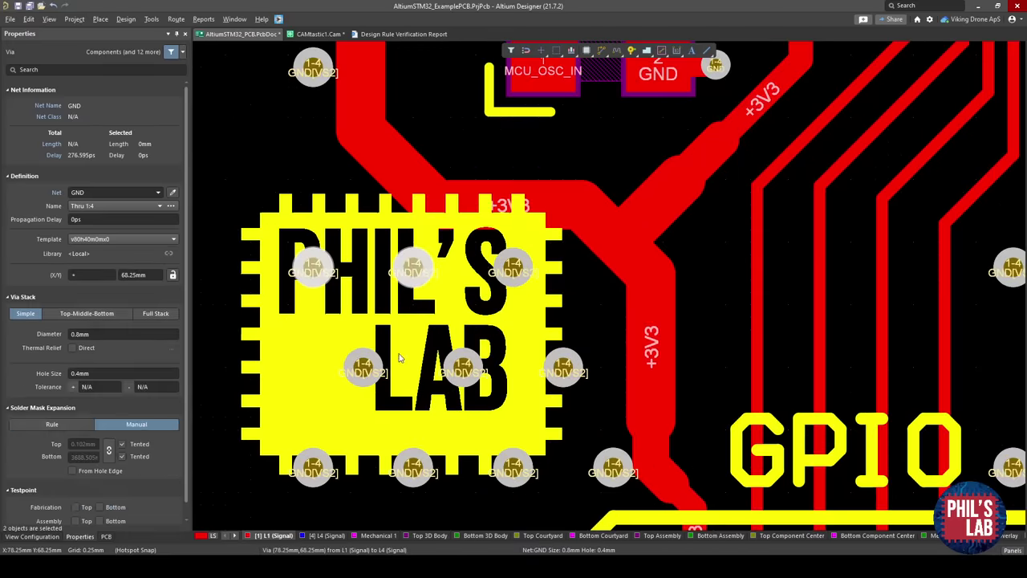
shift+click(367, 363)
shift+click(464, 373)
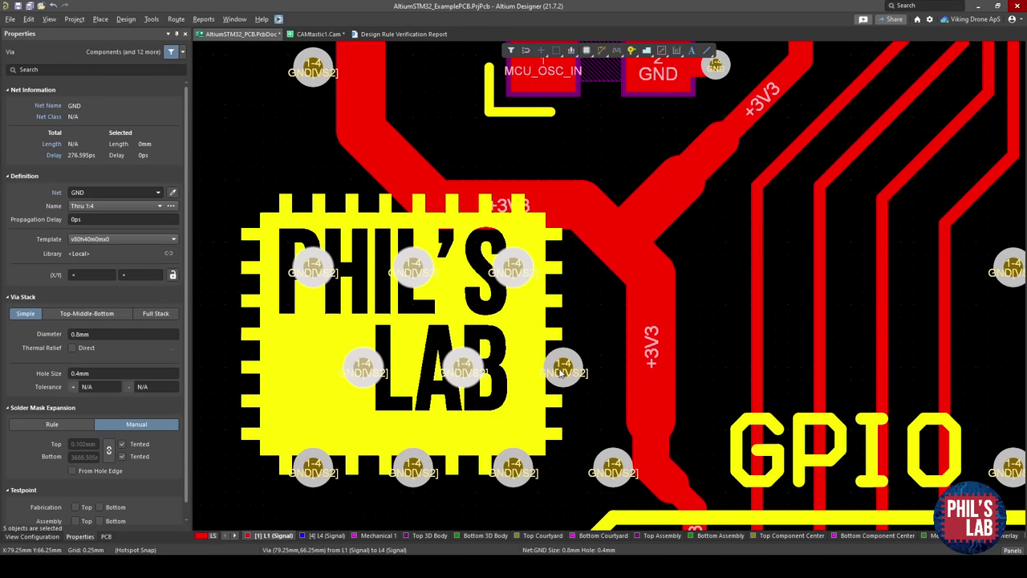
key(Delete)
Try to move the row of stitching vias below the PHIL'S LAB logo and regenerate the via stitching.
right_drag(454, 429, 494, 372)
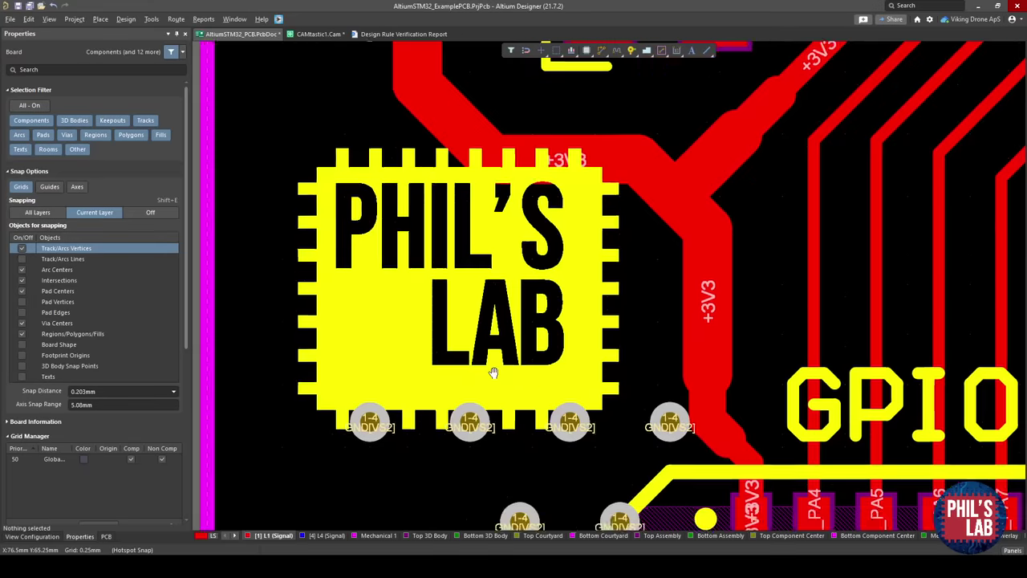
ctrl+scroll(494, 371, down, 2)
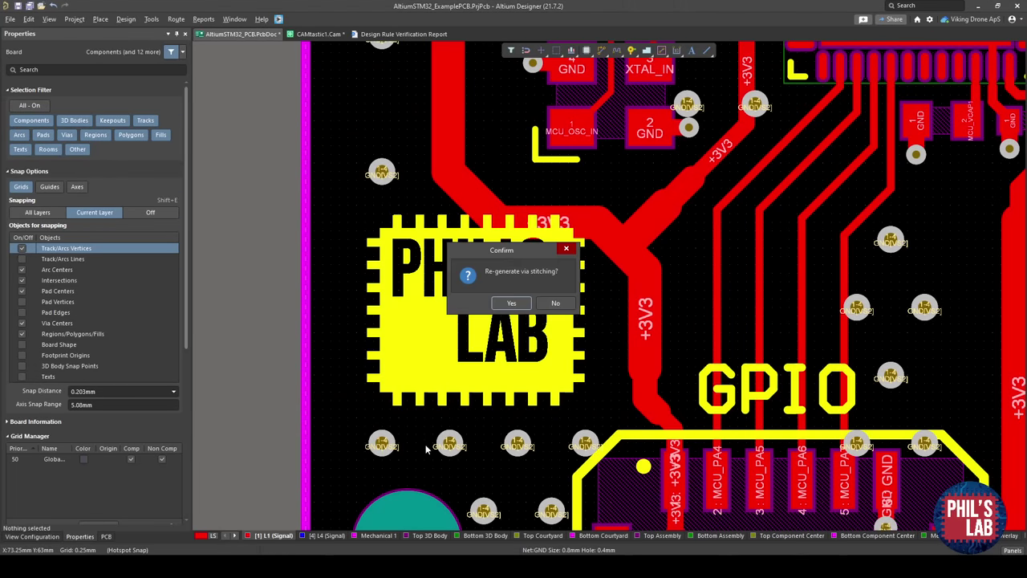
click(511, 302)
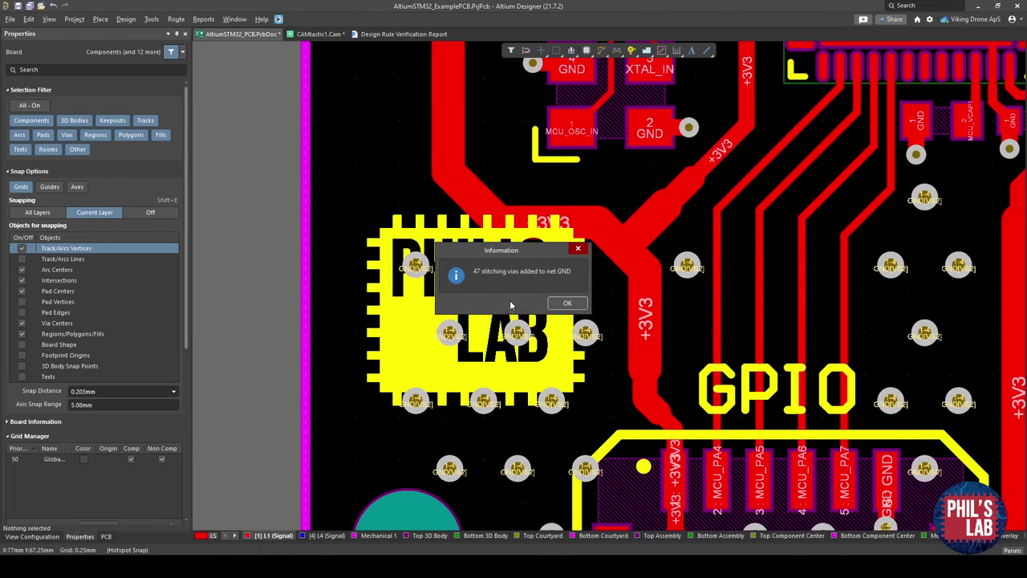
click(560, 308)
Inspect the regenerated stitching vias around the MCU and logo, and undo the automatic via stitching.
ctrl+scroll(560, 319, down, 1)
ctrl+scroll(560, 319, down, 2)
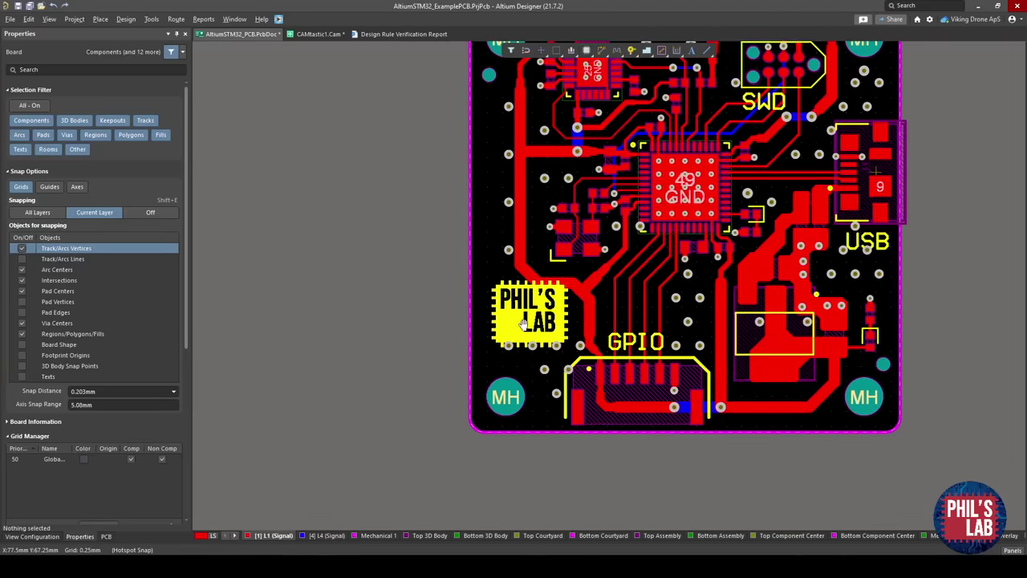
ctrl+scroll(564, 221, up, 3)
ctrl+scroll(611, 281, up, 3)
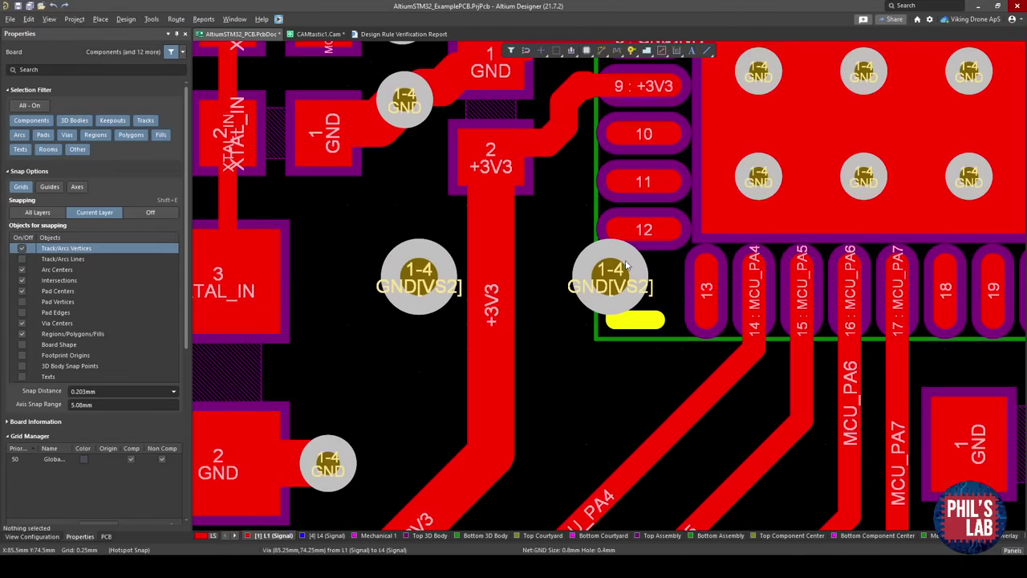
ctrl+scroll(610, 280, down, 1)
ctrl+scroll(611, 280, down, 2)
key(ctrl+z)
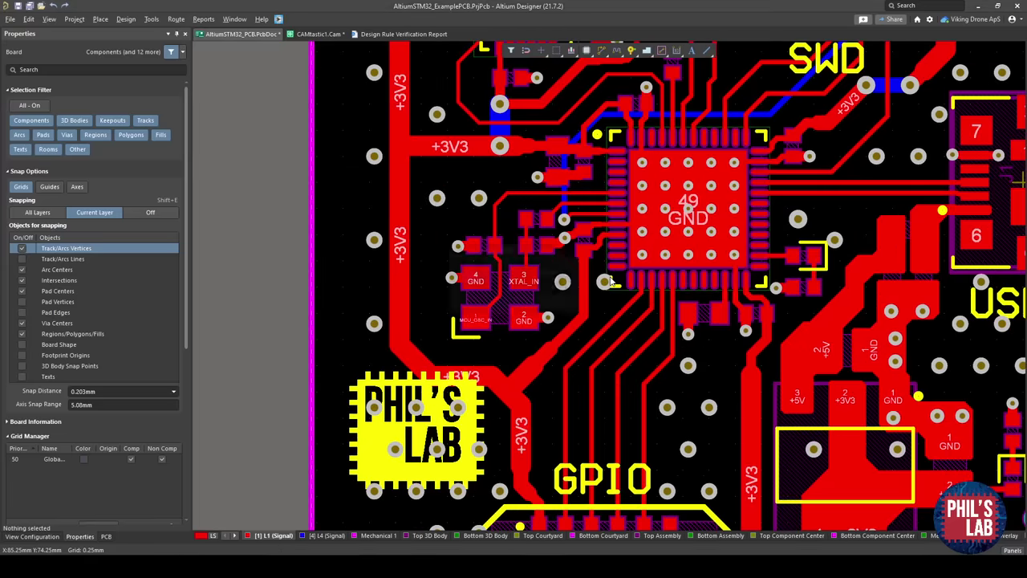
click(517, 305)
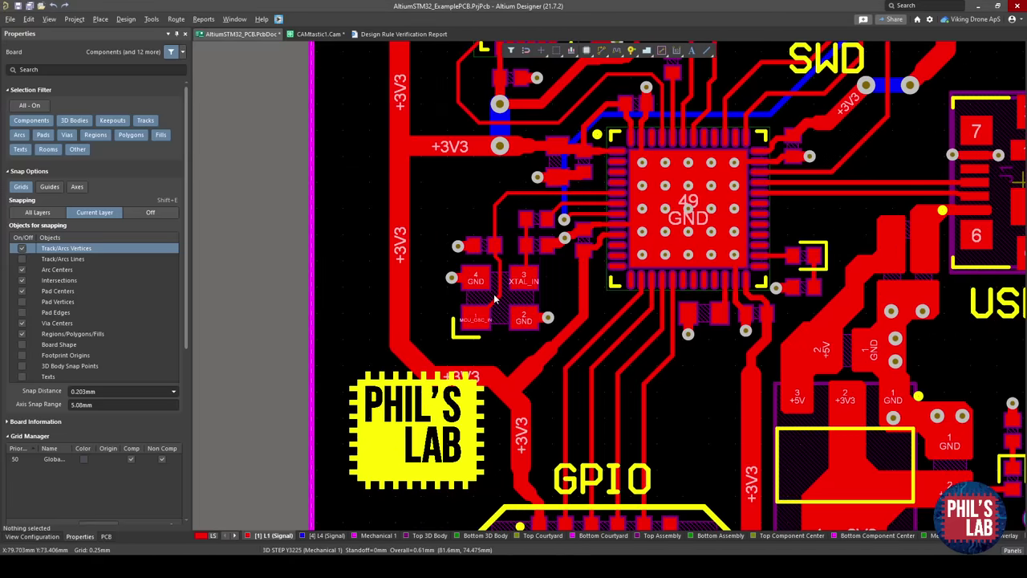
Set the snap grid to 1 mm and place eight vias along the left board edge at X 73 mm, every 2 mm from Y 85 to 71 mm.
ctrl+scroll(418, 309, down, 3)
ctrl+scroll(418, 309, up, 1)
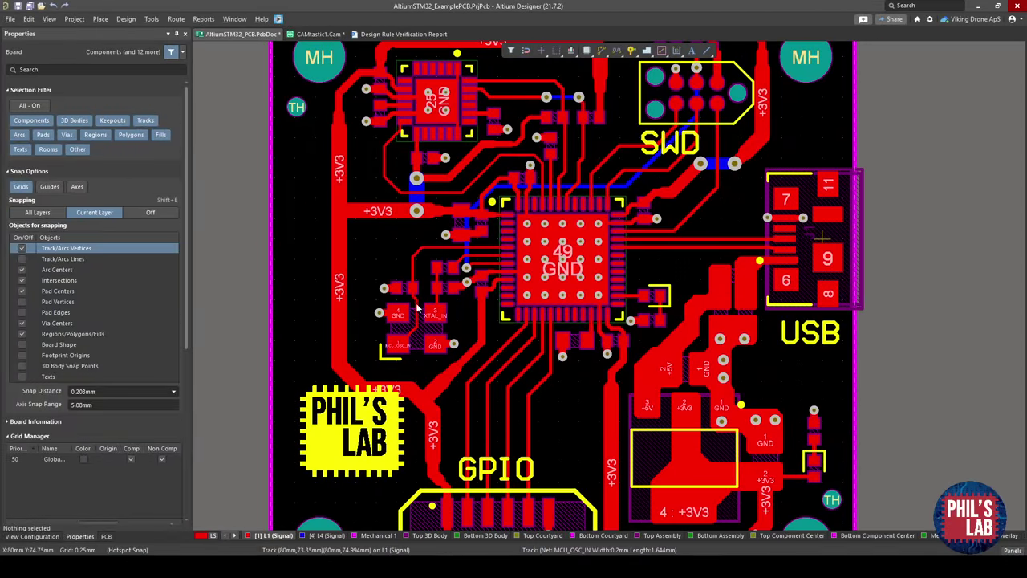
click(418, 309)
ctrl+scroll(303, 136, up, 1)
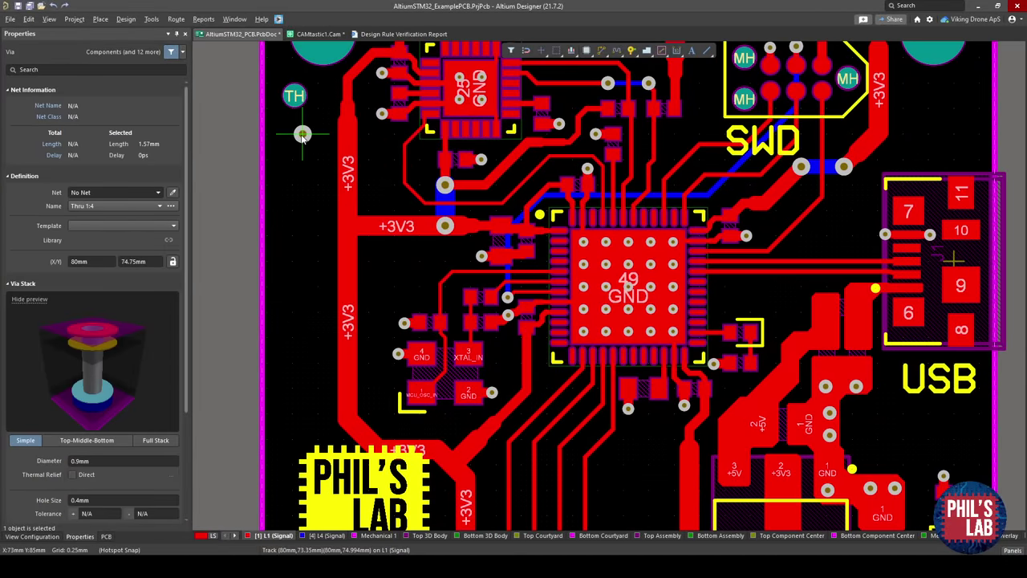
key(g)
key(Down)
key(Down)
key(Return)
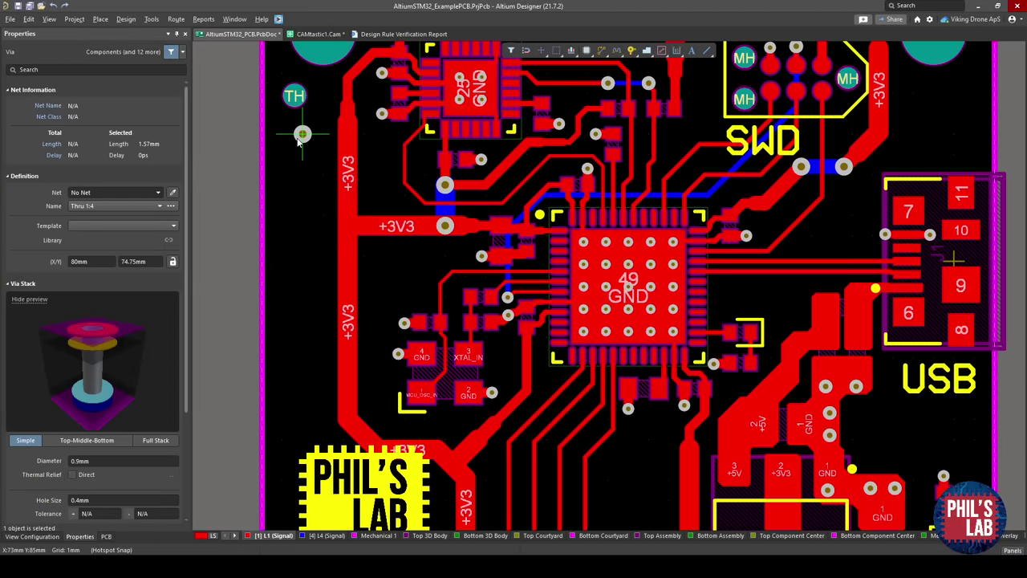
click(303, 134)
click(303, 174)
click(303, 216)
click(303, 256)
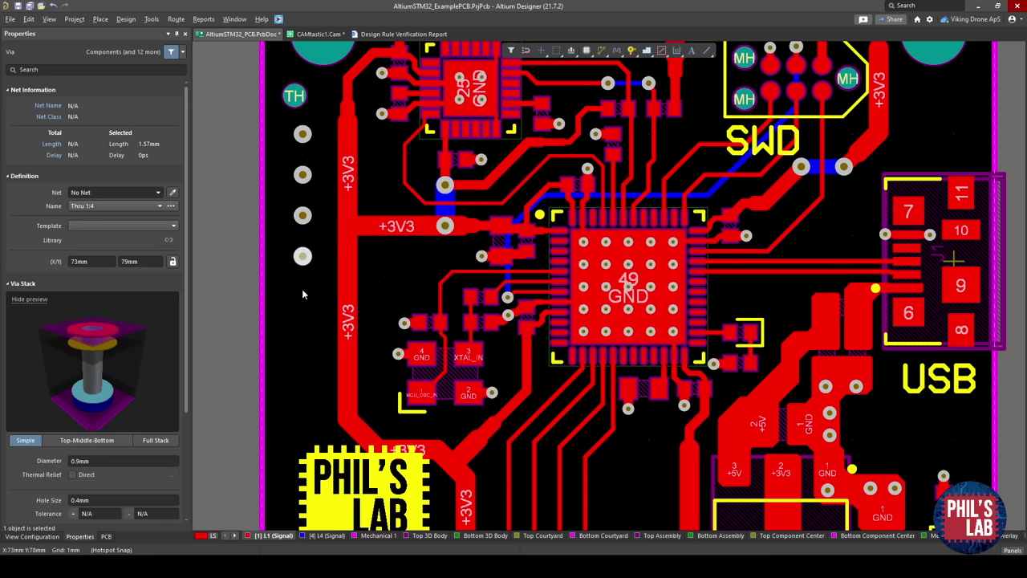
click(303, 297)
click(303, 337)
click(303, 378)
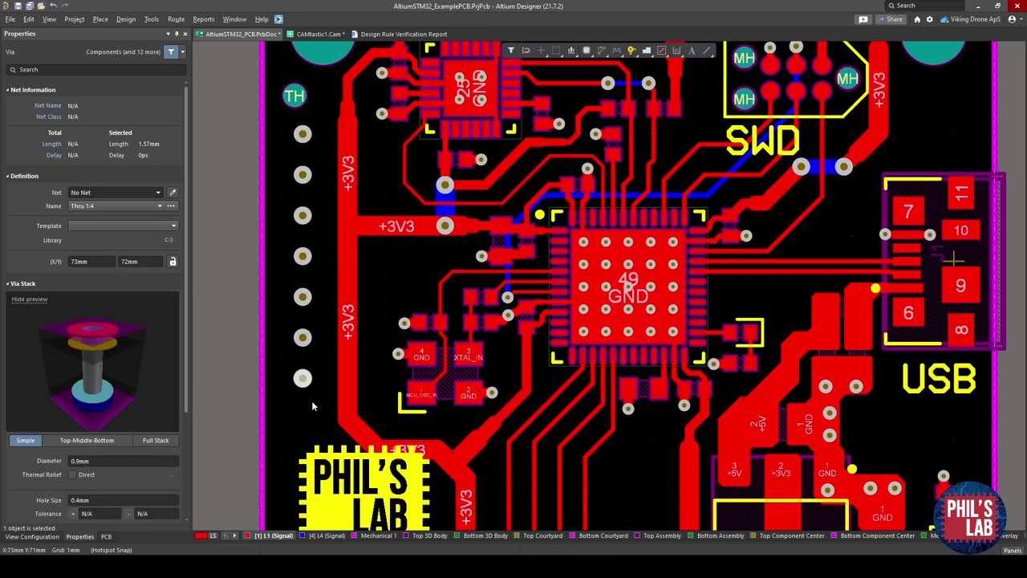
click(303, 418)
Place vias at (77, 78) and (79, 79) mm below the horizontal +3V3 track and at (77, 84) and (77, 82) mm above it.
click(384, 276)
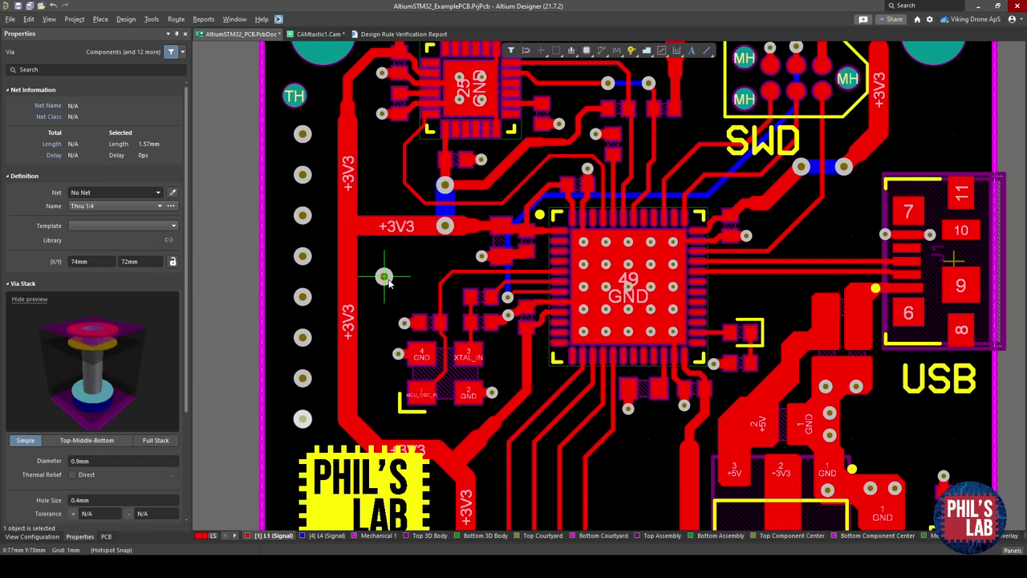
click(424, 256)
click(383, 134)
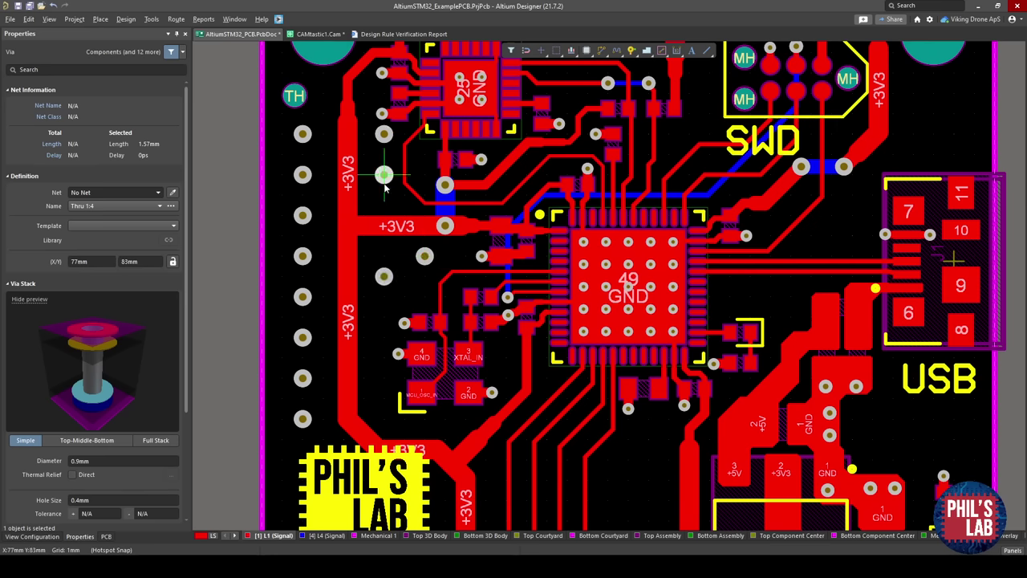
ctrl+scroll(385, 186, up, 3)
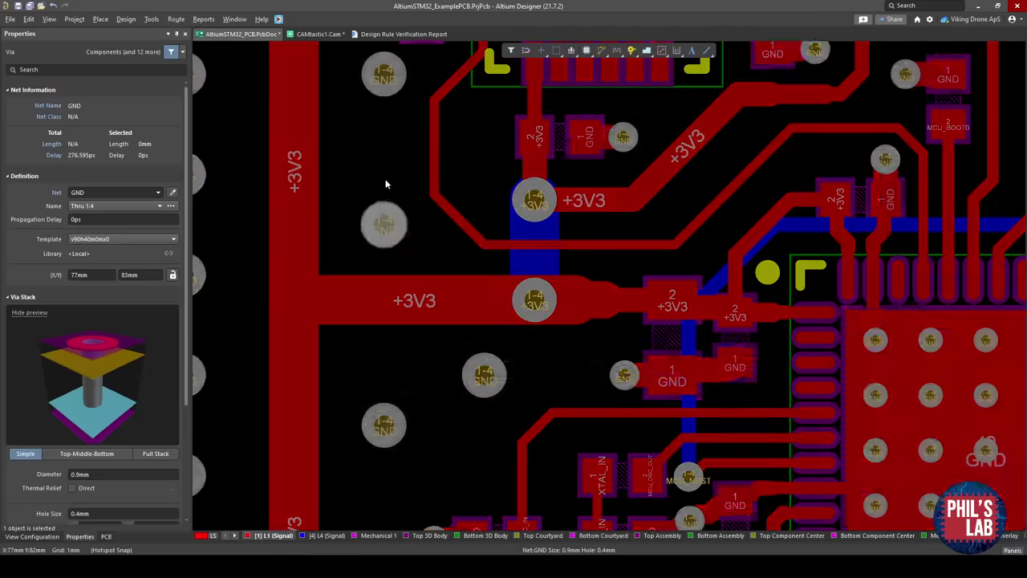
drag(384, 73, 384, 125)
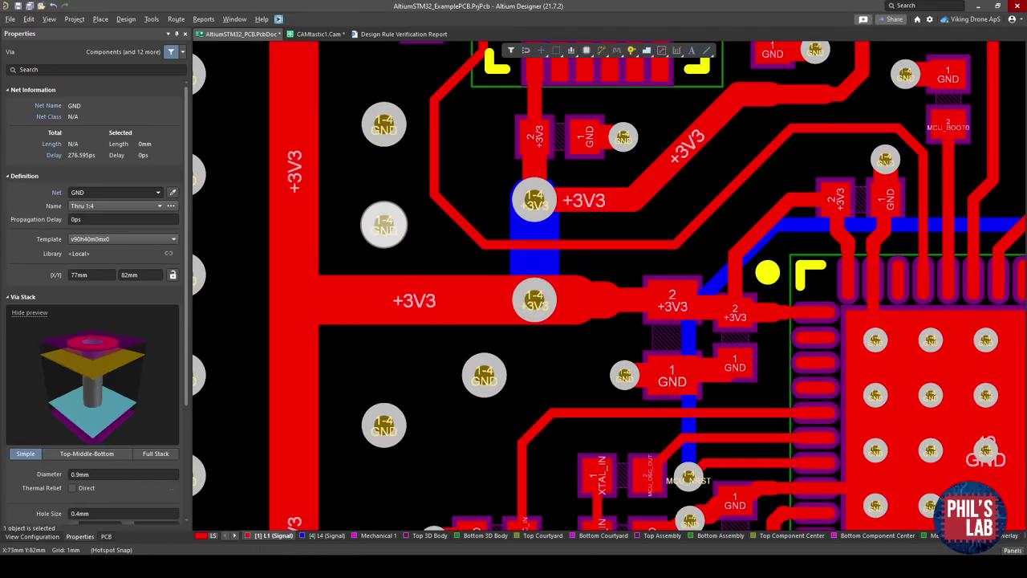
Examine the via distribution across the whole board in the 3D view and return to the 2D layout.
key(ctrl+Page_Down)
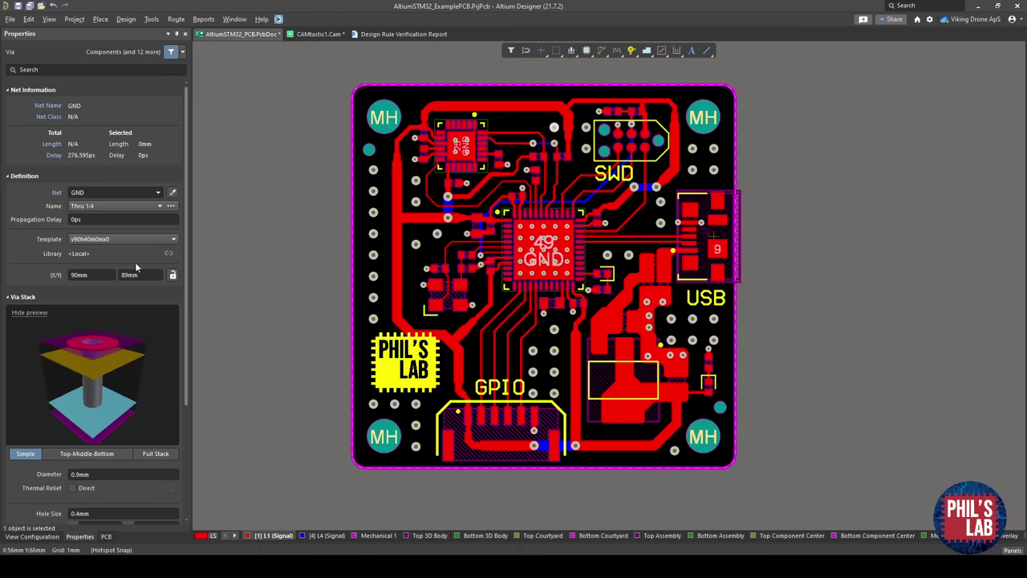
ctrl+scroll(526, 217, down, 1)
key(3)
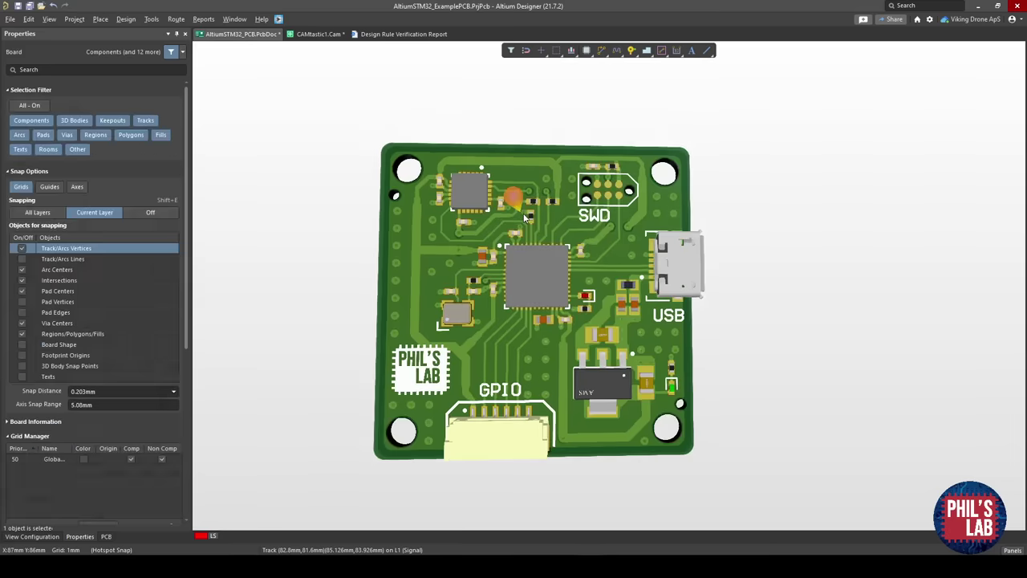
mouse_move(525, 217)
shift+right_down()
mouse_move(564, 240)
mouse_move(436, 237)
mouse_move(520, 210)
mouse_move(517, 198)
shift+right_up()
key(2)
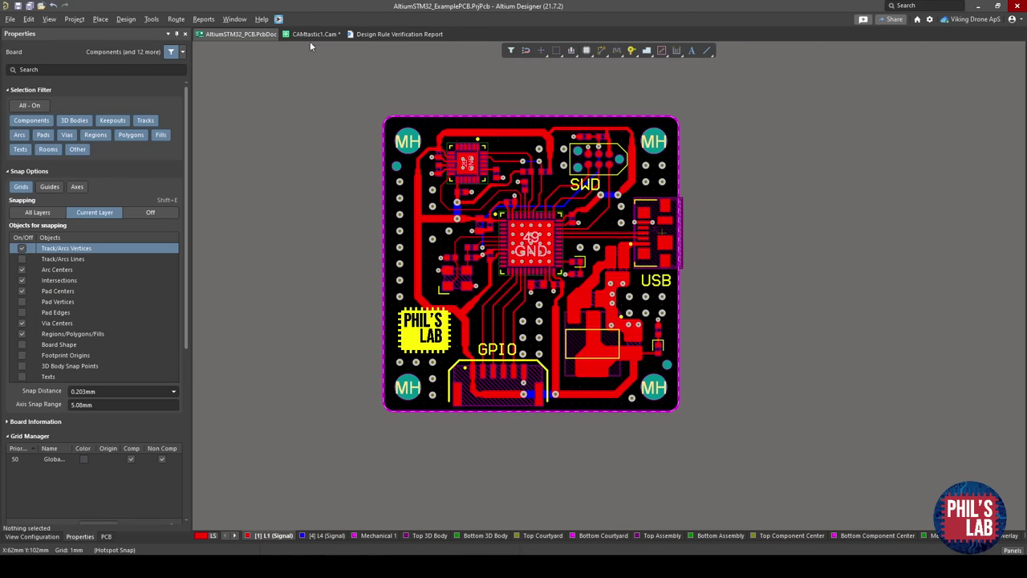
Close the CAMtastic1.Cam document and repour the board's polygons.
right_click(311, 38)
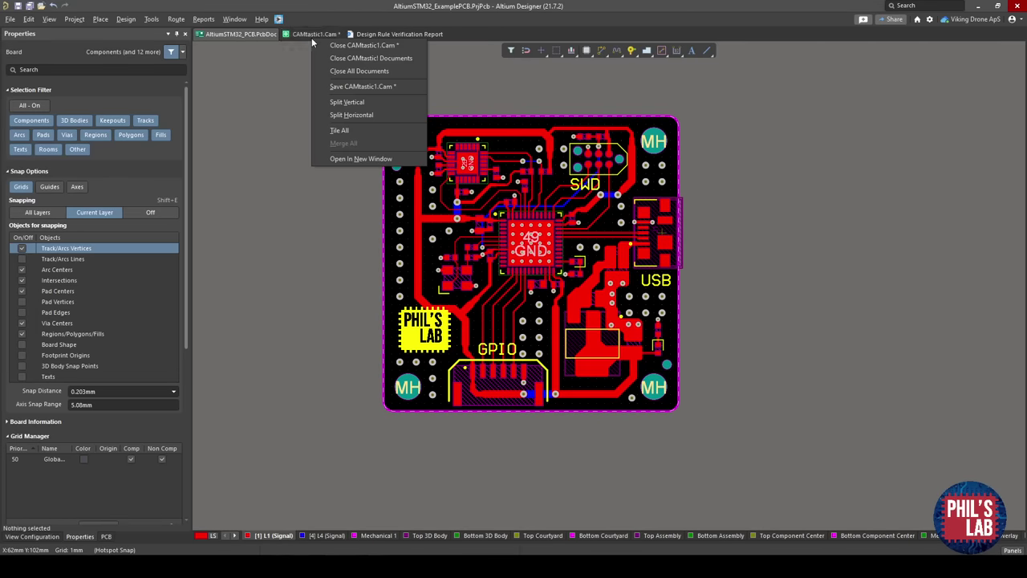
click(364, 49)
click(534, 323)
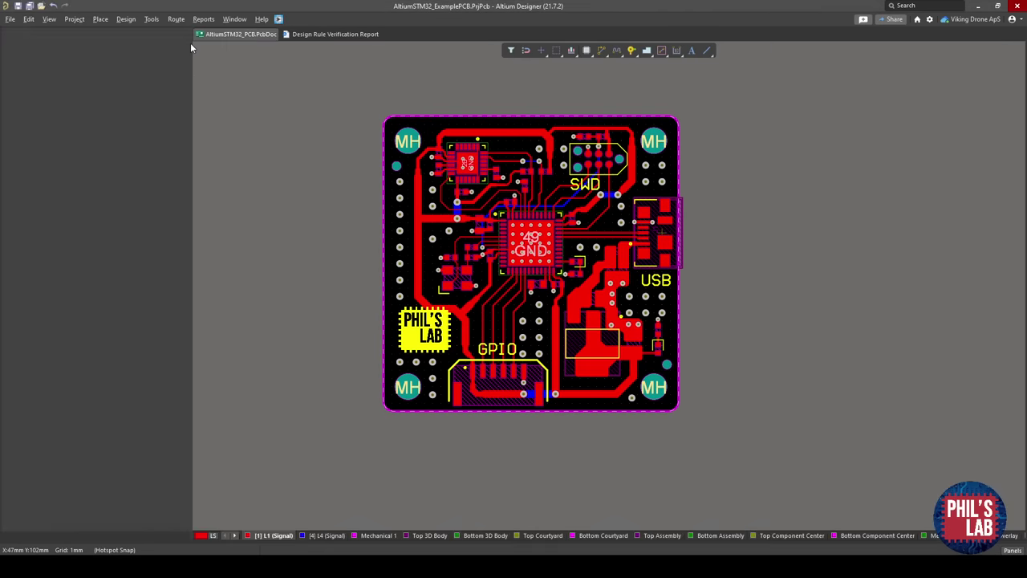
click(160, 21)
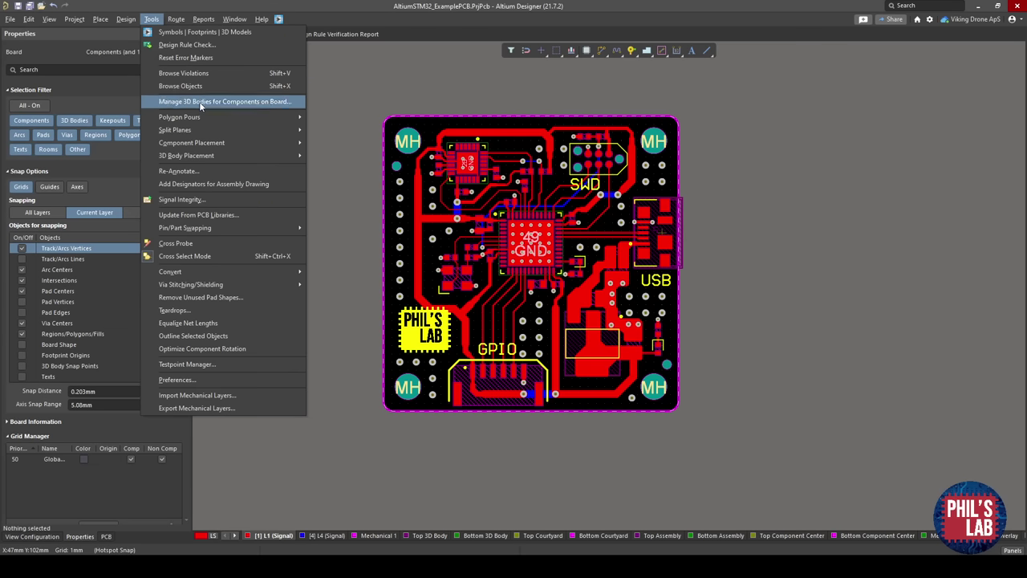
mouse_move(205, 118)
click(373, 174)
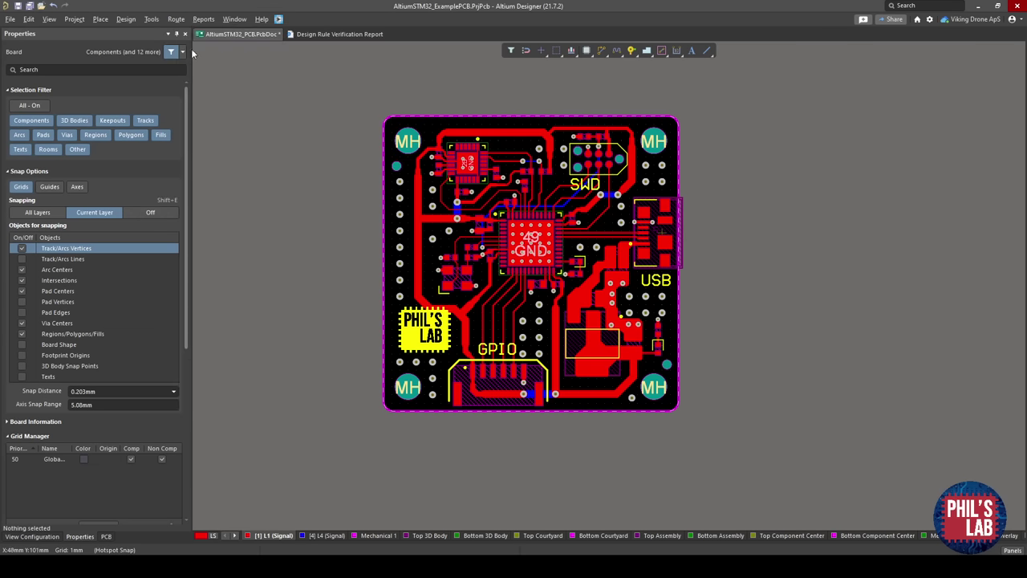
Run the design rule check on the board, and close the verification report after reviewing its rule violation summary.
click(126, 19)
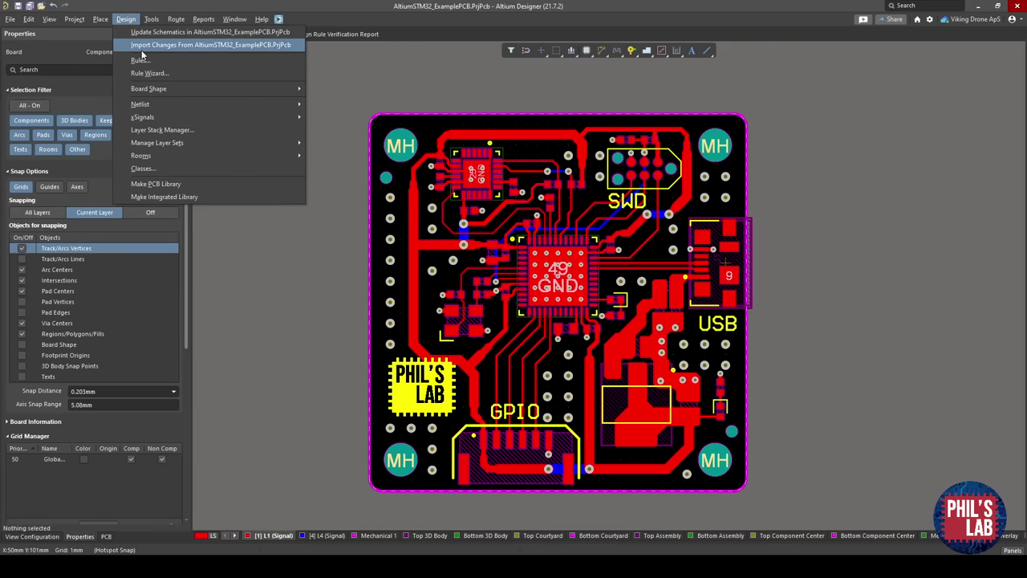
mouse_move(151, 19)
click(166, 46)
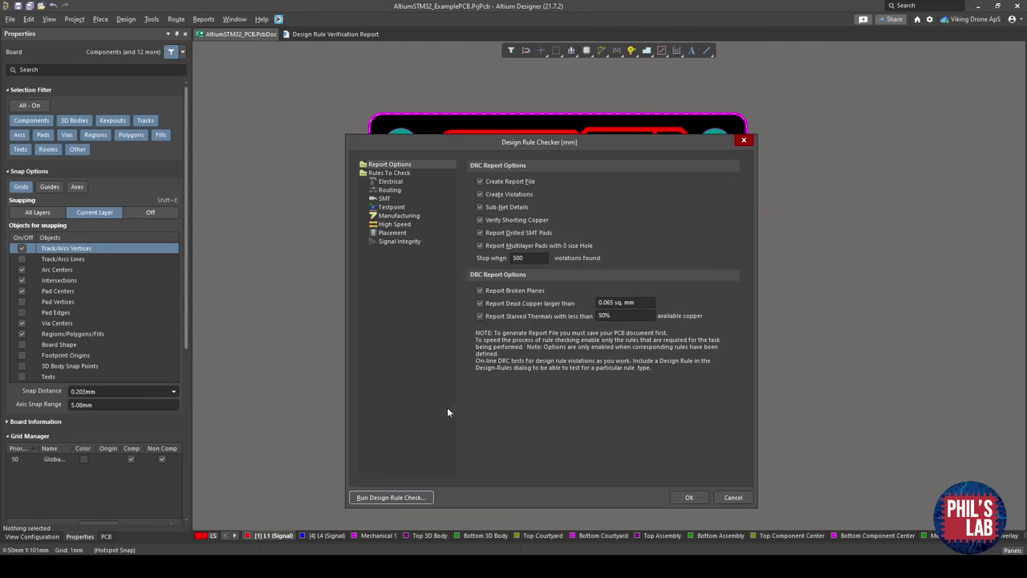
click(410, 497)
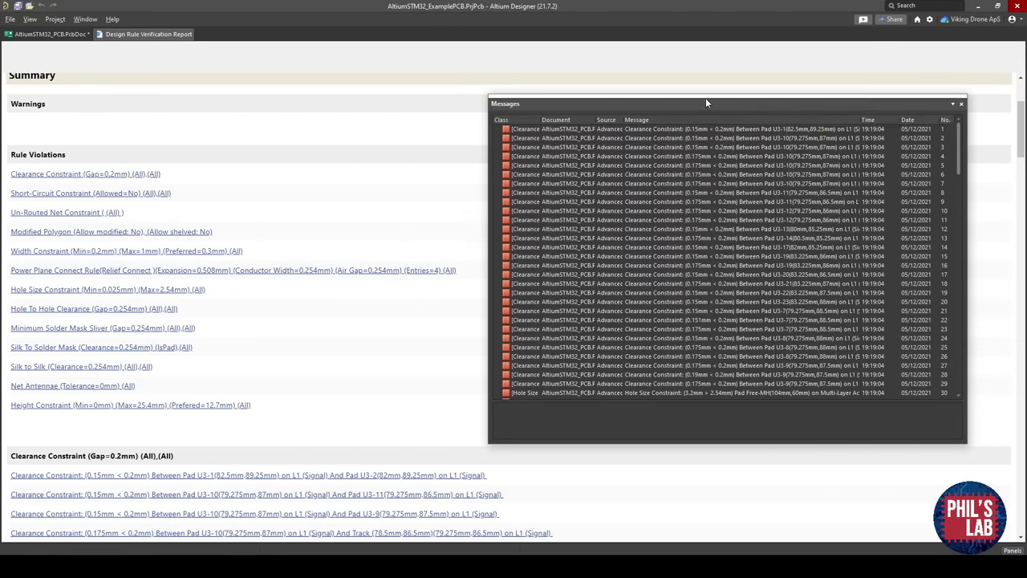
mouse_move(705, 99)
mouse_down()
mouse_move(603, 170)
mouse_move(424, 242)
mouse_move(553, 157)
mouse_up()
click(801, 156)
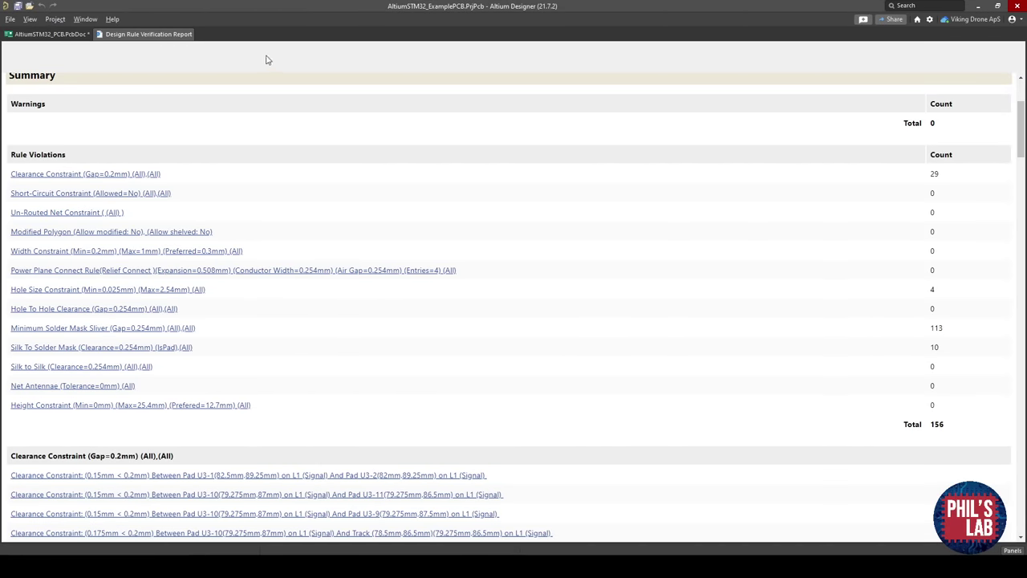
middle_click(158, 39)
Save the PCB document and reset the DRC error markers on the board.
key(ctrl+s)
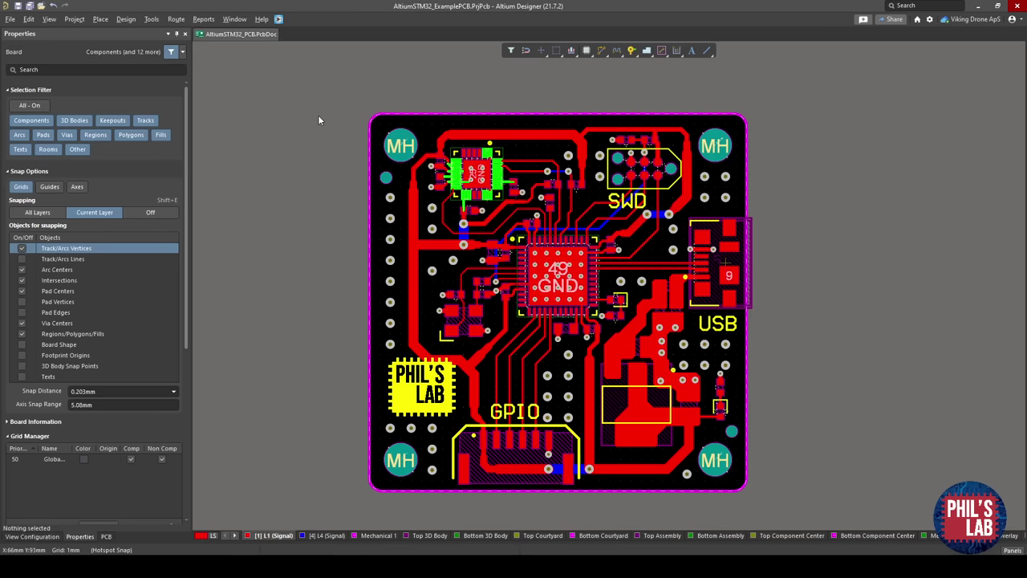
ctrl+scroll(378, 134, up, 1)
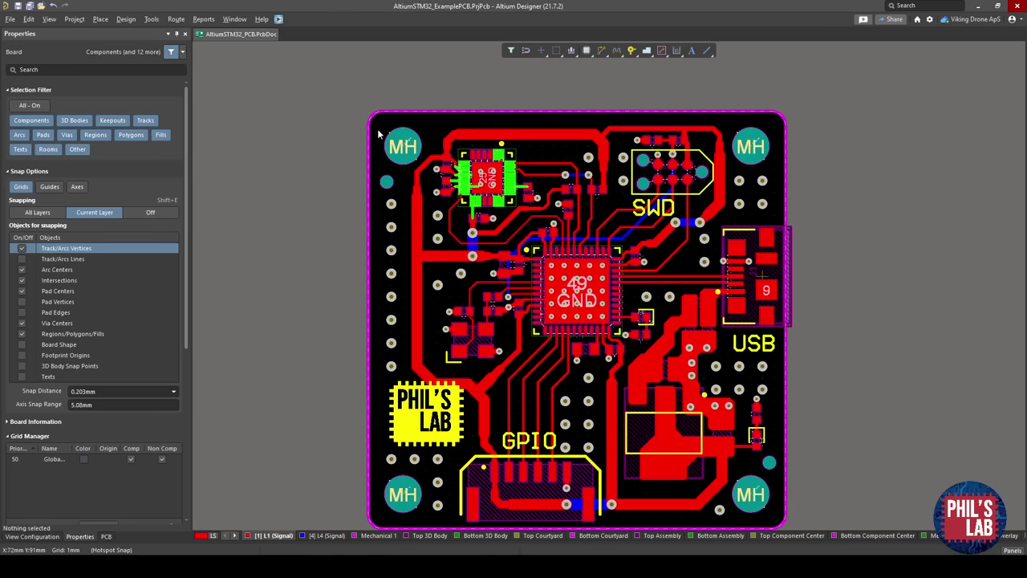
click(151, 19)
click(181, 57)
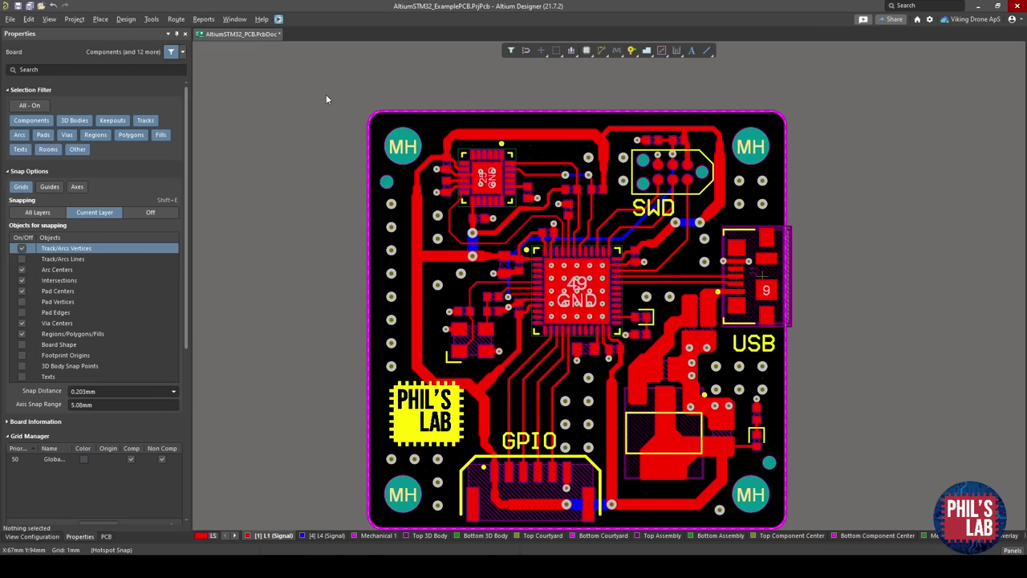
Generate the Gerber X2 fabrication files in millimetres with the 4:5 format and the preselected plot layers.
click(11, 19)
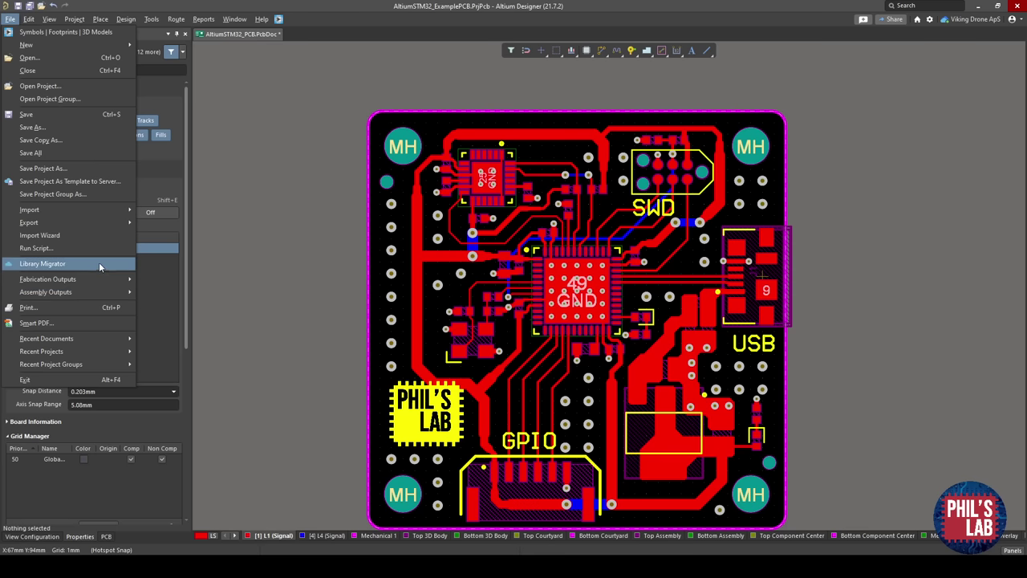
mouse_move(97, 281)
click(201, 345)
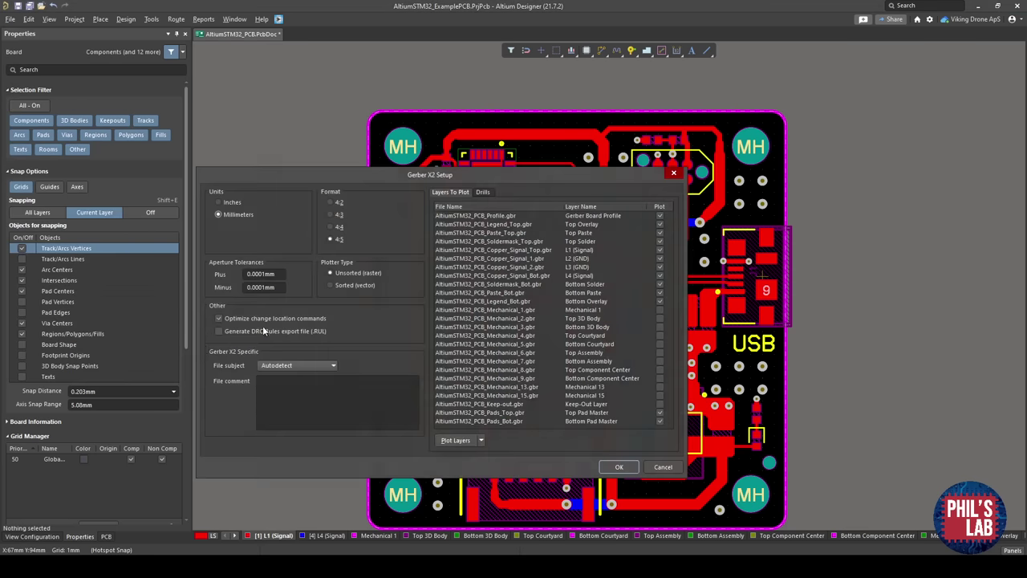
click(611, 465)
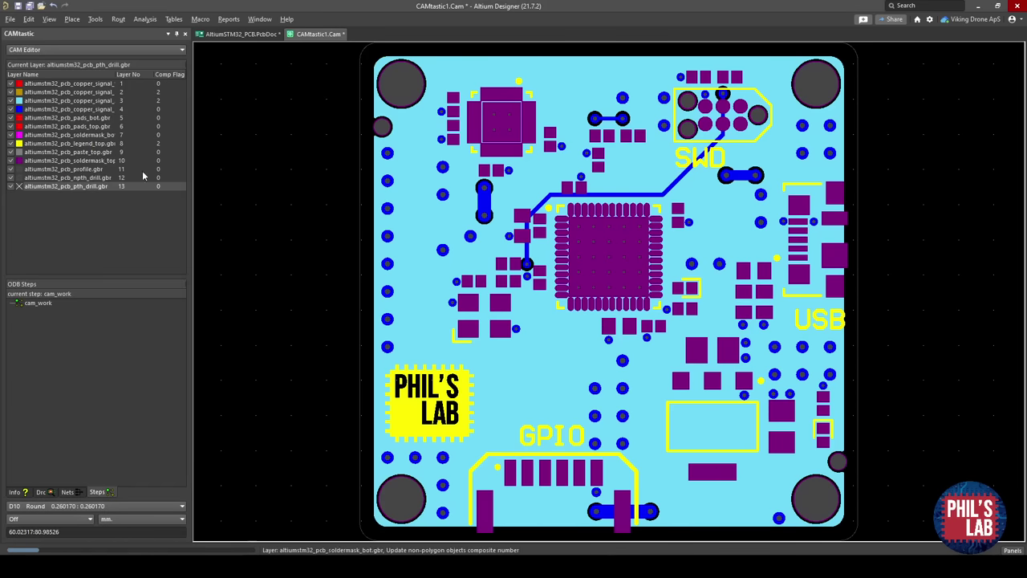
Turn off all Gerber layers and examine the four copper signal layers and the bottom pads layer one at a time.
right_click(90, 127)
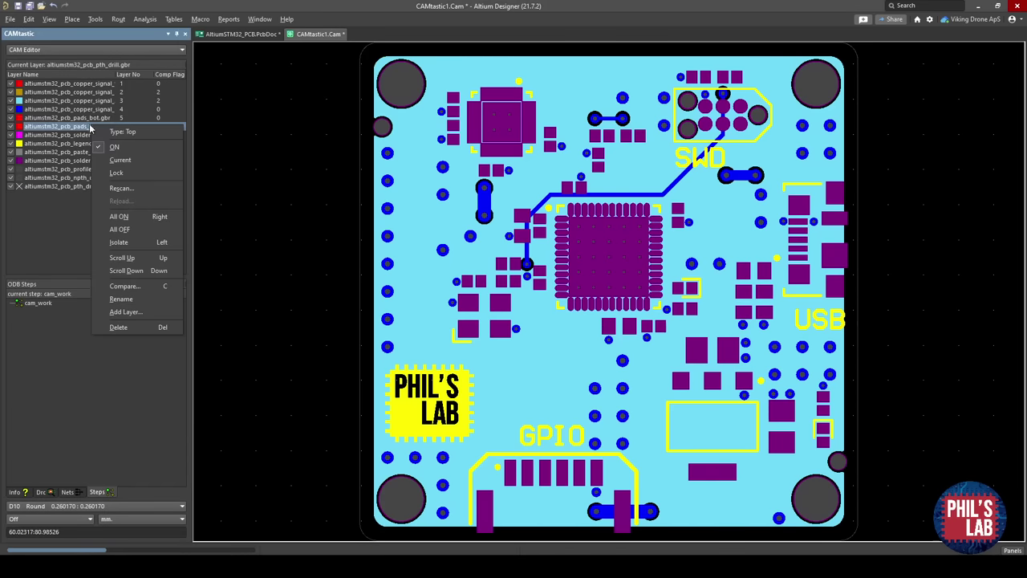
click(119, 228)
click(11, 83)
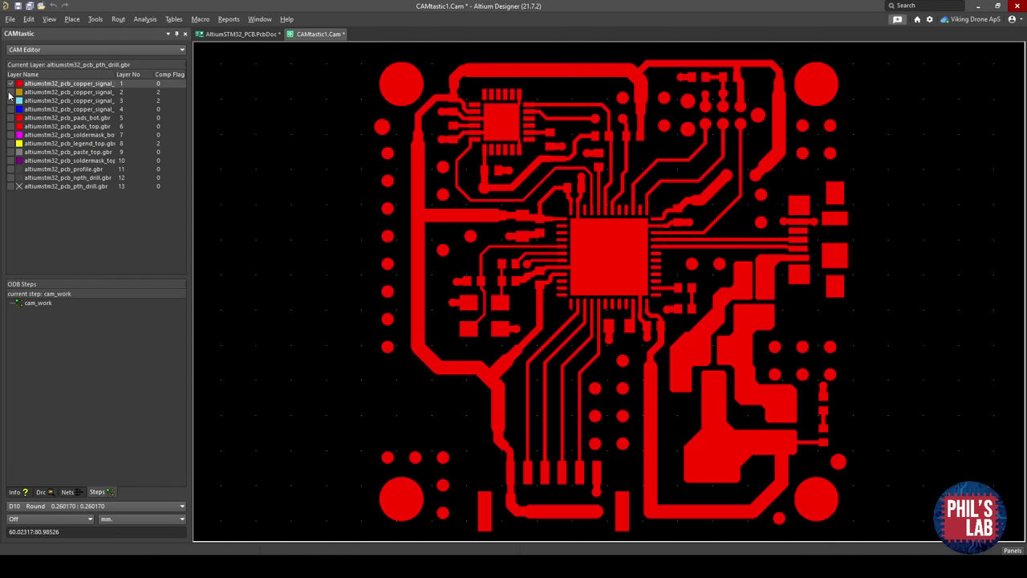
click(11, 84)
click(10, 92)
click(10, 91)
click(11, 100)
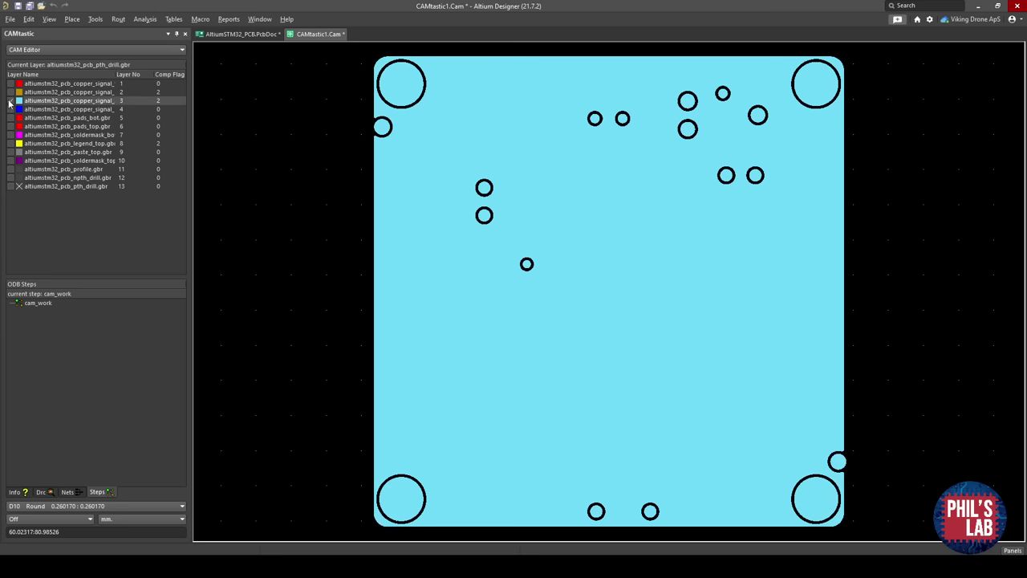
click(10, 100)
click(10, 109)
click(10, 109)
click(10, 118)
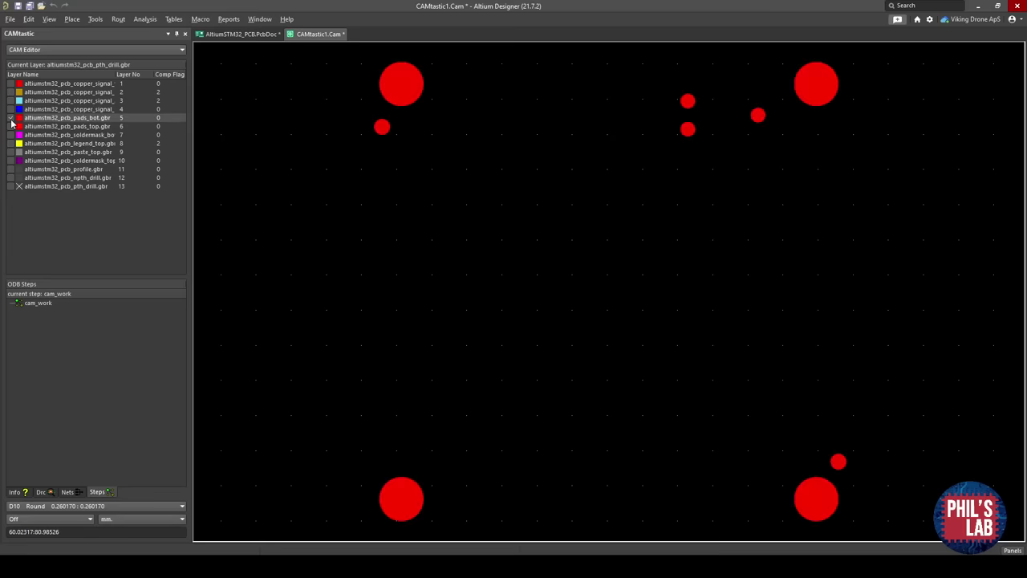
click(10, 118)
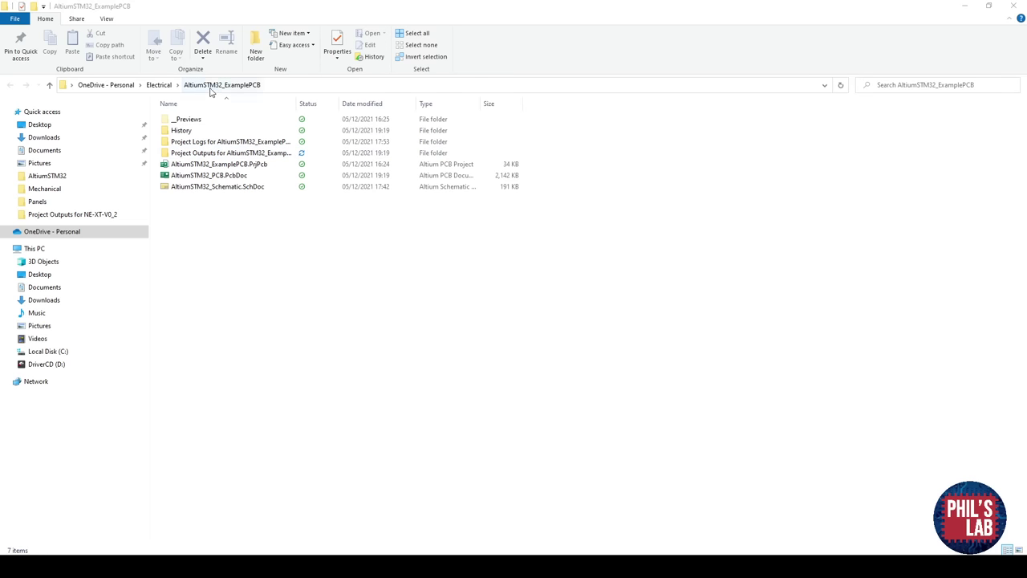
Open the project outputs folder in File Explorer and delete the report, aperture, macro, design rule check and status files, keeping only the Gerber files.
double_click(193, 157)
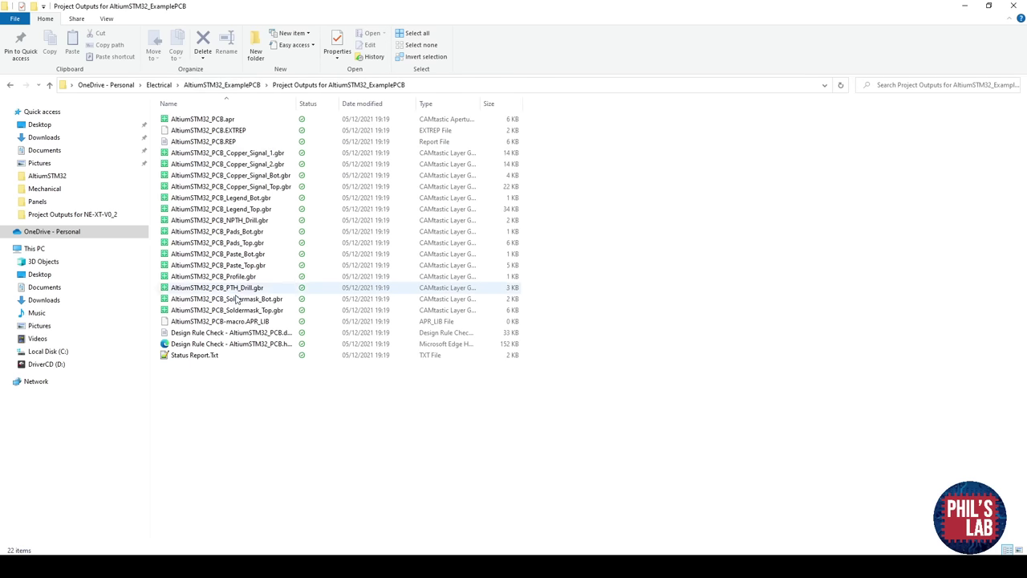
click(204, 356)
drag(207, 333, 207, 323)
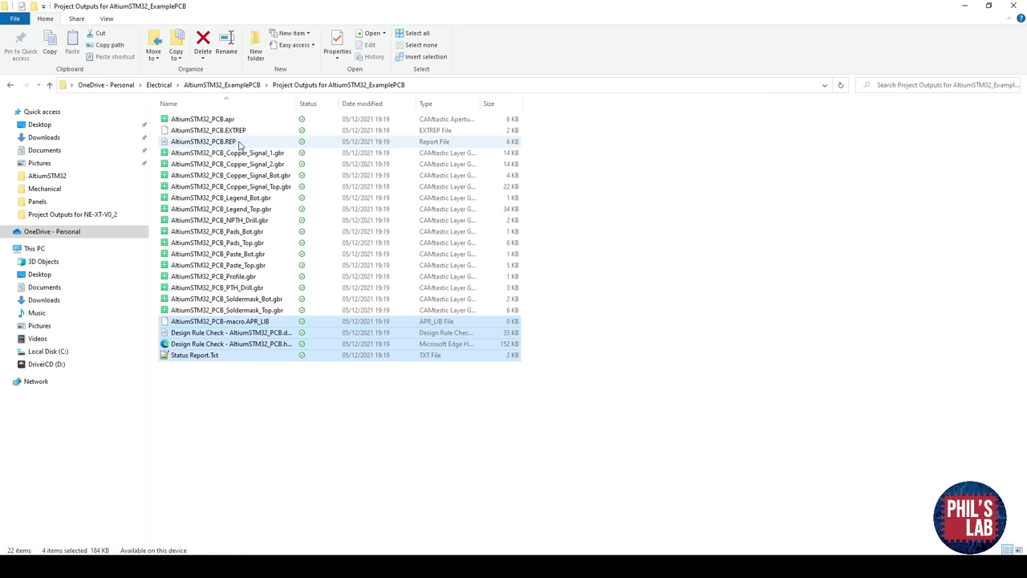
key(Delete)
click(592, 276)
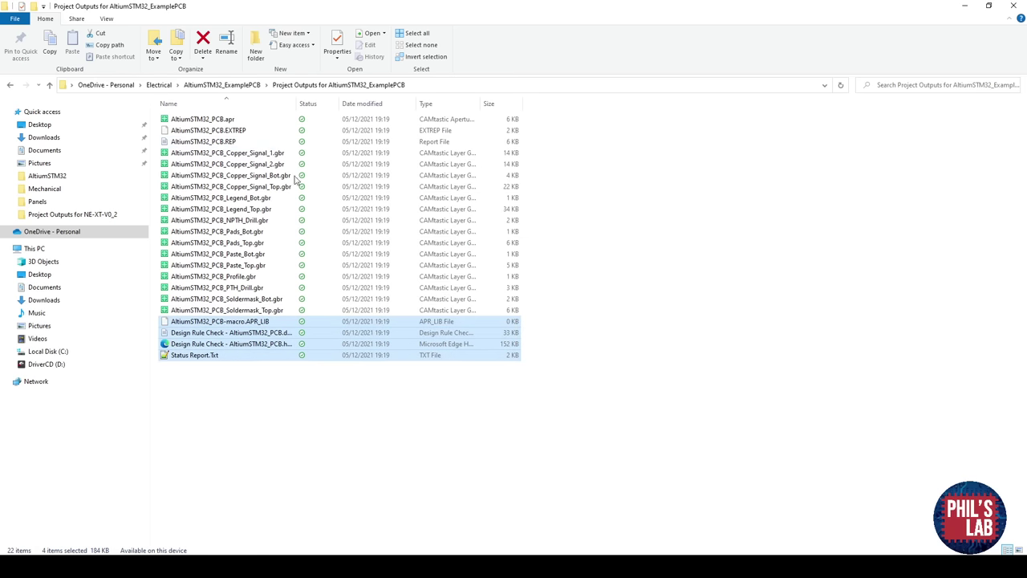
drag(256, 142, 256, 121)
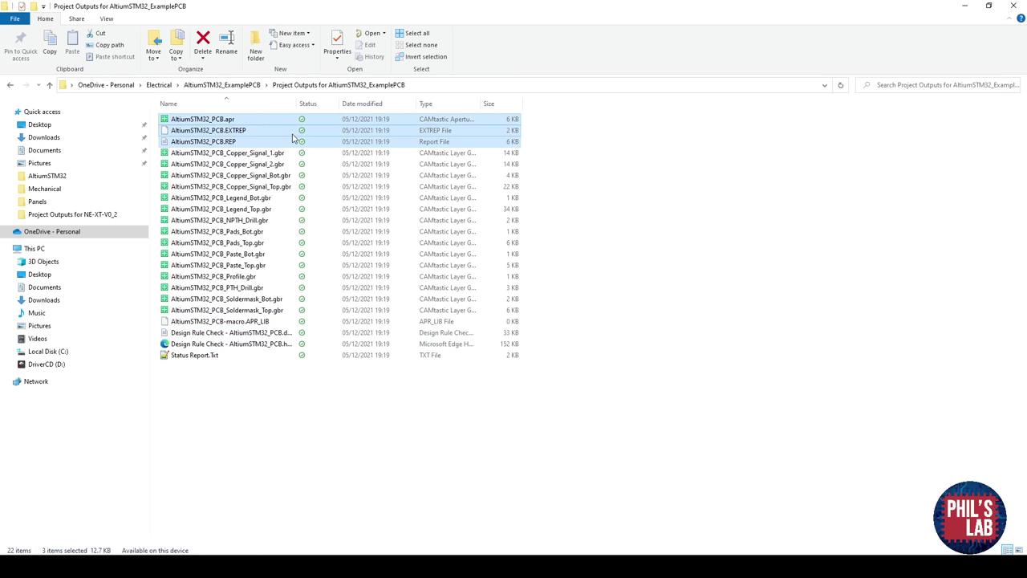
click(559, 490)
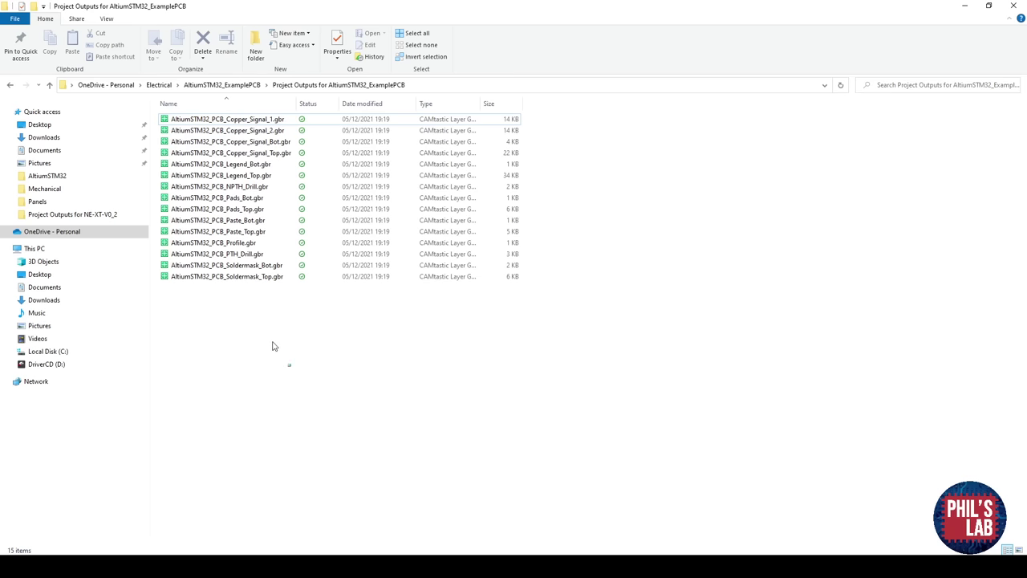
Compress all the Gerber files into a RAR archive with the default name in the project outputs folder.
drag(272, 346, 210, 108)
right_click(230, 151)
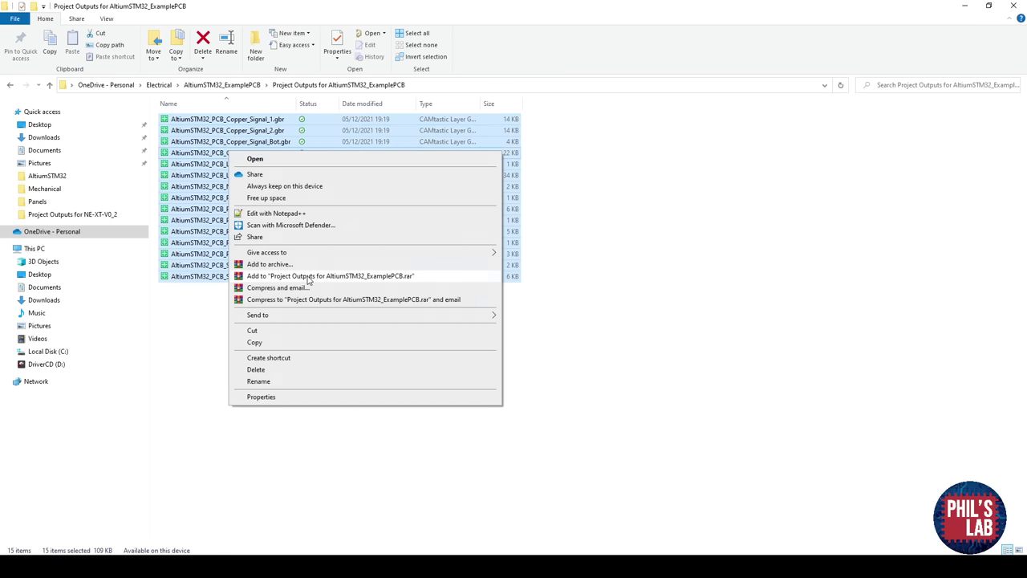
click(308, 276)
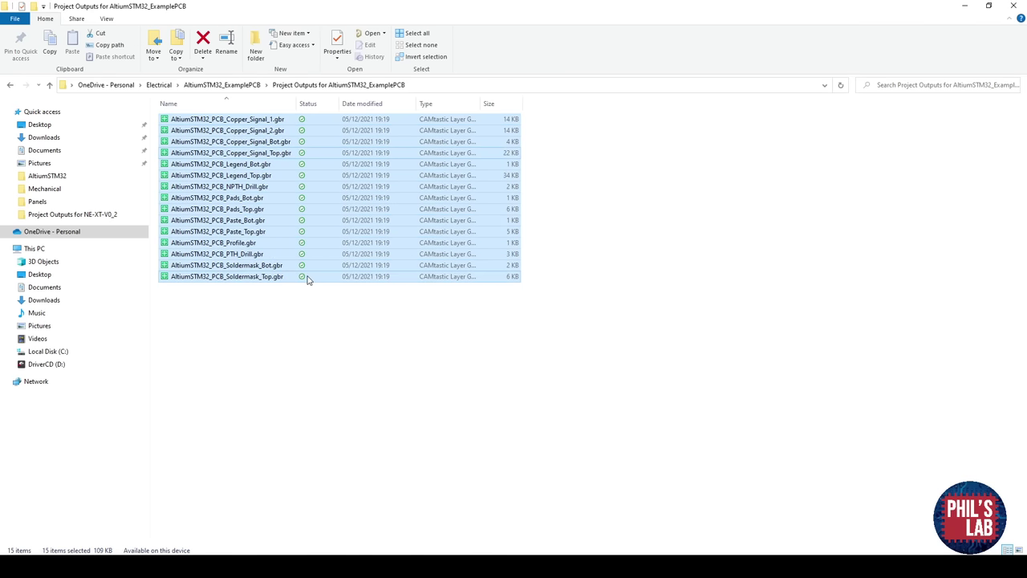
click(245, 338)
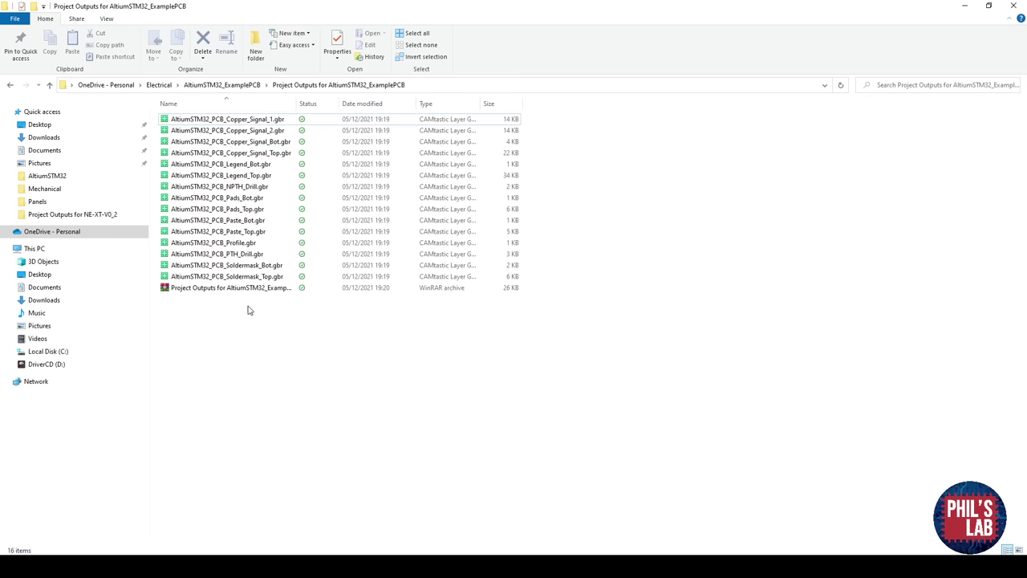
Rename the RAR archive as AltiumSTM32Board-Gerber.
click(251, 287)
key(F2)
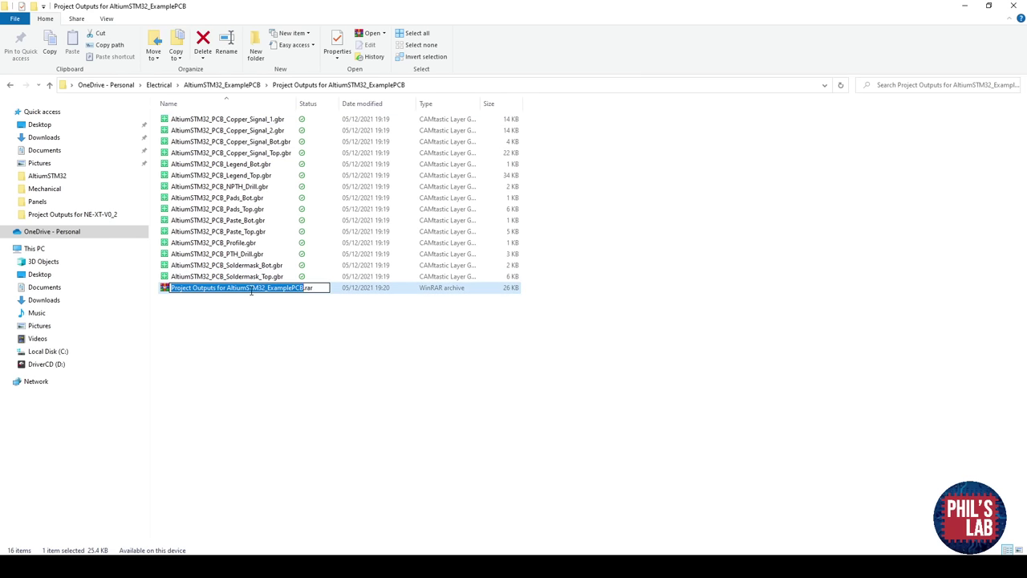
text(AltiumSTM32Board-Gerber)
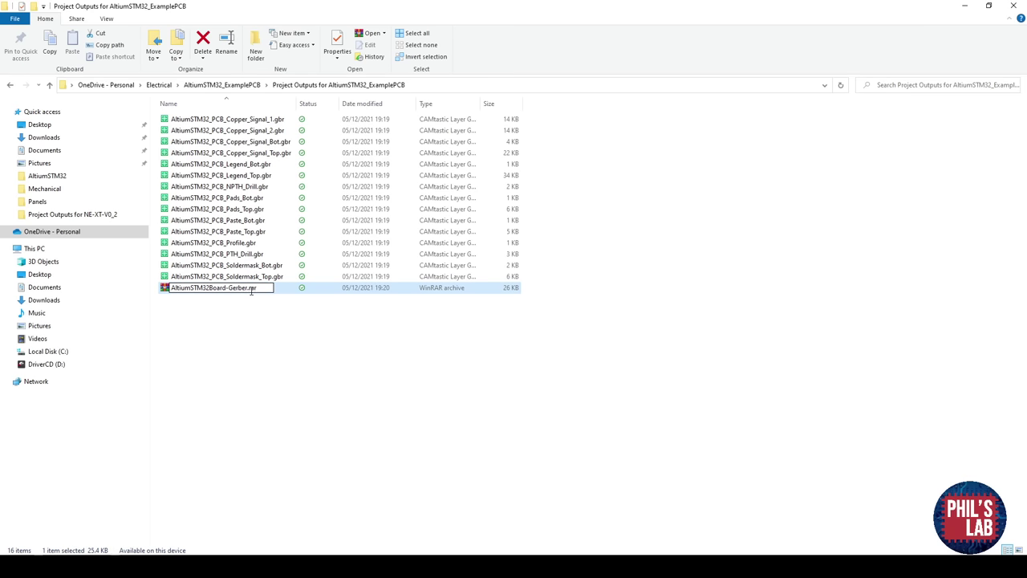
key(Return)
Delete the loose .gbr files from the project outputs folder, keeping the archive.
click(255, 277)
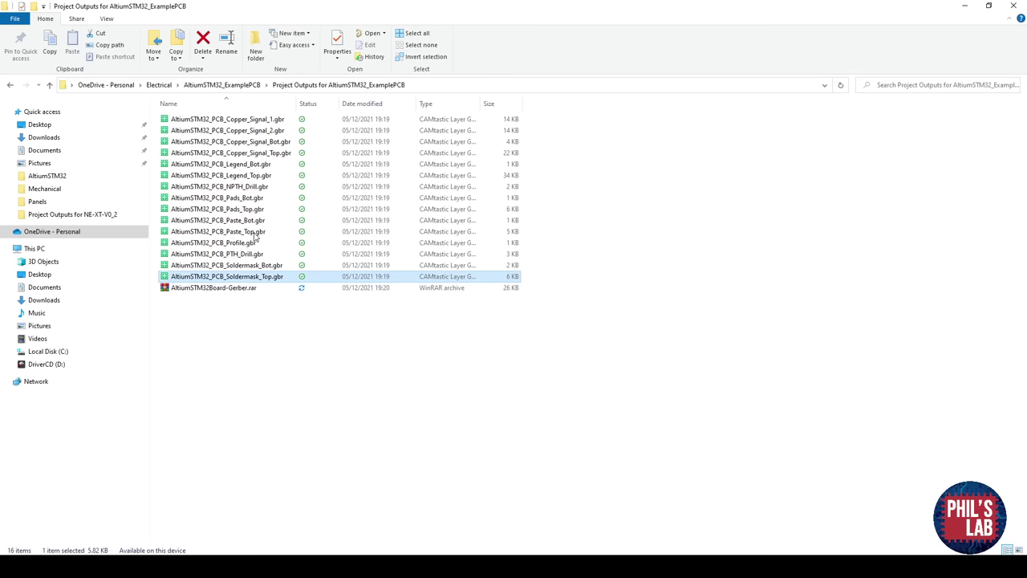
shift+click(265, 124)
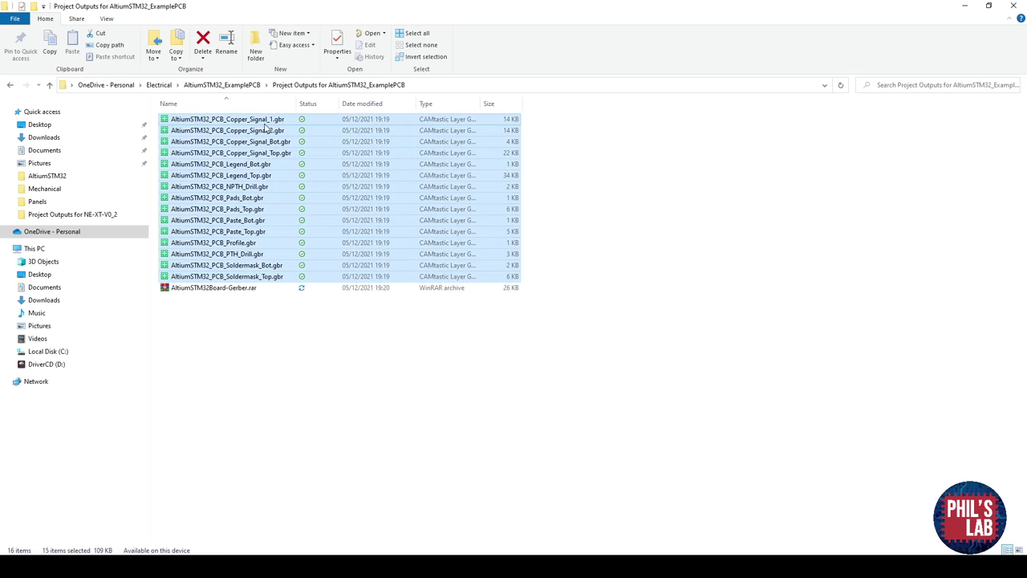
key(Delete)
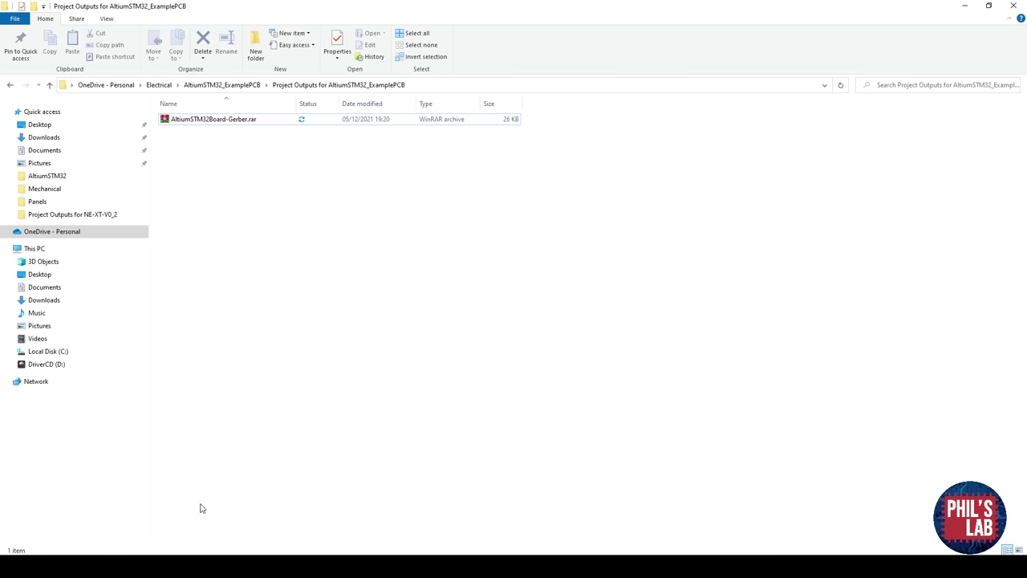
Switch to Altium Designer and generate the pick and place file with metric units in CSV format only.
click(197, 567)
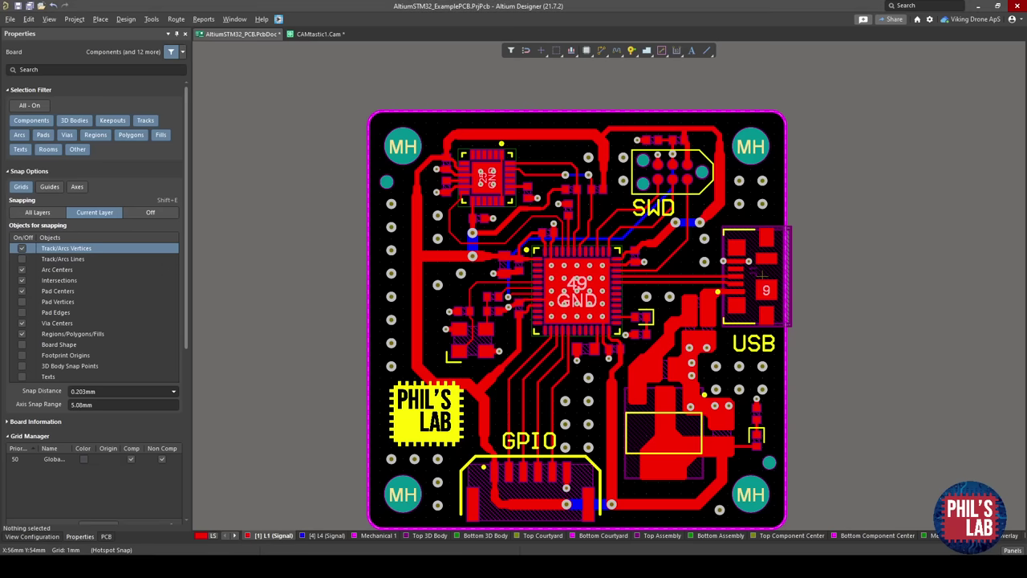
right_drag(365, 241, 320, 210)
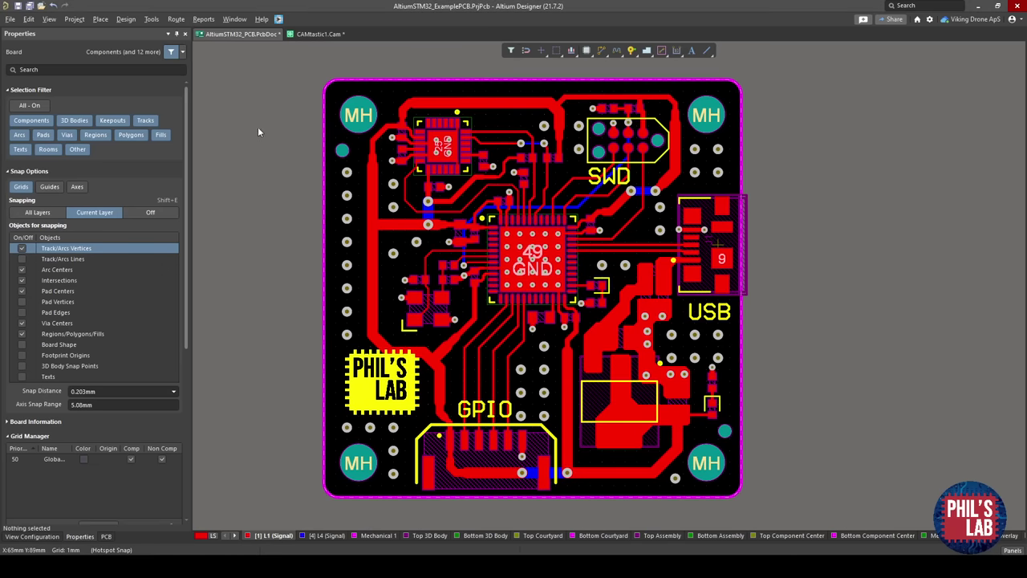
click(11, 19)
mouse_move(101, 292)
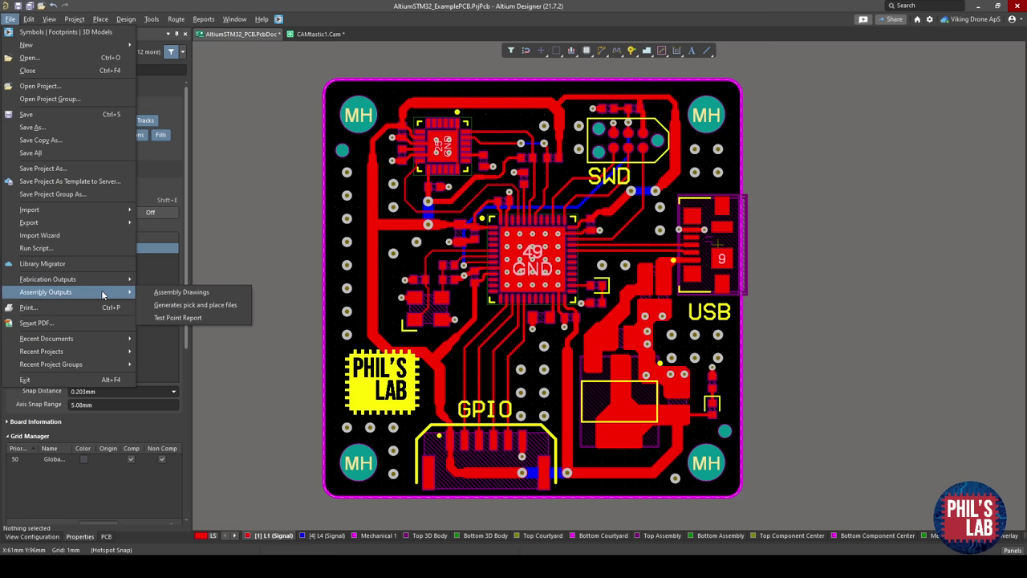
click(177, 304)
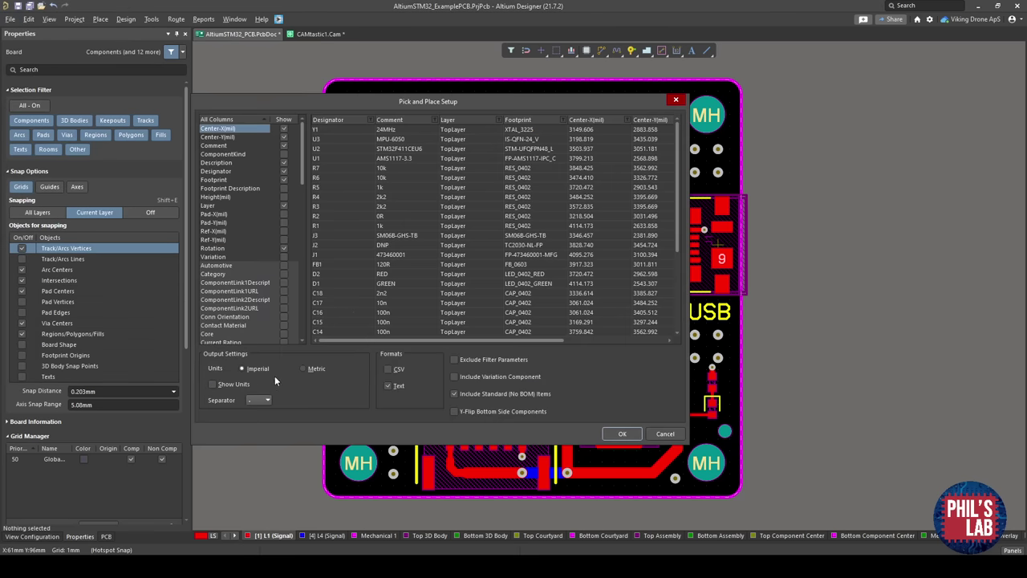
click(316, 370)
click(389, 385)
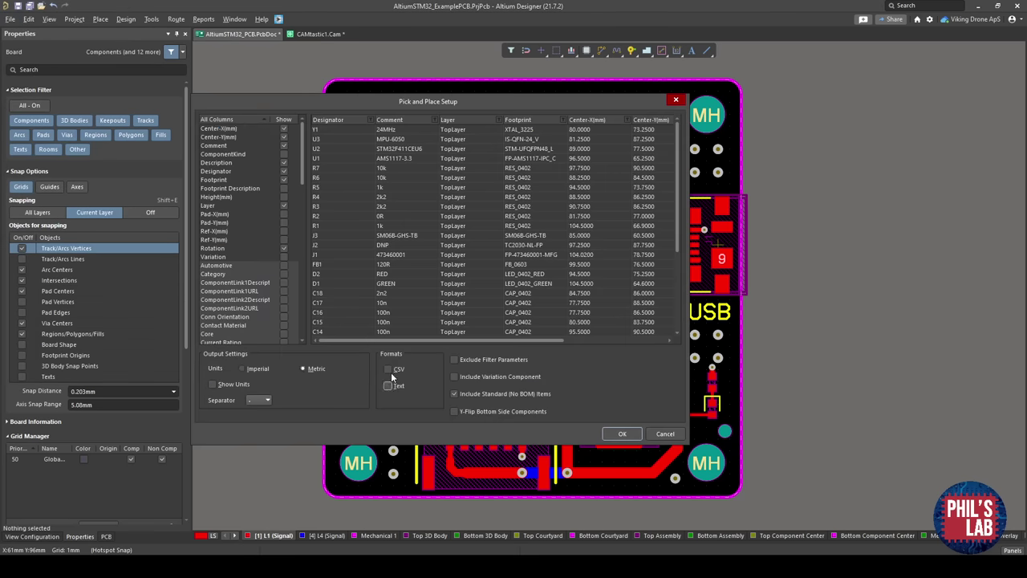
click(623, 434)
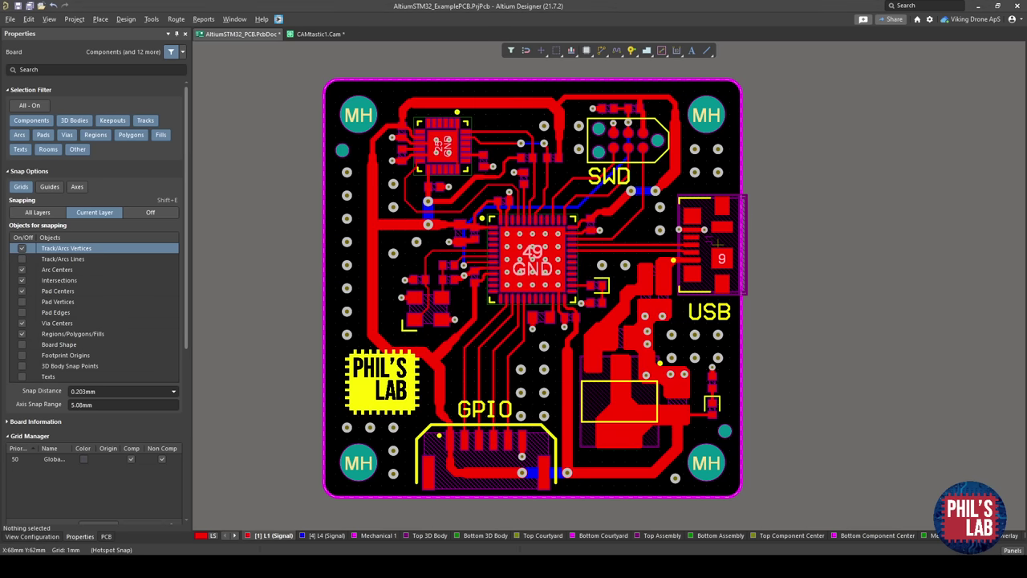
In the project outputs folder, rename the pick and place CSV as AltiumSTM32Board-CPL and delete the status report.
mouse_move(77, 549)
click(142, 530)
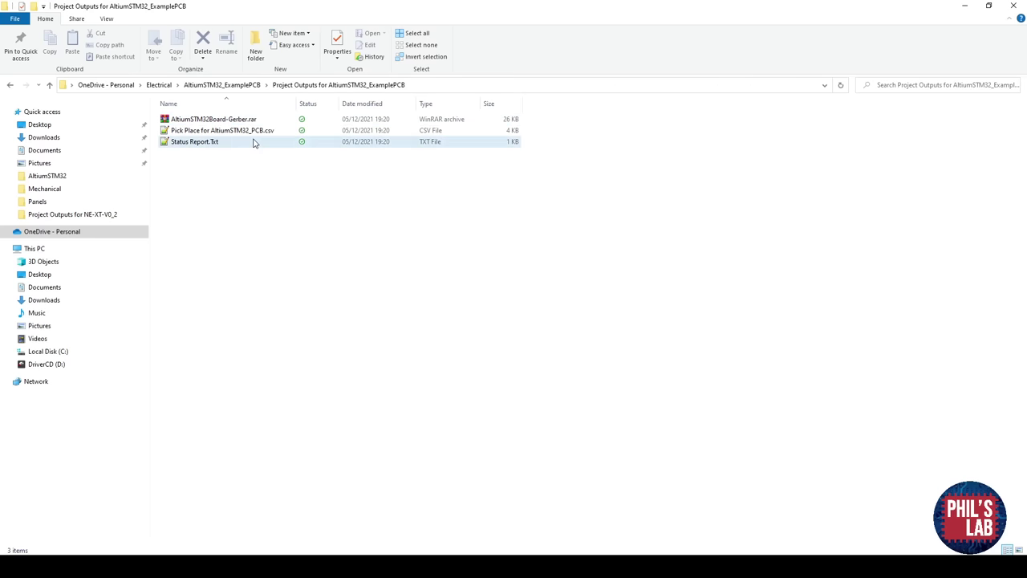
click(253, 142)
click(240, 132)
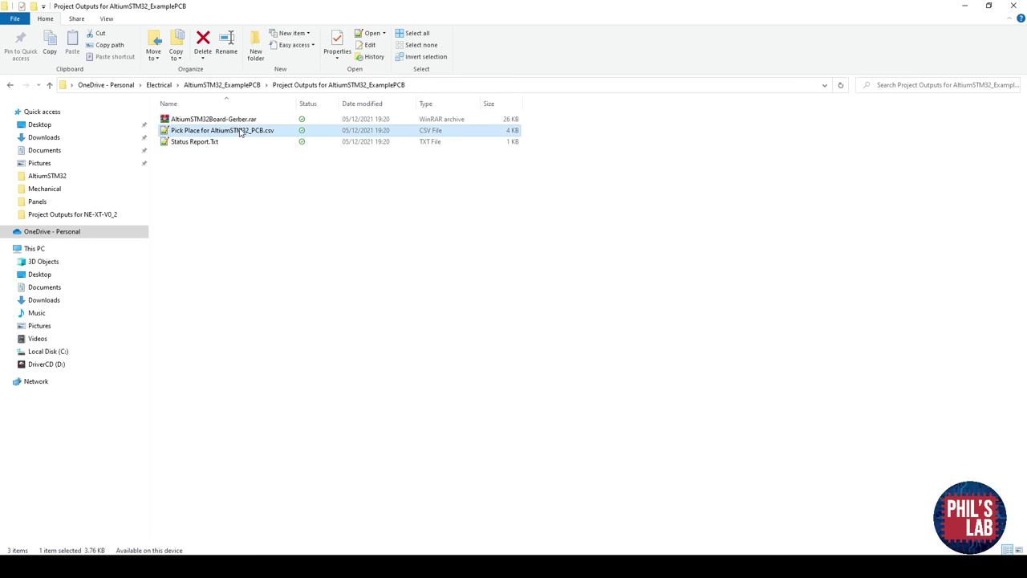
click(240, 130)
text(A)
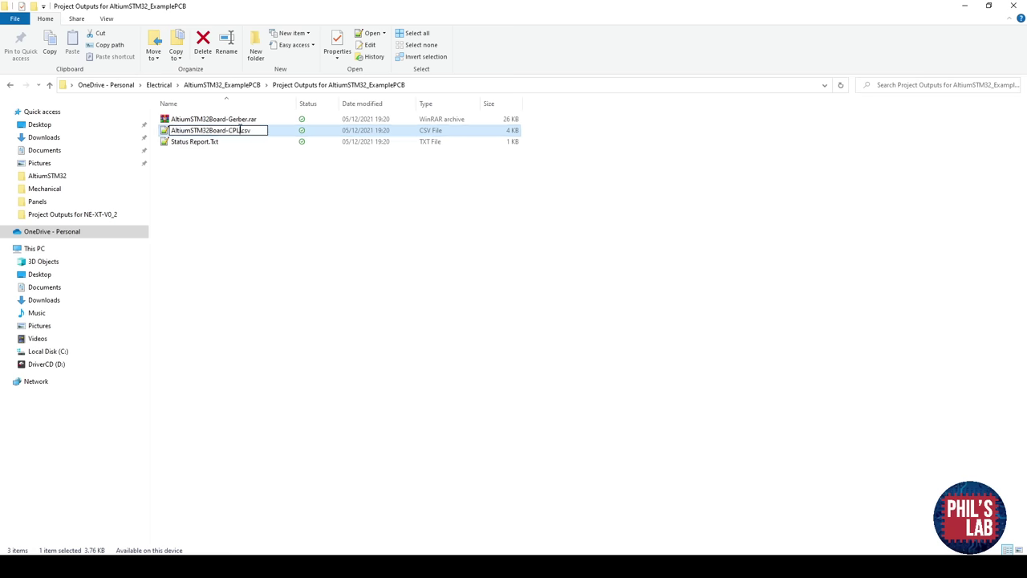
text(ltiumSTM32Board-CPL)
key(Return)
Open AltiumSTM32Board-CPL.csv in Notepad++ and delete all the design information lines above the column header row.
double_click(247, 119)
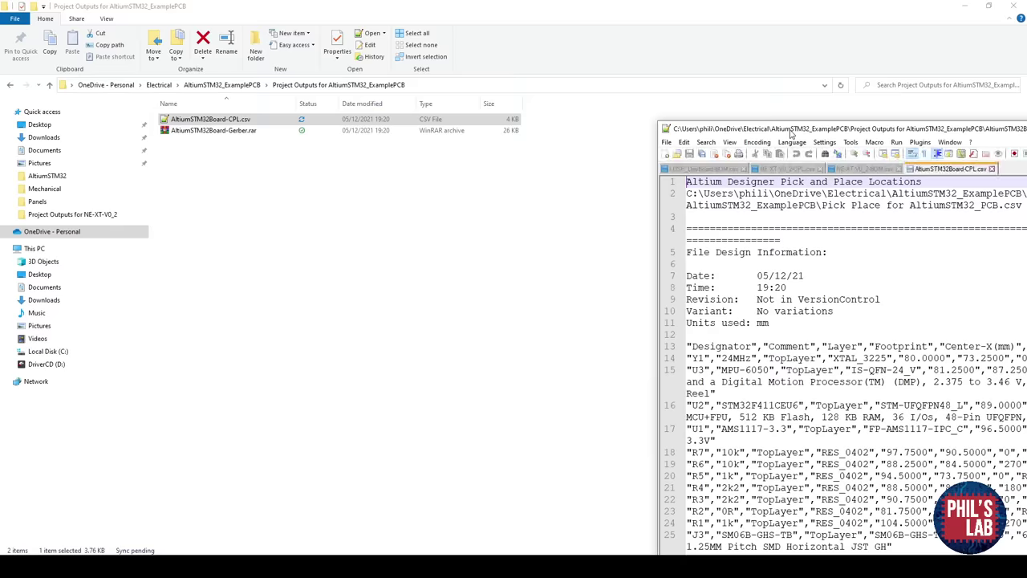
drag(788, 130, 557, 61)
middle_click(536, 158)
double_click(575, 66)
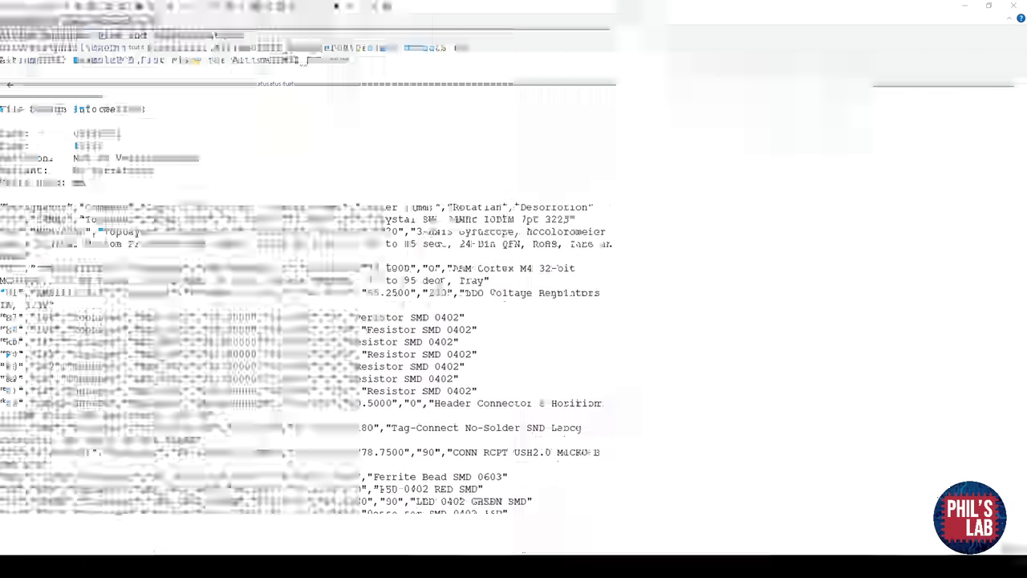
drag(159, 185, 5, 16)
key(Delete)
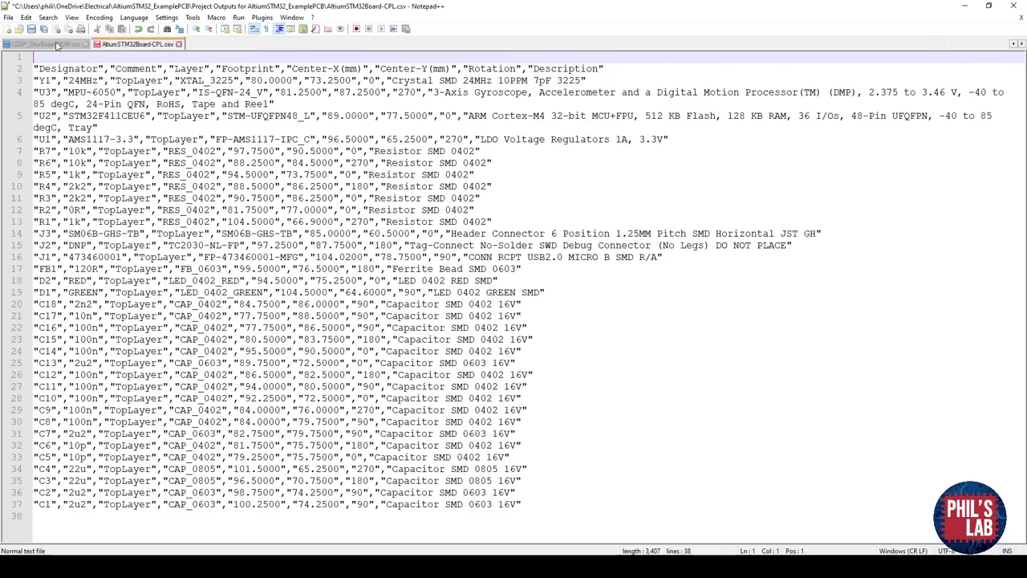
key(Delete)
Rename the Center-X(mm) and Center-Y(mm) column headers to Mid X and Mid Y.
click(309, 81)
mouse_move(291, 57)
mouse_down()
mouse_move(365, 59)
mouse_move(296, 57)
mouse_up()
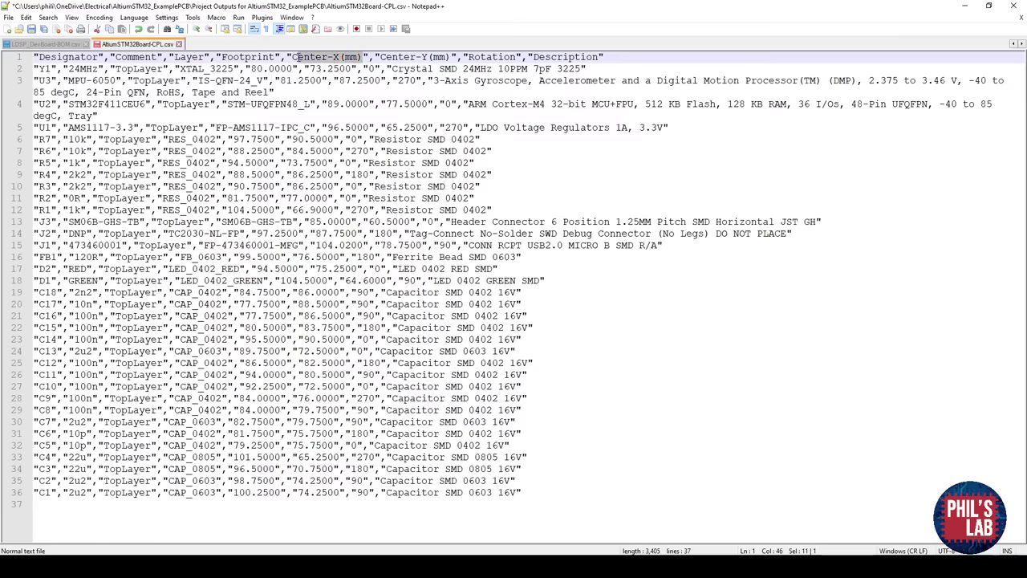
text(Mid X)
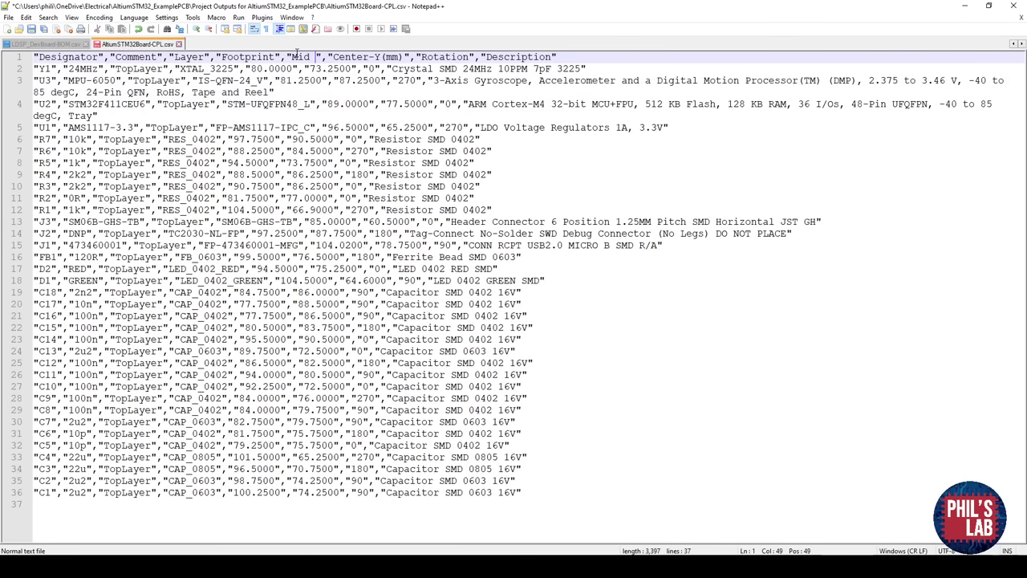
click(356, 127)
drag(338, 57, 412, 57)
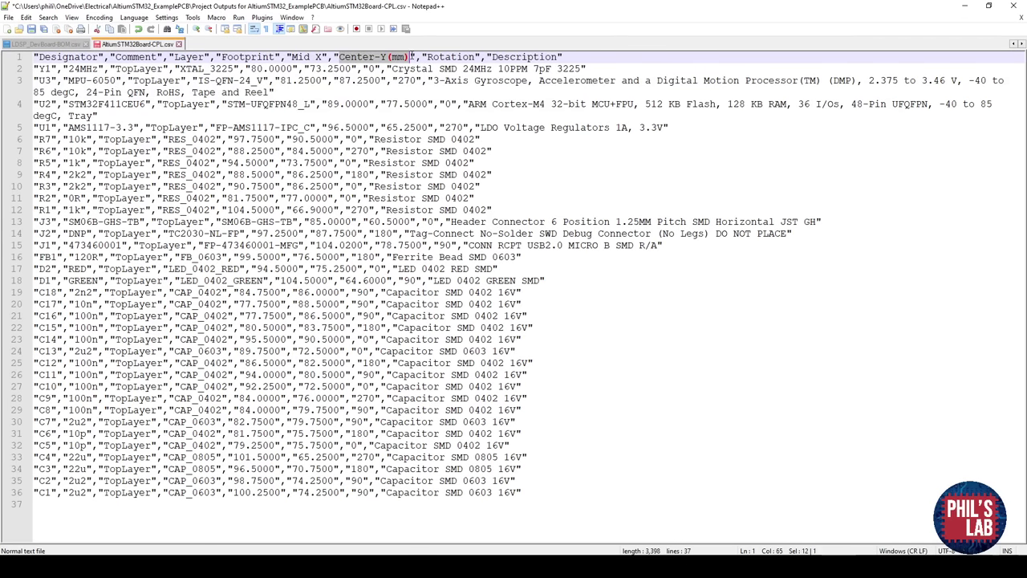
text(Mid Y)
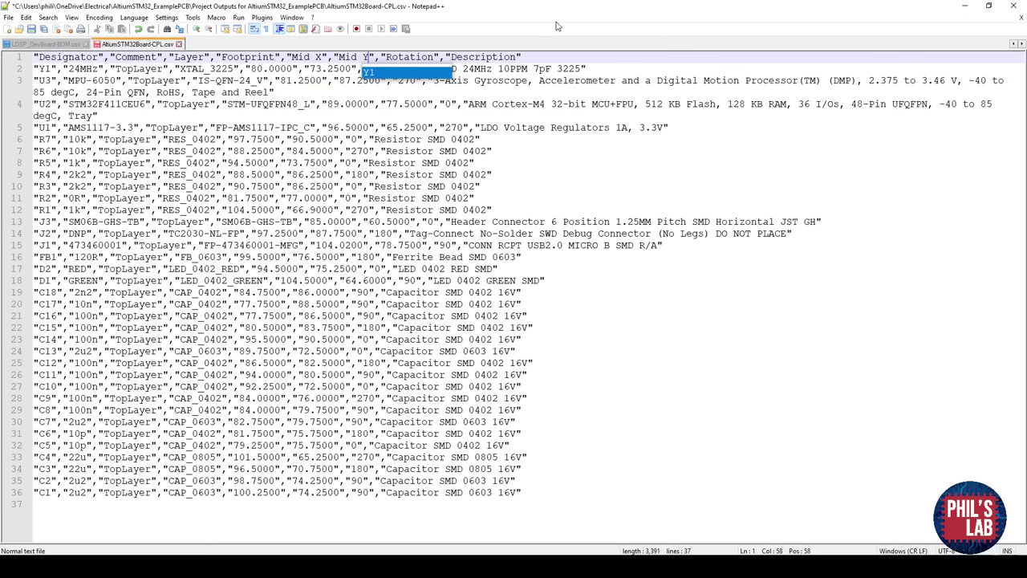
click(505, 174)
Replace every occurrence of TopLayer with Top in the CPL file and save it.
click(123, 68)
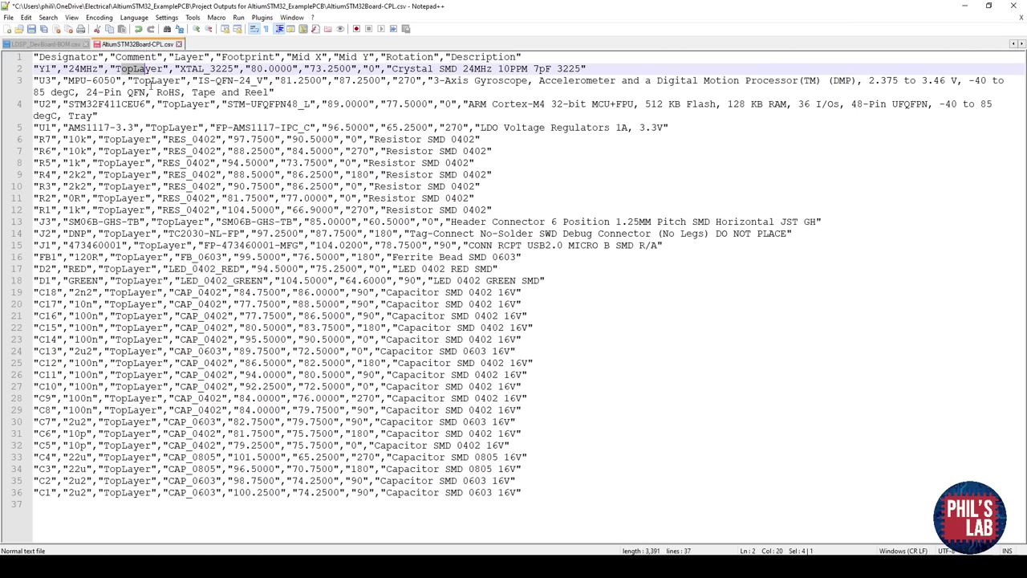
click(153, 82)
click(223, 105)
key(ctrl+f)
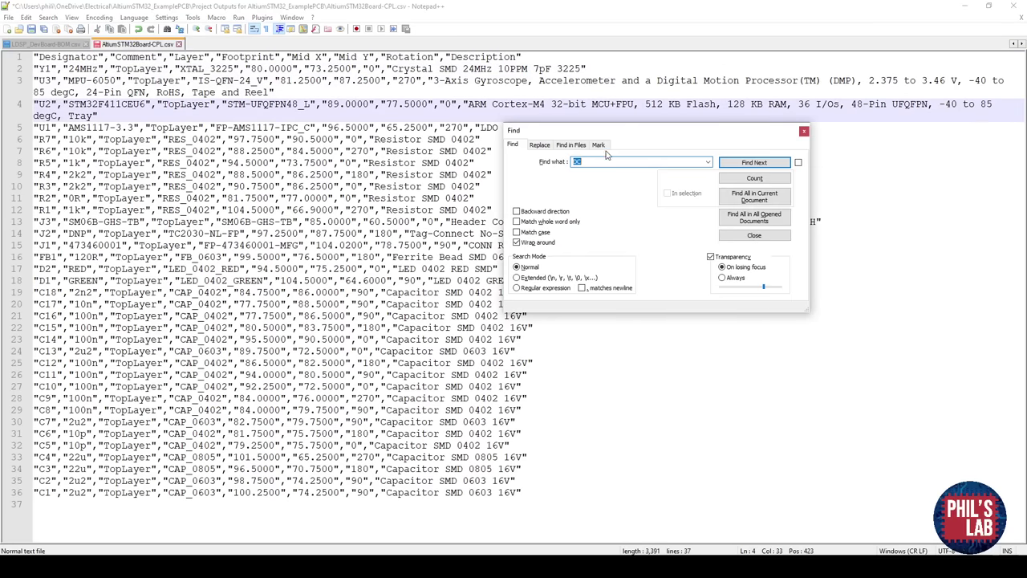
click(539, 144)
text(TopLa)
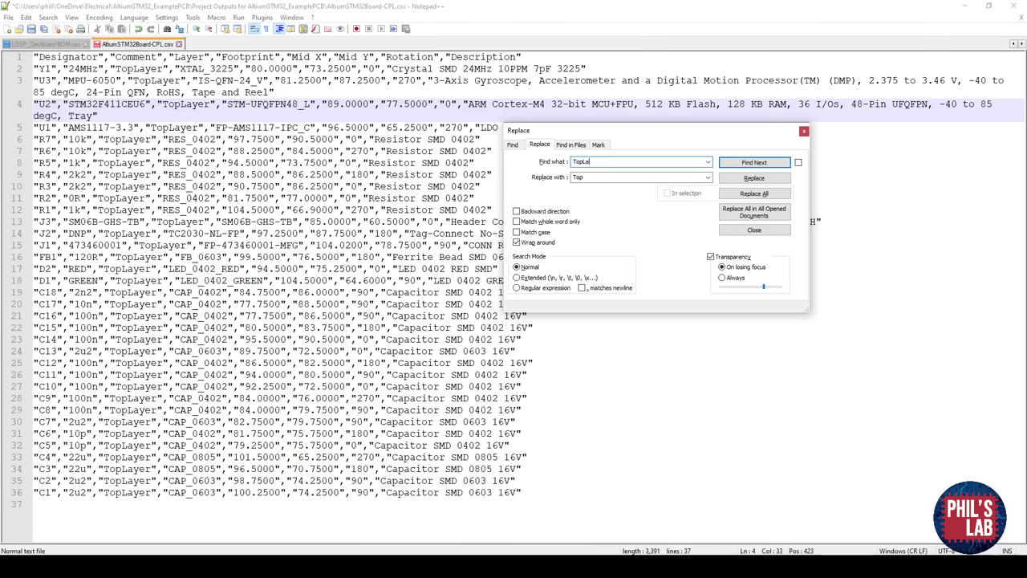
text(yer)
click(772, 194)
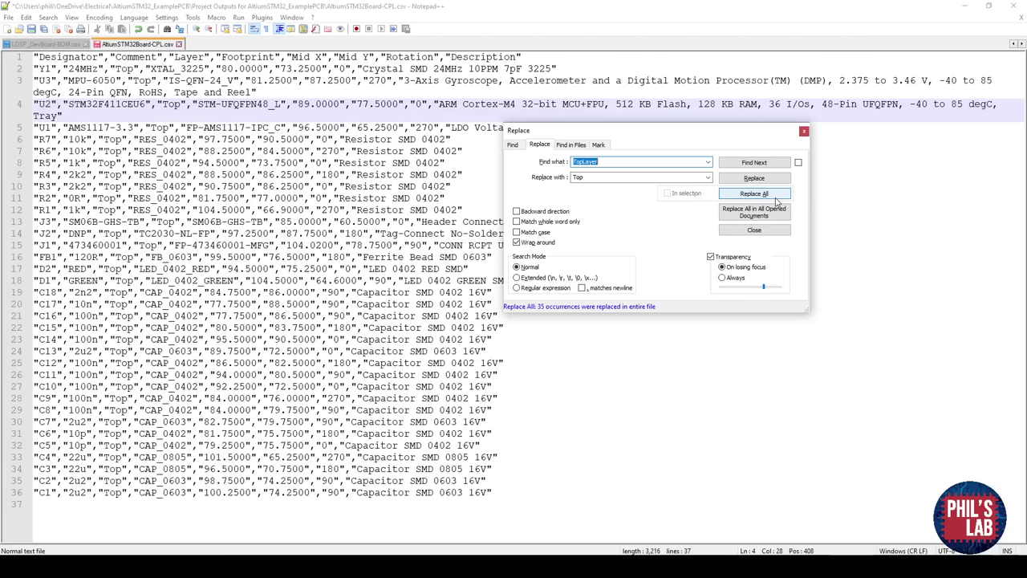
click(804, 131)
click(687, 163)
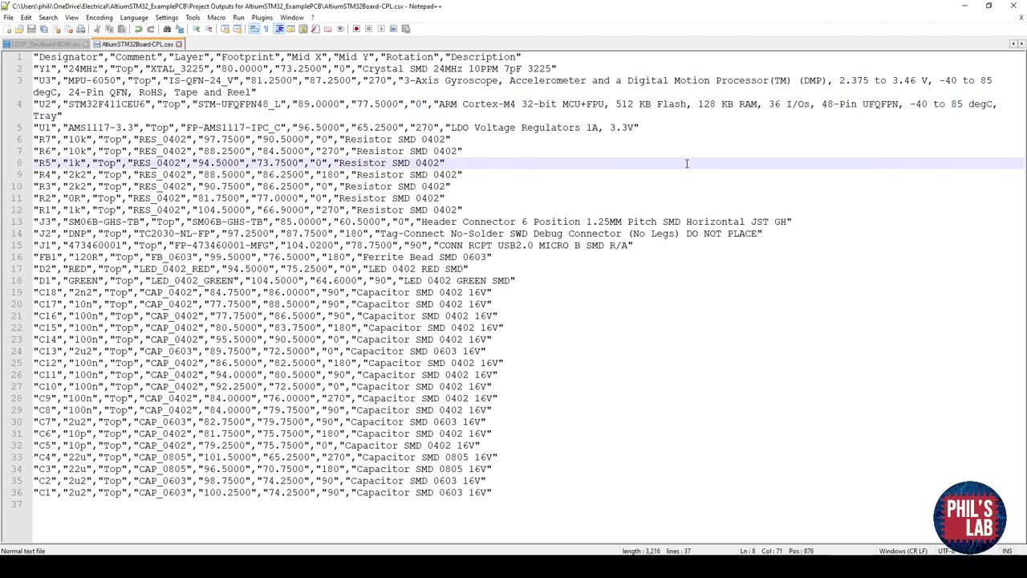
double_click(672, 6)
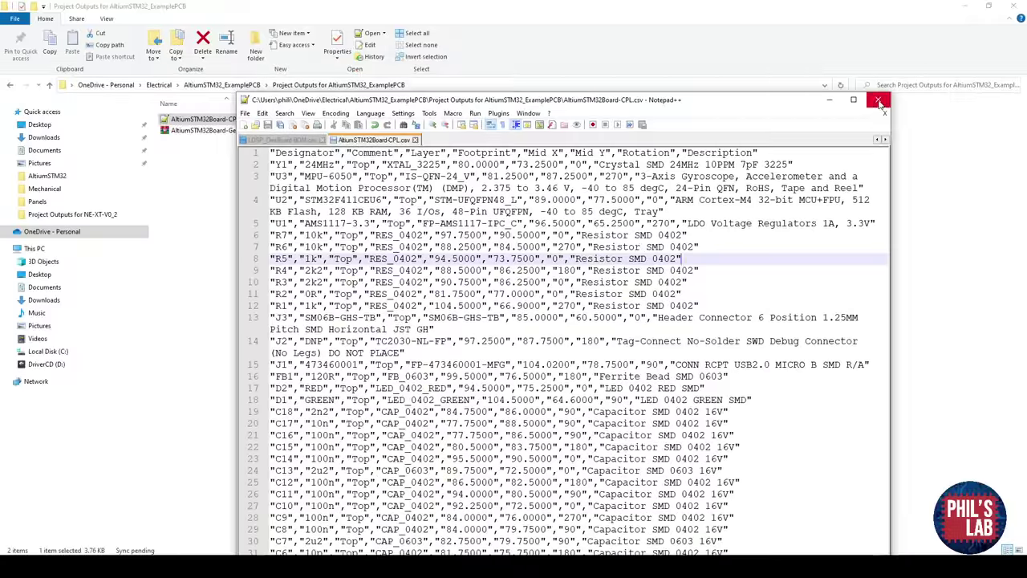
Close the CPL file, open the PCB's Bill of Materials report in Altium Designer and set its export format to CSV (Comma Delimited).
key(alt+F4)
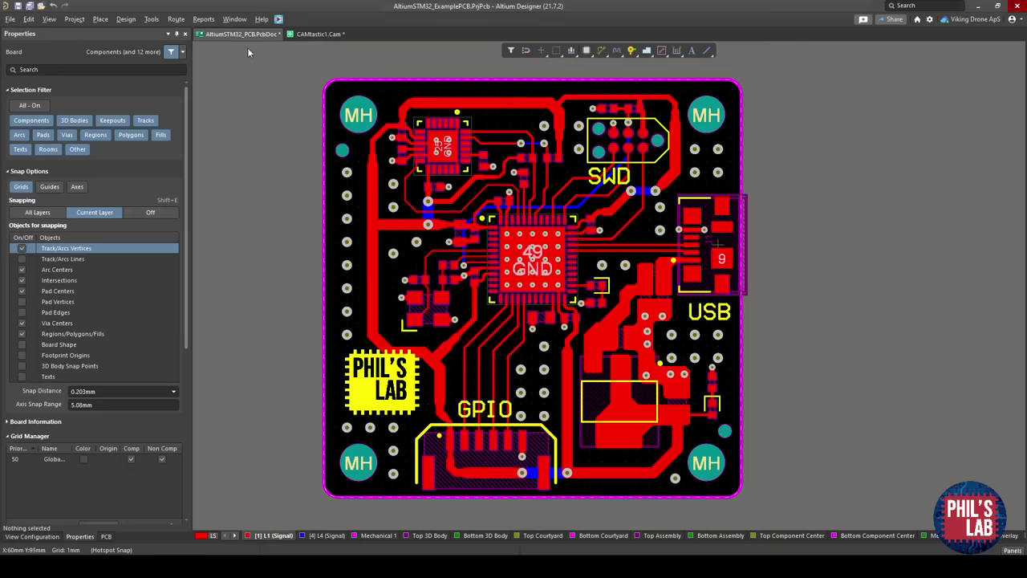
click(199, 21)
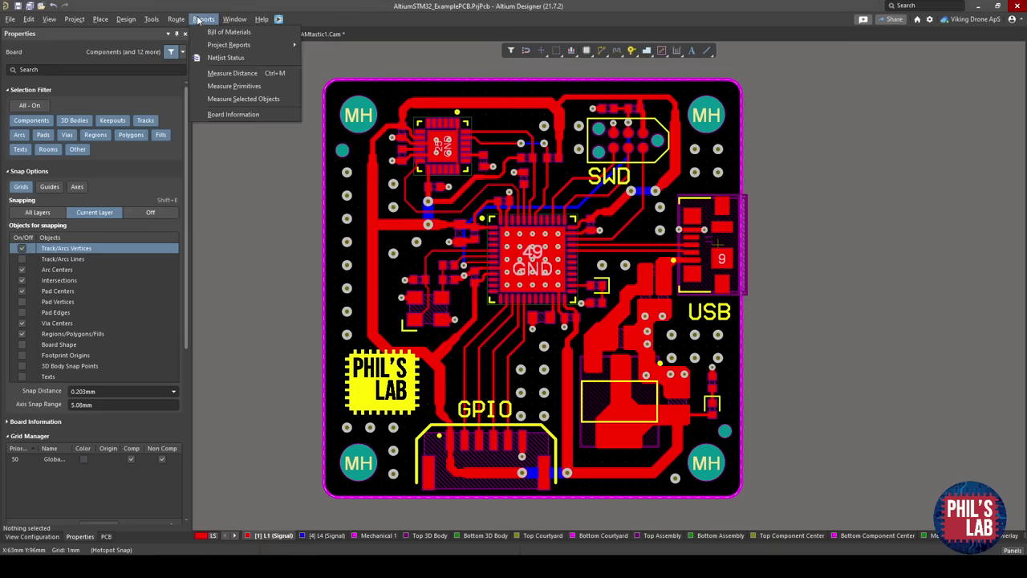
click(210, 36)
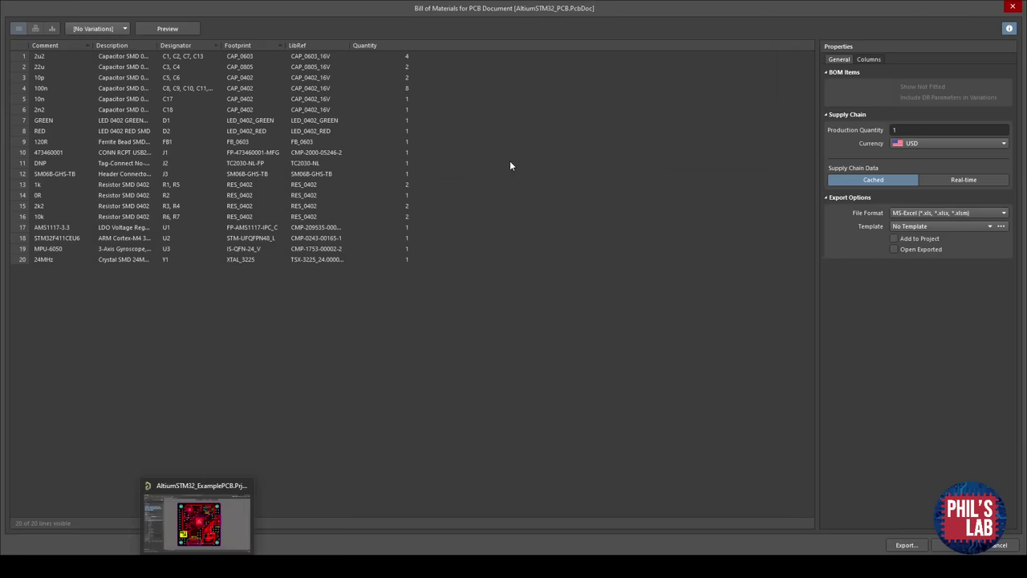
click(920, 213)
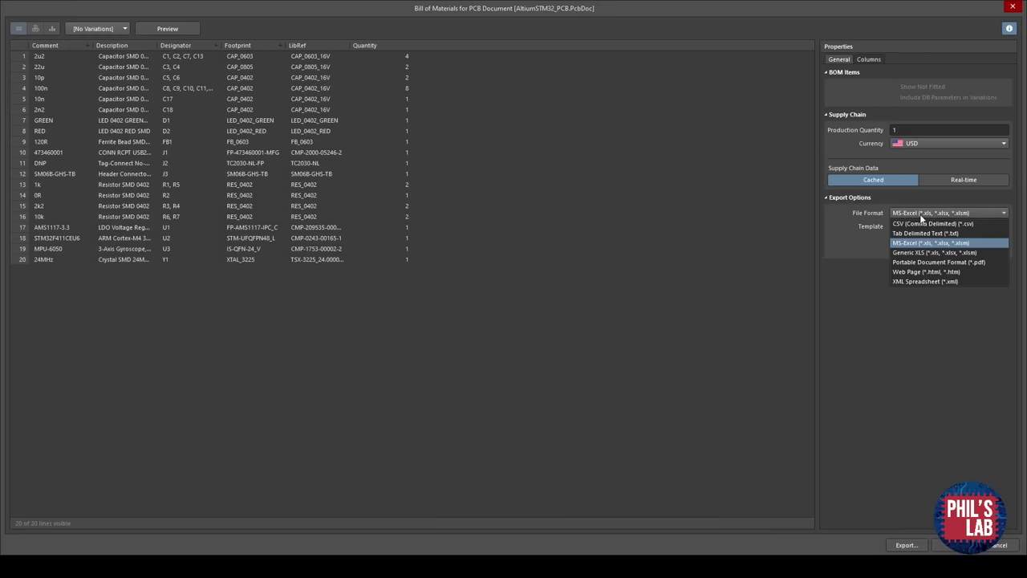
click(919, 224)
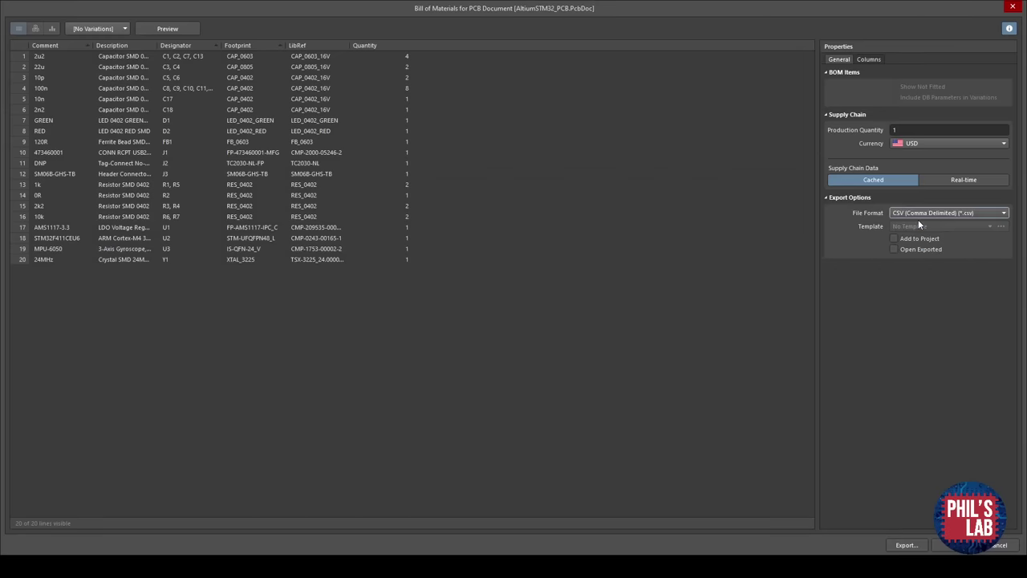
Export the bill of materials to the project outputs folder as AltiumSTM32Board-BOM.csv.
click(904, 545)
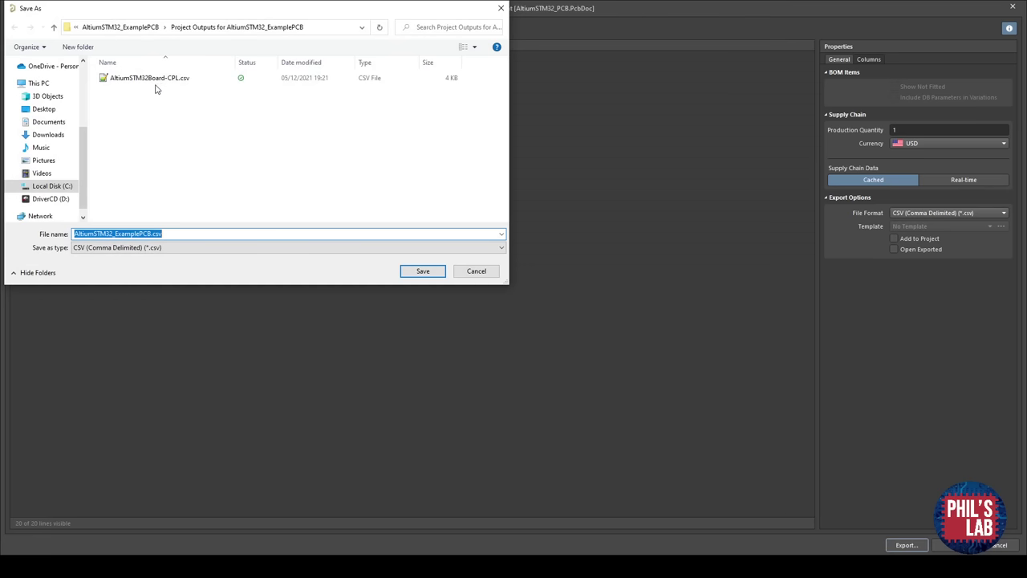
click(153, 78)
click(135, 233)
click(135, 234)
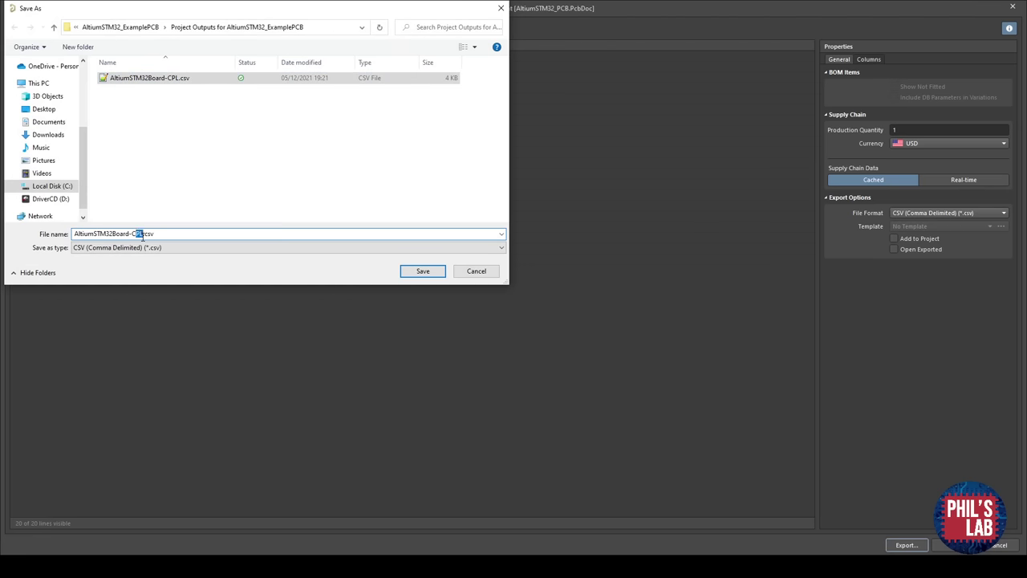
text(BOM)
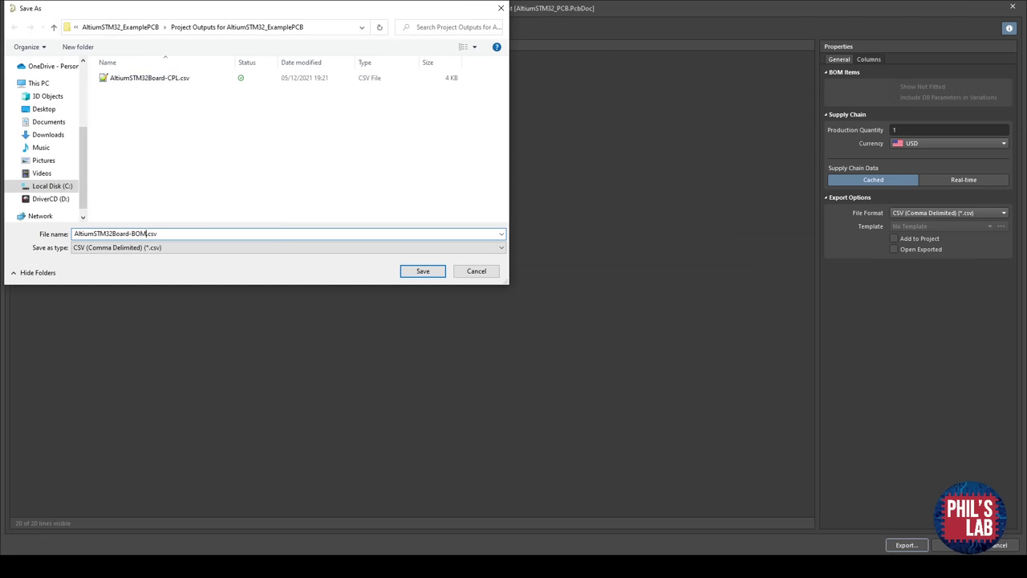
key(Return)
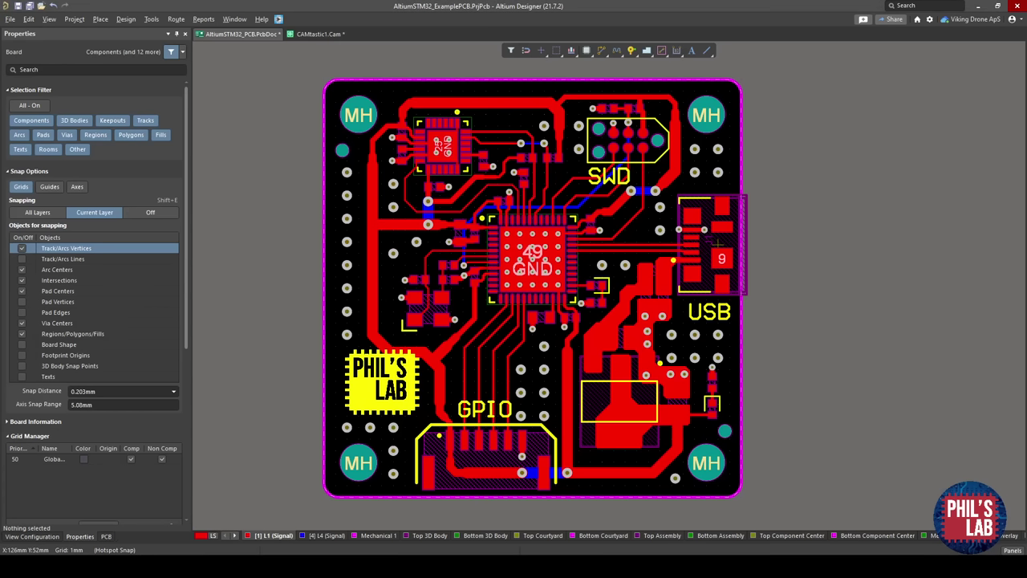
Open AltiumSTM32Board-BOM.csv from the project outputs folder in Notepad++ and delete the blank line below the header row.
mouse_move(118, 567)
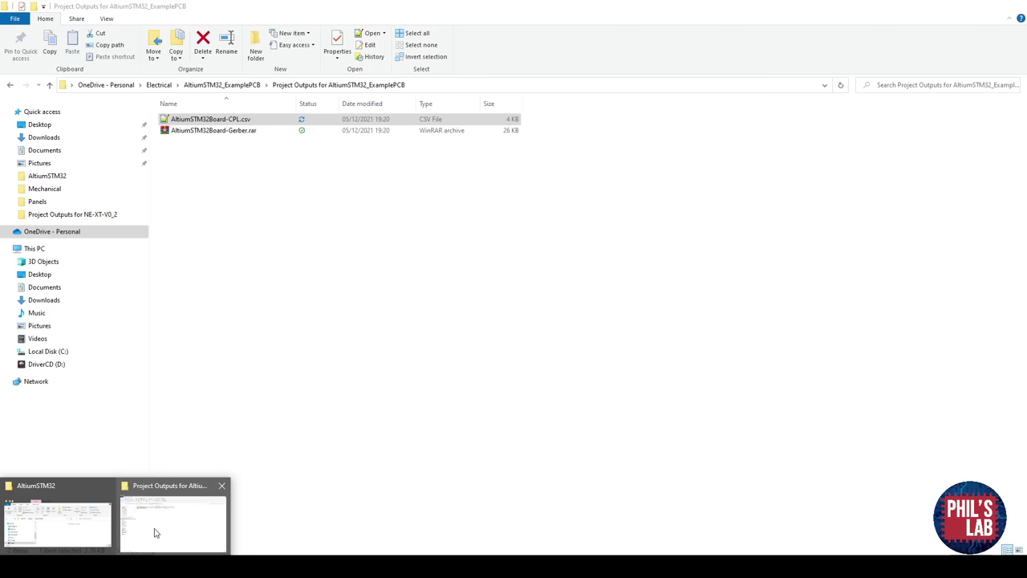
click(153, 530)
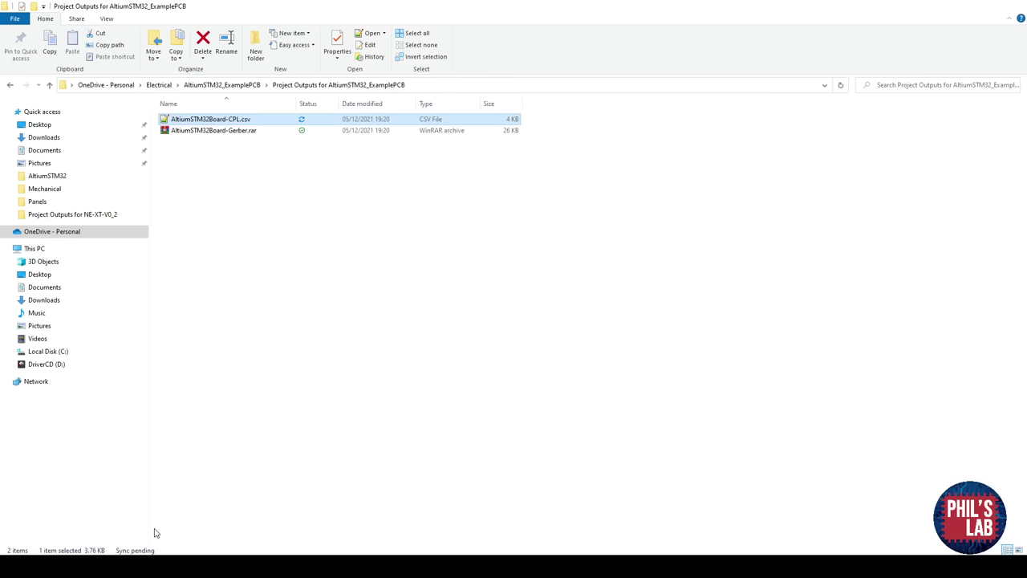
click(258, 173)
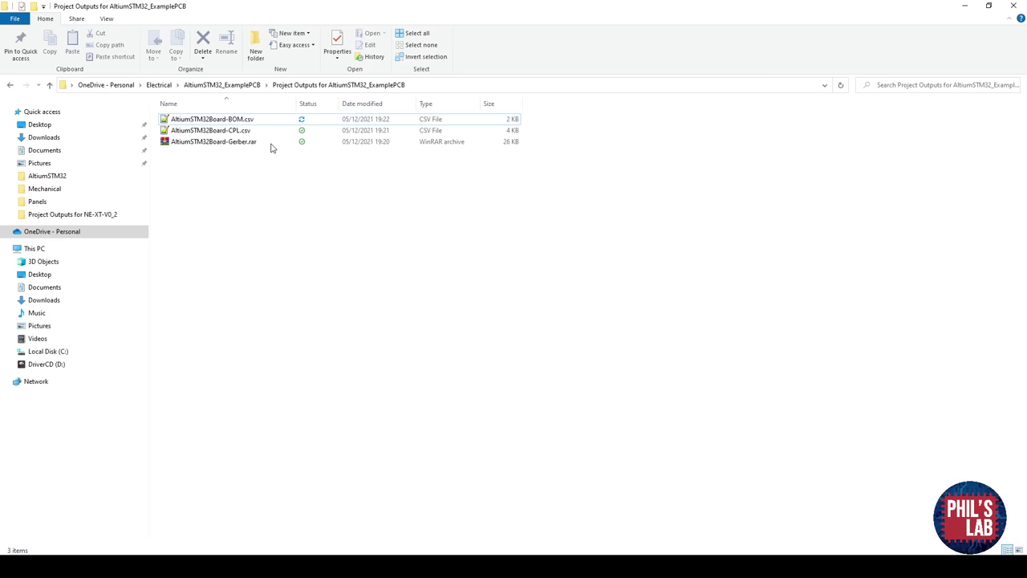
right_click(255, 123)
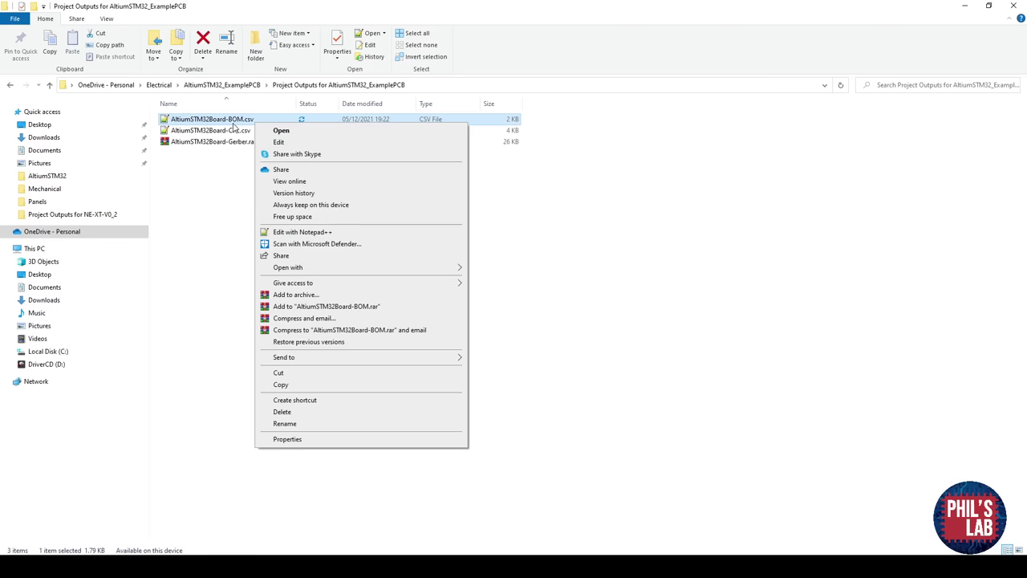
click(238, 120)
double_click(235, 121)
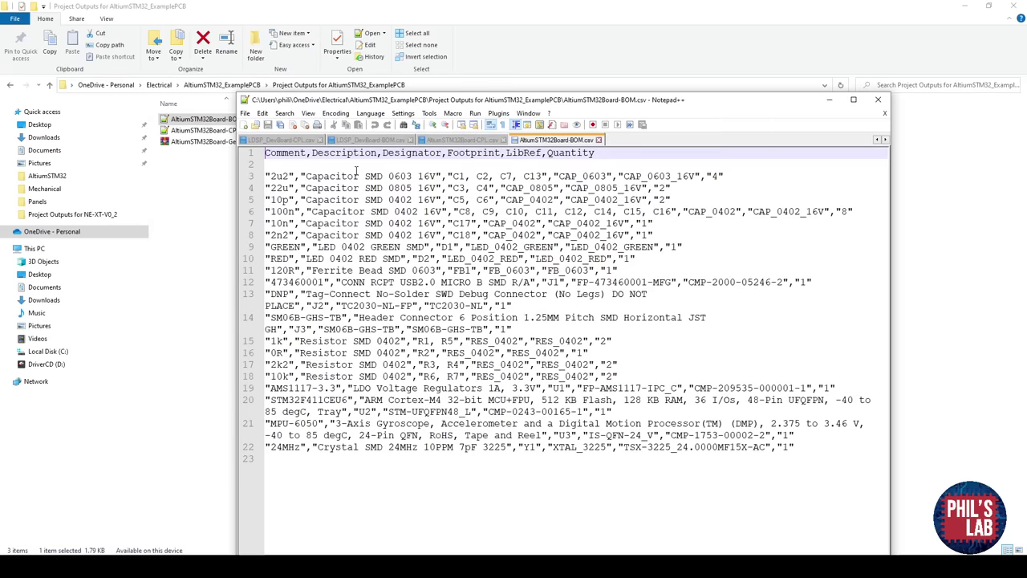
click(317, 164)
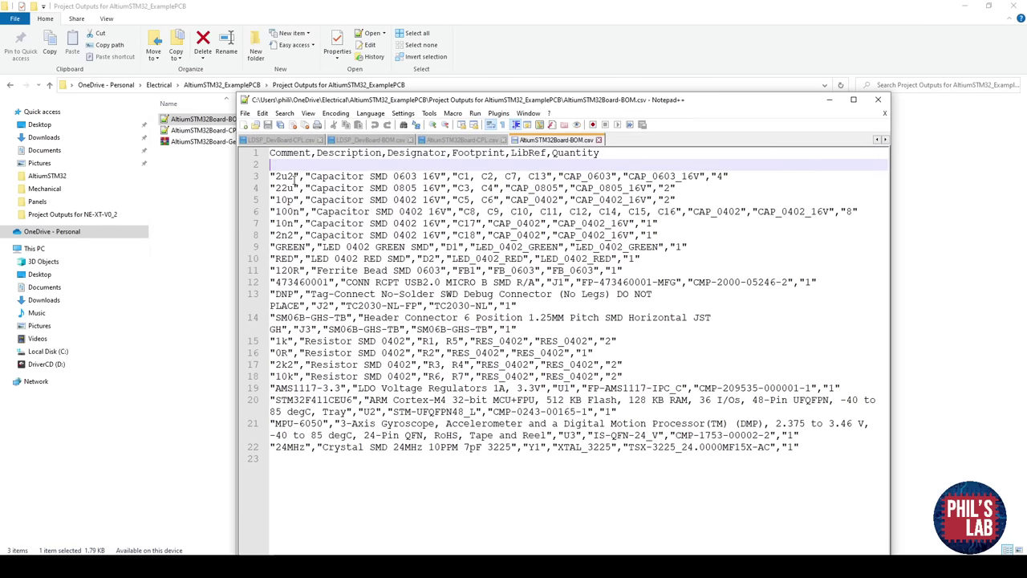
key(BackSpace)
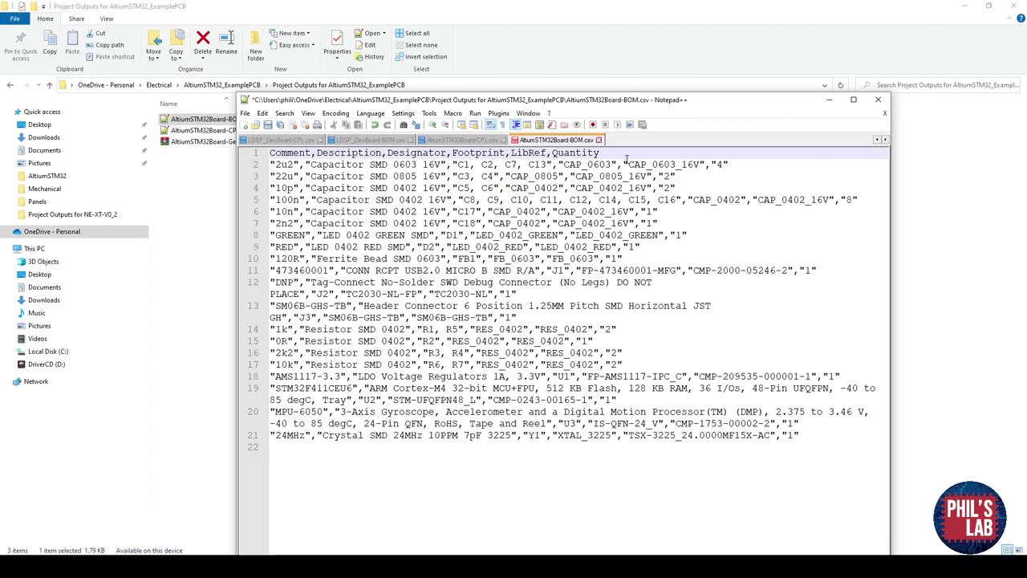
Append an LCSC Part # column to the BOM header and add an empty quoted field to the component rows.
text(,LCSC Part #)
click(735, 166)
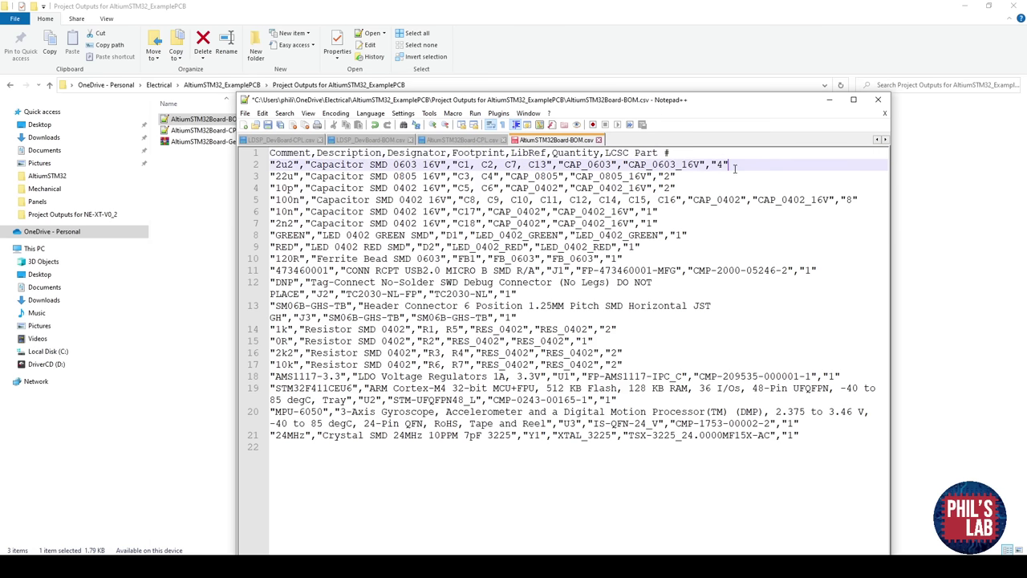
key(shift+Left)
key(shift+Left)
key(shift+Left)
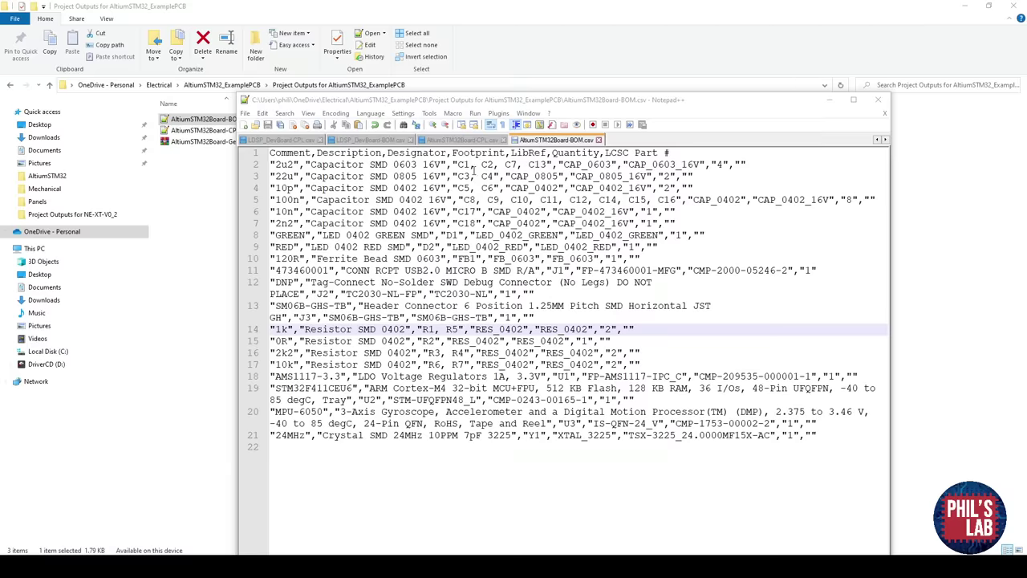
In the browser's JLCPCB parts library, copy the JLCPCB part number of the Molex 473460001 micro USB connector.
drag(237, 95, 110, 94)
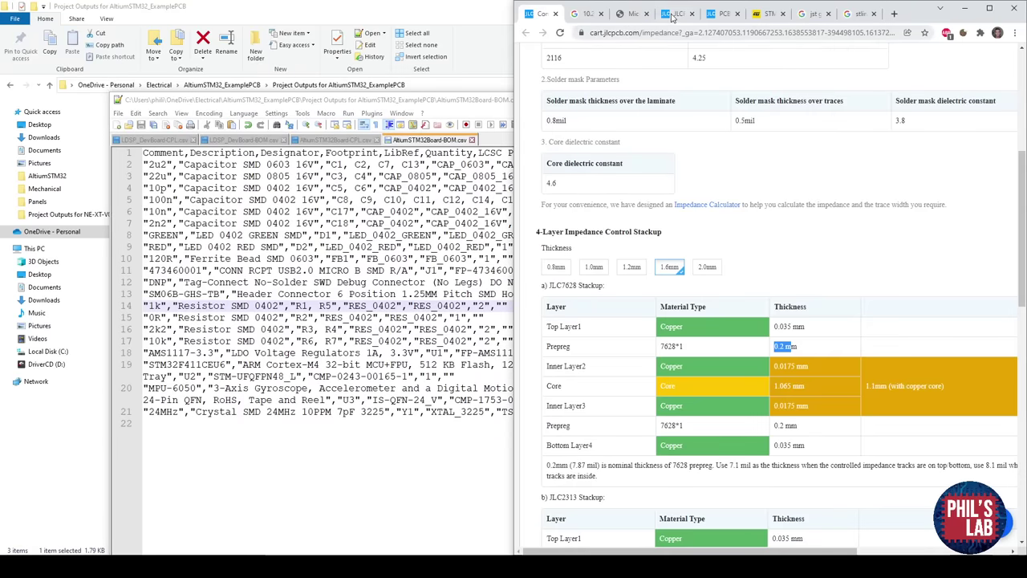
click(673, 14)
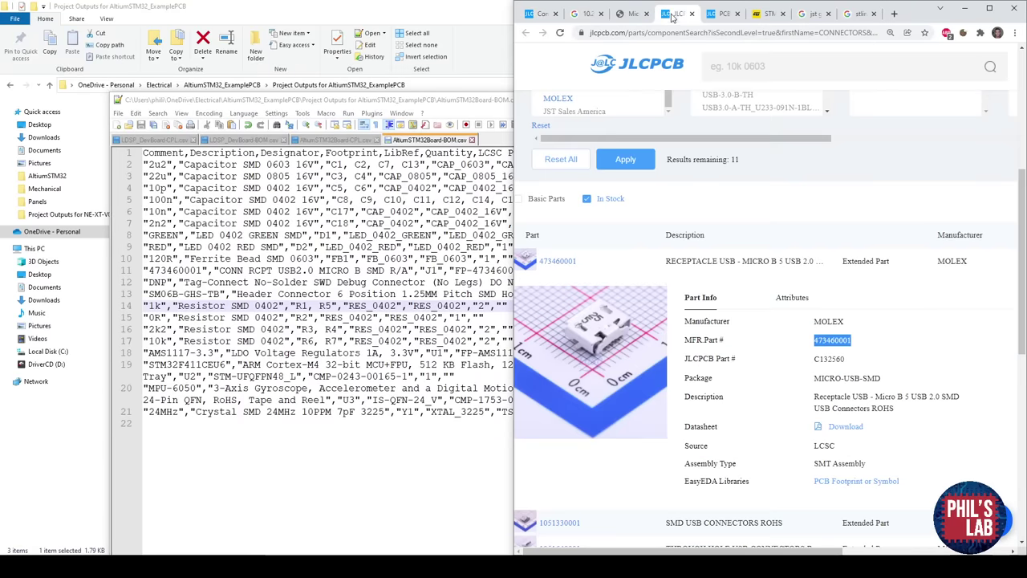
scroll(652, 114, up, 5)
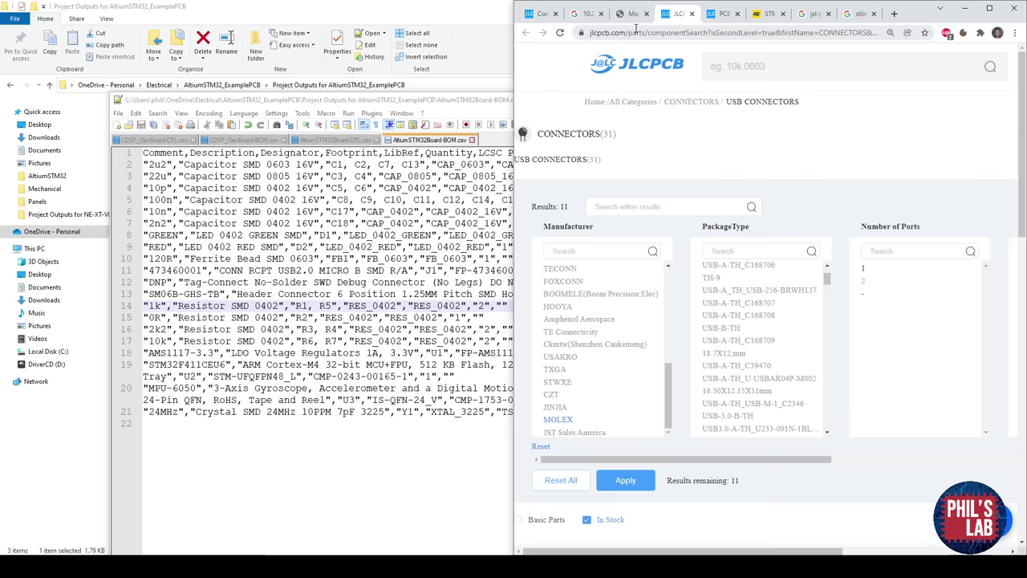
scroll(709, 227, down, 4)
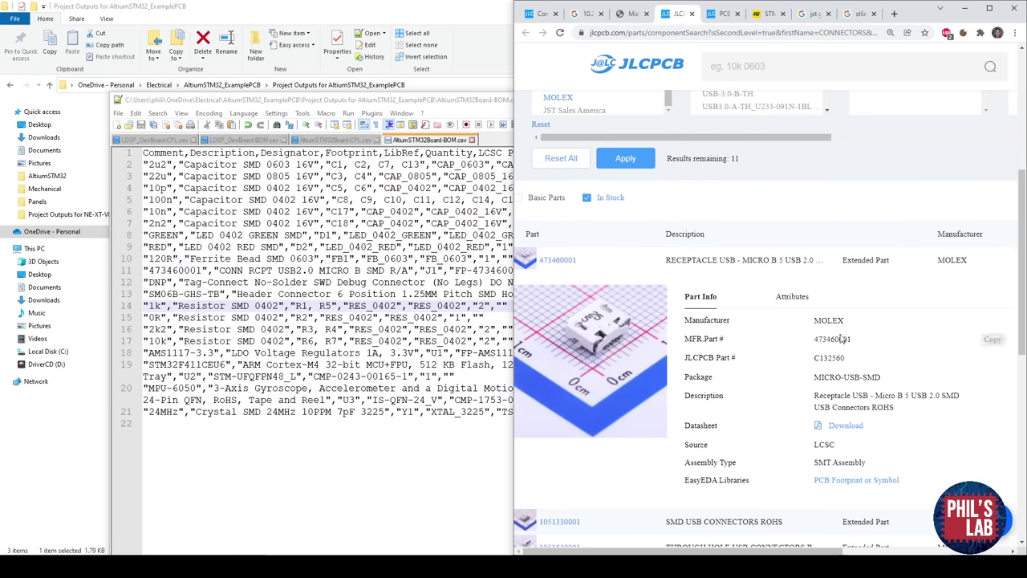
drag(845, 359, 815, 361)
key(ctrl+c)
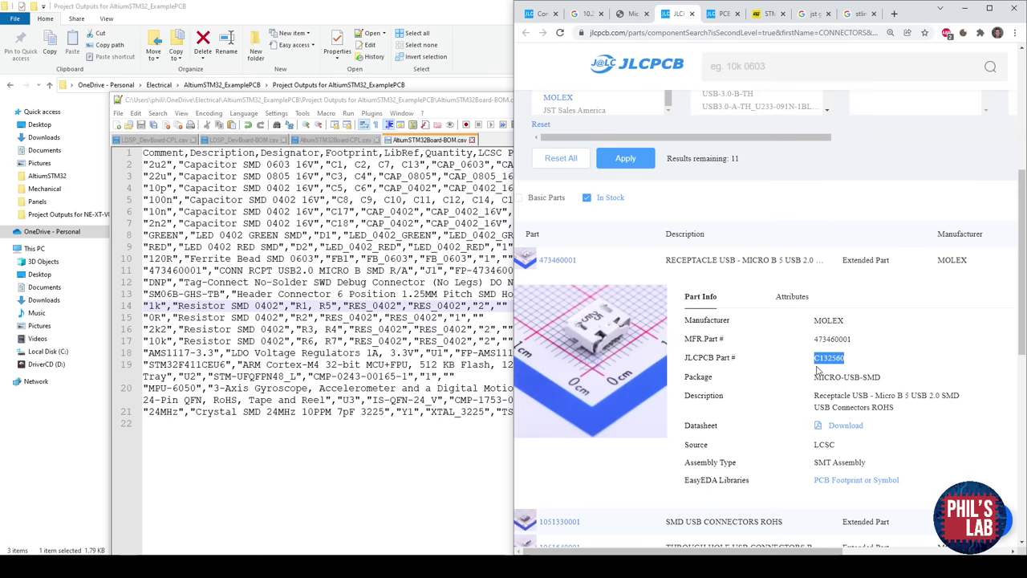
Add C132560 as the quoted LCSC part number at the end of the BOM's 473460001 row.
mouse_move(819, 367)
click(362, 351)
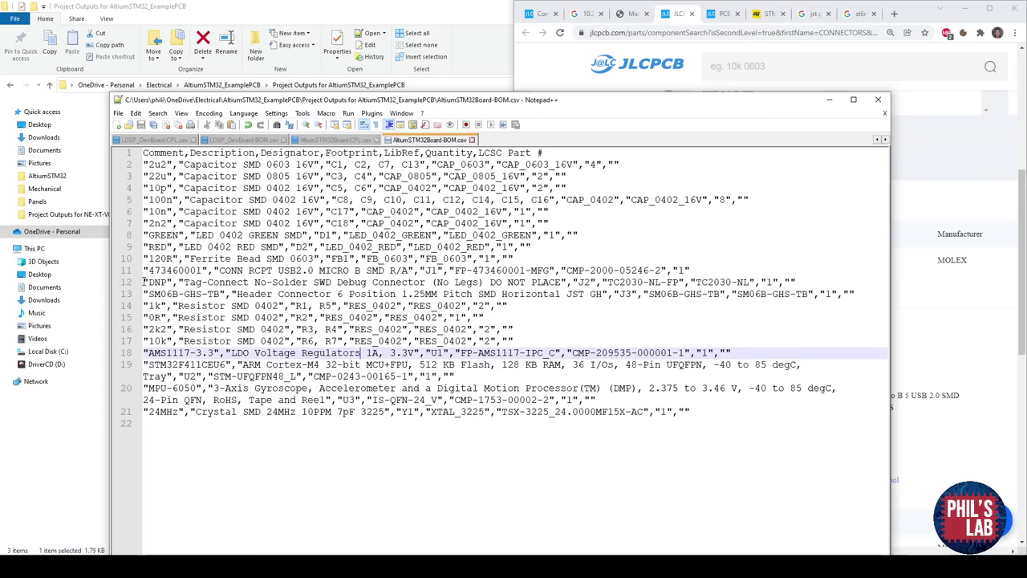
click(407, 271)
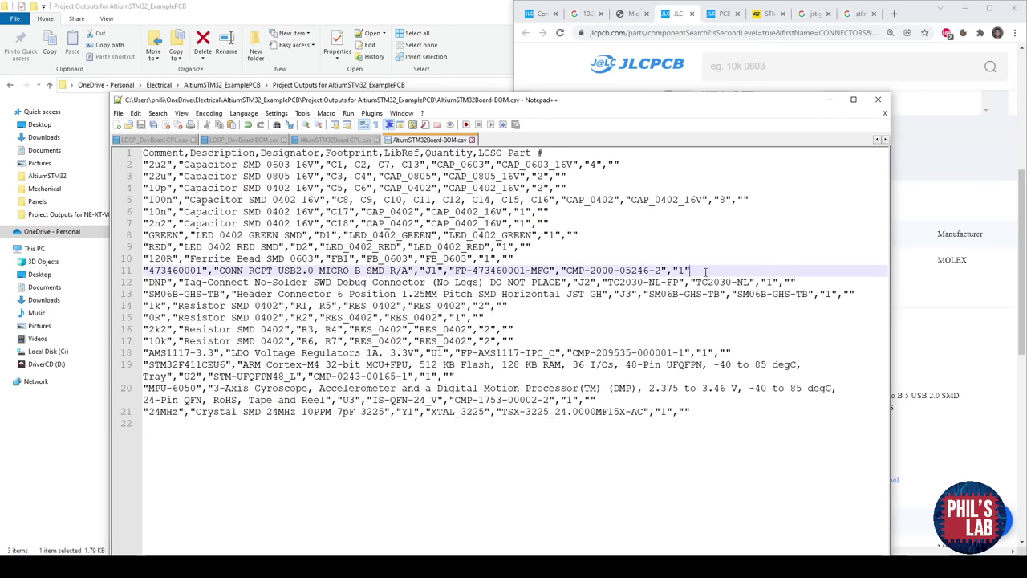
click(695, 271)
text(,")
key(ctrl+v)
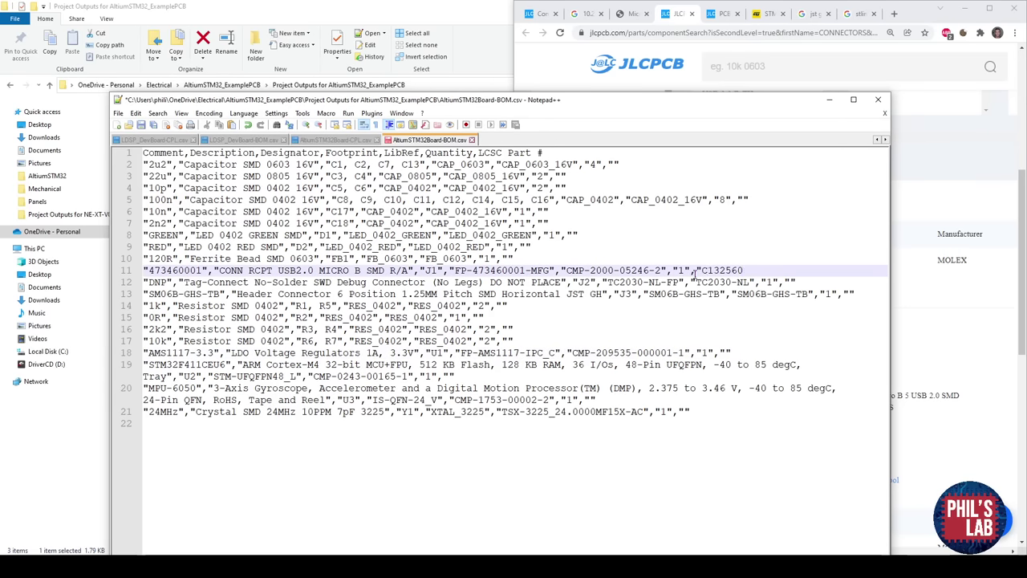
click(596, 255)
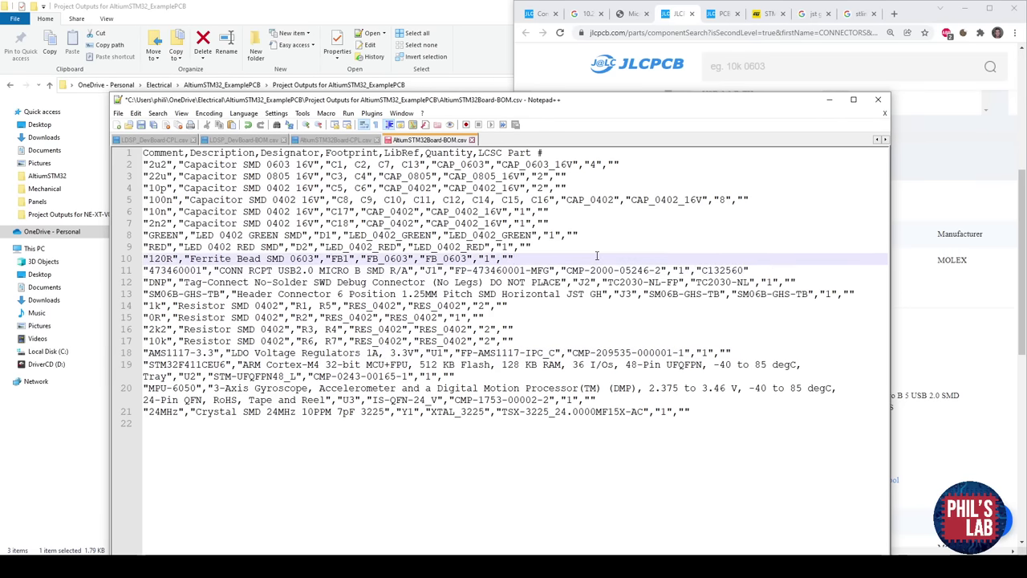
Copy STM32F411CEU6 from the BOM and search for it across all categories of the JLCPCB SMT parts library.
drag(147, 366, 226, 366)
key(ctrl+c)
click(795, 69)
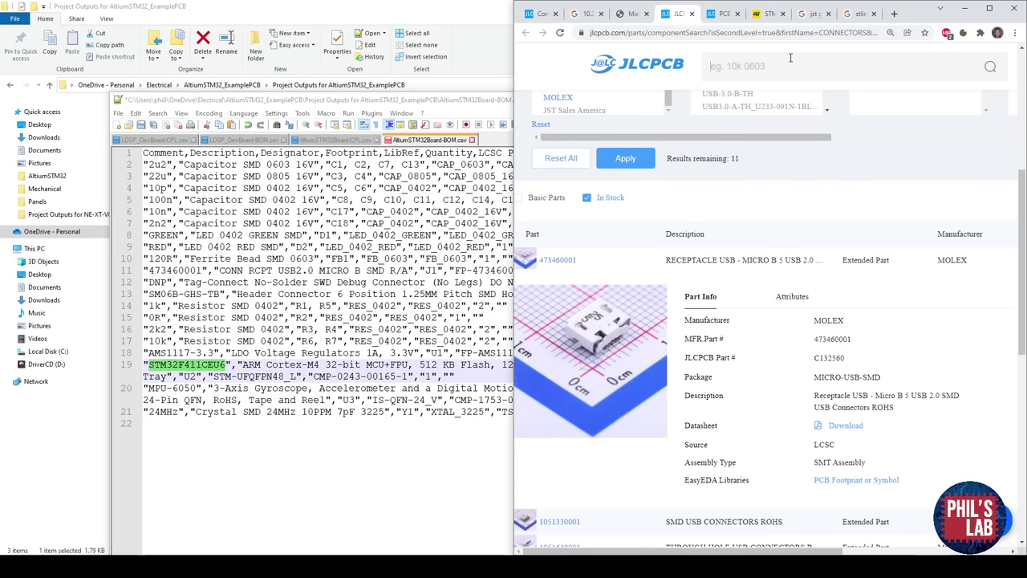
key(ctrl+v)
key(Return)
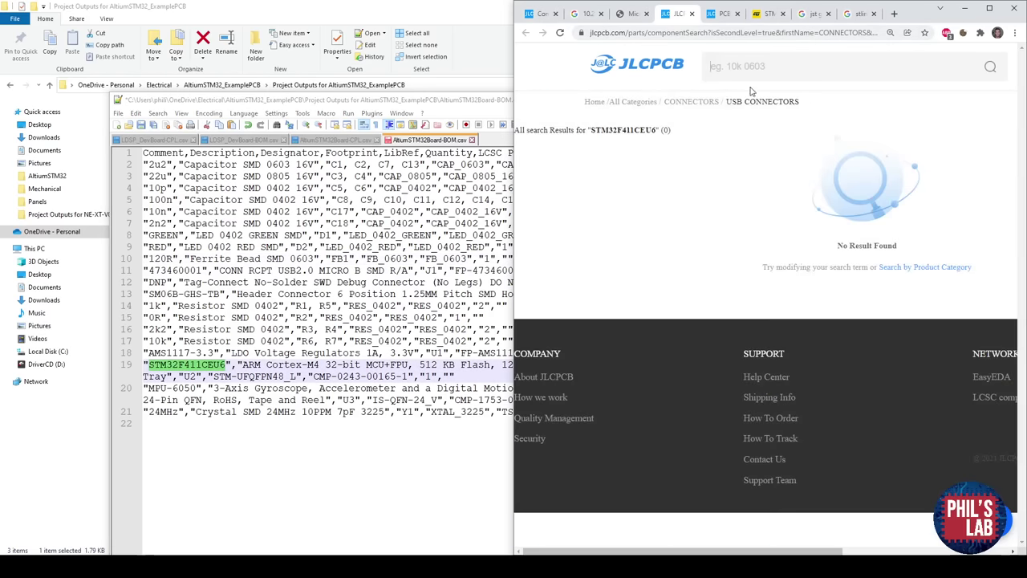
click(641, 103)
click(640, 101)
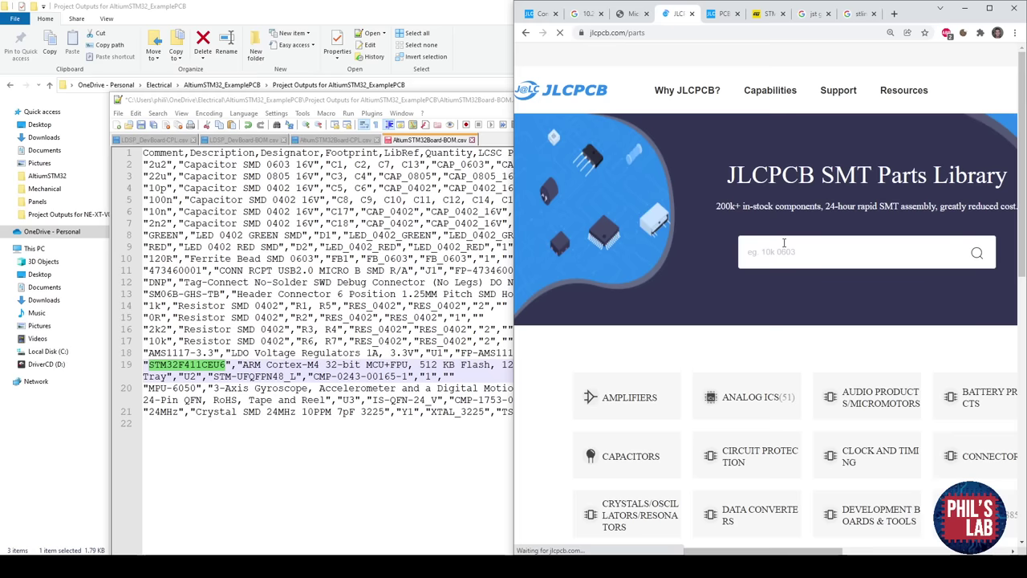
click(786, 242)
key(ctrl+v)
key(Return)
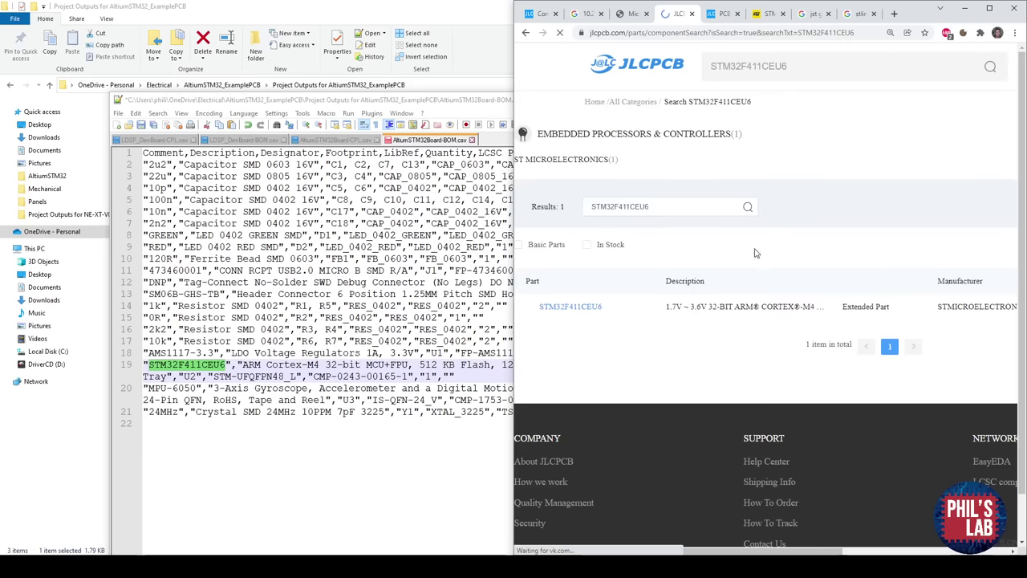
Copy the microcontroller's JLCPCB part number C60420 into the STM32F411CEU6 row's empty field, remove the stray line break and save the BOM.
click(653, 317)
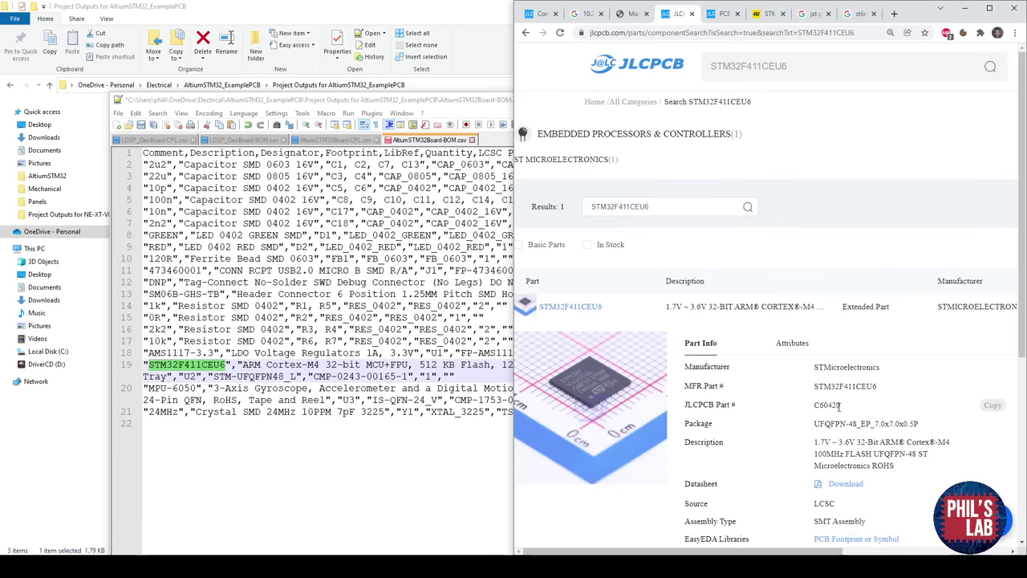
drag(841, 406, 814, 407)
key(ctrl+c)
click(419, 353)
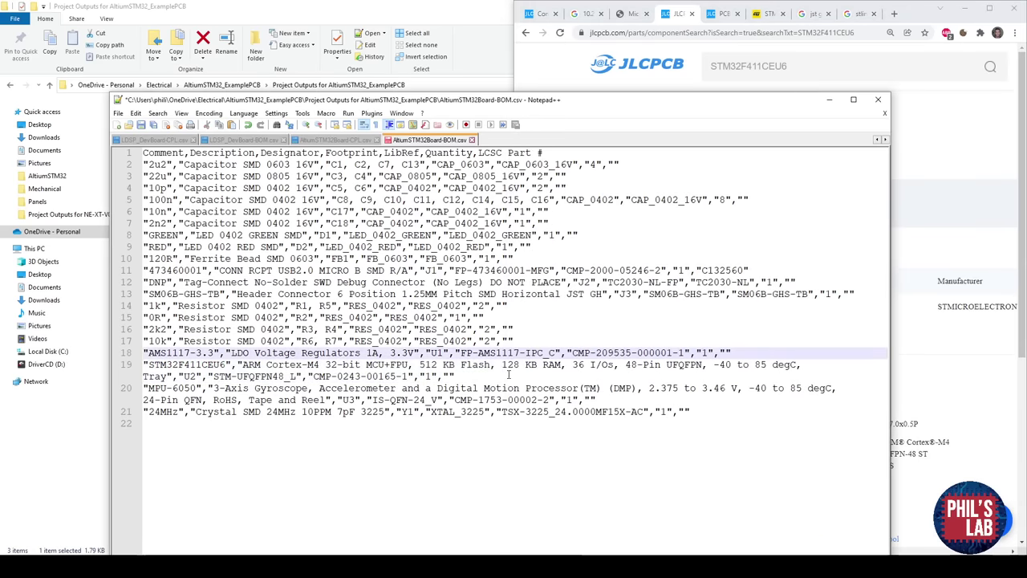
click(450, 376)
key(ctrl+v)
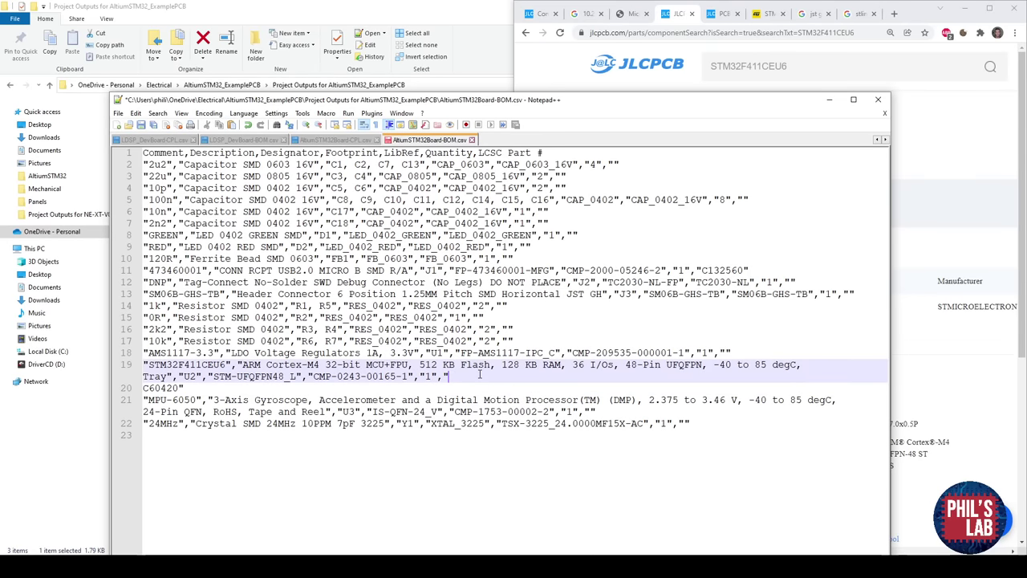
key(BackSpace)
click(362, 258)
key(ctrl+s)
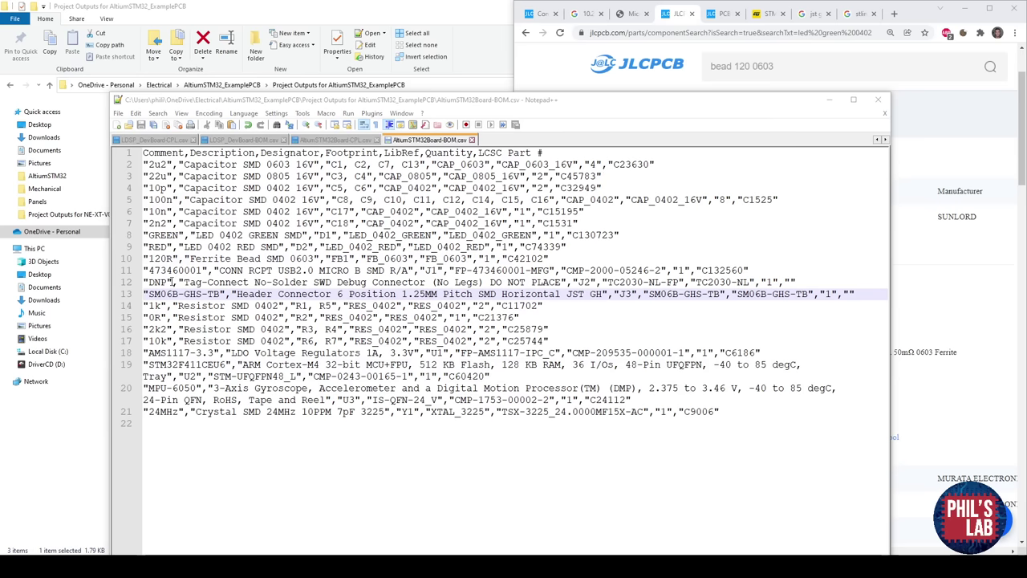
Delete the DNP Tag-Connect (J2) and SM06B-GHS-TB header (J3) rows from the BOM and save the file.
drag(144, 282, 812, 283)
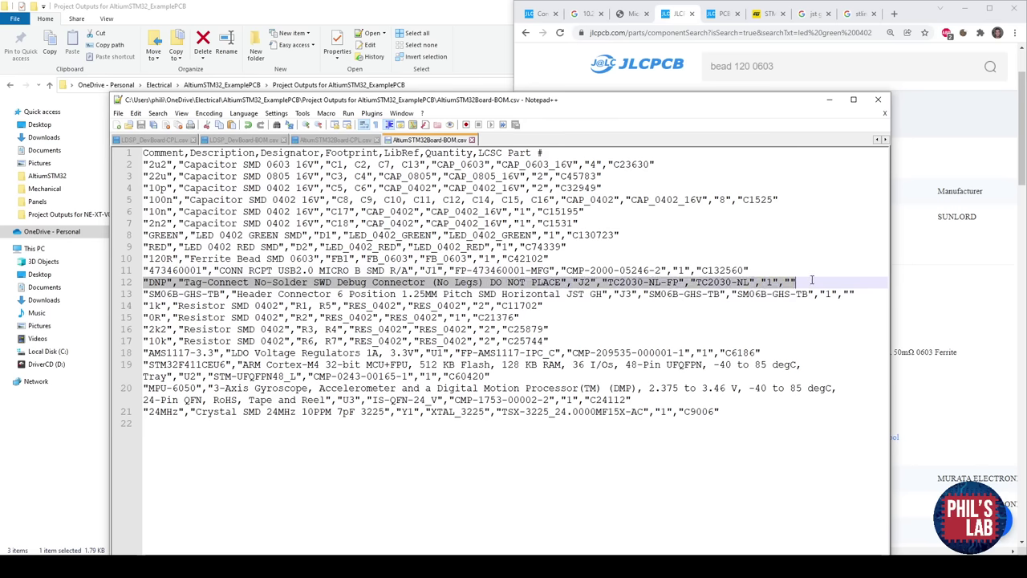
key(BackSpace)
key(BackSpace)
drag(147, 282, 860, 275)
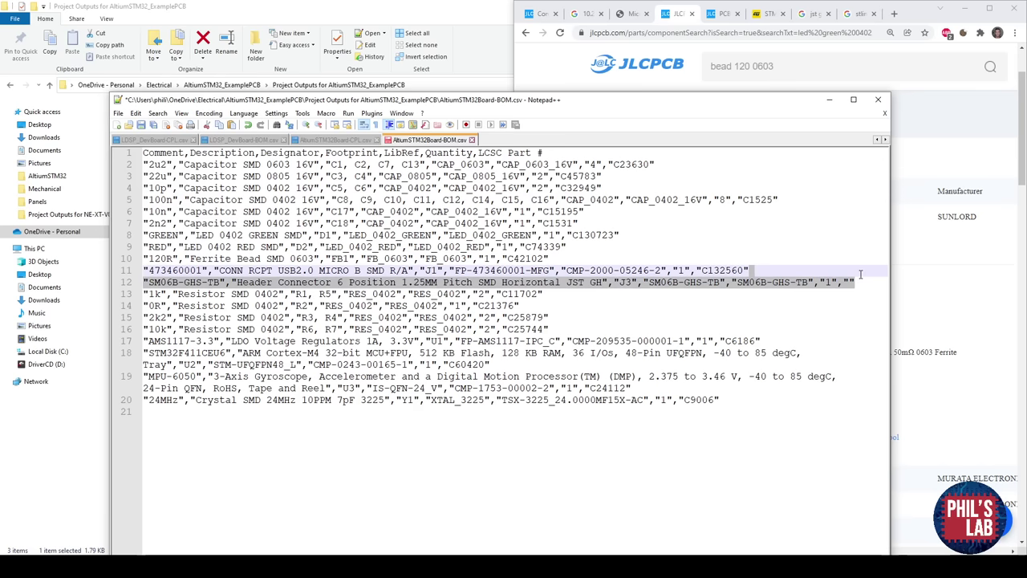
key(Delete)
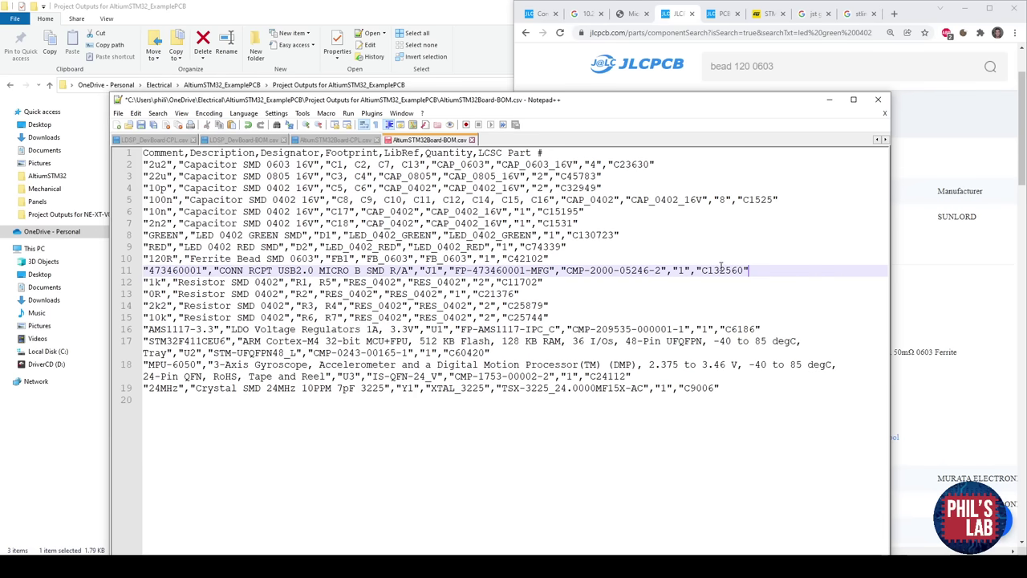
key(ctrl+s)
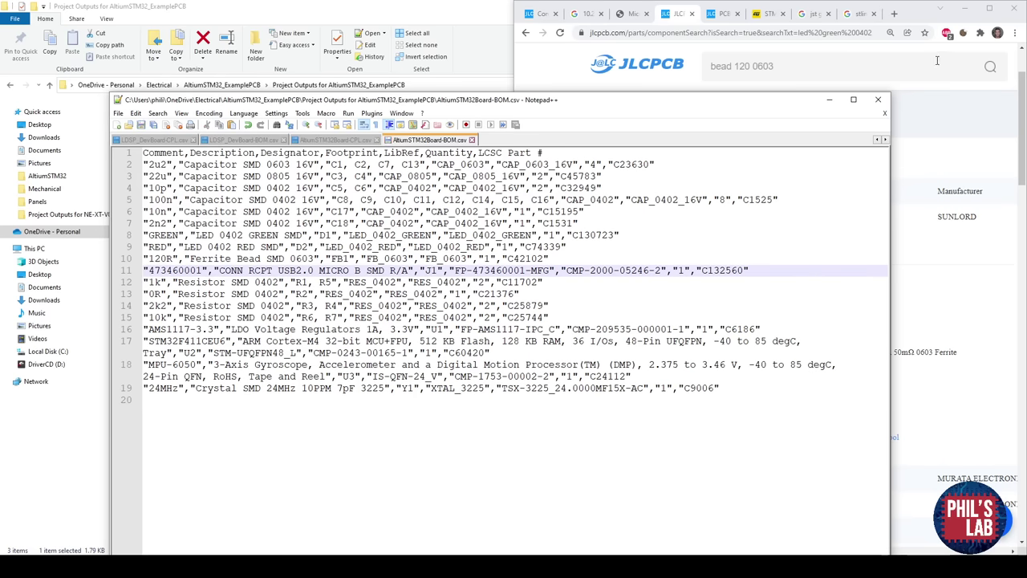
In the browser, start a JLCPCB instant quote from the homepage and upload AltiumSTM32Board-Gerber.rar from the project outputs folder.
click(989, 8)
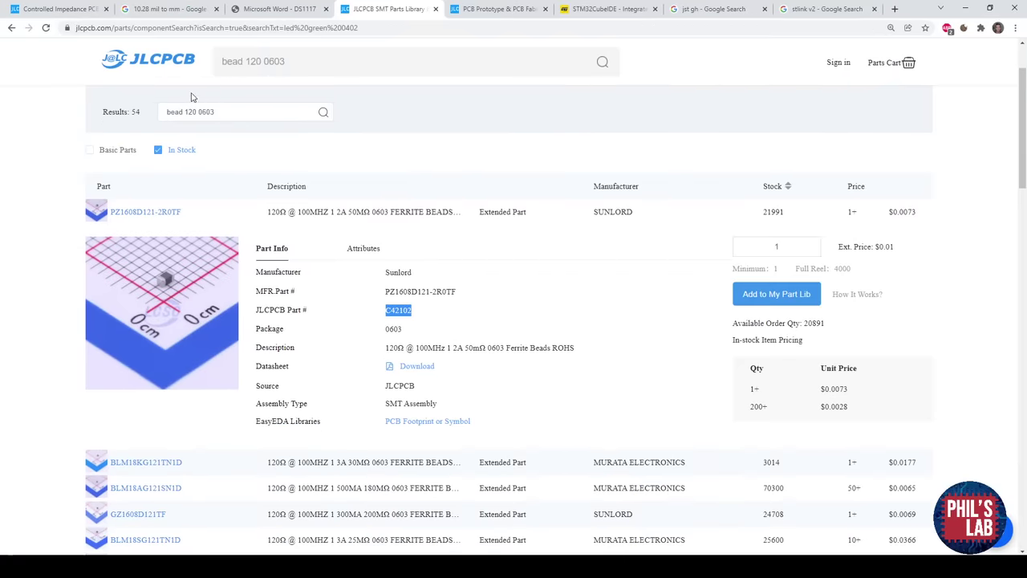
click(160, 73)
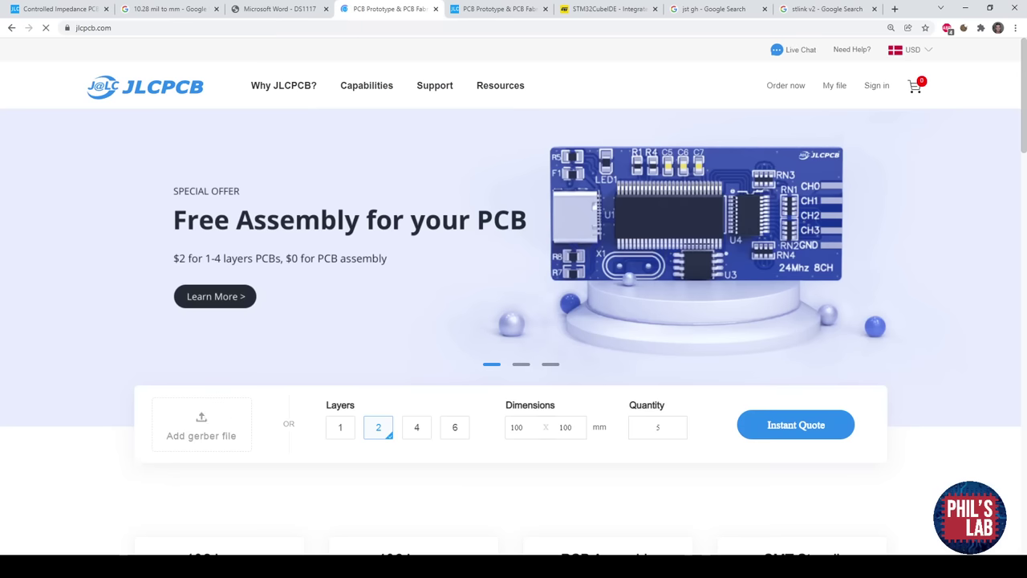
click(818, 427)
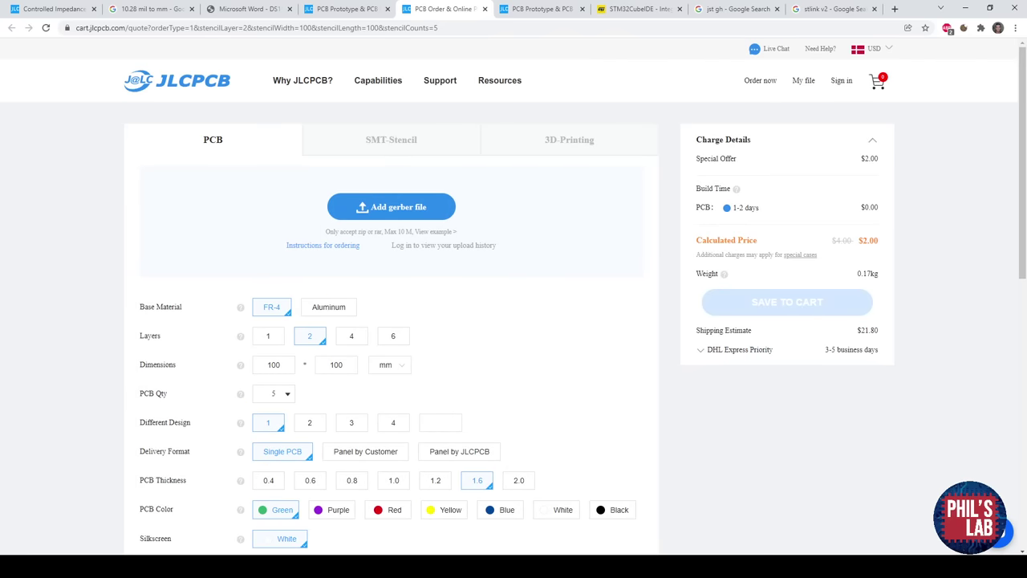
click(391, 207)
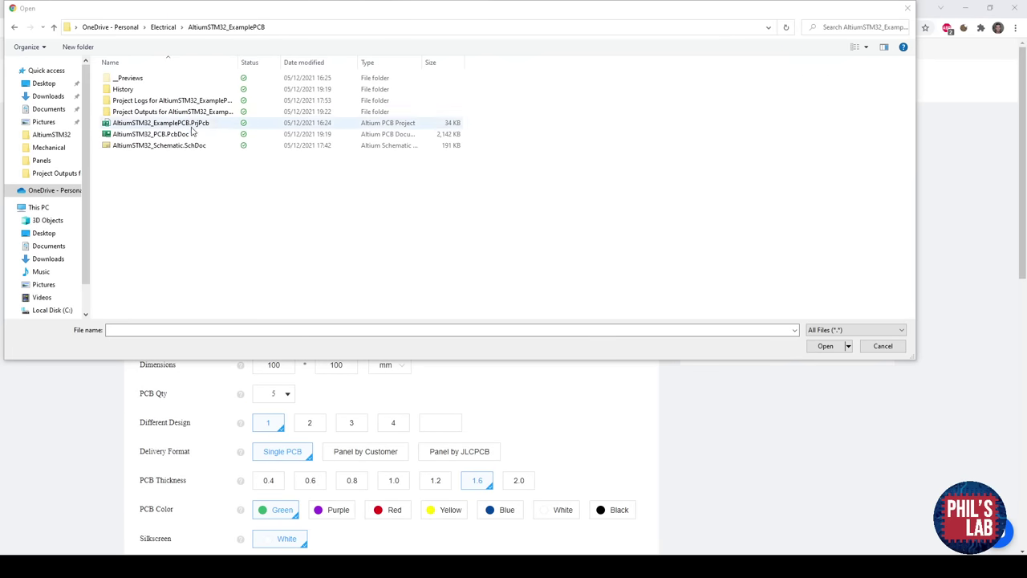
double_click(190, 113)
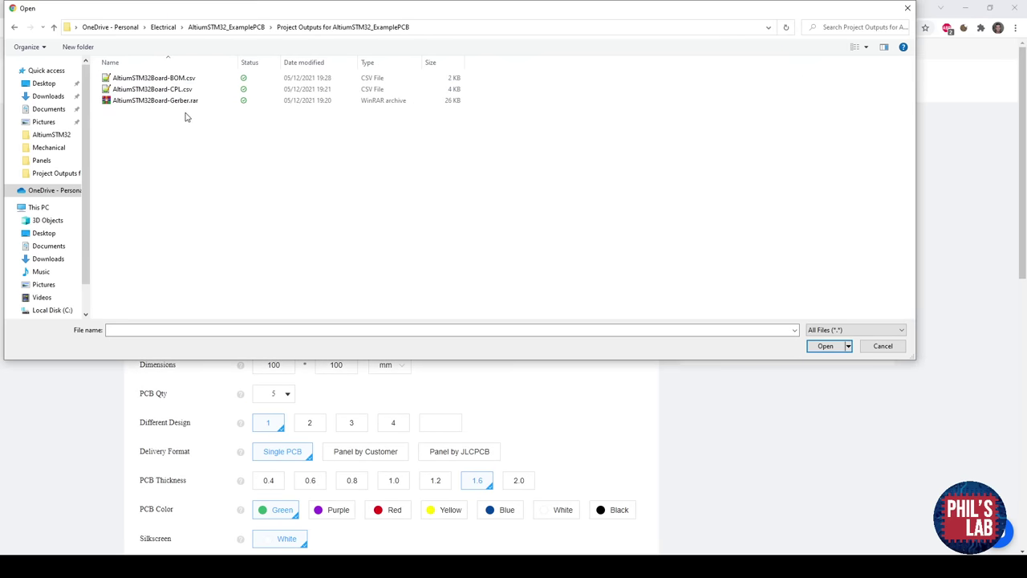
double_click(183, 105)
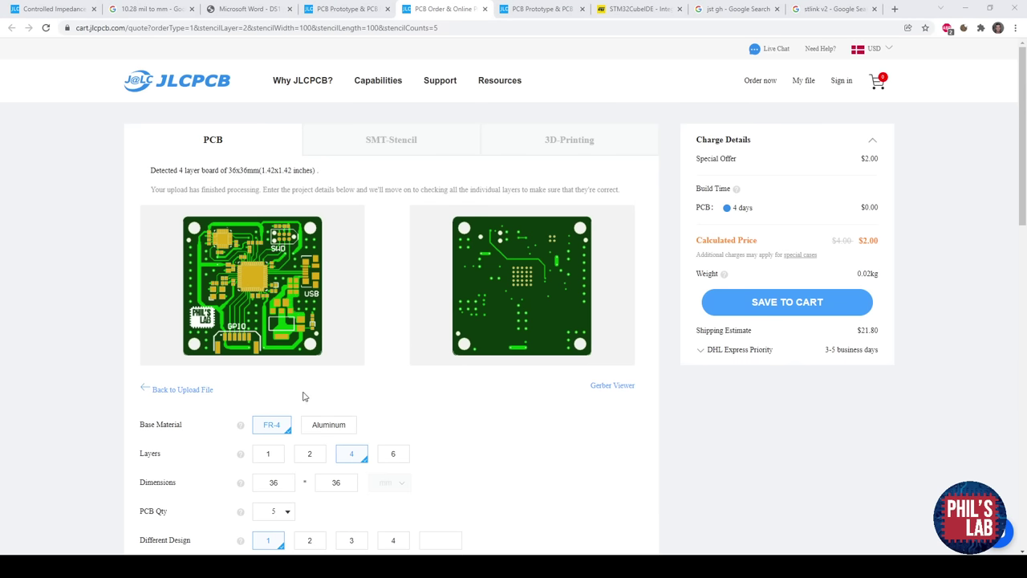
Set the PCB quantity to 10 and enable impedance control for the board.
scroll(303, 386, down, 2)
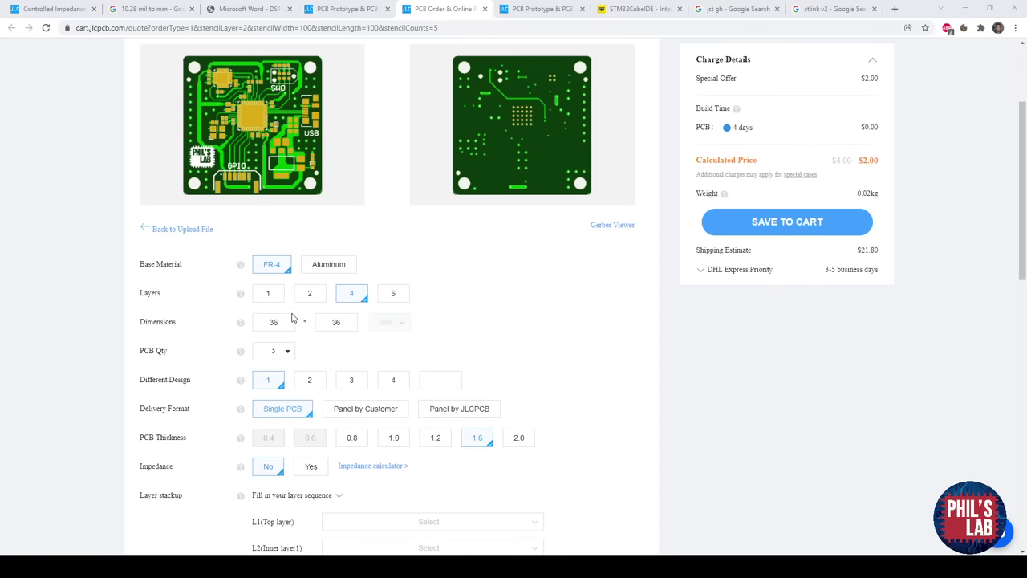
click(281, 353)
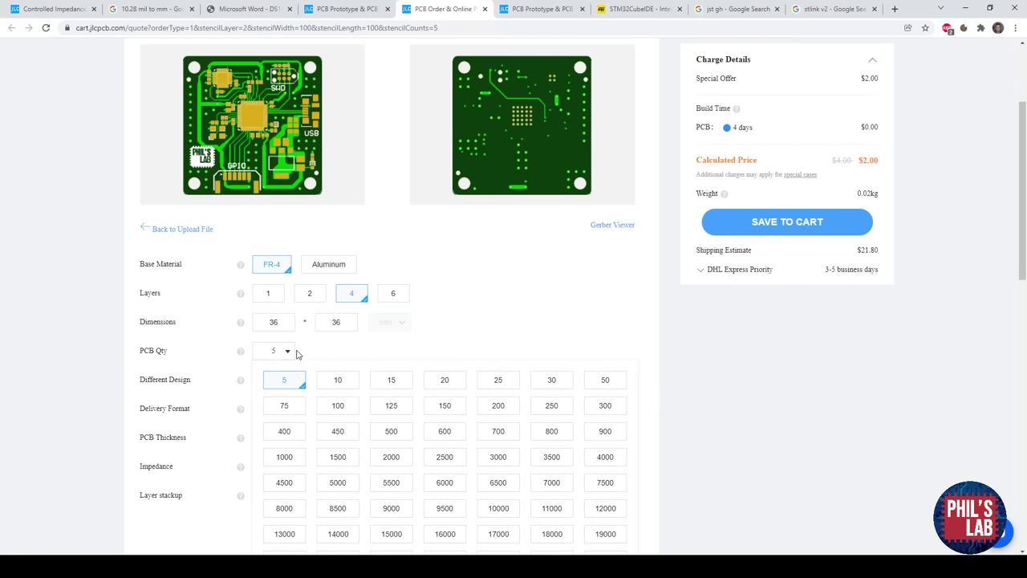
click(336, 379)
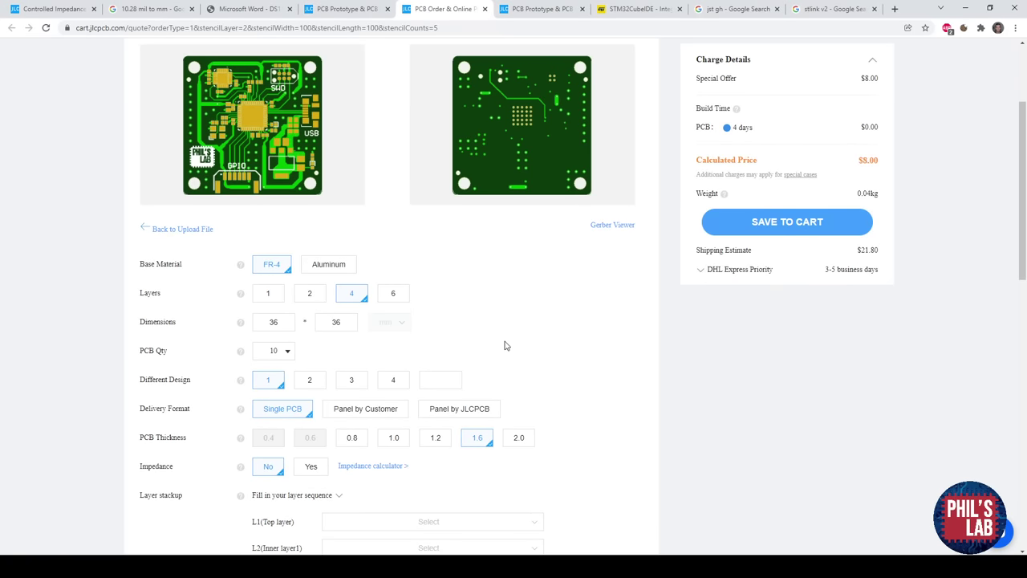
scroll(409, 343, down, 1)
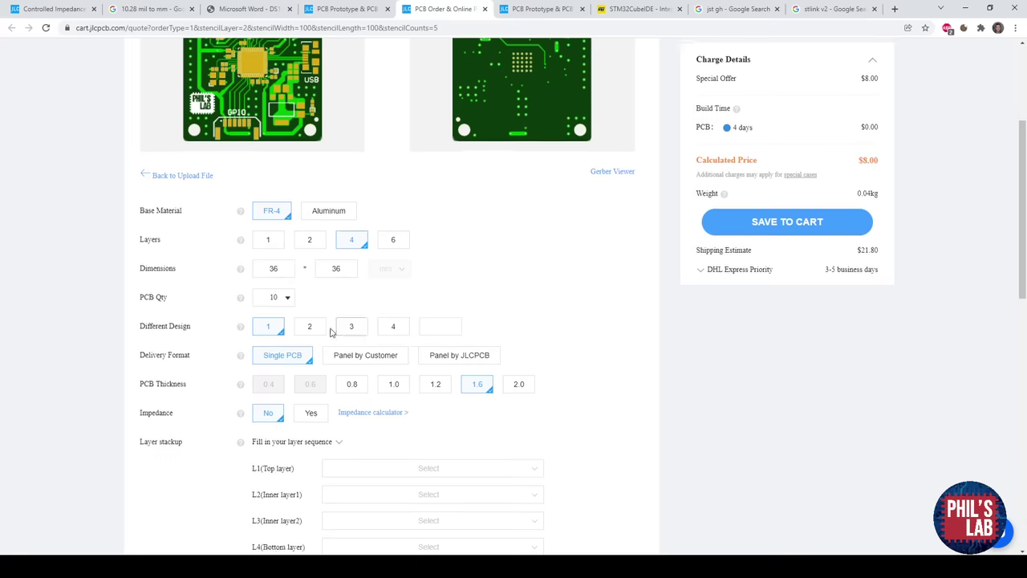
scroll(361, 353, down, 1)
click(311, 359)
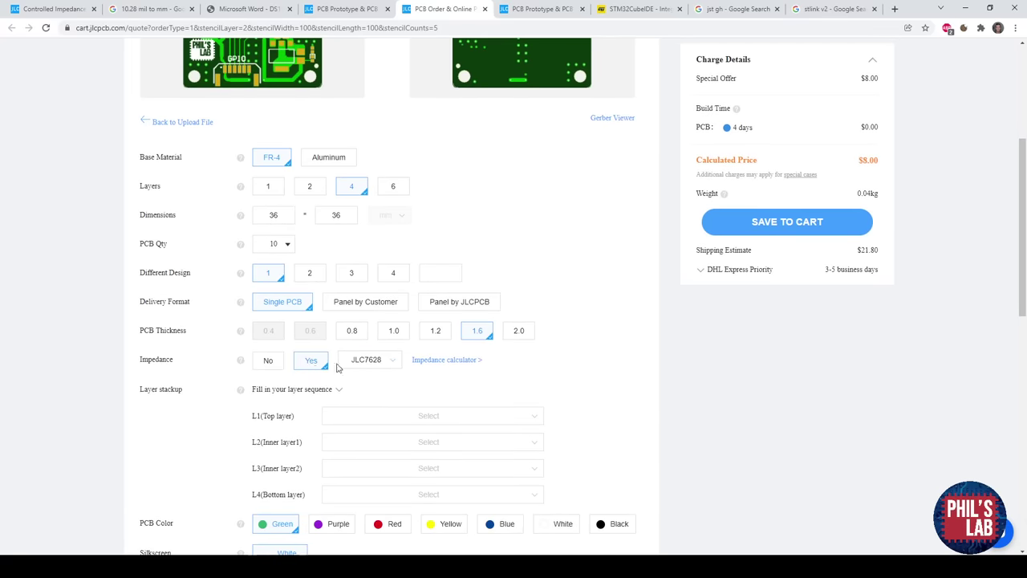
Fill in the layer sequence with the copper Gerber files: Signal_Top for L1, Signal_1 for L2, Signal_2 for L3 and Signal_Bot for L4.
scroll(378, 366, down, 1)
click(415, 308)
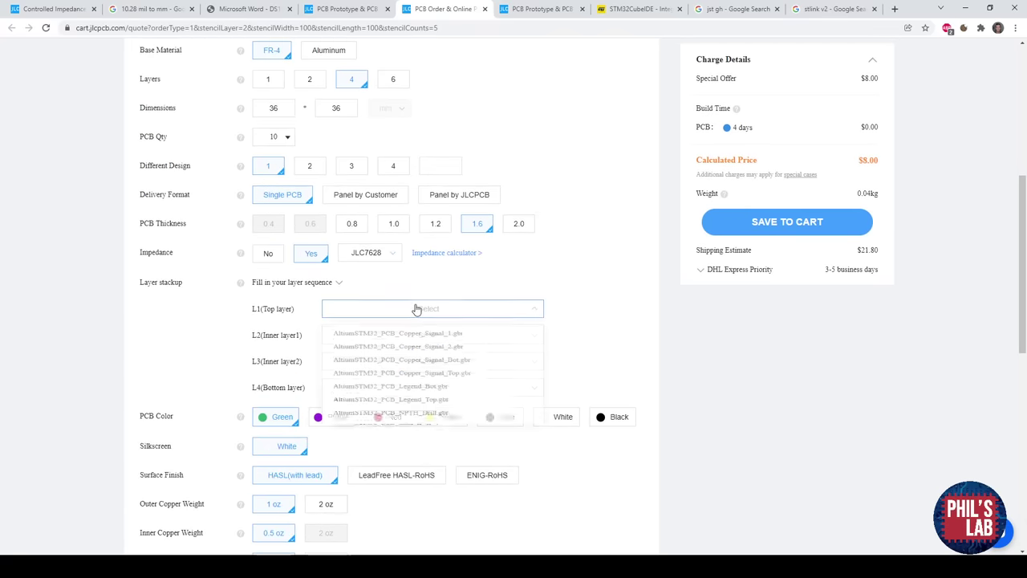
click(450, 390)
click(435, 337)
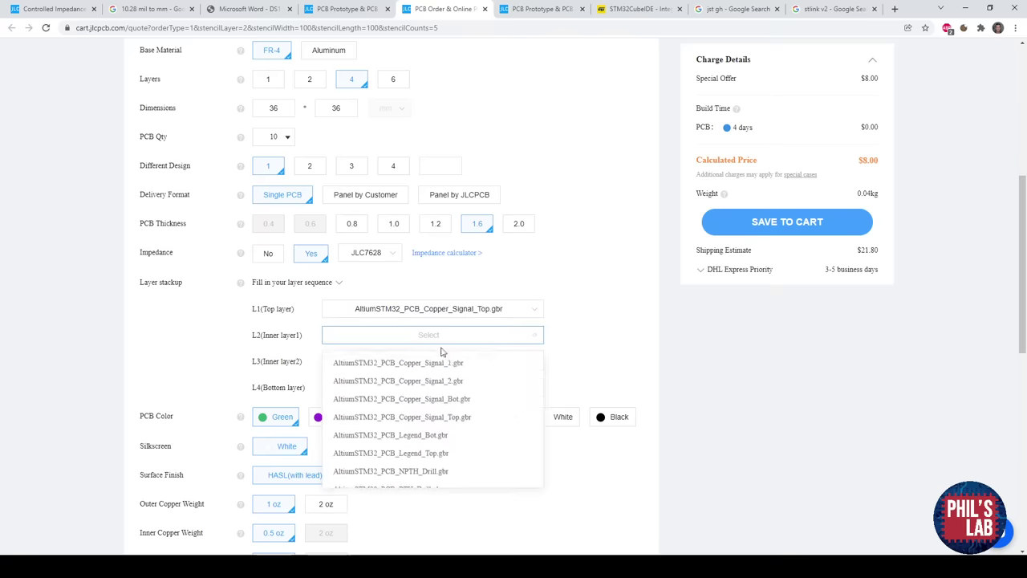
click(447, 363)
click(409, 362)
click(441, 406)
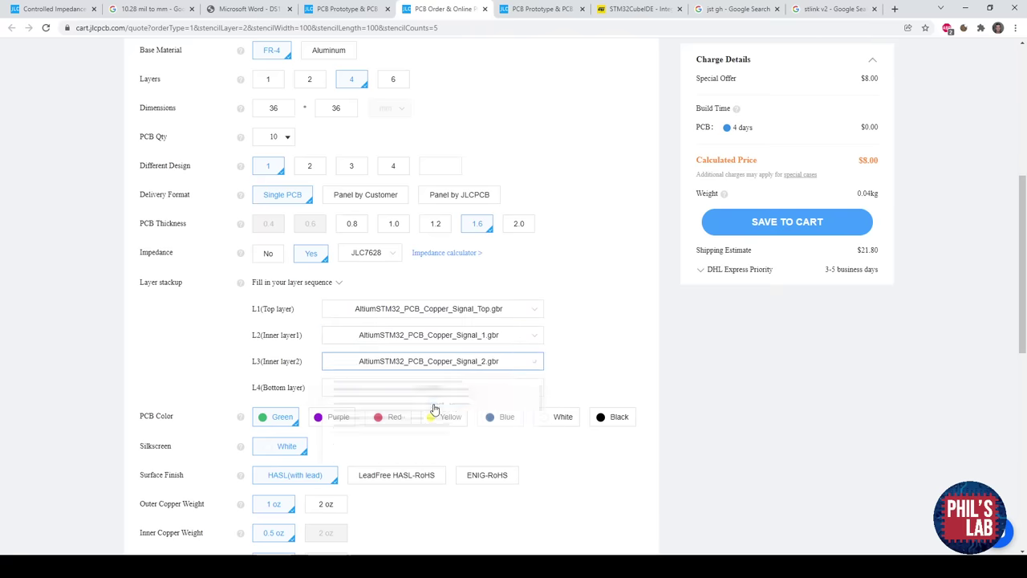
click(445, 386)
click(465, 452)
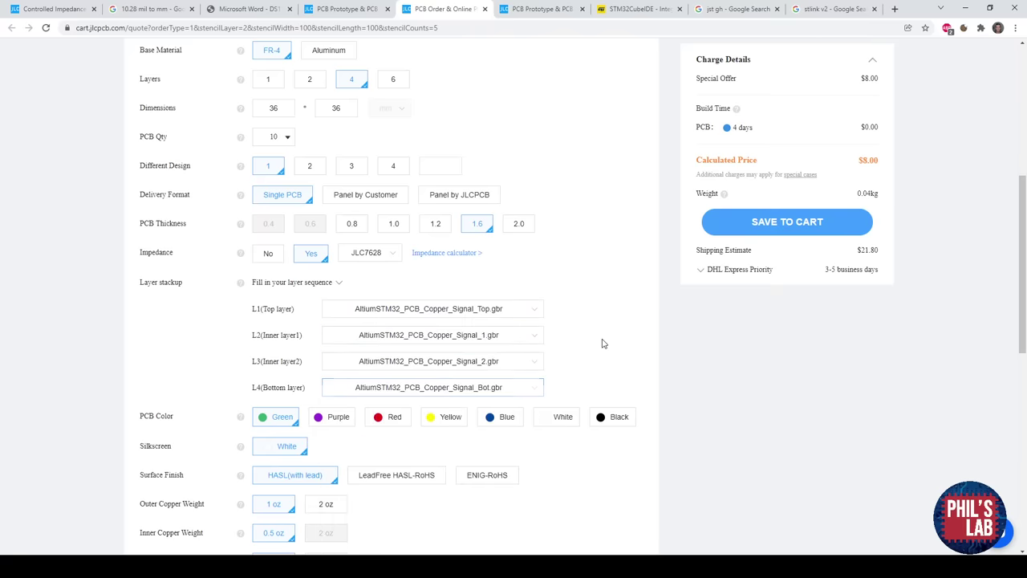
Choose the LeadFree HASL-RoHS surface finish and have the order number removed from the board.
scroll(561, 343, down, 1)
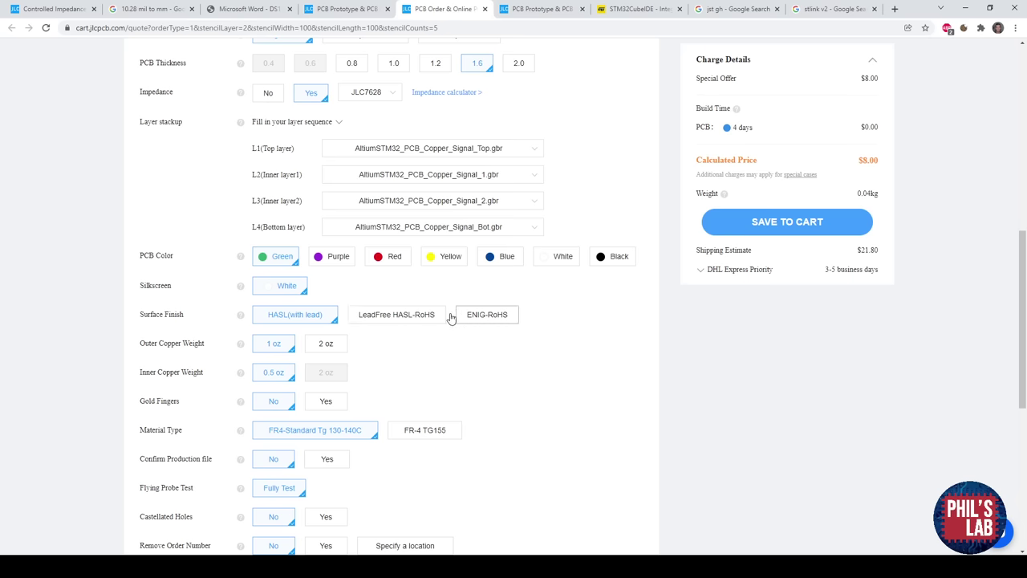
click(400, 321)
scroll(399, 319, down, 2)
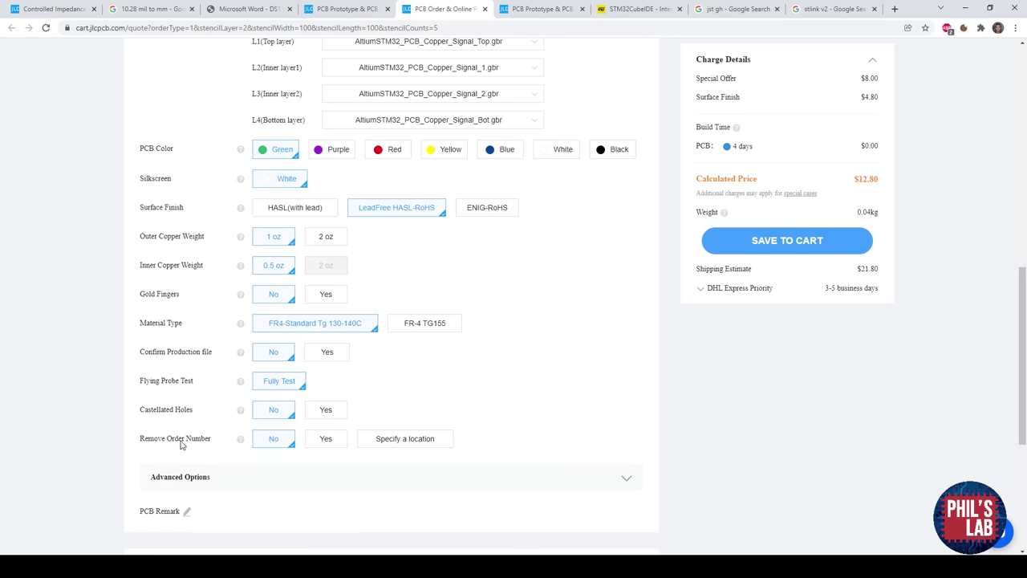
drag(225, 444, 138, 442)
click(319, 447)
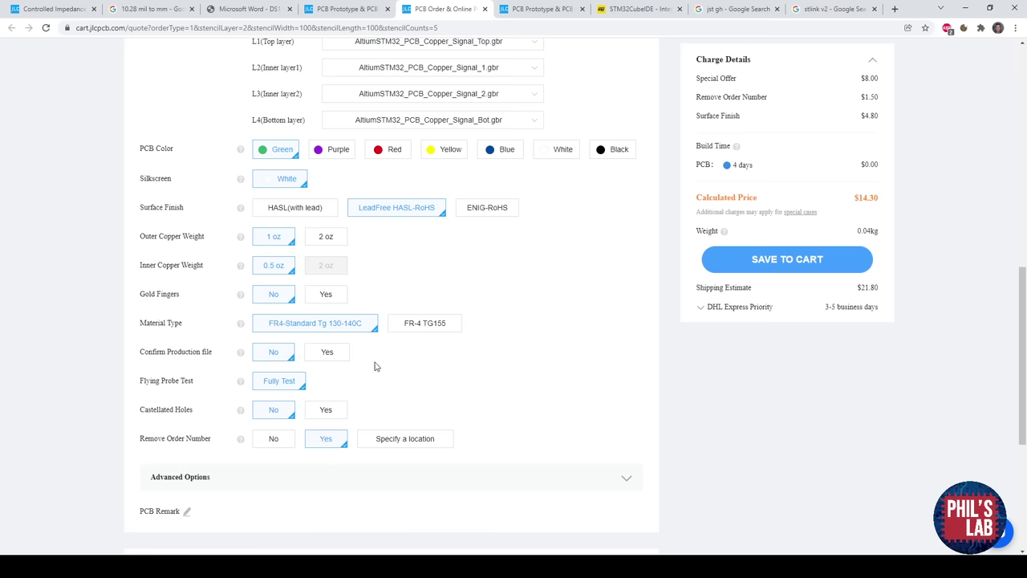
scroll(329, 391, down, 3)
scroll(380, 378, up, 4)
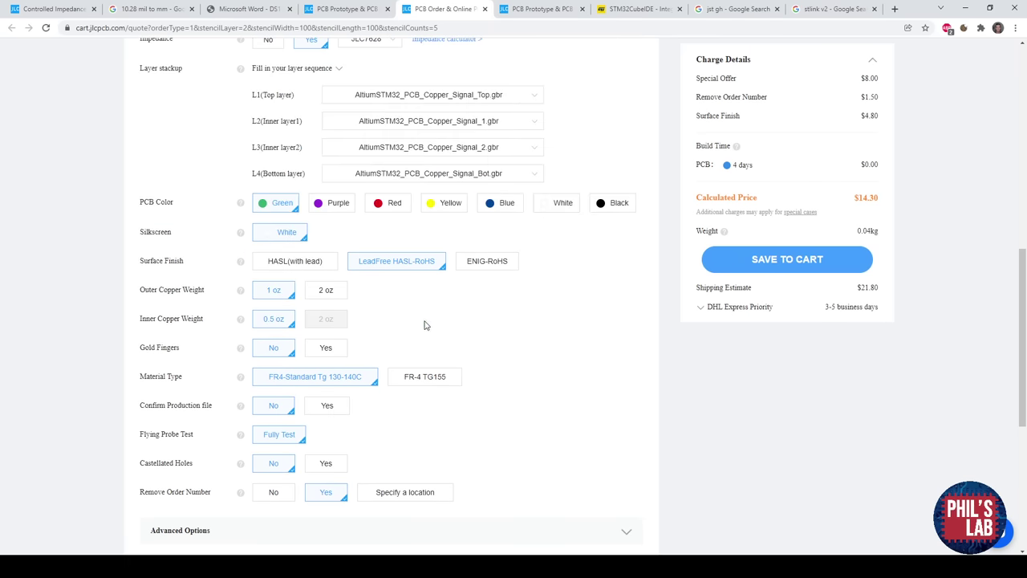
Enable SMT assembly for the top side with tooling holes added by the customer, and confirm the assembly options.
scroll(425, 324, down, 5)
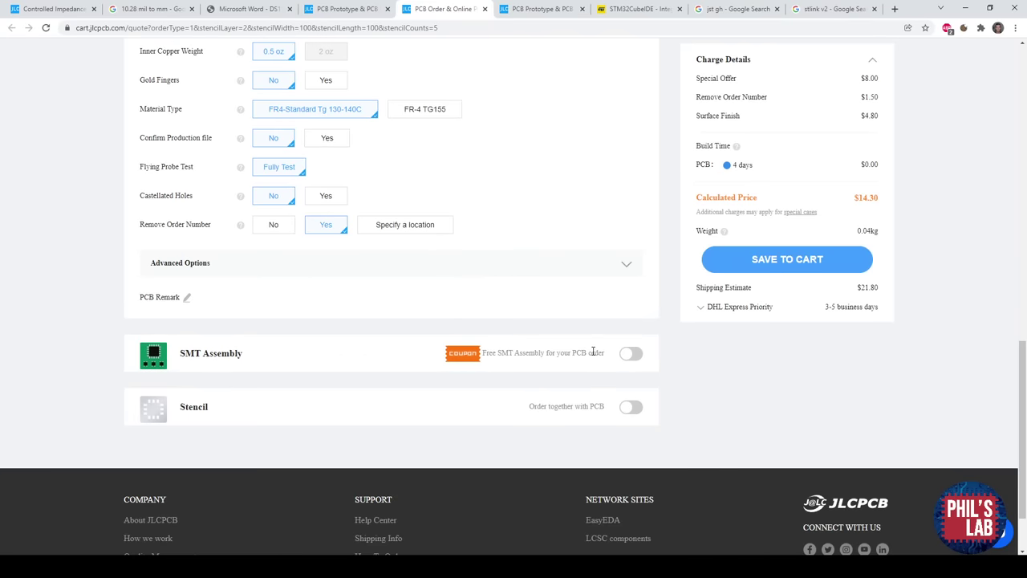
click(624, 354)
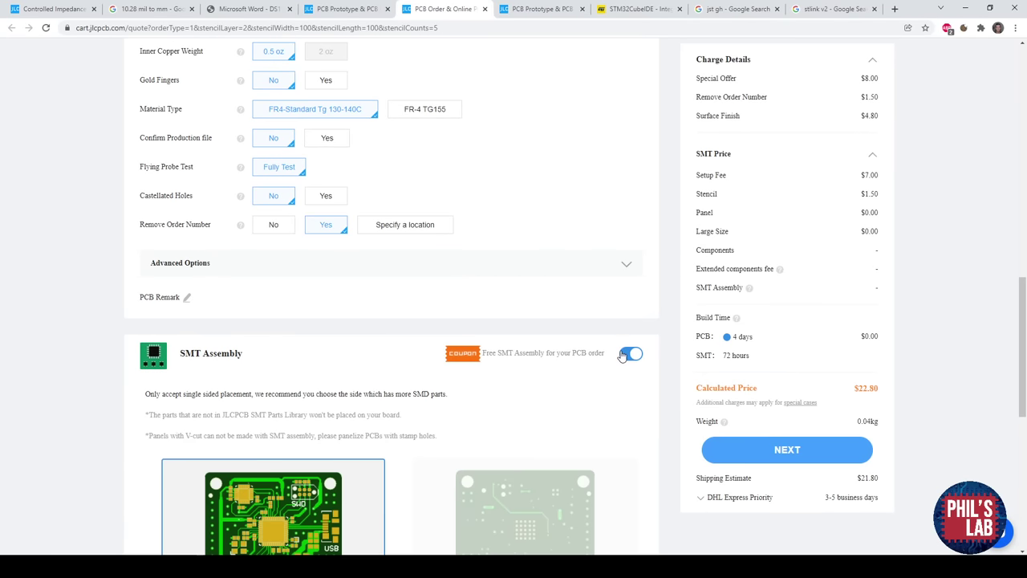
scroll(562, 350, down, 3)
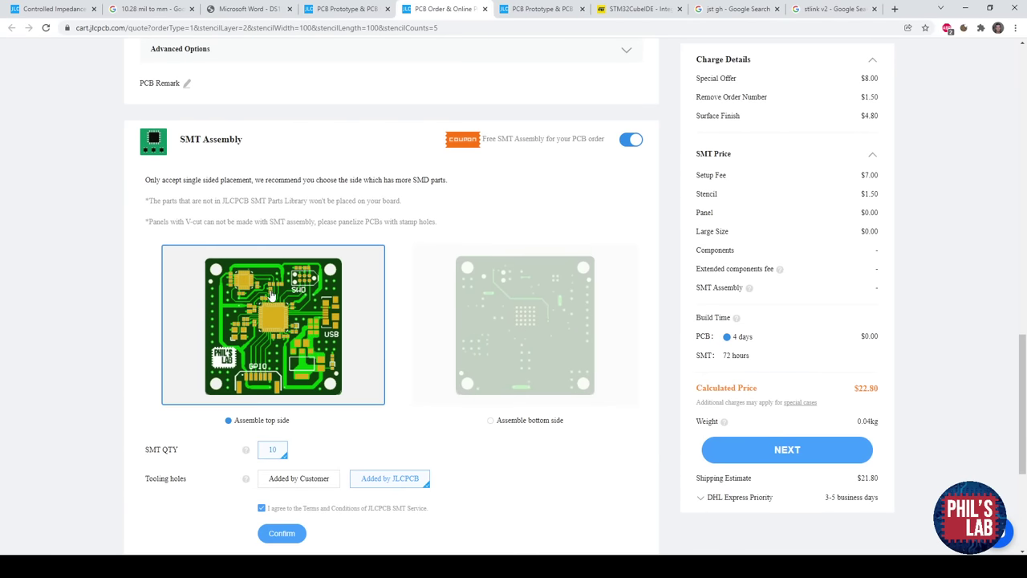
click(300, 484)
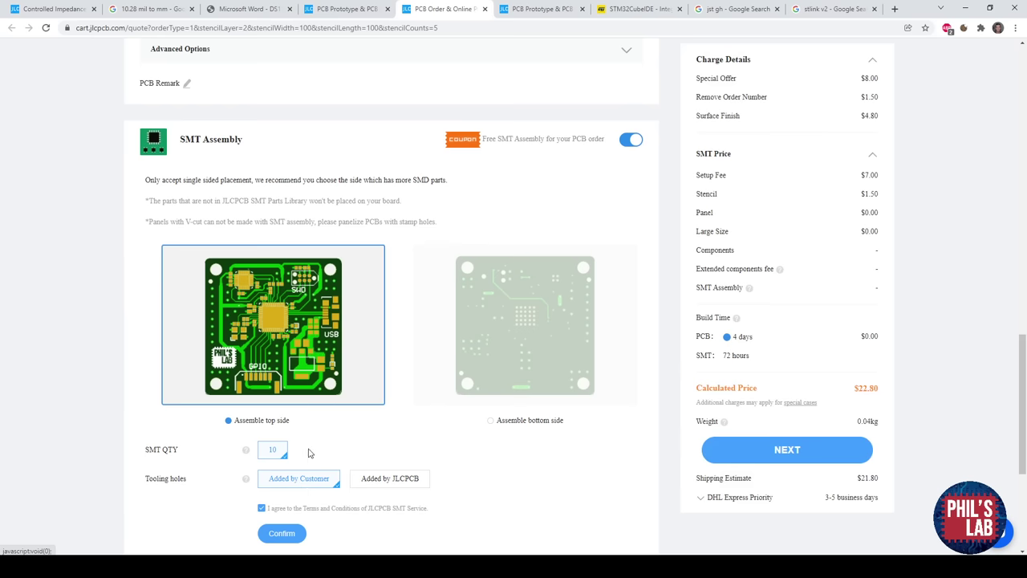
scroll(309, 453, down, 1)
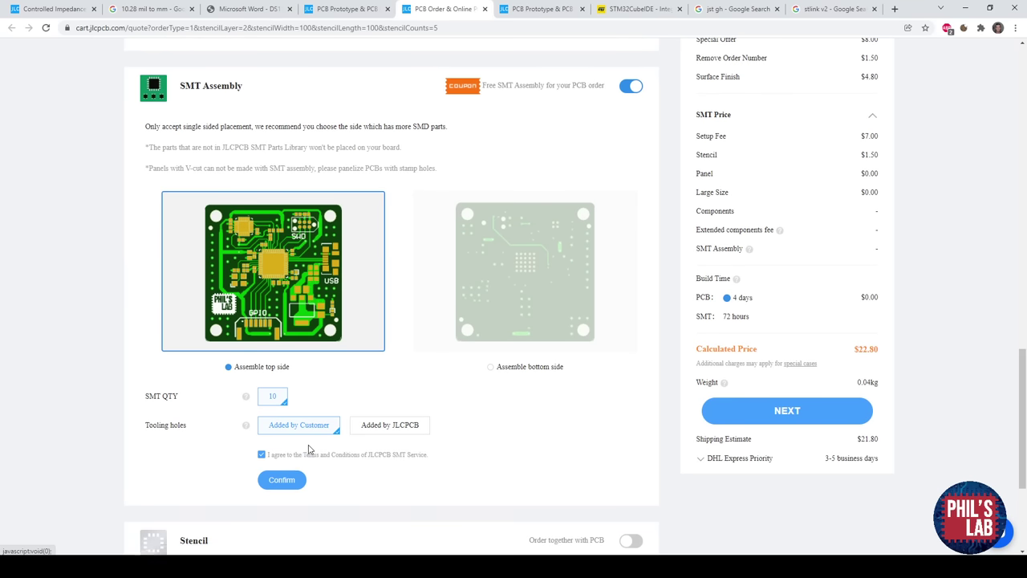
click(283, 481)
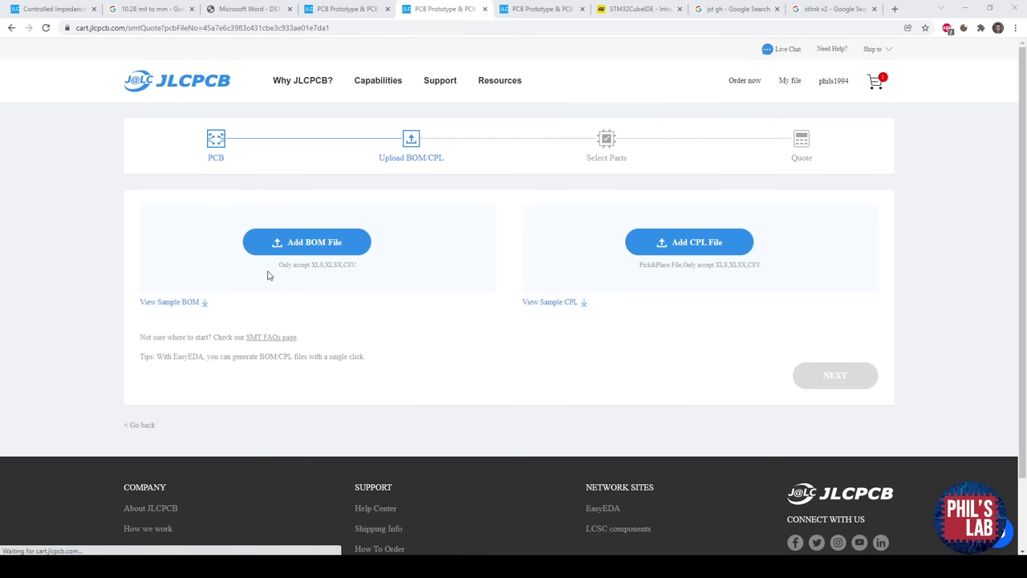
Upload AltiumSTM32Board-BOM.csv as the BOM and AltiumSTM32Board-CPL.csv as the CPL file, and proceed to part selection.
click(328, 240)
click(198, 79)
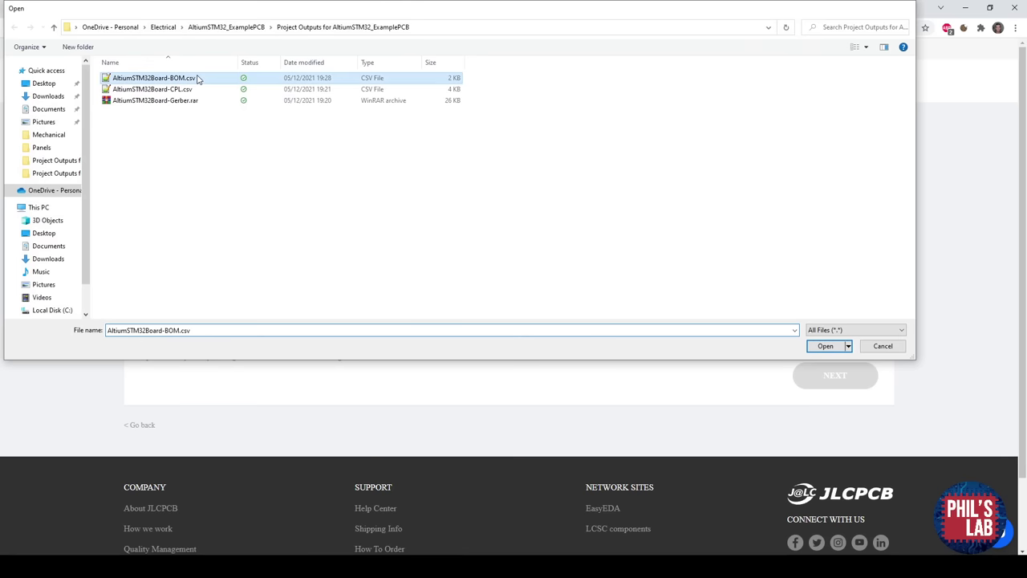
click(198, 79)
click(687, 237)
click(179, 91)
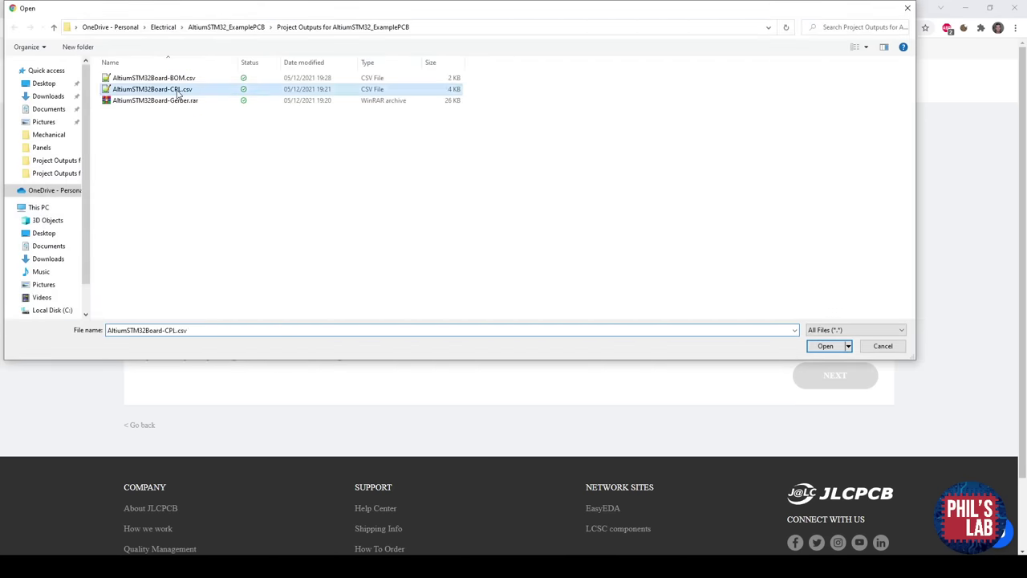
click(178, 92)
click(857, 371)
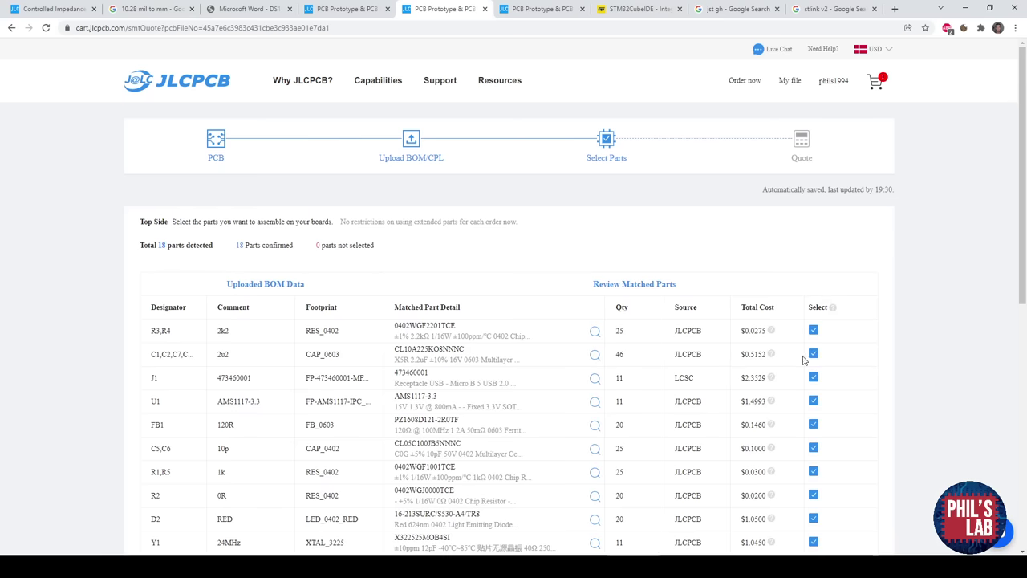
Review the uploaded BOM entries against the matched JLCPCB parts, quantities and sources in the parts list.
scroll(551, 302, down, 2)
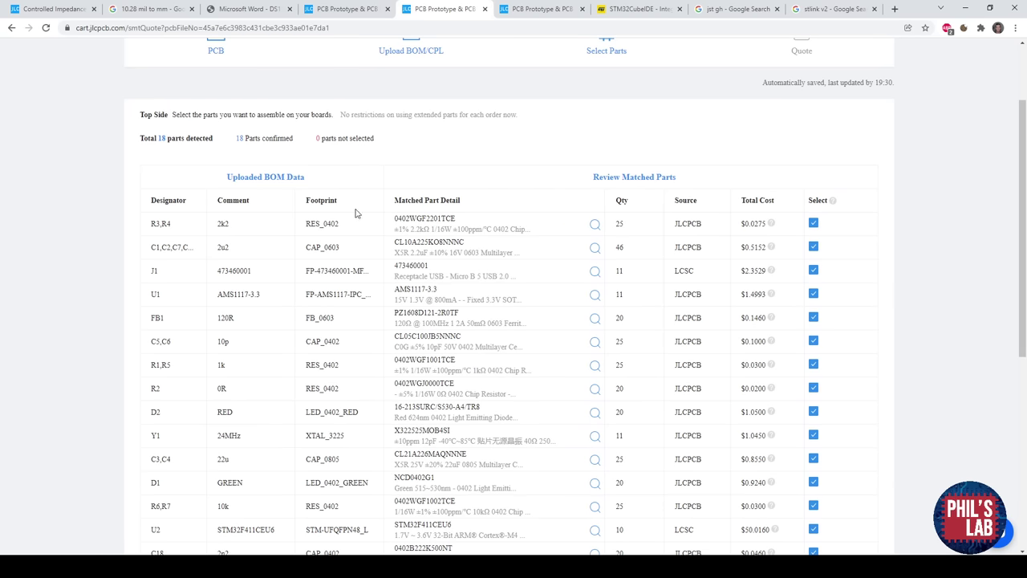
double_click(220, 223)
click(80, 232)
scroll(67, 372, down, 1)
scroll(64, 372, down, 1)
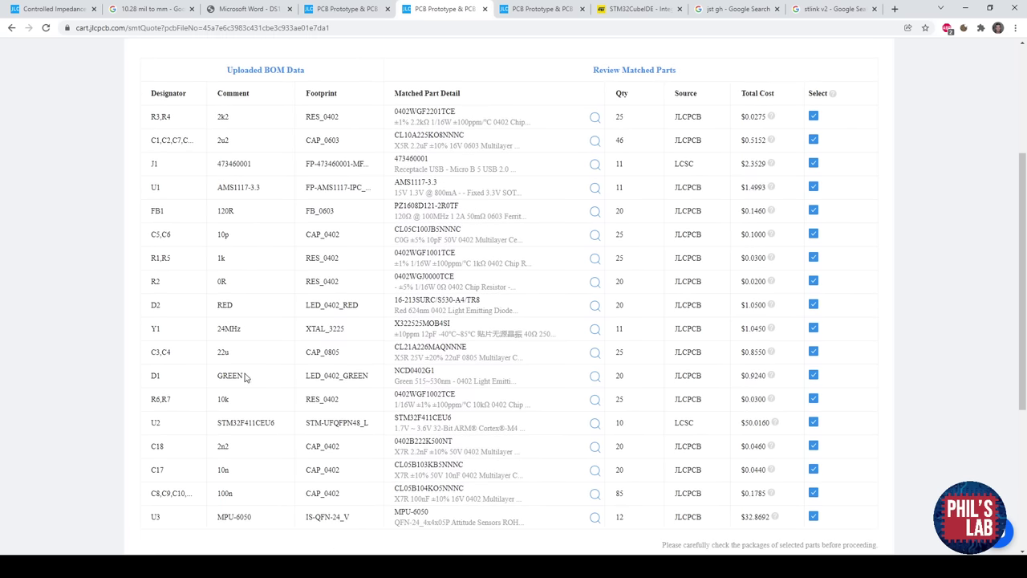
scroll(244, 377, down, 1)
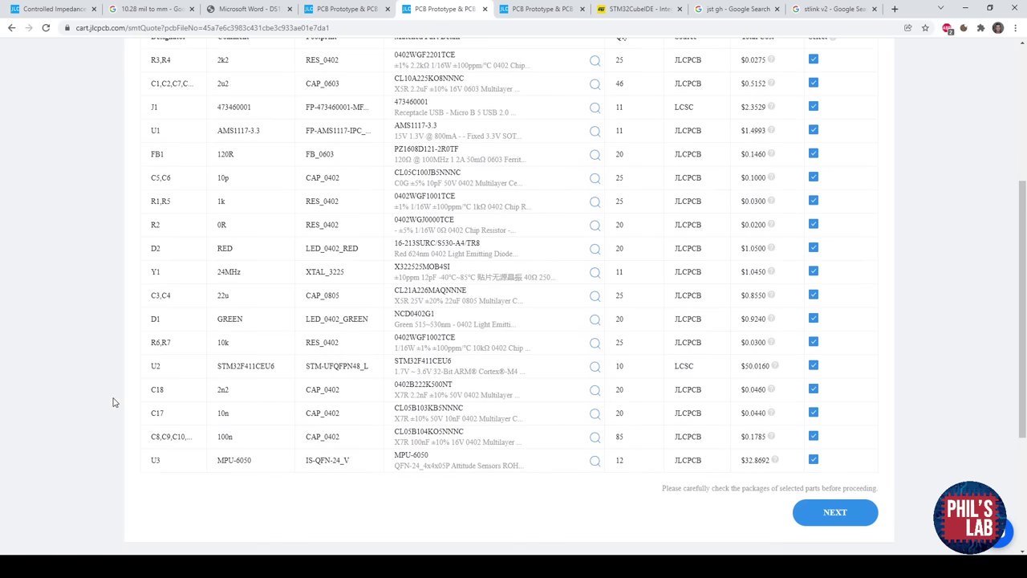
Accept the matched parts for all BOM entries and proceed to the parts placement review and quote.
scroll(113, 403, down, 1)
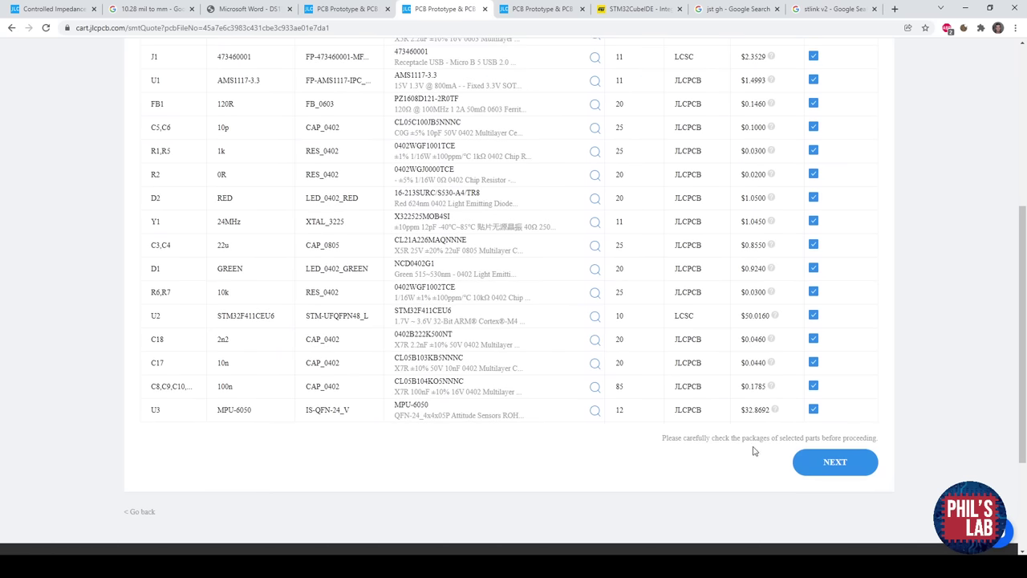
scroll(817, 464, down, 2)
click(846, 361)
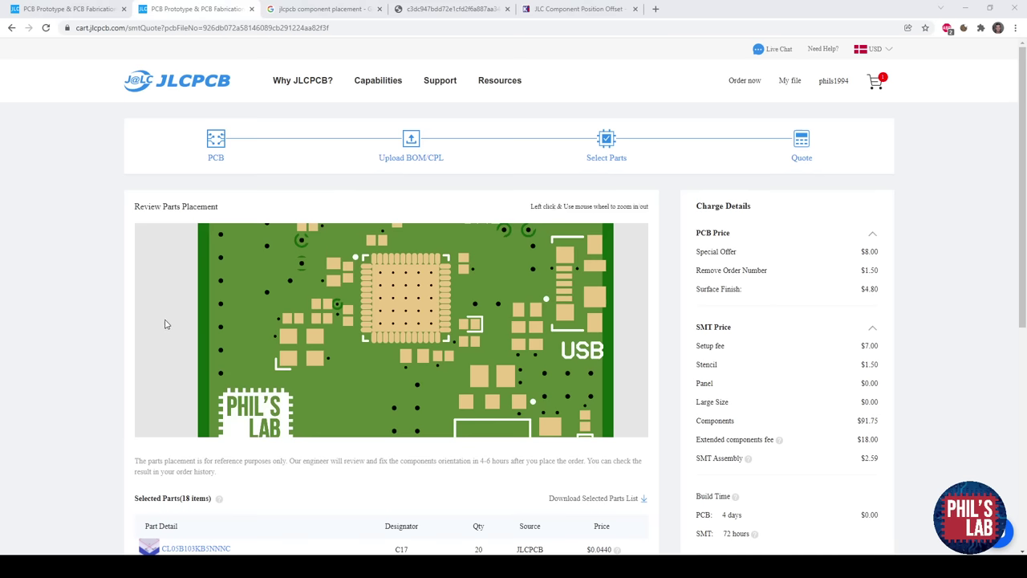
Inspect the board's lower half in the parts placement preview, including the GPIO connector and mounting hole areas.
drag(459, 356, 330, 269)
scroll(410, 243, down, 1)
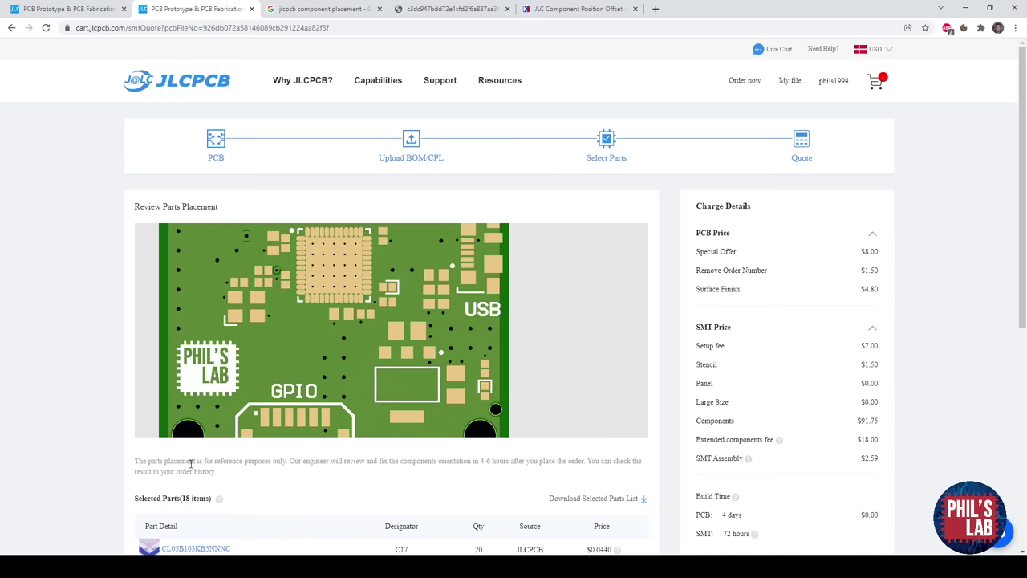
drag(294, 371, 287, 319)
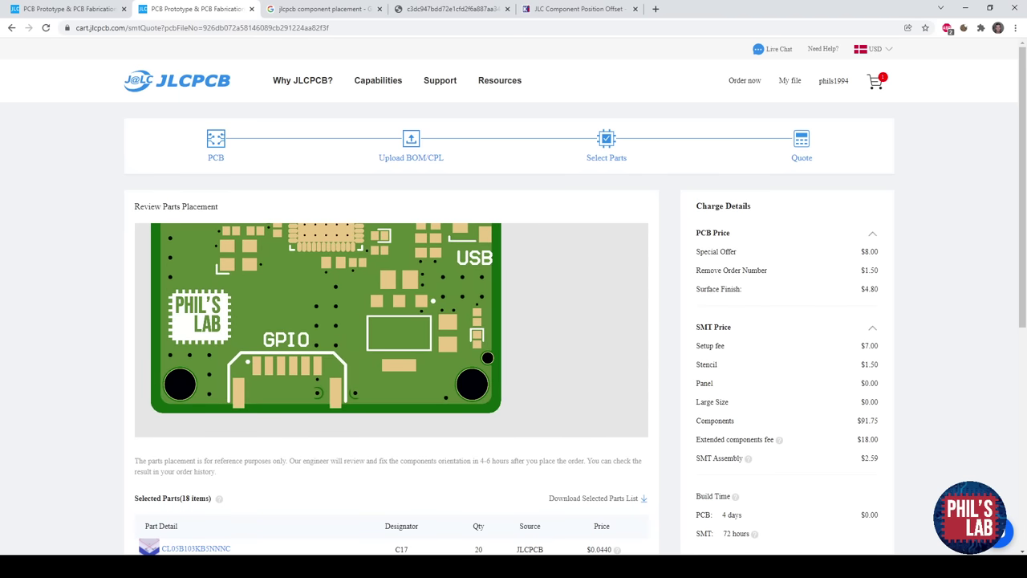
Switch to Notepad++ to check the placement data in AltiumSTM32Board-CPL.csv, and return to the JLCPCB placement review.
mouse_move(42, 554)
click(168, 501)
double_click(238, 130)
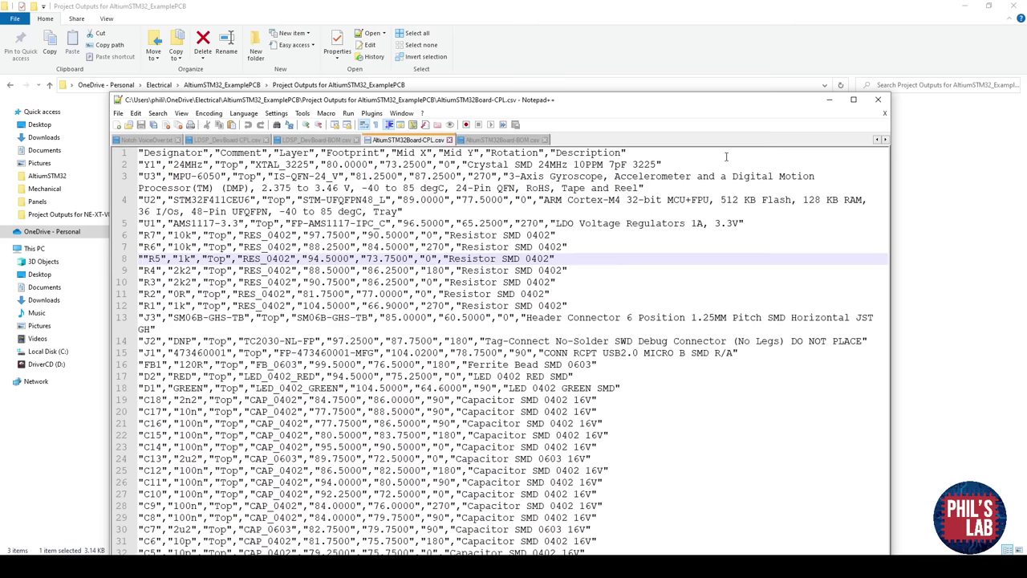
click(965, 7)
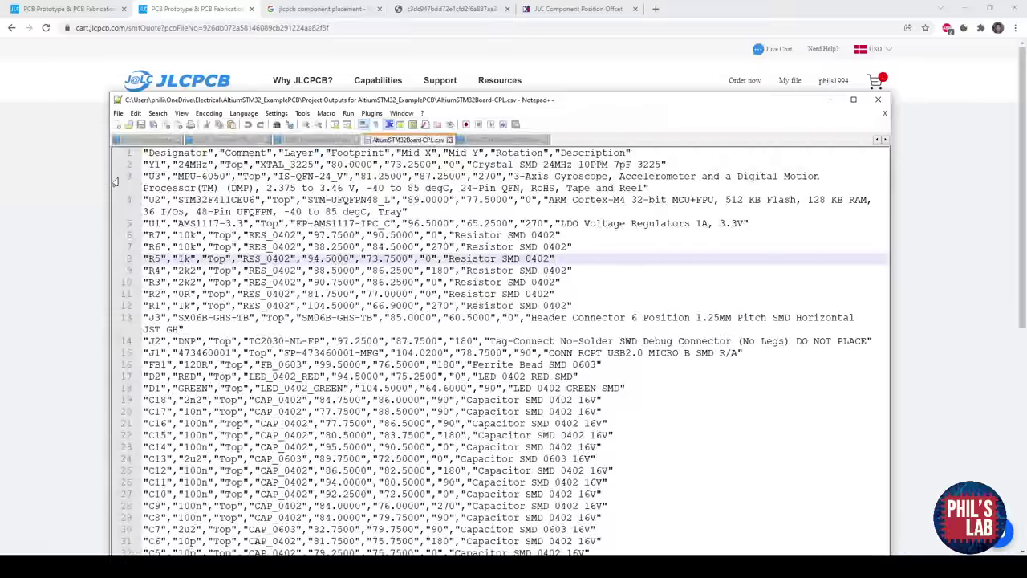
click(73, 183)
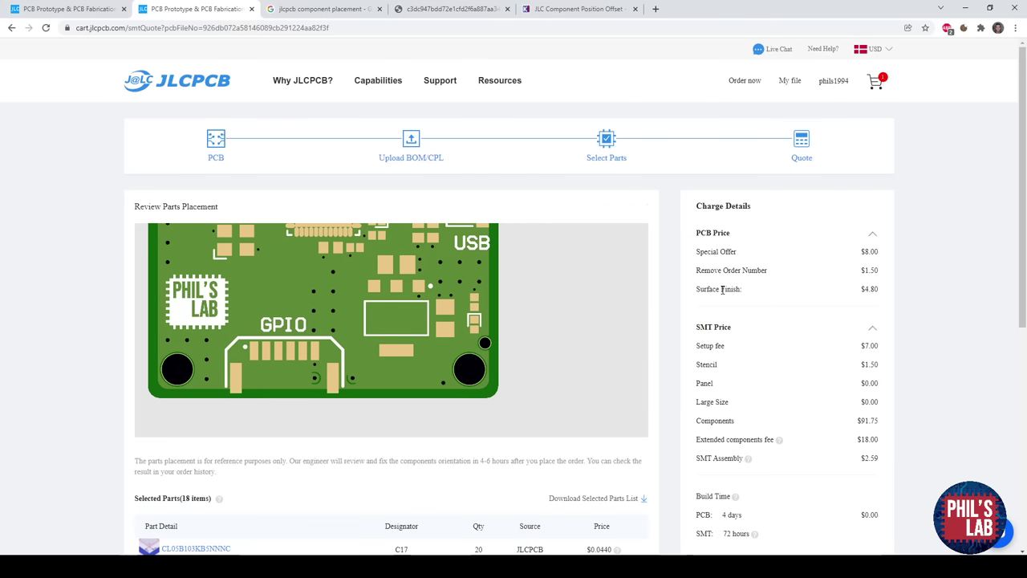
Review the selected parts list and the charge details for PCB, SMT assembly, build time and total price.
scroll(726, 289, down, 2)
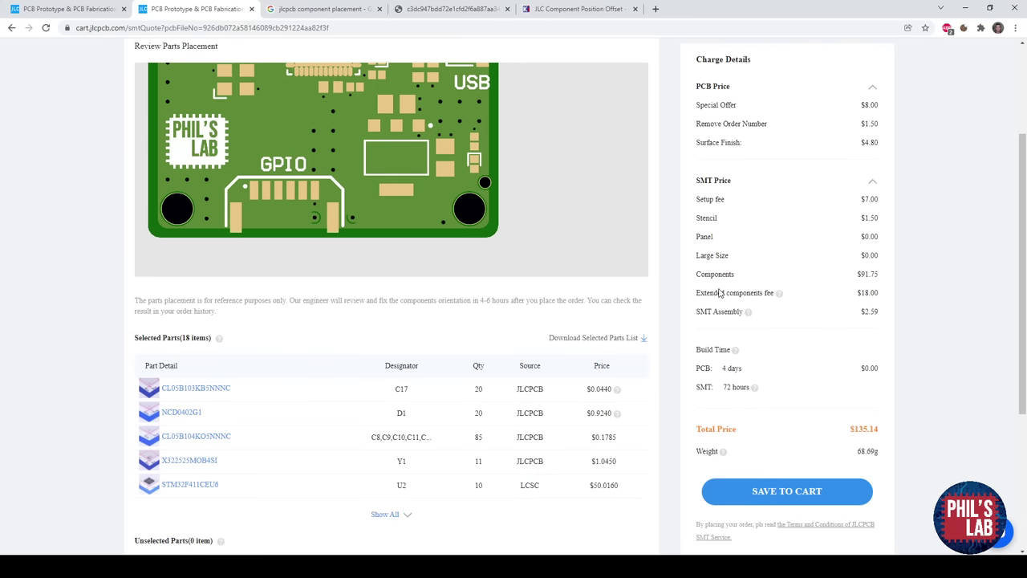
scroll(720, 294, down, 2)
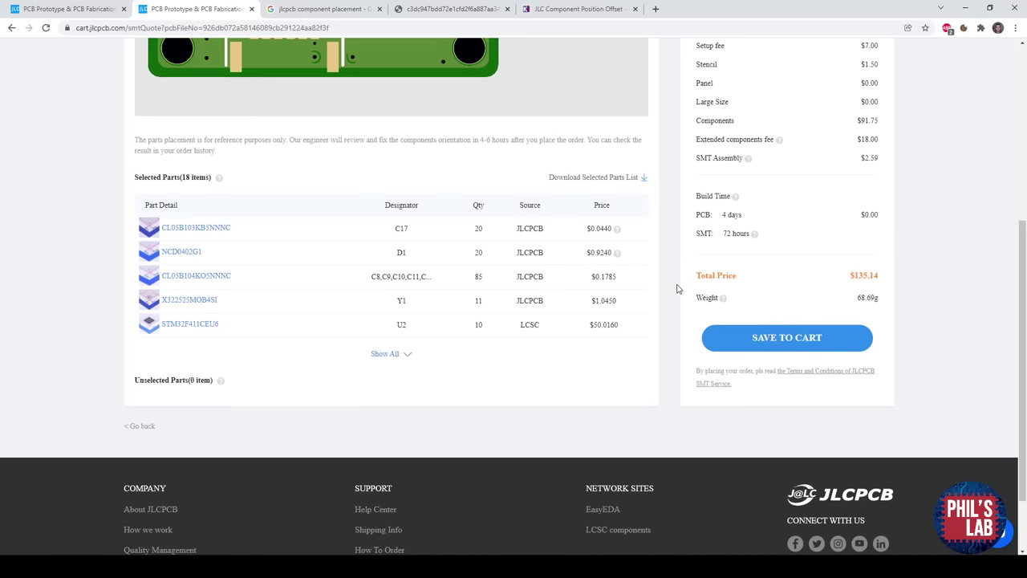
scroll(677, 289, up, 2)
scroll(696, 316, down, 1)
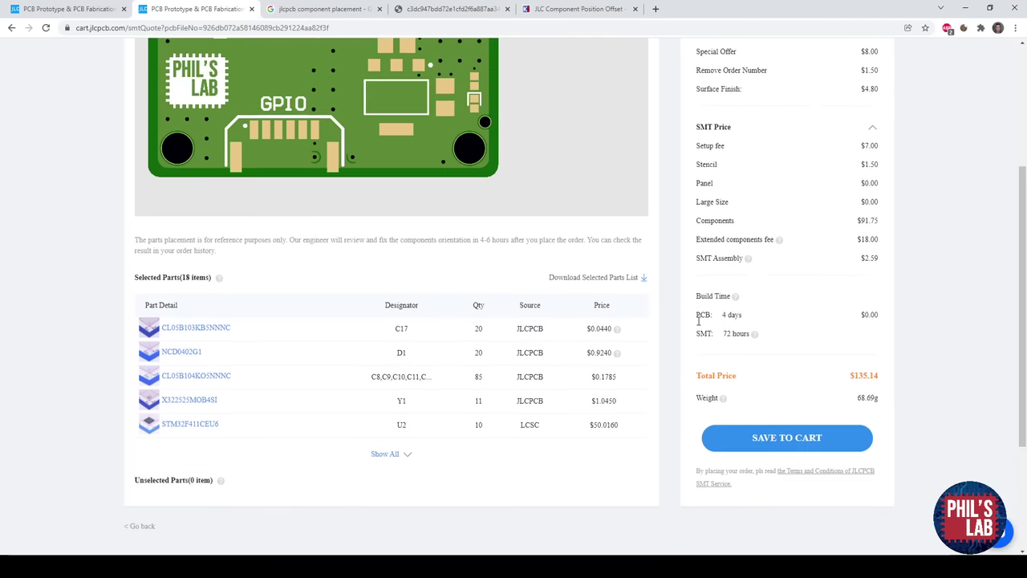
View the example JLCPCB component placement image for comparison, and return to the order's quote page.
click(326, 8)
click(446, 9)
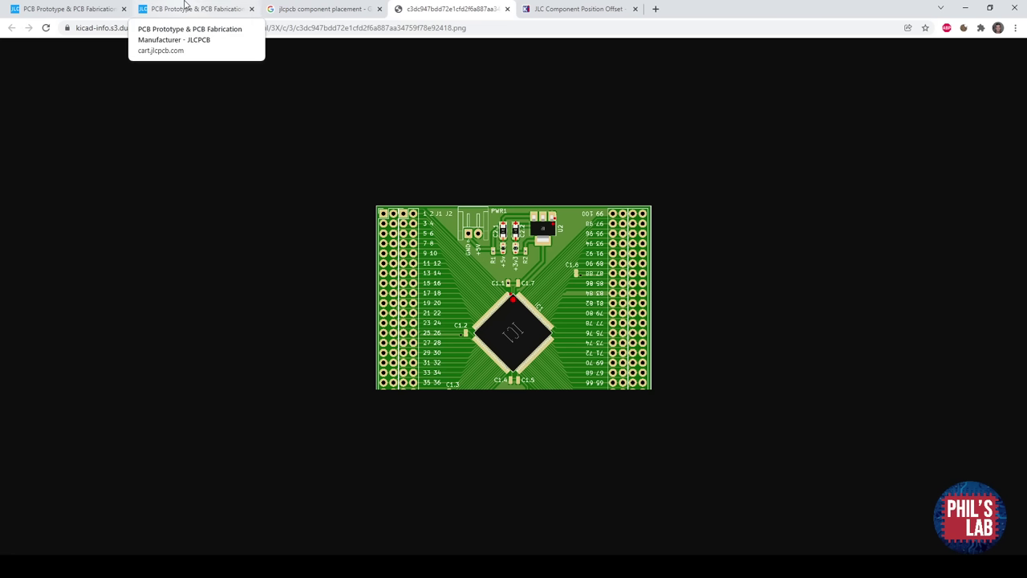
click(193, 8)
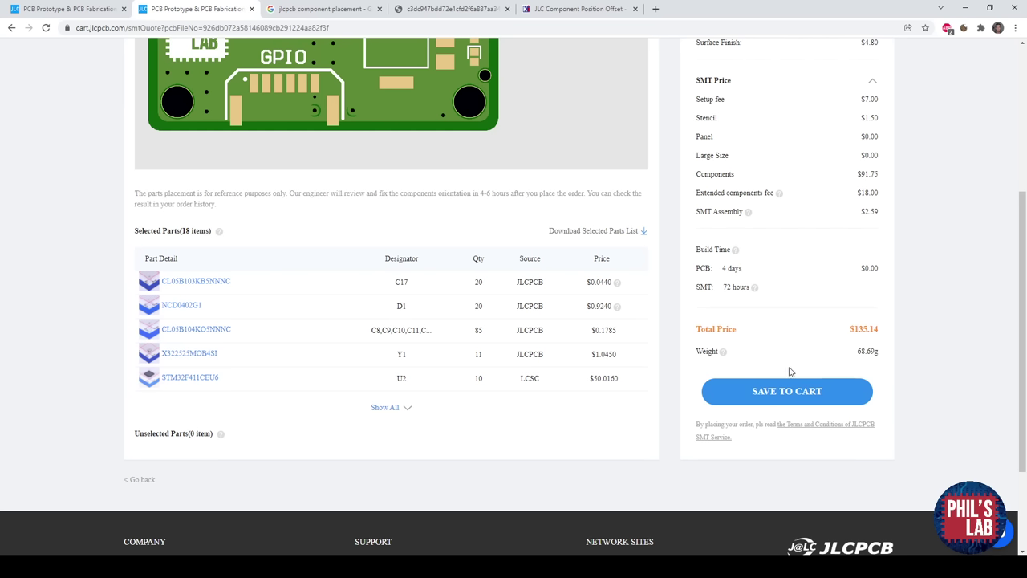
Switch to Altium Designer and view the STM32 board in 3D from an oblique angle.
click(75, 8)
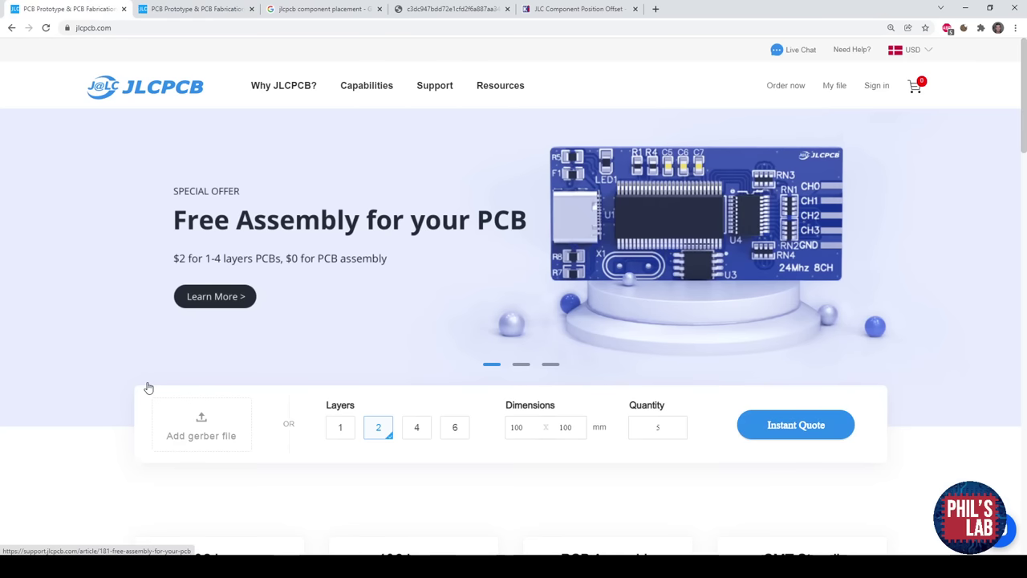
mouse_move(119, 566)
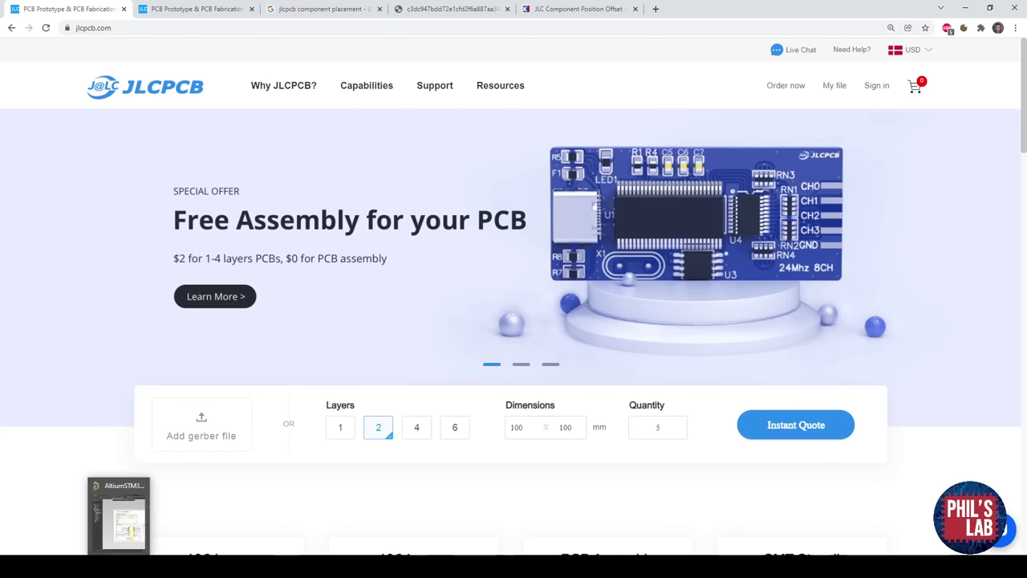
click(177, 565)
ctrl+scroll(420, 295, down, 2)
key(3)
shift+right_drag(449, 294, 504, 321)
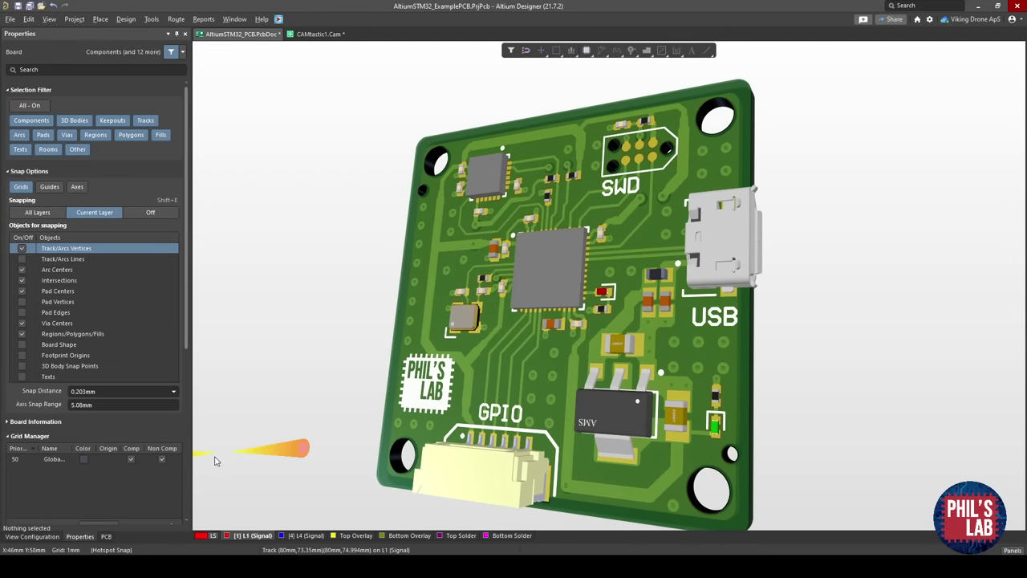